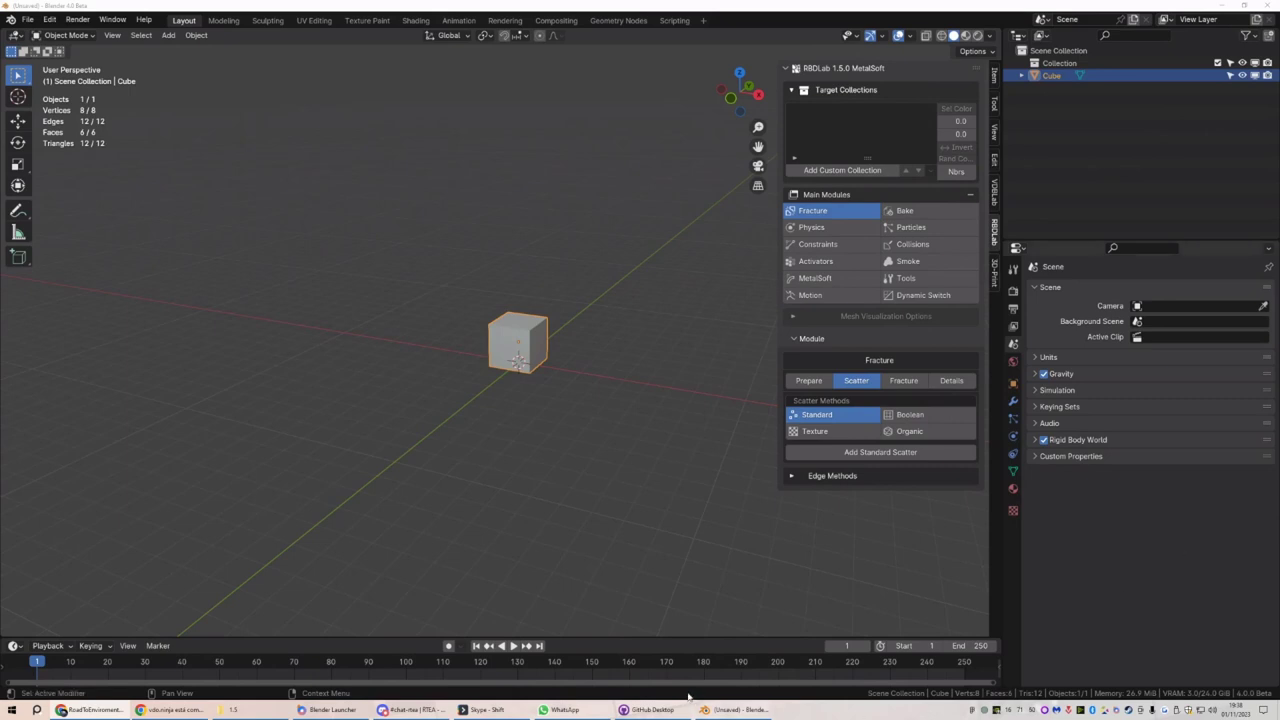
Close the GitHub Desktop window from its taskbar button
{"action": "right_click", "coordinate": [650, 709]}
{"action": "left_click", "coordinate": [662, 694]}
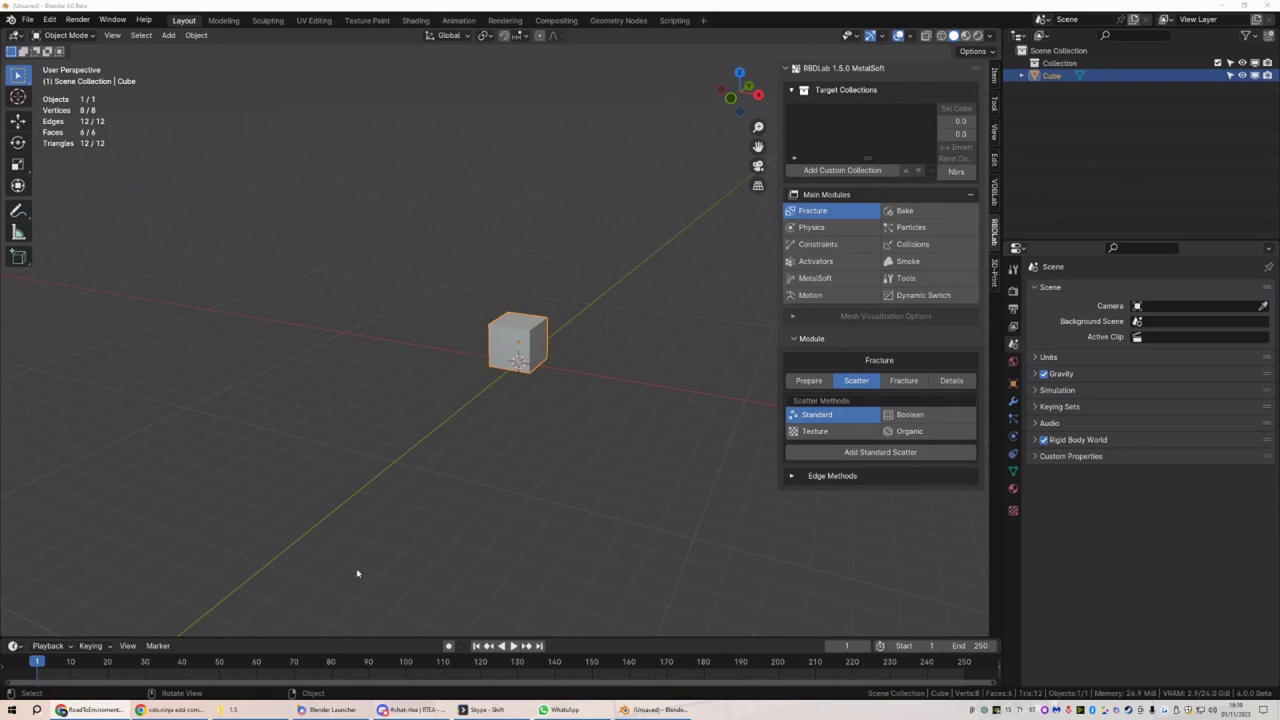
{"action": "right_click", "coordinate": [230, 709]}
Close the '1.5' File Explorer window
{"action": "left_click", "coordinate": [230, 692]}
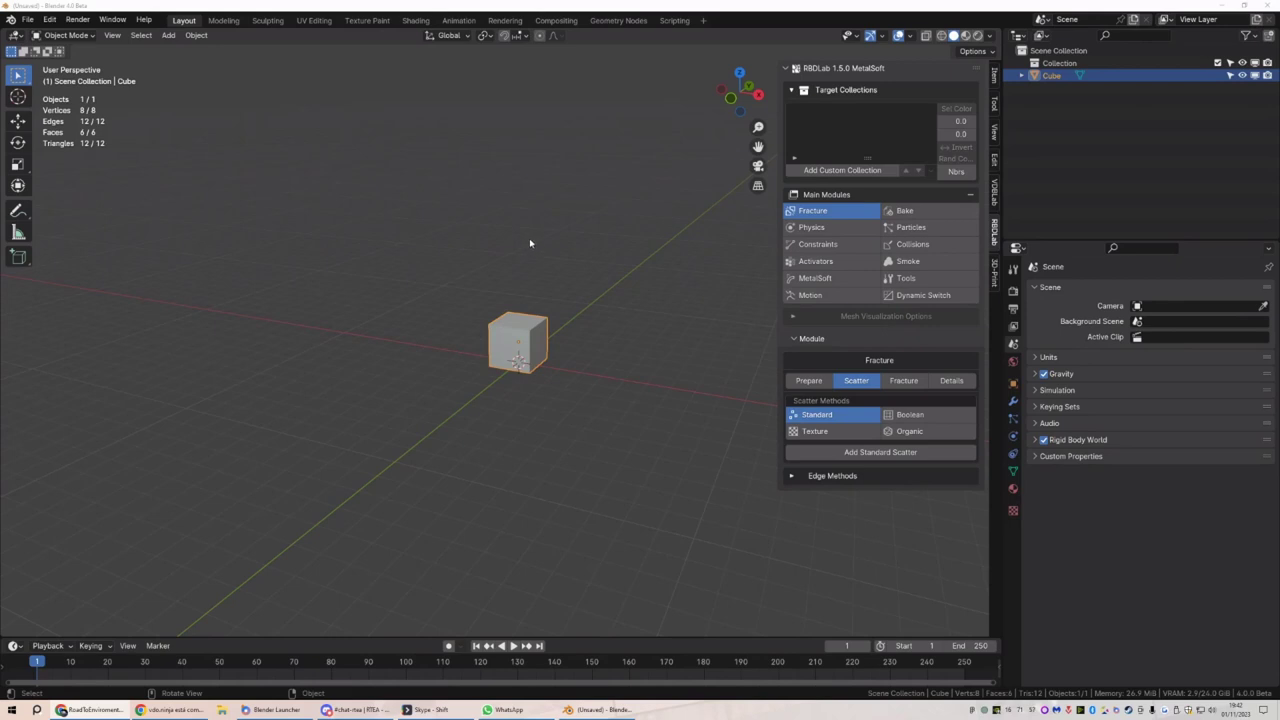
{"action": "key", "text": "shift"}
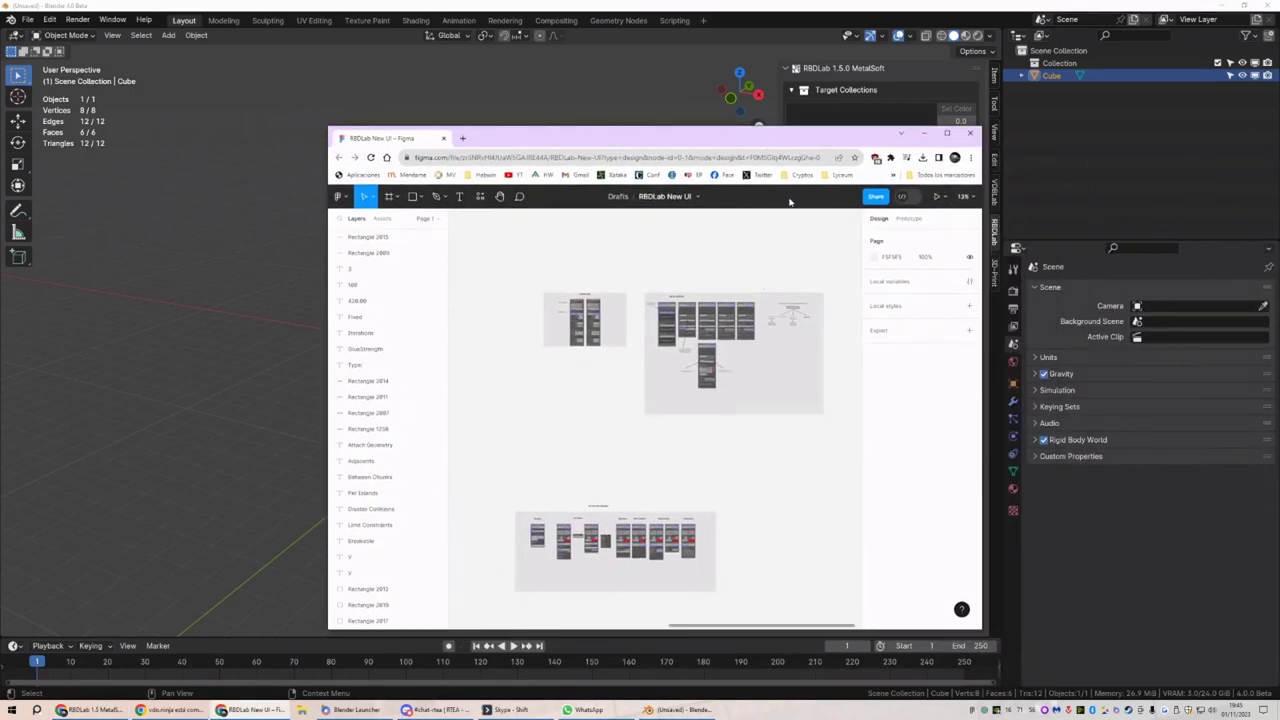
Browse the RBDLab New UI module mockups in Figma, then minimize the browser
{"action": "scroll", "coordinate": [634, 371], "scroll_direction": "left", "scroll_amount": 3}
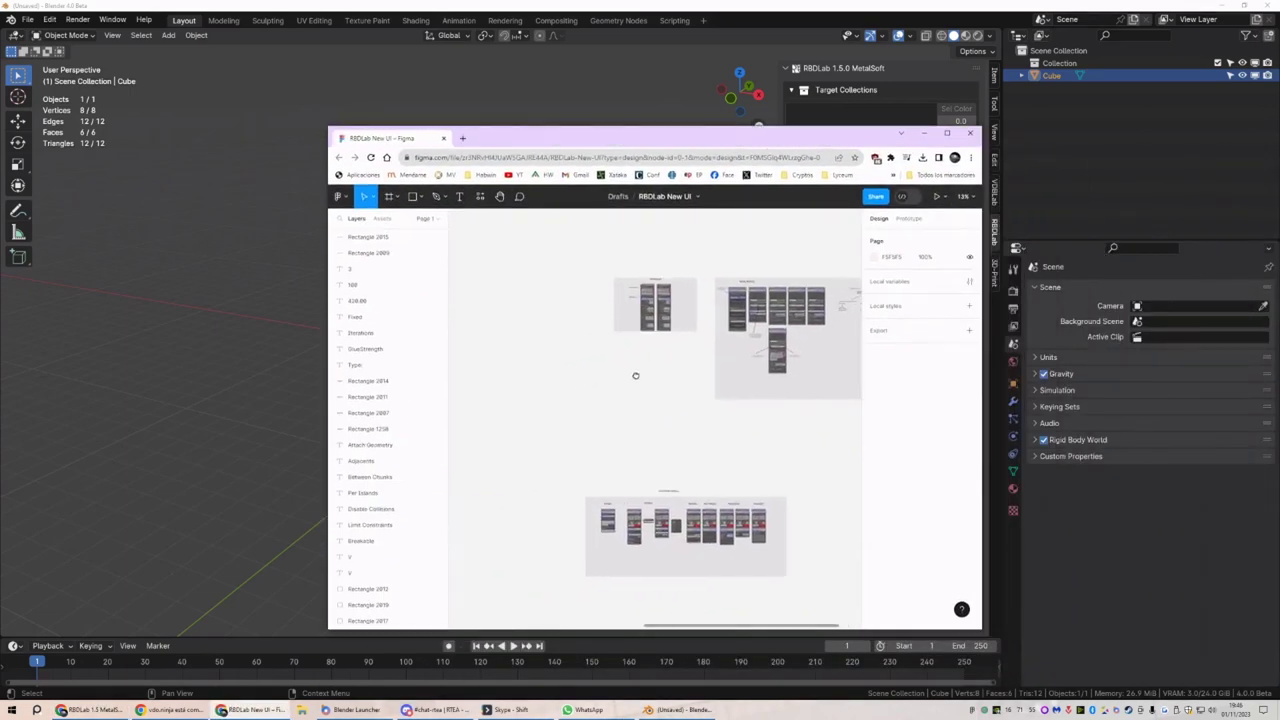
{"action": "scroll", "coordinate": [543, 371], "scroll_direction": "up", "scroll_amount": 3, "text": "ctrl"}
{"action": "scroll", "coordinate": [764, 401], "scroll_direction": "up", "scroll_amount": 5, "text": "ctrl"}
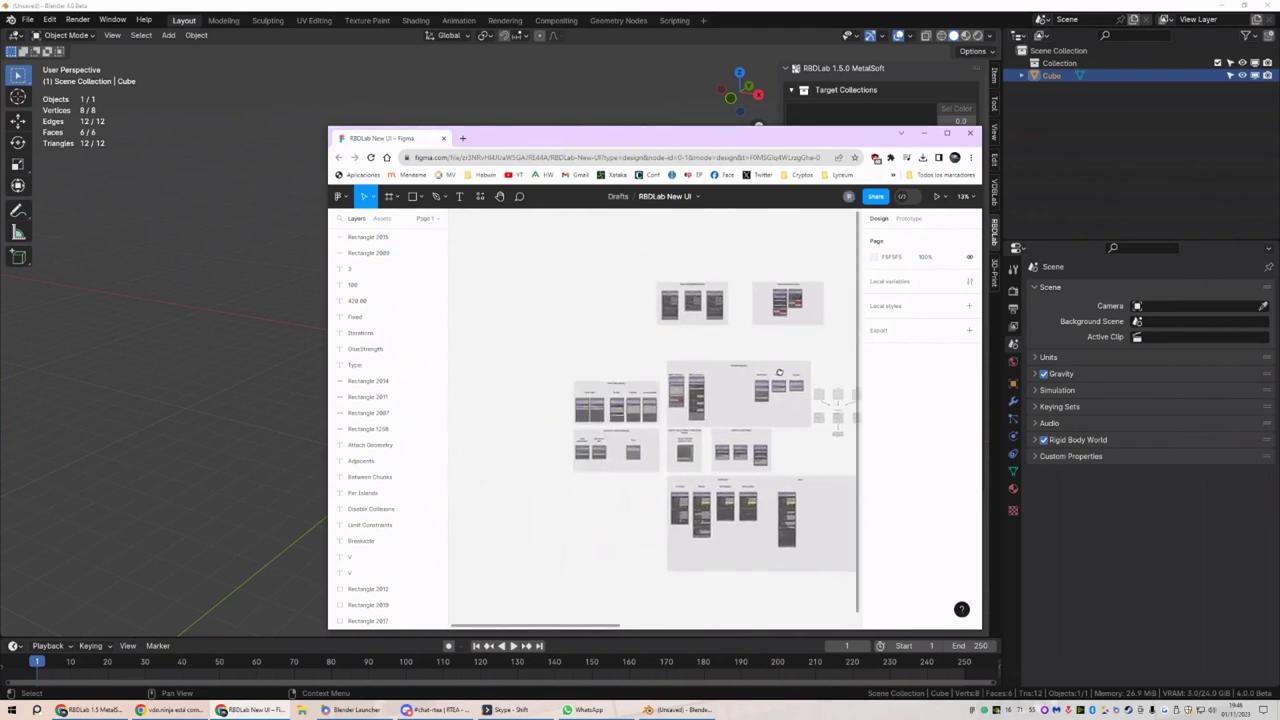
{"action": "scroll", "coordinate": [606, 366], "scroll_direction": "down", "scroll_amount": 2}
{"action": "scroll", "coordinate": [686, 417], "scroll_direction": "up", "scroll_amount": 3}
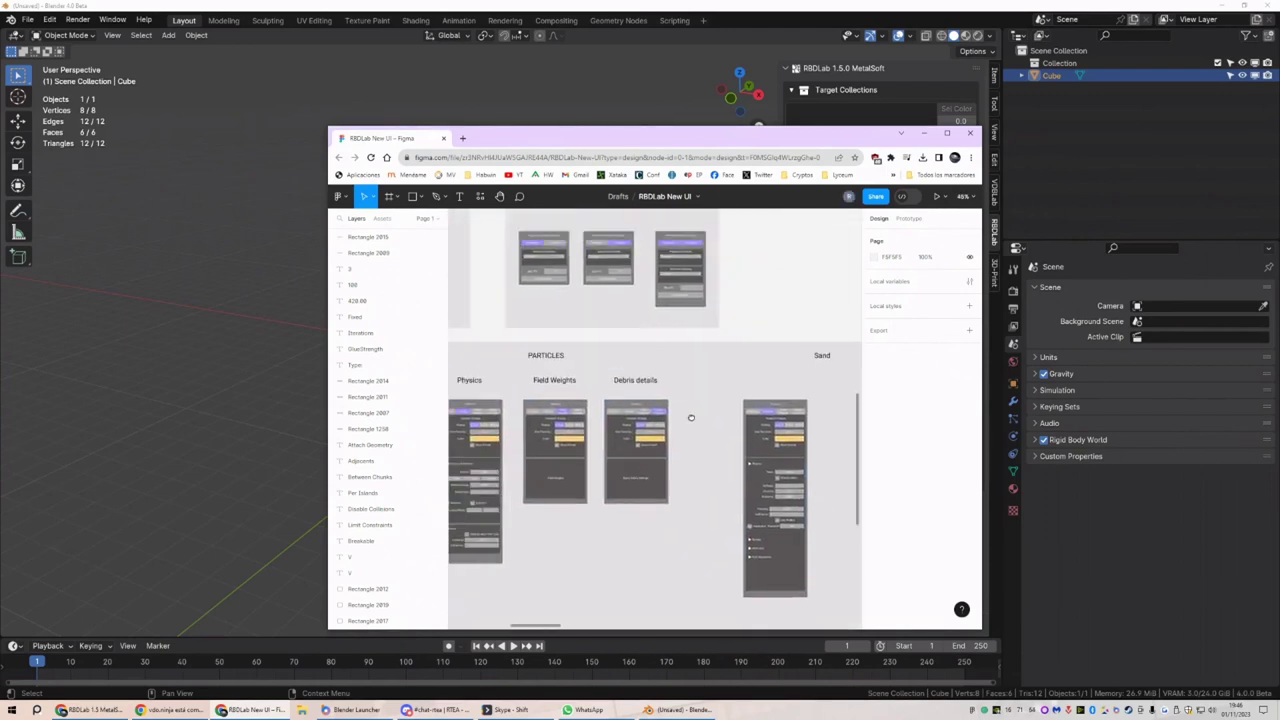
{"action": "scroll", "coordinate": [726, 363], "scroll_direction": "up", "scroll_amount": 3, "text": "ctrl"}
{"action": "scroll", "coordinate": [773, 343], "scroll_direction": "up", "scroll_amount": 3}
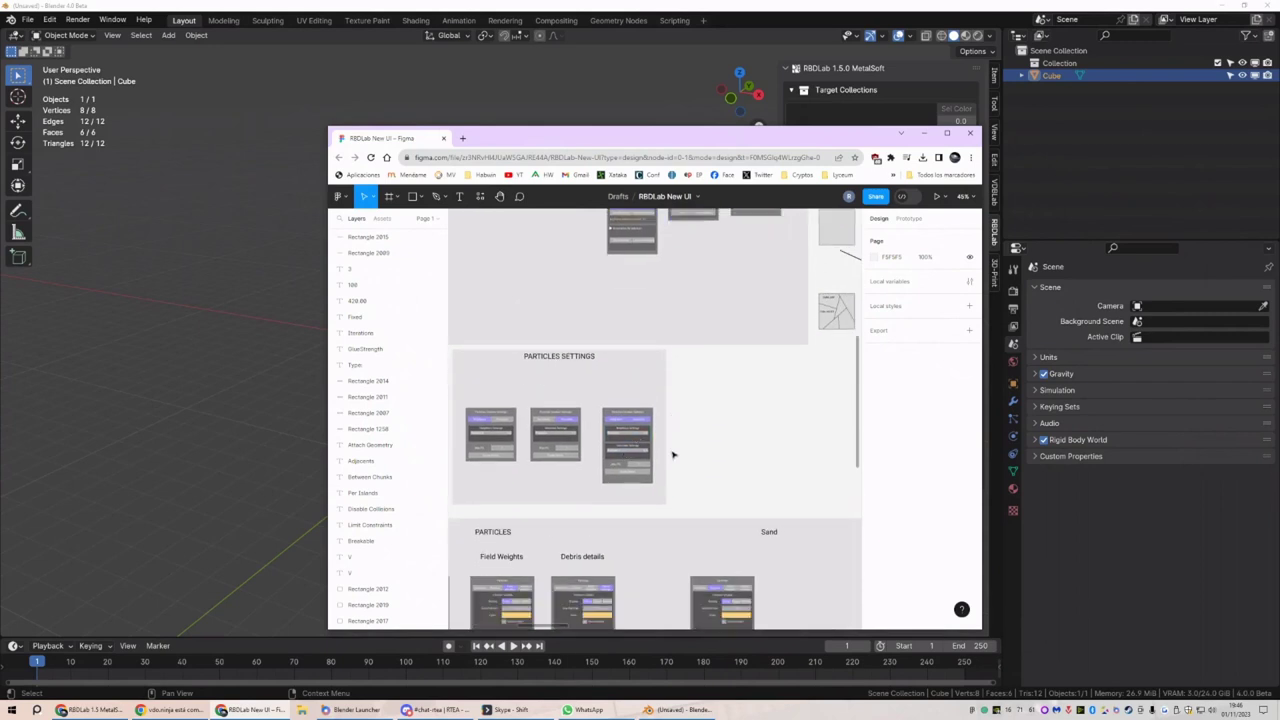
{"action": "scroll", "coordinate": [745, 408], "scroll_direction": "down", "scroll_amount": 3, "text": "ctrl"}
{"action": "scroll", "coordinate": [770, 397], "scroll_direction": "right", "scroll_amount": 10}
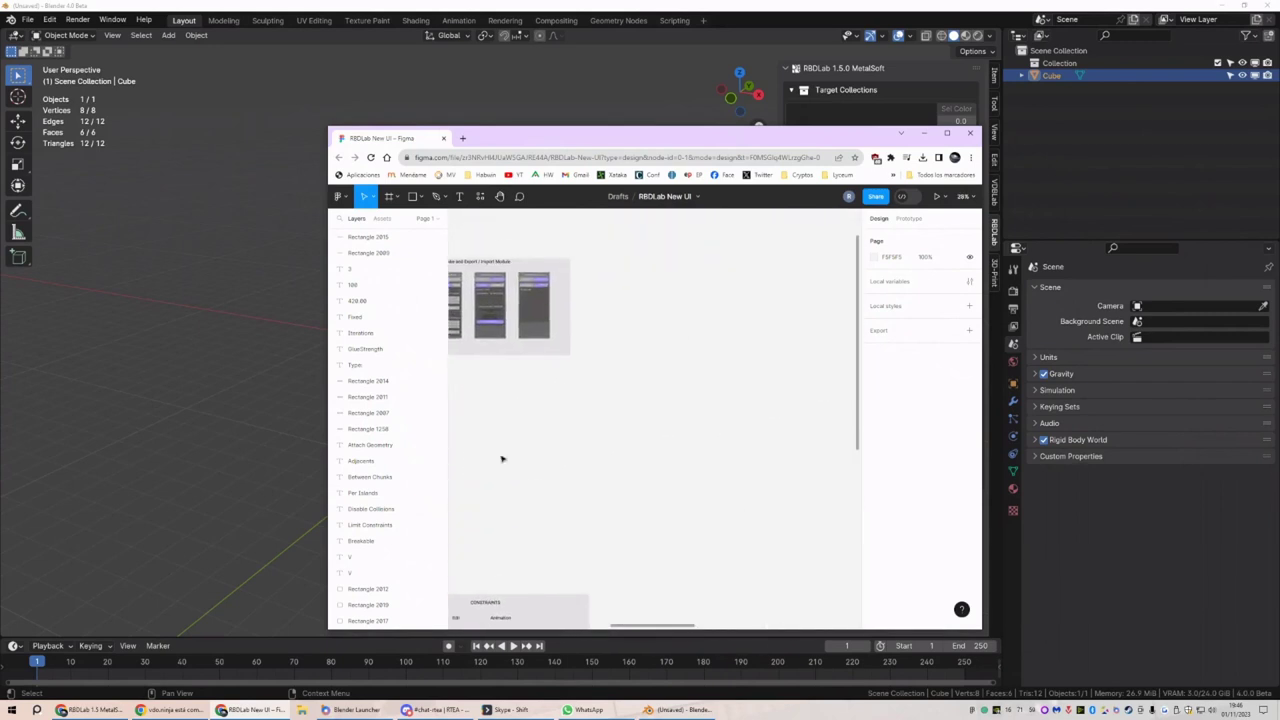
{"action": "scroll", "coordinate": [529, 440], "scroll_direction": "right", "scroll_amount": 10}
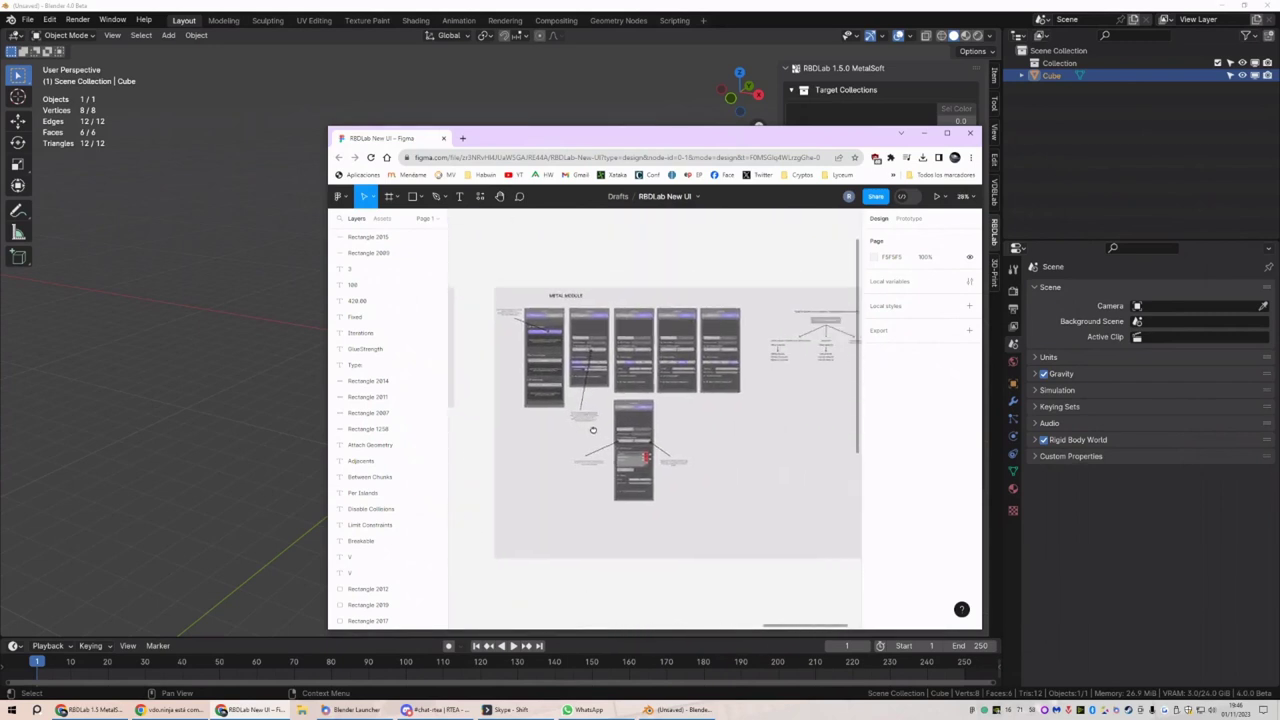
{"action": "scroll", "coordinate": [660, 426], "scroll_direction": "down", "scroll_amount": 5, "text": "ctrl"}
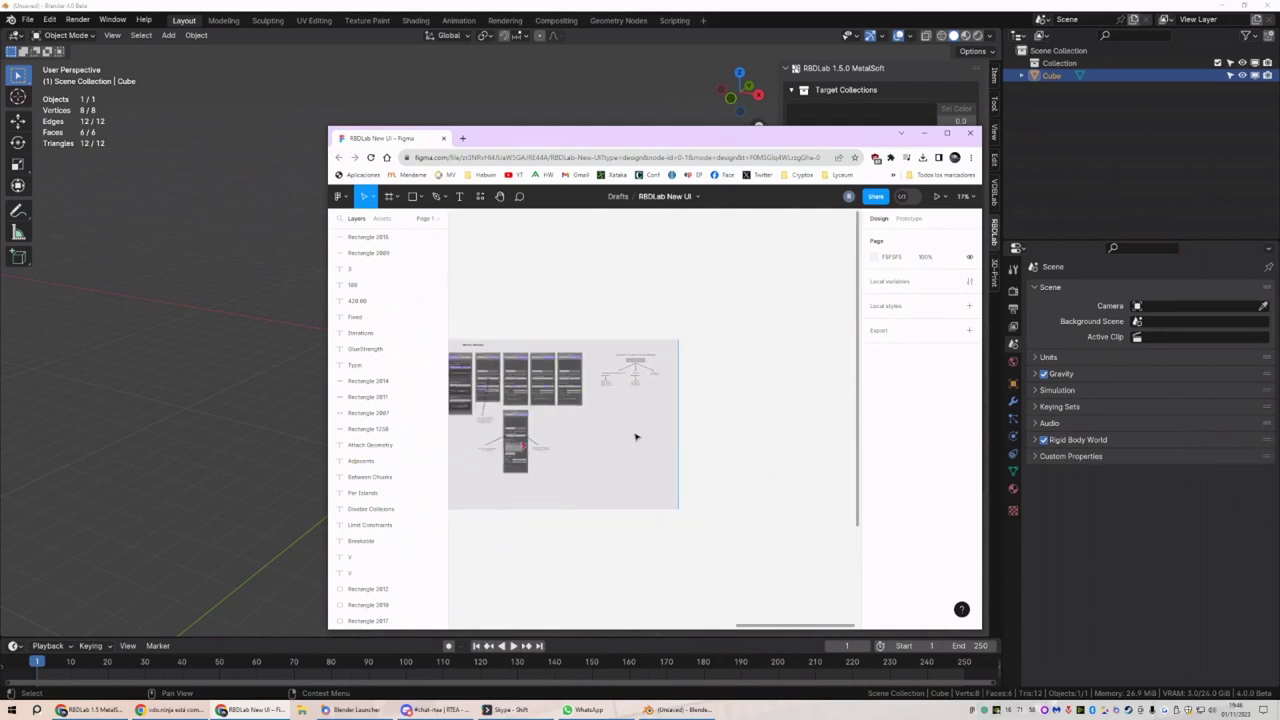
{"action": "scroll", "coordinate": [740, 420], "scroll_direction": "up", "scroll_amount": 5, "text": "ctrl"}
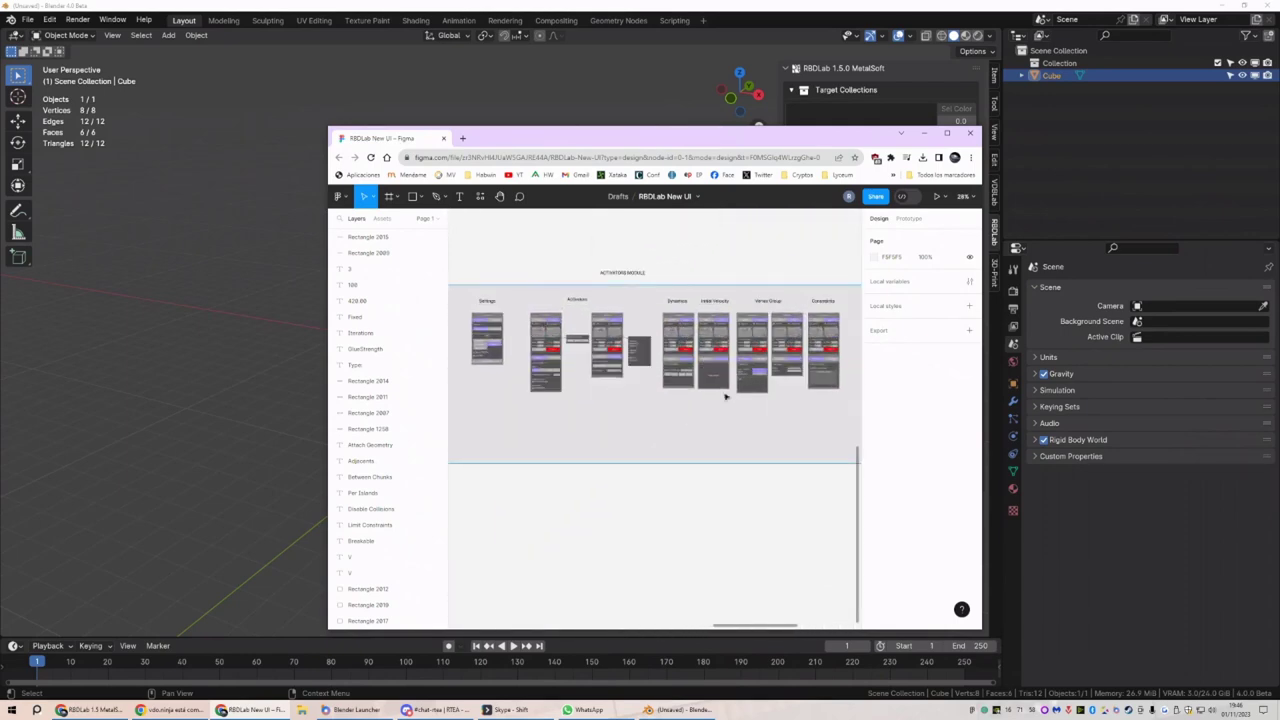
{"action": "left_click", "coordinate": [924, 132]}
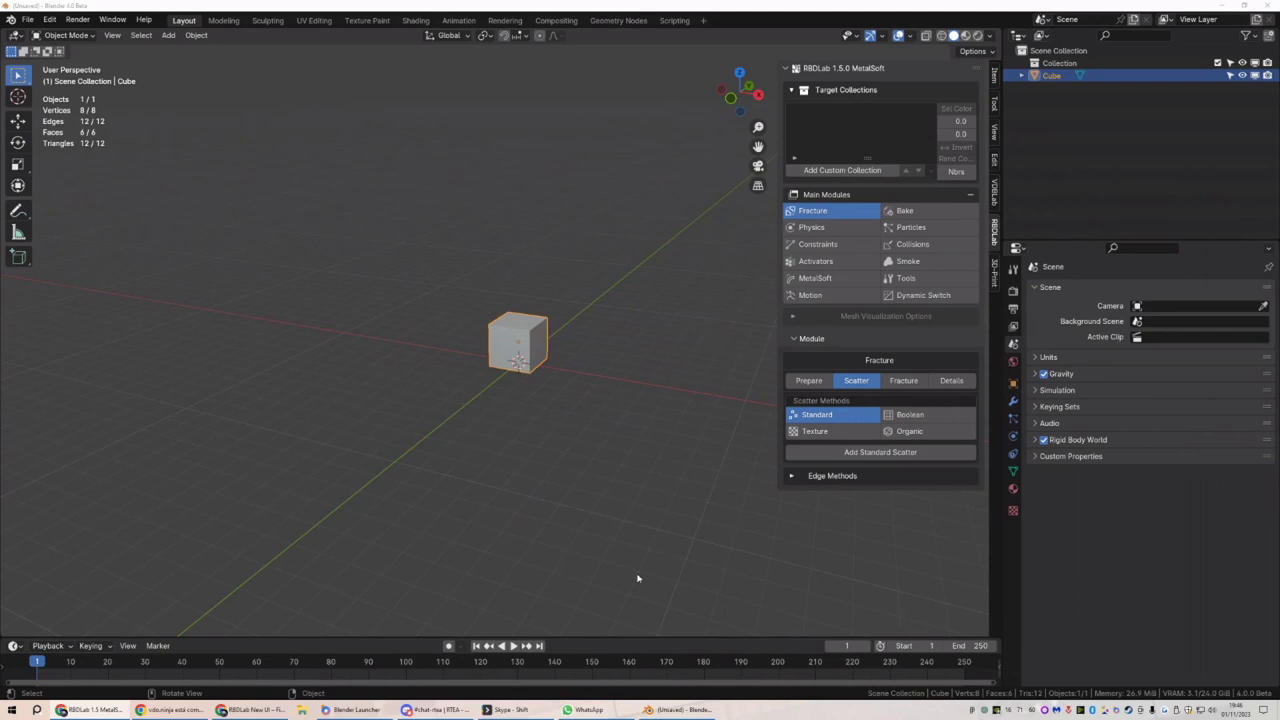
{"action": "mouse_move", "coordinate": [251, 714]}
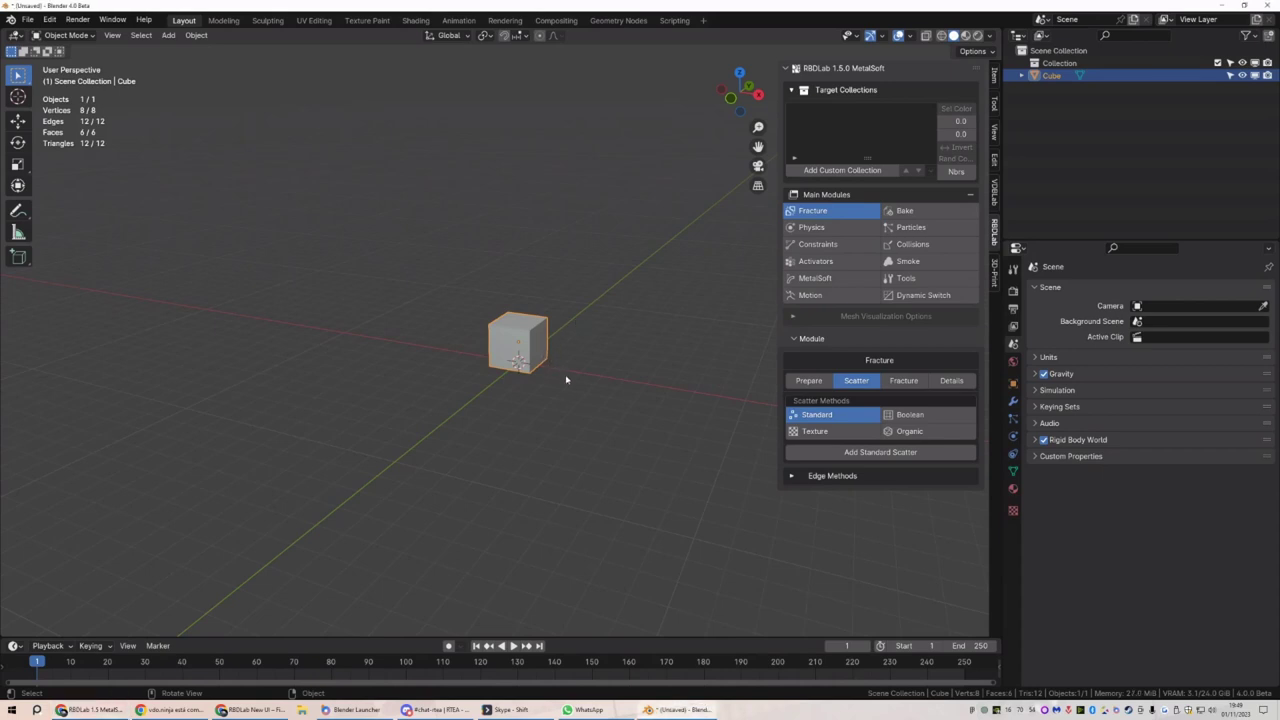
Widen the sidebar holding the RBDLab panel
{"action": "mouse_move", "coordinate": [566, 380]}
{"action": "middle_mouse_down"}
{"action": "mouse_move", "coordinate": [537, 376]}
{"action": "mouse_move", "coordinate": [561, 385]}
{"action": "middle_mouse_up"}
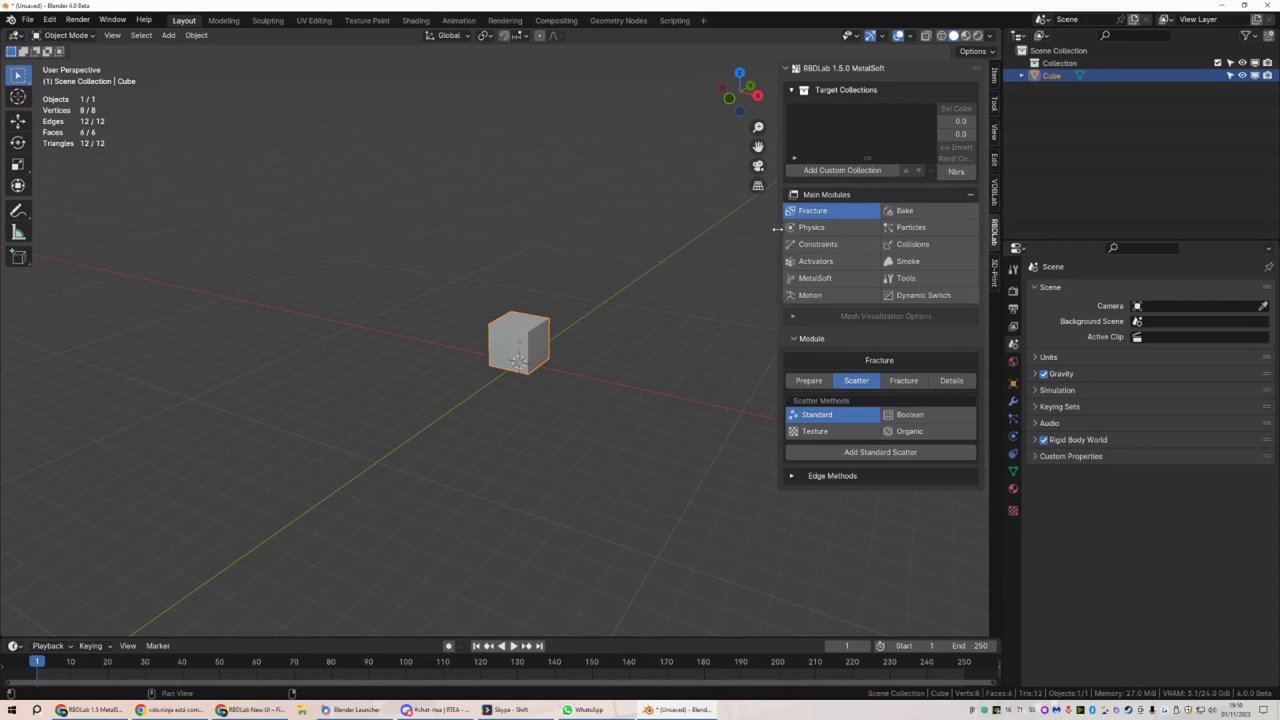
{"action": "left_click_drag", "start_coordinate": [777, 229], "coordinate": [760, 229]}
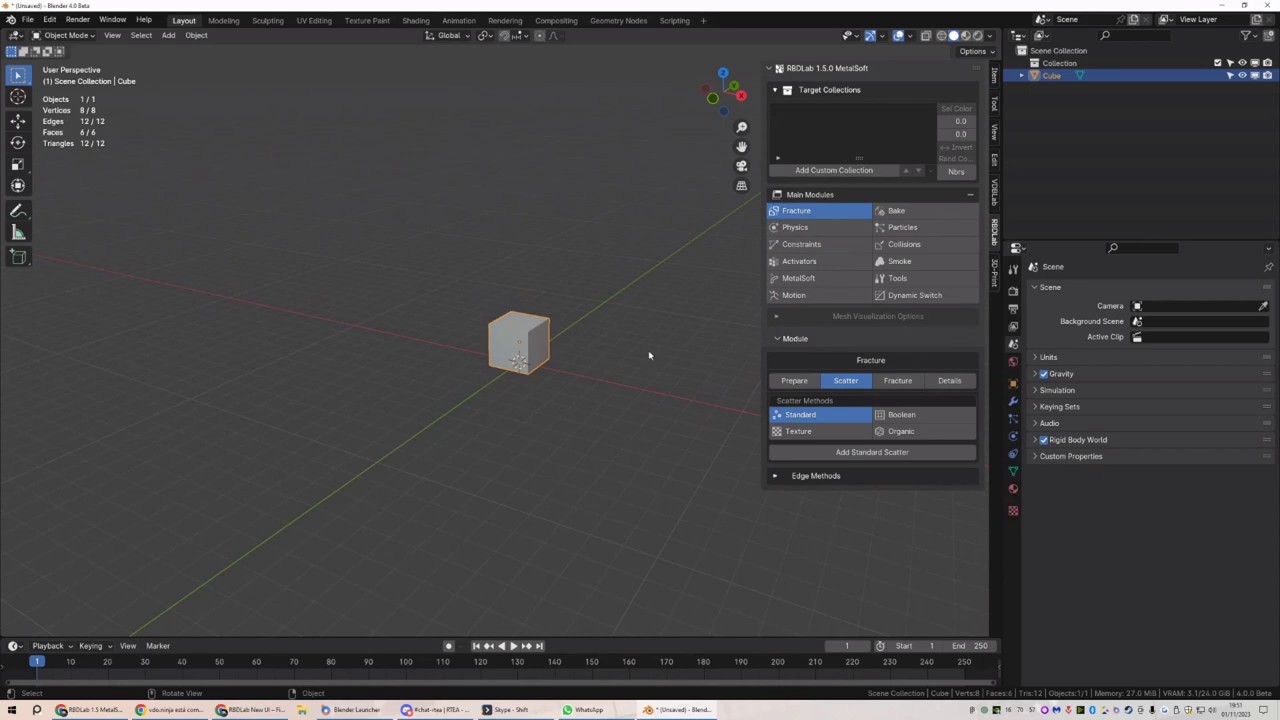
Select the default cube as the object to fracture
{"action": "left_click", "coordinate": [649, 355]}
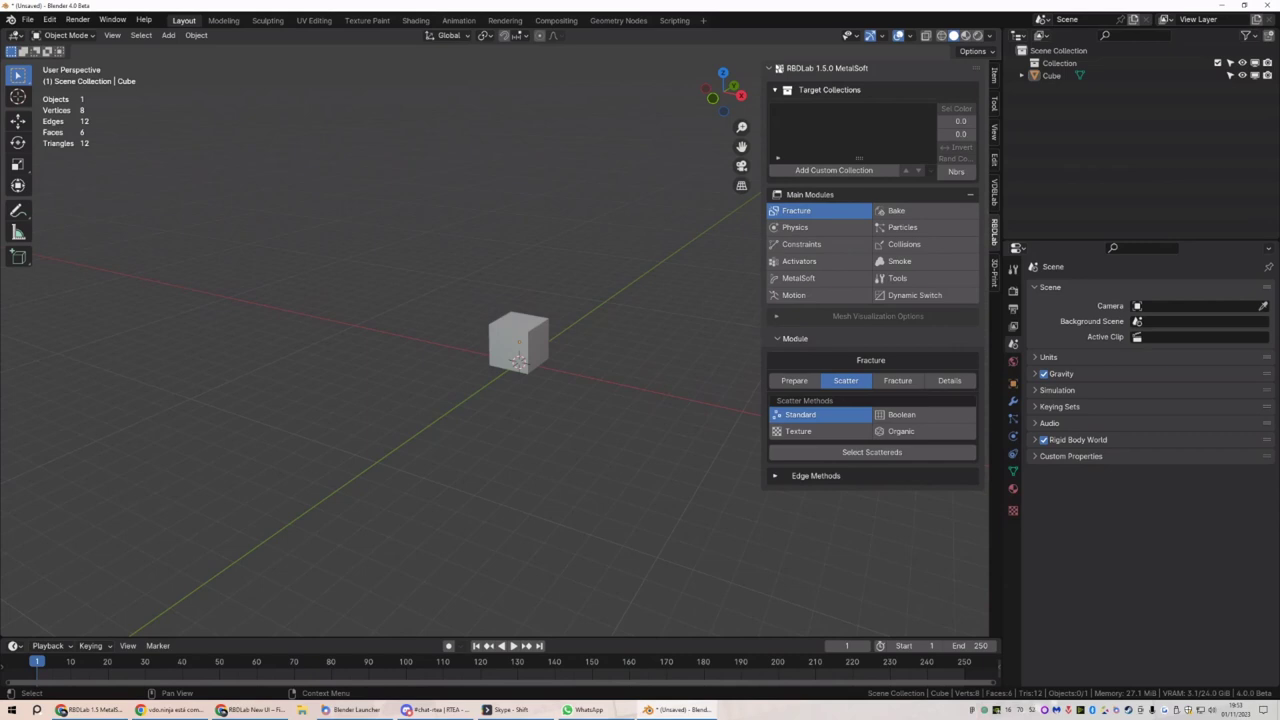
{"action": "left_click", "coordinate": [521, 345]}
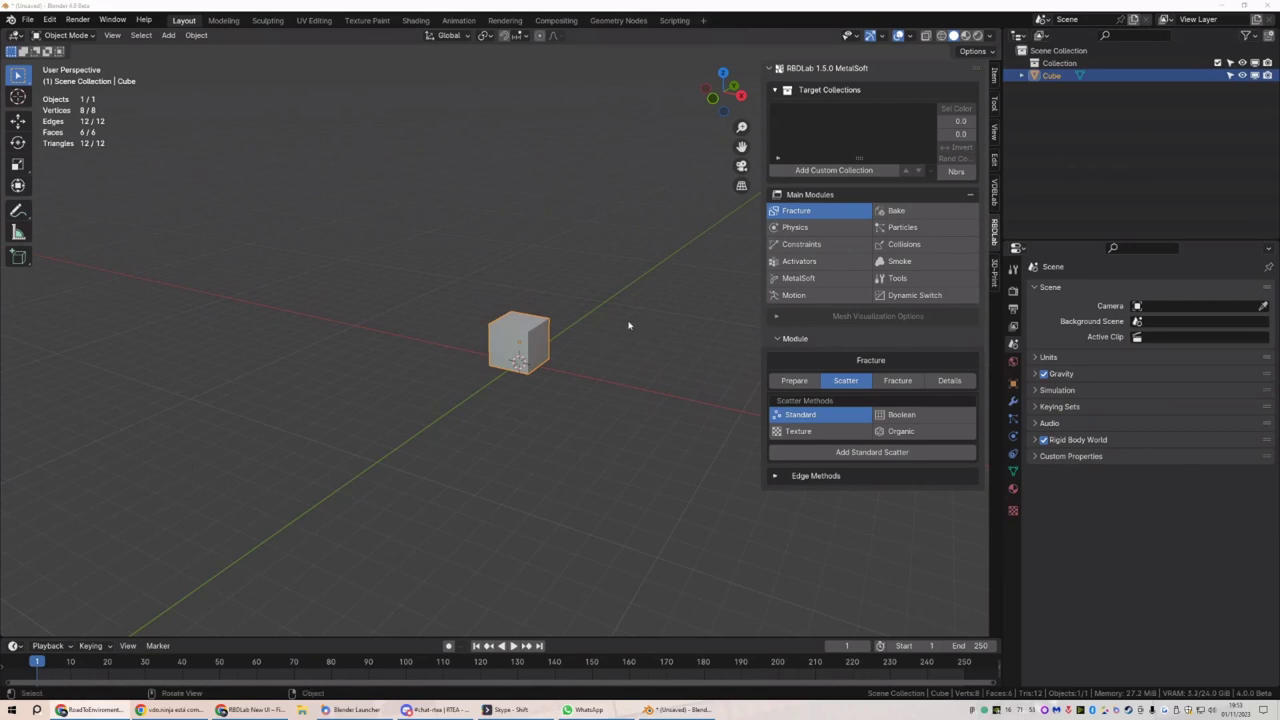
Stretch the cube along X and flatten it along Y into a thin slab
{"action": "key", "text": "s"}
{"action": "key", "text": "x"}
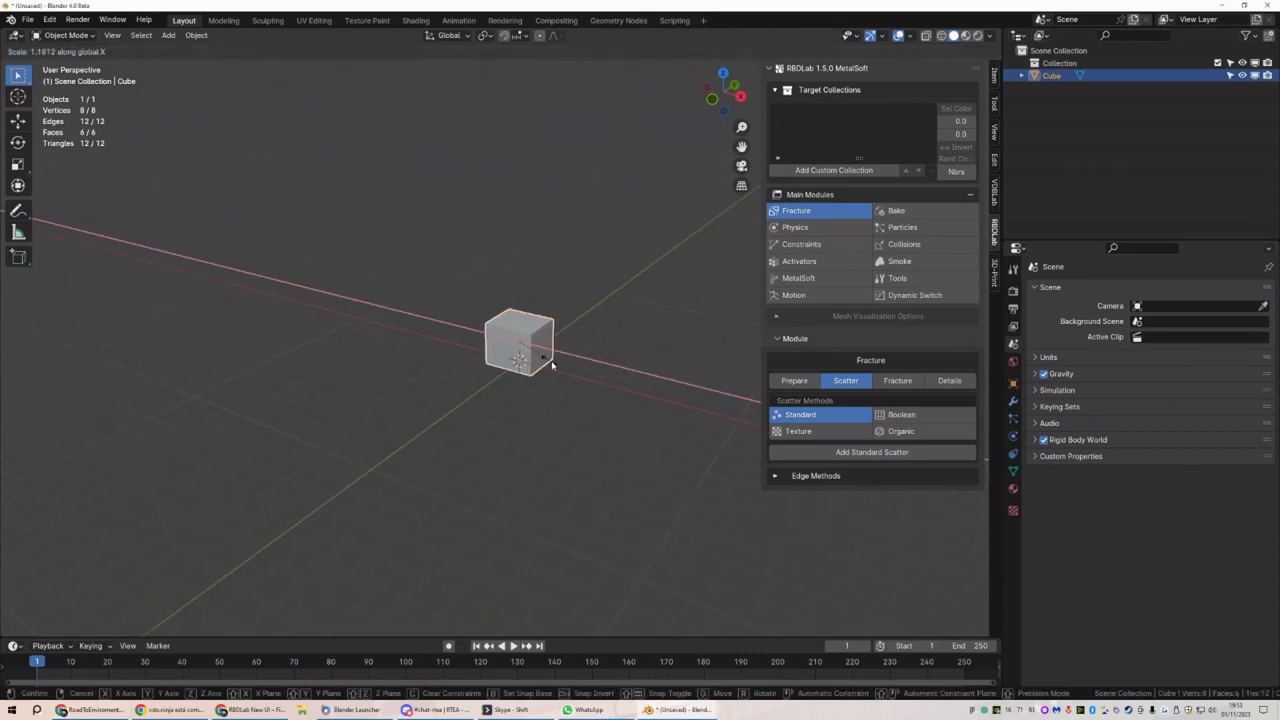
{"action": "left_click", "coordinate": [622, 394]}
{"action": "key", "text": "s"}
{"action": "key", "text": "y"}
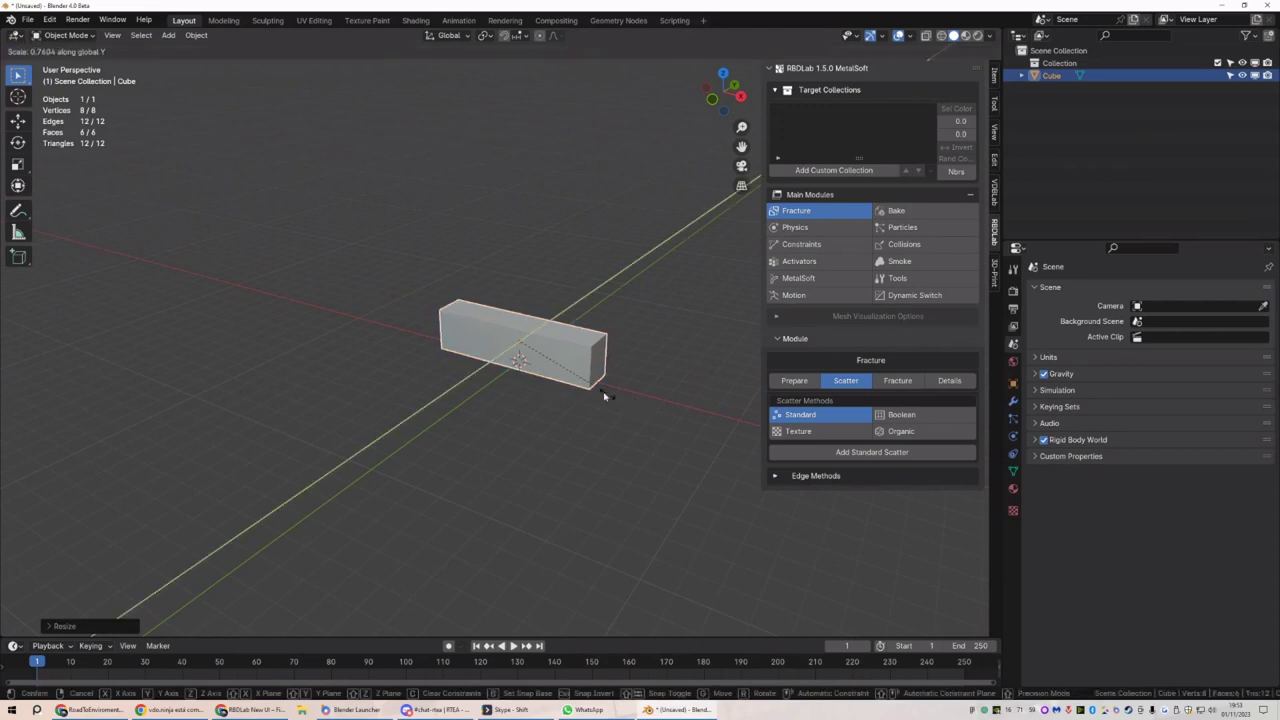
{"action": "left_click", "coordinate": [549, 372]}
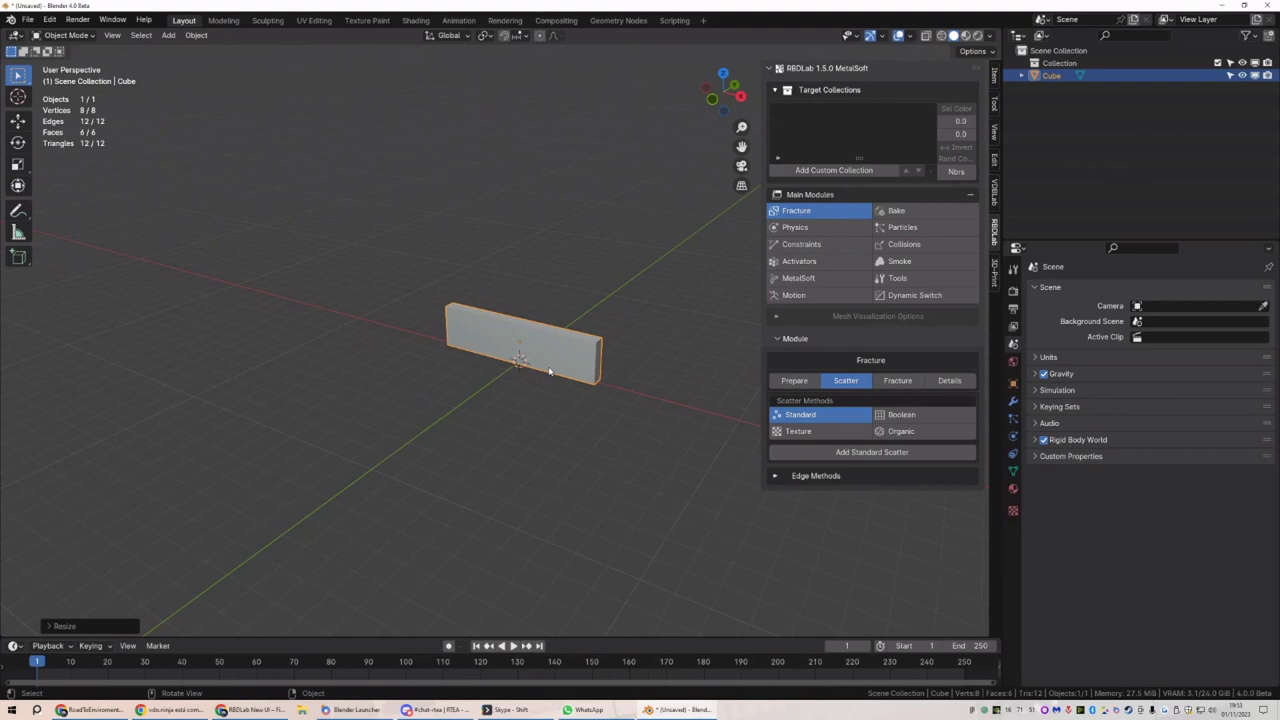
Raise the slab's top face to make the wall taller, then set Origin to Geometry
{"action": "key", "text": "Tab"}
{"action": "key", "text": "3"}
{"action": "left_click", "coordinate": [545, 312]}
{"action": "key", "text": "g"}
{"action": "key", "text": "z"}
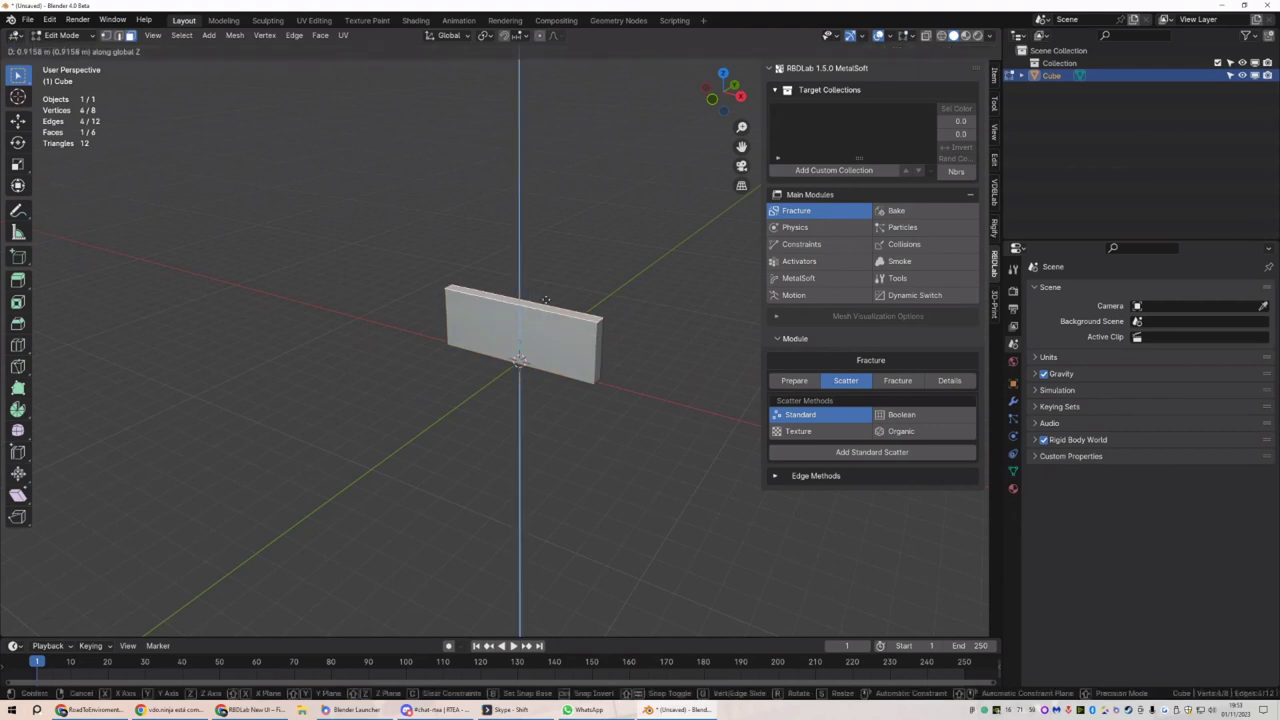
{"action": "left_click", "coordinate": [545, 299]}
{"action": "key", "text": "Tab"}
{"action": "key", "text": "q"}
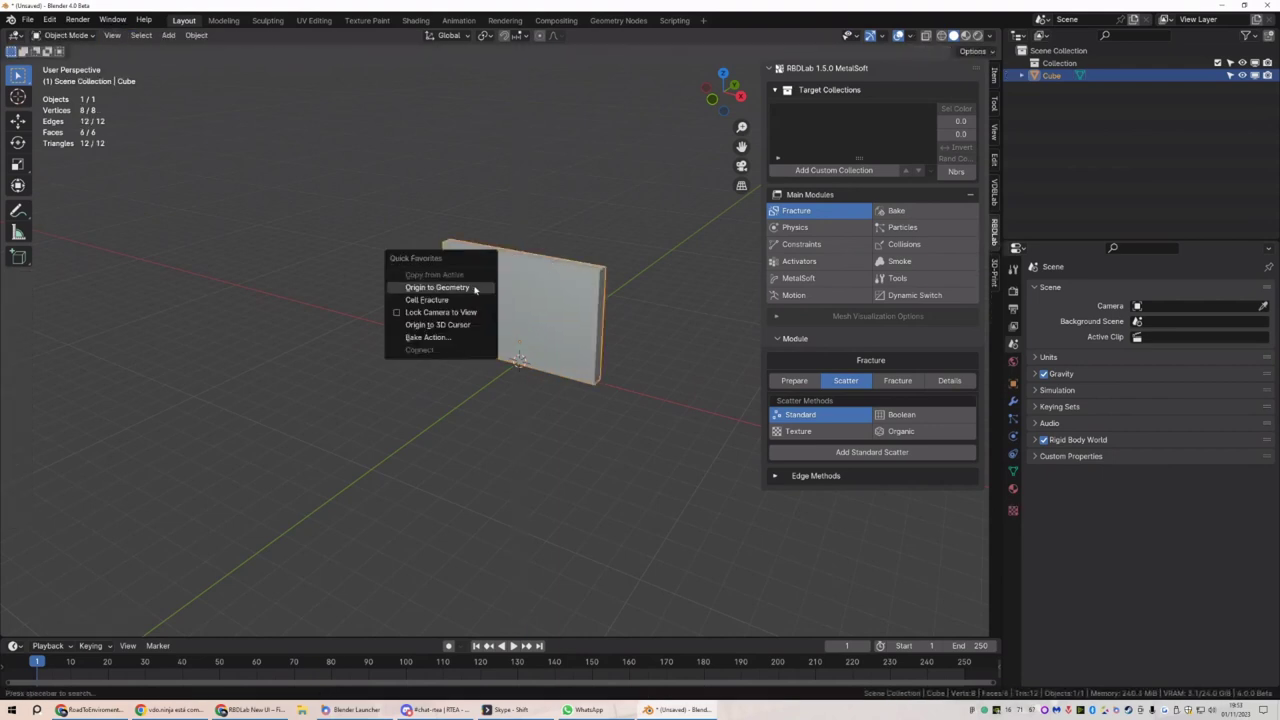
{"action": "left_click", "coordinate": [437, 287]}
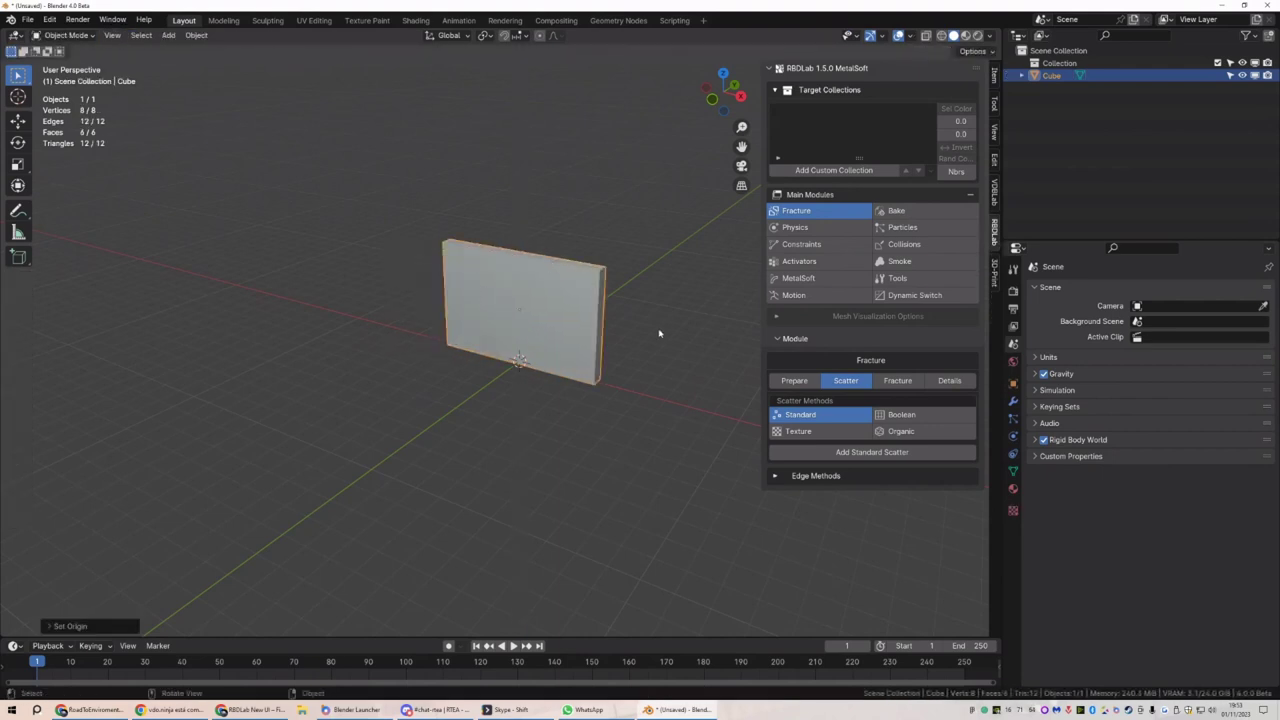
{"action": "middle_click_drag", "start_coordinate": [631, 409], "coordinate": [578, 392]}
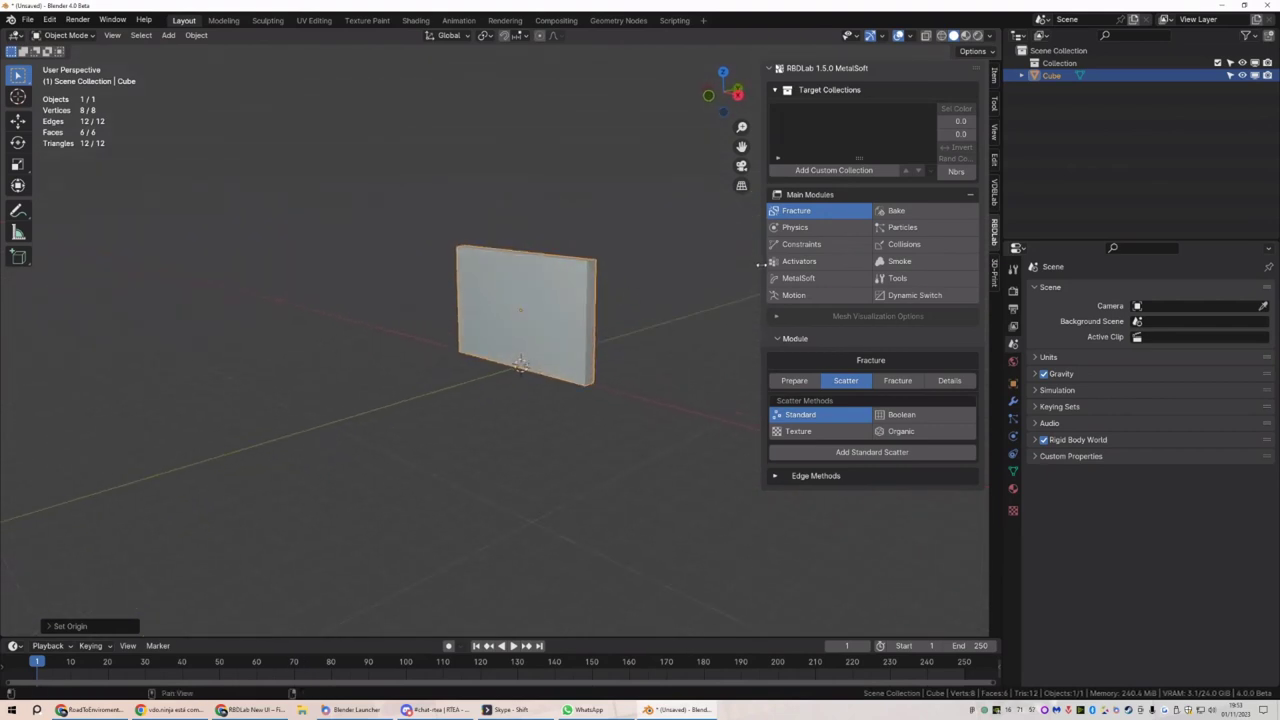
{"action": "left_click_drag", "start_coordinate": [762, 266], "coordinate": [754, 265]}
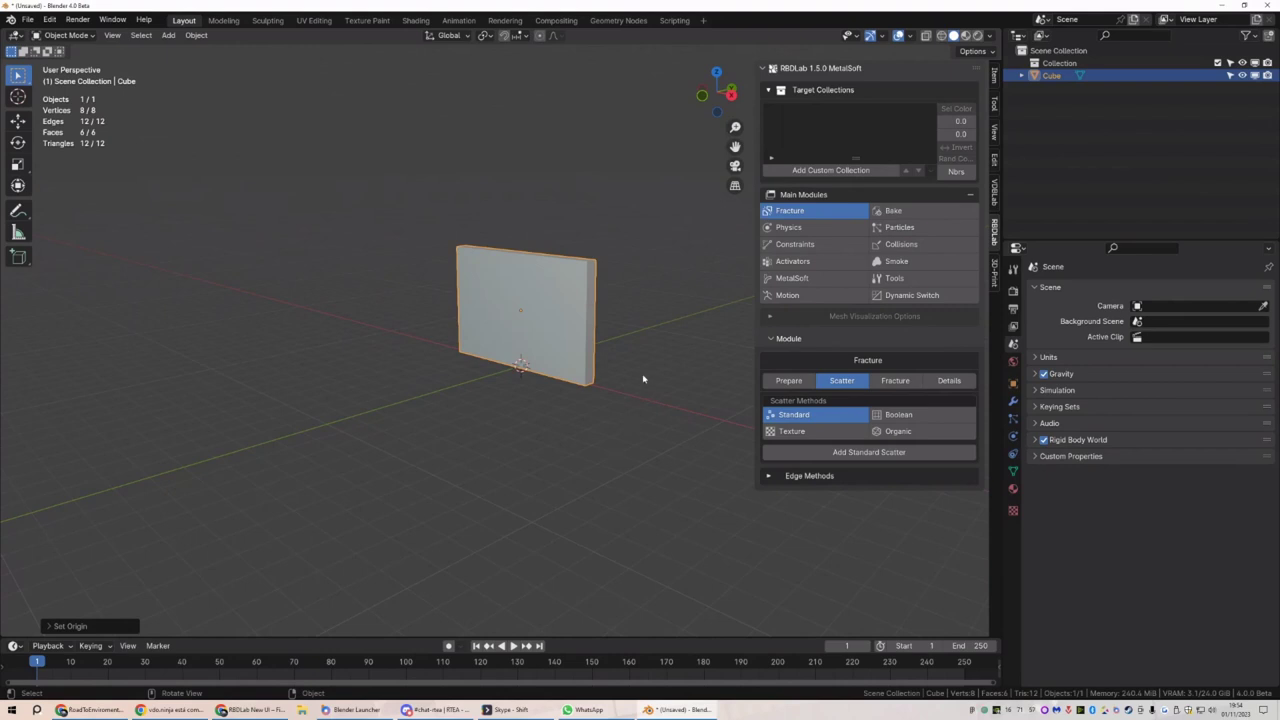
{"action": "mouse_move", "coordinate": [645, 385]}
{"action": "middle_mouse_down"}
{"action": "mouse_move", "coordinate": [630, 367]}
{"action": "mouse_move", "coordinate": [648, 391]}
{"action": "middle_mouse_up"}
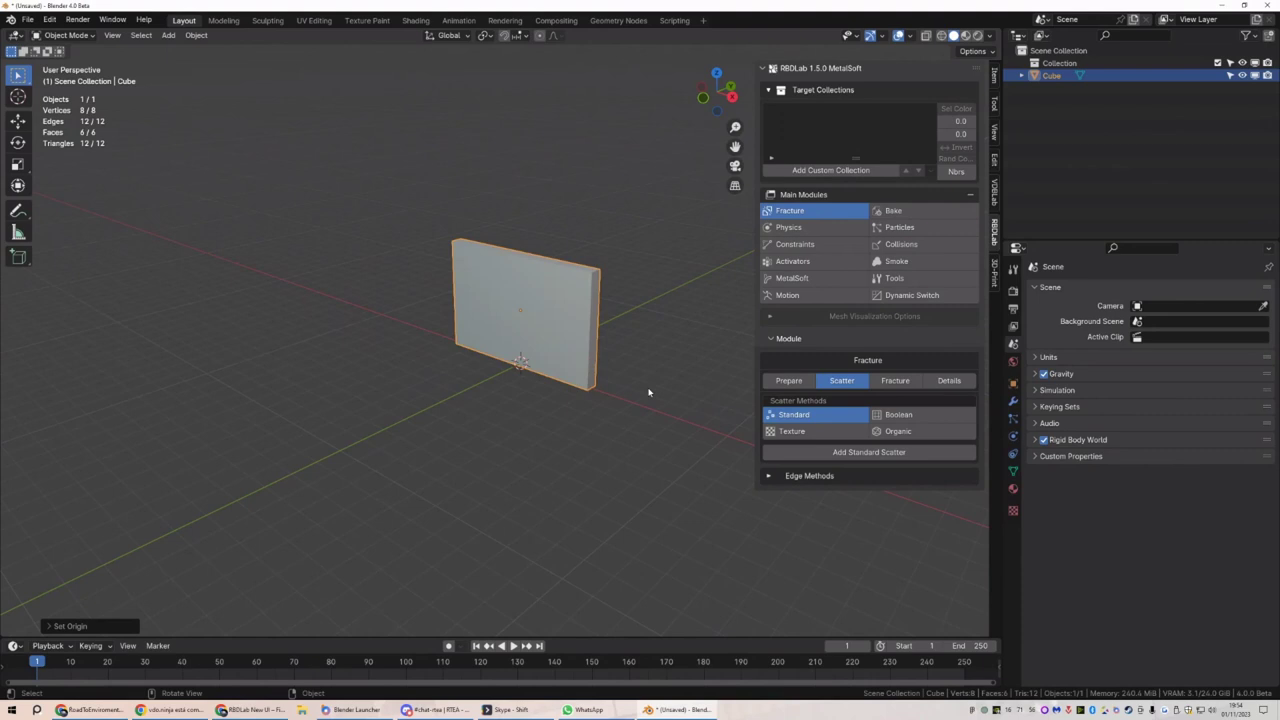
{"action": "middle_click_drag", "start_coordinate": [647, 366], "coordinate": [629, 428]}
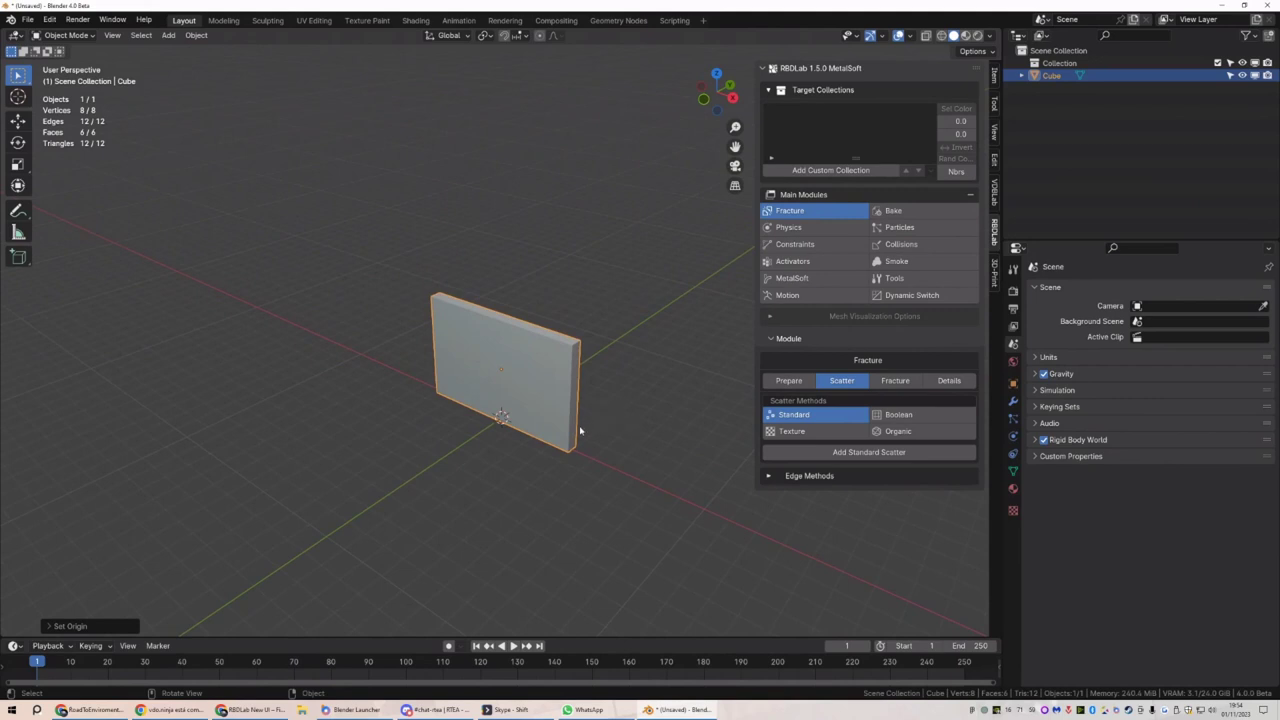
{"action": "mouse_move", "coordinate": [579, 430]}
{"action": "middle_mouse_down"}
{"action": "mouse_move", "coordinate": [585, 401]}
{"action": "mouse_move", "coordinate": [571, 409]}
{"action": "mouse_move", "coordinate": [585, 410]}
{"action": "middle_mouse_up"}
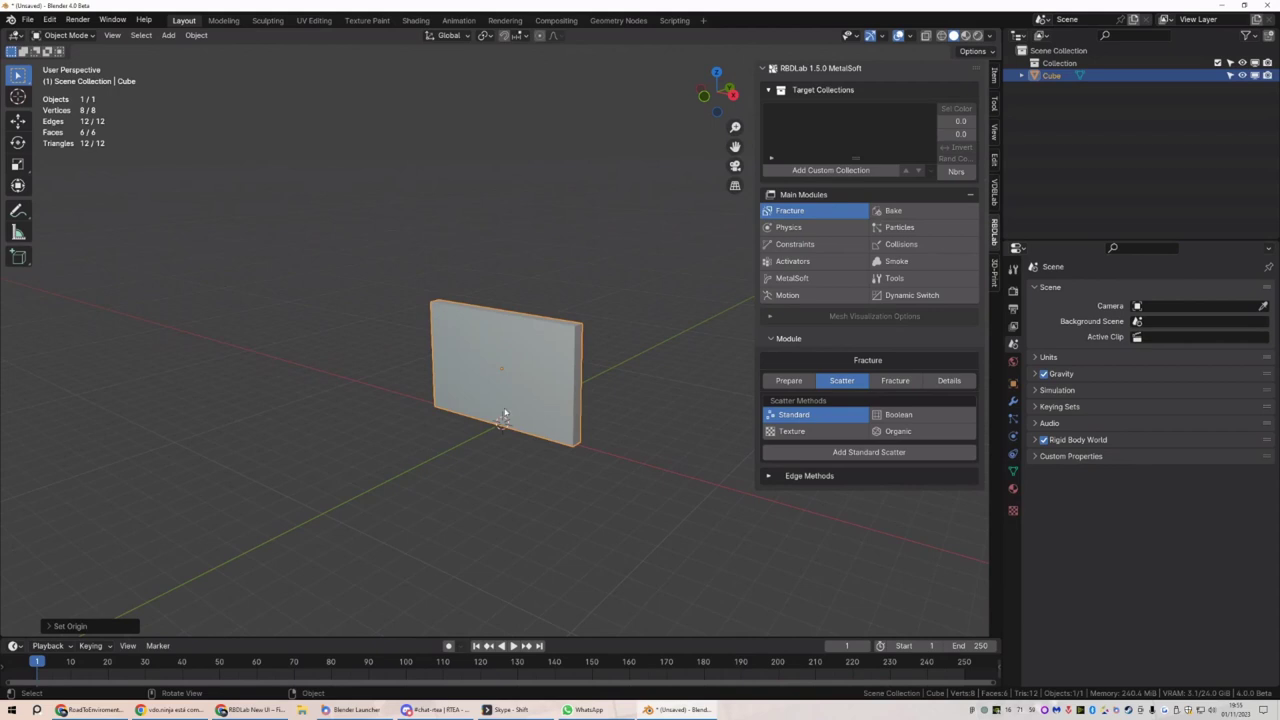
{"action": "mouse_move", "coordinate": [504, 413]}
{"action": "middle_mouse_down"}
{"action": "mouse_move", "coordinate": [530, 408]}
{"action": "mouse_move", "coordinate": [515, 412]}
{"action": "middle_mouse_up"}
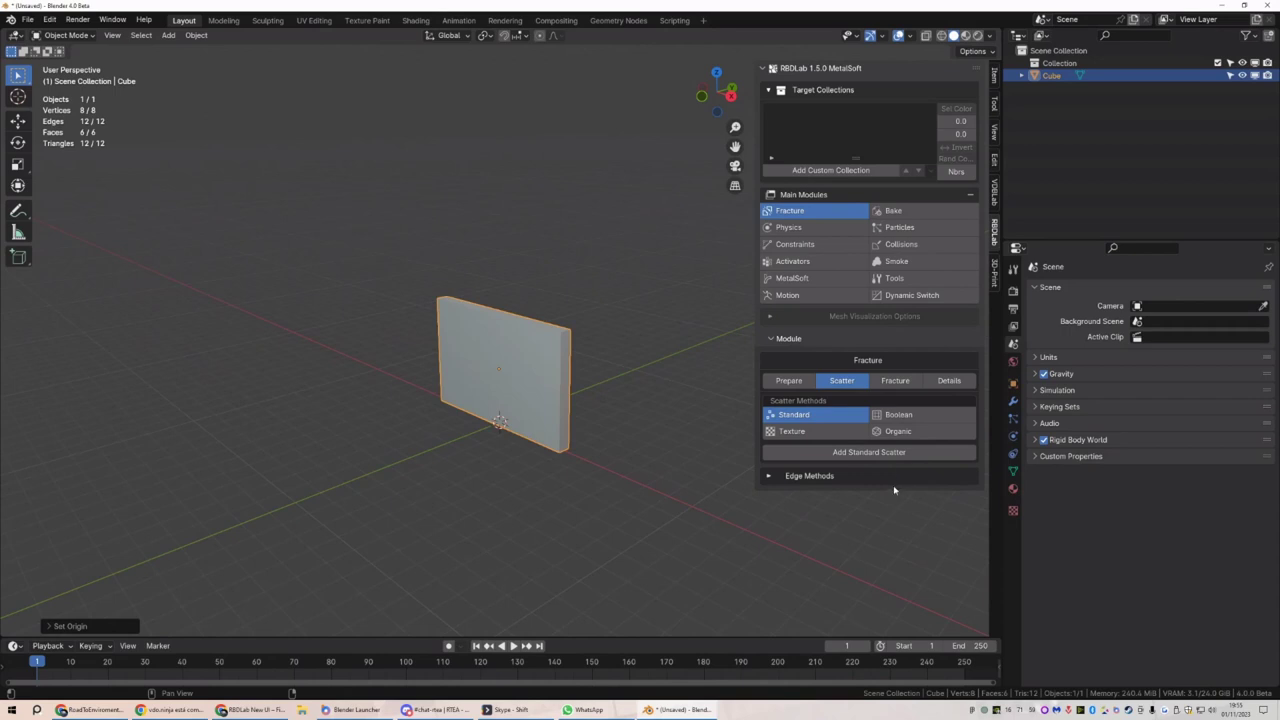
{"action": "scroll", "coordinate": [439, 399], "scroll_direction": "down", "scroll_amount": 3}
Duplicate the plate three times so there are four plates
{"action": "key", "text": "shift+d"}
{"action": "left_click", "coordinate": [405, 360]}
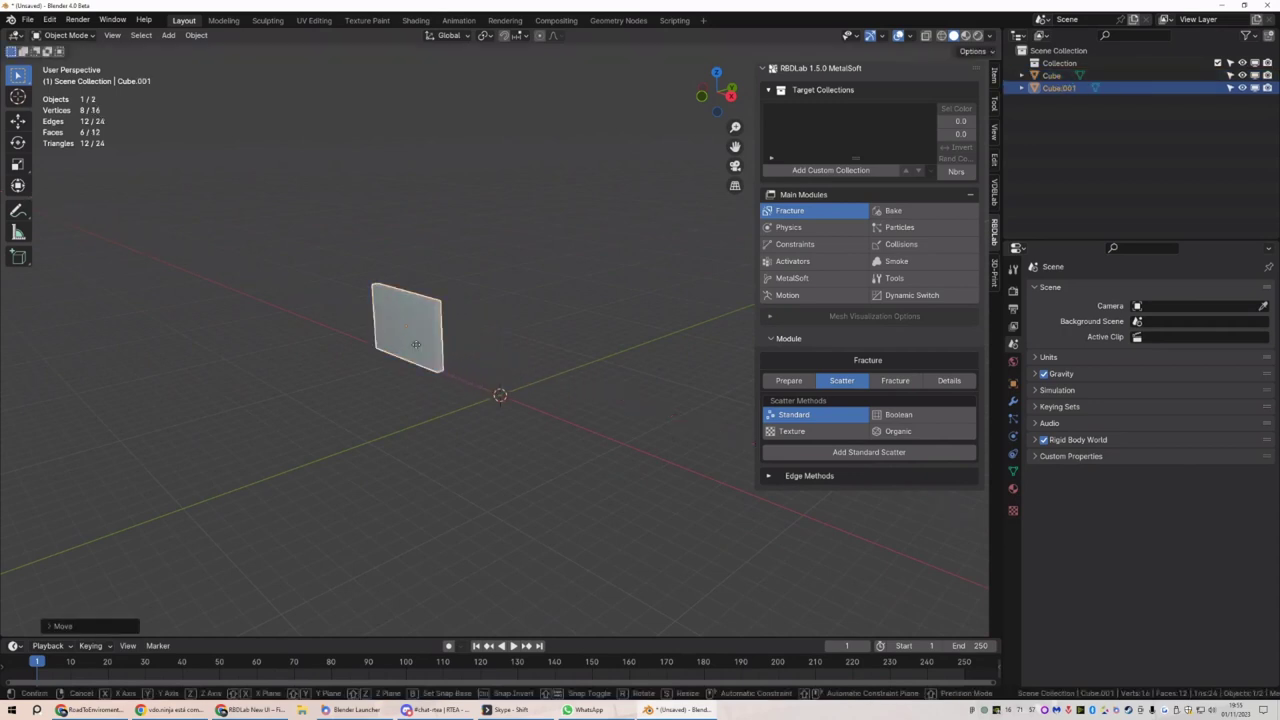
{"action": "key", "text": "shift+d"}
{"action": "left_click", "coordinate": [536, 424]}
{"action": "scroll", "coordinate": [536, 424], "scroll_direction": "down", "scroll_amount": 2}
{"action": "key", "text": "shift+d"}
{"action": "left_click", "coordinate": [443, 466]}
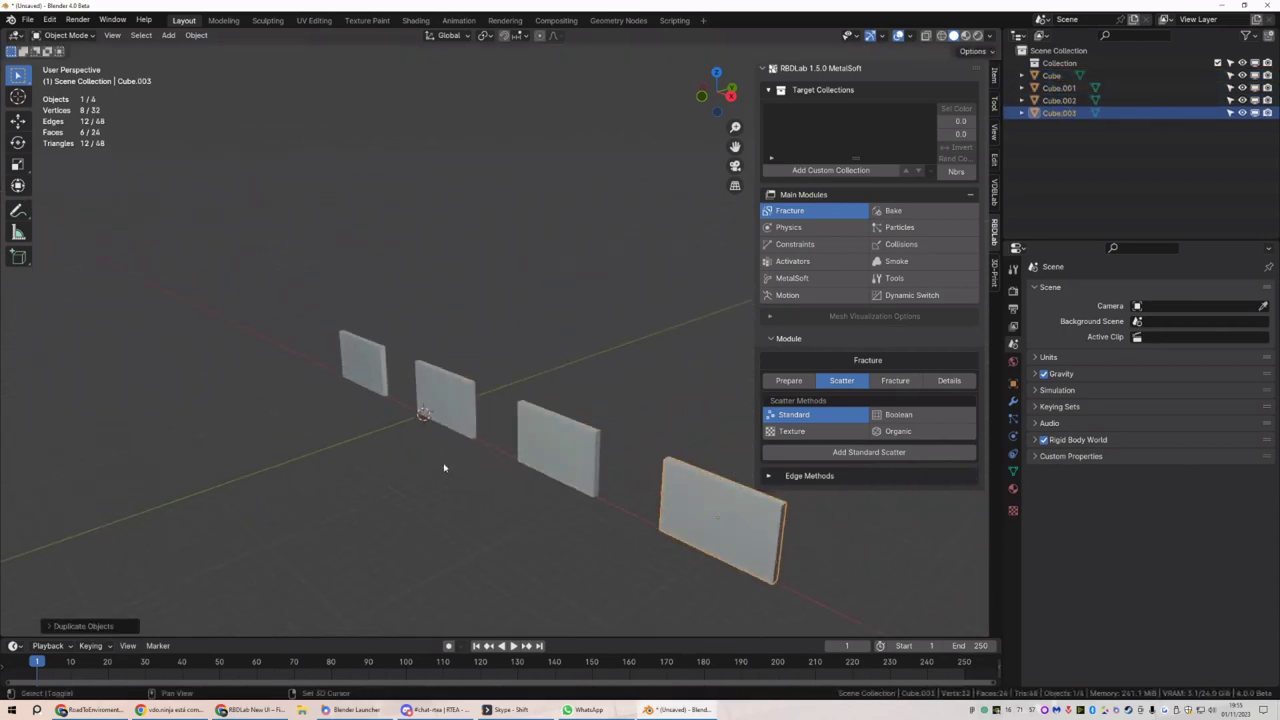
Space all four plates evenly along X in front view, then select the leftmost plate
{"action": "key", "text": "a"}
{"action": "key", "text": "KP_1"}
{"action": "key", "text": "g"}
{"action": "key", "text": "x"}
{"action": "left_click", "coordinate": [451, 431]}
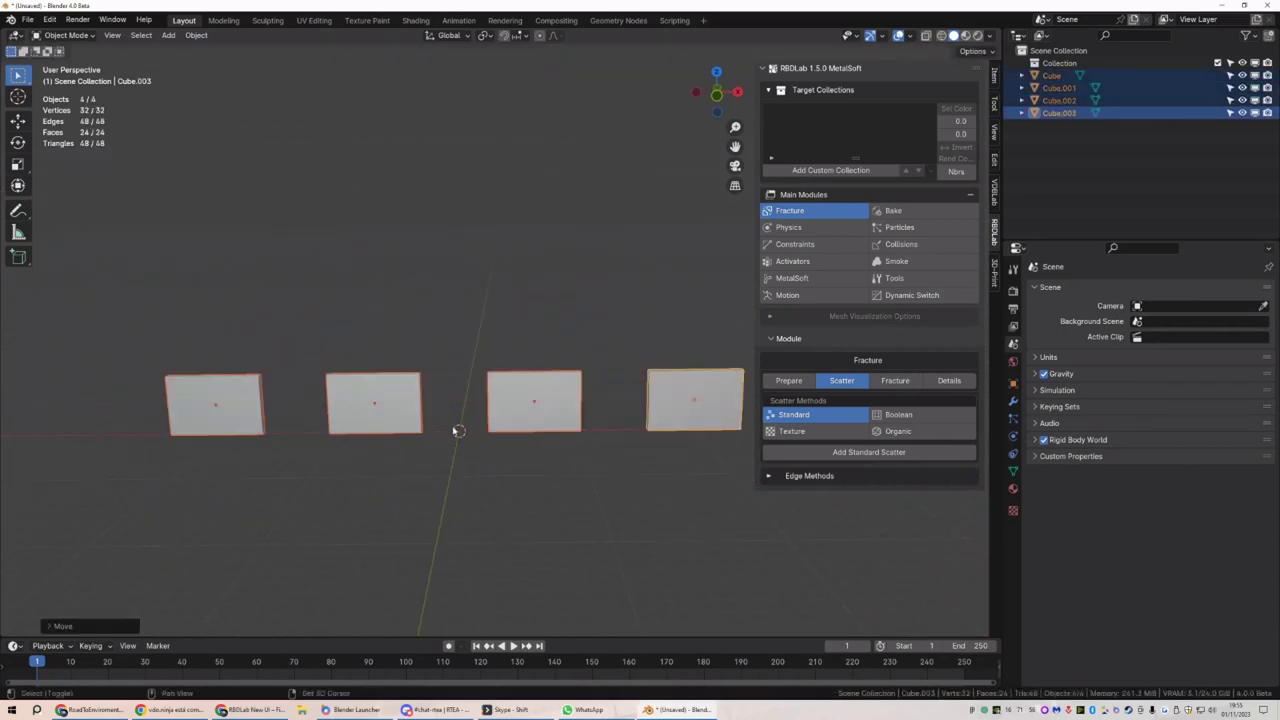
{"action": "middle_click_drag", "start_coordinate": [451, 431], "coordinate": [807, 431]}
{"action": "left_click", "coordinate": [287, 426]}
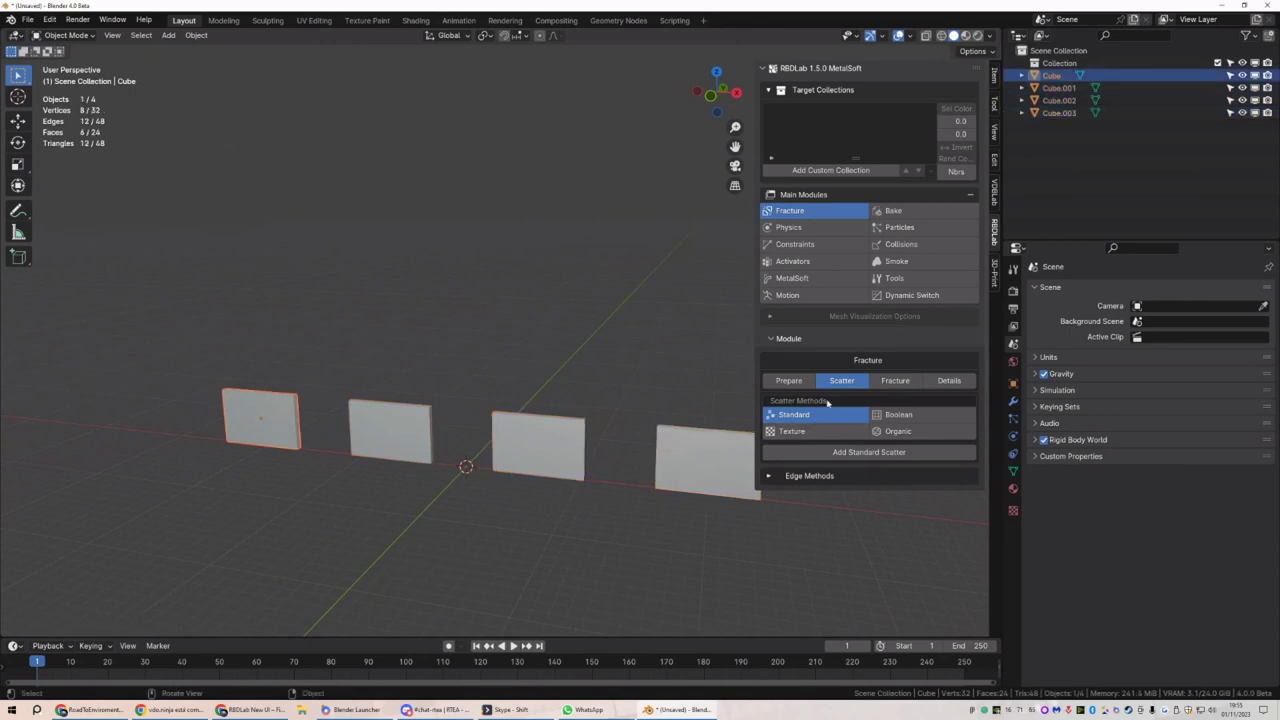
Add a Standard Scatter to the plate, raise Density to about 264, and accept the points
{"action": "left_click", "coordinate": [838, 452]}
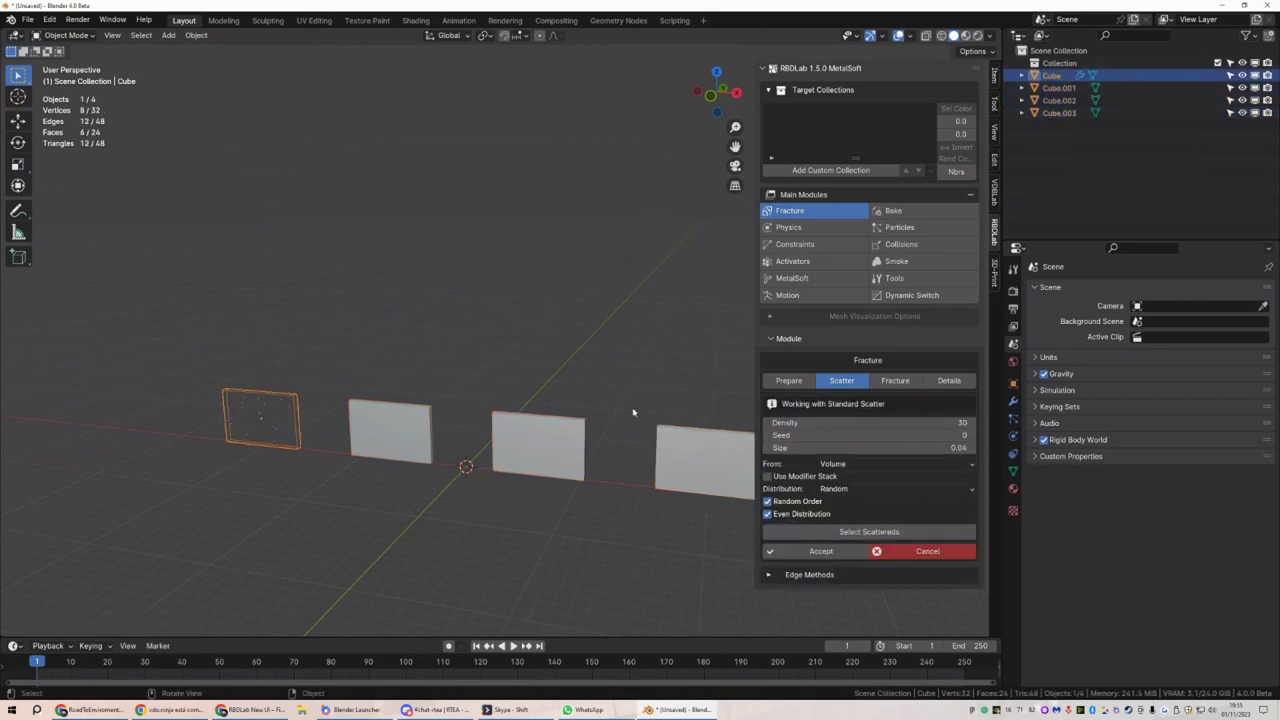
{"action": "middle_click_drag", "start_coordinate": [560, 440], "coordinate": [280, 418]}
{"action": "key", "text": "KP_Decimal"}
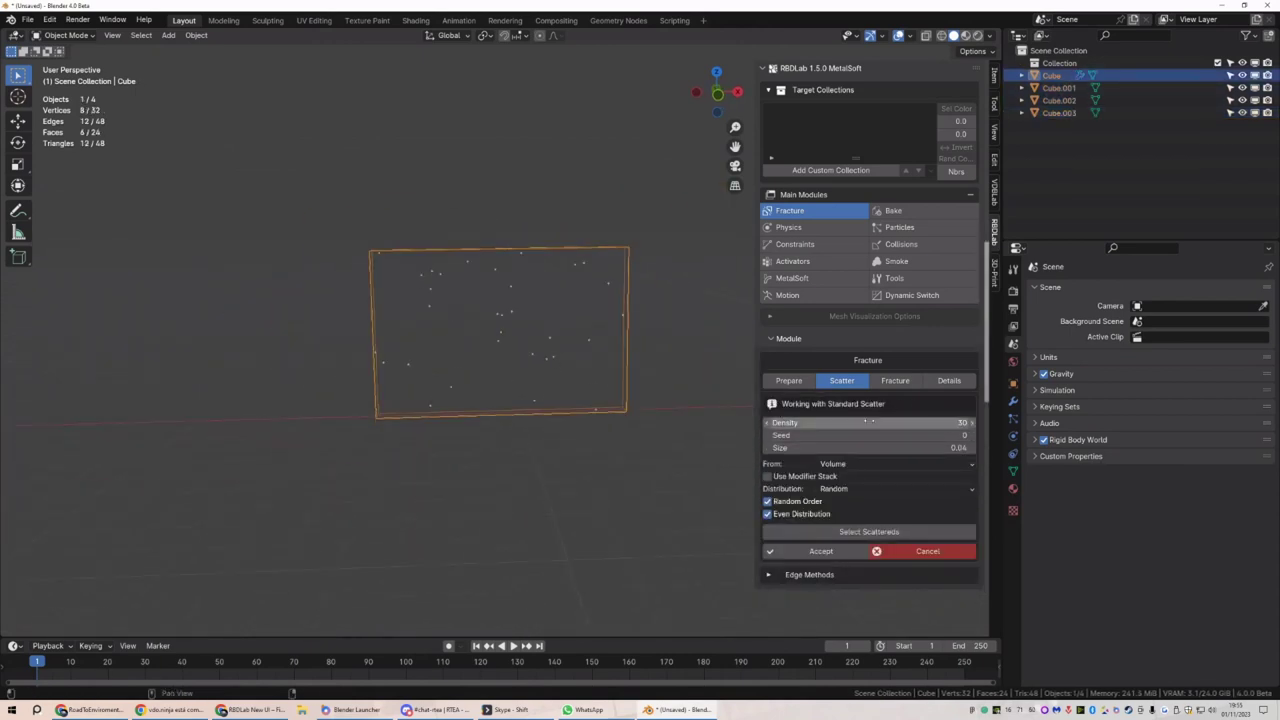
{"action": "left_click_drag", "start_coordinate": [900, 427], "coordinate": [1000, 427]}
{"action": "middle_click_drag", "start_coordinate": [601, 381], "coordinate": [520, 268]}
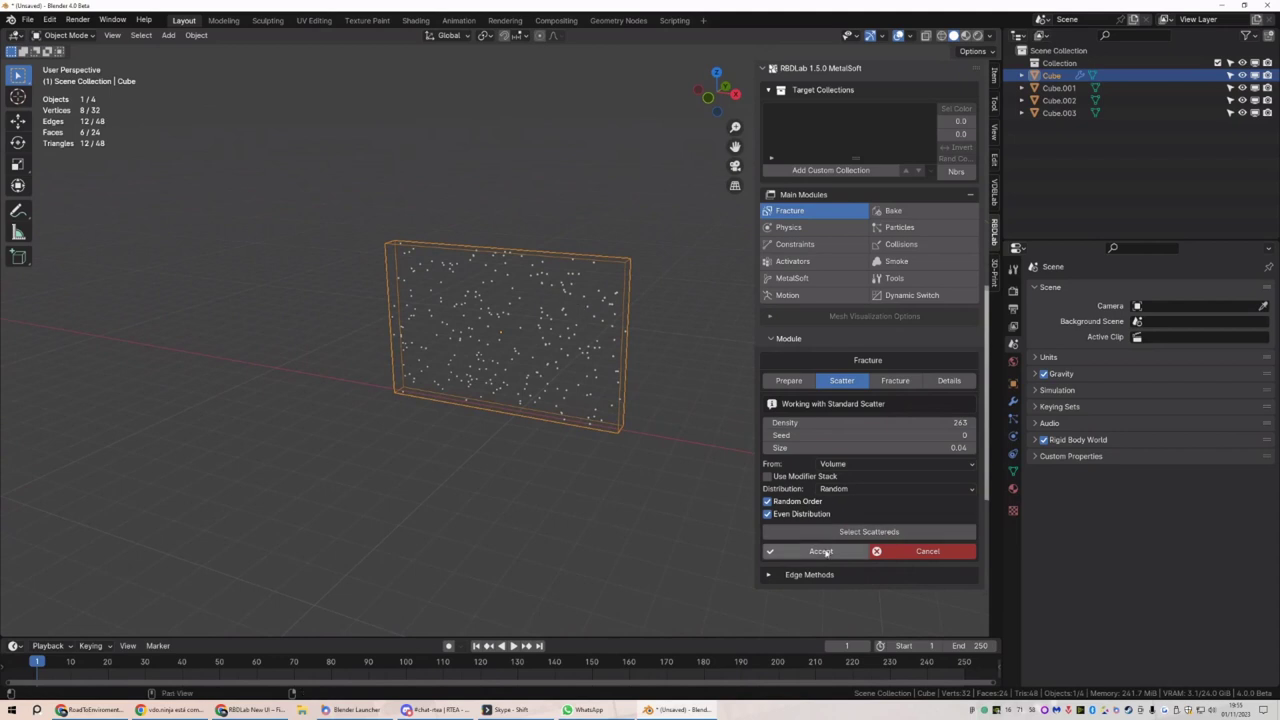
{"action": "left_click_drag", "start_coordinate": [867, 428], "coordinate": [885, 428]}
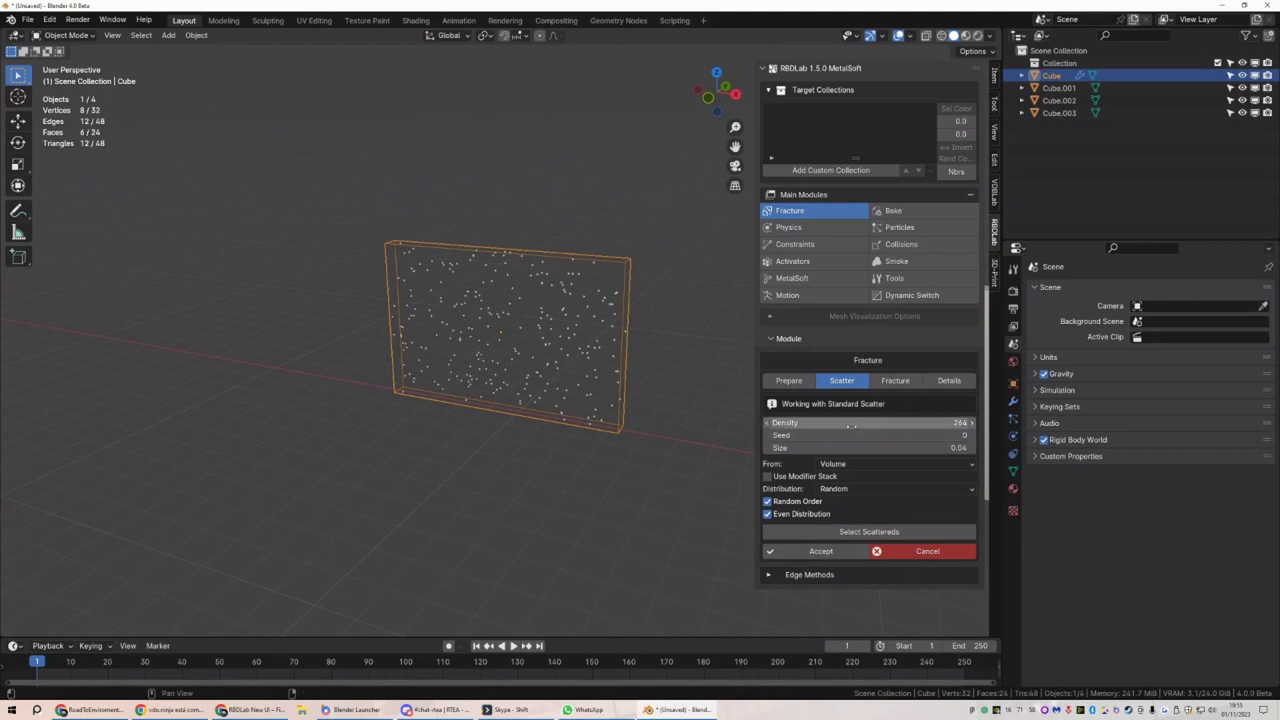
{"action": "left_click", "coordinate": [832, 552]}
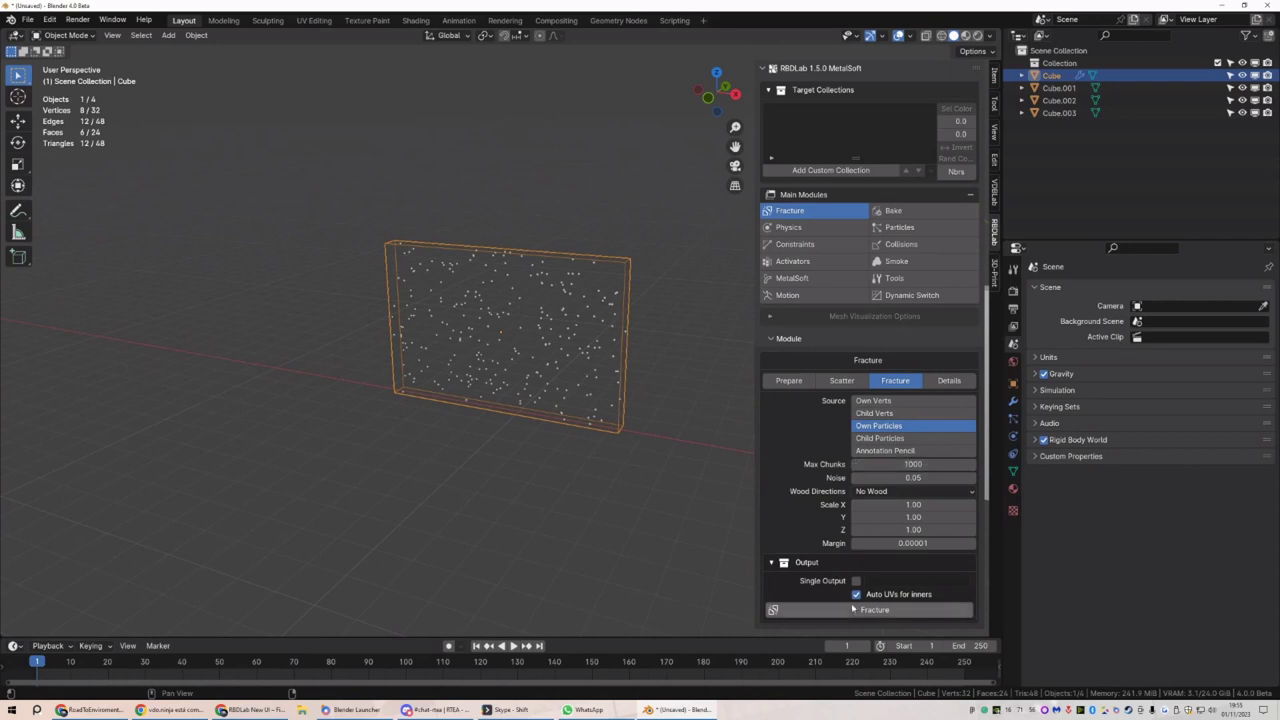
Fracture the leftmost plate into 267 Voronoi cell chunks and inspect the cracked wall
{"action": "left_click", "coordinate": [855, 610]}
{"action": "middle_click_drag", "start_coordinate": [589, 387], "coordinate": [585, 455]}
{"action": "scroll", "coordinate": [587, 456], "scroll_direction": "up", "scroll_amount": 2}
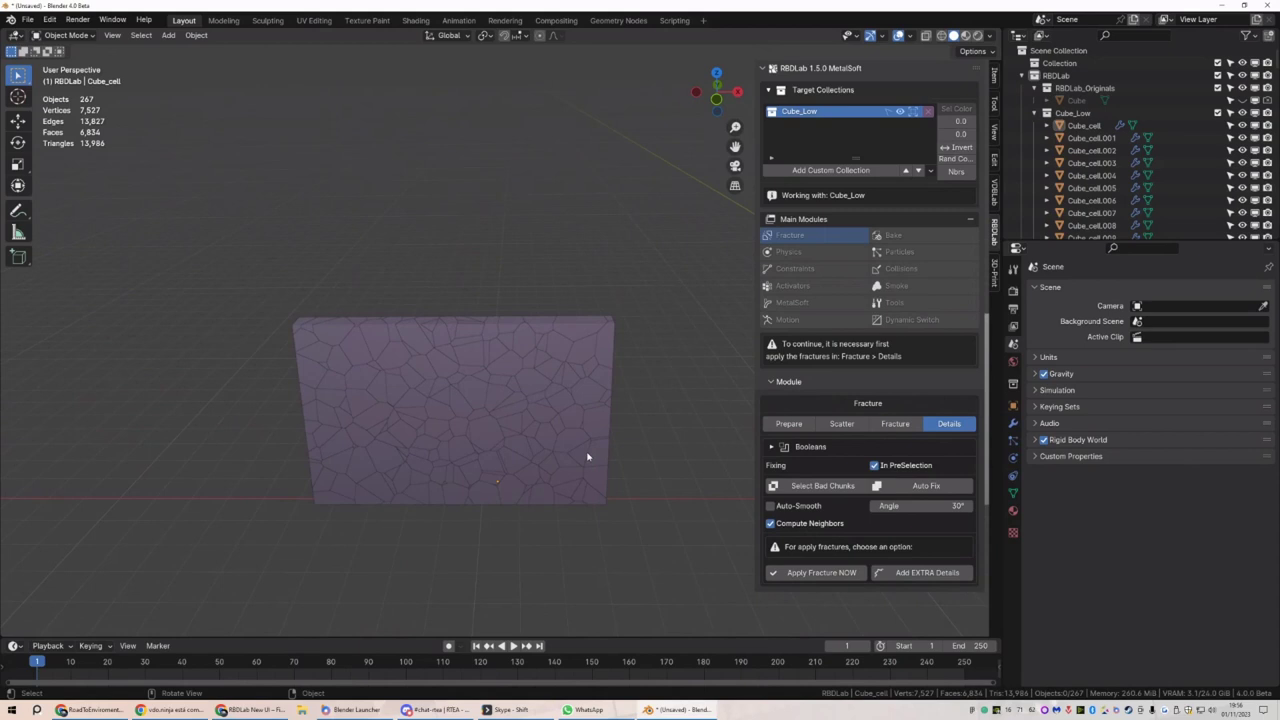
{"action": "middle_click_drag", "start_coordinate": [587, 456], "coordinate": [617, 354]}
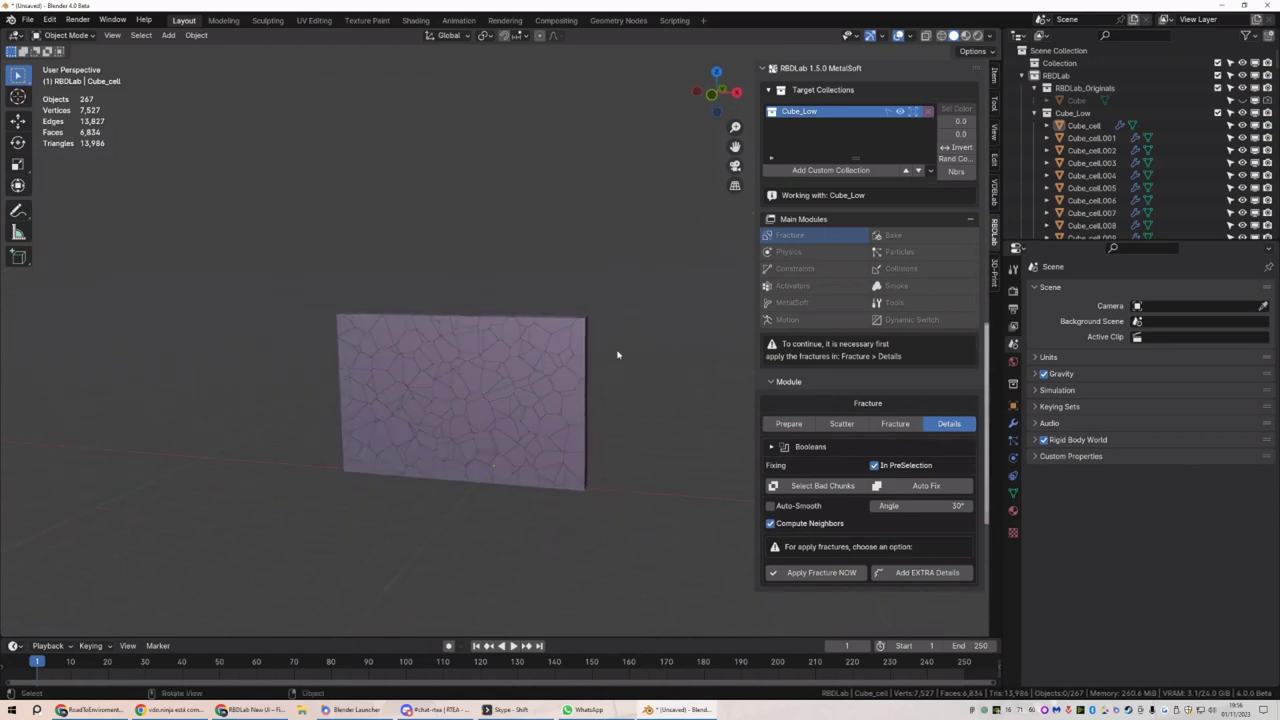
{"action": "mouse_move", "coordinate": [429, 443]}
{"action": "middle_mouse_down"}
{"action": "mouse_move", "coordinate": [500, 437]}
{"action": "mouse_move", "coordinate": [433, 441]}
{"action": "middle_mouse_up"}
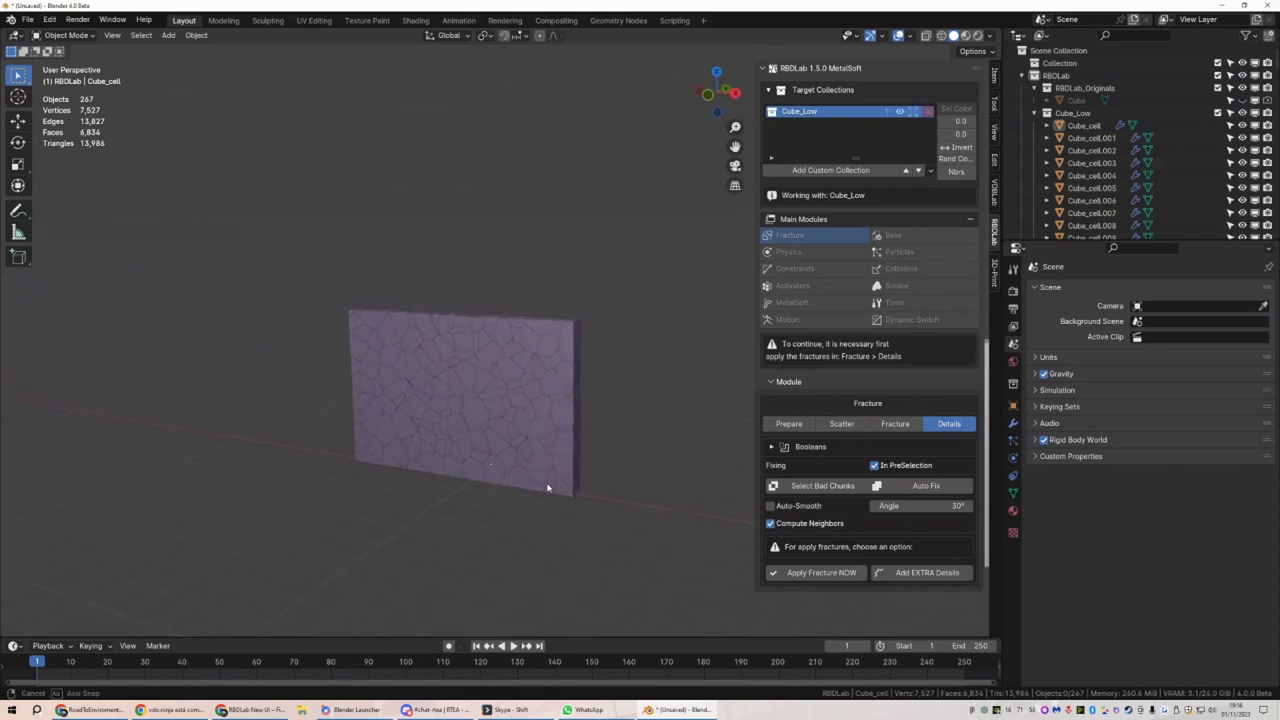
{"action": "scroll", "coordinate": [580, 495], "scroll_direction": "up", "scroll_amount": 2}
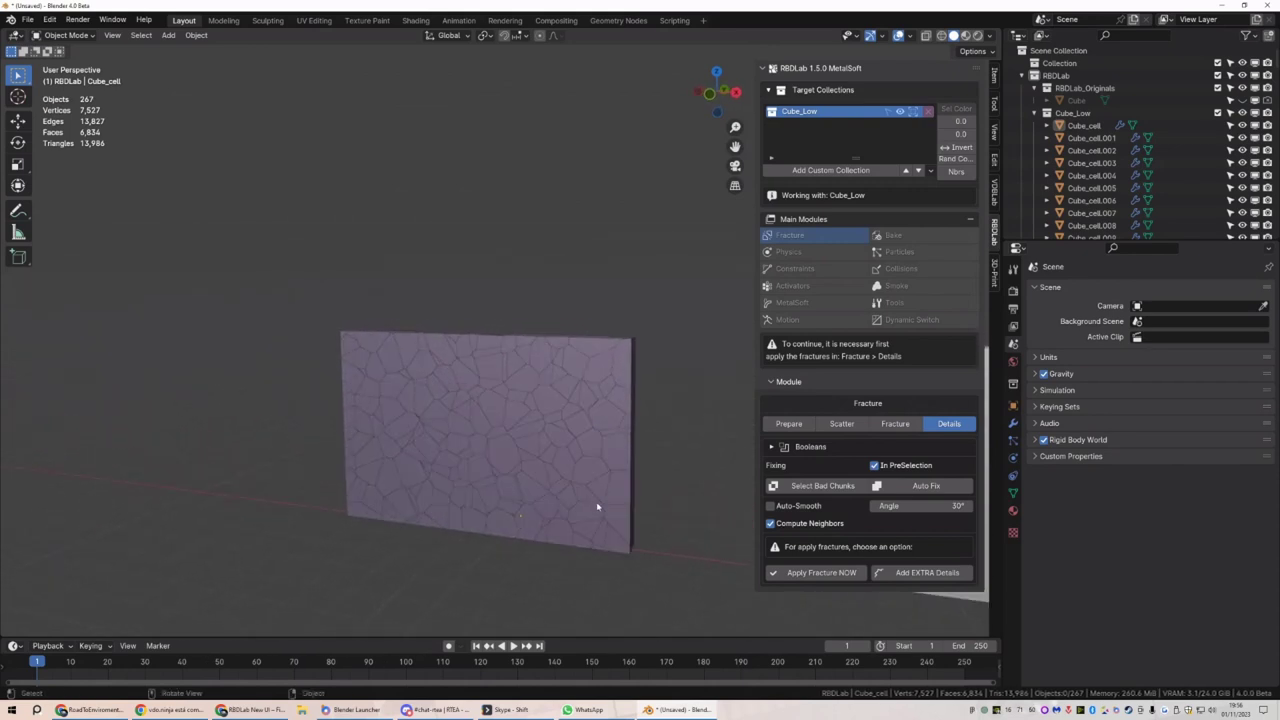
{"action": "mouse_move", "coordinate": [663, 456]}
{"action": "middle_mouse_down"}
{"action": "mouse_move", "coordinate": [631, 471]}
{"action": "mouse_move", "coordinate": [668, 462]}
{"action": "middle_mouse_up"}
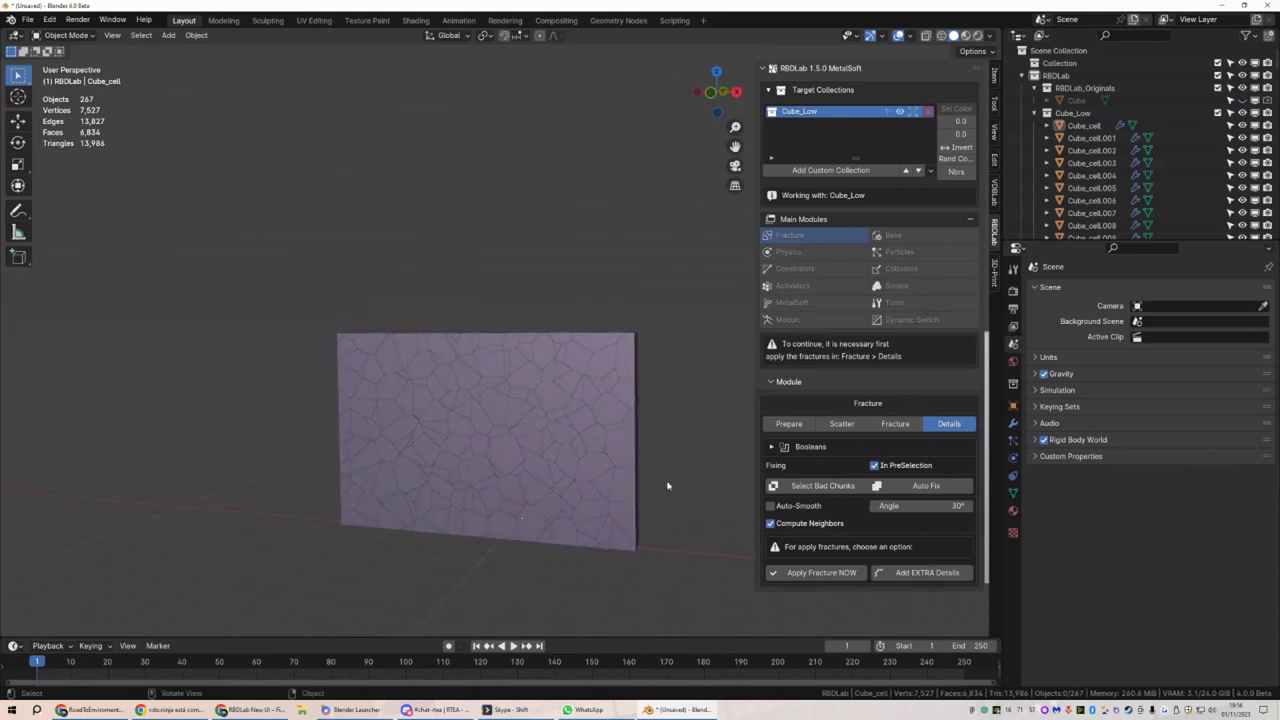
{"action": "mouse_move", "coordinate": [597, 494]}
{"action": "middle_mouse_down"}
{"action": "mouse_move", "coordinate": [453, 507]}
{"action": "mouse_move", "coordinate": [608, 506]}
{"action": "middle_mouse_up"}
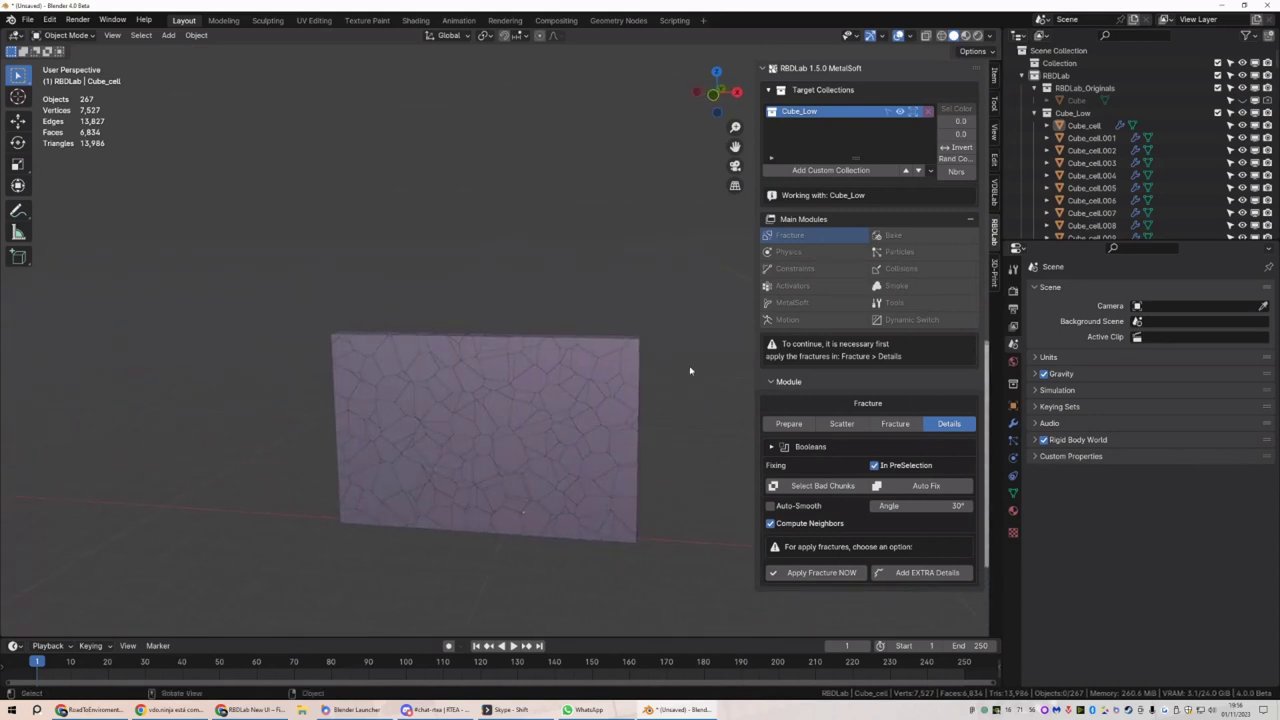
Add extra details to the chunks with 4 subdivisions
{"action": "left_click", "coordinate": [921, 574]}
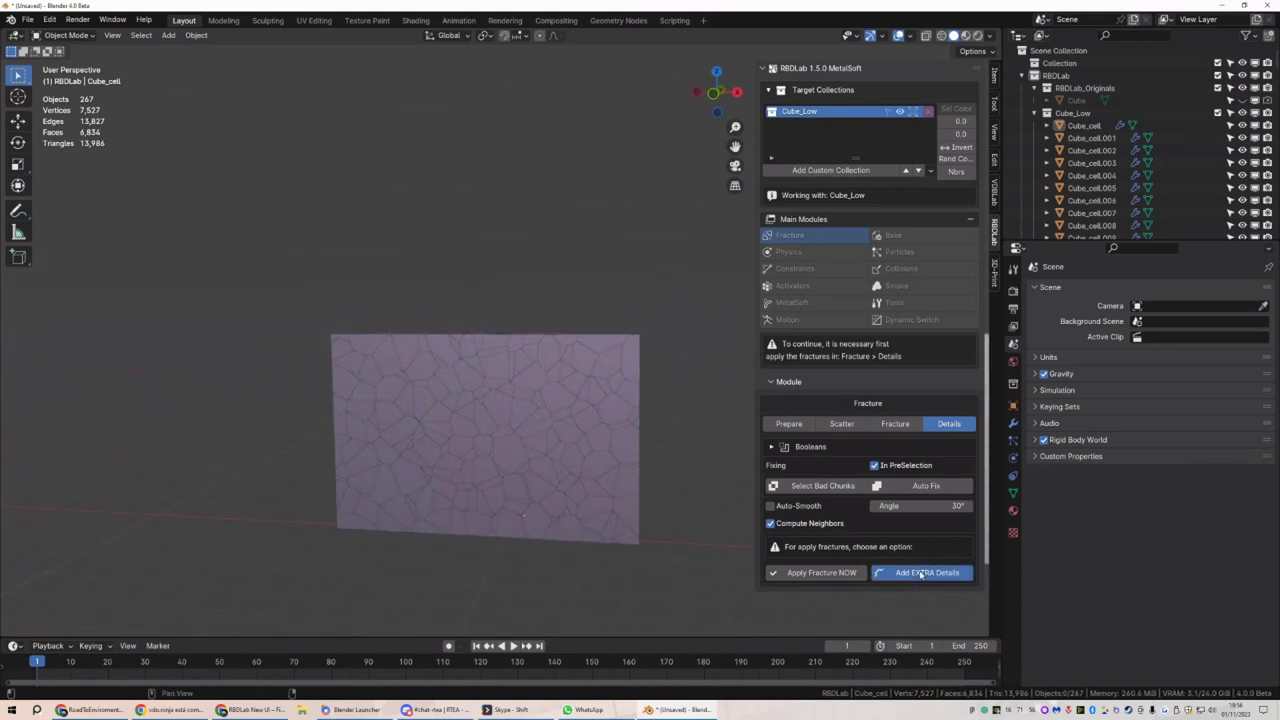
{"action": "scroll", "coordinate": [800, 550], "scroll_direction": "down", "scroll_amount": 3}
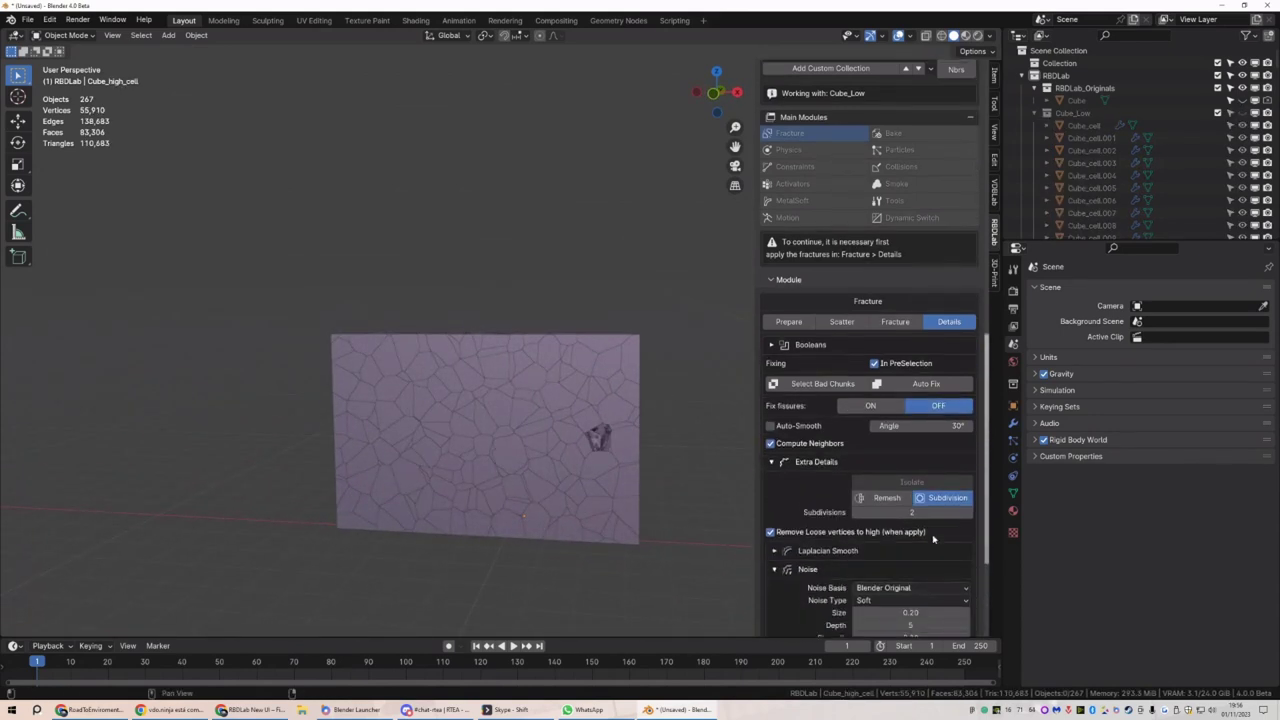
{"action": "left_click", "coordinate": [925, 514]}
{"action": "type", "text": "4"}
{"action": "key", "text": "Return"}
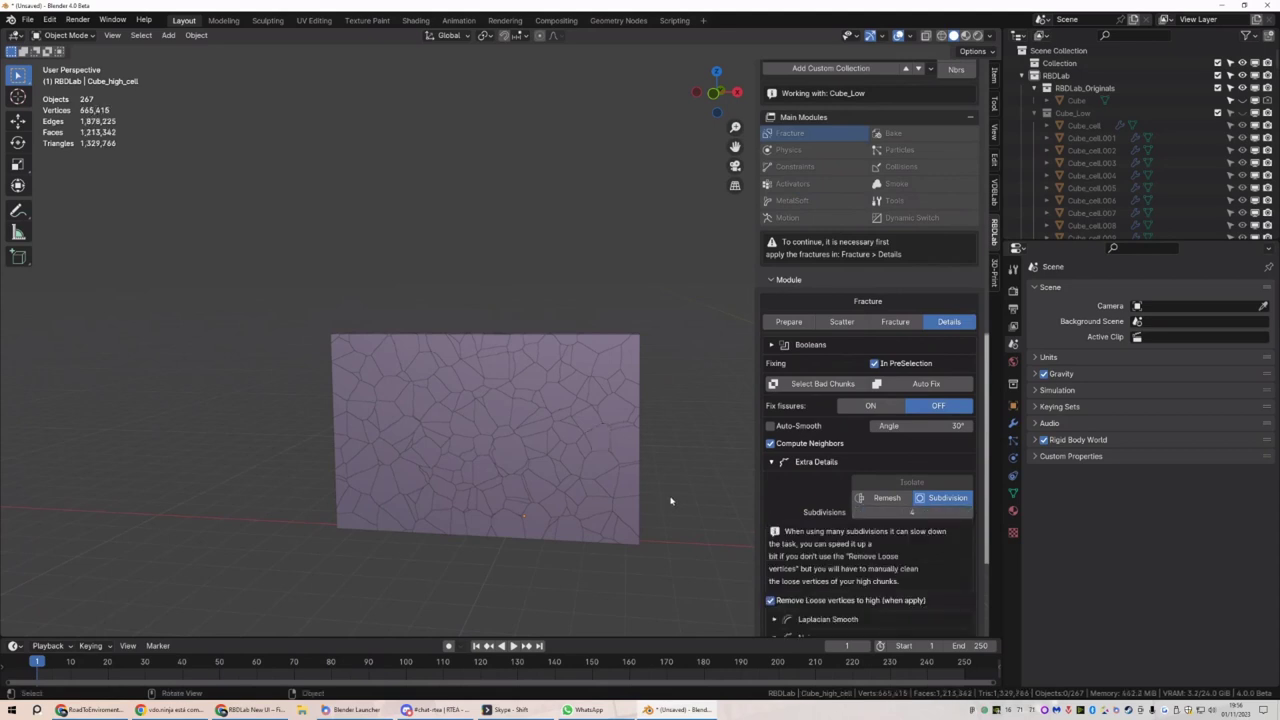
{"action": "scroll", "coordinate": [580, 360], "scroll_direction": "up", "scroll_amount": 2}
Isolate the right-side chunks, choose Subdivision detail, and expand the Noise settings
{"action": "left_click_drag", "start_coordinate": [553, 273], "coordinate": [460, 470]}
{"action": "scroll", "coordinate": [530, 250], "scroll_direction": "up", "scroll_amount": 3}
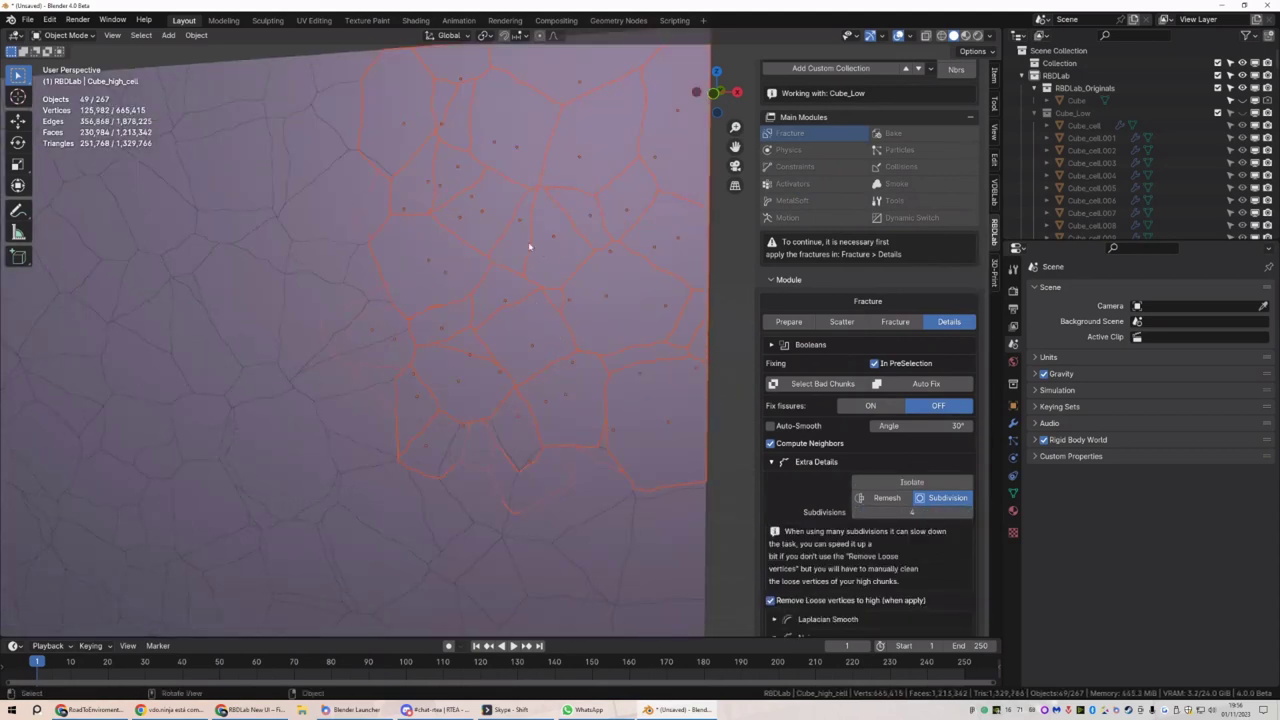
{"action": "left_click", "coordinate": [912, 482]}
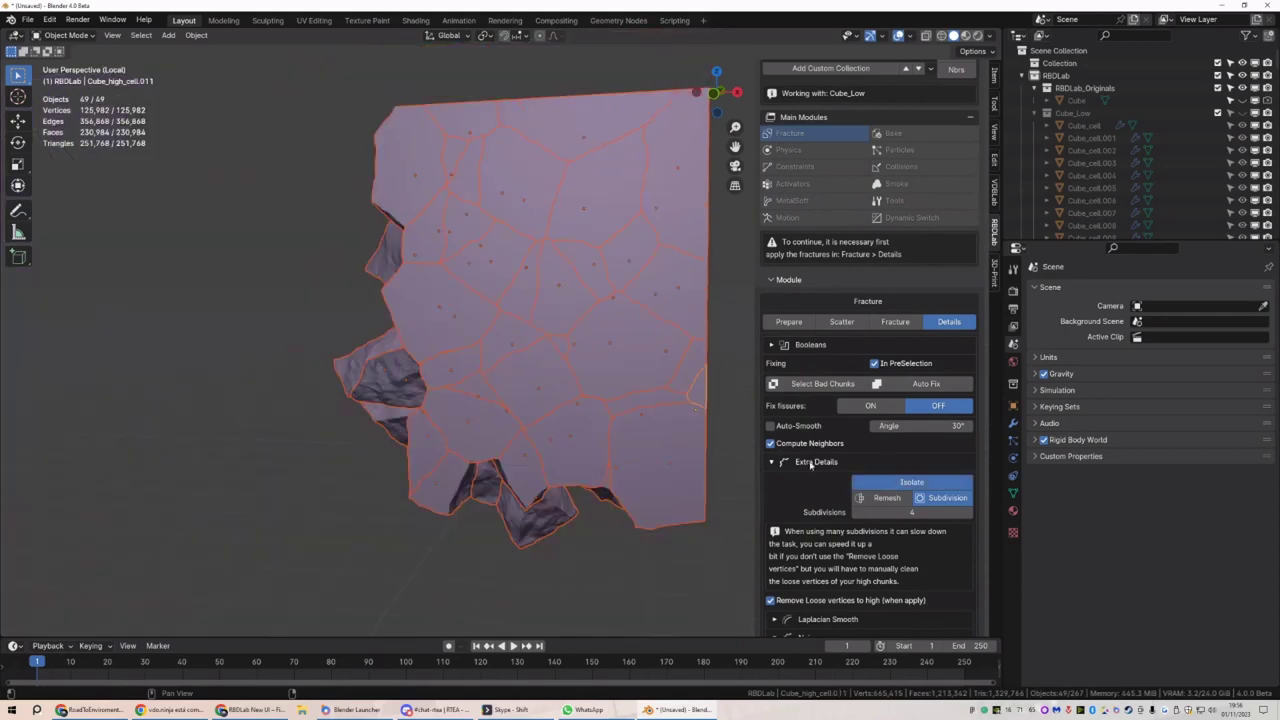
{"action": "middle_click_drag", "start_coordinate": [540, 340], "coordinate": [600, 356]}
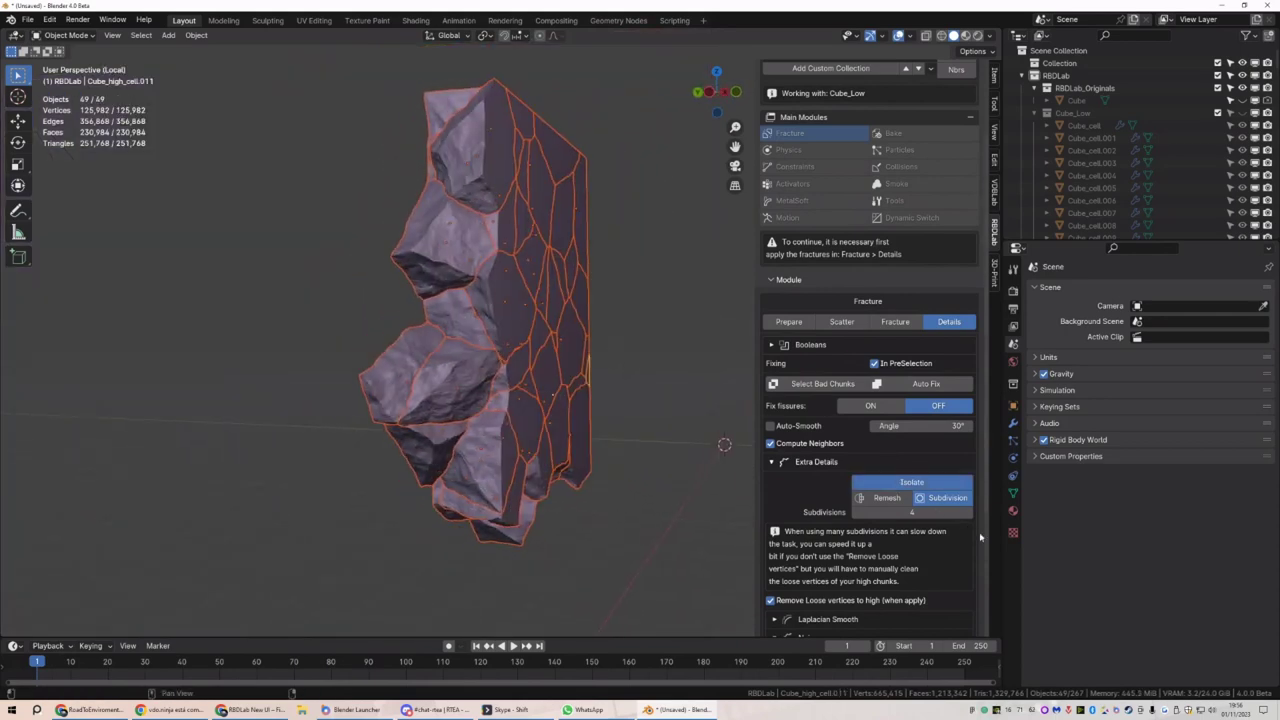
{"action": "left_click", "coordinate": [942, 499]}
{"action": "middle_click_drag", "start_coordinate": [660, 420], "coordinate": [571, 409]}
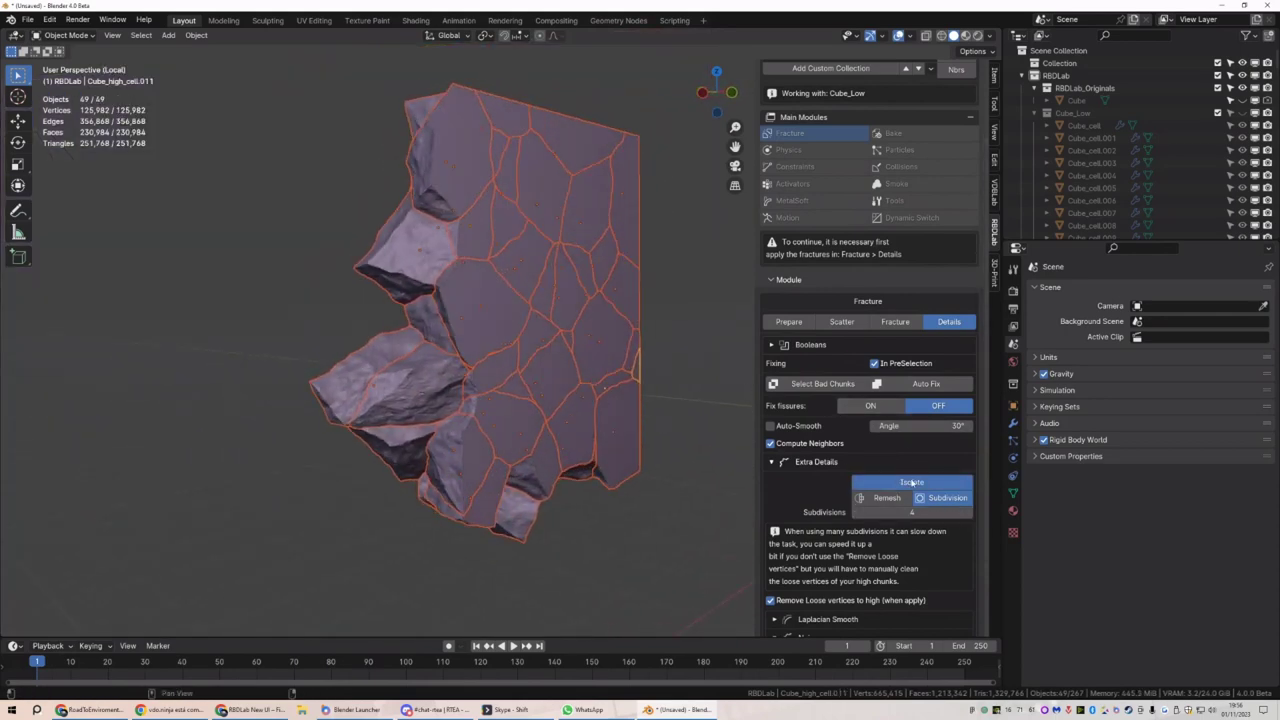
{"action": "left_click", "coordinate": [910, 482]}
{"action": "left_click", "coordinate": [790, 636]}
{"action": "scroll", "coordinate": [870, 500], "scroll_direction": "down", "scroll_amount": 6}
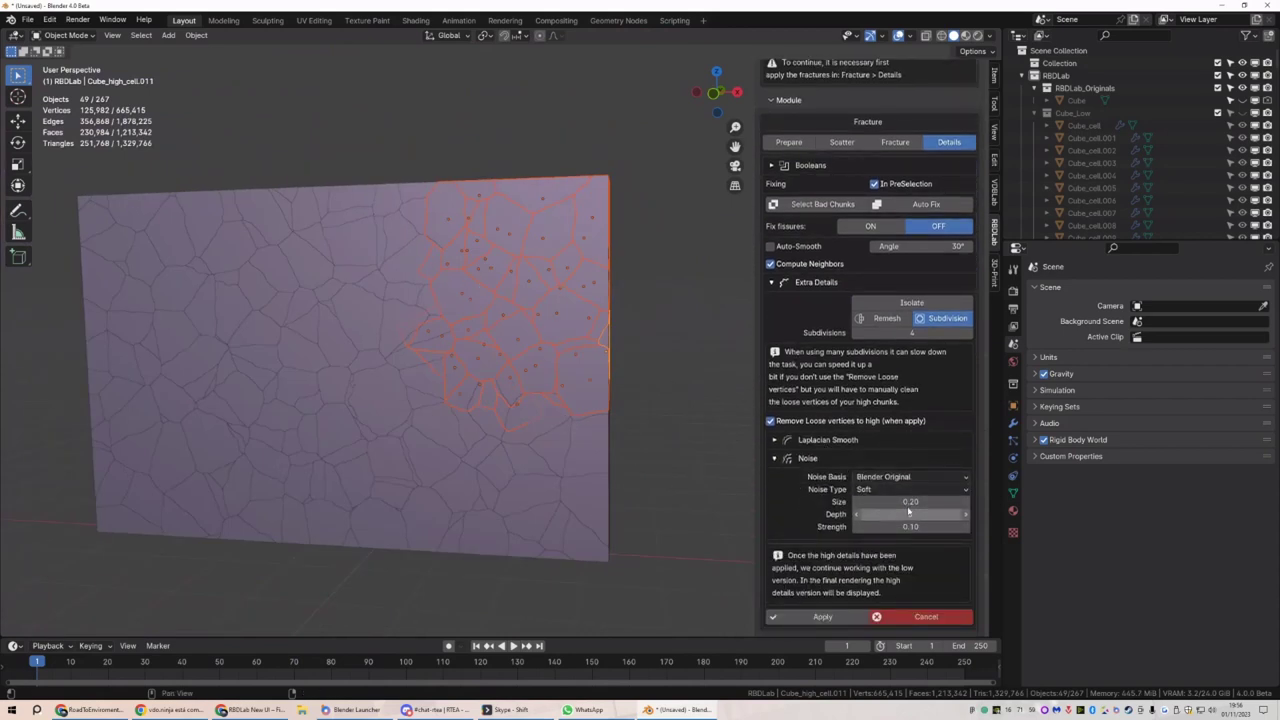
Switch the chunk detail noise type to Hard and preview the cracked chunks isolated
{"action": "left_click", "coordinate": [900, 489]}
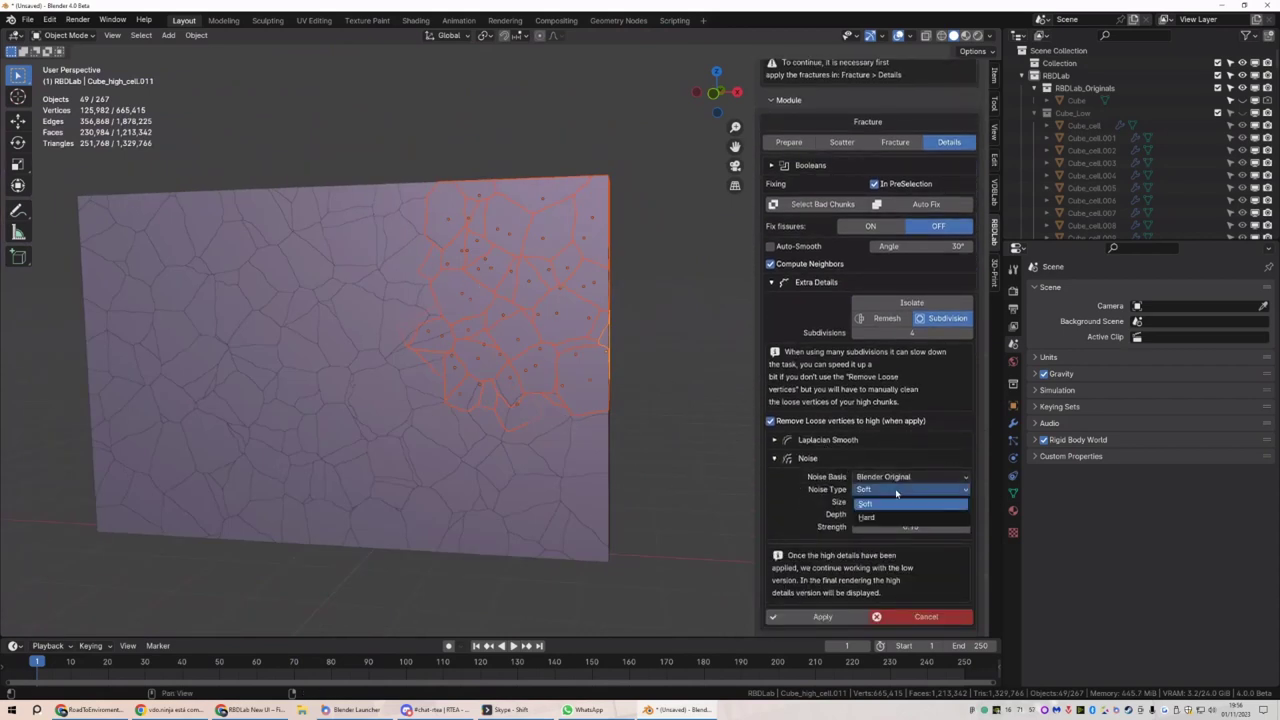
{"action": "left_click", "coordinate": [888, 519]}
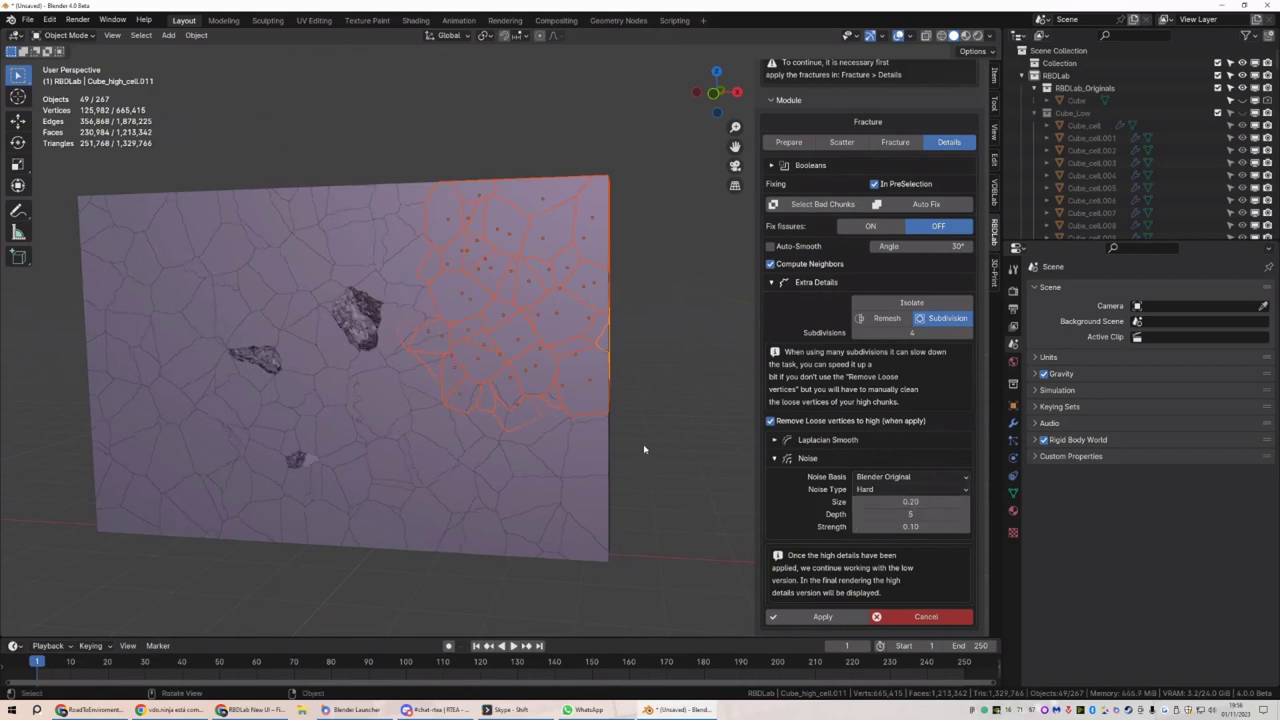
{"action": "left_click", "coordinate": [897, 302]}
{"action": "middle_click_drag", "start_coordinate": [560, 298], "coordinate": [842, 298]}
{"action": "left_click", "coordinate": [896, 304]}
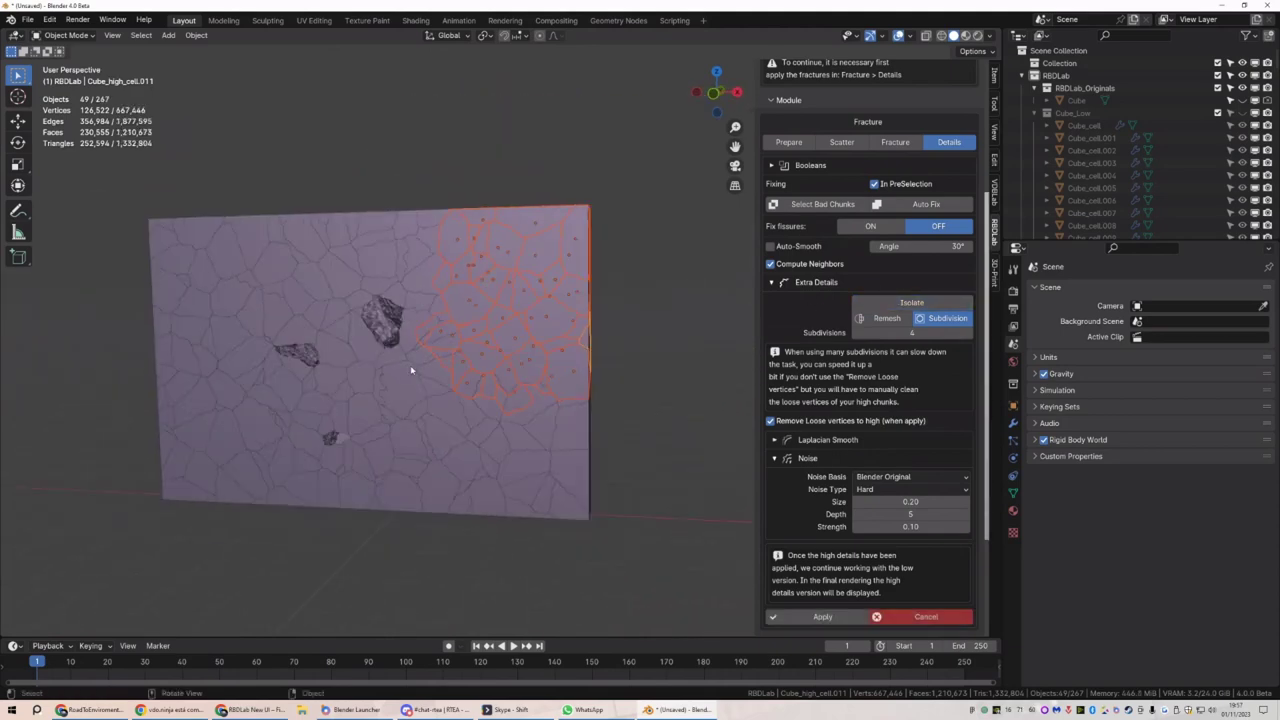
{"action": "left_click", "coordinate": [680, 337]}
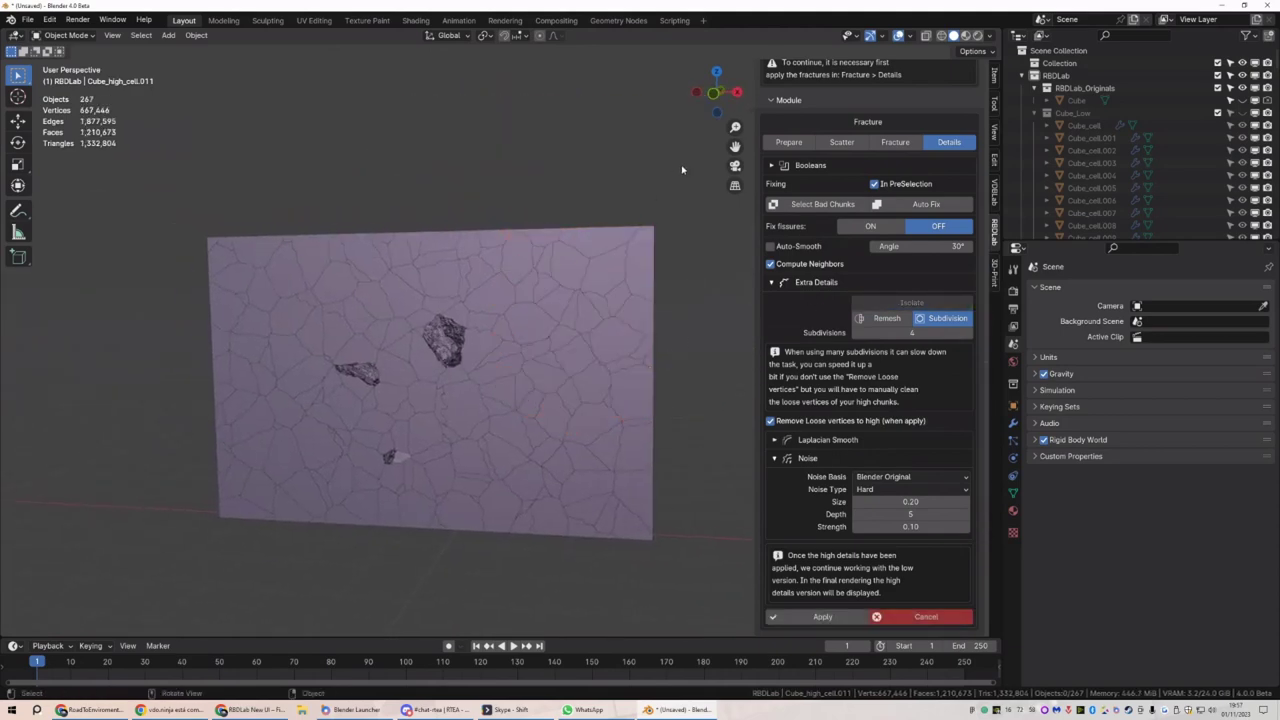
{"action": "left_click", "coordinate": [502, 334]}
{"action": "key", "text": "KP_Divide"}
{"action": "middle_click_drag", "start_coordinate": [502, 334], "coordinate": [531, 331]}
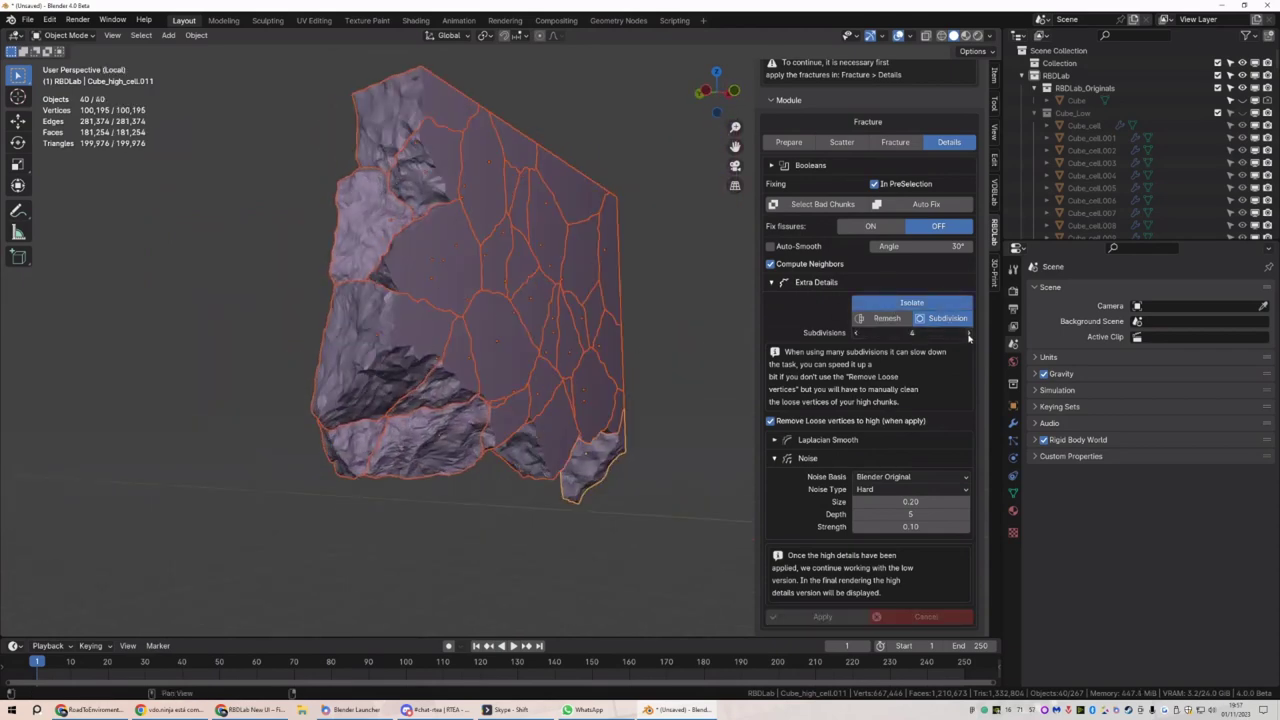
Raise detail subdivisions from 4 to 5 and set the noise size to 0.21
{"action": "left_click", "coordinate": [968, 335]}
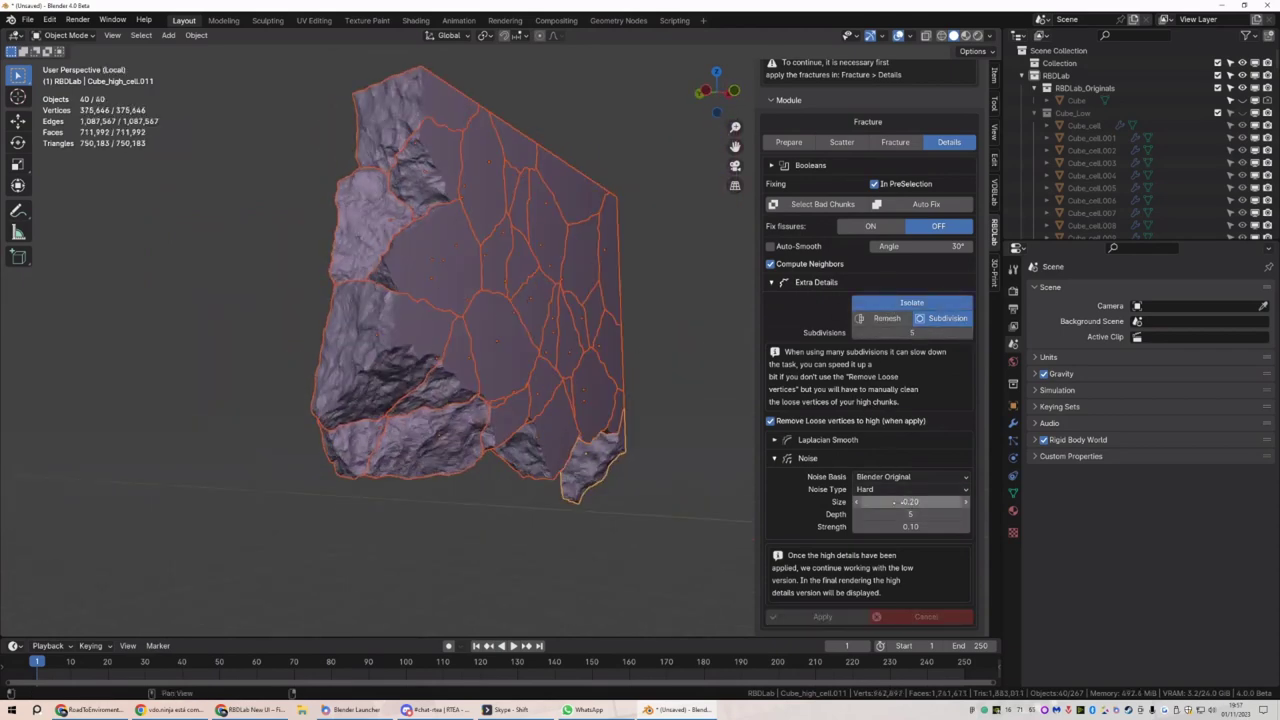
{"action": "left_click", "coordinate": [895, 502]}
{"action": "type", "text": ".15"}
{"action": "key", "text": "Return"}
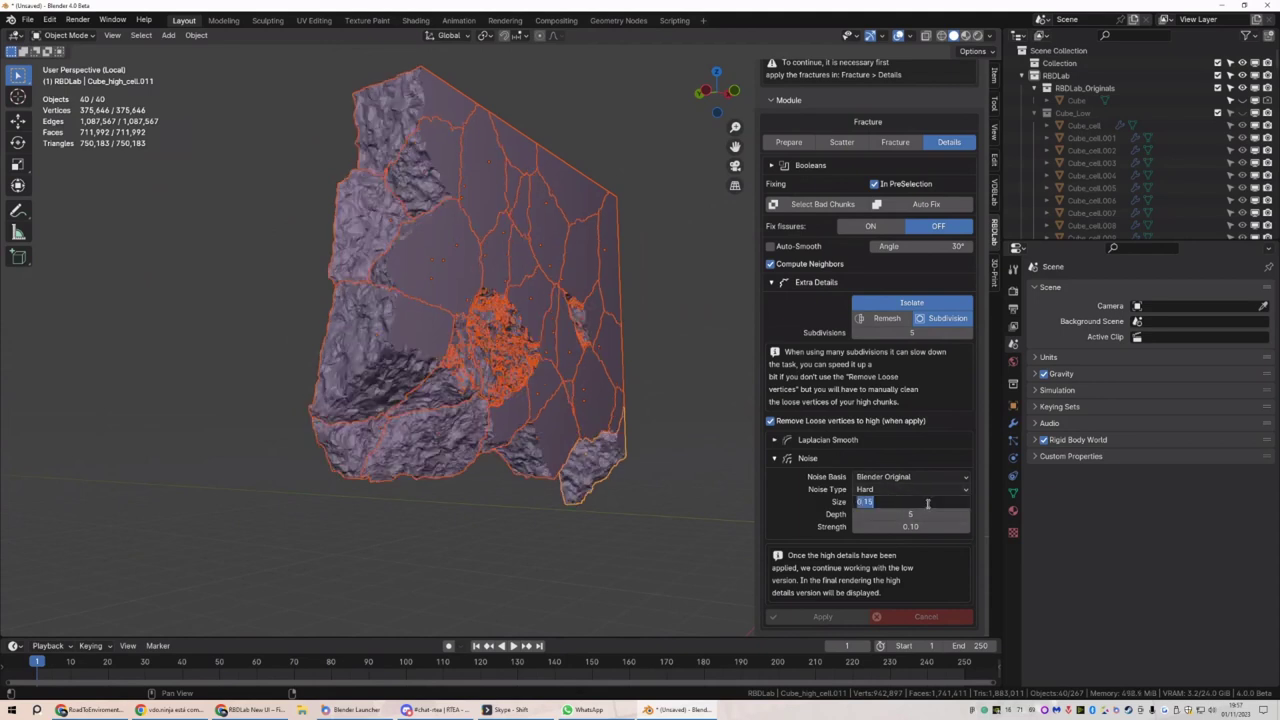
{"action": "left_click", "coordinate": [927, 503]}
{"action": "key", "text": "BackSpace"}
{"action": "type", "text": ".21"}
{"action": "key", "text": "Return"}
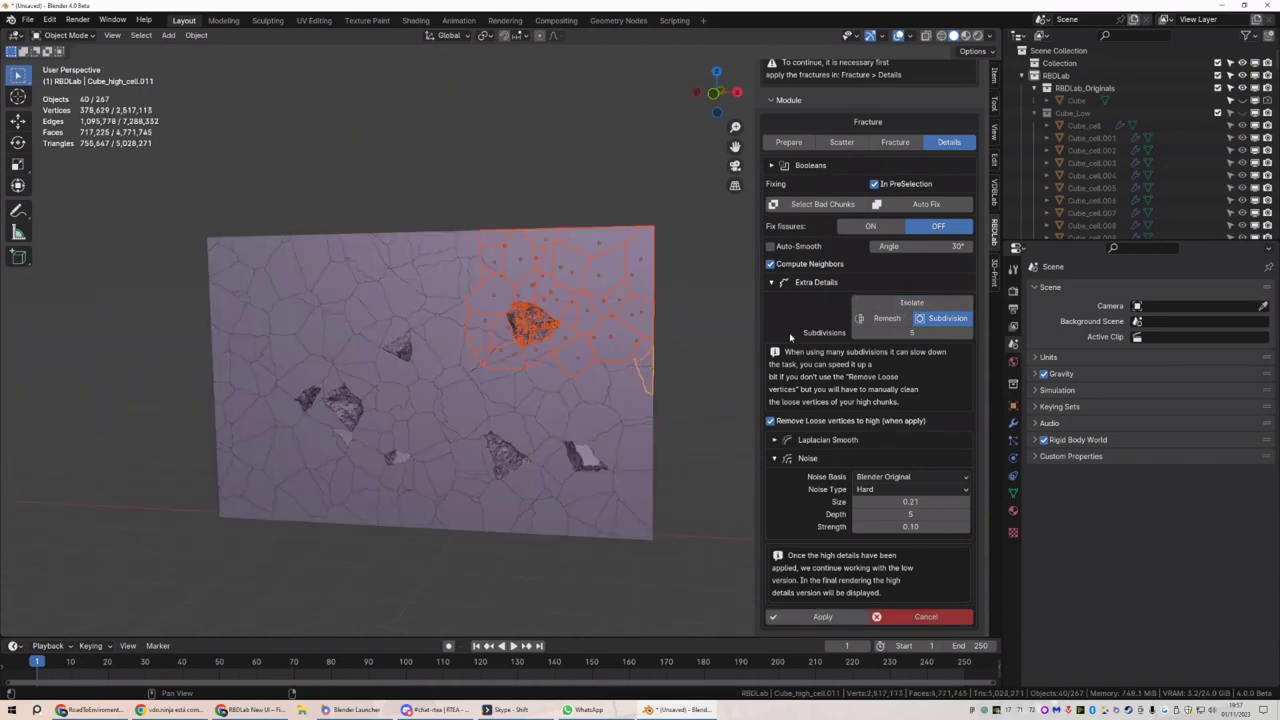
{"action": "middle_click_drag", "start_coordinate": [675, 375], "coordinate": [610, 425]}
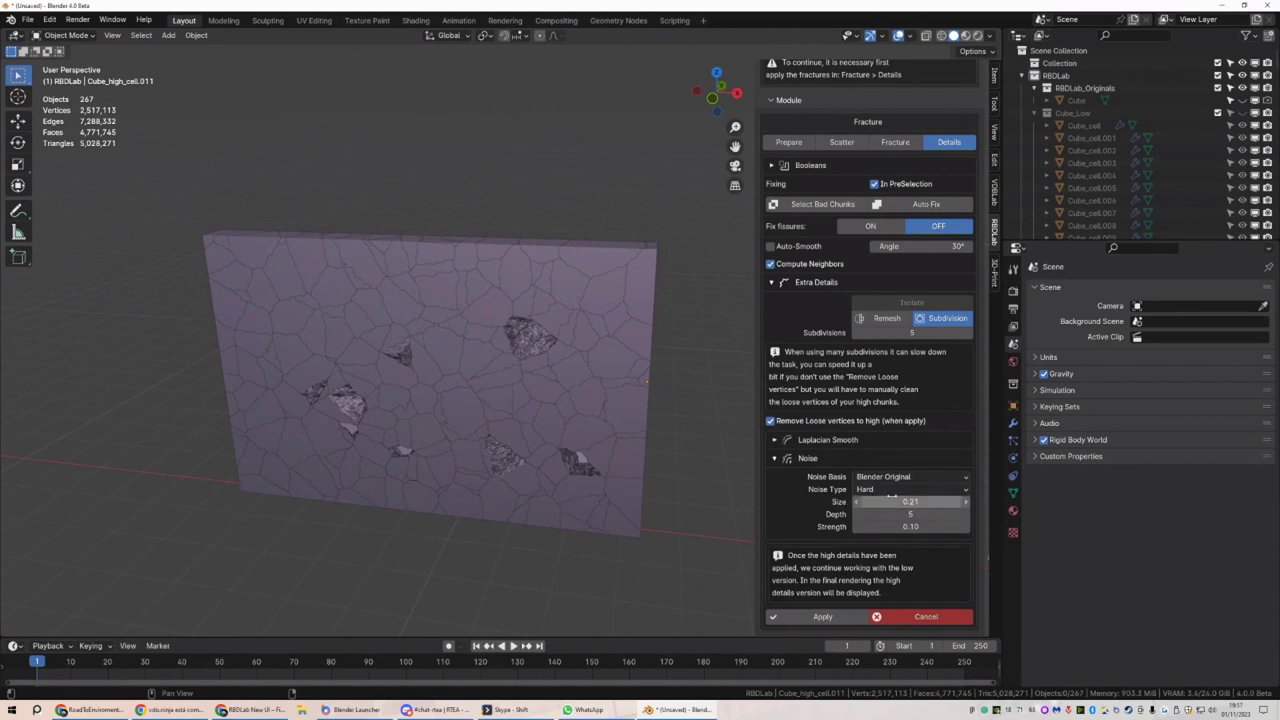
{"action": "mouse_move", "coordinate": [522, 343]}
{"action": "middle_mouse_down"}
{"action": "mouse_move", "coordinate": [474, 341]}
{"action": "mouse_move", "coordinate": [503, 360]}
{"action": "middle_mouse_up"}
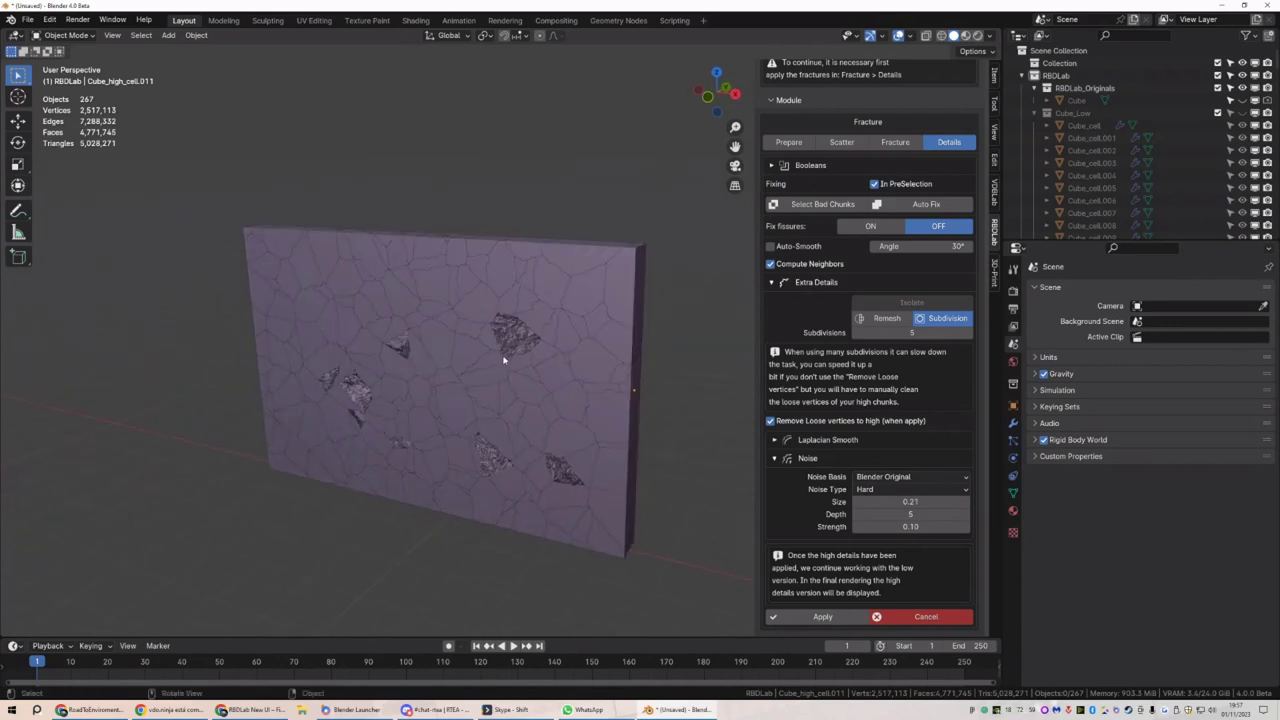
Select the fractured chunks clustered around the wall's holes, using circle select (C)
{"action": "left_click", "coordinate": [562, 472]}
{"action": "middle_click_drag", "start_coordinate": [508, 446], "coordinate": [539, 428]}
{"action": "key", "text": "c"}
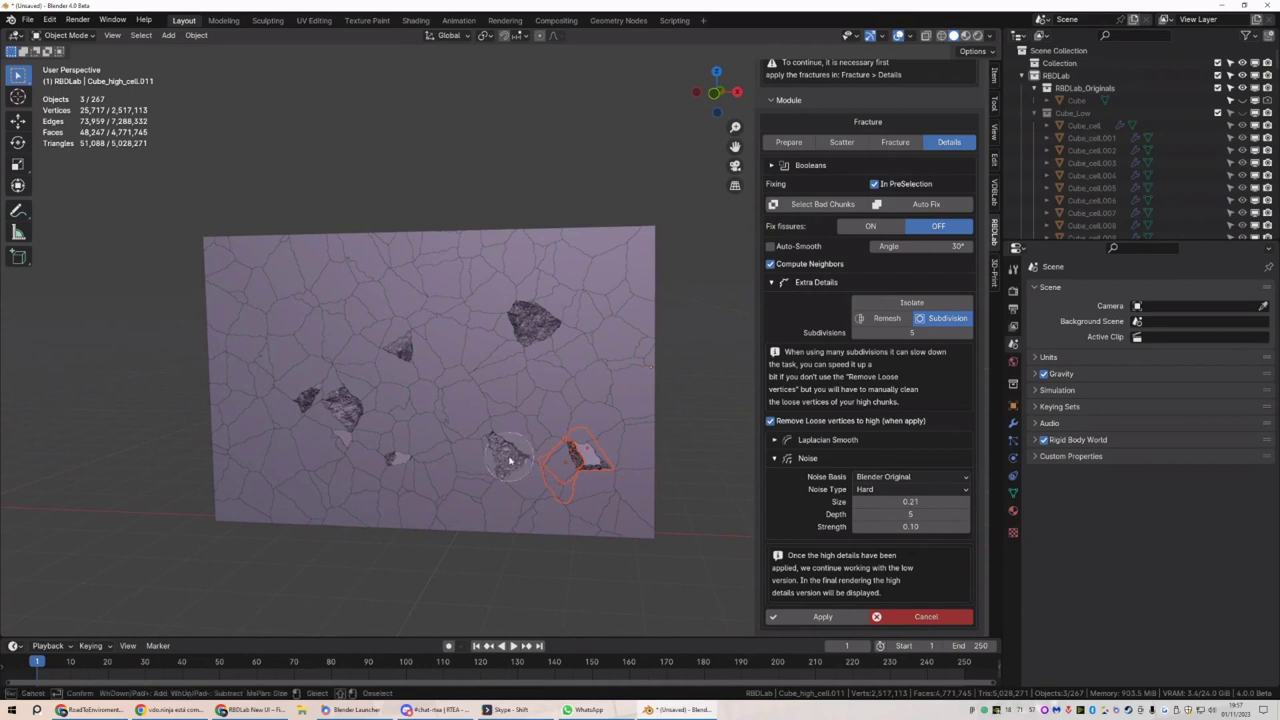
{"action": "mouse_move", "coordinate": [505, 455]}
{"action": "left_mouse_down"}
{"action": "mouse_move", "coordinate": [538, 318]}
{"action": "mouse_move", "coordinate": [398, 360]}
{"action": "mouse_move", "coordinate": [316, 408]}
{"action": "mouse_move", "coordinate": [392, 453]}
{"action": "mouse_move", "coordinate": [530, 455]}
{"action": "left_mouse_up"}
{"action": "key", "text": "Escape"}
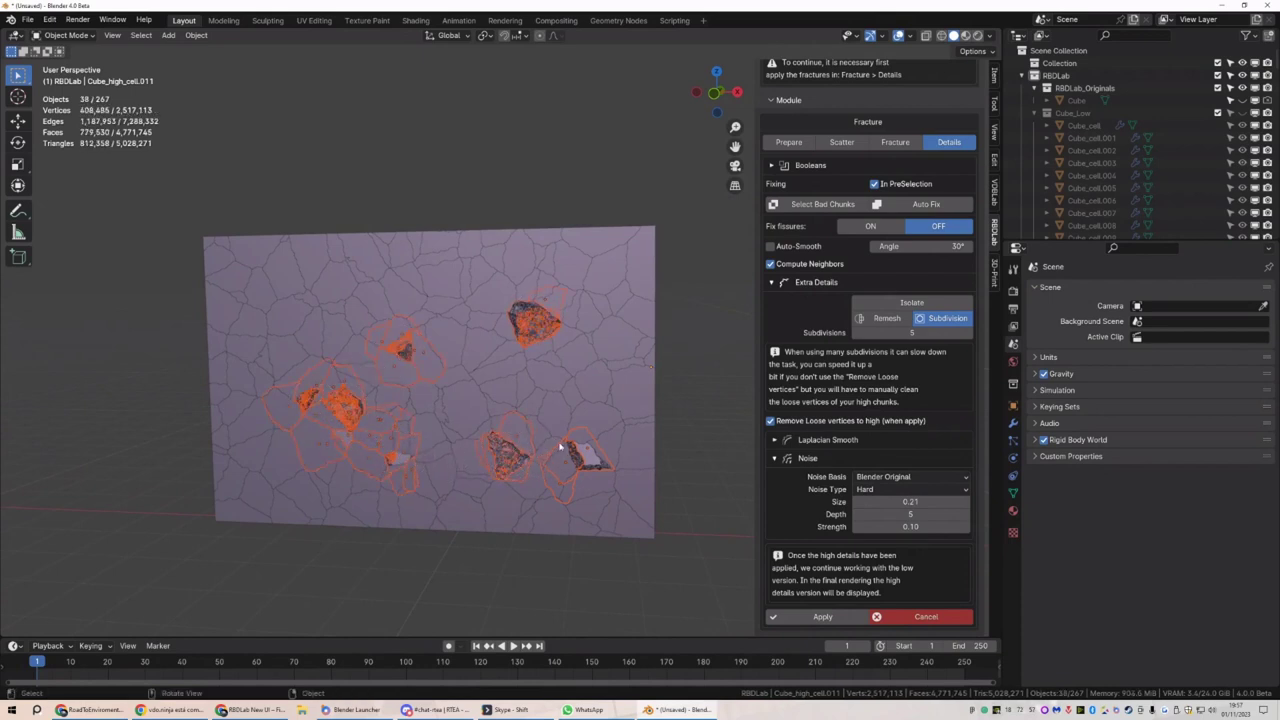
{"action": "middle_click_drag", "start_coordinate": [300, 450], "coordinate": [560, 290]}
{"action": "left_click", "coordinate": [441, 268], "text": "shift"}
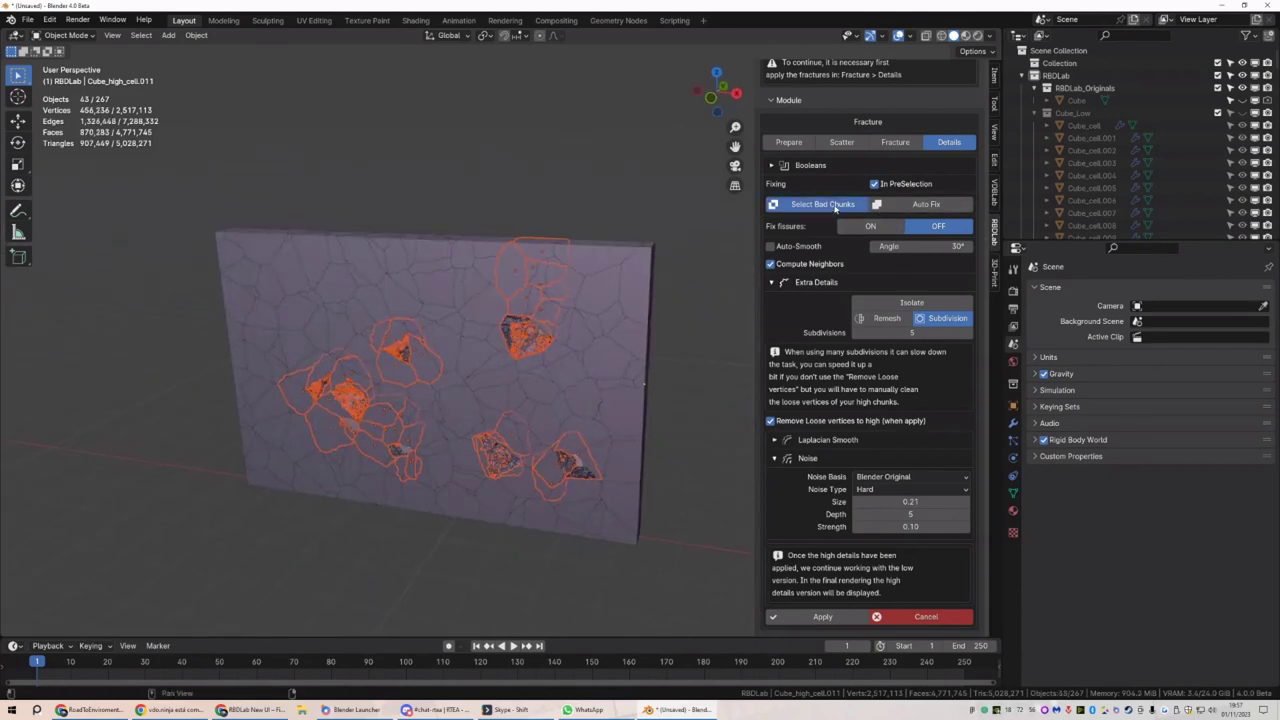
Narrow the selection to the 12 bad chunks and run Auto Fix on them
{"action": "left_click", "coordinate": [810, 210]}
{"action": "mouse_move", "coordinate": [437, 372]}
{"action": "middle_mouse_down"}
{"action": "mouse_move", "coordinate": [451, 371]}
{"action": "mouse_move", "coordinate": [450, 355]}
{"action": "middle_mouse_up"}
{"action": "left_click", "coordinate": [922, 204]}
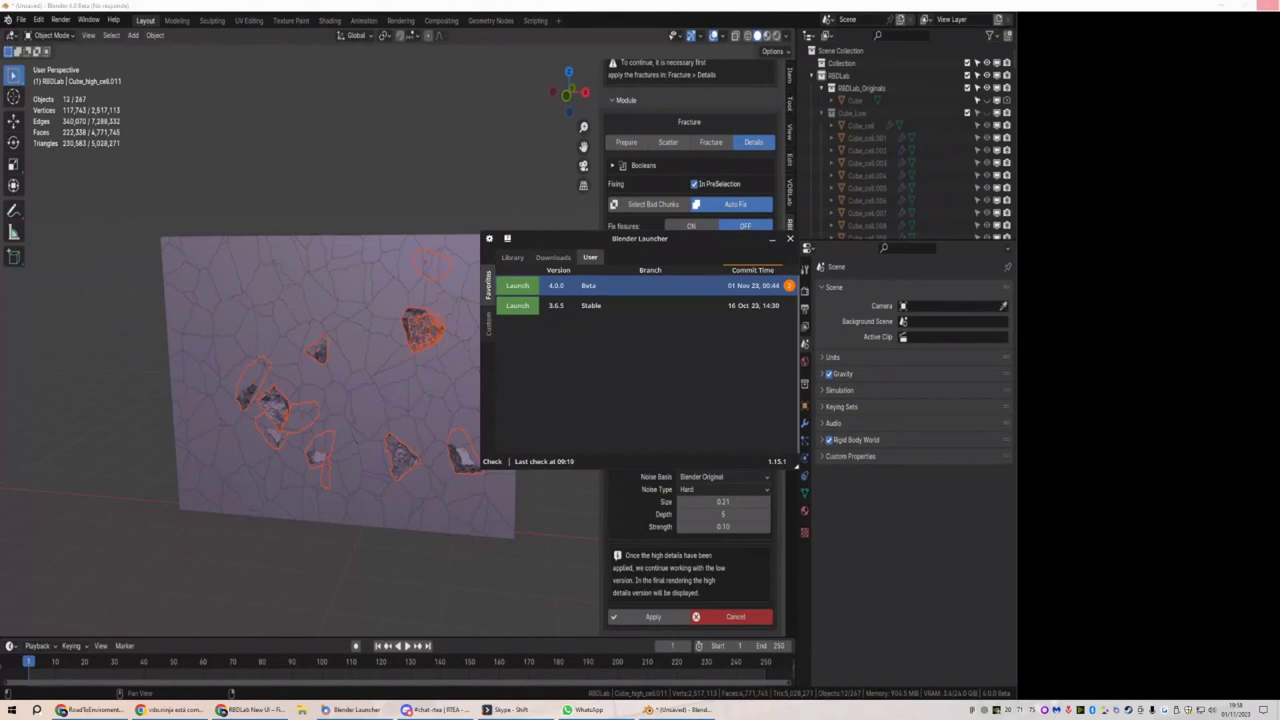
End the frozen Blender process in Task Manager, then close Task Manager
{"action": "key", "text": "ctrl+shift+Escape"}
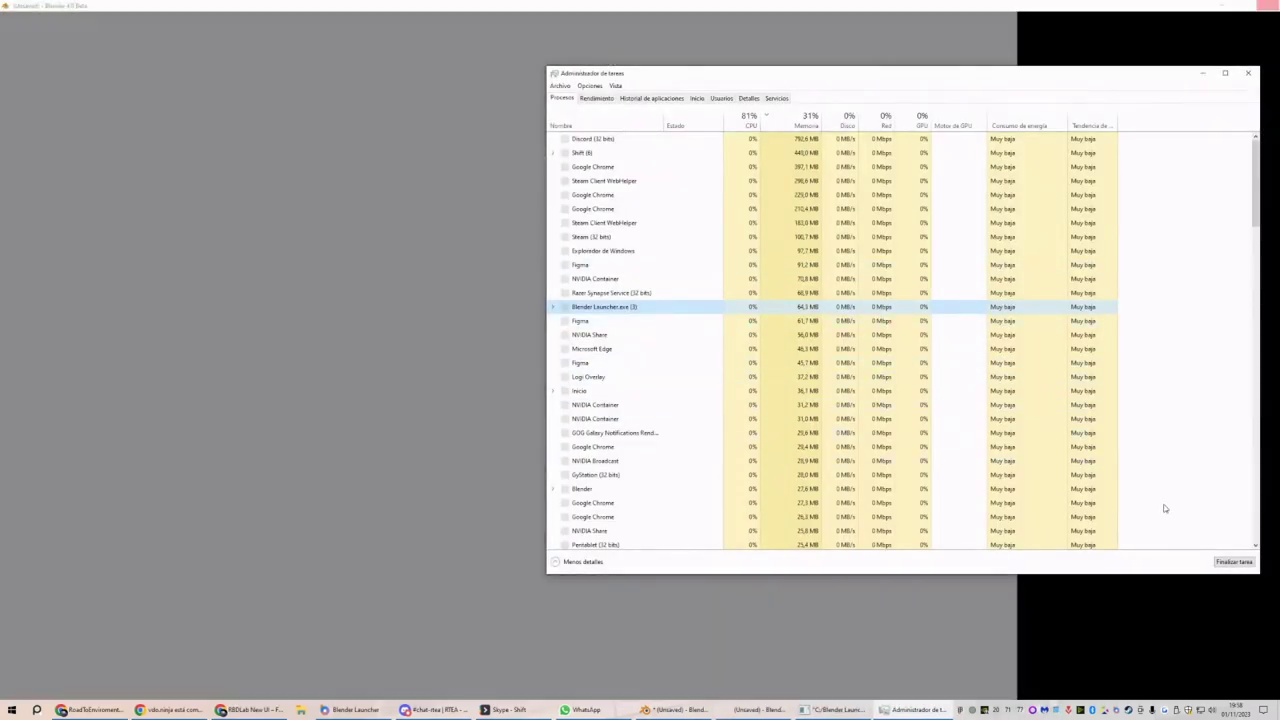
{"action": "scroll", "coordinate": [637, 174], "scroll_direction": "down", "scroll_amount": 10}
{"action": "scroll", "coordinate": [632, 200], "scroll_direction": "up", "scroll_amount": 5}
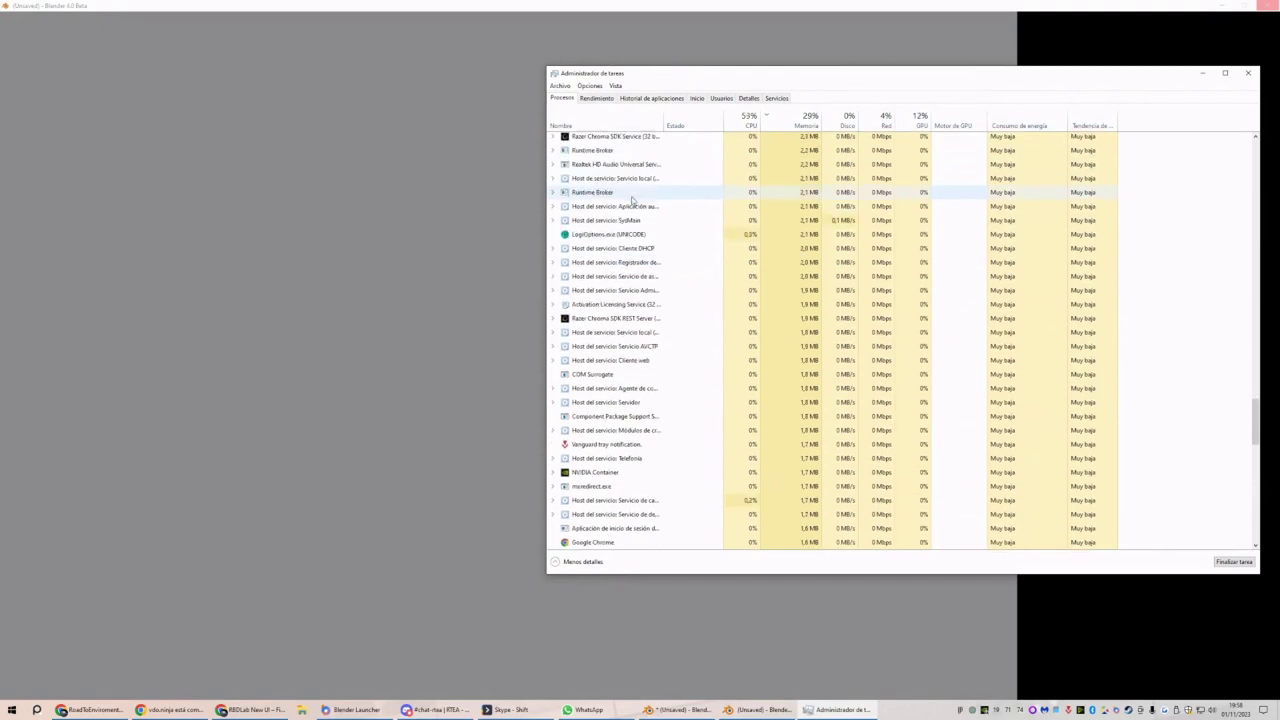
{"action": "scroll", "coordinate": [632, 200], "scroll_direction": "up", "scroll_amount": 3}
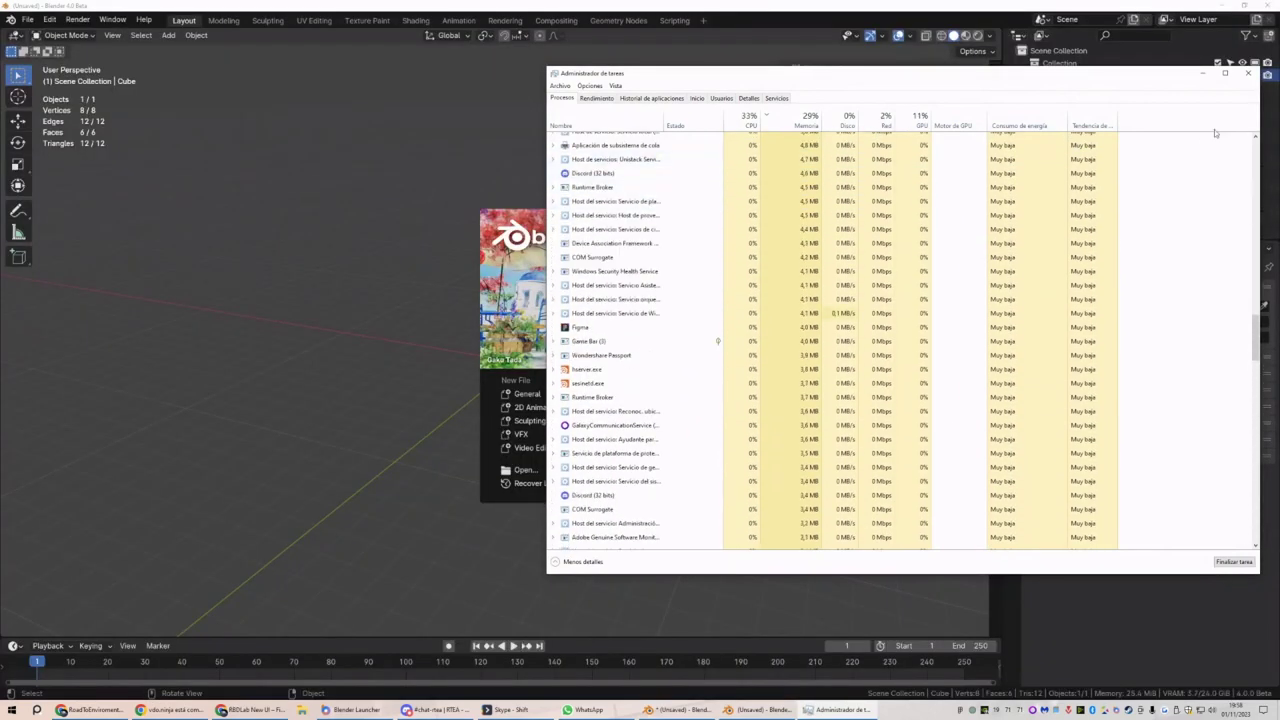
{"action": "scroll", "coordinate": [1261, 272], "scroll_direction": "up", "scroll_amount": 10}
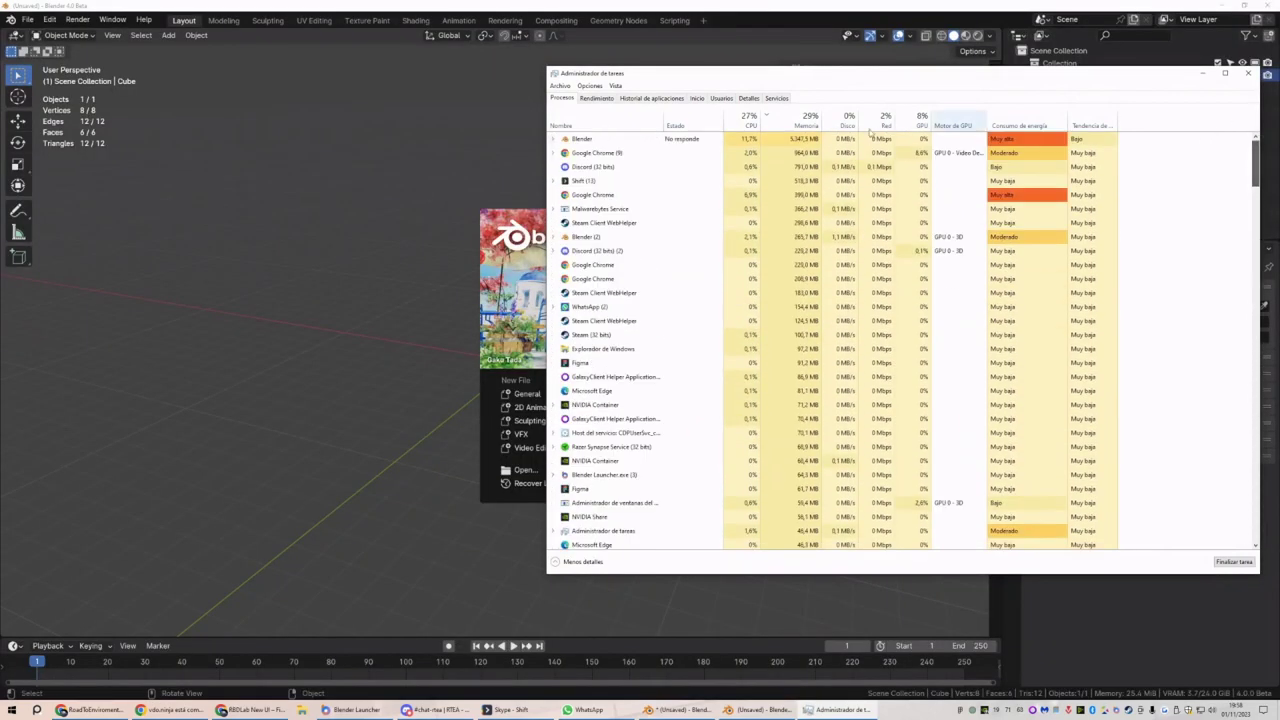
{"action": "left_click", "coordinate": [600, 138]}
{"action": "left_click", "coordinate": [1233, 562]}
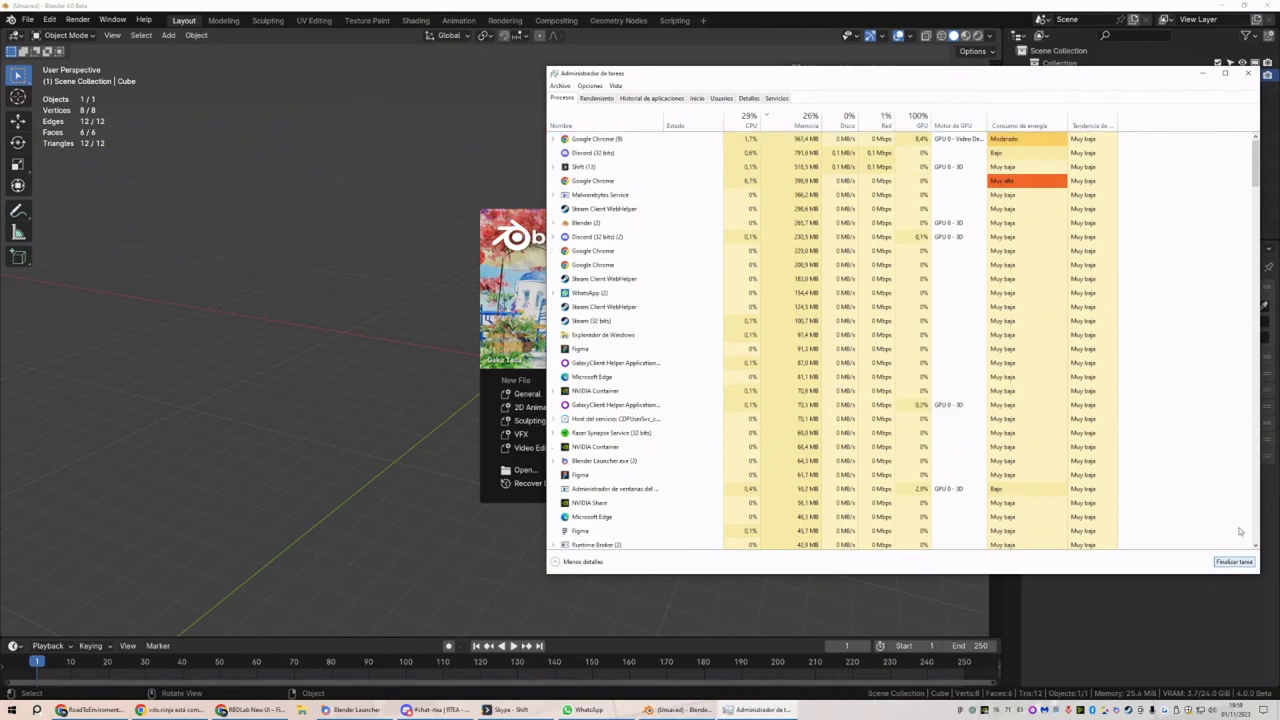
{"action": "left_click", "coordinate": [1250, 75]}
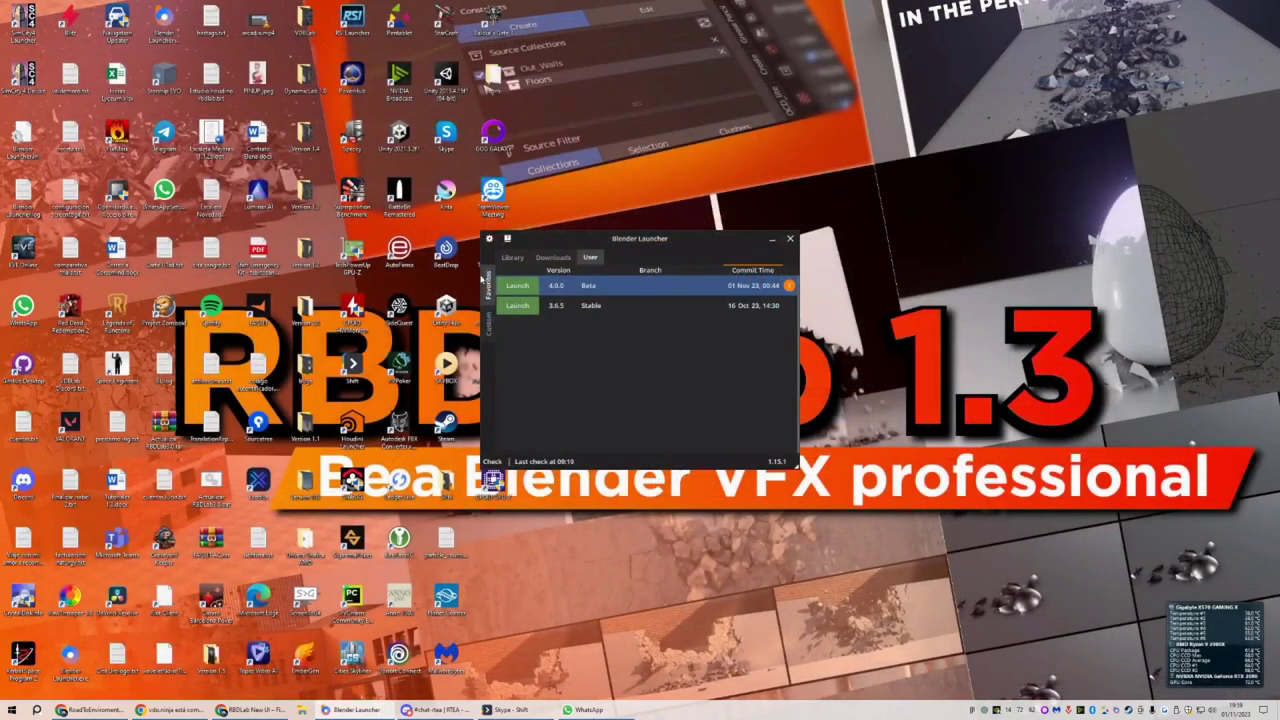
Launch Blender 3.6.5 and disable the Physics: SPHLab add-on in Preferences
{"action": "left_click", "coordinate": [517, 305]}
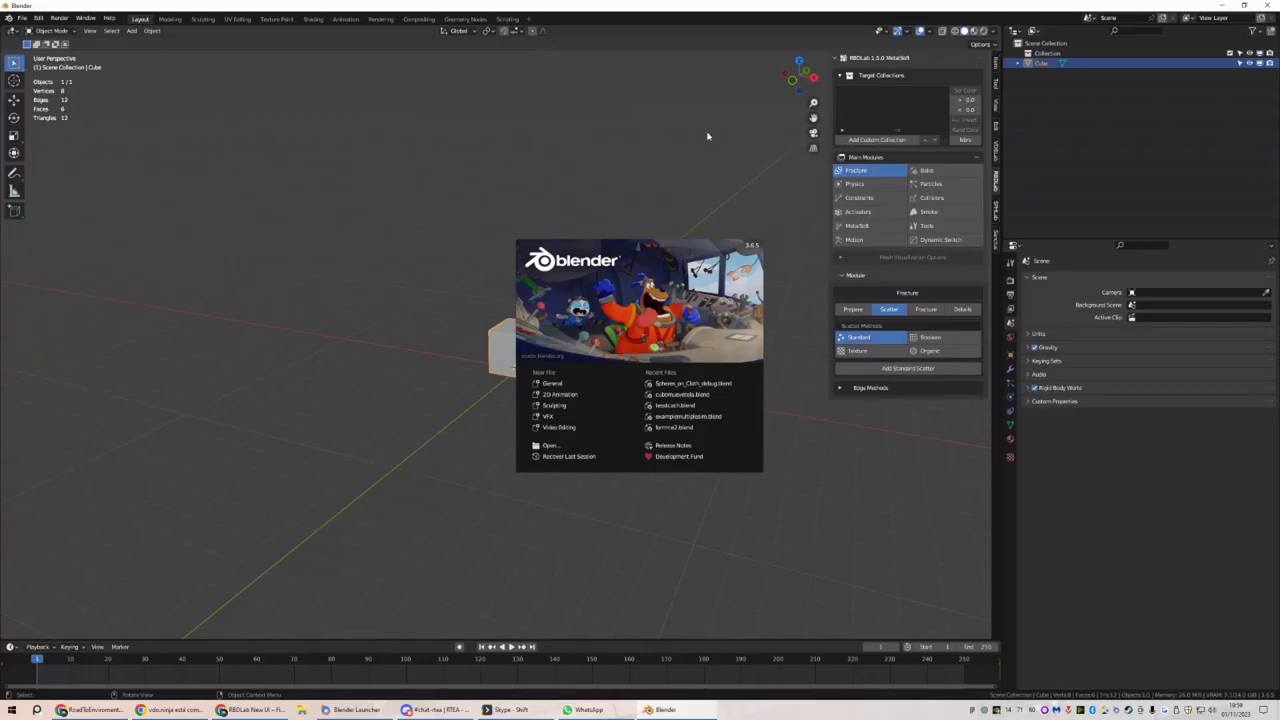
{"action": "left_click", "coordinate": [214, 63]}
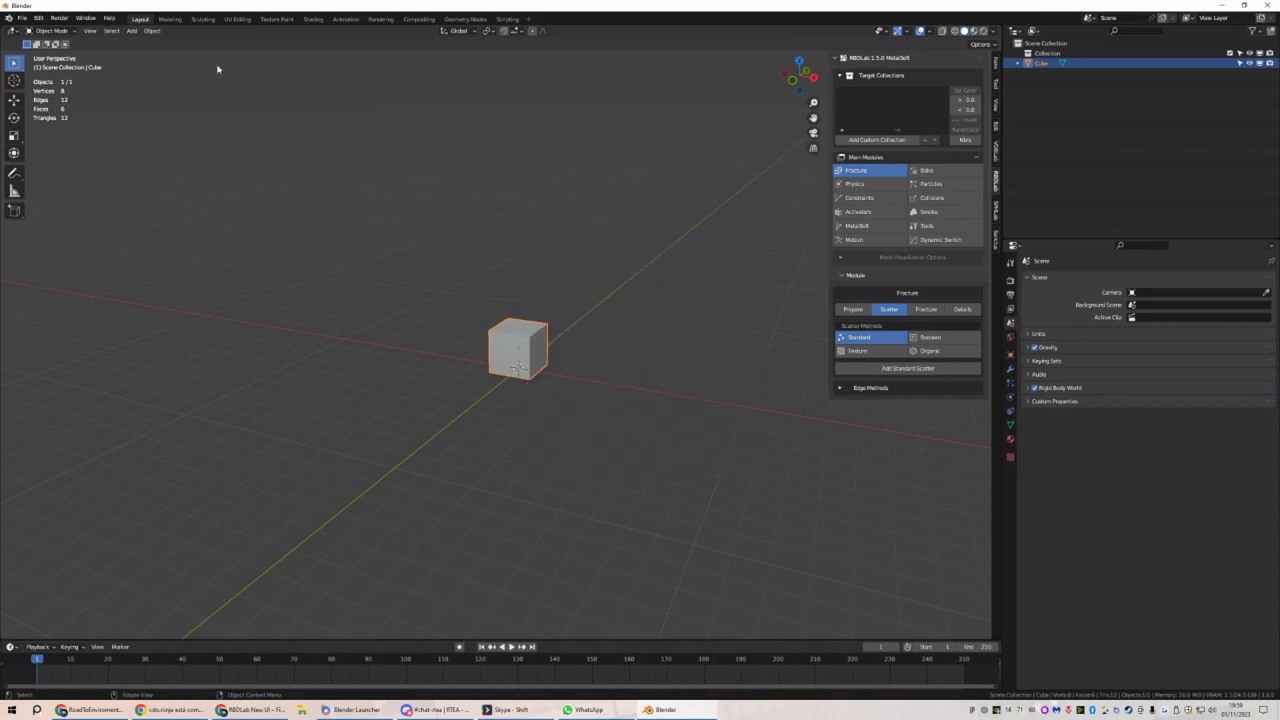
{"action": "left_click", "coordinate": [38, 18]}
{"action": "left_click", "coordinate": [38, 18]}
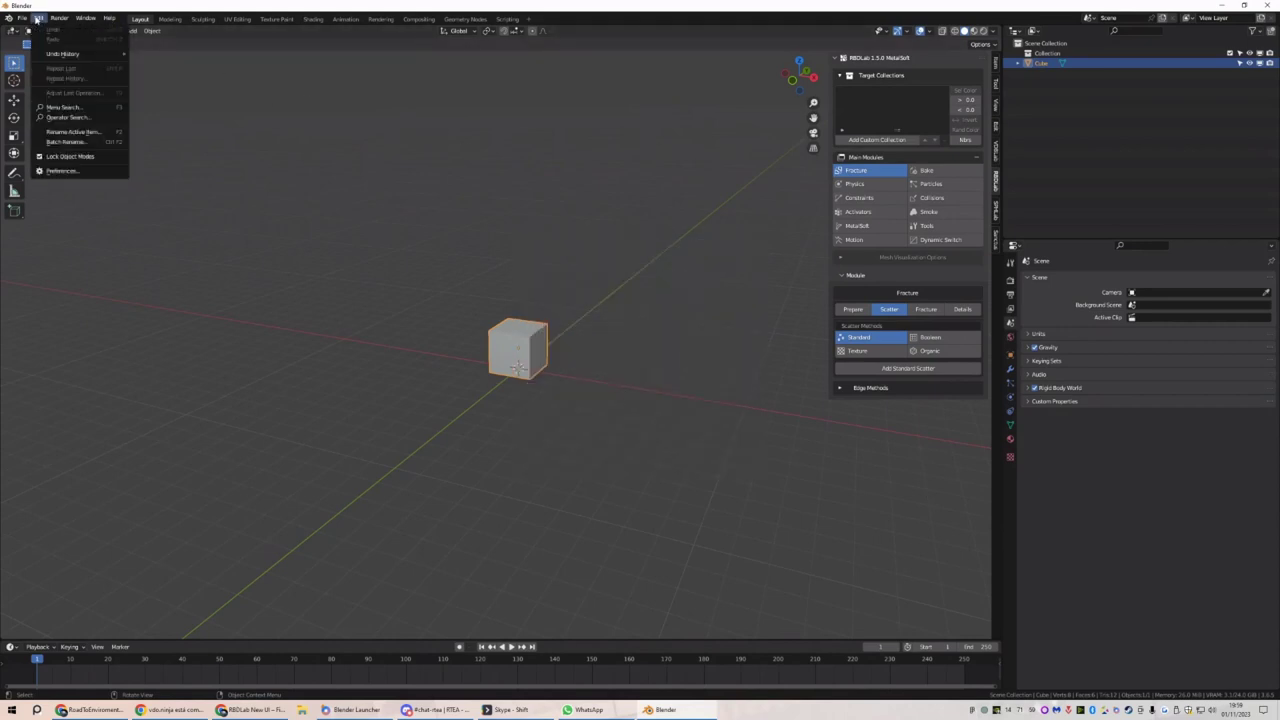
{"action": "left_click", "coordinate": [74, 172]}
{"action": "left_click", "coordinate": [273, 62]}
{"action": "type", "text": "sp"}
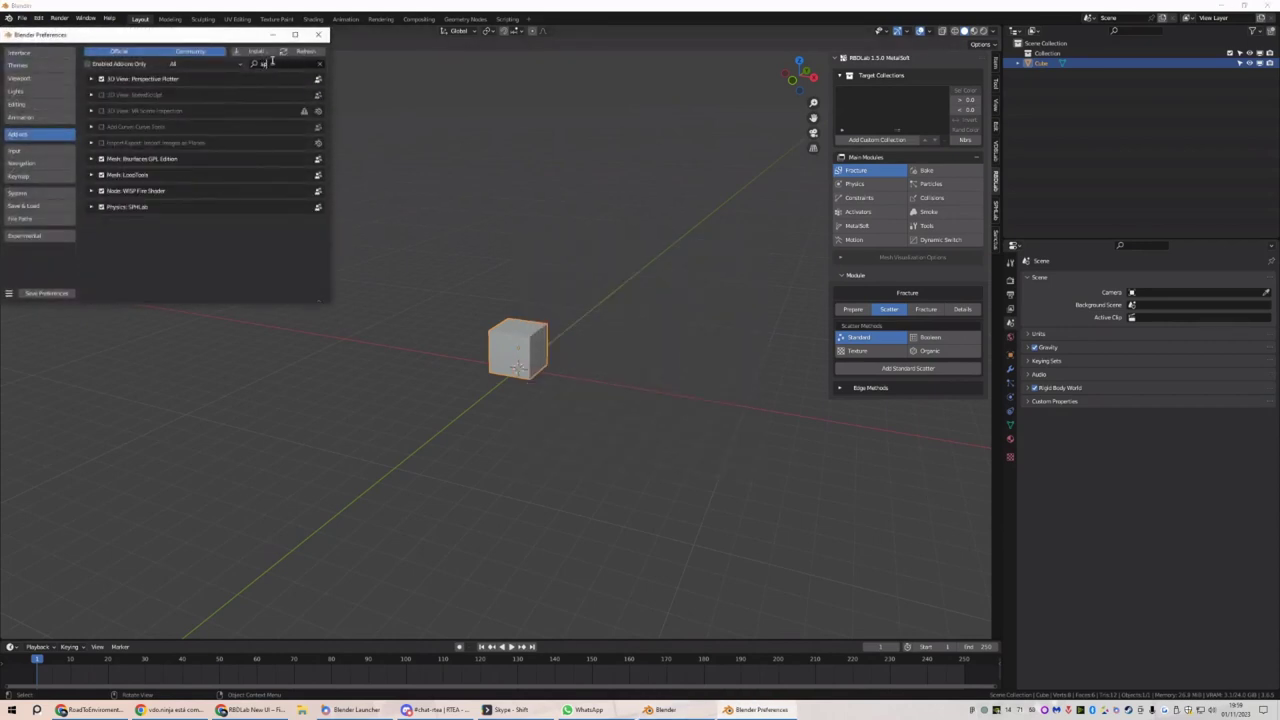
{"action": "left_click", "coordinate": [101, 206]}
{"action": "left_click", "coordinate": [318, 34]}
Flatten the cube along Y, stretch it along Z, move it left, and apply its scale
{"action": "key", "text": "s"}
{"action": "key", "text": "x"}
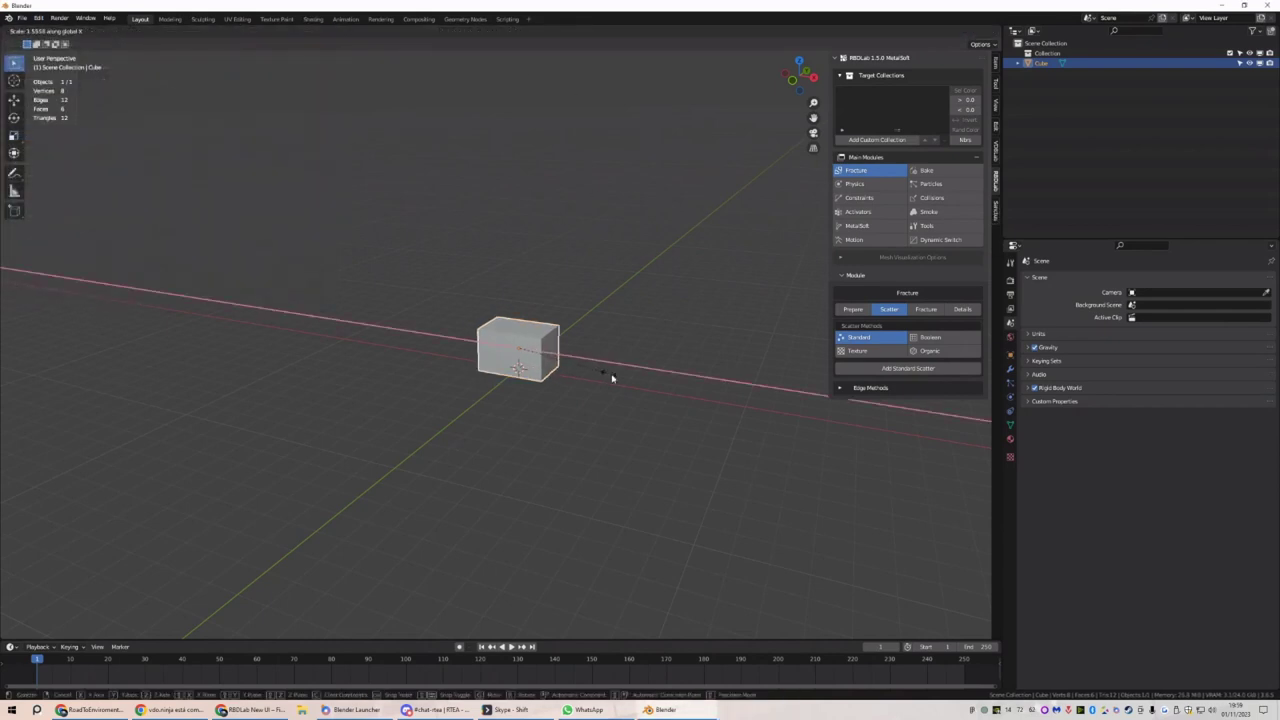
{"action": "key", "text": "y"}
{"action": "left_click", "coordinate": [613, 381]}
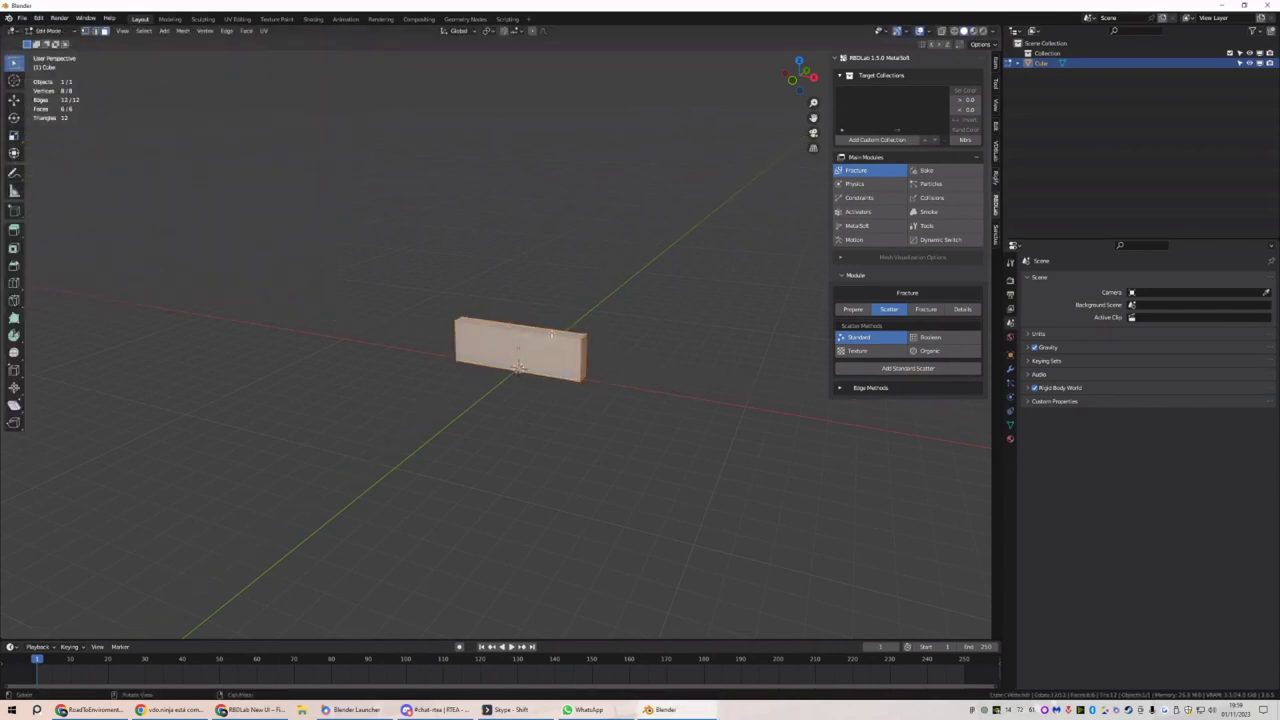
{"action": "key", "text": "s"}
{"action": "key", "text": "z"}
{"action": "left_click", "coordinate": [630, 305]}
{"action": "key", "text": "g"}
{"action": "left_click", "coordinate": [400, 300]}
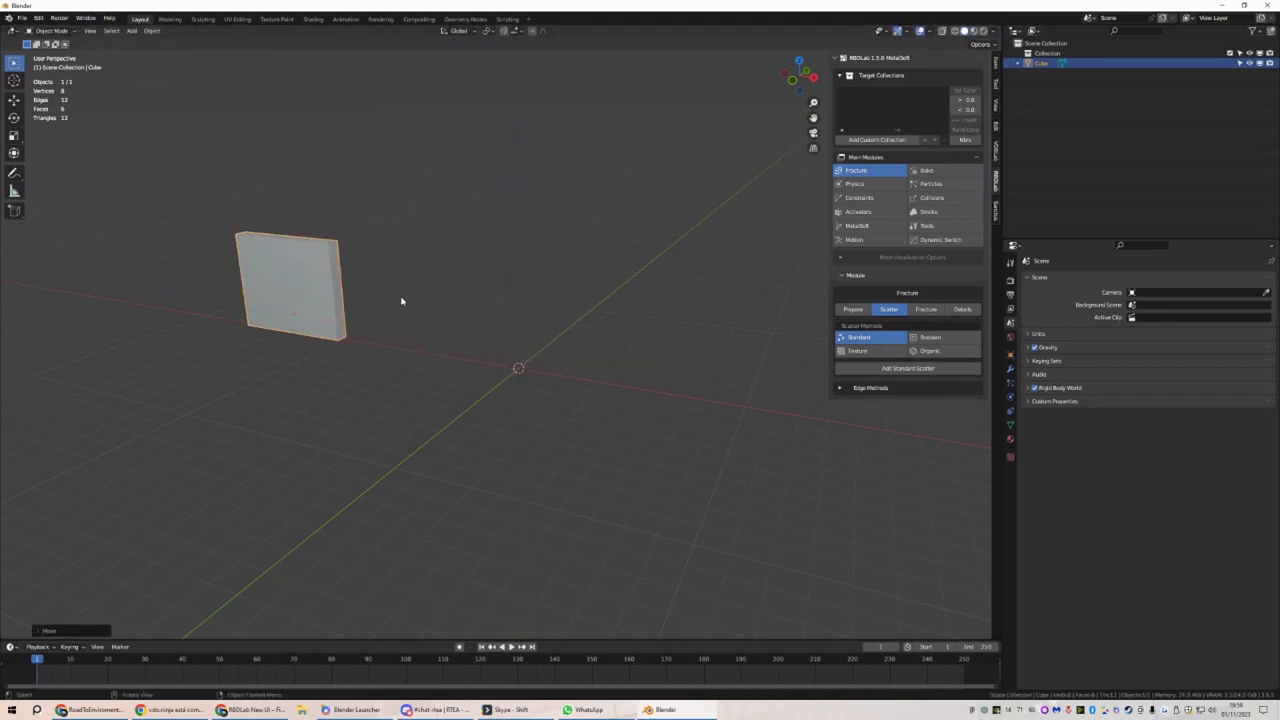
{"action": "key", "text": "ctrl+a"}
{"action": "left_click", "coordinate": [394, 318]}
Duplicate the wall along X into three evenly spaced copies
{"action": "key", "text": "shift+d"}
{"action": "key", "text": "x"}
{"action": "left_click", "coordinate": [490, 370]}
{"action": "key", "text": "shift+r"}
{"action": "key", "text": "shift+r"}
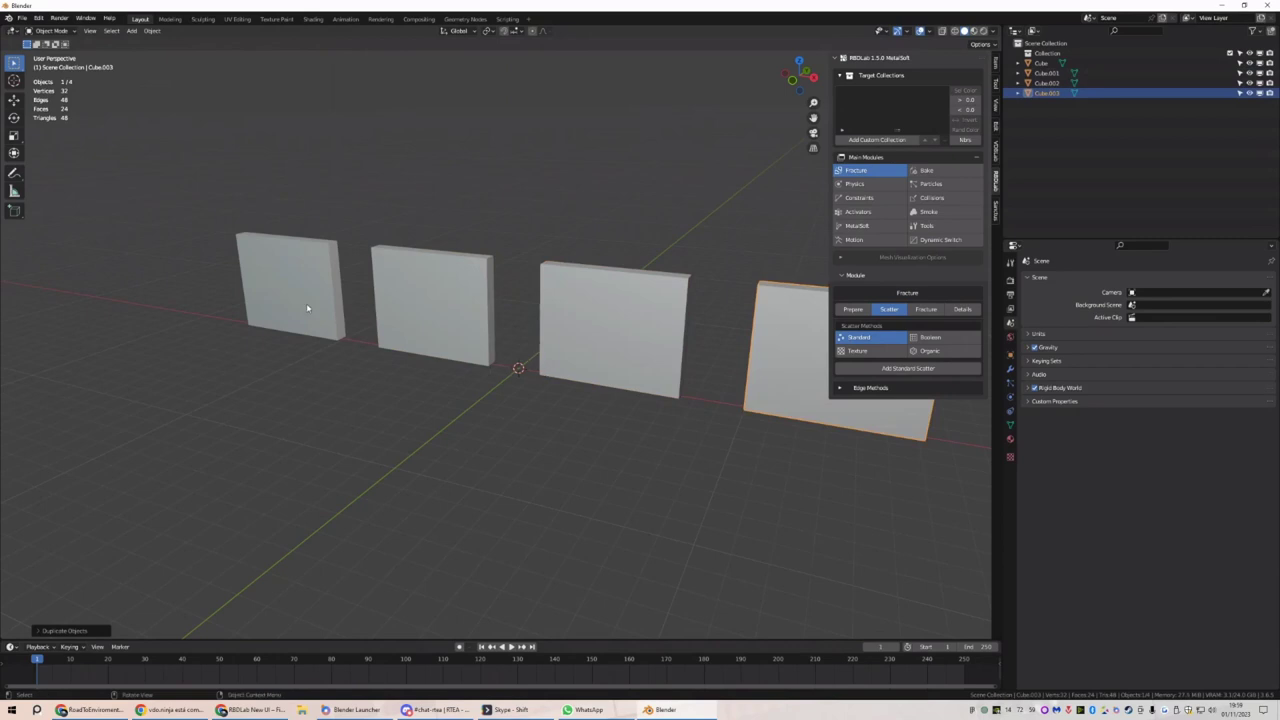
{"action": "left_click", "coordinate": [306, 303], "text": "shift"}
Add standard scatter points to the first wall and fracture it into cells
{"action": "left_click", "coordinate": [908, 368]}
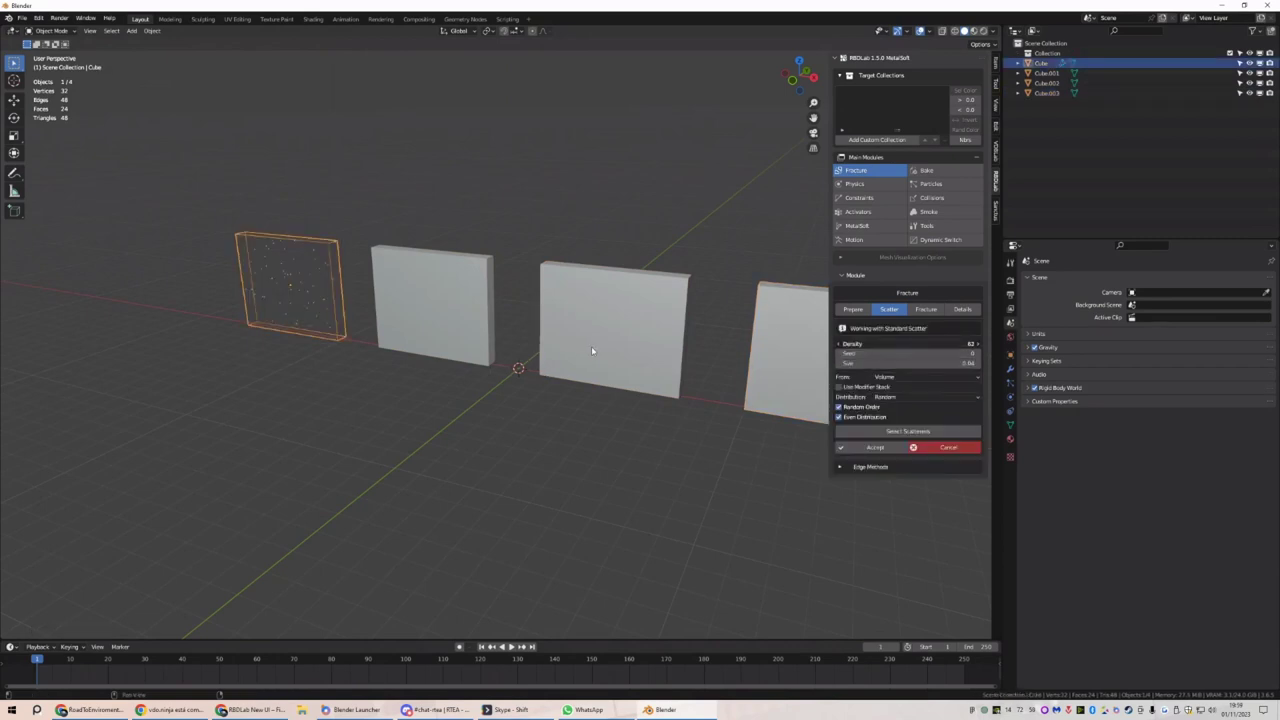
{"action": "left_click", "coordinate": [875, 447]}
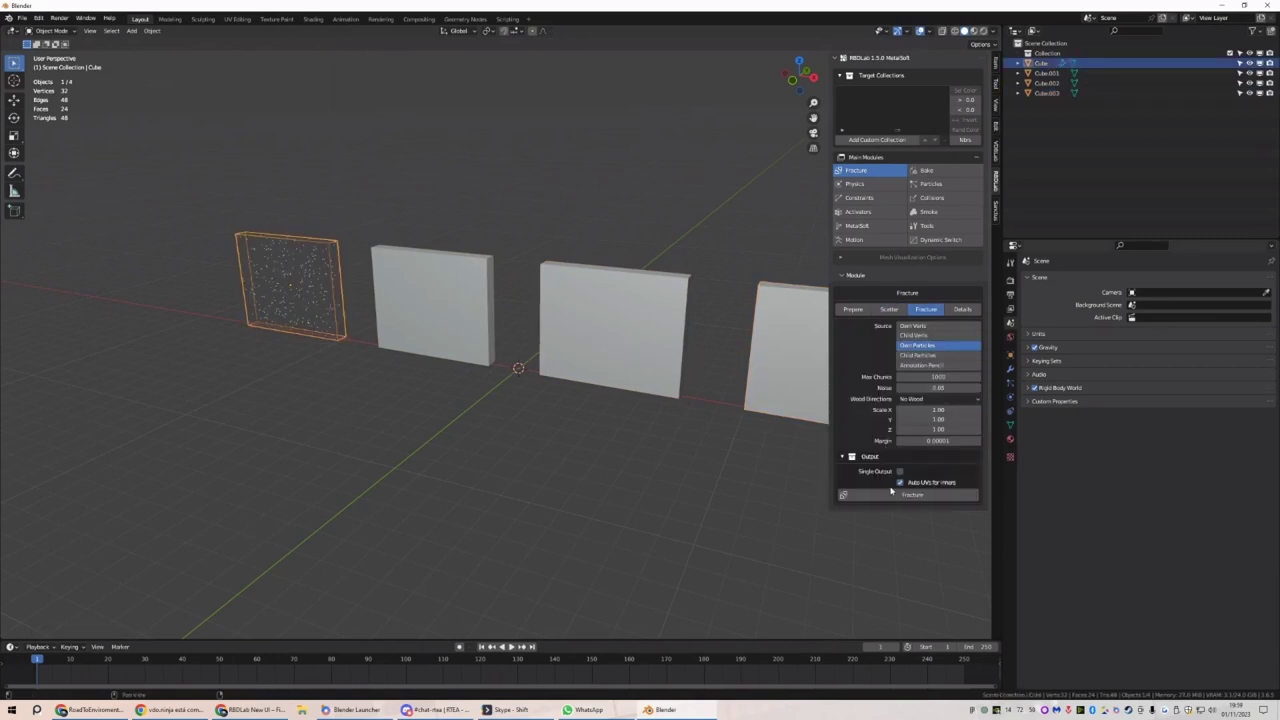
{"action": "left_click", "coordinate": [886, 494]}
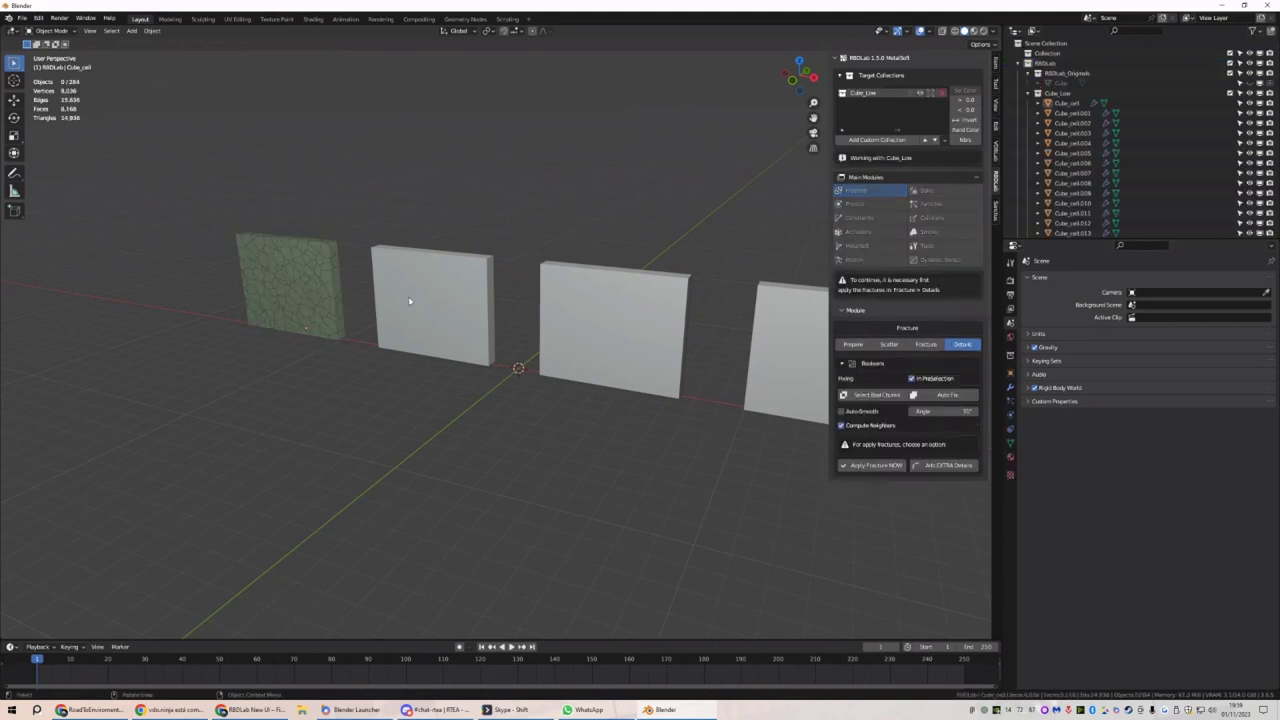
Add extra detail to the chunks with 4 subdivisions and Hard noise
{"action": "left_click", "coordinate": [924, 466]}
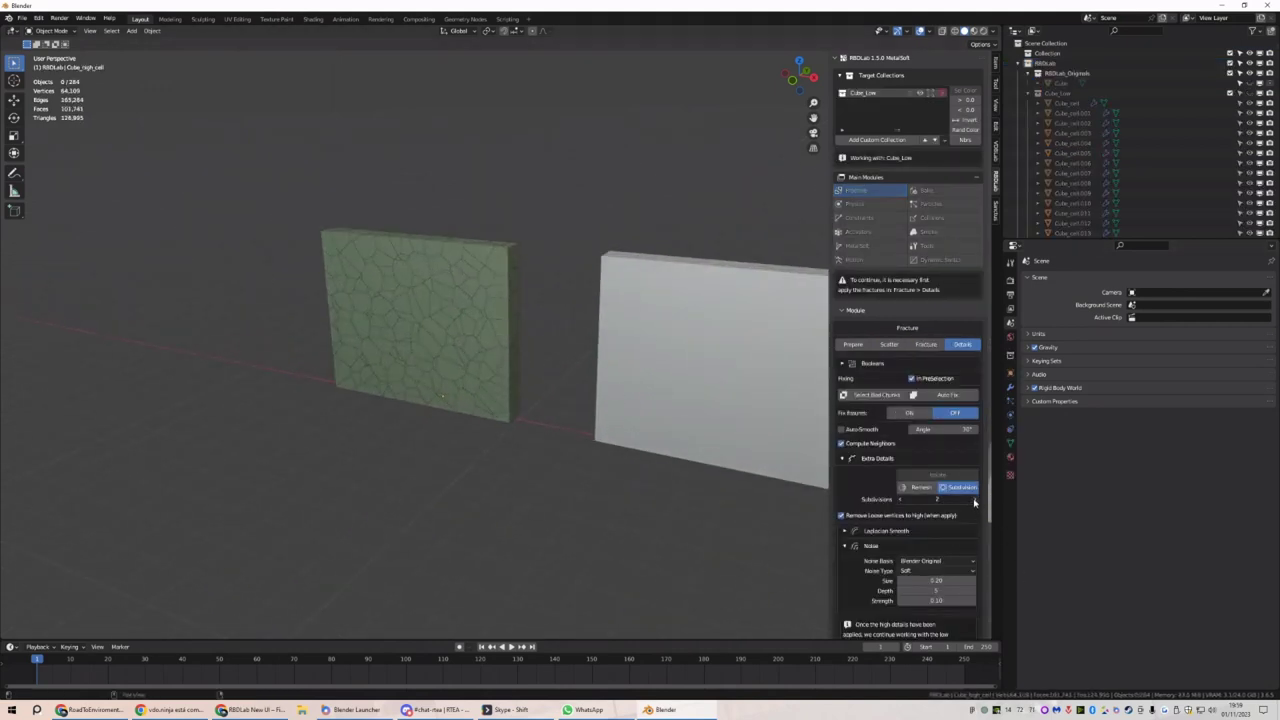
{"action": "left_click", "coordinate": [976, 500]}
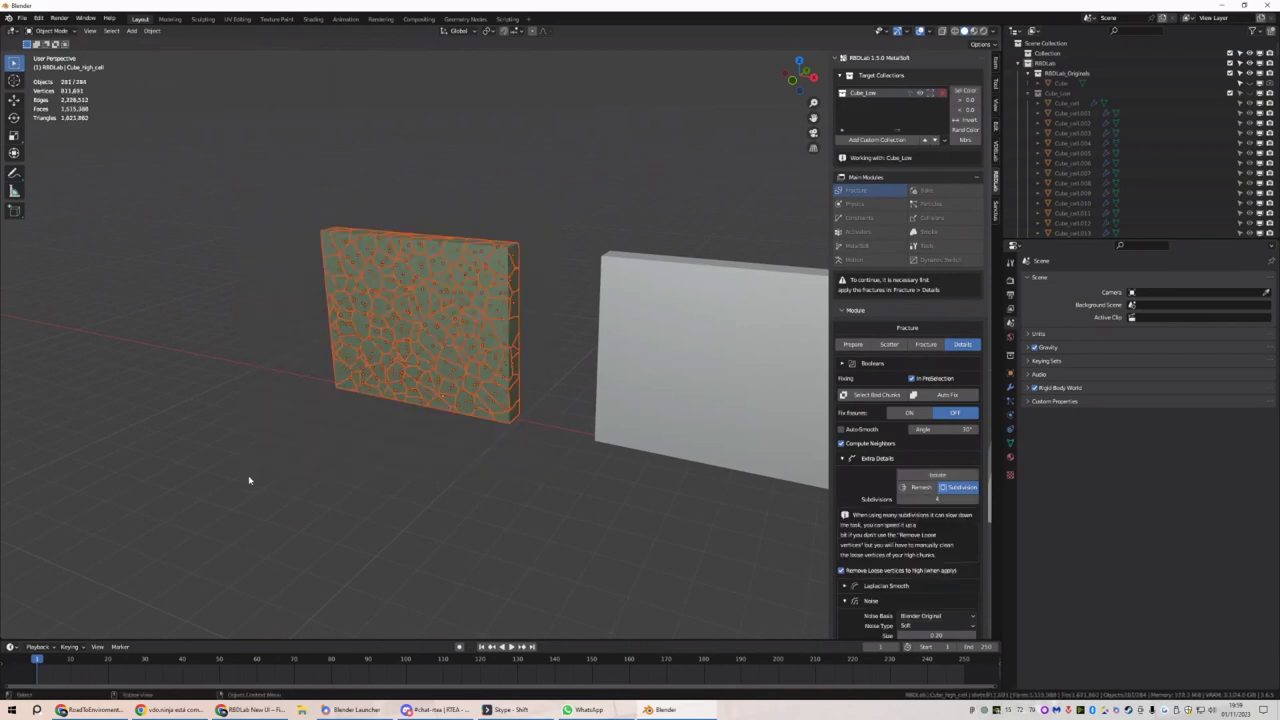
{"action": "middle_click_drag", "start_coordinate": [692, 435], "coordinate": [511, 437]}
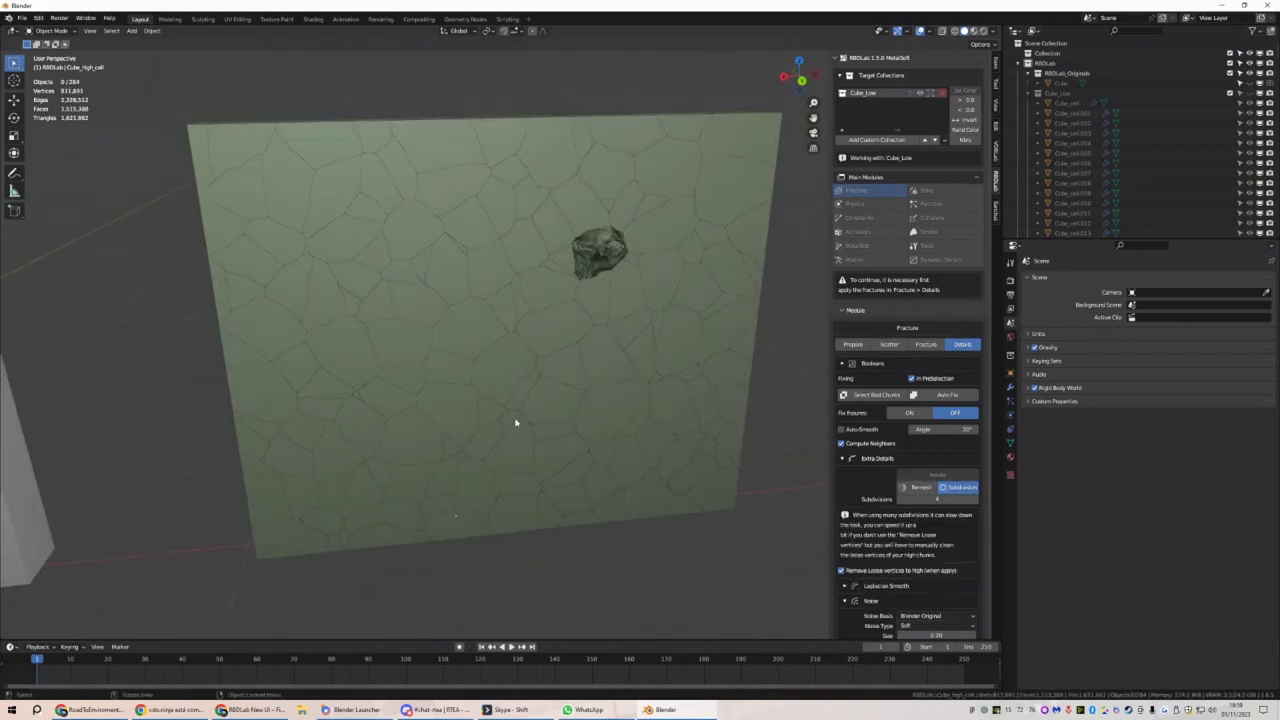
{"action": "scroll", "coordinate": [910, 480], "scroll_direction": "down", "scroll_amount": 3}
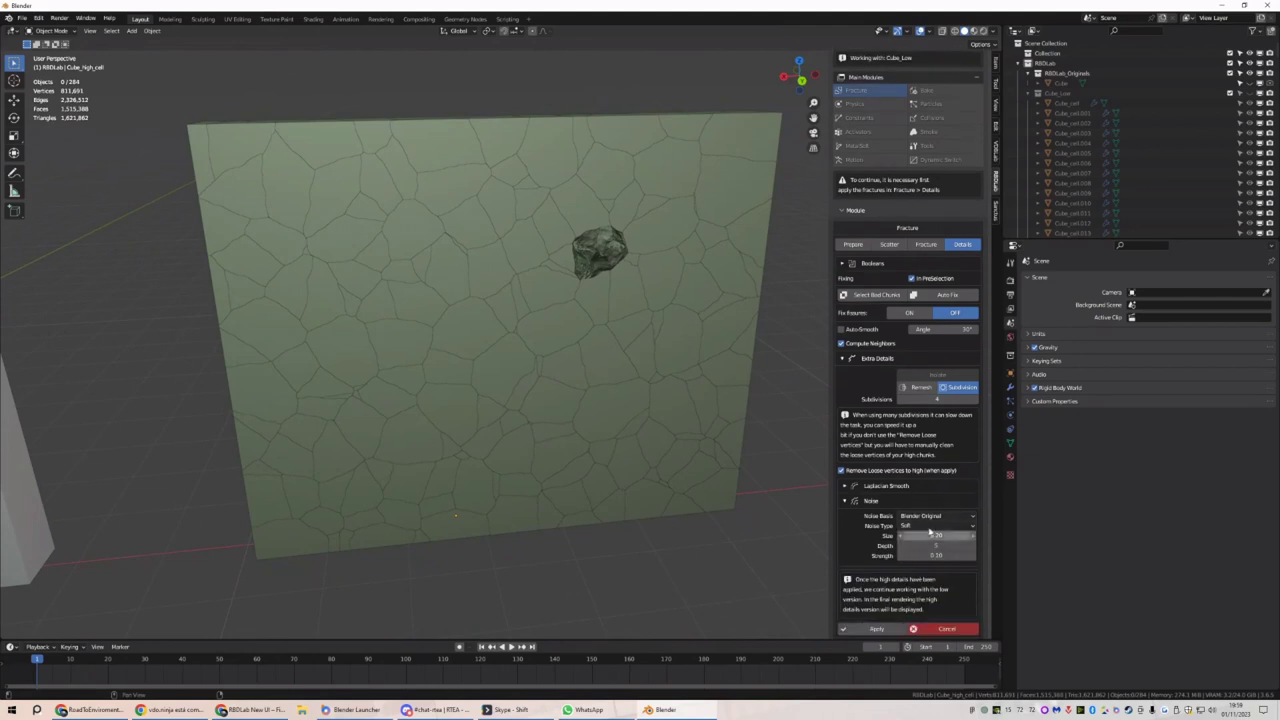
{"action": "left_click", "coordinate": [924, 526]}
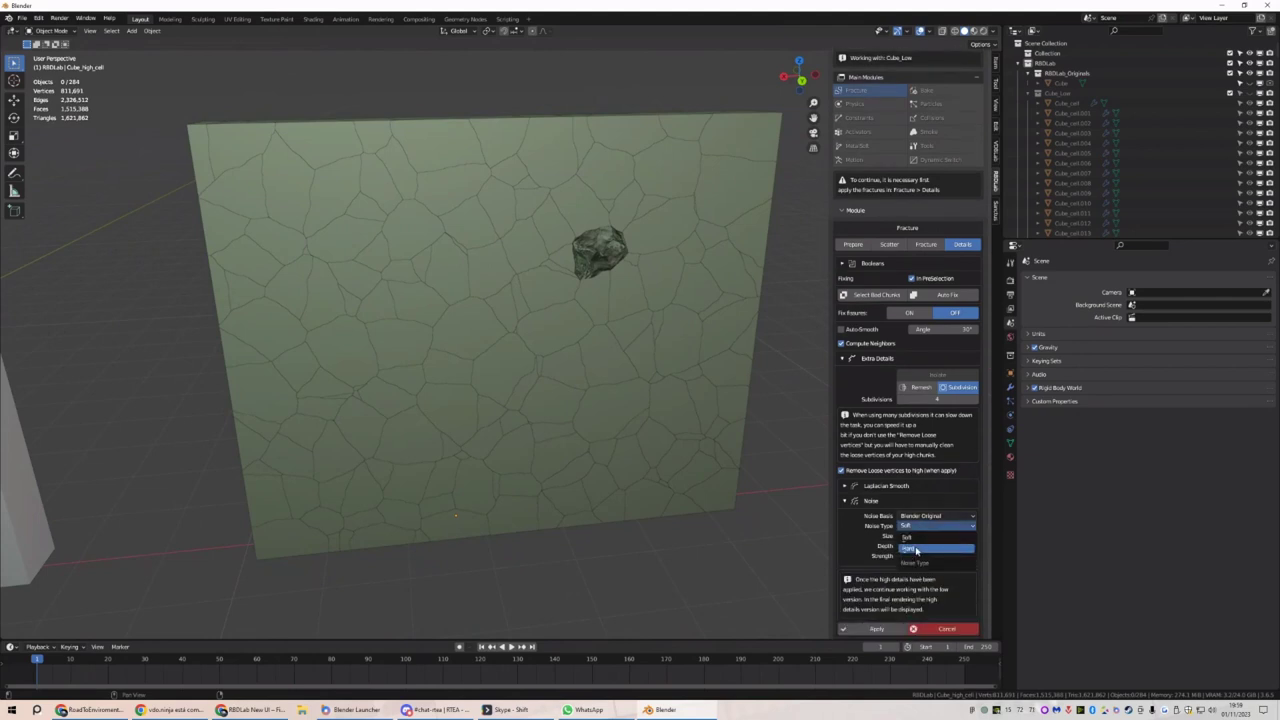
{"action": "left_click", "coordinate": [915, 549]}
Select the bad chunks on the wall and fix them automatically
{"action": "left_click", "coordinate": [403, 274]}
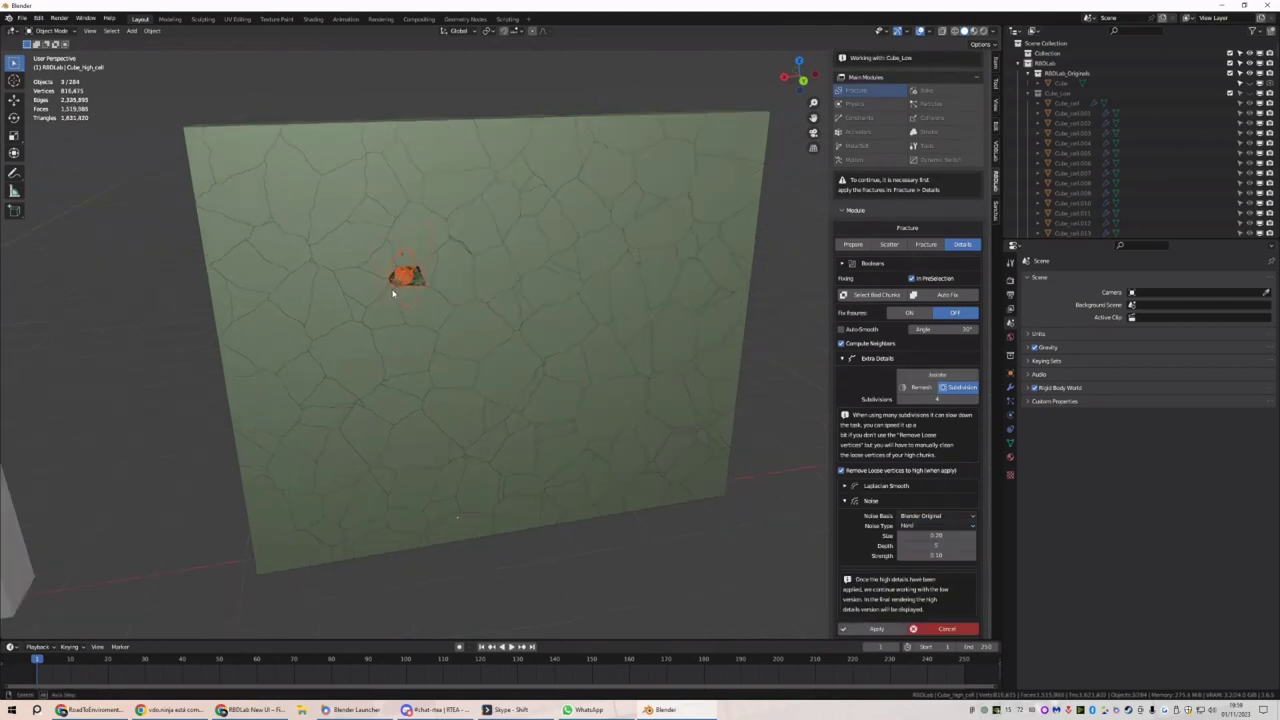
{"action": "middle_click_drag", "start_coordinate": [403, 280], "coordinate": [718, 303]}
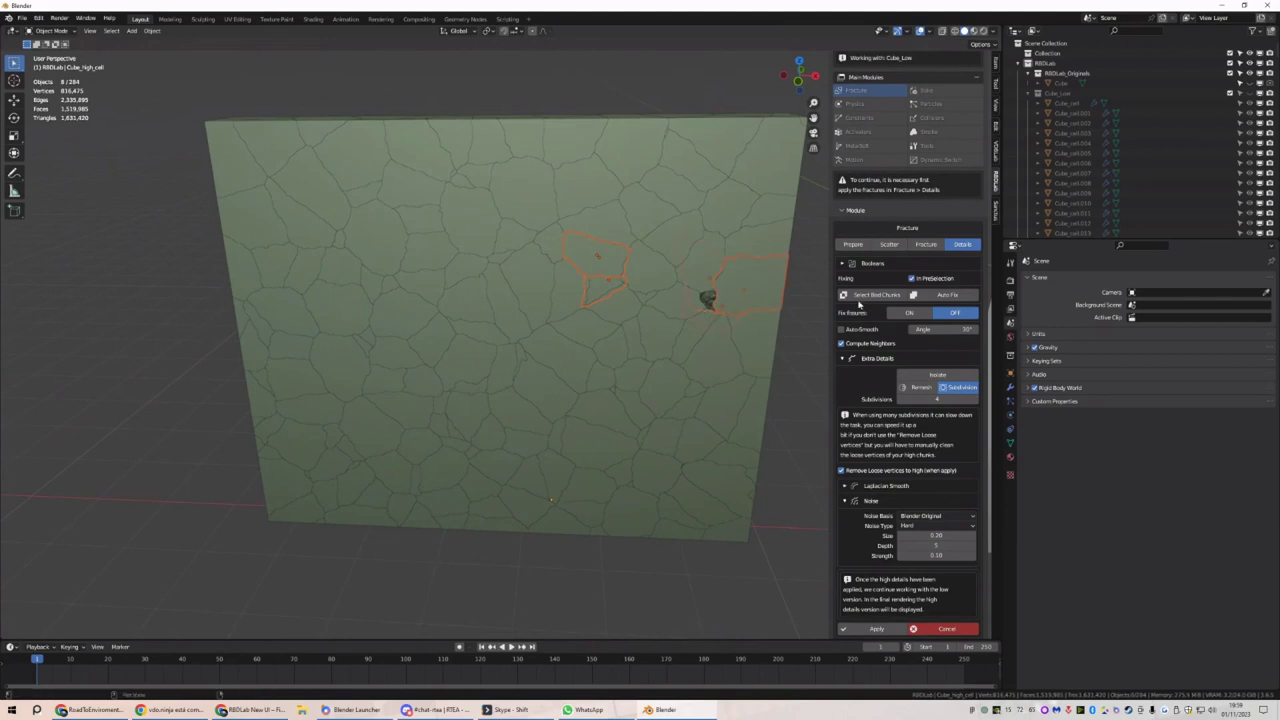
{"action": "left_click", "coordinate": [697, 316], "text": "shift"}
{"action": "left_click", "coordinate": [862, 296]}
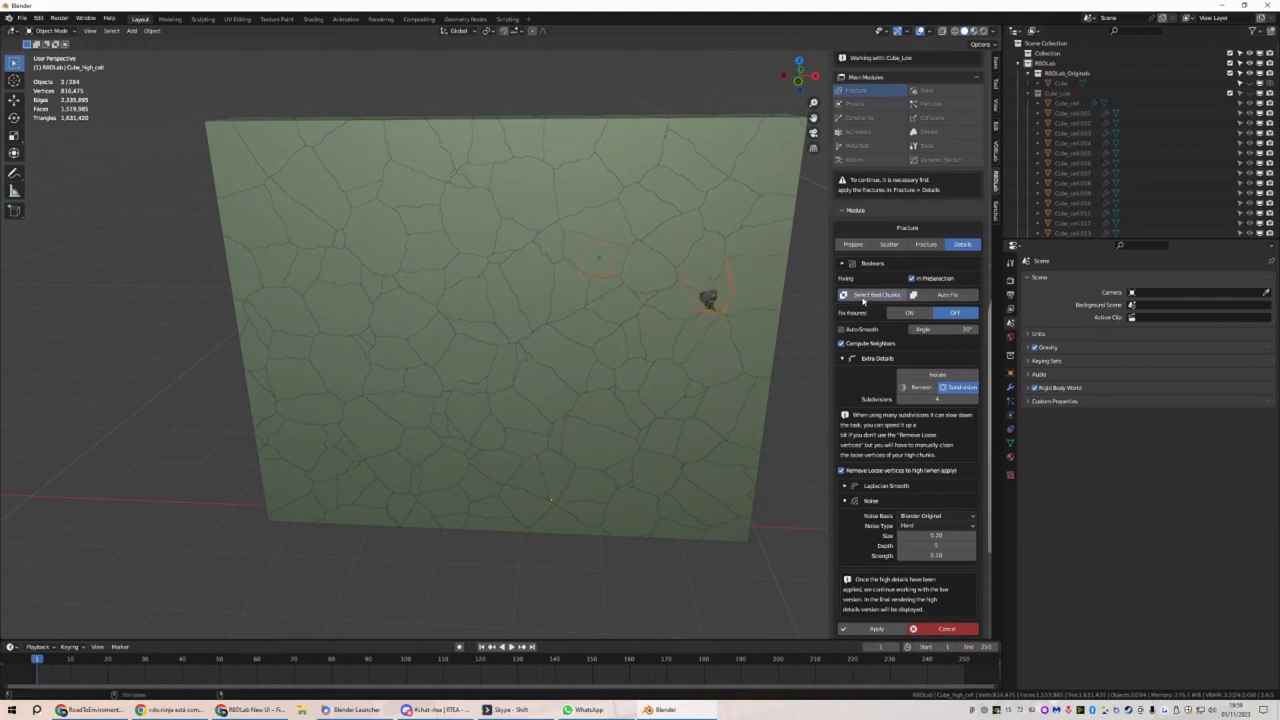
{"action": "left_click", "coordinate": [912, 298]}
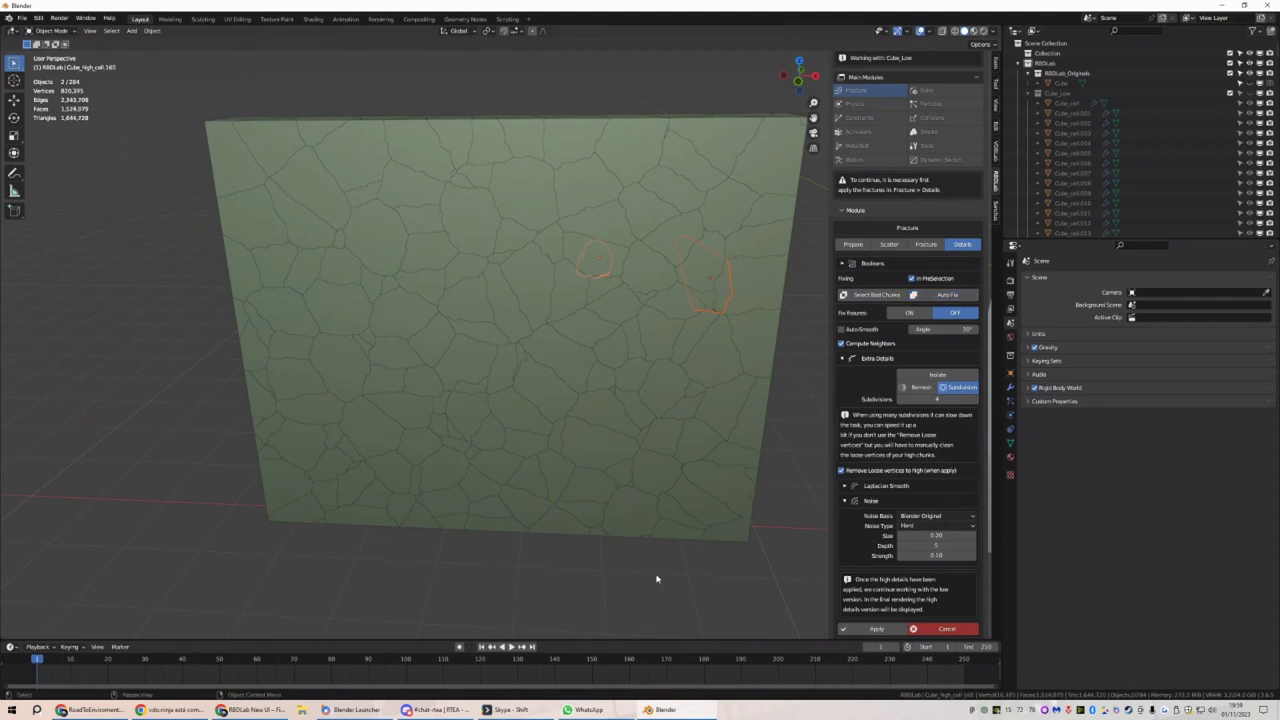
Apply the extra details so the wall becomes its final high-detail Voronoi chunks
{"action": "scroll", "coordinate": [671, 534], "scroll_direction": "down", "scroll_amount": 5}
{"action": "middle_click_drag", "start_coordinate": [465, 375], "coordinate": [614, 415]}
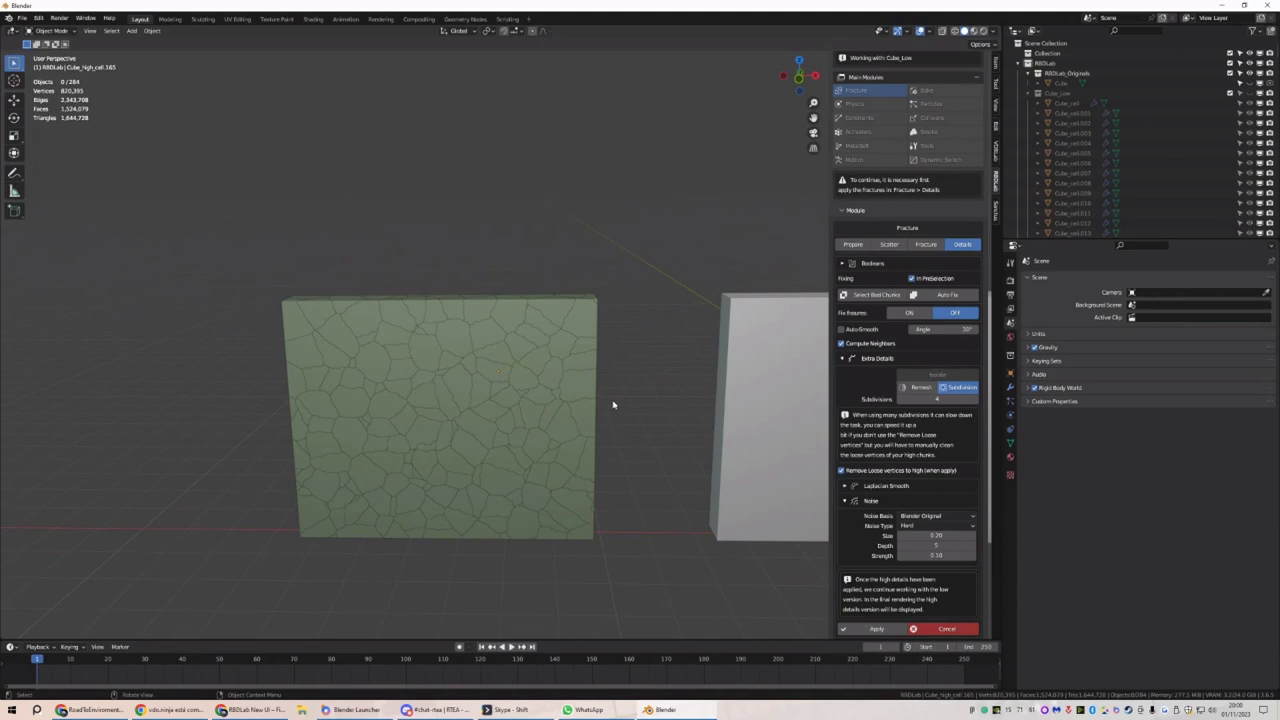
{"action": "middle_click_drag", "start_coordinate": [613, 404], "coordinate": [616, 438]}
{"action": "key", "text": "KP_1"}
{"action": "scroll", "coordinate": [612, 400], "scroll_direction": "up", "scroll_amount": 2}
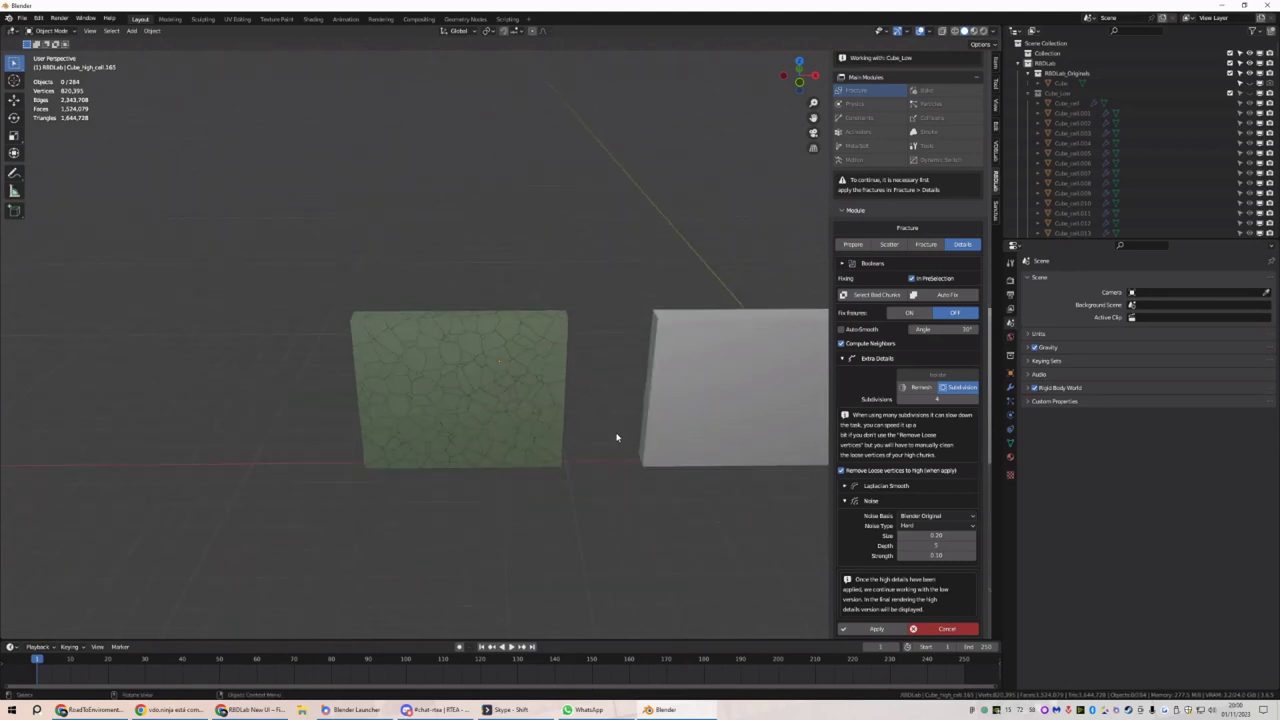
{"action": "mouse_move", "coordinate": [616, 438]}
{"action": "middle_mouse_down"}
{"action": "mouse_move", "coordinate": [600, 429]}
{"action": "mouse_move", "coordinate": [606, 418]}
{"action": "mouse_move", "coordinate": [613, 431]}
{"action": "middle_mouse_up"}
{"action": "scroll", "coordinate": [603, 420], "scroll_direction": "up", "scroll_amount": 1}
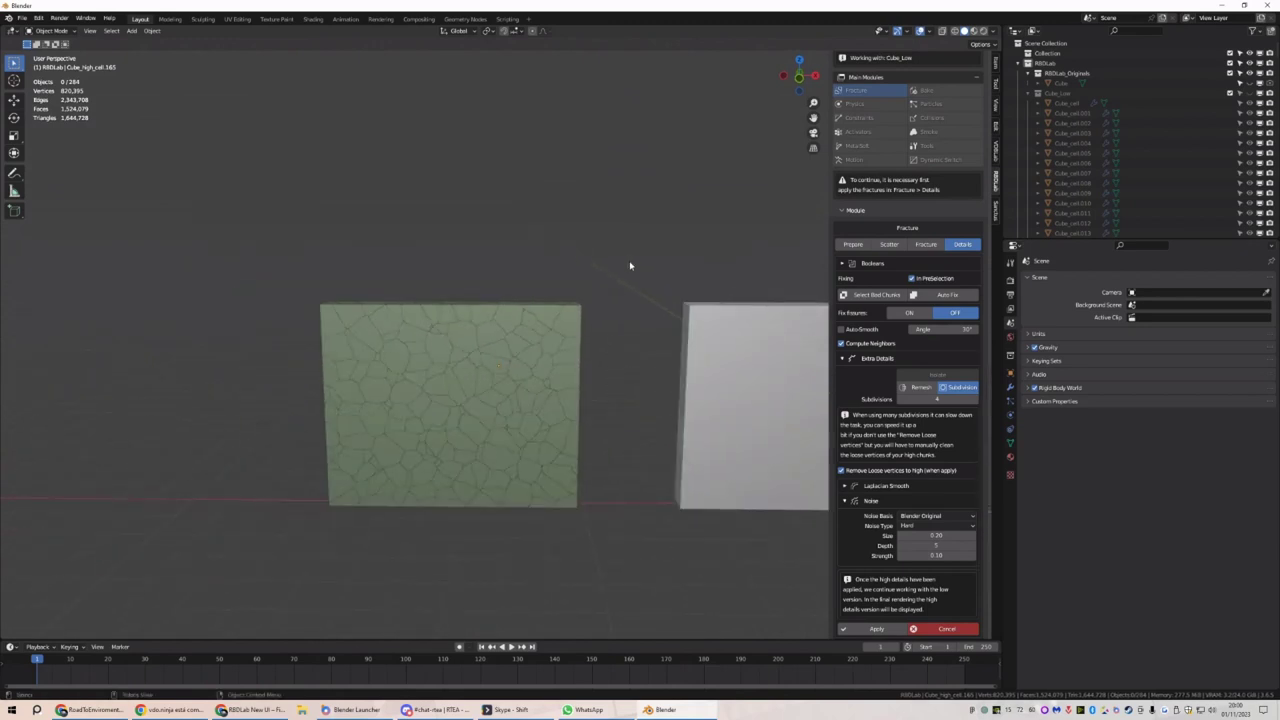
{"action": "middle_click_drag", "start_coordinate": [616, 345], "coordinate": [547, 244]}
{"action": "left_click", "coordinate": [877, 627]}
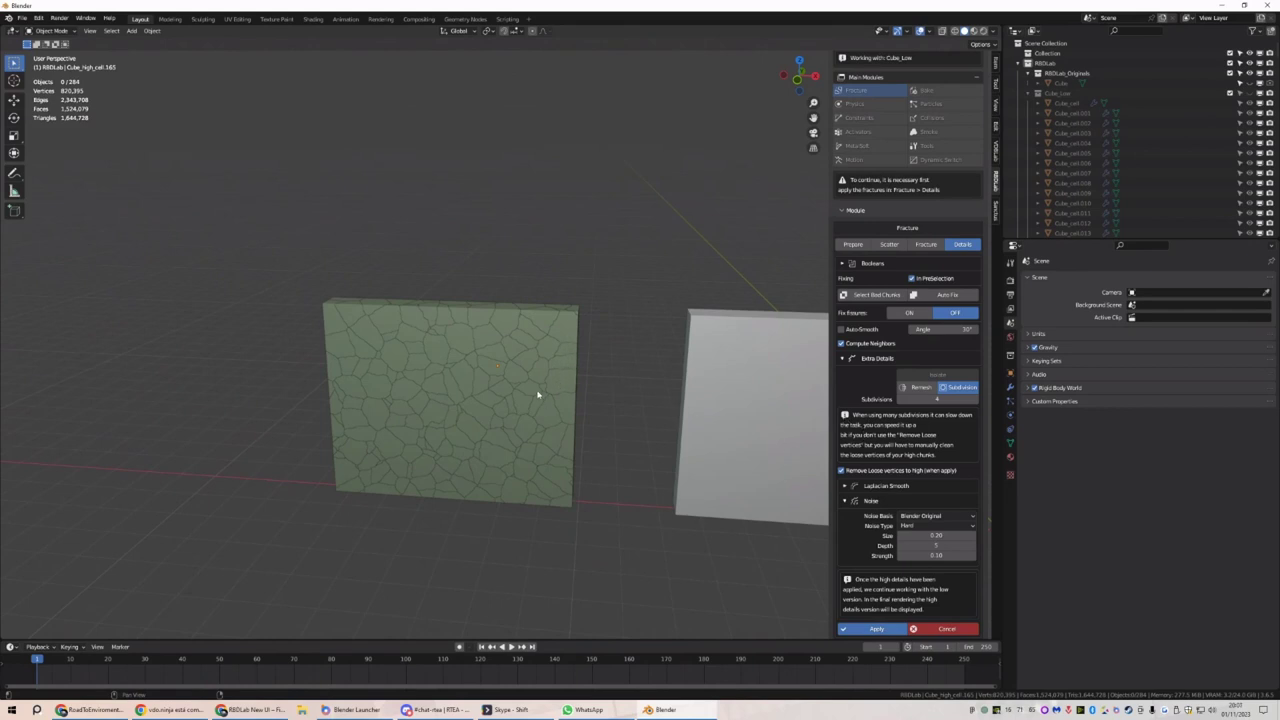
{"action": "middle_click_drag", "start_coordinate": [551, 387], "coordinate": [597, 431]}
{"action": "scroll", "coordinate": [606, 407], "scroll_direction": "down", "scroll_amount": 1}
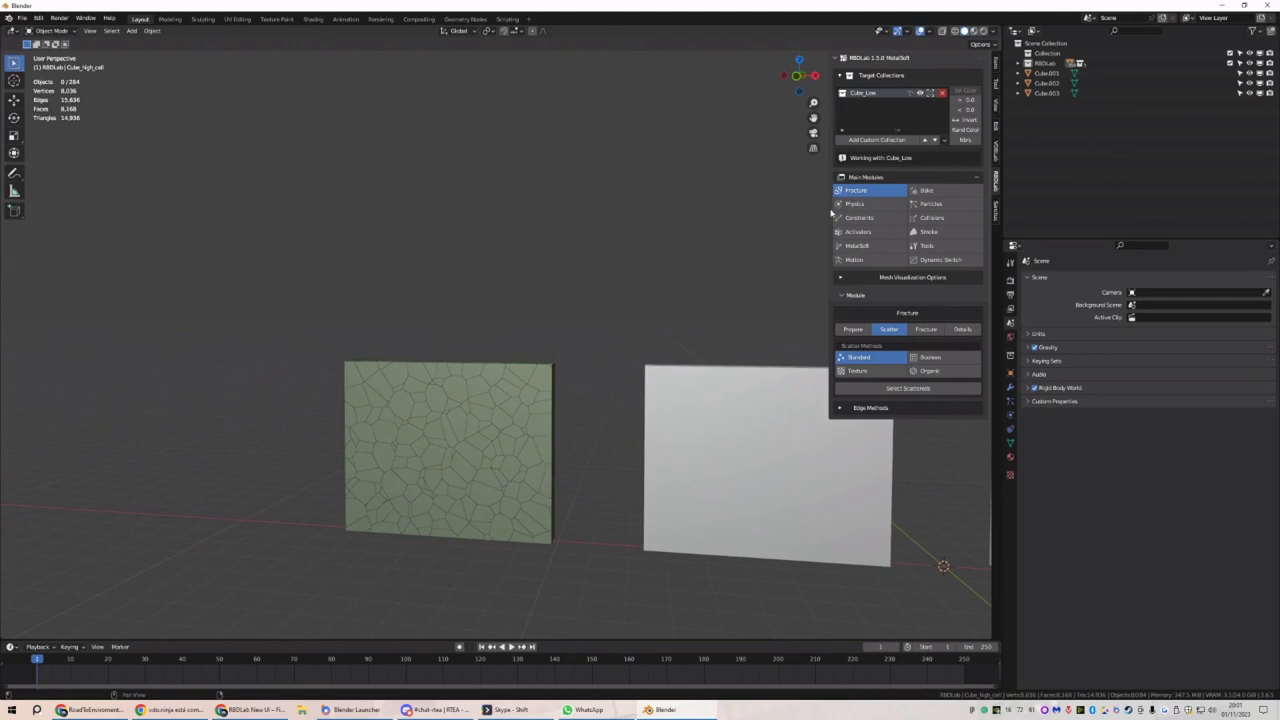
Add a collision ground and turn the wall chunks into Concrete rigid bodies
{"action": "left_click_drag", "start_coordinate": [831, 213], "coordinate": [821, 218]}
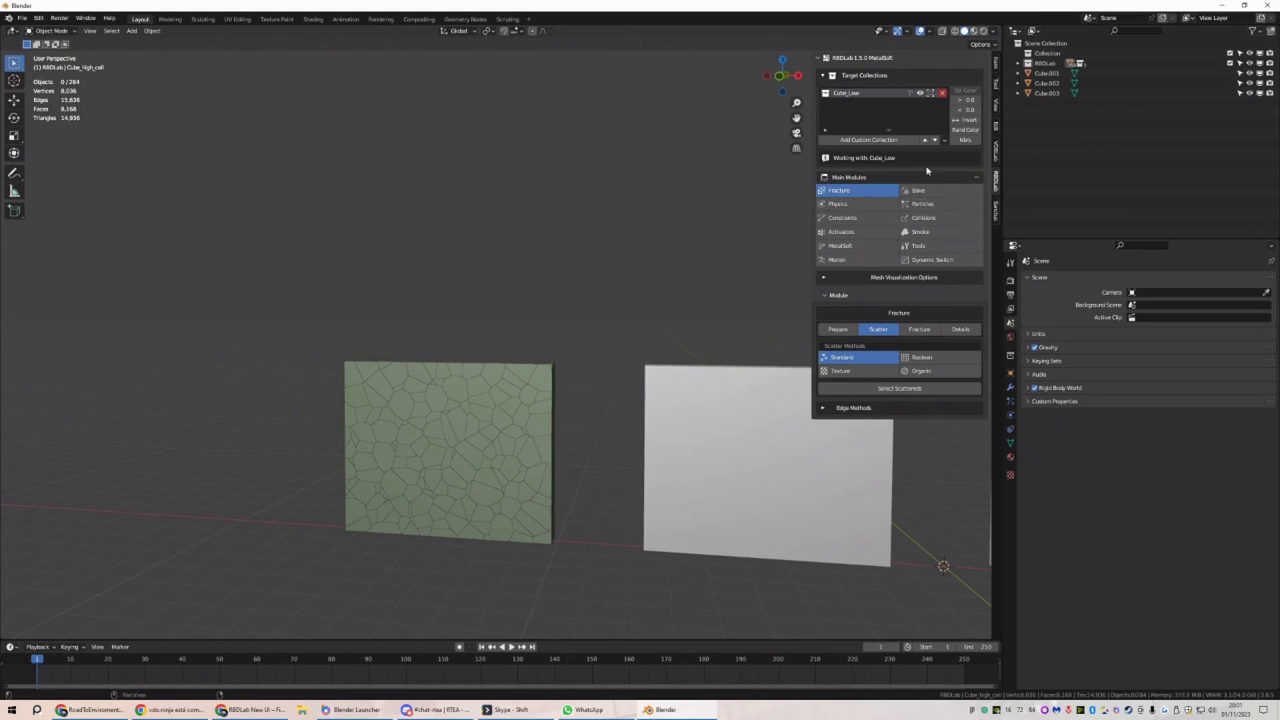
{"action": "left_click", "coordinate": [822, 205]}
{"action": "left_click", "coordinate": [878, 347]}
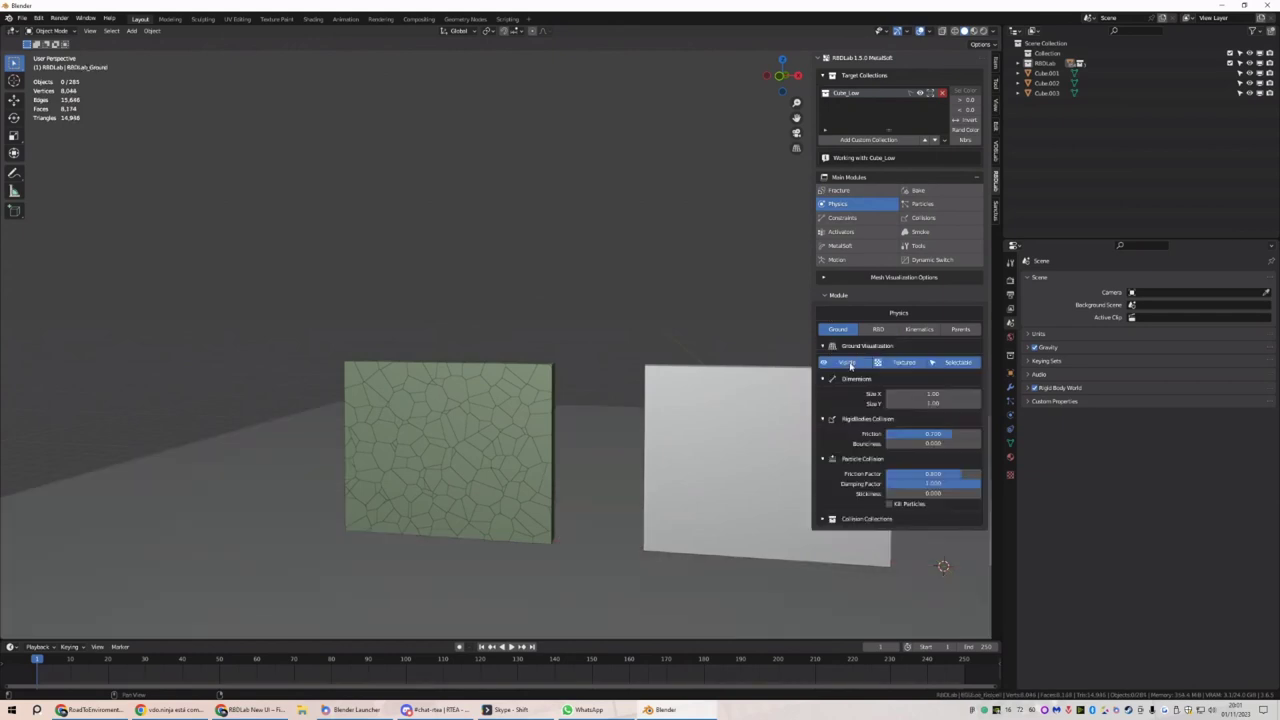
{"action": "left_click", "coordinate": [878, 330]}
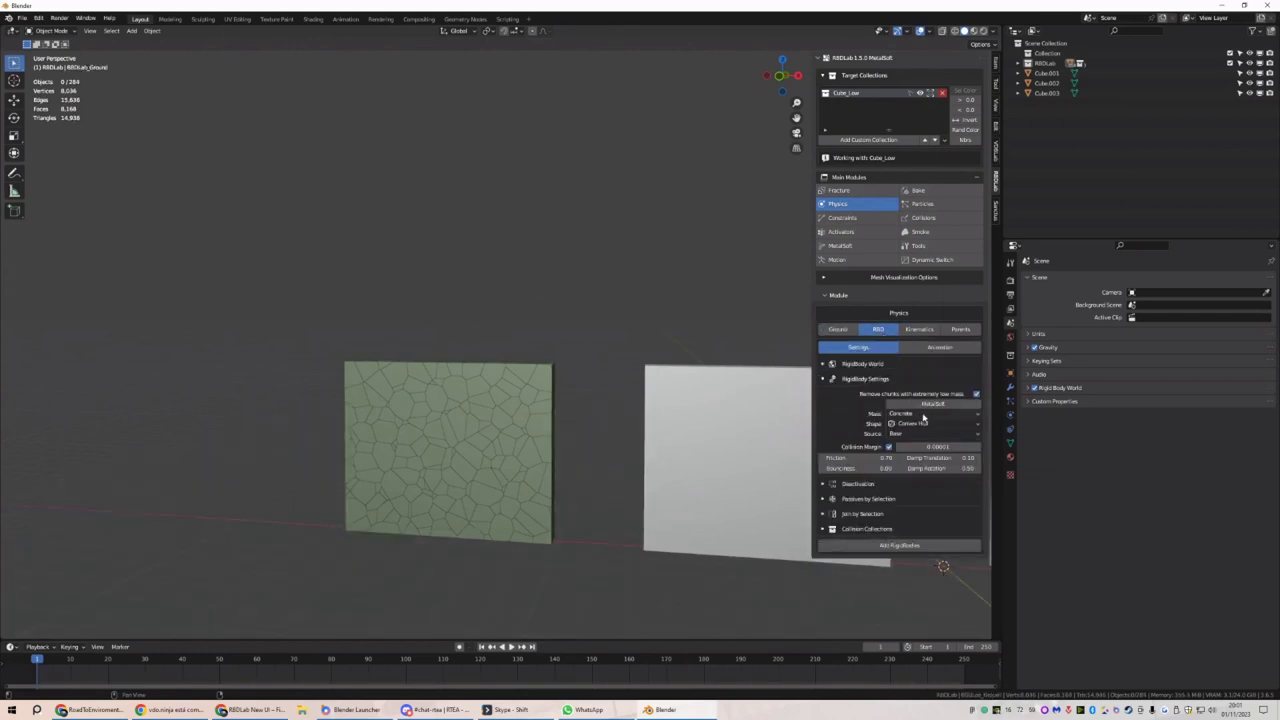
{"action": "left_click", "coordinate": [911, 547]}
Play the collapse simulation twice, checking rigid body world settings, and rewind to frame 1
{"action": "mouse_move", "coordinate": [498, 395]}
{"action": "middle_mouse_down"}
{"action": "mouse_move", "coordinate": [574, 449]}
{"action": "mouse_move", "coordinate": [497, 374]}
{"action": "middle_mouse_up"}
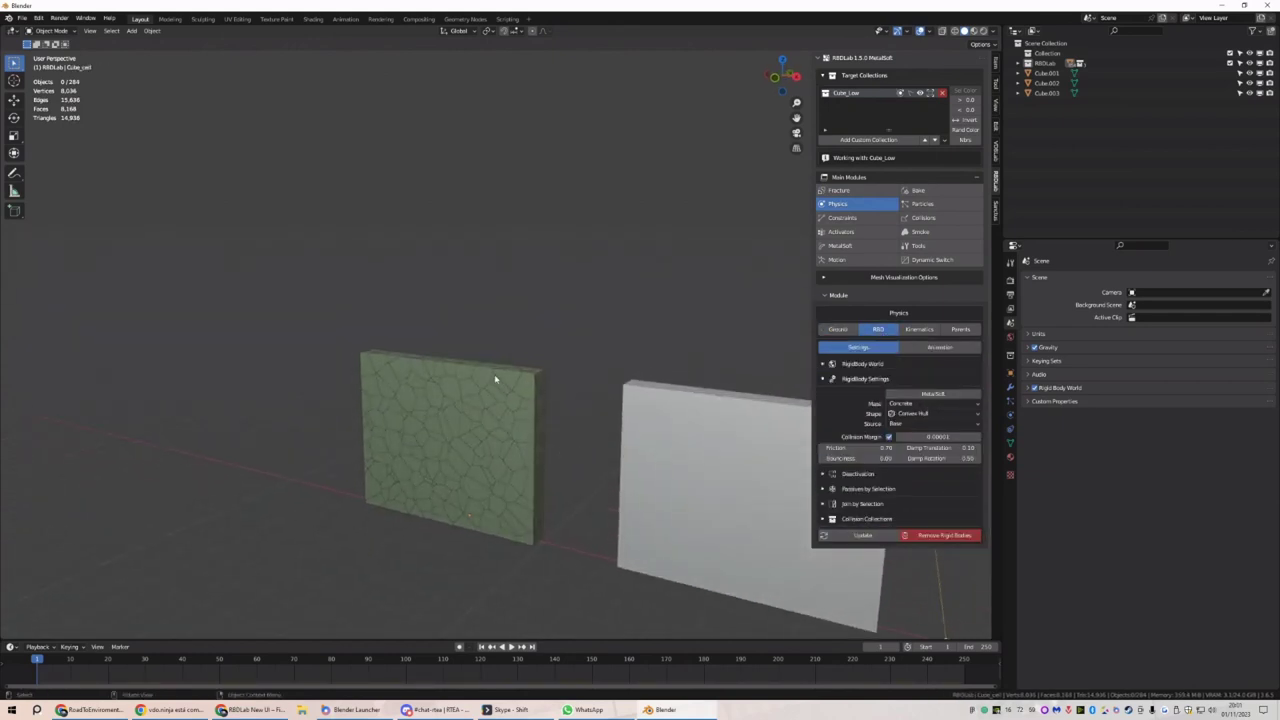
{"action": "key", "text": "space"}
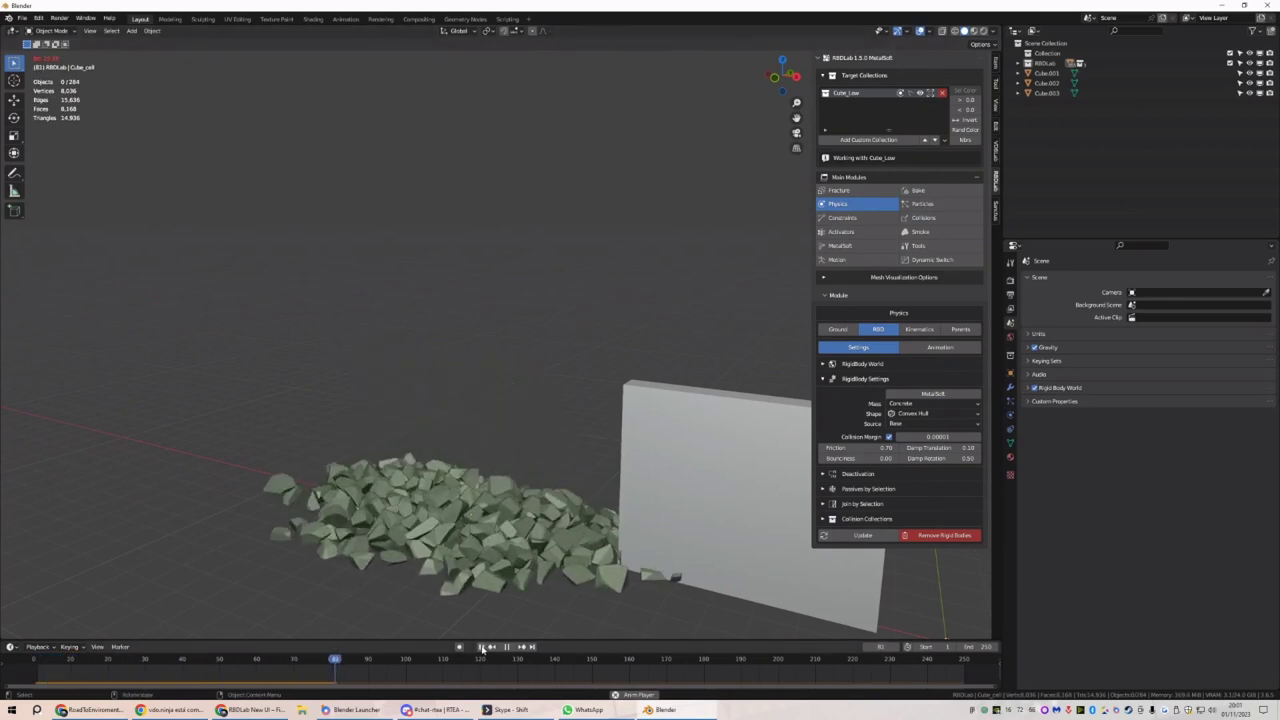
{"action": "key", "text": "Escape"}
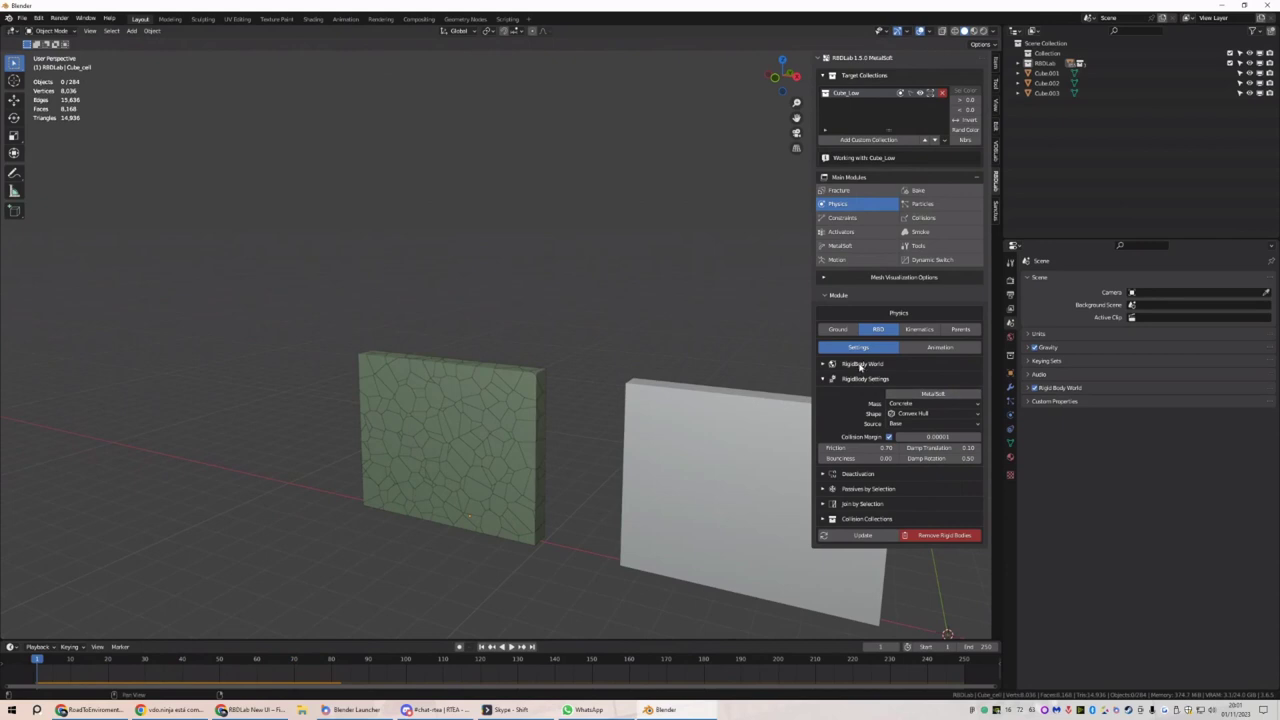
{"action": "left_click", "coordinate": [855, 364]}
{"action": "left_click", "coordinate": [855, 364]}
{"action": "middle_click_drag", "start_coordinate": [797, 385], "coordinate": [634, 457]}
{"action": "left_click", "coordinate": [865, 365]}
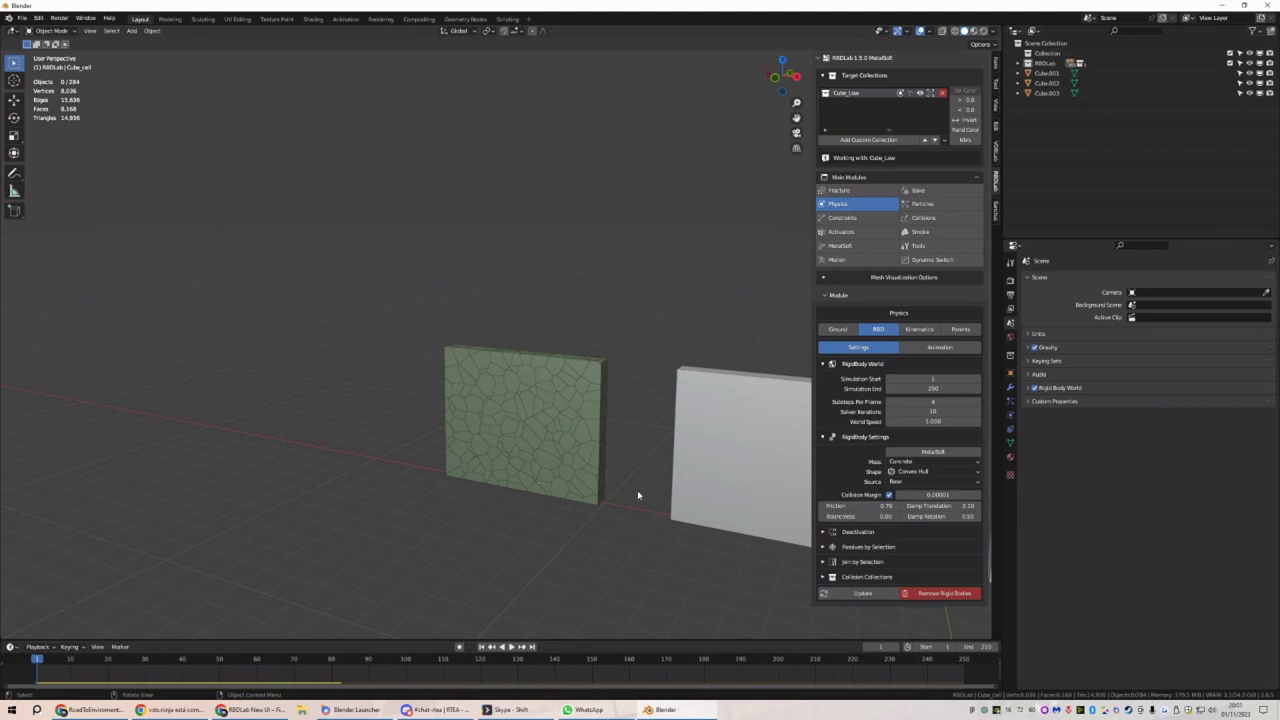
{"action": "key", "text": "space"}
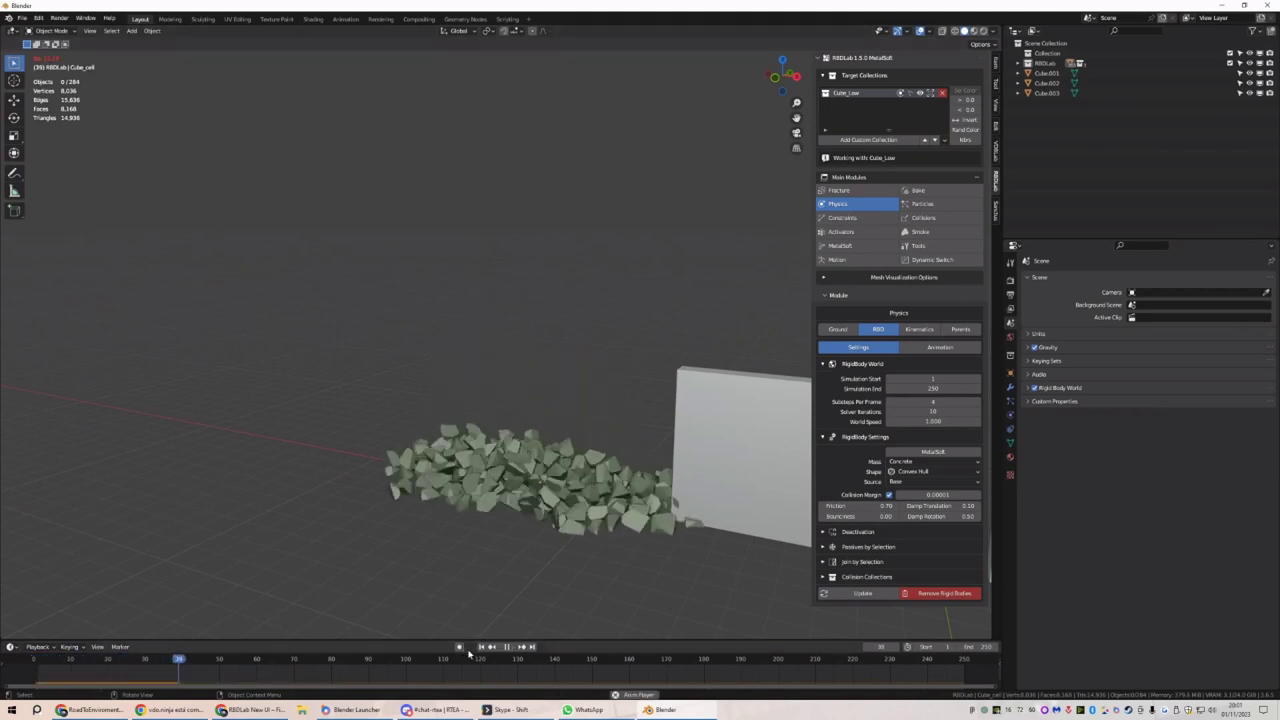
{"action": "left_click", "coordinate": [480, 646]}
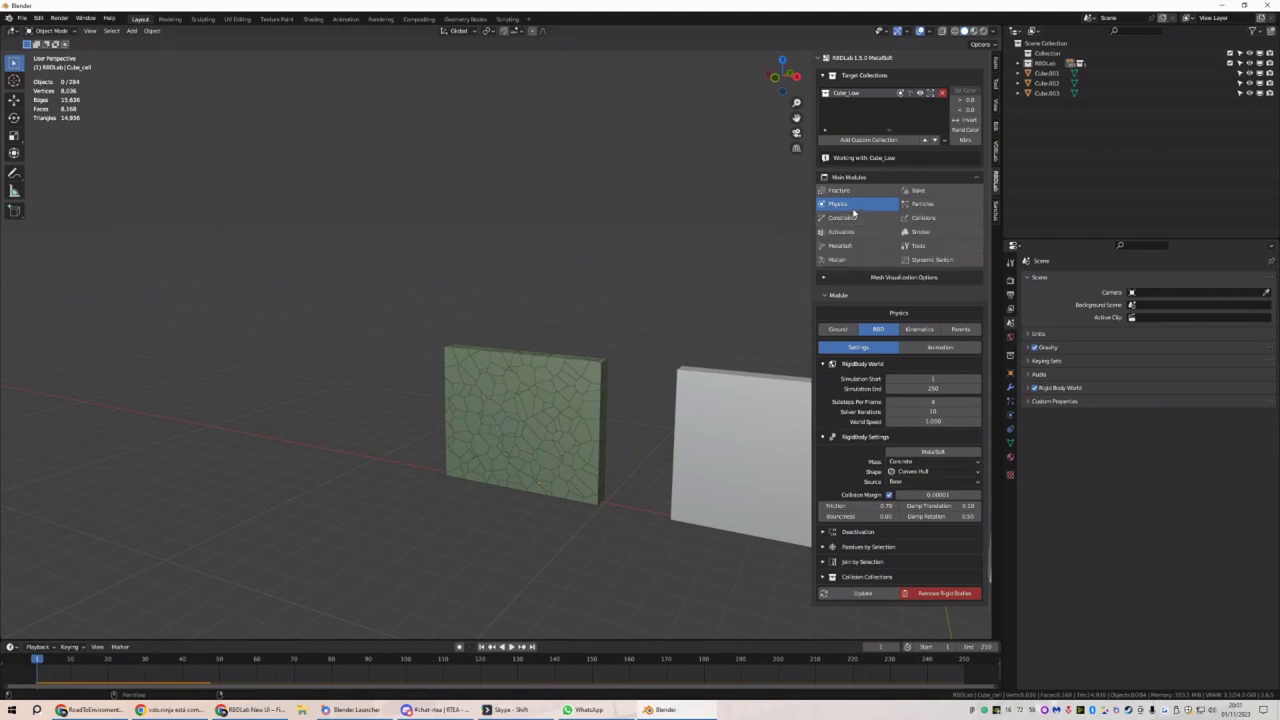
{"action": "scroll", "coordinate": [562, 450], "scroll_direction": "up", "scroll_amount": 4}
Grow one upper-wall chunk into a 15-chunk cluster with Select Neighbors and inspect it isolated
{"action": "left_click", "coordinate": [565, 446]}
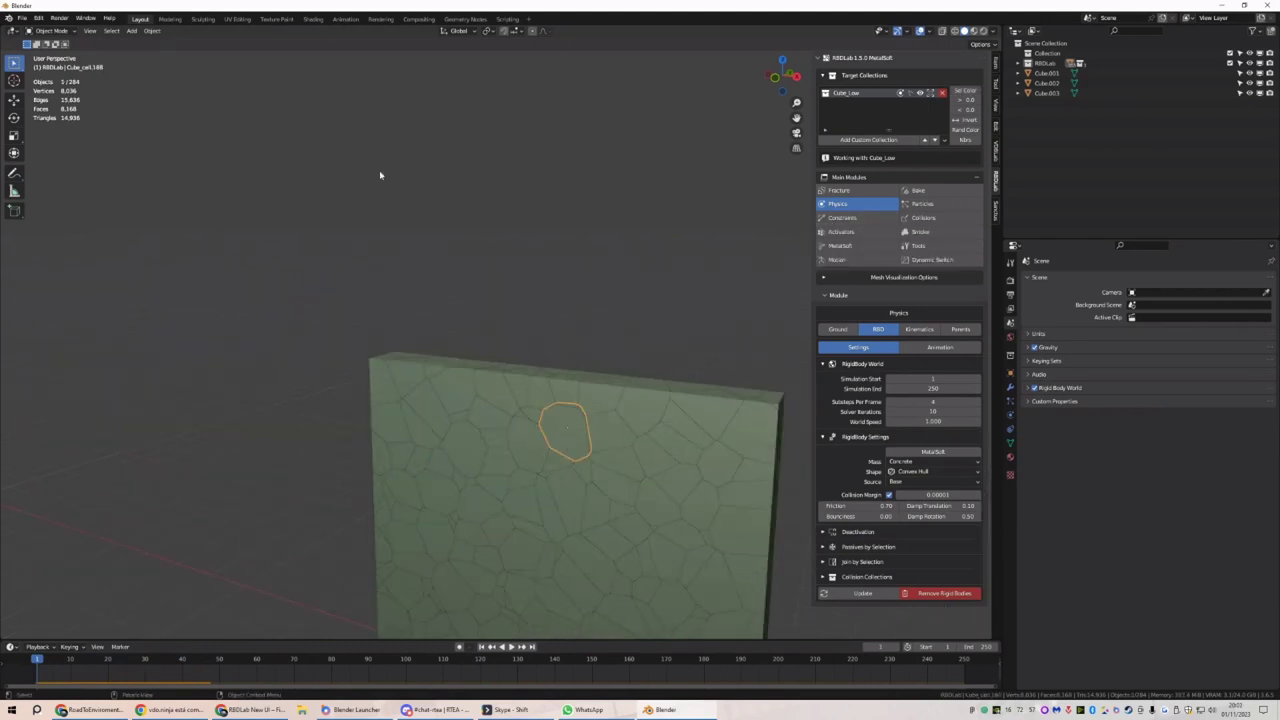
{"action": "left_click", "coordinate": [926, 247]}
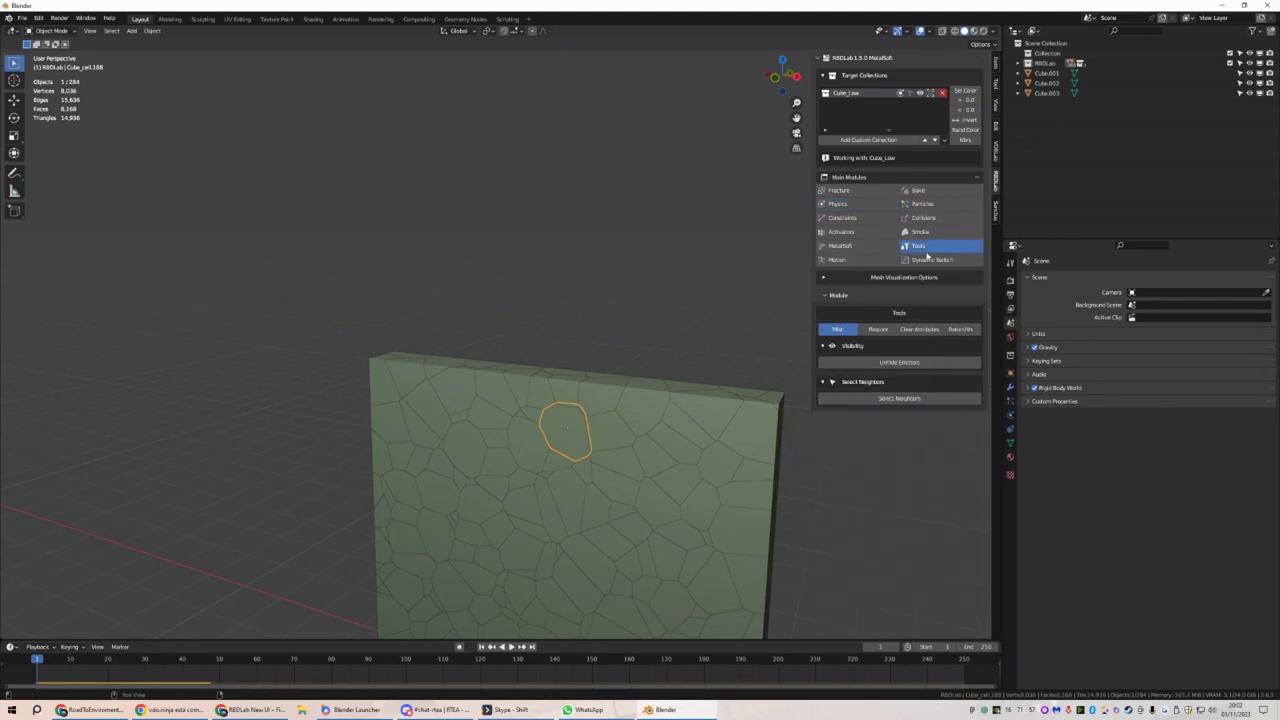
{"action": "left_click", "coordinate": [861, 399]}
{"action": "scroll", "coordinate": [560, 471], "scroll_direction": "up", "scroll_amount": 5}
{"action": "scroll", "coordinate": [516, 379], "scroll_direction": "down", "scroll_amount": 3}
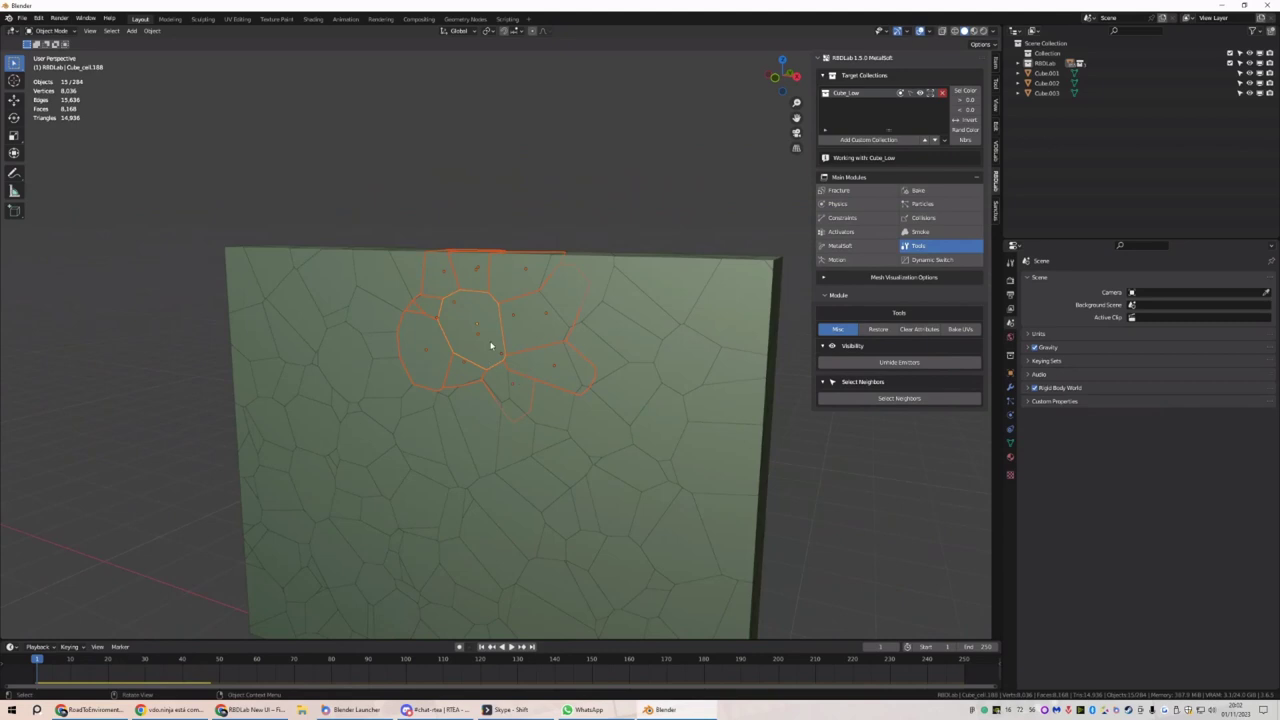
{"action": "key", "text": "KP_Divide"}
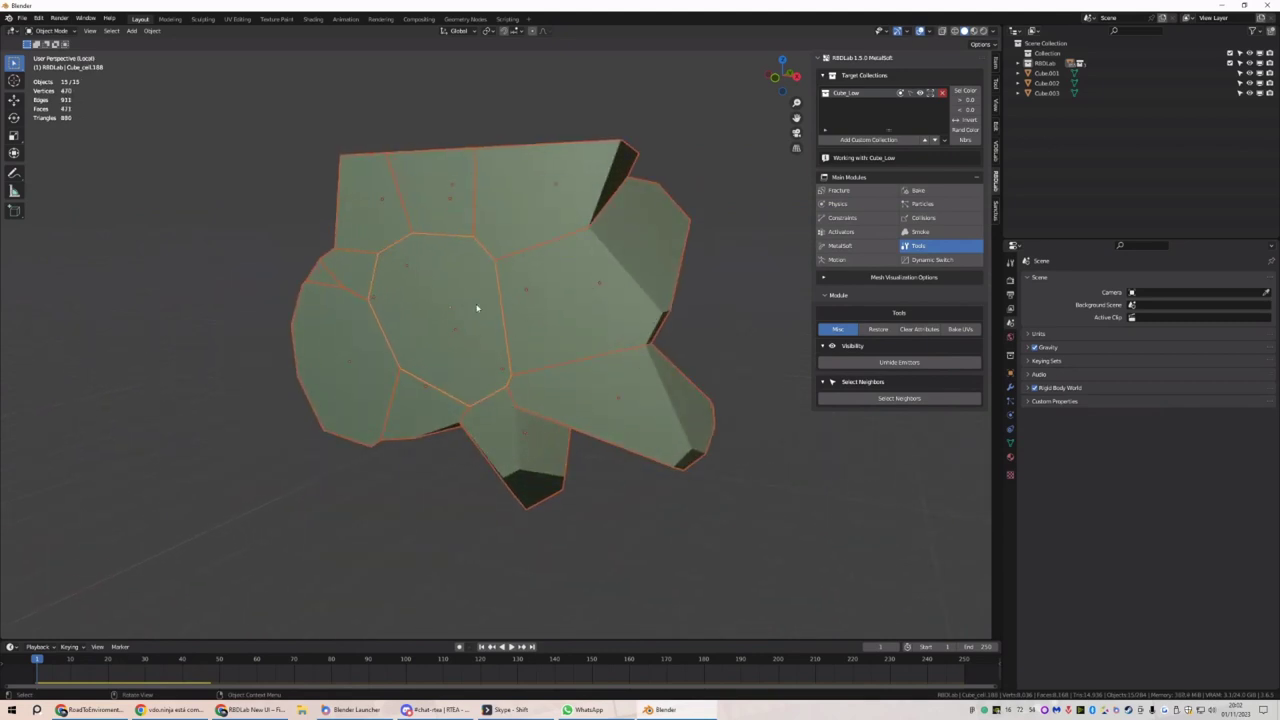
{"action": "left_click", "coordinate": [477, 309]}
{"action": "middle_click_drag", "start_coordinate": [594, 337], "coordinate": [643, 331]}
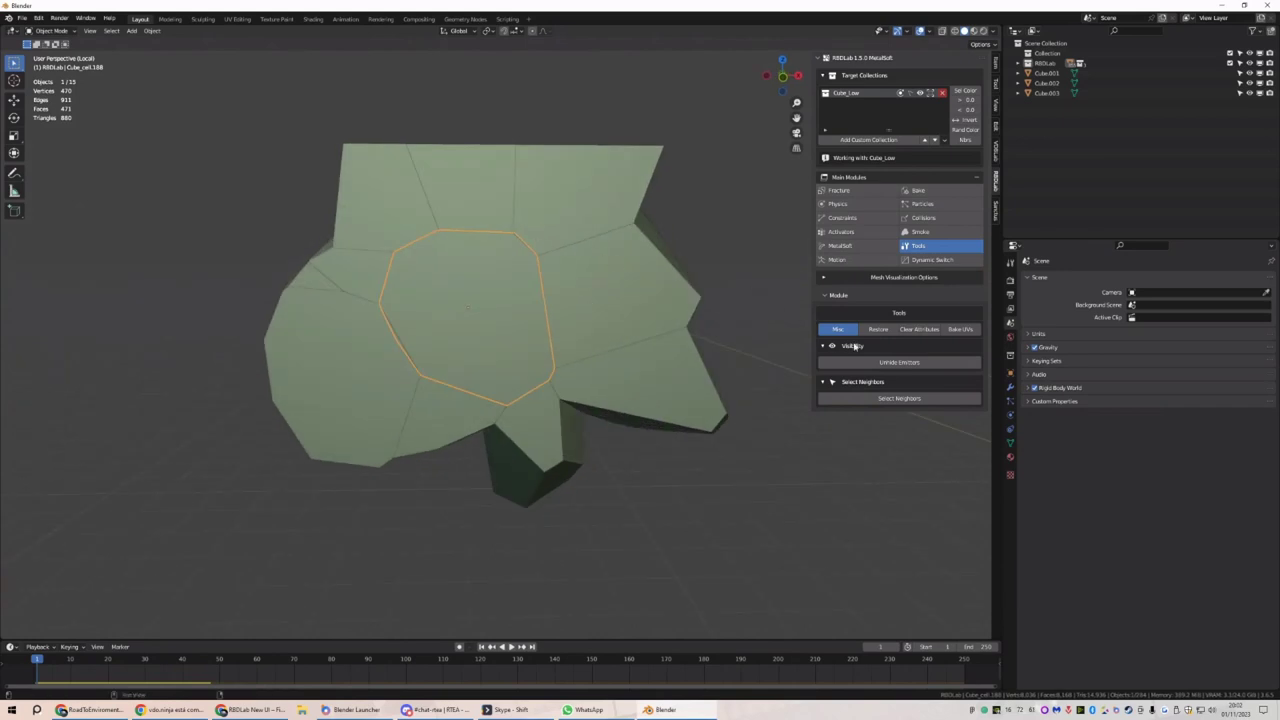
{"action": "left_click", "coordinate": [899, 398]}
{"action": "middle_click_drag", "start_coordinate": [523, 249], "coordinate": [483, 177]}
{"action": "key", "text": "KP_Divide"}
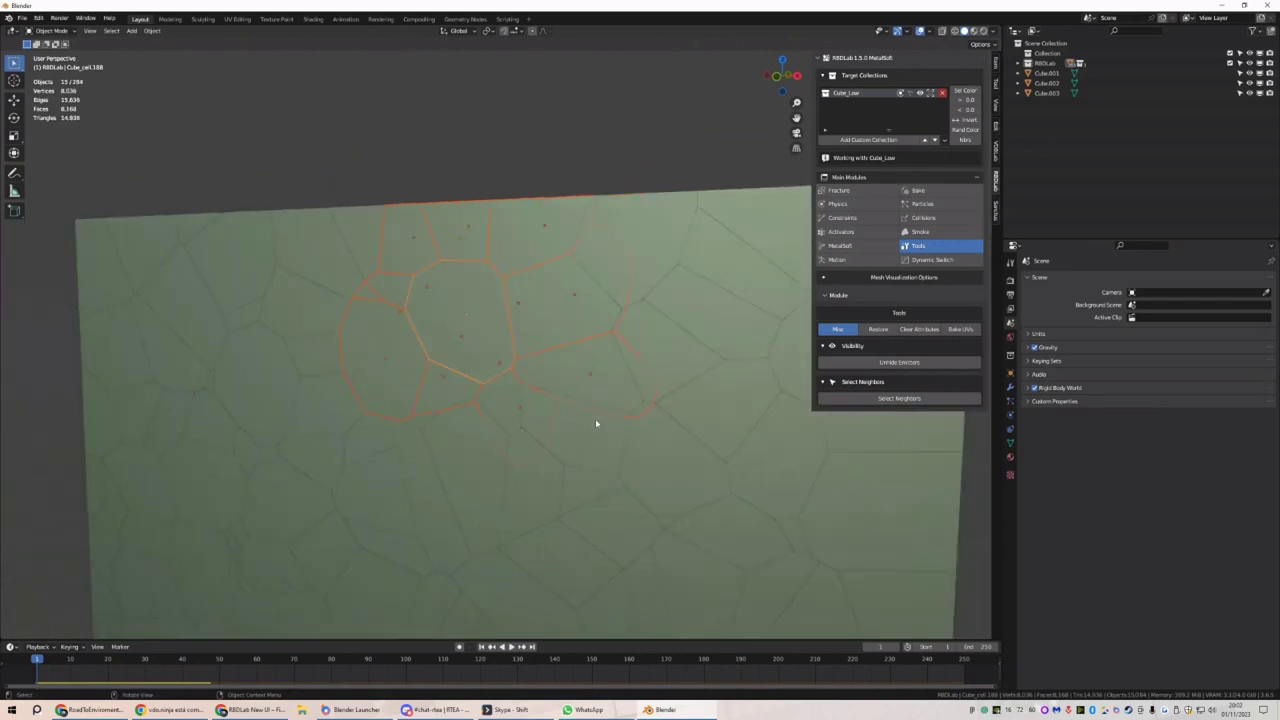
Test Select Neighbors on five more chunks across the wall, then clear the selection
{"action": "left_click", "coordinate": [603, 432]}
{"action": "left_click", "coordinate": [899, 398]}
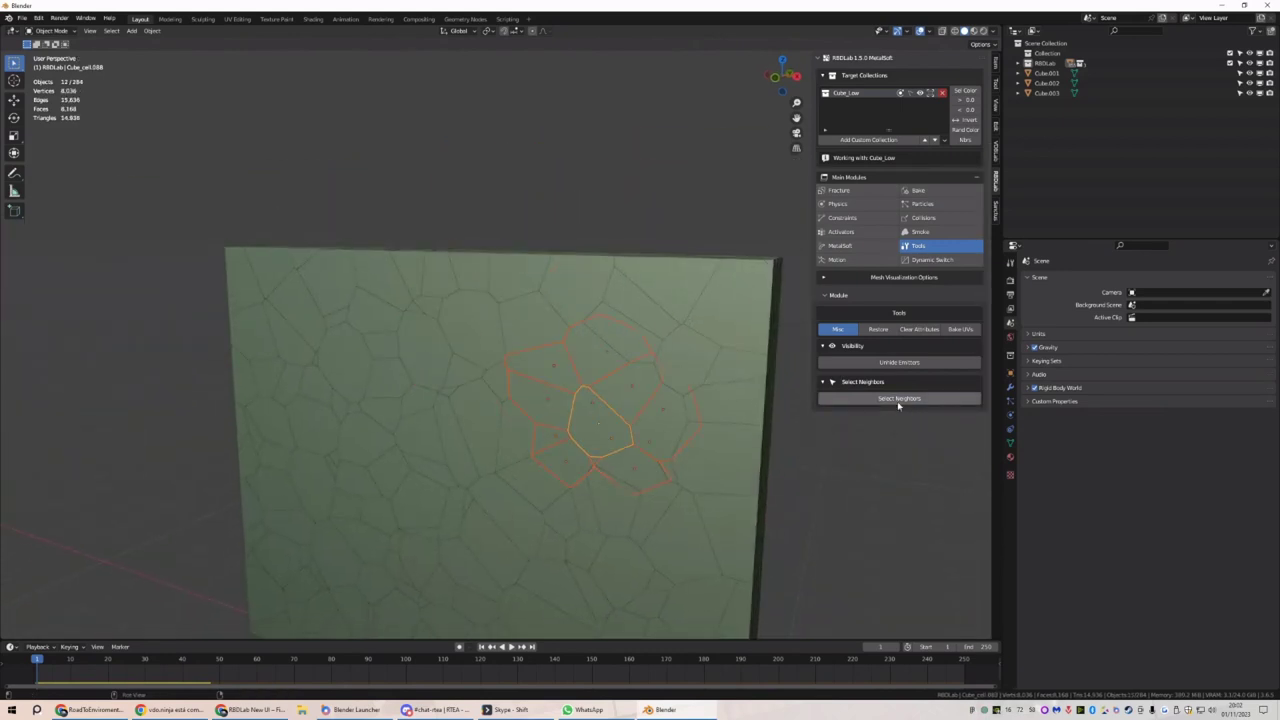
{"action": "left_click", "coordinate": [502, 519]}
{"action": "left_click", "coordinate": [899, 398]}
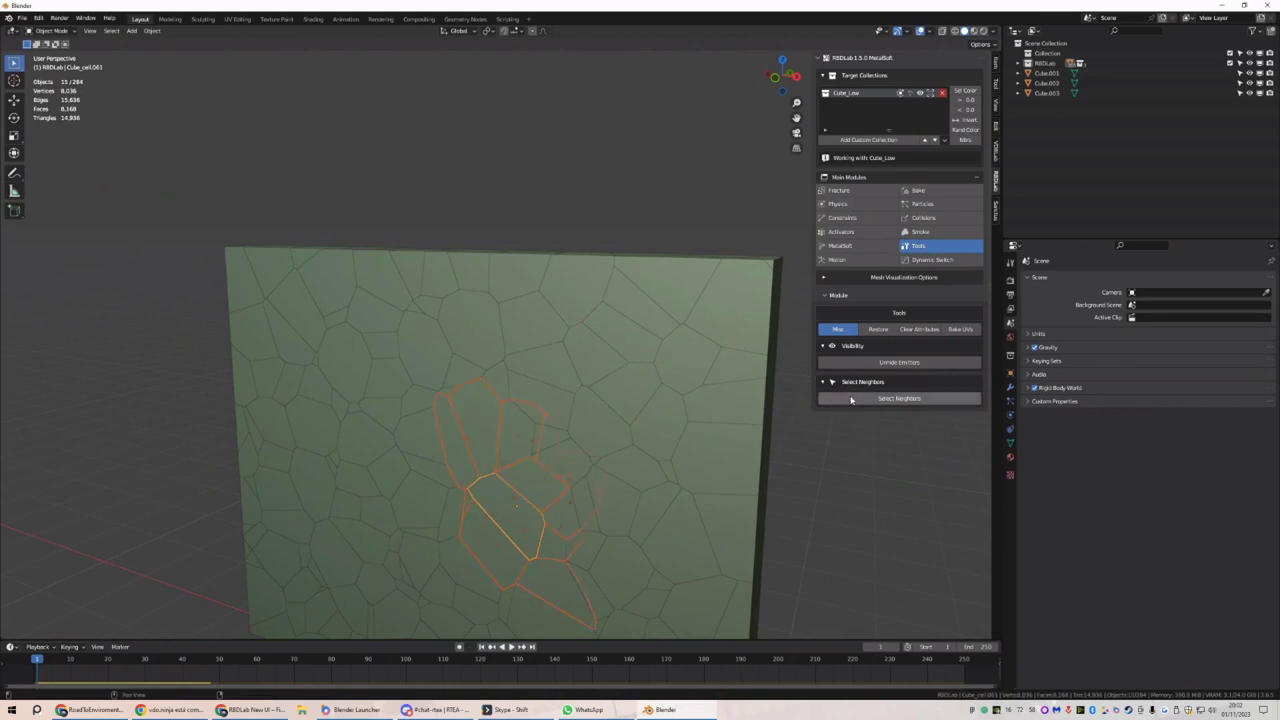
{"action": "left_click", "coordinate": [383, 386]}
{"action": "left_click", "coordinate": [899, 398]}
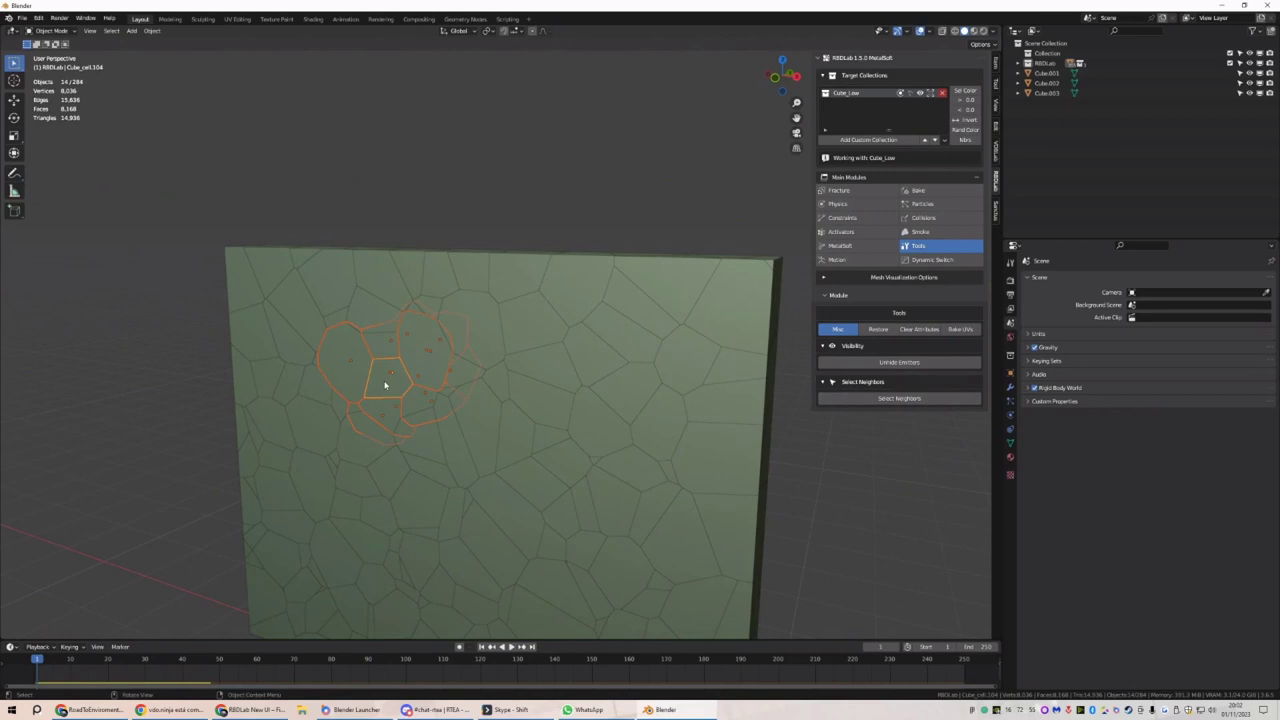
{"action": "scroll", "coordinate": [483, 449], "scroll_direction": "down", "scroll_amount": 5}
{"action": "left_click", "coordinate": [466, 449]}
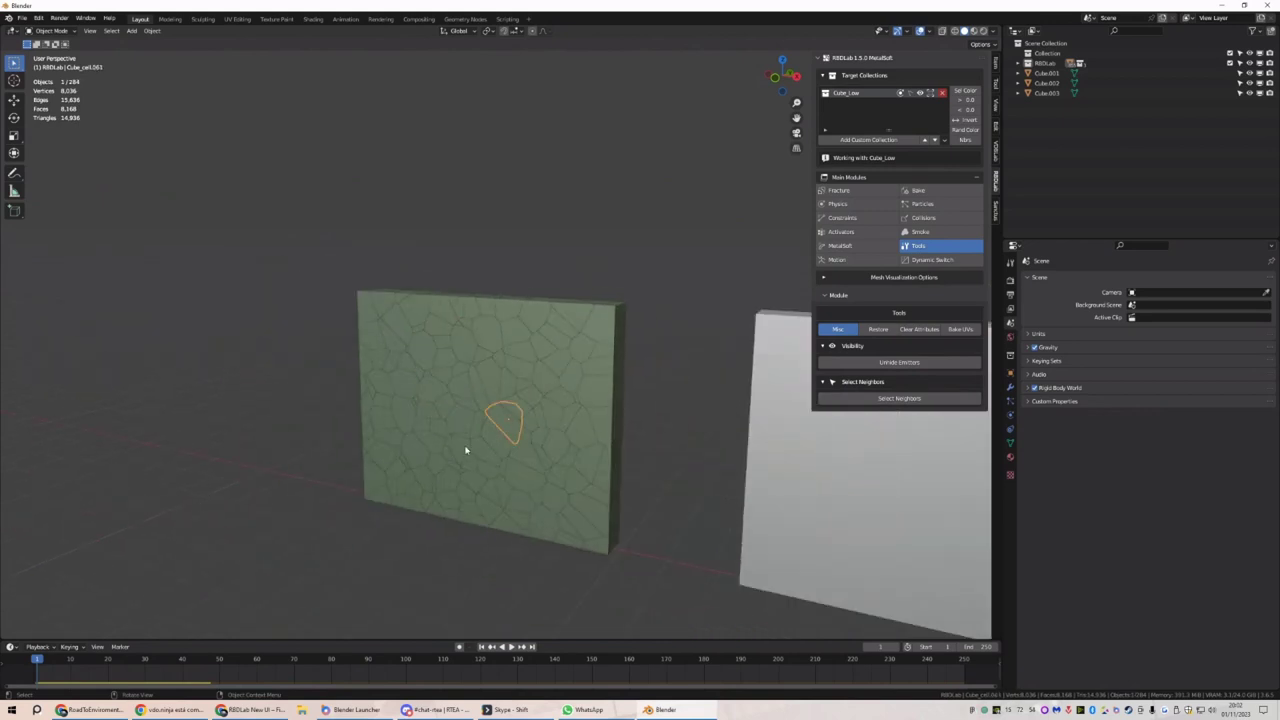
{"action": "left_click", "coordinate": [899, 399]}
{"action": "left_click", "coordinate": [398, 381]}
{"action": "left_click", "coordinate": [899, 399]}
{"action": "mouse_move", "coordinate": [459, 467]}
{"action": "middle_mouse_down"}
{"action": "mouse_move", "coordinate": [475, 459]}
{"action": "mouse_move", "coordinate": [466, 468]}
{"action": "middle_mouse_up"}
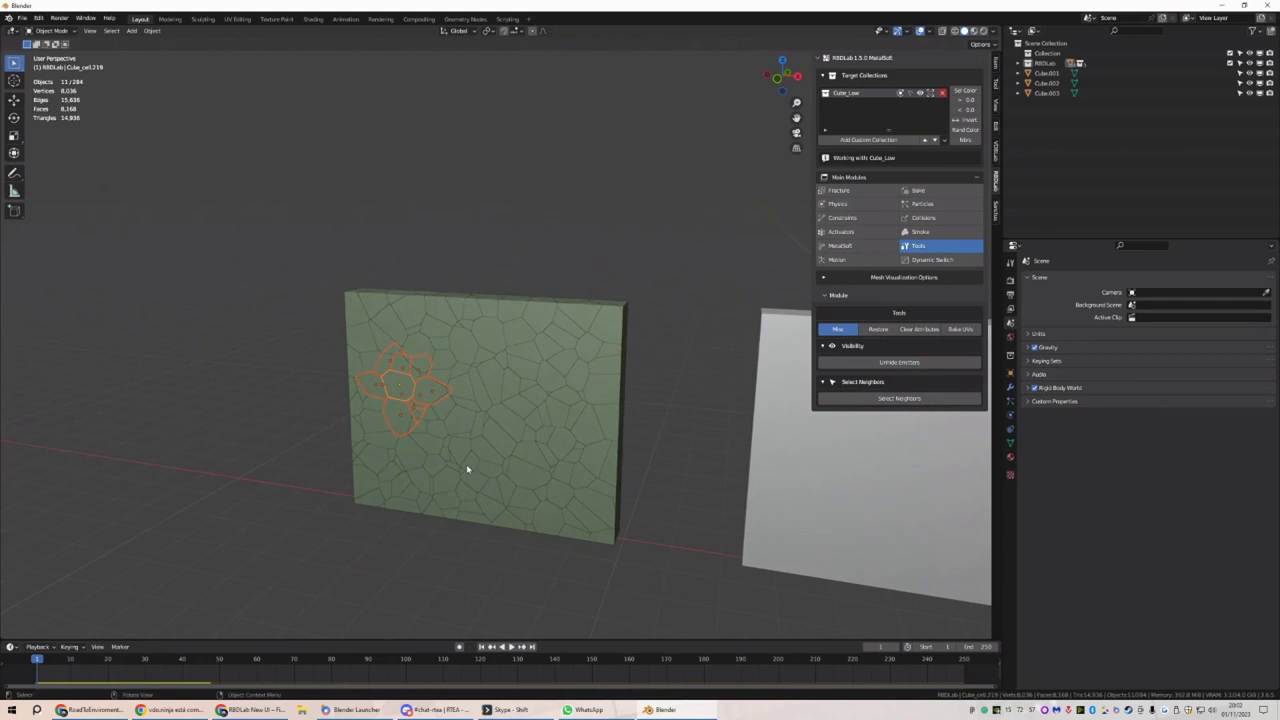
{"action": "middle_click_drag", "start_coordinate": [444, 357], "coordinate": [467, 407]}
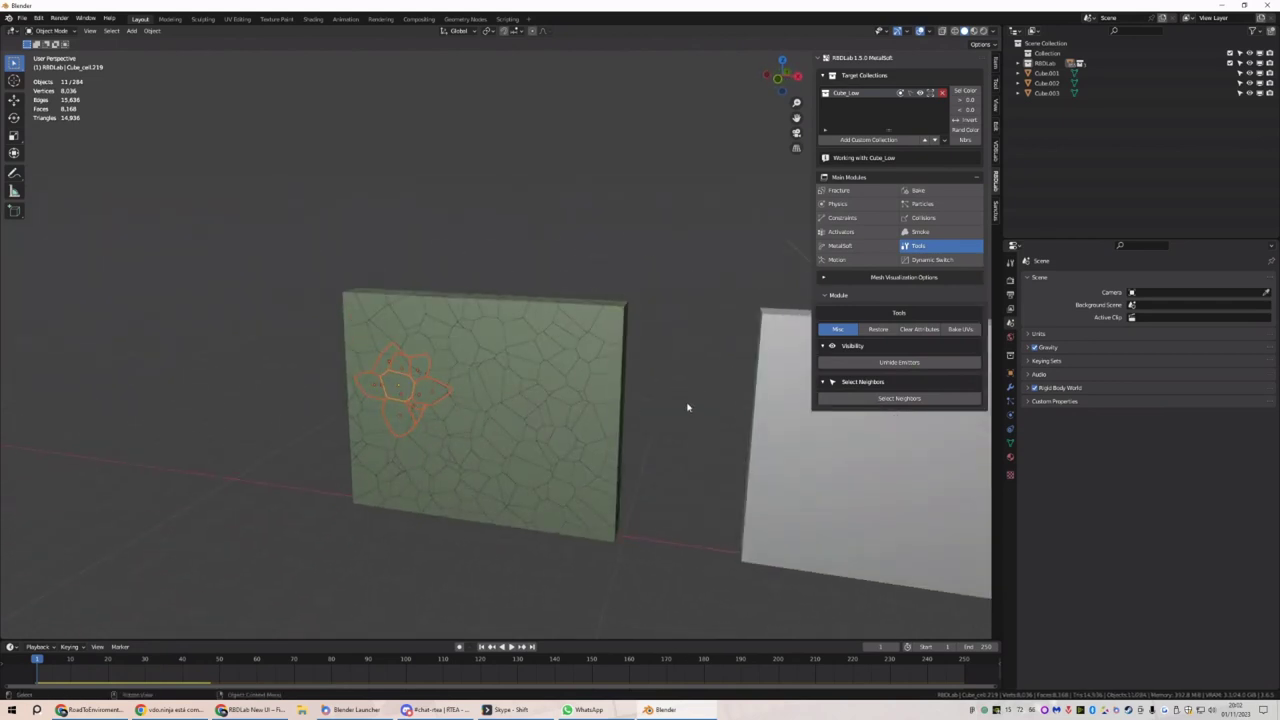
{"action": "key", "text": "alt+a"}
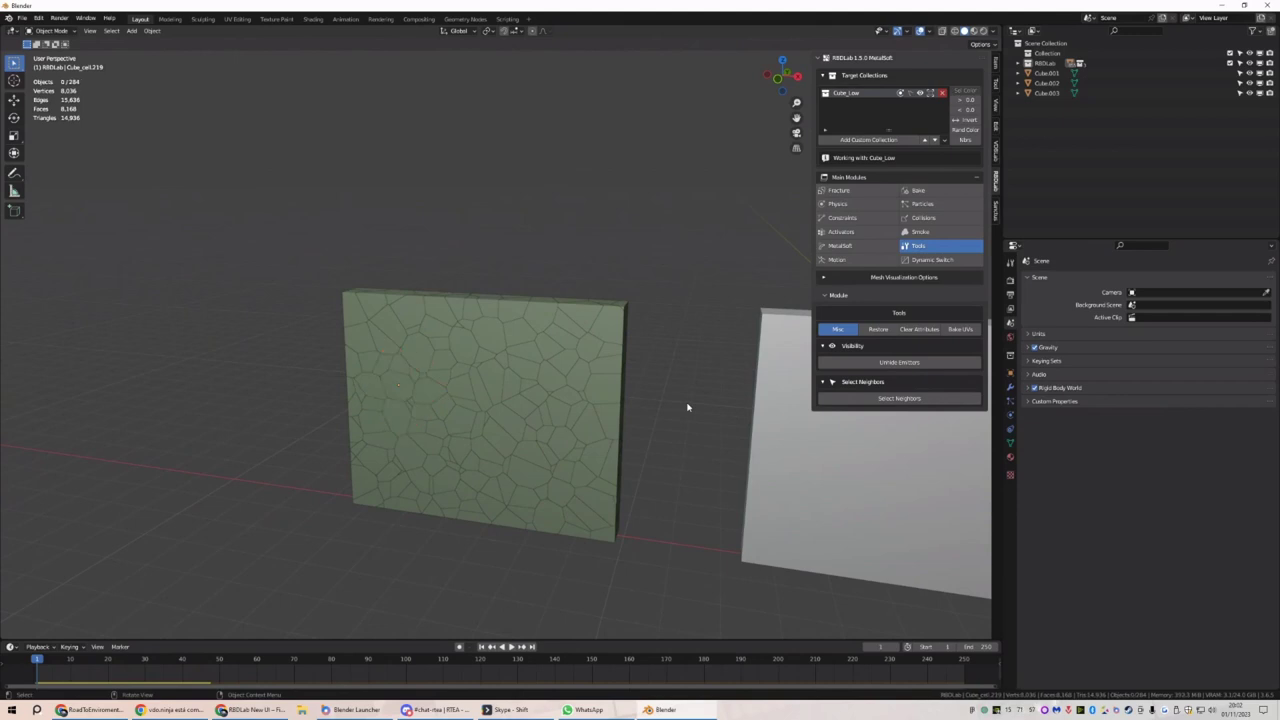
Create the breakable Fixed Cube_Low constraint group, strength 420, with 843 constraints, and display its lines
{"action": "left_click", "coordinate": [871, 204]}
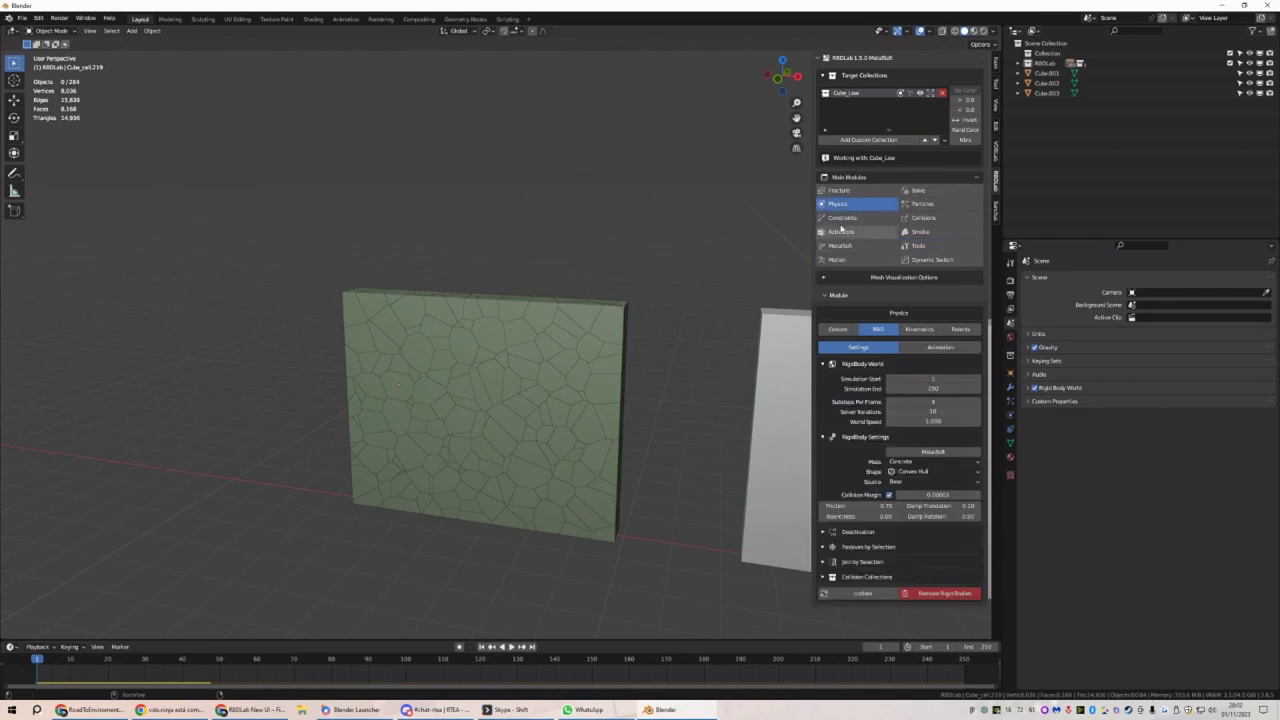
{"action": "left_click", "coordinate": [864, 218]}
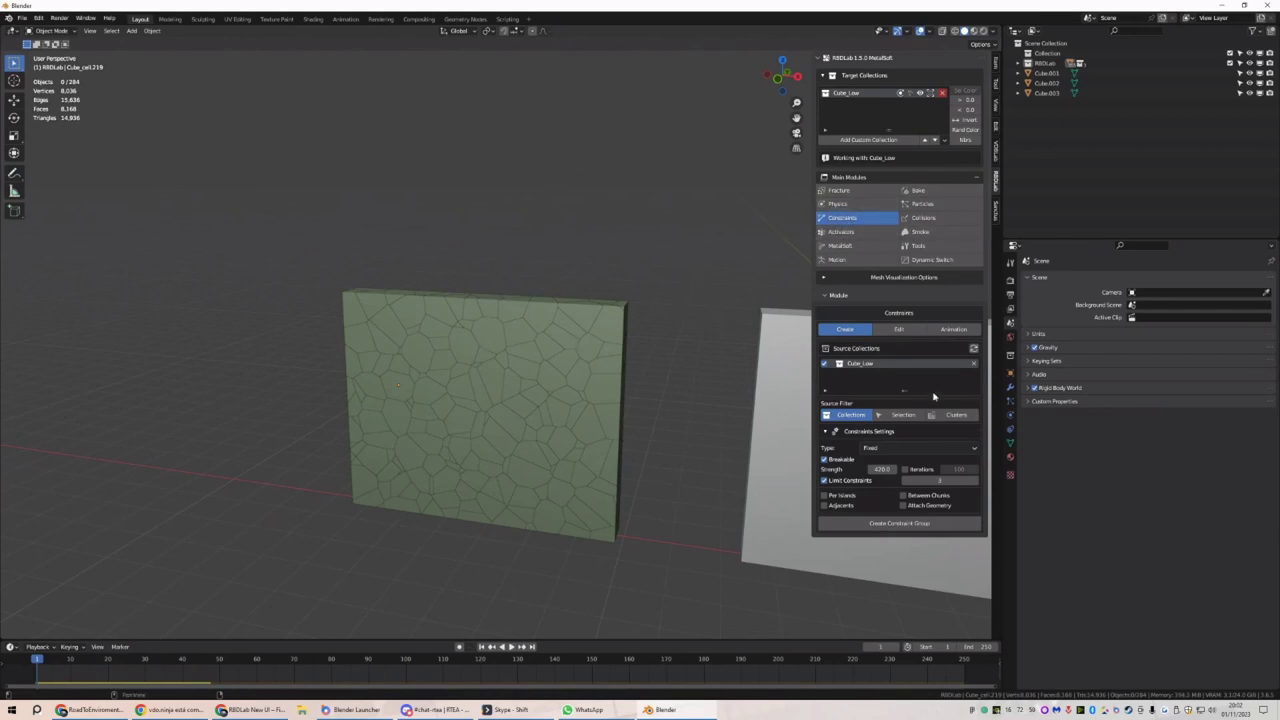
{"action": "left_click", "coordinate": [893, 523]}
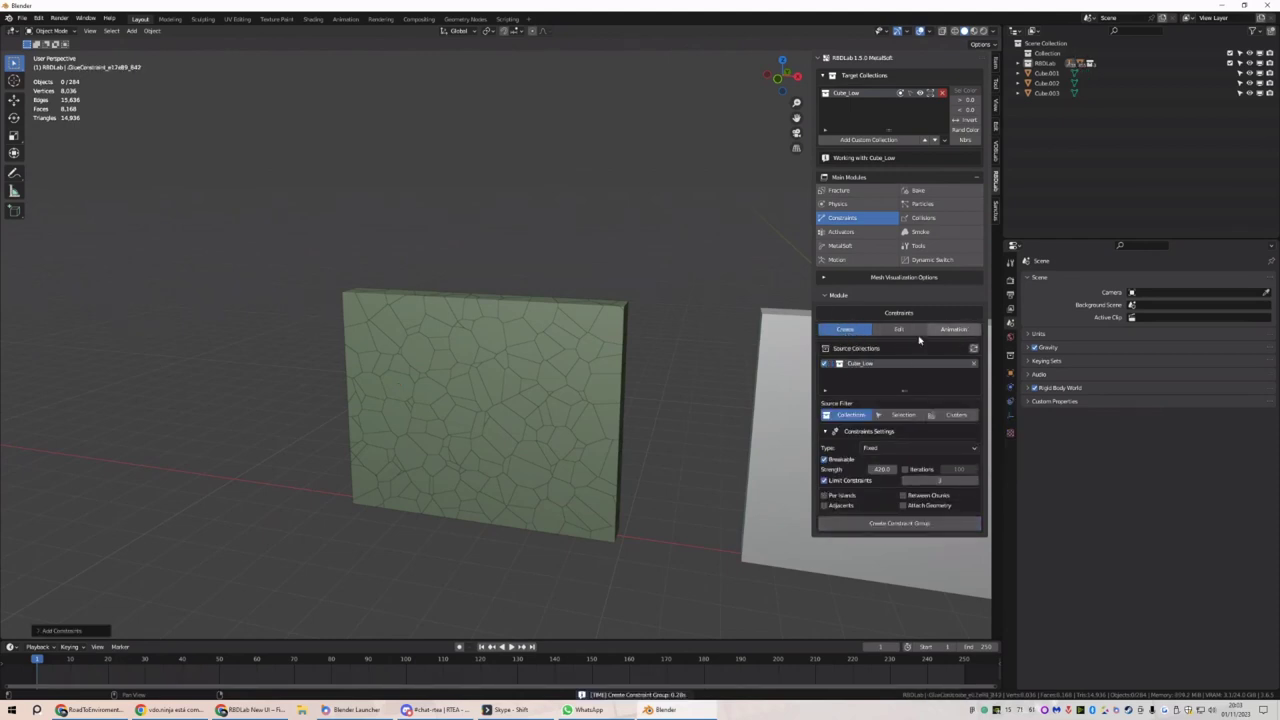
{"action": "left_click", "coordinate": [880, 451]}
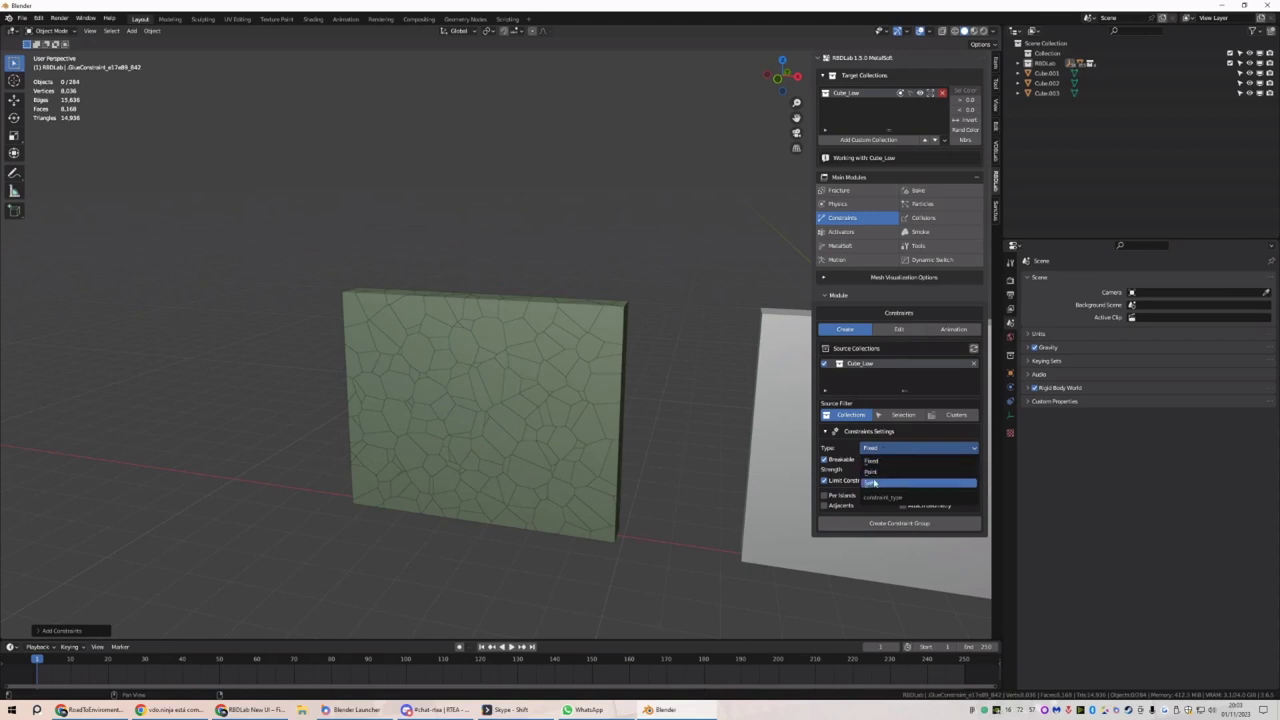
{"action": "left_click", "coordinate": [840, 440]}
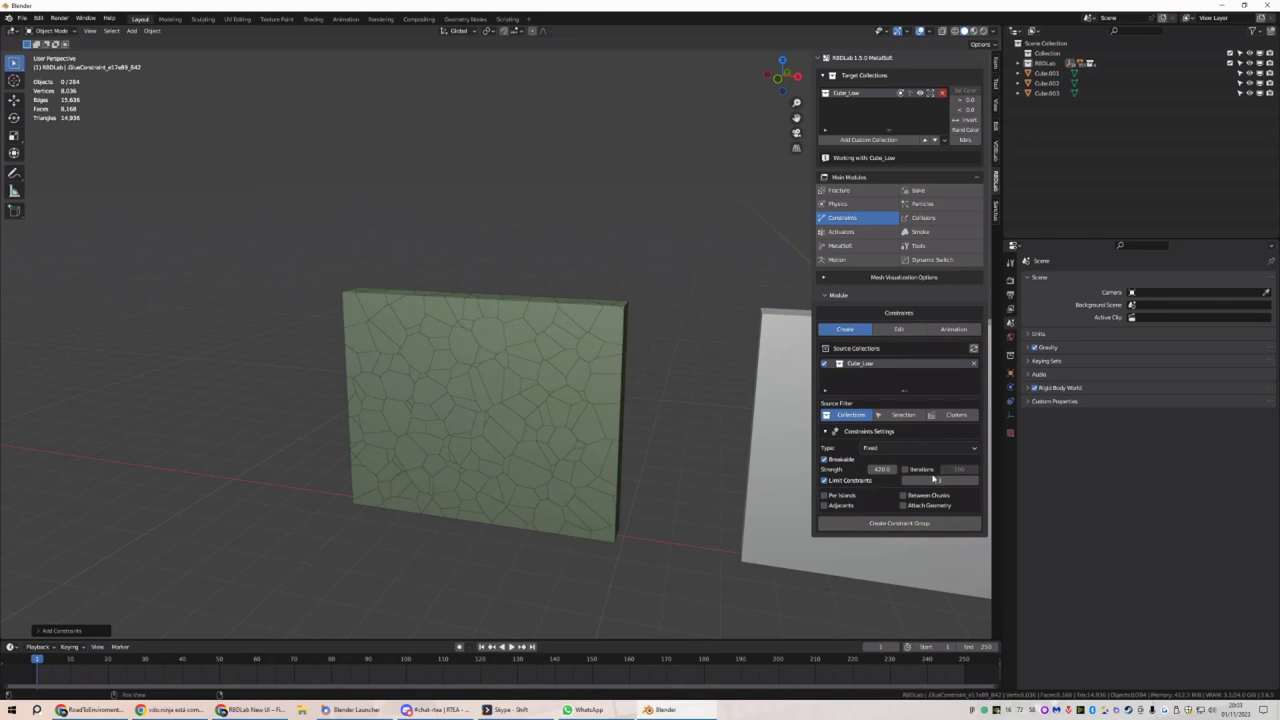
{"action": "left_click", "coordinate": [893, 527]}
{"action": "left_click", "coordinate": [901, 331]}
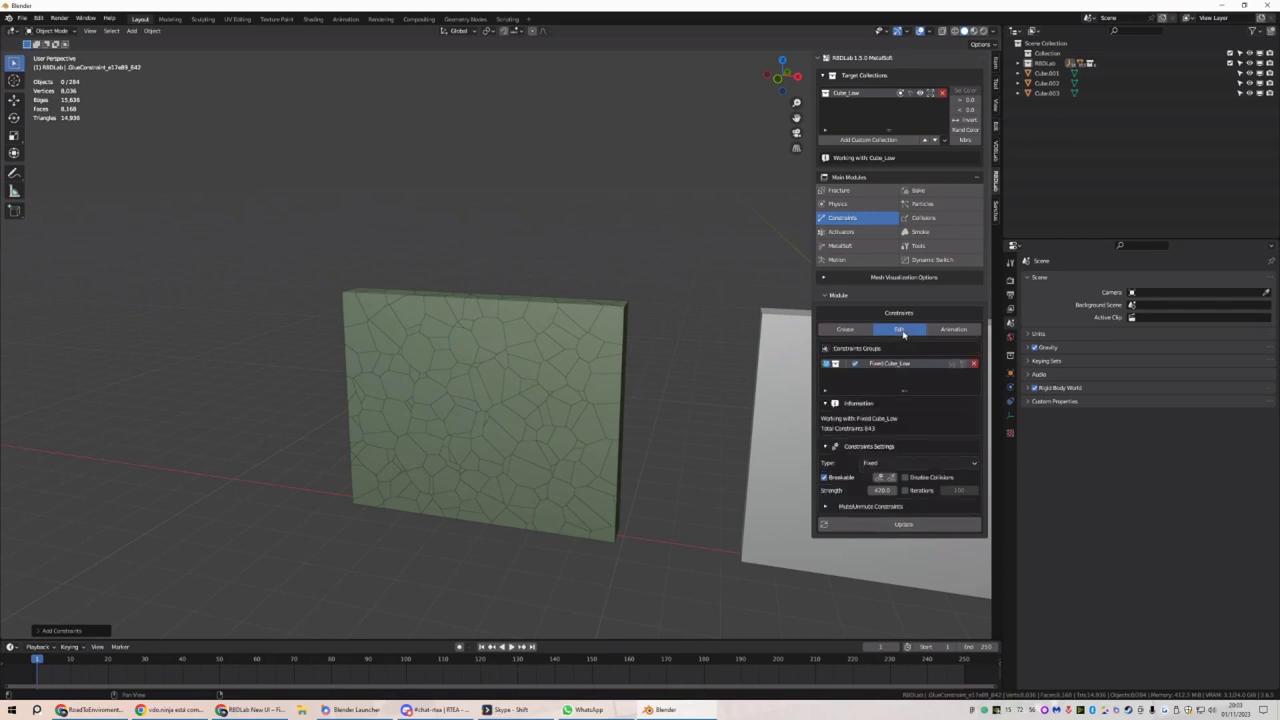
{"action": "left_click", "coordinate": [951, 363]}
{"action": "middle_click_drag", "start_coordinate": [486, 409], "coordinate": [515, 398]}
Hide the constraint lines, run a quick test playback, and confirm the constraint strength of 100
{"action": "left_click", "coordinate": [951, 363]}
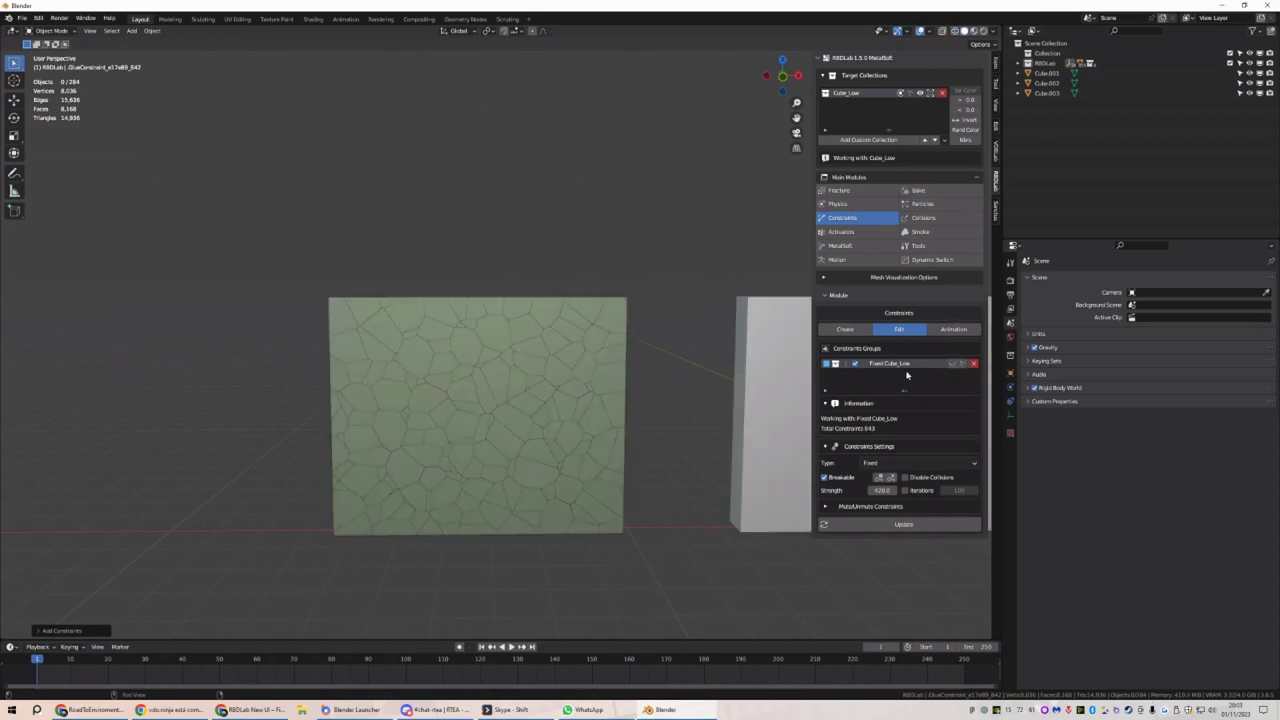
{"action": "middle_click_drag", "start_coordinate": [640, 420], "coordinate": [538, 364]}
{"action": "key", "text": "space"}
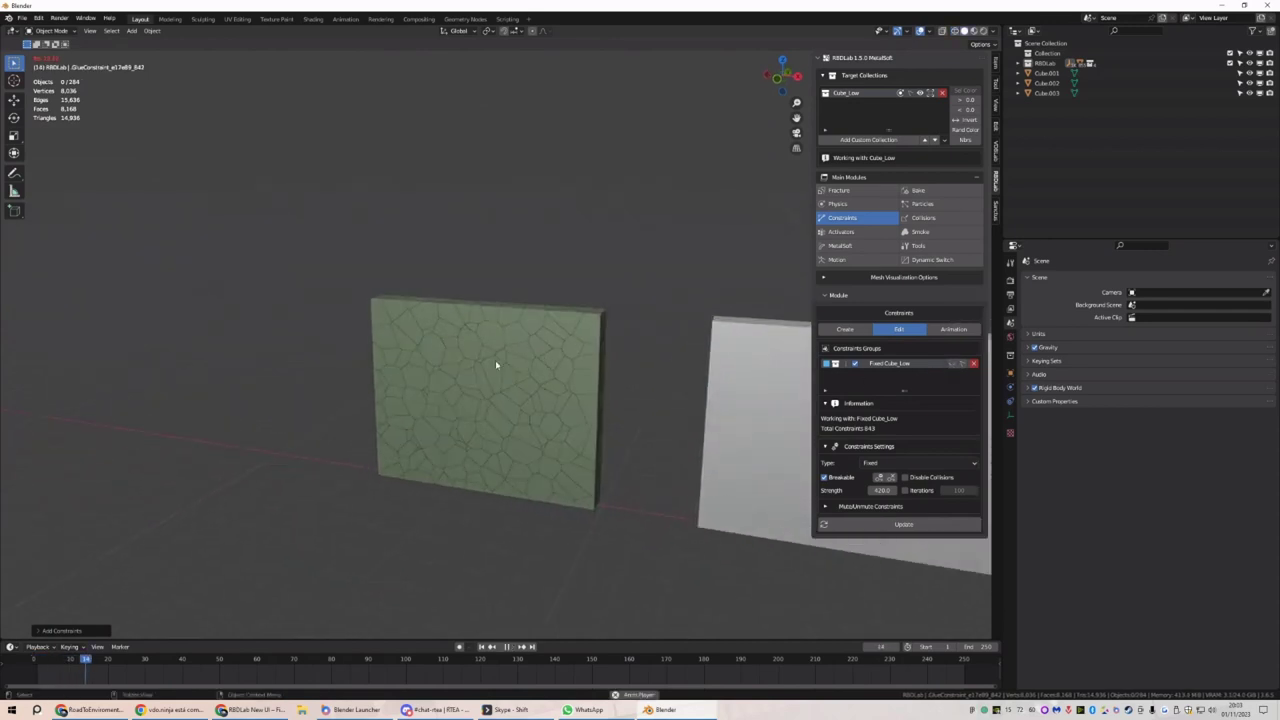
{"action": "key", "text": "Escape"}
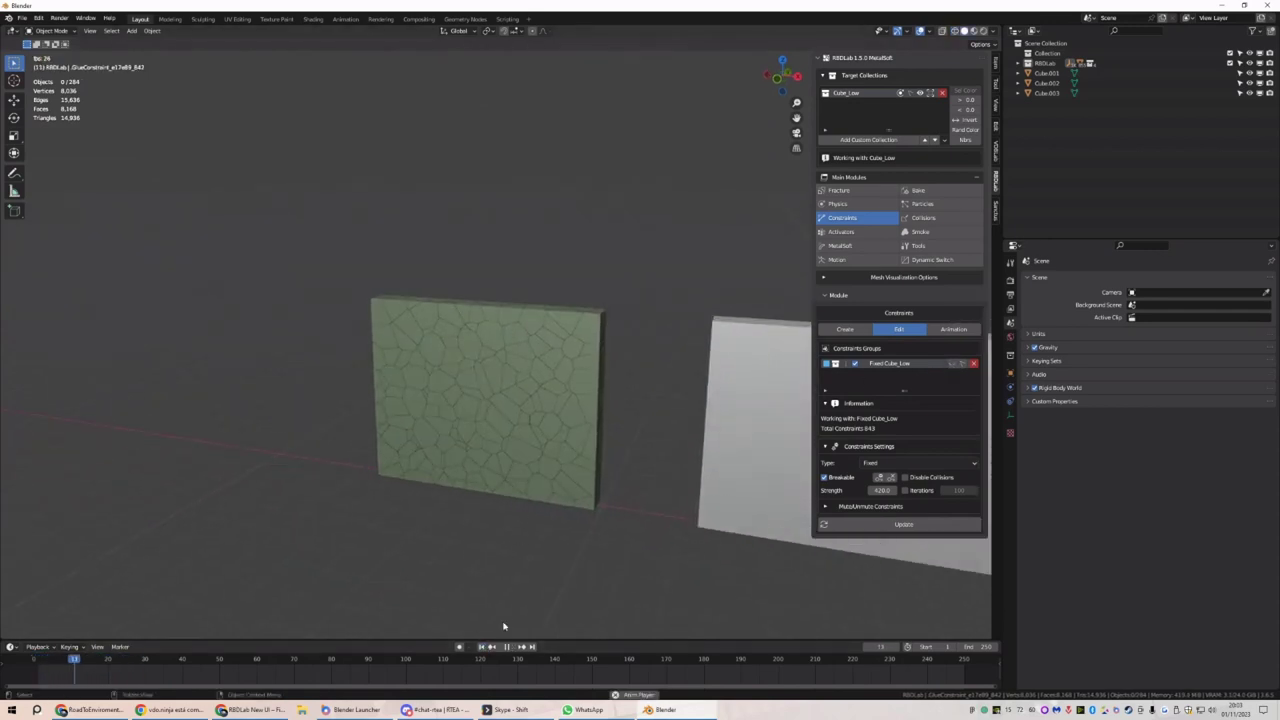
{"action": "left_click", "coordinate": [486, 648]}
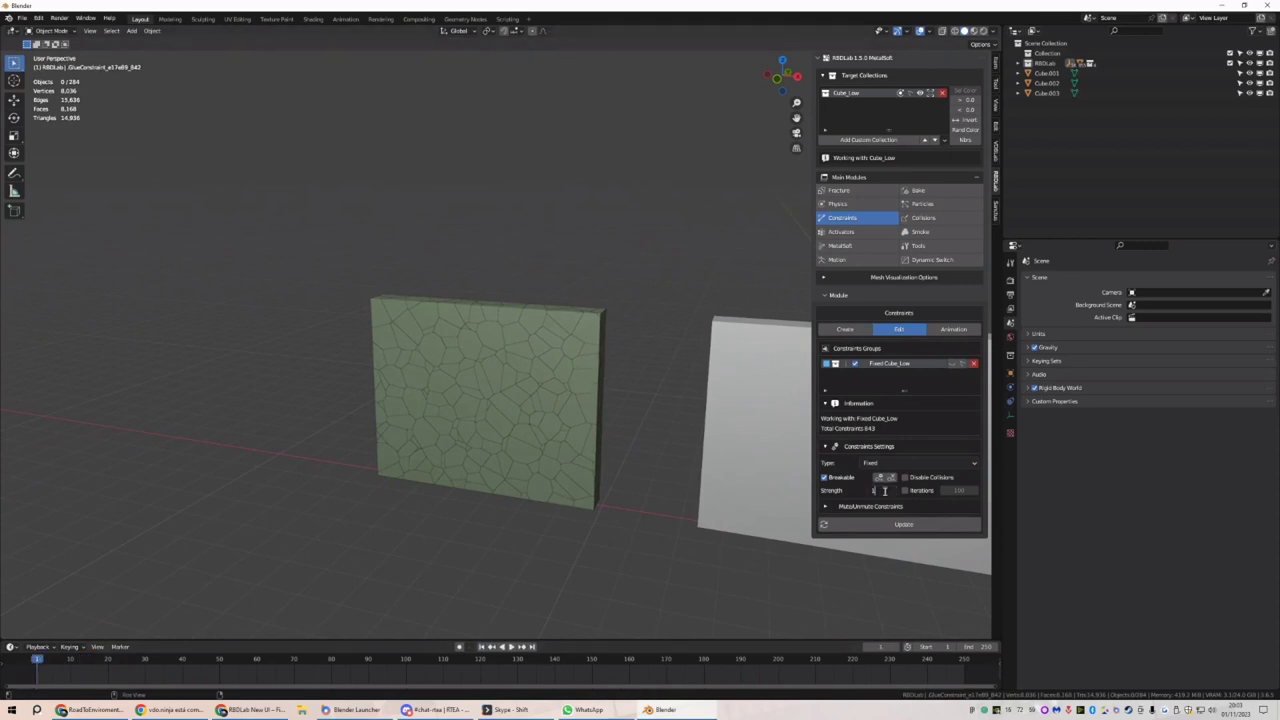
{"action": "key", "text": "Escape"}
Play the simulation until the wall collapses into rubble, then rewind to the intact wall at frame 1
{"action": "left_click_drag", "start_coordinate": [810, 493], "coordinate": [791, 495]}
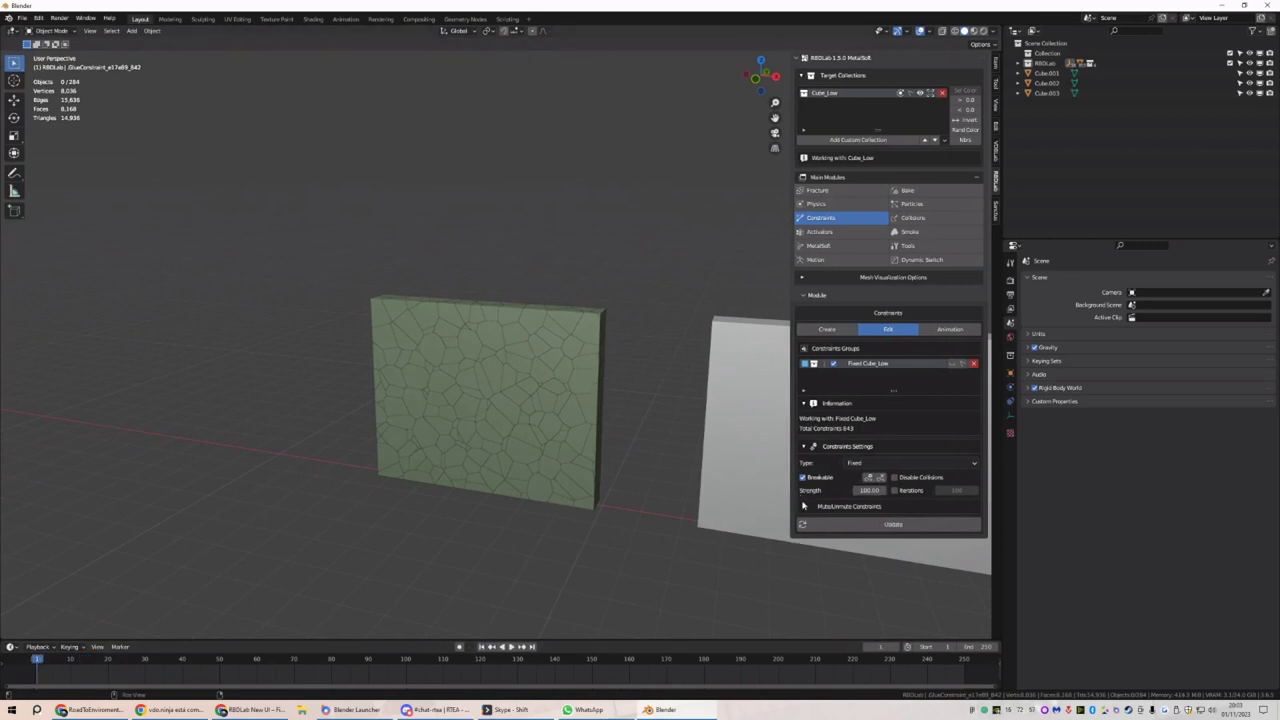
{"action": "key", "text": "space"}
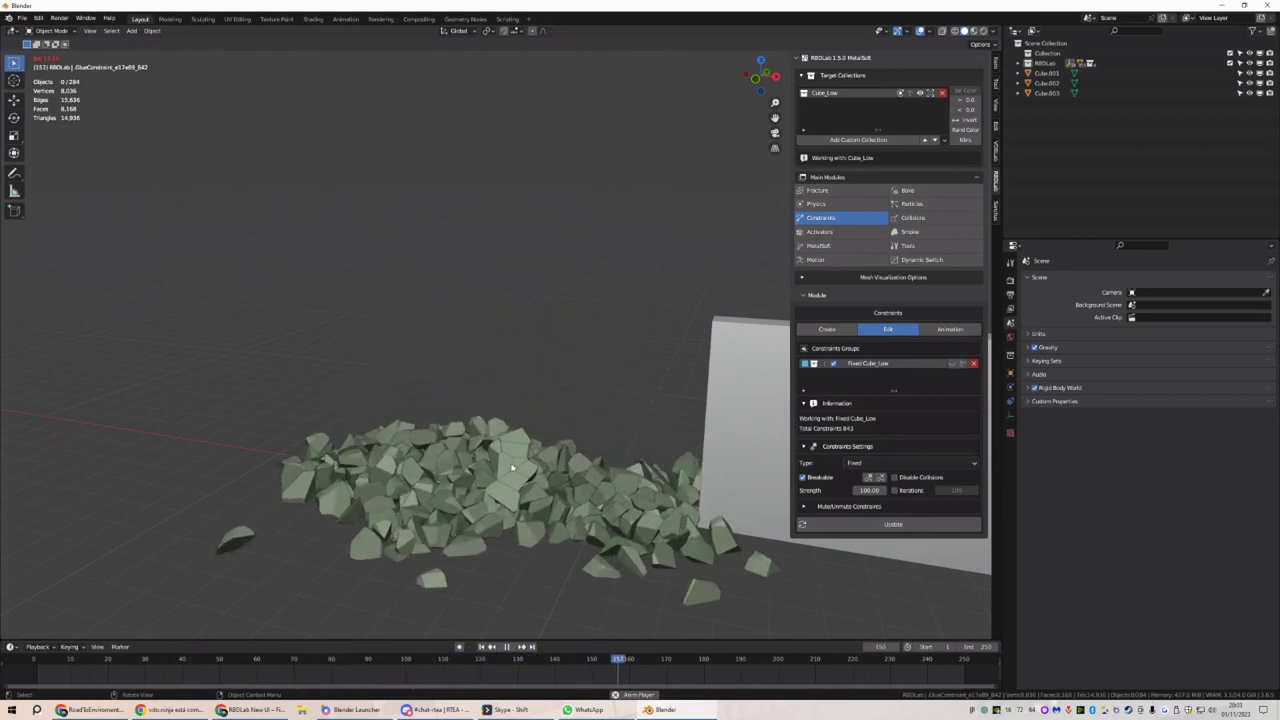
{"action": "key", "text": "space"}
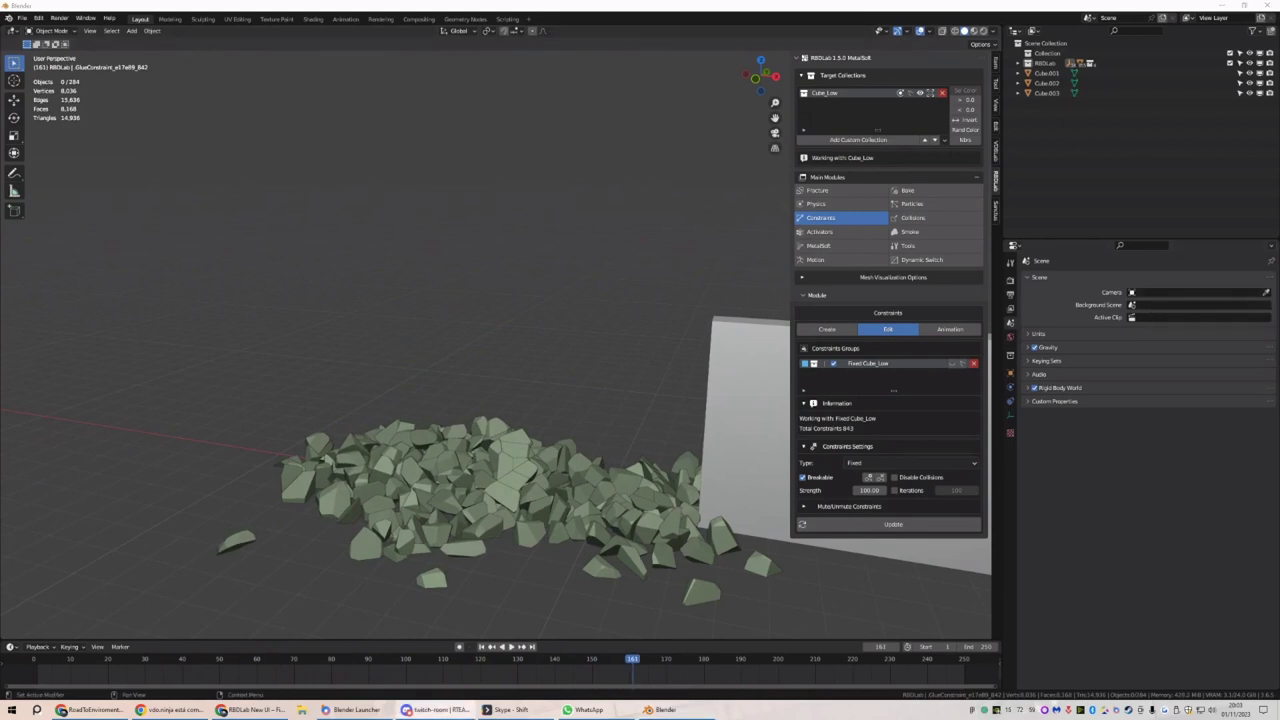
{"action": "scroll", "coordinate": [480, 420], "scroll_direction": "down", "scroll_amount": 4}
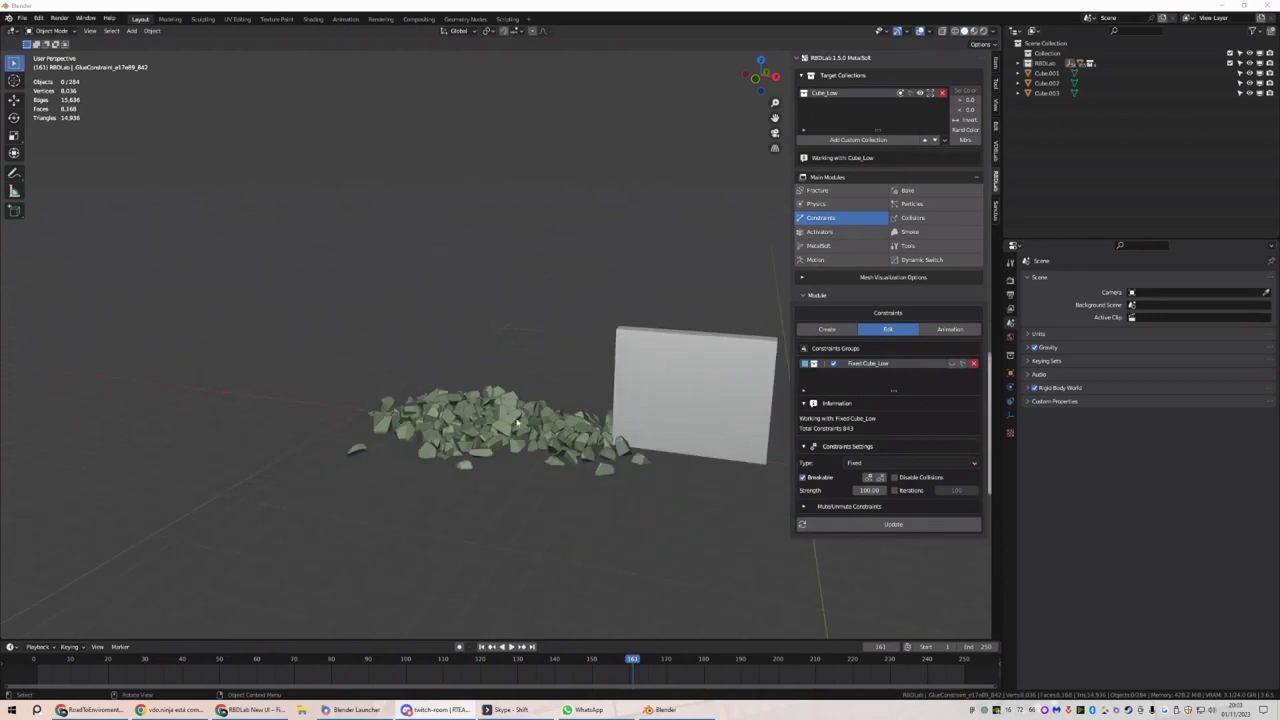
{"action": "left_click", "coordinate": [481, 647]}
{"action": "scroll", "coordinate": [537, 449], "scroll_direction": "up", "scroll_amount": 4}
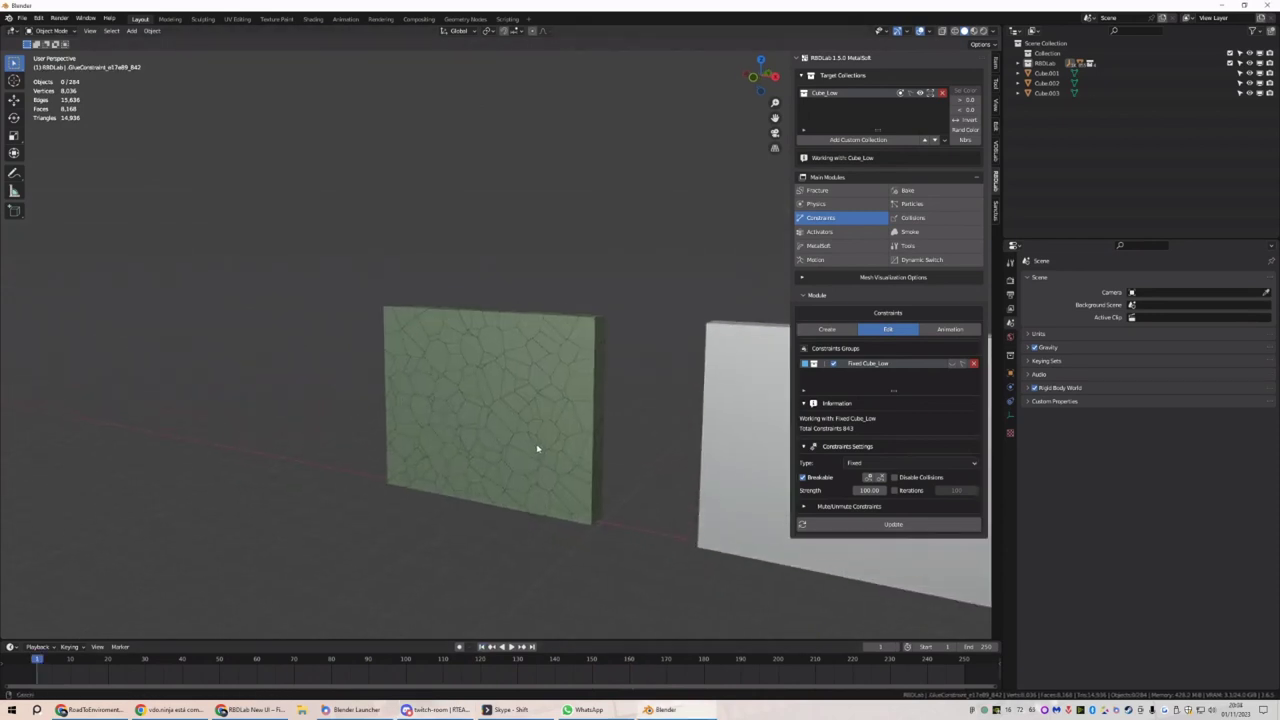
Delete the Fixed Cube_Low constraint group and create a test Selection-based group from the wall's upper-right chunks
{"action": "left_click", "coordinate": [975, 366]}
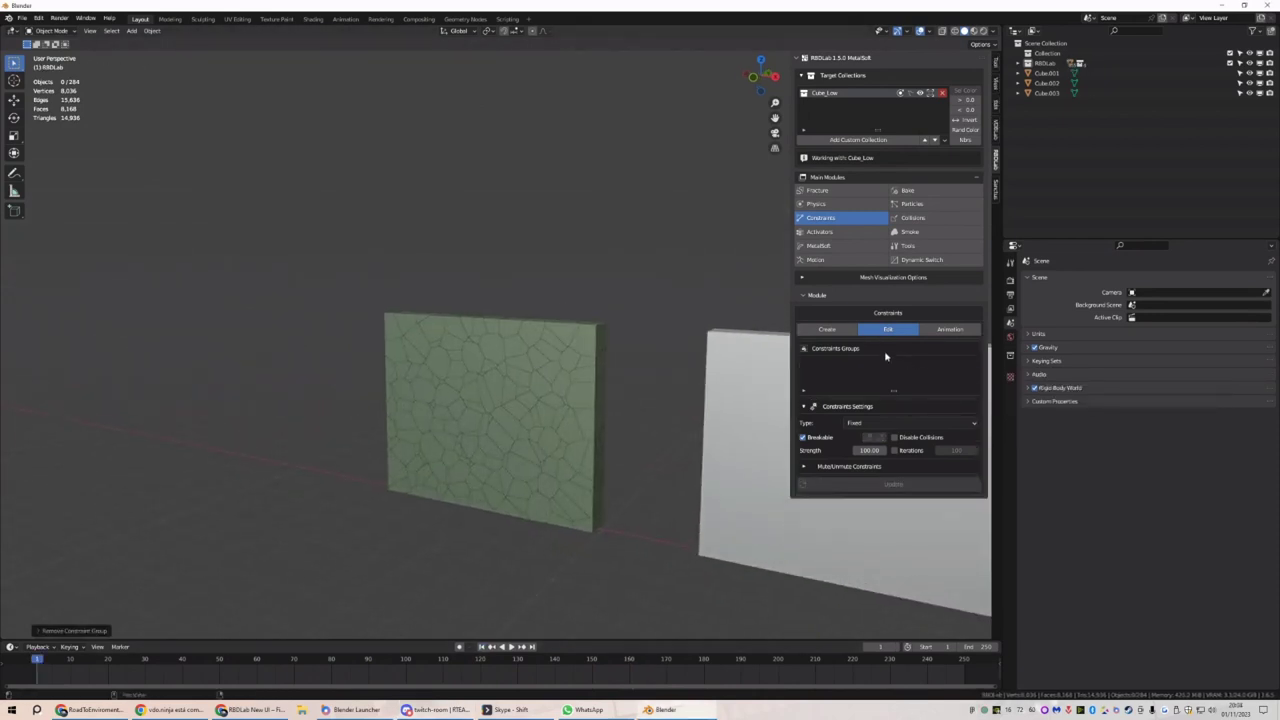
{"action": "left_click", "coordinate": [827, 330]}
{"action": "left_click", "coordinate": [891, 414]}
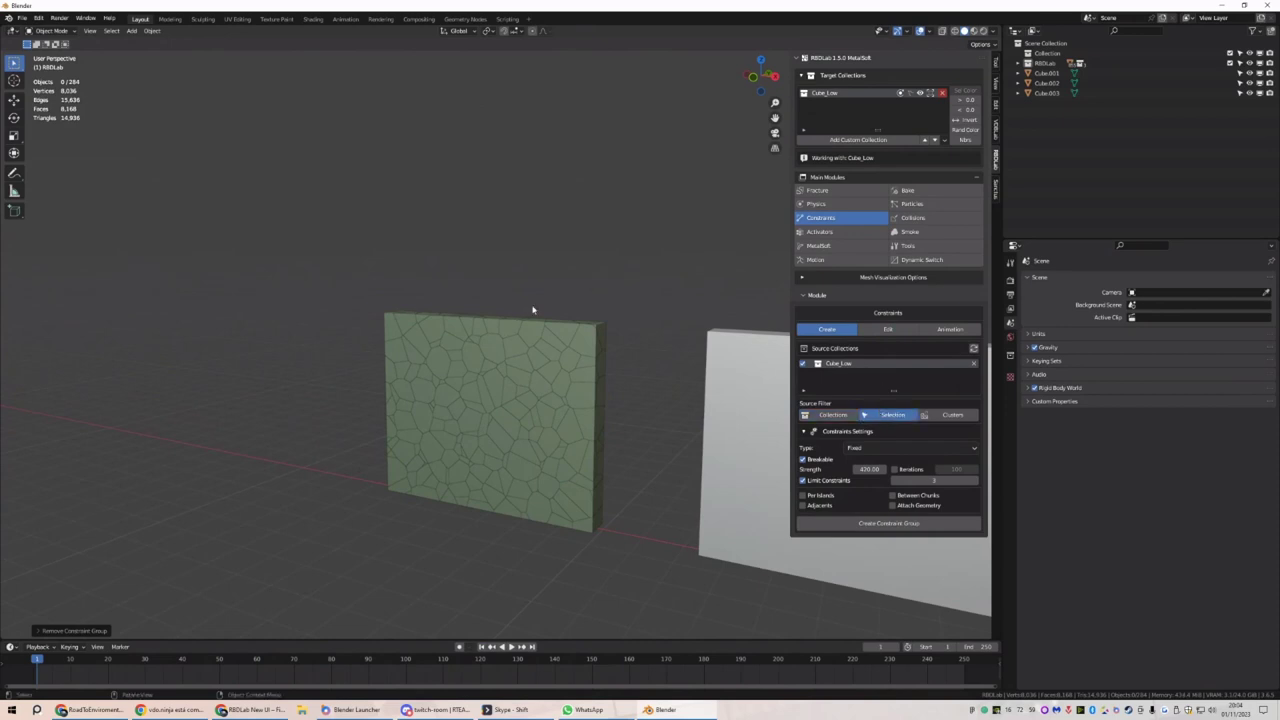
{"action": "left_click_drag", "start_coordinate": [656, 266], "coordinate": [480, 442]}
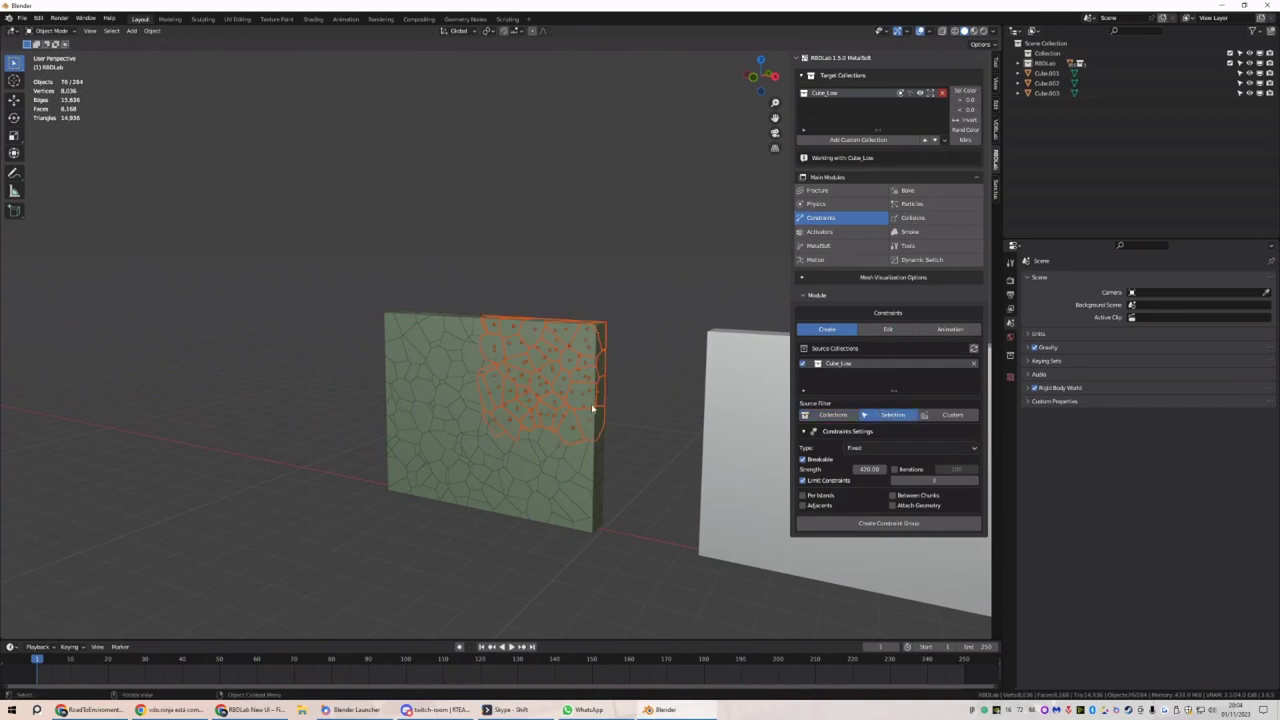
{"action": "left_click", "coordinate": [856, 521]}
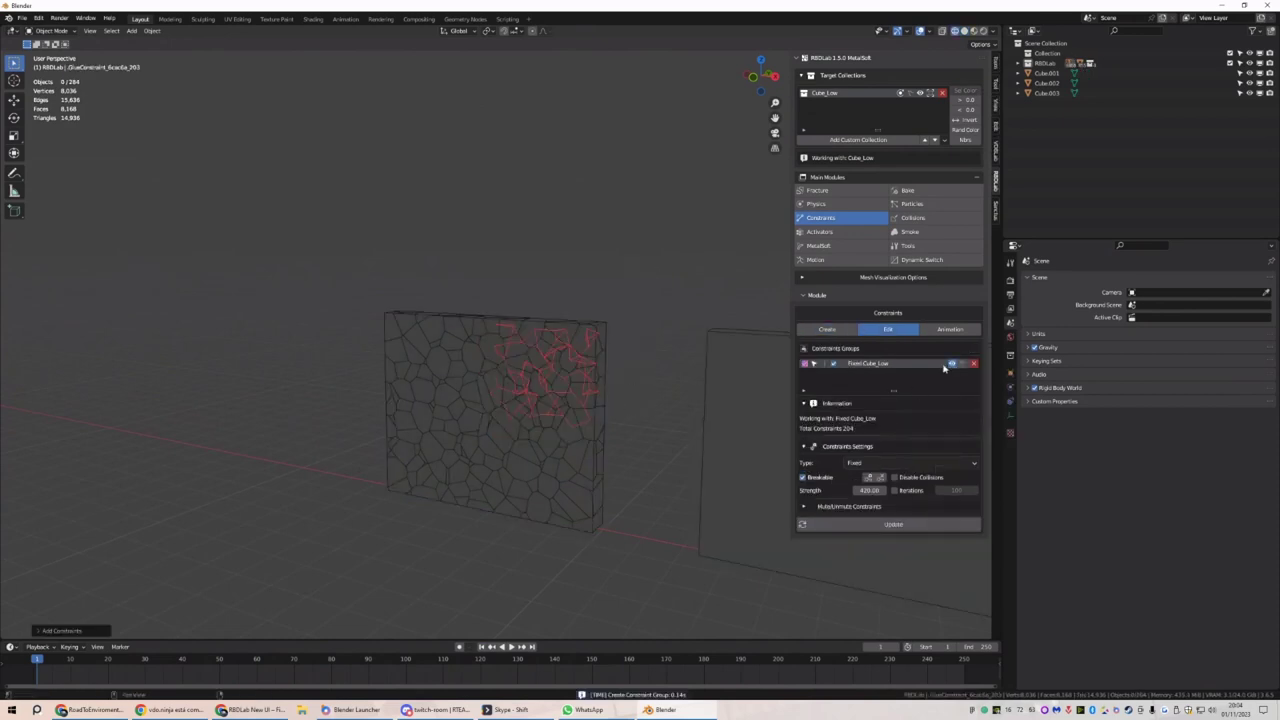
Delete the test constraint group and set the constraint source filter to Clusters
{"action": "middle_click_drag", "start_coordinate": [599, 394], "coordinate": [846, 352]}
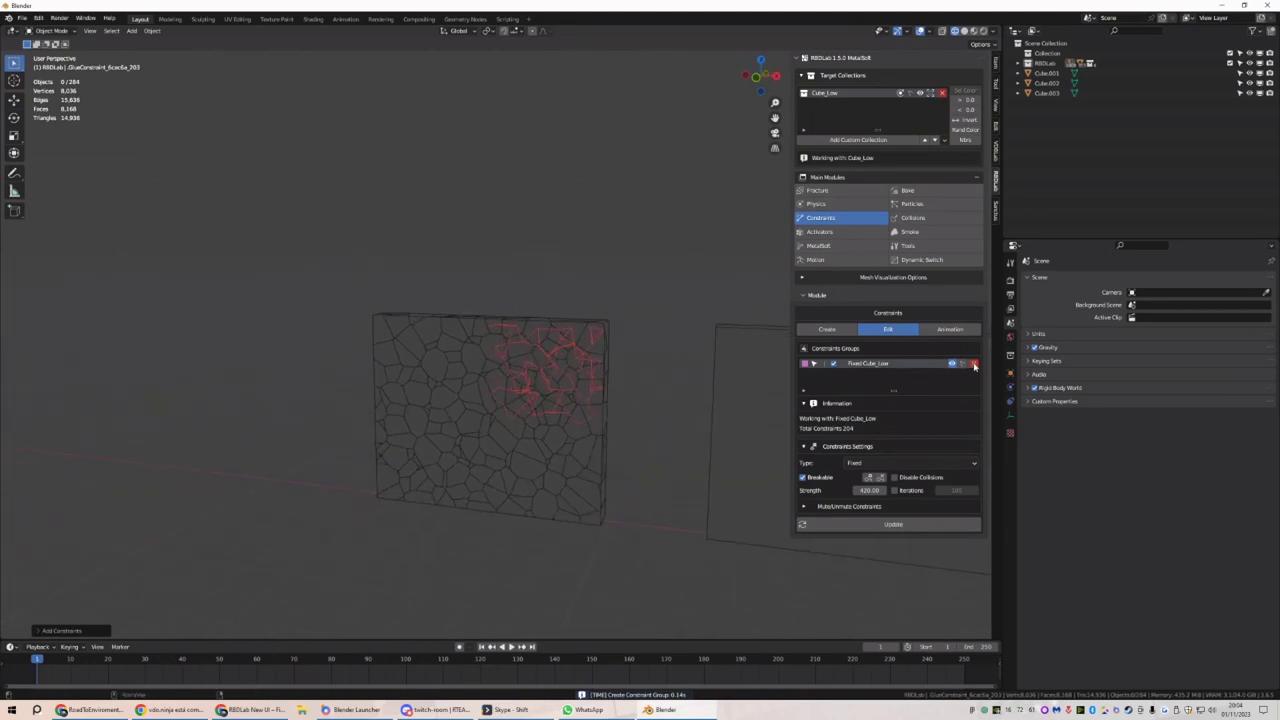
{"action": "left_click", "coordinate": [975, 365]}
{"action": "left_click", "coordinate": [820, 330]}
{"action": "left_click", "coordinate": [948, 414]}
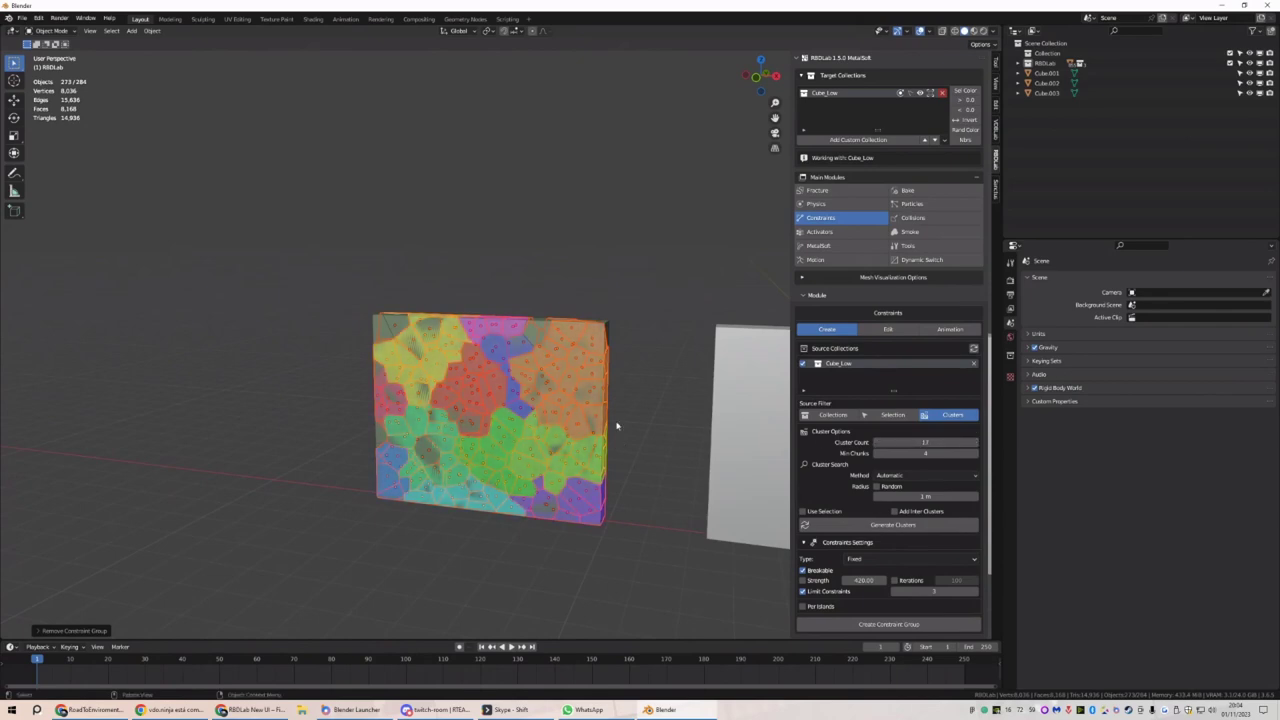
Show the clustered constraint lines, test-play the simulation with clustered constraints, then stop and rewind to frame 1
{"action": "mouse_move", "coordinate": [617, 423]}
{"action": "middle_mouse_down"}
{"action": "mouse_move", "coordinate": [680, 423]}
{"action": "mouse_move", "coordinate": [608, 426]}
{"action": "middle_mouse_up"}
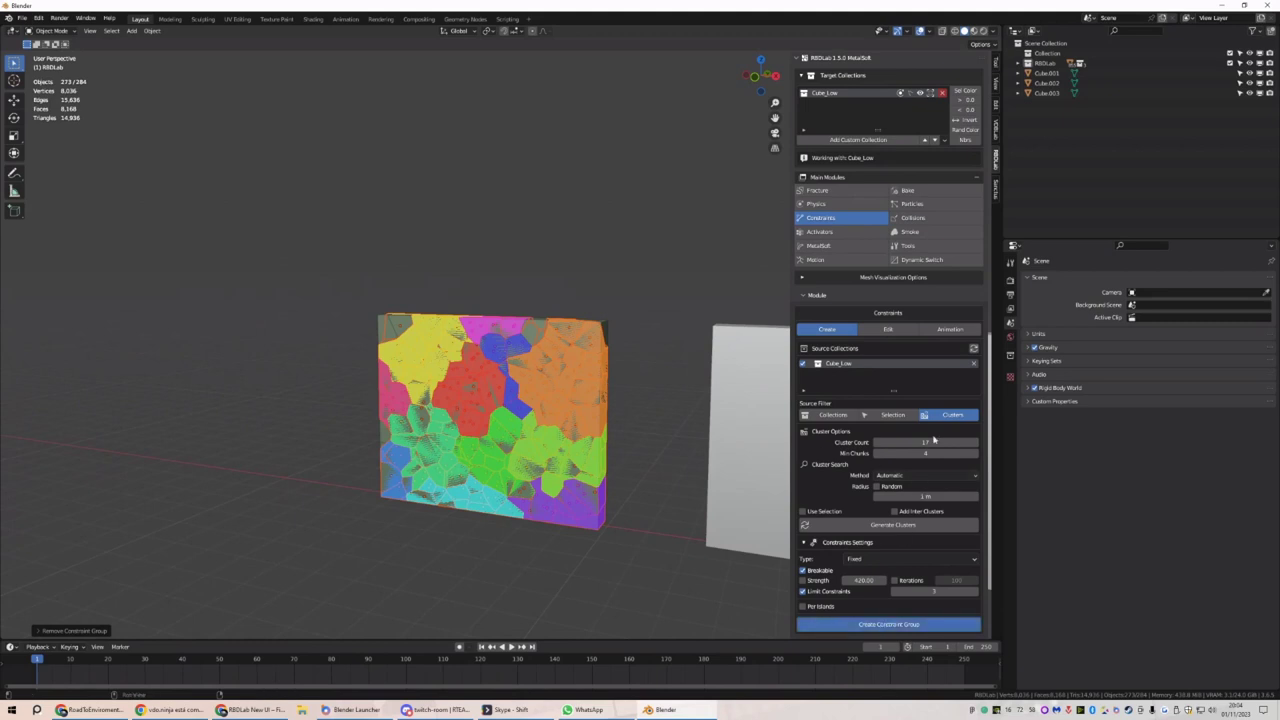
{"action": "left_click", "coordinate": [952, 365]}
{"action": "middle_click_drag", "start_coordinate": [509, 432], "coordinate": [522, 365]}
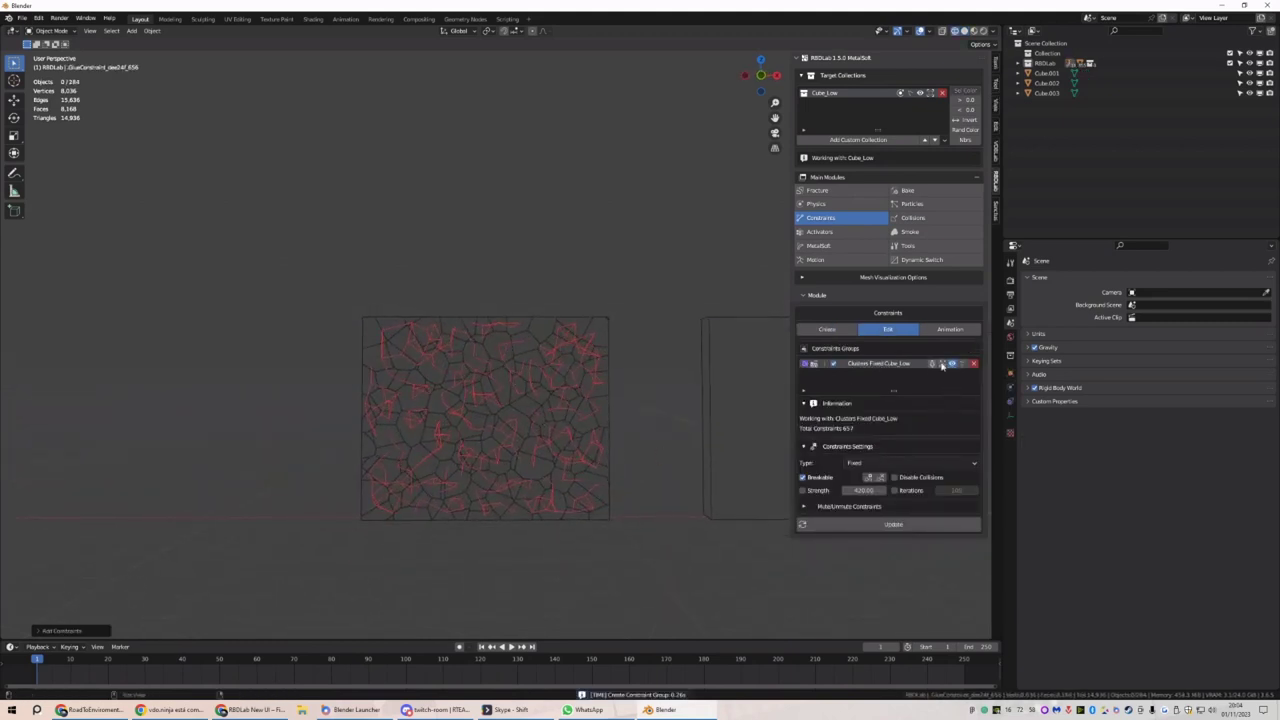
{"action": "key", "text": "space"}
{"action": "mouse_move", "coordinate": [631, 400]}
{"action": "middle_mouse_down"}
{"action": "mouse_move", "coordinate": [600, 429]}
{"action": "mouse_move", "coordinate": [617, 420]}
{"action": "middle_mouse_up"}
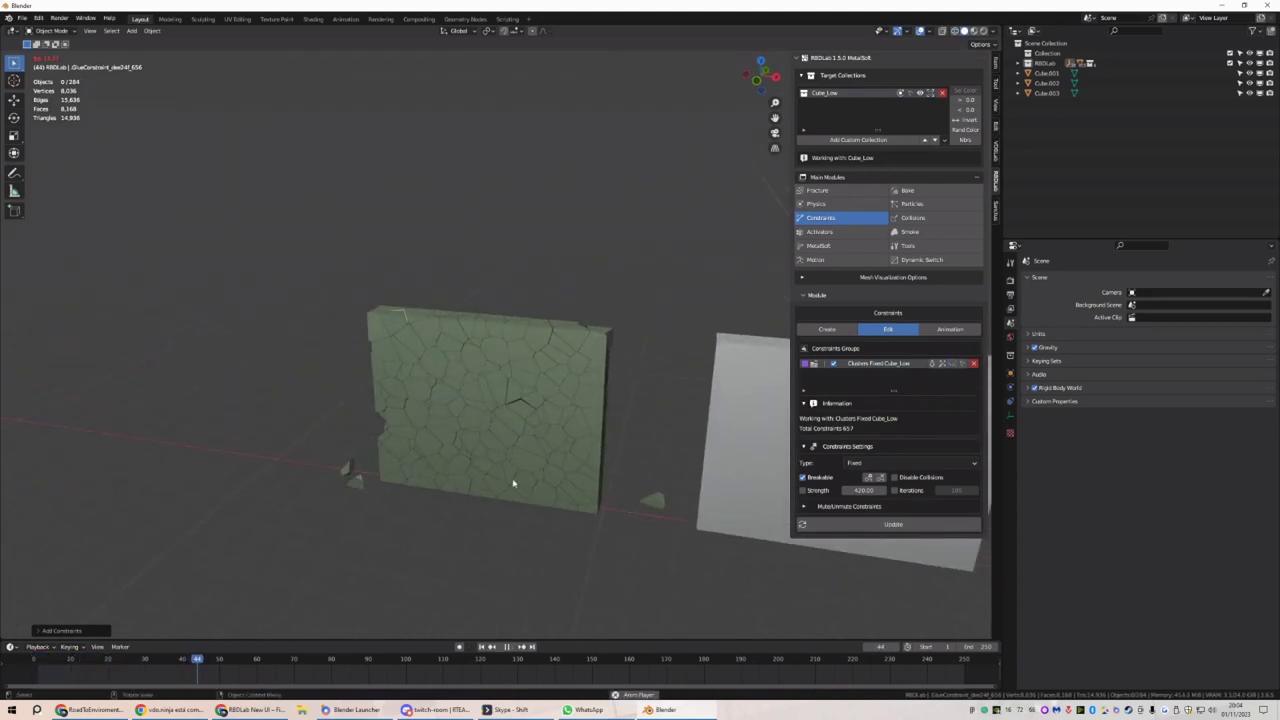
{"action": "key", "text": "Escape"}
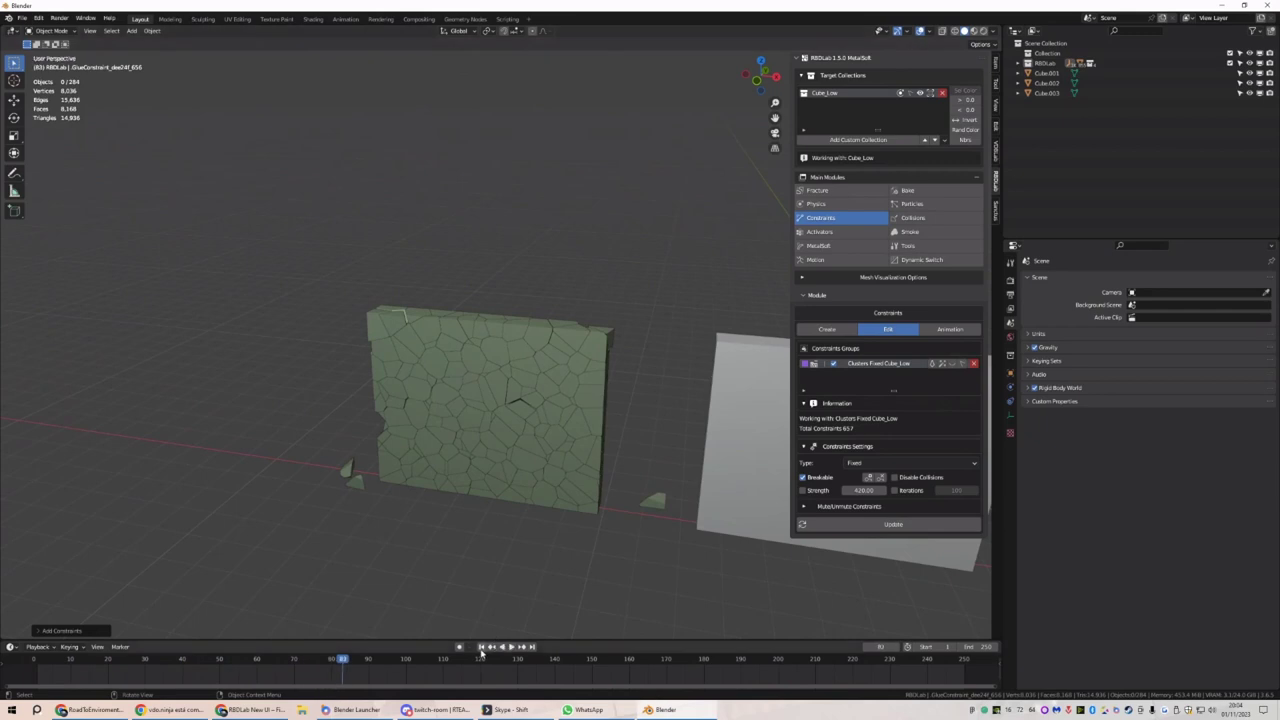
{"action": "middle_click_drag", "start_coordinate": [543, 463], "coordinate": [581, 406]}
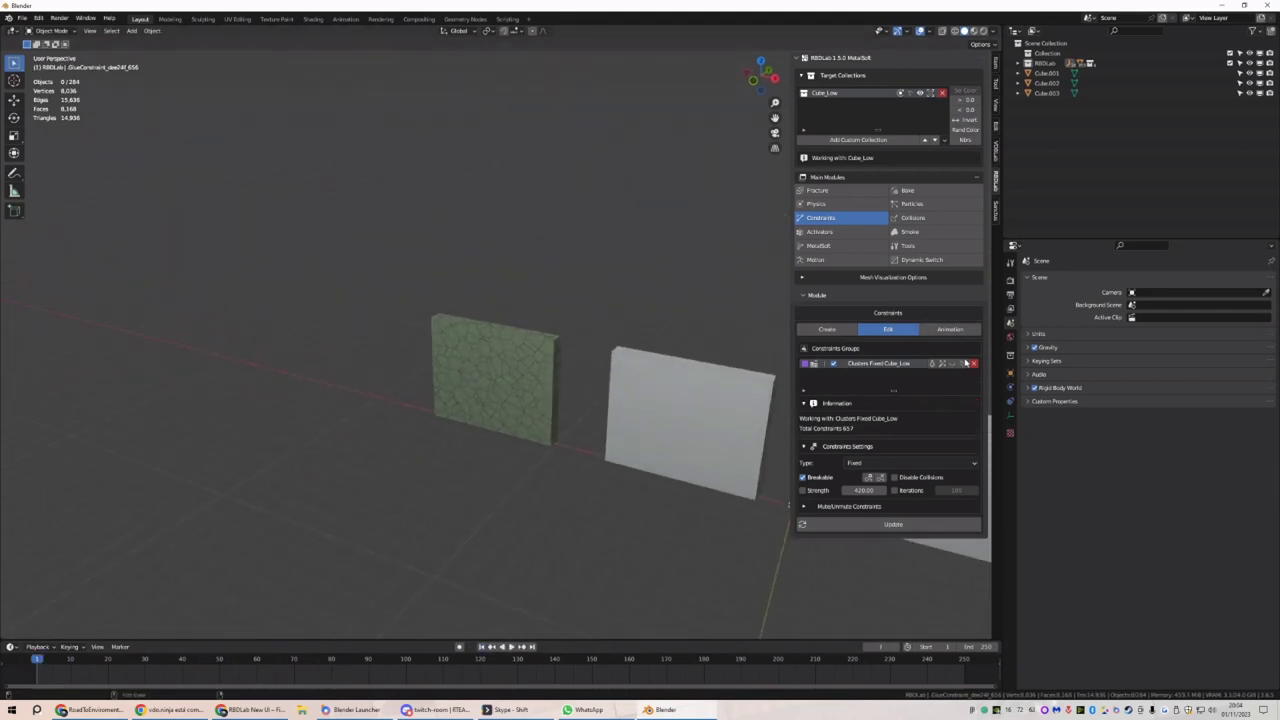
Delete the constraint group, then add a smooth-shaded UV sphere placed along the Y axis
{"action": "left_click", "coordinate": [962, 366]}
{"action": "key", "text": "shift+a"}
{"action": "mouse_move", "coordinate": [480, 318]}
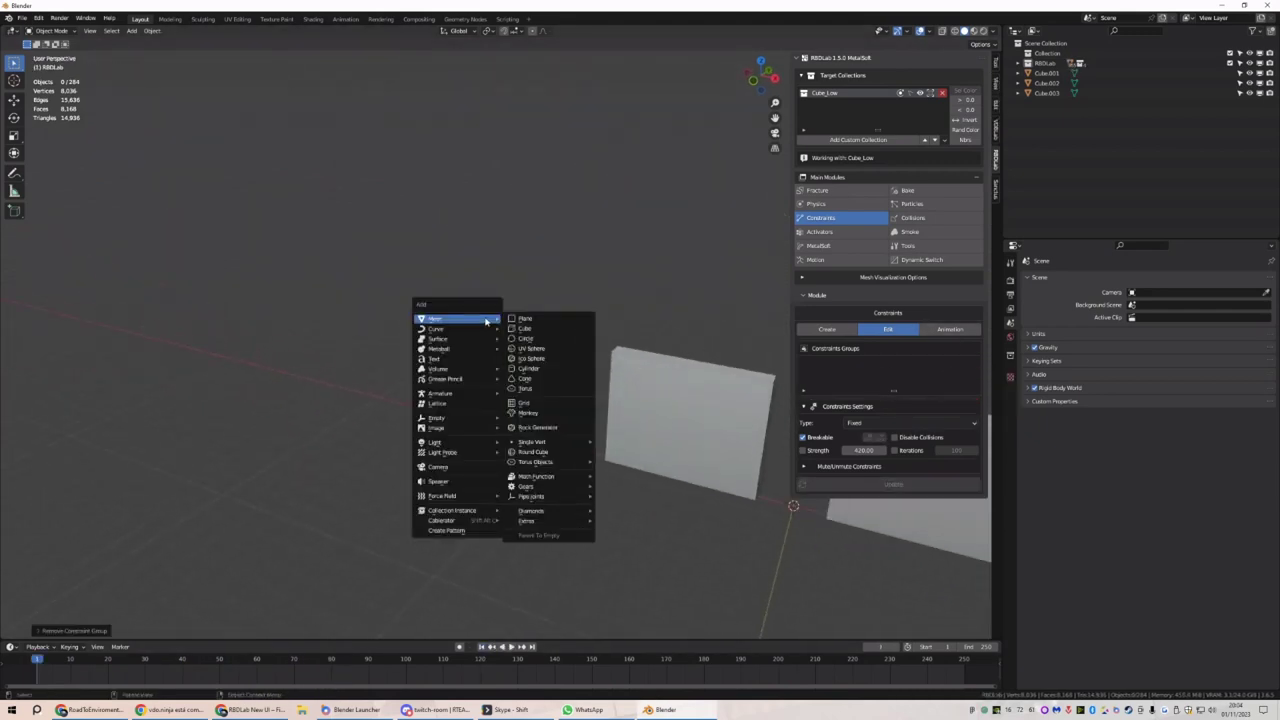
{"action": "left_click", "coordinate": [536, 350]}
{"action": "key", "text": "g"}
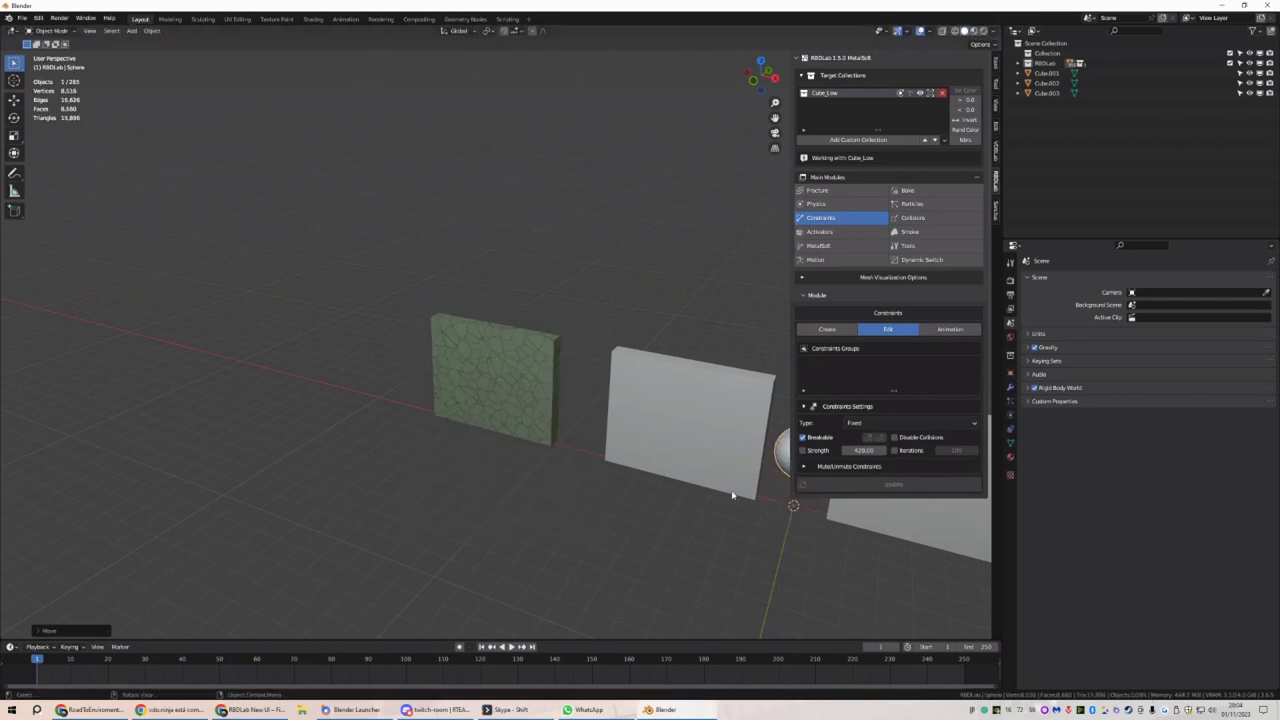
{"action": "key", "text": "x"}
{"action": "key", "text": "x"}
{"action": "key", "text": "y"}
{"action": "left_click", "coordinate": [429, 417]}
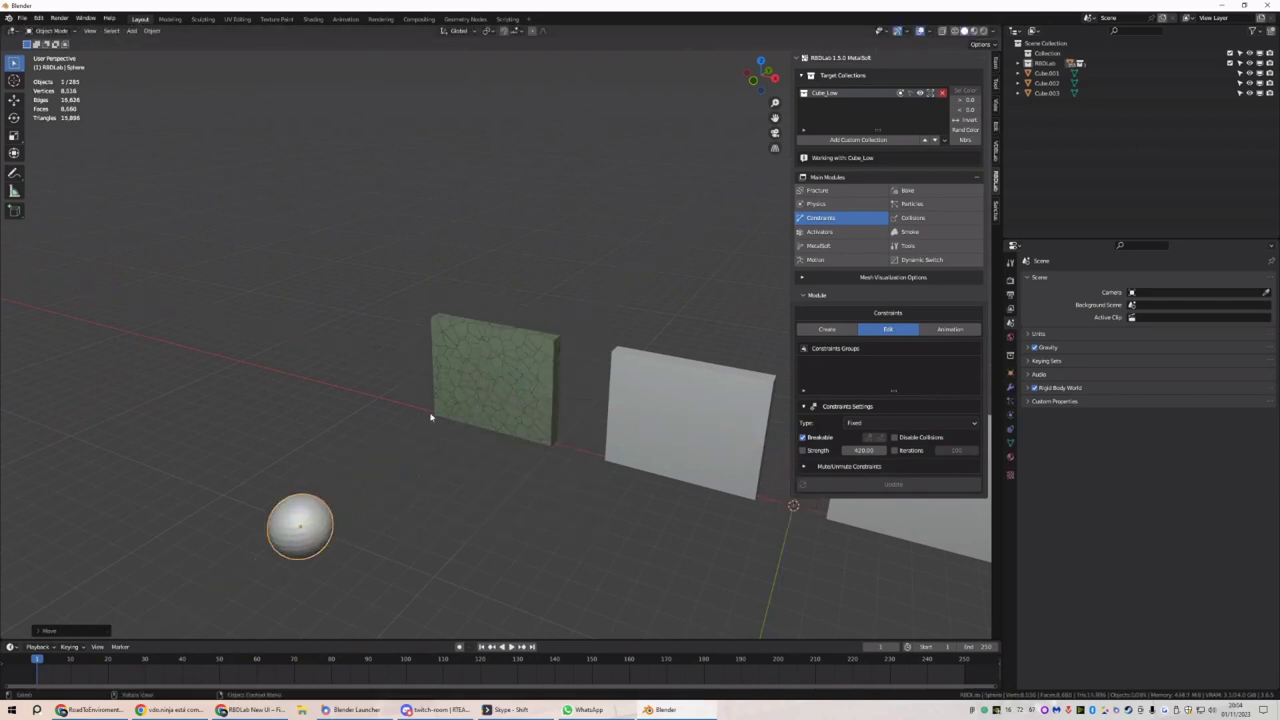
{"action": "right_click", "coordinate": [428, 405]}
{"action": "left_click", "coordinate": [428, 408]}
Keyframe the sphere's location at frame 1 and at frame 8 on the wall's centre
{"action": "key", "text": "i"}
{"action": "left_click", "coordinate": [432, 412]}
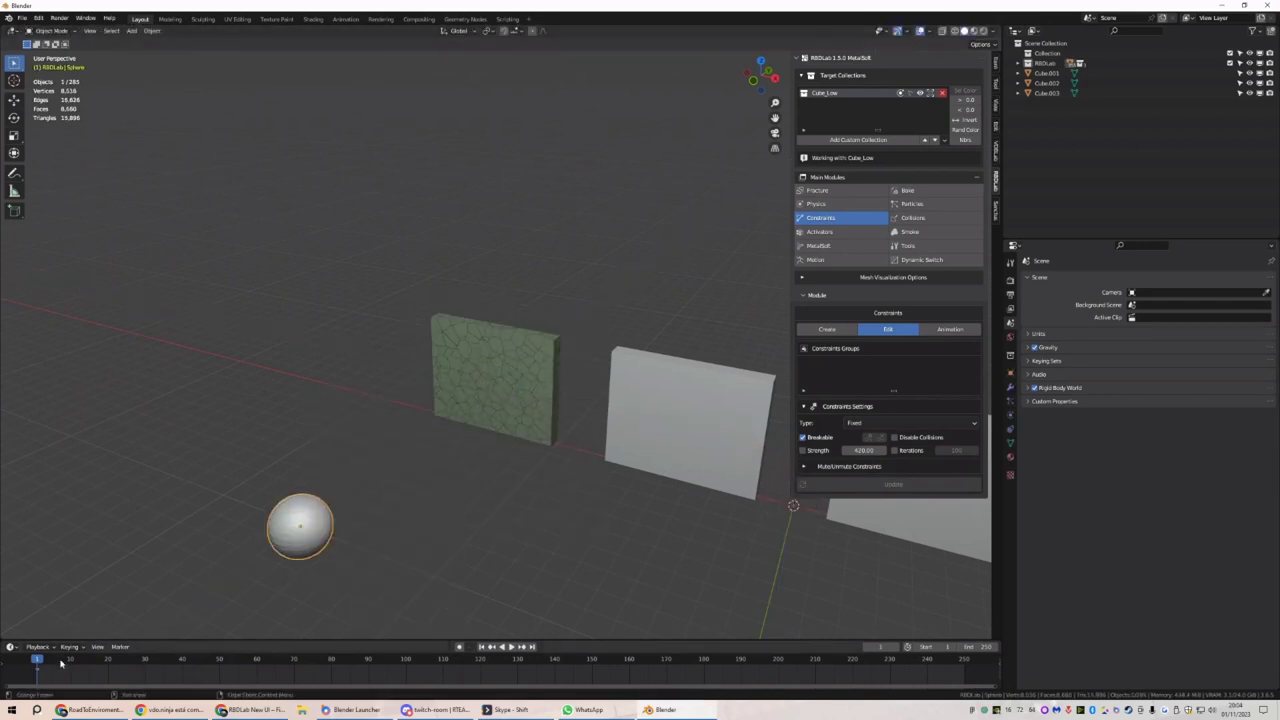
{"action": "key", "text": "Right"}
{"action": "key", "text": "Right"}
{"action": "key", "text": "Right"}
{"action": "key", "text": "Right"}
{"action": "key", "text": "Right"}
{"action": "key", "text": "Right"}
{"action": "key", "text": "Right"}
{"action": "key", "text": "g"}
{"action": "key", "text": "y"}
{"action": "left_click", "coordinate": [510, 431]}
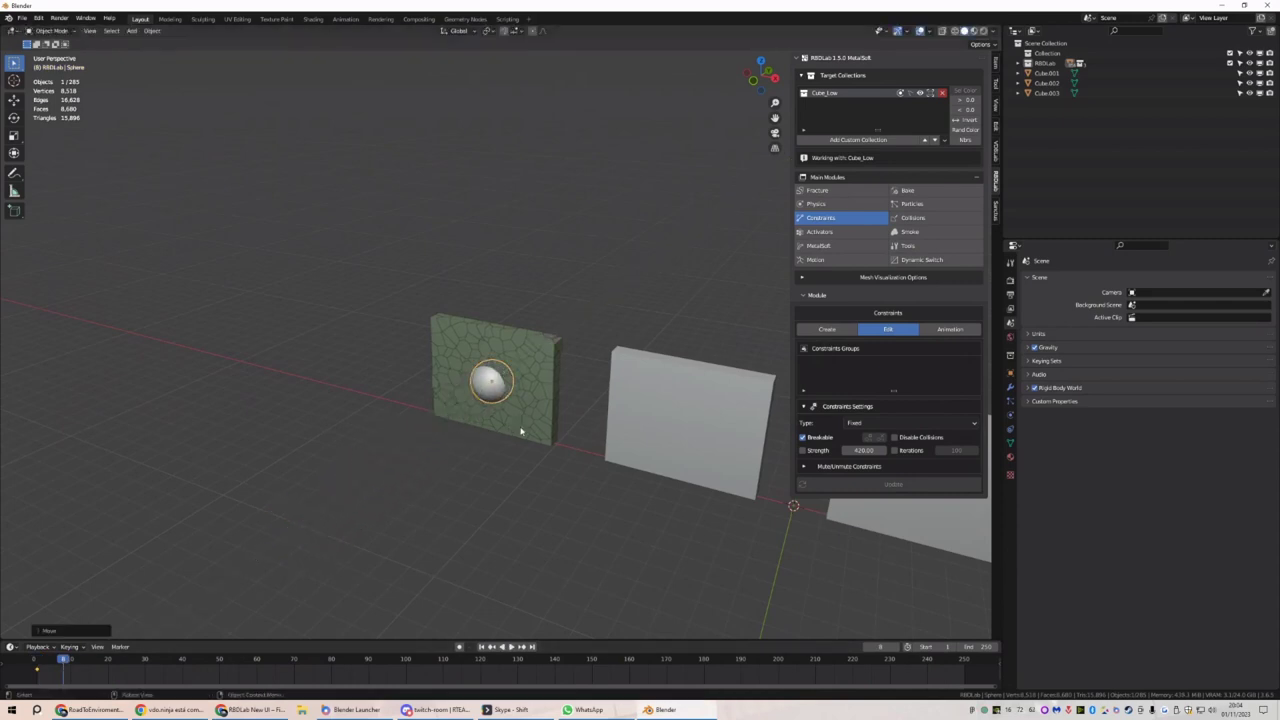
{"action": "key", "text": "i"}
{"action": "left_click", "coordinate": [505, 410]}
{"action": "left_click", "coordinate": [867, 647]}
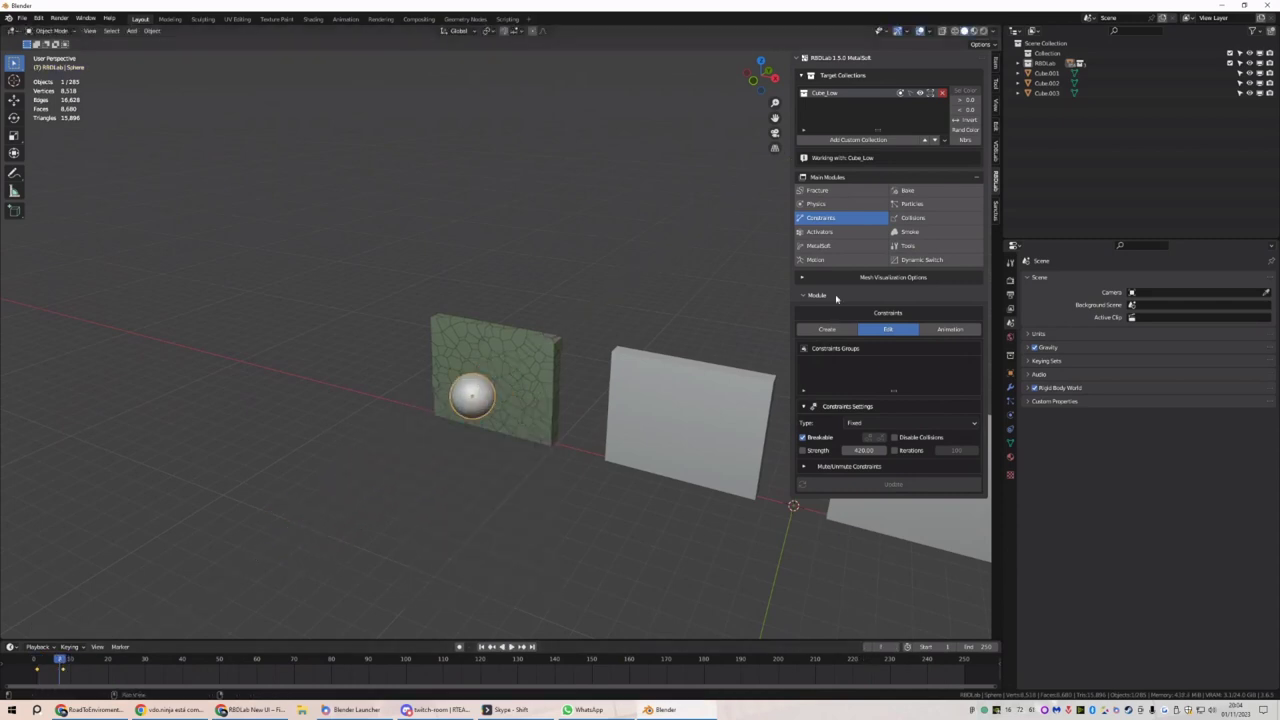
Make the sphere an RBDLab kinematic body and play from frame 1 to test the impact
{"action": "left_click", "coordinate": [815, 259]}
{"action": "middle_click_drag", "start_coordinate": [688, 393], "coordinate": [760, 380]}
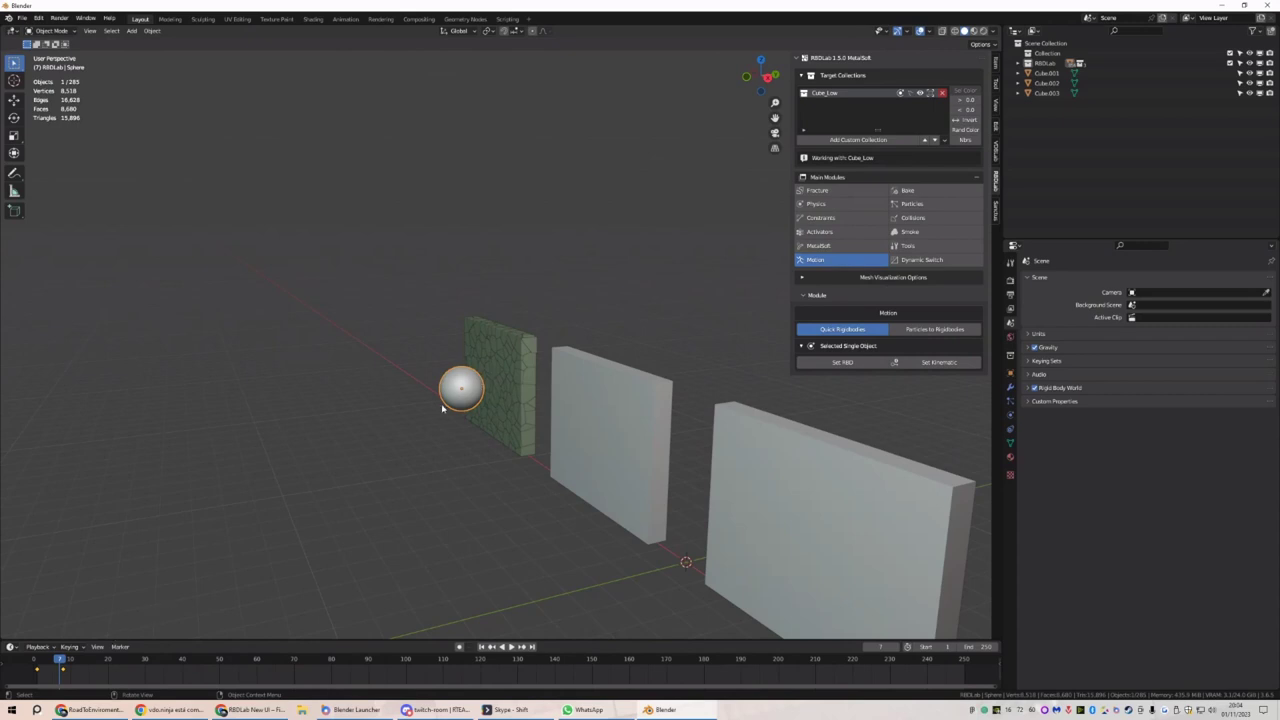
{"action": "left_click", "coordinate": [938, 362]}
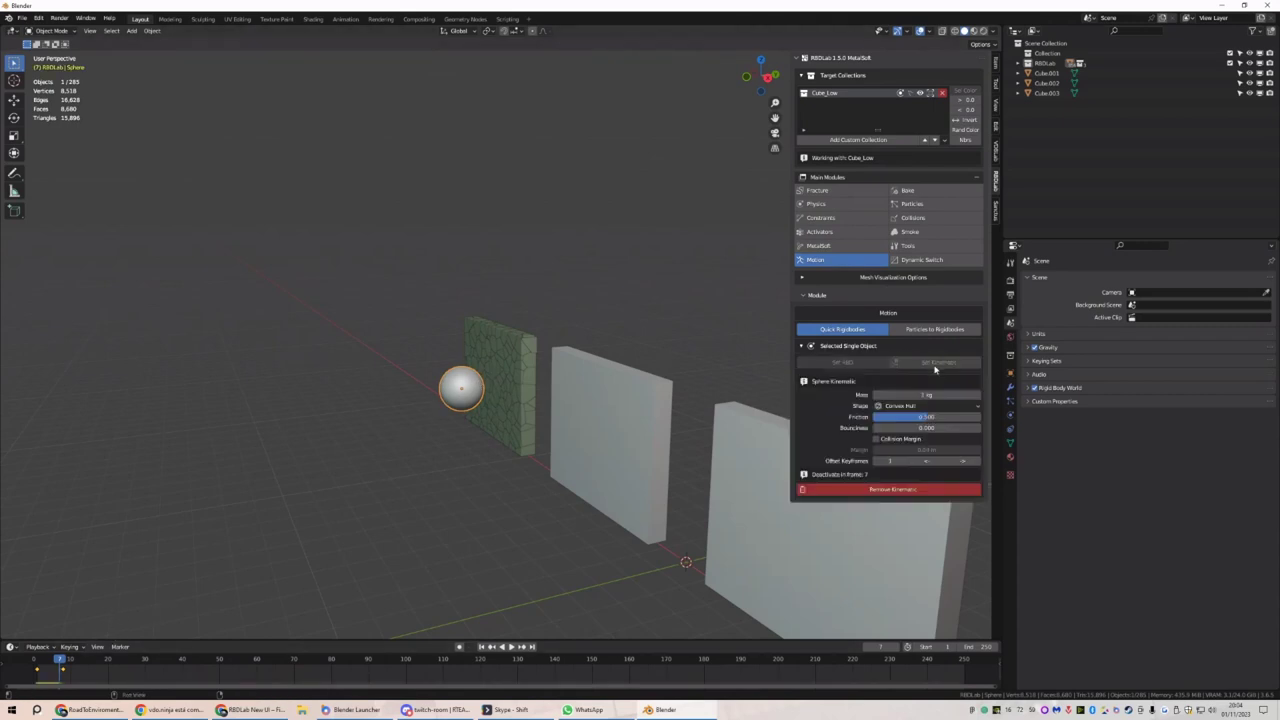
{"action": "left_click", "coordinate": [490, 644]}
{"action": "key", "text": "space"}
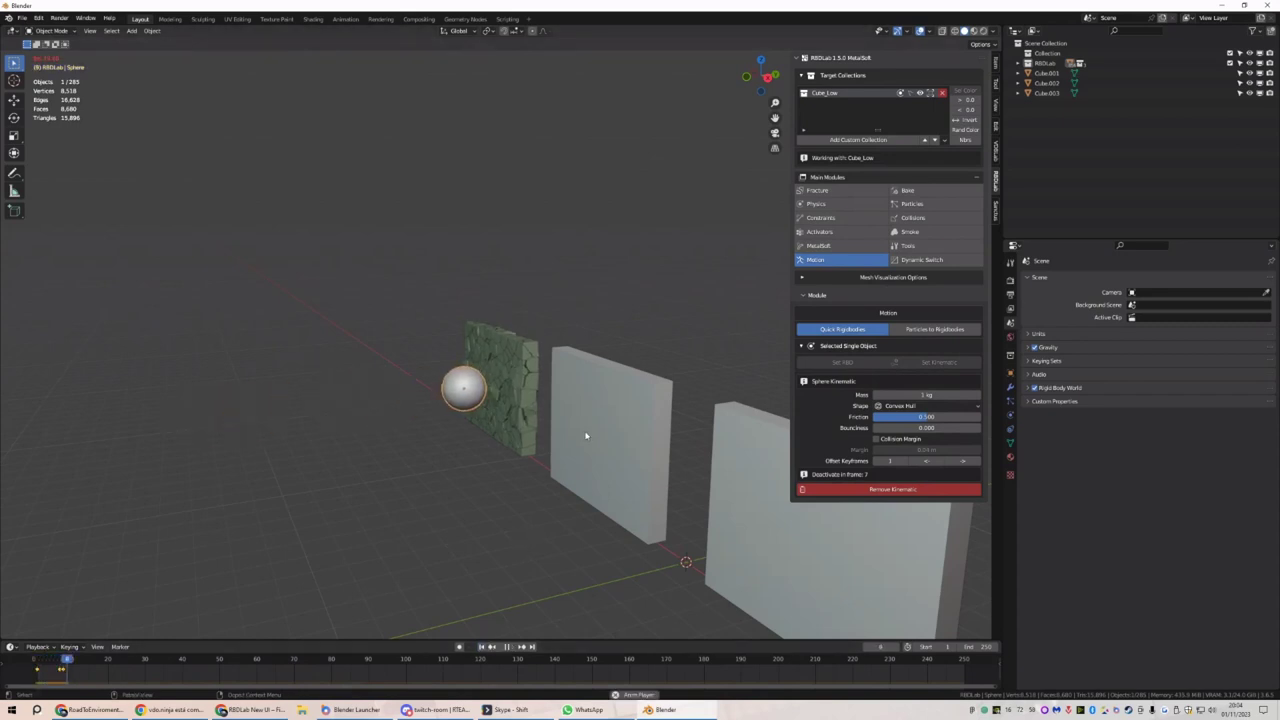
{"action": "left_click", "coordinate": [481, 647]}
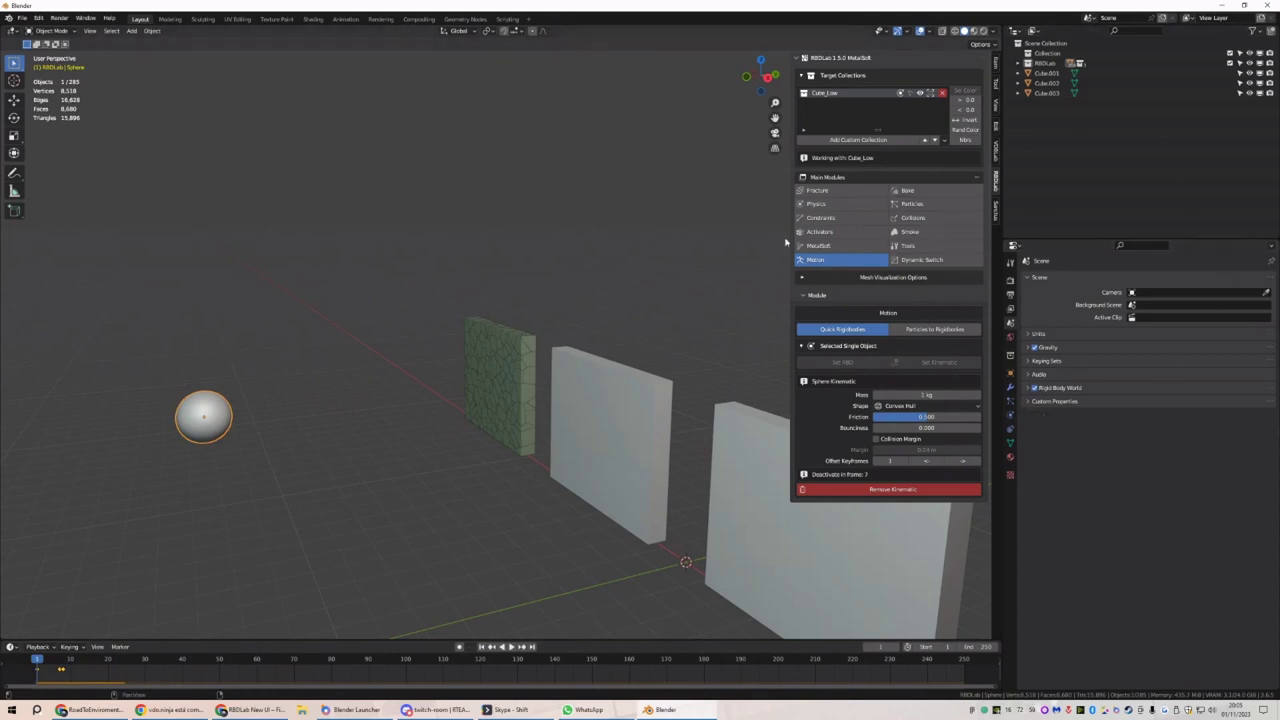
Expand Deactivation in RBDLab Physics, update the wall's rigid bodies, and test-play the simulation
{"action": "left_click", "coordinate": [822, 204]}
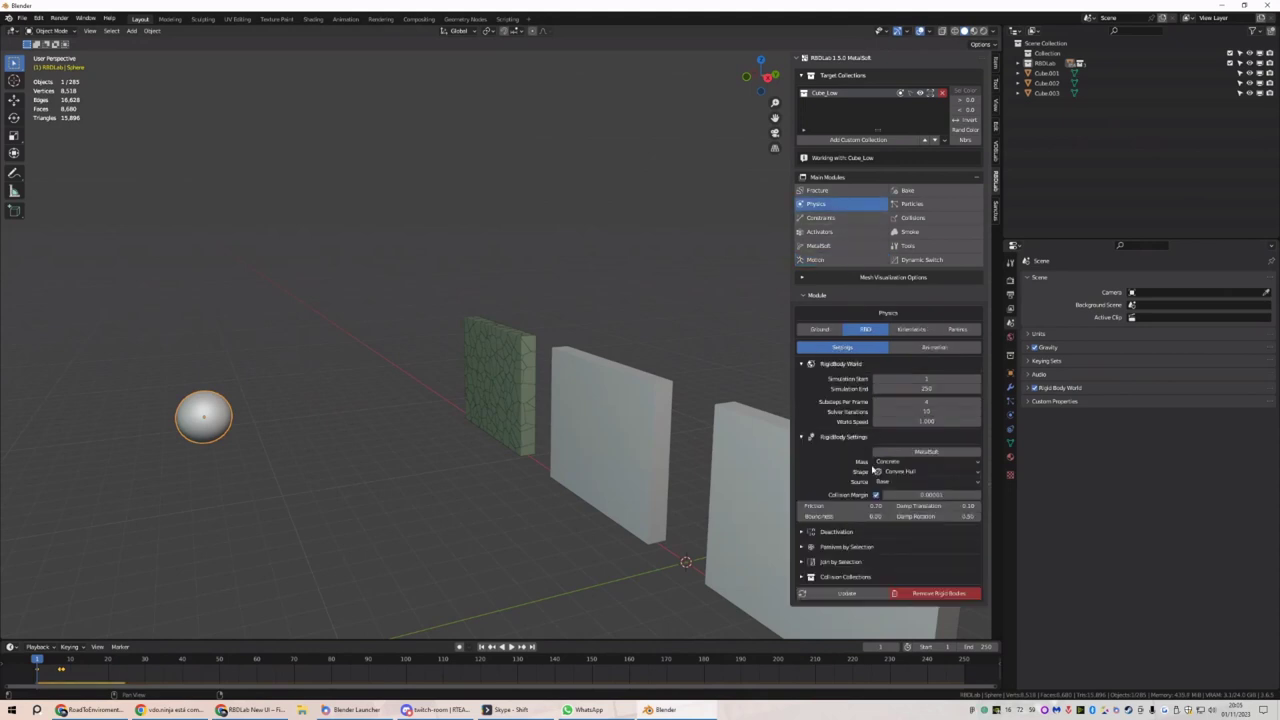
{"action": "left_click", "coordinate": [834, 536]}
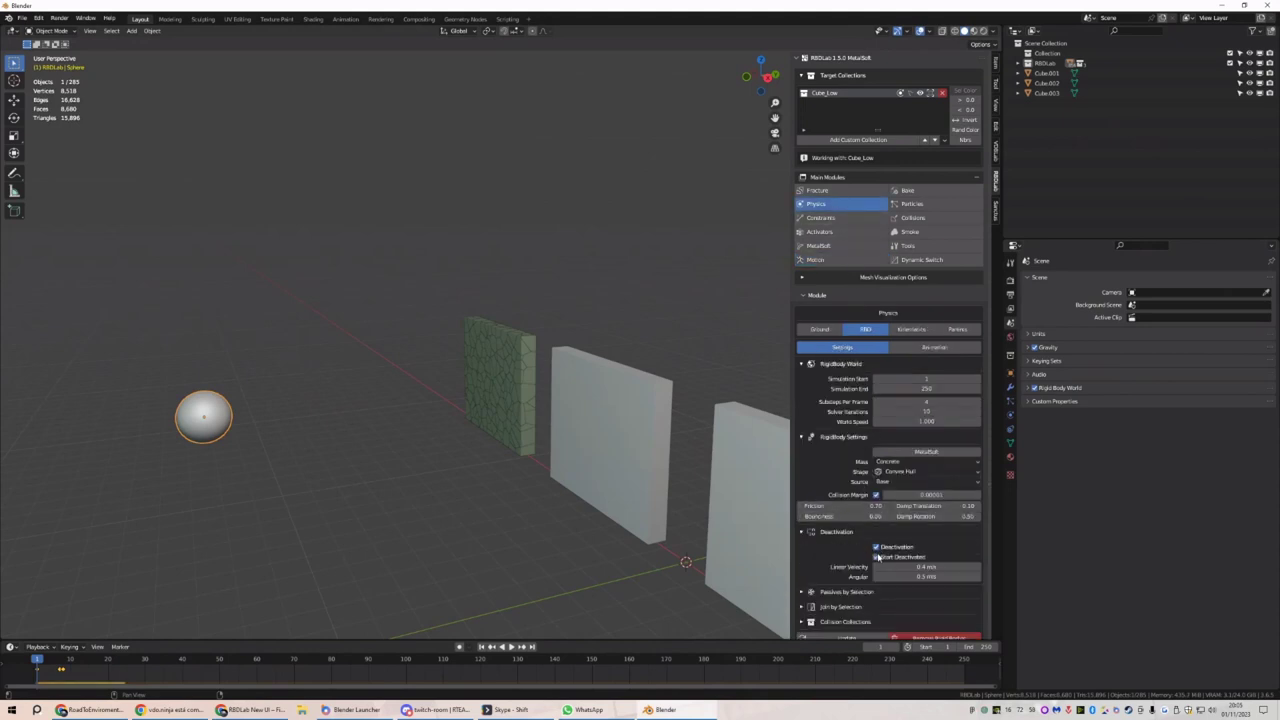
{"action": "scroll", "coordinate": [873, 555], "scroll_direction": "down", "scroll_amount": 1}
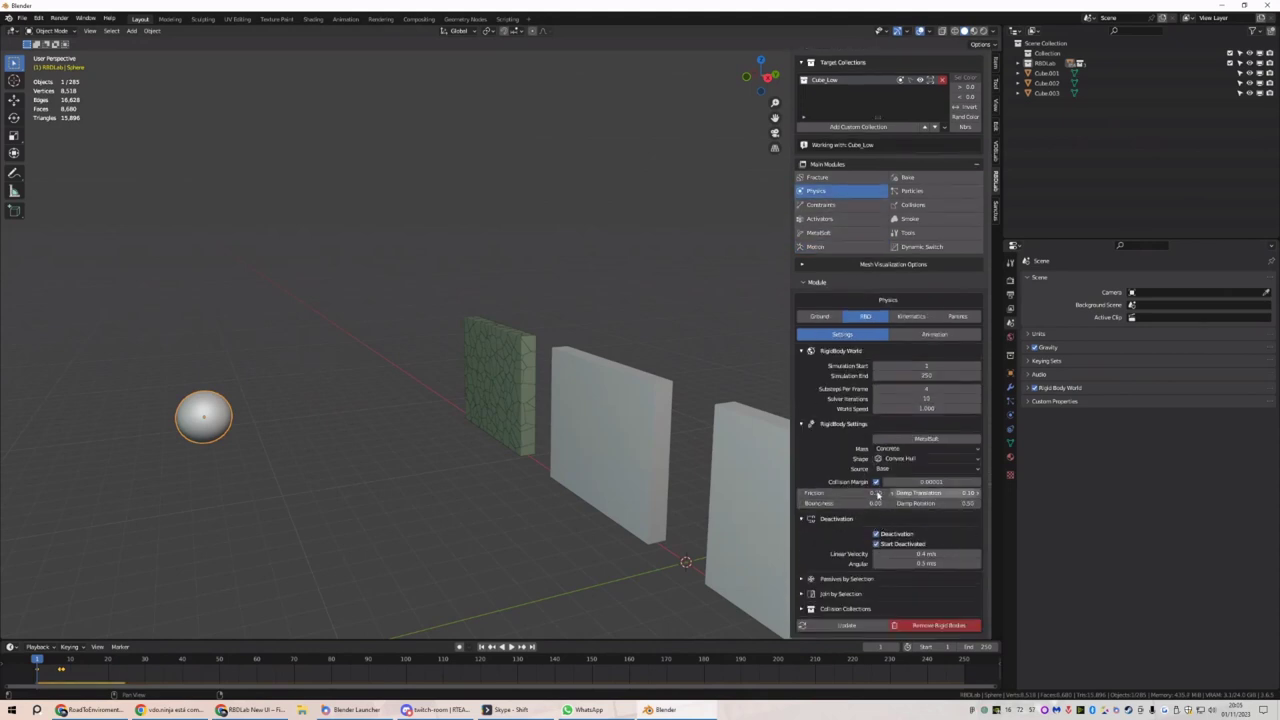
{"action": "left_click", "coordinate": [847, 625]}
{"action": "key", "text": "space"}
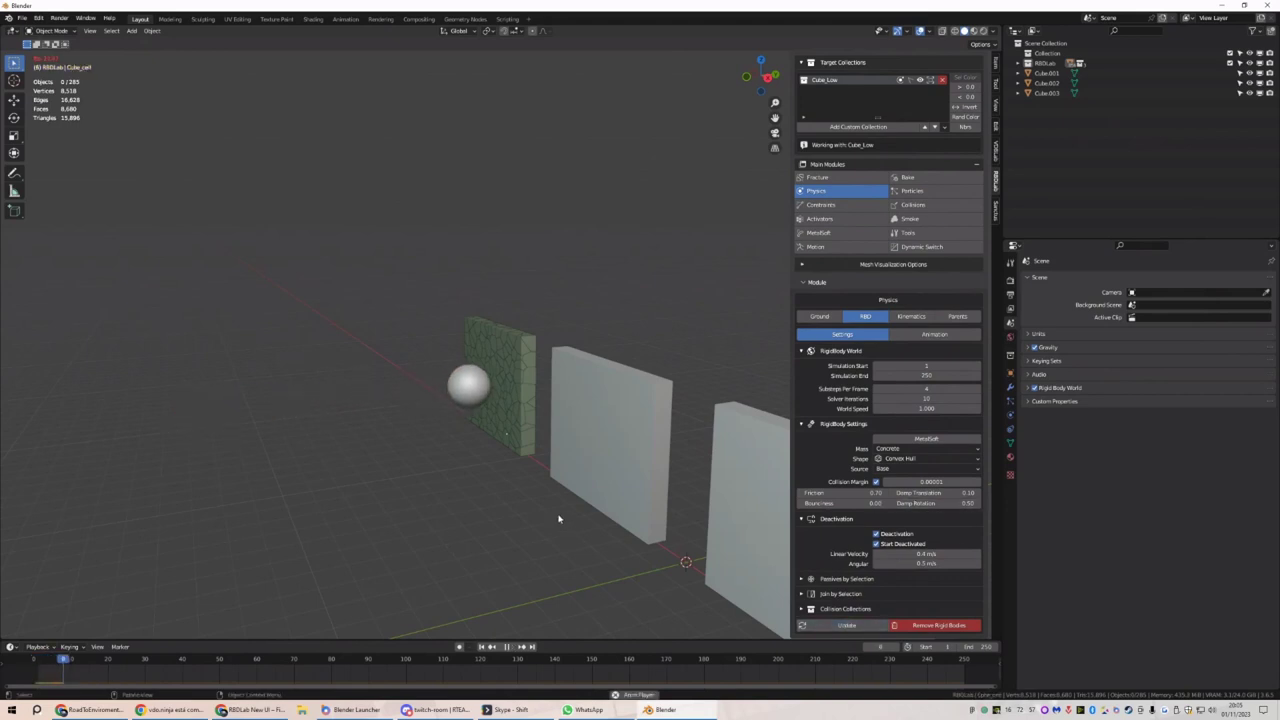
{"action": "left_click", "coordinate": [481, 647]}
Set the kinematic sphere's mass to 15000 kg and replay the smash
{"action": "left_click", "coordinate": [204, 416]}
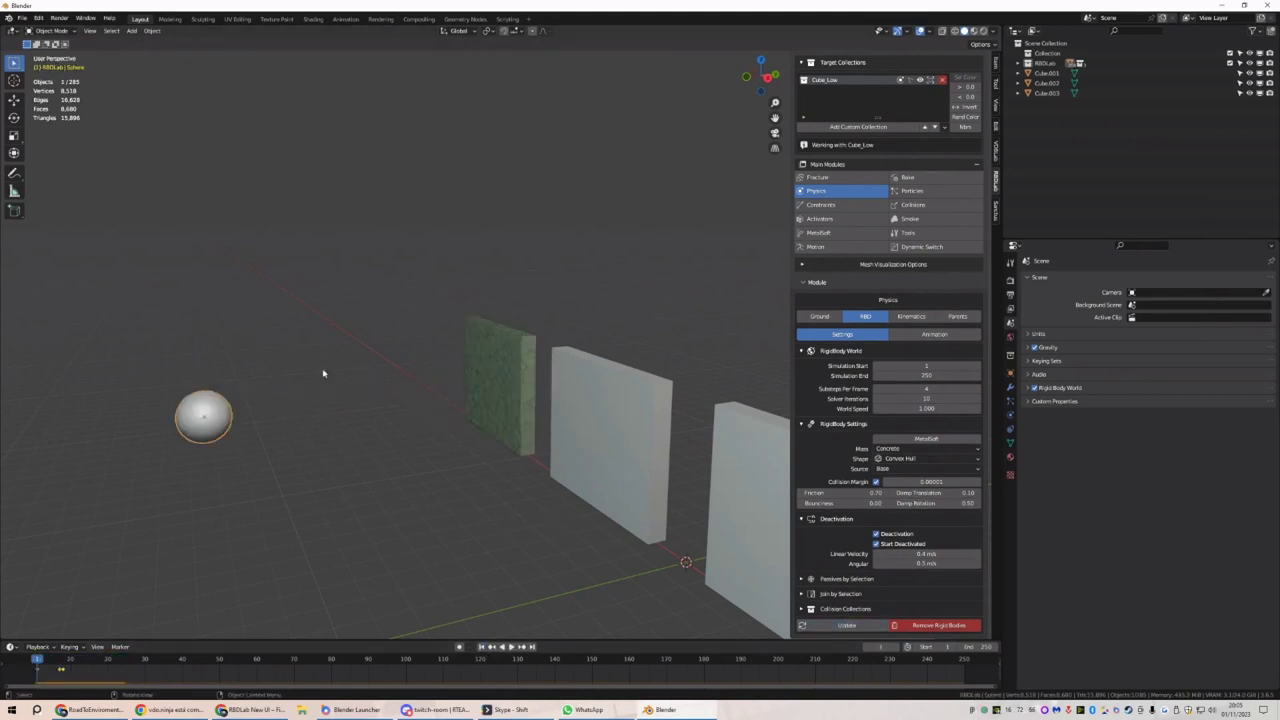
{"action": "left_click", "coordinate": [816, 259]}
{"action": "left_click", "coordinate": [931, 395]}
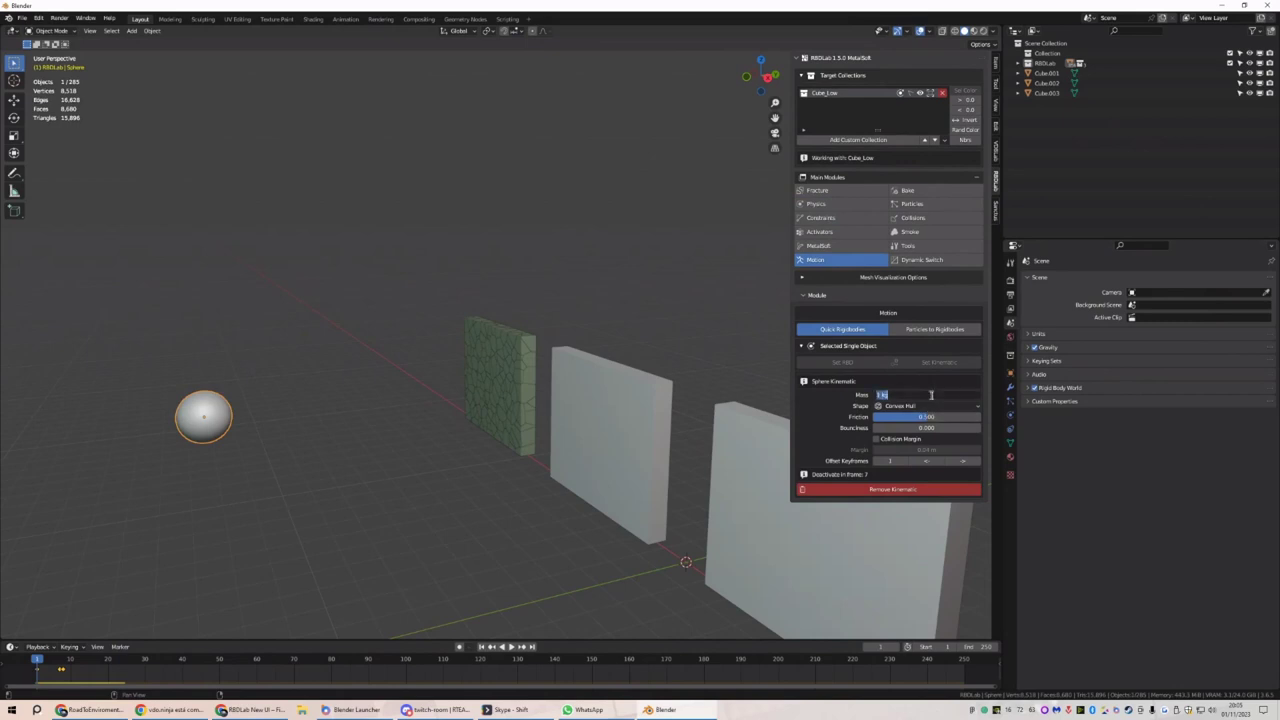
{"action": "type", "text": "15000"}
{"action": "key", "text": "Return"}
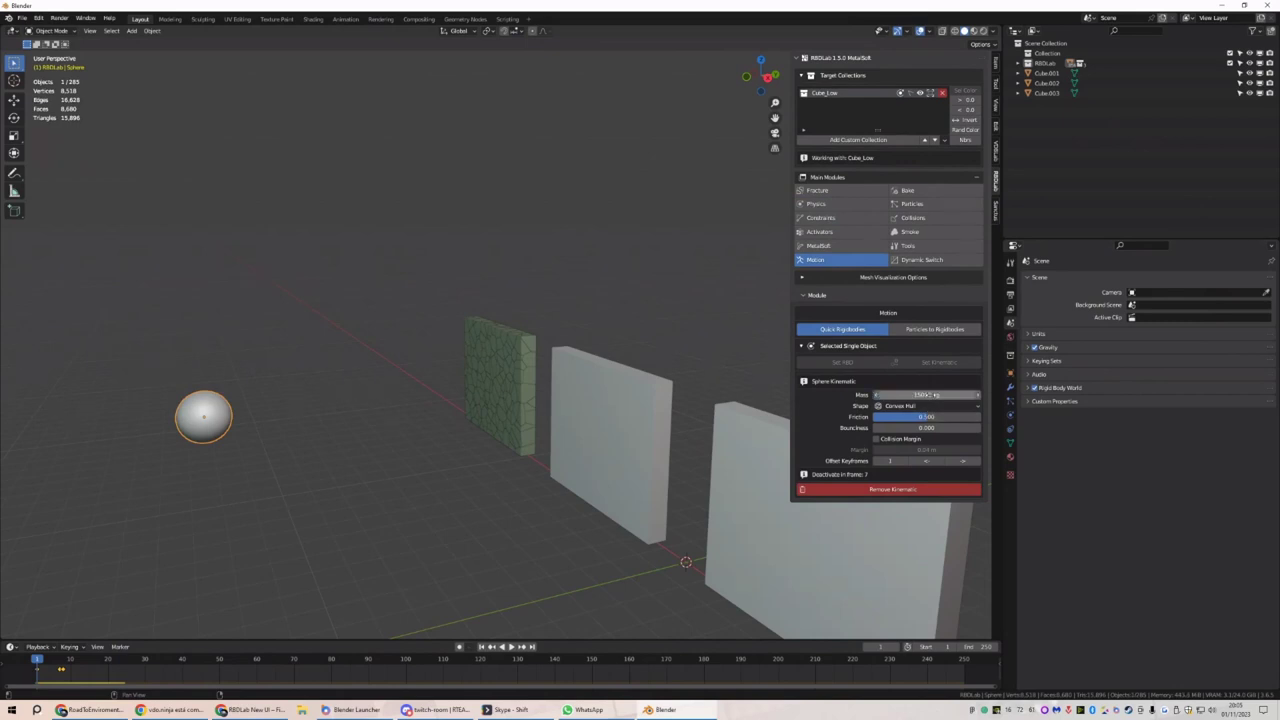
{"action": "key", "text": "space"}
{"action": "middle_click_drag", "start_coordinate": [631, 424], "coordinate": [580, 500]}
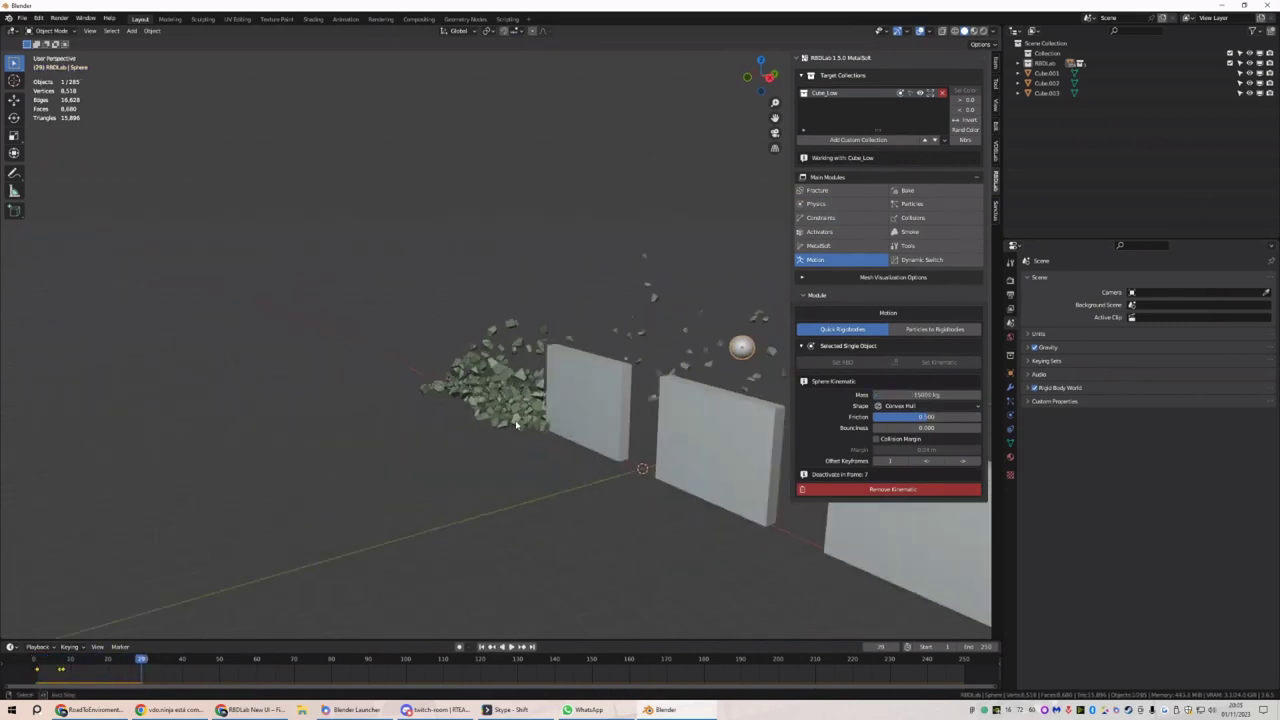
{"action": "key", "text": "space"}
{"action": "left_click", "coordinate": [483, 647]}
Lower the sphere's mass to 5000 kg and replay the simulation
{"action": "left_click", "coordinate": [945, 395]}
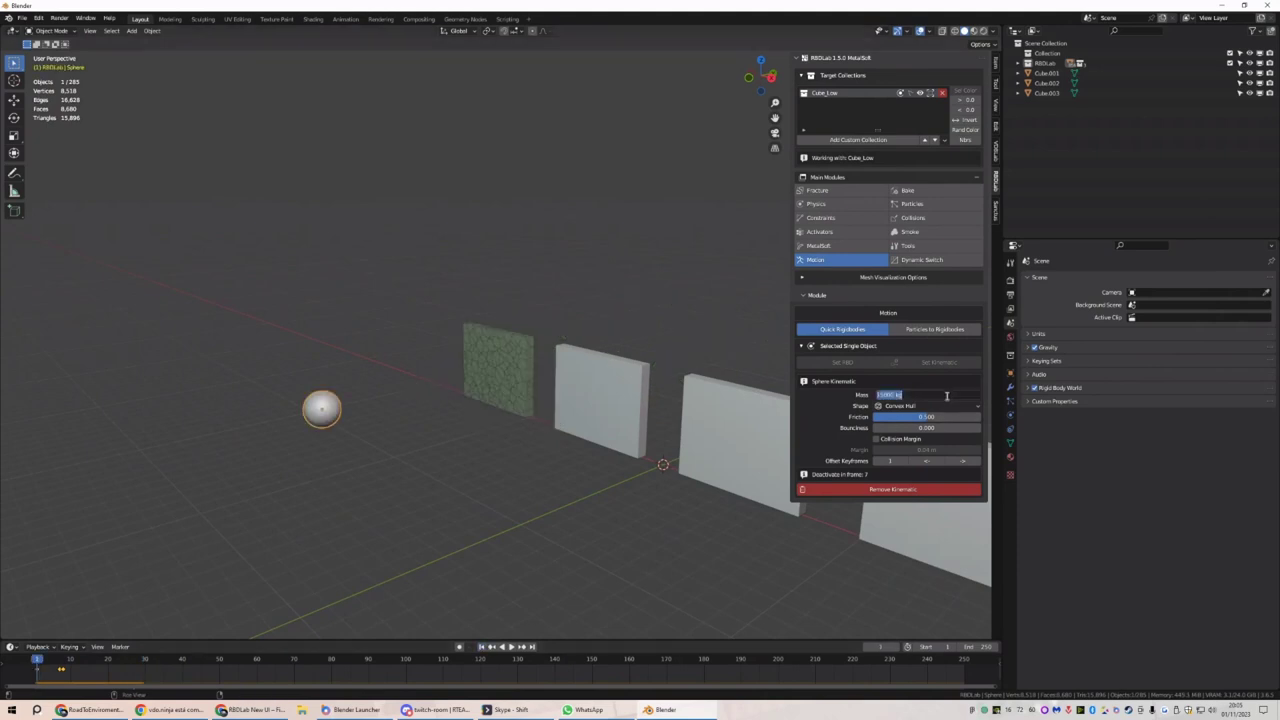
{"action": "type", "text": "5000"}
{"action": "key", "text": "Return"}
{"action": "key", "text": "space"}
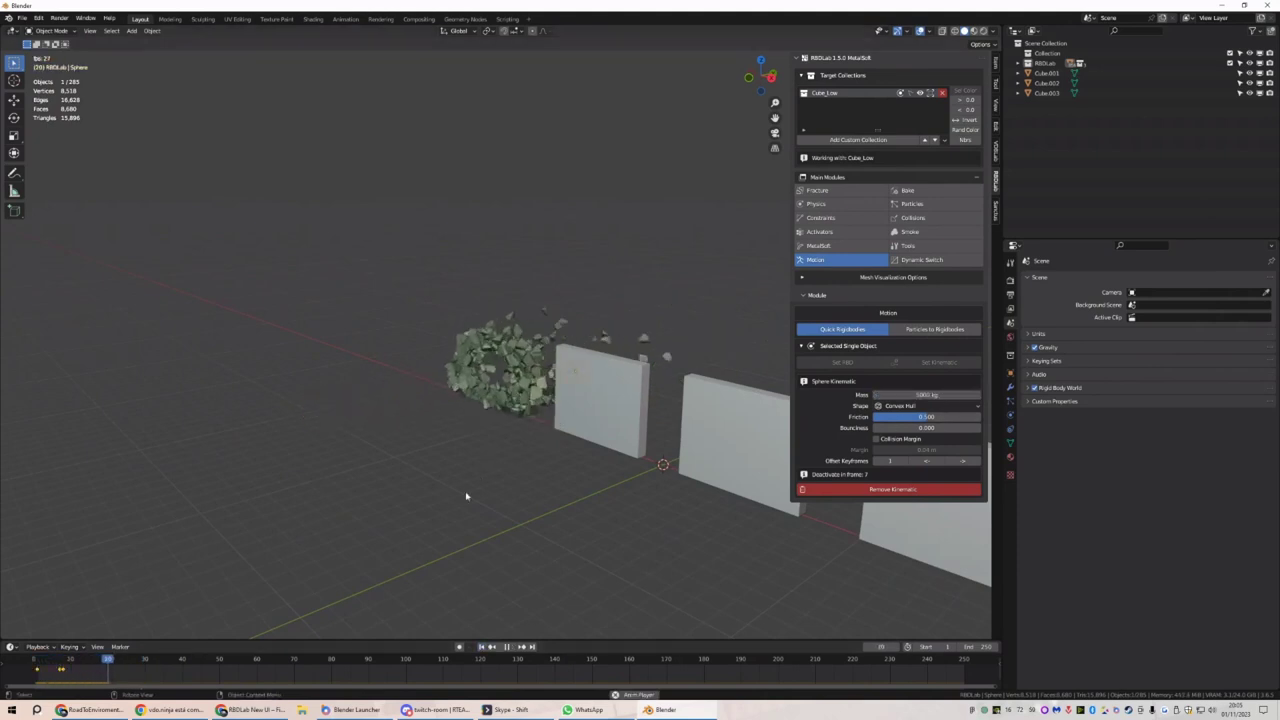
{"action": "key", "text": "Escape"}
Select the fractured wall and create the Clusters Fixed Cube_Low breakable constraint group
{"action": "left_click", "coordinate": [820, 217]}
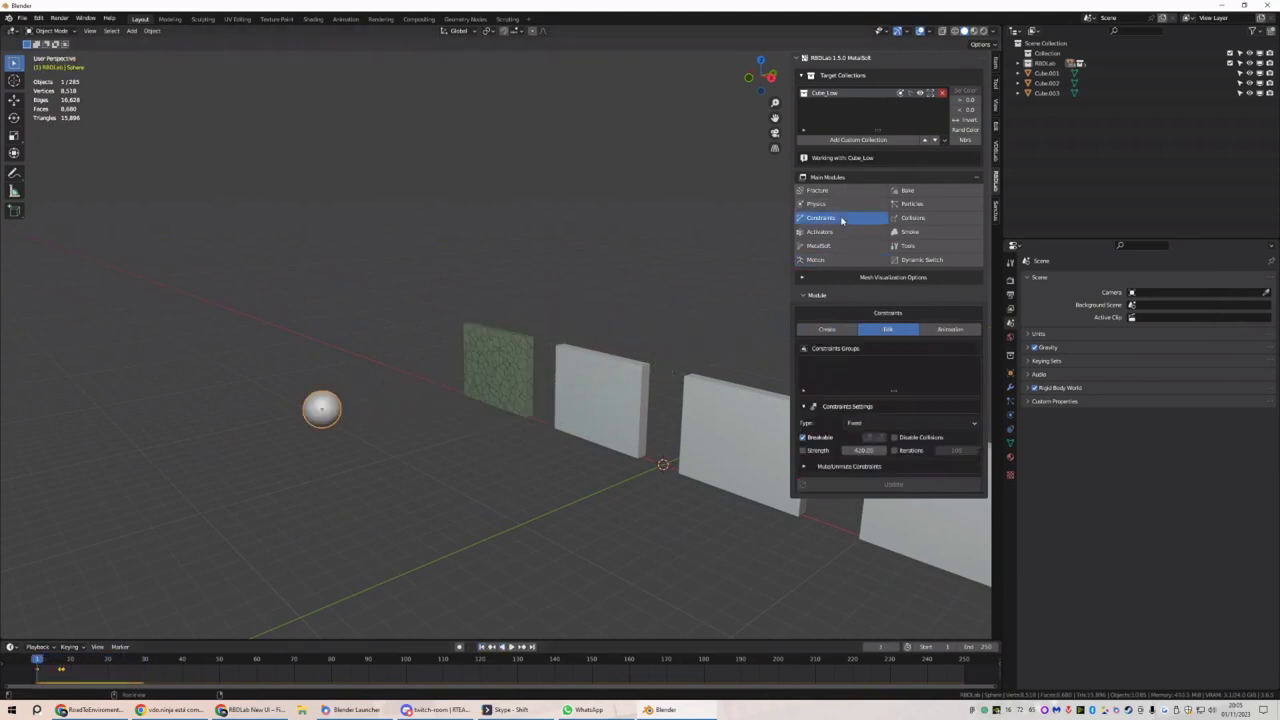
{"action": "left_click", "coordinate": [828, 331]}
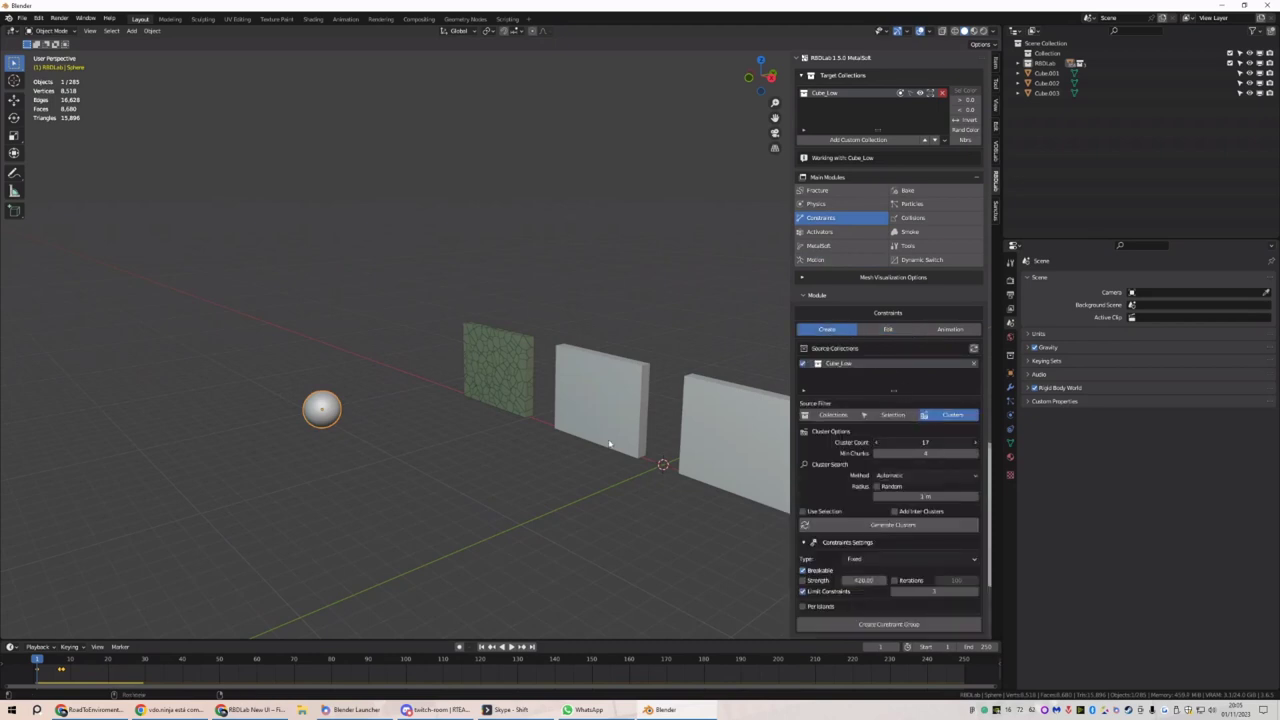
{"action": "left_click", "coordinate": [476, 328]}
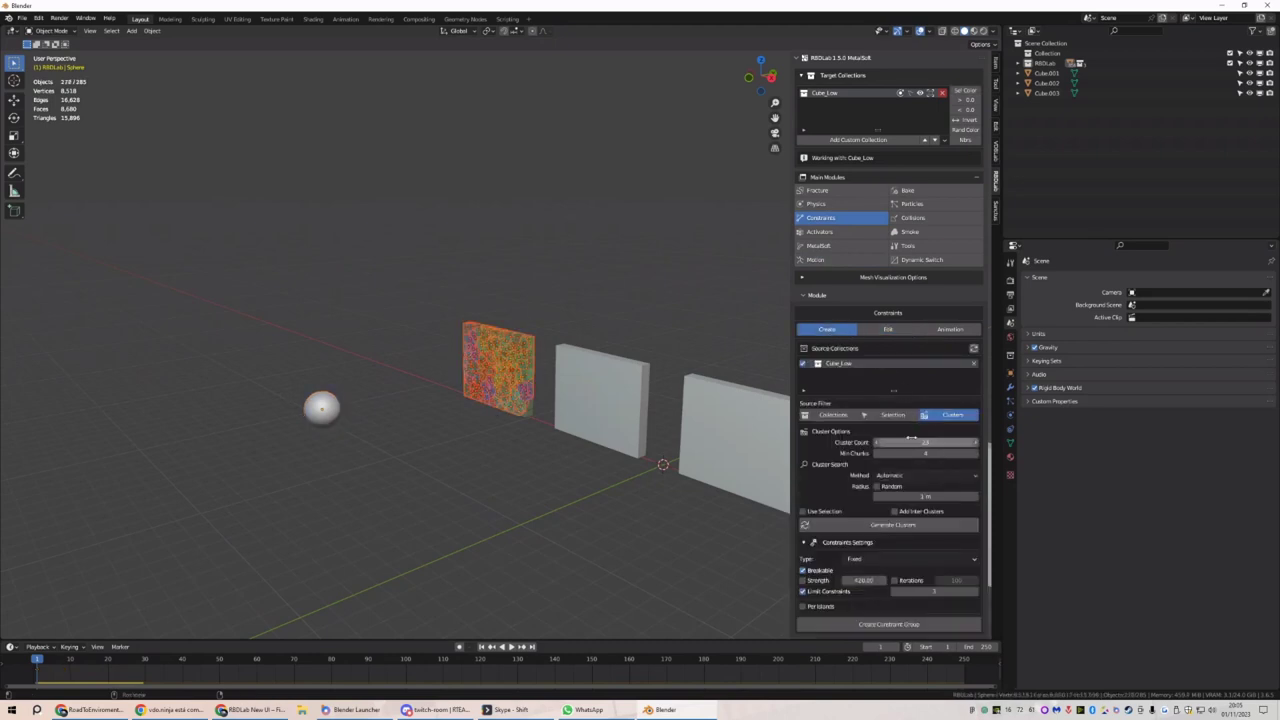
{"action": "left_click", "coordinate": [888, 622]}
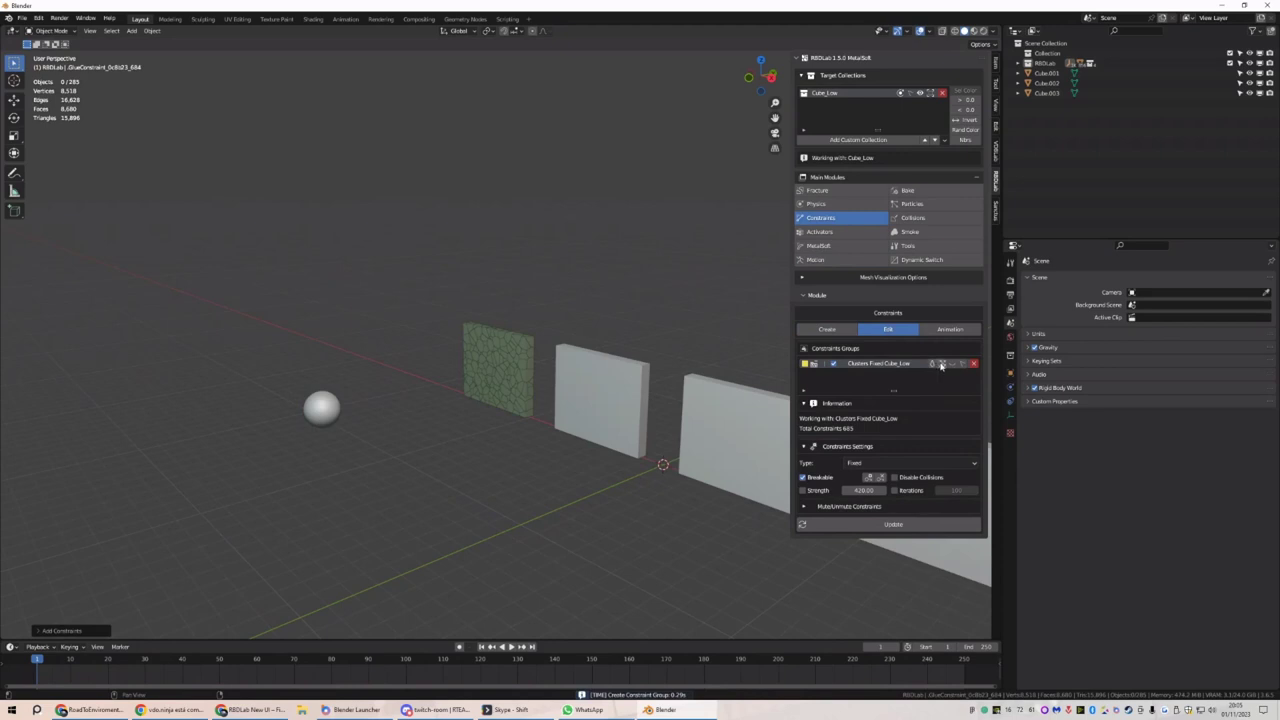
{"action": "left_click", "coordinate": [940, 365]}
{"action": "key", "text": "KP_1"}
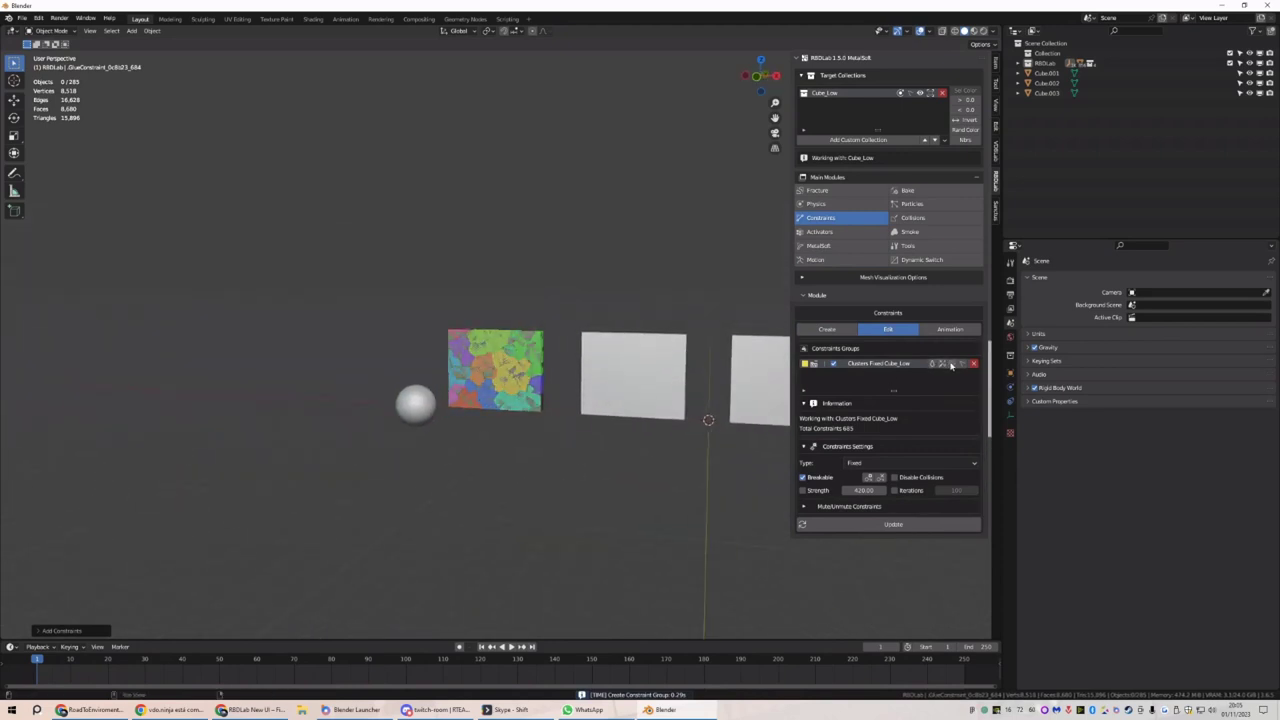
{"action": "left_click", "coordinate": [951, 366]}
Play the simulation from the first frame to watch the sphere shatter the wall
{"action": "key", "text": "space"}
{"action": "middle_click_drag", "start_coordinate": [700, 400], "coordinate": [760, 384]}
{"action": "left_click", "coordinate": [481, 647]}
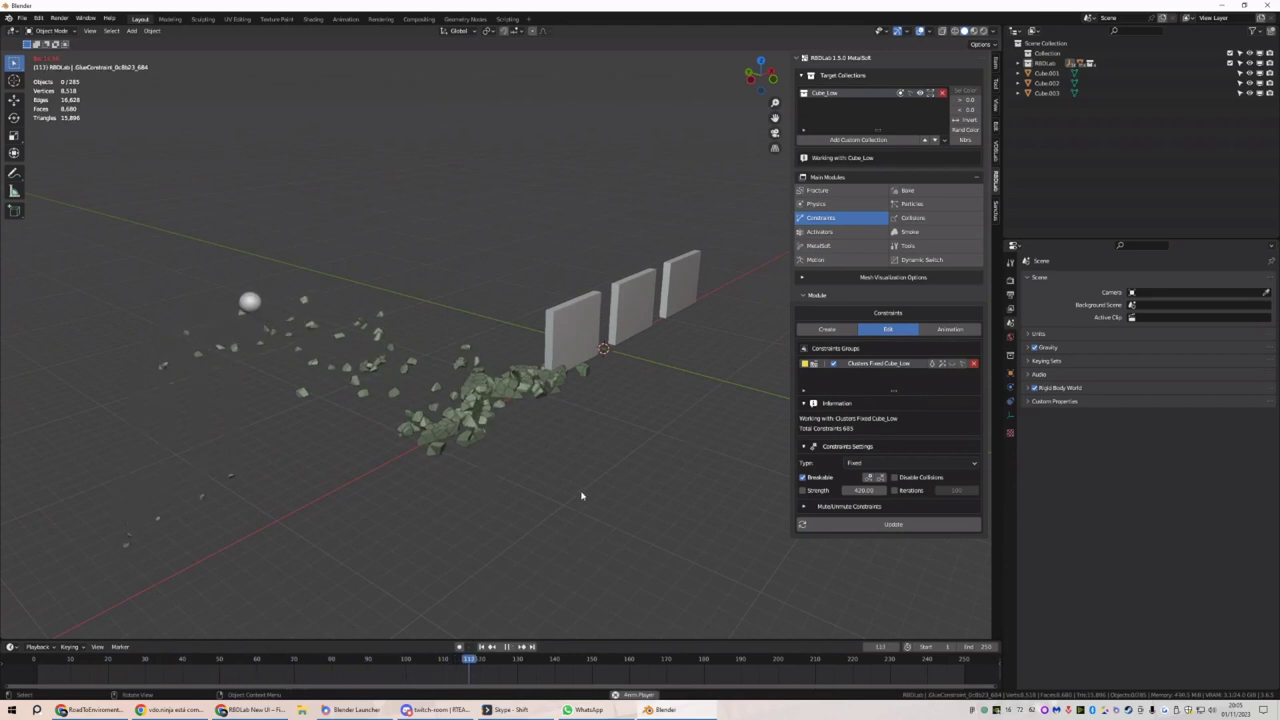
{"action": "key", "text": "space"}
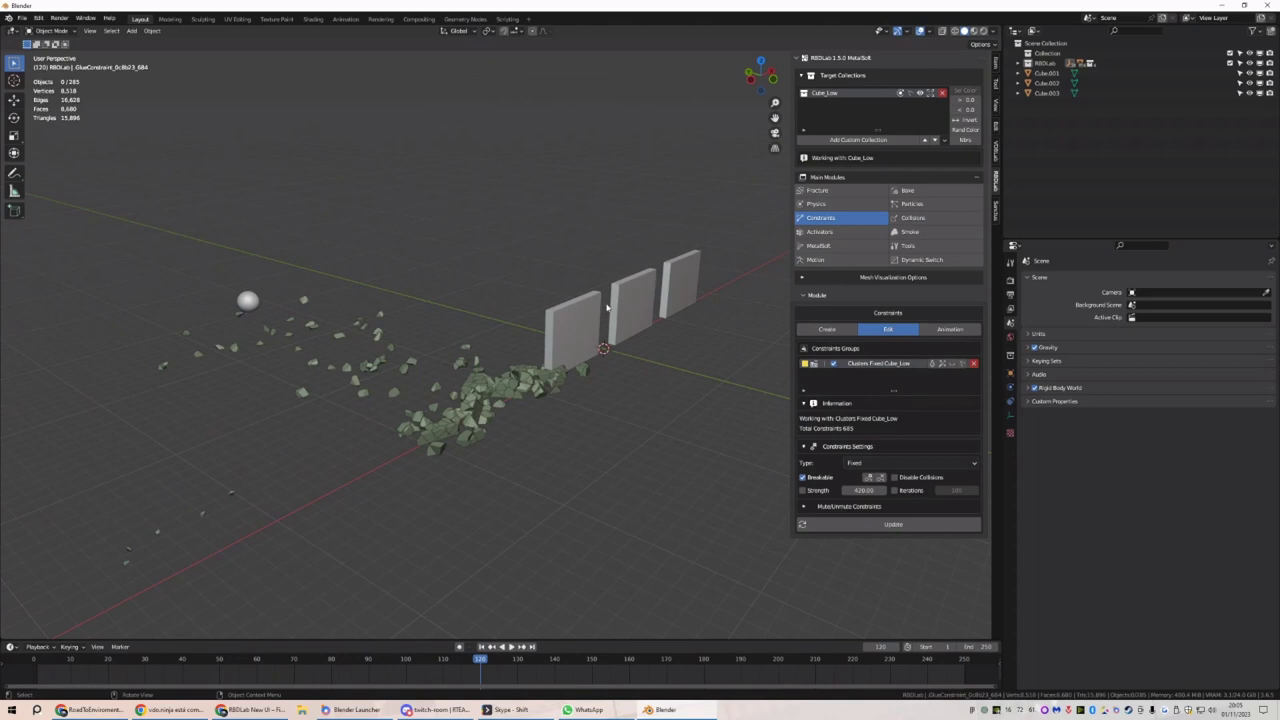
Bake the current simulation cache and expand the Mesh Visualization Options
{"action": "left_click", "coordinate": [910, 190]}
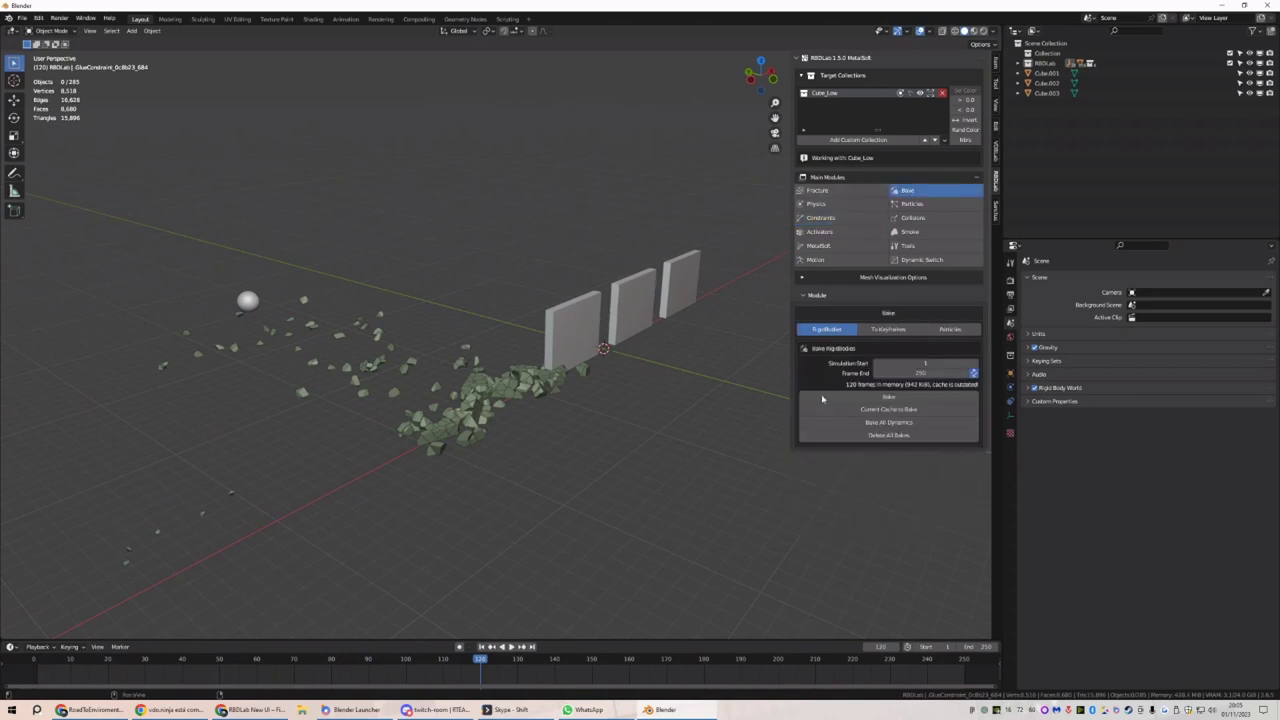
{"action": "left_click", "coordinate": [842, 409]}
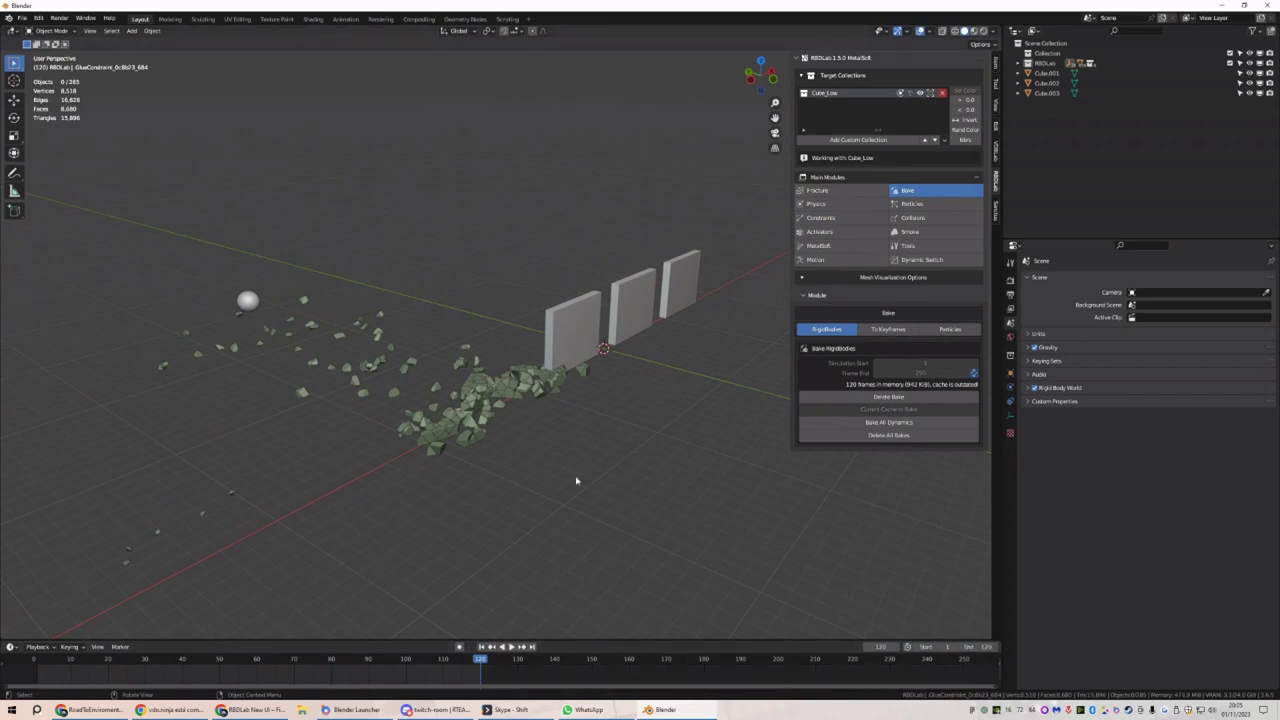
{"action": "scroll", "coordinate": [576, 481], "scroll_direction": "up", "scroll_amount": 4}
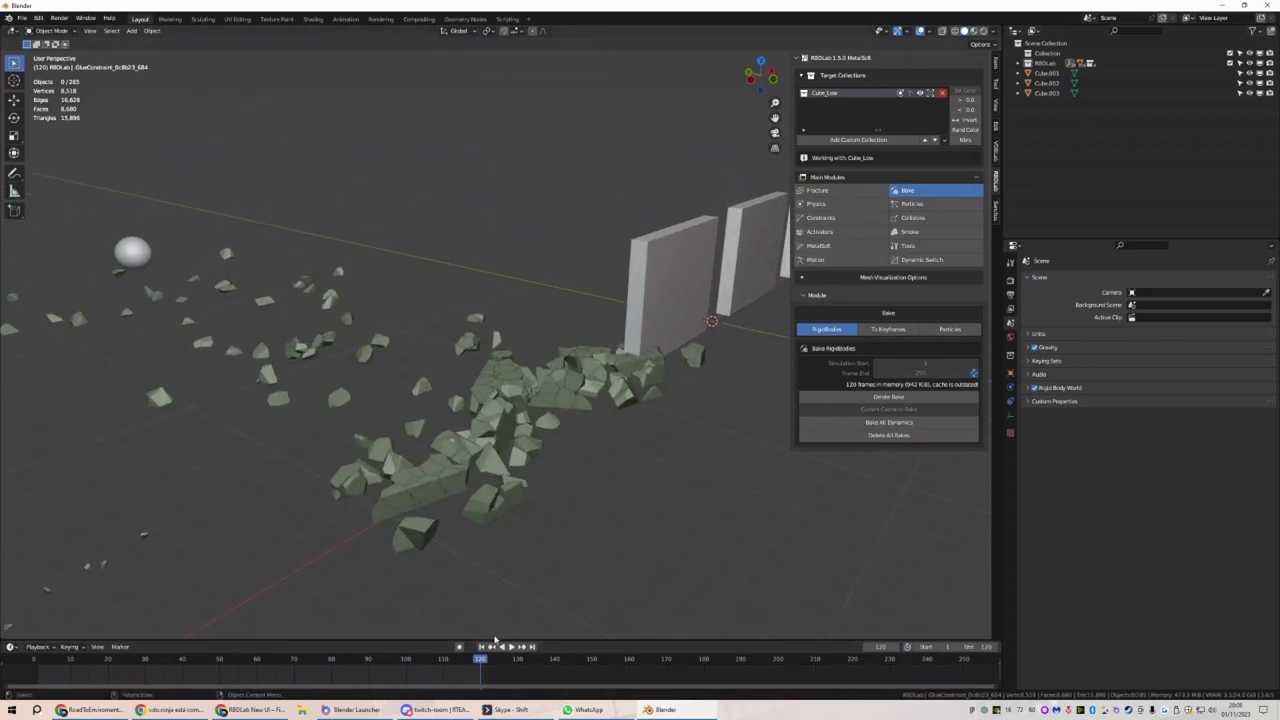
{"action": "left_click", "coordinate": [850, 277]}
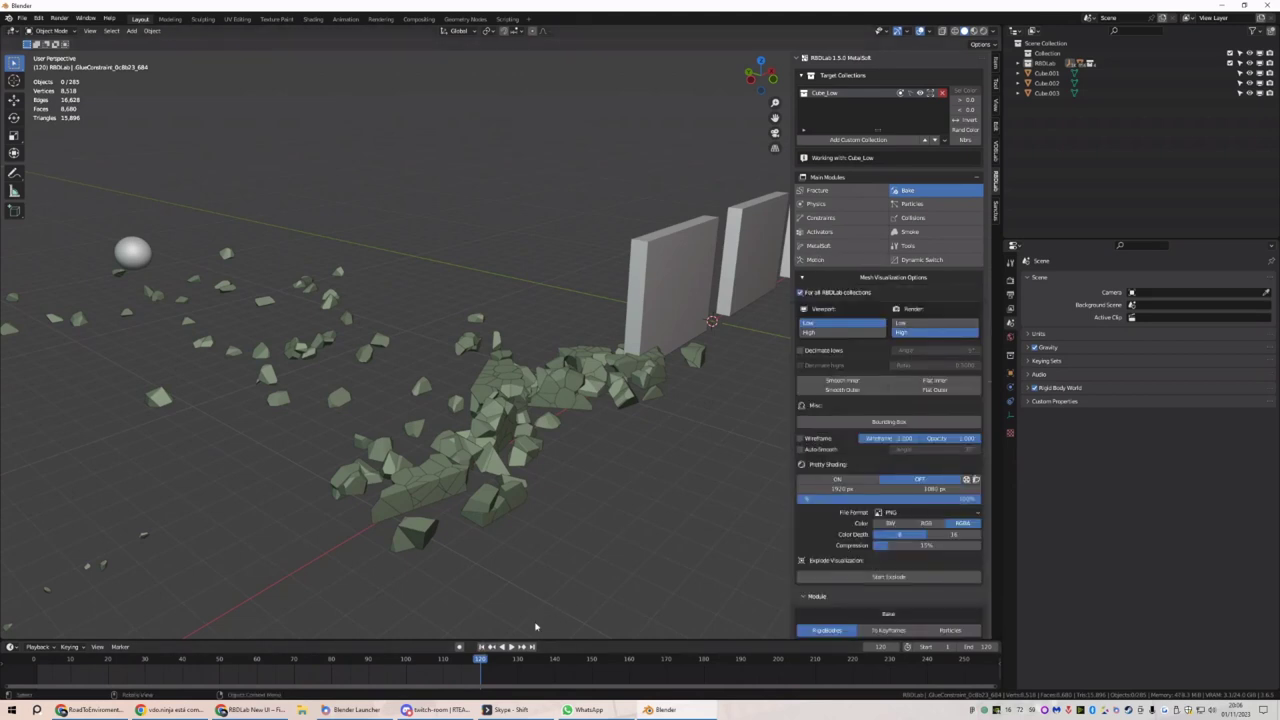
Replay the baked shattering from frame 1, then bring up the RBDLab Particles module
{"action": "left_click", "coordinate": [481, 647]}
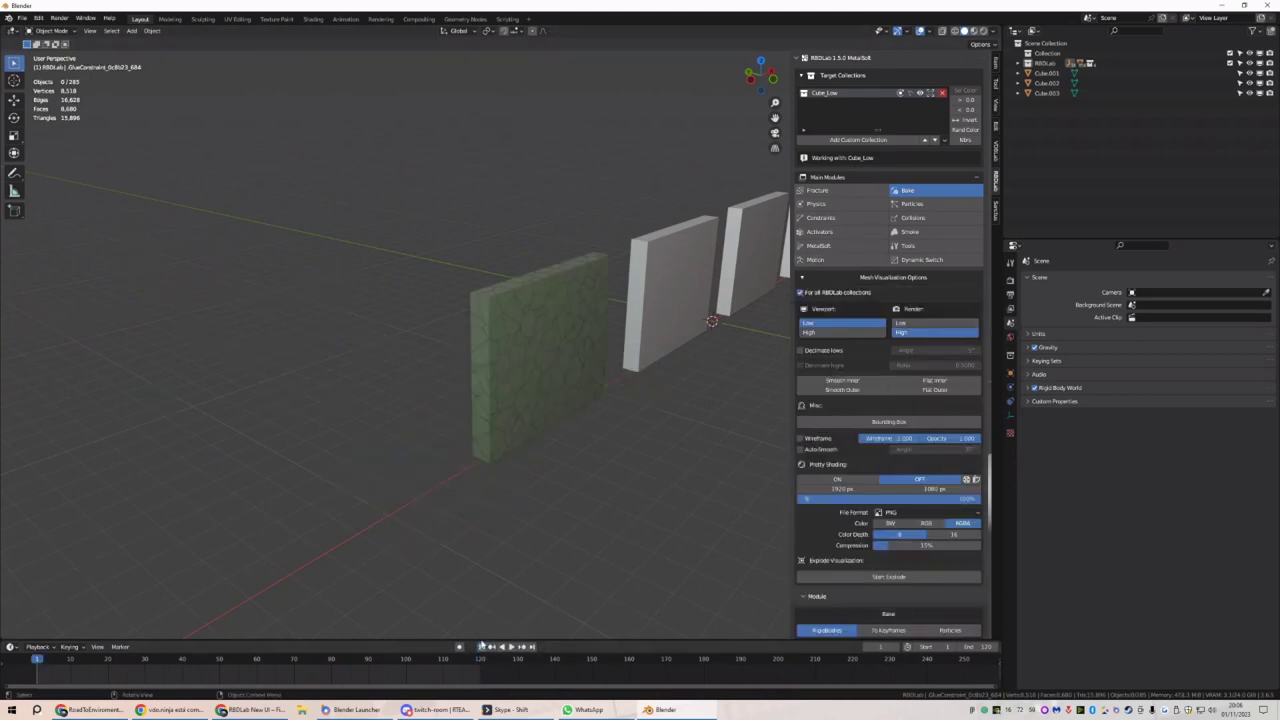
{"action": "key", "text": "space"}
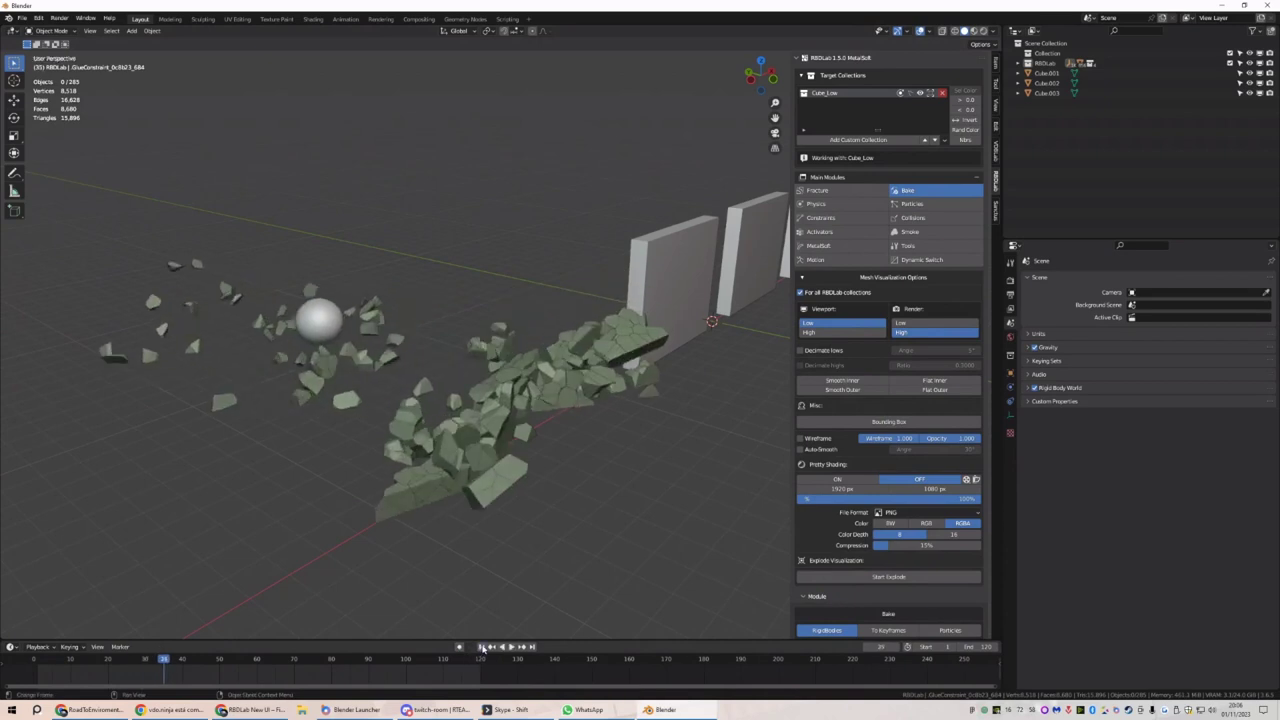
{"action": "key", "text": "Escape"}
{"action": "left_click", "coordinate": [912, 203]}
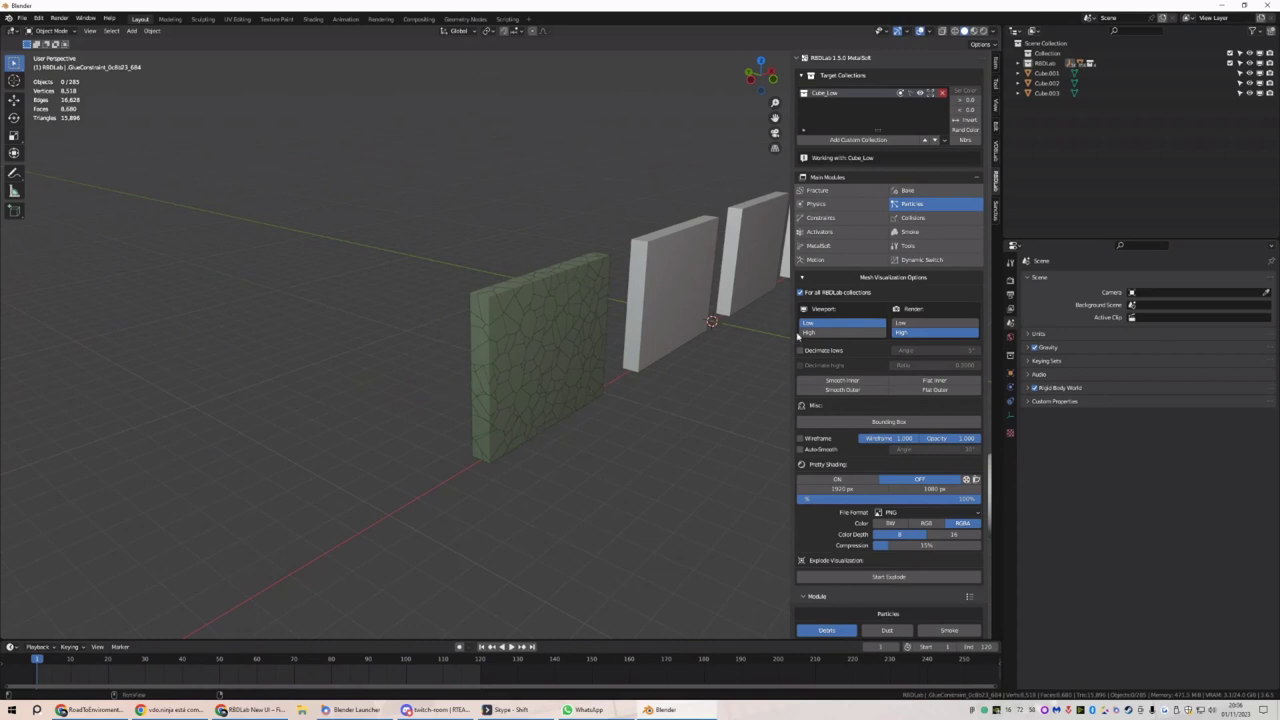
Preview the chunks at High viewport detail, then return them to Low
{"action": "left_click", "coordinate": [876, 282]}
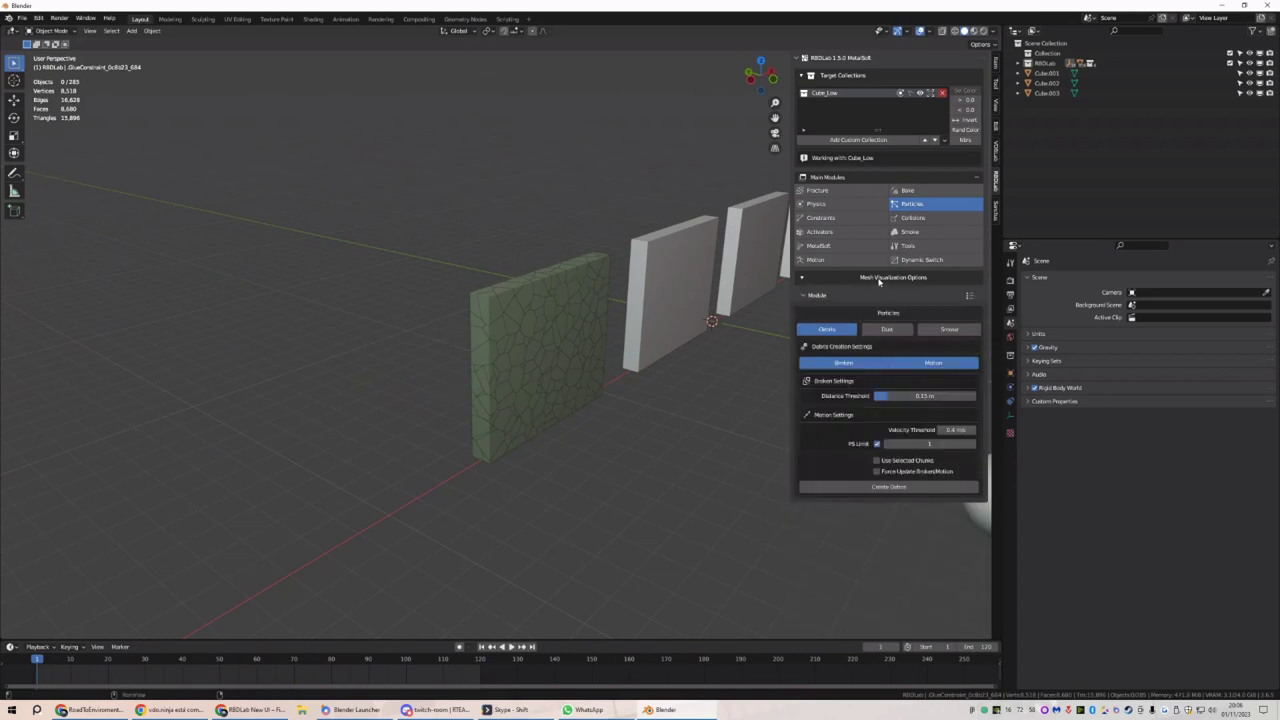
{"action": "left_click", "coordinate": [880, 282]}
{"action": "left_click", "coordinate": [843, 332]}
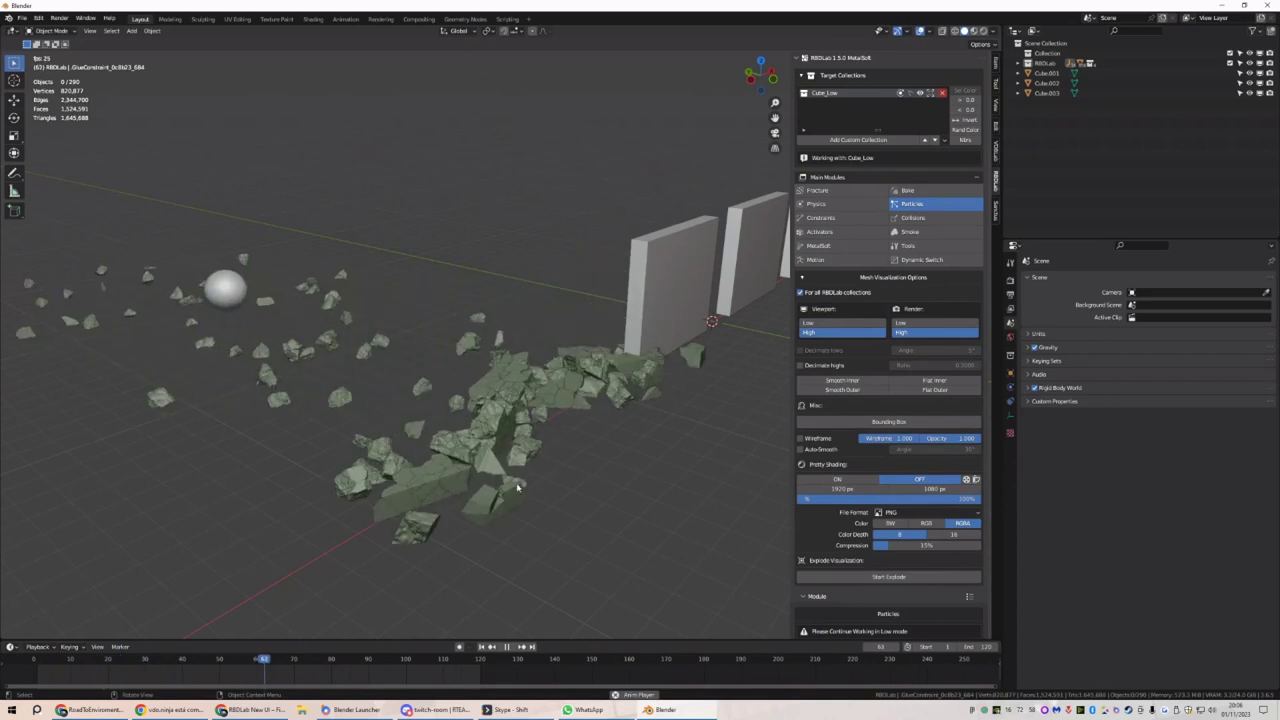
{"action": "left_click", "coordinate": [833, 333]}
{"action": "left_click", "coordinate": [833, 333]}
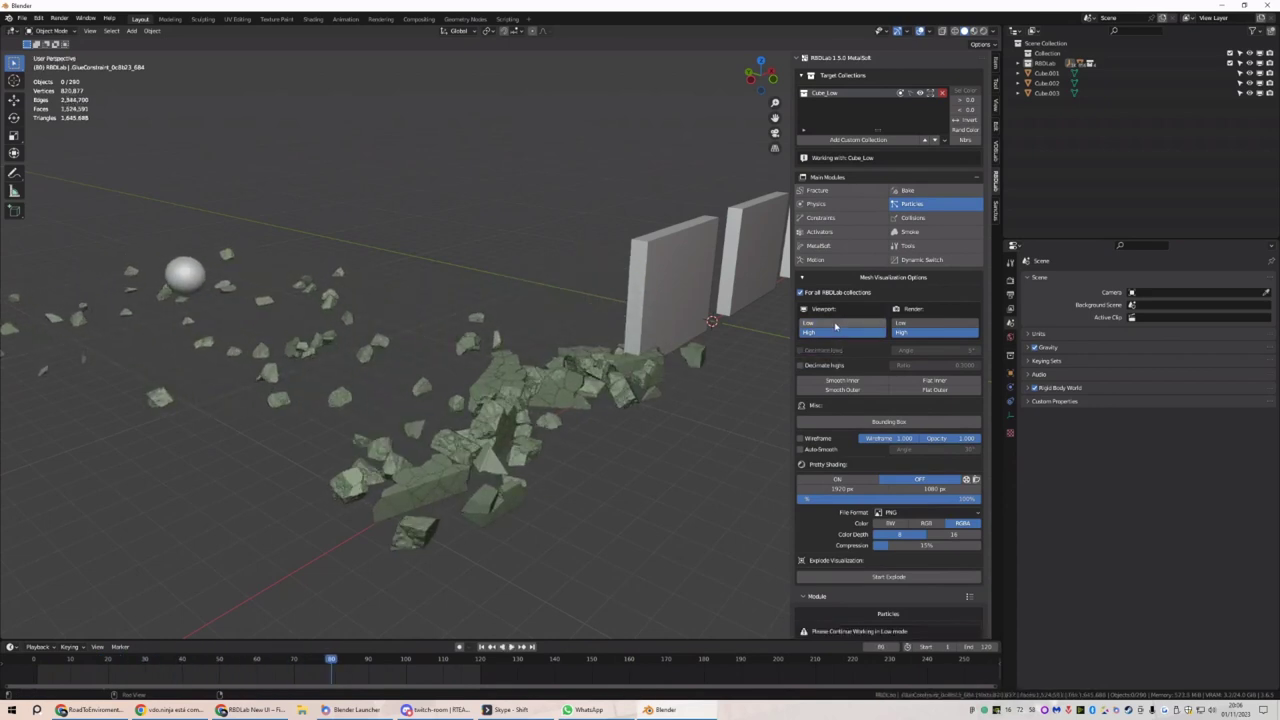
{"action": "left_click", "coordinate": [828, 323]}
Rewind to frame 1 and limit debris creation to Motion only
{"action": "left_click", "coordinate": [808, 278]}
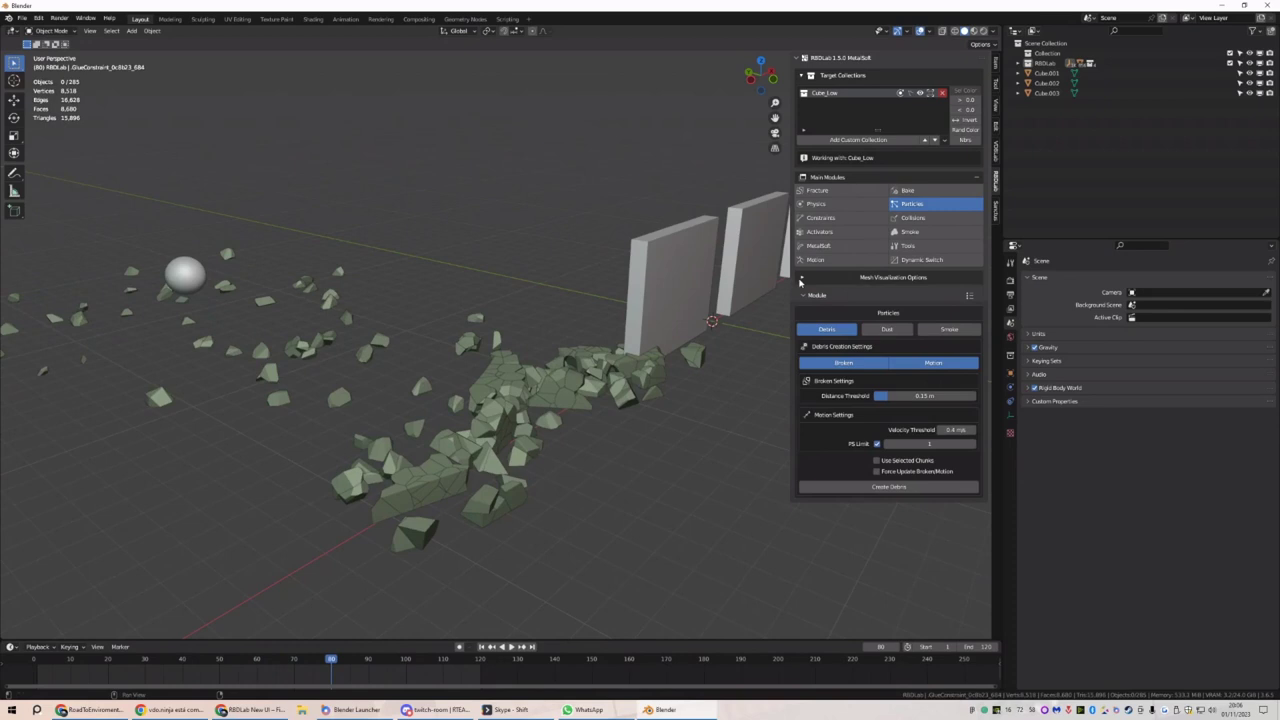
{"action": "left_click", "coordinate": [481, 646]}
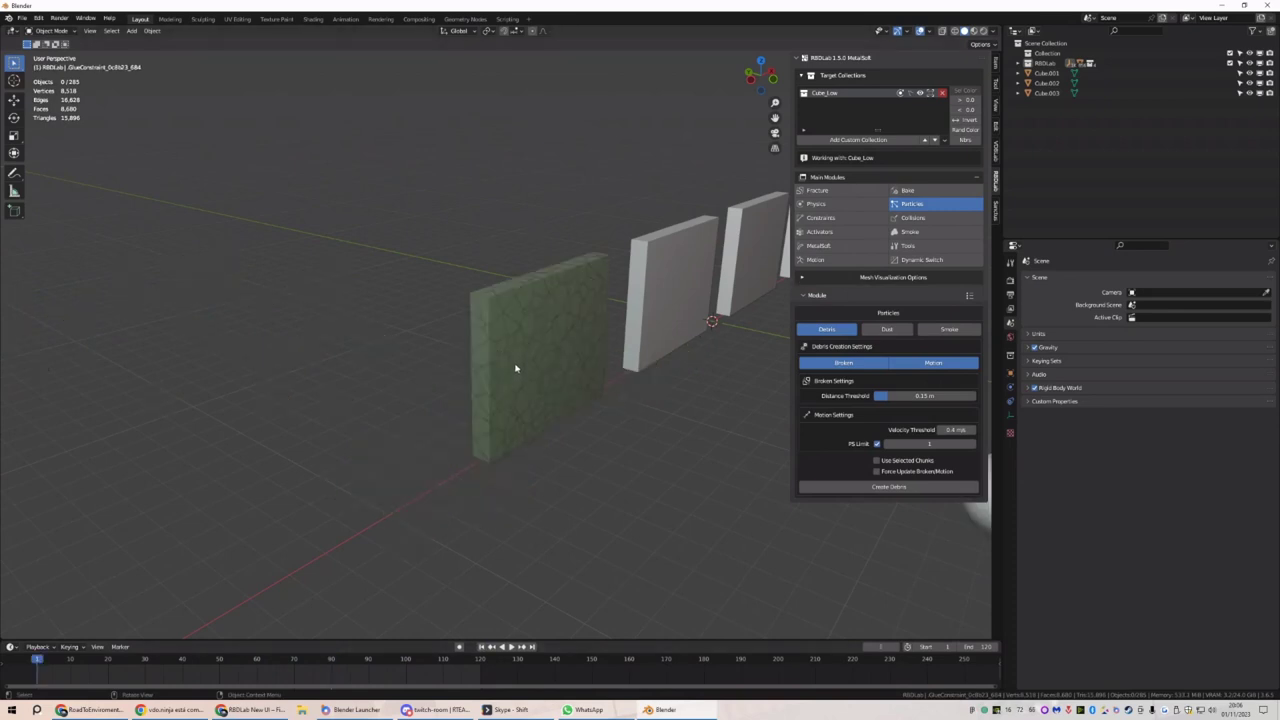
{"action": "left_click", "coordinate": [913, 362]}
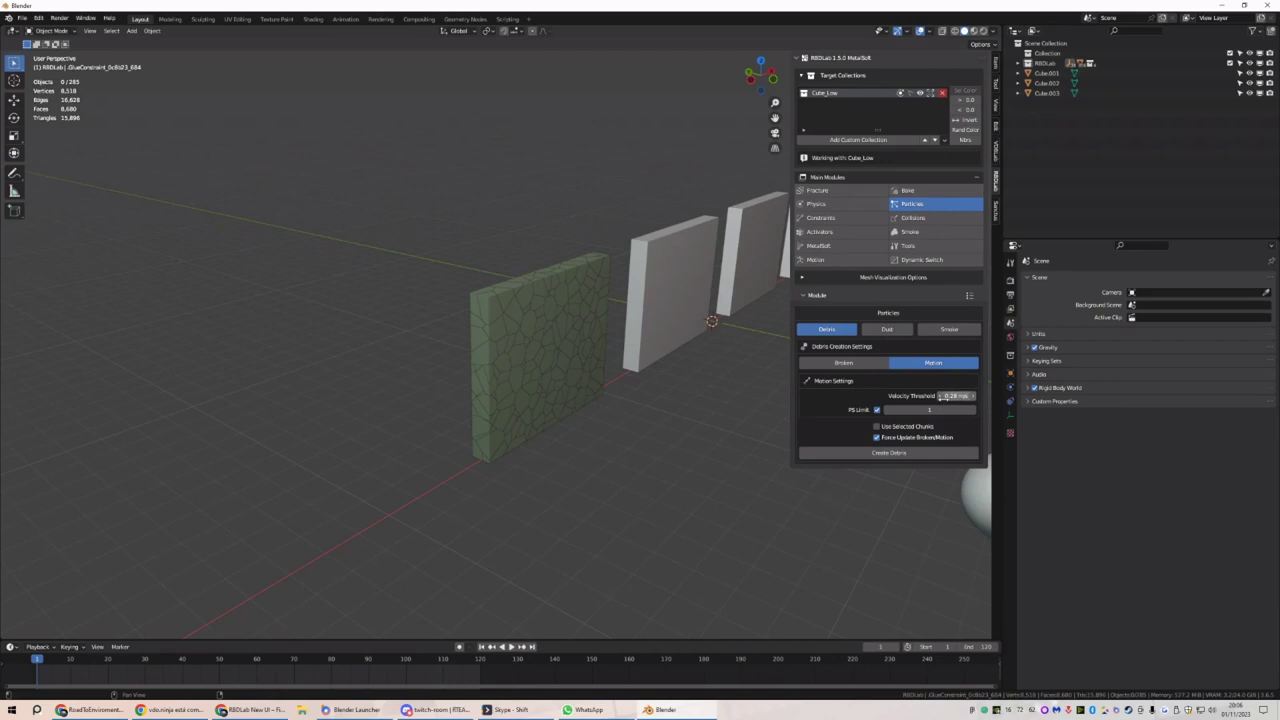
Generate wall debris from both Broken and Motion chunks with a 0.15 m distance threshold
{"action": "left_click", "coordinate": [873, 364]}
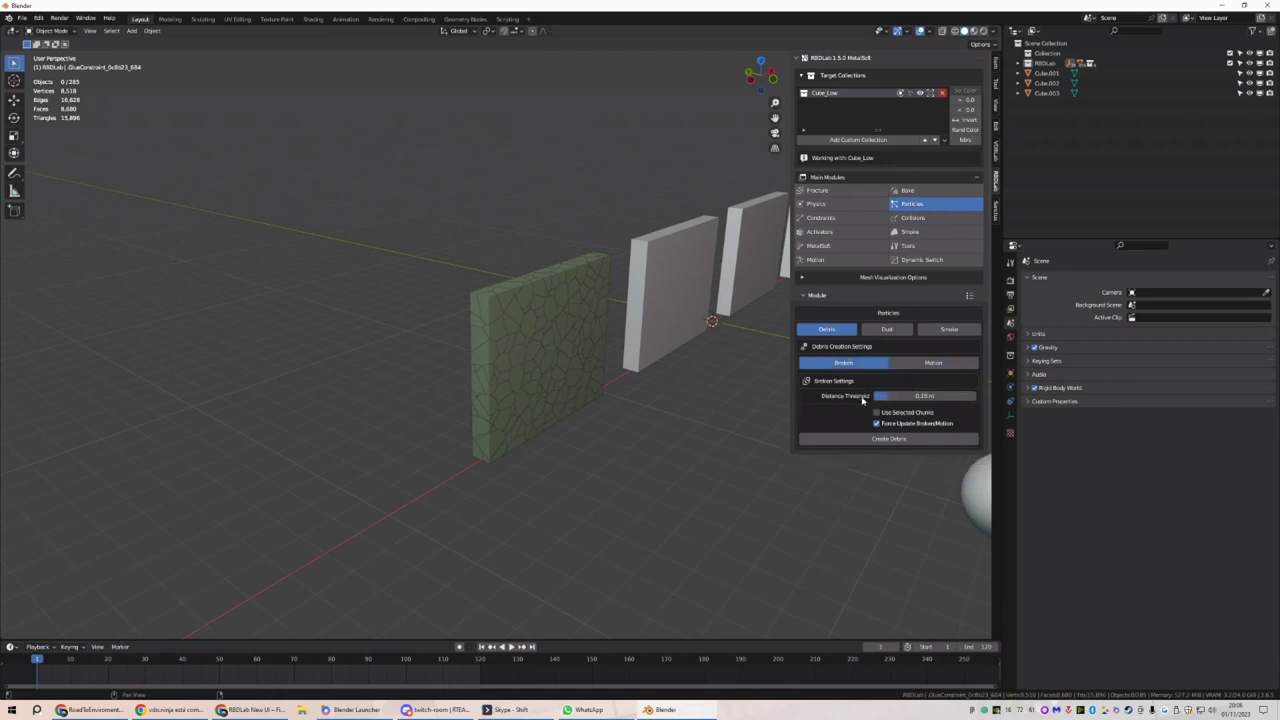
{"action": "scroll", "coordinate": [574, 326], "scroll_direction": "up", "scroll_amount": 4}
{"action": "left_click", "coordinate": [567, 307]}
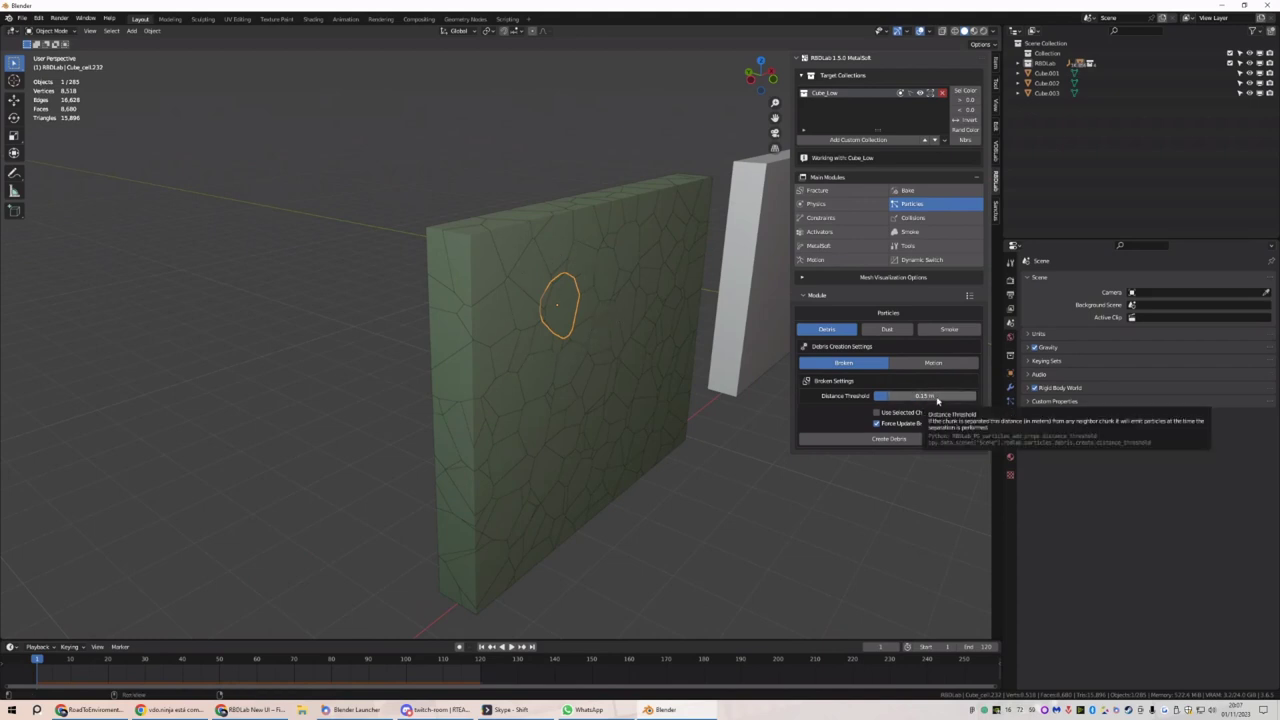
{"action": "scroll", "coordinate": [600, 300], "scroll_direction": "down", "scroll_amount": 4}
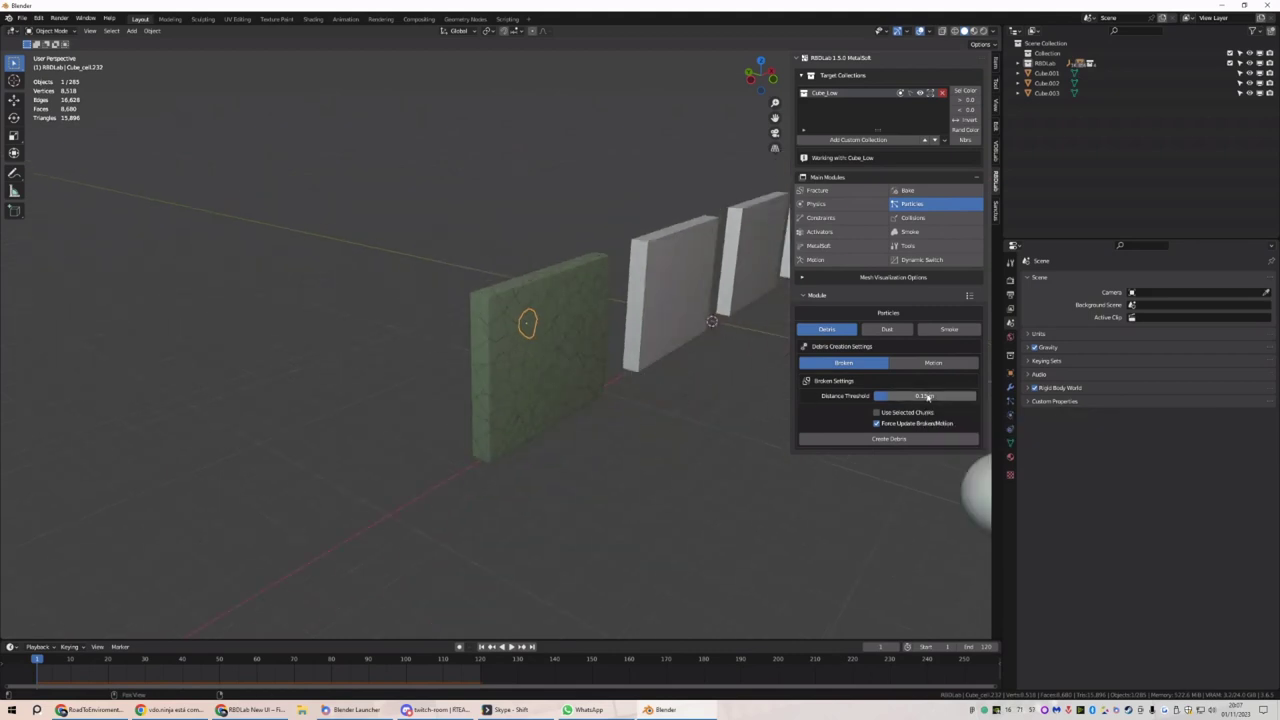
{"action": "left_click", "coordinate": [910, 363]}
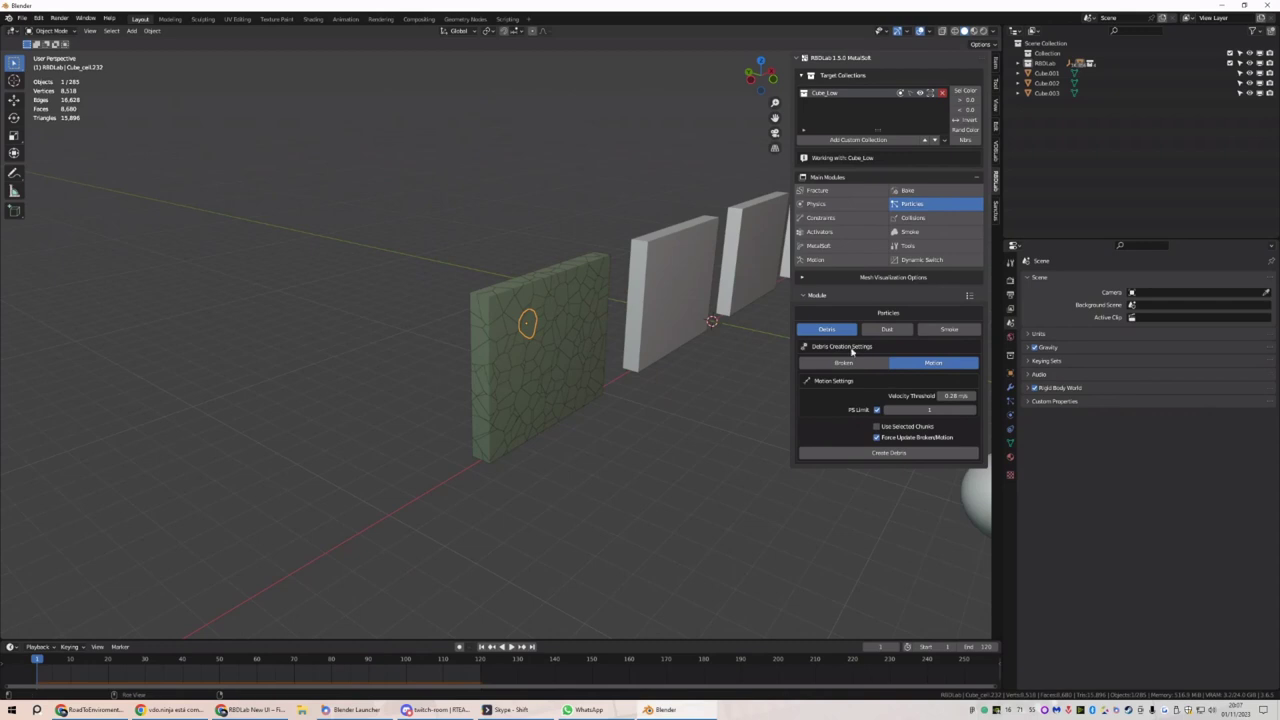
{"action": "left_click", "coordinate": [850, 363], "text": "shift"}
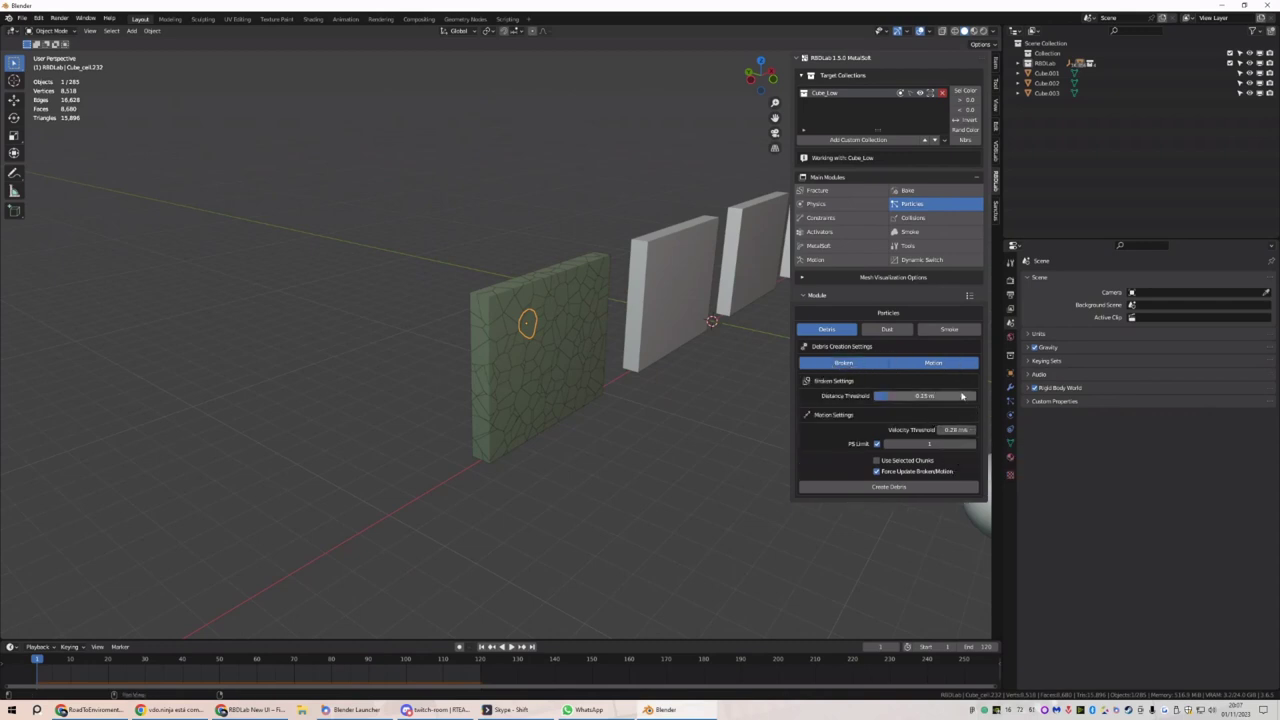
{"action": "left_click_drag", "start_coordinate": [905, 396], "coordinate": [892, 396]}
{"action": "left_click_drag", "start_coordinate": [888, 396], "coordinate": [879, 396]}
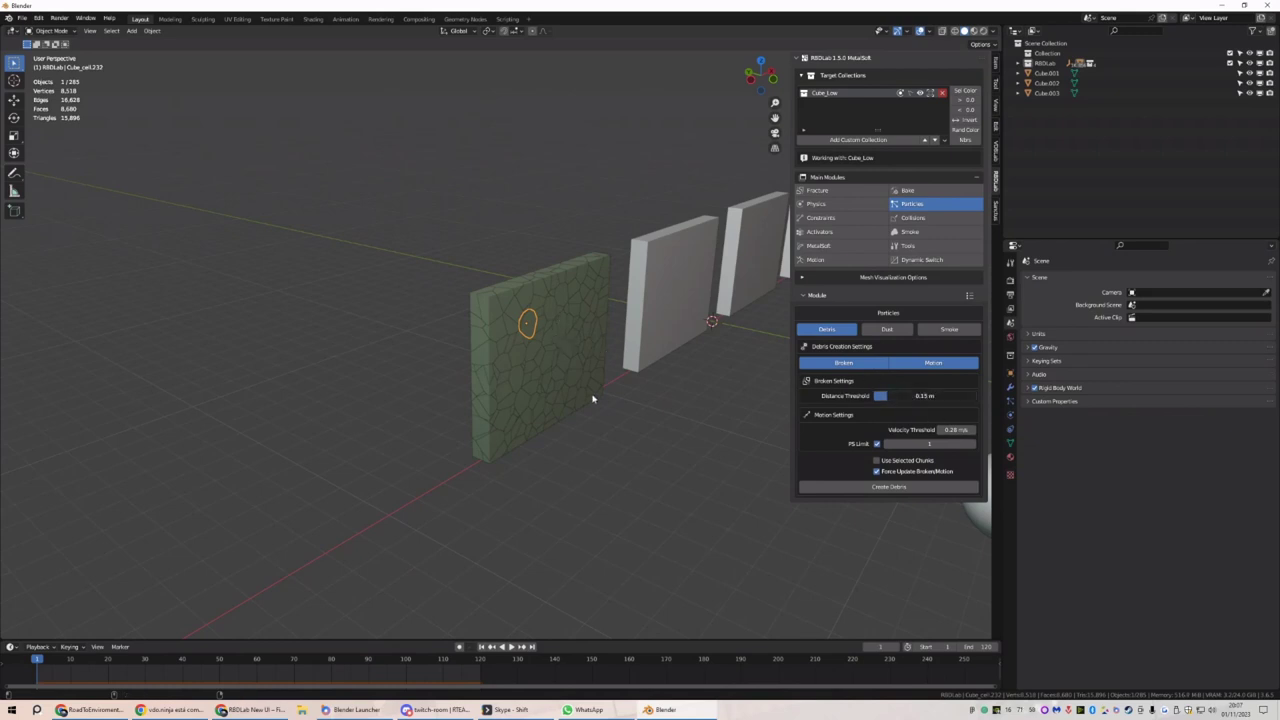
{"action": "left_click", "coordinate": [879, 488]}
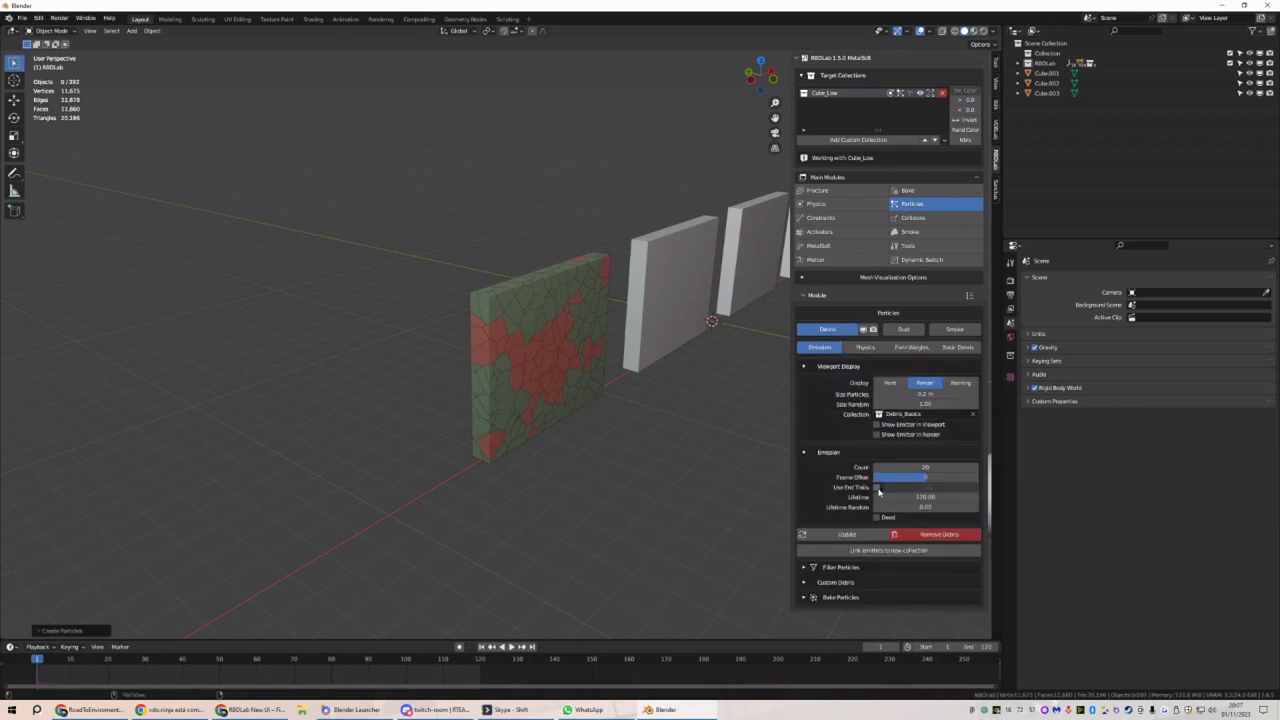
Play the simulation to watch the debris fall, then return to frame 1
{"action": "middle_click_drag", "start_coordinate": [680, 330], "coordinate": [572, 322]}
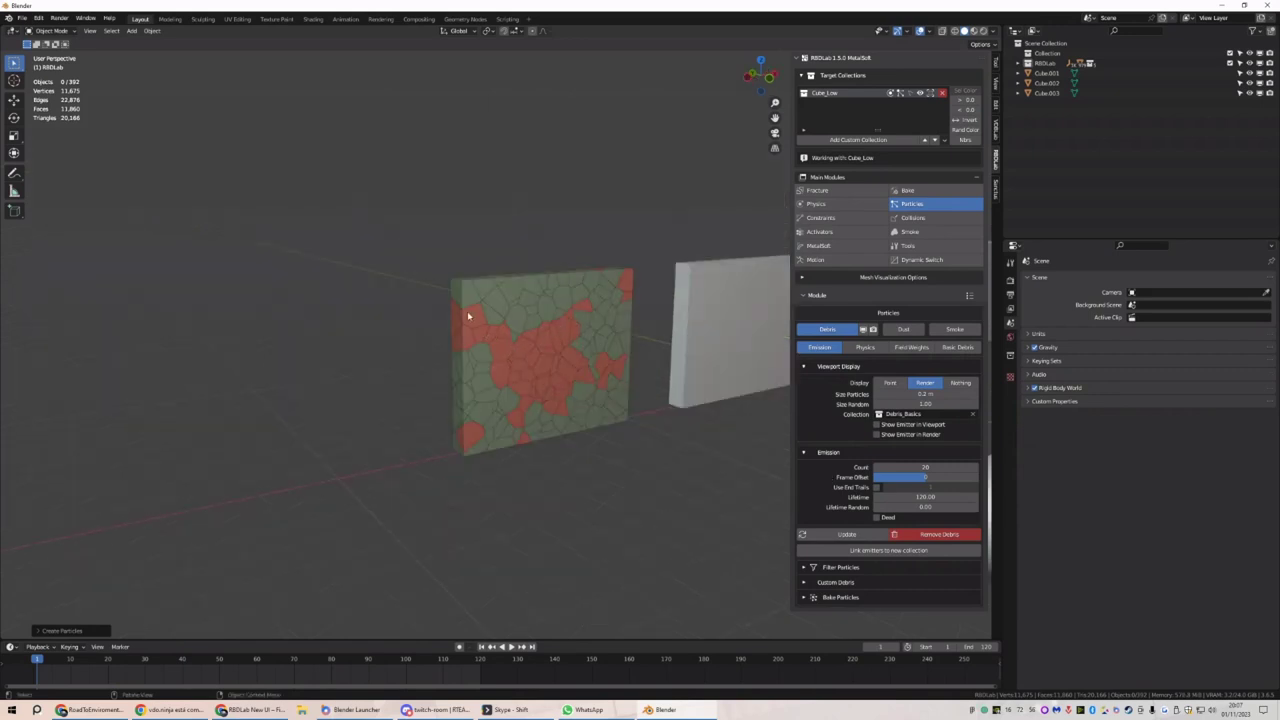
{"action": "middle_click_drag", "start_coordinate": [467, 316], "coordinate": [523, 349]}
{"action": "key", "text": "space"}
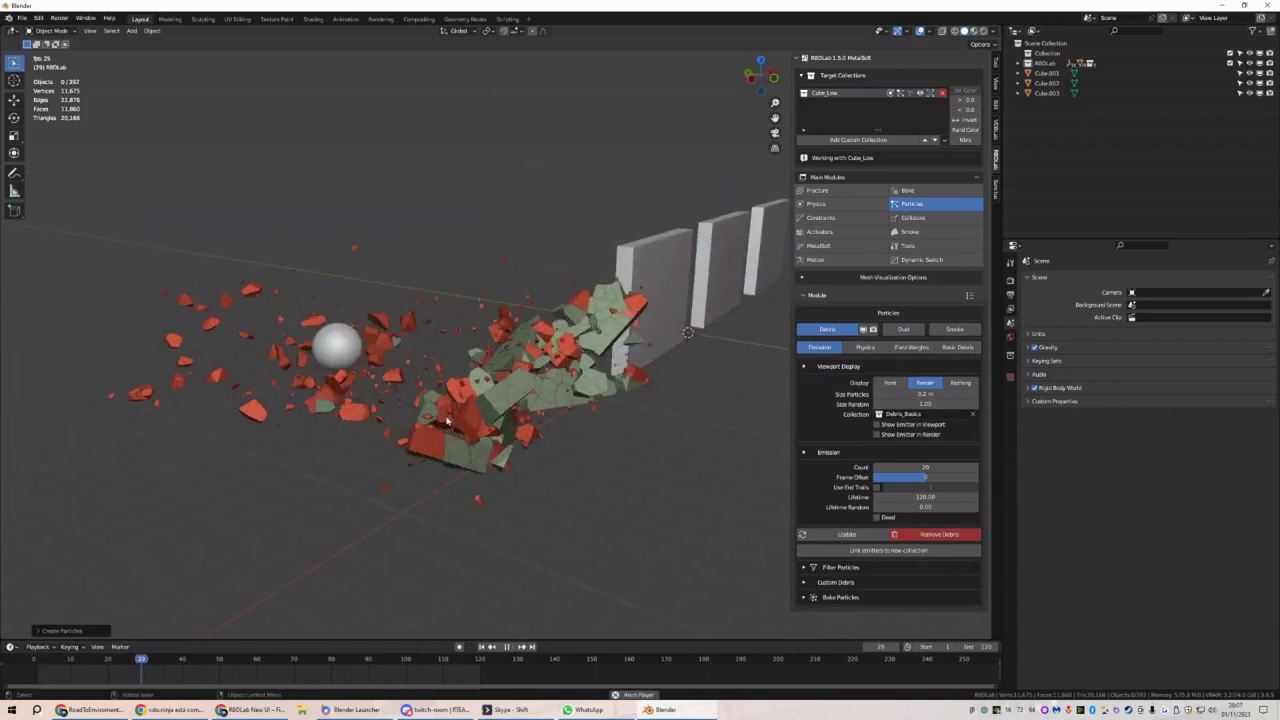
{"action": "middle_click_drag", "start_coordinate": [446, 421], "coordinate": [477, 553]}
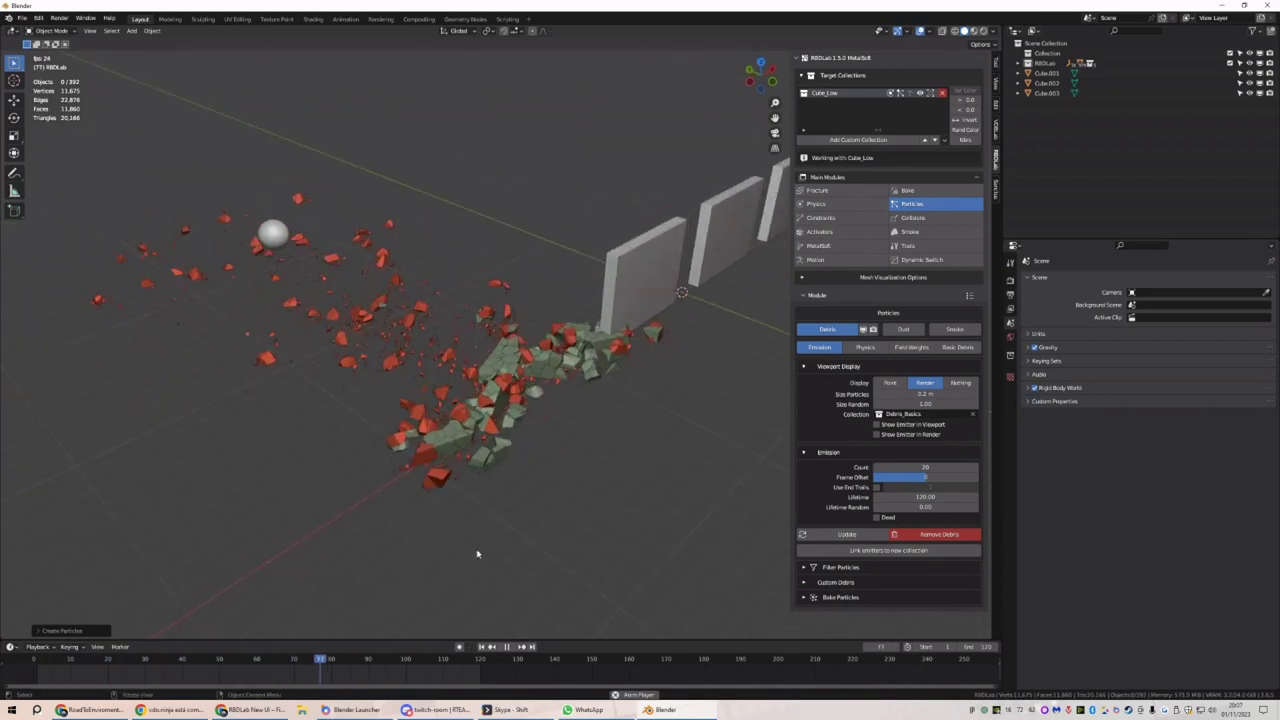
{"action": "left_click", "coordinate": [481, 647]}
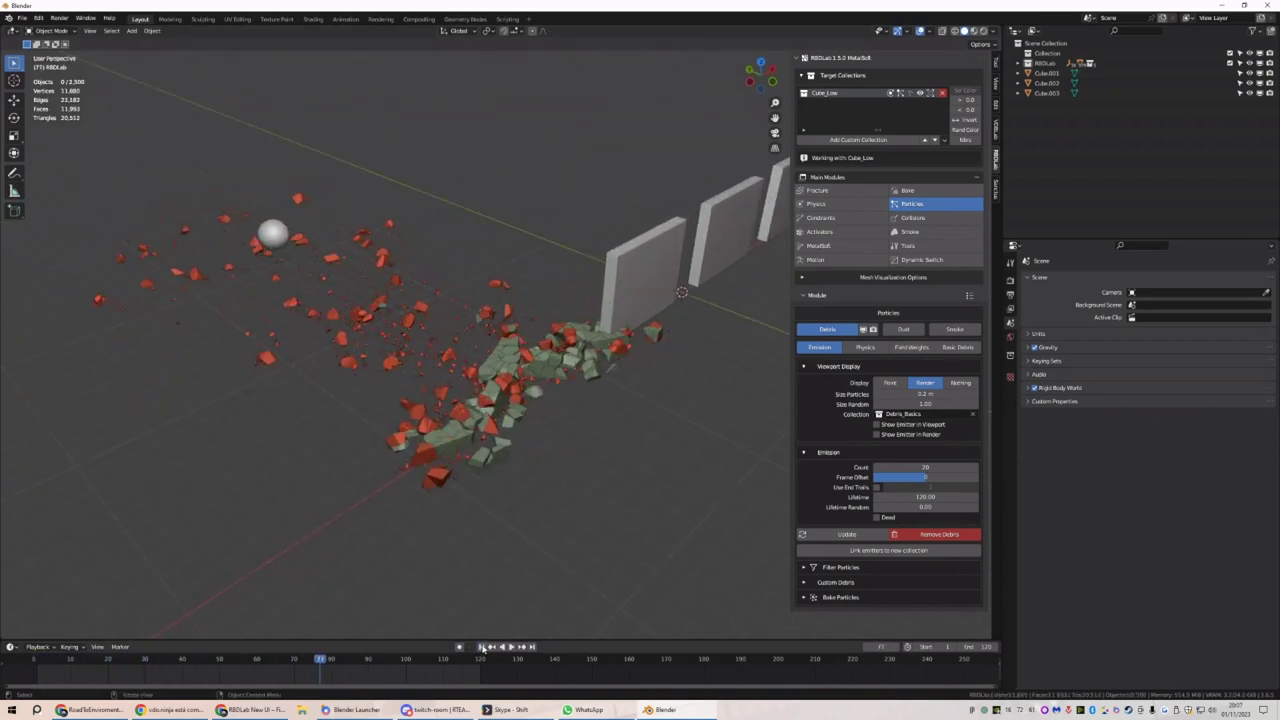
{"action": "key", "text": "Escape"}
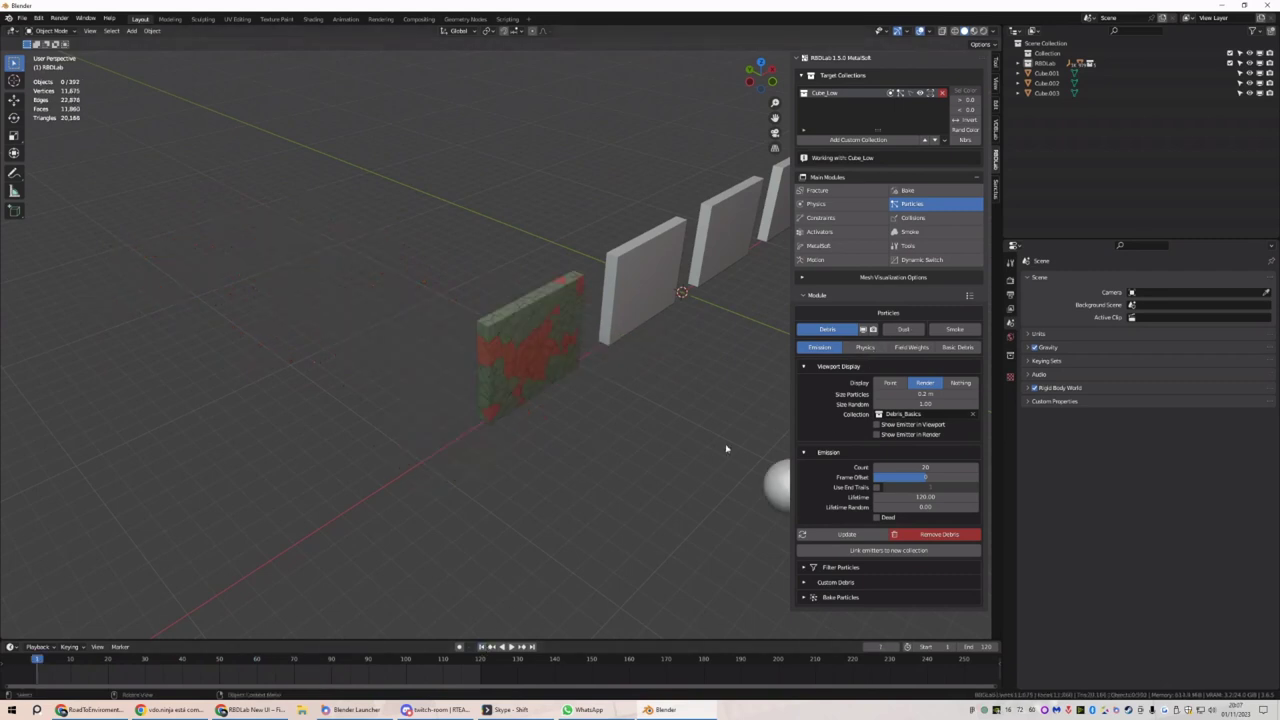
{"action": "middle_click_drag", "start_coordinate": [726, 449], "coordinate": [637, 417]}
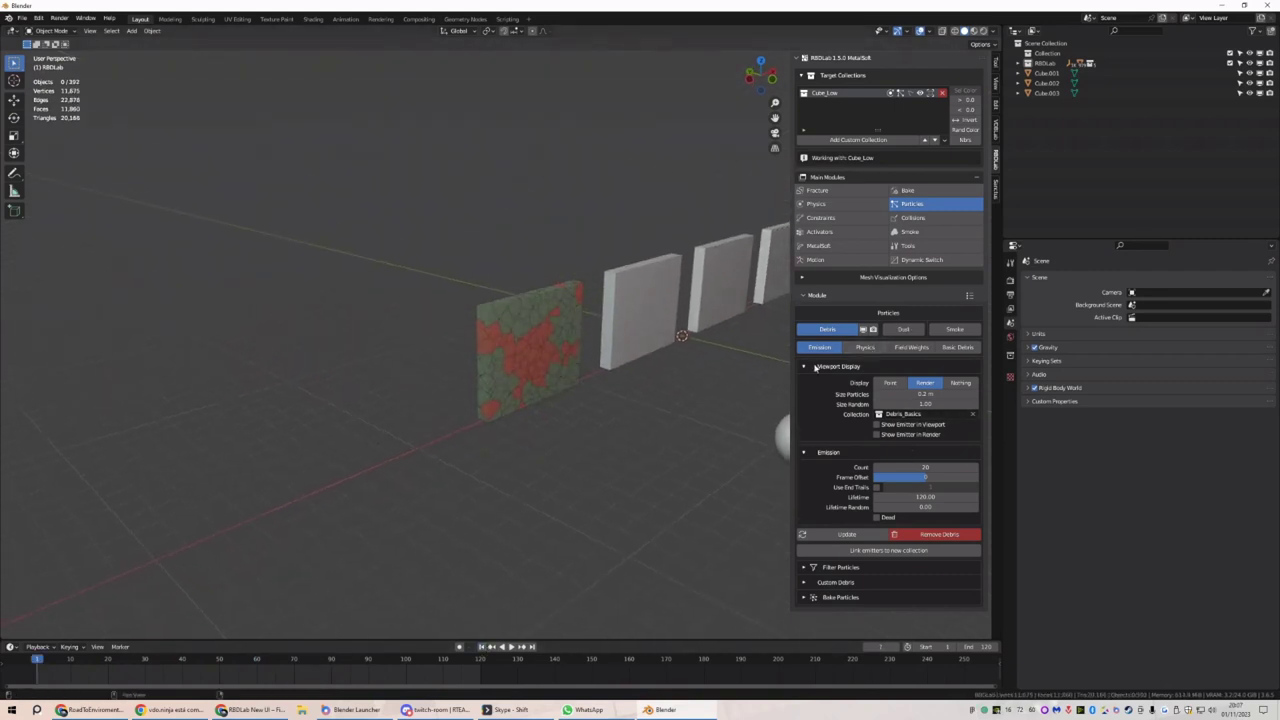
Set the debris physics Timestep to 0.040, then show the Dust settings
{"action": "left_click", "coordinate": [866, 345]}
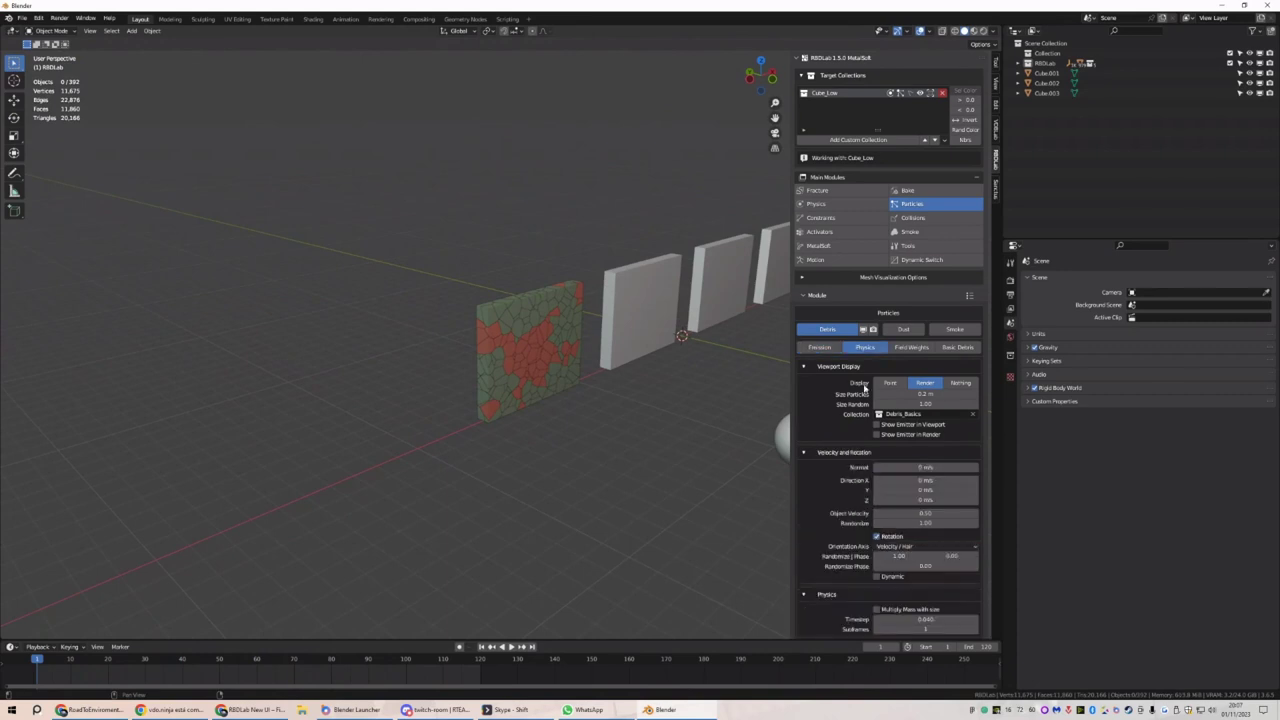
{"action": "scroll", "coordinate": [925, 513], "scroll_direction": "down", "scroll_amount": 2}
{"action": "left_click_drag", "start_coordinate": [925, 559], "coordinate": [890, 560]}
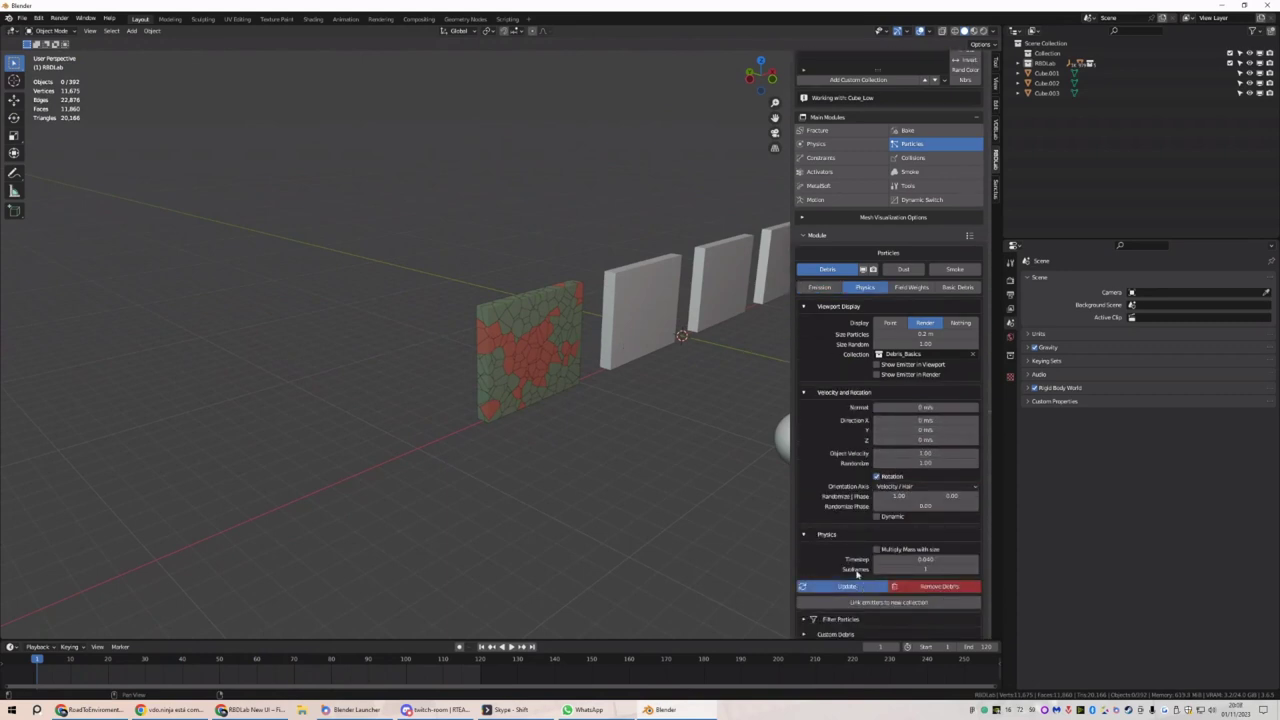
{"action": "left_click", "coordinate": [903, 270]}
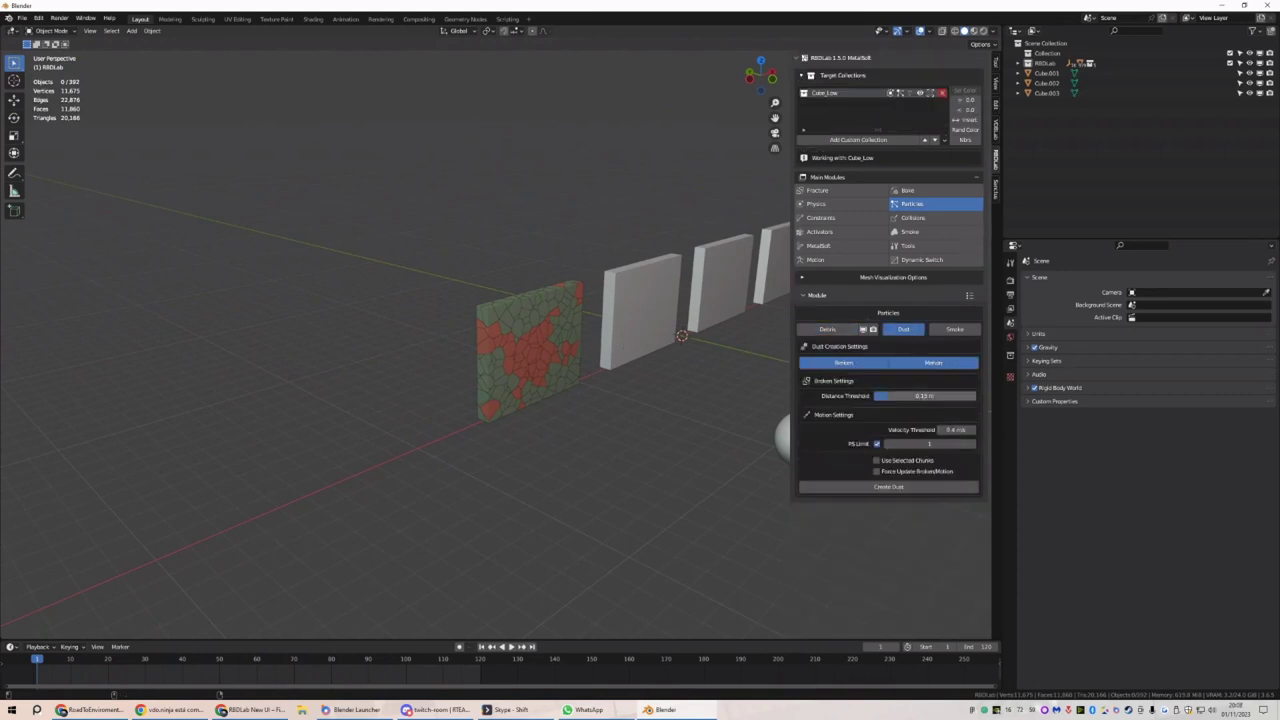
Create dust particles and play the simulation to check them
{"action": "left_click", "coordinate": [873, 488]}
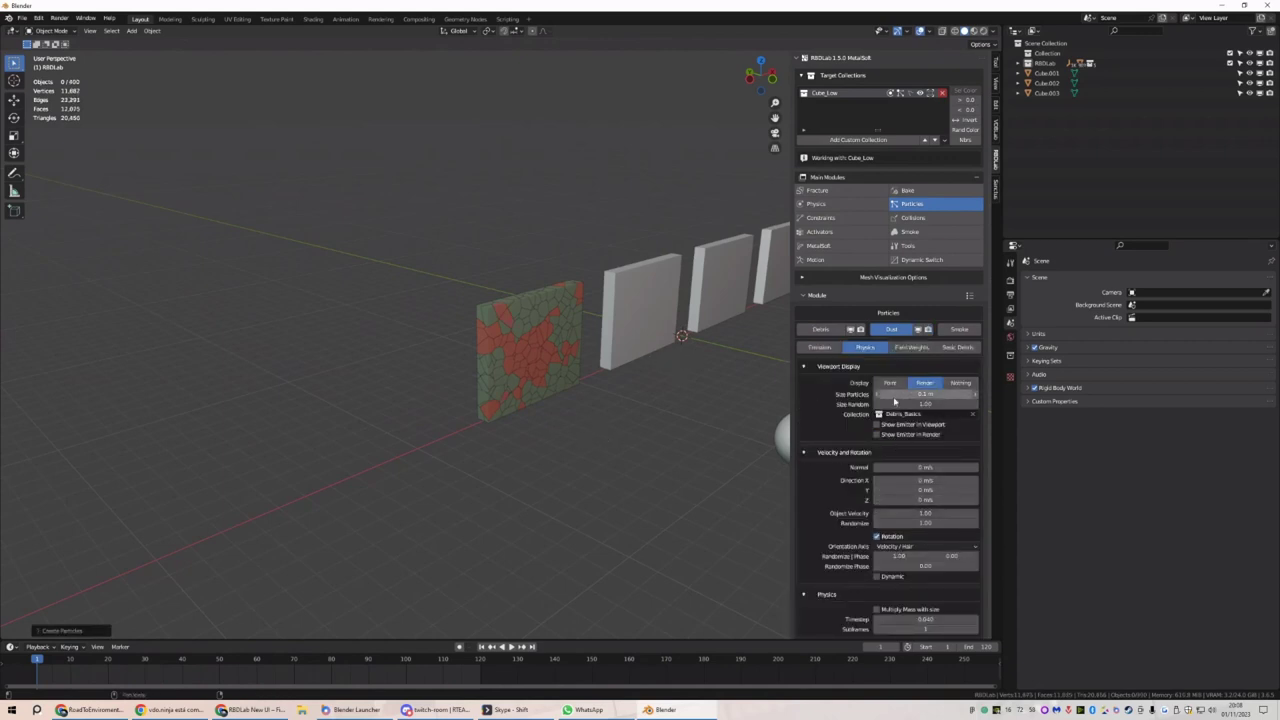
{"action": "scroll", "coordinate": [880, 400], "scroll_direction": "down", "scroll_amount": 3}
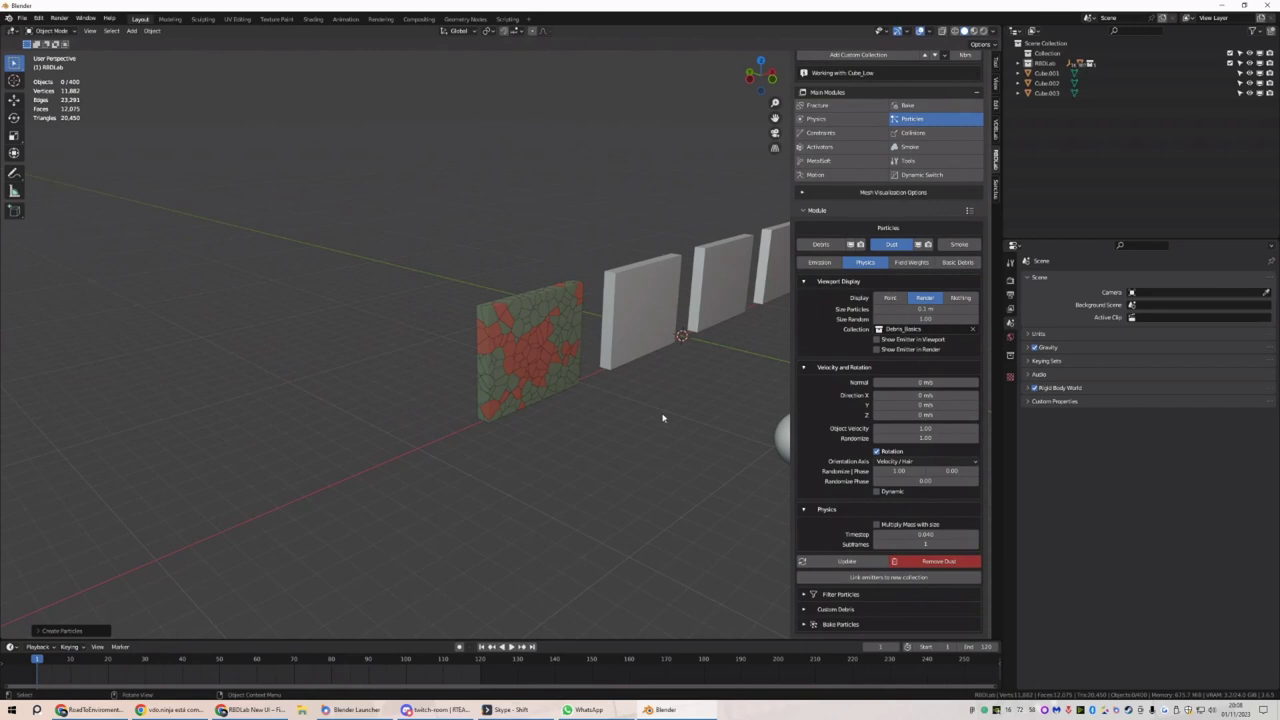
{"action": "key", "text": "space"}
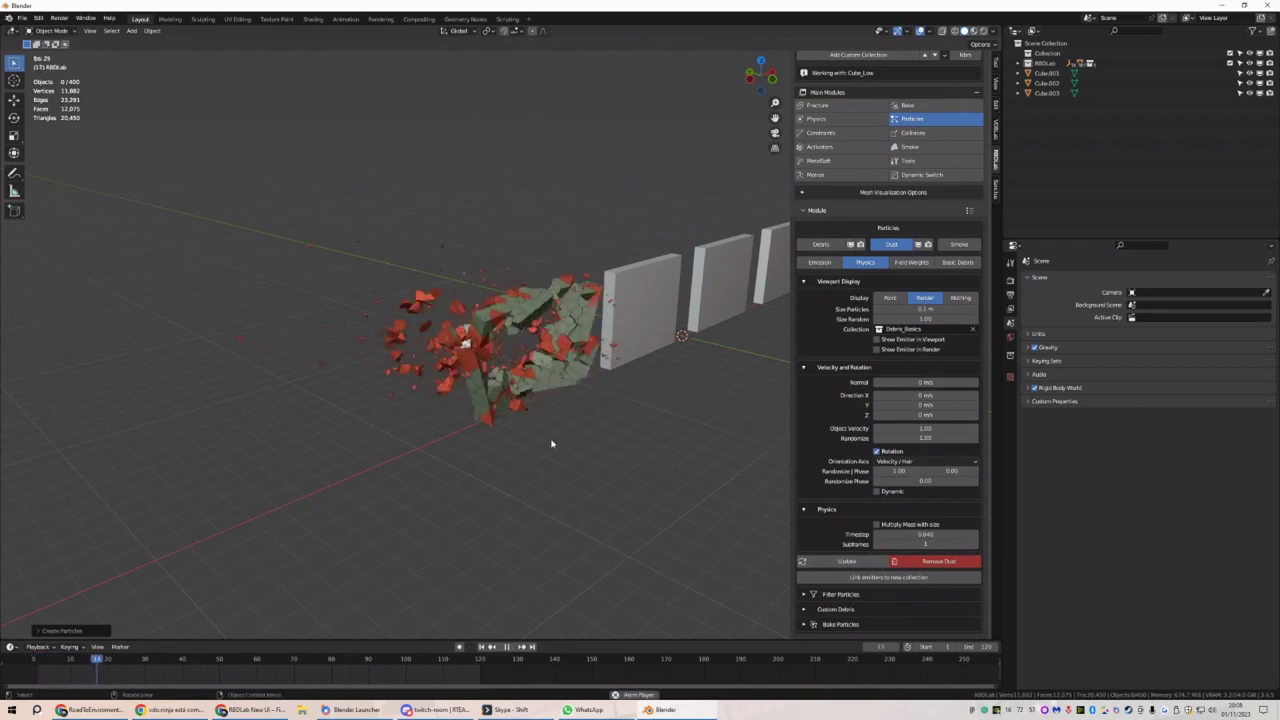
{"action": "middle_click_drag", "start_coordinate": [551, 443], "coordinate": [366, 429]}
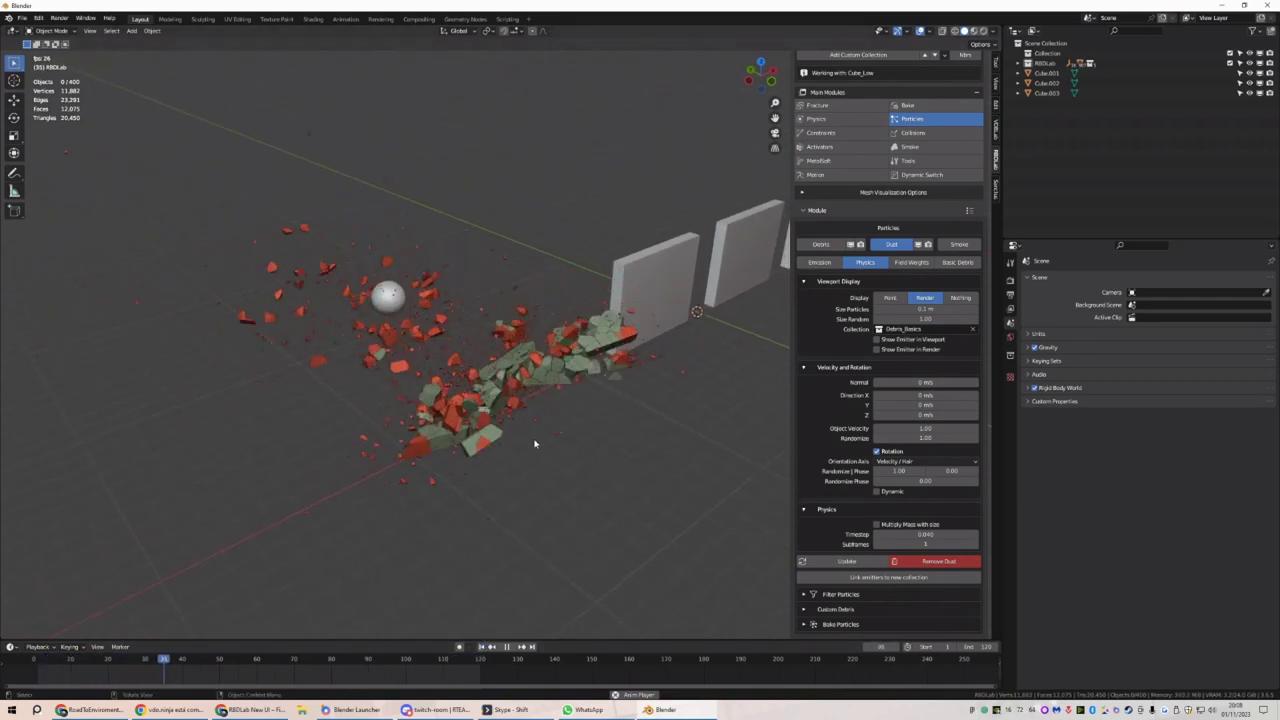
{"action": "left_click", "coordinate": [482, 647]}
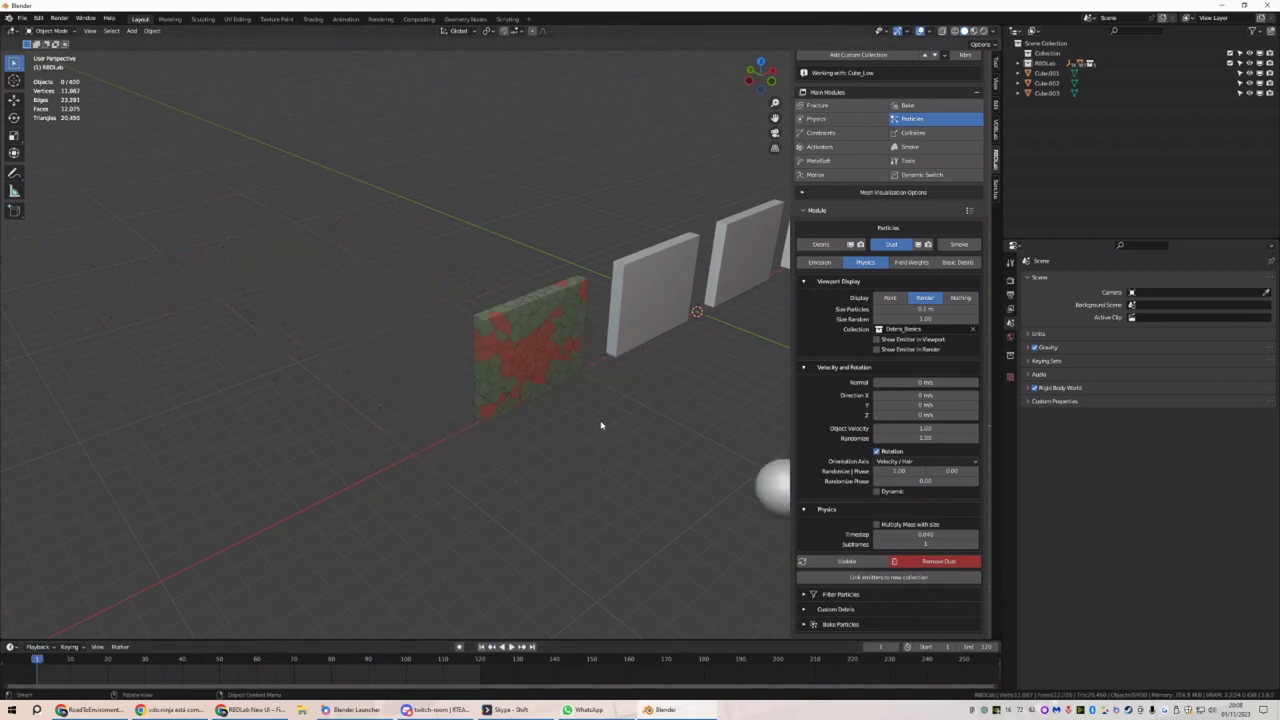
{"action": "middle_click_drag", "start_coordinate": [601, 425], "coordinate": [606, 409]}
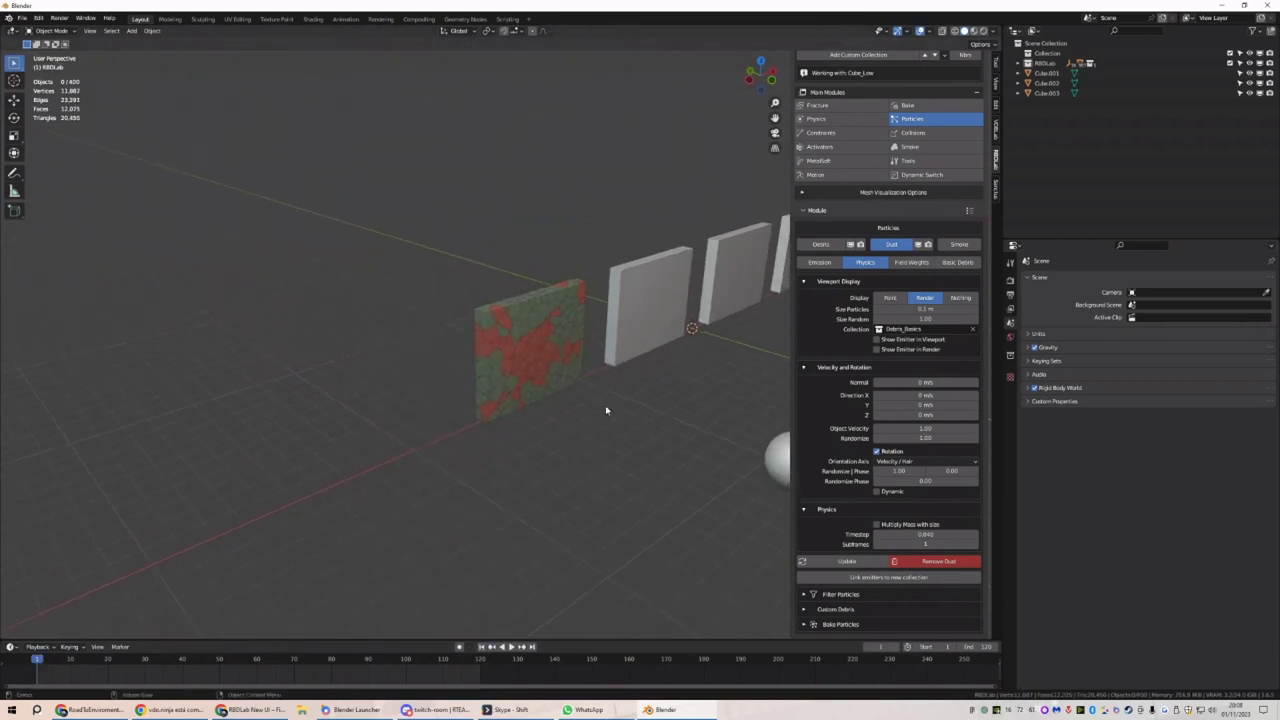
Create smoke particles, preview them in playback, and bring up the Smoke module
{"action": "left_click", "coordinate": [945, 245]}
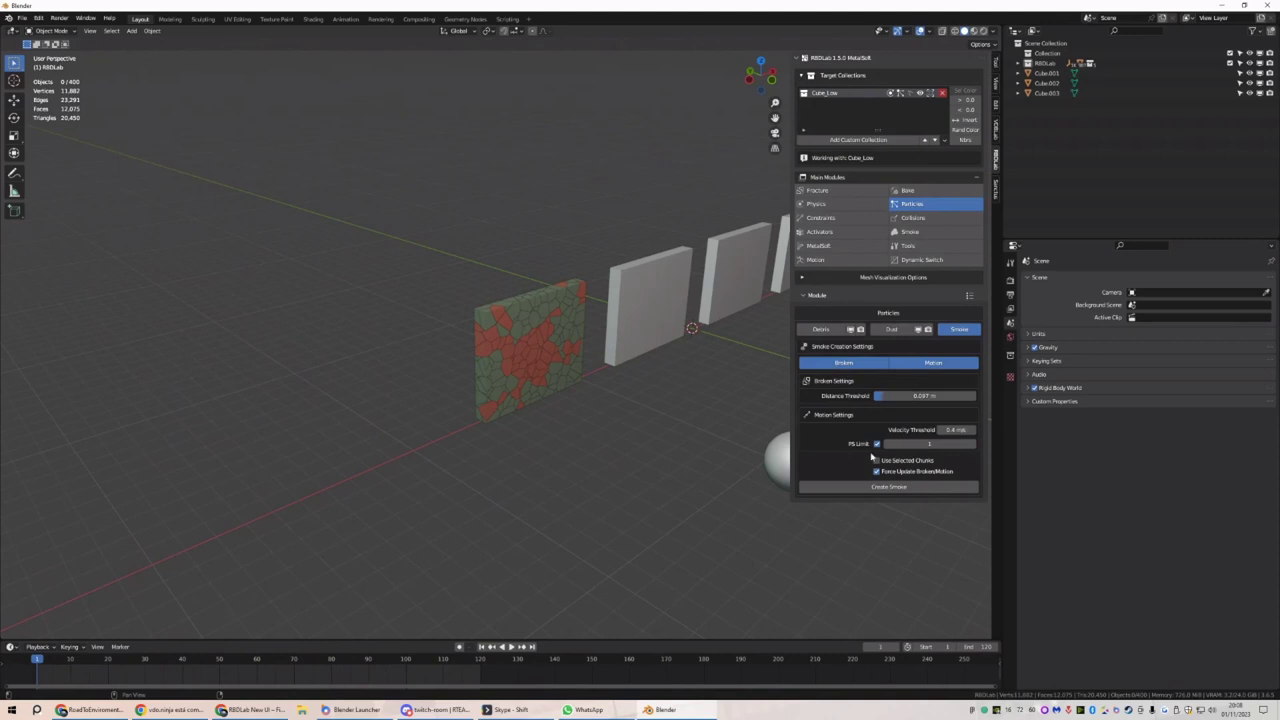
{"action": "left_click", "coordinate": [867, 488]}
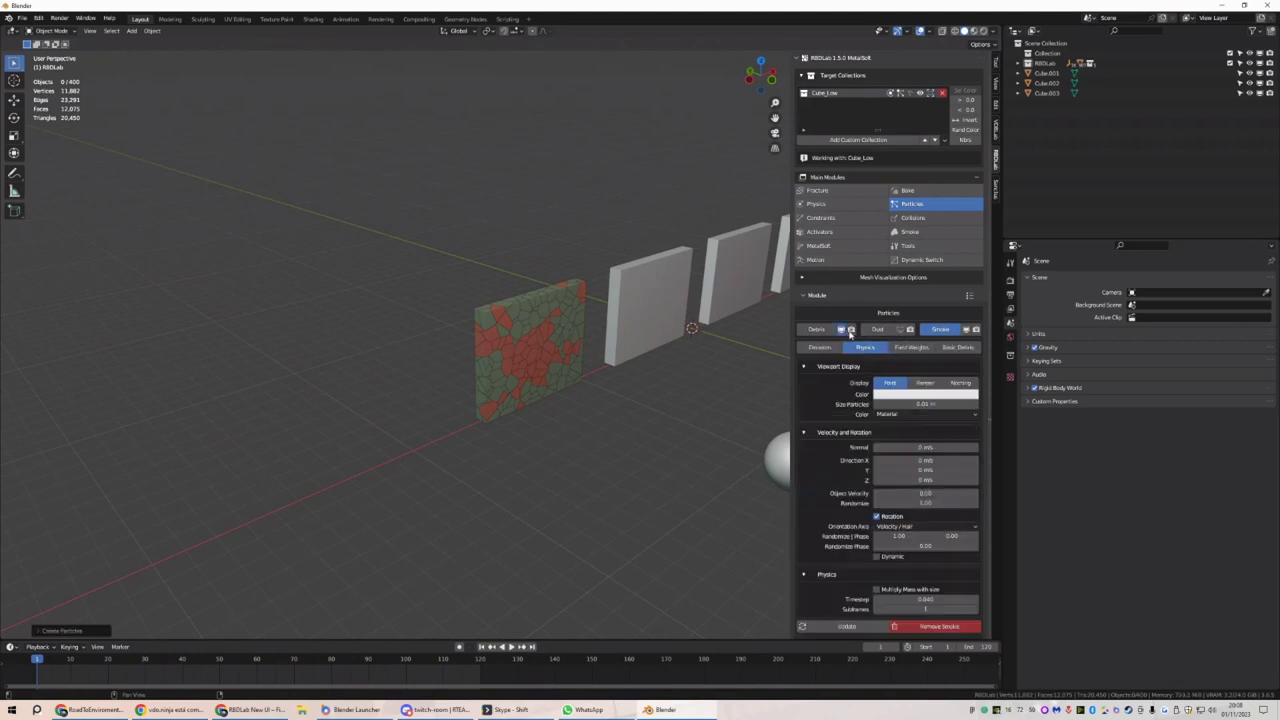
{"action": "key", "text": "space"}
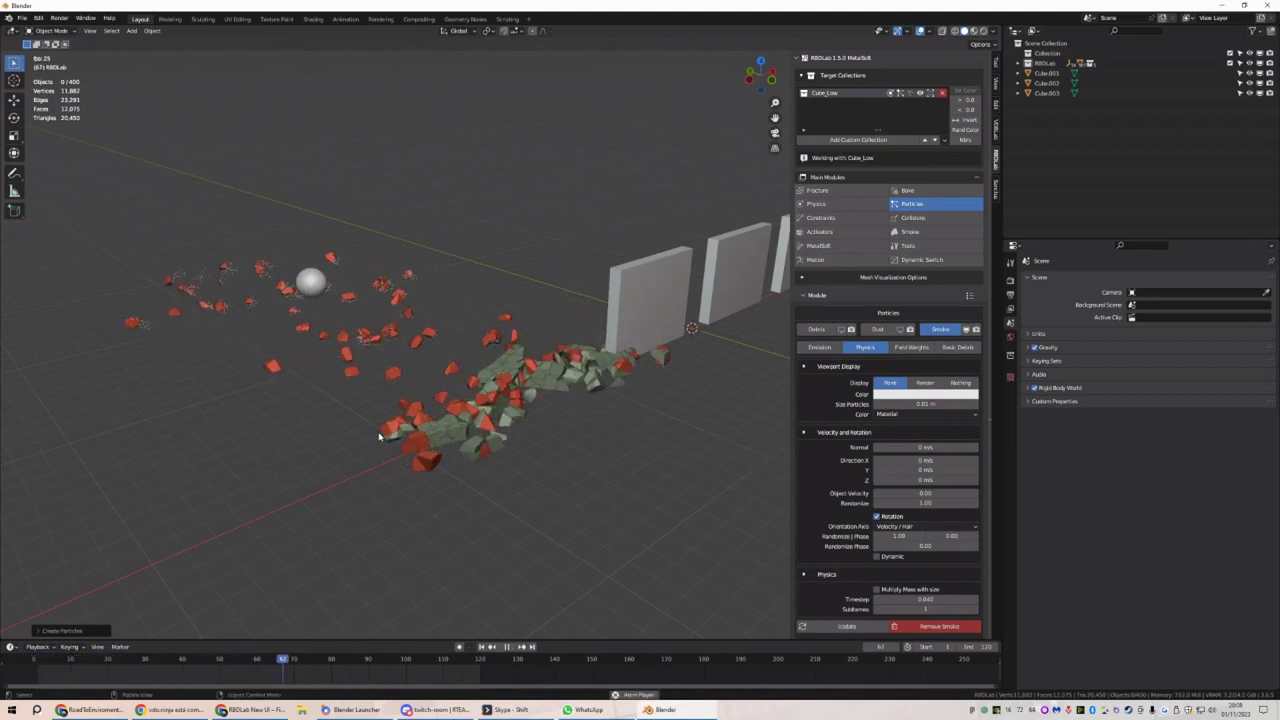
{"action": "key", "text": "Escape"}
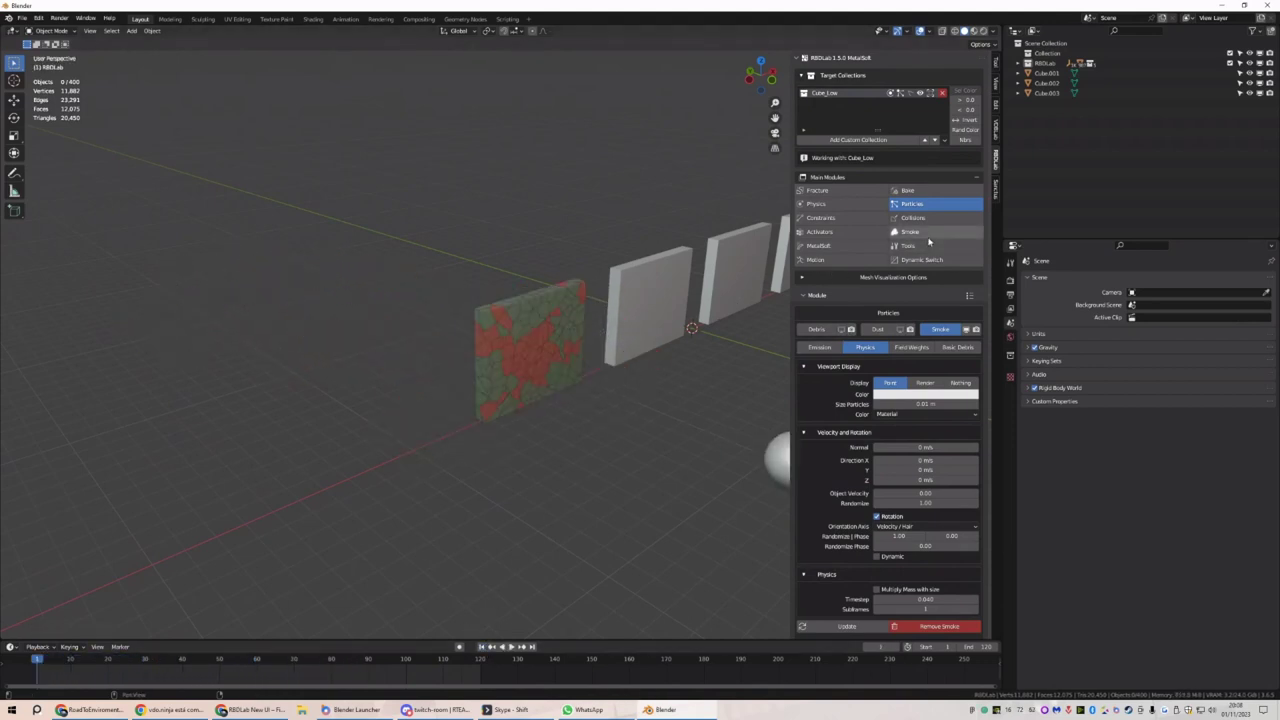
{"action": "left_click", "coordinate": [913, 231]}
Emit smoke from particles and move the domain box down onto the ground line
{"action": "left_click", "coordinate": [947, 348]}
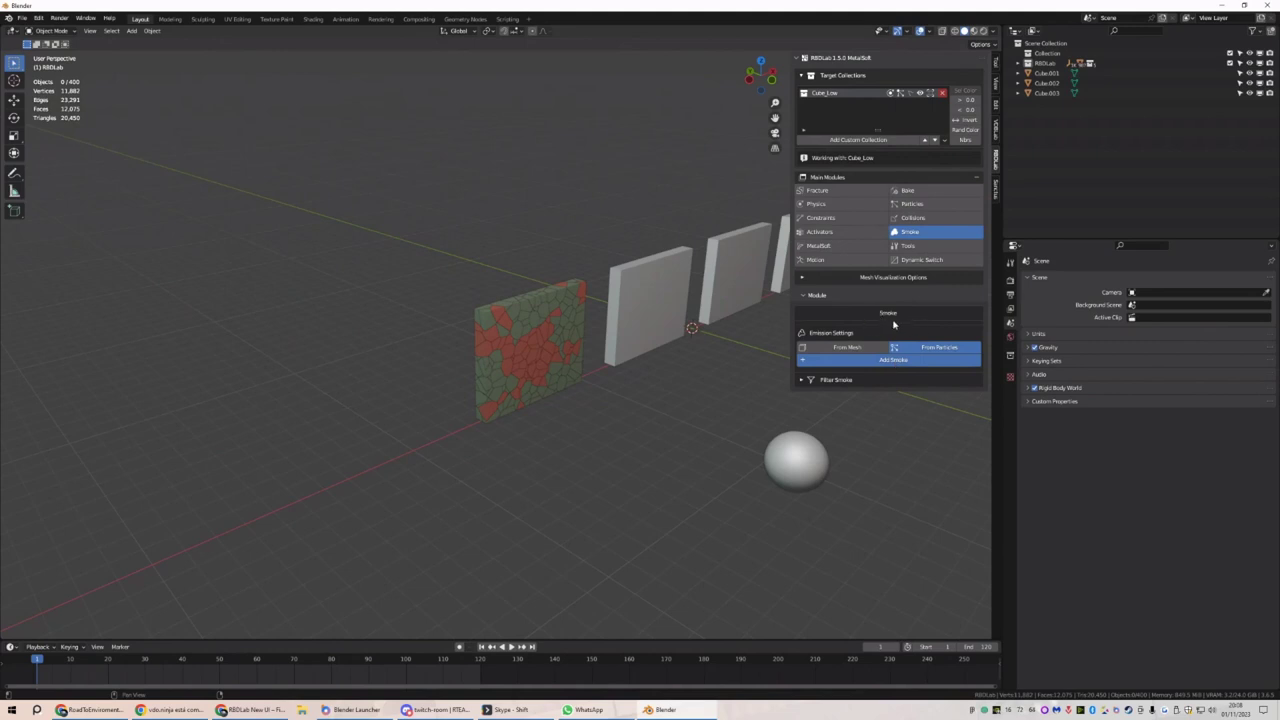
{"action": "scroll", "coordinate": [568, 400], "scroll_direction": "down", "scroll_amount": 4}
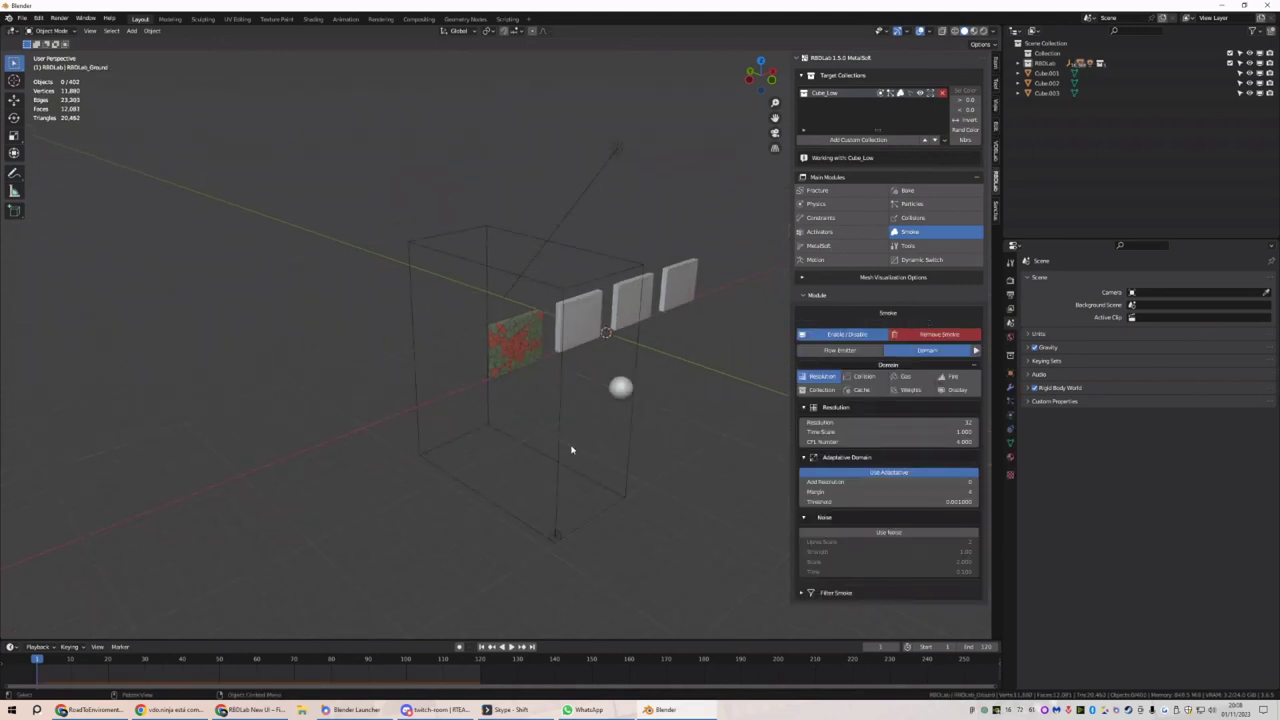
{"action": "left_click", "coordinate": [558, 464]}
{"action": "key", "text": "KP_1"}
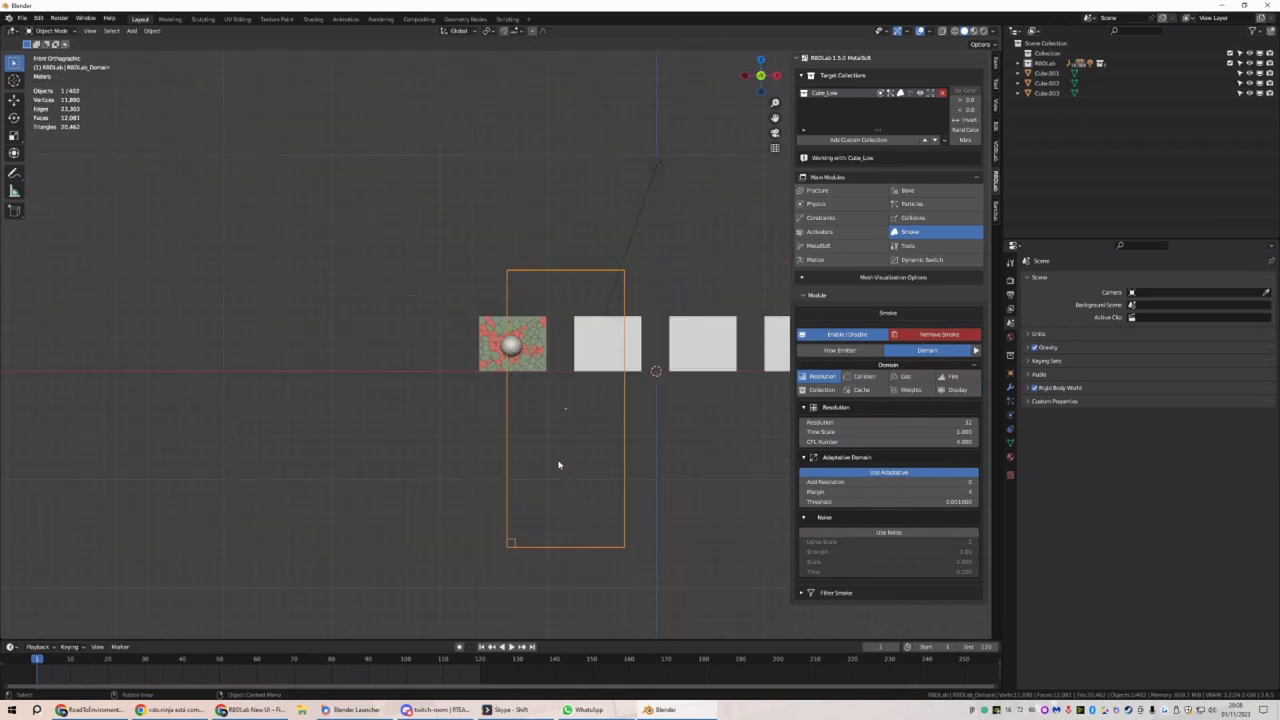
{"action": "key", "text": "g"}
{"action": "left_click", "coordinate": [501, 290]}
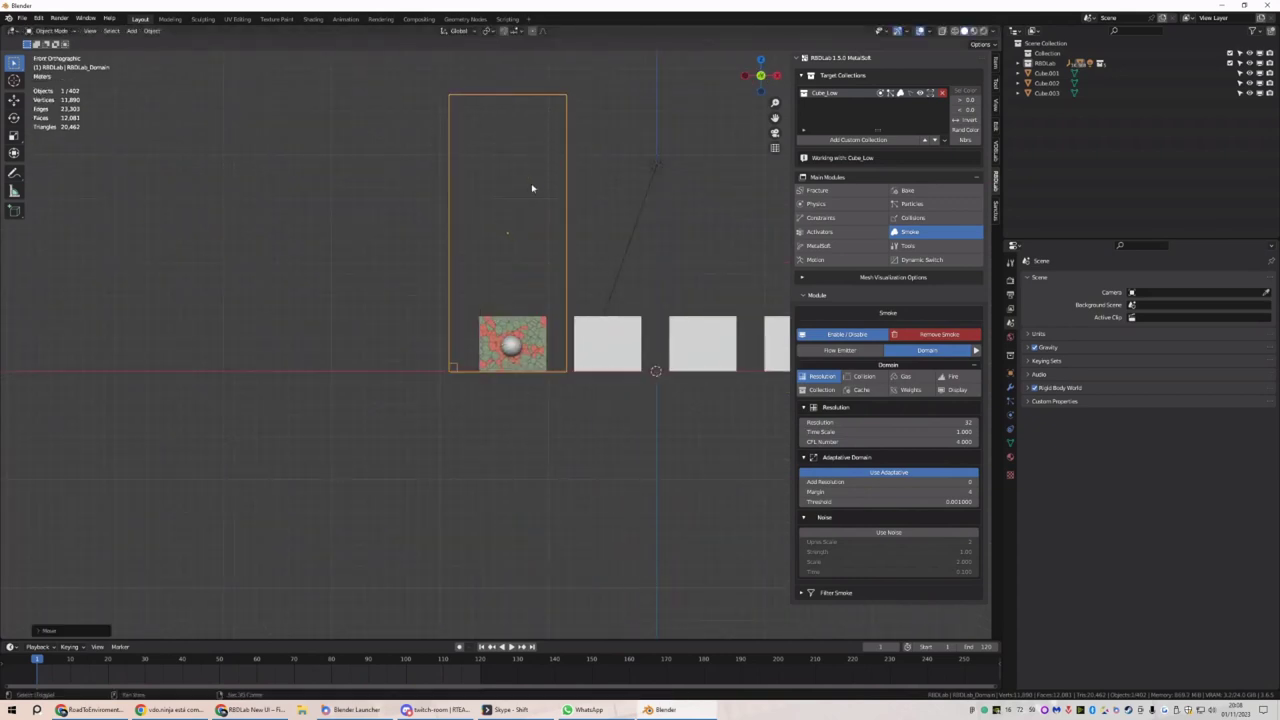
In Edit Mode with see-through shading, lower the domain box's top vertices along Z
{"action": "key", "text": "Tab"}
{"action": "left_click_drag", "start_coordinate": [452, 68], "coordinate": [626, 114]}
{"action": "key", "text": "g"}
{"action": "key", "text": "z"}
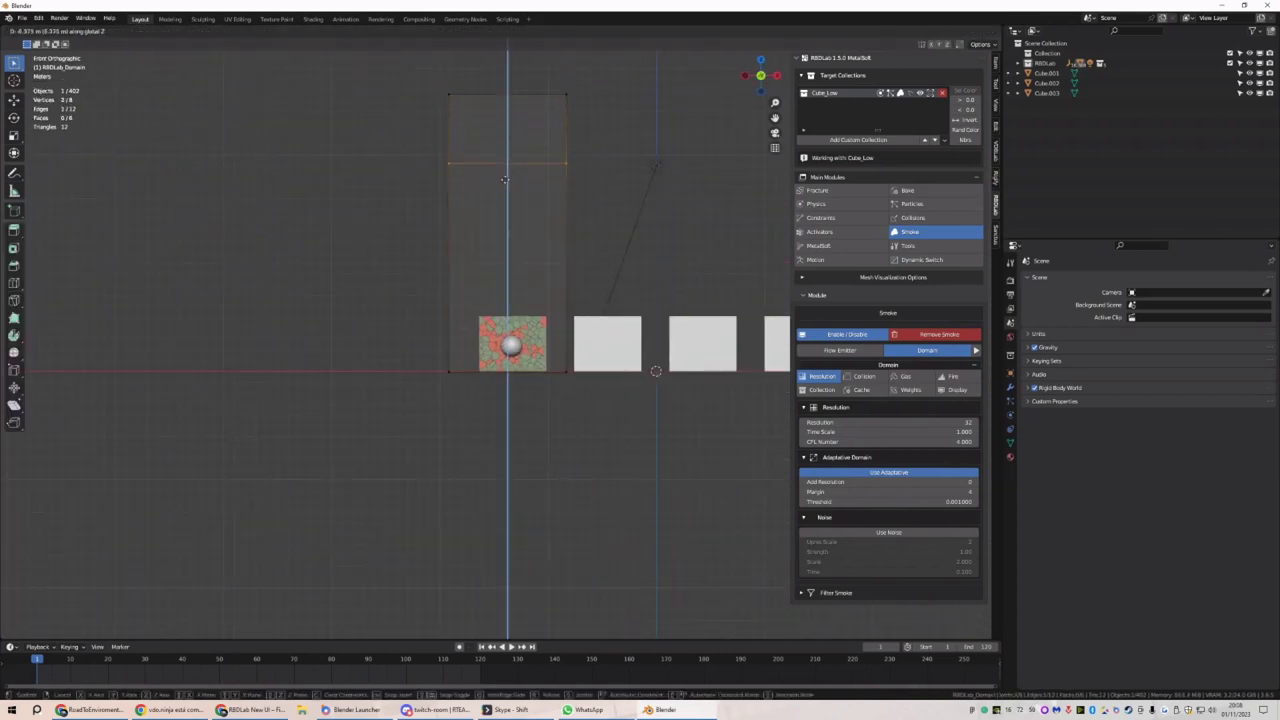
{"action": "right_click", "coordinate": [505, 179]}
{"action": "left_click", "coordinate": [955, 33]}
{"action": "left_click_drag", "start_coordinate": [638, 62], "coordinate": [464, 112]}
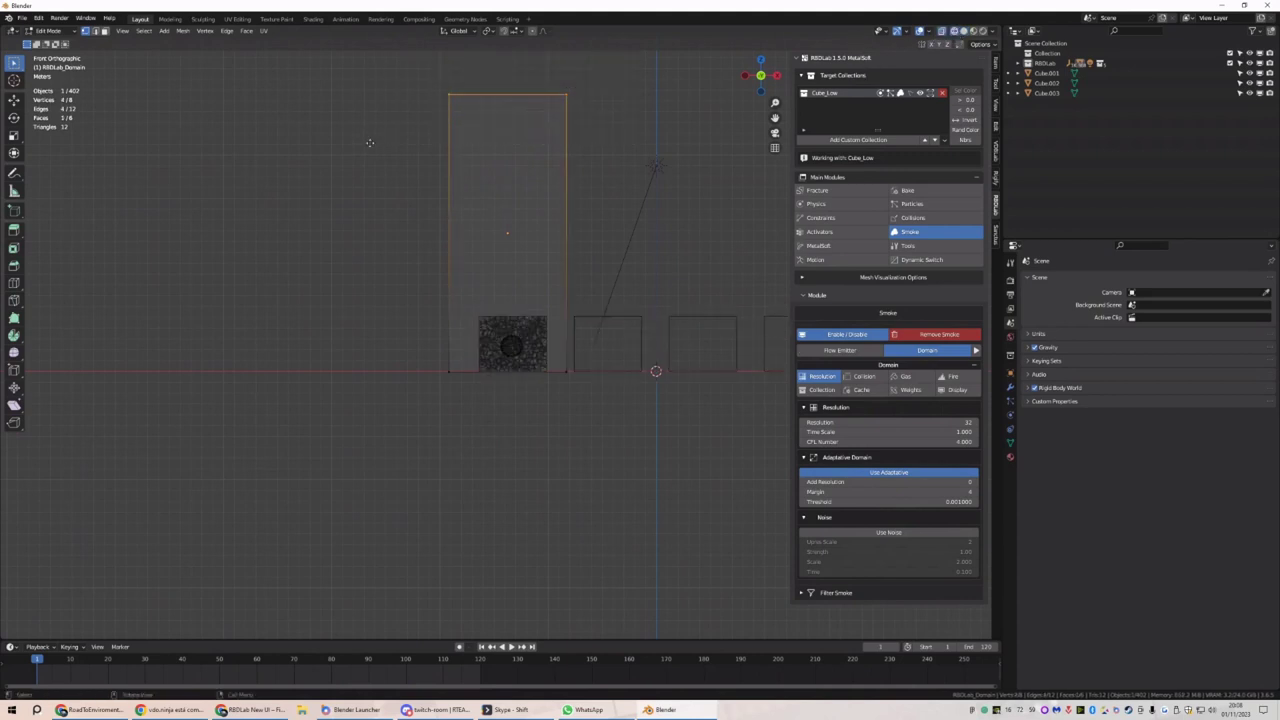
{"action": "key", "text": "g"}
{"action": "key", "text": "z"}
{"action": "left_click", "coordinate": [371, 314]}
Lower the top face further along Z, return to Object Mode, and reset the domain's origin
{"action": "middle_click_drag", "start_coordinate": [371, 314], "coordinate": [591, 248]}
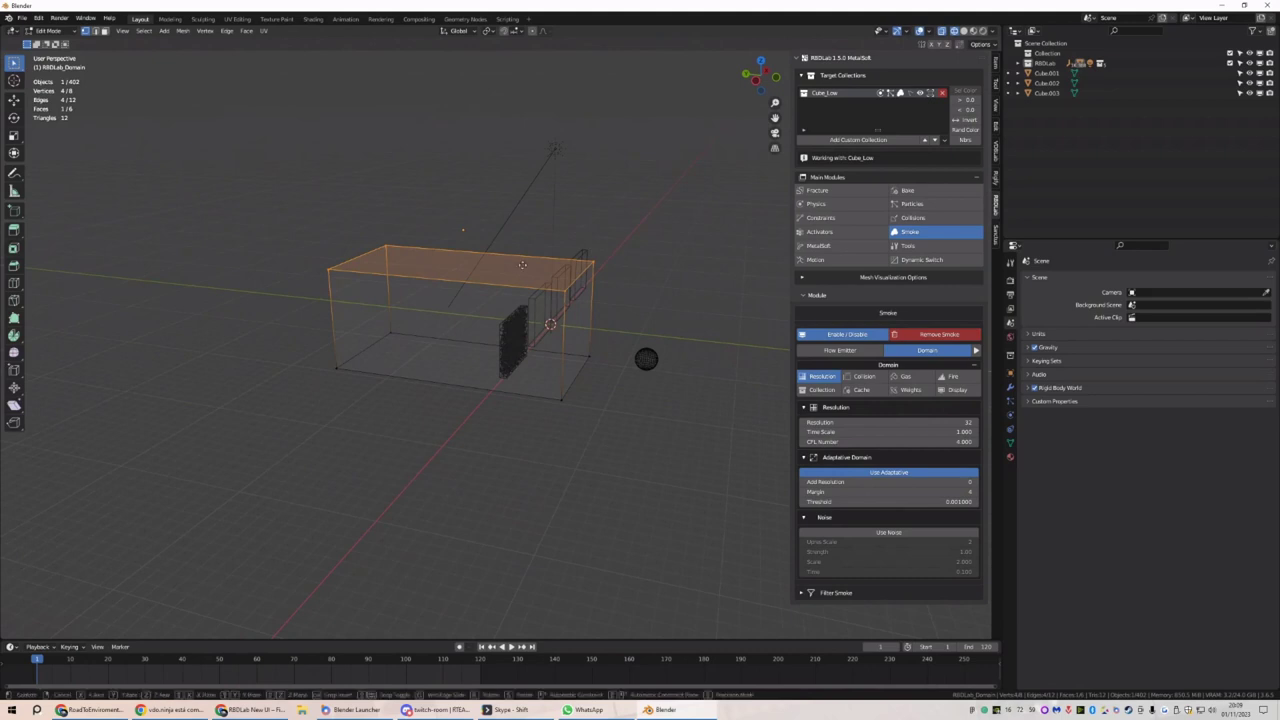
{"action": "key", "text": "g"}
{"action": "key", "text": "z"}
{"action": "left_click", "coordinate": [560, 330]}
{"action": "key", "text": "Tab"}
{"action": "mouse_move", "coordinate": [560, 330]}
{"action": "middle_mouse_down"}
{"action": "mouse_move", "coordinate": [523, 349]}
{"action": "mouse_move", "coordinate": [540, 345]}
{"action": "middle_mouse_up"}
{"action": "key", "text": "q"}
{"action": "left_click", "coordinate": [555, 337]}
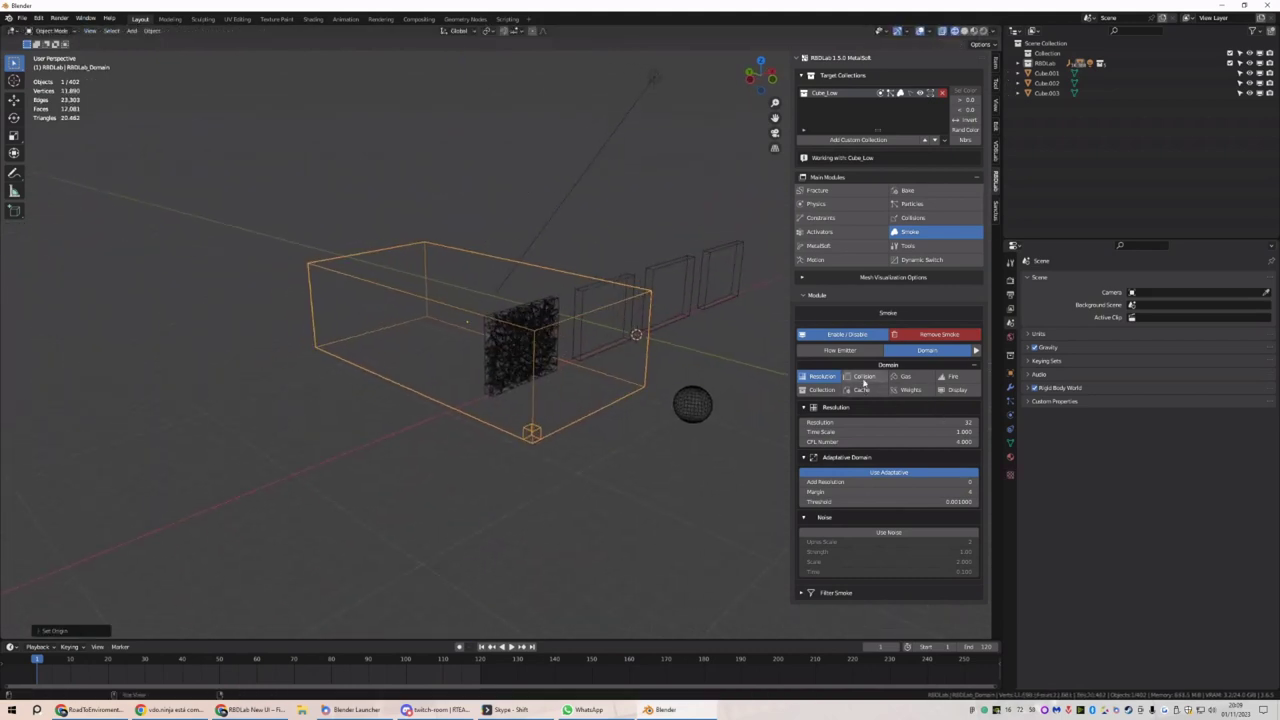
Browse the smoke domain's border collision, gas, fire, field weights, cache and guide tabs
{"action": "left_click", "coordinate": [865, 378]}
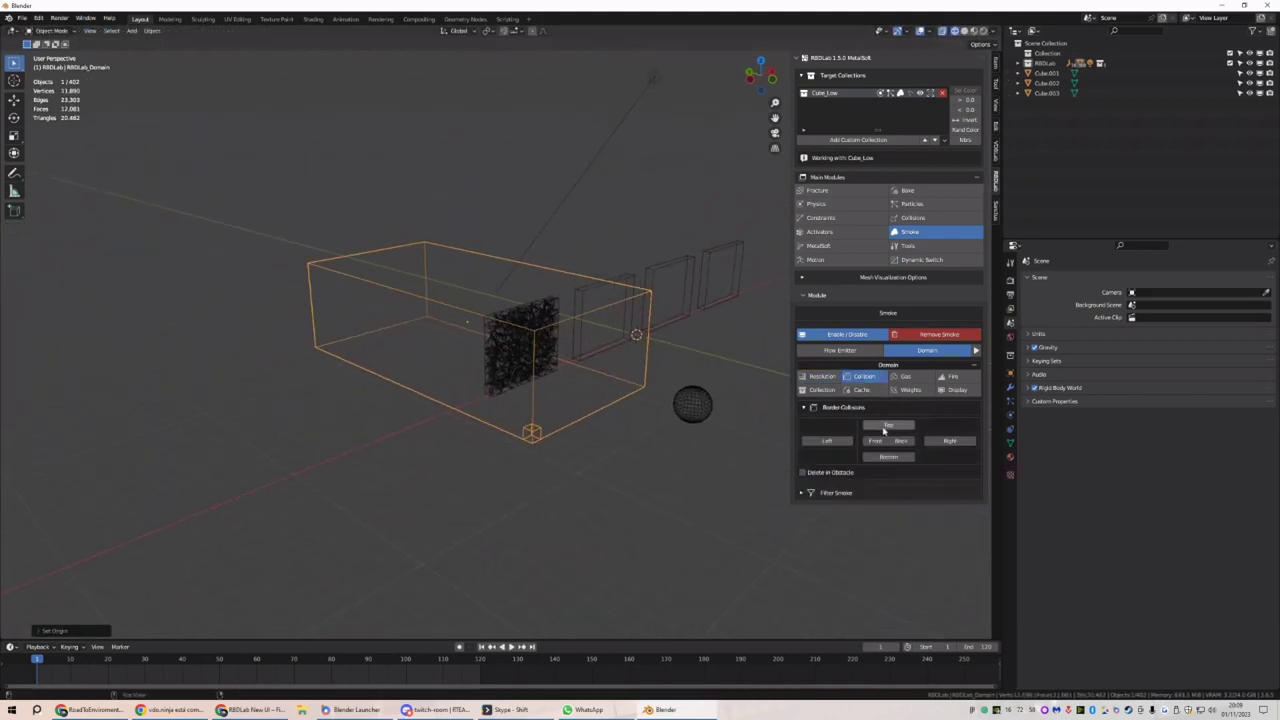
{"action": "left_click", "coordinate": [826, 375]}
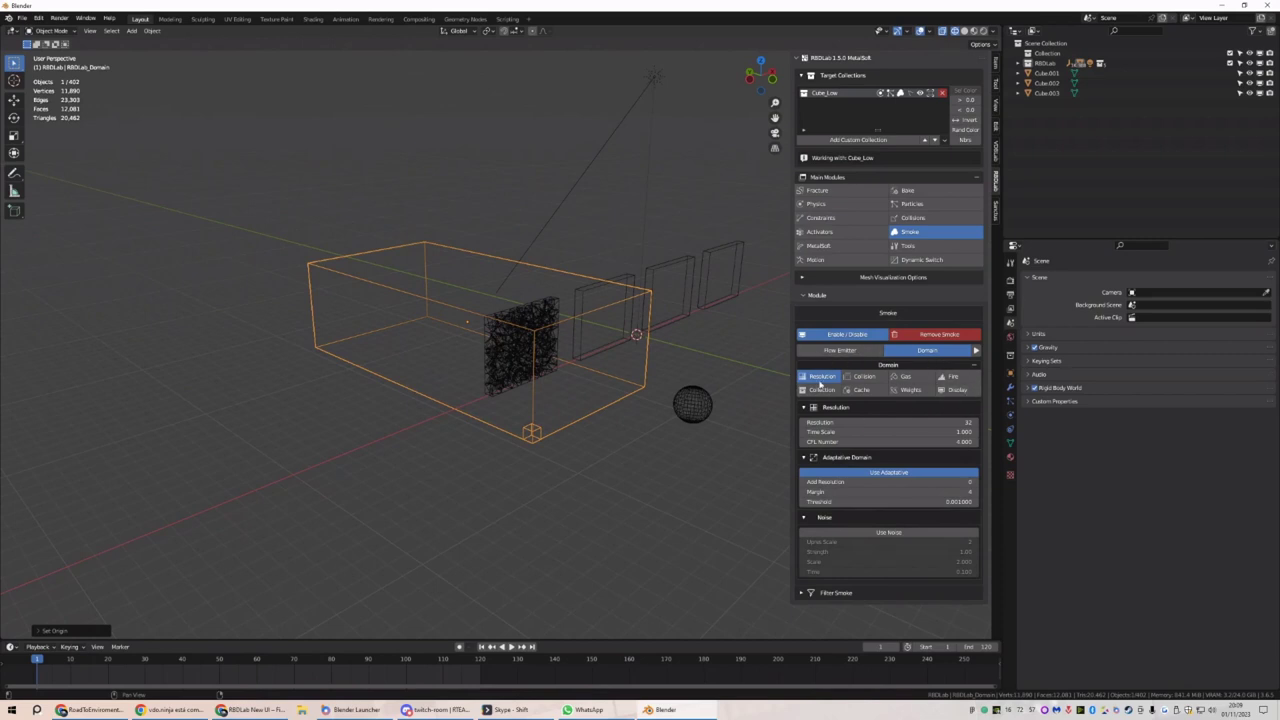
{"action": "left_click", "coordinate": [862, 376]}
{"action": "left_click", "coordinate": [906, 377]}
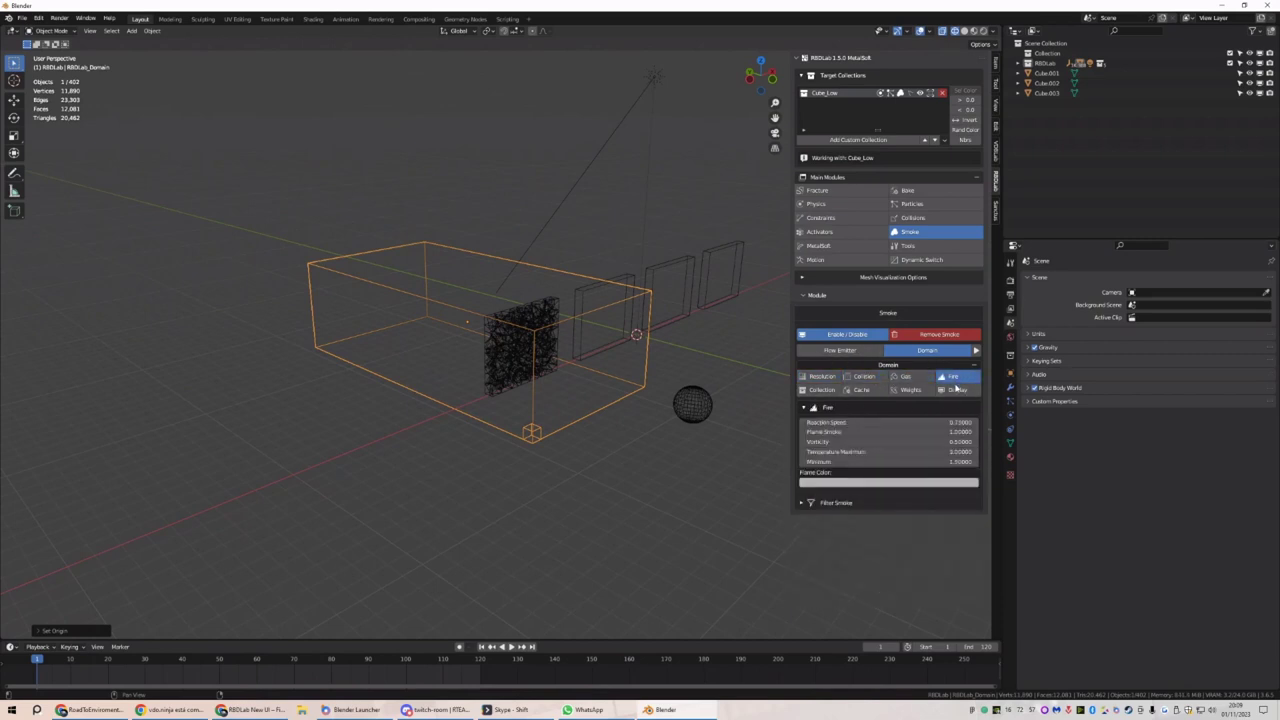
{"action": "left_click", "coordinate": [957, 389]}
{"action": "left_click", "coordinate": [910, 389]}
{"action": "left_click", "coordinate": [860, 389]}
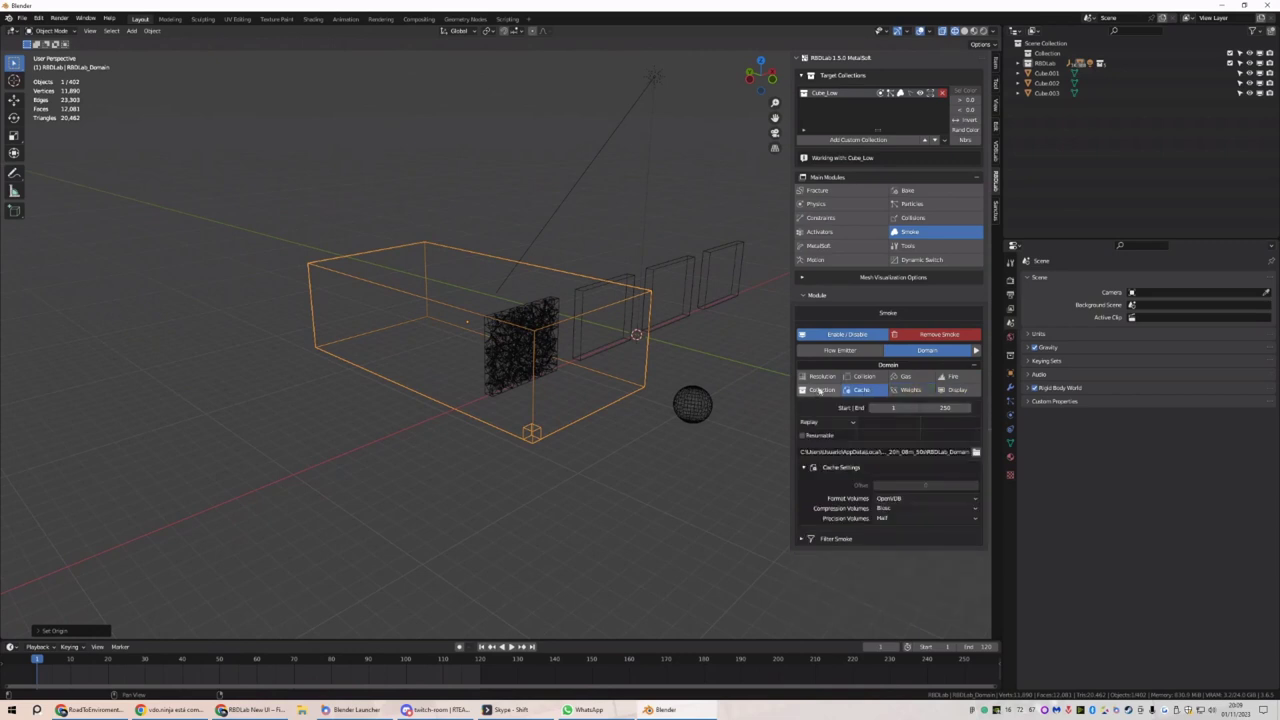
{"action": "left_click", "coordinate": [816, 390]}
Expand several subsections of the domain's Fluid physics settings
{"action": "left_click", "coordinate": [1011, 418]}
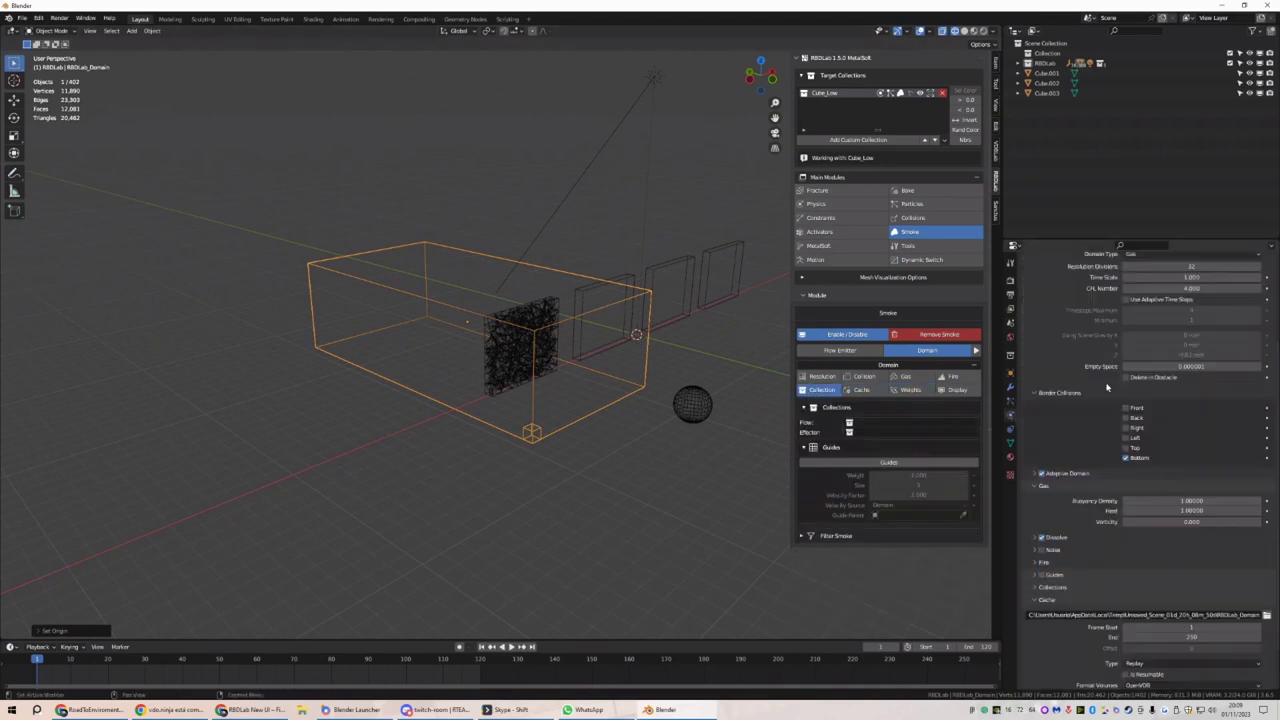
{"action": "scroll", "coordinate": [1107, 387], "scroll_direction": "down", "scroll_amount": 2}
{"action": "left_click", "coordinate": [1058, 495]}
{"action": "scroll", "coordinate": [1060, 497], "scroll_direction": "down", "scroll_amount": 2}
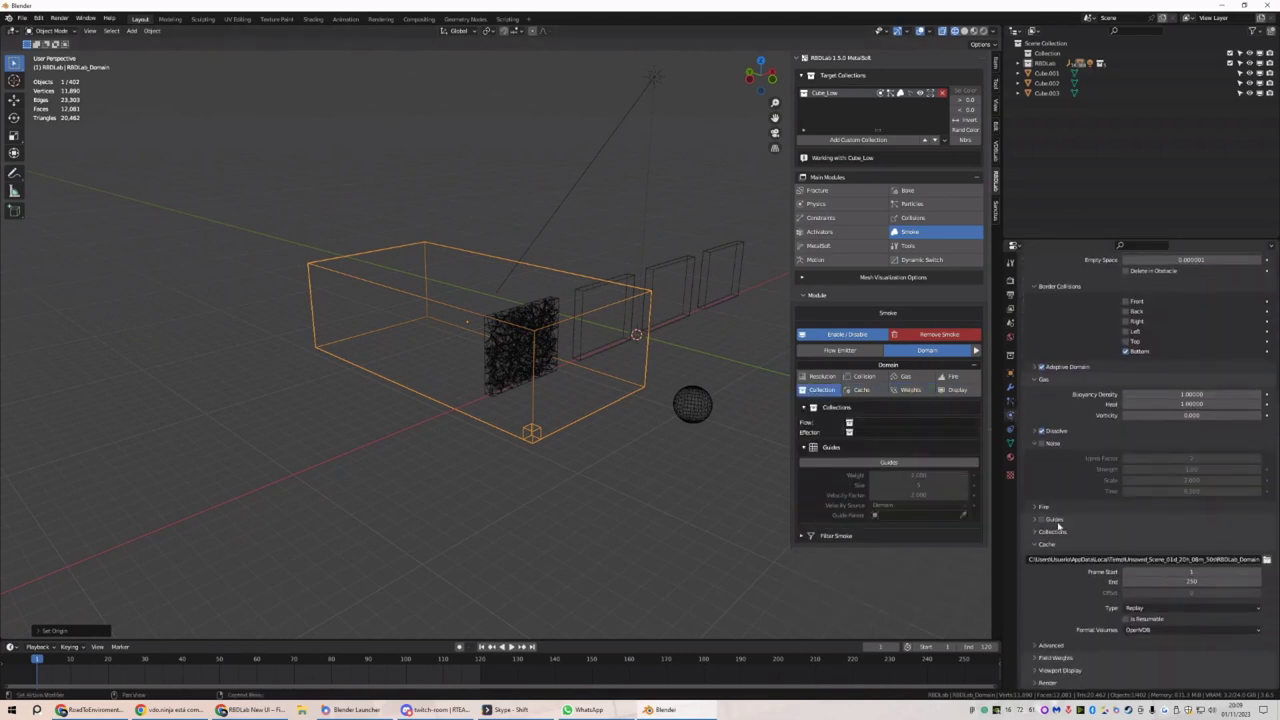
{"action": "left_click", "coordinate": [1060, 525]}
{"action": "scroll", "coordinate": [1060, 525], "scroll_direction": "down", "scroll_amount": 3}
{"action": "left_click", "coordinate": [1059, 532]}
{"action": "scroll", "coordinate": [1066, 478], "scroll_direction": "up", "scroll_amount": 8}
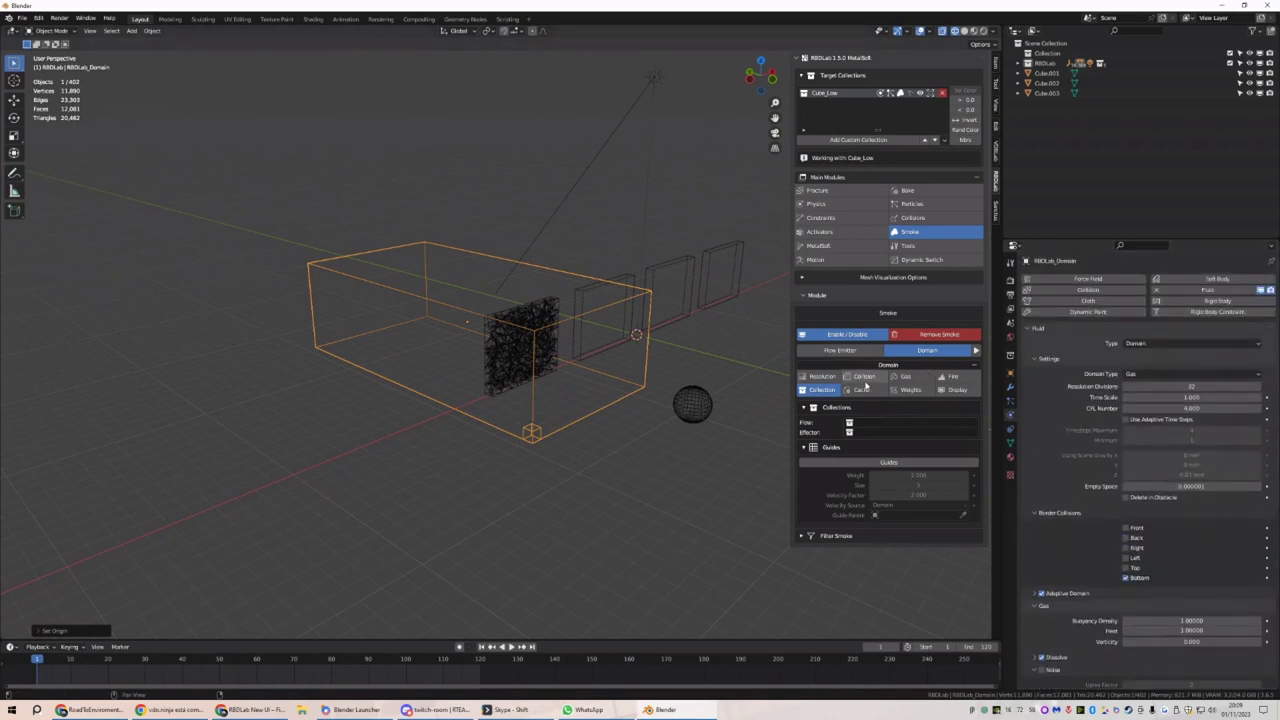
Set the domain Resolution to 38 and play the smoke simulation in Solid shading
{"action": "left_click", "coordinate": [821, 376]}
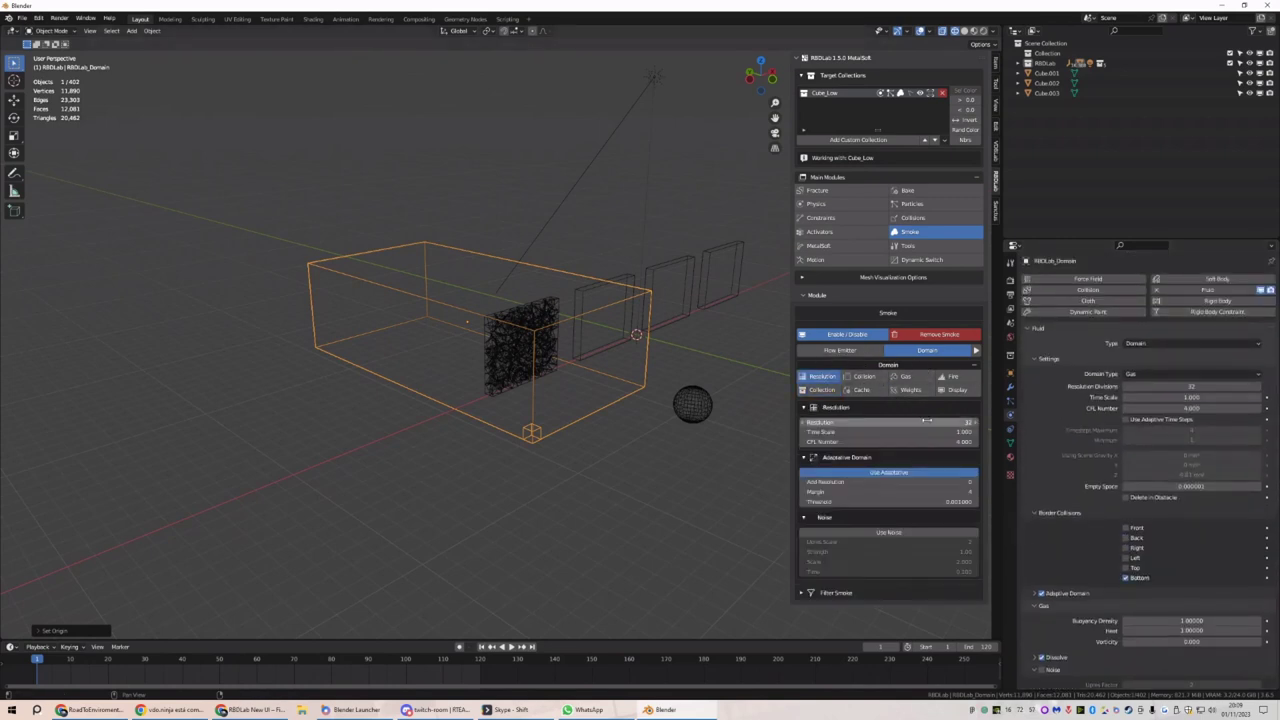
{"action": "left_click", "coordinate": [916, 423]}
{"action": "type", "text": "38"}
{"action": "key", "text": "Return"}
{"action": "left_click", "coordinate": [965, 31]}
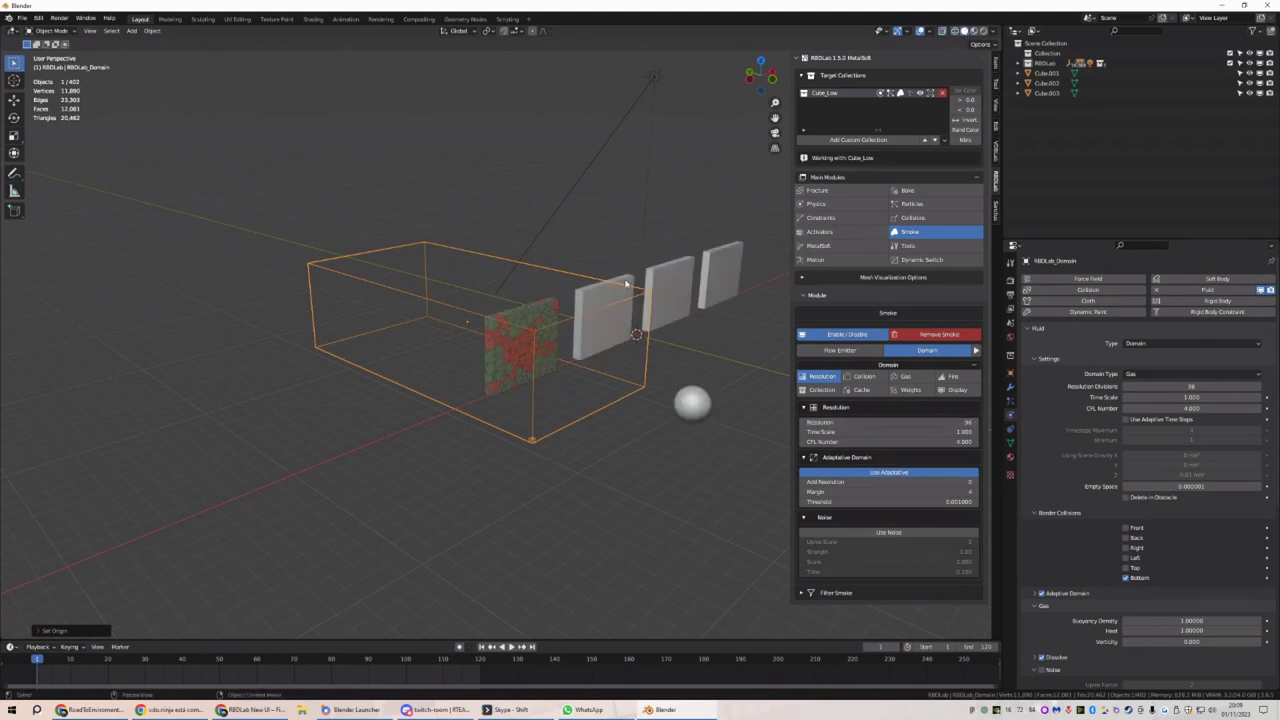
{"action": "middle_click_drag", "start_coordinate": [626, 284], "coordinate": [640, 425]}
{"action": "key", "text": "space"}
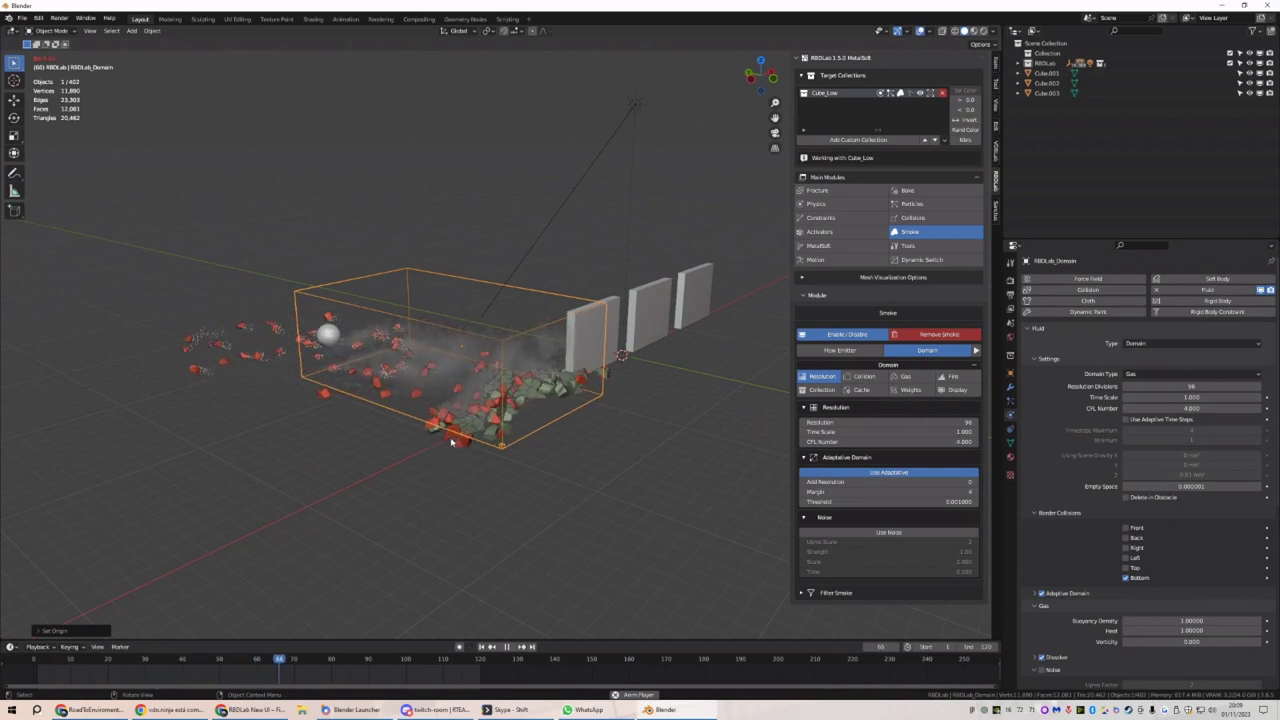
{"action": "key", "text": "space"}
In the Particles module, add dust and replay the simulation from the start
{"action": "left_click", "coordinate": [911, 204]}
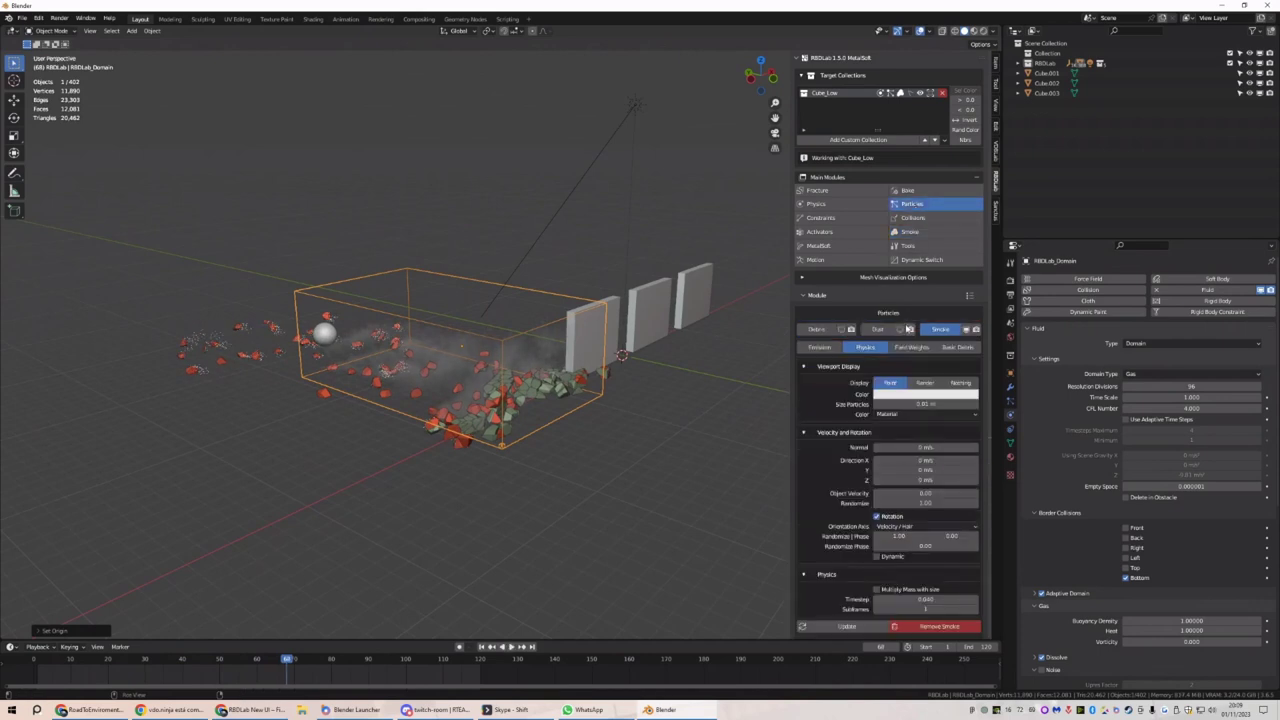
{"action": "left_click", "coordinate": [909, 329]}
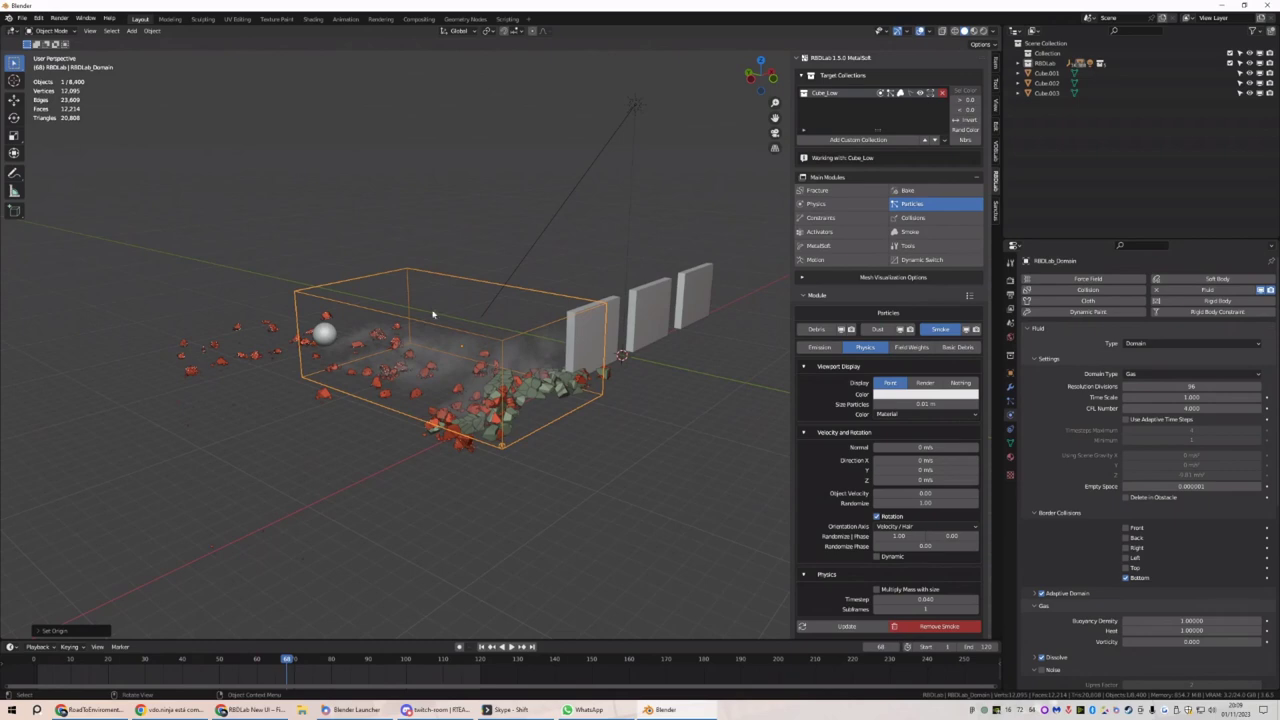
{"action": "middle_click_drag", "start_coordinate": [433, 315], "coordinate": [555, 566]}
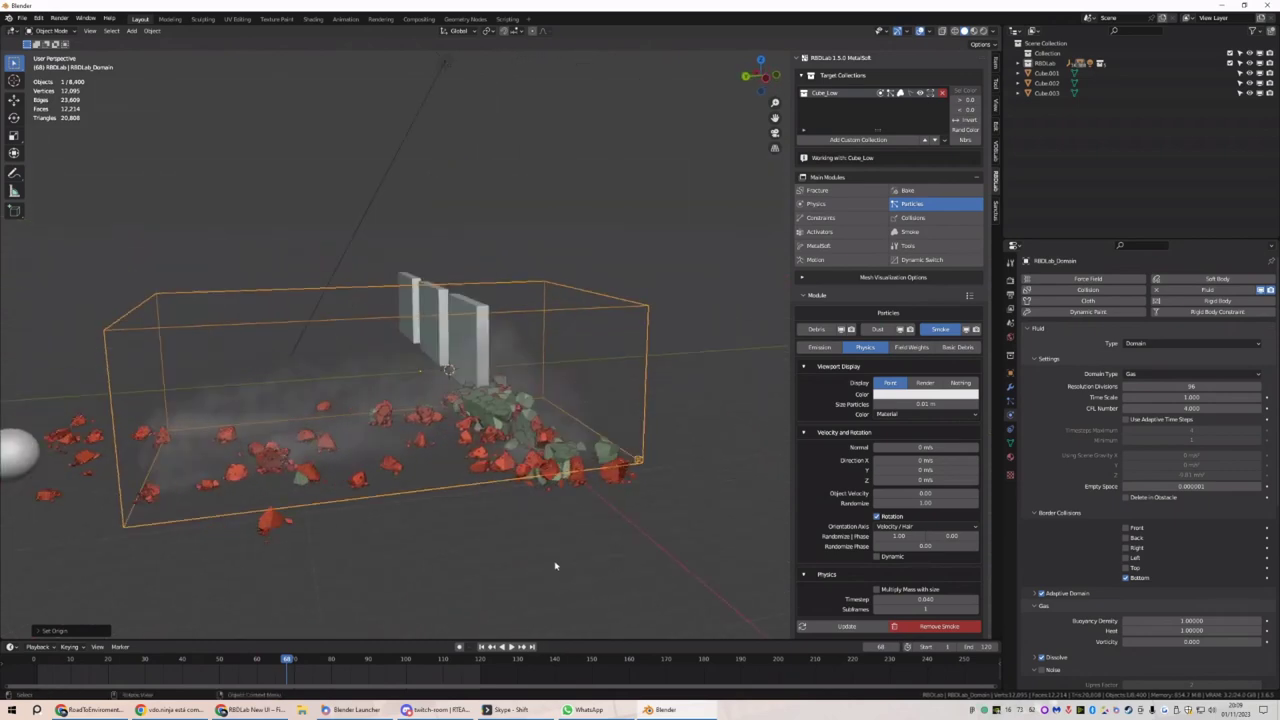
{"action": "left_click", "coordinate": [482, 647]}
{"action": "key", "text": "space"}
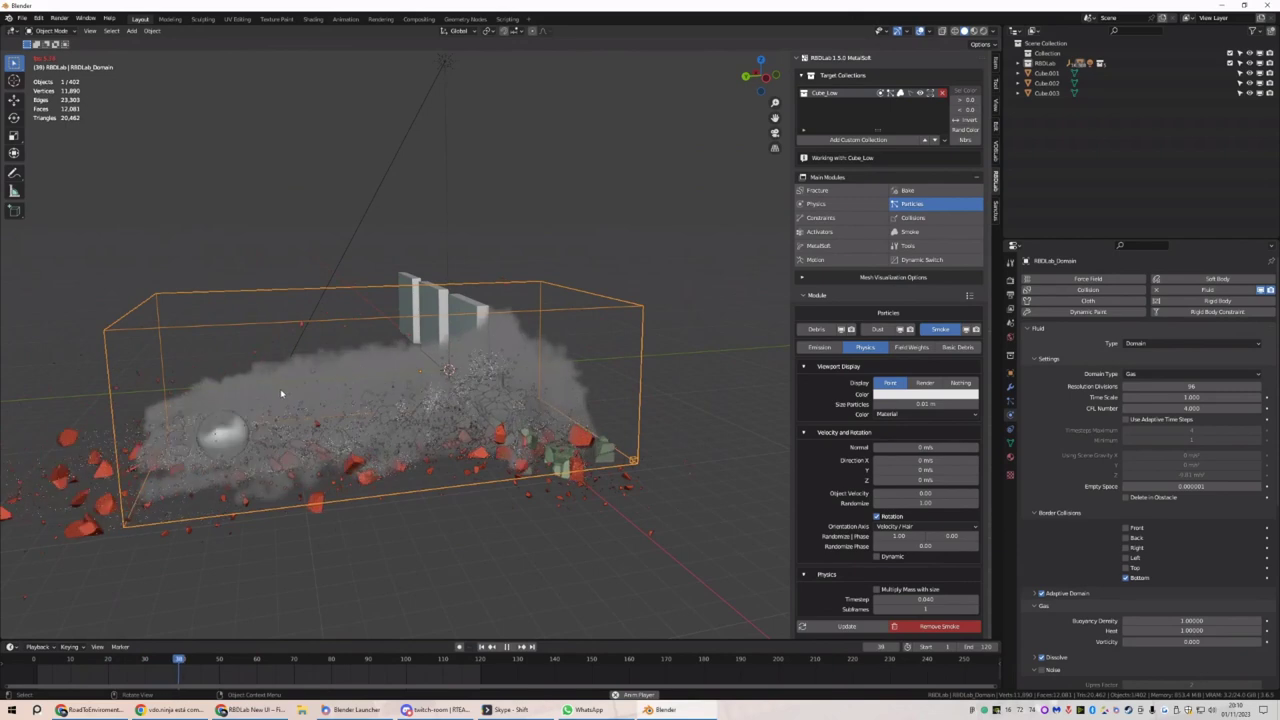
{"action": "middle_click_drag", "start_coordinate": [354, 390], "coordinate": [575, 406]}
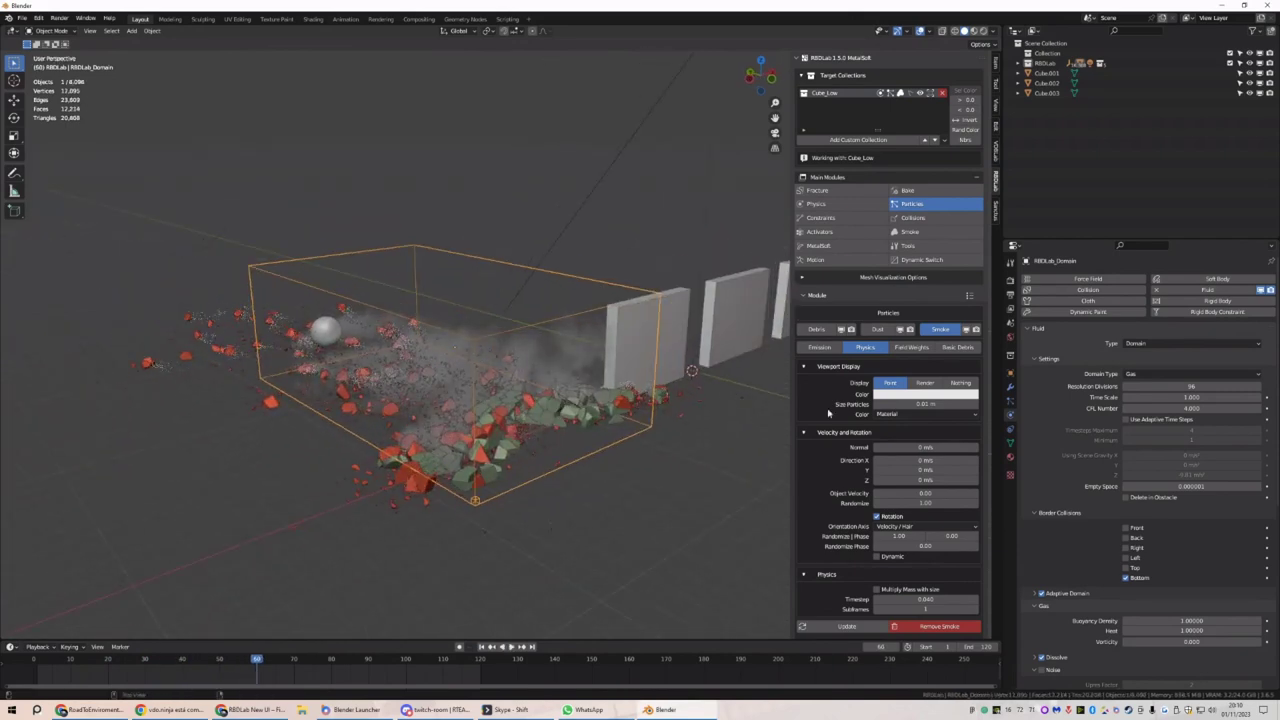
Display the debris particles as meshes and replay the simulation to frame 52
{"action": "left_click", "coordinate": [960, 383]}
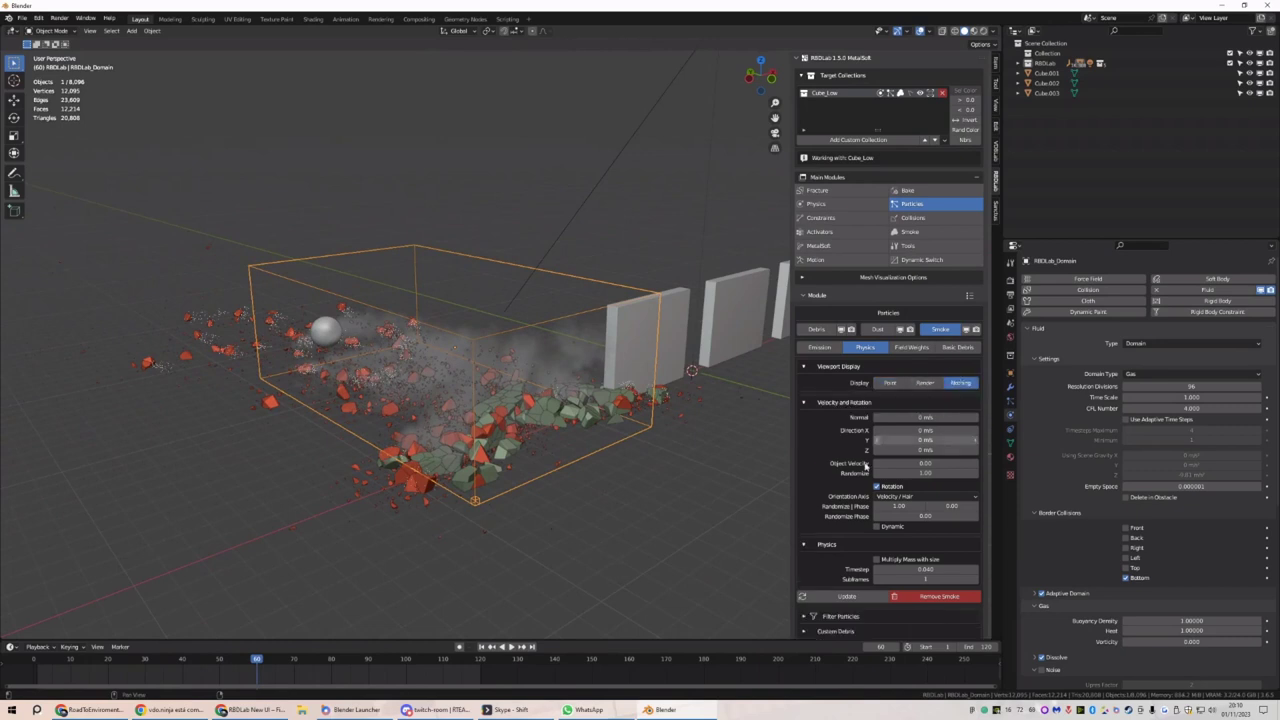
{"action": "key", "text": "shift+Left"}
{"action": "key", "text": "space"}
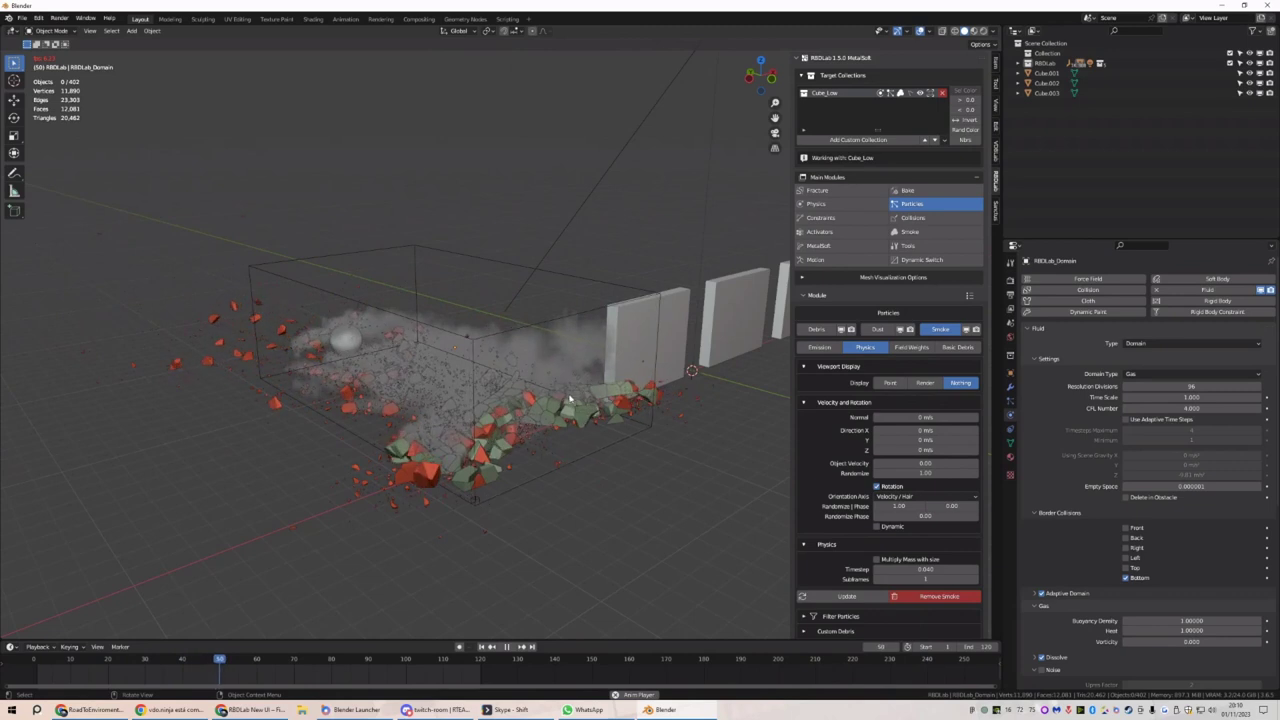
{"action": "key", "text": "space"}
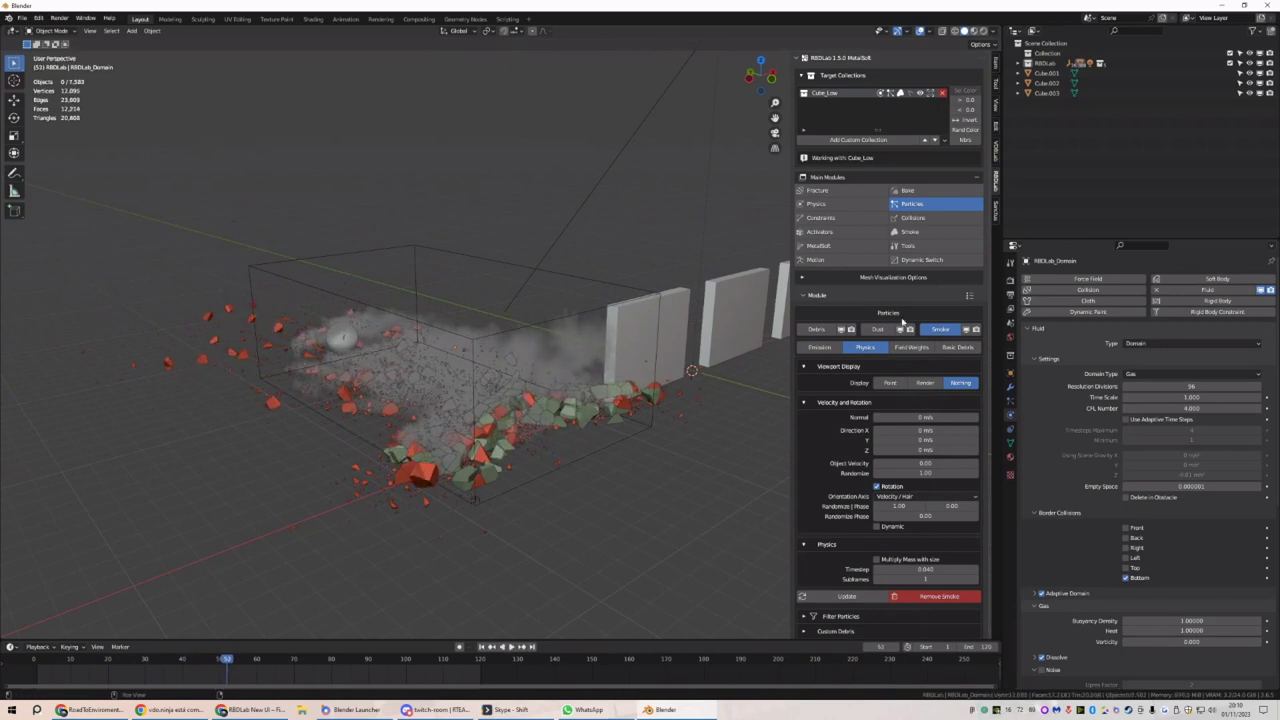
Turn the smoke's velocity Vector Display on in Viewport Display, then off again
{"action": "scroll", "coordinate": [1093, 424], "scroll_direction": "down", "scroll_amount": 8}
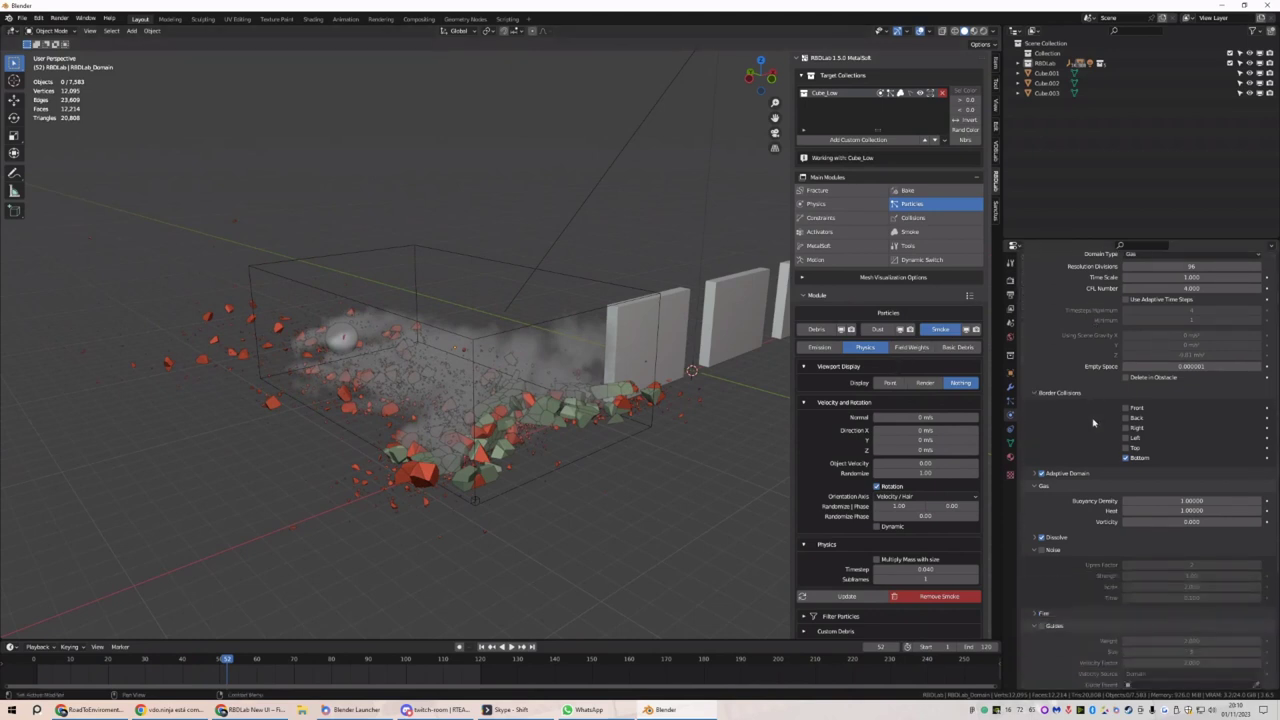
{"action": "scroll", "coordinate": [1093, 424], "scroll_direction": "down", "scroll_amount": 2}
{"action": "left_click", "coordinate": [1045, 669]}
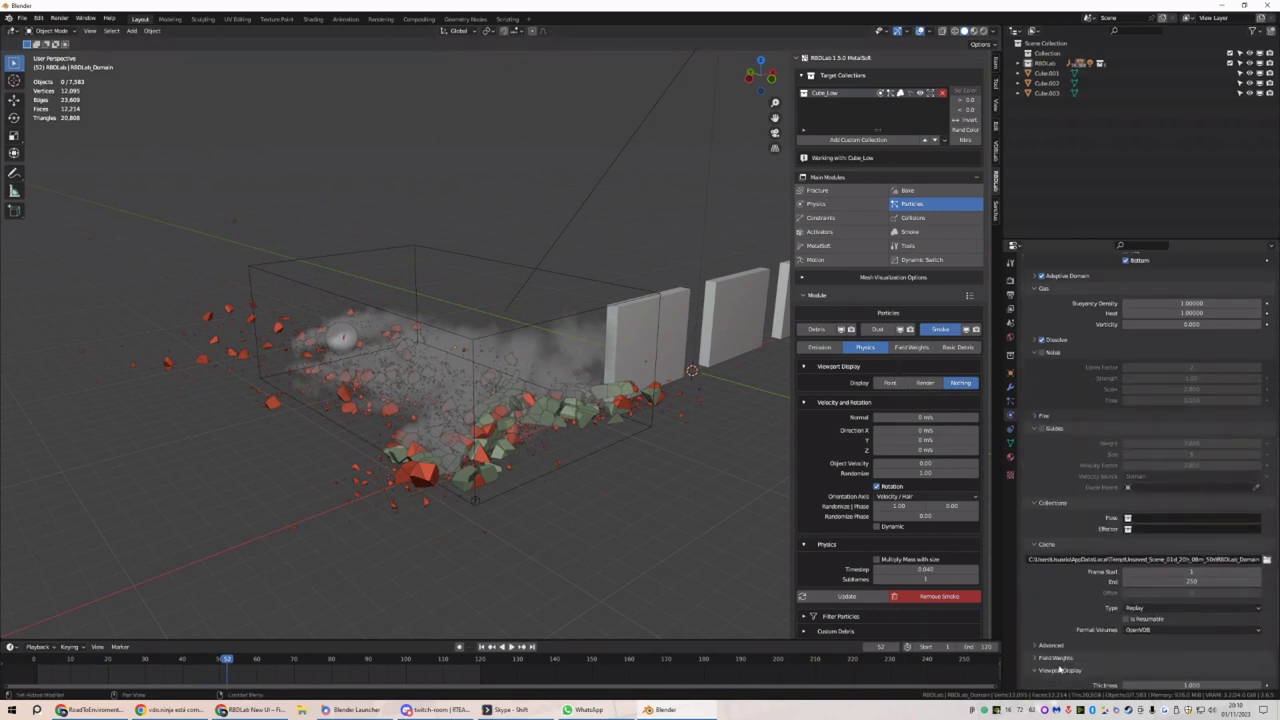
{"action": "scroll", "coordinate": [1095, 630], "scroll_direction": "down", "scroll_amount": 3}
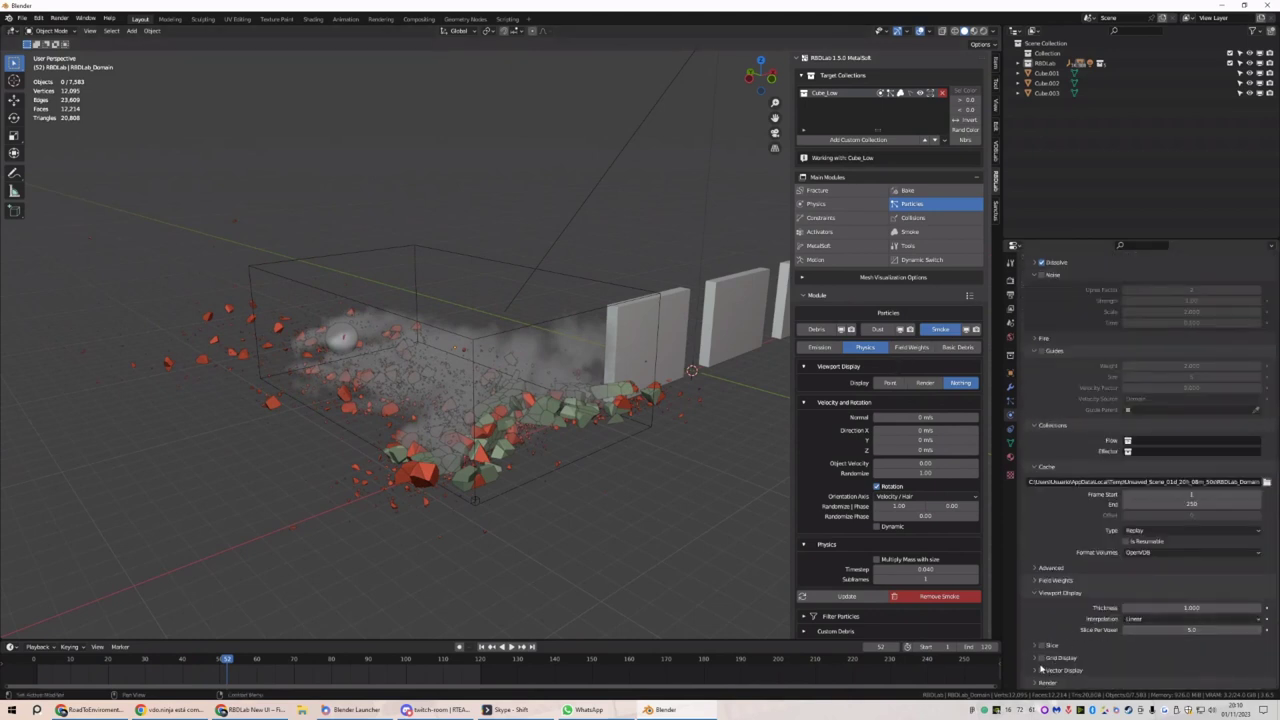
{"action": "left_click", "coordinate": [1042, 671]}
{"action": "left_click", "coordinate": [1035, 671]}
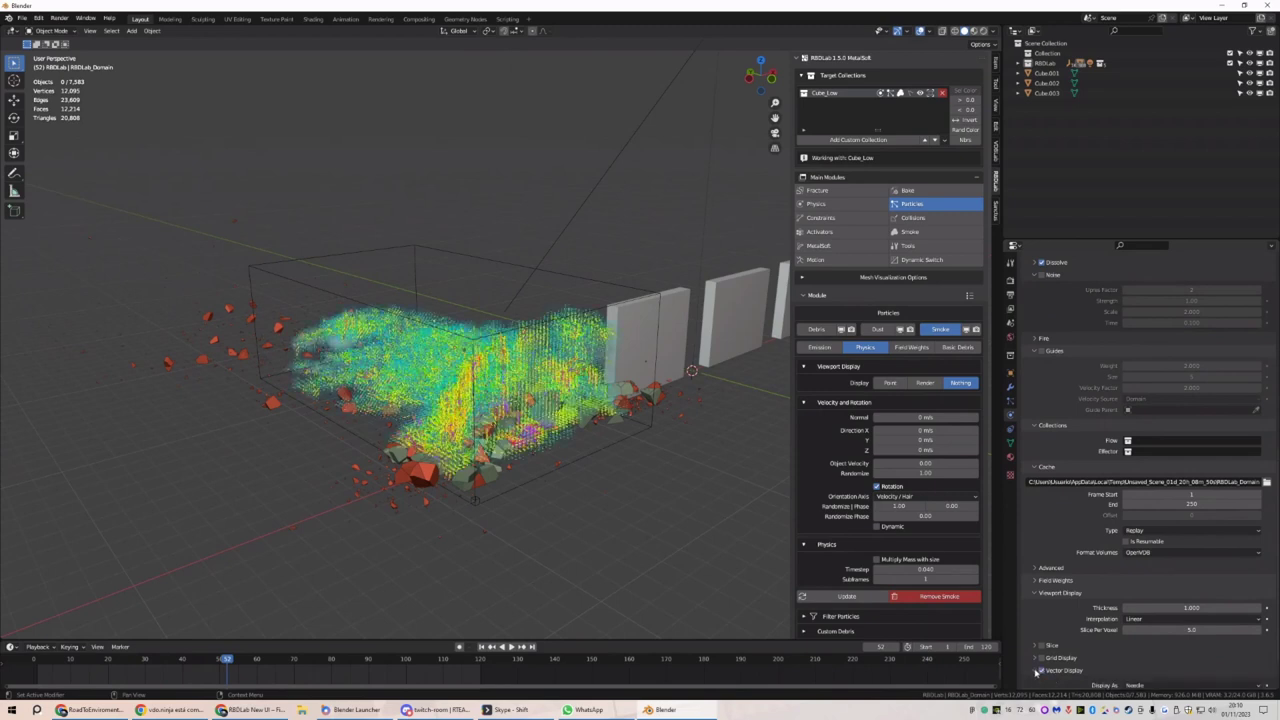
{"action": "scroll", "coordinate": [1092, 633], "scroll_direction": "down", "scroll_amount": 2}
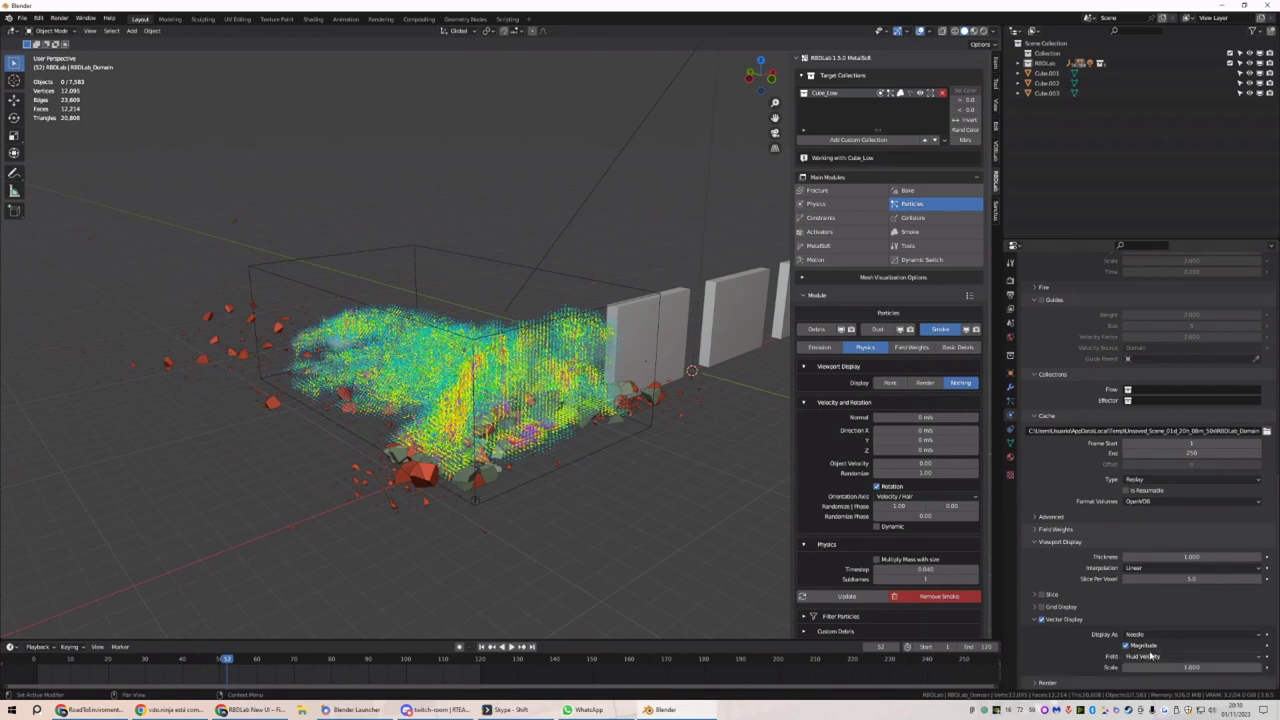
{"action": "left_click", "coordinate": [1042, 622]}
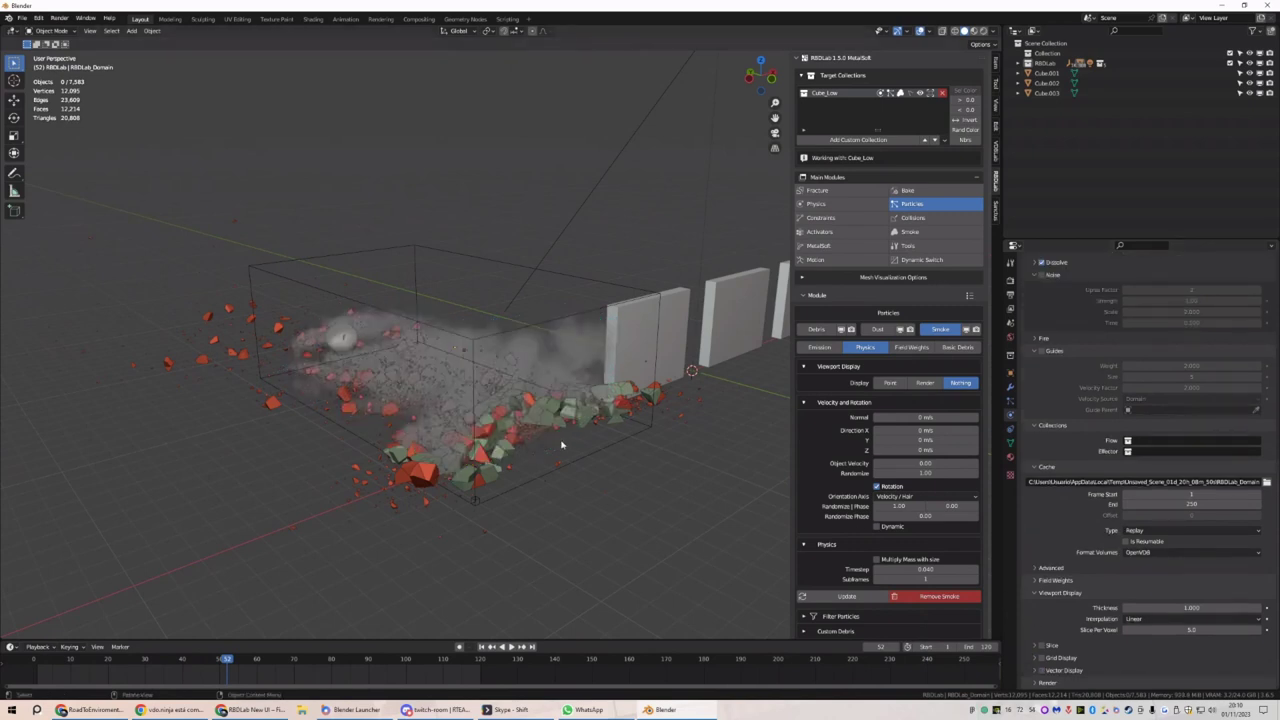
Select the smoke domain and play the smoke and debris simulation from the start
{"action": "middle_click_drag", "start_coordinate": [561, 445], "coordinate": [535, 431]}
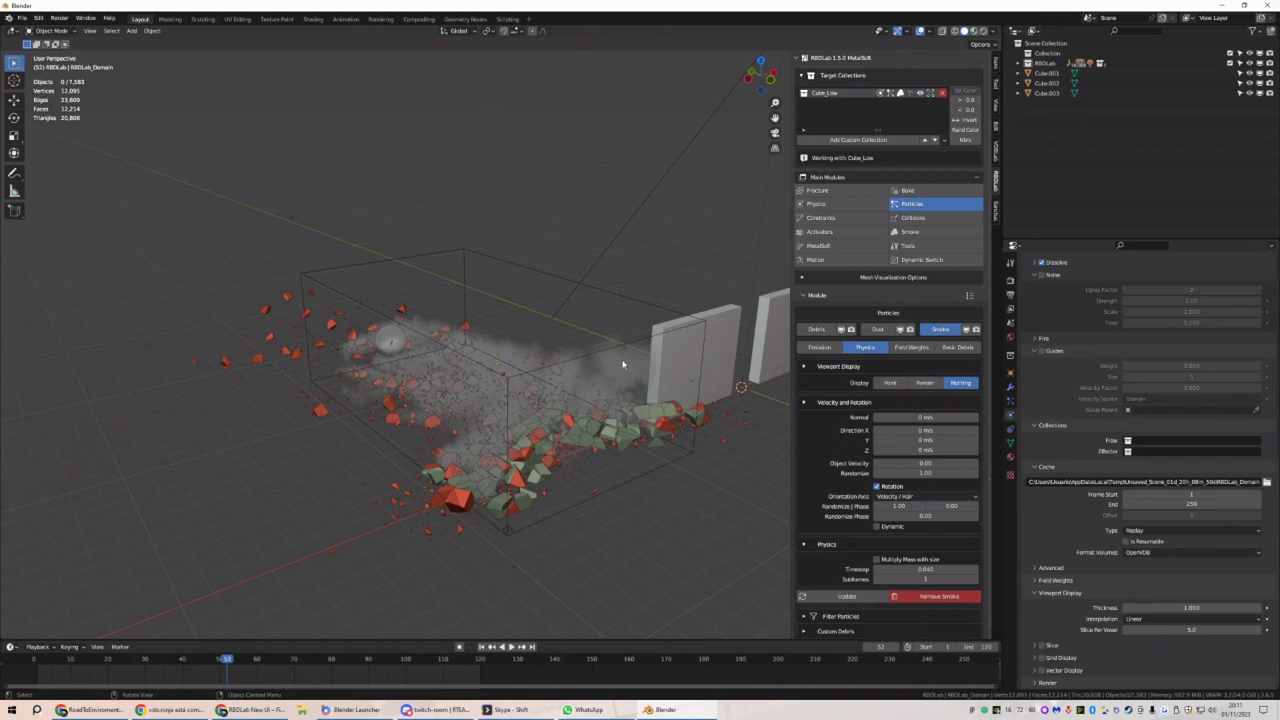
{"action": "left_click", "coordinate": [575, 341]}
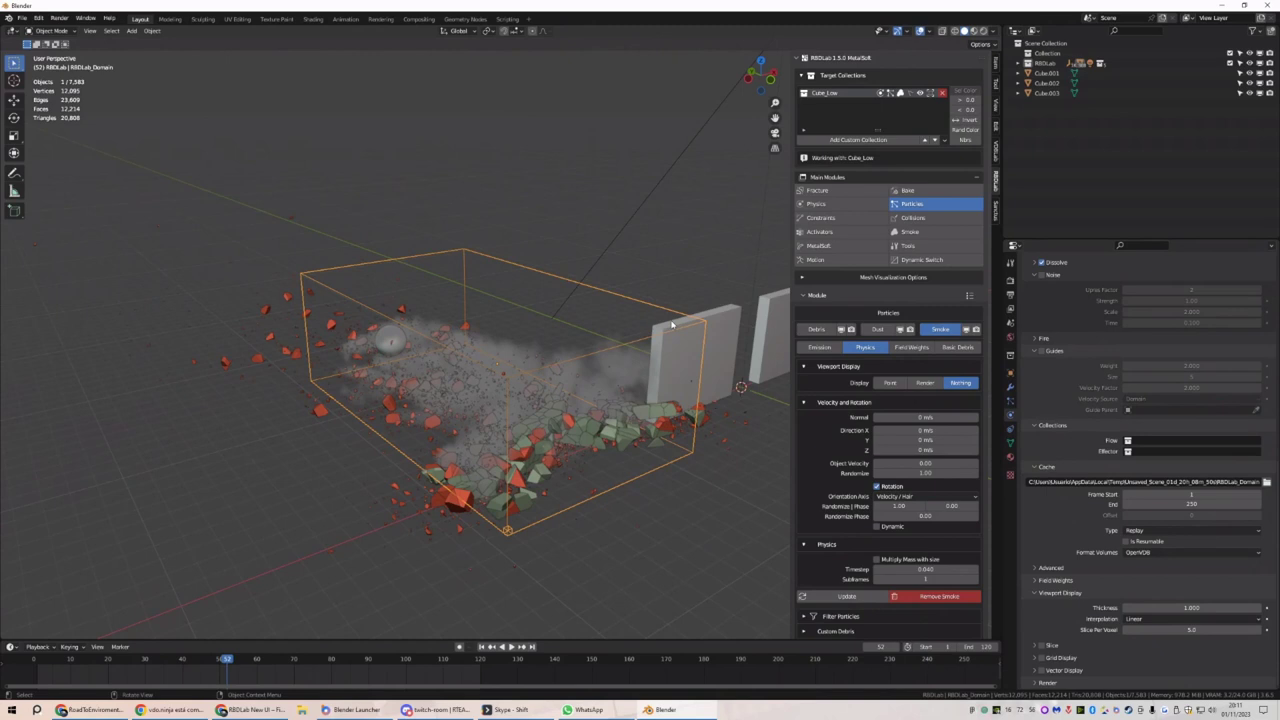
{"action": "middle_click_drag", "start_coordinate": [672, 324], "coordinate": [588, 430]}
{"action": "key", "text": "space"}
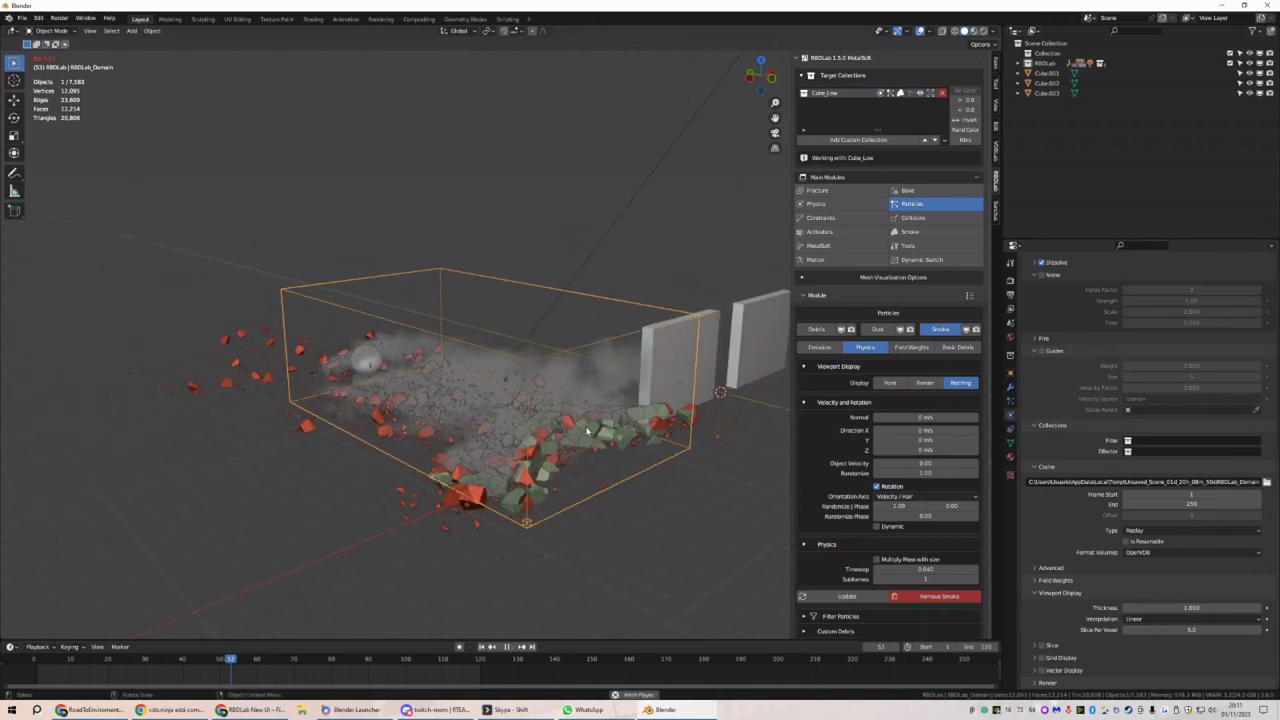
{"action": "key", "text": "space"}
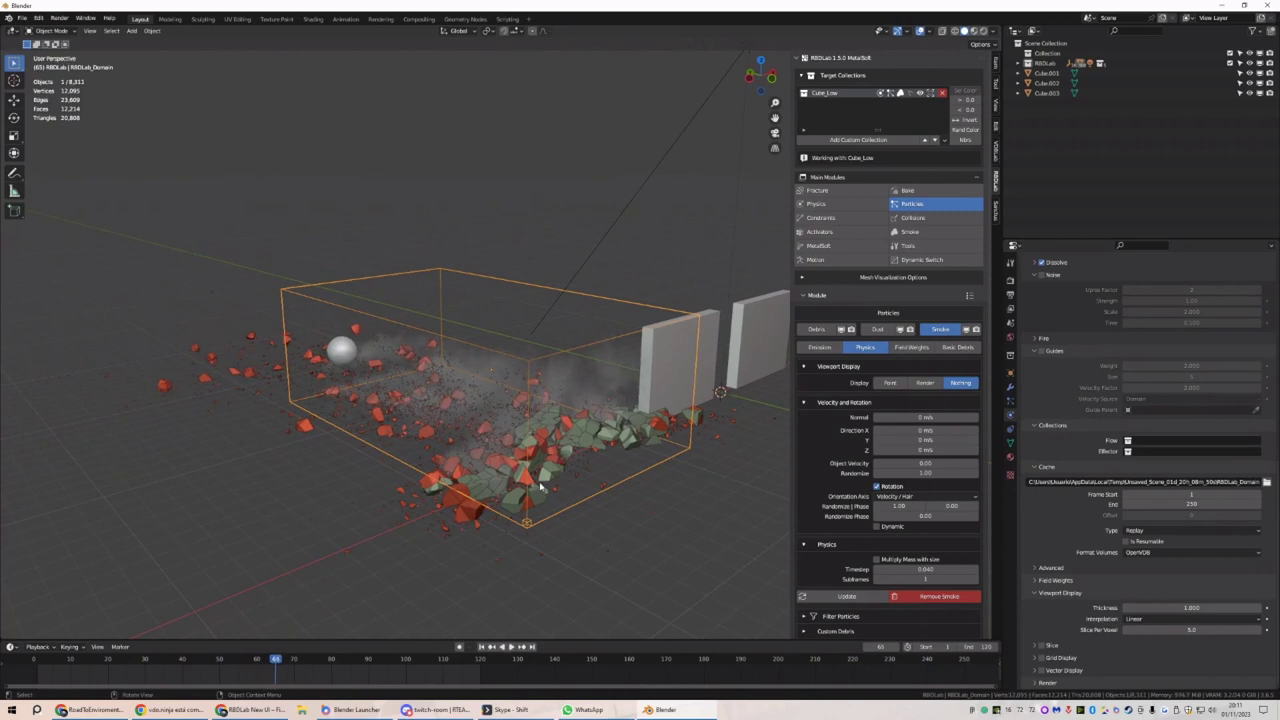
{"action": "key", "text": "space"}
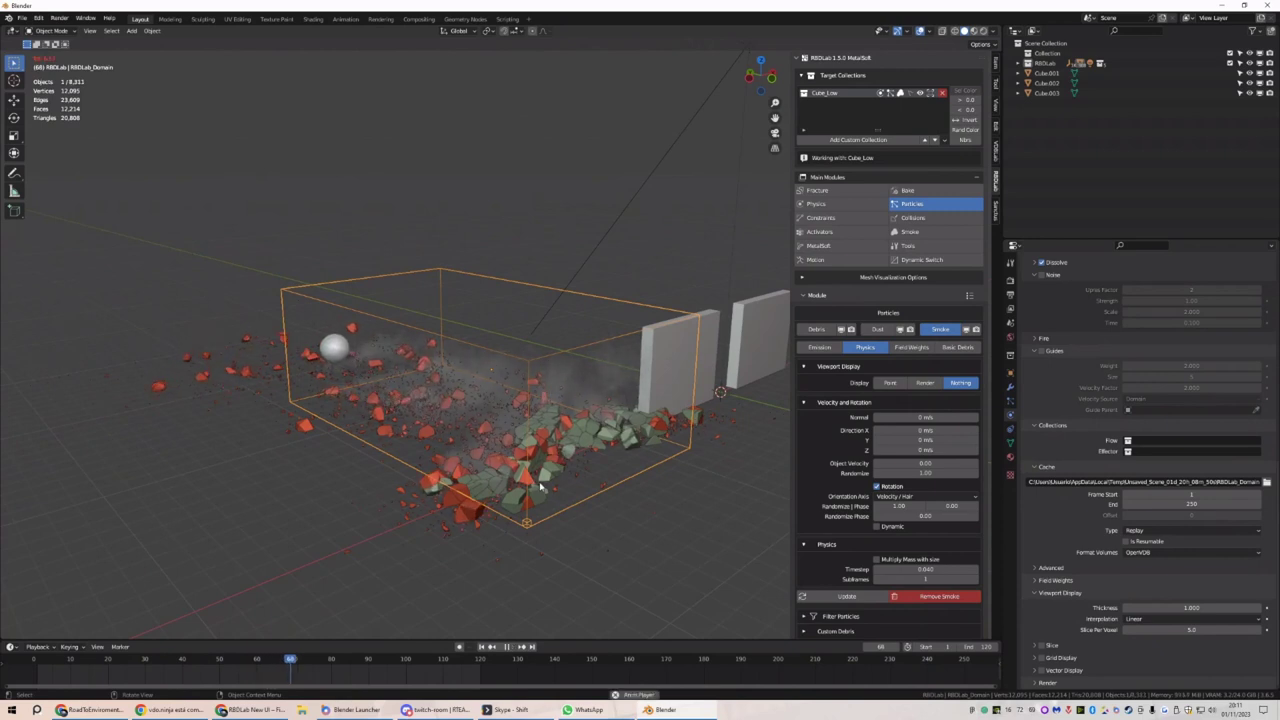
{"action": "left_click", "coordinate": [482, 647]}
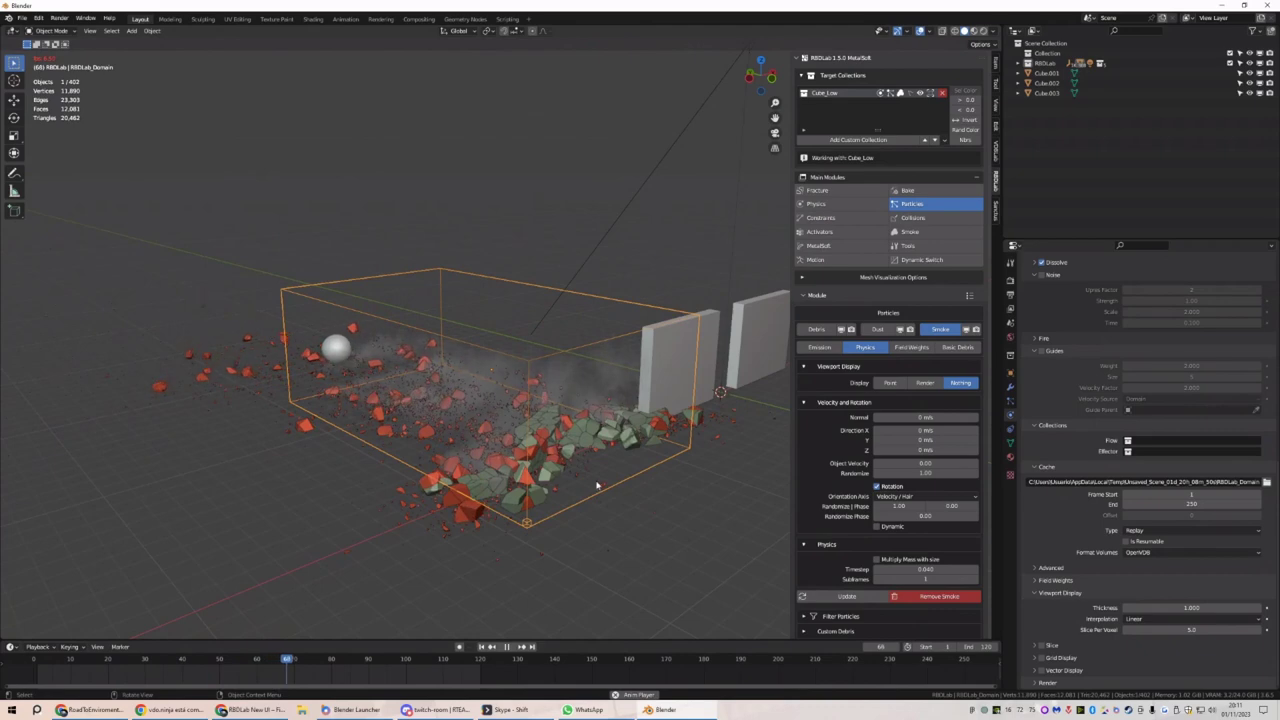
{"action": "key", "text": "space"}
Rewind, replay to frame 58, and bring up the VDBLab emitter list
{"action": "middle_click_drag", "start_coordinate": [595, 485], "coordinate": [557, 563]}
{"action": "left_click", "coordinate": [483, 647]}
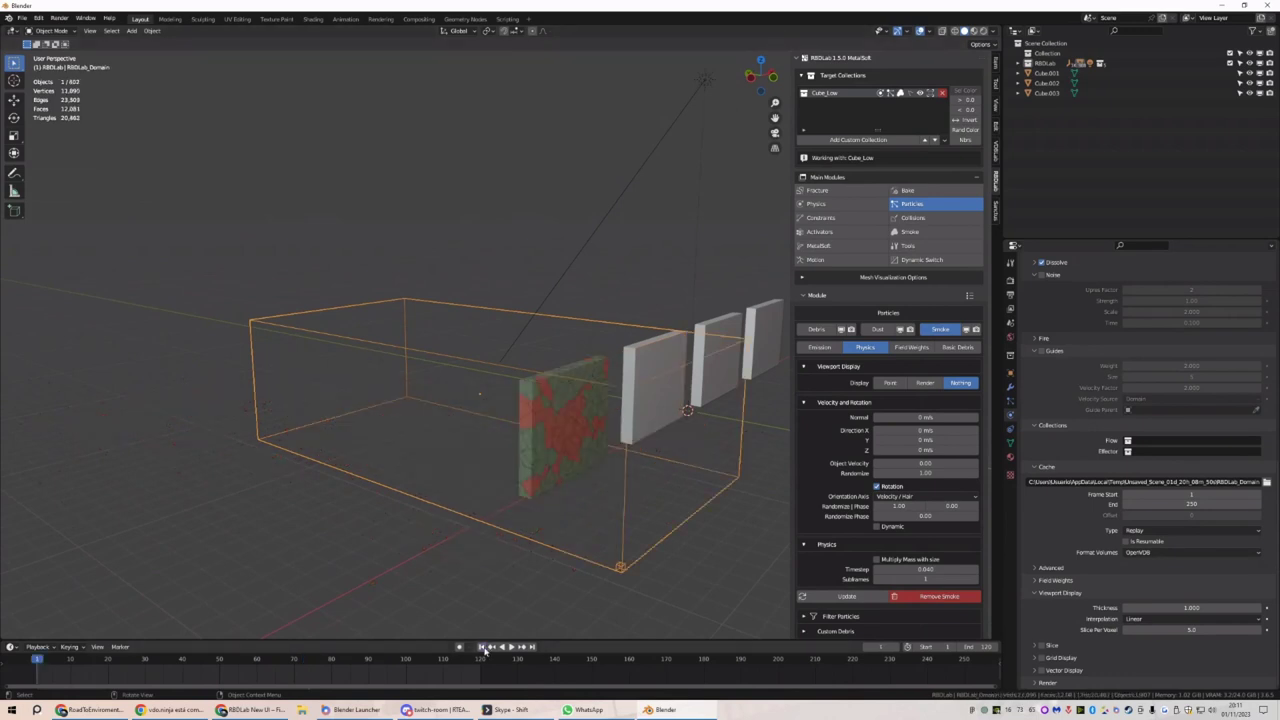
{"action": "key", "text": "space"}
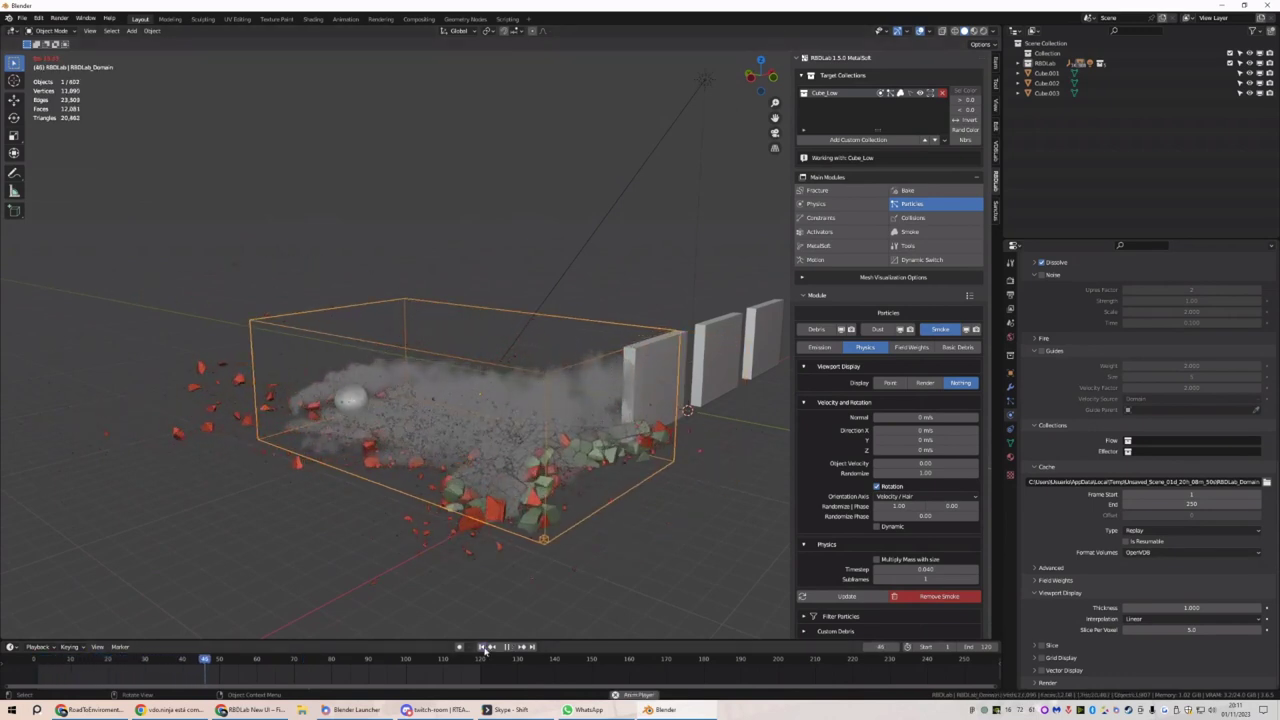
{"action": "key", "text": "space"}
{"action": "middle_click_drag", "start_coordinate": [514, 551], "coordinate": [640, 500]}
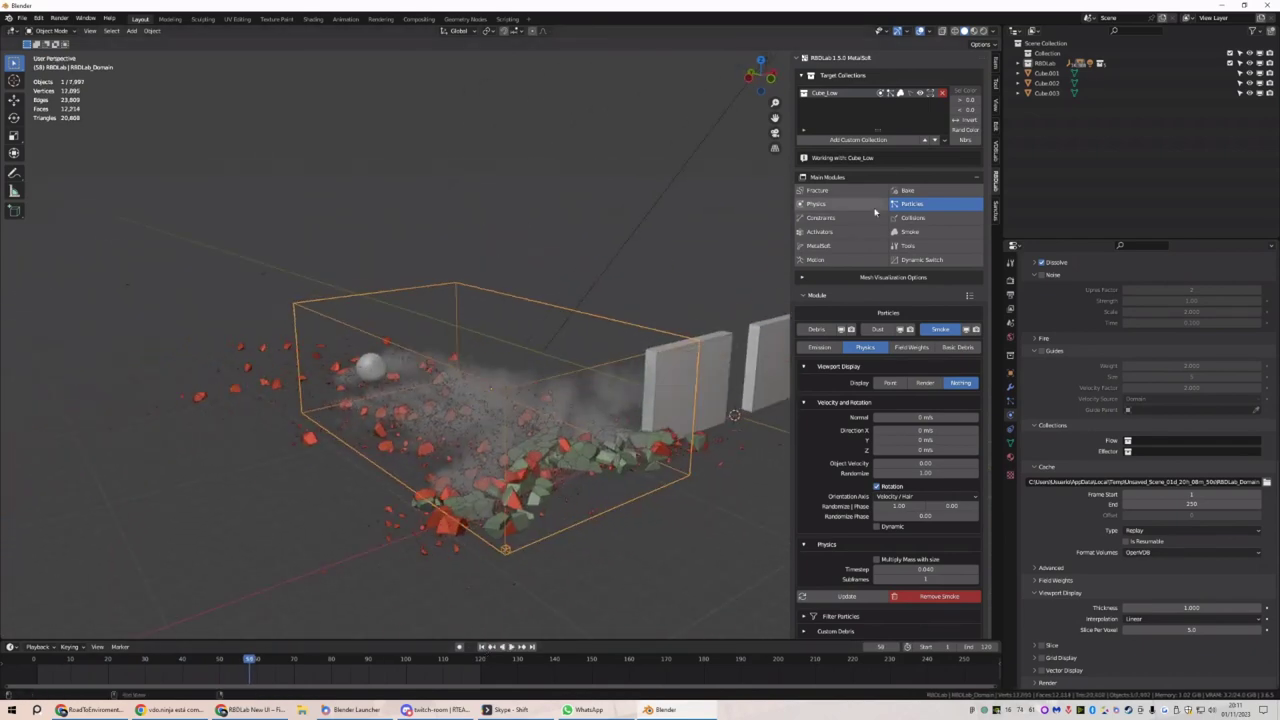
{"action": "left_click", "coordinate": [998, 155]}
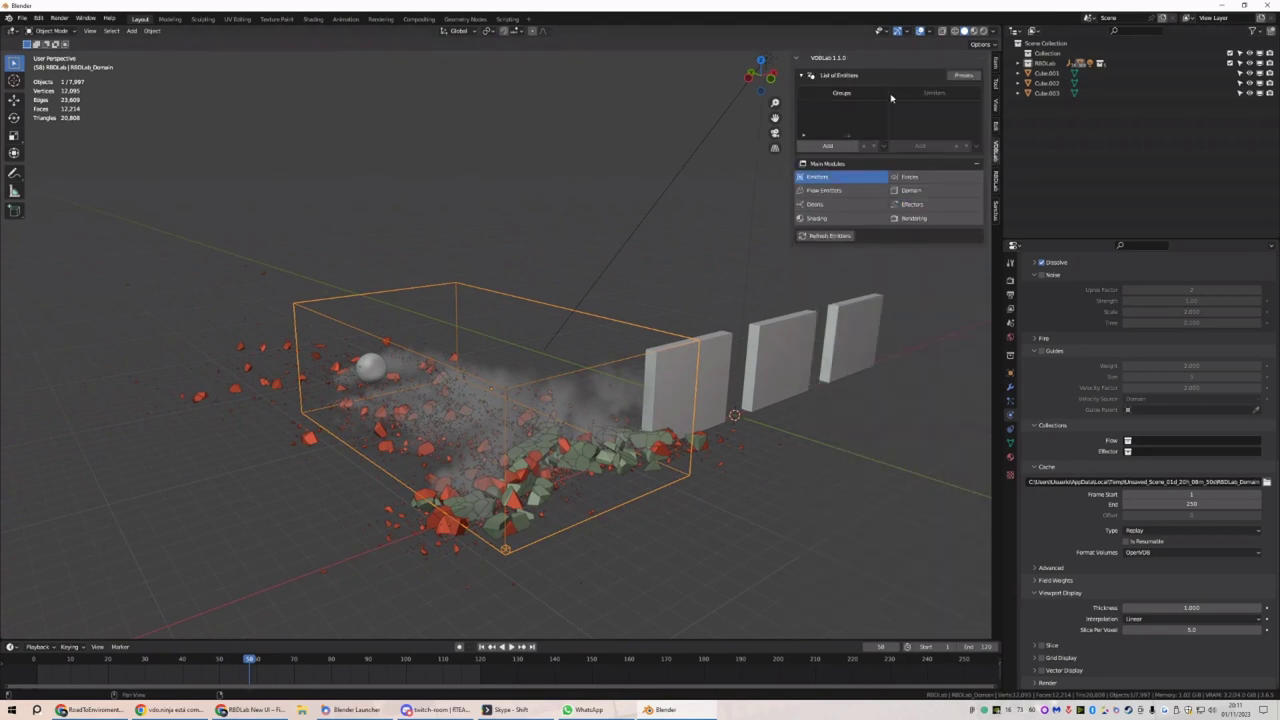
Go back to the RBDLab sidebar panel and rewind the timeline to frame 1
{"action": "left_click", "coordinate": [995, 184]}
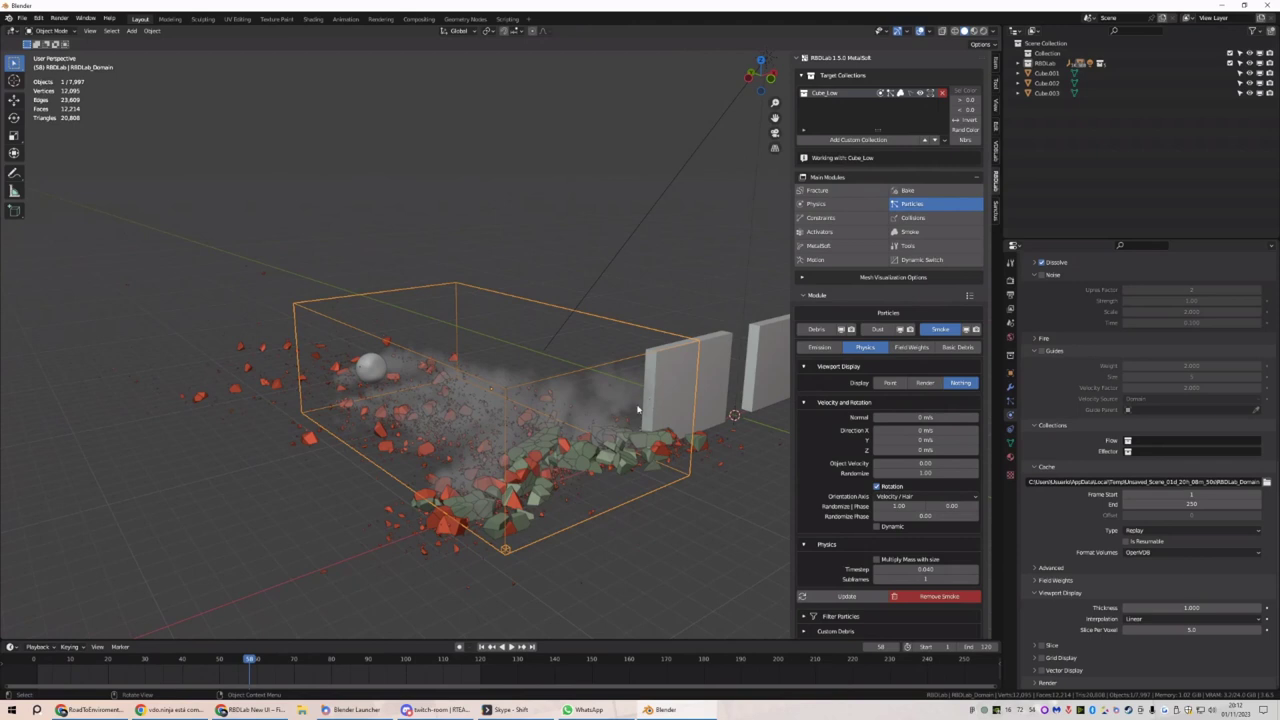
{"action": "middle_click_drag", "start_coordinate": [649, 400], "coordinate": [680, 418]}
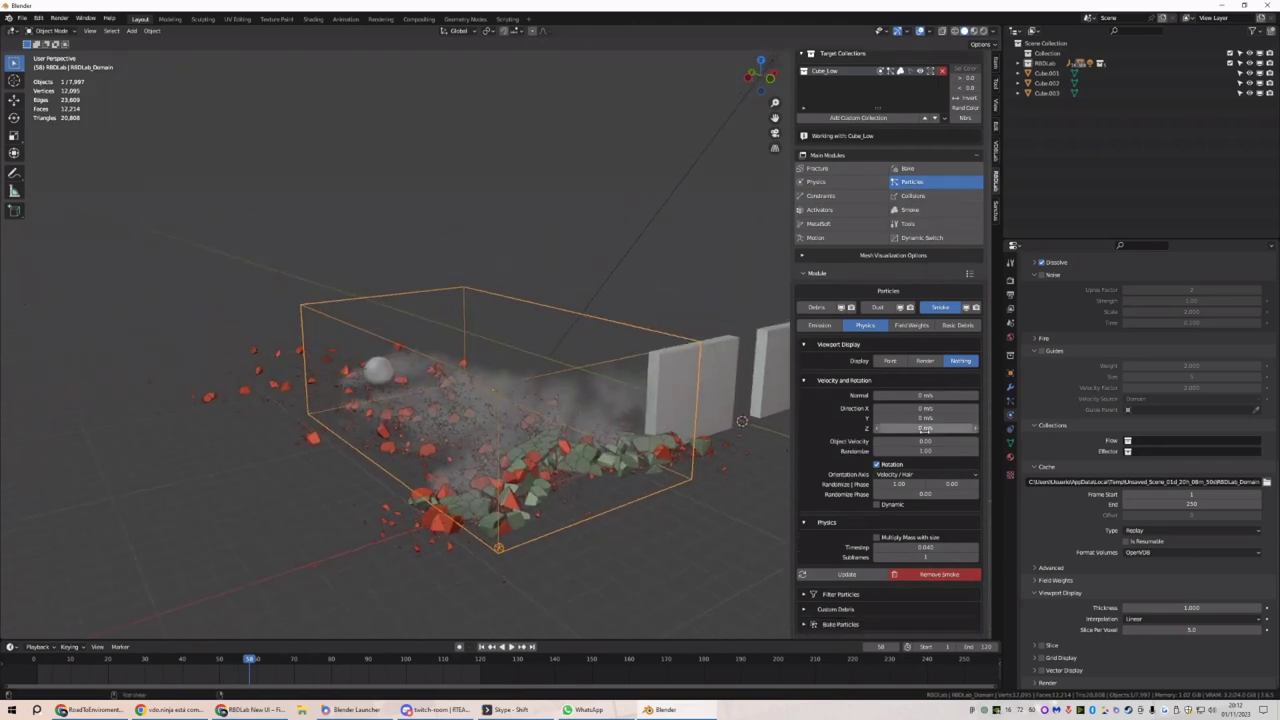
{"action": "left_click", "coordinate": [481, 646]}
{"action": "middle_click_drag", "start_coordinate": [608, 426], "coordinate": [617, 385]}
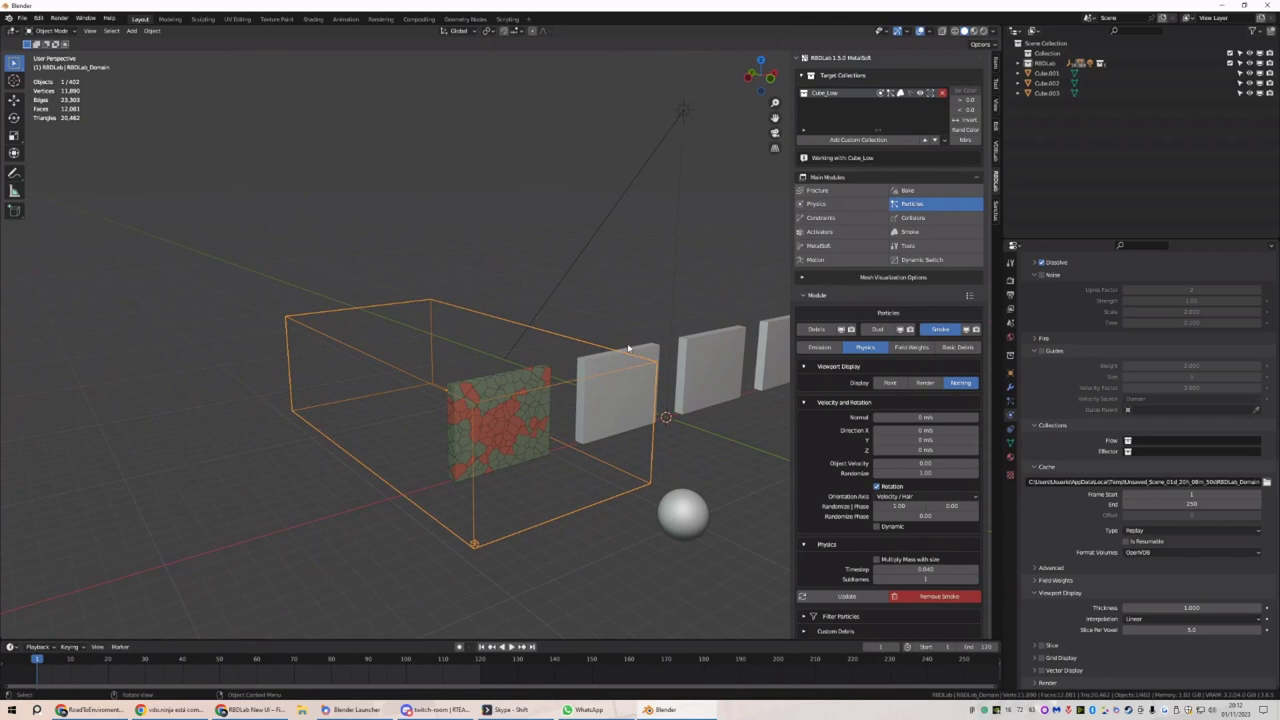
Delete the smoke domain with Remove Smoke in the Smoke module
{"action": "left_click", "coordinate": [930, 231]}
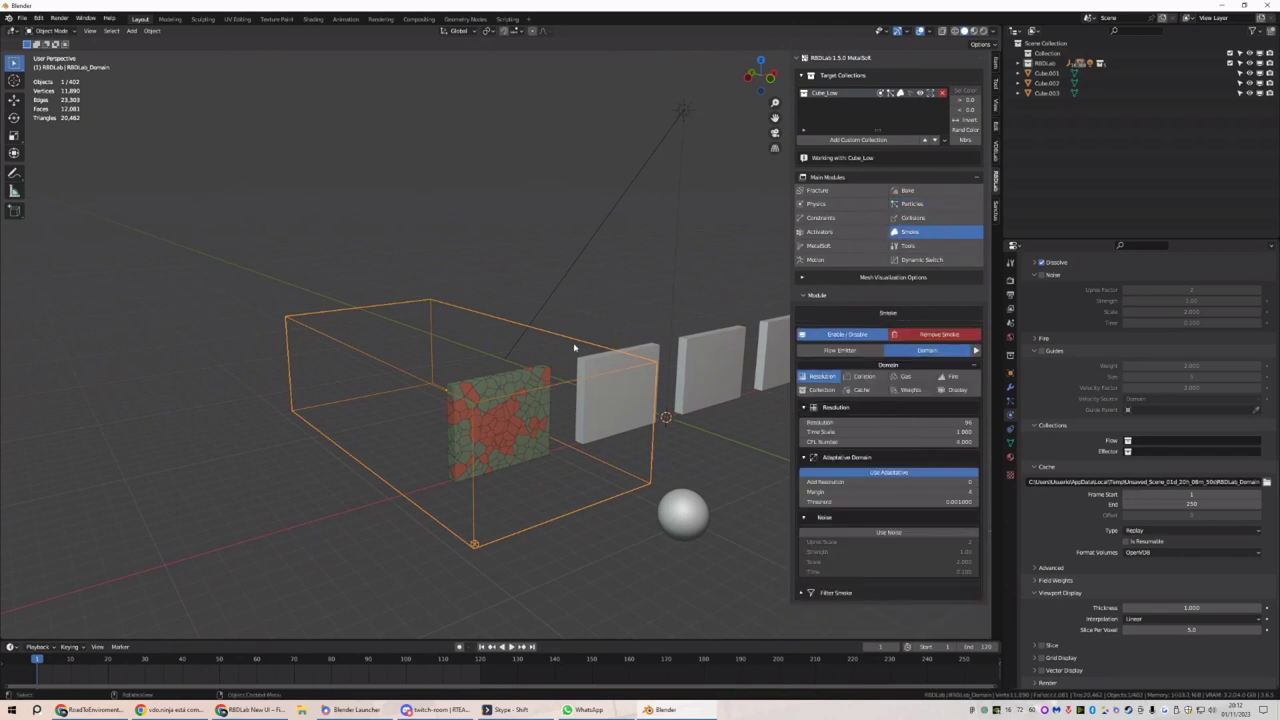
{"action": "left_click", "coordinate": [943, 336]}
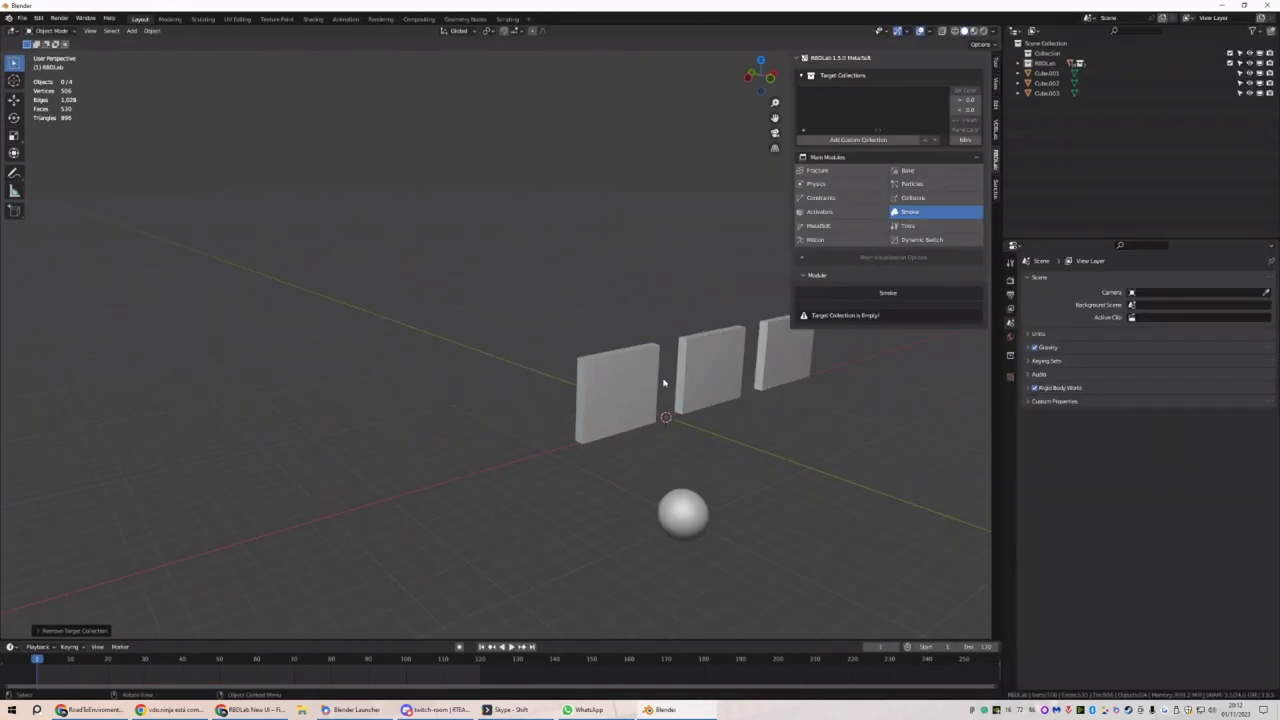
Add a Clouds texture scatter to Cube.001, tightening the color ramp and setting Offset X to 0.03
{"action": "middle_click_drag", "start_coordinate": [663, 380], "coordinate": [680, 400]}
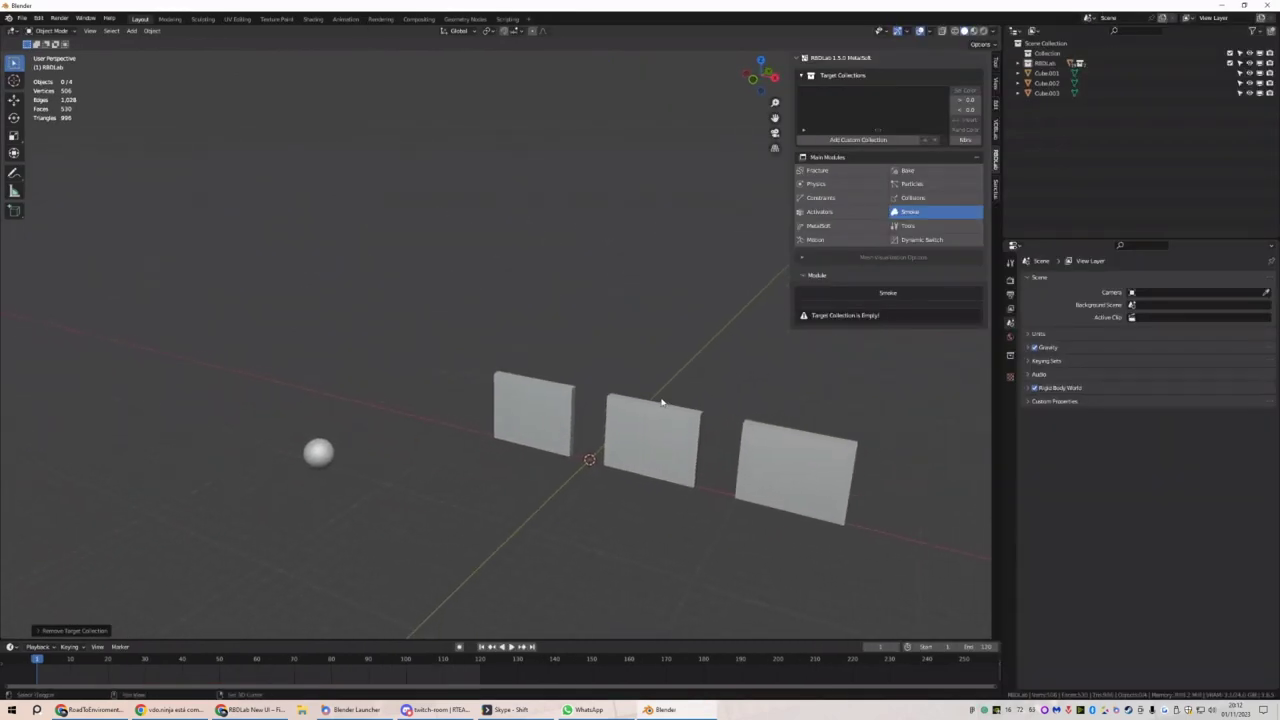
{"action": "left_click", "coordinate": [515, 402]}
{"action": "left_click", "coordinate": [817, 170]}
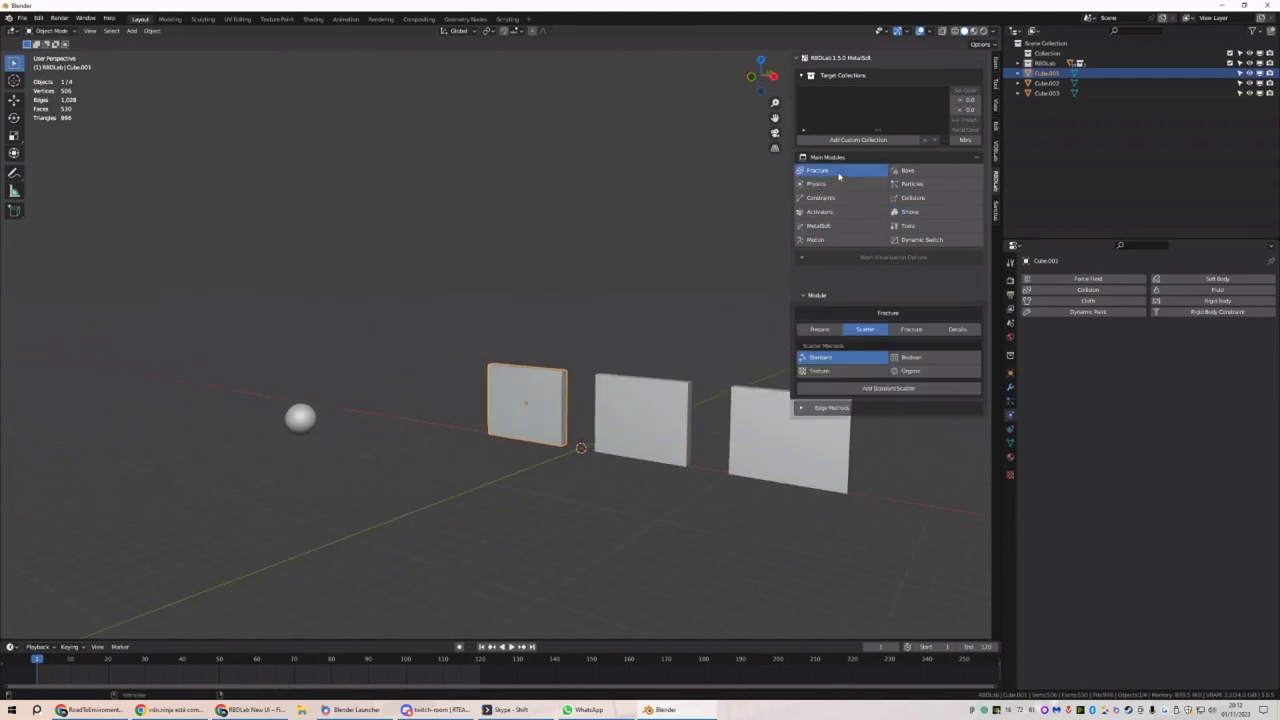
{"action": "scroll", "coordinate": [577, 420], "scroll_direction": "up", "scroll_amount": 2}
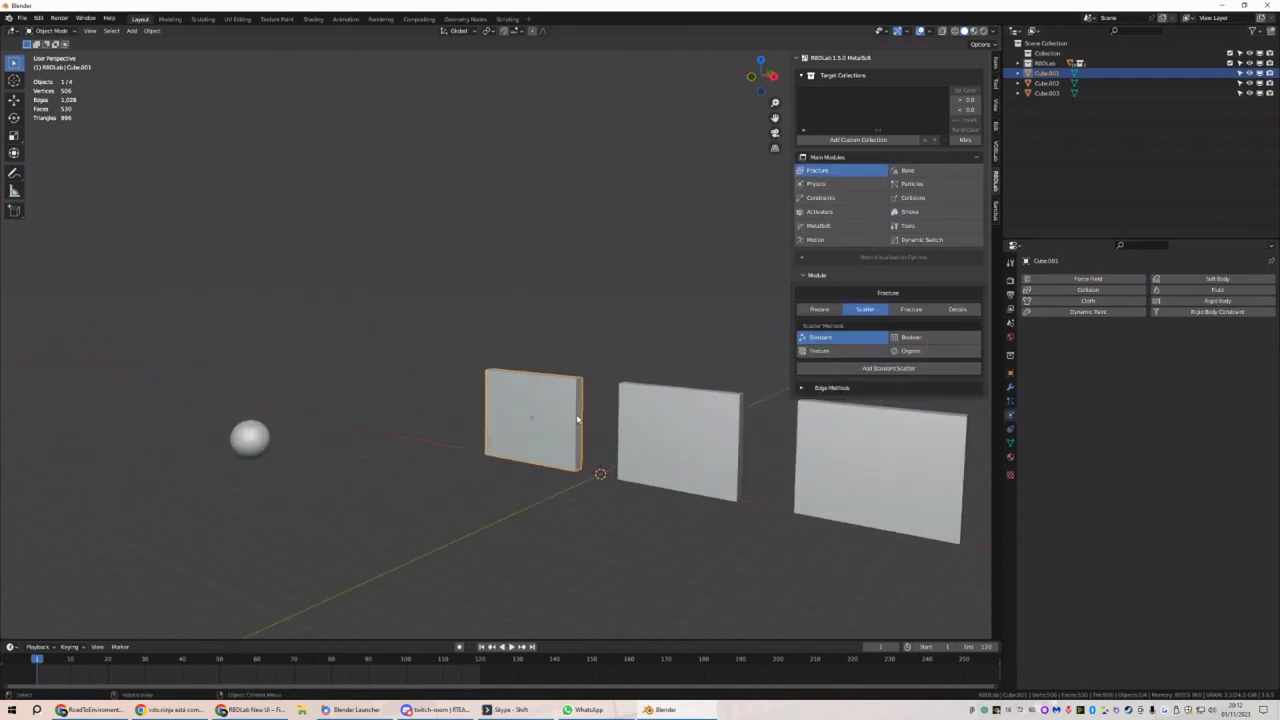
{"action": "left_click", "coordinate": [857, 351]}
{"action": "left_click", "coordinate": [852, 369]}
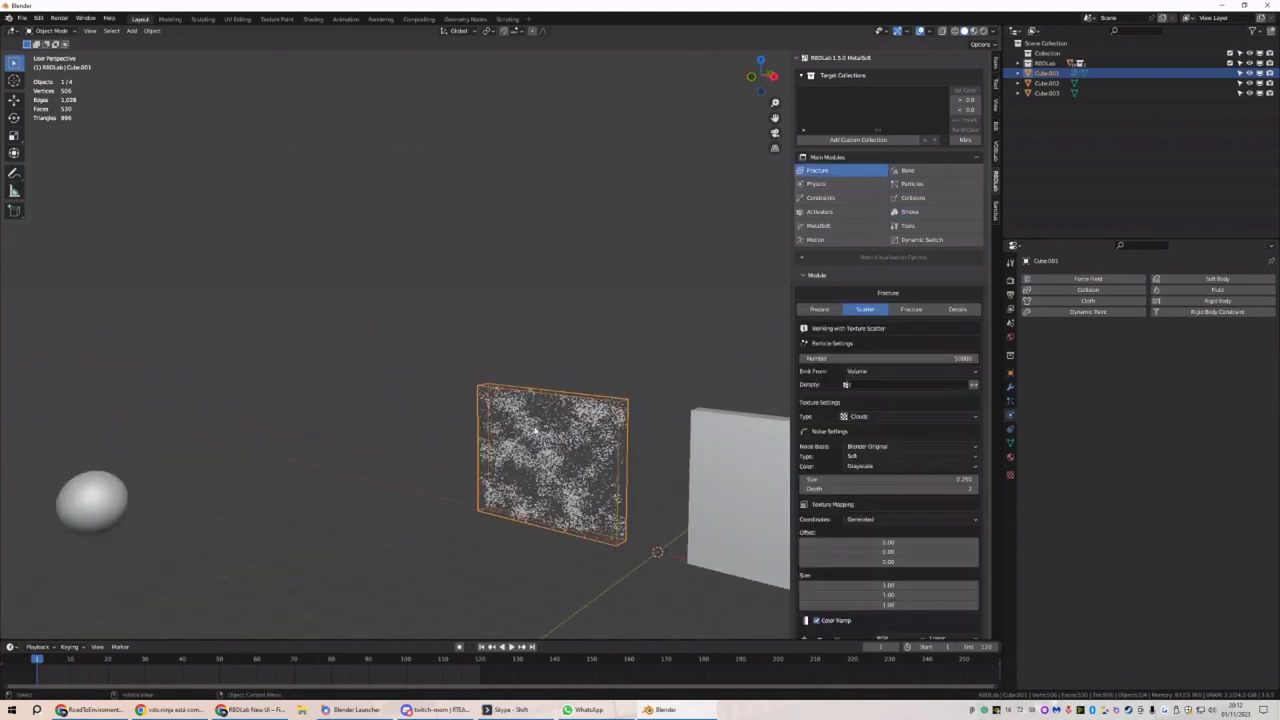
{"action": "scroll", "coordinate": [905, 450], "scroll_direction": "down", "scroll_amount": 3}
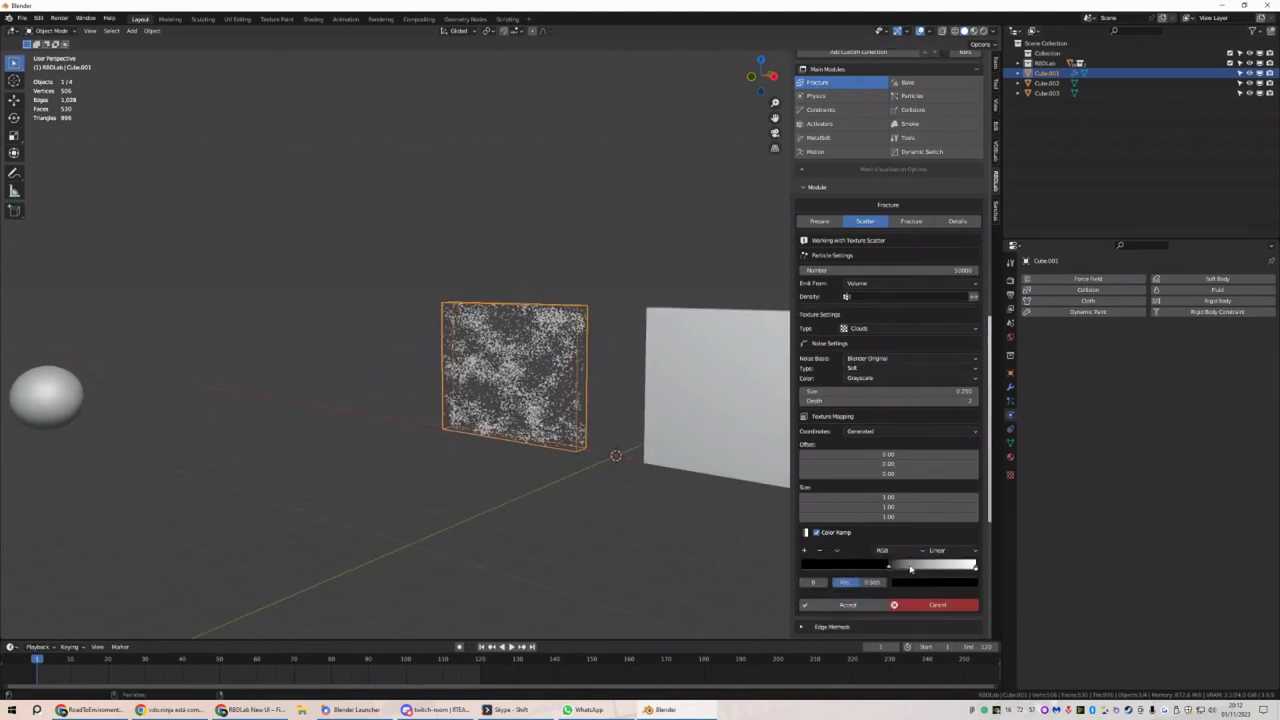
{"action": "mouse_move", "coordinate": [889, 570]}
{"action": "left_mouse_down"}
{"action": "mouse_move", "coordinate": [945, 568]}
{"action": "mouse_move", "coordinate": [907, 568]}
{"action": "left_mouse_up"}
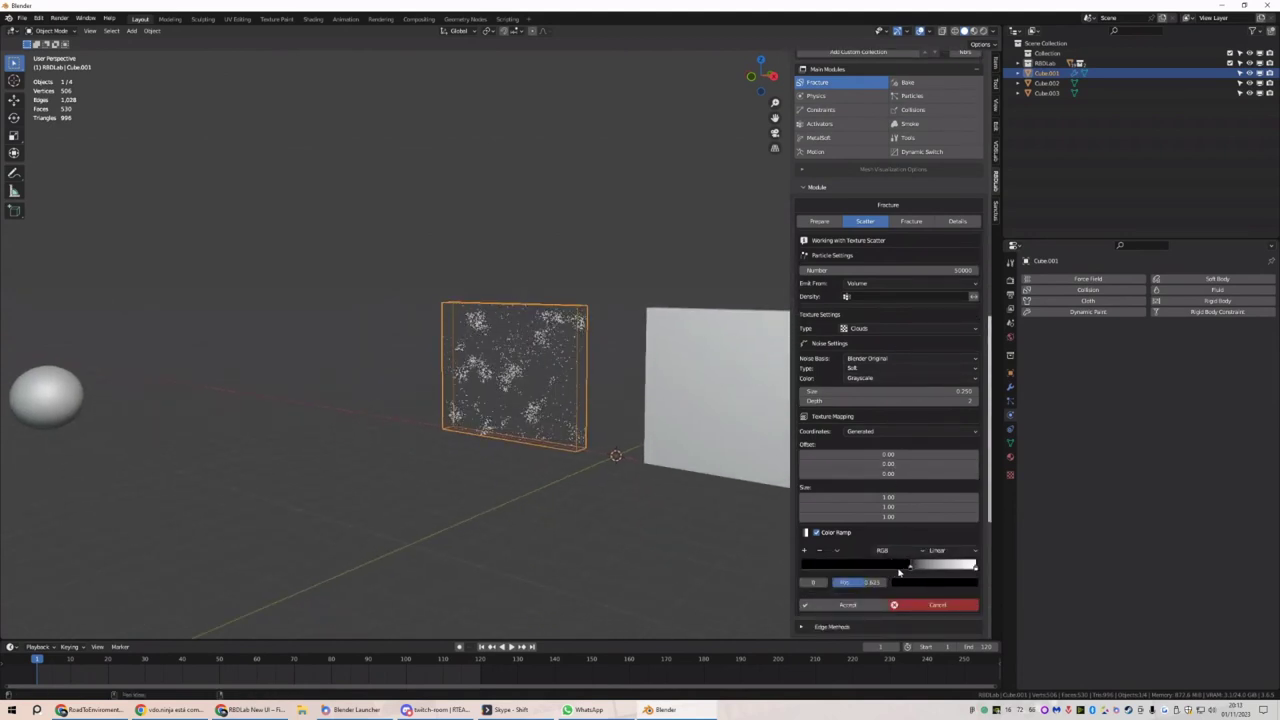
{"action": "left_click_drag", "start_coordinate": [871, 457], "coordinate": [885, 457]}
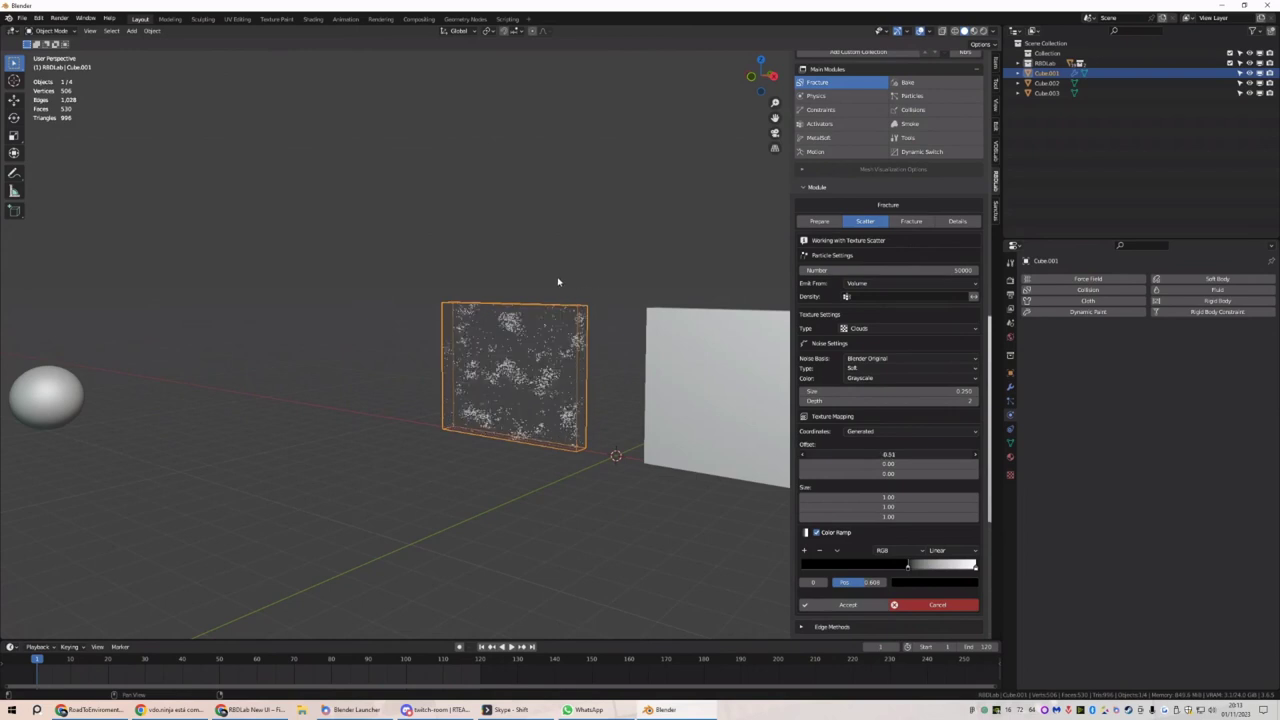
{"action": "middle_click_drag", "start_coordinate": [557, 280], "coordinate": [585, 385]}
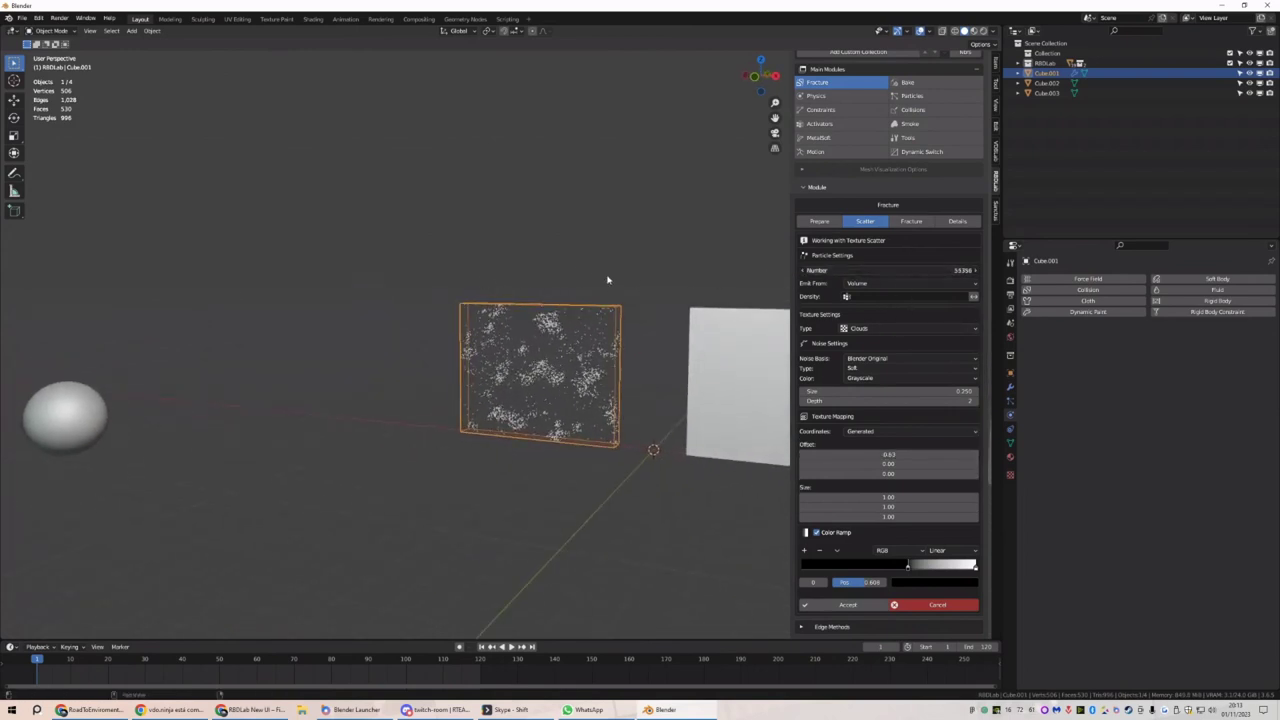
Accept the texture scatter and fracture the first wall with Max Chunks 450
{"action": "left_click", "coordinate": [850, 606]}
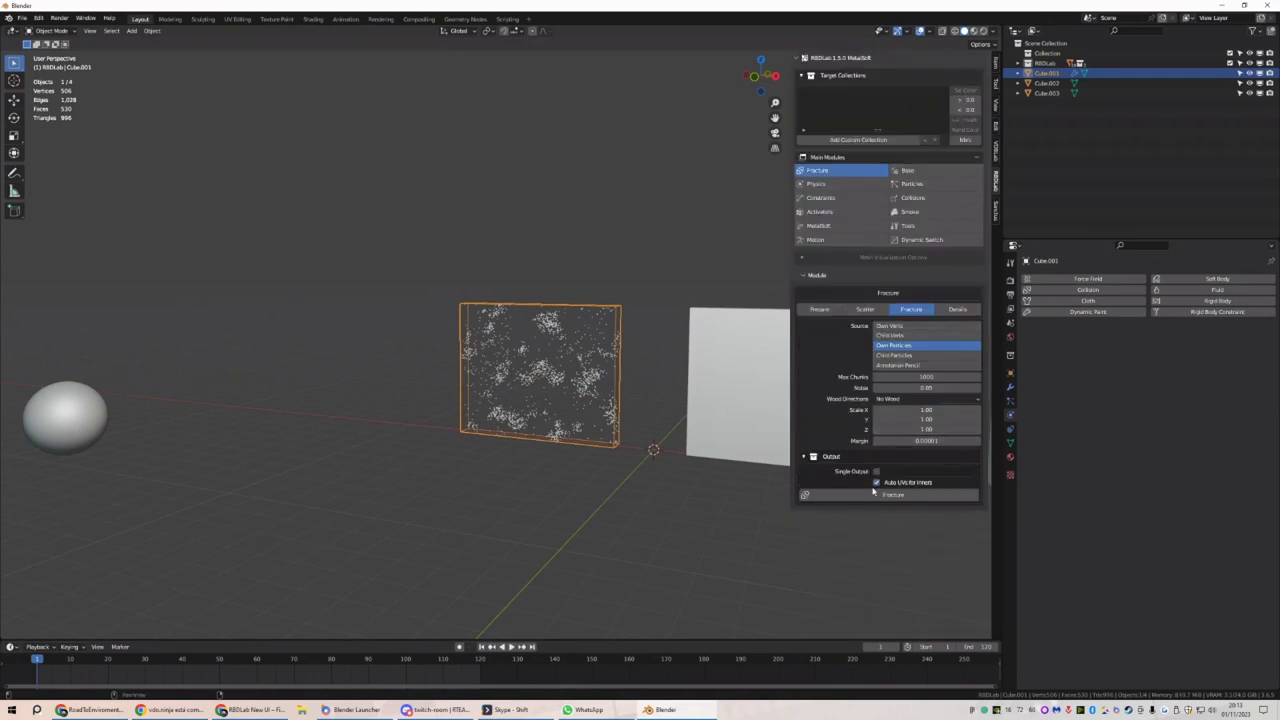
{"action": "left_click", "coordinate": [922, 378]}
{"action": "type", "text": "450"}
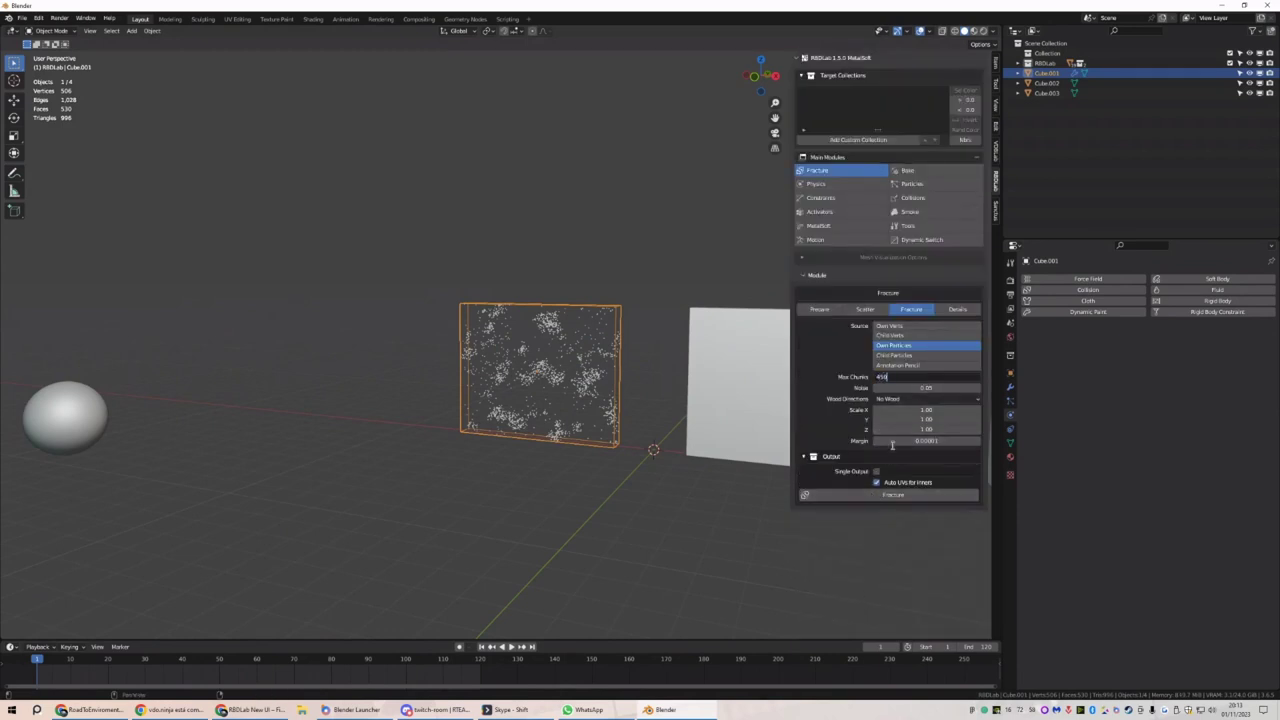
{"action": "key", "text": "Return"}
{"action": "left_click", "coordinate": [885, 494]}
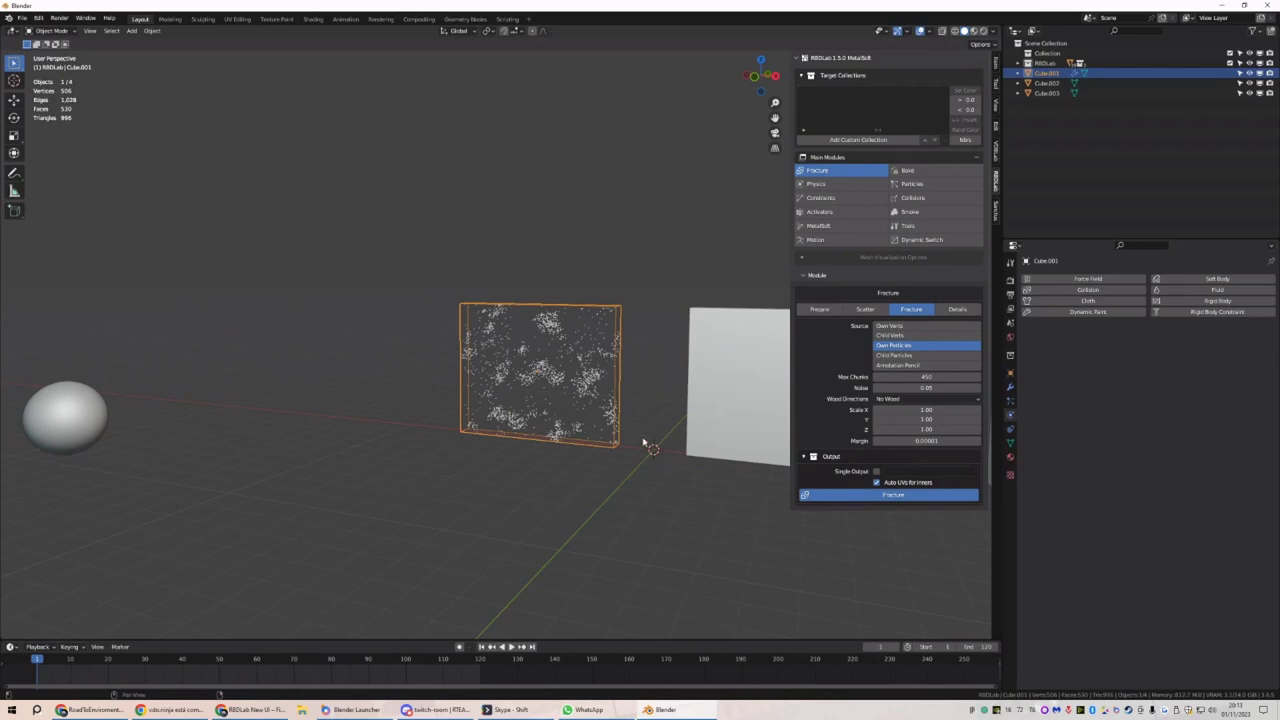
Inspect the fractured first wall and apply its fracture
{"action": "mouse_move", "coordinate": [569, 389]}
{"action": "middle_mouse_down"}
{"action": "mouse_move", "coordinate": [608, 391]}
{"action": "mouse_move", "coordinate": [573, 400]}
{"action": "middle_mouse_up"}
{"action": "scroll", "coordinate": [576, 347], "scroll_direction": "up", "scroll_amount": 3}
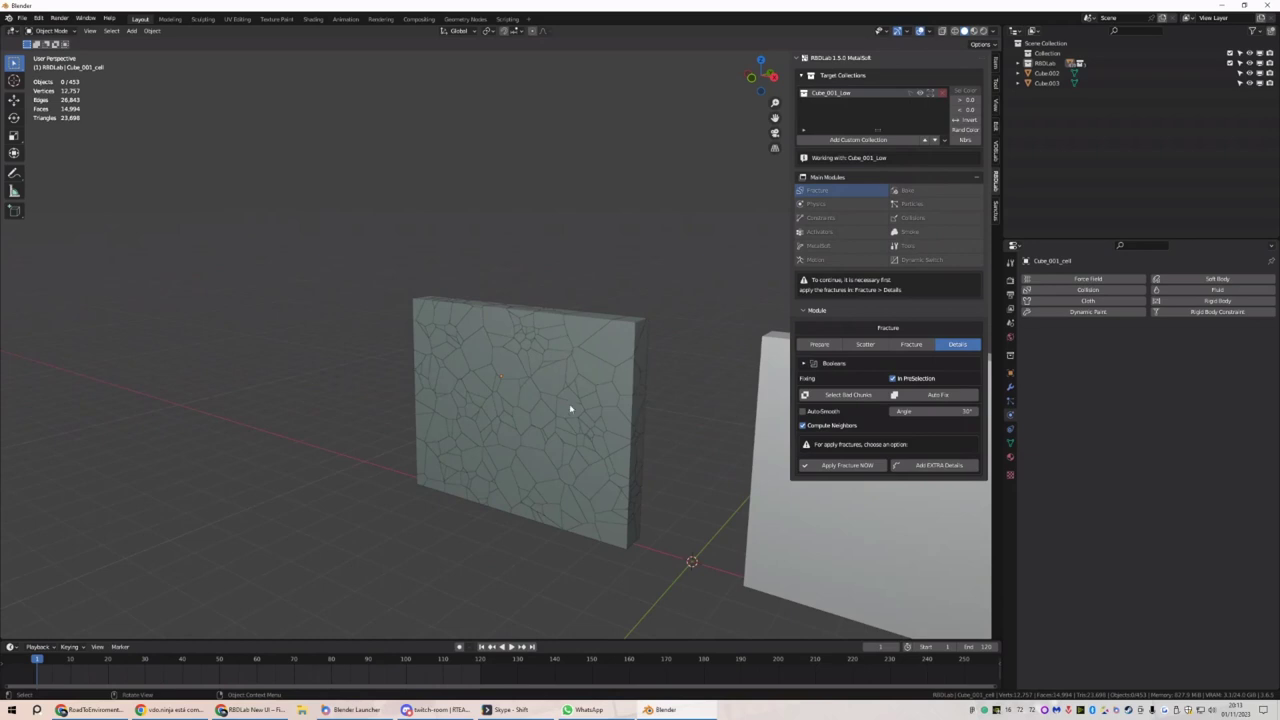
{"action": "middle_click_drag", "start_coordinate": [560, 478], "coordinate": [590, 480]}
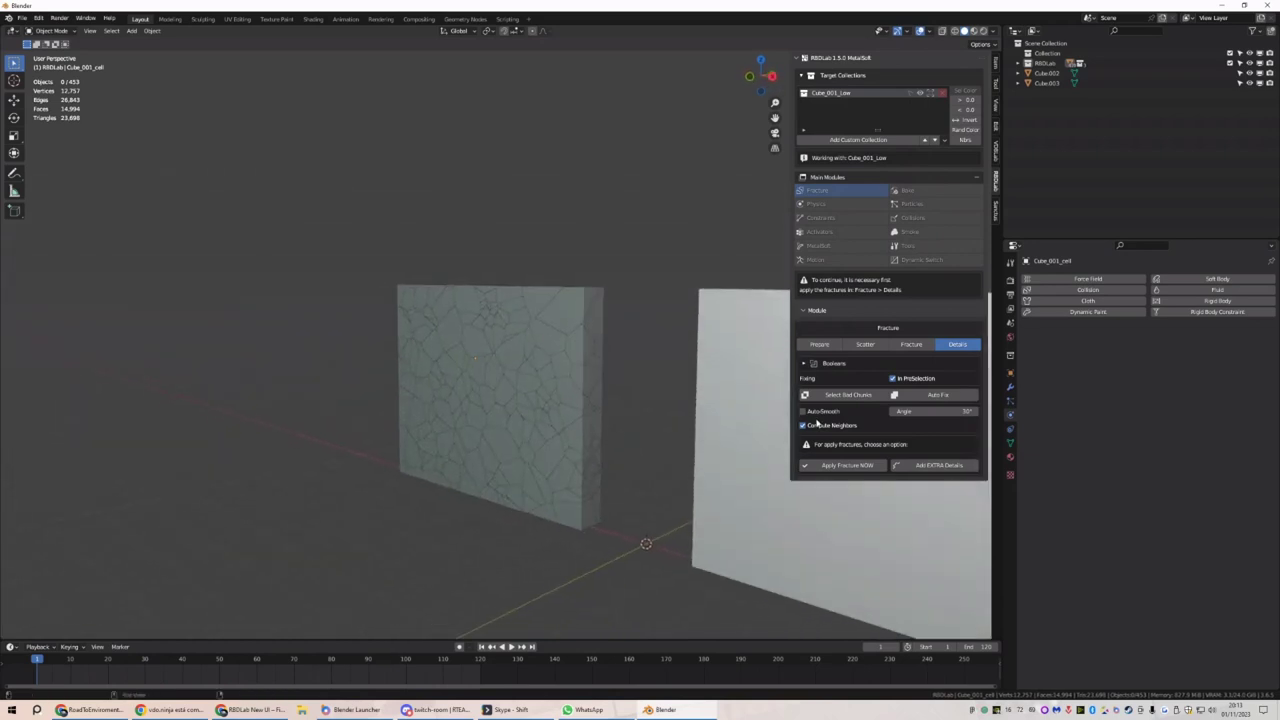
{"action": "left_click", "coordinate": [870, 468]}
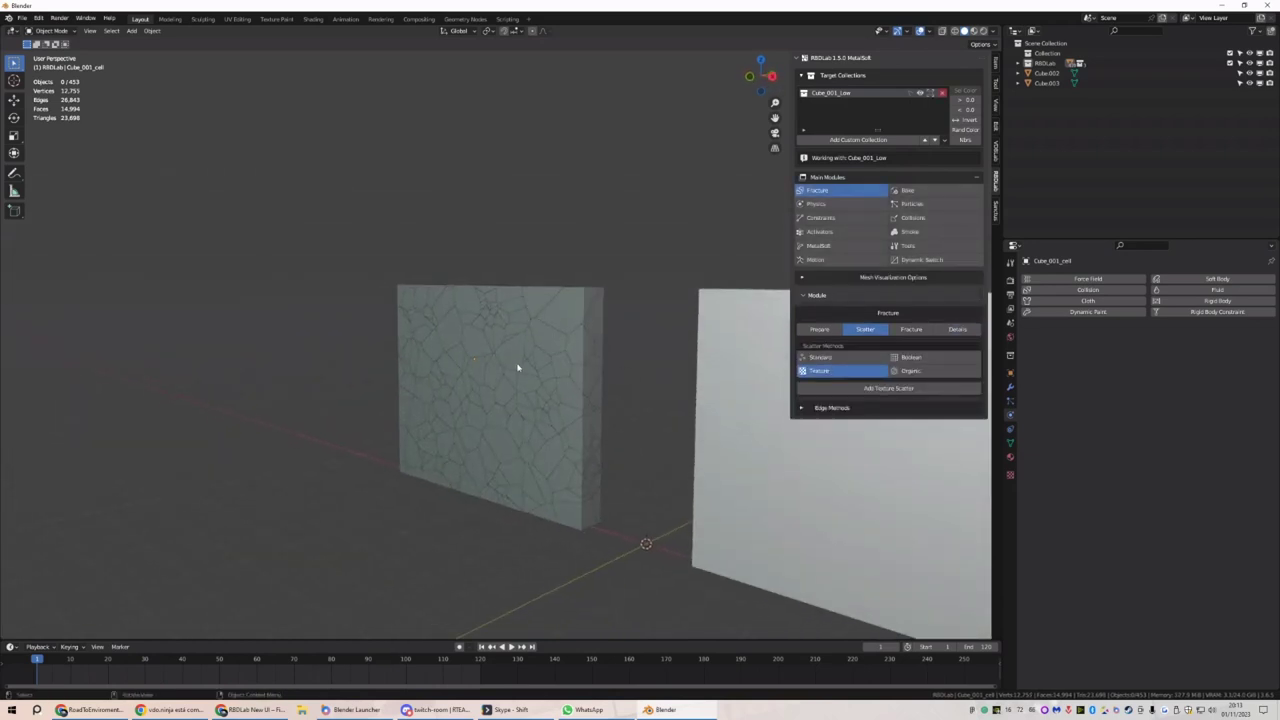
{"action": "scroll", "coordinate": [576, 389], "scroll_direction": "down", "scroll_amount": 4}
Fill the middle wall Cube.002 with an Organic scatter of spheres
{"action": "left_click", "coordinate": [648, 381]}
{"action": "middle_click_drag", "start_coordinate": [648, 381], "coordinate": [600, 376]}
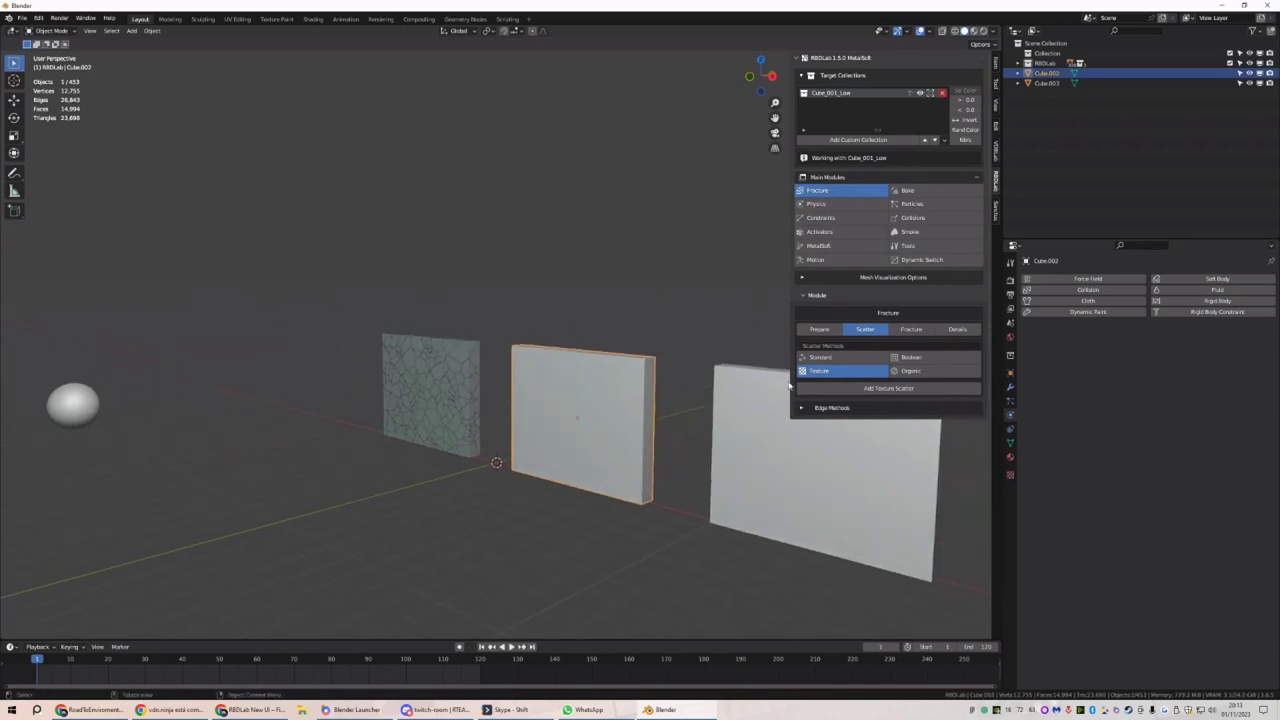
{"action": "left_click", "coordinate": [910, 371]}
{"action": "left_click", "coordinate": [888, 388]}
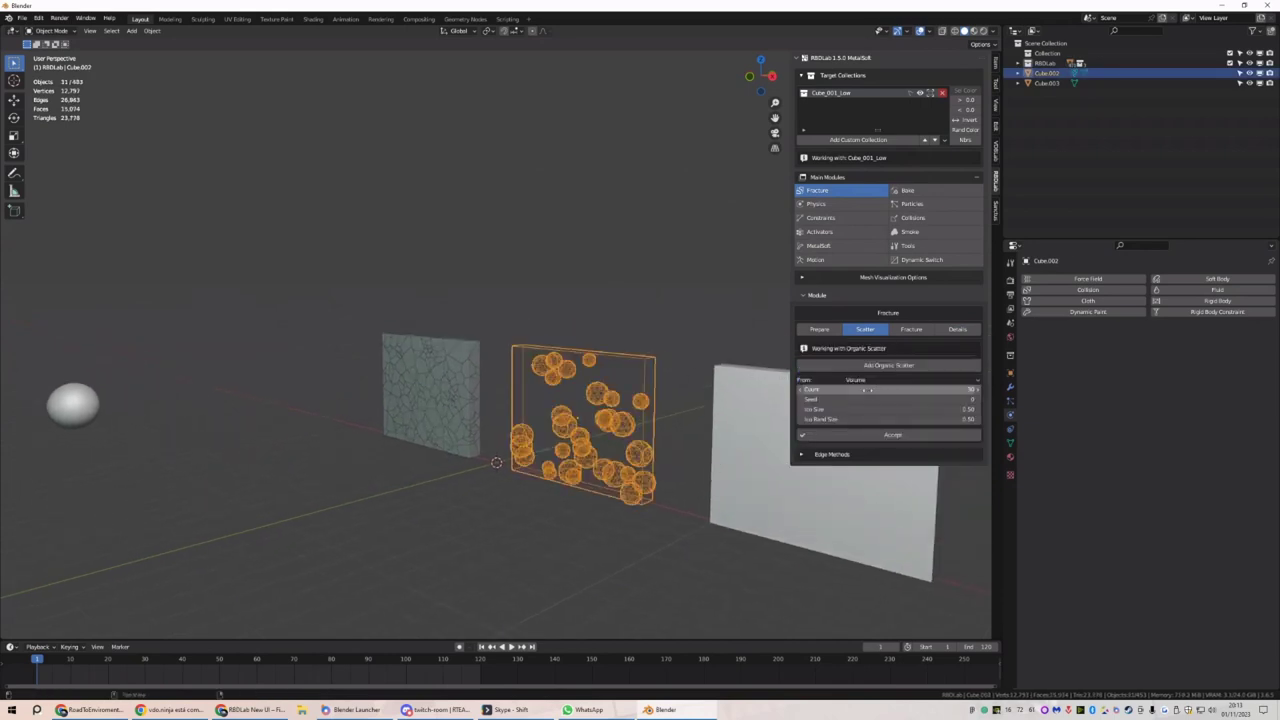
{"action": "middle_click_drag", "start_coordinate": [630, 398], "coordinate": [651, 400]}
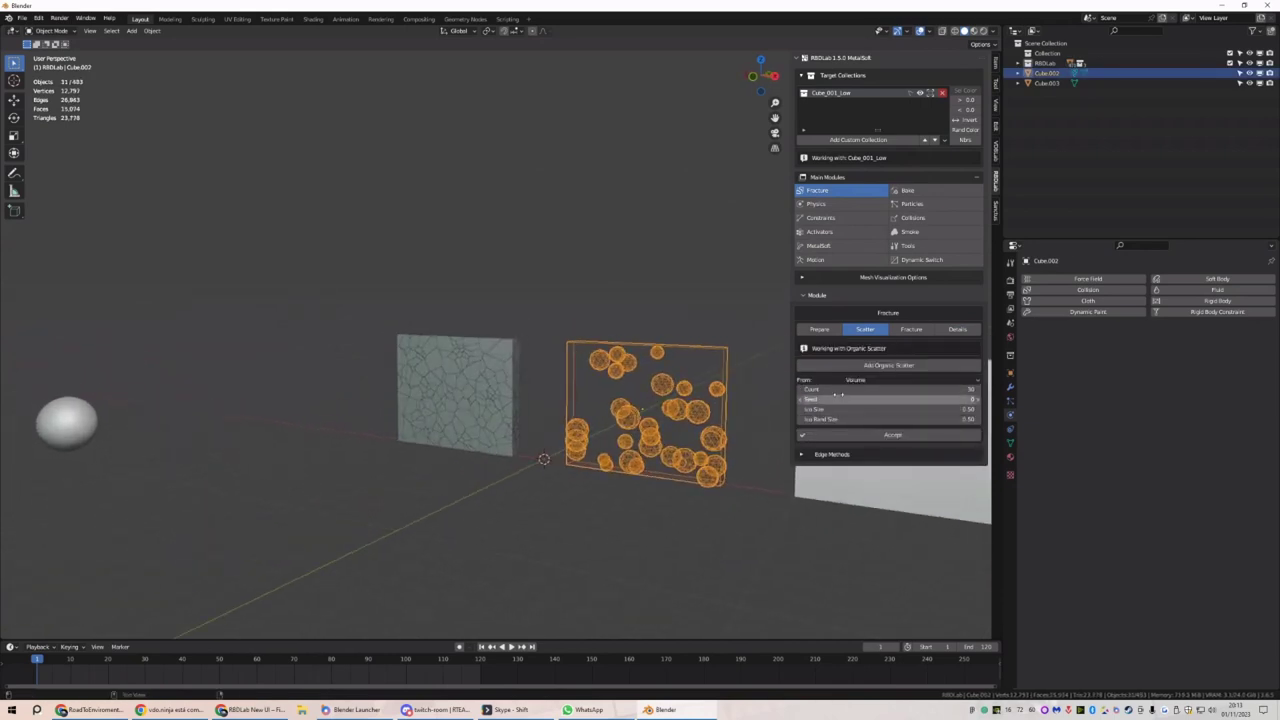
Tune the scatter to 10 larger spheres from Faces with seed 15, accept, and fracture
{"action": "left_click_drag", "start_coordinate": [858, 389], "coordinate": [511, 397]}
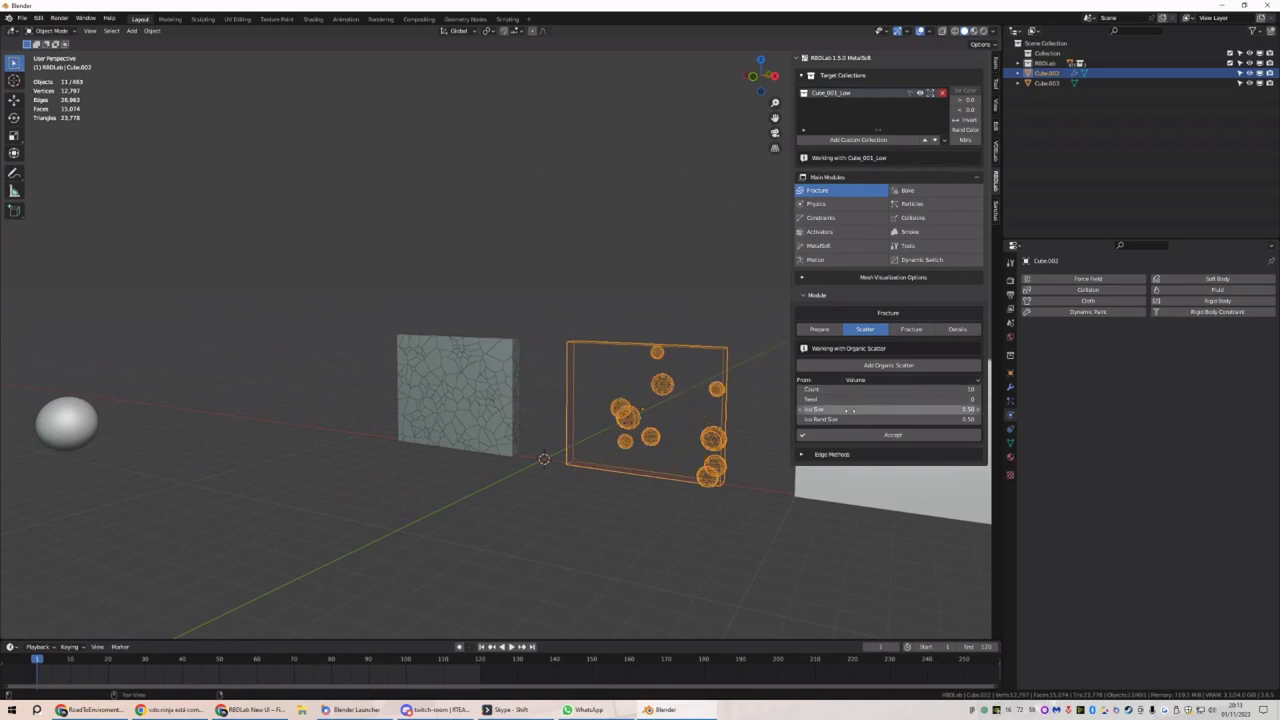
{"action": "left_click", "coordinate": [855, 380]}
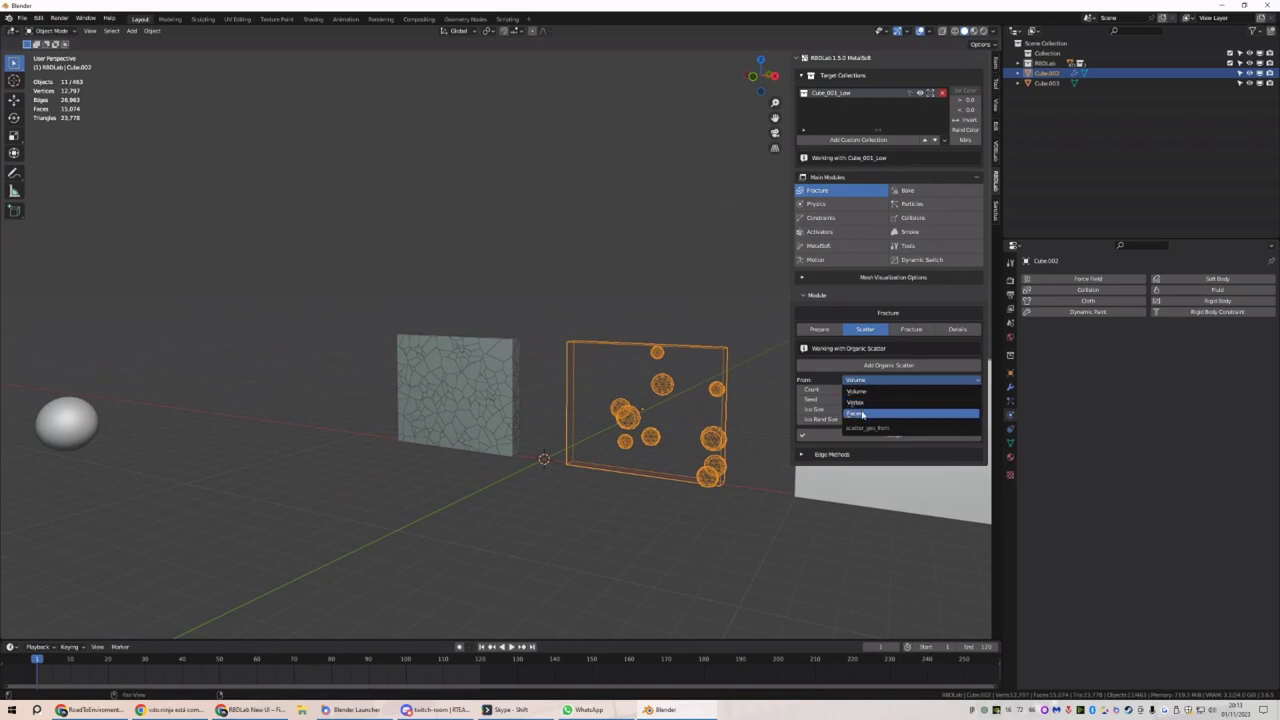
{"action": "left_click", "coordinate": [860, 414]}
{"action": "left_click_drag", "start_coordinate": [805, 409], "coordinate": [529, 414]}
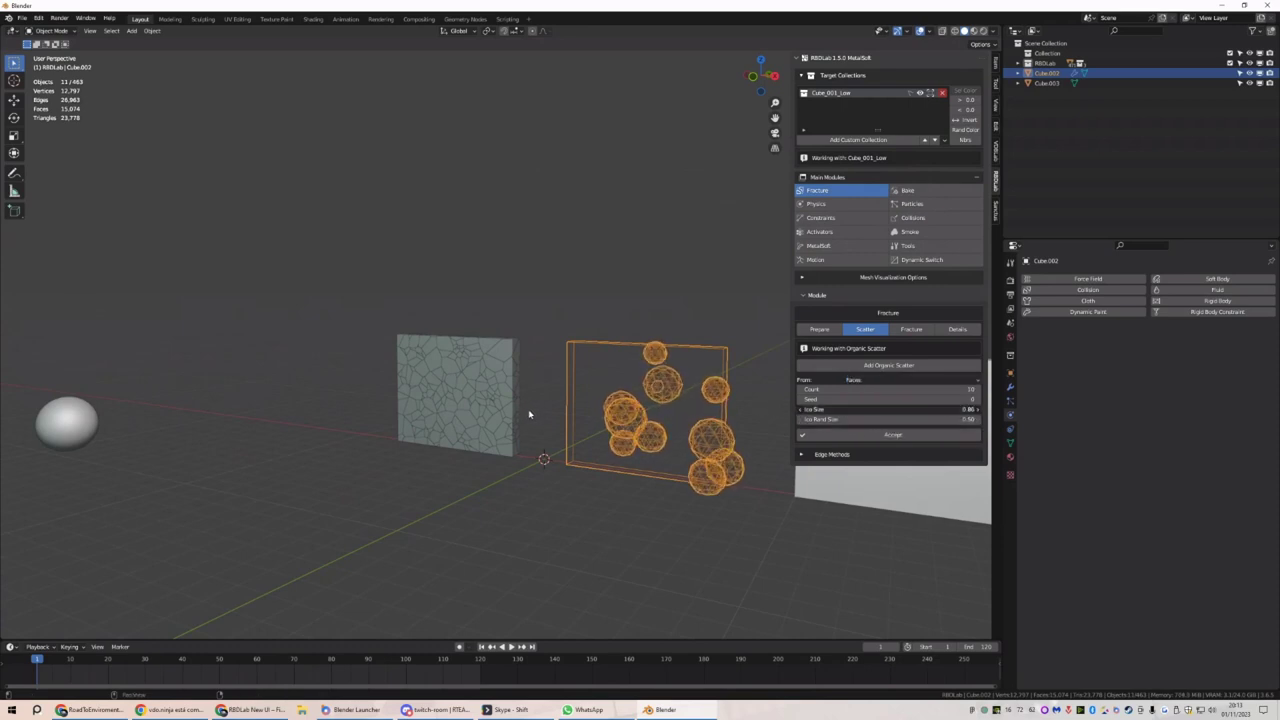
{"action": "left_click_drag", "start_coordinate": [820, 399], "coordinate": [531, 403]}
{"action": "left_click", "coordinate": [846, 436]}
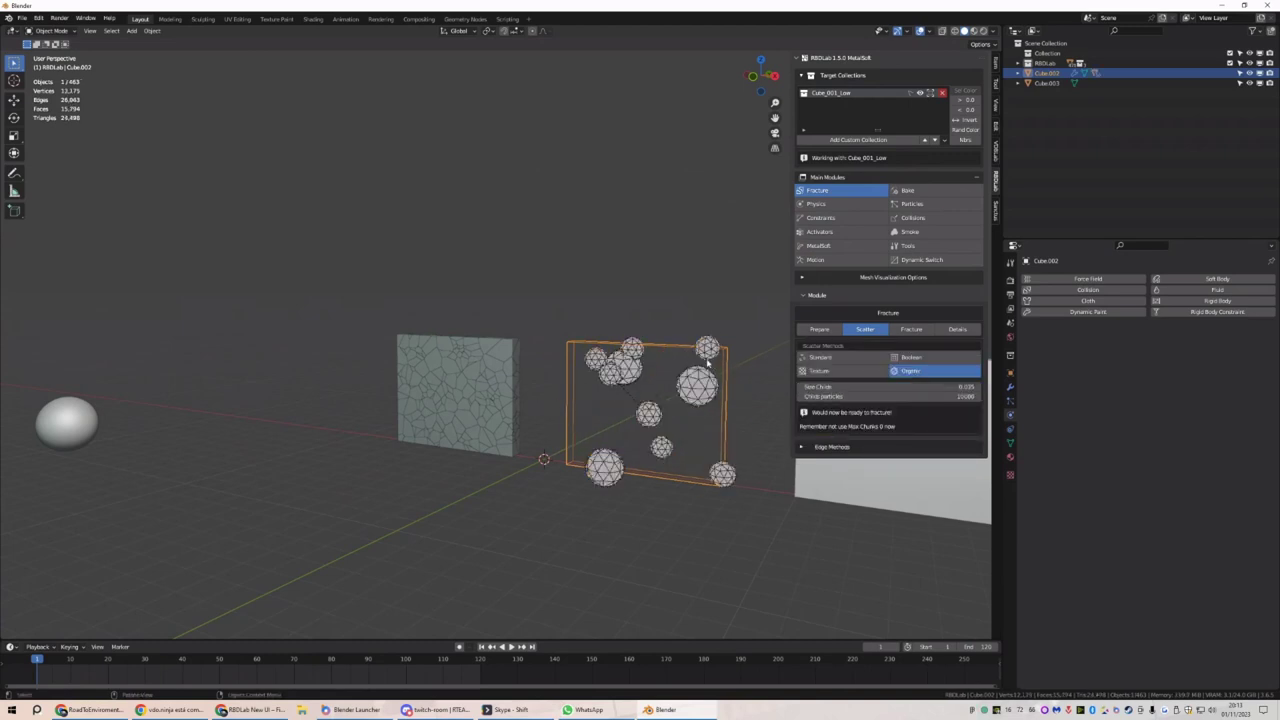
{"action": "left_click", "coordinate": [911, 330]}
{"action": "left_click", "coordinate": [891, 514]}
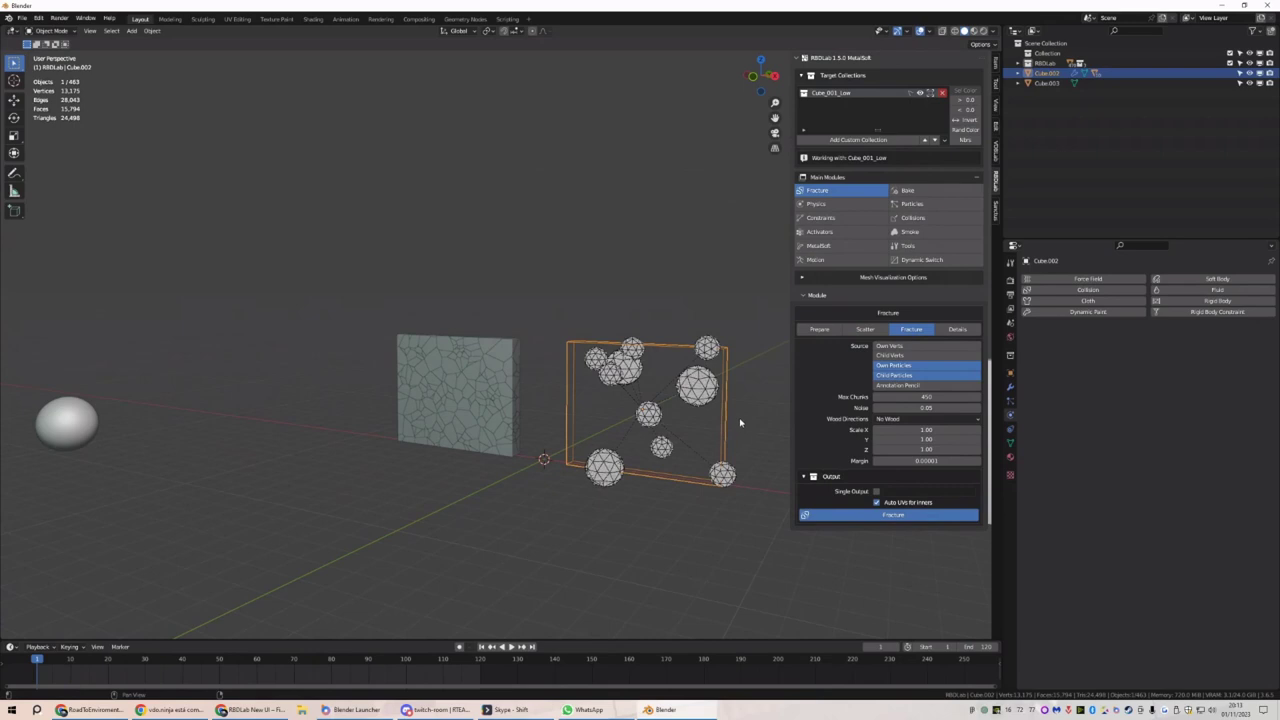
Apply the organic fracture on Cube.002 after inspecting its chunks, then select the white wall
{"action": "middle_click_drag", "start_coordinate": [680, 457], "coordinate": [575, 477]}
{"action": "left_click", "coordinate": [562, 457]}
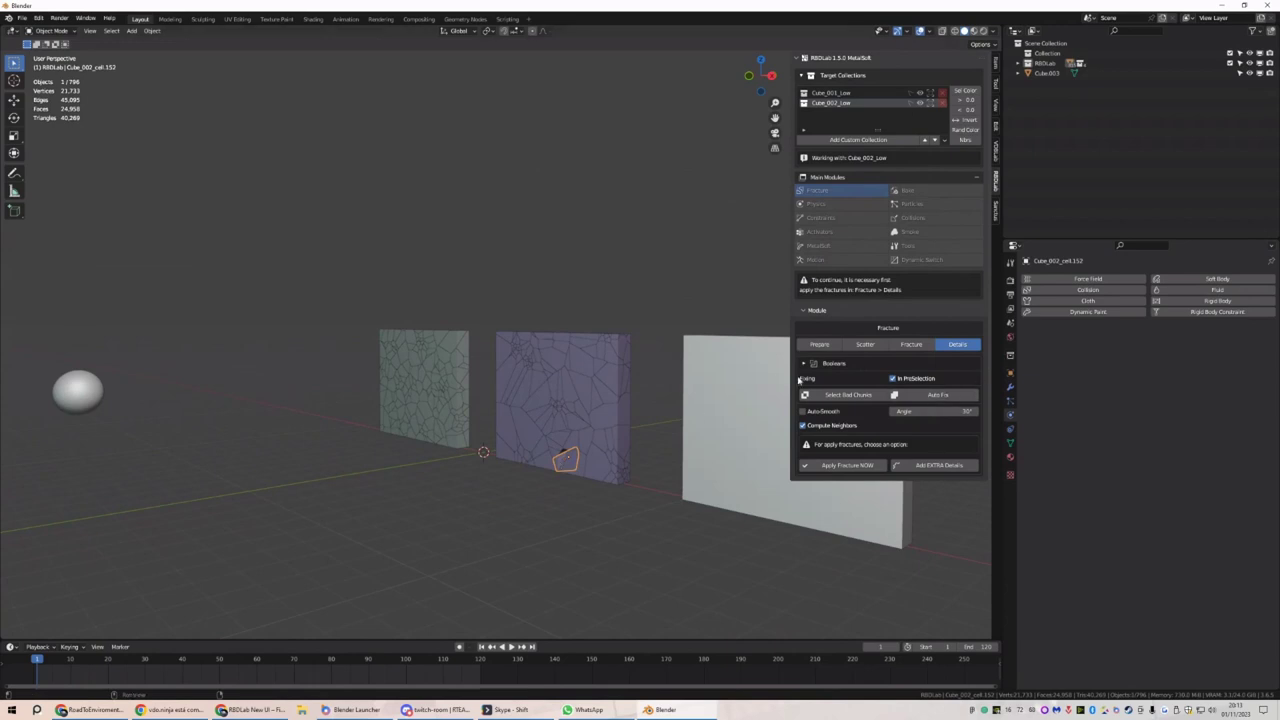
{"action": "mouse_move", "coordinate": [700, 392]}
{"action": "middle_mouse_down"}
{"action": "mouse_move", "coordinate": [561, 396]}
{"action": "mouse_move", "coordinate": [692, 393]}
{"action": "middle_mouse_up"}
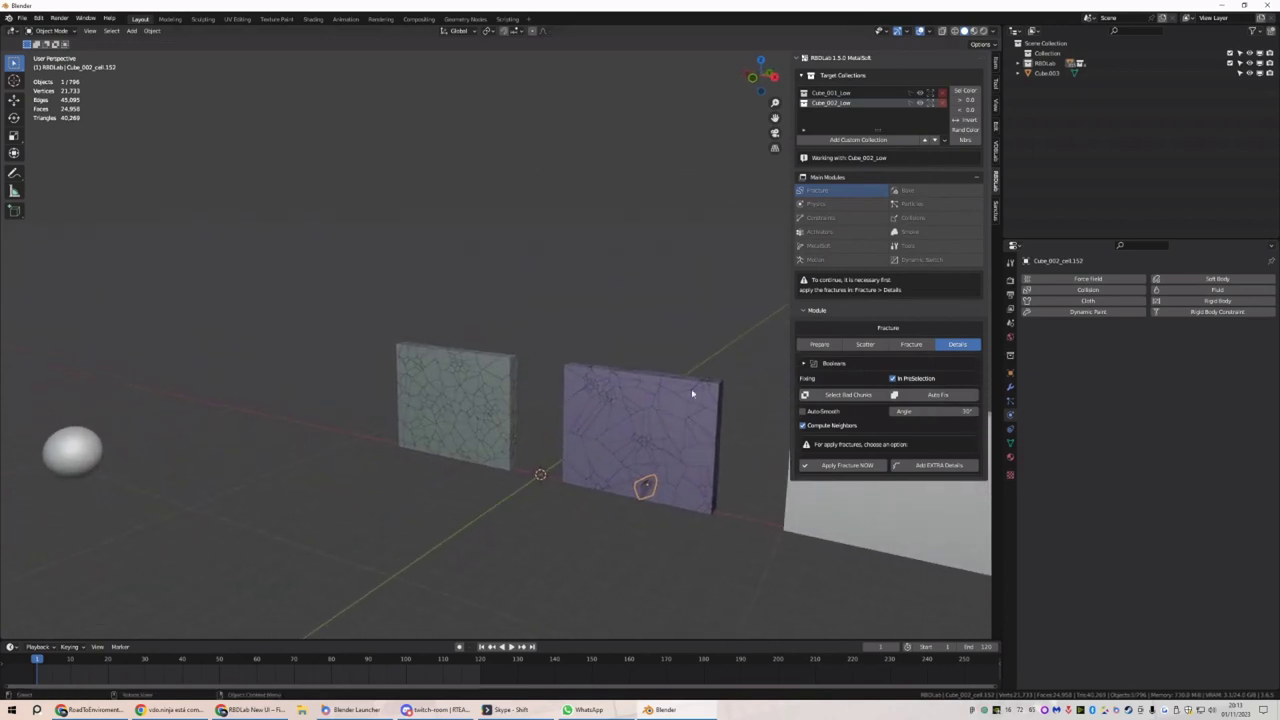
{"action": "left_click", "coordinate": [845, 466]}
{"action": "scroll", "coordinate": [662, 441], "scroll_direction": "down", "scroll_amount": 4}
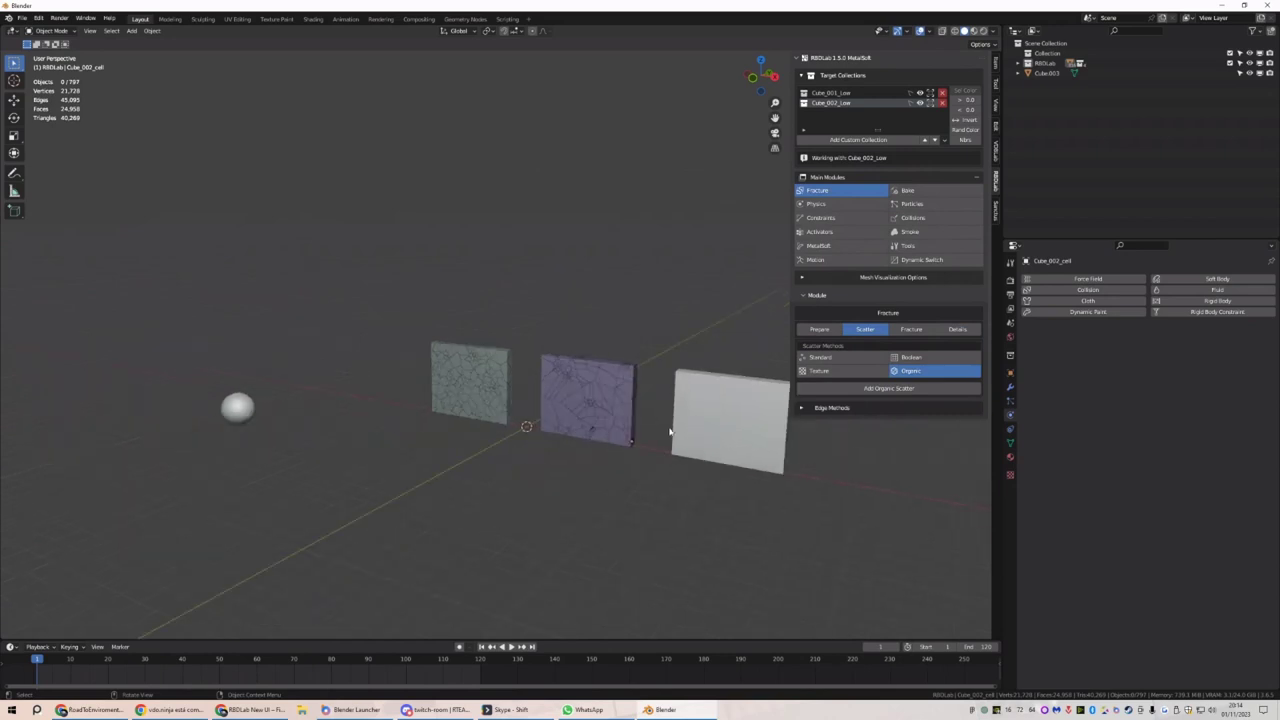
{"action": "left_click", "coordinate": [597, 415]}
Add a GN Boolean scatter, BoolFracture_00, to the white wall Cube.003 and run it
{"action": "scroll", "coordinate": [723, 417], "scroll_direction": "up", "scroll_amount": 3}
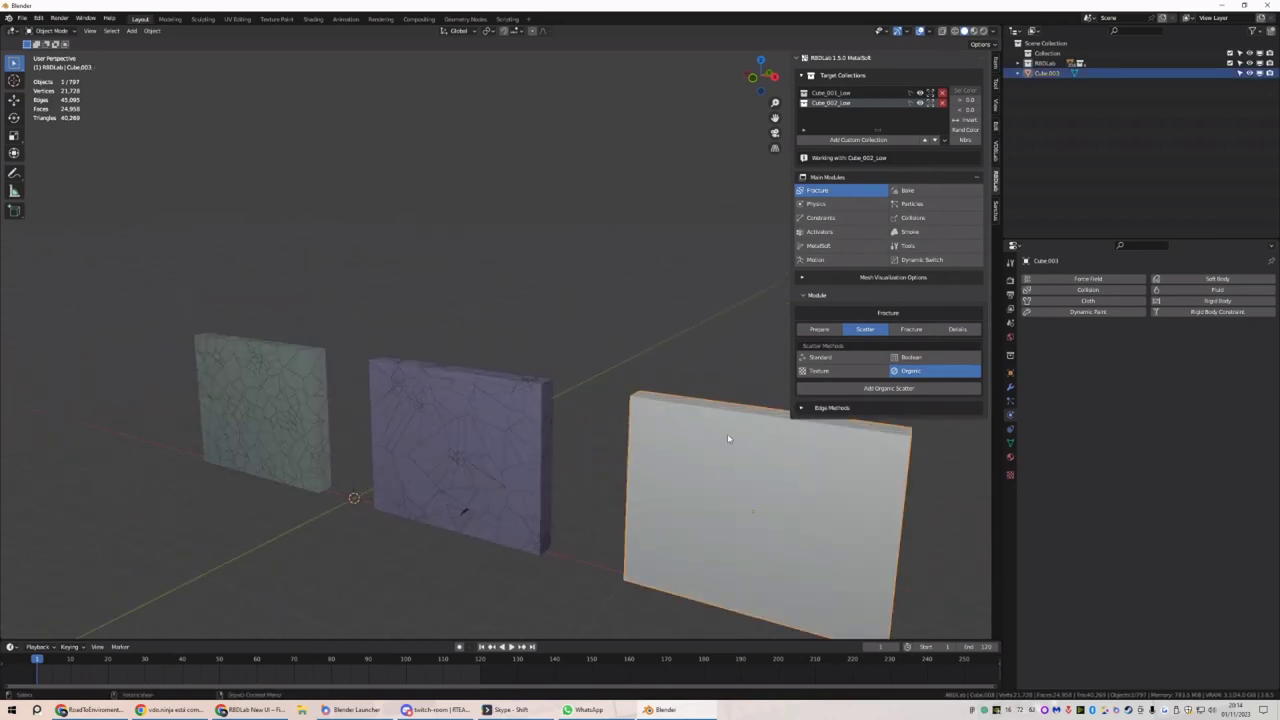
{"action": "scroll", "coordinate": [723, 417], "scroll_direction": "down", "scroll_amount": 2}
{"action": "left_click", "coordinate": [936, 358]}
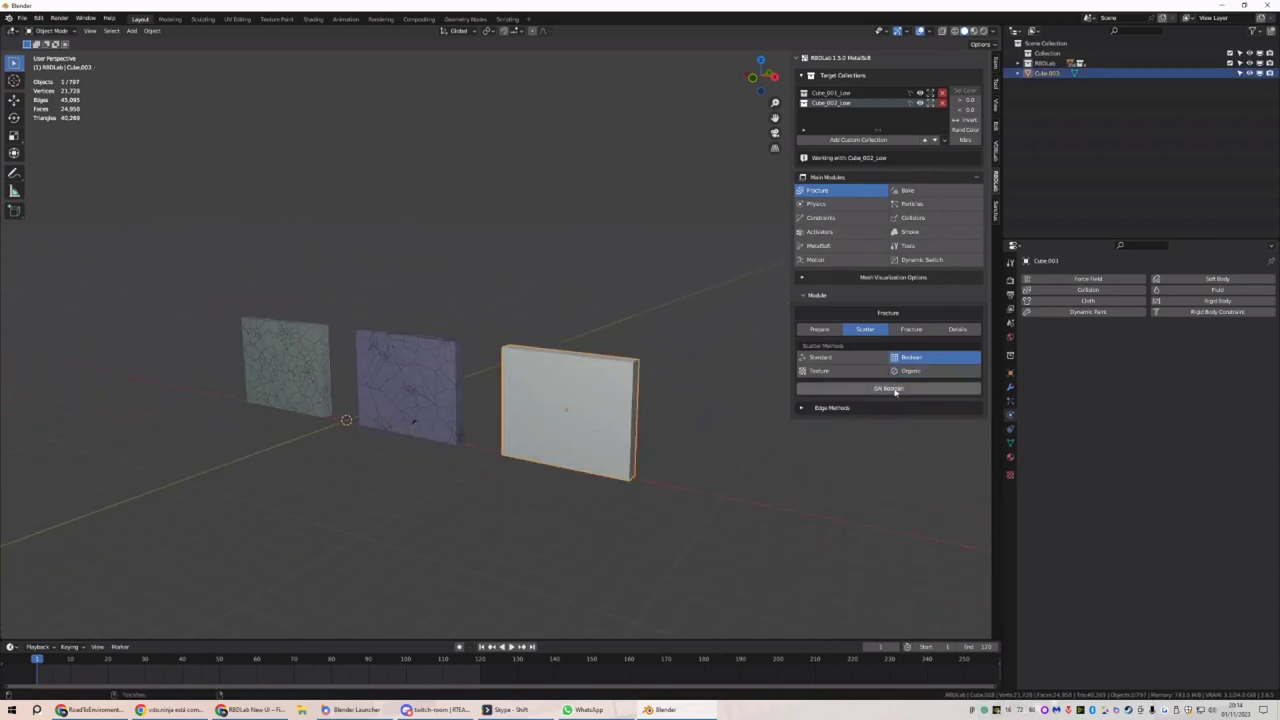
{"action": "left_click", "coordinate": [894, 389]}
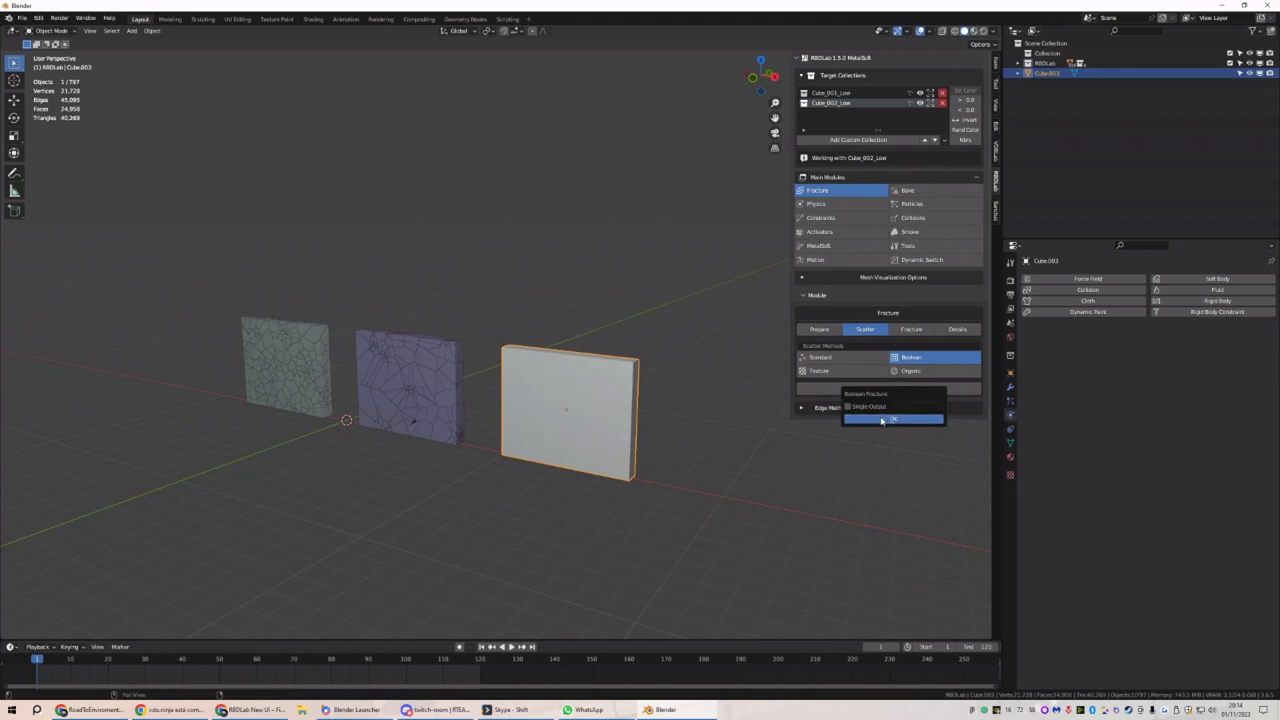
{"action": "left_click", "coordinate": [883, 420]}
{"action": "middle_click_drag", "start_coordinate": [700, 405], "coordinate": [628, 410]}
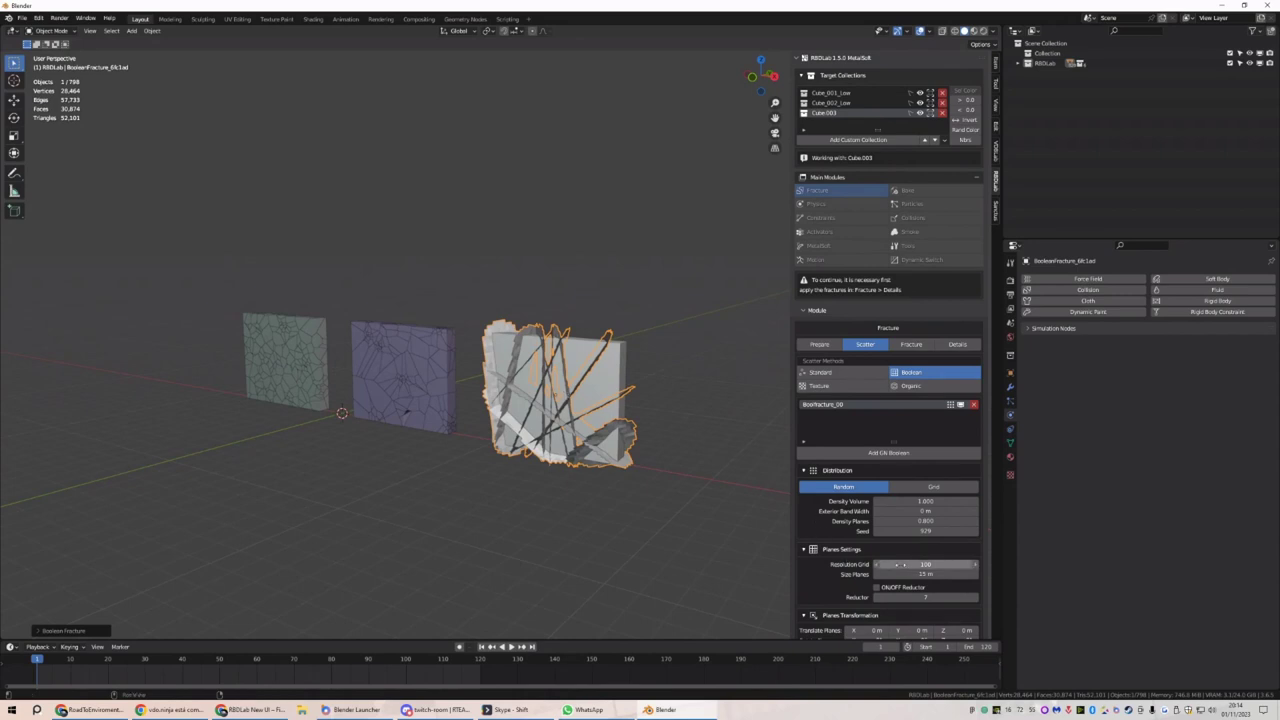
Set the Boolean planes' Noise Strength to 2.720 and Scale Noise to 0.380, Reductor off
{"action": "left_click", "coordinate": [878, 588]}
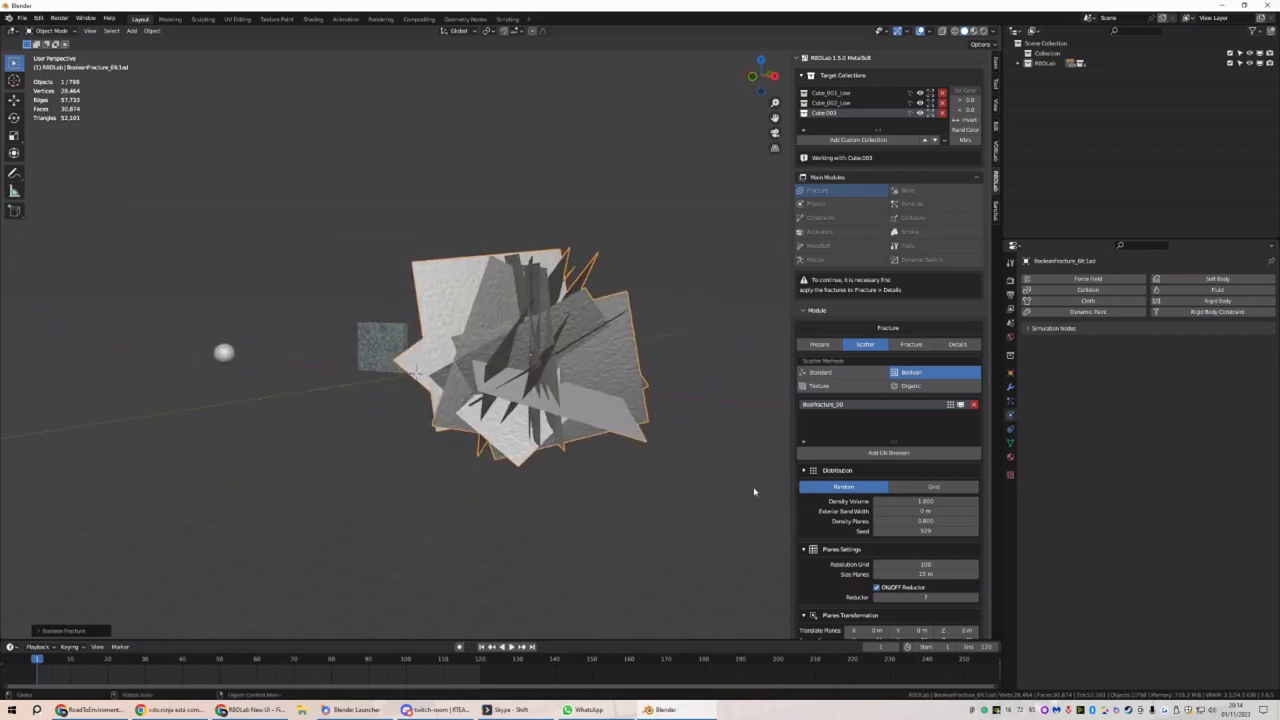
{"action": "scroll", "coordinate": [880, 470], "scroll_direction": "down", "scroll_amount": 3}
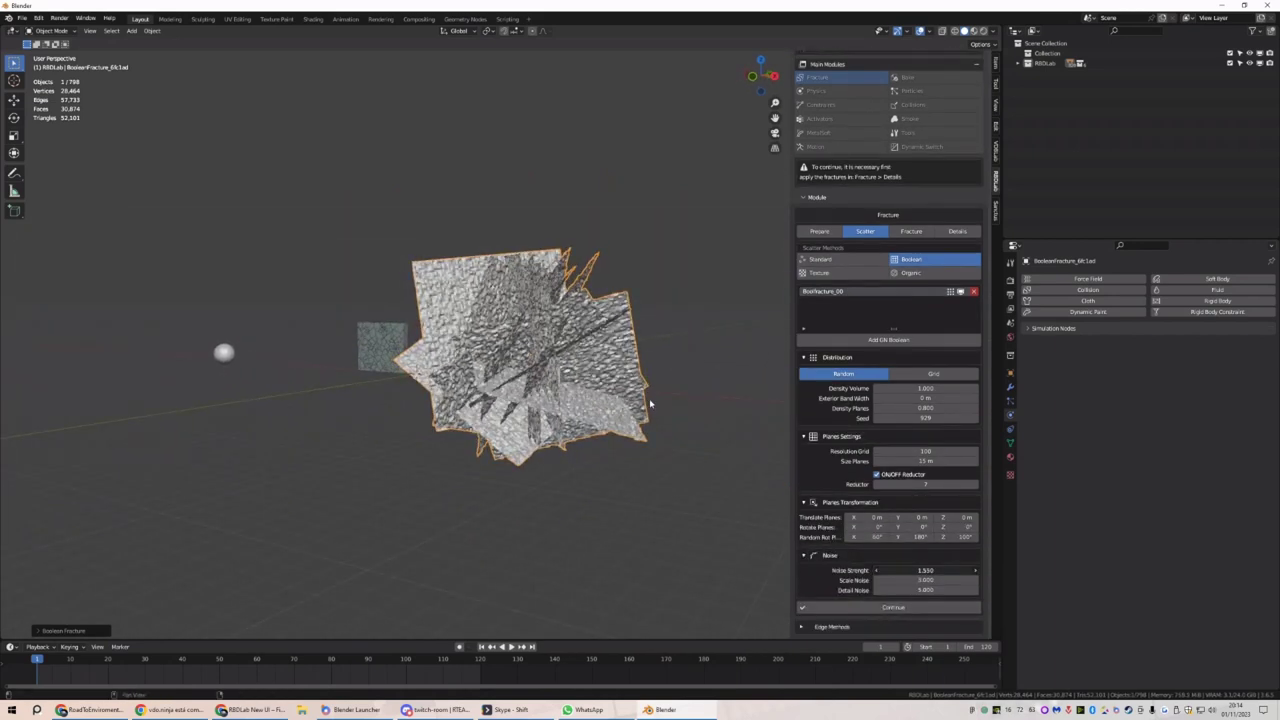
{"action": "left_click_drag", "start_coordinate": [918, 570], "coordinate": [950, 570]}
{"action": "scroll", "coordinate": [650, 420], "scroll_direction": "up", "scroll_amount": 5}
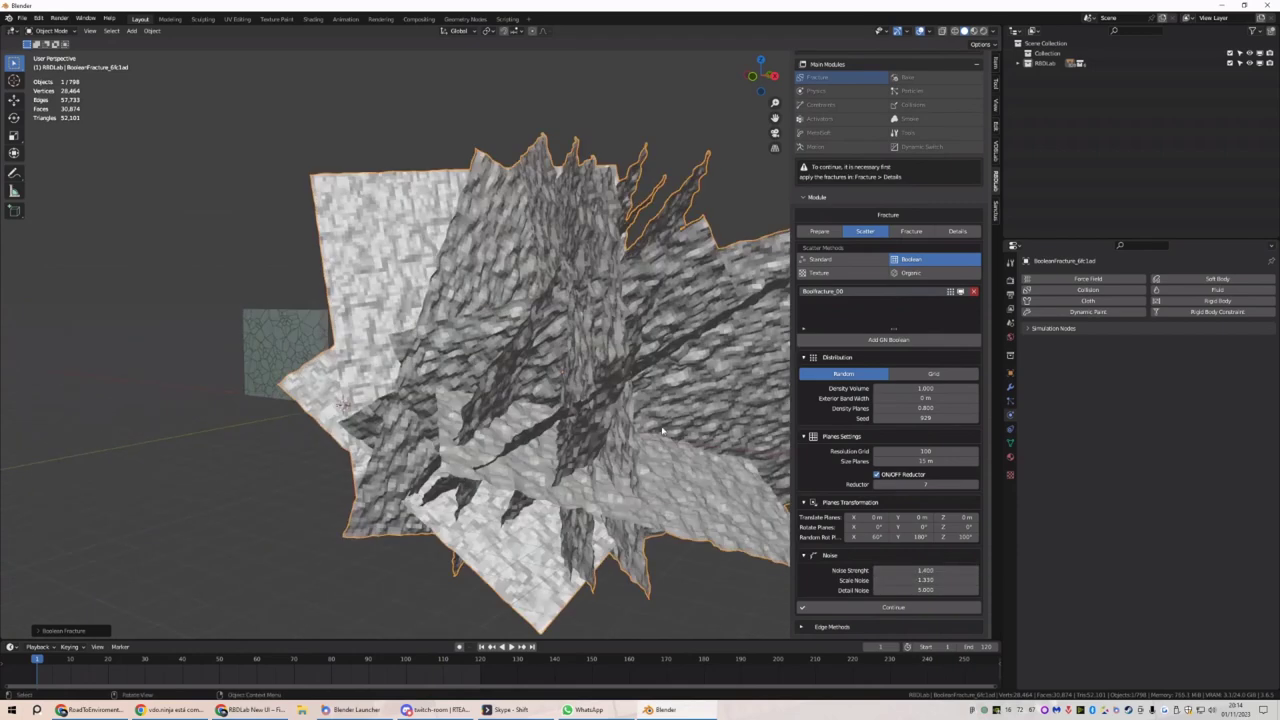
{"action": "middle_click_drag", "start_coordinate": [652, 431], "coordinate": [598, 411]}
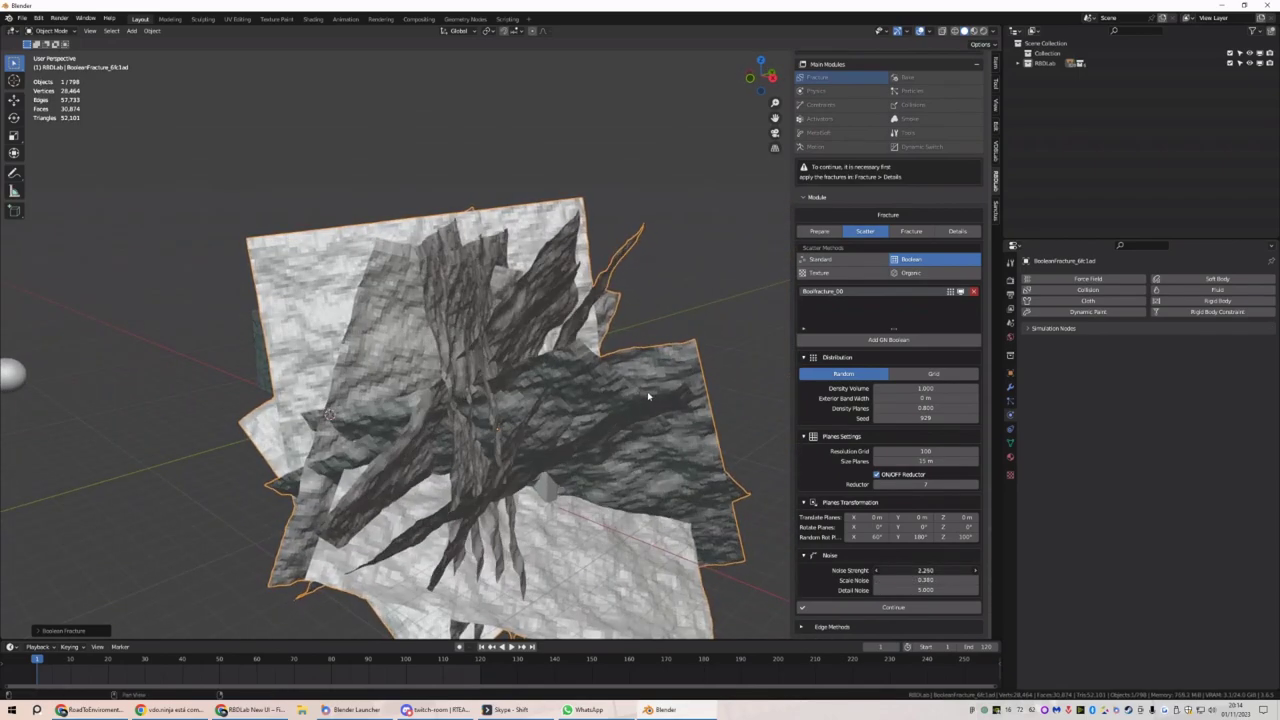
{"action": "middle_click_drag", "start_coordinate": [617, 451], "coordinate": [633, 439]}
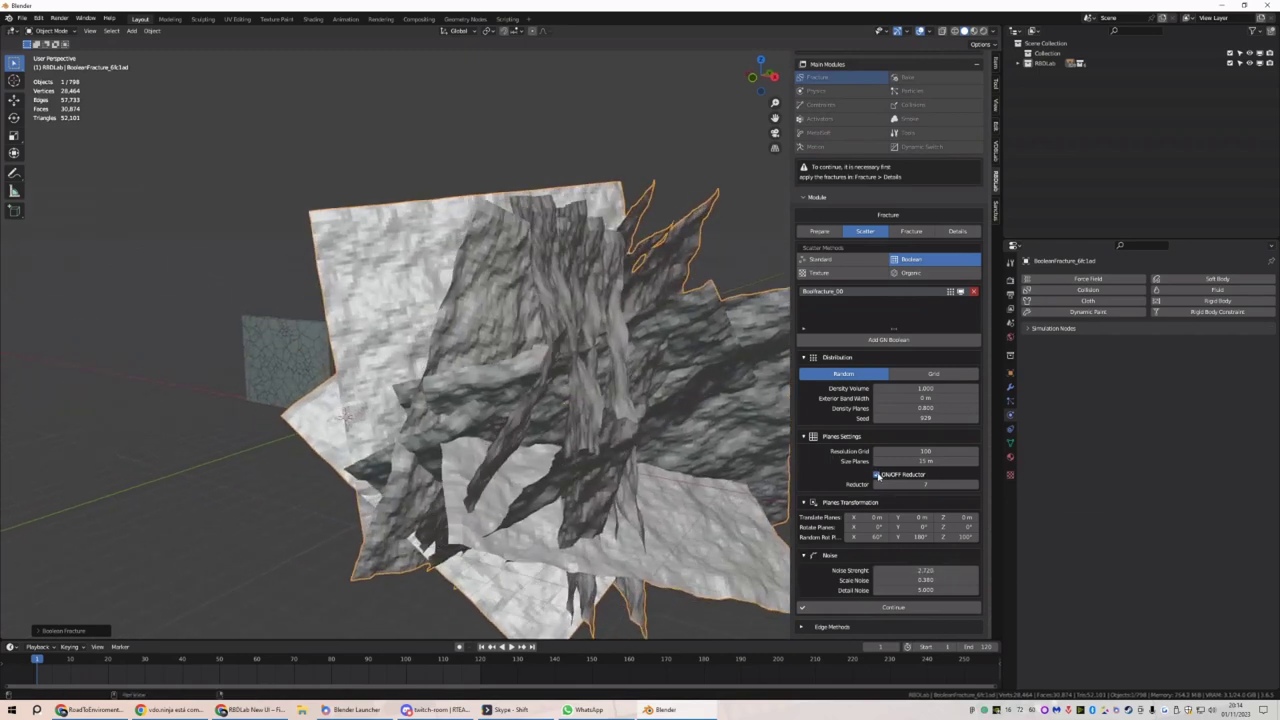
{"action": "left_click", "coordinate": [877, 475]}
{"action": "scroll", "coordinate": [625, 366], "scroll_direction": "up", "scroll_amount": 5}
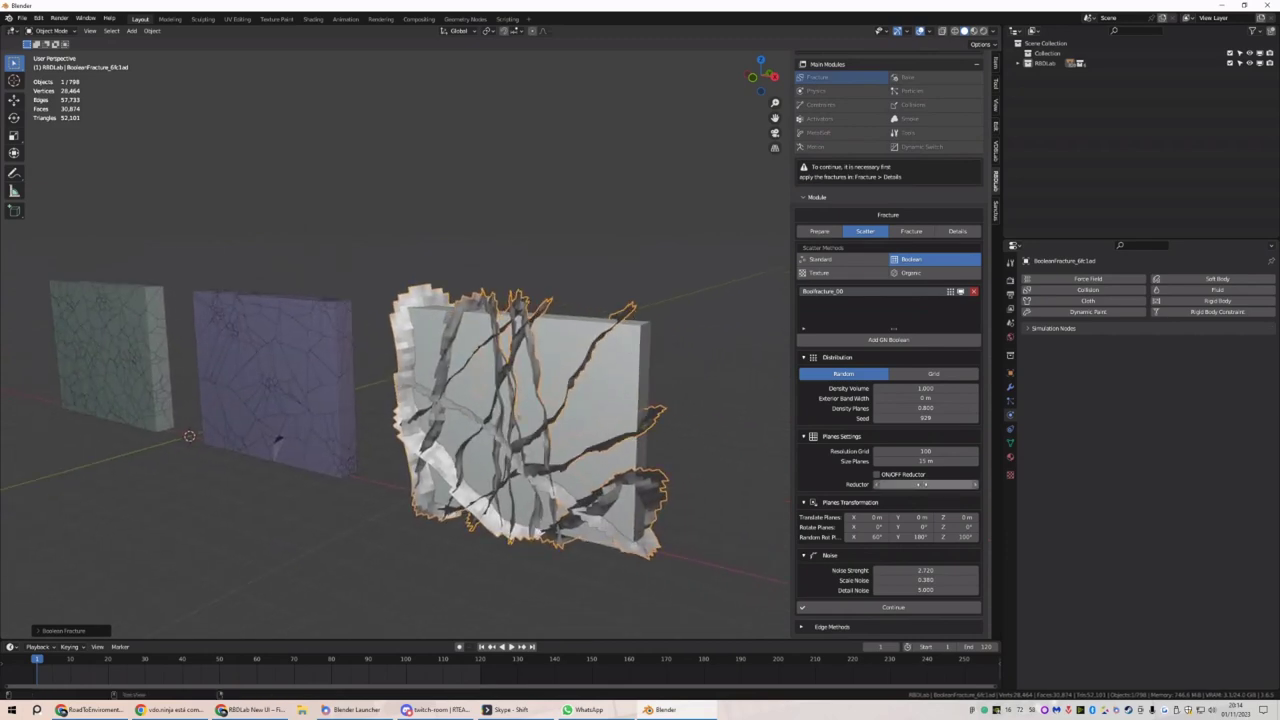
Adjust the reductor amount and orbit to face the white wall
{"action": "left_click_drag", "start_coordinate": [920, 484], "coordinate": [593, 307]}
{"action": "middle_click_drag", "start_coordinate": [546, 530], "coordinate": [434, 381]}
{"action": "middle_click_drag", "start_coordinate": [365, 455], "coordinate": [387, 461]}
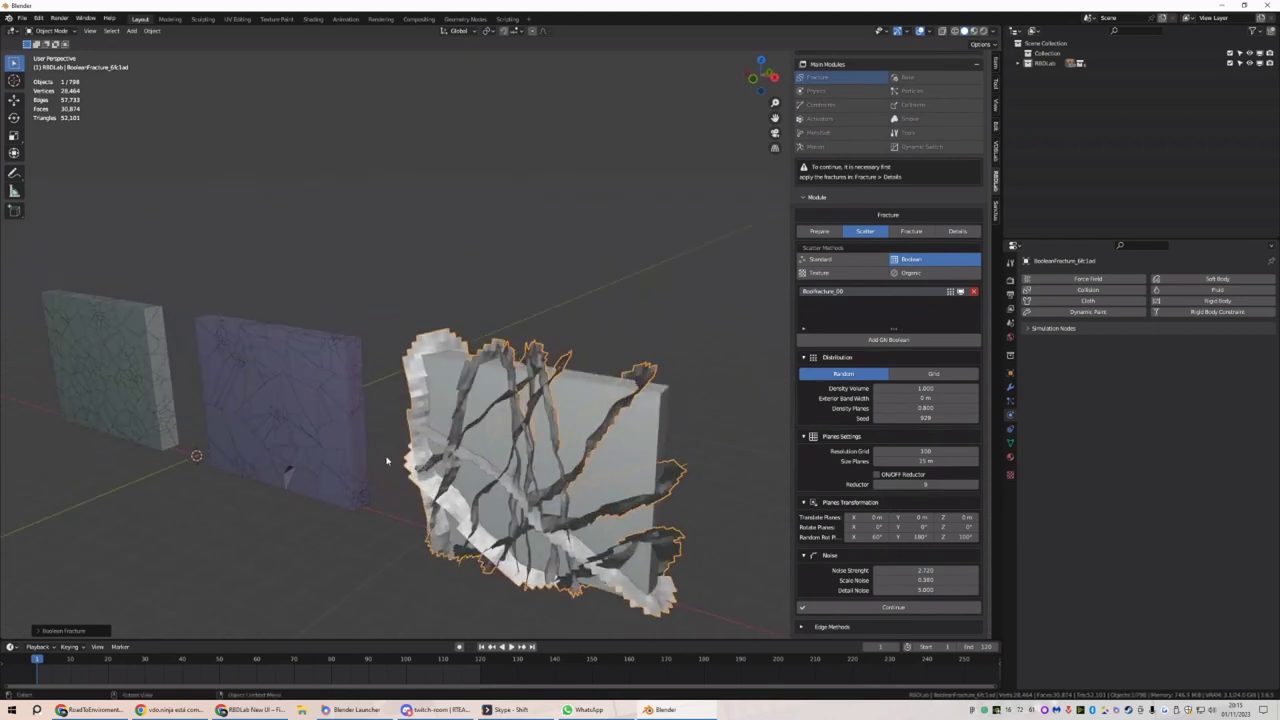
{"action": "middle_click_drag", "start_coordinate": [517, 436], "coordinate": [576, 426]}
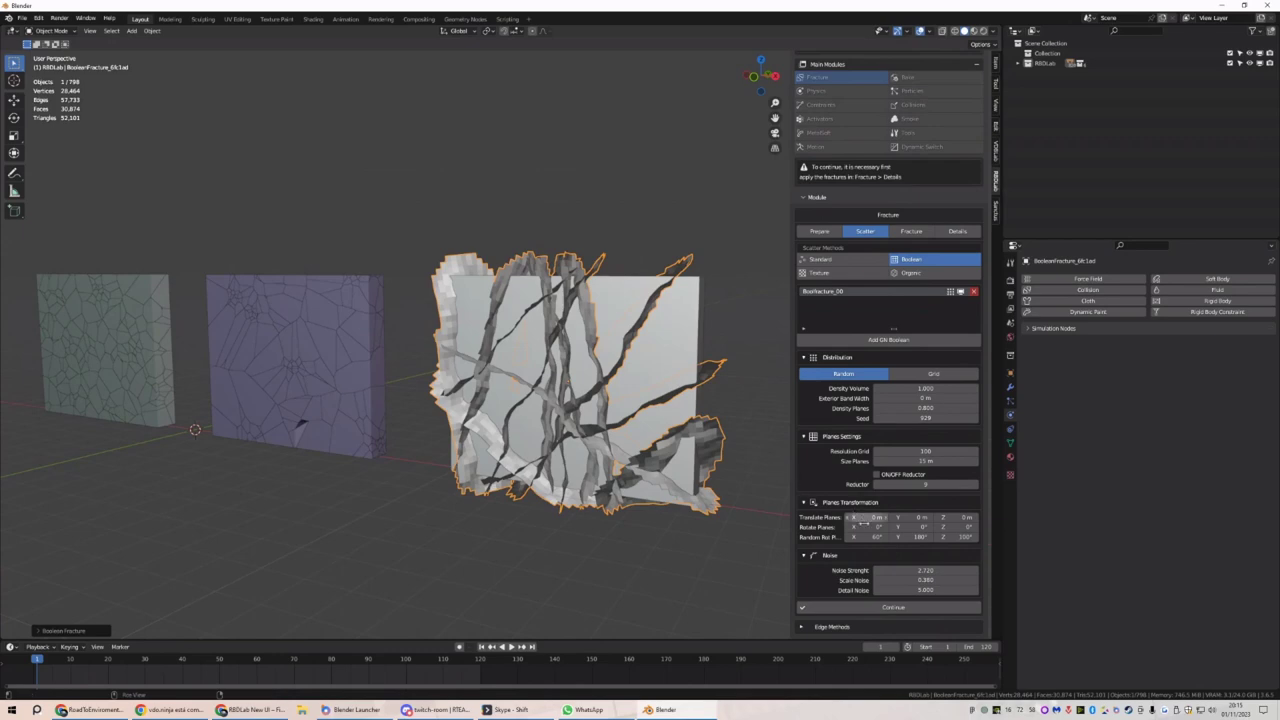
Set Random Rot Planes X to about -87.7°, refresh the preview, and continue the fracture
{"action": "left_click_drag", "start_coordinate": [858, 537], "coordinate": [900, 537]}
{"action": "left_click_drag", "start_coordinate": [763, 417], "coordinate": [523, 320]}
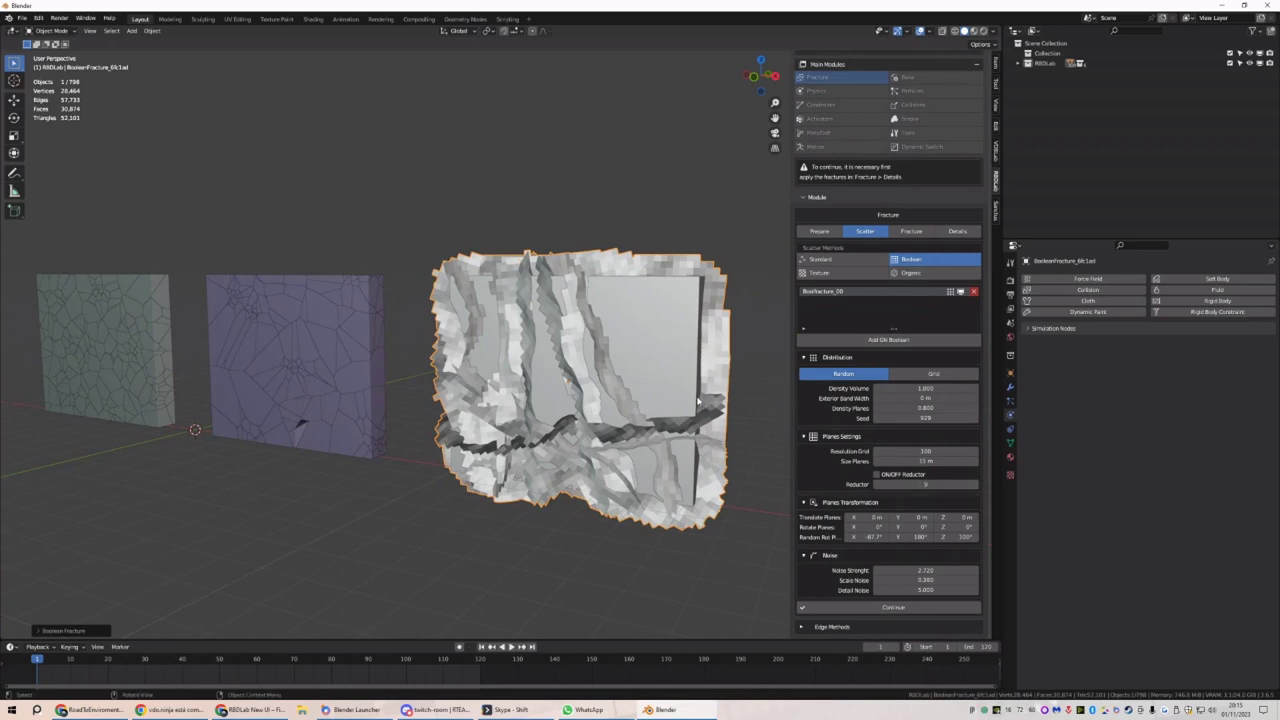
{"action": "left_click", "coordinate": [951, 291]}
{"action": "left_click", "coordinate": [951, 291]}
{"action": "left_click", "coordinate": [862, 608]}
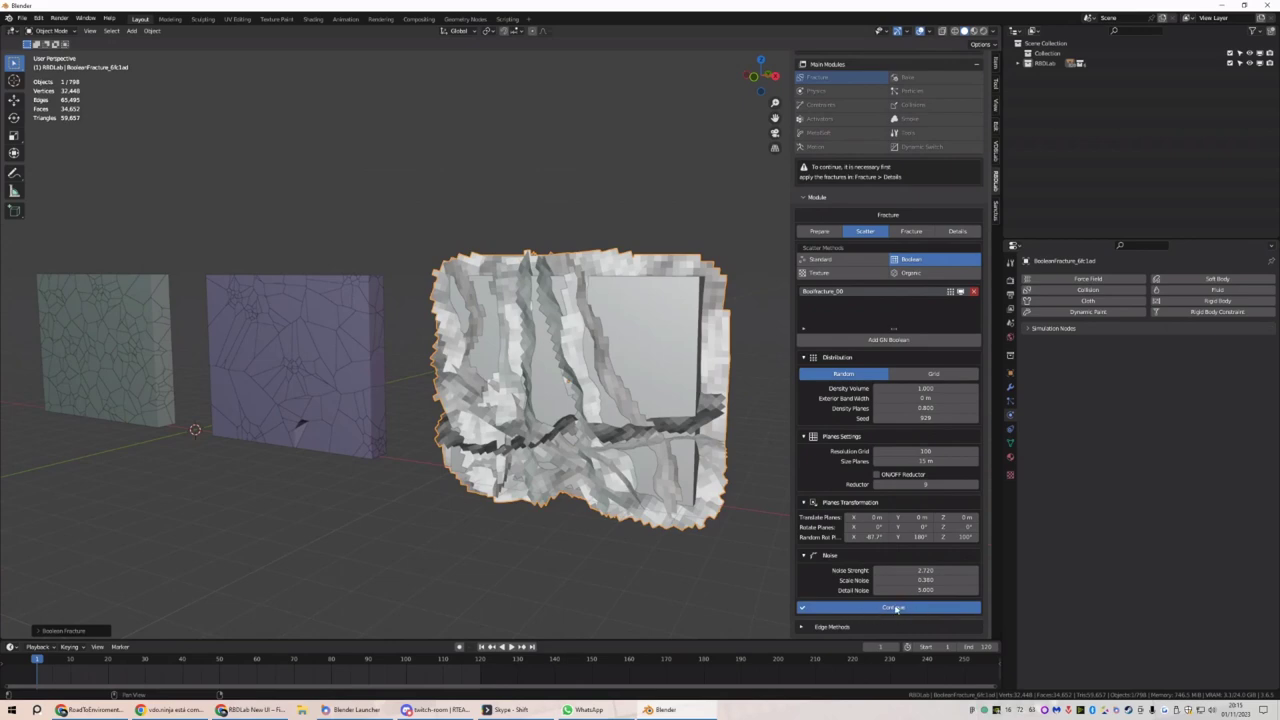
{"action": "left_click", "coordinate": [640, 360]}
Select a pink wall piece and remove the Cube_002_Low and Cube_001_Low target collections
{"action": "mouse_move", "coordinate": [663, 363]}
{"action": "middle_mouse_down"}
{"action": "mouse_move", "coordinate": [686, 363]}
{"action": "mouse_move", "coordinate": [615, 374]}
{"action": "mouse_move", "coordinate": [656, 367]}
{"action": "middle_mouse_up"}
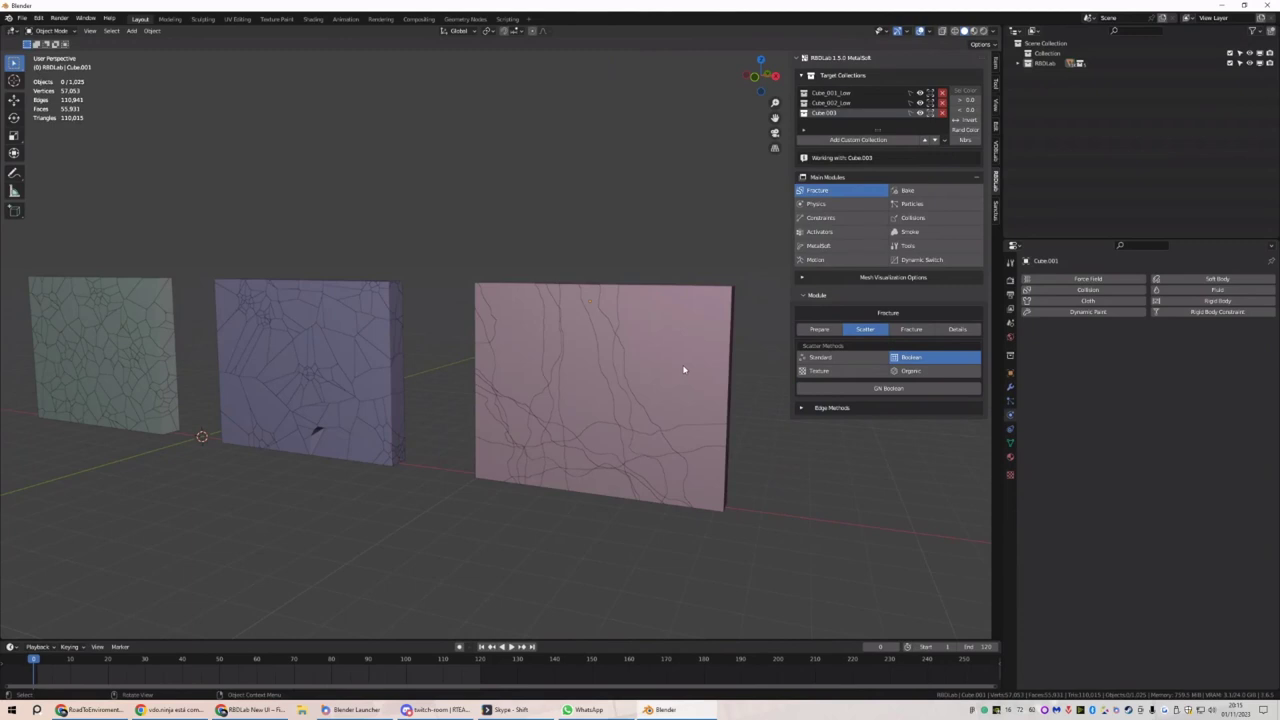
{"action": "left_click", "coordinate": [680, 372]}
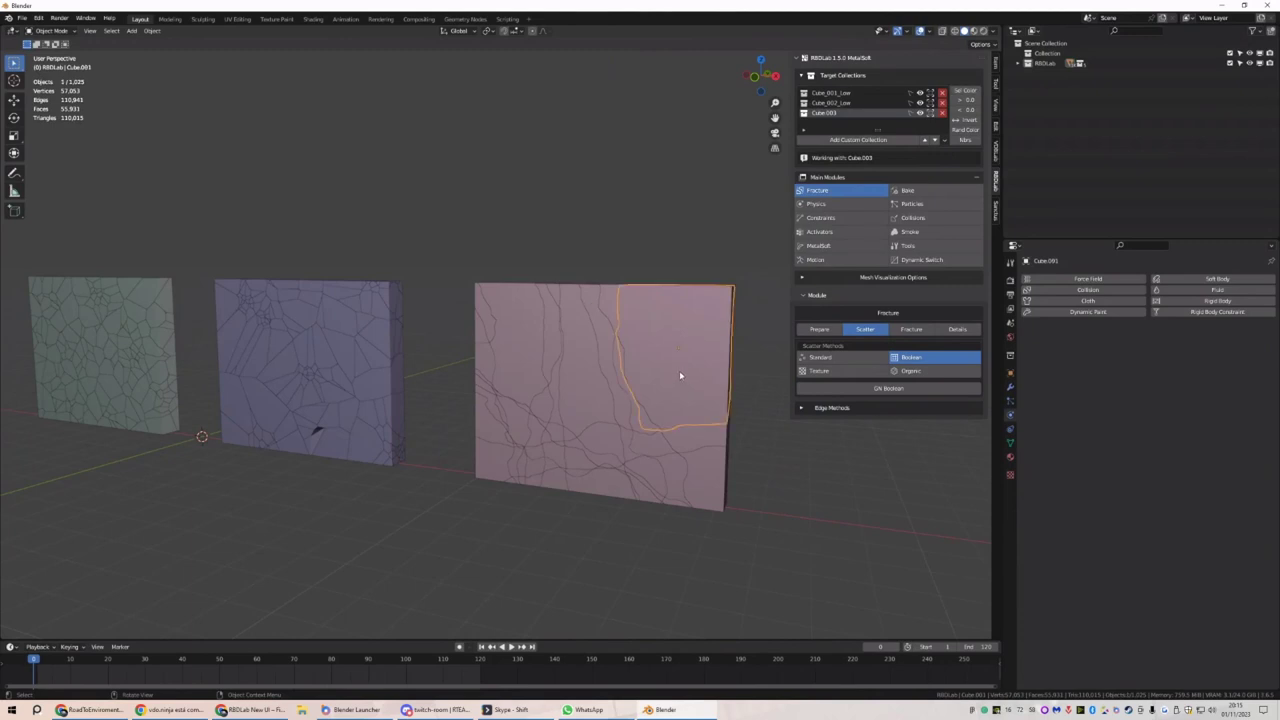
{"action": "middle_click_drag", "start_coordinate": [680, 372], "coordinate": [631, 375]}
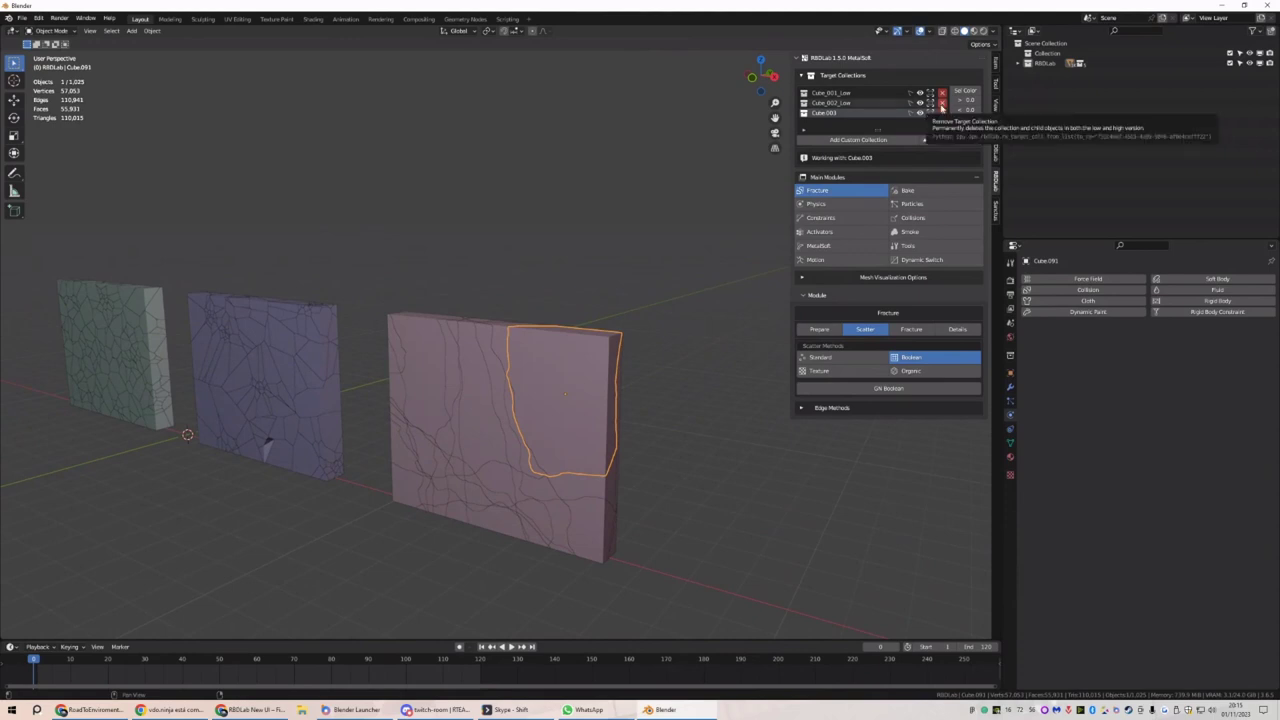
{"action": "left_click", "coordinate": [941, 103]}
{"action": "left_click", "coordinate": [942, 92]}
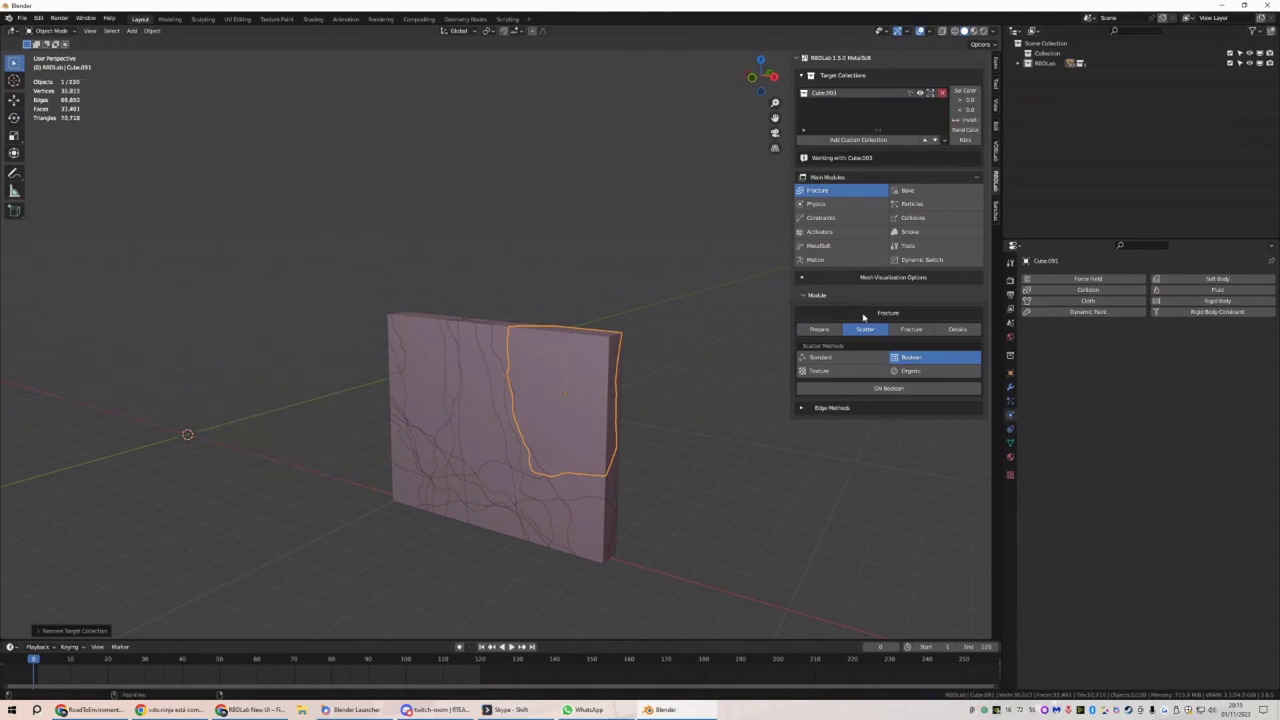
{"action": "left_click", "coordinate": [841, 204]}
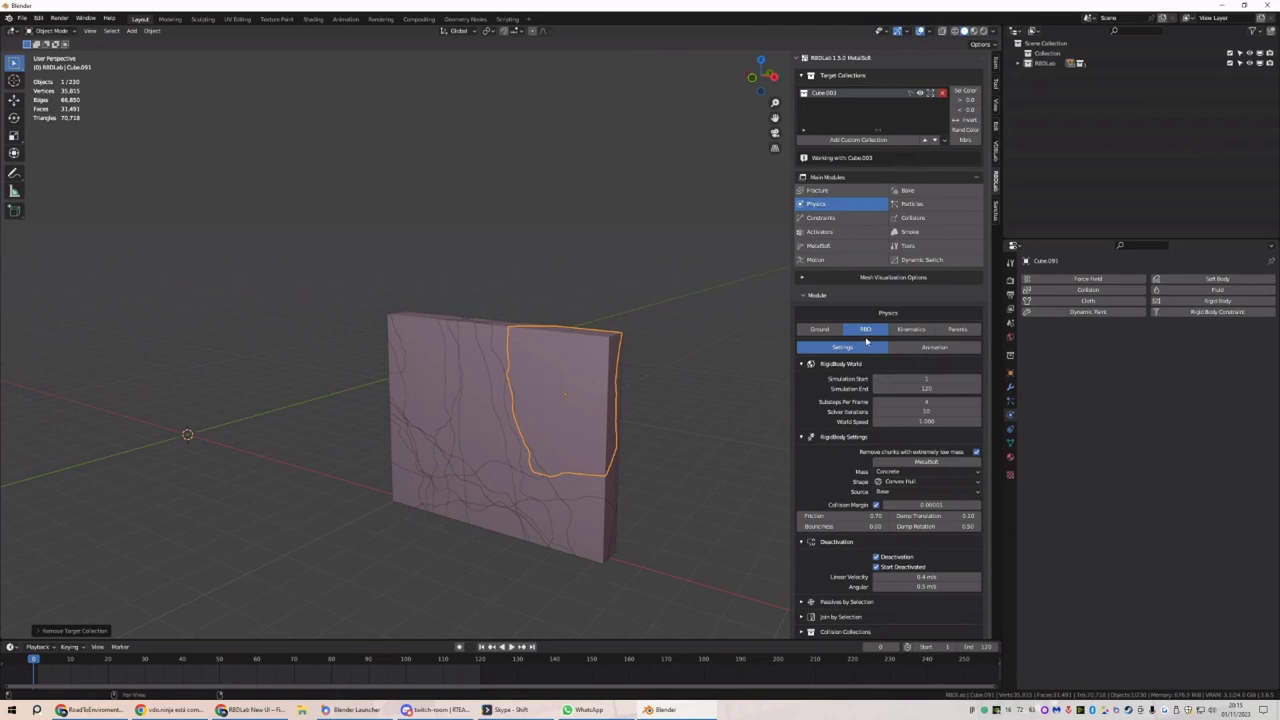
{"action": "scroll", "coordinate": [850, 410], "scroll_direction": "down", "scroll_amount": 1}
{"action": "left_click", "coordinate": [886, 624]}
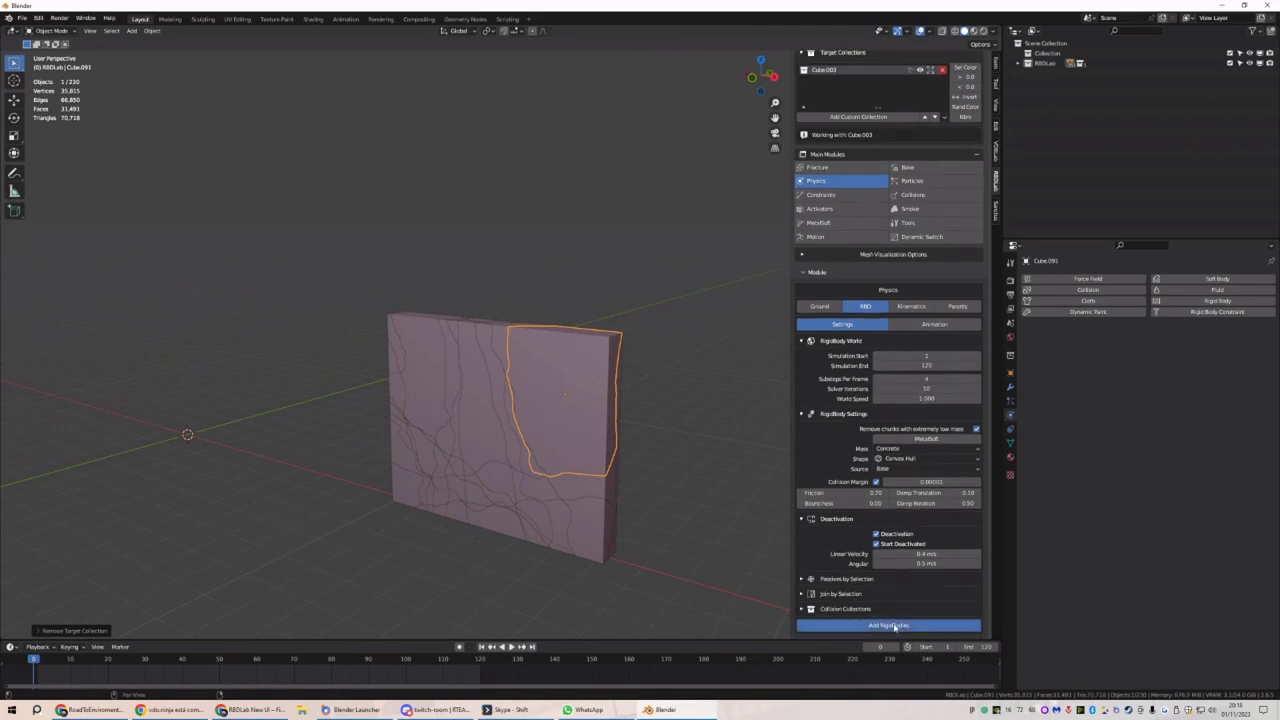
{"action": "left_click", "coordinate": [575, 400]}
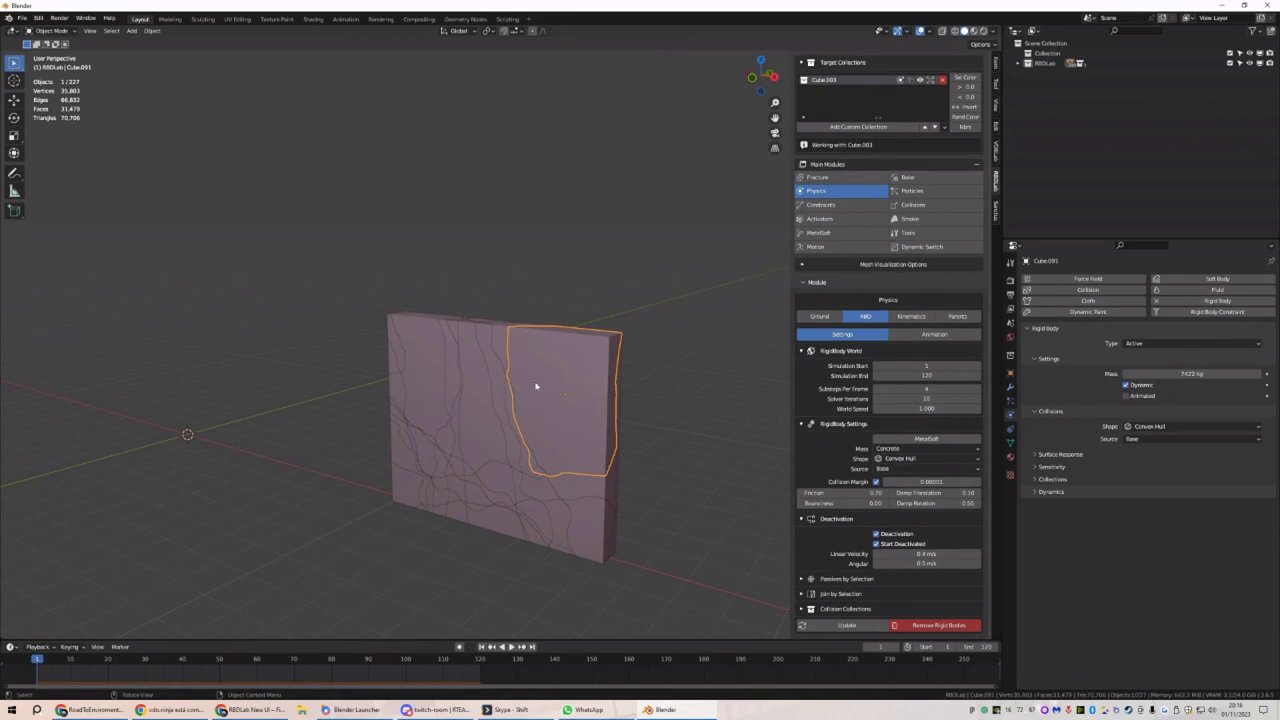
{"action": "key", "text": "KP_Divide"}
{"action": "middle_click_drag", "start_coordinate": [534, 383], "coordinate": [696, 378]}
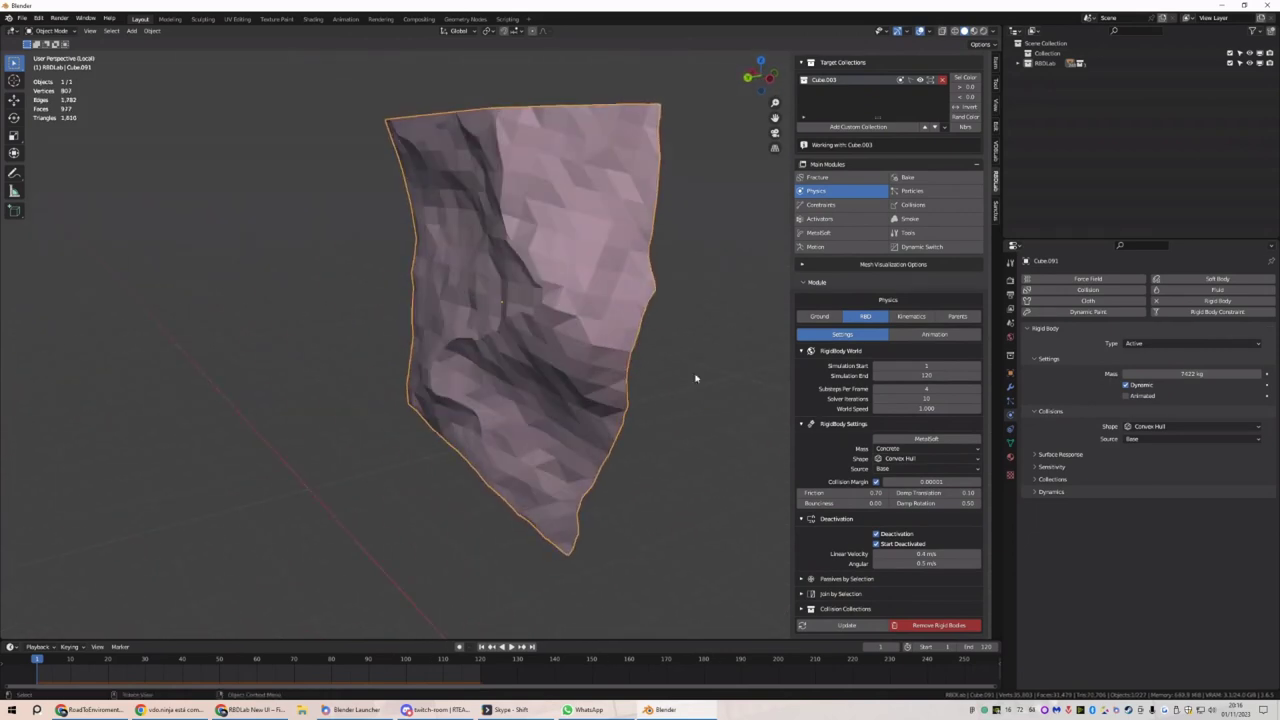
{"action": "scroll", "coordinate": [569, 256], "scroll_direction": "down", "scroll_amount": 4}
{"action": "key", "text": "Tab"}
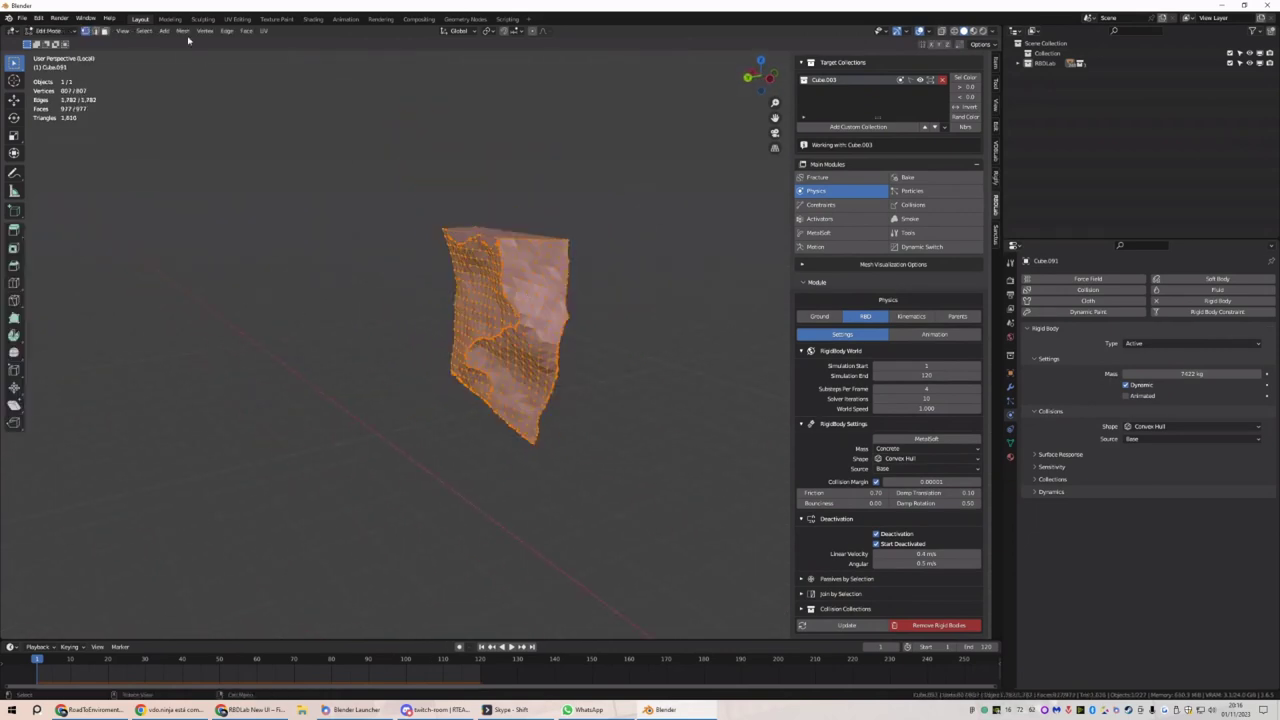
{"action": "left_click", "coordinate": [183, 31]}
{"action": "left_click", "coordinate": [210, 171]}
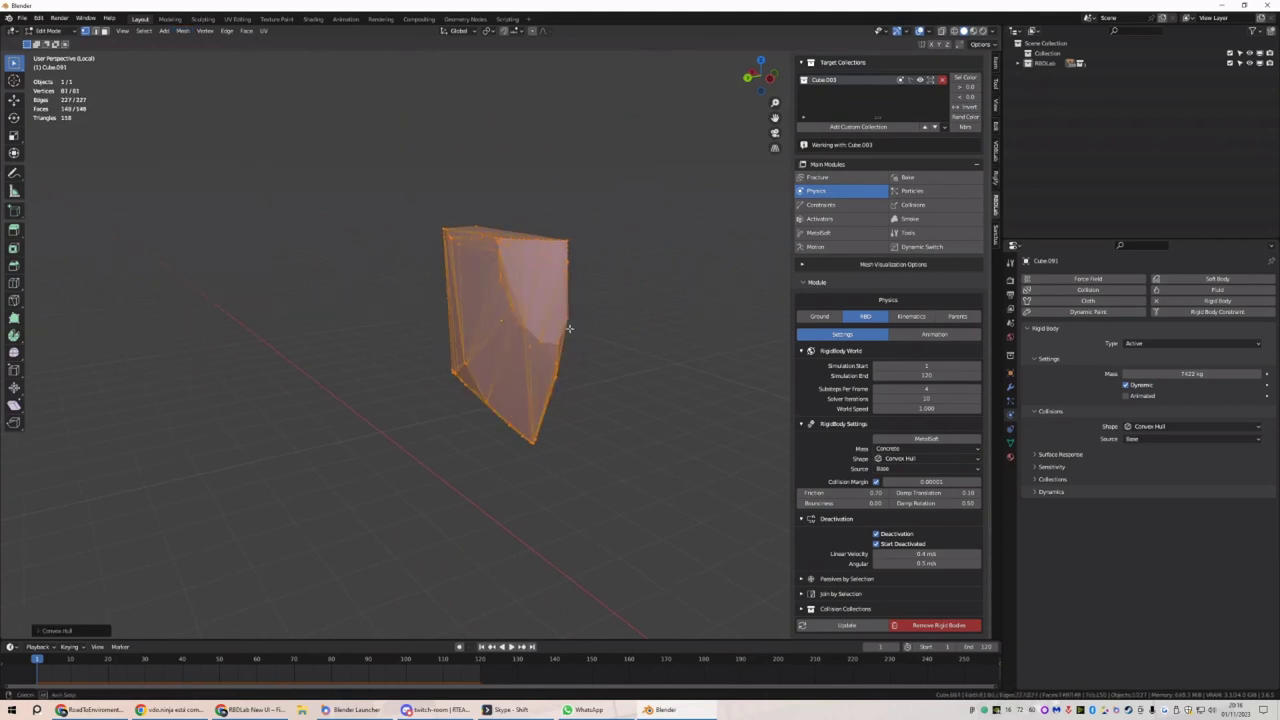
{"action": "middle_click_drag", "start_coordinate": [569, 328], "coordinate": [500, 330]}
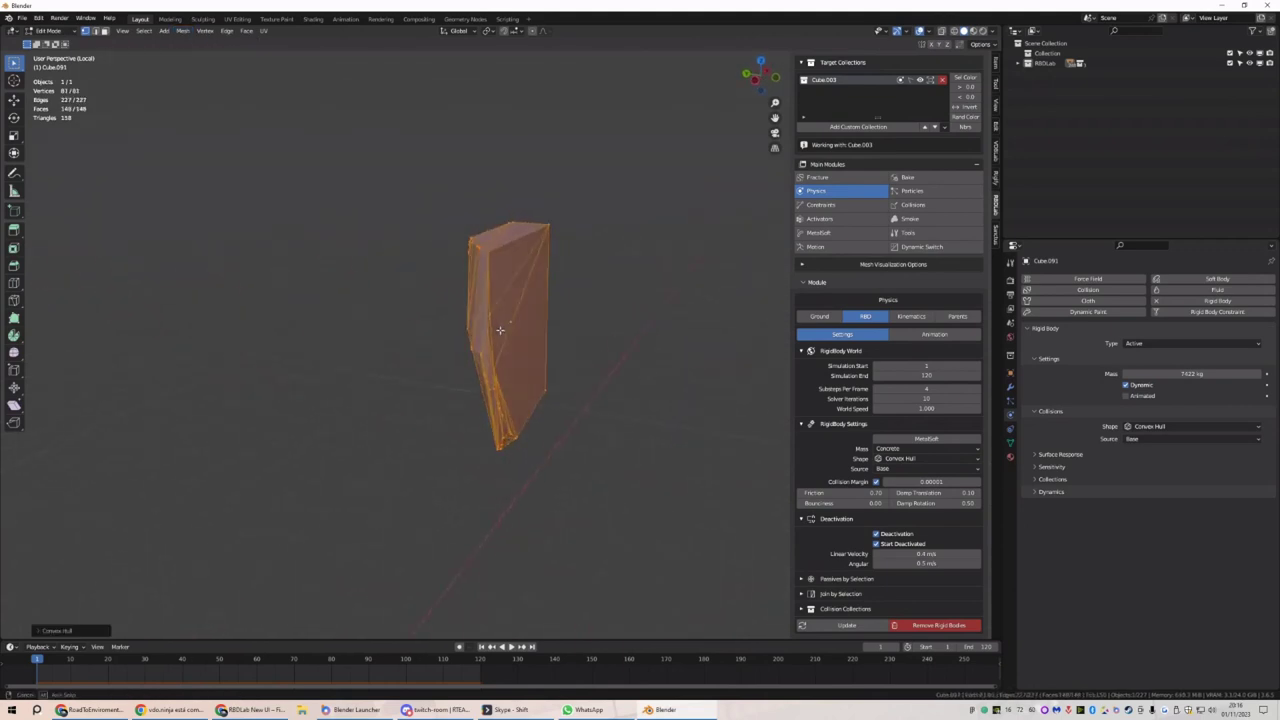
{"action": "key", "text": "ctrl+z"}
{"action": "key", "text": "Tab"}
Play the simulation from the whole-wall view and rewind to frame 1
{"action": "key", "text": "KP_Divide"}
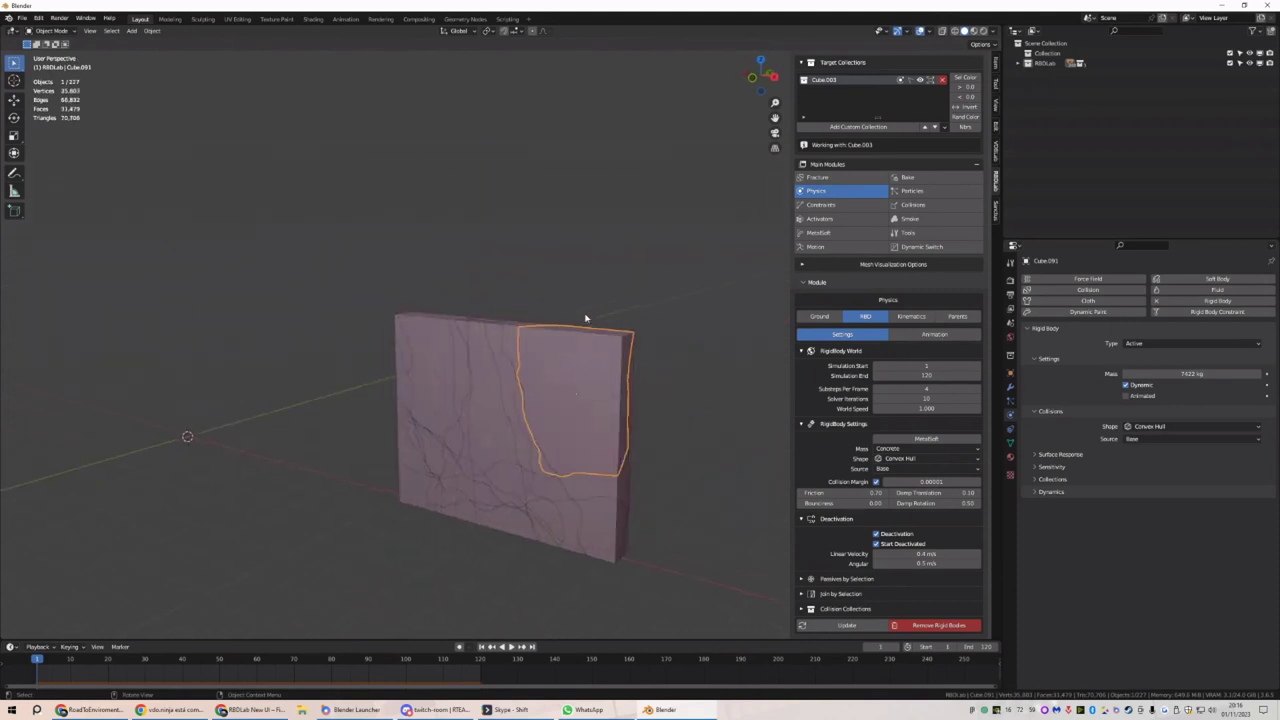
{"action": "key", "text": "space"}
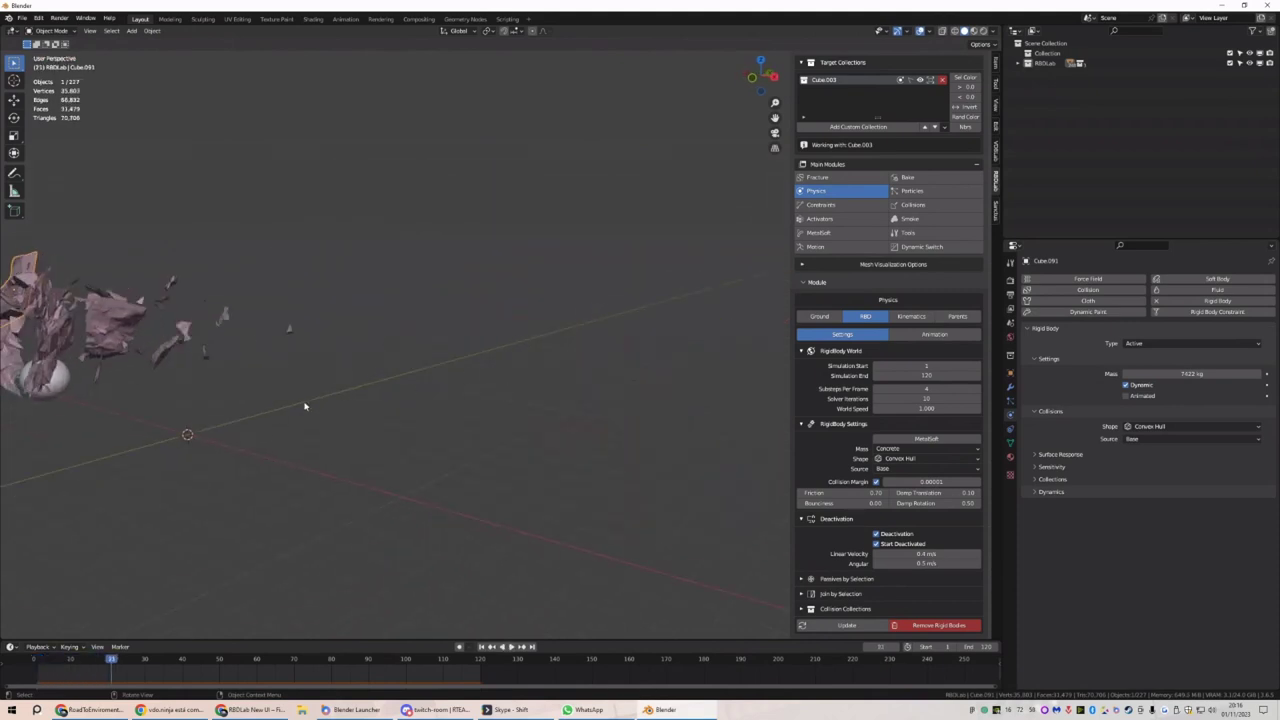
{"action": "middle_click_drag", "start_coordinate": [306, 403], "coordinate": [512, 631]}
{"action": "left_click", "coordinate": [481, 647]}
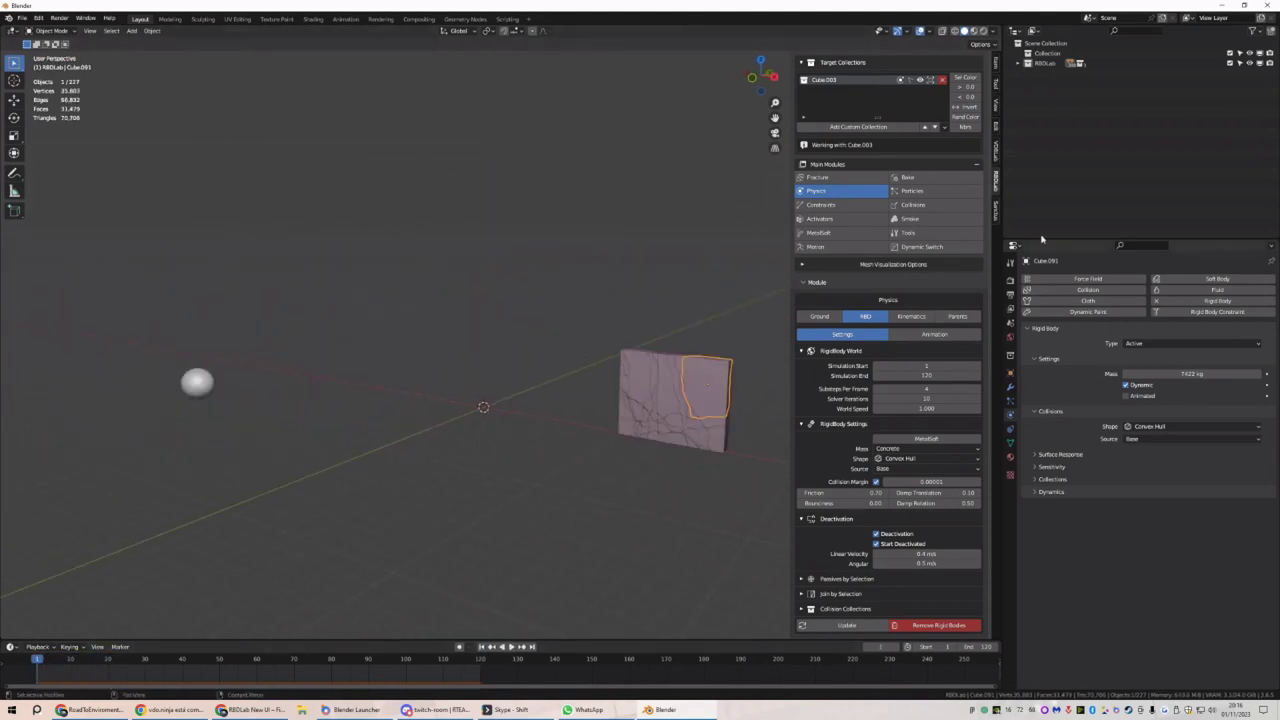
{"action": "left_click", "coordinate": [930, 177]}
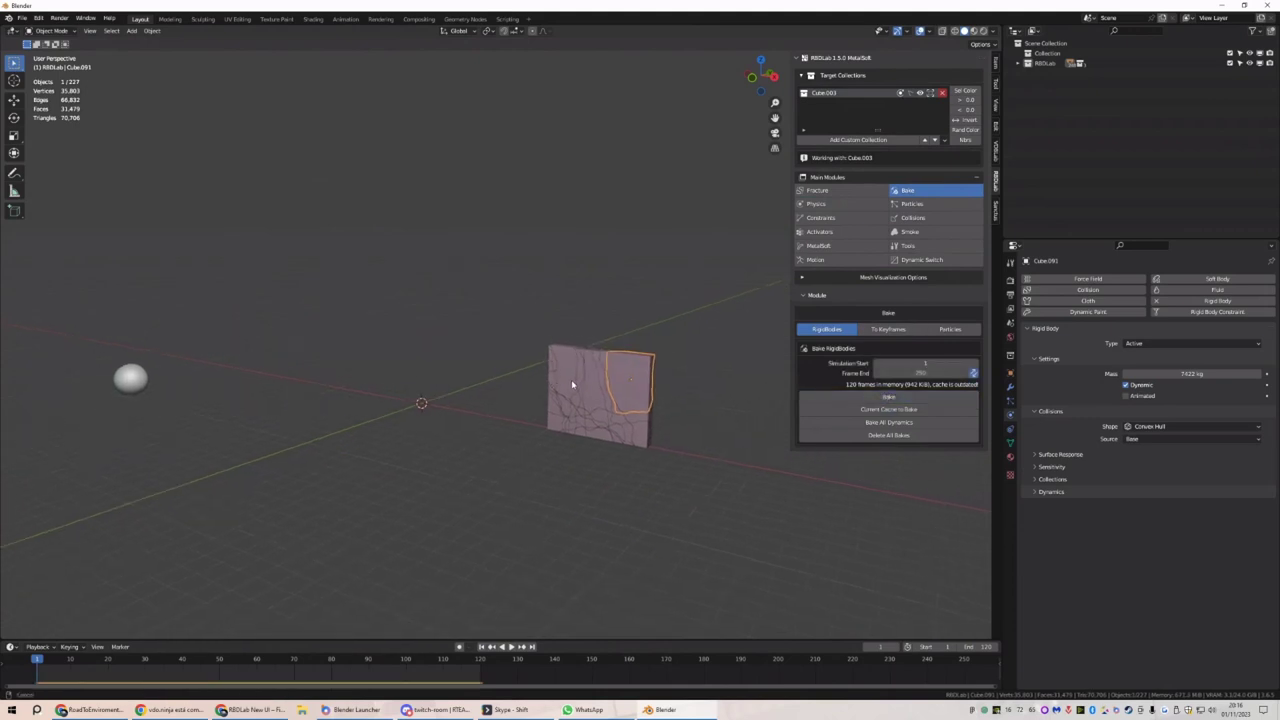
Delete the sphere and replay the simulation without it
{"action": "left_click_drag", "start_coordinate": [211, 334], "coordinate": [109, 420]}
{"action": "key", "text": "Delete"}
{"action": "scroll", "coordinate": [625, 393], "scroll_direction": "up", "scroll_amount": 3}
{"action": "middle_click_drag", "start_coordinate": [625, 393], "coordinate": [474, 360]}
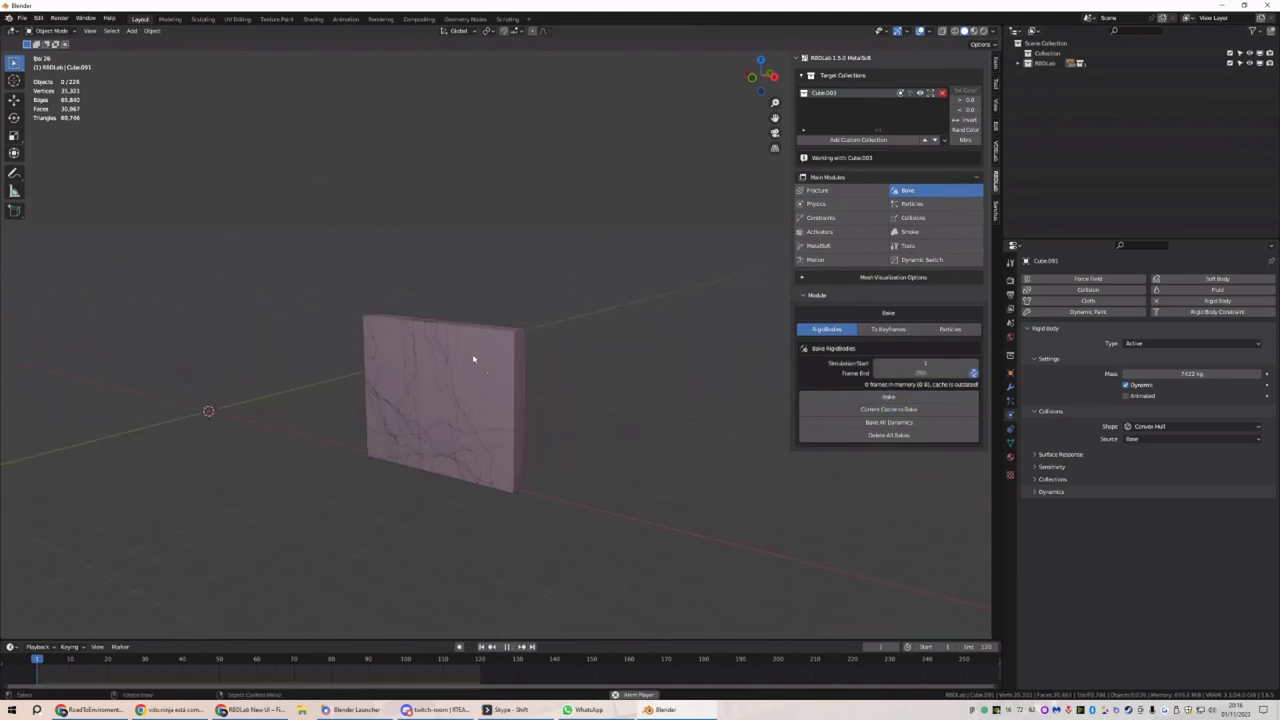
{"action": "key", "text": "space"}
{"action": "key", "text": "space"}
{"action": "left_click", "coordinate": [481, 647]}
Re-add rigid bodies to the wall pieces in Physics and test-play the simulation
{"action": "left_click", "coordinate": [818, 203]}
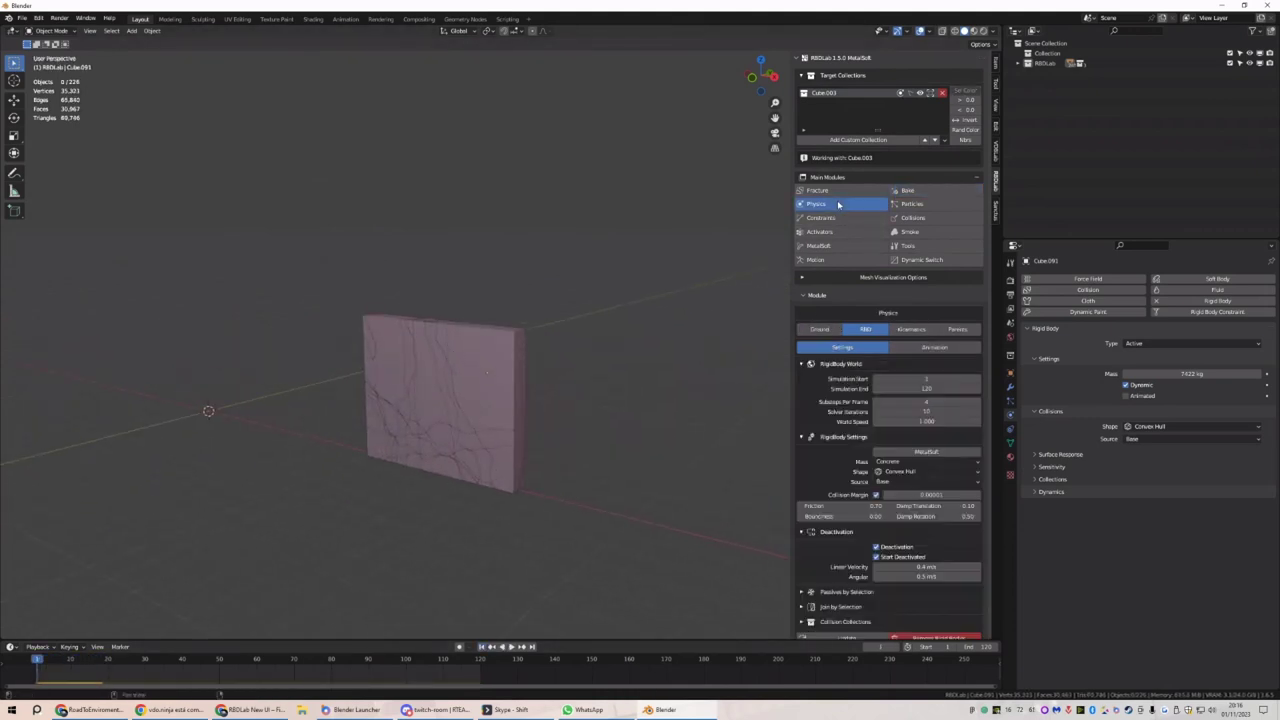
{"action": "scroll", "coordinate": [880, 560], "scroll_direction": "down", "scroll_amount": 1}
{"action": "scroll", "coordinate": [878, 625], "scroll_direction": "down", "scroll_amount": 1}
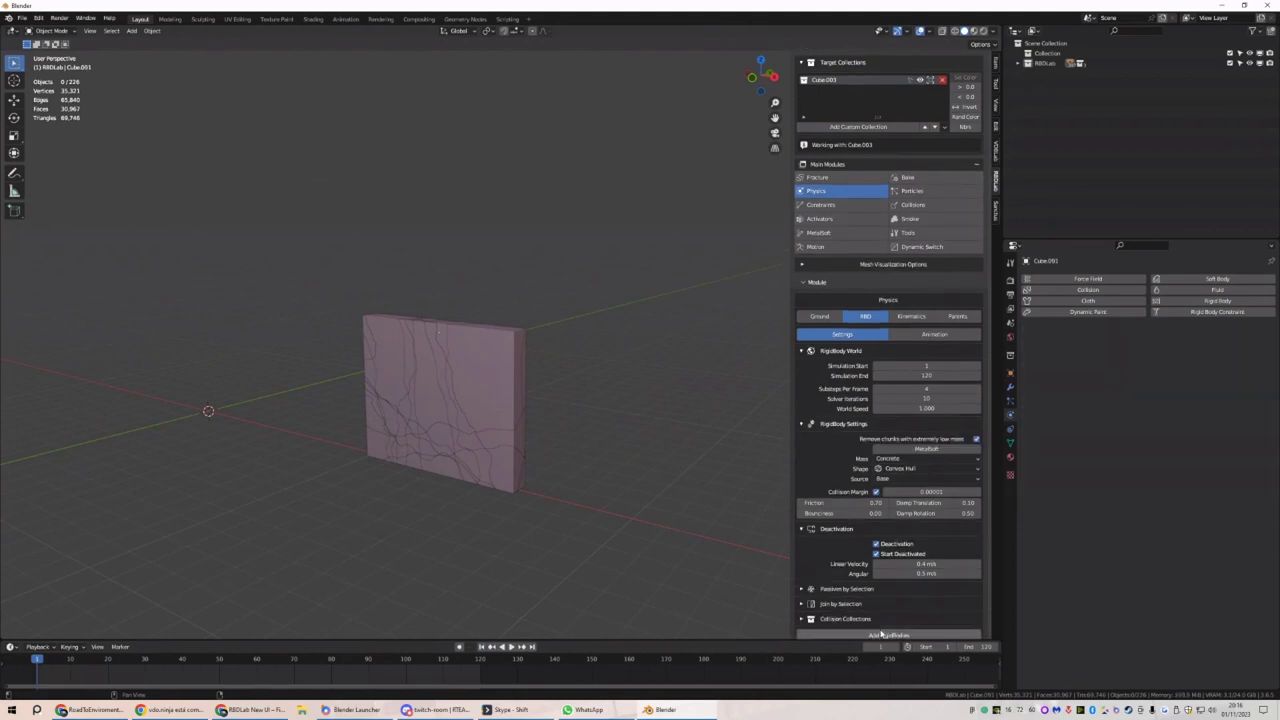
{"action": "left_click", "coordinate": [878, 625]}
{"action": "key", "text": "space"}
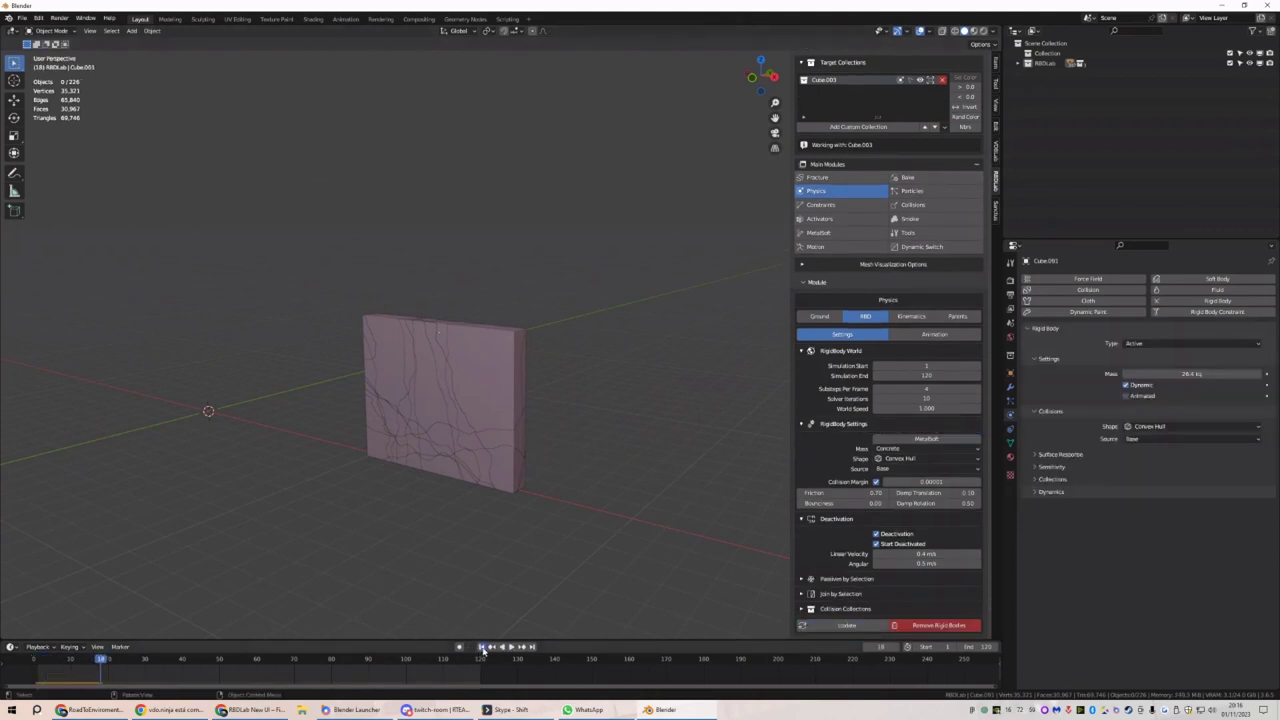
{"action": "left_click", "coordinate": [481, 647]}
{"action": "left_click", "coordinate": [449, 444]}
{"action": "middle_click_drag", "start_coordinate": [534, 406], "coordinate": [630, 362]}
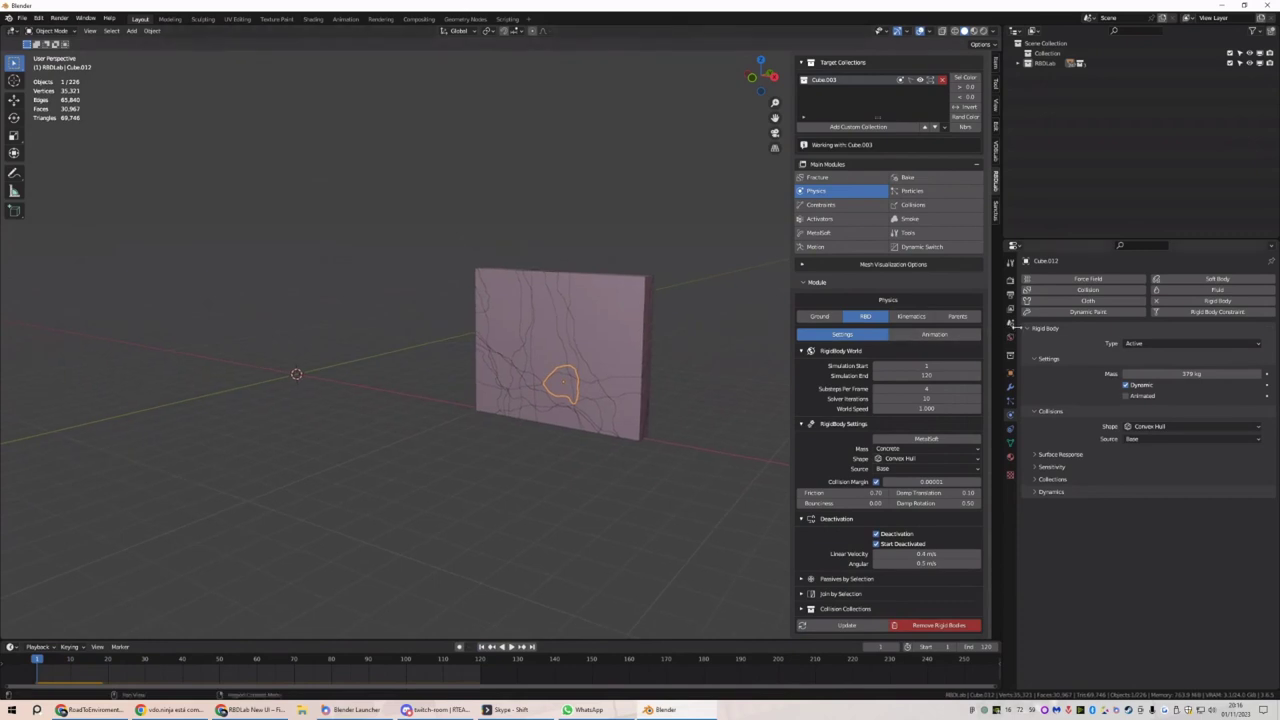
Expand Rigid Body World and Cache and update the raised collision margin
{"action": "left_click", "coordinate": [1010, 324]}
{"action": "left_click", "coordinate": [1032, 390]}
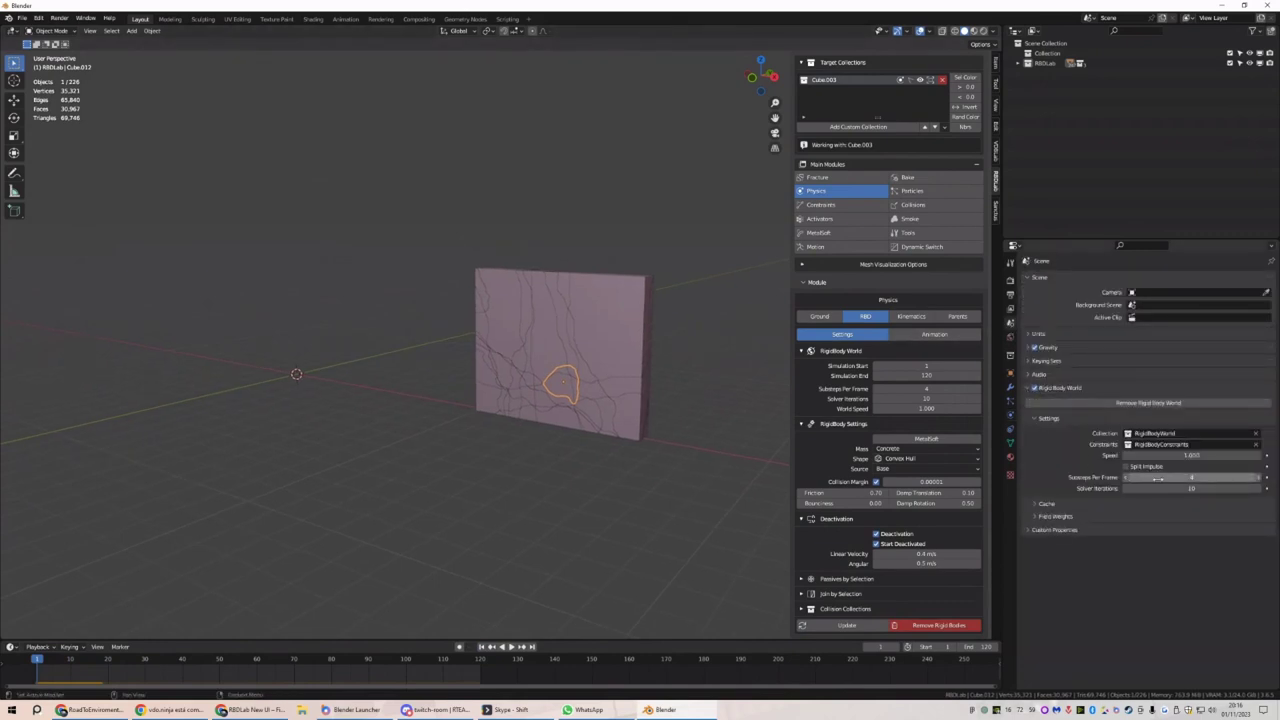
{"action": "left_click", "coordinate": [1036, 504]}
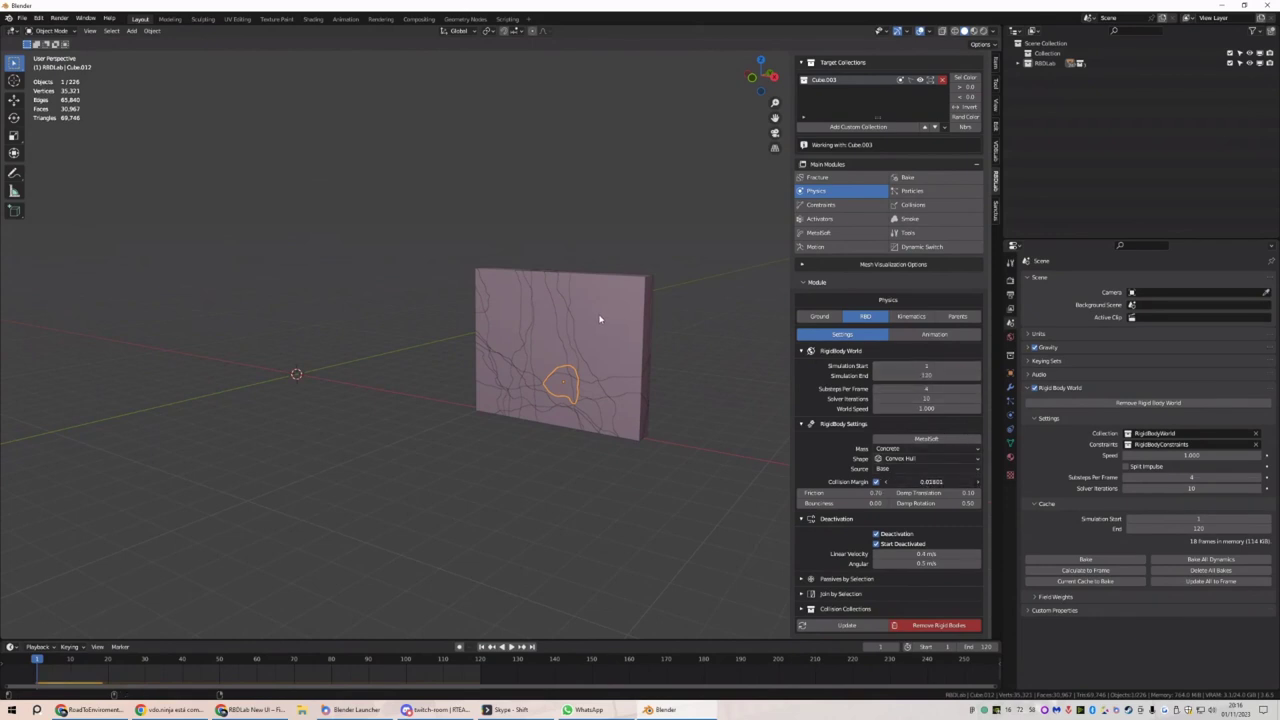
{"action": "left_click", "coordinate": [846, 625]}
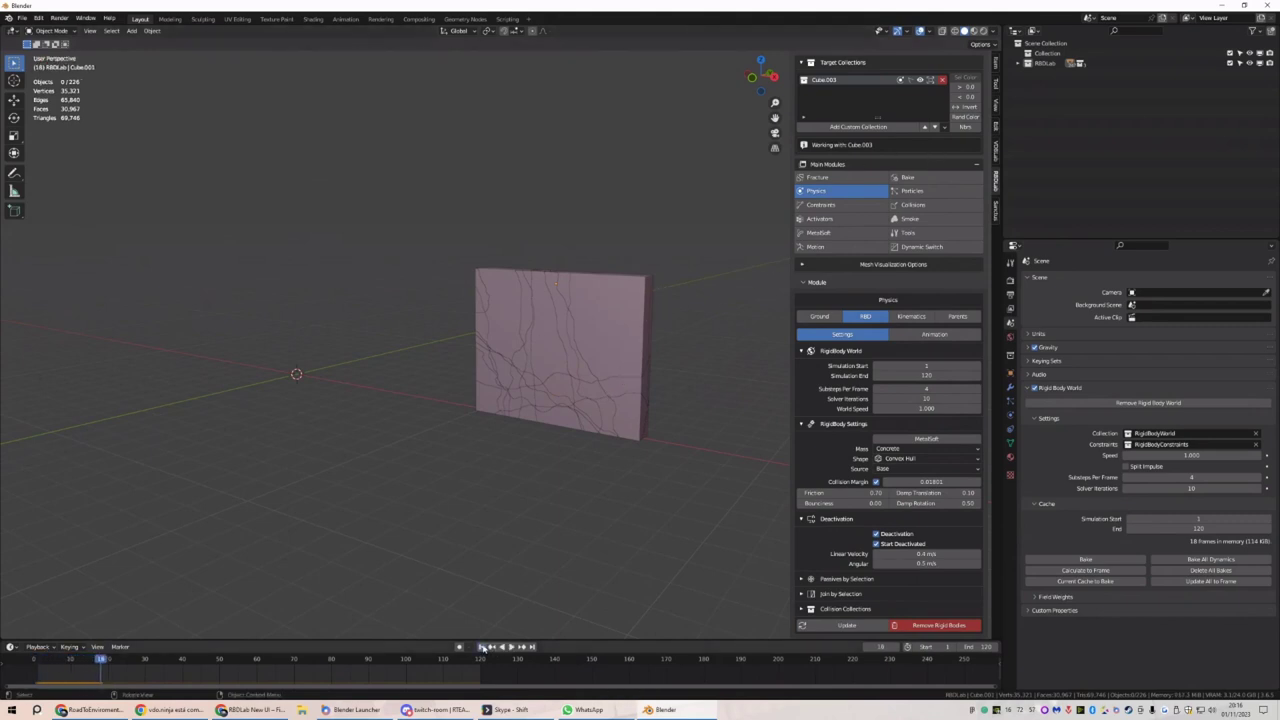
Check the upper-right chunk's 7422 kg rigid-body mass, then start a new file
{"action": "left_click", "coordinate": [608, 355]}
{"action": "left_click", "coordinate": [1011, 417]}
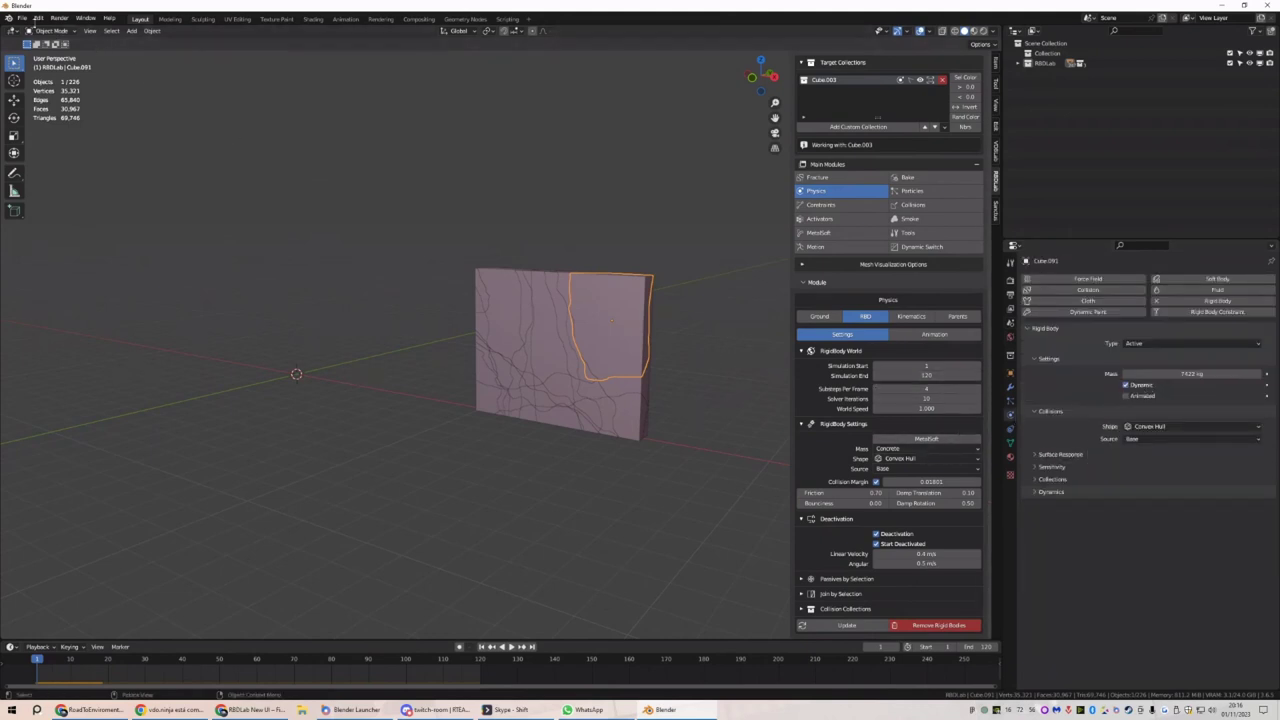
{"action": "left_click", "coordinate": [21, 18]}
Start a new General file without saving the current one
{"action": "mouse_move", "coordinate": [45, 29]}
{"action": "left_click", "coordinate": [130, 28]}
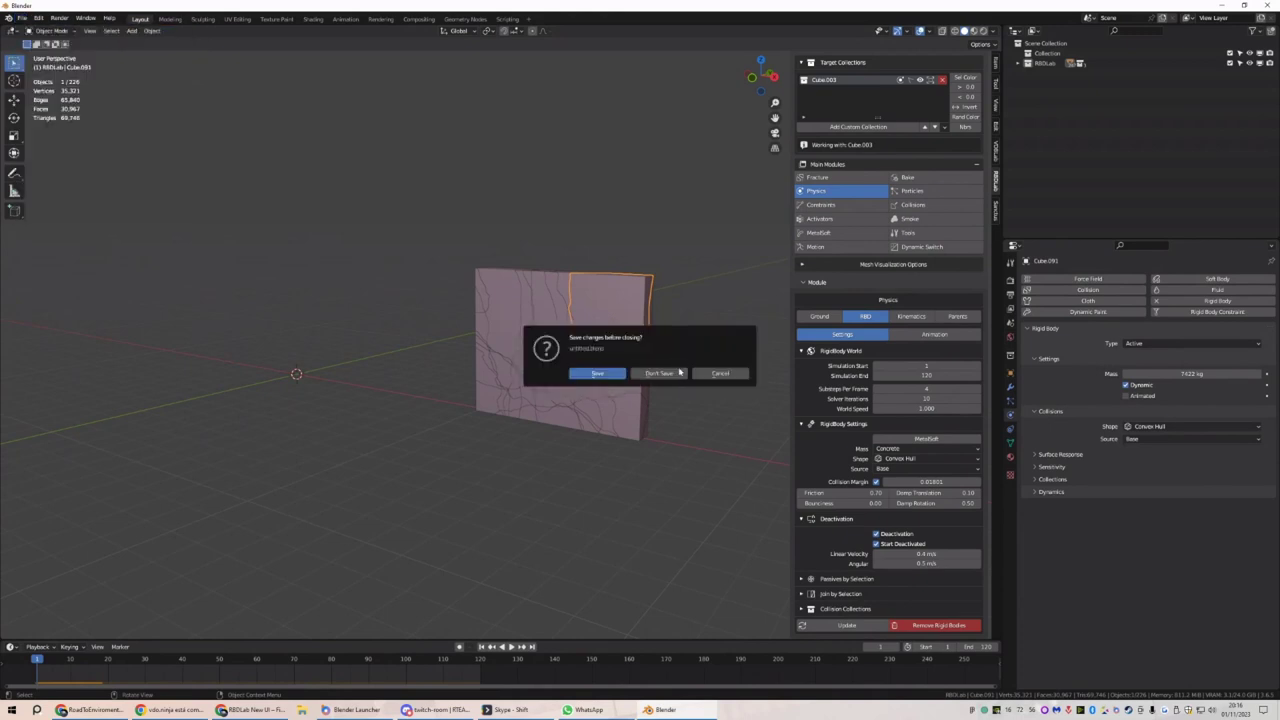
{"action": "left_click", "coordinate": [659, 373]}
Scale the default cube into a thin, tall slab along X, Y and Z
{"action": "key", "text": "s"}
{"action": "key", "text": "x"}
{"action": "left_click", "coordinate": [630, 395]}
{"action": "key", "text": "s"}
{"action": "key", "text": "y"}
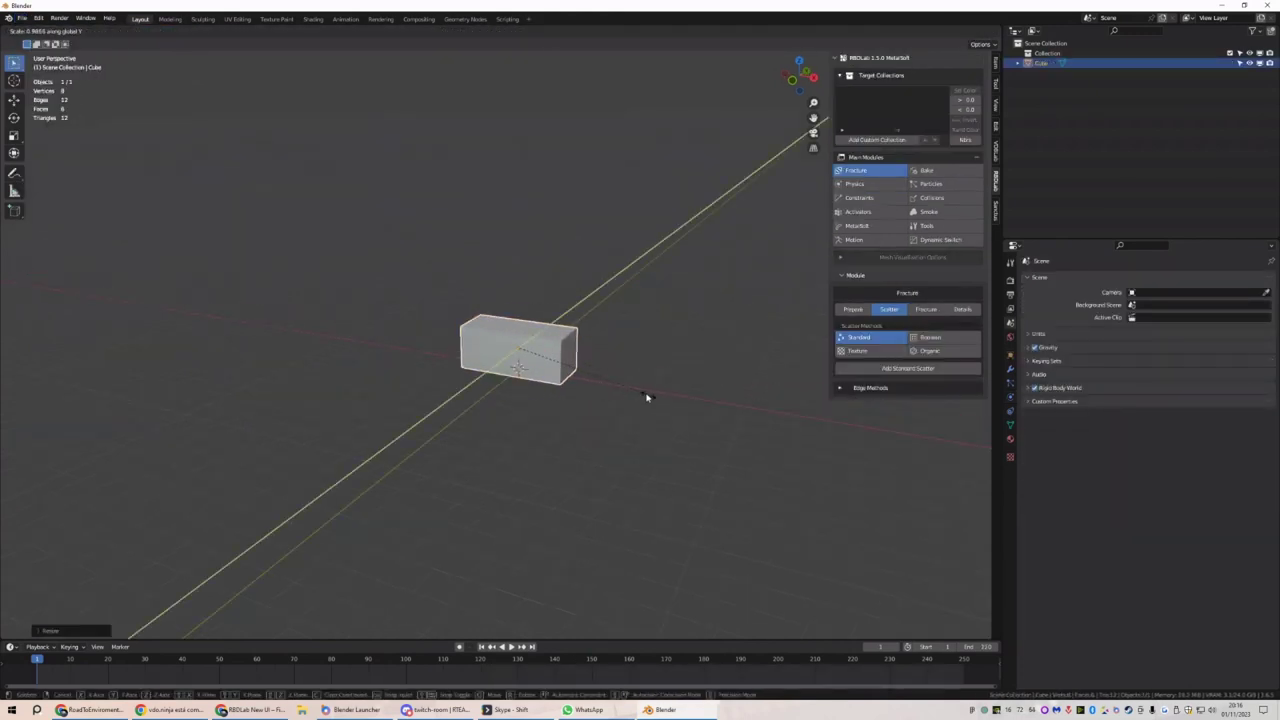
{"action": "left_click", "coordinate": [550, 366]}
{"action": "key", "text": "Tab"}
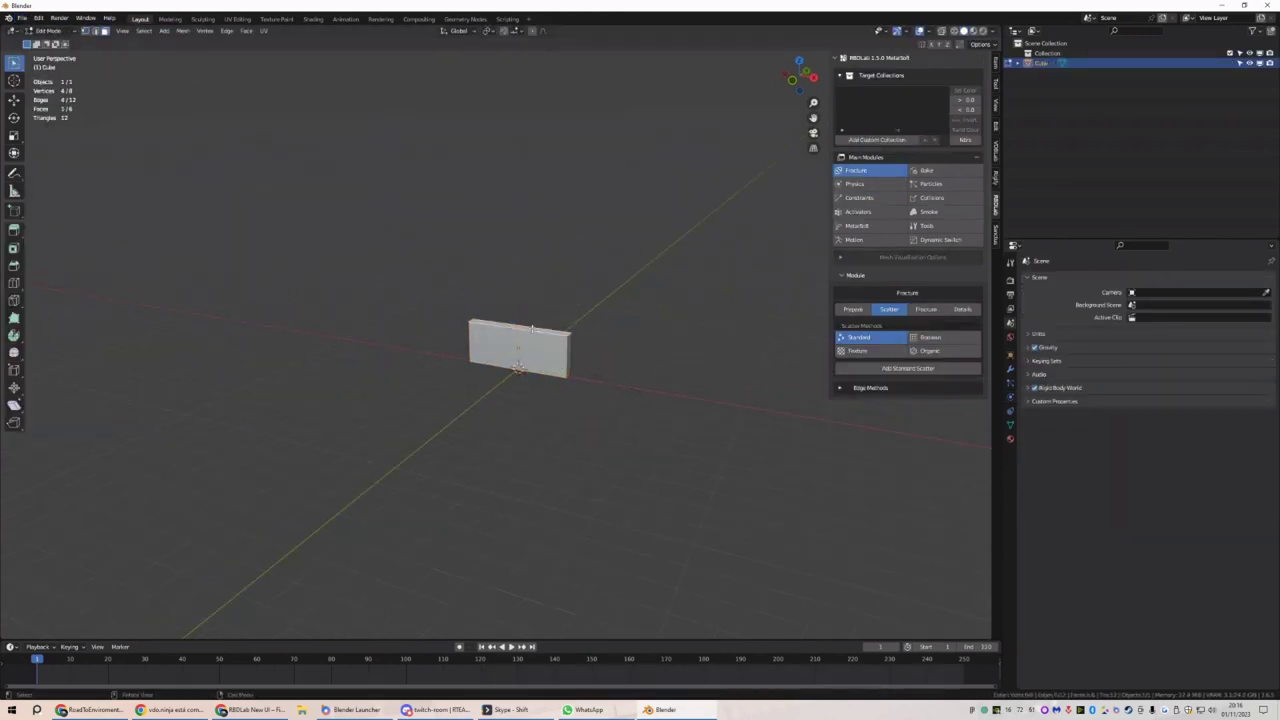
{"action": "key", "text": "s"}
{"action": "key", "text": "z"}
{"action": "left_click", "coordinate": [530, 290]}
{"action": "key", "text": "Tab"}
Reset the slab's origin and apply its scale
{"action": "right_click", "coordinate": [475, 282]}
{"action": "mouse_move", "coordinate": [500, 330]}
{"action": "left_click", "coordinate": [600, 330]}
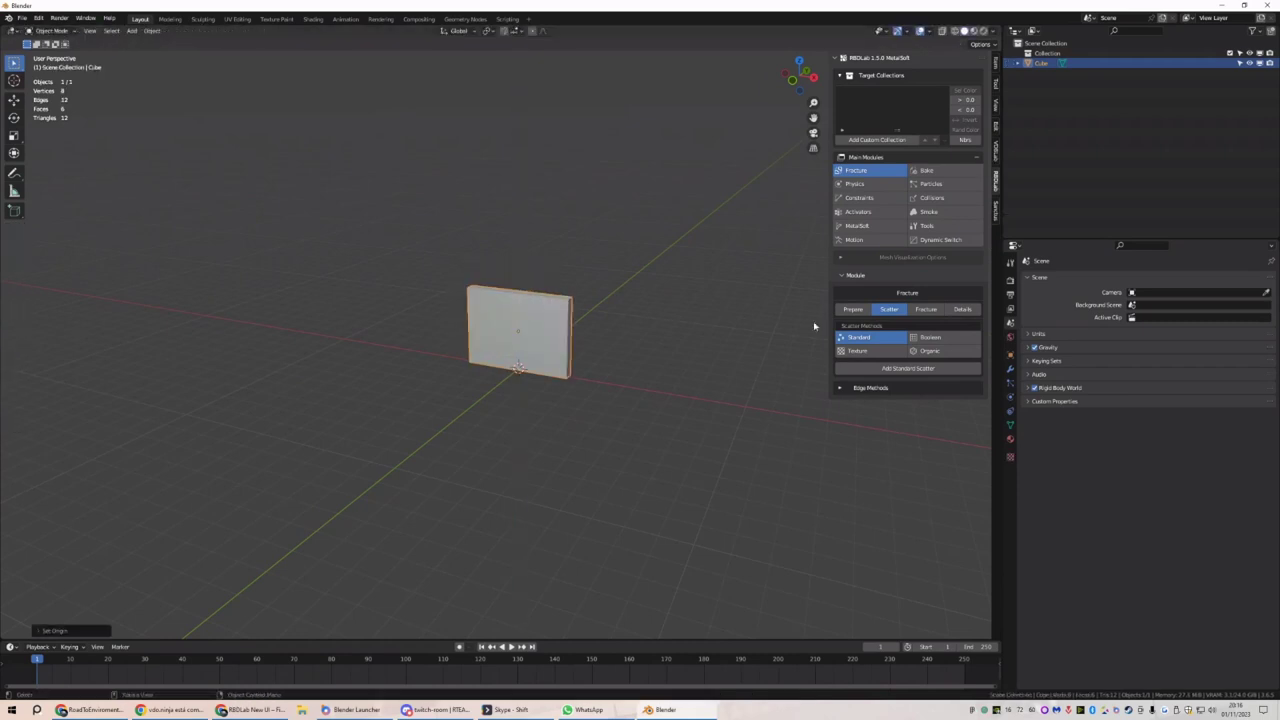
{"action": "left_click", "coordinate": [932, 339]}
{"action": "key", "text": "ctrl+a"}
{"action": "left_click", "coordinate": [590, 343]}
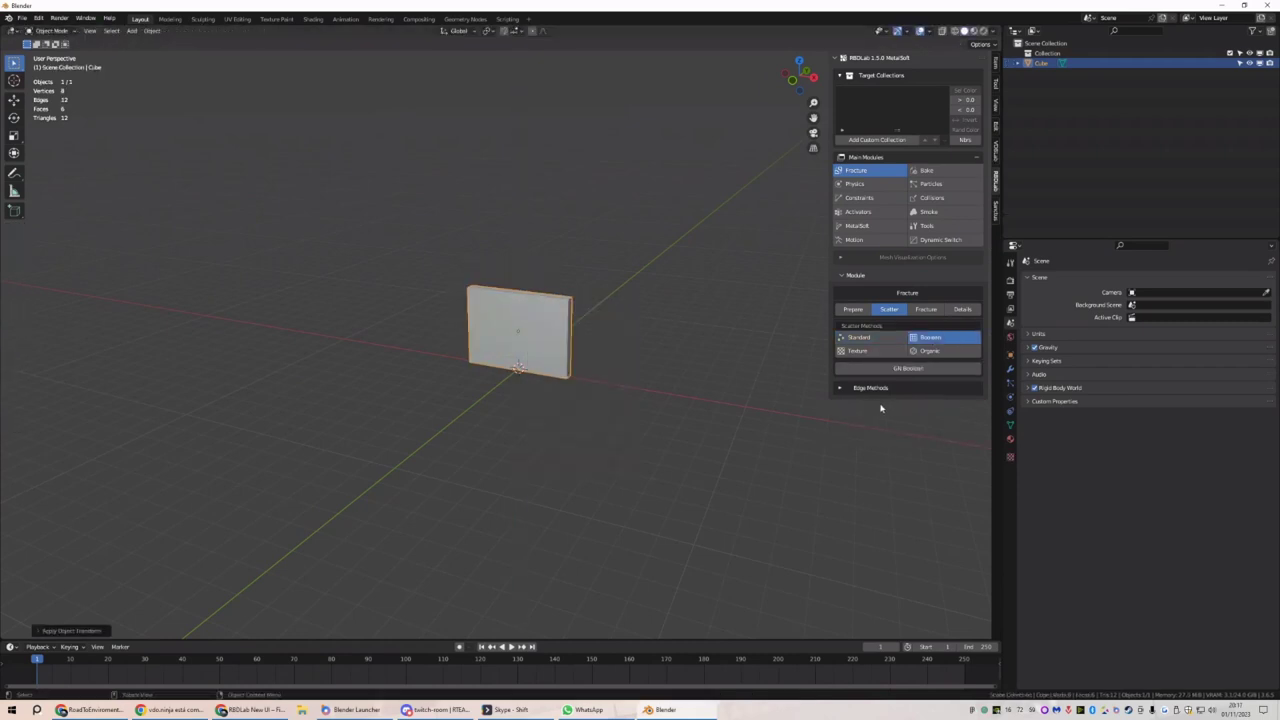
Boolean-fracture the slab with Noise Strength 1.300 and Density Volume 2.360, then continue
{"action": "left_click", "coordinate": [893, 369]}
{"action": "left_click", "coordinate": [899, 403]}
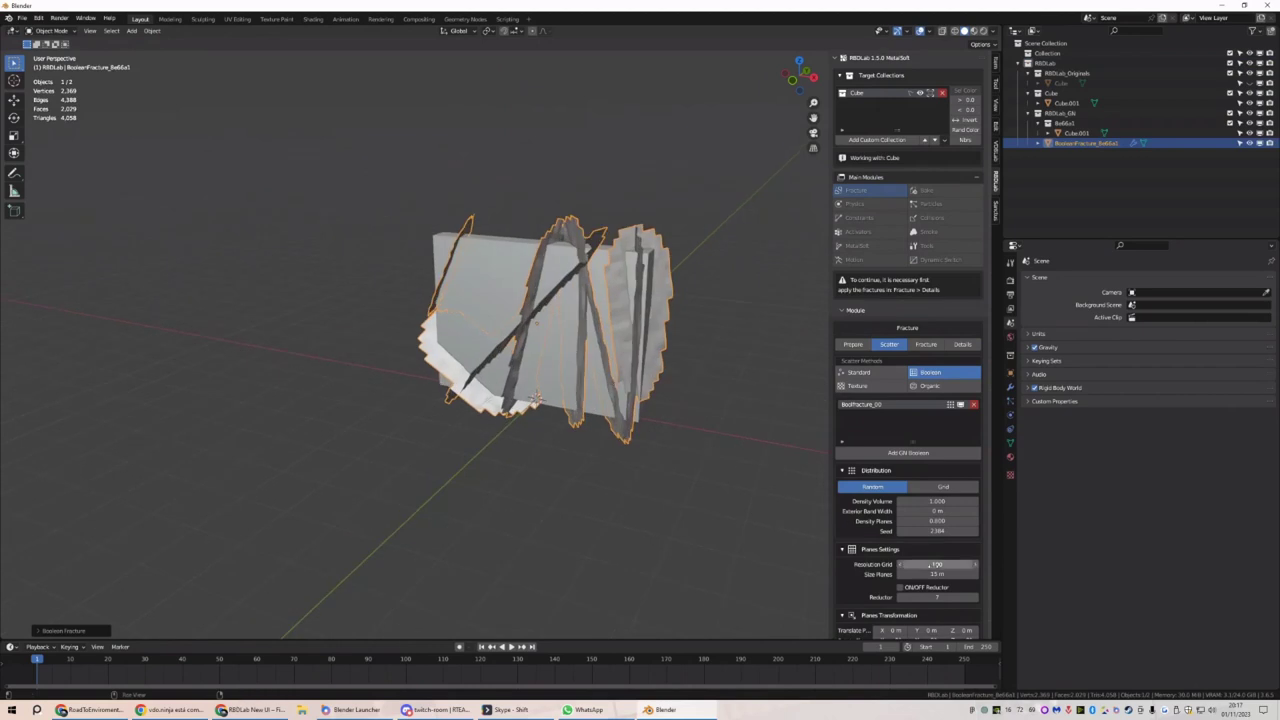
{"action": "scroll", "coordinate": [934, 570], "scroll_direction": "down", "scroll_amount": 3}
{"action": "left_click_drag", "start_coordinate": [934, 570], "coordinate": [958, 570]}
{"action": "left_click_drag", "start_coordinate": [932, 388], "coordinate": [700, 397]}
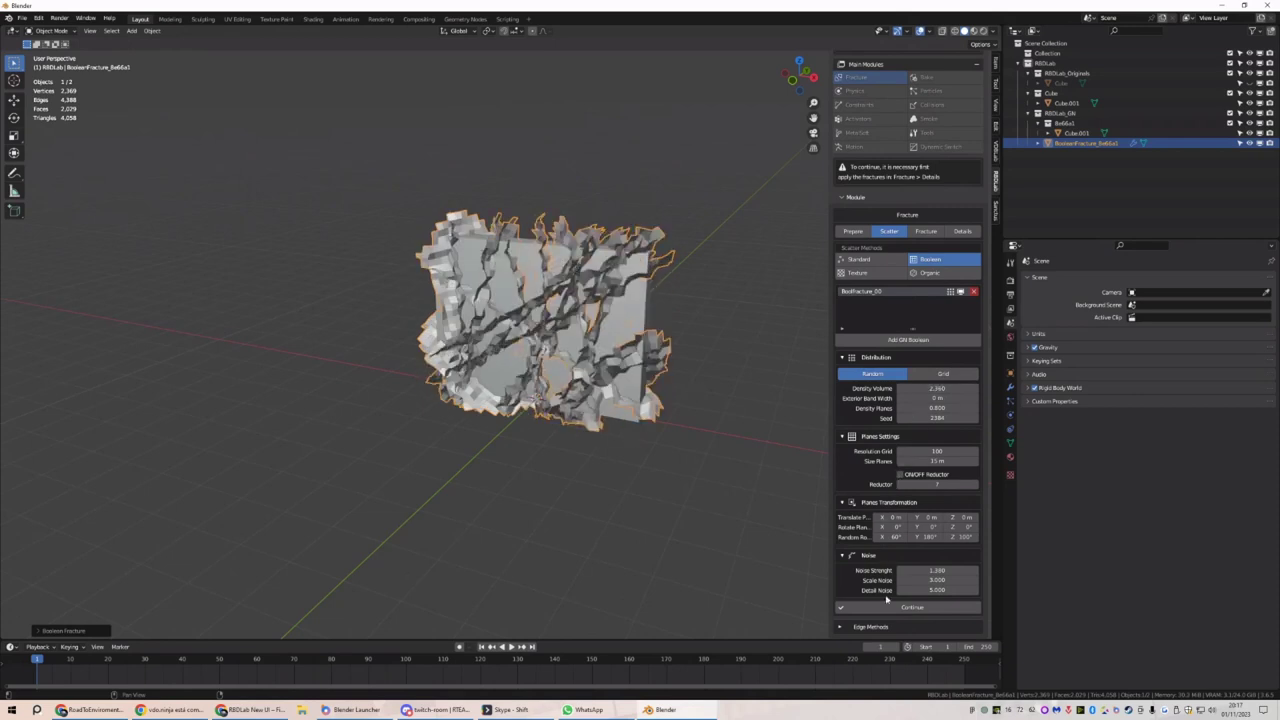
{"action": "left_click", "coordinate": [912, 607]}
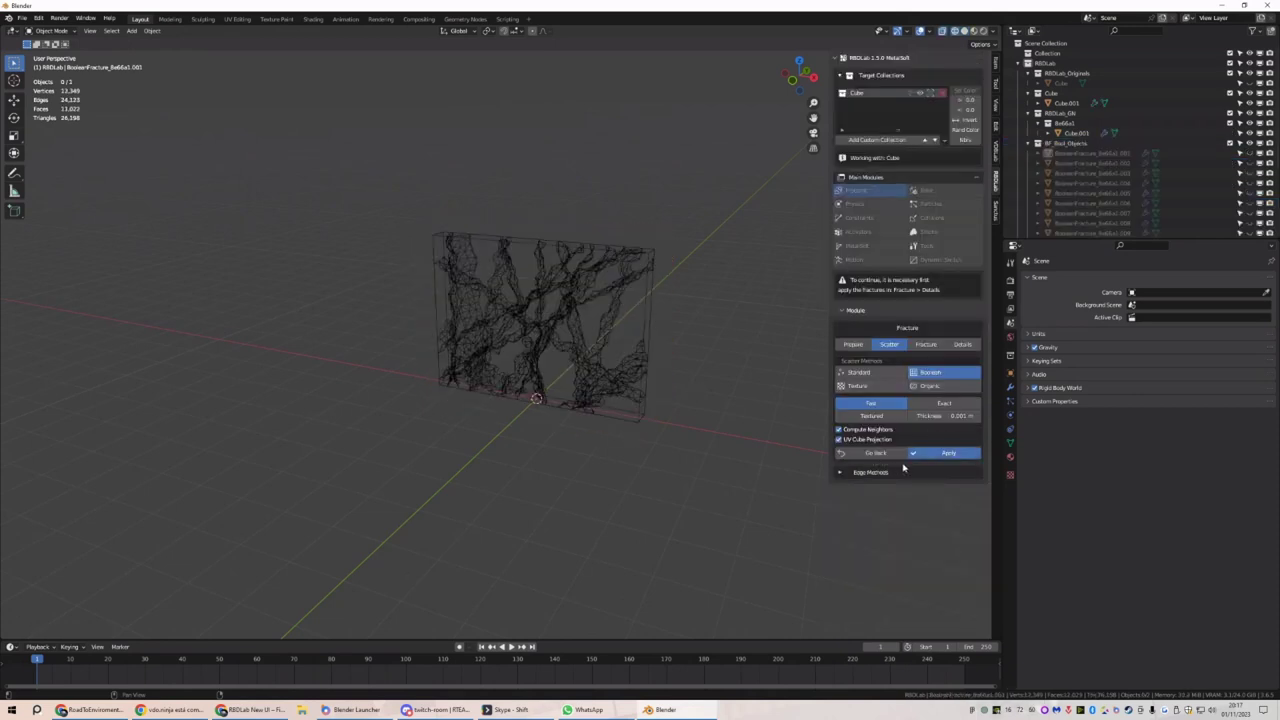
Give the fractured wall's chunks rigid bodies in RBDLab's Physics module and play the simulation
{"action": "left_click", "coordinate": [868, 203]}
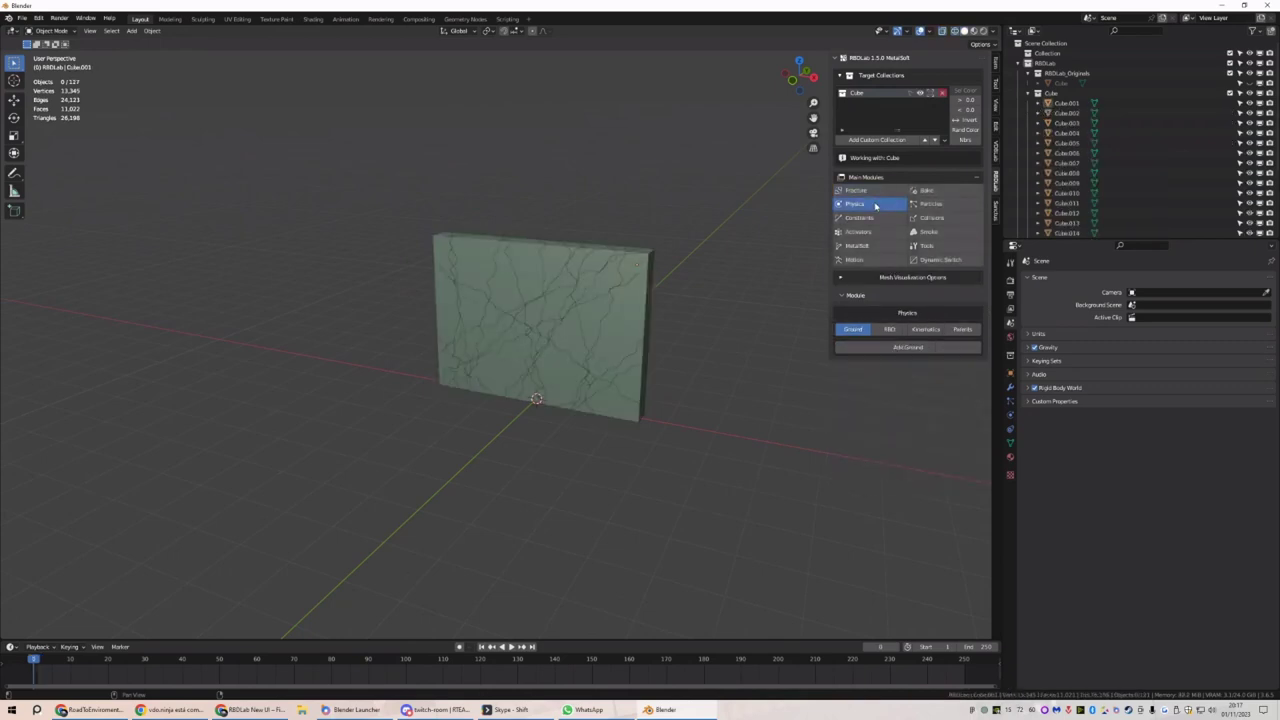
{"action": "left_click", "coordinate": [900, 350]}
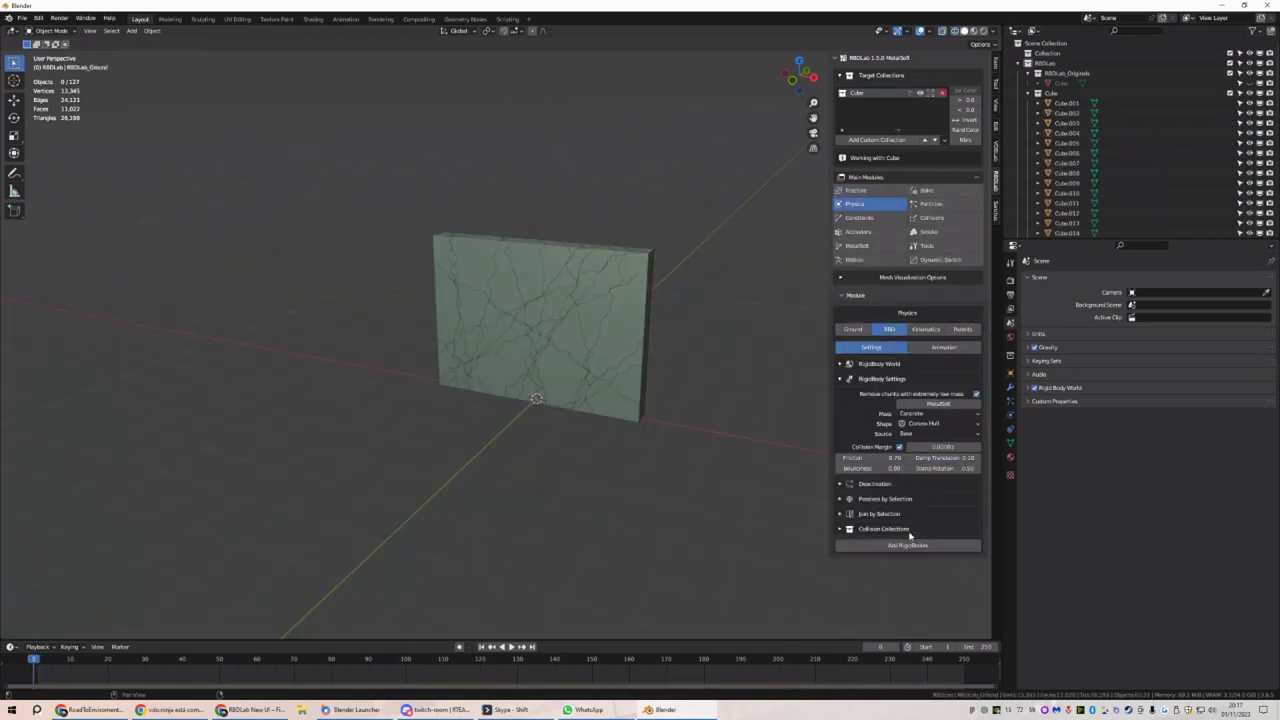
{"action": "left_click", "coordinate": [911, 543]}
{"action": "key", "text": "space"}
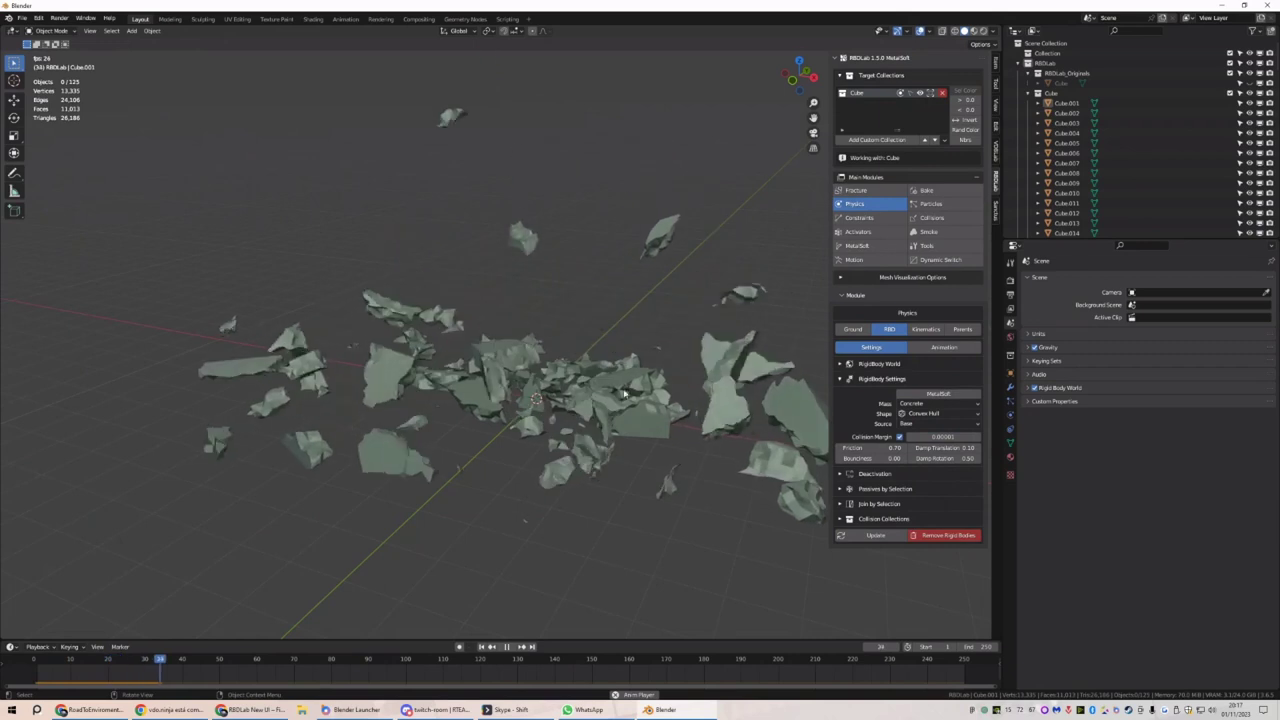
Stop and replay the collapse, rewind to frame 1, and expand the RigidBody World settings
{"action": "key", "text": "space"}
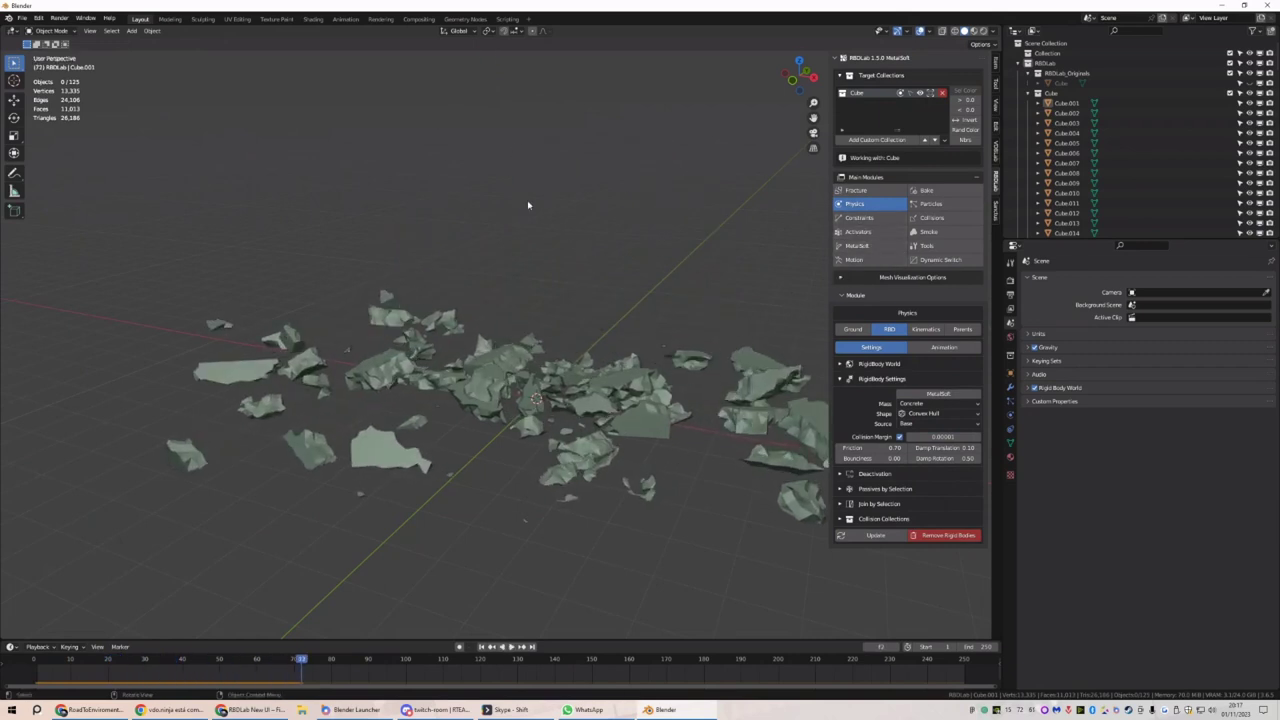
{"action": "left_click", "coordinate": [482, 647]}
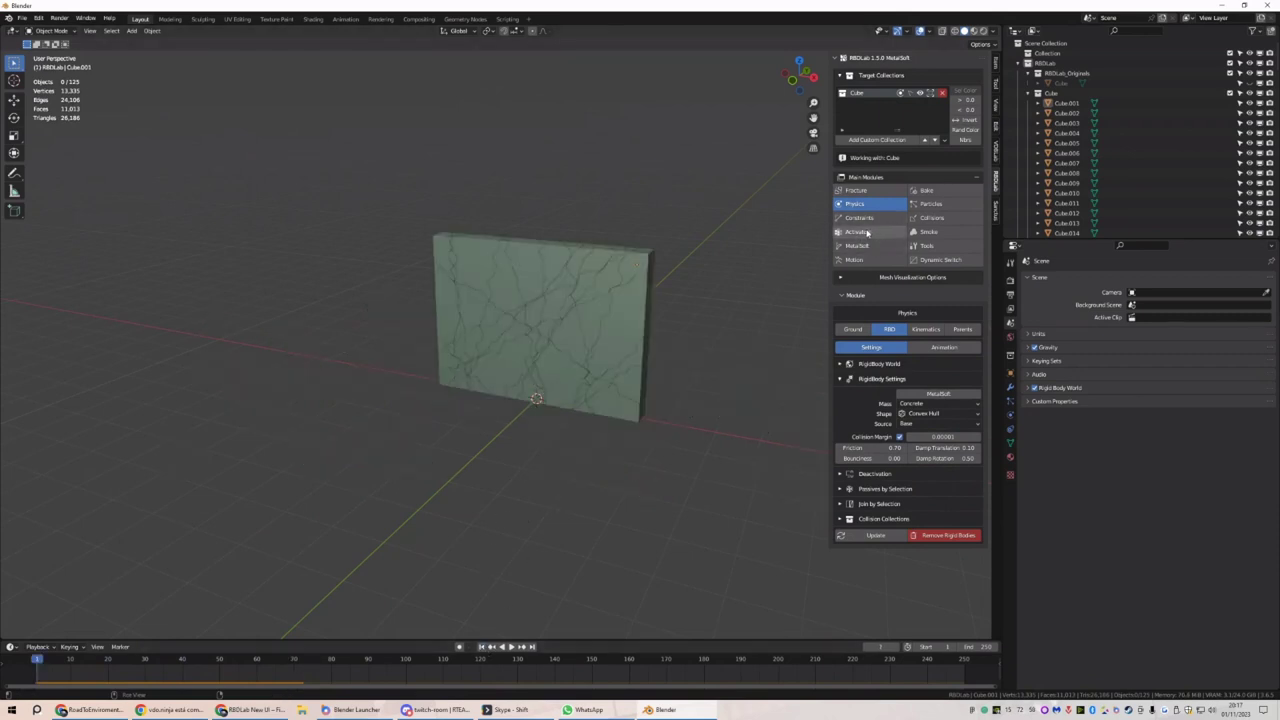
{"action": "key", "text": "space"}
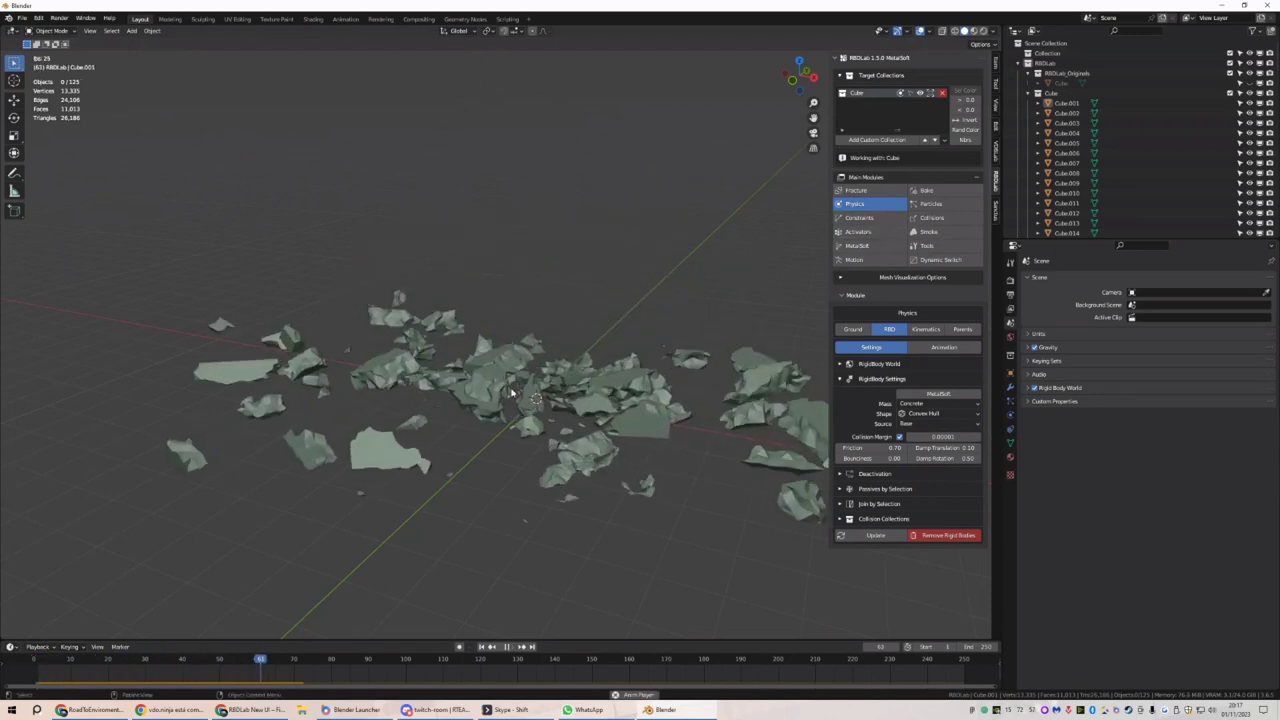
{"action": "key", "text": "space"}
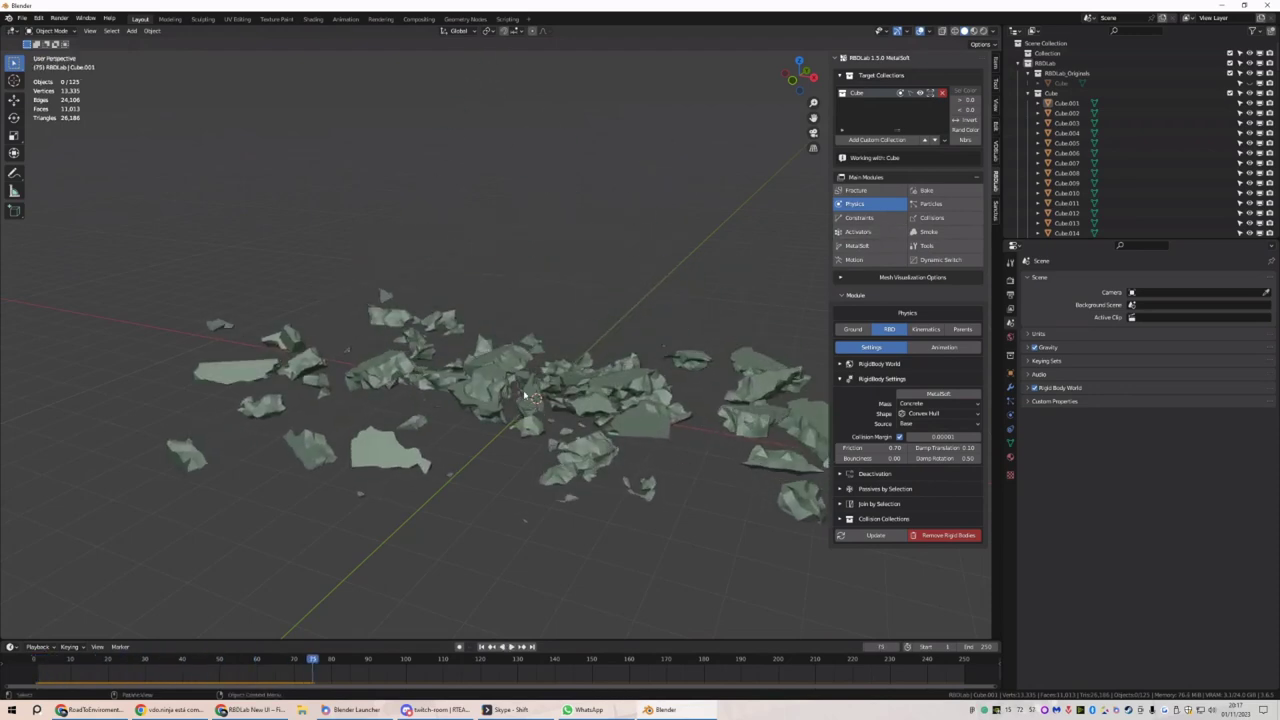
{"action": "left_click", "coordinate": [481, 647]}
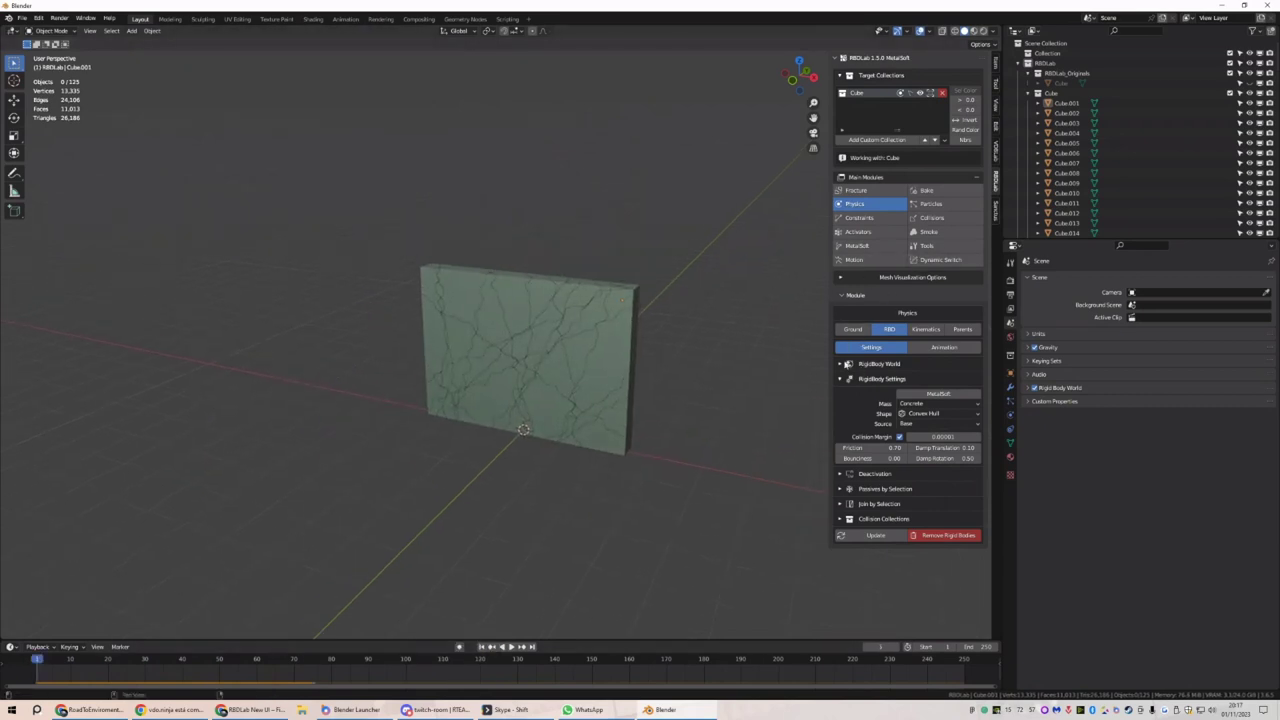
{"action": "left_click", "coordinate": [849, 365]}
Set Substeps Per Frame to 1, replay the collapse from frame 1, and show the physics Animation settings
{"action": "left_click", "coordinate": [932, 401]}
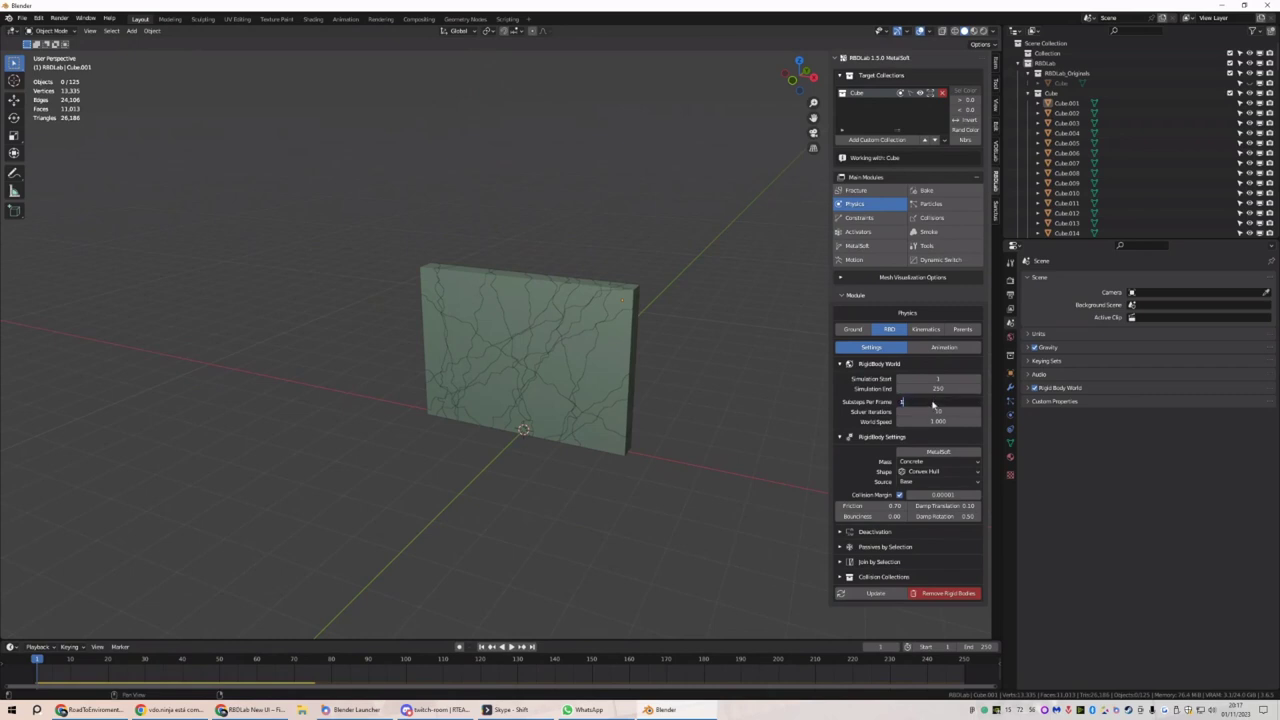
{"action": "type", "text": "1"}
{"action": "key", "text": "Return"}
{"action": "key", "text": "space"}
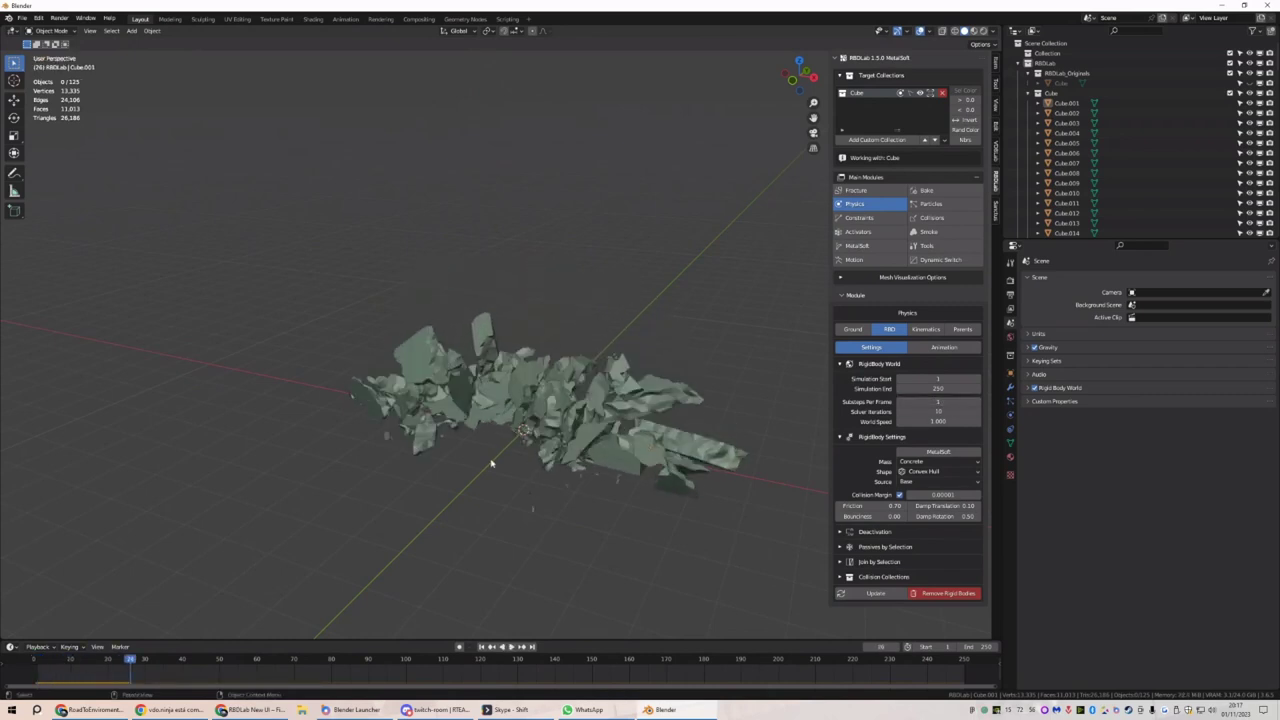
{"action": "middle_click_drag", "start_coordinate": [491, 463], "coordinate": [523, 478]}
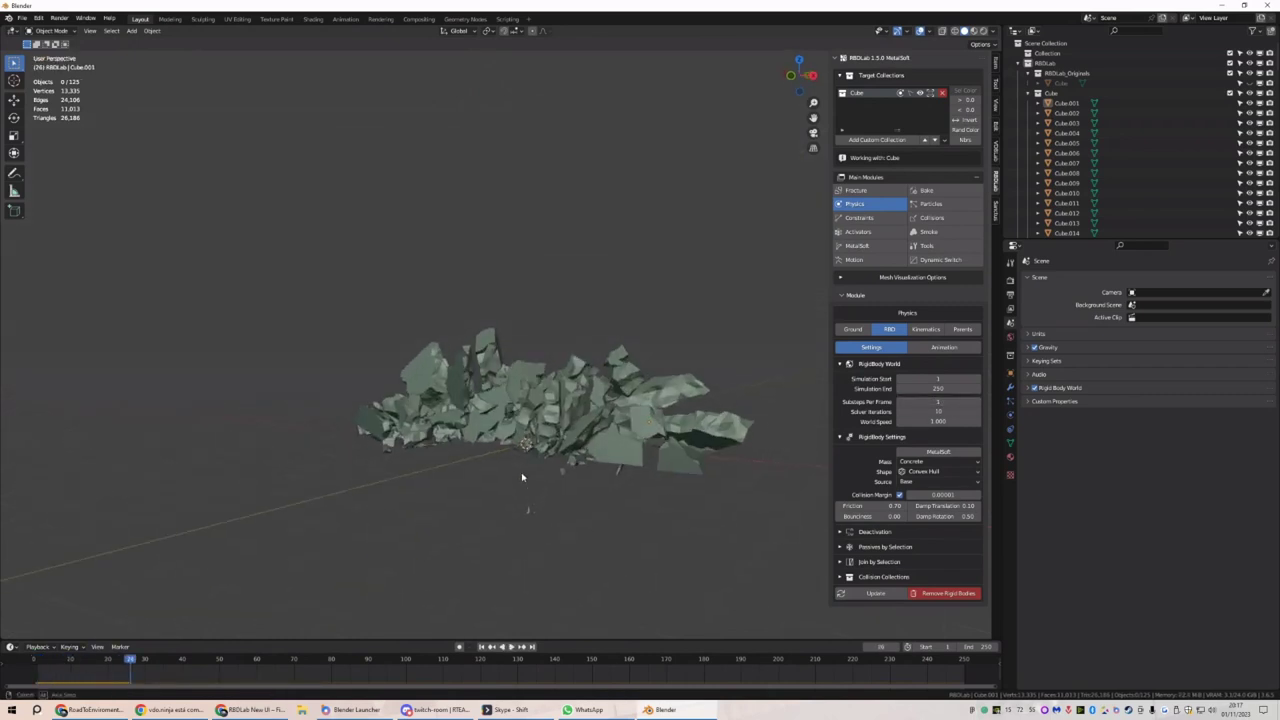
{"action": "left_click", "coordinate": [480, 647]}
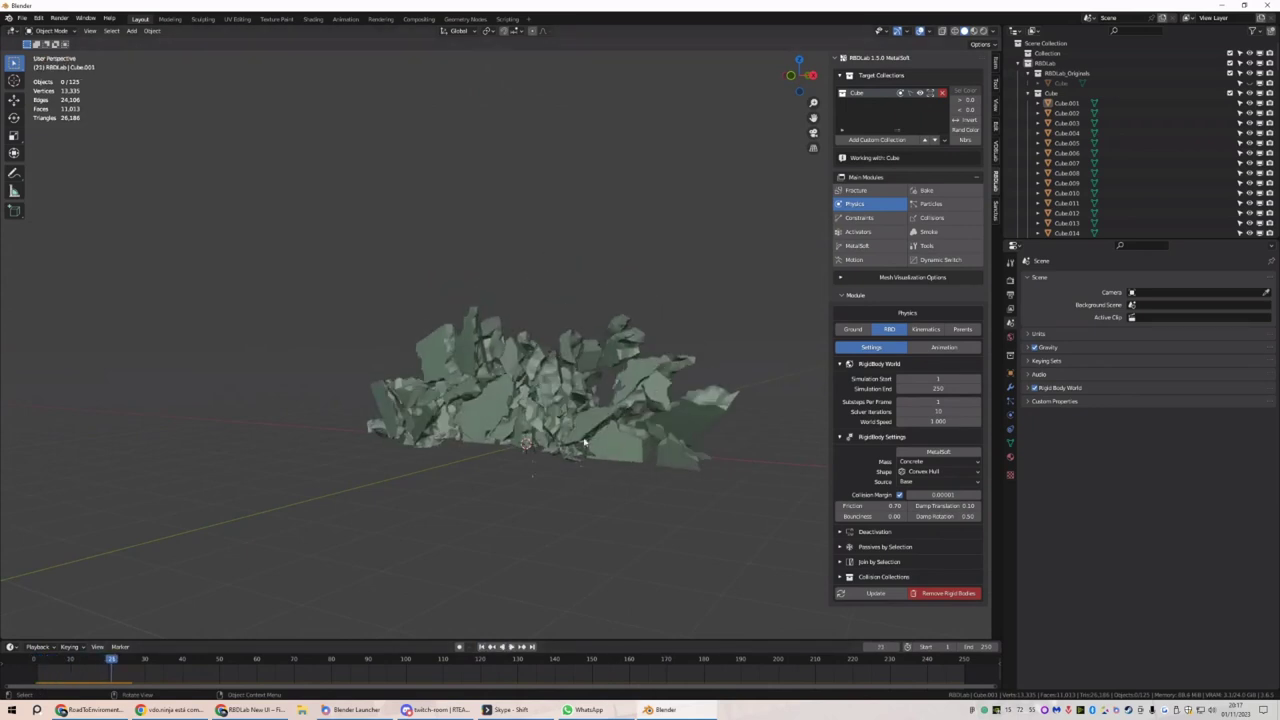
{"action": "middle_click_drag", "start_coordinate": [585, 440], "coordinate": [572, 483]}
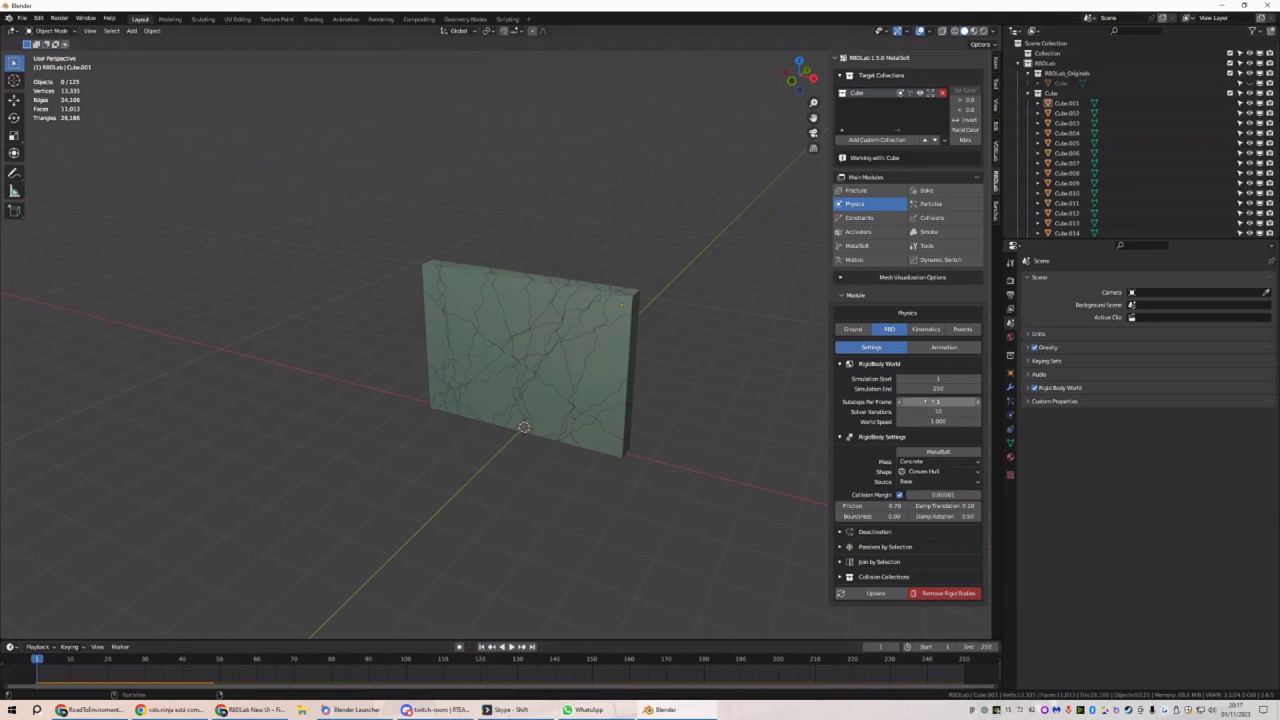
{"action": "left_click", "coordinate": [941, 345]}
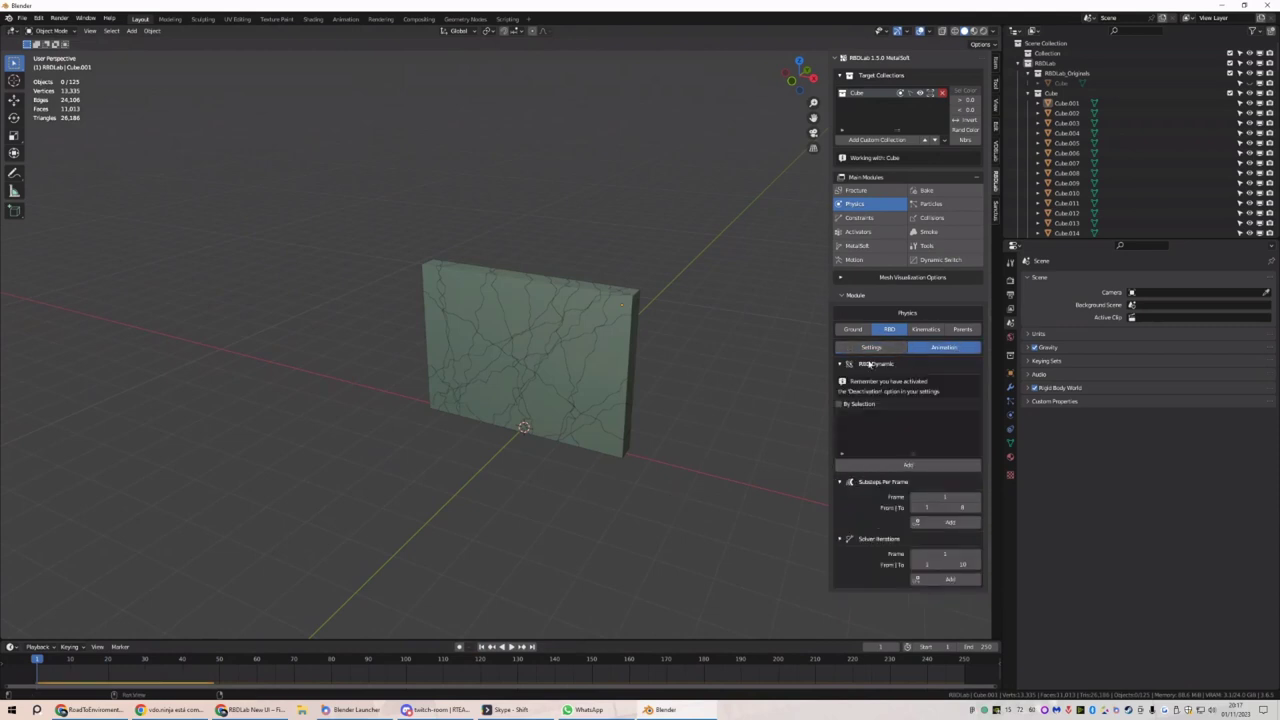
Add a Substeps Per Frame key at frame 8, play the simulation, and rewind to frame 1
{"action": "left_click", "coordinate": [942, 497]}
{"action": "type", "text": "8"}
{"action": "key", "text": "Return"}
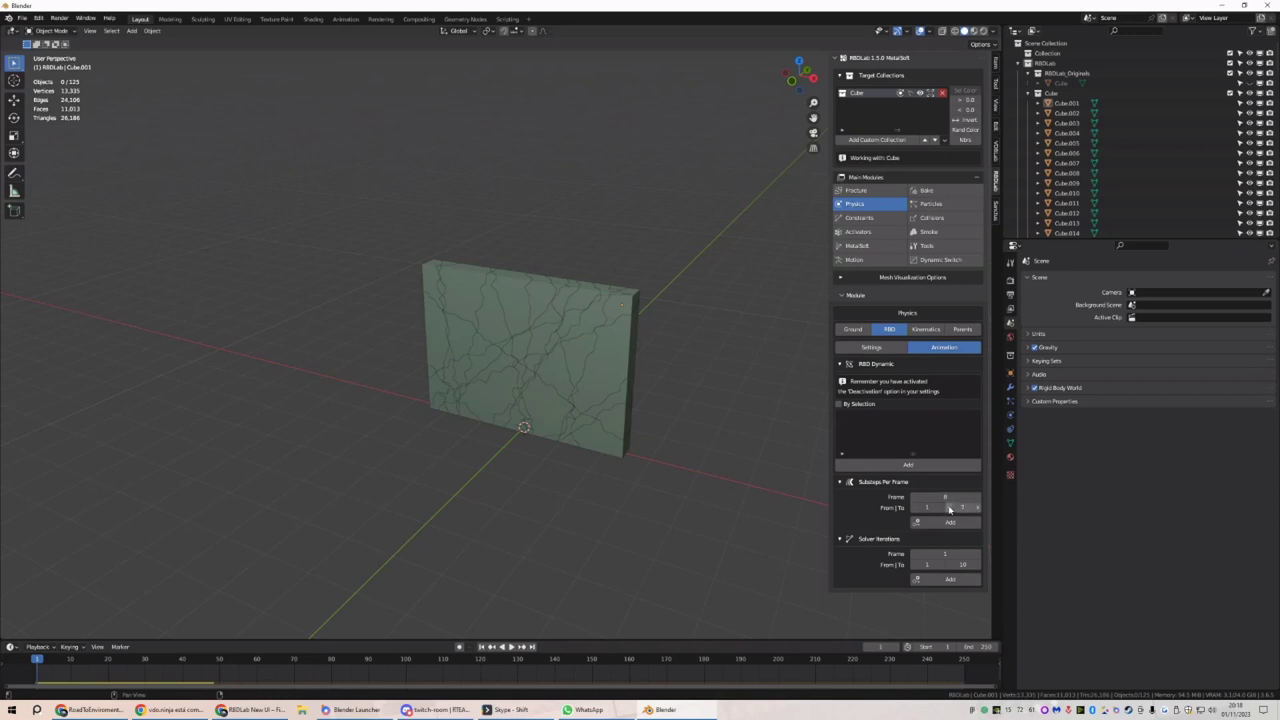
{"action": "left_click", "coordinate": [950, 522]}
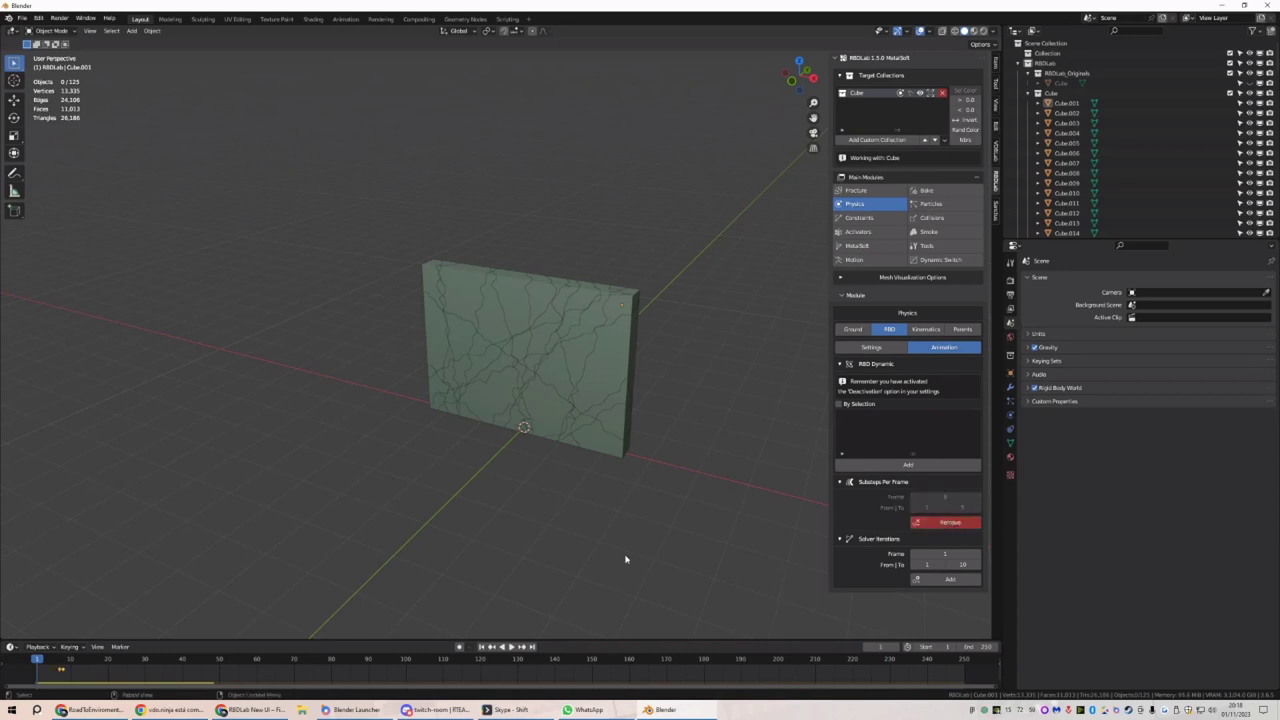
{"action": "key", "text": "space"}
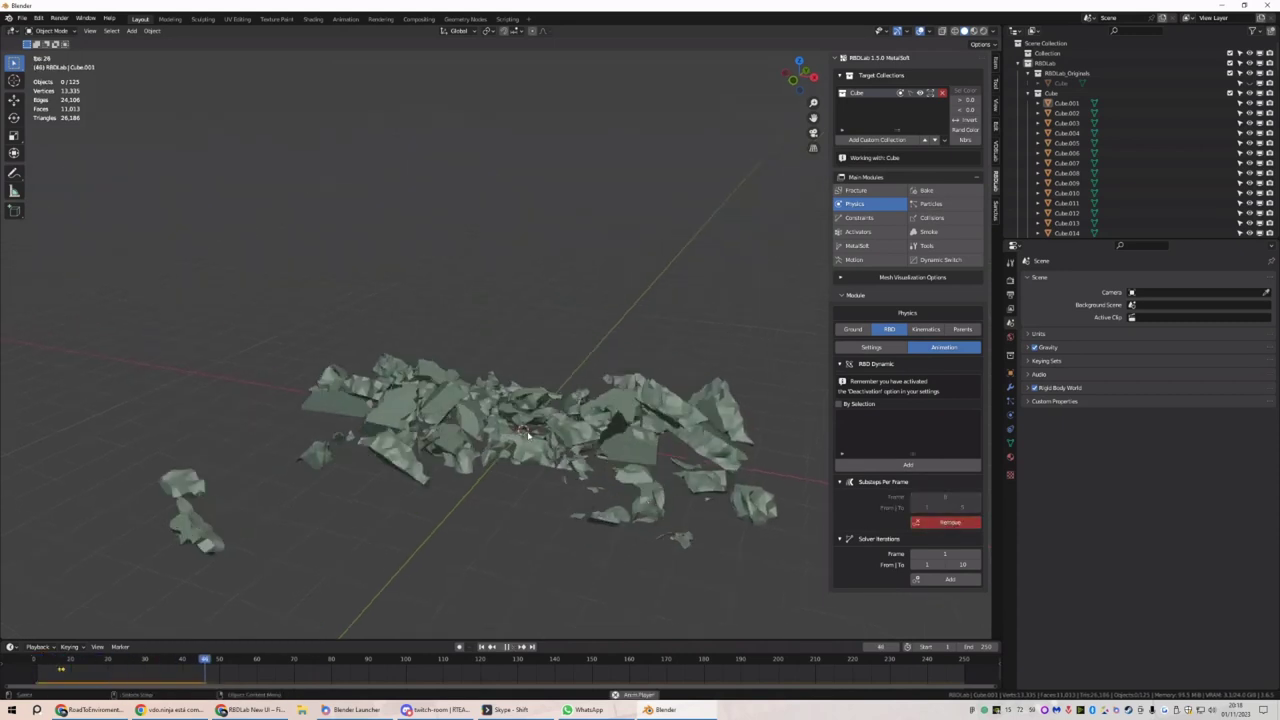
{"action": "left_click", "coordinate": [488, 648]}
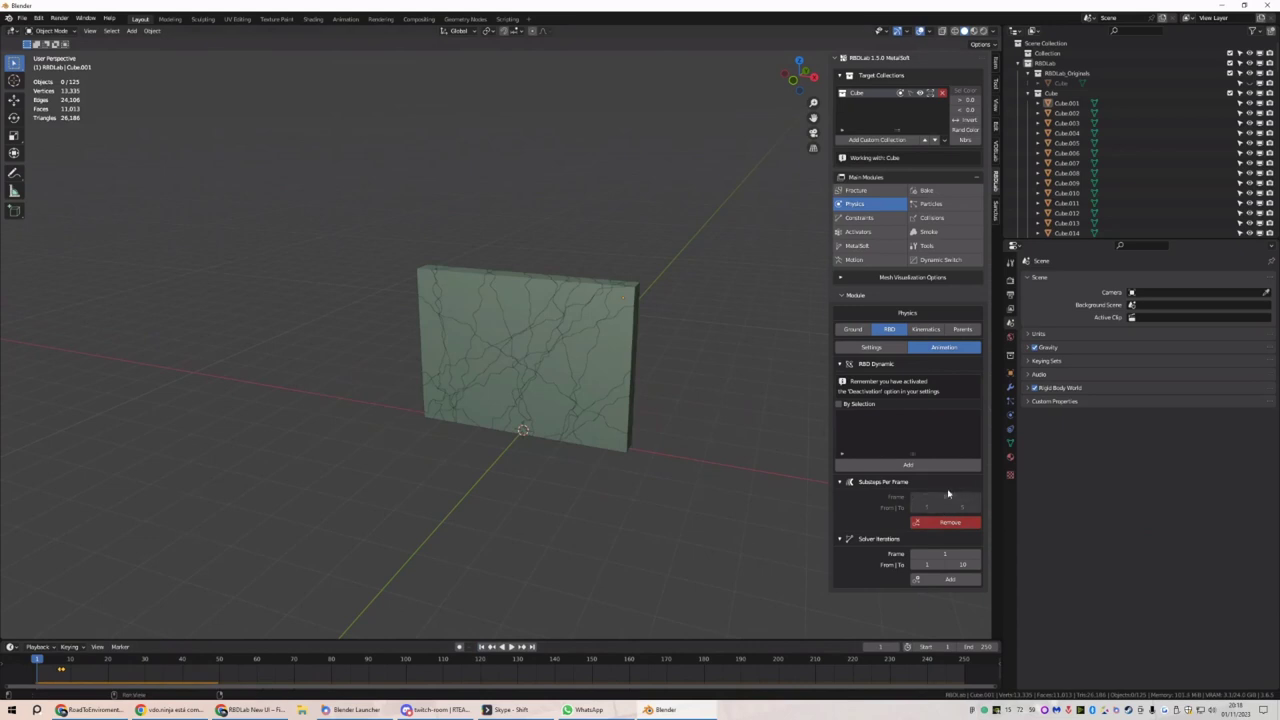
Remove and re-add the substeps key, replay the collapse, then scrub back to frame 1
{"action": "left_click", "coordinate": [932, 522]}
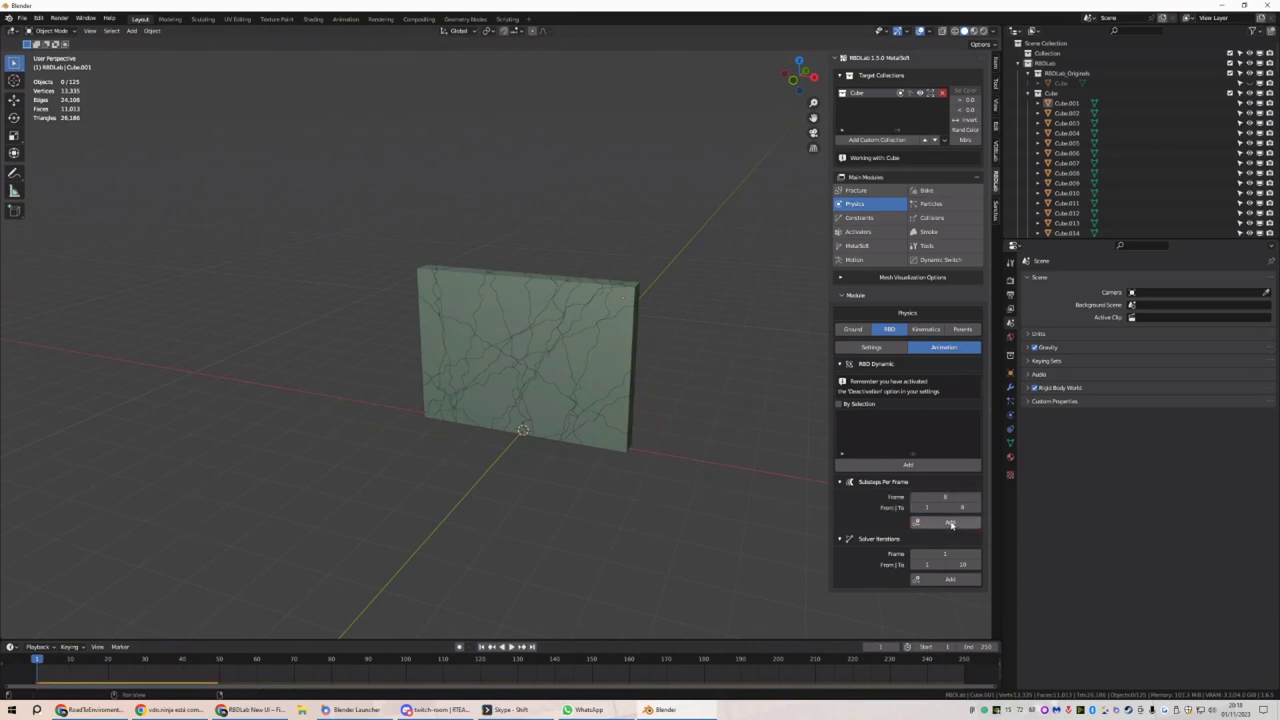
{"action": "left_click", "coordinate": [950, 522]}
{"action": "middle_click_drag", "start_coordinate": [726, 517], "coordinate": [720, 514]}
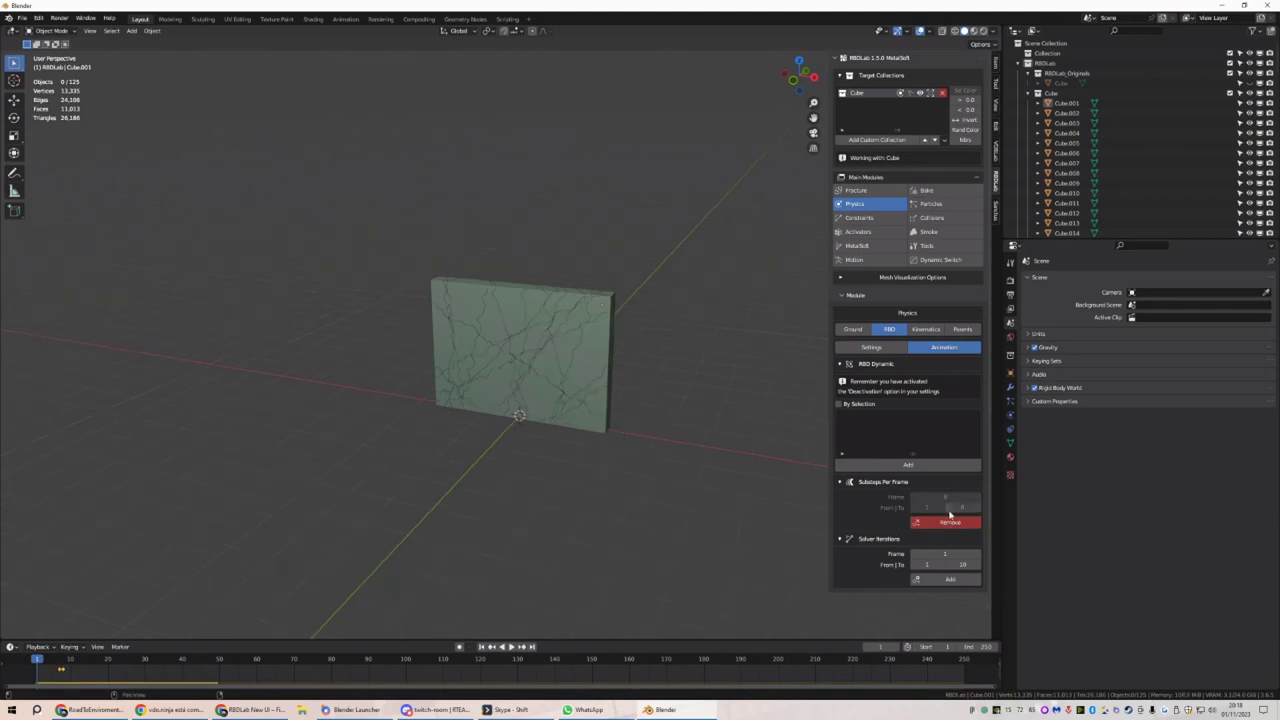
{"action": "key", "text": "space"}
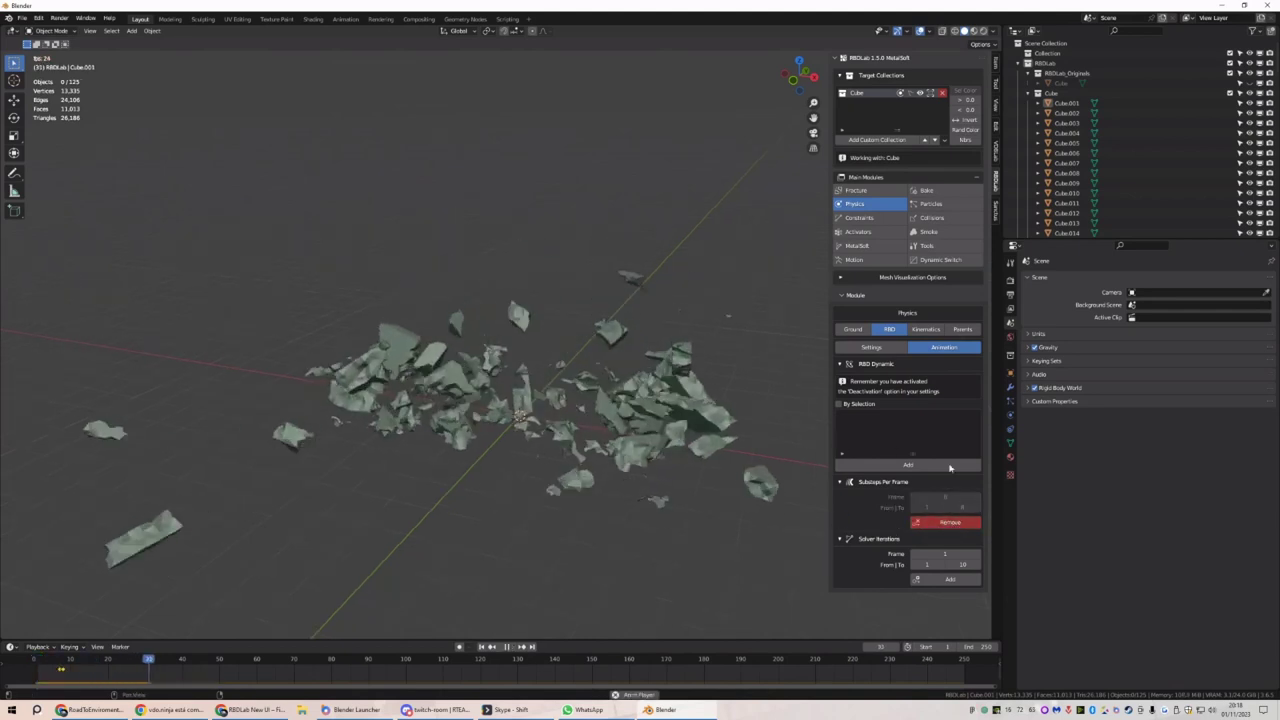
{"action": "key", "text": "space"}
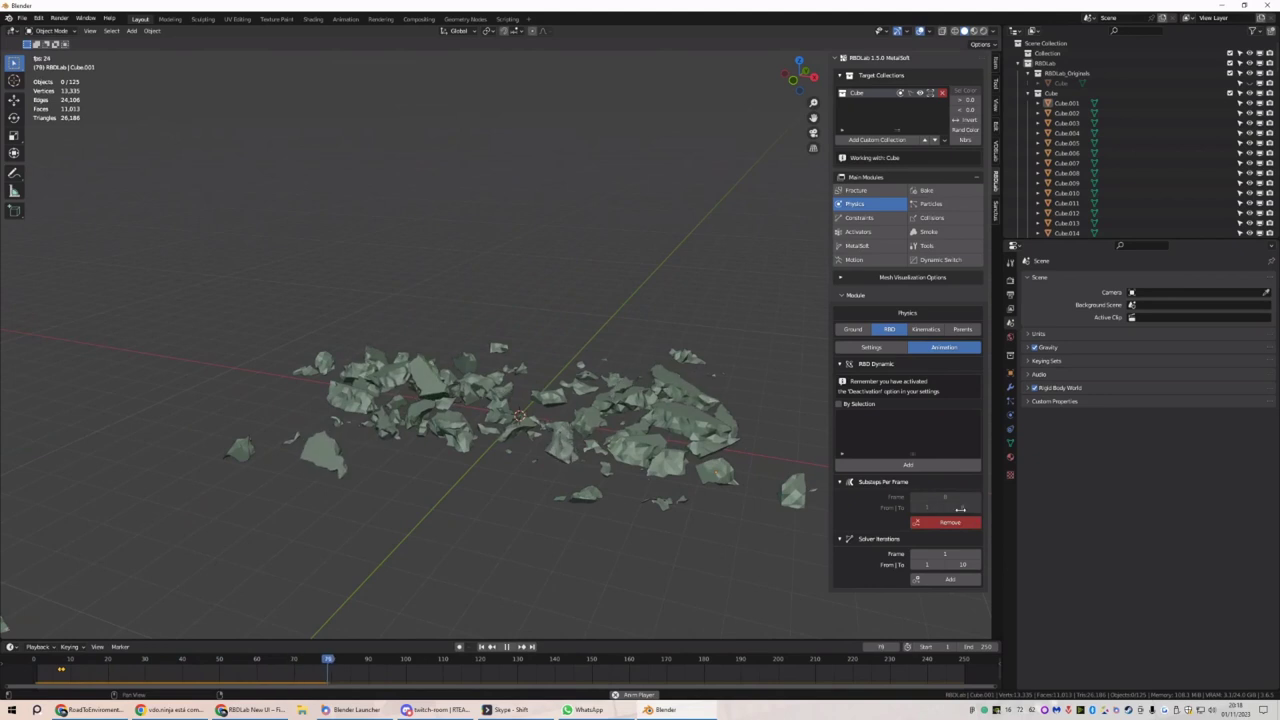
{"action": "middle_click_drag", "start_coordinate": [562, 450], "coordinate": [500, 470]}
{"action": "left_click_drag", "start_coordinate": [372, 660], "coordinate": [86, 634]}
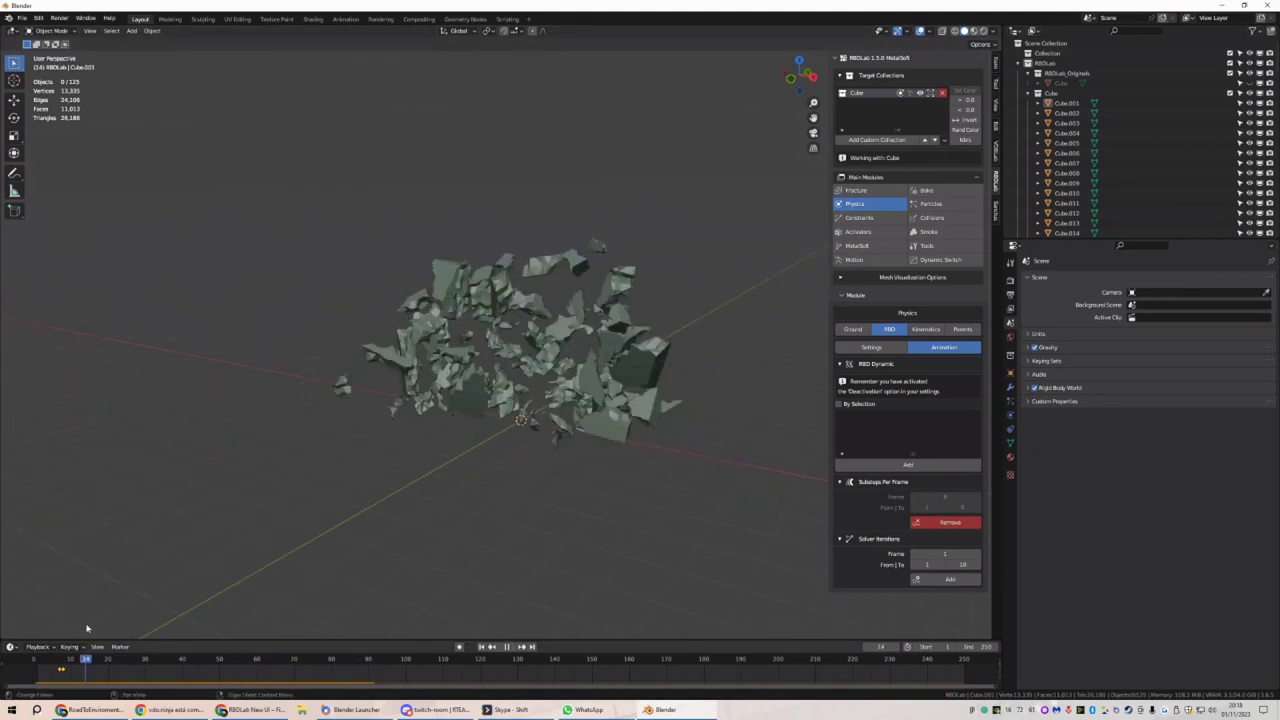
{"action": "left_click", "coordinate": [482, 647]}
Replace the substeps key with one at frame 15 and play the collapse again
{"action": "left_click", "coordinate": [948, 522]}
{"action": "left_click", "coordinate": [931, 496]}
{"action": "type", "text": "15"}
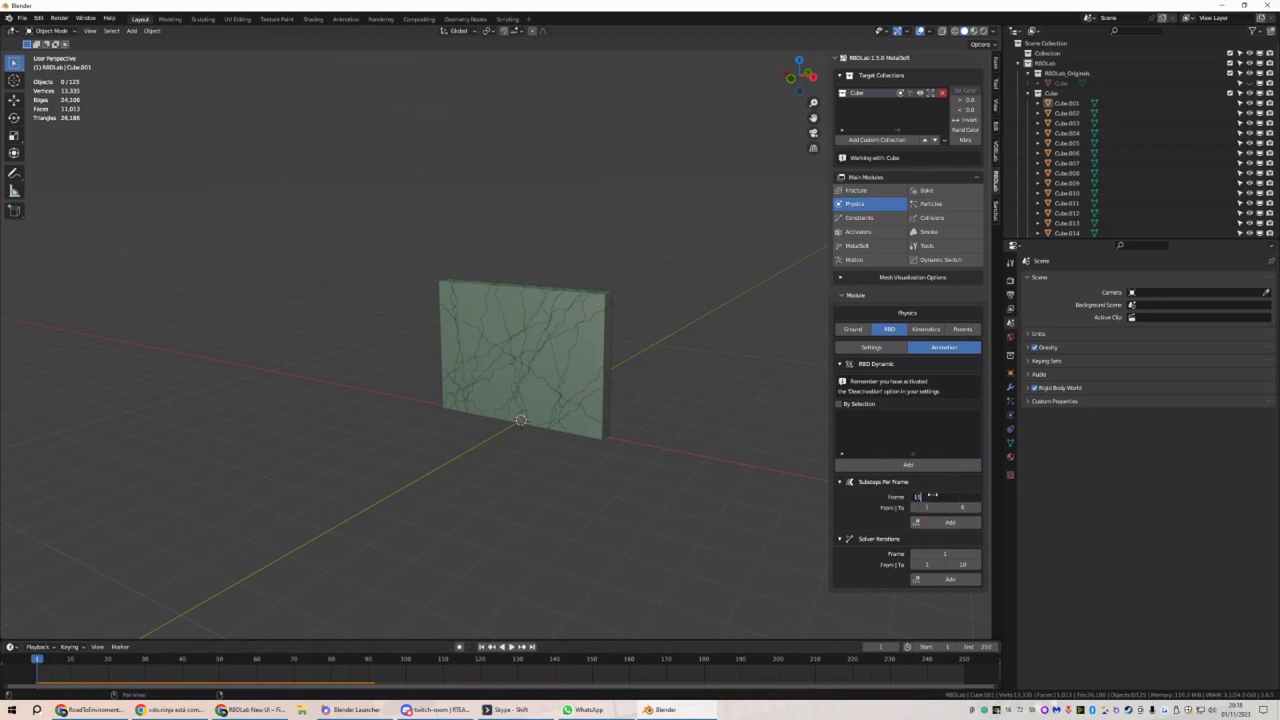
{"action": "key", "text": "Return"}
{"action": "left_click", "coordinate": [948, 522]}
{"action": "key", "text": "space"}
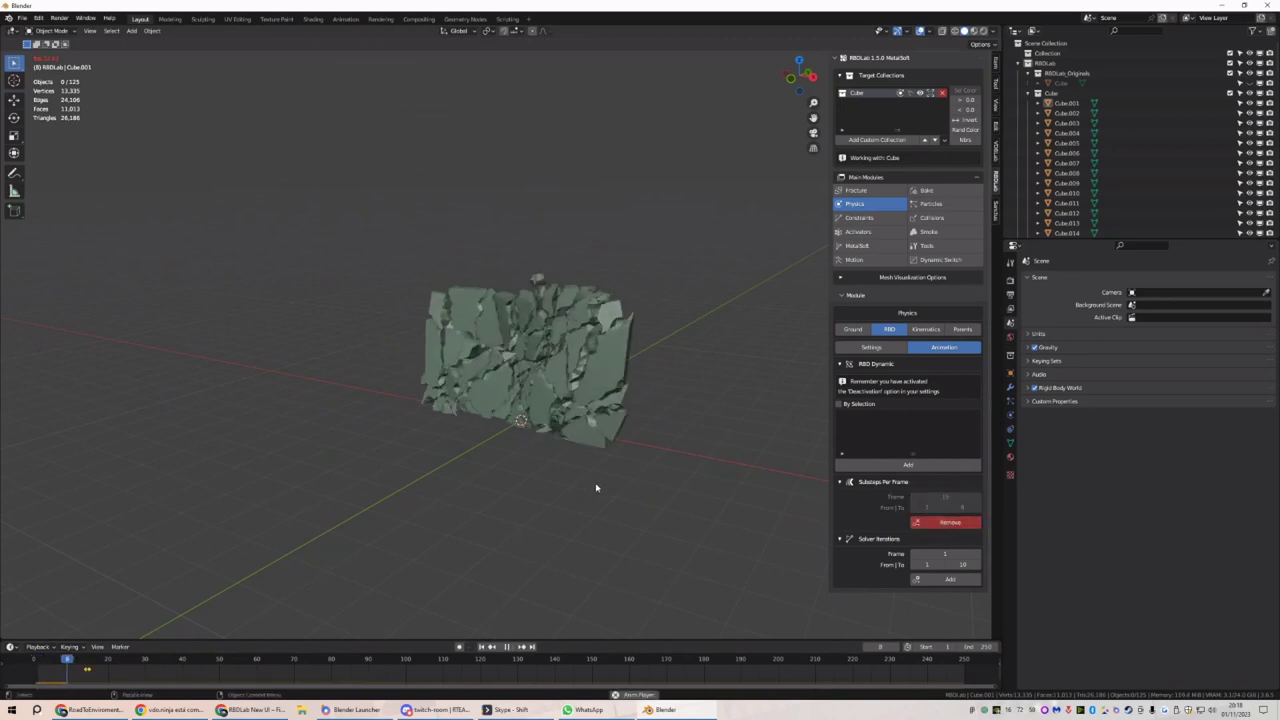
{"action": "middle_click_drag", "start_coordinate": [568, 466], "coordinate": [514, 472]}
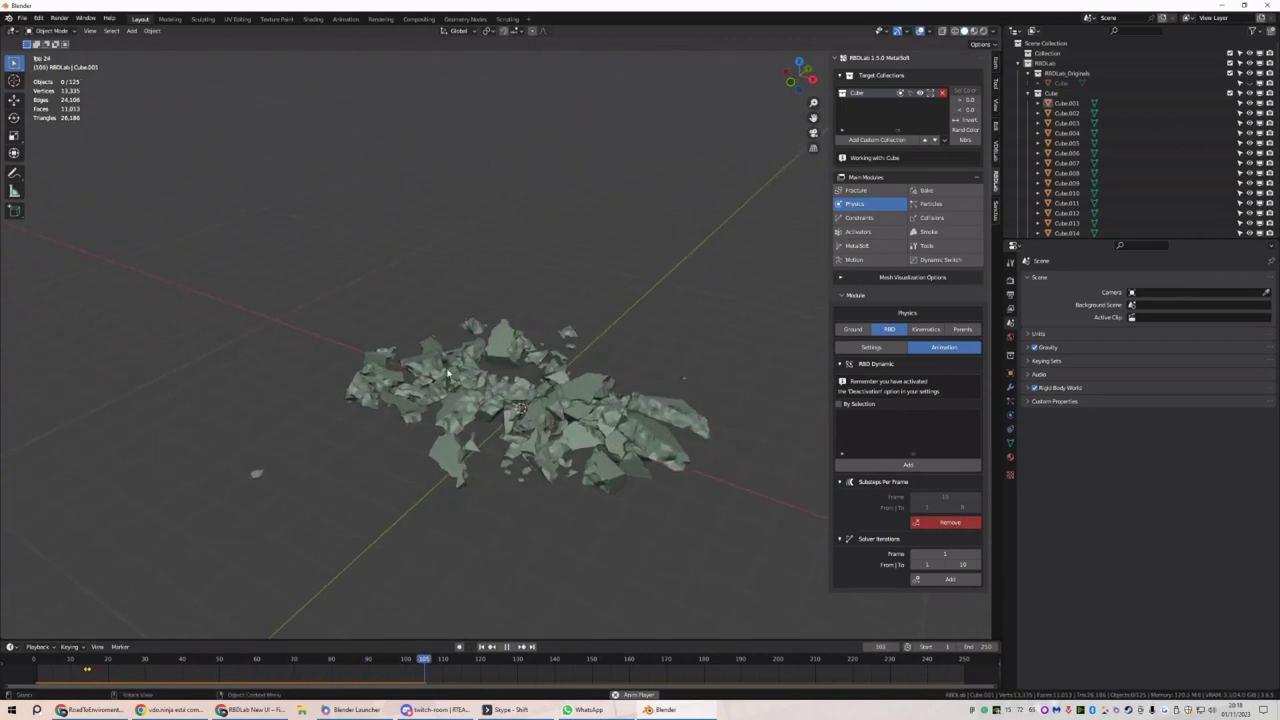
{"action": "key", "text": "space"}
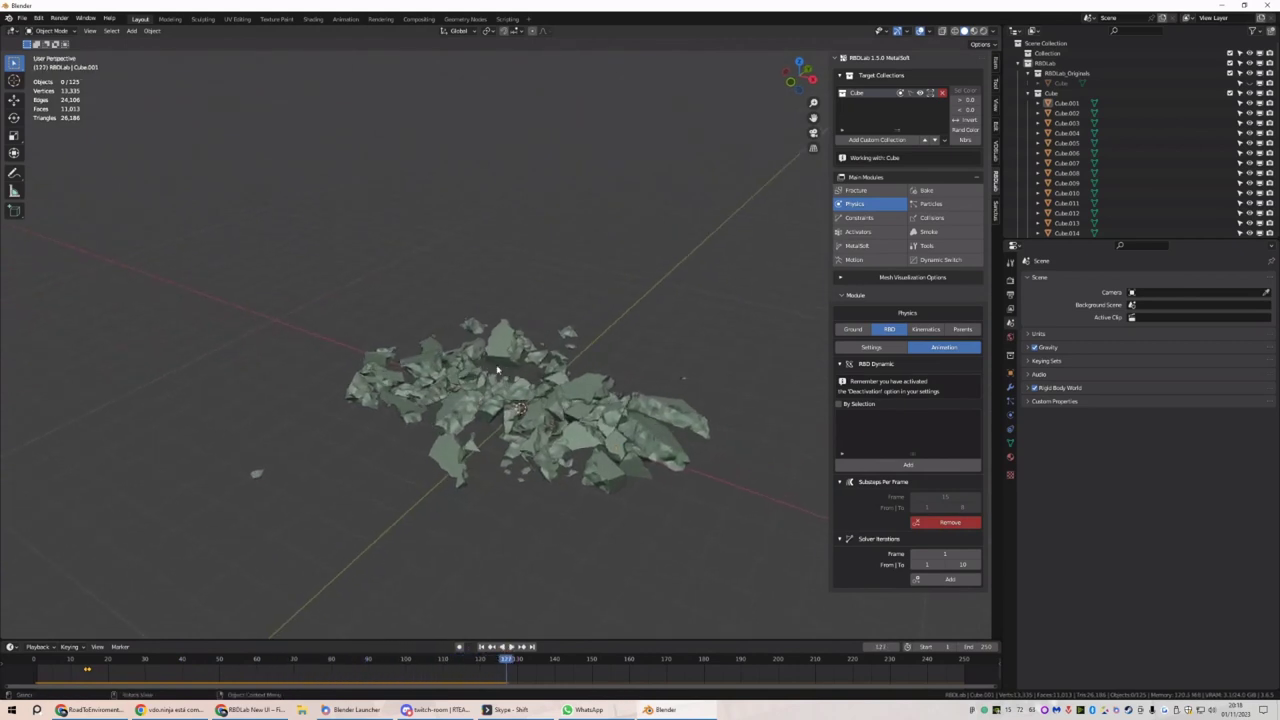
Start a new General scene, discarding the current scene's changes
{"action": "left_click", "coordinate": [21, 18]}
{"action": "mouse_move", "coordinate": [35, 32]}
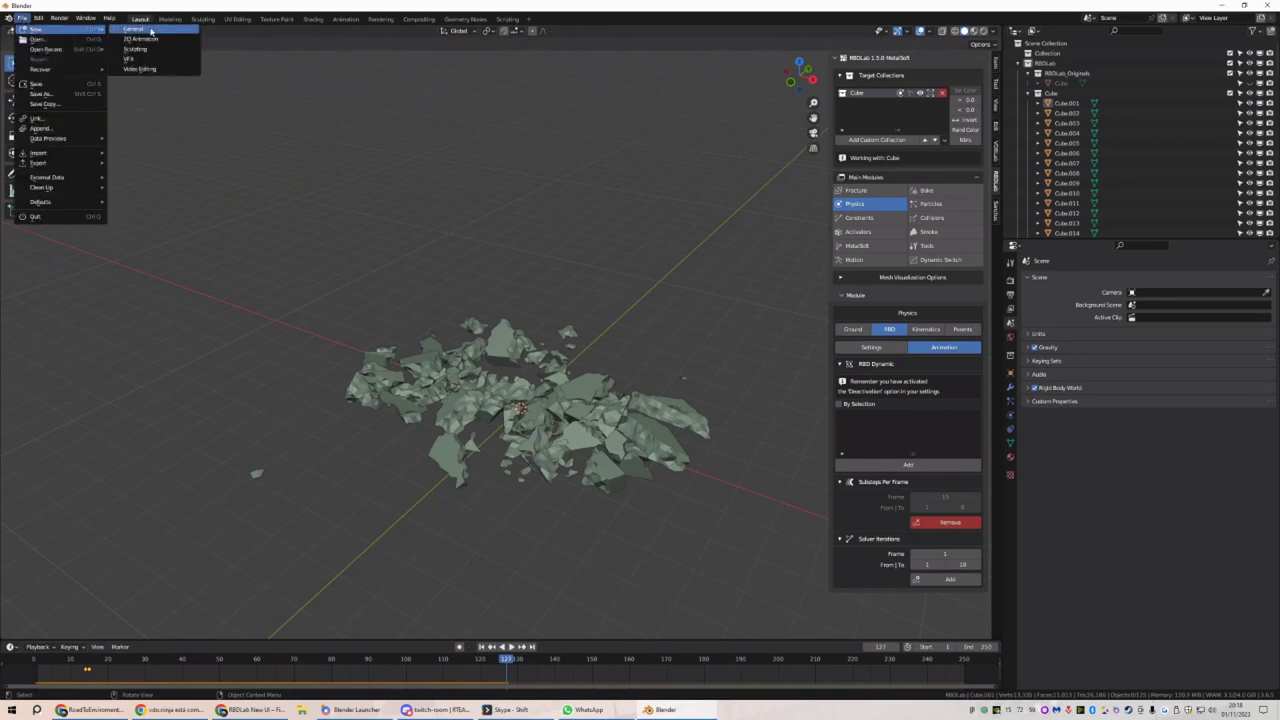
{"action": "left_click", "coordinate": [135, 31]}
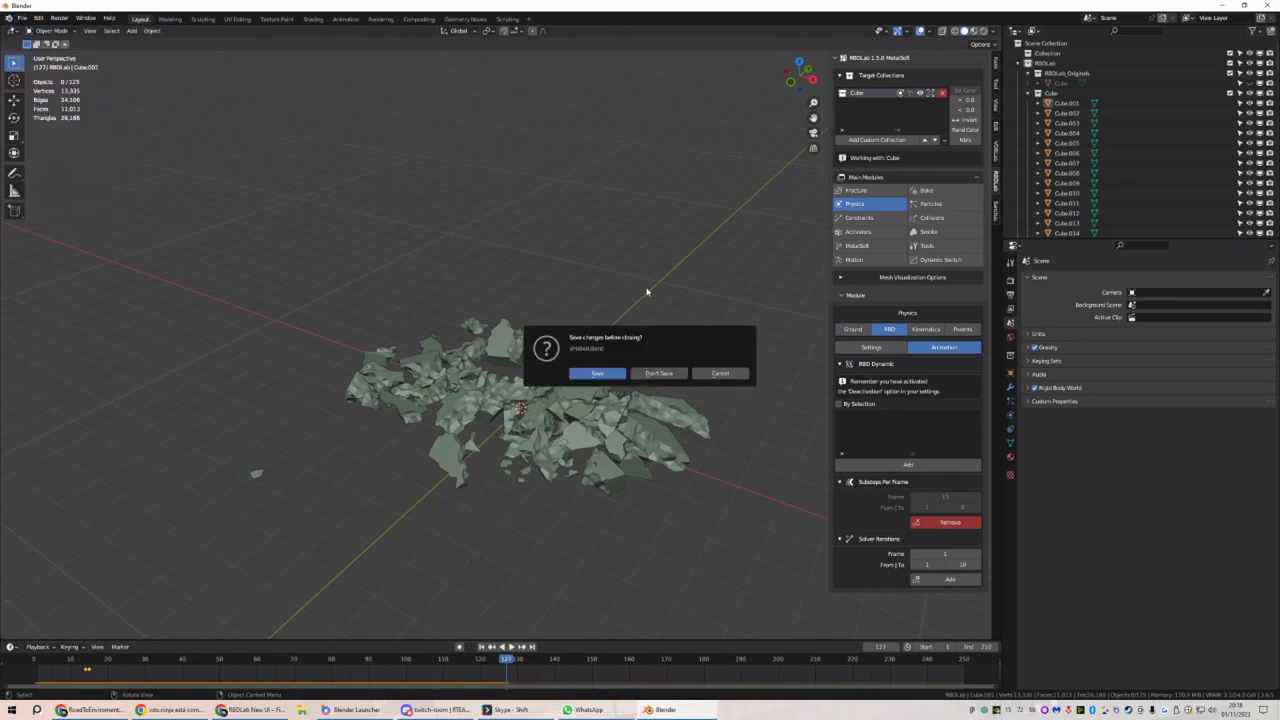
{"action": "left_click", "coordinate": [659, 373]}
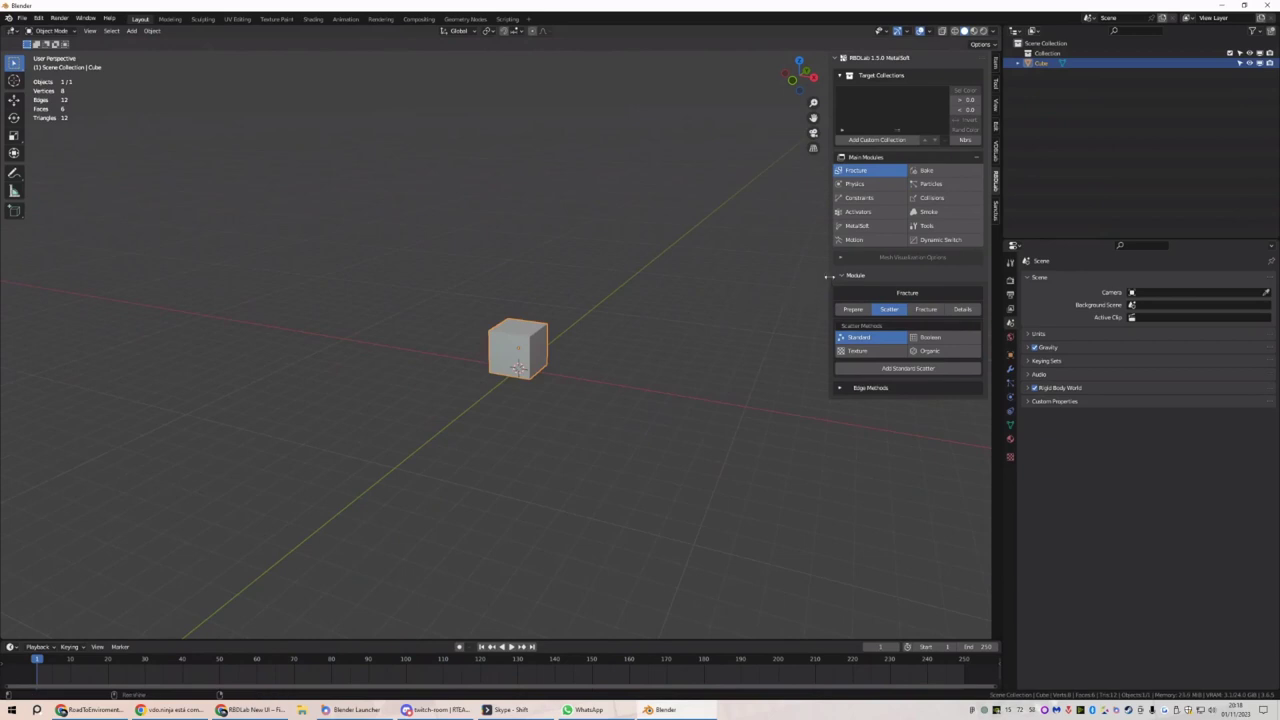
Scale the default cube along X and Y into a thin slab
{"action": "left_click_drag", "start_coordinate": [828, 276], "coordinate": [816, 276]}
{"action": "key", "text": "s"}
{"action": "key", "text": "x"}
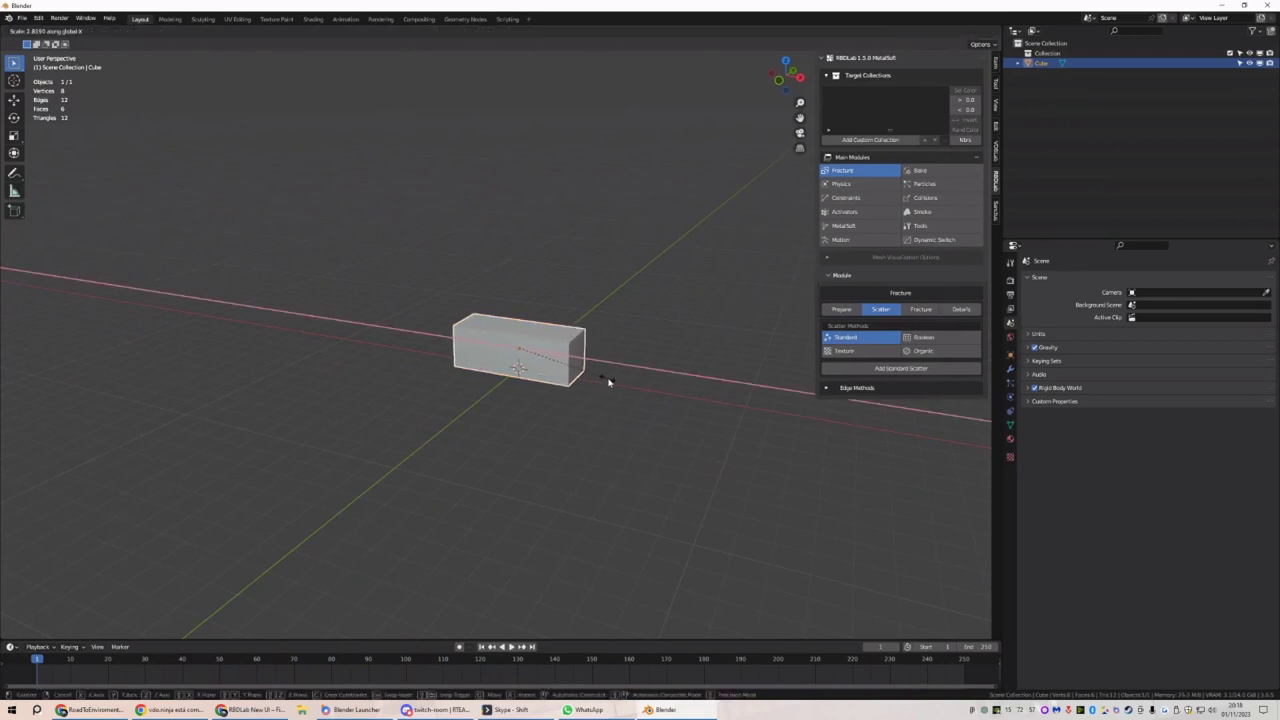
{"action": "left_click", "coordinate": [608, 382]}
{"action": "key", "text": "s"}
{"action": "key", "text": "y"}
{"action": "left_click", "coordinate": [536, 358]}
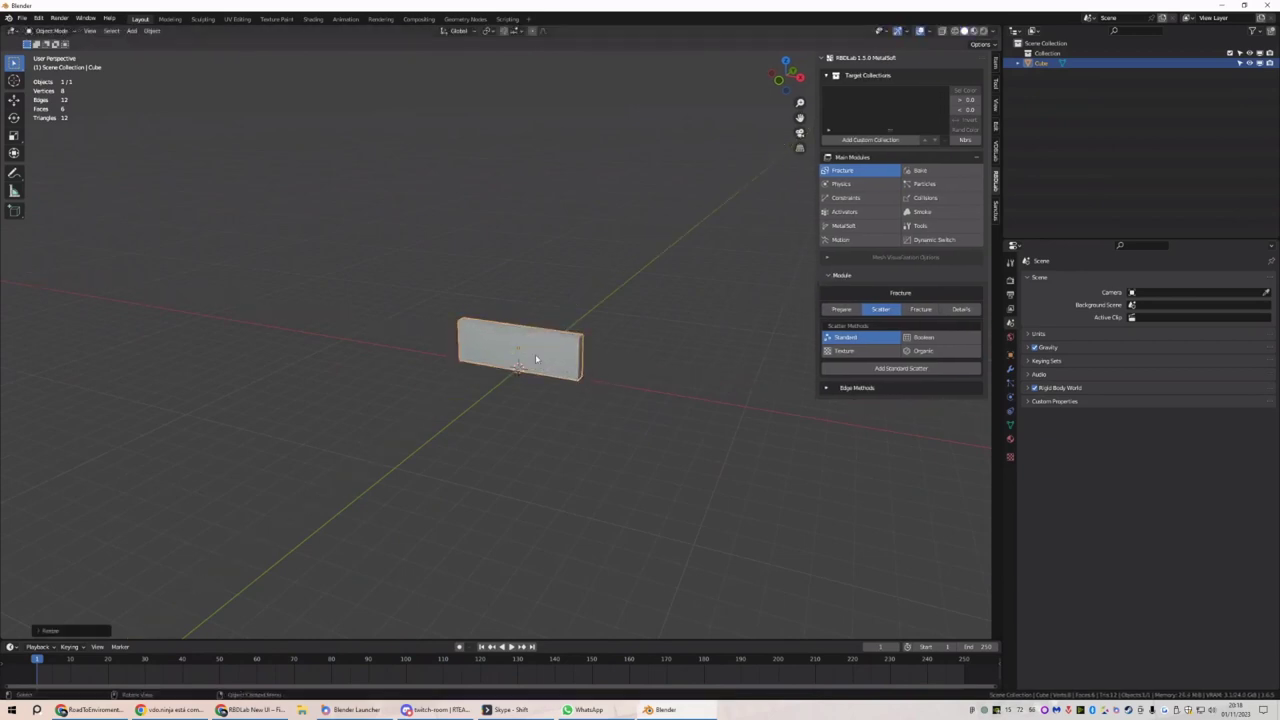
Raise the slab's top face along Z into a taller panel and apply its transforms
{"action": "key", "text": "Tab"}
{"action": "key", "text": "3"}
{"action": "left_click", "coordinate": [527, 324]}
{"action": "key", "text": "g"}
{"action": "key", "text": "z"}
{"action": "left_click", "coordinate": [527, 267]}
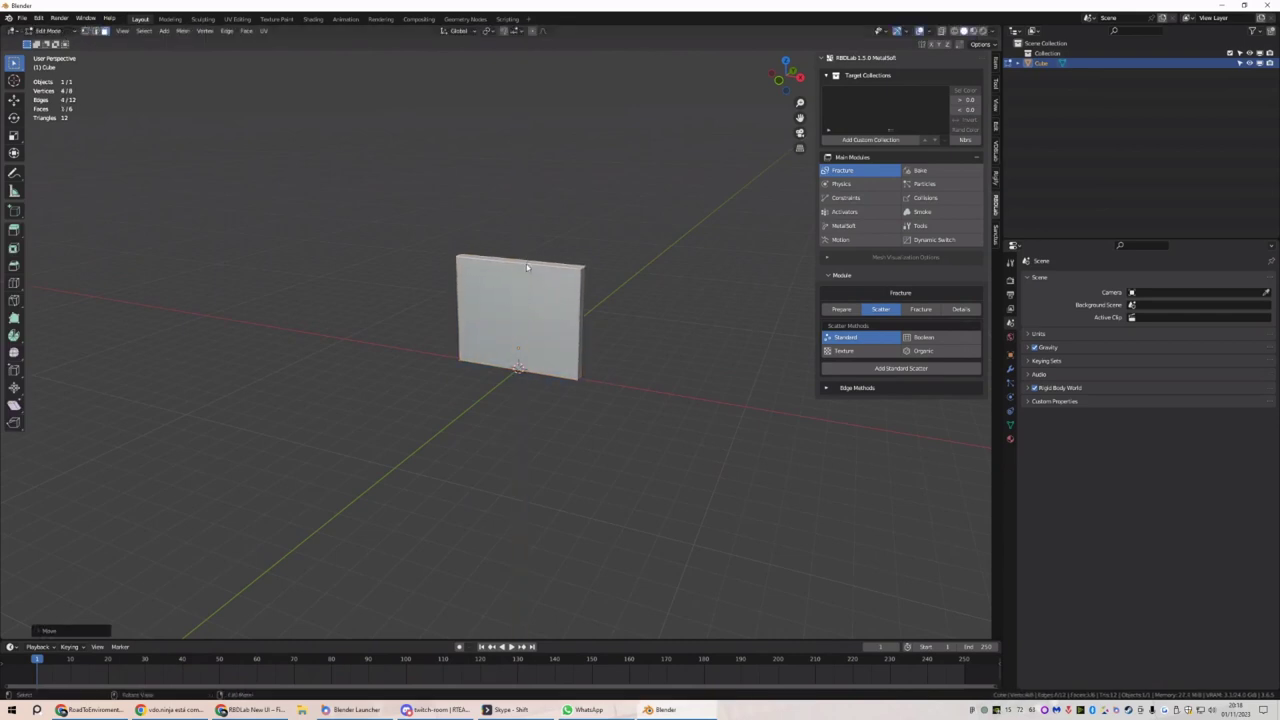
{"action": "key", "text": "Tab"}
{"action": "key", "text": "ctrl+a"}
{"action": "left_click", "coordinate": [528, 266]}
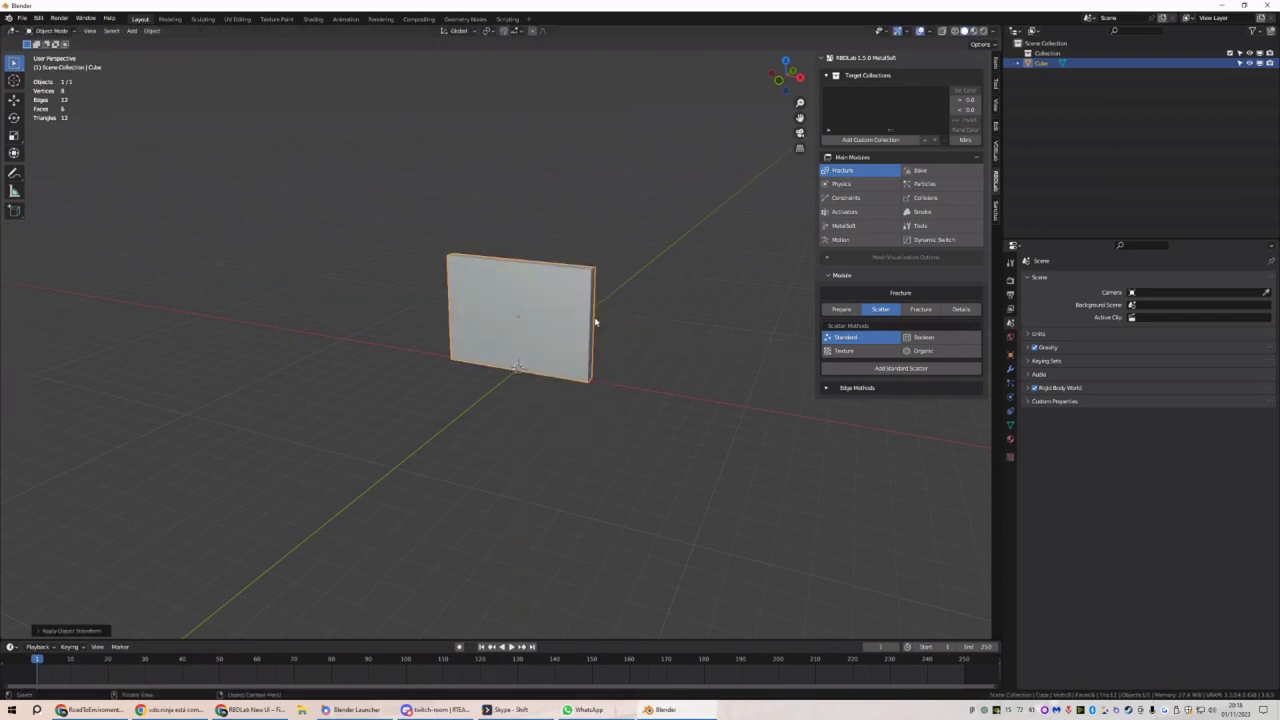
Scatter Standard fracture points through the panel and apply the boolean fracture into 221 cells
{"action": "left_click", "coordinate": [901, 368]}
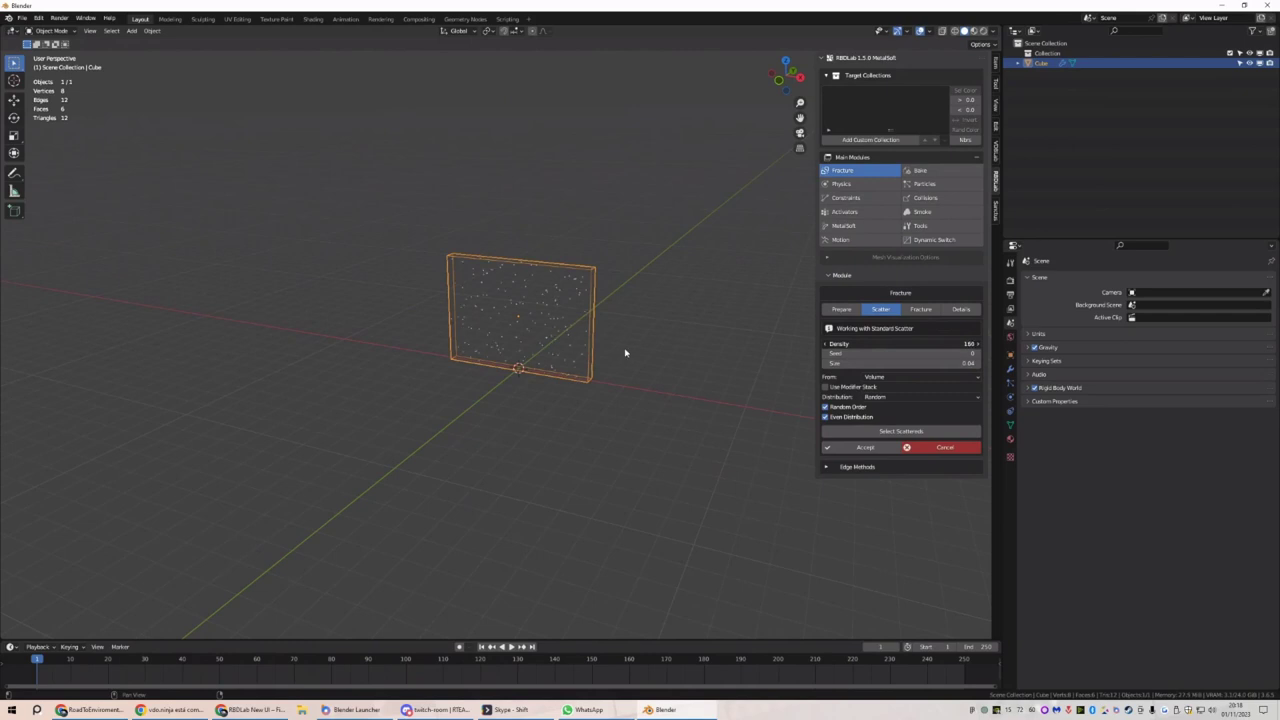
{"action": "left_click", "coordinate": [862, 448]}
{"action": "left_click", "coordinate": [893, 494]}
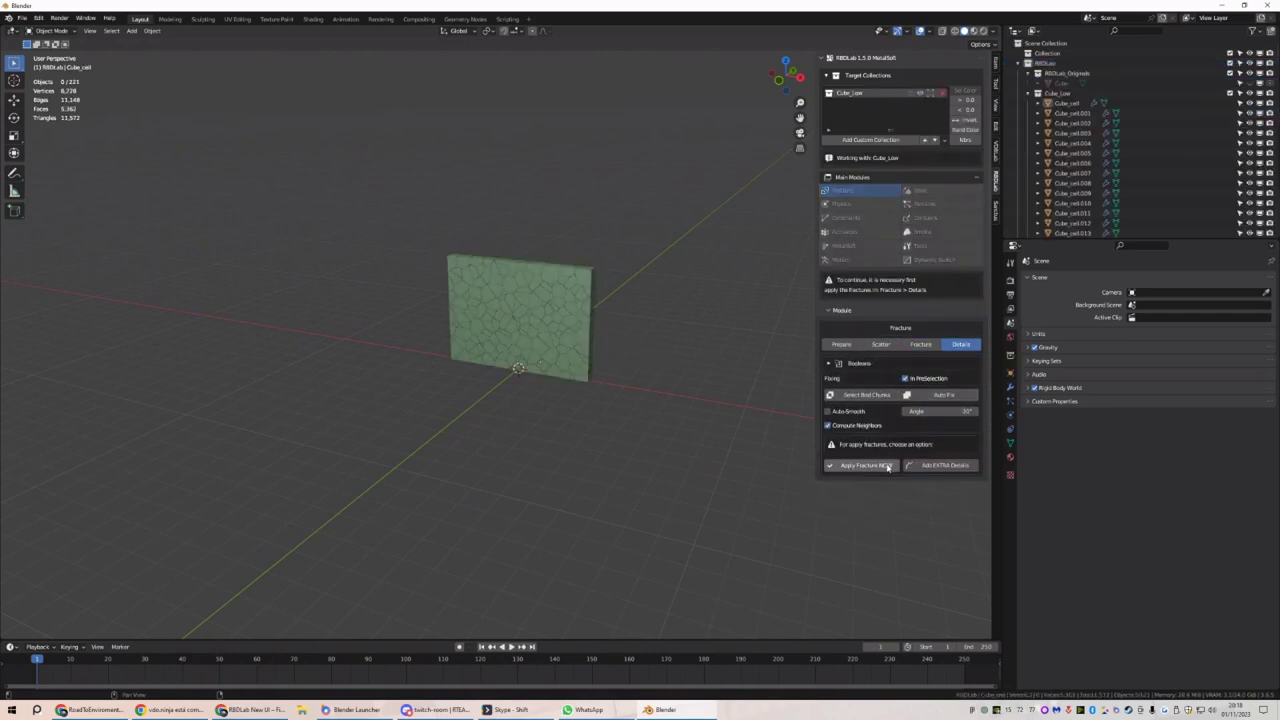
{"action": "left_click", "coordinate": [884, 466]}
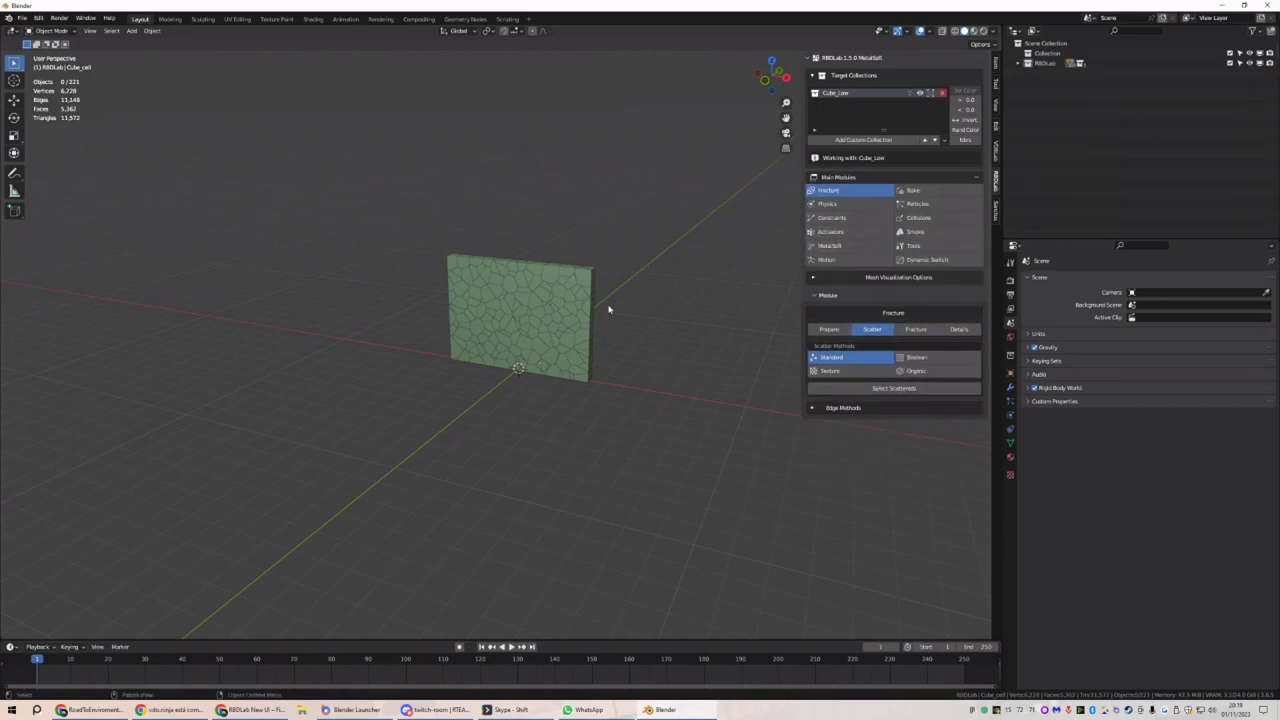
{"action": "mouse_move", "coordinate": [608, 306]}
{"action": "middle_mouse_down"}
{"action": "mouse_move", "coordinate": [576, 318]}
{"action": "mouse_move", "coordinate": [626, 303]}
{"action": "middle_mouse_up"}
{"action": "key", "text": "shift+a"}
{"action": "mouse_move", "coordinate": [626, 301]}
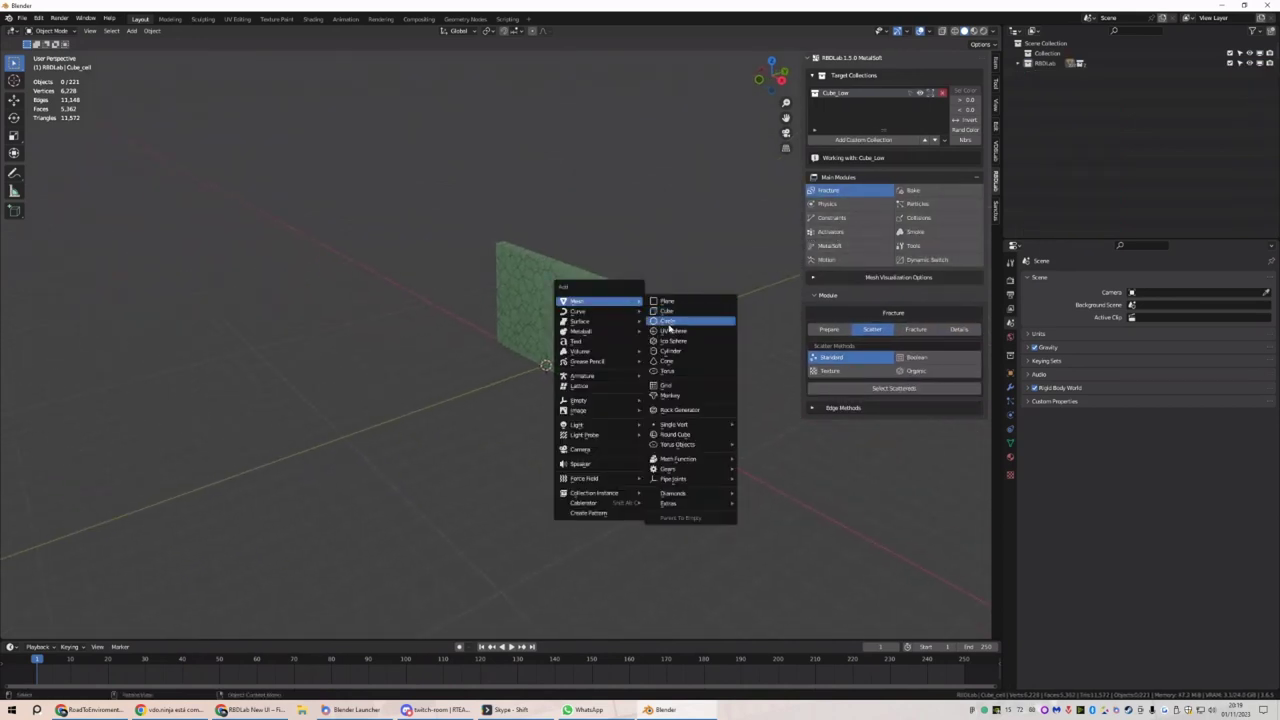
Add a smooth-shaded UV sphere and move it along Y away from the wall
{"action": "left_click", "coordinate": [677, 333]}
{"action": "key", "text": "g"}
{"action": "key", "text": "z"}
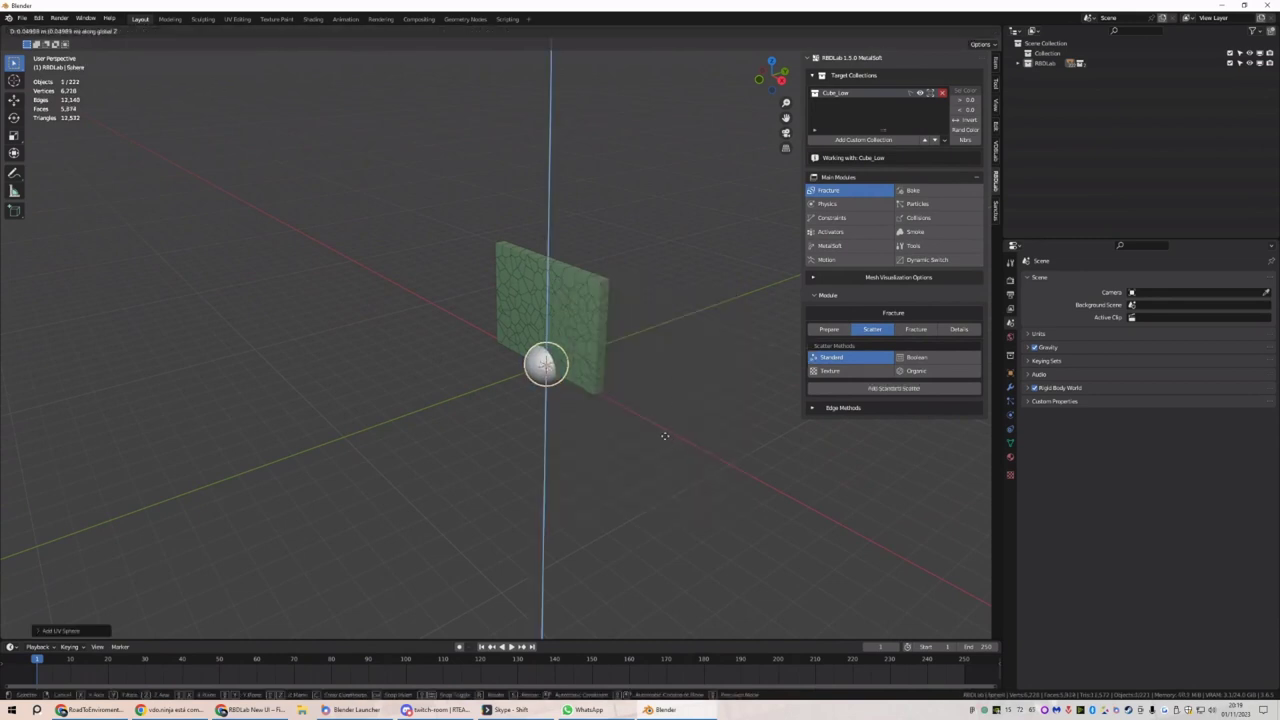
{"action": "key", "text": "Escape"}
{"action": "right_click", "coordinate": [646, 391]}
{"action": "left_click", "coordinate": [646, 391]}
{"action": "key", "text": "g"}
{"action": "key", "text": "y"}
{"action": "left_click", "coordinate": [420, 434]}
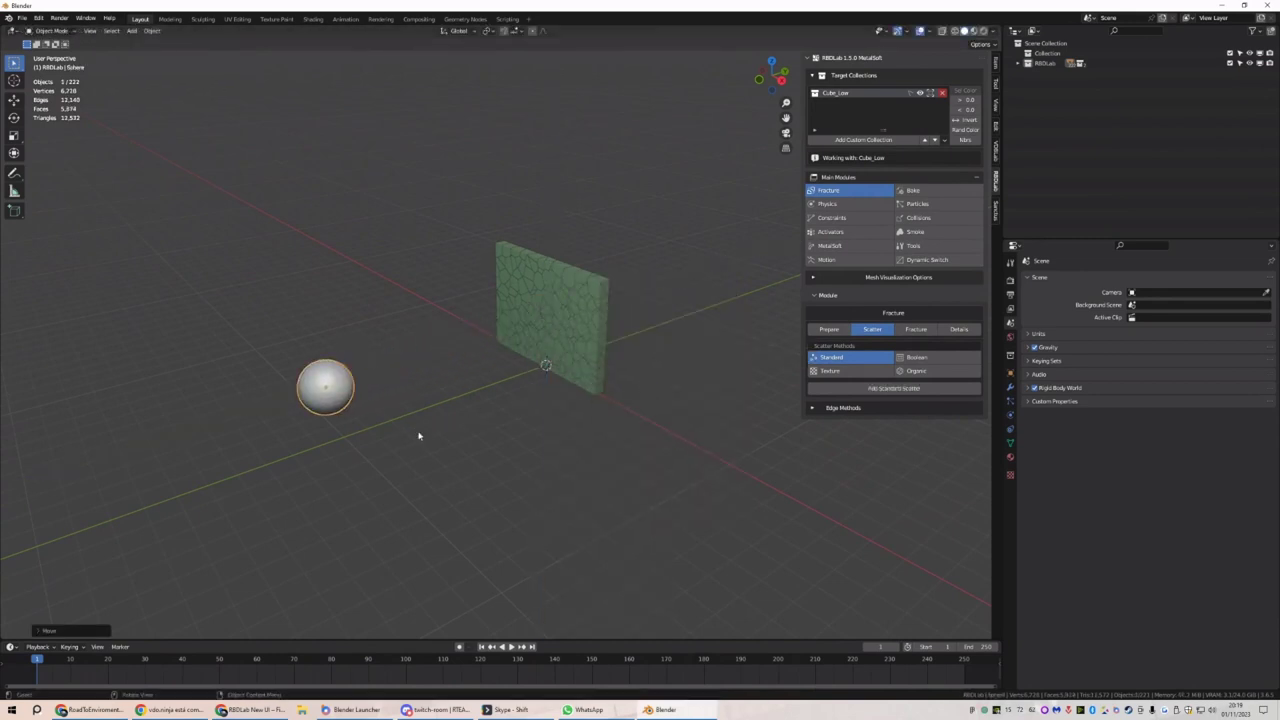
{"action": "right_click", "coordinate": [443, 389]}
{"action": "left_click", "coordinate": [443, 389]}
At frame 8, move the sphere along Y against the wall and check its path
{"action": "left_click", "coordinate": [67, 661]}
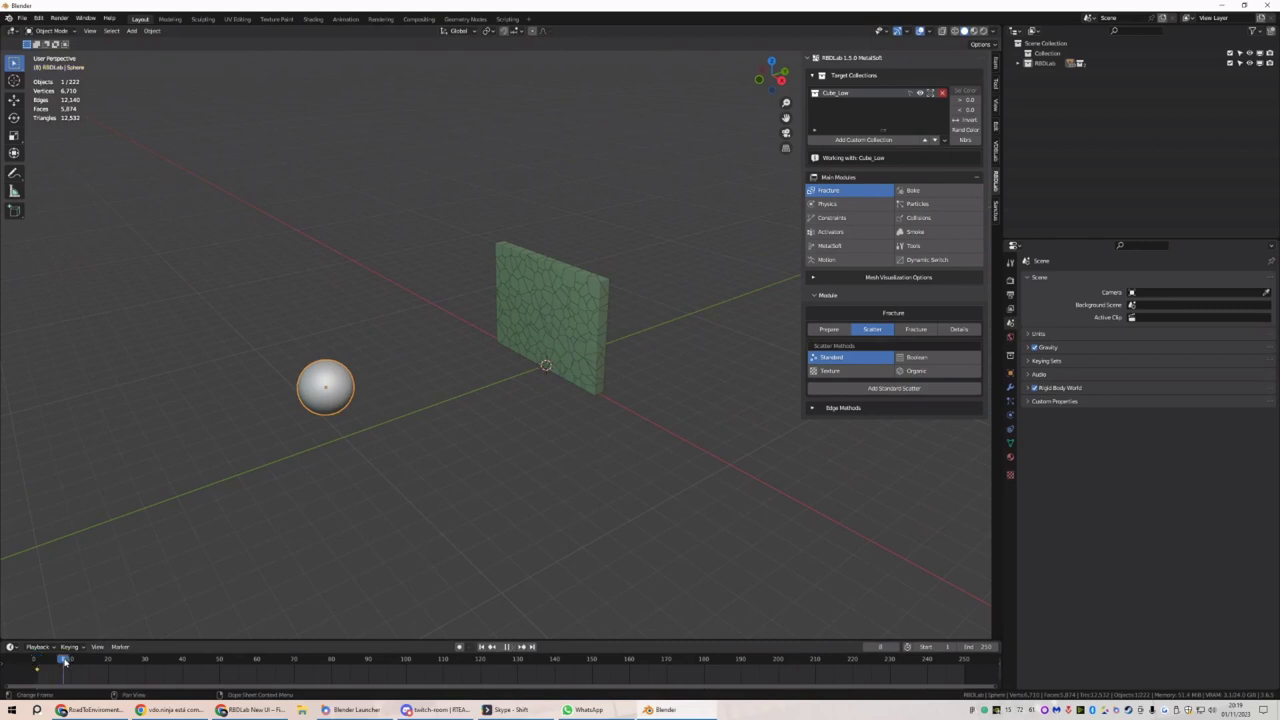
{"action": "key", "text": "g"}
{"action": "key", "text": "y"}
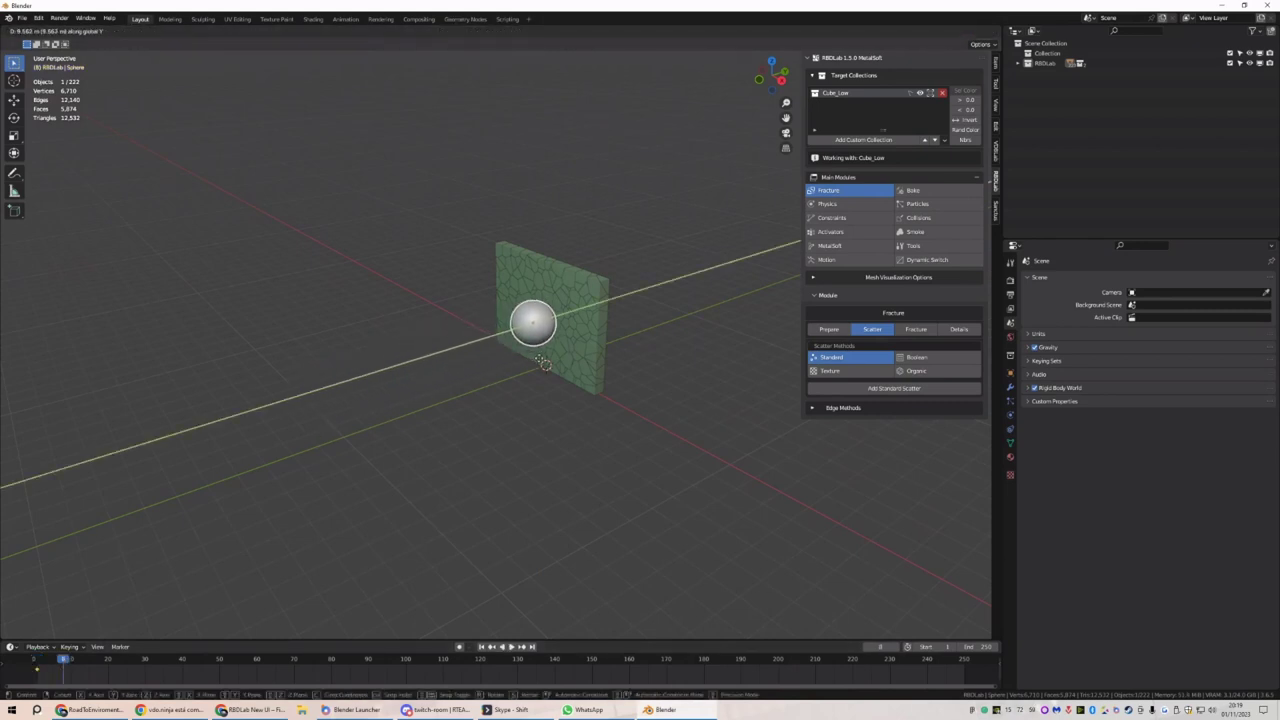
{"action": "left_click", "coordinate": [549, 348]}
{"action": "right_click", "coordinate": [557, 357]}
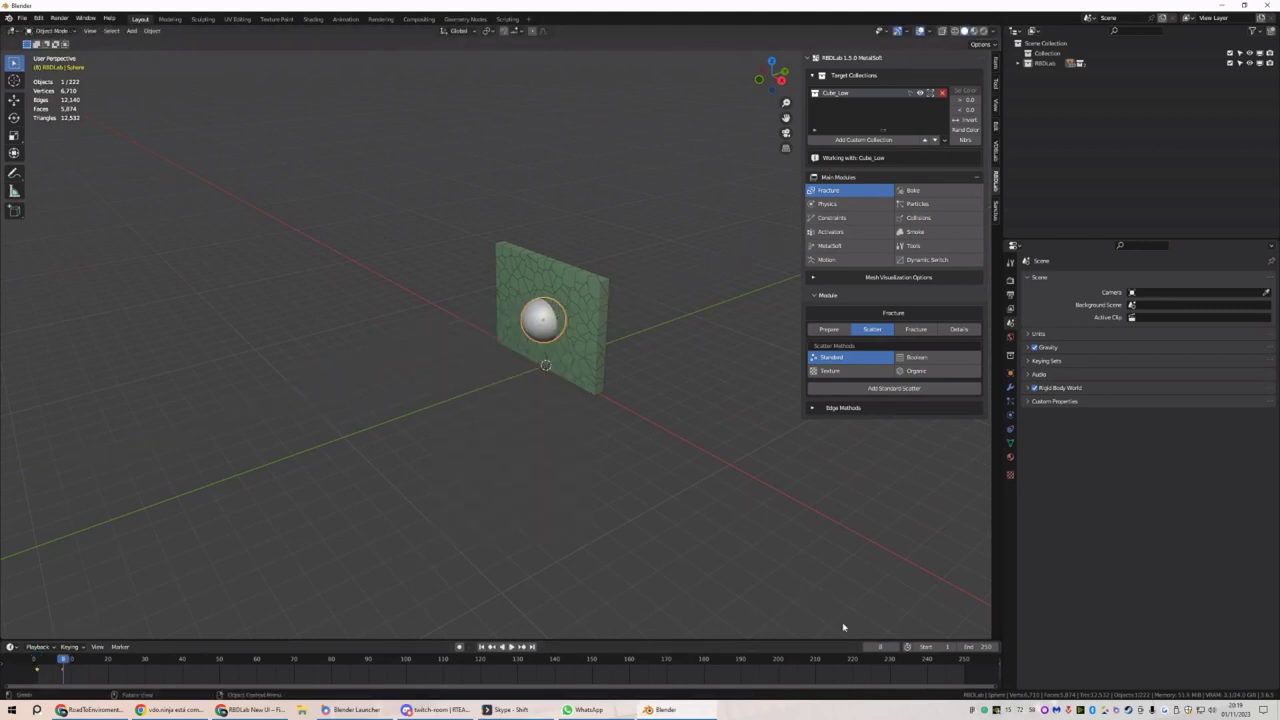
{"action": "key", "text": "Left"}
{"action": "mouse_move", "coordinate": [657, 456]}
{"action": "middle_mouse_down"}
{"action": "mouse_move", "coordinate": [614, 457]}
{"action": "mouse_move", "coordinate": [640, 452]}
{"action": "middle_mouse_up"}
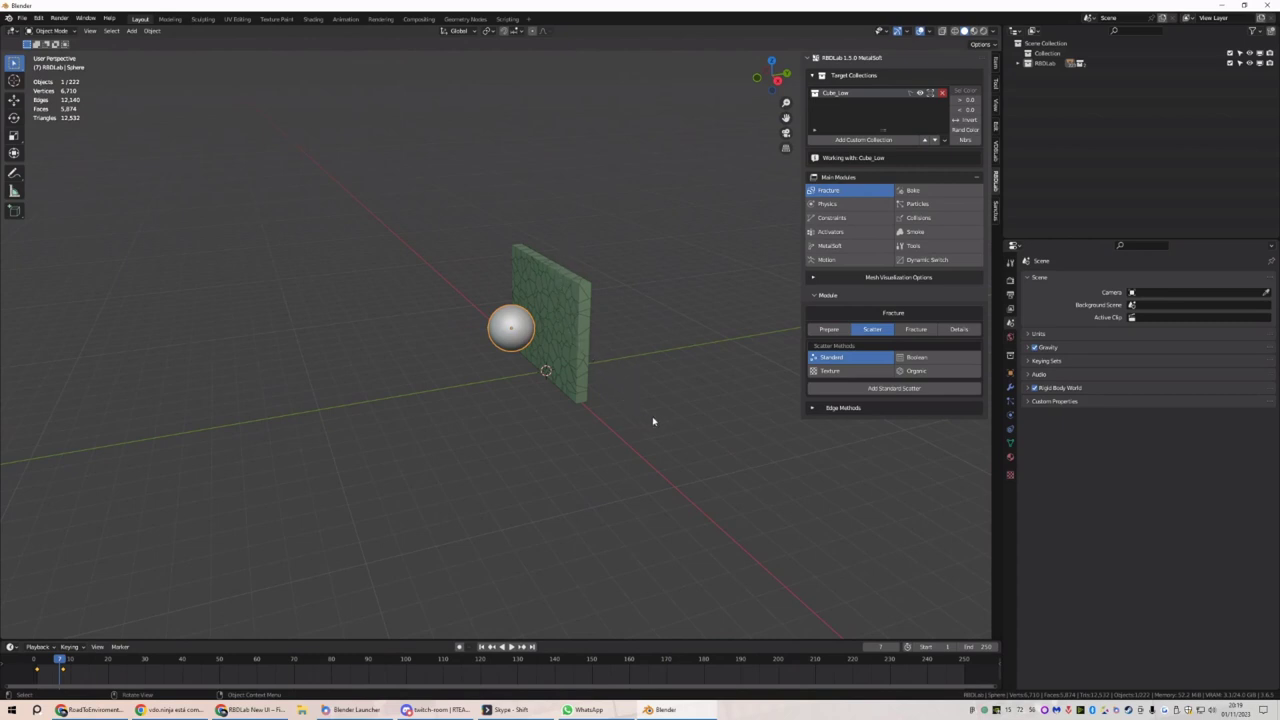
{"action": "middle_click_drag", "start_coordinate": [651, 423], "coordinate": [678, 414]}
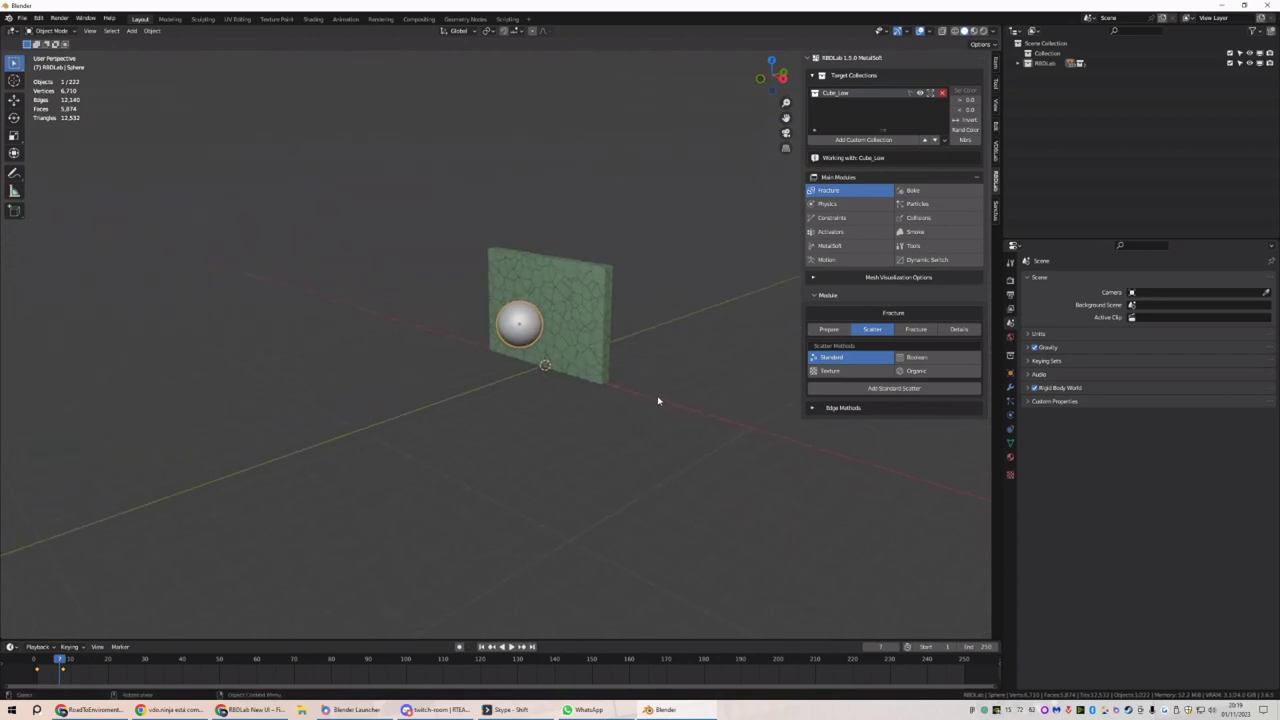
{"action": "middle_click_drag", "start_coordinate": [667, 333], "coordinate": [677, 351]}
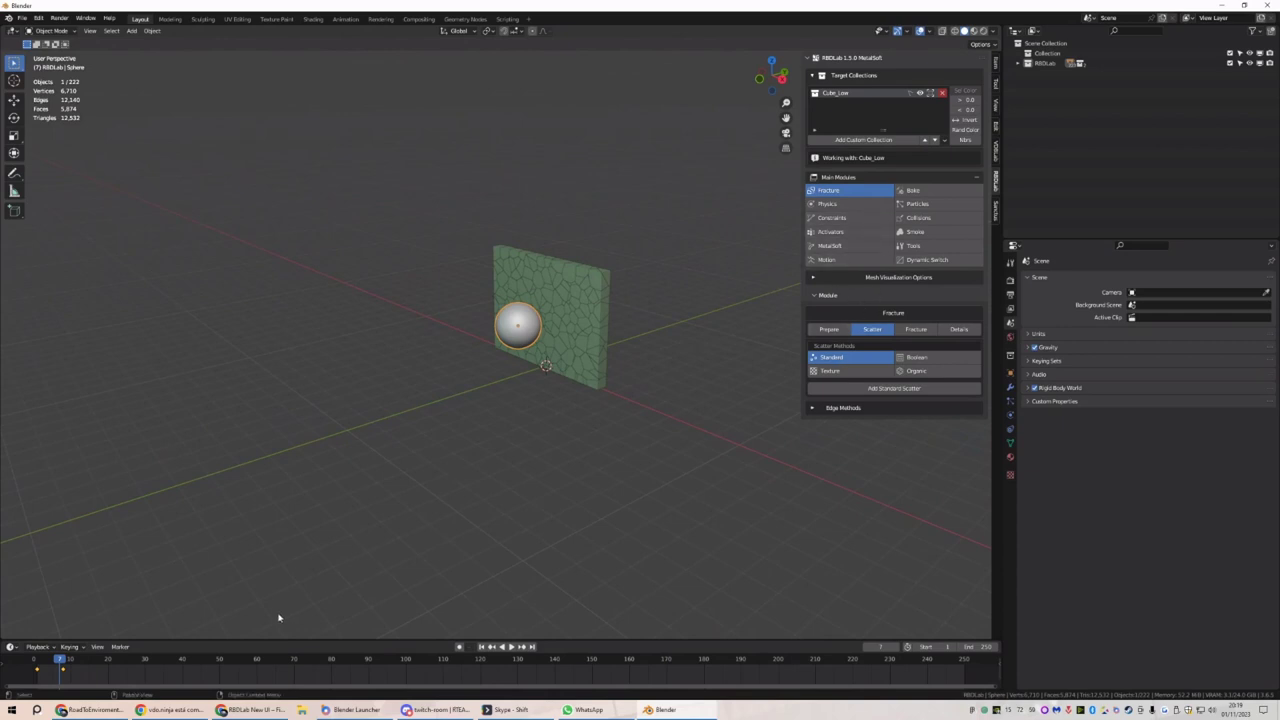
Make the sphere a kinematic body with a mass of 5000 kg
{"action": "left_click", "coordinate": [826, 259]}
{"action": "left_click", "coordinate": [941, 362]}
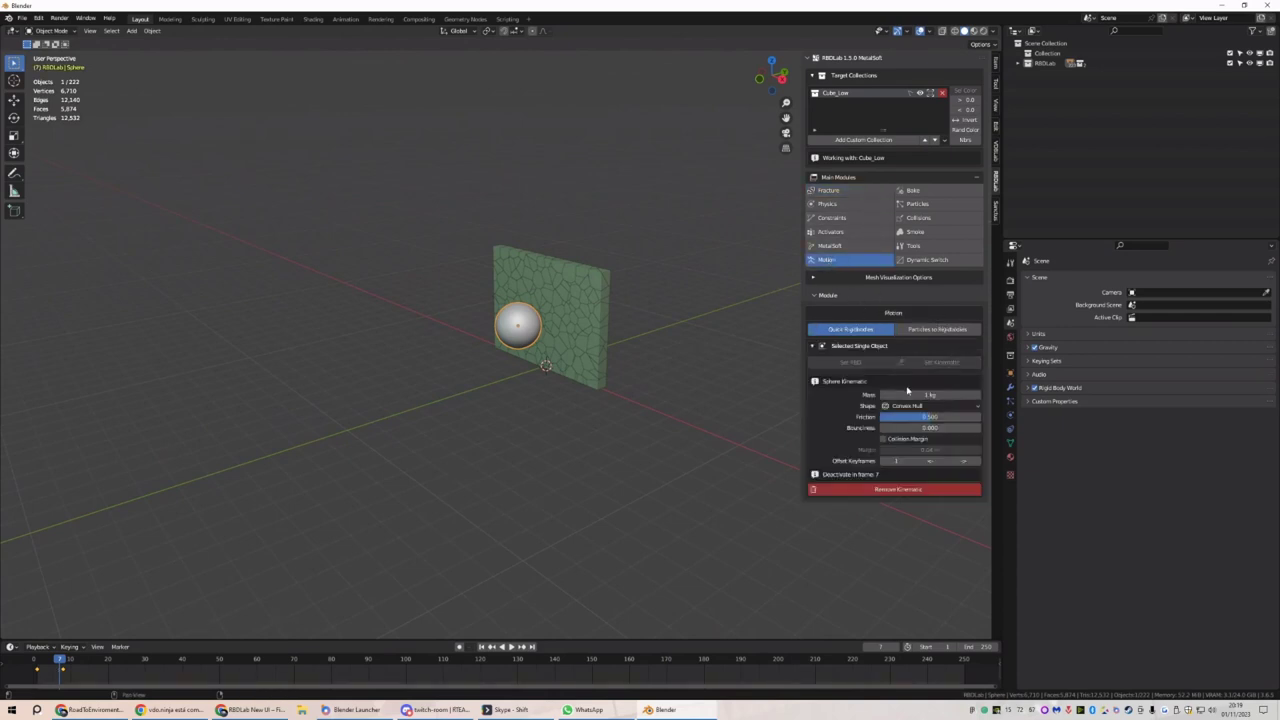
{"action": "left_click", "coordinate": [908, 393]}
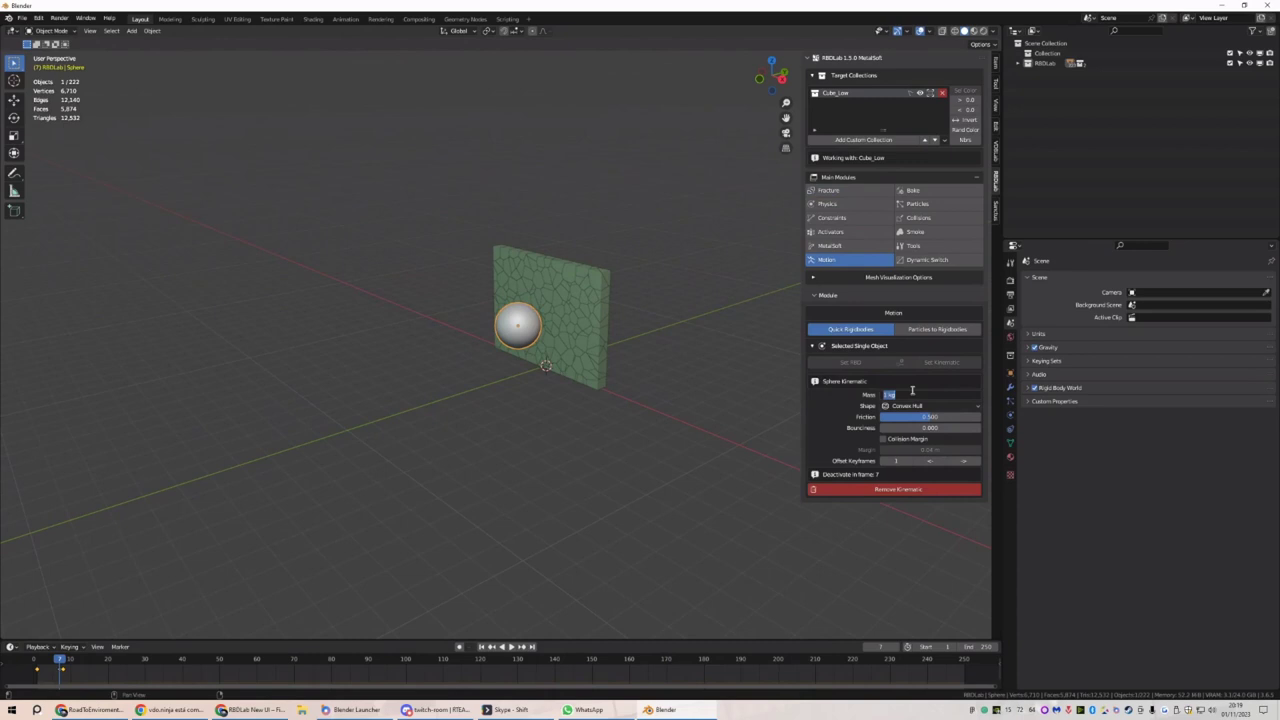
{"action": "type", "text": "5000"}
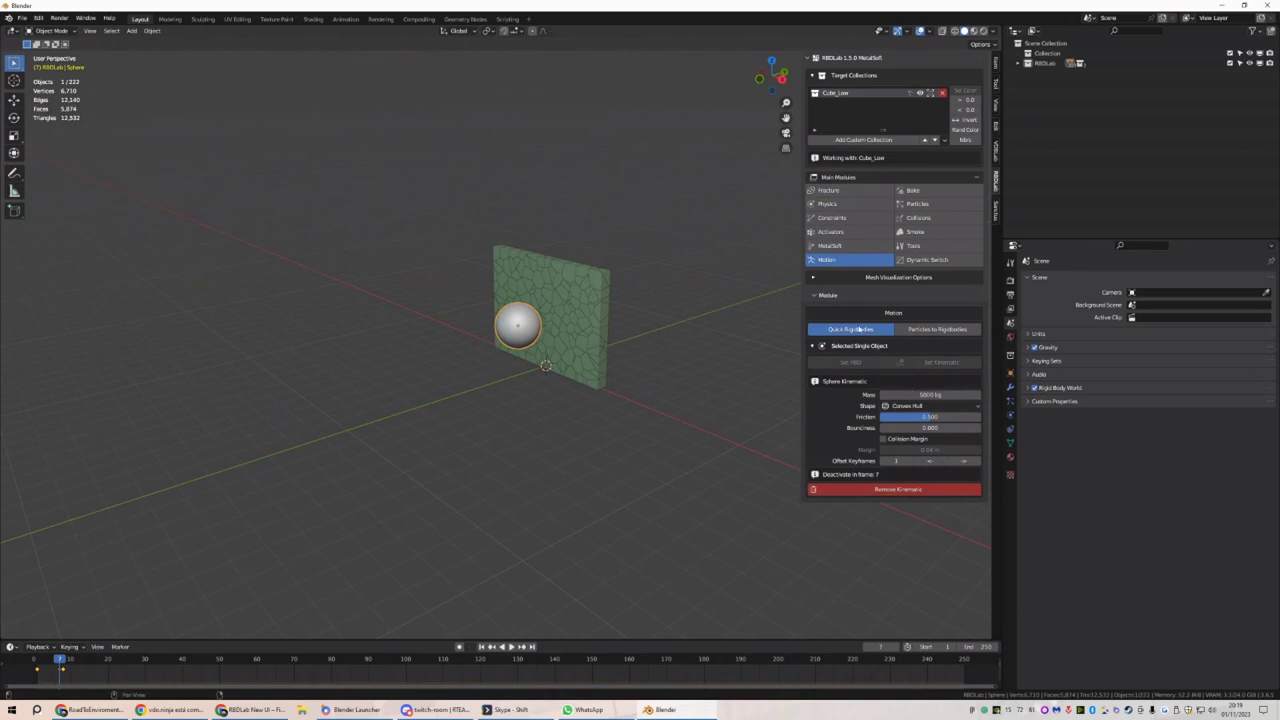
{"action": "key", "text": "Return"}
Add a hidden ground plane and turn the wall cells into rigid bodies
{"action": "left_click", "coordinate": [830, 203]}
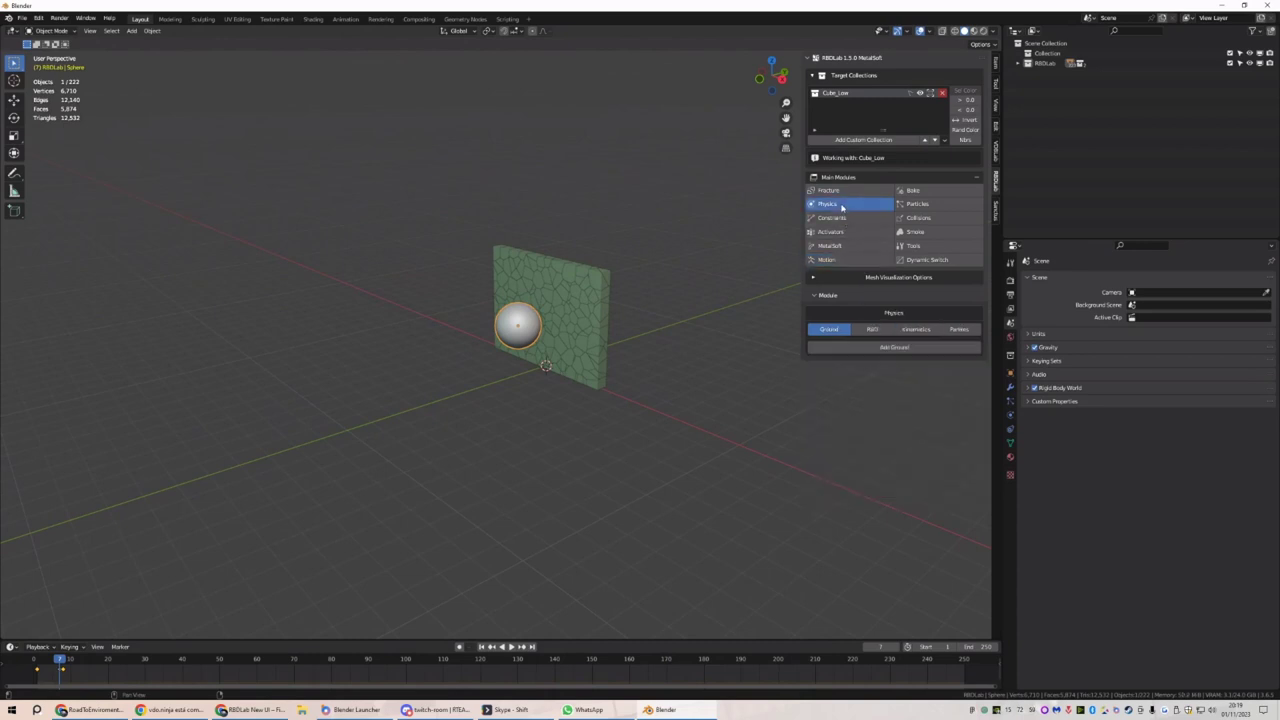
{"action": "left_click", "coordinate": [872, 346]}
{"action": "left_click", "coordinate": [845, 362]}
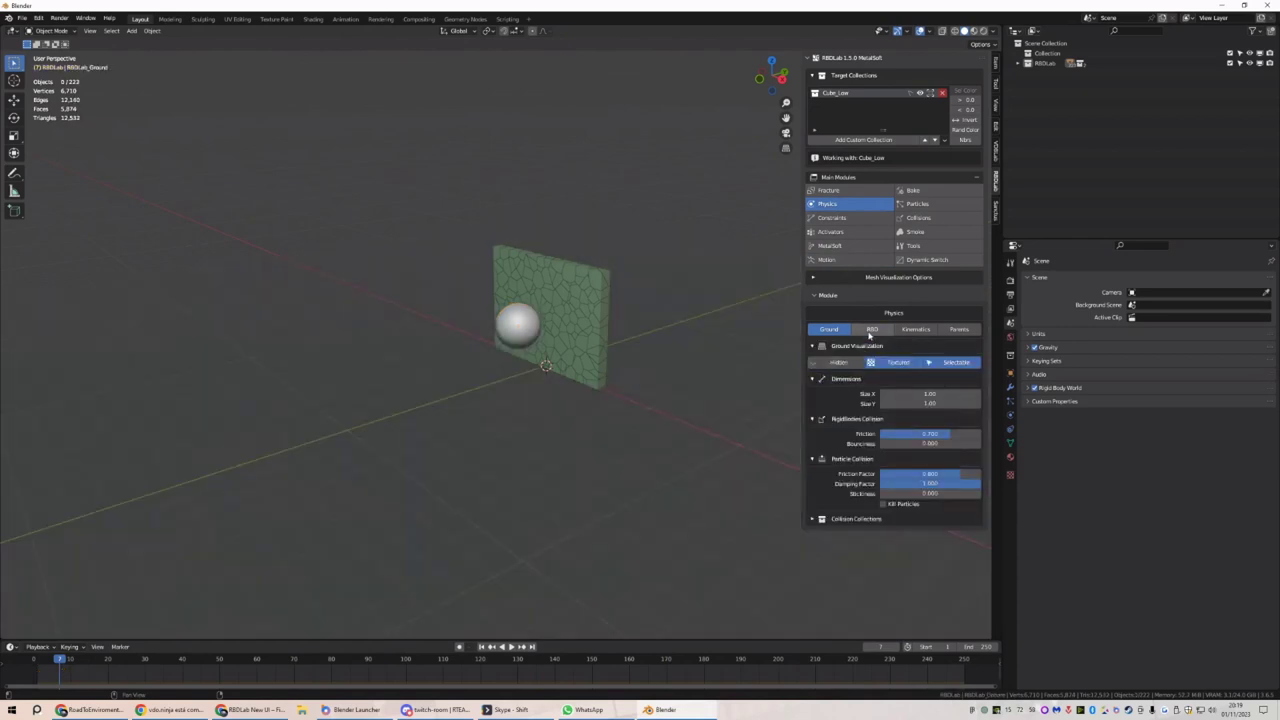
{"action": "left_click", "coordinate": [872, 329]}
{"action": "left_click", "coordinate": [894, 545]}
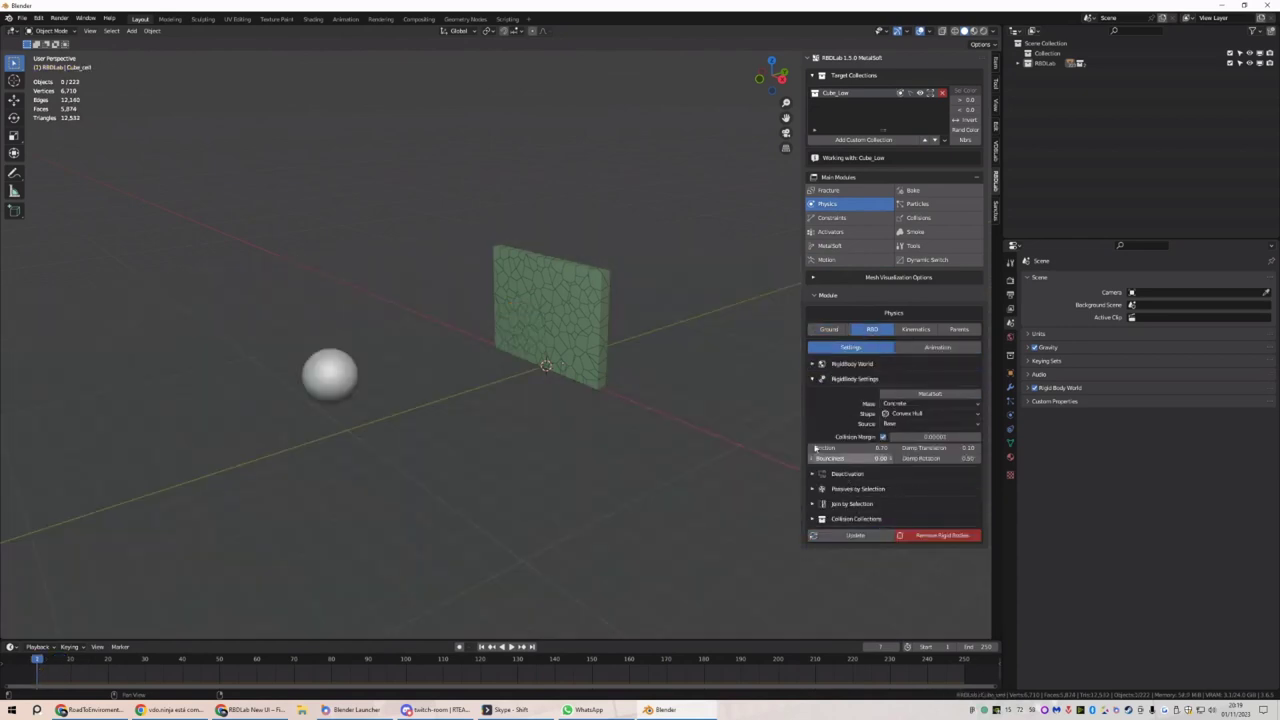
{"action": "middle_click_drag", "start_coordinate": [634, 314], "coordinate": [688, 327]}
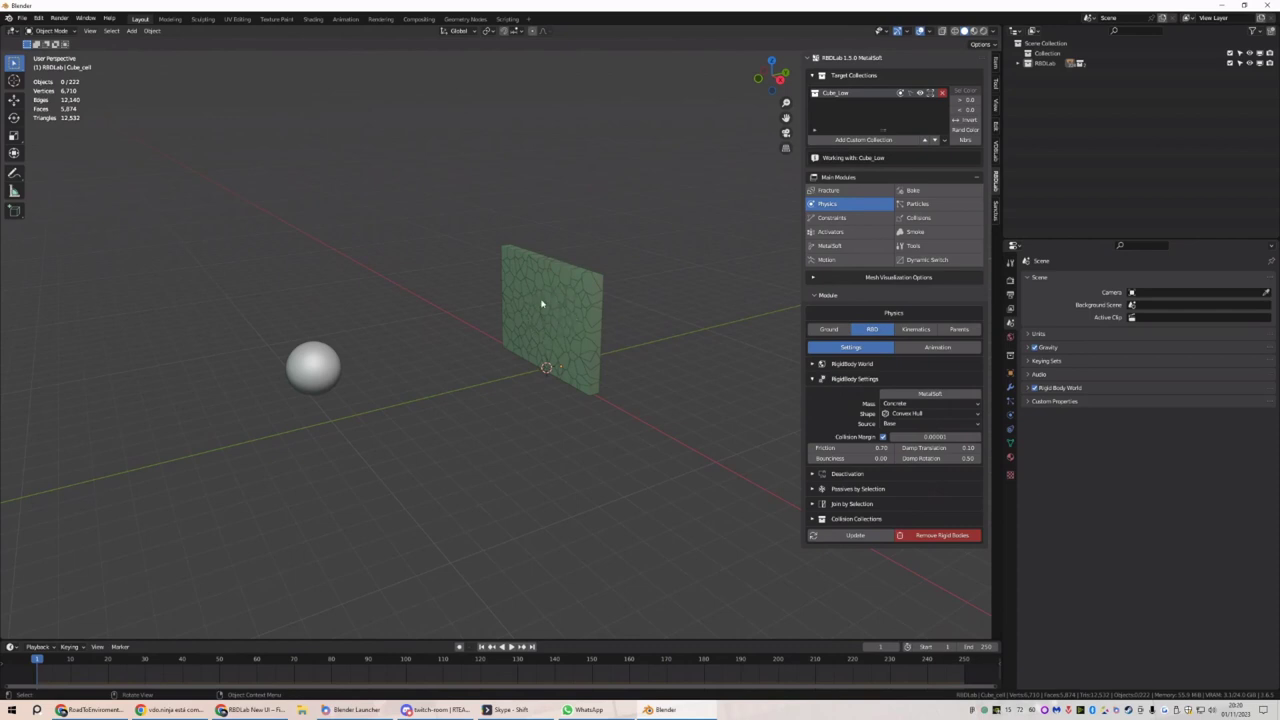
Select the 43 centre cells, invert the selection, and set the outer cells passive
{"action": "mouse_move", "coordinate": [563, 315]}
{"action": "middle_mouse_down"}
{"action": "mouse_move", "coordinate": [608, 309]}
{"action": "mouse_move", "coordinate": [560, 316]}
{"action": "middle_mouse_up"}
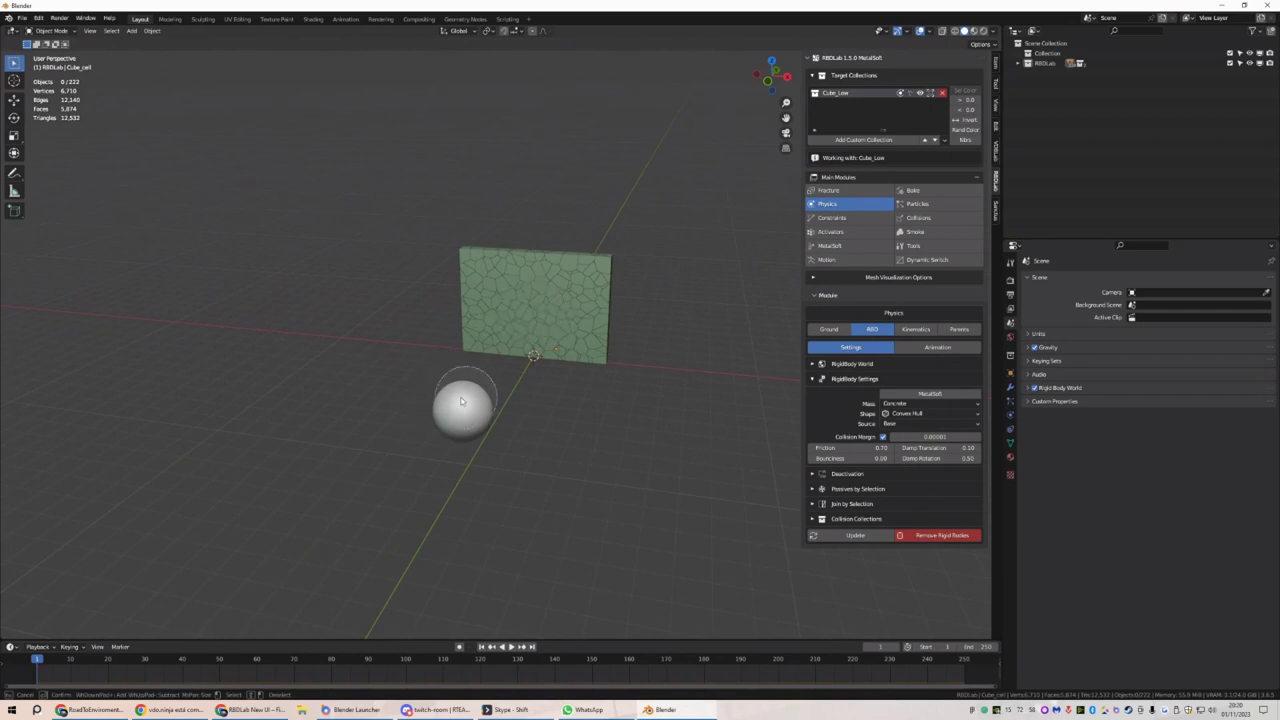
{"action": "left_click", "coordinate": [534, 306]}
{"action": "key", "text": "Escape"}
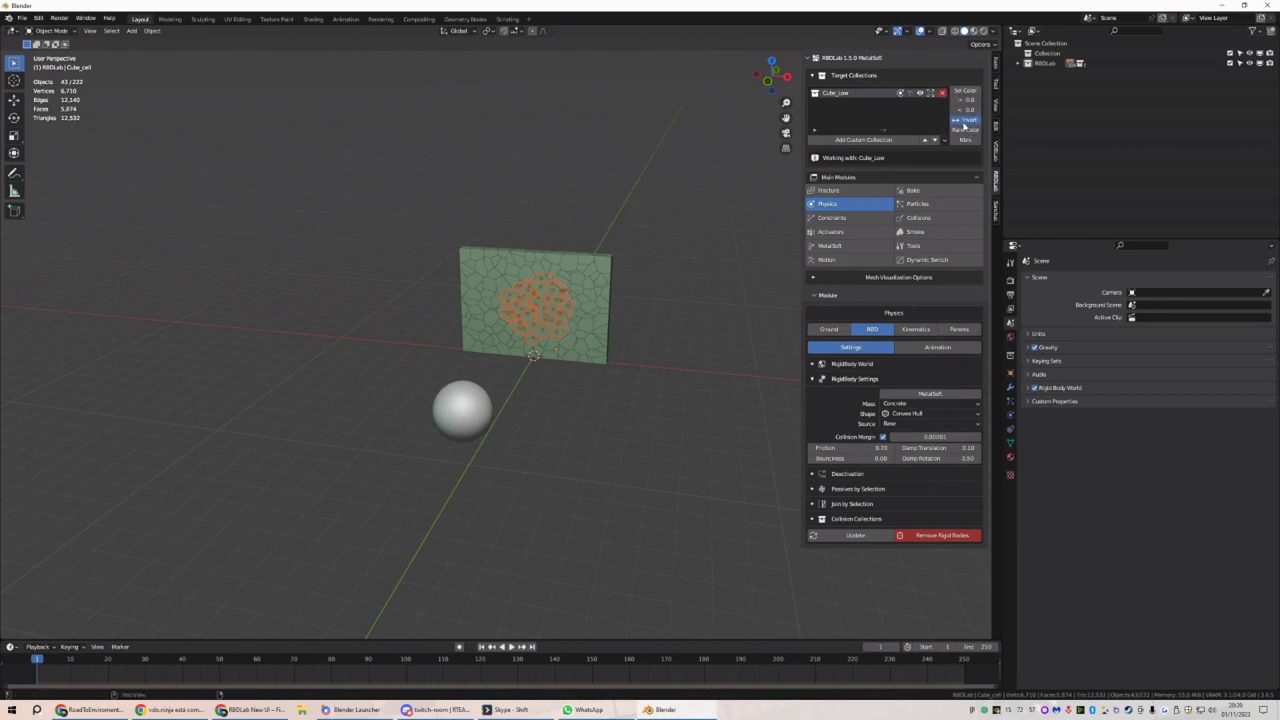
{"action": "left_click", "coordinate": [965, 119]}
{"action": "left_click", "coordinate": [848, 488]}
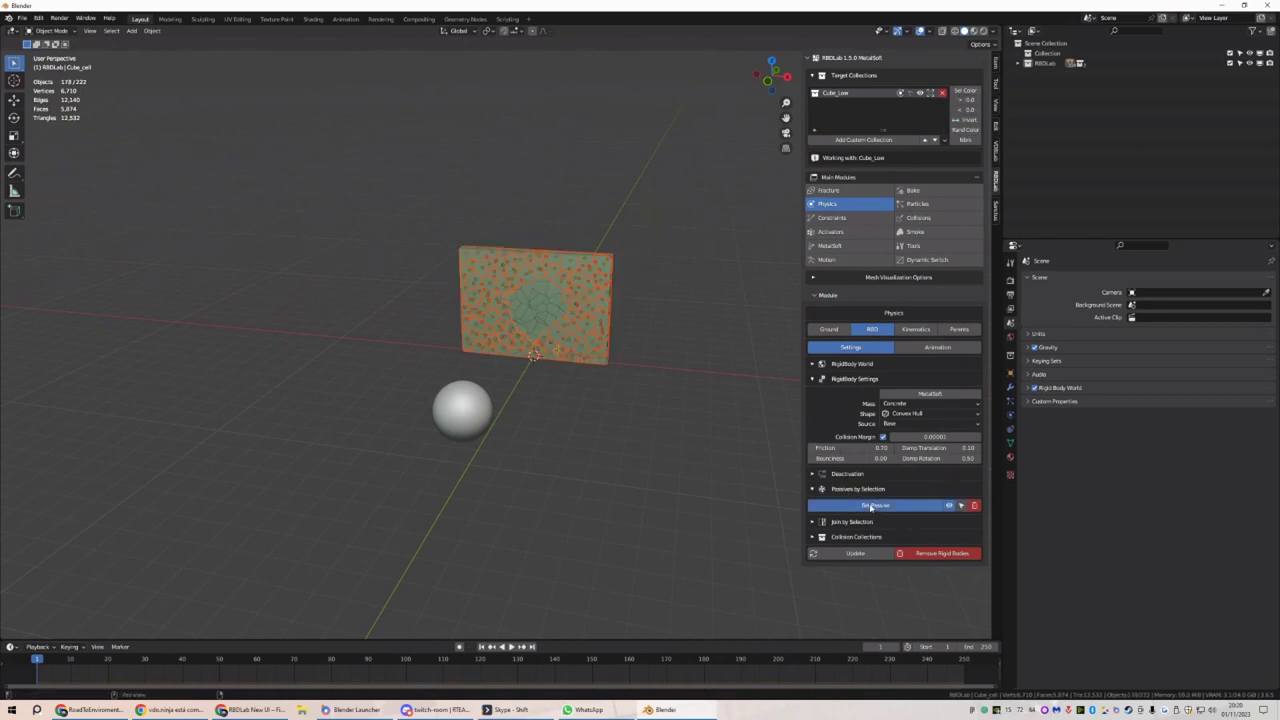
{"action": "left_click", "coordinate": [872, 505]}
Check the passive cells by selecting by colour, then clear the colour marking and deselect all
{"action": "middle_click_drag", "start_coordinate": [633, 413], "coordinate": [590, 410]}
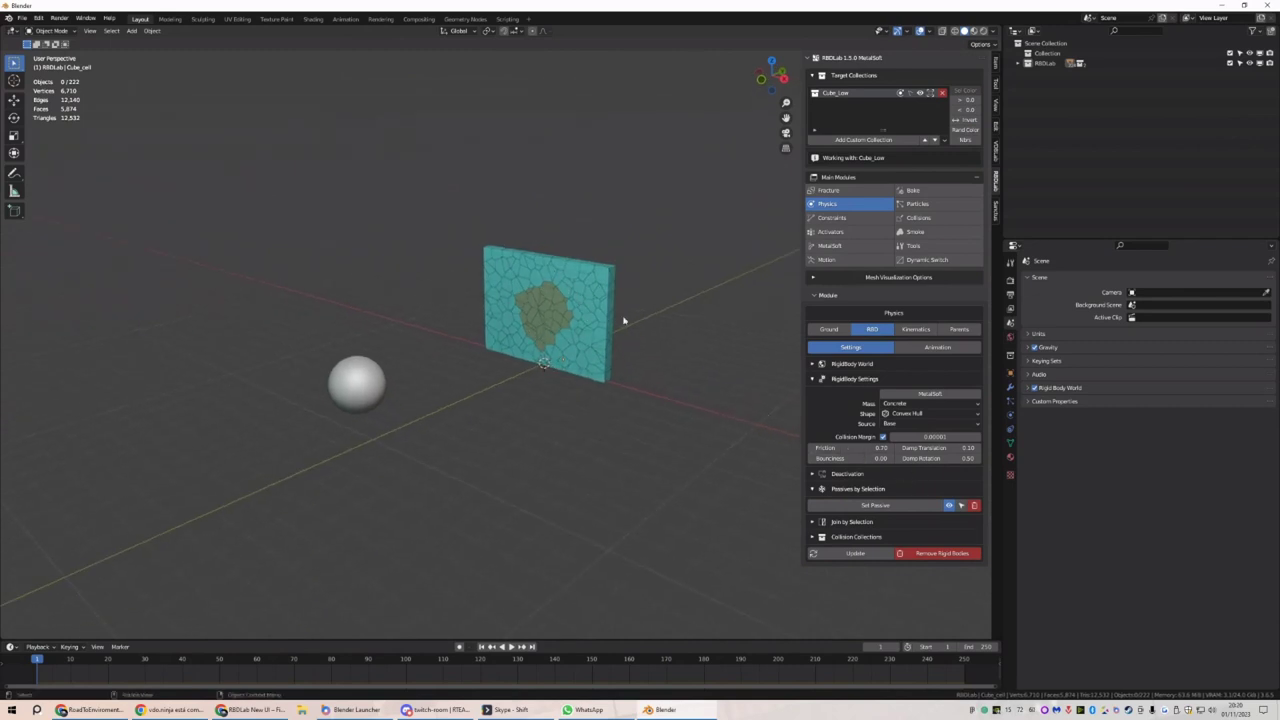
{"action": "left_click", "coordinate": [598, 291]}
{"action": "left_click", "coordinate": [962, 91]}
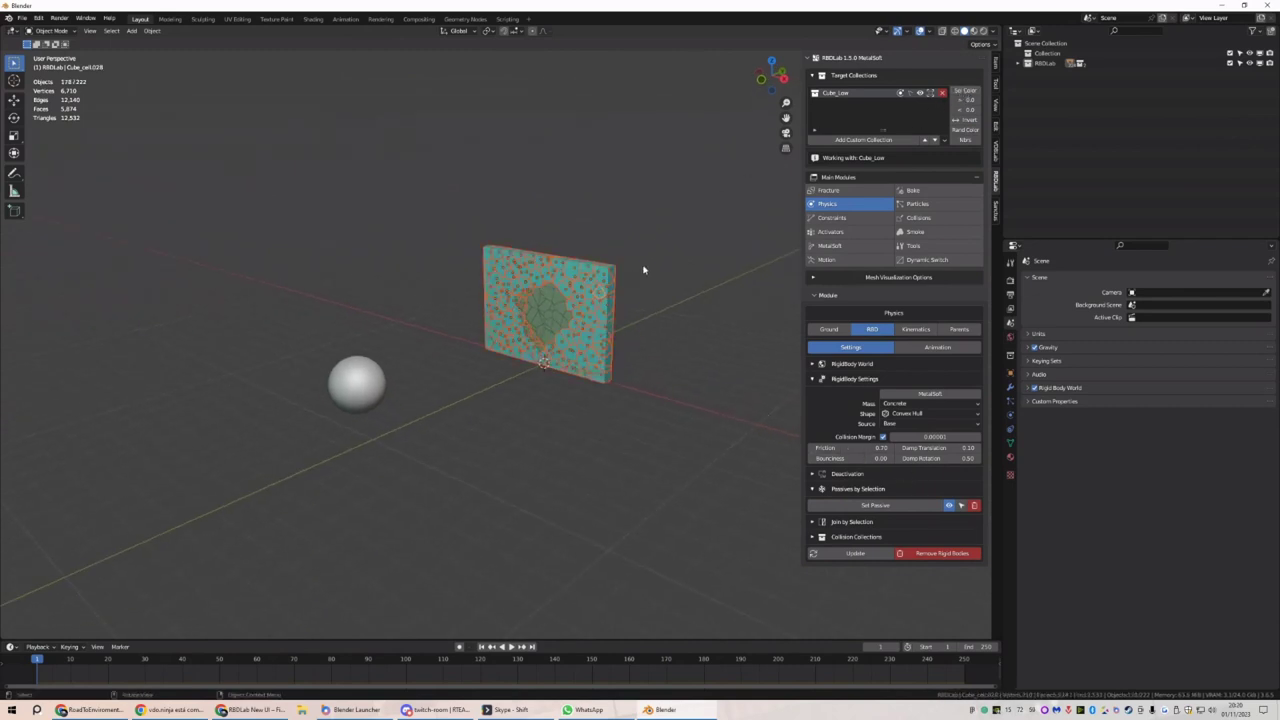
{"action": "left_click", "coordinate": [975, 505]}
{"action": "left_click", "coordinate": [663, 375]}
{"action": "middle_click_drag", "start_coordinate": [628, 397], "coordinate": [589, 423]}
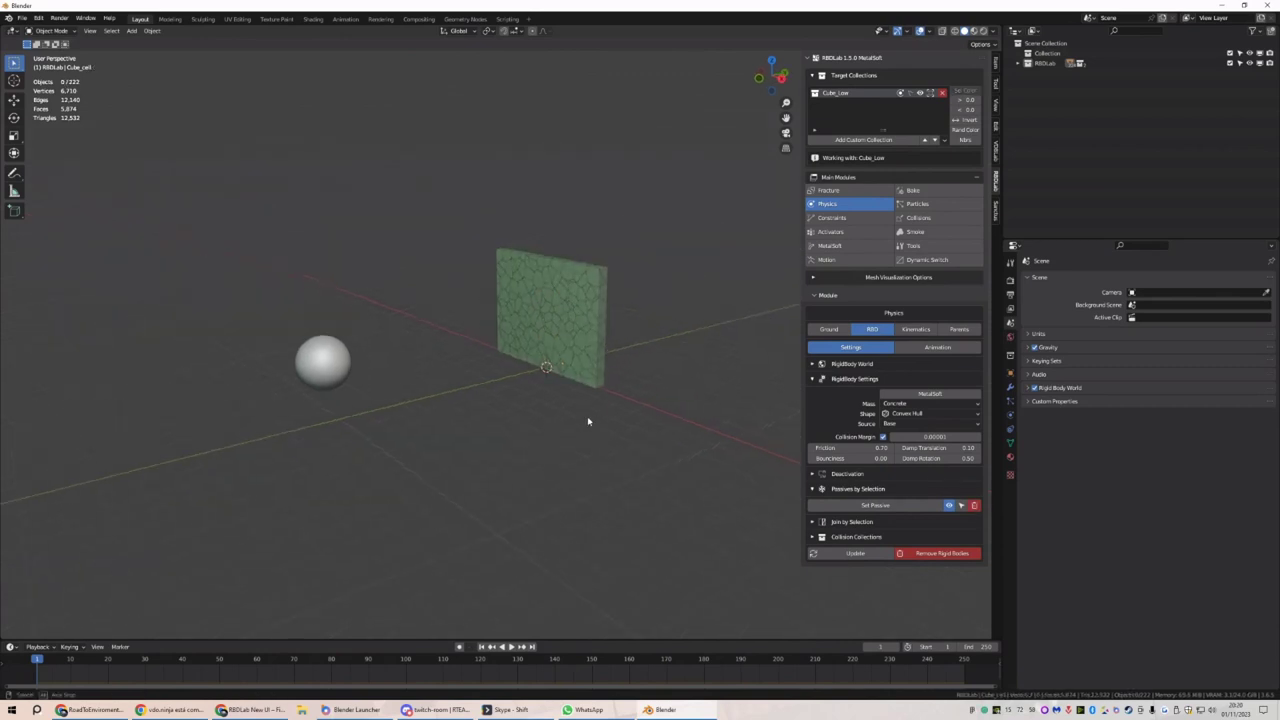
In RBDLab Activators, settle on the Dynamic layer type and box-select all the wall fragments
{"action": "left_click", "coordinate": [842, 232]}
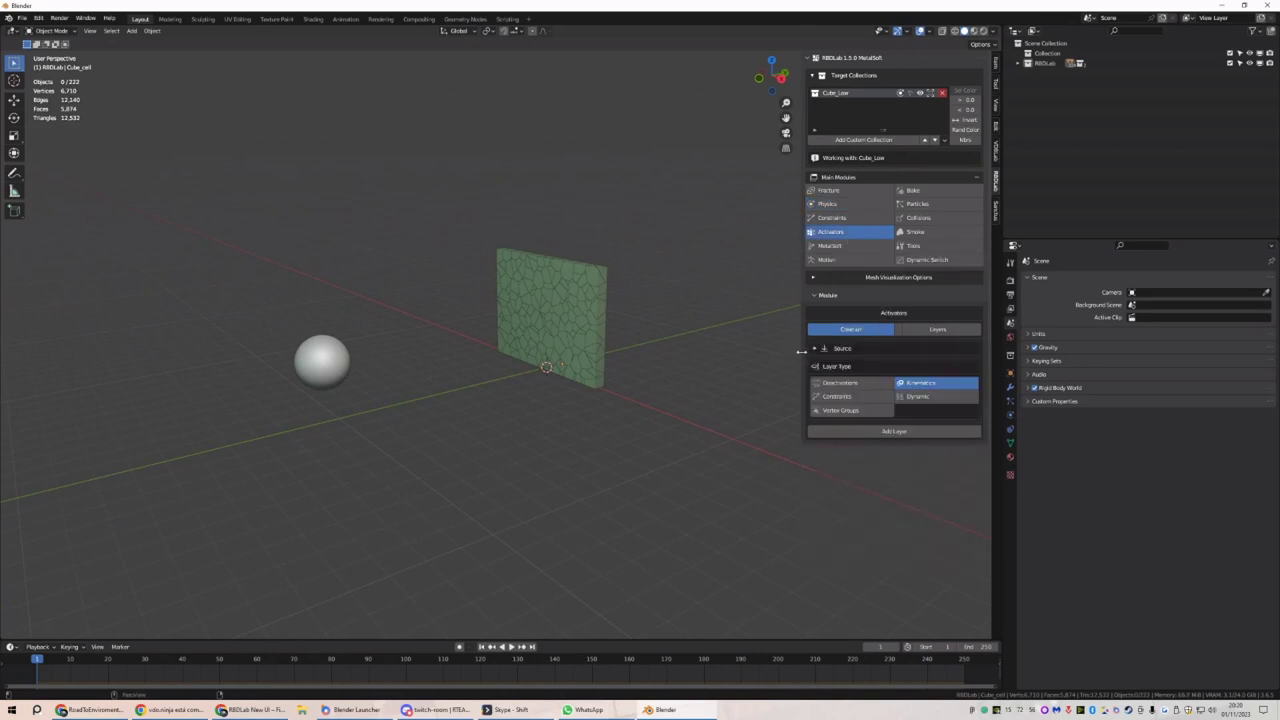
{"action": "left_click_drag", "start_coordinate": [805, 356], "coordinate": [790, 357]}
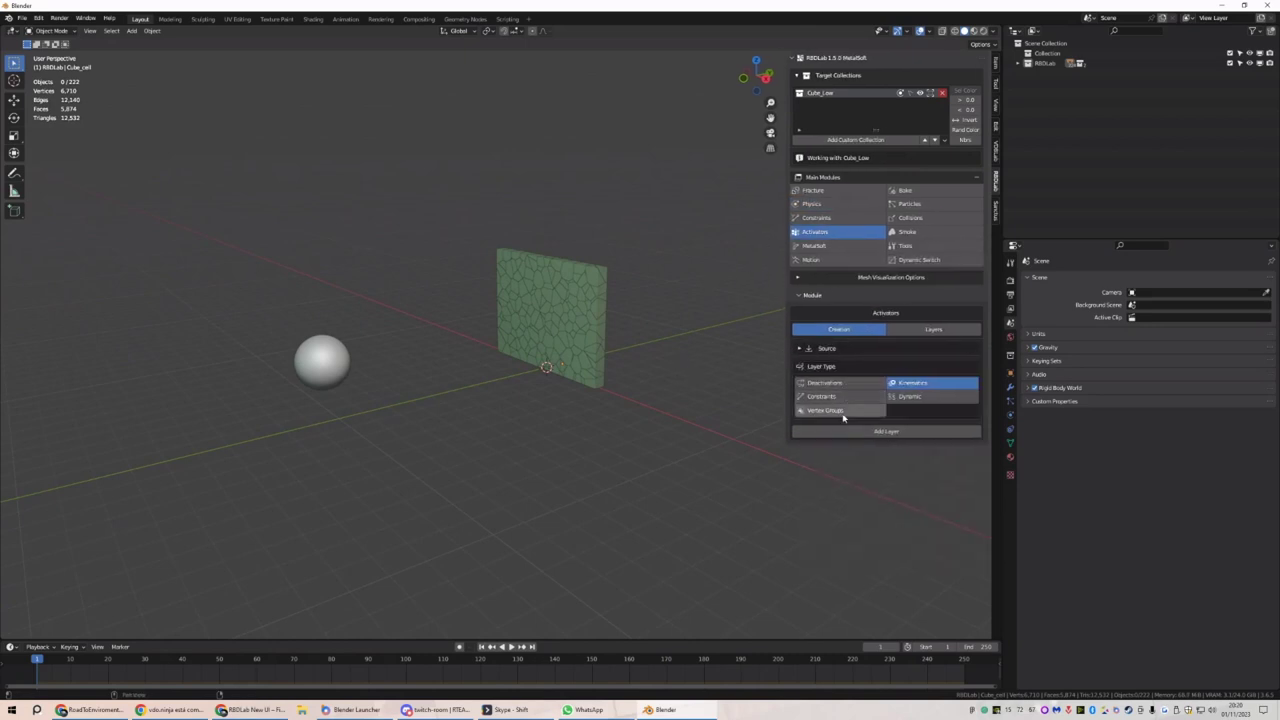
{"action": "left_click", "coordinate": [860, 389]}
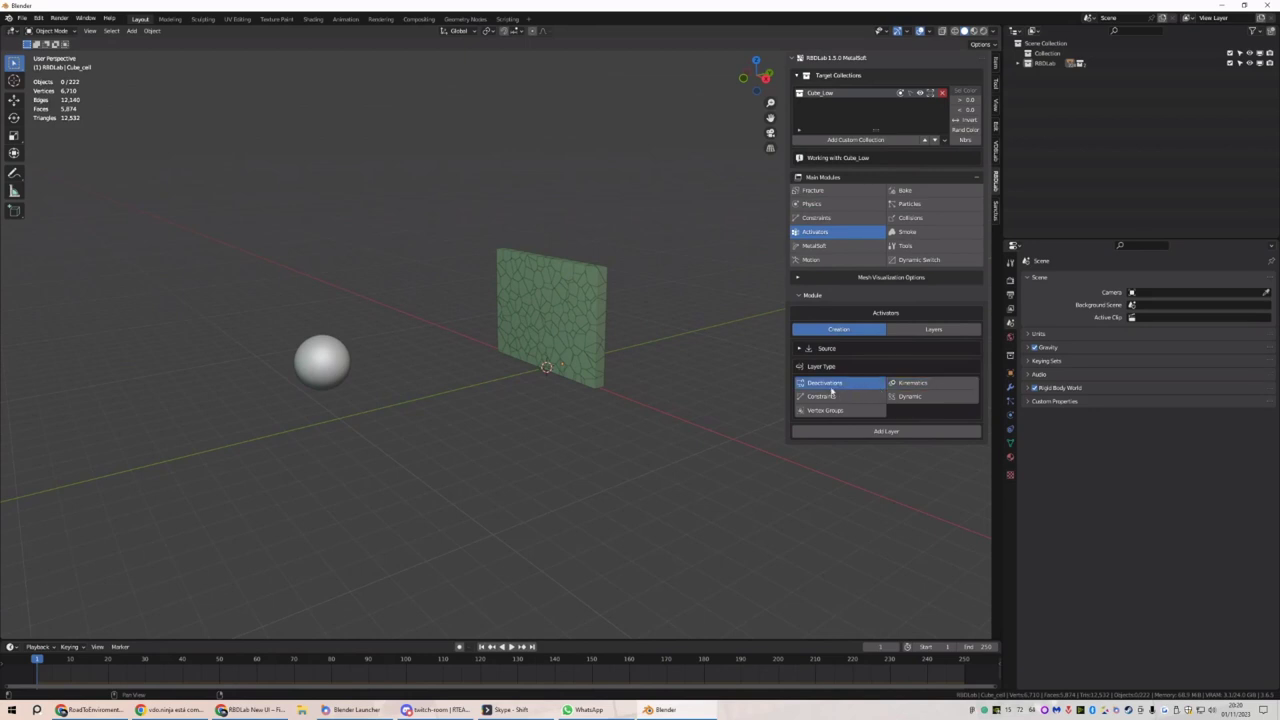
{"action": "left_click", "coordinate": [832, 397]}
{"action": "left_click", "coordinate": [828, 411]}
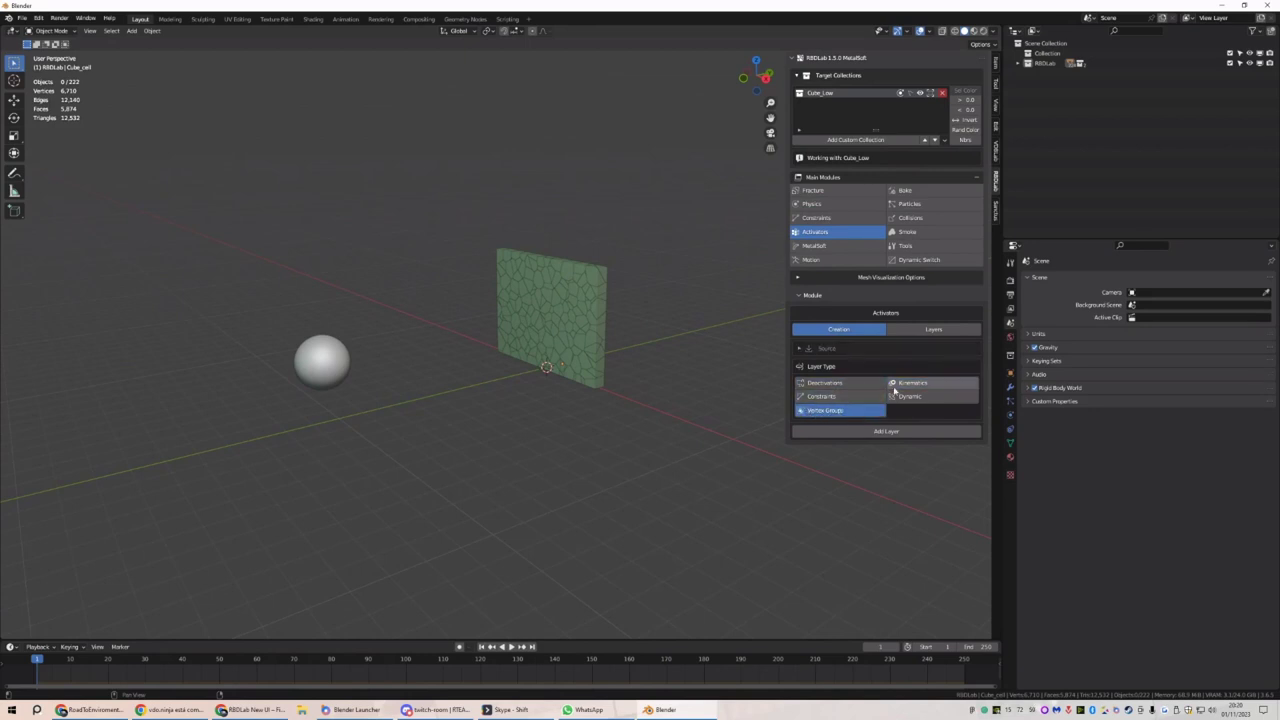
{"action": "left_click", "coordinate": [916, 383]}
{"action": "left_click", "coordinate": [928, 398]}
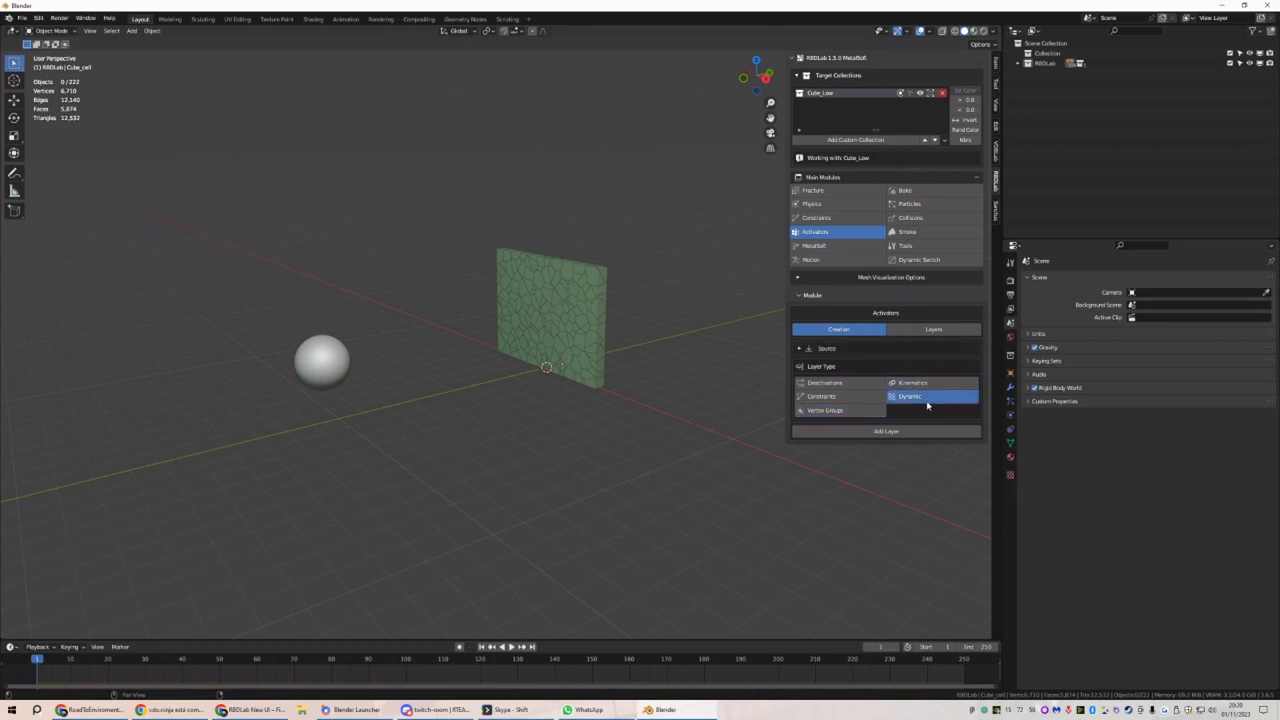
{"action": "left_click", "coordinate": [922, 384]}
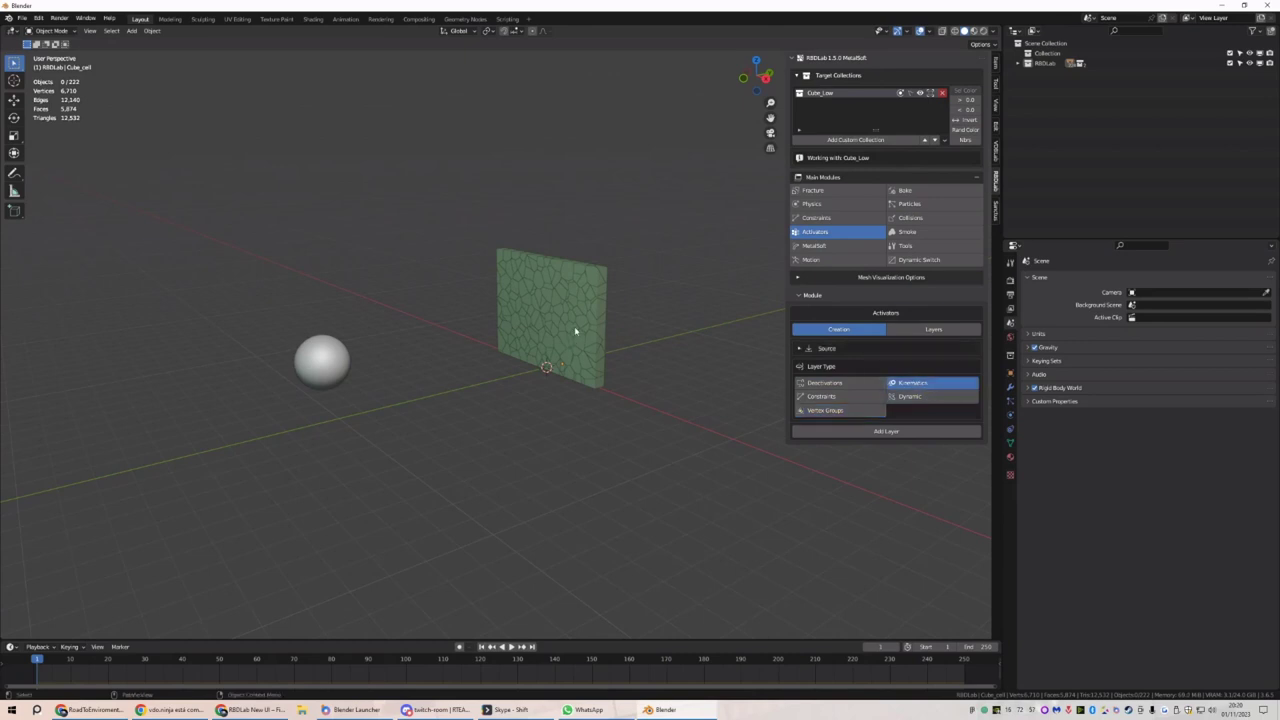
{"action": "left_click", "coordinate": [597, 310]}
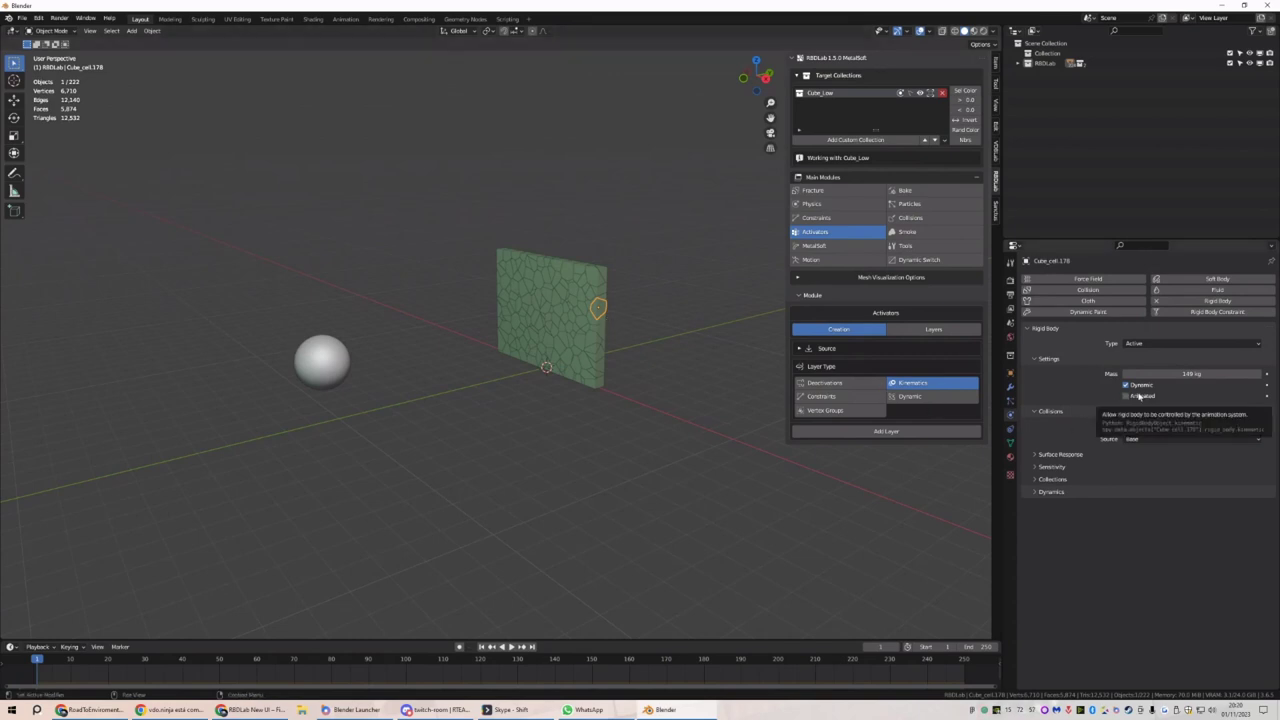
{"action": "left_click", "coordinate": [911, 397]}
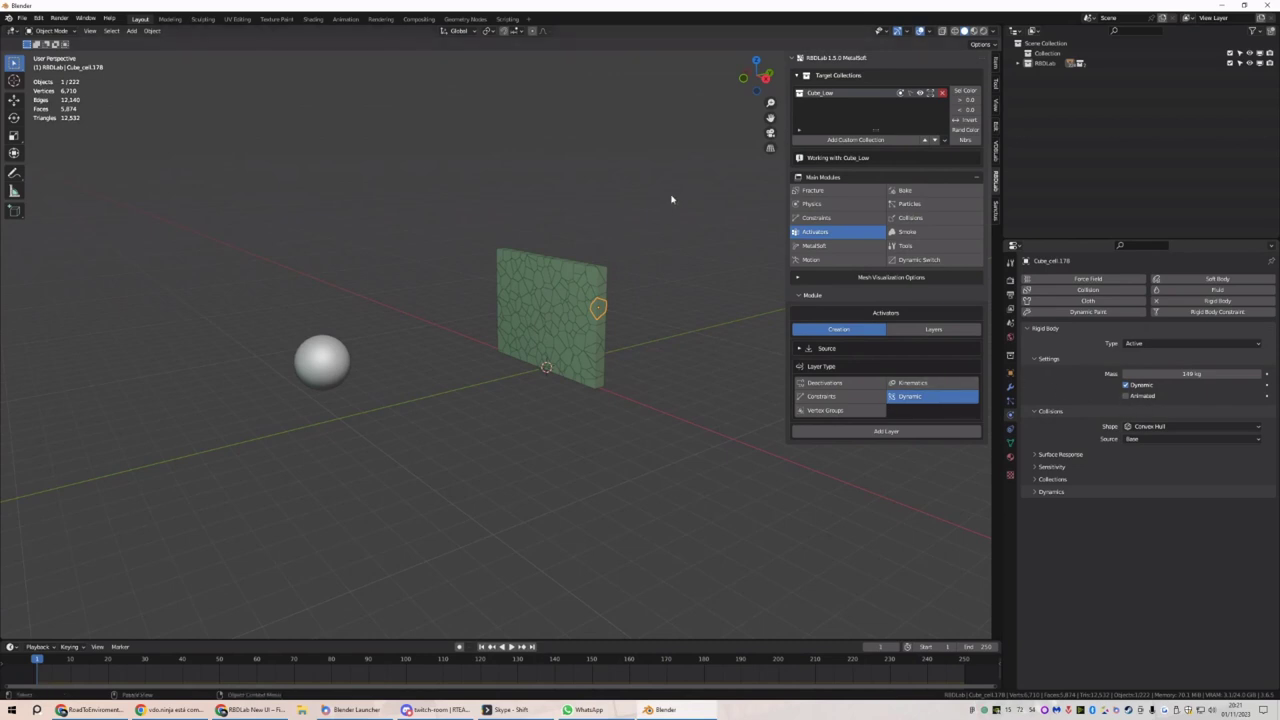
{"action": "left_click_drag", "start_coordinate": [674, 197], "coordinate": [470, 428]}
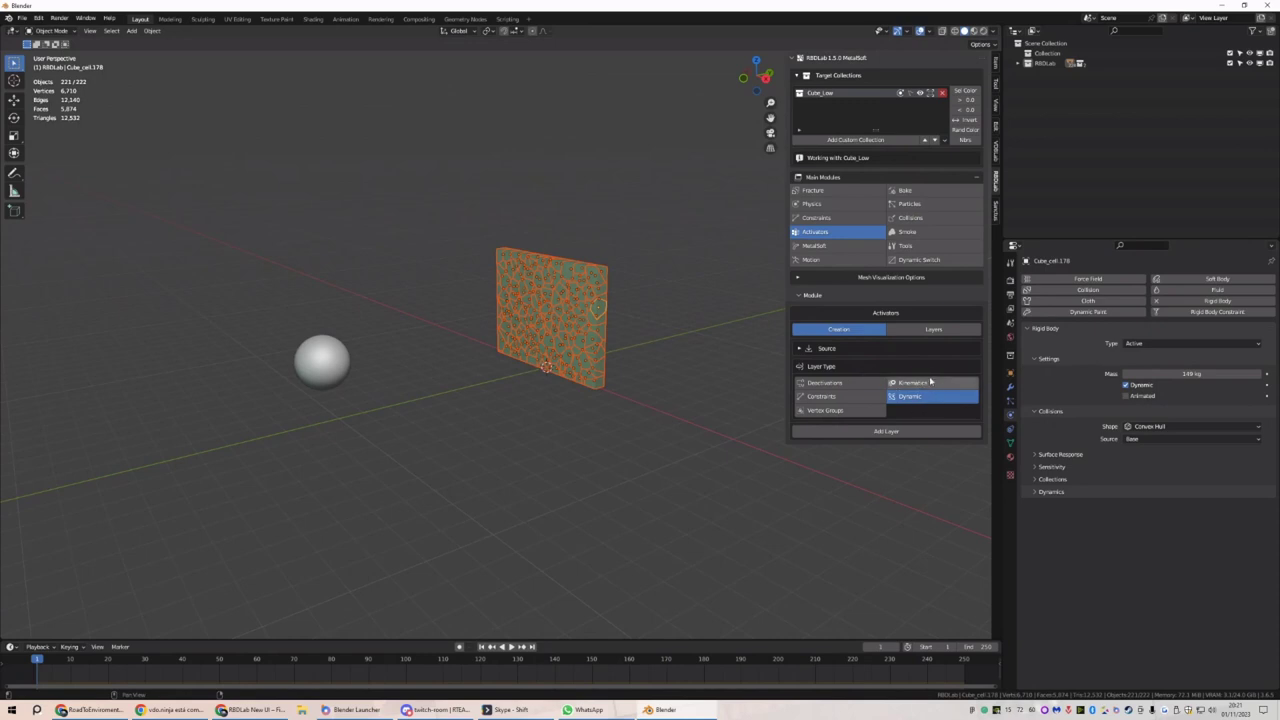
Create the Dynamic activator layer DY_00 for the selected fragments and preview its chunks
{"action": "left_click", "coordinate": [896, 431]}
{"action": "left_click_drag", "start_coordinate": [785, 378], "coordinate": [762, 378]}
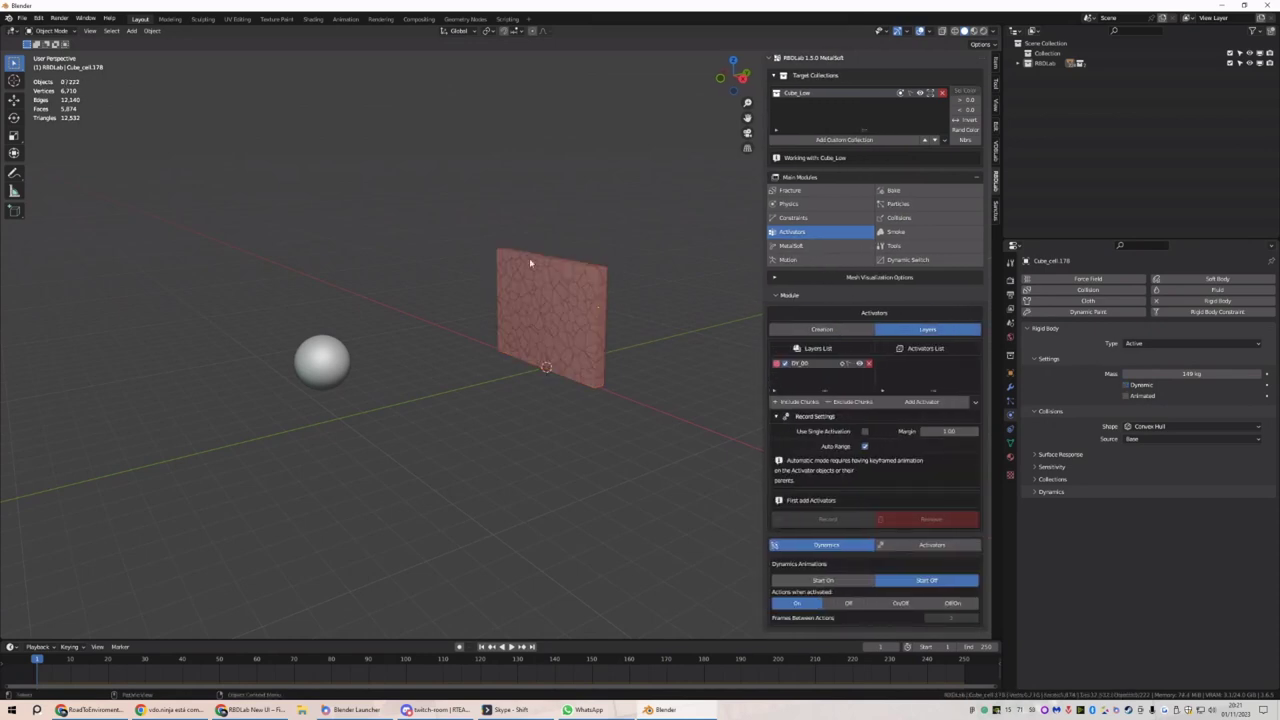
{"action": "left_click", "coordinate": [851, 364]}
Play the sphere's motion toward the wall from frame 1, then select the sphere
{"action": "key", "text": "space"}
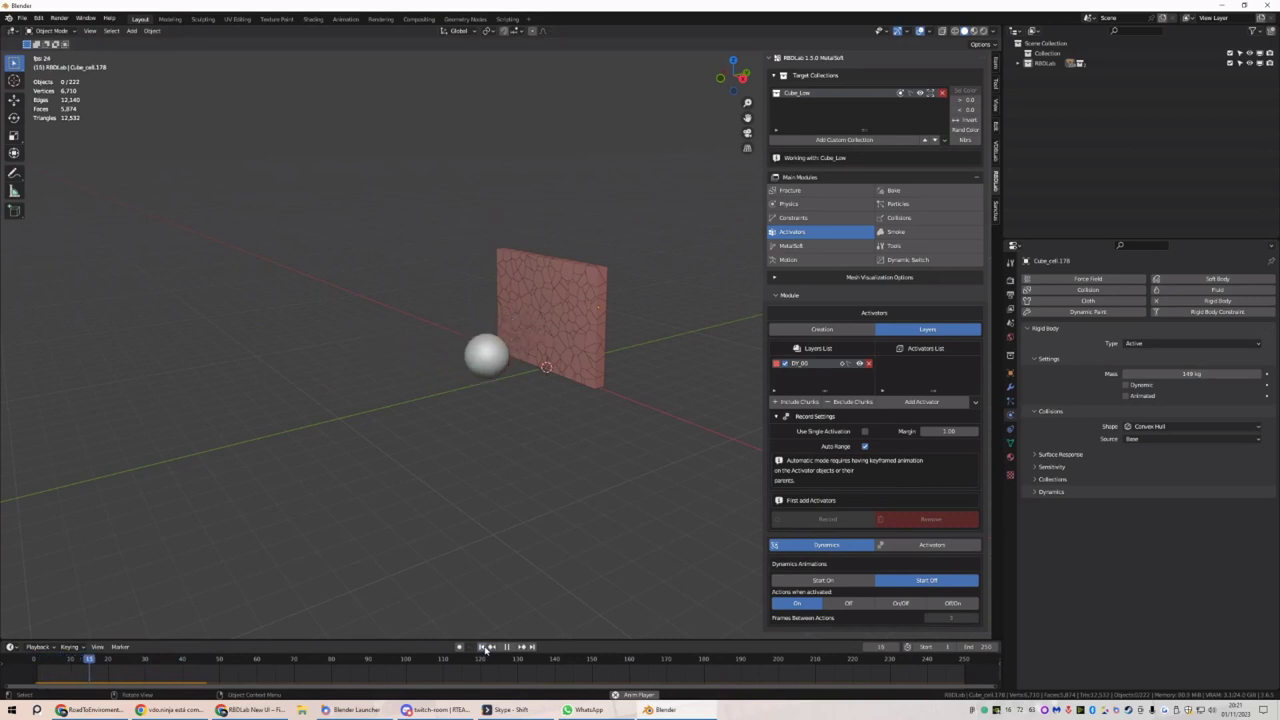
{"action": "key", "text": "space"}
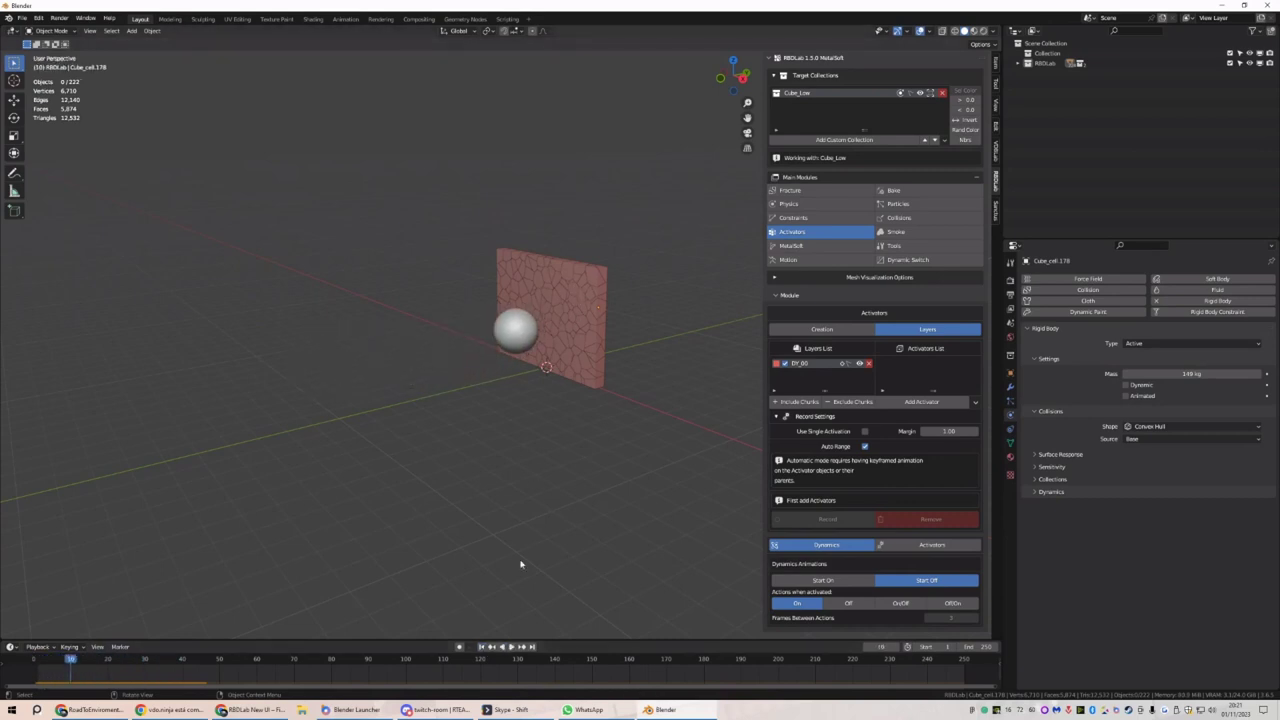
{"action": "left_click", "coordinate": [482, 647]}
{"action": "key", "text": "space"}
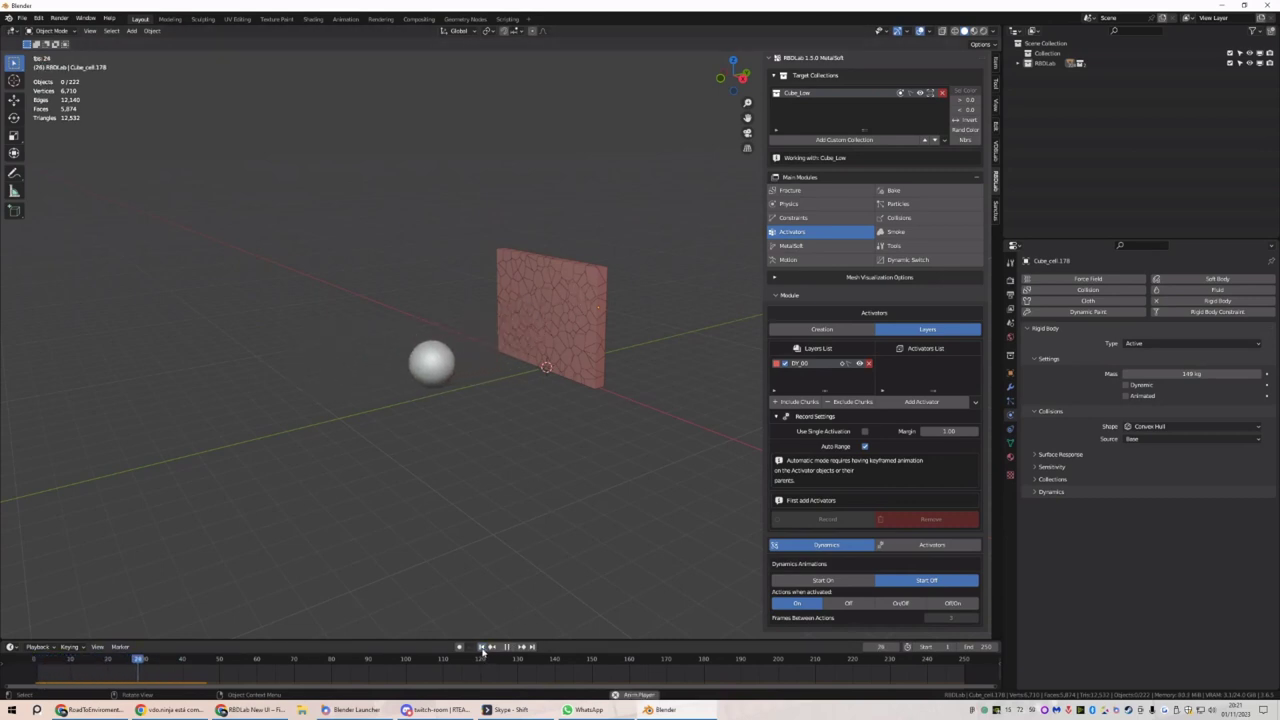
{"action": "key", "text": "Escape"}
{"action": "left_click", "coordinate": [322, 362]}
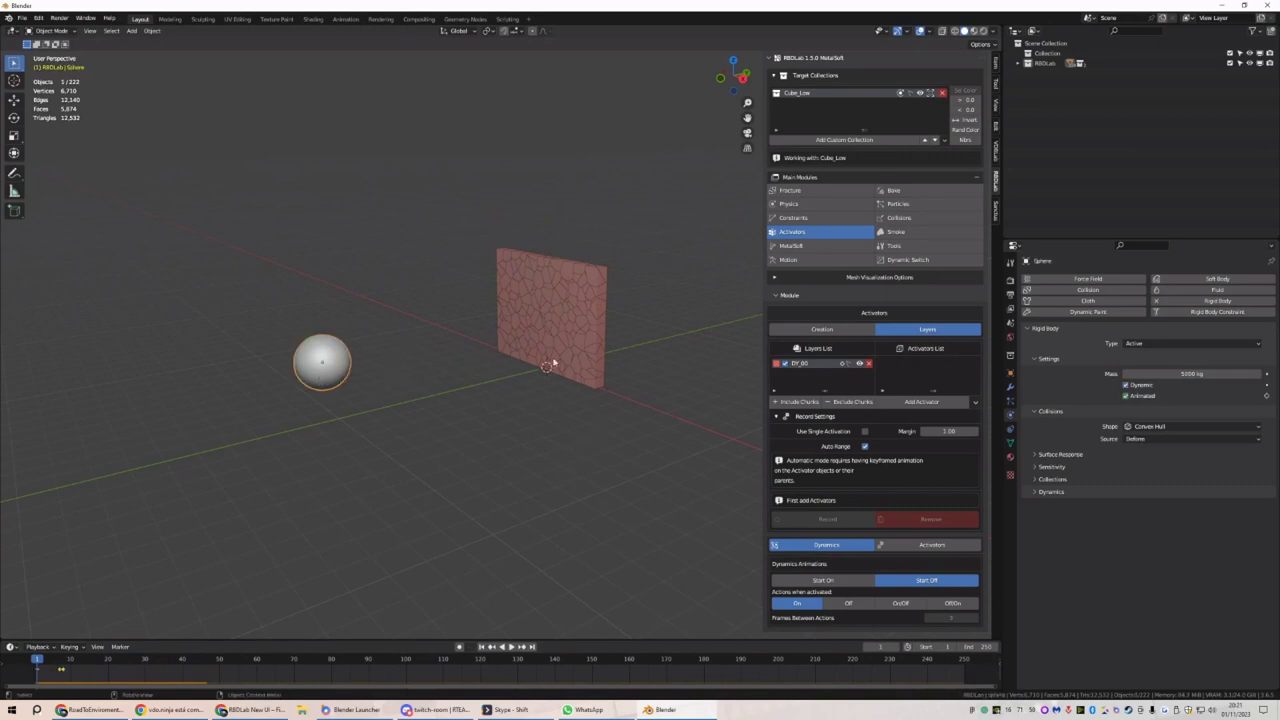
Add the sphere as activator AC_DS_00, review its scale settings, and return to Dynamics settings
{"action": "left_click", "coordinate": [921, 401]}
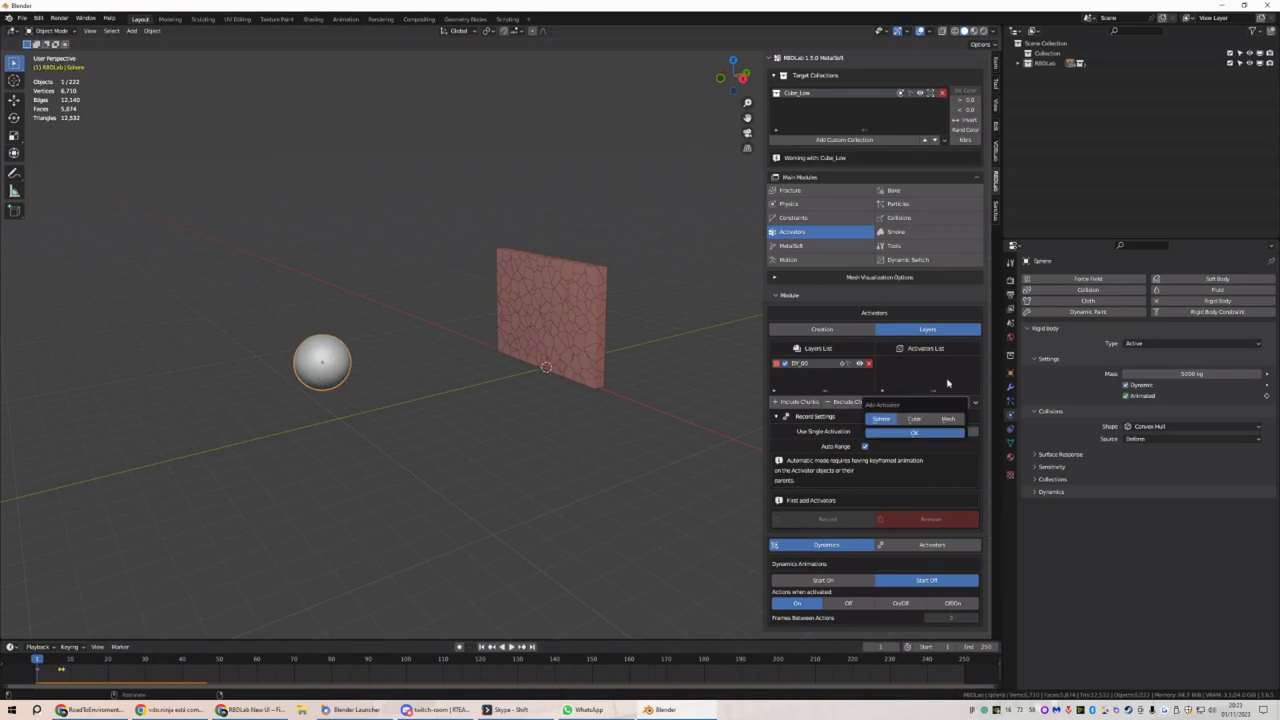
{"action": "left_click", "coordinate": [910, 431]}
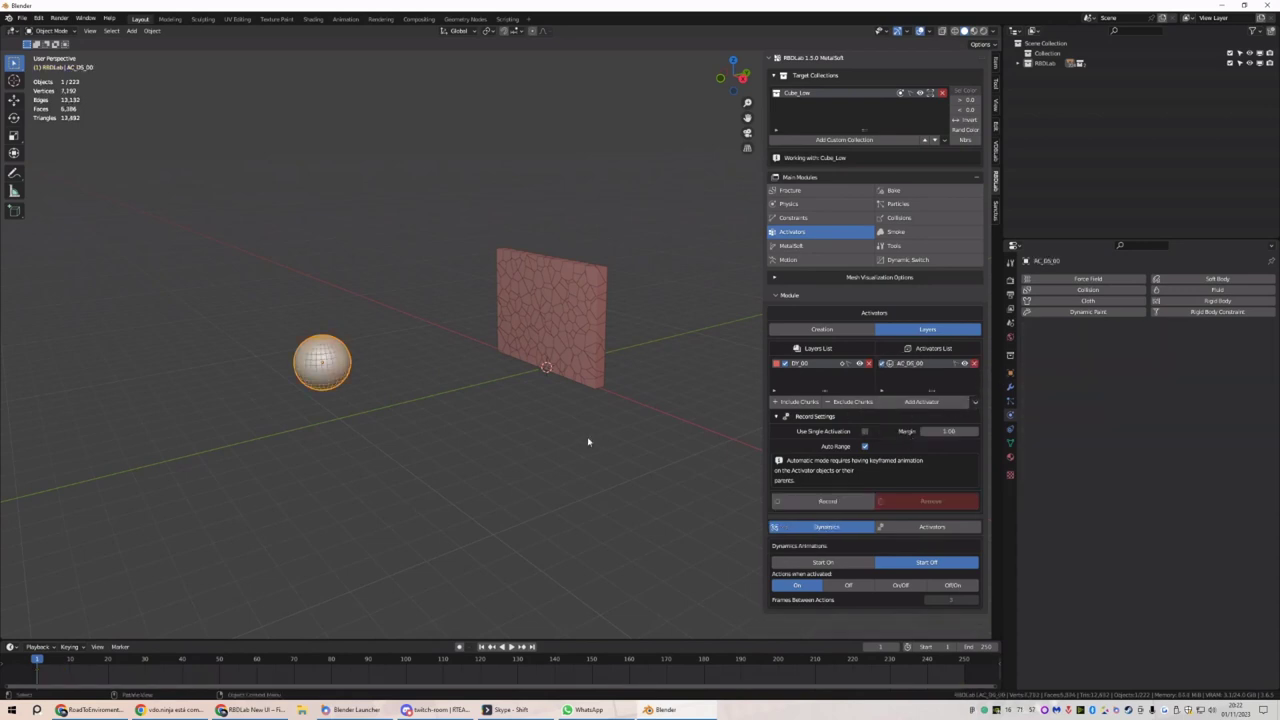
{"action": "scroll", "coordinate": [354, 372], "scroll_direction": "up", "scroll_amount": 3}
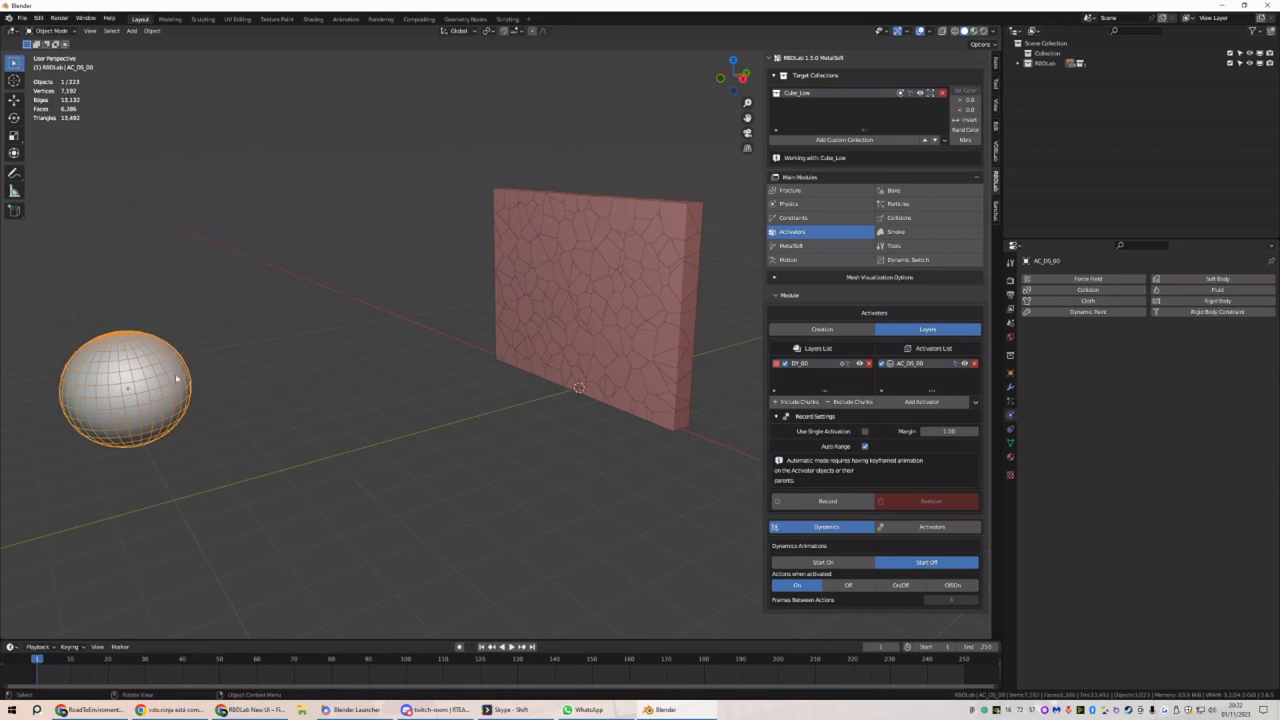
{"action": "middle_click_drag", "start_coordinate": [176, 378], "coordinate": [430, 300], "text": "shift"}
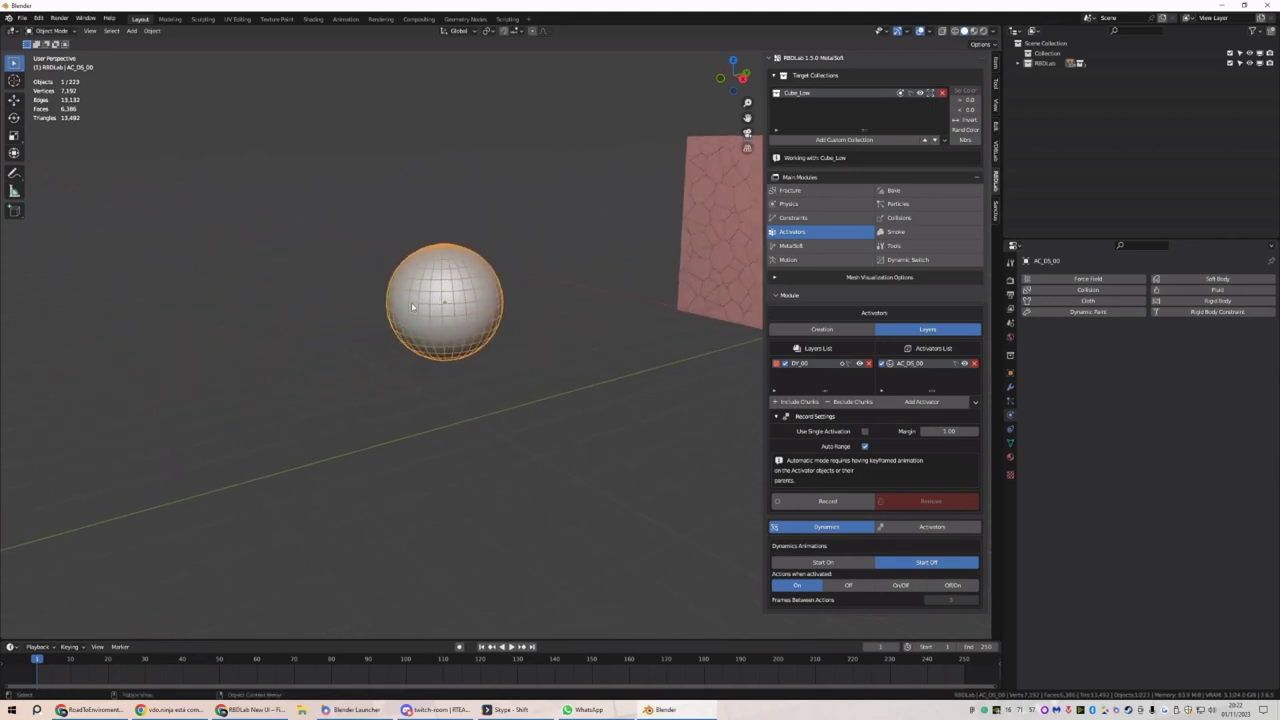
{"action": "left_click", "coordinate": [885, 526]}
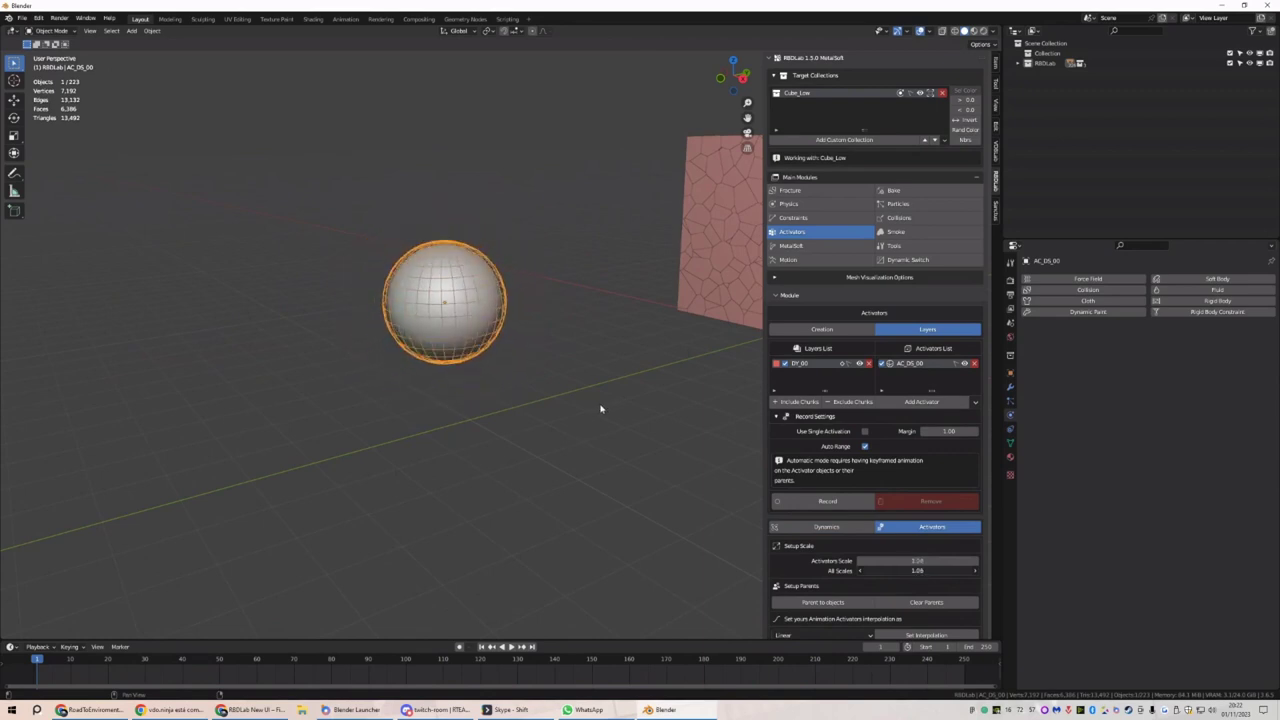
{"action": "scroll", "coordinate": [518, 396], "scroll_direction": "down", "scroll_amount": 3}
{"action": "mouse_move", "coordinate": [523, 391]}
{"action": "middle_mouse_down"}
{"action": "mouse_move", "coordinate": [559, 380]}
{"action": "mouse_move", "coordinate": [505, 388]}
{"action": "middle_mouse_up"}
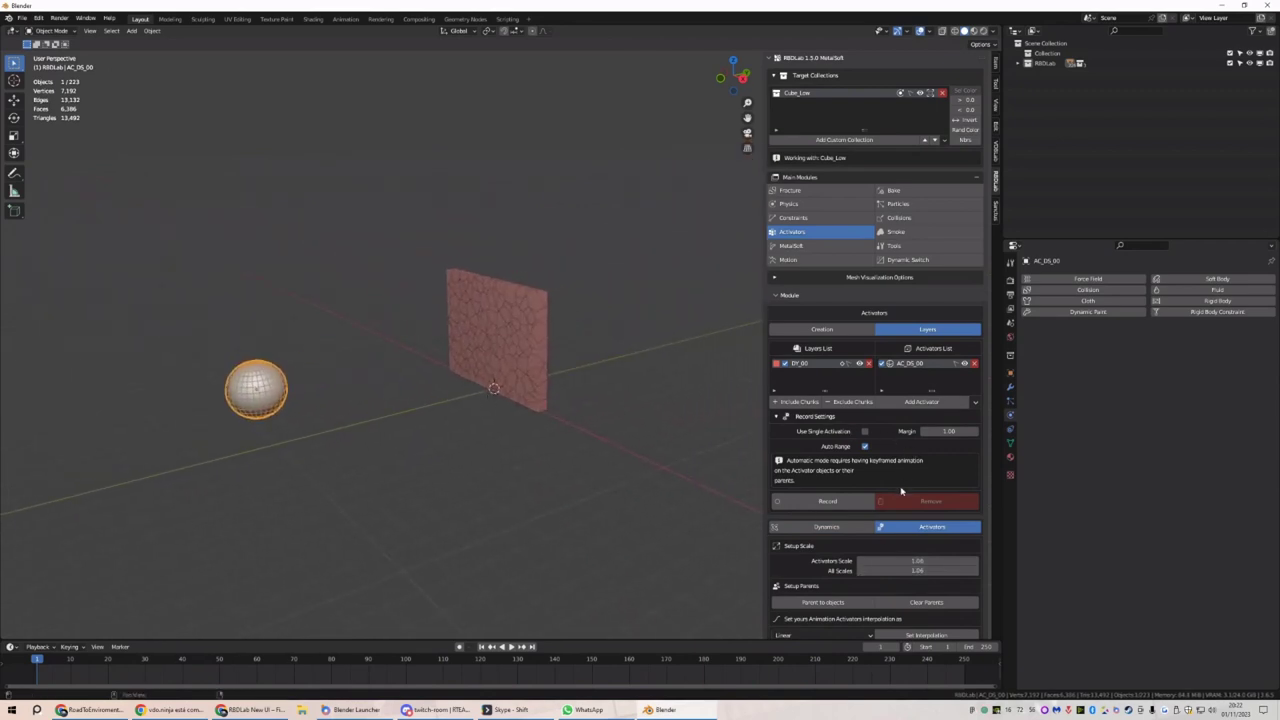
{"action": "scroll", "coordinate": [830, 510], "scroll_direction": "down", "scroll_amount": 1}
{"action": "left_click", "coordinate": [838, 520]}
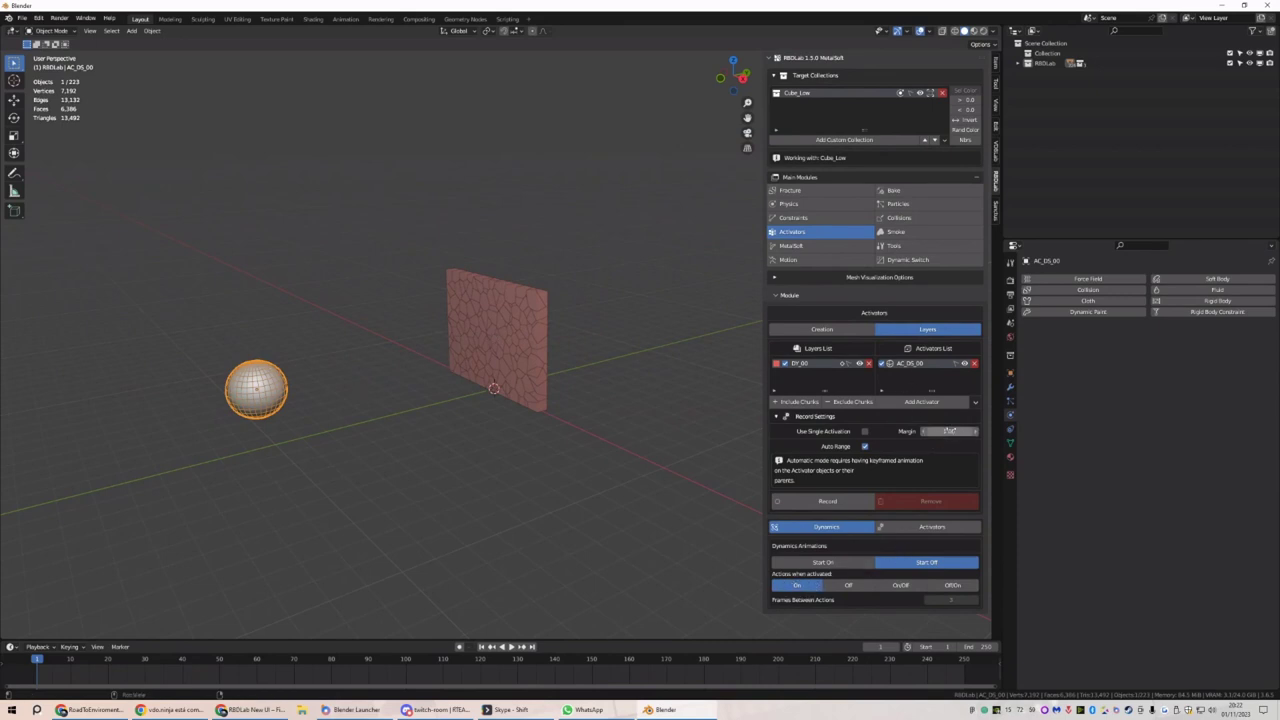
Test-record the sphere activating the wall fragments, rewind to frame 1, and clear the activations
{"action": "left_click", "coordinate": [828, 501]}
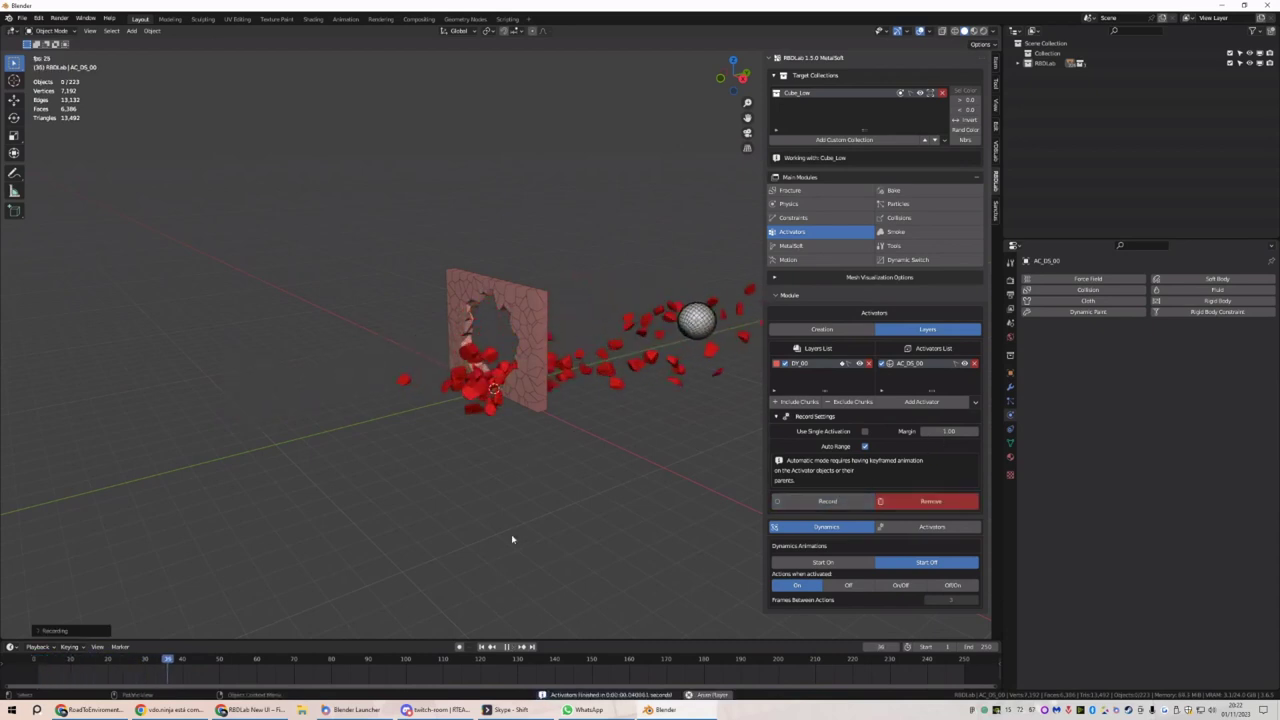
{"action": "left_click", "coordinate": [482, 647]}
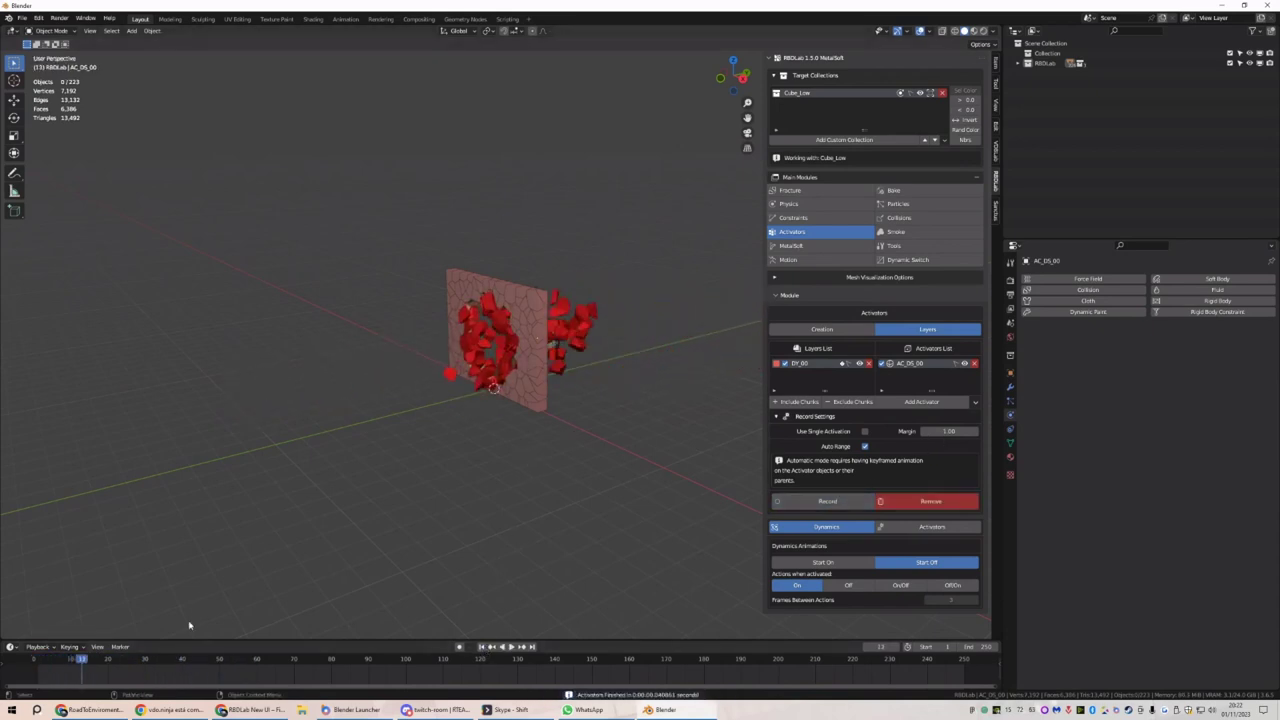
{"action": "left_click_drag", "start_coordinate": [82, 660], "coordinate": [64, 662]}
{"action": "left_click", "coordinate": [481, 647]}
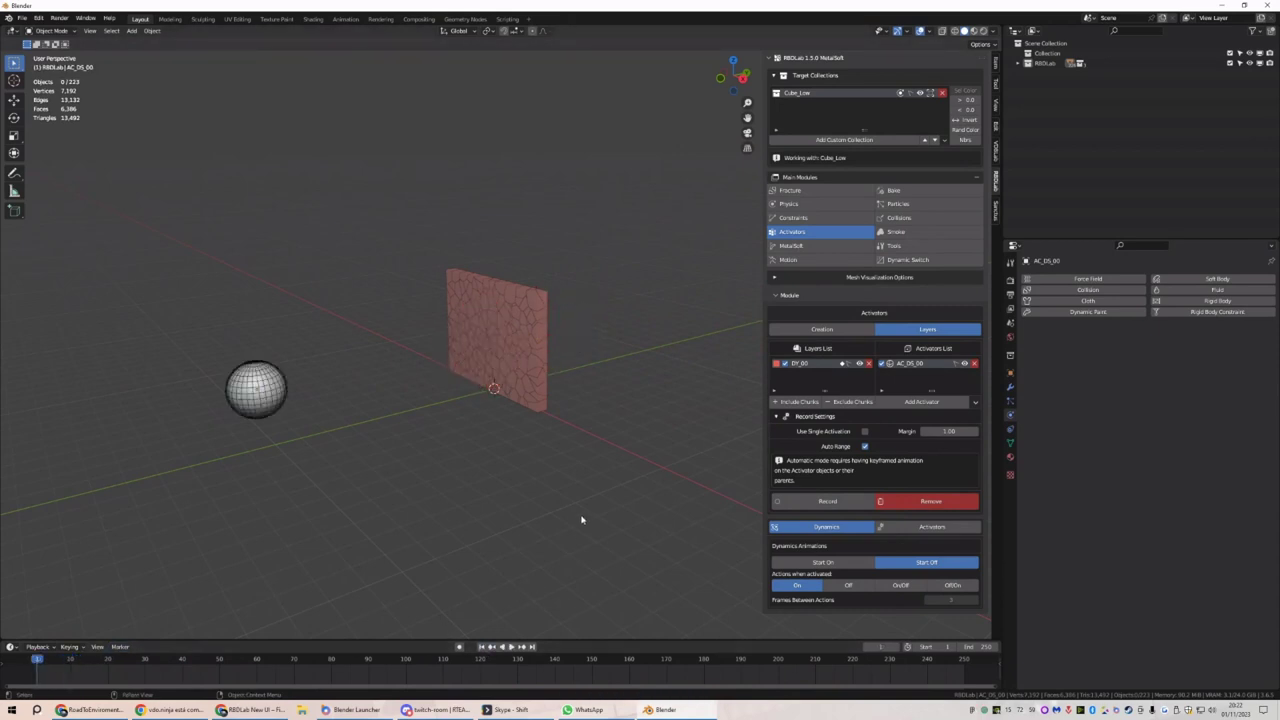
{"action": "left_click", "coordinate": [928, 503]}
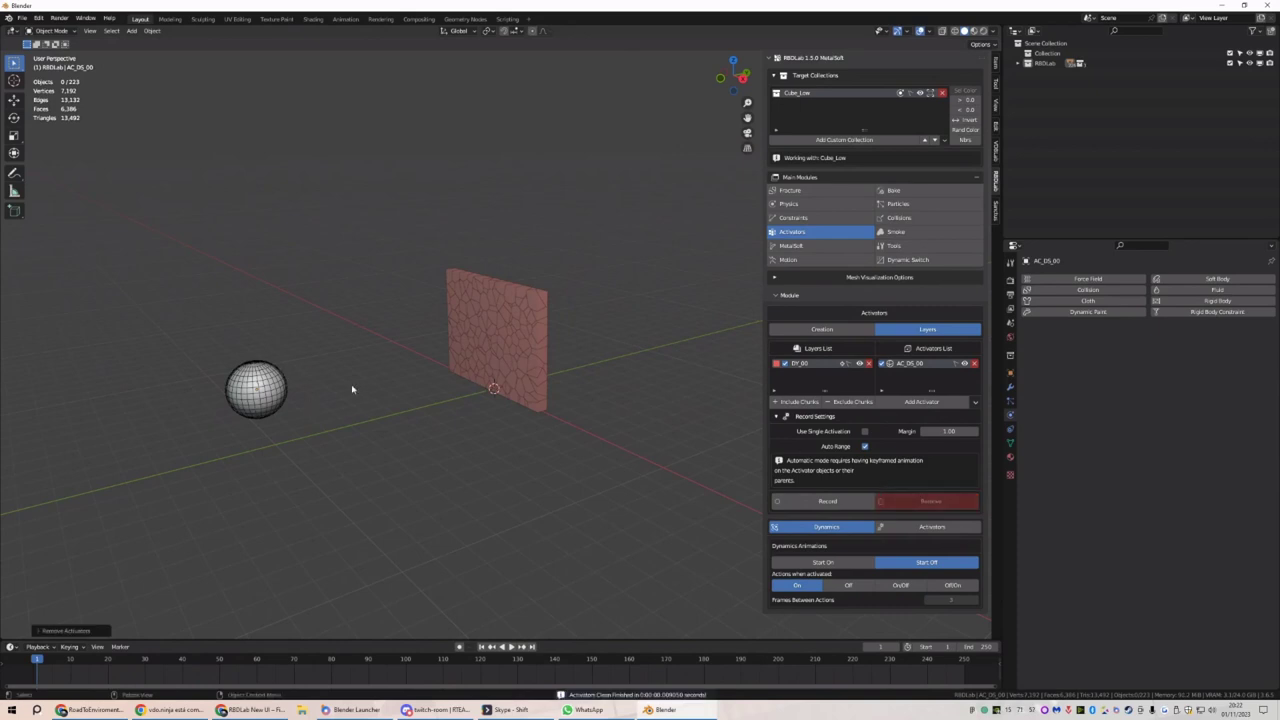
Lower the record margin to 0.97, then re-record and clear the activations twice to compare
{"action": "left_click_drag", "start_coordinate": [948, 431], "coordinate": [626, 438]}
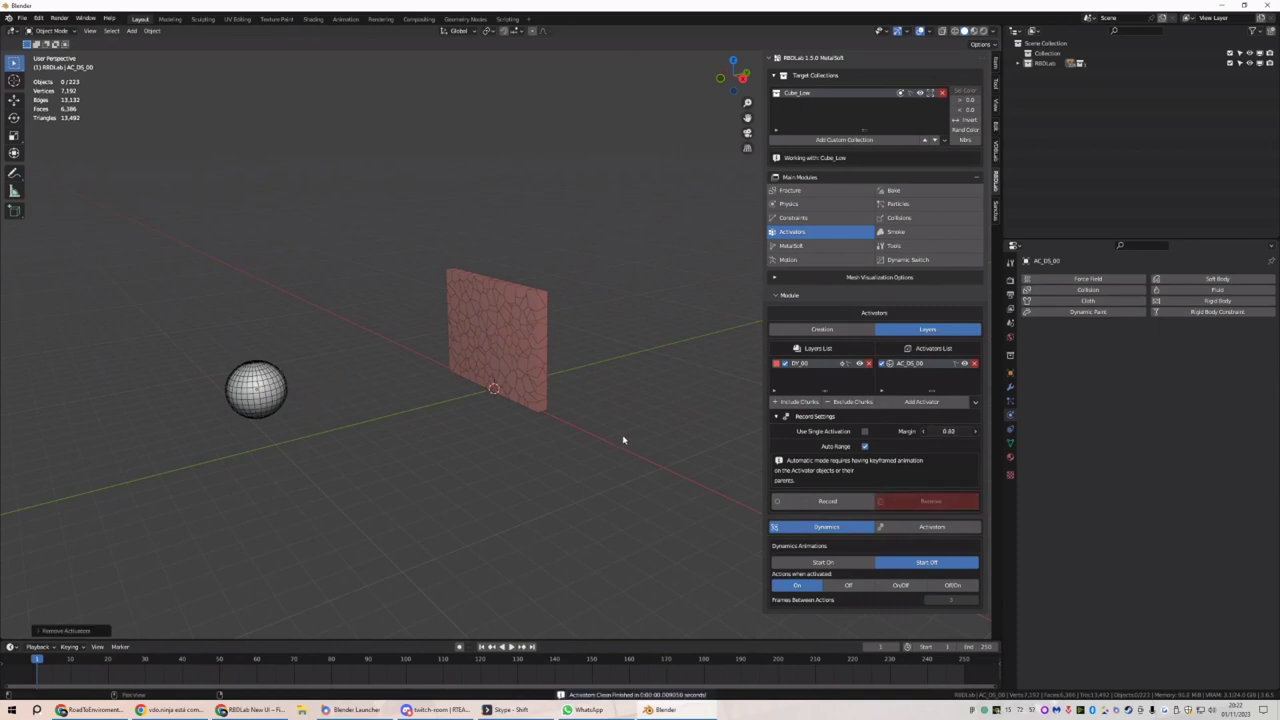
{"action": "left_click", "coordinate": [827, 501]}
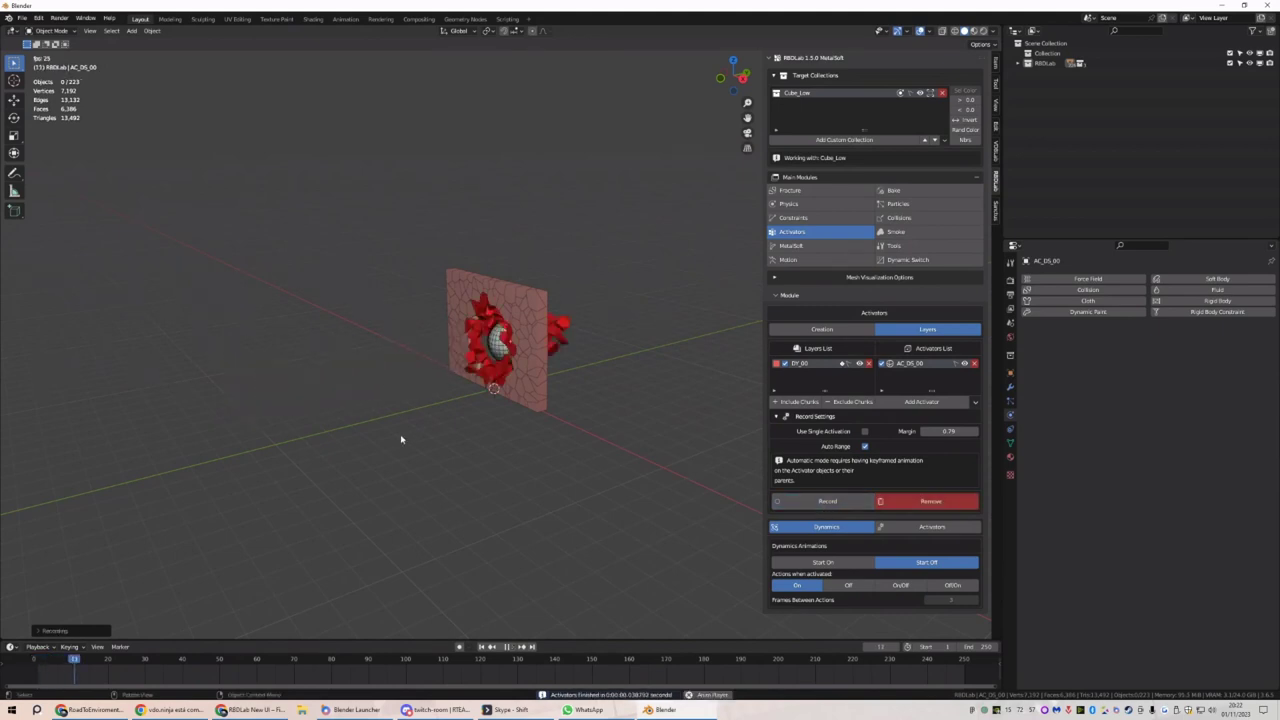
{"action": "key", "text": "Escape"}
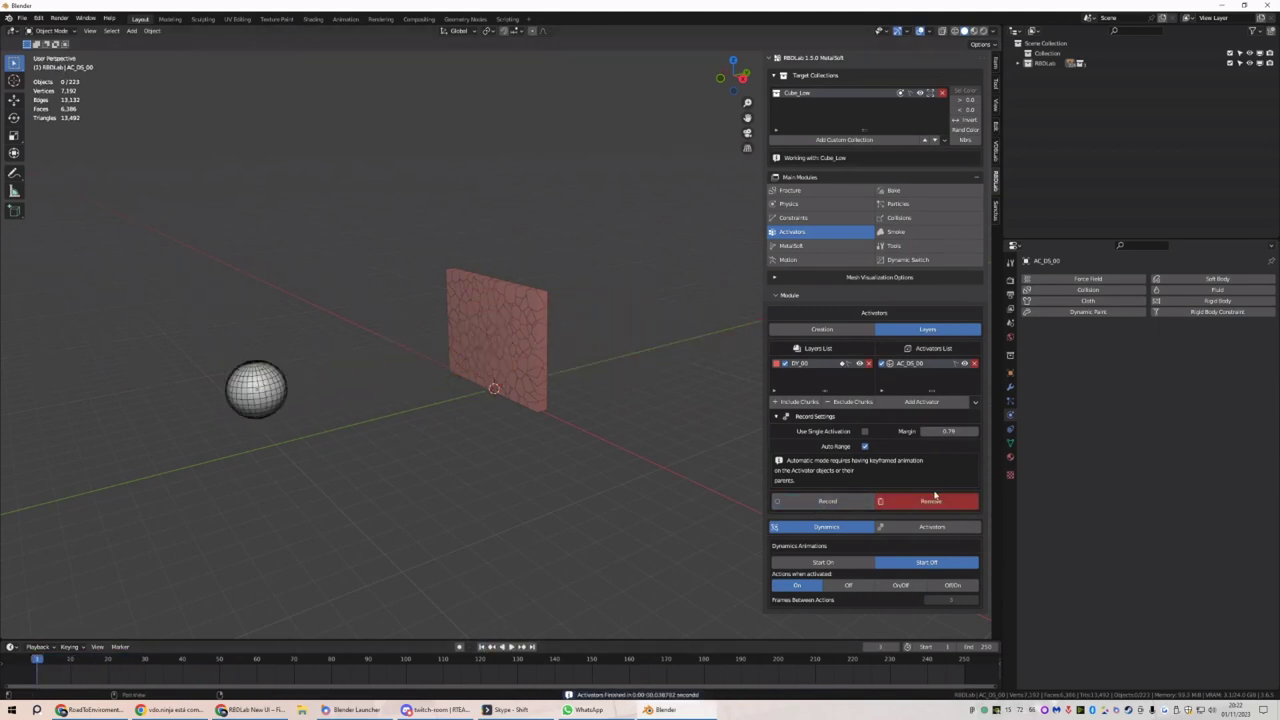
{"action": "left_click", "coordinate": [935, 497]}
{"action": "left_click", "coordinate": [827, 501]}
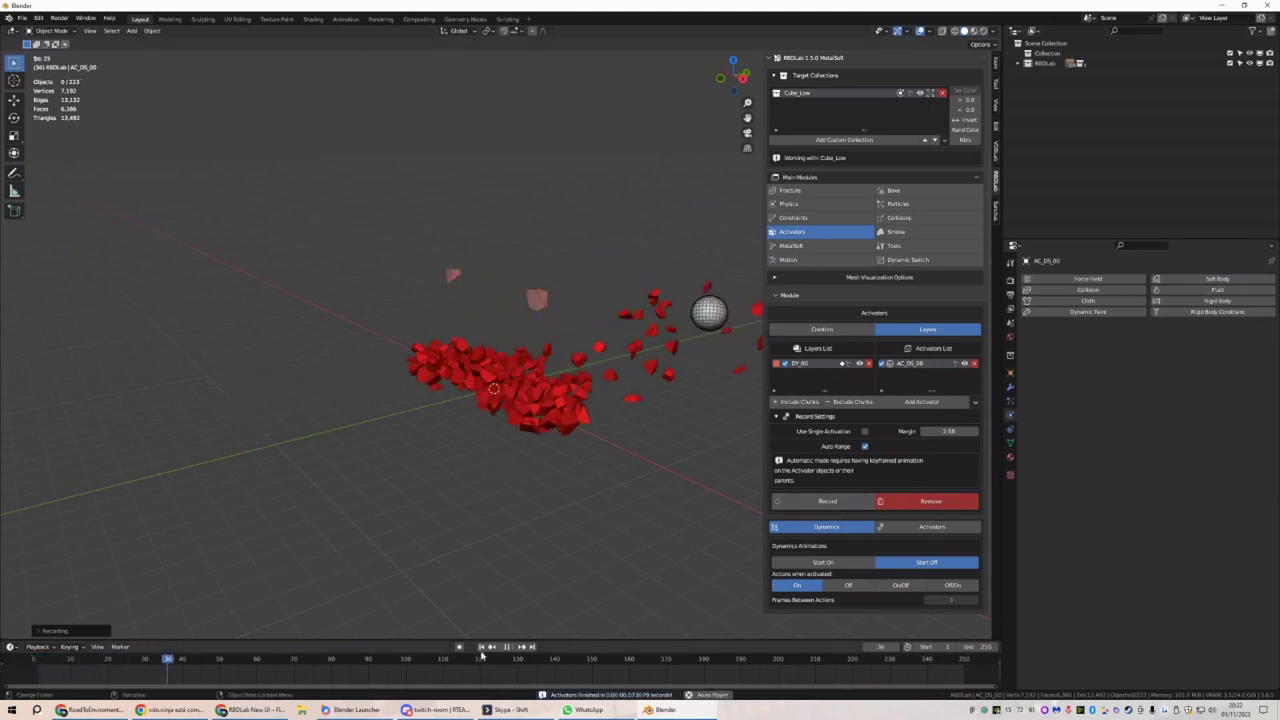
{"action": "key", "text": "Escape"}
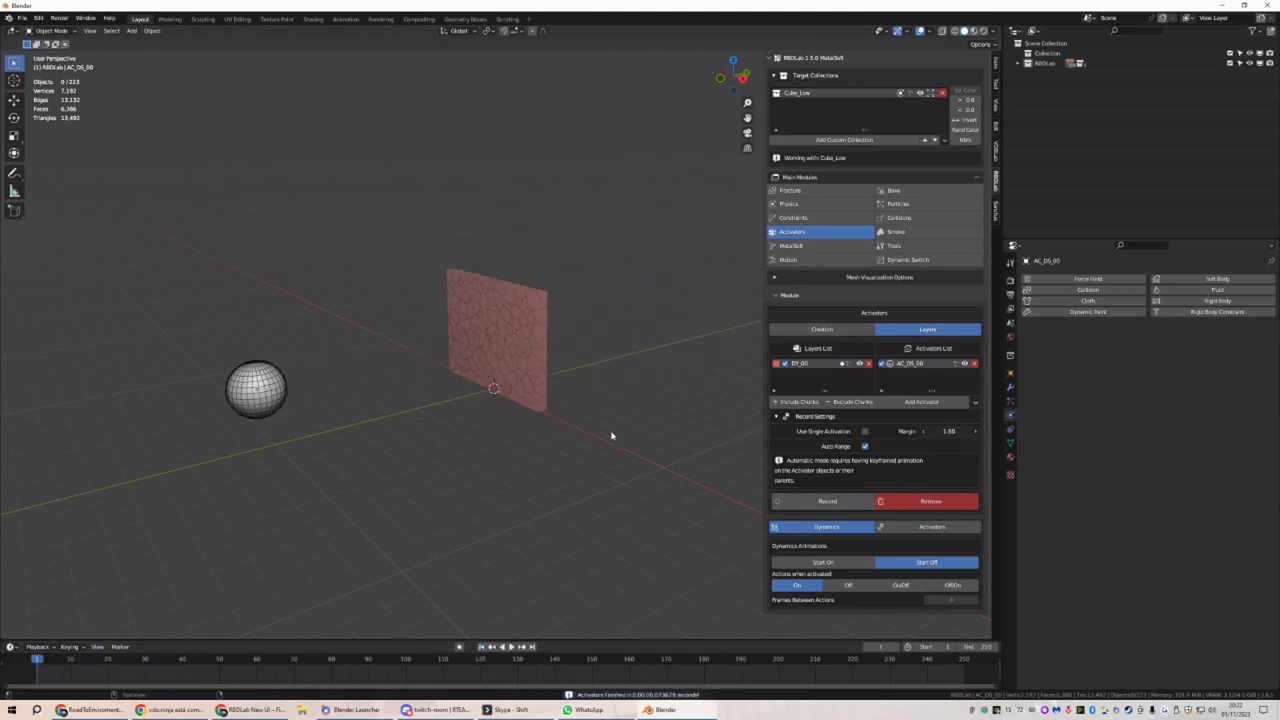
{"action": "left_click", "coordinate": [930, 502]}
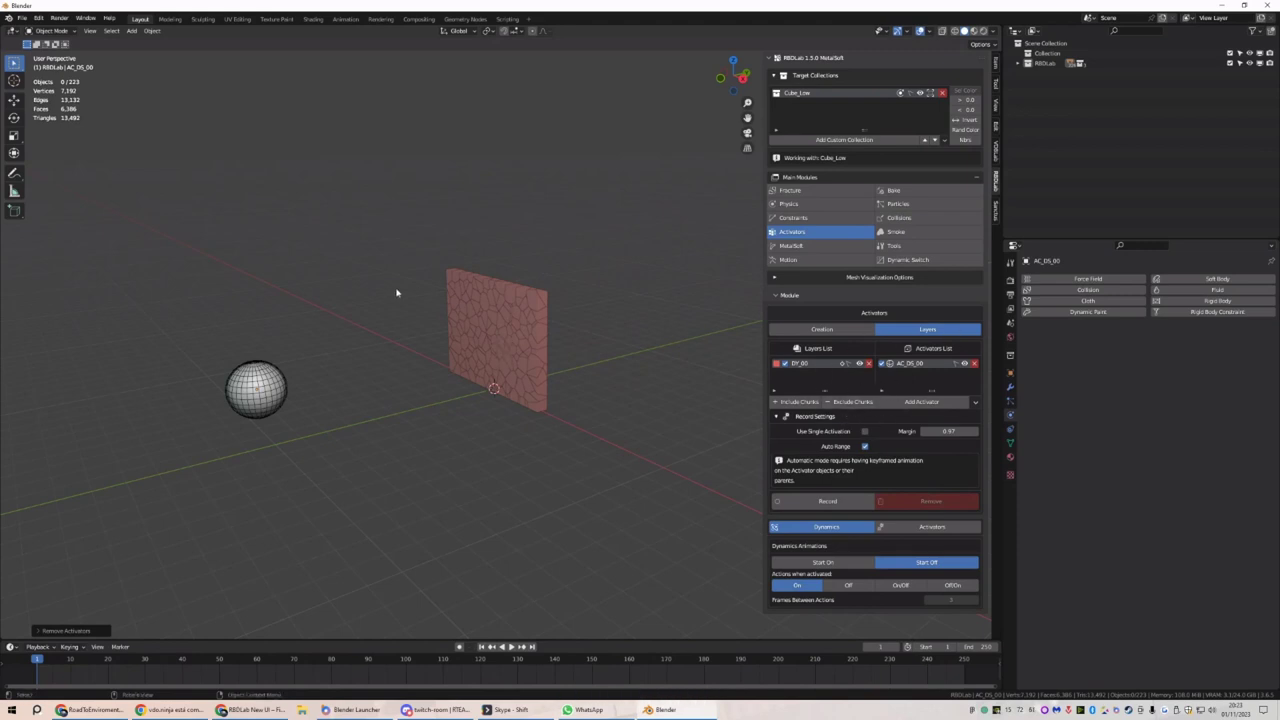
Start a new General scene, discarding the current one without saving
{"action": "left_click", "coordinate": [20, 18]}
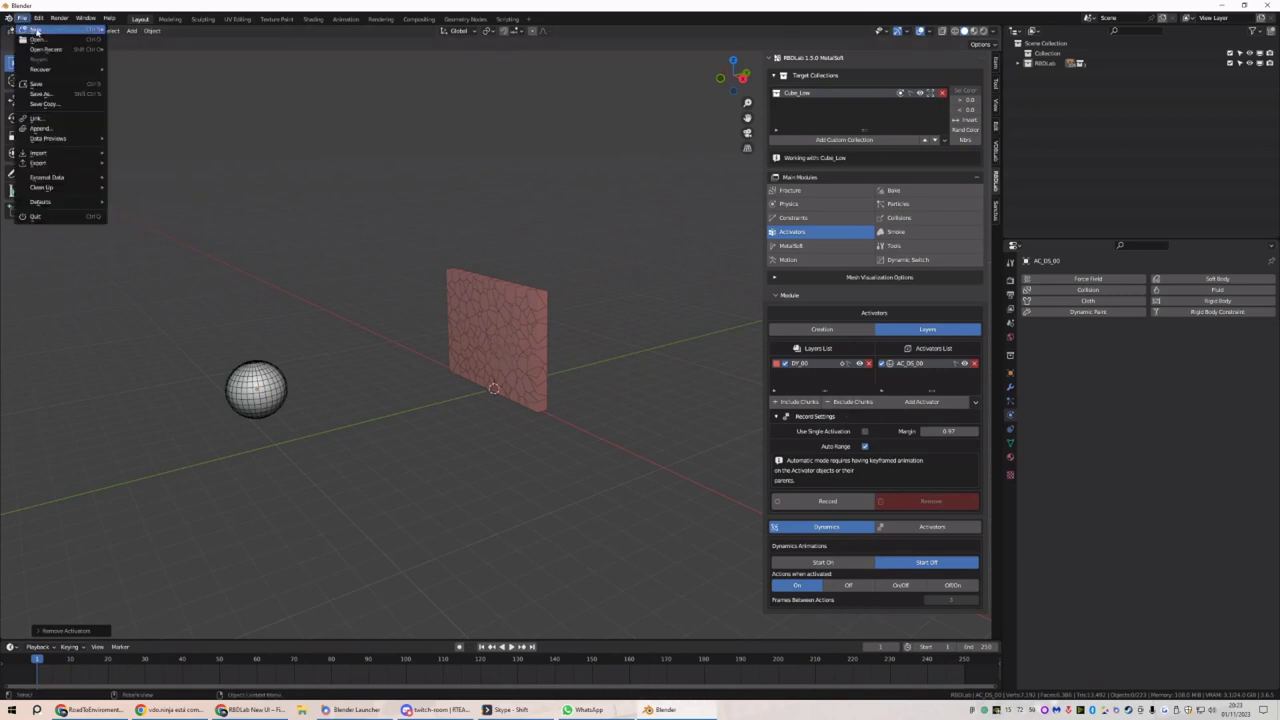
{"action": "mouse_move", "coordinate": [60, 25]}
{"action": "left_click", "coordinate": [128, 31]}
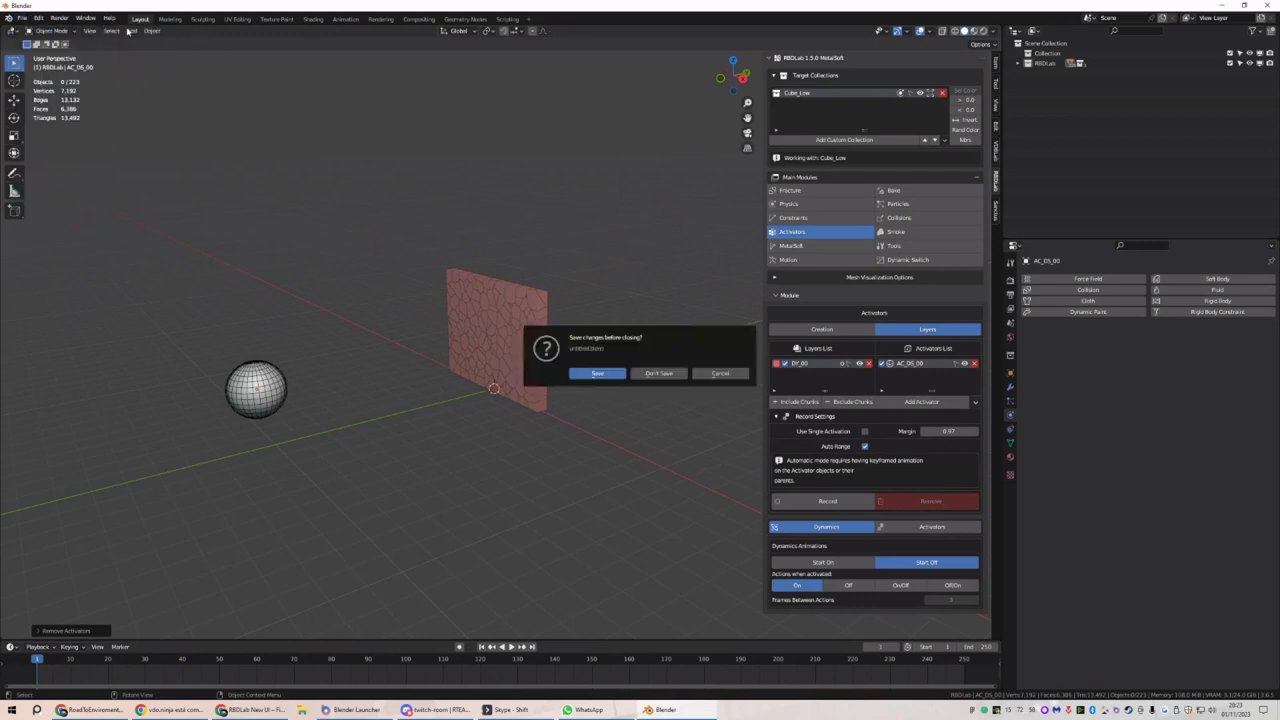
{"action": "left_click", "coordinate": [658, 373]}
Stretch the cube along X and flatten it along Y into a thin slab
{"action": "key", "text": "s"}
{"action": "key", "text": "x"}
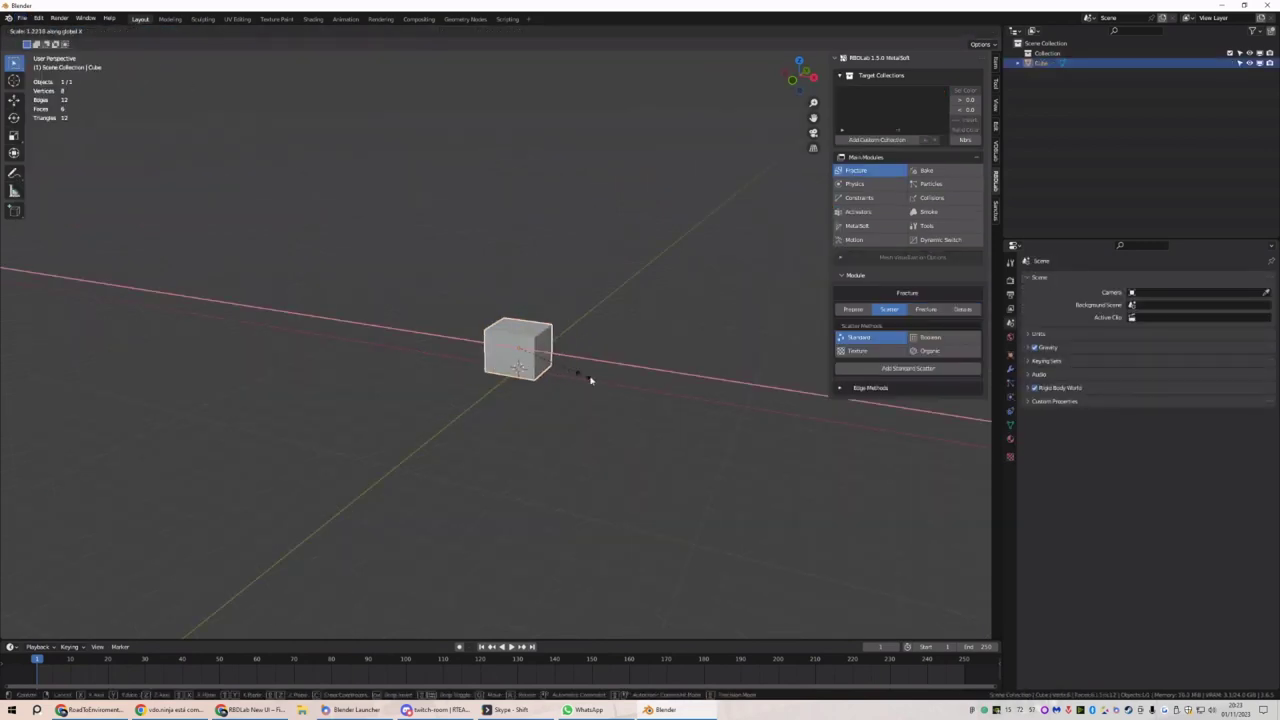
{"action": "left_click", "coordinate": [689, 417]}
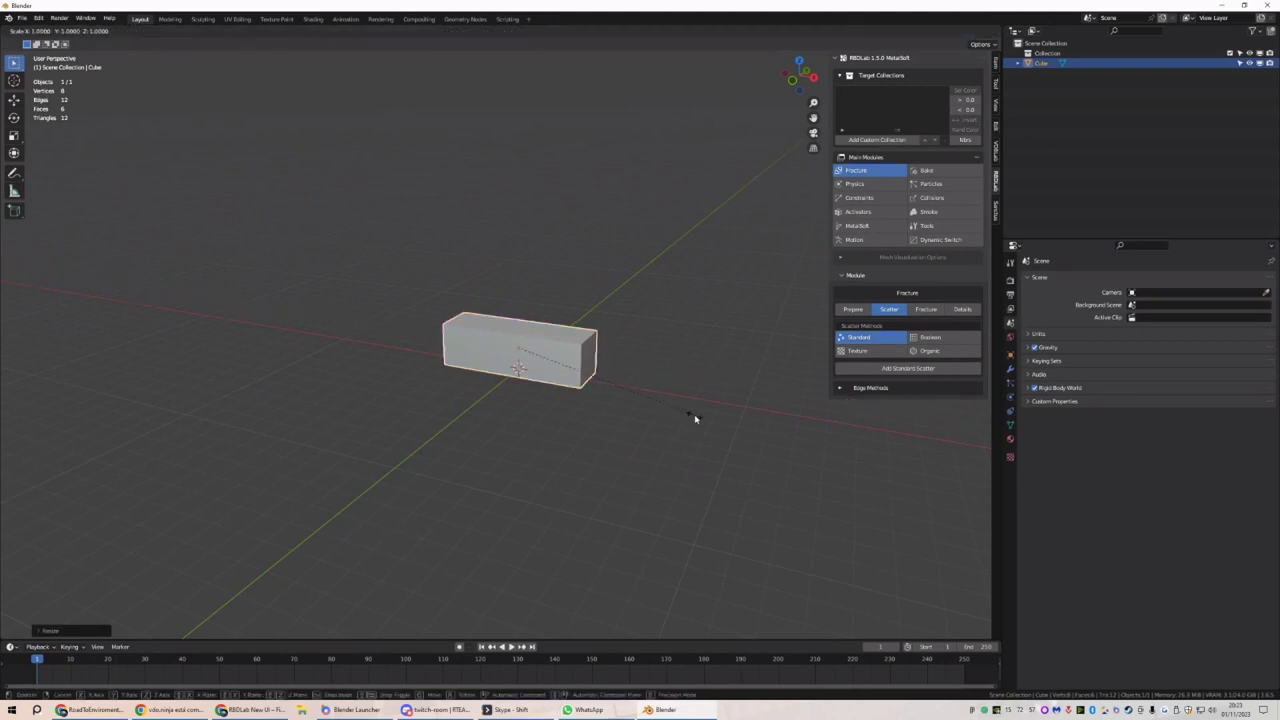
{"action": "key", "text": "s"}
{"action": "key", "text": "y"}
{"action": "left_click", "coordinate": [551, 358]}
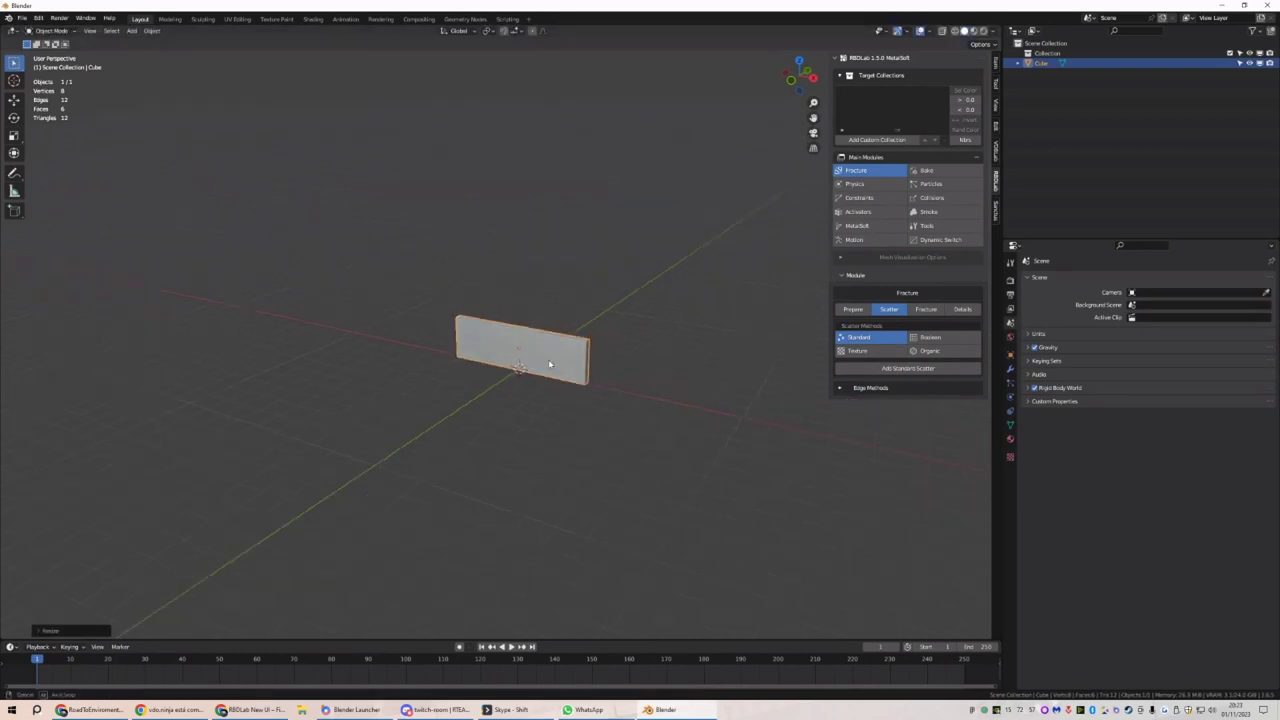
{"action": "middle_click_drag", "start_coordinate": [551, 360], "coordinate": [539, 338]}
{"action": "key", "text": "Tab"}
Scale the slab taller on Z and wider on X into an upright wall panel
{"action": "key", "text": "s"}
{"action": "key", "text": "z"}
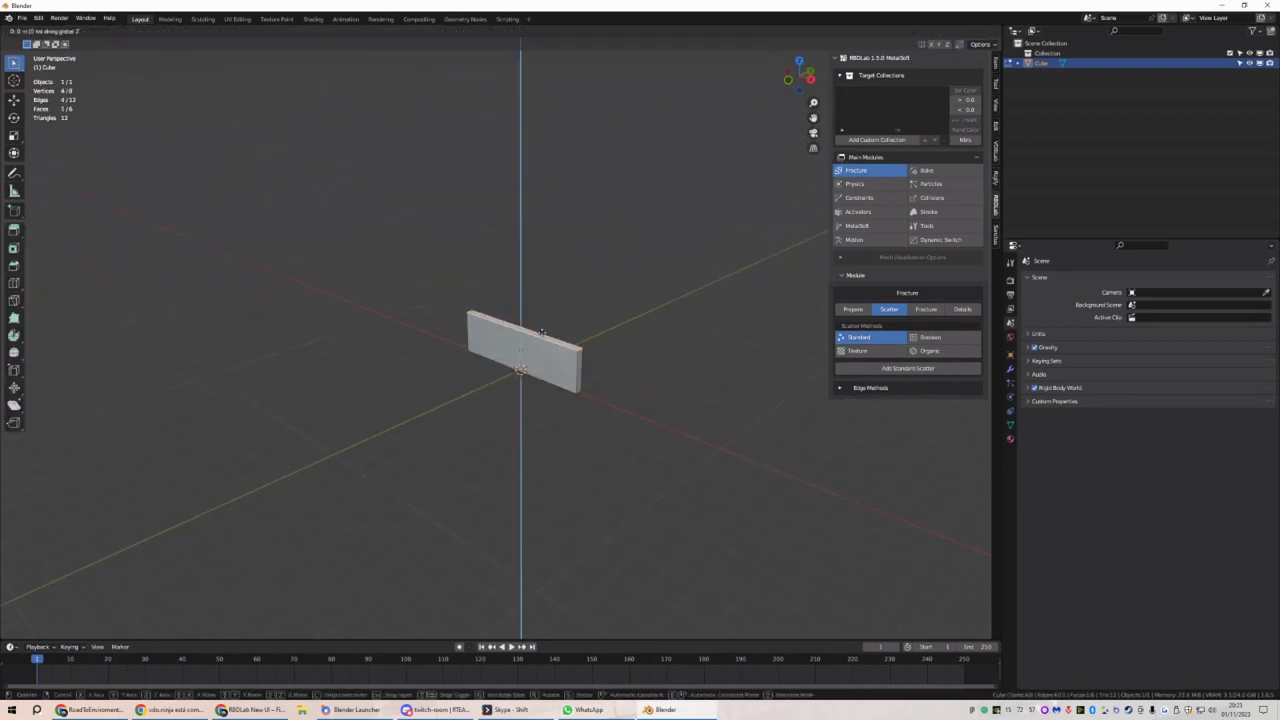
{"action": "left_click", "coordinate": [564, 294]}
{"action": "key", "text": "Tab"}
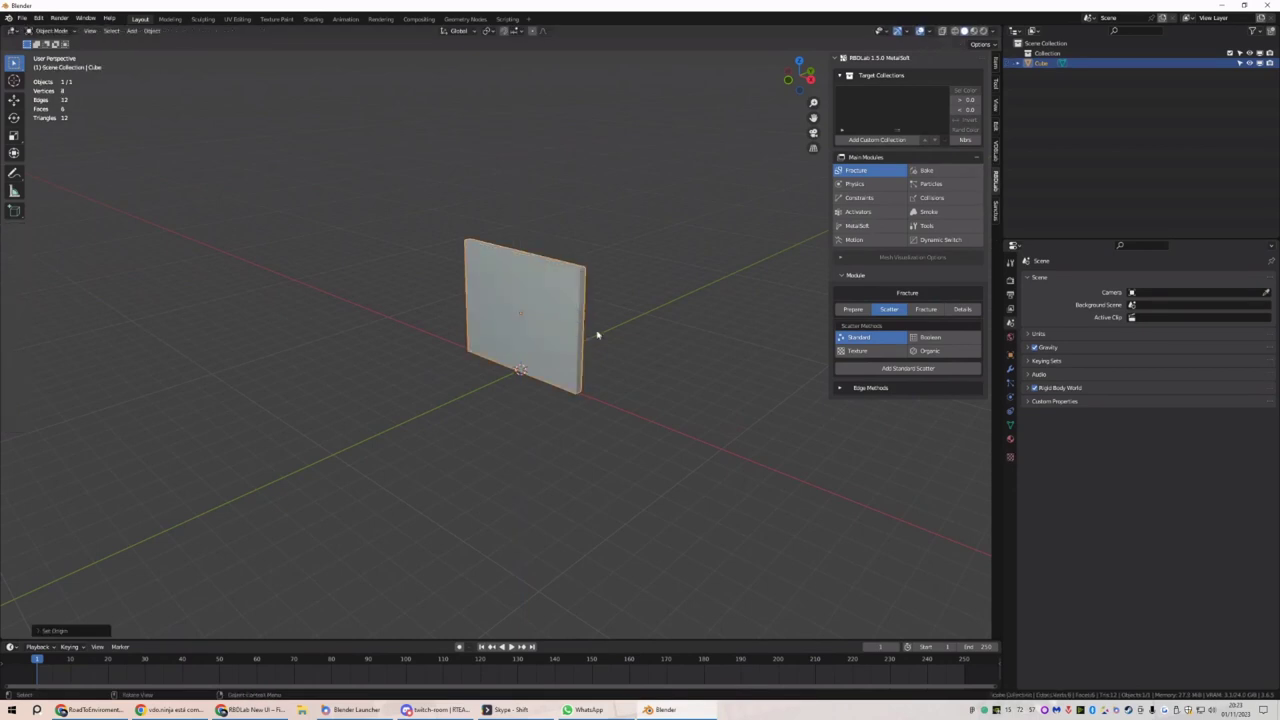
{"action": "key", "text": "s"}
{"action": "key", "text": "x"}
{"action": "left_click", "coordinate": [622, 355]}
Tilt the panel slightly on Y, apply its scale, and add a Standard scatter
{"action": "key", "text": "ctrl+a"}
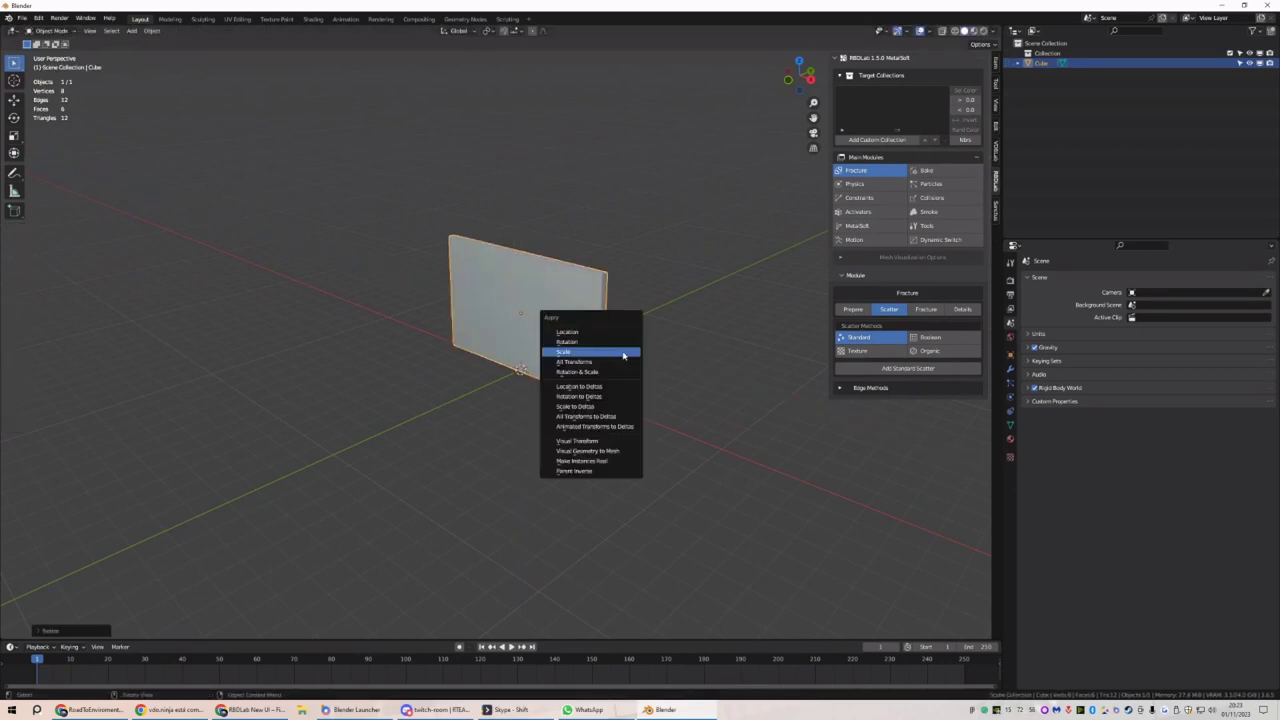
{"action": "key", "text": "Escape"}
{"action": "key", "text": "r"}
{"action": "key", "text": "y"}
{"action": "left_click", "coordinate": [599, 349]}
{"action": "key", "text": "ctrl+a"}
{"action": "left_click", "coordinate": [597, 348]}
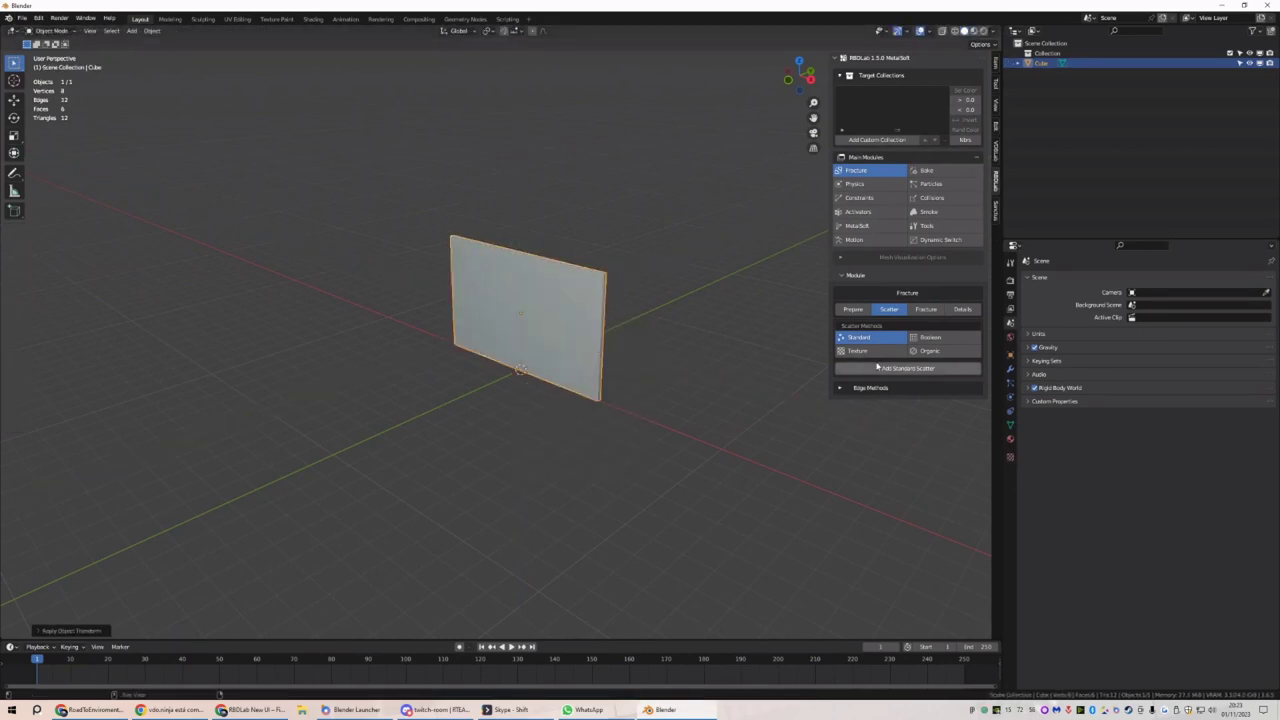
{"action": "left_click", "coordinate": [908, 368]}
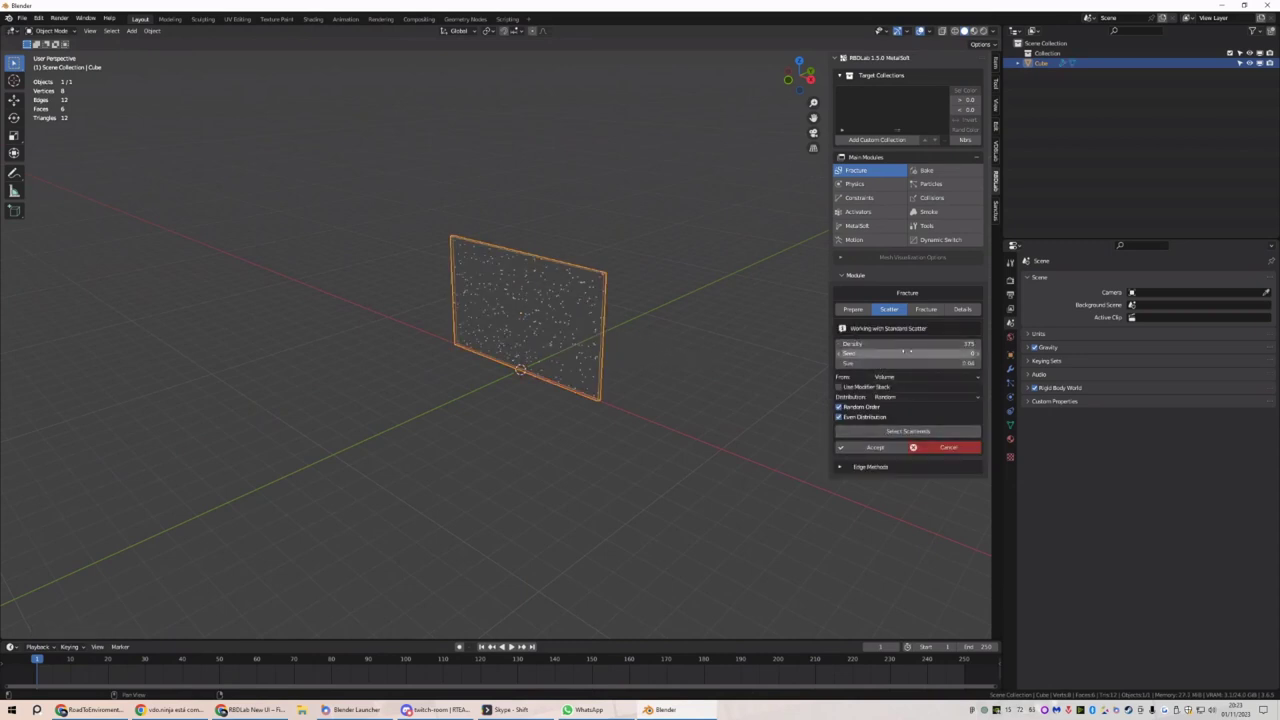
Set the scatter density to 375, accept the points, and Voronoi-fracture the panel into chunks
{"action": "left_click", "coordinate": [910, 343]}
{"action": "type", "text": "4"}
{"action": "key", "text": "Return"}
{"action": "left_click", "coordinate": [875, 447]}
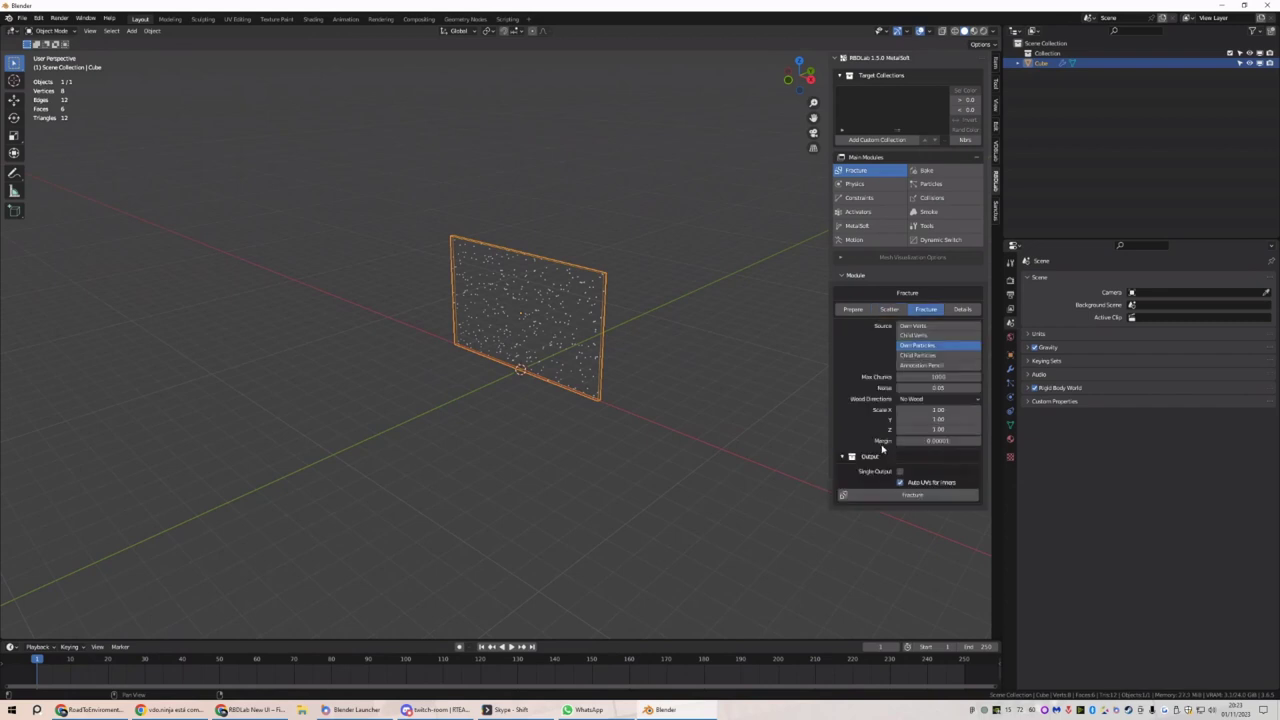
{"action": "left_click", "coordinate": [871, 495]}
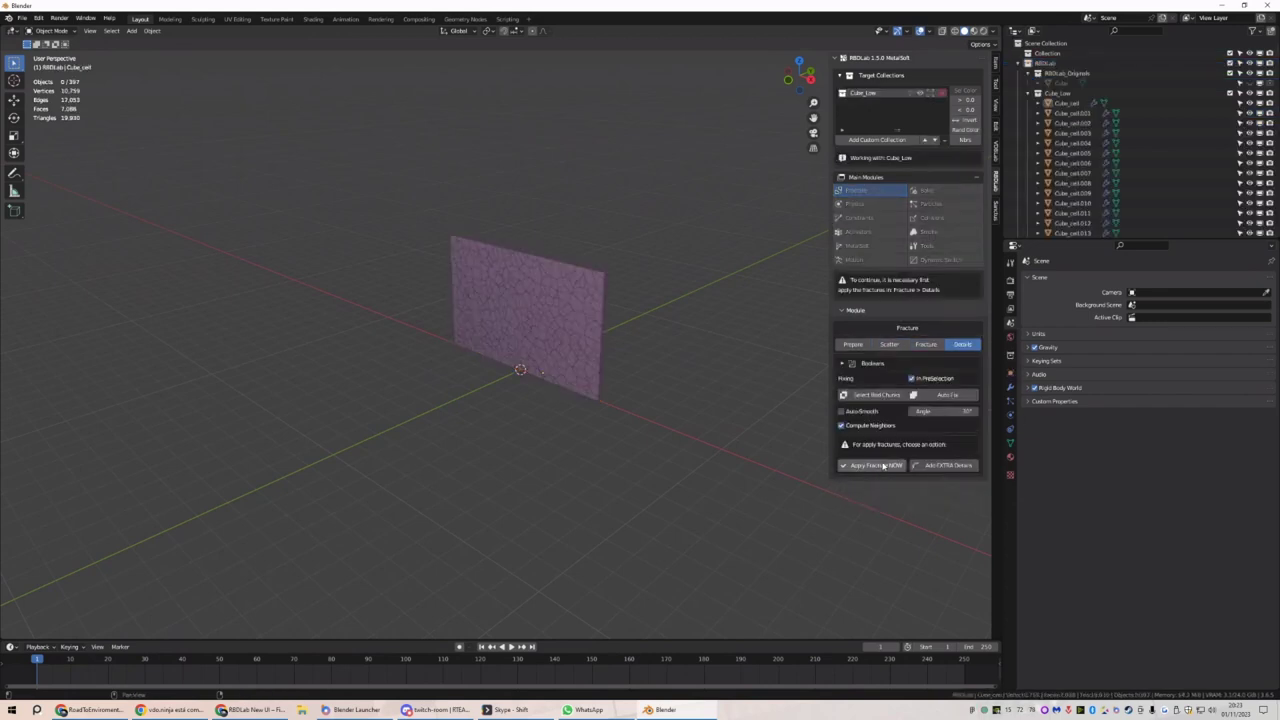
{"action": "middle_click_drag", "start_coordinate": [686, 391], "coordinate": [654, 274]}
Add a ground and make the chunks MetaSoft Convex Hull rigid bodies, then show the Constraints module
{"action": "left_click", "coordinate": [860, 204]}
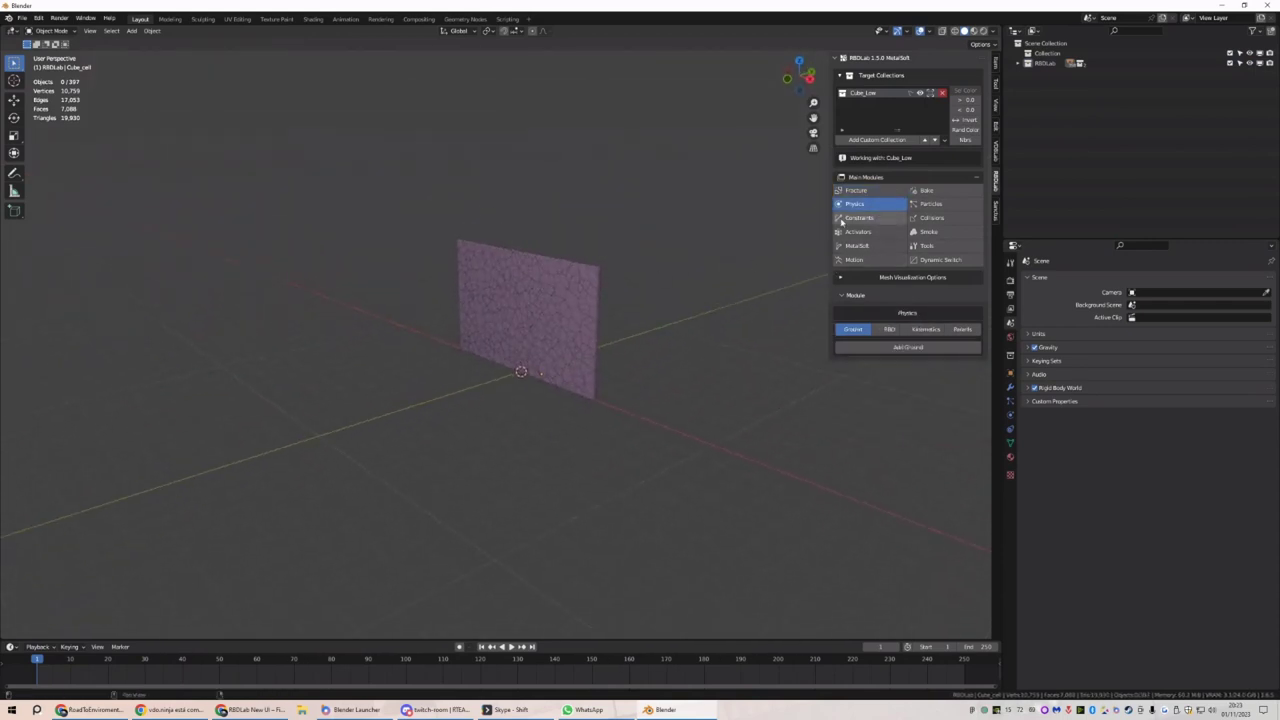
{"action": "left_click_drag", "start_coordinate": [828, 222], "coordinate": [808, 222]}
{"action": "left_click", "coordinate": [857, 348]}
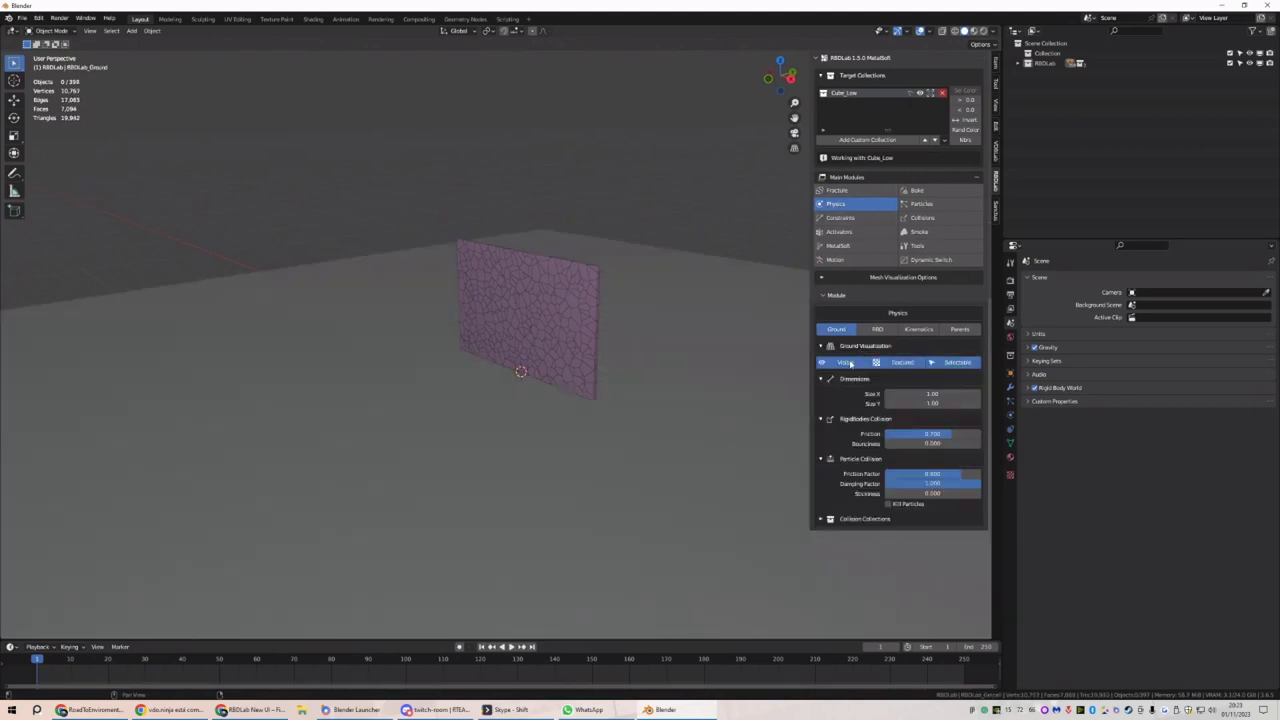
{"action": "left_click", "coordinate": [876, 329]}
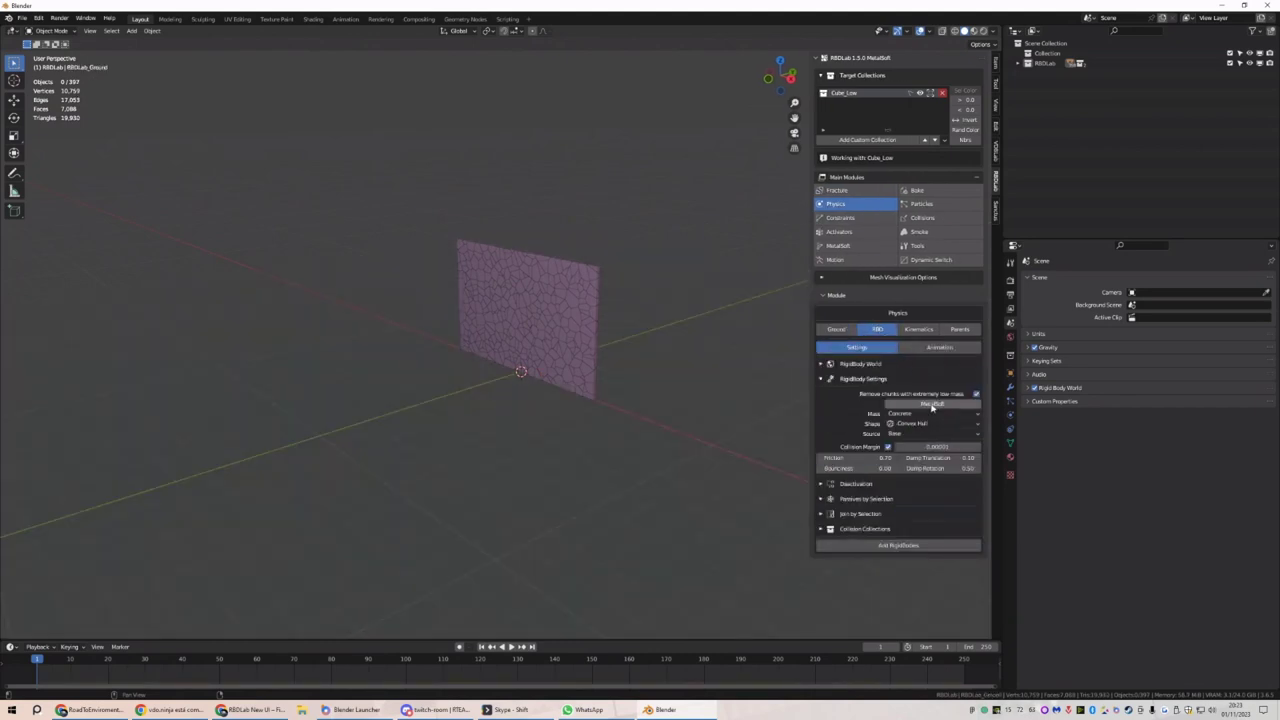
{"action": "left_click", "coordinate": [932, 404]}
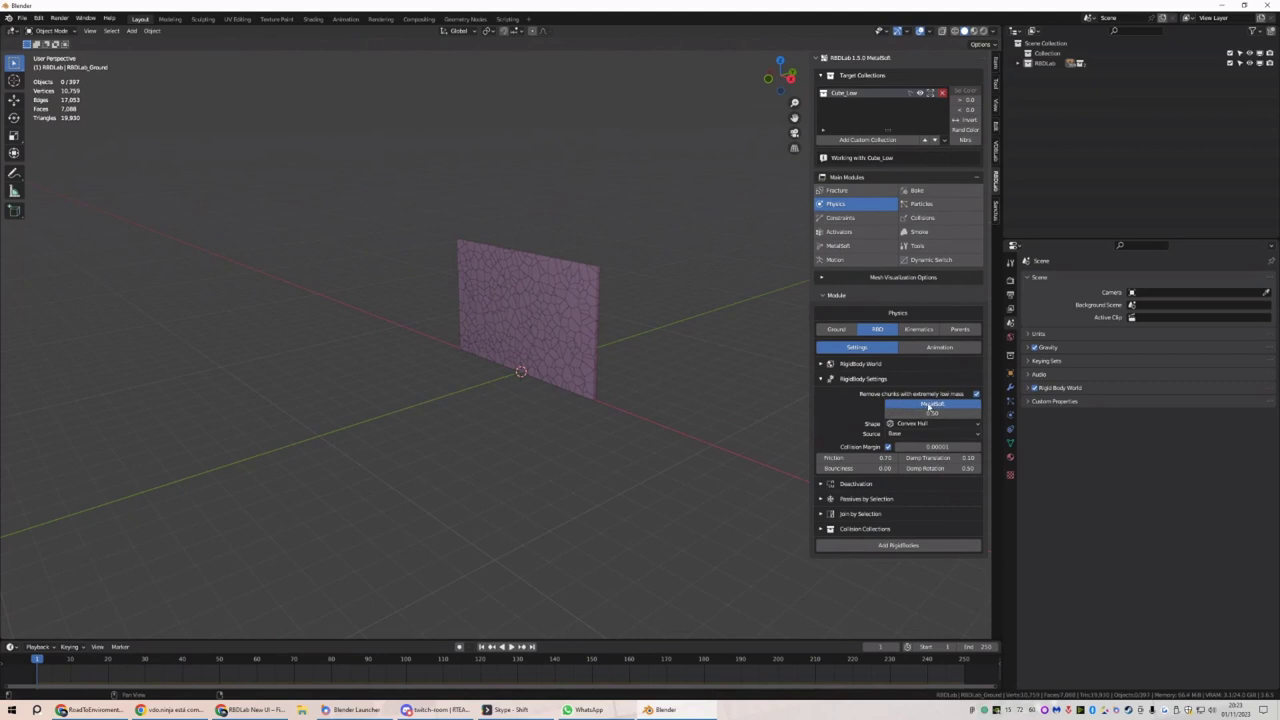
{"action": "left_click", "coordinate": [900, 545]}
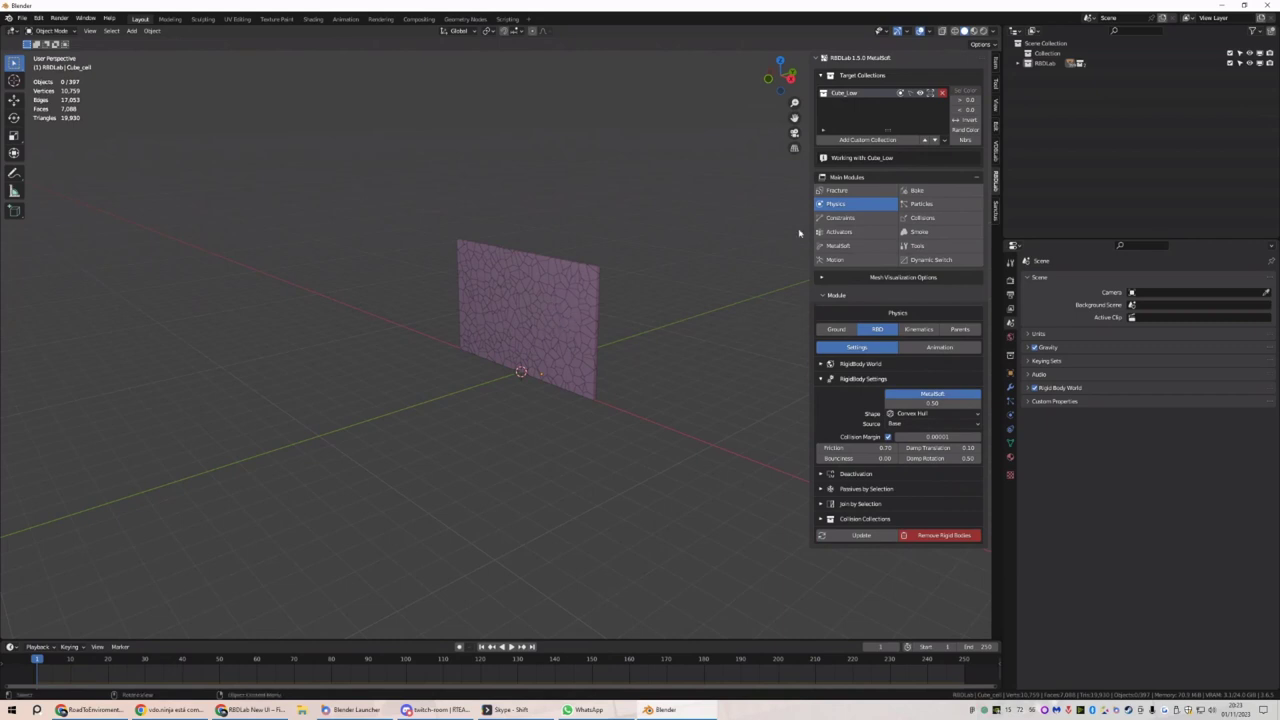
{"action": "left_click", "coordinate": [840, 217]}
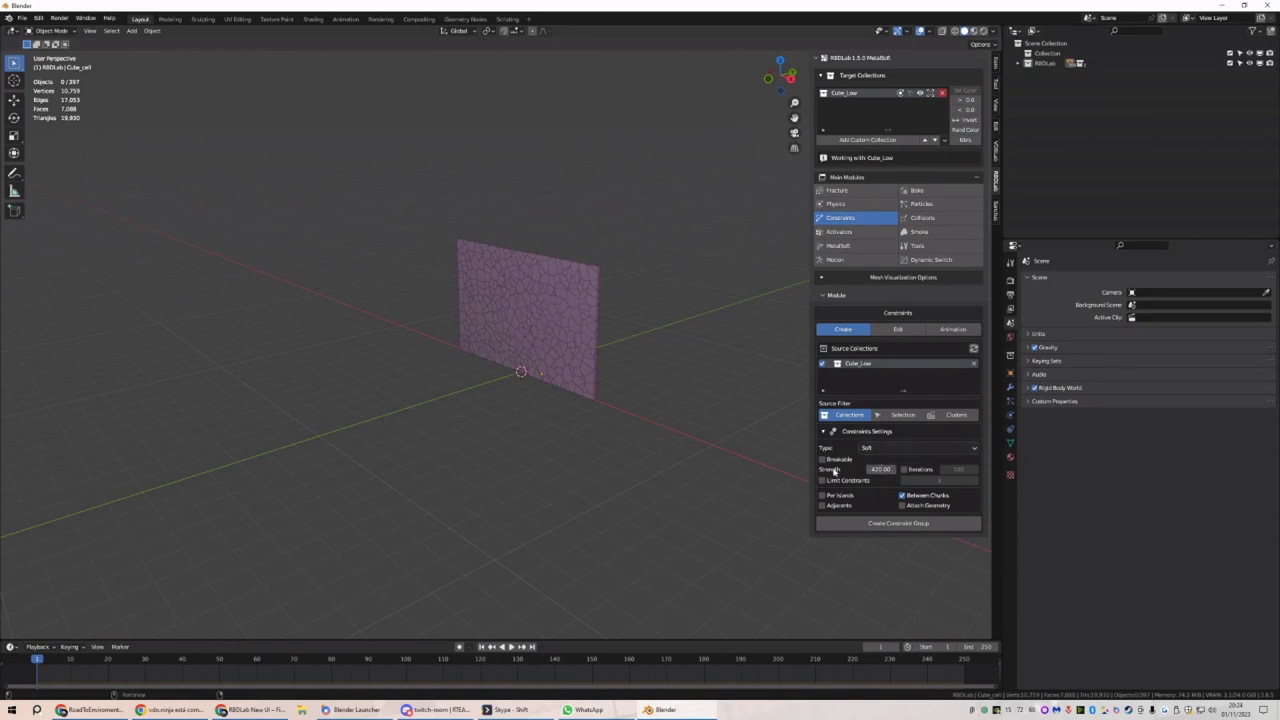
Create a first constraint group, preview its connections on the wall, then delete it
{"action": "left_click", "coordinate": [858, 523]}
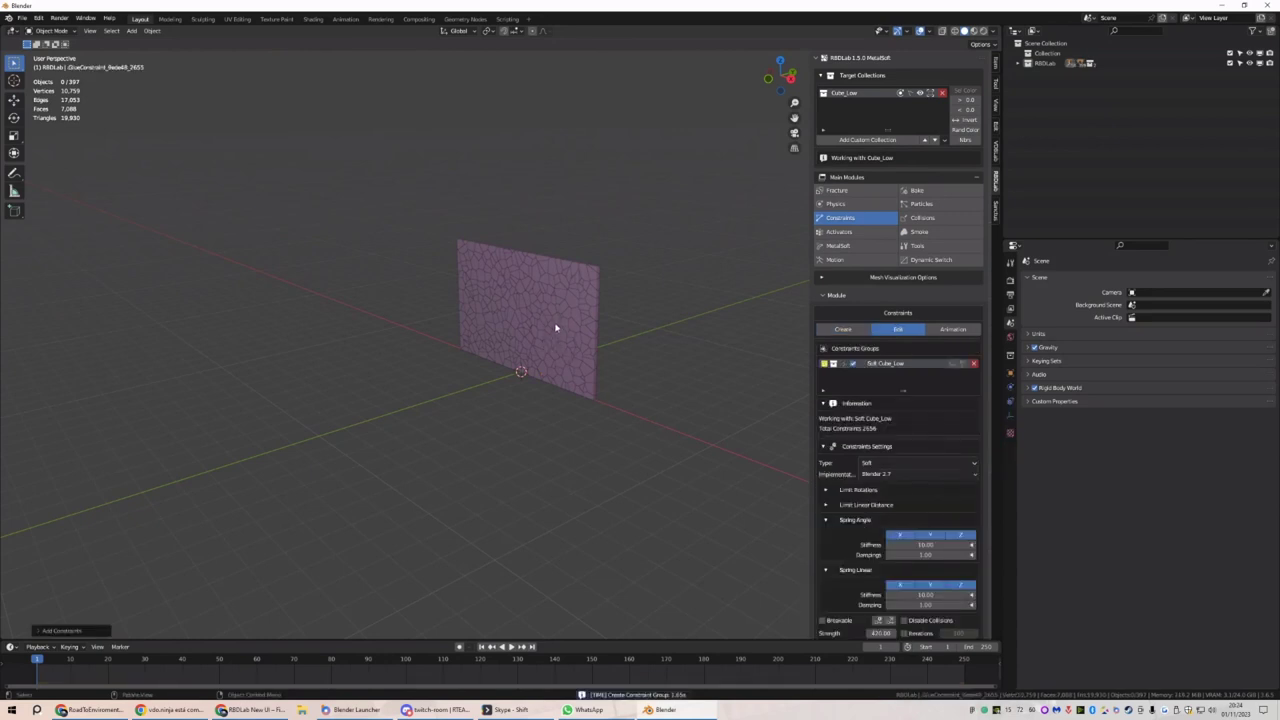
{"action": "middle_click_drag", "start_coordinate": [587, 340], "coordinate": [688, 343]}
{"action": "scroll", "coordinate": [662, 338], "scroll_direction": "up", "scroll_amount": 2}
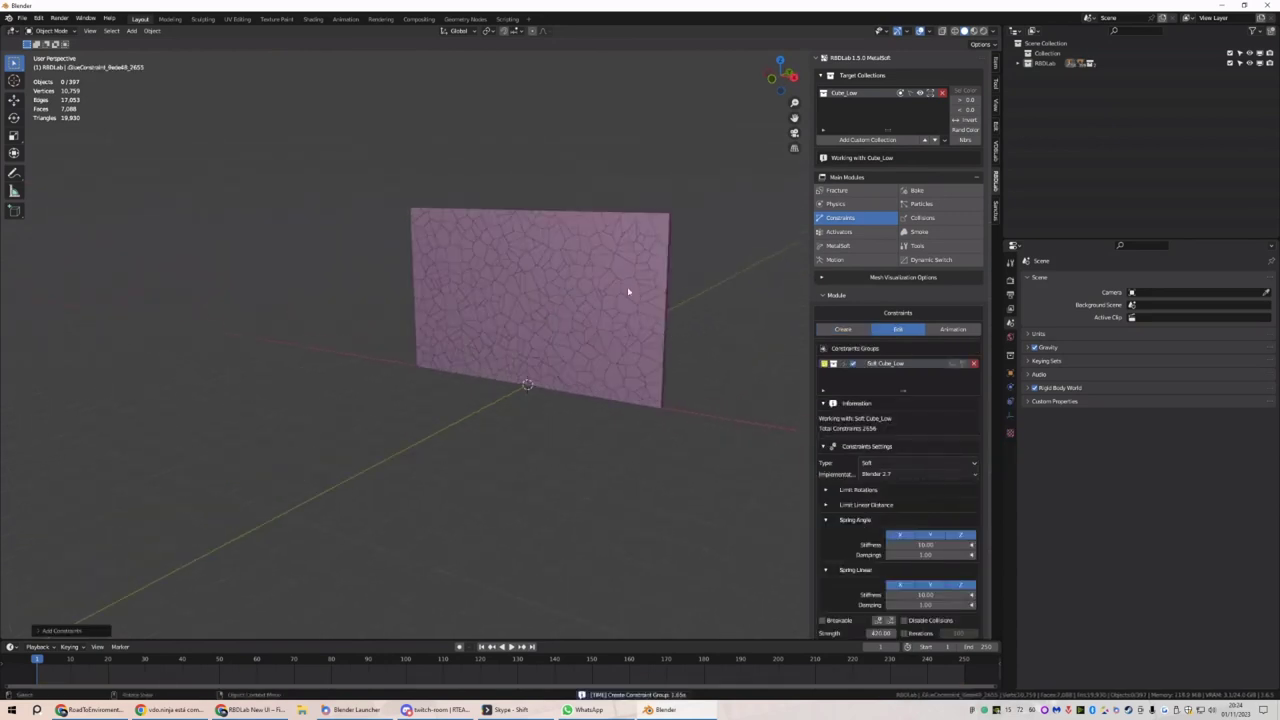
{"action": "left_click", "coordinate": [952, 363]}
{"action": "mouse_move", "coordinate": [531, 363]}
{"action": "middle_mouse_down"}
{"action": "mouse_move", "coordinate": [601, 360]}
{"action": "mouse_move", "coordinate": [400, 351]}
{"action": "mouse_move", "coordinate": [544, 365]}
{"action": "middle_mouse_up"}
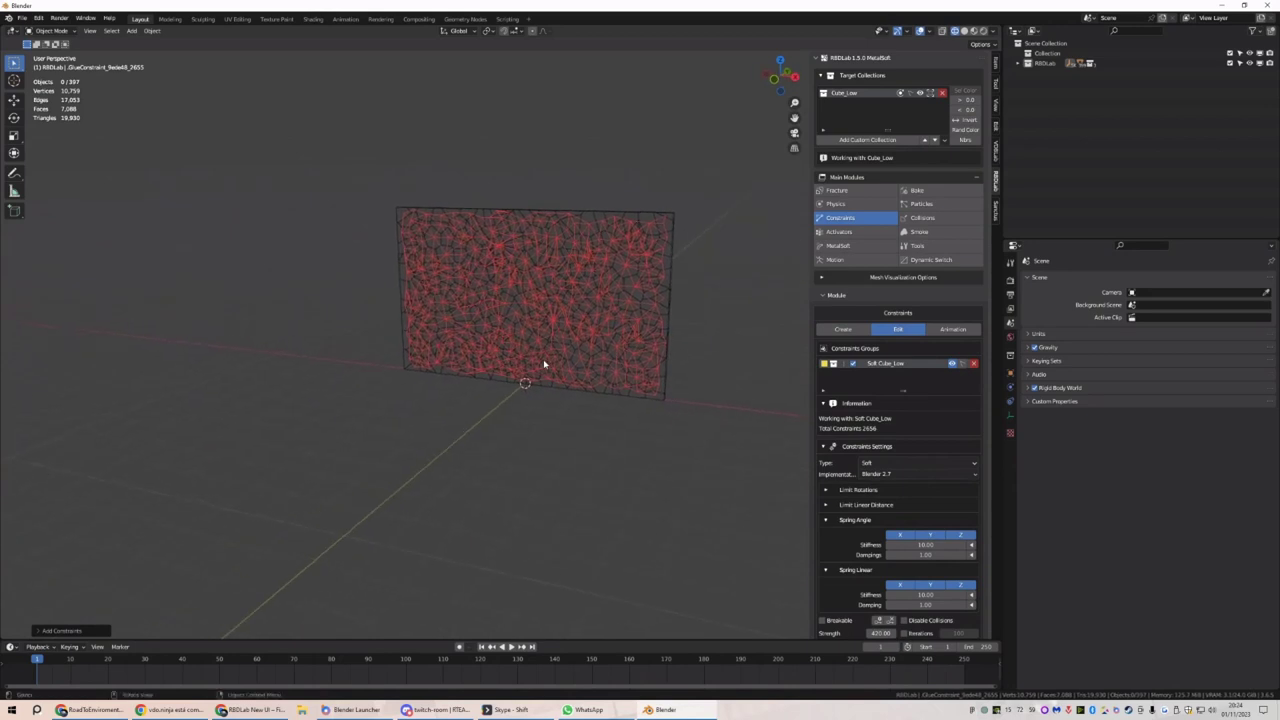
{"action": "middle_click_drag", "start_coordinate": [635, 294], "coordinate": [617, 363]}
{"action": "left_click", "coordinate": [952, 363]}
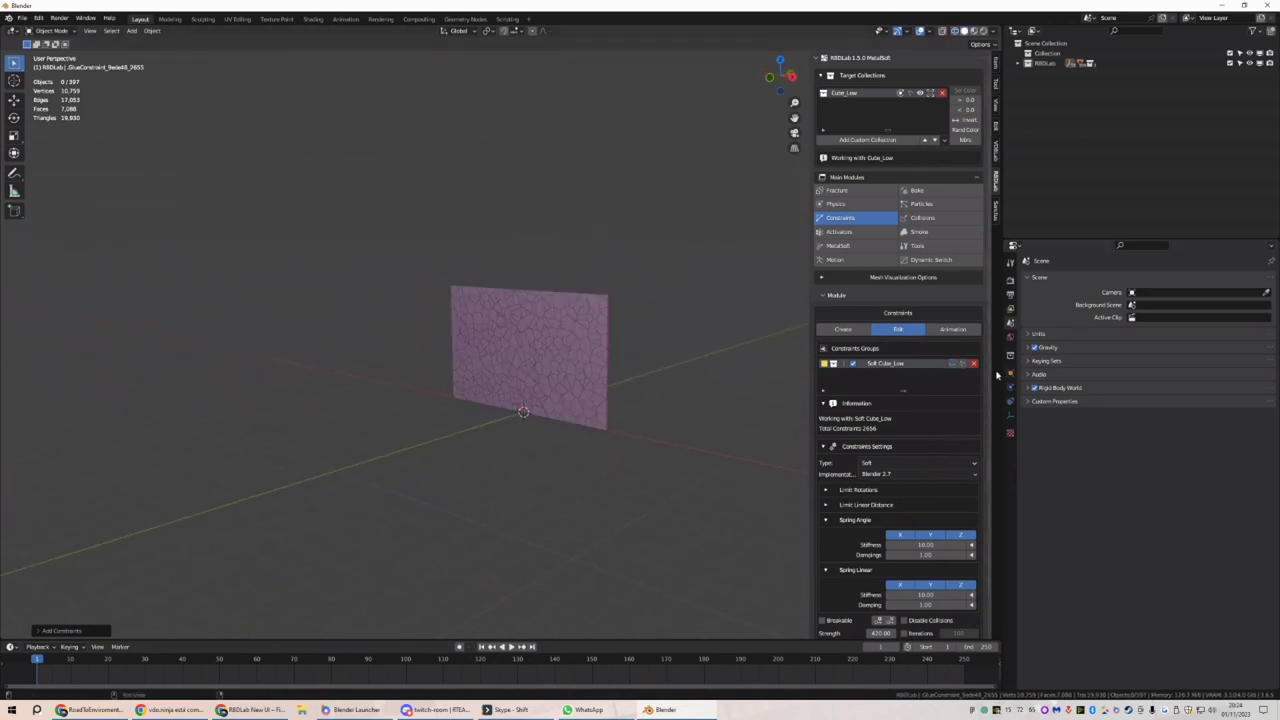
{"action": "left_click", "coordinate": [974, 363]}
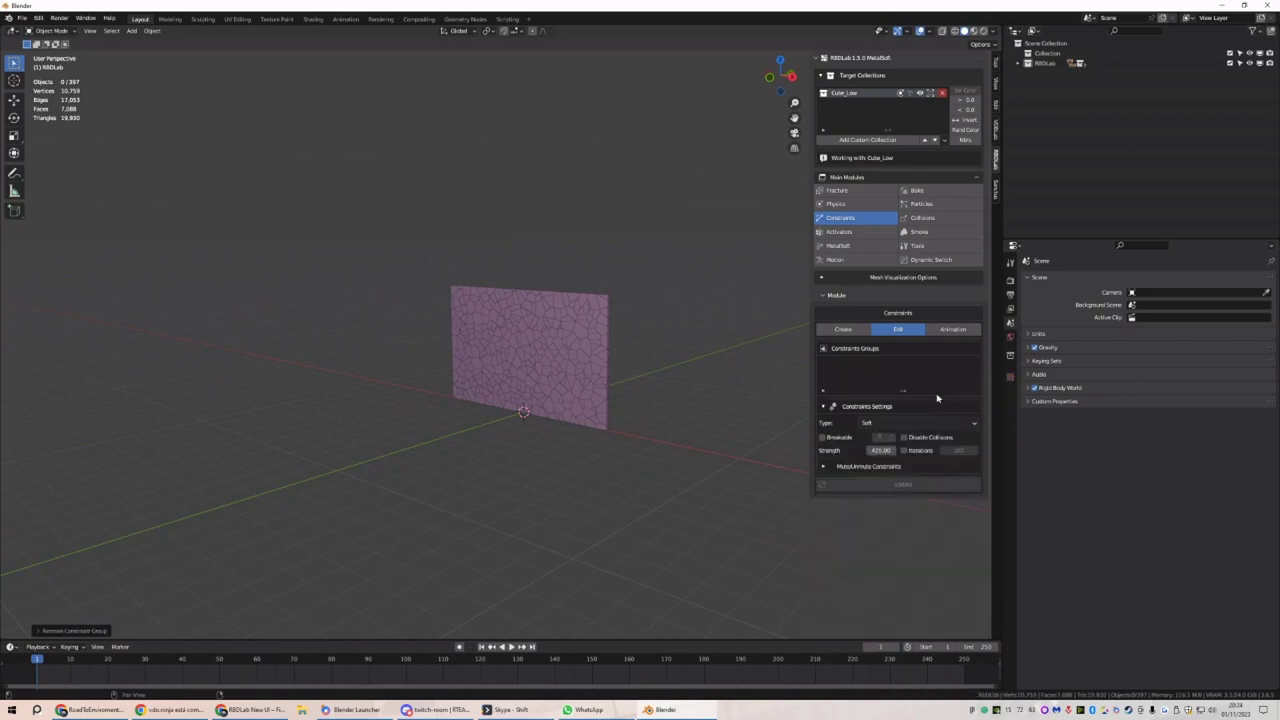
Create a breakable Soft constraint group, Soft Cube_Low, with 2656 constraints at strength 420
{"action": "left_click", "coordinate": [843, 329]}
{"action": "left_click", "coordinate": [887, 524]}
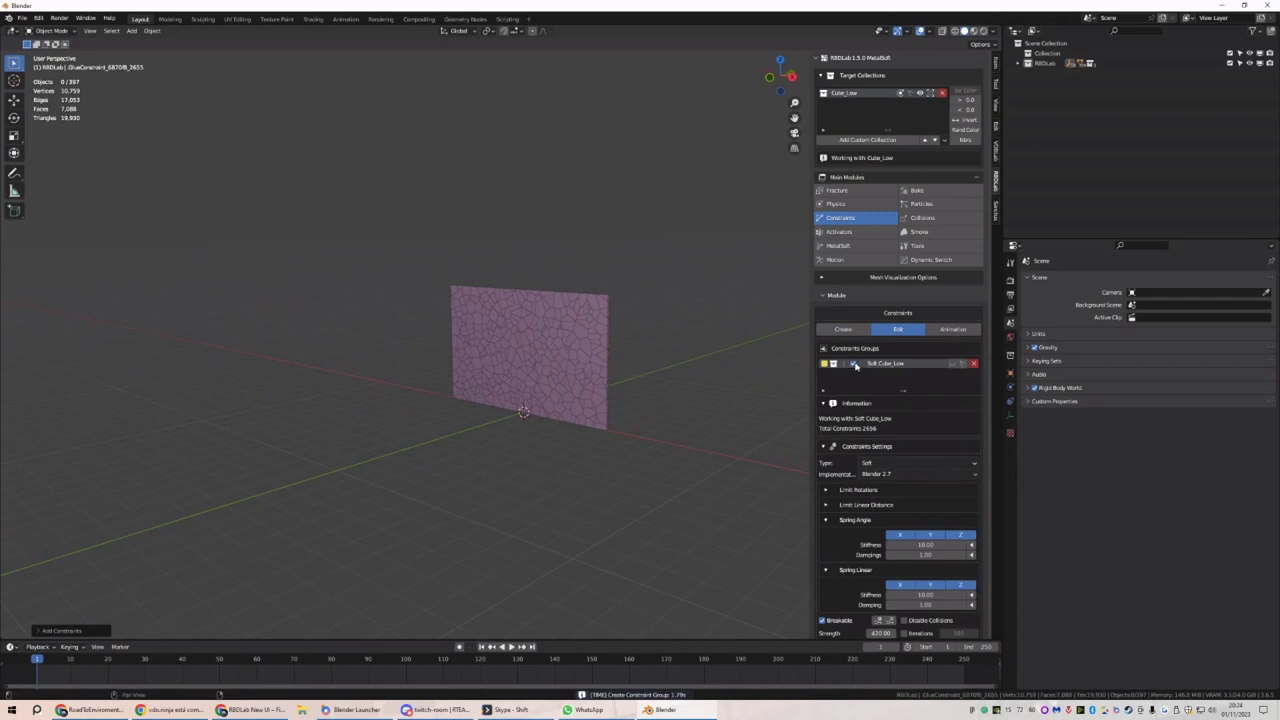
{"action": "mouse_move", "coordinate": [657, 397]}
{"action": "middle_mouse_down"}
{"action": "mouse_move", "coordinate": [623, 400]}
{"action": "mouse_move", "coordinate": [647, 402]}
{"action": "middle_mouse_up"}
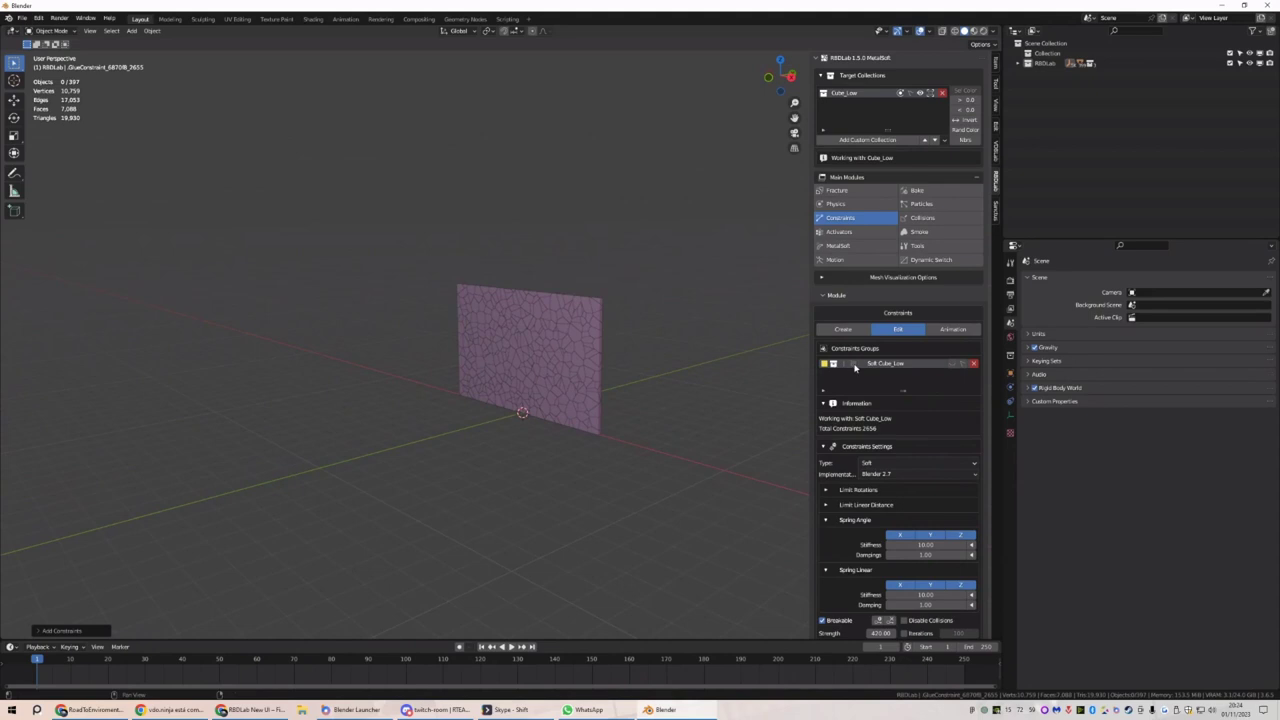
{"action": "middle_click_drag", "start_coordinate": [474, 469], "coordinate": [523, 466], "text": "shift"}
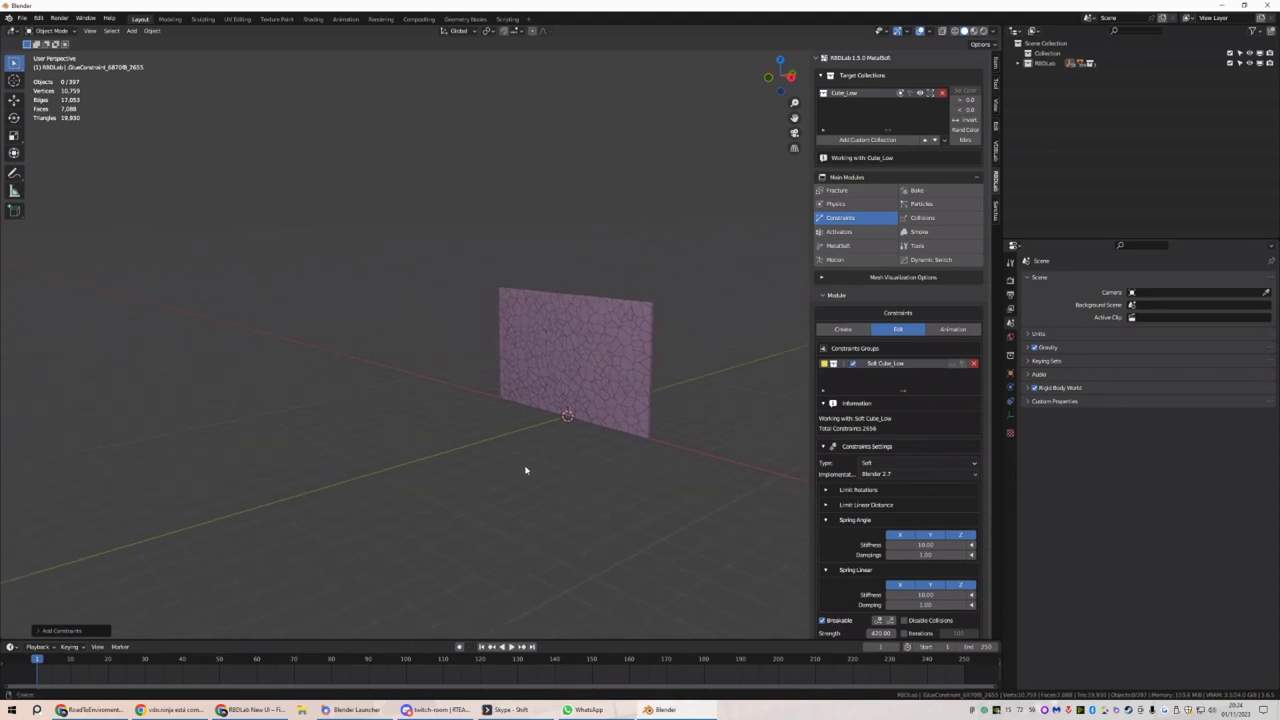
{"action": "scroll", "coordinate": [862, 520], "scroll_direction": "down", "scroll_amount": 2}
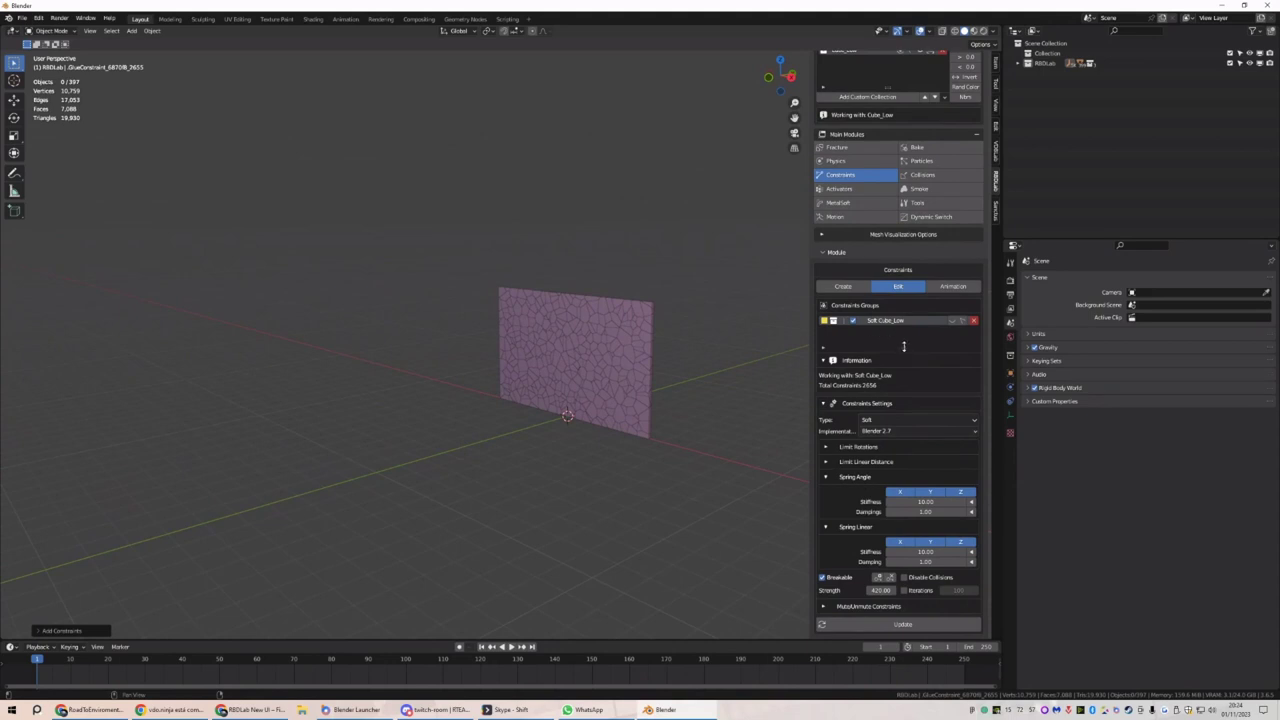
Set the angular spring stiffness to 1 and disable its X, Y and Z axes
{"action": "left_click_drag", "start_coordinate": [903, 346], "coordinate": [903, 356]}
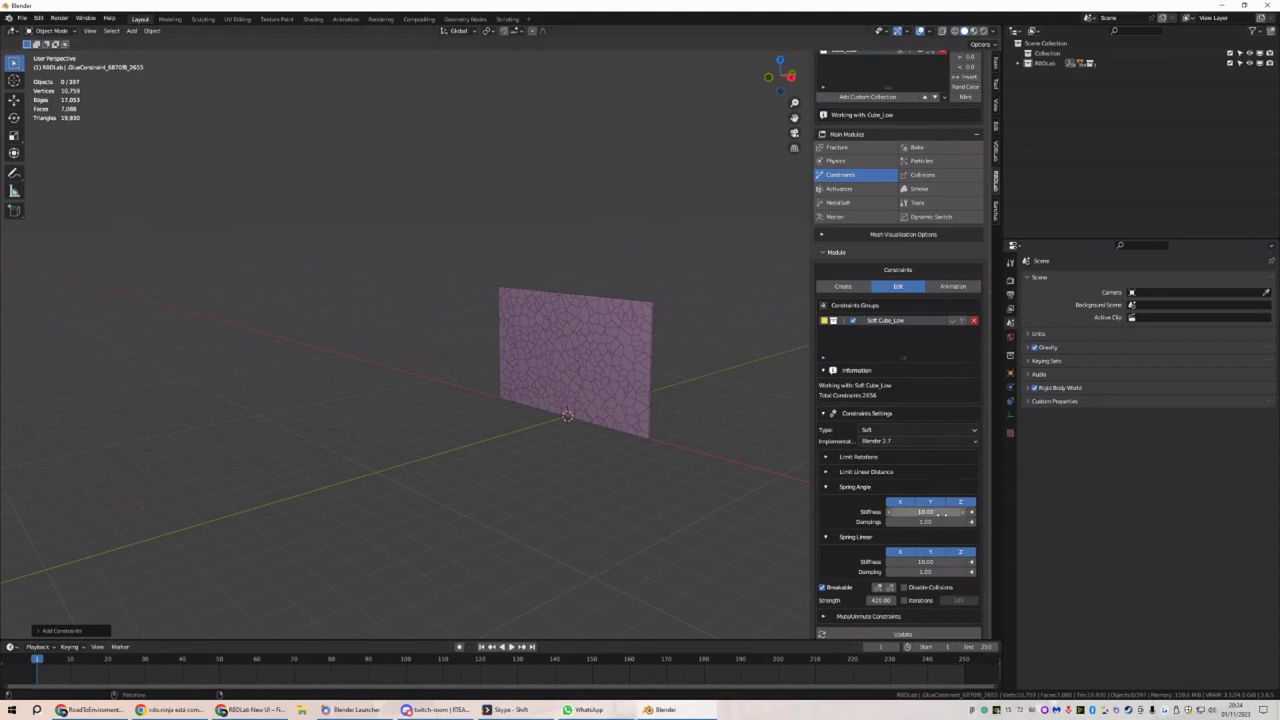
{"action": "left_click", "coordinate": [938, 513]}
{"action": "type", "text": "1"}
{"action": "key", "text": "Return"}
{"action": "left_click_drag", "start_coordinate": [928, 503], "coordinate": [826, 502]}
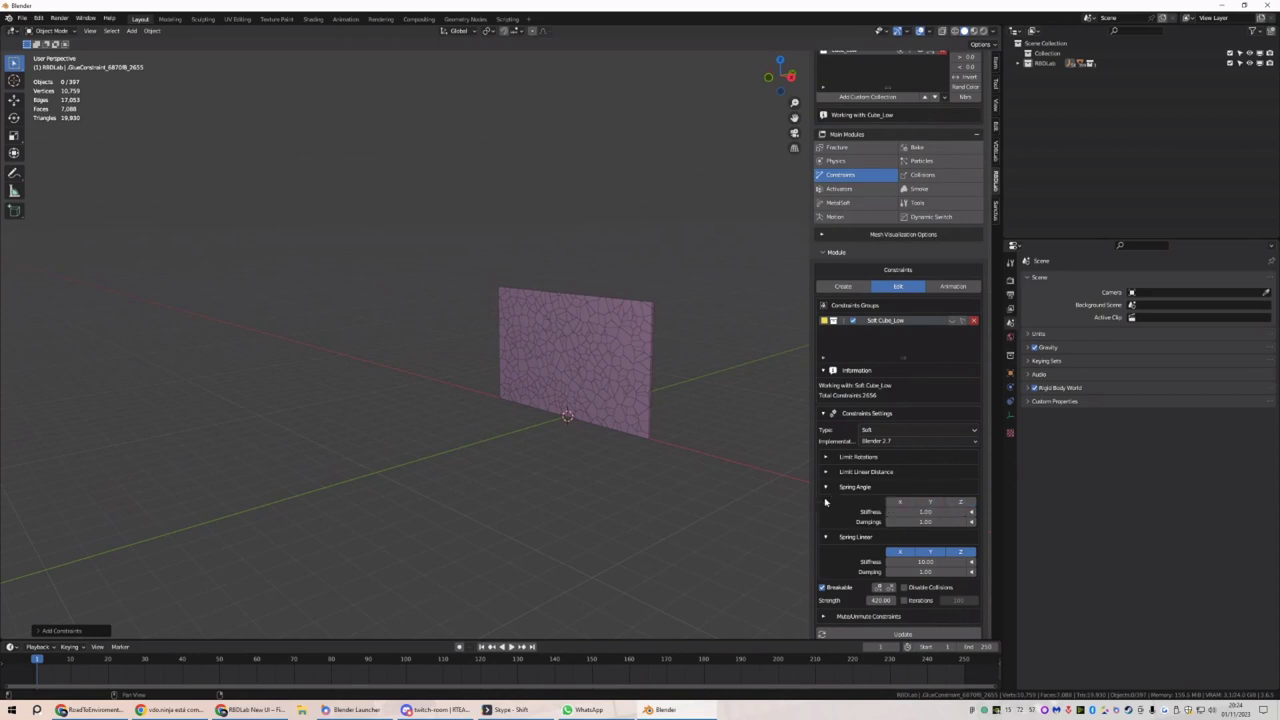
Set the linear spring stiffness to 2500
{"action": "left_click", "coordinate": [916, 562]}
{"action": "type", "text": "25"}
{"action": "key", "text": "Return"}
{"action": "scroll", "coordinate": [920, 569], "scroll_direction": "down", "scroll_amount": 1}
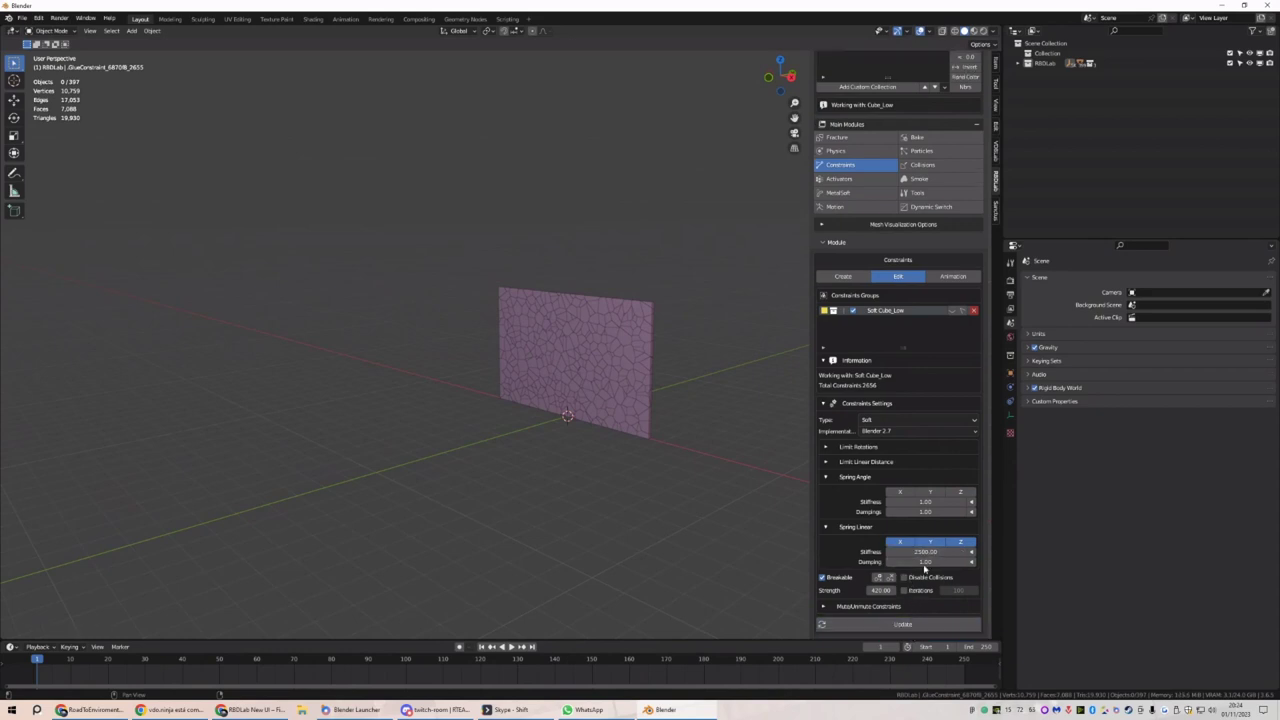
{"action": "left_click", "coordinate": [902, 549]}
{"action": "key", "text": "Return"}
{"action": "mouse_move", "coordinate": [626, 494]}
{"action": "middle_mouse_down"}
{"action": "mouse_move", "coordinate": [597, 503]}
{"action": "mouse_move", "coordinate": [612, 500]}
{"action": "middle_mouse_up"}
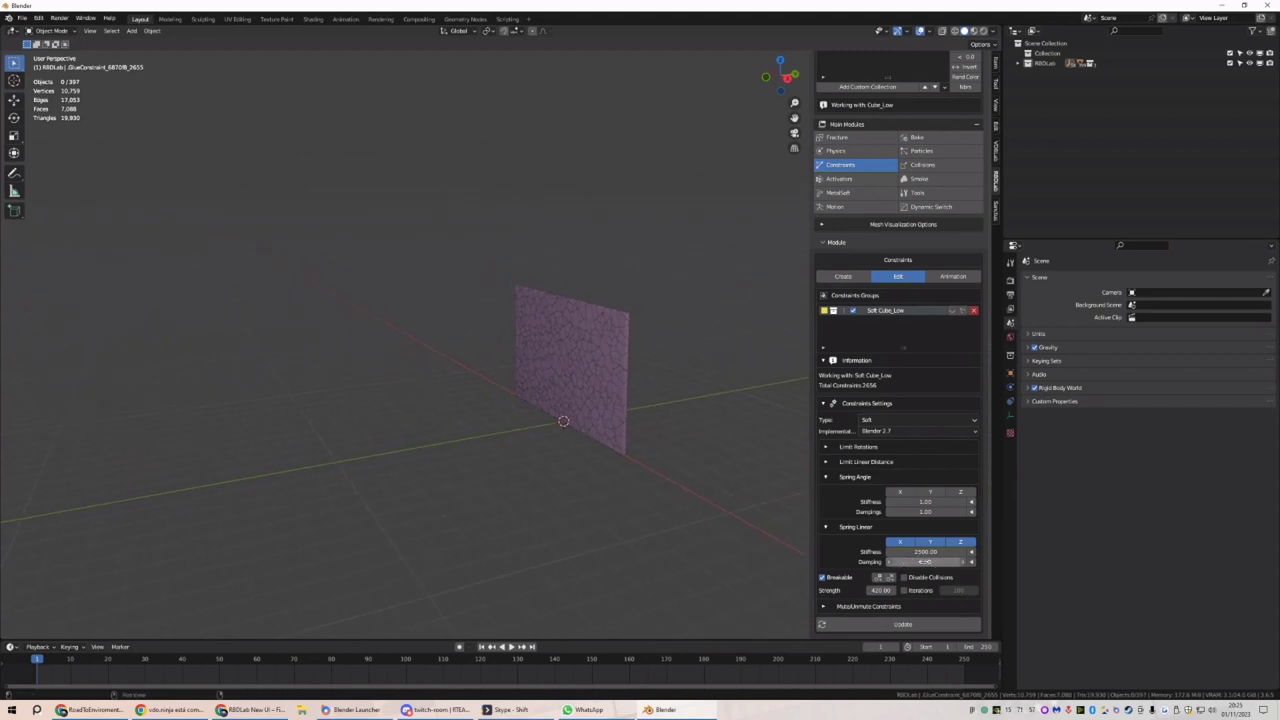
{"action": "middle_click_drag", "start_coordinate": [643, 477], "coordinate": [689, 486]}
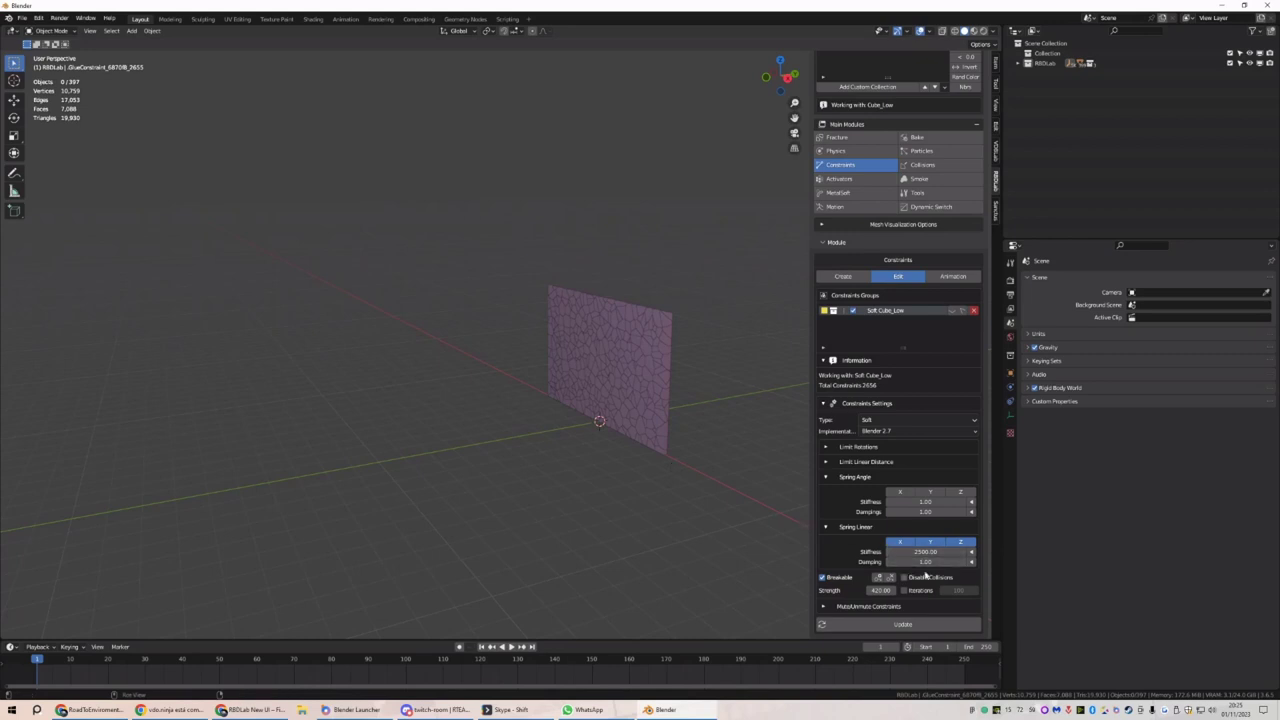
Add a plane beside the wall and raise it along Z
{"action": "middle_click_drag", "start_coordinate": [526, 509], "coordinate": [518, 510]}
{"action": "key", "text": "shift+a"}
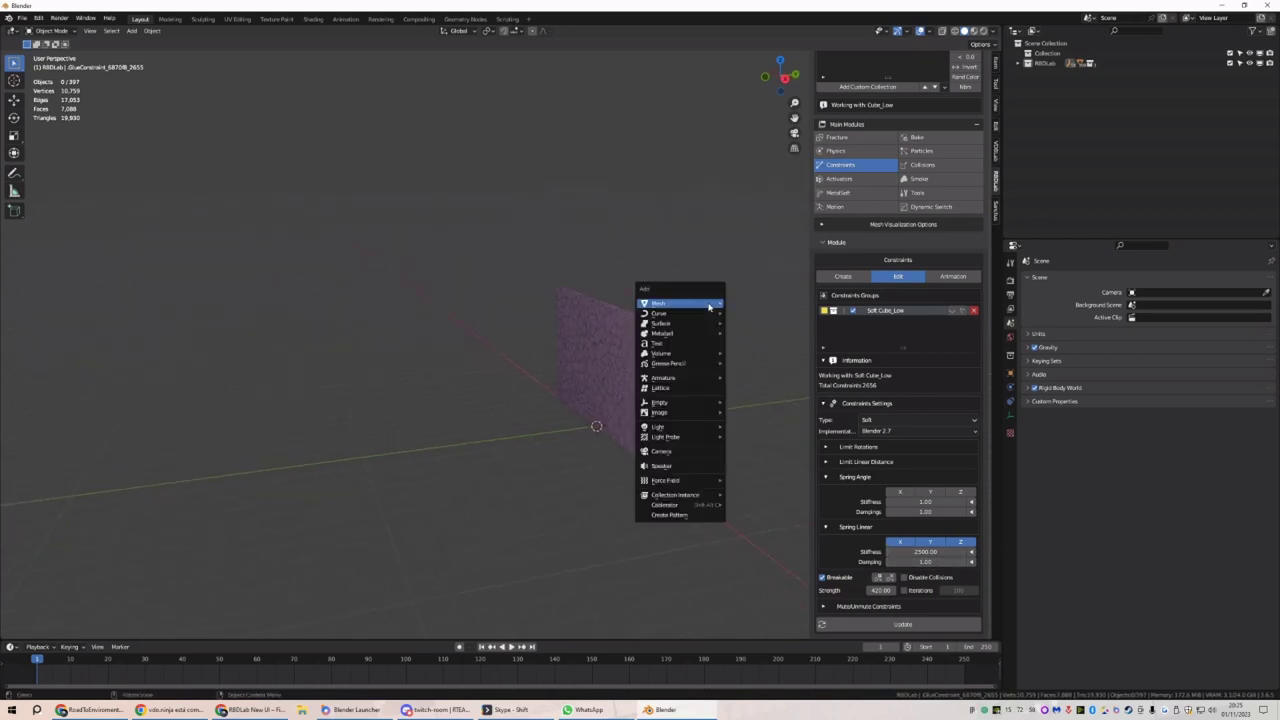
{"action": "left_click", "coordinate": [748, 302]}
{"action": "key", "text": "g"}
{"action": "key", "text": "z"}
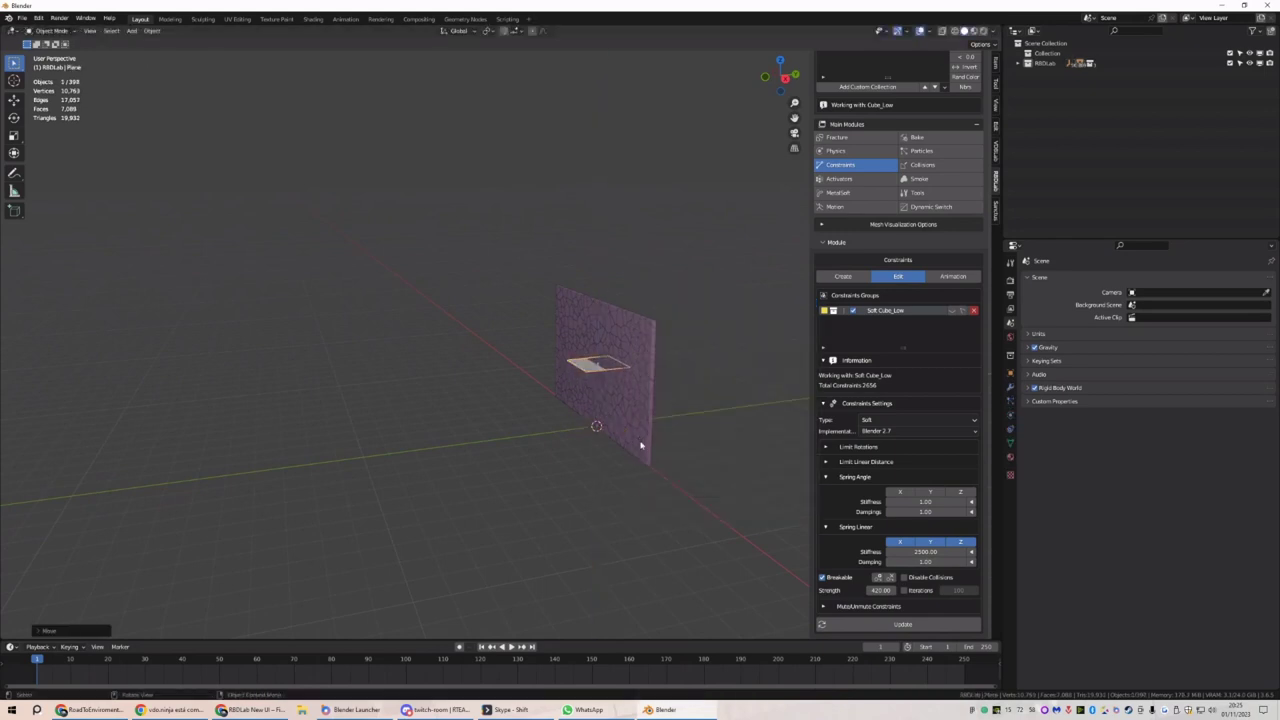
{"action": "left_click", "coordinate": [729, 405]}
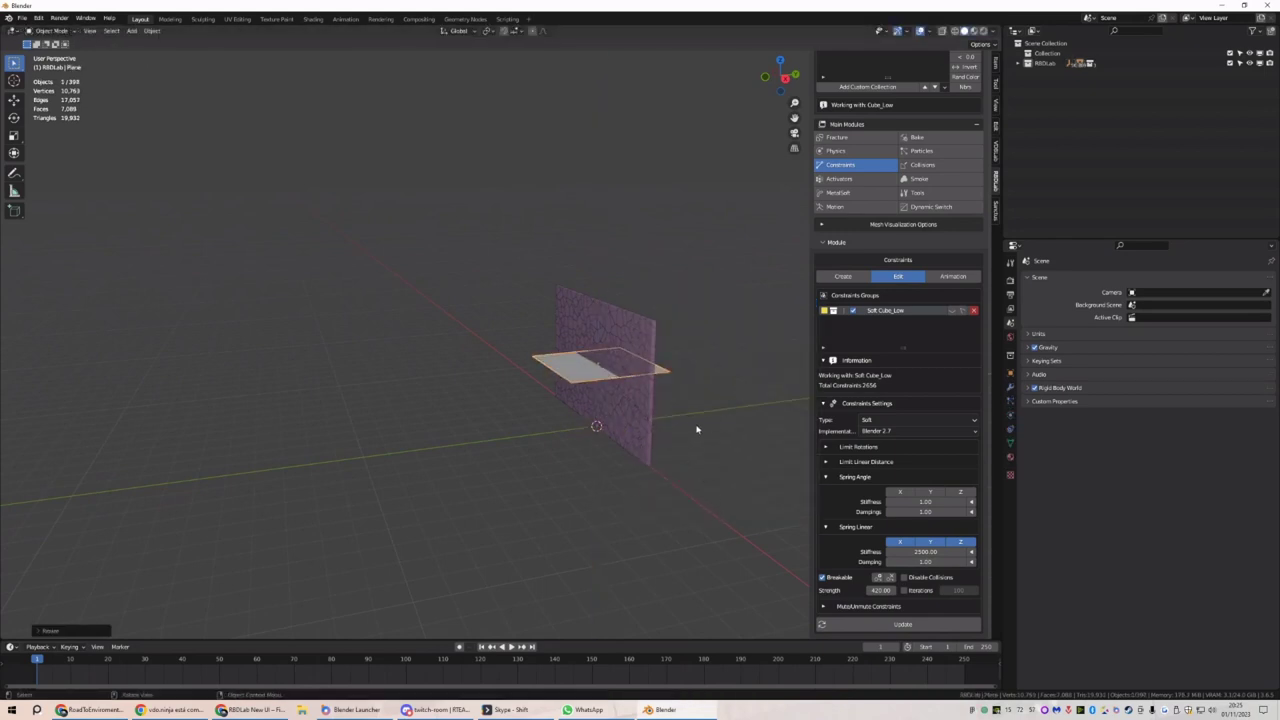
Stand the plane upright with a 90° X rotation and scale it thinner along Y and X
{"action": "type", "text": "rx90"}
{"action": "key", "text": "Return"}
{"action": "key", "text": "s"}
{"action": "key", "text": "y"}
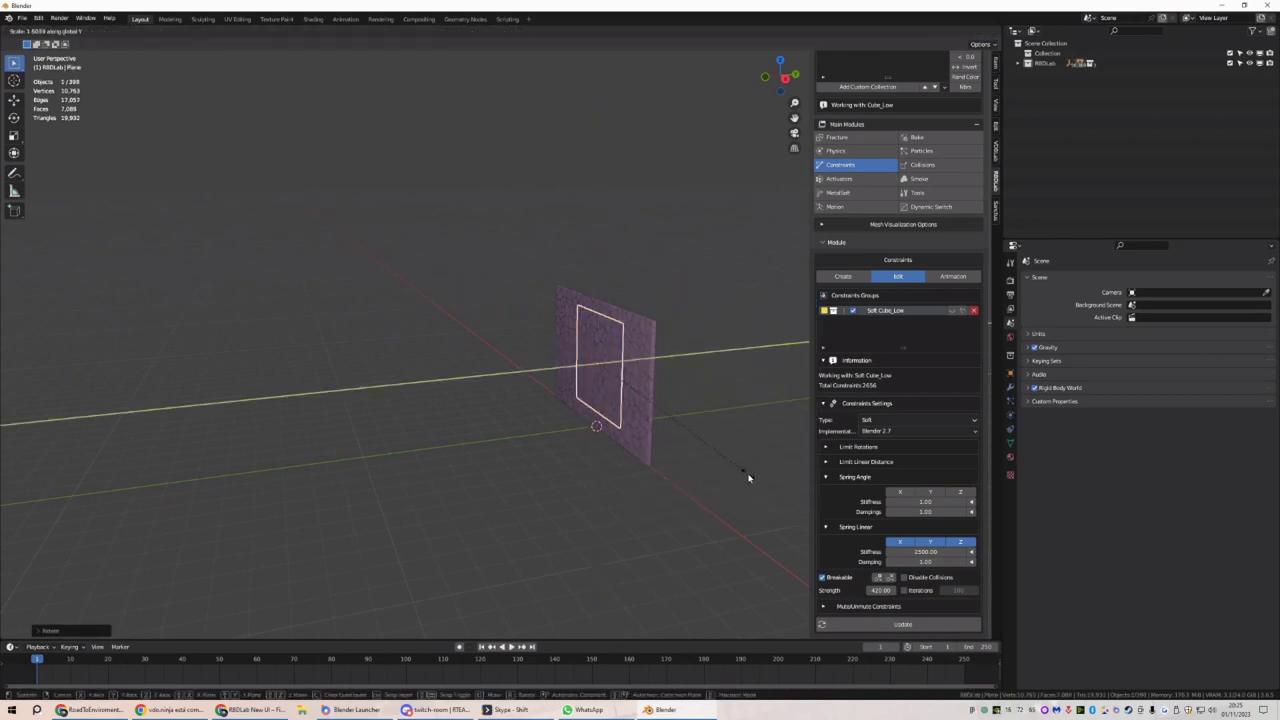
{"action": "key", "text": "x"}
{"action": "key", "text": "Return"}
Move the plane along Y to the left of the wall, apply its transforms, and show RBDLab Motion
{"action": "key", "text": "g"}
{"action": "key", "text": "y"}
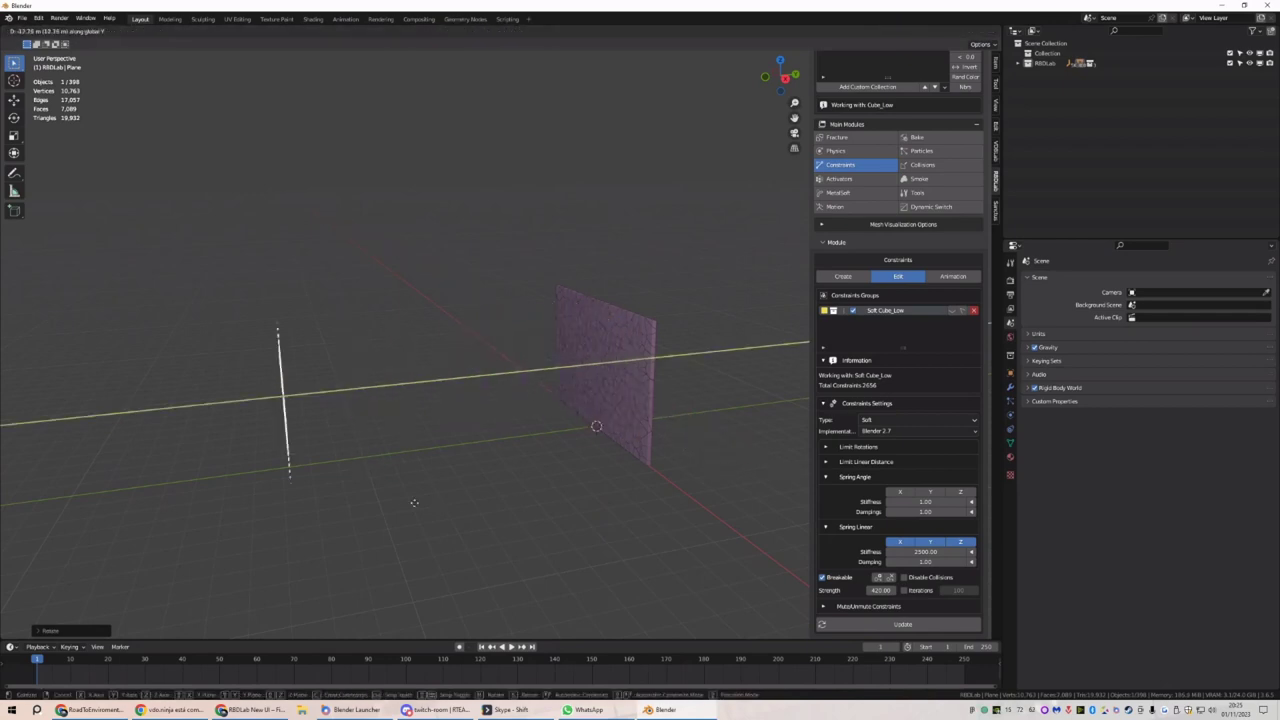
{"action": "left_click", "coordinate": [369, 517]}
{"action": "key", "text": "ctrl+a"}
{"action": "left_click", "coordinate": [369, 512]}
{"action": "middle_click_drag", "start_coordinate": [300, 470], "coordinate": [273, 419]}
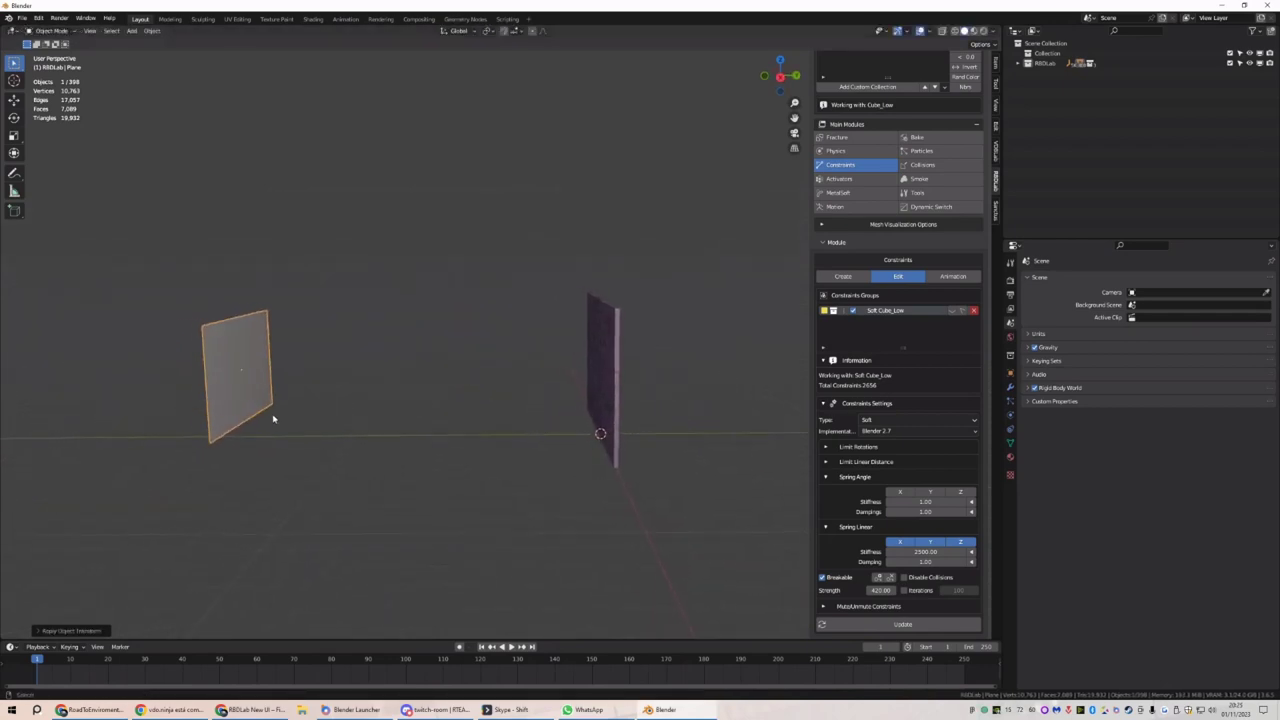
{"action": "left_click", "coordinate": [835, 206]}
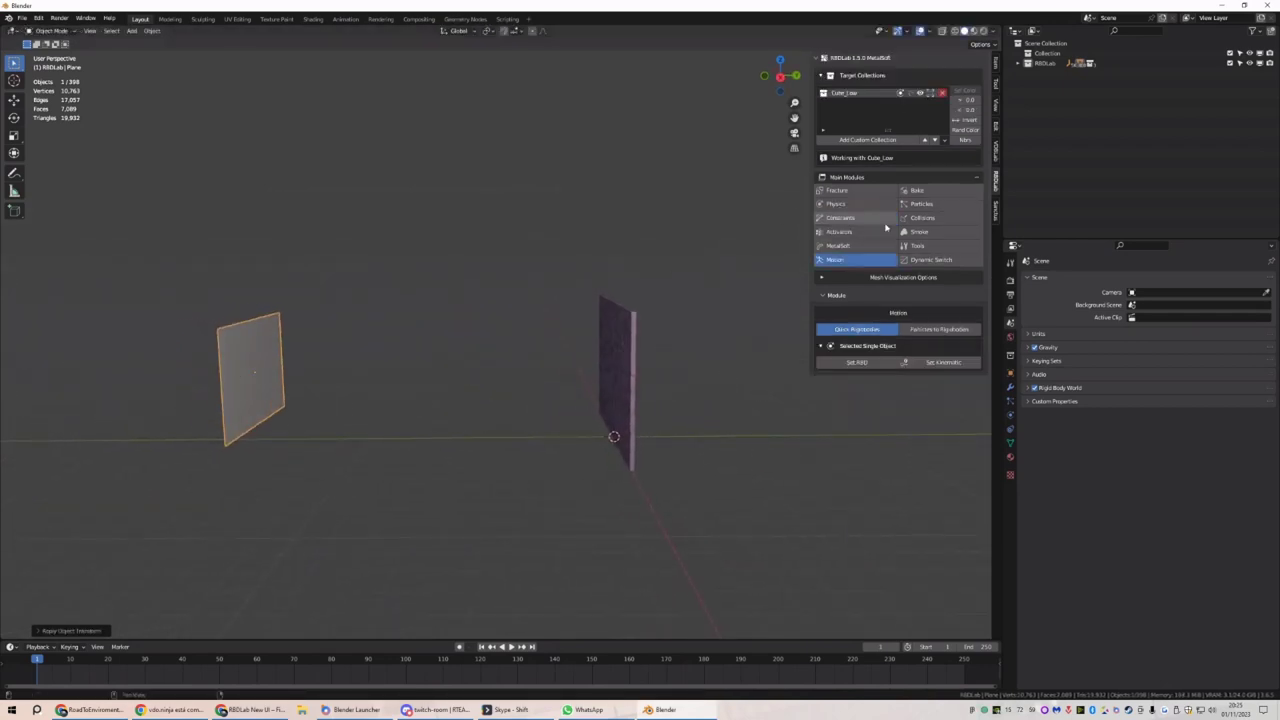
Emit particles as rigid bodies: Number 20, normal velocity 50 m/s, then preview playback
{"action": "left_click", "coordinate": [943, 336]}
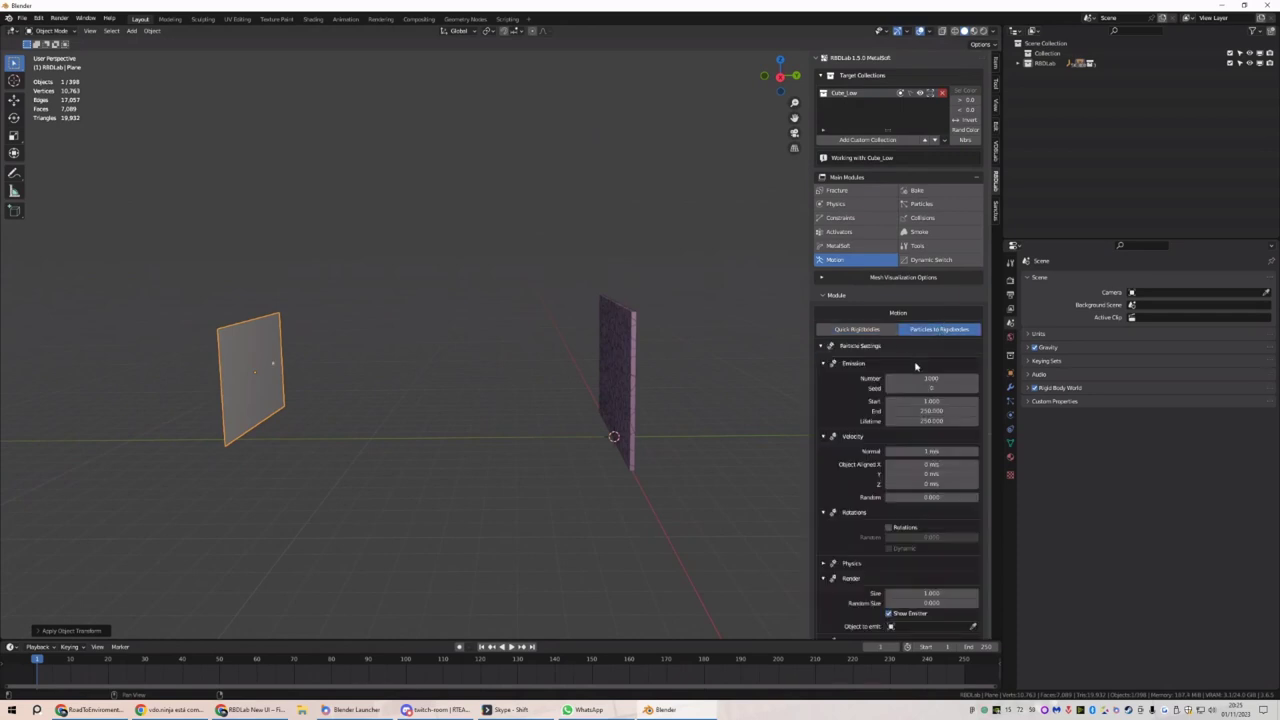
{"action": "double_click", "coordinate": [930, 378]}
{"action": "type", "text": "20"}
{"action": "key", "text": "Return"}
{"action": "double_click", "coordinate": [933, 452]}
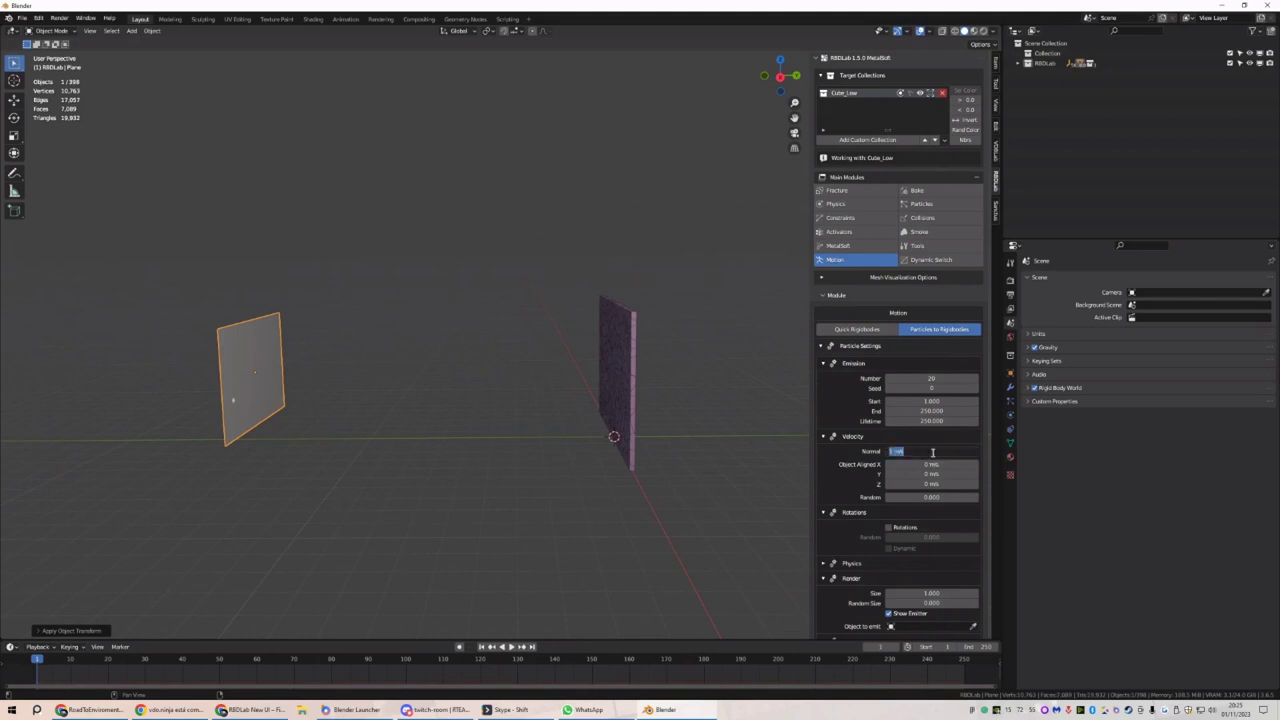
{"action": "type", "text": "50"}
{"action": "key", "text": "Return"}
{"action": "double_click", "coordinate": [933, 452]}
{"action": "type", "text": "50"}
{"action": "key", "text": "Return"}
{"action": "key", "text": "space"}
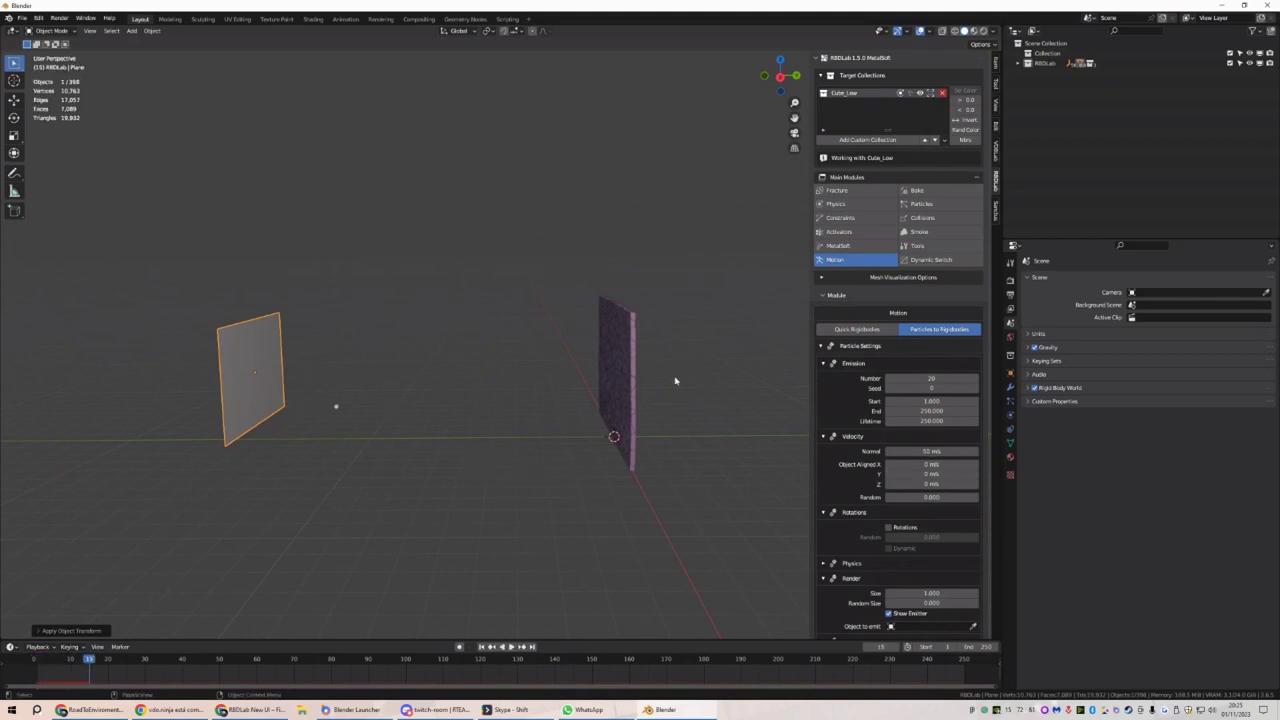
Create a Dynamic activator layer for the fractured wall pieces and test playback
{"action": "left_click", "coordinate": [839, 231]}
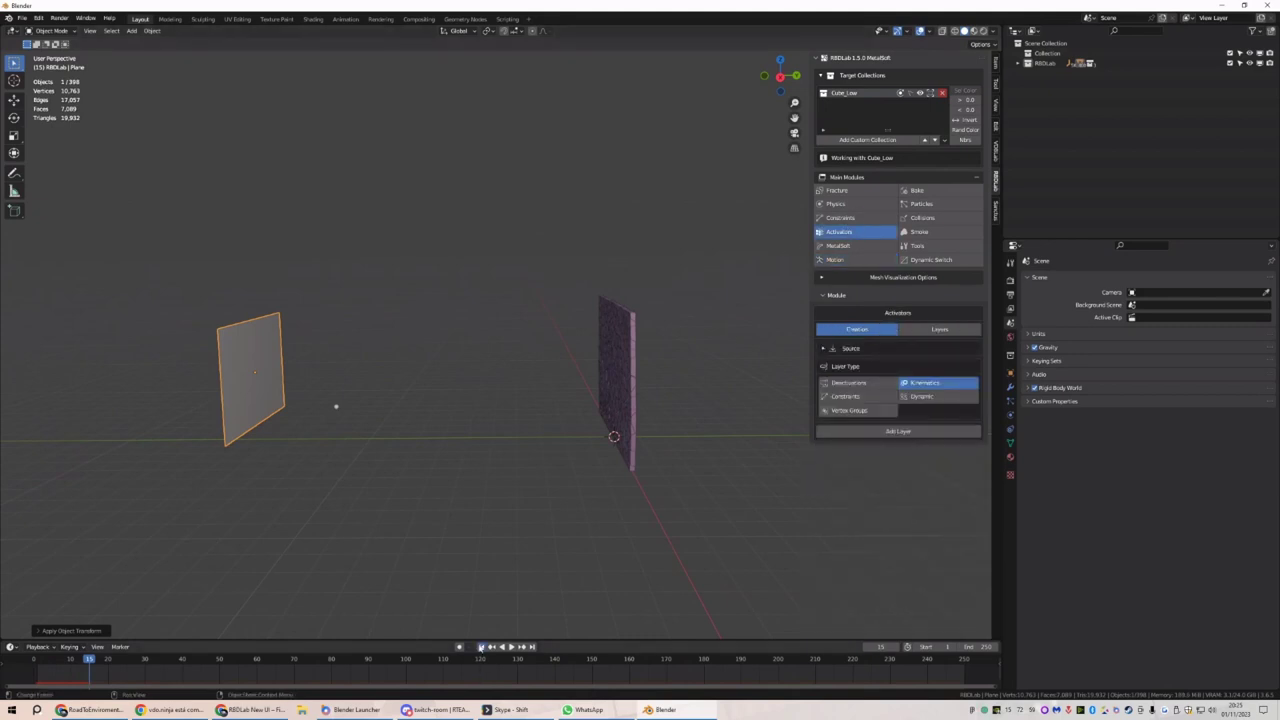
{"action": "left_click", "coordinate": [480, 647]}
{"action": "left_click_drag", "start_coordinate": [709, 240], "coordinate": [560, 514]}
{"action": "left_click", "coordinate": [935, 397]}
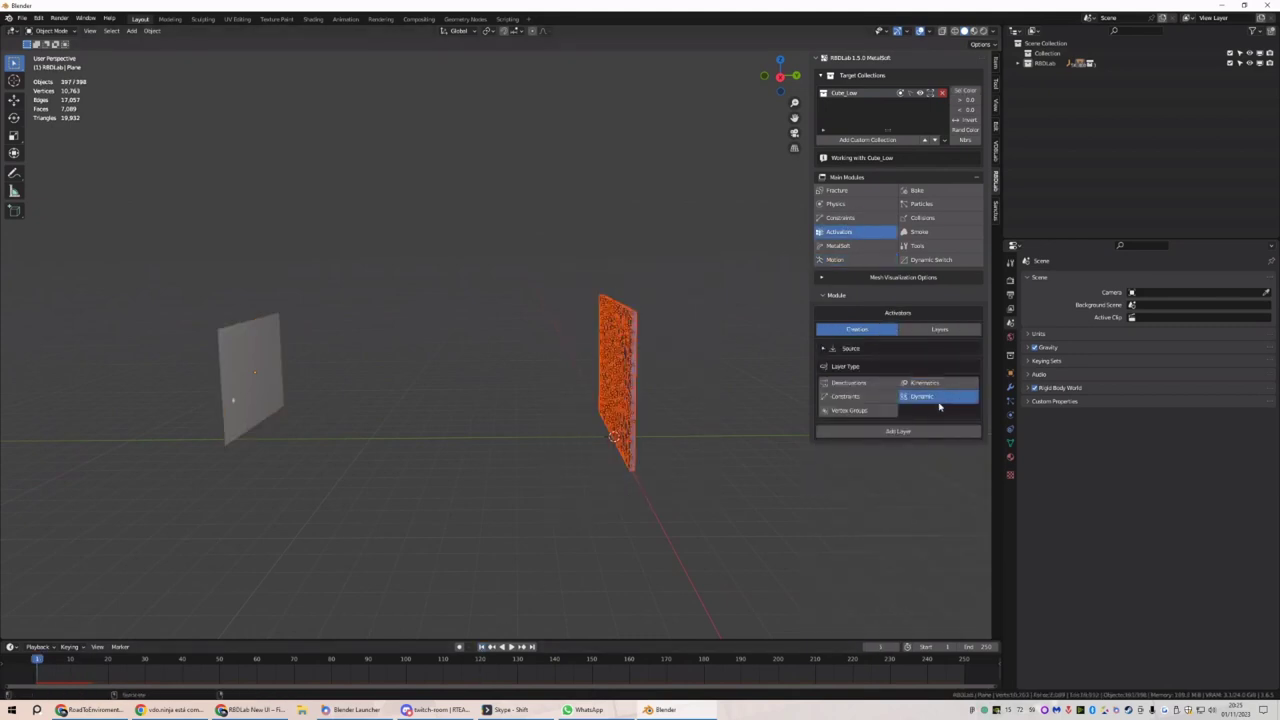
{"action": "left_click", "coordinate": [884, 432]}
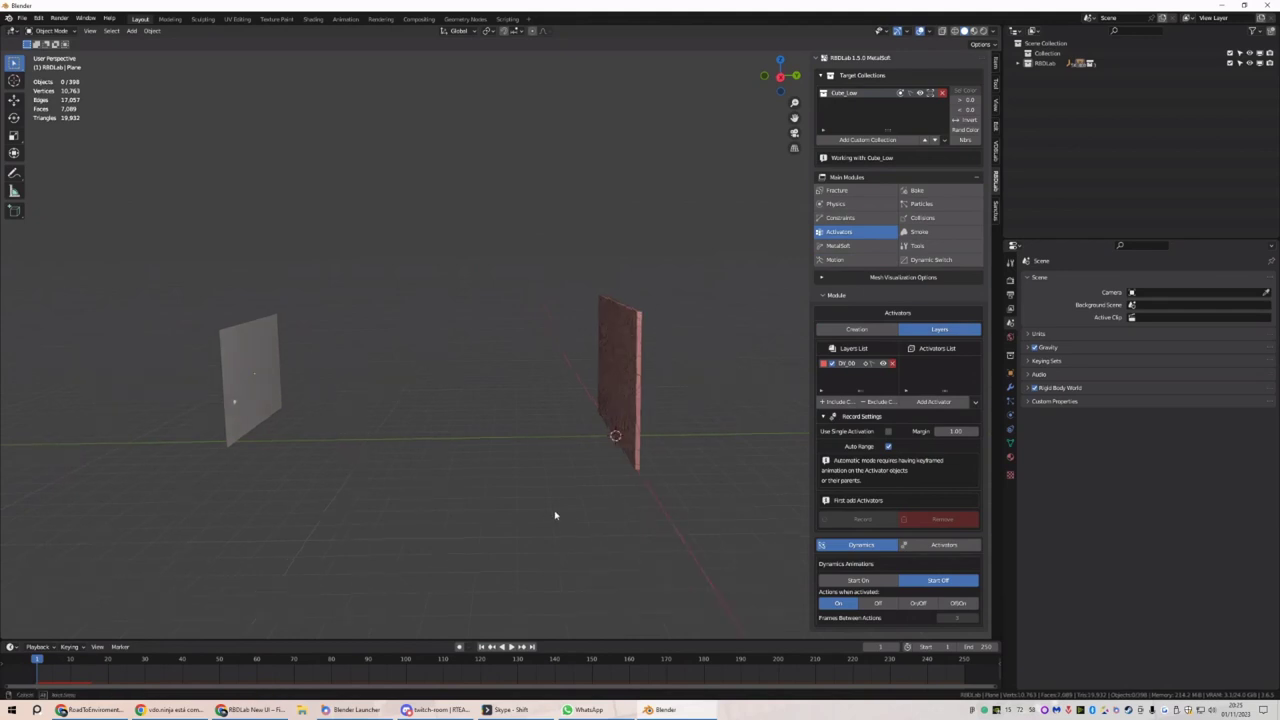
{"action": "key", "text": "space"}
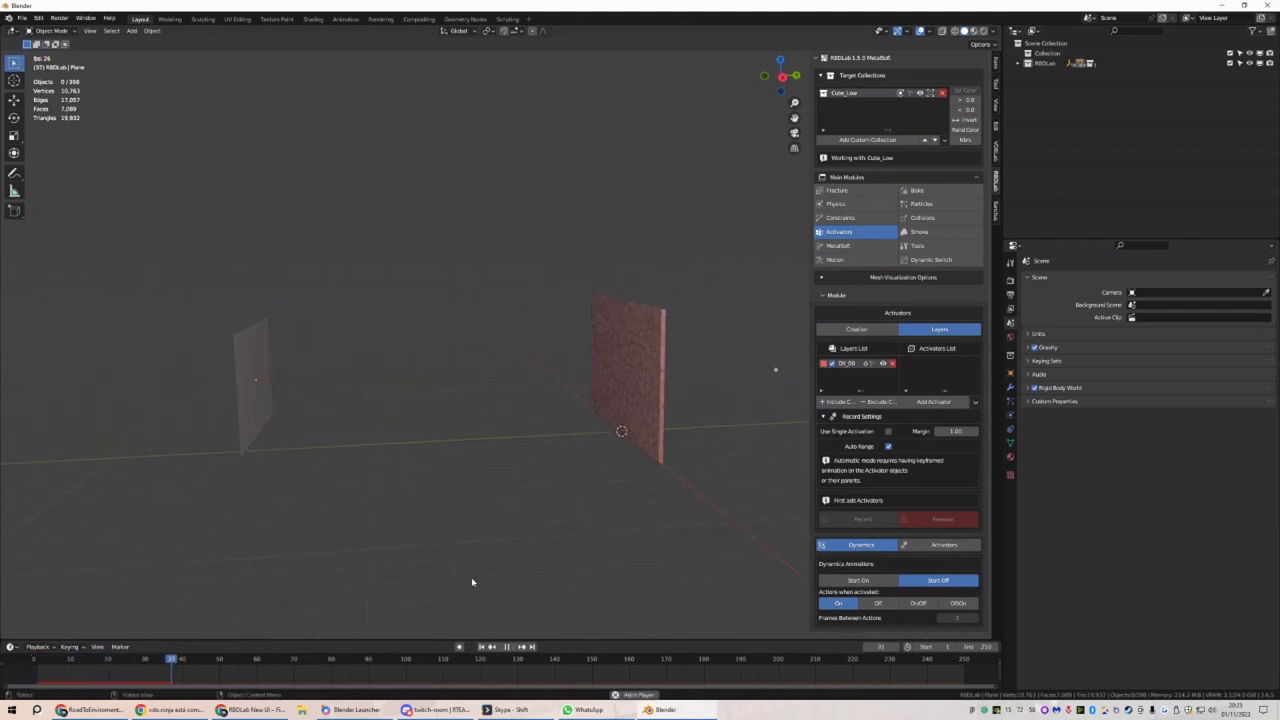
{"action": "key", "text": "space"}
{"action": "key", "text": "shift+Left"}
Set the plane's particle emission to start at frame 10 and end at frame 100
{"action": "left_click", "coordinate": [261, 410]}
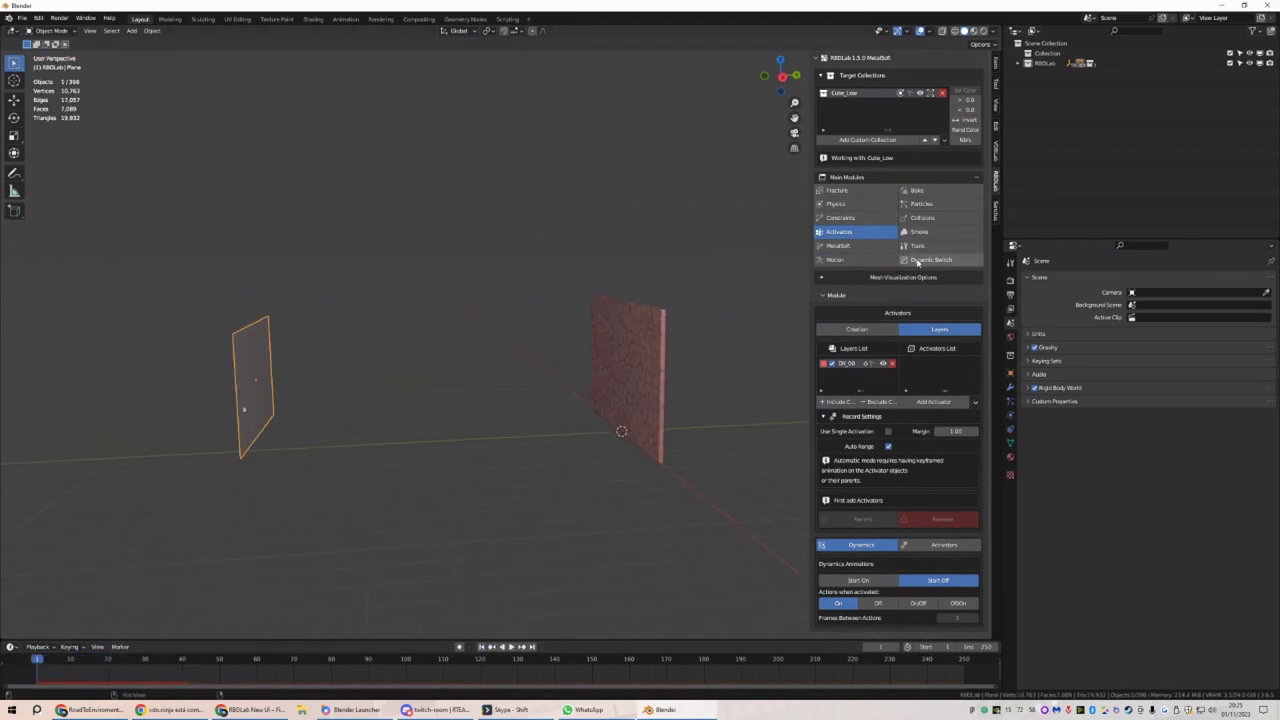
{"action": "left_click", "coordinate": [835, 259]}
{"action": "double_click", "coordinate": [928, 401]}
{"action": "type", "text": "10"}
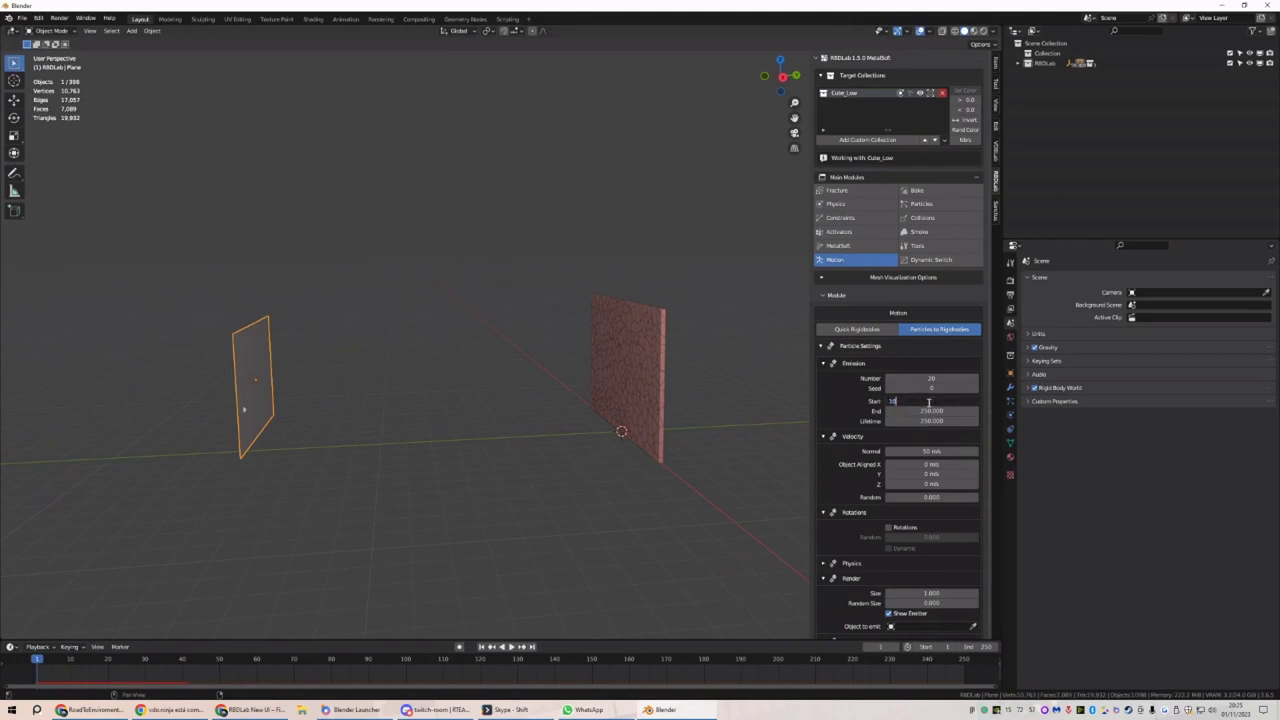
{"action": "key", "text": "Tab"}
{"action": "type", "text": "100"}
{"action": "key", "text": "Return"}
{"action": "key", "text": "space"}
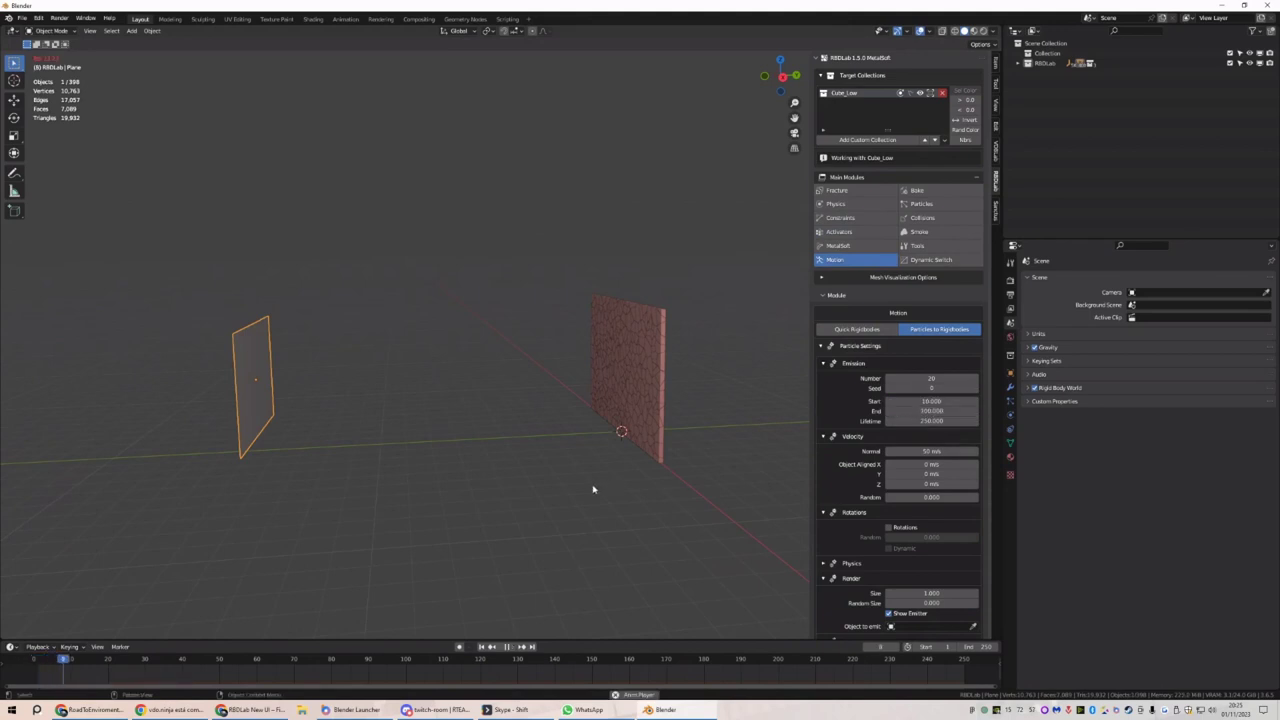
{"action": "key", "text": "space"}
{"action": "key", "text": "shift+Left"}
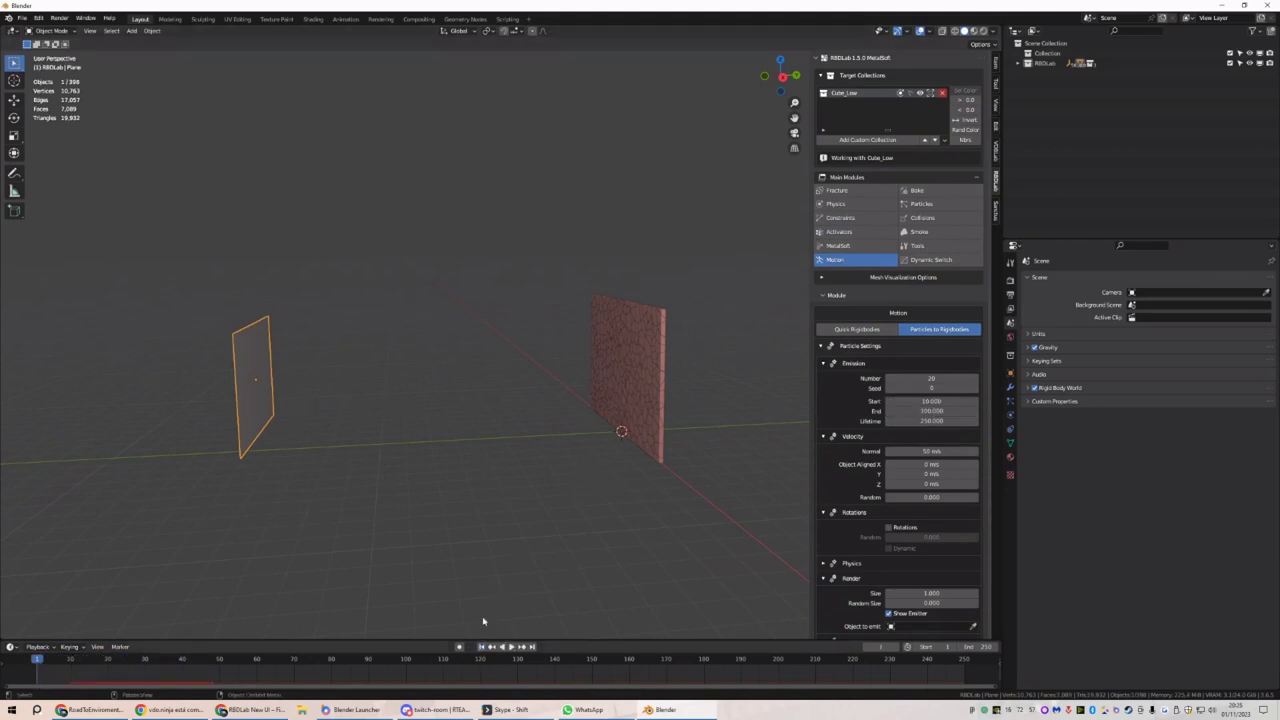
{"action": "key", "text": "shift+a"}
Add a smaller, smooth-shaded UV sphere and move it far left along Y
{"action": "mouse_move", "coordinate": [540, 377]}
{"action": "left_click", "coordinate": [612, 418]}
{"action": "key", "text": "s"}
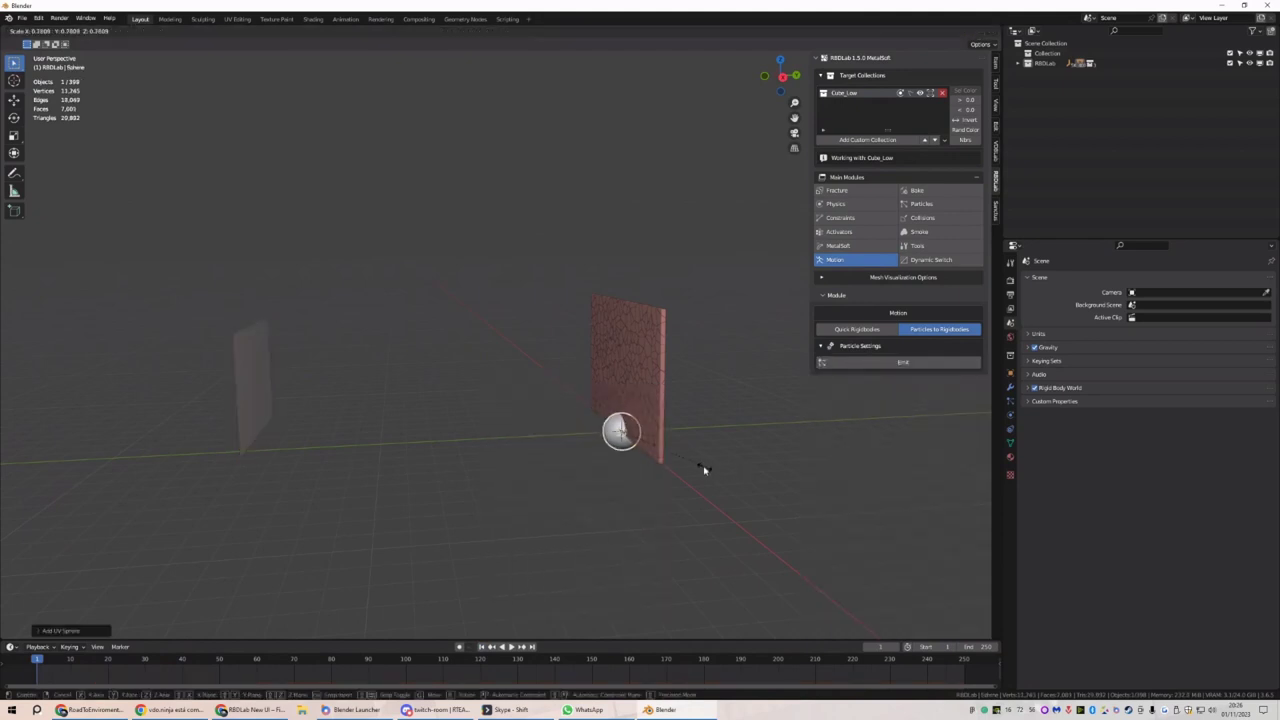
{"action": "left_click", "coordinate": [704, 469]}
{"action": "right_click", "coordinate": [625, 440]}
{"action": "left_click", "coordinate": [640, 449]}
{"action": "key", "text": "g"}
{"action": "key", "text": "y"}
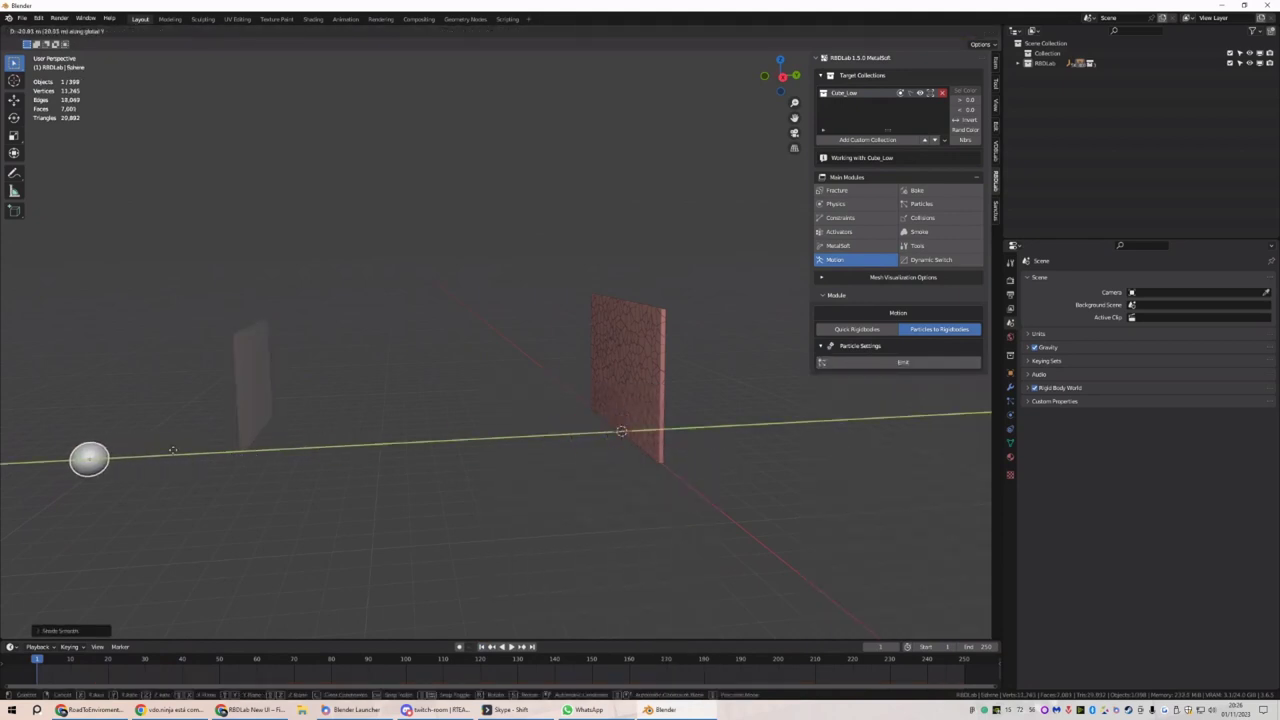
{"action": "left_click", "coordinate": [140, 452]}
{"action": "right_click", "coordinate": [100, 446]}
Set the sphere as the plane's emitted object and preview the flying spheres
{"action": "left_click", "coordinate": [252, 388]}
{"action": "scroll", "coordinate": [958, 573], "scroll_direction": "down", "scroll_amount": 1}
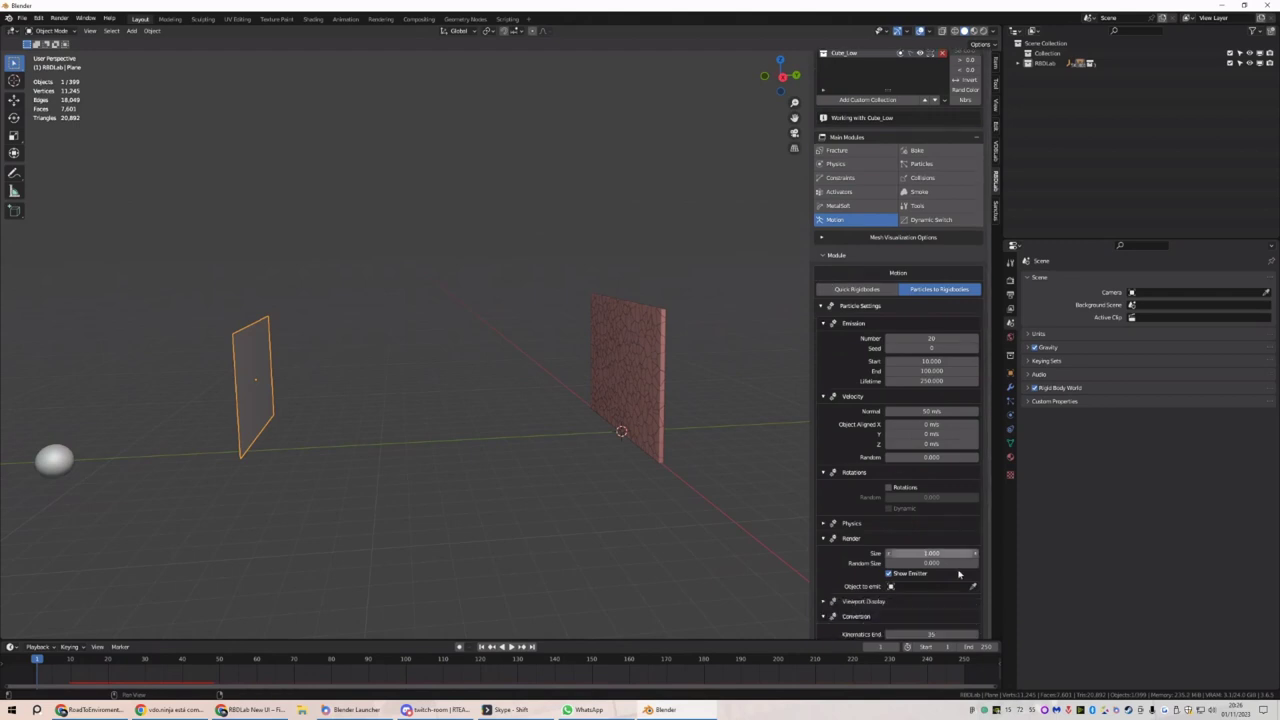
{"action": "left_click", "coordinate": [972, 586]}
{"action": "left_click", "coordinate": [56, 455]}
{"action": "key", "text": "space"}
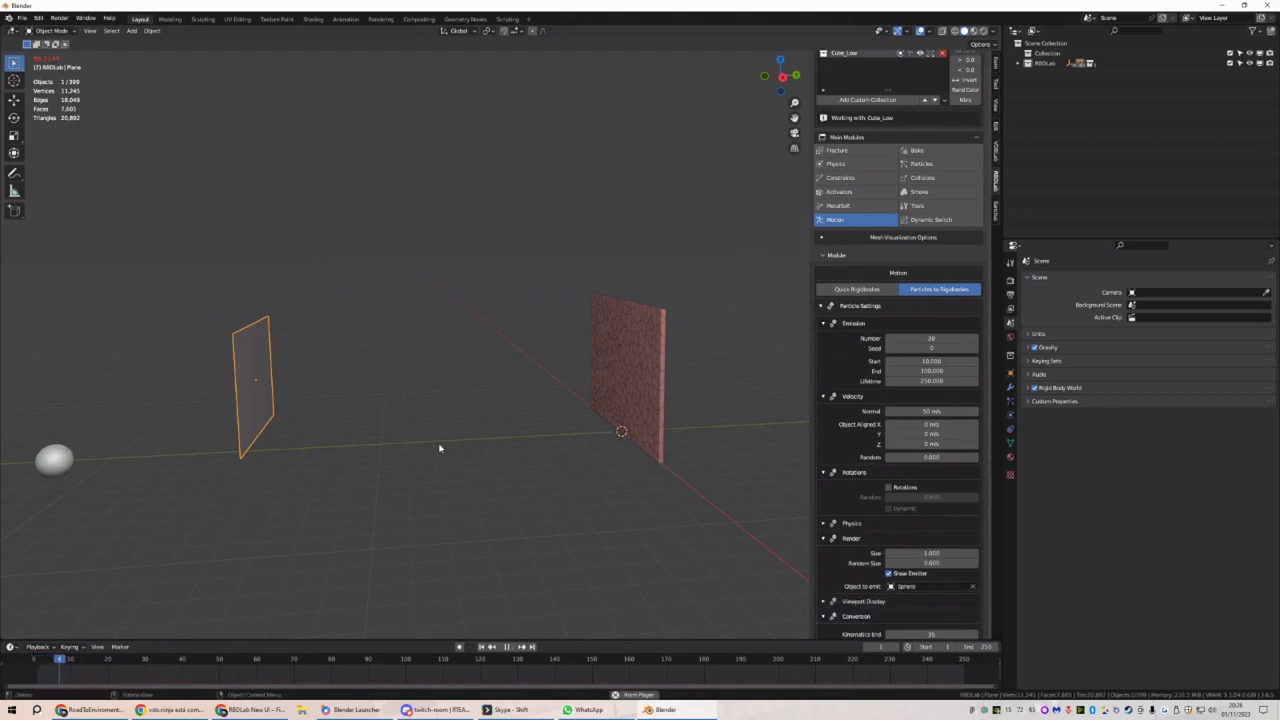
Apply the sphere's scale and replay the emission from frame 10
{"action": "left_click", "coordinate": [58, 460]}
{"action": "key", "text": "ctrl+a"}
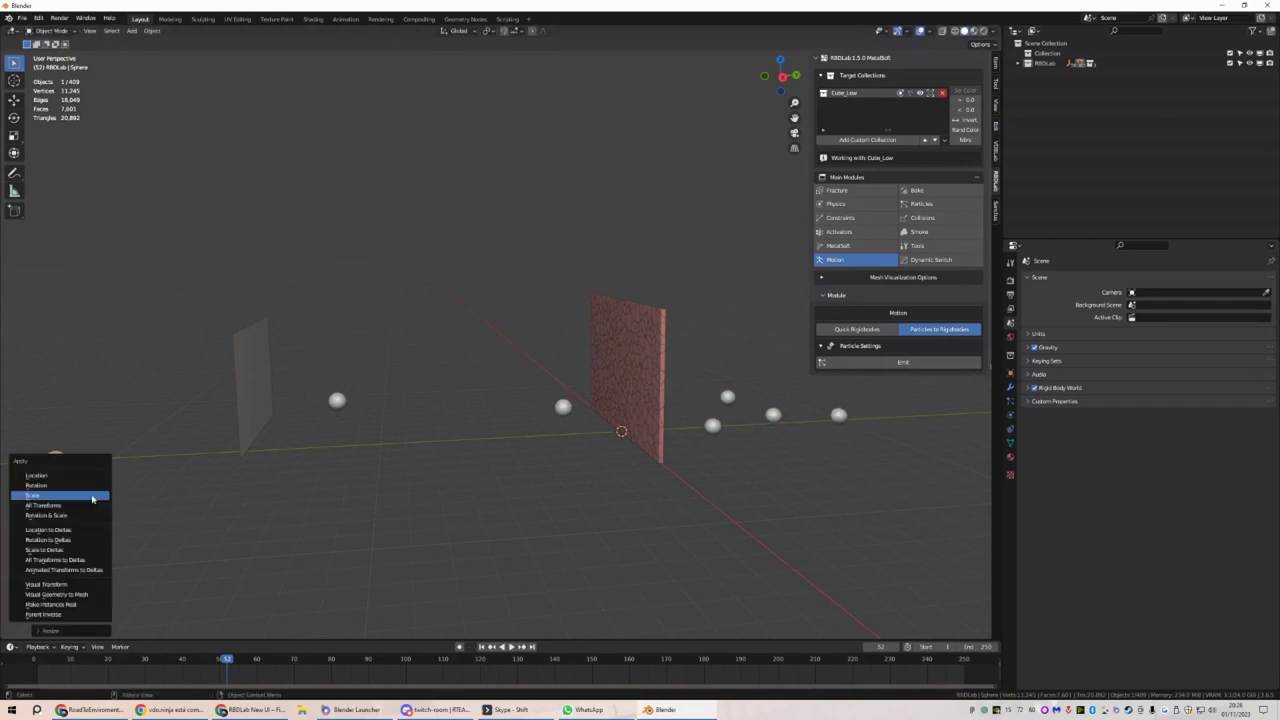
{"action": "left_click", "coordinate": [100, 491]}
{"action": "middle_click_drag", "start_coordinate": [243, 450], "coordinate": [298, 430]}
{"action": "left_click", "coordinate": [265, 390]}
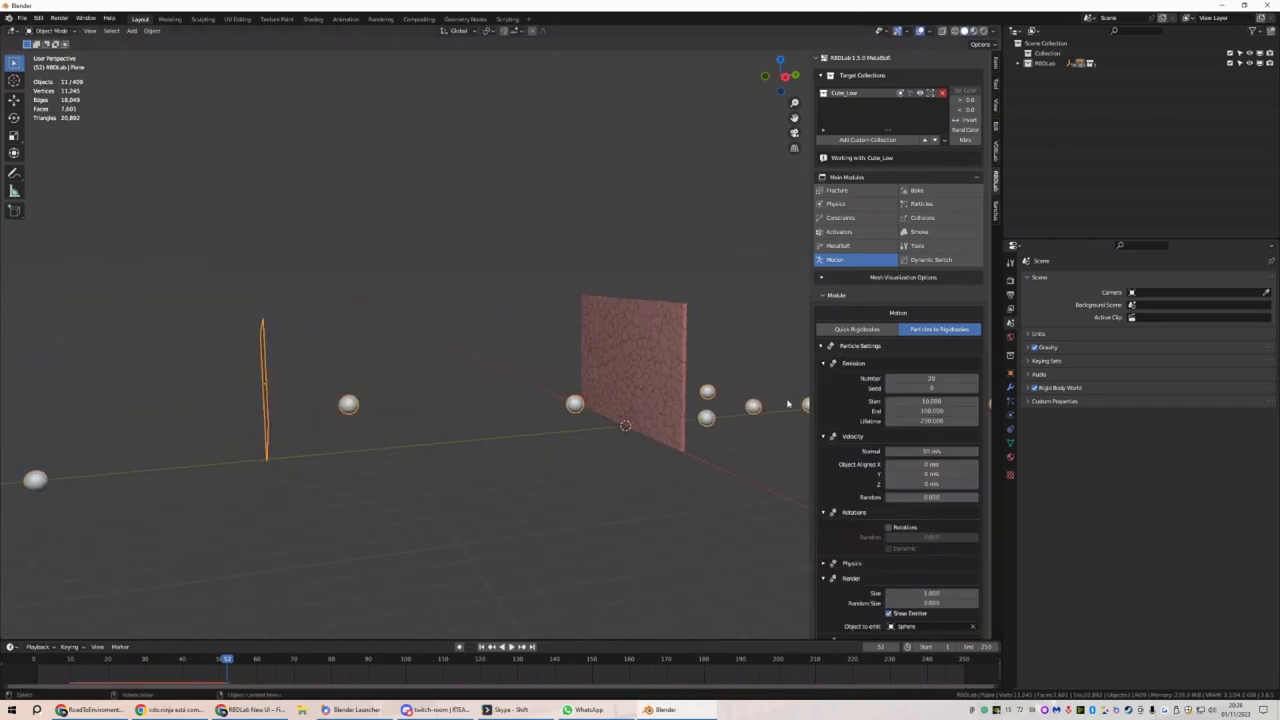
{"action": "scroll", "coordinate": [912, 557], "scroll_direction": "down", "scroll_amount": 3}
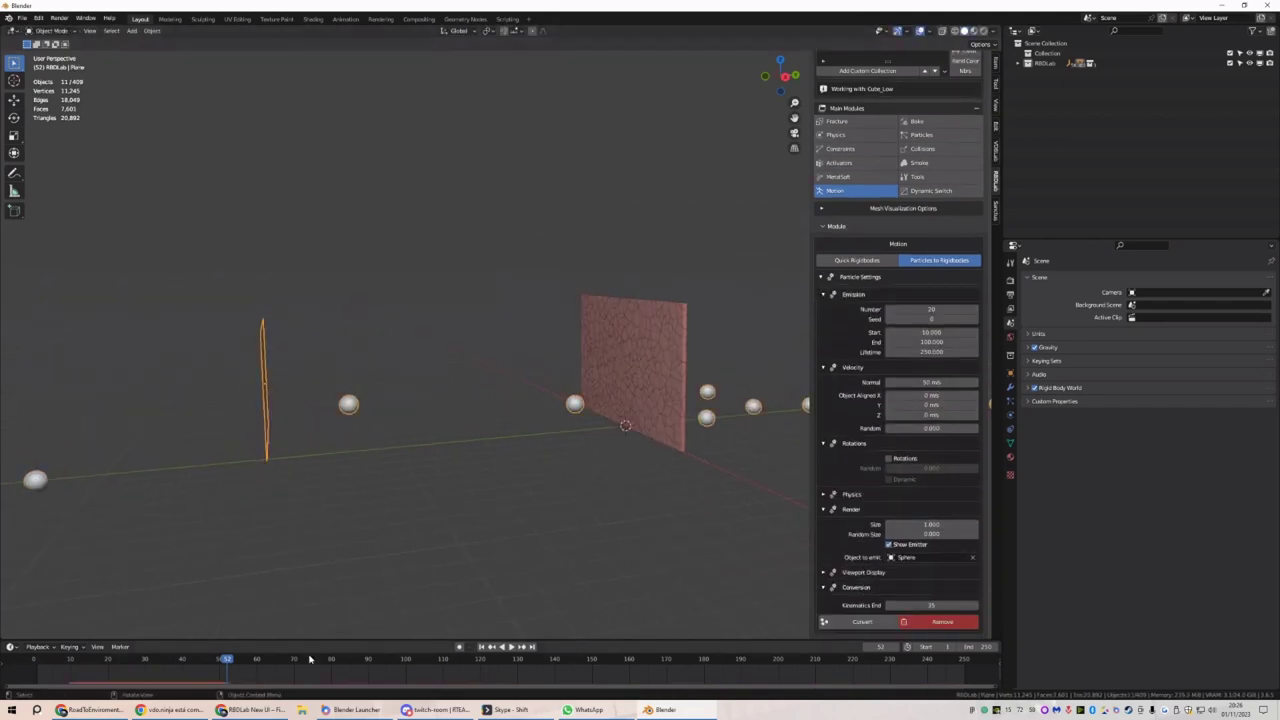
{"action": "left_click", "coordinate": [70, 662]}
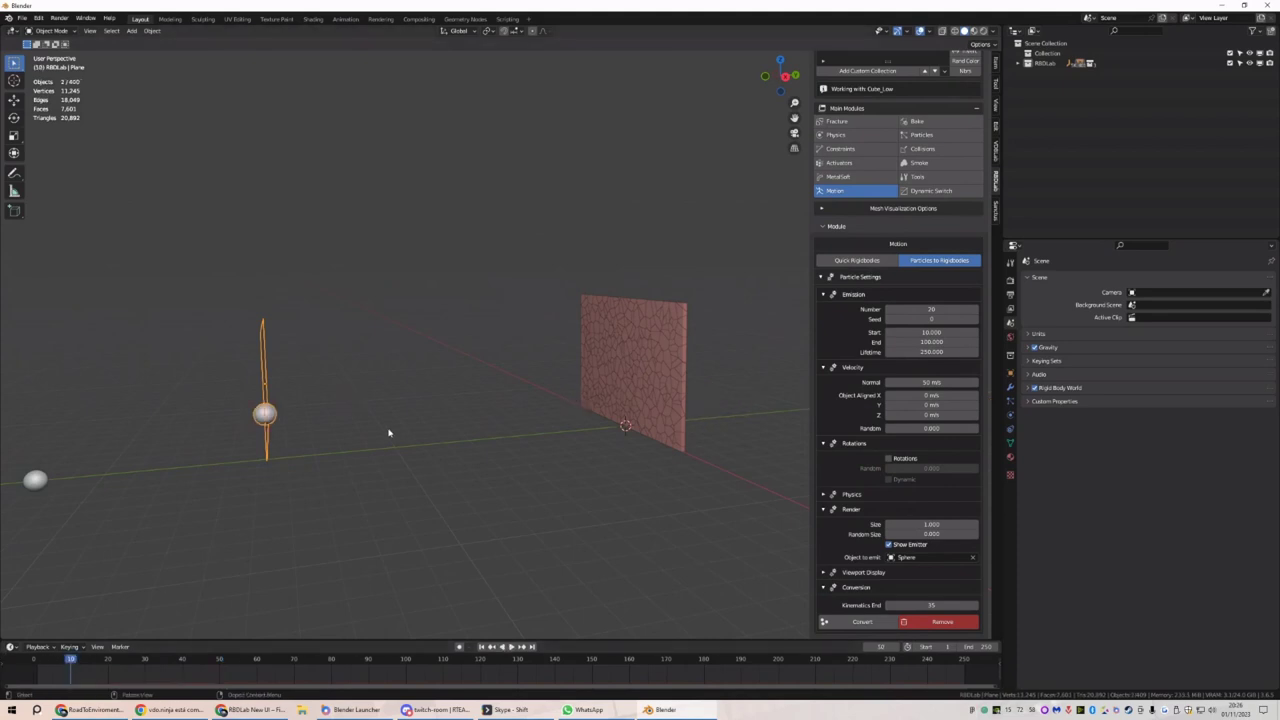
{"action": "key", "text": "space"}
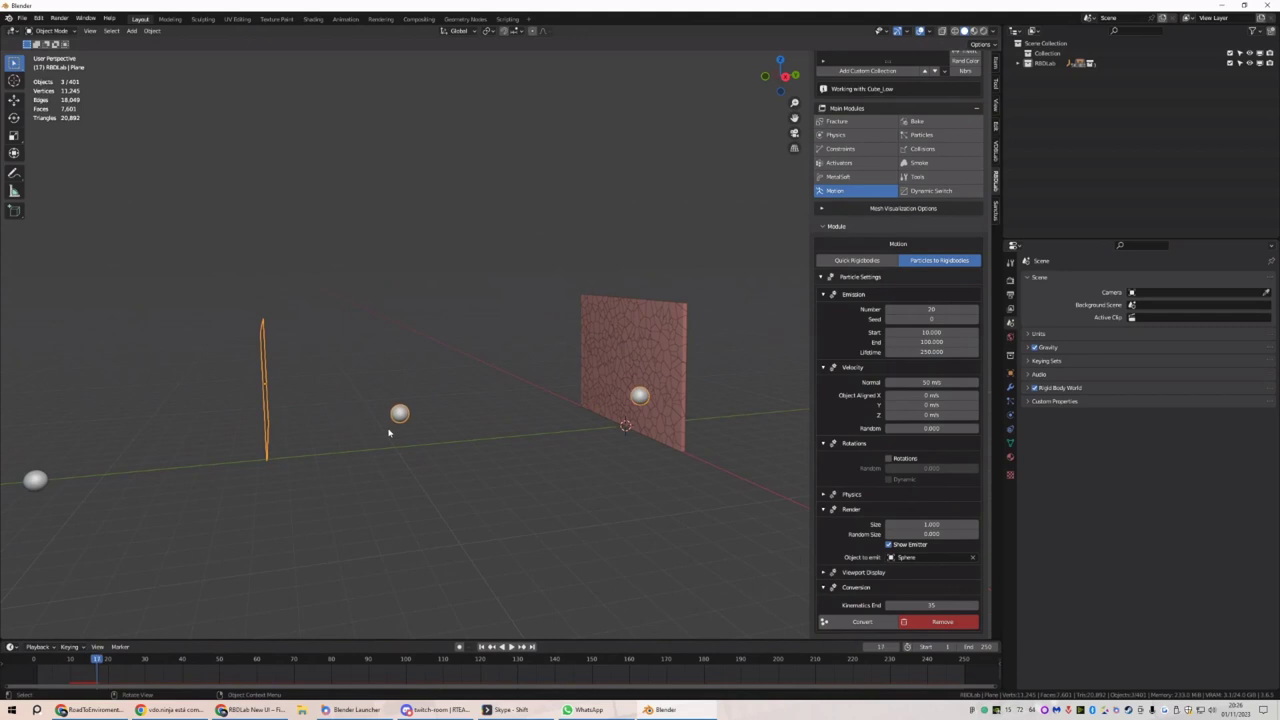
{"action": "middle_click_drag", "start_coordinate": [389, 432], "coordinate": [556, 429]}
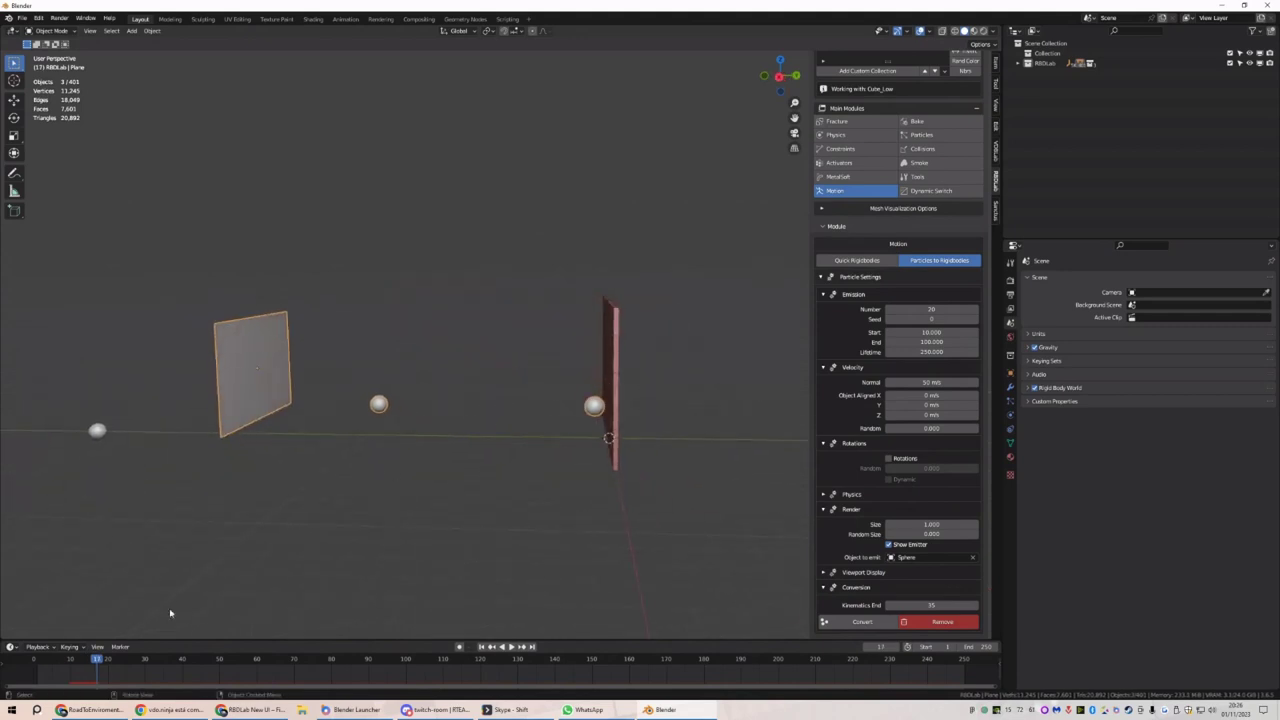
{"action": "key", "text": "Left"}
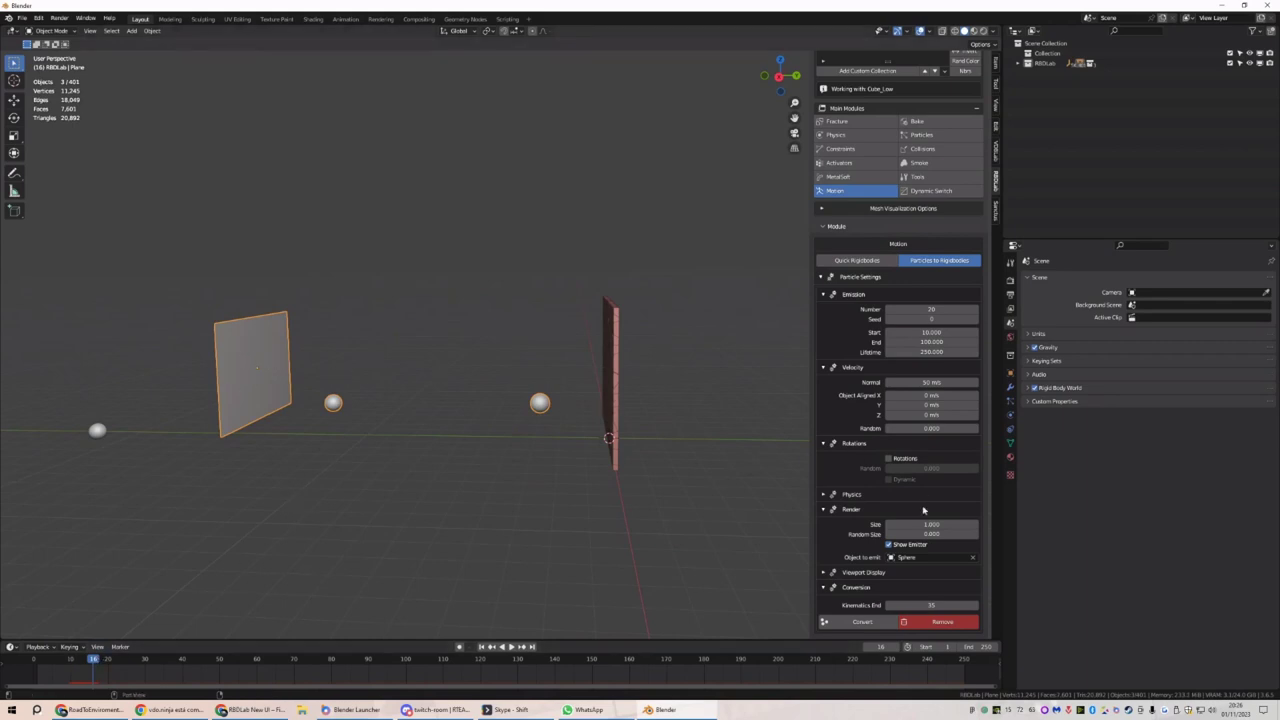
Set Kinematics End to 0 and convert the particles into rigid bodies
{"action": "left_click", "coordinate": [912, 607]}
{"action": "type", "text": "0"}
{"action": "key", "text": "Return"}
{"action": "left_click", "coordinate": [862, 621]}
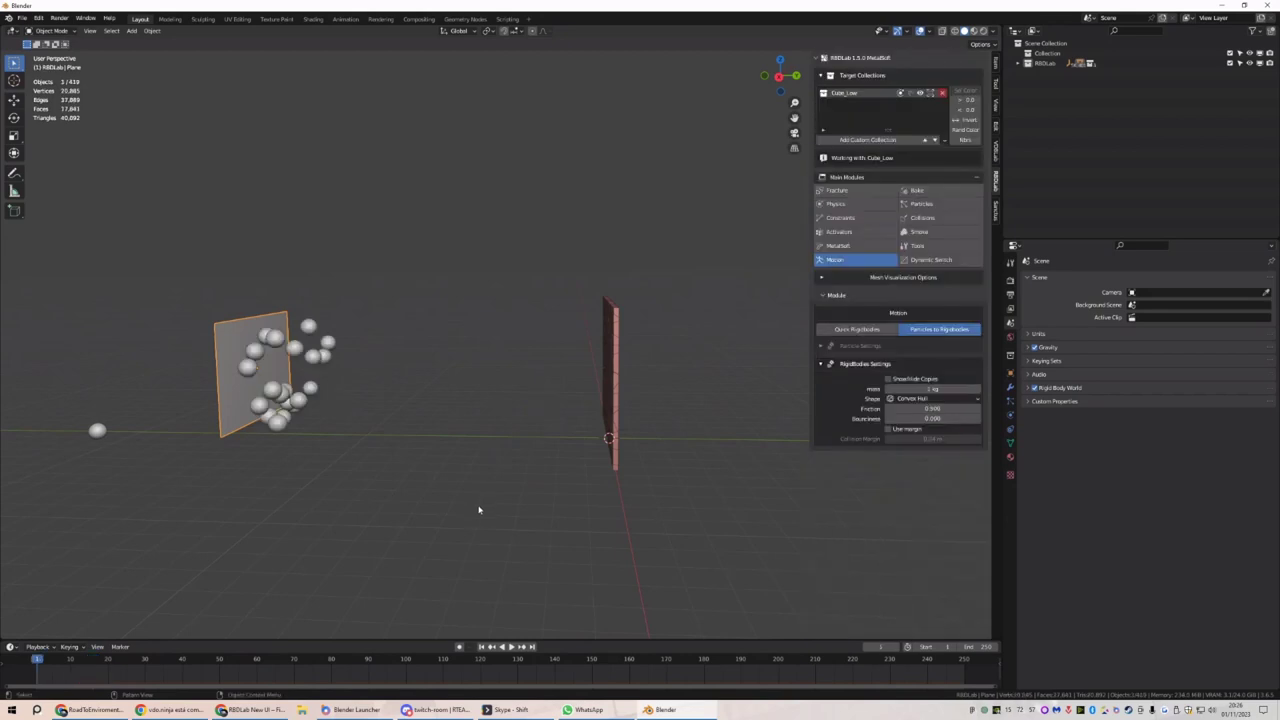
Preview the sphere simulation, then give the spheres a mass of 5 kg
{"action": "key", "text": "space"}
{"action": "middle_click_drag", "start_coordinate": [443, 503], "coordinate": [473, 505]}
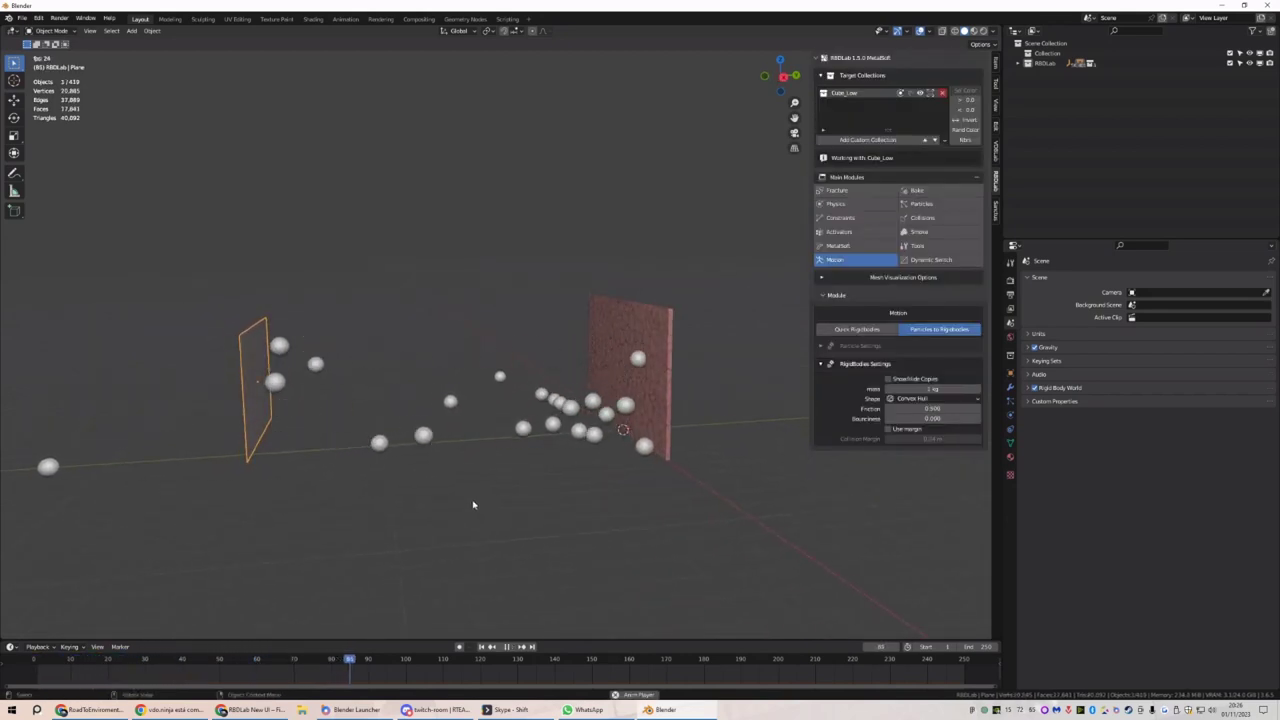
{"action": "left_click", "coordinate": [506, 647]}
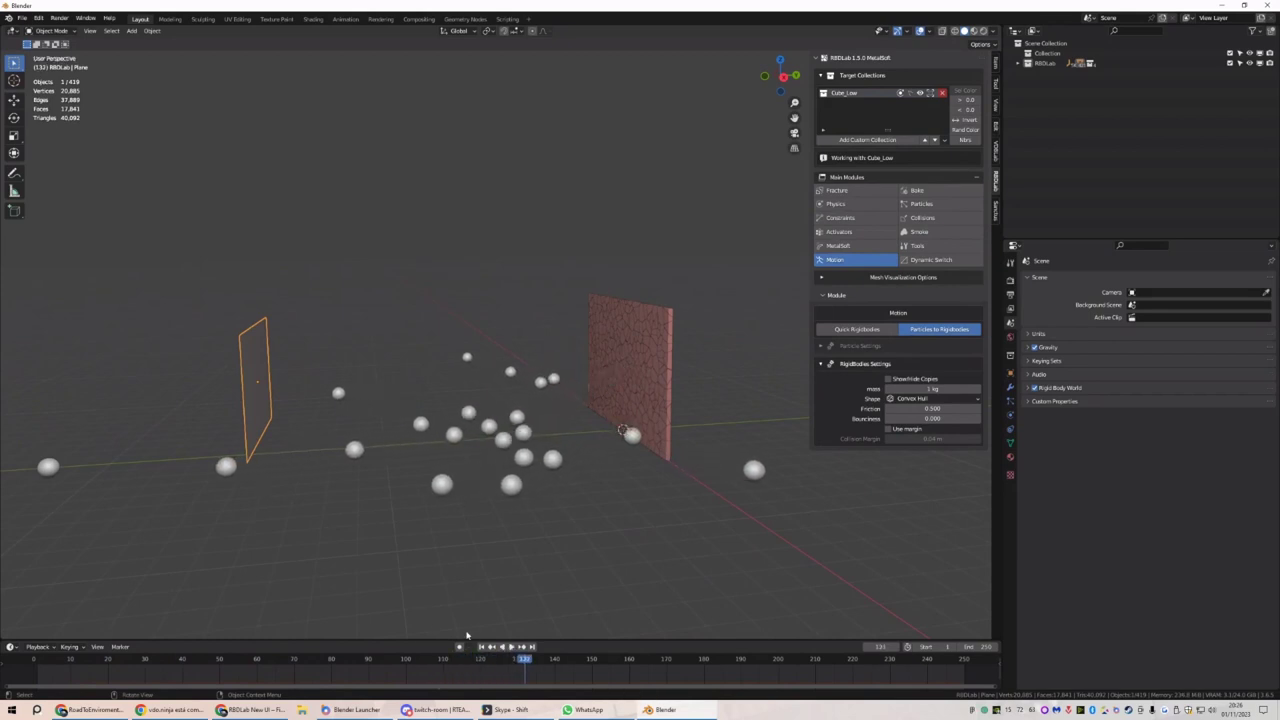
{"action": "left_click", "coordinate": [480, 647]}
{"action": "left_click", "coordinate": [913, 389]}
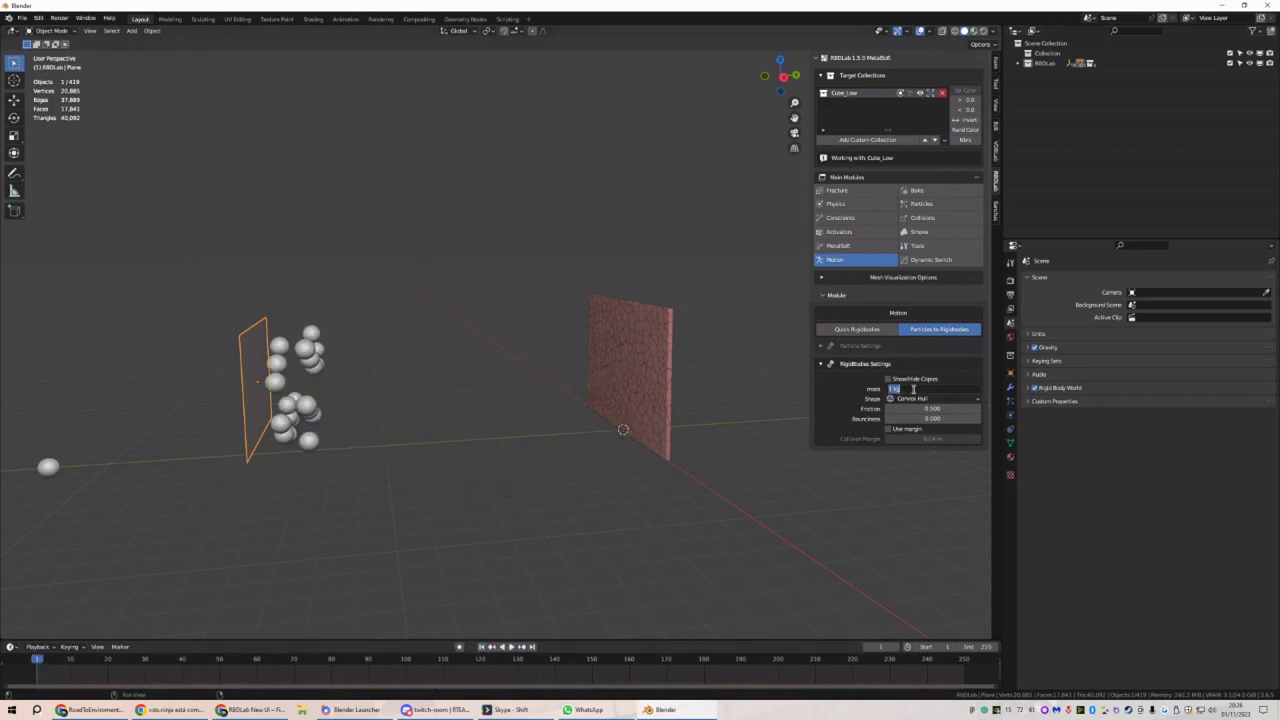
{"action": "type", "text": "5"}
{"action": "key", "text": "Return"}
Hide the emitter Plane in the Outliner, leaving the Plane_particles_copied spheres visible
{"action": "middle_click_drag", "start_coordinate": [640, 370], "coordinate": [457, 400]}
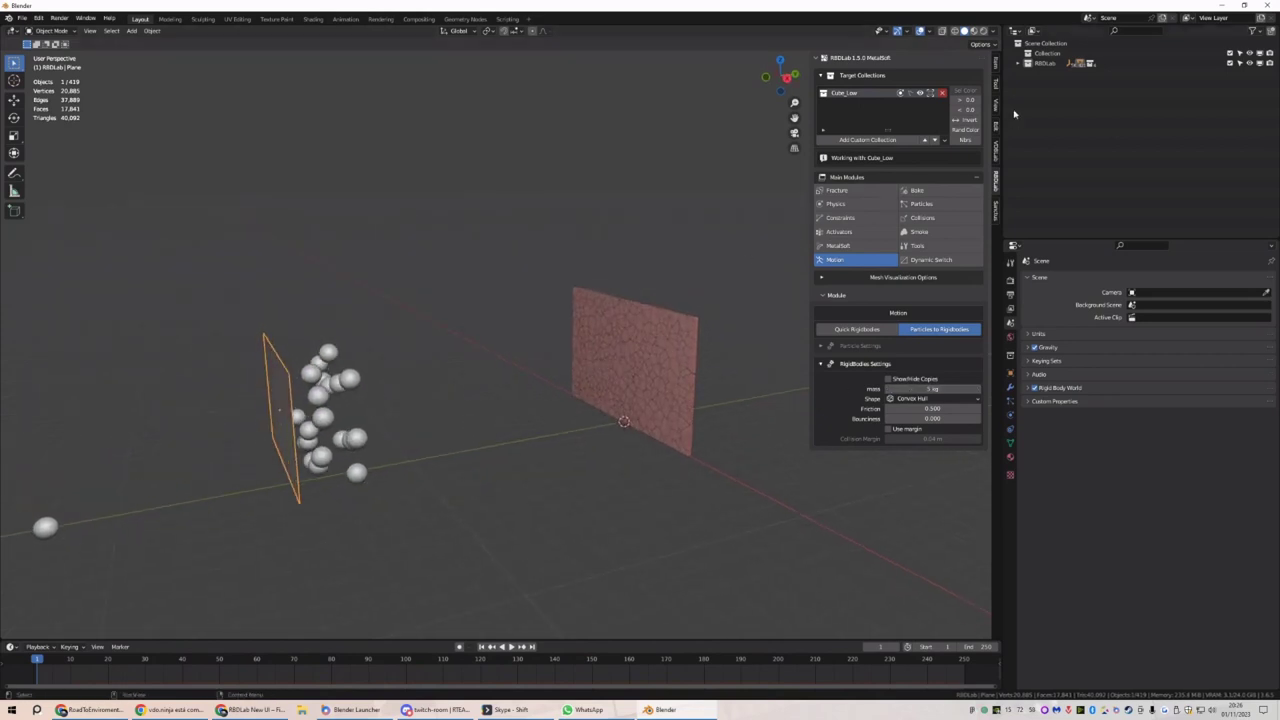
{"action": "left_click", "coordinate": [1017, 63], "text": "shift"}
{"action": "left_click", "coordinate": [1029, 97]}
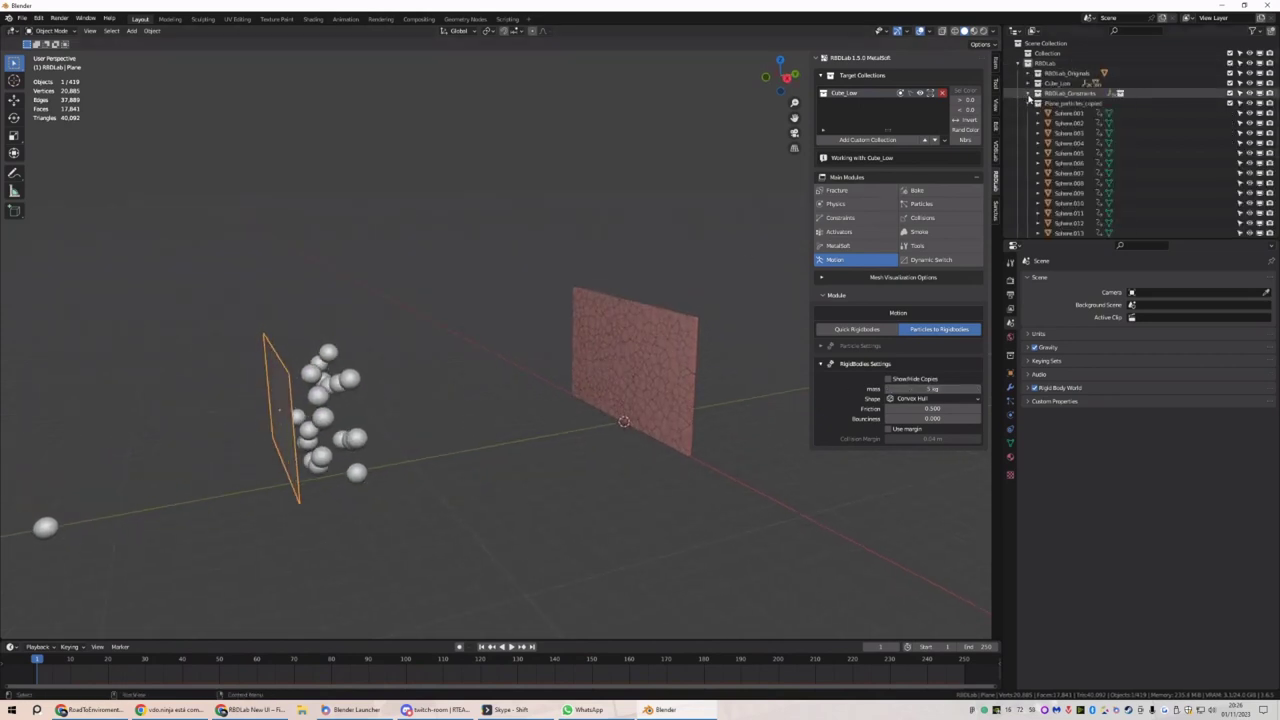
{"action": "left_click", "coordinate": [1030, 103]}
{"action": "left_click", "coordinate": [1249, 113]}
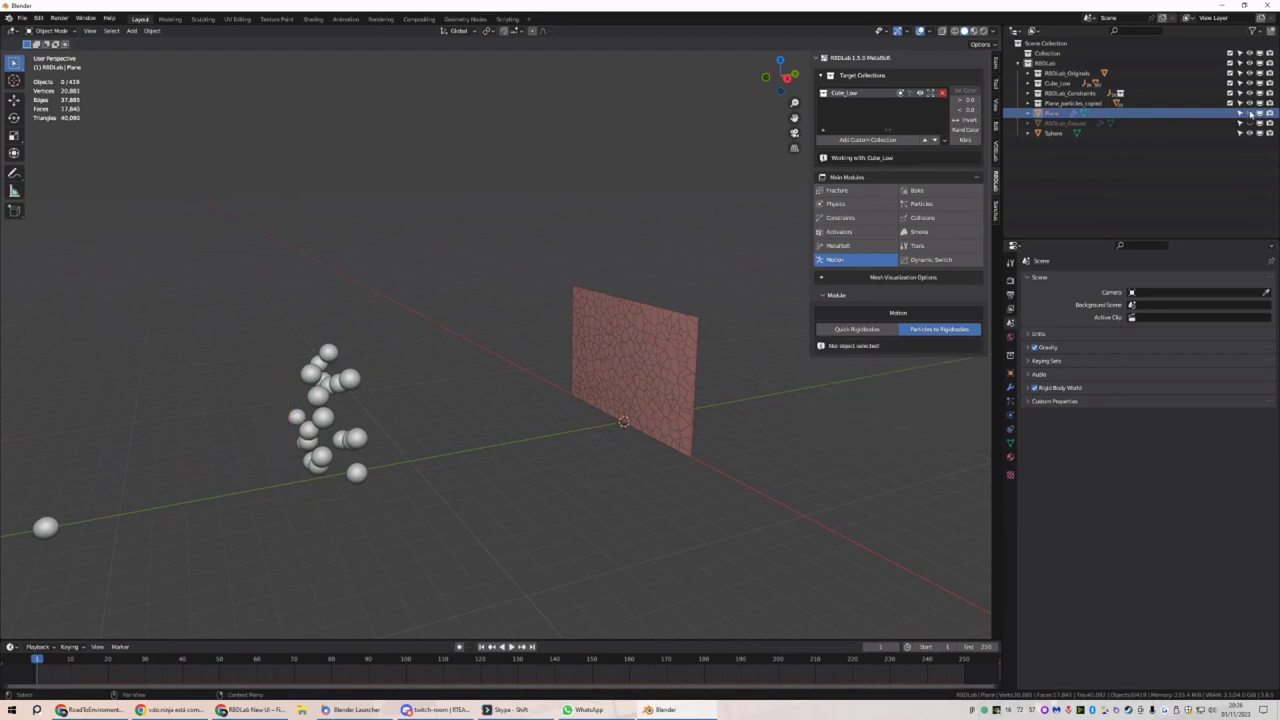
Box-select all 20 spheres and add activators around them
{"action": "left_click", "coordinate": [838, 231]}
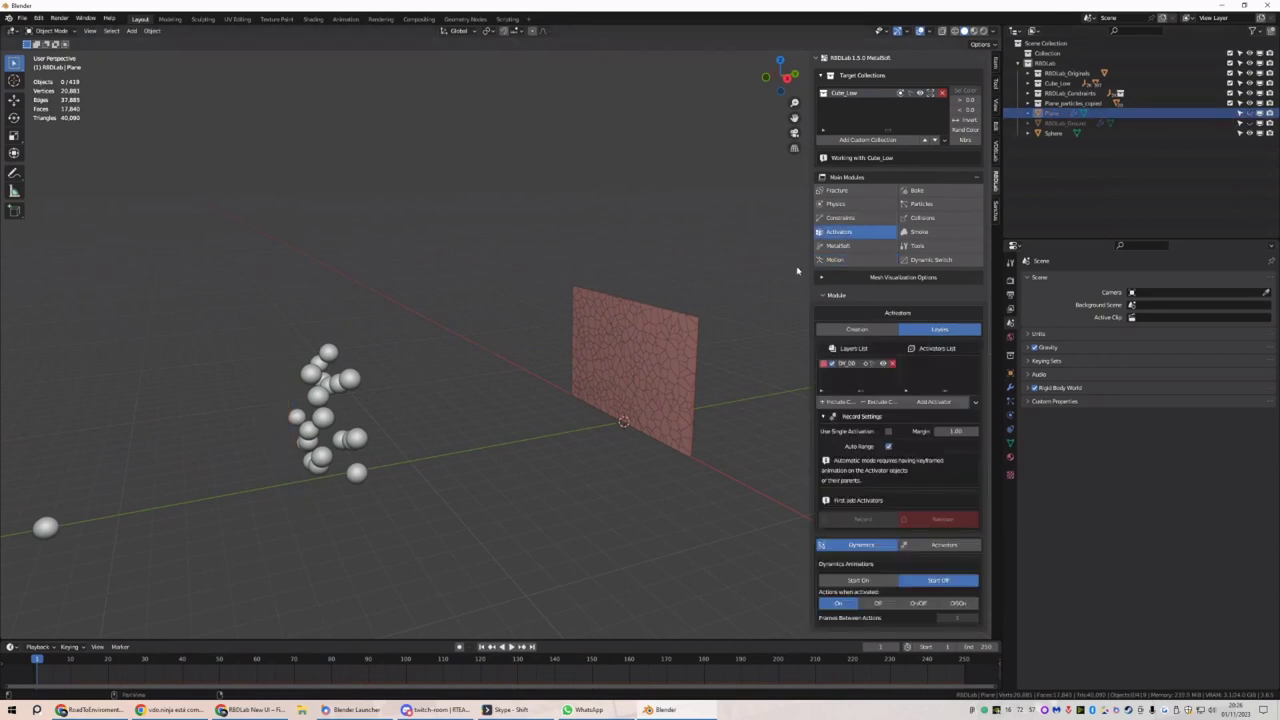
{"action": "left_click_drag", "start_coordinate": [808, 373], "coordinate": [786, 375]}
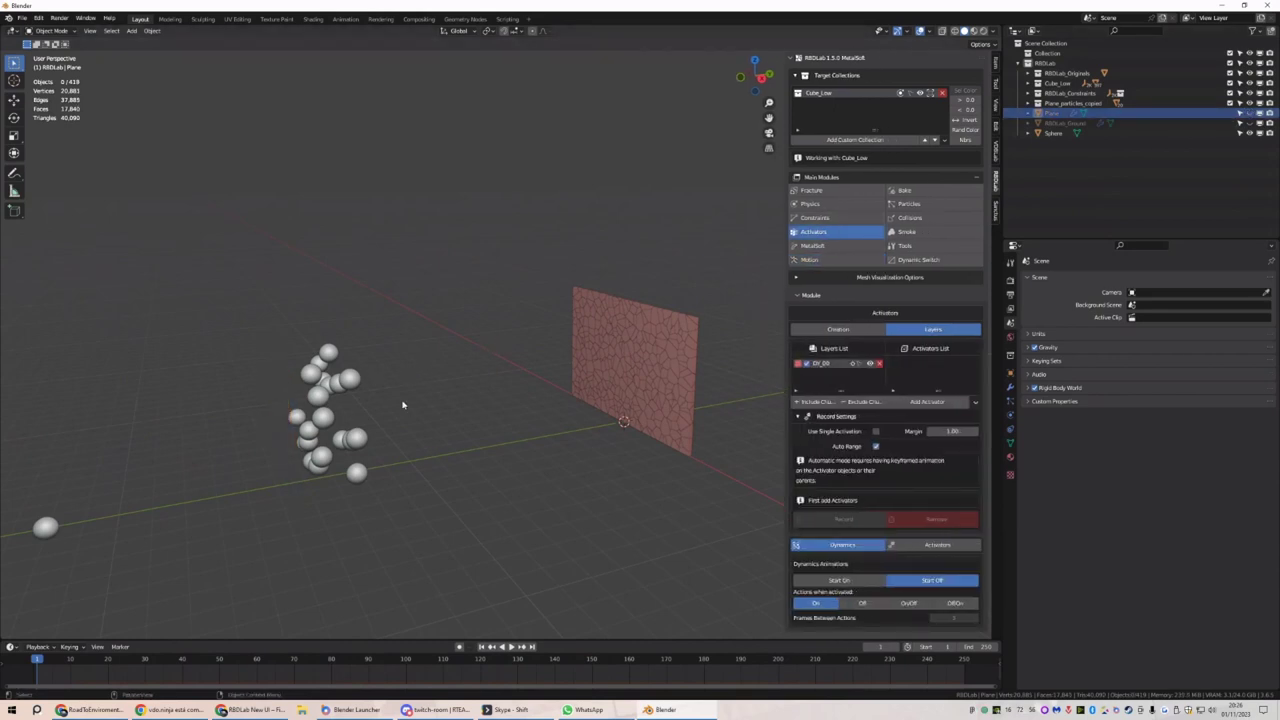
{"action": "left_click_drag", "start_coordinate": [434, 304], "coordinate": [272, 497]}
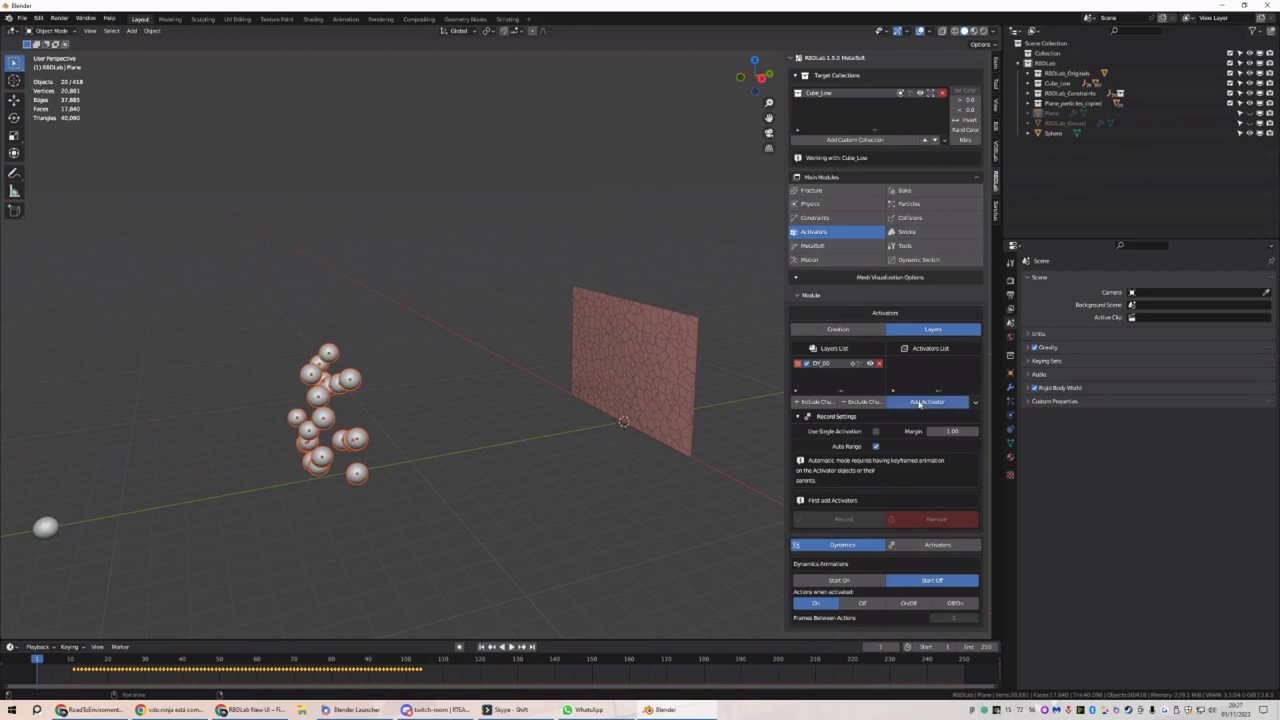
{"action": "left_click", "coordinate": [918, 402]}
{"action": "left_click", "coordinate": [912, 433]}
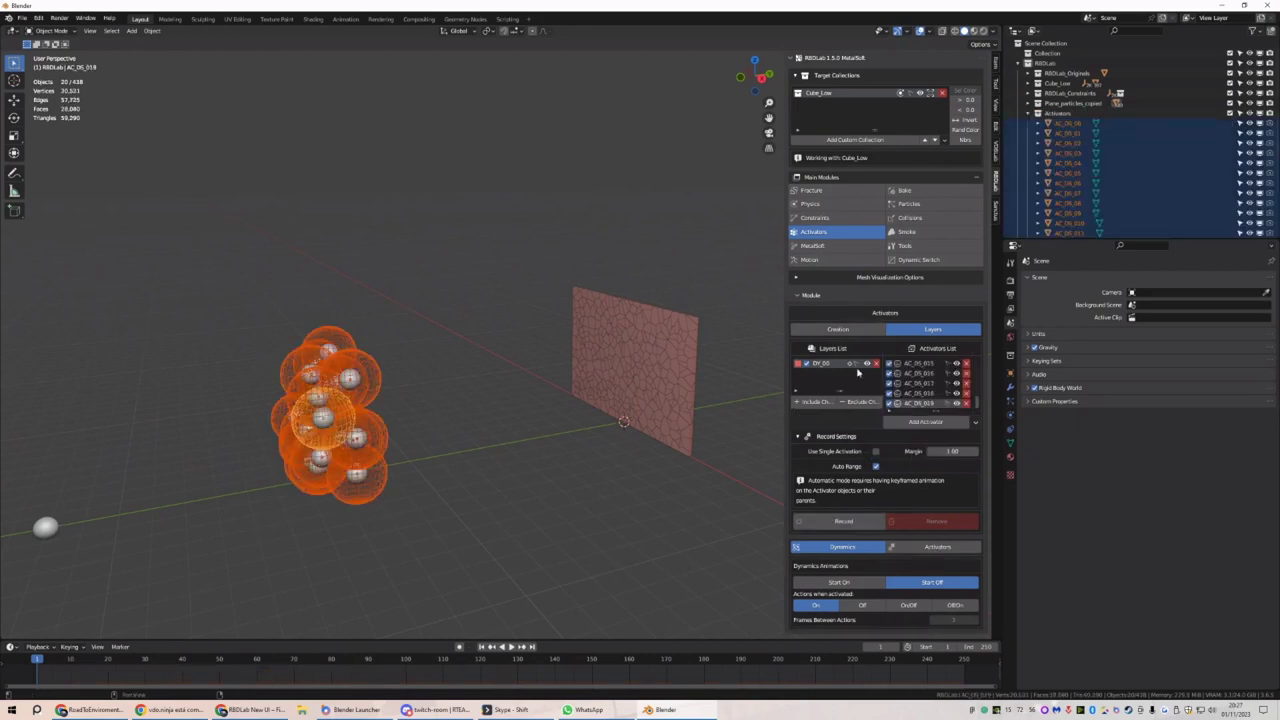
Set the activators' scale to 0.40 and activation margin to 0.80
{"action": "left_click", "coordinate": [937, 546]}
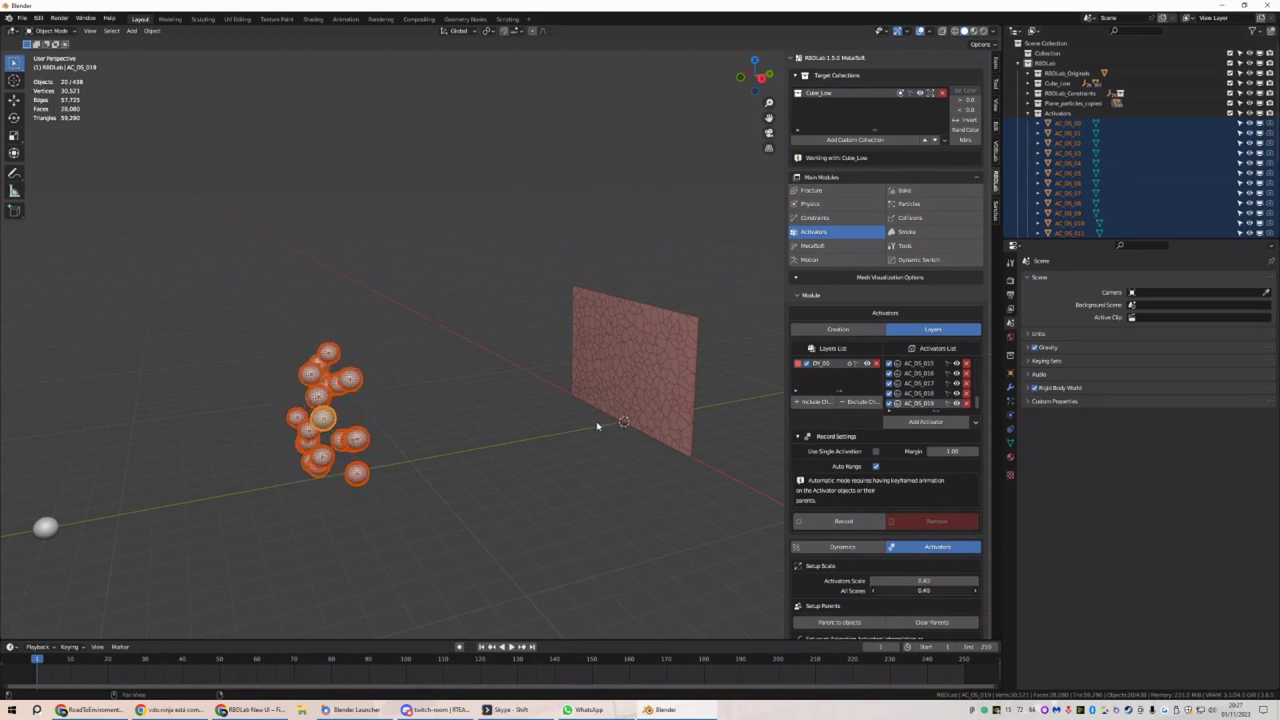
{"action": "middle_click_drag", "start_coordinate": [629, 449], "coordinate": [614, 440]}
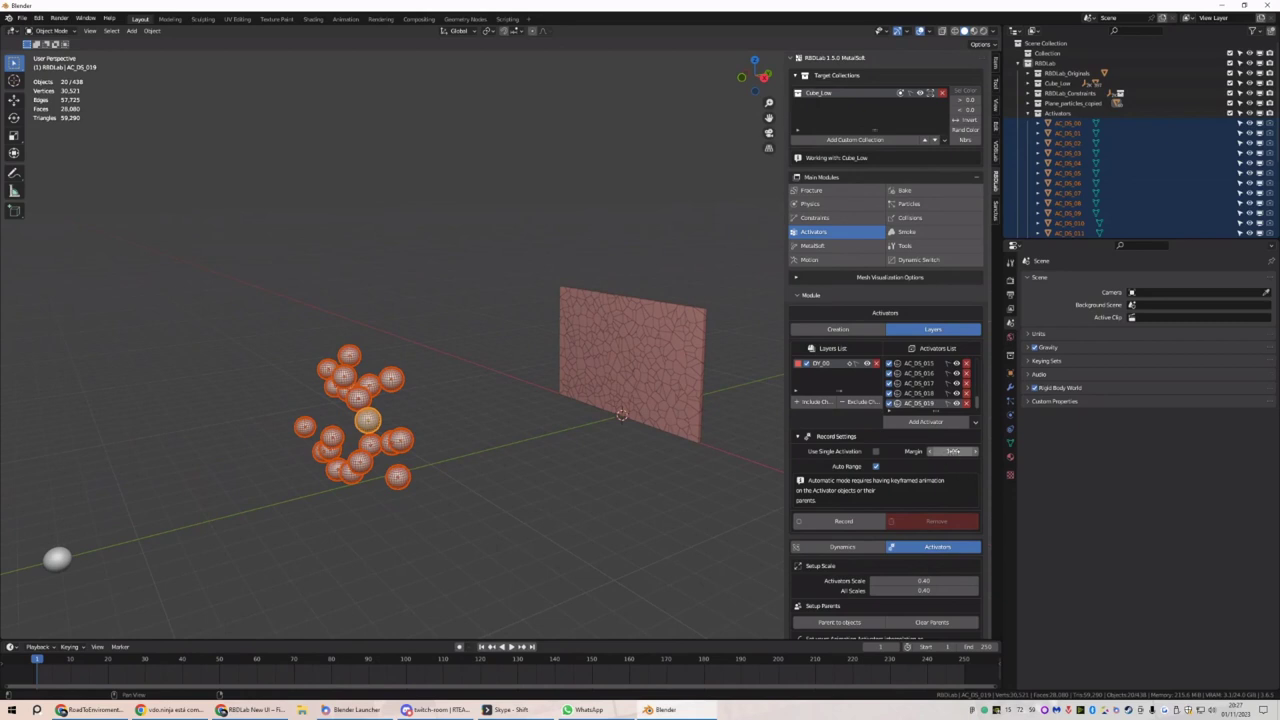
{"action": "left_click", "coordinate": [940, 456]}
{"action": "type", "text": ".8"}
{"action": "key", "text": "Return"}
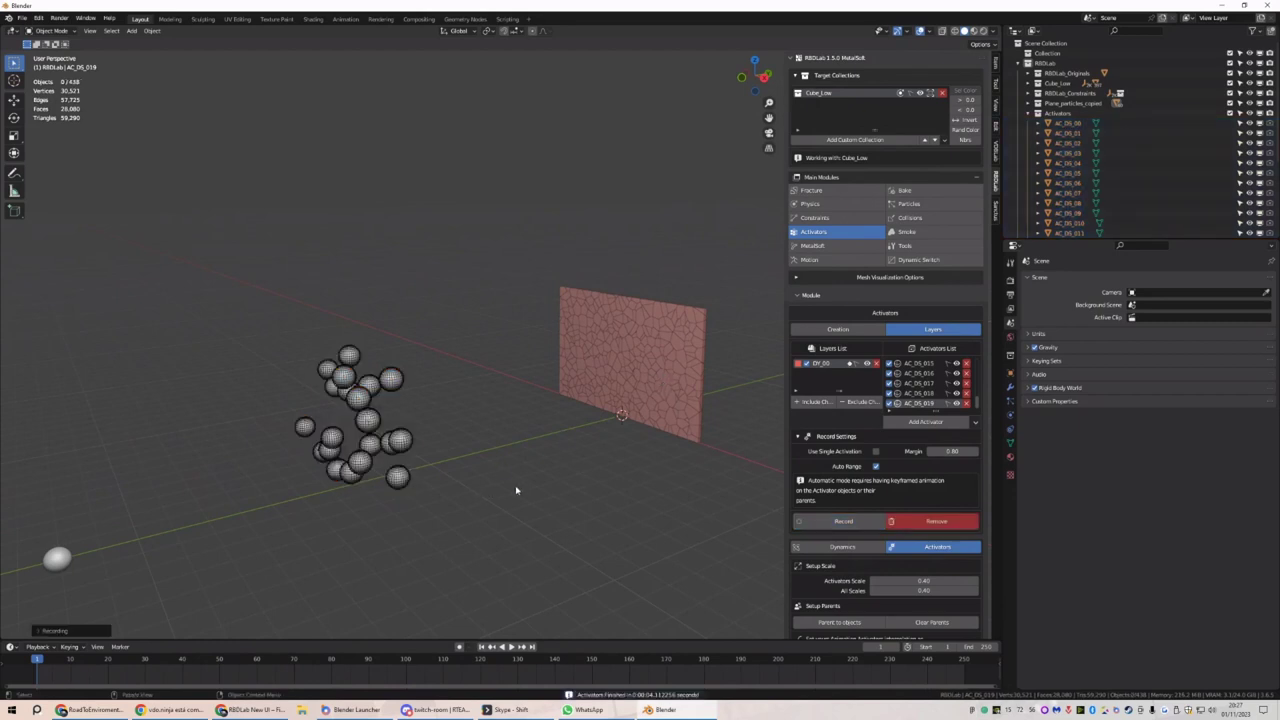
Hide all activator objects, play the wall shattering, and rewind to frame 1
{"action": "left_click", "coordinate": [975, 422]}
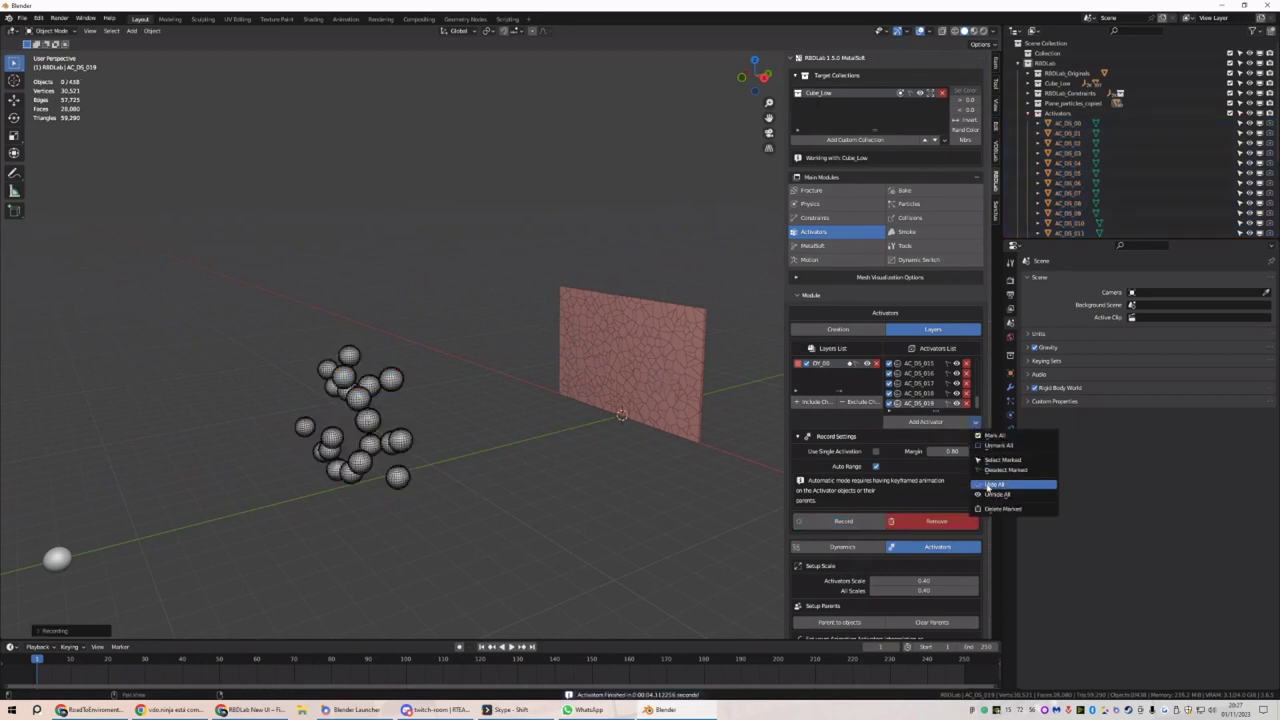
{"action": "left_click", "coordinate": [990, 487]}
{"action": "key", "text": "space"}
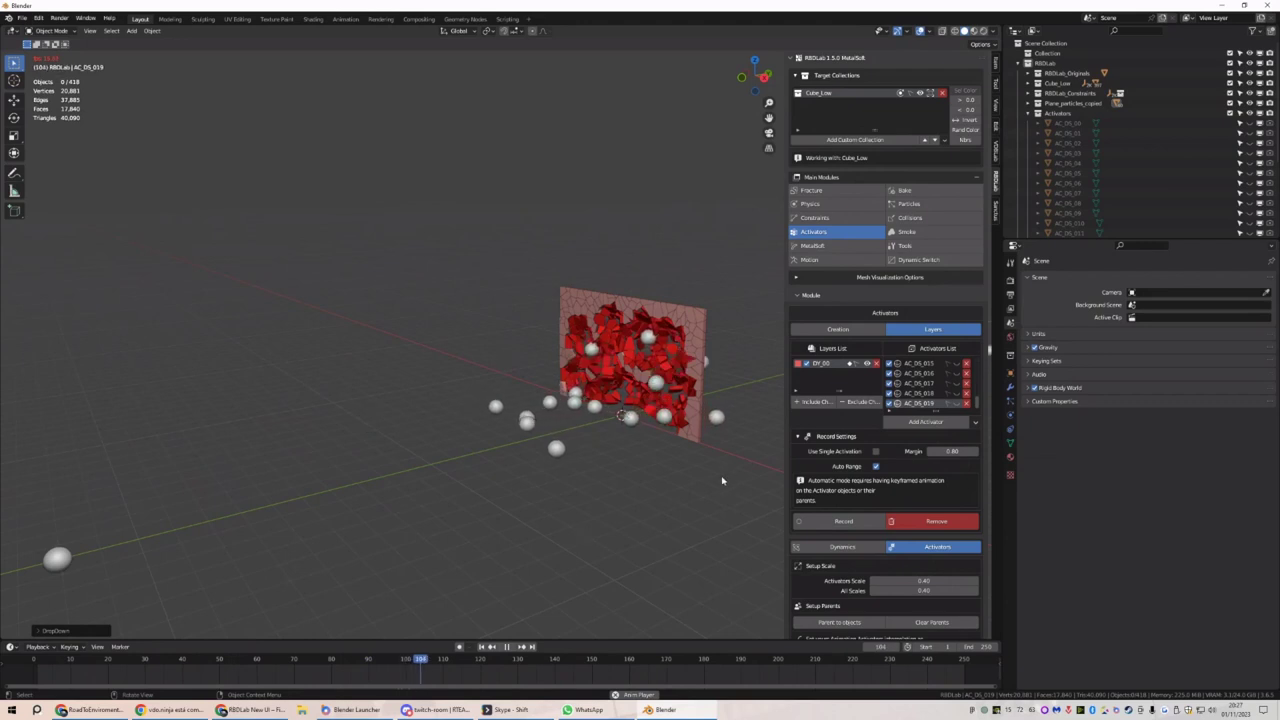
{"action": "middle_click_drag", "start_coordinate": [686, 466], "coordinate": [673, 349]}
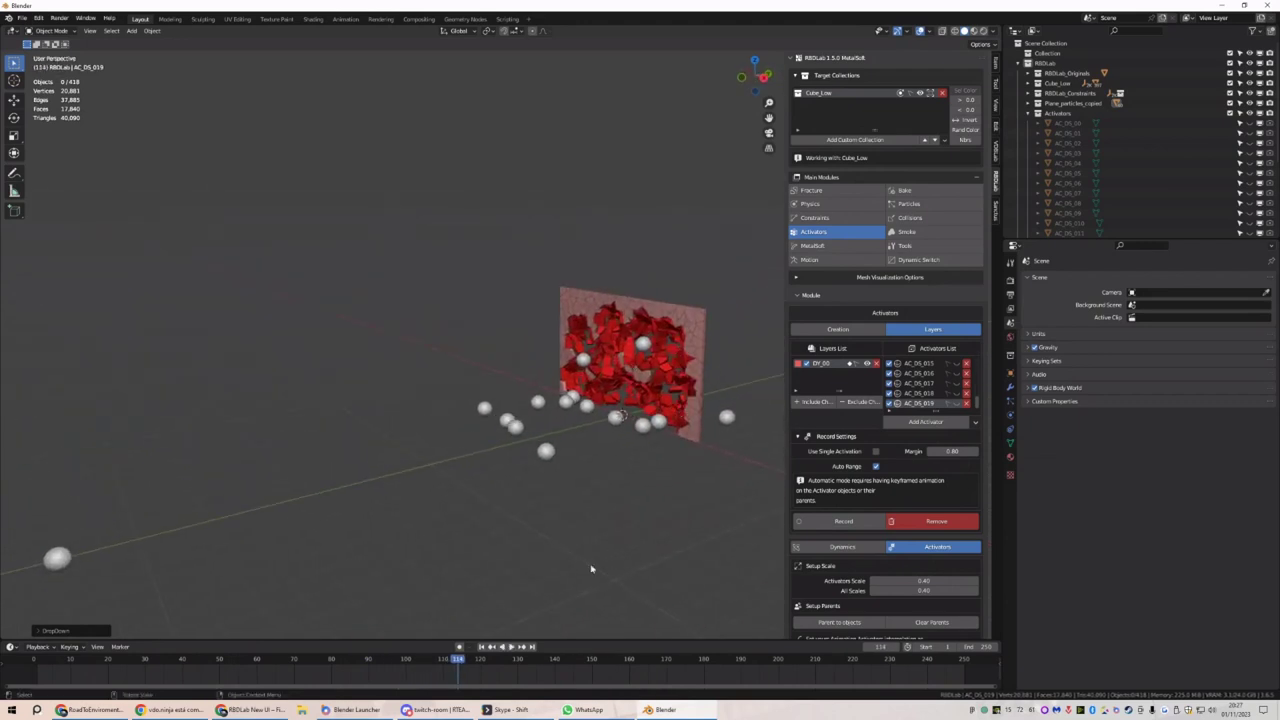
{"action": "left_click", "coordinate": [482, 646]}
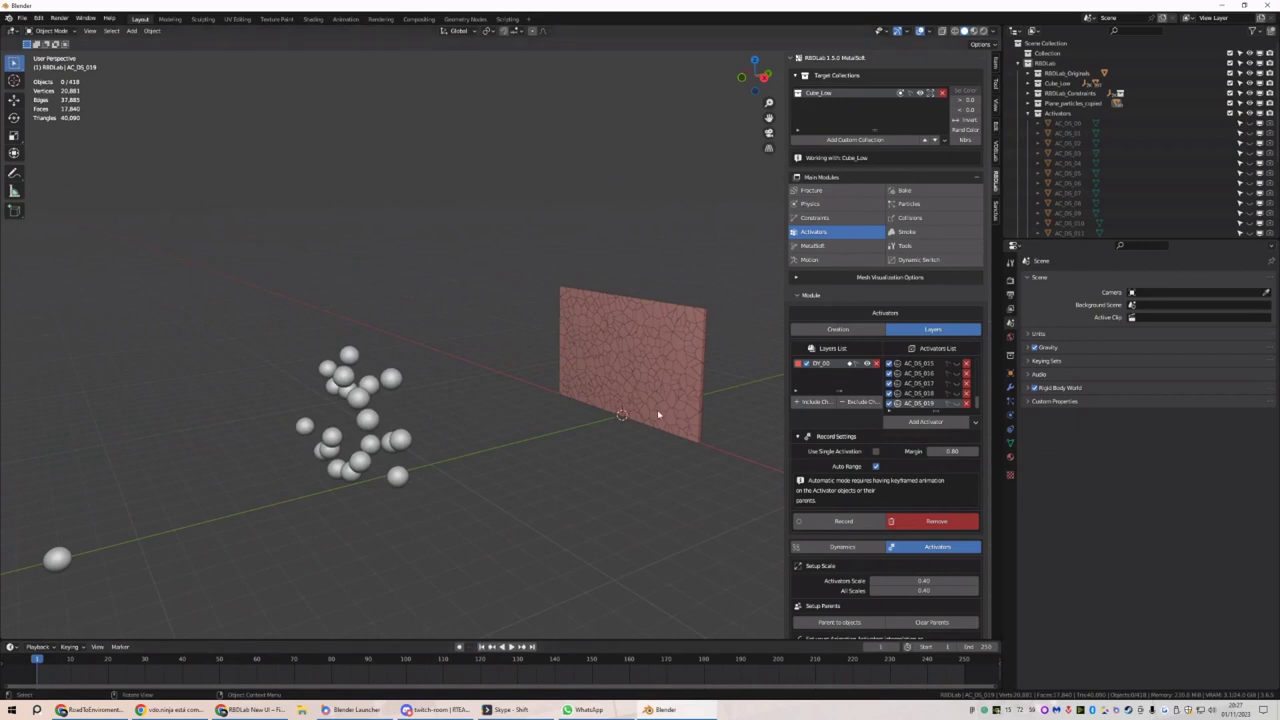
{"action": "middle_click_drag", "start_coordinate": [658, 414], "coordinate": [625, 422], "text": "shift"}
{"action": "scroll", "coordinate": [950, 480], "scroll_direction": "down", "scroll_amount": 1}
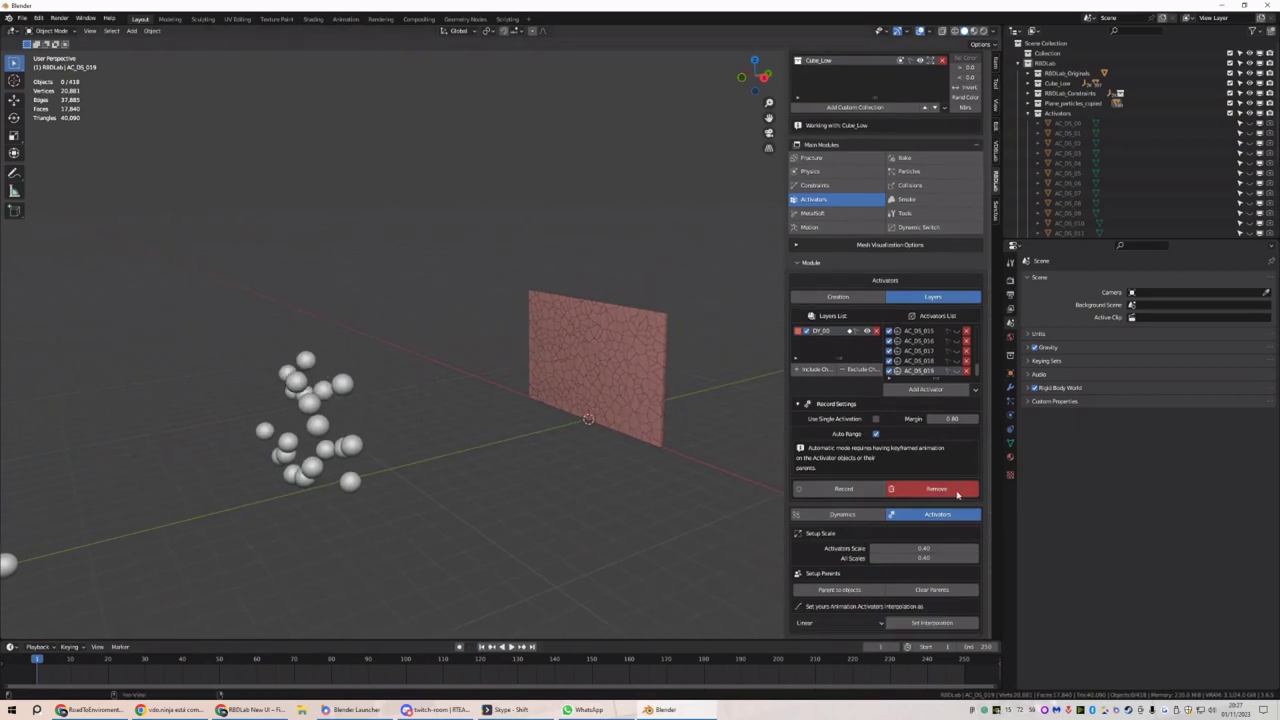
Remove recorded activations, set activation actions to OnOff with 3 frames between actions
{"action": "left_click", "coordinate": [955, 490]}
{"action": "left_click", "coordinate": [858, 515]}
{"action": "scroll", "coordinate": [862, 520], "scroll_direction": "up", "scroll_amount": 1}
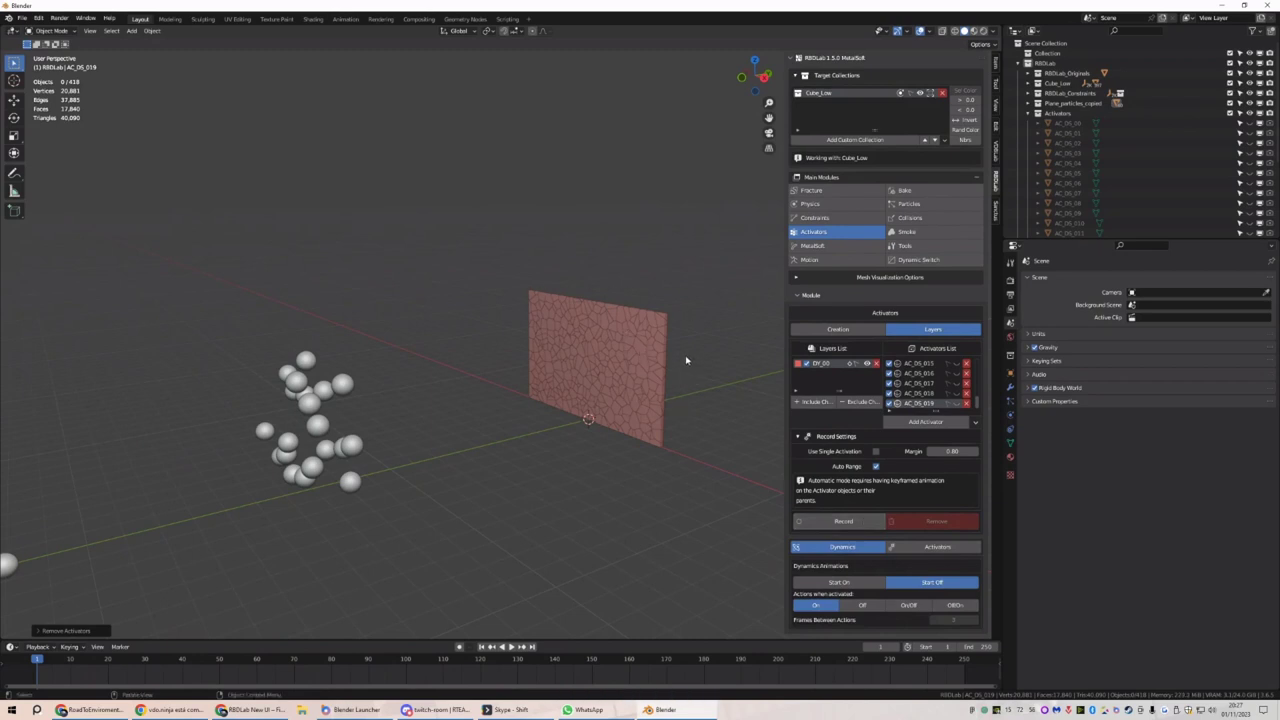
{"action": "left_click", "coordinate": [813, 217]}
{"action": "scroll", "coordinate": [919, 455], "scroll_direction": "down", "scroll_amount": 2}
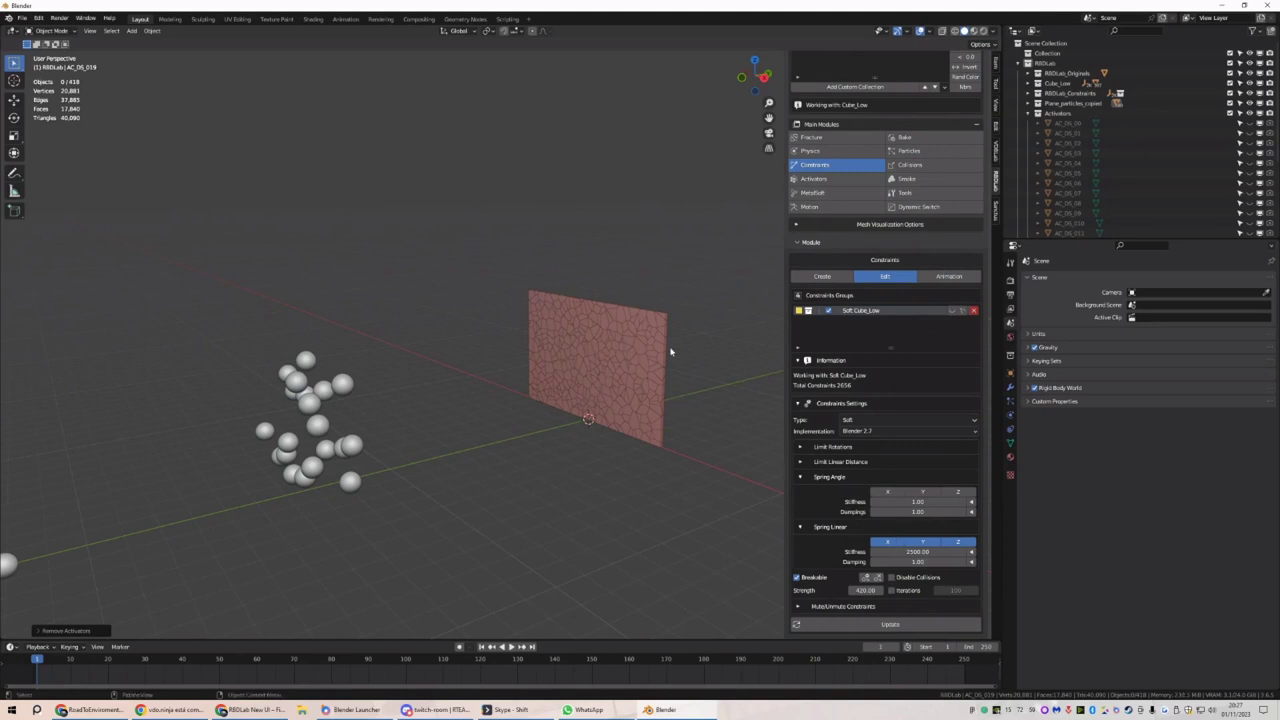
{"action": "left_click", "coordinate": [827, 180]}
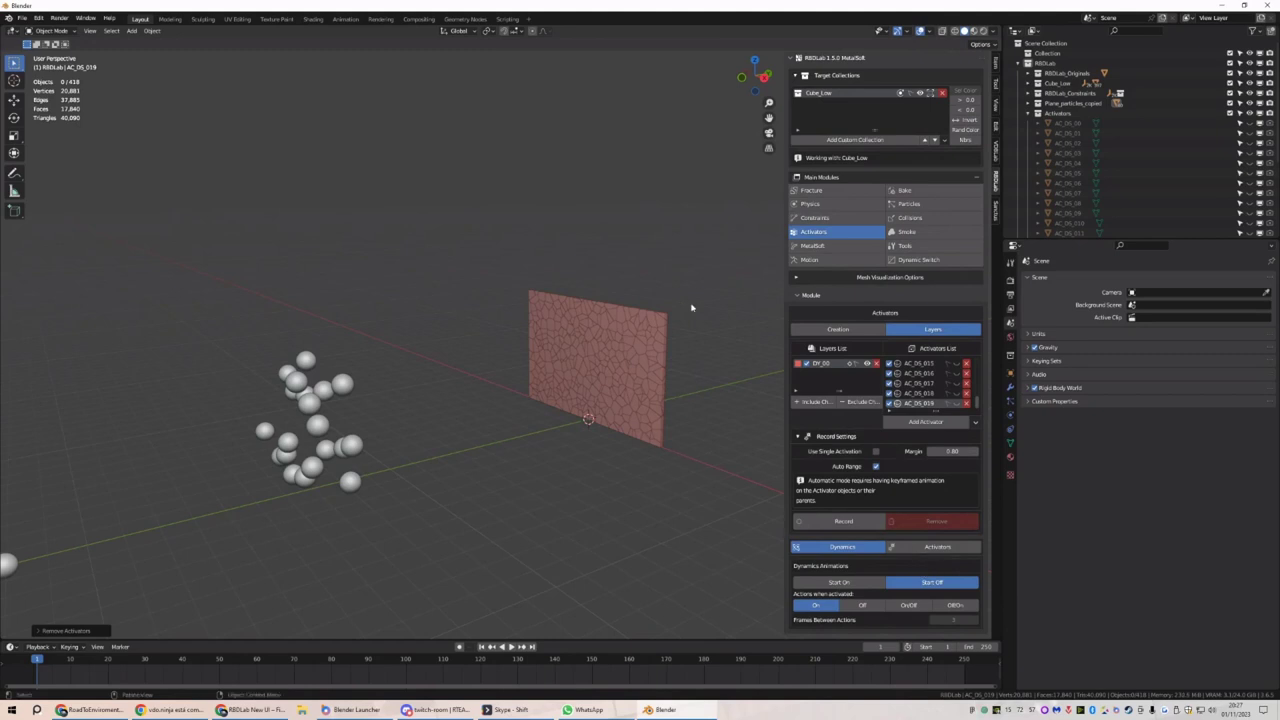
{"action": "left_click", "coordinate": [912, 606]}
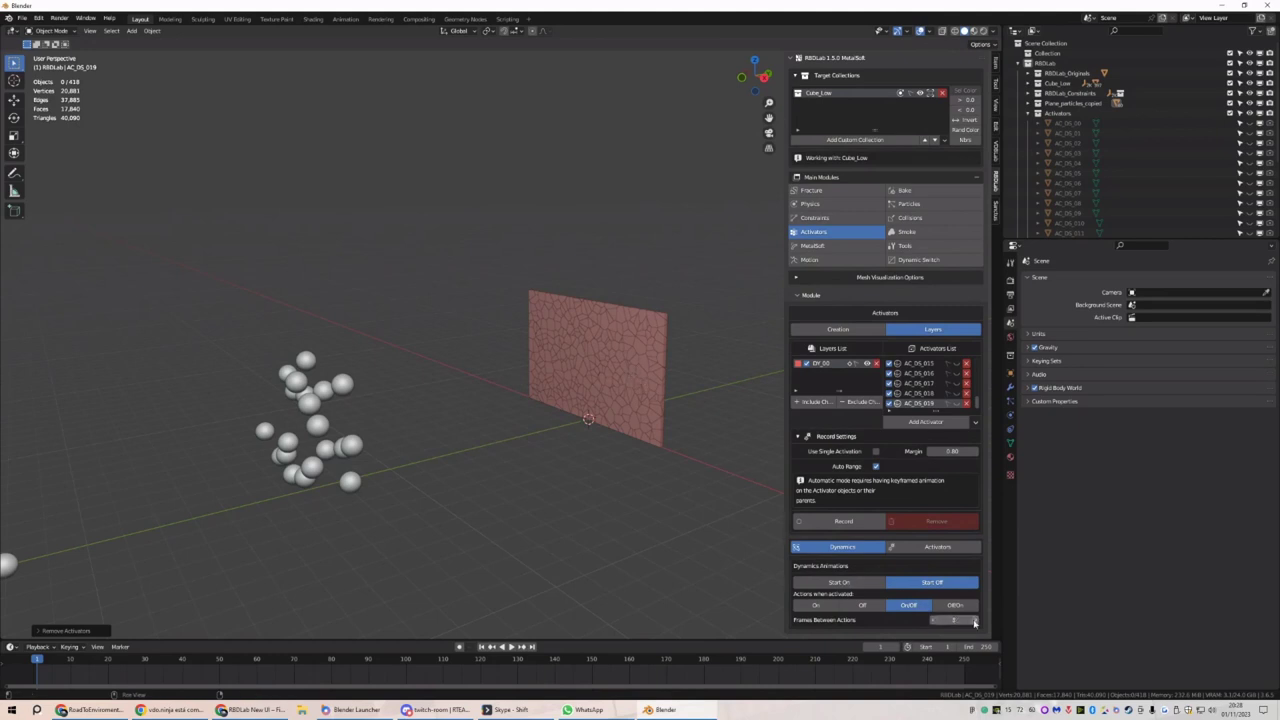
{"action": "left_click_drag", "start_coordinate": [975, 622], "coordinate": [951, 620]}
{"action": "left_click", "coordinate": [863, 520]}
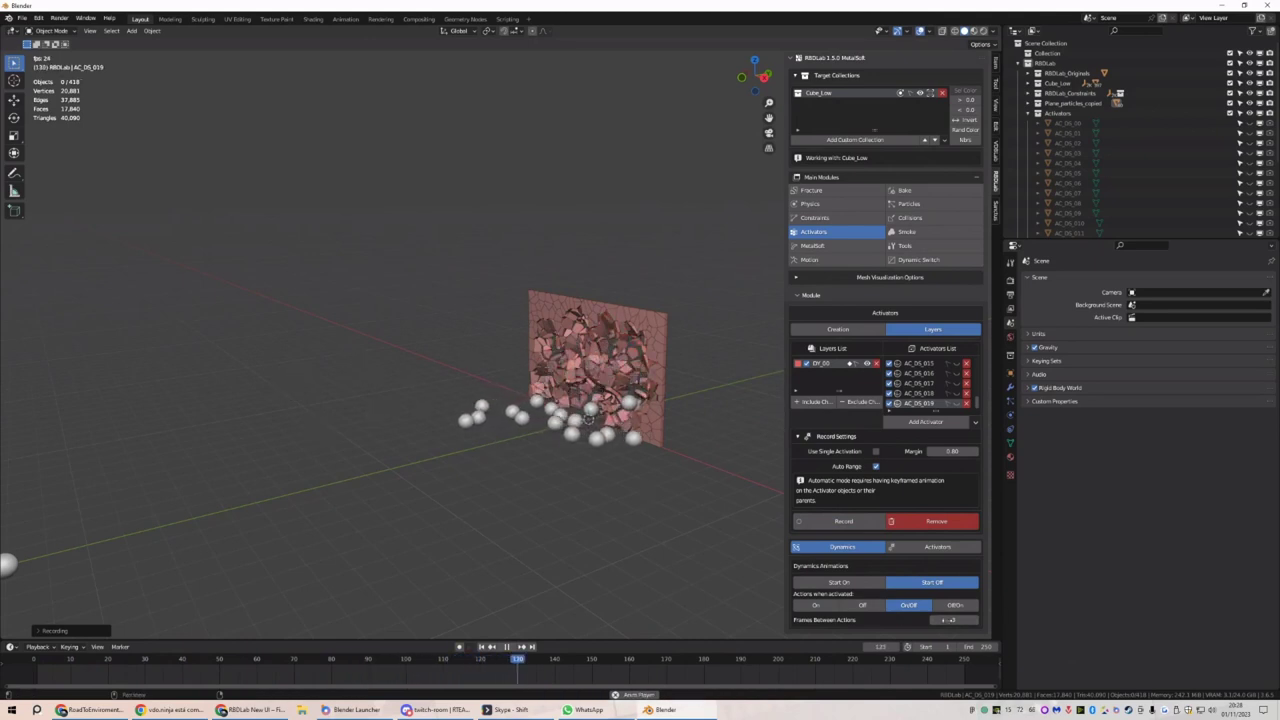
{"action": "middle_click_drag", "start_coordinate": [703, 491], "coordinate": [542, 615]}
{"action": "left_click", "coordinate": [482, 647]}
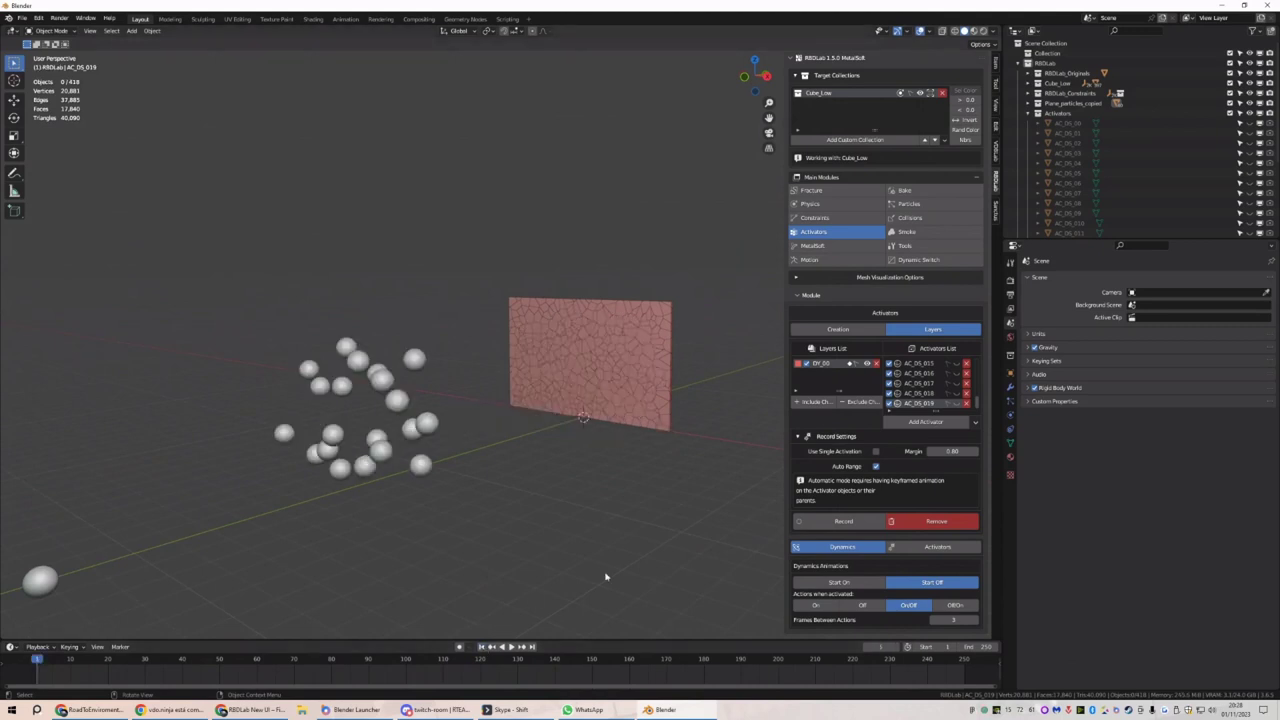
{"action": "middle_click_drag", "start_coordinate": [586, 445], "coordinate": [720, 451]}
Clear recorded activations, set Spring Linear Stiffness to 5000 and update the constraints
{"action": "left_click", "coordinate": [936, 521]}
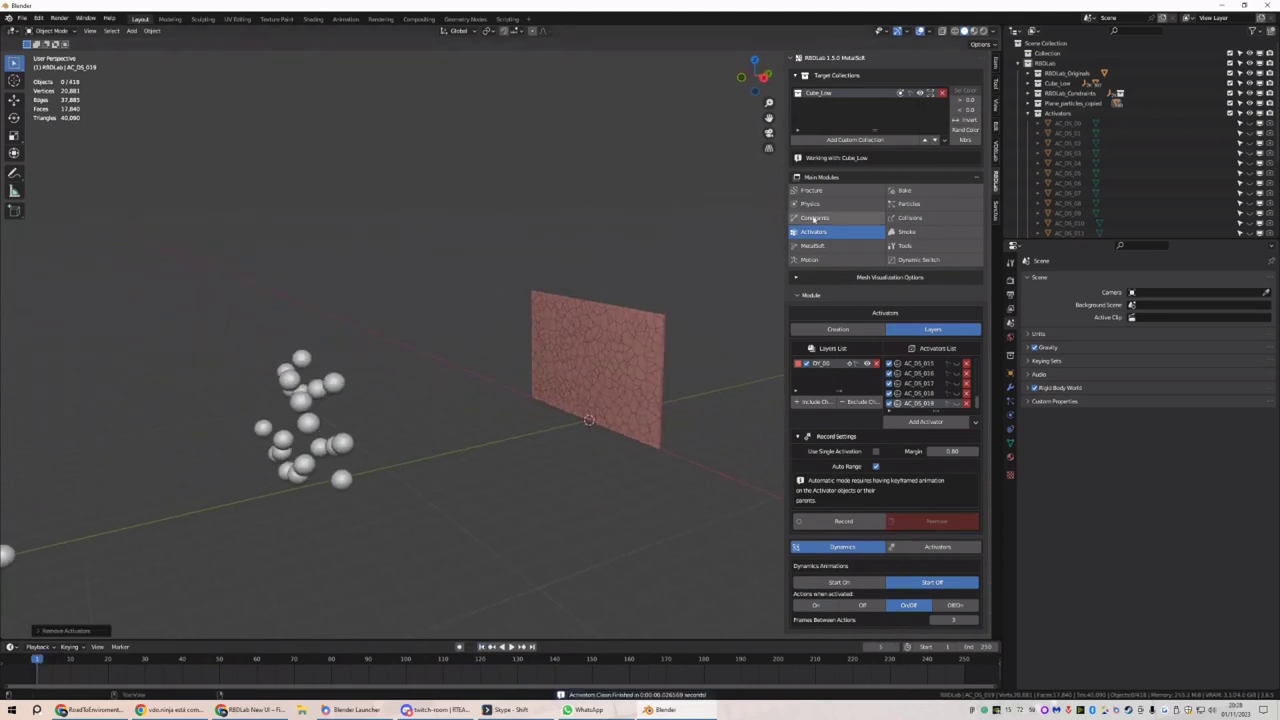
{"action": "left_click", "coordinate": [849, 218]}
{"action": "scroll", "coordinate": [893, 533], "scroll_direction": "down", "scroll_amount": 2}
{"action": "left_click", "coordinate": [921, 552]}
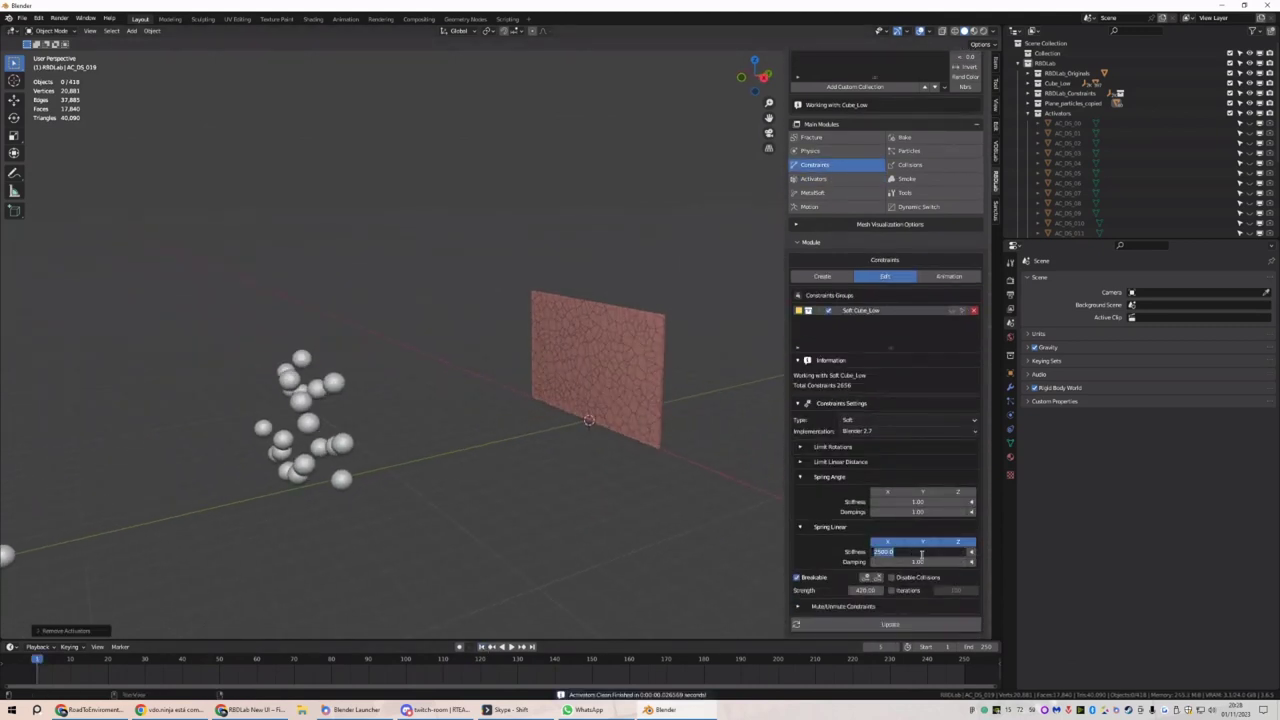
{"action": "key", "text": "Return"}
{"action": "left_click", "coordinate": [890, 624]}
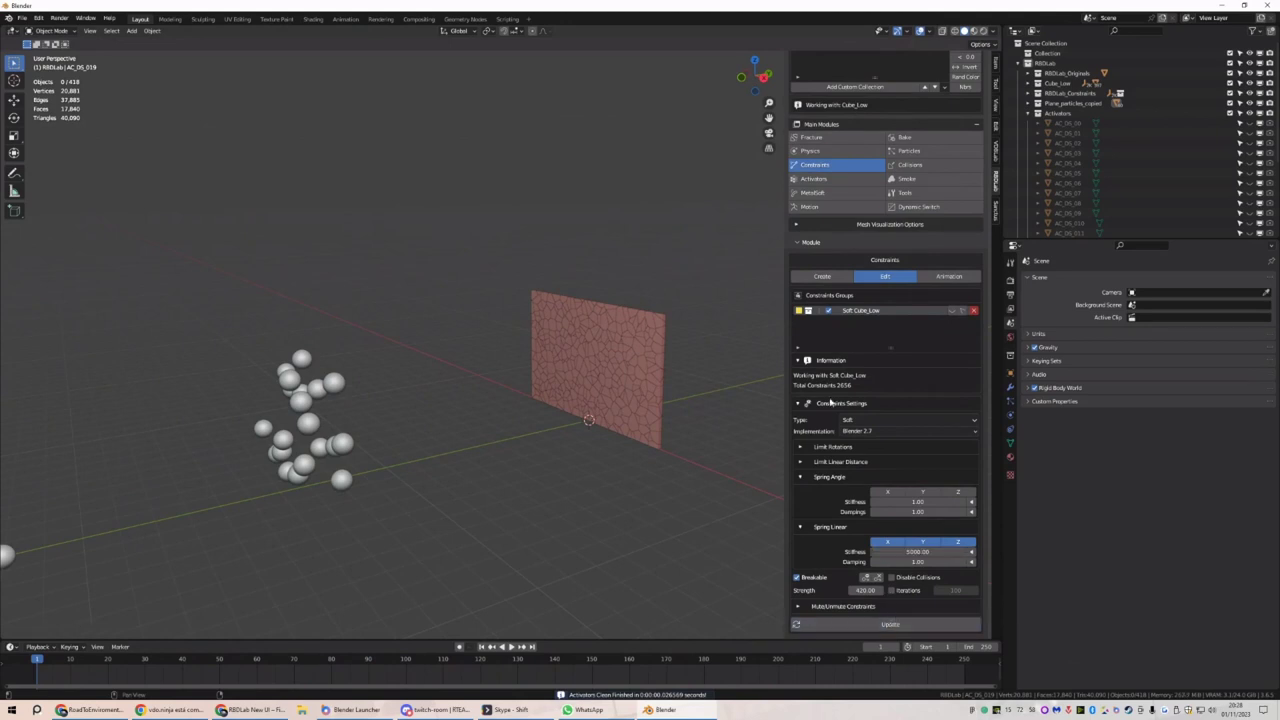
{"action": "left_click", "coordinate": [813, 178]}
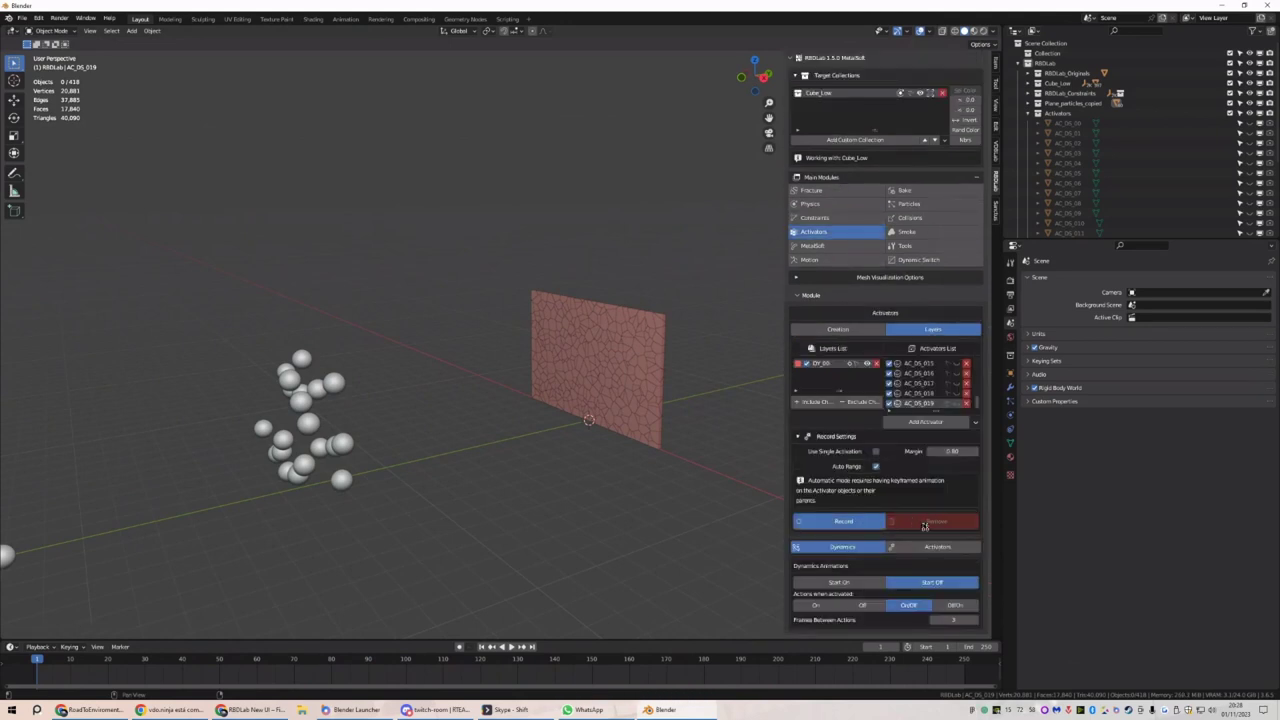
Record the activations again and scrub the shattered wall near frame 60, inspecting one fragment
{"action": "left_click", "coordinate": [870, 521]}
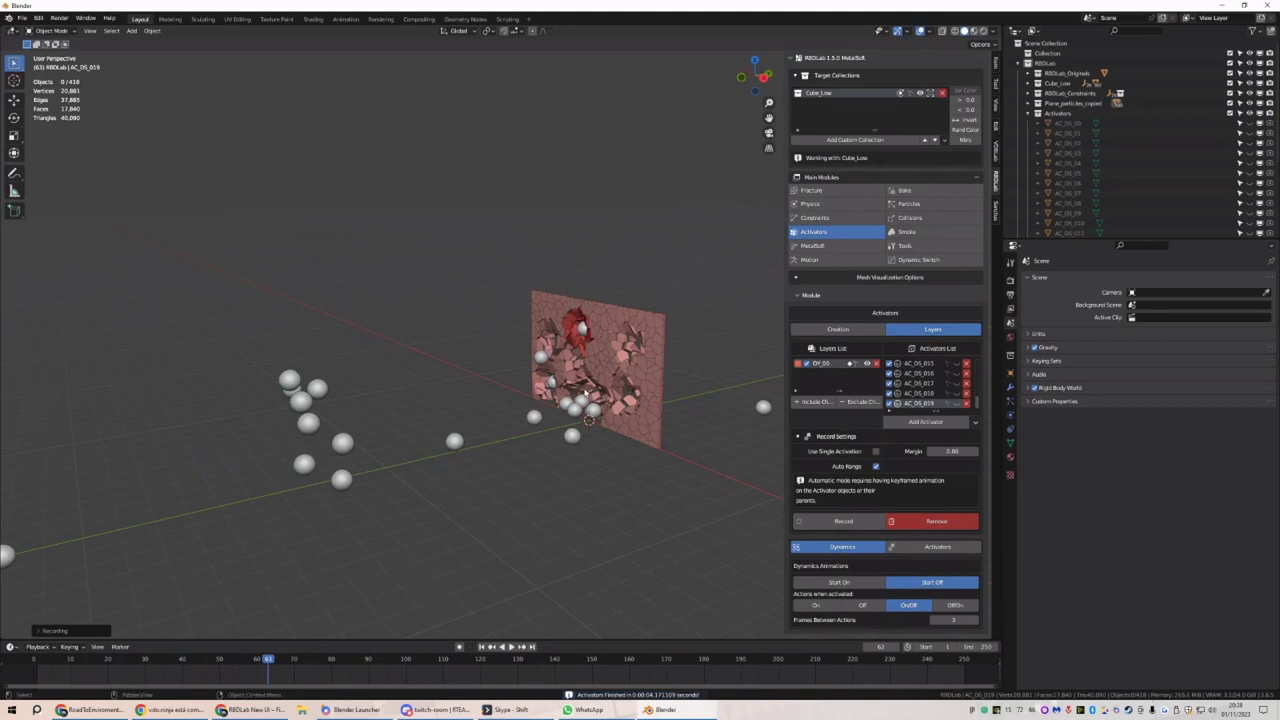
{"action": "middle_click_drag", "start_coordinate": [450, 360], "coordinate": [326, 351]}
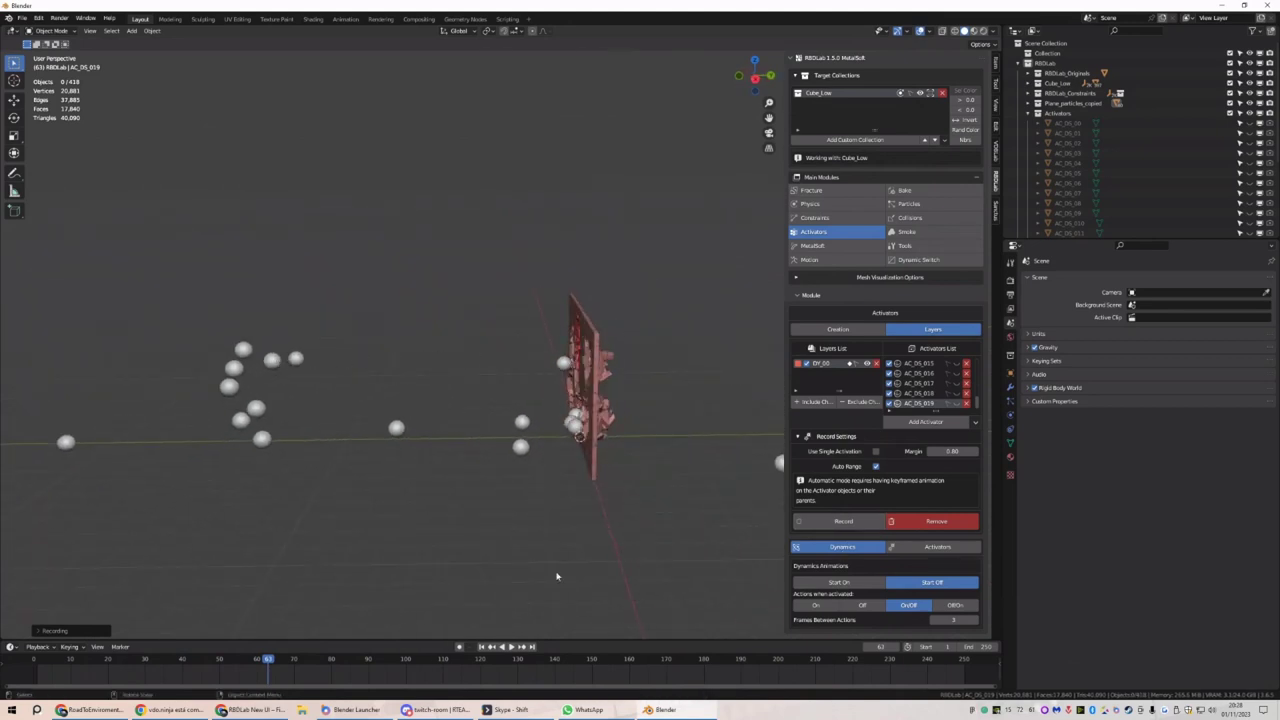
{"action": "middle_click_drag", "start_coordinate": [557, 576], "coordinate": [539, 565]}
{"action": "mouse_move", "coordinate": [268, 663]}
{"action": "left_mouse_down"}
{"action": "mouse_move", "coordinate": [251, 665]}
{"action": "mouse_move", "coordinate": [263, 665]}
{"action": "left_mouse_up"}
{"action": "scroll", "coordinate": [563, 368], "scroll_direction": "up", "scroll_amount": 4}
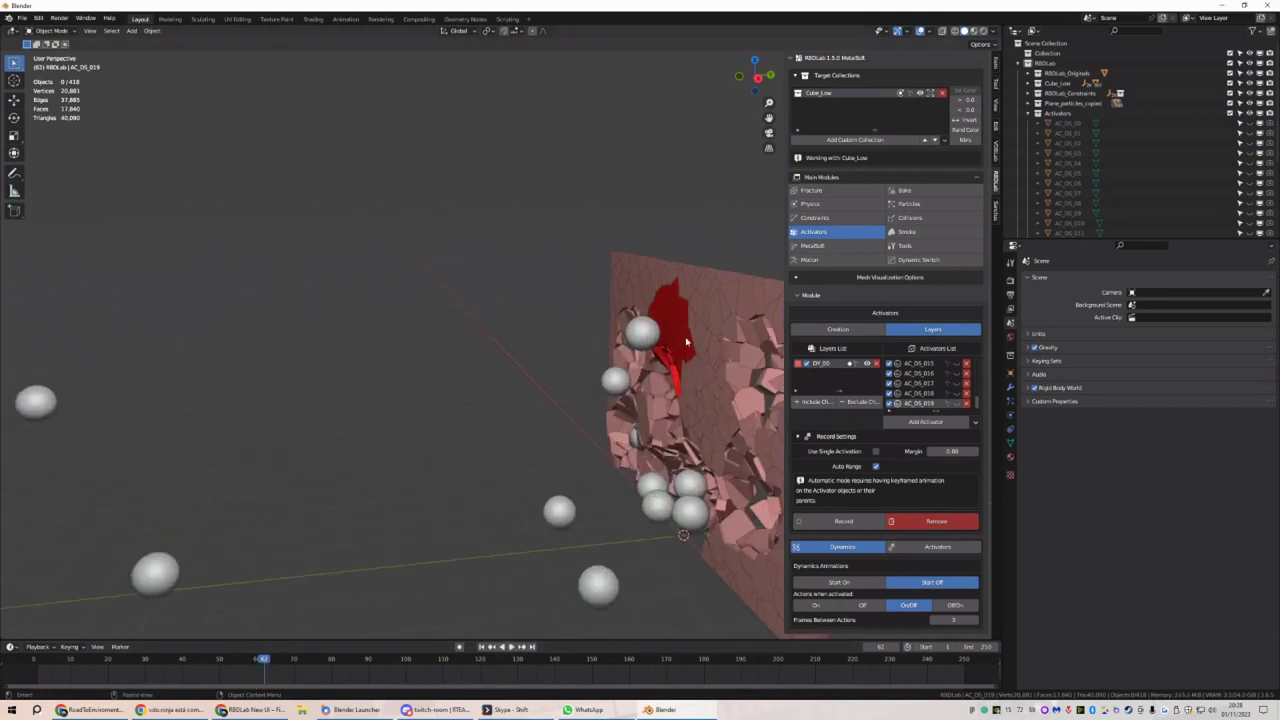
{"action": "left_click", "coordinate": [679, 318]}
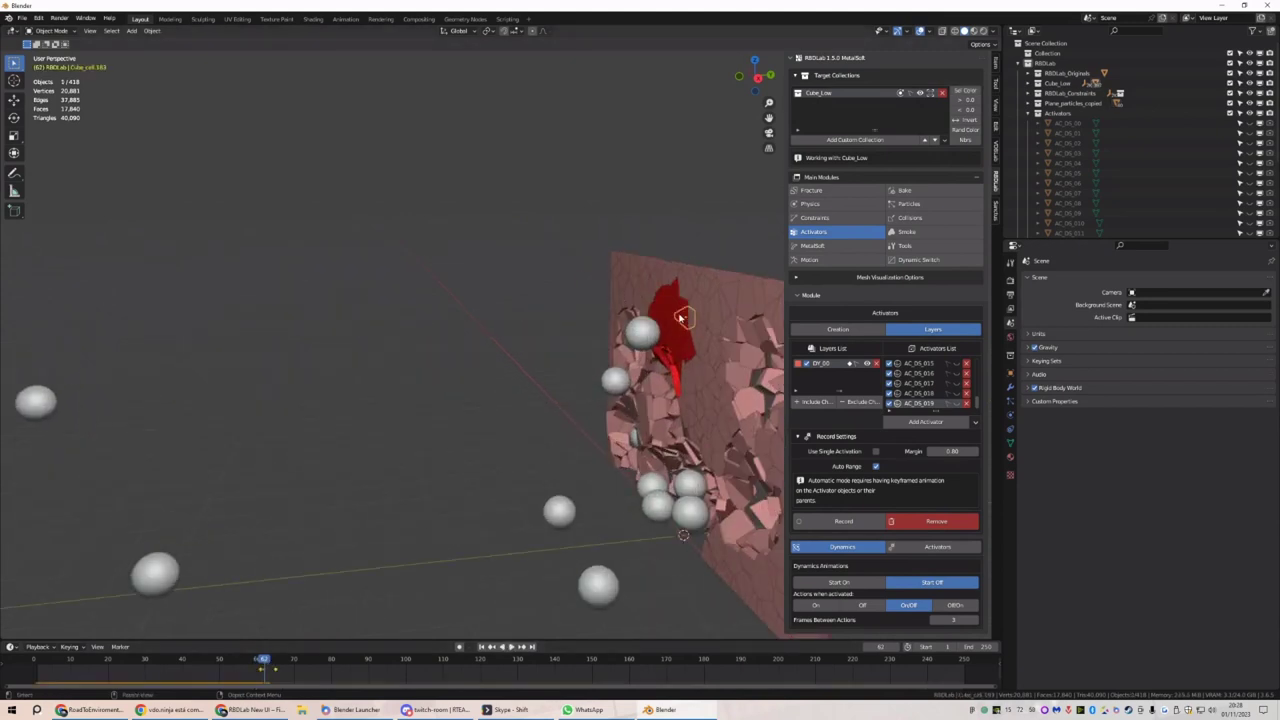
{"action": "left_click", "coordinate": [866, 647]}
{"action": "left_click", "coordinate": [866, 647]}
{"action": "left_click", "coordinate": [866, 647]}
{"action": "left_click", "coordinate": [866, 647]}
{"action": "scroll", "coordinate": [525, 624], "scroll_direction": "down", "scroll_amount": 4}
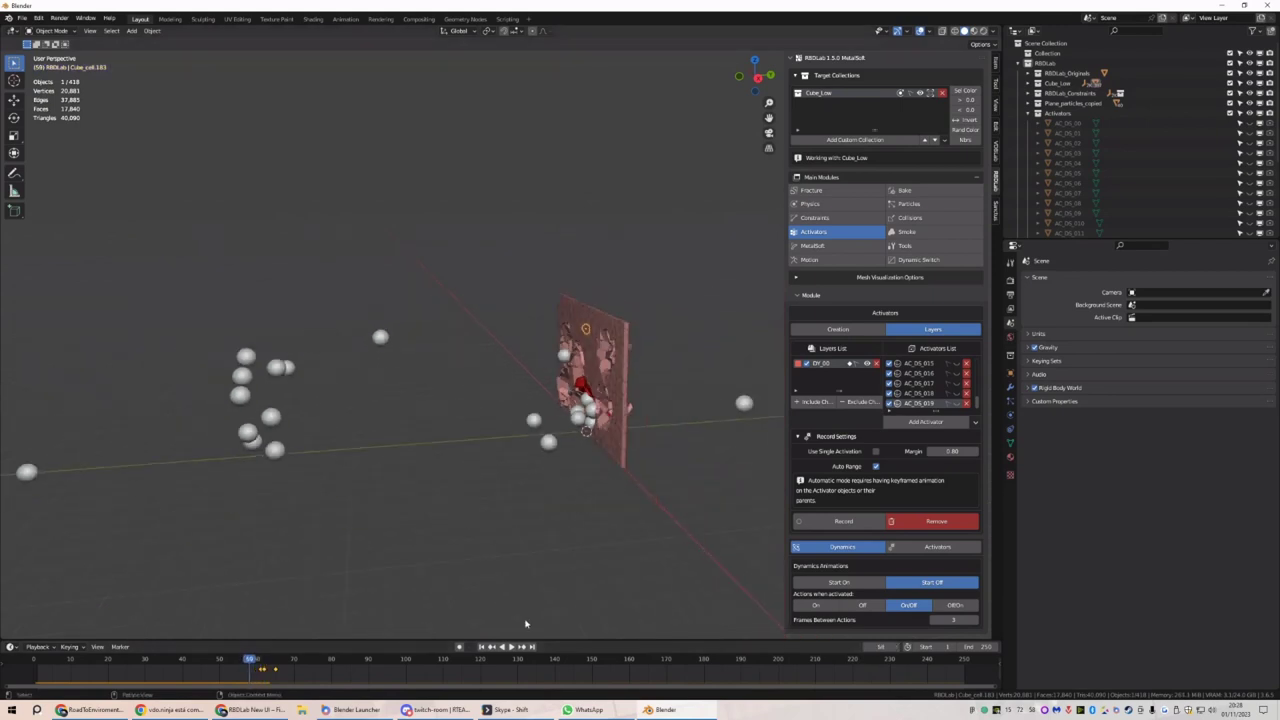
{"action": "left_click", "coordinate": [481, 647]}
Replay the wall-shattering simulation from frame 1, then show RBDLab's Physics settings for the wall
{"action": "middle_click_drag", "start_coordinate": [480, 449], "coordinate": [518, 444]}
{"action": "key", "text": "space"}
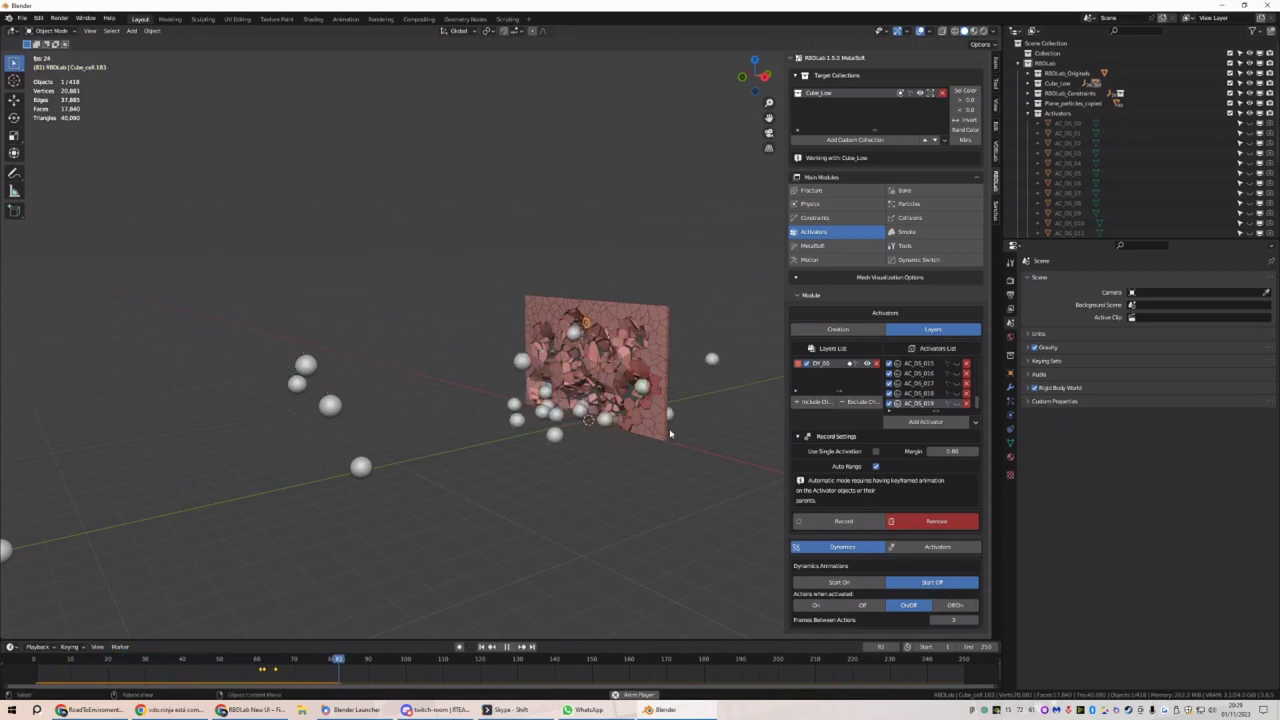
{"action": "key", "text": "space"}
{"action": "middle_click_drag", "start_coordinate": [676, 405], "coordinate": [640, 395]}
{"action": "scroll", "coordinate": [640, 395], "scroll_direction": "down", "scroll_amount": 2}
{"action": "key", "text": "shift+Left"}
{"action": "key", "text": "space"}
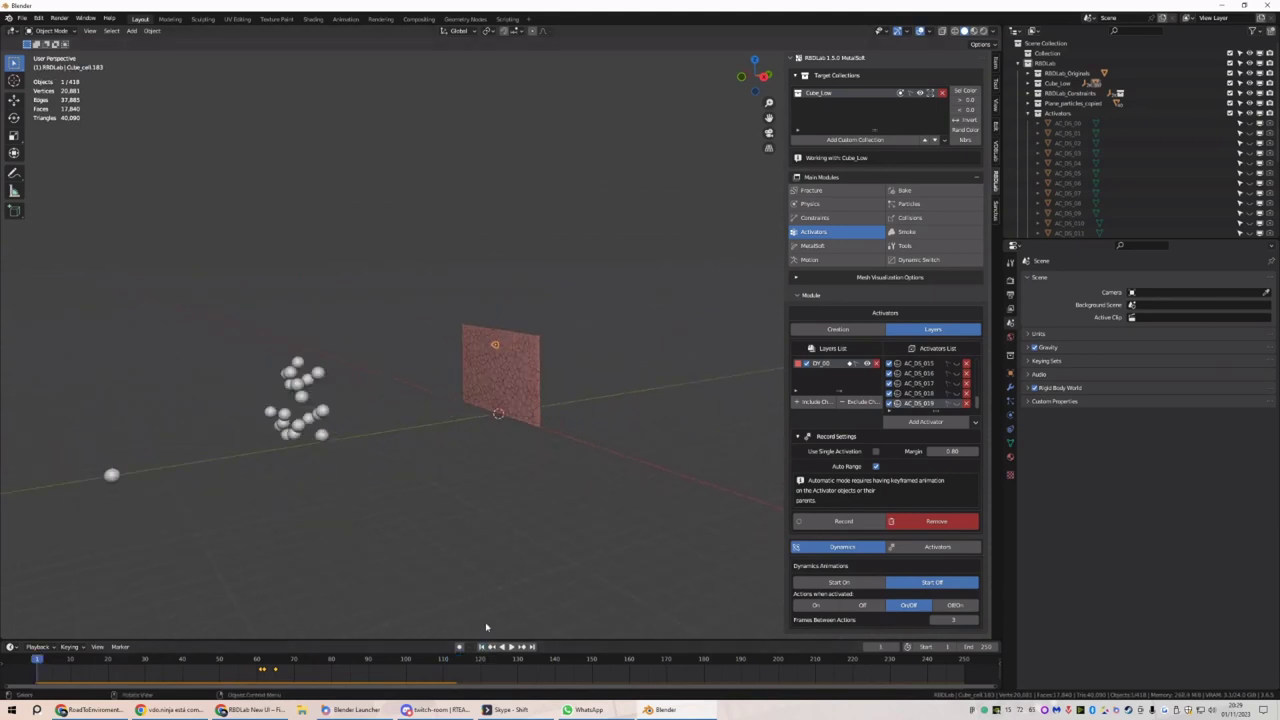
{"action": "scroll", "coordinate": [598, 376], "scroll_direction": "up", "scroll_amount": 3}
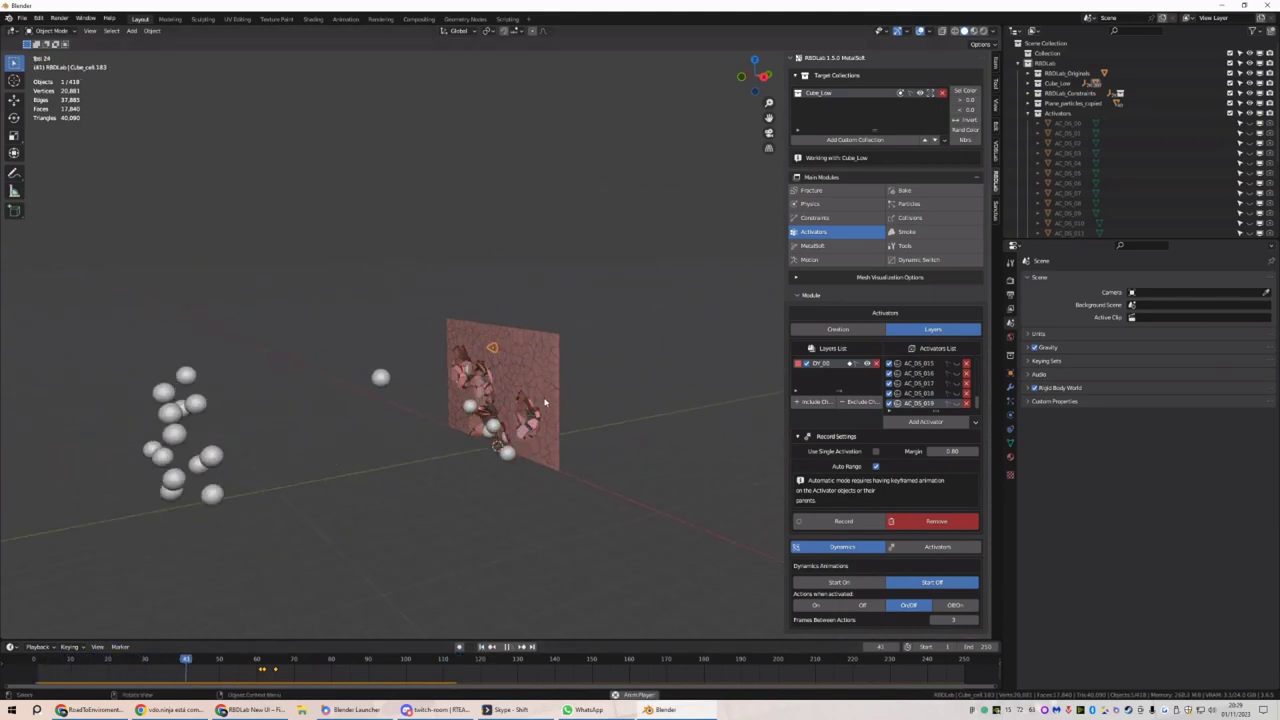
{"action": "key", "text": "space"}
{"action": "left_click", "coordinate": [481, 648]}
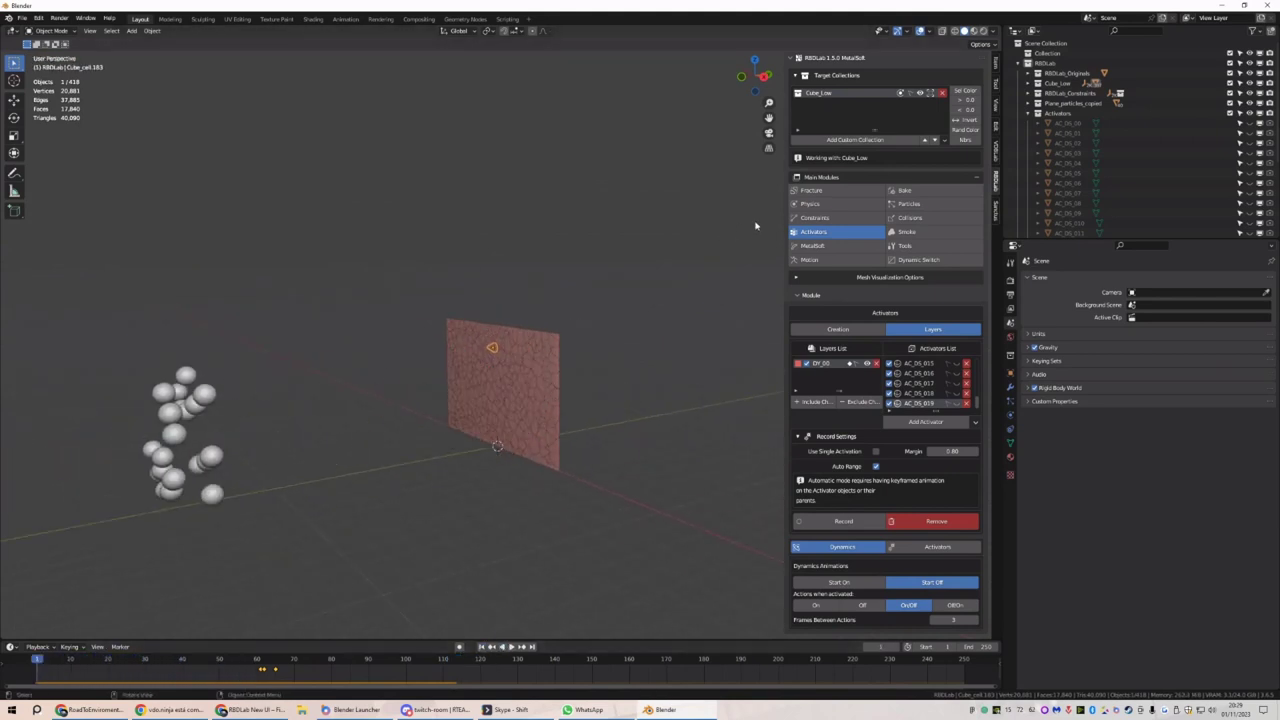
{"action": "left_click", "coordinate": [810, 203]}
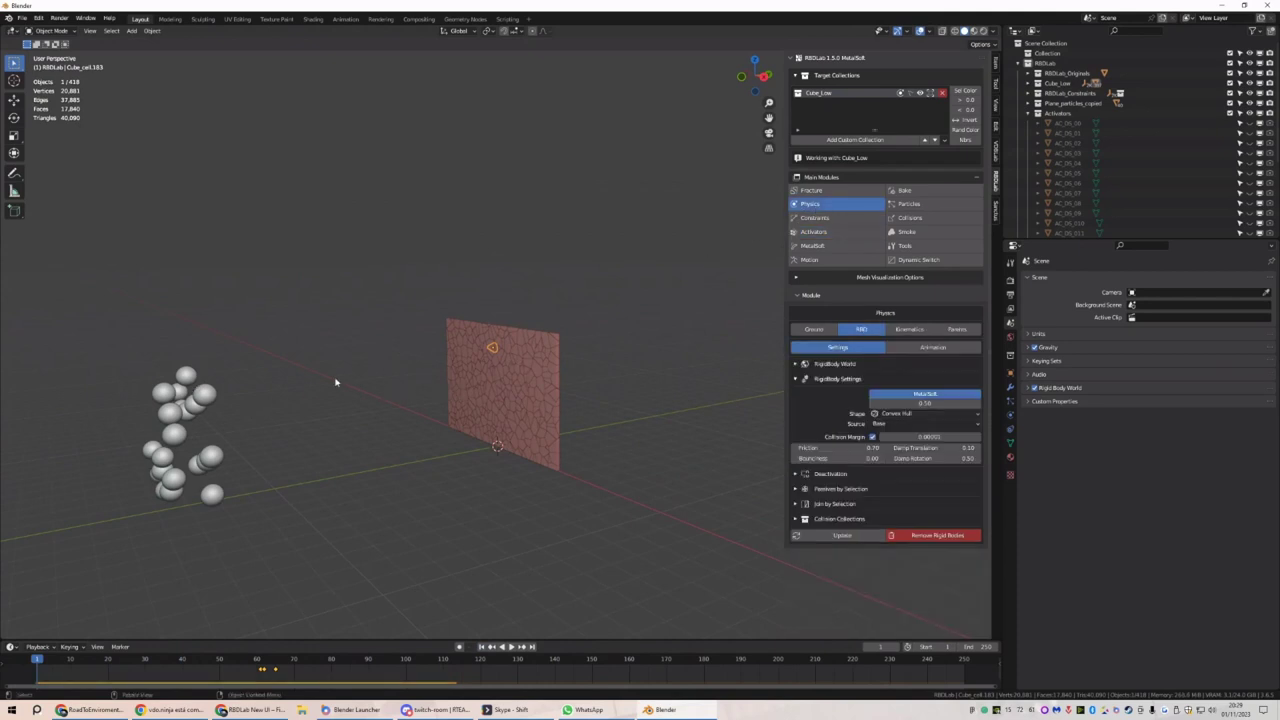
Expand the RigidBody World settings and play the simulation to watch the wall break
{"action": "left_click", "coordinate": [836, 364]}
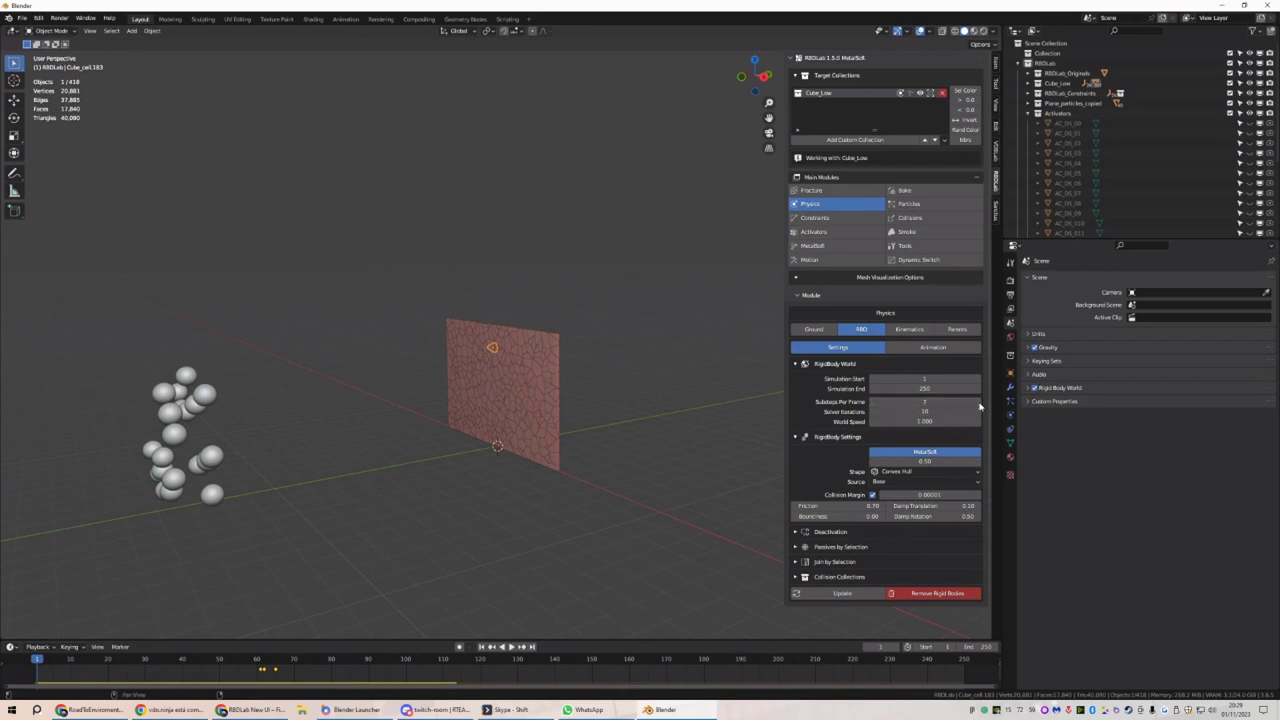
{"action": "key", "text": "space"}
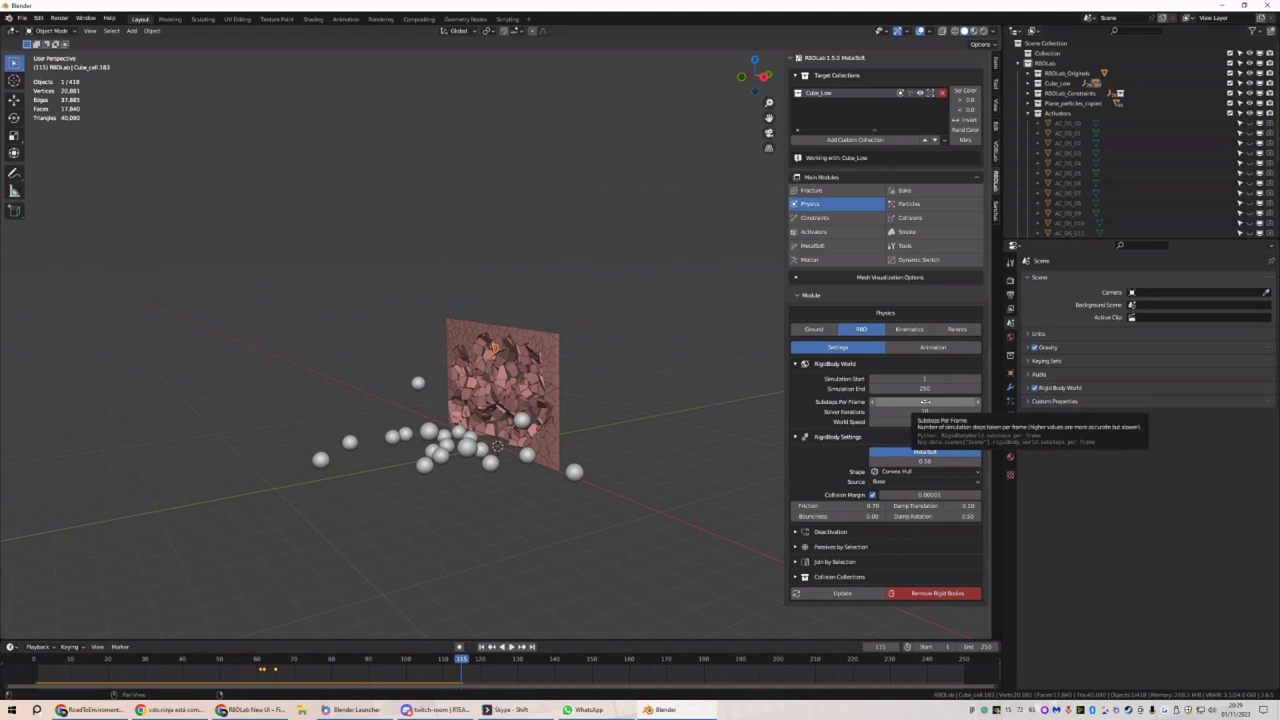
{"action": "middle_click_drag", "start_coordinate": [440, 470], "coordinate": [474, 548]}
Replay the shattering from frame 1, then show MetalSoft's Metal Creation options
{"action": "left_click", "coordinate": [481, 647]}
{"action": "key", "text": "space"}
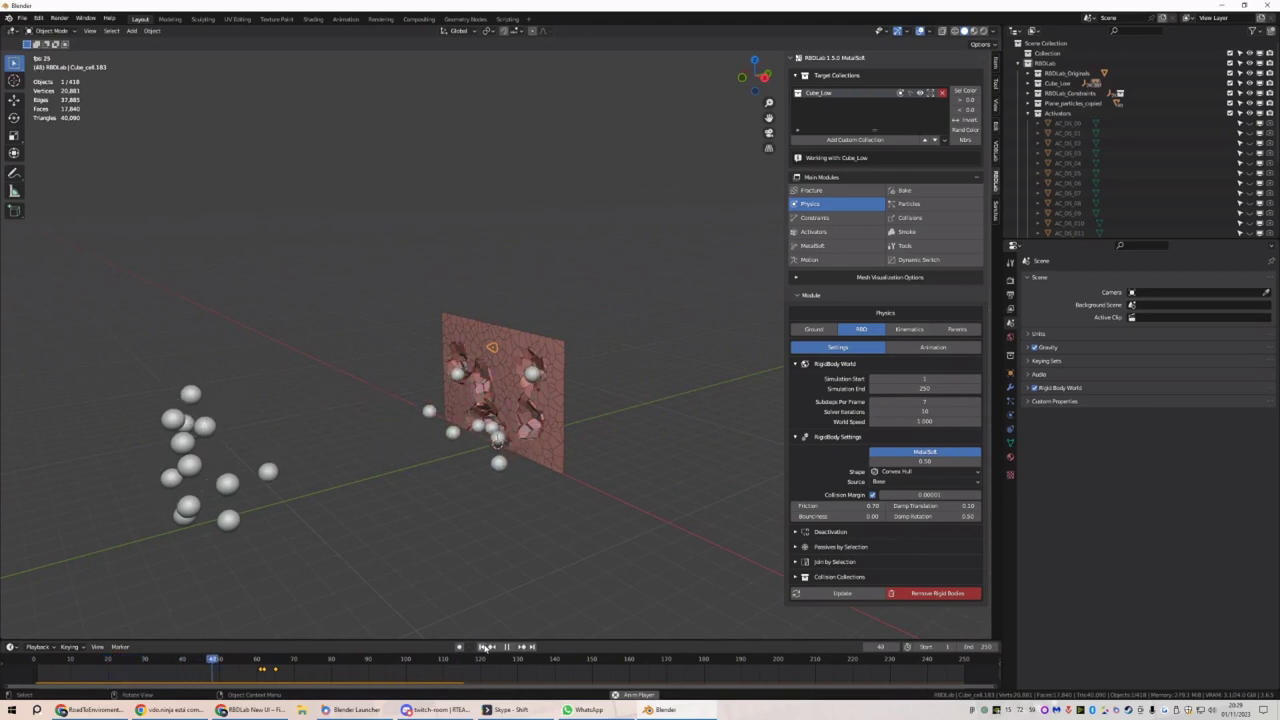
{"action": "key", "text": "Escape"}
{"action": "middle_click_drag", "start_coordinate": [457, 423], "coordinate": [592, 383]}
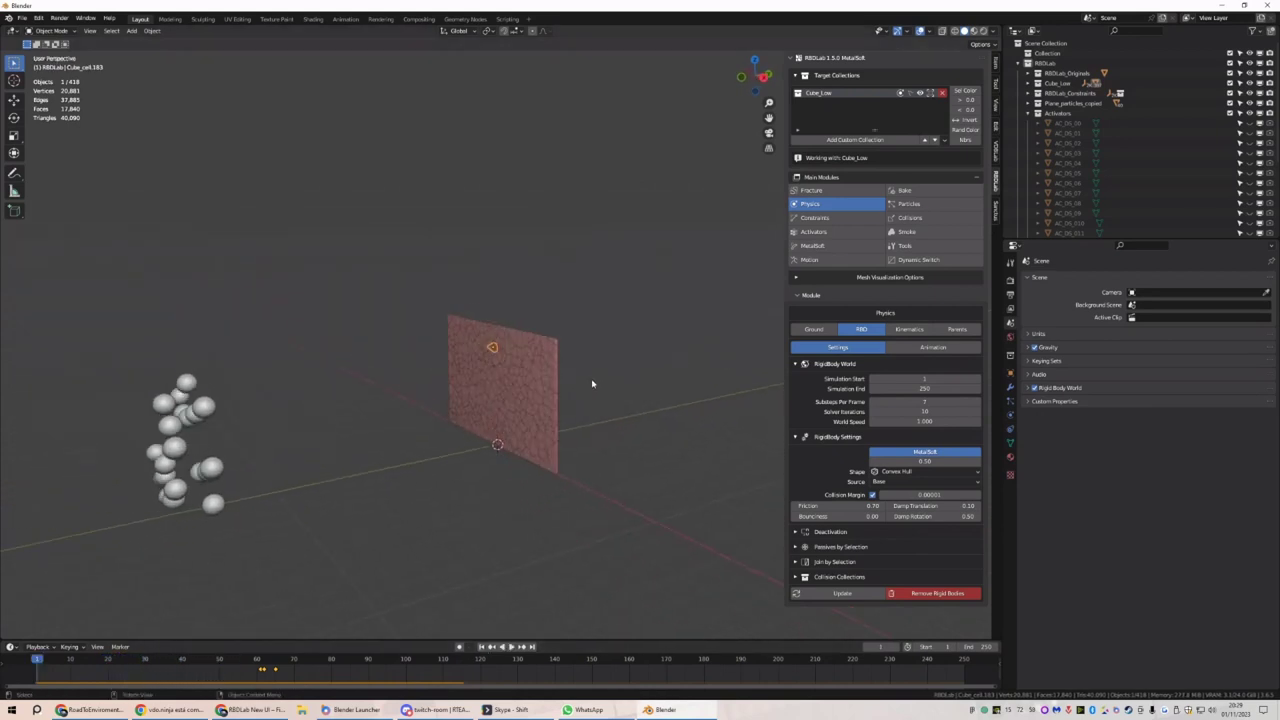
{"action": "left_click", "coordinate": [812, 245]}
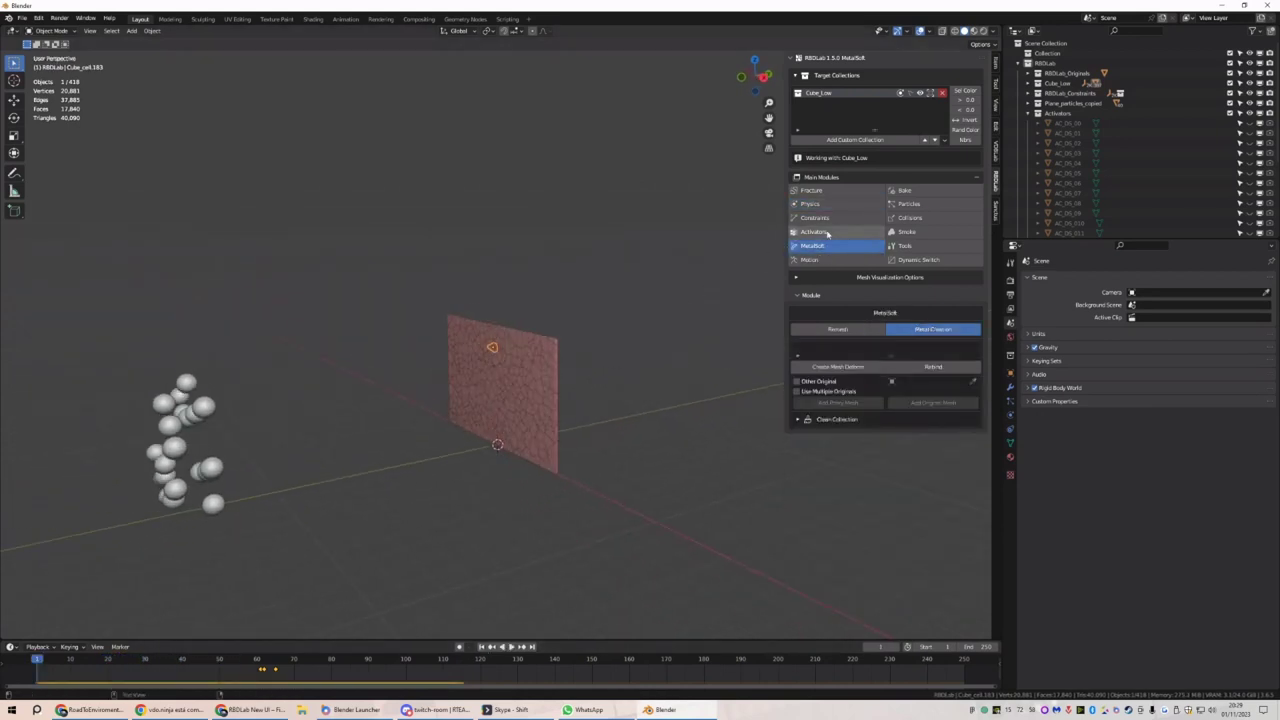
Create a MetalSoft mesh-deform plane for Cube_Low, test it in playback, and enter Edit Mode
{"action": "left_click", "coordinate": [860, 364]}
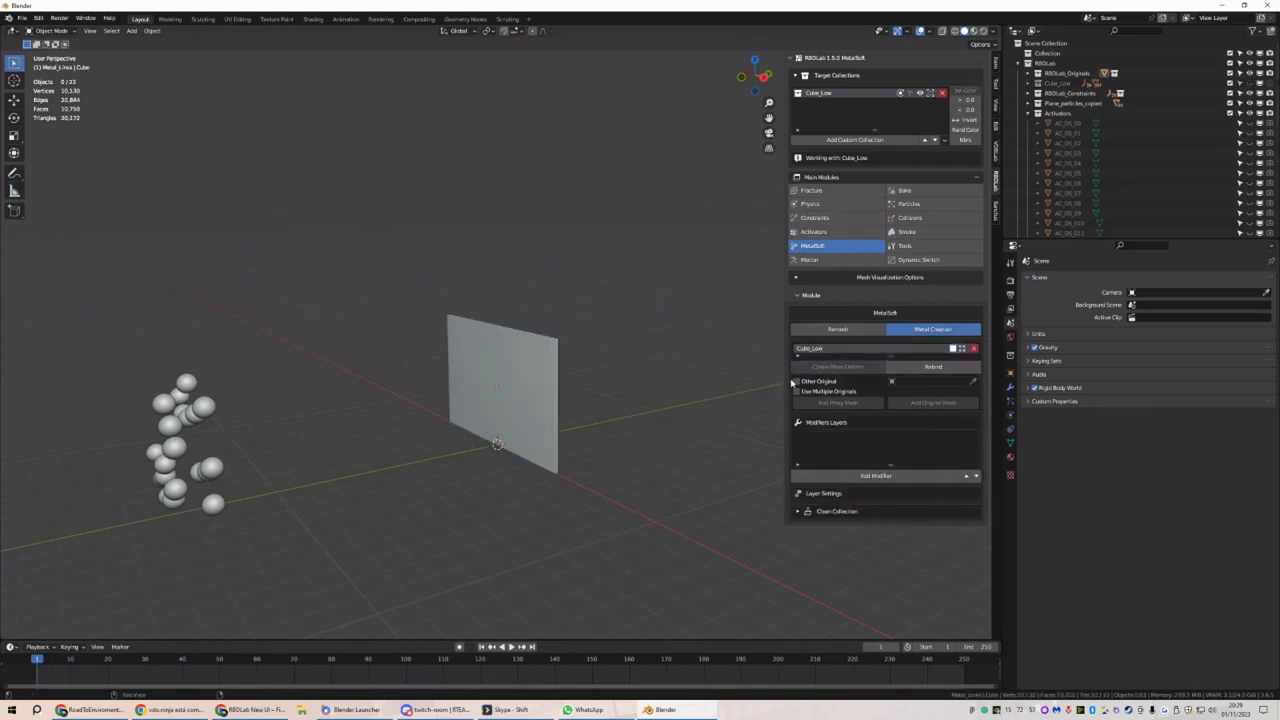
{"action": "left_click", "coordinate": [529, 361]}
{"action": "mouse_move", "coordinate": [529, 361]}
{"action": "middle_mouse_down"}
{"action": "mouse_move", "coordinate": [530, 330]}
{"action": "mouse_move", "coordinate": [539, 374]}
{"action": "middle_mouse_up"}
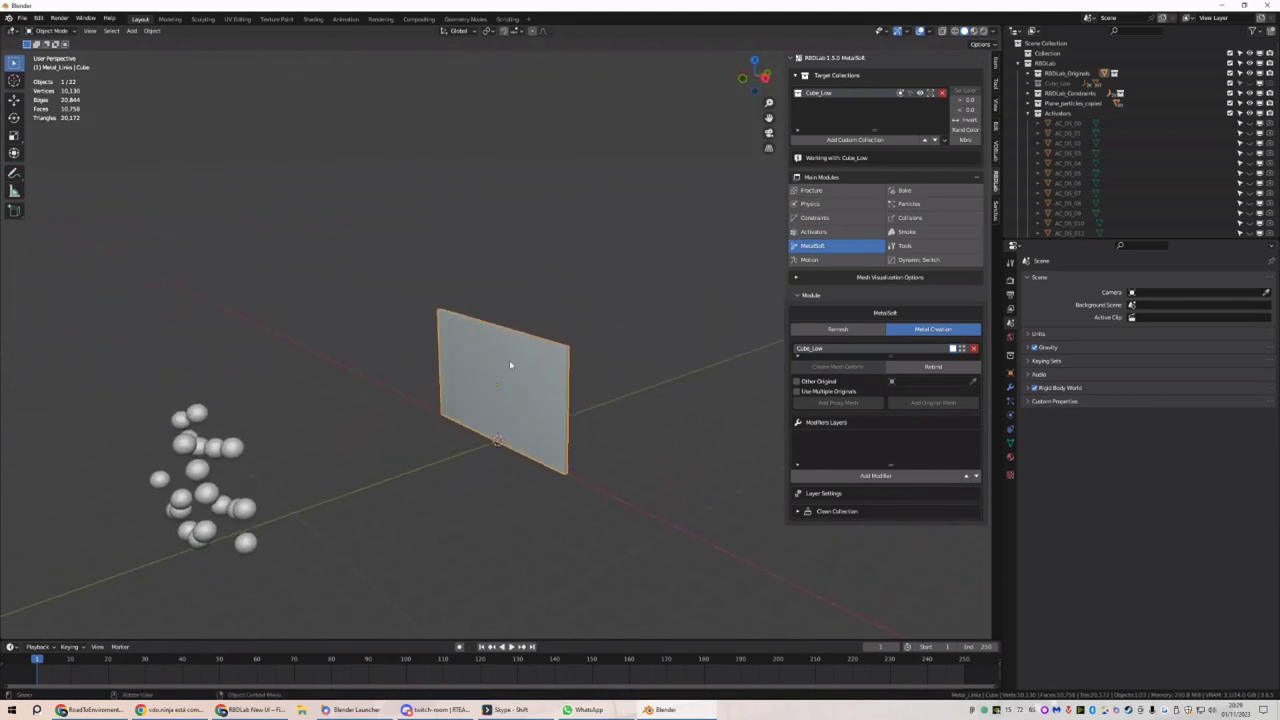
{"action": "key", "text": "space"}
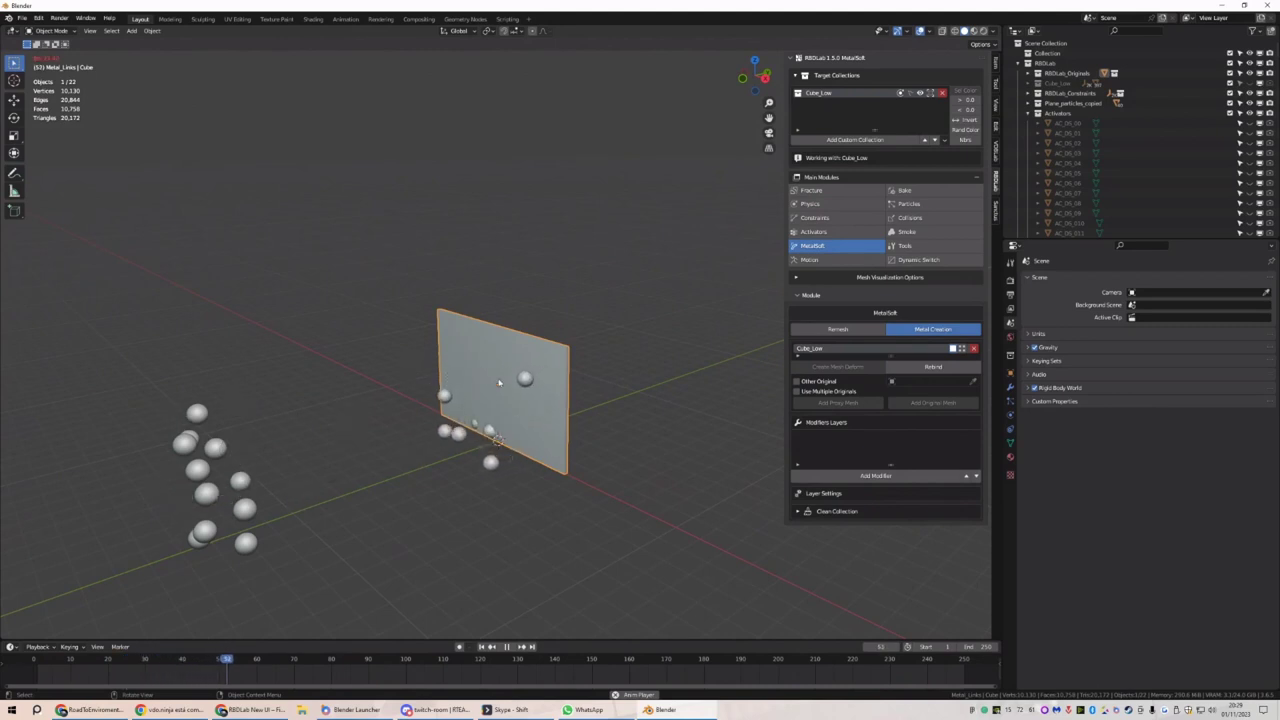
{"action": "key", "text": "Escape"}
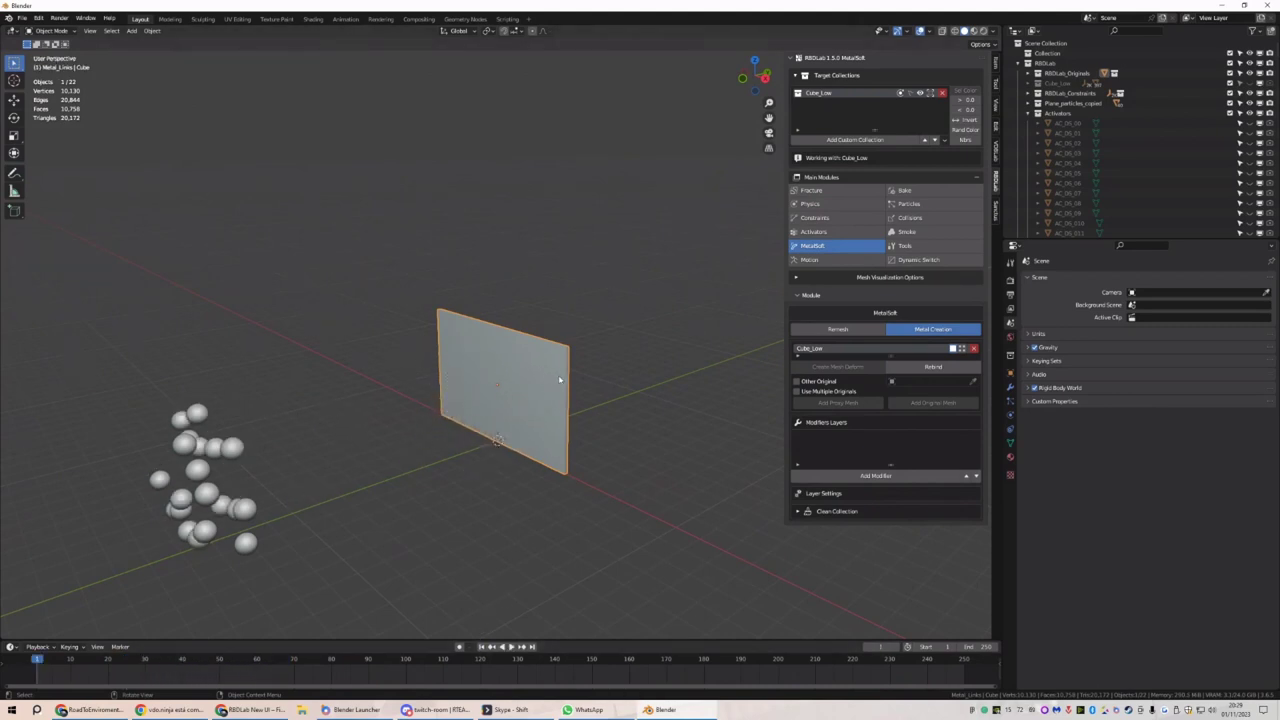
{"action": "key", "text": "Tab"}
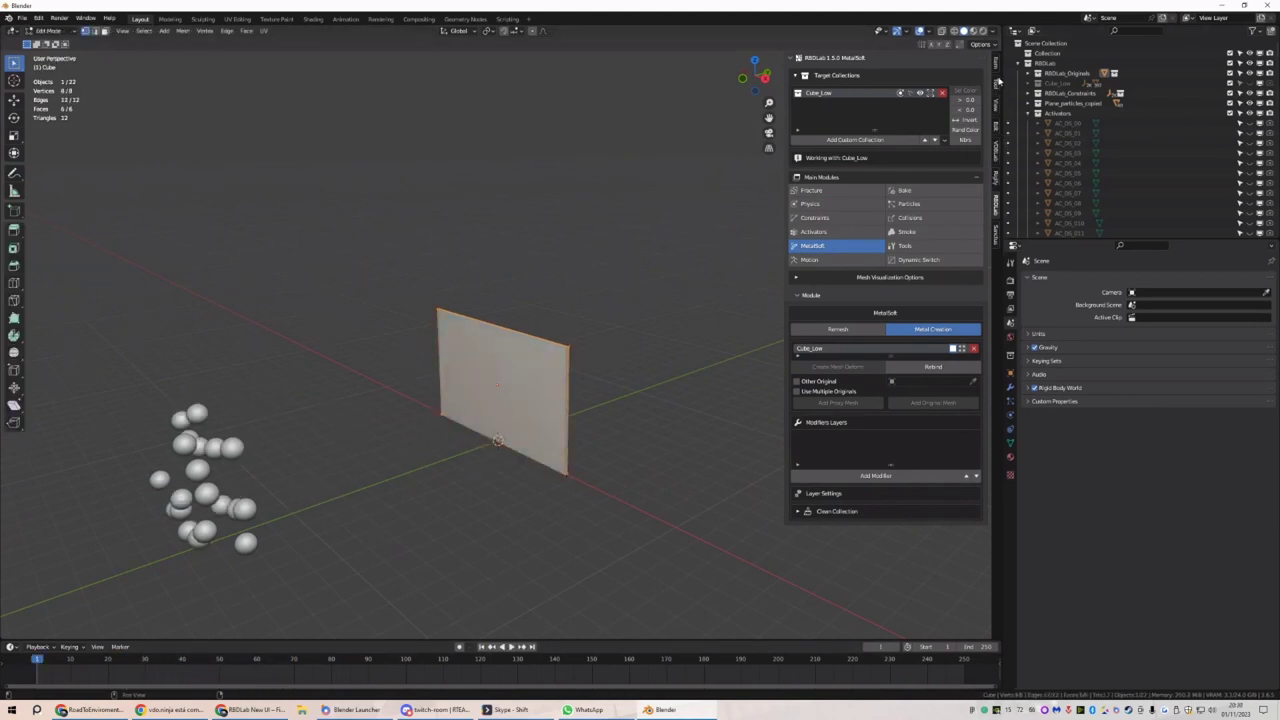
Set the plane's Mean Crease to 1.00 and add evenly spaced horizontal loop cuts
{"action": "left_click", "coordinate": [996, 68]}
{"action": "left_click_drag", "start_coordinate": [880, 179], "coordinate": [960, 179]}
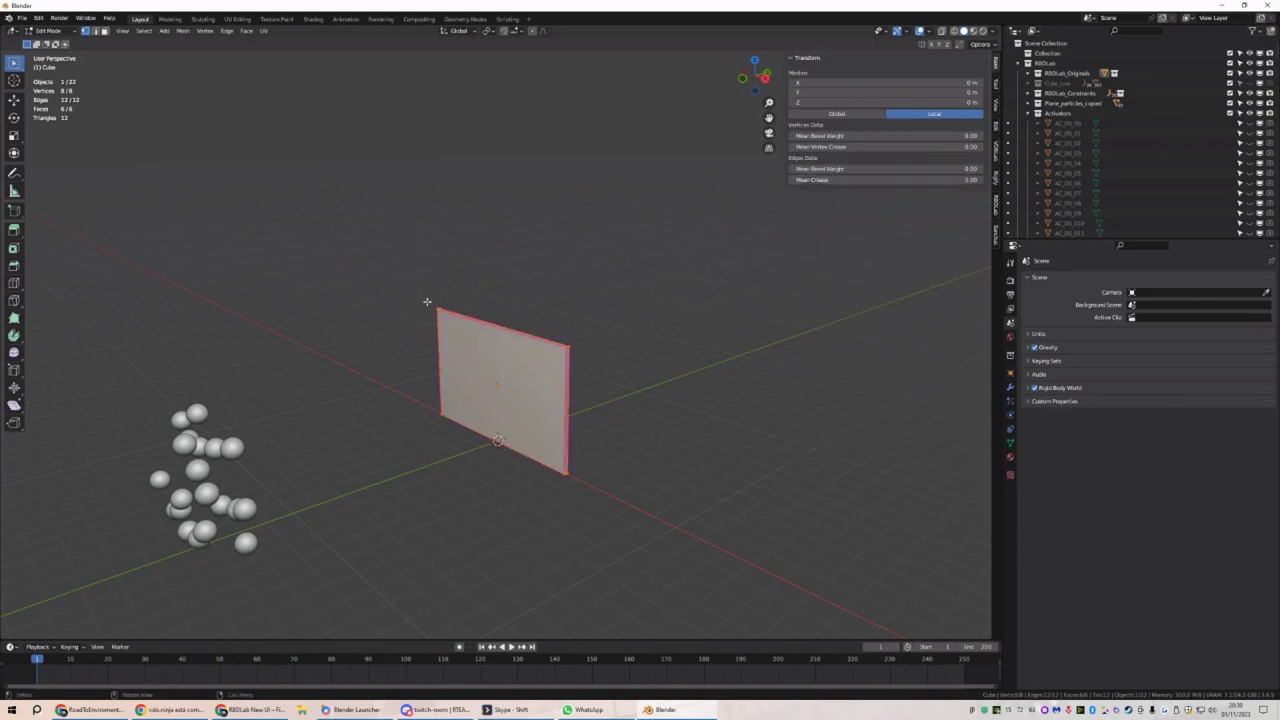
{"action": "key", "text": "ctrl+r"}
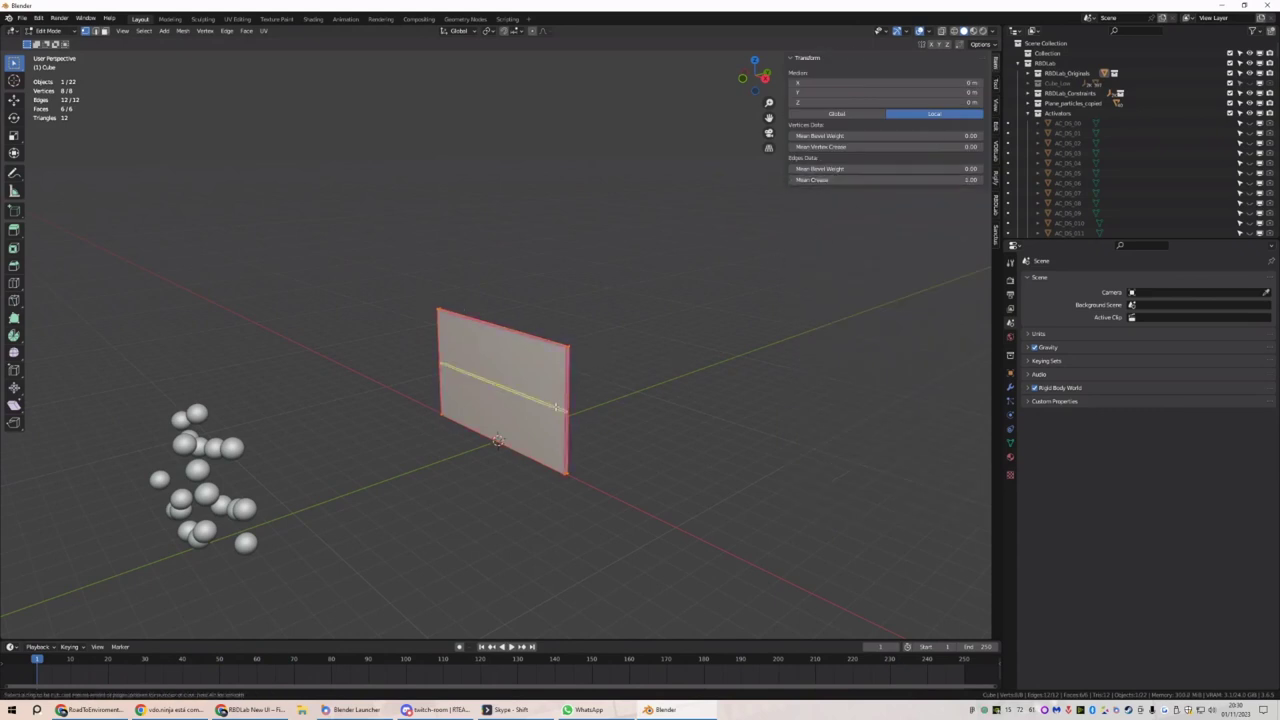
{"action": "scroll", "coordinate": [554, 406], "scroll_direction": "up", "scroll_amount": 16}
{"action": "left_click", "coordinate": [555, 407]}
{"action": "right_click", "coordinate": [555, 407]}
Add evenly spaced vertical loop cuts, then return to Object Mode and the RBDLab panel
{"action": "key", "text": "ctrl+r"}
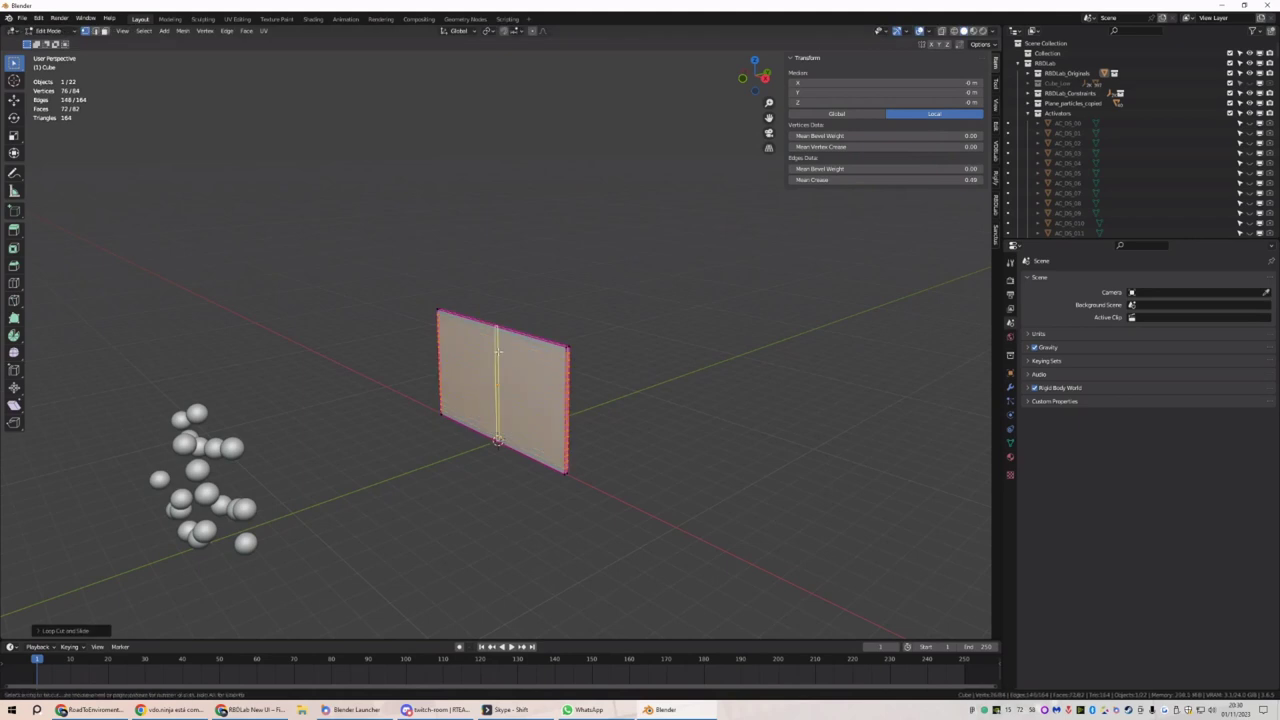
{"action": "scroll", "coordinate": [552, 390], "scroll_direction": "up", "scroll_amount": 20}
{"action": "left_click", "coordinate": [549, 368]}
{"action": "right_click", "coordinate": [549, 368]}
{"action": "key", "text": "Tab"}
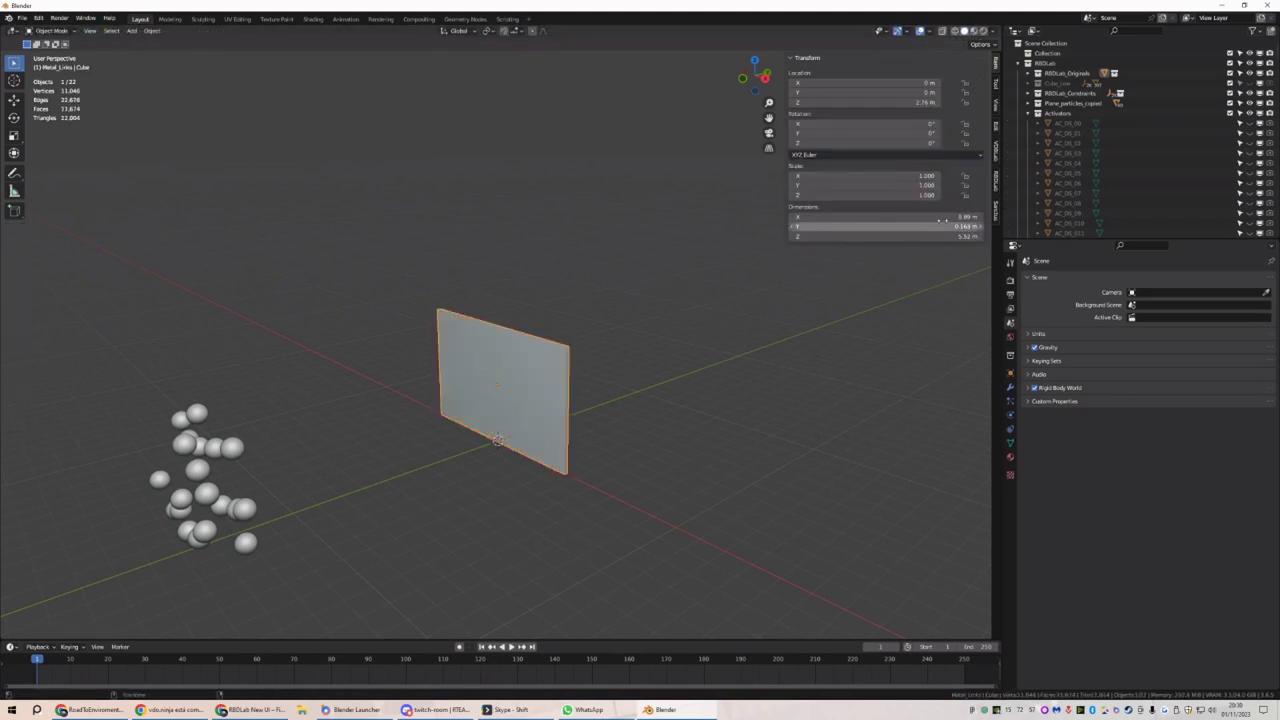
{"action": "left_click", "coordinate": [995, 180]}
Re-link MetalSoft to the edited plane with Refind and play the simulation to check the dents
{"action": "left_click", "coordinate": [933, 369]}
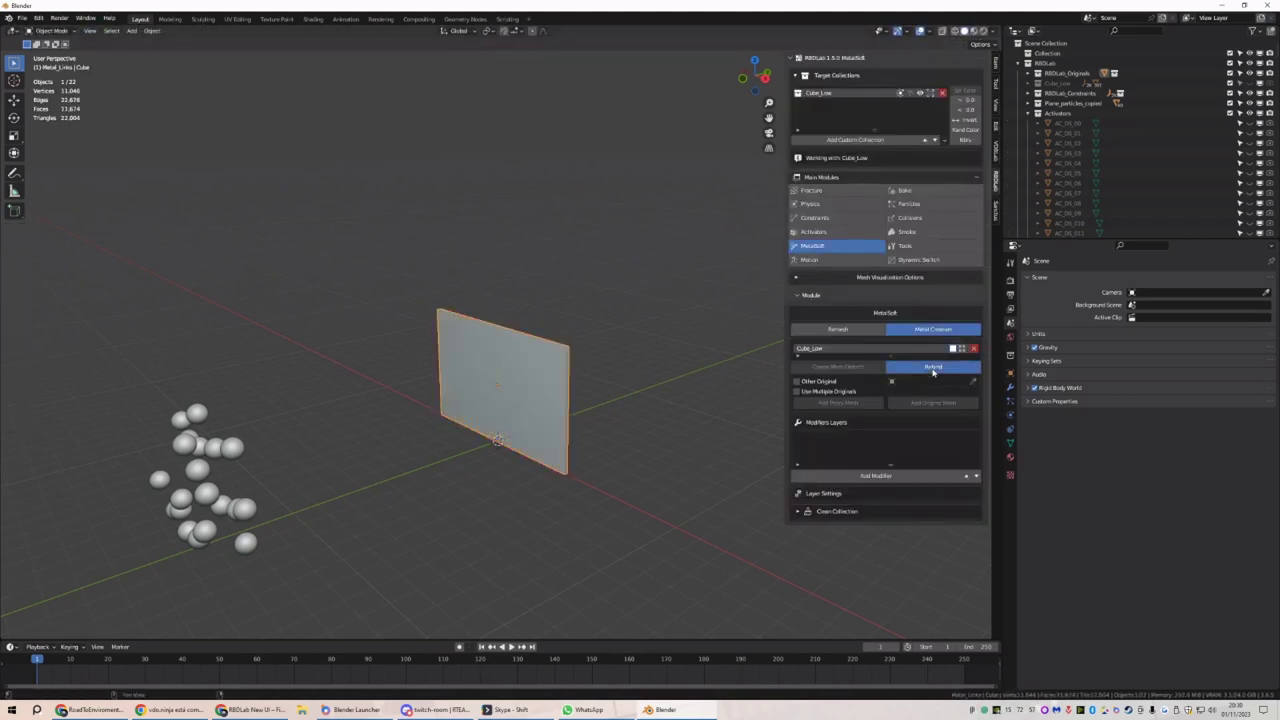
{"action": "key", "text": "space"}
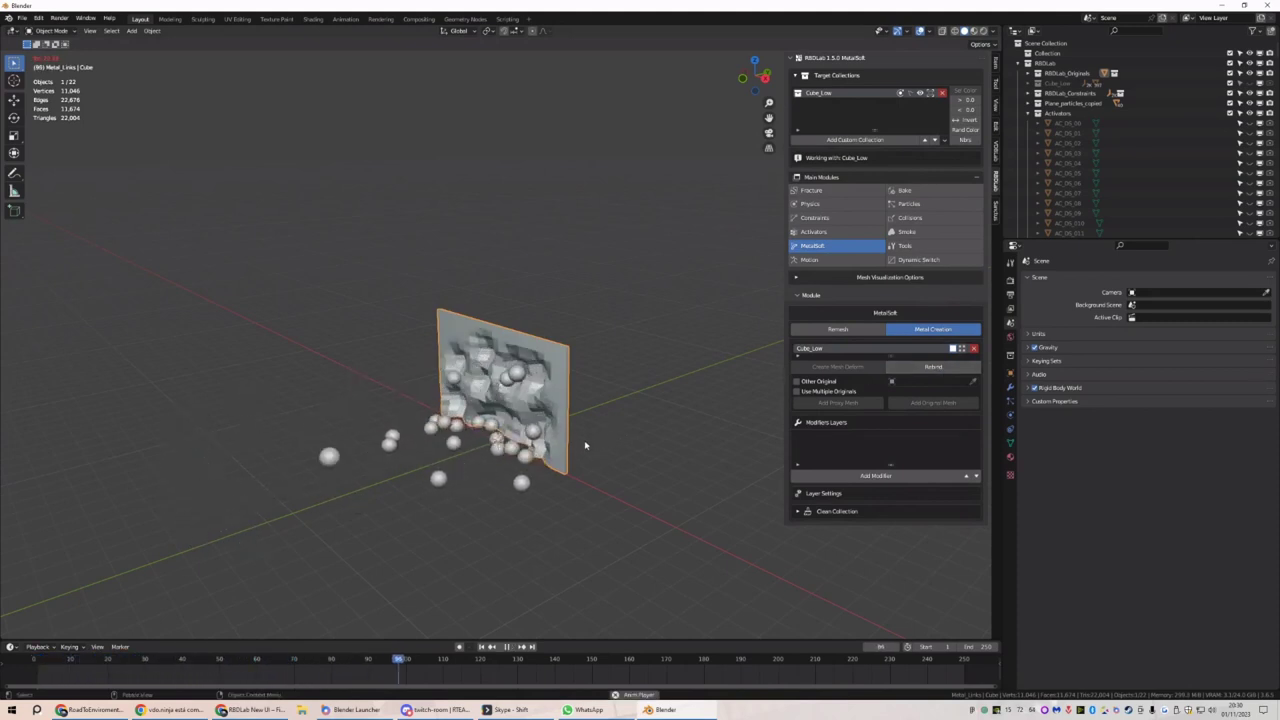
{"action": "key", "text": "space"}
{"action": "middle_click_drag", "start_coordinate": [585, 445], "coordinate": [690, 448]}
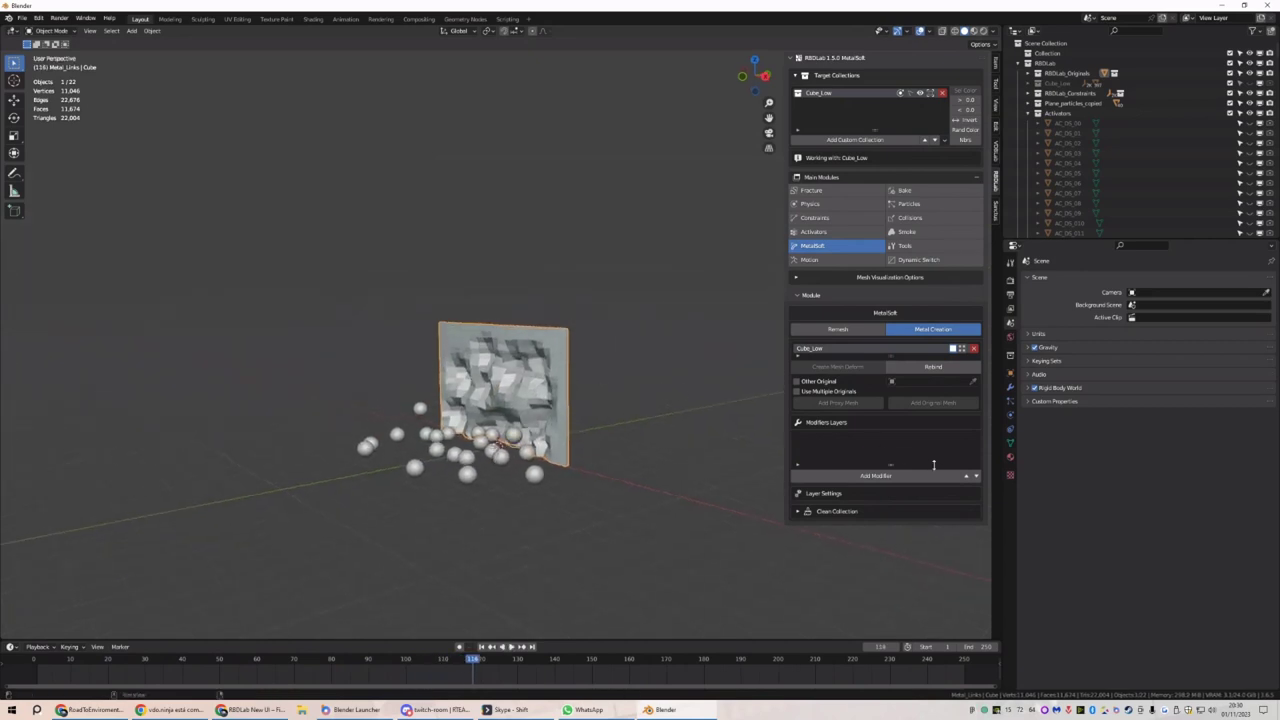
Add a Subsurf_Layer_00 Subdivision Surface layer with its levels raised to 3
{"action": "left_click", "coordinate": [930, 476]}
{"action": "left_click", "coordinate": [922, 560]}
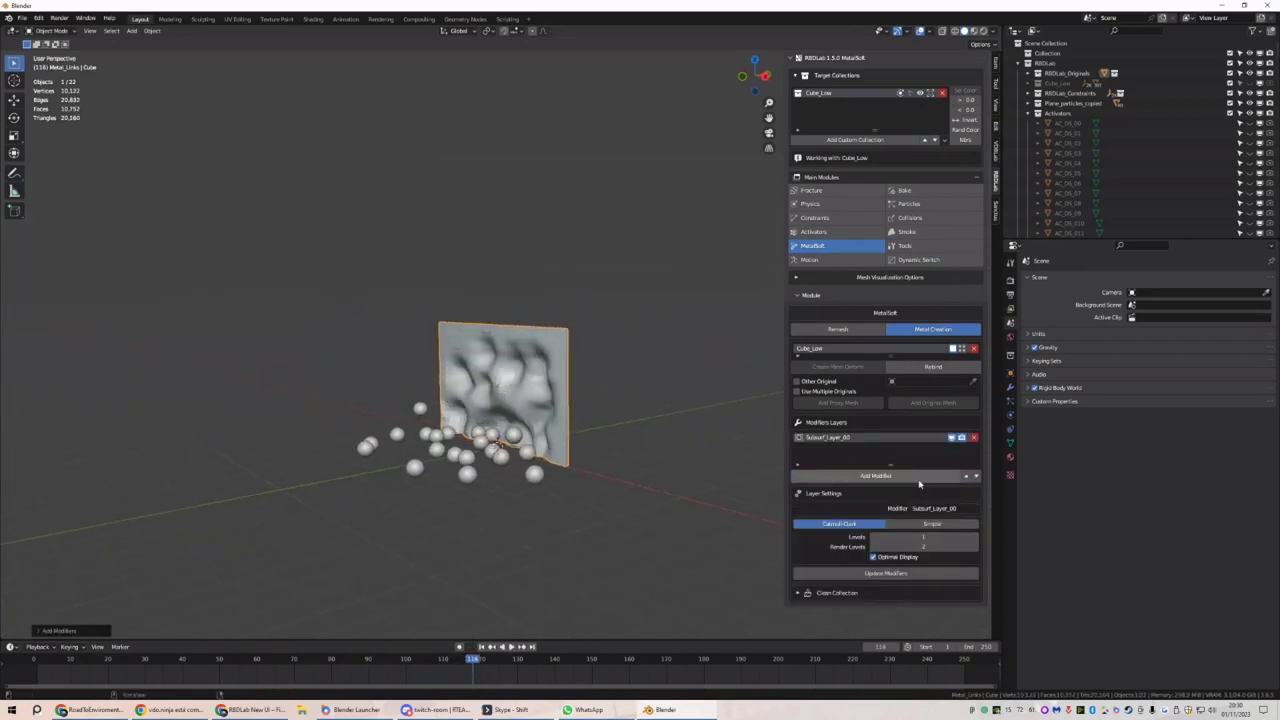
{"action": "left_click", "coordinate": [975, 537]}
{"action": "left_click", "coordinate": [975, 537]}
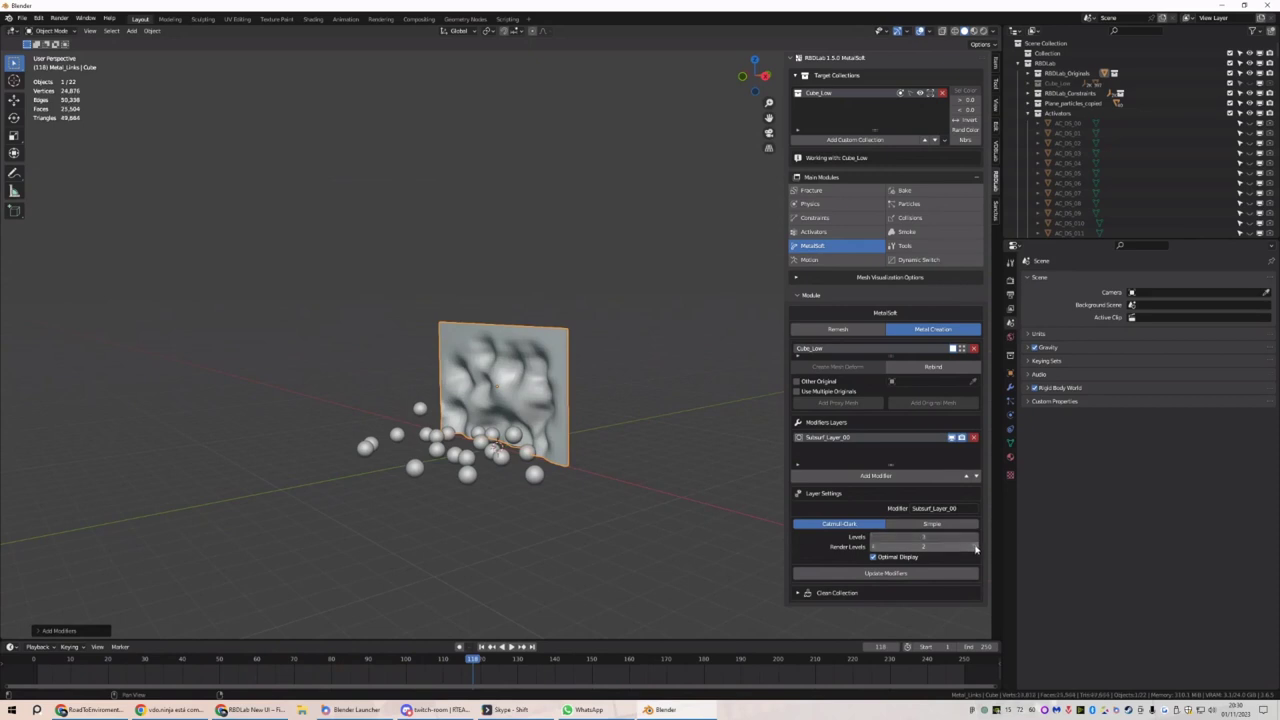
Replay the smoothed plate's impact from frame 1 and reset to the start
{"action": "left_click", "coordinate": [481, 647]}
{"action": "key", "text": "space"}
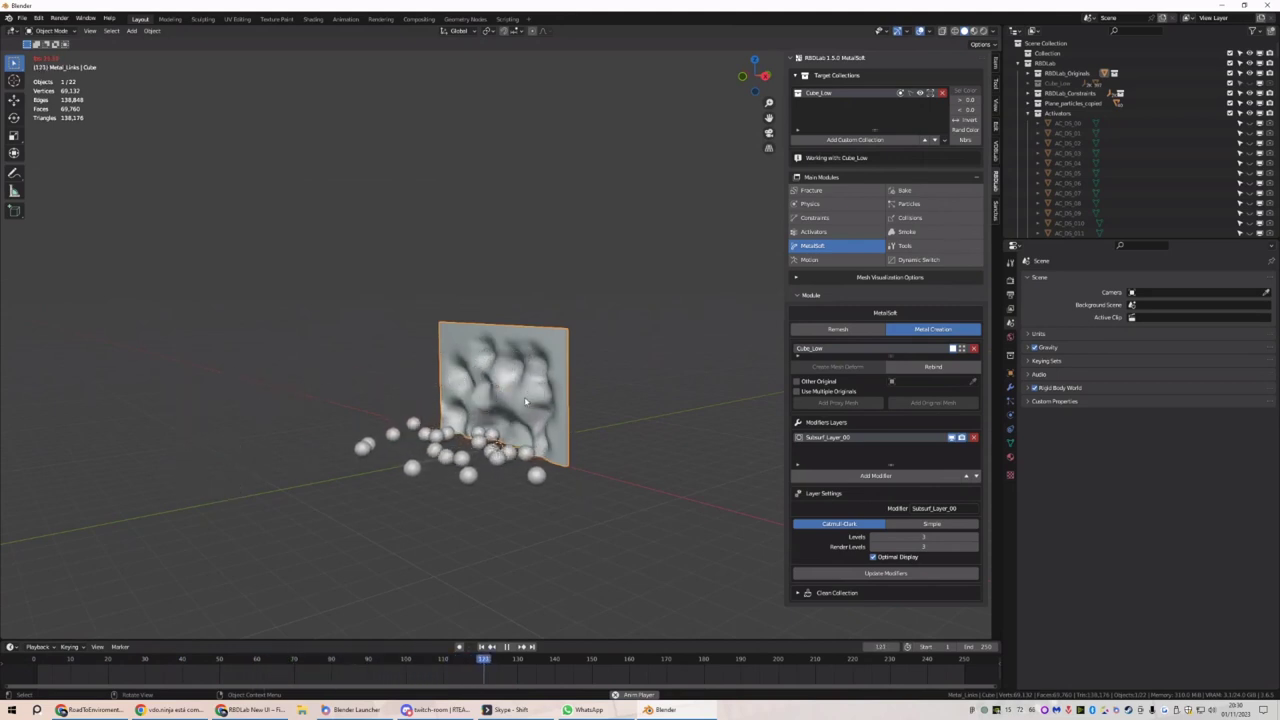
{"action": "middle_click_drag", "start_coordinate": [474, 392], "coordinate": [481, 596]}
{"action": "key", "text": "space"}
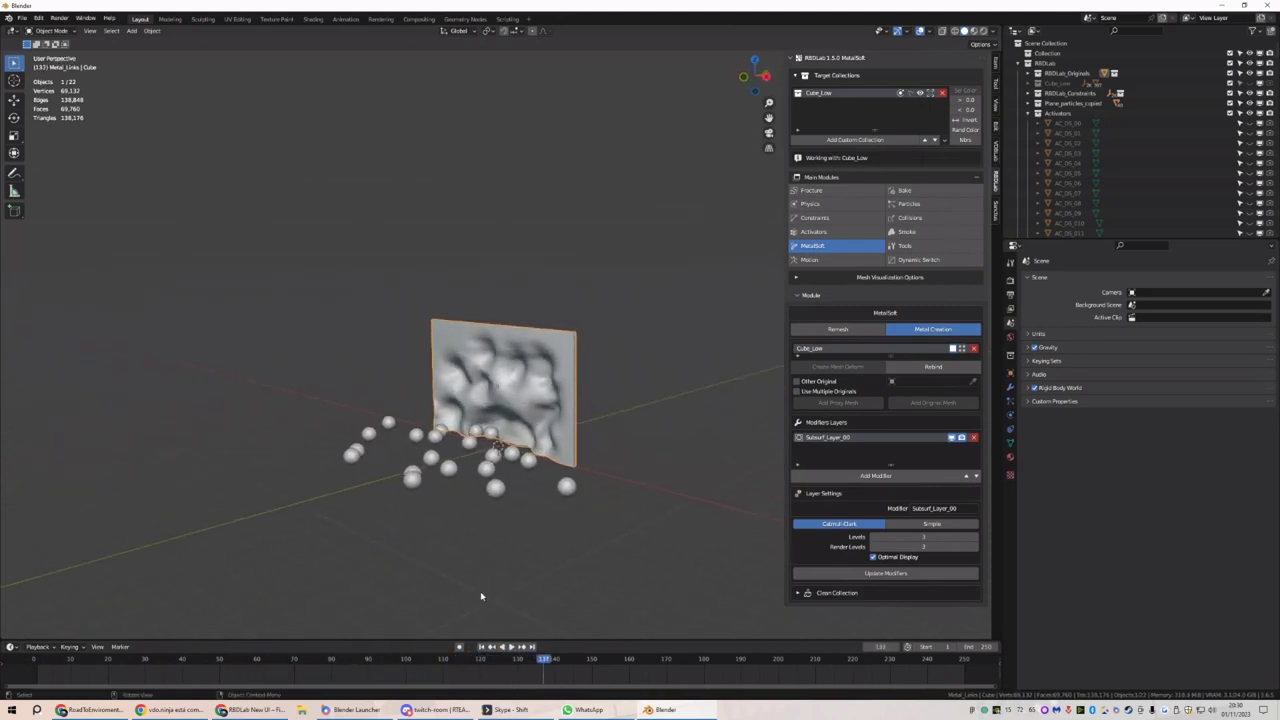
{"action": "left_click", "coordinate": [482, 647]}
{"action": "middle_click_drag", "start_coordinate": [552, 414], "coordinate": [543, 400]}
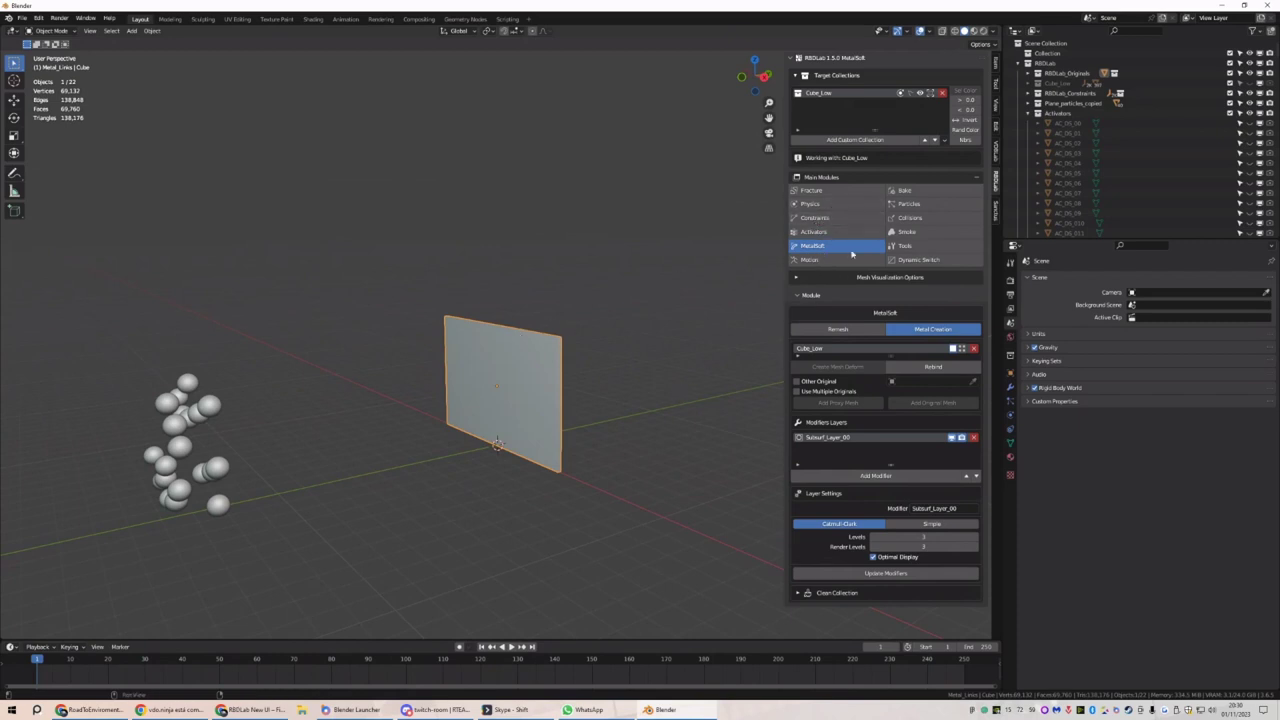
Add a VG_00 vertex-group activator layer and turn the box-selected 20 spheres into activators
{"action": "left_click", "coordinate": [849, 232]}
{"action": "left_click", "coordinate": [836, 328]}
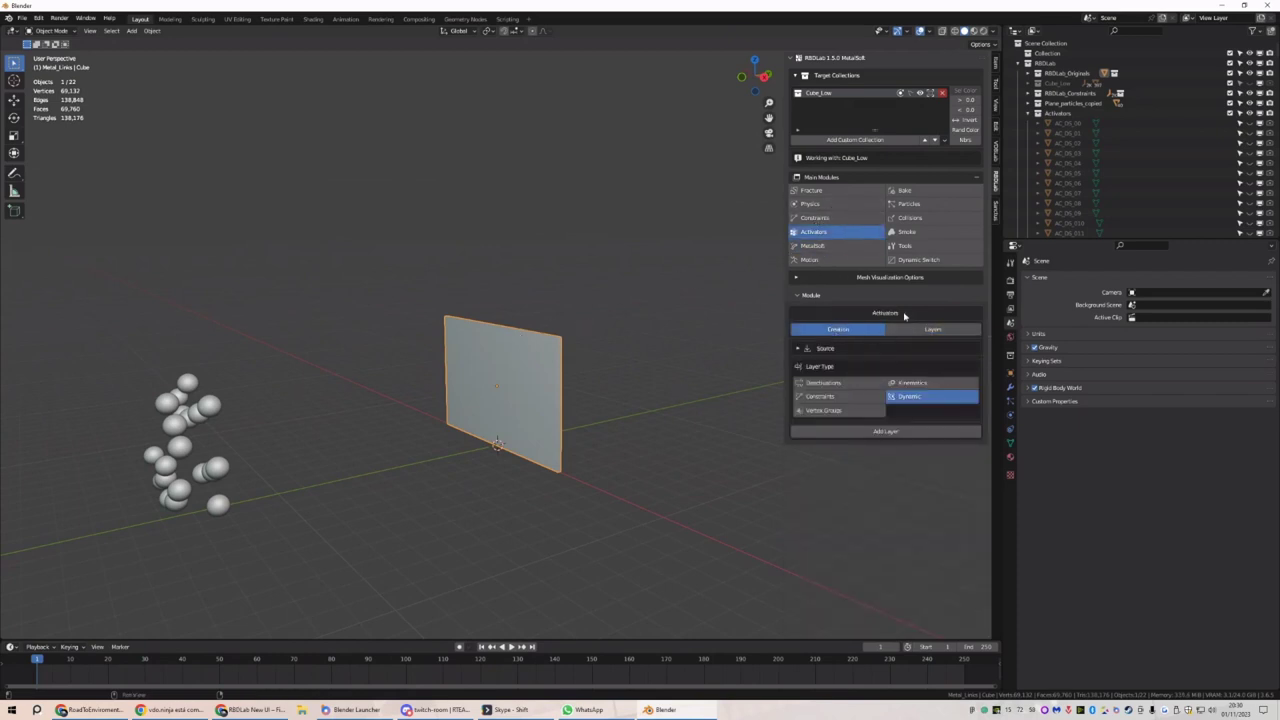
{"action": "left_click", "coordinate": [825, 410]}
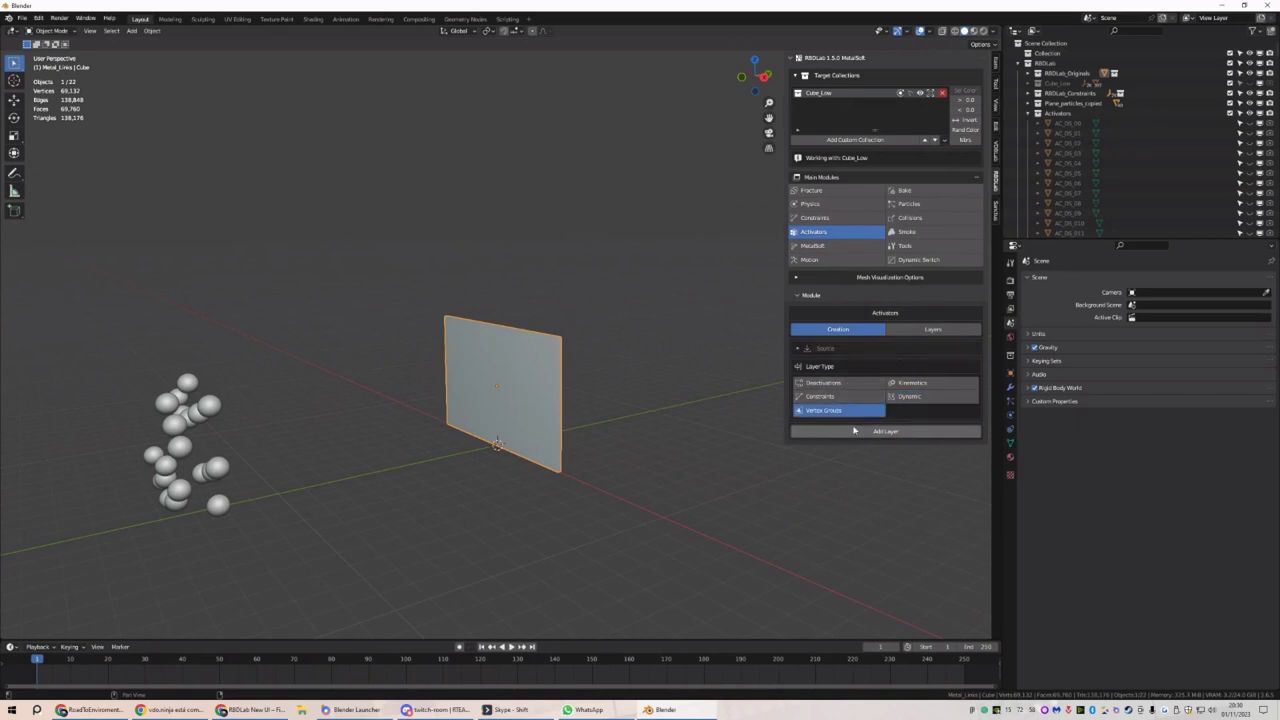
{"action": "left_click", "coordinate": [876, 432]}
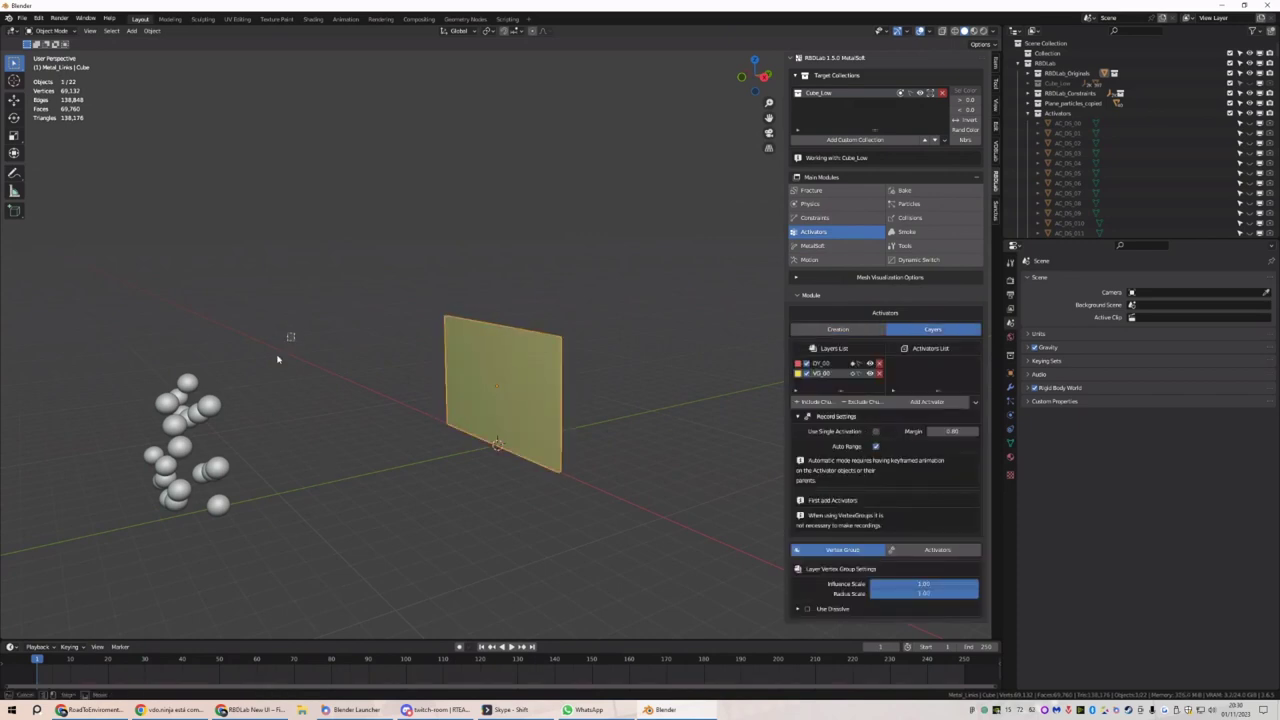
{"action": "left_click_drag", "start_coordinate": [296, 332], "coordinate": [118, 558]}
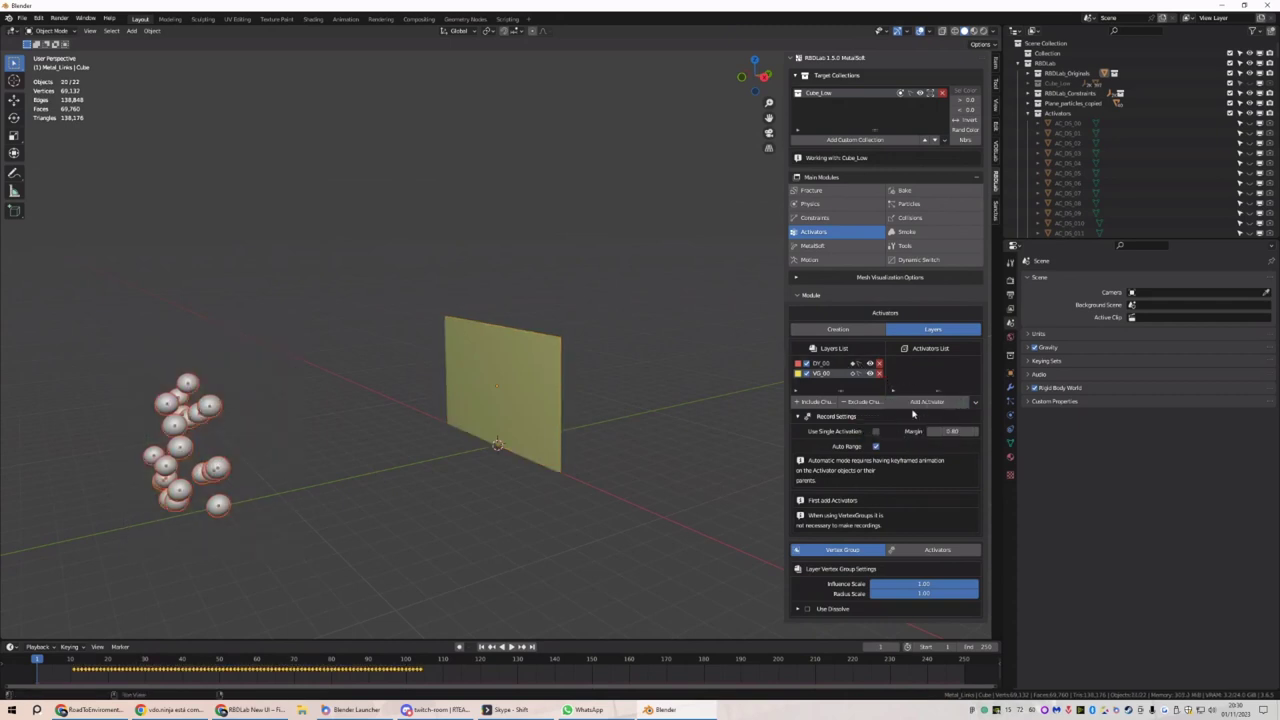
{"action": "left_click", "coordinate": [915, 402]}
{"action": "scroll", "coordinate": [910, 480], "scroll_direction": "down", "scroll_amount": 3}
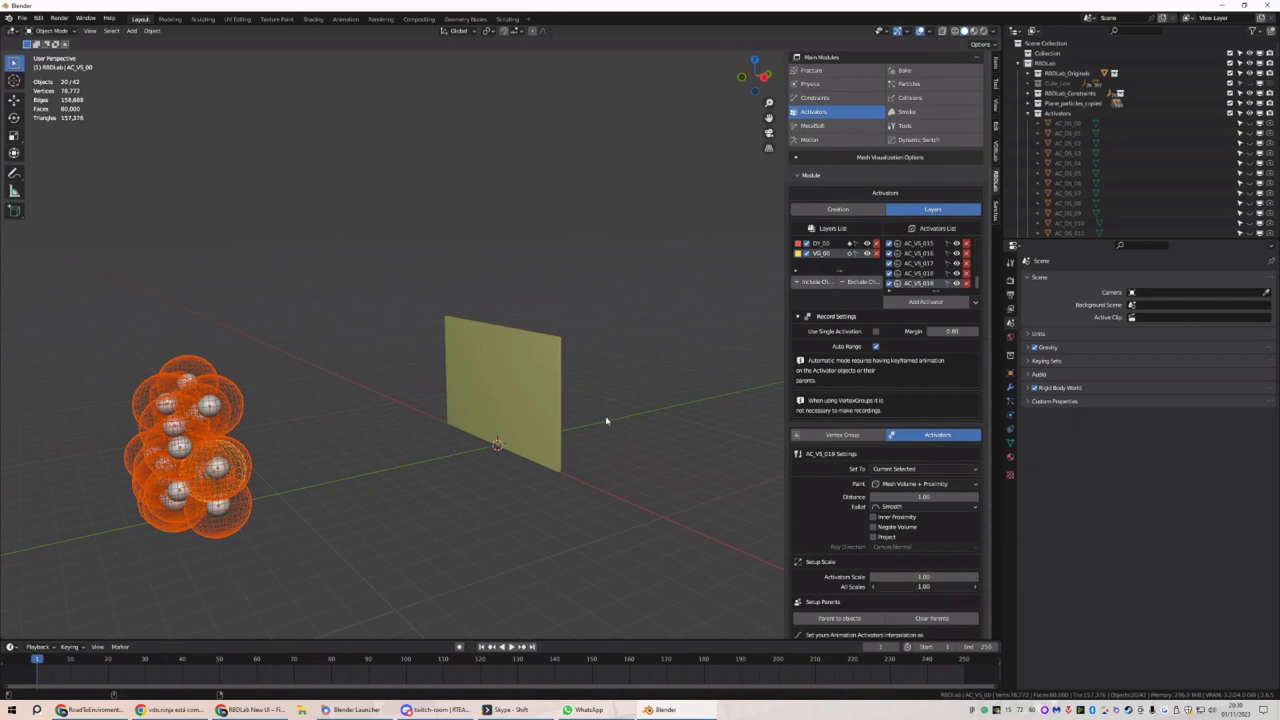
Scale the activator spheres to 0.43, then add a Displace layer to the plate in MetalSoft
{"action": "key", "text": "s"}
{"action": "left_click", "coordinate": [505, 425]}
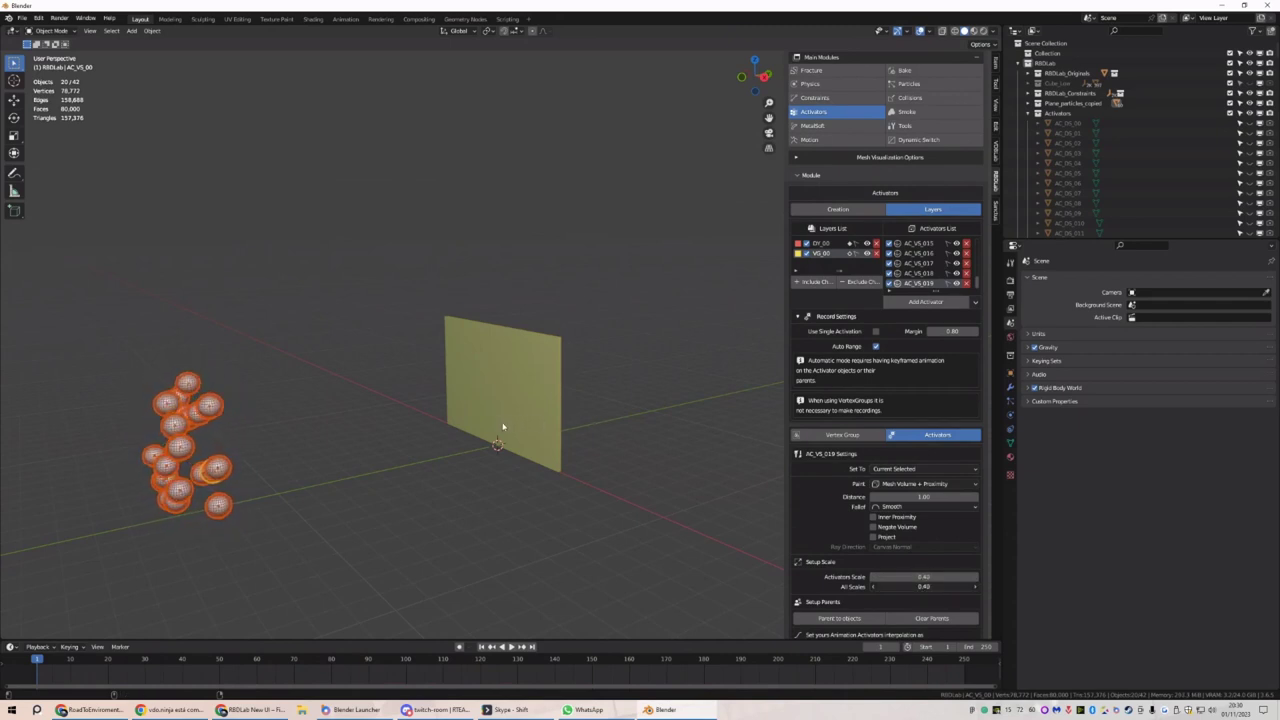
{"action": "left_click", "coordinate": [815, 125]}
{"action": "left_click", "coordinate": [892, 477]}
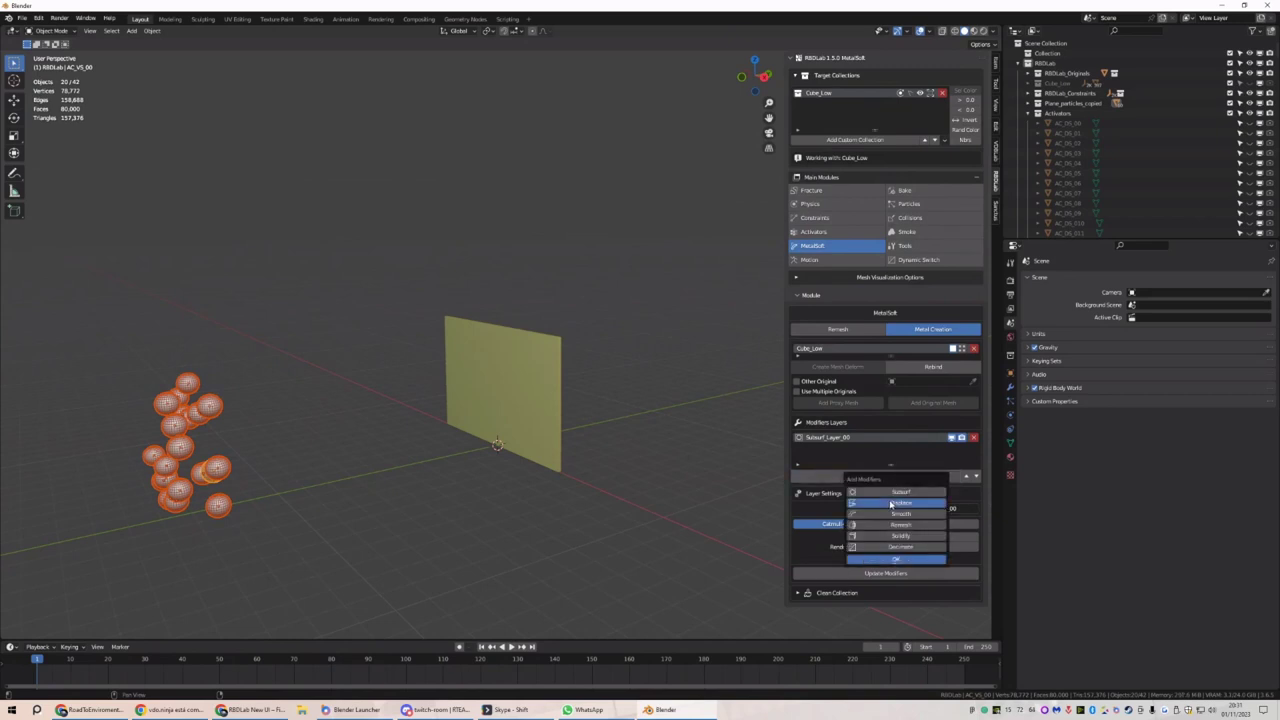
{"action": "left_click", "coordinate": [888, 560]}
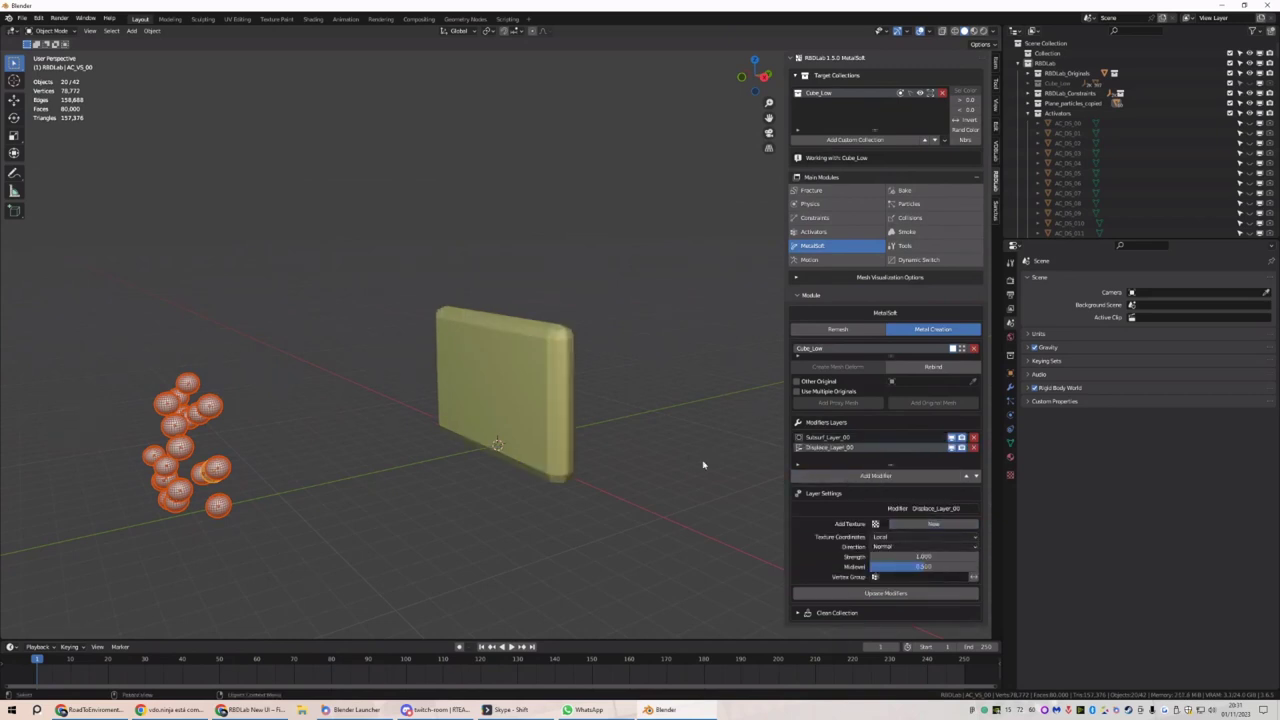
Give the Displace layer a new Clouds texture, strength 0.010, limited to rbdlab_dp_weight
{"action": "left_click", "coordinate": [566, 398]}
{"action": "left_click", "coordinate": [919, 527]}
{"action": "scroll", "coordinate": [900, 520], "scroll_direction": "down", "scroll_amount": 2}
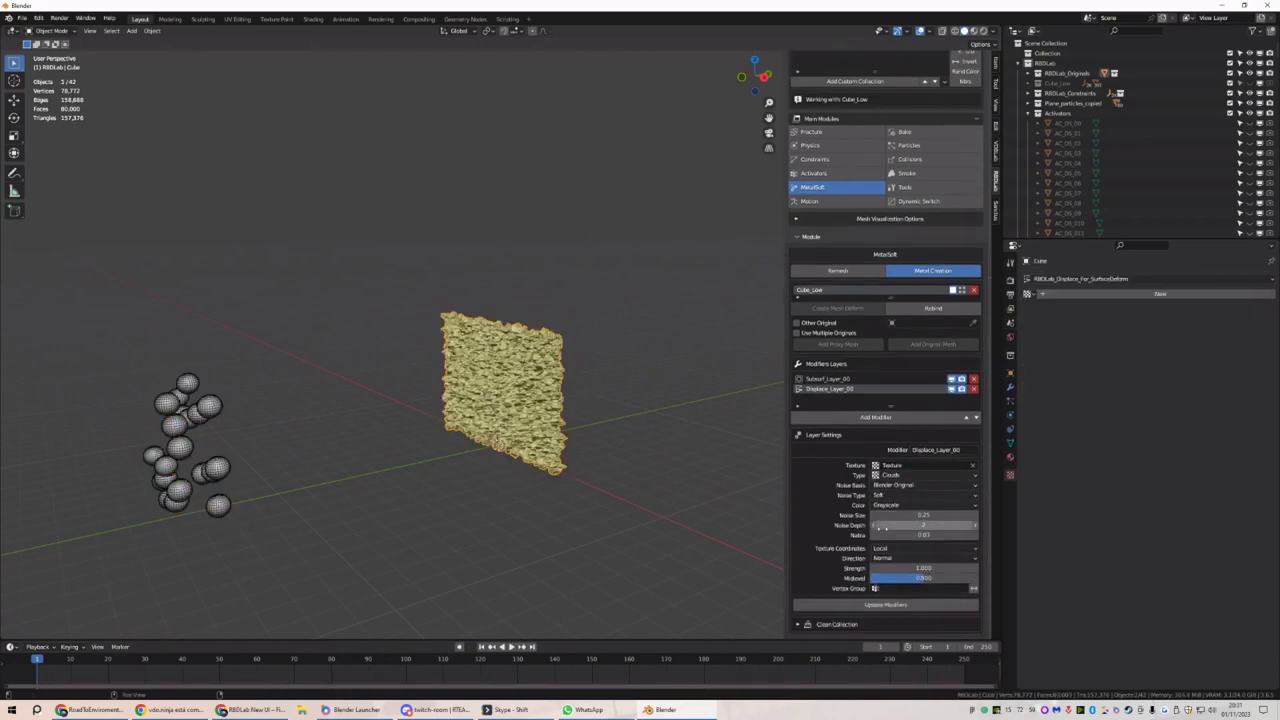
{"action": "key", "text": "KP_Decimal"}
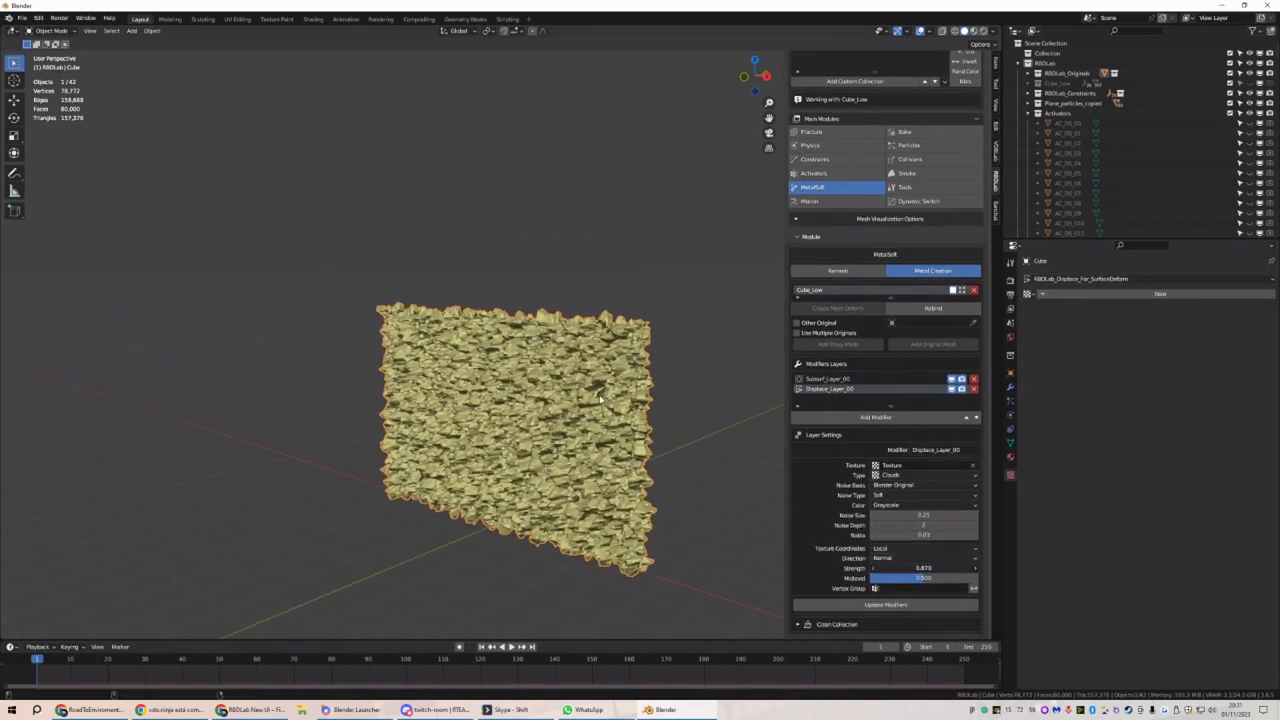
{"action": "left_click_drag", "start_coordinate": [923, 567], "coordinate": [563, 397]}
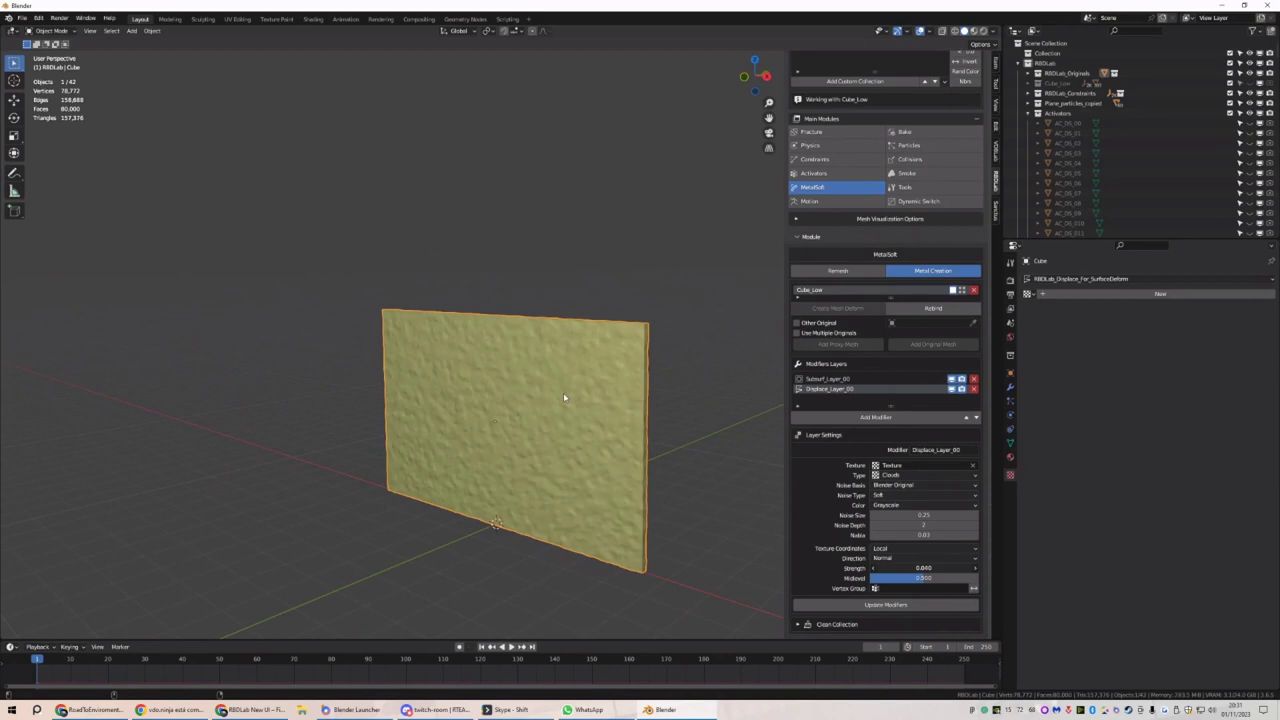
{"action": "scroll", "coordinate": [563, 425], "scroll_direction": "down", "scroll_amount": 3}
{"action": "left_click", "coordinate": [874, 588]}
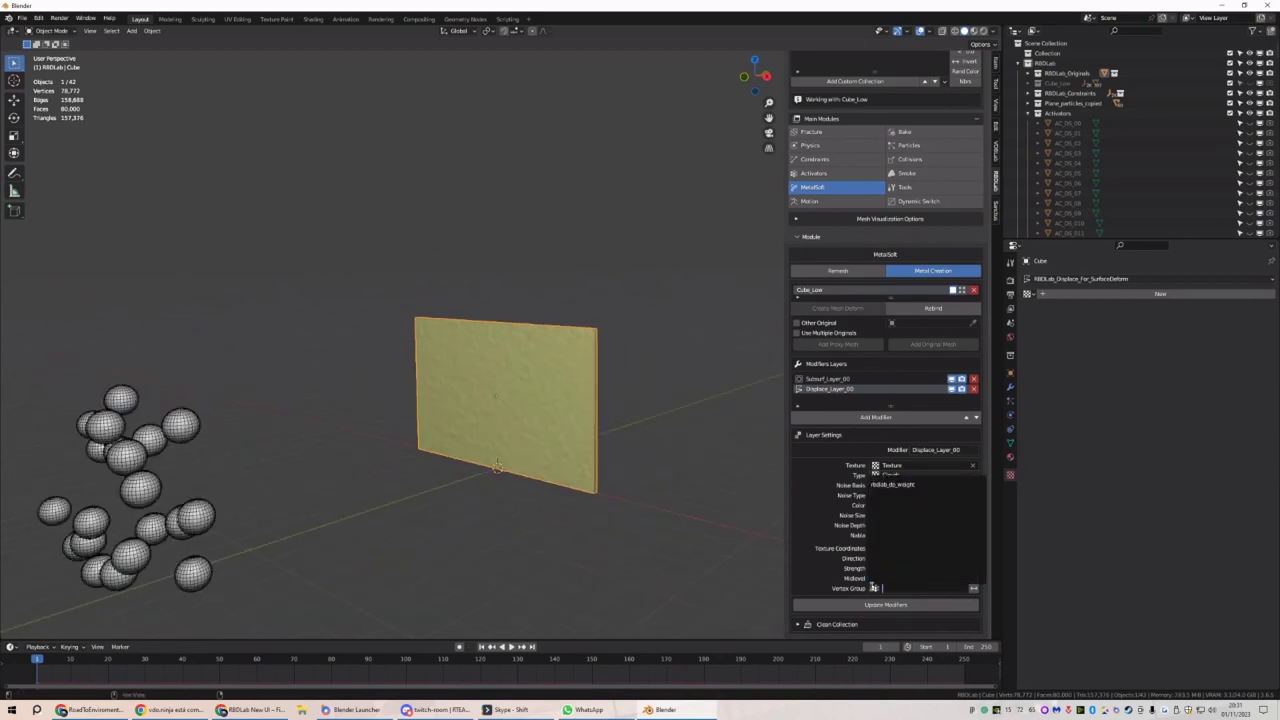
{"action": "left_click", "coordinate": [891, 484]}
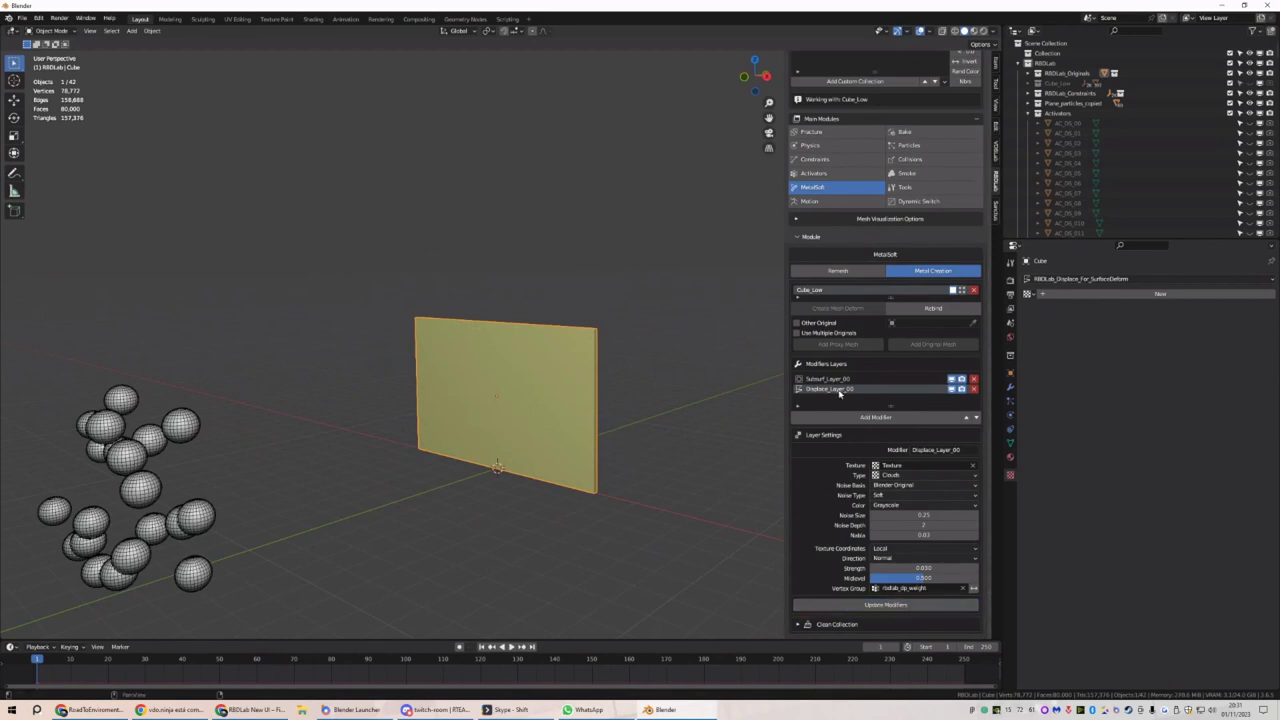
Play the plate simulation and inspect its weights in Weight Paint mode, then return to Object Mode
{"action": "key", "text": "space"}
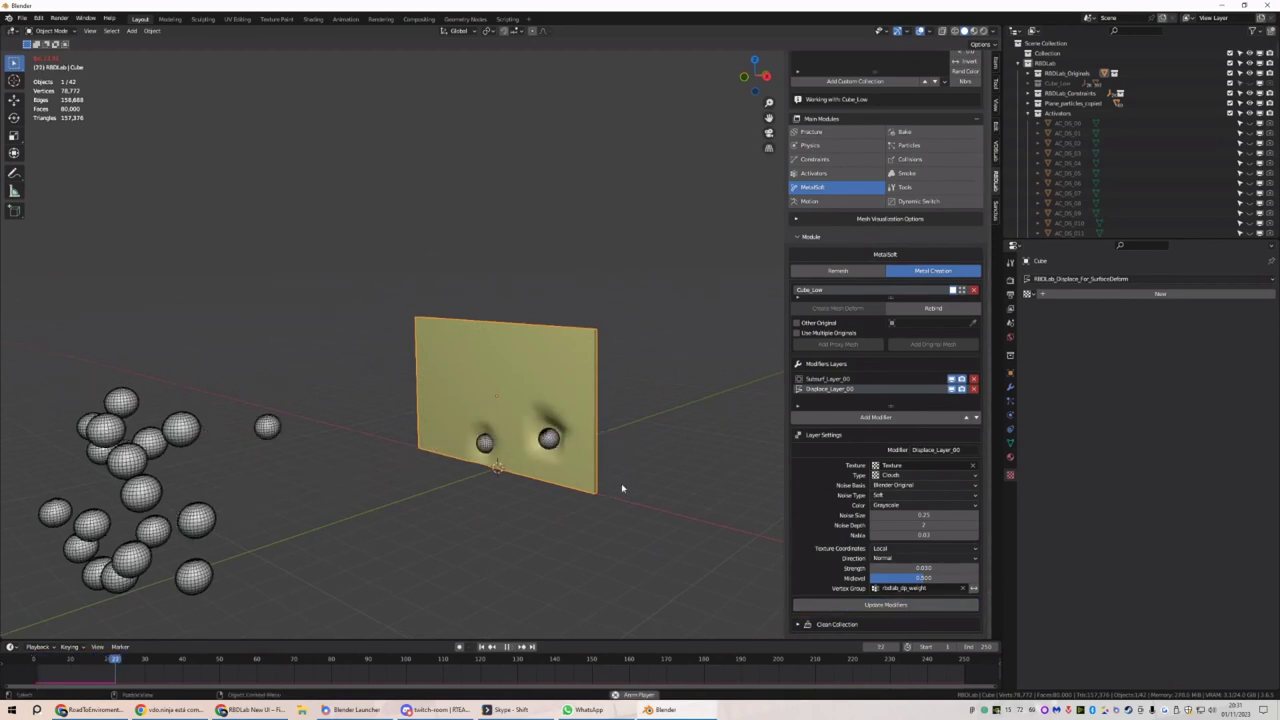
{"action": "scroll", "coordinate": [599, 465], "scroll_direction": "up", "scroll_amount": 3}
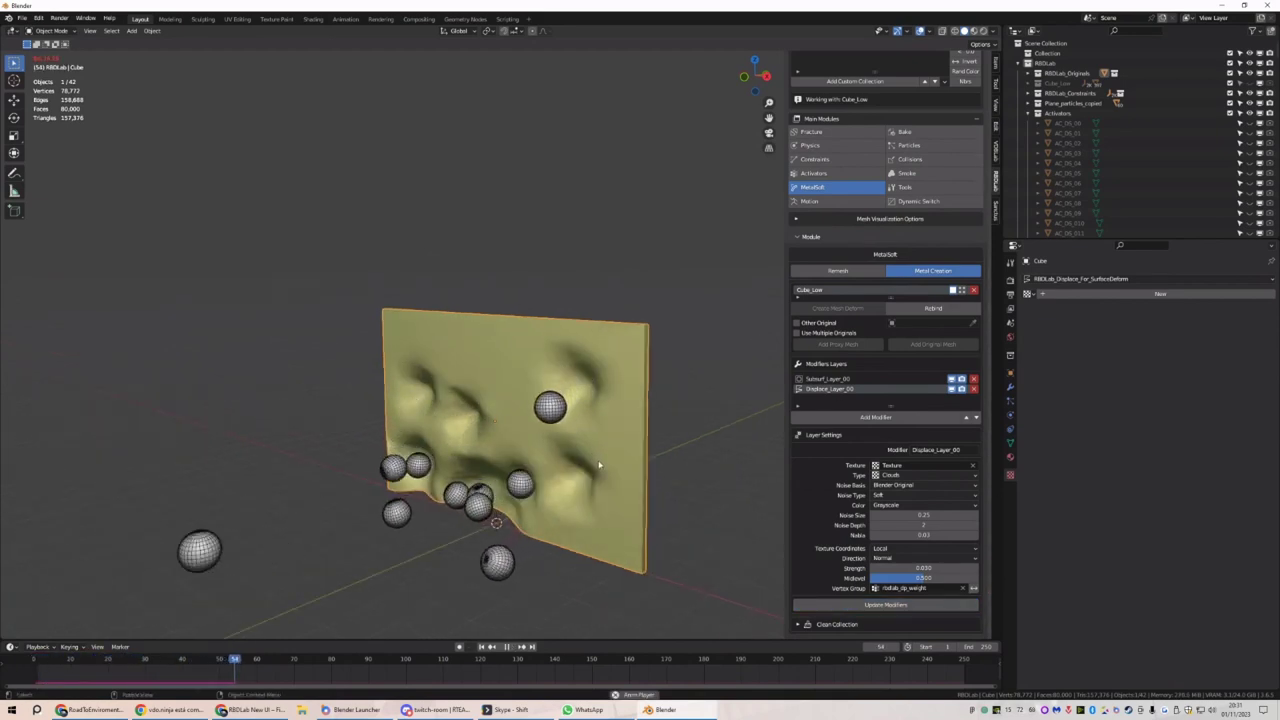
{"action": "key", "text": "space"}
{"action": "left_click", "coordinate": [50, 30]}
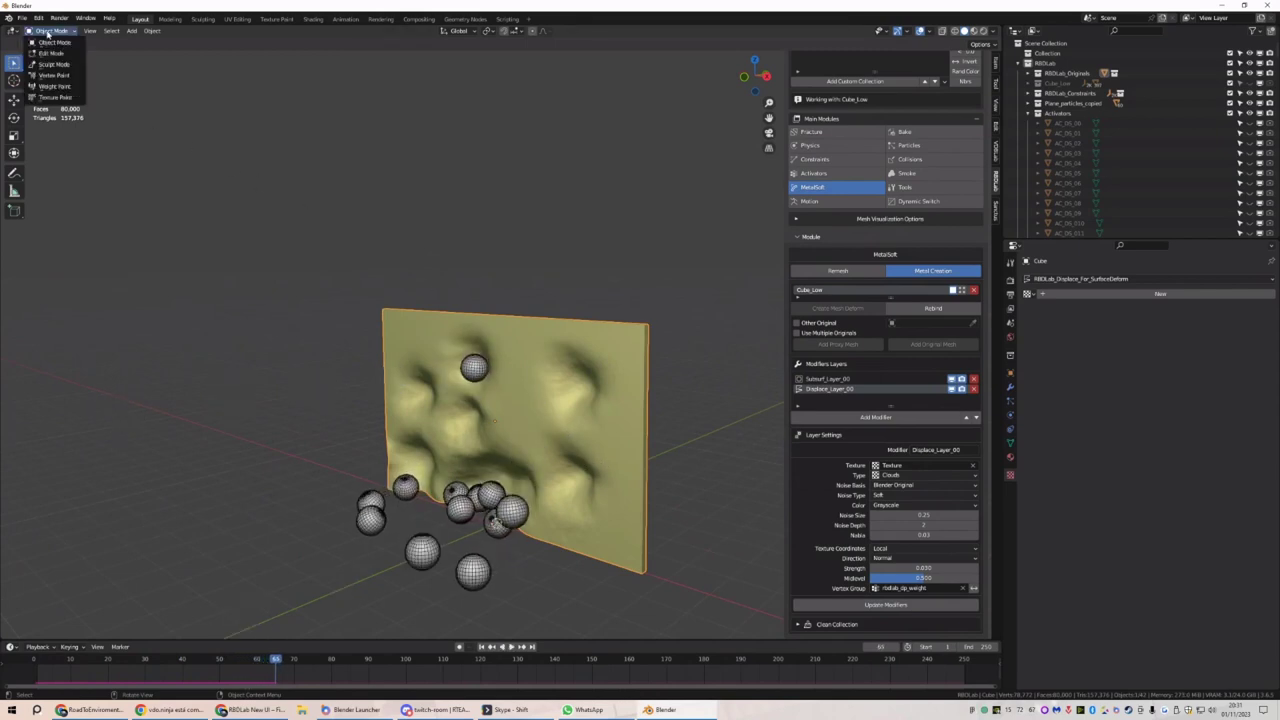
{"action": "left_click", "coordinate": [50, 78]}
{"action": "key", "text": "space"}
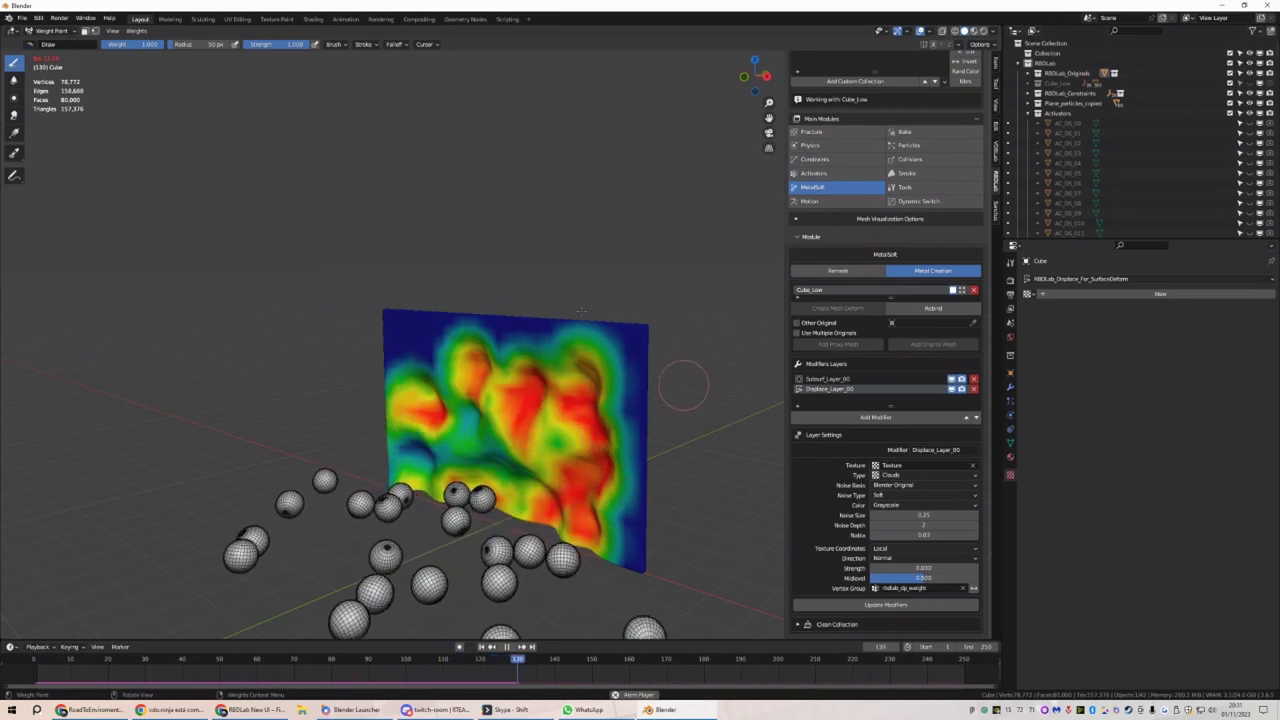
{"action": "key", "text": "space"}
{"action": "left_click", "coordinate": [50, 30]}
{"action": "left_click", "coordinate": [58, 47]}
Apply Shade Auto Smooth to the dented plate and replay the impact, ending at frame 1
{"action": "middle_click_drag", "start_coordinate": [471, 282], "coordinate": [604, 404]}
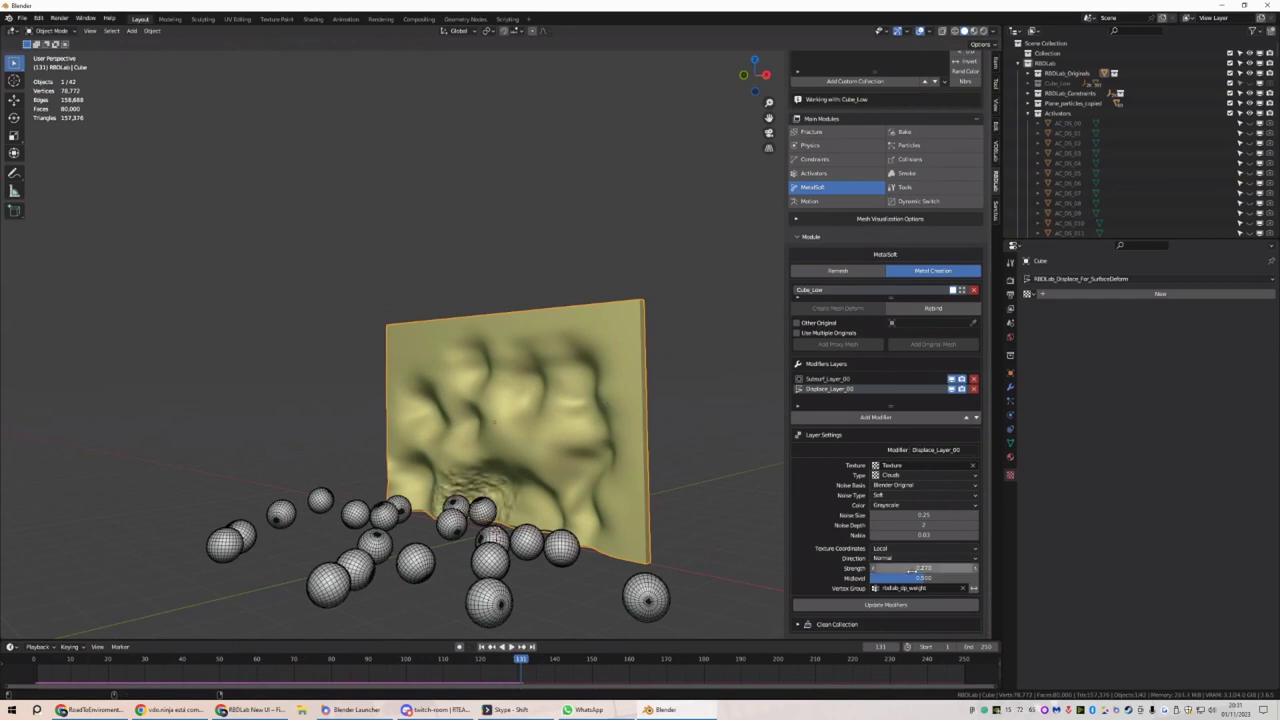
{"action": "key", "text": "shift+Left"}
{"action": "key", "text": "space"}
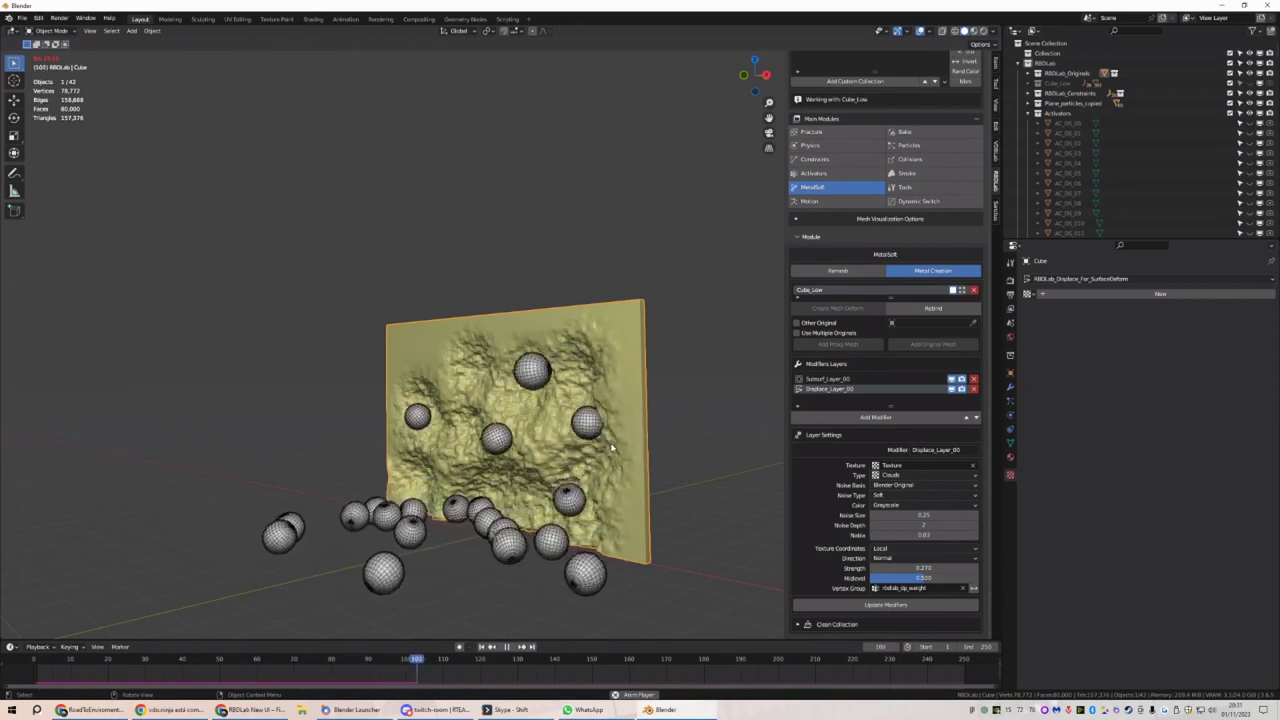
{"action": "middle_click_drag", "start_coordinate": [630, 438], "coordinate": [558, 386]}
{"action": "right_click", "coordinate": [558, 386]}
{"action": "left_click", "coordinate": [558, 384]}
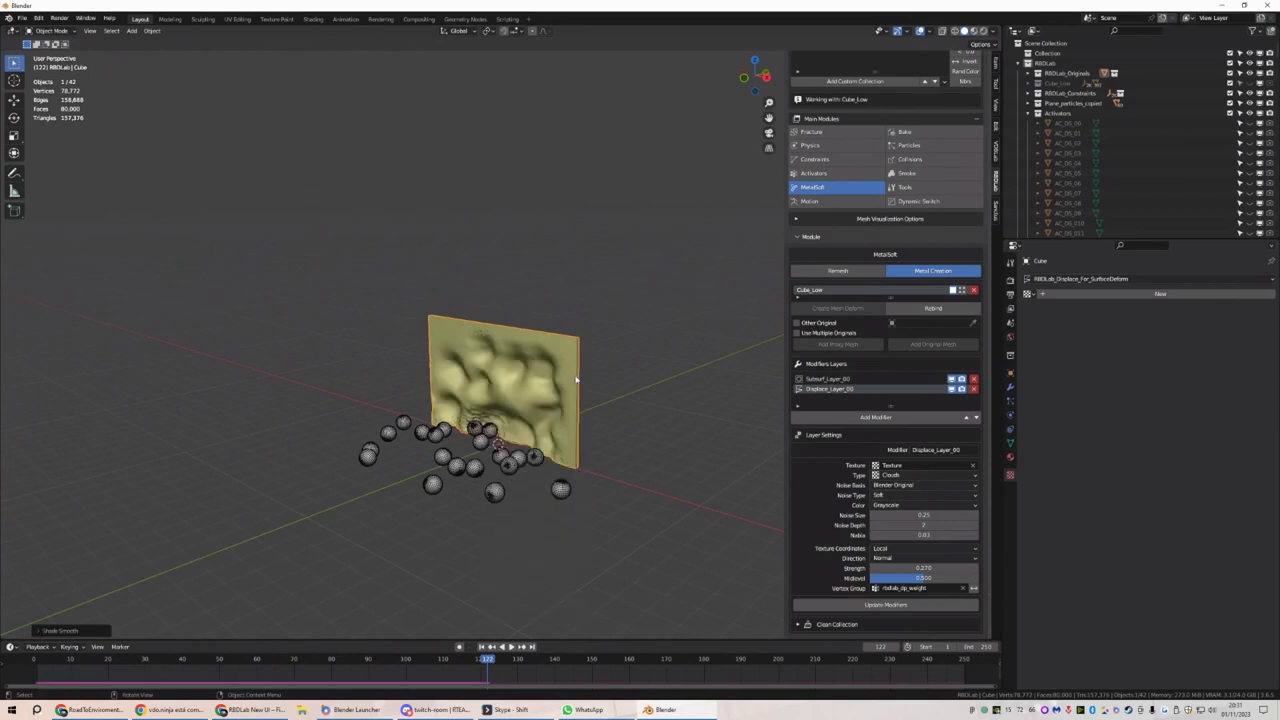
{"action": "left_click", "coordinate": [482, 647]}
{"action": "key", "text": "space"}
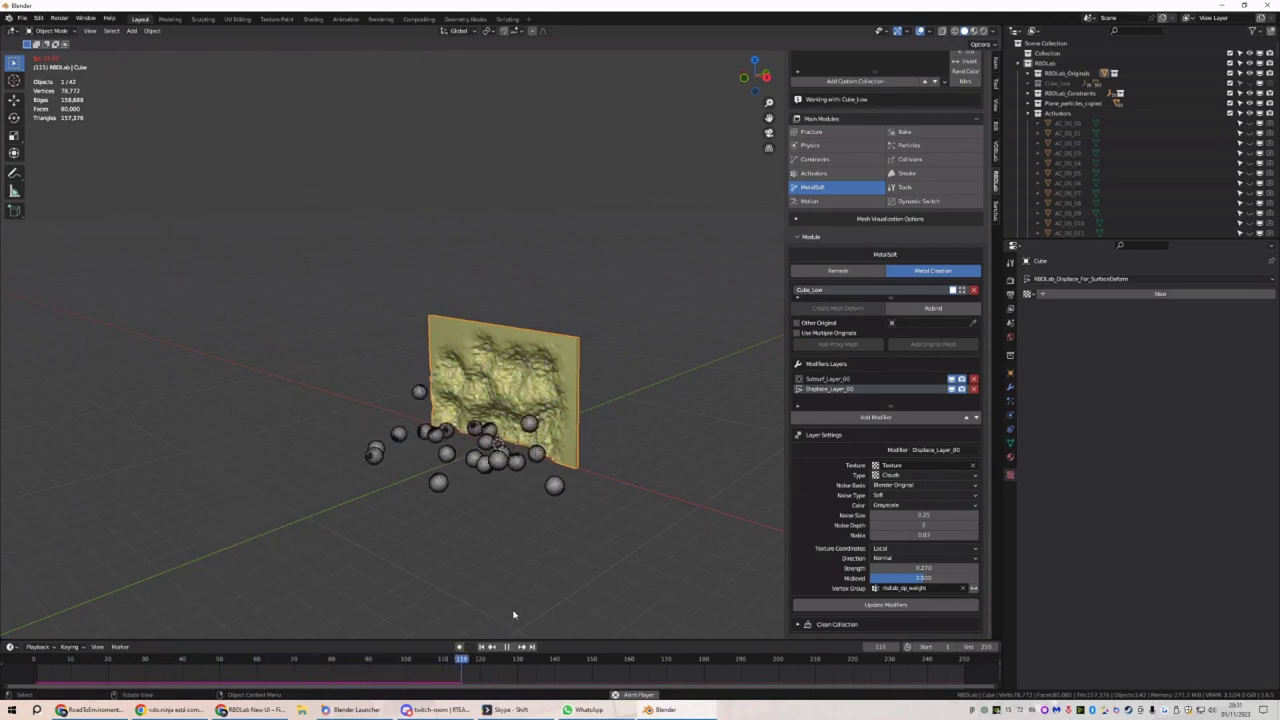
{"action": "key", "text": "space"}
{"action": "middle_click_drag", "start_coordinate": [509, 609], "coordinate": [453, 490]}
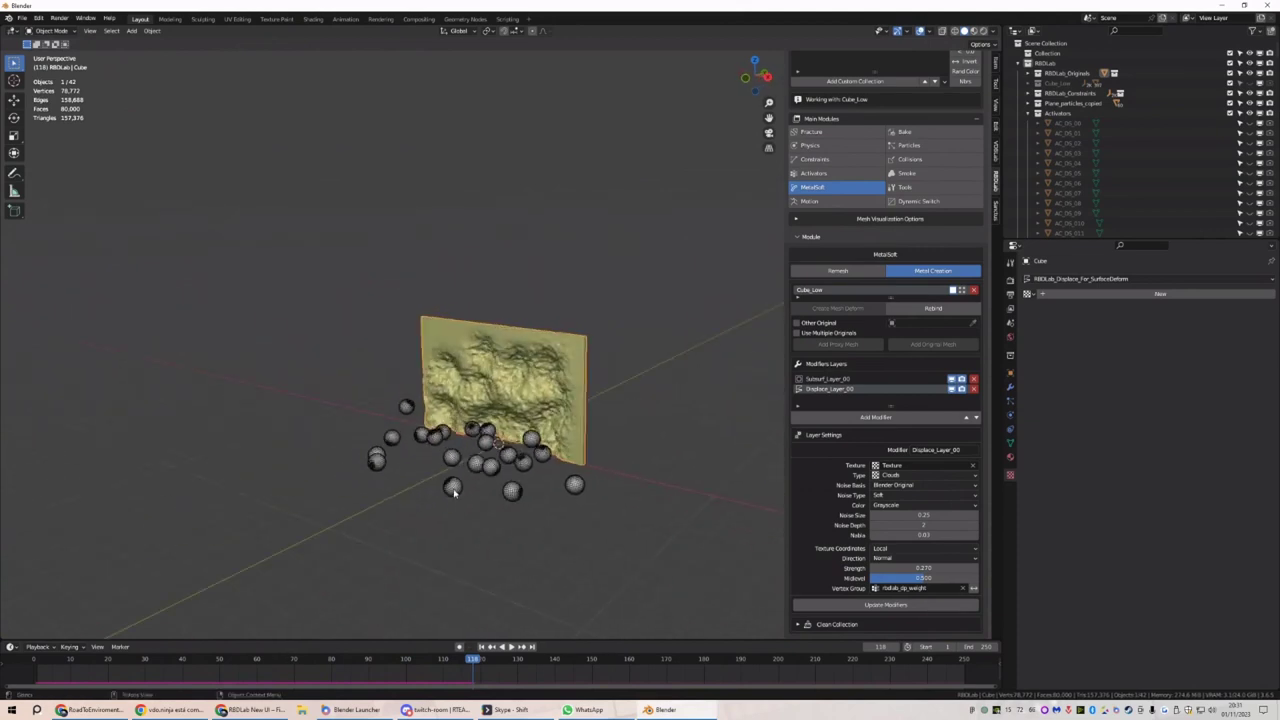
{"action": "left_click", "coordinate": [481, 648]}
Open the Constraints module and set the spring linear stiffness to 1500
{"action": "left_click", "coordinate": [812, 159]}
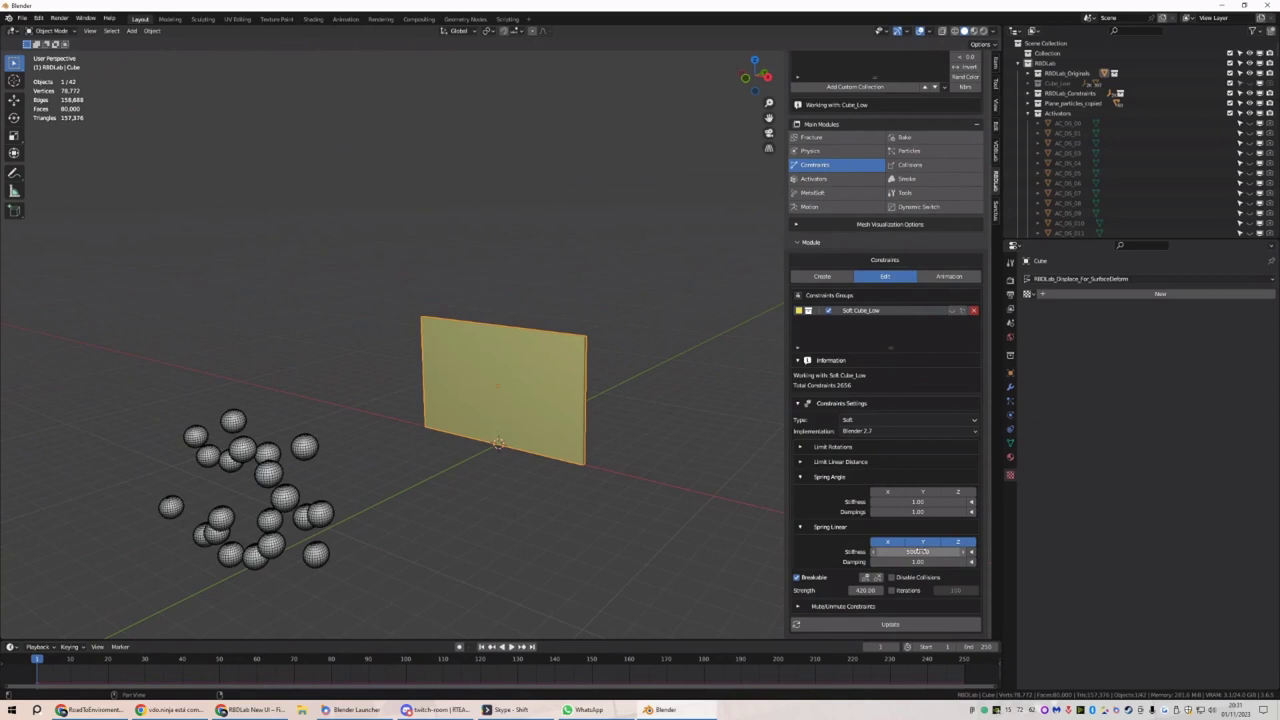
{"action": "middle_click_drag", "start_coordinate": [565, 413], "coordinate": [735, 459]}
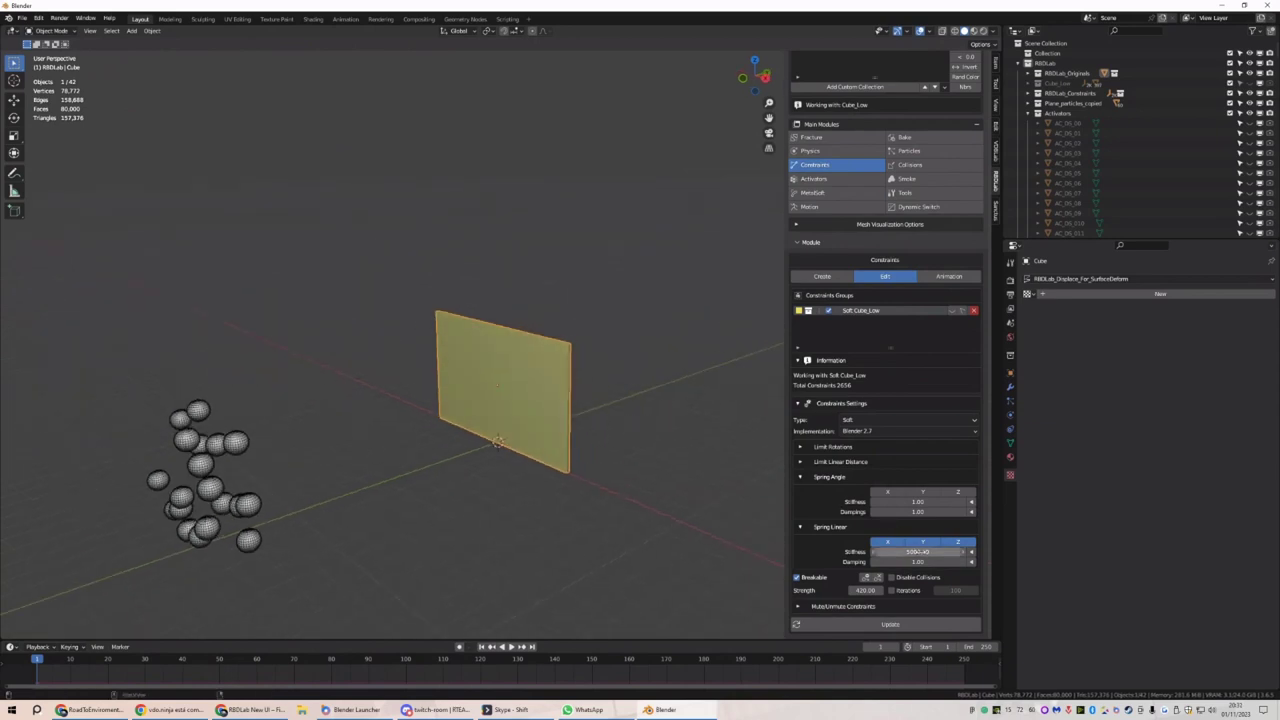
{"action": "left_click", "coordinate": [921, 552]}
{"action": "type", "text": "1500"}
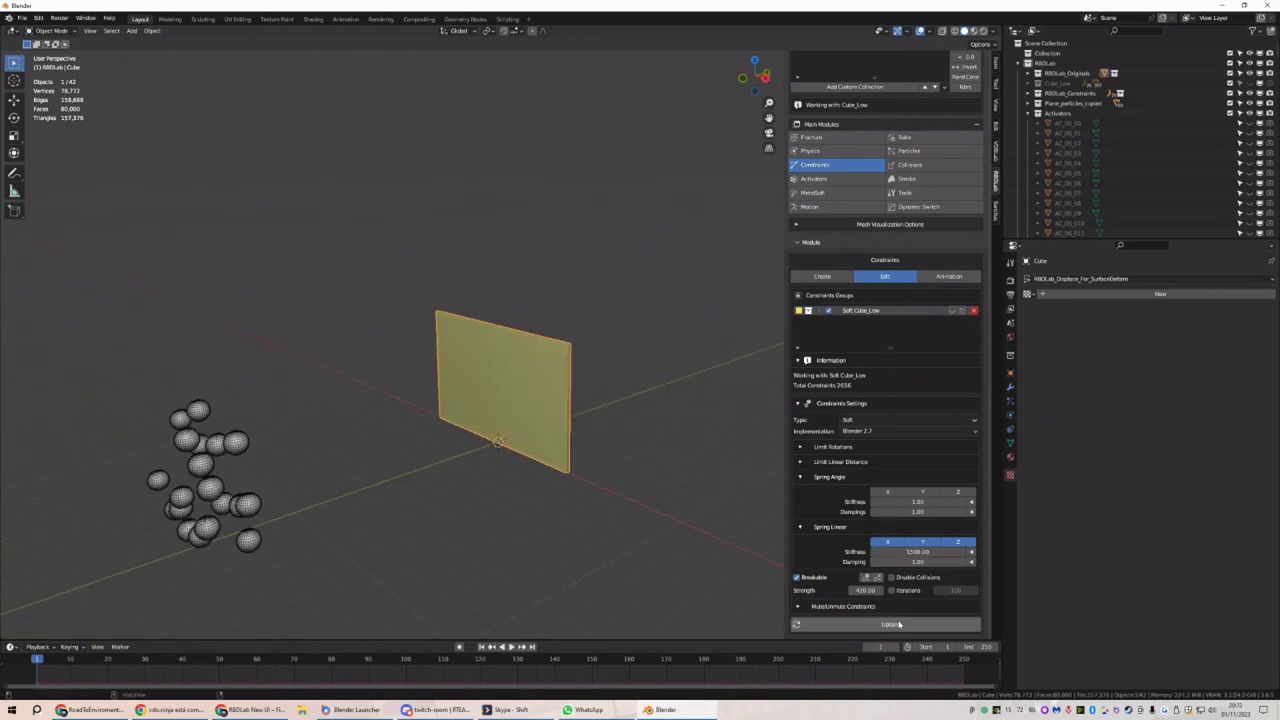
{"action": "key", "text": "Return"}
Test the plate in playback, then retry the spring linear stiffness at 5000 and 250
{"action": "key", "text": "space"}
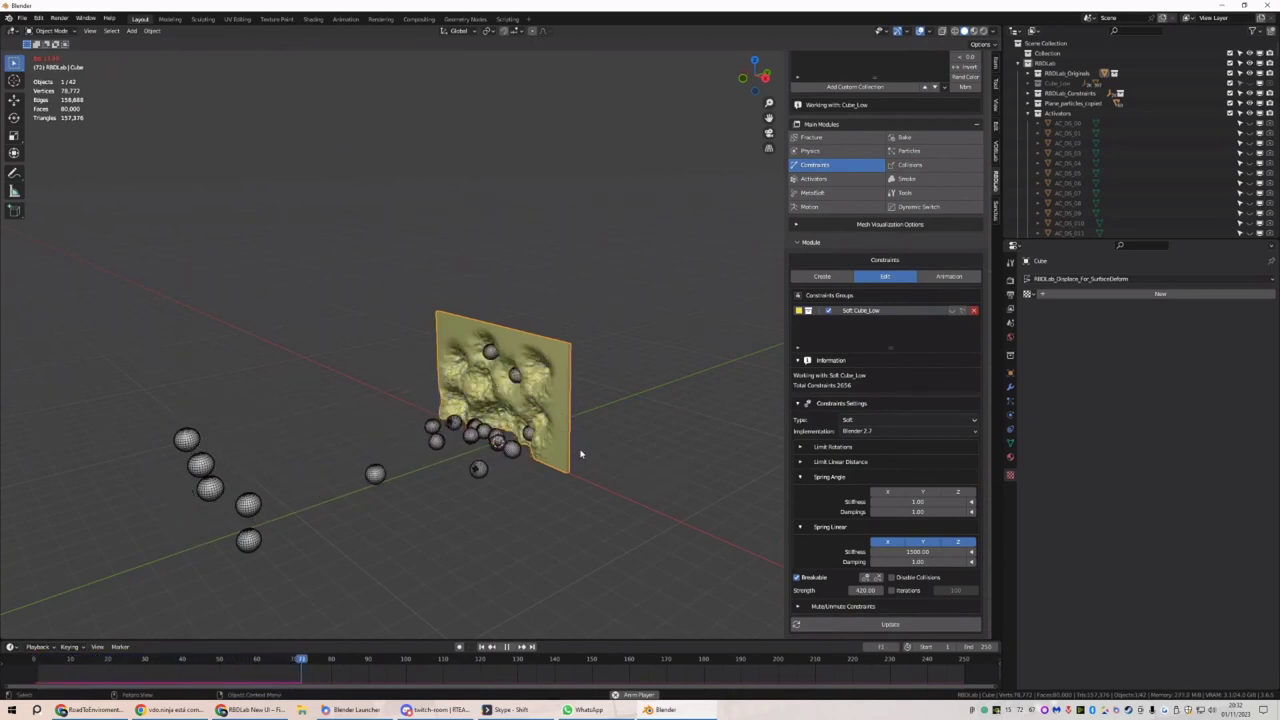
{"action": "key", "text": "Escape"}
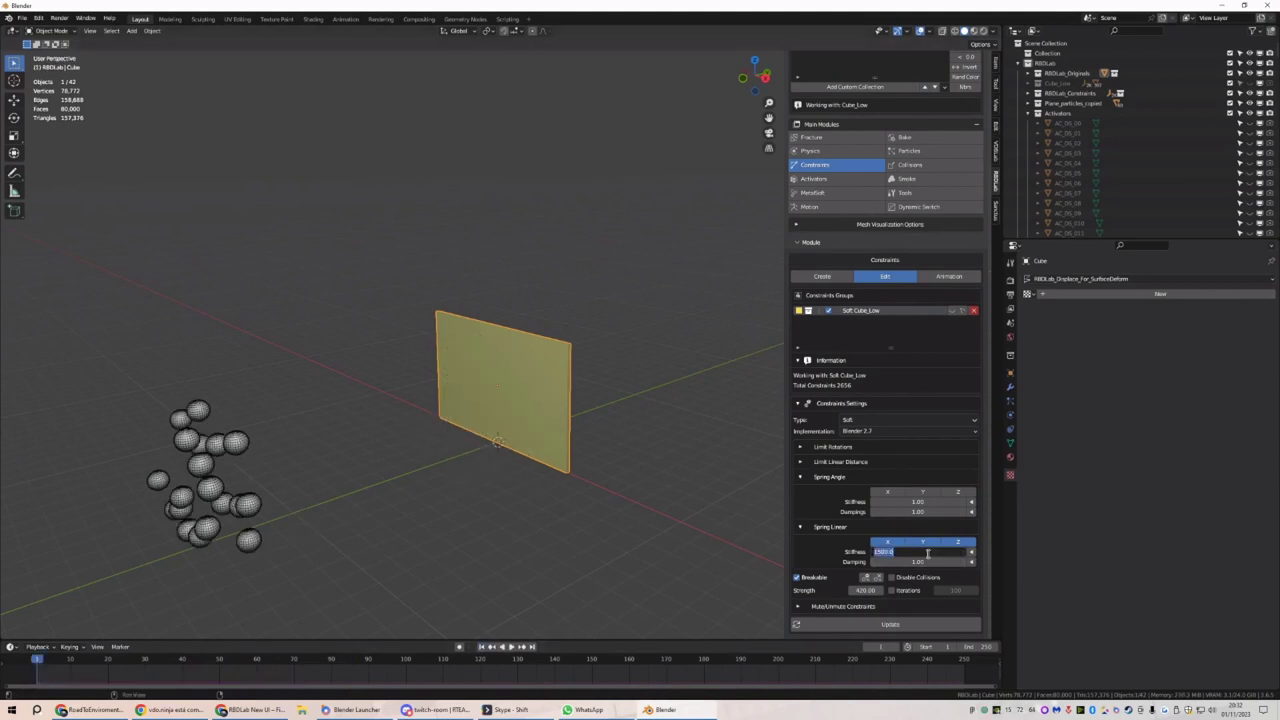
{"action": "type", "text": "00"}
{"action": "key", "text": "Return"}
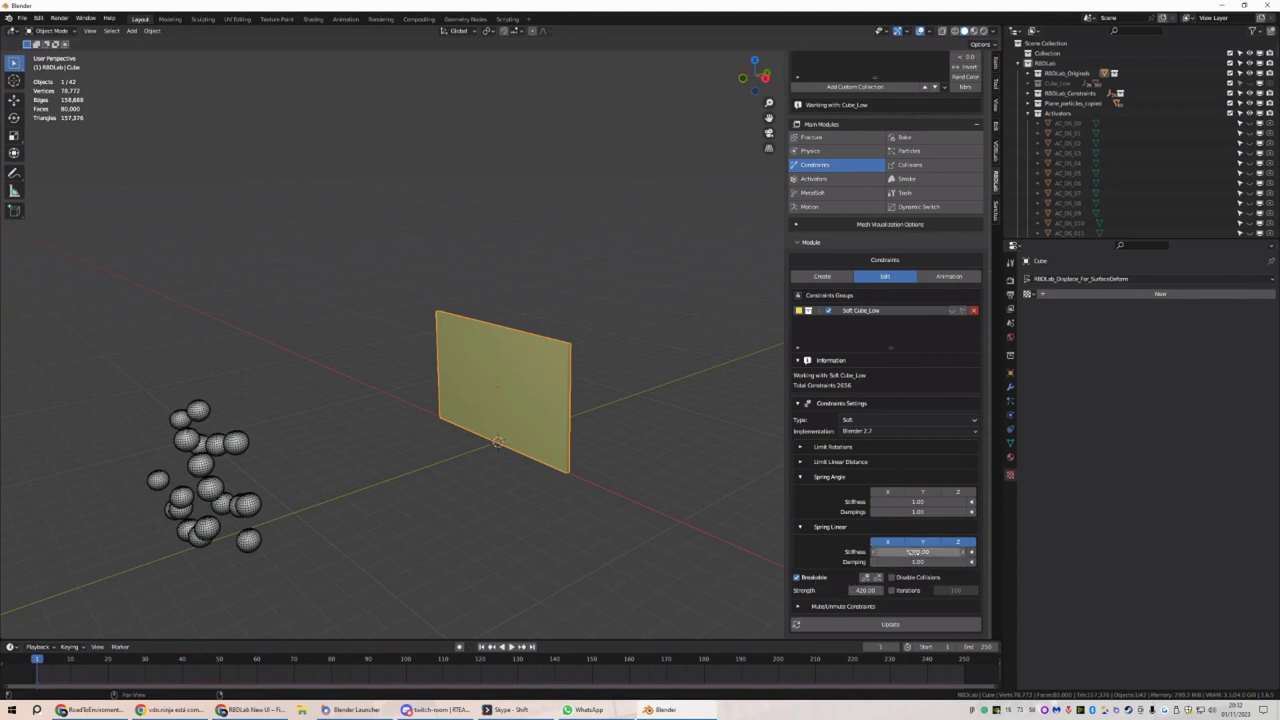
{"action": "left_click", "coordinate": [914, 552]}
{"action": "key", "text": "Return"}
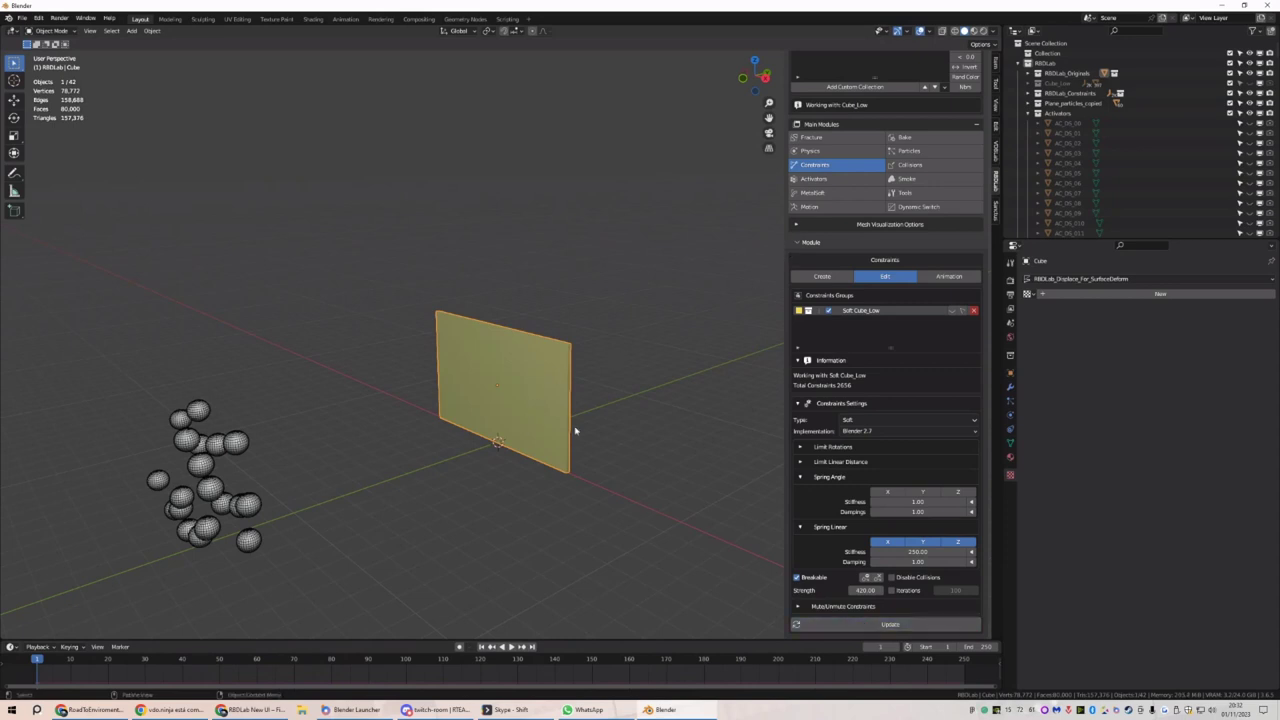
Replay the denting plate and rewind to frame 1
{"action": "middle_click_drag", "start_coordinate": [575, 431], "coordinate": [563, 401]}
{"action": "key", "text": "space"}
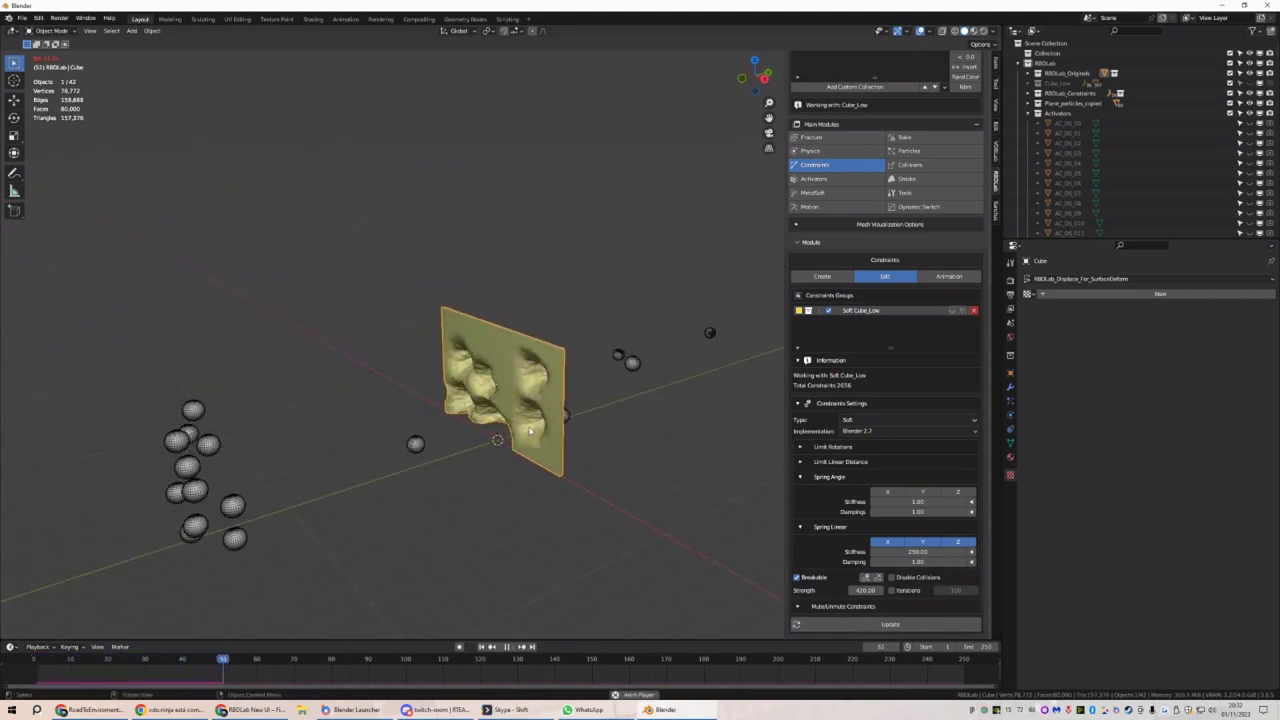
{"action": "key", "text": "space"}
{"action": "middle_click_drag", "start_coordinate": [530, 430], "coordinate": [548, 381]}
{"action": "left_click", "coordinate": [483, 647]}
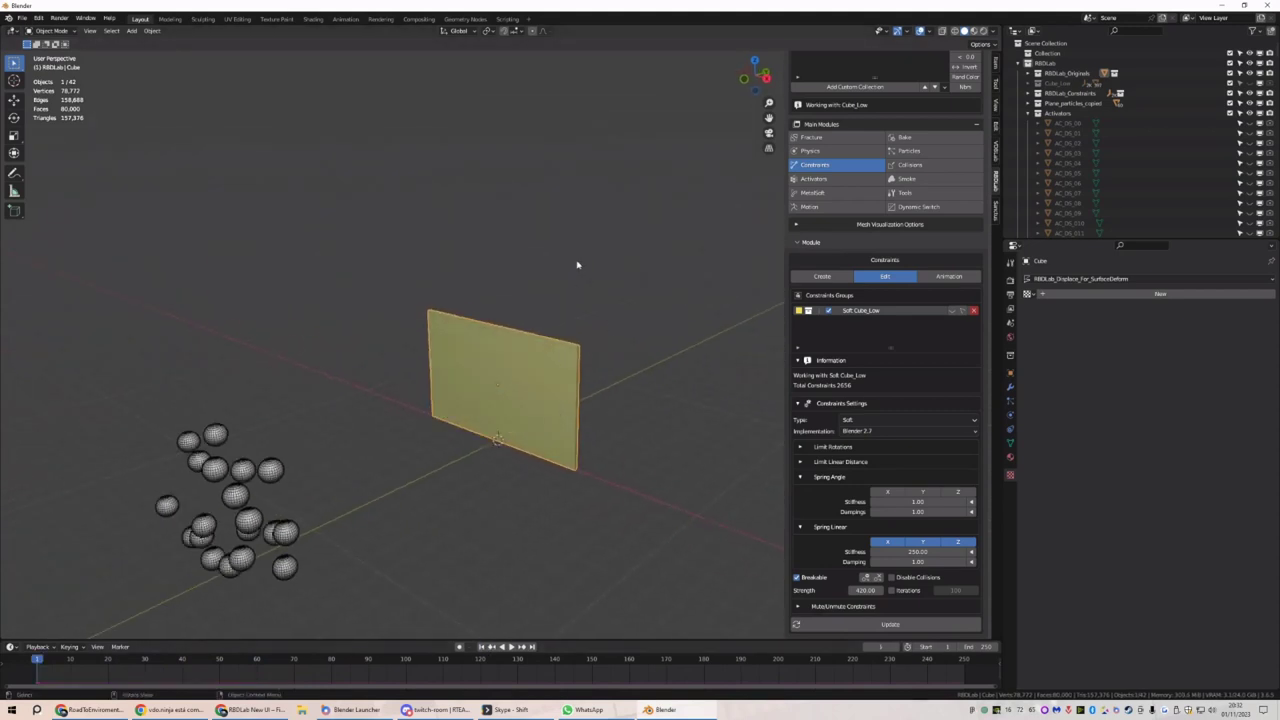
Start a new General scene, discarding the unsaved changes
{"action": "left_click", "coordinate": [22, 18]}
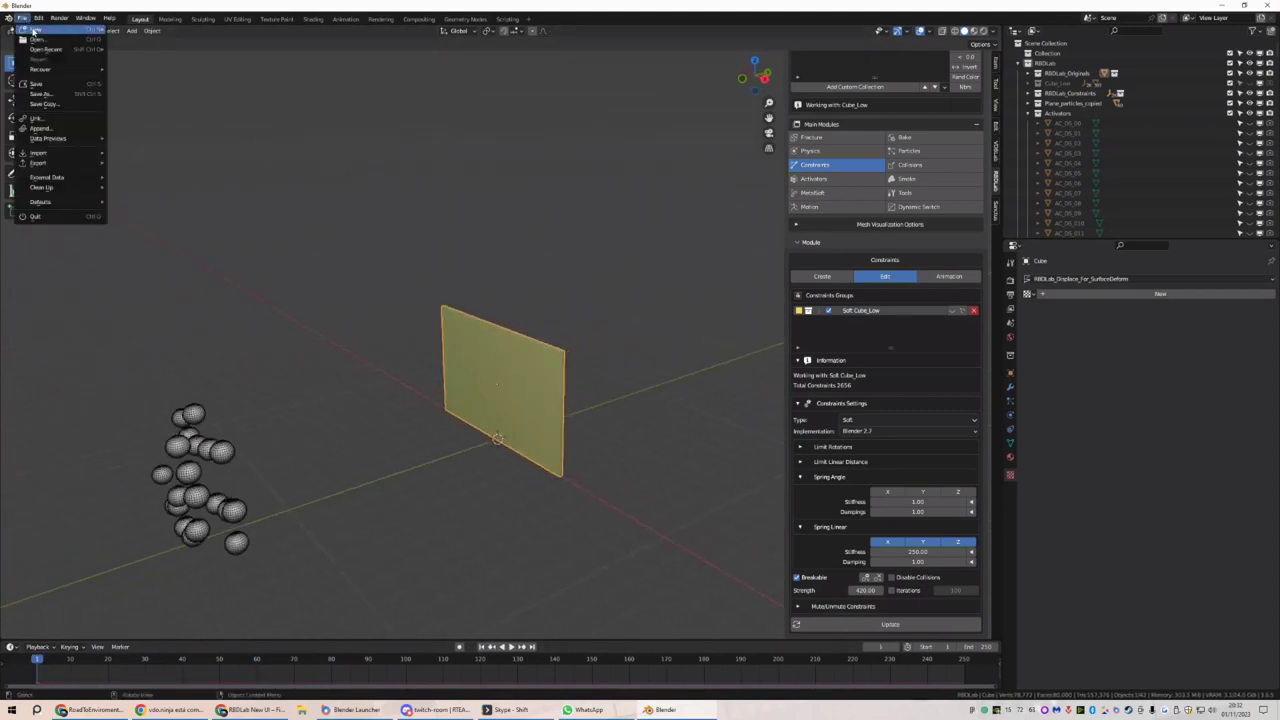
{"action": "mouse_move", "coordinate": [95, 29]}
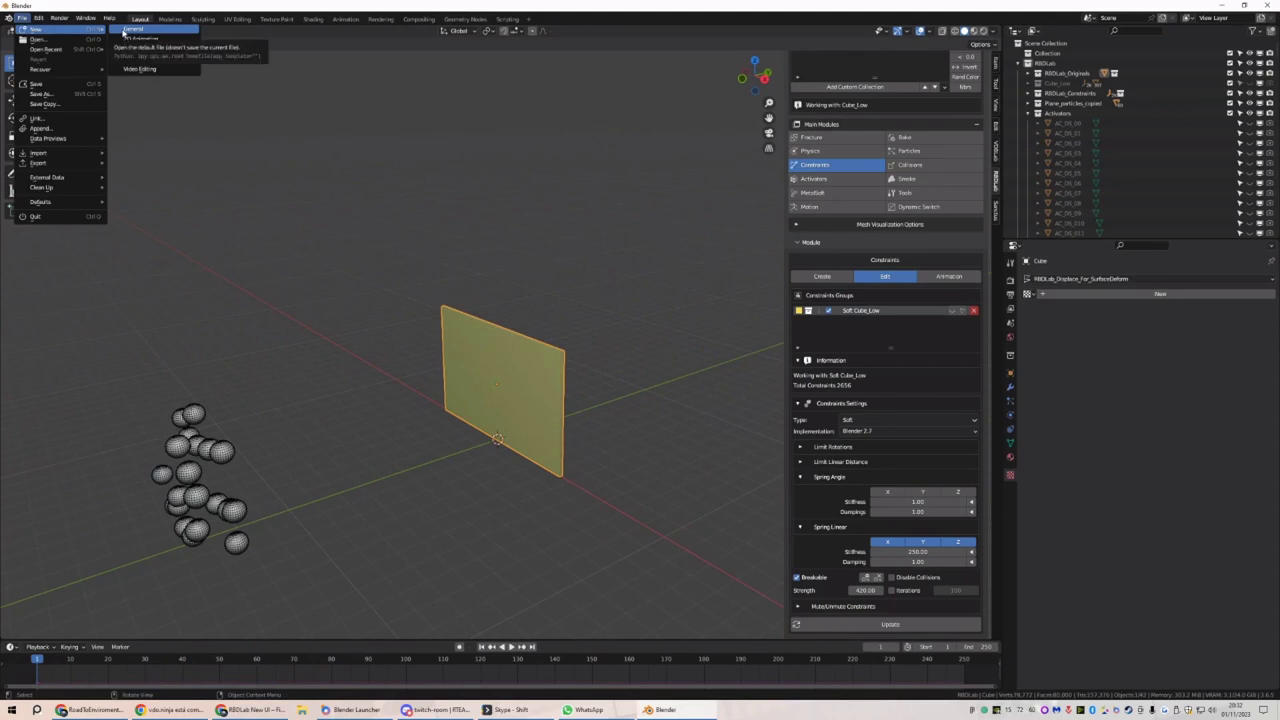
{"action": "left_click", "coordinate": [124, 30]}
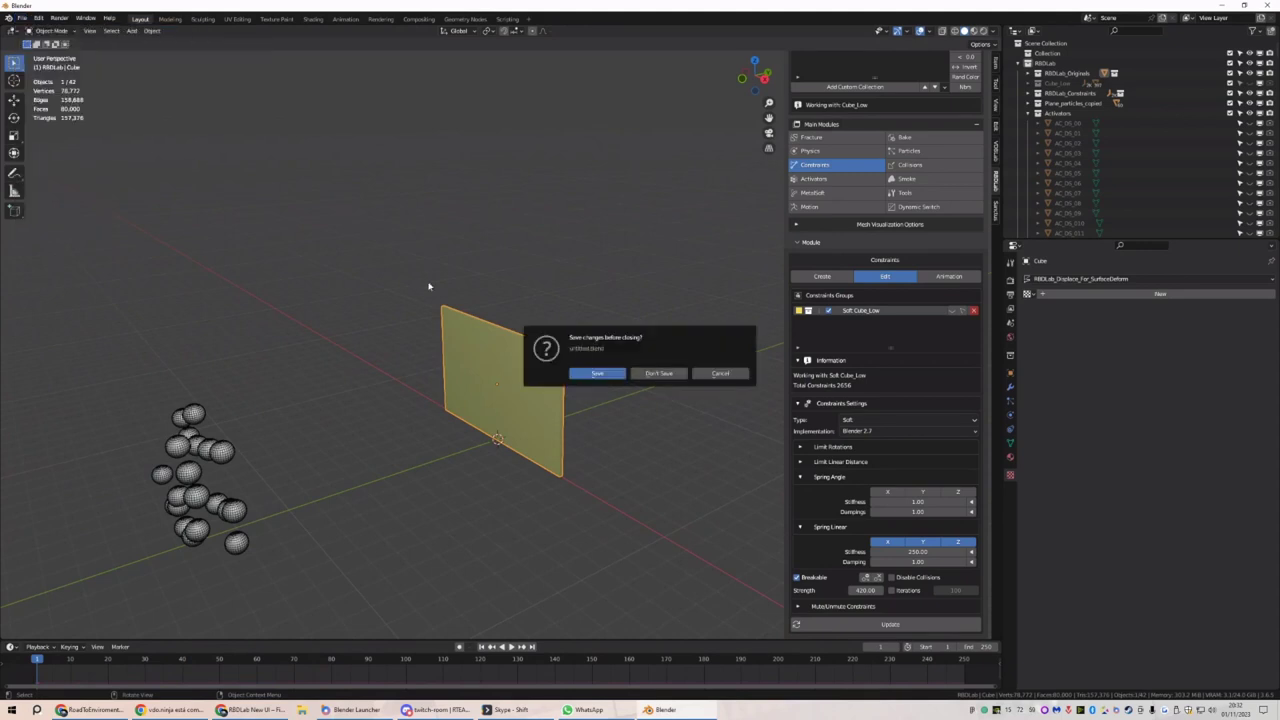
{"action": "left_click", "coordinate": [660, 373]}
Thin the default cube along Y, then stretch its mesh taller along Z
{"action": "key", "text": "s"}
{"action": "key", "text": "y"}
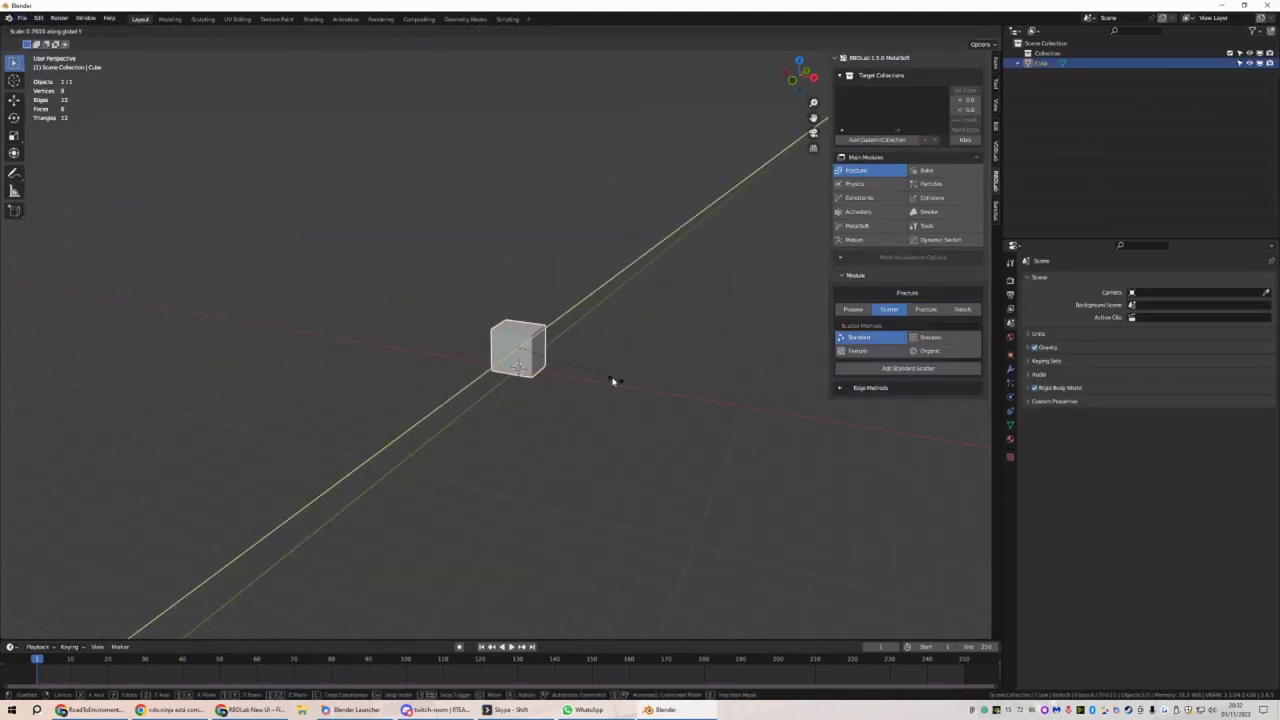
{"action": "left_click", "coordinate": [538, 358]}
{"action": "key", "text": "Tab"}
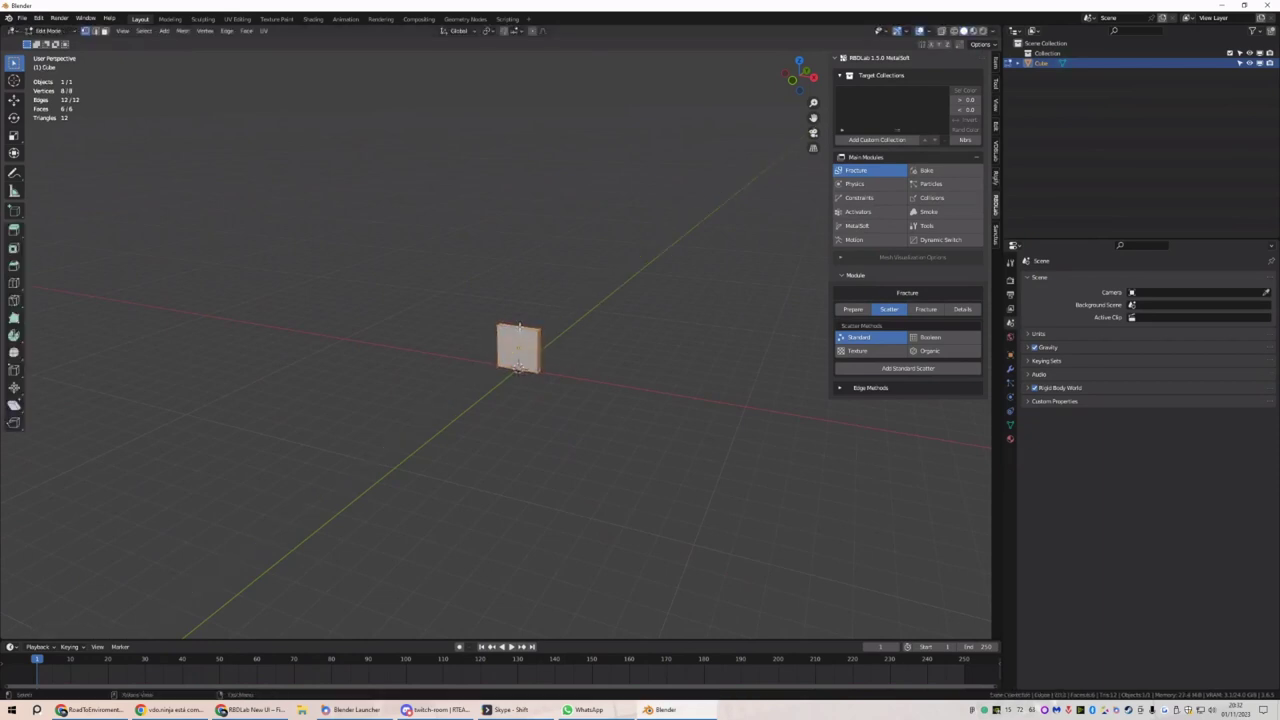
{"action": "key", "text": "s"}
{"action": "key", "text": "z"}
{"action": "left_click", "coordinate": [517, 275]}
{"action": "key", "text": "Tab"}
Set the slab's origin to its geometry and raise it above the grid on Z
{"action": "key", "text": "q"}
{"action": "left_click", "coordinate": [517, 275]}
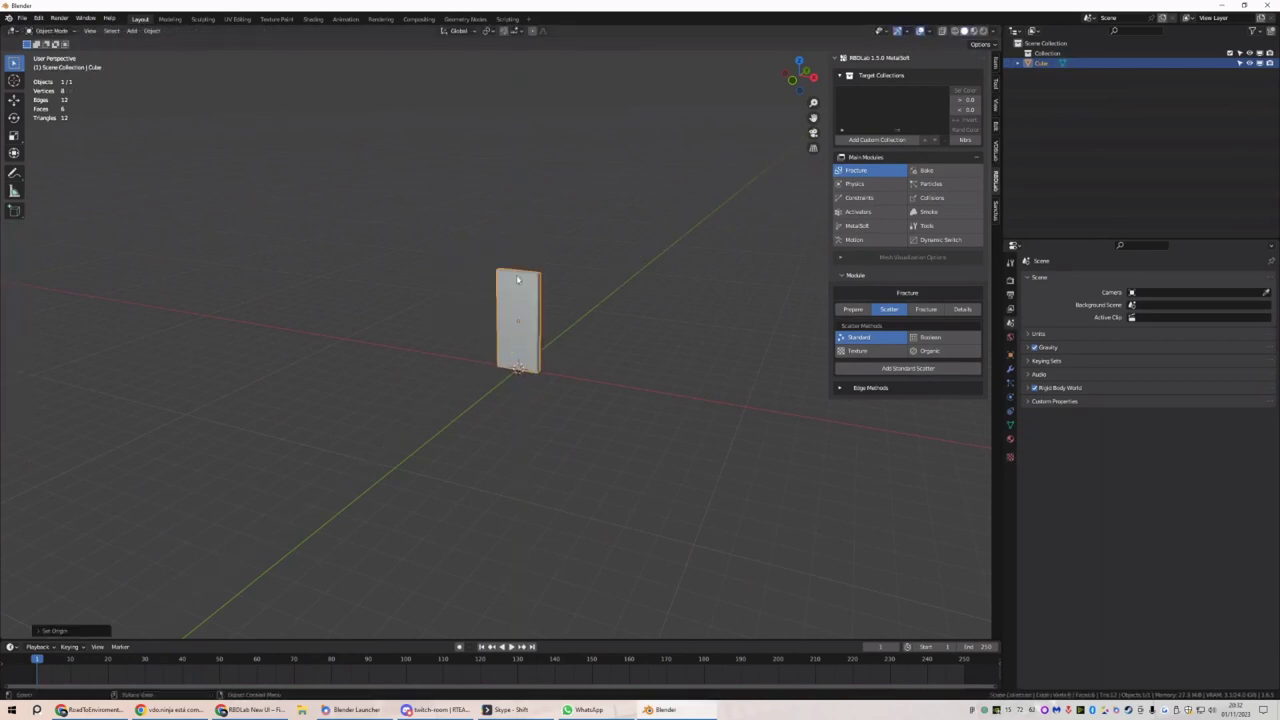
{"action": "key", "text": "g"}
{"action": "key", "text": "z"}
{"action": "left_click", "coordinate": [570, 210]}
{"action": "middle_click_drag", "start_coordinate": [600, 230], "coordinate": [615, 331]}
Give the slab a mean edge crease of 1.00 and many horizontal loop cuts
{"action": "key", "text": "Tab"}
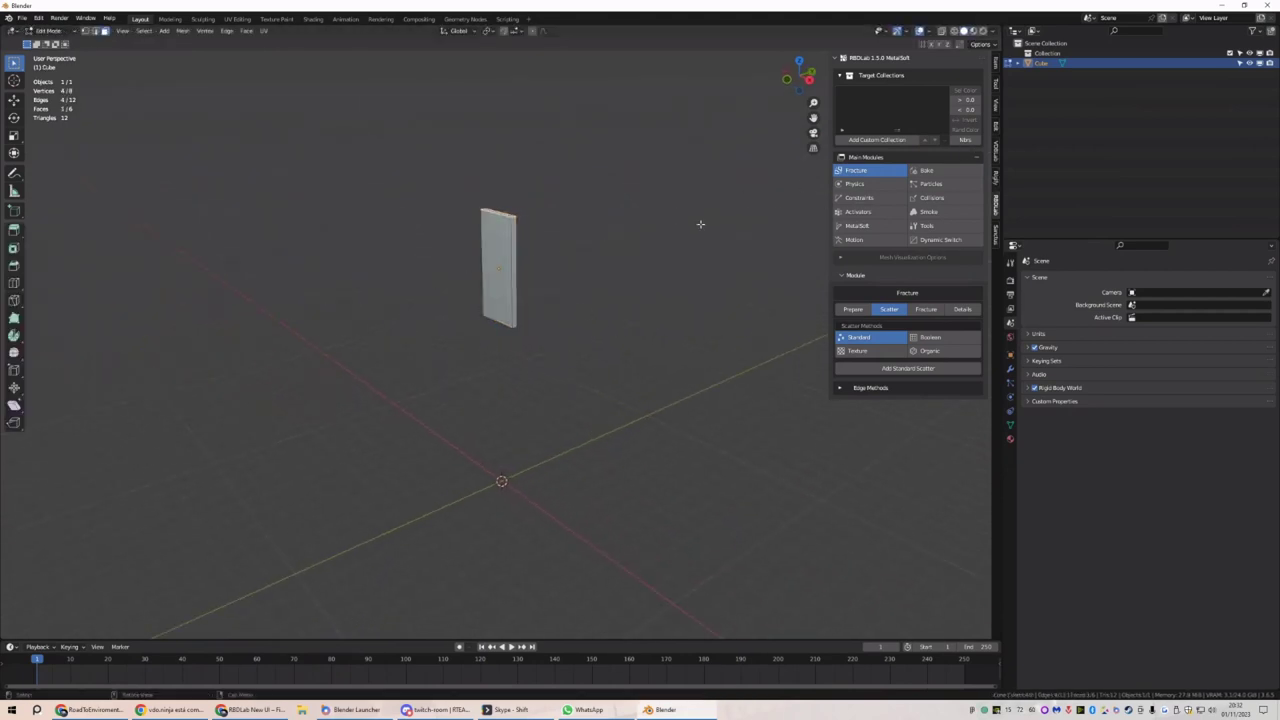
{"action": "left_click", "coordinate": [996, 63]}
{"action": "left_click_drag", "start_coordinate": [874, 179], "coordinate": [960, 179]}
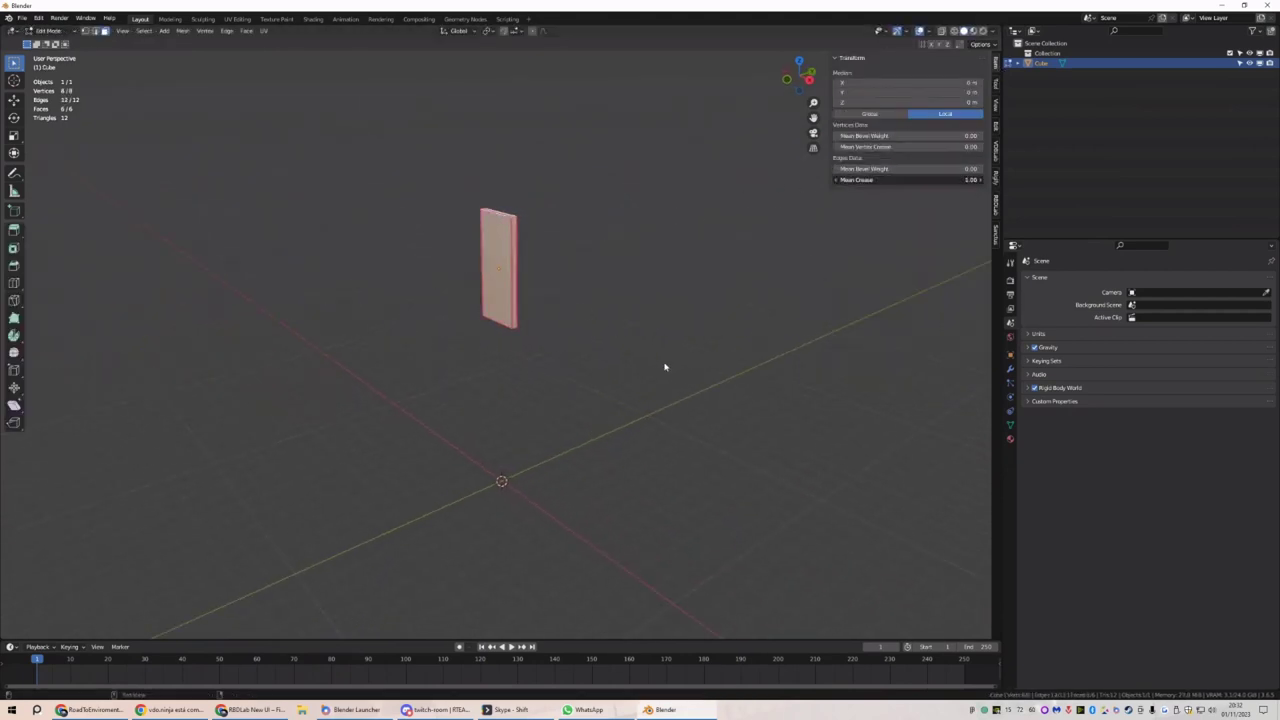
{"action": "key", "text": "ctrl+r"}
{"action": "scroll", "coordinate": [523, 271], "scroll_direction": "up", "scroll_amount": 20}
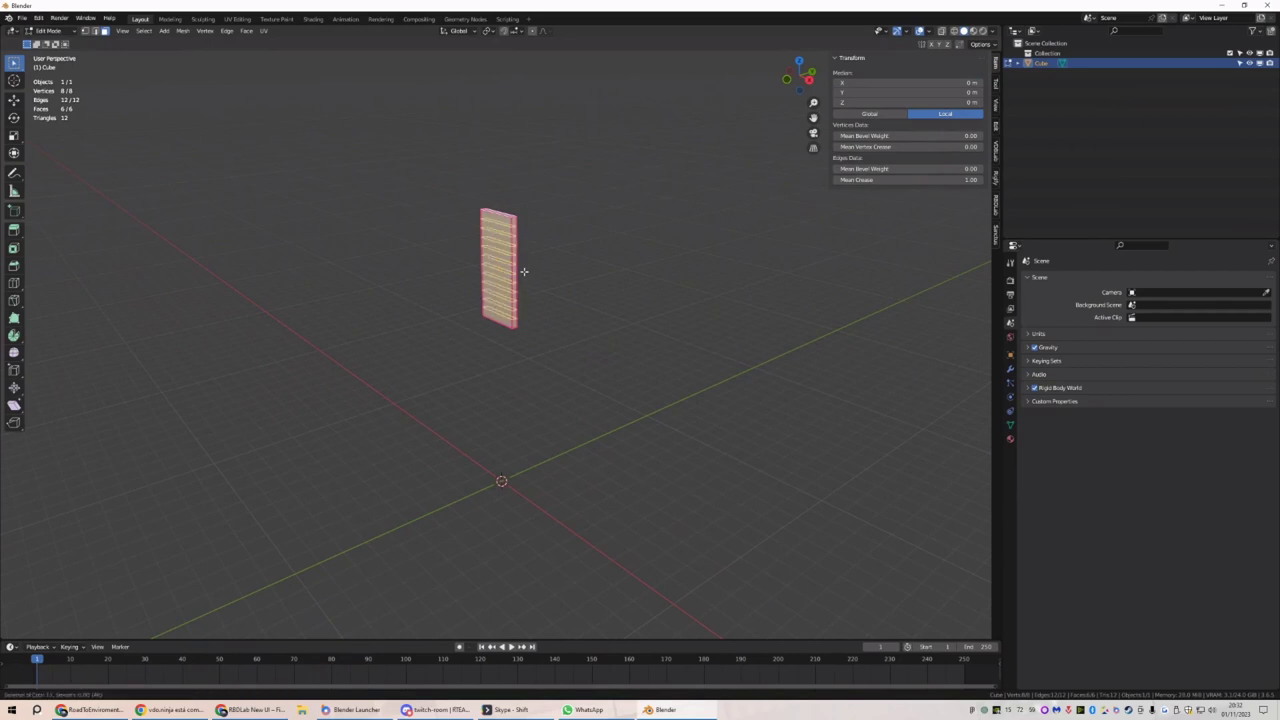
{"action": "left_click", "coordinate": [523, 271]}
{"action": "middle_click_drag", "start_coordinate": [523, 271], "coordinate": [502, 241]}
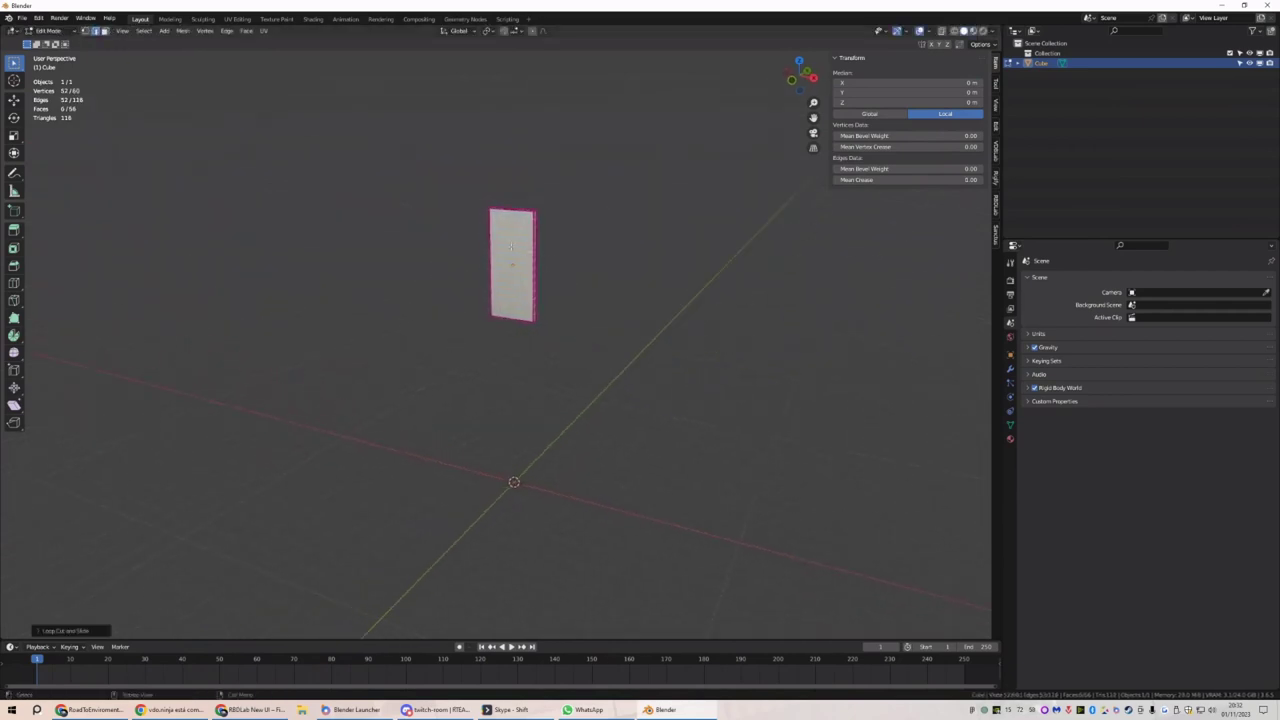
{"action": "key", "text": "Tab"}
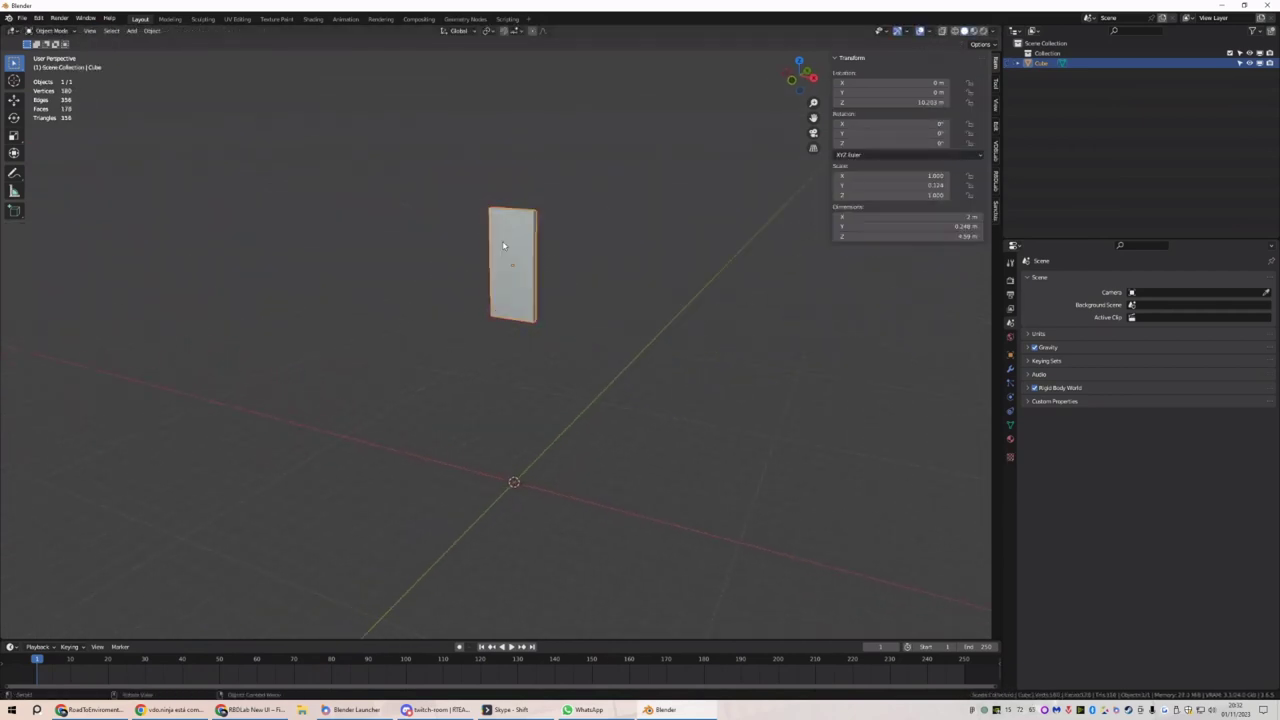
{"action": "left_click", "coordinate": [995, 182]}
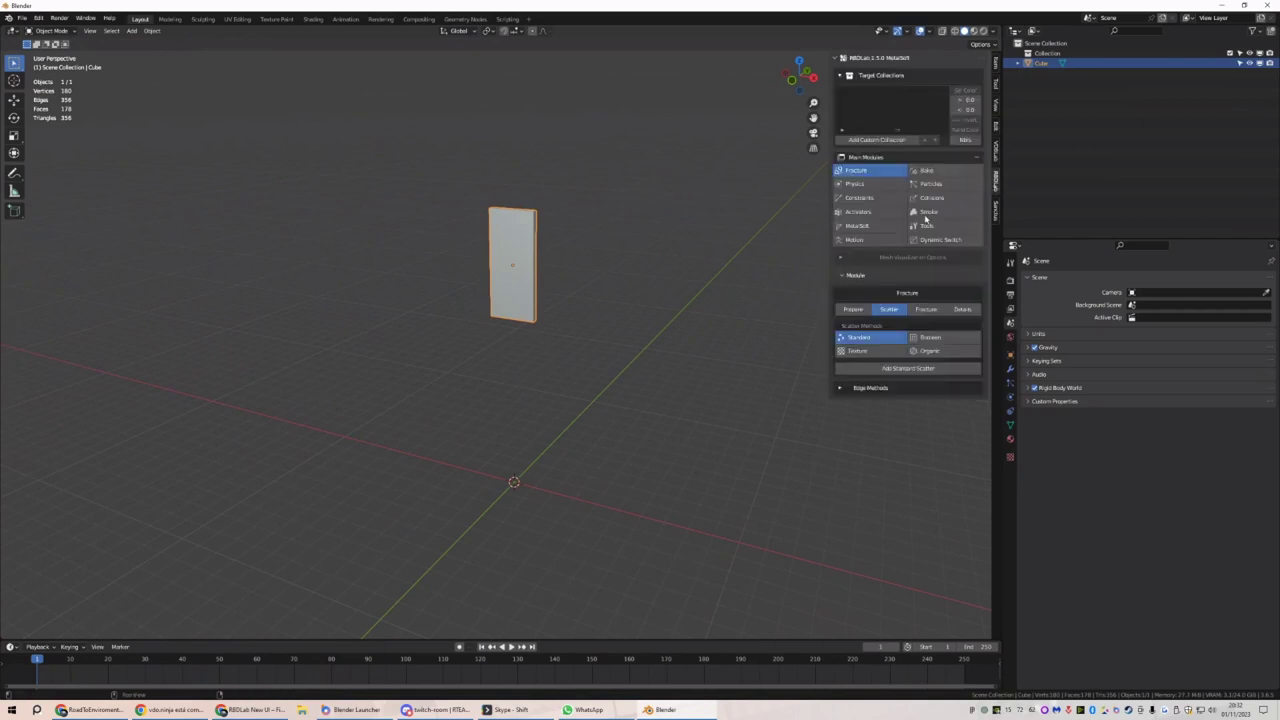
Tilt the slab and place a Z-axis duplicate above it
{"action": "middle_click_drag", "start_coordinate": [640, 330], "coordinate": [557, 363]}
{"action": "key", "text": "r"}
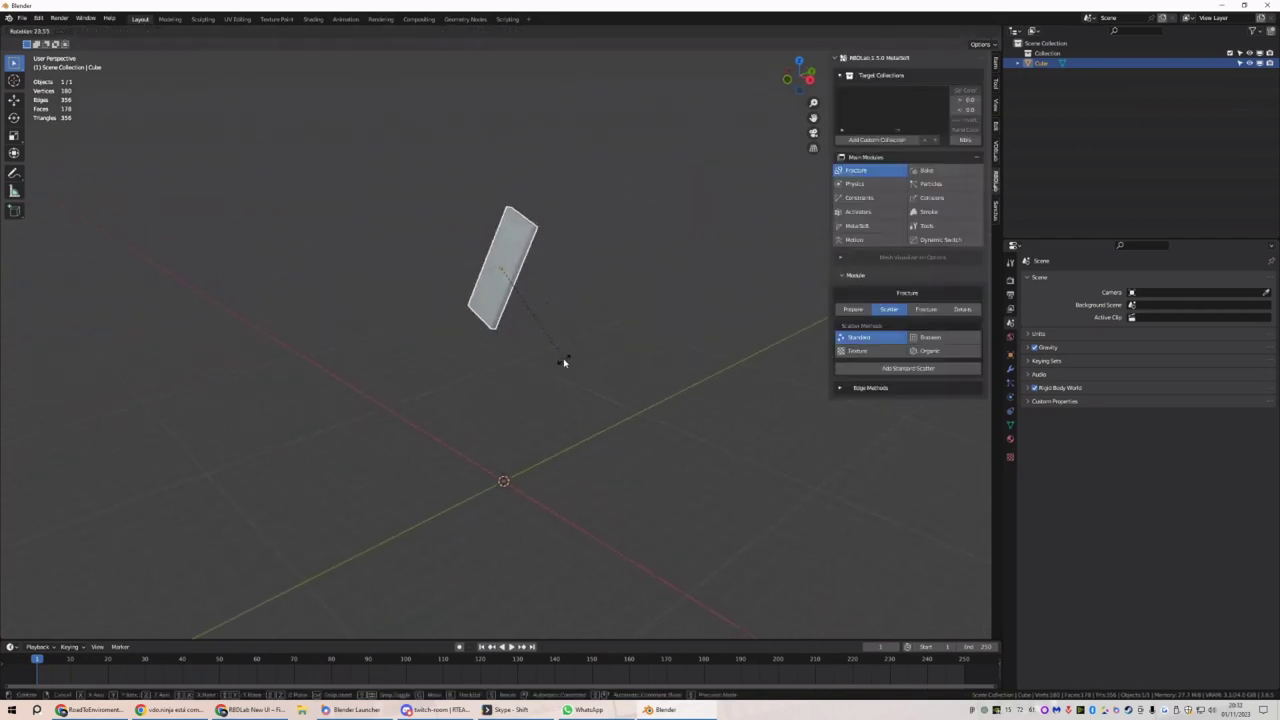
{"action": "left_click", "coordinate": [563, 363]}
{"action": "scroll", "coordinate": [509, 363], "scroll_direction": "down", "scroll_amount": 2}
{"action": "key", "text": "shift+d"}
{"action": "key", "text": "z"}
{"action": "left_click", "coordinate": [537, 201]}
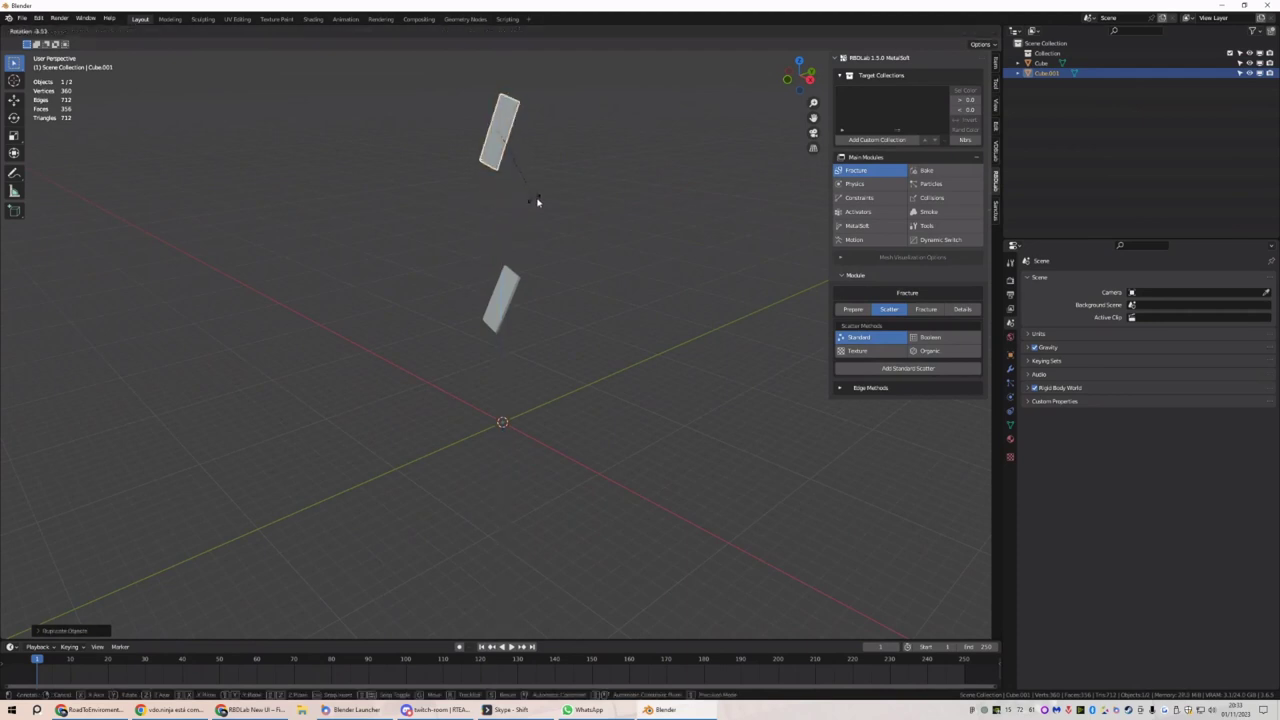
{"action": "left_click", "coordinate": [600, 180]}
{"action": "scroll", "coordinate": [557, 257], "scroll_direction": "down", "scroll_amount": 3}
{"action": "middle_click_drag", "start_coordinate": [557, 257], "coordinate": [557, 305], "text": "shift"}
Add a third slab higher on Z, then select all three and apply their transforms
{"action": "key", "text": "shift+d"}
{"action": "key", "text": "z"}
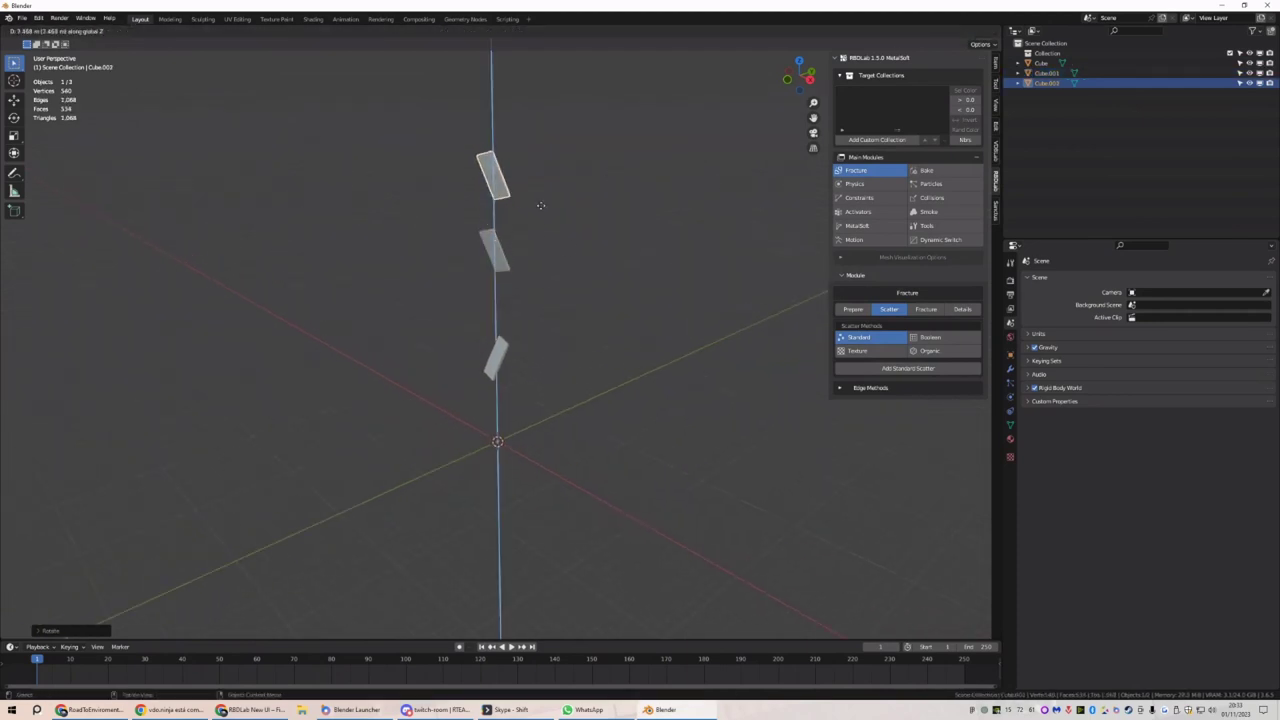
{"action": "left_click", "coordinate": [552, 201]}
{"action": "scroll", "coordinate": [486, 306], "scroll_direction": "up", "scroll_amount": 4}
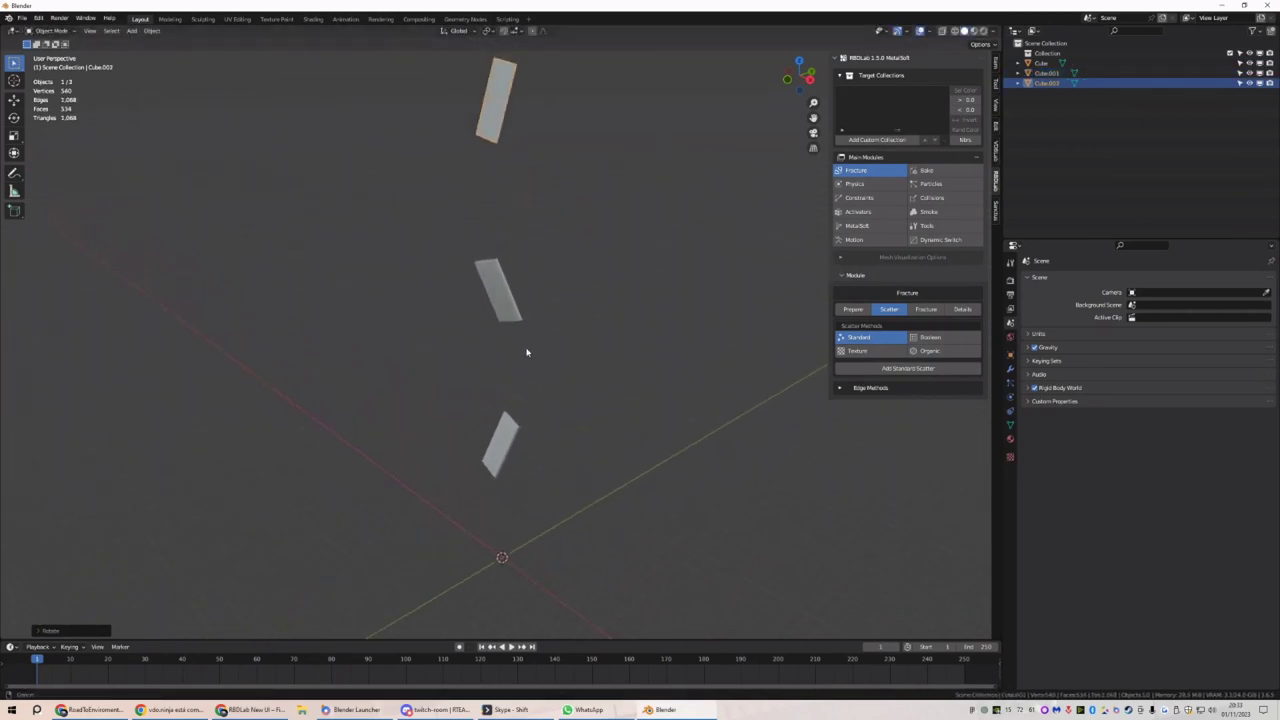
{"action": "middle_click_drag", "start_coordinate": [527, 352], "coordinate": [566, 349]}
{"action": "key", "text": "a"}
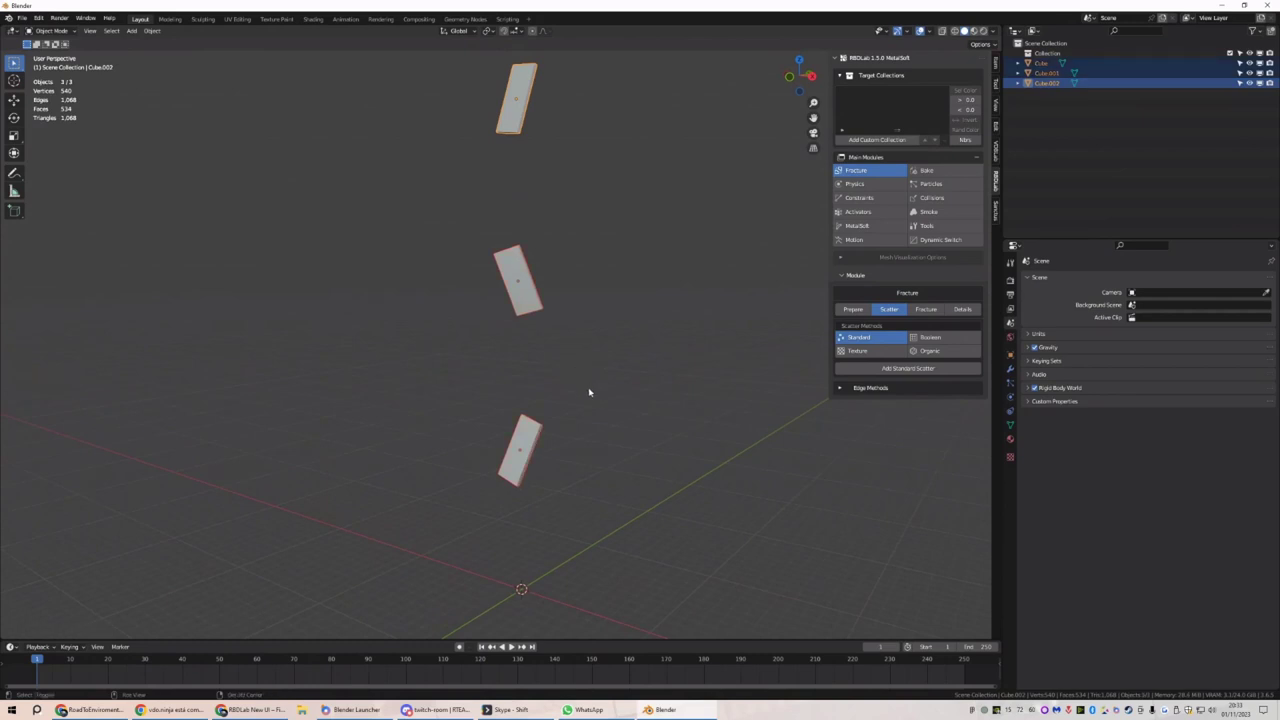
{"action": "middle_click_drag", "start_coordinate": [589, 392], "coordinate": [585, 383], "text": "shift"}
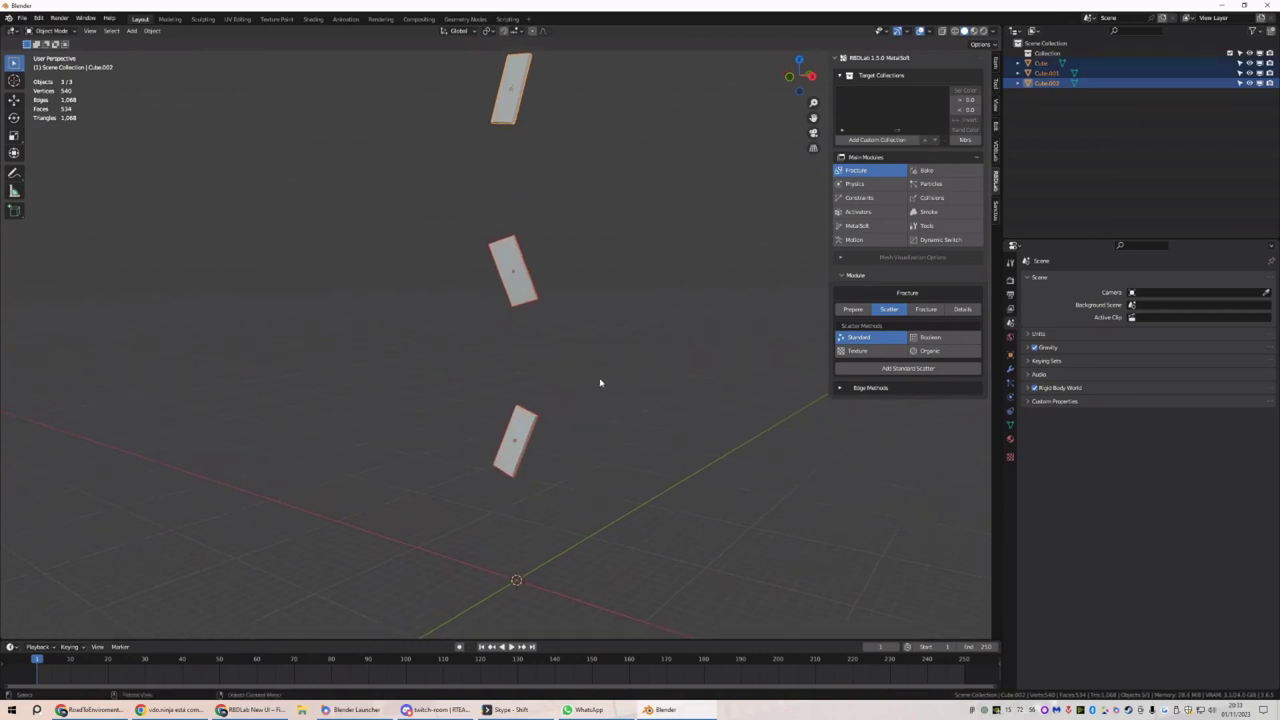
{"action": "key", "text": "ctrl+a"}
{"action": "left_click", "coordinate": [600, 381]}
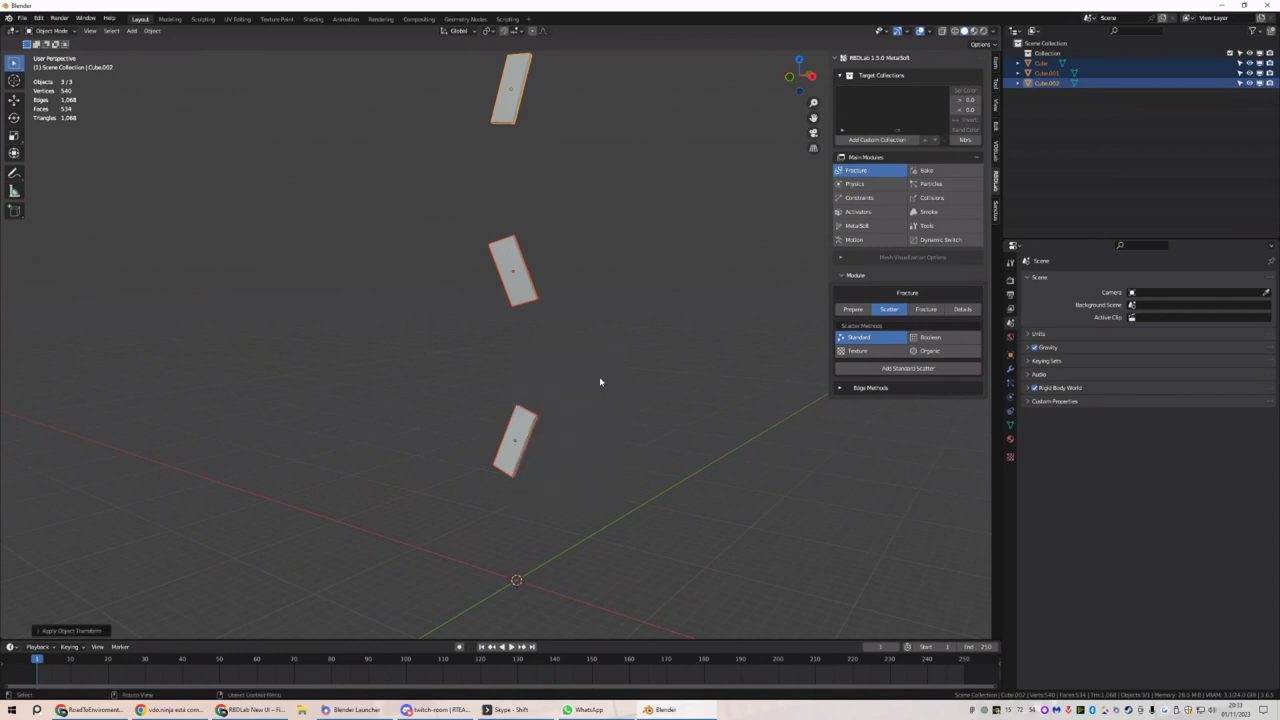
{"action": "middle_click_drag", "start_coordinate": [600, 382], "coordinate": [599, 374]}
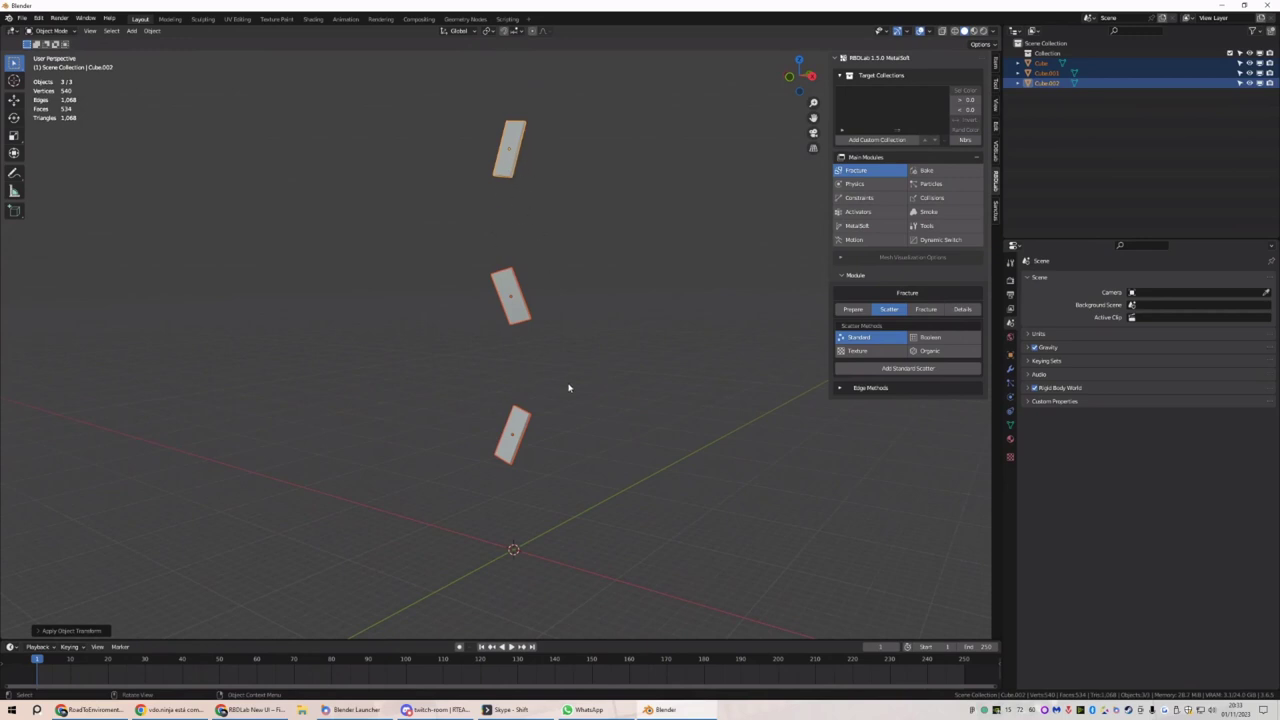
{"action": "middle_click_drag", "start_coordinate": [568, 387], "coordinate": [551, 420]}
Duplicate the three slabs upward into a six-slab column and add a Standard Scatter to all
{"action": "key", "text": "shift+d"}
{"action": "key", "text": "z"}
{"action": "left_click", "coordinate": [529, 125]}
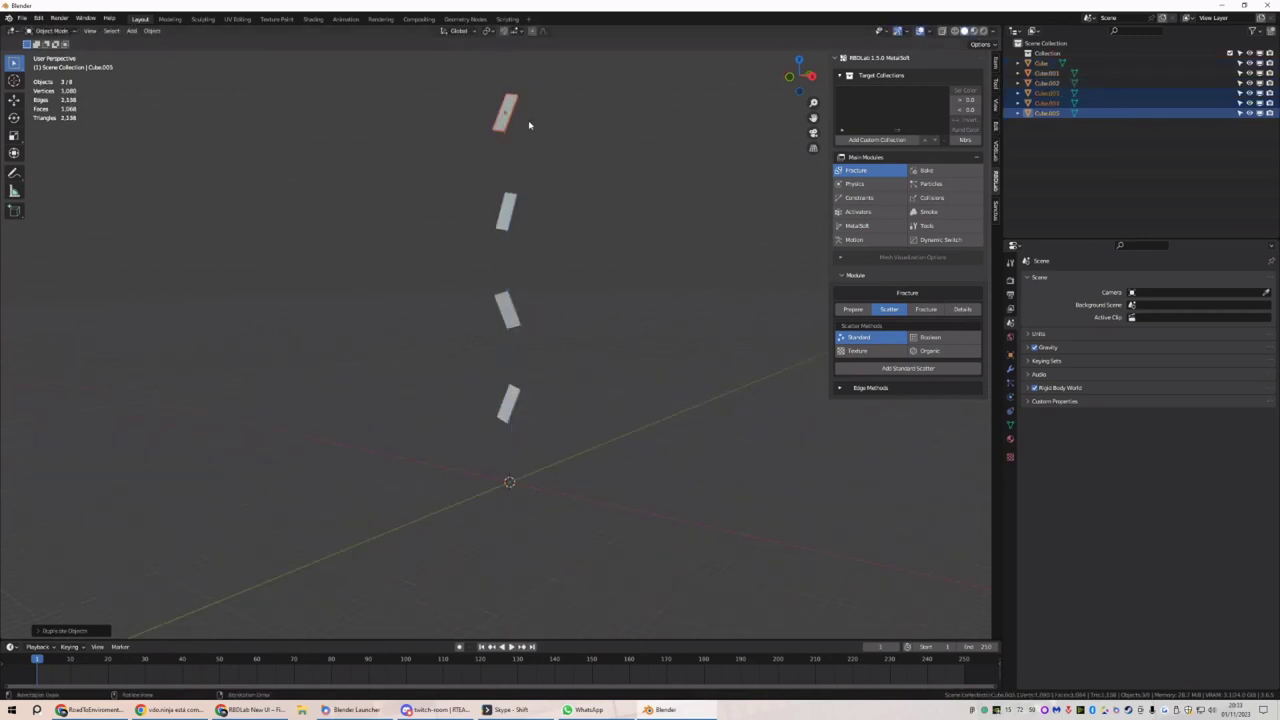
{"action": "middle_click_drag", "start_coordinate": [529, 125], "coordinate": [570, 234]}
{"action": "key", "text": "a"}
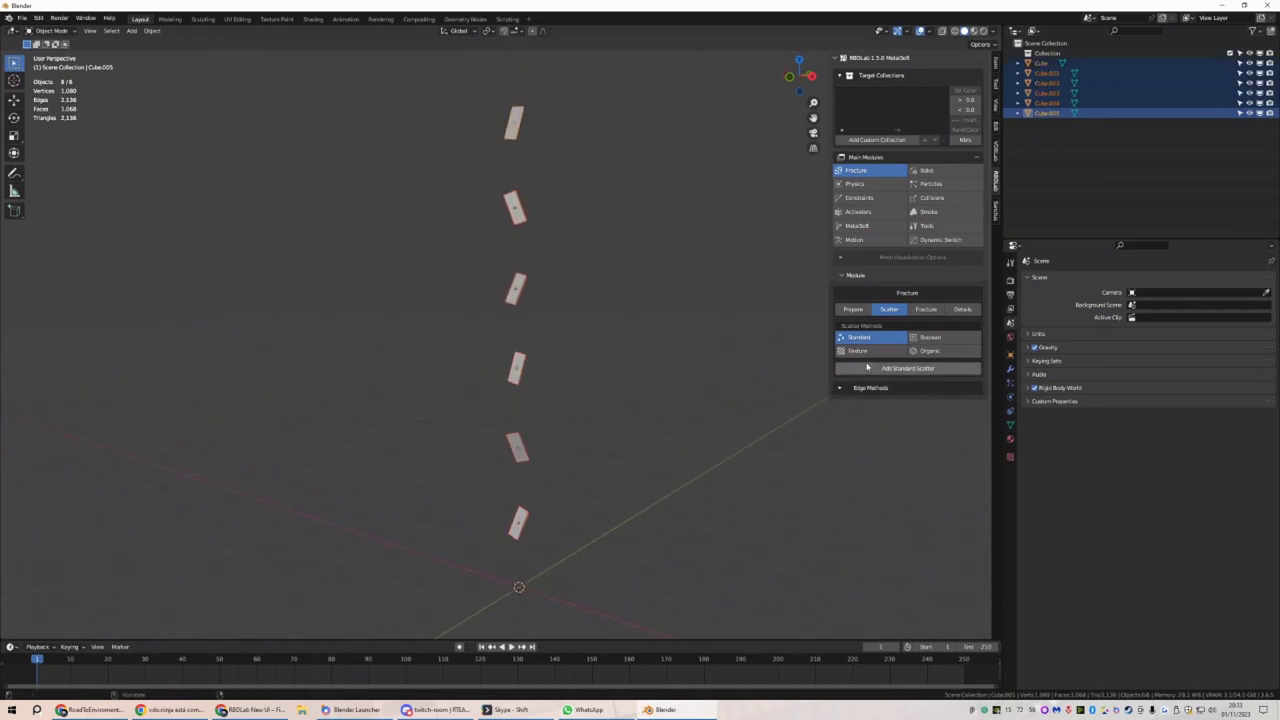
{"action": "left_click", "coordinate": [880, 368]}
{"action": "middle_click_drag", "start_coordinate": [560, 335], "coordinate": [528, 322]}
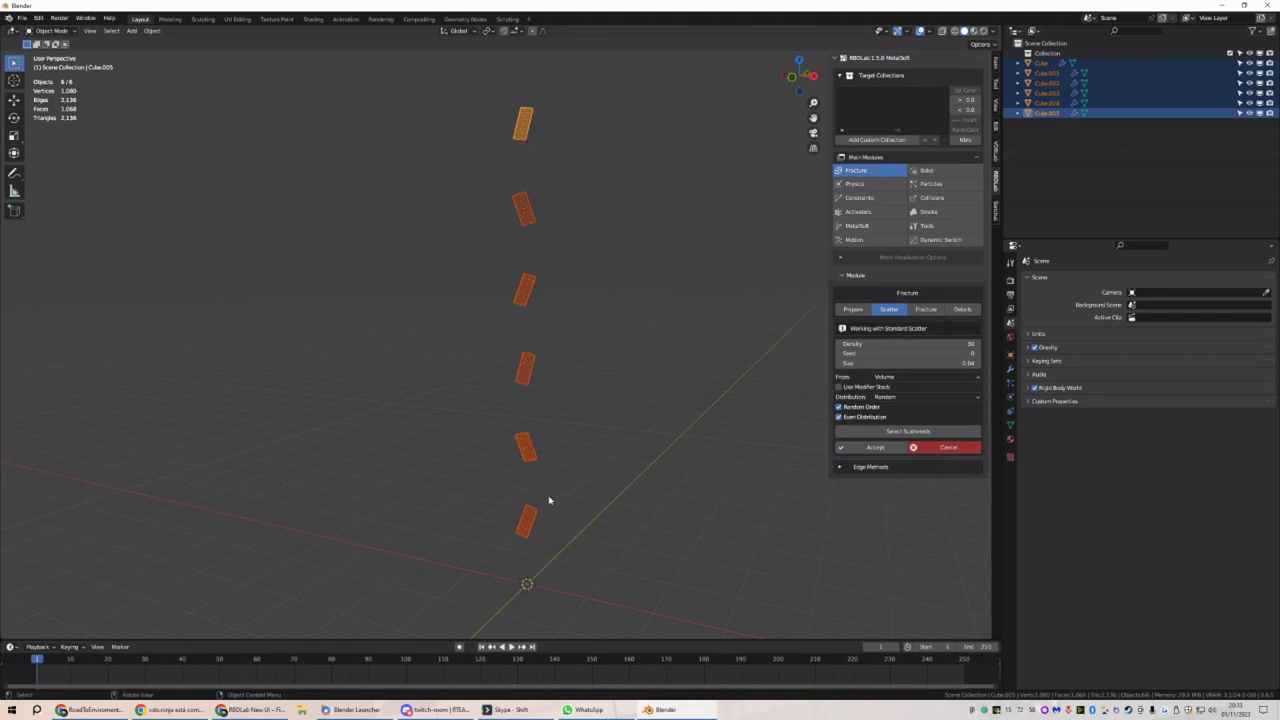
Accept the density-30 Standard Scatter points across all six slabs
{"action": "scroll", "coordinate": [601, 430], "scroll_direction": "up", "scroll_amount": 6}
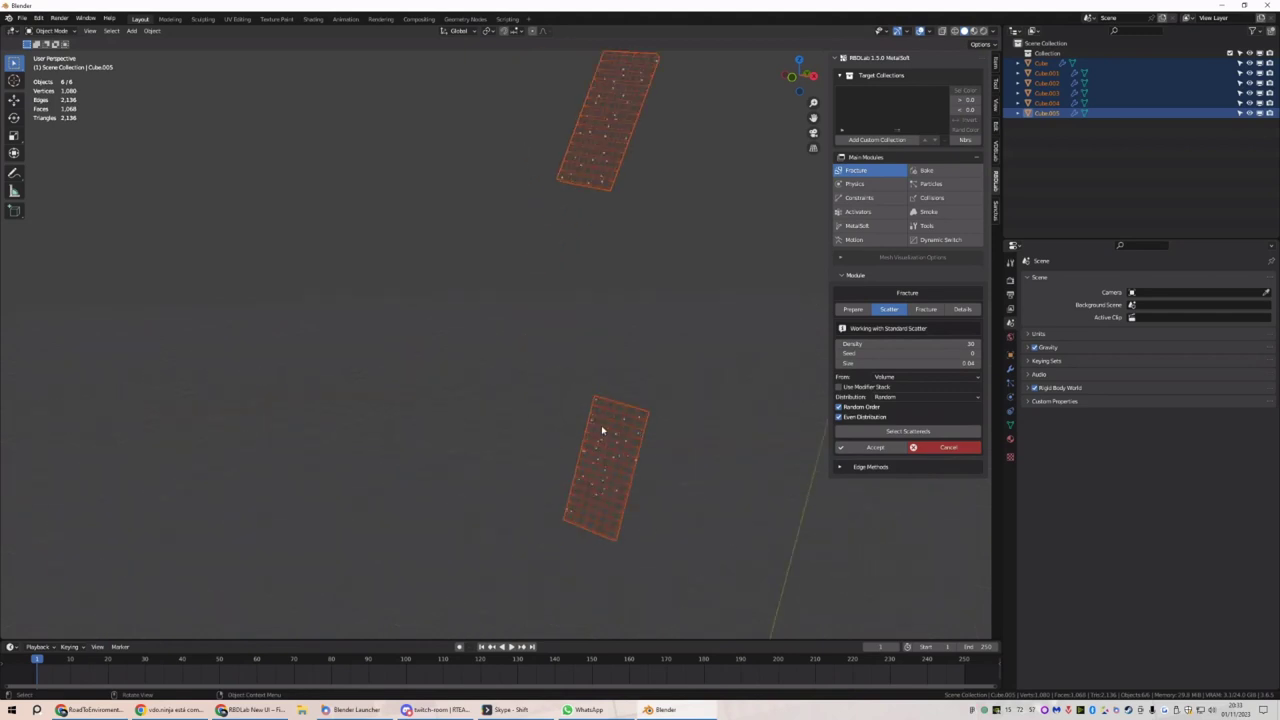
{"action": "scroll", "coordinate": [601, 430], "scroll_direction": "down", "scroll_amount": 2}
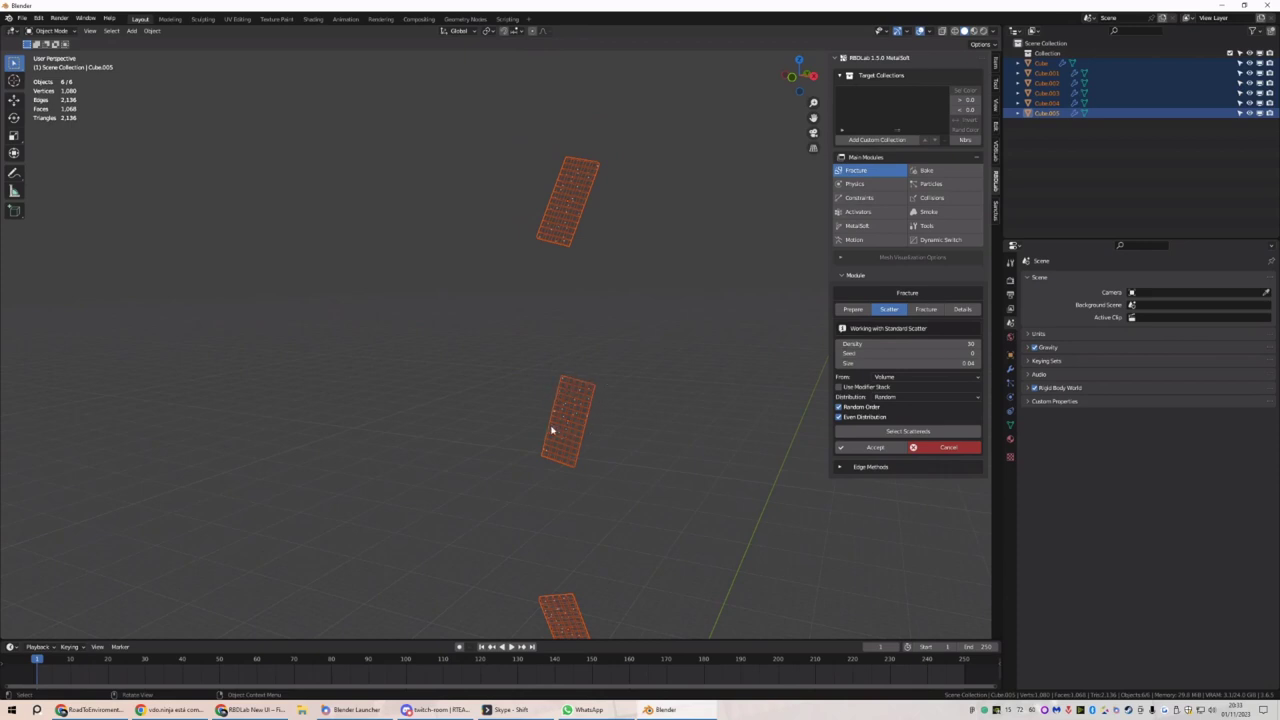
{"action": "left_click", "coordinate": [884, 449]}
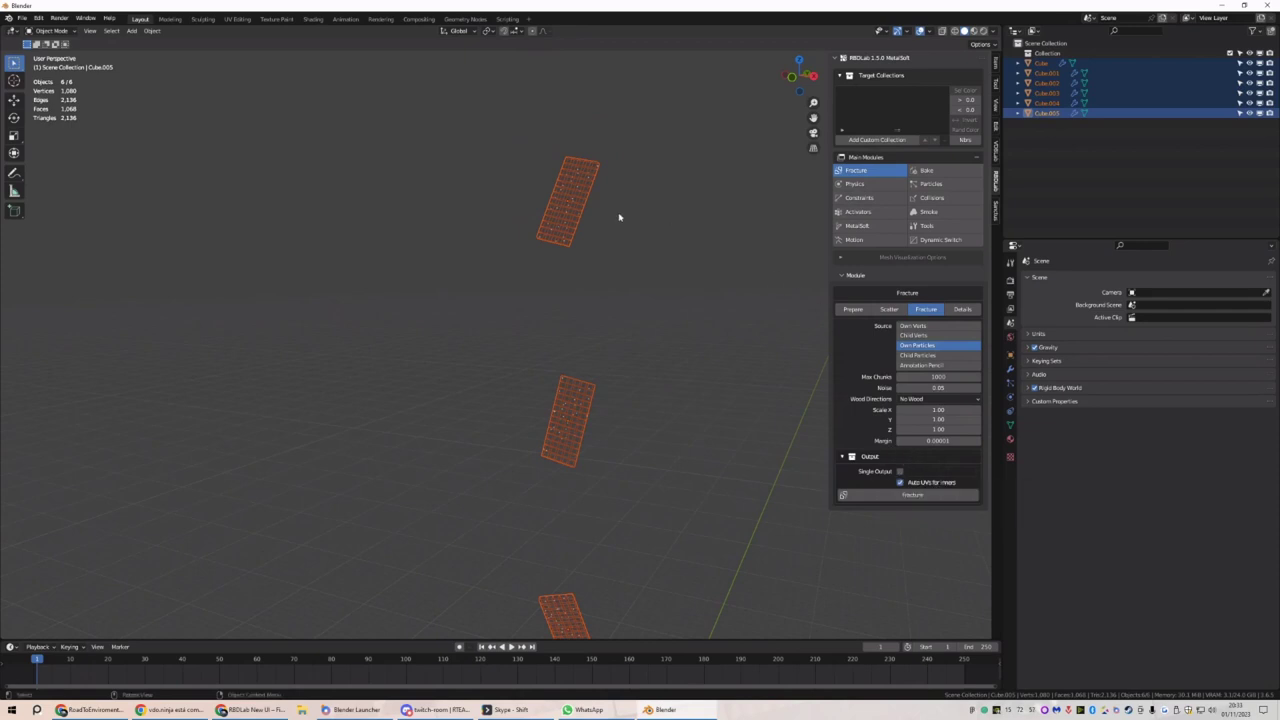
{"action": "scroll", "coordinate": [610, 215], "scroll_direction": "down", "scroll_amount": 3}
{"action": "scroll", "coordinate": [512, 104], "scroll_direction": "down", "scroll_amount": 2}
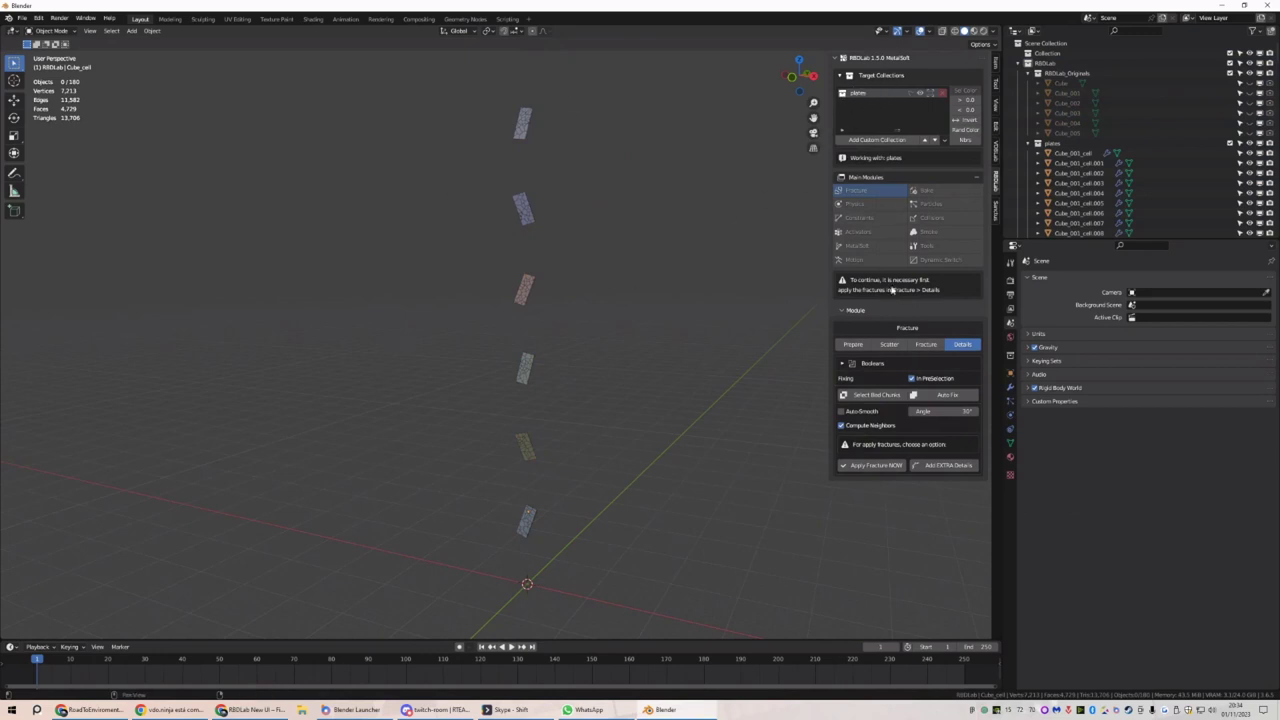
Apply the fracture, add a ground plane, and make the plates rigid bodies
{"action": "left_click", "coordinate": [878, 466]}
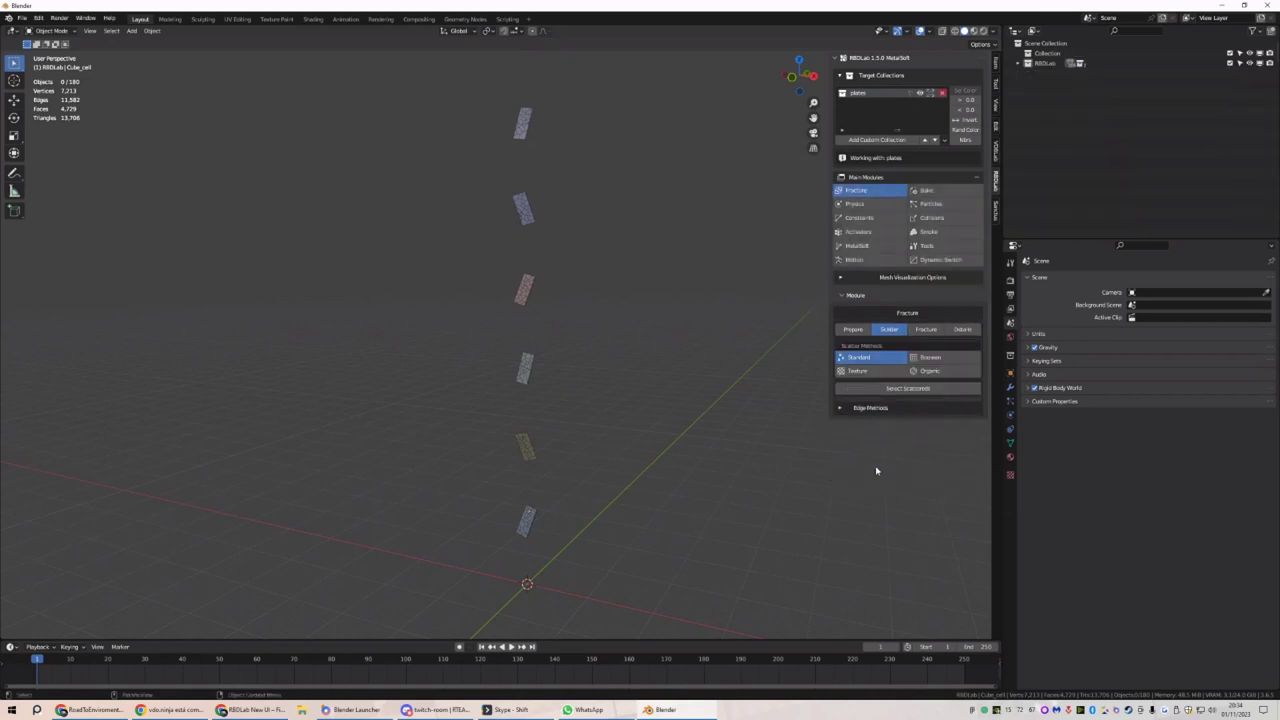
{"action": "left_click", "coordinate": [878, 205]}
{"action": "left_click", "coordinate": [872, 348]}
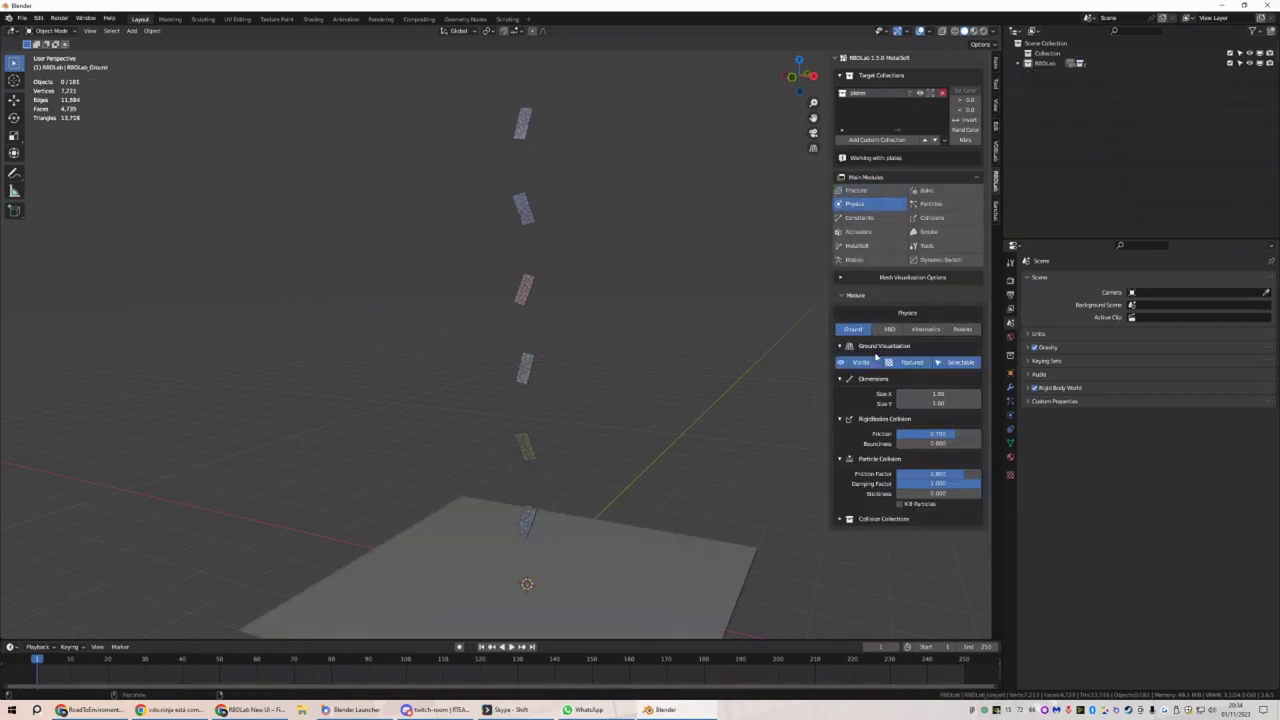
{"action": "left_click", "coordinate": [890, 330]}
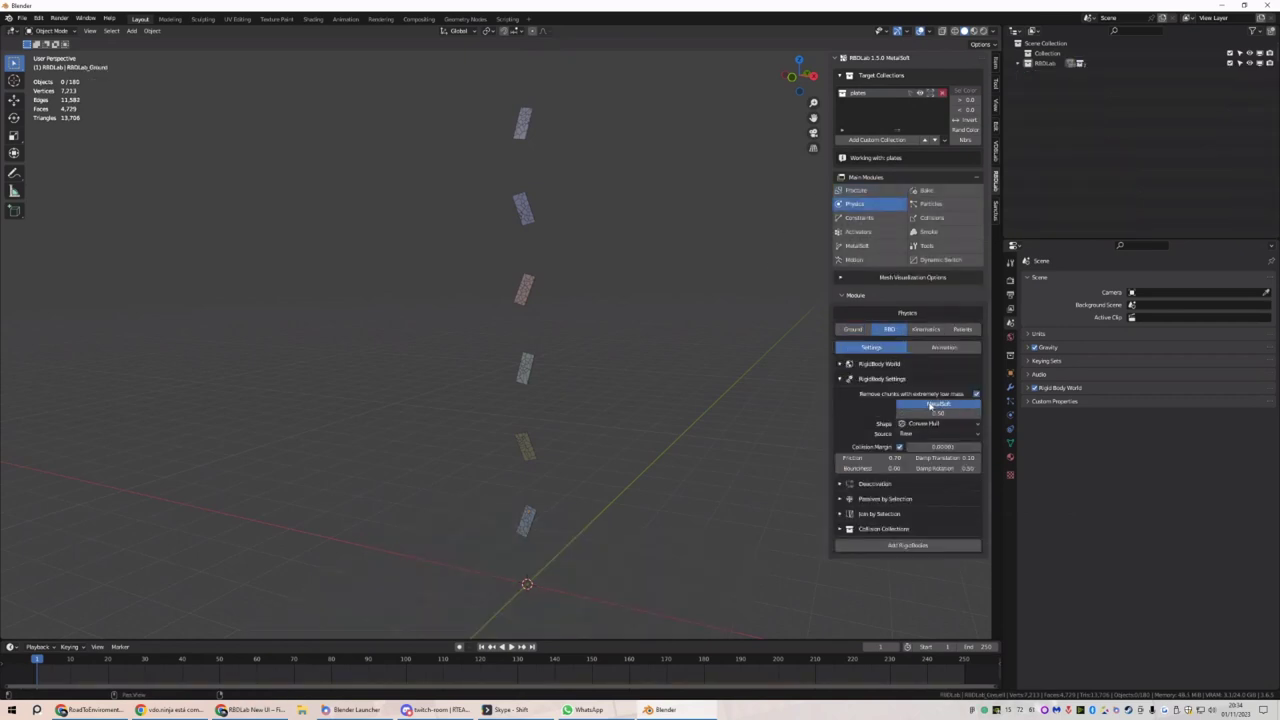
{"action": "left_click", "coordinate": [907, 545]}
Create a Soft plates constraint group with Spring Angle 150, Spring Linear 1500 and fixed iterations
{"action": "left_click", "coordinate": [874, 218]}
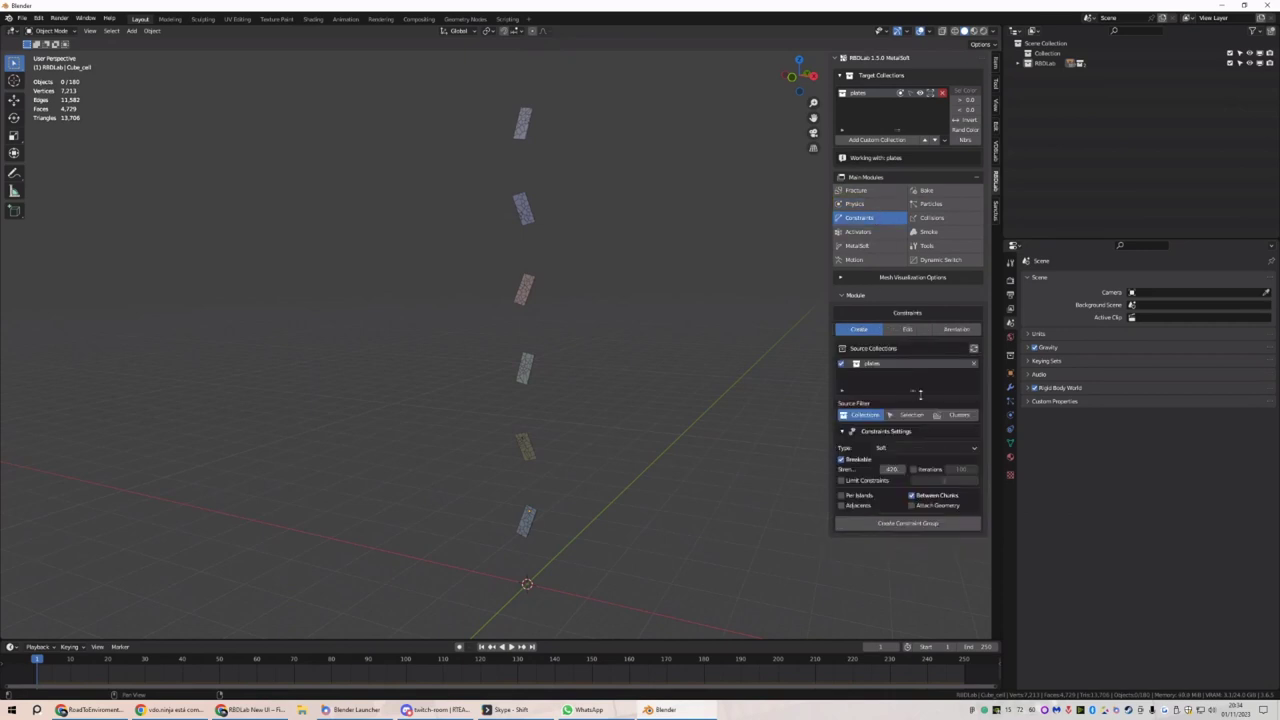
{"action": "left_click", "coordinate": [900, 523]}
{"action": "middle_click_drag", "start_coordinate": [551, 394], "coordinate": [706, 400]}
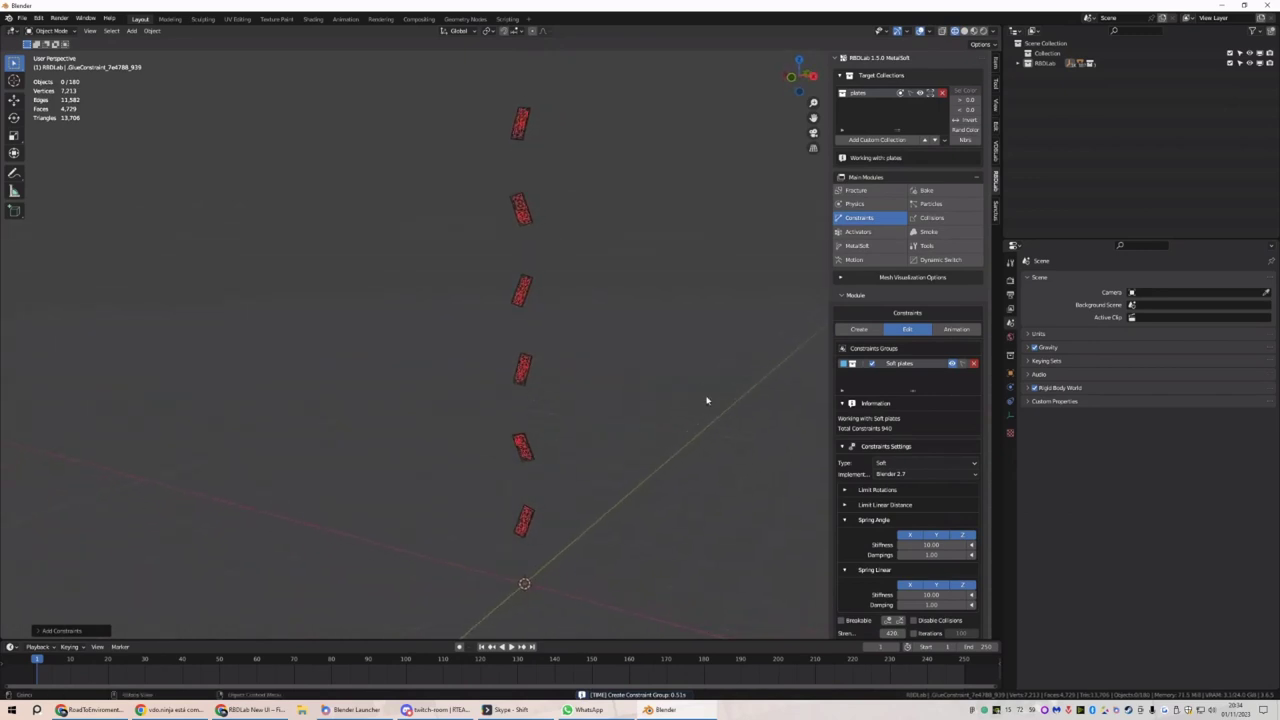
{"action": "left_click", "coordinate": [950, 364]}
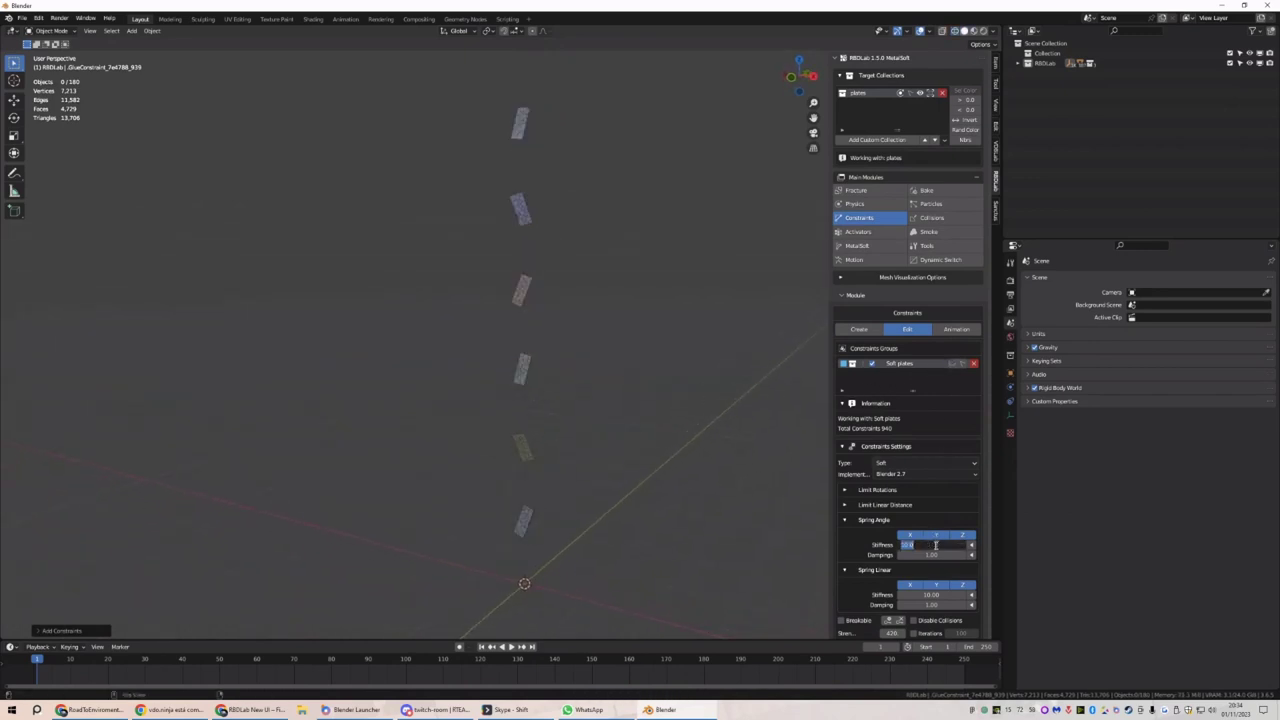
{"action": "key", "text": "Return"}
{"action": "left_click", "coordinate": [929, 595]}
{"action": "type", "text": "1500"}
{"action": "key", "text": "Return"}
{"action": "scroll", "coordinate": [929, 597], "scroll_direction": "down", "scroll_amount": 2}
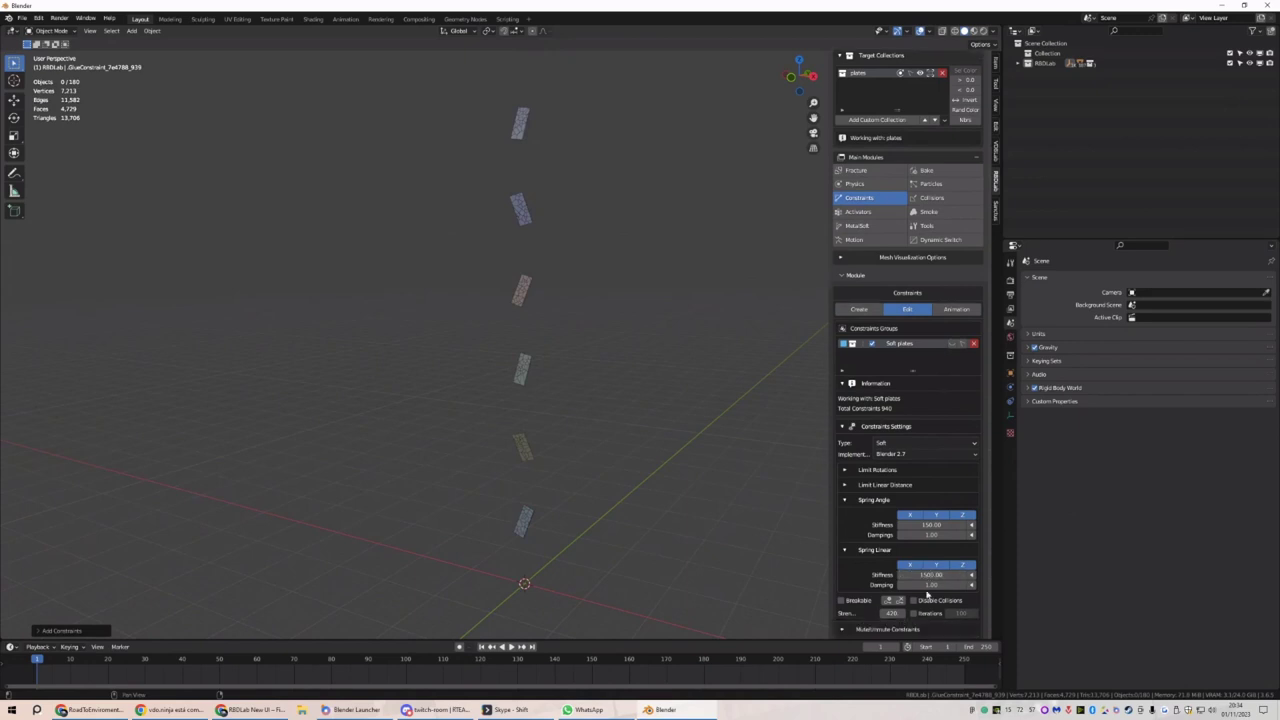
{"action": "left_click", "coordinate": [913, 591]}
{"action": "left_click", "coordinate": [912, 624]}
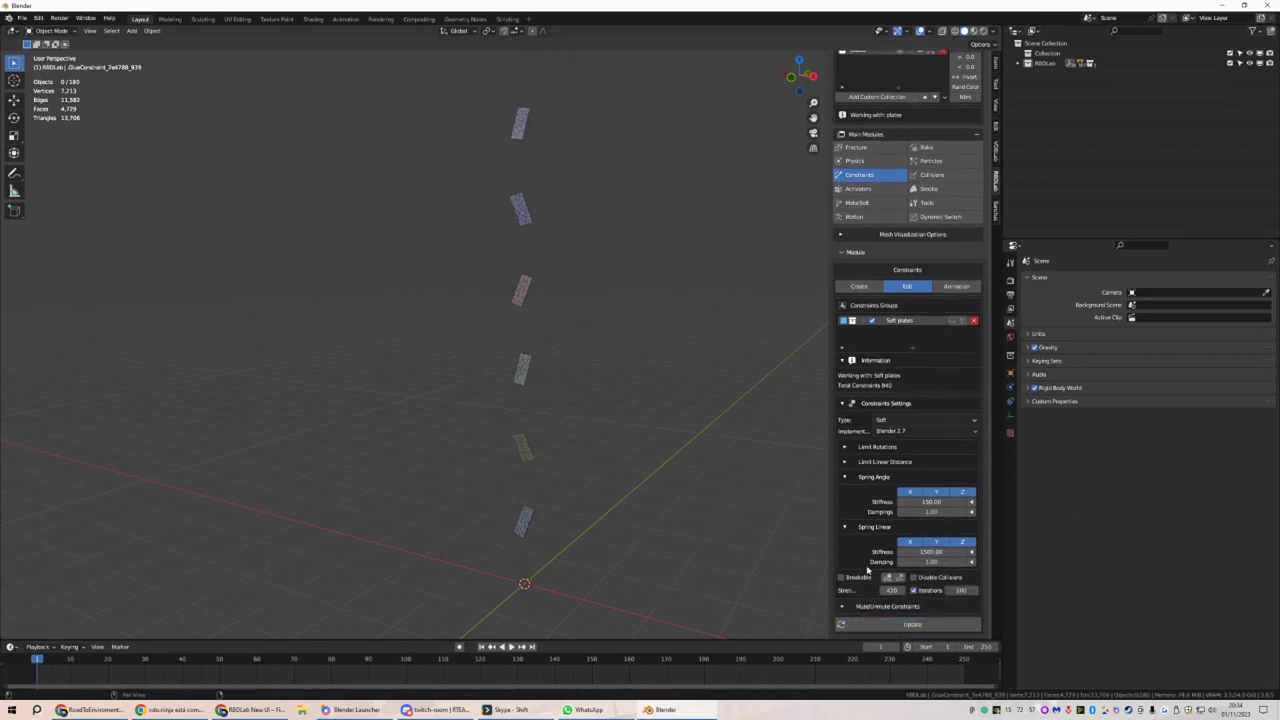
Play the simulation to watch the plates fall, stopping at frame 181
{"action": "middle_click_drag", "start_coordinate": [650, 430], "coordinate": [600, 460]}
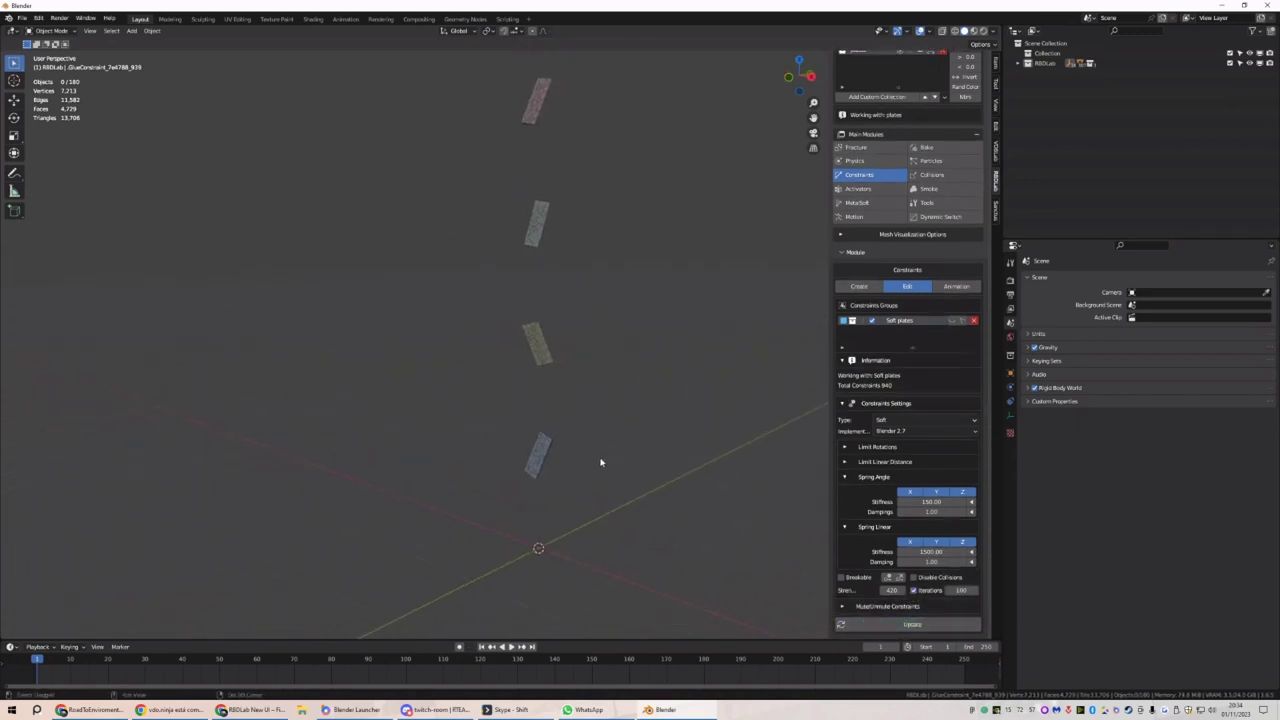
{"action": "scroll", "coordinate": [620, 354], "scroll_direction": "up", "scroll_amount": 3}
{"action": "middle_click_drag", "start_coordinate": [648, 350], "coordinate": [626, 358], "text": "shift"}
{"action": "key", "text": "space"}
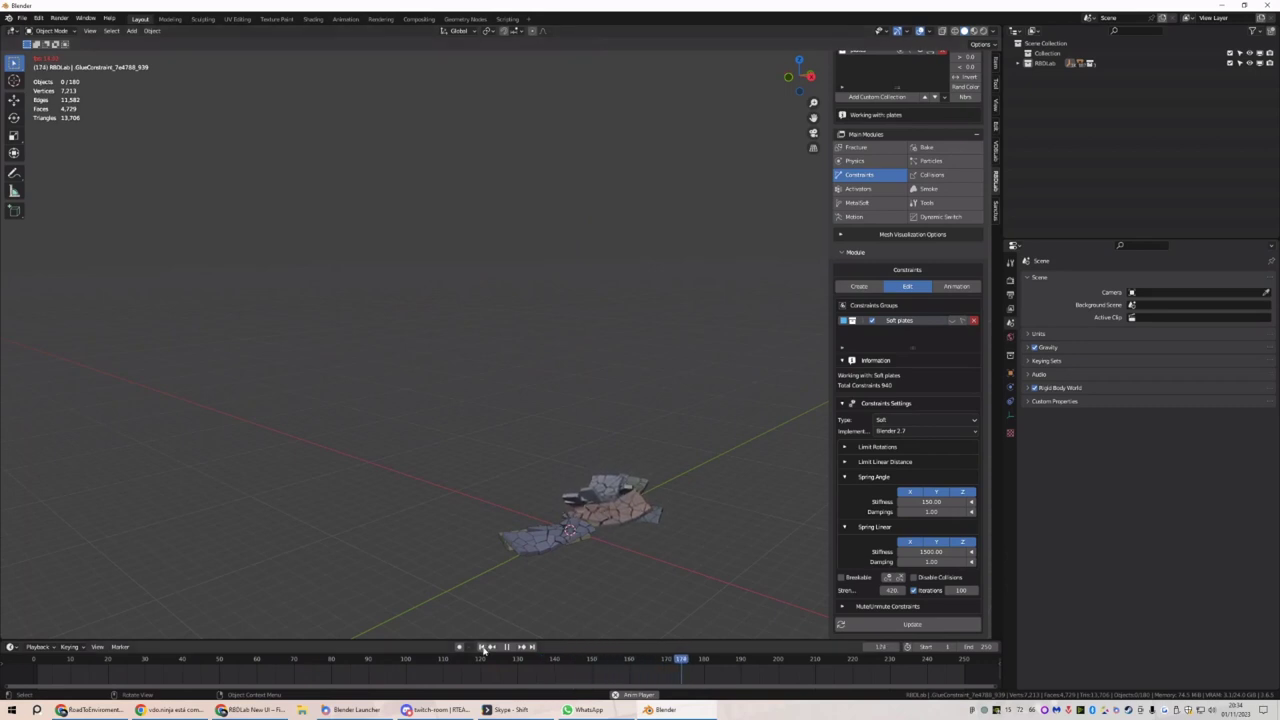
{"action": "key", "text": "space"}
{"action": "left_click", "coordinate": [857, 202]}
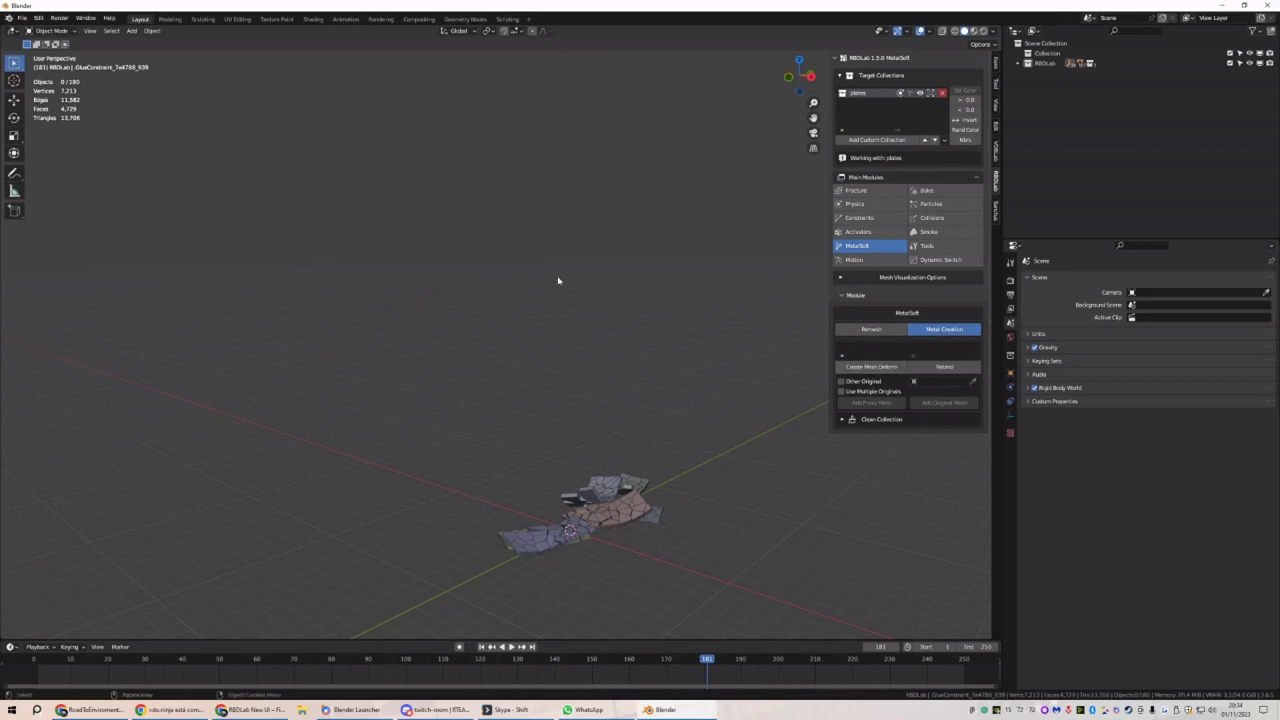
Create the MetalSoft metal deform setup with a Subsurf modifier
{"action": "left_click", "coordinate": [868, 368]}
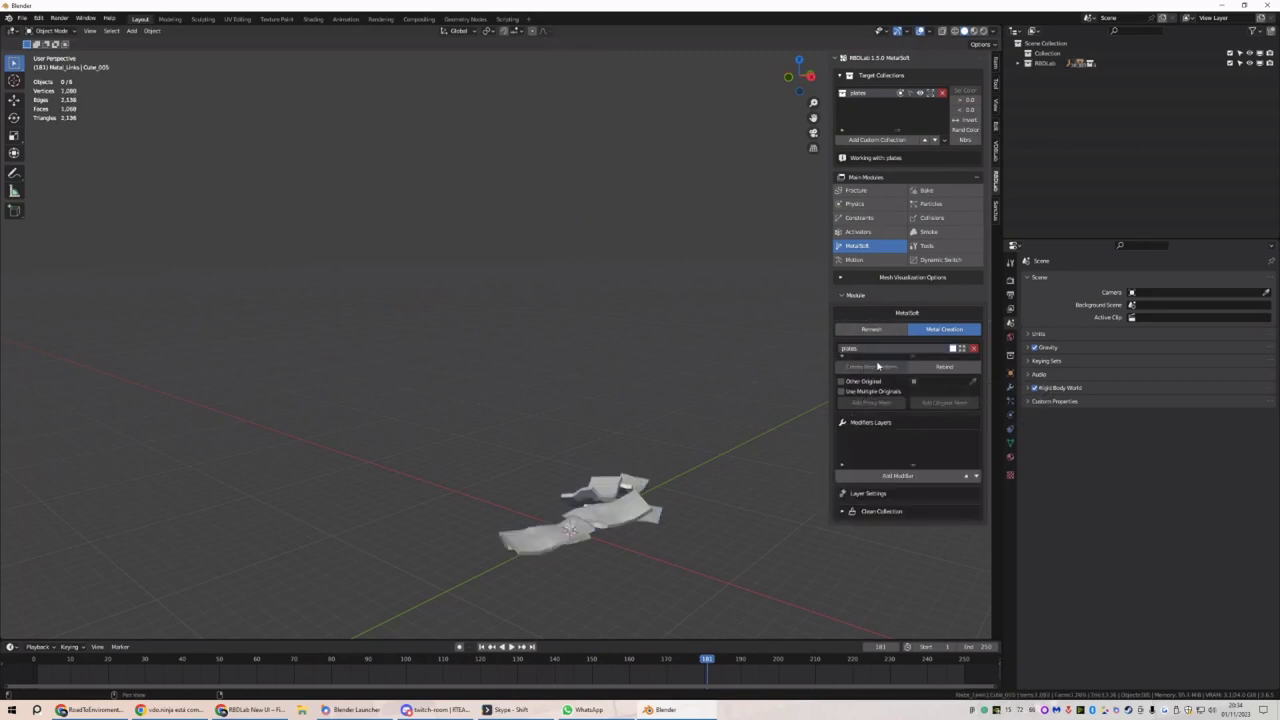
{"action": "left_click", "coordinate": [885, 490]}
{"action": "left_click", "coordinate": [890, 495]}
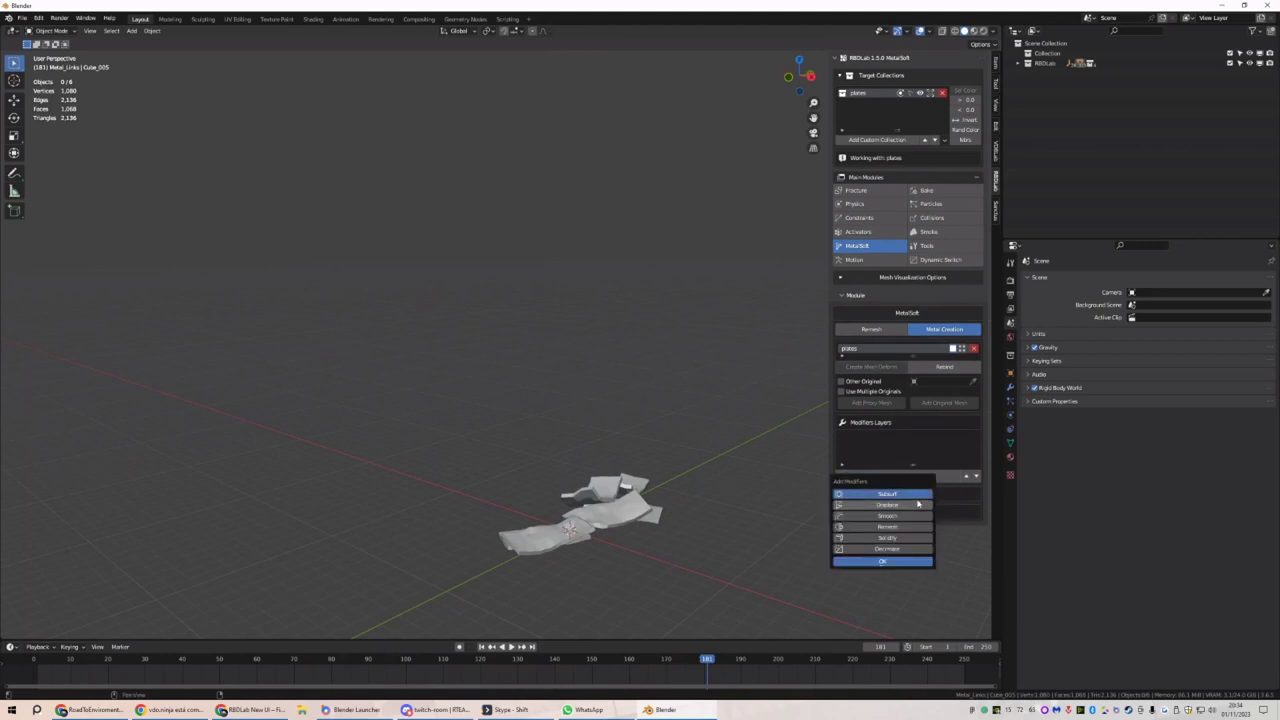
{"action": "left_click", "coordinate": [882, 561]}
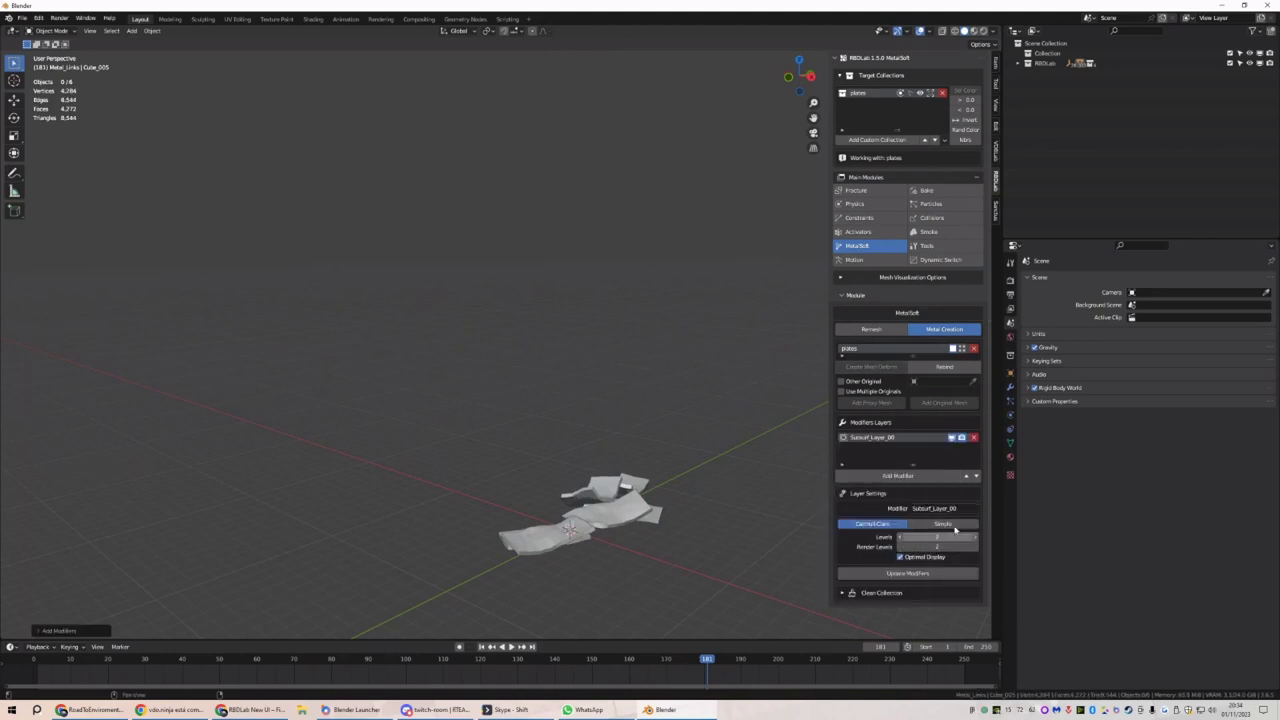
Shade the box-selected plates smooth and replay the fall from the start
{"action": "left_click_drag", "start_coordinate": [711, 435], "coordinate": [458, 608]}
{"action": "right_click", "coordinate": [594, 440]}
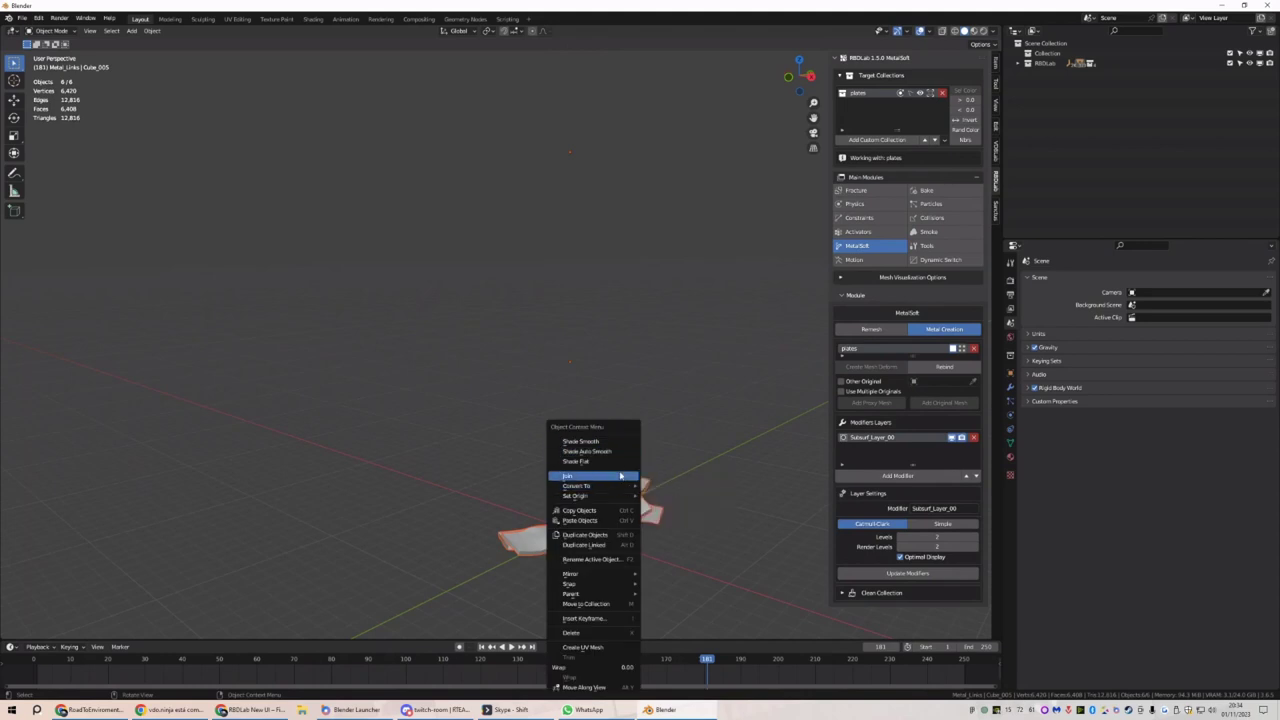
{"action": "left_click", "coordinate": [594, 454]}
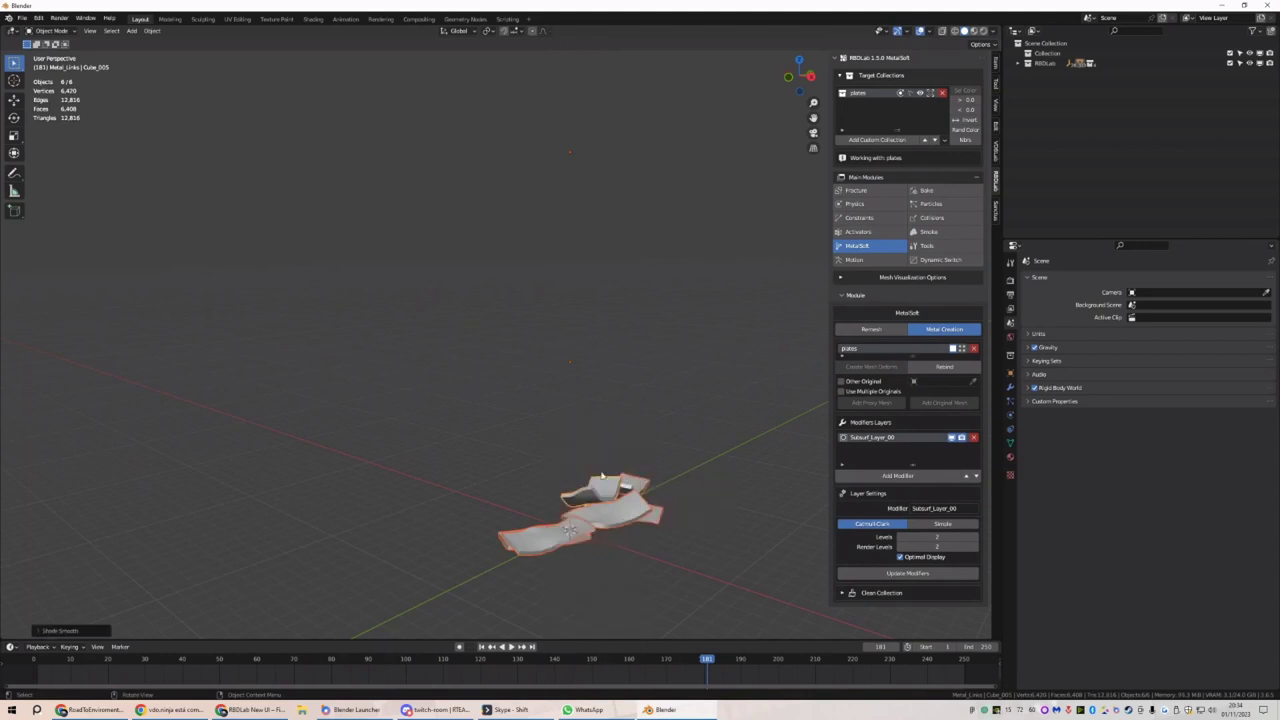
{"action": "left_click", "coordinate": [481, 646]}
{"action": "left_click", "coordinate": [511, 646]}
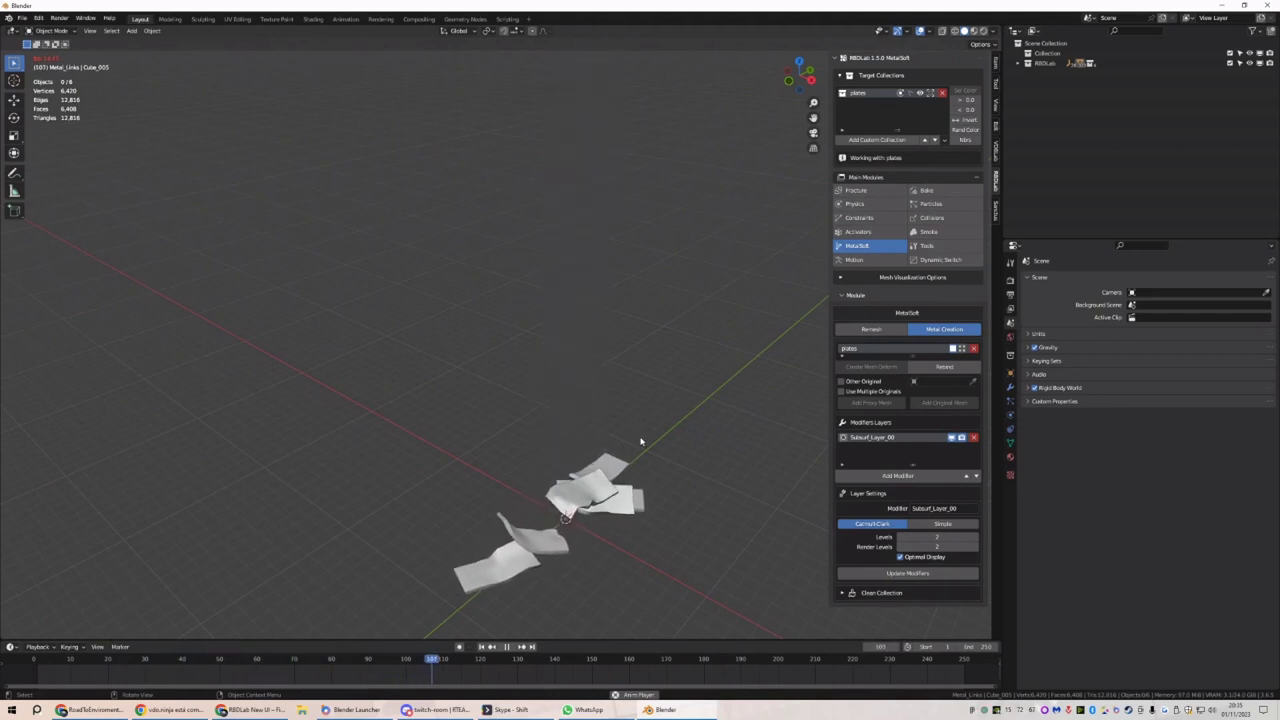
{"action": "key", "text": "space"}
{"action": "middle_click_drag", "start_coordinate": [586, 553], "coordinate": [608, 486]}
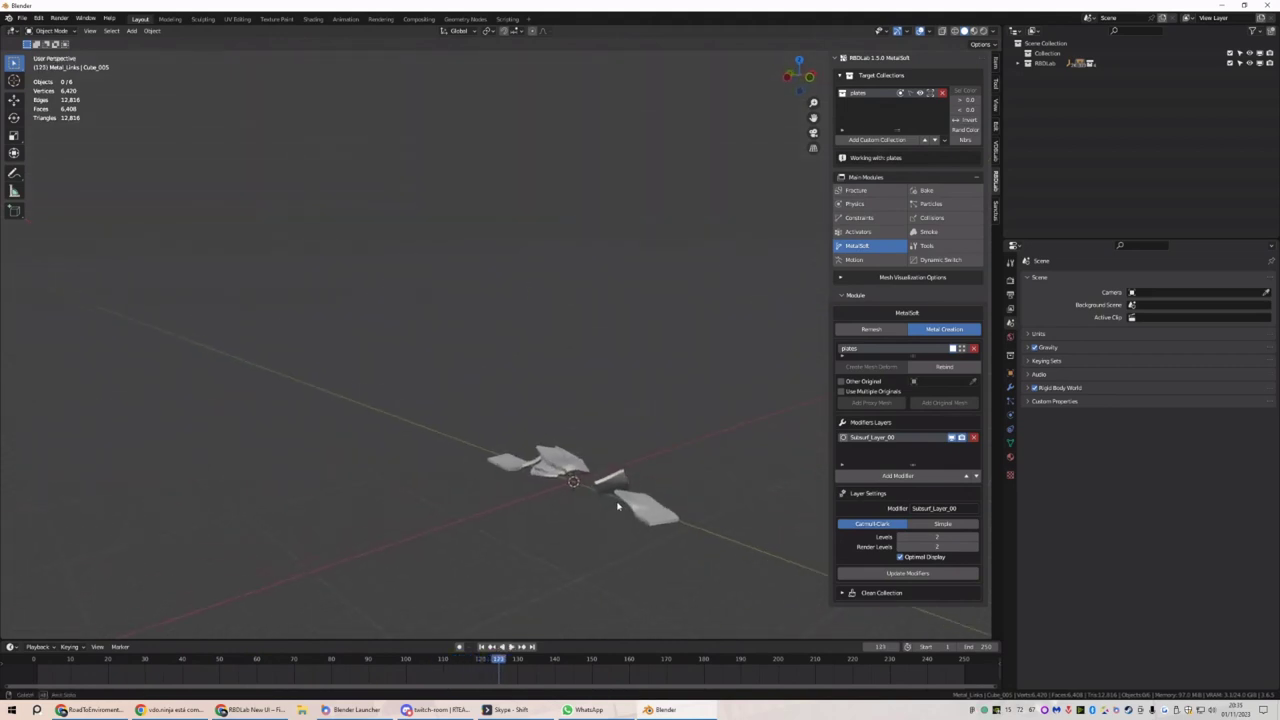
{"action": "left_click", "coordinate": [483, 648]}
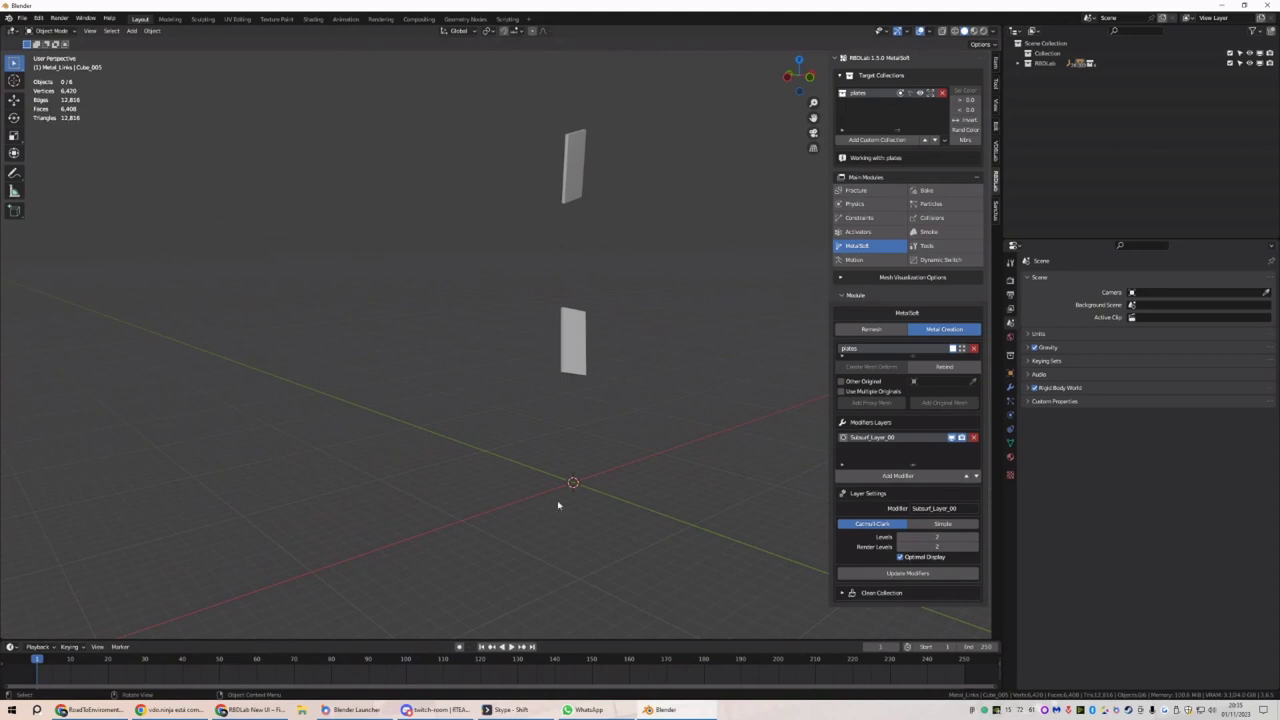
{"action": "middle_click_drag", "start_coordinate": [613, 382], "coordinate": [522, 376]}
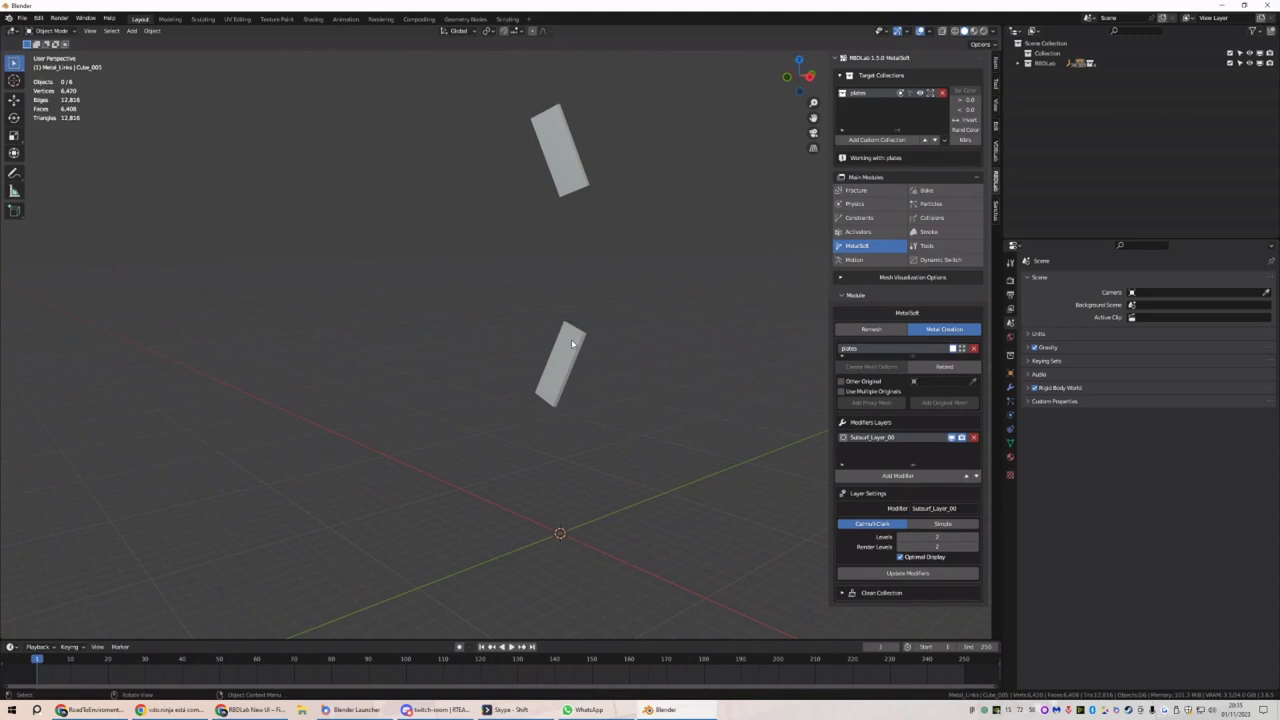
{"action": "middle_click_drag", "start_coordinate": [571, 342], "coordinate": [629, 365]}
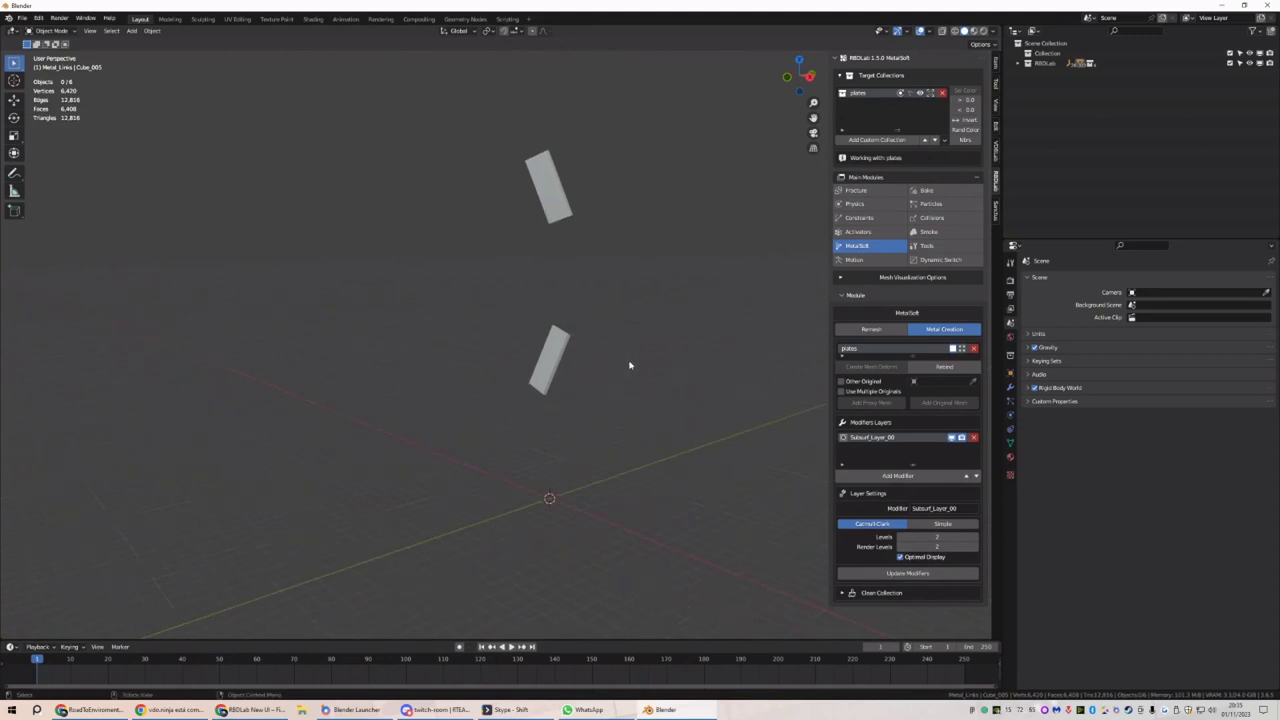
{"action": "key", "text": "space"}
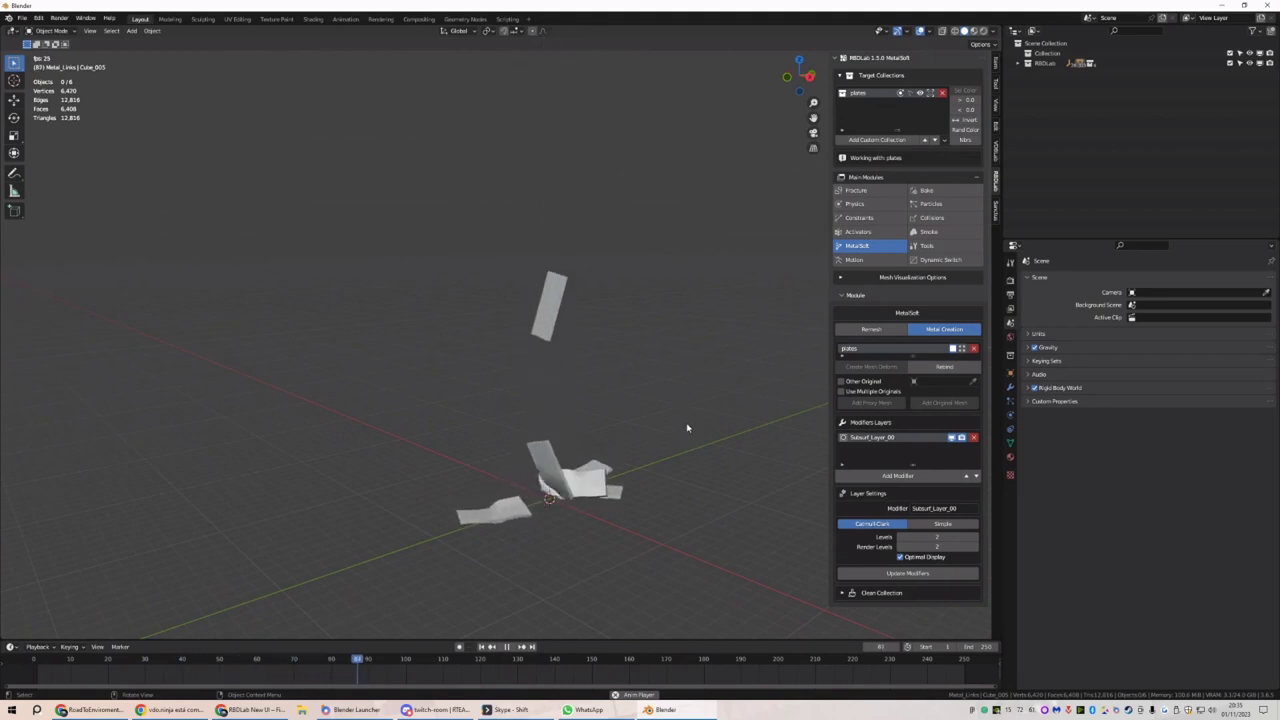
{"action": "key", "text": "space"}
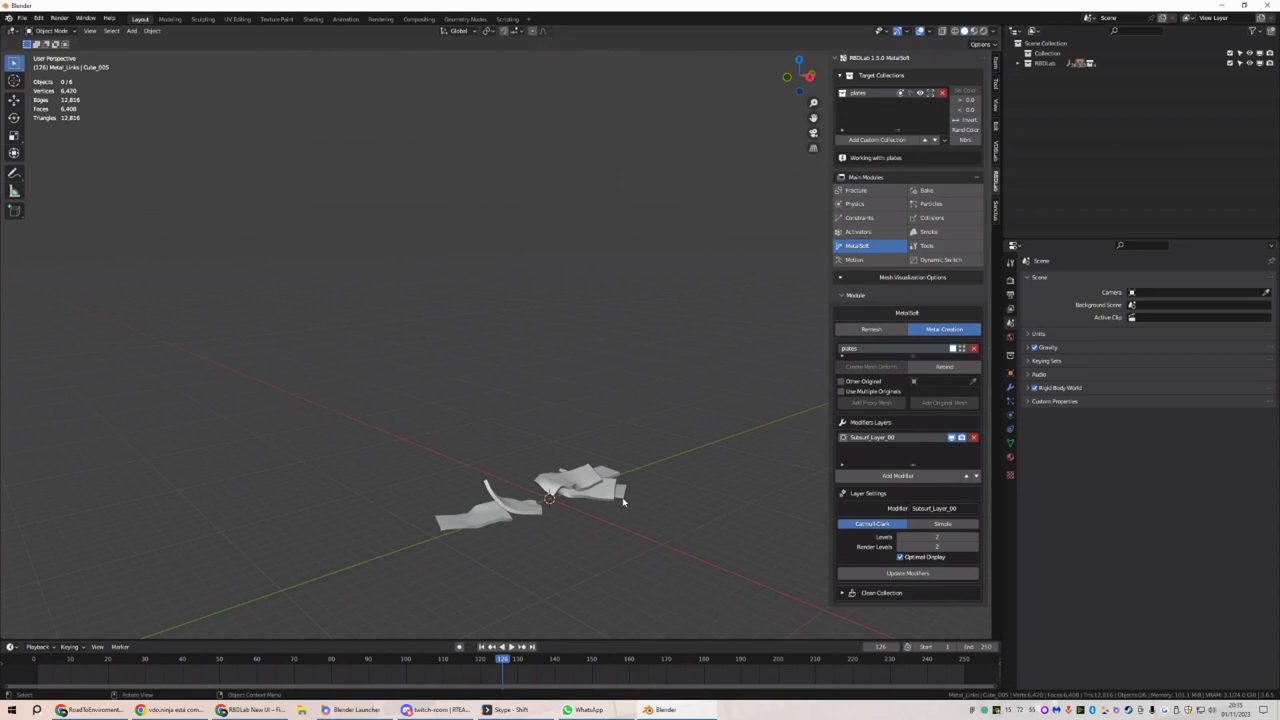
{"action": "left_click", "coordinate": [480, 647]}
{"action": "key", "text": "space"}
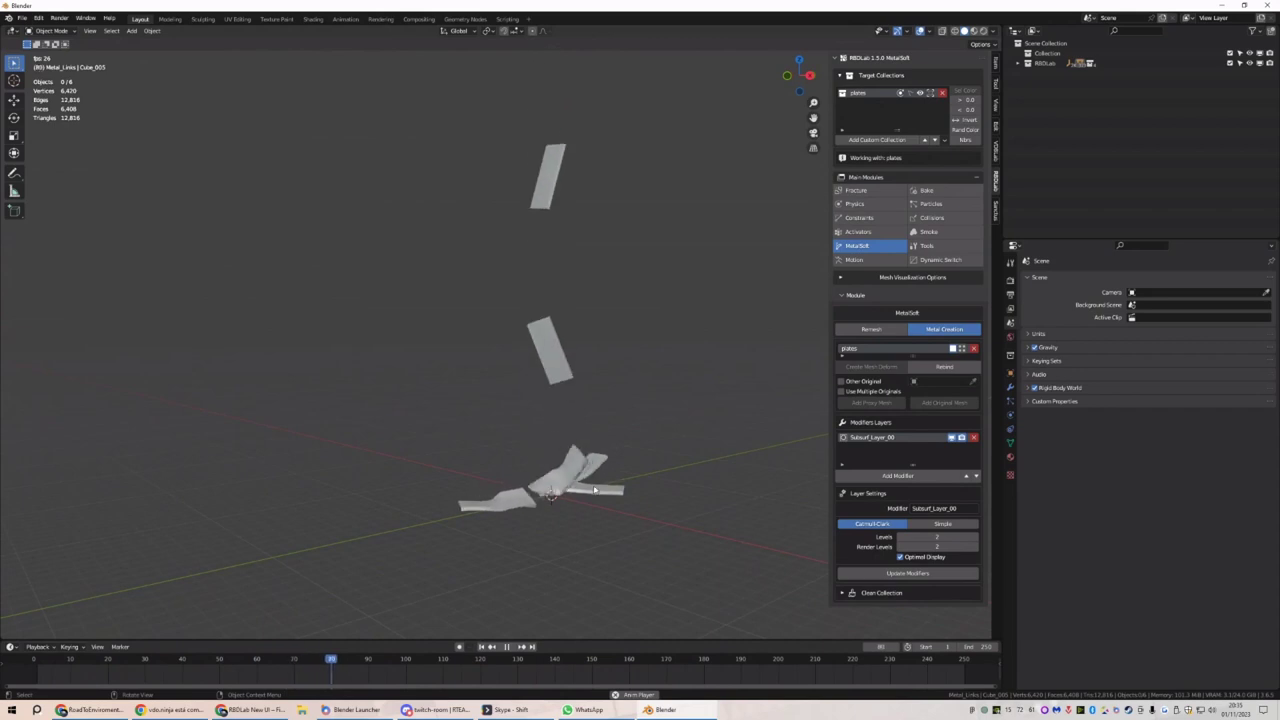
{"action": "key", "text": "space"}
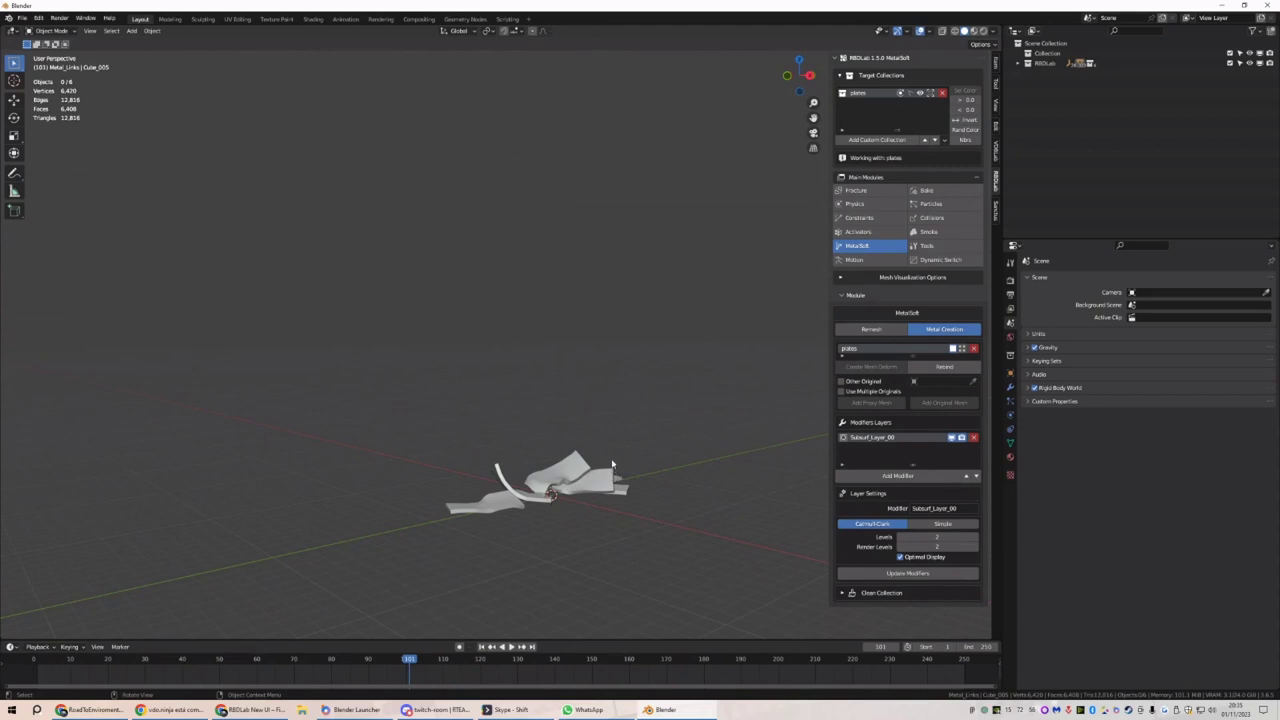
{"action": "middle_click_drag", "start_coordinate": [612, 463], "coordinate": [622, 462]}
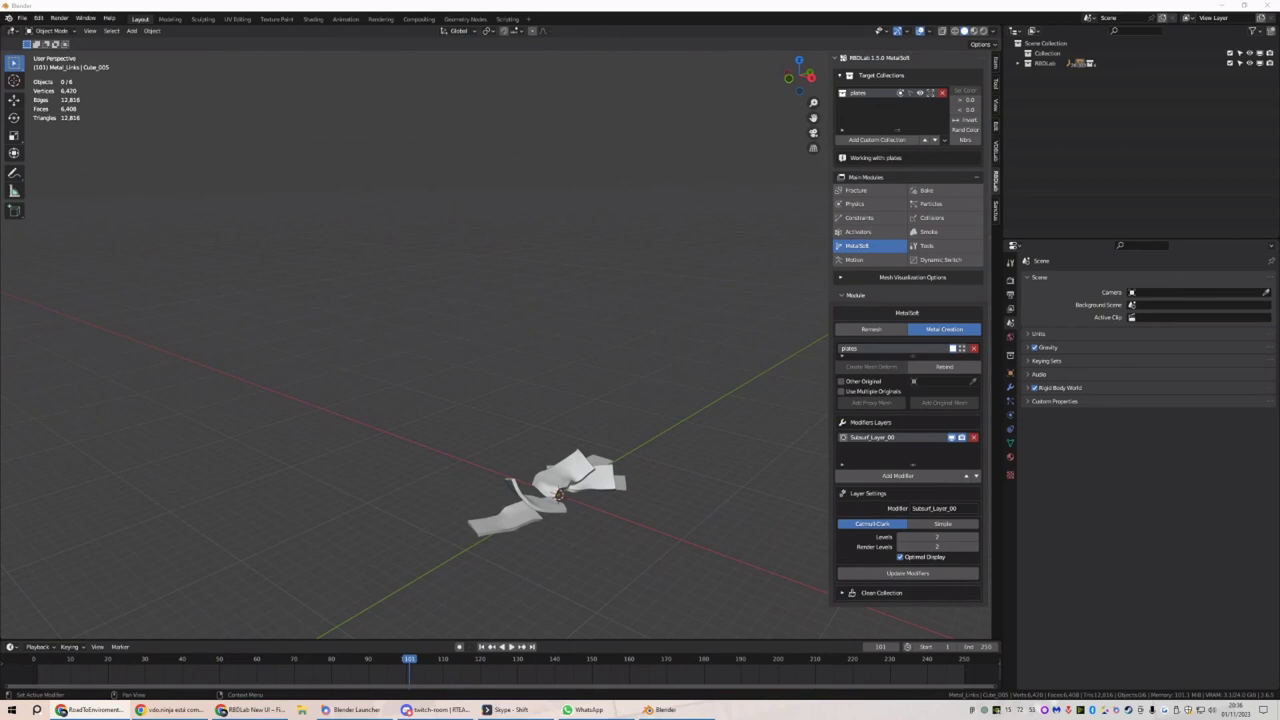
{"action": "middle_click_drag", "start_coordinate": [634, 503], "coordinate": [612, 446]}
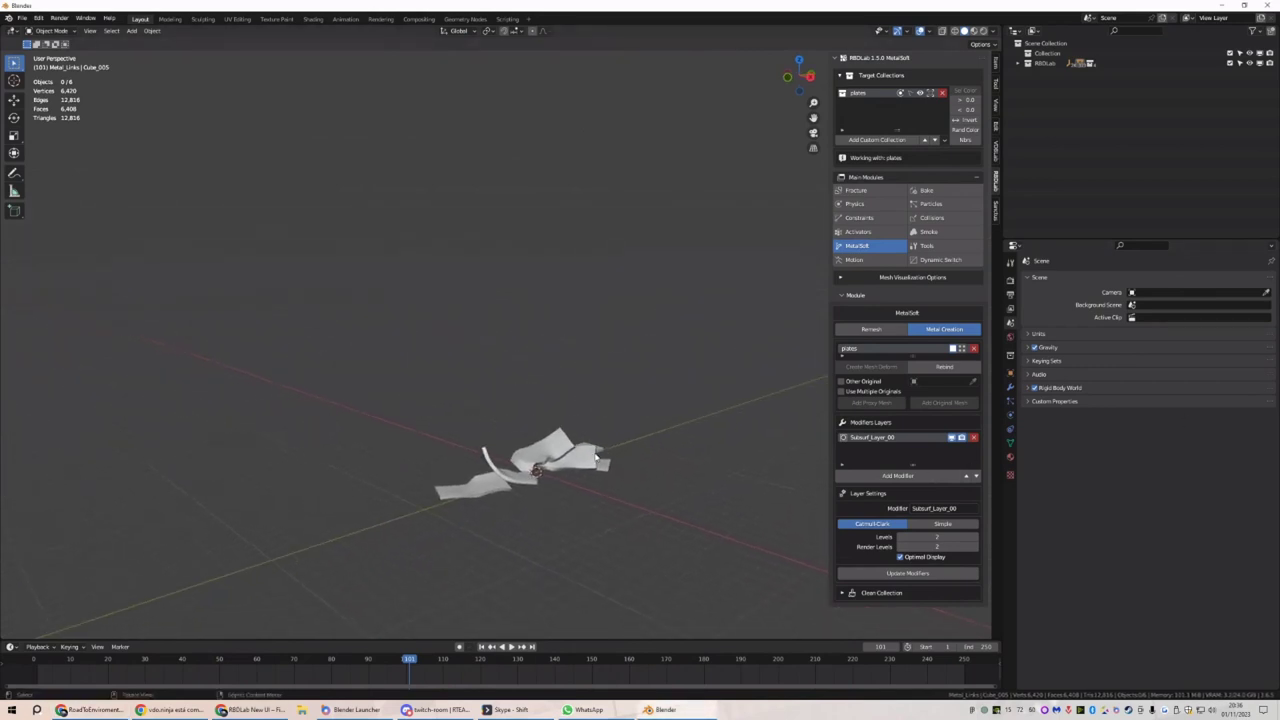
{"action": "left_click", "coordinate": [595, 457]}
Lower the plate material's viewport display roughness to 0.211
{"action": "left_click", "coordinate": [992, 31]}
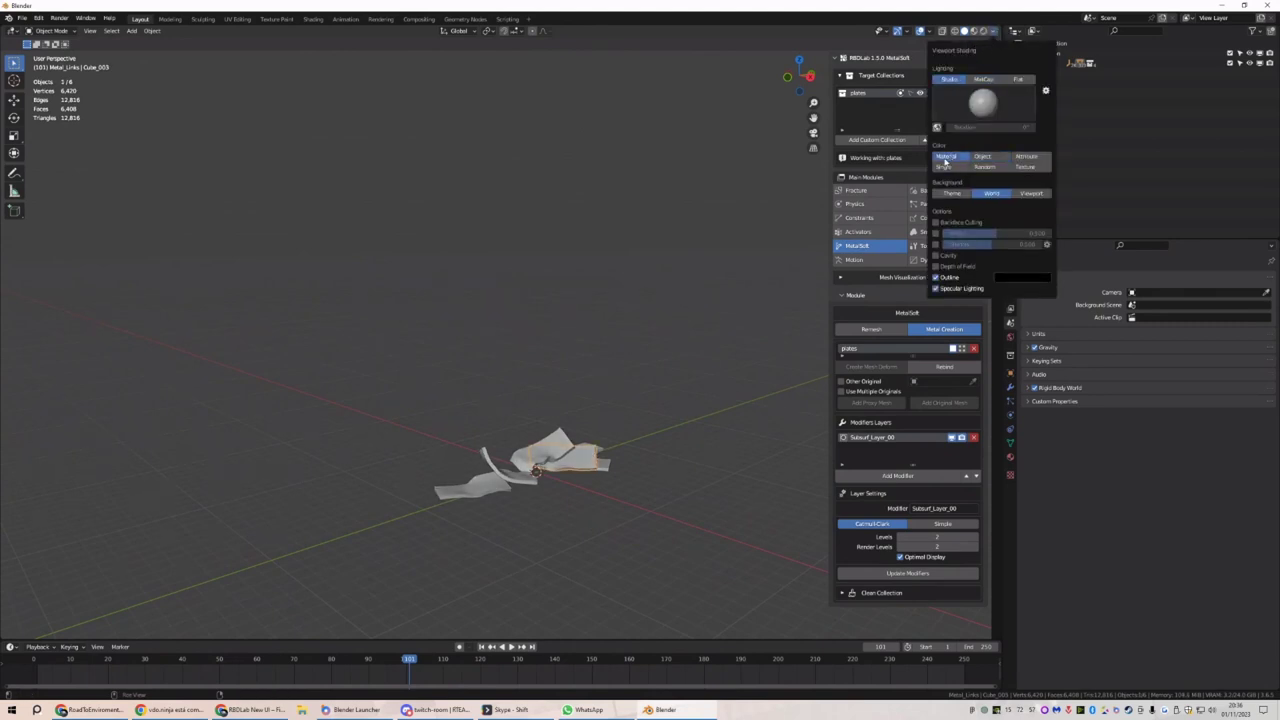
{"action": "left_click", "coordinate": [1009, 457]}
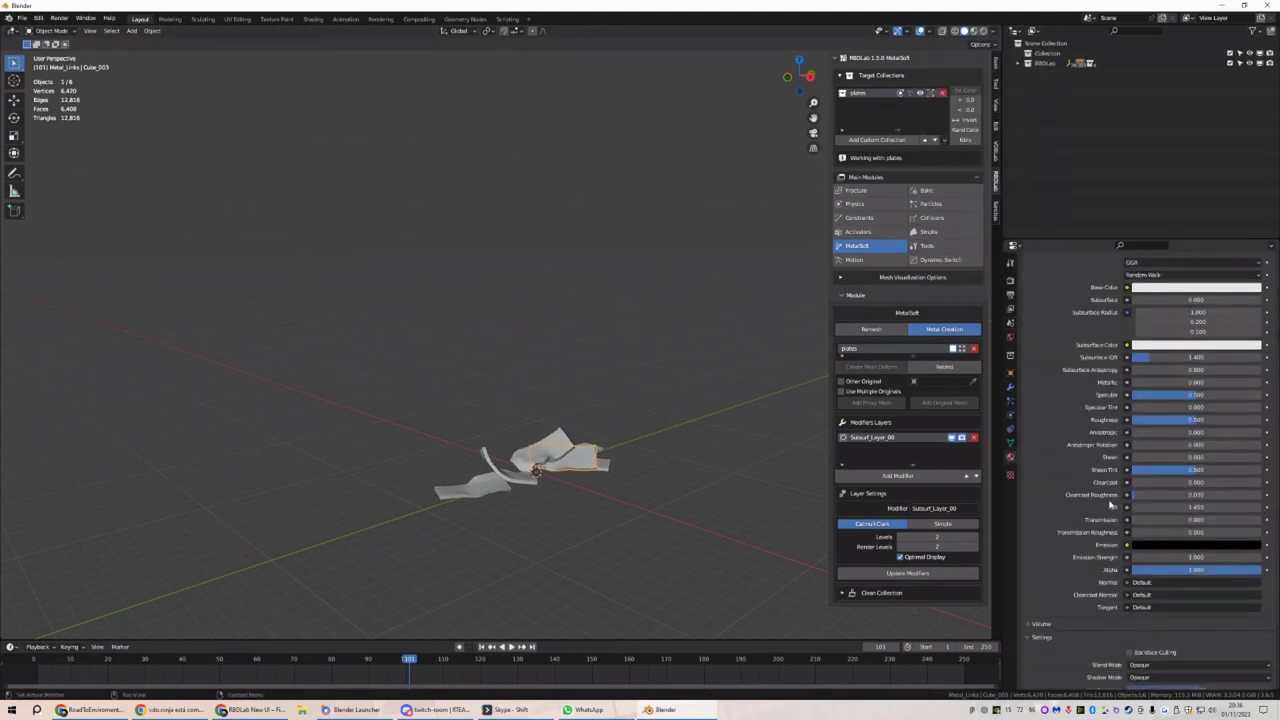
{"action": "scroll", "coordinate": [1072, 637], "scroll_direction": "down", "scroll_amount": 3}
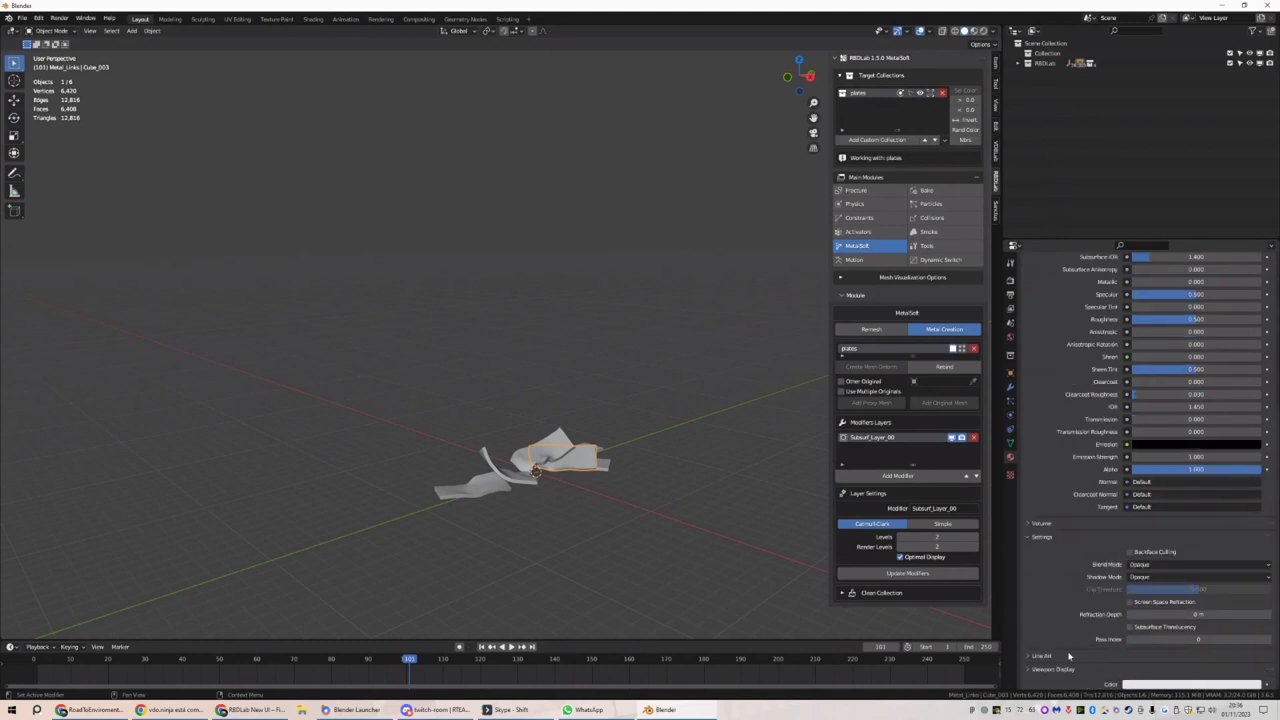
{"action": "scroll", "coordinate": [1170, 627], "scroll_direction": "down", "scroll_amount": 1}
{"action": "mouse_move", "coordinate": [1176, 666]}
{"action": "left_mouse_down"}
{"action": "mouse_move", "coordinate": [1124, 666]}
{"action": "mouse_move", "coordinate": [1198, 655]}
{"action": "left_mouse_up"}
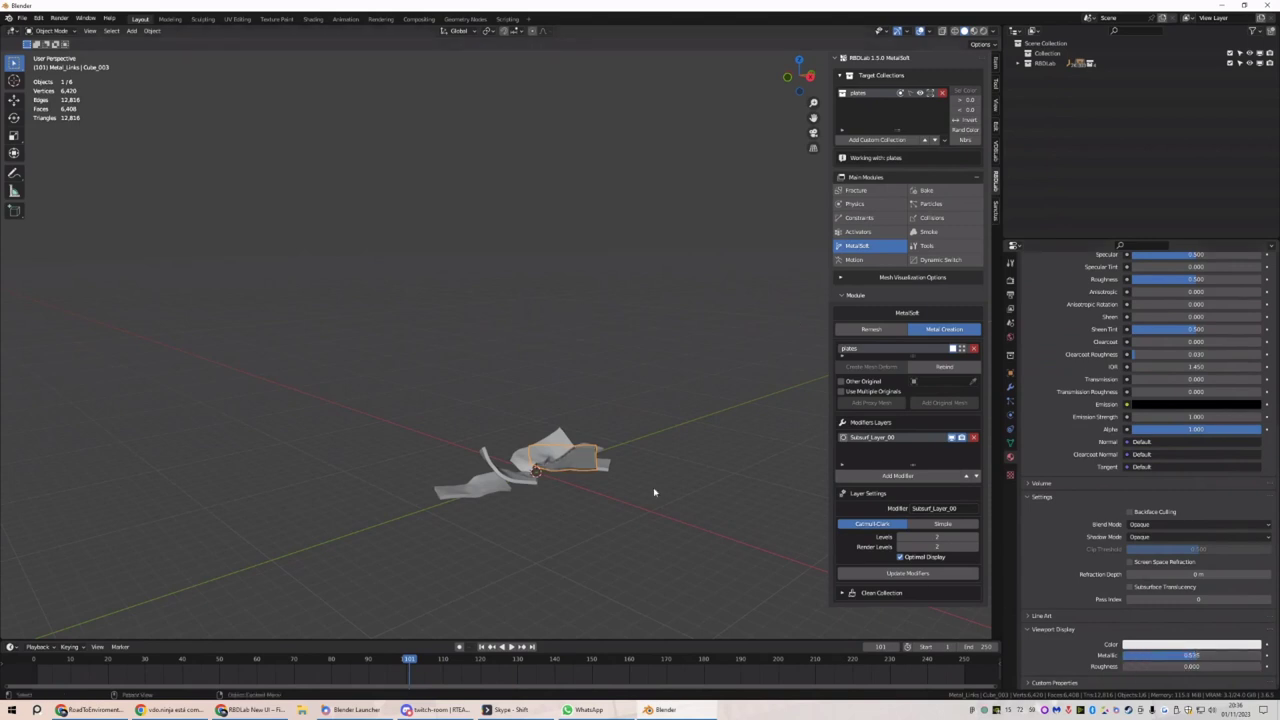
Select all, choose a Link/Transfer Data entry, then deselect all plates and move the browser aside
{"action": "key", "text": "a"}
{"action": "key", "text": "ctrl+l"}
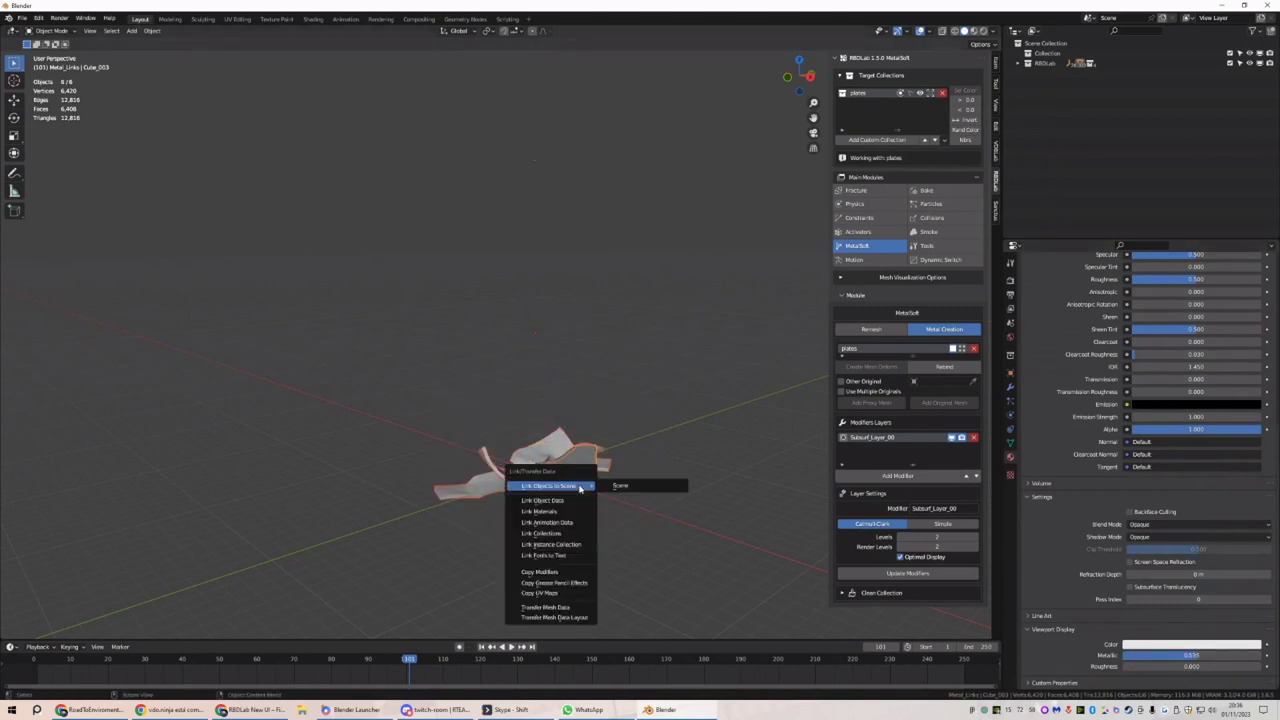
{"action": "left_click", "coordinate": [545, 511]}
{"action": "left_click", "coordinate": [636, 488]}
{"action": "middle_click_drag", "start_coordinate": [634, 486], "coordinate": [743, 258]}
{"action": "left_click", "coordinate": [993, 31]}
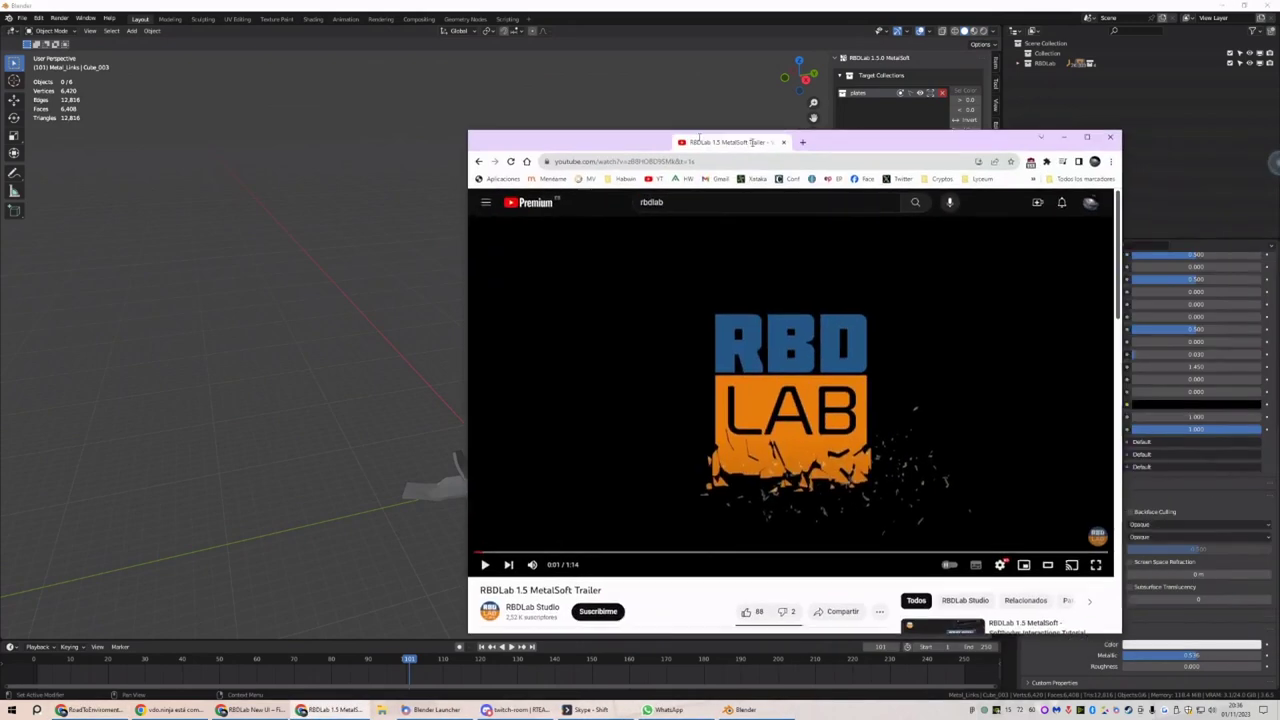
{"action": "left_click_drag", "start_coordinate": [782, 135], "coordinate": [540, 135]}
Watch the maximized trailer full screen, pausing on the explosion and metal flag shots
{"action": "double_click", "coordinate": [560, 134]}
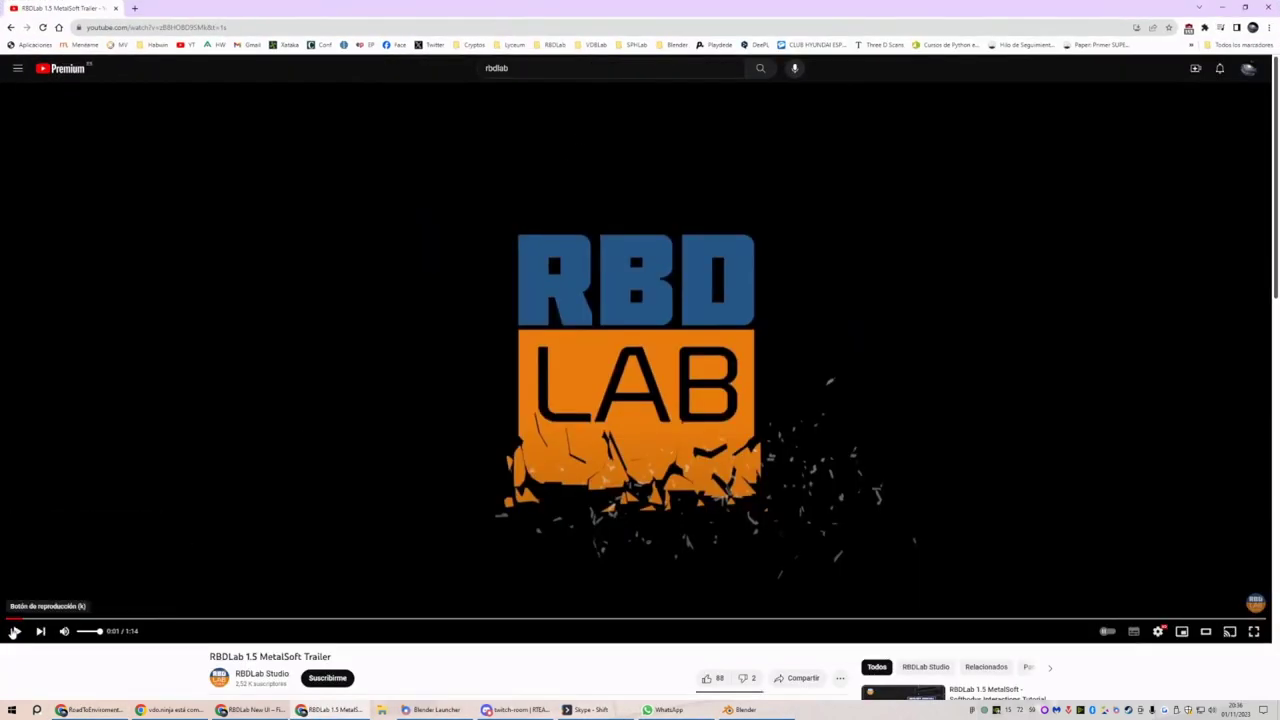
{"action": "left_click", "coordinate": [1254, 631]}
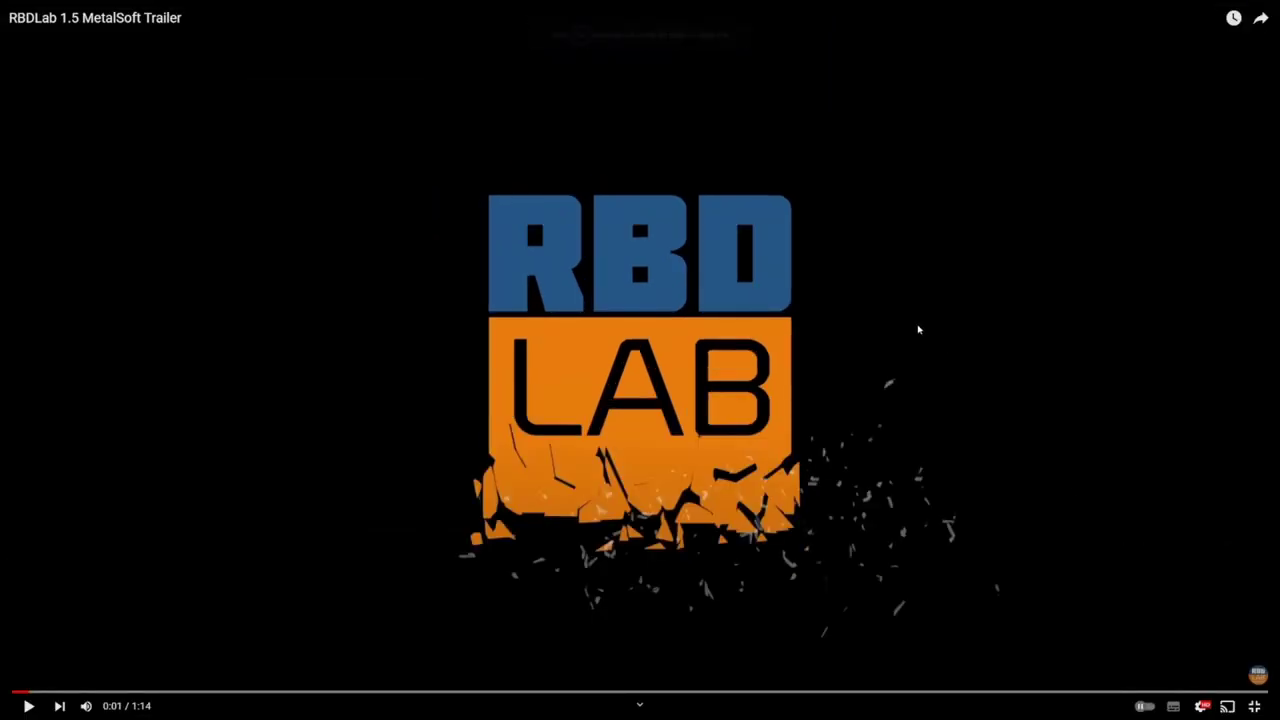
{"action": "left_click", "coordinate": [798, 306]}
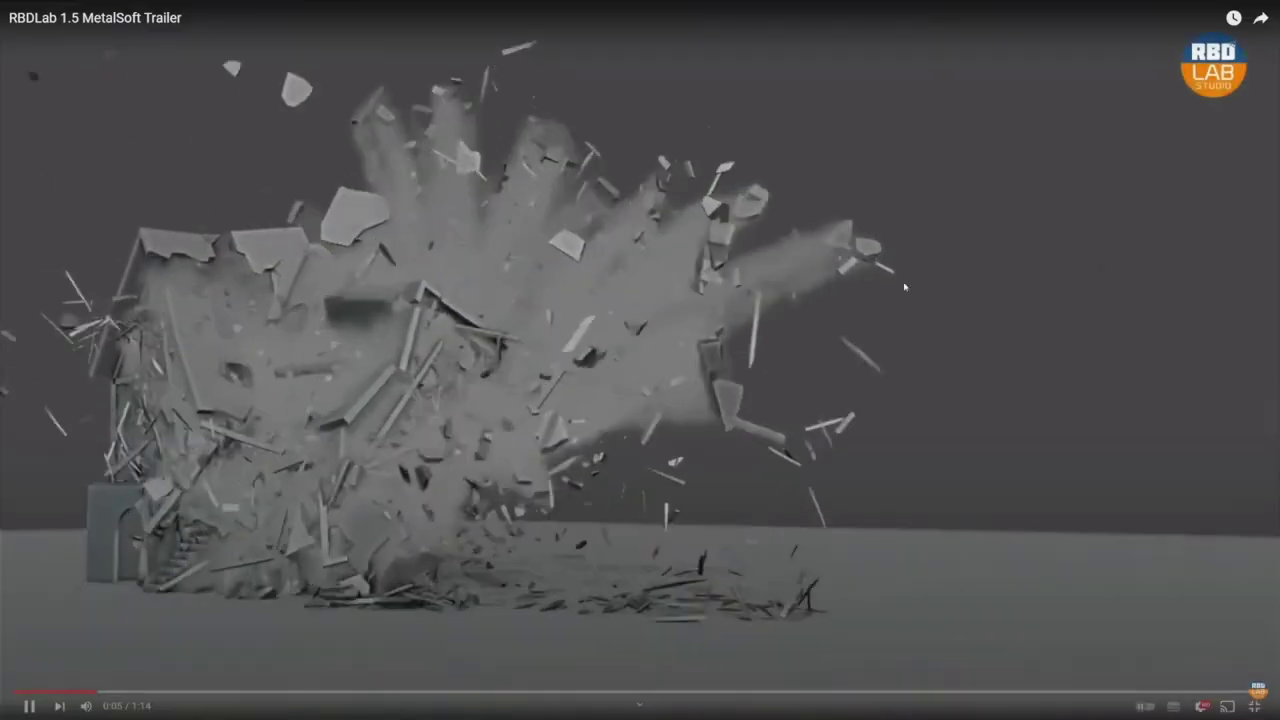
{"action": "left_click", "coordinate": [746, 322]}
{"action": "left_click_drag", "start_coordinate": [104, 692], "coordinate": [64, 695]}
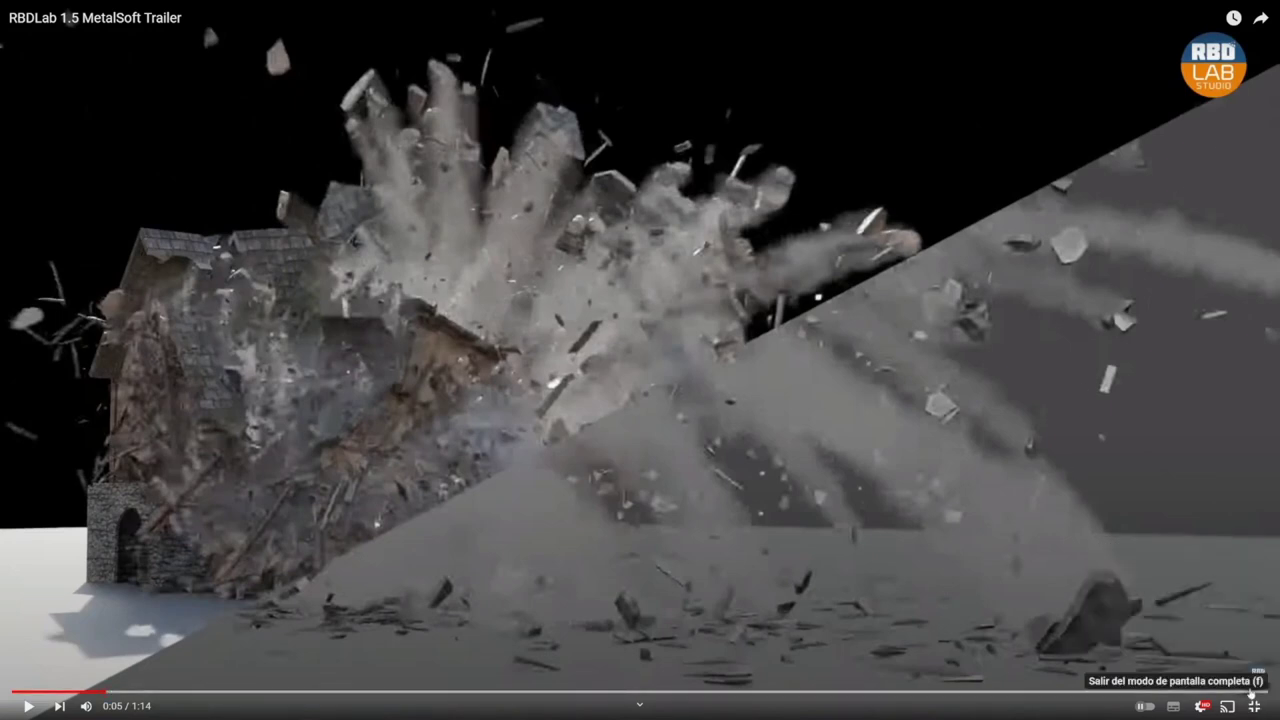
{"action": "left_click", "coordinate": [987, 410]}
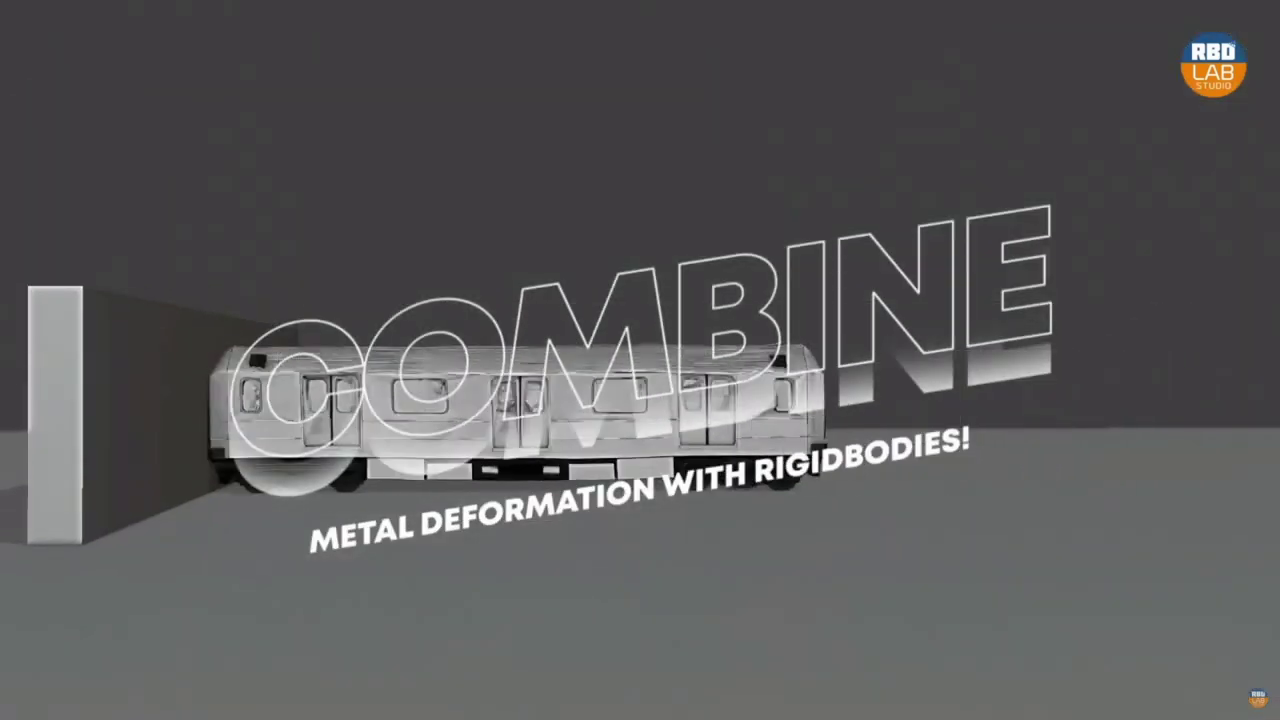
{"action": "left_click", "coordinate": [734, 363]}
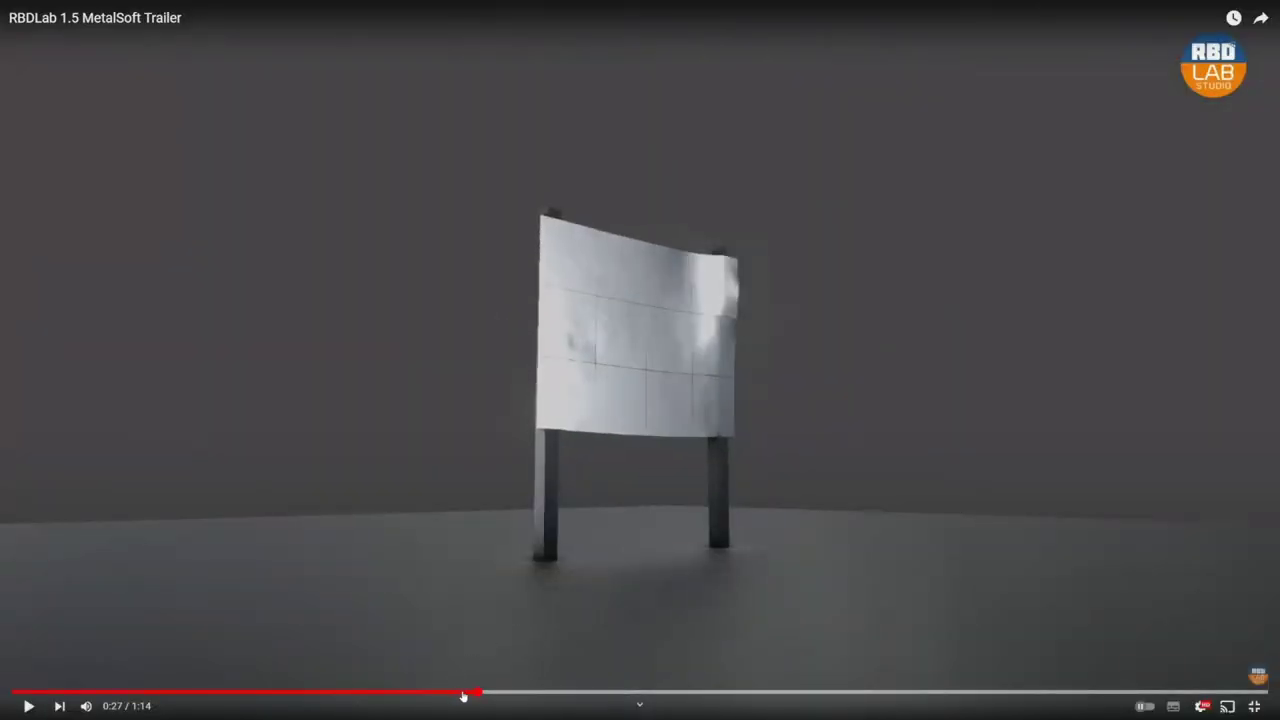
Jump back to the 0:26 train crash and step through its frames before resuming
{"action": "left_click", "coordinate": [462, 691]}
{"action": "key", "text": "comma"}
{"action": "key", "text": "comma"}
{"action": "key", "text": "comma"}
{"action": "key", "text": "comma"}
{"action": "key", "text": "comma"}
{"action": "key", "text": "comma"}
{"action": "key", "text": "comma"}
{"action": "key", "text": "comma"}
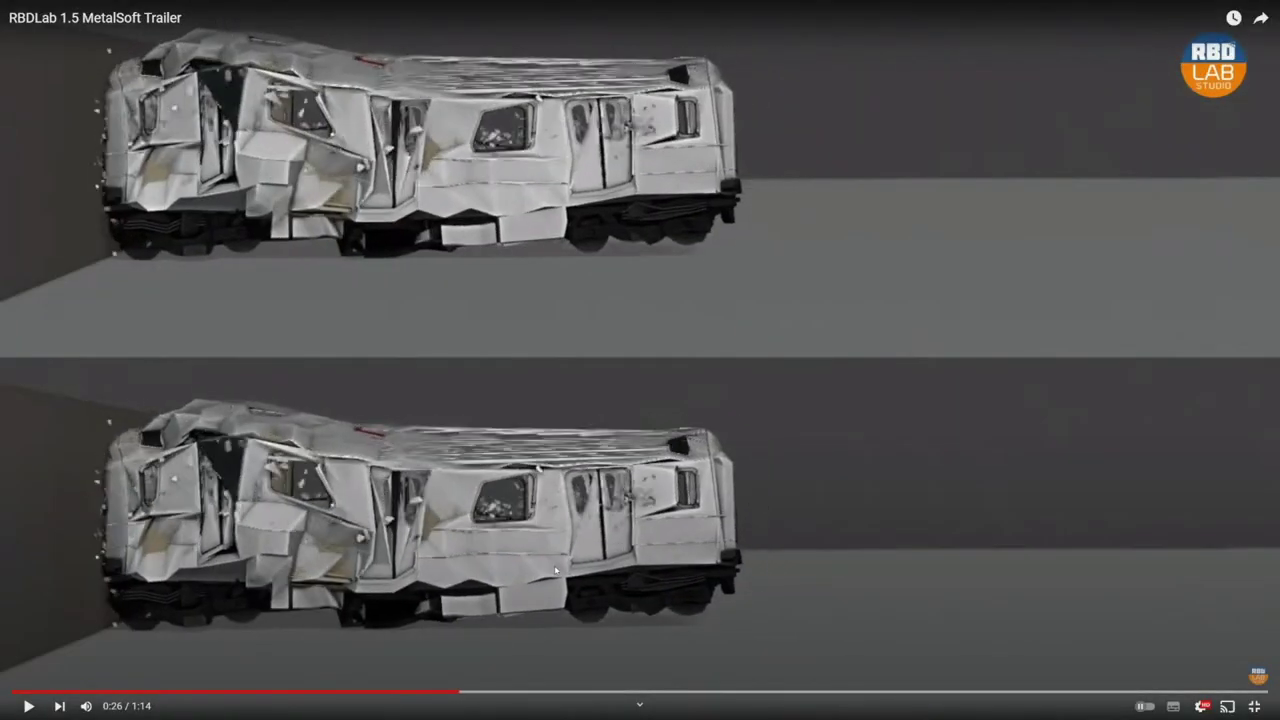
{"action": "key", "text": "comma"}
{"action": "key", "text": "comma"}
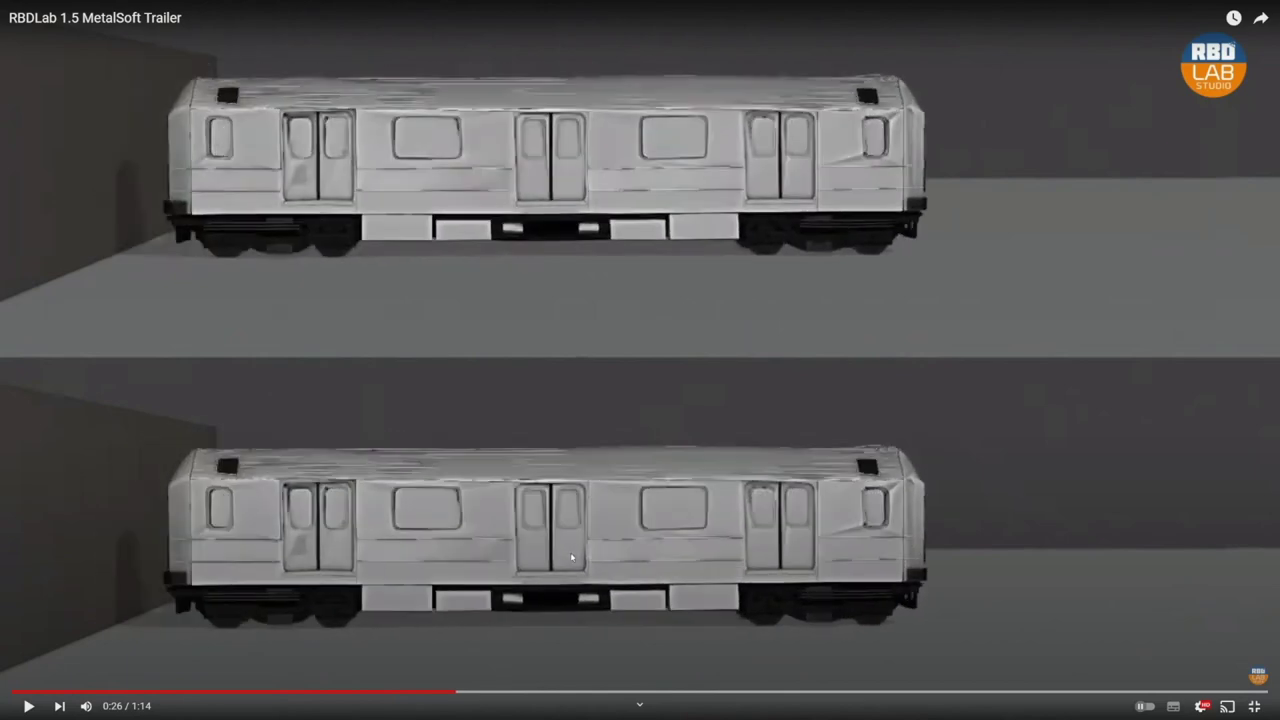
{"action": "key", "text": "period"}
{"action": "key", "text": "period"}
{"action": "key", "text": "period"}
{"action": "key", "text": "period"}
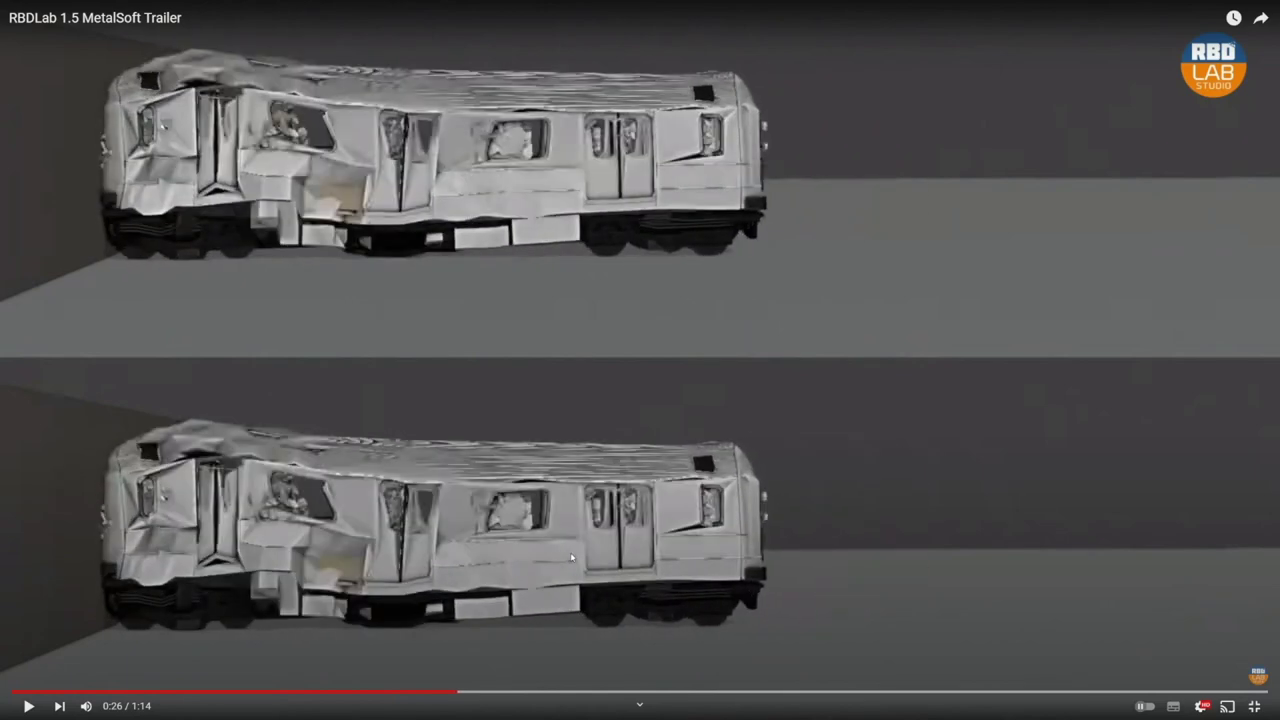
{"action": "key", "text": "period"}
{"action": "key", "text": "period"}
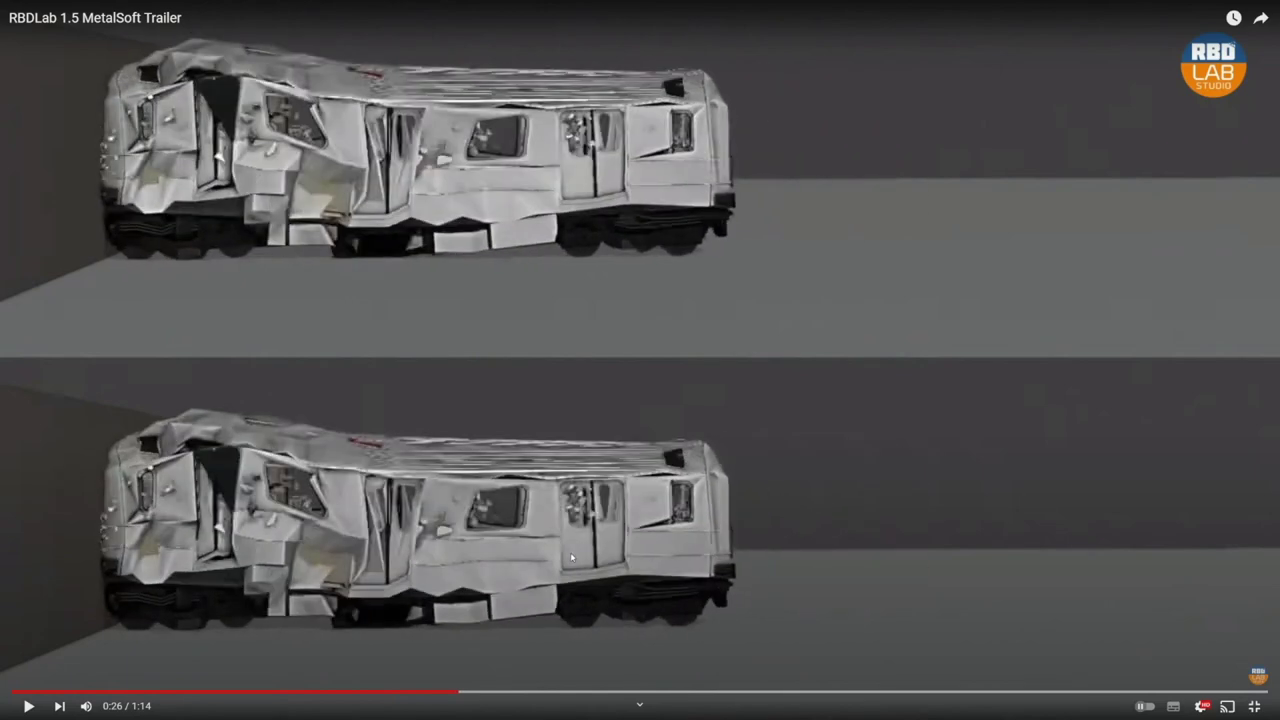
{"action": "key", "text": "period"}
{"action": "key", "text": "period"}
{"action": "key", "text": "period"}
{"action": "key", "text": "period"}
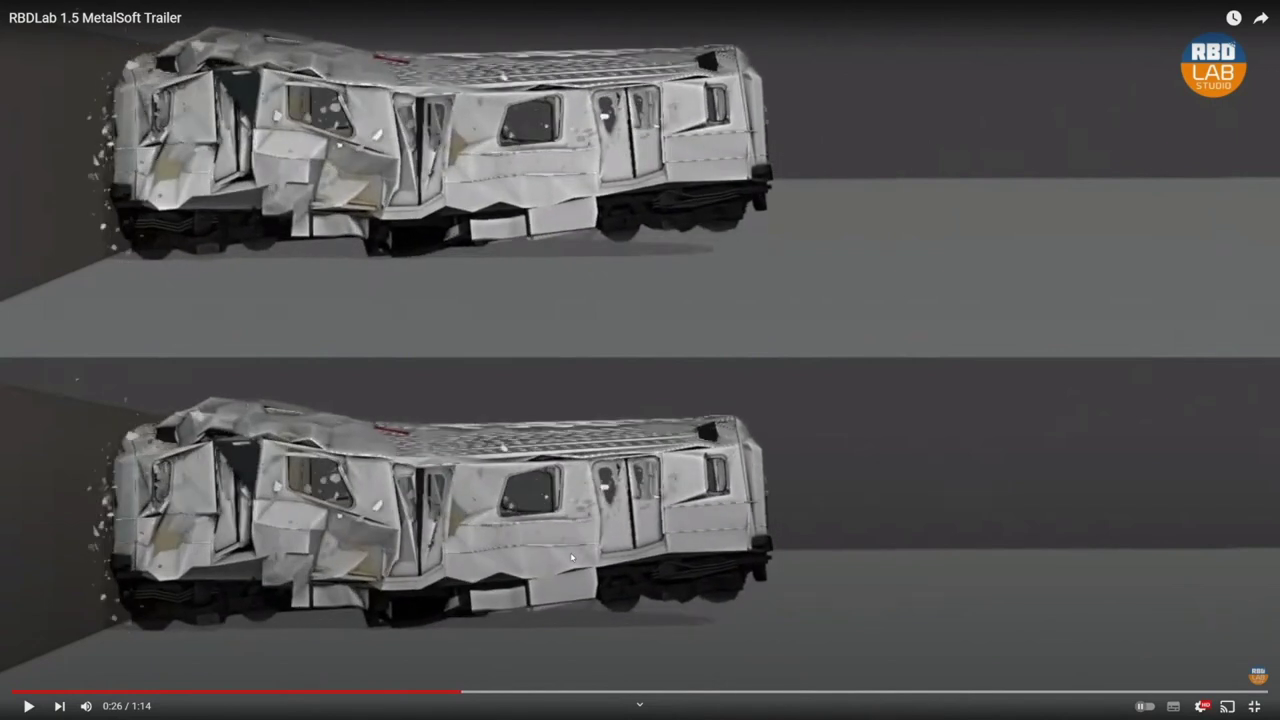
{"action": "key", "text": "period"}
{"action": "key", "text": "period"}
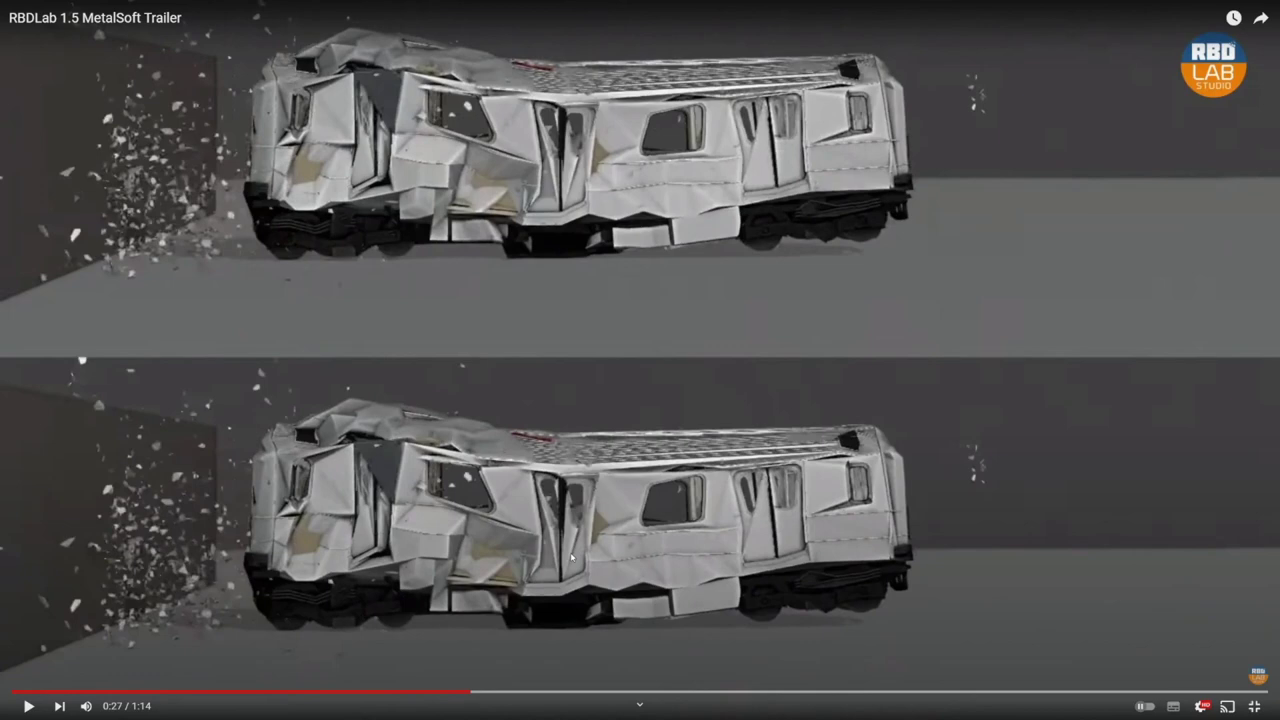
{"action": "left_click", "coordinate": [572, 557]}
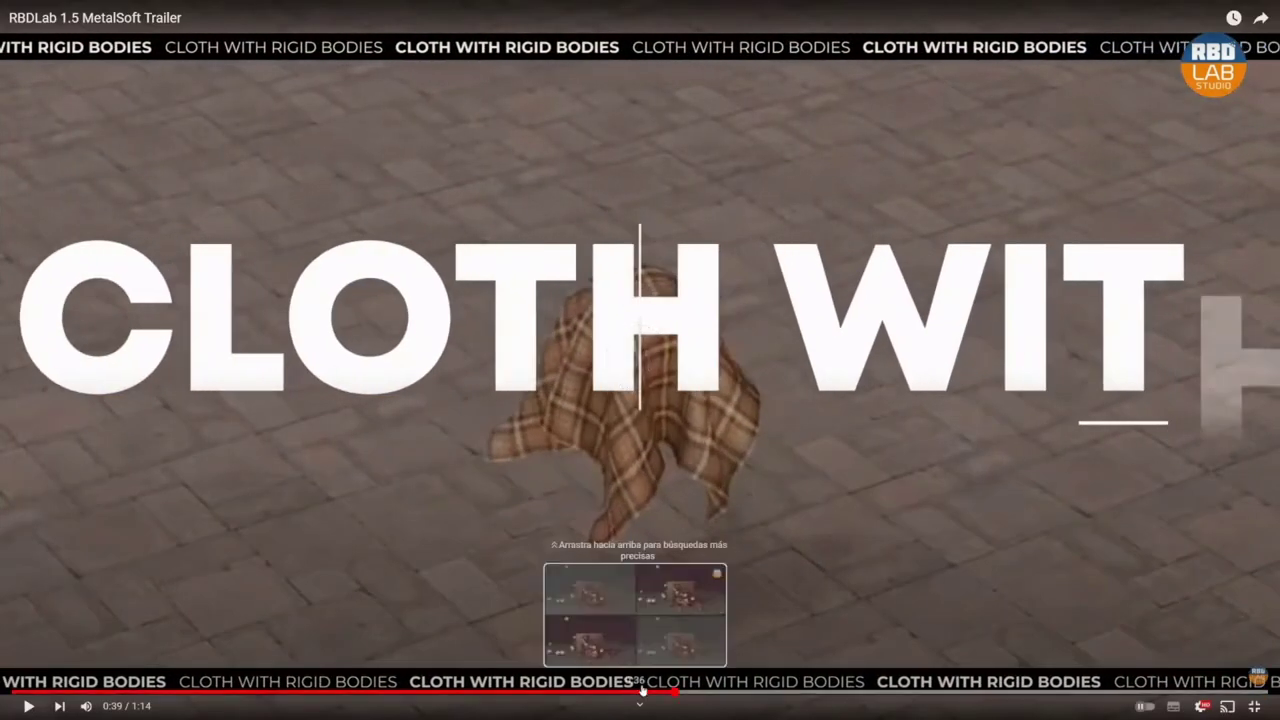
Seek to the 0:36 wall impact and step back frame by frame through the shattering
{"action": "left_click", "coordinate": [650, 692]}
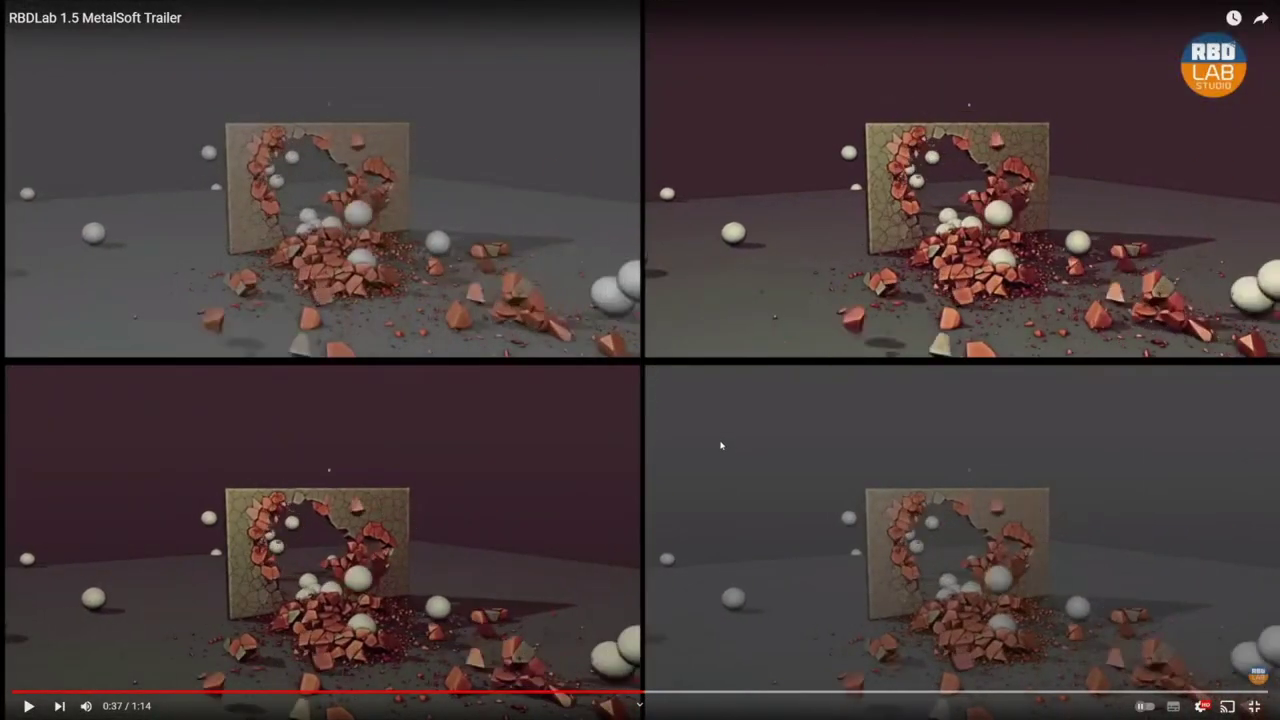
{"action": "left_click_drag", "start_coordinate": [618, 692], "coordinate": [622, 694]}
{"action": "key", "text": "comma"}
{"action": "key", "text": "comma"}
{"action": "key", "text": "comma"}
{"action": "key", "text": "comma"}
{"action": "key", "text": "comma"}
{"action": "key", "text": "comma"}
{"action": "key", "text": "comma"}
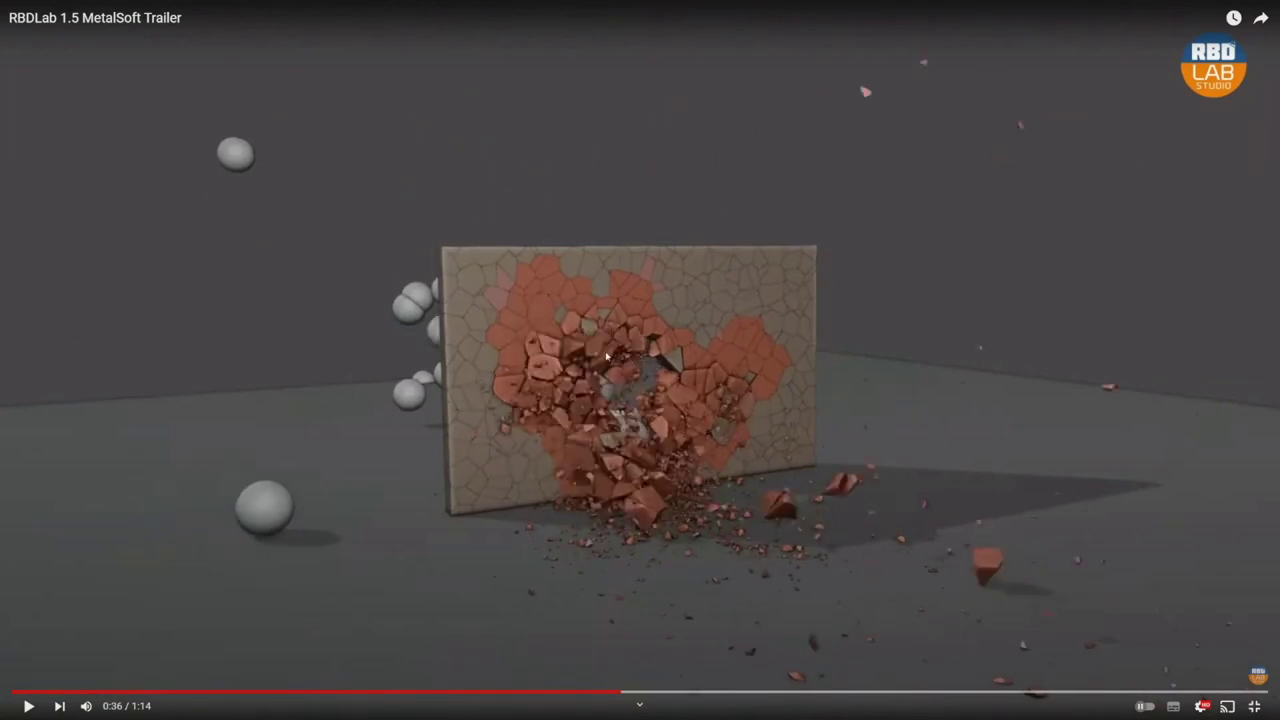
{"action": "key", "text": "comma"}
{"action": "key", "text": "comma"}
{"action": "key", "text": "comma"}
{"action": "key", "text": "comma"}
{"action": "key", "text": "comma"}
{"action": "key", "text": "comma"}
{"action": "key", "text": "comma"}
{"action": "key", "text": "comma"}
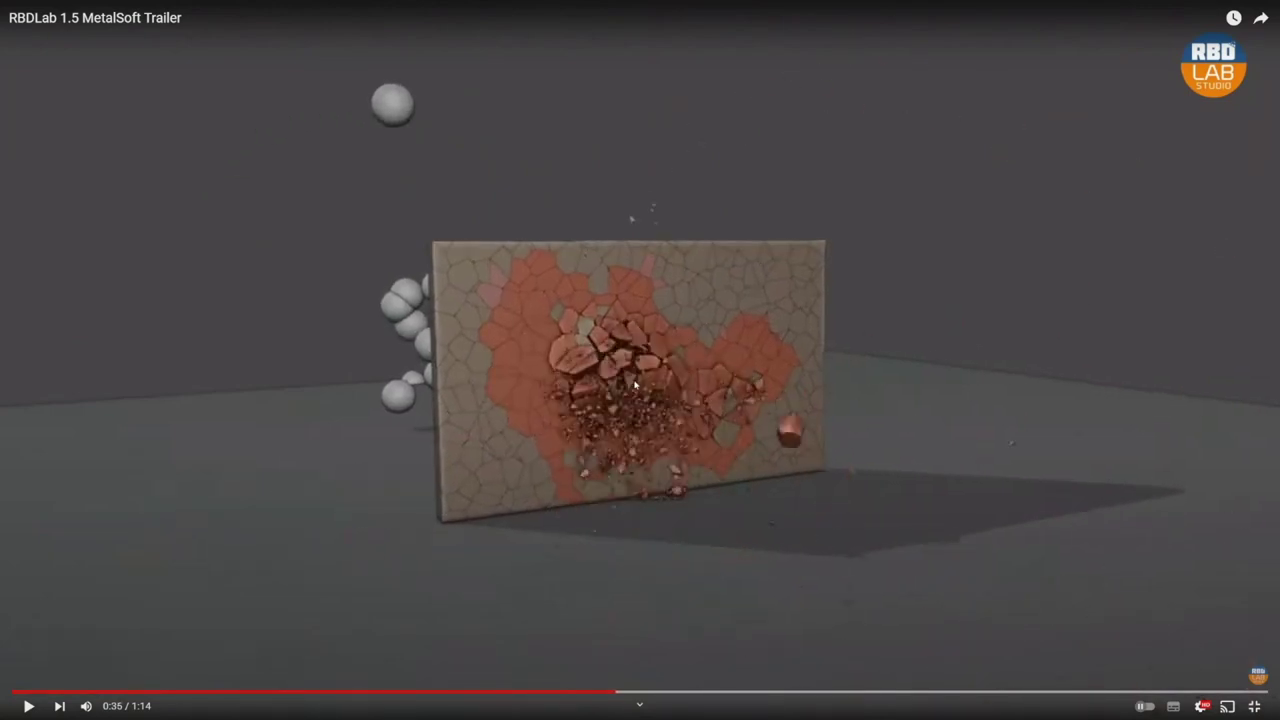
{"action": "key", "text": "comma"}
{"action": "key", "text": "comma"}
{"action": "key", "text": "comma"}
{"action": "key", "text": "comma"}
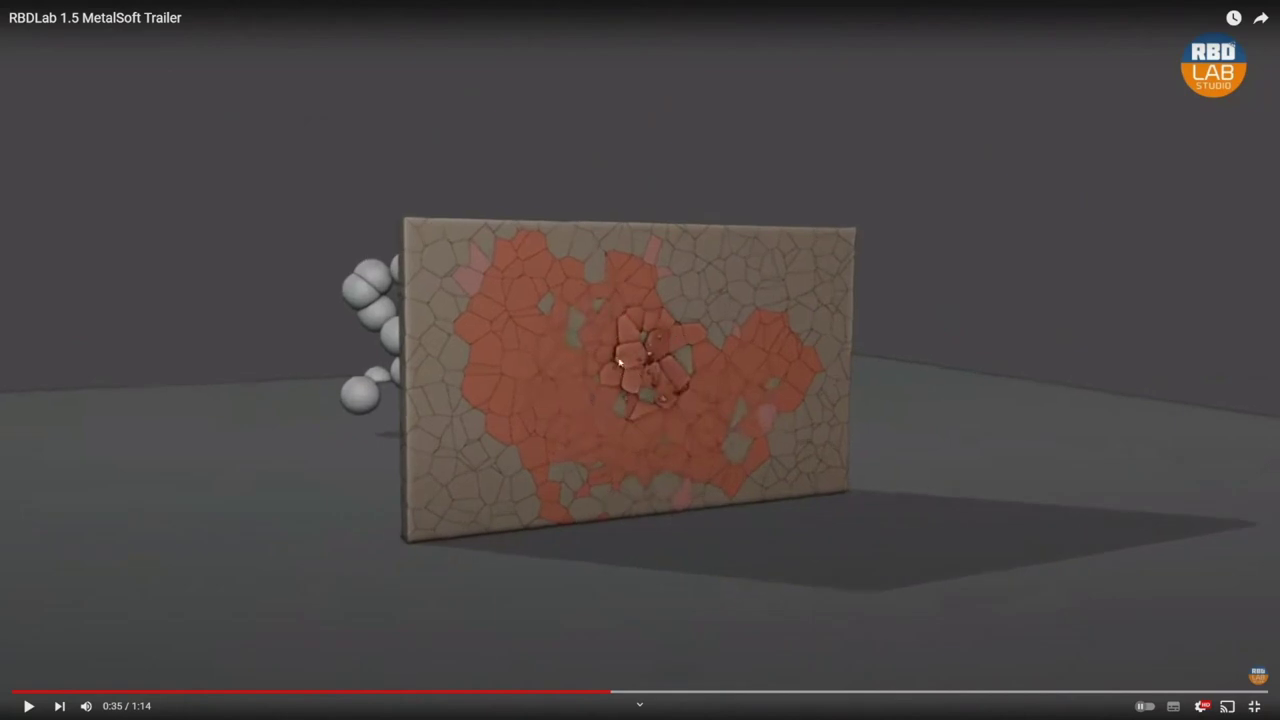
{"action": "left_click", "coordinate": [619, 361]}
{"action": "left_click", "coordinate": [617, 330]}
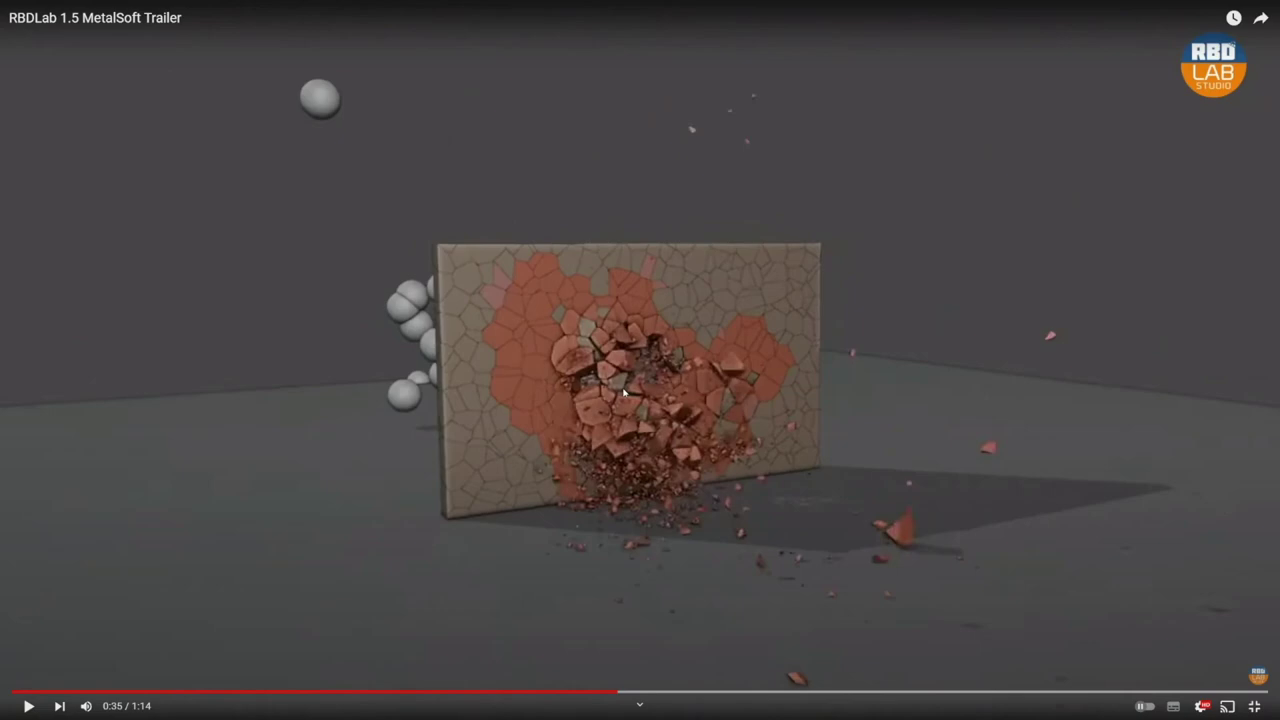
Play on to the cloth title, pausing briefly, then exit full screen at 0:51
{"action": "left_click", "coordinate": [623, 392]}
{"action": "left_click", "coordinate": [623, 392]}
{"action": "left_click", "coordinate": [623, 392]}
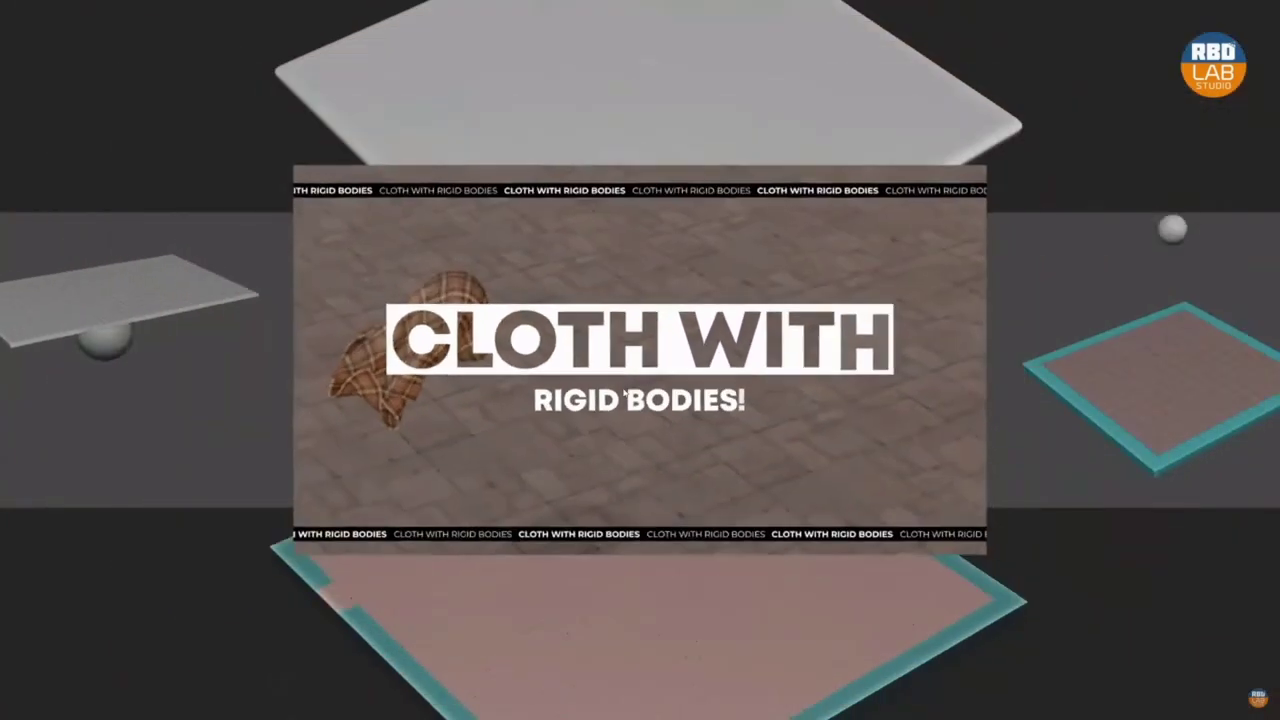
{"action": "left_click", "coordinate": [623, 392]}
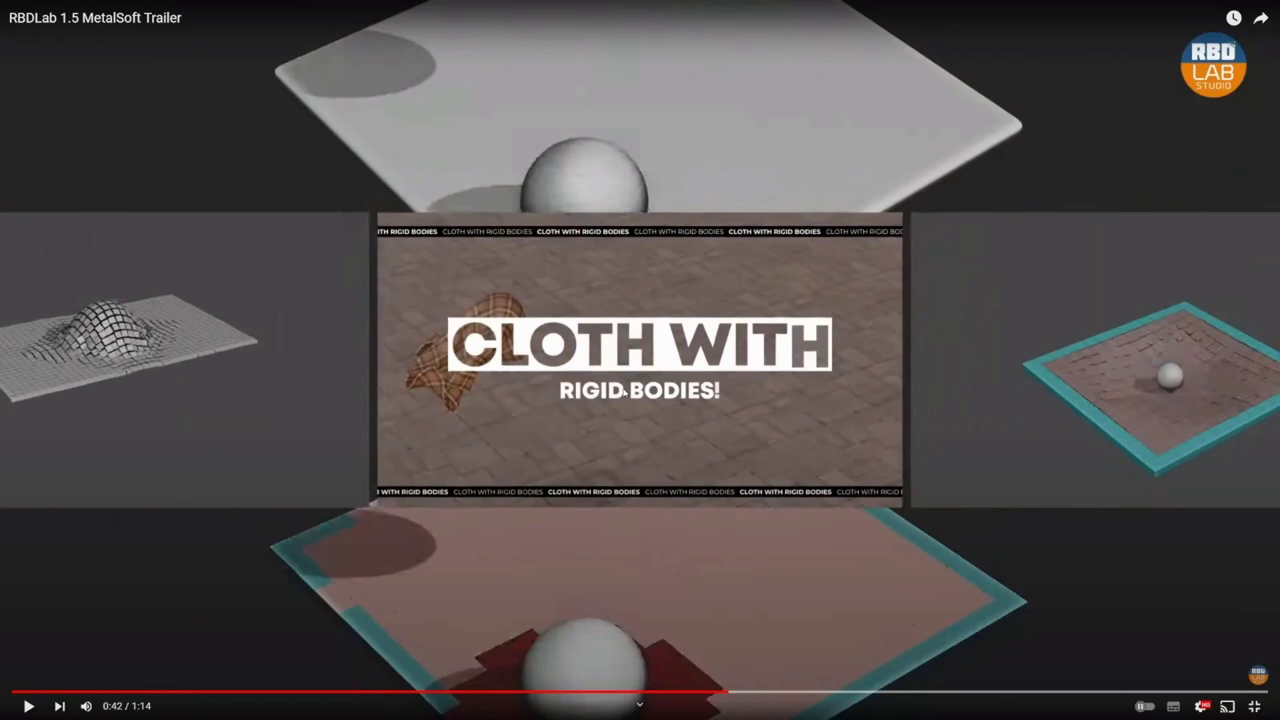
{"action": "left_click", "coordinate": [623, 392]}
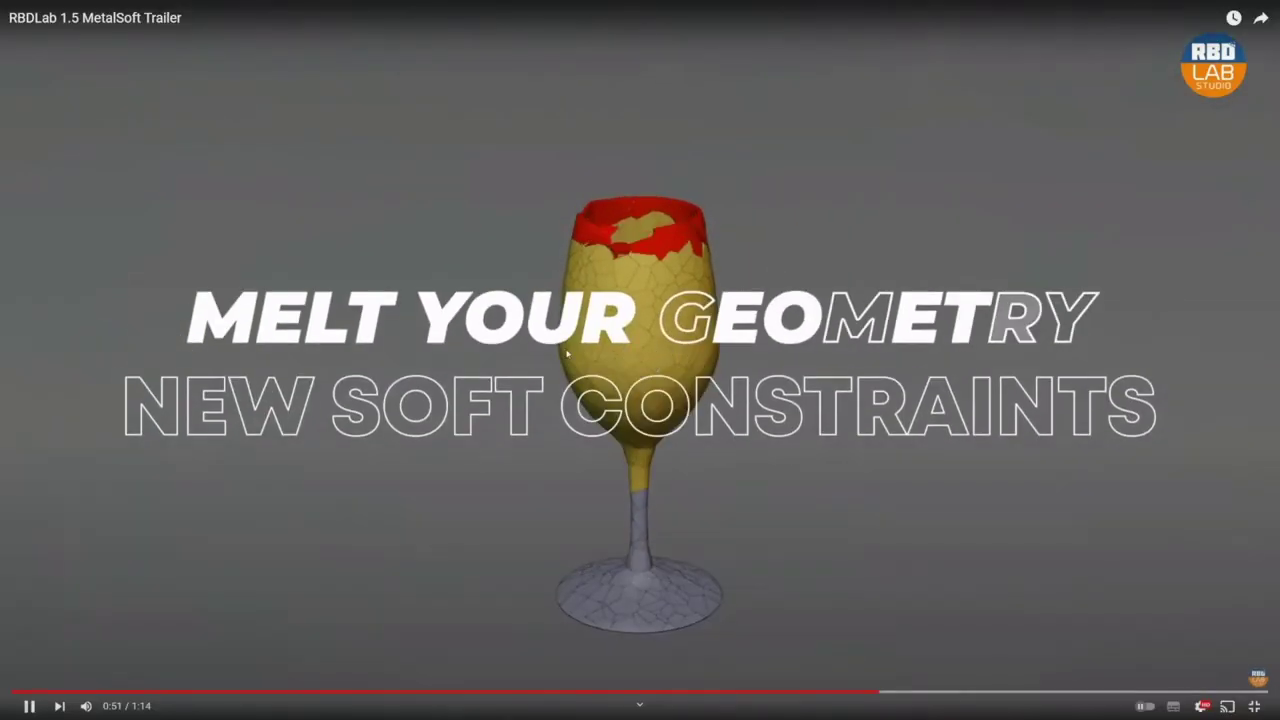
{"action": "left_click", "coordinate": [1254, 706]}
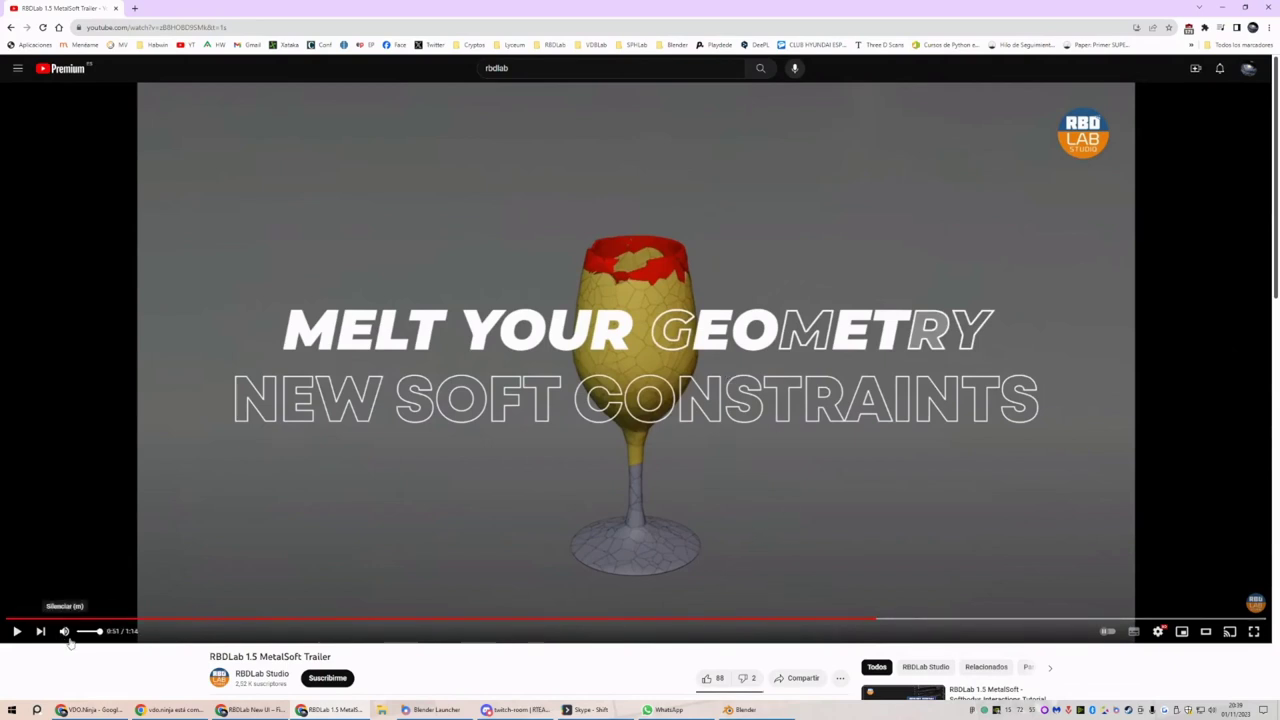
Resume the trailer, pause at 1:01, and scrub back to the rope footage near 0:58
{"action": "left_click", "coordinate": [818, 390]}
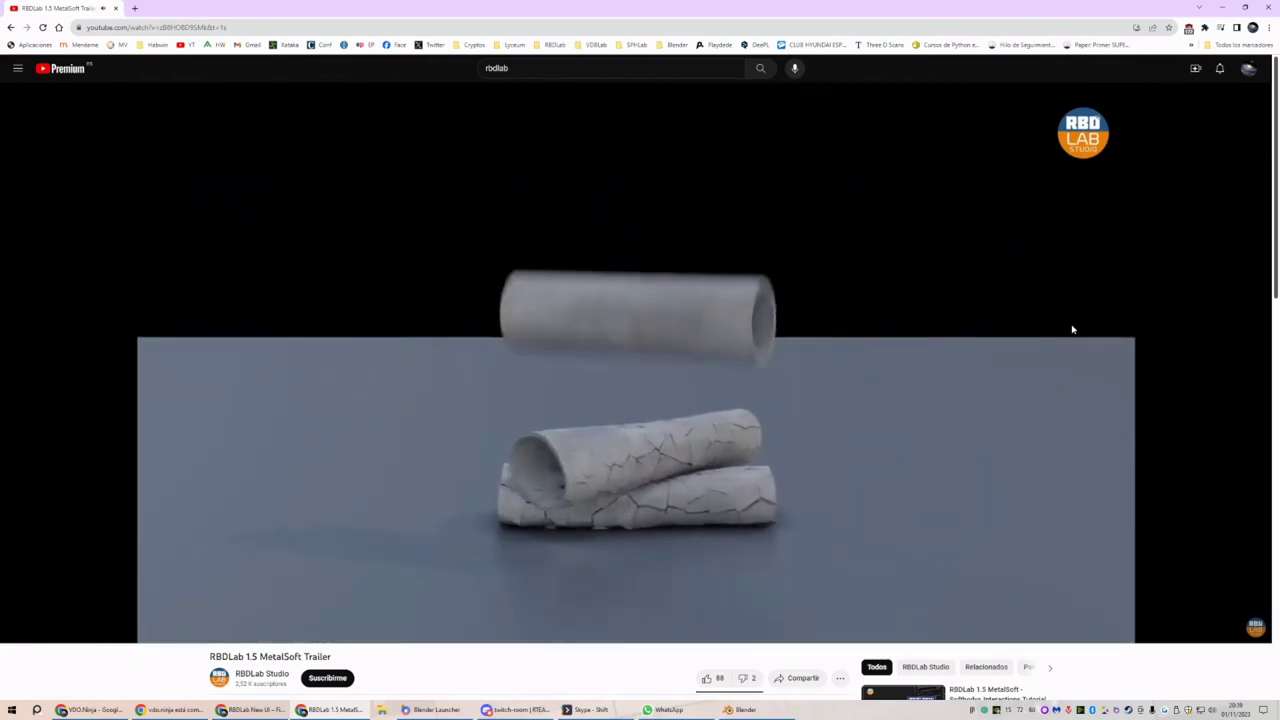
{"action": "left_click", "coordinate": [920, 420]}
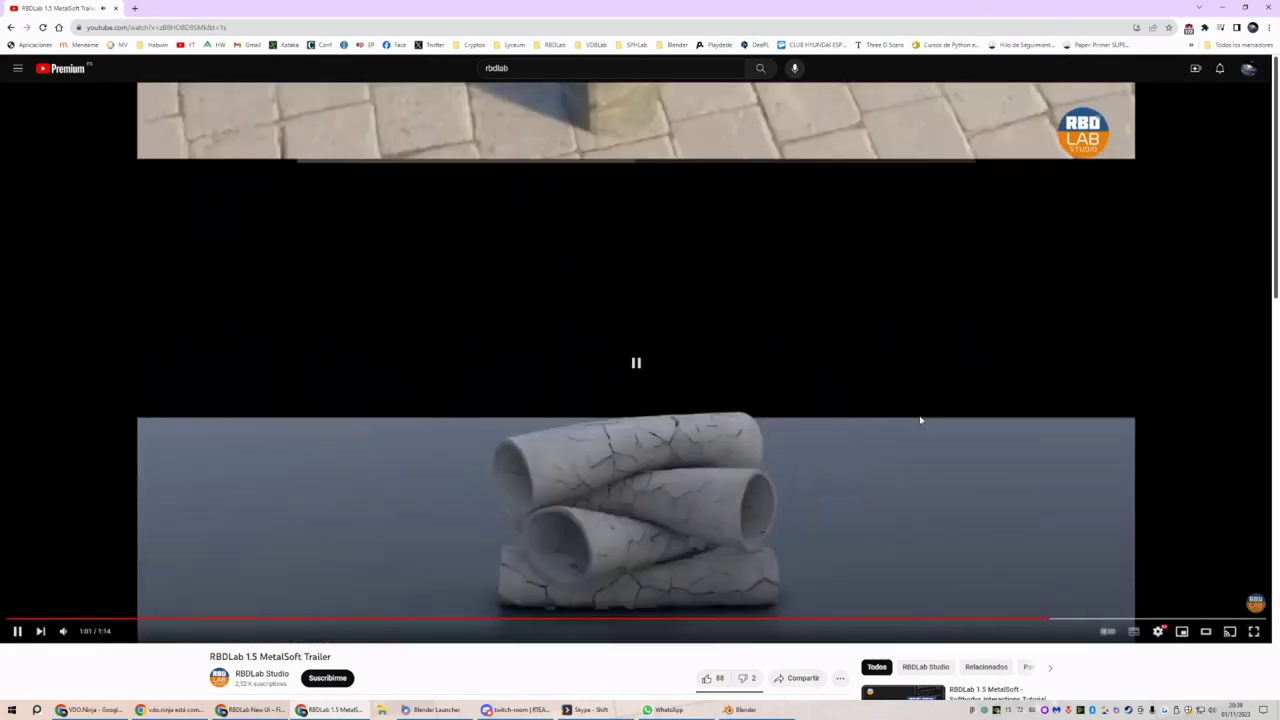
{"action": "left_click_drag", "start_coordinate": [1020, 619], "coordinate": [995, 622]}
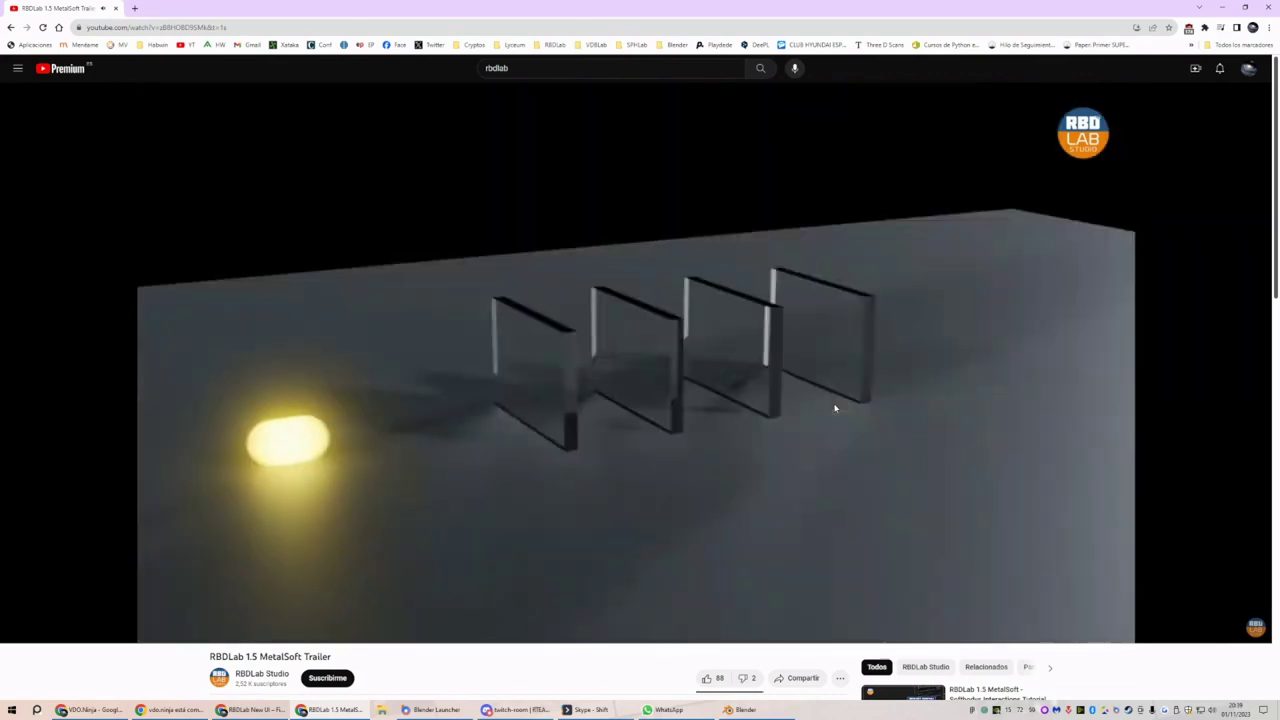
{"action": "left_click", "coordinate": [1043, 574]}
Jump to 1:02 and 1:07, play to the end card, and switch back to Blender
{"action": "left_click", "coordinate": [1066, 621]}
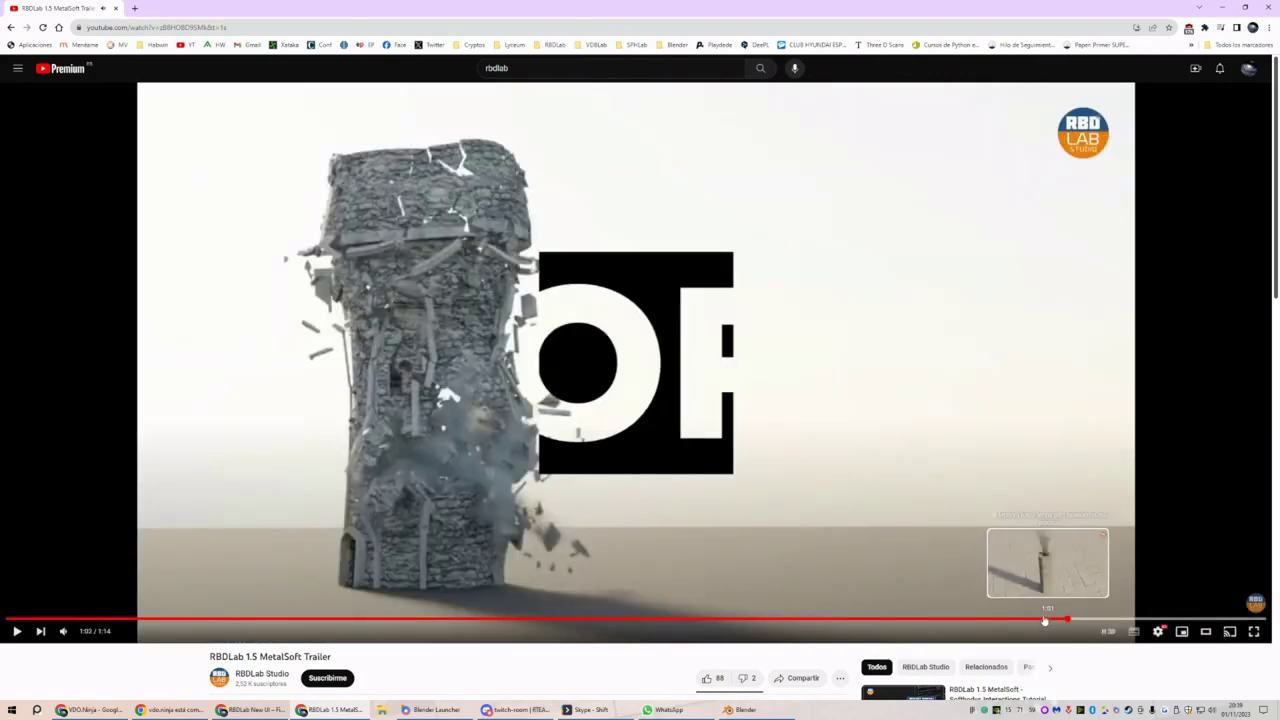
{"action": "left_click", "coordinate": [1145, 621]}
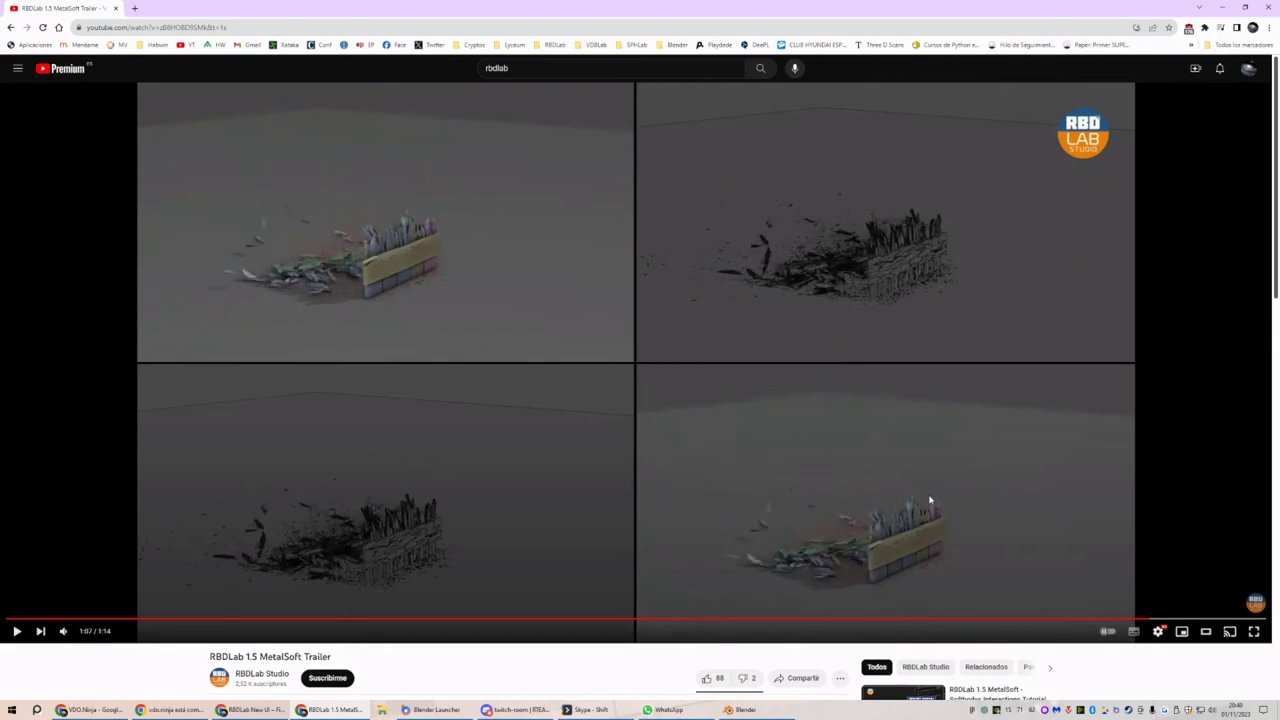
{"action": "left_click", "coordinate": [1000, 447]}
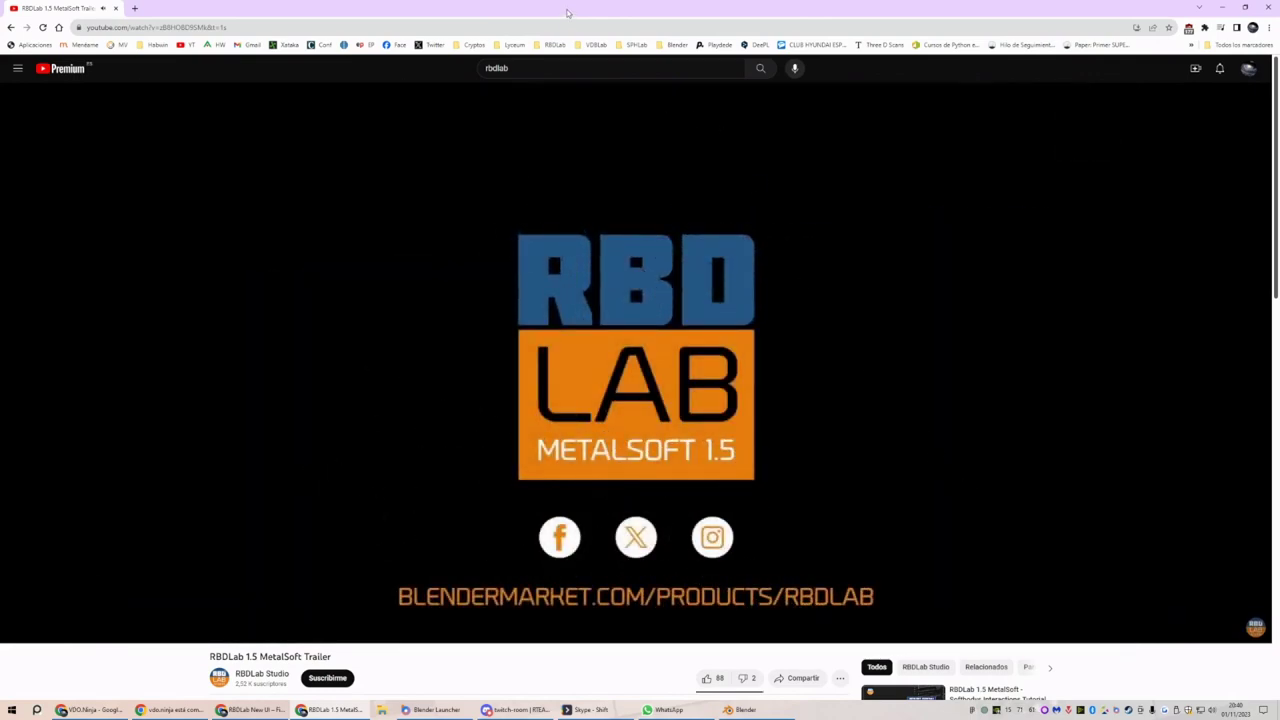
{"action": "key", "text": "alt+Tab"}
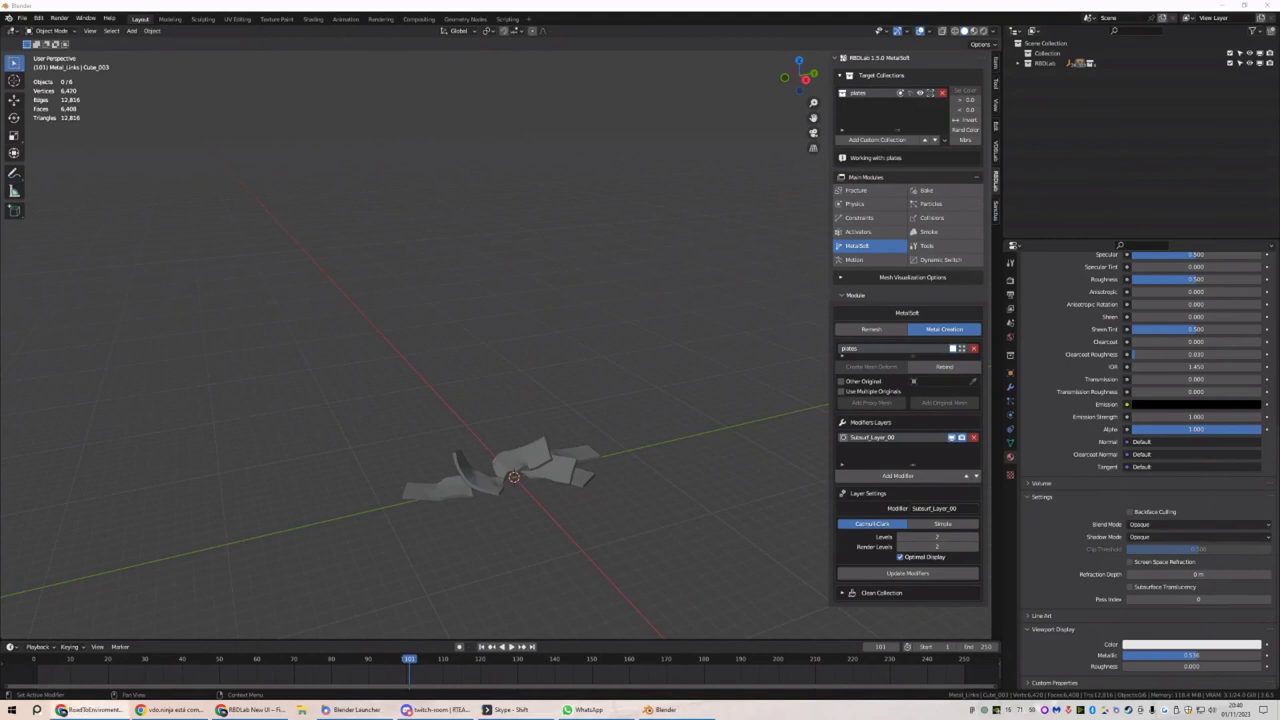
Start a new General scene without saving the metal plates file, and delete the default cube
{"action": "left_click", "coordinate": [20, 22]}
{"action": "mouse_move", "coordinate": [45, 29]}
{"action": "left_click", "coordinate": [150, 30]}
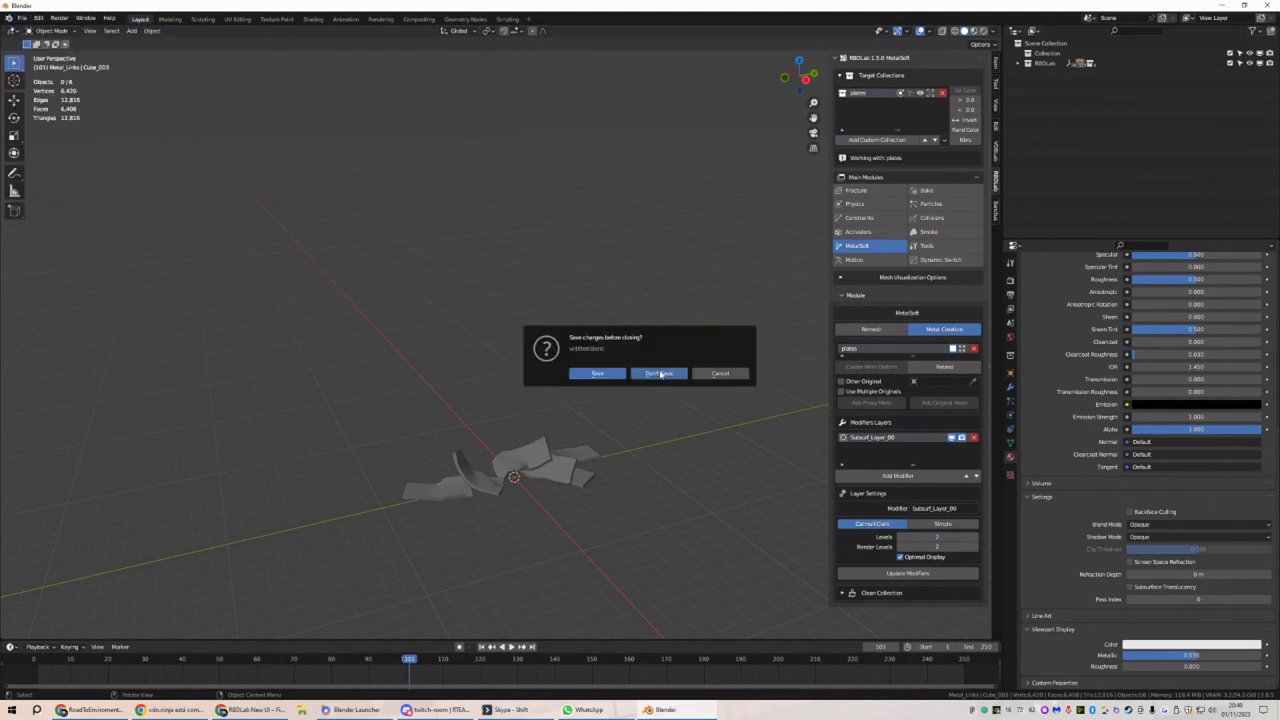
{"action": "left_click", "coordinate": [659, 374]}
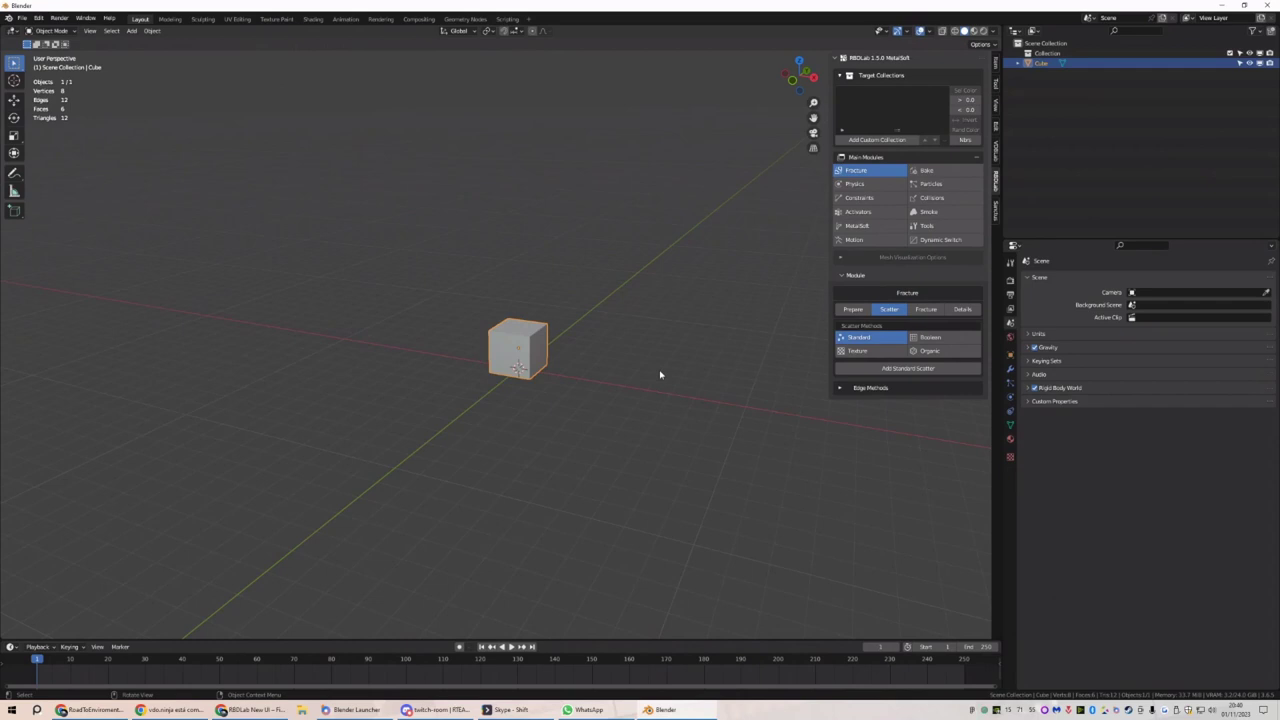
{"action": "key", "text": "s"}
{"action": "key", "text": "z"}
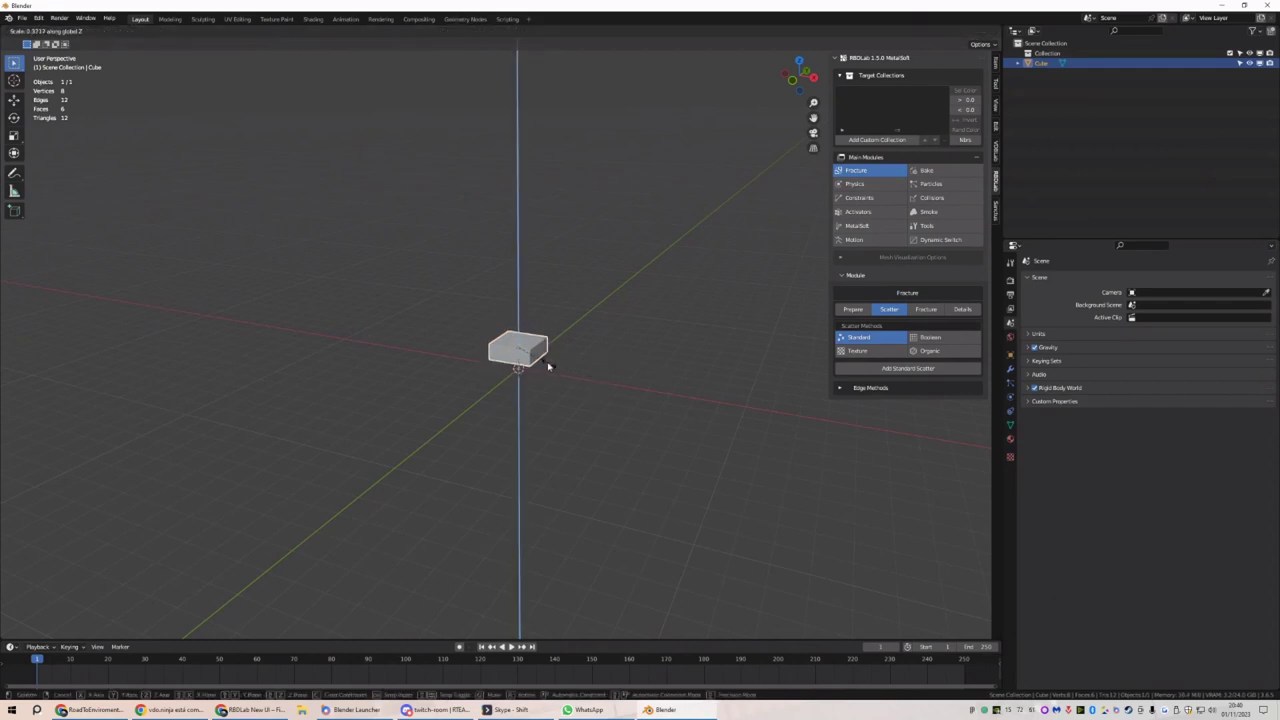
{"action": "key", "text": "Escape"}
{"action": "key", "text": "Delete"}
Add a plane, raise it along Z and scale it up
{"action": "key", "text": "shift+a"}
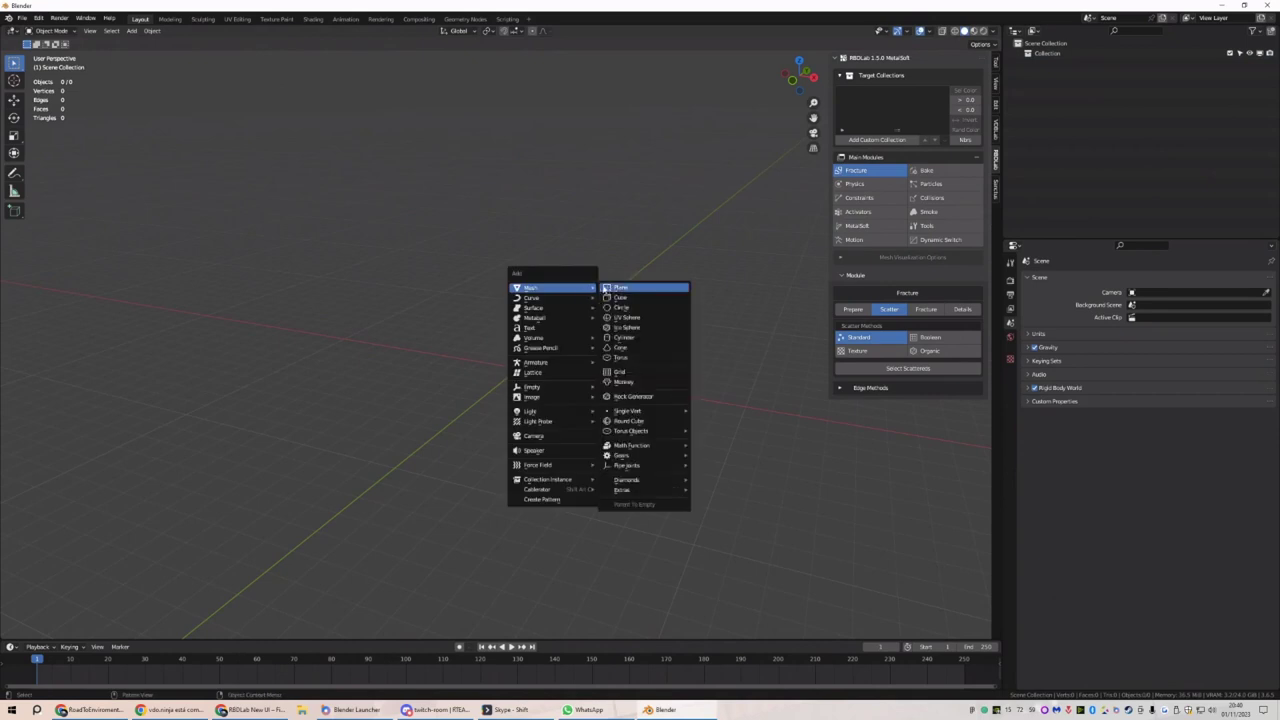
{"action": "left_click", "coordinate": [612, 290]}
{"action": "key", "text": "g"}
{"action": "key", "text": "z"}
{"action": "left_click", "coordinate": [568, 275]}
{"action": "key", "text": "s"}
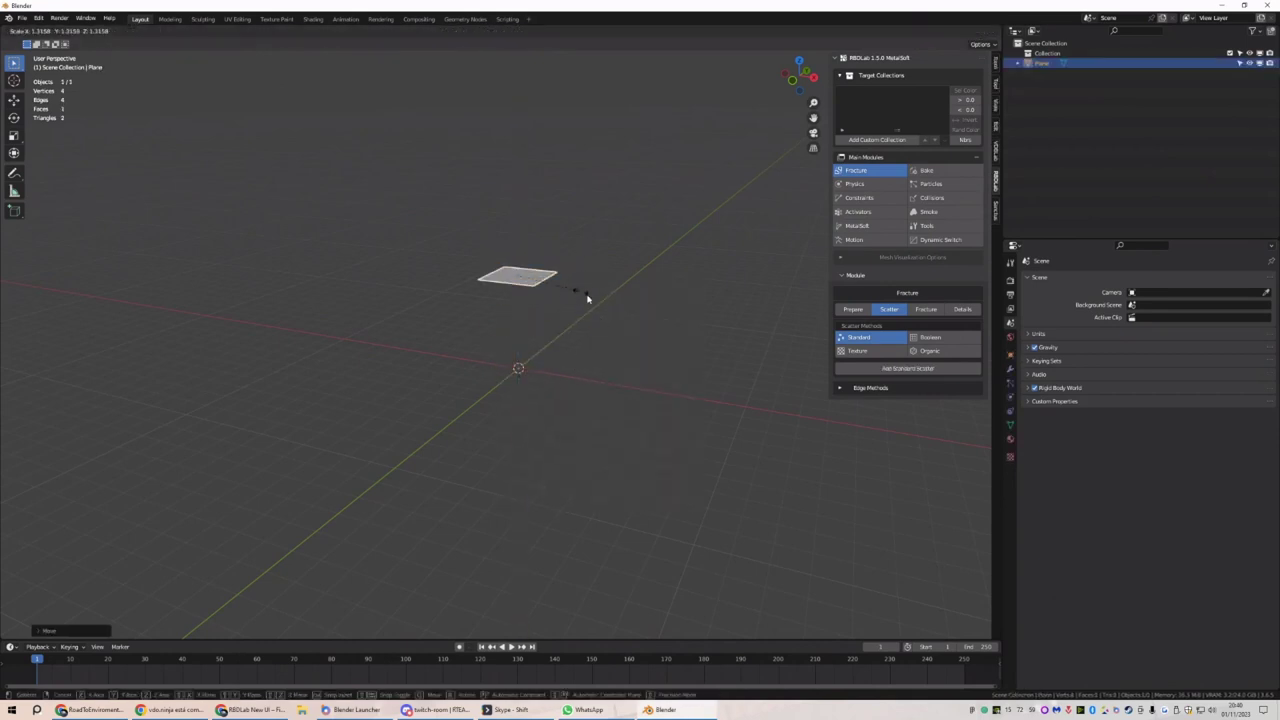
{"action": "left_click", "coordinate": [634, 323]}
{"action": "scroll", "coordinate": [574, 357], "scroll_direction": "up", "scroll_amount": 4}
Subdivide the plane, apply its scale, and select its right boundary edge loop
{"action": "key", "text": "Tab"}
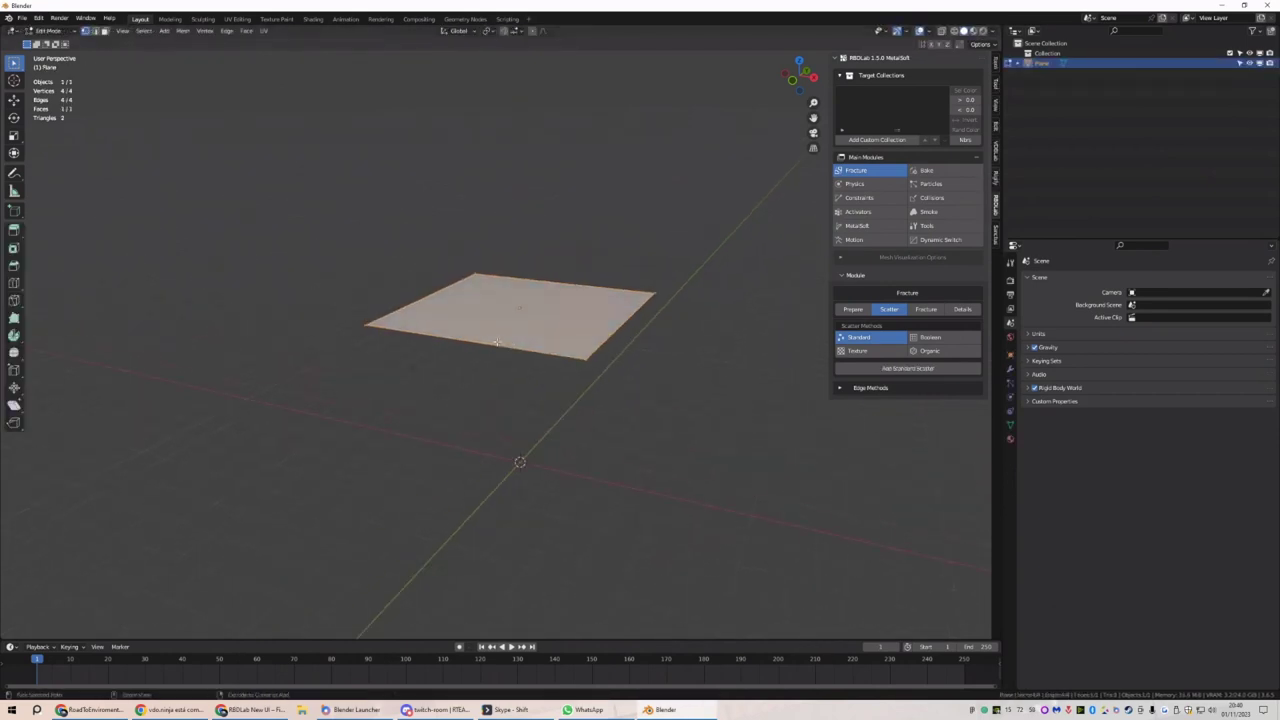
{"action": "right_click", "coordinate": [516, 333]}
{"action": "left_click", "coordinate": [553, 332]}
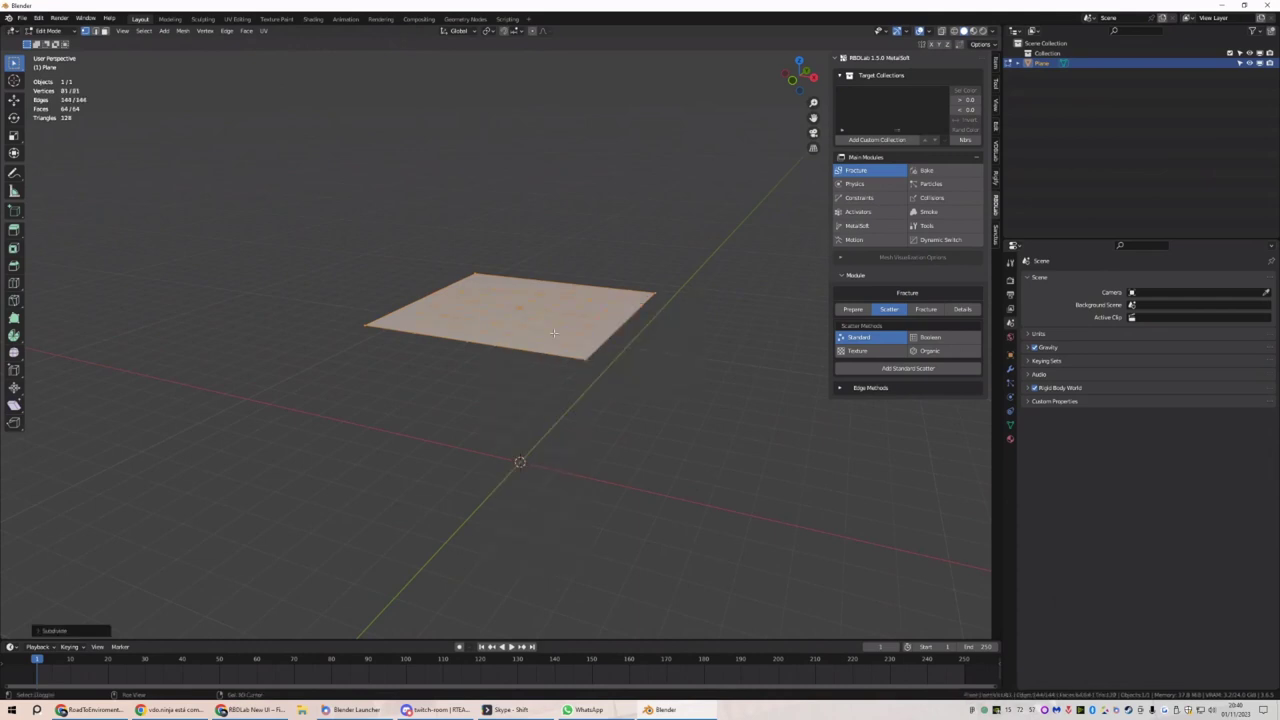
{"action": "key", "text": "Tab"}
{"action": "middle_click_drag", "start_coordinate": [573, 323], "coordinate": [603, 337]}
{"action": "right_click", "coordinate": [603, 335]}
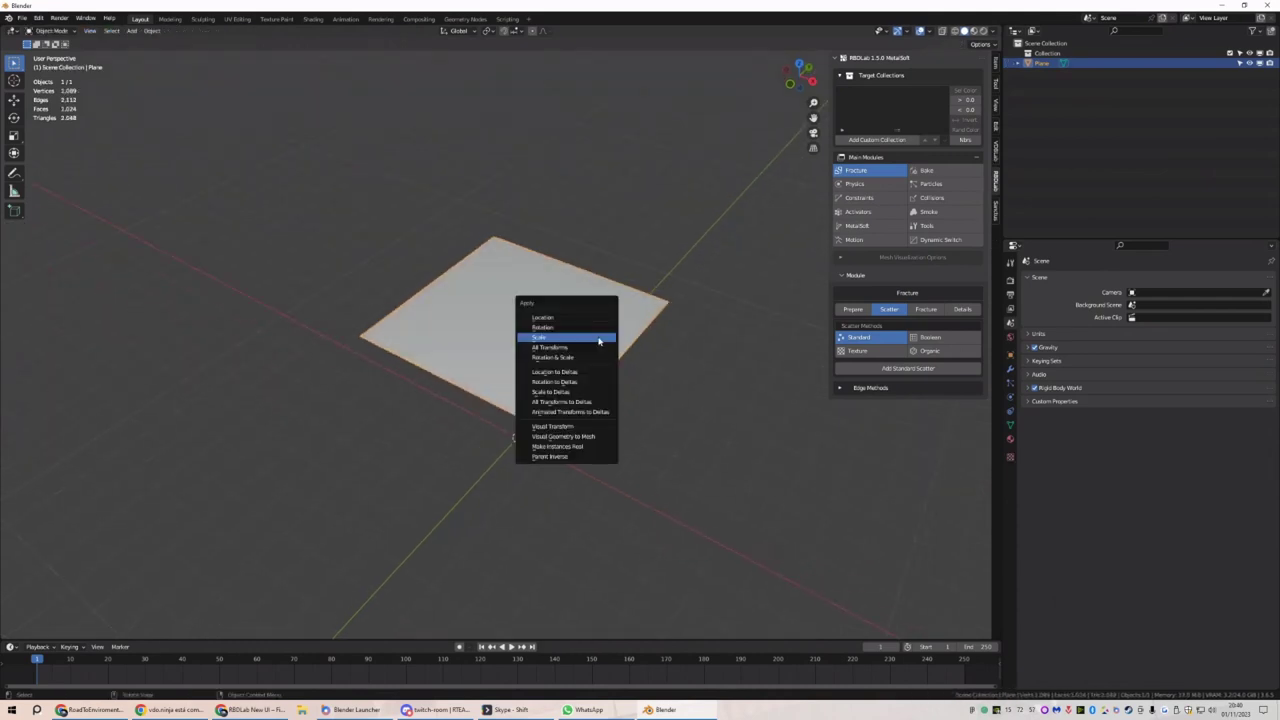
{"action": "left_click", "coordinate": [660, 332]}
{"action": "key", "text": "Tab"}
{"action": "left_click", "coordinate": [642, 337], "text": "alt"}
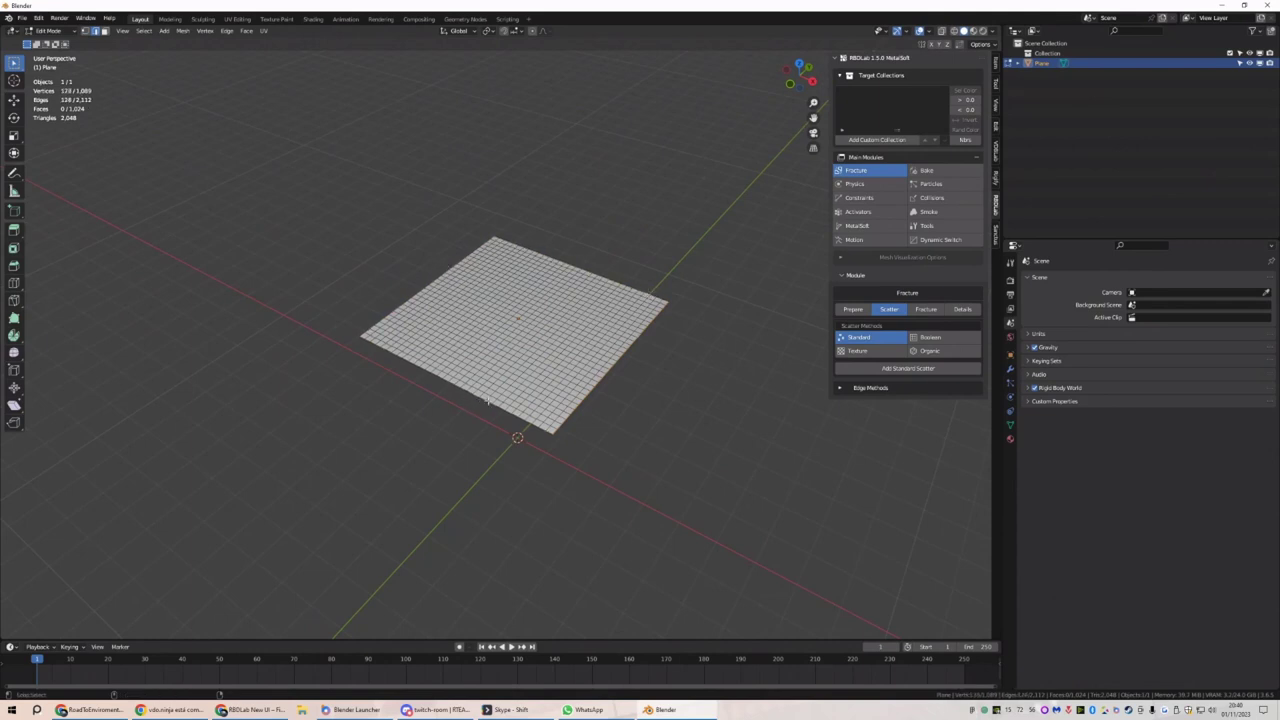
{"action": "left_click", "coordinate": [1010, 425]}
Add vertex group 'Group', give the plane Cloth physics, and set Group as its Pin Group
{"action": "left_click", "coordinate": [1267, 313]}
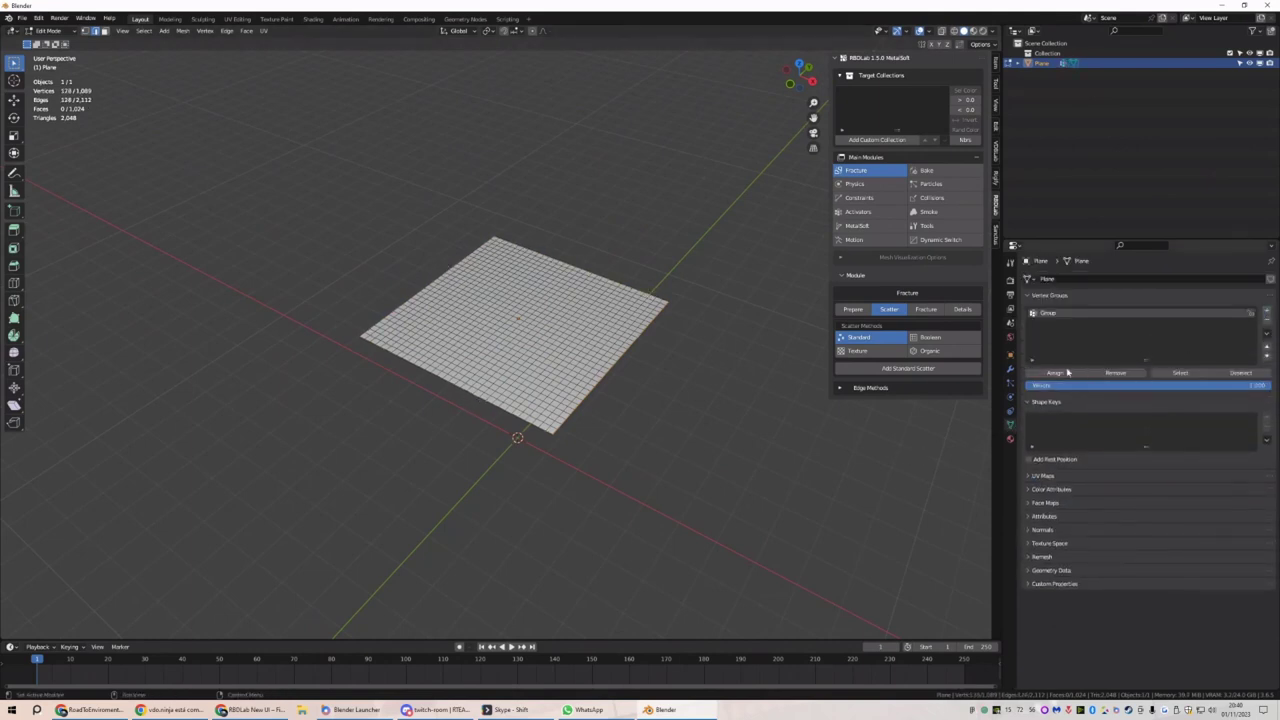
{"action": "key", "text": "Tab"}
{"action": "left_click", "coordinate": [1010, 384]}
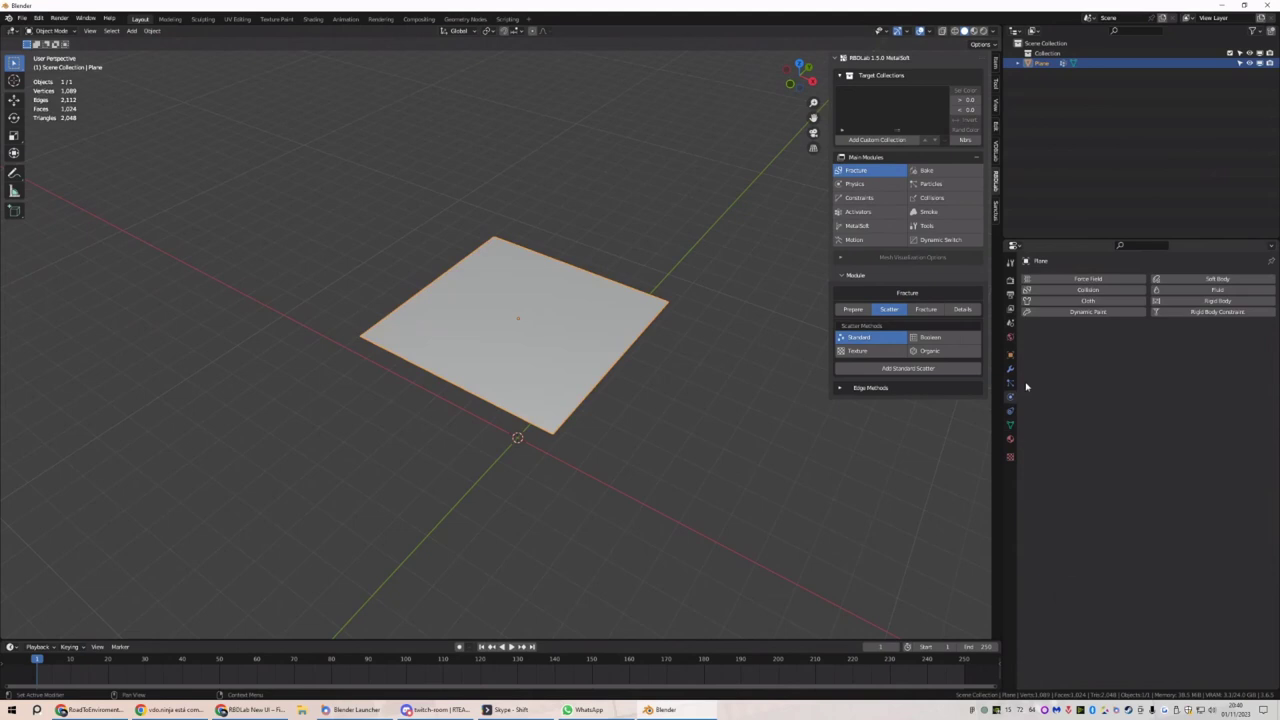
{"action": "left_click", "coordinate": [1092, 301]}
{"action": "scroll", "coordinate": [1066, 521], "scroll_direction": "down", "scroll_amount": 4}
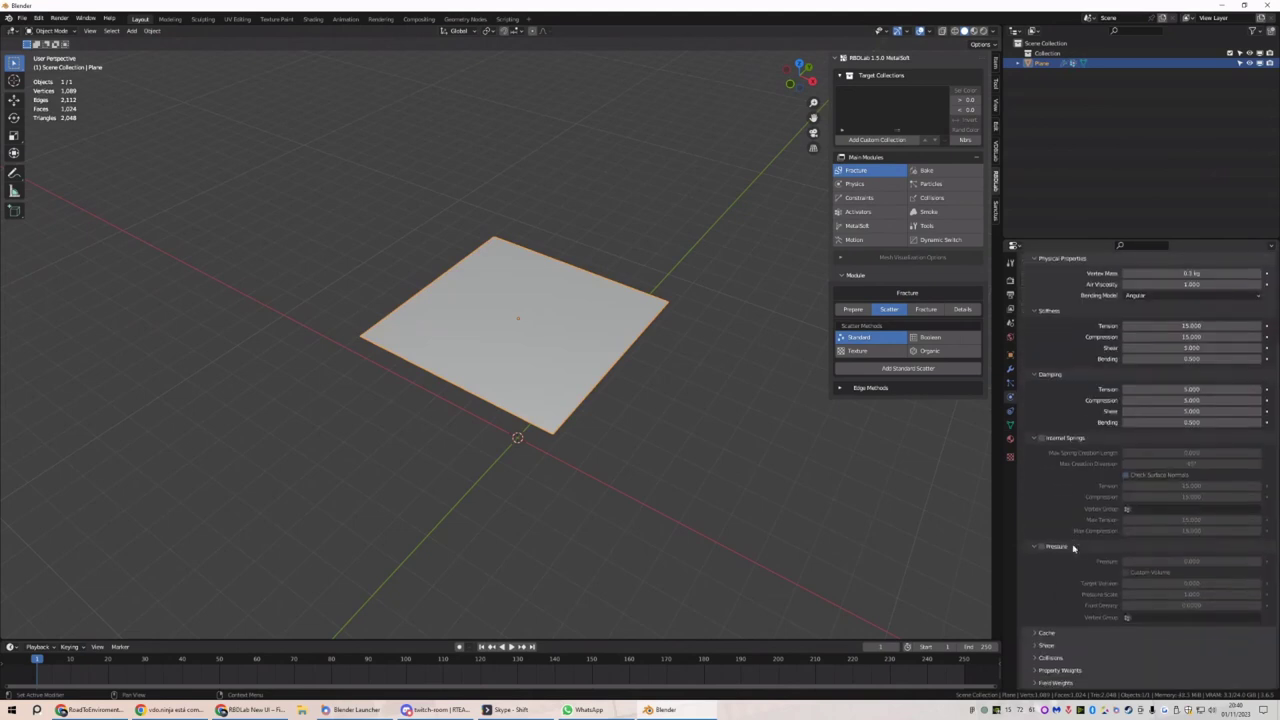
{"action": "left_click", "coordinate": [1046, 645]}
{"action": "scroll", "coordinate": [1080, 630], "scroll_direction": "down", "scroll_amount": 3}
{"action": "left_click", "coordinate": [1134, 583]}
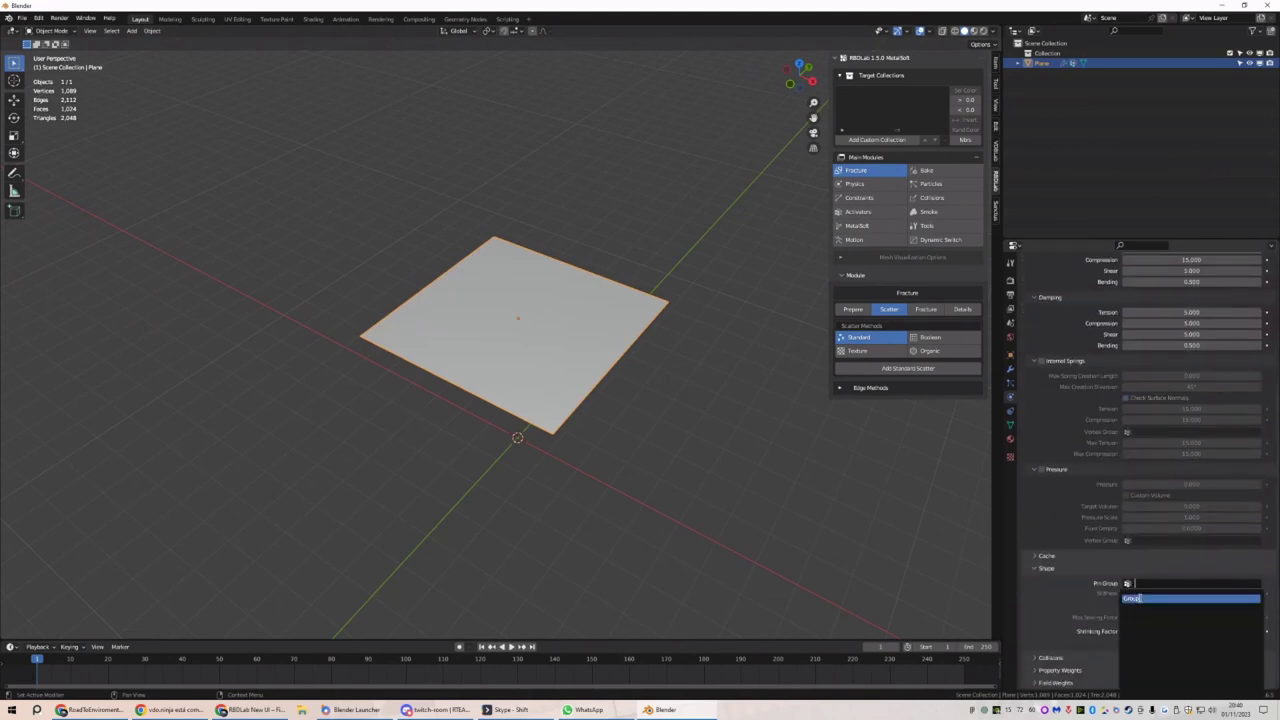
{"action": "left_click", "coordinate": [1136, 598]}
Play the cloth simulation, return to frame 1, and inspect the plane from several angles
{"action": "middle_click_drag", "start_coordinate": [686, 534], "coordinate": [689, 505]}
{"action": "key", "text": "space"}
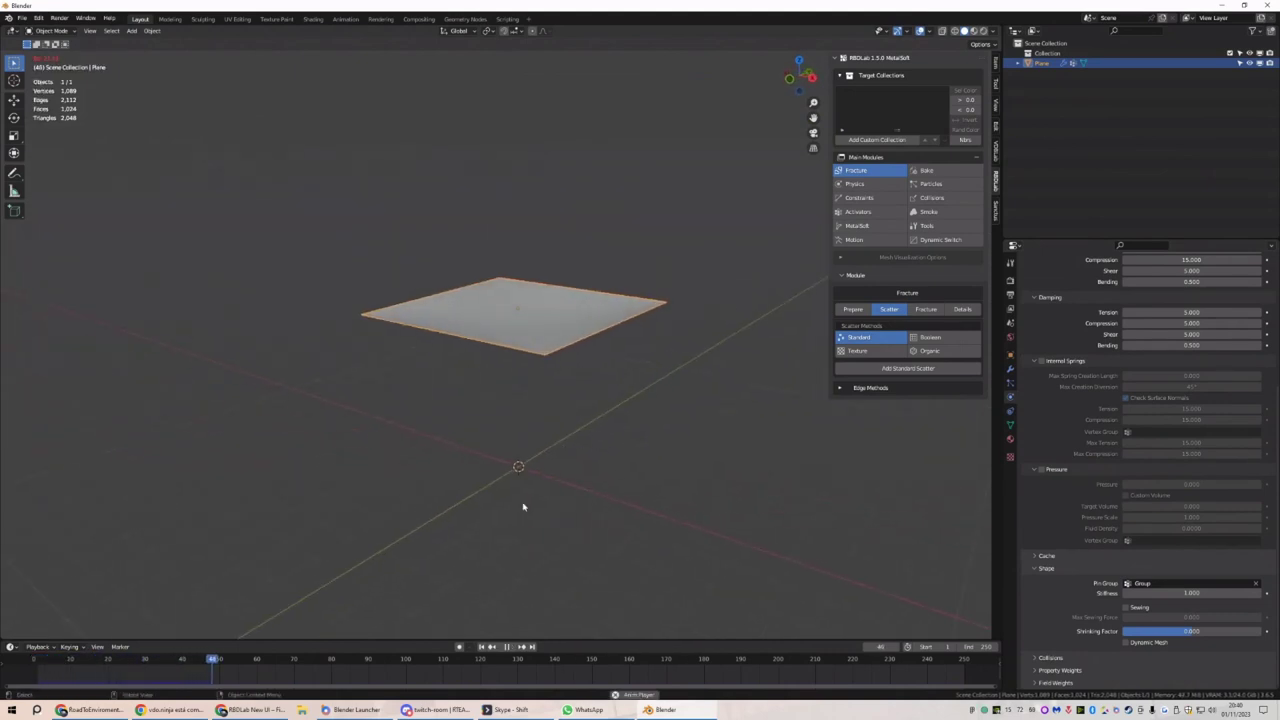
{"action": "left_click", "coordinate": [484, 651]}
{"action": "middle_click_drag", "start_coordinate": [597, 323], "coordinate": [514, 300]}
{"action": "scroll", "coordinate": [613, 421], "scroll_direction": "up", "scroll_amount": 2}
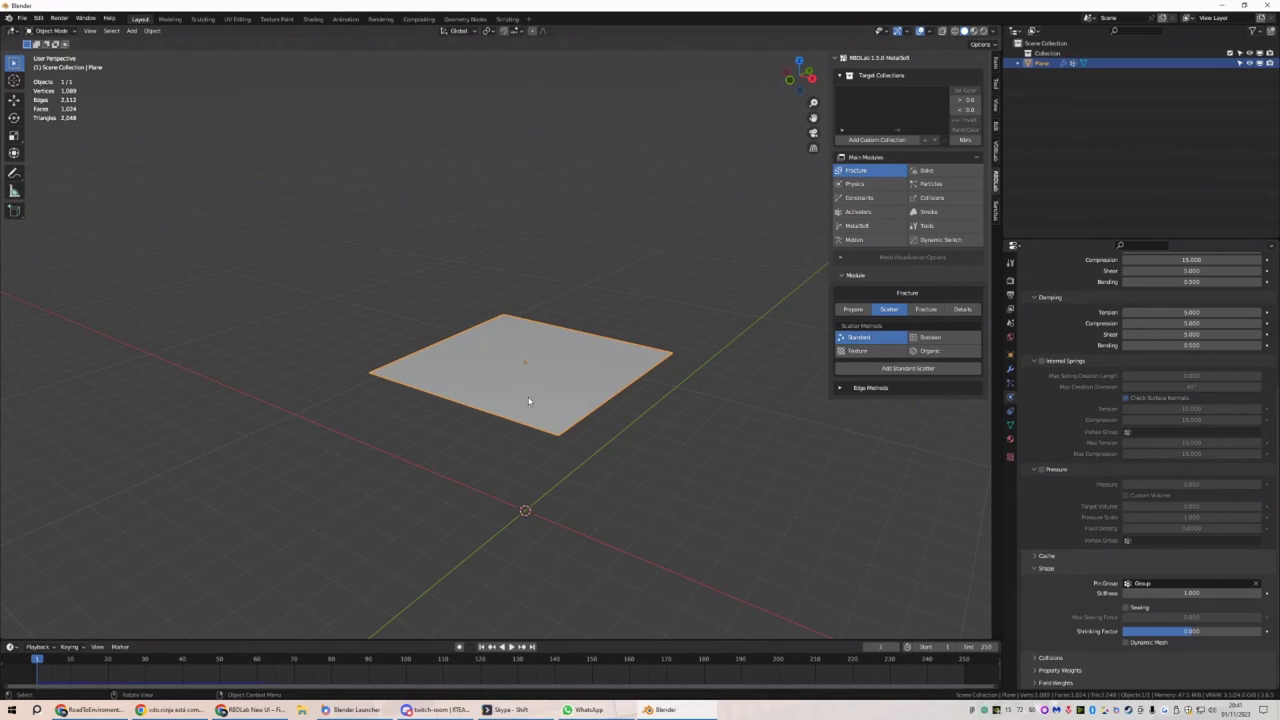
{"action": "scroll", "coordinate": [1059, 402], "scroll_direction": "up", "scroll_amount": 6}
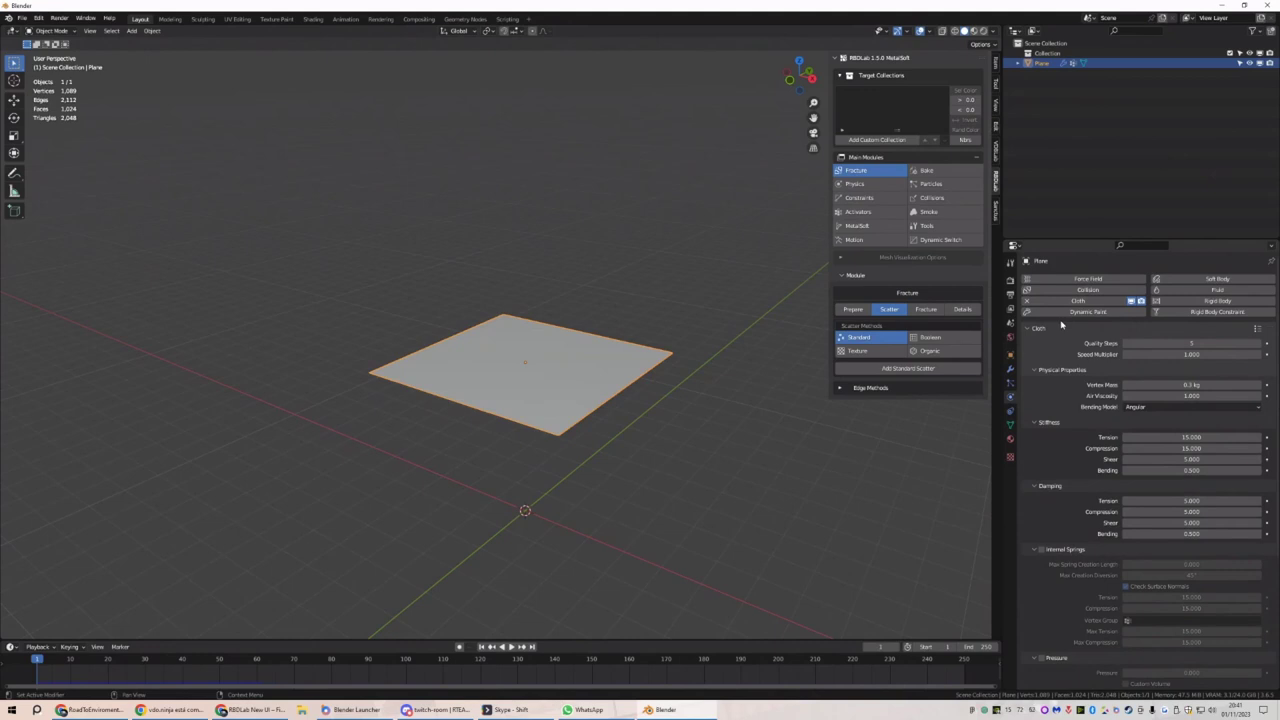
{"action": "middle_click_drag", "start_coordinate": [609, 380], "coordinate": [431, 260]}
Start a new General scene, discarding the unsaved cloth test
{"action": "left_click", "coordinate": [21, 18]}
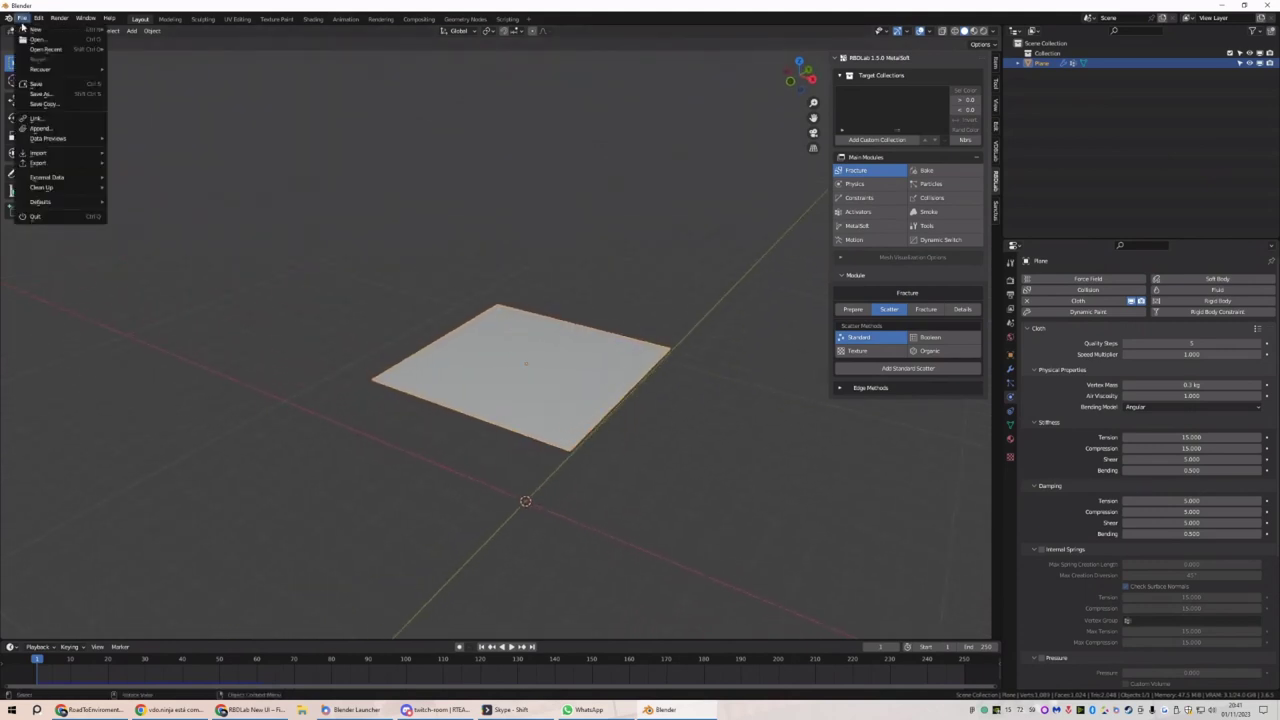
{"action": "mouse_move", "coordinate": [40, 29]}
{"action": "left_click", "coordinate": [138, 33]}
{"action": "left_click", "coordinate": [659, 373]}
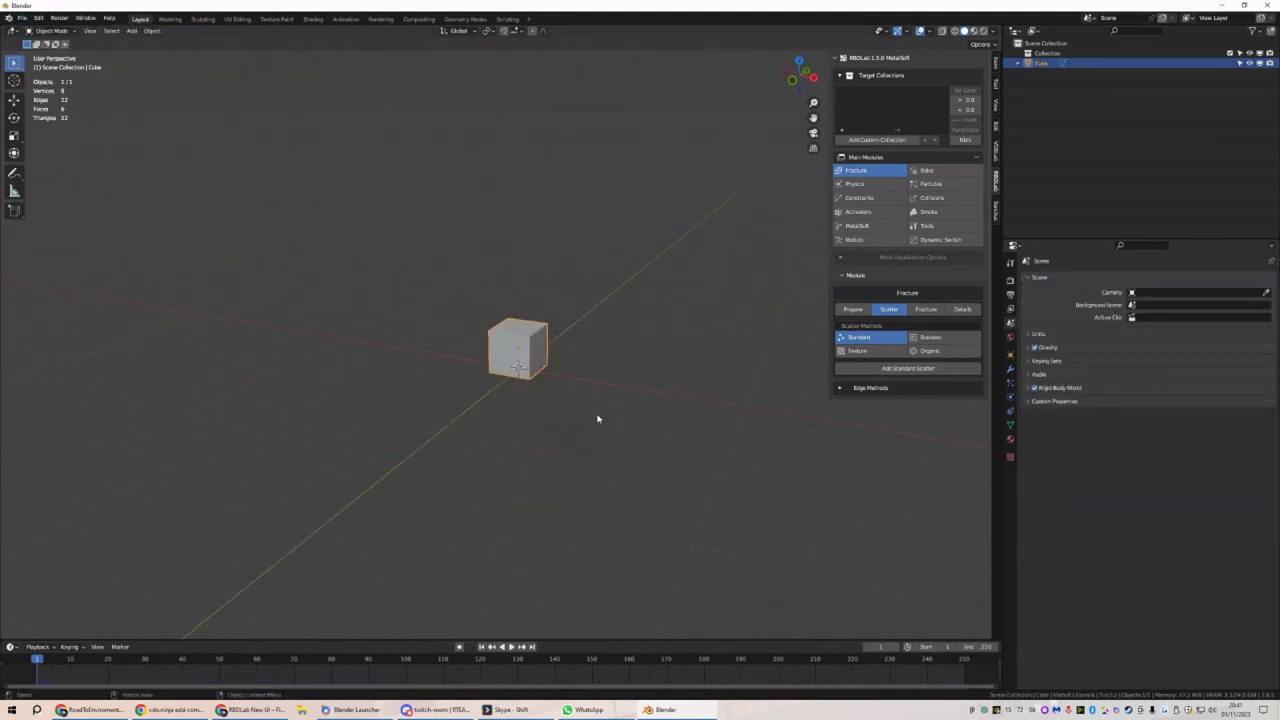
Flatten the cube along Z, widen it without changing thickness, and raise it
{"action": "key", "text": "s"}
{"action": "key", "text": "z"}
{"action": "left_click", "coordinate": [528, 355]}
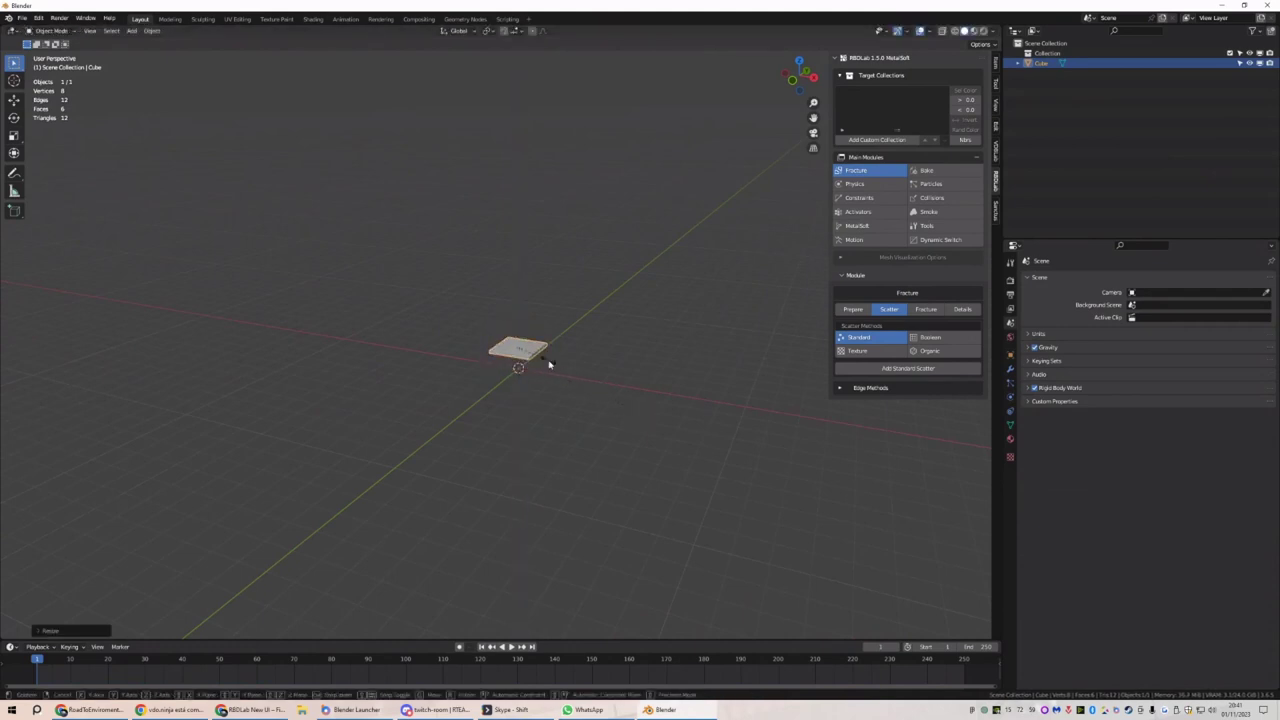
{"action": "key", "text": "s"}
{"action": "key", "text": "shift+z"}
{"action": "left_click", "coordinate": [614, 391]}
{"action": "key", "text": "g"}
{"action": "key", "text": "z"}
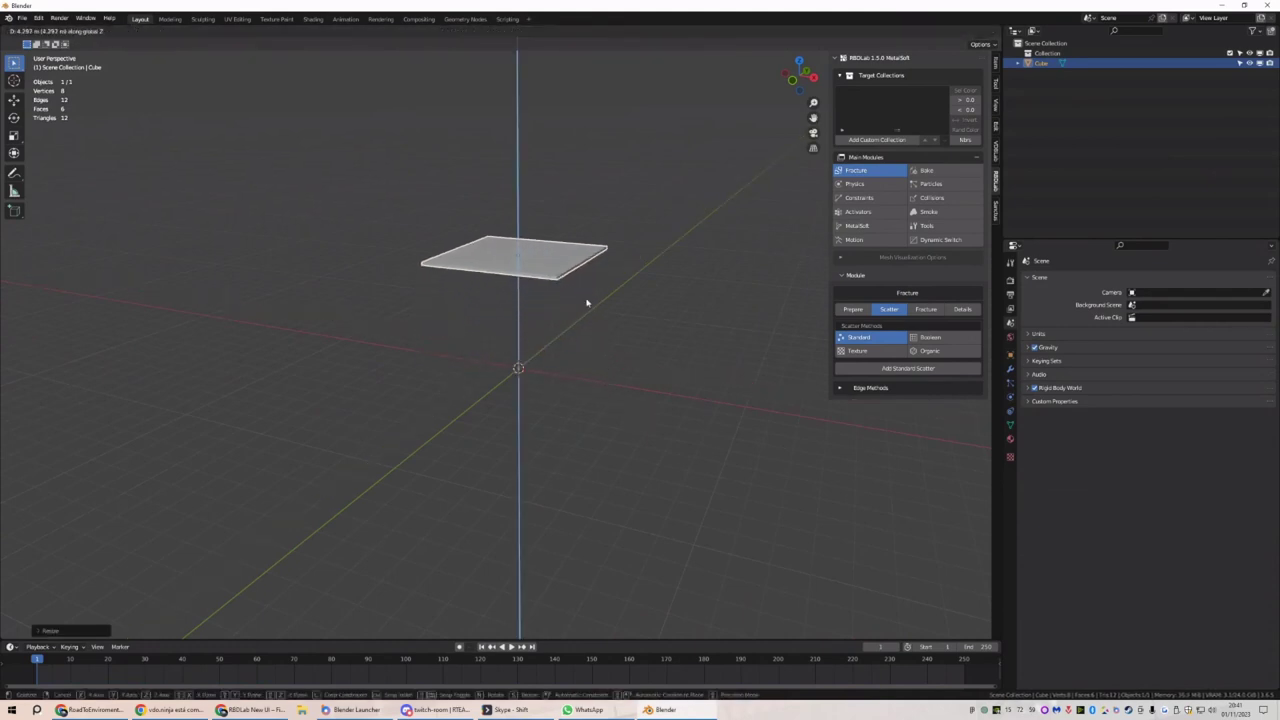
{"action": "left_click", "coordinate": [586, 300]}
Make the slab thinner along Z and apply its transforms
{"action": "middle_click_drag", "start_coordinate": [586, 300], "coordinate": [737, 309]}
{"action": "key", "text": "s"}
{"action": "key", "text": "z"}
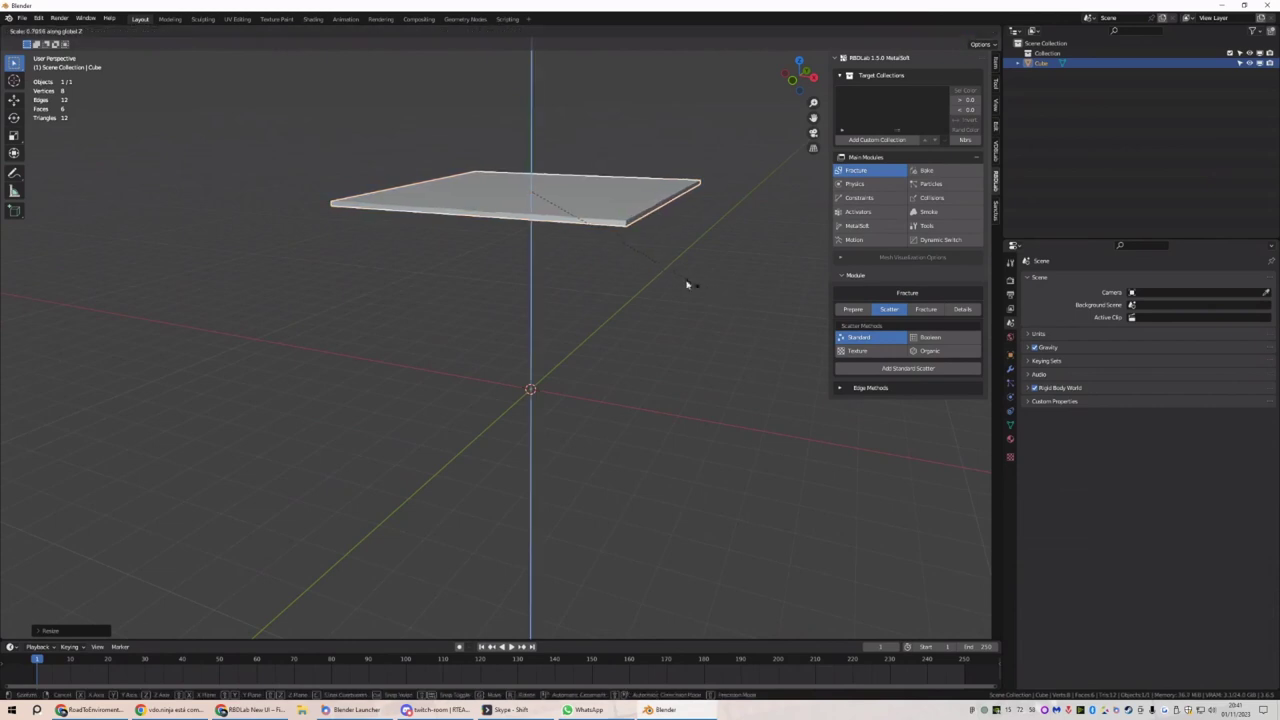
{"action": "left_click", "coordinate": [609, 251]}
{"action": "key", "text": "ctrl+a"}
{"action": "left_click", "coordinate": [628, 226]}
{"action": "middle_click_drag", "start_coordinate": [628, 226], "coordinate": [600, 317]}
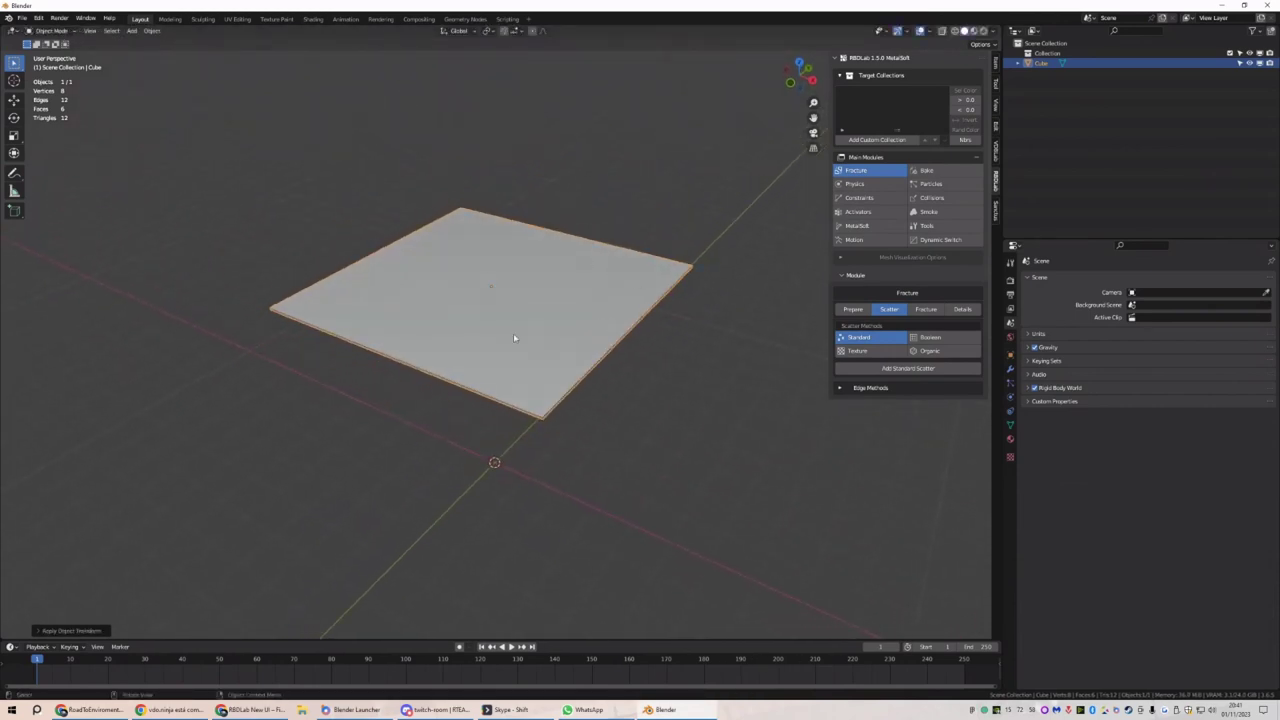
Add an RBDLab Standard Scatter with Grid distribution at resolution 19
{"action": "left_click", "coordinate": [868, 372]}
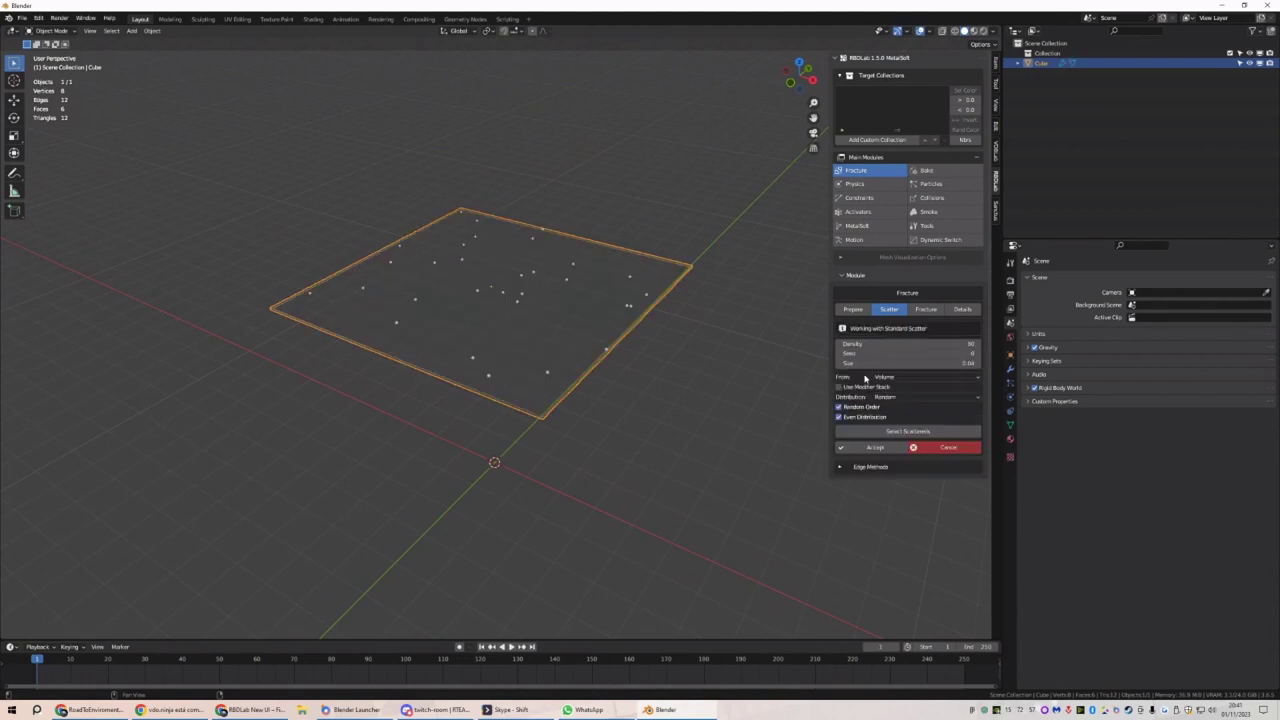
{"action": "left_click", "coordinate": [890, 398]}
{"action": "left_click", "coordinate": [892, 432]}
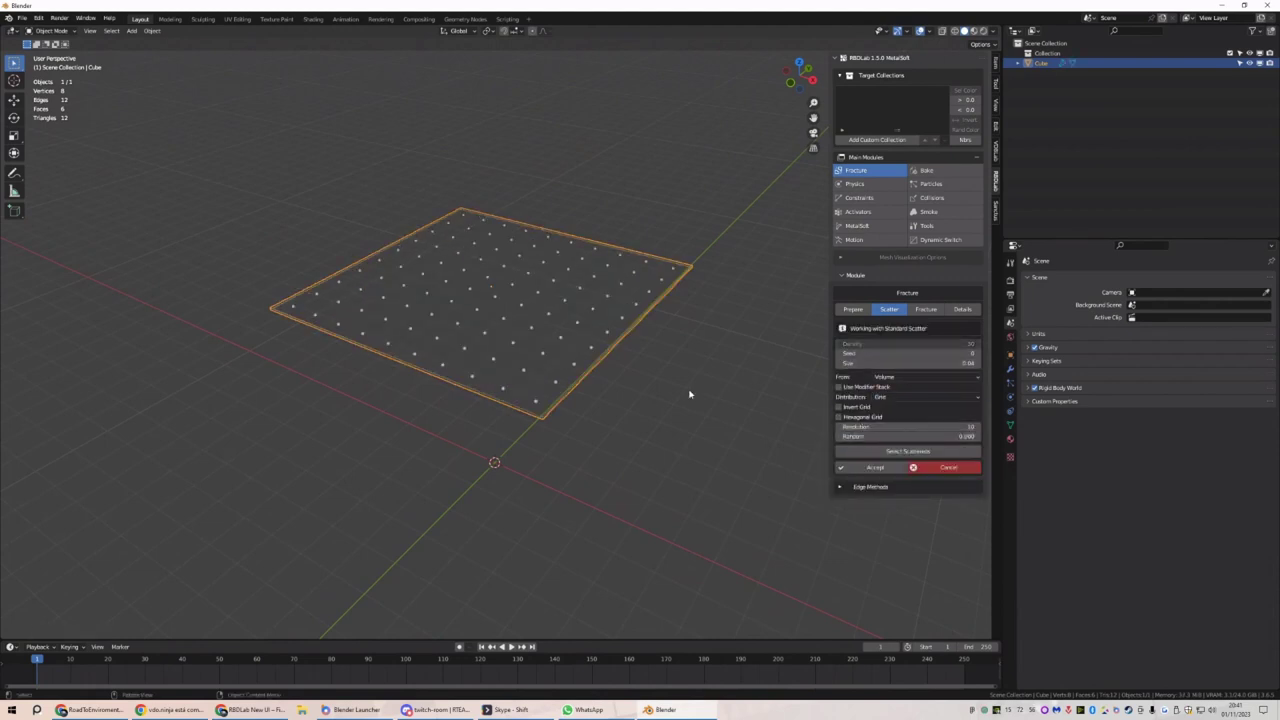
{"action": "left_click_drag", "start_coordinate": [586, 432], "coordinate": [598, 431]}
{"action": "middle_click_drag", "start_coordinate": [603, 397], "coordinate": [601, 421]}
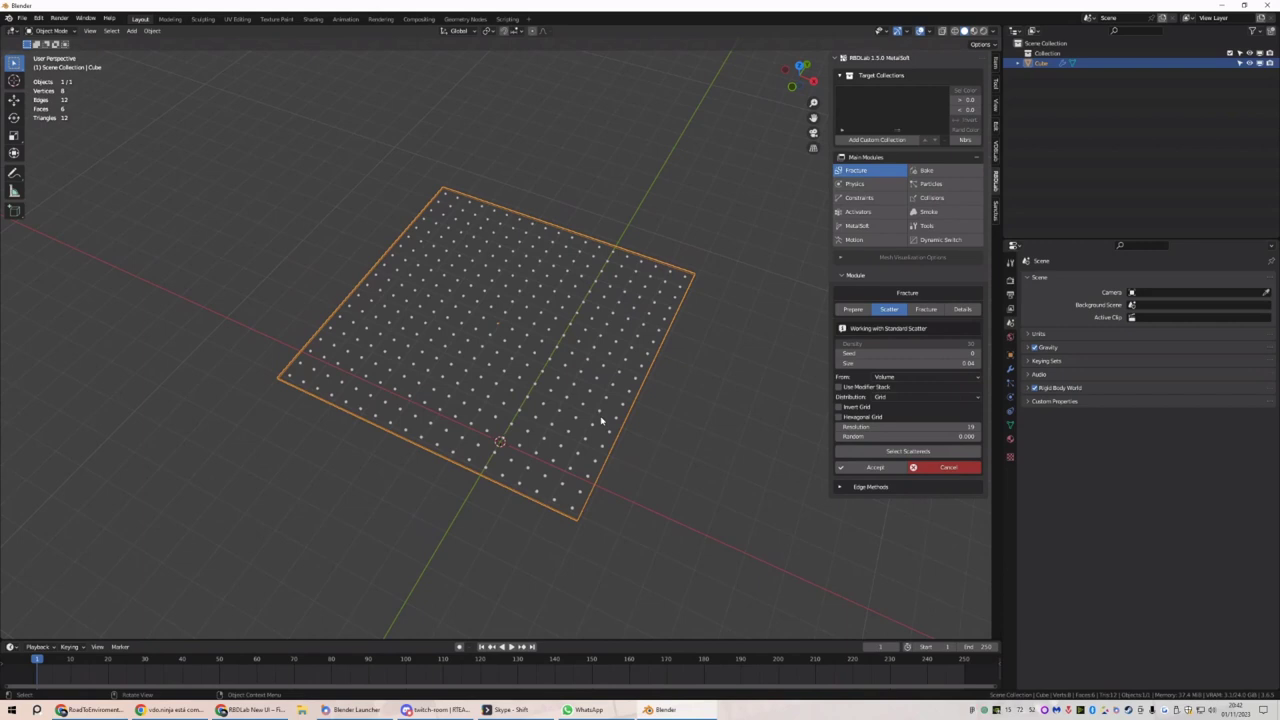
Accept the grid scatter, set fracture noise to 0, then fracture the plate and apply it
{"action": "middle_click_drag", "start_coordinate": [617, 406], "coordinate": [677, 394]}
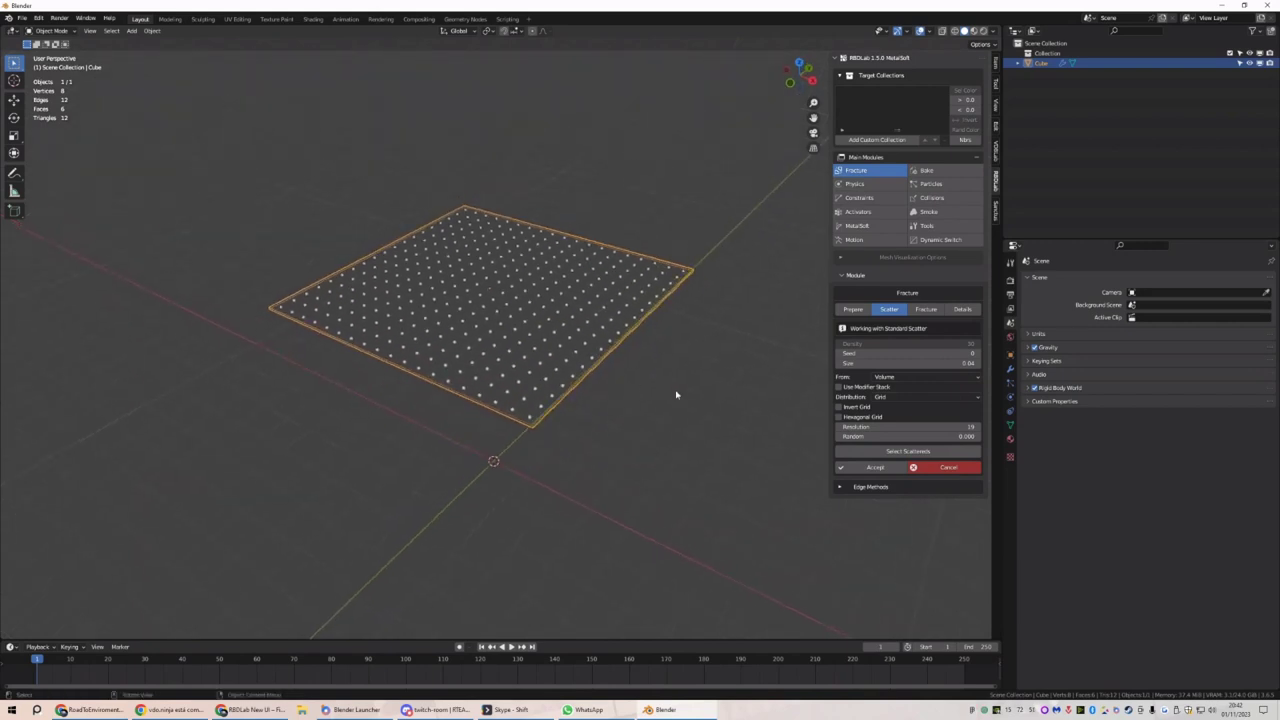
{"action": "left_click", "coordinate": [874, 469]}
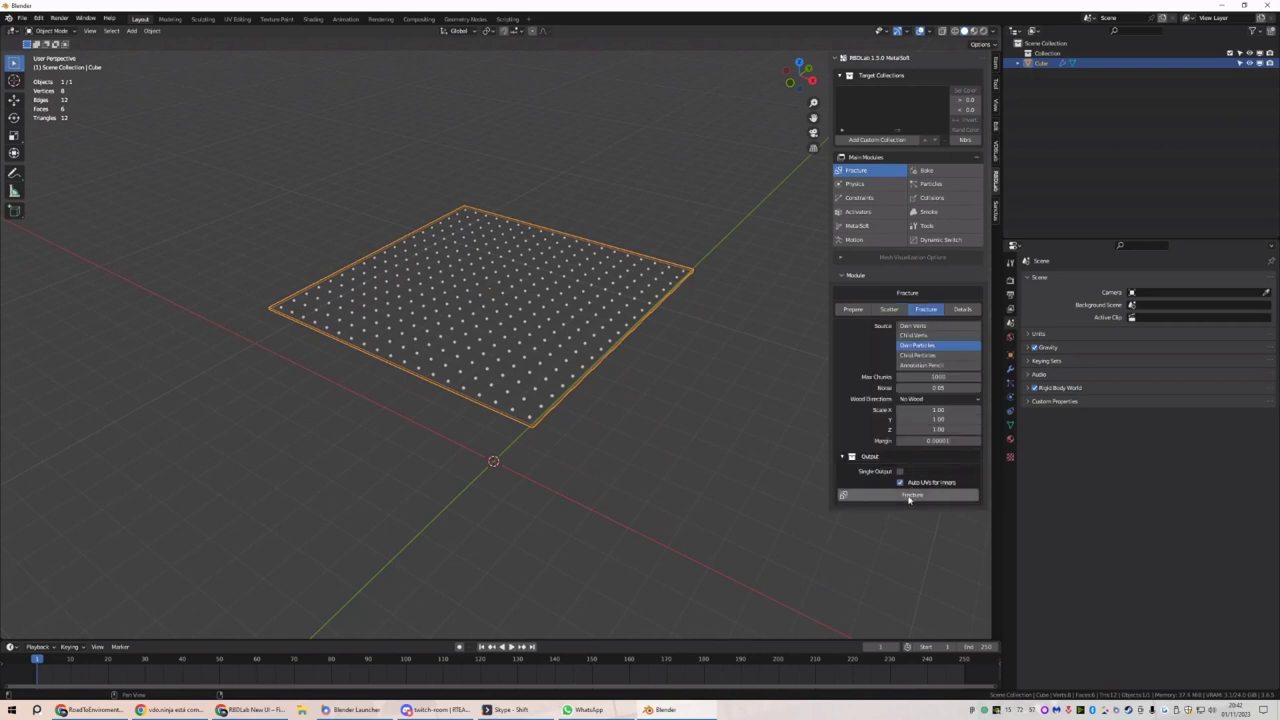
{"action": "key", "text": "BackSpace"}
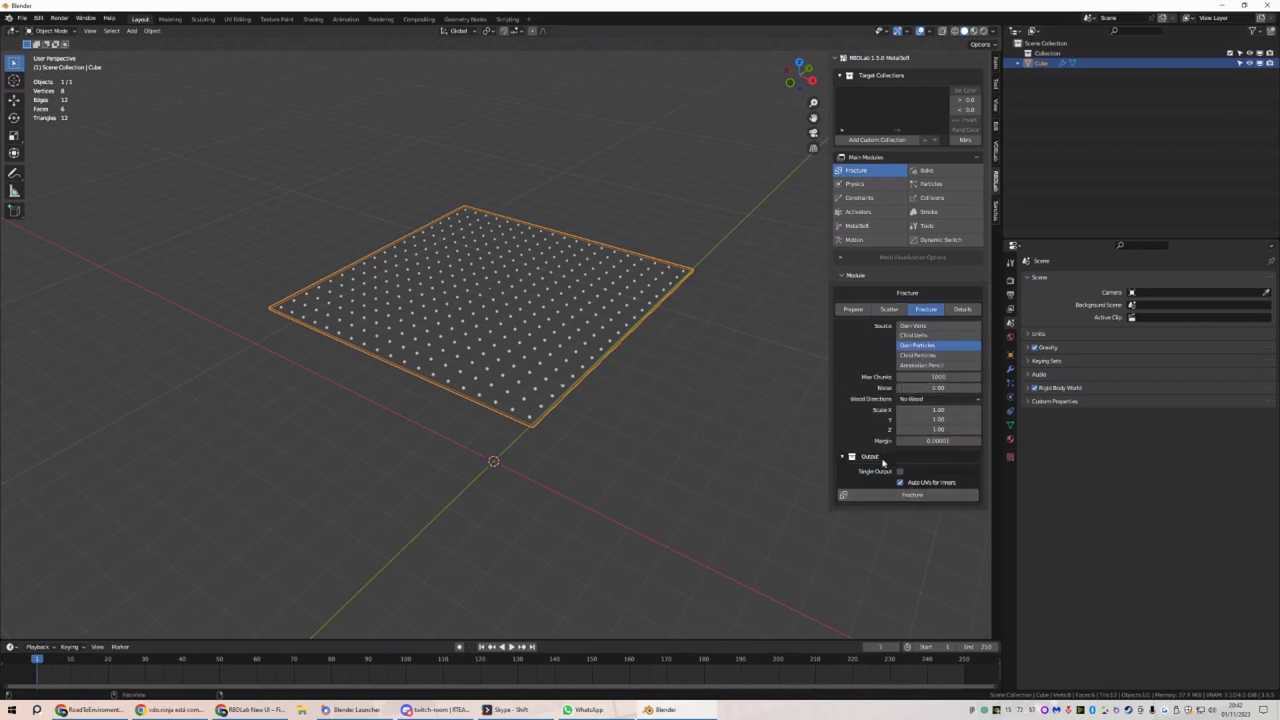
{"action": "left_click", "coordinate": [910, 495]}
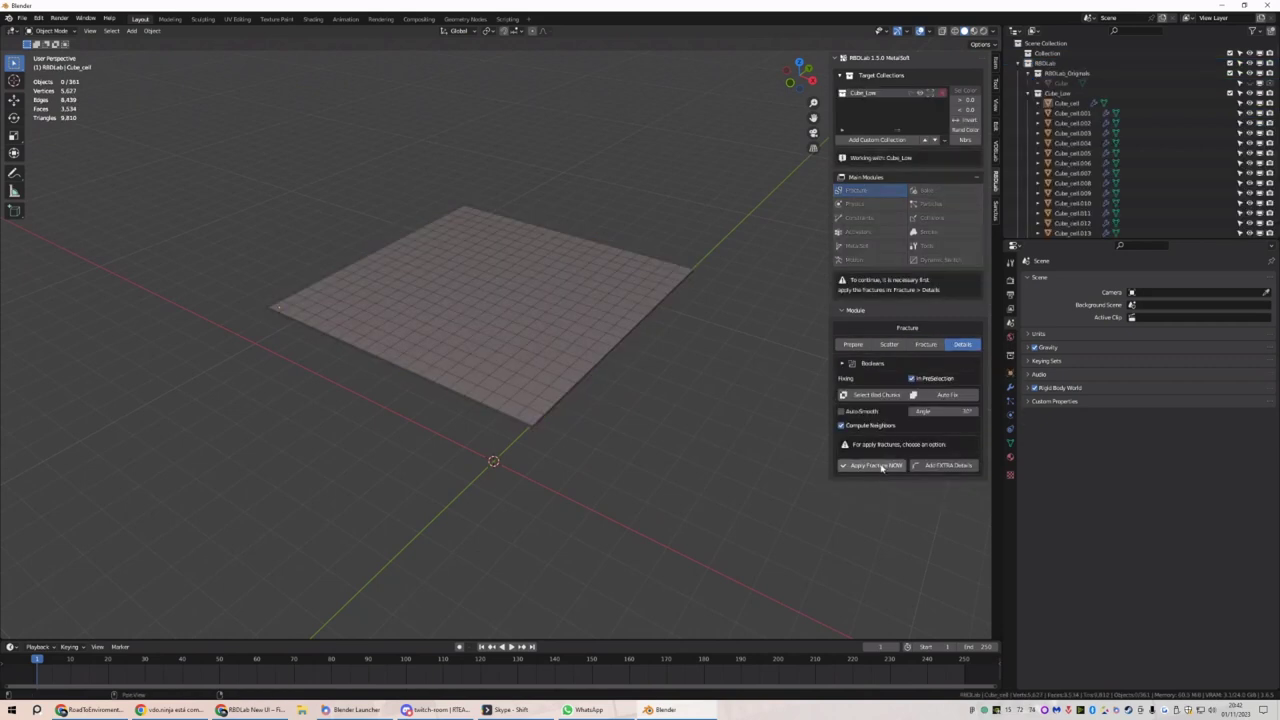
{"action": "left_click", "coordinate": [881, 467]}
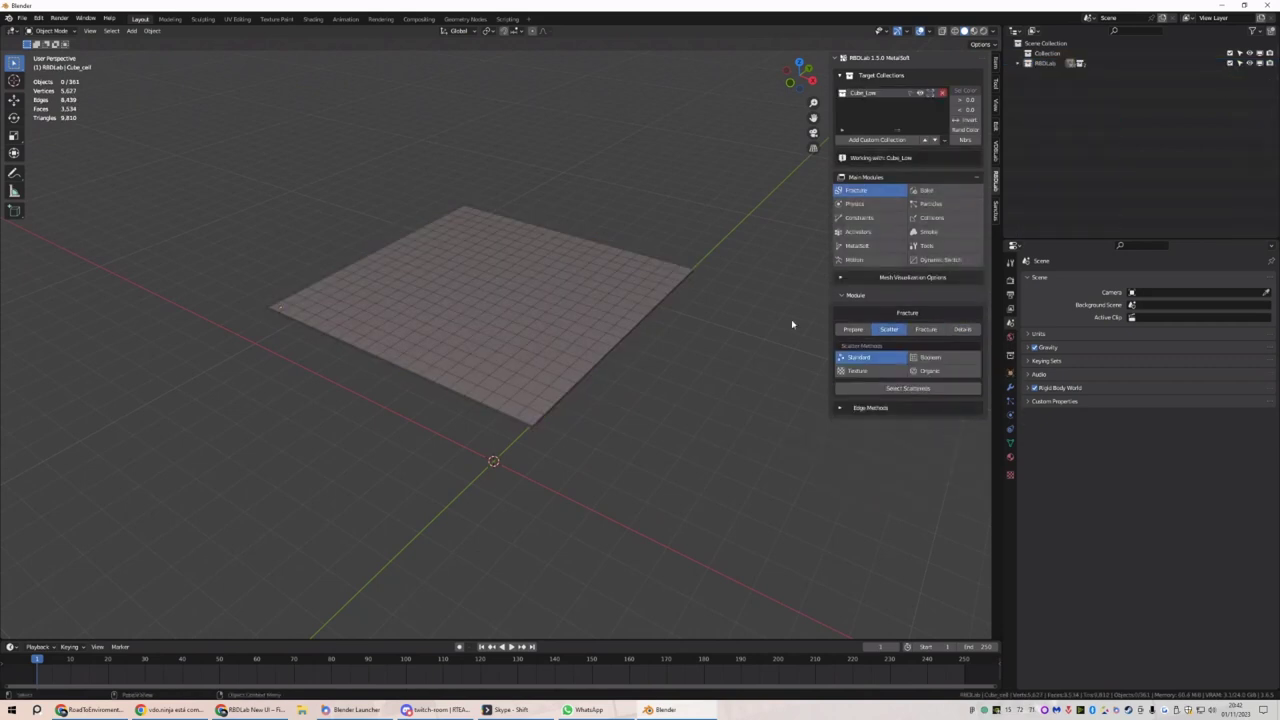
Add a ground to the scene and turn all the cells into rigid bodies
{"action": "left_click", "coordinate": [855, 204]}
{"action": "left_click", "coordinate": [879, 347]}
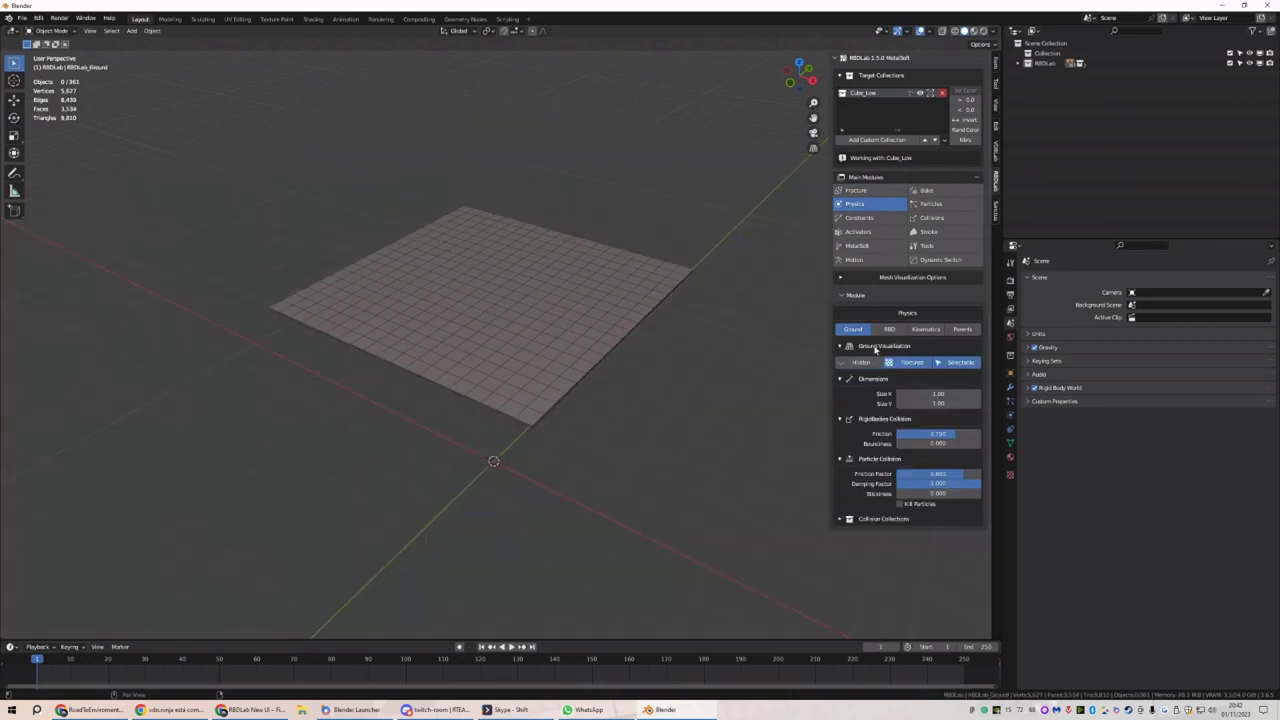
{"action": "left_click", "coordinate": [889, 330]}
{"action": "left_click", "coordinate": [907, 545]}
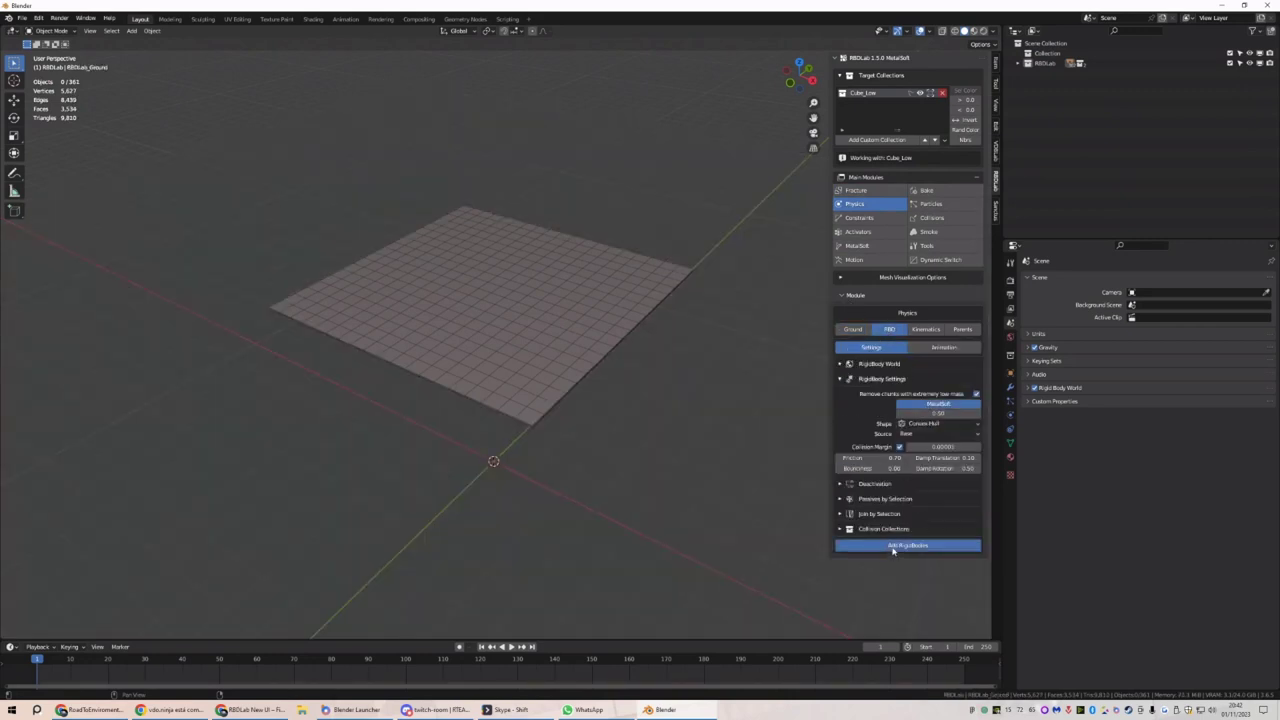
Select the outer border cells from top view and set them passive by selection
{"action": "key", "text": "KP_7"}
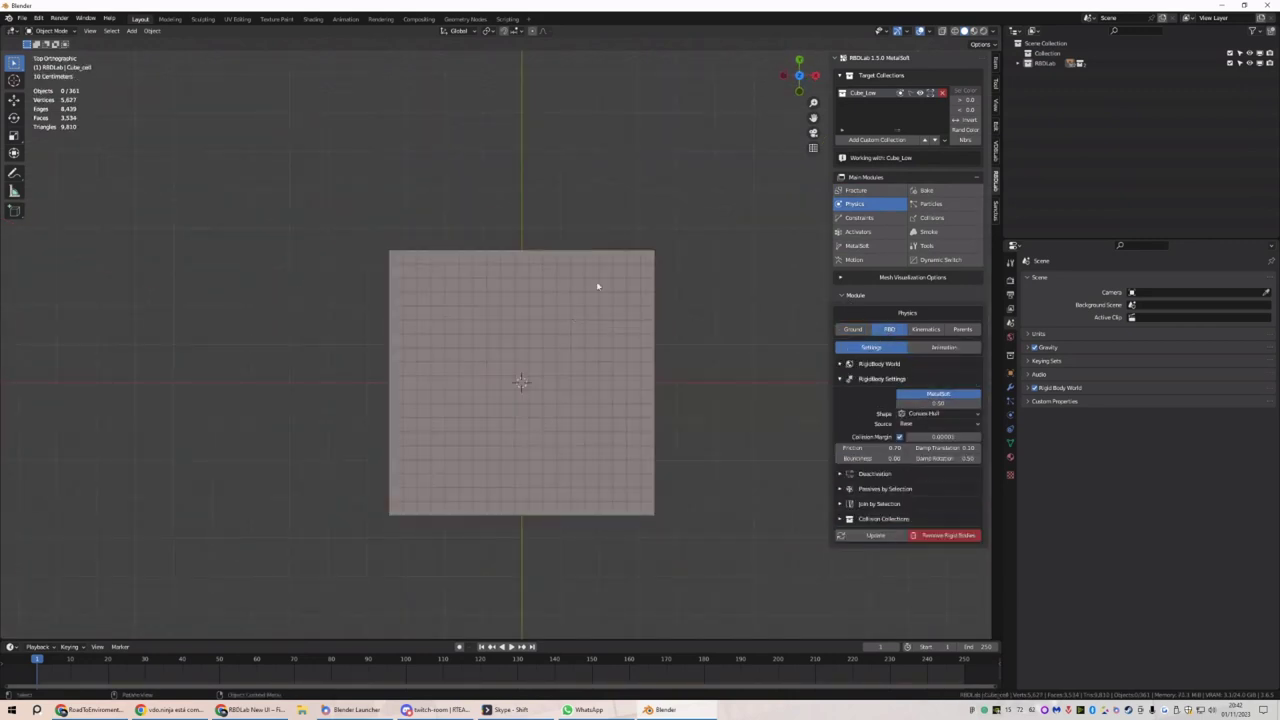
{"action": "left_click_drag", "start_coordinate": [634, 274], "coordinate": [410, 513]}
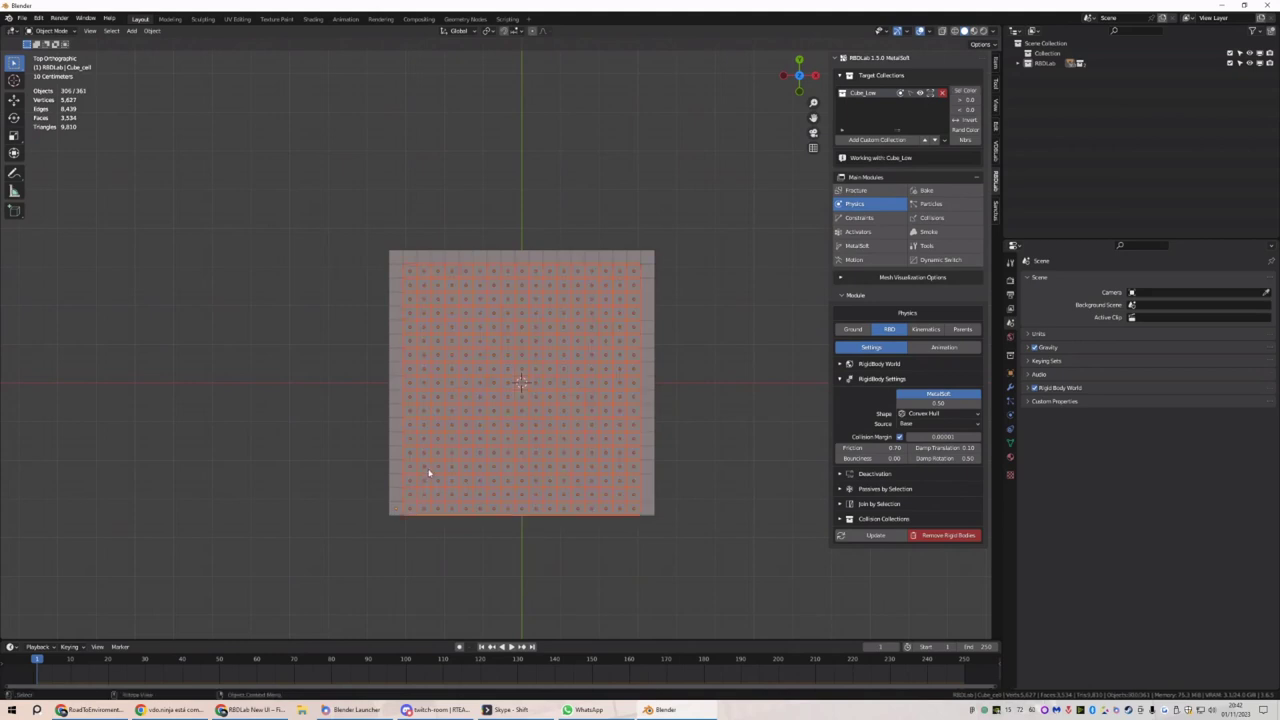
{"action": "left_click_drag", "start_coordinate": [703, 563], "coordinate": [404, 513], "text": "ctrl"}
{"action": "key", "text": "ctrl+i"}
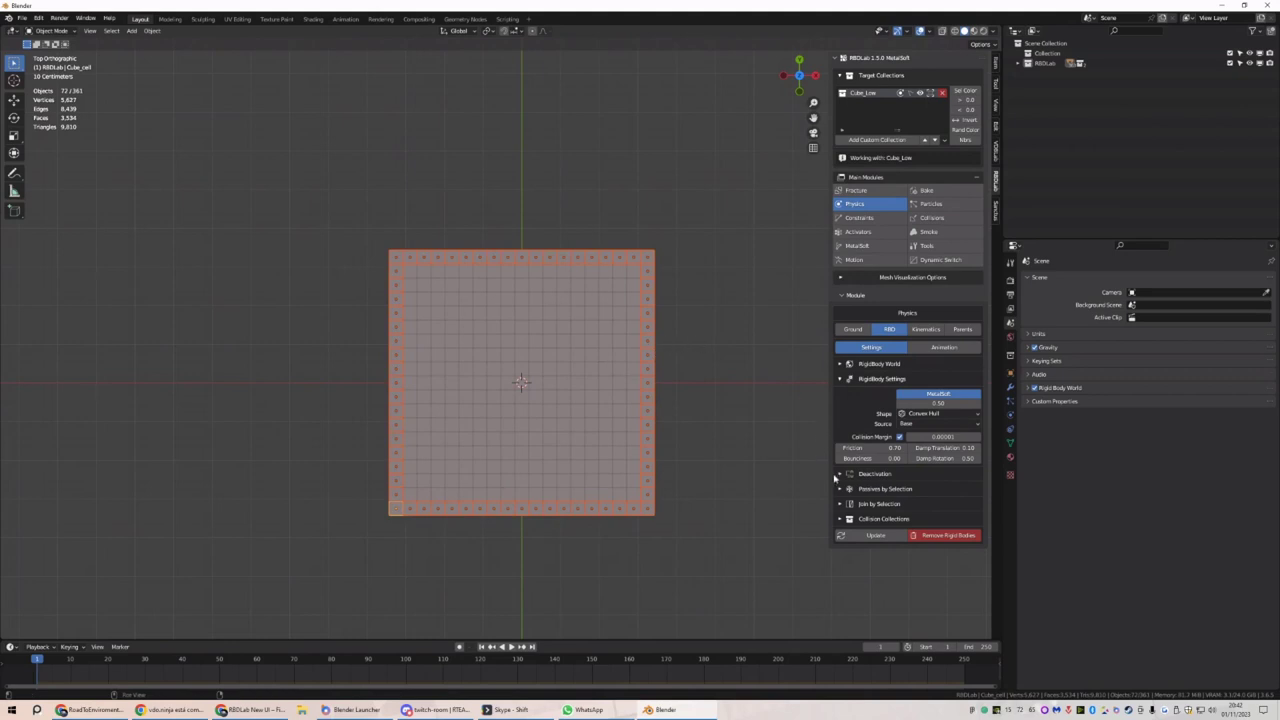
{"action": "left_click", "coordinate": [852, 489]}
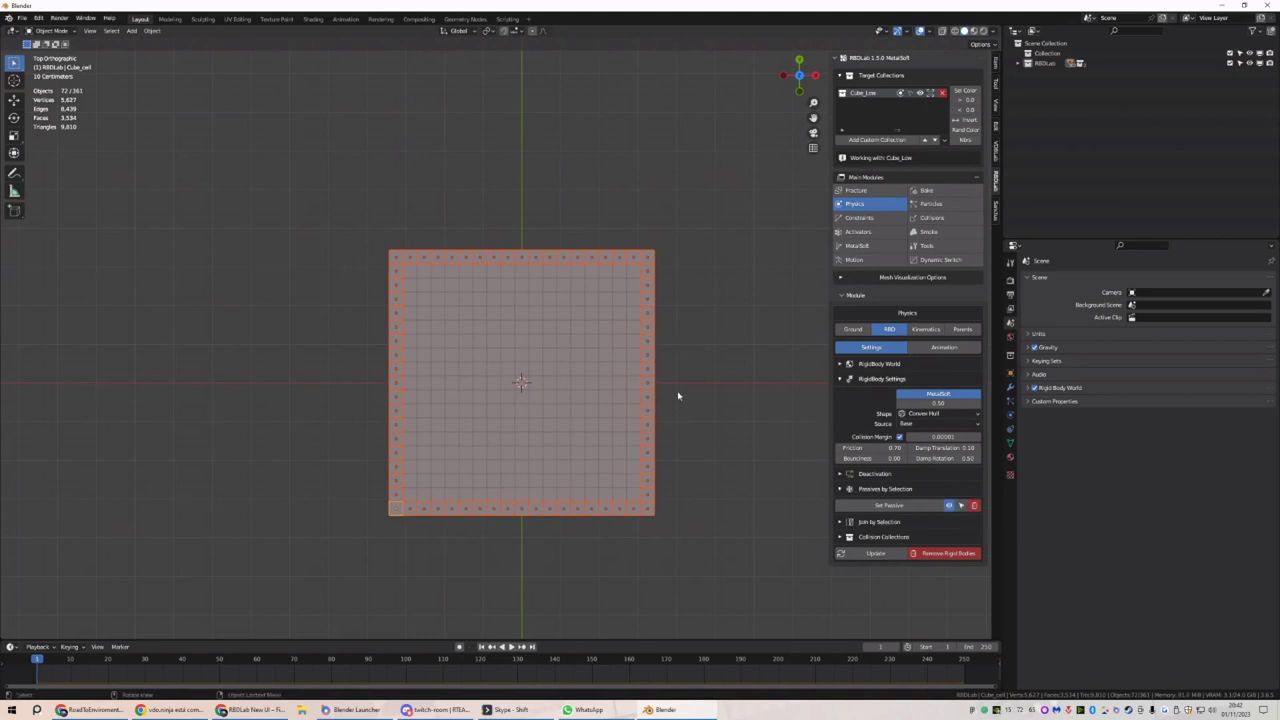
{"action": "left_click", "coordinate": [876, 505]}
{"action": "middle_click_drag", "start_coordinate": [677, 483], "coordinate": [648, 405]}
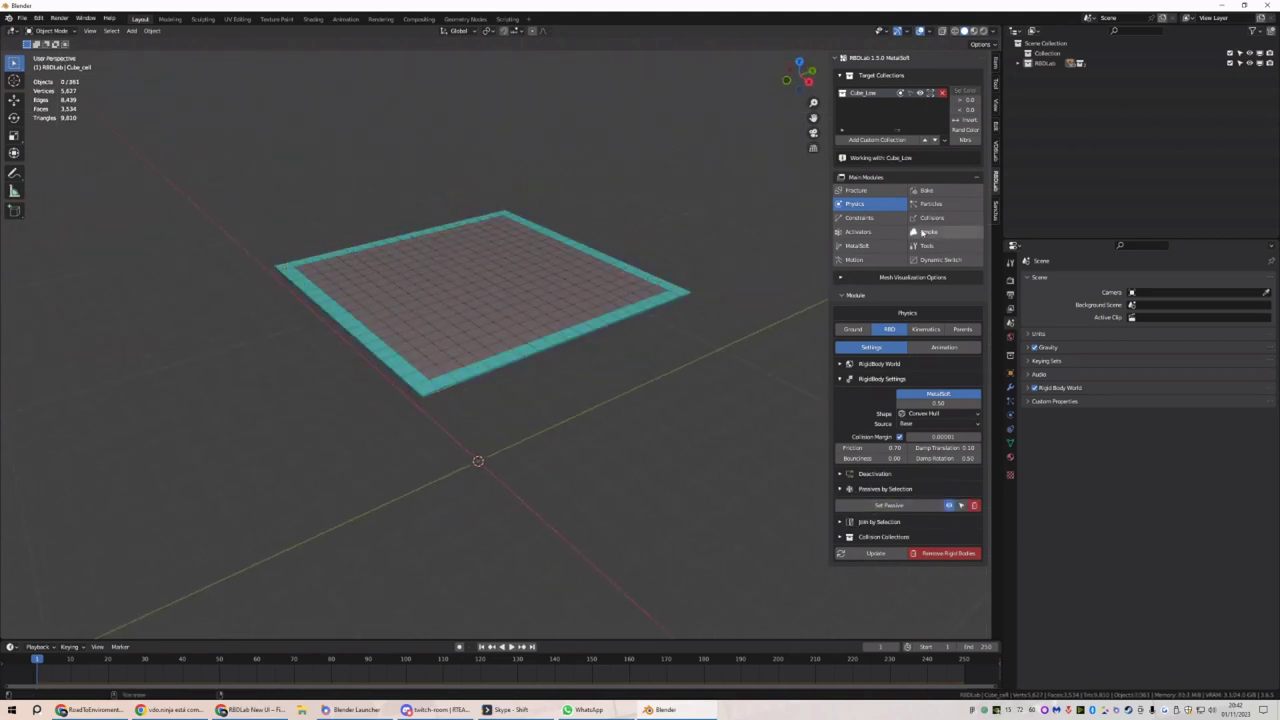
Create a soft, non-breakable constraint group linking the plate cells
{"action": "left_click", "coordinate": [865, 218]}
{"action": "left_click", "coordinate": [862, 460]}
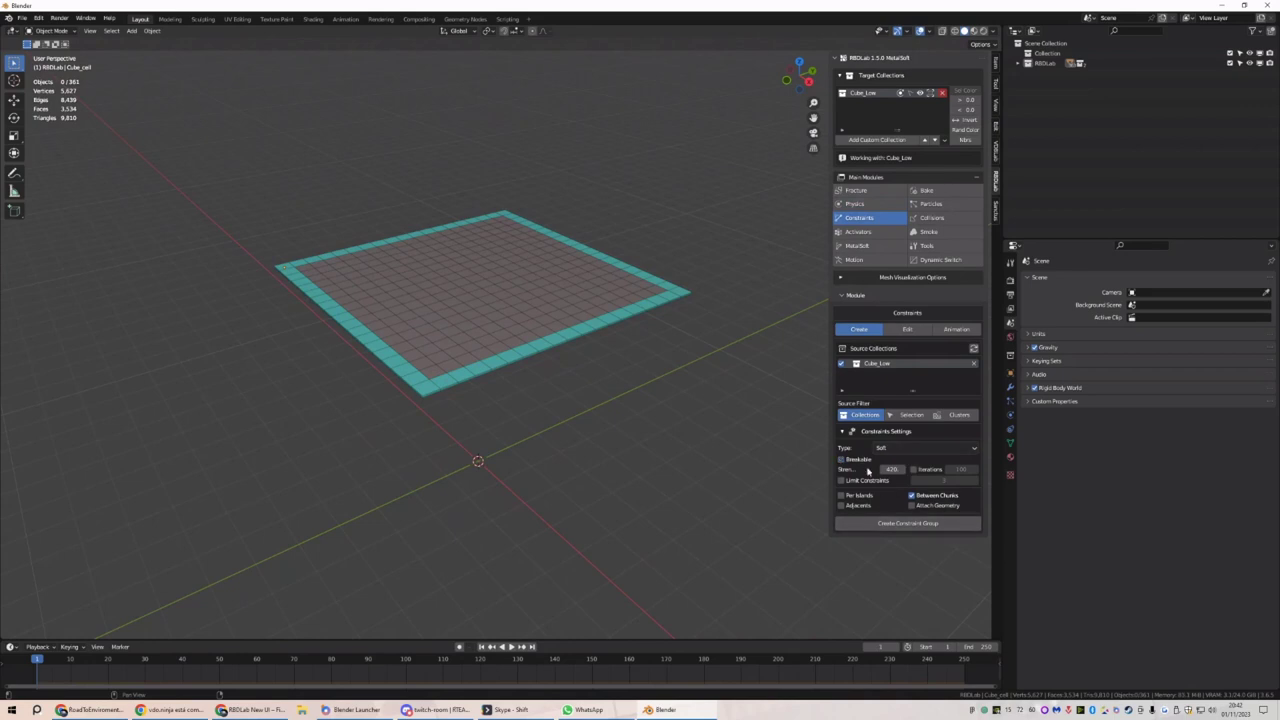
{"action": "left_click", "coordinate": [894, 524]}
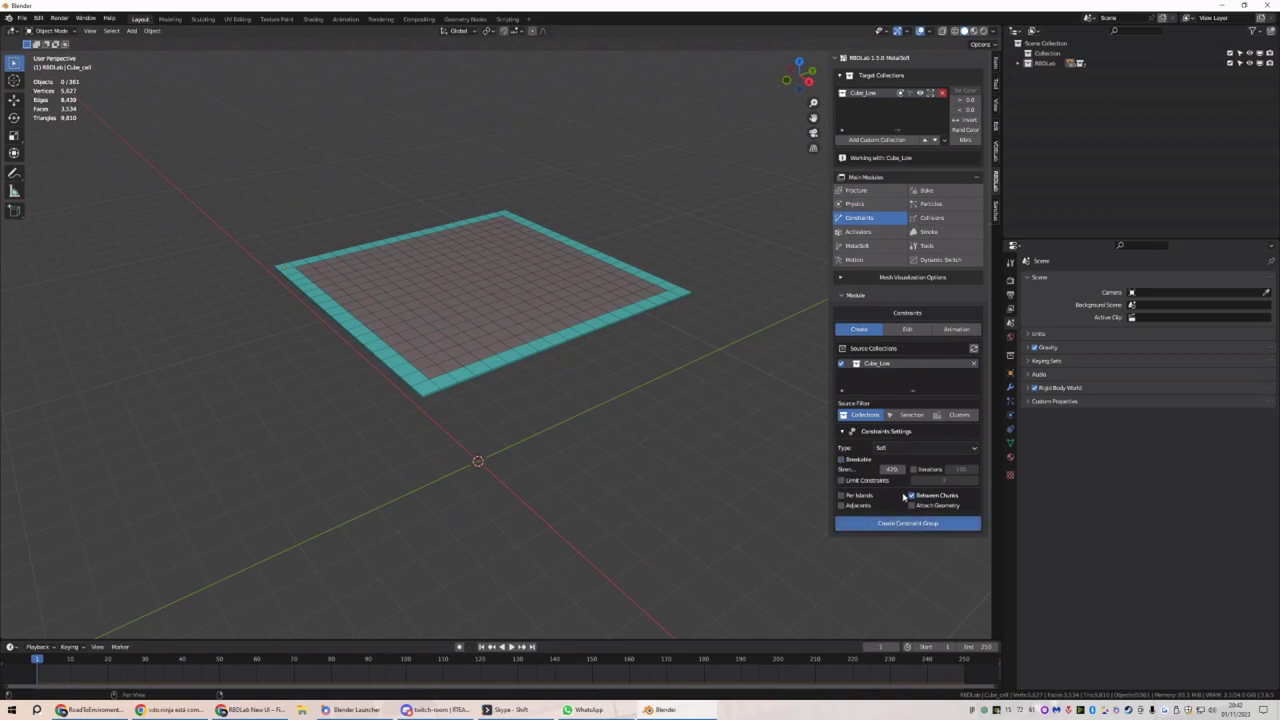
Set the spring angle stiffness and angle damping to 0.1
{"action": "scroll", "coordinate": [900, 560], "scroll_direction": "down", "scroll_amount": 1}
{"action": "left_click", "coordinate": [931, 501]}
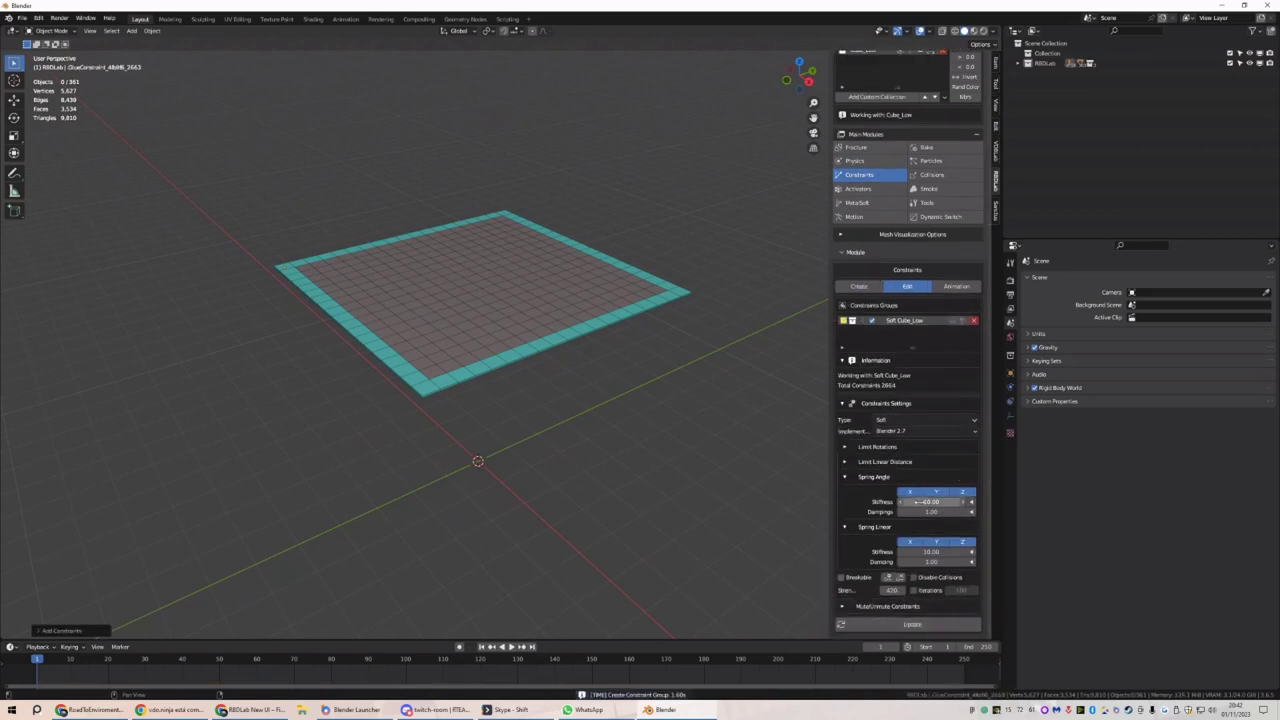
{"action": "type", "text": "0.1"}
{"action": "key", "text": "Return"}
{"action": "left_click", "coordinate": [931, 512]}
{"action": "type", "text": "0.1"}
{"action": "key", "text": "Return"}
Set spring linear stiffness and damping to 0.1, update, and test-play the simulation
{"action": "left_click", "coordinate": [931, 551]}
{"action": "type", "text": "0.1"}
{"action": "key", "text": "Return"}
{"action": "left_click", "coordinate": [934, 562]}
{"action": "type", "text": "0.1"}
{"action": "key", "text": "Return"}
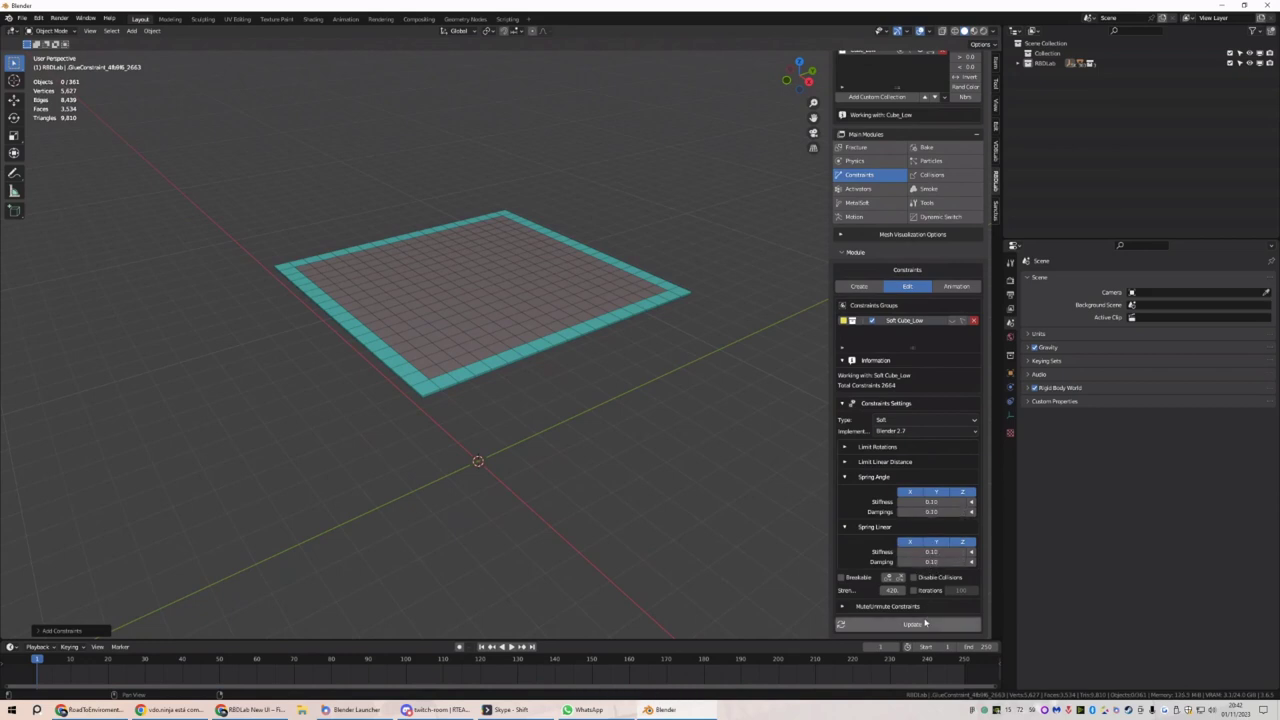
{"action": "left_click", "coordinate": [912, 624]}
{"action": "key", "text": "space"}
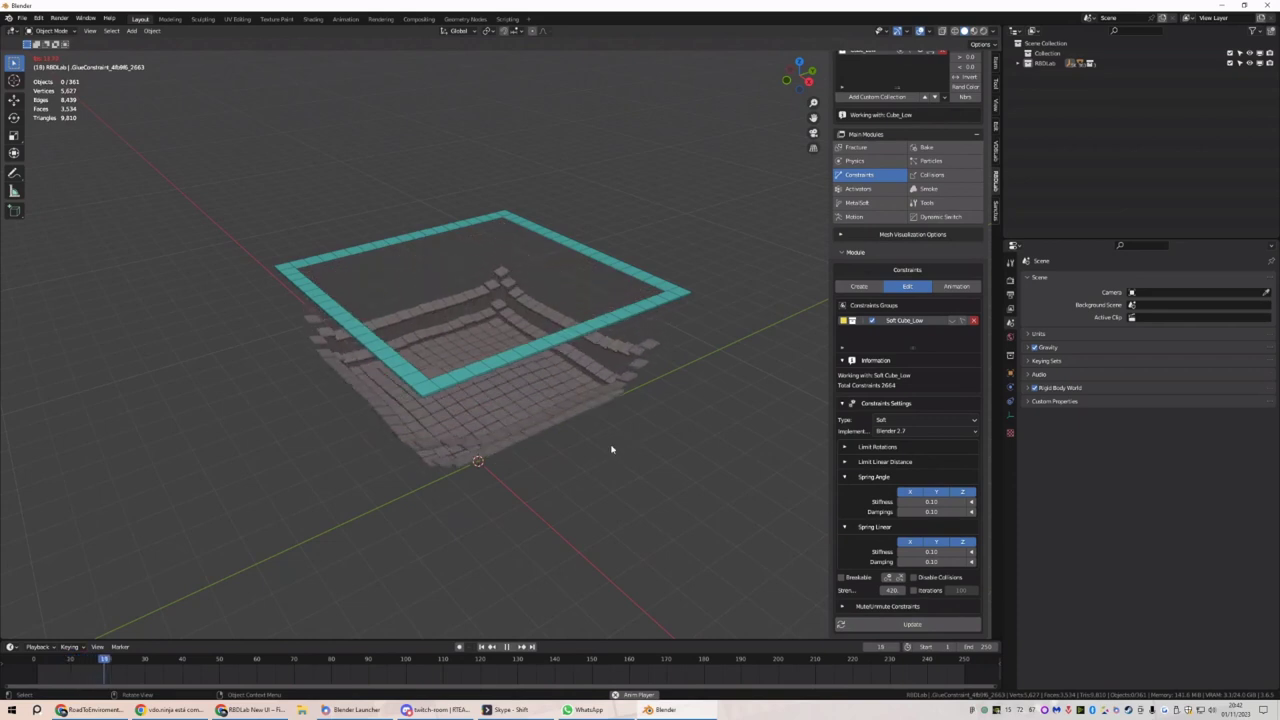
{"action": "key", "text": "space"}
{"action": "left_click", "coordinate": [481, 647]}
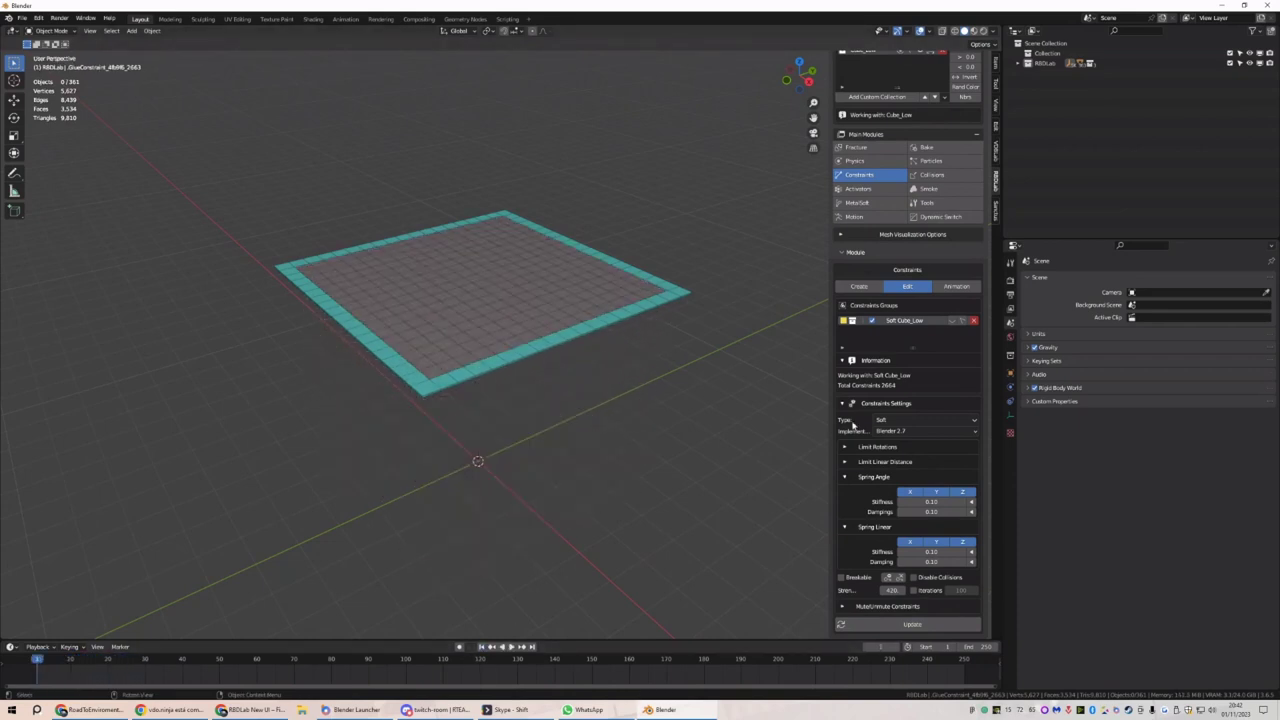
Limit the linear distance to 0.02 m and replay the simulation
{"action": "left_click", "coordinate": [898, 461]}
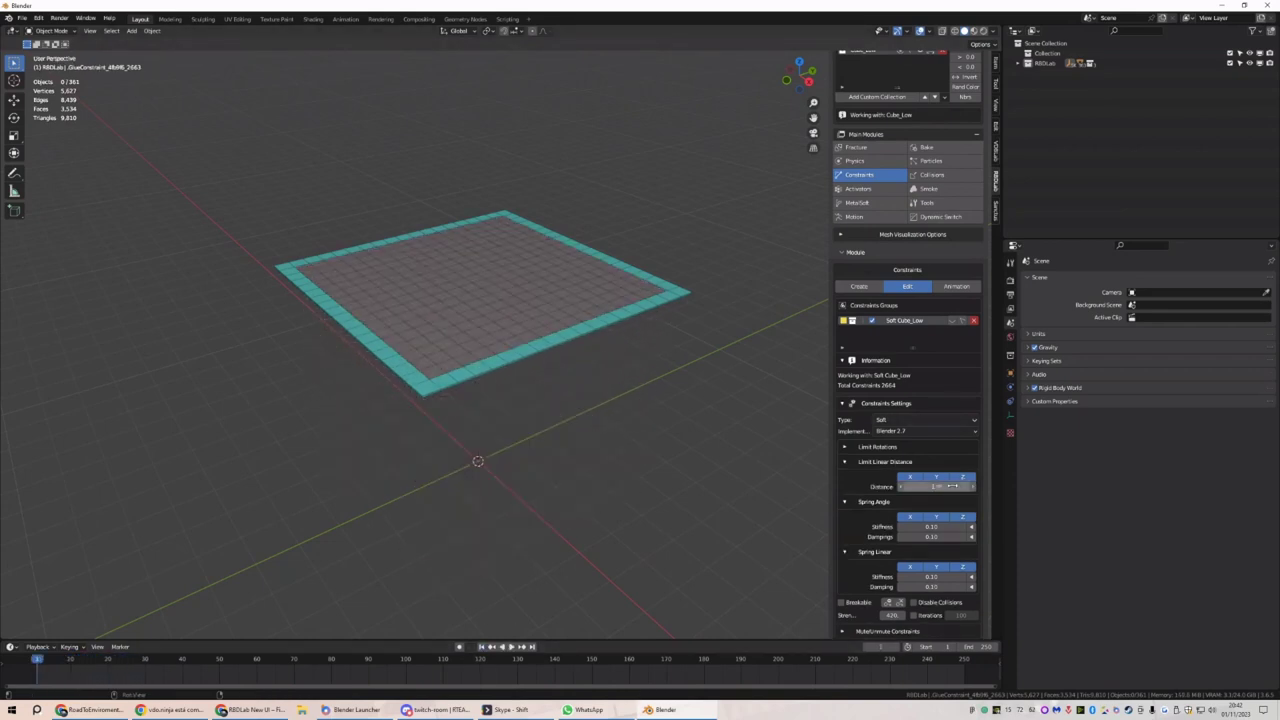
{"action": "left_click", "coordinate": [952, 481]}
{"action": "key", "text": "BackSpace"}
{"action": "type", "text": ".02"}
{"action": "key", "text": "Return"}
{"action": "scroll", "coordinate": [952, 486], "scroll_direction": "down", "scroll_amount": 1}
{"action": "key", "text": "space"}
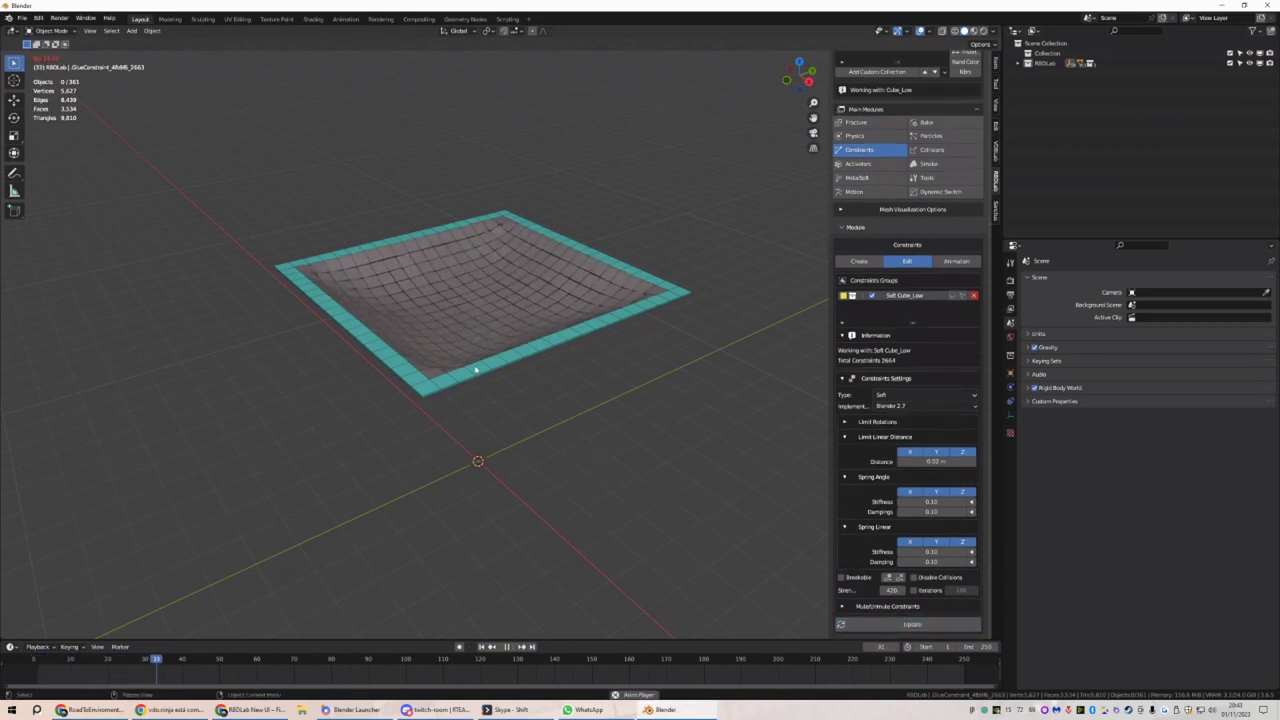
{"action": "left_click", "coordinate": [482, 647]}
{"action": "key", "text": "space"}
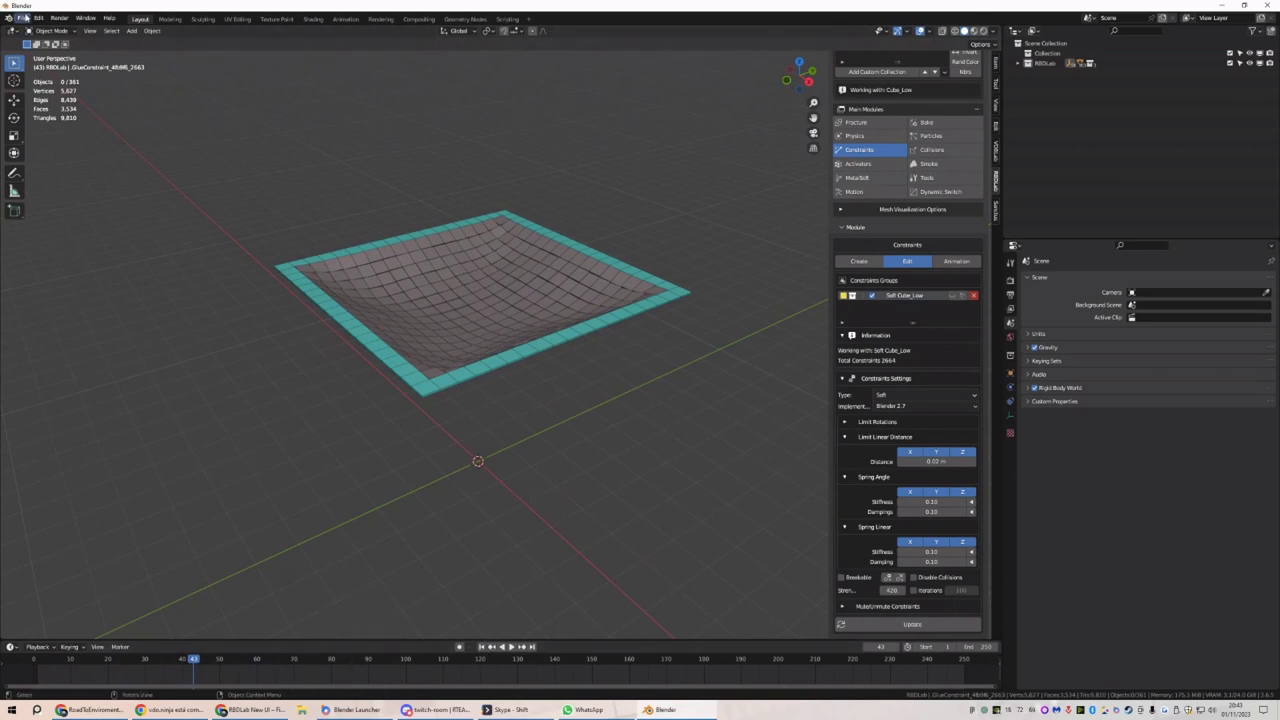
Display the constraint connections over the plate, inspect them from several angles, then hide them
{"action": "left_click", "coordinate": [22, 18]}
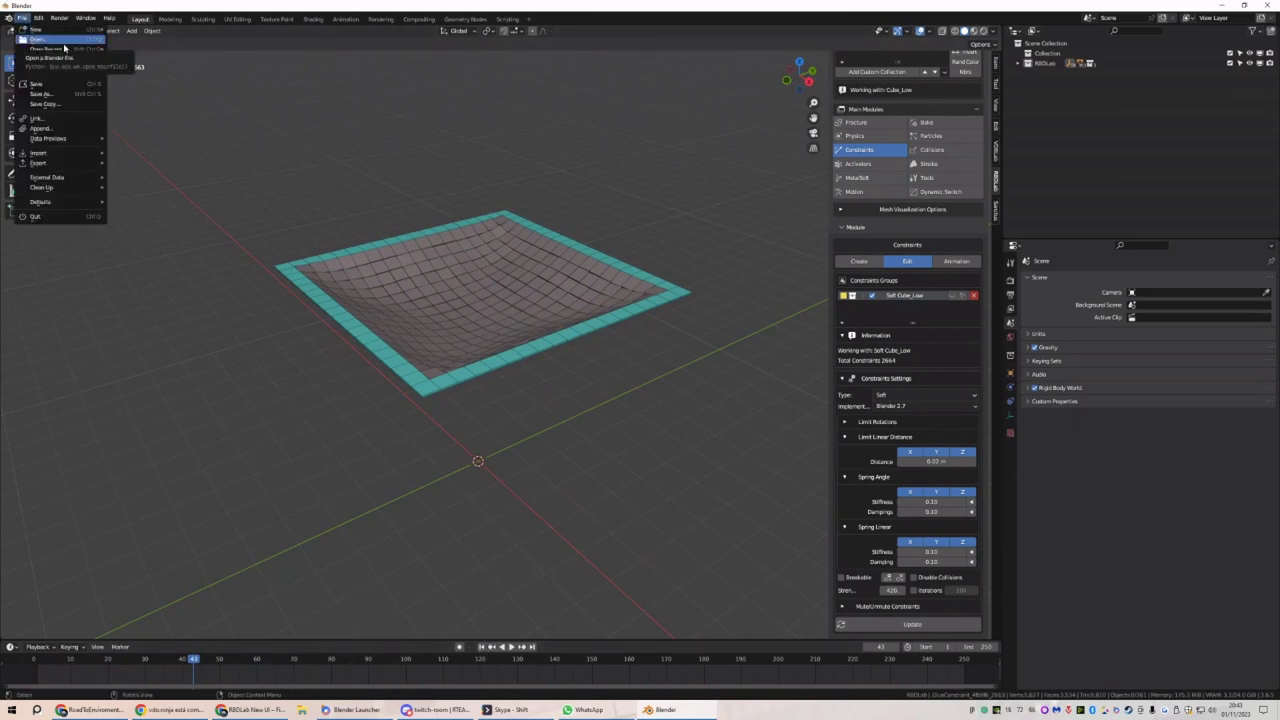
{"action": "left_click", "coordinate": [951, 295]}
{"action": "middle_click_drag", "start_coordinate": [555, 265], "coordinate": [667, 344]}
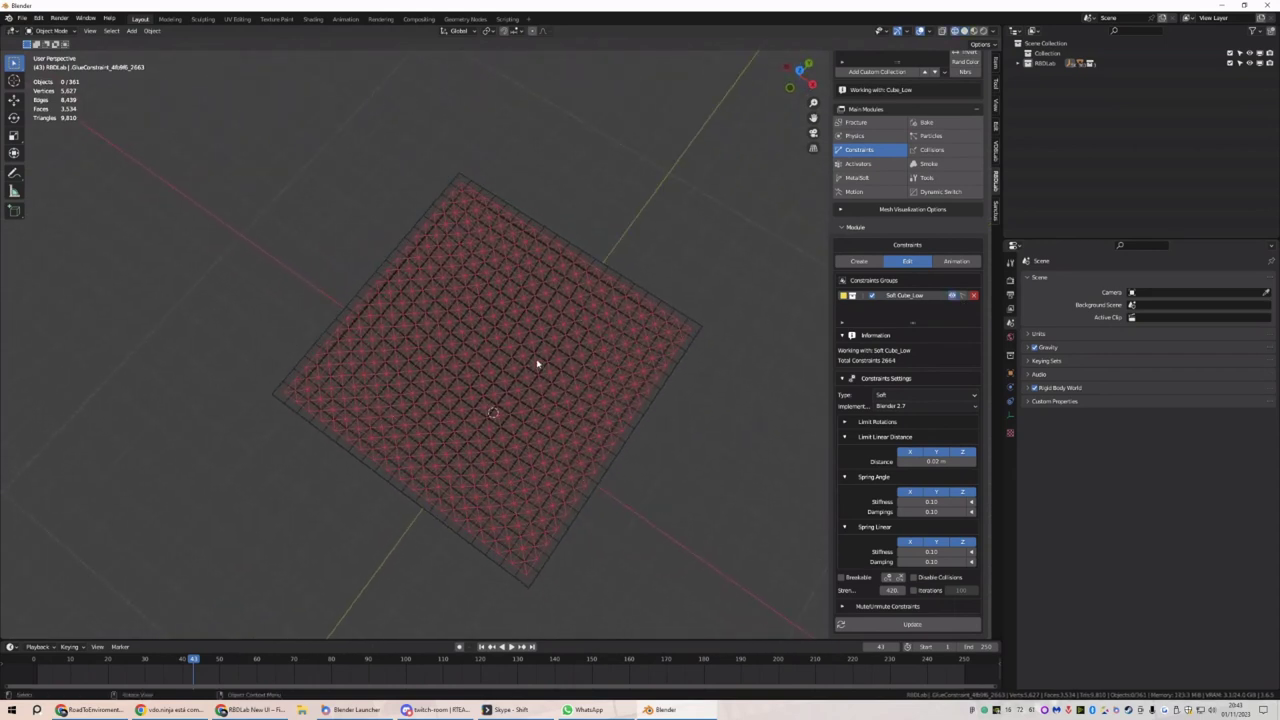
{"action": "middle_click_drag", "start_coordinate": [537, 363], "coordinate": [554, 306]}
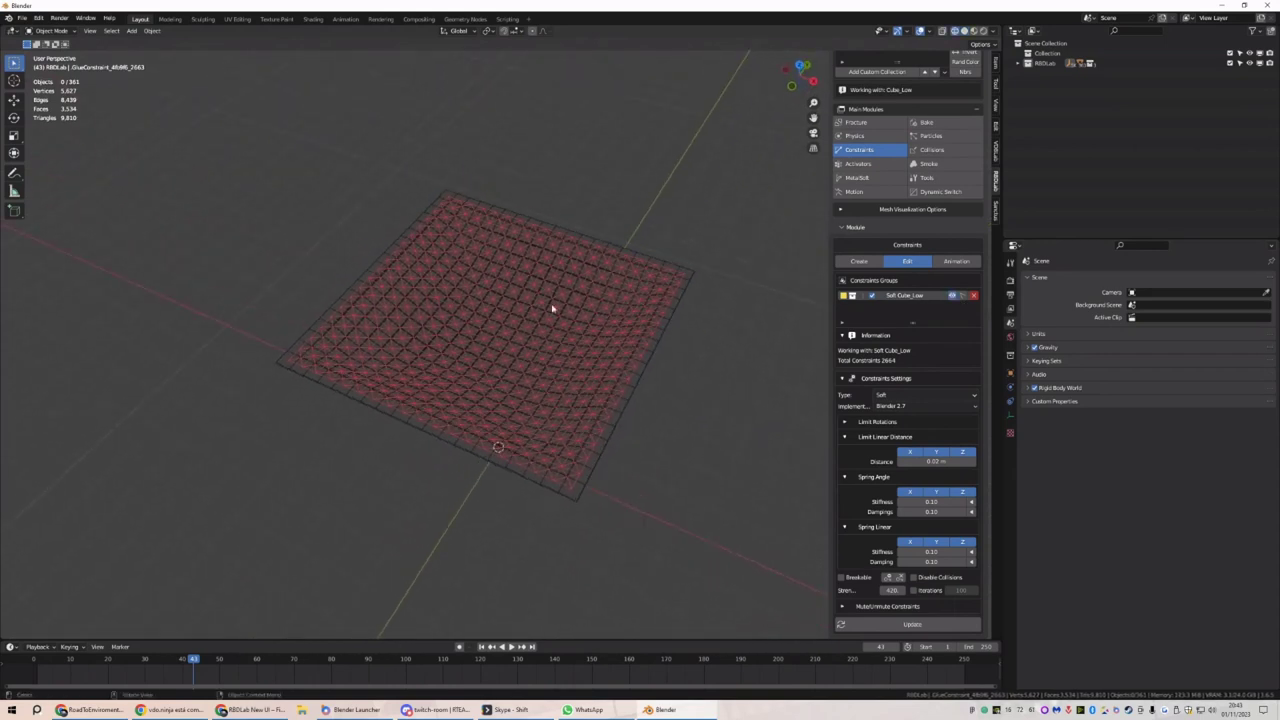
{"action": "left_click", "coordinate": [481, 647]}
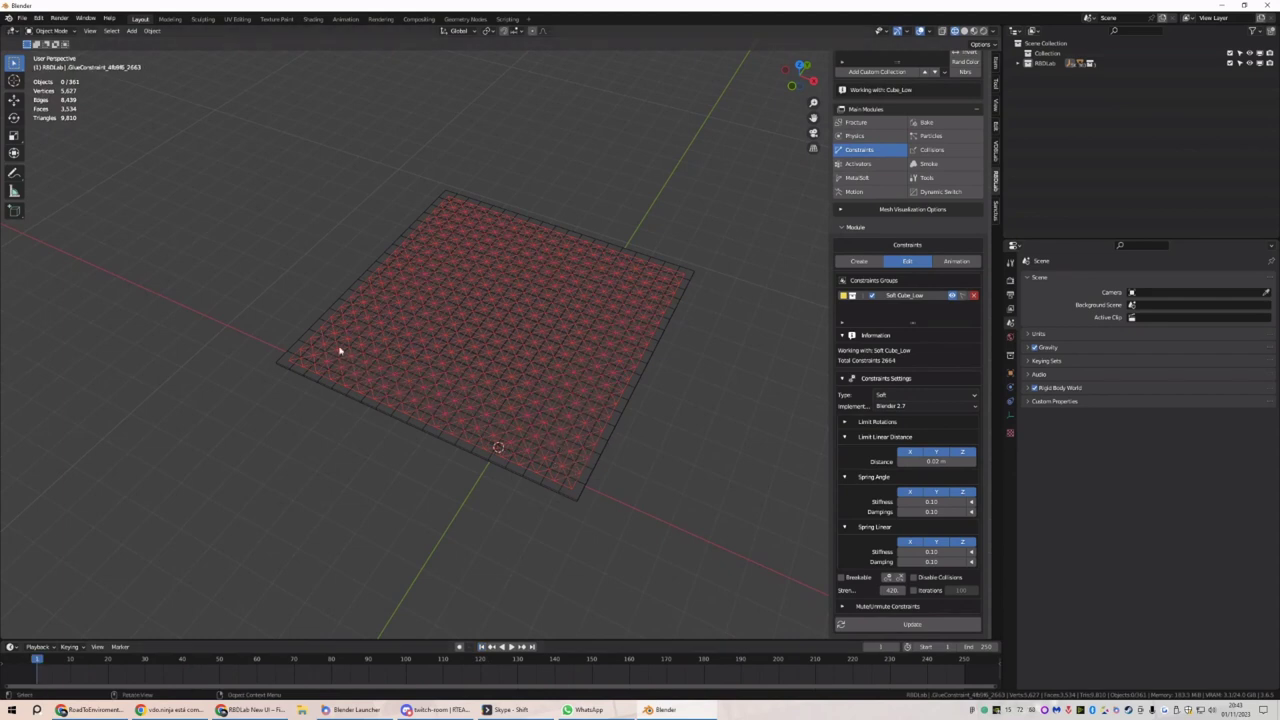
{"action": "middle_click_drag", "start_coordinate": [580, 423], "coordinate": [651, 320]}
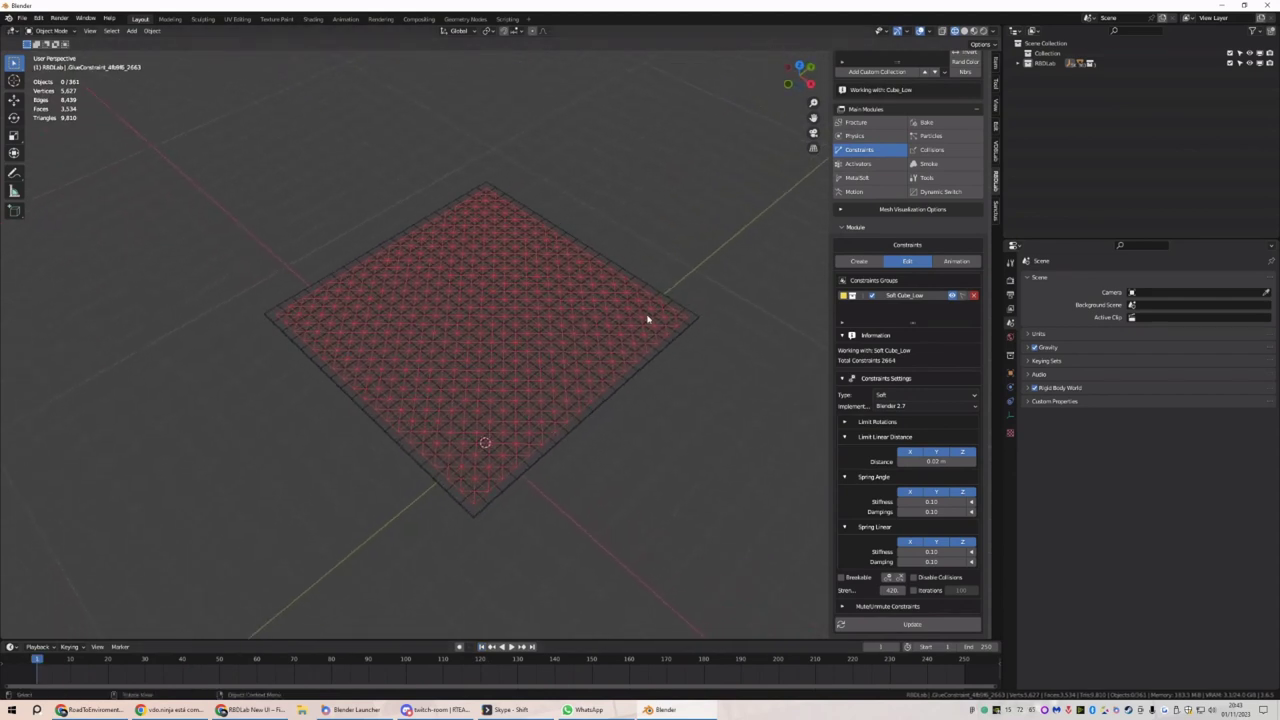
{"action": "middle_click_drag", "start_coordinate": [571, 406], "coordinate": [640, 380]}
{"action": "left_click", "coordinate": [951, 295]}
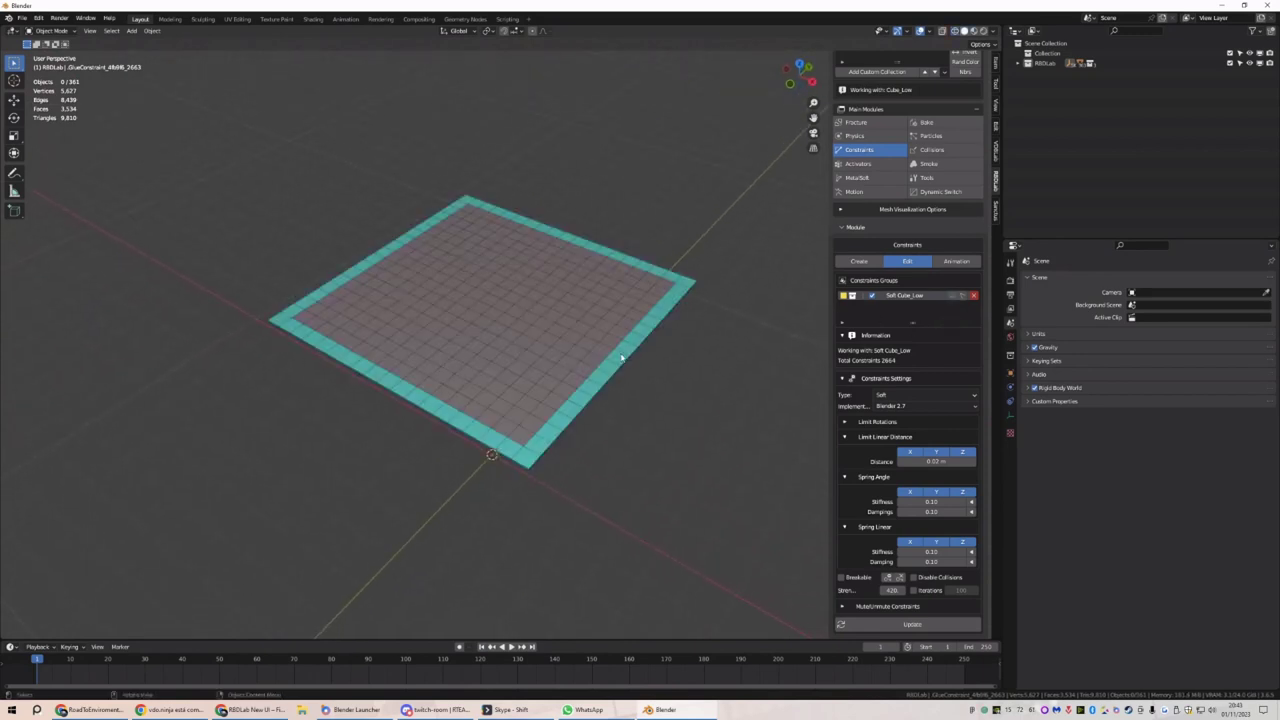
{"action": "scroll", "coordinate": [623, 352], "scroll_direction": "down", "scroll_amount": 3}
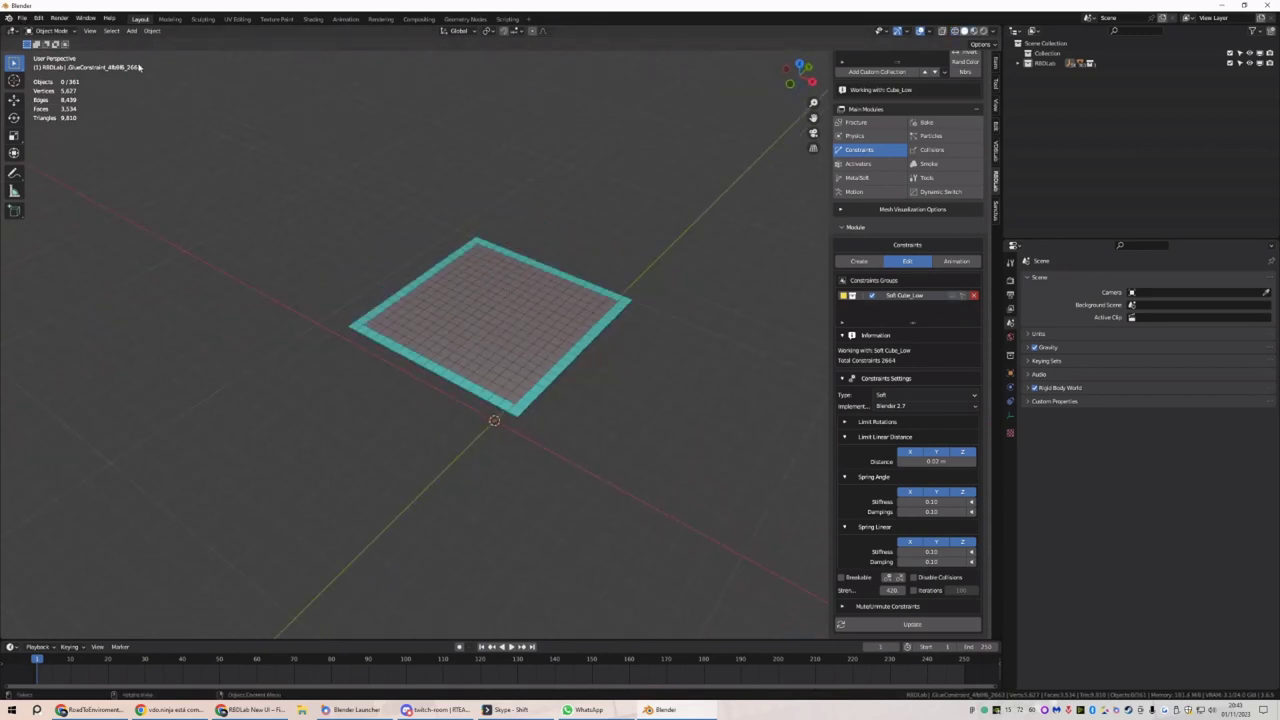
Load a recent example scene, discarding unsaved changes, and rewind it to frame 1
{"action": "left_click", "coordinate": [21, 18]}
{"action": "mouse_move", "coordinate": [46, 50]}
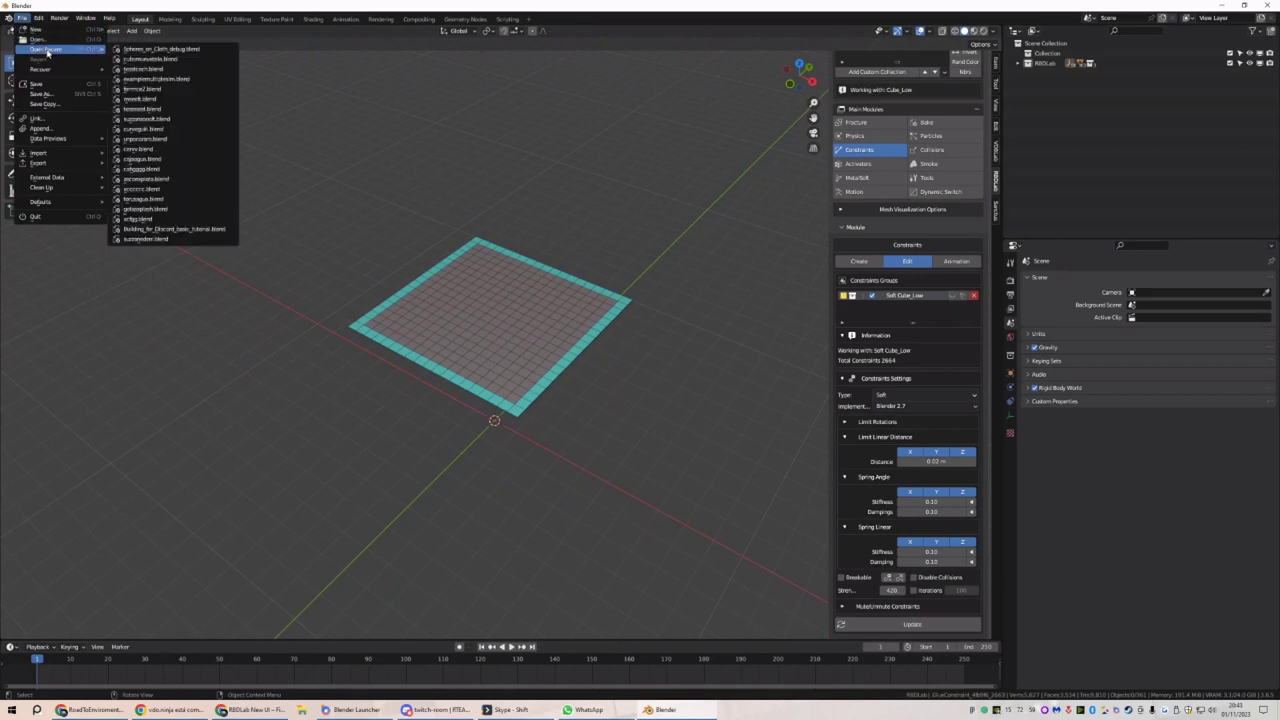
{"action": "left_click", "coordinate": [170, 59]}
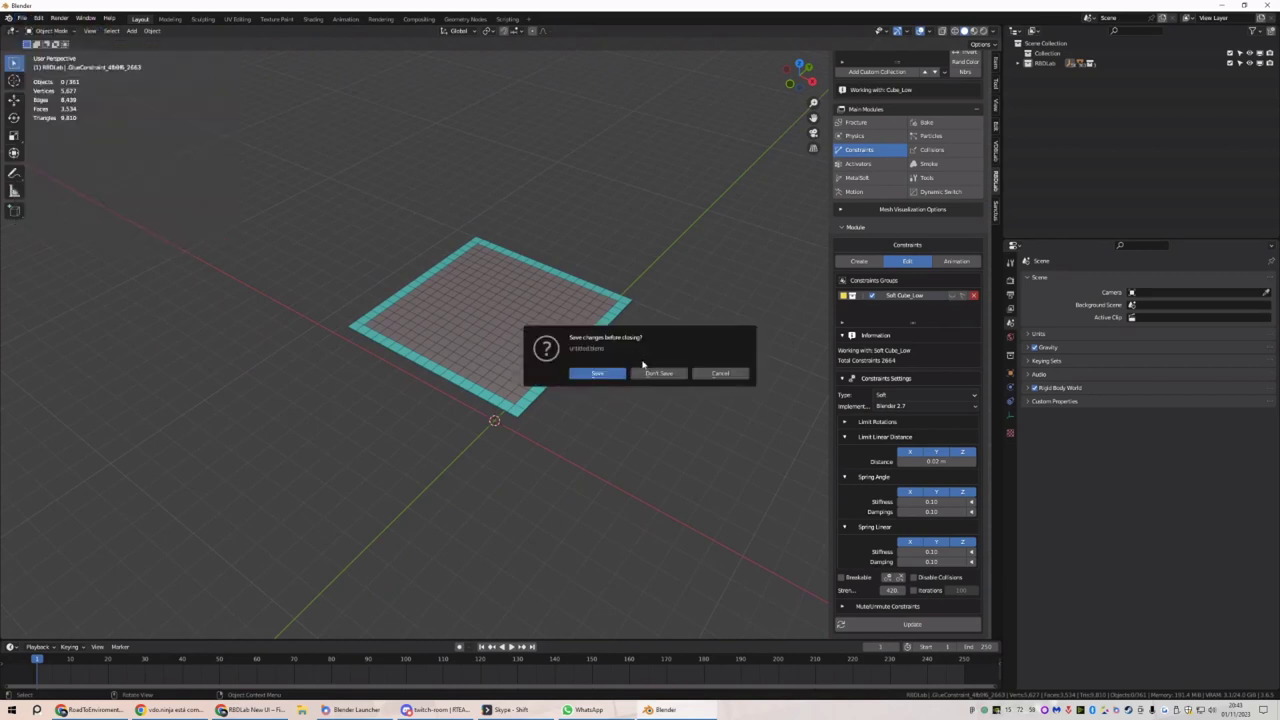
{"action": "left_click", "coordinate": [670, 377]}
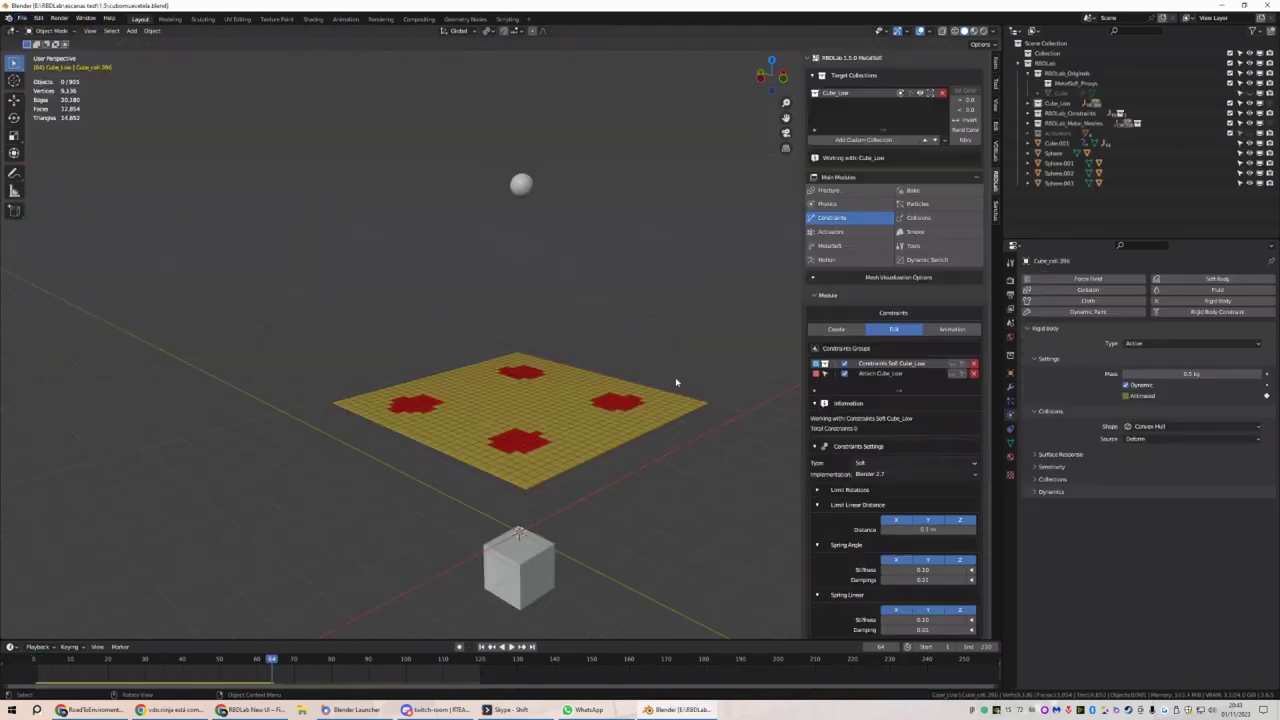
{"action": "left_click", "coordinate": [481, 647]}
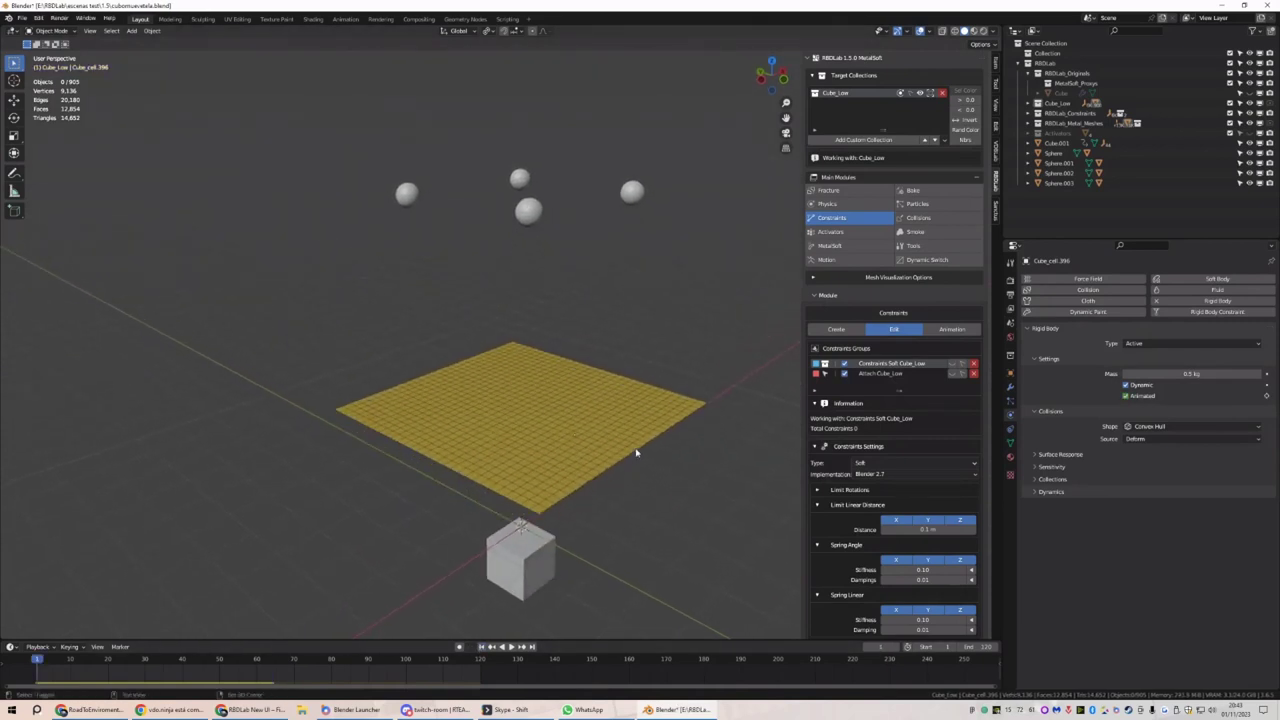
{"action": "middle_click_drag", "start_coordinate": [634, 451], "coordinate": [612, 298]}
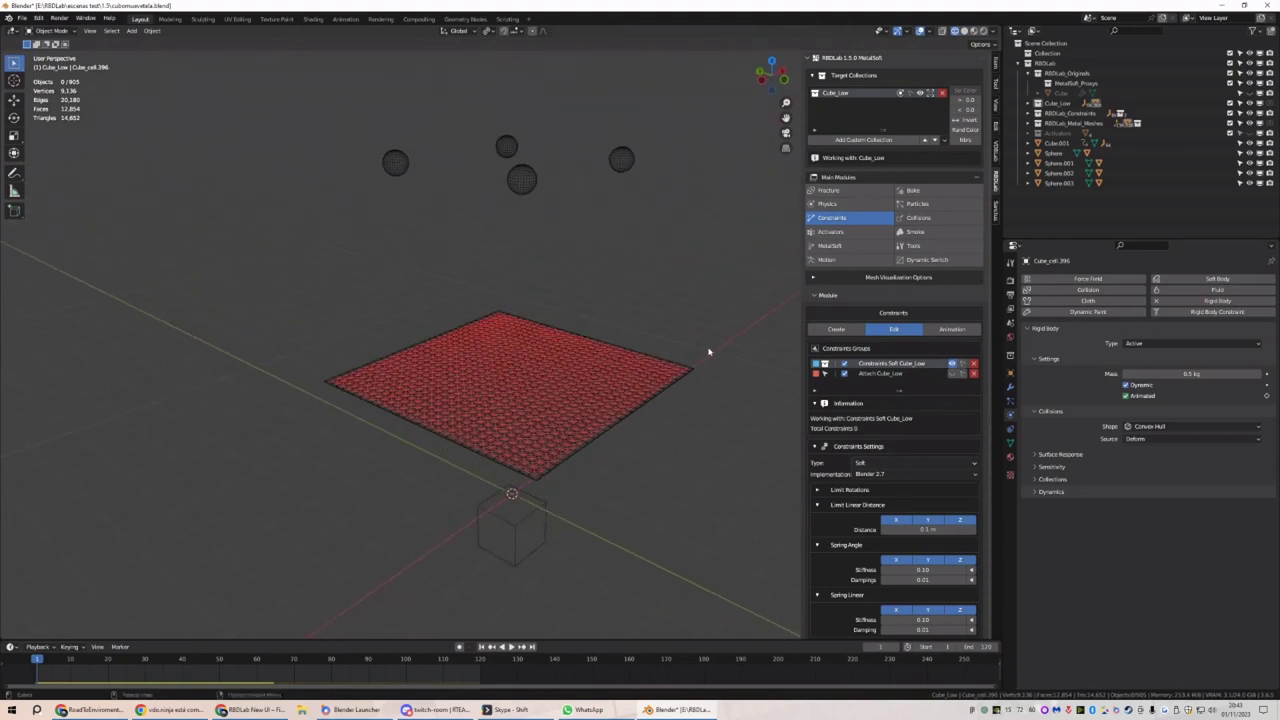
{"action": "middle_click_drag", "start_coordinate": [634, 486], "coordinate": [636, 460]}
Review the existing constraint groups, briefly displaying the Attach Cube_Low constraints
{"action": "left_click", "coordinate": [850, 333]}
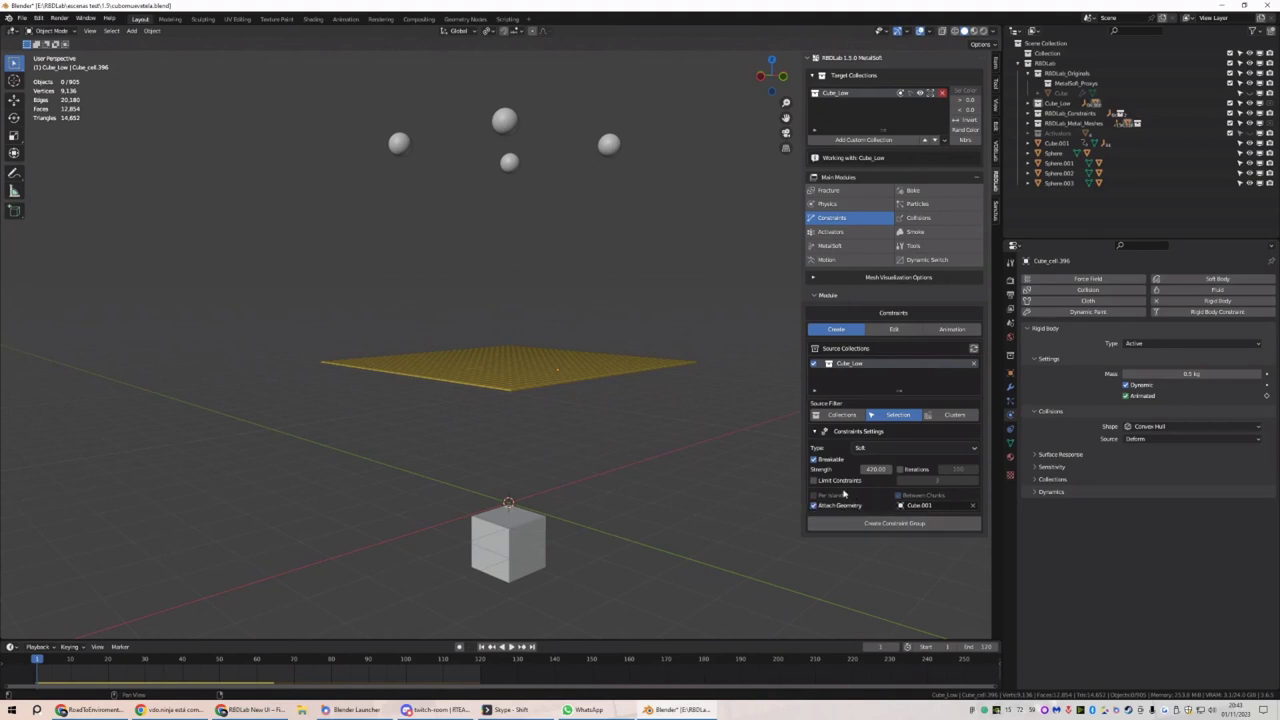
{"action": "middle_click_drag", "start_coordinate": [637, 443], "coordinate": [642, 472]}
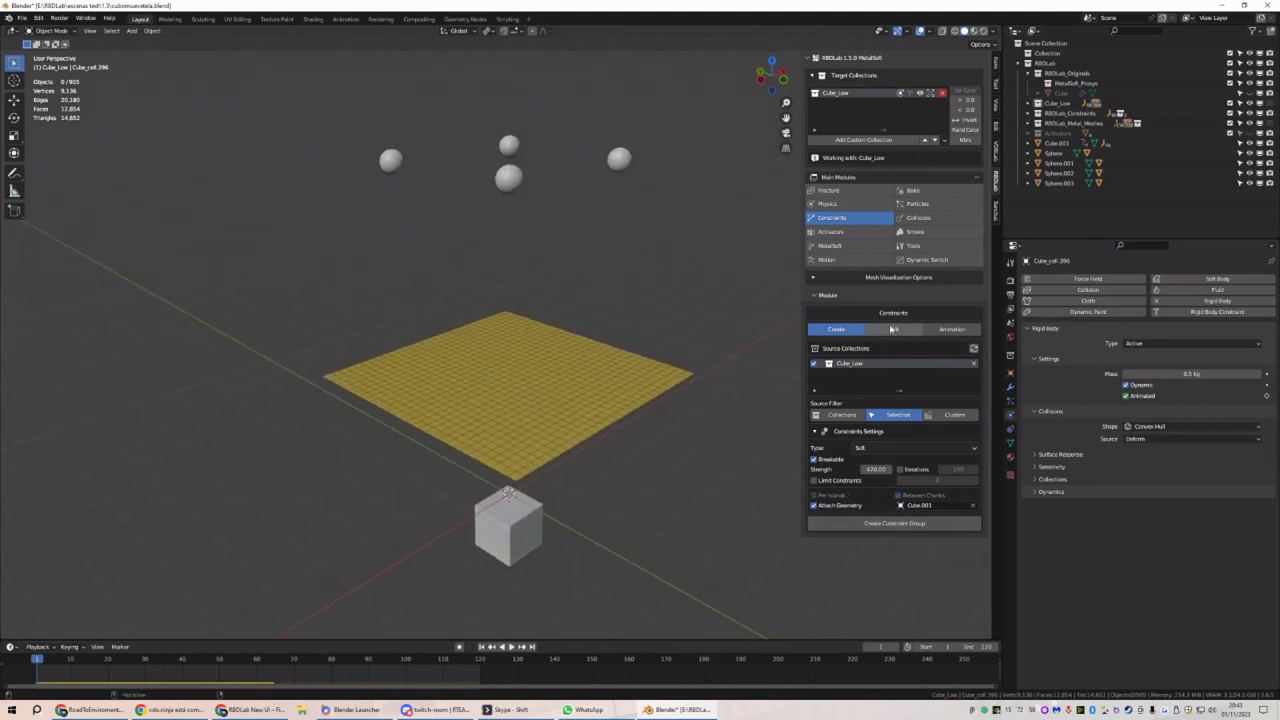
{"action": "left_click", "coordinate": [899, 331]}
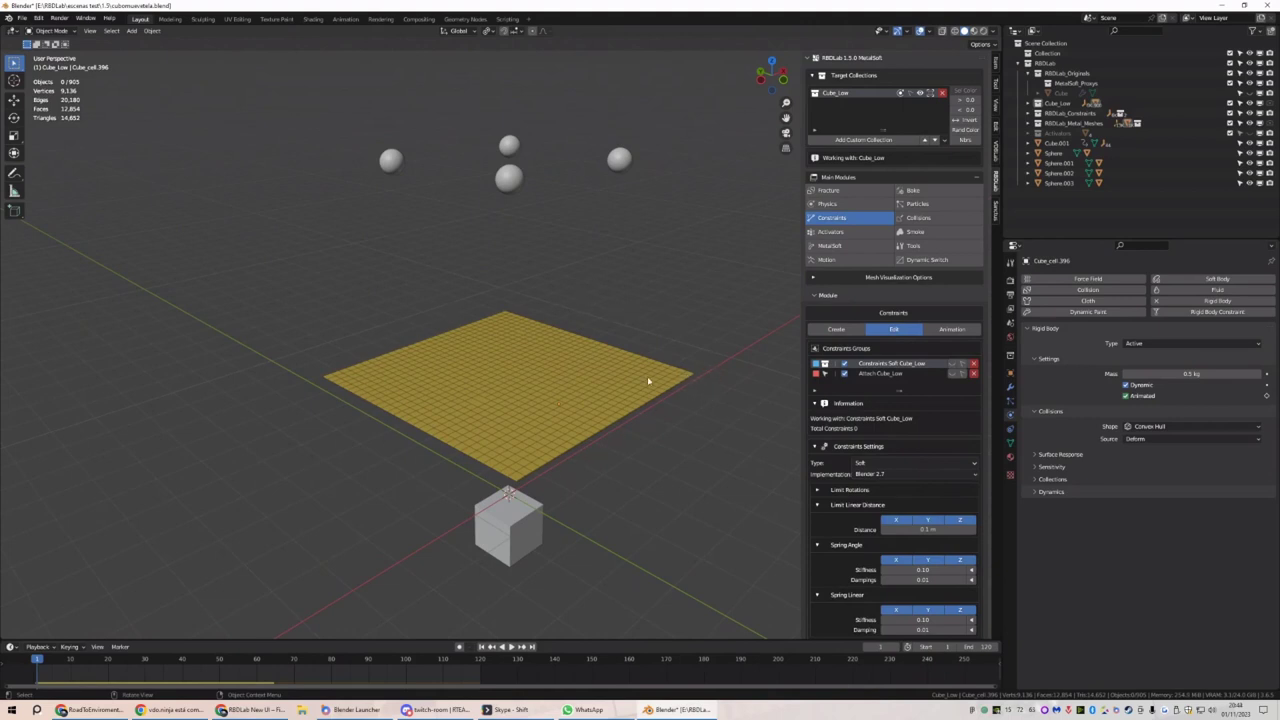
{"action": "left_click", "coordinate": [952, 373]}
{"action": "middle_click_drag", "start_coordinate": [530, 450], "coordinate": [460, 540]}
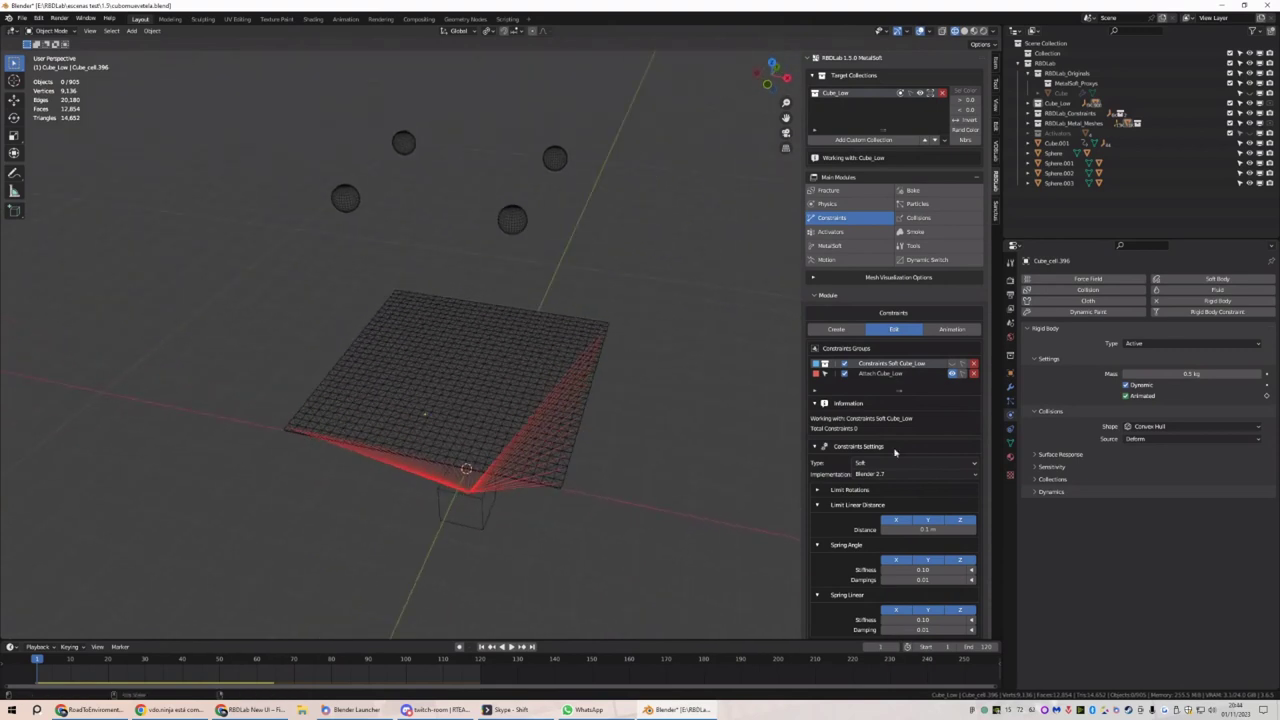
{"action": "left_click", "coordinate": [952, 373]}
{"action": "mouse_move", "coordinate": [598, 450]}
{"action": "middle_mouse_down"}
{"action": "mouse_move", "coordinate": [615, 455]}
{"action": "mouse_move", "coordinate": [590, 448]}
{"action": "middle_mouse_up"}
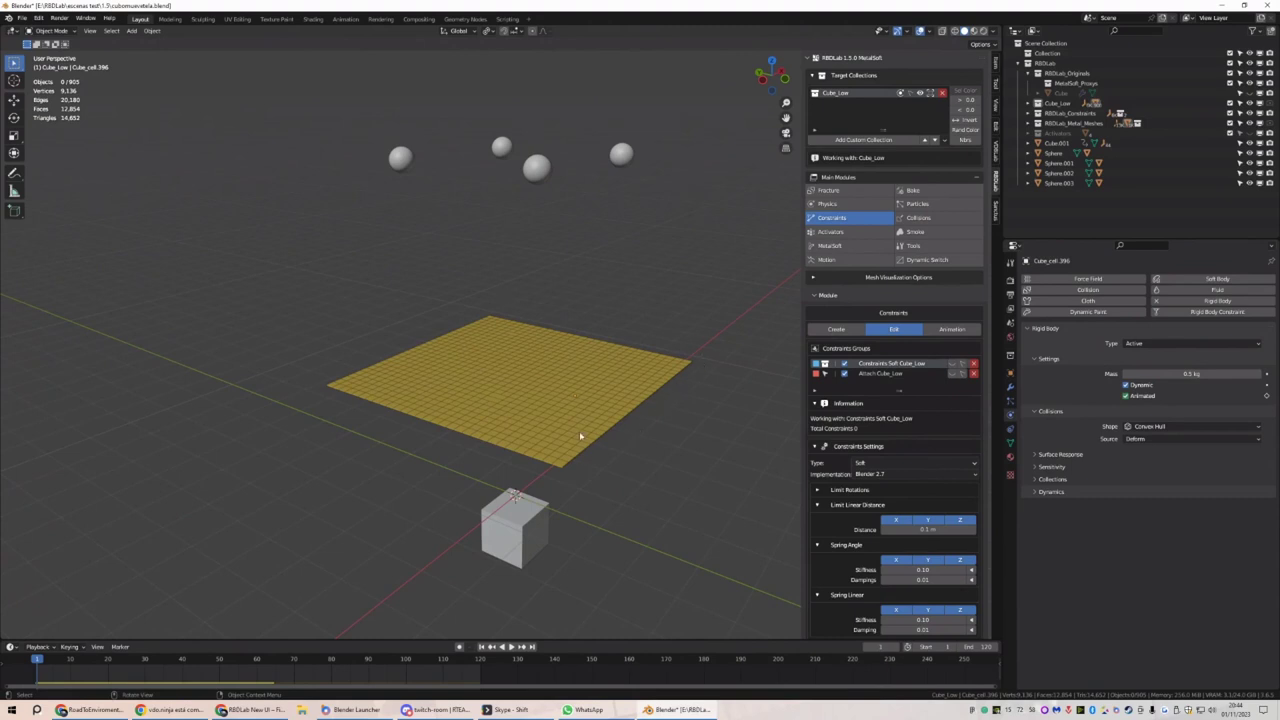
Select the cube beneath the plane and preview the cloth simulation
{"action": "left_click", "coordinate": [546, 520]}
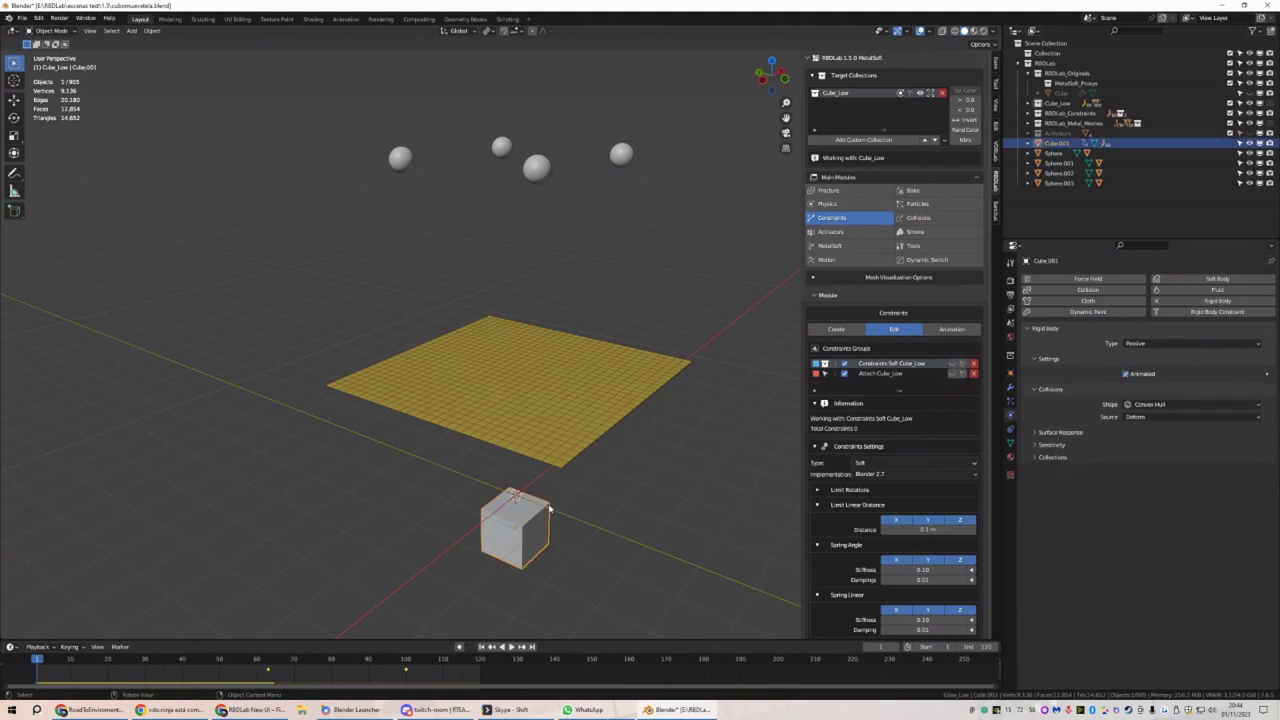
{"action": "key", "text": "space"}
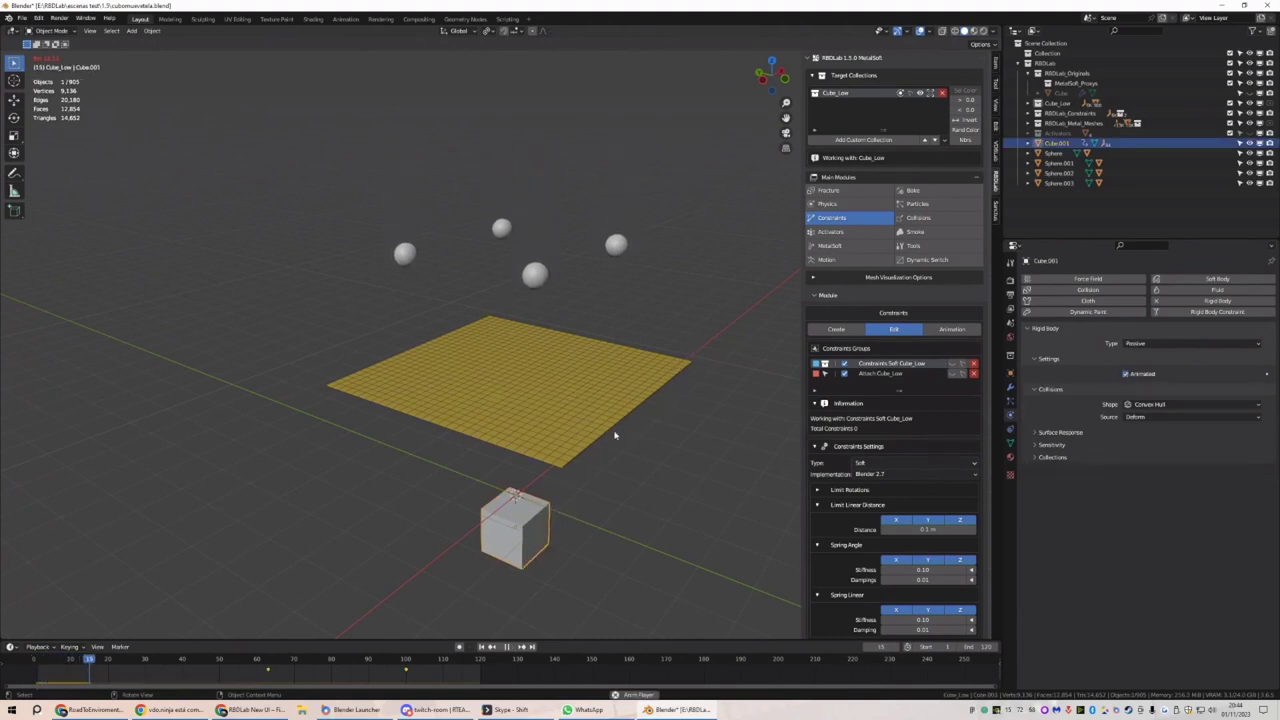
{"action": "key", "text": "space"}
{"action": "middle_click_drag", "start_coordinate": [615, 435], "coordinate": [632, 327]}
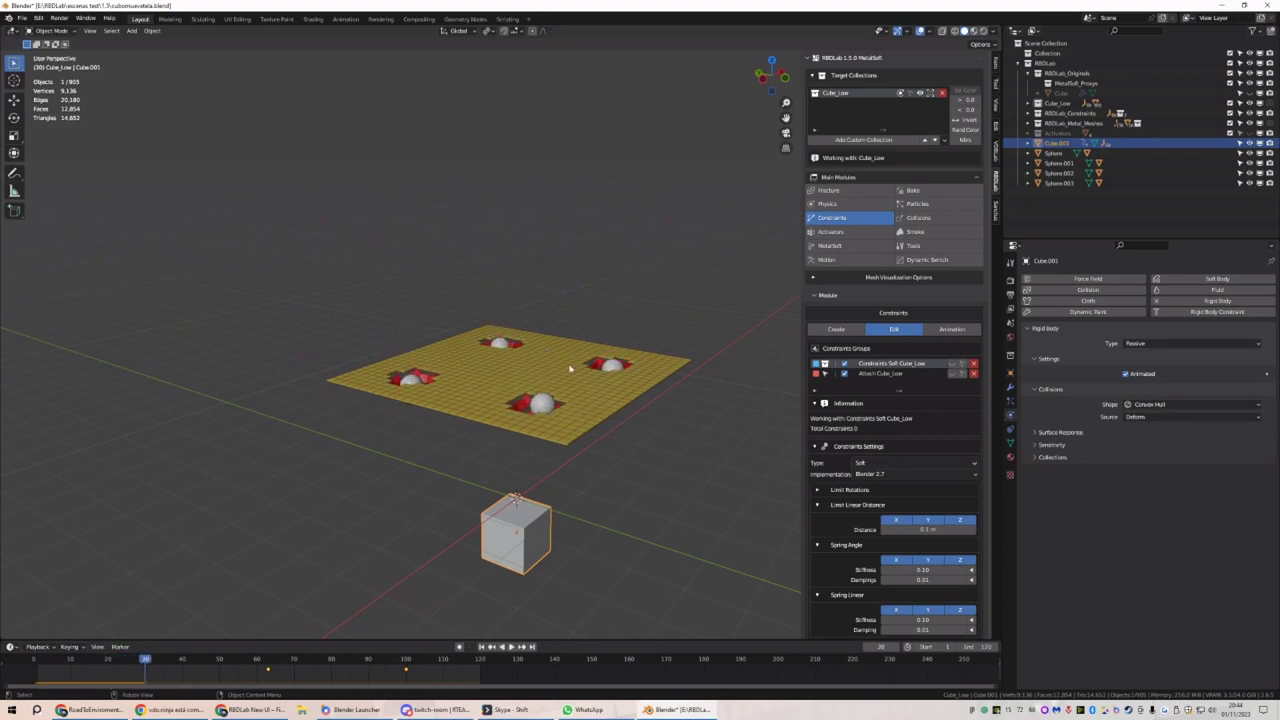
Create a MetalSoft metal mesh from the cloth and play the dented sheet simulation
{"action": "left_click", "coordinate": [829, 245]}
{"action": "left_click", "coordinate": [956, 350]}
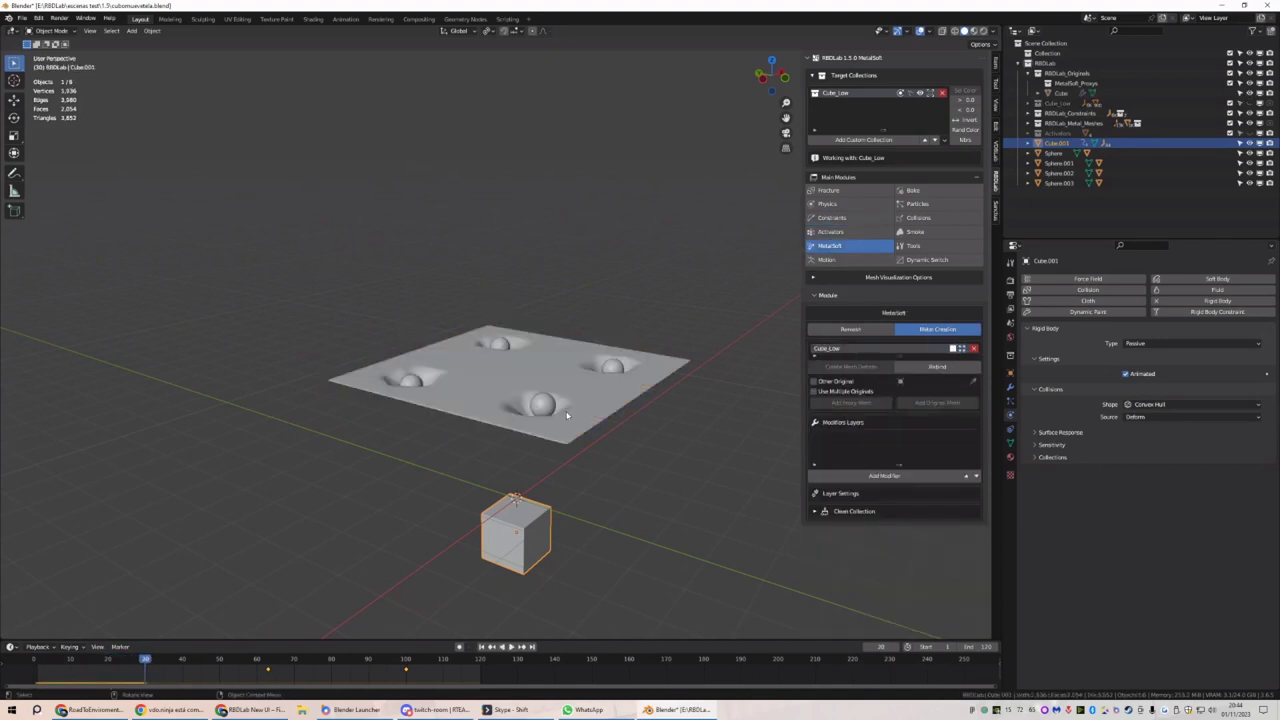
{"action": "middle_click_drag", "start_coordinate": [540, 420], "coordinate": [514, 456]}
{"action": "key", "text": "space"}
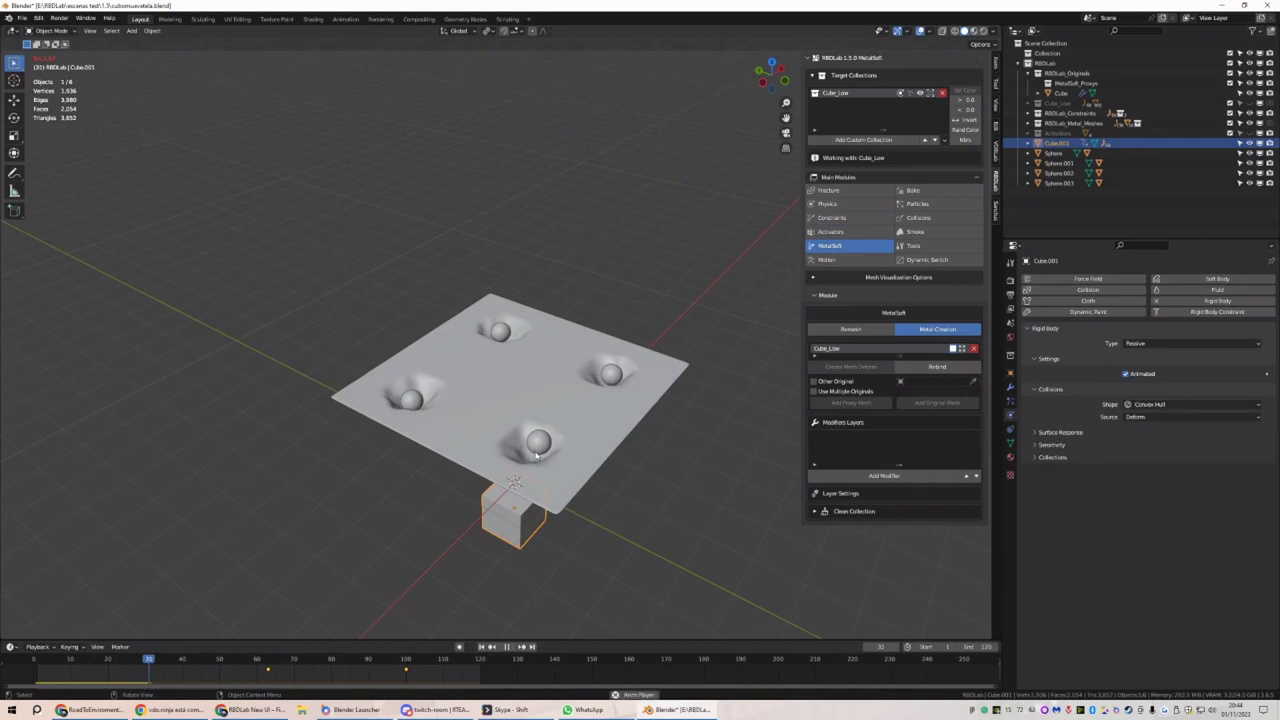
{"action": "key", "text": "space"}
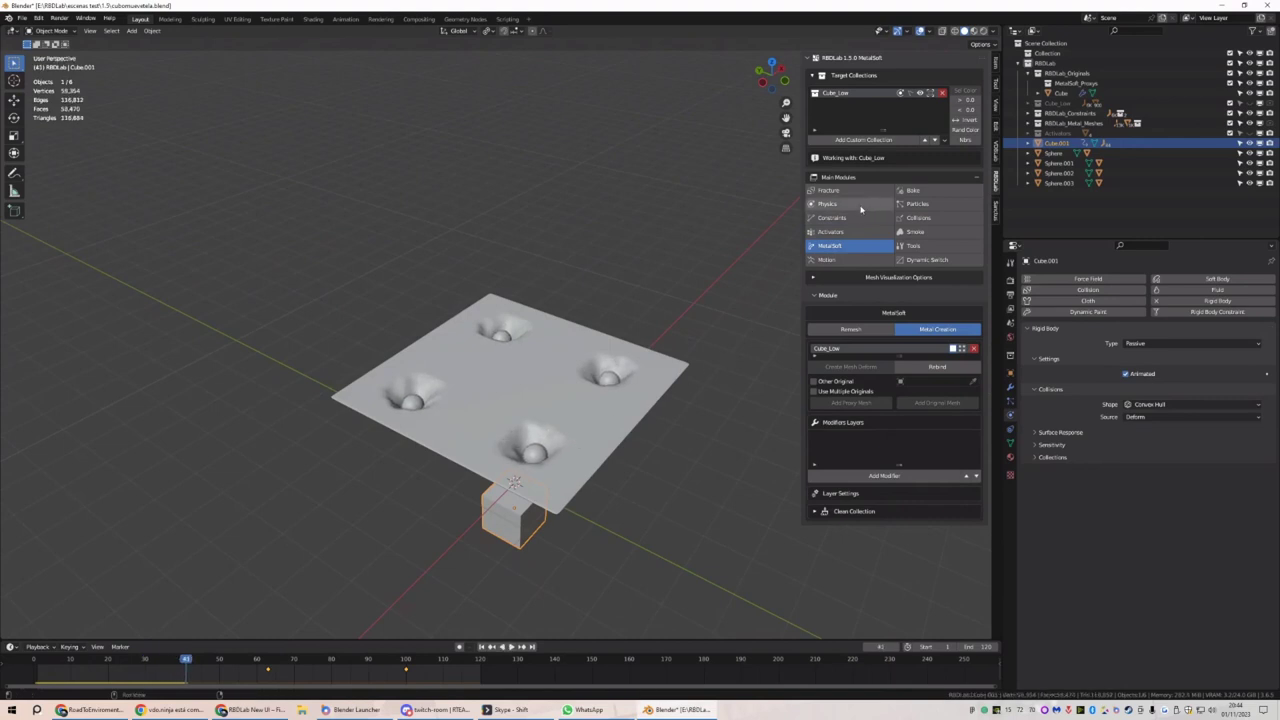
Bring up the Activators module's layer list and creation options, then play the simulation
{"action": "left_click", "coordinate": [835, 231]}
{"action": "left_click", "coordinate": [916, 332]}
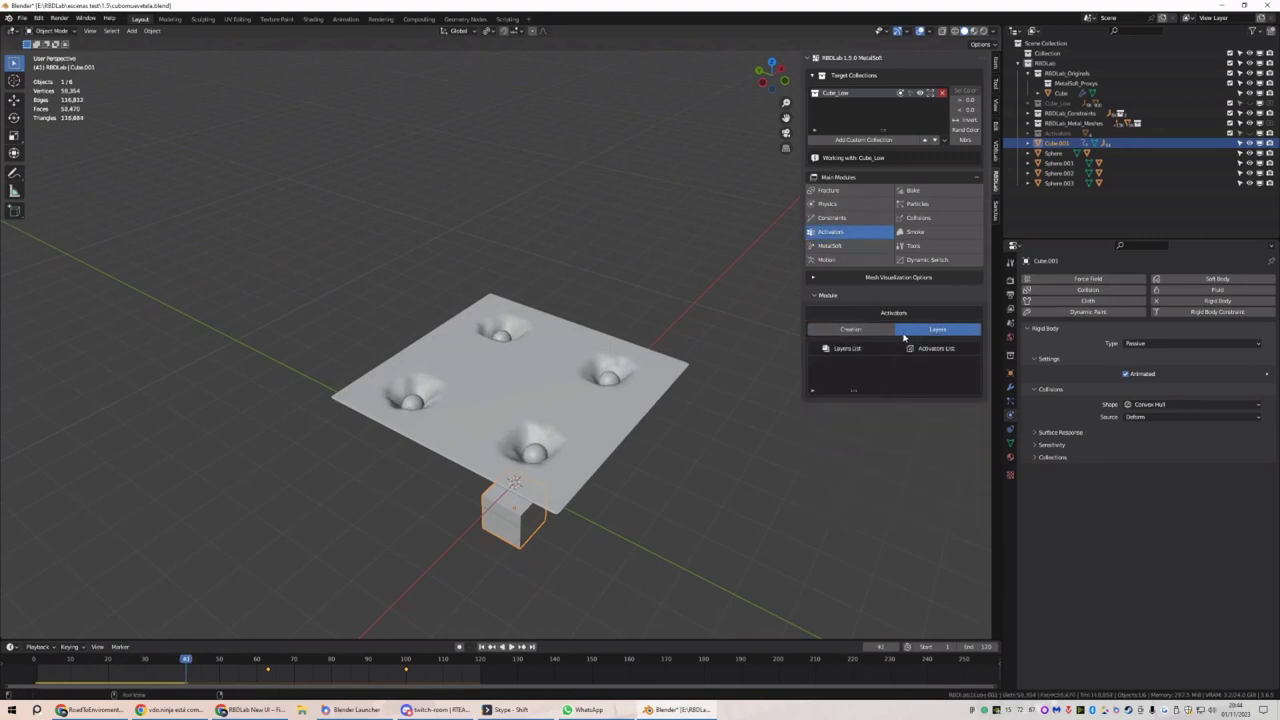
{"action": "left_click", "coordinate": [869, 330]}
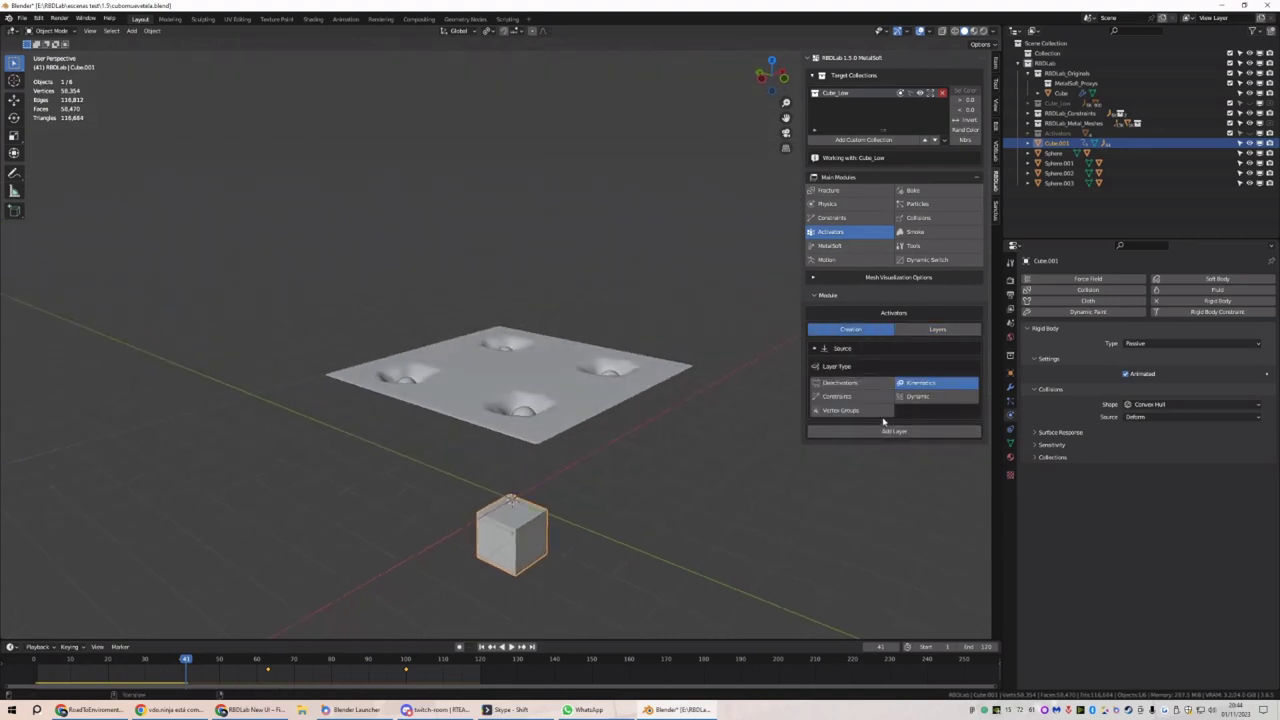
{"action": "key", "text": "space"}
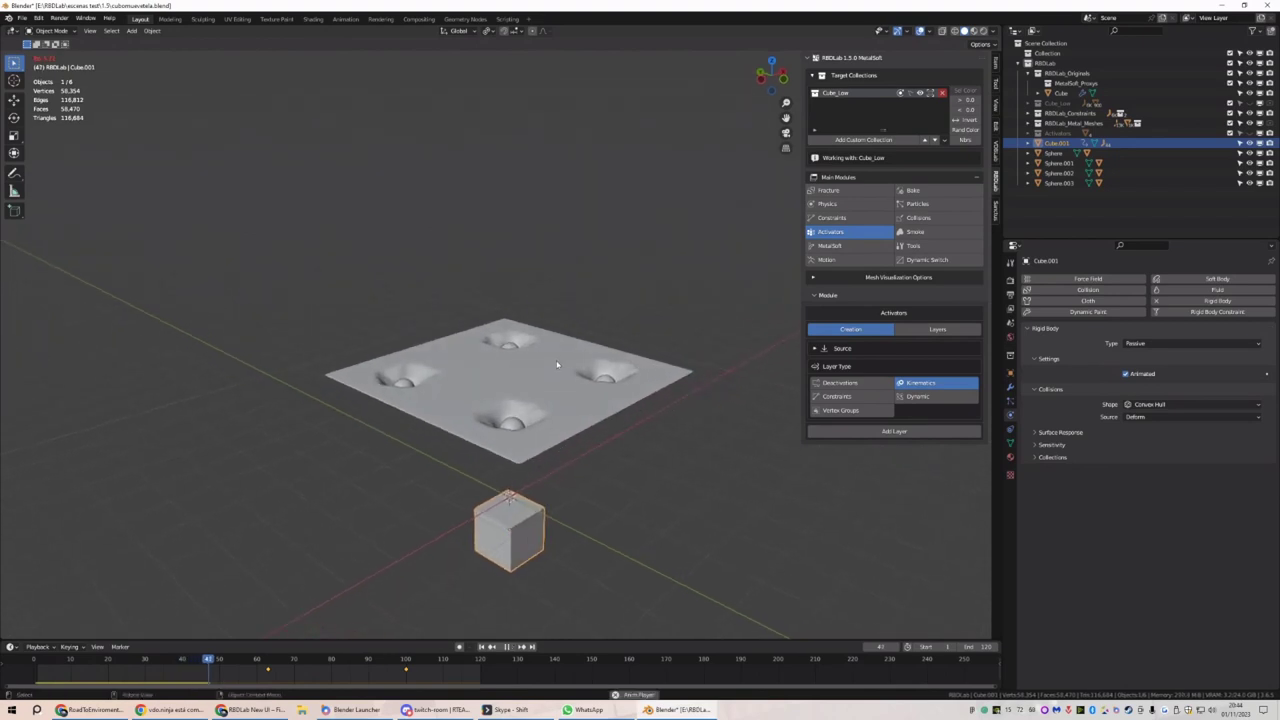
{"action": "key", "text": "space"}
Replay the denting simulation from frame 1, pausing around frames 60, 44 and 48
{"action": "middle_click_drag", "start_coordinate": [557, 365], "coordinate": [469, 324]}
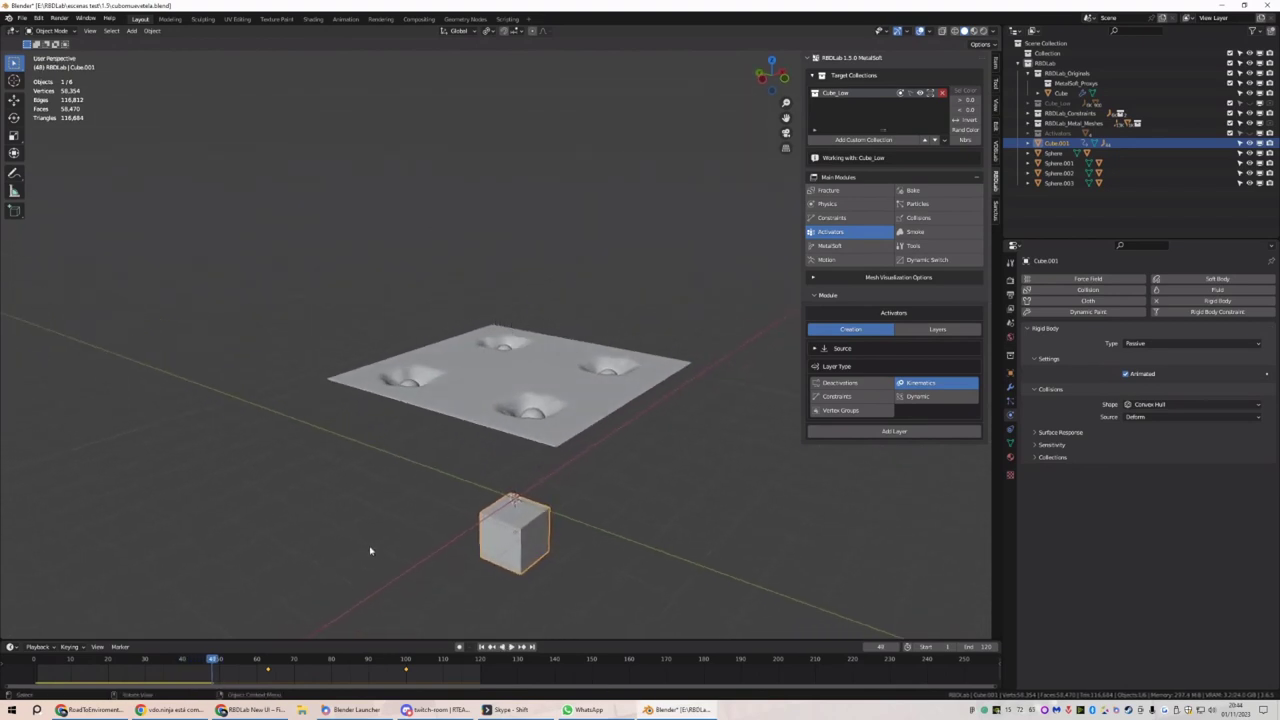
{"action": "key", "text": "space"}
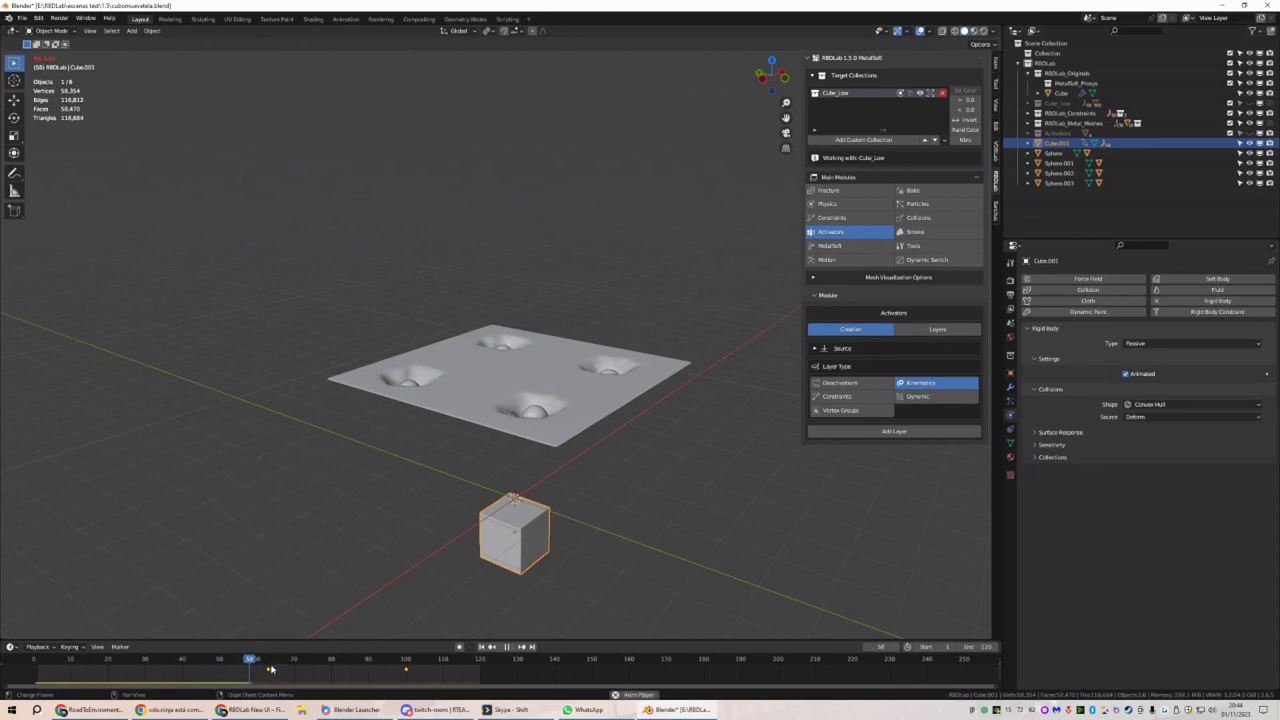
{"action": "key", "text": "space"}
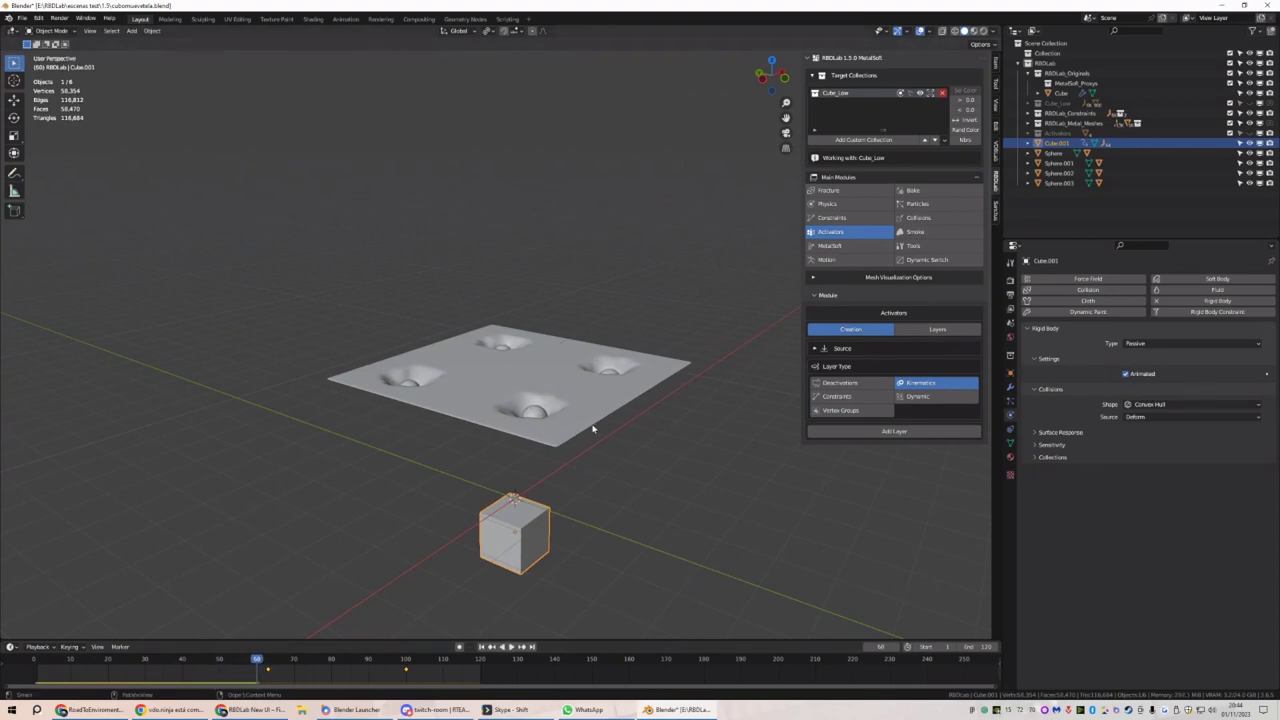
{"action": "key", "text": "space"}
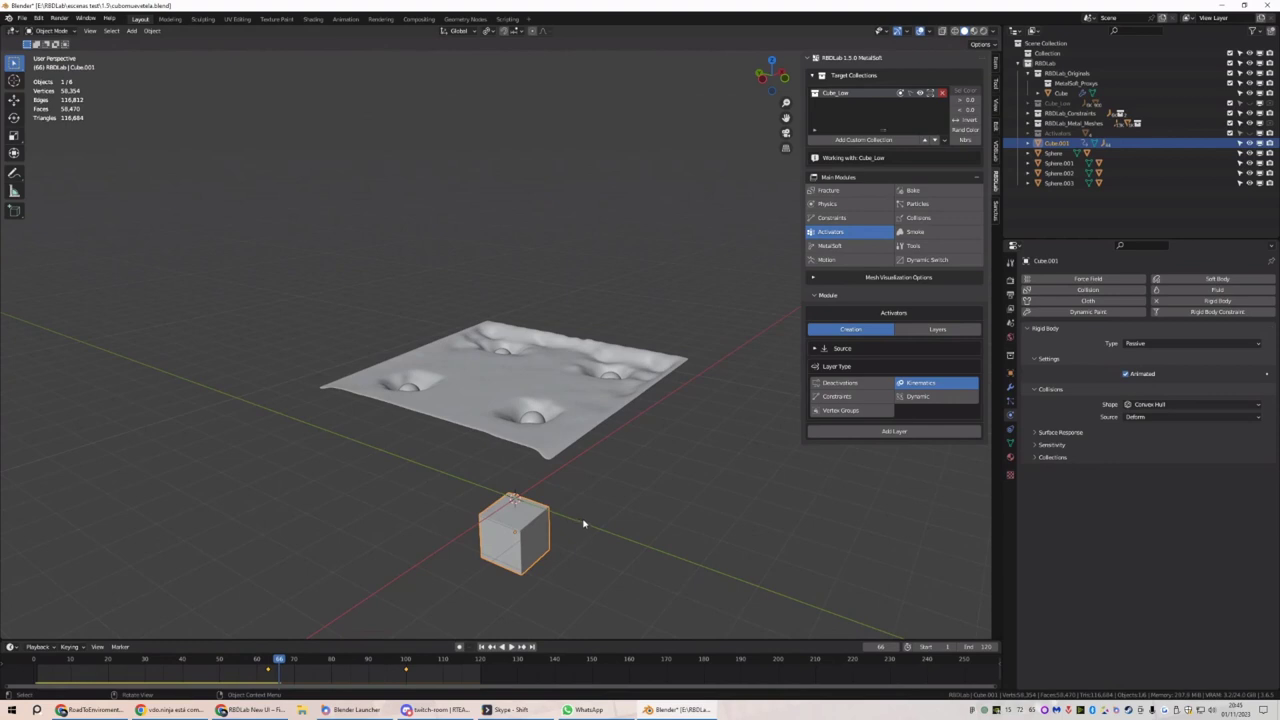
{"action": "mouse_move", "coordinate": [584, 524]}
{"action": "middle_mouse_down"}
{"action": "mouse_move", "coordinate": [540, 543]}
{"action": "mouse_move", "coordinate": [557, 564]}
{"action": "mouse_move", "coordinate": [575, 525]}
{"action": "middle_mouse_up"}
{"action": "left_click_drag", "start_coordinate": [279, 661], "coordinate": [201, 662]}
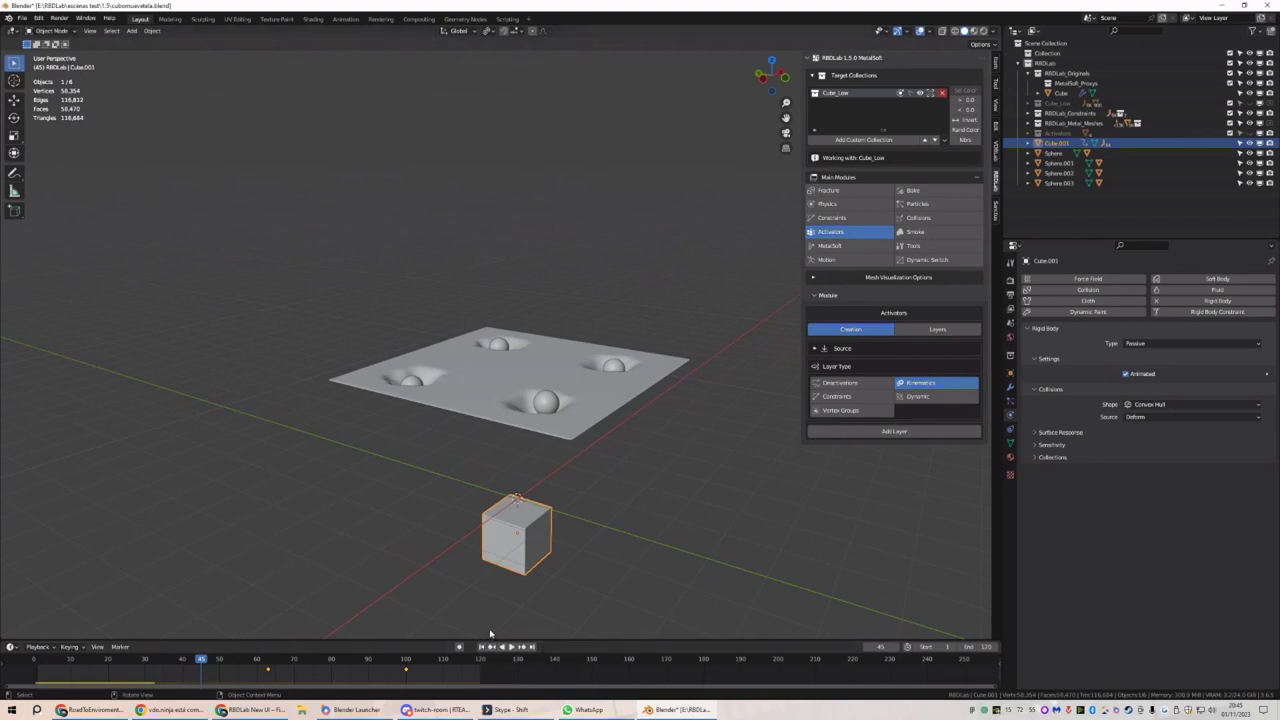
{"action": "left_click", "coordinate": [481, 647]}
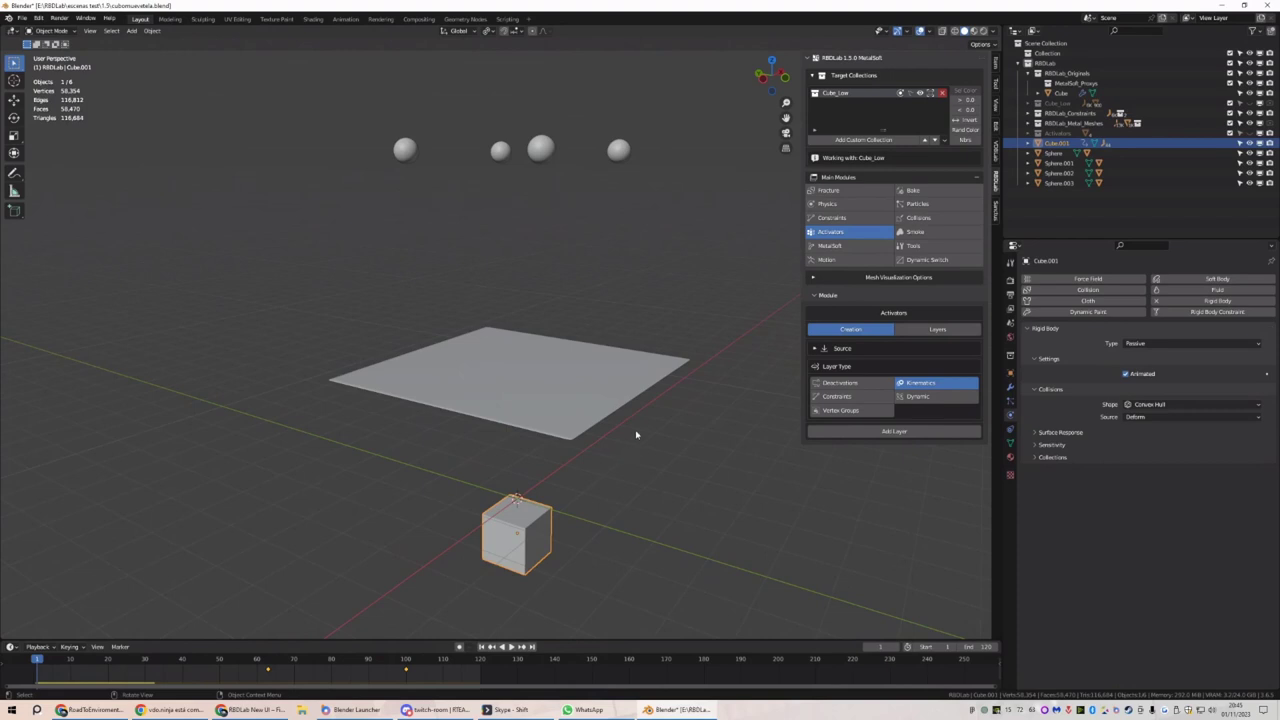
{"action": "key", "text": "space"}
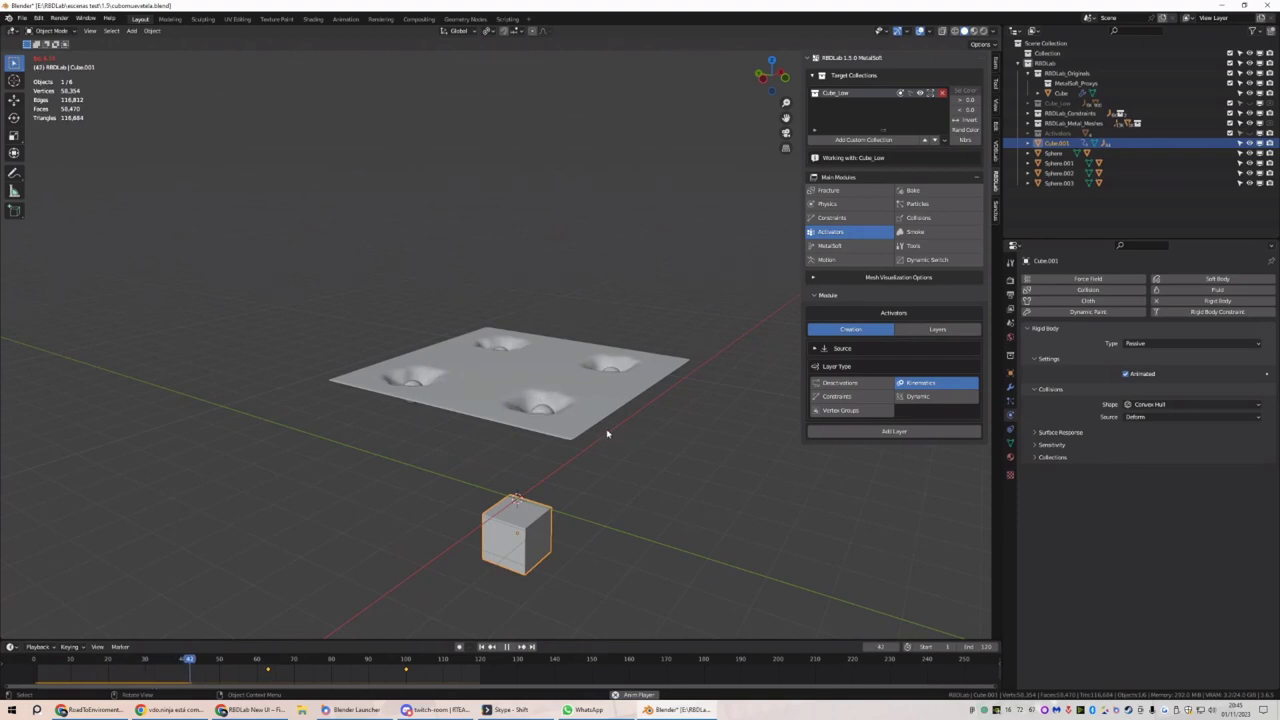
{"action": "key", "text": "space"}
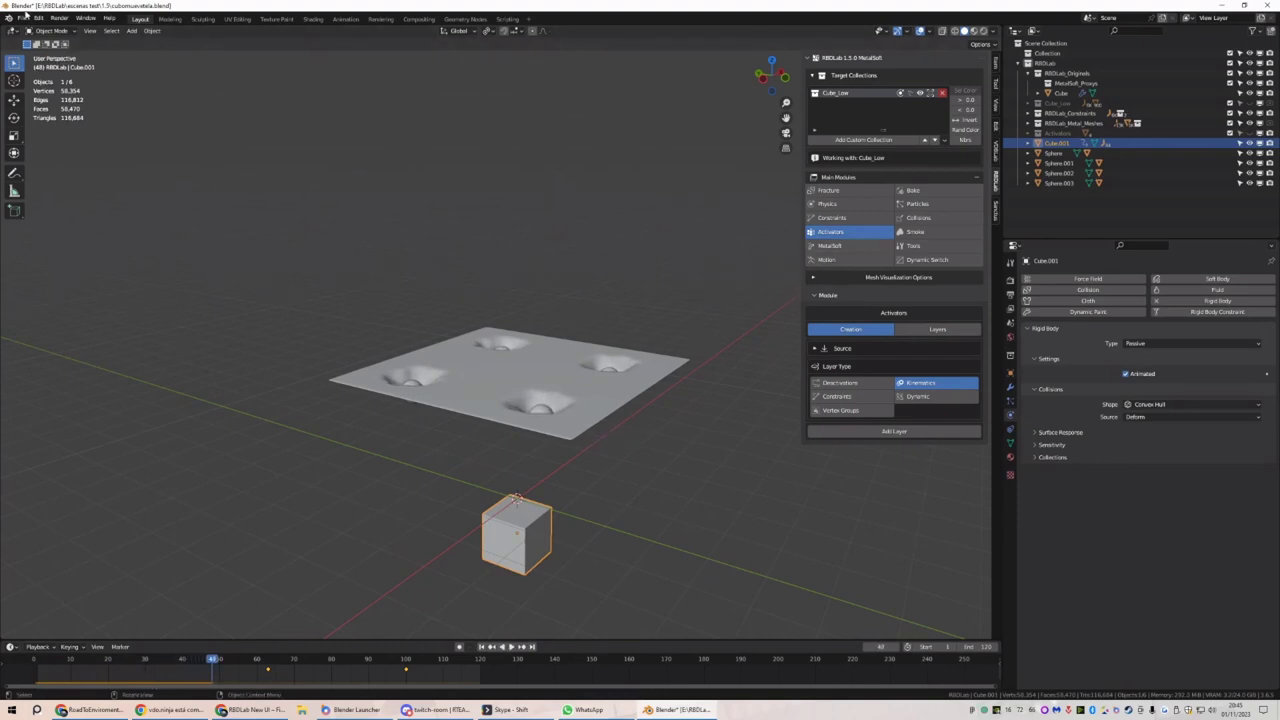
{"action": "left_click", "coordinate": [24, 13]}
Start a new file from a template, discarding unsaved changes
{"action": "mouse_move", "coordinate": [45, 23]}
{"action": "left_click", "coordinate": [130, 28]}
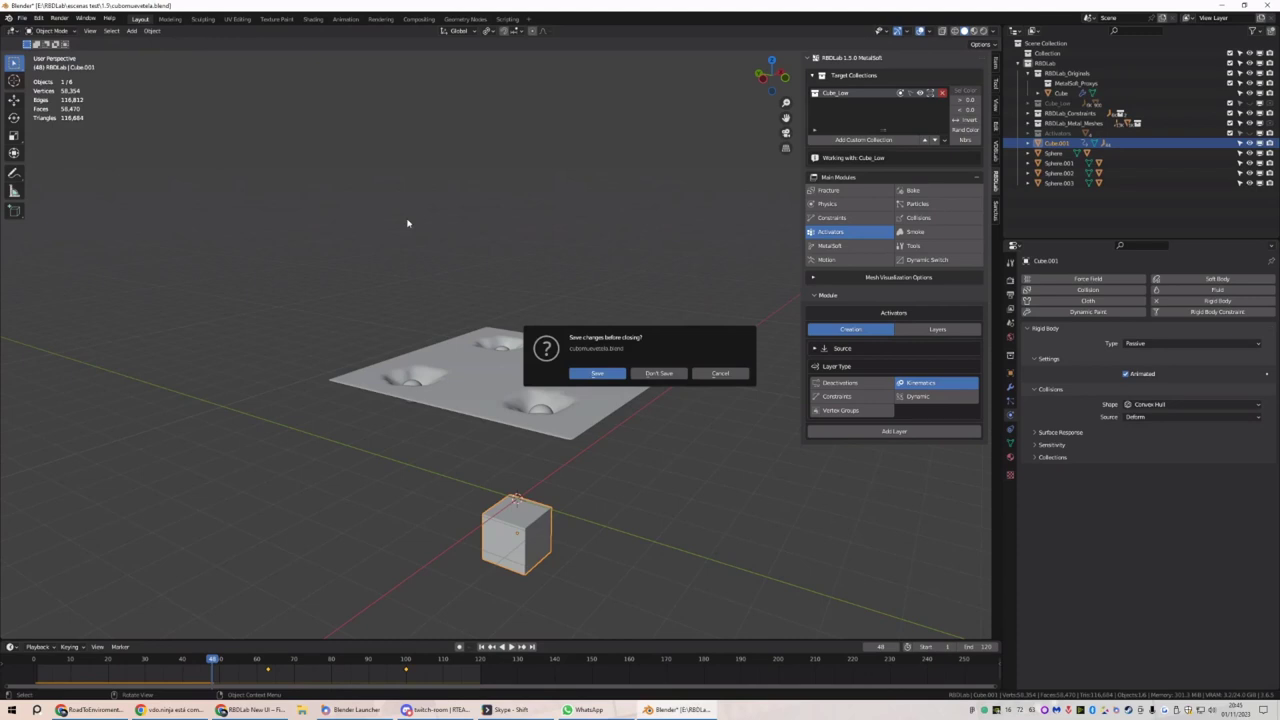
{"action": "left_click", "coordinate": [658, 373]}
Flatten the default cube into a wide raised plate and apply its scale
{"action": "key", "text": "s"}
{"action": "key", "text": "z"}
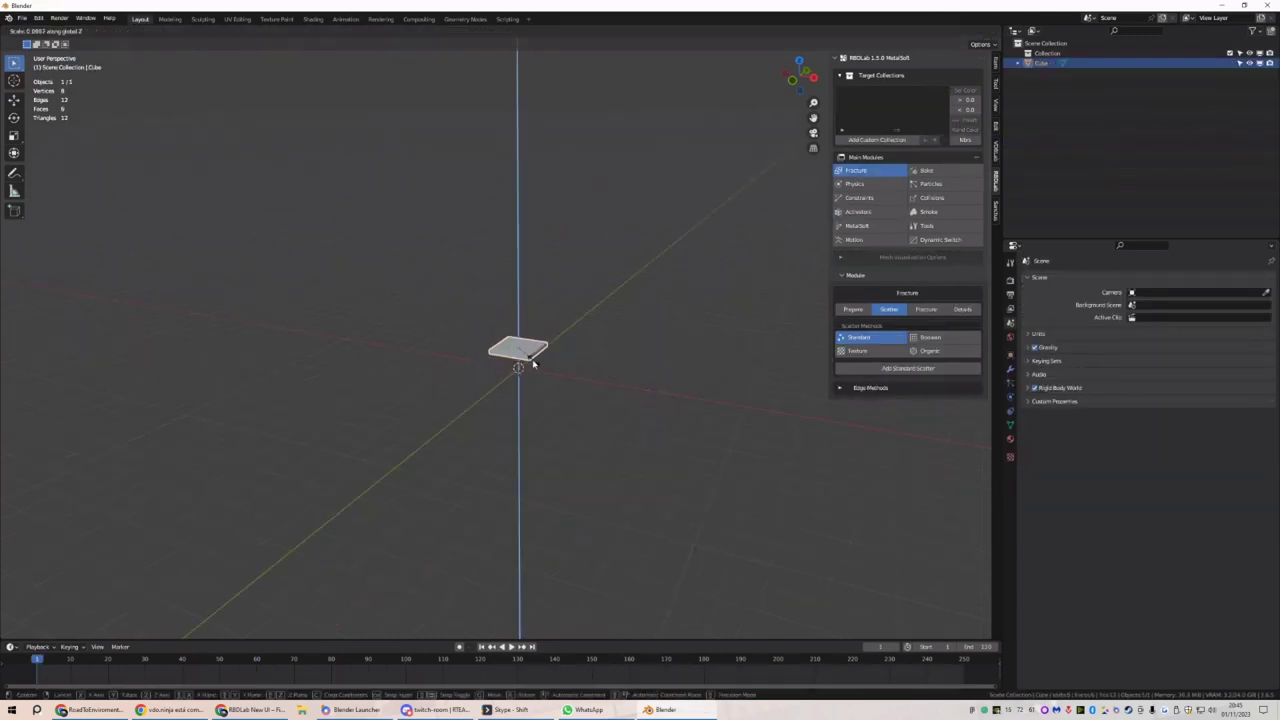
{"action": "left_click", "coordinate": [533, 365]}
{"action": "key", "text": "s"}
{"action": "key", "text": "shift+z"}
{"action": "left_click", "coordinate": [603, 380]}
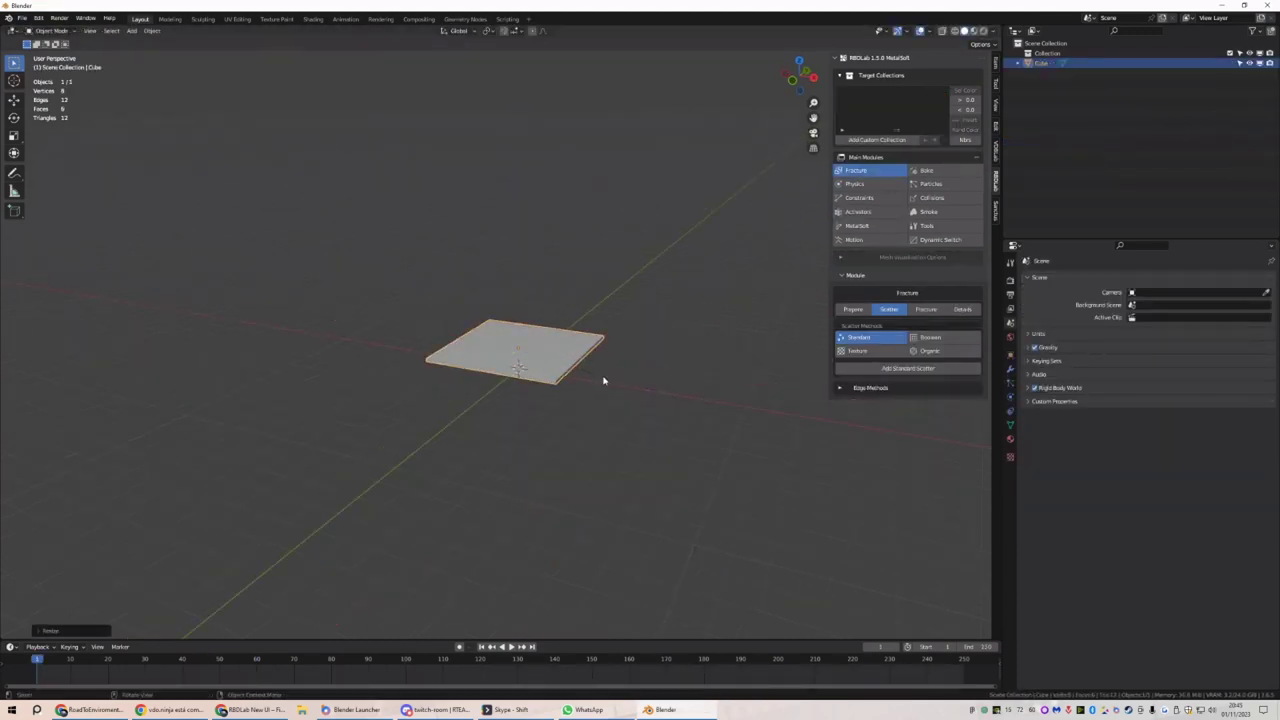
{"action": "key", "text": "g"}
{"action": "key", "text": "z"}
{"action": "left_click", "coordinate": [550, 262]}
{"action": "key", "text": "ctrl+a"}
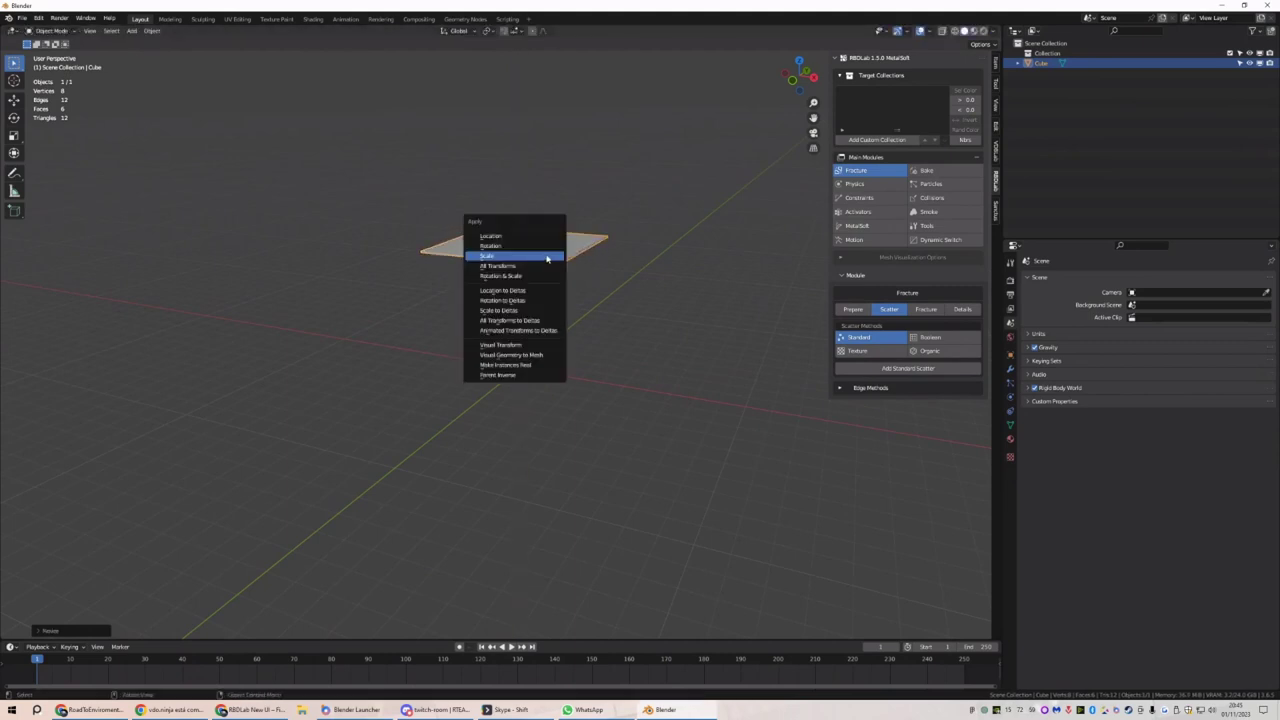
{"action": "left_click", "coordinate": [547, 259]}
Scatter grid-distributed fracture points over the plate at resolution 19 and accept them
{"action": "middle_click_drag", "start_coordinate": [566, 251], "coordinate": [780, 300]}
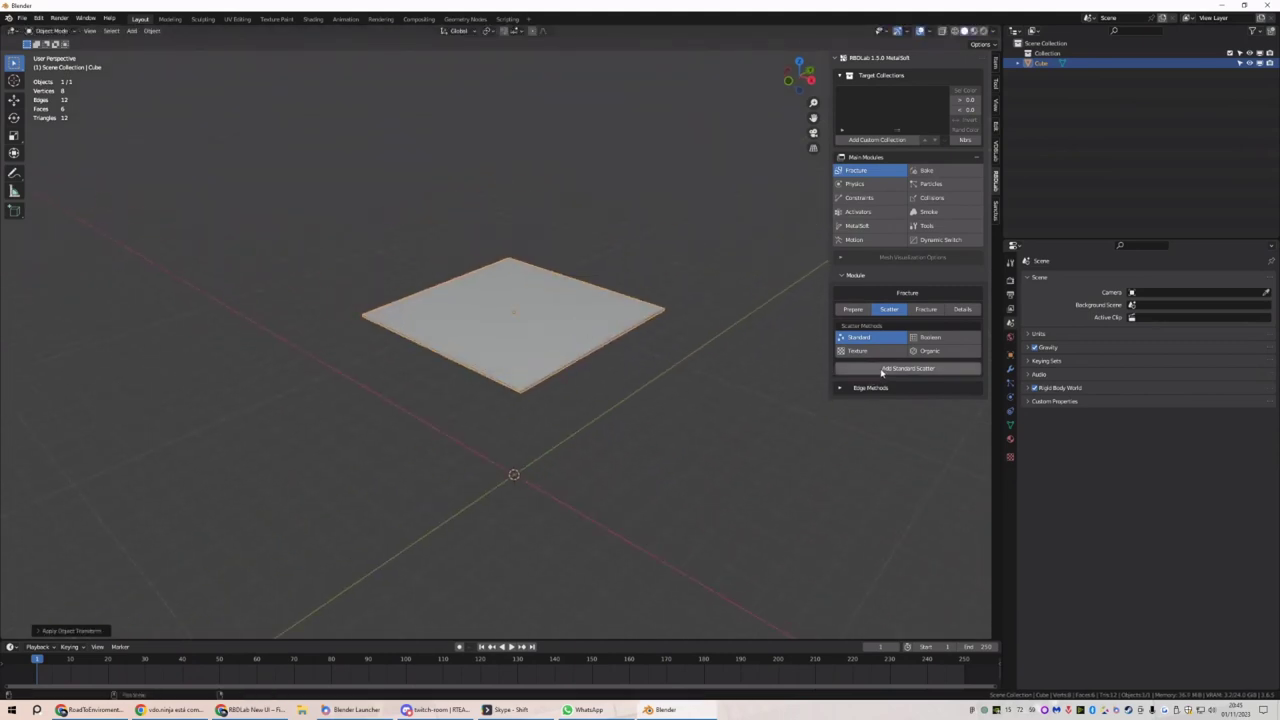
{"action": "left_click", "coordinate": [882, 369]}
{"action": "left_click", "coordinate": [912, 396]}
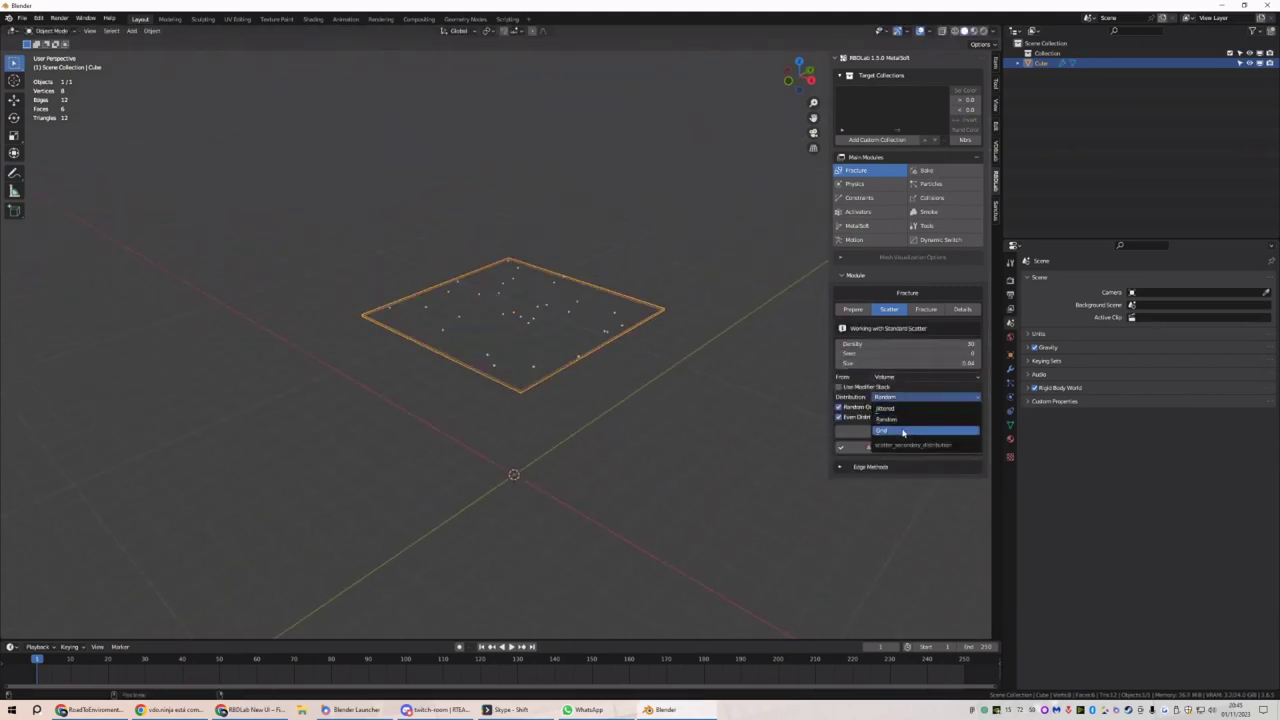
{"action": "left_click", "coordinate": [922, 426]}
{"action": "left_click_drag", "start_coordinate": [591, 432], "coordinate": [591, 434]}
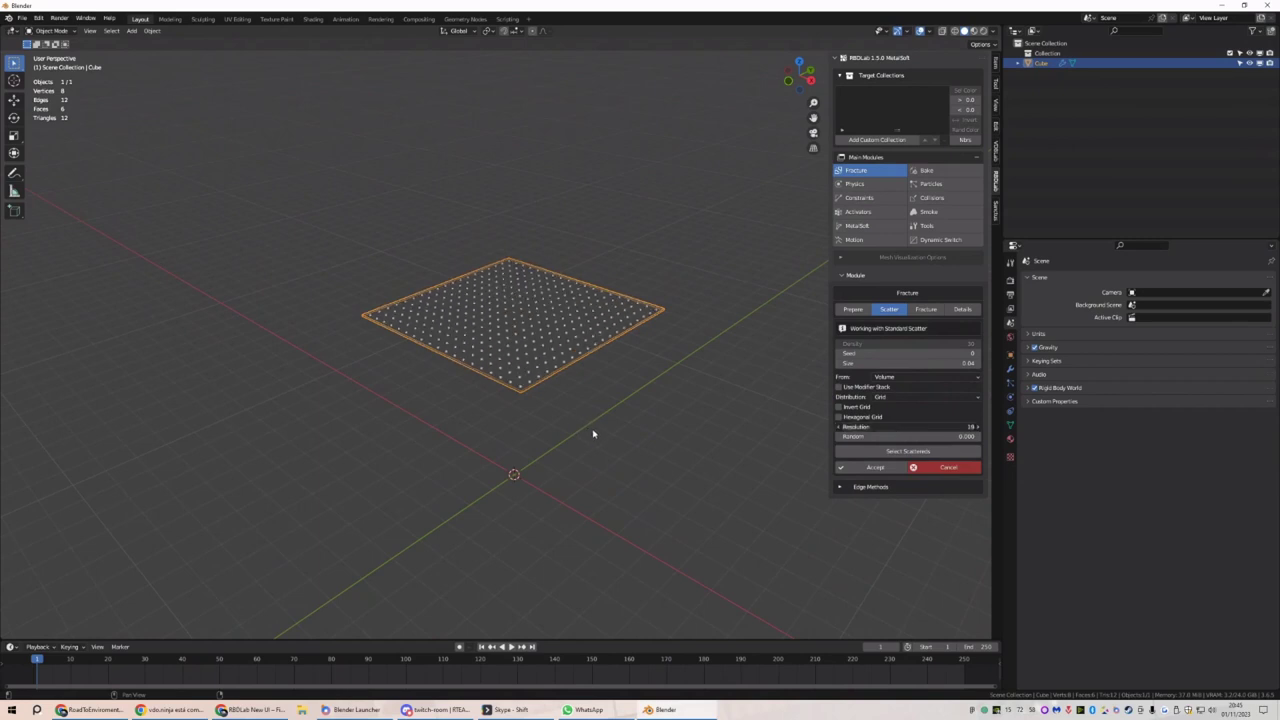
{"action": "middle_click_drag", "start_coordinate": [591, 434], "coordinate": [720, 420]}
{"action": "left_click", "coordinate": [876, 468]}
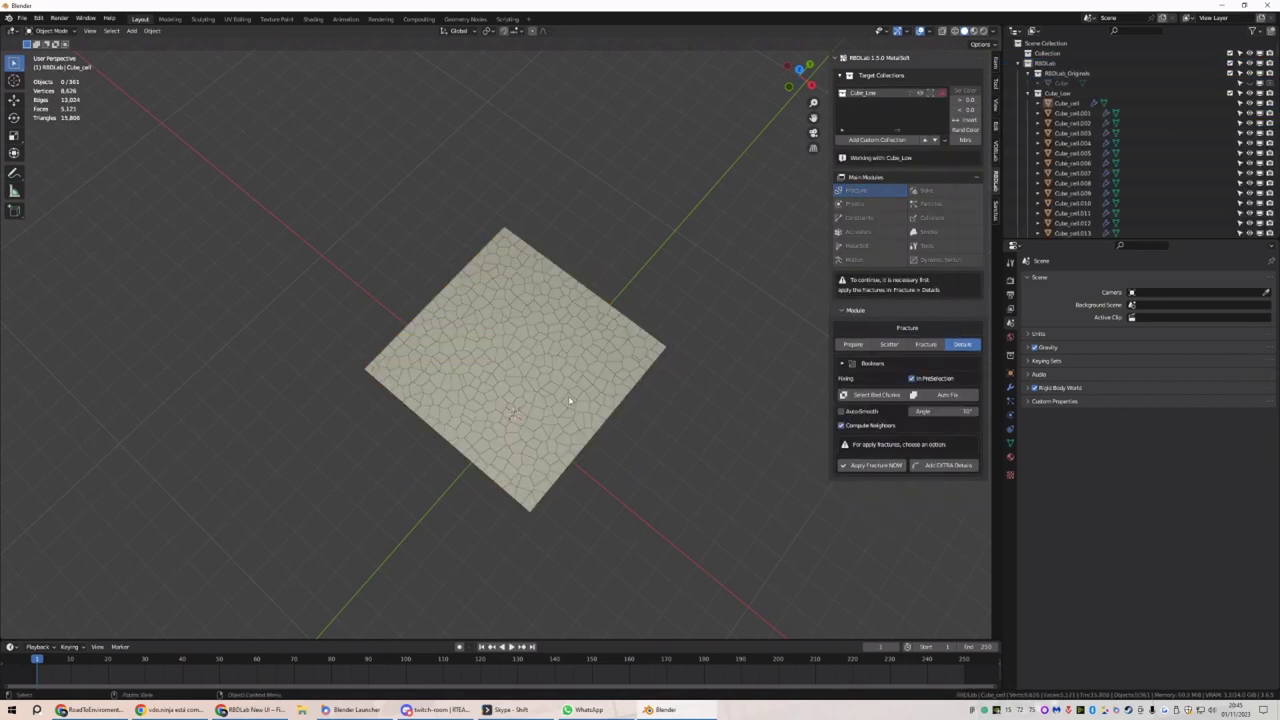
Undo the fracture and raise the scatter resolution from 19 to 24
{"action": "scroll", "coordinate": [565, 303], "scroll_direction": "up", "scroll_amount": 2}
{"action": "key", "text": "ctrl+z"}
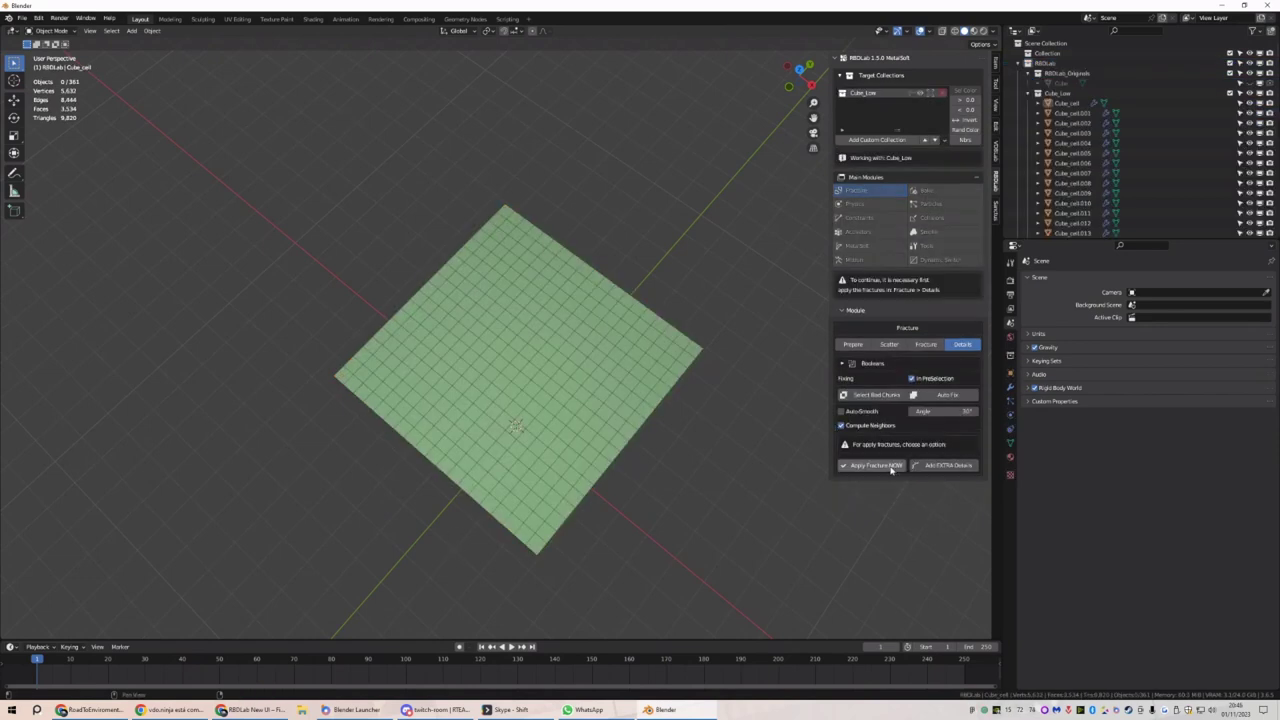
{"action": "key", "text": "ctrl+z"}
{"action": "key", "text": "ctrl+z"}
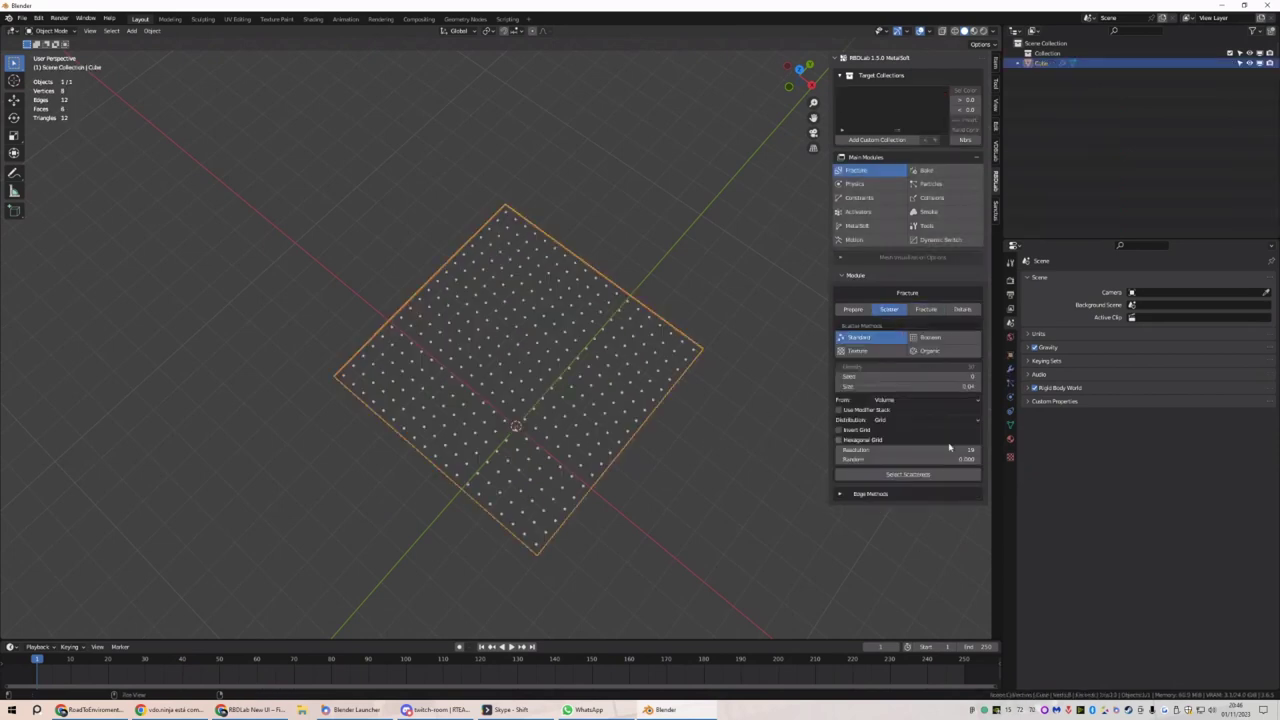
{"action": "left_click_drag", "start_coordinate": [950, 448], "coordinate": [975, 448]}
{"action": "left_click", "coordinate": [926, 309]}
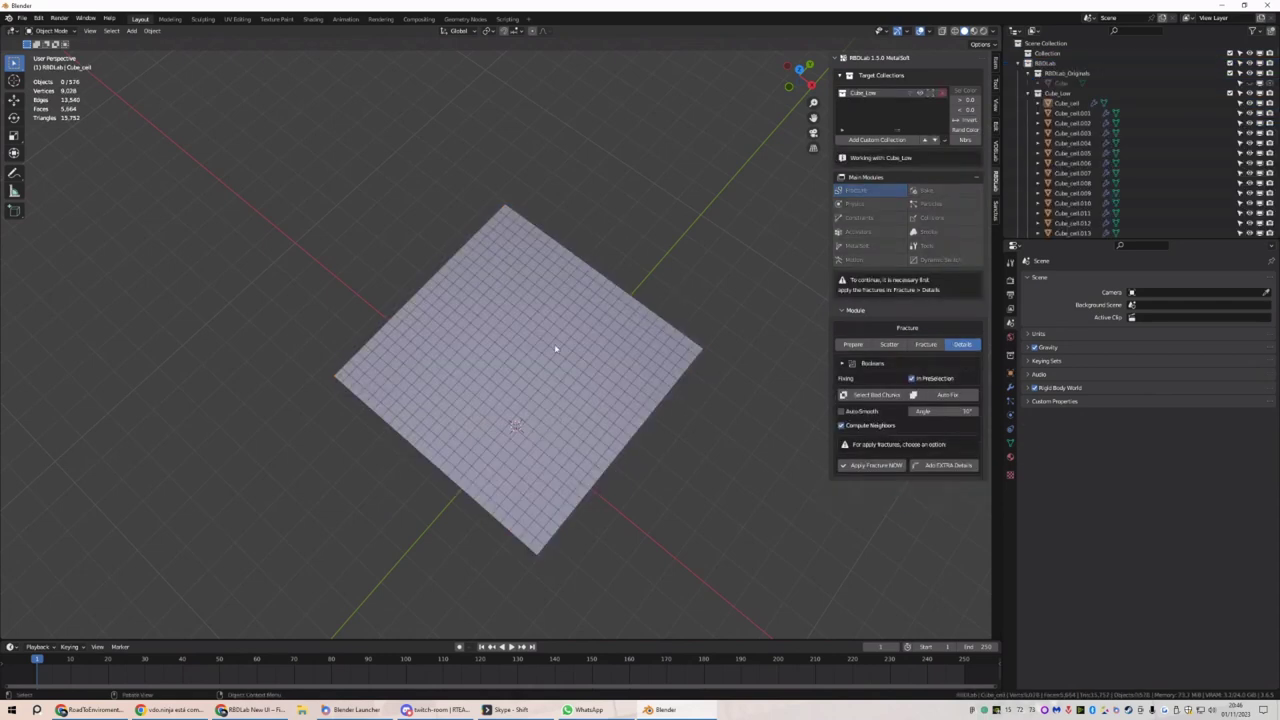
Apply the fracture to the plate and bring up its rigid body settings
{"action": "left_click", "coordinate": [887, 466]}
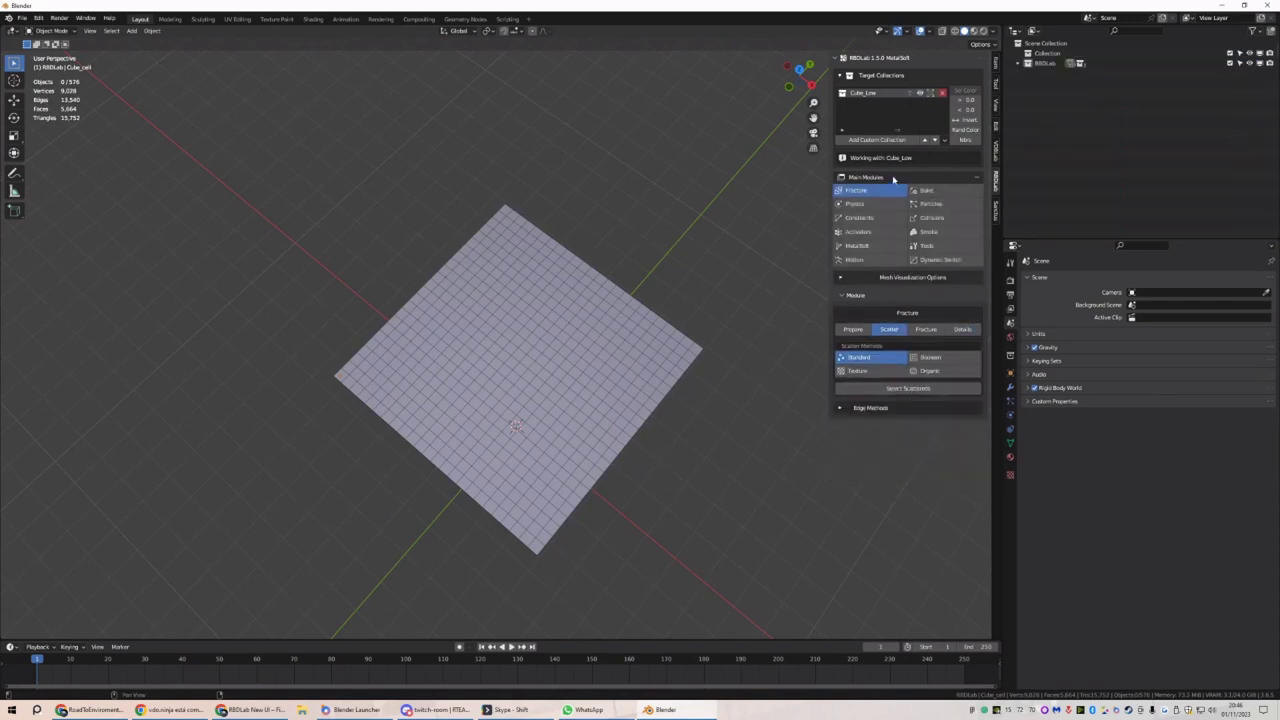
{"action": "left_click", "coordinate": [855, 203]}
{"action": "left_click", "coordinate": [878, 362]}
{"action": "left_click", "coordinate": [878, 362]}
{"action": "left_click", "coordinate": [889, 329]}
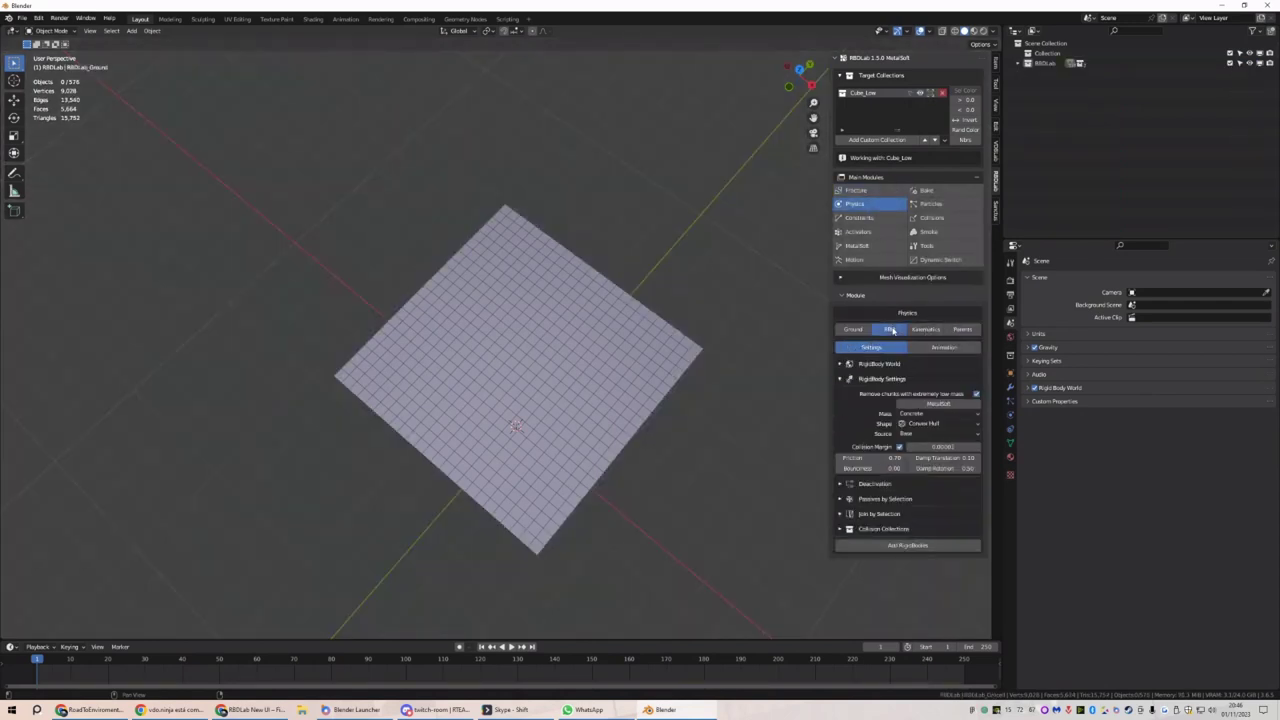
{"action": "middle_click_drag", "start_coordinate": [666, 487], "coordinate": [666, 380]}
Add a cube and shrink it uniformly to a small size
{"action": "key", "text": "shift+a"}
{"action": "mouse_move", "coordinate": [666, 376]}
{"action": "left_click", "coordinate": [706, 385]}
{"action": "key", "text": "s"}
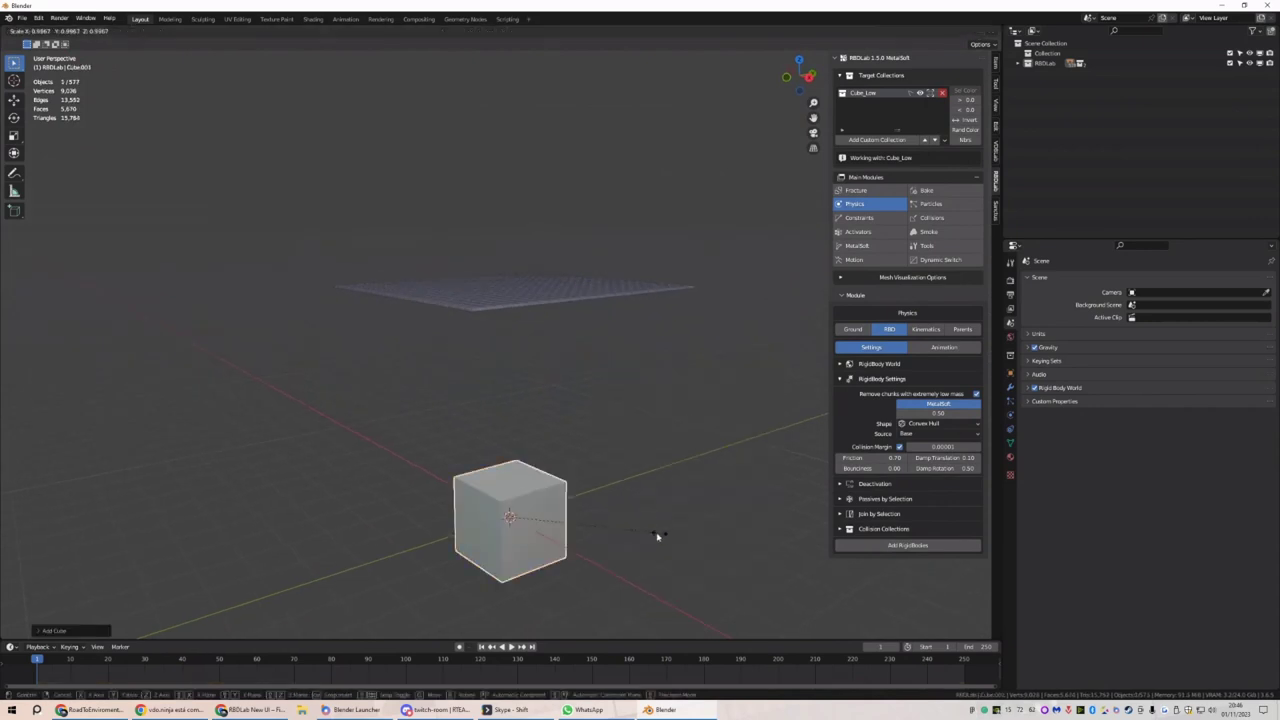
{"action": "key", "text": "z"}
{"action": "key", "text": "Escape"}
{"action": "key", "text": "s"}
{"action": "left_click", "coordinate": [575, 520]}
Lower the cube along Z beneath the plate and apply its scale
{"action": "key", "text": "g"}
{"action": "key", "text": "z"}
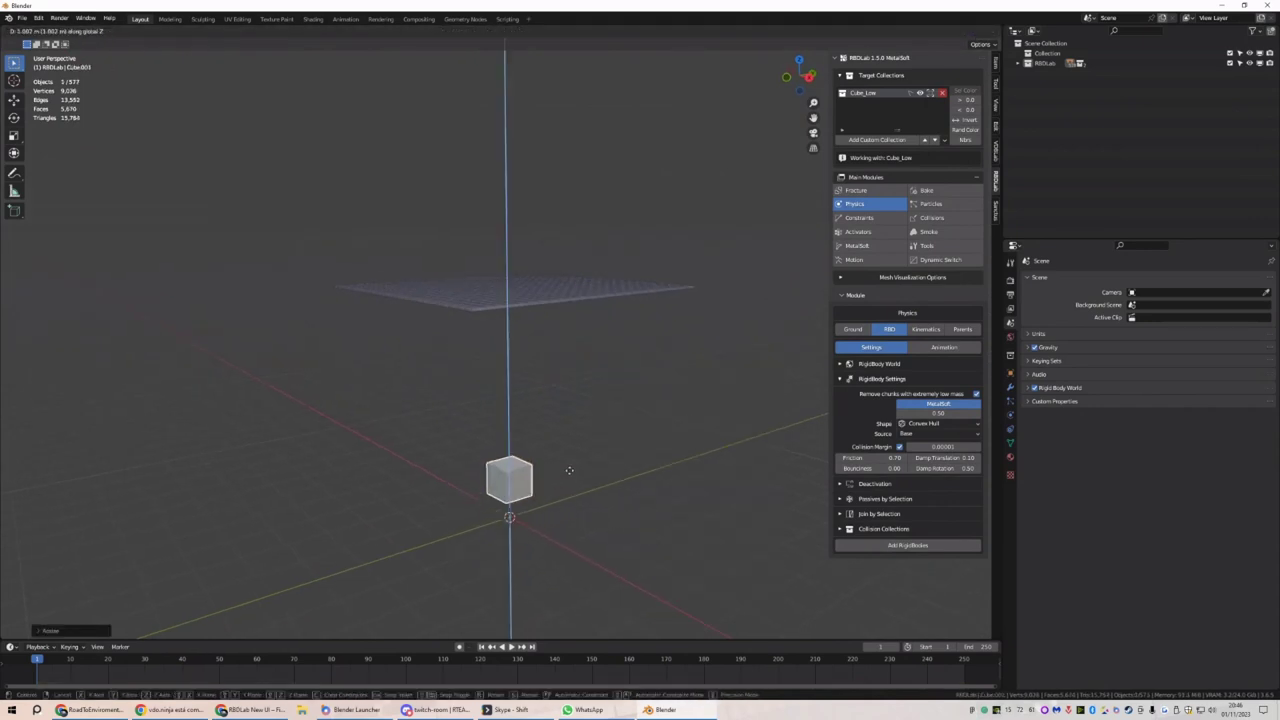
{"action": "left_click", "coordinate": [569, 446]}
{"action": "key", "text": "ctrl+a"}
{"action": "left_click", "coordinate": [571, 440]}
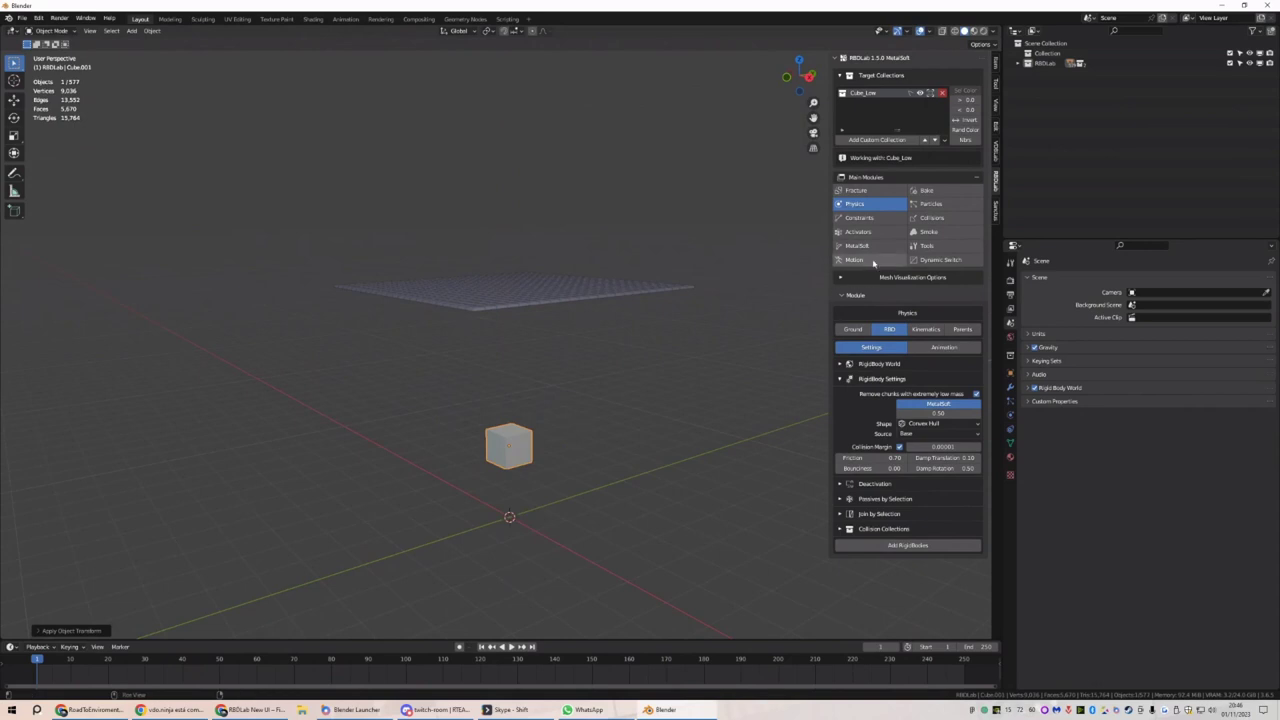
Make the cube a passive, kinematic rigid body
{"action": "left_click", "coordinate": [855, 260]}
{"action": "left_click", "coordinate": [870, 362]}
{"action": "left_click", "coordinate": [920, 395]}
{"action": "left_click", "coordinate": [912, 417]}
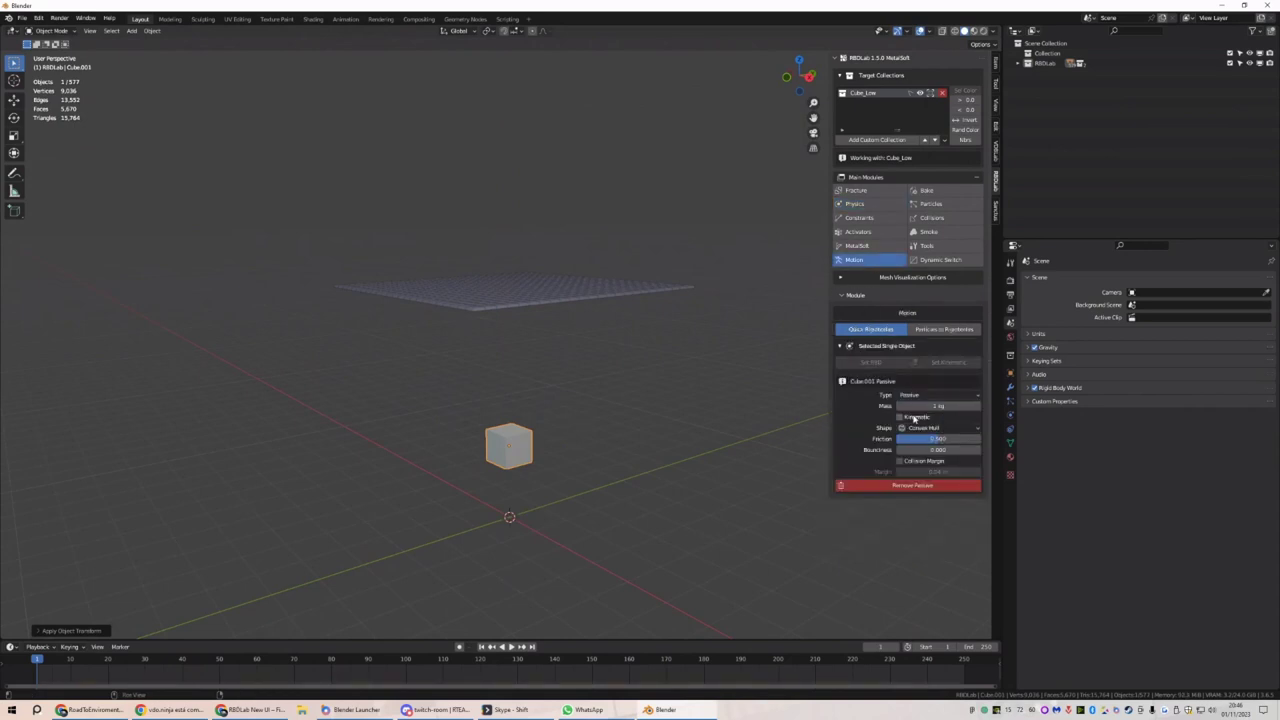
{"action": "left_click", "coordinate": [900, 416]}
Turn the fractured plate's cells into rigid bodies
{"action": "middle_click_drag", "start_coordinate": [650, 331], "coordinate": [652, 345]}
{"action": "left_click", "coordinate": [875, 204]}
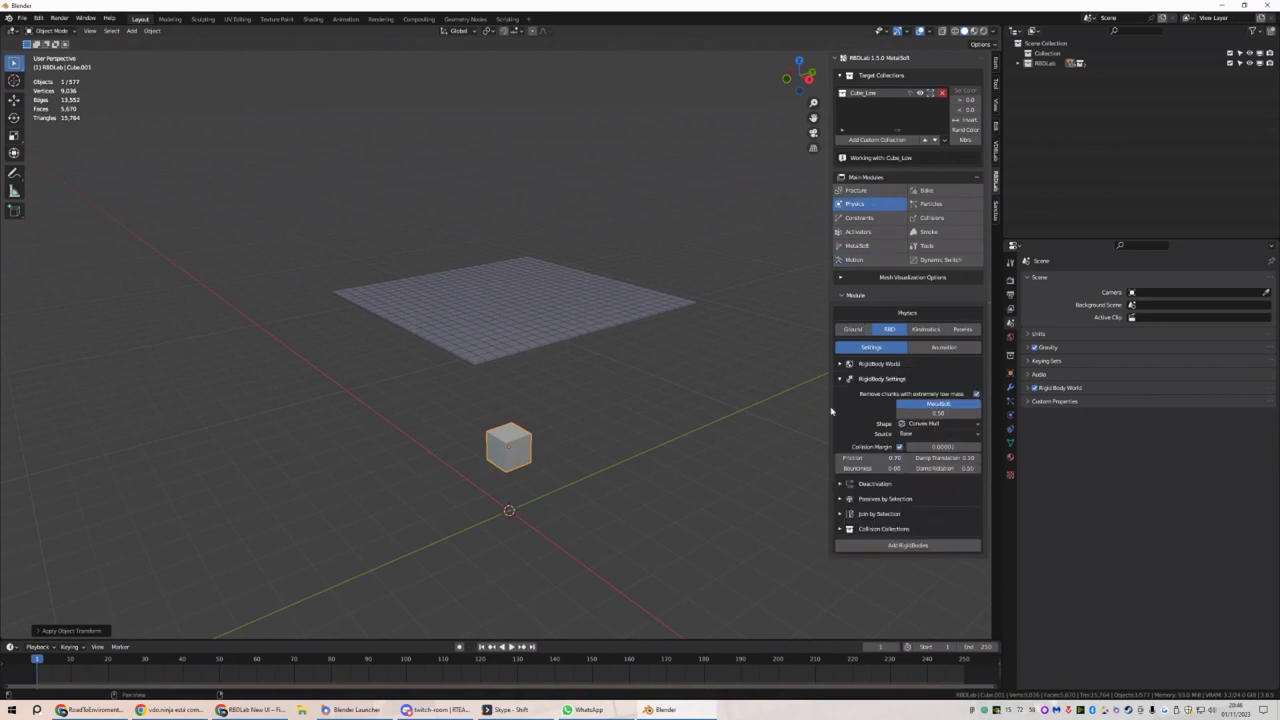
{"action": "left_click", "coordinate": [891, 545]}
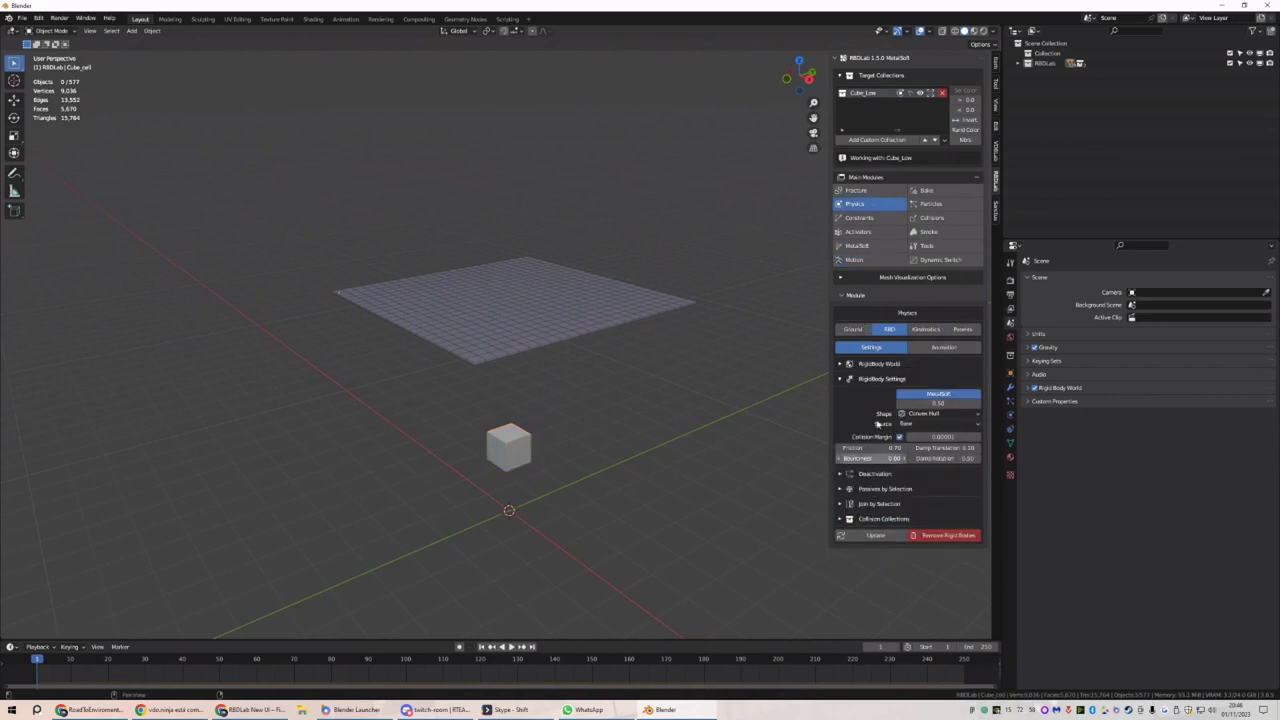
Create an unbreakable soft constraint group with a 0.02 m linear distance limit
{"action": "left_click", "coordinate": [870, 218]}
{"action": "left_click", "coordinate": [893, 469]}
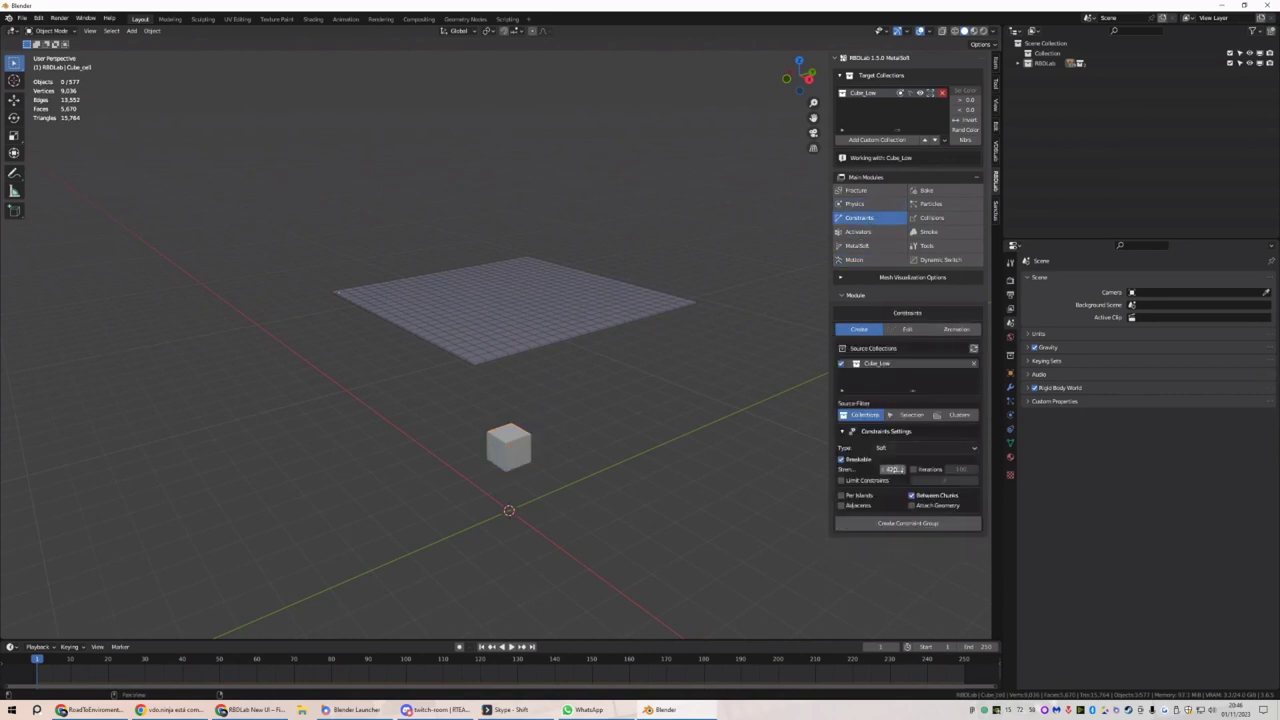
{"action": "left_click", "coordinate": [843, 459]}
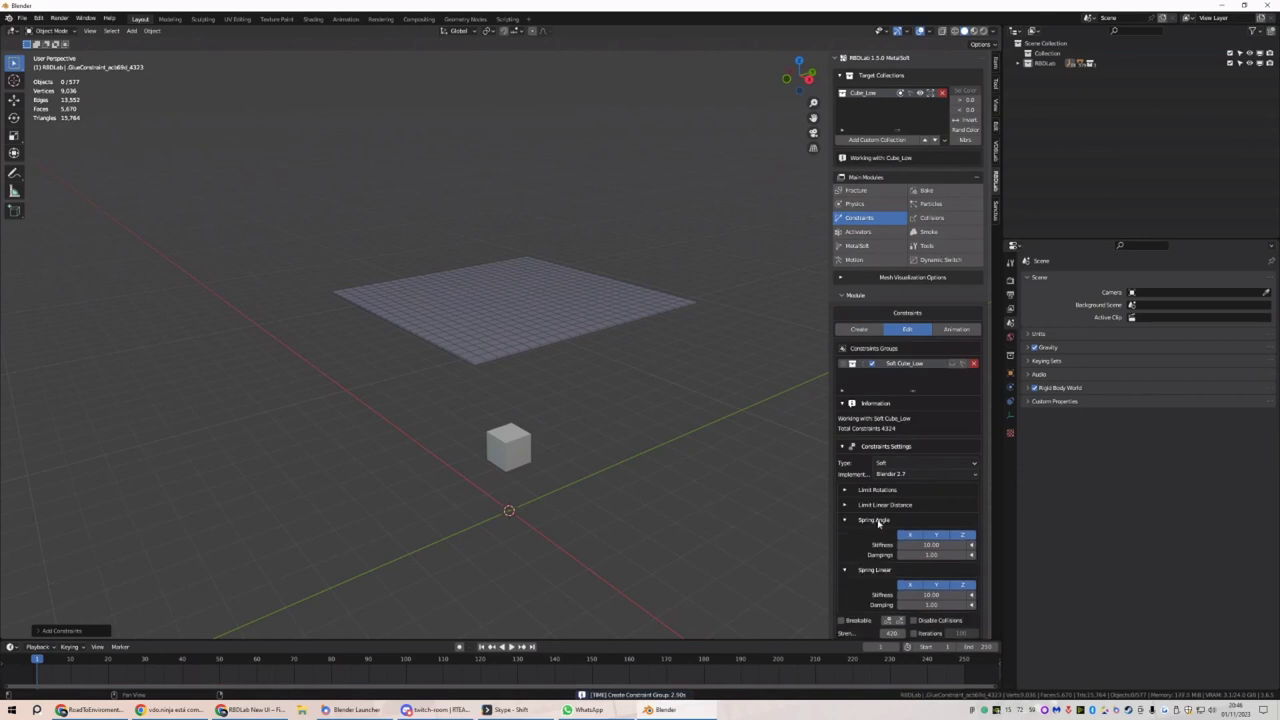
{"action": "left_click", "coordinate": [884, 506]}
{"action": "left_click", "coordinate": [945, 529]}
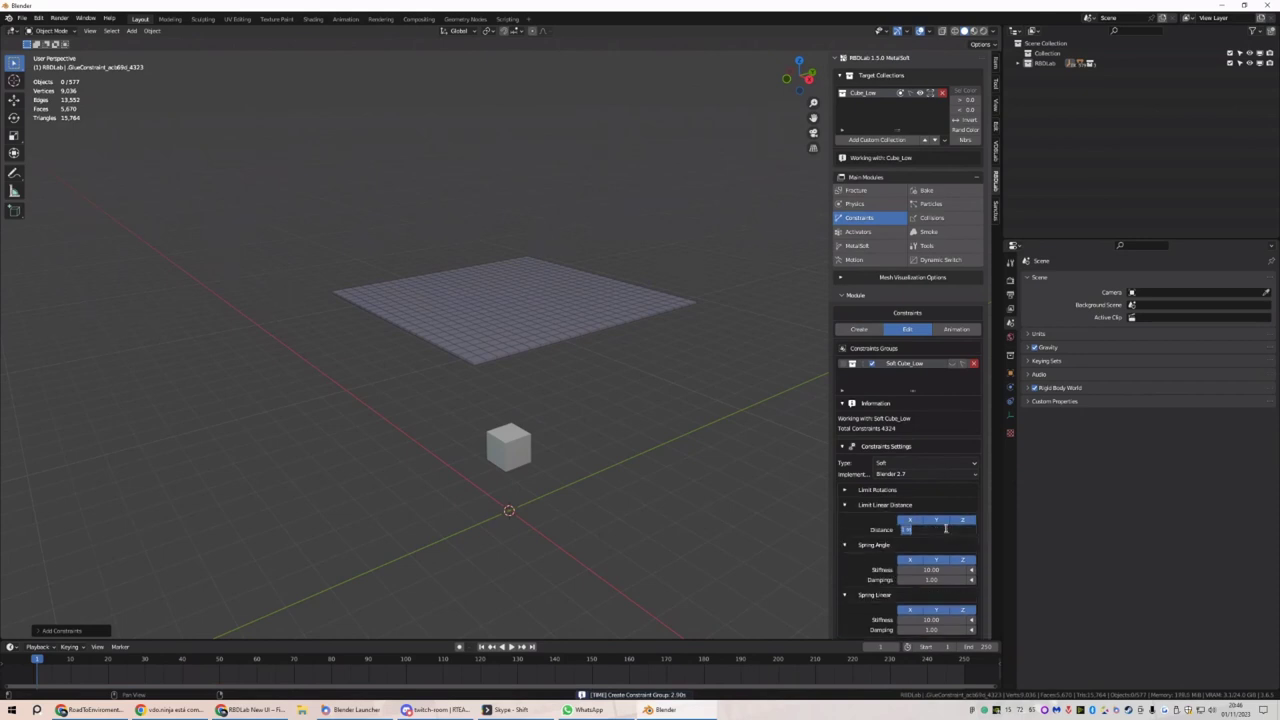
{"action": "type", "text": "0.02"}
{"action": "key", "text": "Return"}
Set angular and linear spring stiffness to 1 and damping to 0.1, then update
{"action": "scroll", "coordinate": [940, 525], "scroll_direction": "down", "scroll_amount": 3}
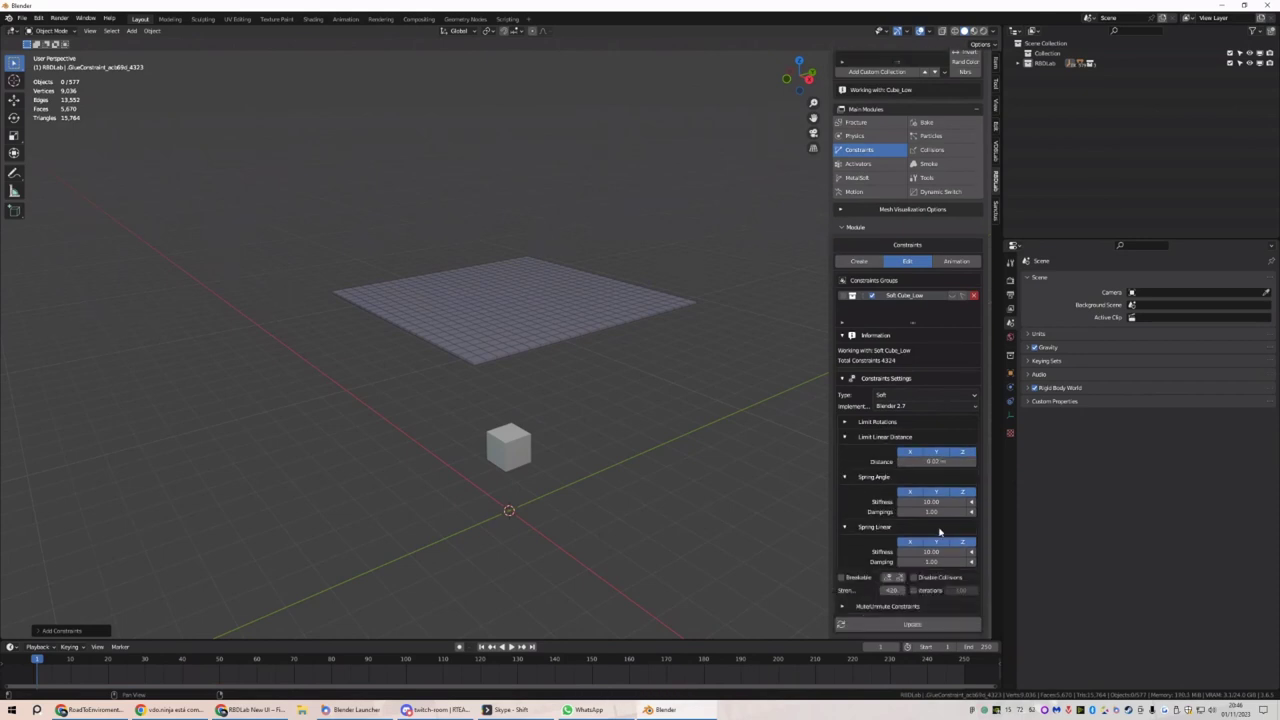
{"action": "left_click", "coordinate": [913, 501]}
{"action": "type", "text": "1"}
{"action": "left_click", "coordinate": [931, 512]}
{"action": "type", "text": "0.1"}
{"action": "left_click", "coordinate": [935, 551]}
{"action": "type", "text": "1"}
{"action": "left_click", "coordinate": [931, 562]}
{"action": "type", "text": "0.1"}
{"action": "left_click", "coordinate": [909, 625]}
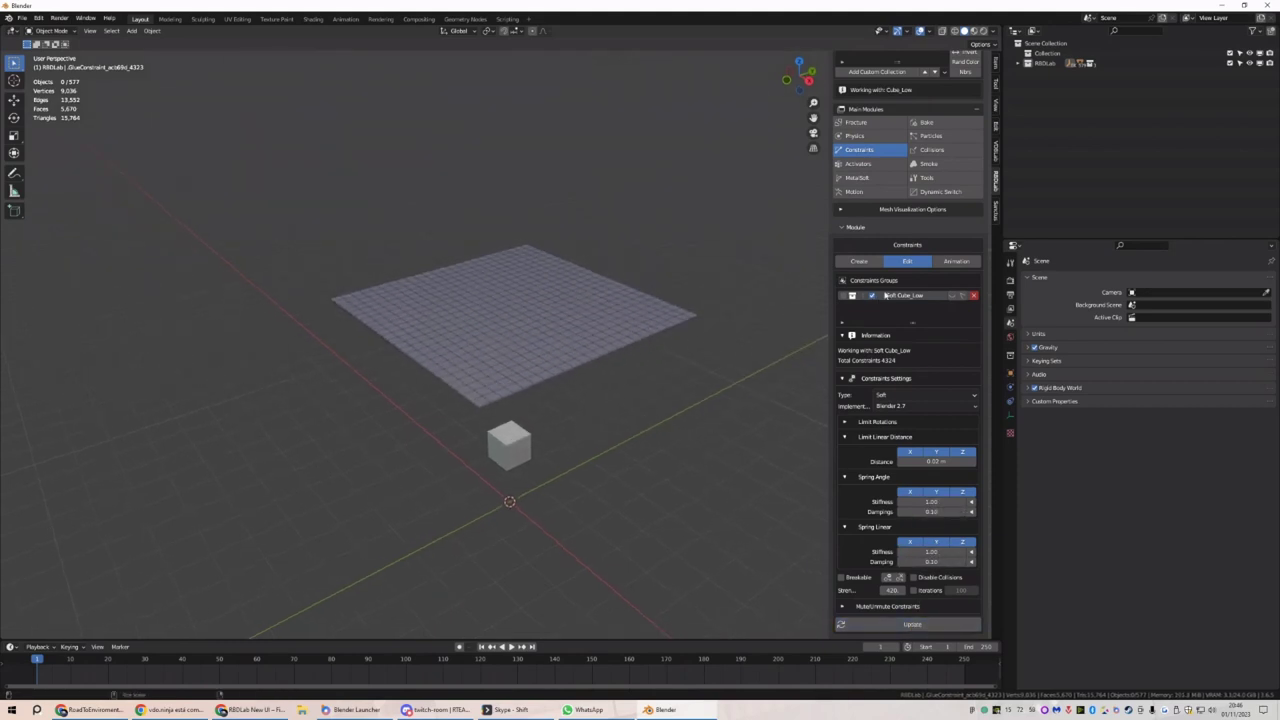
{"action": "left_click", "coordinate": [864, 265]}
Box-select all 70 border cells around the plate's edges
{"action": "left_click", "coordinate": [692, 318]}
{"action": "middle_click_drag", "start_coordinate": [708, 320], "coordinate": [750, 310]}
{"action": "left_click_drag", "start_coordinate": [770, 238], "coordinate": [671, 401]}
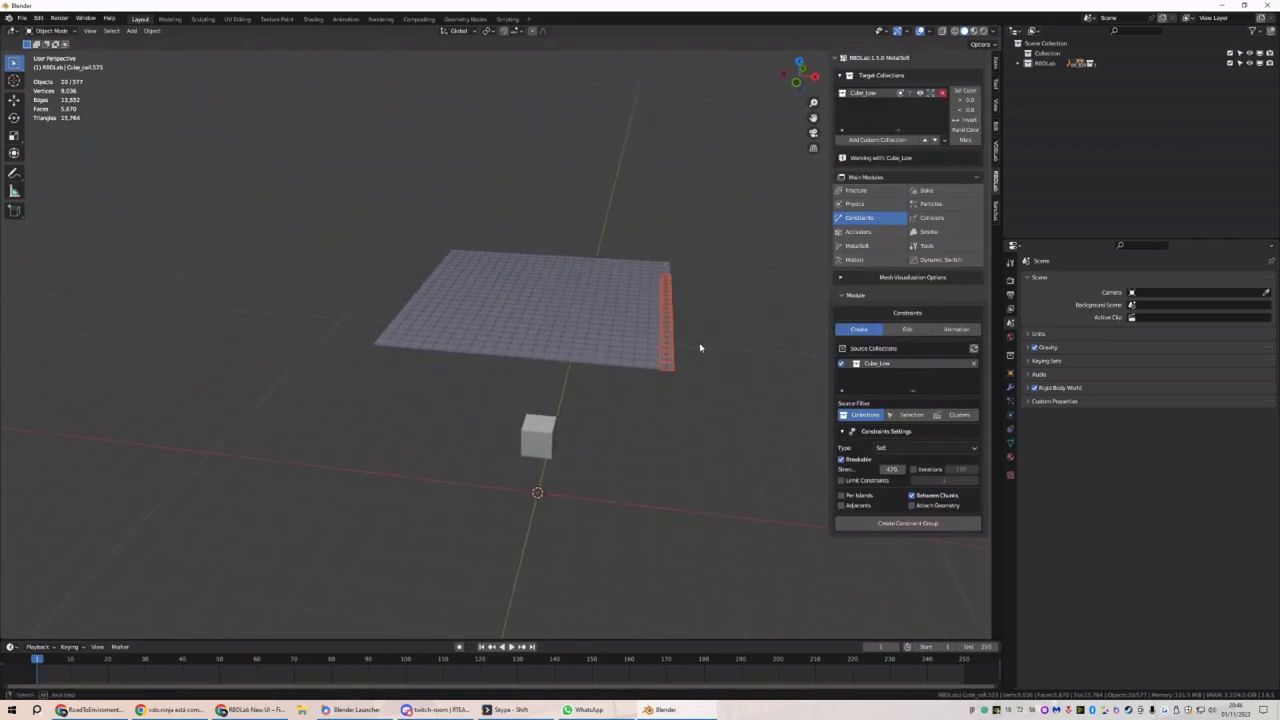
{"action": "middle_click_drag", "start_coordinate": [700, 349], "coordinate": [660, 290]}
{"action": "left_click_drag", "start_coordinate": [630, 254], "coordinate": [588, 420], "text": "shift"}
{"action": "middle_click_drag", "start_coordinate": [588, 420], "coordinate": [660, 360]}
{"action": "left_click_drag", "start_coordinate": [368, 252], "coordinate": [405, 350], "text": "shift"}
{"action": "key", "text": "KP_7"}
{"action": "left_click_drag", "start_coordinate": [368, 202], "coordinate": [432, 530], "text": "shift"}
{"action": "left_click_drag", "start_coordinate": [810, 168], "coordinate": [658, 522], "text": "shift"}
{"action": "middle_click_drag", "start_coordinate": [658, 522], "coordinate": [669, 426]}
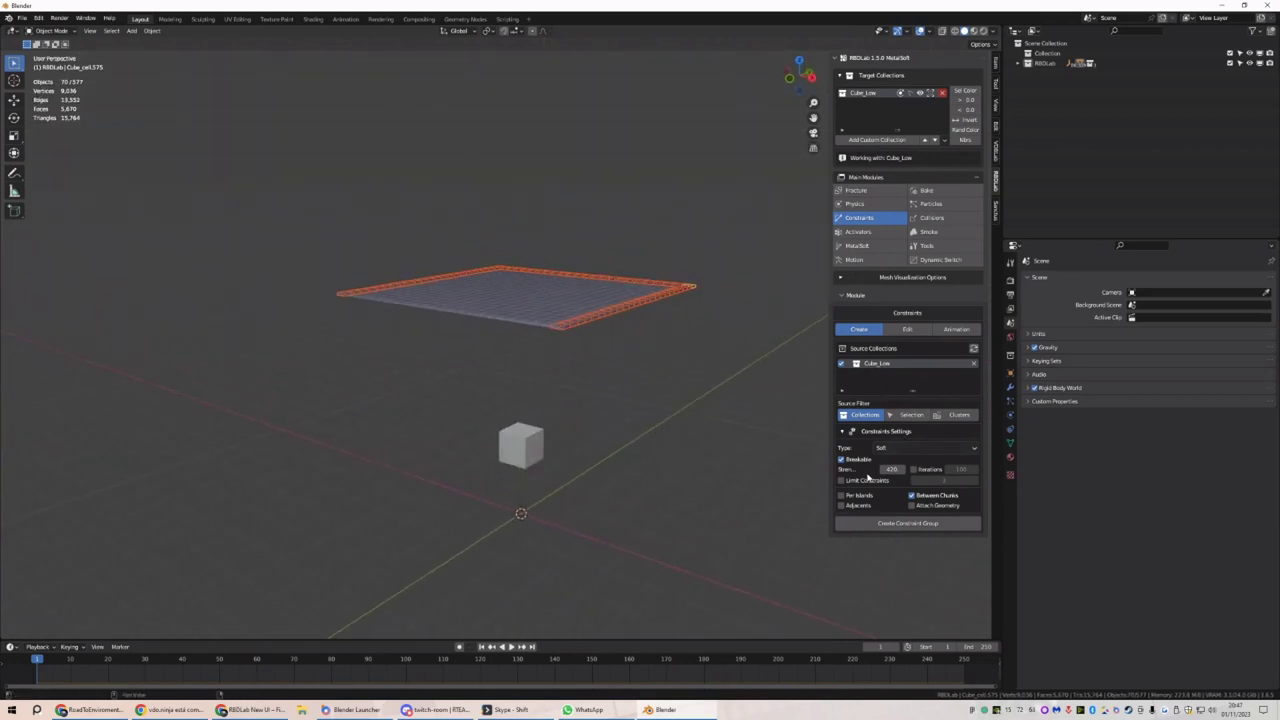
Create a fixed, unbreakable constraint group attaching the selected cells to the cube
{"action": "left_click", "coordinate": [900, 414]}
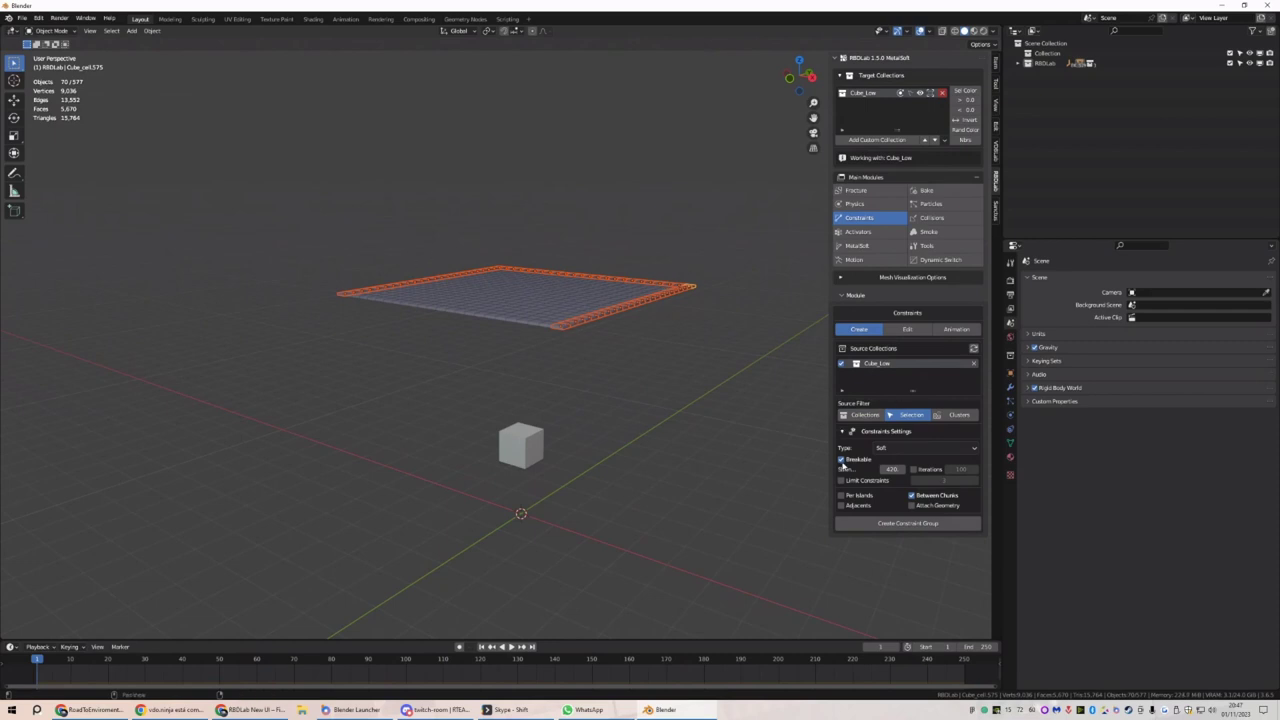
{"action": "left_click", "coordinate": [892, 448]}
{"action": "left_click", "coordinate": [897, 463]}
{"action": "left_click", "coordinate": [842, 461]}
{"action": "left_click", "coordinate": [911, 506]}
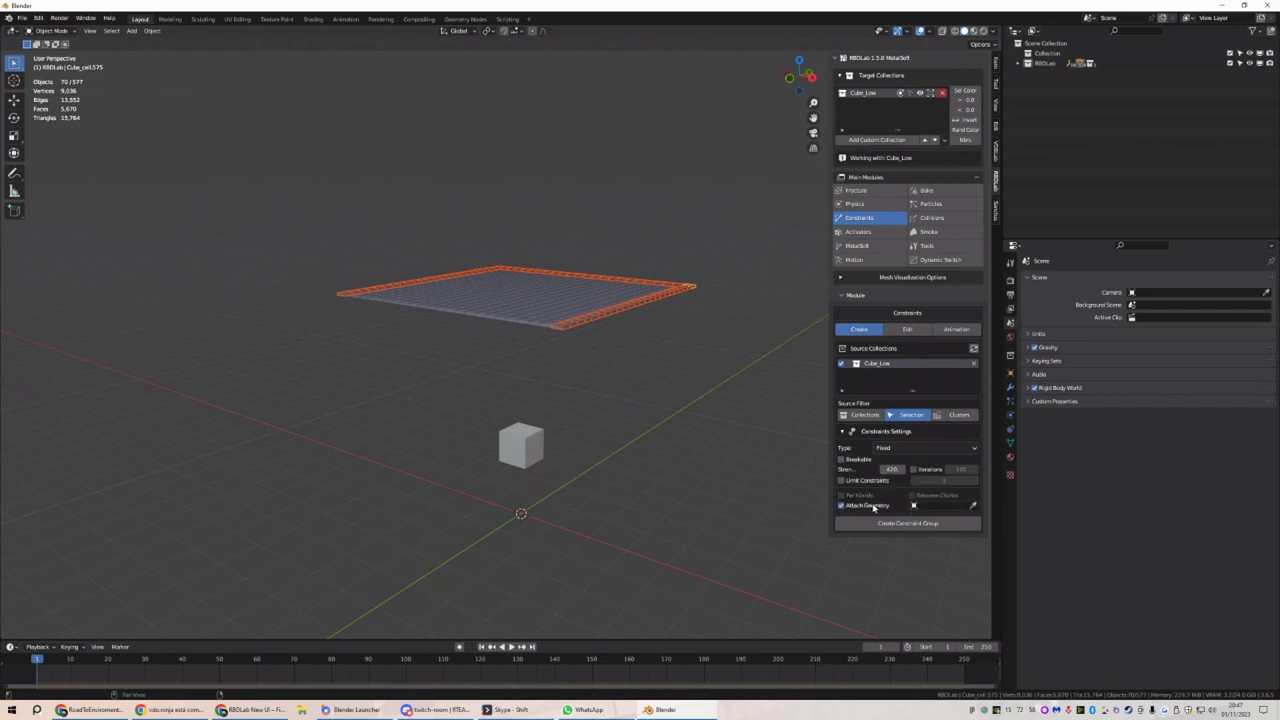
{"action": "left_click", "coordinate": [969, 508]}
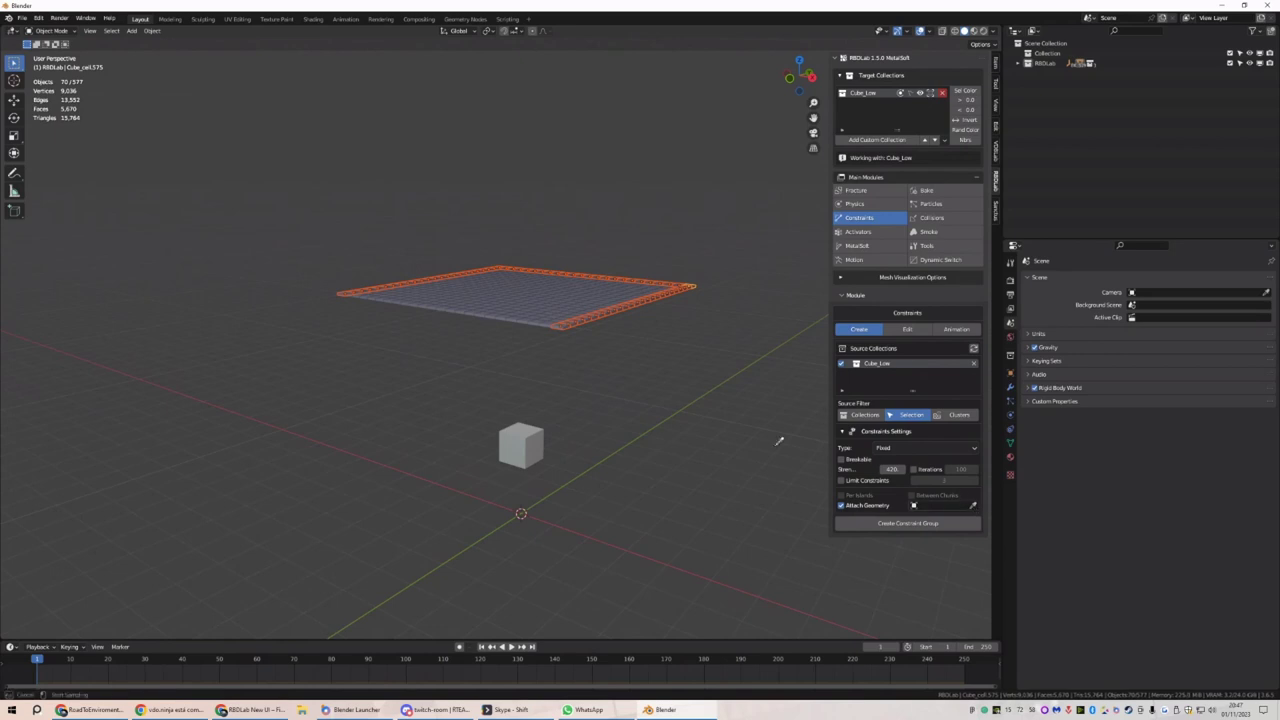
{"action": "left_click", "coordinate": [522, 438]}
{"action": "left_click", "coordinate": [891, 527]}
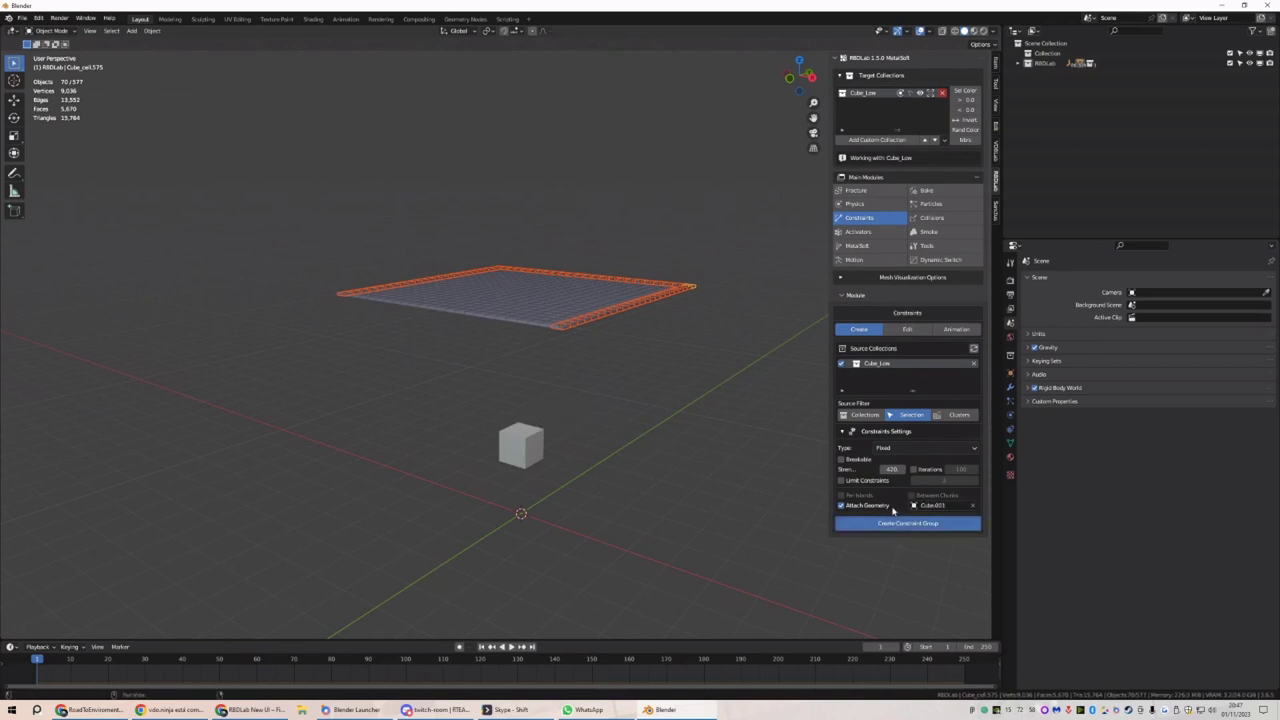
Show the new constraint lines to inspect the attachment, then hide them
{"action": "left_click", "coordinate": [951, 373]}
{"action": "middle_click_drag", "start_coordinate": [600, 395], "coordinate": [523, 417]}
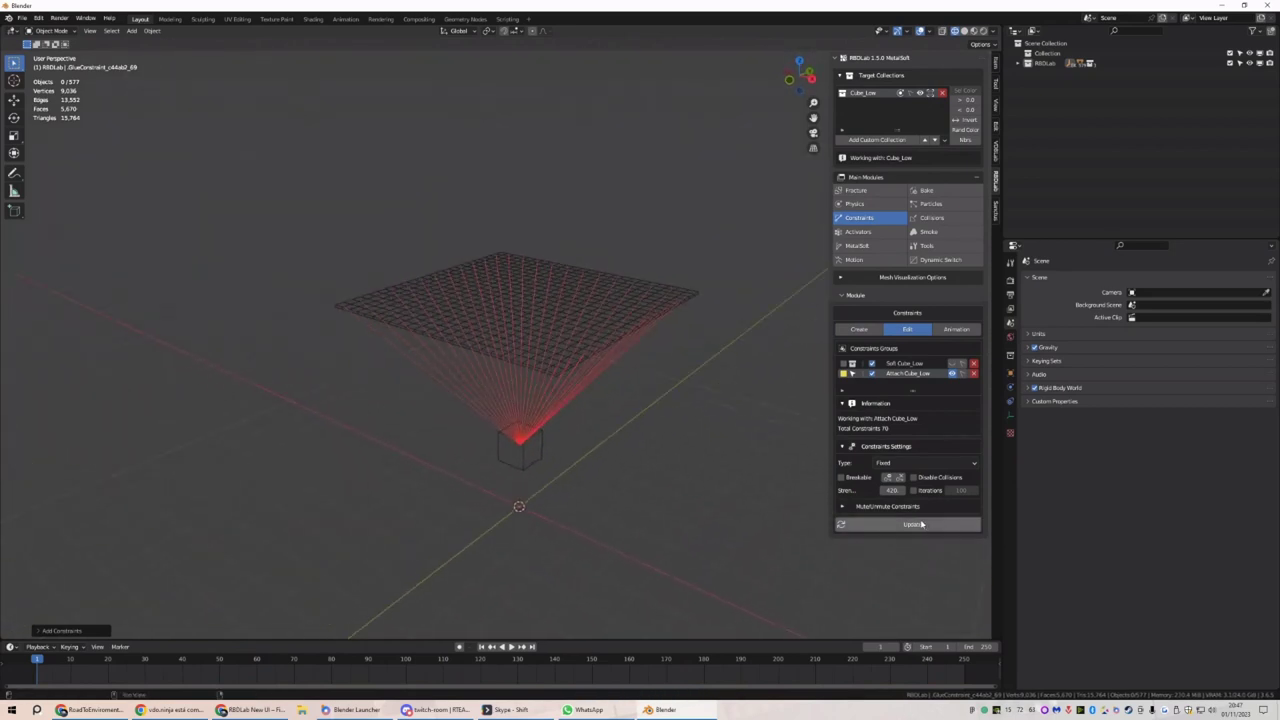
{"action": "left_click", "coordinate": [951, 373]}
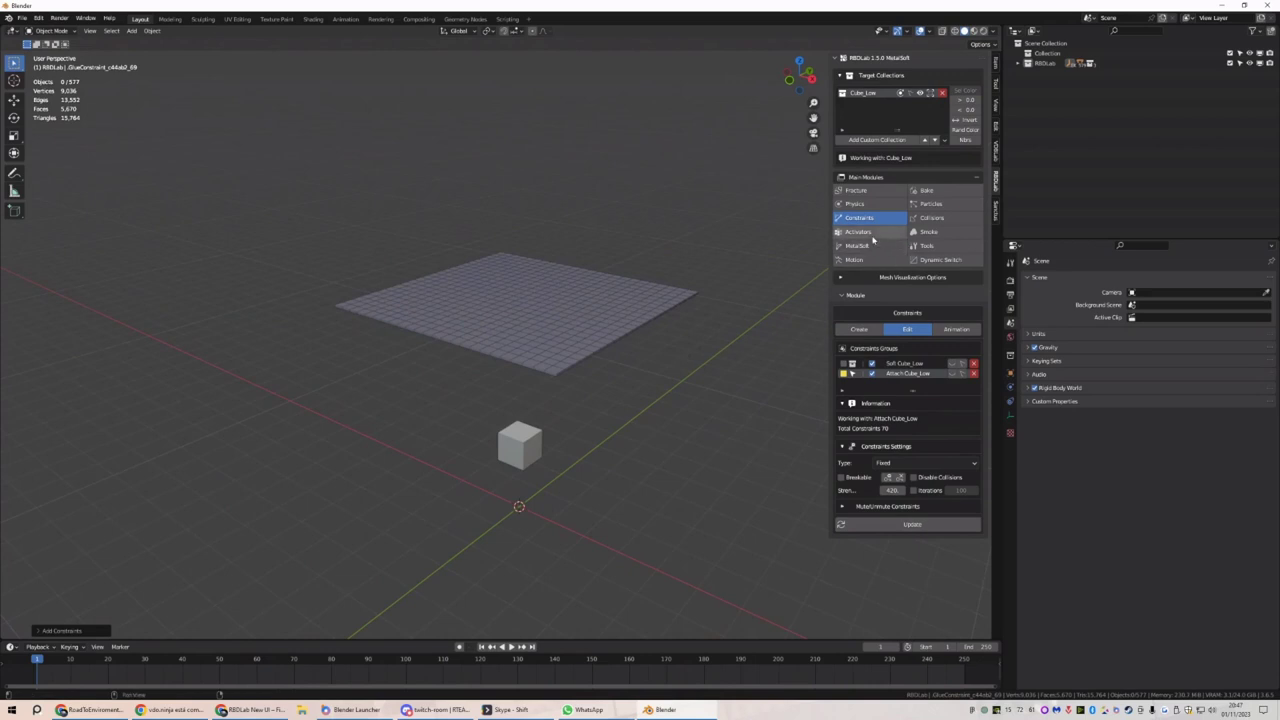
Set the rigid body world to 10 substeps per frame
{"action": "left_click", "coordinate": [856, 204]}
{"action": "left_click", "coordinate": [887, 368]}
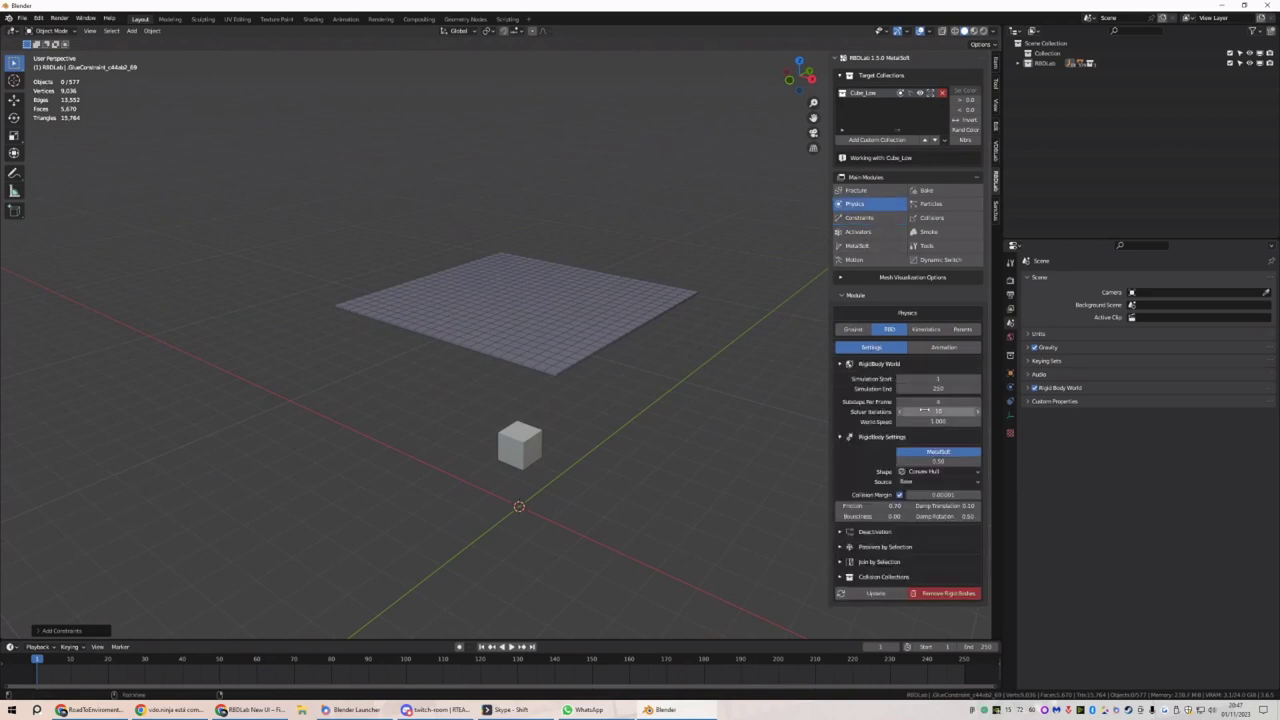
{"action": "left_click", "coordinate": [927, 402]}
{"action": "key", "text": "Return"}
Test-play the simulation, rewind to frame 1, and inspect a cell's physics properties
{"action": "key", "text": "space"}
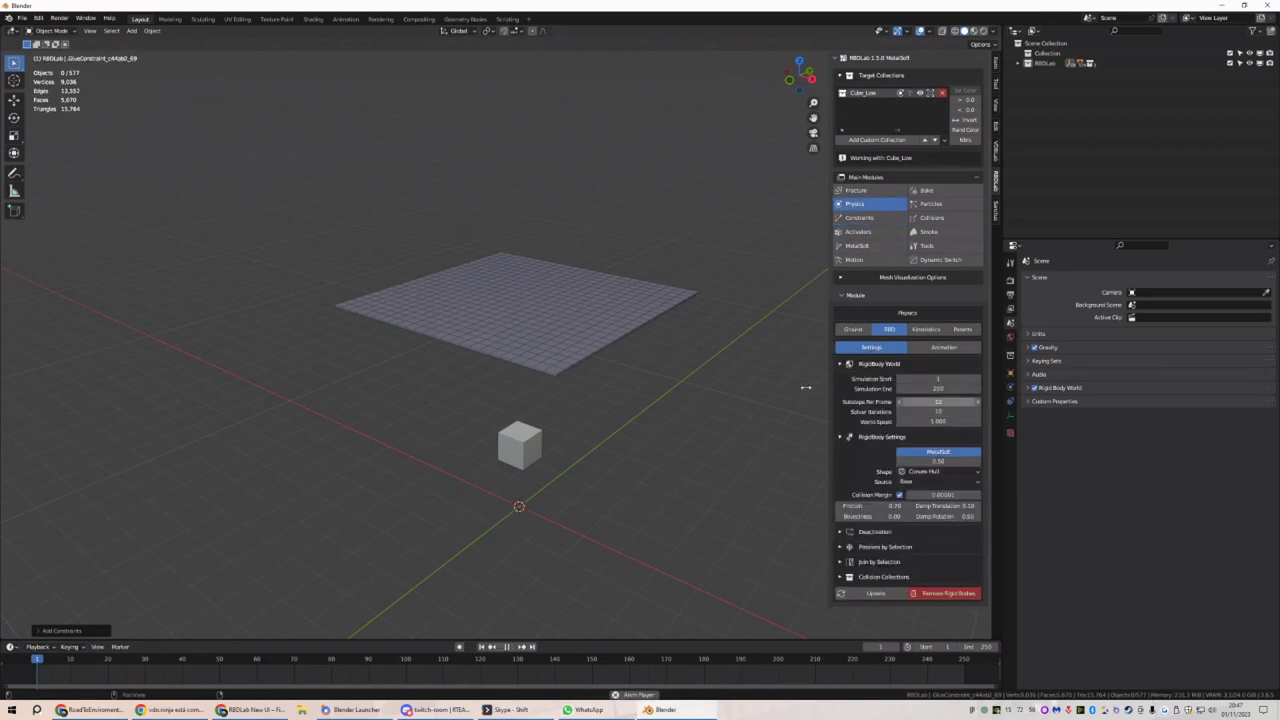
{"action": "key", "text": "space"}
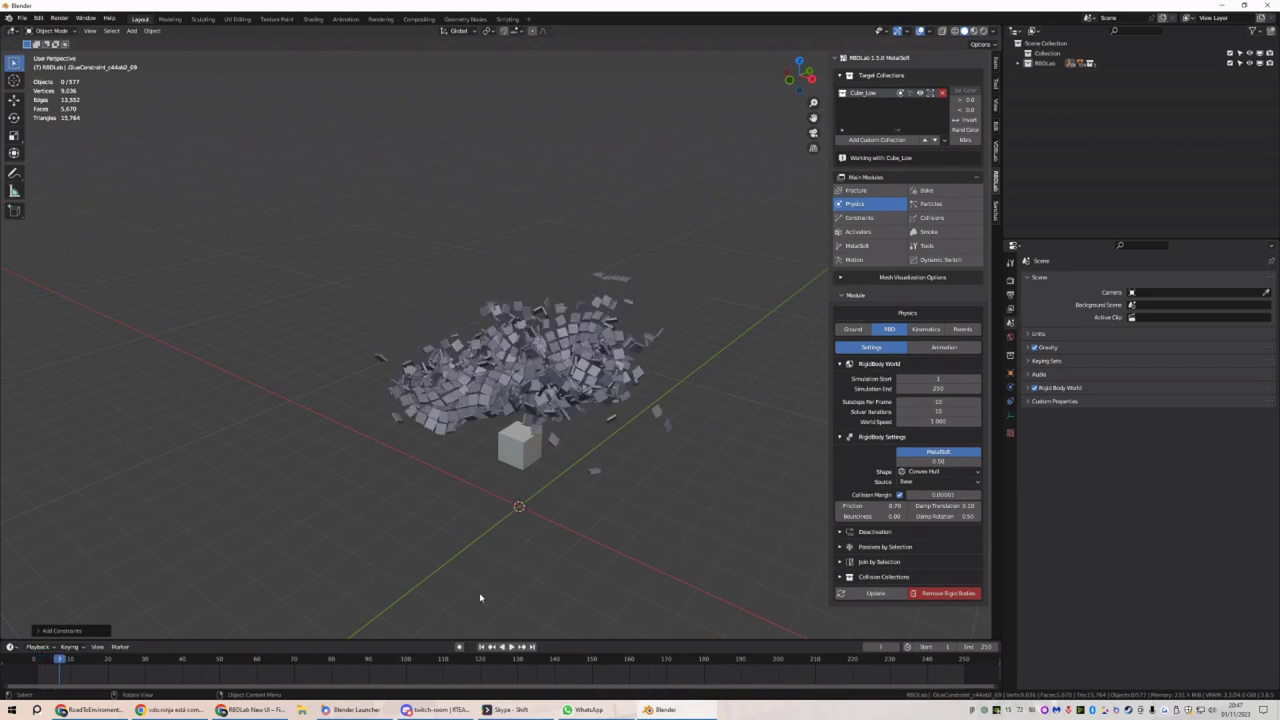
{"action": "left_click", "coordinate": [483, 647]}
{"action": "left_click", "coordinate": [571, 334]}
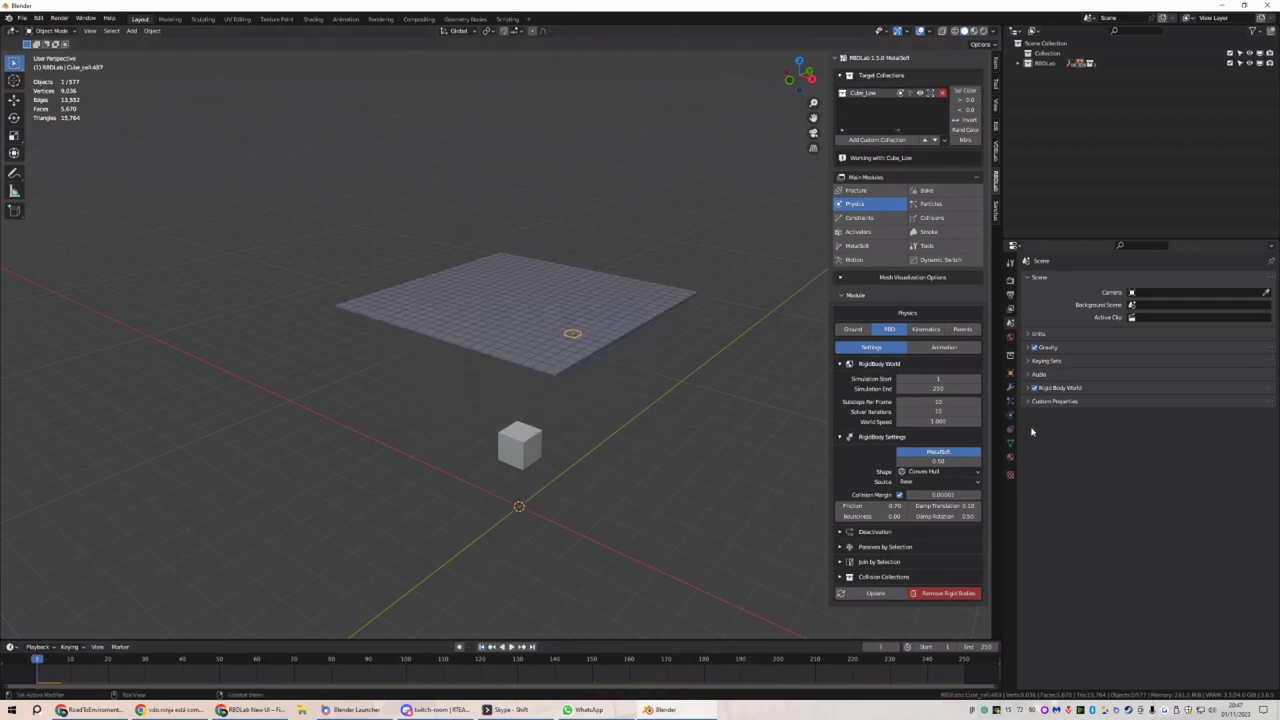
{"action": "left_click", "coordinate": [1011, 414]}
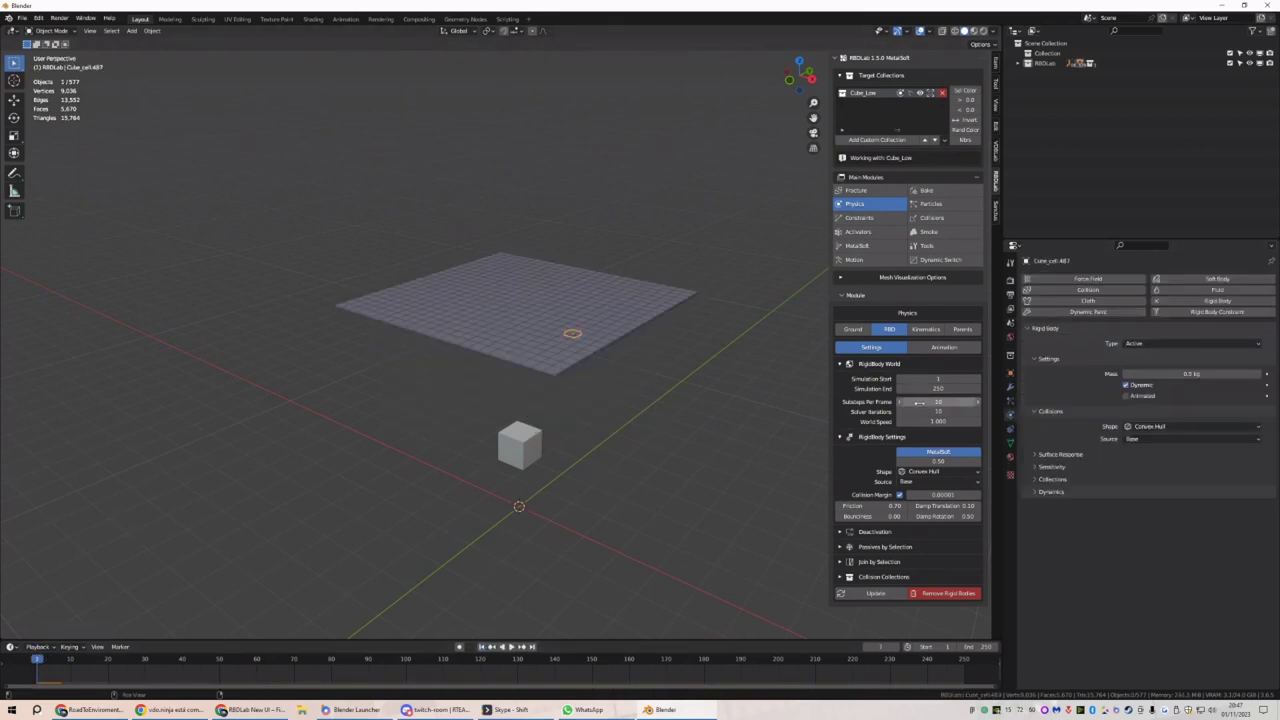
{"action": "left_click", "coordinate": [858, 217]}
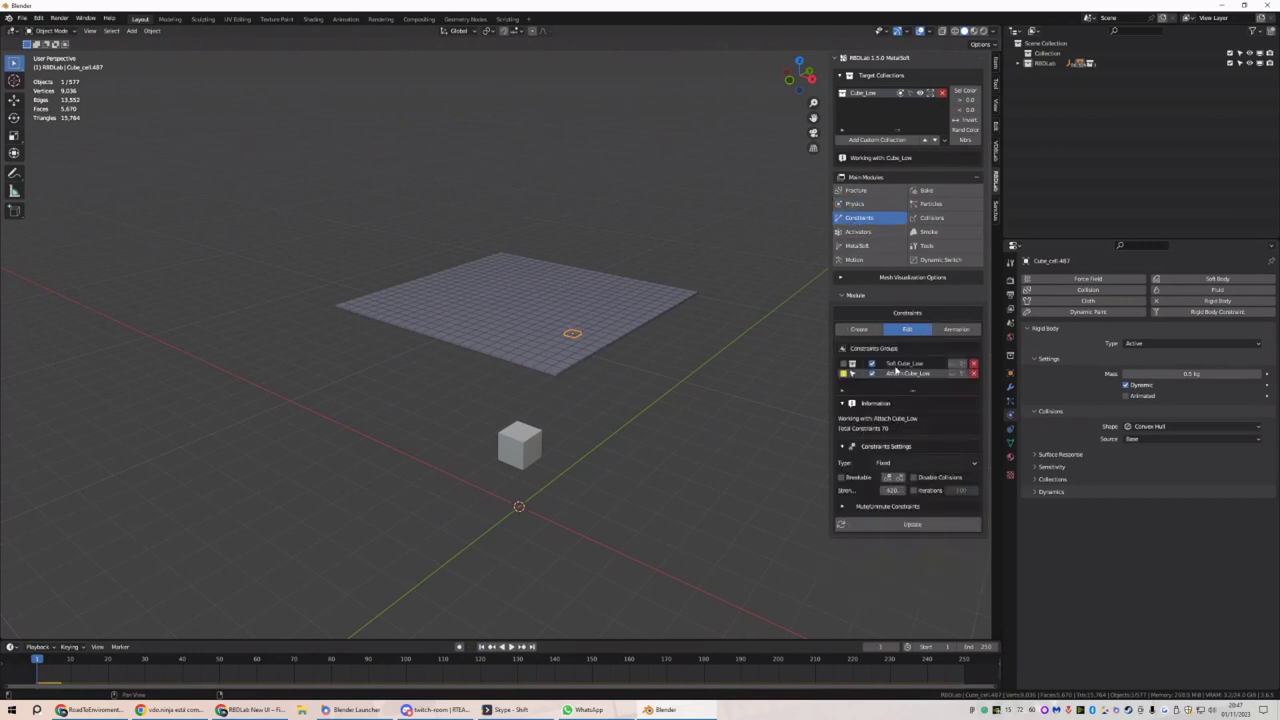
Override the Attach Cube_Low group's solver iterations to 100
{"action": "left_click", "coordinate": [864, 331]}
{"action": "left_click", "coordinate": [907, 329]}
{"action": "scroll", "coordinate": [930, 440], "scroll_direction": "down", "scroll_amount": 2}
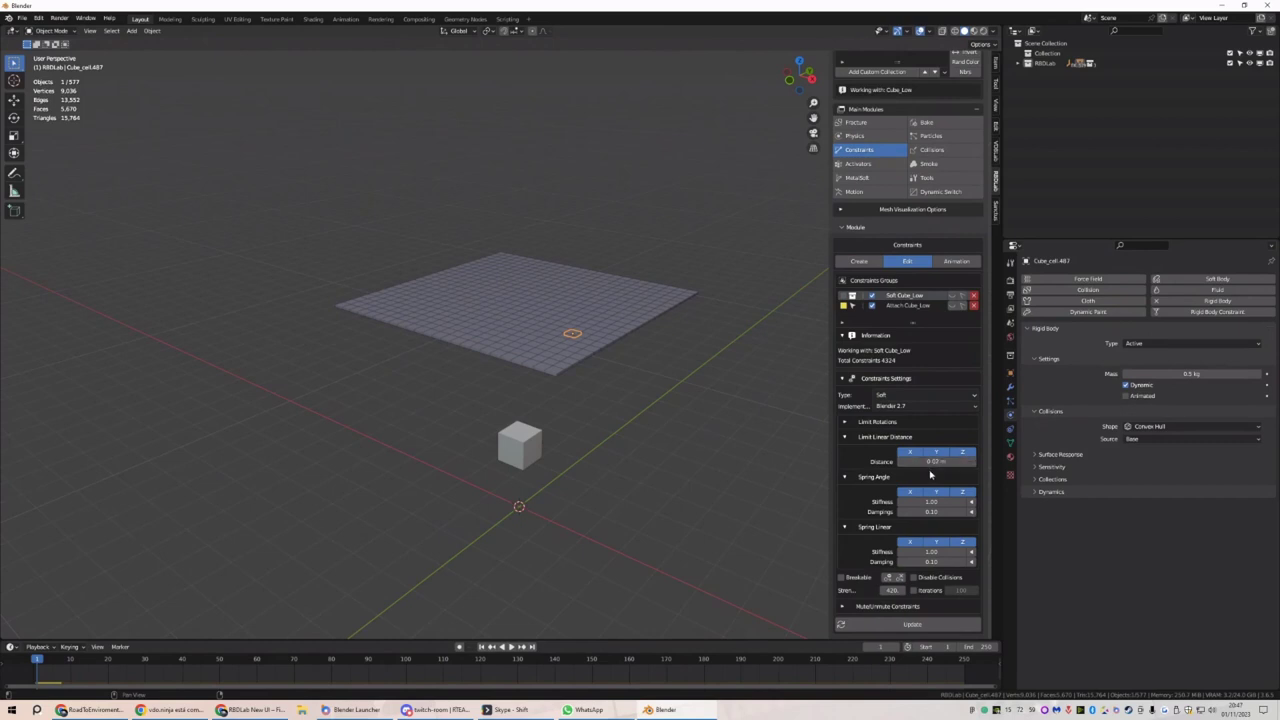
{"action": "left_click", "coordinate": [906, 305]}
{"action": "left_click", "coordinate": [921, 494]}
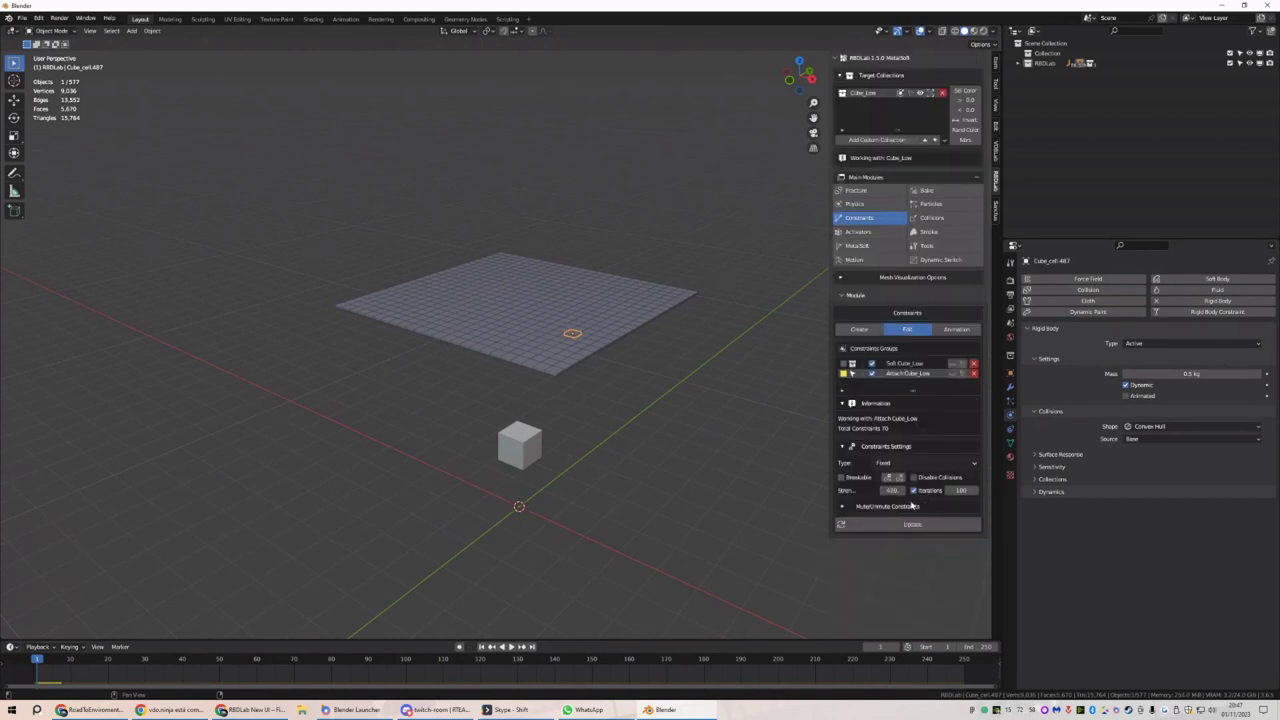
Preview the simulation, select the small cube, and rewind to the first frame
{"action": "middle_click_drag", "start_coordinate": [619, 454], "coordinate": [605, 455]}
{"action": "key", "text": "space"}
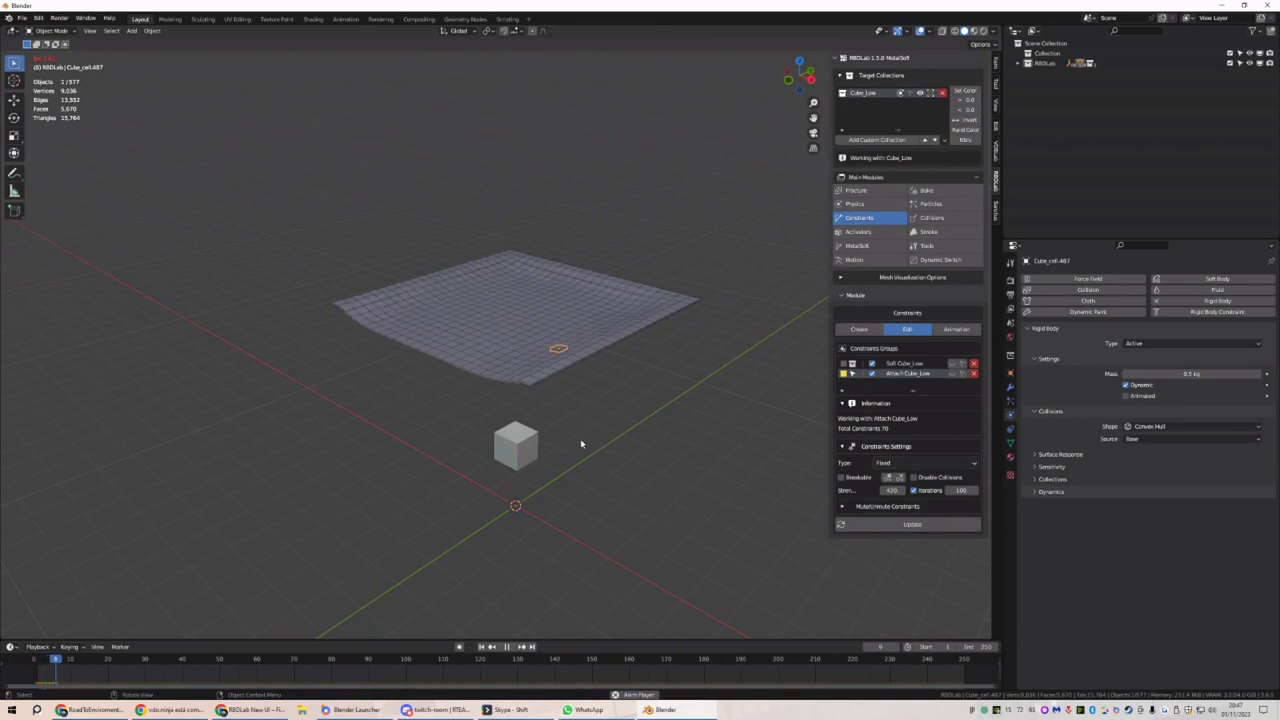
{"action": "key", "text": "space"}
{"action": "left_click", "coordinate": [518, 445]}
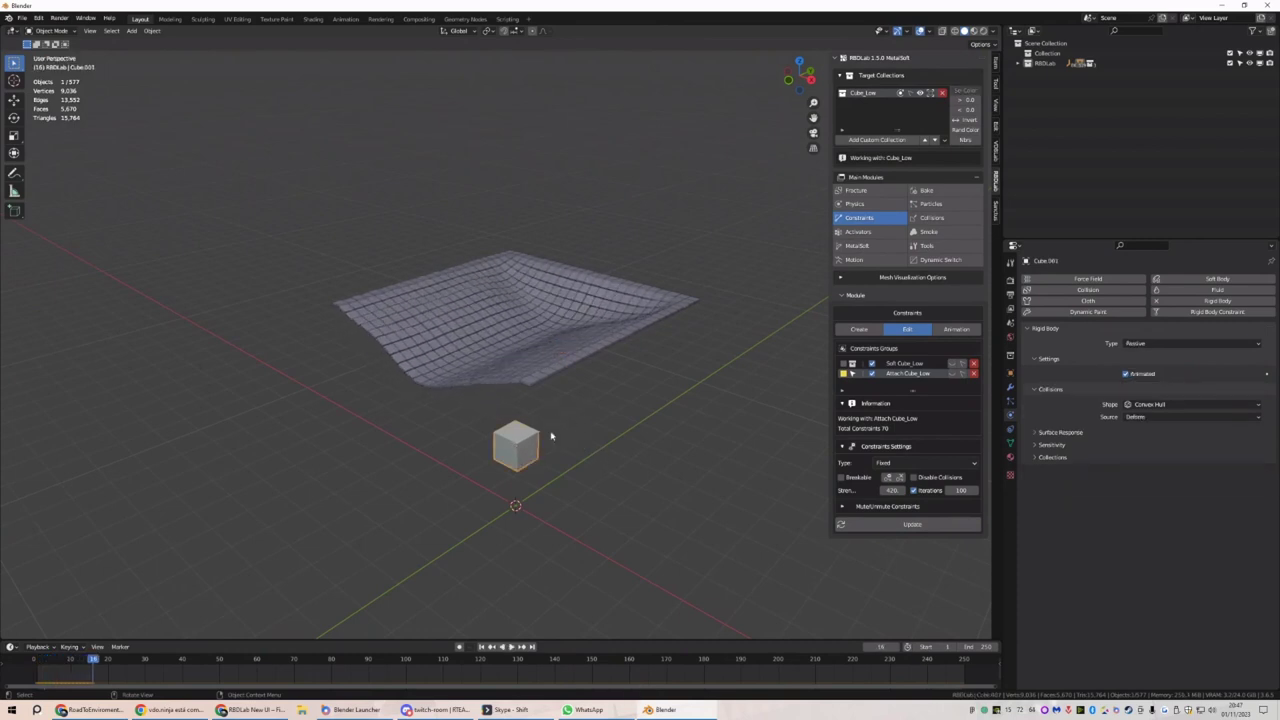
{"action": "left_click", "coordinate": [483, 647]}
Select the whole plate and add an RBDLab activator layer to it
{"action": "middle_click_drag", "start_coordinate": [532, 430], "coordinate": [527, 438]}
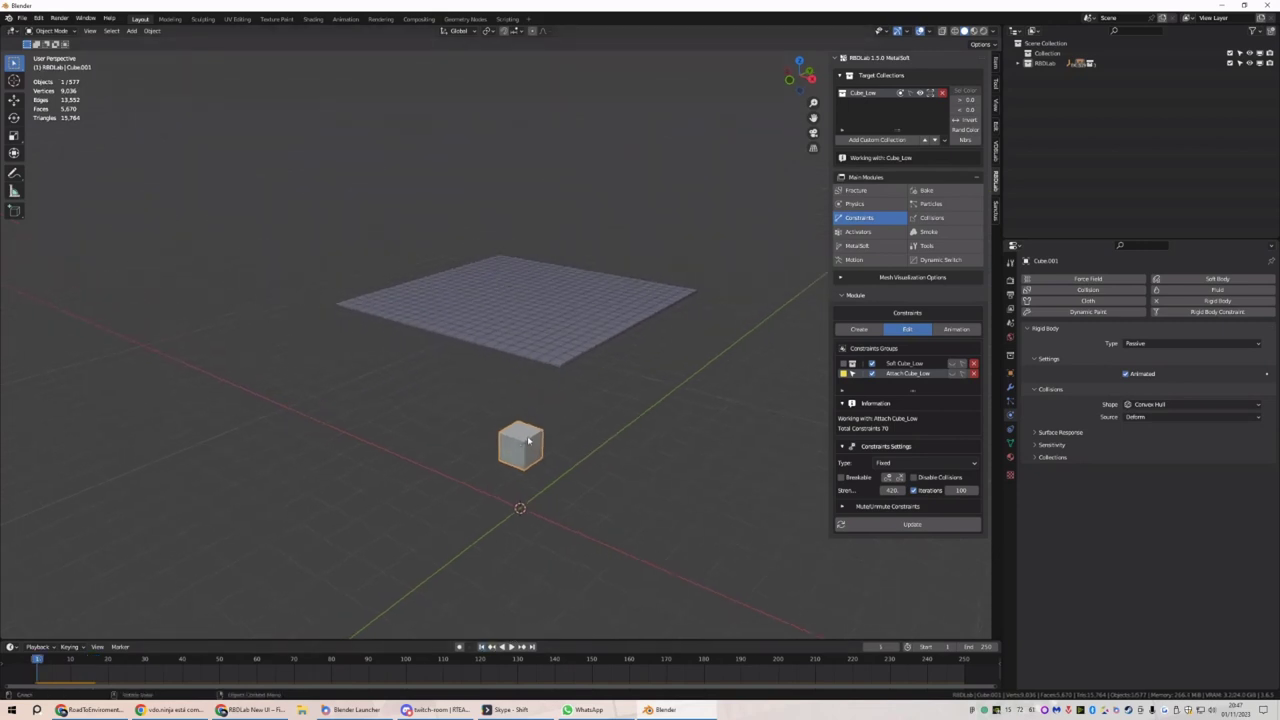
{"action": "left_click_drag", "start_coordinate": [738, 218], "coordinate": [304, 386]}
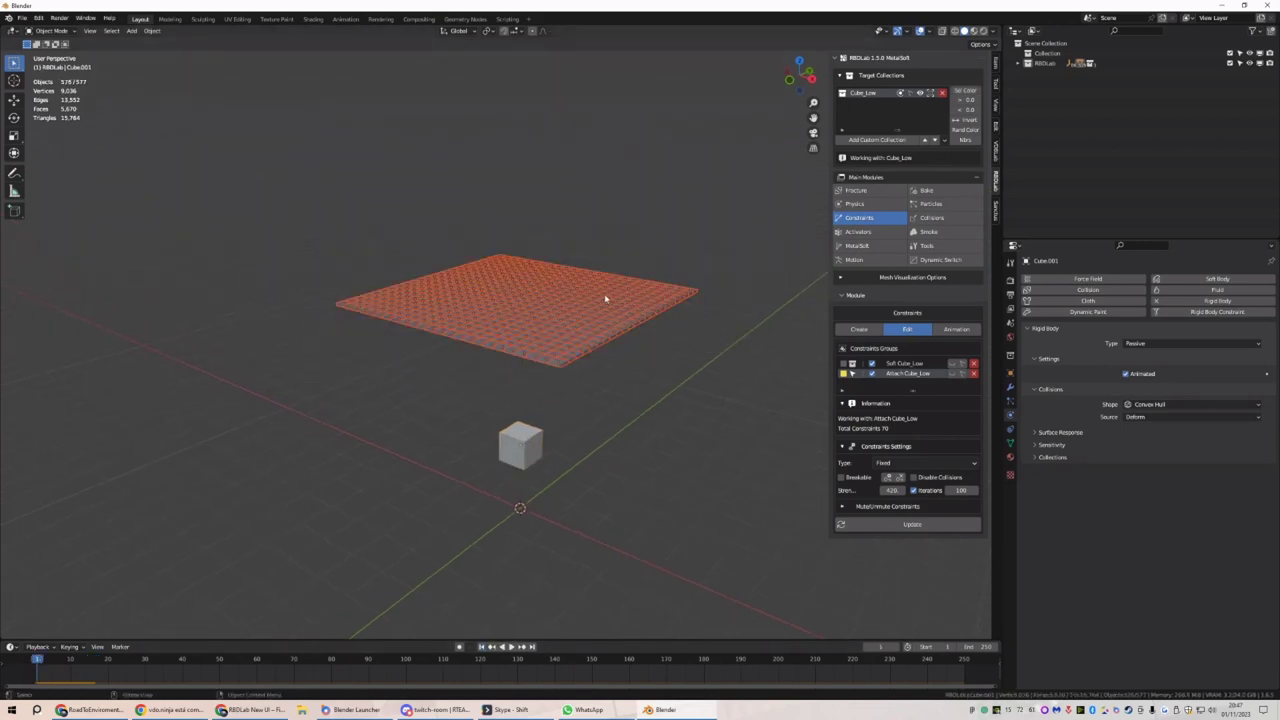
{"action": "left_click", "coordinate": [850, 232]}
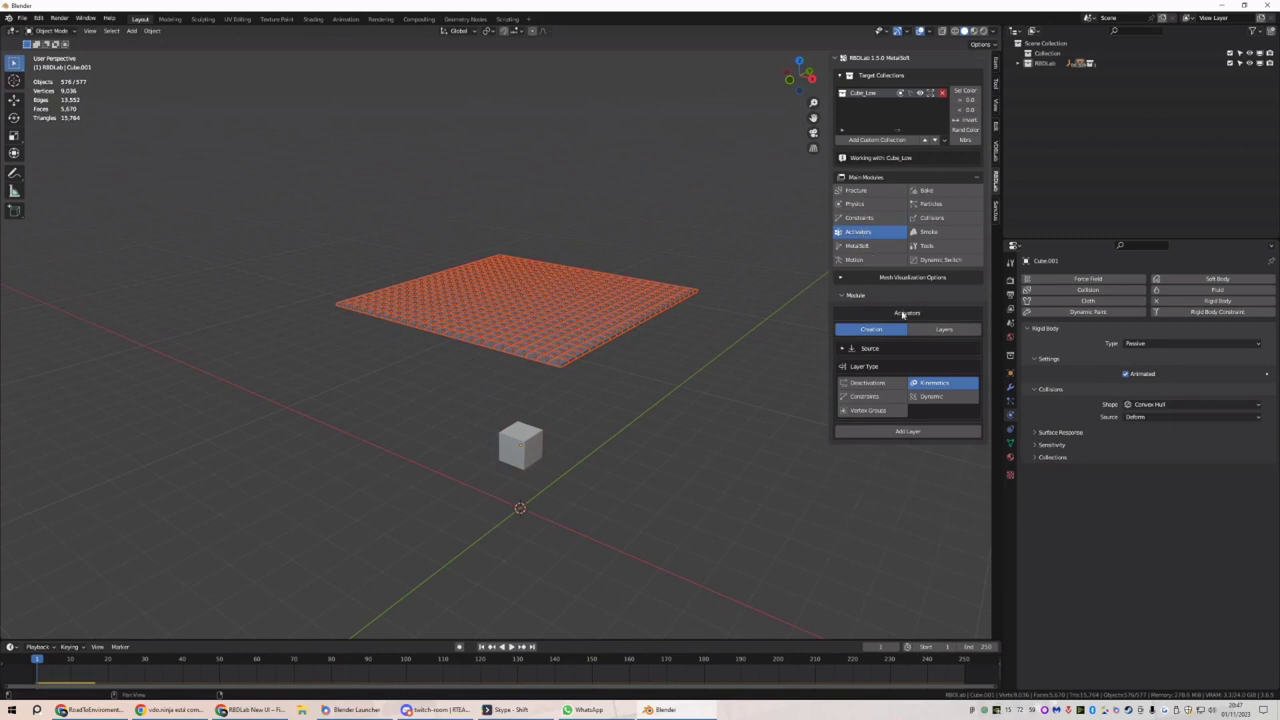
{"action": "left_click", "coordinate": [906, 432]}
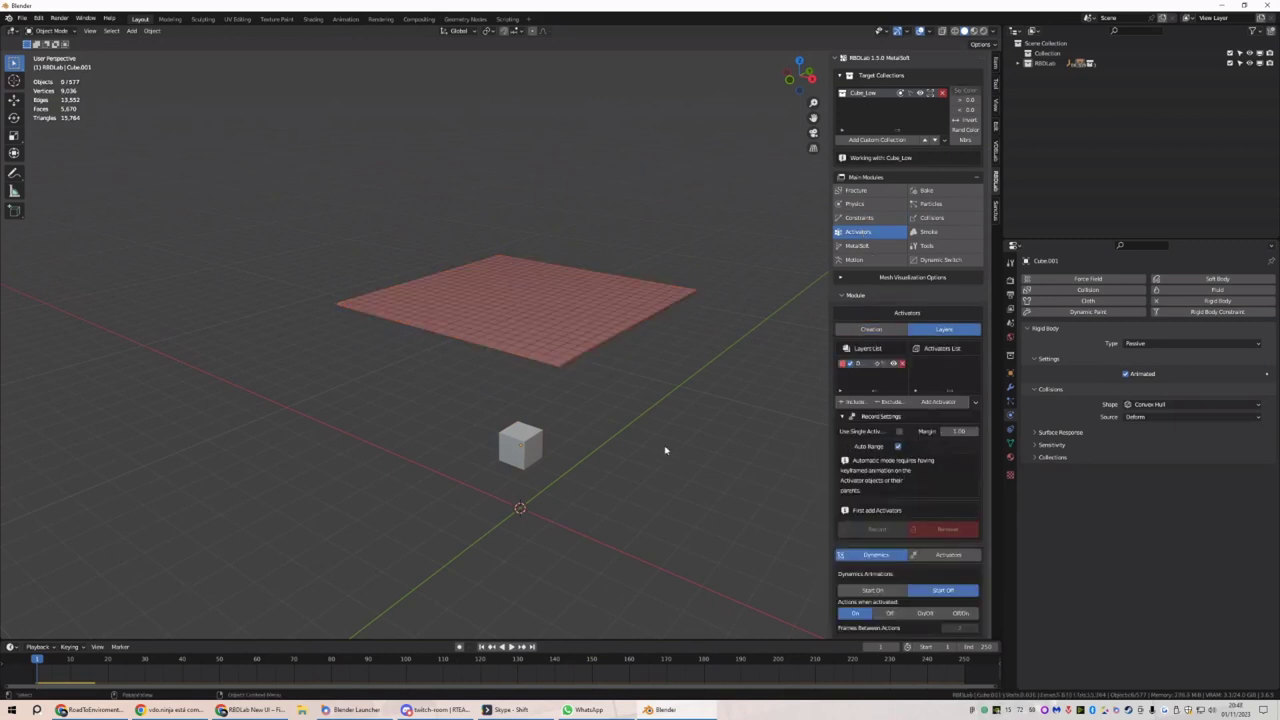
Play the animation and rewind to the first frame
{"action": "key", "text": "space"}
{"action": "left_click", "coordinate": [481, 649]}
{"action": "left_click", "coordinate": [481, 649]}
Add a small UV sphere and raise it high above the plate
{"action": "key", "text": "shift+a"}
{"action": "left_click", "coordinate": [700, 376]}
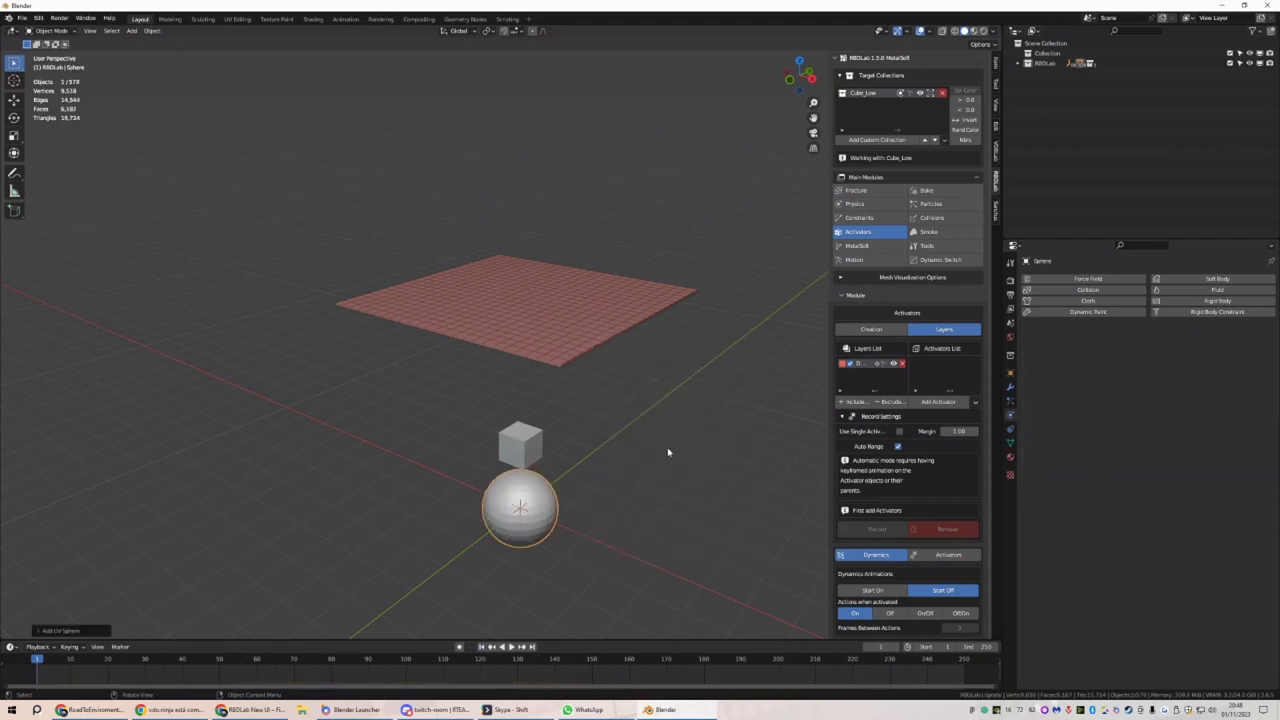
{"action": "key", "text": "s"}
{"action": "left_click", "coordinate": [574, 543]}
{"action": "key", "text": "g"}
{"action": "key", "text": "z"}
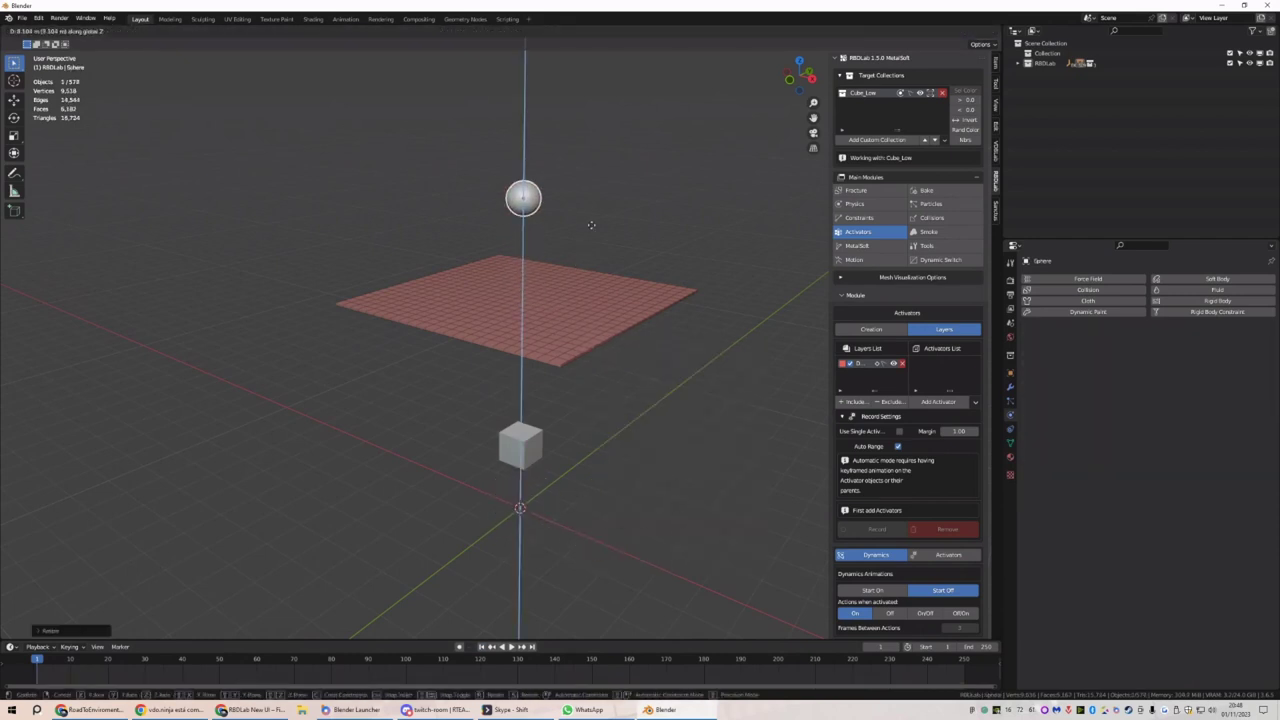
{"action": "left_click", "coordinate": [591, 225]}
Position the sphere over the plate's upper-left area and apply its transforms
{"action": "key", "text": "KP_7"}
{"action": "key", "text": "g"}
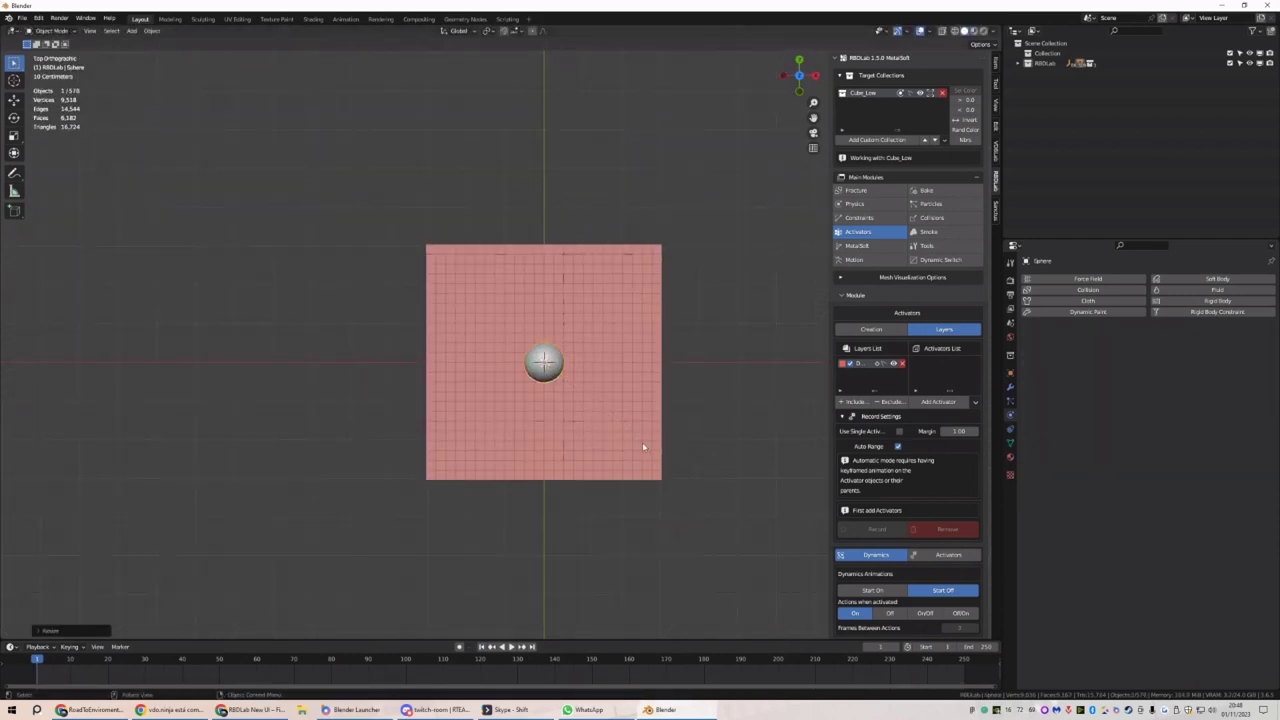
{"action": "left_click", "coordinate": [576, 376]}
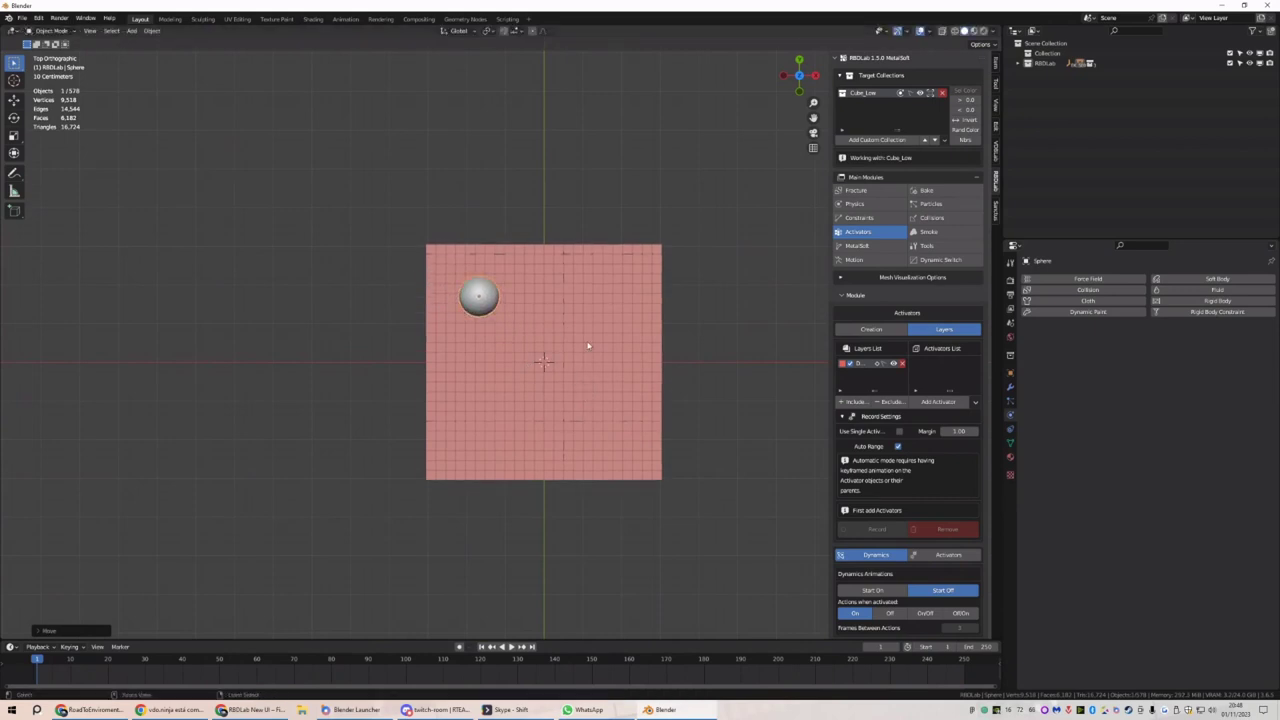
{"action": "key", "text": "ctrl+a"}
{"action": "left_click", "coordinate": [590, 337]}
Make the sphere an active rigid body with 10 kg mass
{"action": "left_click", "coordinate": [854, 259]}
{"action": "left_click", "coordinate": [875, 362]}
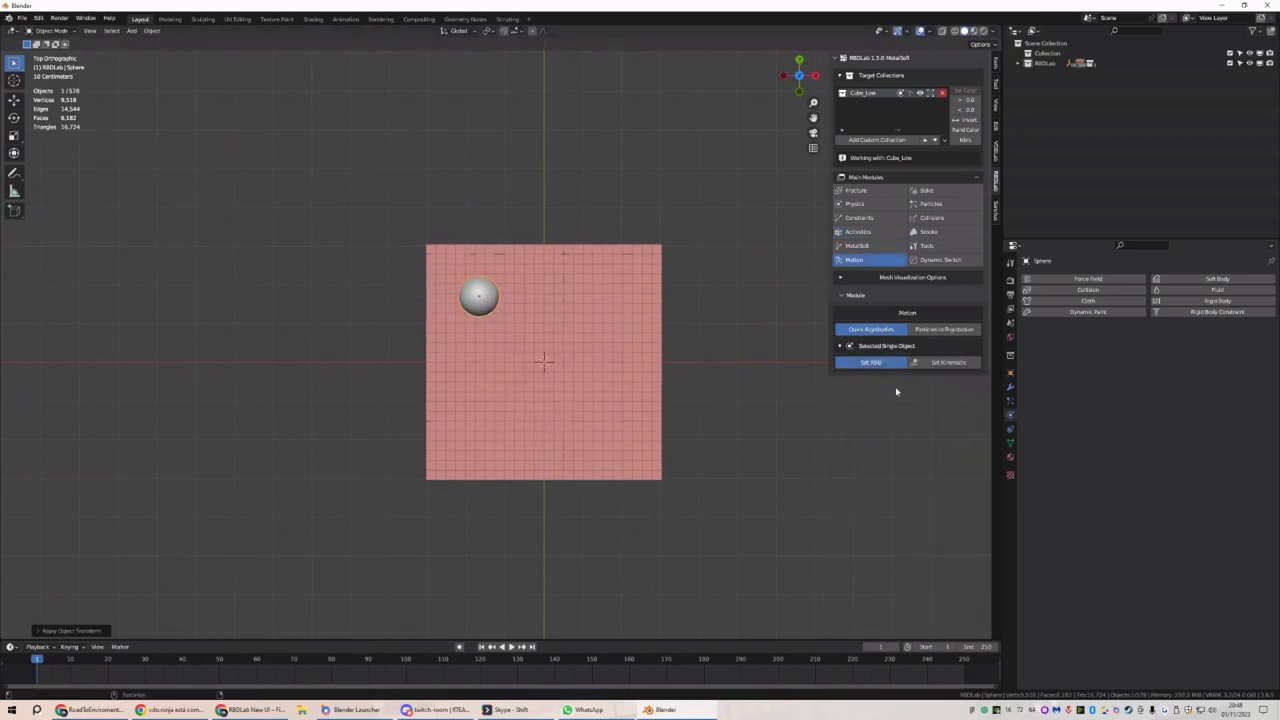
{"action": "left_click", "coordinate": [916, 406]}
{"action": "type", "text": "10"}
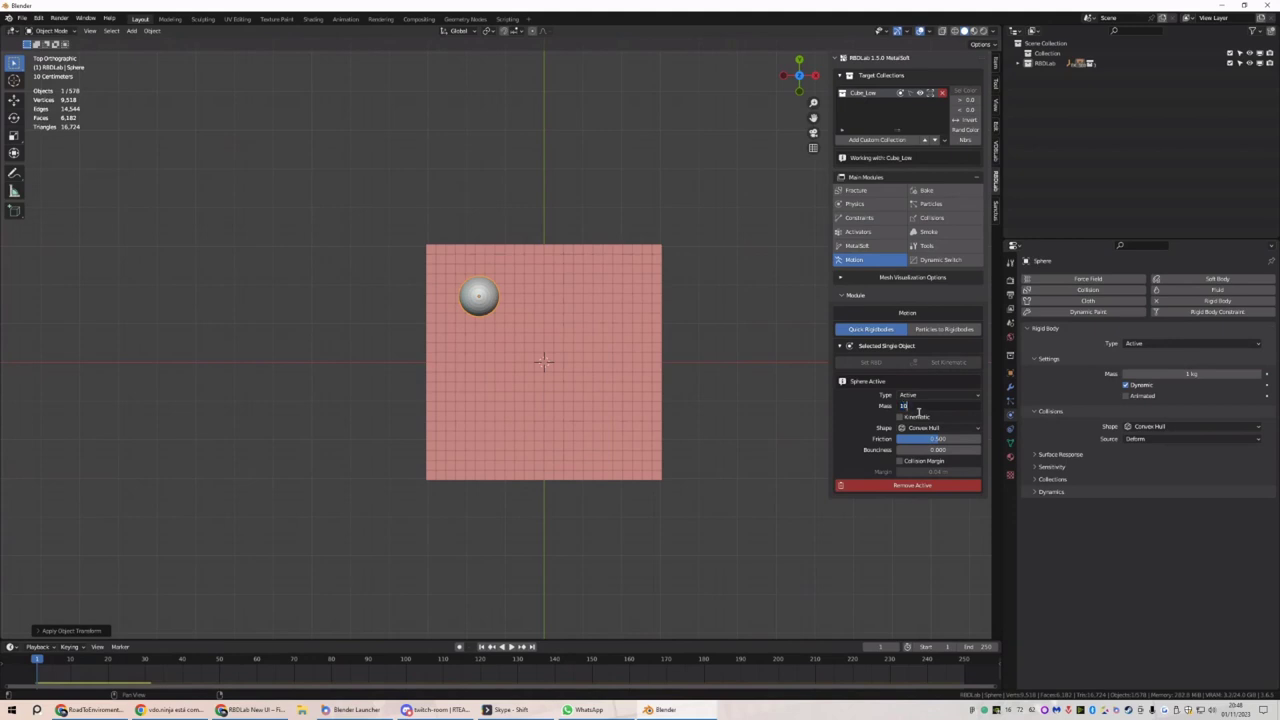
{"action": "key", "text": "Return"}
Duplicate the sphere into four copies, one over each quarter of the plate
{"action": "key", "text": "shift+d"}
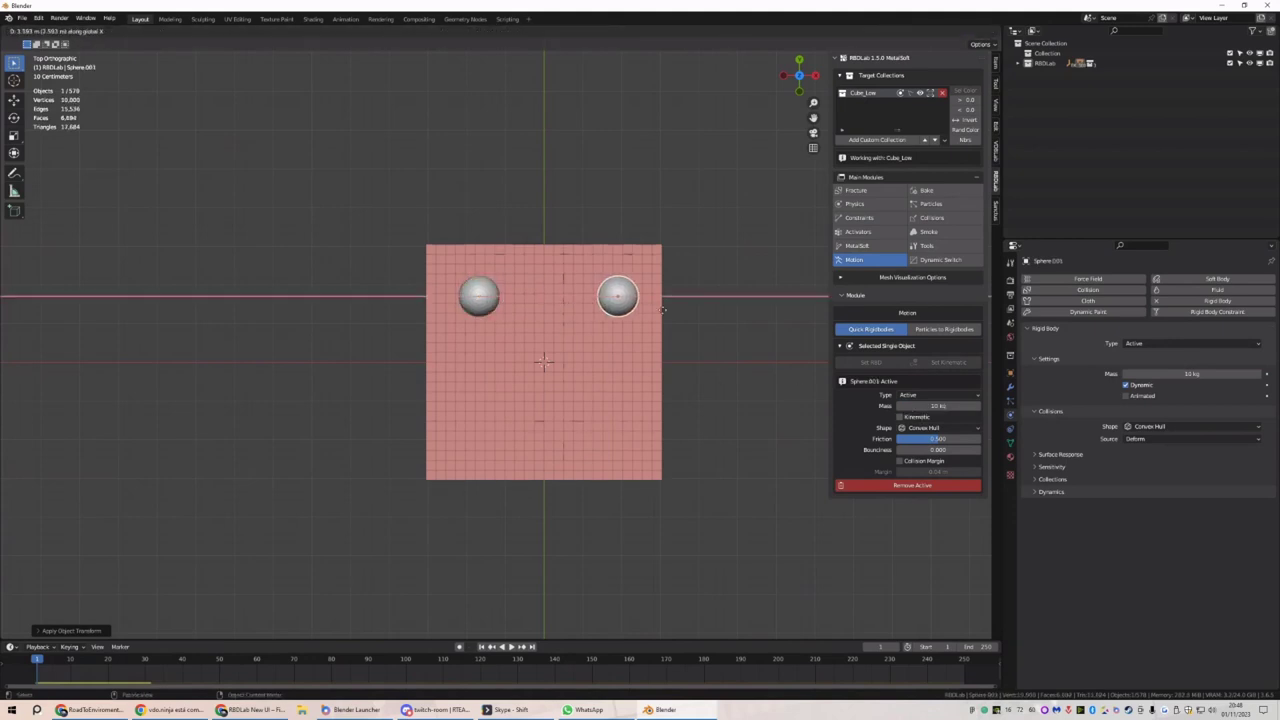
{"action": "left_click", "coordinate": [660, 312]}
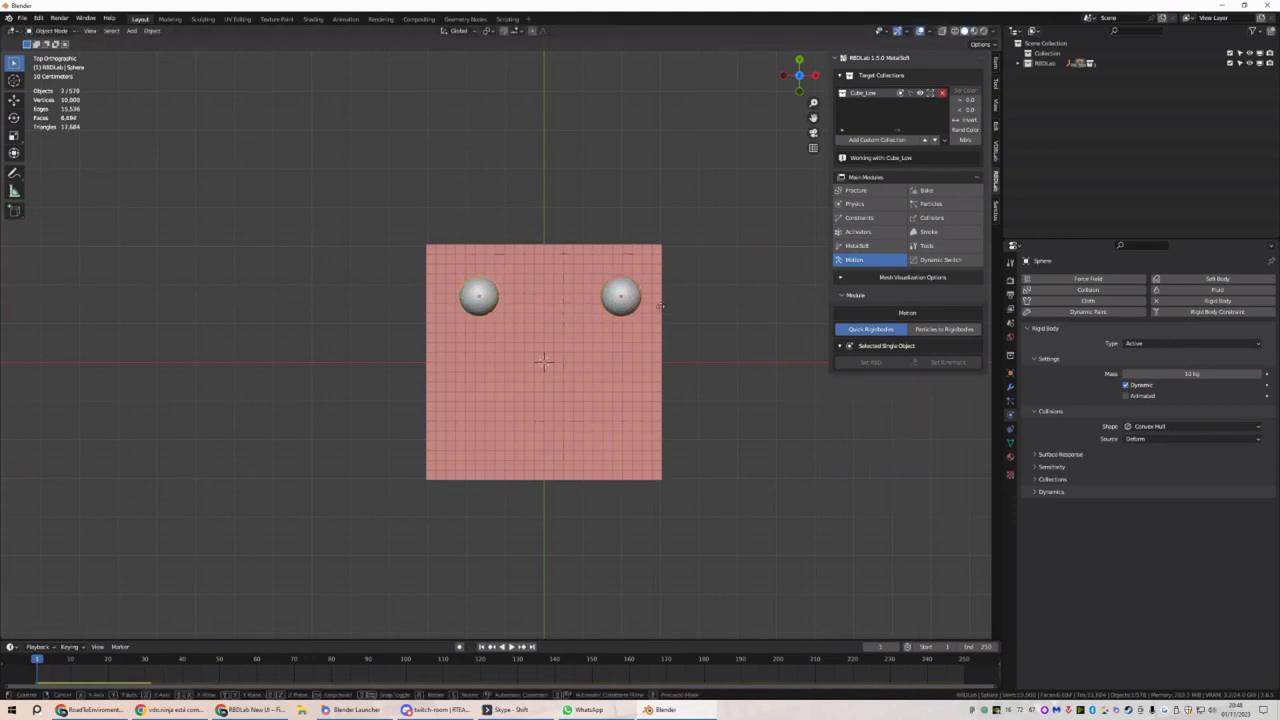
{"action": "left_click", "coordinate": [479, 296], "text": "shift"}
{"action": "key", "text": "shift+d"}
{"action": "key", "text": "x"}
{"action": "key", "text": "y"}
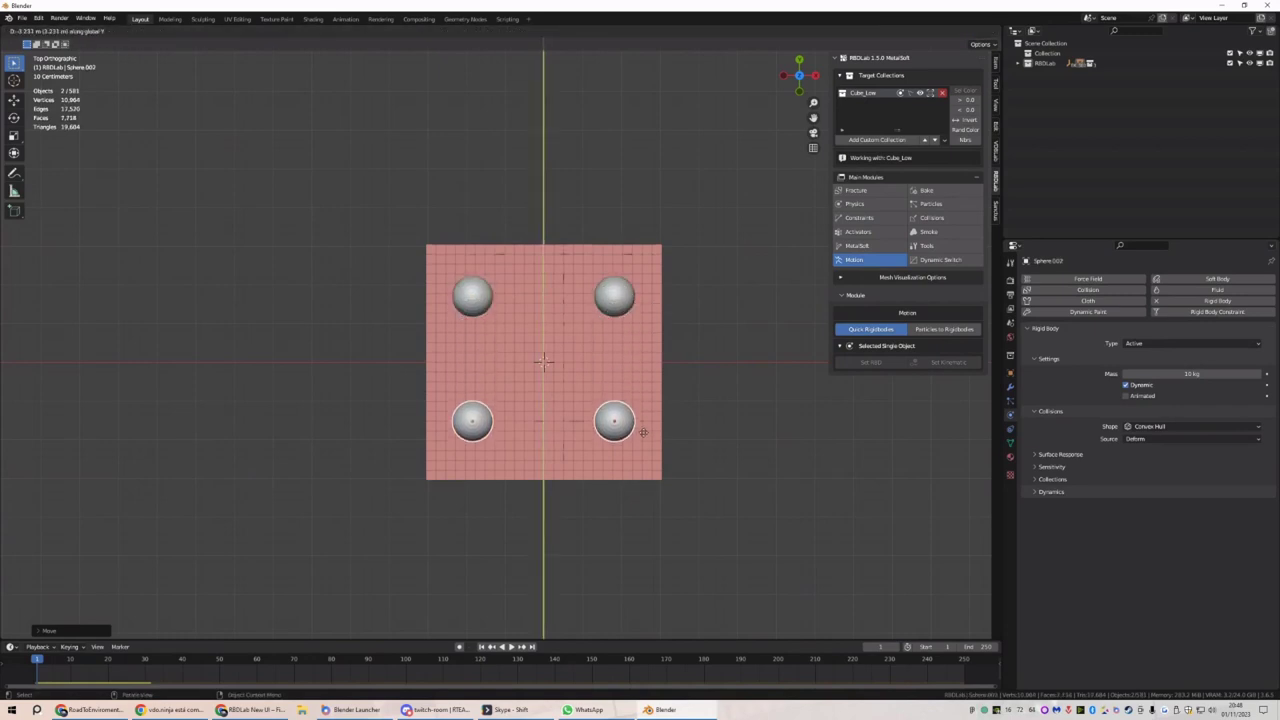
{"action": "left_click", "coordinate": [643, 437]}
{"action": "middle_click_drag", "start_coordinate": [643, 437], "coordinate": [683, 345]}
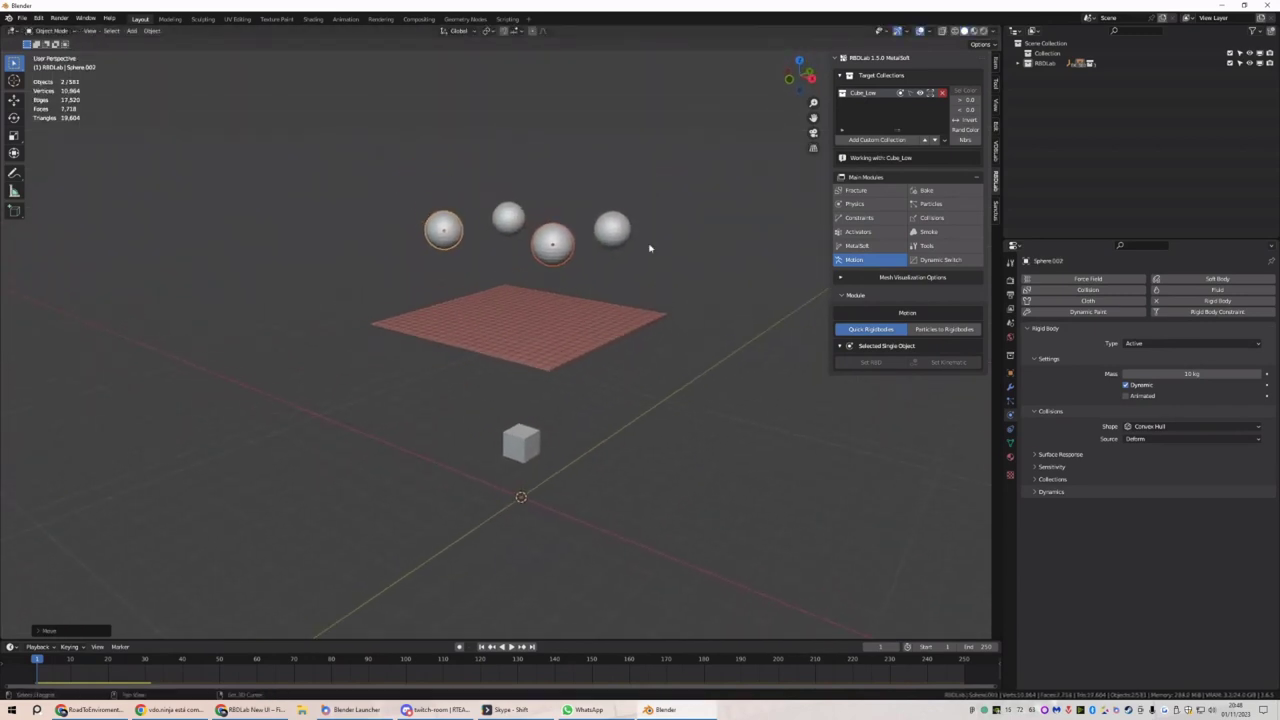
Smooth-shade all four spheres and test-play the drop, then rewind
{"action": "left_click_drag", "start_coordinate": [668, 249], "coordinate": [471, 168], "text": "shift"}
{"action": "right_click", "coordinate": [449, 251]}
{"action": "left_click", "coordinate": [449, 251]}
{"action": "key", "text": "space"}
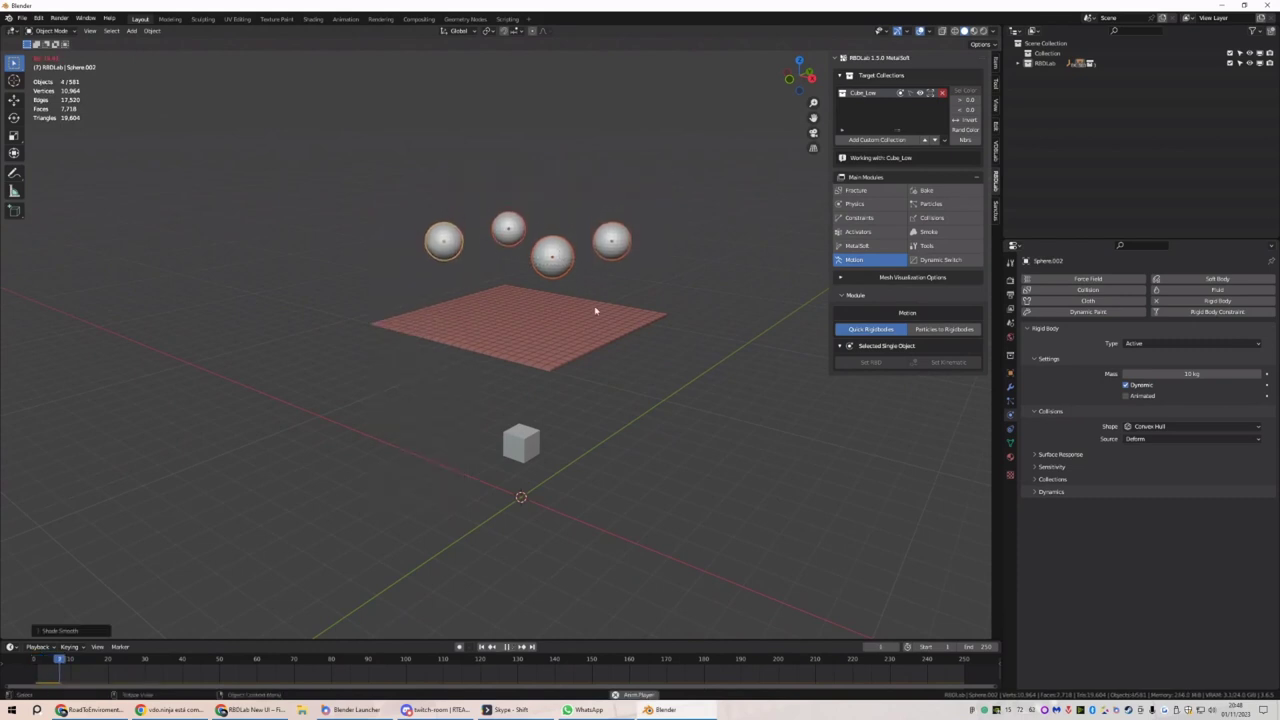
{"action": "left_click", "coordinate": [482, 647]}
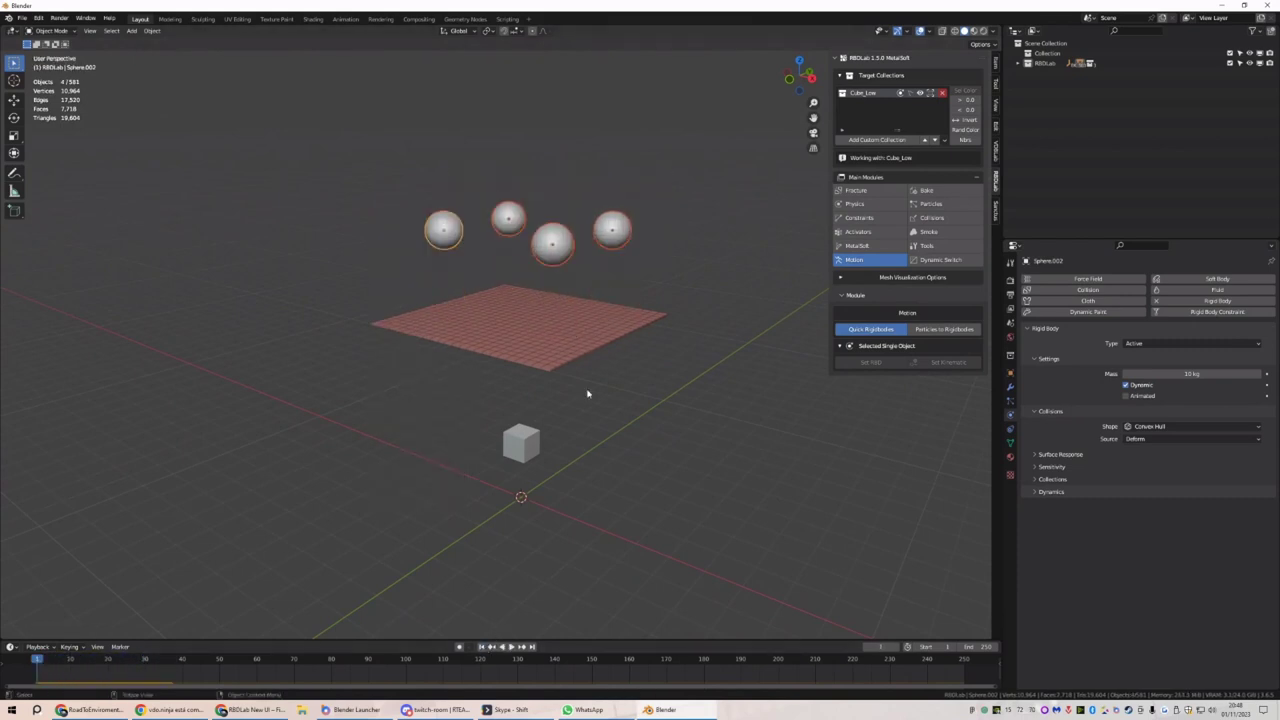
Add sphere activators to the four spheres
{"action": "left_click", "coordinate": [858, 231]}
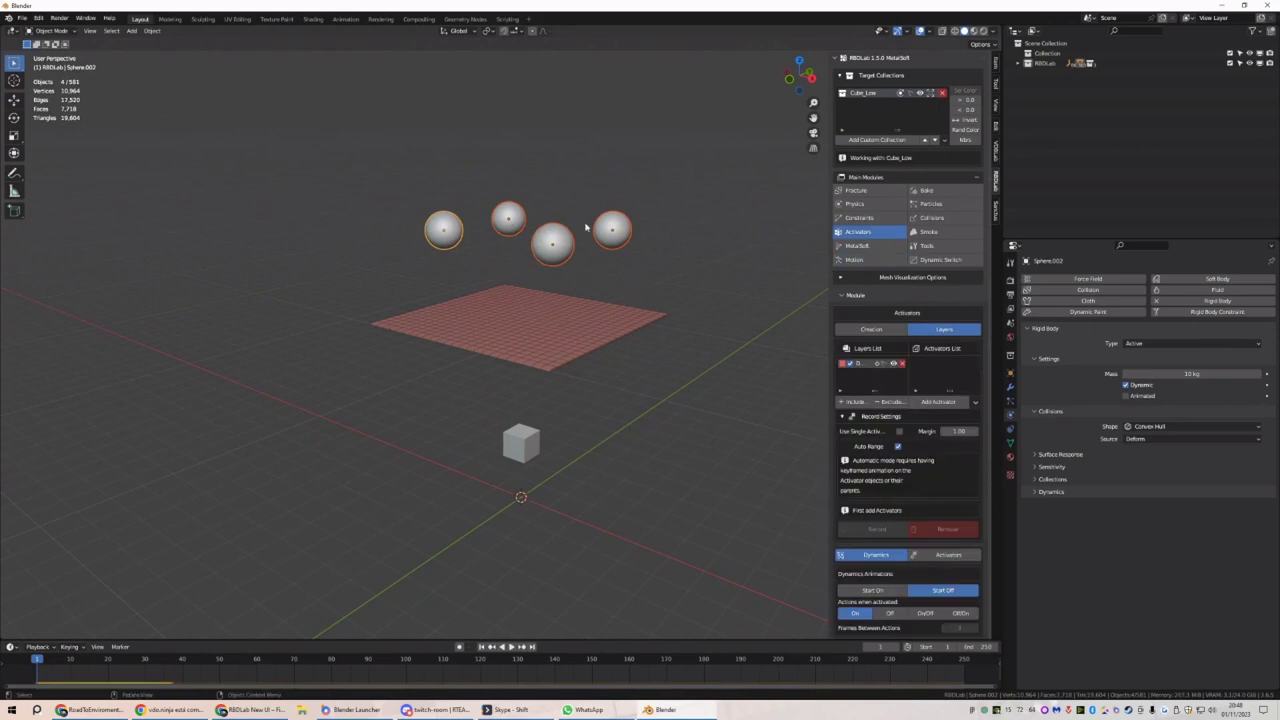
{"action": "left_click", "coordinate": [938, 401]}
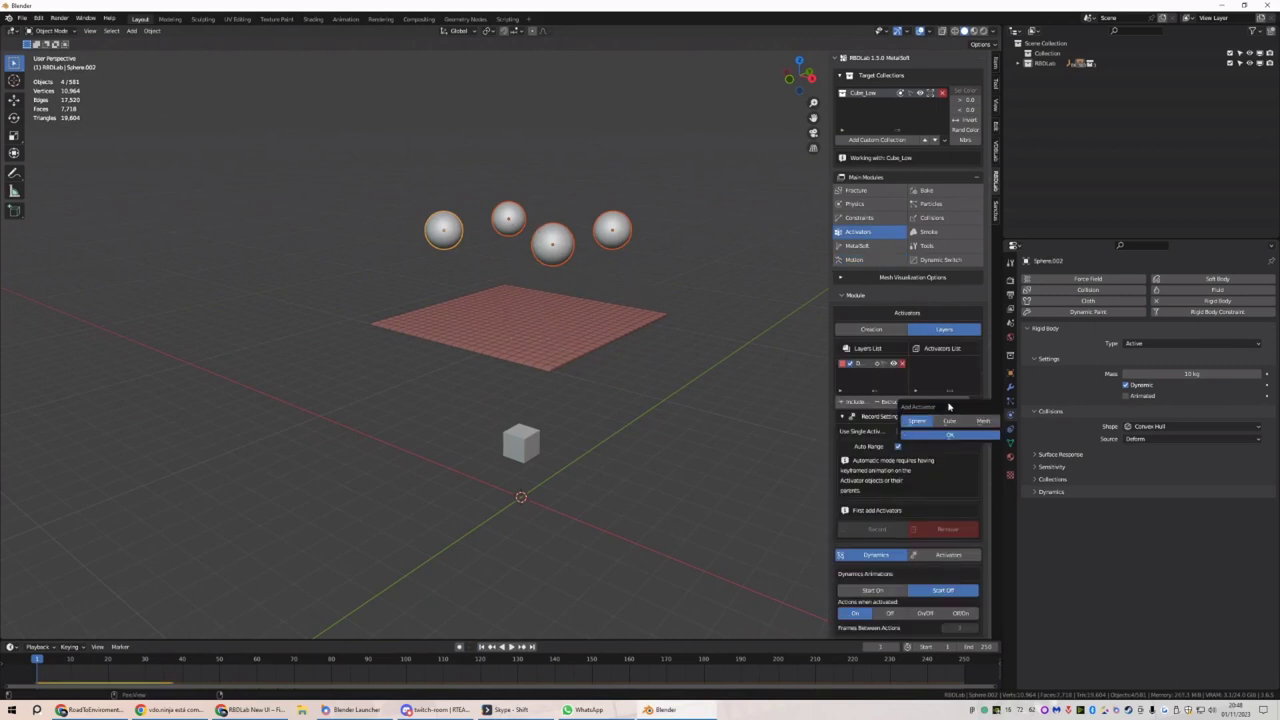
{"action": "left_click", "coordinate": [948, 433]}
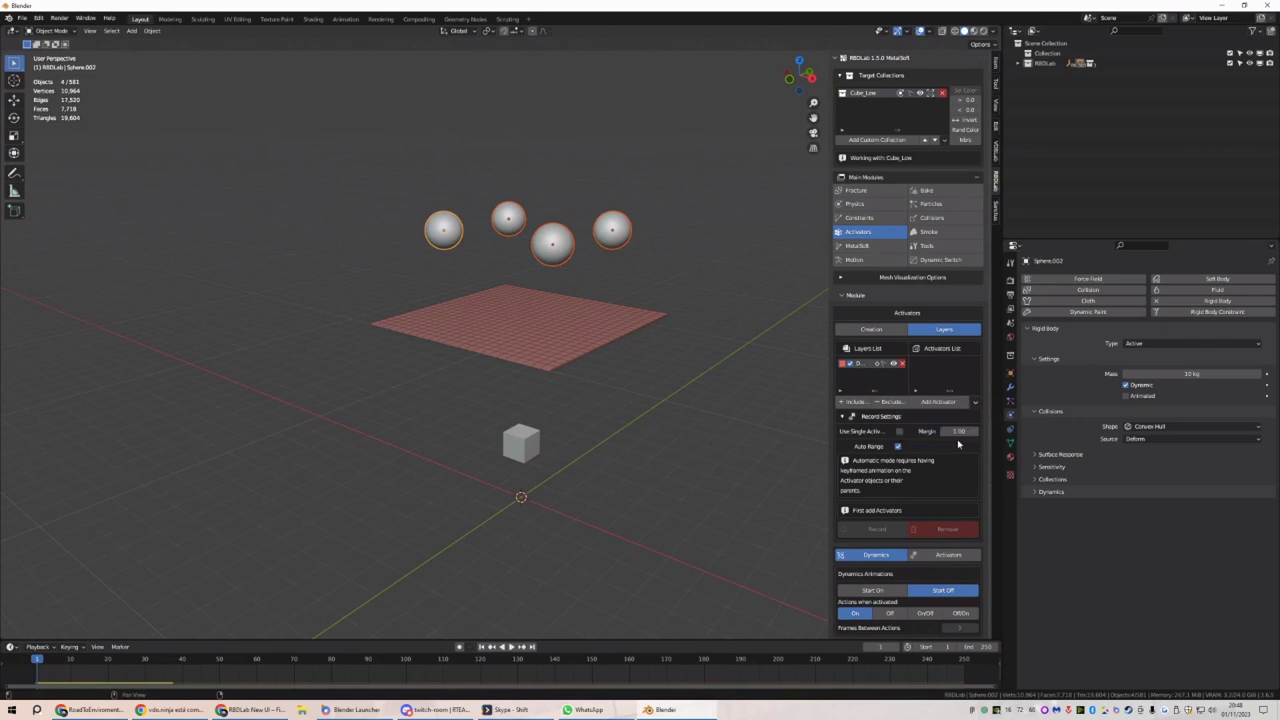
Scale the activators down to fit tightly around the spheres
{"action": "left_click", "coordinate": [931, 548]}
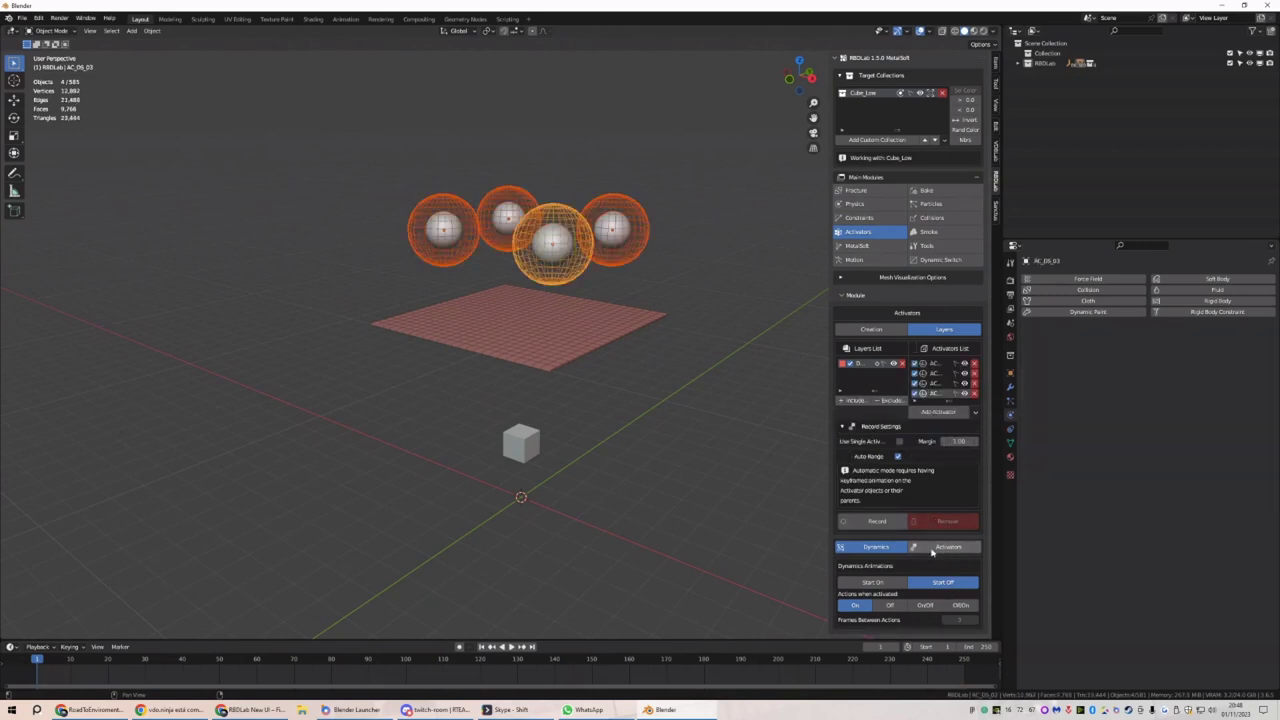
{"action": "scroll", "coordinate": [935, 580], "scroll_direction": "down", "scroll_amount": 1}
{"action": "left_click_drag", "start_coordinate": [938, 556], "coordinate": [612, 398]}
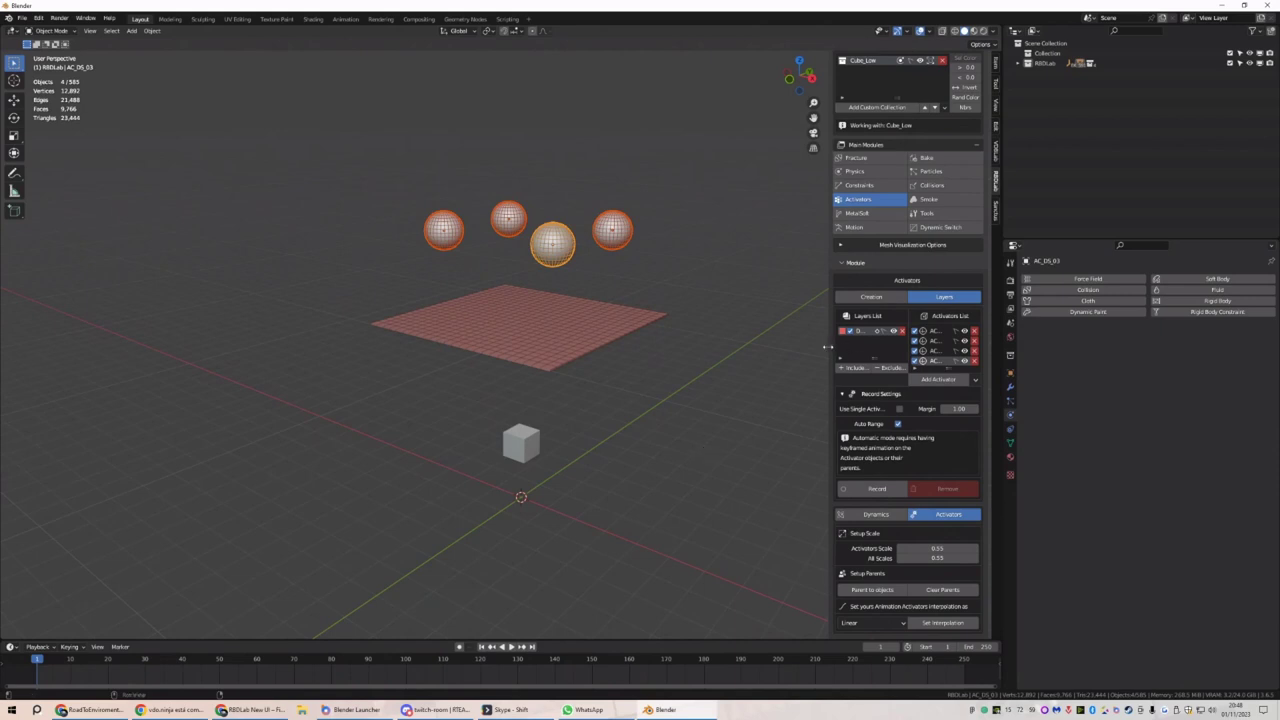
{"action": "left_click_drag", "start_coordinate": [827, 347], "coordinate": [795, 348]}
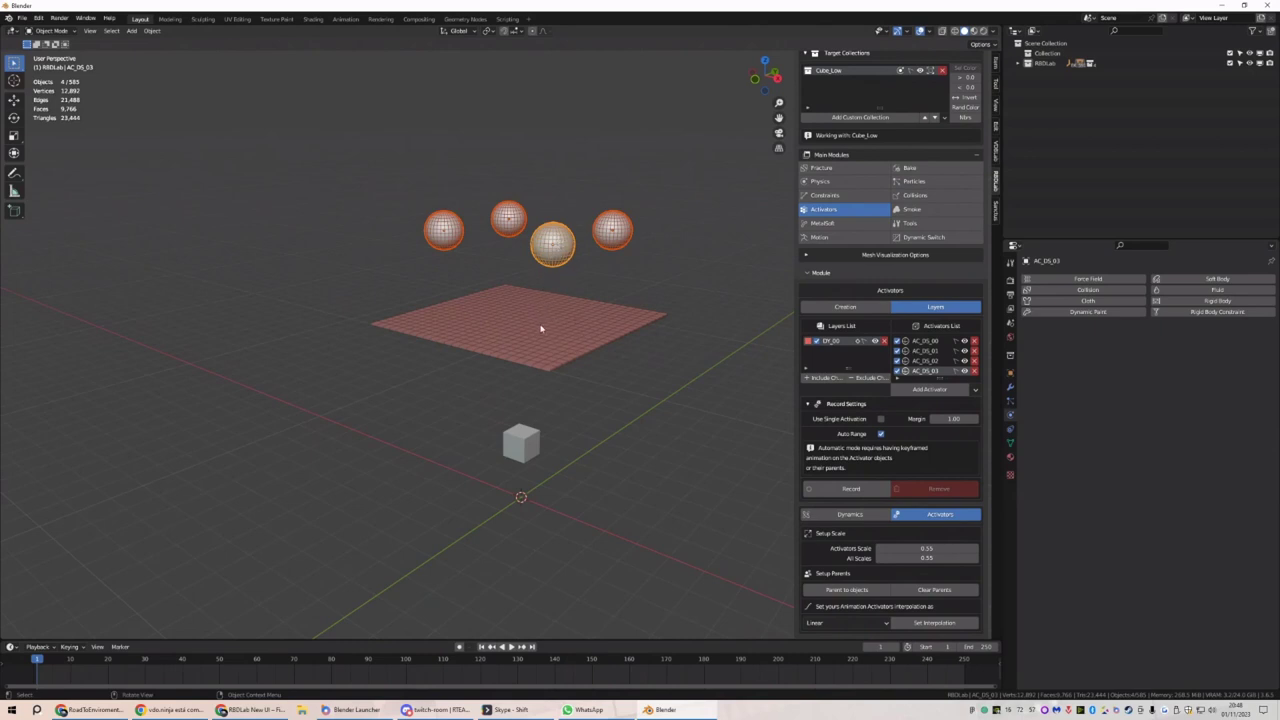
Turn off automatic frame range, test playback, and lower the activation margin to 0.40
{"action": "left_click", "coordinate": [881, 435]}
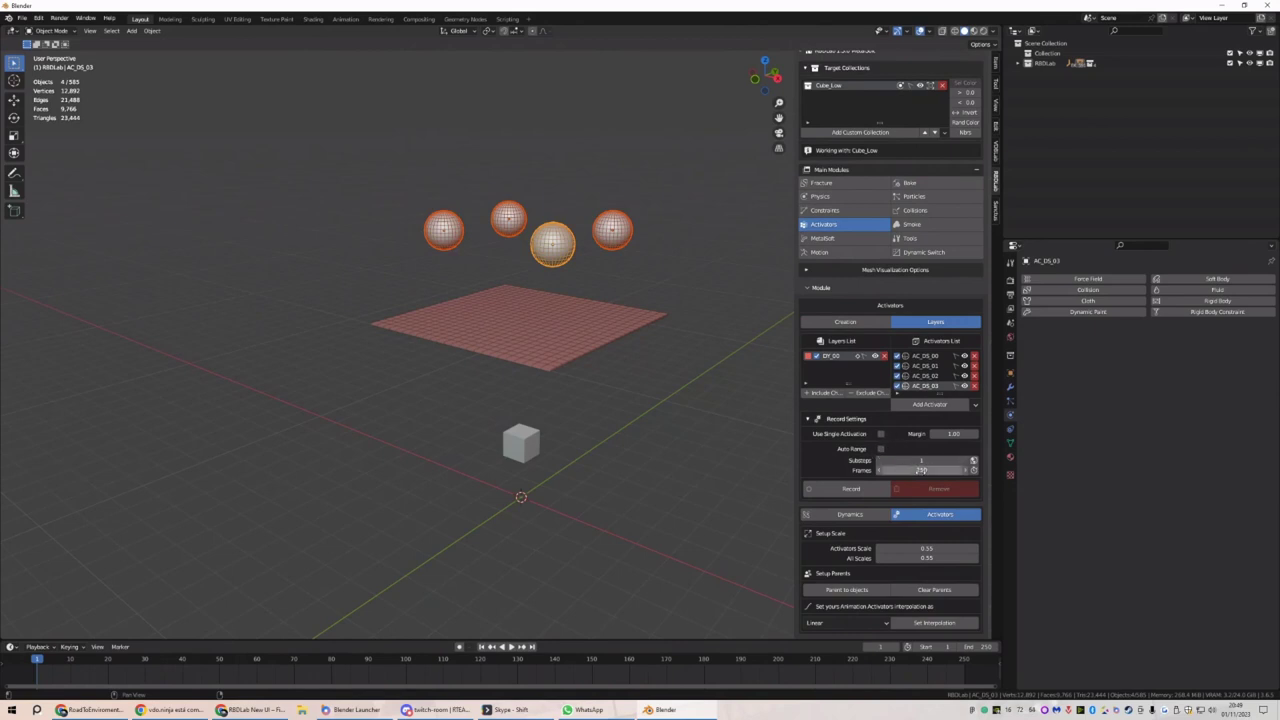
{"action": "key", "text": "space"}
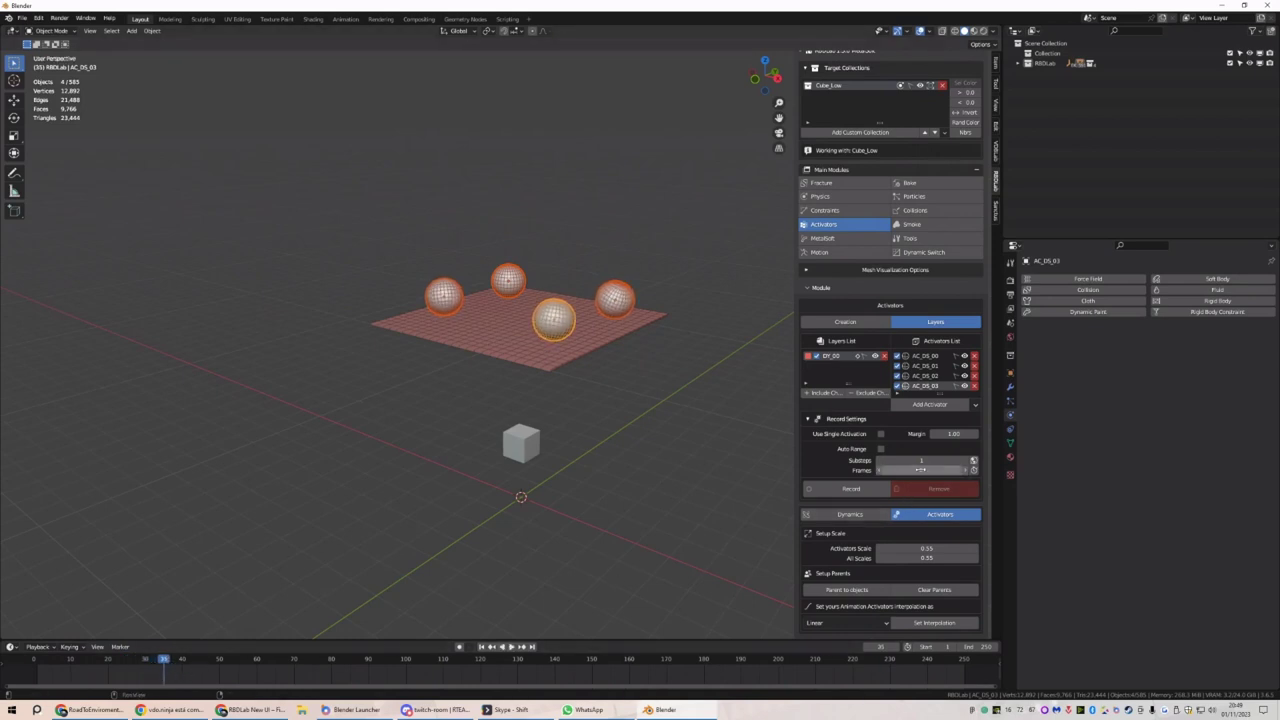
{"action": "left_click", "coordinate": [481, 647]}
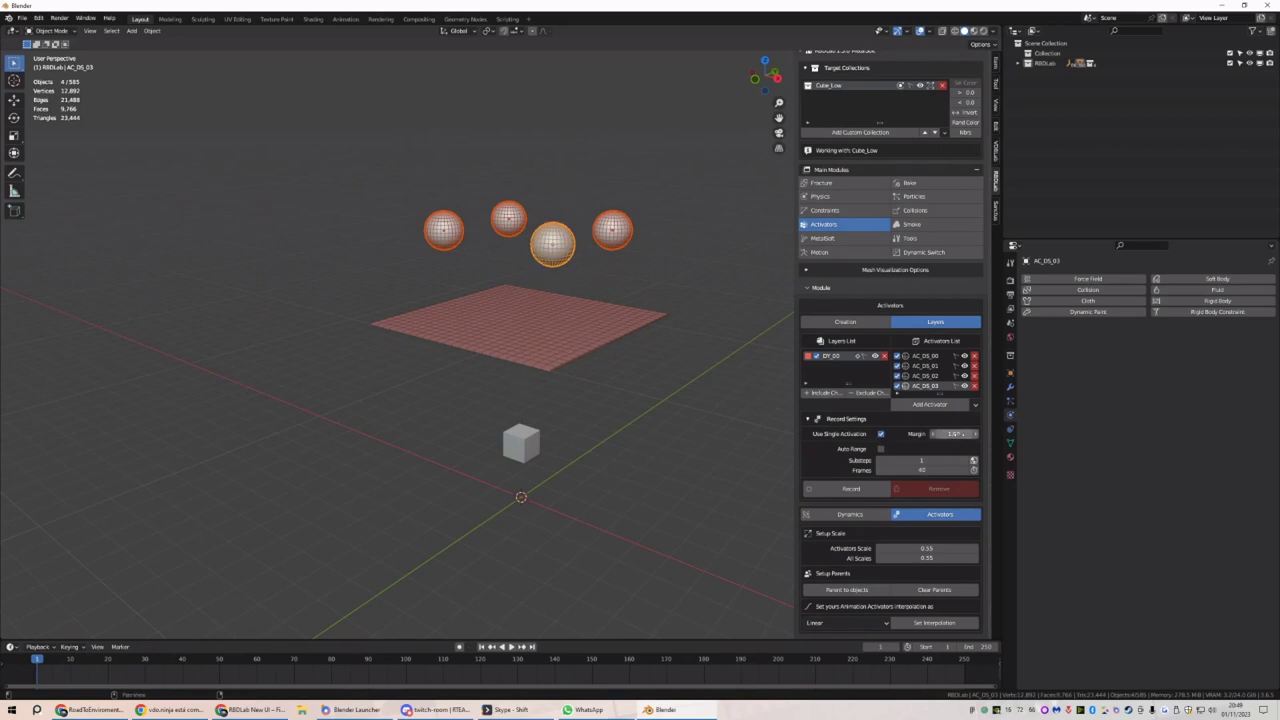
{"action": "left_click", "coordinate": [950, 434]}
{"action": "key", "text": "BackSpace"}
{"action": "key", "text": "BackSpace"}
{"action": "type", "text": "1"}
{"action": "key", "text": "Return"}
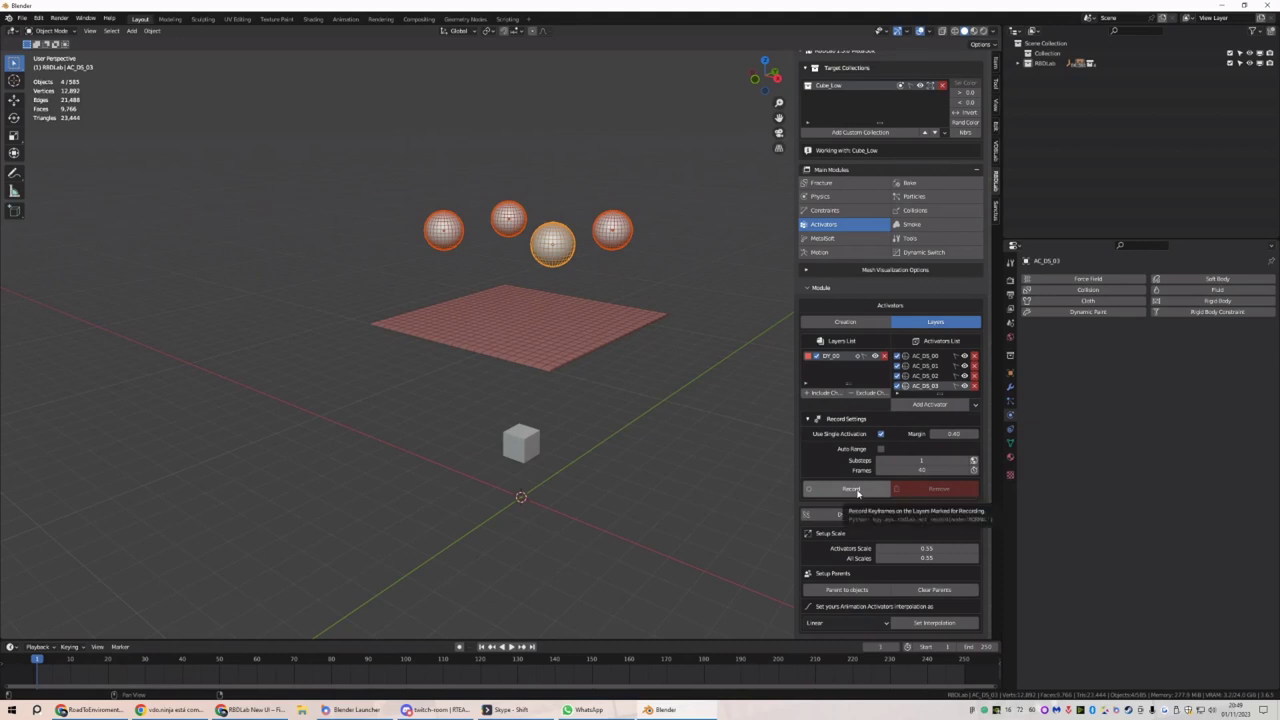
Record the activators and play them back so red patches appear beneath the four spheres
{"action": "left_click", "coordinate": [855, 489]}
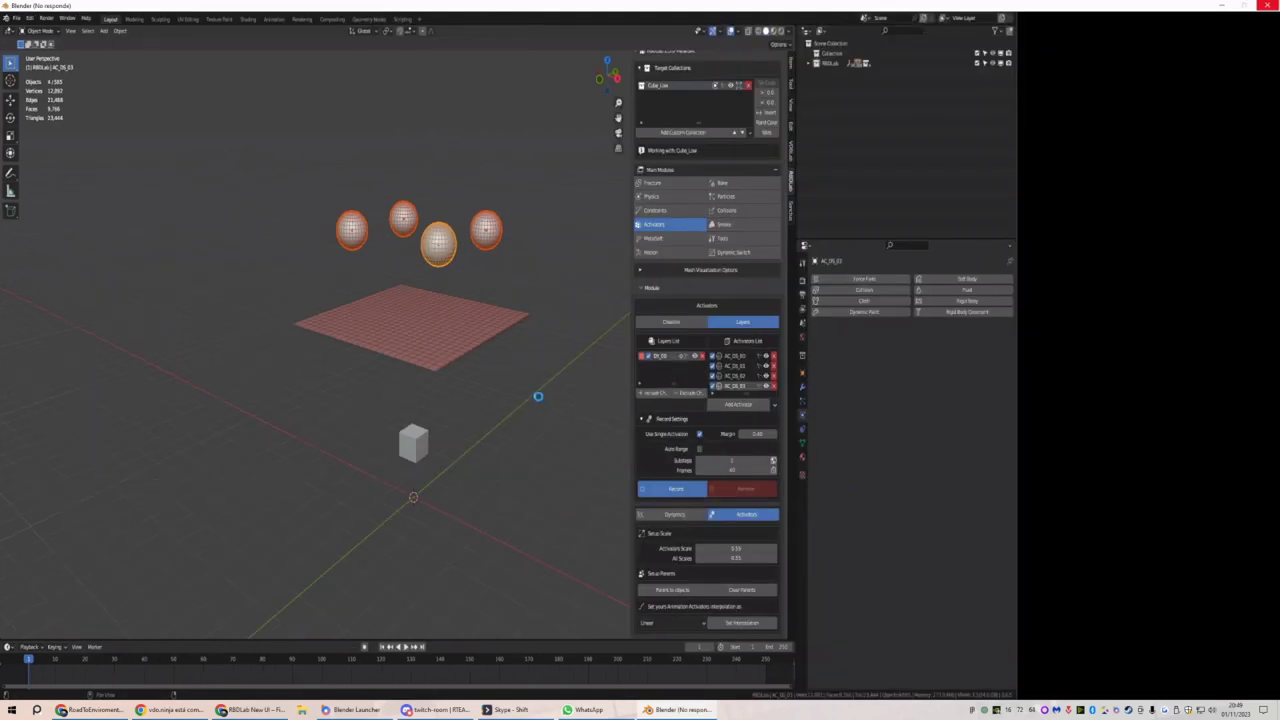
{"action": "key", "text": "space"}
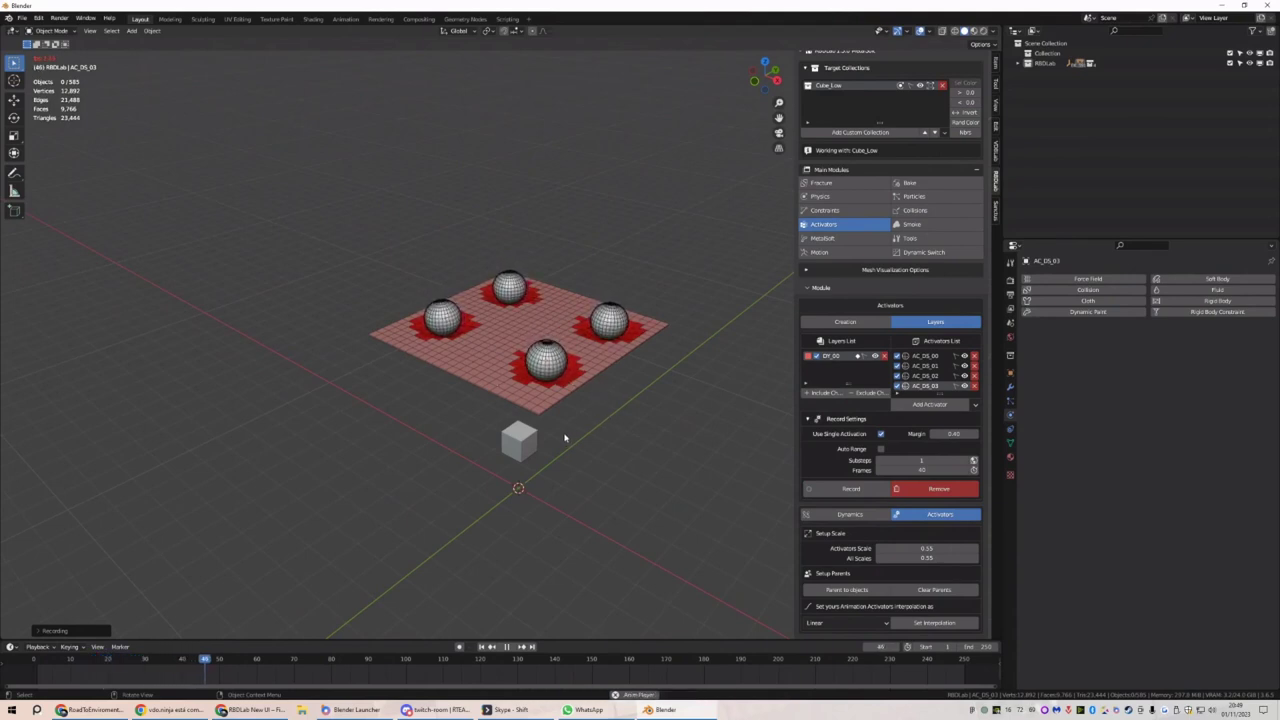
{"action": "mouse_move", "coordinate": [563, 440]}
{"action": "middle_mouse_down"}
{"action": "mouse_move", "coordinate": [625, 424]}
{"action": "mouse_move", "coordinate": [551, 423]}
{"action": "middle_mouse_up"}
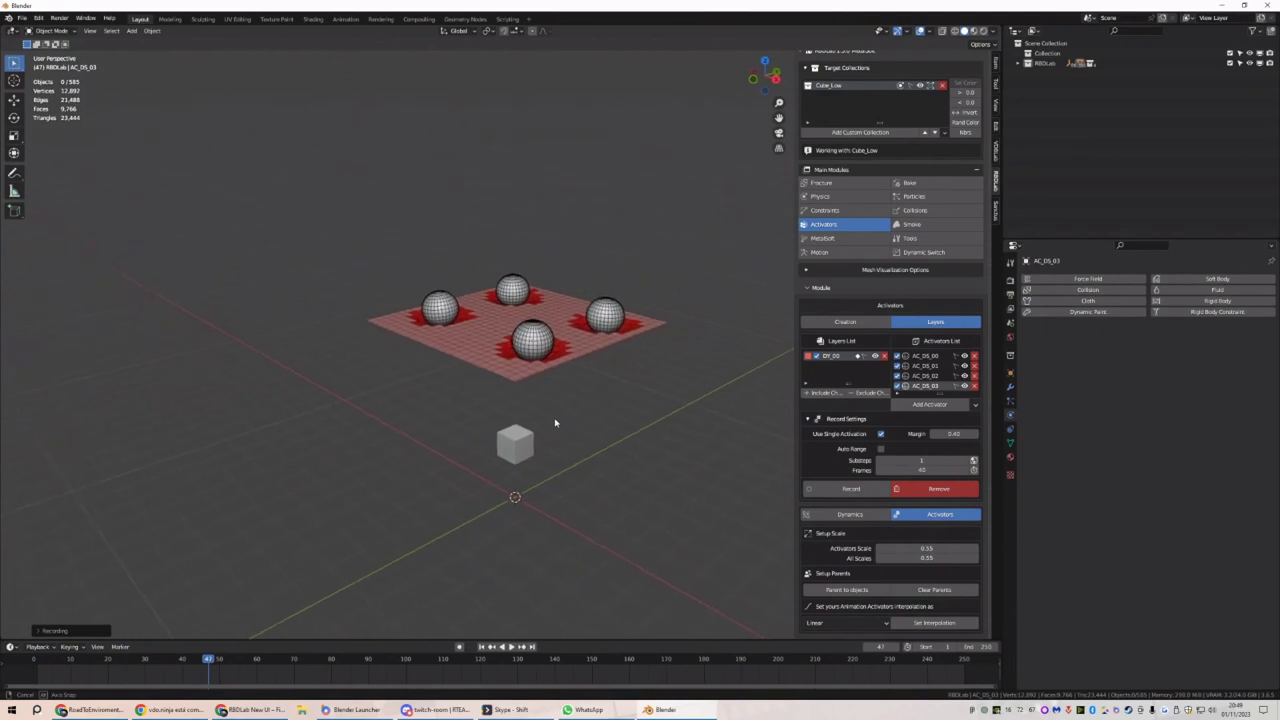
In the Constraints module, set the soft constraints' Limit Linear Distance to 0.2
{"action": "left_click", "coordinate": [828, 210]}
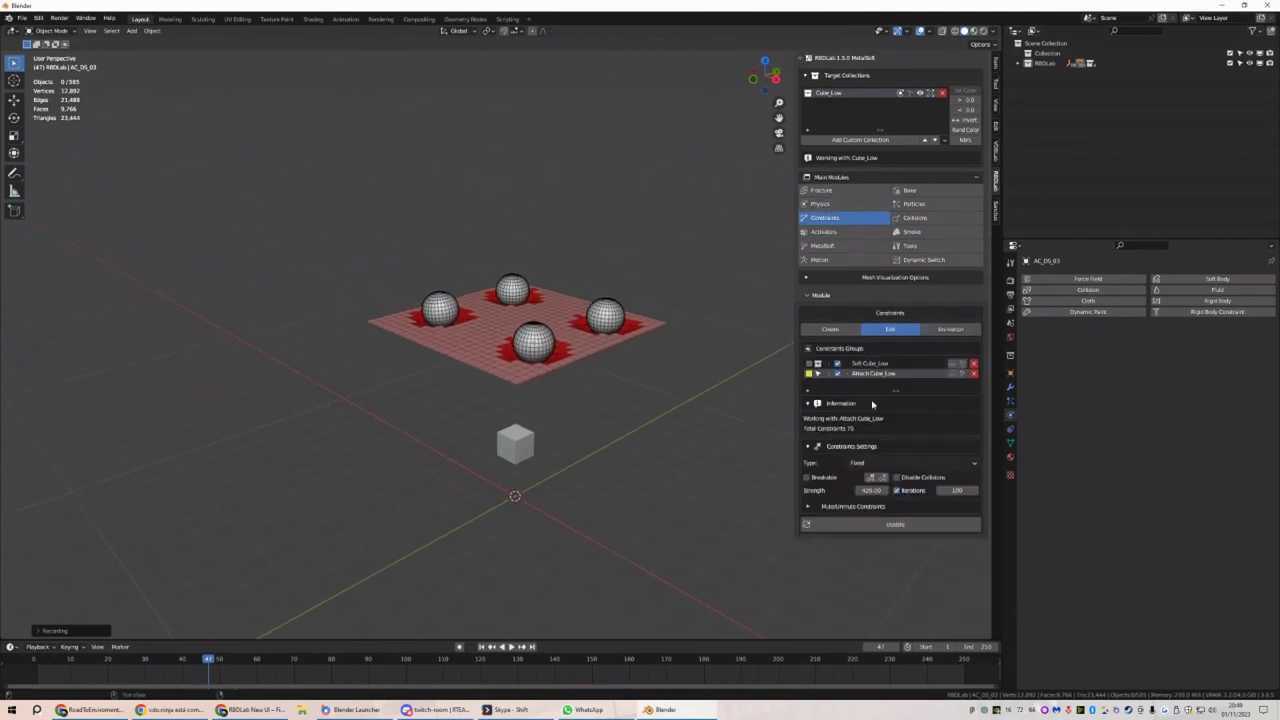
{"action": "left_click", "coordinate": [907, 529]}
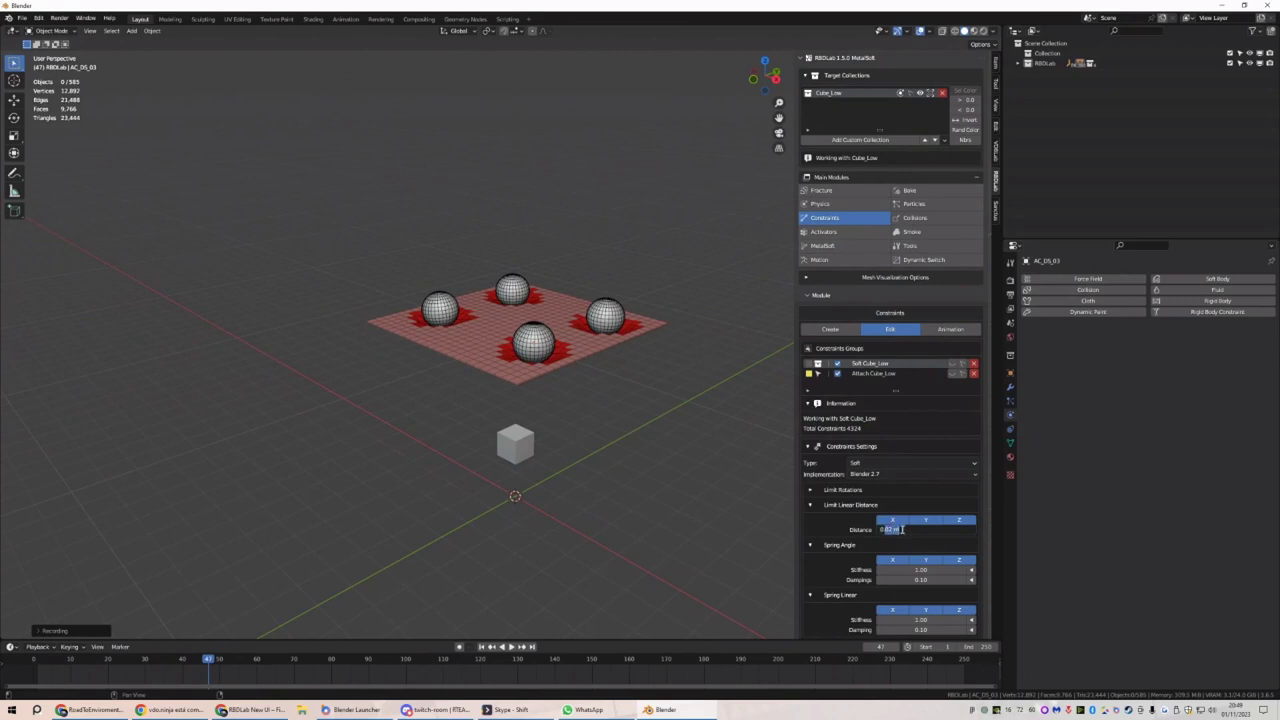
{"action": "type", "text": "0.2"}
{"action": "key", "text": "Return"}
{"action": "scroll", "coordinate": [903, 529], "scroll_direction": "down", "scroll_amount": 2}
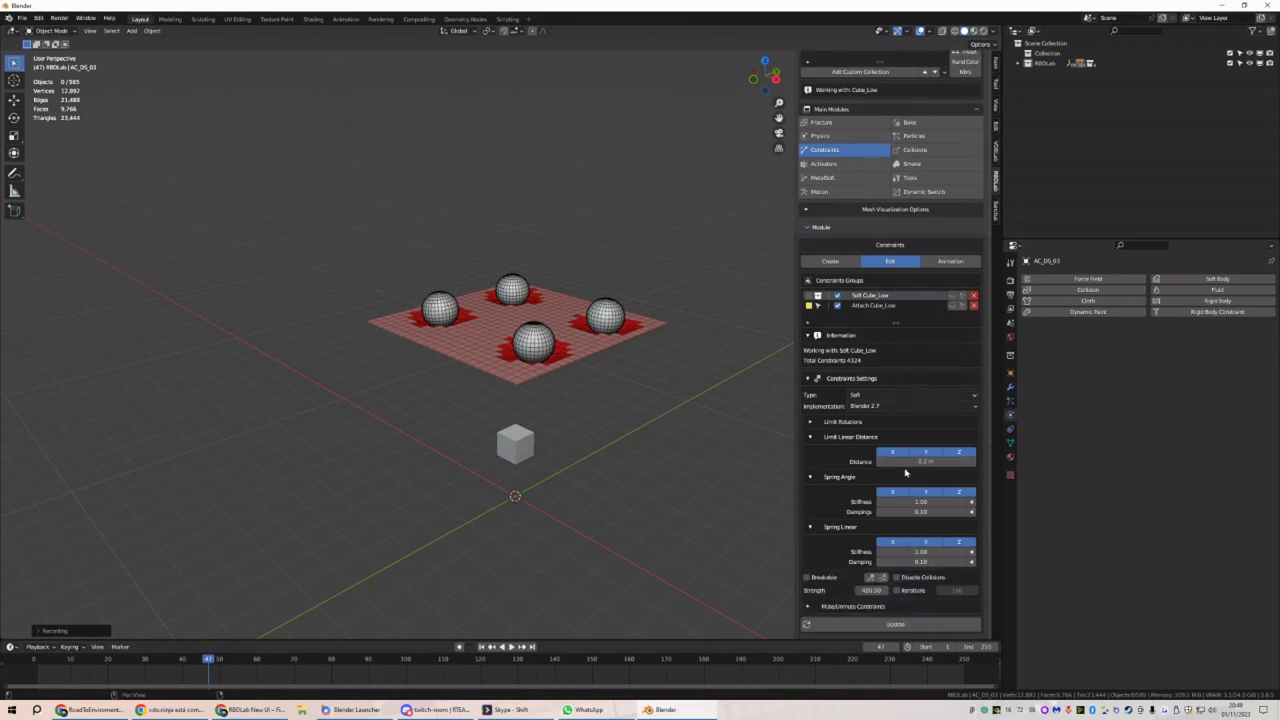
{"action": "scroll", "coordinate": [905, 461], "scroll_direction": "down", "scroll_amount": 1, "text": "ctrl"}
{"action": "middle_click_drag", "start_coordinate": [770, 430], "coordinate": [789, 386]}
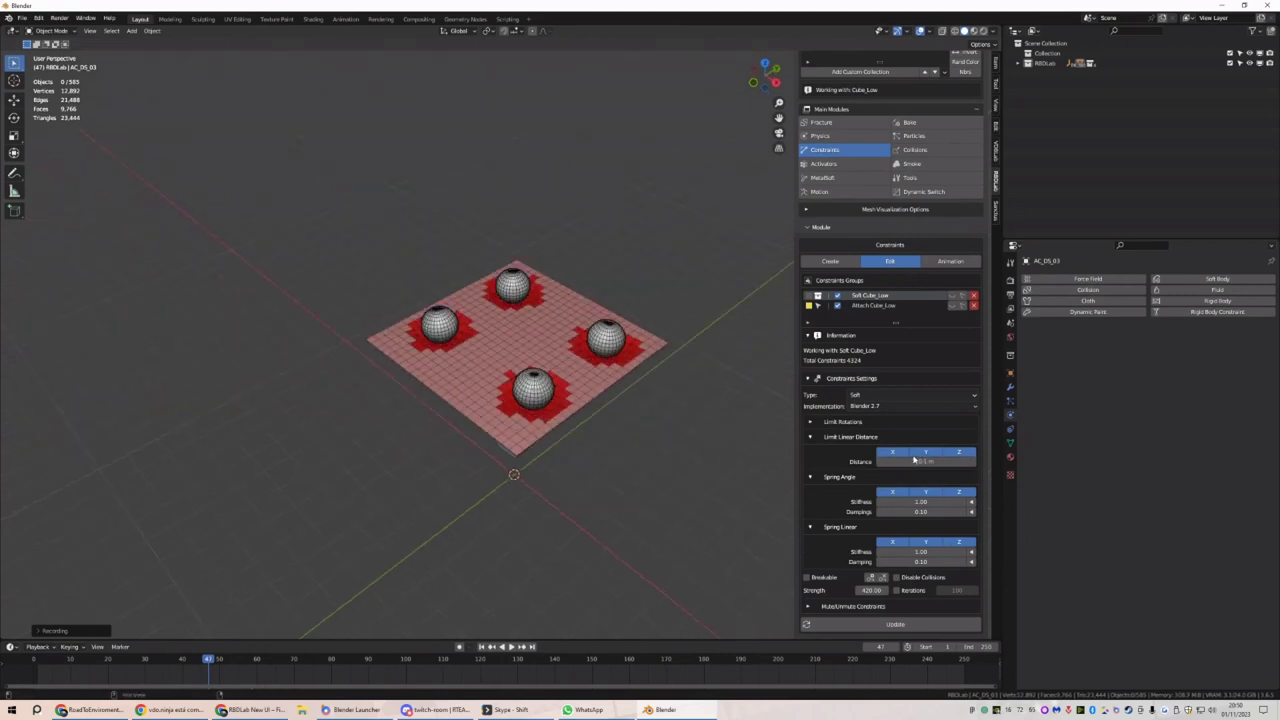
{"action": "scroll", "coordinate": [531, 443], "scroll_direction": "up", "scroll_amount": 2}
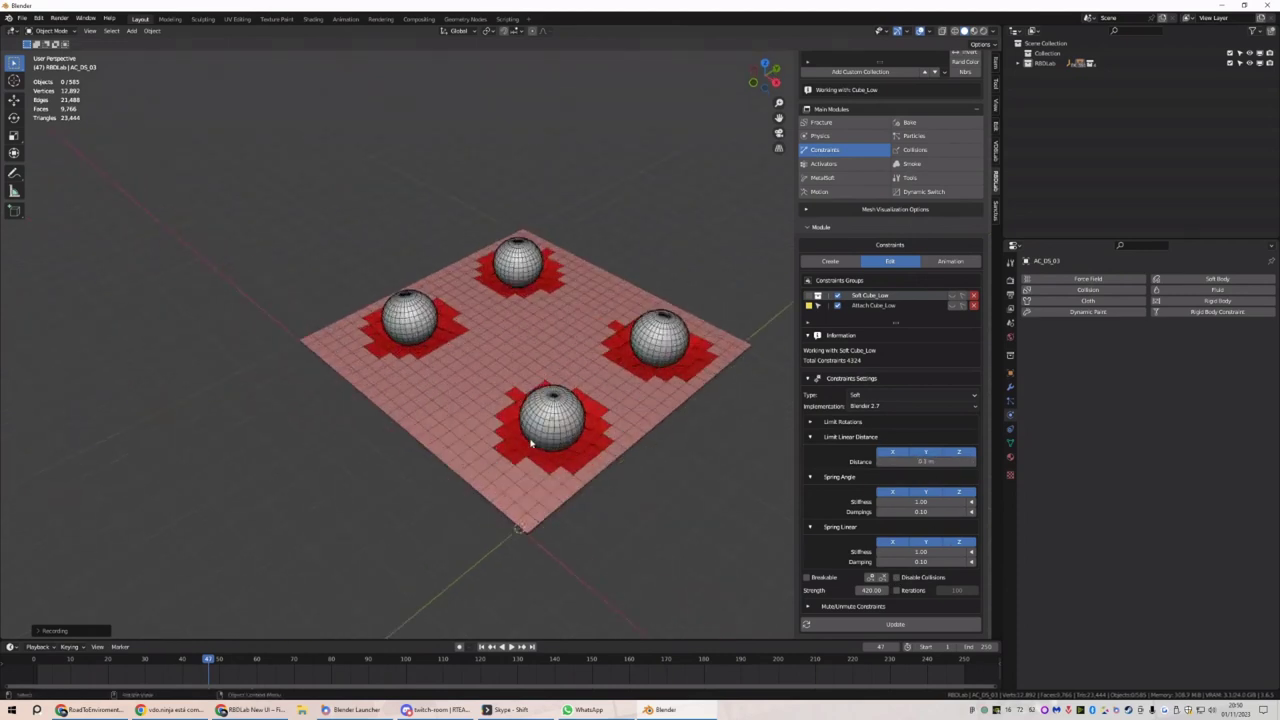
{"action": "scroll", "coordinate": [531, 443], "scroll_direction": "up", "scroll_amount": 1}
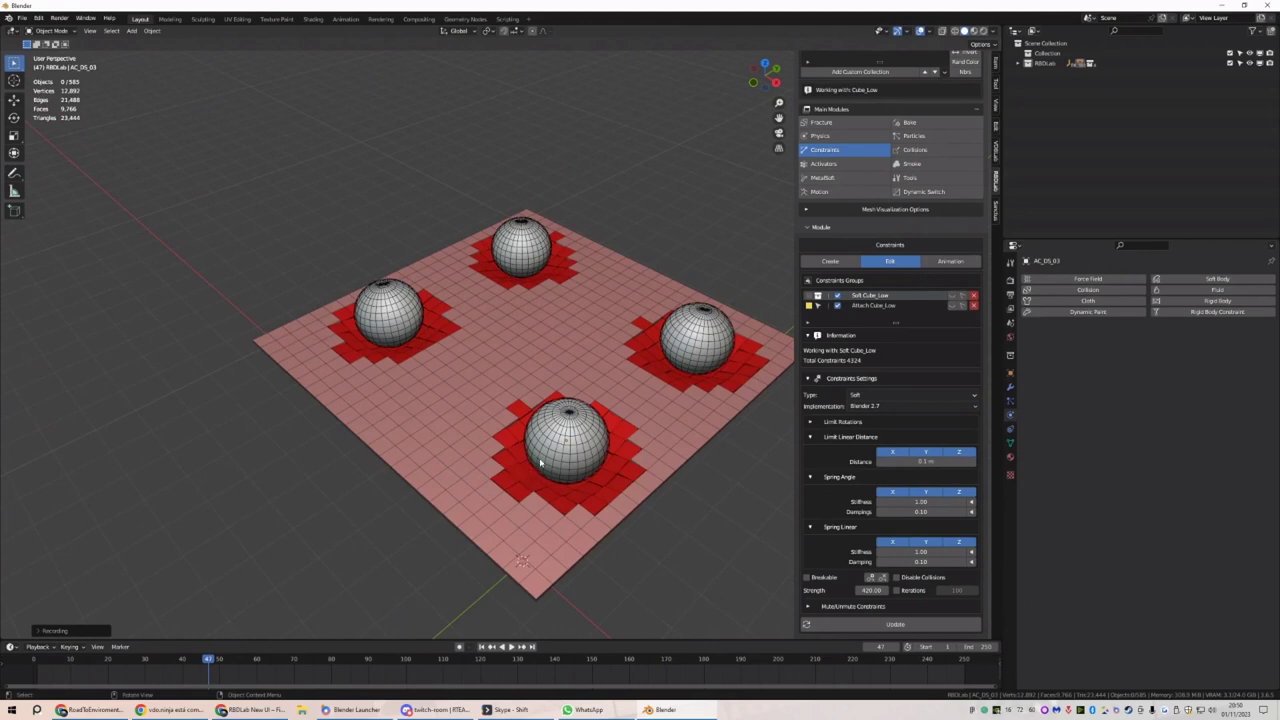
Update the constraints and replay the spheres tearing into the plane, stepping back to frame 60
{"action": "left_click", "coordinate": [874, 624]}
{"action": "key", "text": "space"}
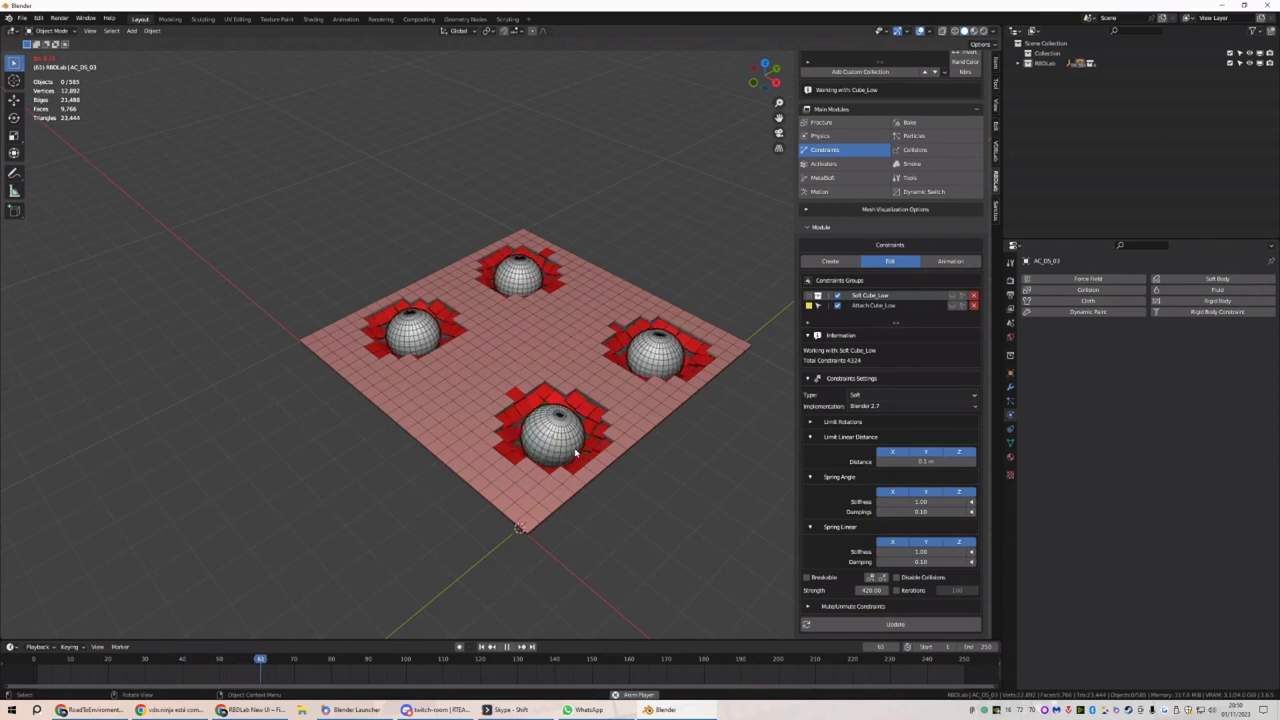
{"action": "middle_click_drag", "start_coordinate": [572, 432], "coordinate": [620, 423]}
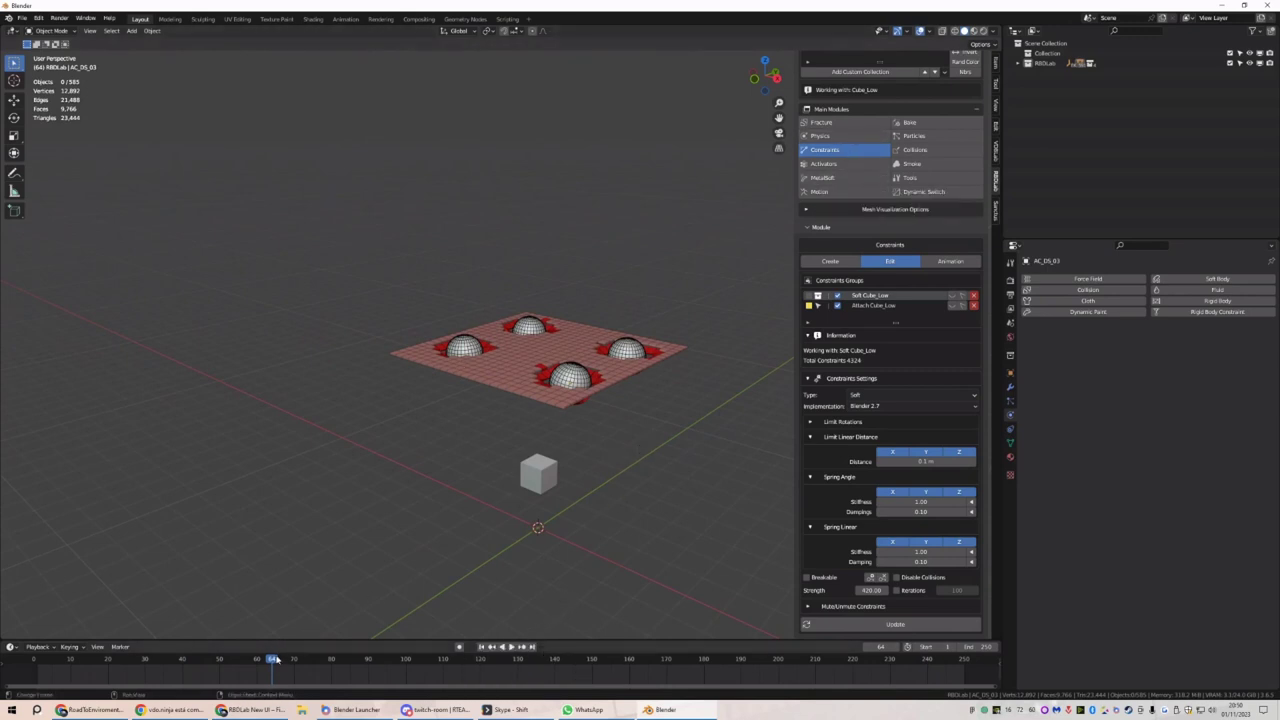
{"action": "key", "text": "Left"}
{"action": "key", "text": "Left"}
{"action": "key", "text": "Left"}
{"action": "key", "text": "Left"}
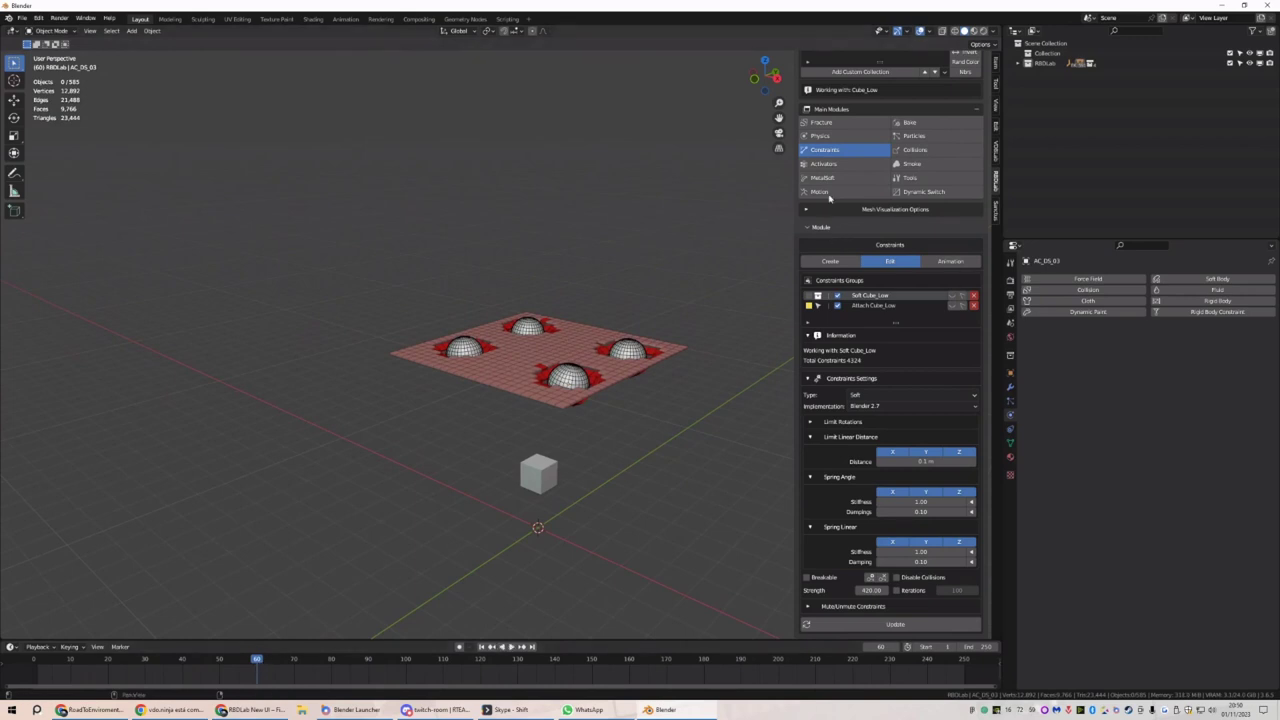
Add an activator box, flattened vertically and scaled across the plane's footprint
{"action": "left_click", "coordinate": [836, 165]}
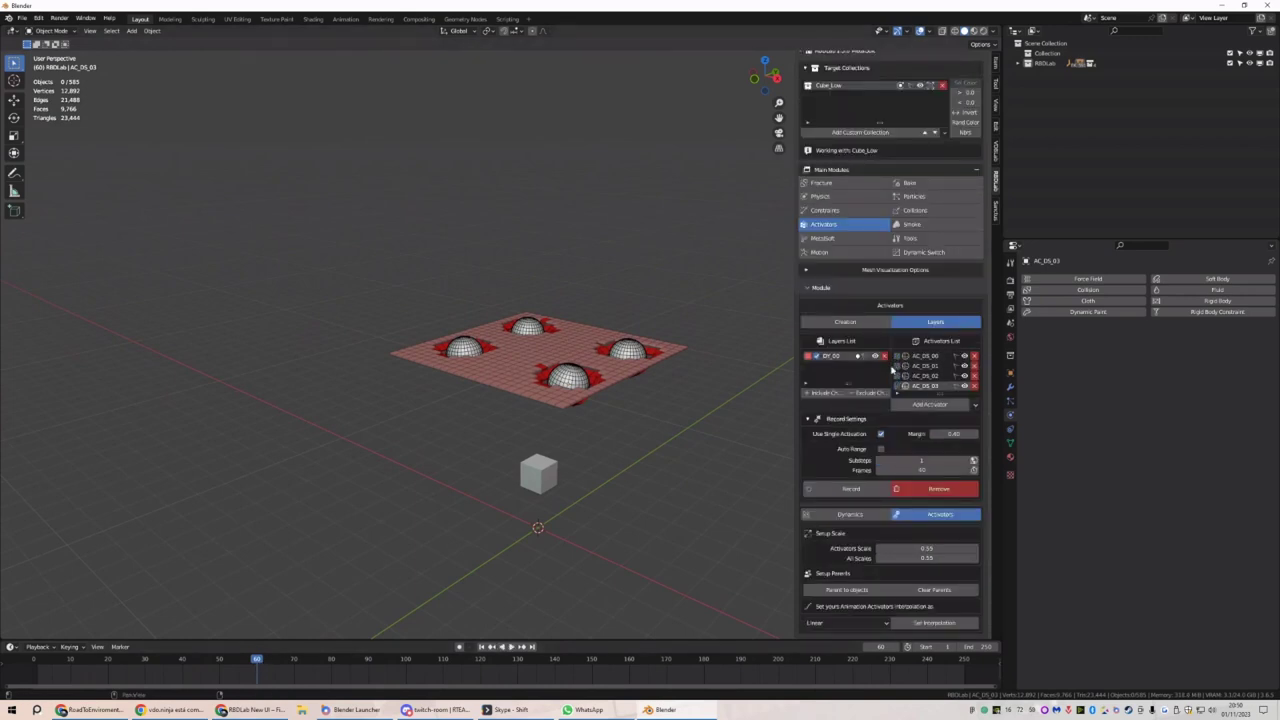
{"action": "left_click_drag", "start_coordinate": [791, 380], "coordinate": [779, 375]}
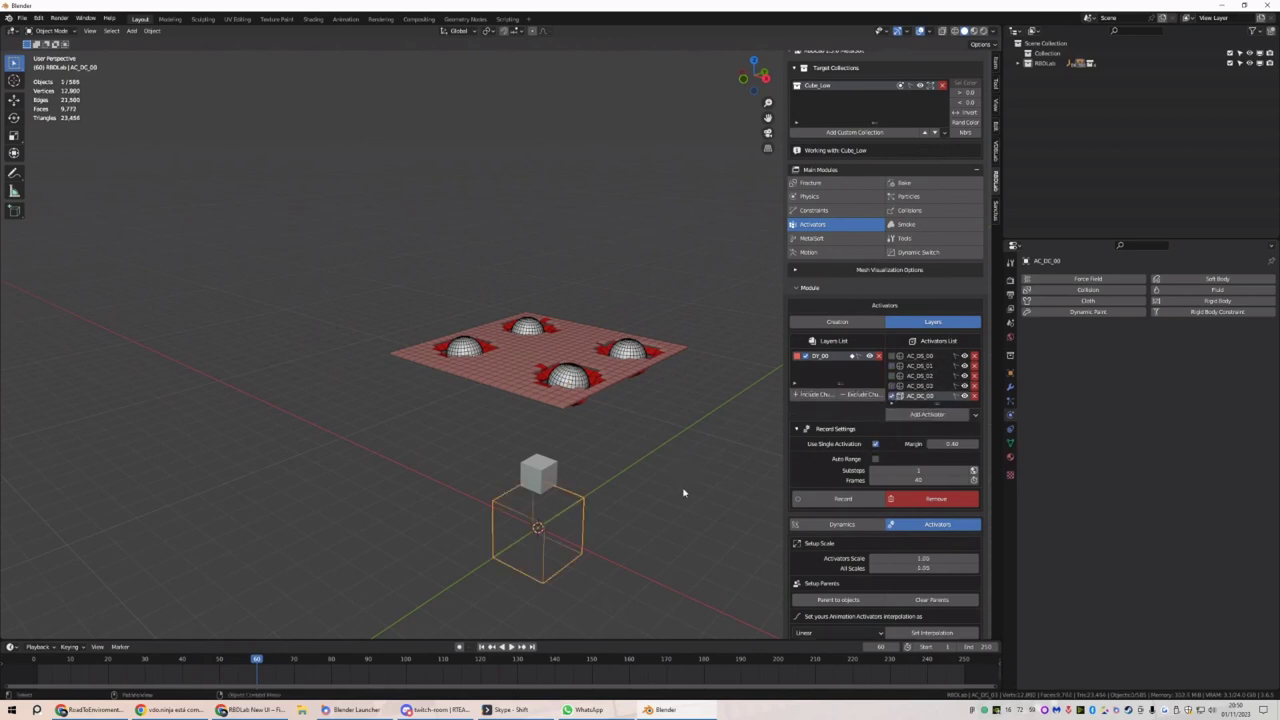
{"action": "key", "text": "s"}
{"action": "key", "text": "z"}
{"action": "left_click", "coordinate": [590, 529]}
{"action": "key", "text": "s"}
{"action": "key", "text": "shift+z"}
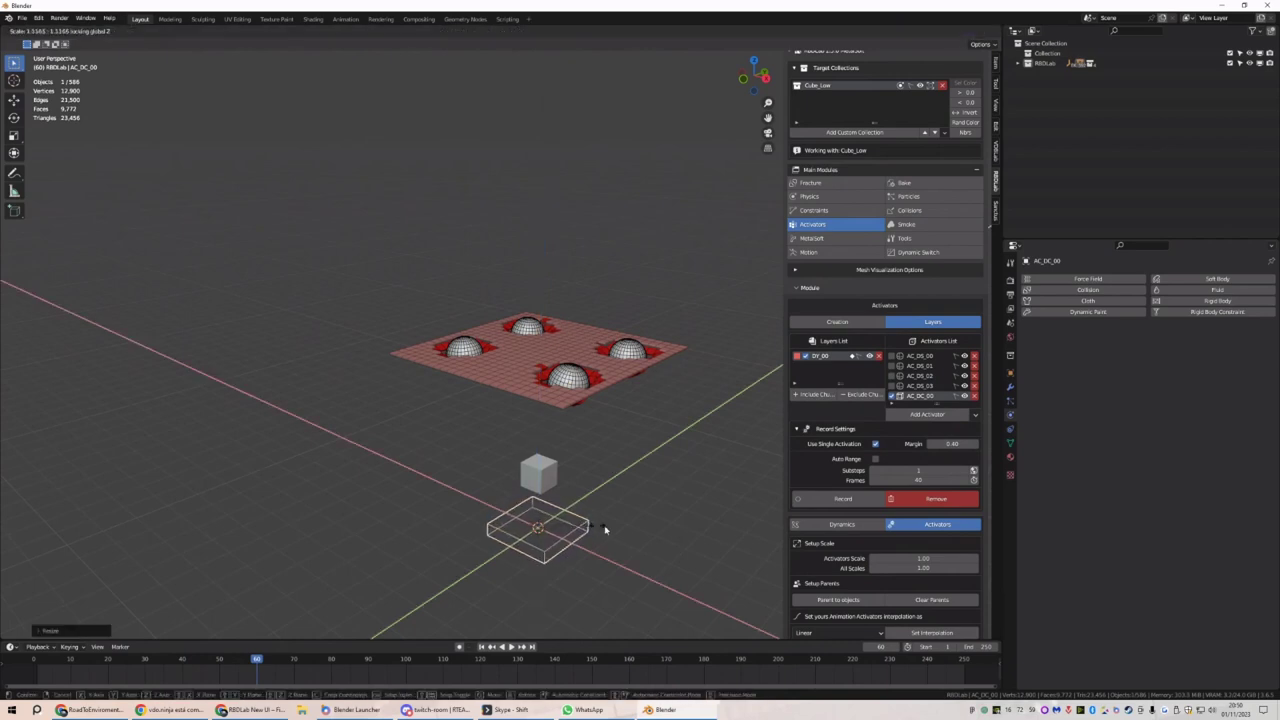
{"action": "left_click", "coordinate": [663, 531]}
Position the activator box over the plane, adjusting its height and X width
{"action": "key", "text": "g"}
{"action": "key", "text": "z"}
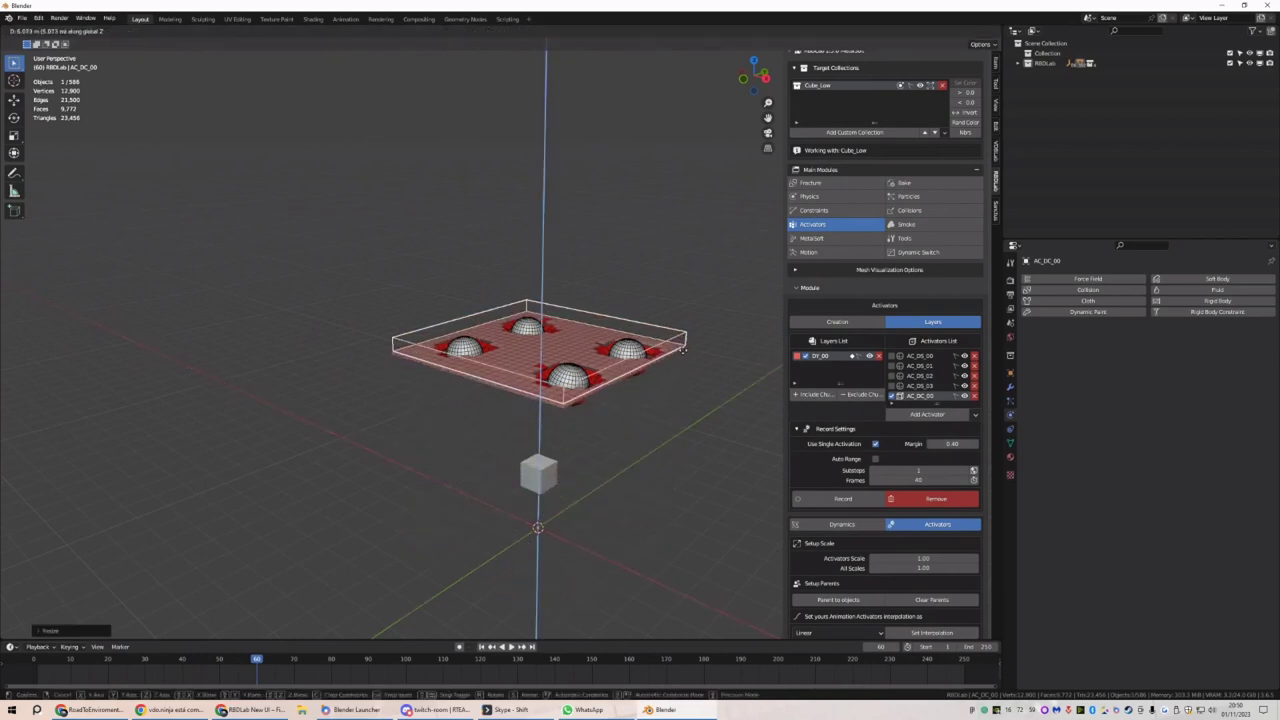
{"action": "left_click", "coordinate": [684, 360]}
{"action": "key", "text": "s"}
{"action": "key", "text": "x"}
{"action": "left_click", "coordinate": [692, 348]}
{"action": "key", "text": "g"}
{"action": "key", "text": "z"}
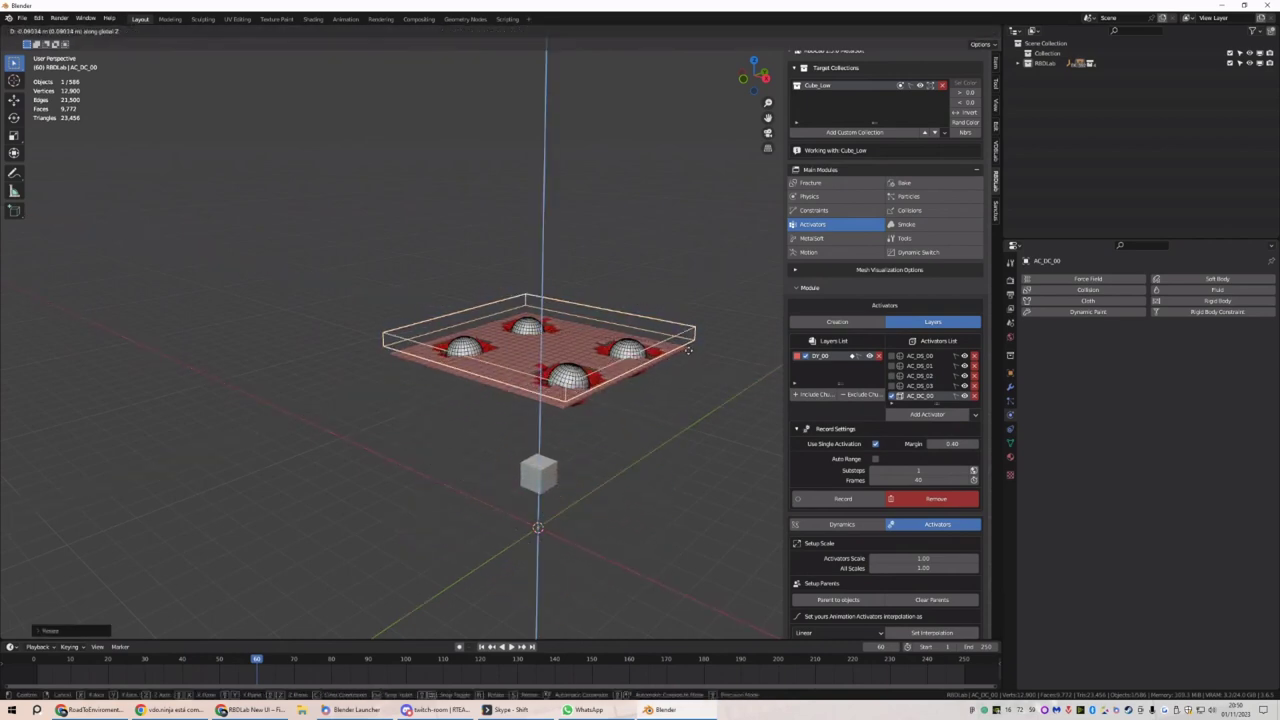
{"action": "left_click", "coordinate": [561, 317]}
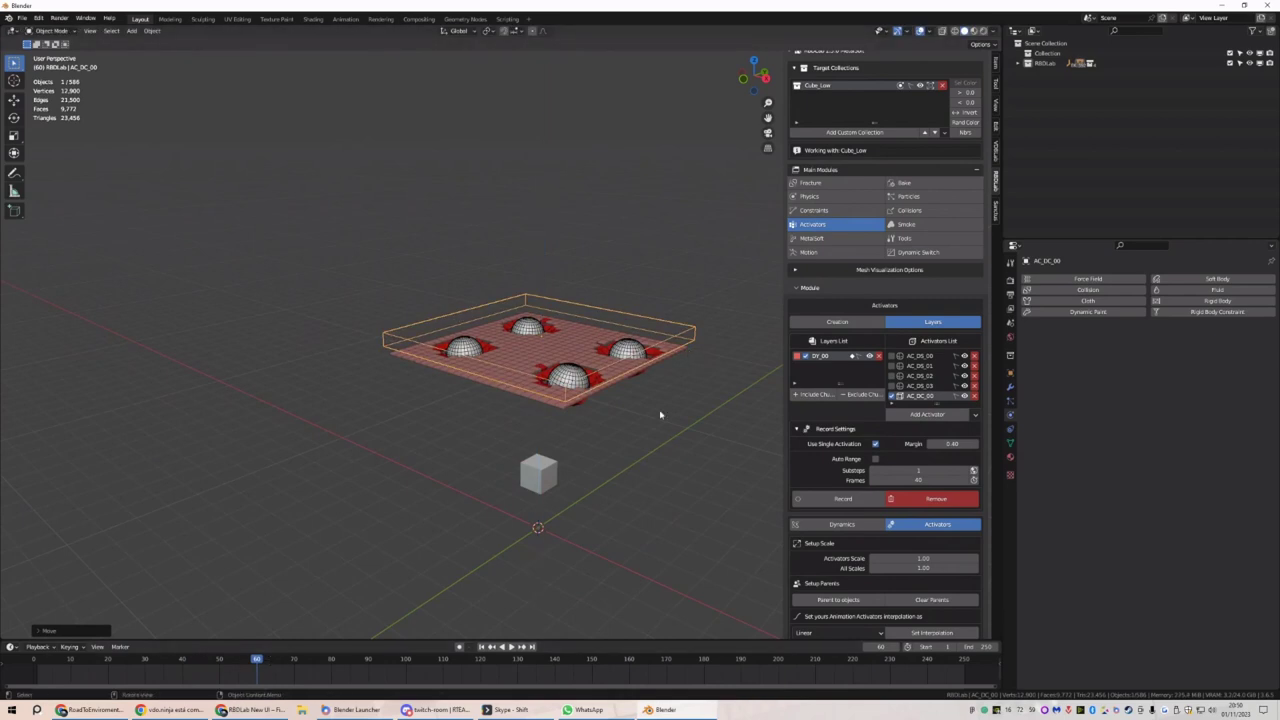
Raise the box to its starting height and keyframe its location at frame 60
{"action": "key", "text": "g"}
{"action": "key", "text": "z"}
{"action": "left_click", "coordinate": [642, 343]}
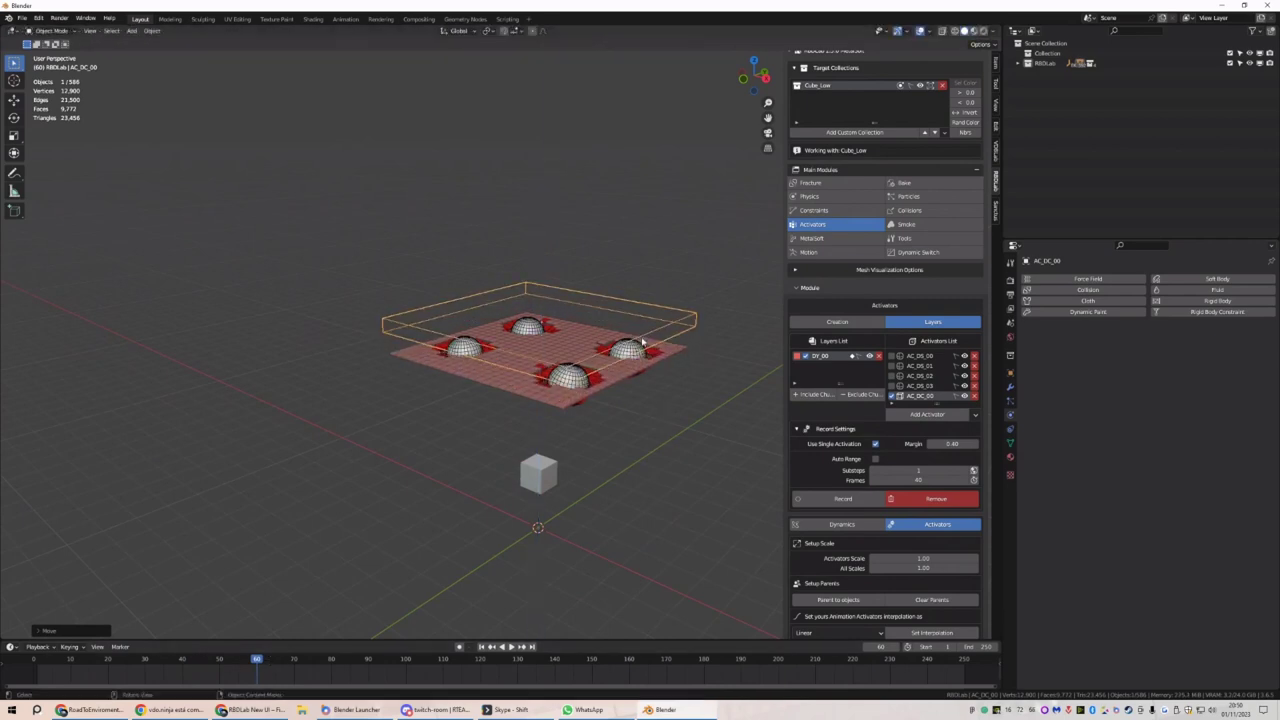
{"action": "key", "text": "i"}
{"action": "left_click", "coordinate": [642, 343]}
Lower the box around the plane and key it at frame 65, then set margin 1.00 with Auto Range on
{"action": "key", "text": "Right"}
{"action": "key", "text": "Right"}
{"action": "key", "text": "Right"}
{"action": "key", "text": "Right"}
{"action": "key", "text": "Right"}
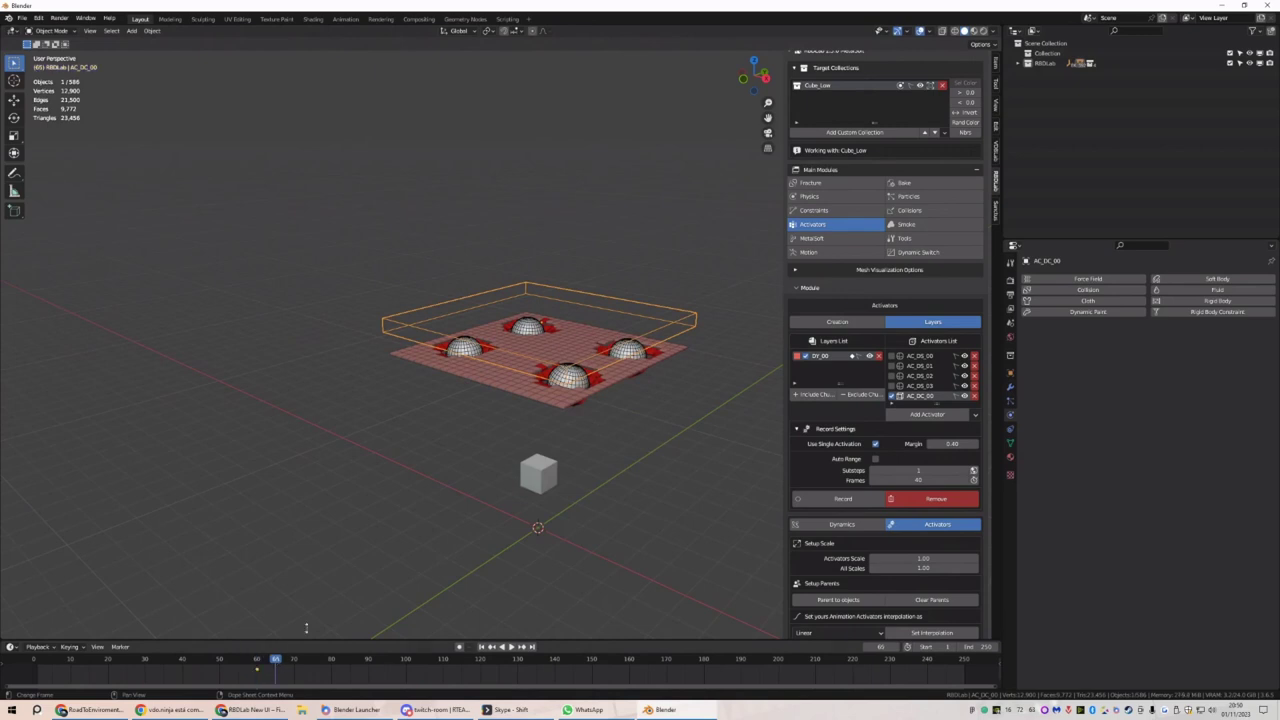
{"action": "key", "text": "g"}
{"action": "key", "text": "z"}
{"action": "left_click", "coordinate": [668, 430]}
{"action": "key", "text": "i"}
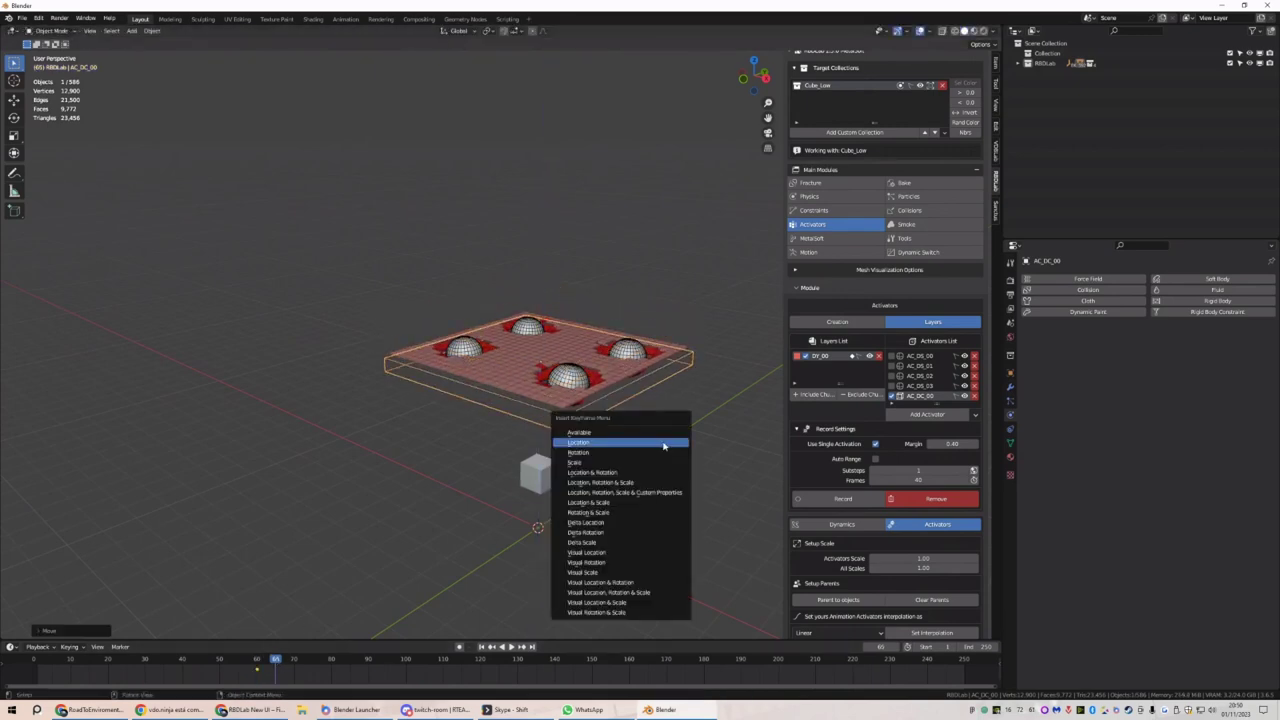
{"action": "left_click", "coordinate": [670, 443]}
{"action": "left_click_drag", "start_coordinate": [948, 443], "coordinate": [957, 443]}
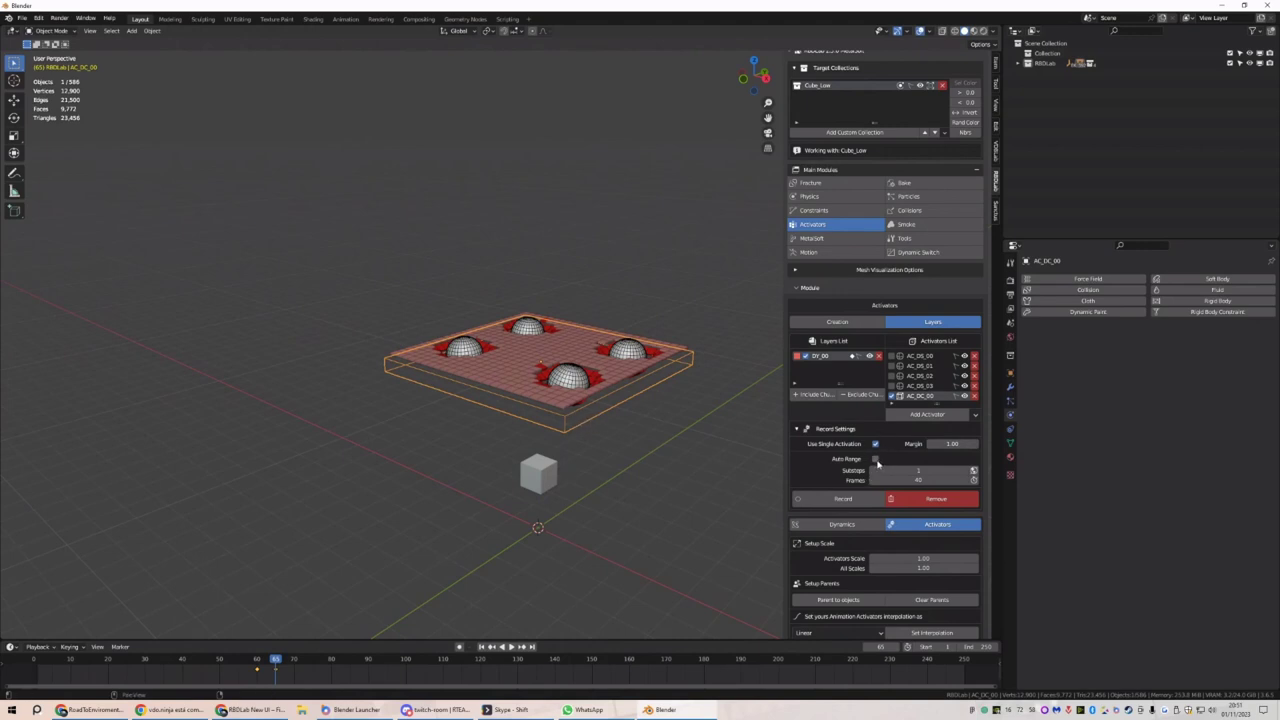
{"action": "left_click", "coordinate": [876, 459]}
Record the activator, watch the plate break loose and sag, then return to frame 1
{"action": "left_click", "coordinate": [846, 514]}
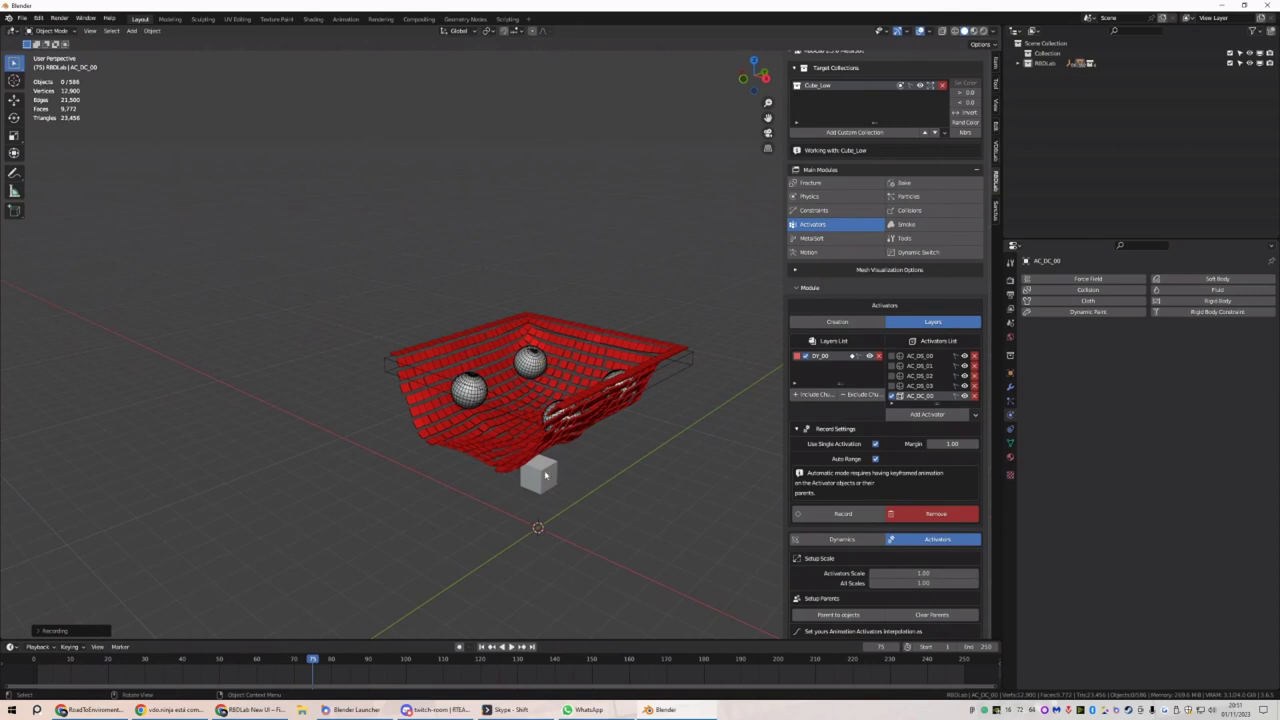
{"action": "key", "text": "space"}
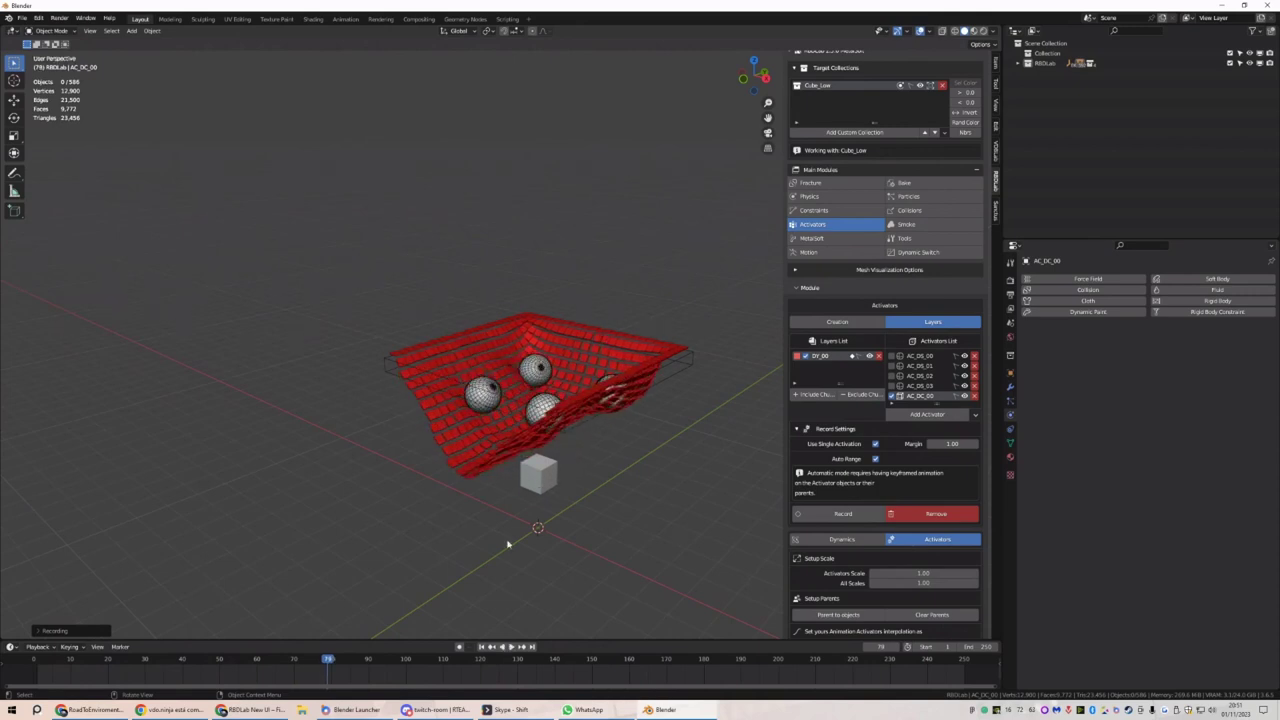
{"action": "left_click", "coordinate": [481, 647]}
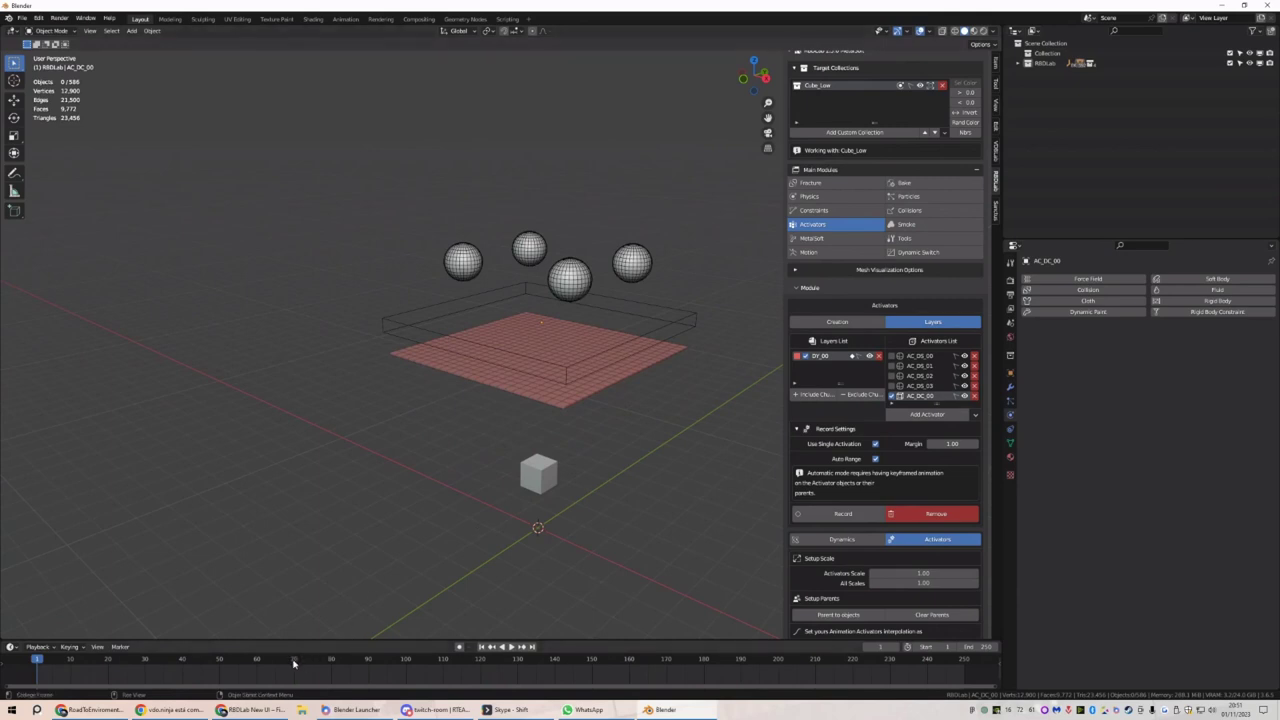
Keyframe Cube.001's location at frame 60, then tilt it around X and key it at frame 80
{"action": "left_click", "coordinate": [259, 664]}
{"action": "left_click", "coordinate": [532, 480]}
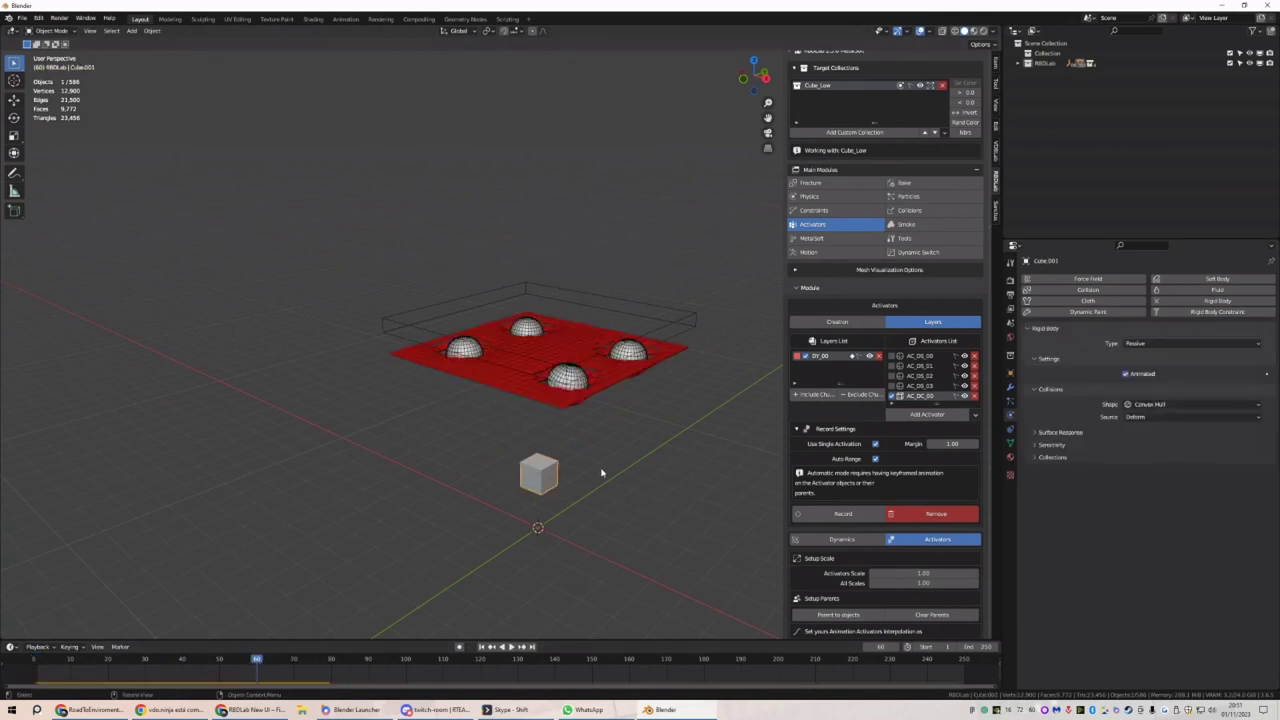
{"action": "middle_click_drag", "start_coordinate": [560, 474], "coordinate": [609, 451]}
{"action": "key", "text": "i"}
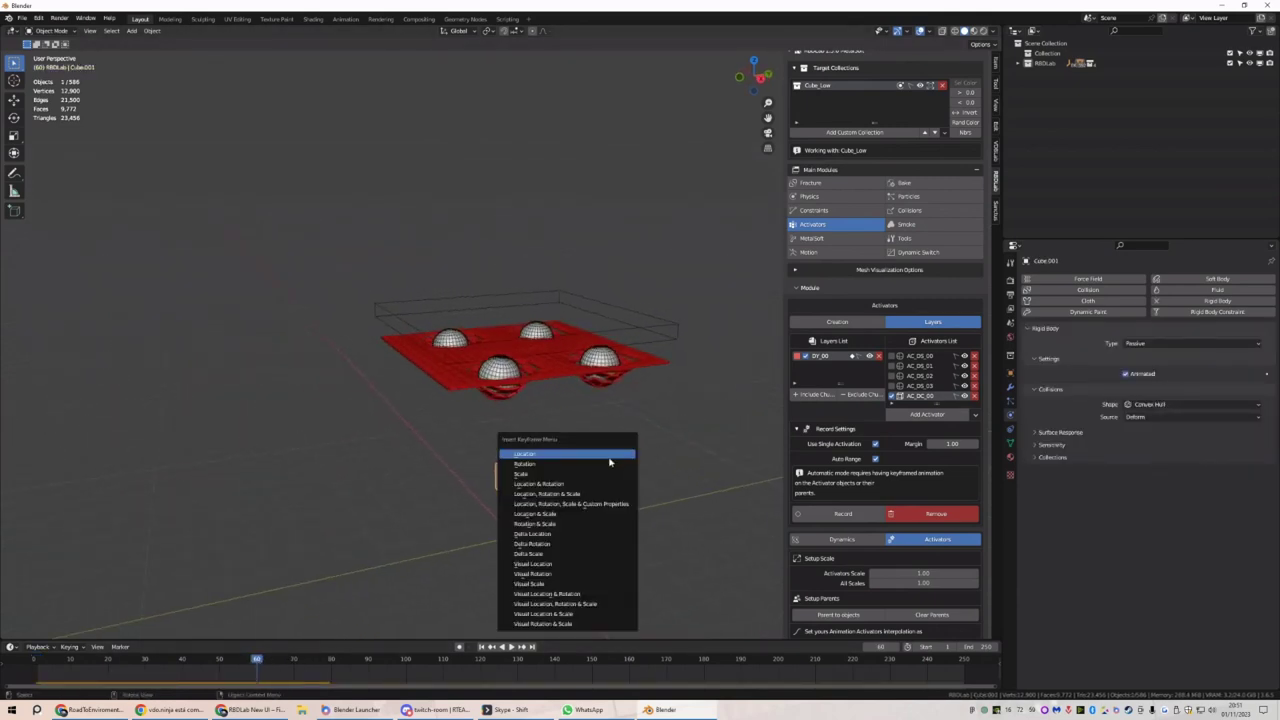
{"action": "left_click", "coordinate": [608, 455]}
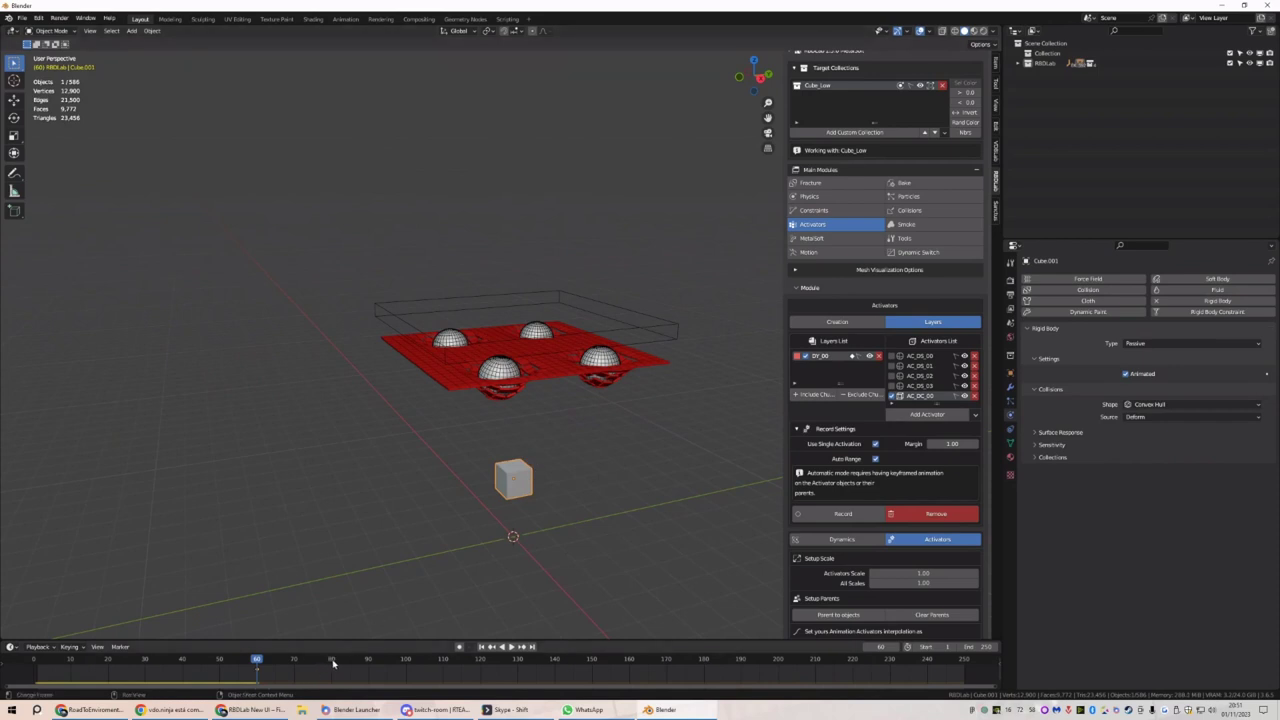
{"action": "key", "text": "r"}
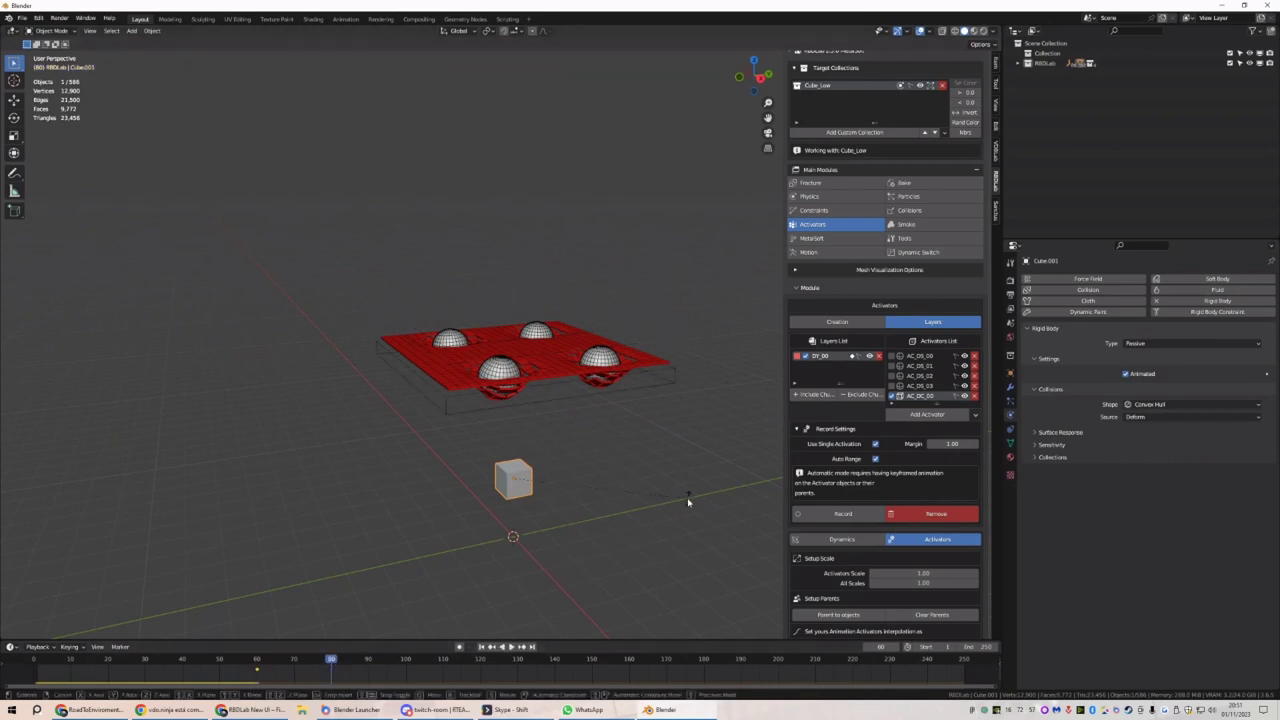
{"action": "key", "text": "x"}
{"action": "left_click", "coordinate": [619, 387]}
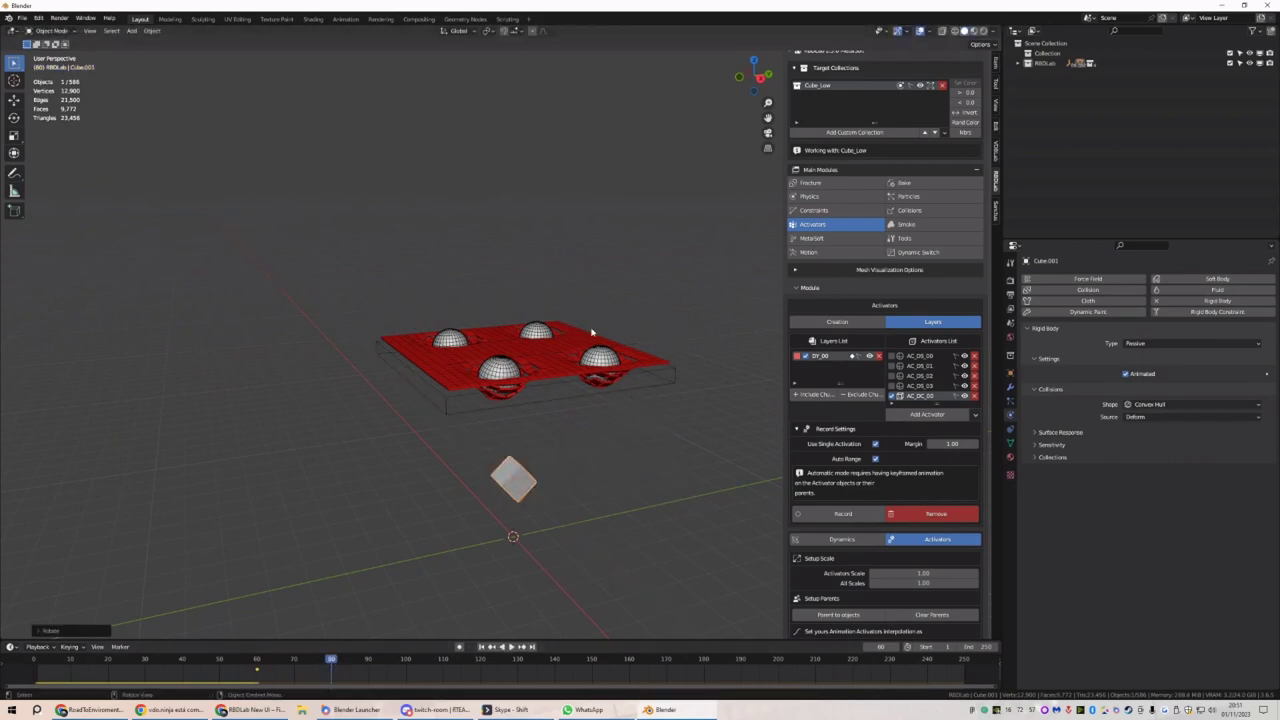
{"action": "key", "text": "i"}
{"action": "left_click", "coordinate": [530, 477]}
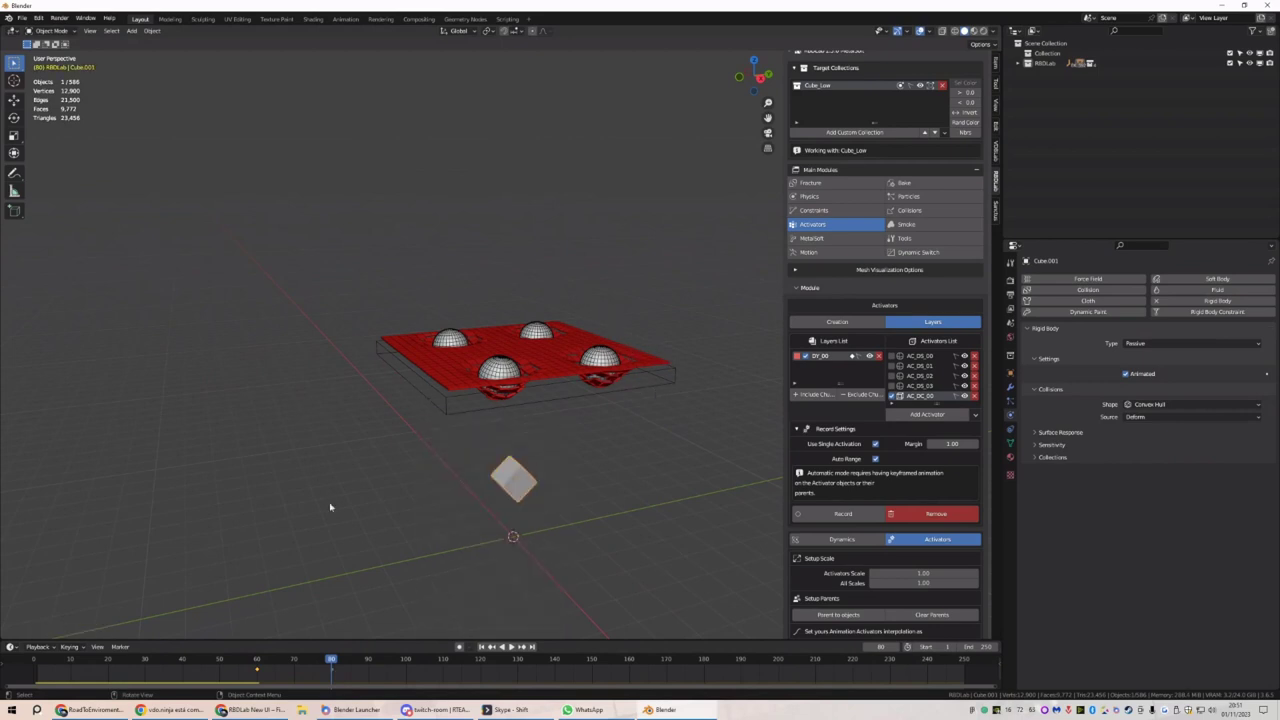
Play the simulation from the start frame, stop it, and open the MetaSoft module
{"action": "left_click", "coordinate": [481, 647]}
{"action": "key", "text": "space"}
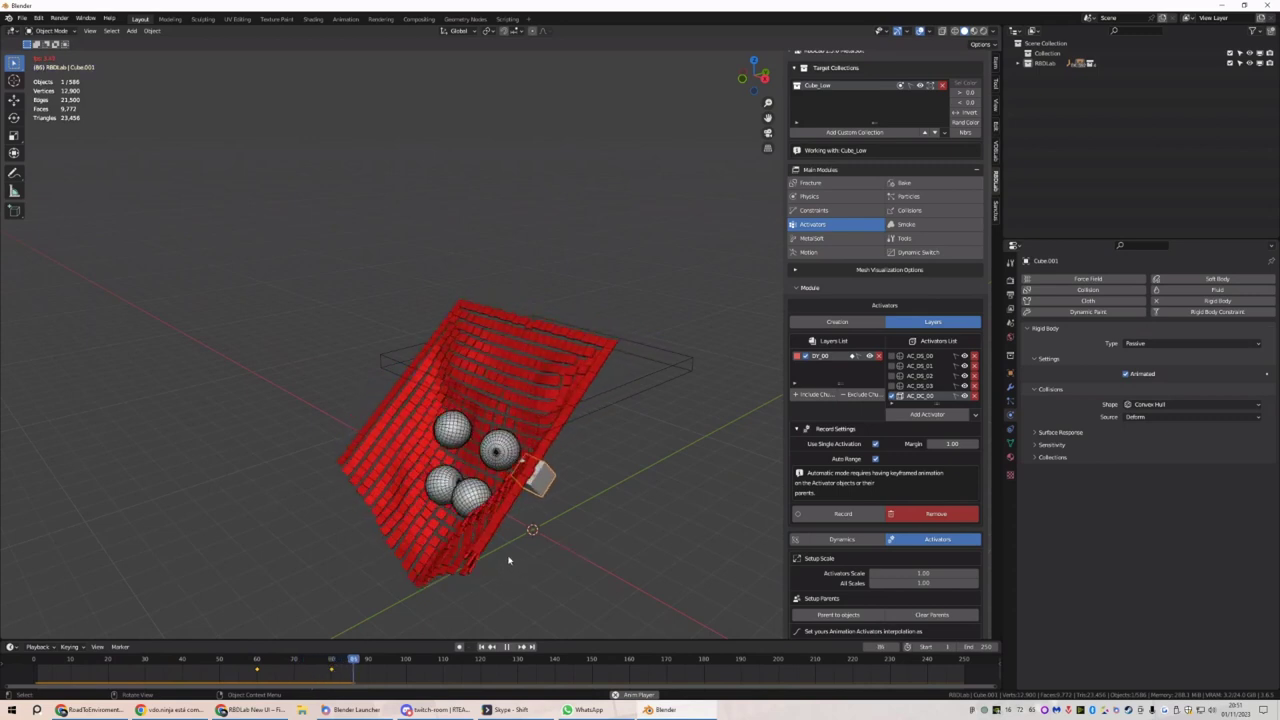
{"action": "middle_click_drag", "start_coordinate": [508, 561], "coordinate": [524, 503]}
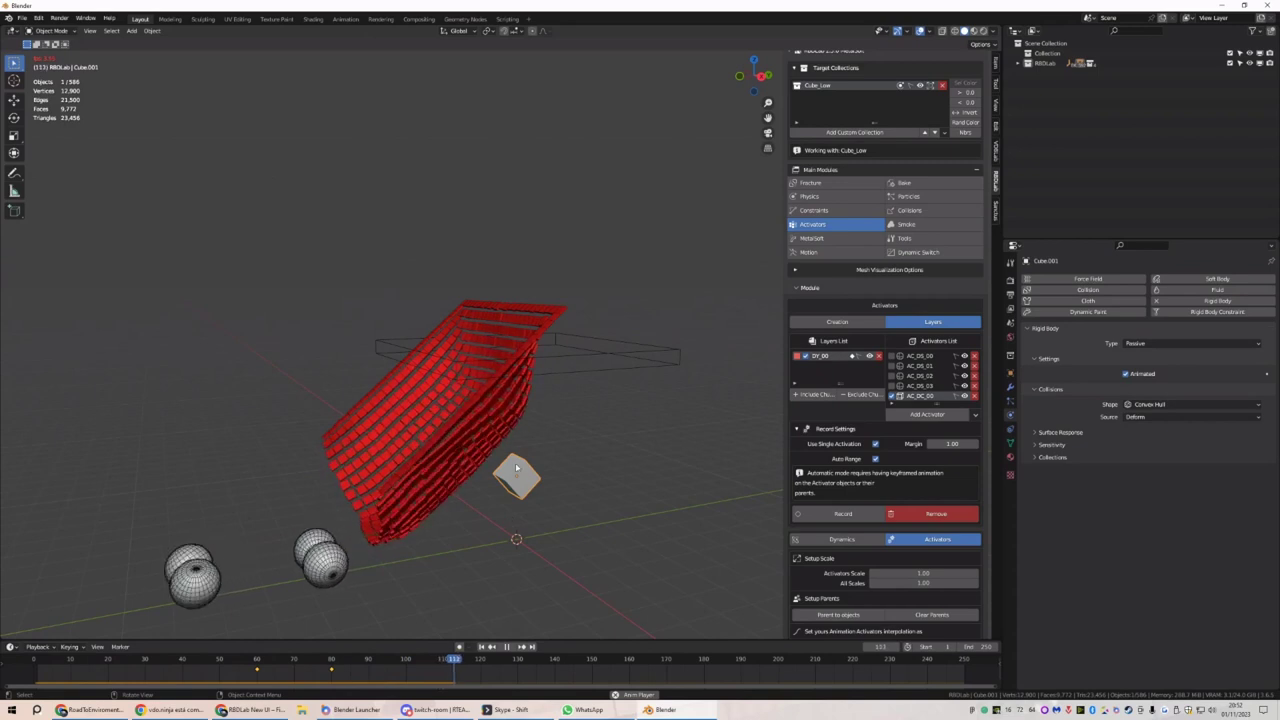
{"action": "key", "text": "space"}
{"action": "left_click", "coordinate": [834, 238]}
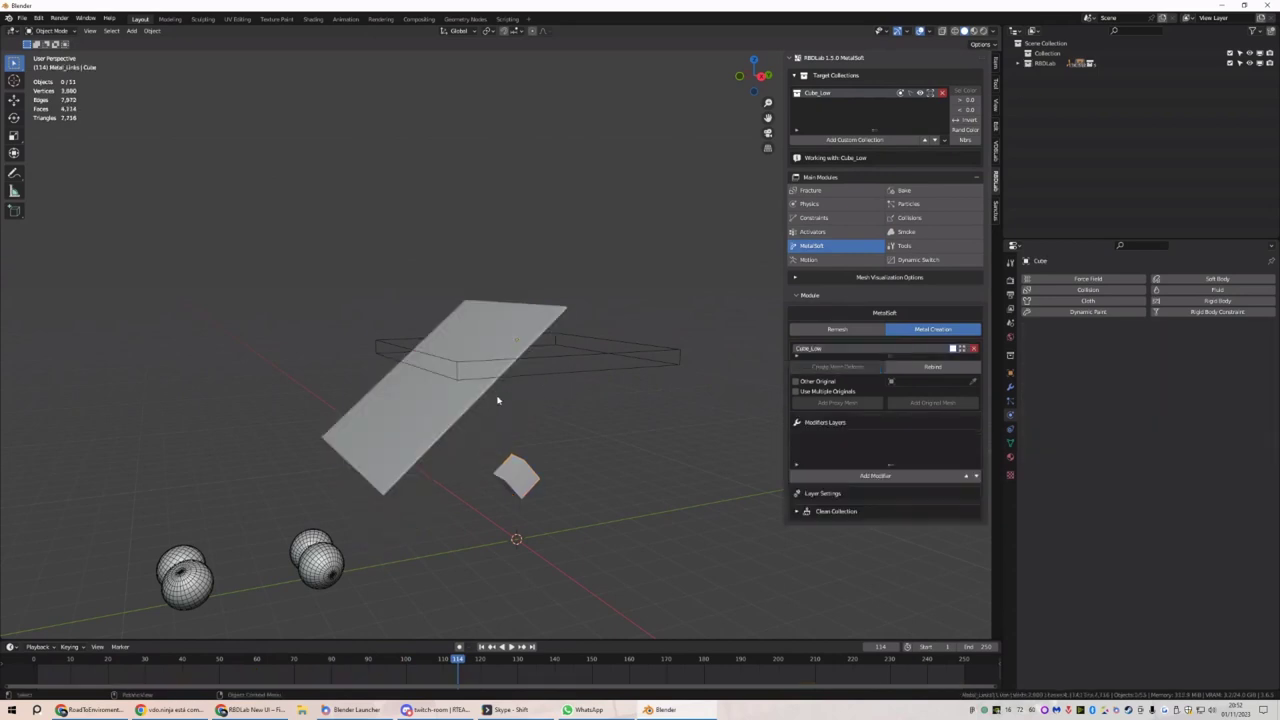
Add about twenty evenly spaced loop cuts across the metal plane in Edit Mode
{"action": "key", "text": "Tab"}
{"action": "middle_click_drag", "start_coordinate": [451, 403], "coordinate": [456, 423]}
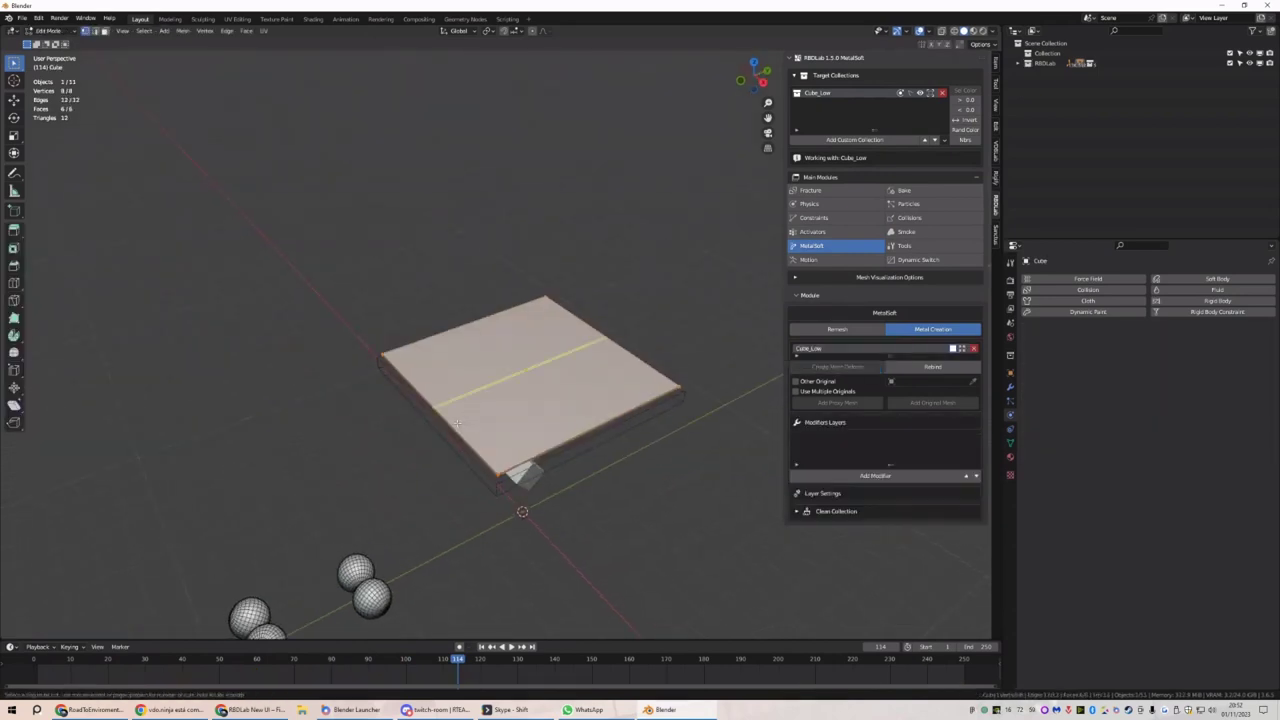
{"action": "left_click", "coordinate": [528, 425]}
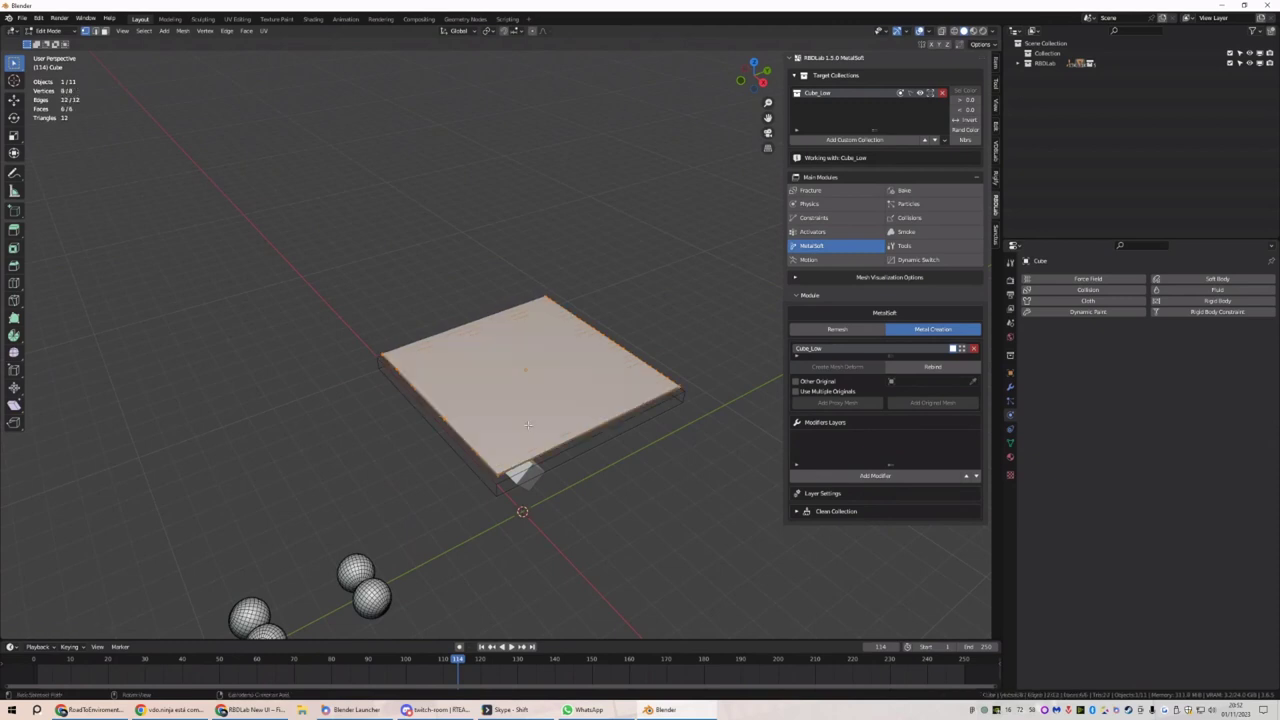
{"action": "scroll", "coordinate": [440, 433], "scroll_direction": "up", "scroll_amount": 18}
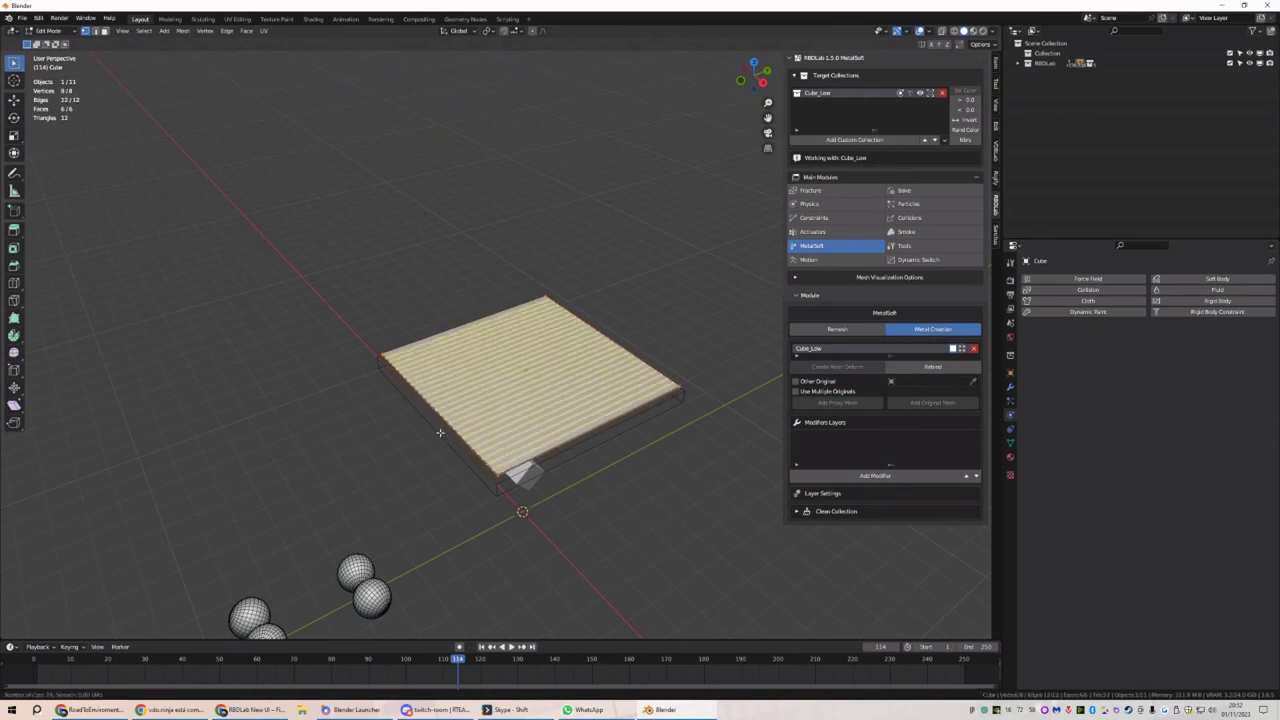
{"action": "left_click", "coordinate": [440, 433]}
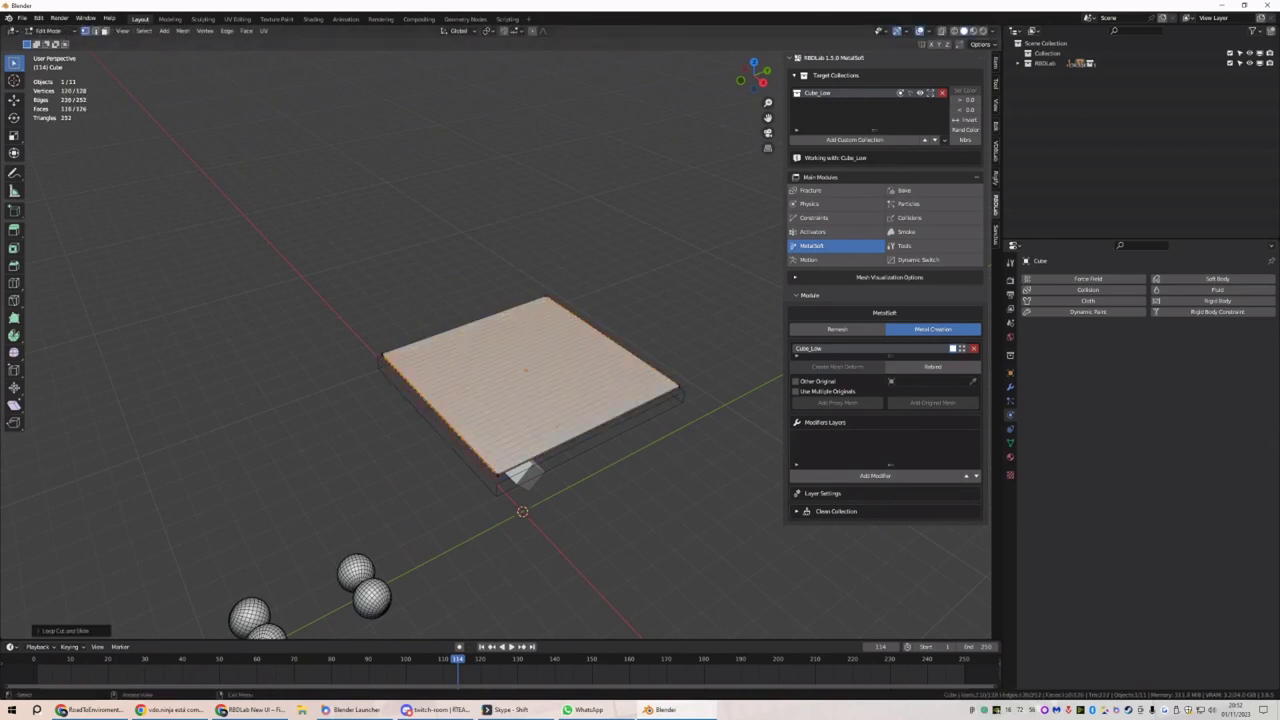
{"action": "scroll", "coordinate": [556, 425], "scroll_direction": "up", "scroll_amount": 10}
{"action": "left_click", "coordinate": [557, 426]}
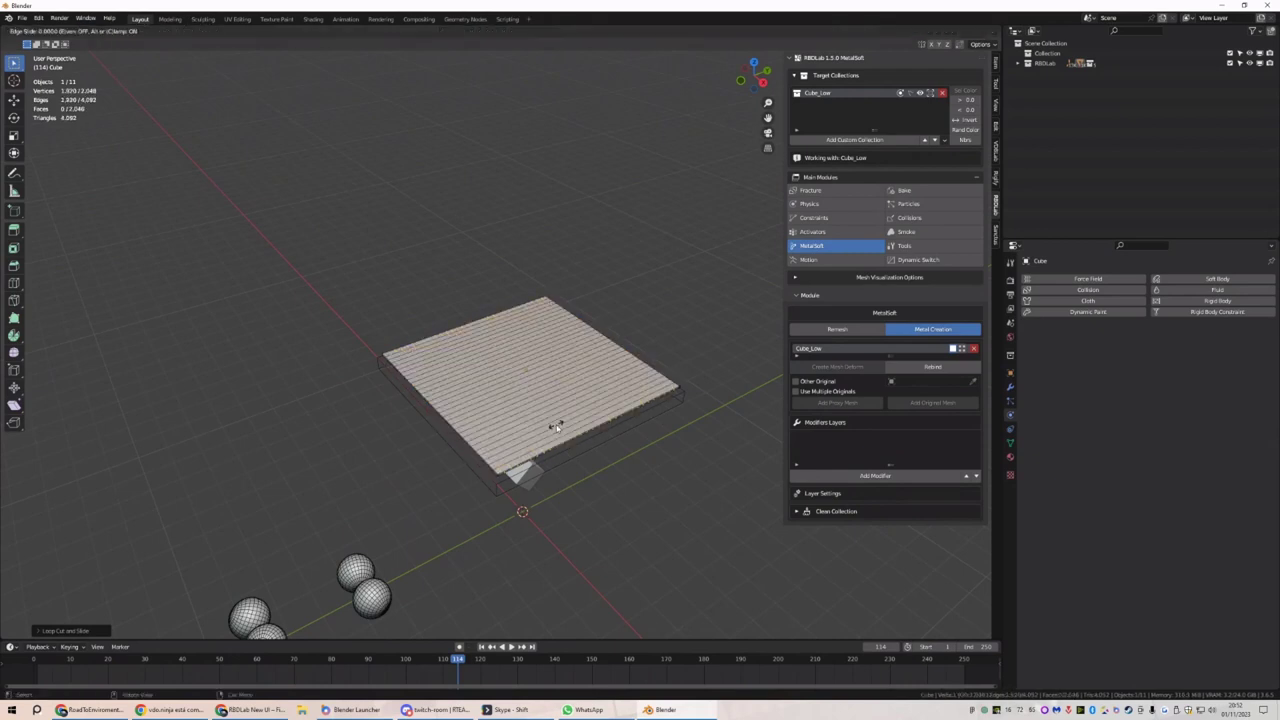
{"action": "right_click", "coordinate": [560, 427]}
{"action": "key", "text": "Tab"}
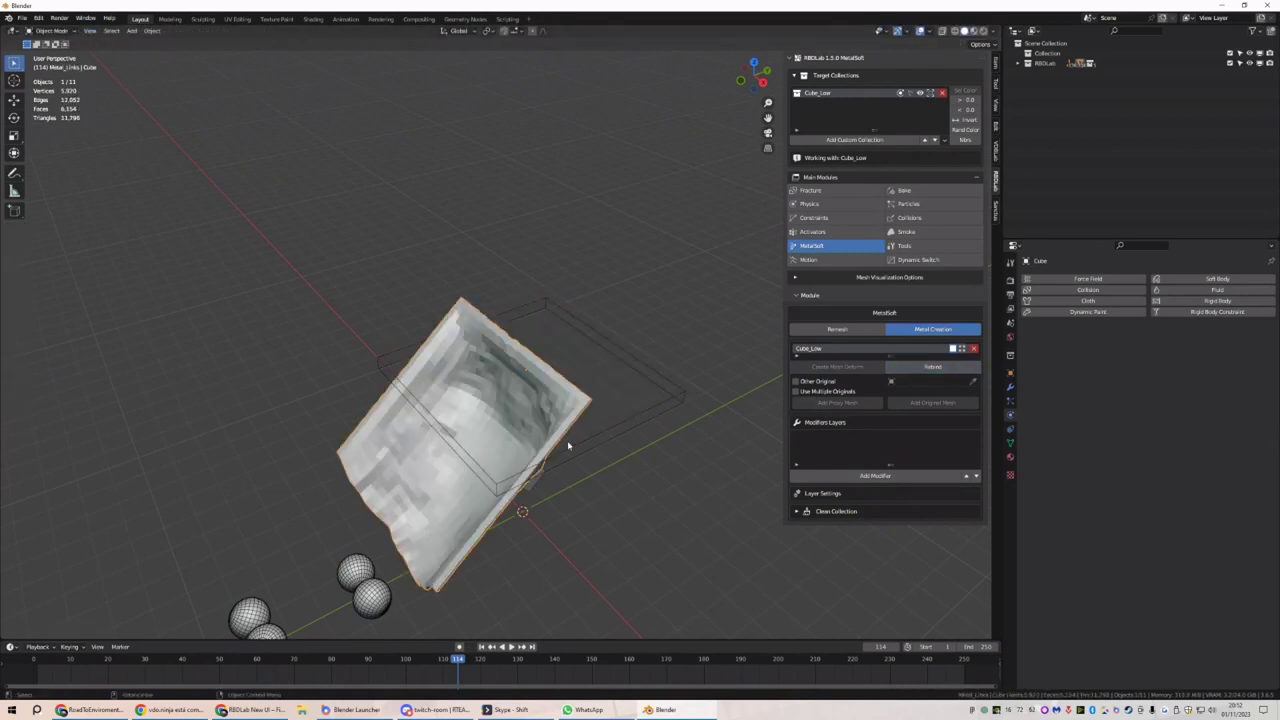
Shade the plane smooth and add a Subsurf modifier in MetalSoft
{"action": "right_click", "coordinate": [555, 405]}
{"action": "left_click", "coordinate": [550, 390]}
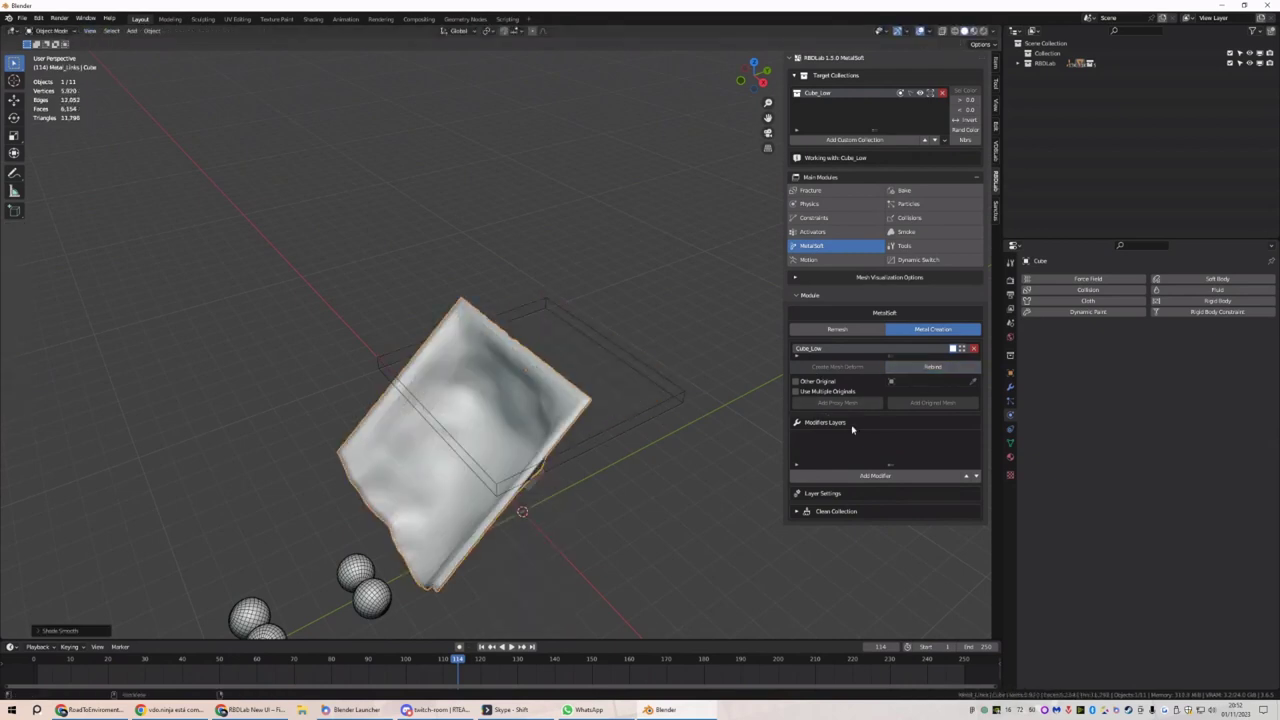
{"action": "left_click", "coordinate": [885, 476]}
{"action": "left_click", "coordinate": [891, 563]}
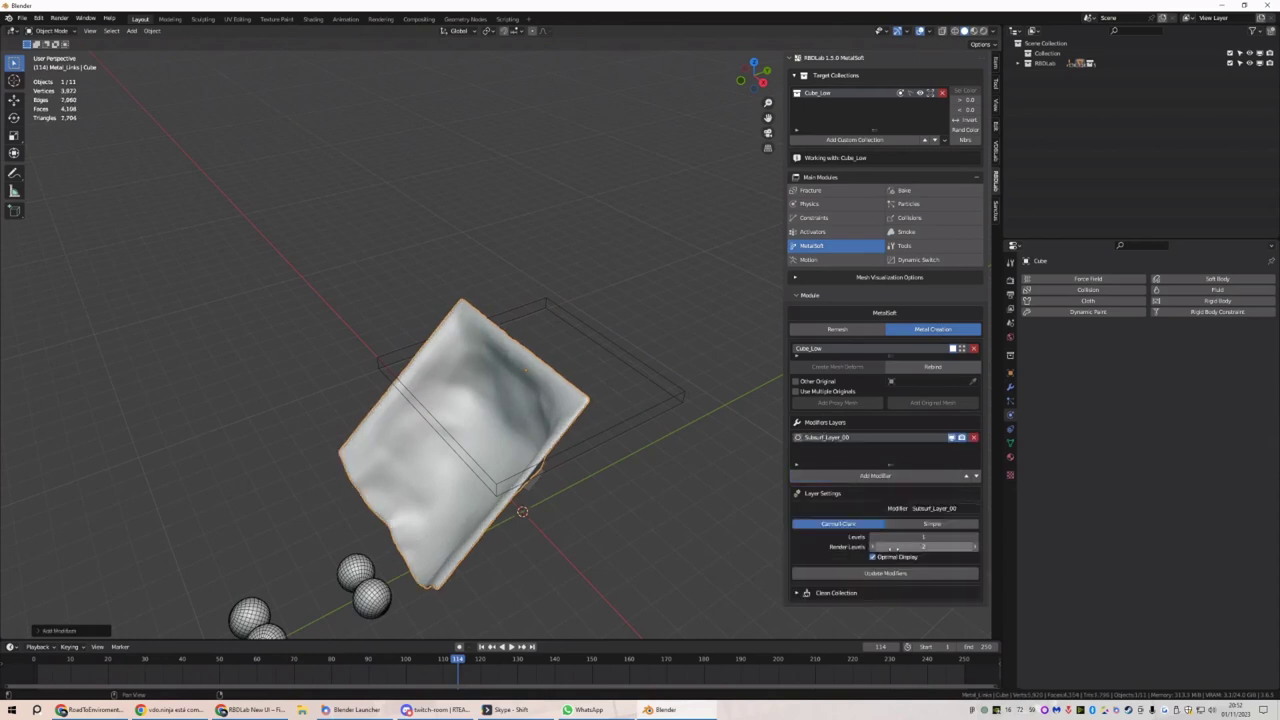
Play the spheres falling on the plane from frame 1 to 93, then rewind to frame 1
{"action": "middle_click_drag", "start_coordinate": [680, 430], "coordinate": [548, 532]}
{"action": "left_click", "coordinate": [491, 648]}
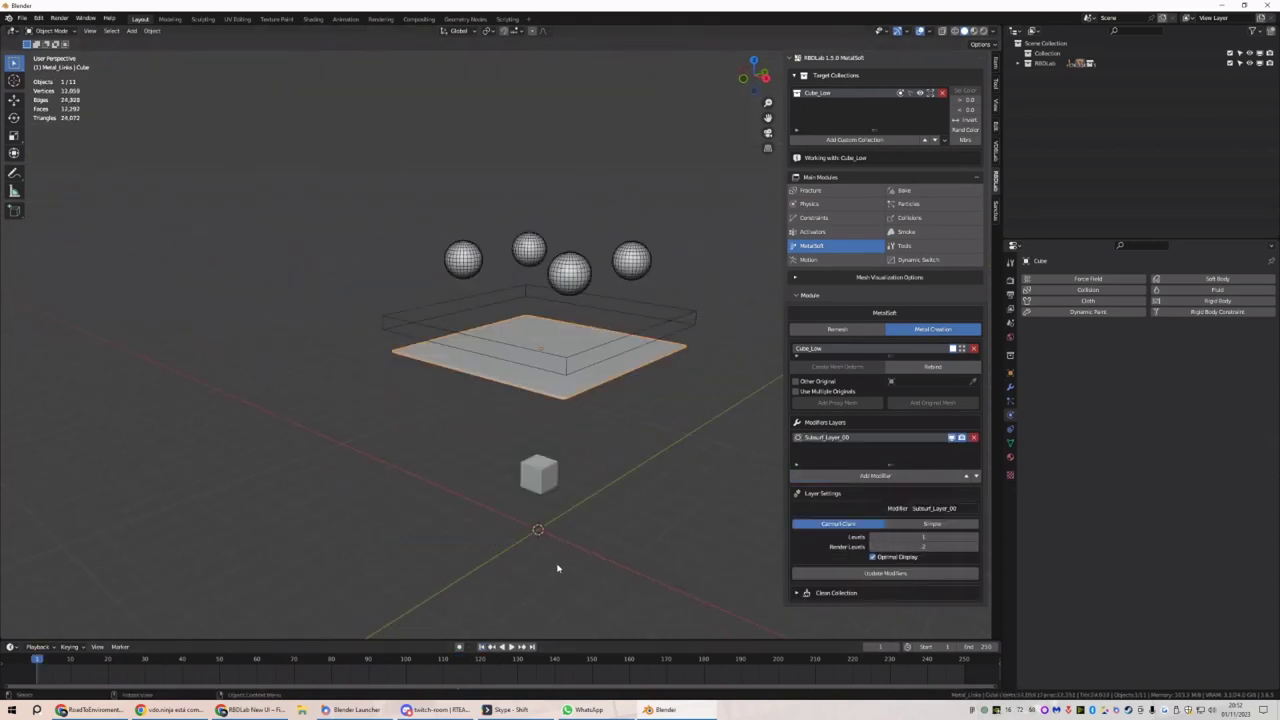
{"action": "left_click", "coordinate": [636, 491]}
{"action": "key", "text": "space"}
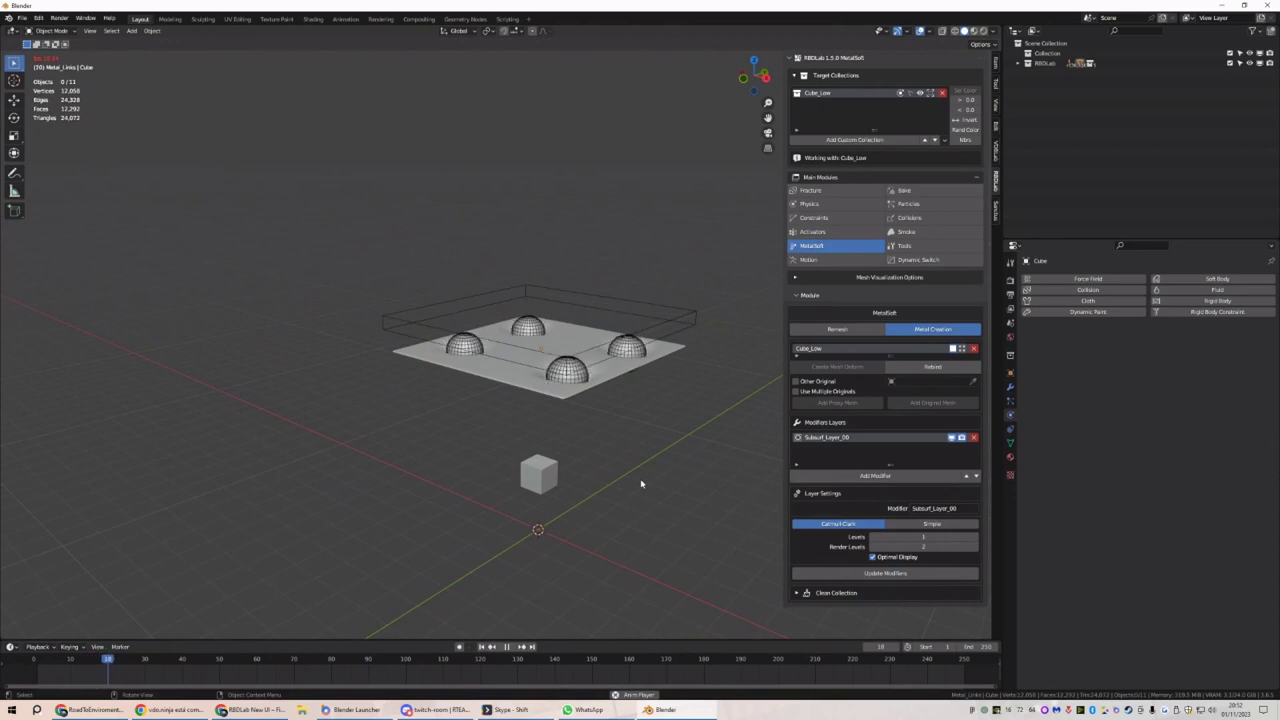
{"action": "middle_click_drag", "start_coordinate": [624, 448], "coordinate": [621, 465]}
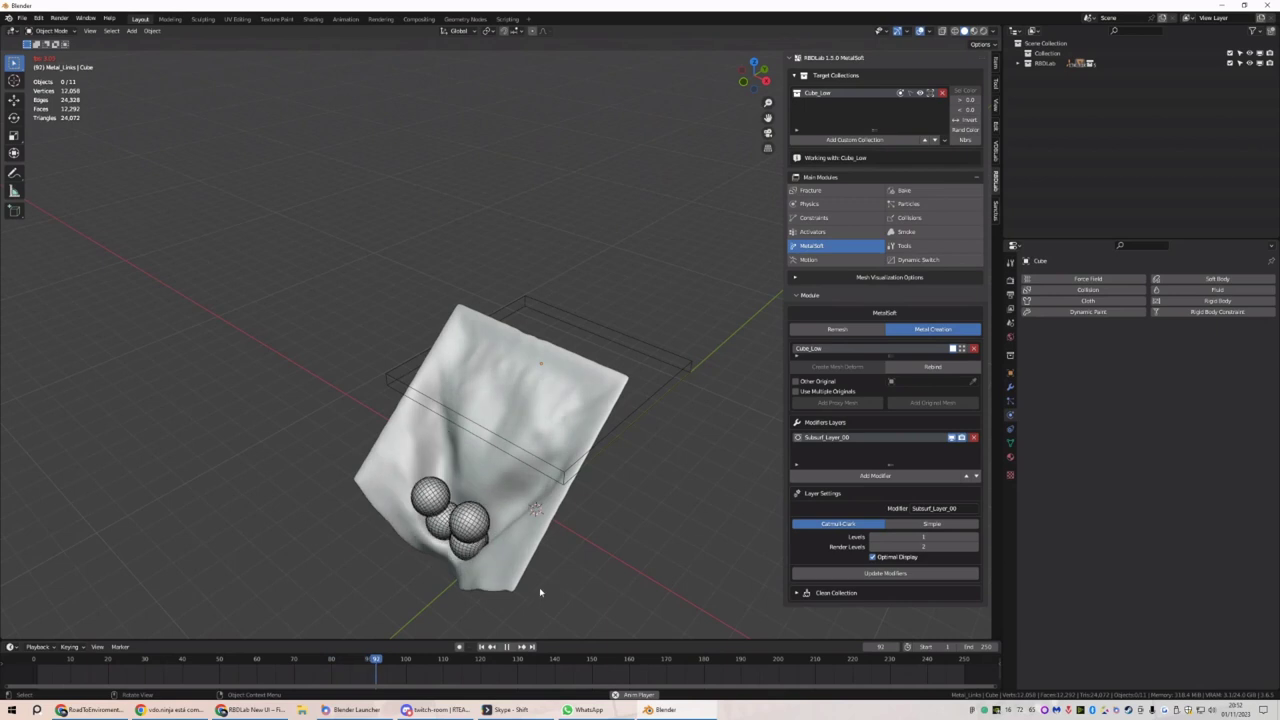
{"action": "key", "text": "space"}
{"action": "middle_click_drag", "start_coordinate": [539, 587], "coordinate": [462, 675]}
{"action": "left_click", "coordinate": [484, 647]}
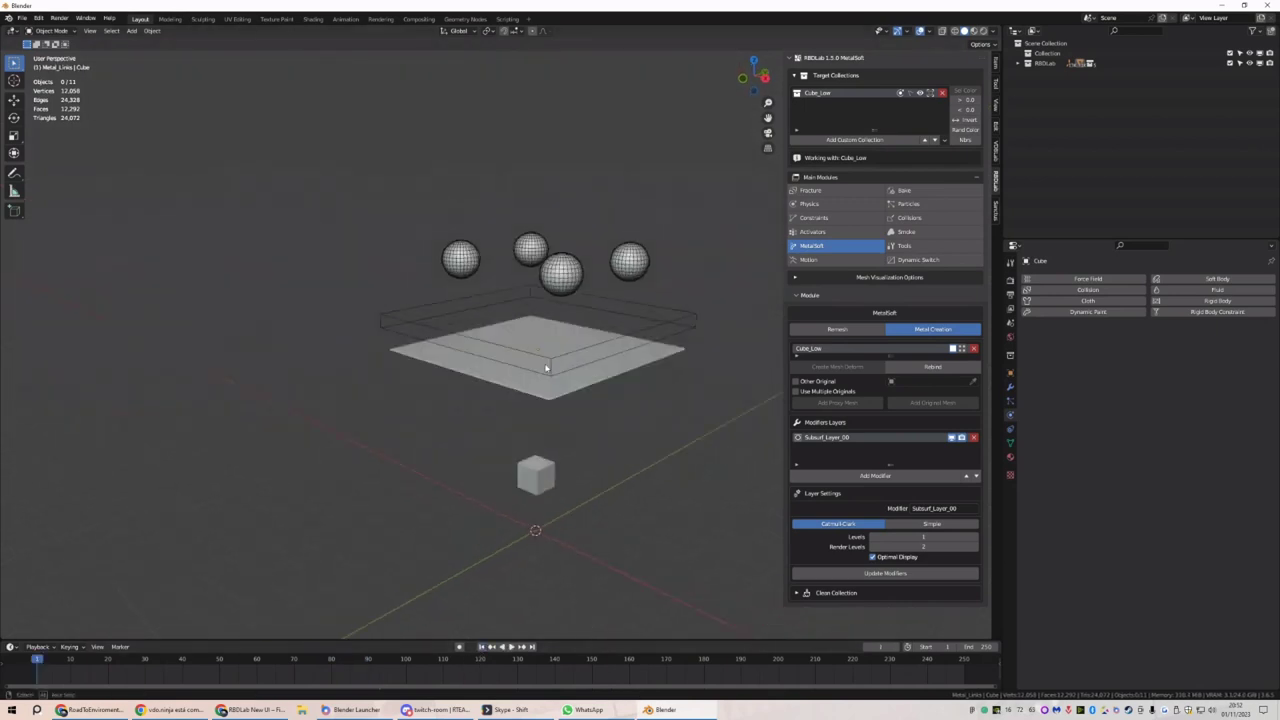
{"action": "middle_click_drag", "start_coordinate": [546, 363], "coordinate": [643, 333]}
{"action": "left_click", "coordinate": [852, 220]}
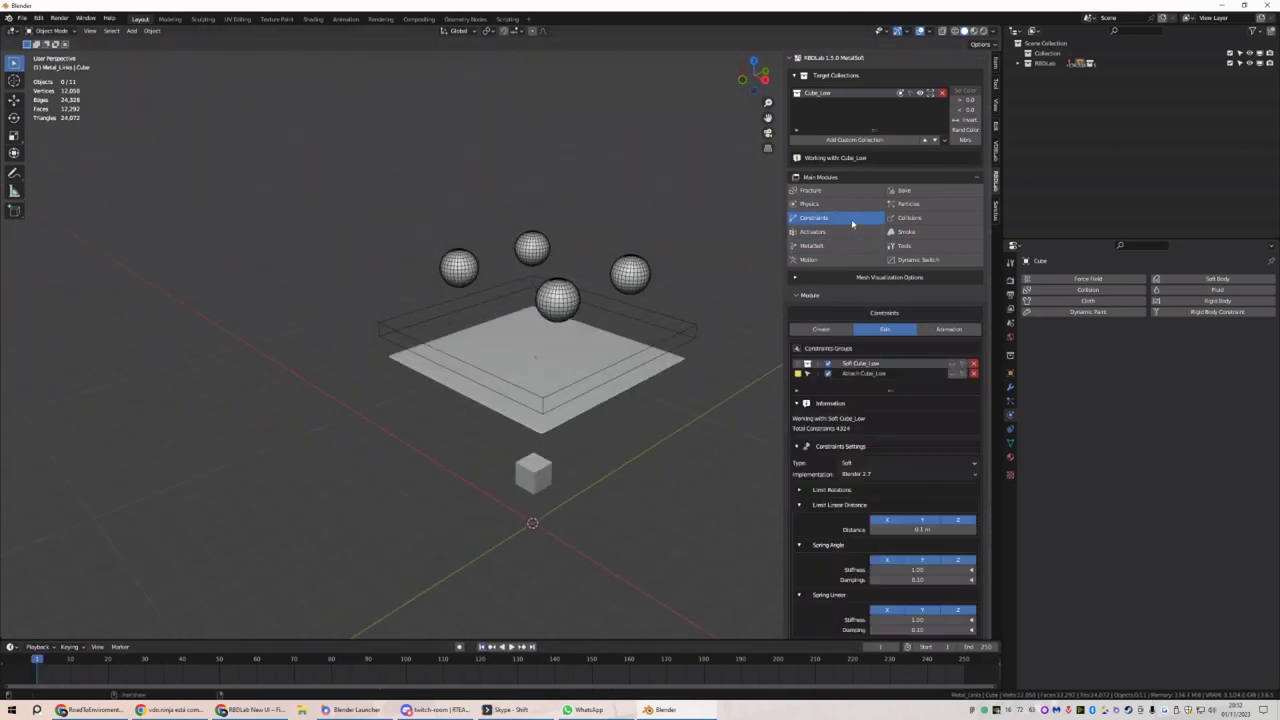
Give Soft Cube_Low Spring Linear 50, Spring Angle 20 and damping 0.30, update, and replay the drop
{"action": "left_click", "coordinate": [874, 374]}
{"action": "left_click", "coordinate": [876, 363]}
{"action": "scroll", "coordinate": [909, 477], "scroll_direction": "down", "scroll_amount": 3}
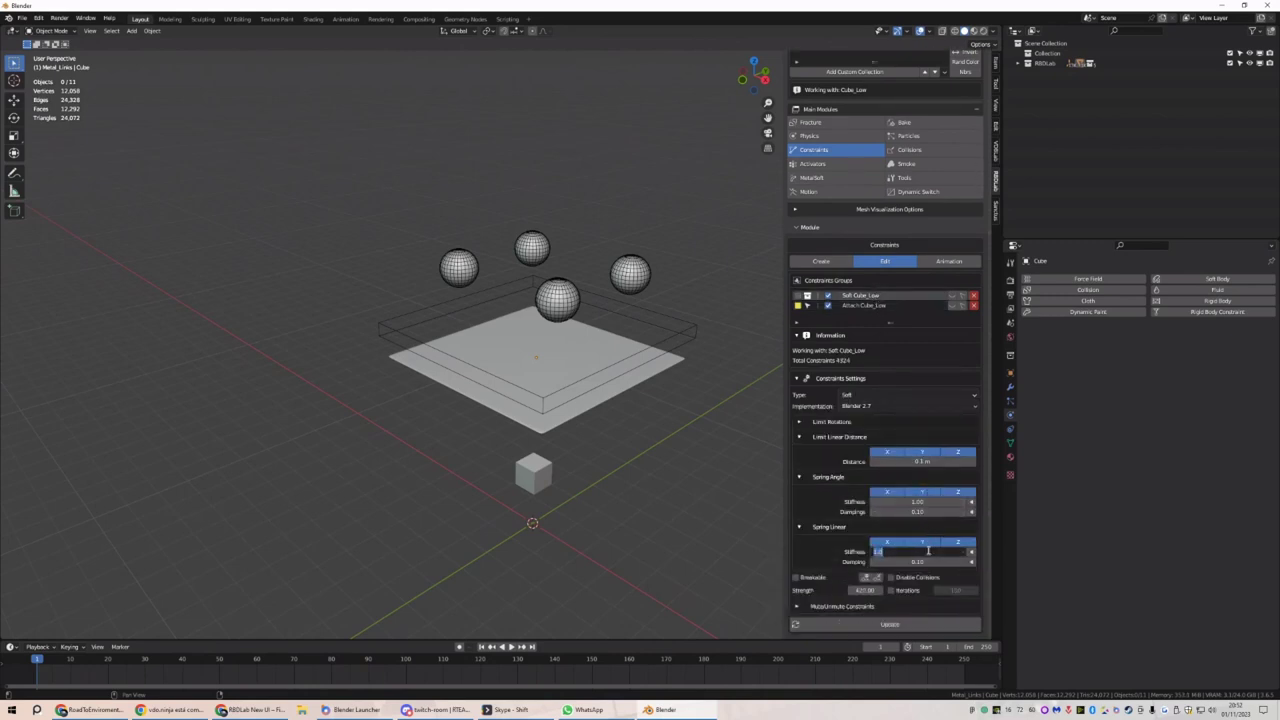
{"action": "type", "text": "50"}
{"action": "key", "text": "Return"}
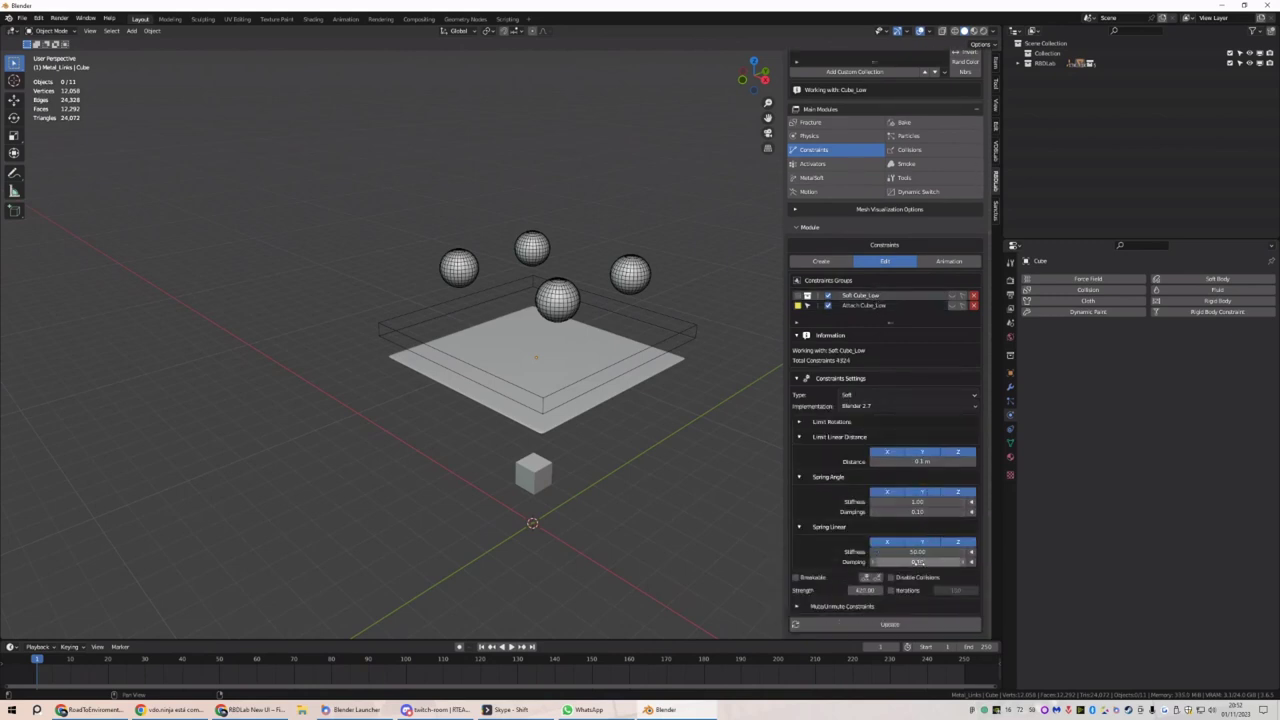
{"action": "left_click", "coordinate": [924, 513]}
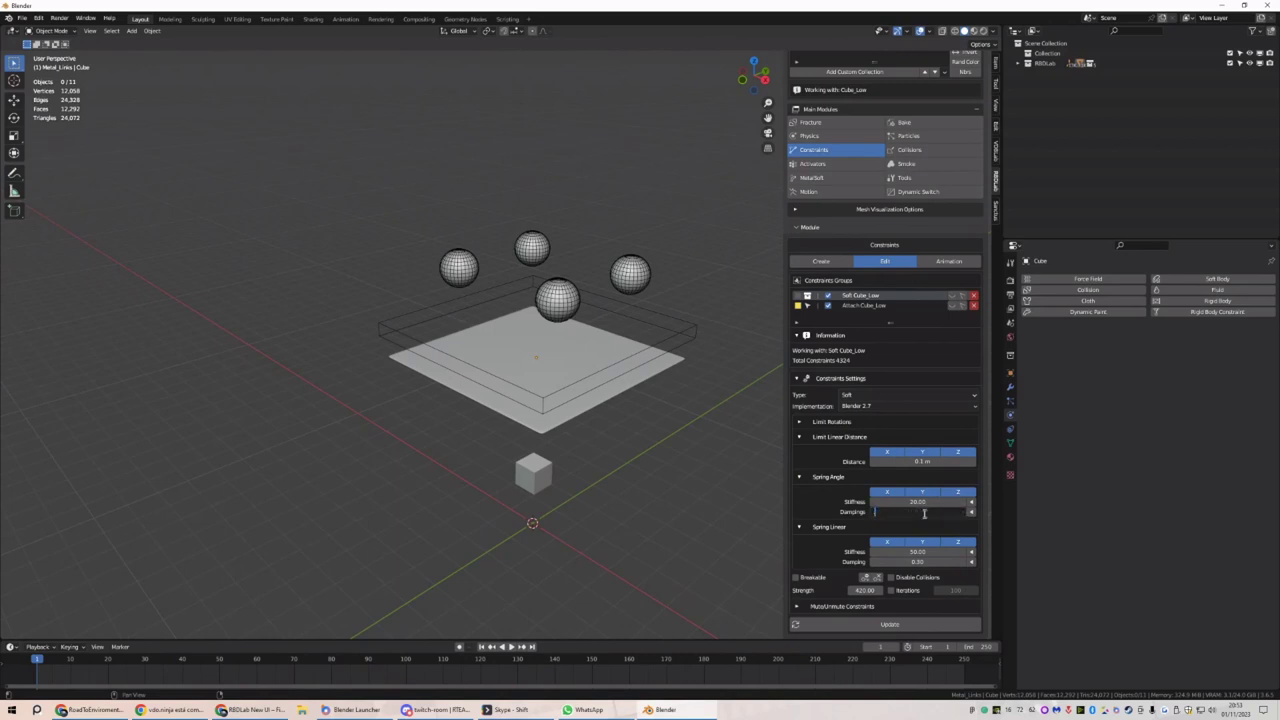
{"action": "left_click", "coordinate": [908, 624]}
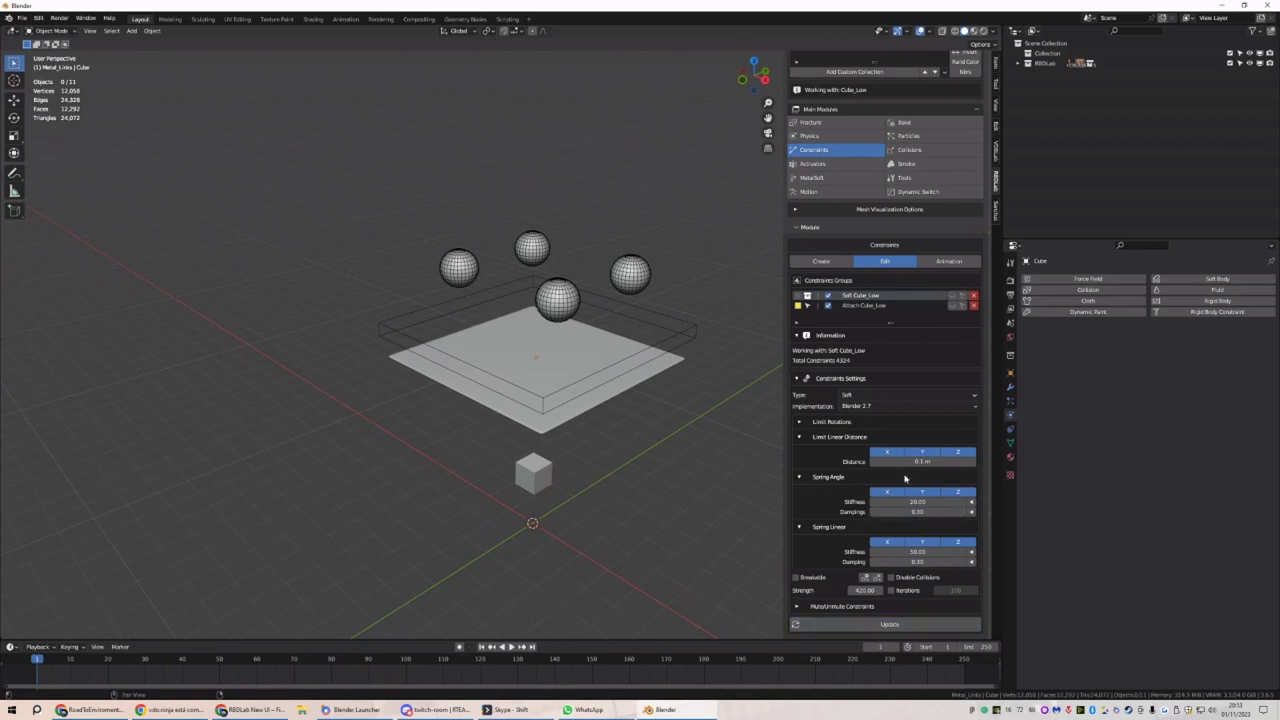
{"action": "key", "text": "space"}
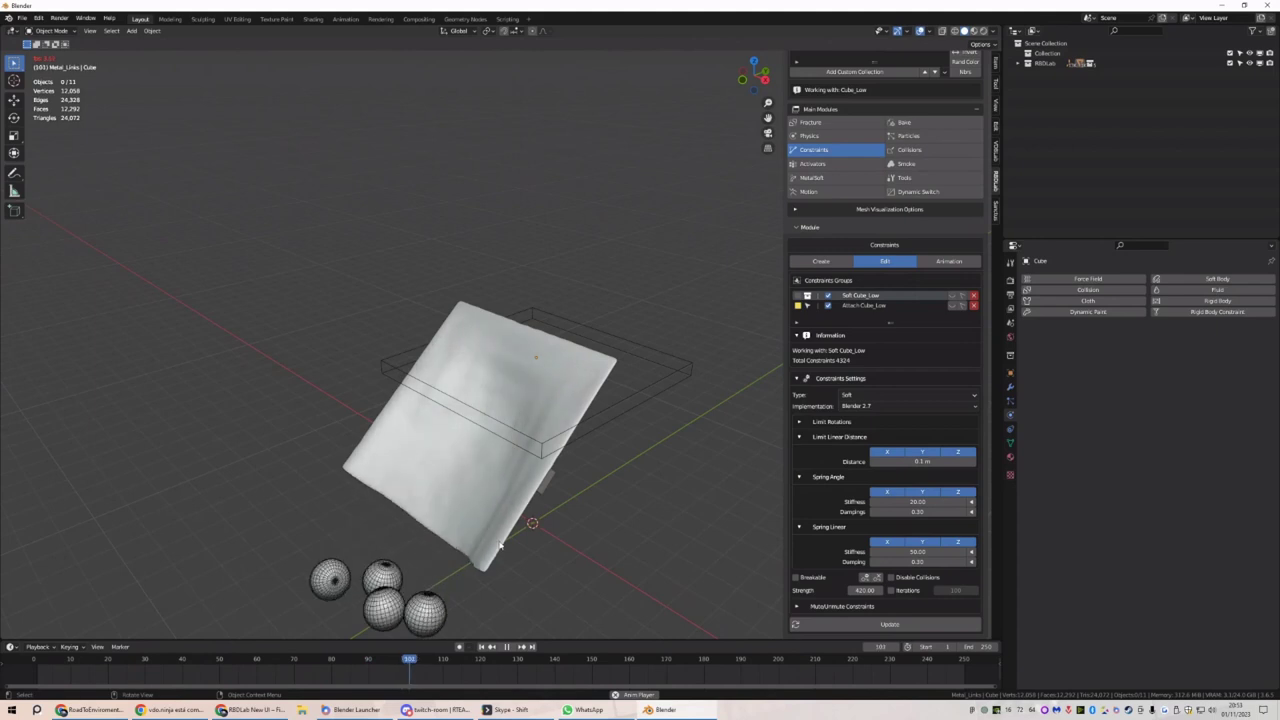
{"action": "middle_click_drag", "start_coordinate": [517, 521], "coordinate": [509, 483]}
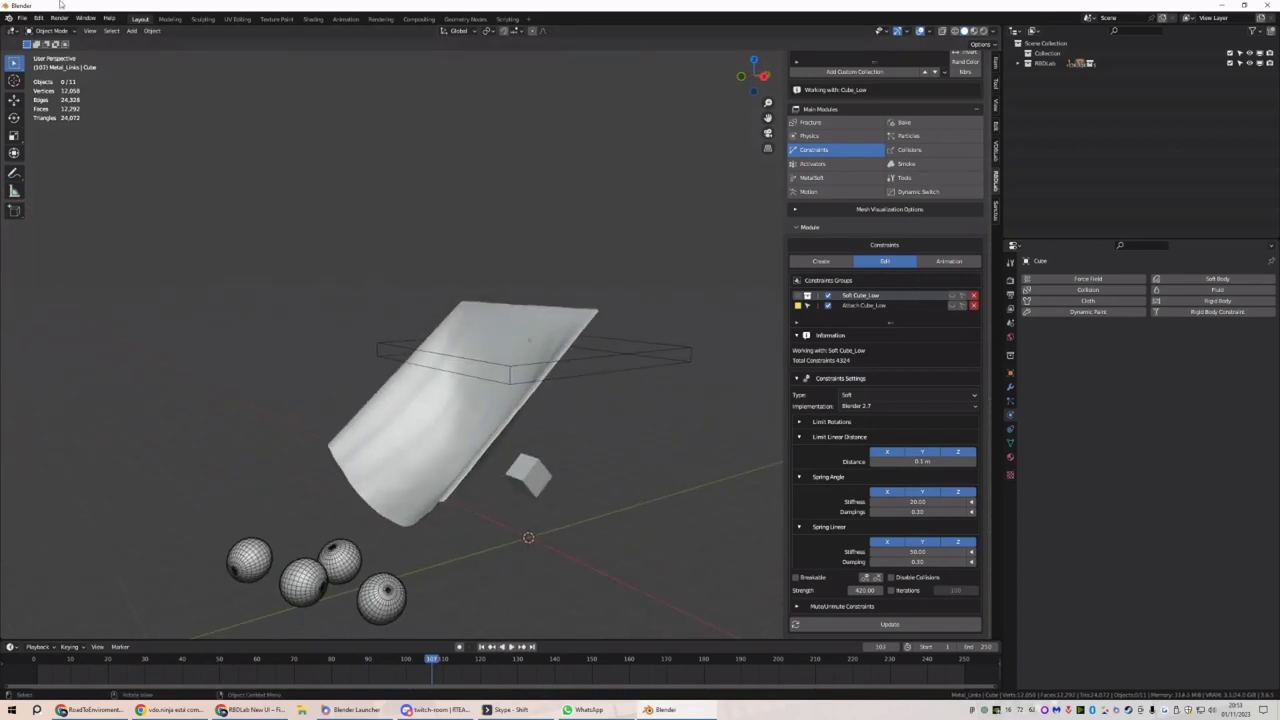
Open examplemultiplesim.blend without saving the current scene
{"action": "left_click", "coordinate": [21, 19]}
{"action": "left_click", "coordinate": [28, 38]}
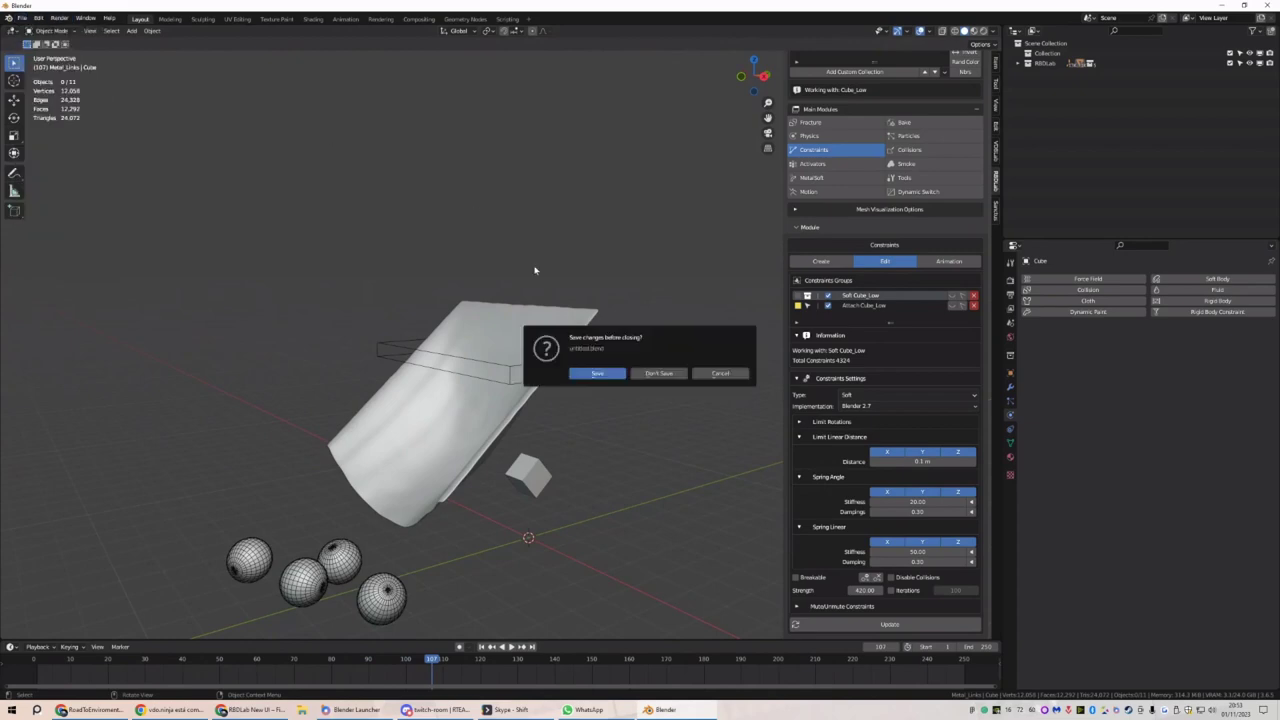
{"action": "left_click", "coordinate": [655, 373]}
{"action": "scroll", "coordinate": [600, 320], "scroll_direction": "down", "scroll_amount": 2}
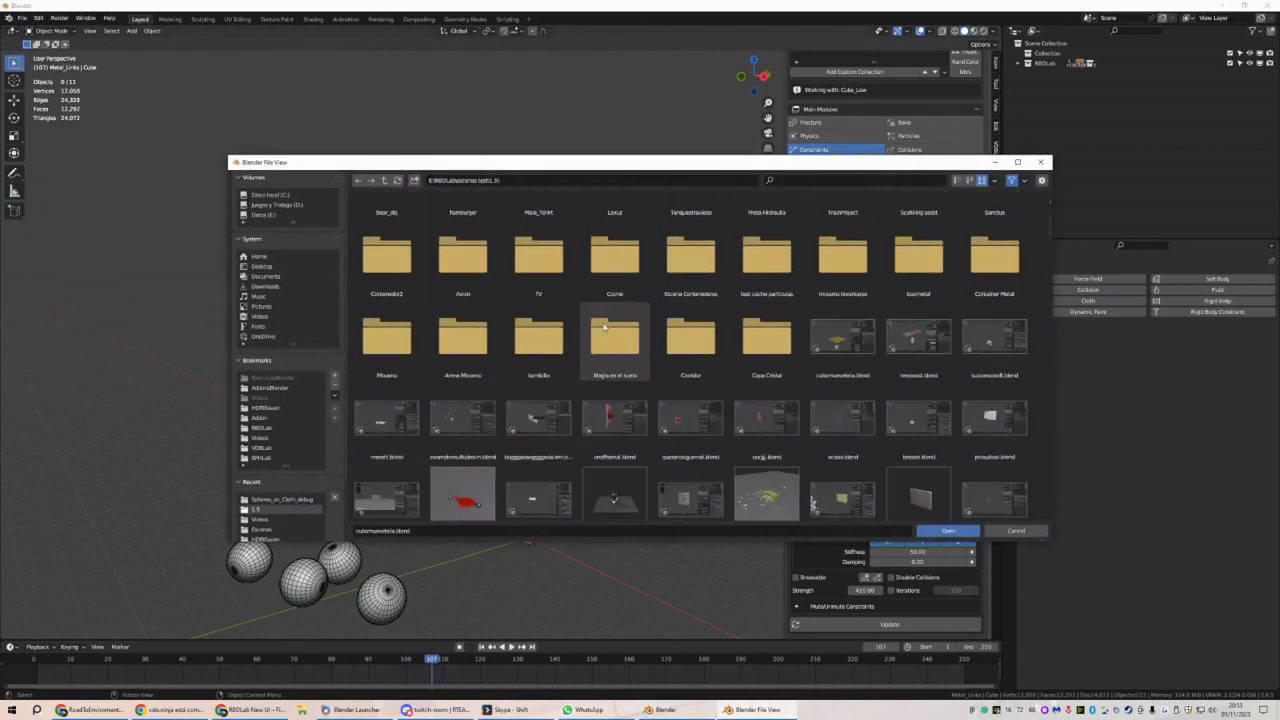
{"action": "scroll", "coordinate": [603, 327], "scroll_direction": "up", "scroll_amount": 1}
{"action": "scroll", "coordinate": [605, 350], "scroll_direction": "down", "scroll_amount": 1}
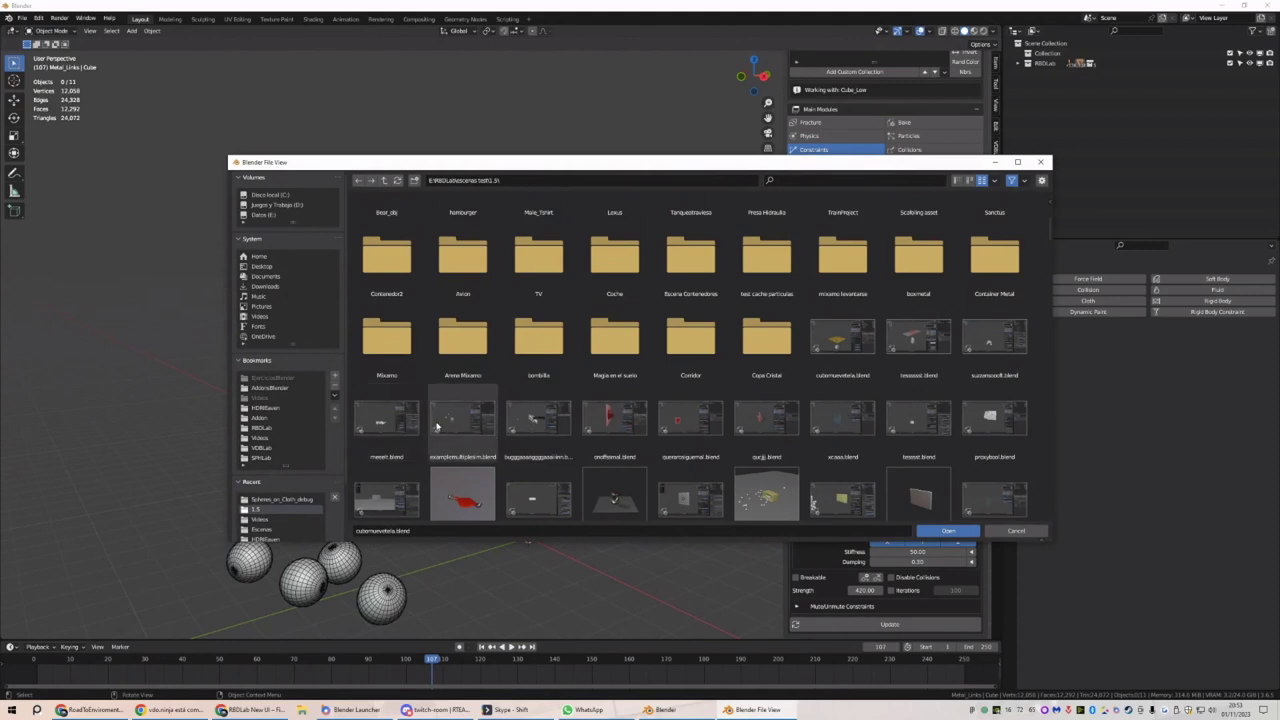
{"action": "double_click", "coordinate": [486, 424]}
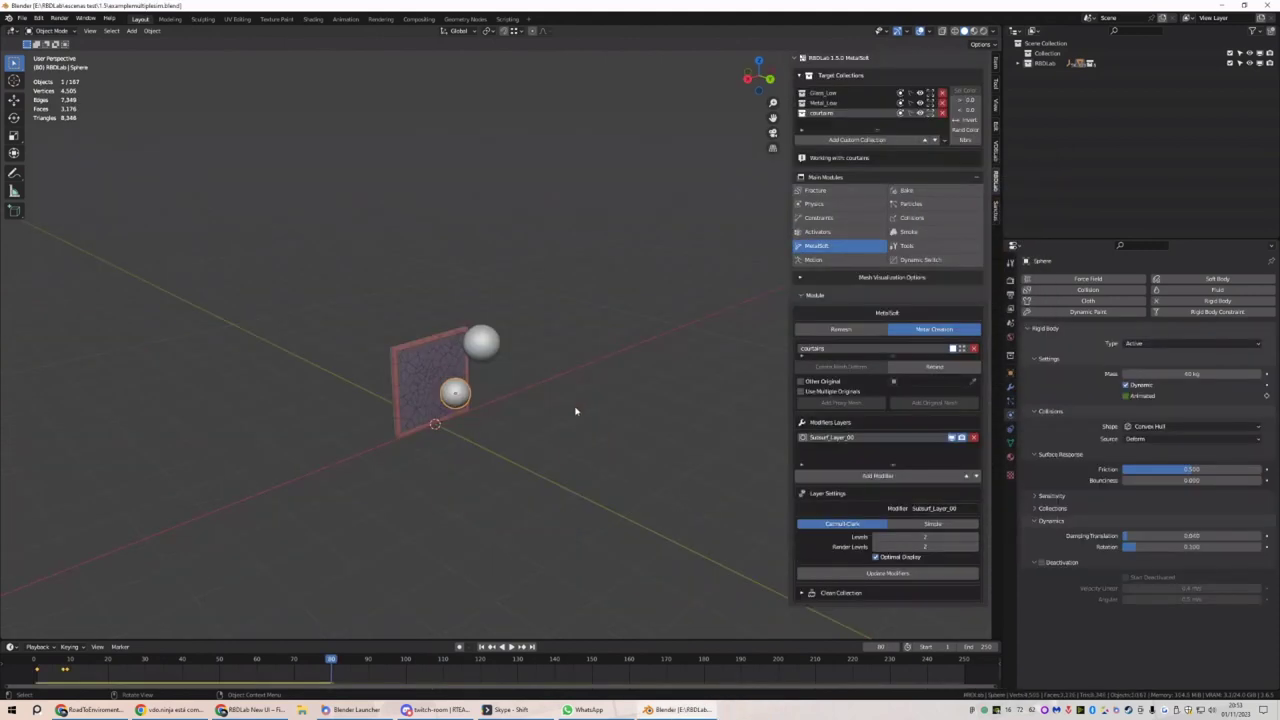
Rewind to frame 1 and play the curtain simulation, pausing at frame 38
{"action": "middle_click_drag", "start_coordinate": [532, 422], "coordinate": [537, 524]}
{"action": "left_click", "coordinate": [483, 648]}
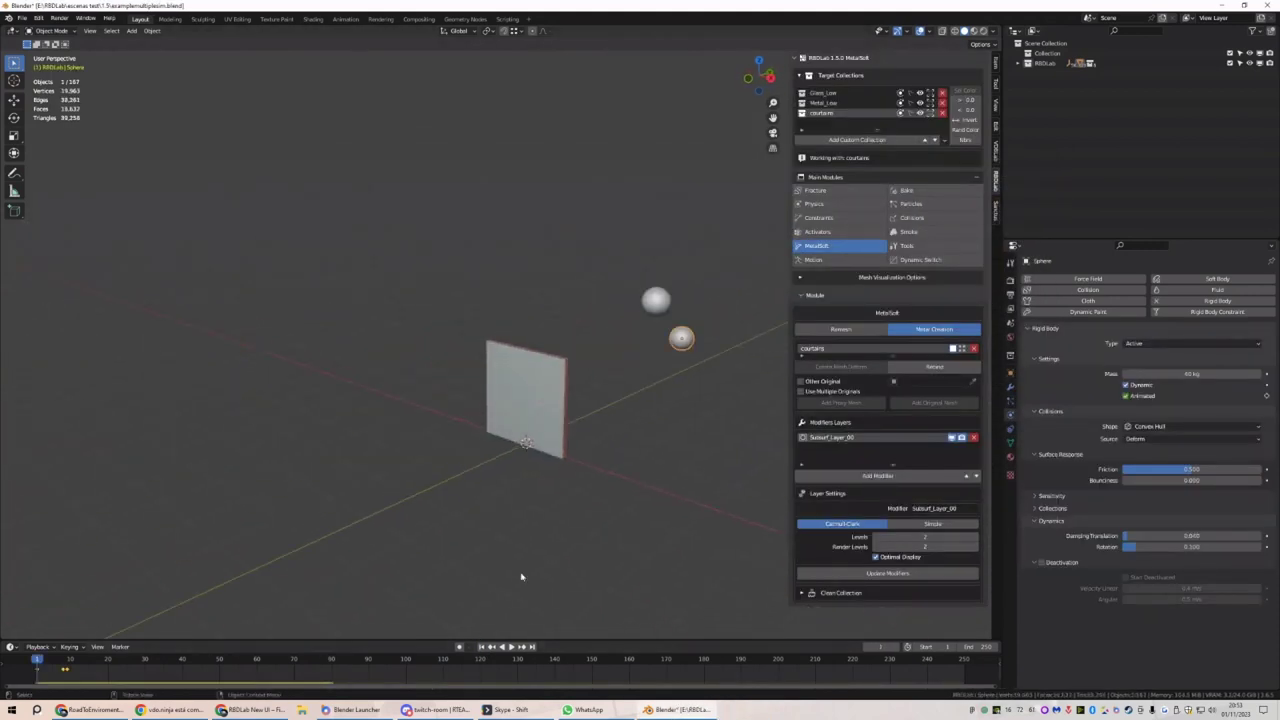
{"action": "middle_click_drag", "start_coordinate": [520, 574], "coordinate": [501, 465]}
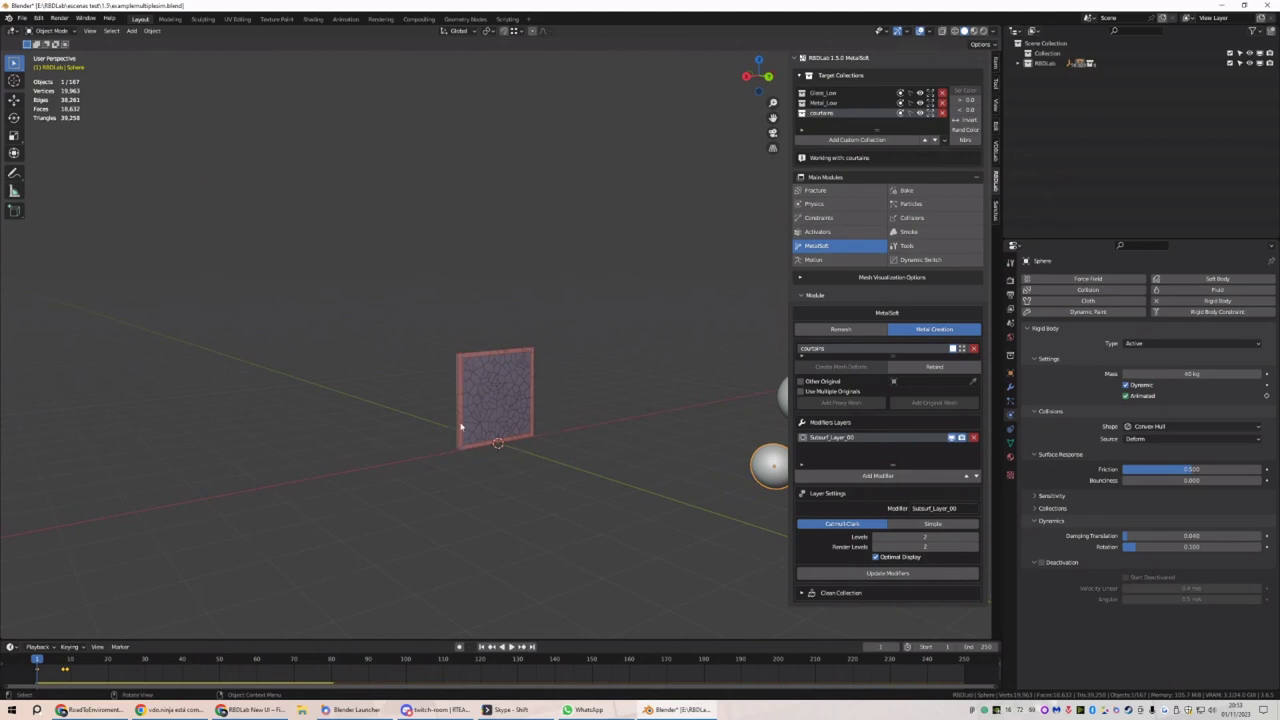
{"action": "middle_click_drag", "start_coordinate": [461, 427], "coordinate": [520, 382]}
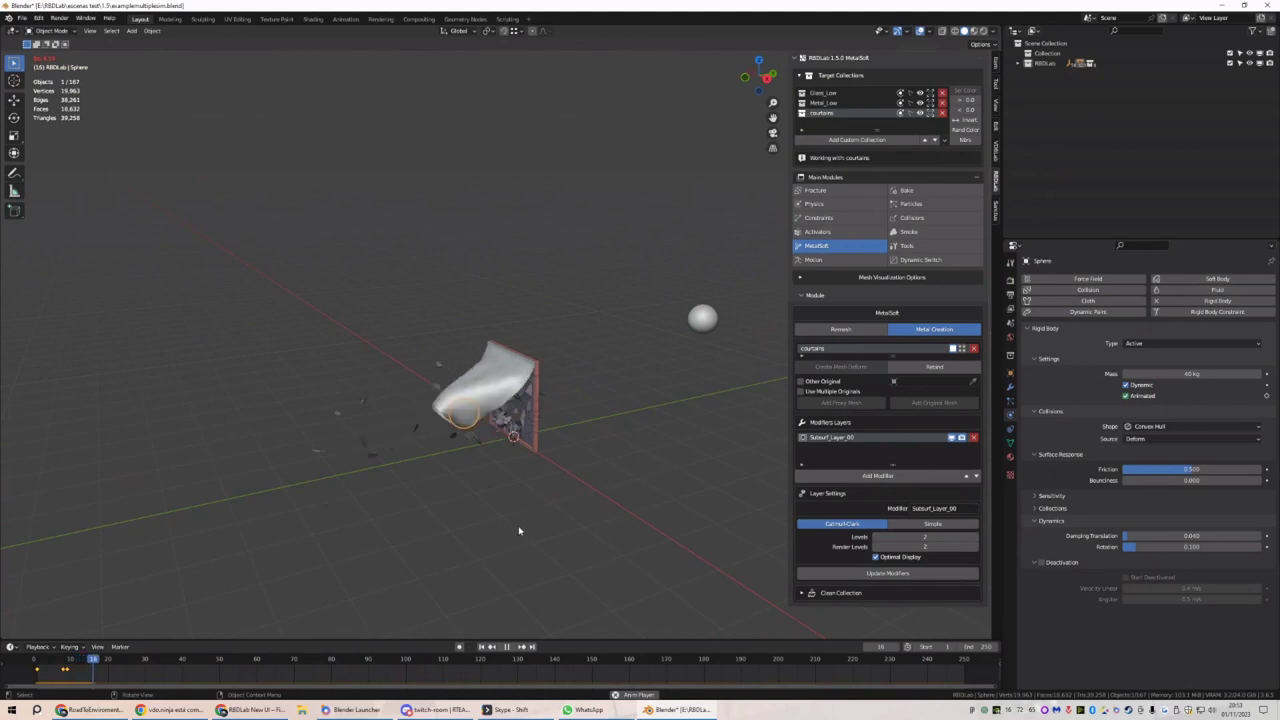
{"action": "middle_click_drag", "start_coordinate": [505, 513], "coordinate": [416, 504]}
{"action": "key", "text": "space"}
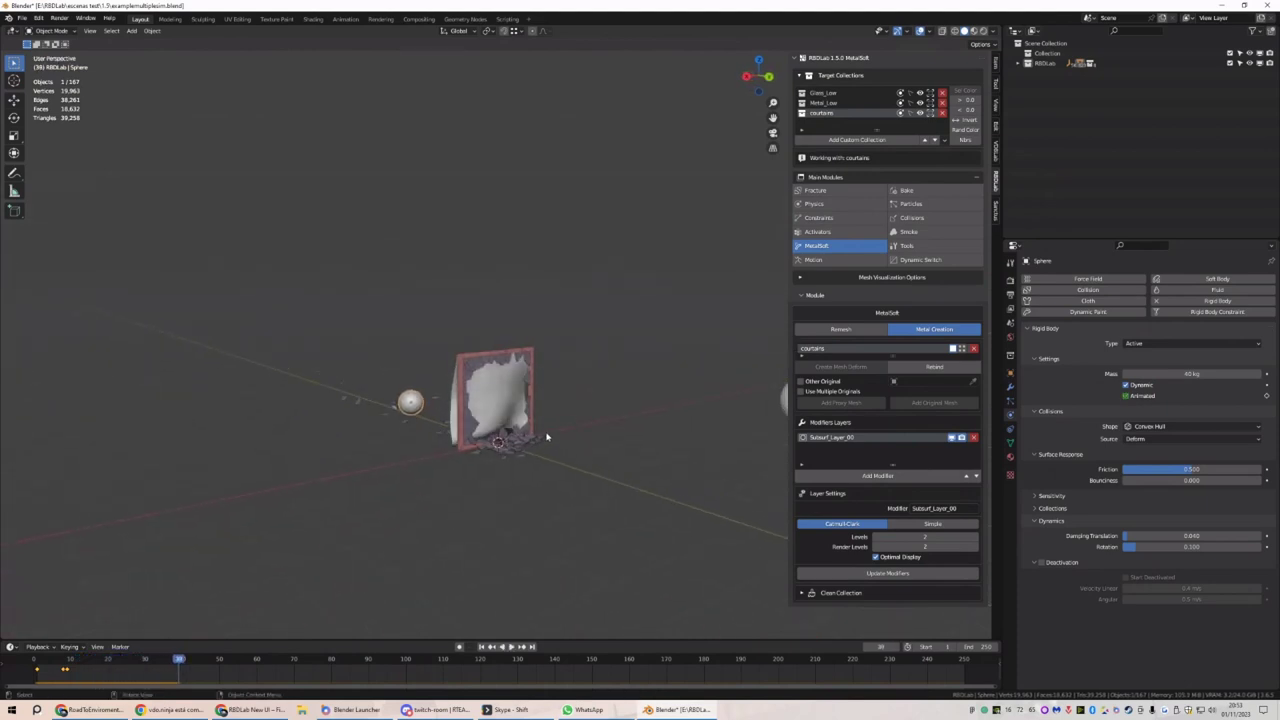
{"action": "key", "text": "space"}
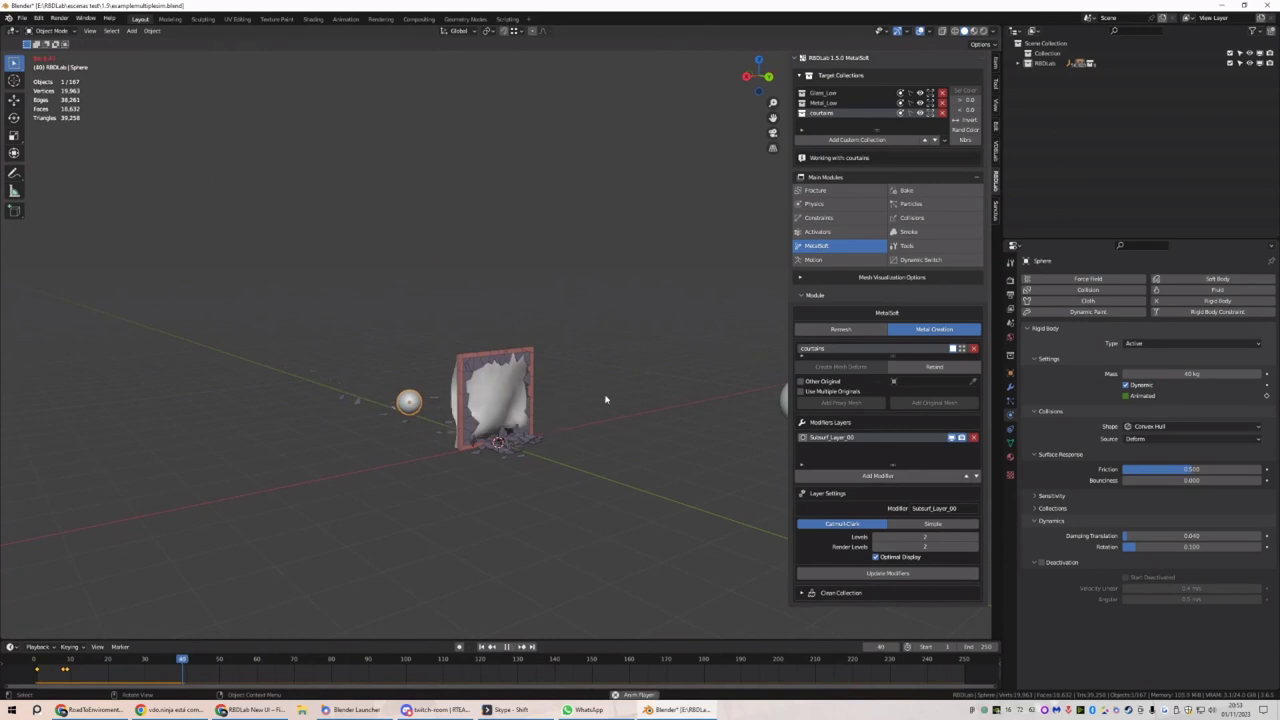
Continue playback past frame 65 to frame 90, then bring up the rigid body Bake options
{"action": "middle_click_drag", "start_coordinate": [591, 409], "coordinate": [475, 420]}
{"action": "scroll", "coordinate": [455, 400], "scroll_direction": "up", "scroll_amount": 3}
{"action": "key", "text": "space"}
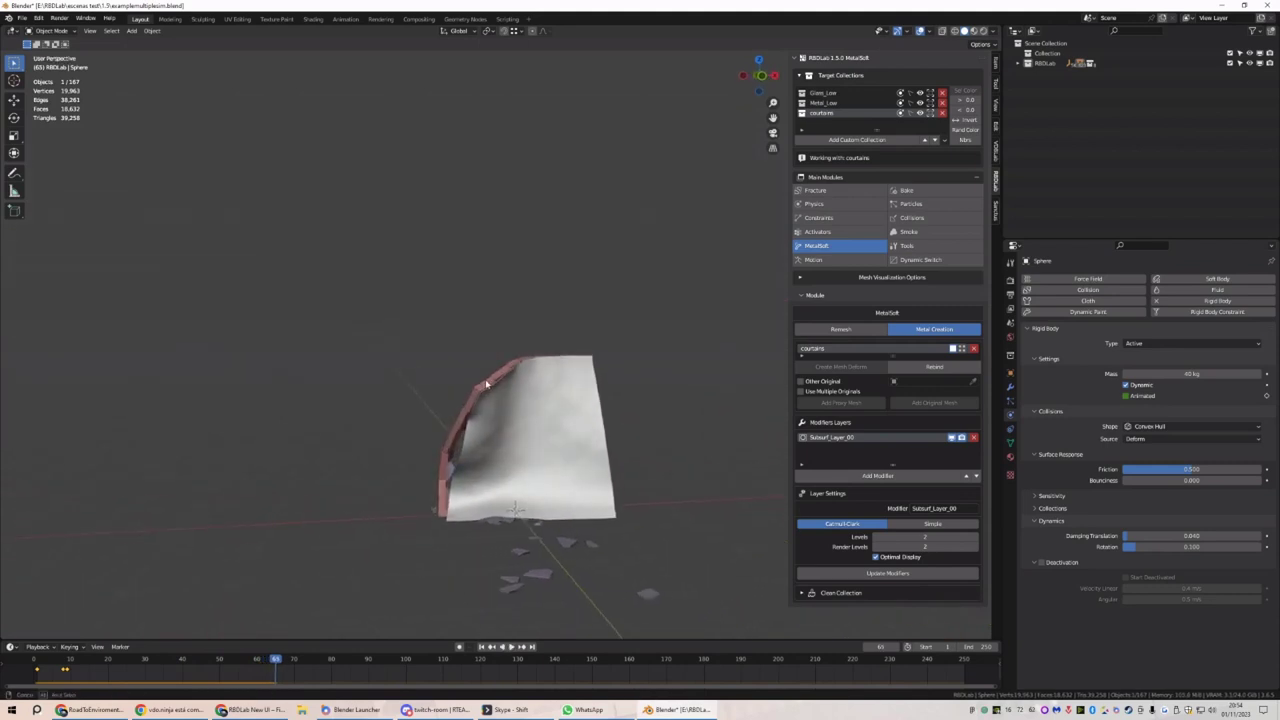
{"action": "key", "text": "space"}
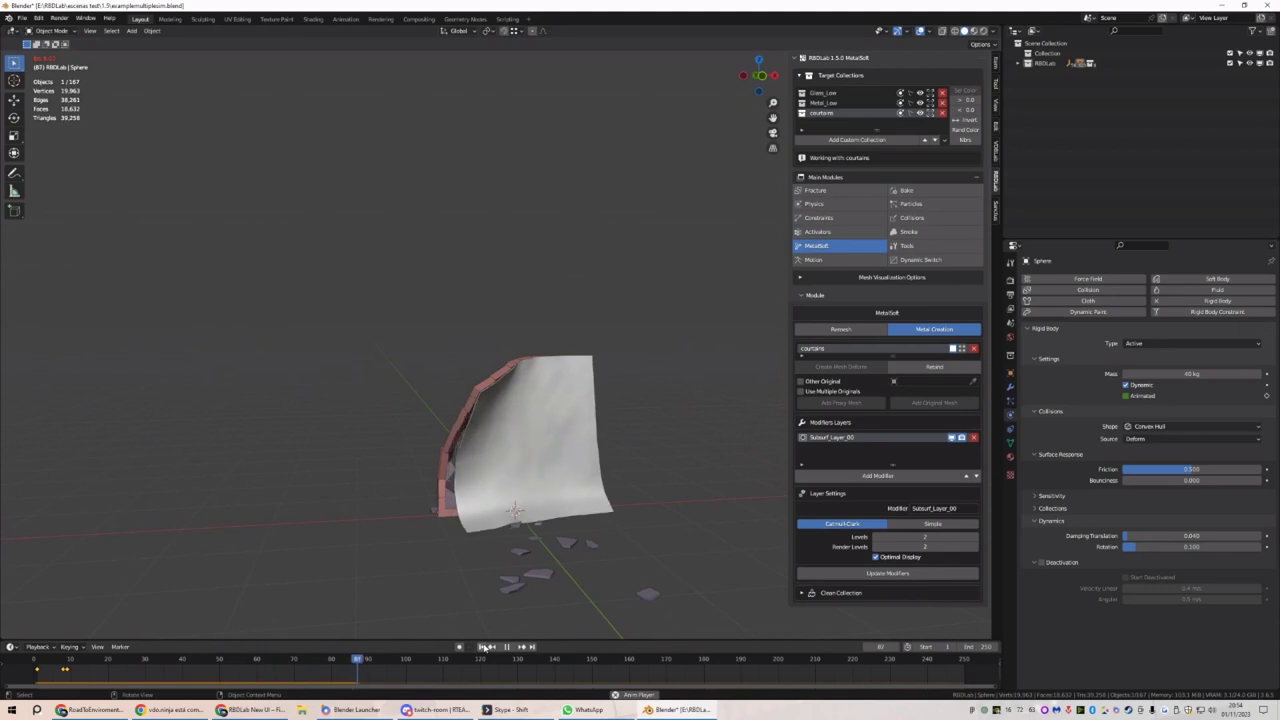
{"action": "key", "text": "space"}
{"action": "left_click", "coordinate": [905, 190]}
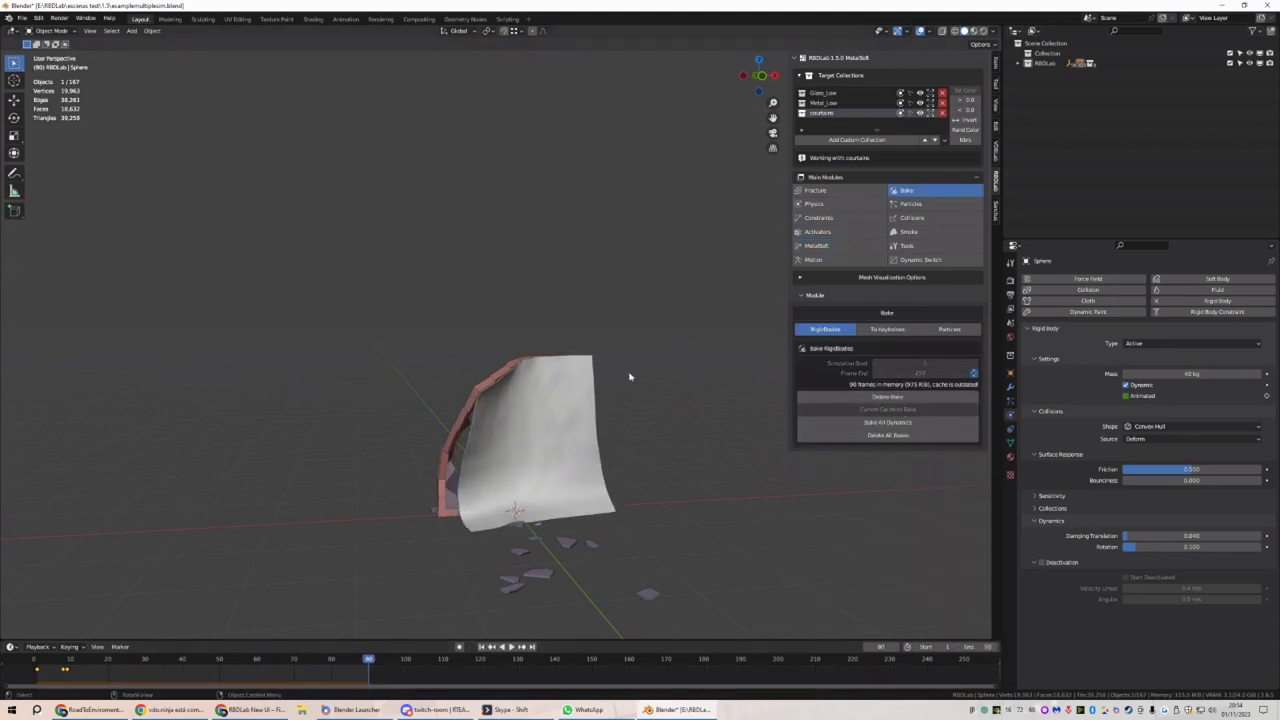
Orbit around the torn curtain and make Metal_Low the working collection in MetaSoft
{"action": "middle_click_drag", "start_coordinate": [629, 374], "coordinate": [506, 392]}
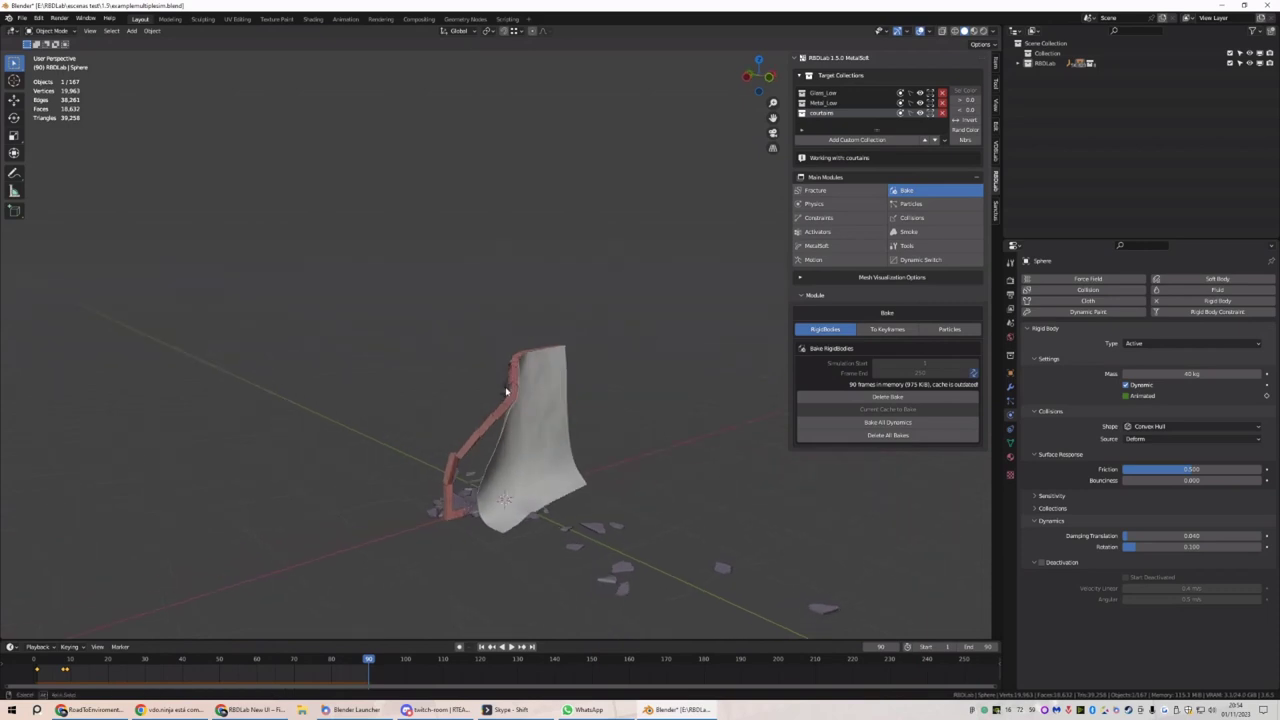
{"action": "middle_click_drag", "start_coordinate": [598, 251], "coordinate": [690, 258]}
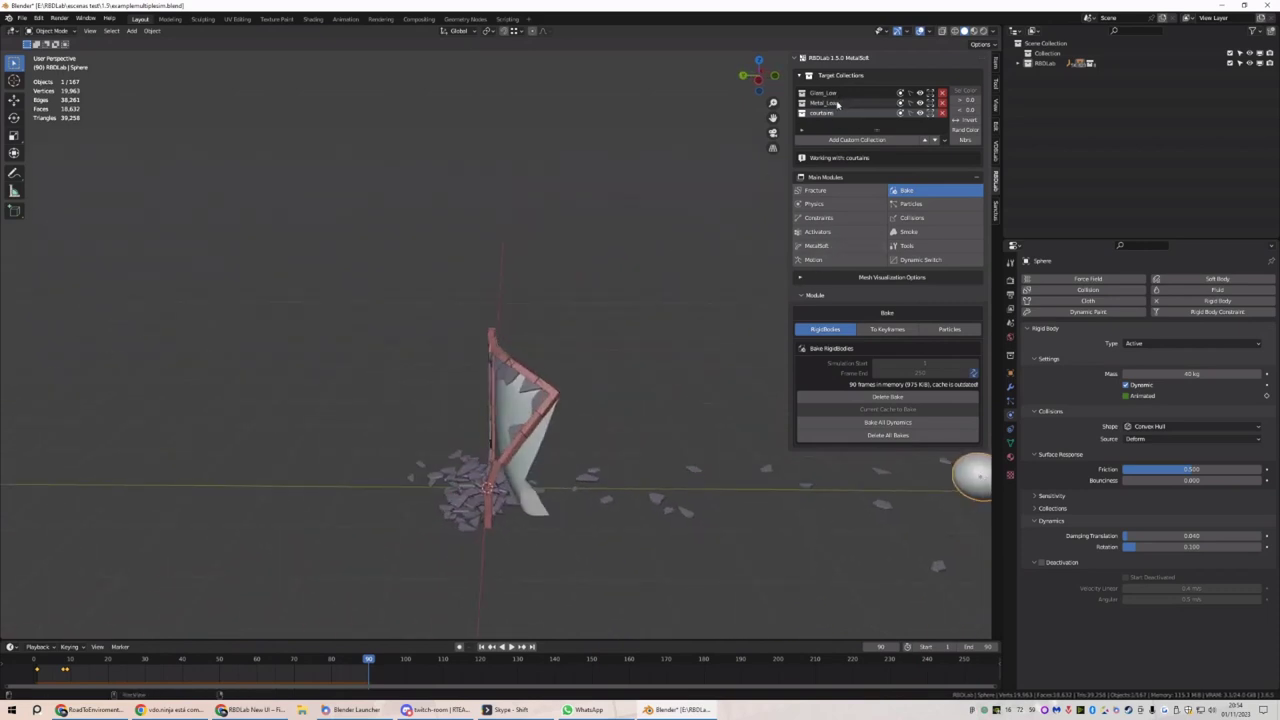
{"action": "left_click", "coordinate": [838, 104]}
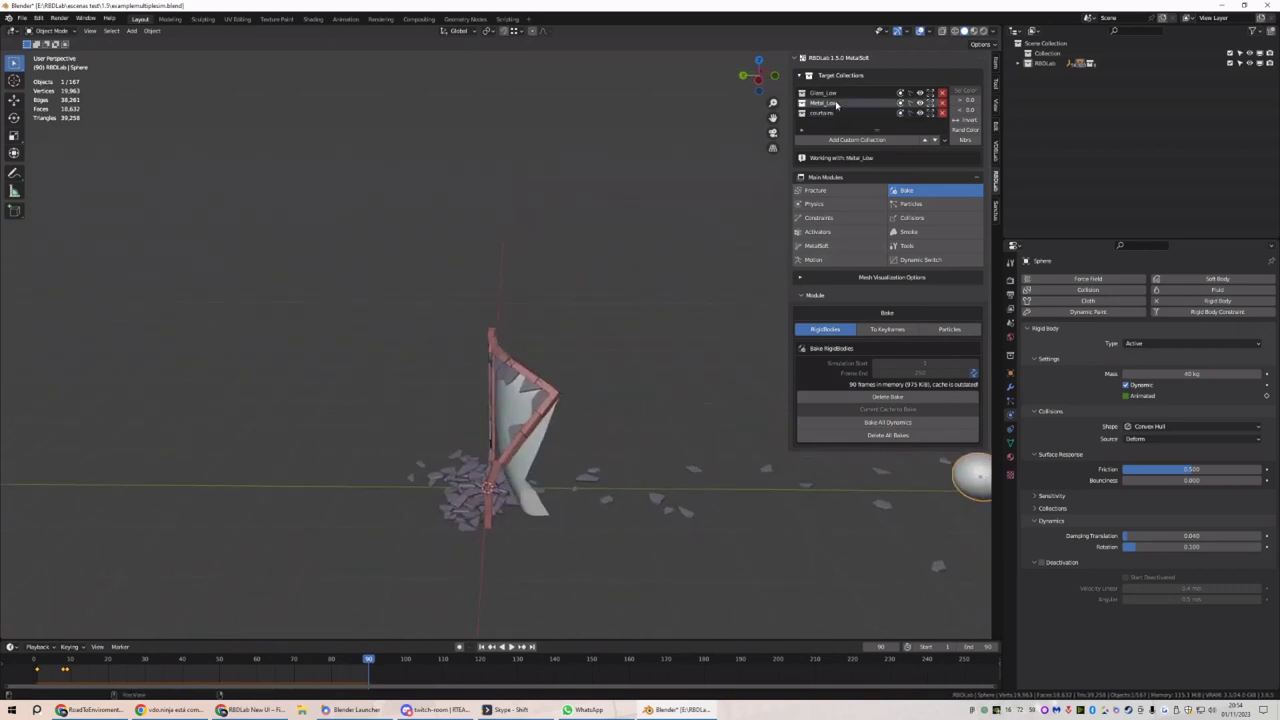
{"action": "left_click", "coordinate": [825, 247]}
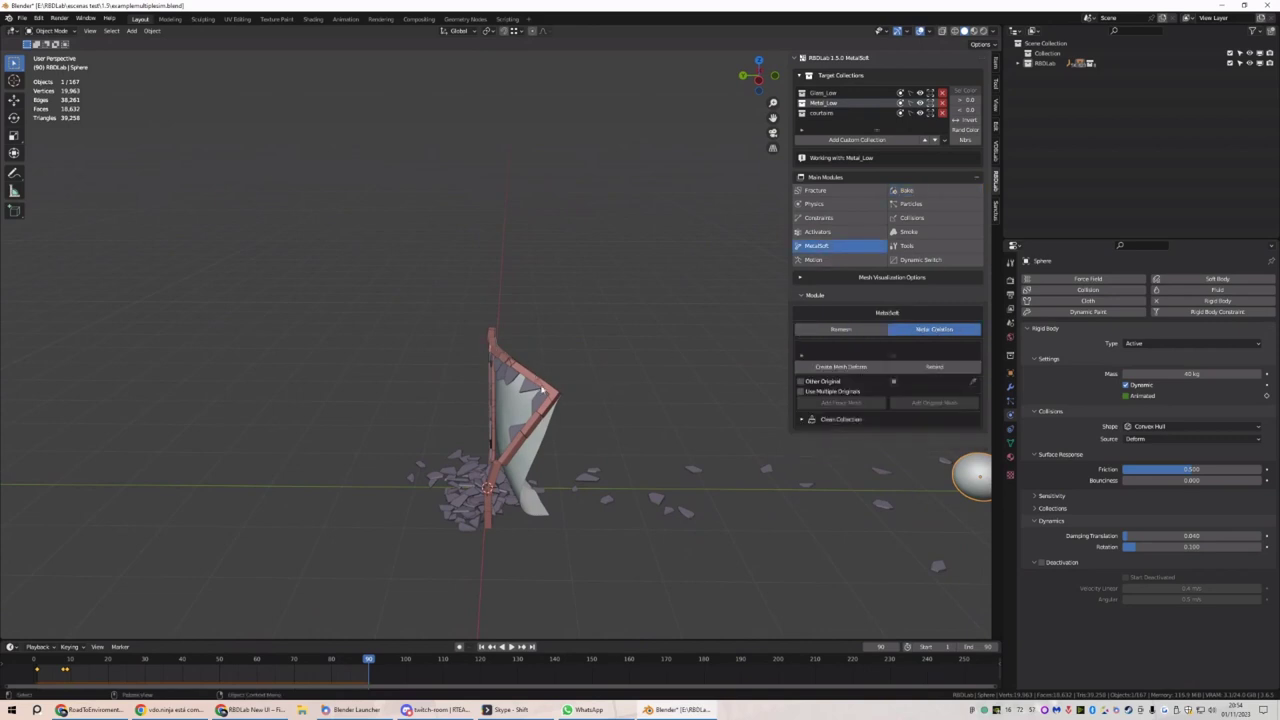
Select and display the Soft Metal_Low constraint group, rewind to frame 40, and return to MetalSoft
{"action": "left_click", "coordinate": [818, 217]}
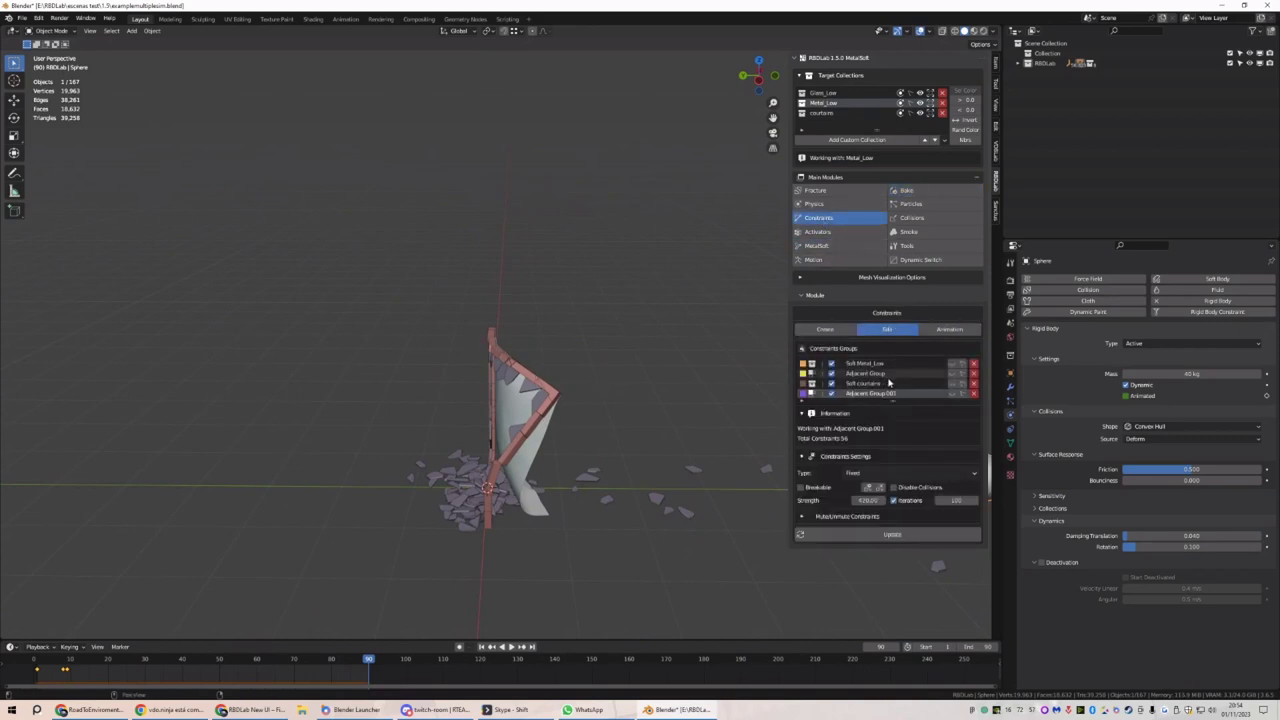
{"action": "left_click", "coordinate": [872, 384]}
{"action": "left_click", "coordinate": [900, 364]}
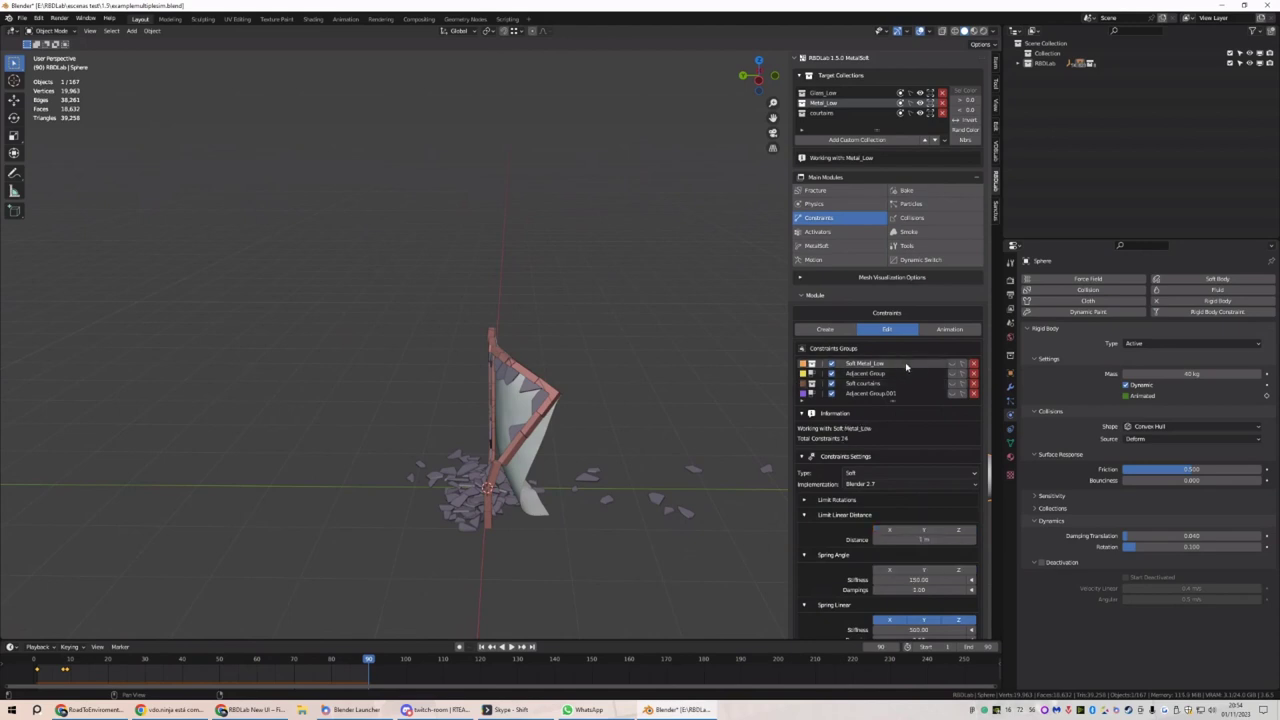
{"action": "left_click", "coordinate": [951, 363]}
{"action": "middle_click_drag", "start_coordinate": [640, 390], "coordinate": [590, 392]}
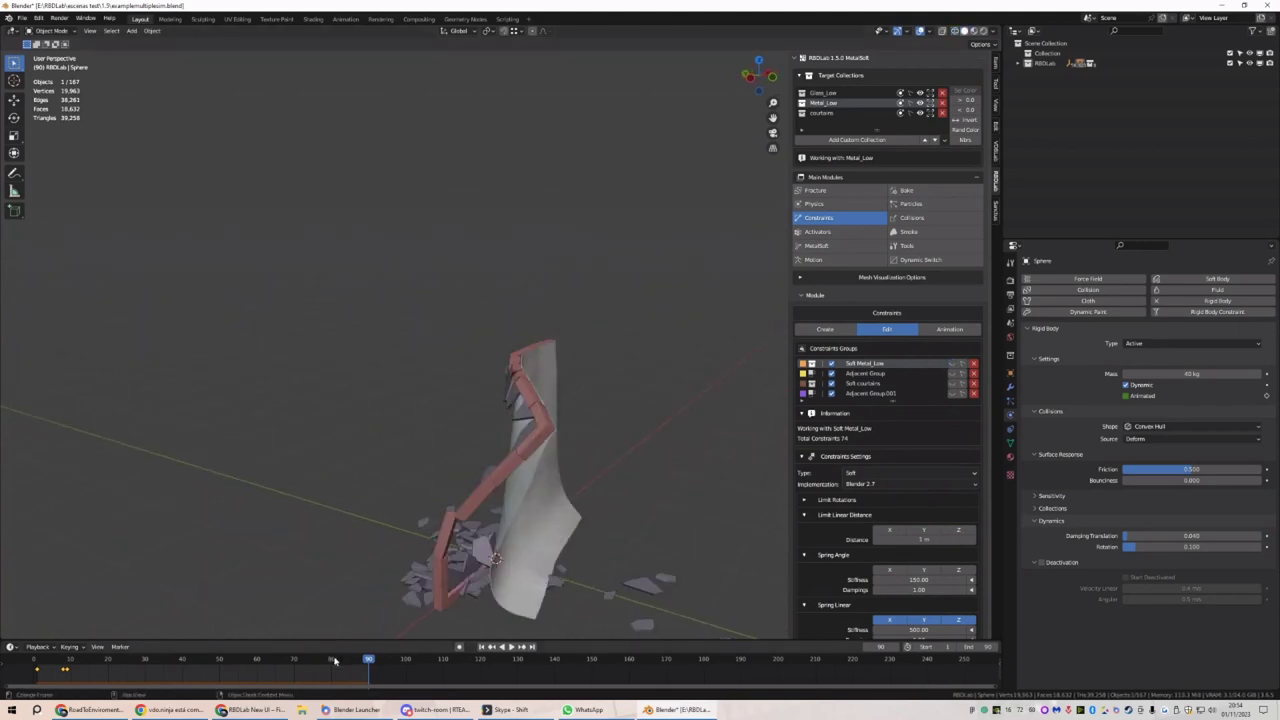
{"action": "left_click_drag", "start_coordinate": [335, 660], "coordinate": [182, 660]}
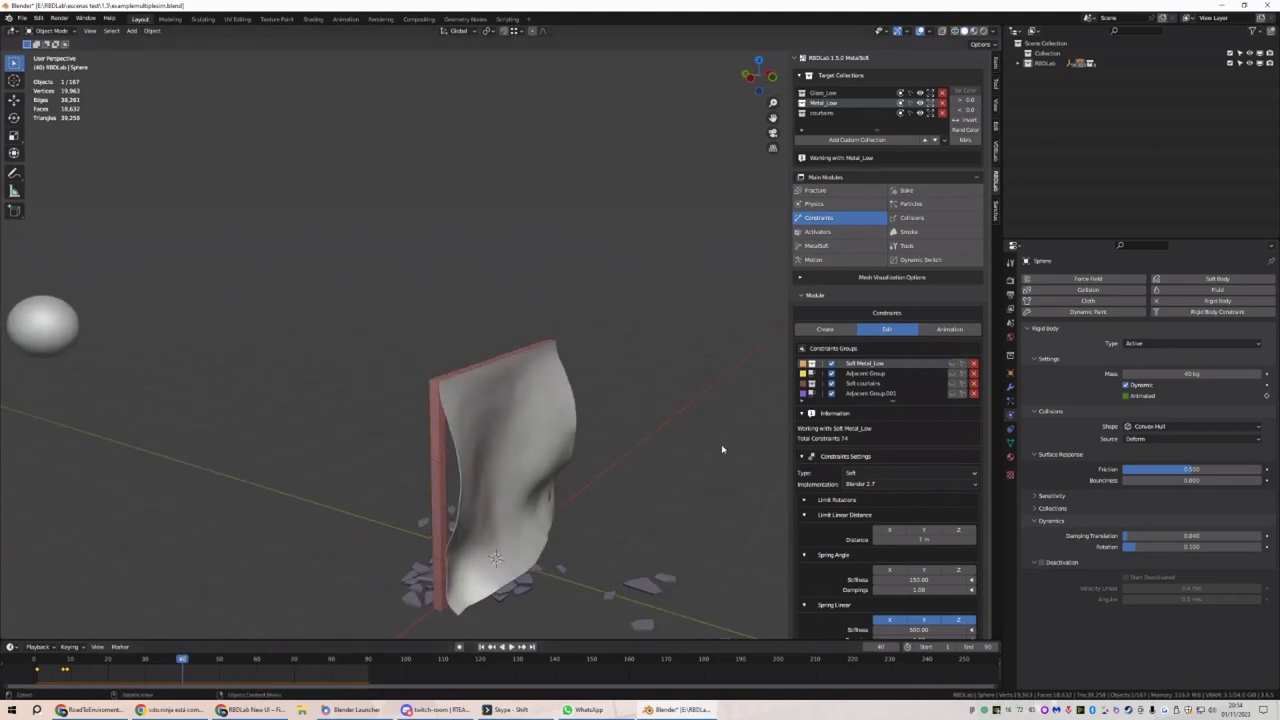
{"action": "left_click", "coordinate": [816, 245]}
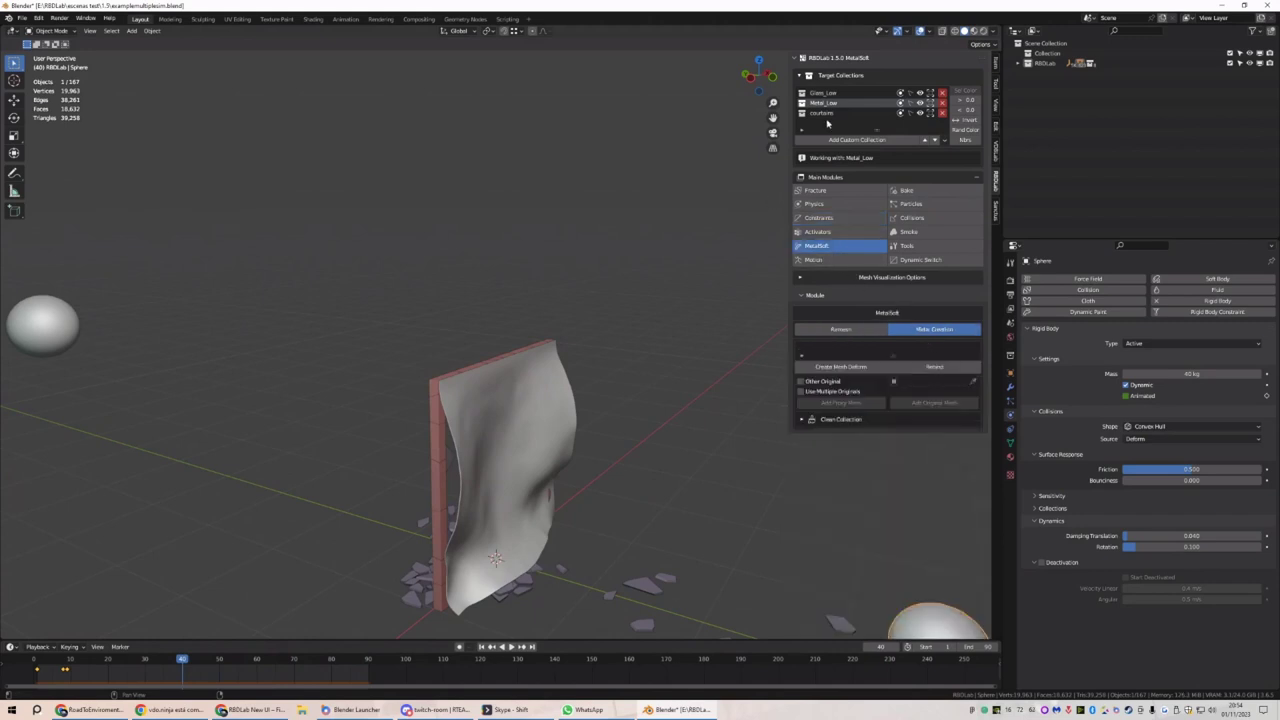
Select the curtains collection and create its mesh deform, then orbit the new tiled metal curtain
{"action": "left_click", "coordinate": [829, 114]}
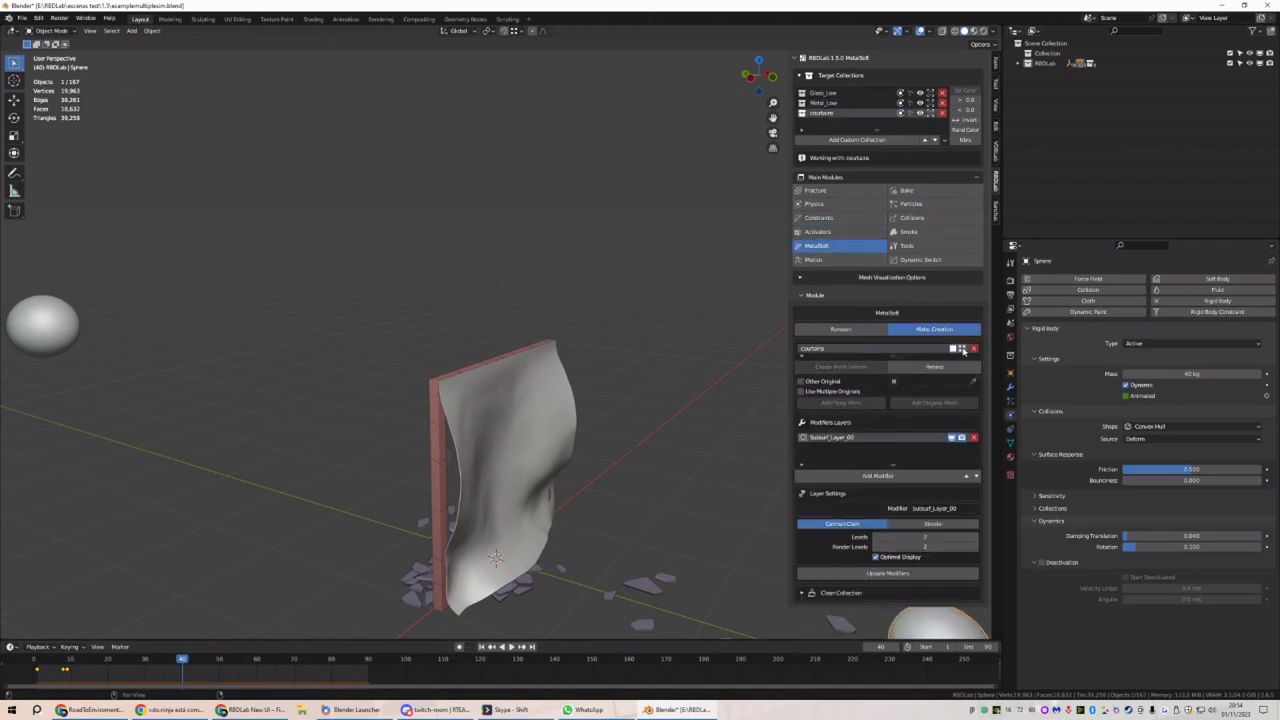
{"action": "left_click", "coordinate": [961, 348]}
{"action": "middle_click_drag", "start_coordinate": [600, 398], "coordinate": [575, 362]}
{"action": "middle_click_drag", "start_coordinate": [385, 434], "coordinate": [469, 401]}
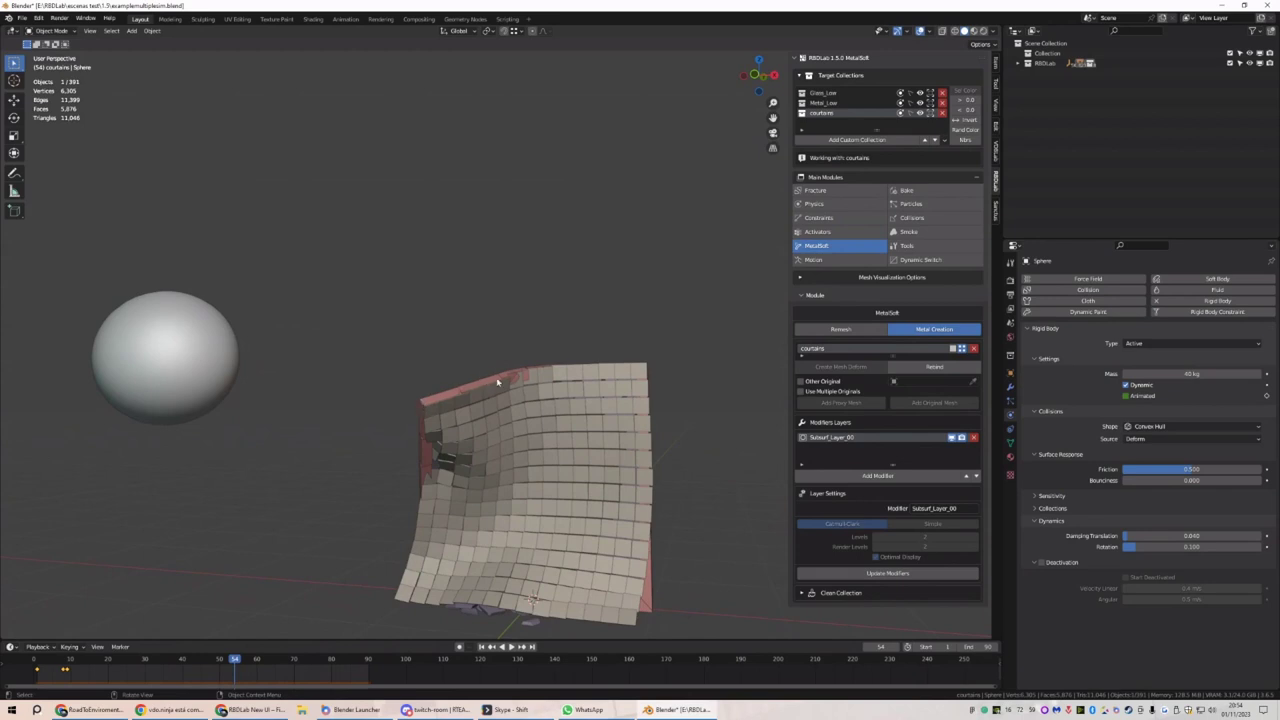
{"action": "middle_click_drag", "start_coordinate": [497, 381], "coordinate": [650, 400]}
{"action": "left_click", "coordinate": [835, 232]}
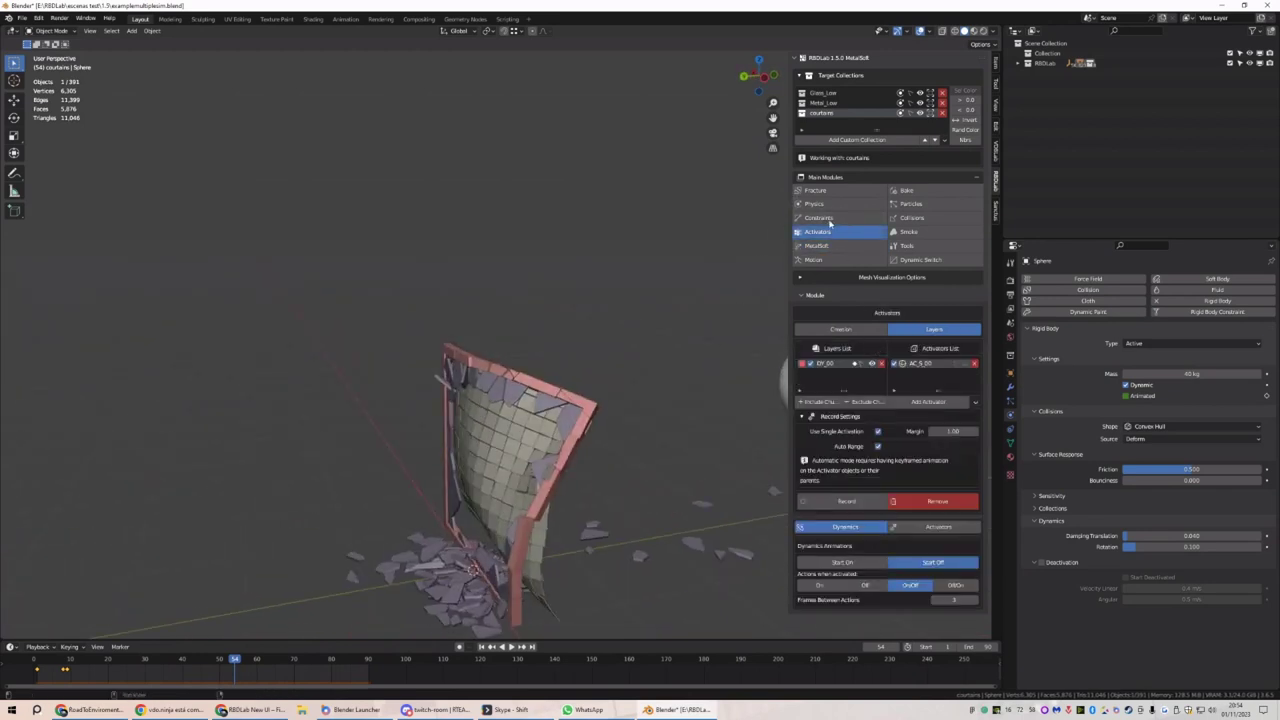
{"action": "left_click", "coordinate": [829, 219]}
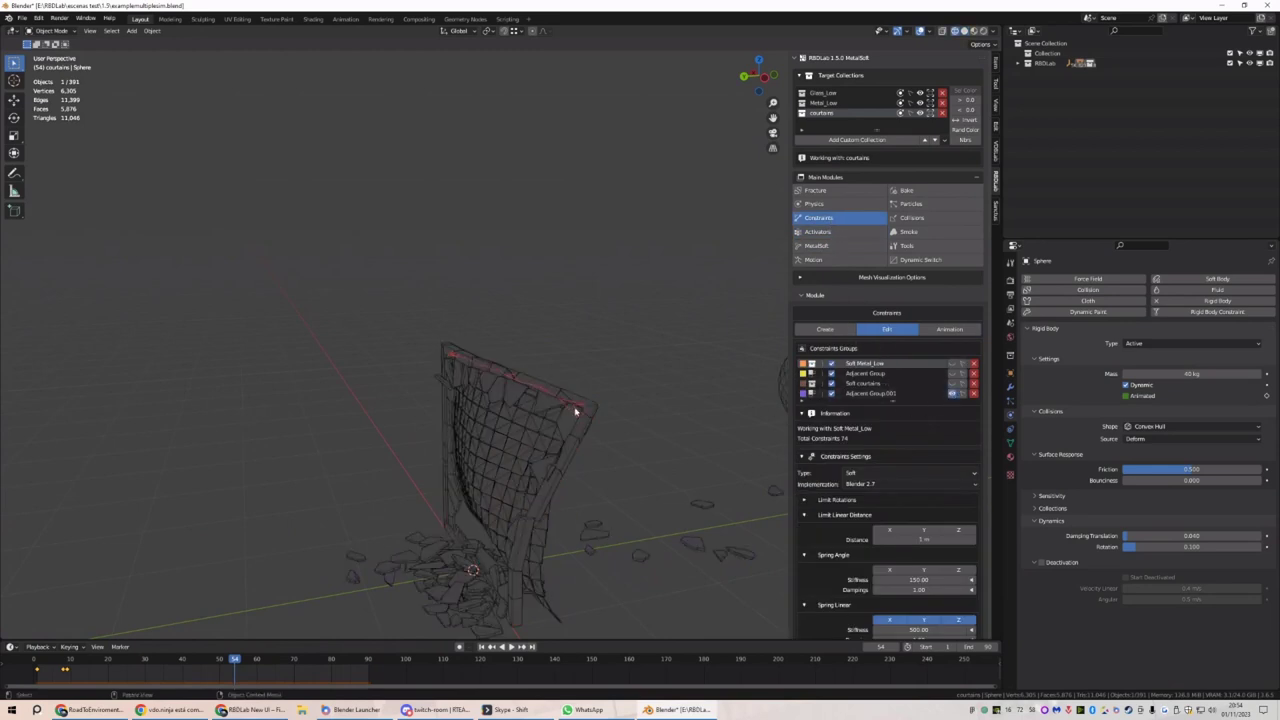
Return to solid shading and show the Adjacent Group constraints on the broken wall
{"action": "middle_click_drag", "start_coordinate": [575, 410], "coordinate": [538, 457]}
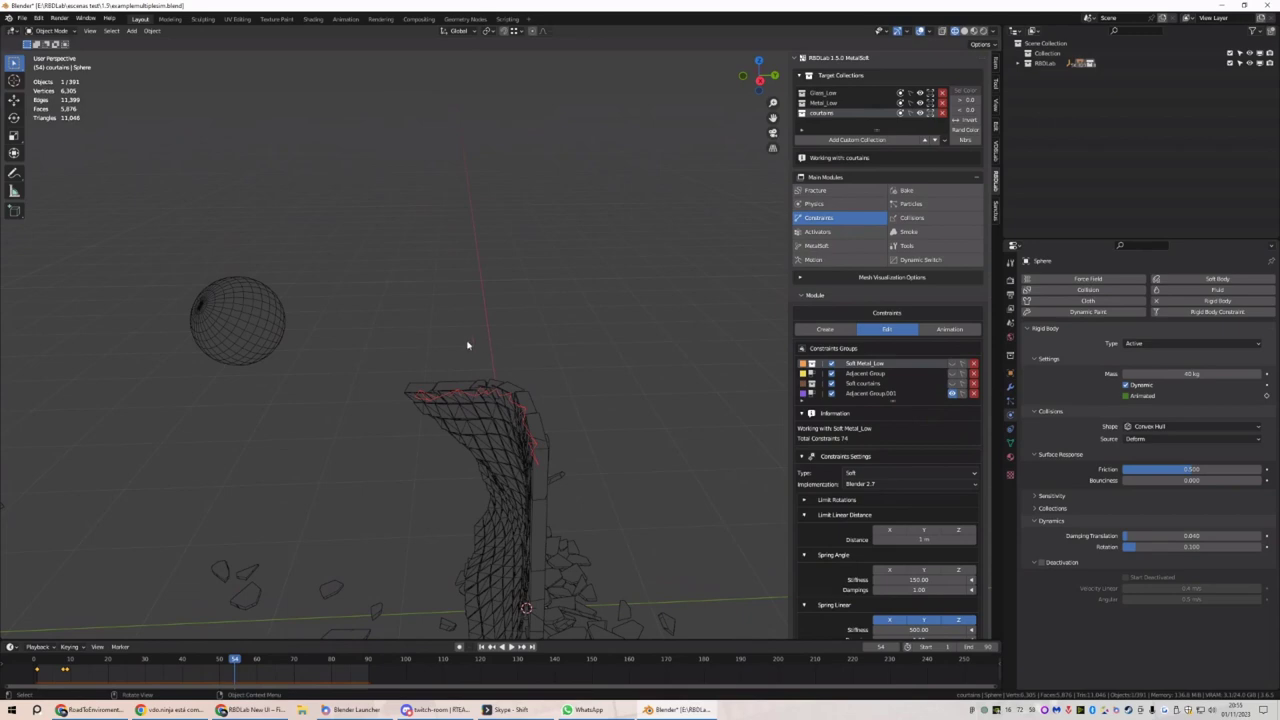
{"action": "middle_click_drag", "start_coordinate": [467, 345], "coordinate": [815, 397]}
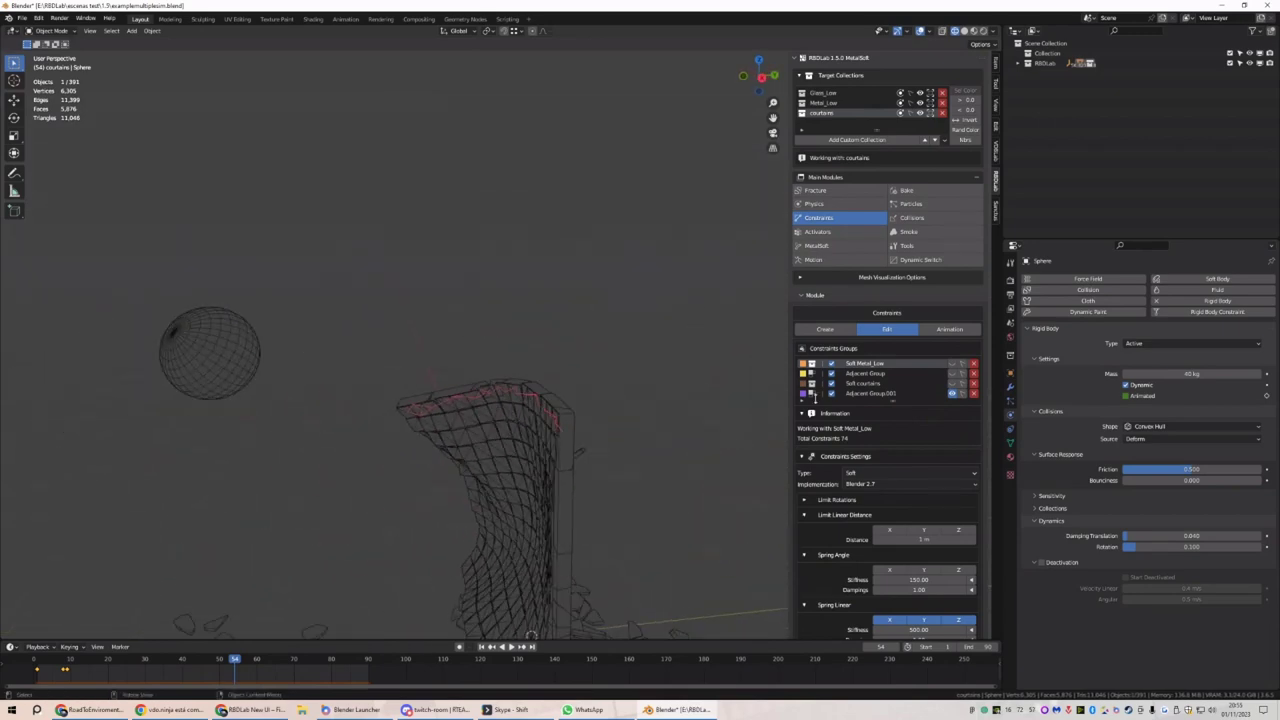
{"action": "key", "text": "shift+z"}
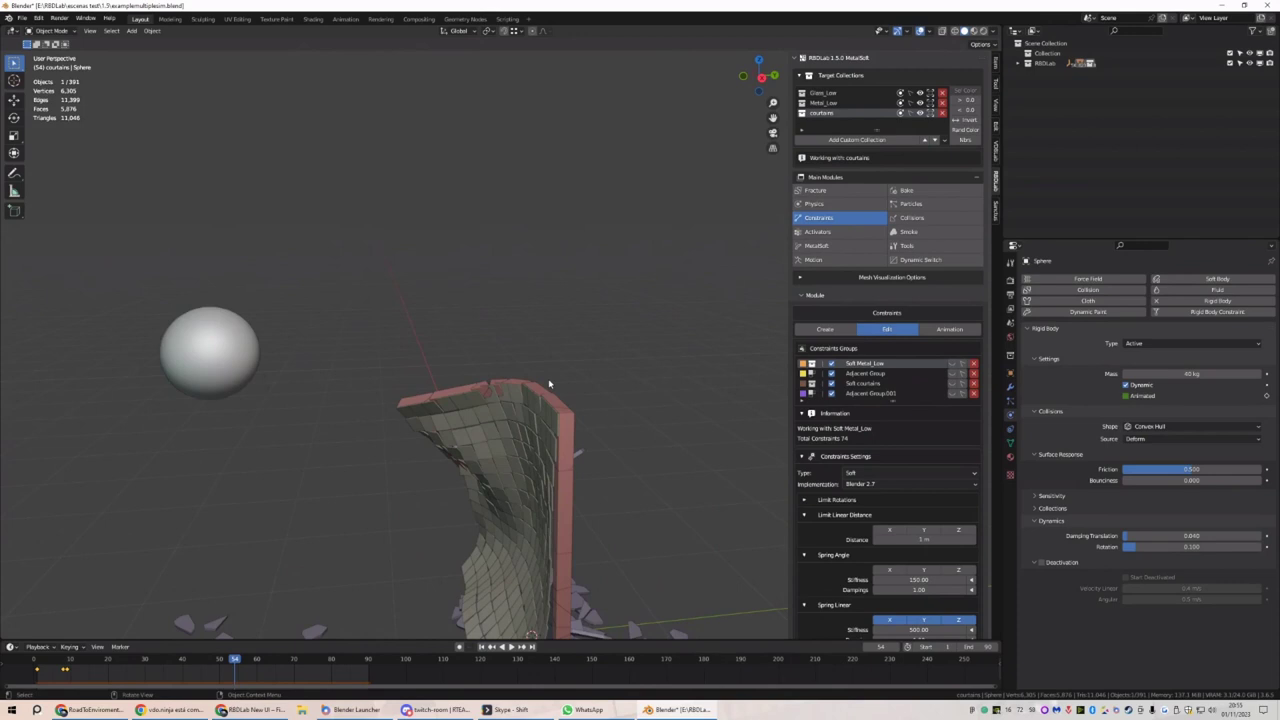
{"action": "middle_click_drag", "start_coordinate": [548, 383], "coordinate": [872, 348]}
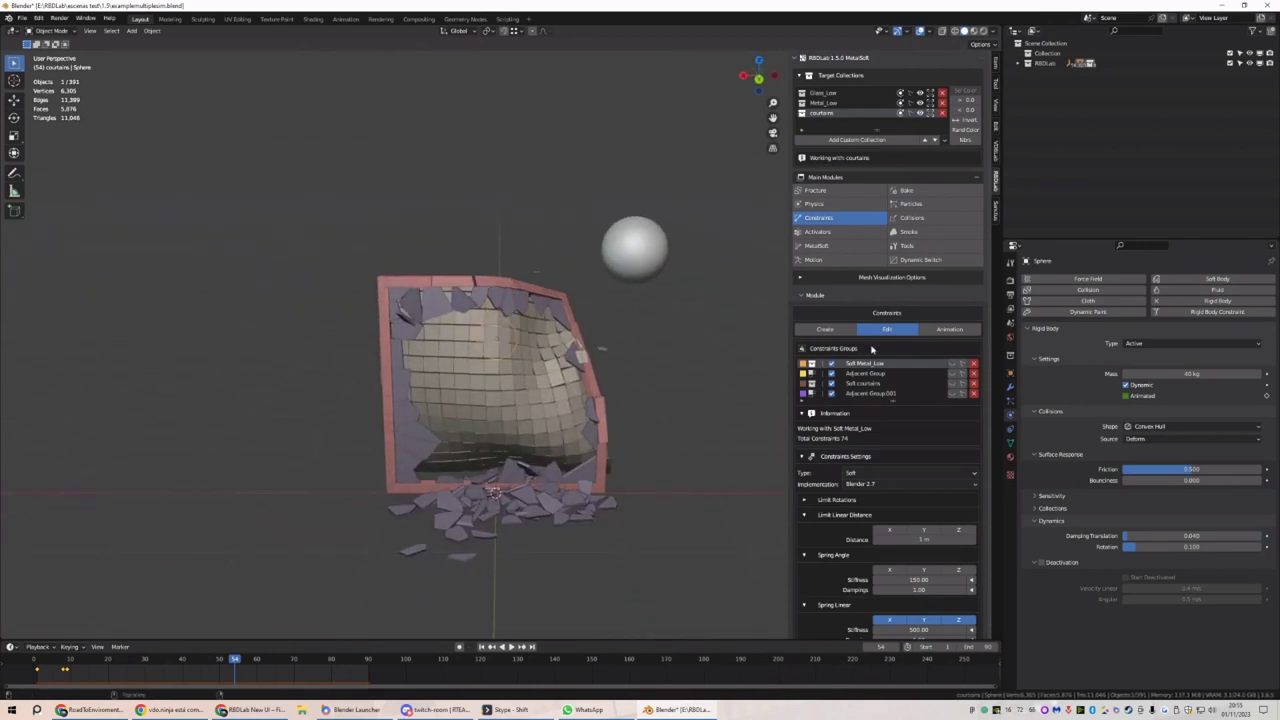
{"action": "left_click", "coordinate": [952, 373]}
{"action": "middle_click_drag", "start_coordinate": [560, 370], "coordinate": [493, 300]}
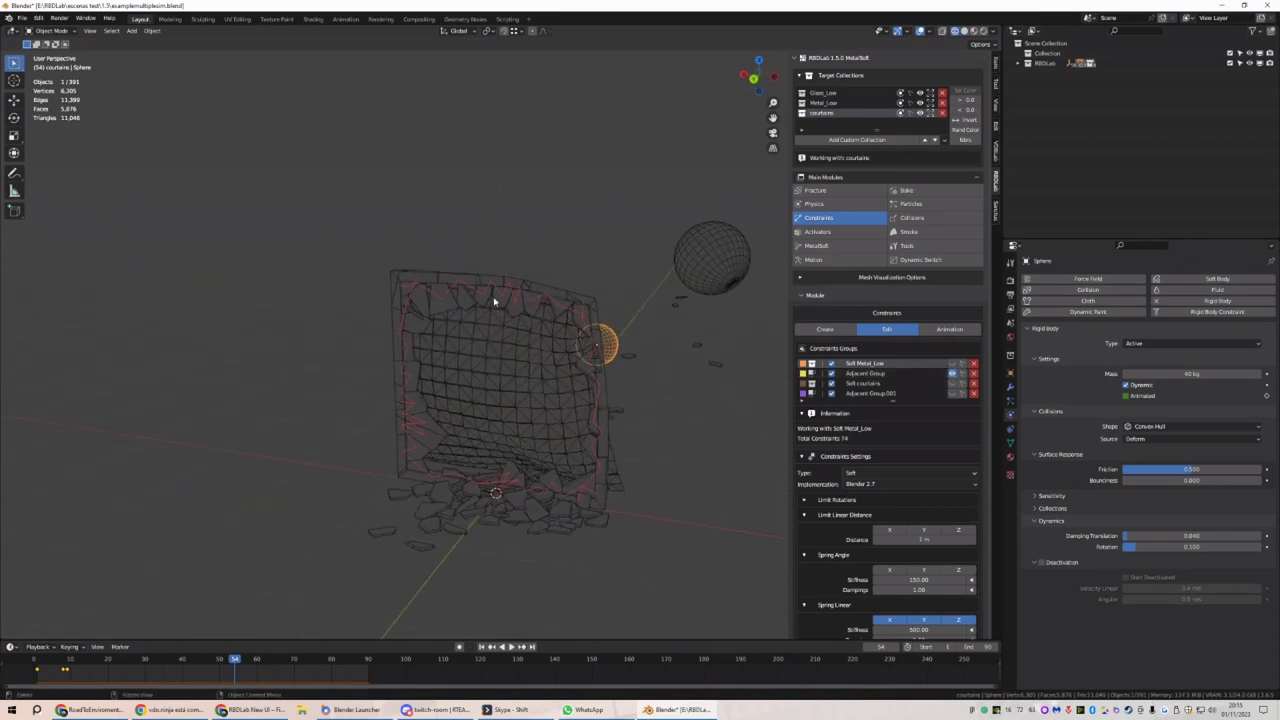
Replay the sphere smashing the wall with the constraint display hidden, stopping at frame 84
{"action": "left_click", "coordinate": [483, 647]}
{"action": "left_click", "coordinate": [511, 647]}
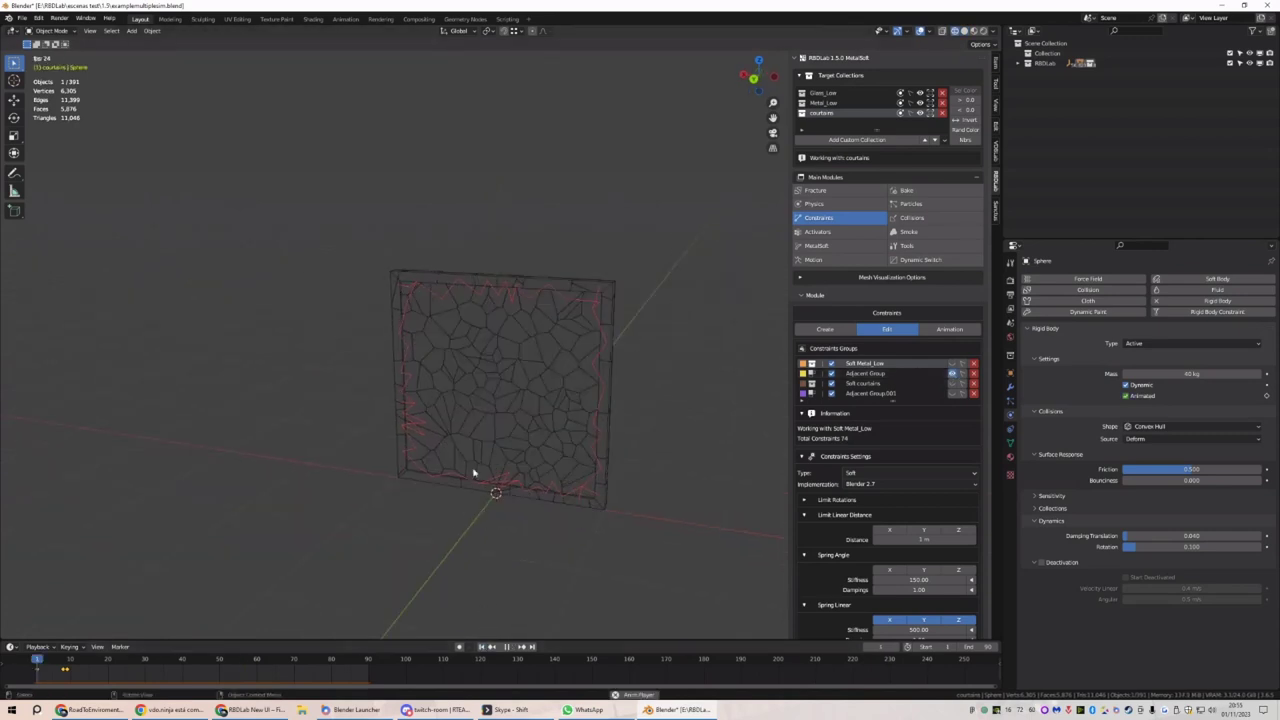
{"action": "left_click", "coordinate": [952, 373]}
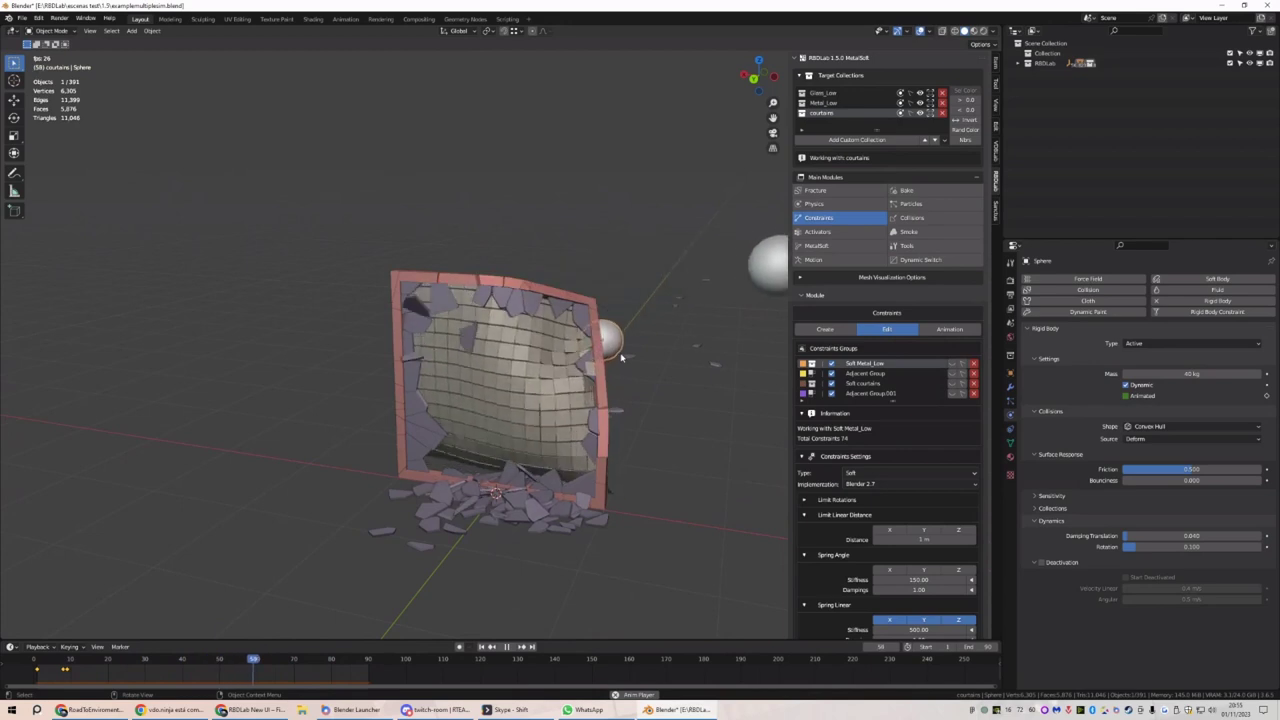
{"action": "key", "text": "Escape"}
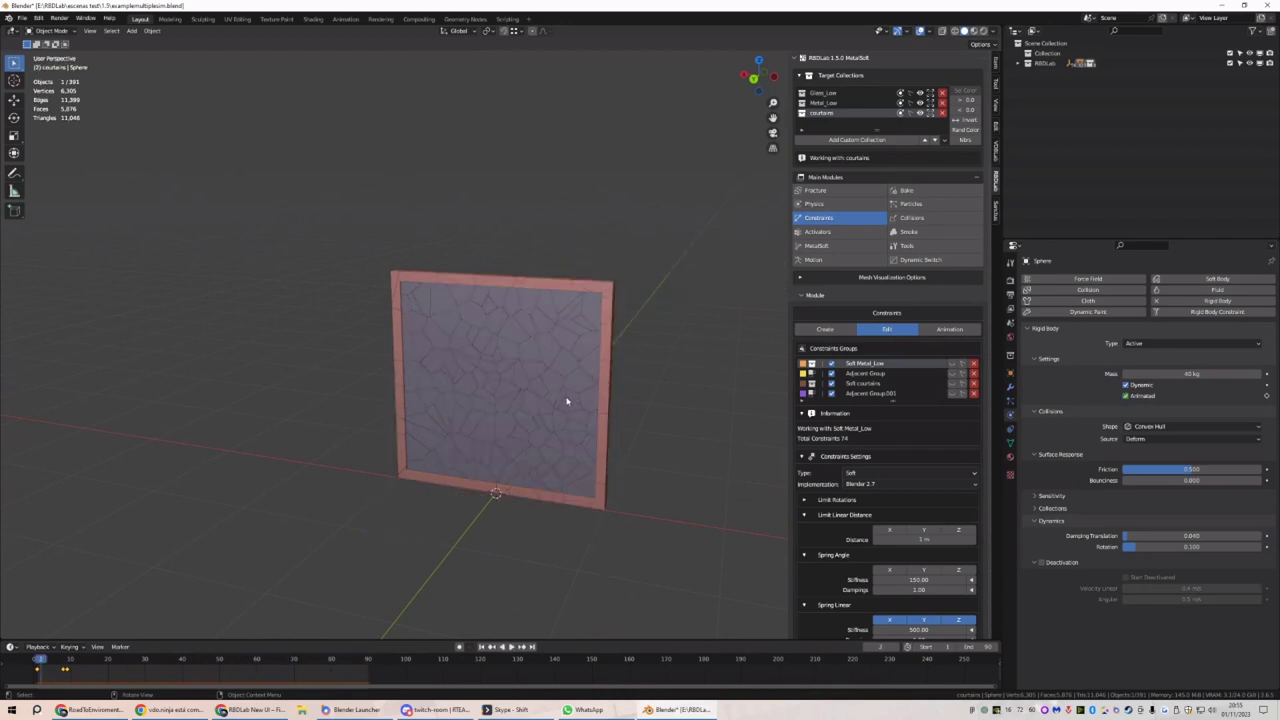
{"action": "key", "text": "space"}
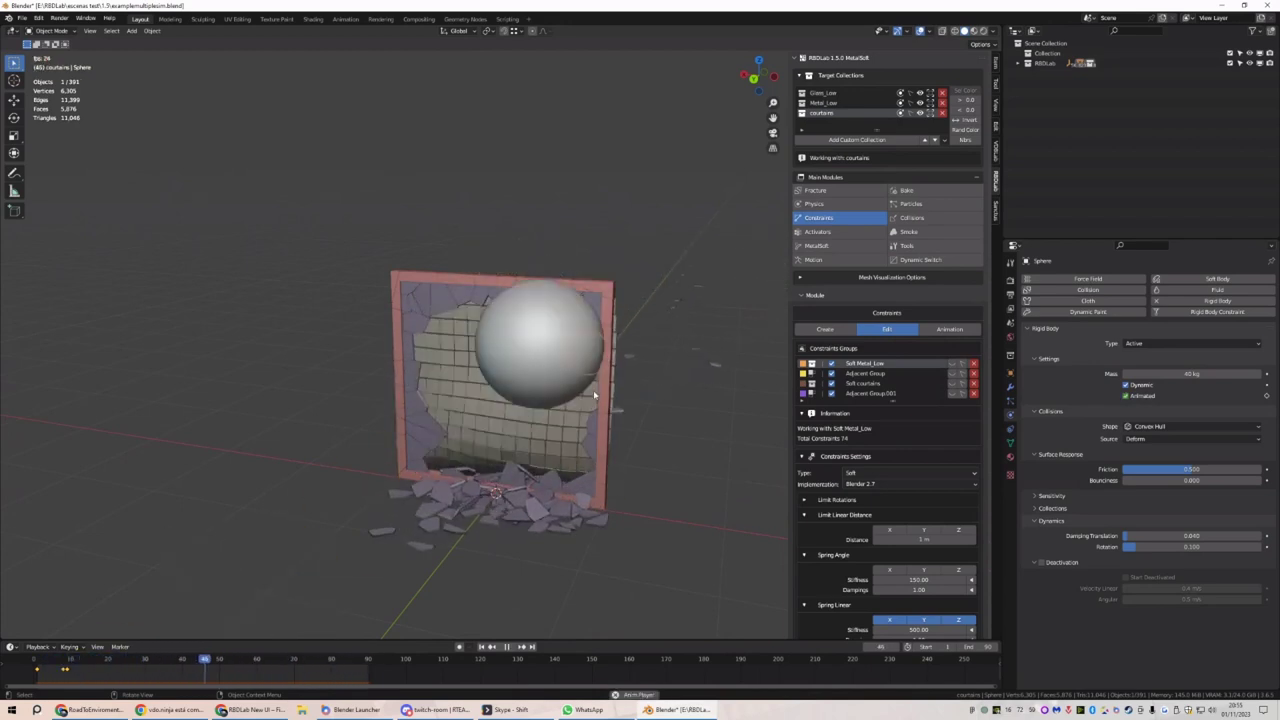
{"action": "key", "text": "Escape"}
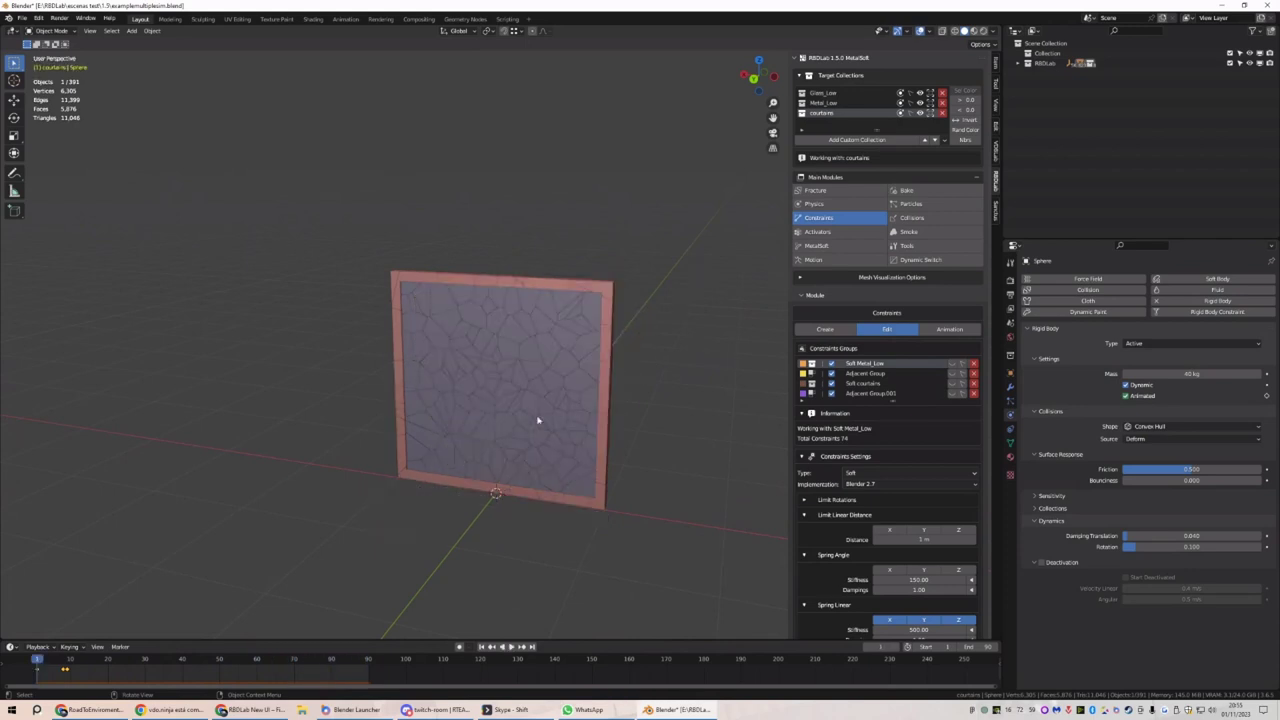
{"action": "key", "text": "space"}
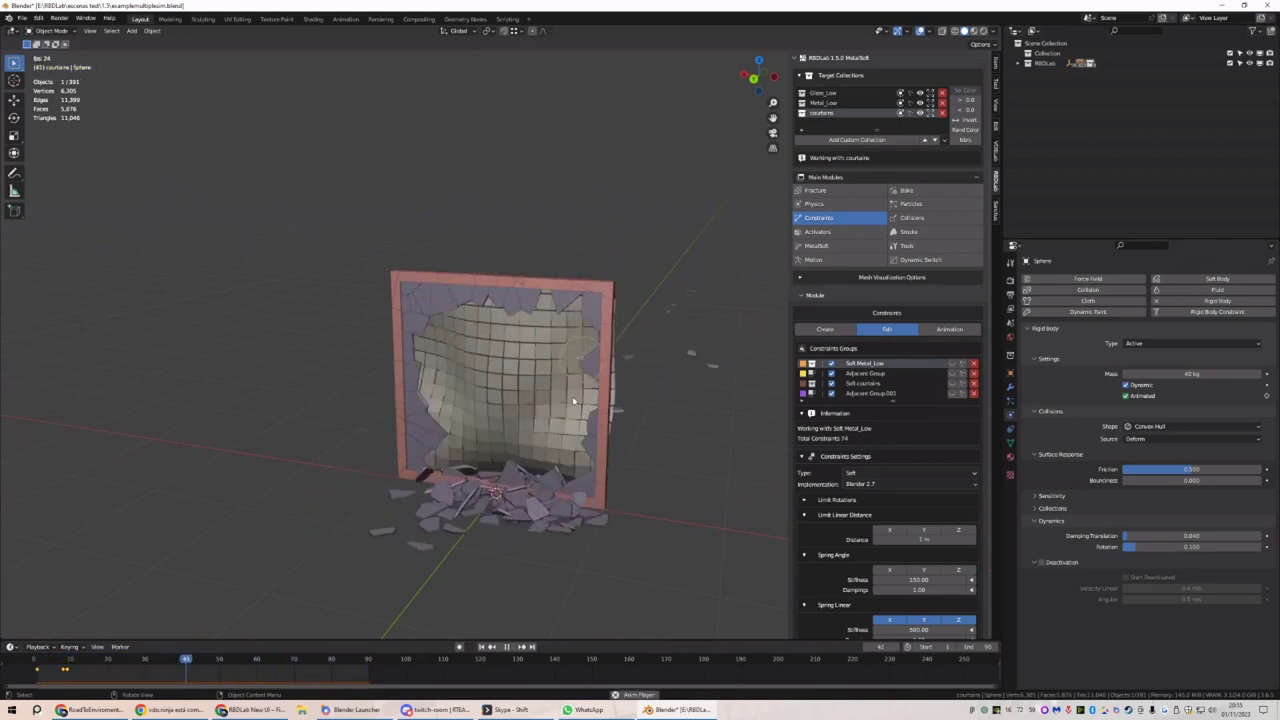
{"action": "key", "text": "space"}
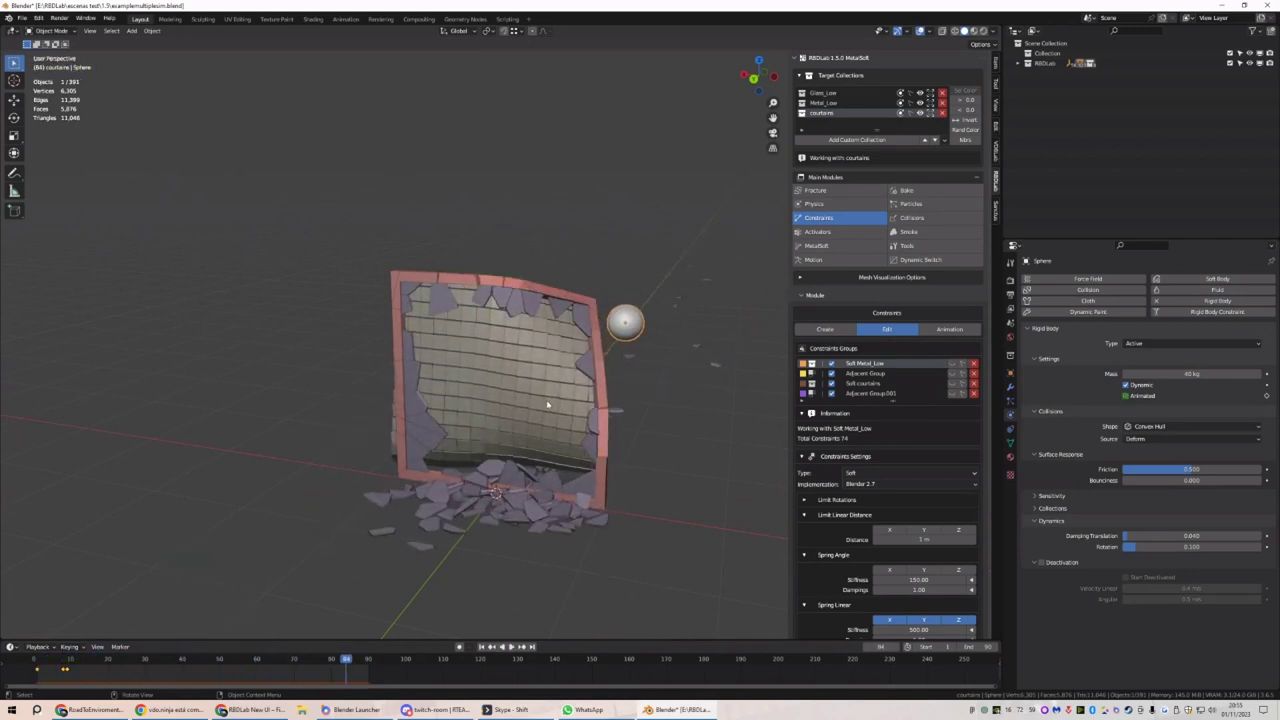
Replay the smash once more, then make Metal_Low the target collection
{"action": "middle_click_drag", "start_coordinate": [542, 402], "coordinate": [513, 579]}
{"action": "left_click", "coordinate": [485, 649]}
{"action": "key", "text": "space"}
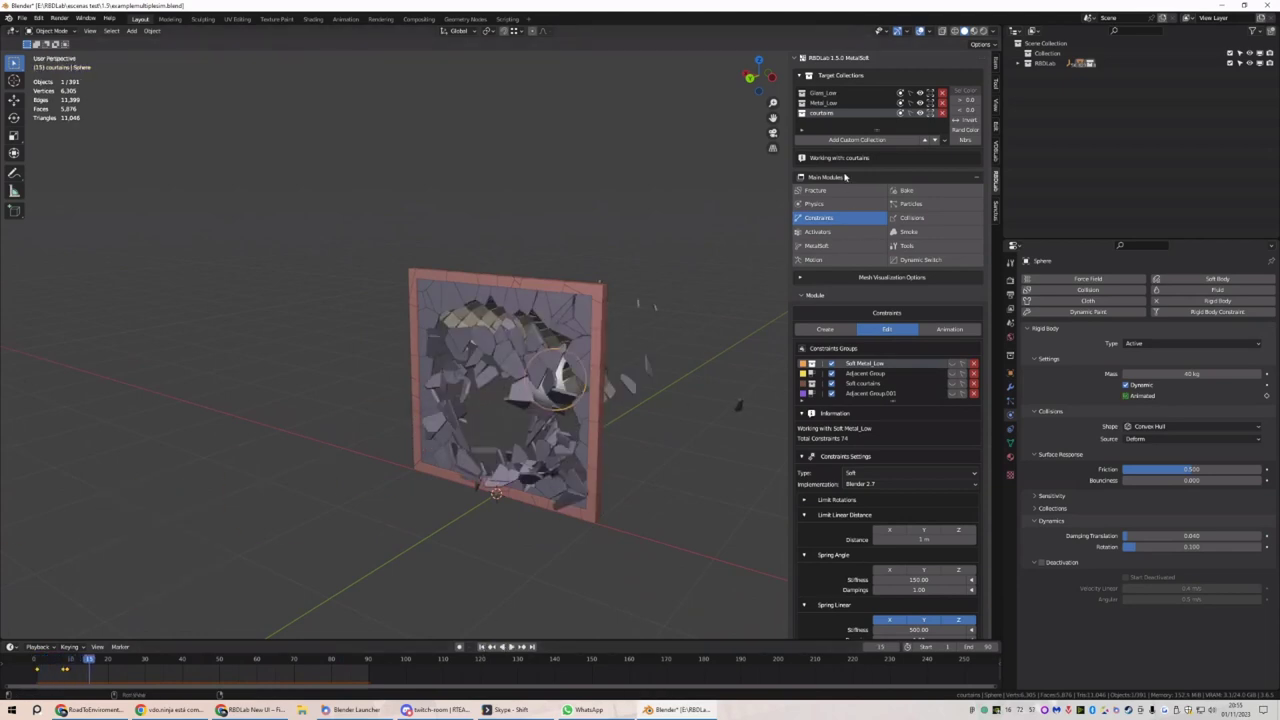
{"action": "left_click", "coordinate": [835, 103]}
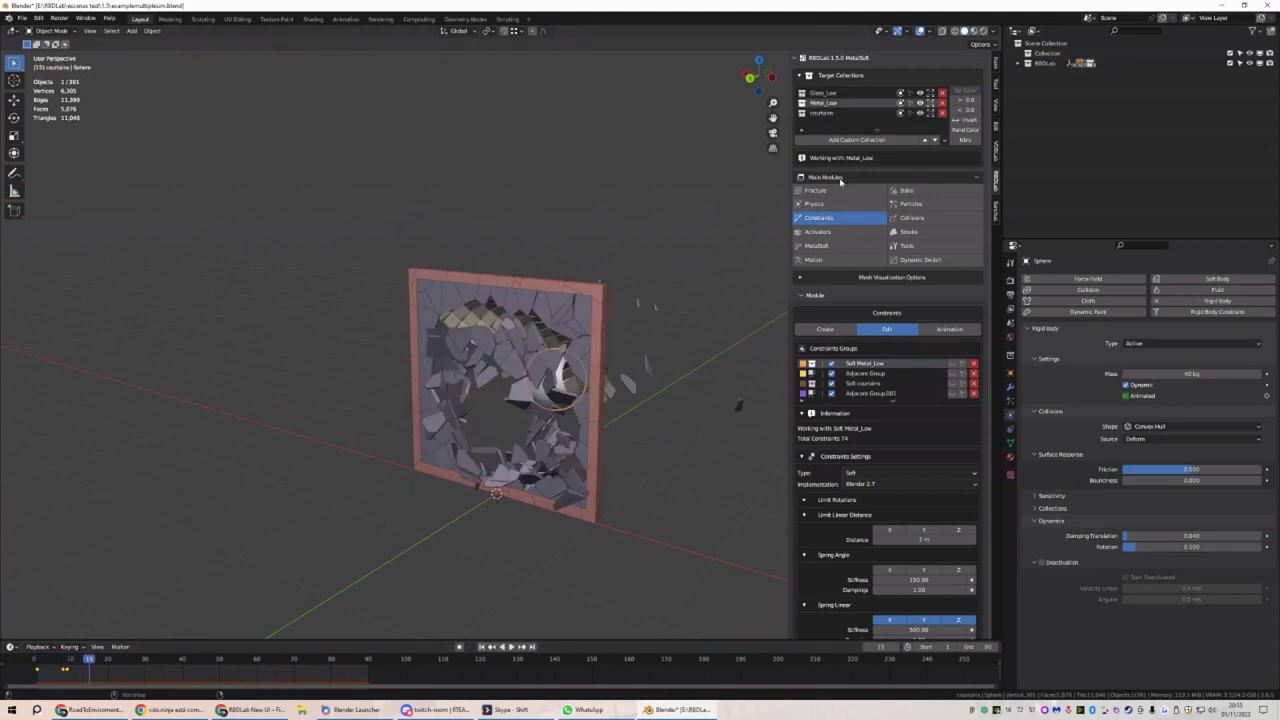
Create a MetalSoft deform mesh from Metal_Low and add edge loops along the frame's sides
{"action": "left_click", "coordinate": [839, 246]}
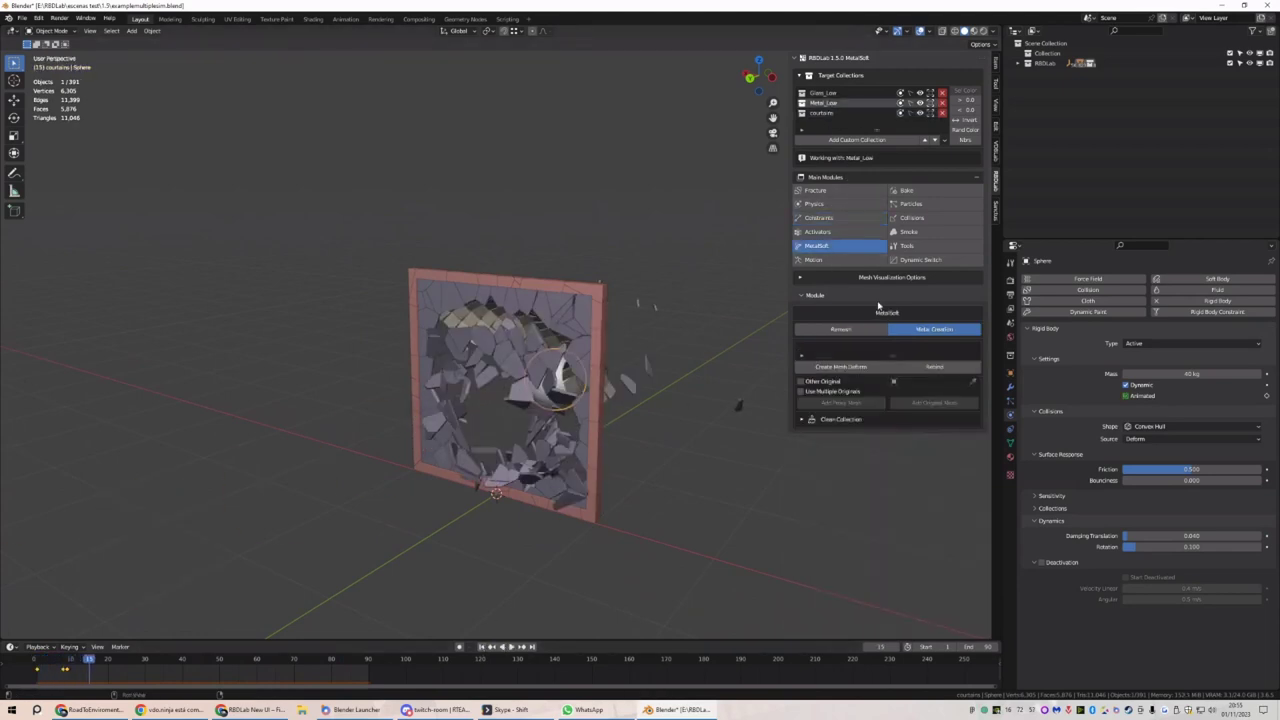
{"action": "left_click", "coordinate": [838, 365]}
{"action": "left_click", "coordinate": [575, 290]}
{"action": "key", "text": "Tab"}
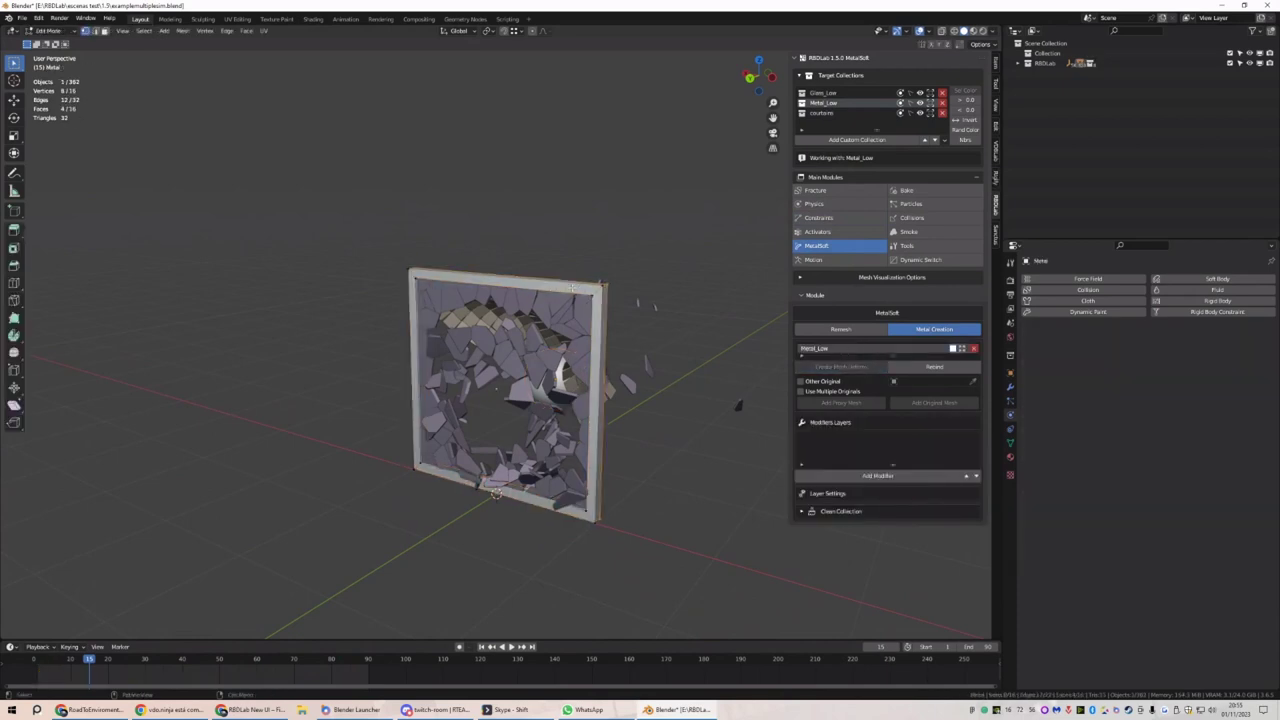
{"action": "left_click", "coordinate": [516, 275]}
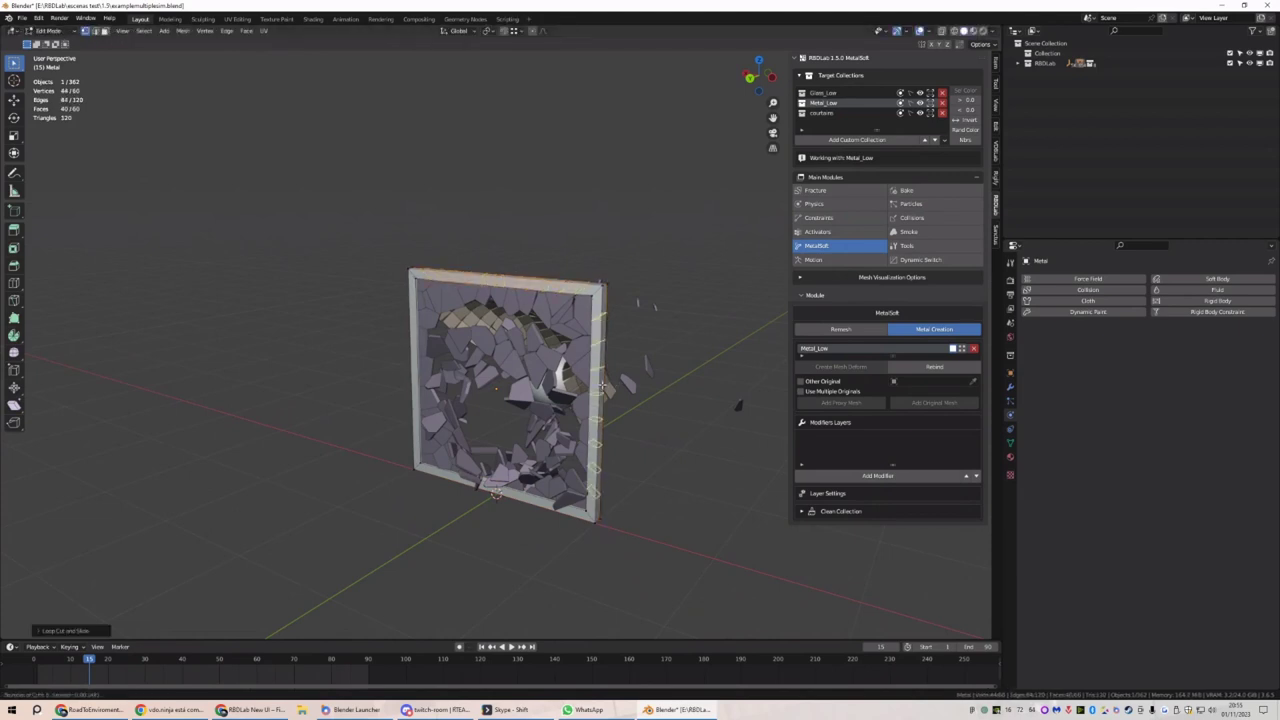
{"action": "left_click", "coordinate": [480, 483]}
{"action": "left_click", "coordinate": [482, 483]}
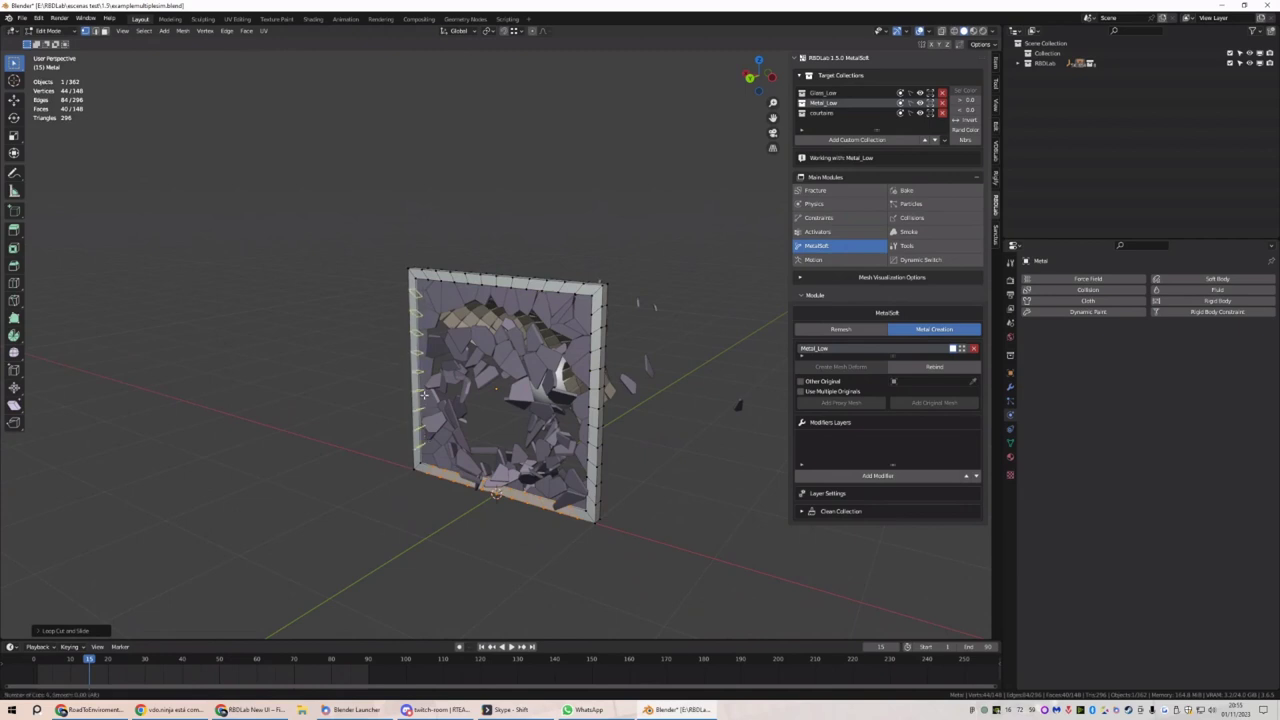
{"action": "left_click", "coordinate": [424, 396]}
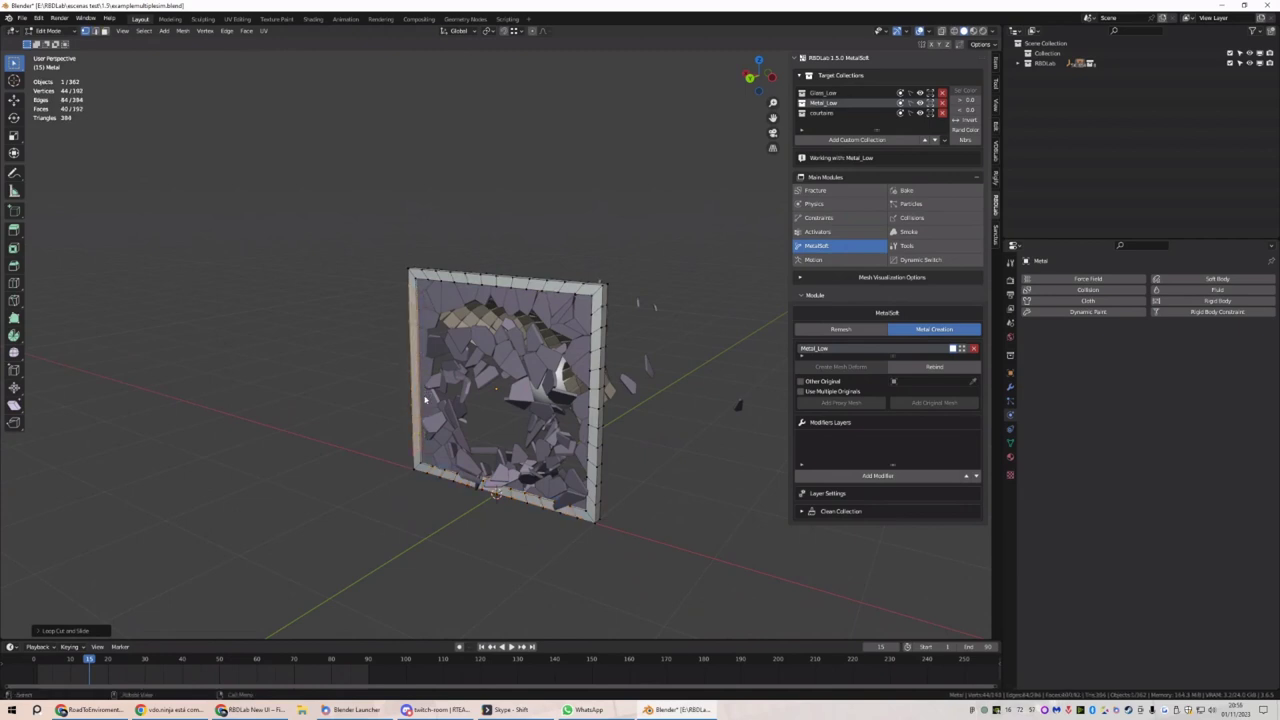
{"action": "key", "text": "Tab"}
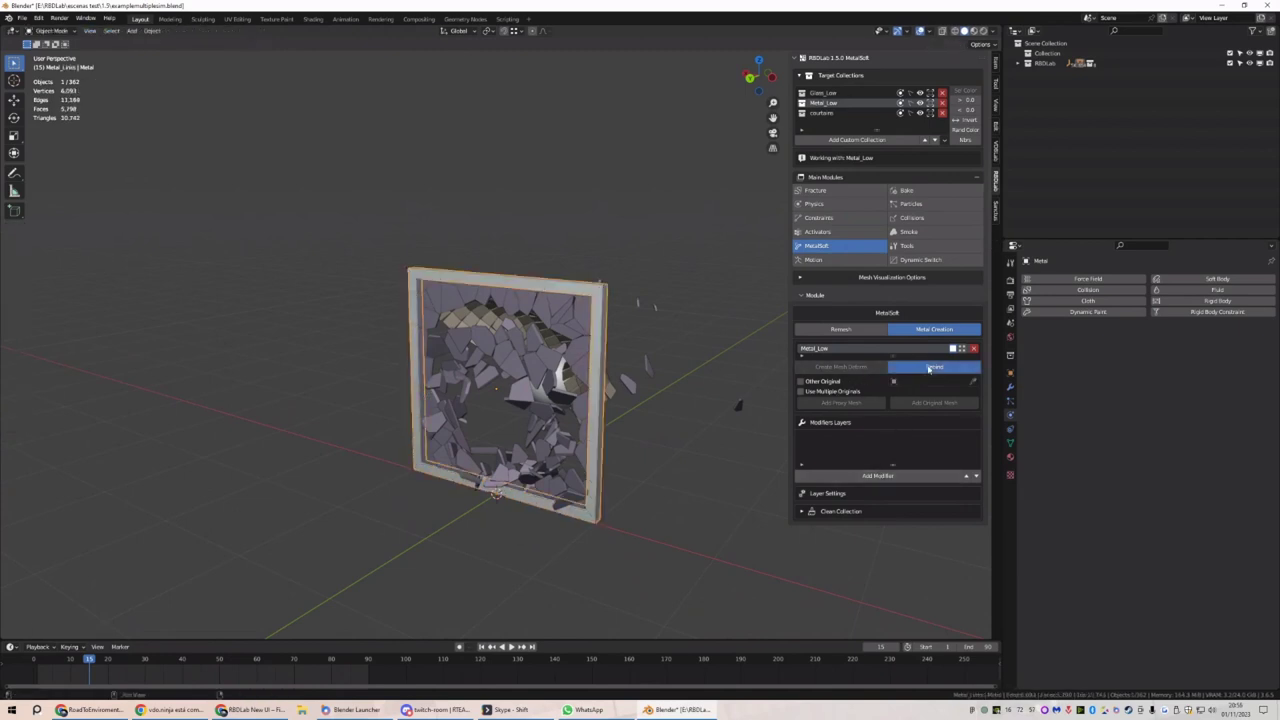
Play the simulation and orbit around to watch the metal frame bend
{"action": "key", "text": "space"}
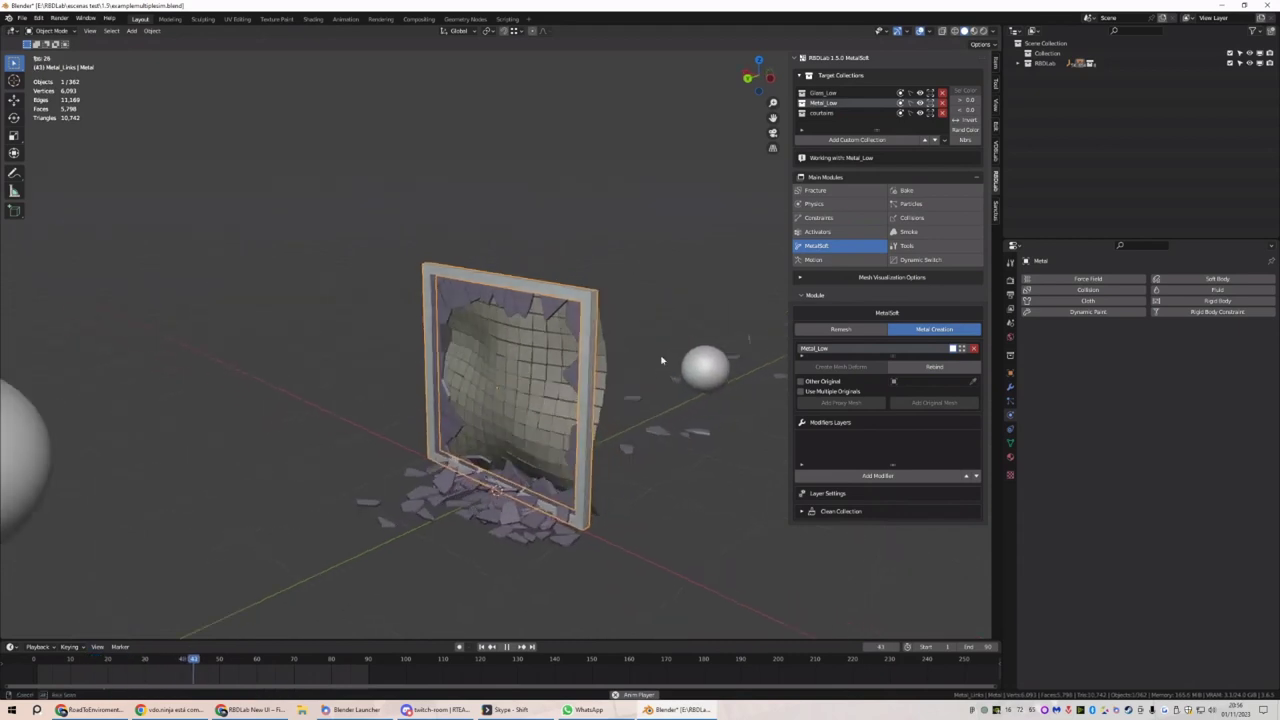
{"action": "middle_click_drag", "start_coordinate": [588, 352], "coordinate": [647, 352]}
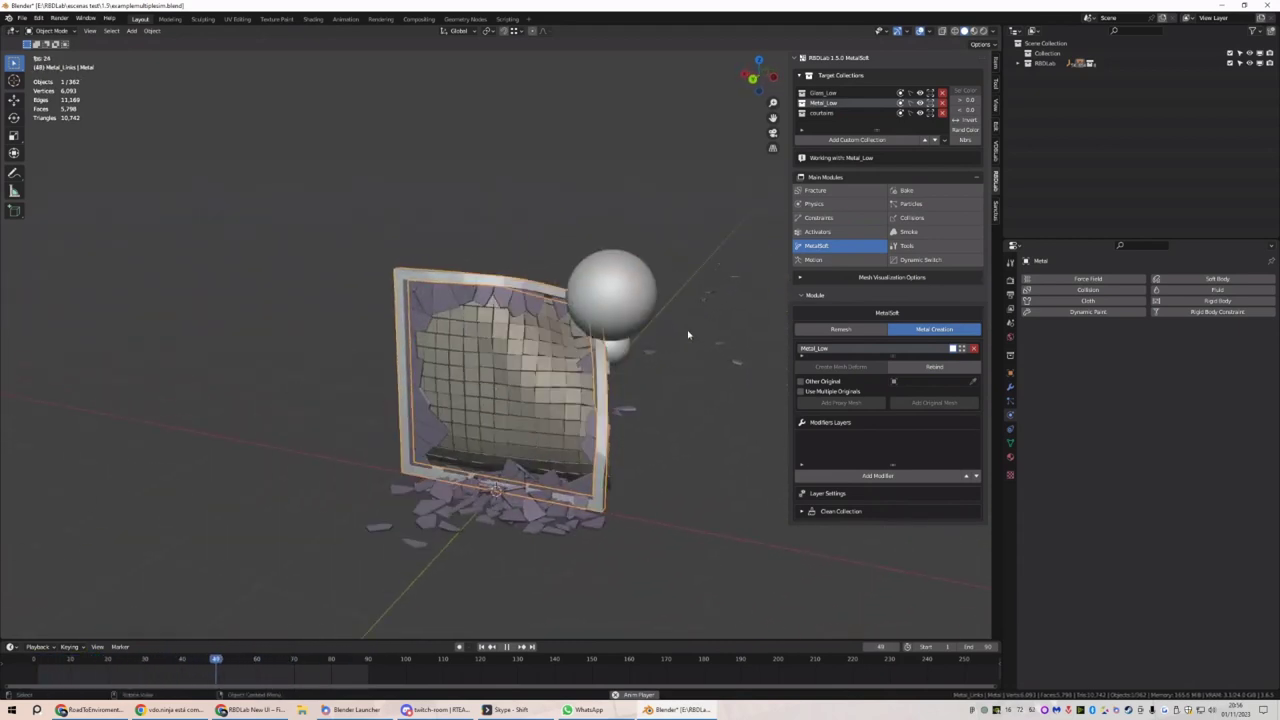
{"action": "key", "text": "space"}
{"action": "middle_click_drag", "start_coordinate": [481, 390], "coordinate": [560, 405]}
{"action": "left_click", "coordinate": [880, 476]}
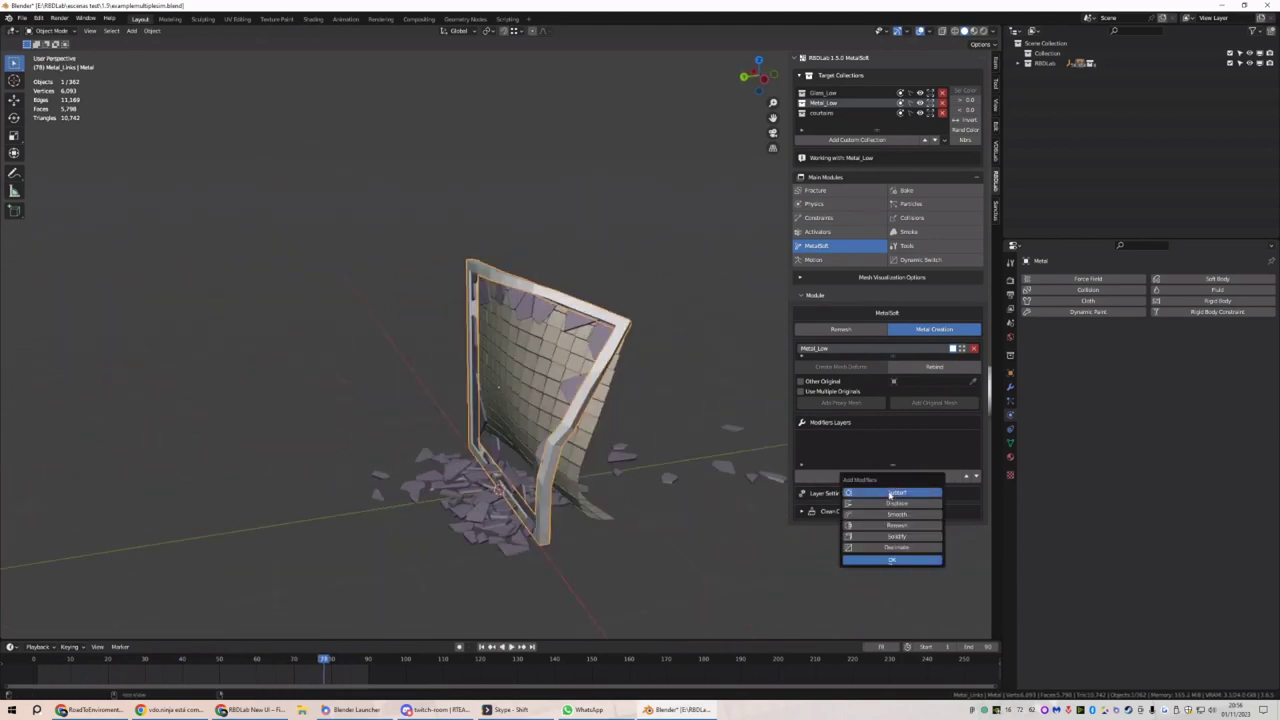
Add a Subdivision Surface modifier to the metal curtain with Levels set to 2
{"action": "left_click", "coordinate": [892, 560]}
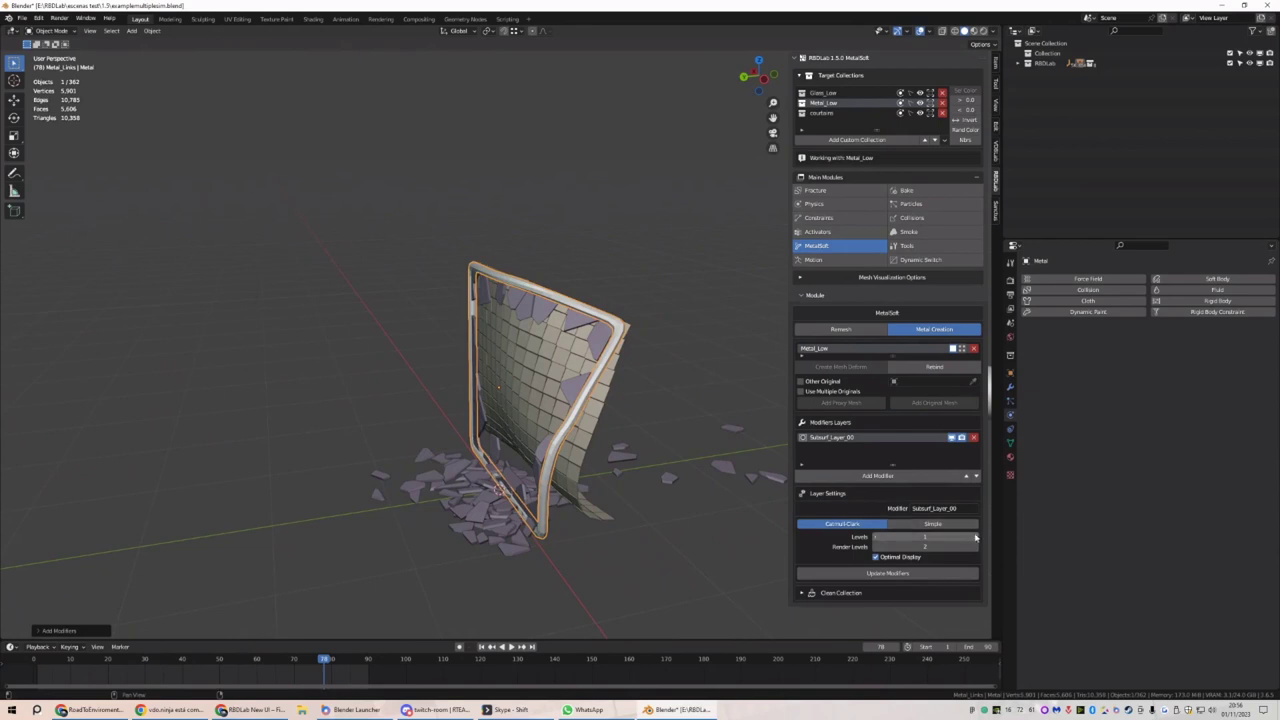
{"action": "left_click", "coordinate": [975, 538]}
{"action": "key", "text": "Tab"}
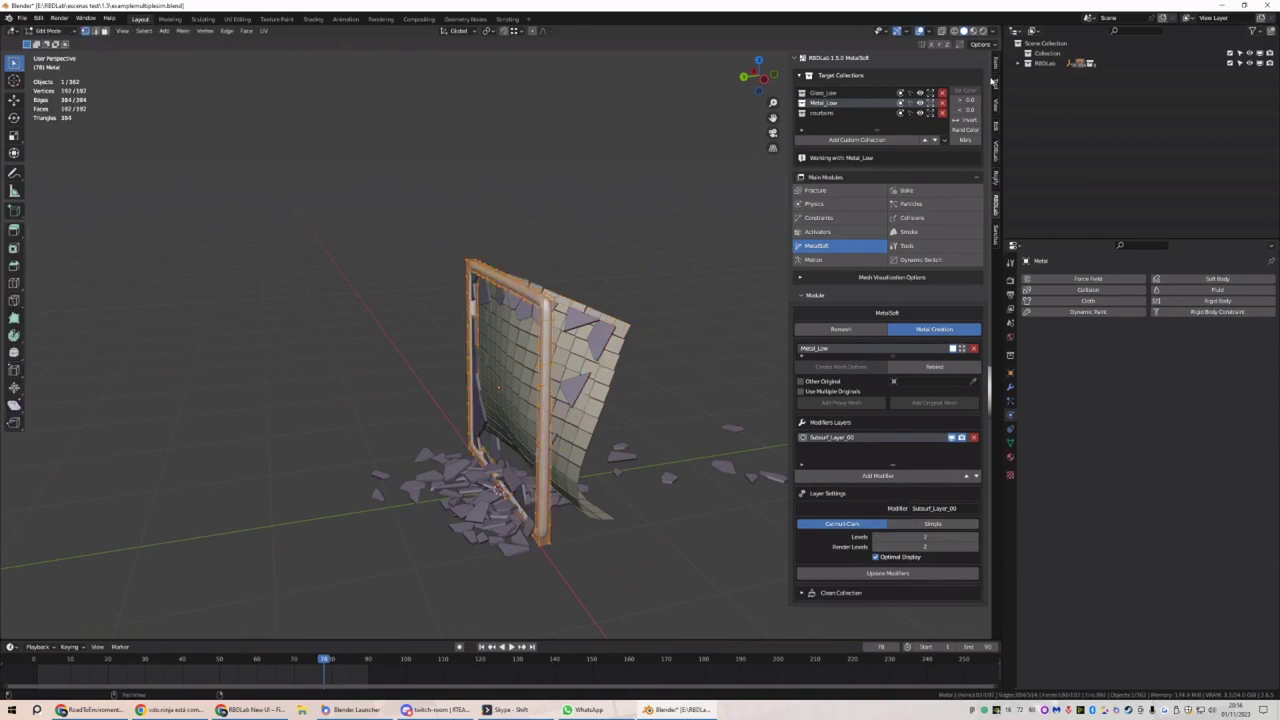
{"action": "left_click", "coordinate": [997, 64]}
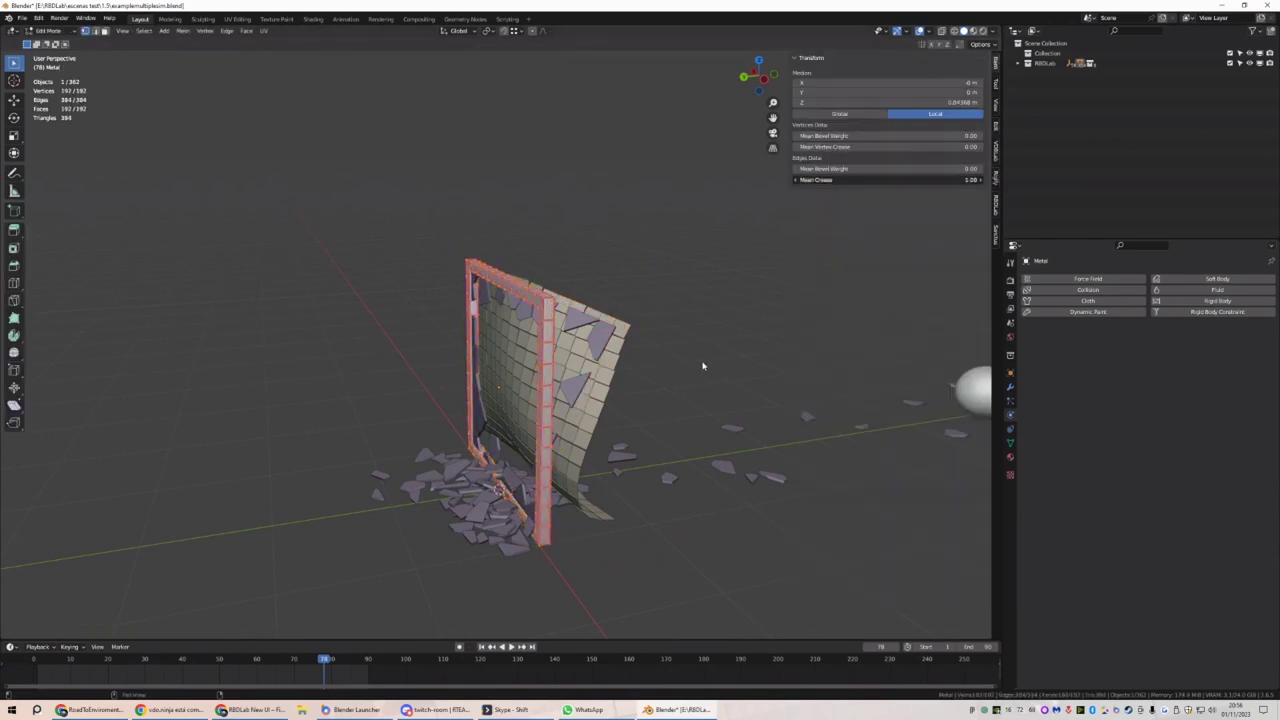
{"action": "key", "text": "Tab"}
{"action": "middle_click_drag", "start_coordinate": [672, 321], "coordinate": [835, 277]}
{"action": "left_click", "coordinate": [997, 186]}
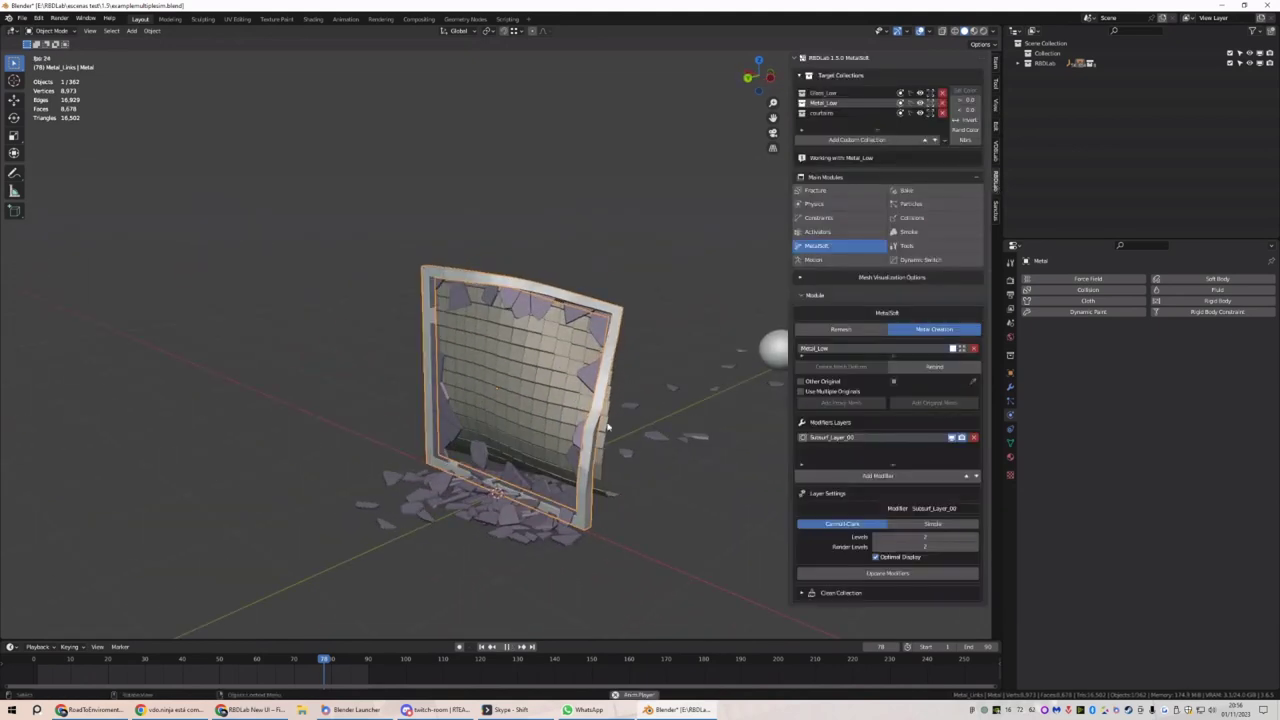
Play the simulation to frame 60 and orbit around the dented metal sheet
{"action": "key", "text": "space"}
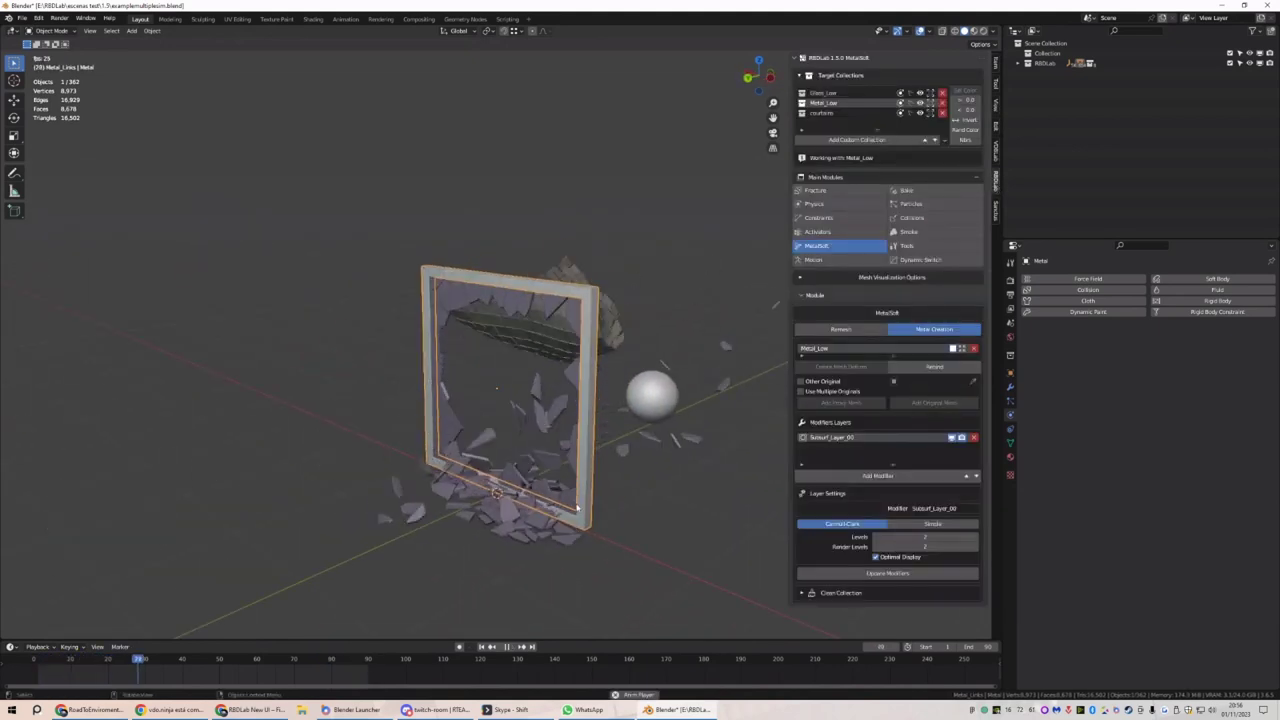
{"action": "key", "text": "space"}
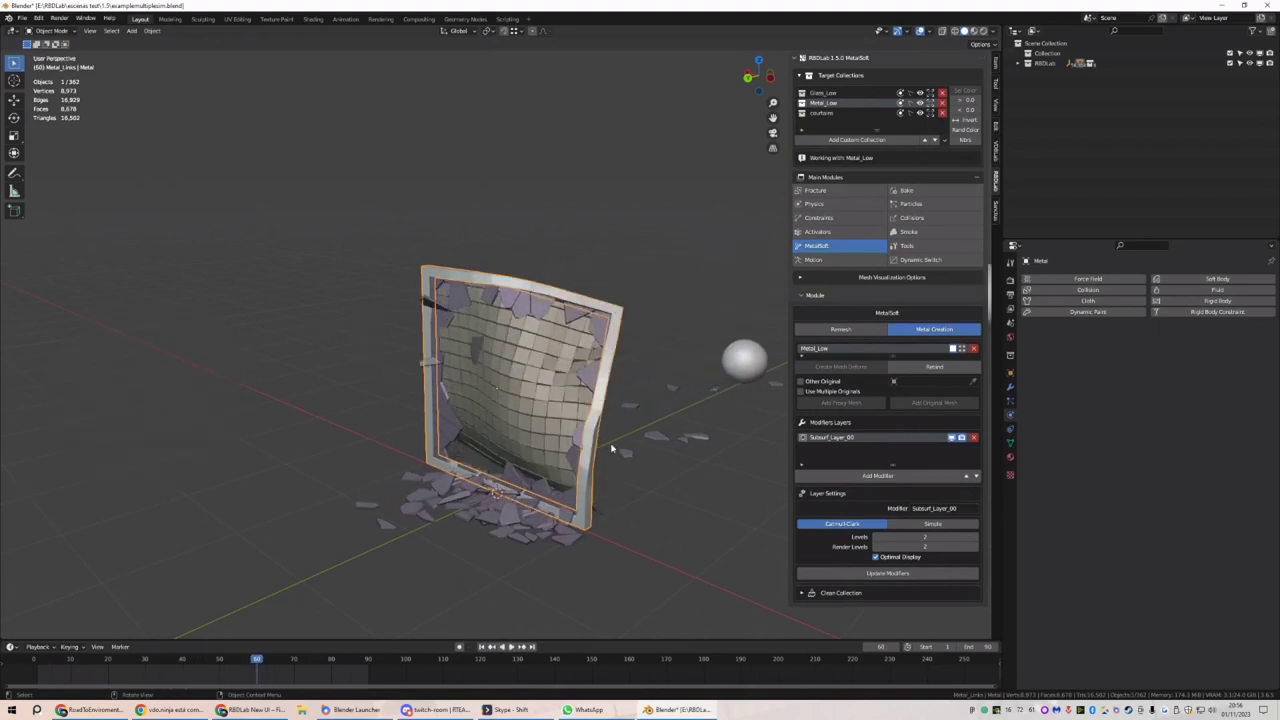
{"action": "middle_click_drag", "start_coordinate": [632, 435], "coordinate": [420, 435]}
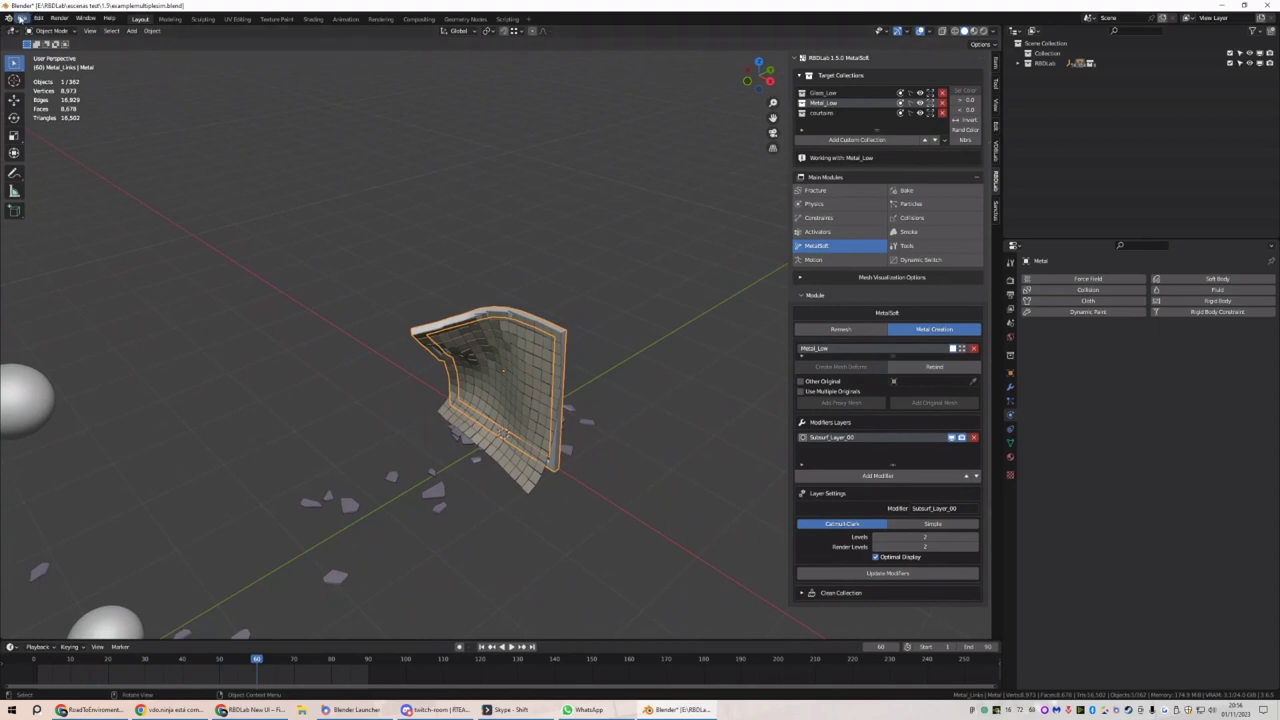
{"action": "middle_click_drag", "start_coordinate": [389, 314], "coordinate": [556, 326]}
{"action": "left_click", "coordinate": [483, 646]}
Shade the curtain smooth, replay the simulation, then rewind to frame 1
{"action": "right_click", "coordinate": [562, 323]}
{"action": "left_click", "coordinate": [560, 312]}
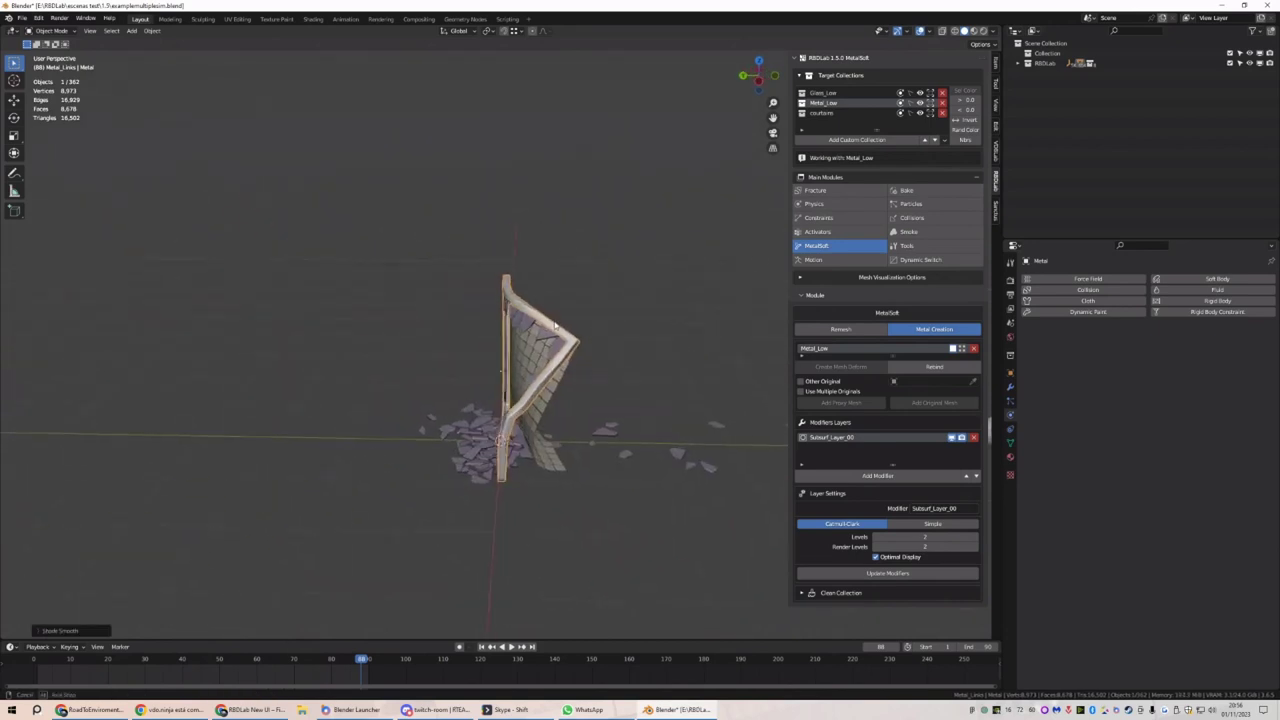
{"action": "key", "text": "space"}
{"action": "middle_click_drag", "start_coordinate": [517, 523], "coordinate": [604, 427]}
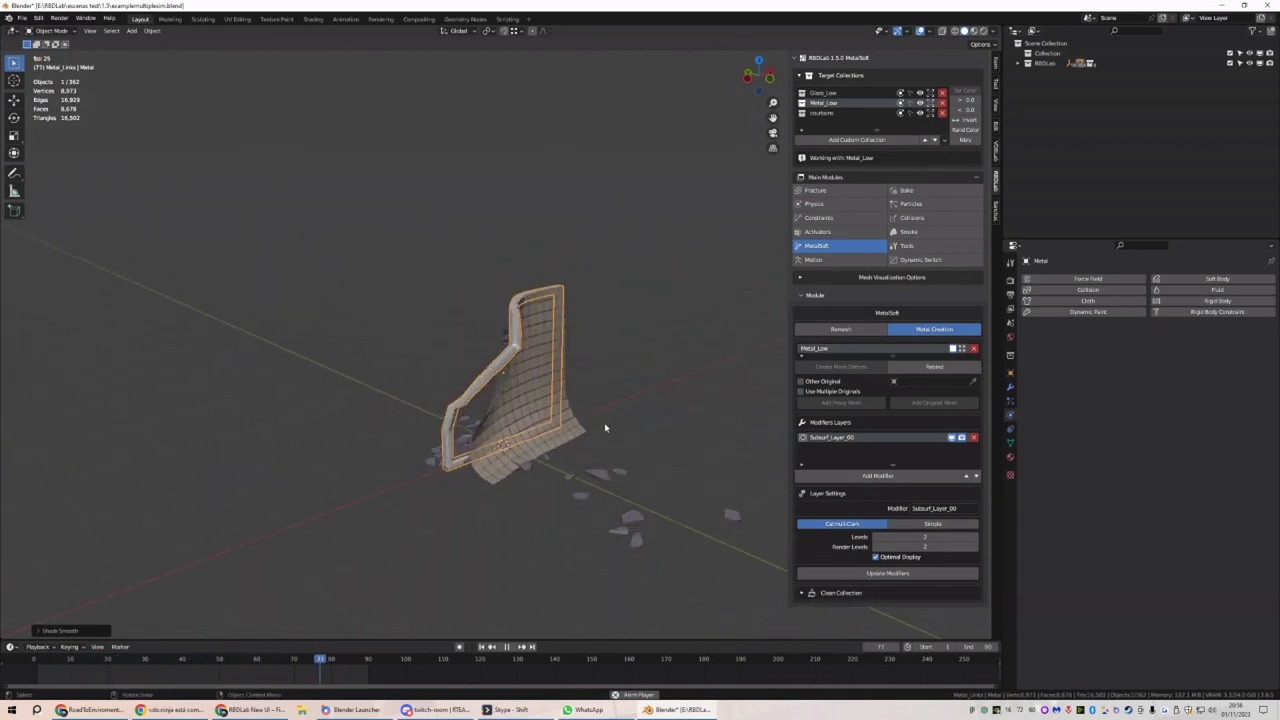
{"action": "key", "text": "space"}
{"action": "key", "text": "shift+Left"}
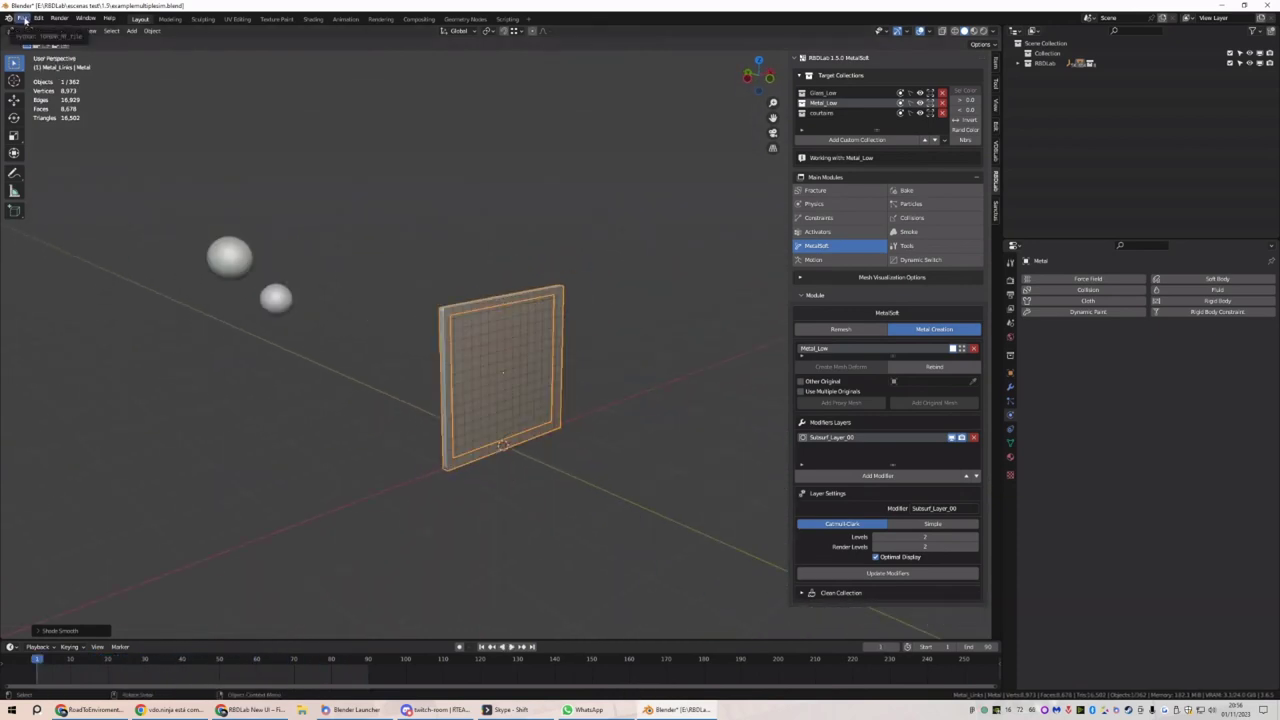
Start a new General file, discarding unsaved changes to the current scene
{"action": "left_click", "coordinate": [22, 18]}
{"action": "mouse_move", "coordinate": [70, 29]}
{"action": "left_click", "coordinate": [152, 35]}
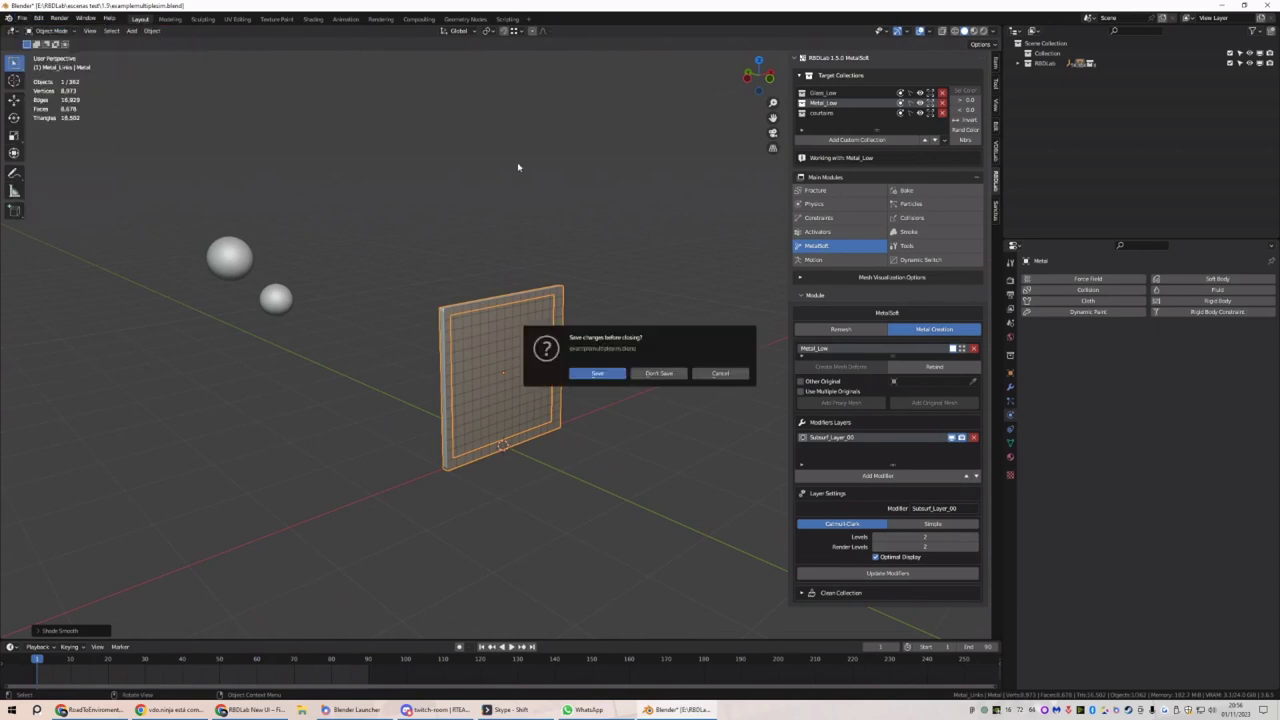
{"action": "left_click", "coordinate": [656, 373]}
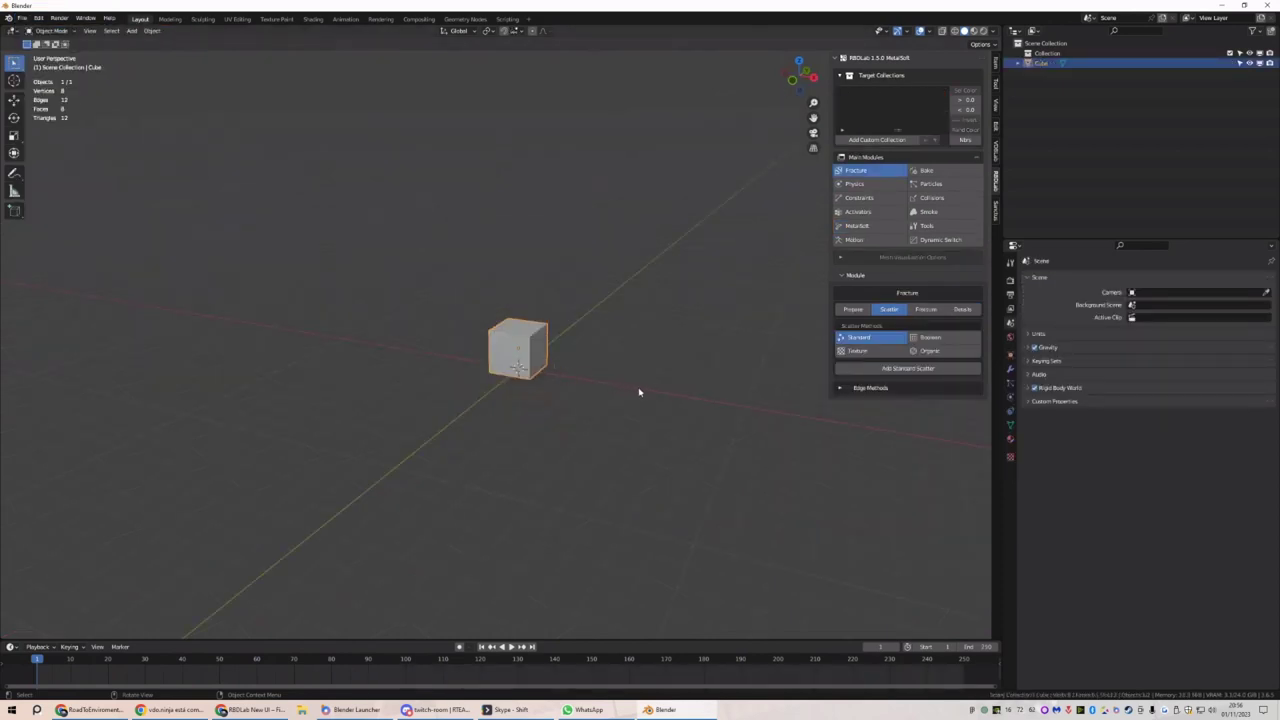
Scale the default cube along Y into a thin slab
{"action": "key", "text": "s"}
{"action": "key", "text": "y"}
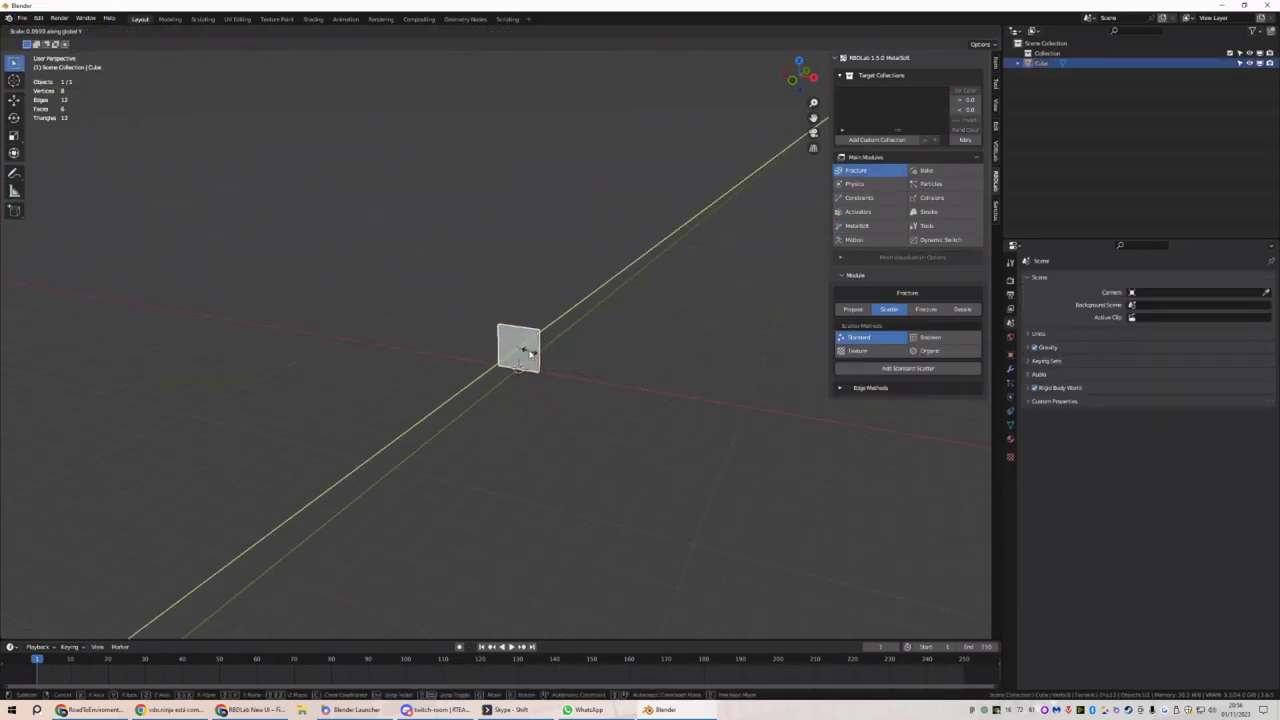
{"action": "left_click", "coordinate": [531, 353]}
{"action": "scroll", "coordinate": [577, 377], "scroll_direction": "up", "scroll_amount": 3}
{"action": "middle_click_drag", "start_coordinate": [577, 377], "coordinate": [611, 400]}
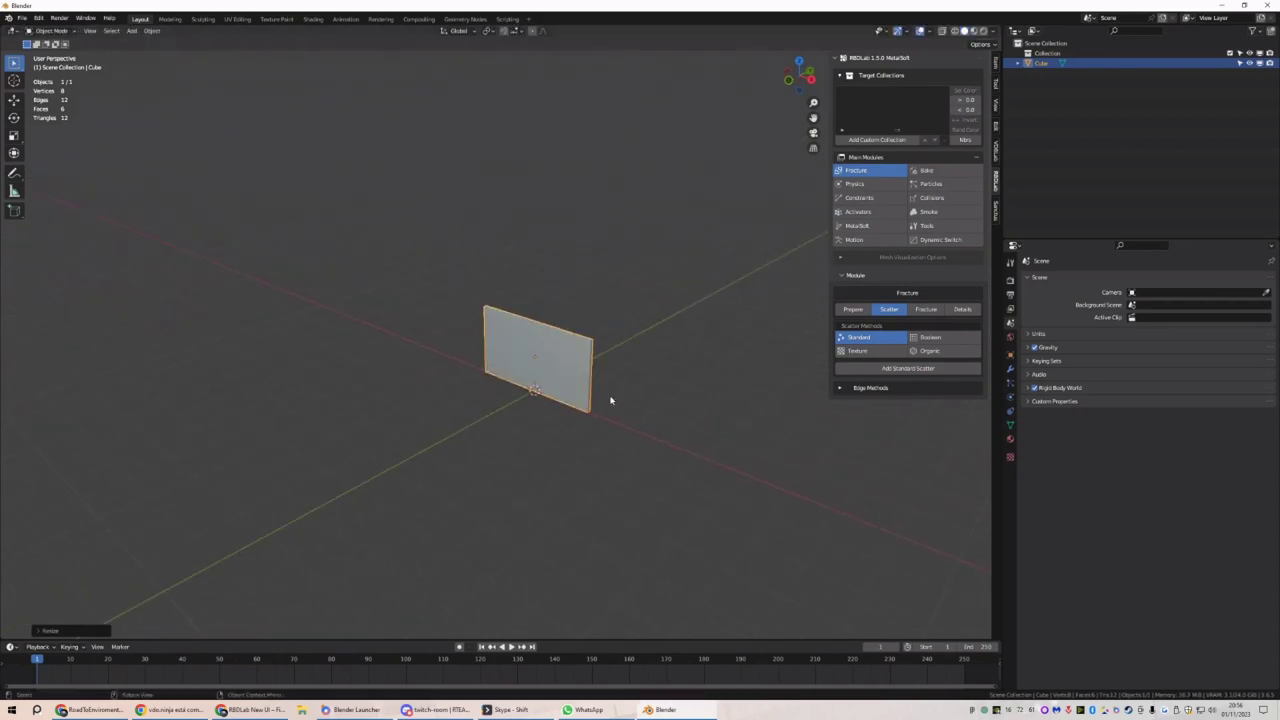
{"action": "key", "text": "s"}
{"action": "key", "text": "y"}
{"action": "right_click", "coordinate": [587, 391]}
Raise the slab along Z and adjust its X position in front view
{"action": "key", "text": "Escape"}
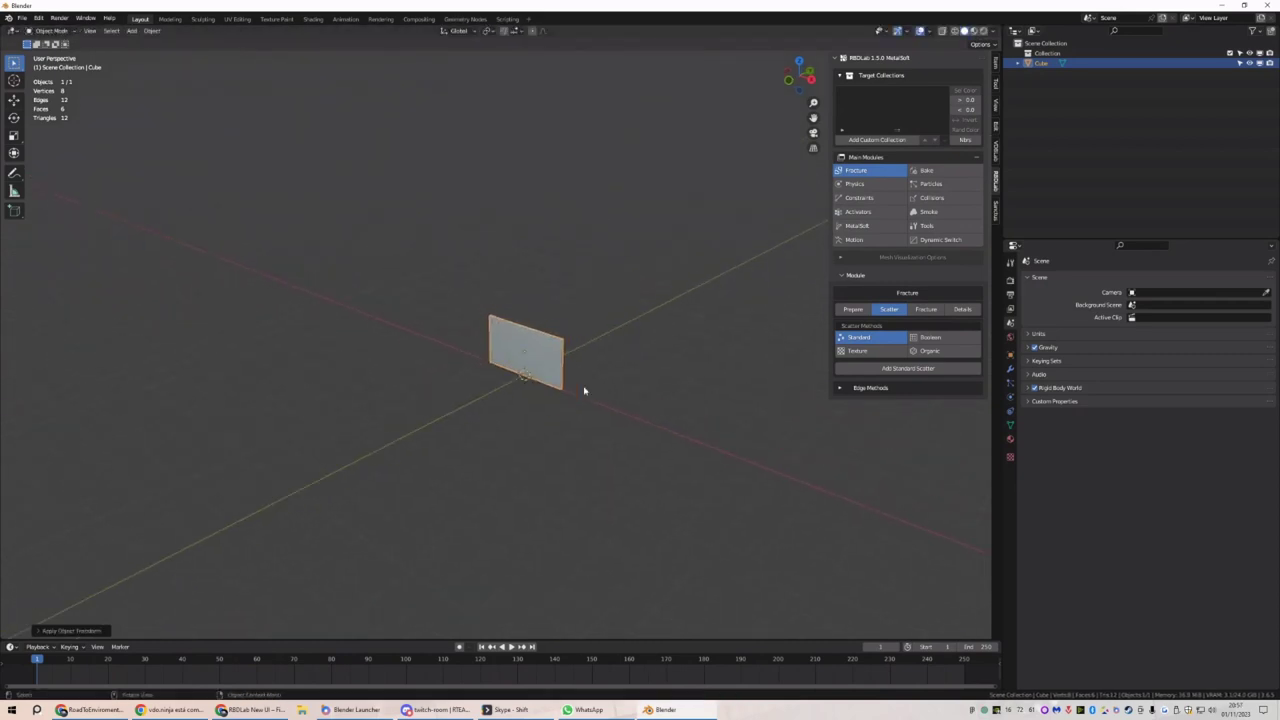
{"action": "key", "text": "g"}
{"action": "key", "text": "z"}
{"action": "left_click", "coordinate": [588, 215]}
{"action": "key", "text": "KP_1"}
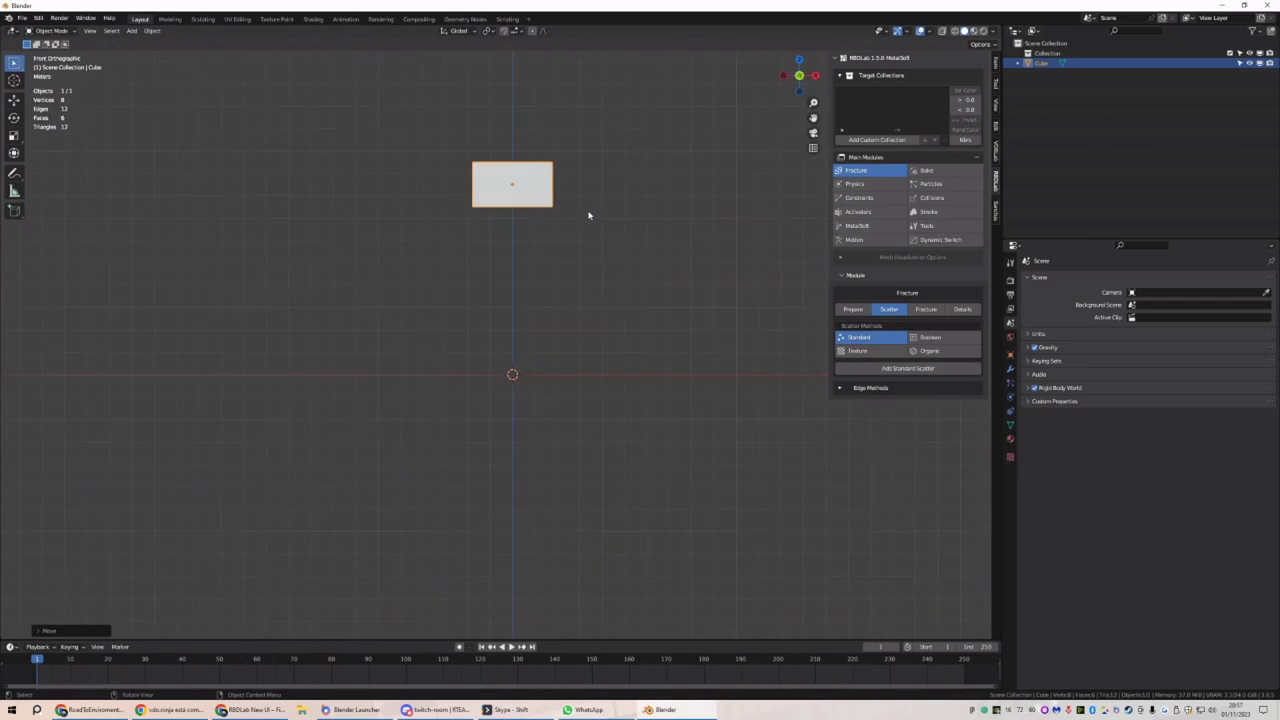
{"action": "key", "text": "g"}
{"action": "key", "text": "x"}
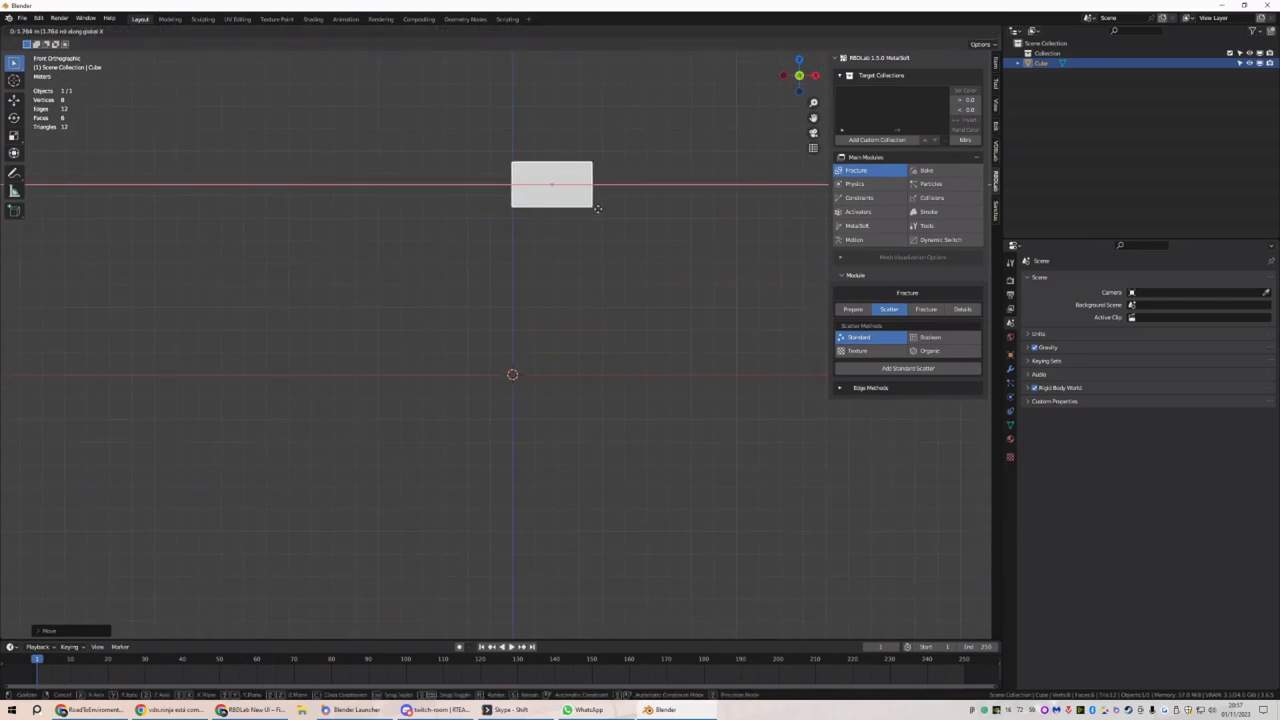
{"action": "left_click", "coordinate": [597, 209]}
{"action": "middle_click_drag", "start_coordinate": [600, 206], "coordinate": [598, 309], "text": "shift"}
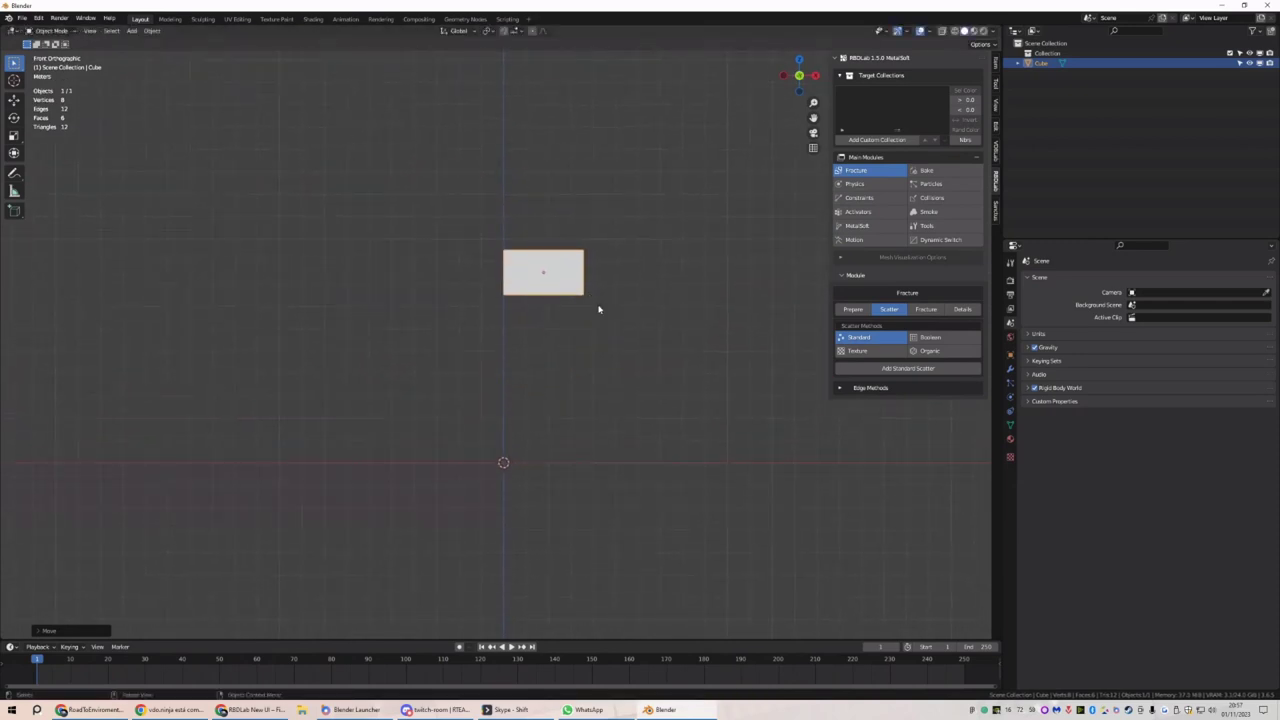
Add a Standard Scatter with Grid distribution at Resolution 30 and accept it
{"action": "left_click", "coordinate": [897, 369]}
{"action": "left_click", "coordinate": [905, 397]}
{"action": "left_click", "coordinate": [884, 430]}
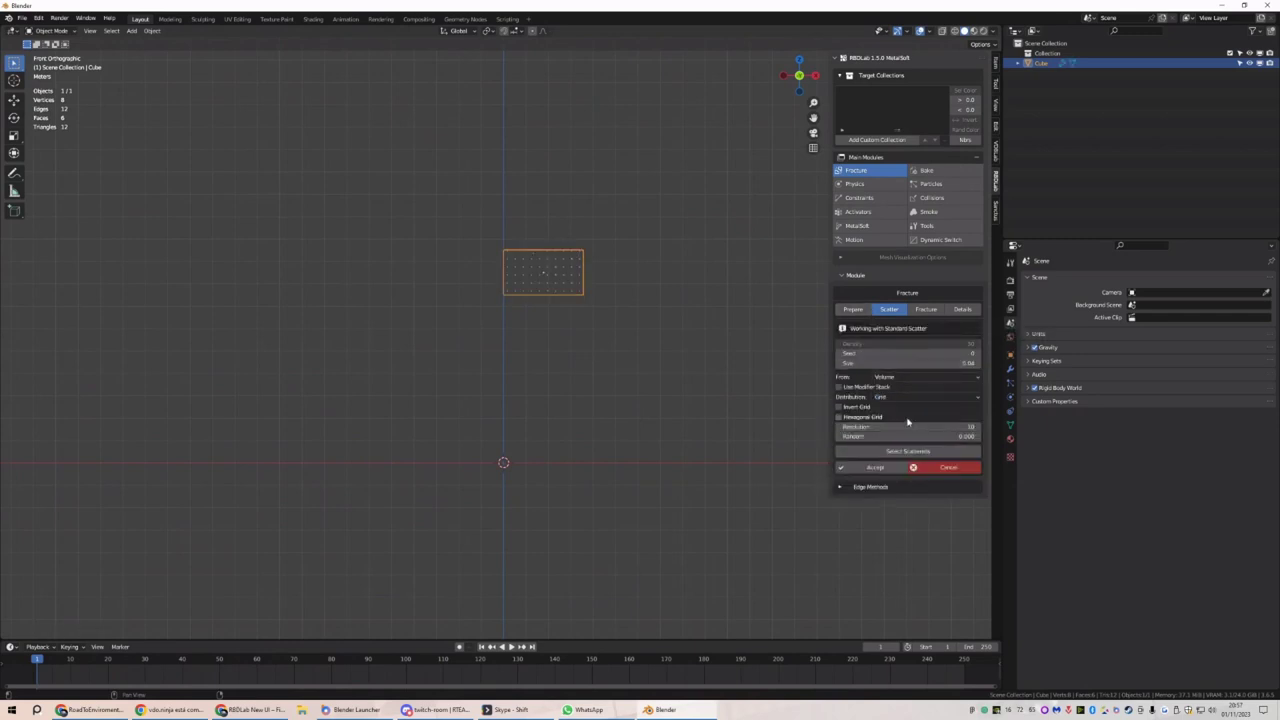
{"action": "left_click_drag", "start_coordinate": [602, 430], "coordinate": [604, 431]}
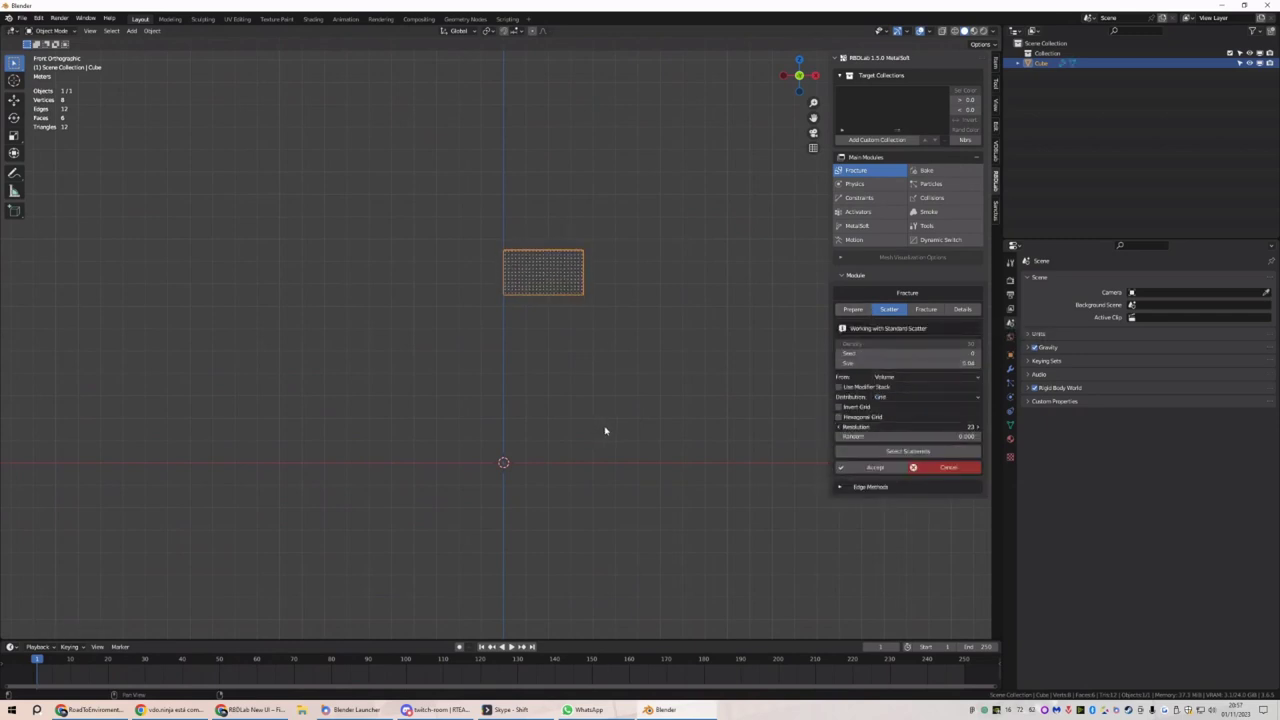
{"action": "scroll", "coordinate": [650, 323], "scroll_direction": "up", "scroll_amount": 3}
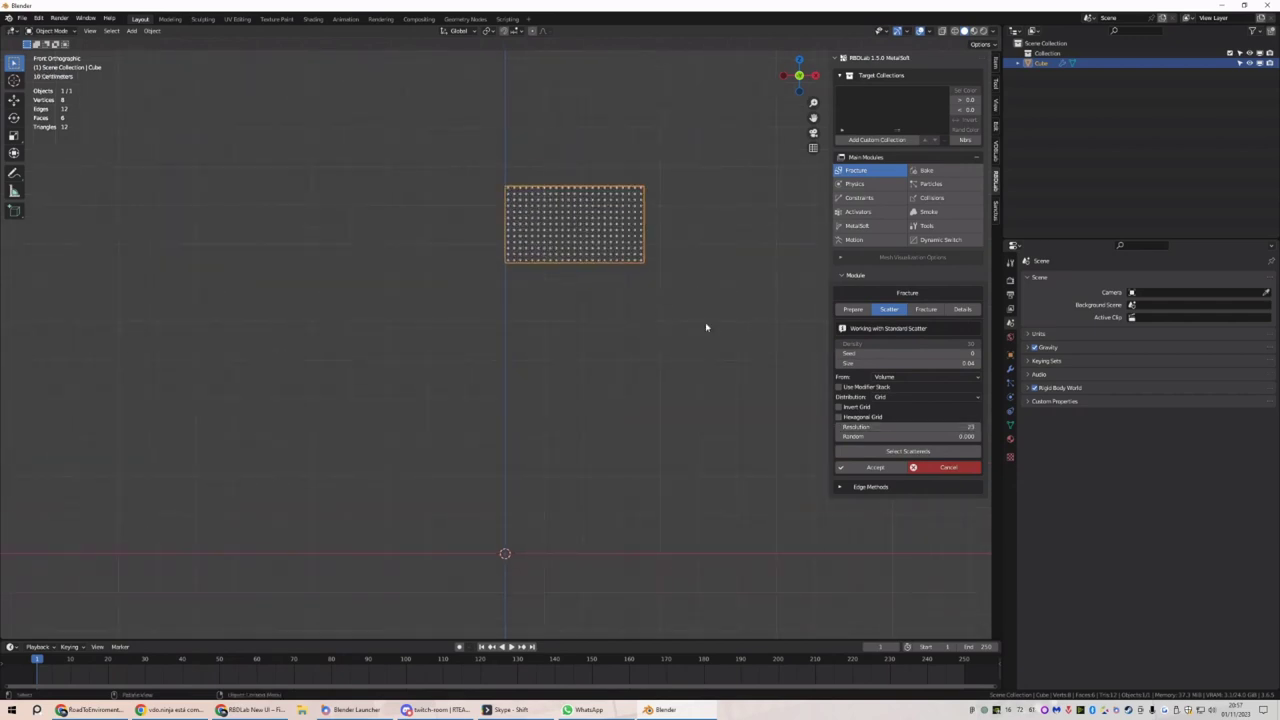
{"action": "left_click", "coordinate": [917, 431]}
{"action": "type", "text": "30"}
{"action": "key", "text": "Return"}
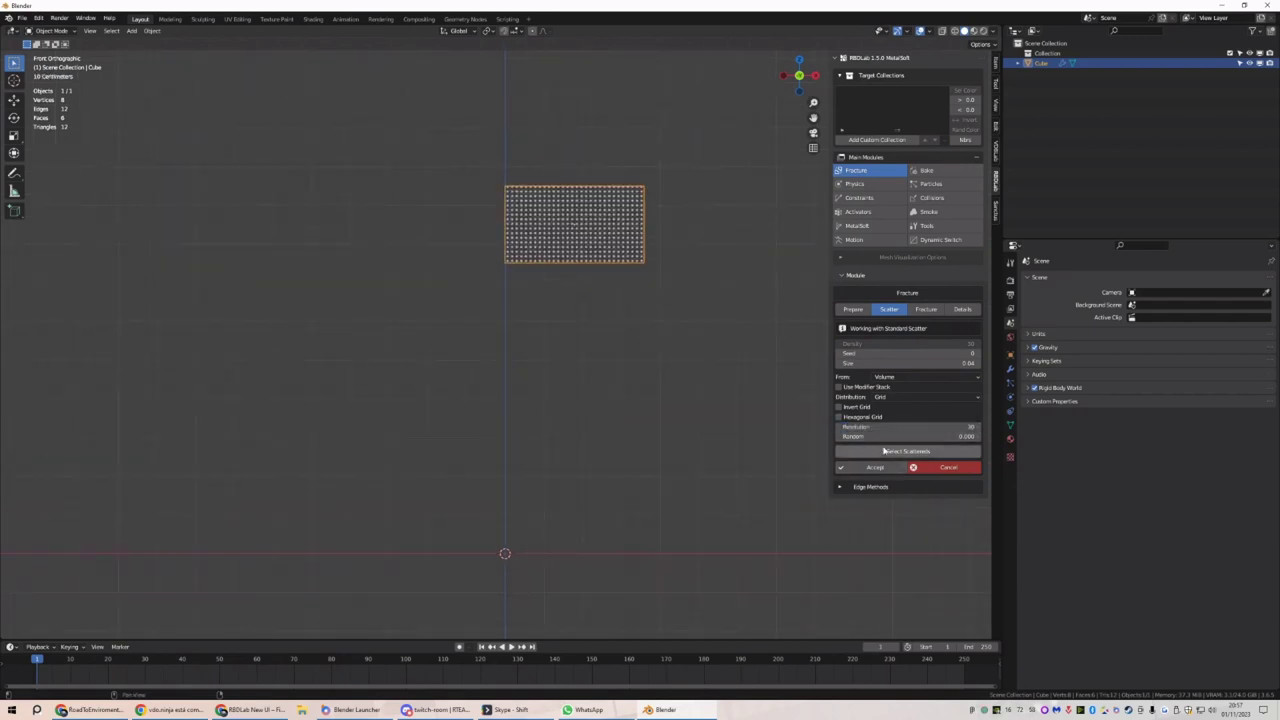
{"action": "left_click", "coordinate": [884, 468]}
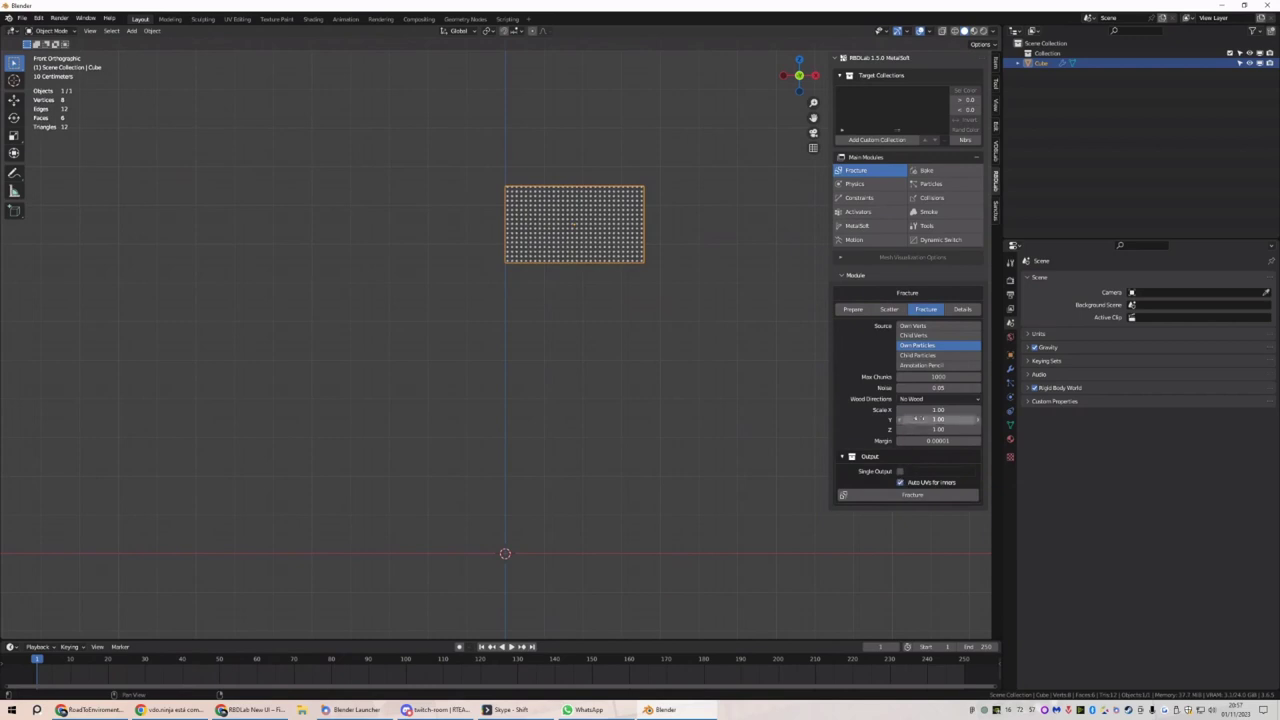
Fracture the plate and open the Physics module's RBD settings for the pieces
{"action": "left_click", "coordinate": [897, 495]}
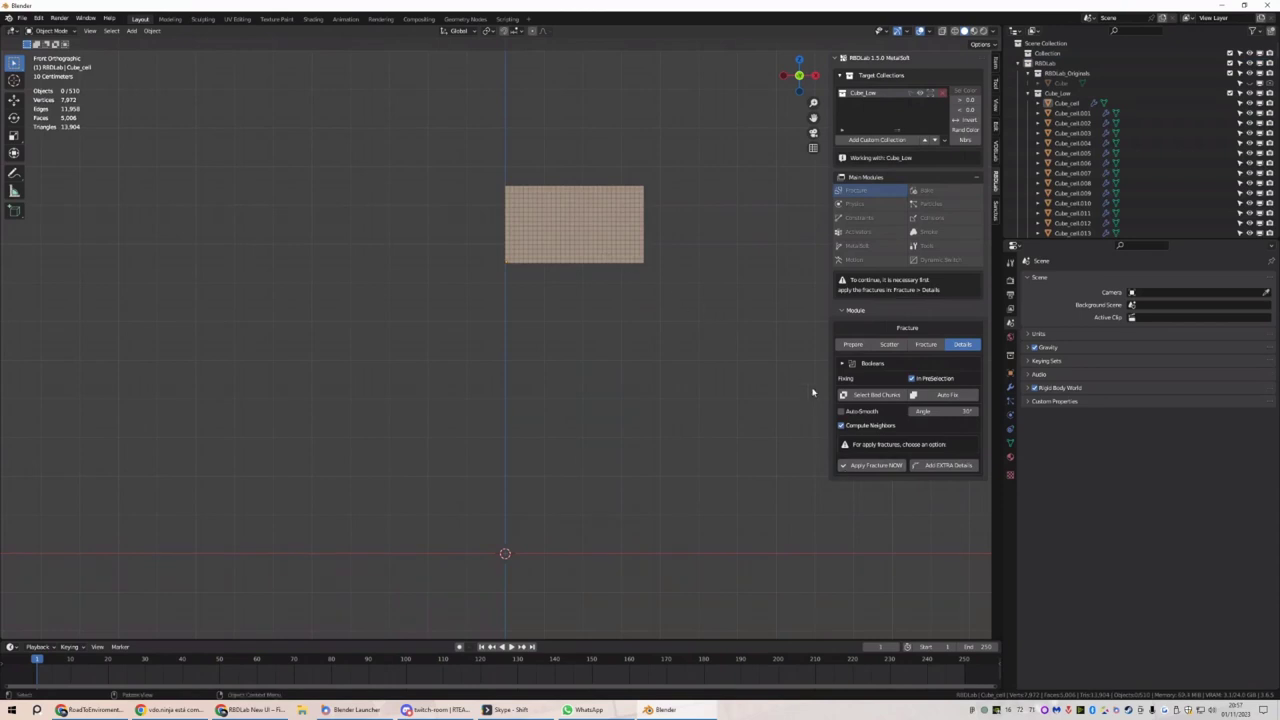
{"action": "left_click", "coordinate": [856, 204]}
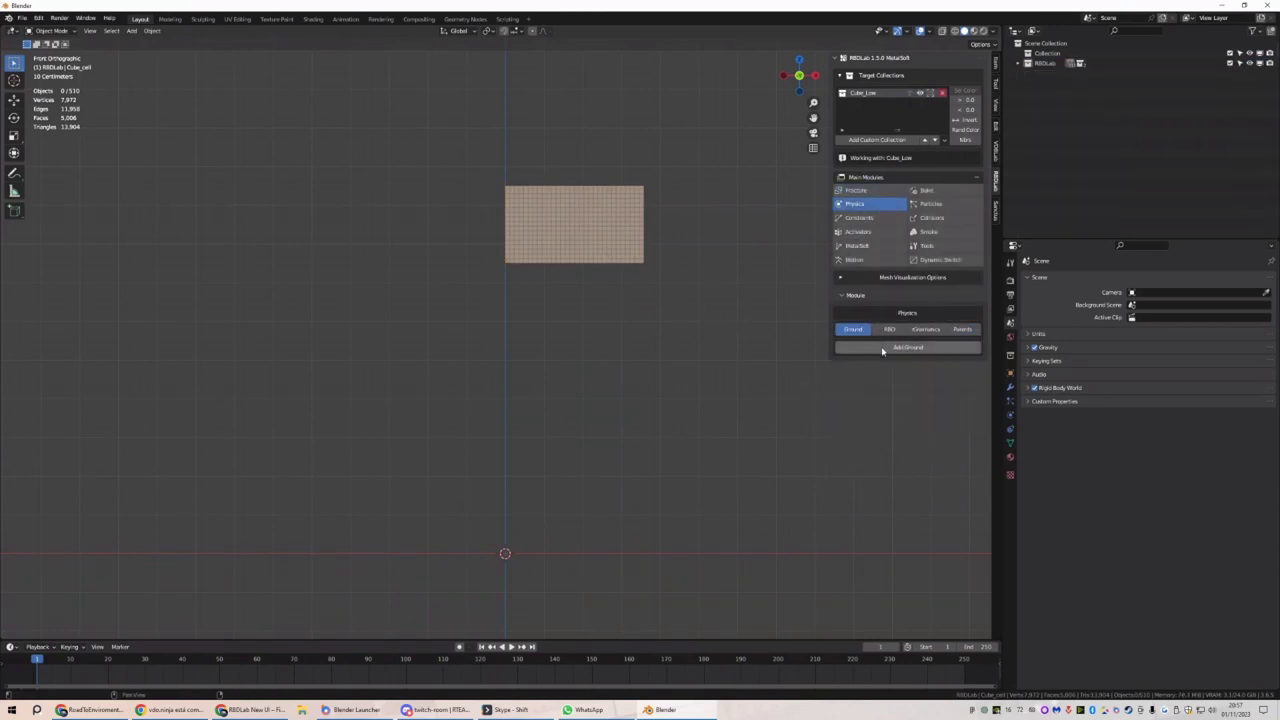
{"action": "left_click", "coordinate": [889, 329]}
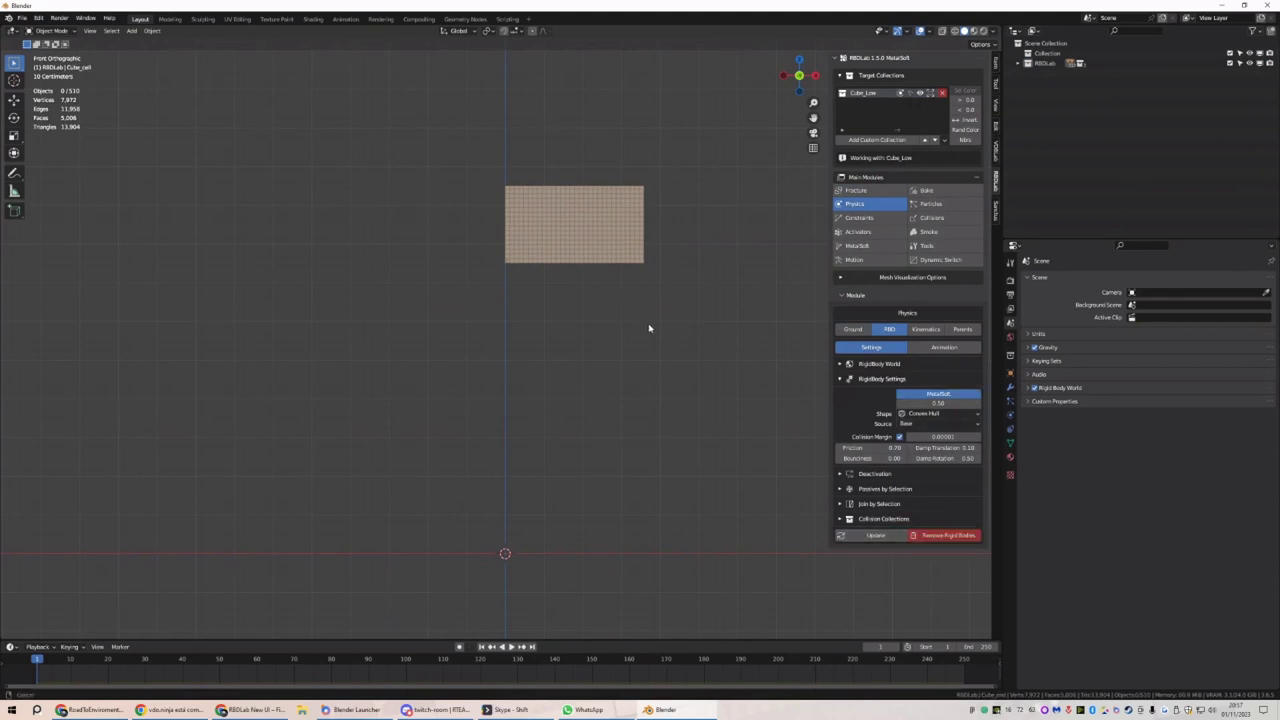
{"action": "middle_click_drag", "start_coordinate": [648, 328], "coordinate": [640, 375], "text": "shift"}
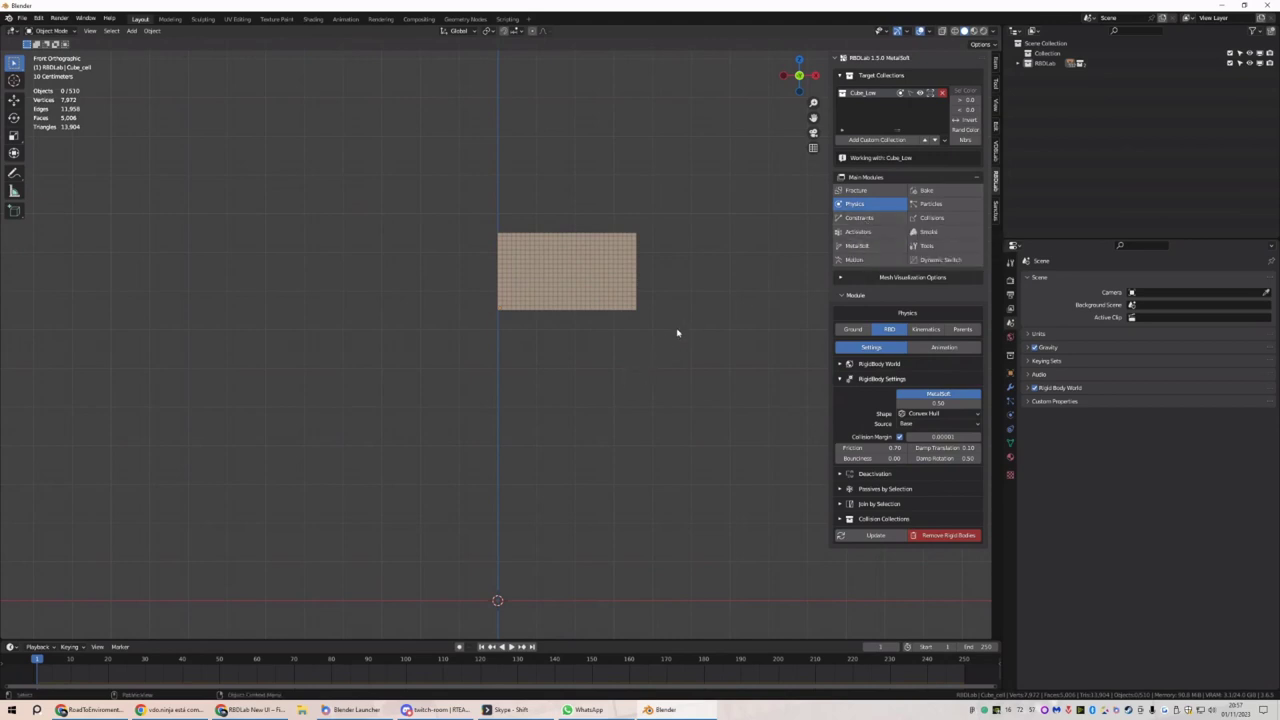
Add a cylinder and scale it thinner along X twice
{"action": "left_click", "coordinate": [580, 272]}
{"action": "left_click", "coordinate": [740, 277]}
{"action": "key", "text": "shift+a"}
{"action": "mouse_move", "coordinate": [720, 261]}
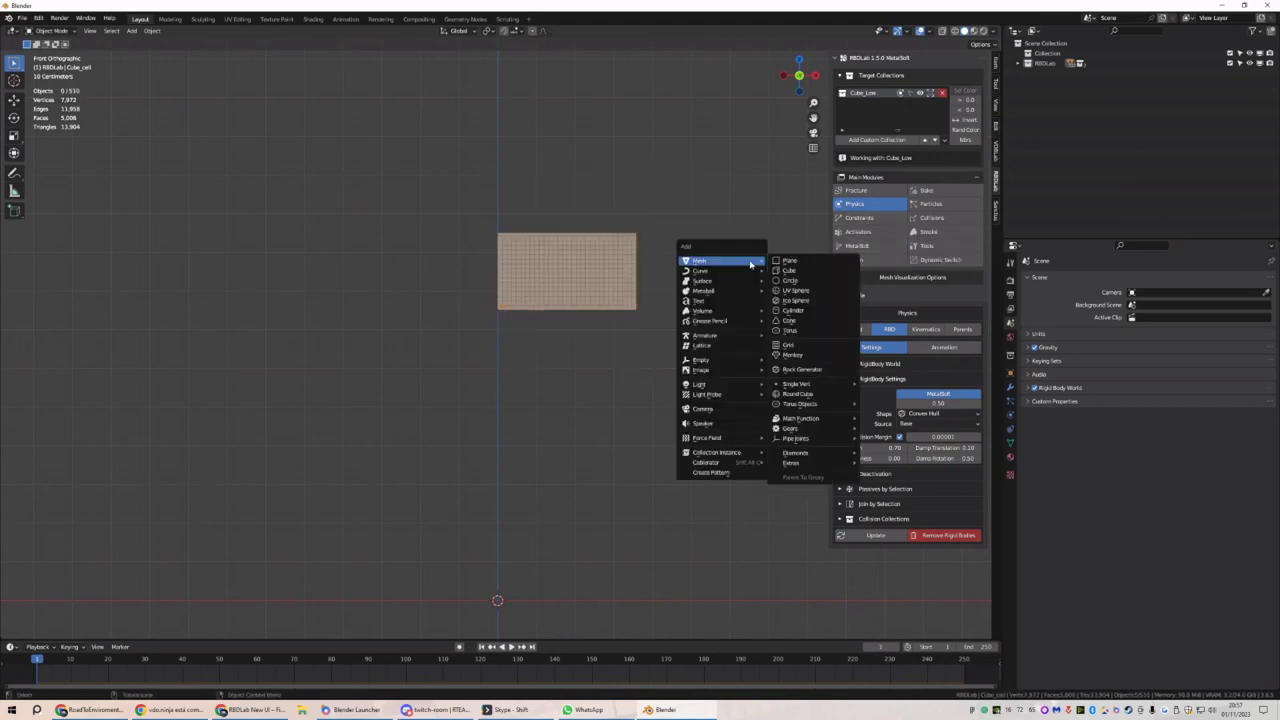
{"action": "left_click", "coordinate": [794, 311]}
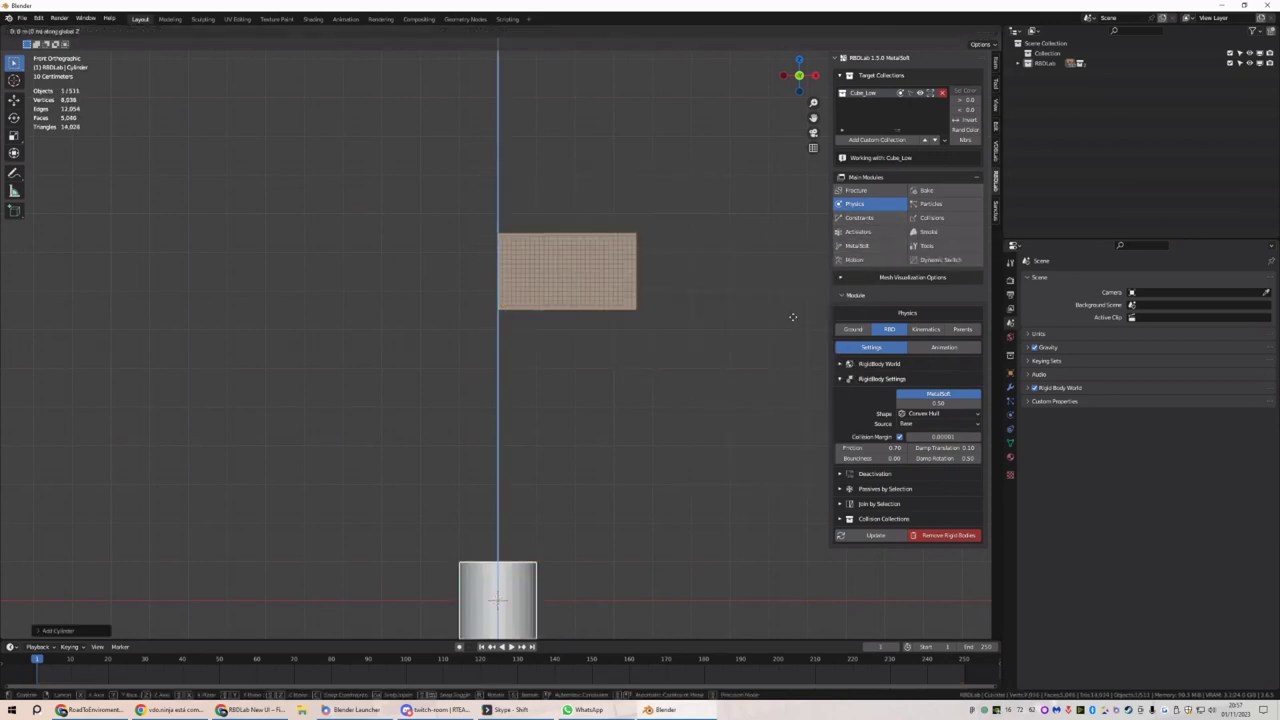
{"action": "key", "text": "s"}
{"action": "key", "text": "x"}
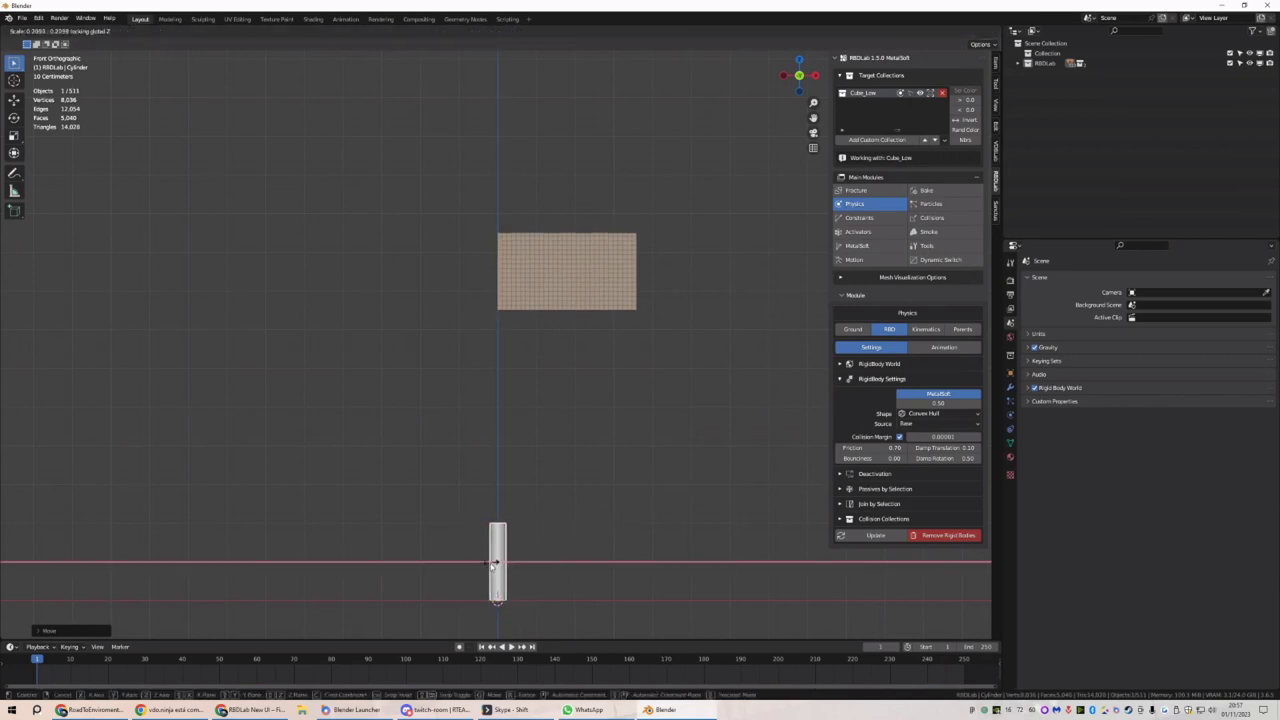
{"action": "left_click", "coordinate": [586, 548]}
{"action": "key", "text": "s"}
{"action": "key", "text": "x"}
{"action": "left_click", "coordinate": [536, 562]}
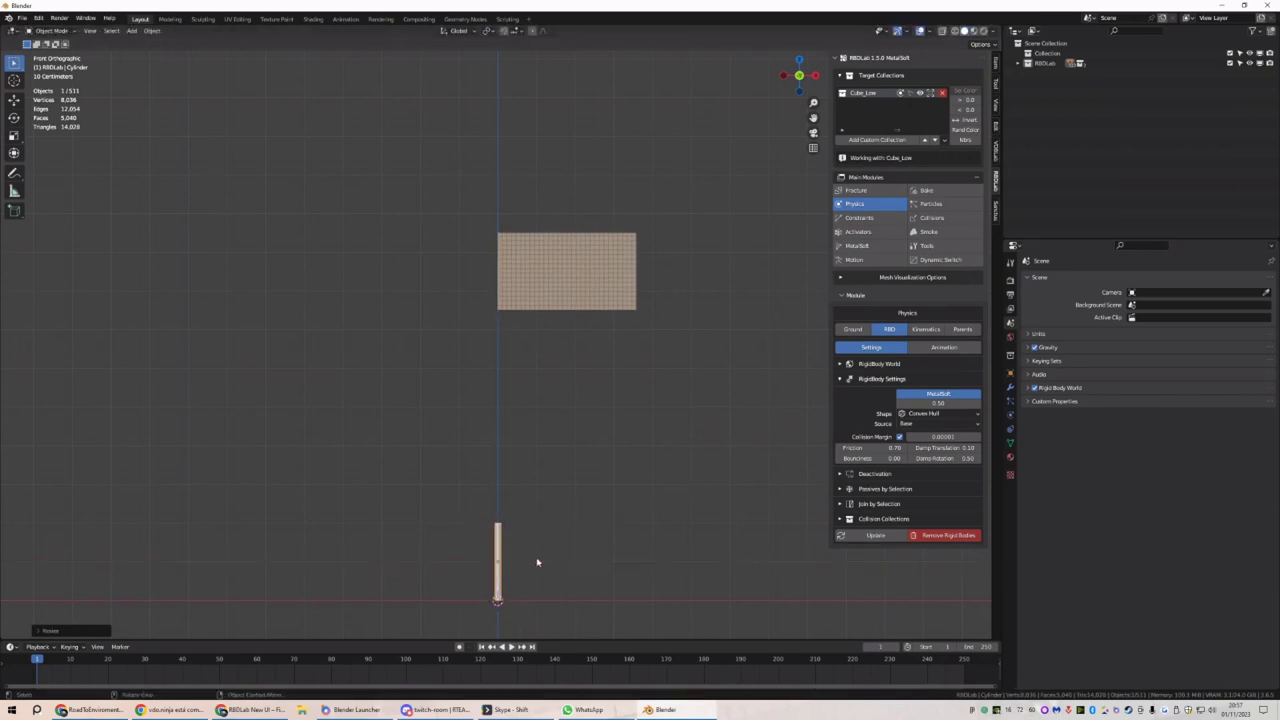
In wireframe Edit Mode, raise the cylinder's top cap along Z into a tall pole
{"action": "left_click", "coordinate": [956, 31]}
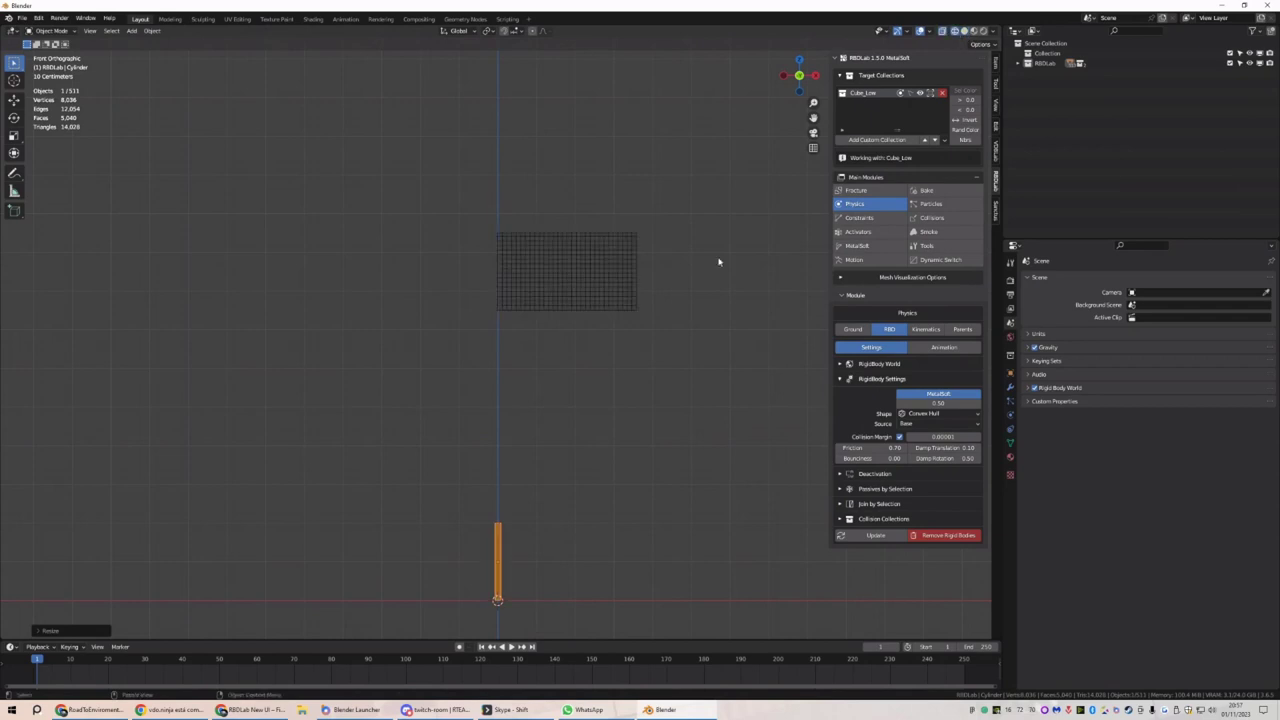
{"action": "key", "text": "Tab"}
{"action": "left_click_drag", "start_coordinate": [546, 503], "coordinate": [443, 546]}
{"action": "key", "text": "g"}
{"action": "key", "text": "z"}
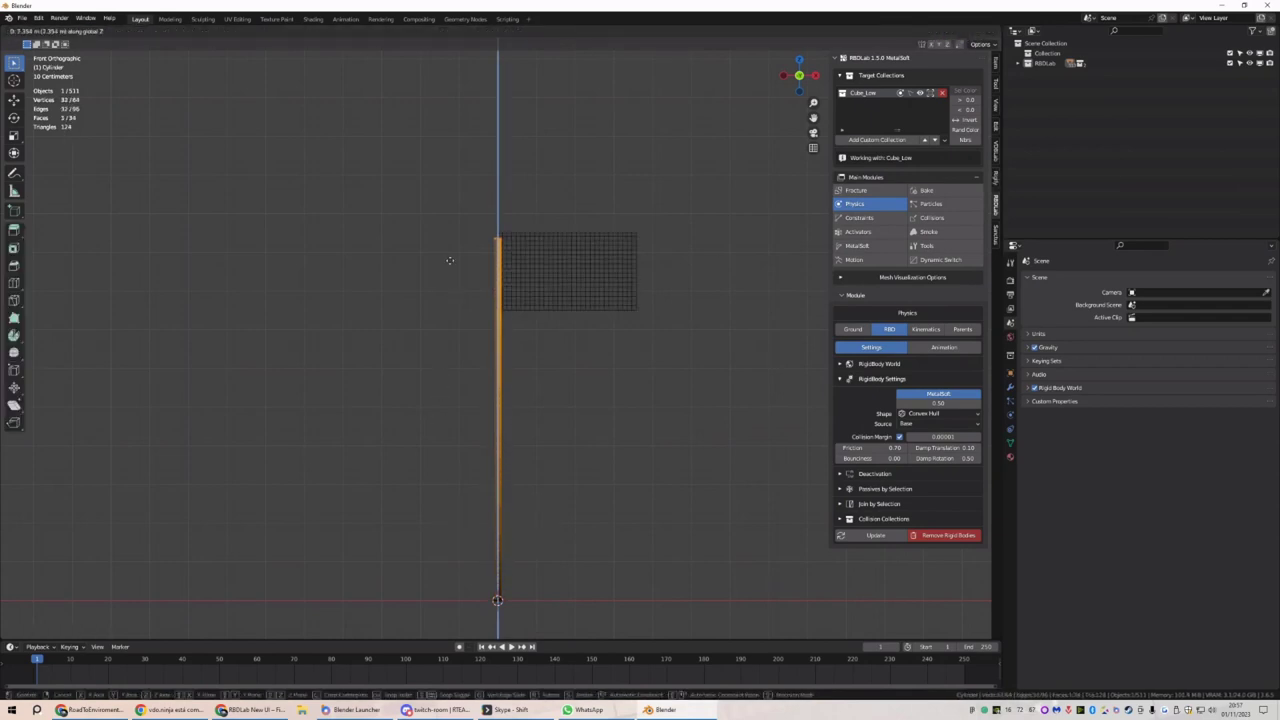
{"action": "left_click", "coordinate": [447, 252]}
{"action": "key", "text": "Tab"}
Reset the pole's origin point from the object context menu
{"action": "right_click", "coordinate": [447, 250]}
{"action": "left_click", "coordinate": [430, 249]}
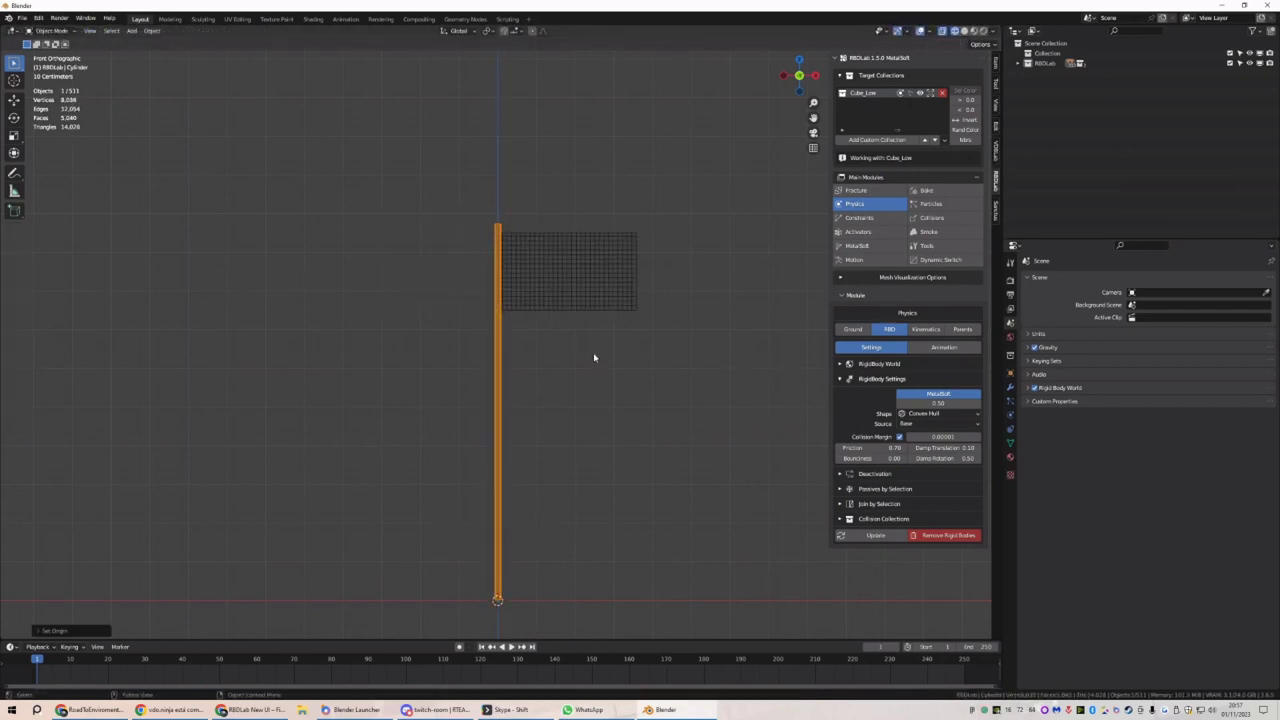
{"action": "scroll", "coordinate": [611, 374], "scroll_direction": "up", "scroll_amount": 5}
{"action": "middle_click_drag", "start_coordinate": [543, 234], "coordinate": [537, 420], "text": "shift"}
Move the pole along X to the flag's left edge and set its origin
{"action": "key", "text": "g"}
{"action": "key", "text": "x"}
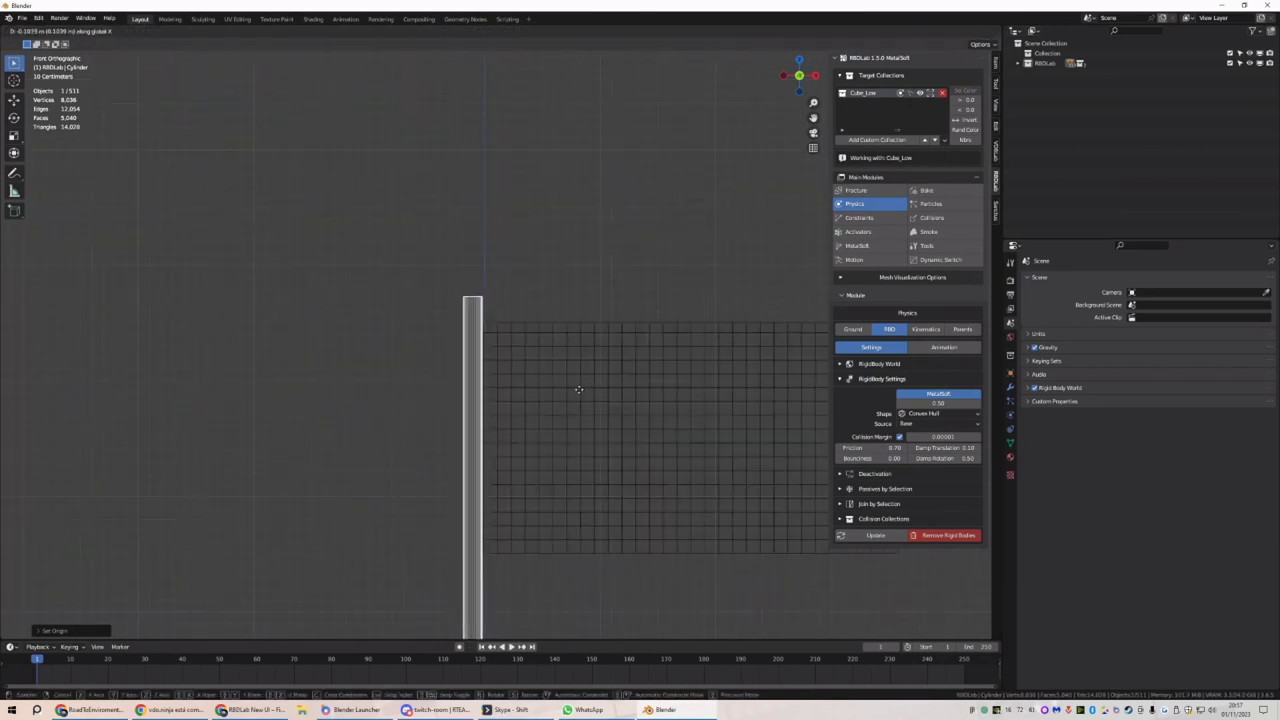
{"action": "left_click", "coordinate": [578, 389]}
{"action": "scroll", "coordinate": [590, 395], "scroll_direction": "down", "scroll_amount": 5}
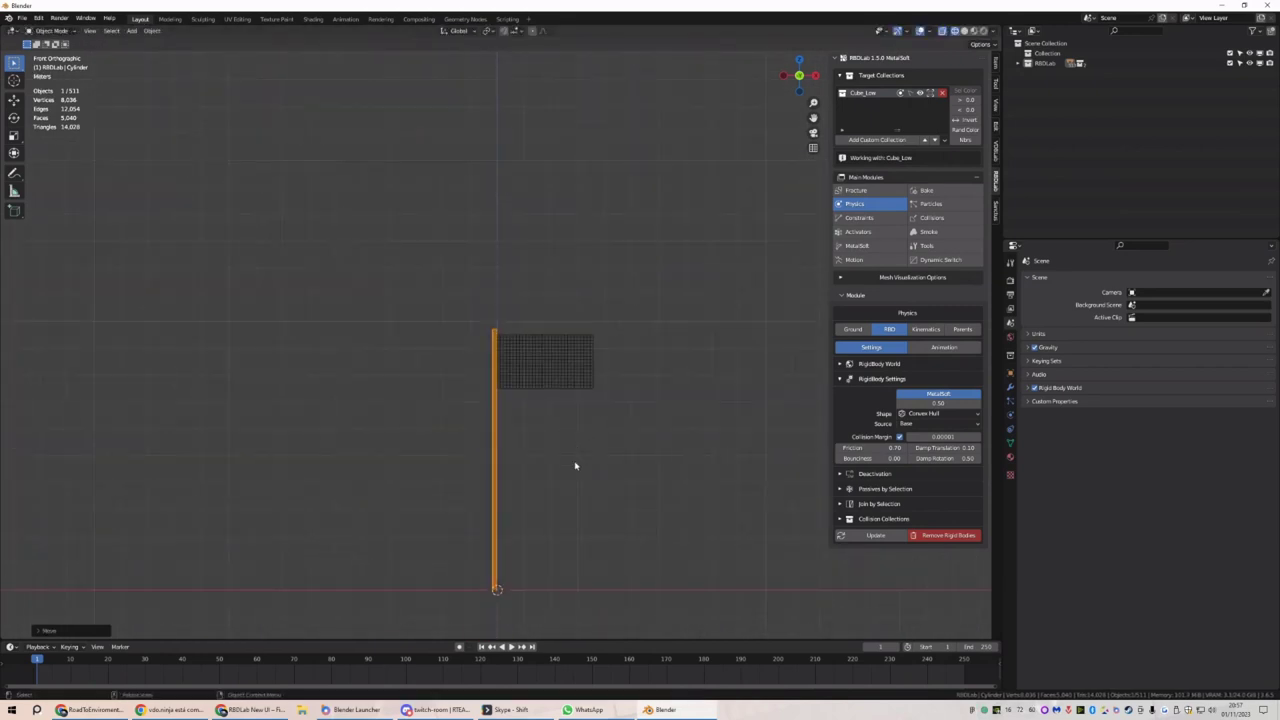
{"action": "right_click", "coordinate": [578, 373]}
{"action": "left_click", "coordinate": [578, 371]}
{"action": "left_click", "coordinate": [545, 366]}
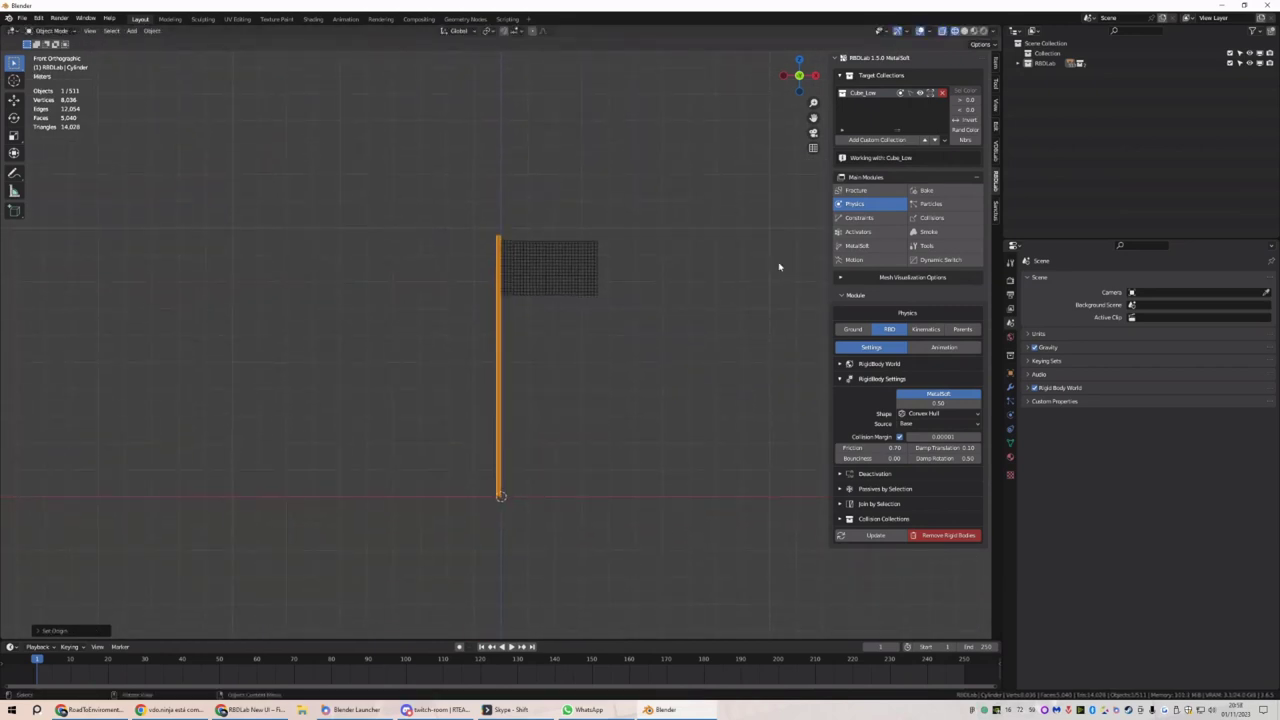
Look through the VDBLab Forces module, then return to the RBDLab panel
{"action": "left_click", "coordinate": [996, 152]}
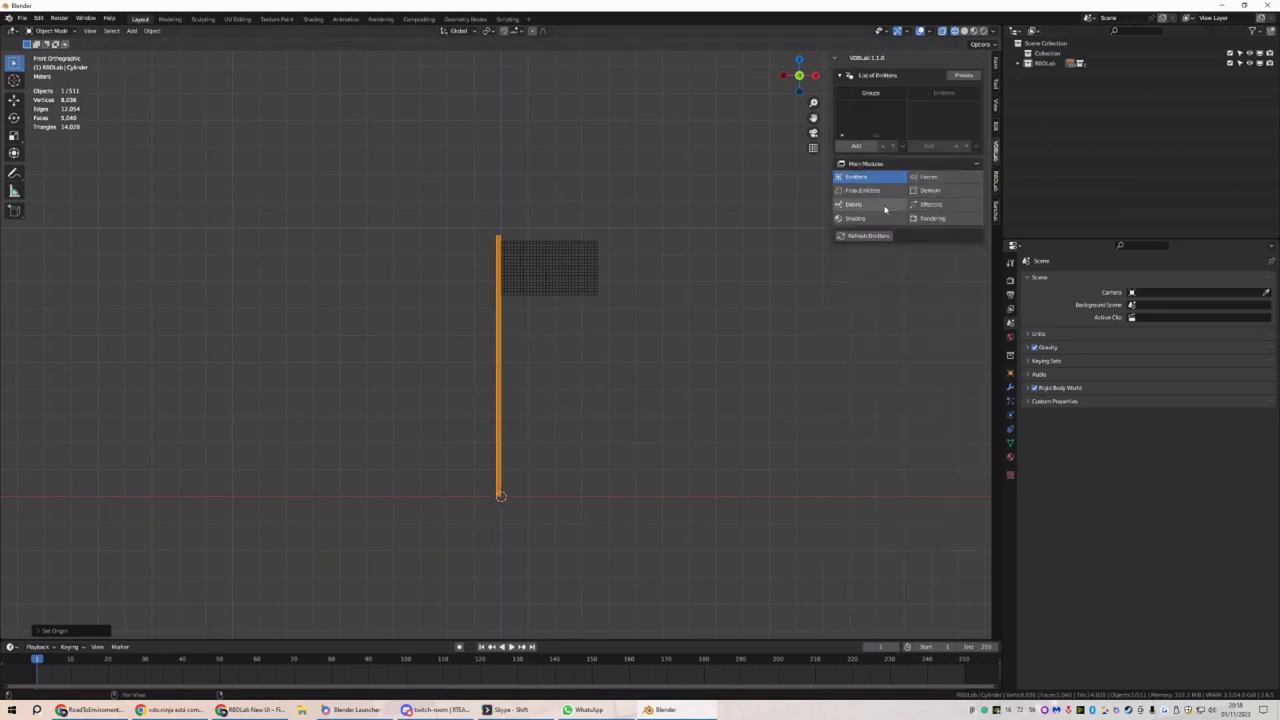
{"action": "left_click", "coordinate": [936, 178]}
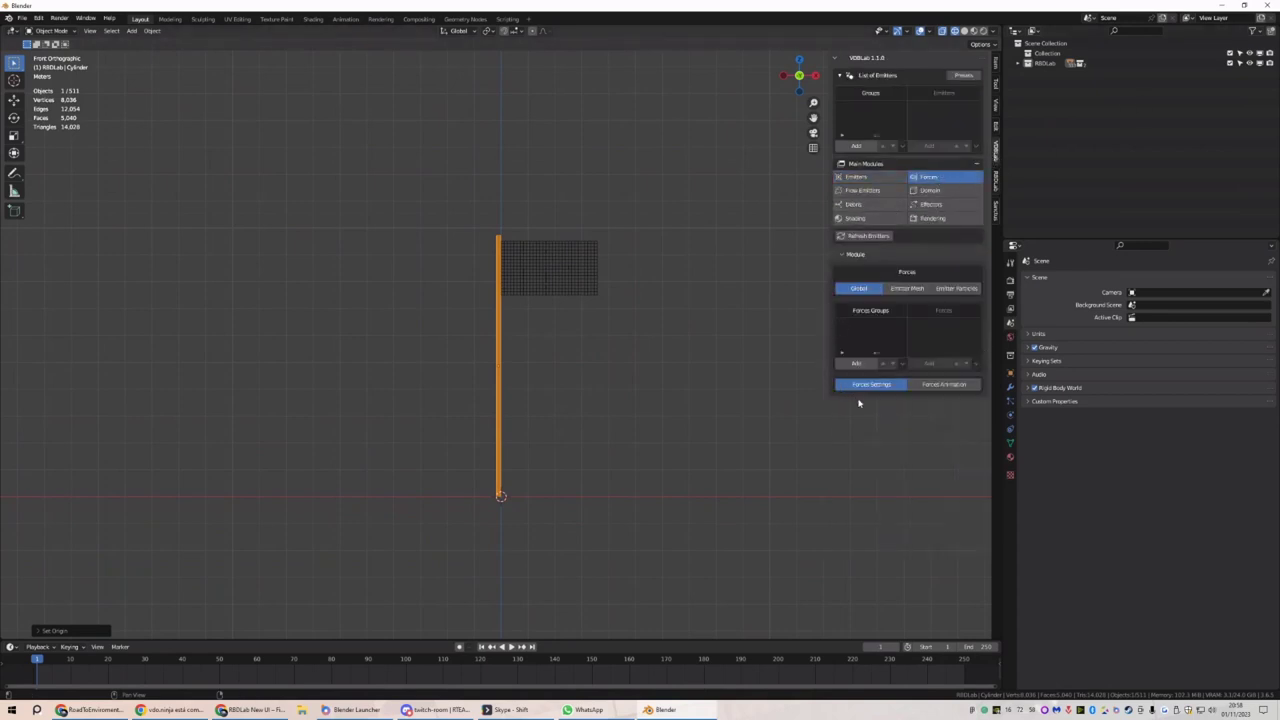
{"action": "left_click", "coordinate": [953, 388]}
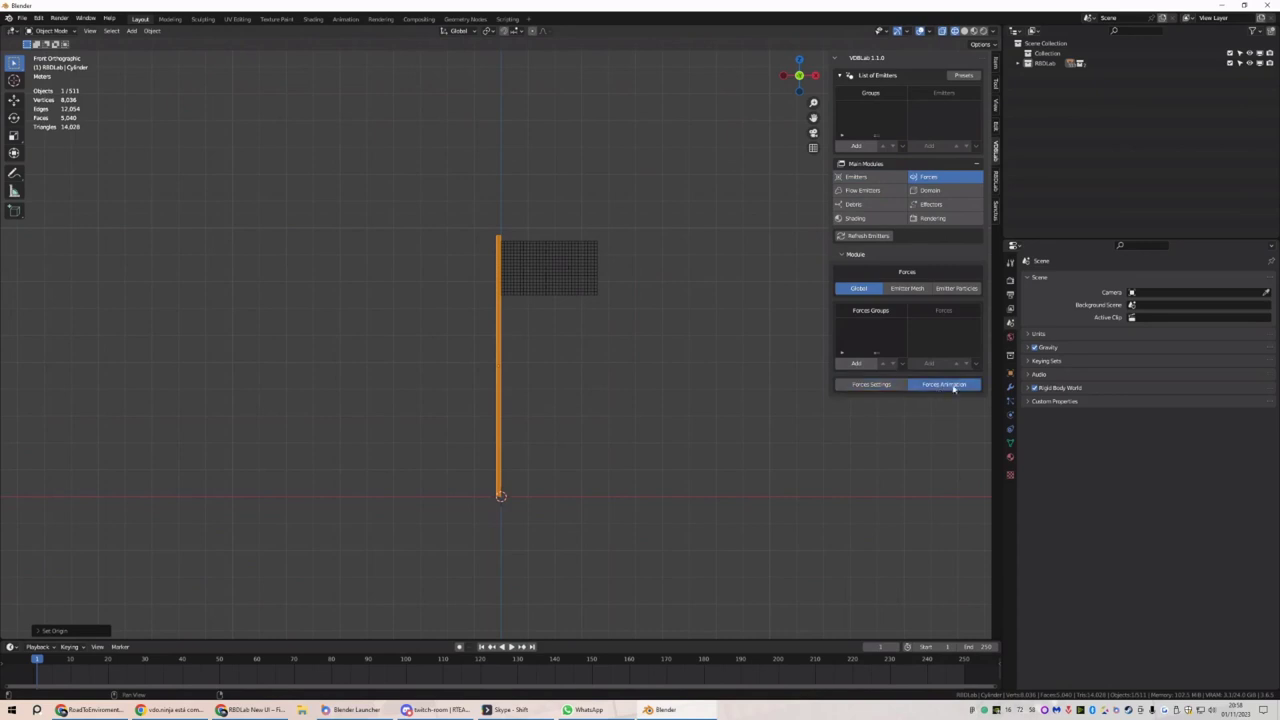
{"action": "left_click", "coordinate": [872, 385]}
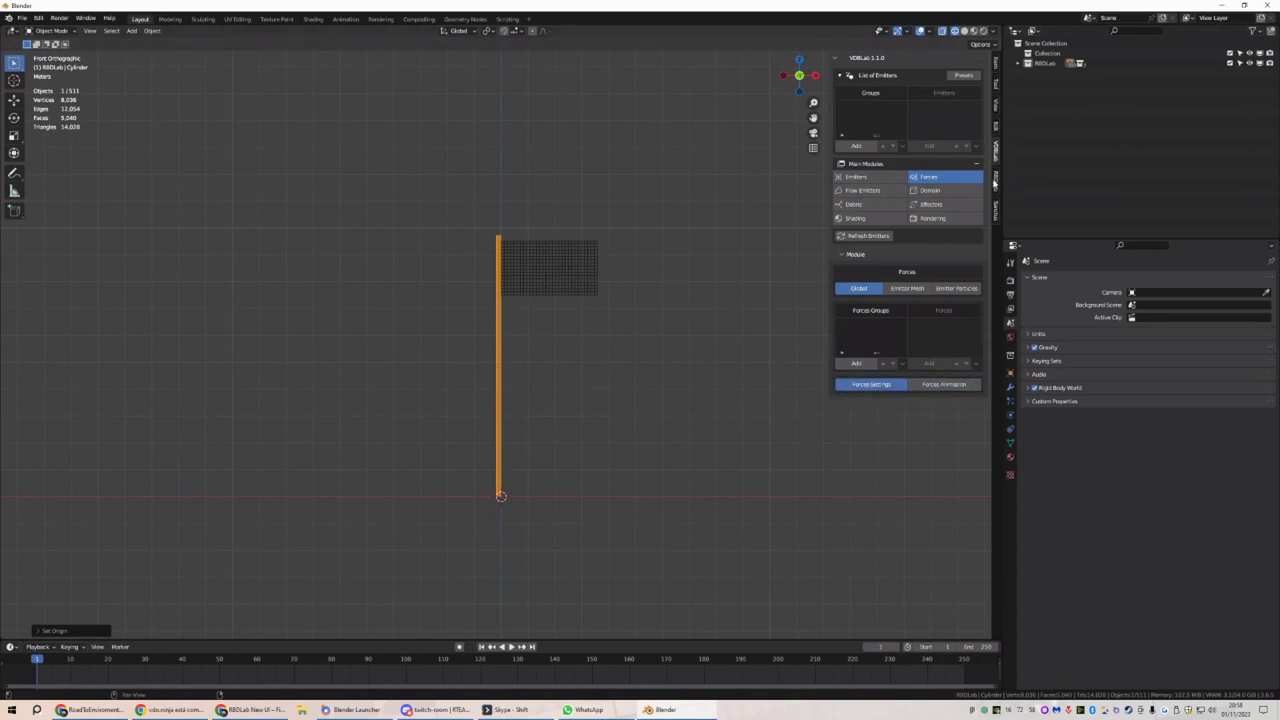
{"action": "left_click", "coordinate": [996, 184]}
{"action": "middle_click_drag", "start_coordinate": [670, 383], "coordinate": [752, 338]}
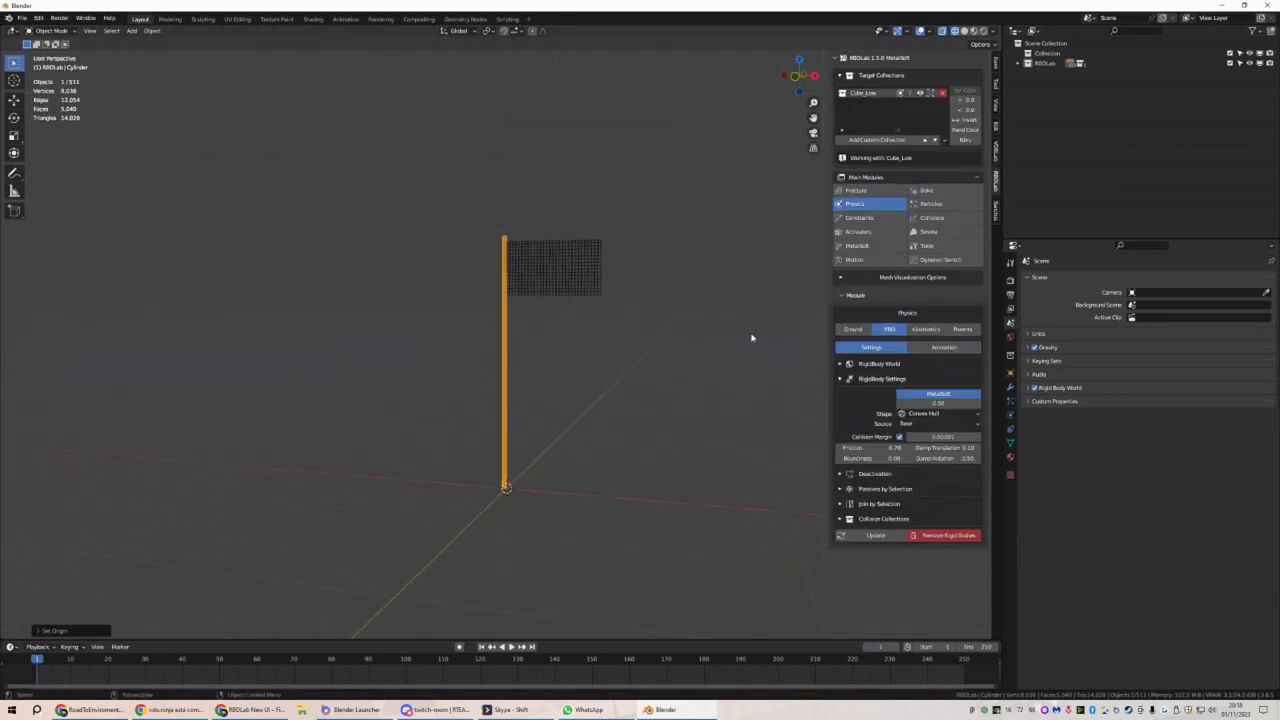
Make the pole a Passive rigid body in the RBDLab Motion module
{"action": "left_click", "coordinate": [854, 259]}
{"action": "left_click", "coordinate": [871, 362]}
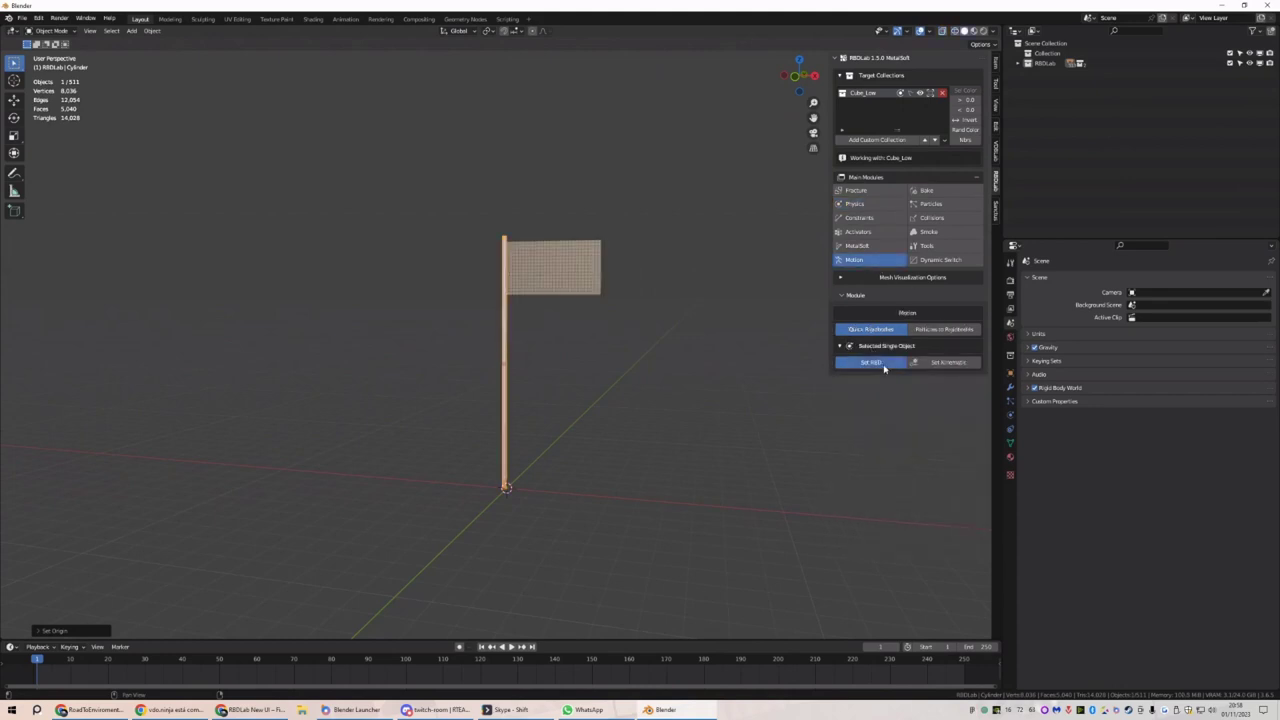
{"action": "left_click", "coordinate": [910, 395]}
{"action": "left_click", "coordinate": [917, 420]}
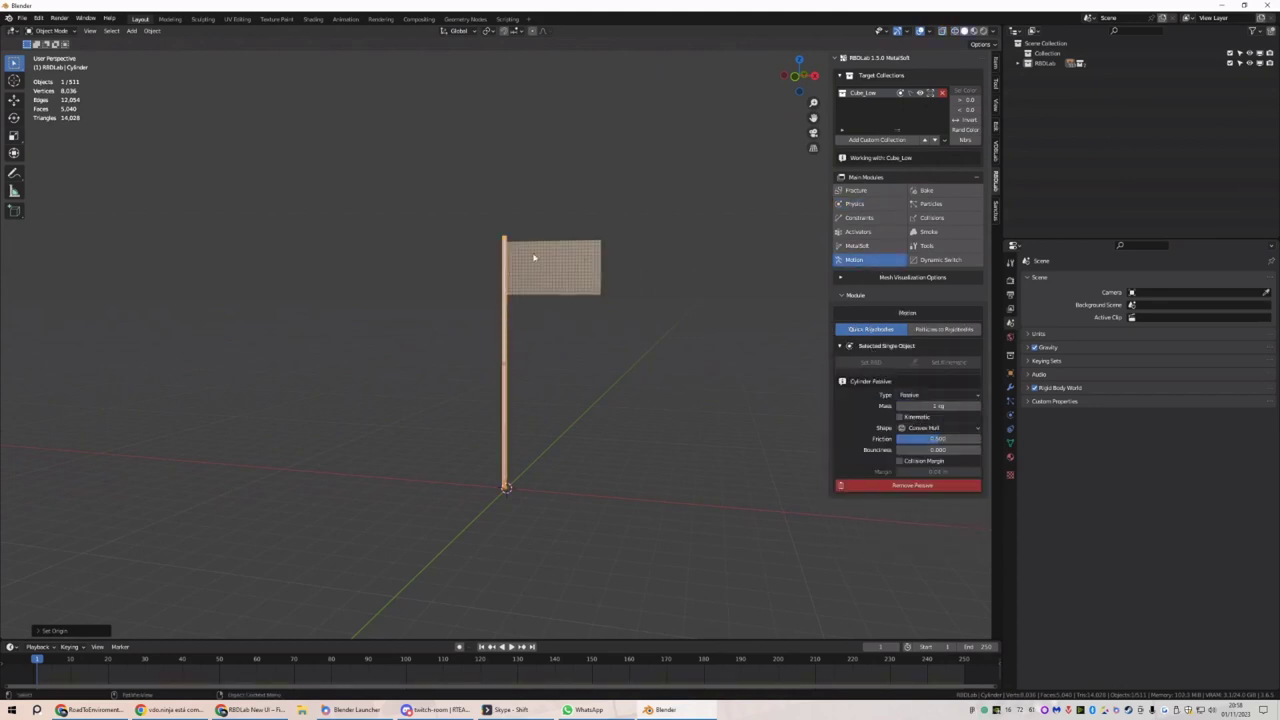
Create a Soft constraint group for the Cube_Low pieces
{"action": "left_click", "coordinate": [871, 204]}
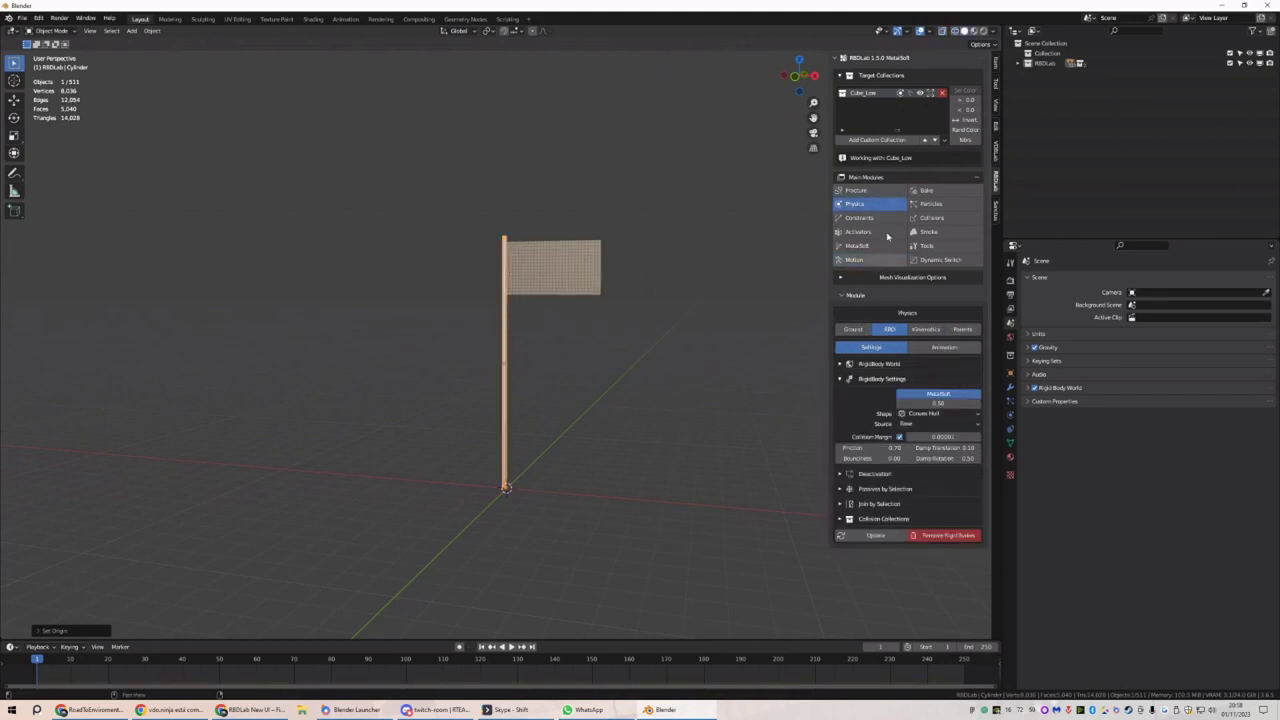
{"action": "left_click", "coordinate": [869, 218]}
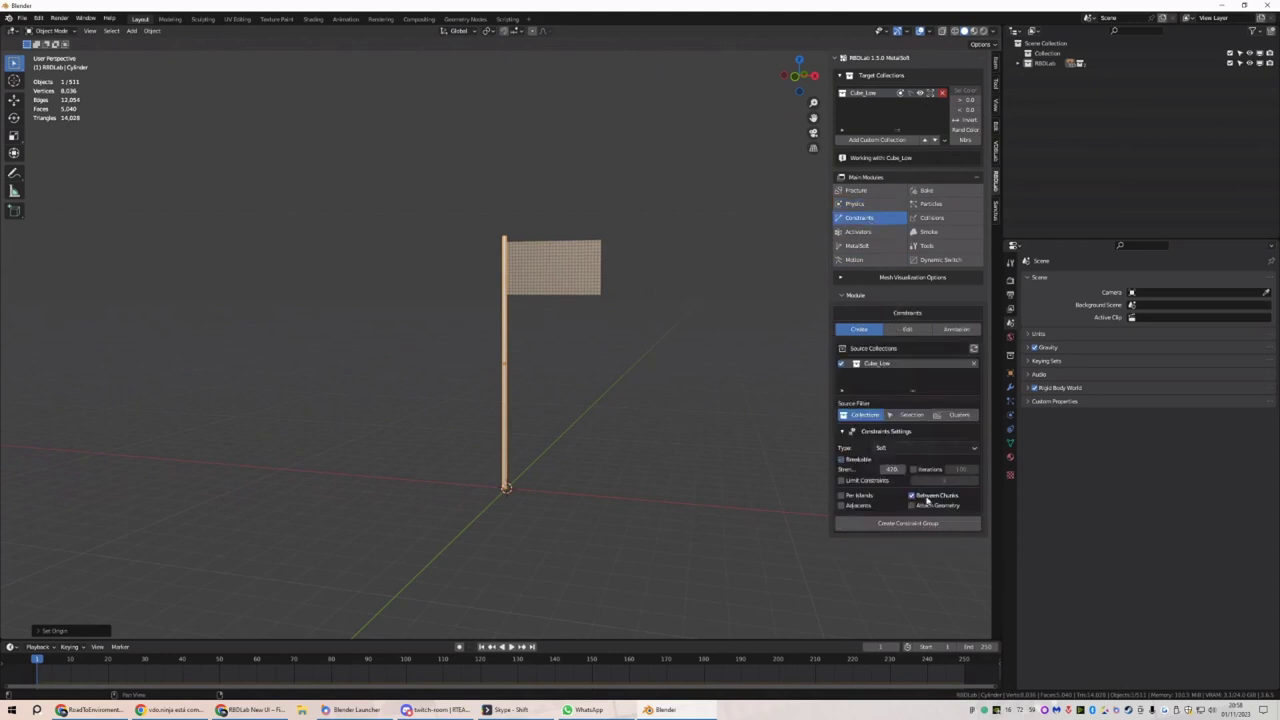
{"action": "left_click", "coordinate": [896, 523]}
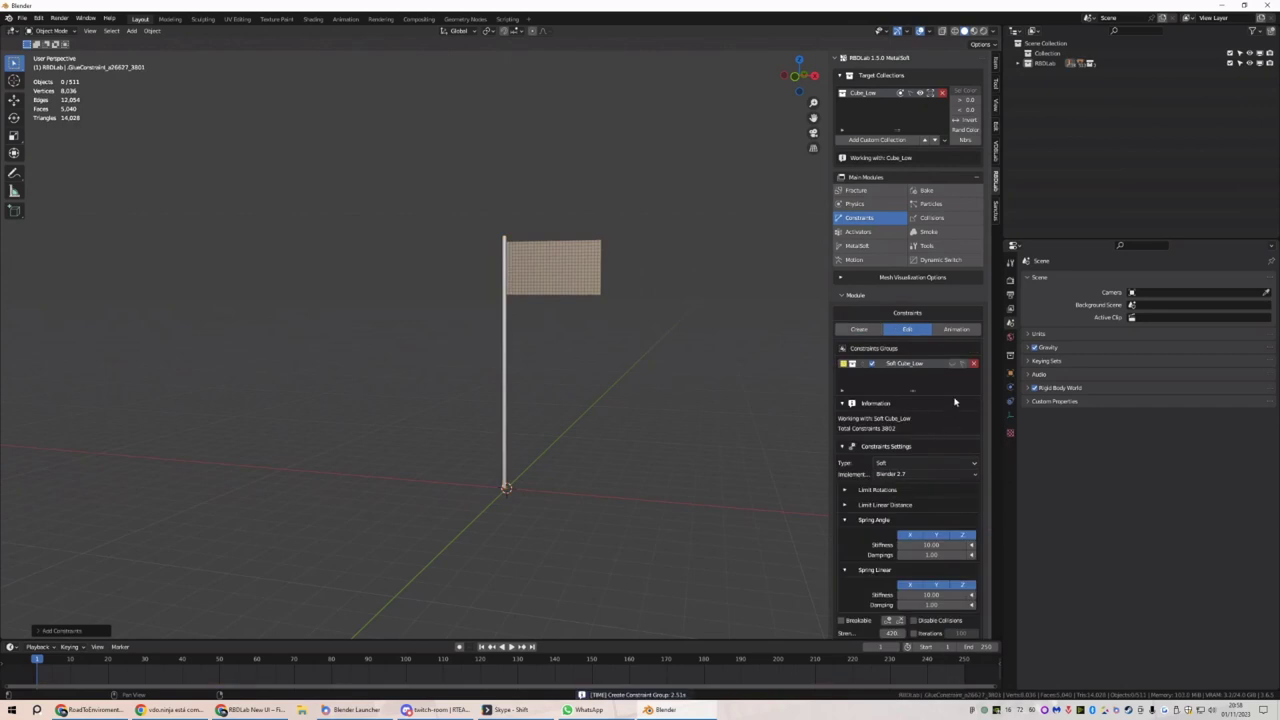
Toggle the constraint visualization, then box-select the flag's left column in front view
{"action": "left_click", "coordinate": [952, 365]}
{"action": "scroll", "coordinate": [652, 246], "scroll_direction": "up", "scroll_amount": 3}
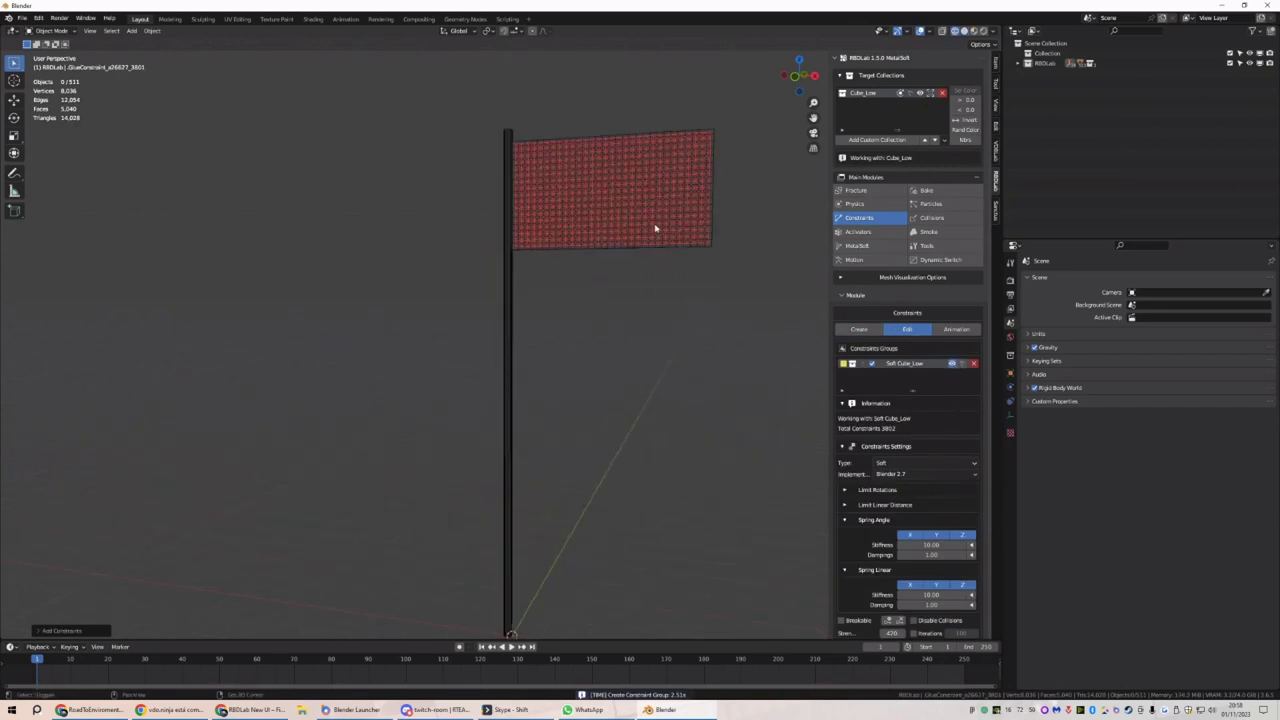
{"action": "left_click", "coordinate": [952, 365]}
{"action": "key", "text": "KP_1"}
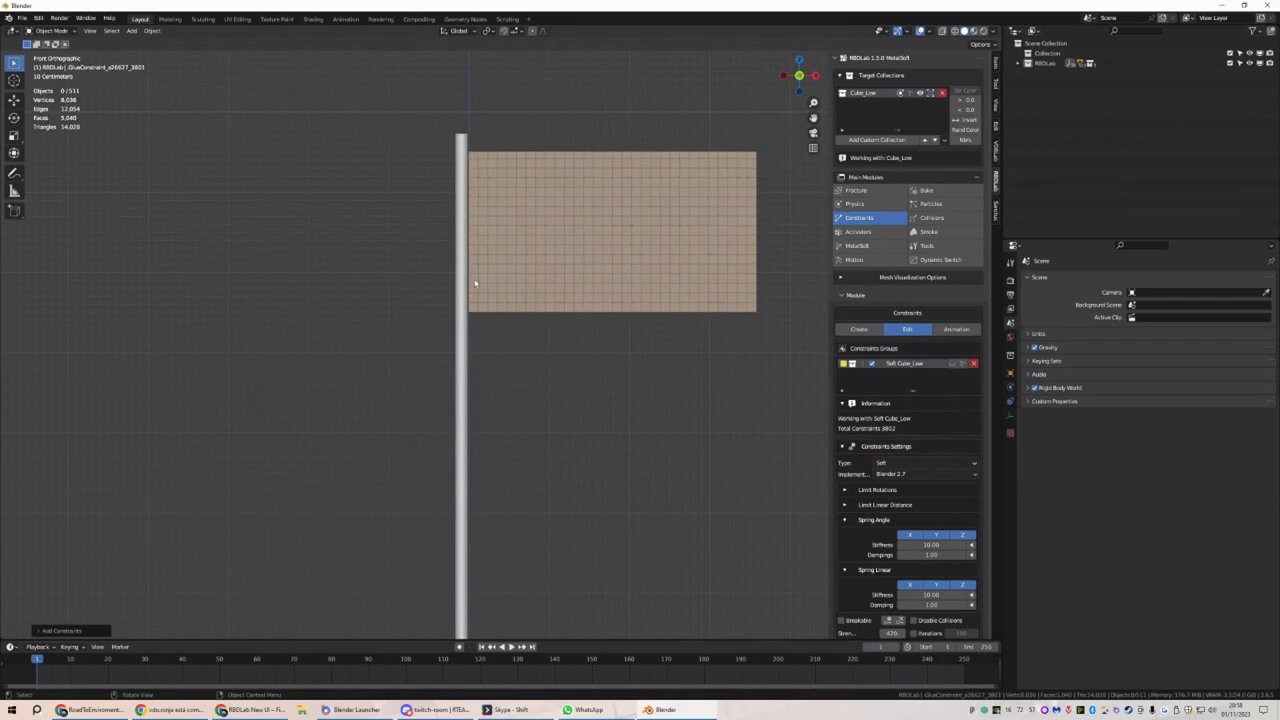
{"action": "key", "text": "b"}
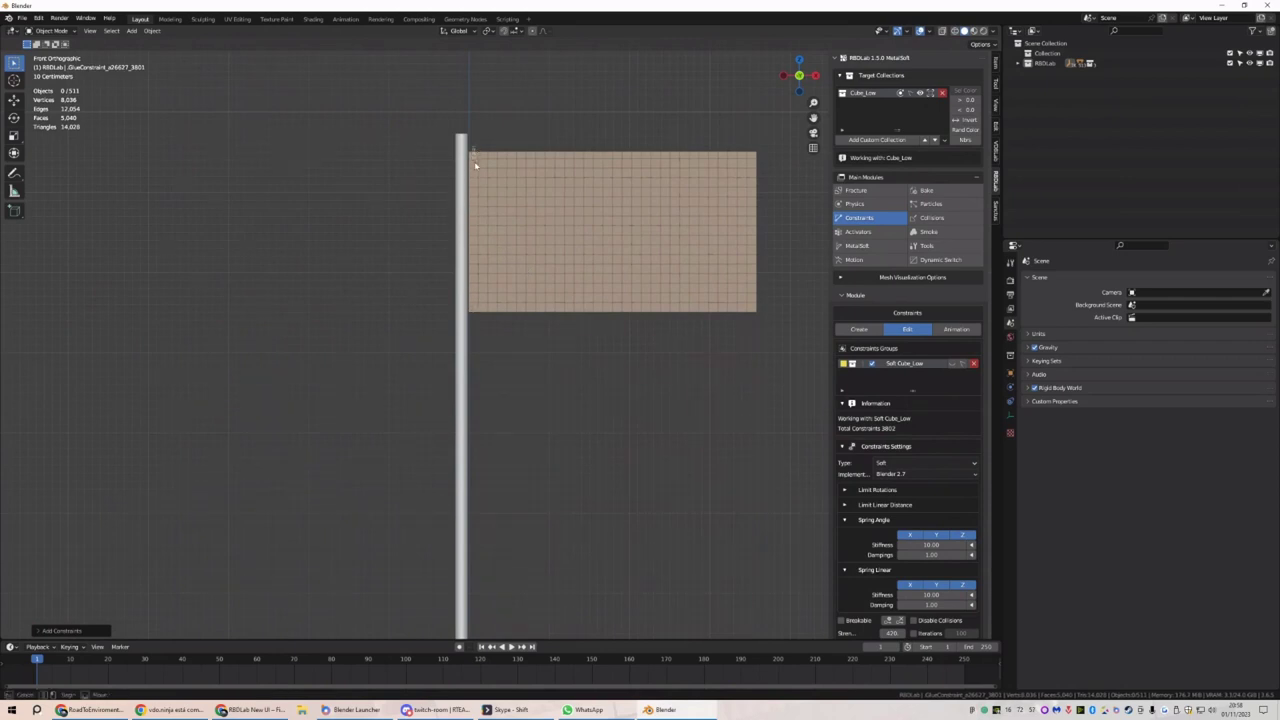
{"action": "left_click_drag", "start_coordinate": [465, 146], "coordinate": [475, 326]}
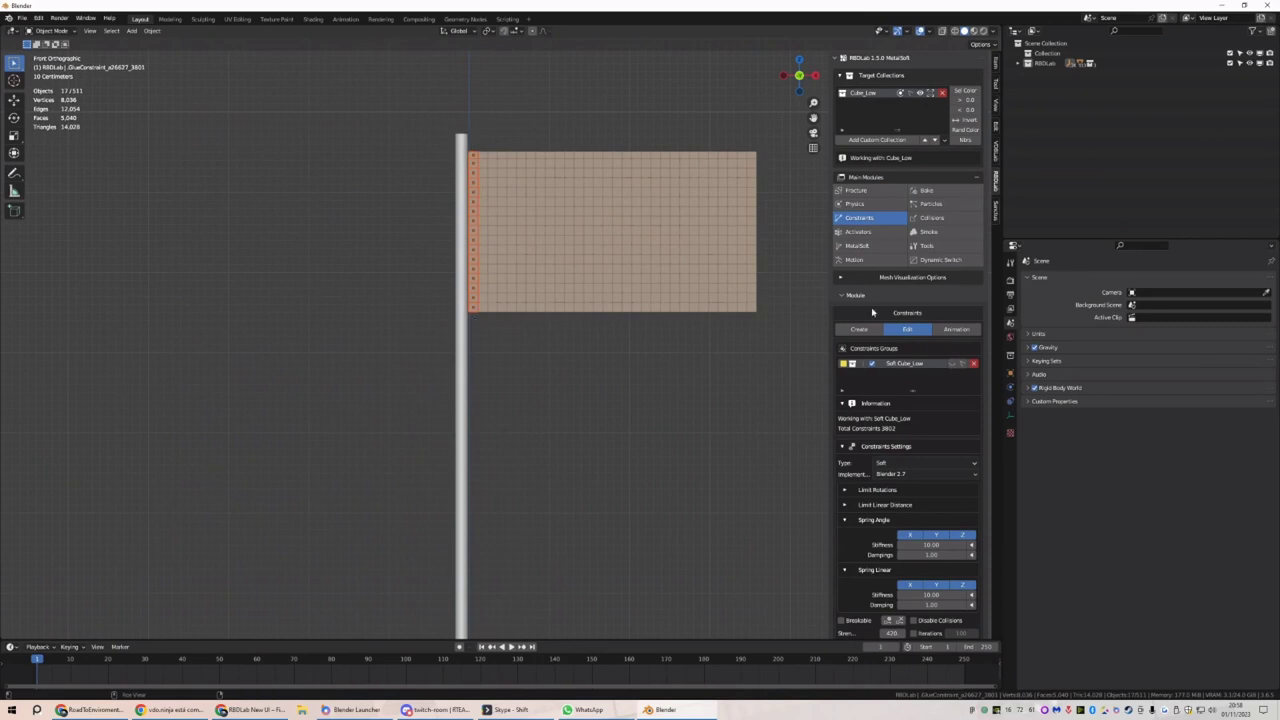
Set the selected left-column pieces as kinematic and play the simulation
{"action": "left_click", "coordinate": [855, 203]}
{"action": "left_click", "coordinate": [927, 330]}
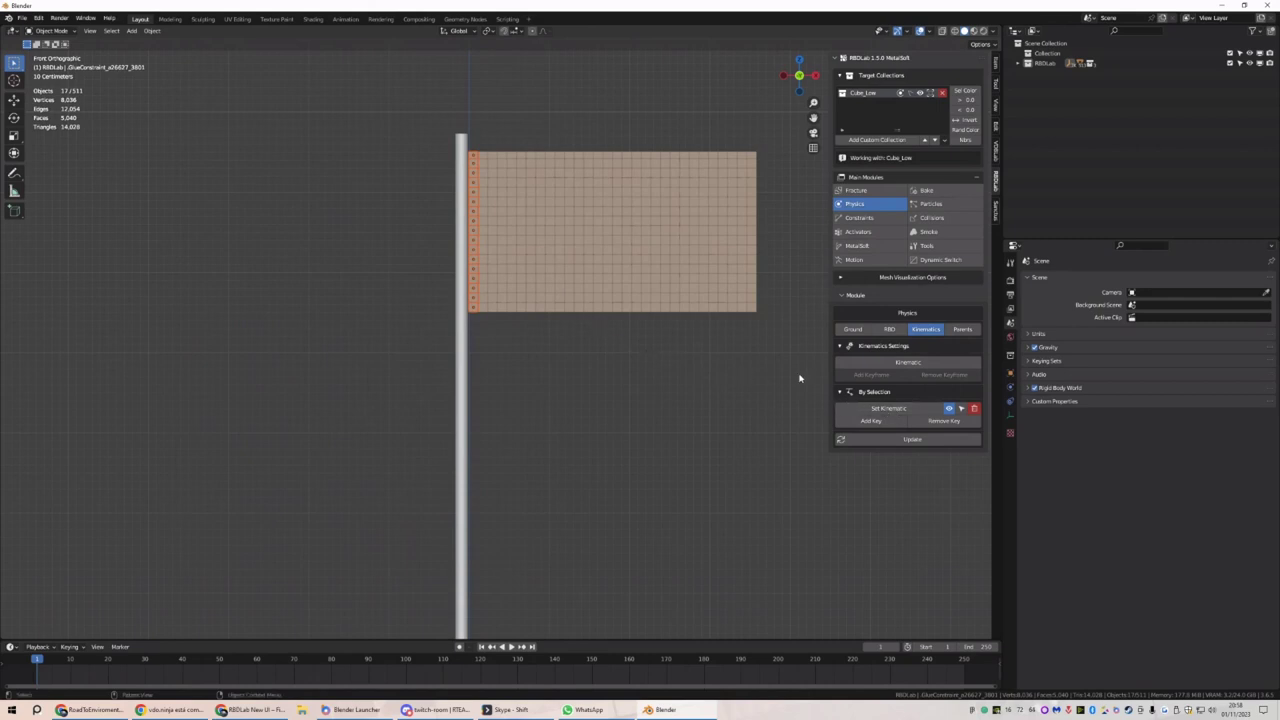
{"action": "left_click", "coordinate": [885, 410]}
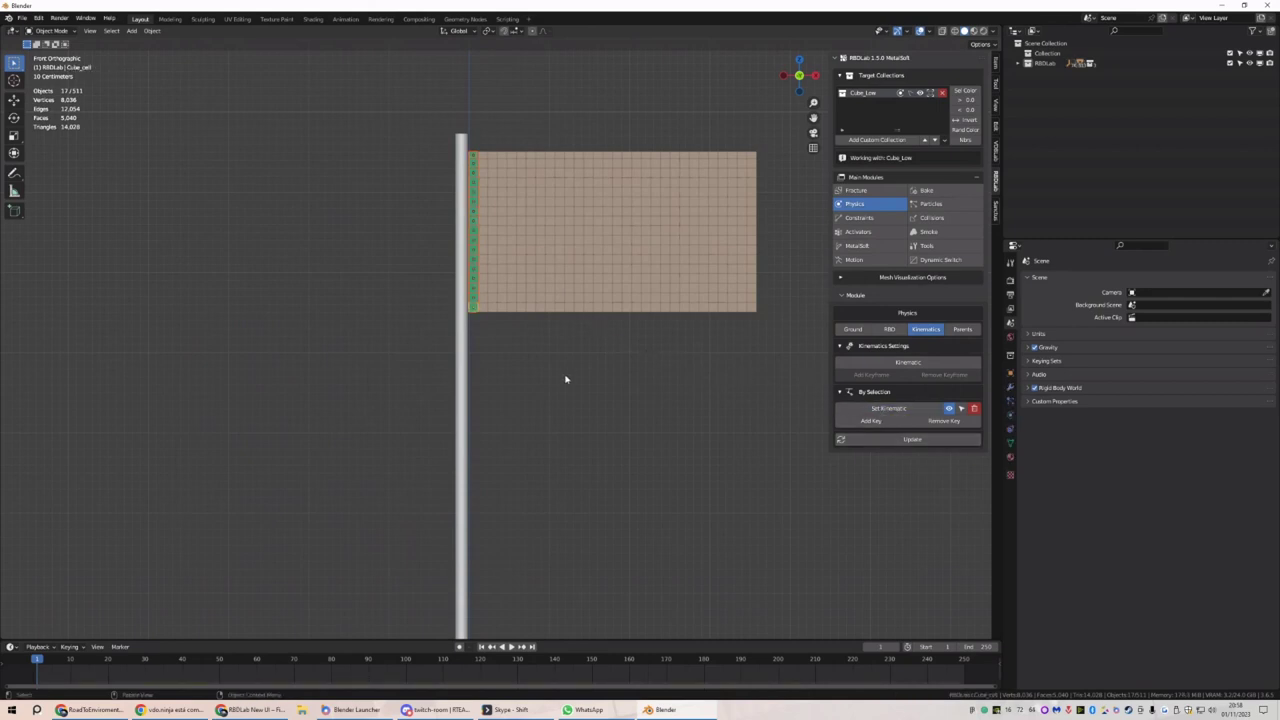
{"action": "scroll", "coordinate": [565, 379], "scroll_direction": "down", "scroll_amount": 4}
{"action": "key", "text": "space"}
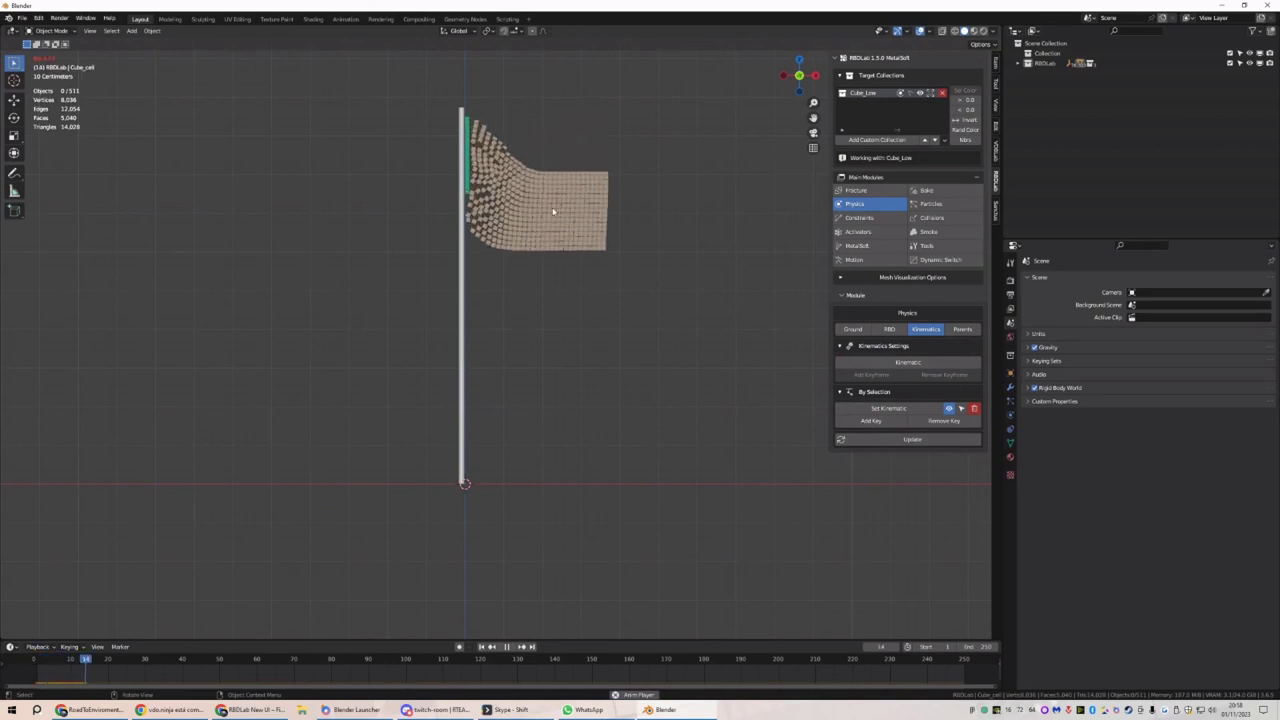
Set the linear distance limit to 0.02 m and spring angle stiffness and damping to 0.10
{"action": "left_click", "coordinate": [480, 646]}
{"action": "left_click", "coordinate": [858, 217]}
{"action": "scroll", "coordinate": [901, 477], "scroll_direction": "down", "scroll_amount": 1}
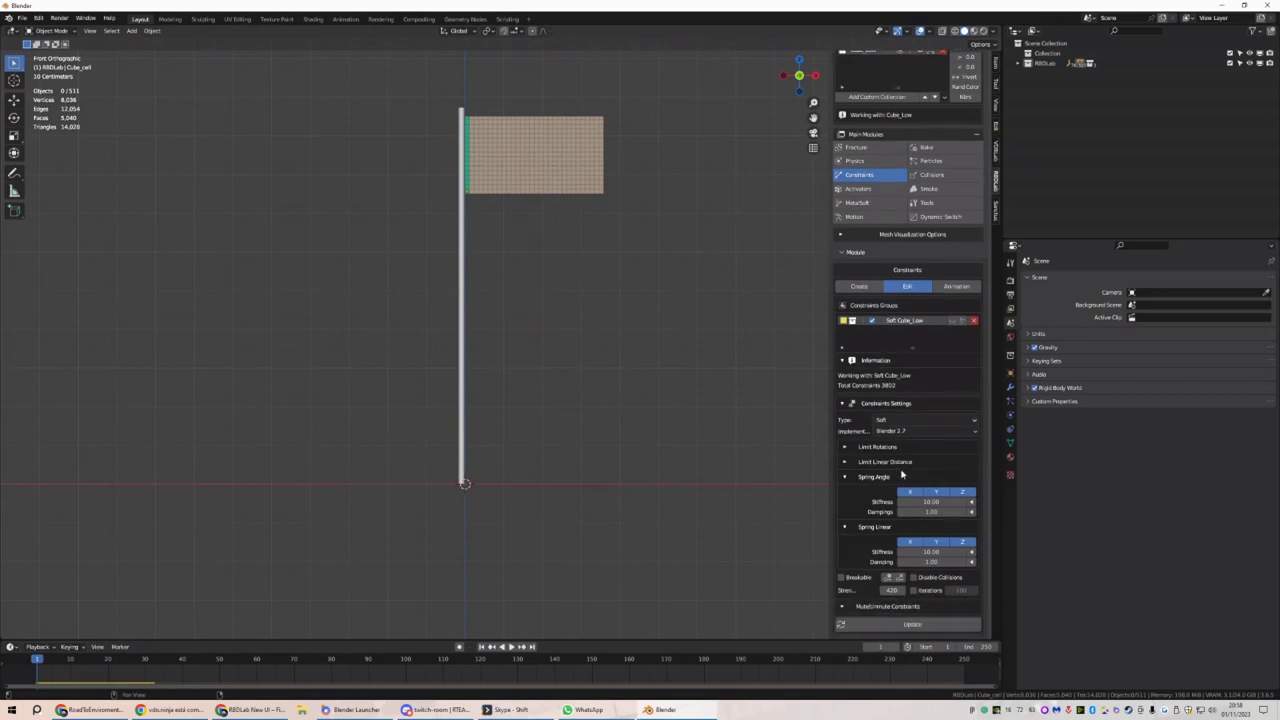
{"action": "left_click", "coordinate": [873, 464]}
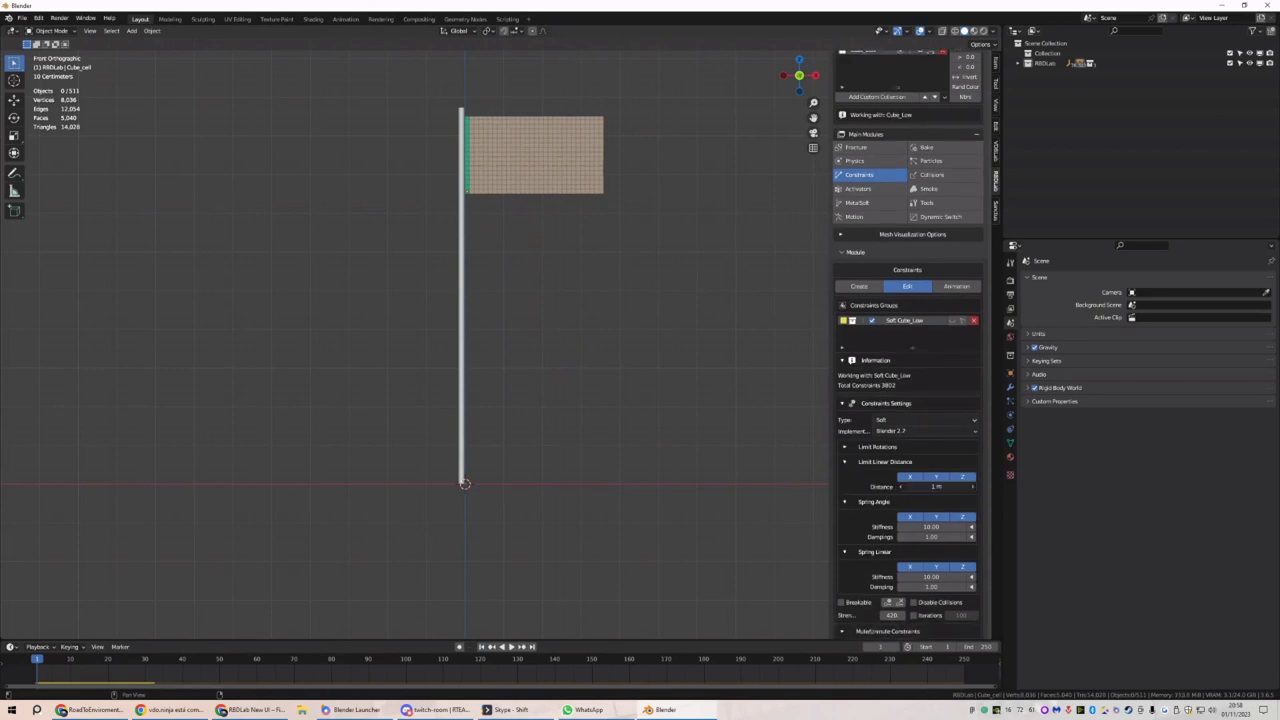
{"action": "type", "text": "2"}
{"action": "key", "text": "Return"}
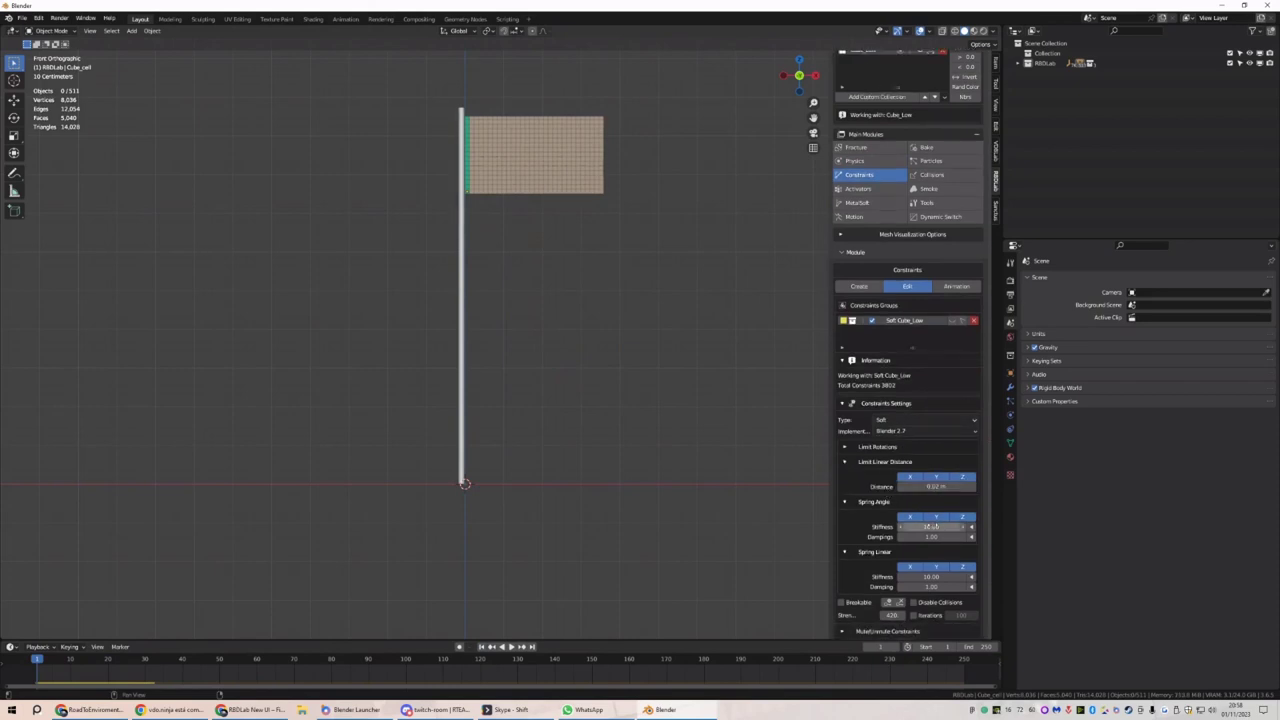
{"action": "type", "text": "0.1"}
{"action": "key", "text": "Return"}
{"action": "left_click", "coordinate": [936, 545]}
{"action": "type", "text": "0"}
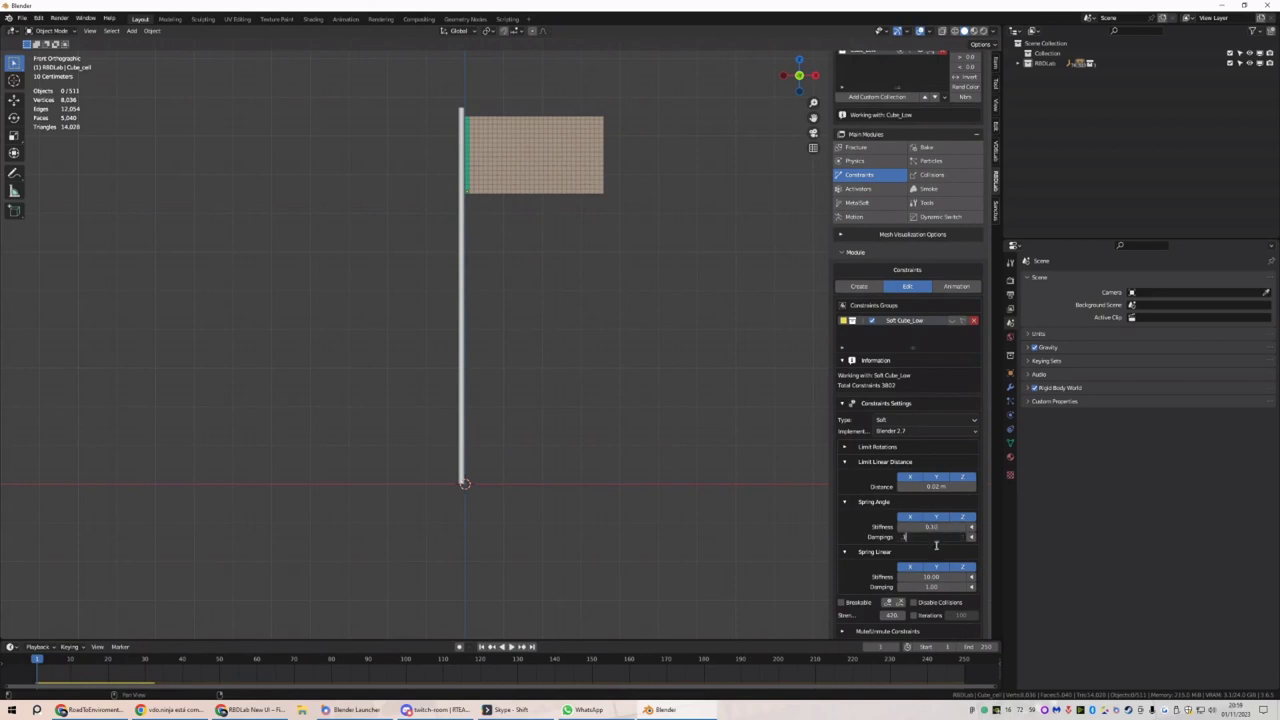
{"action": "type", "text": ".1"}
{"action": "key", "text": "Return"}
Set linear spring stiffness and damping to 0.10 and play the flag simulation
{"action": "type", "text": "0.1"}
{"action": "key", "text": "Return"}
{"action": "left_click", "coordinate": [935, 587]}
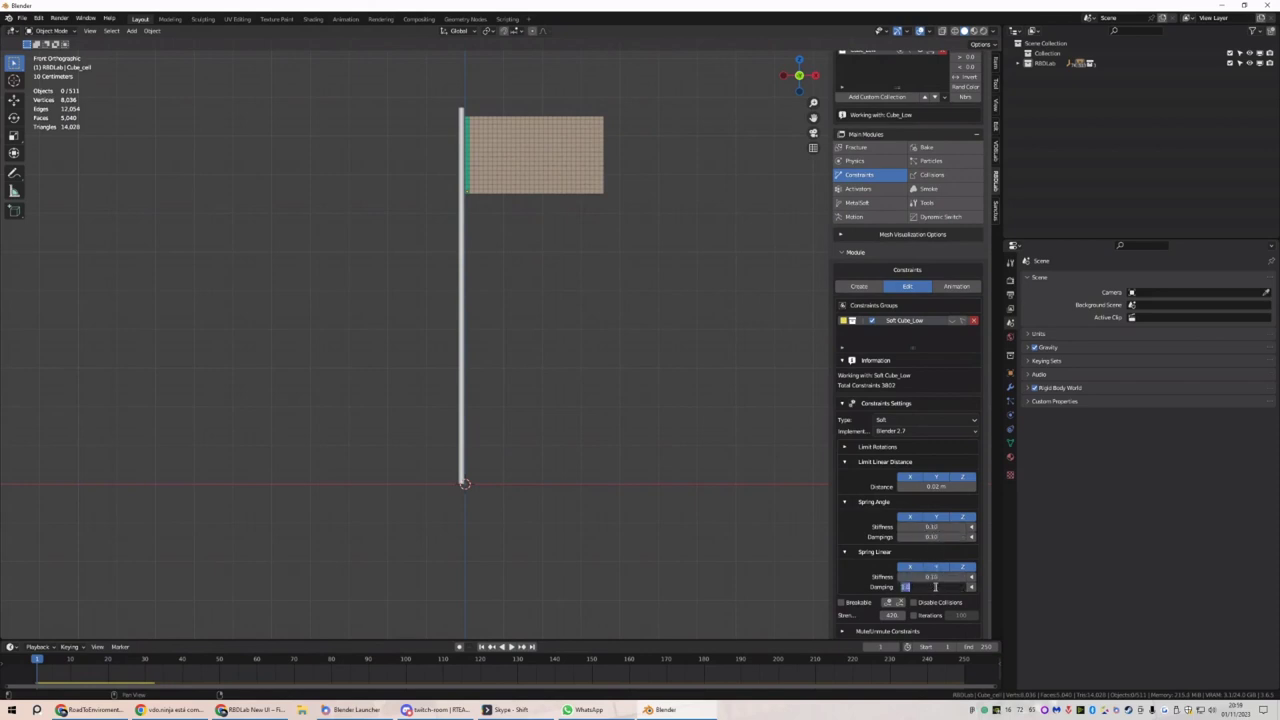
{"action": "type", "text": "0.1"}
{"action": "key", "text": "Return"}
{"action": "scroll", "coordinate": [928, 588], "scroll_direction": "down", "scroll_amount": 1}
{"action": "key", "text": "space"}
{"action": "middle_click_drag", "start_coordinate": [746, 509], "coordinate": [589, 331]}
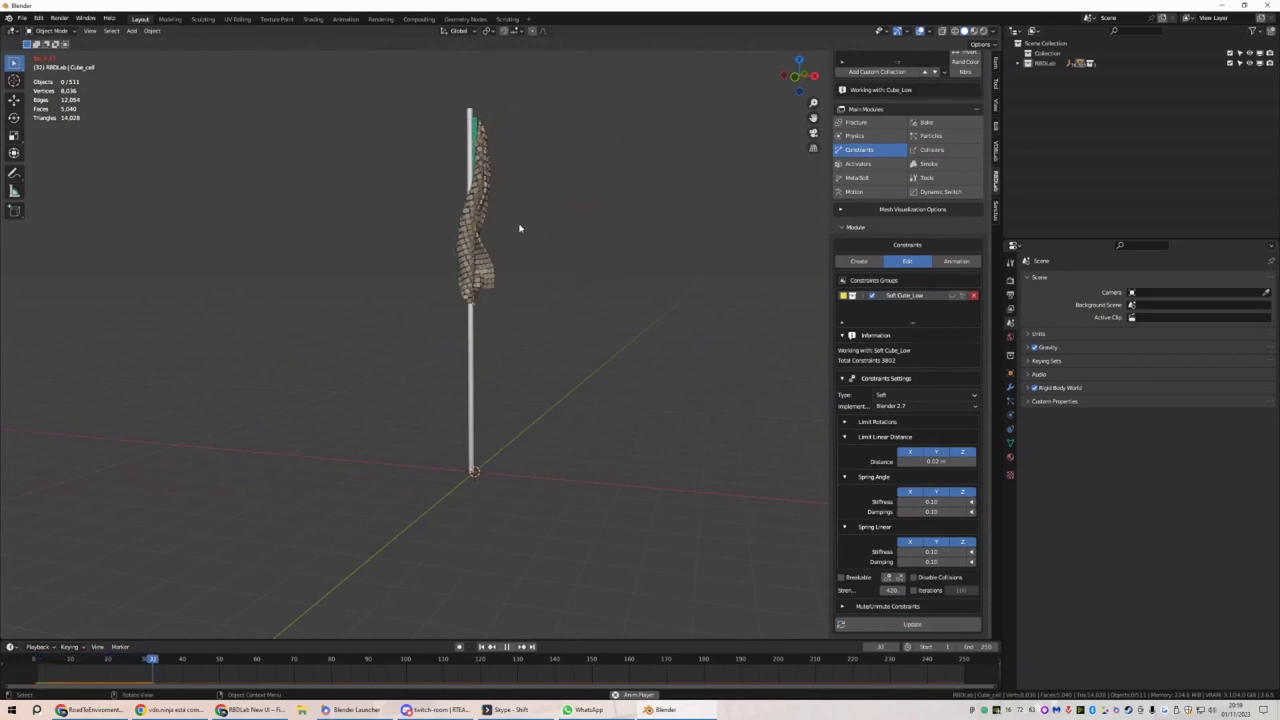
Stop, orbit and replay the flag simulation, then rewind to frame 1
{"action": "key", "text": "space"}
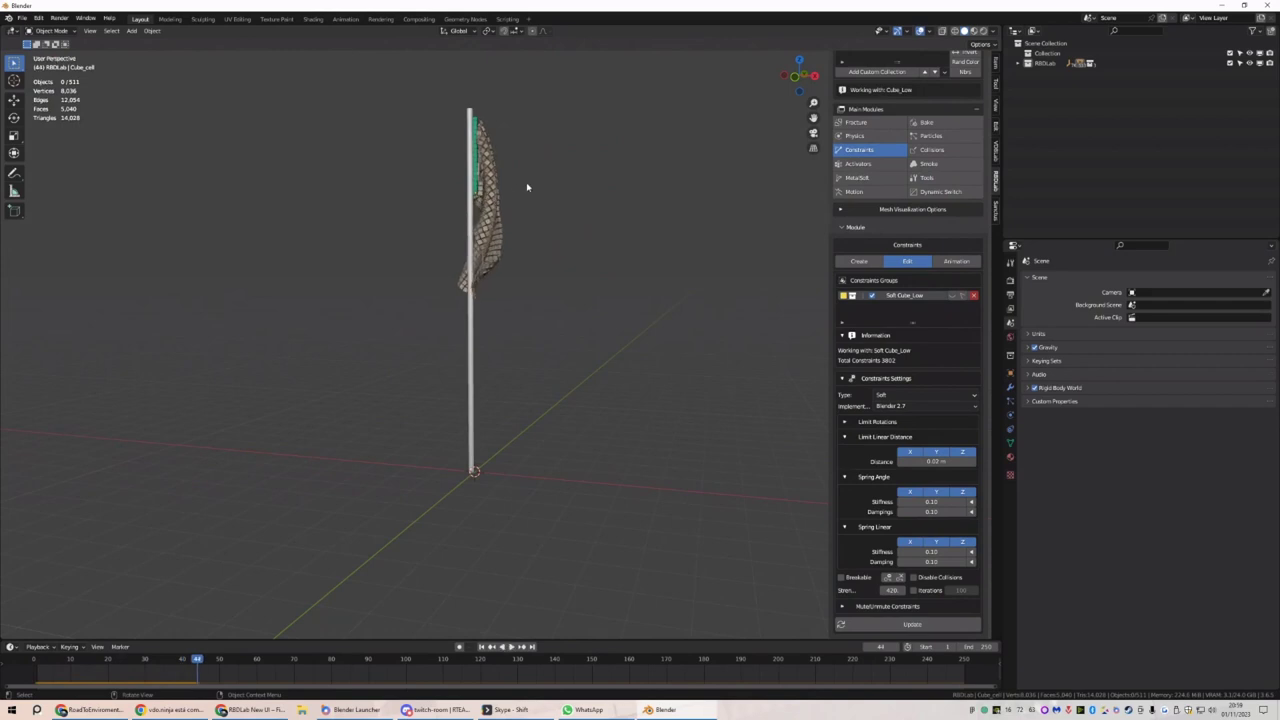
{"action": "middle_click_drag", "start_coordinate": [606, 191], "coordinate": [480, 320]}
{"action": "key", "text": "space"}
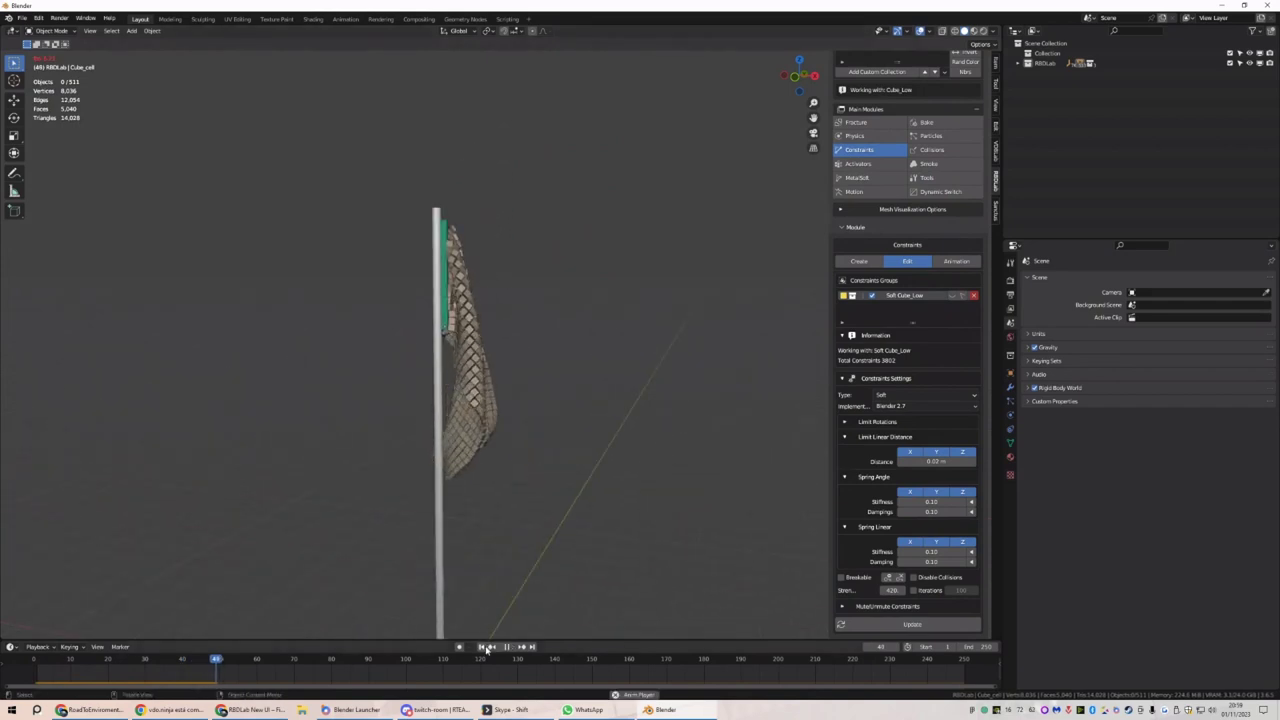
{"action": "left_click", "coordinate": [482, 647]}
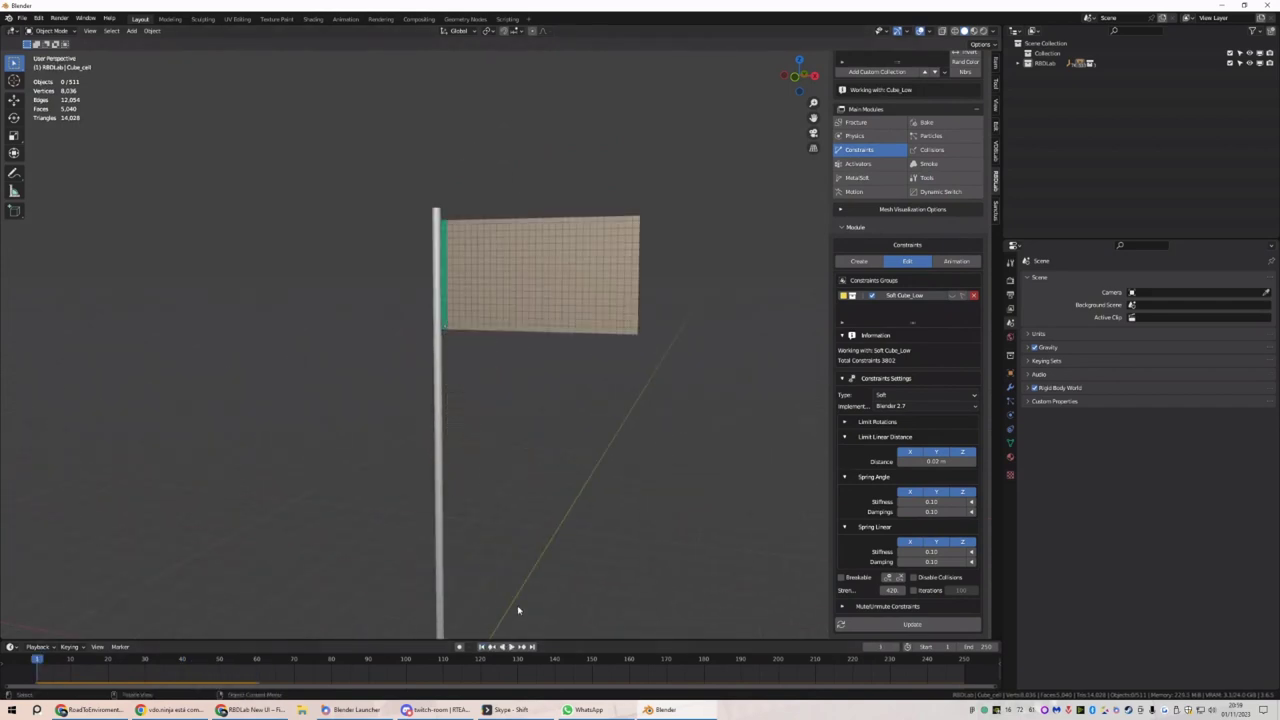
{"action": "scroll", "coordinate": [870, 200], "scroll_direction": "up", "scroll_amount": 3}
Show the RBDLab Physics rigid body settings and one flag cell's physics properties in front view
{"action": "left_click", "coordinate": [855, 203]}
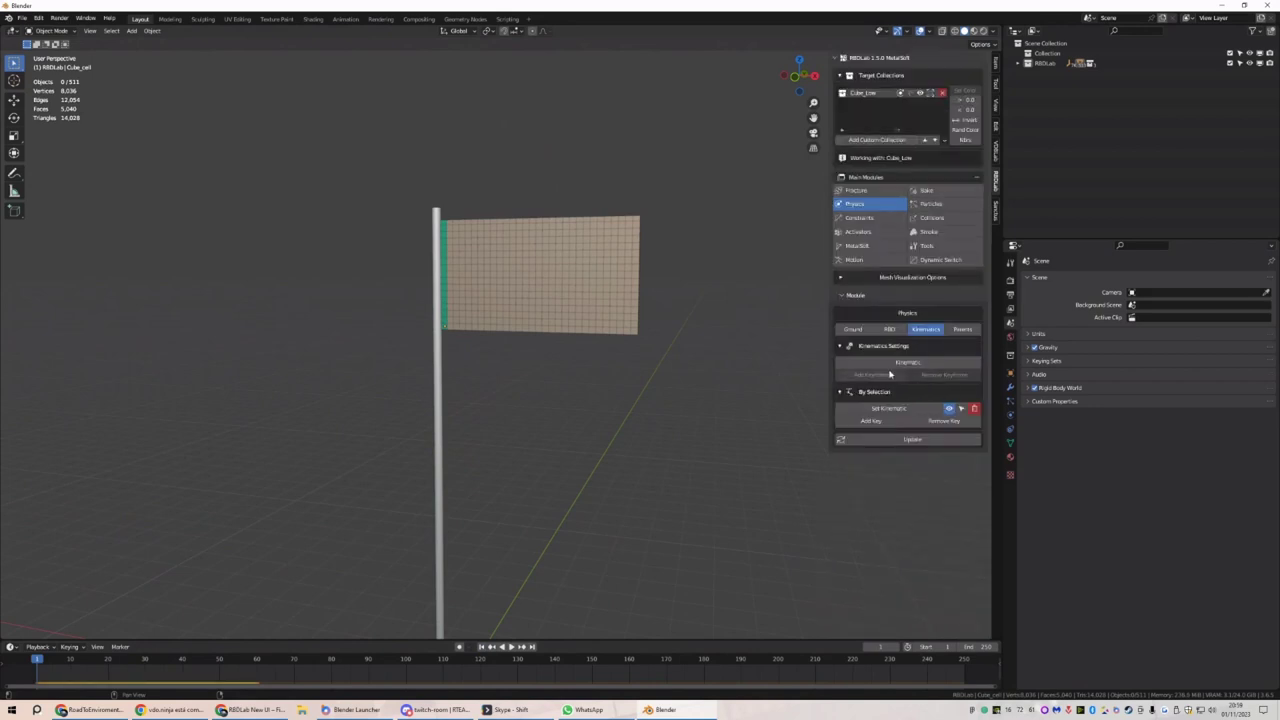
{"action": "left_click", "coordinate": [889, 329]}
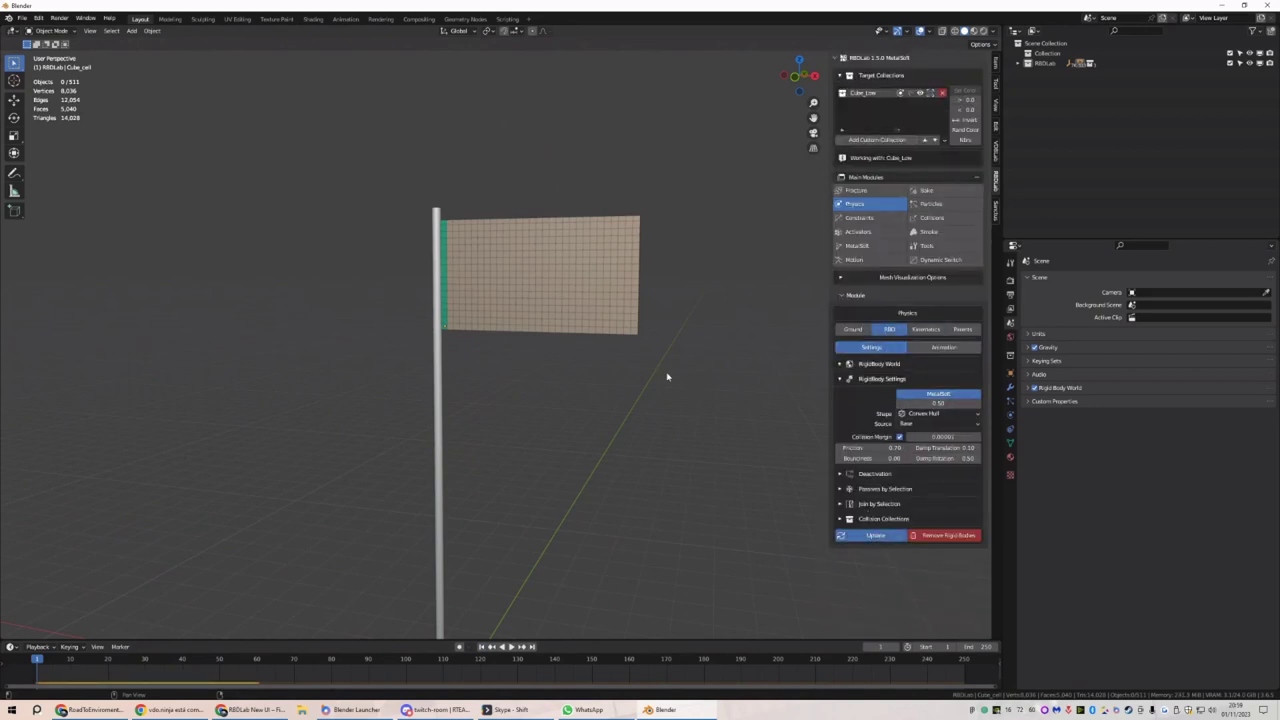
{"action": "key", "text": "space"}
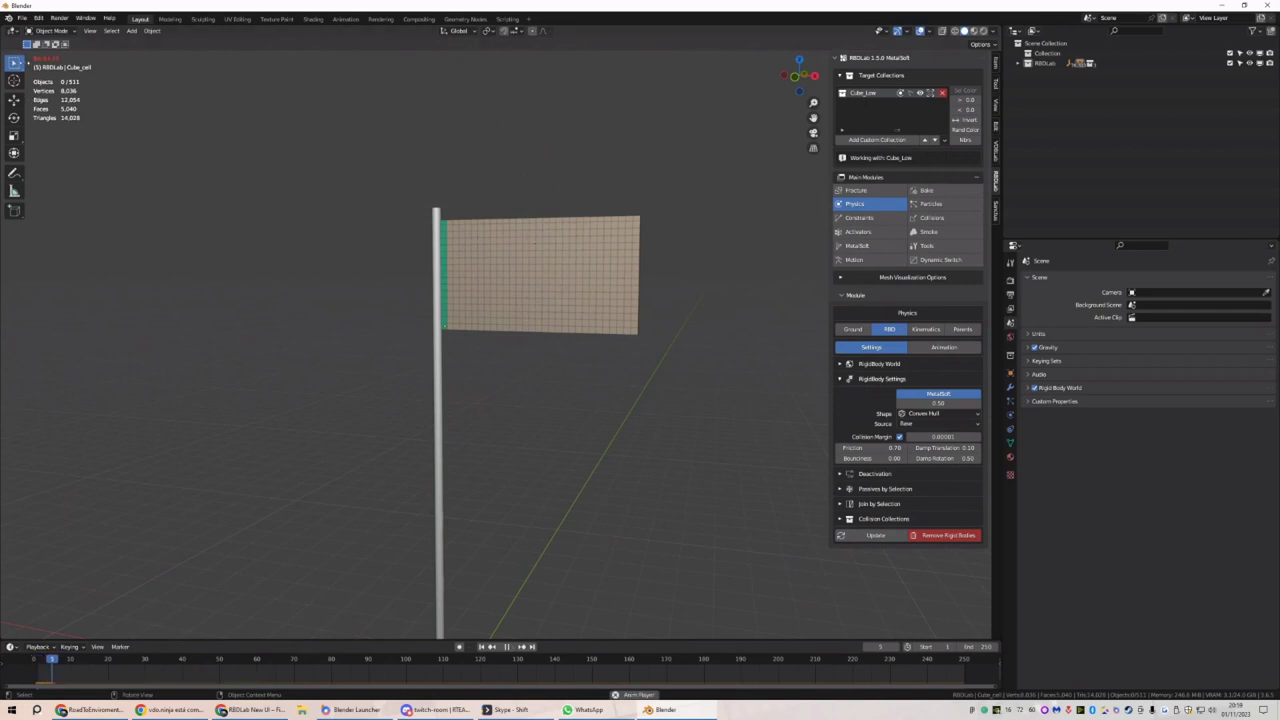
{"action": "key", "text": "Escape"}
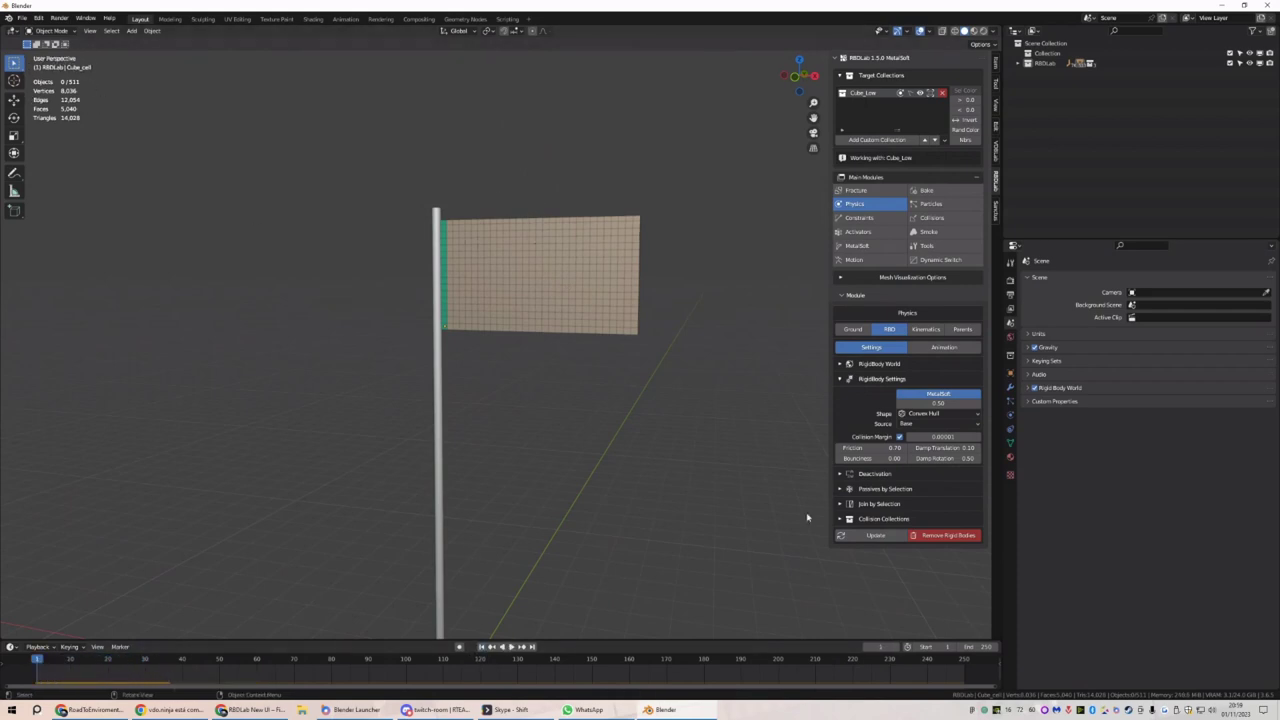
{"action": "left_click", "coordinate": [612, 312]}
{"action": "left_click", "coordinate": [1010, 420]}
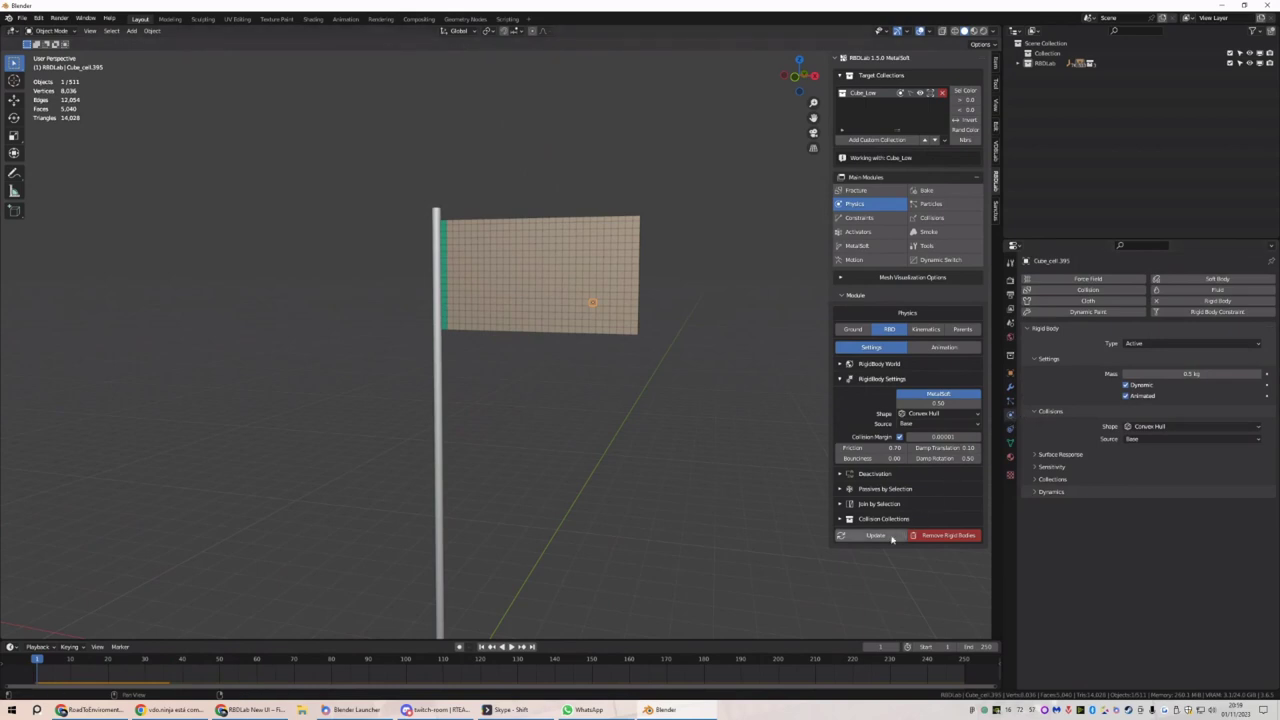
{"action": "middle_click_drag", "start_coordinate": [700, 377], "coordinate": [676, 357]}
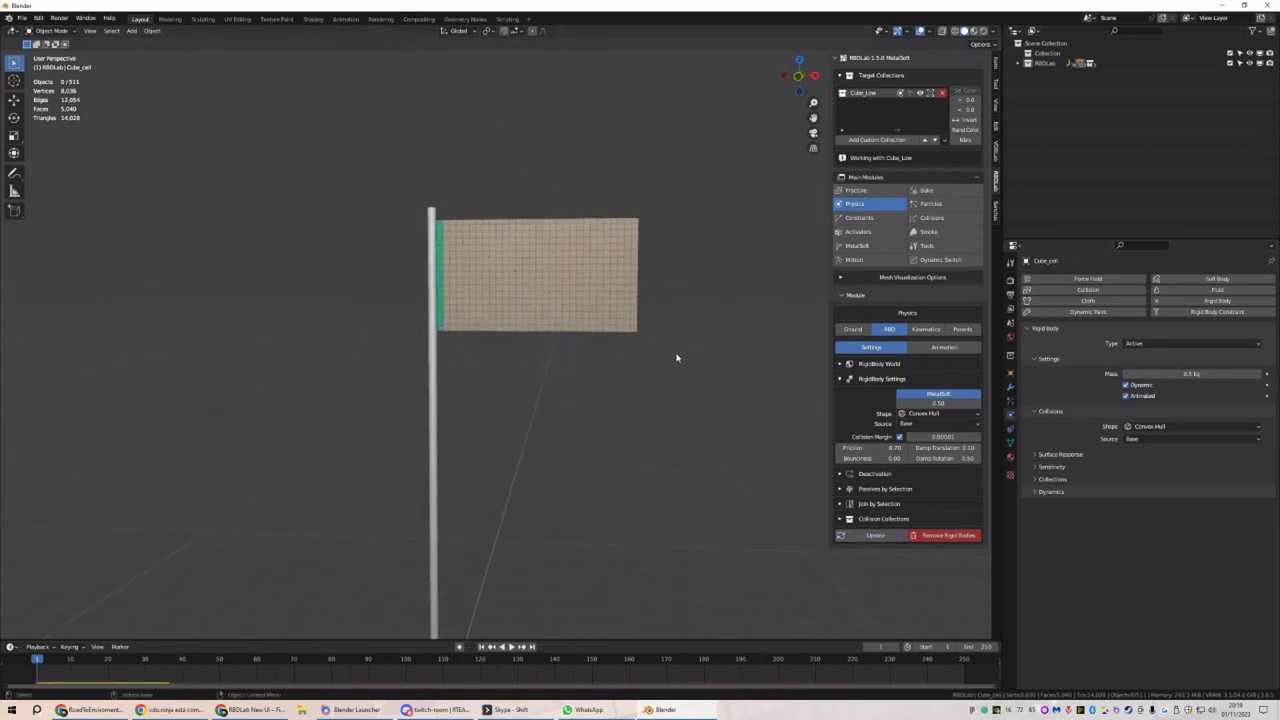
{"action": "key", "text": "KP_1"}
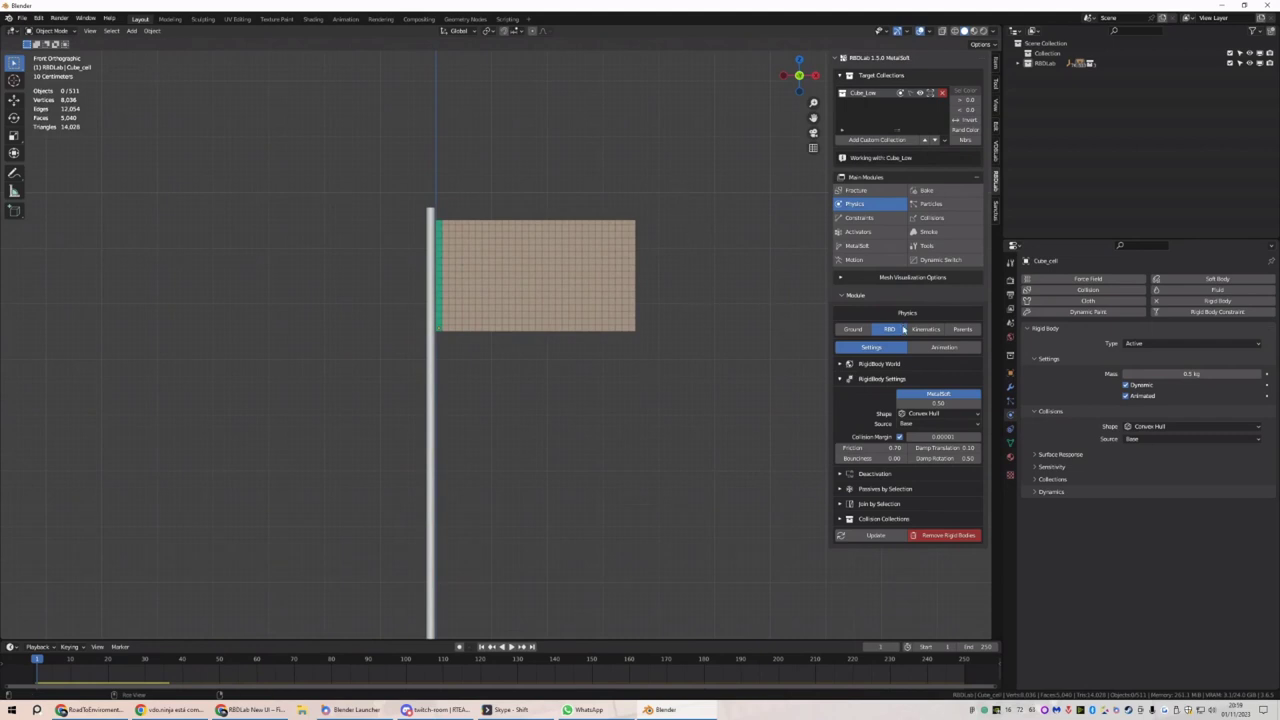
Select the kinematic pole-edge cells, then untick Animated for the box-selected cloth pieces
{"action": "left_click", "coordinate": [910, 329]}
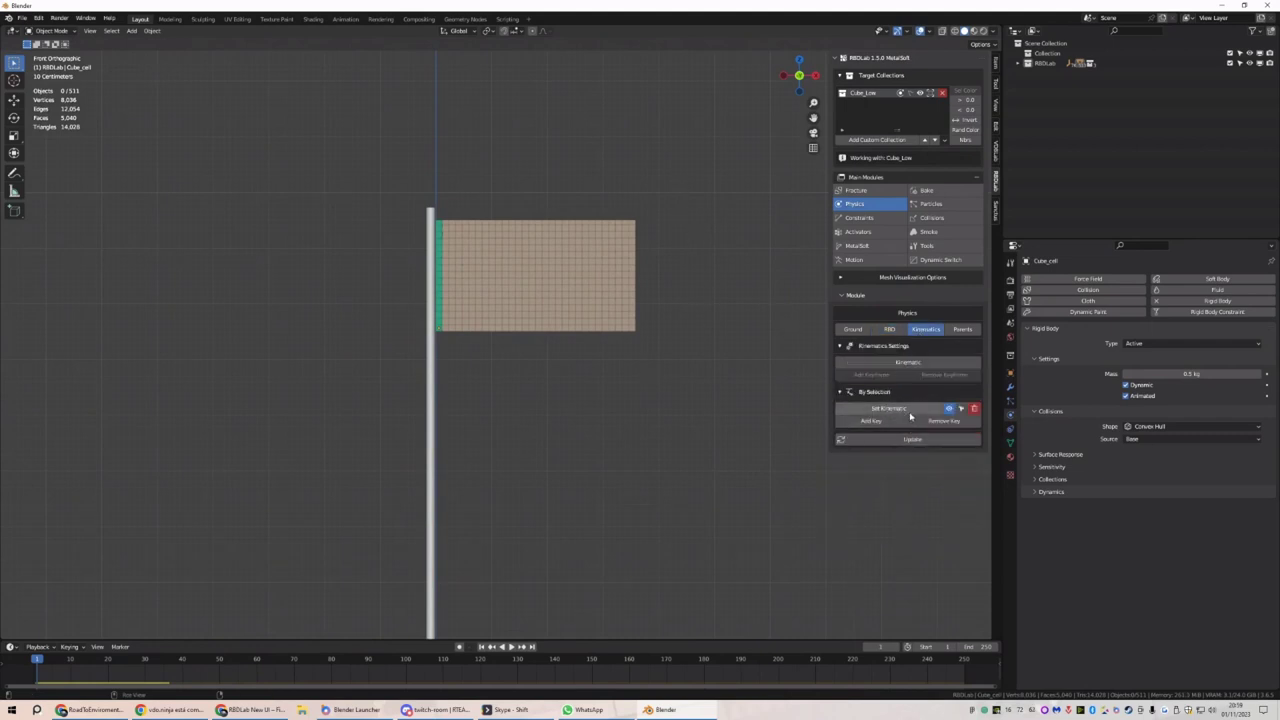
{"action": "left_click", "coordinate": [960, 410]}
{"action": "left_click", "coordinate": [895, 331]}
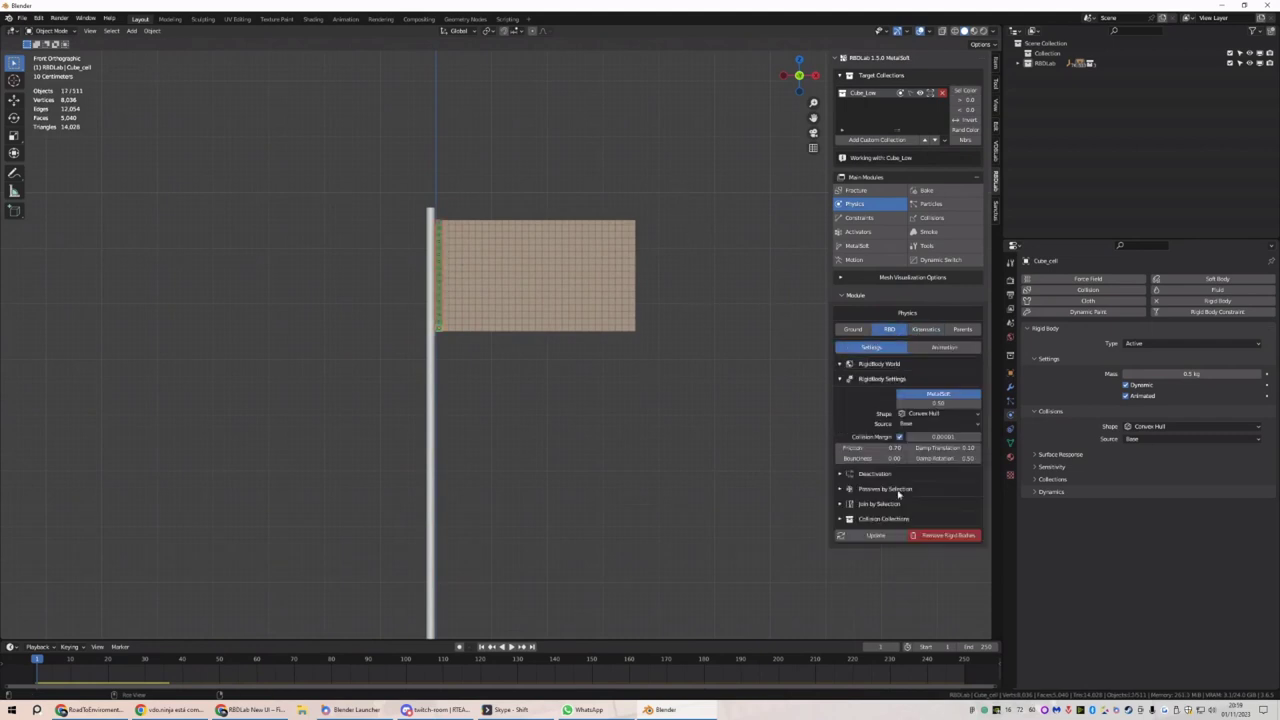
{"action": "left_click_drag", "start_coordinate": [716, 153], "coordinate": [444, 405]}
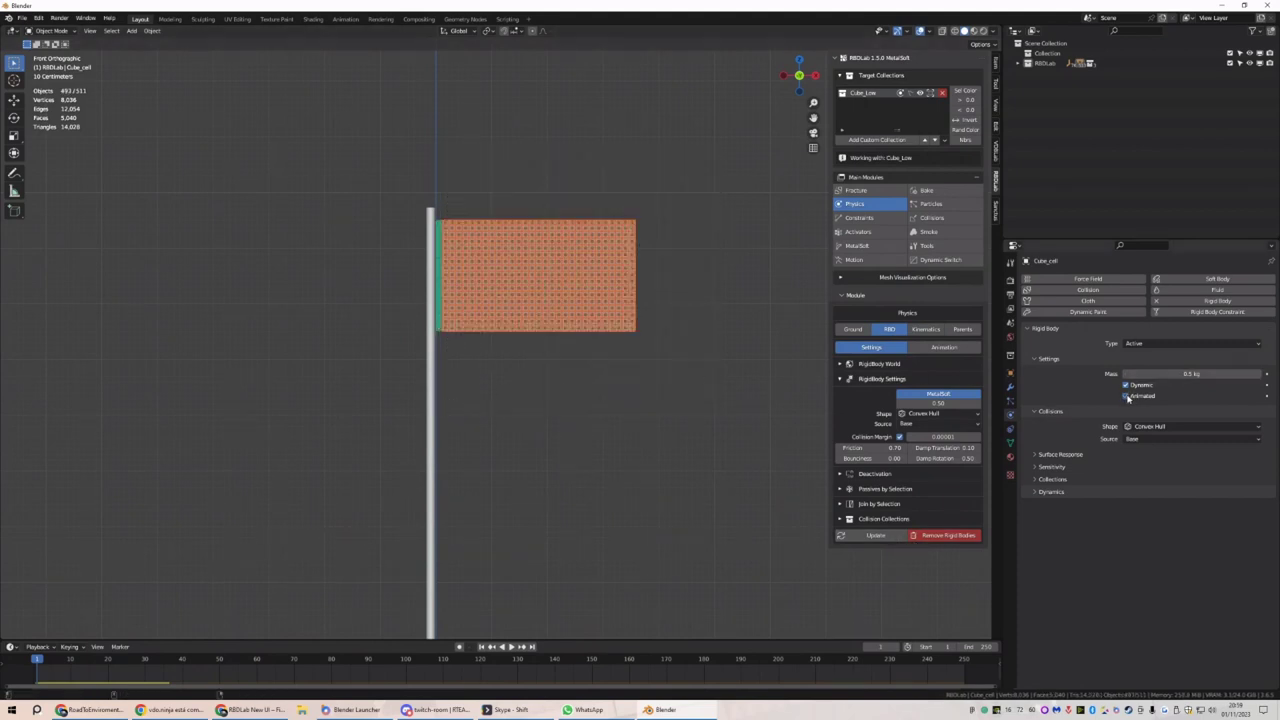
{"action": "left_click", "coordinate": [662, 353]}
Test the simulation from frame 1, adjusting rigid body friction on a flag cell
{"action": "middle_click_drag", "start_coordinate": [671, 363], "coordinate": [629, 440]}
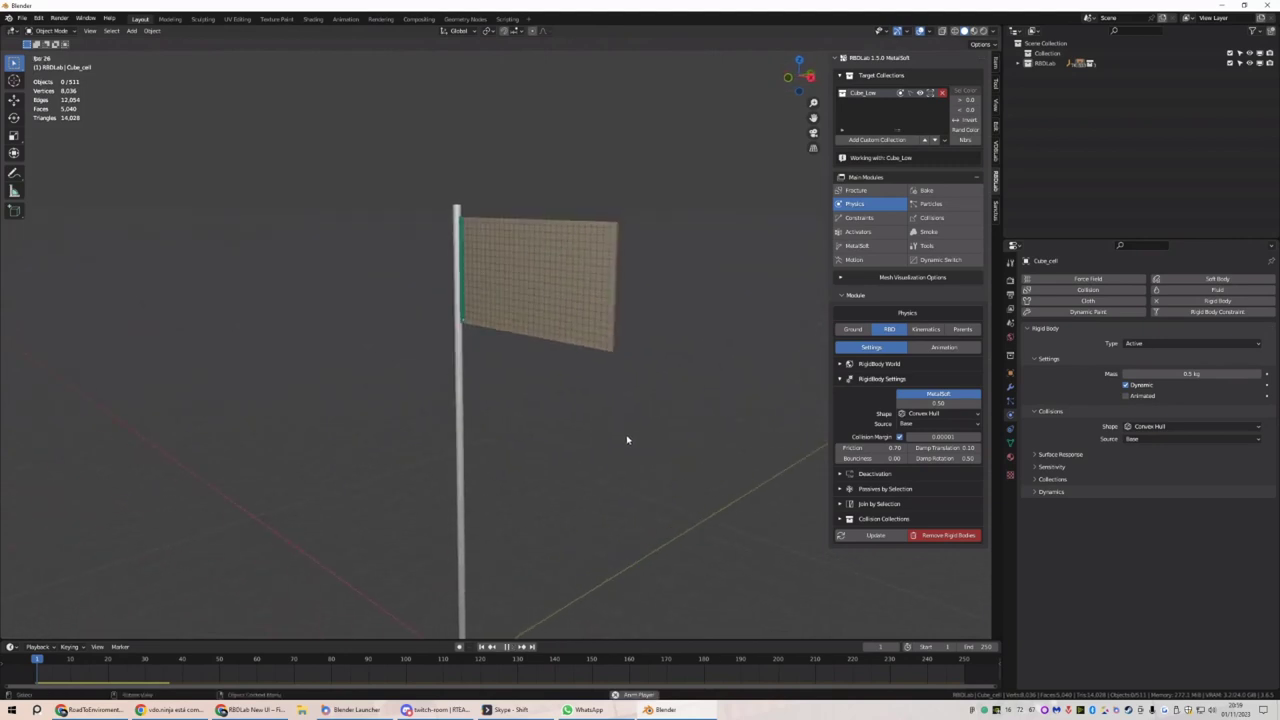
{"action": "key", "text": "space"}
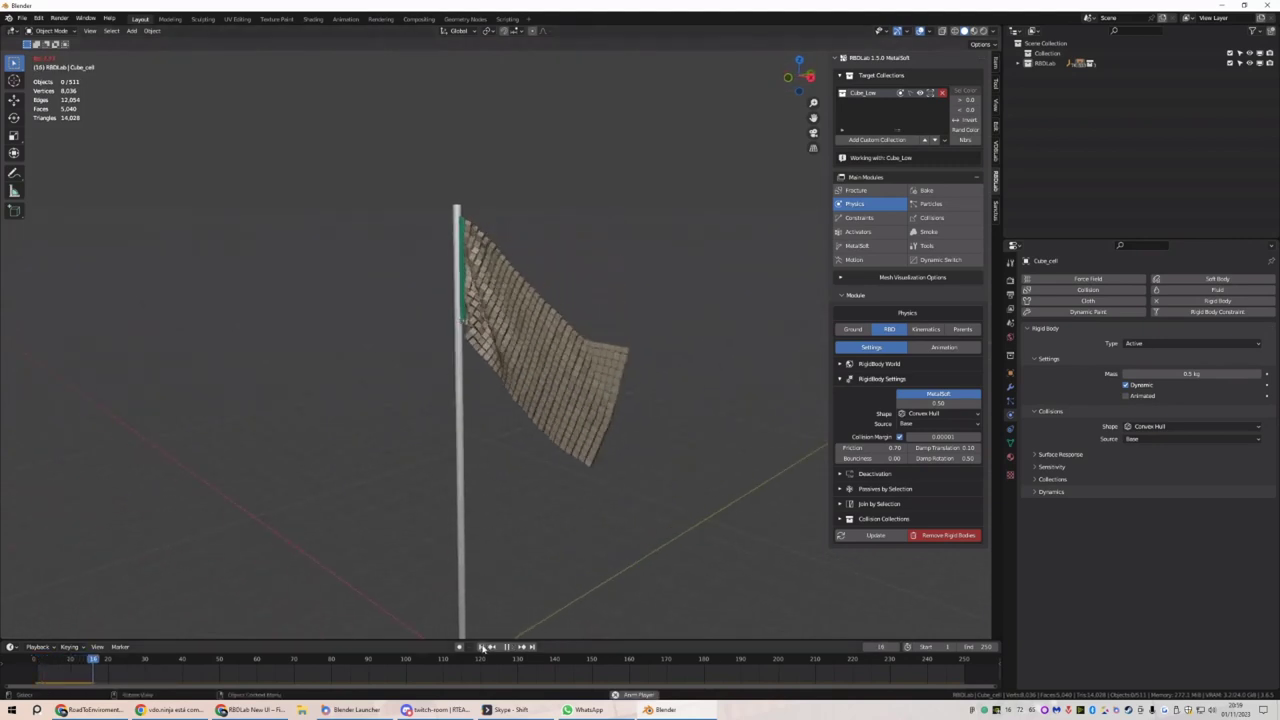
{"action": "left_click", "coordinate": [482, 647]}
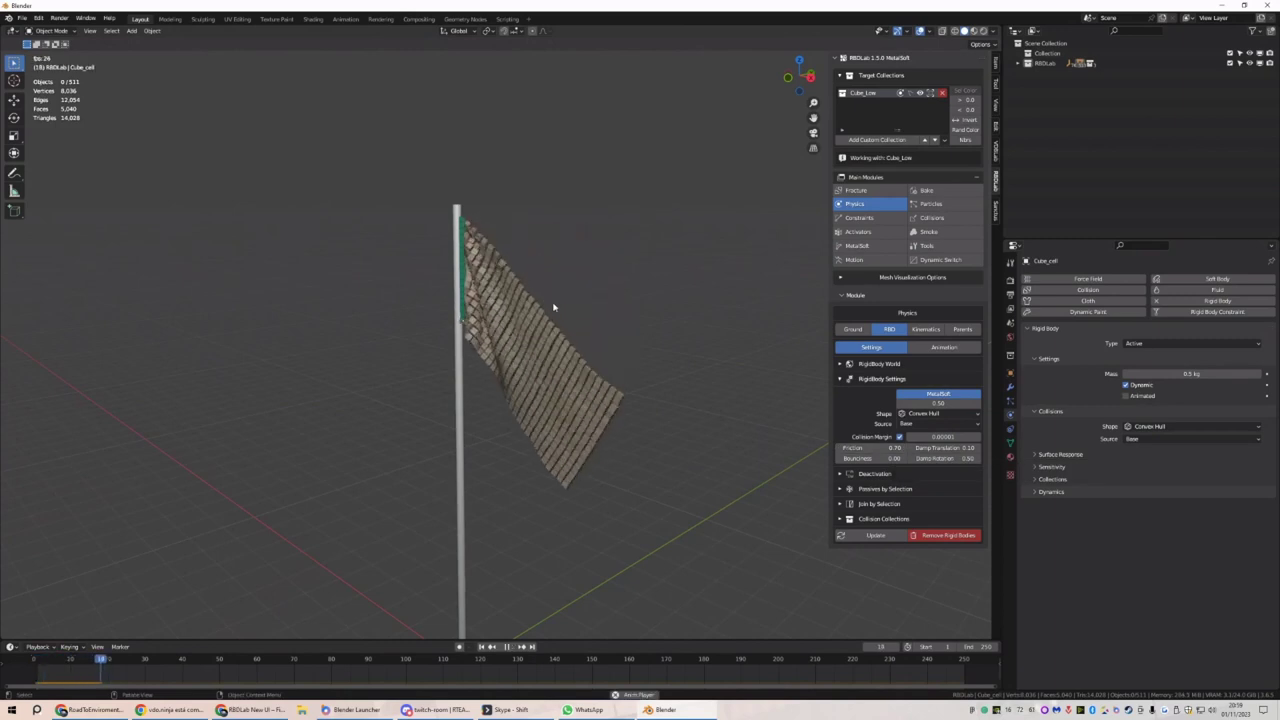
{"action": "left_click", "coordinate": [482, 647]}
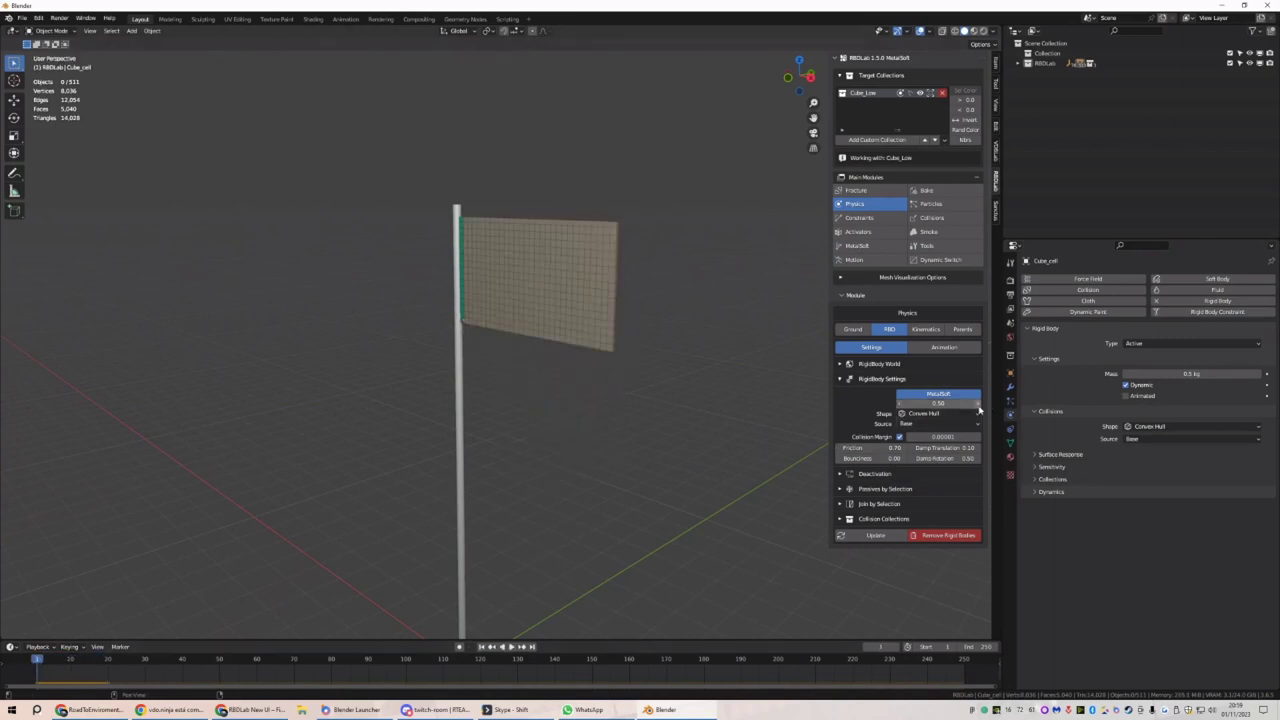
{"action": "left_click_drag", "start_coordinate": [870, 447], "coordinate": [870, 447]}
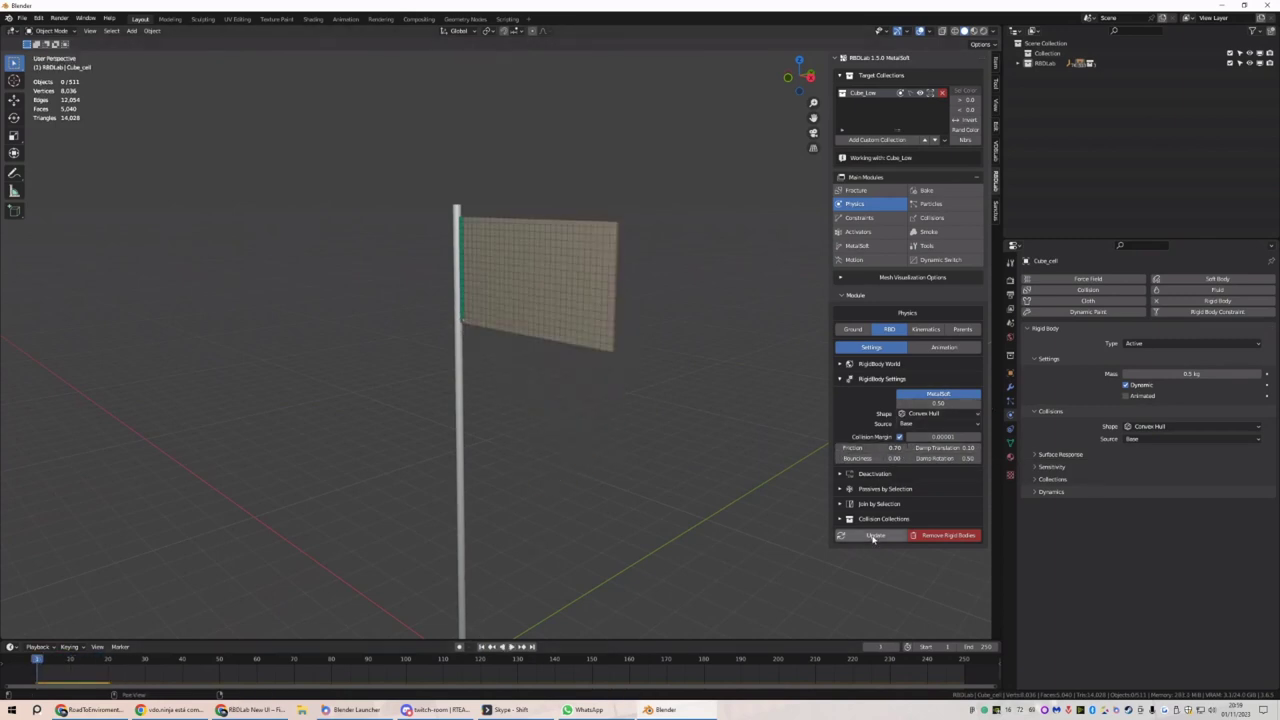
{"action": "left_click", "coordinate": [587, 279]}
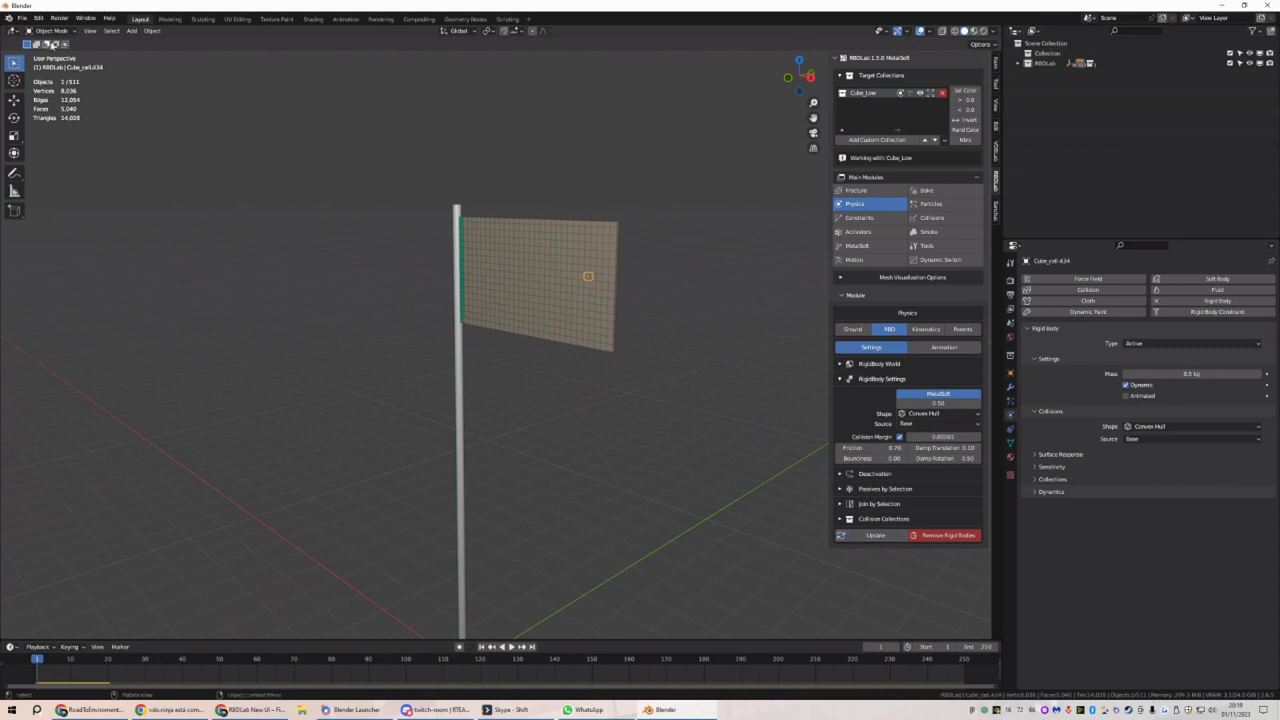
{"action": "key", "text": "space"}
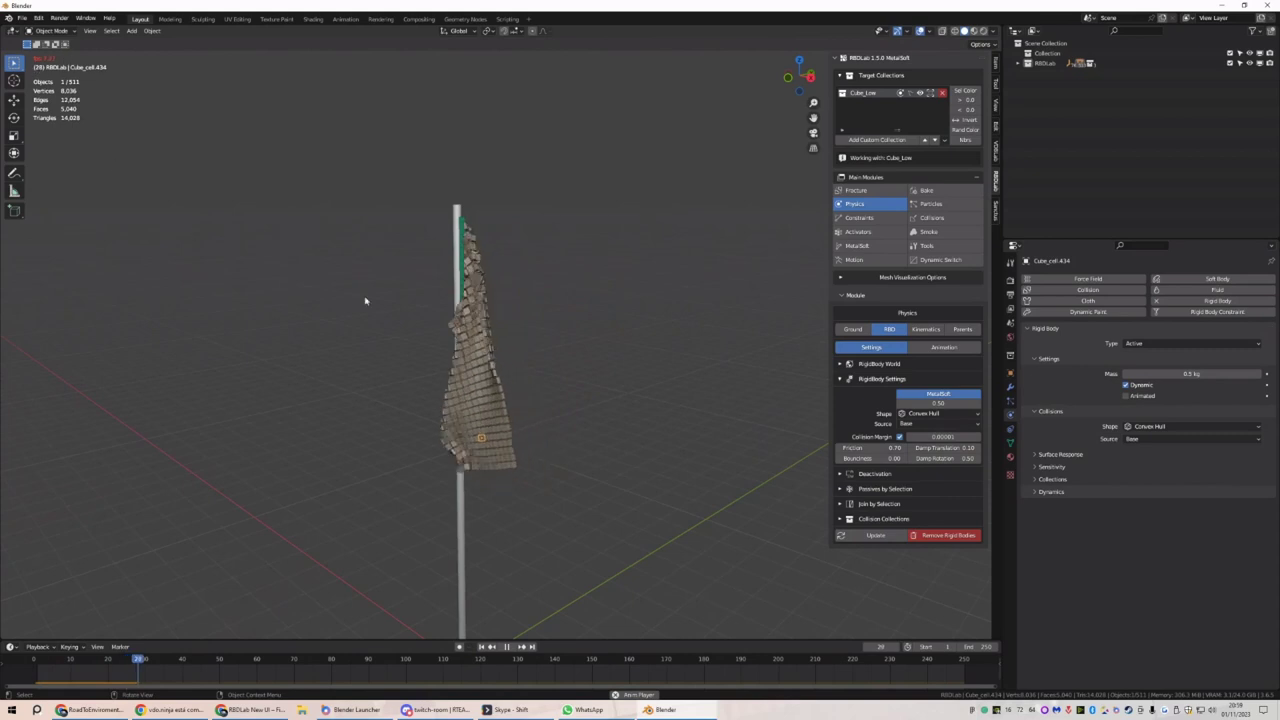
{"action": "key", "text": "Escape"}
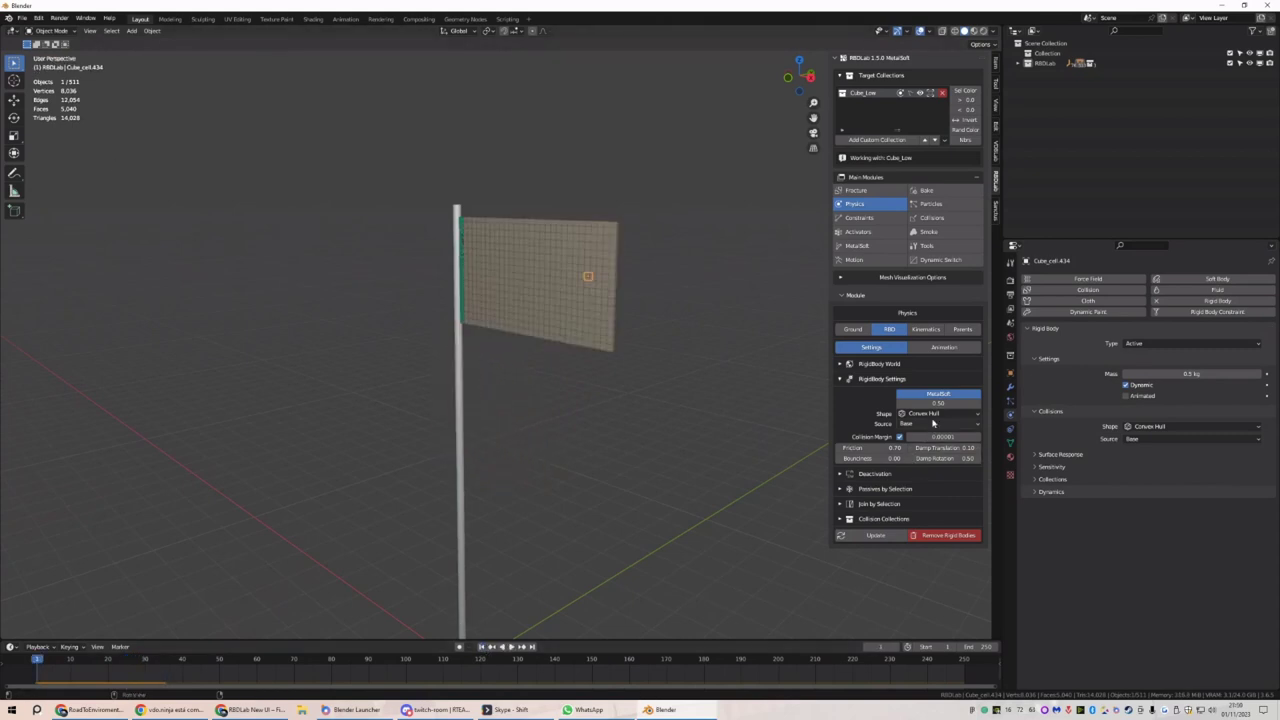
{"action": "left_click", "coordinate": [932, 414]}
Switch the flag cells' collision shape to Box, replay, and return to front view
{"action": "left_click", "coordinate": [930, 415]}
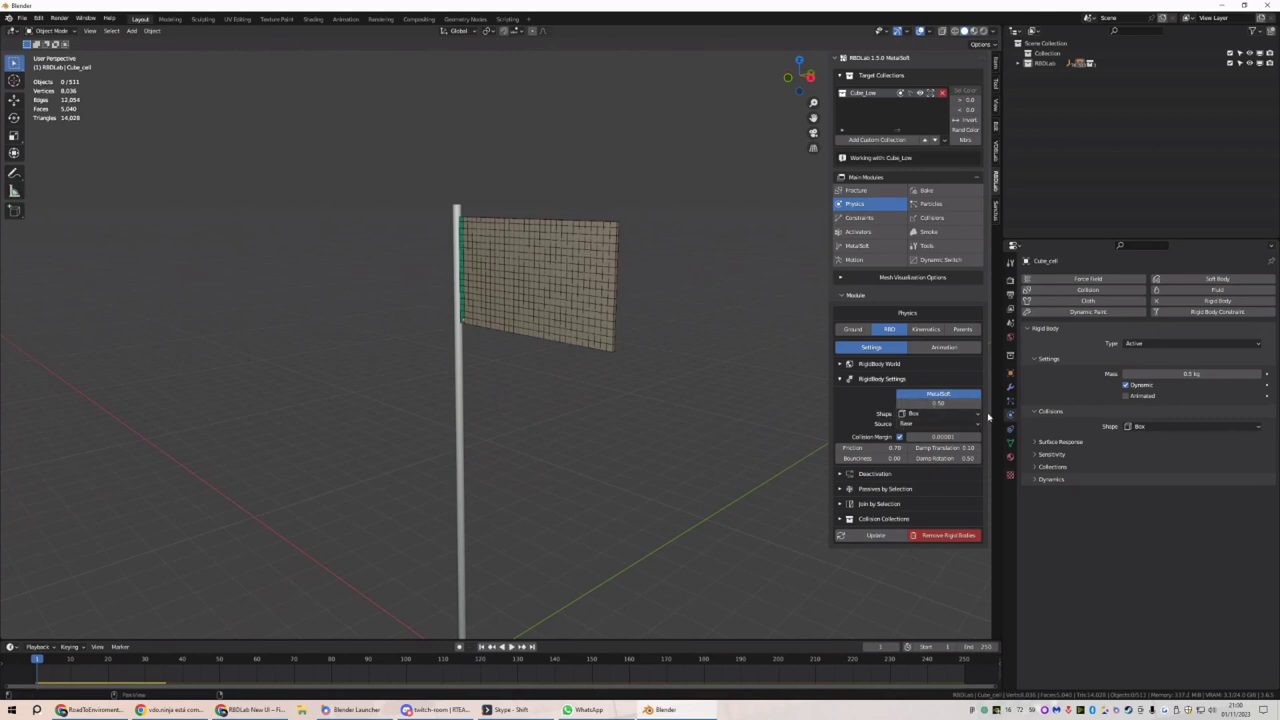
{"action": "key", "text": "space"}
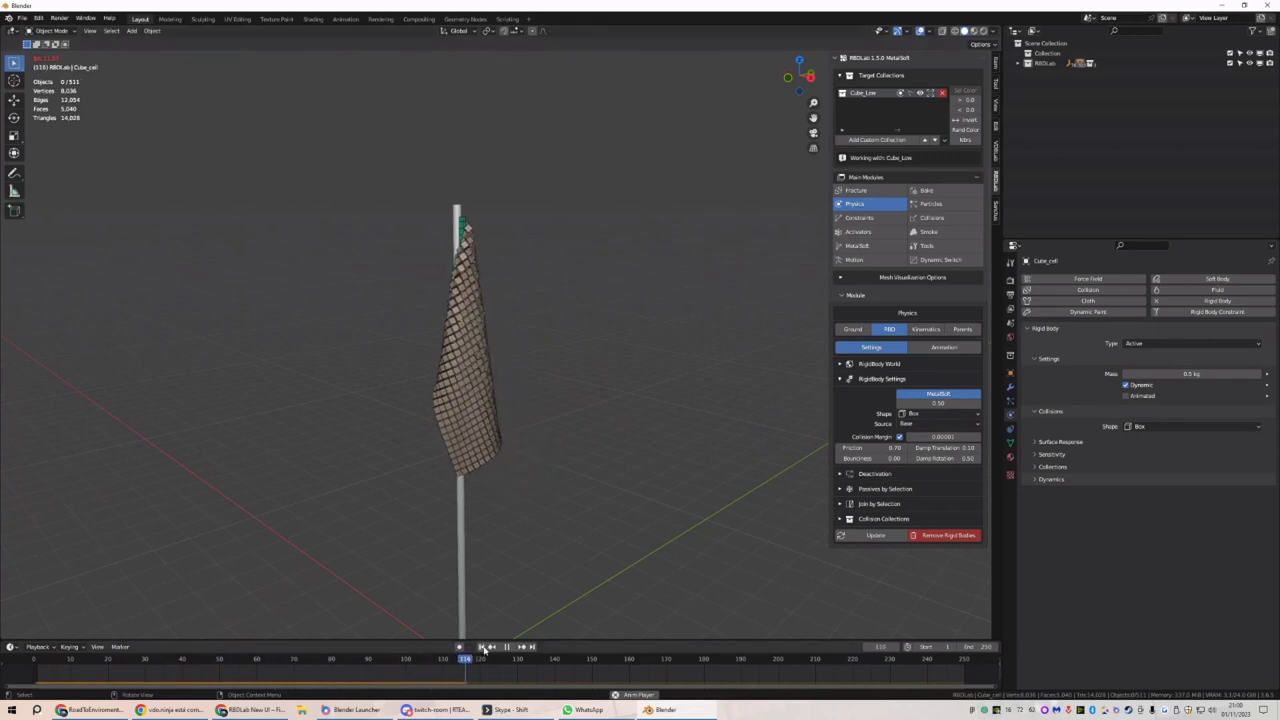
{"action": "key", "text": "Escape"}
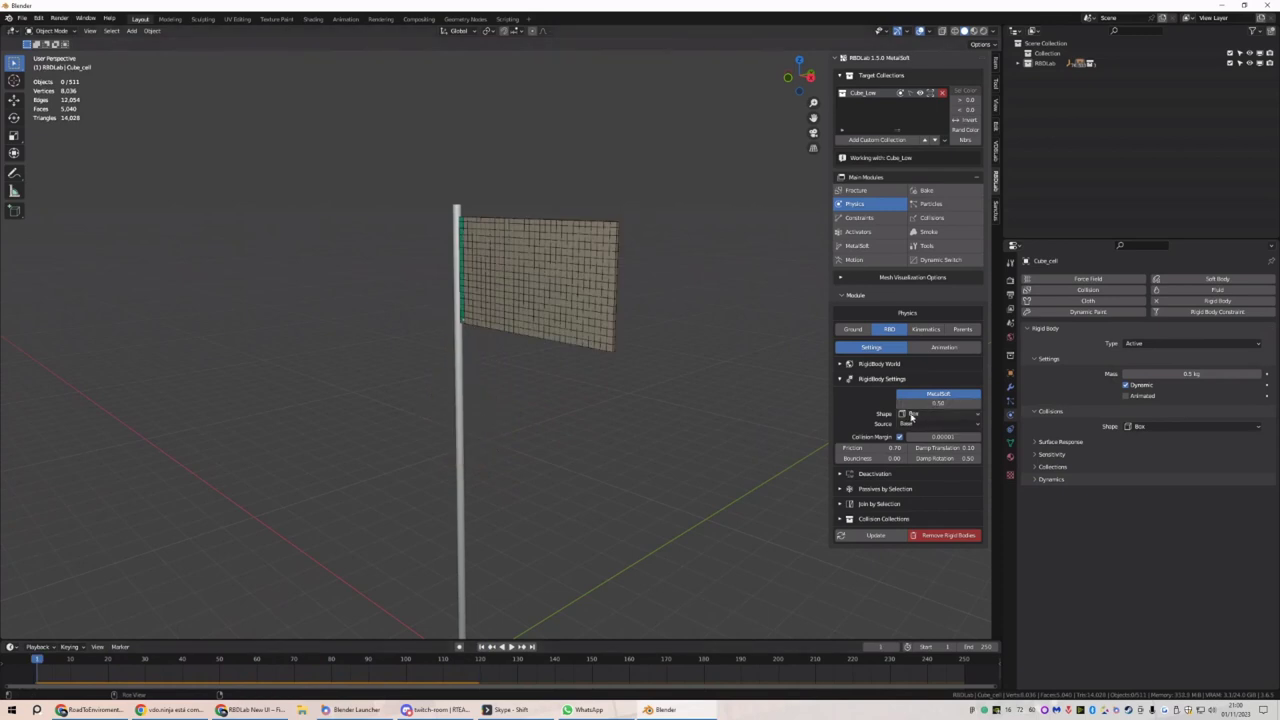
{"action": "middle_click_drag", "start_coordinate": [626, 355], "coordinate": [626, 355]}
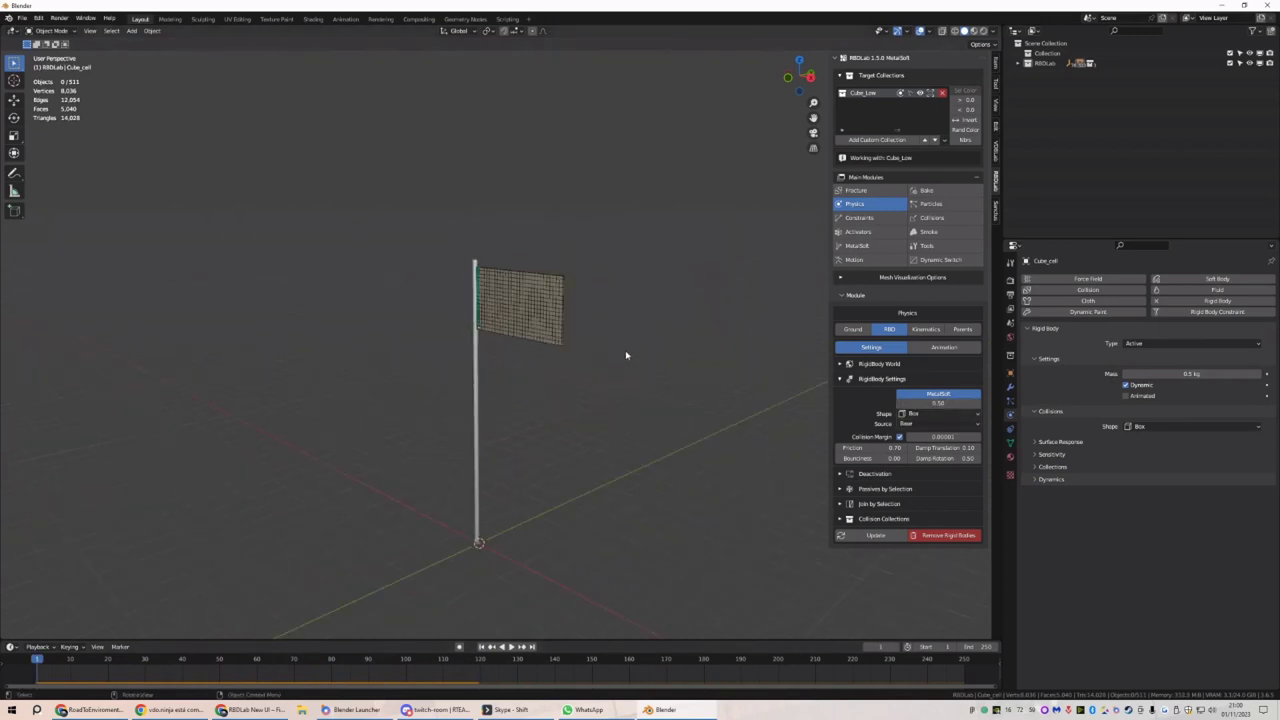
{"action": "key", "text": "KP_1"}
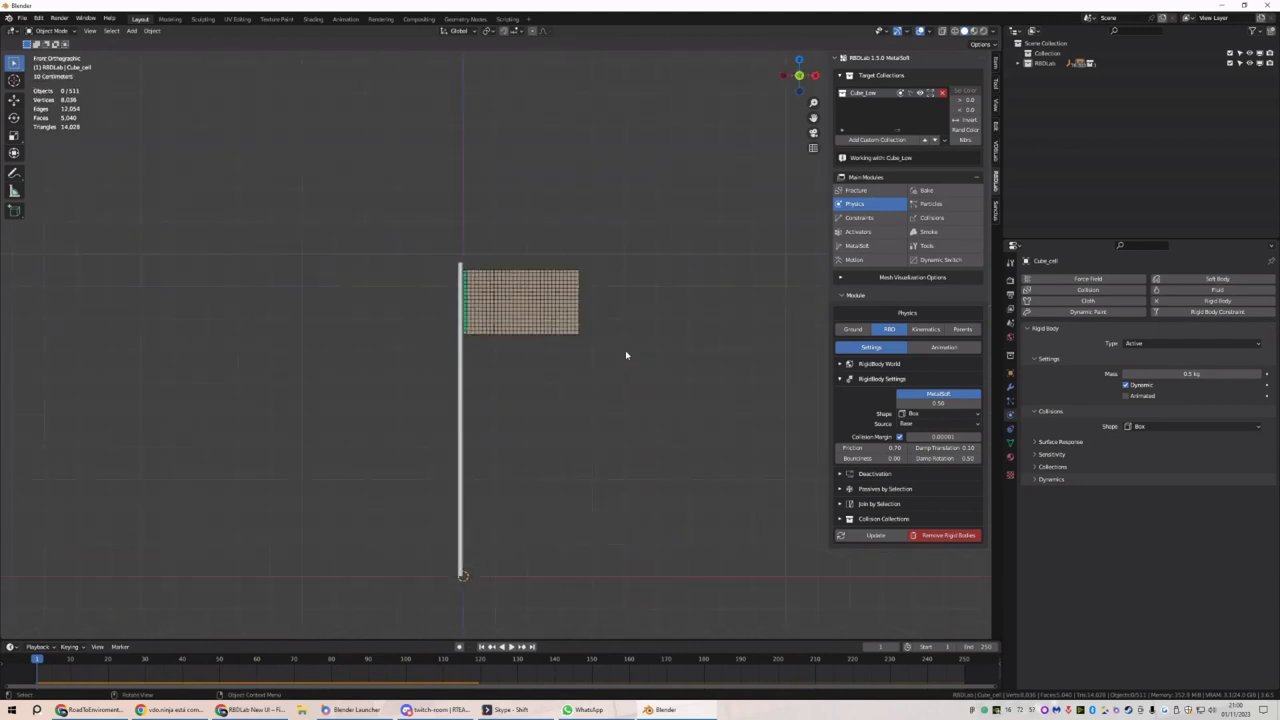
Add a Wind force field left of the pole and rotate it upright
{"action": "key", "text": "shift+a"}
{"action": "mouse_move", "coordinate": [627, 353]}
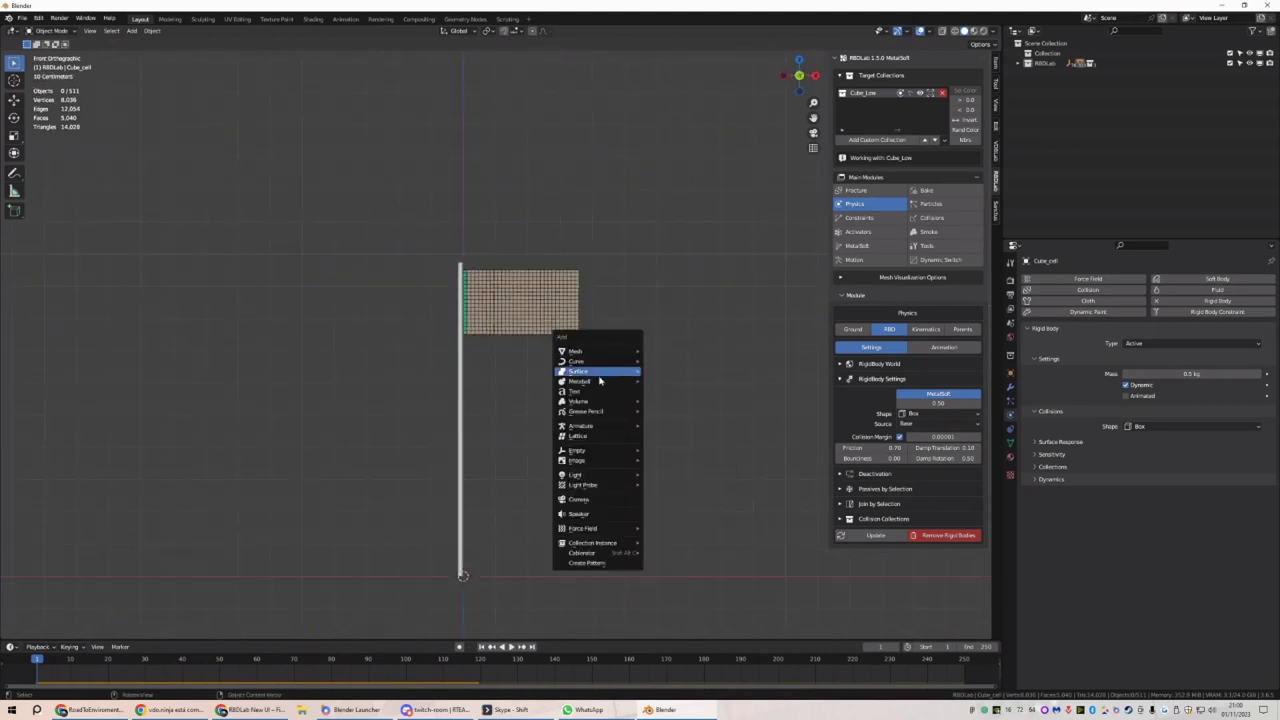
{"action": "mouse_move", "coordinate": [630, 528]}
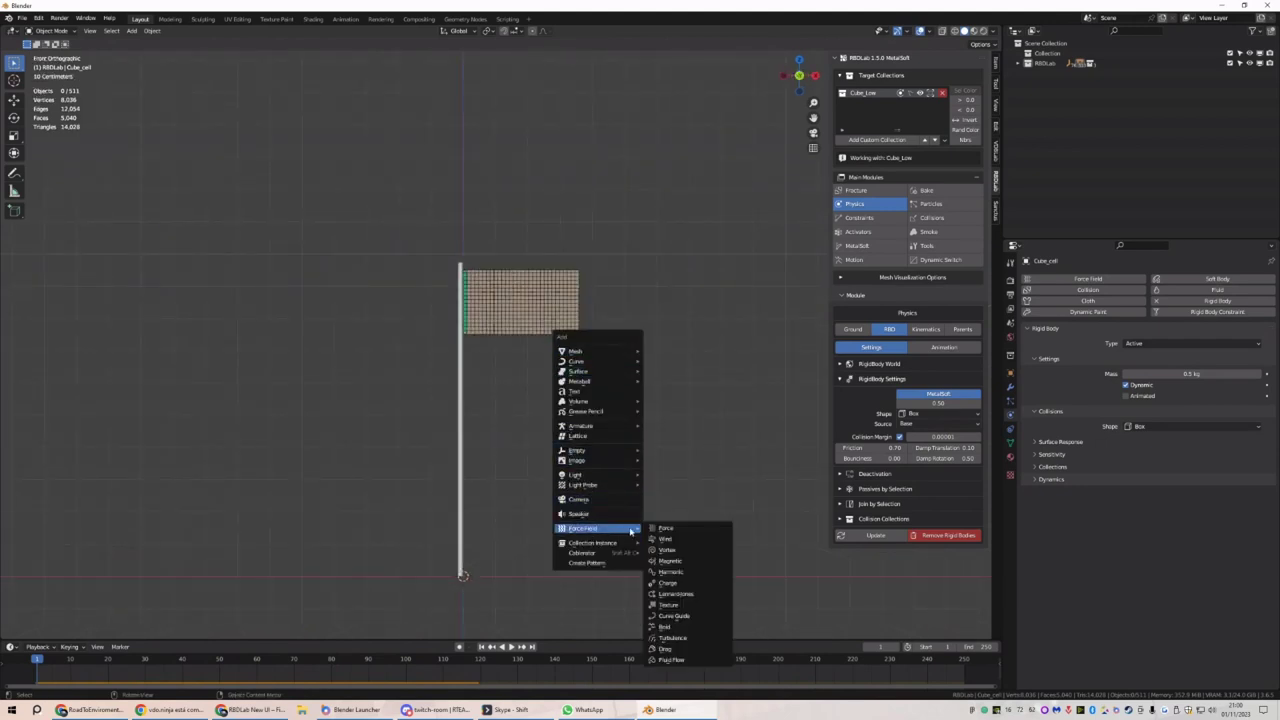
{"action": "left_click", "coordinate": [680, 538]}
{"action": "key", "text": "g"}
{"action": "key", "text": "r"}
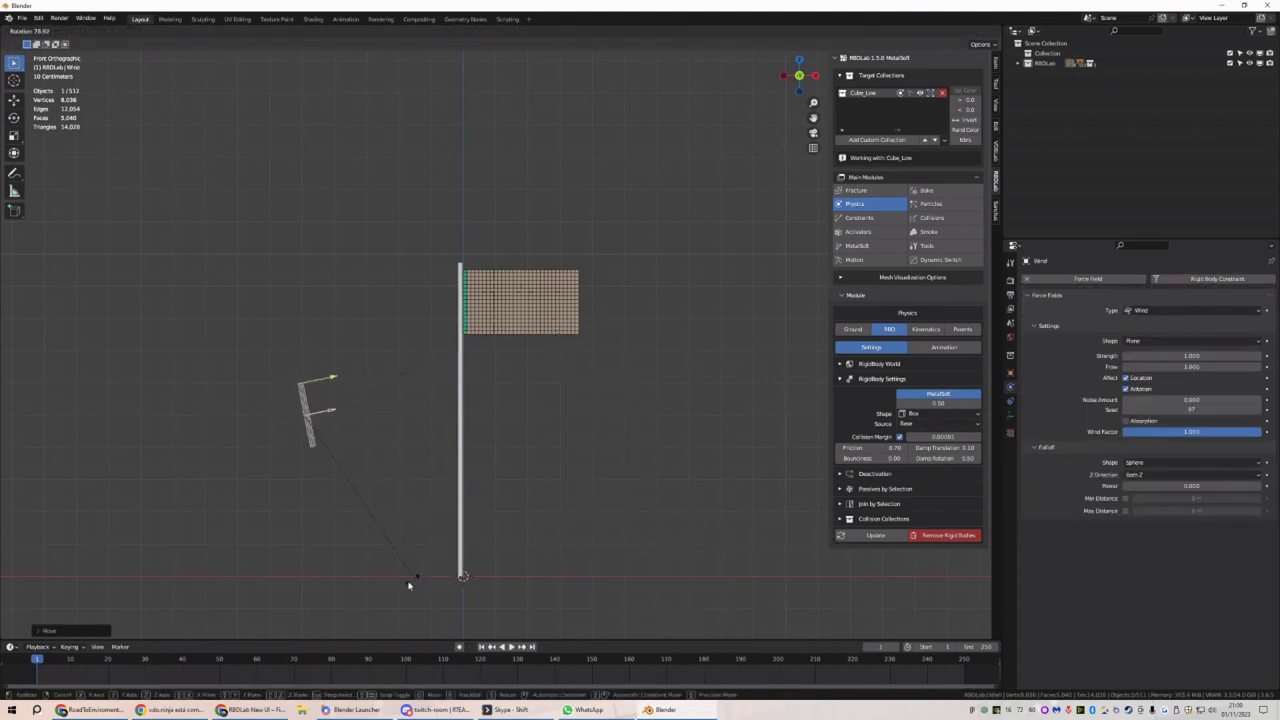
{"action": "left_click", "coordinate": [552, 429]}
Raise the wind strength to 268.6 and replay the flag simulation from the start
{"action": "key", "text": "space"}
{"action": "left_click_drag", "start_coordinate": [1190, 355], "coordinate": [1260, 355]}
{"action": "left_click_drag", "start_coordinate": [646, 357], "coordinate": [690, 358]}
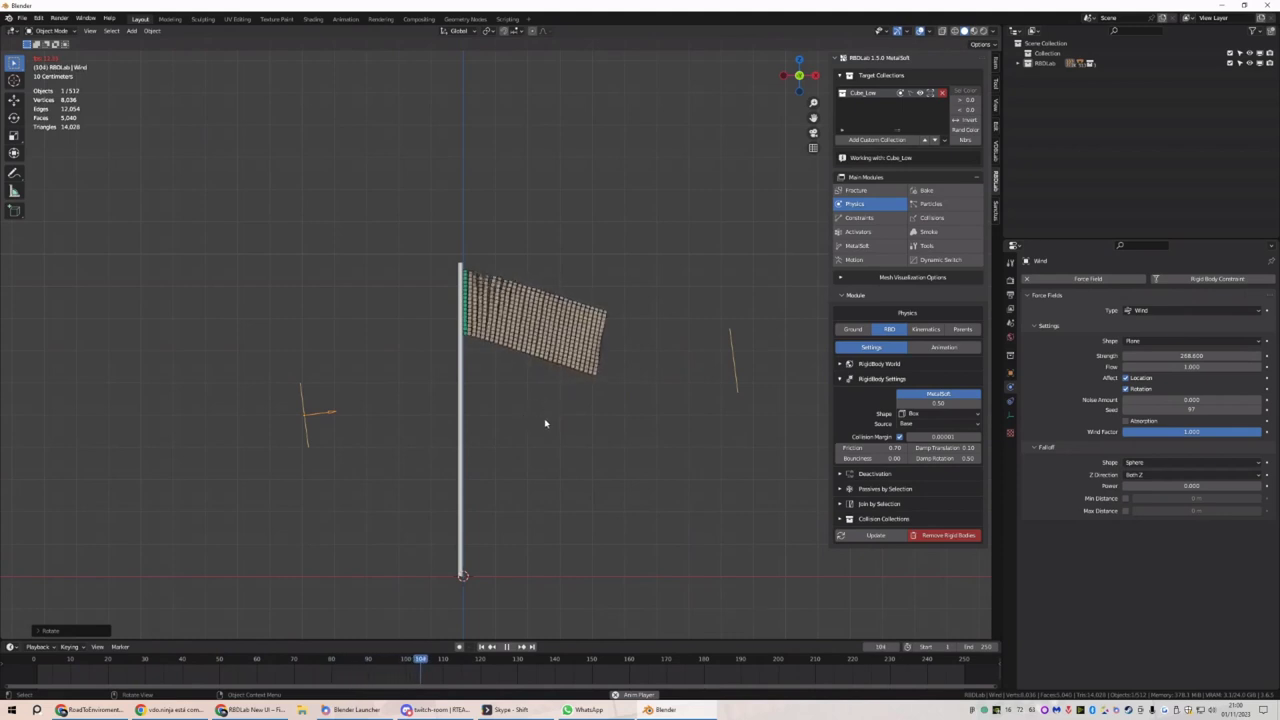
{"action": "key", "text": "space"}
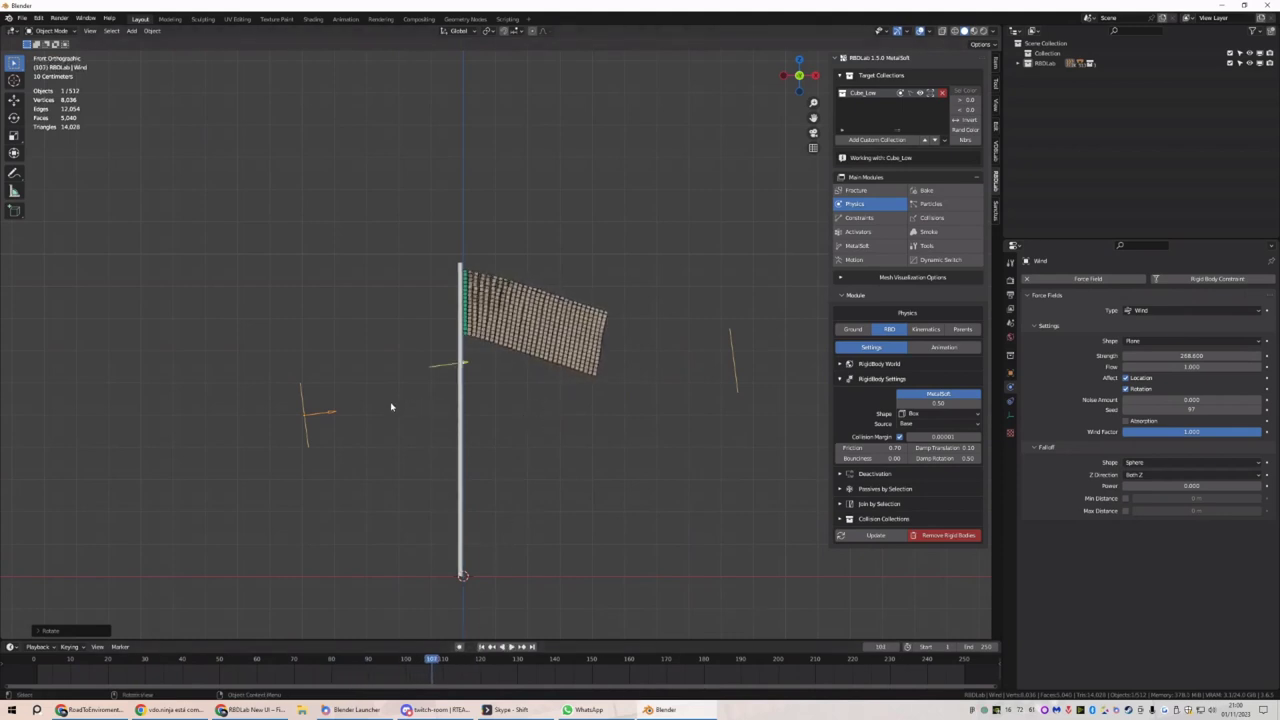
{"action": "key", "text": "r"}
{"action": "key", "text": "Escape"}
{"action": "left_click", "coordinate": [481, 647]}
{"action": "key", "text": "space"}
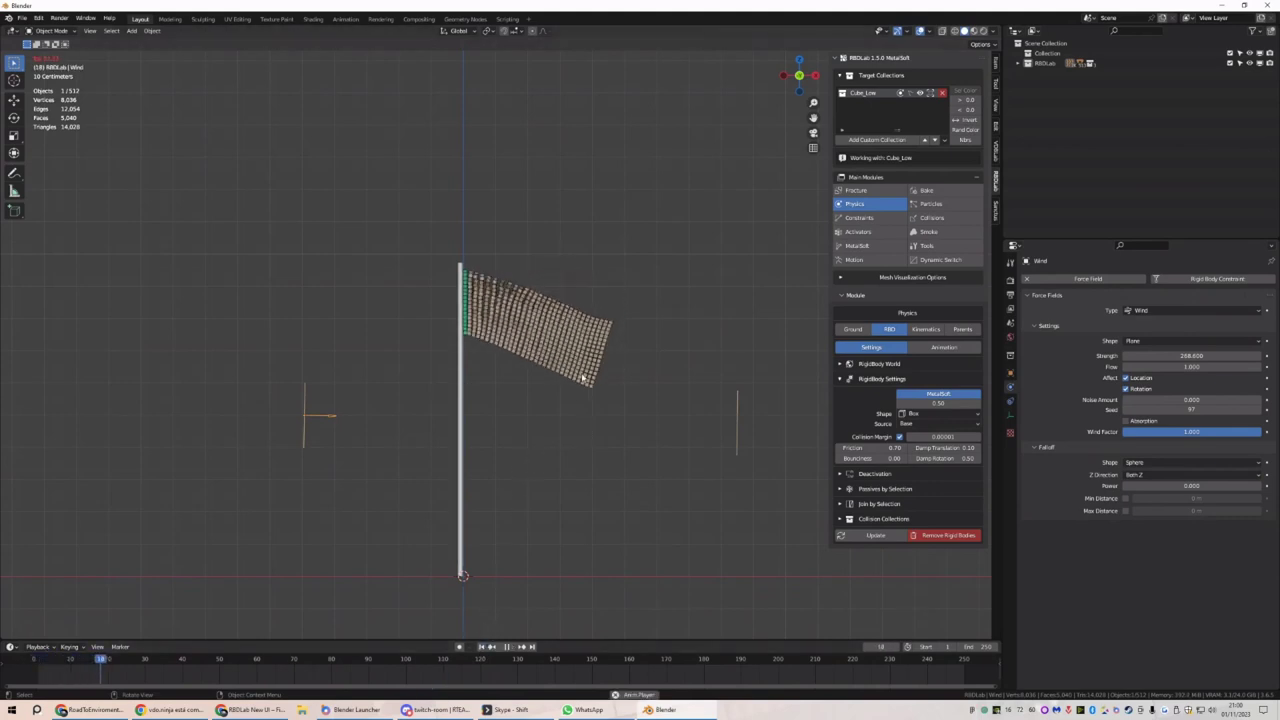
{"action": "middle_click_drag", "start_coordinate": [583, 378], "coordinate": [549, 376]}
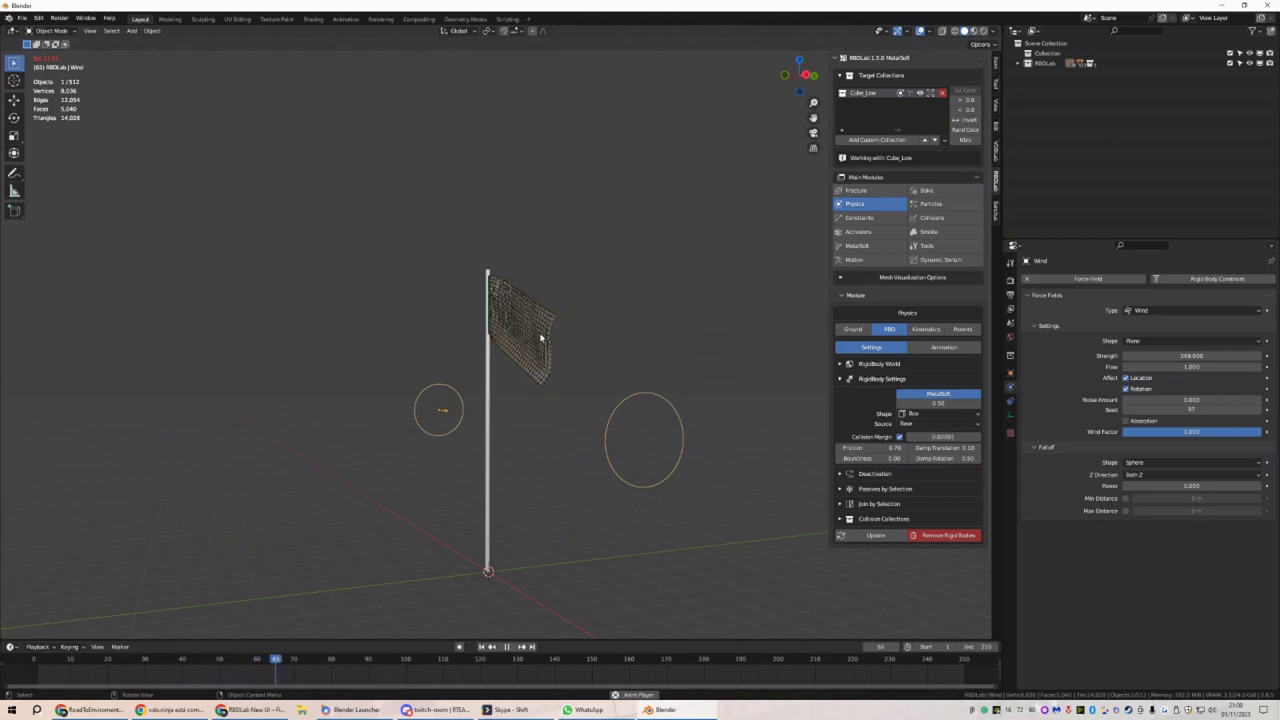
{"action": "key", "text": "space"}
Keyframe wind strength 0 at frame 30 and 400 at frame 100
{"action": "left_click_drag", "start_coordinate": [263, 663], "coordinate": [146, 677]}
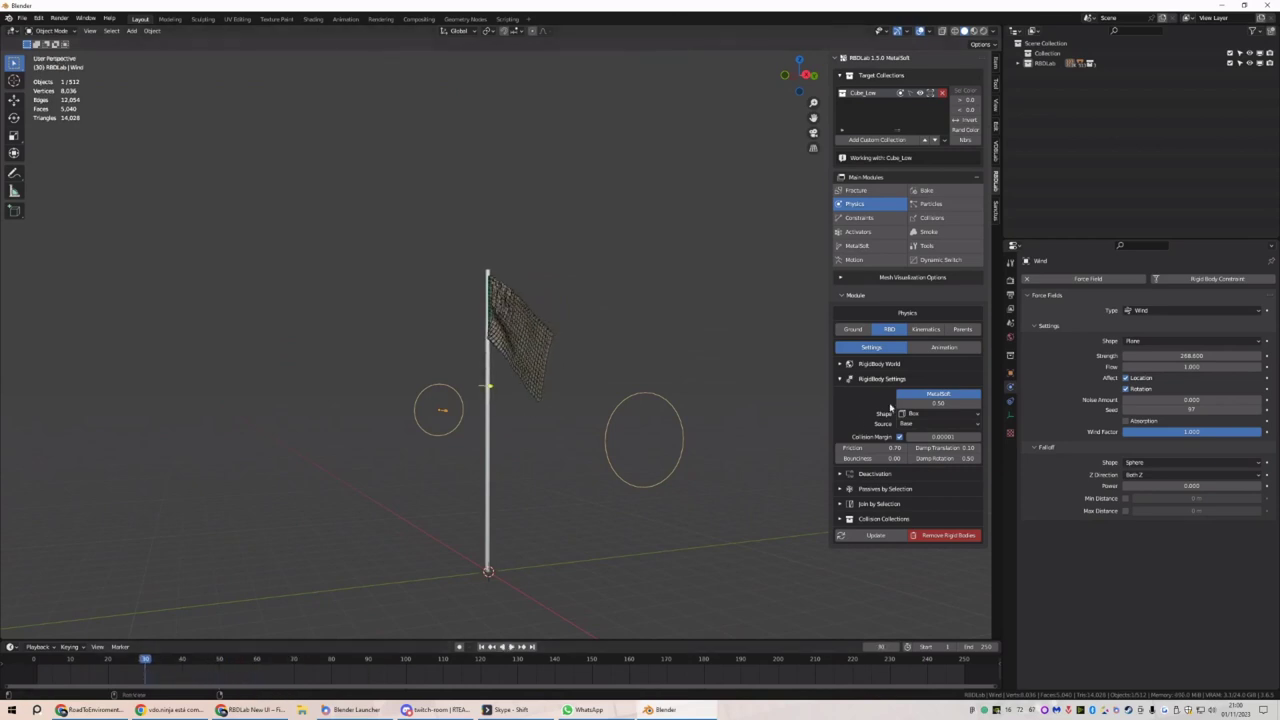
{"action": "left_click", "coordinate": [1192, 356]}
{"action": "type", "text": "0"}
{"action": "key", "text": "Return"}
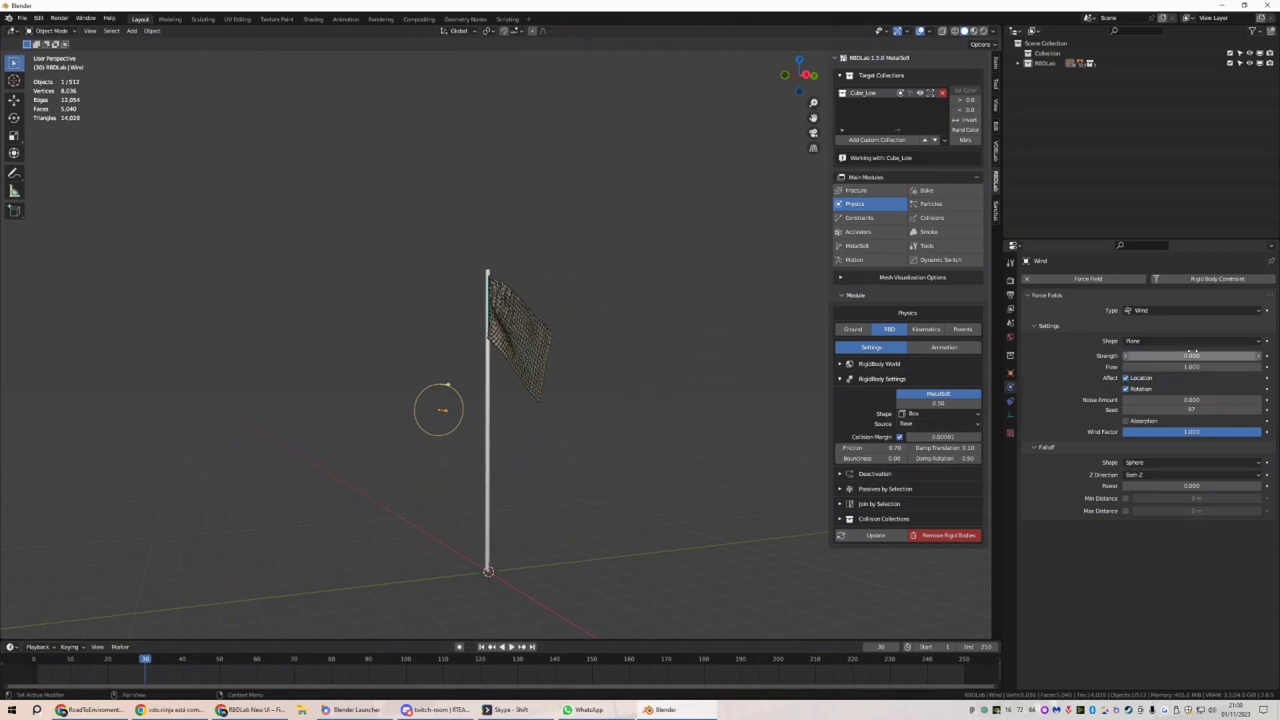
{"action": "key", "text": "i"}
{"action": "left_click", "coordinate": [403, 666]}
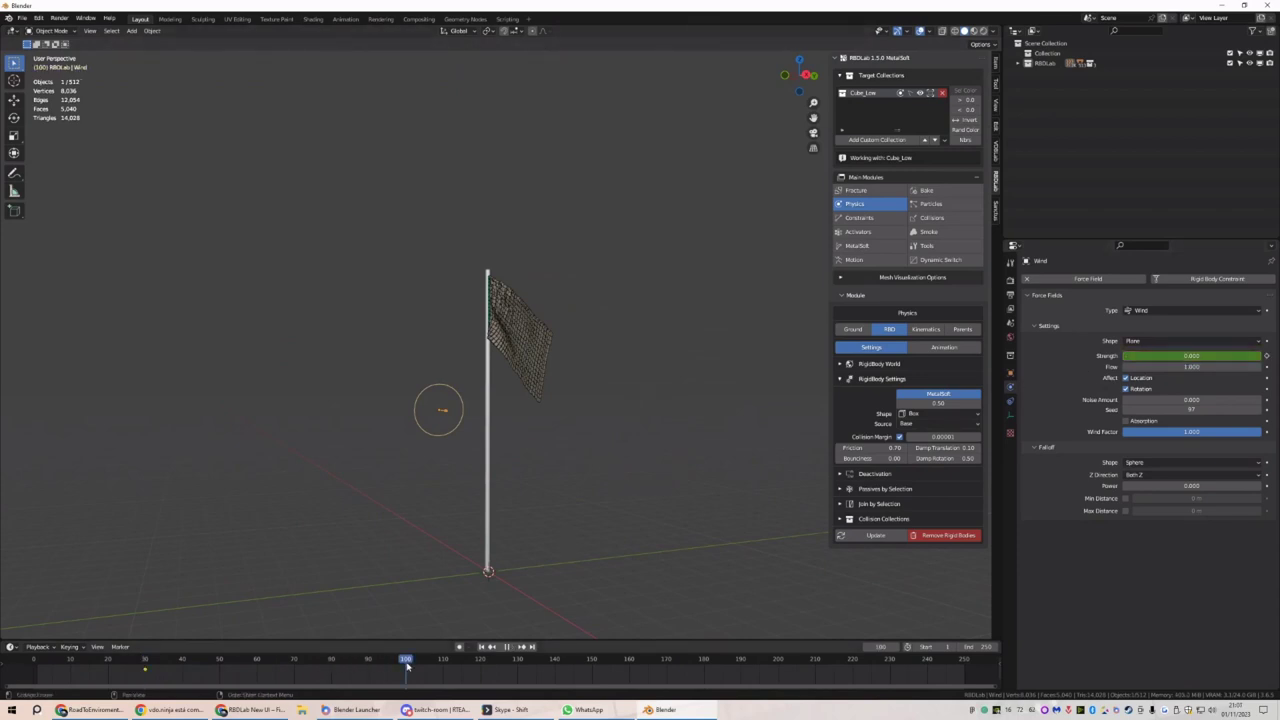
{"action": "left_click", "coordinate": [1150, 357]}
{"action": "type", "text": "40"}
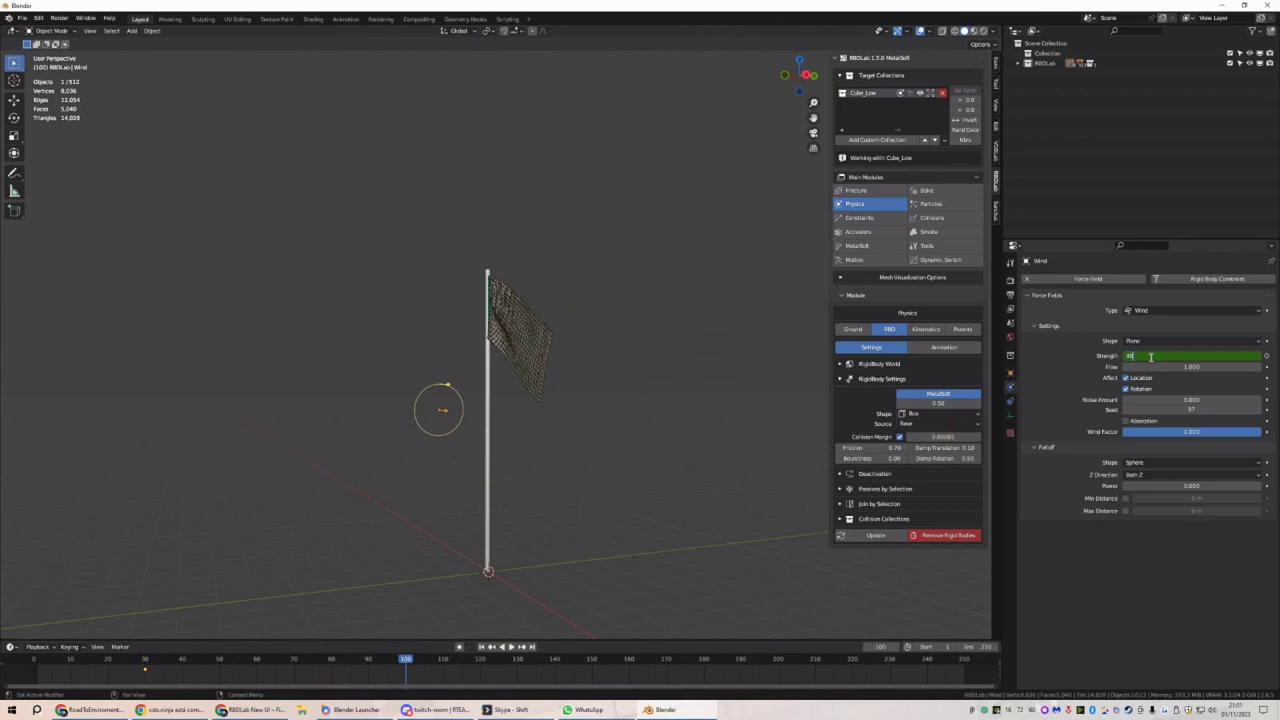
{"action": "type", "text": "0"}
{"action": "key", "text": "Return"}
{"action": "key", "text": "i"}
Raise the wind's noise amount to 4.8 and return to frame 1
{"action": "left_click_drag", "start_coordinate": [1186, 400], "coordinate": [1215, 400]}
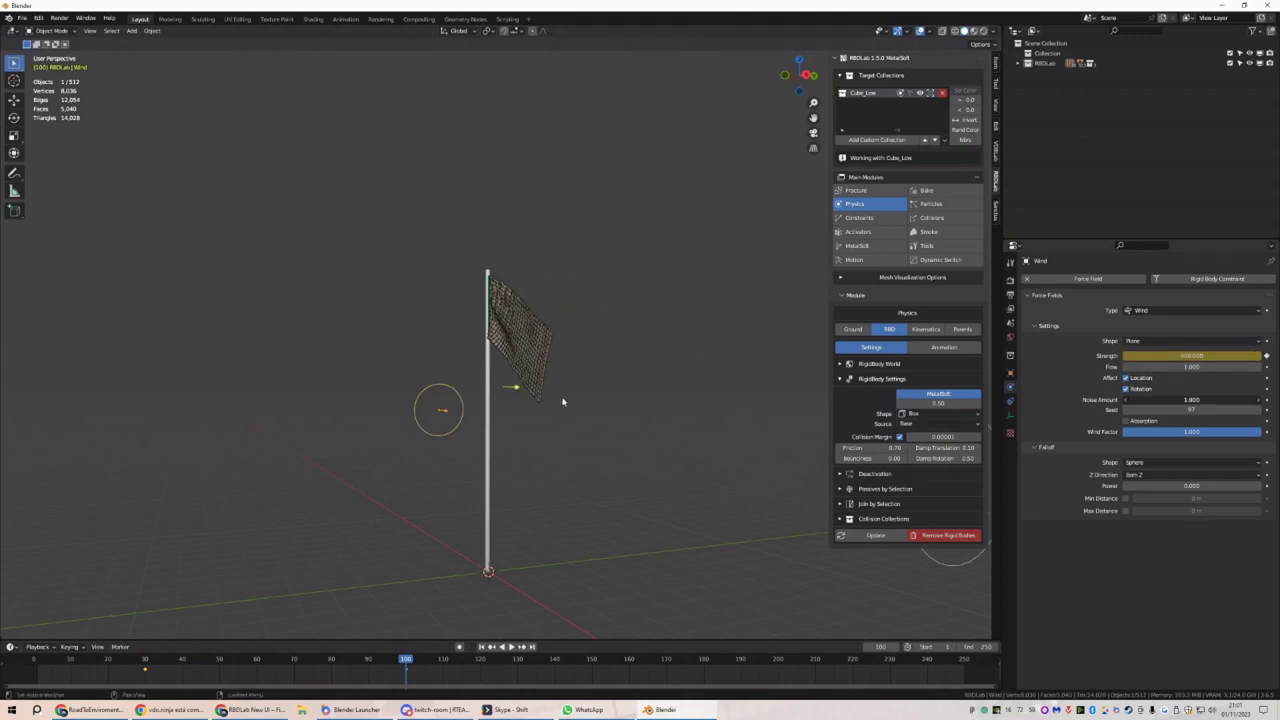
{"action": "left_click_drag", "start_coordinate": [562, 401], "coordinate": [1055, 453]}
{"action": "left_click", "coordinate": [478, 647]}
{"action": "middle_click_drag", "start_coordinate": [540, 558], "coordinate": [519, 561]}
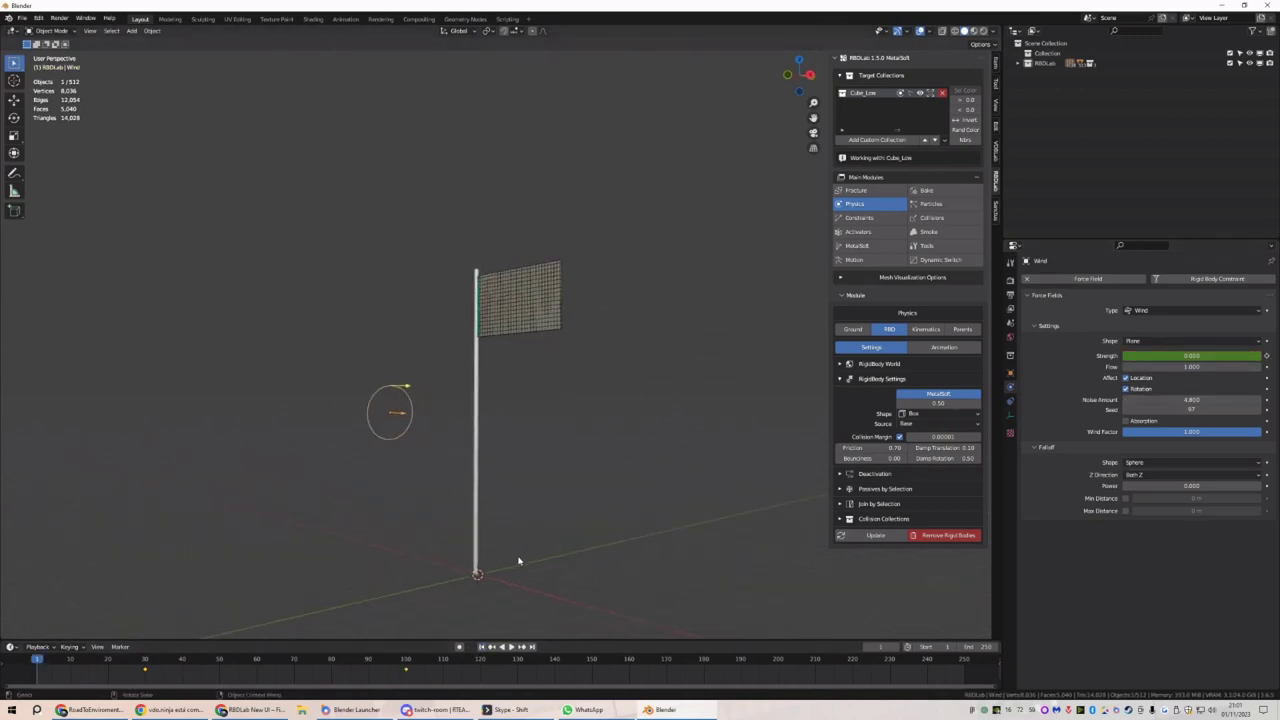
{"action": "key", "text": "shift+a"}
{"action": "mouse_move", "coordinate": [610, 418]}
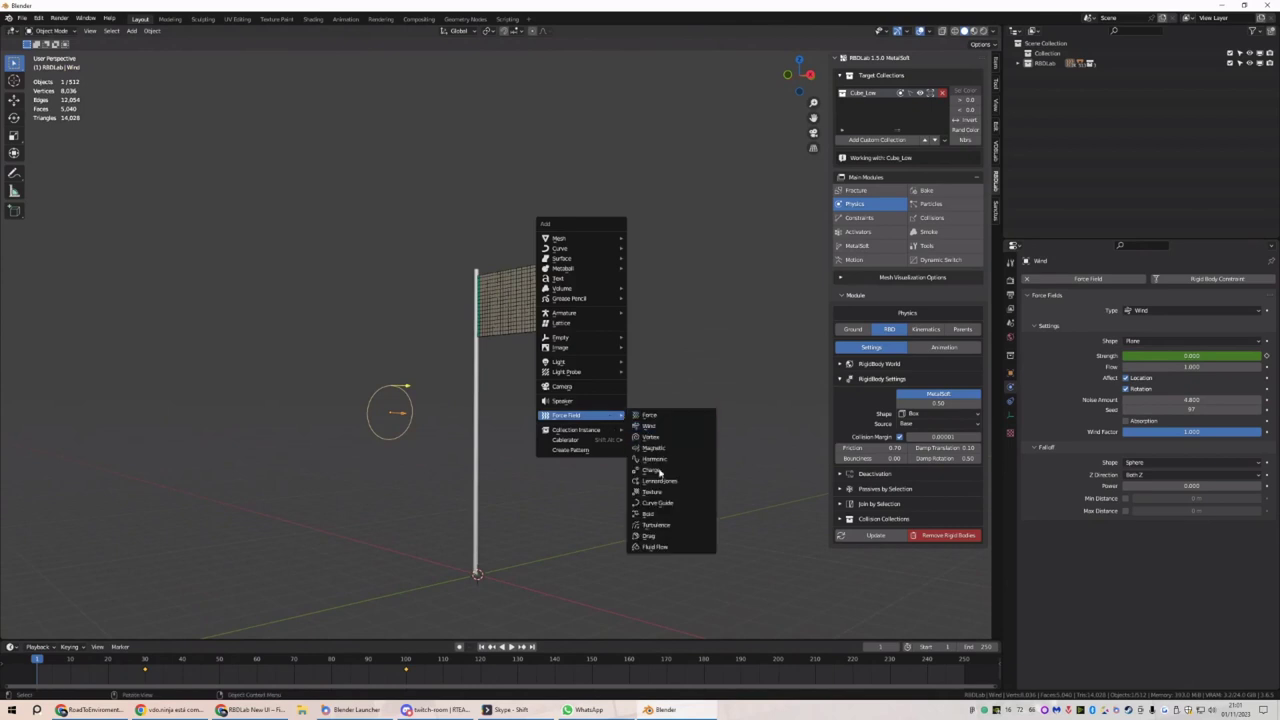
Place the Turbulence field up the pole with strength 25, size 0.8 and noise 1
{"action": "left_click", "coordinate": [583, 197]}
{"action": "left_click", "coordinate": [1170, 355]}
{"action": "type", "text": "2"}
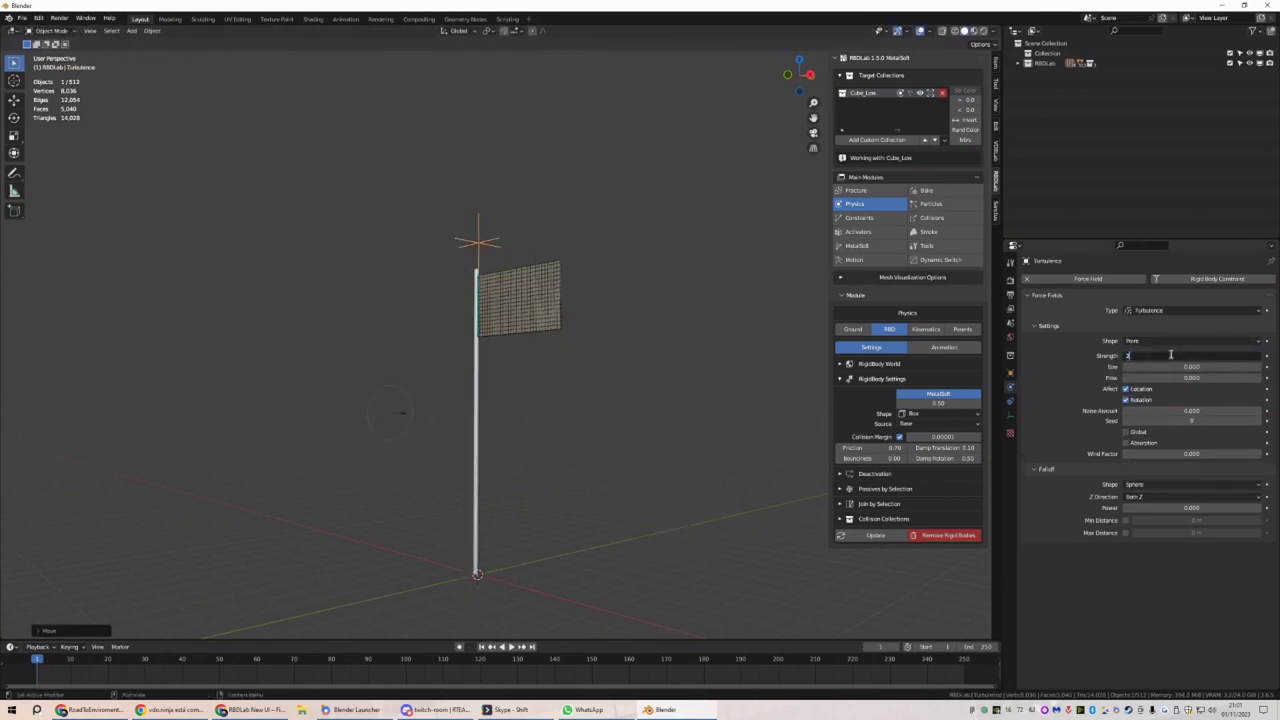
{"action": "type", "text": "5"}
{"action": "key", "text": "Return"}
{"action": "left_click", "coordinate": [1182, 367]}
{"action": "type", "text": ".8"}
{"action": "key", "text": "Tab"}
{"action": "key", "text": "Tab"}
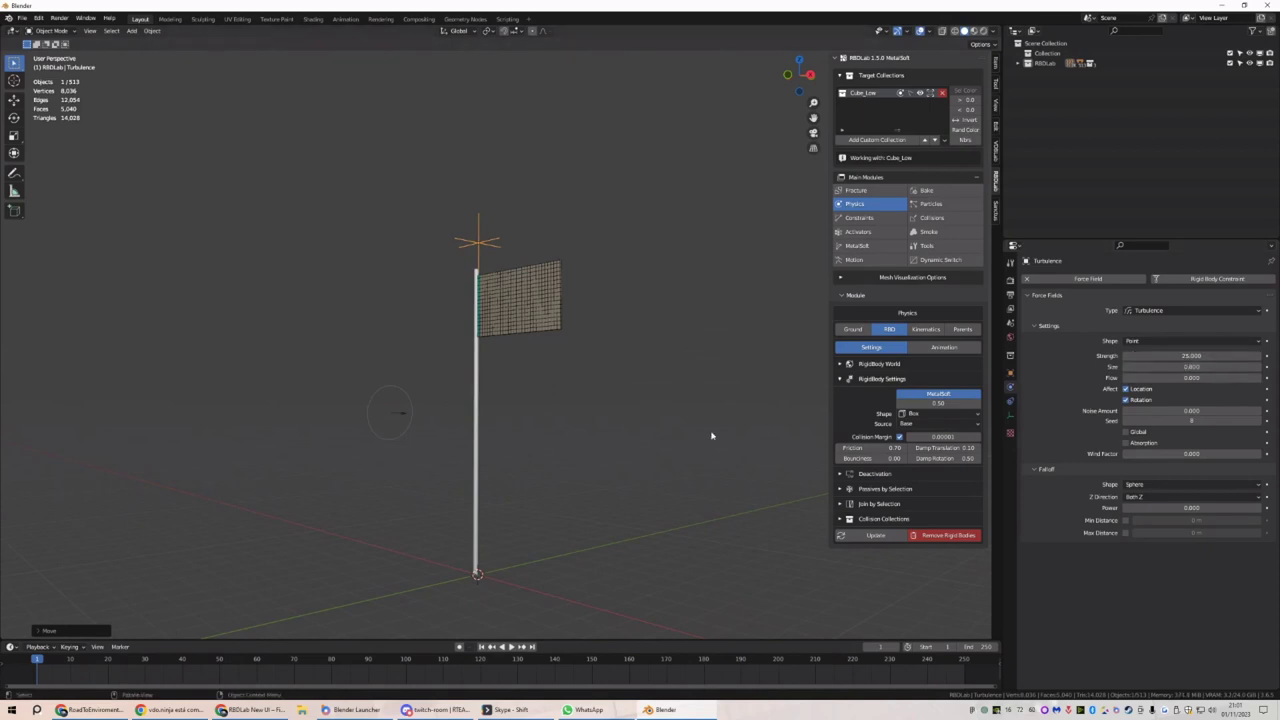
{"action": "type", "text": "1"}
{"action": "key", "text": "Return"}
Play the waving-flag preview, then go to front orthographic view and put the 3D cursor above the flag
{"action": "middle_click_drag", "start_coordinate": [606, 360], "coordinate": [614, 374]}
{"action": "key", "text": "space"}
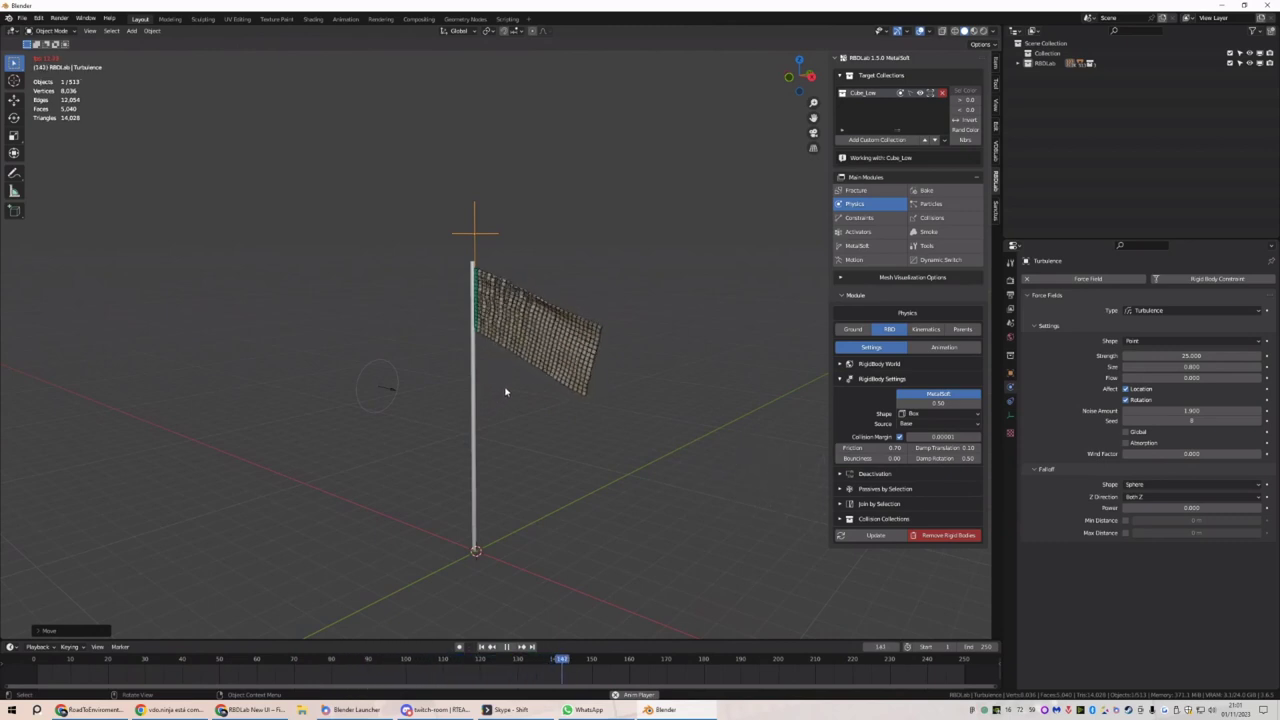
{"action": "key", "text": "KP_1"}
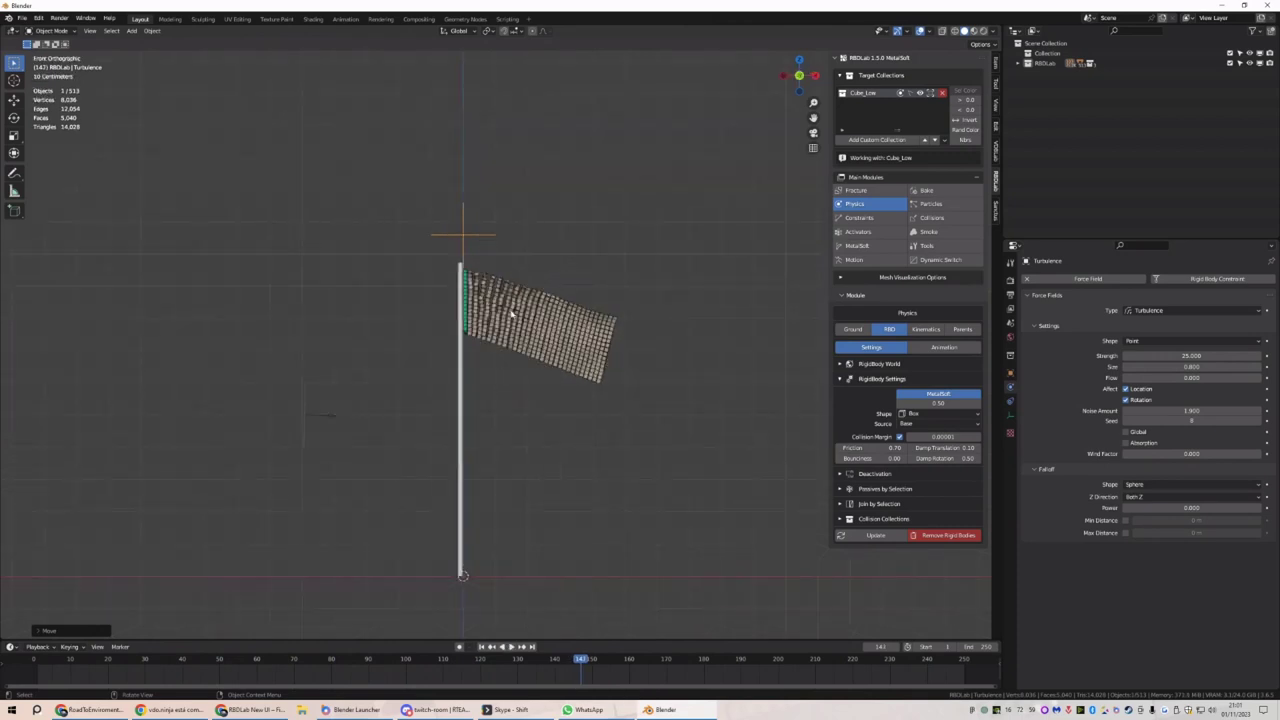
{"action": "right_click_drag", "start_coordinate": [469, 240], "coordinate": [533, 194], "text": "shift"}
Replay the wind simulation from frame 1 and stop it
{"action": "left_click", "coordinate": [484, 649]}
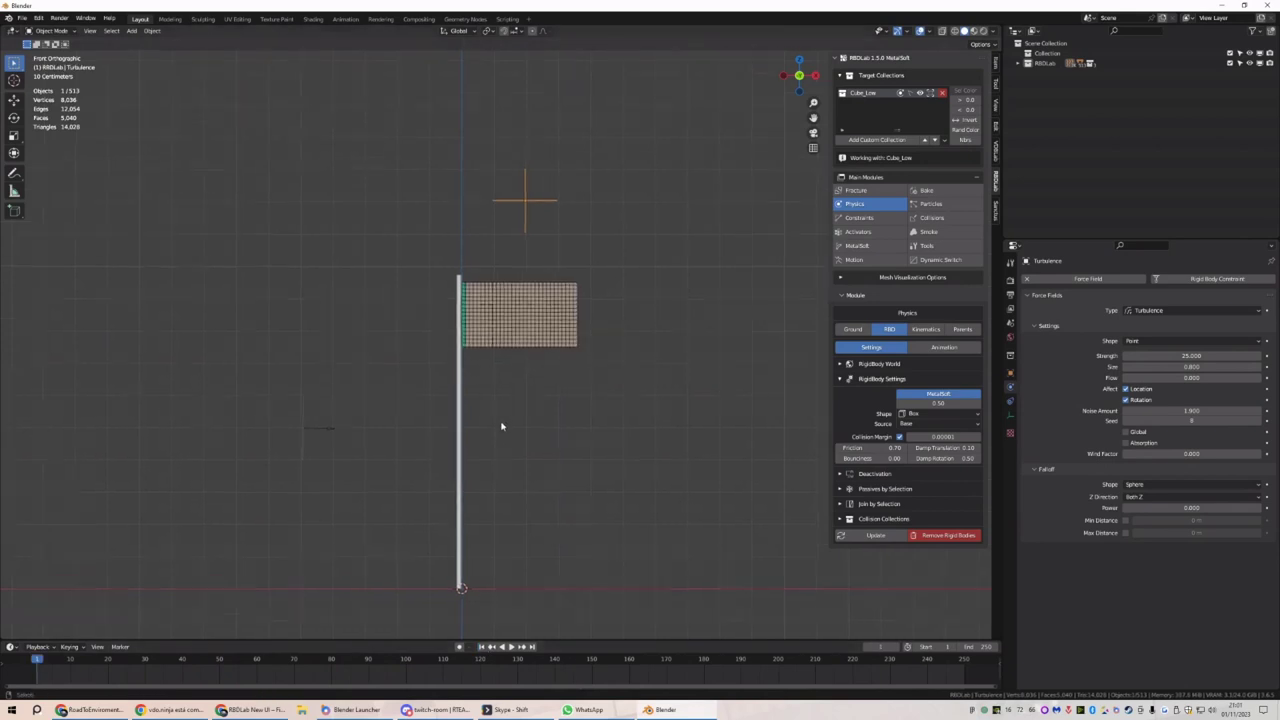
{"action": "middle_click_drag", "start_coordinate": [500, 423], "coordinate": [491, 457], "text": "shift"}
{"action": "key", "text": "space"}
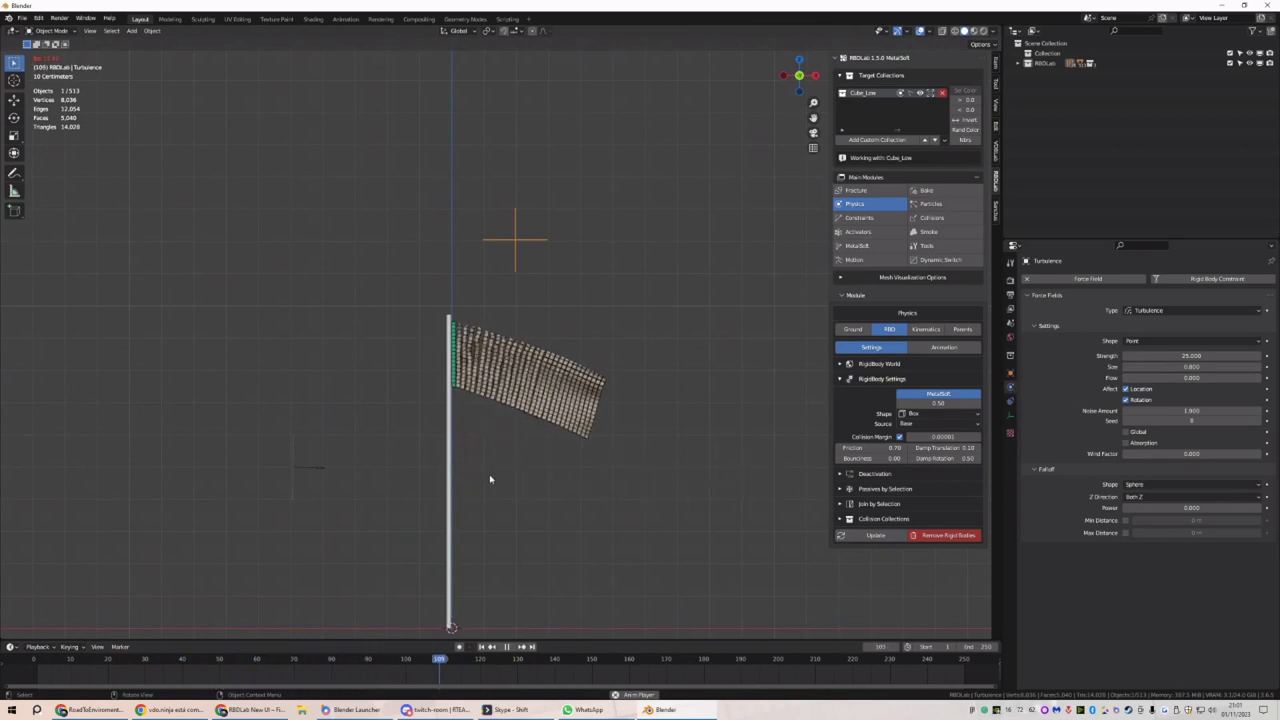
{"action": "key", "text": "space"}
Keyframe the Wind strength at frame 110, then set it to 0 and keyframe again
{"action": "left_click", "coordinate": [321, 472]}
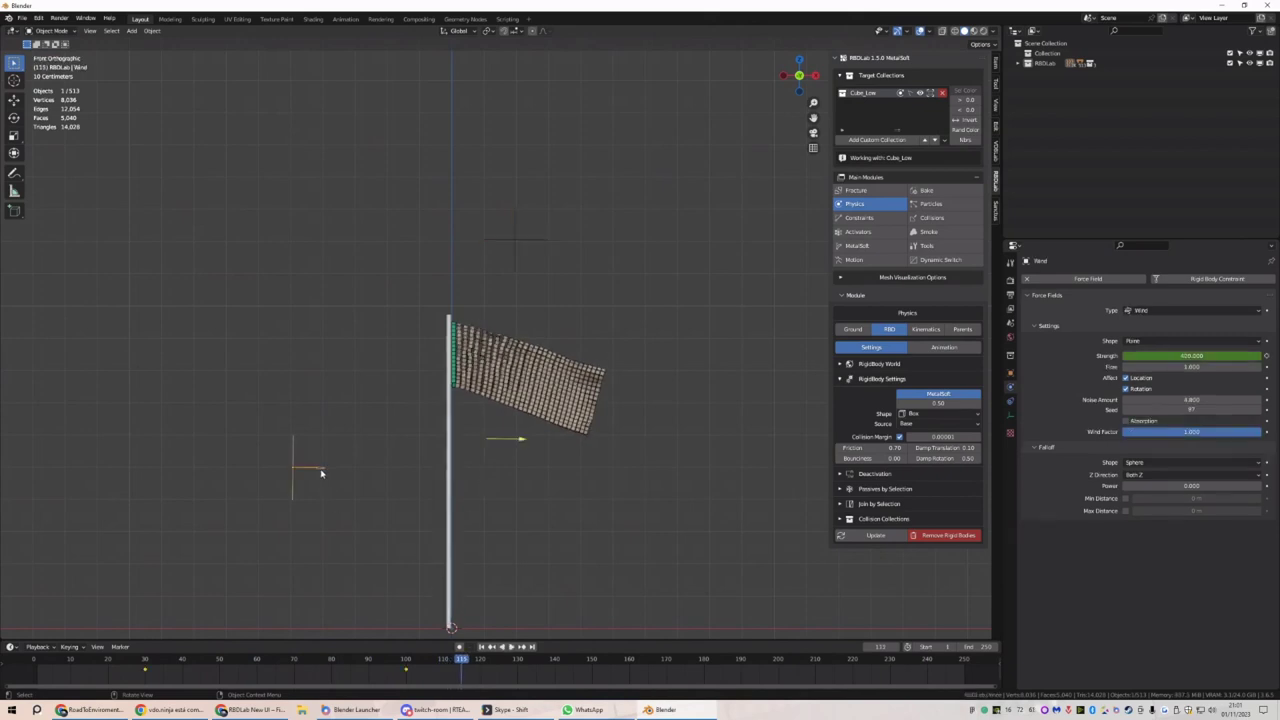
{"action": "left_click", "coordinate": [443, 666]}
{"action": "key", "text": "space"}
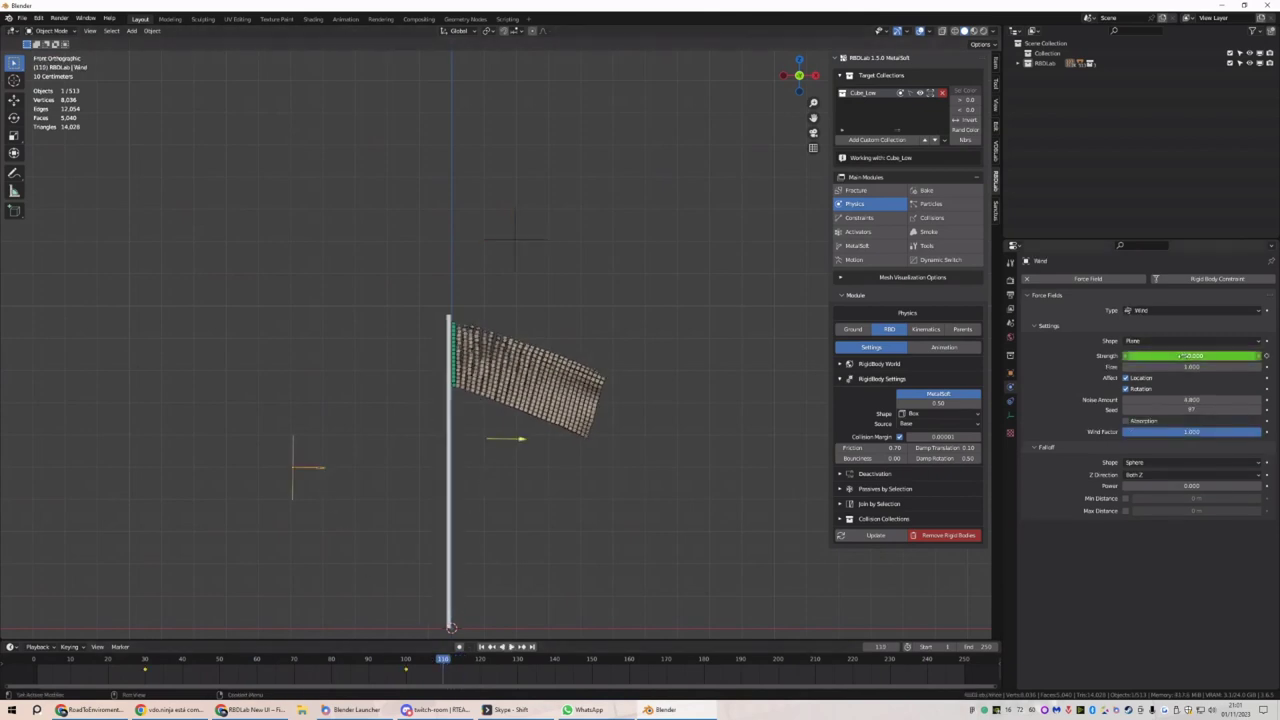
{"action": "key", "text": "i"}
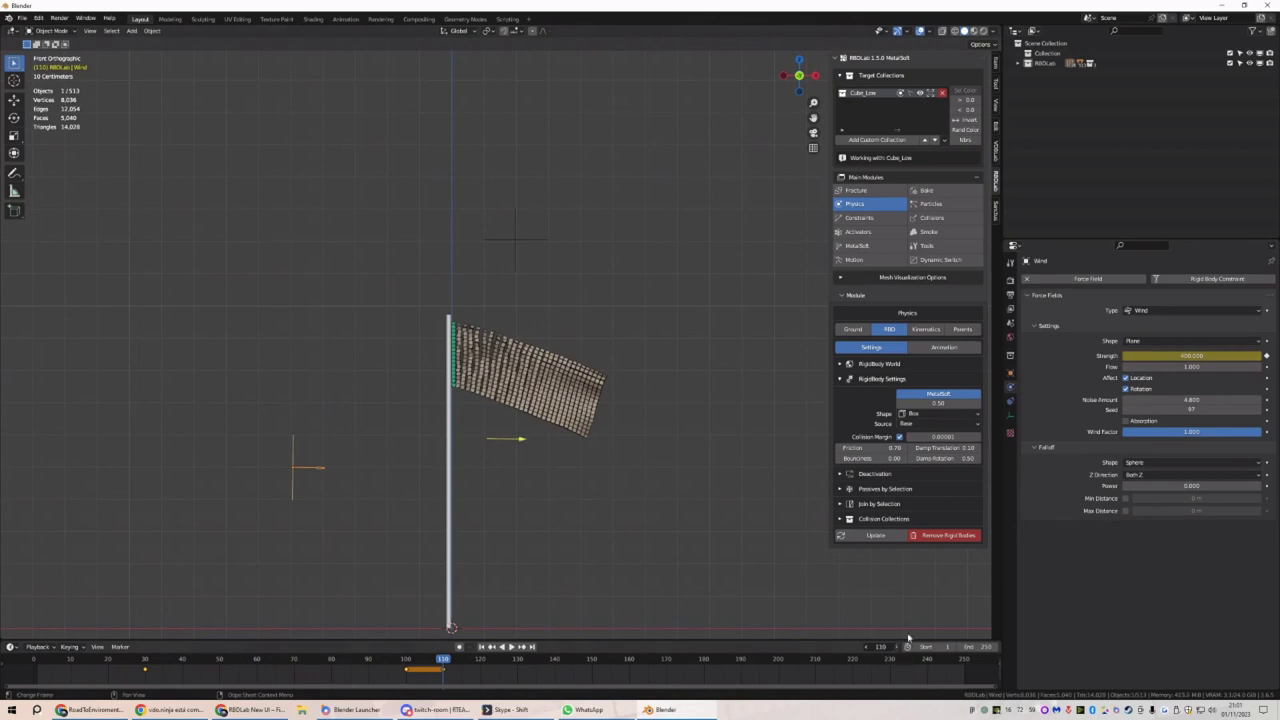
{"action": "double_click", "coordinate": [1190, 355]}
{"action": "type", "text": "0"}
{"action": "key", "text": "Return"}
{"action": "key", "text": "i"}
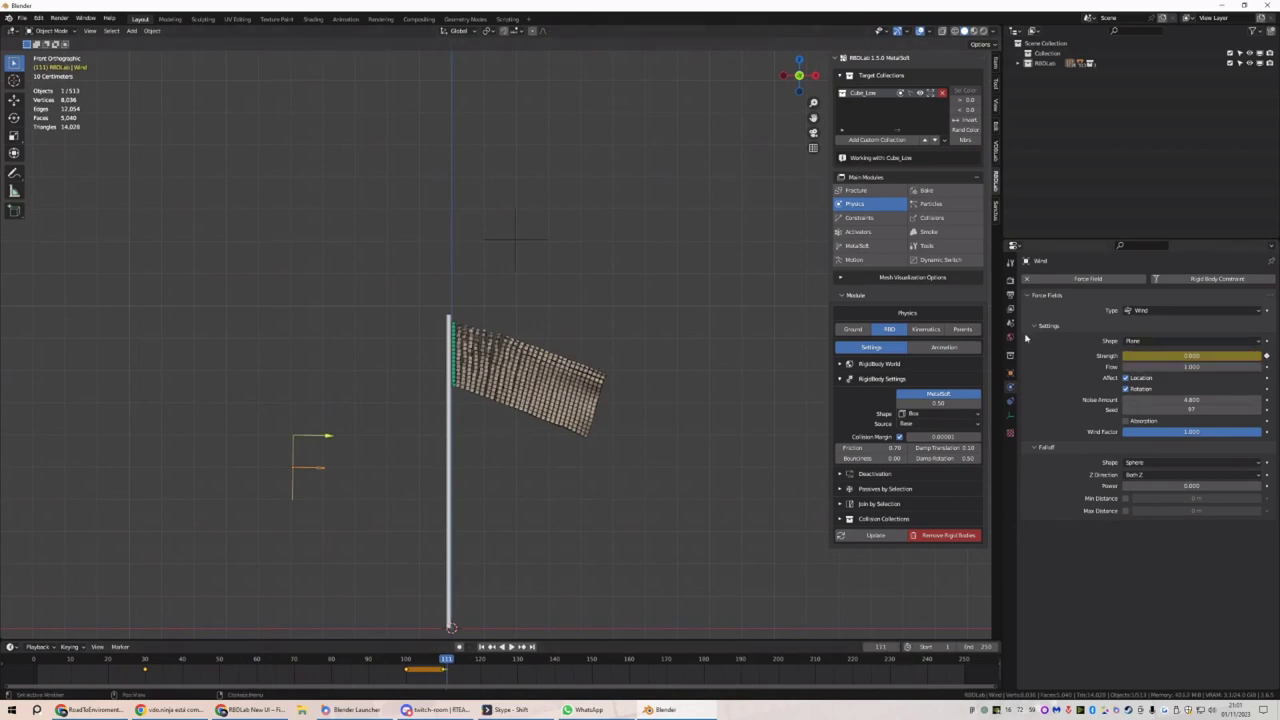
Return to frame 1 and box-select the column of cells beside the pole
{"action": "left_click_drag", "start_coordinate": [421, 657], "coordinate": [405, 658]}
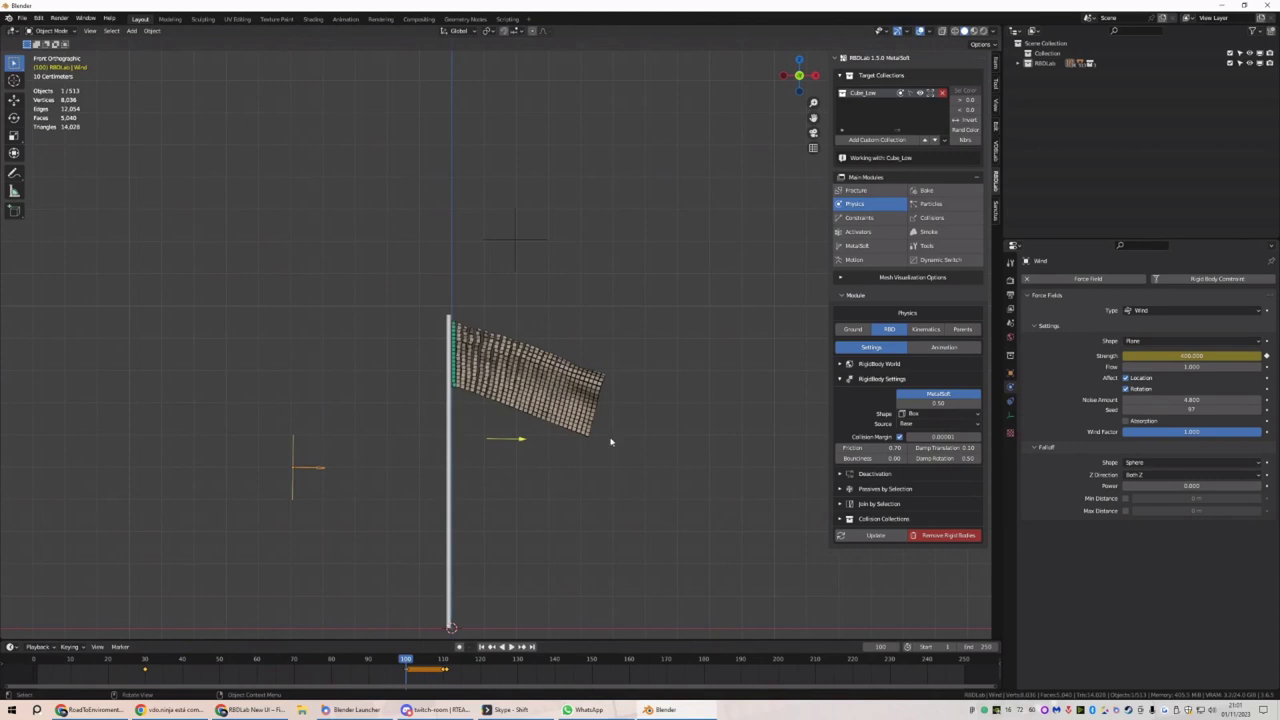
{"action": "scroll", "coordinate": [455, 343], "scroll_direction": "up", "scroll_amount": 3}
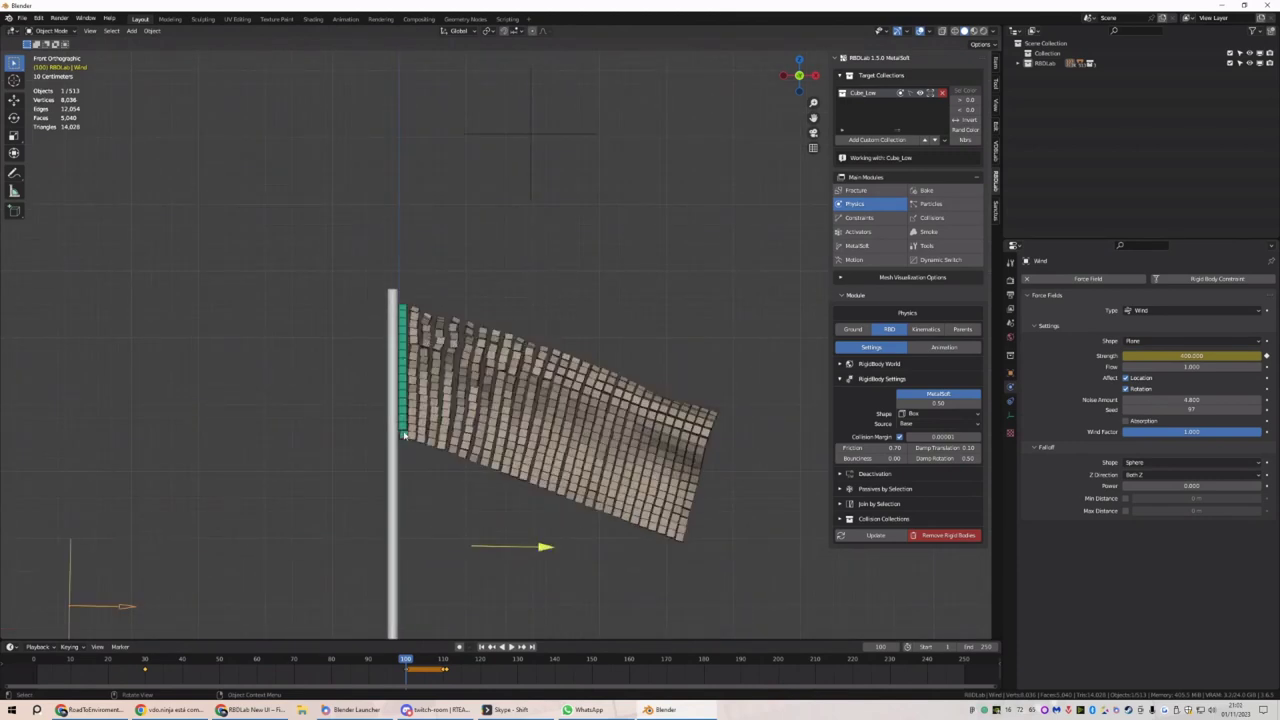
{"action": "left_click", "coordinate": [481, 646]}
{"action": "left_click_drag", "start_coordinate": [407, 302], "coordinate": [403, 462]}
Try adding an Activators layer for the pole-side cells, then return to the Physics module
{"action": "left_click", "coordinate": [858, 231]}
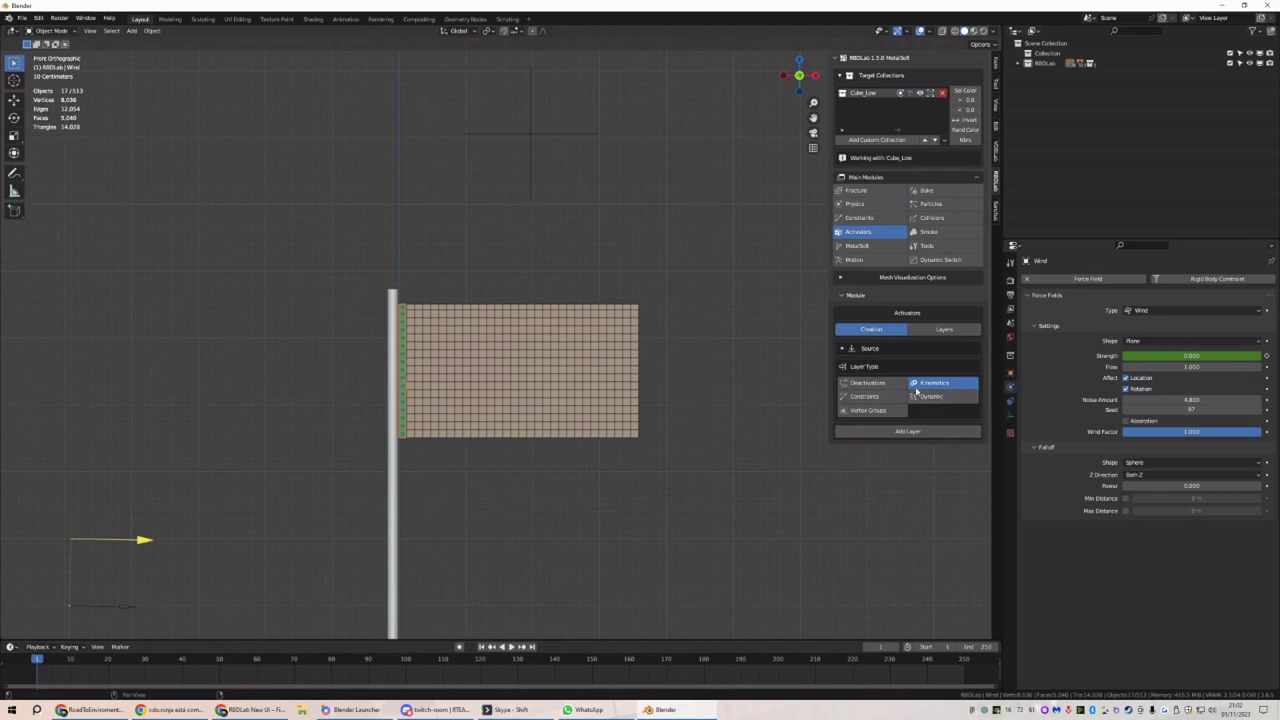
{"action": "left_click", "coordinate": [909, 431]}
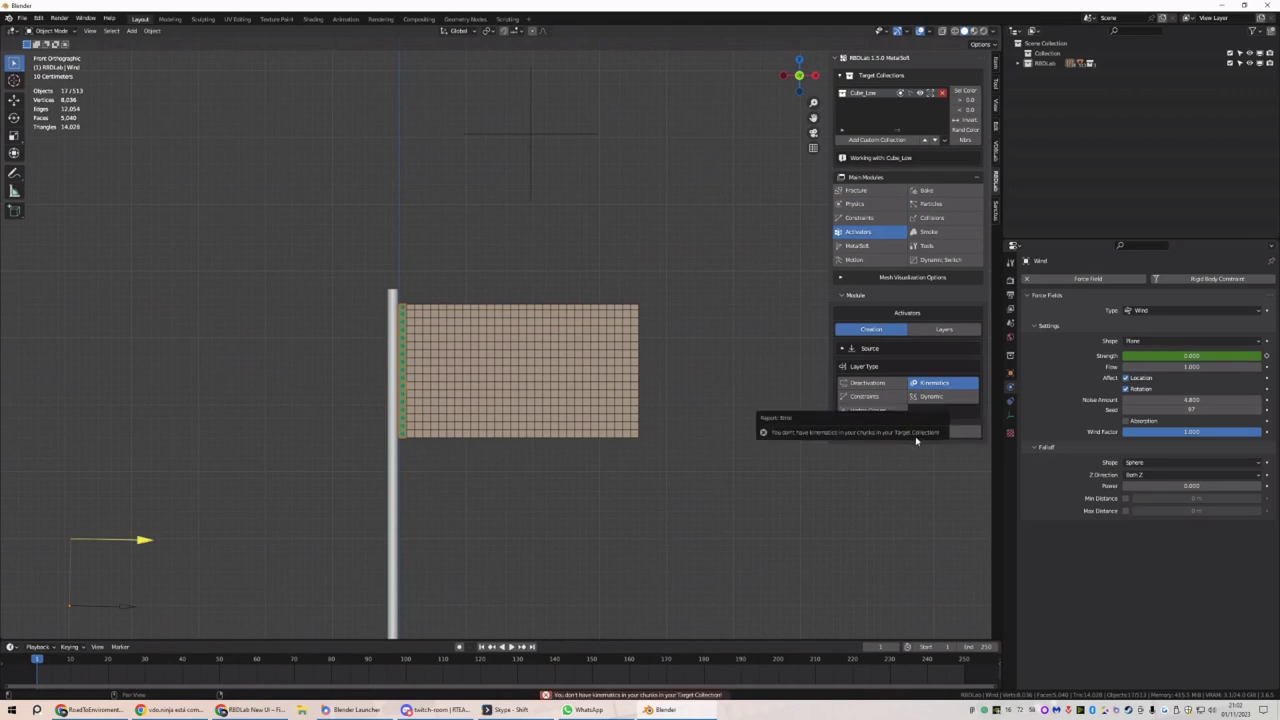
{"action": "left_click", "coordinate": [404, 321]}
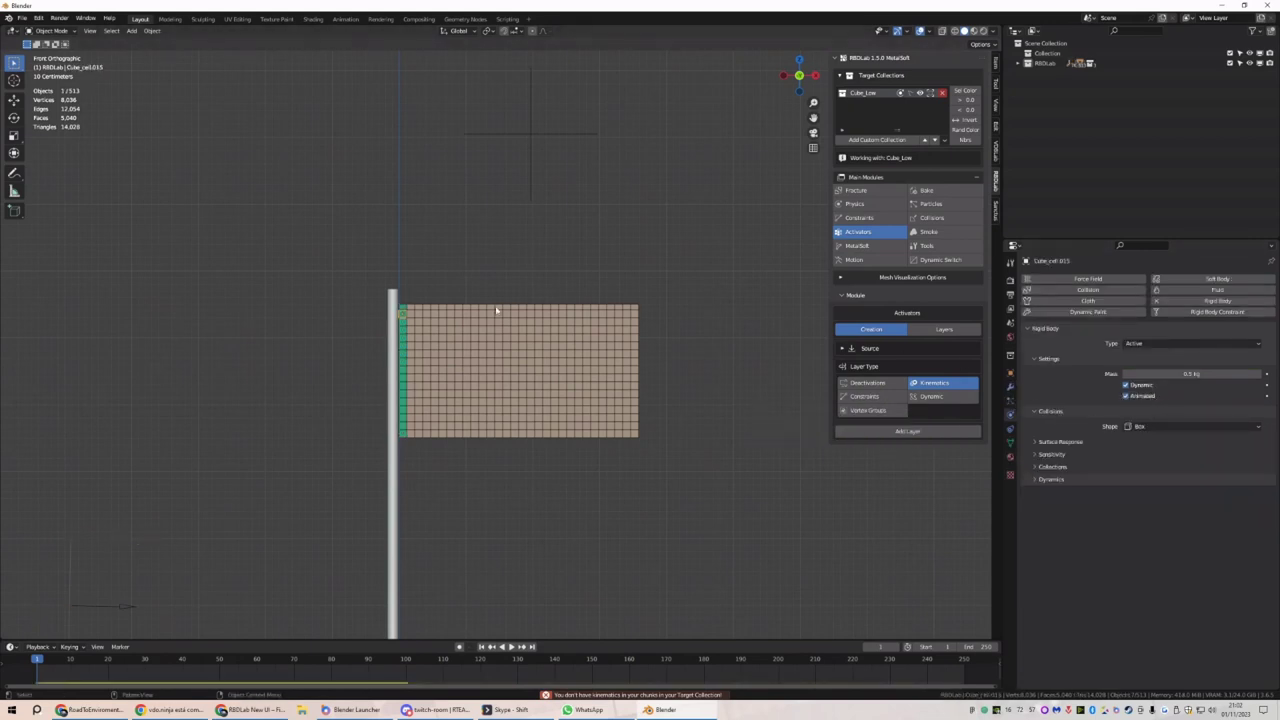
{"action": "left_click_drag", "start_coordinate": [401, 303], "coordinate": [404, 448]}
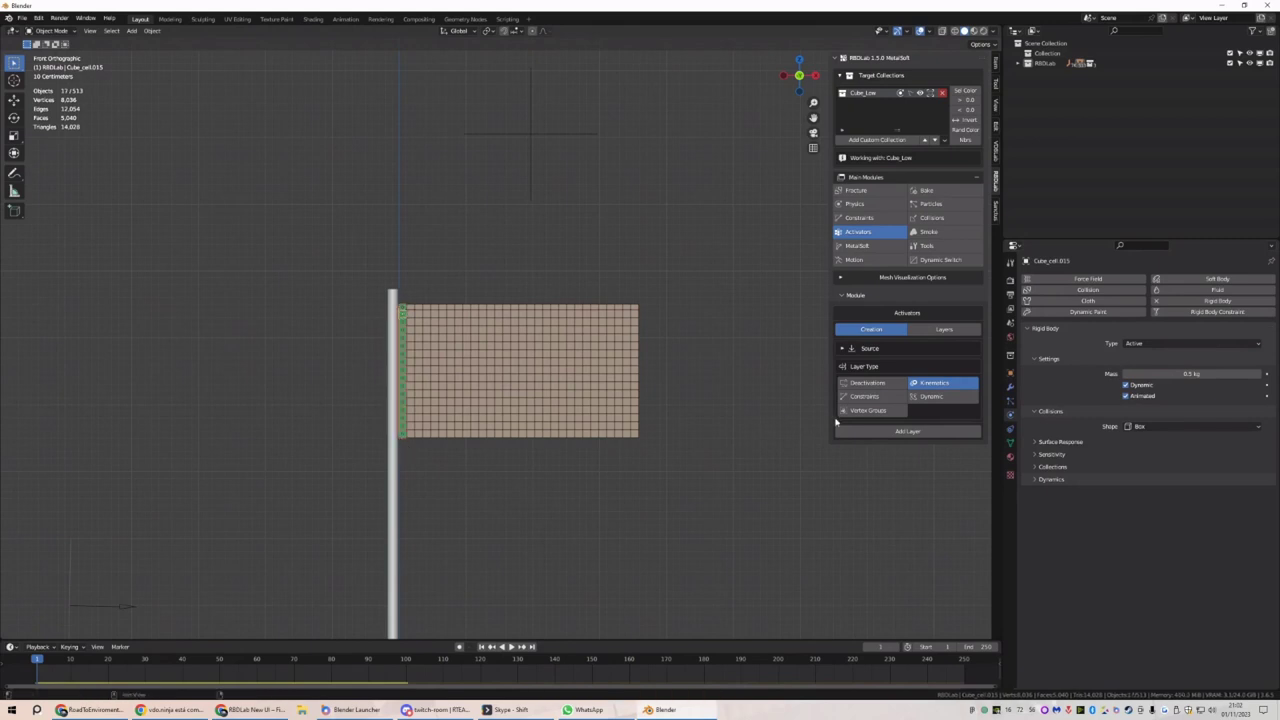
{"action": "left_click", "coordinate": [893, 431]}
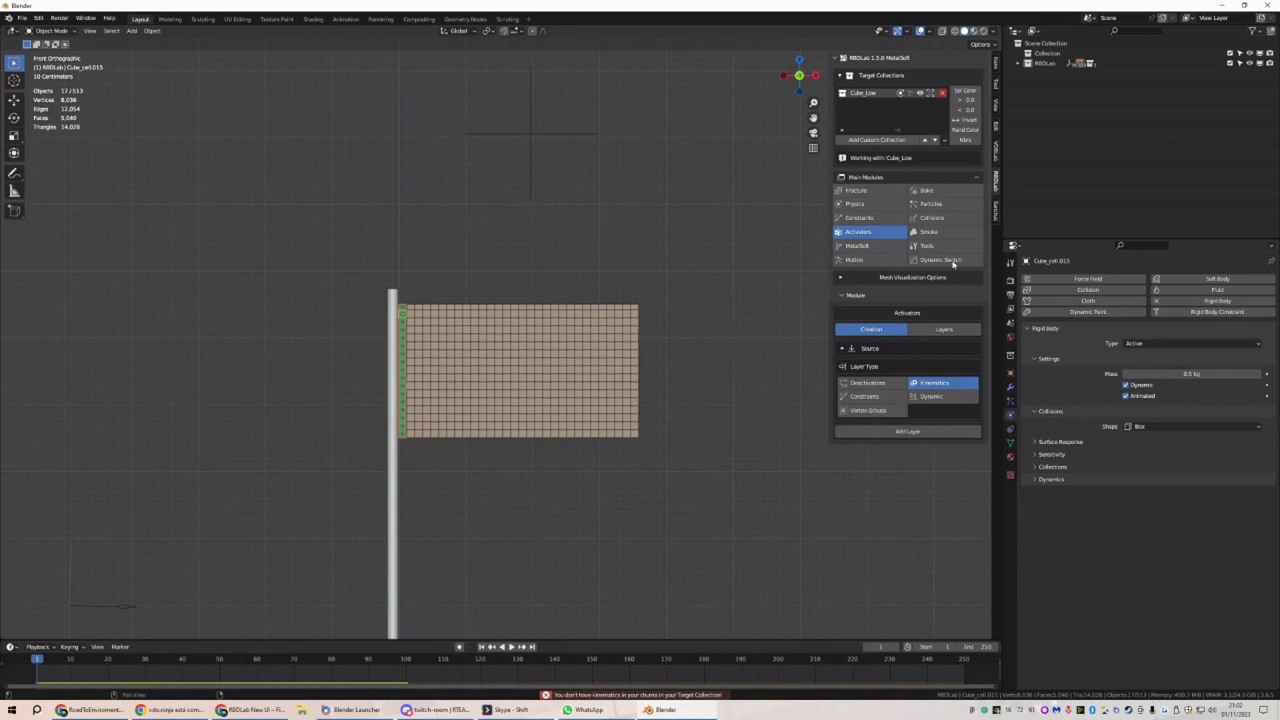
{"action": "left_click", "coordinate": [855, 203]}
Under RBD Animation > Kinematics, remove the old kinematic and make the pole-side cell column kinematic
{"action": "left_click", "coordinate": [945, 347]}
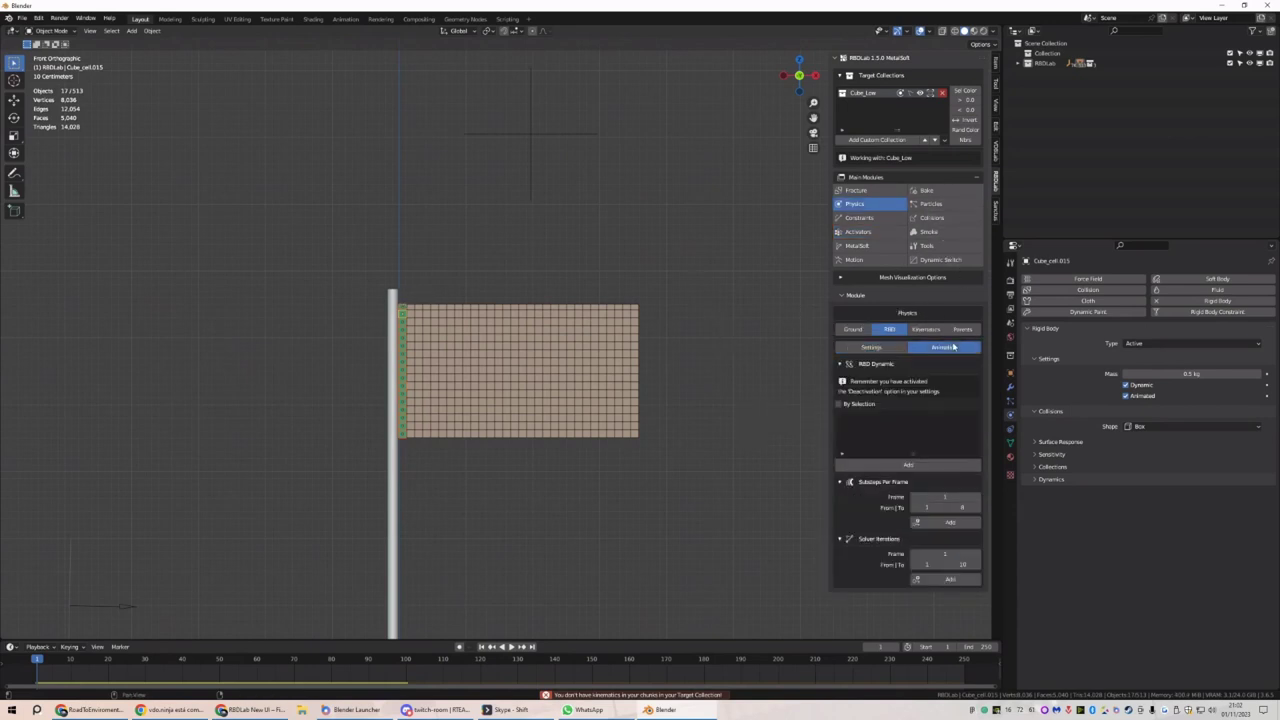
{"action": "left_click", "coordinate": [918, 330]}
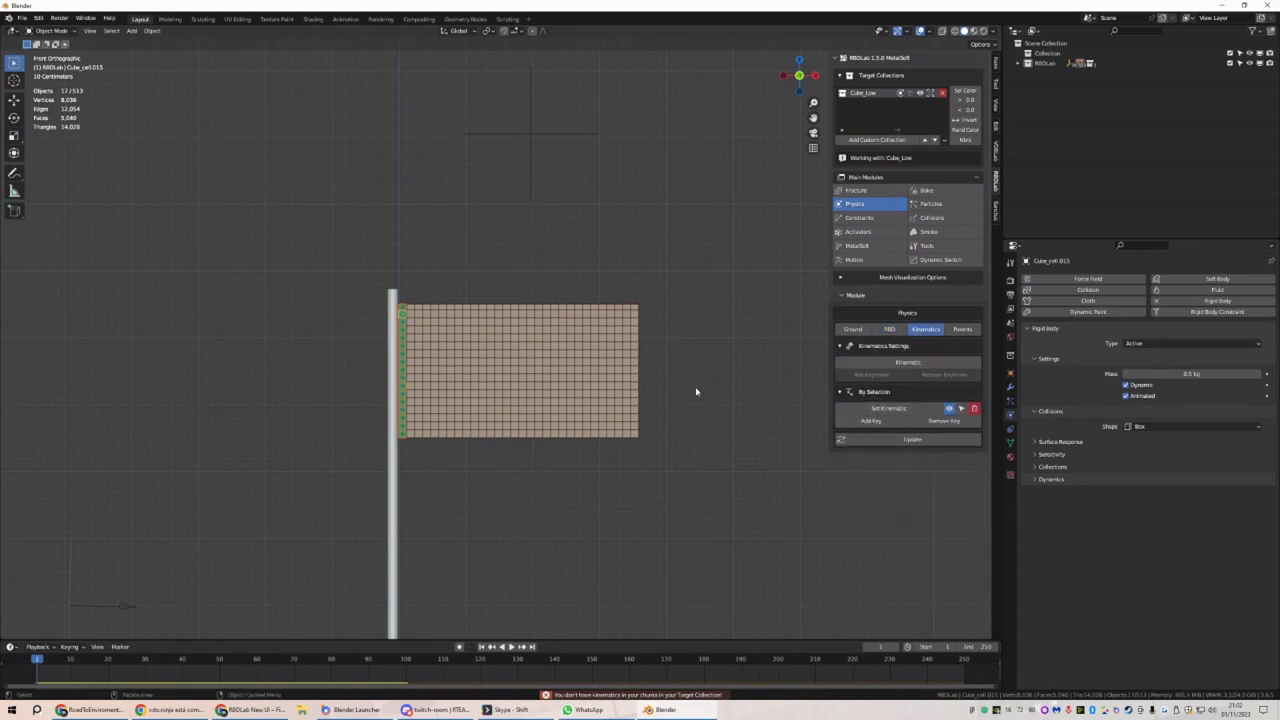
{"action": "left_click", "coordinate": [975, 409]}
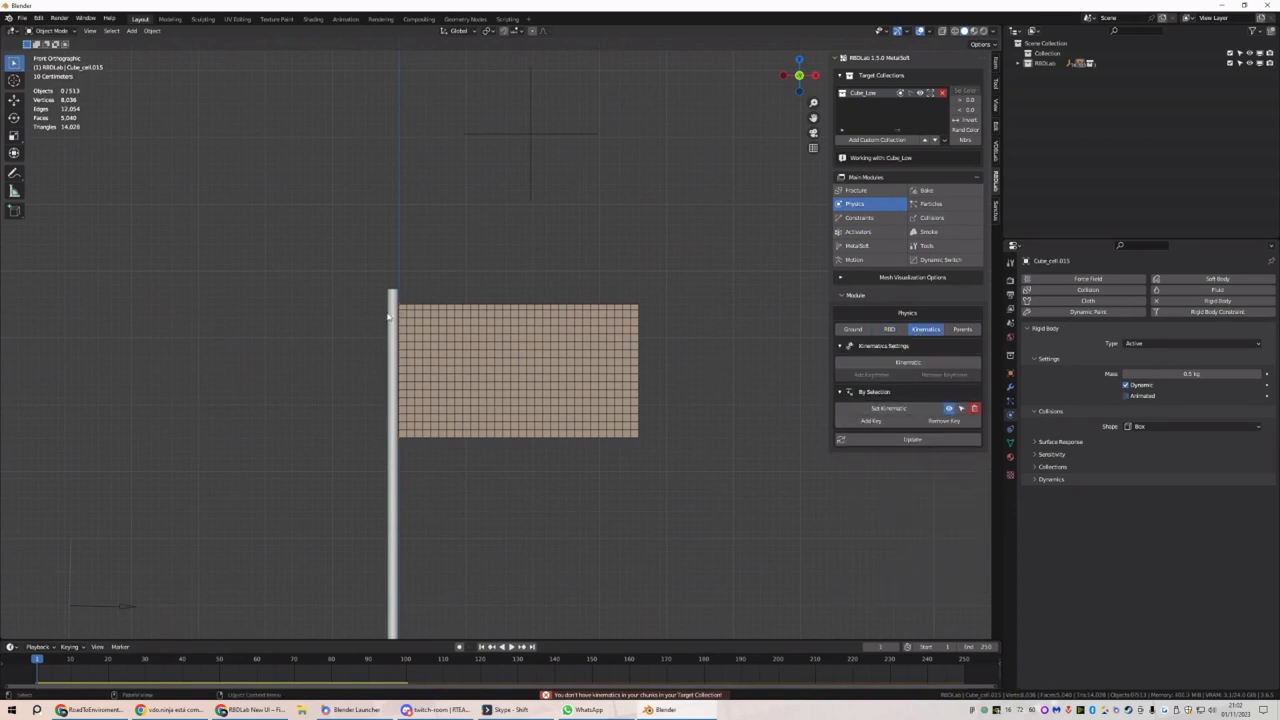
{"action": "left_click_drag", "start_coordinate": [403, 446], "coordinate": [404, 446]}
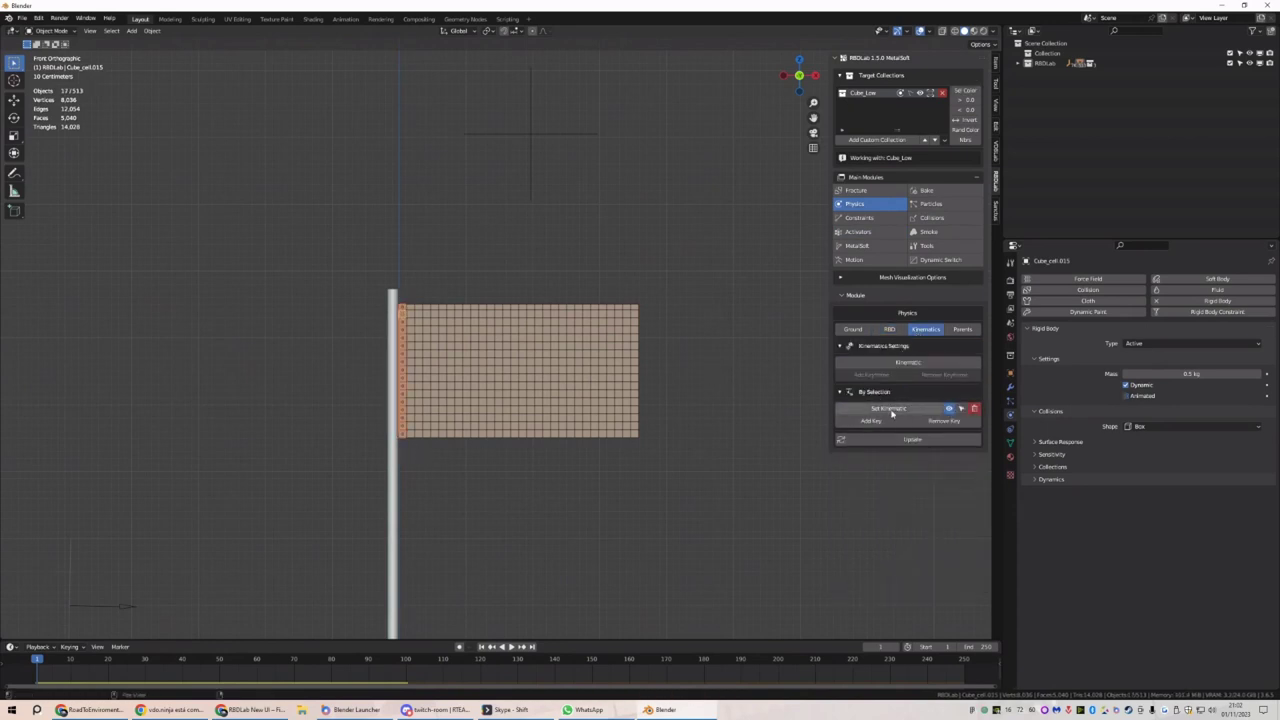
{"action": "left_click", "coordinate": [889, 409]}
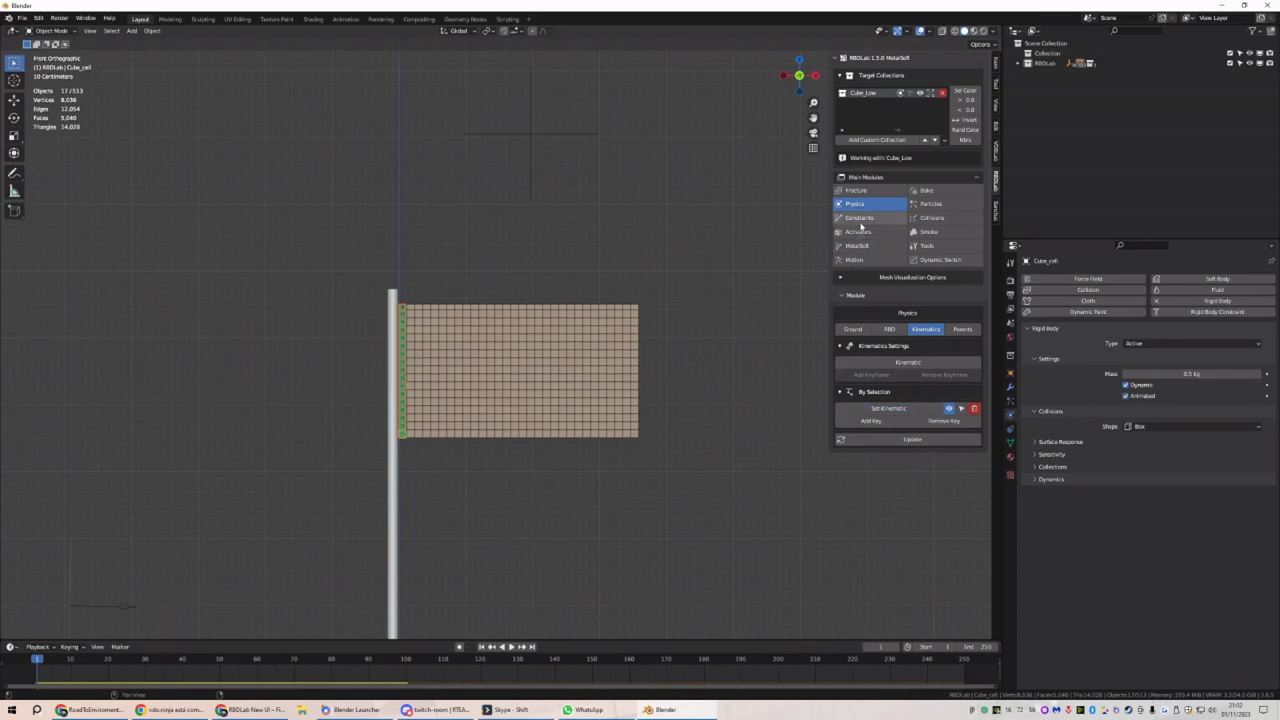
Create the KM_00 kinematic activator layer and widen the RBDLab sidebar
{"action": "left_click", "coordinate": [911, 438]}
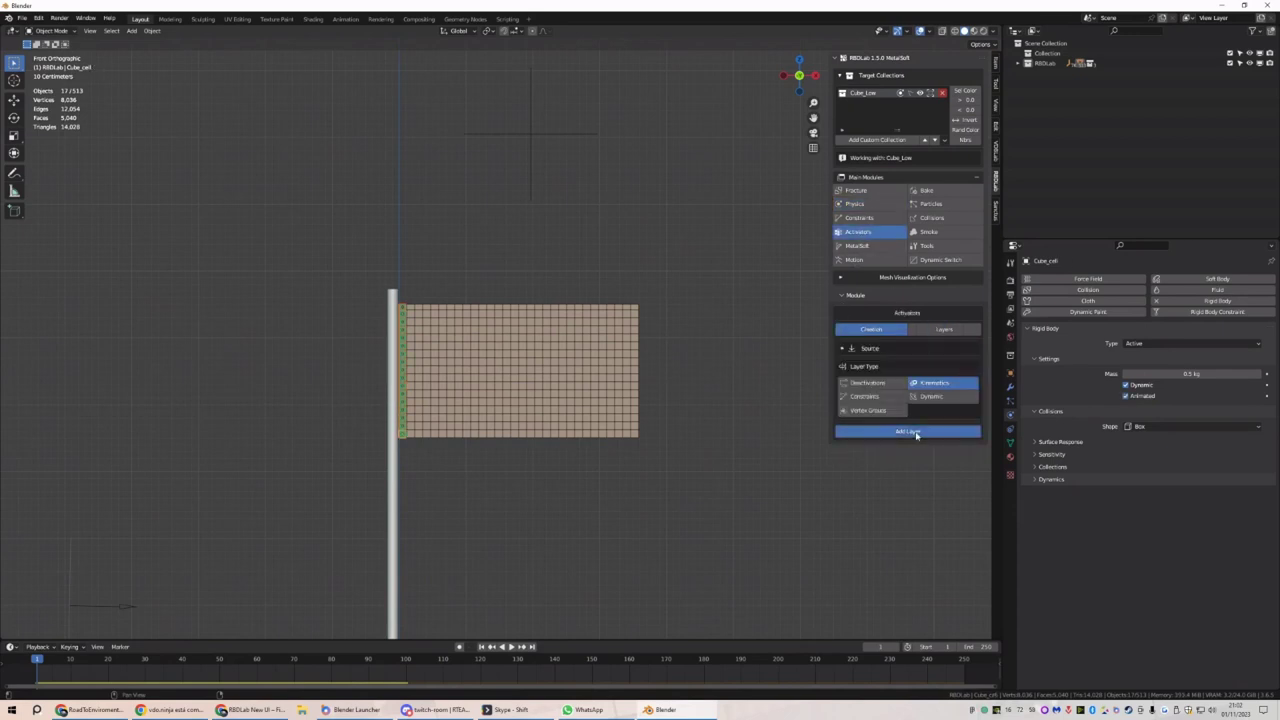
{"action": "left_click", "coordinate": [858, 231]}
{"action": "scroll", "coordinate": [517, 391], "scroll_direction": "down", "scroll_amount": 1}
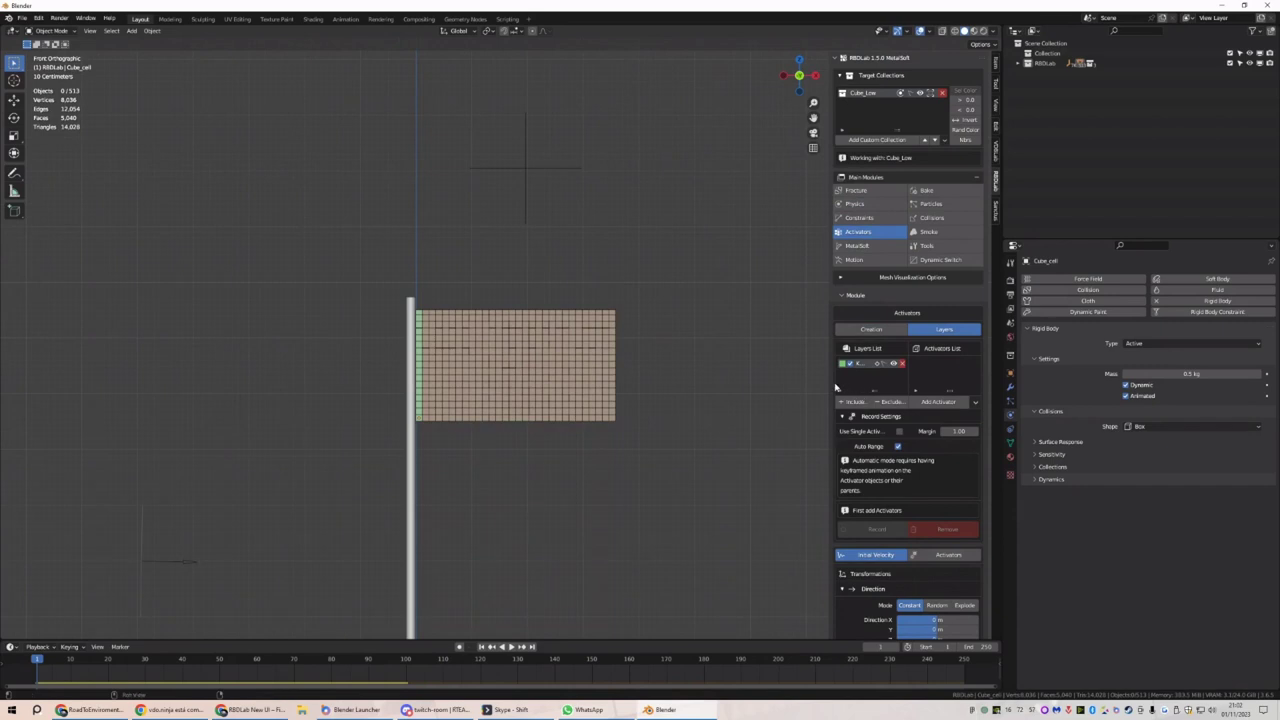
{"action": "left_click_drag", "start_coordinate": [836, 387], "coordinate": [798, 390]}
{"action": "middle_click_drag", "start_coordinate": [643, 449], "coordinate": [605, 334], "text": "shift"}
Scroll through the activator settings and select the Wind force field
{"action": "scroll", "coordinate": [631, 340], "scroll_direction": "down", "scroll_amount": 1}
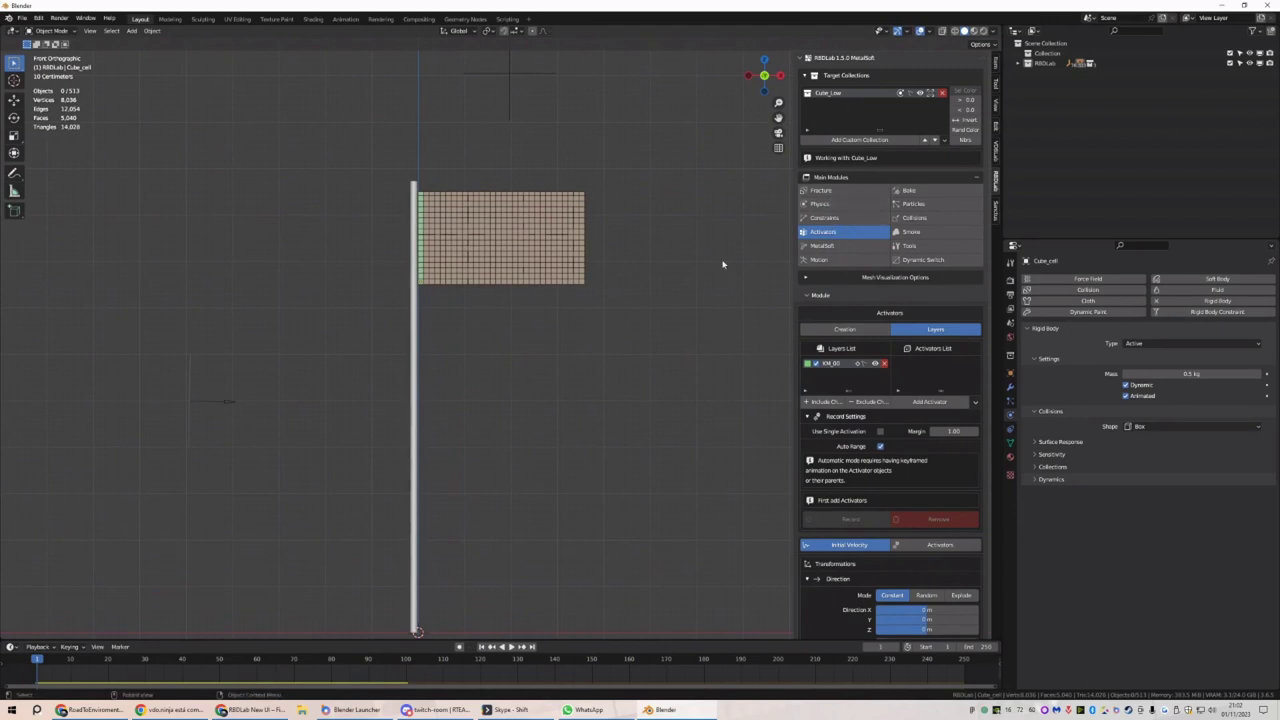
{"action": "scroll", "coordinate": [506, 331], "scroll_direction": "up", "scroll_amount": 4}
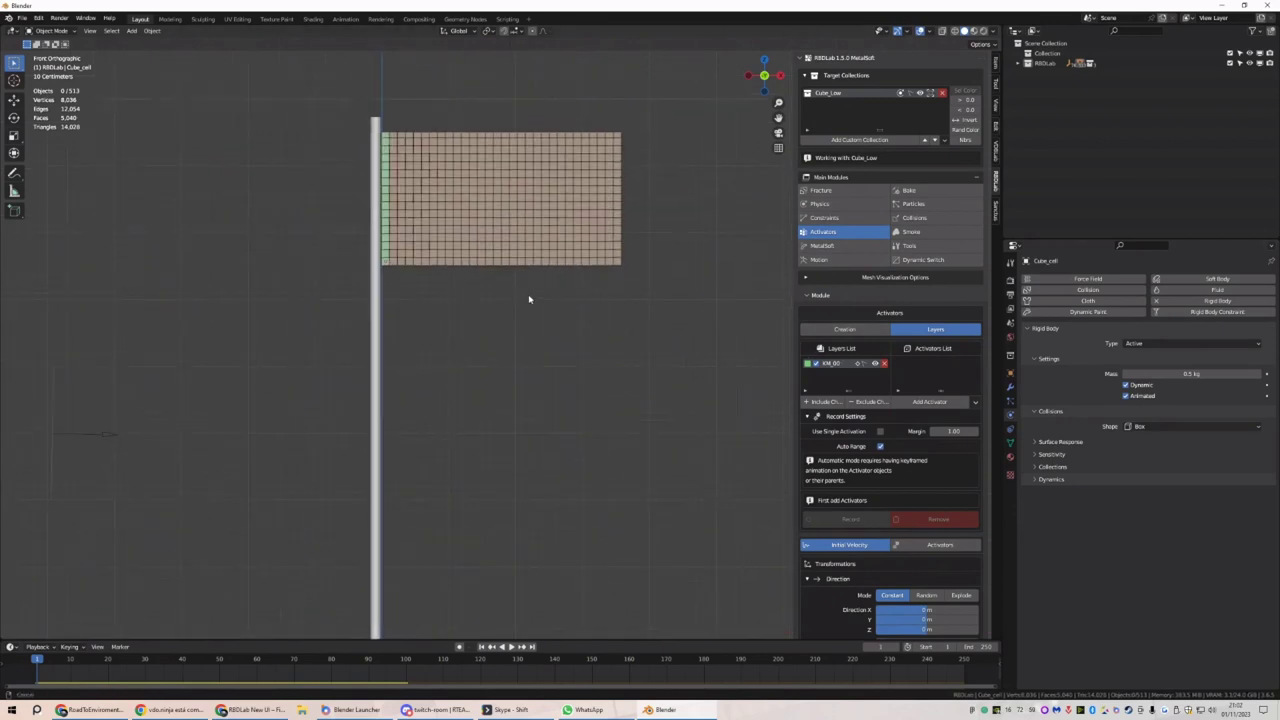
{"action": "scroll", "coordinate": [521, 360], "scroll_direction": "down", "scroll_amount": 1}
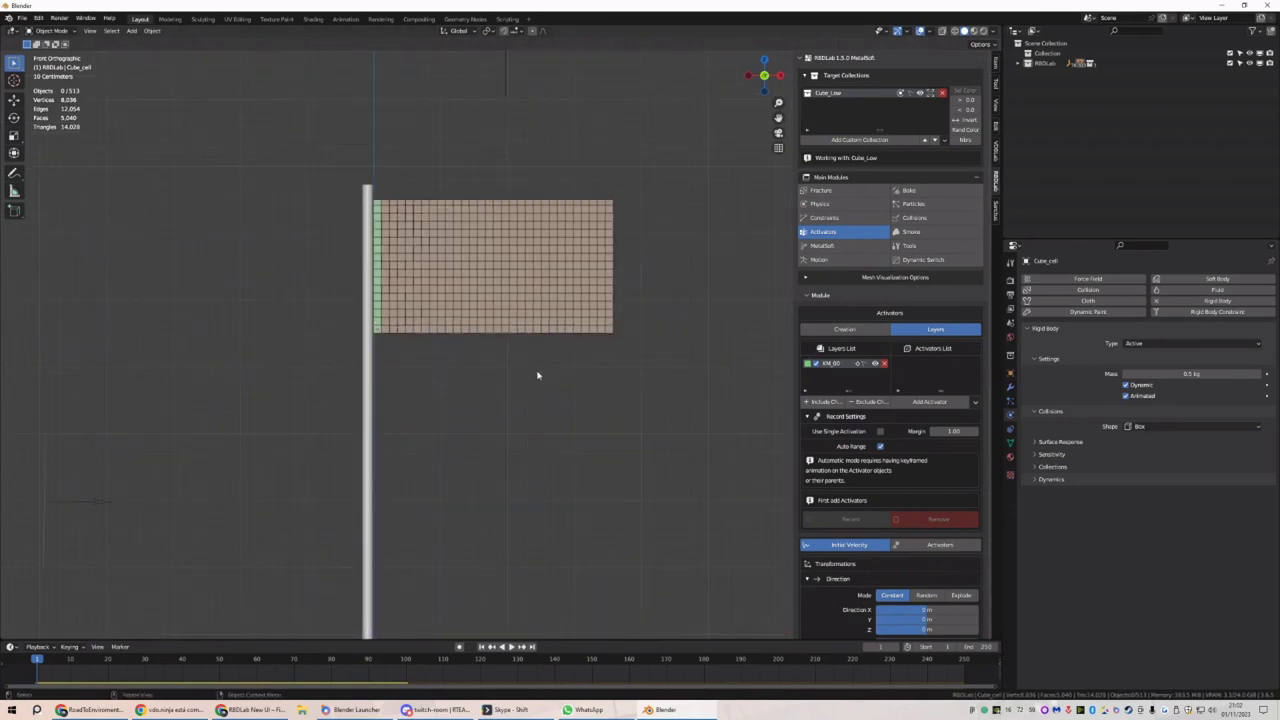
{"action": "scroll", "coordinate": [537, 375], "scroll_direction": "down", "scroll_amount": 2}
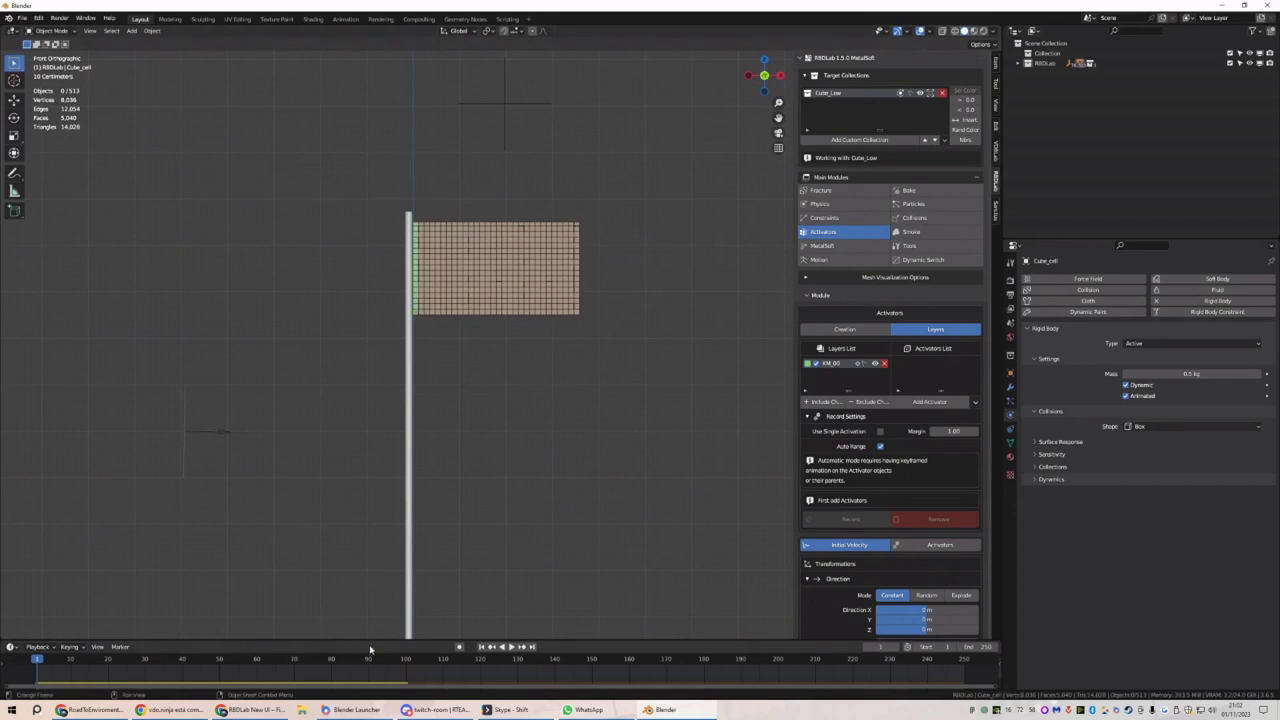
{"action": "left_click", "coordinate": [213, 433]}
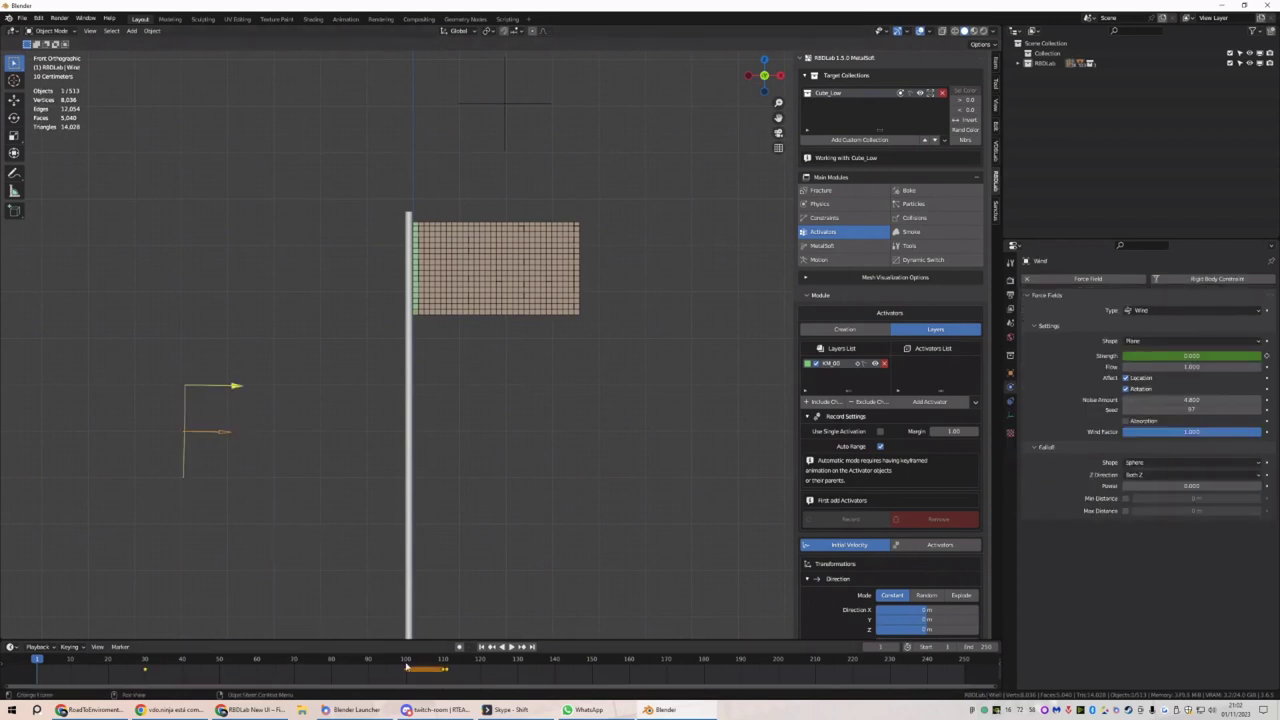
Jump to frame 100 to see the flag streaming out under the 400-strength wind
{"action": "left_click", "coordinate": [407, 666]}
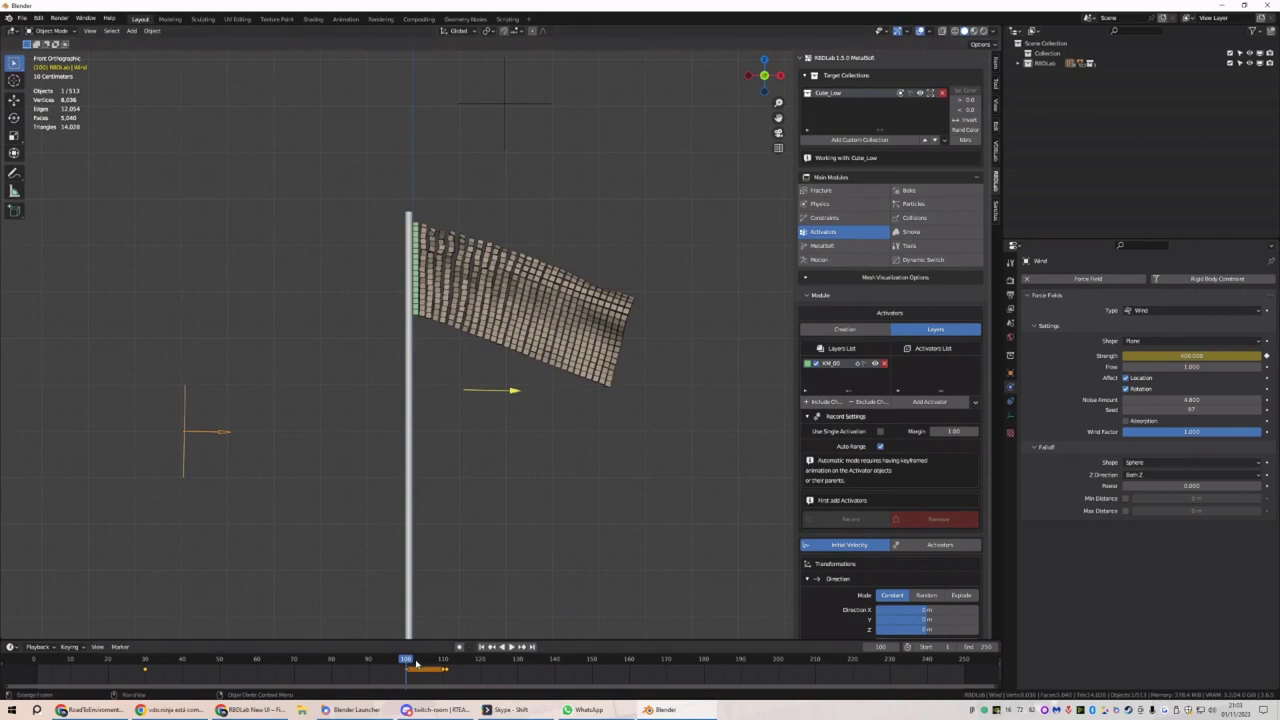
Add a cube activator and move it up to just above the pole top
{"action": "left_click", "coordinate": [940, 405]}
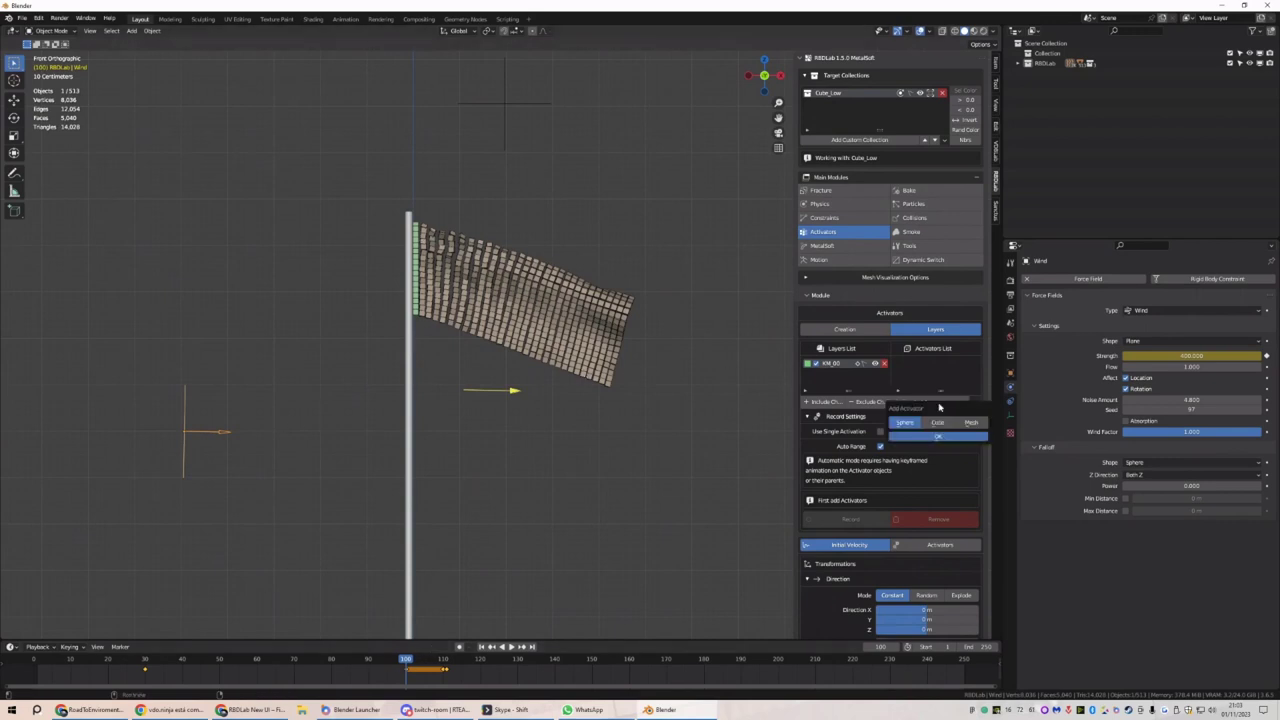
{"action": "left_click", "coordinate": [937, 422]}
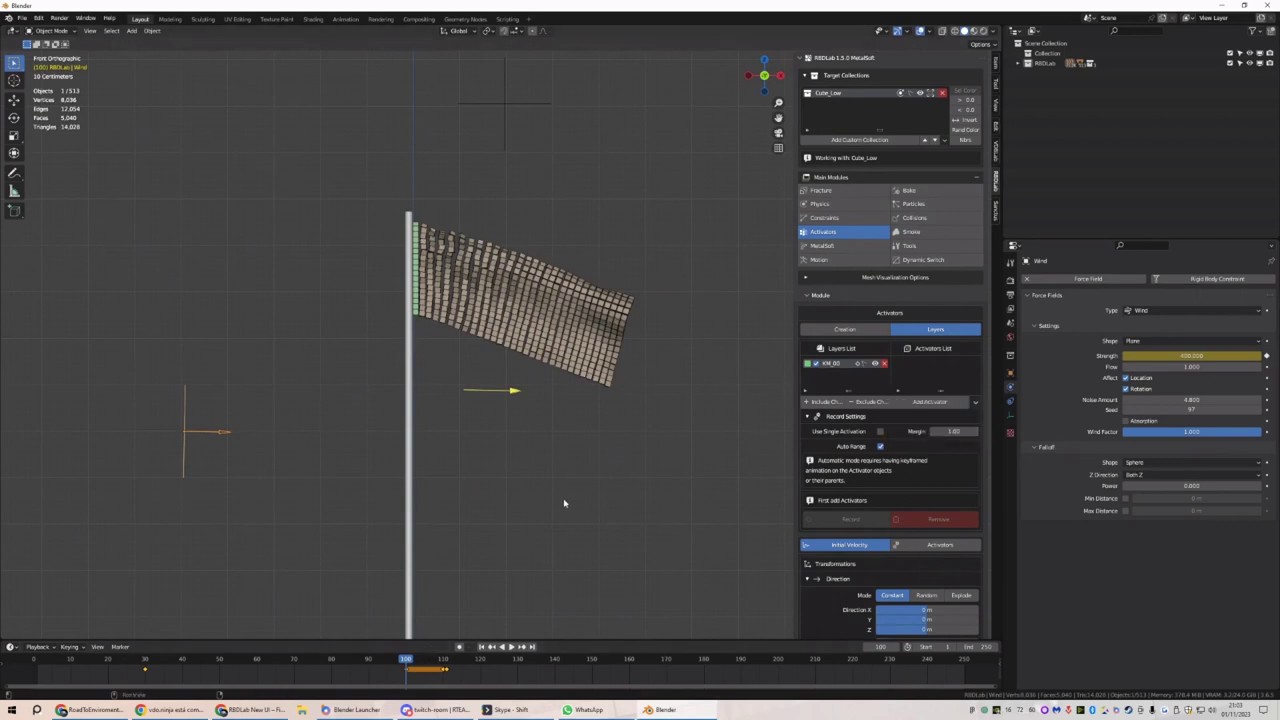
{"action": "scroll", "coordinate": [564, 503], "scroll_direction": "down", "scroll_amount": 3}
{"action": "key", "text": "g"}
{"action": "key", "text": "z"}
{"action": "left_click", "coordinate": [520, 266]}
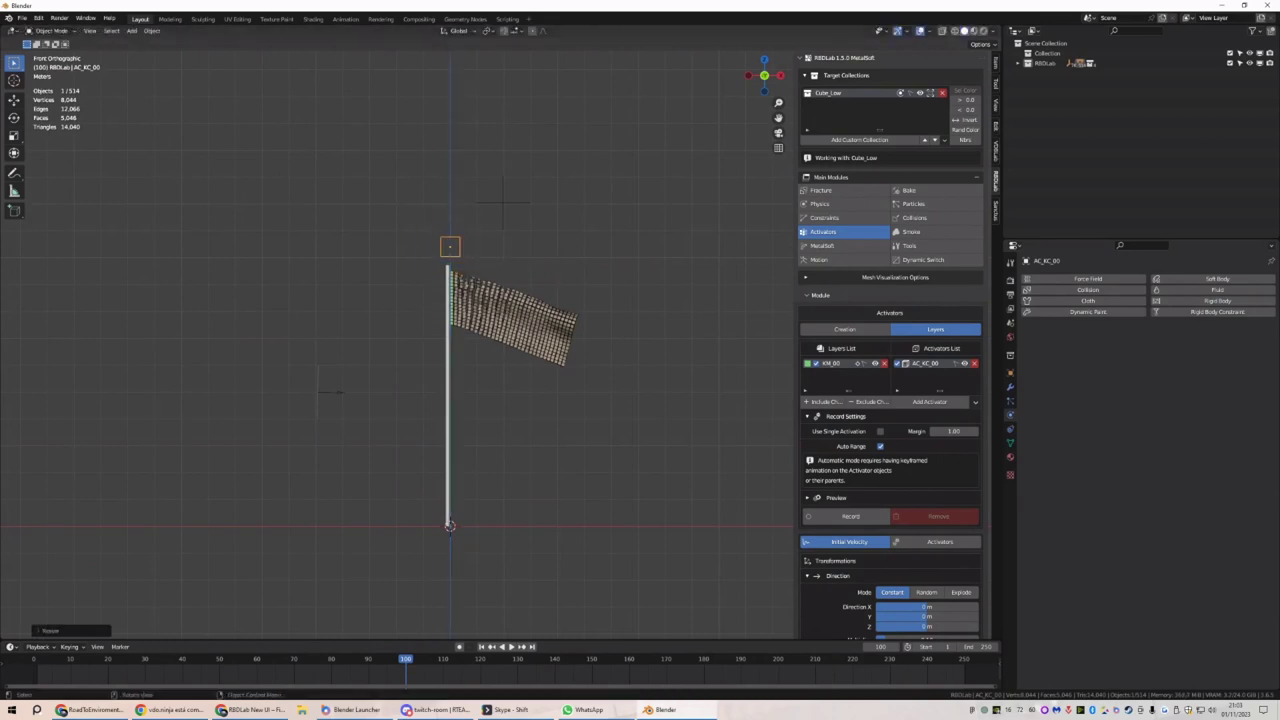
{"action": "scroll", "coordinate": [498, 300], "scroll_direction": "up", "scroll_amount": 5}
{"action": "key", "text": "g"}
{"action": "key", "text": "z"}
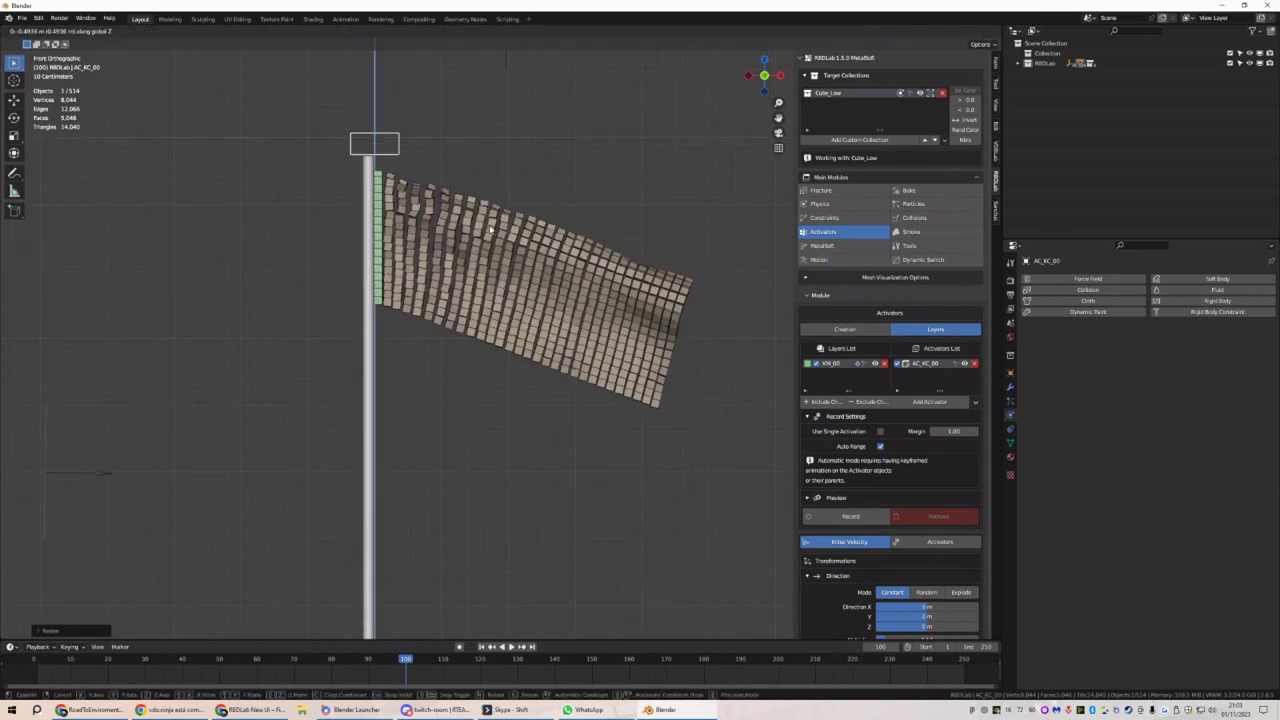
{"action": "left_click", "coordinate": [490, 231]}
Keyframe the cube's location at frame 95, then lower it down the pole and keyframe at 105
{"action": "left_click_drag", "start_coordinate": [404, 665], "coordinate": [388, 664]}
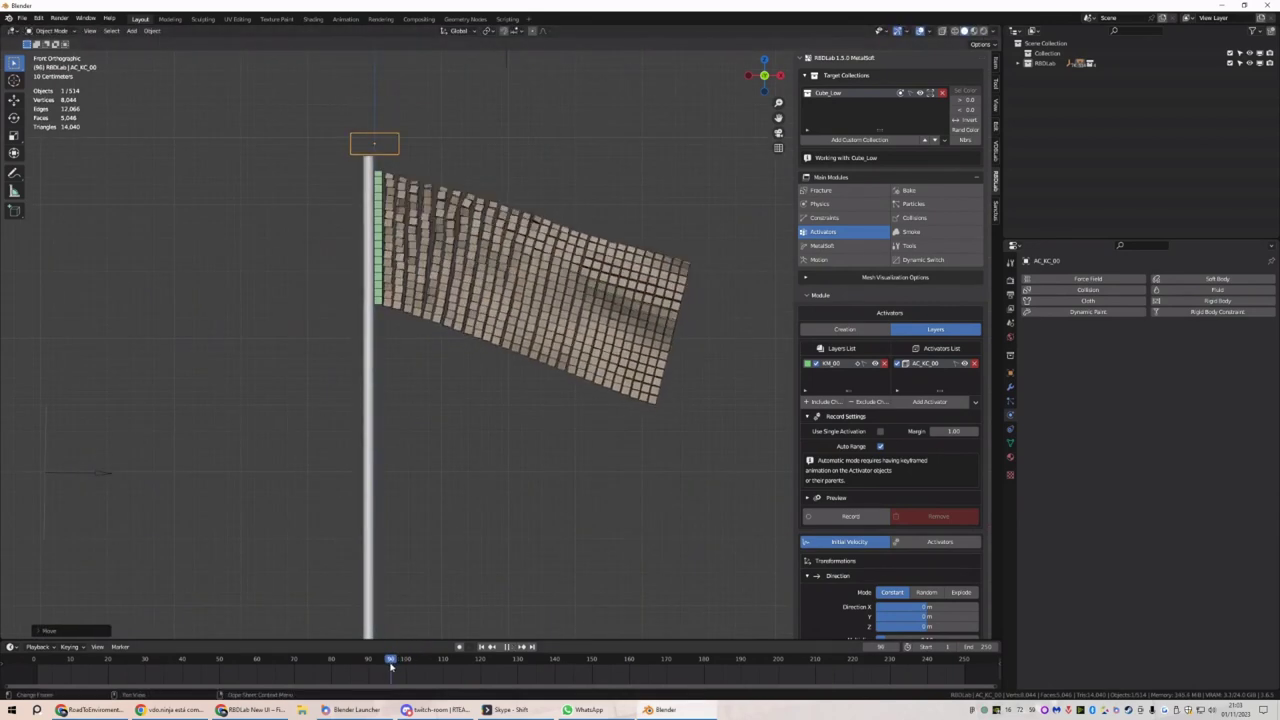
{"action": "key", "text": "i"}
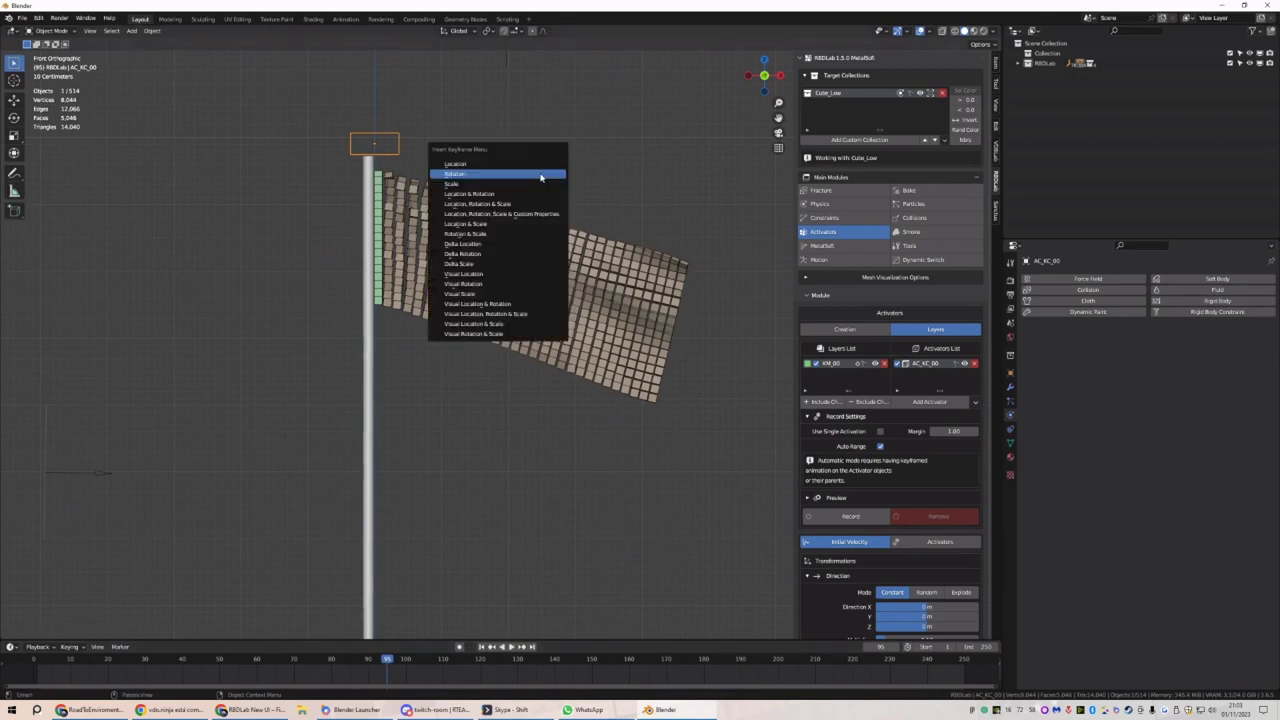
{"action": "left_click", "coordinate": [537, 164]}
{"action": "left_click", "coordinate": [423, 664]}
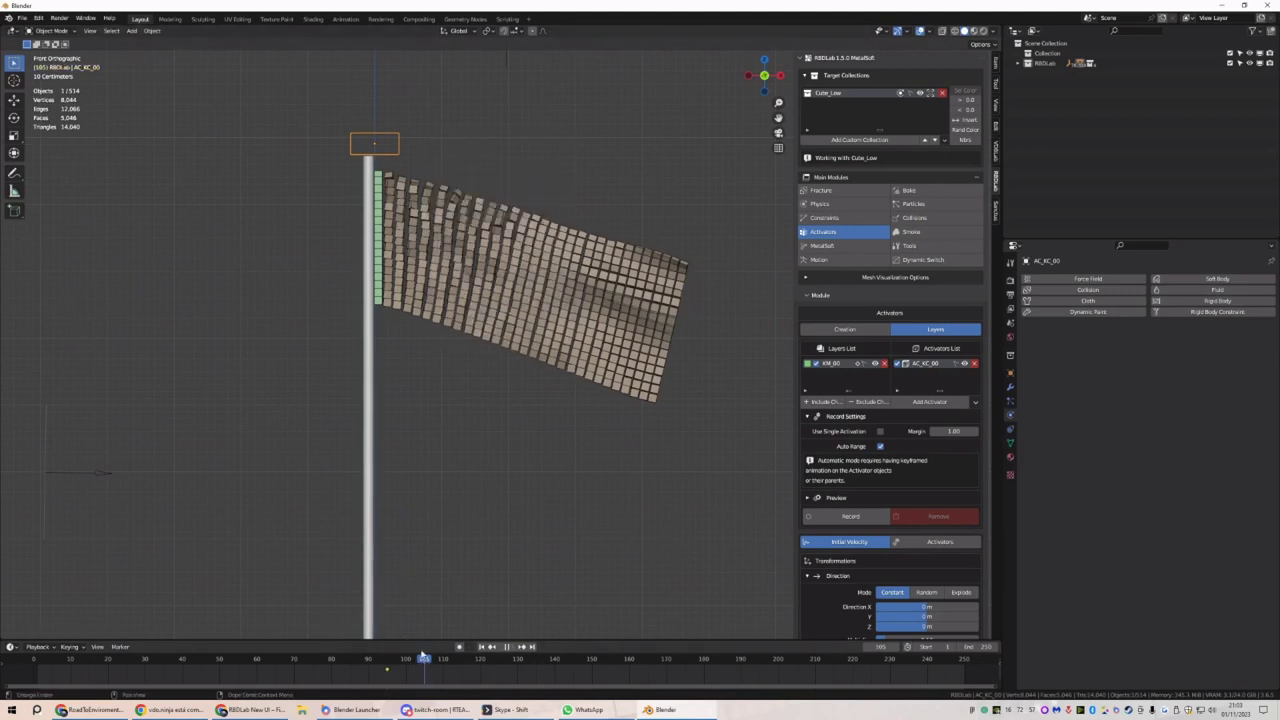
{"action": "key", "text": "g"}
{"action": "key", "text": "z"}
{"action": "left_click", "coordinate": [455, 400]}
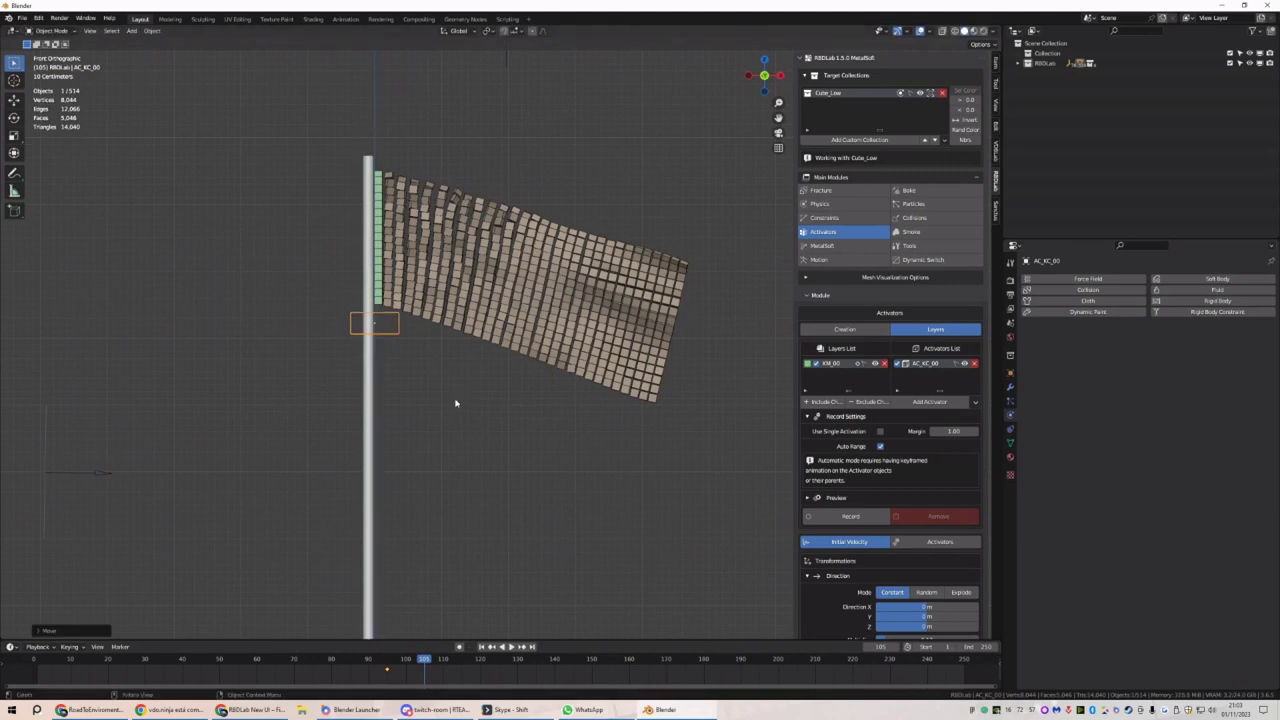
{"action": "key", "text": "i"}
{"action": "left_click", "coordinate": [456, 402]}
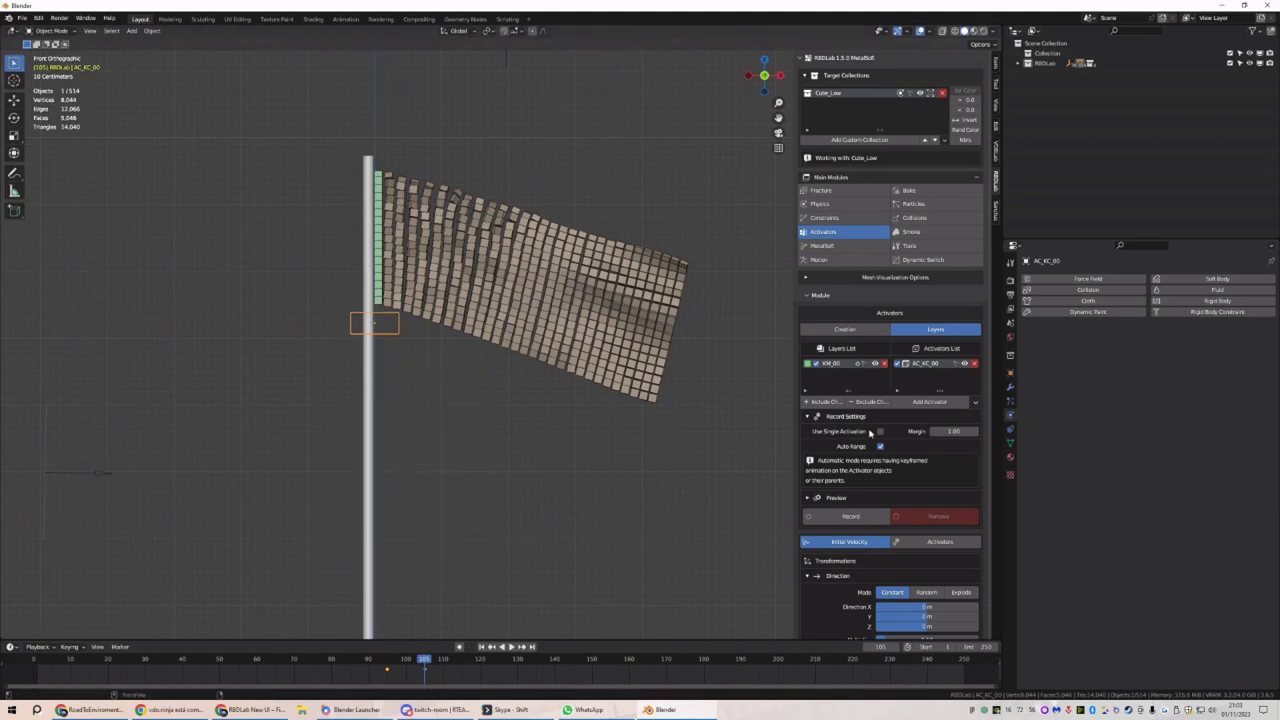
Set the activation margin to 0.10
{"action": "left_click", "coordinate": [949, 428]}
{"action": "type", "text": "0.1"}
{"action": "key", "text": "Return"}
Record the cube's activation and watch the flag tear off the pole and fall, then open Bake
{"action": "left_click", "coordinate": [851, 516]}
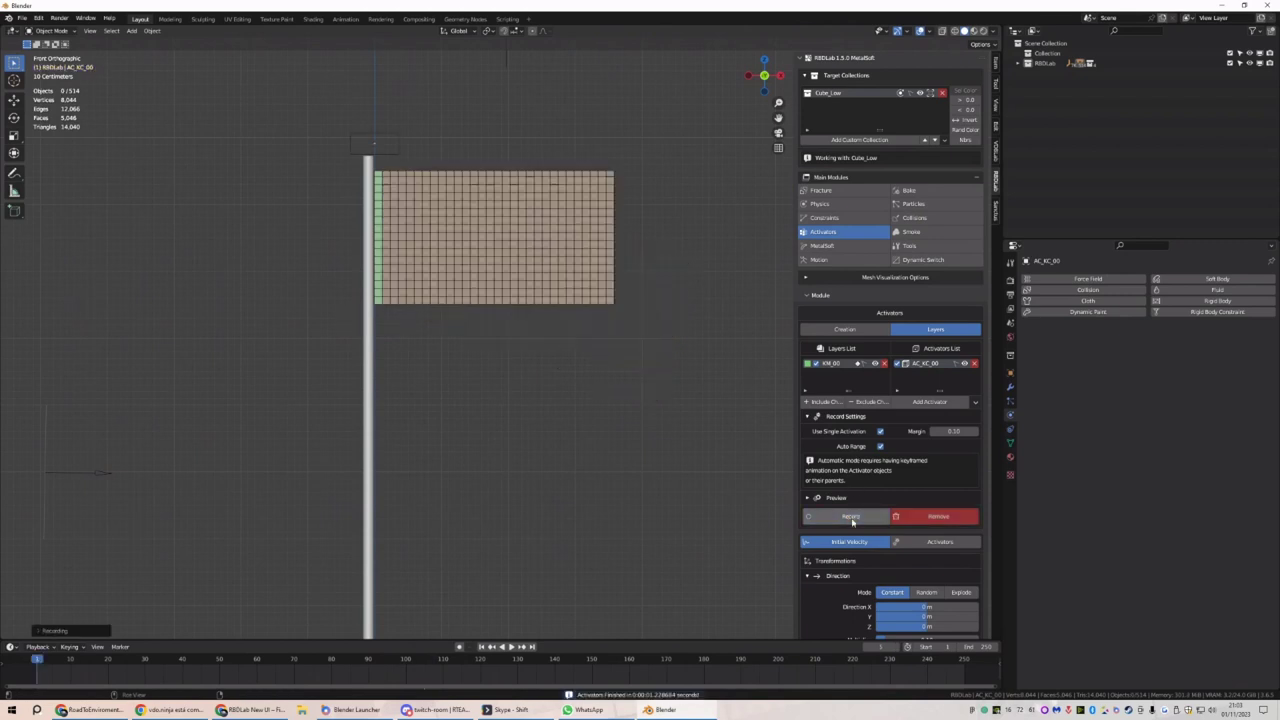
{"action": "scroll", "coordinate": [500, 423], "scroll_direction": "down", "scroll_amount": 3}
{"action": "middle_click_drag", "start_coordinate": [563, 406], "coordinate": [531, 413]}
{"action": "scroll", "coordinate": [531, 413], "scroll_direction": "down", "scroll_amount": 3}
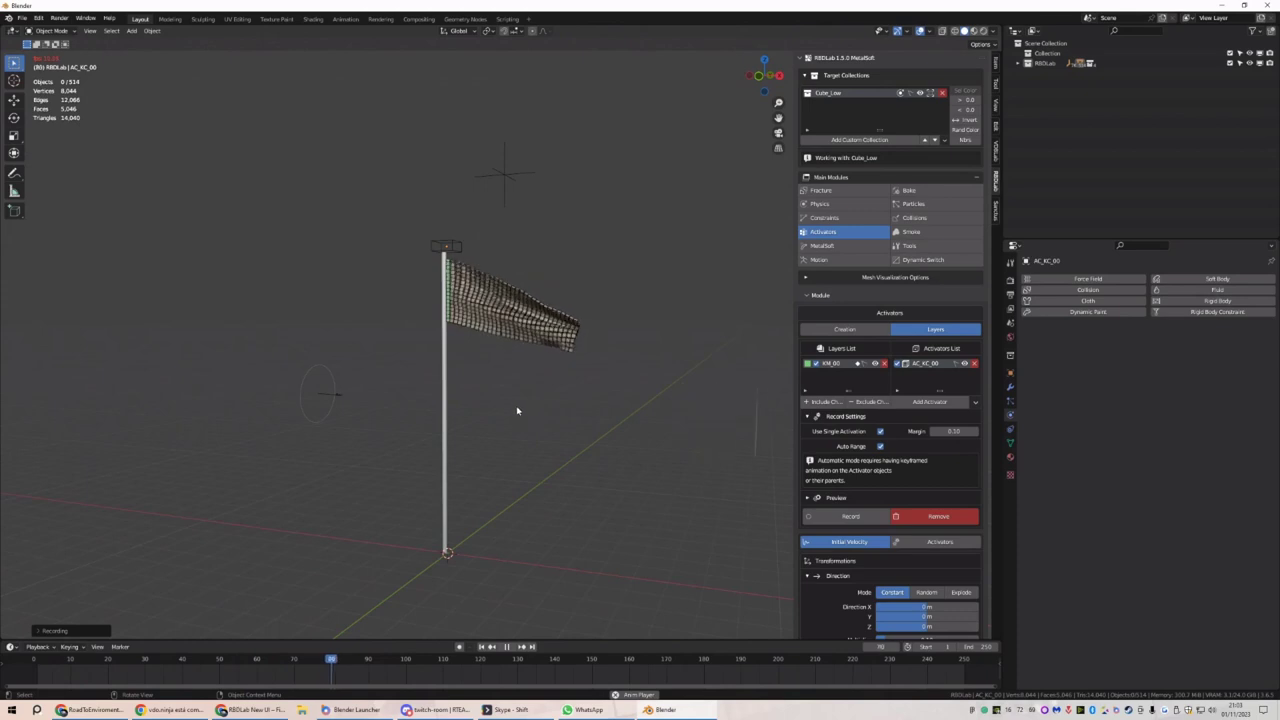
{"action": "scroll", "coordinate": [535, 412], "scroll_direction": "down", "scroll_amount": 2}
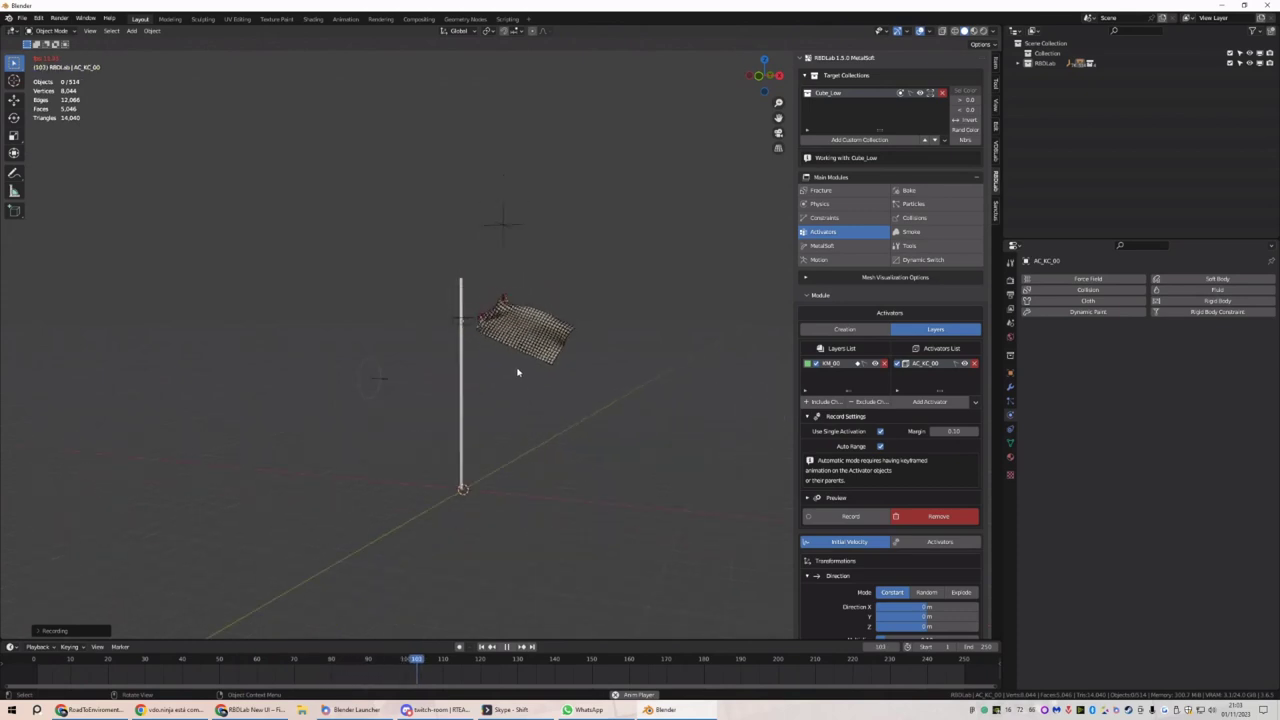
{"action": "scroll", "coordinate": [655, 395], "scroll_direction": "down", "scroll_amount": 1}
{"action": "middle_click_drag", "start_coordinate": [680, 404], "coordinate": [606, 403]}
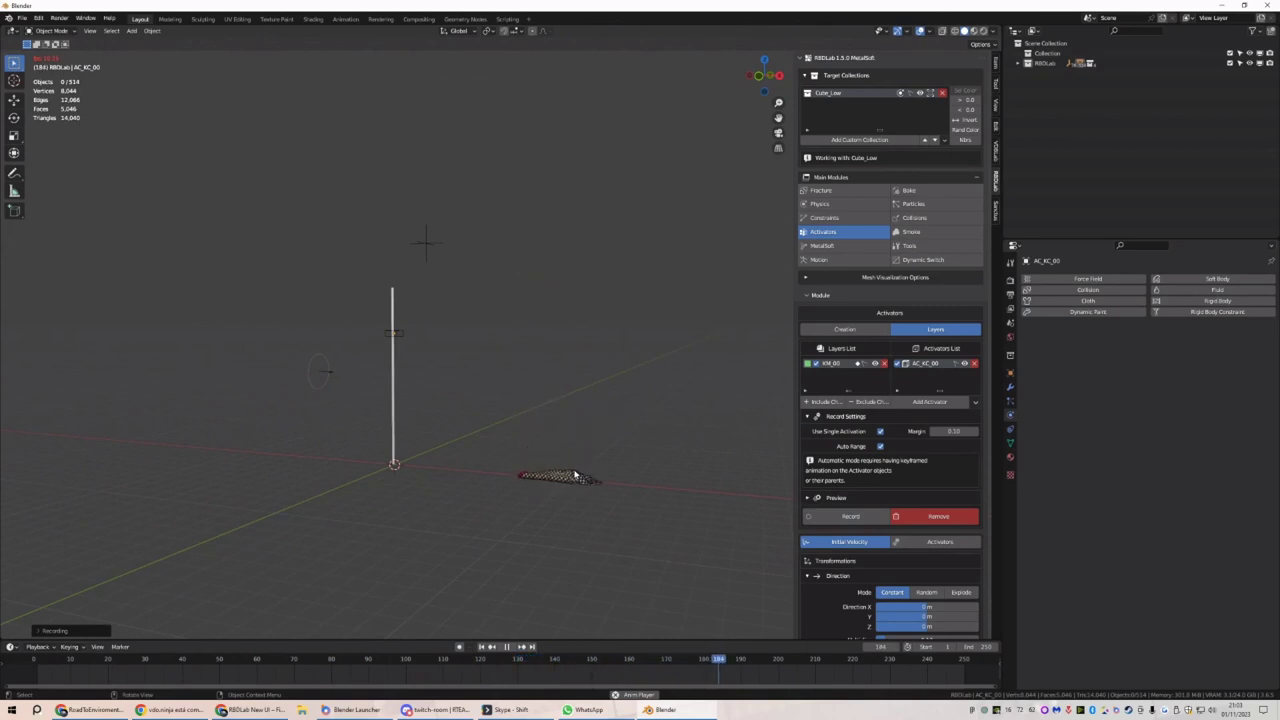
{"action": "key", "text": "space"}
{"action": "left_click", "coordinate": [909, 190]}
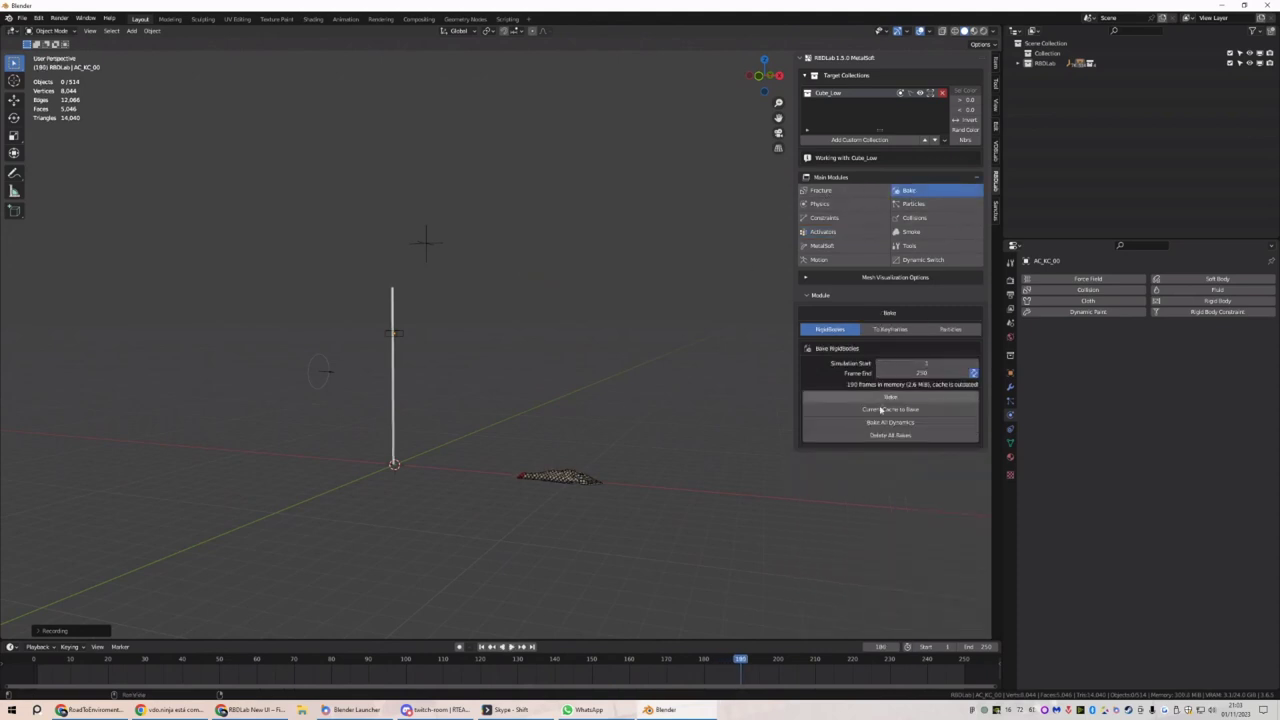
In MetalSoft at frame 1, add horizontal loop cuts to the flag's proxy cube
{"action": "left_click", "coordinate": [835, 248]}
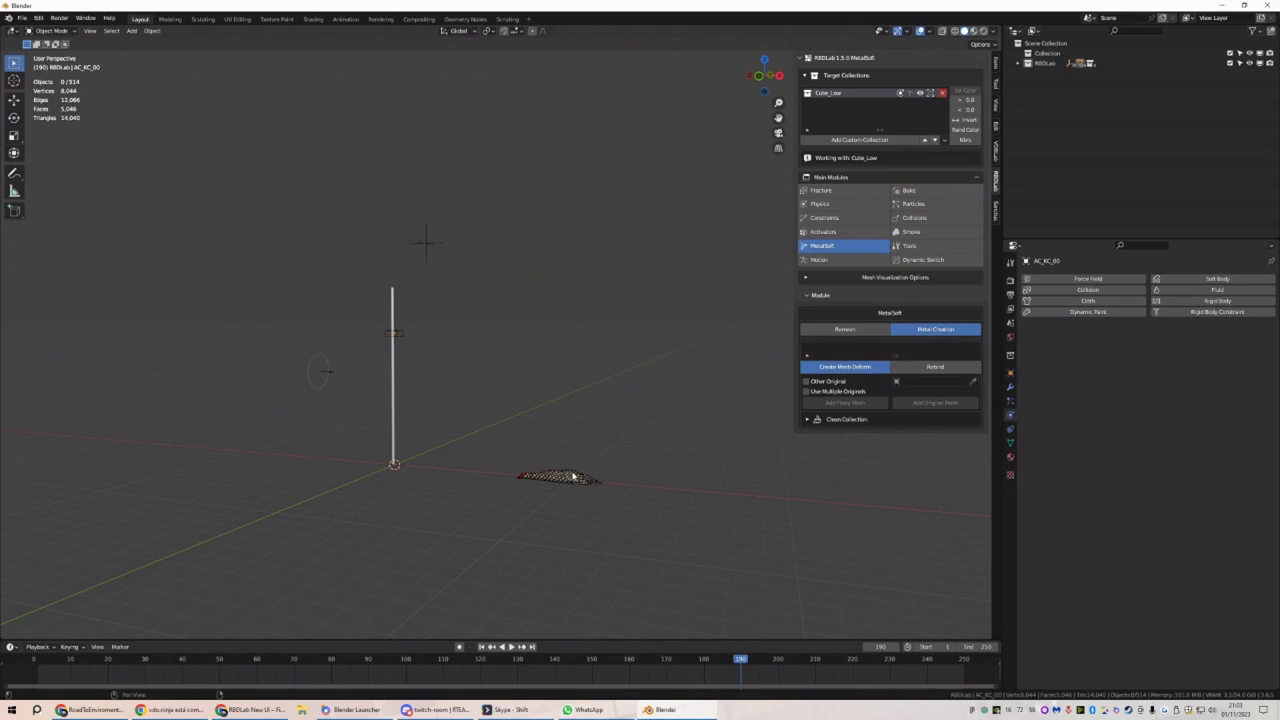
{"action": "left_click", "coordinate": [483, 648]}
{"action": "key", "text": "Tab"}
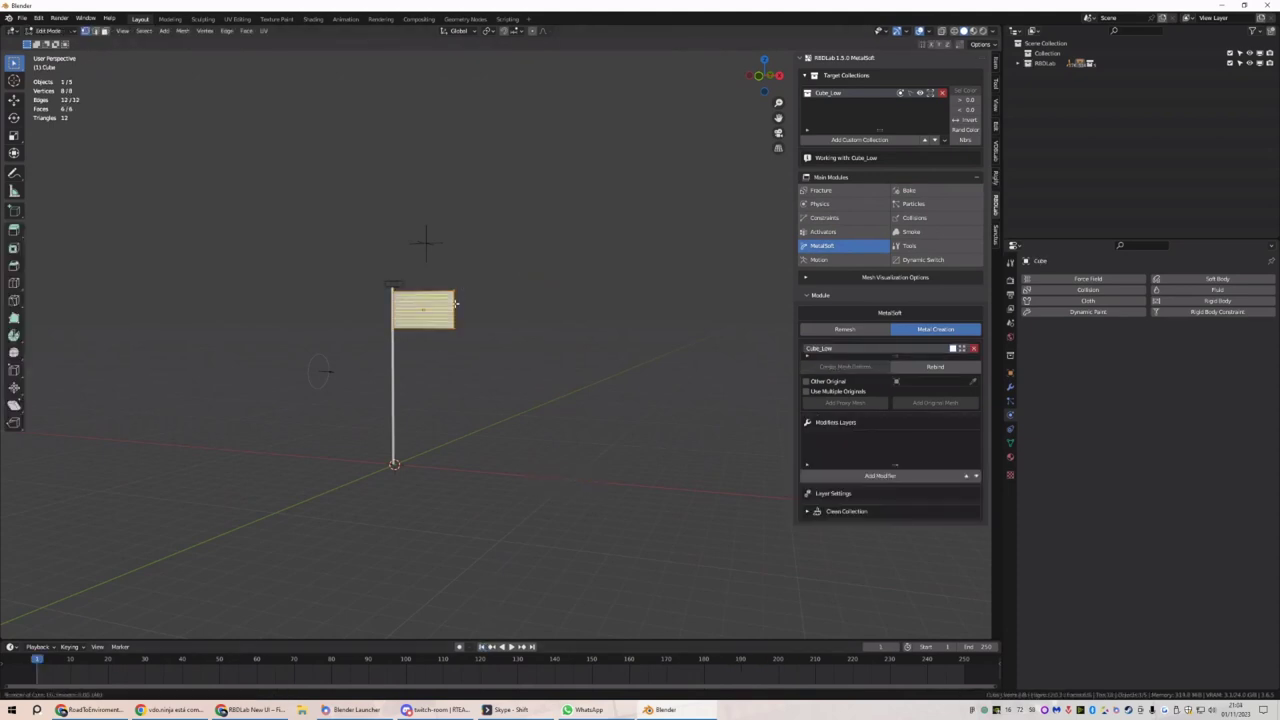
{"action": "left_click", "coordinate": [455, 303]}
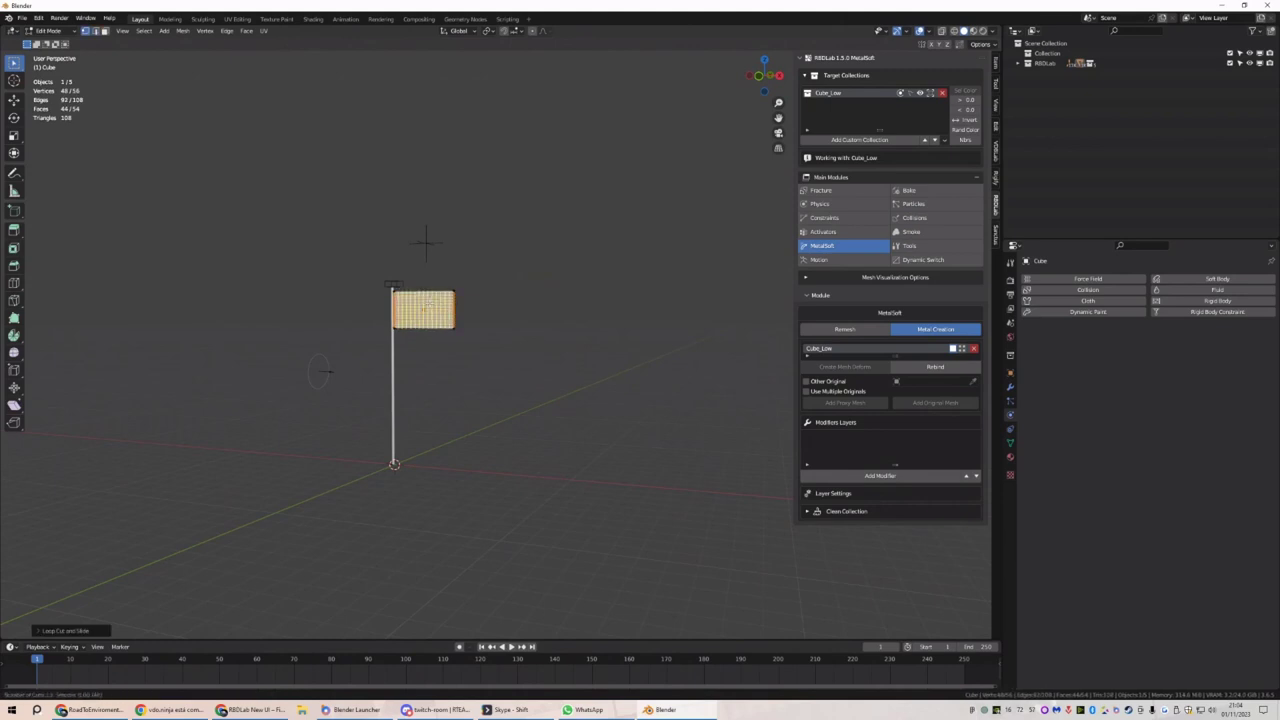
{"action": "key", "text": "Tab"}
Rebind the proxy, add a Catmull-Clark Subsurf layer, and play the waving flag
{"action": "left_click", "coordinate": [922, 366]}
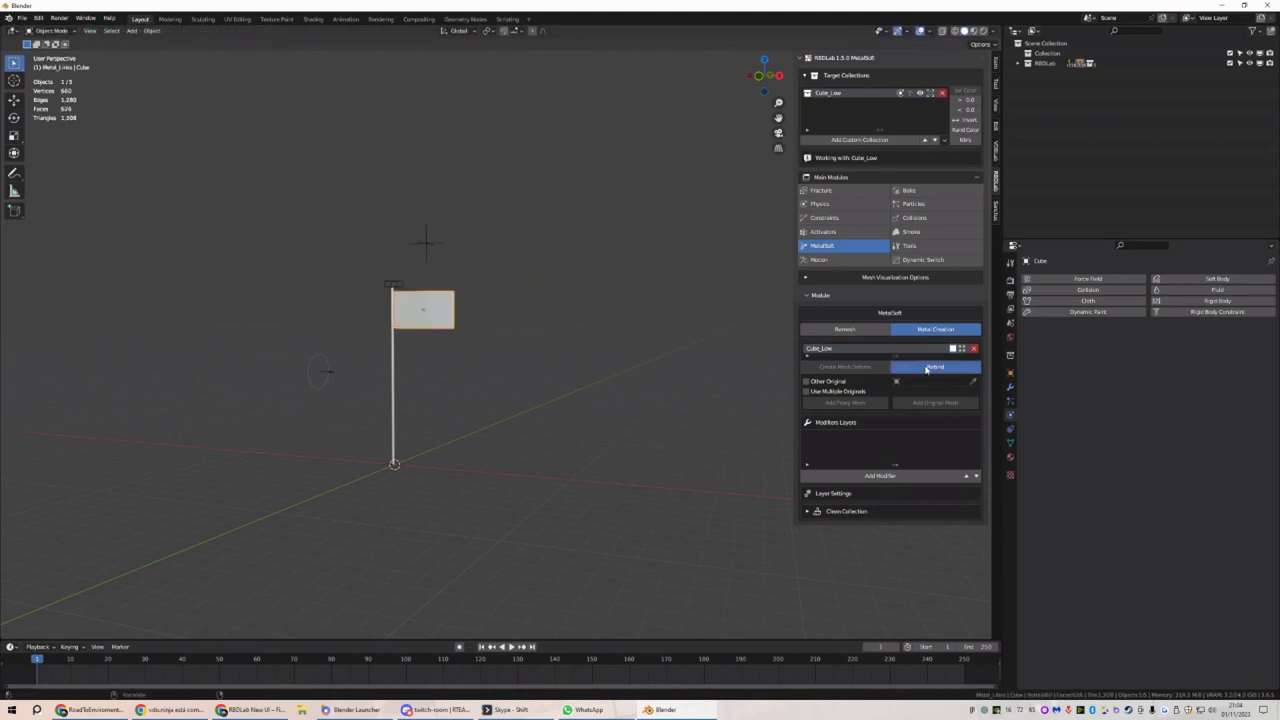
{"action": "left_click", "coordinate": [884, 476]}
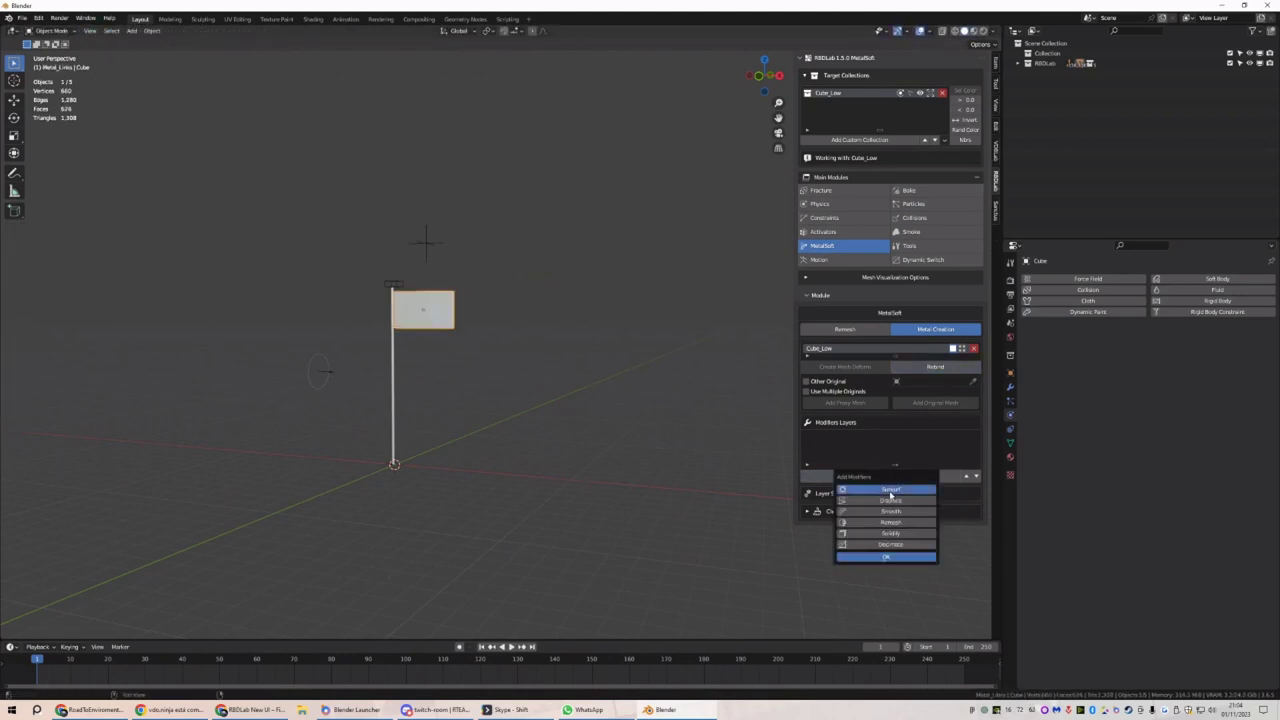
{"action": "left_click", "coordinate": [897, 557]}
{"action": "scroll", "coordinate": [563, 386], "scroll_direction": "up", "scroll_amount": 2}
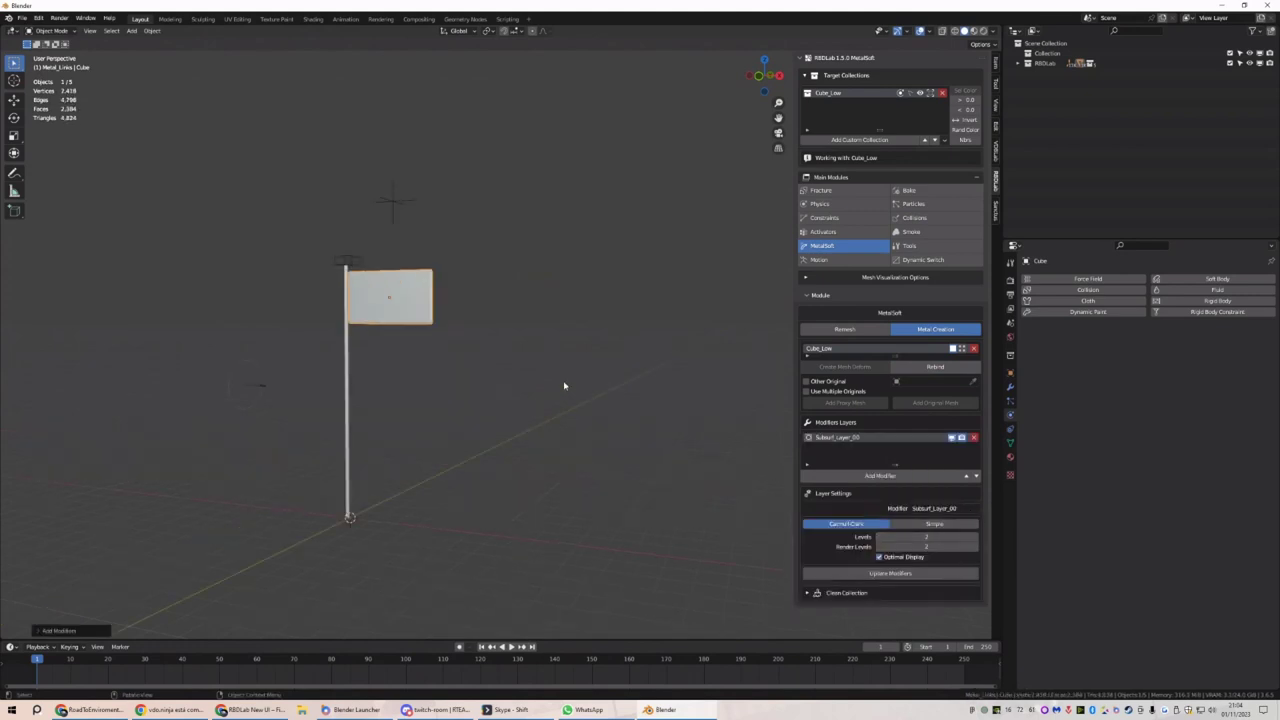
{"action": "key", "text": "space"}
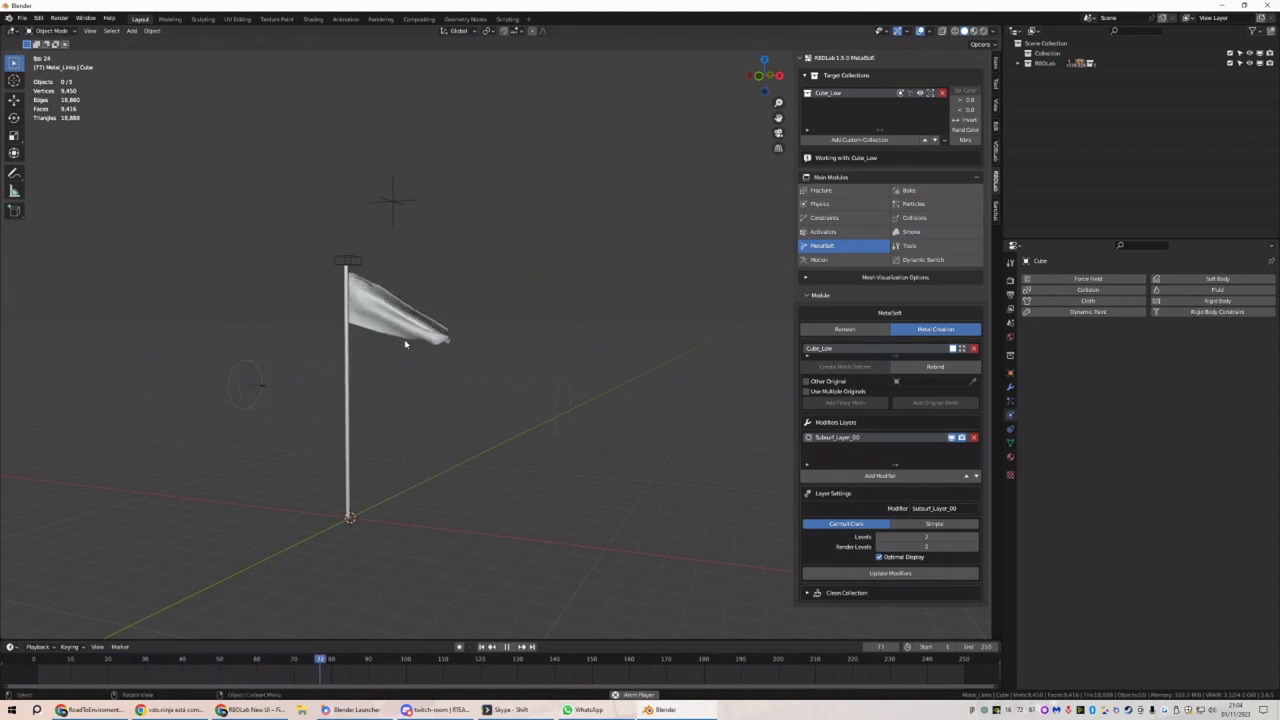
Replay the smoothed flag animation while orbiting around it, then stop at frame 1
{"action": "middle_click_drag", "start_coordinate": [419, 319], "coordinate": [651, 451]}
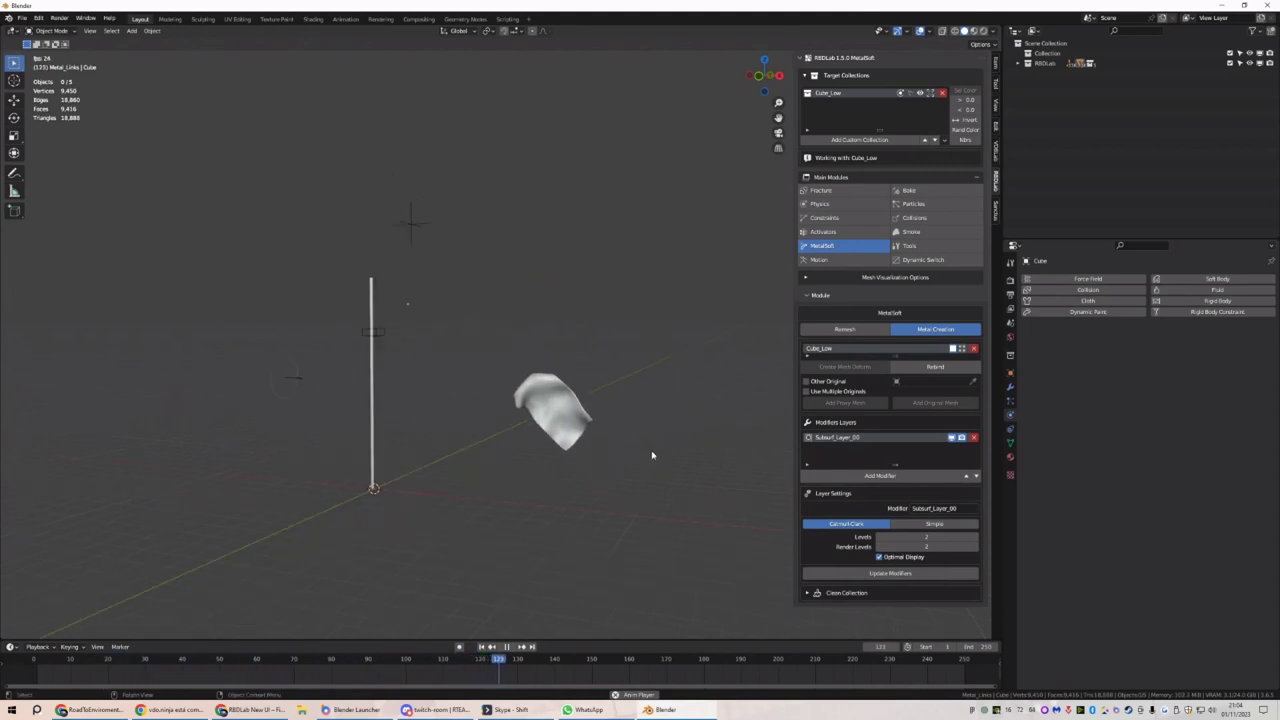
{"action": "left_click", "coordinate": [481, 647]}
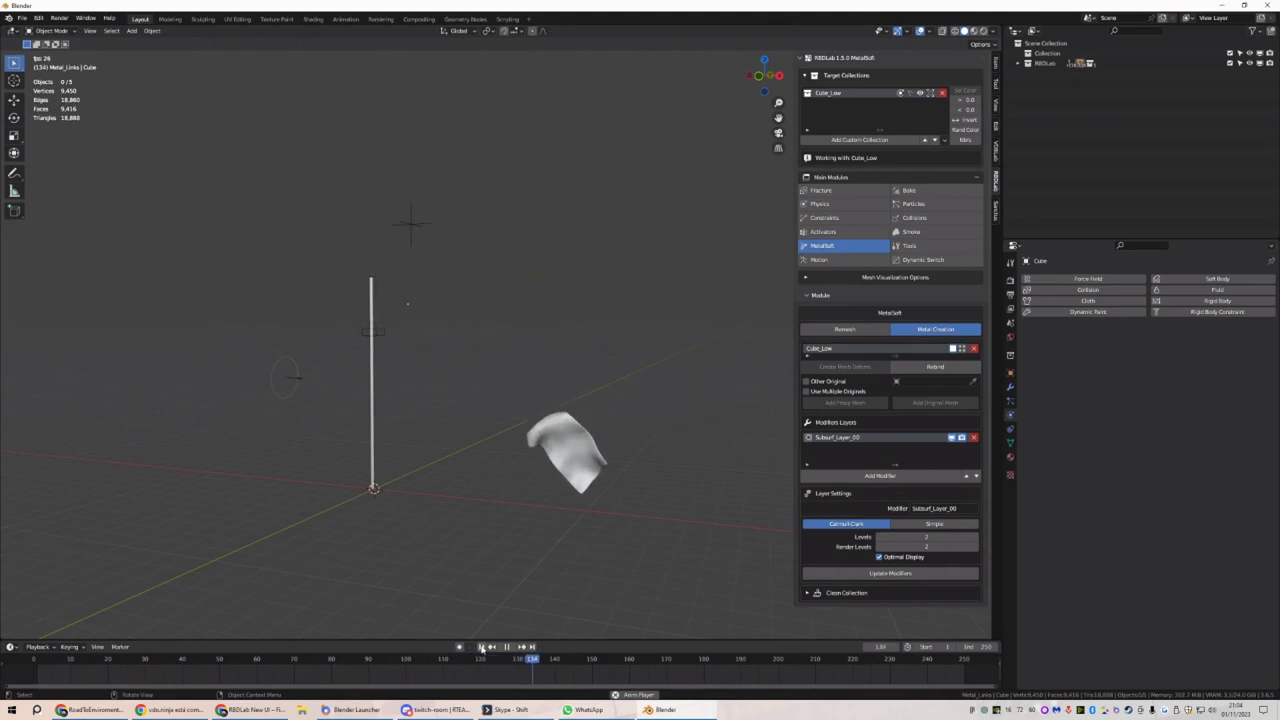
{"action": "middle_click_drag", "start_coordinate": [470, 545], "coordinate": [406, 555]}
{"action": "key", "text": "Escape"}
{"action": "middle_click_drag", "start_coordinate": [250, 400], "coordinate": [404, 379]}
Start a new General scene, discarding the unsaved flag project
{"action": "left_click", "coordinate": [21, 18]}
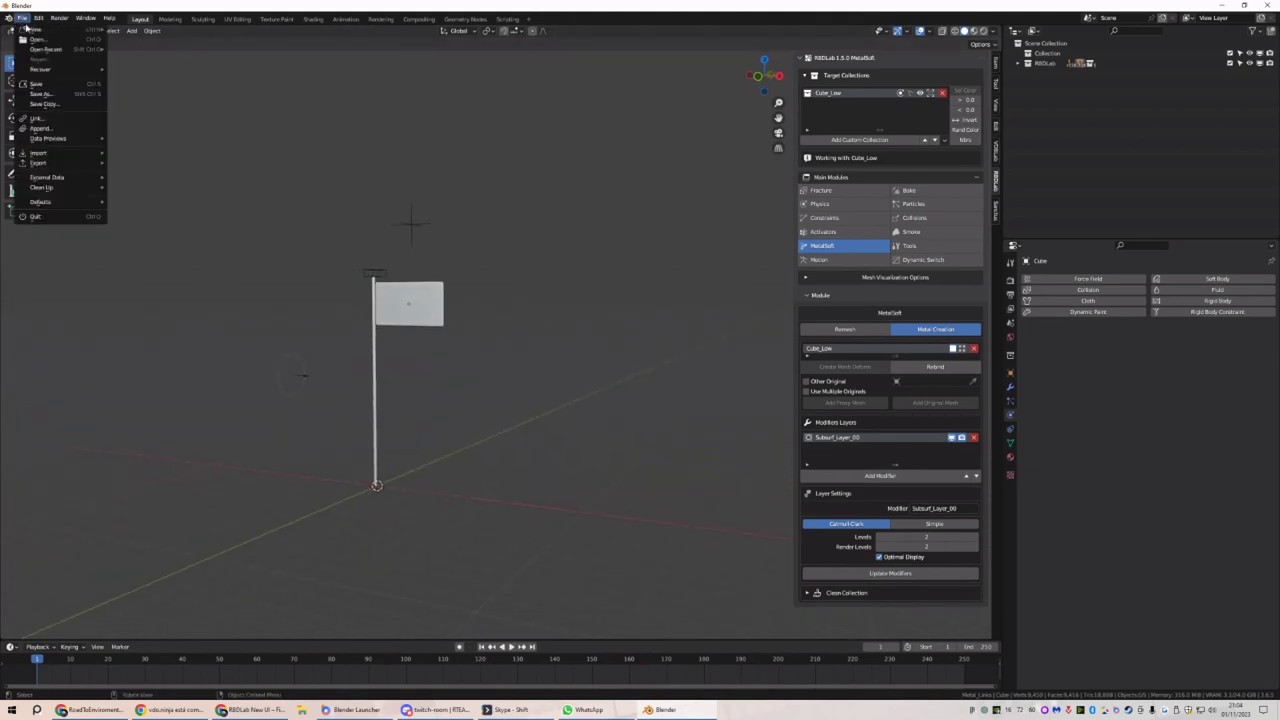
{"action": "mouse_move", "coordinate": [36, 30]}
{"action": "left_click", "coordinate": [138, 33]}
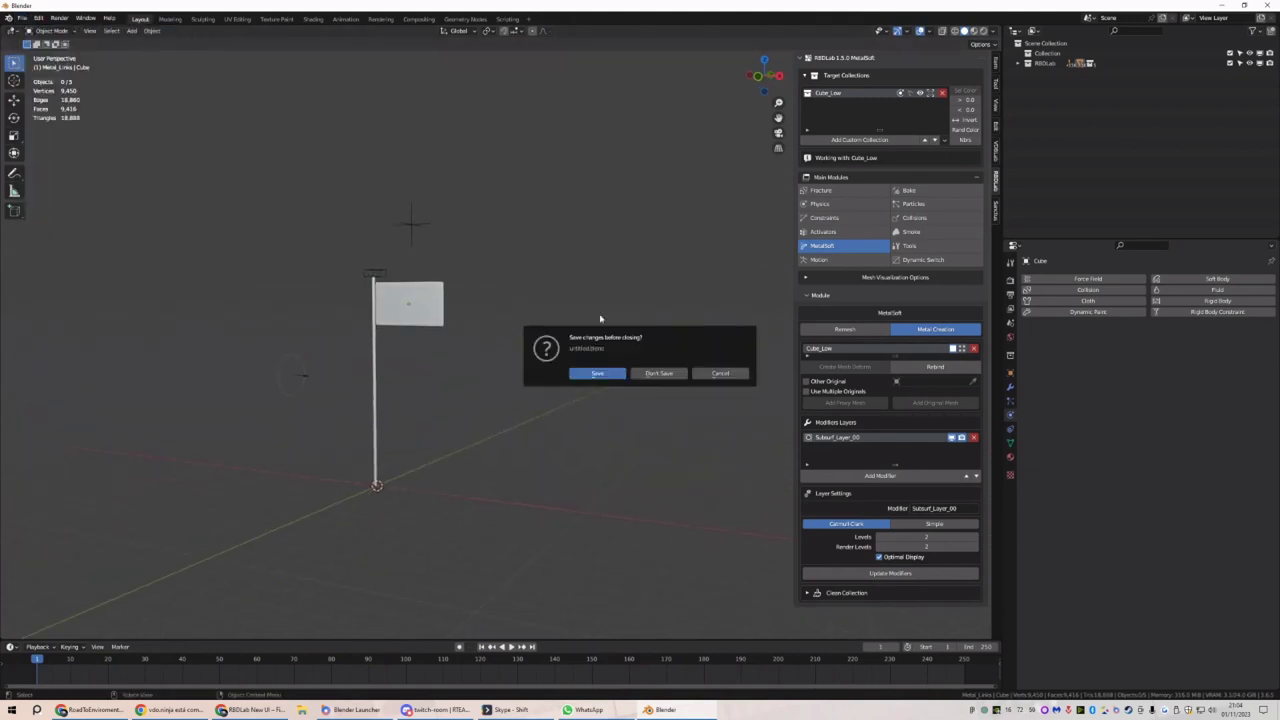
{"action": "left_click", "coordinate": [659, 373]}
Replace the default cube with a Suzanne monkey, raised along Z and rotated about X
{"action": "key", "text": "x"}
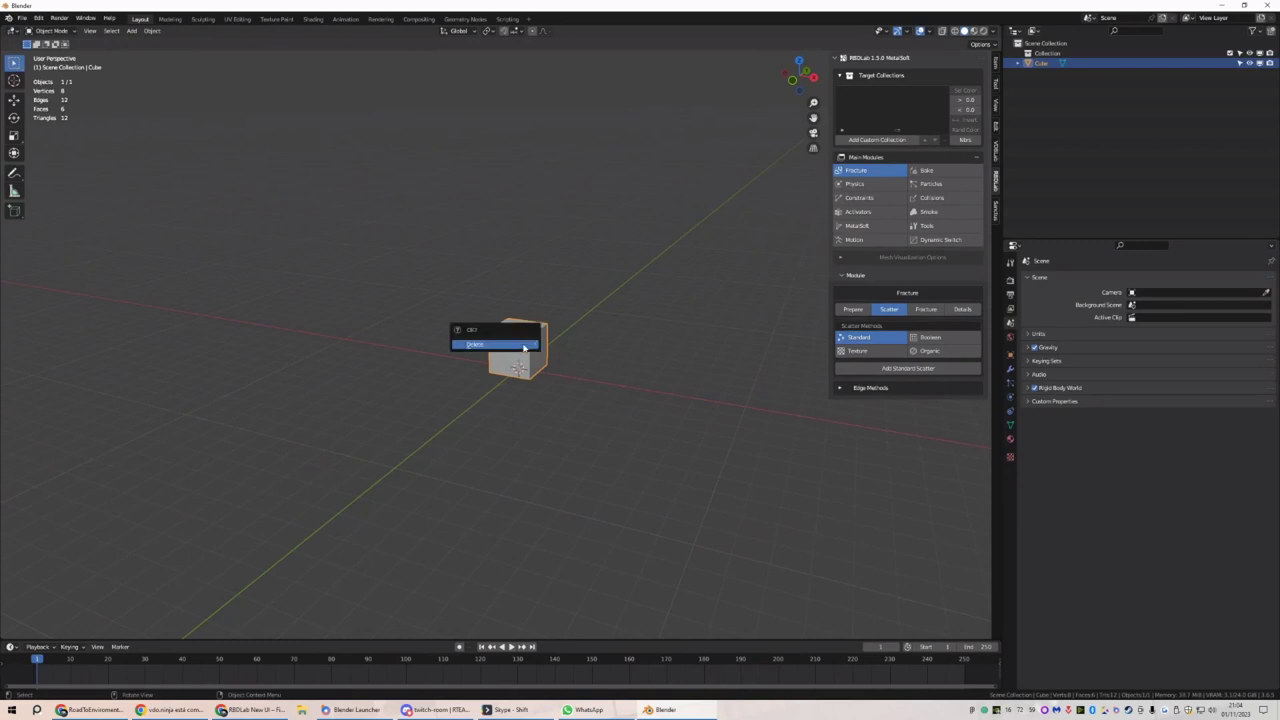
{"action": "left_click", "coordinate": [520, 345]}
{"action": "key", "text": "shift+a"}
{"action": "mouse_move", "coordinate": [493, 167]}
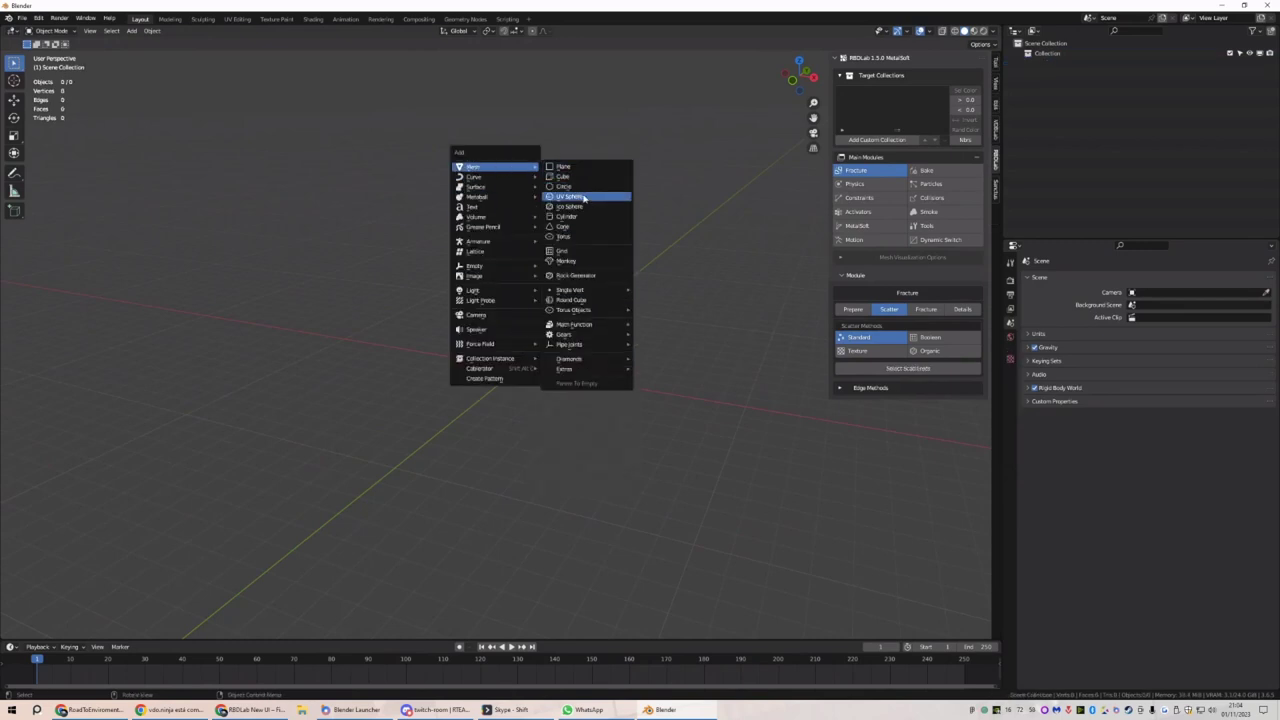
{"action": "left_click", "coordinate": [580, 258]}
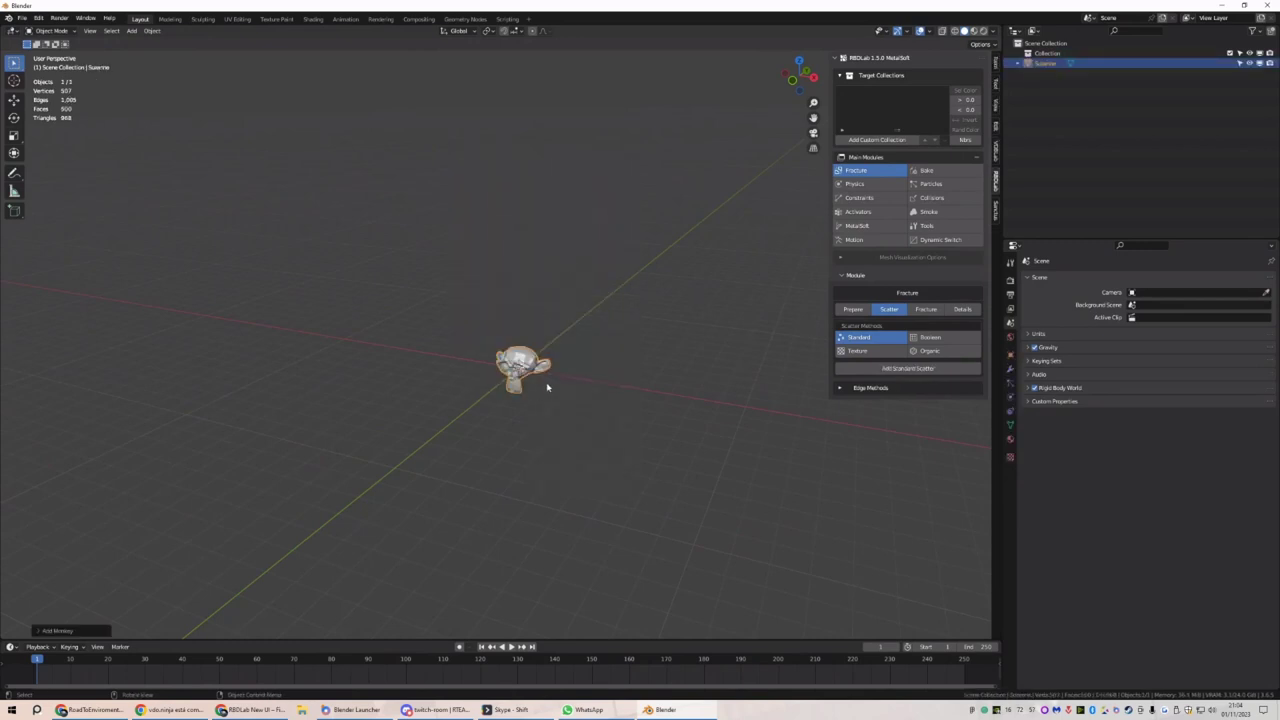
{"action": "key", "text": "g"}
{"action": "key", "text": "z"}
{"action": "left_click", "coordinate": [548, 255]}
{"action": "key", "text": "r"}
{"action": "key", "text": "x"}
{"action": "left_click", "coordinate": [527, 254]}
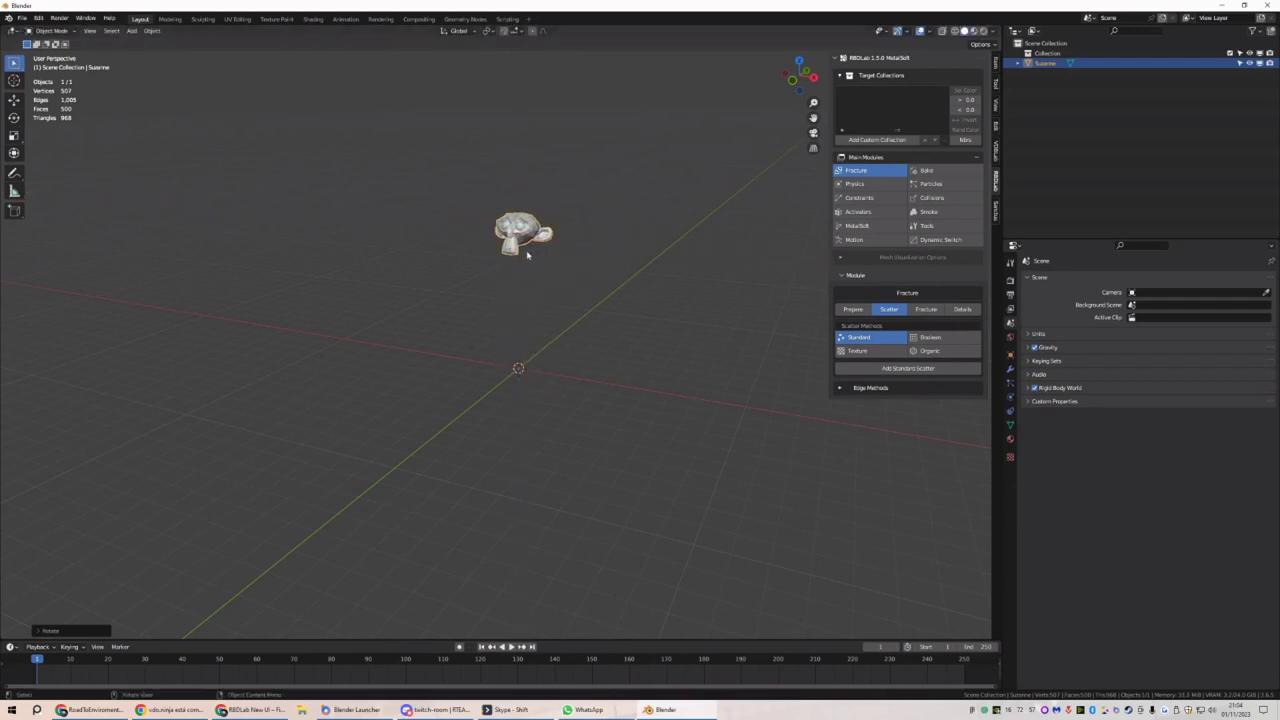
Add a subdivision level to Suzanne and delete her eye meshes in Edit Mode
{"action": "key", "text": "ctrl+1"}
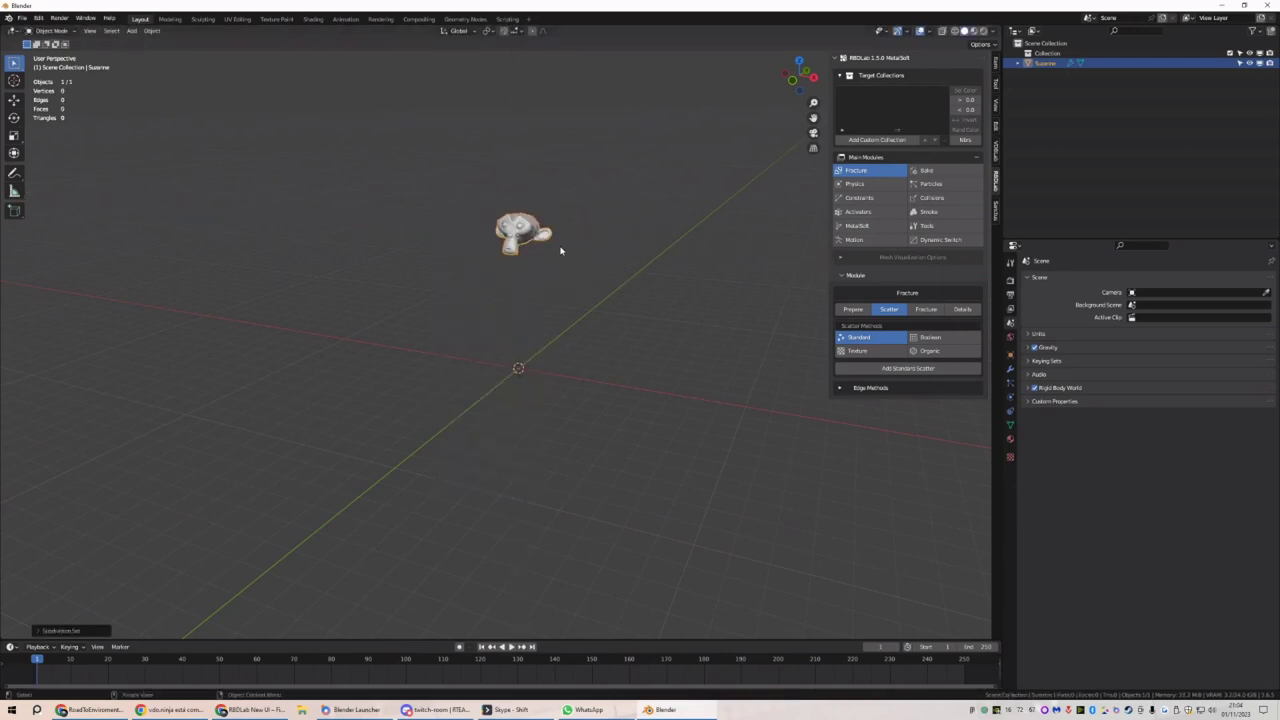
{"action": "key", "text": "KP_Decimal"}
{"action": "scroll", "coordinate": [518, 302], "scroll_direction": "down", "scroll_amount": 2}
{"action": "key", "text": "Tab"}
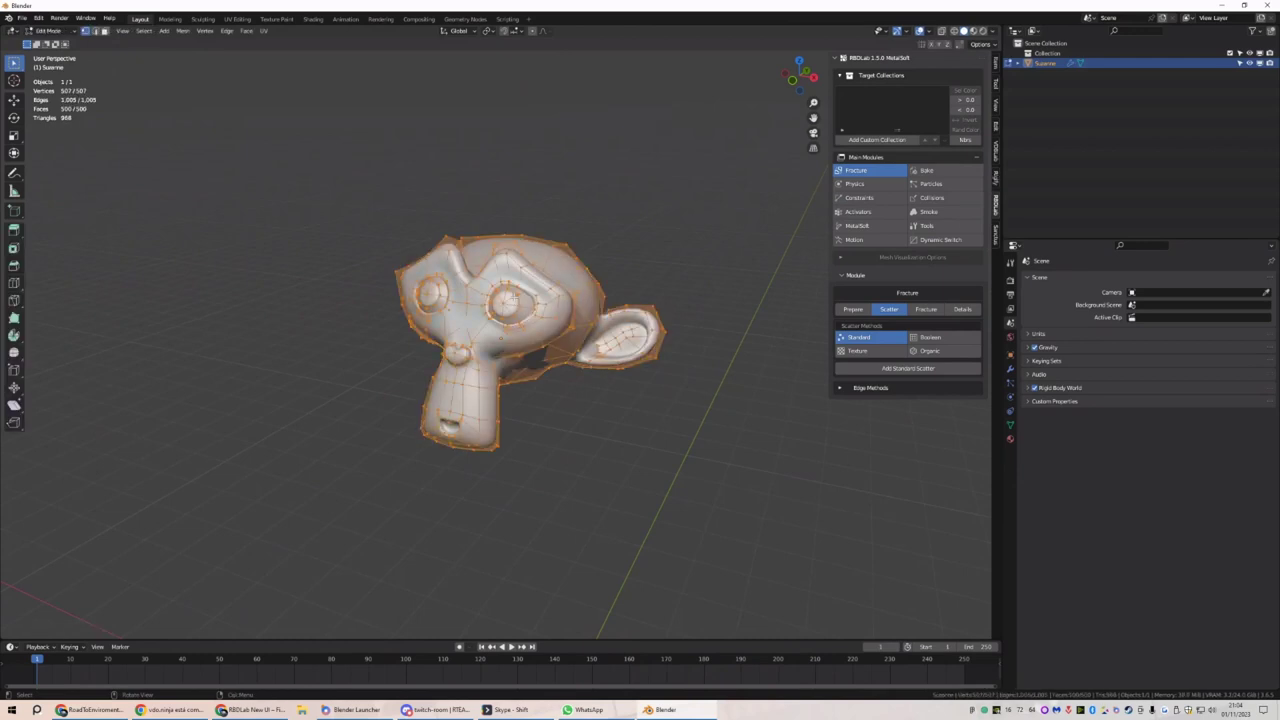
{"action": "key", "text": "alt+a"}
{"action": "key", "text": "l"}
{"action": "key", "text": "l"}
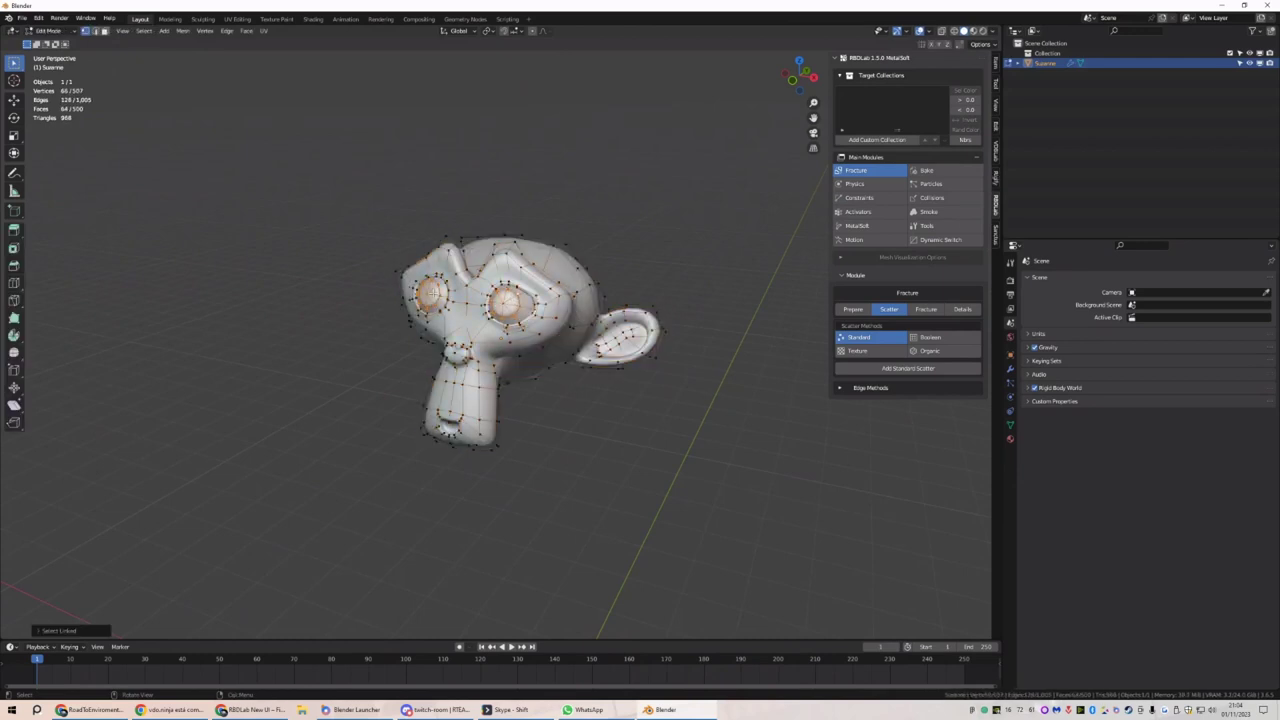
{"action": "key", "text": "x"}
{"action": "left_click", "coordinate": [412, 318]}
Select the edge loops around both eye sockets
{"action": "scroll", "coordinate": [500, 297], "scroll_direction": "up", "scroll_amount": 3}
{"action": "key", "text": "2"}
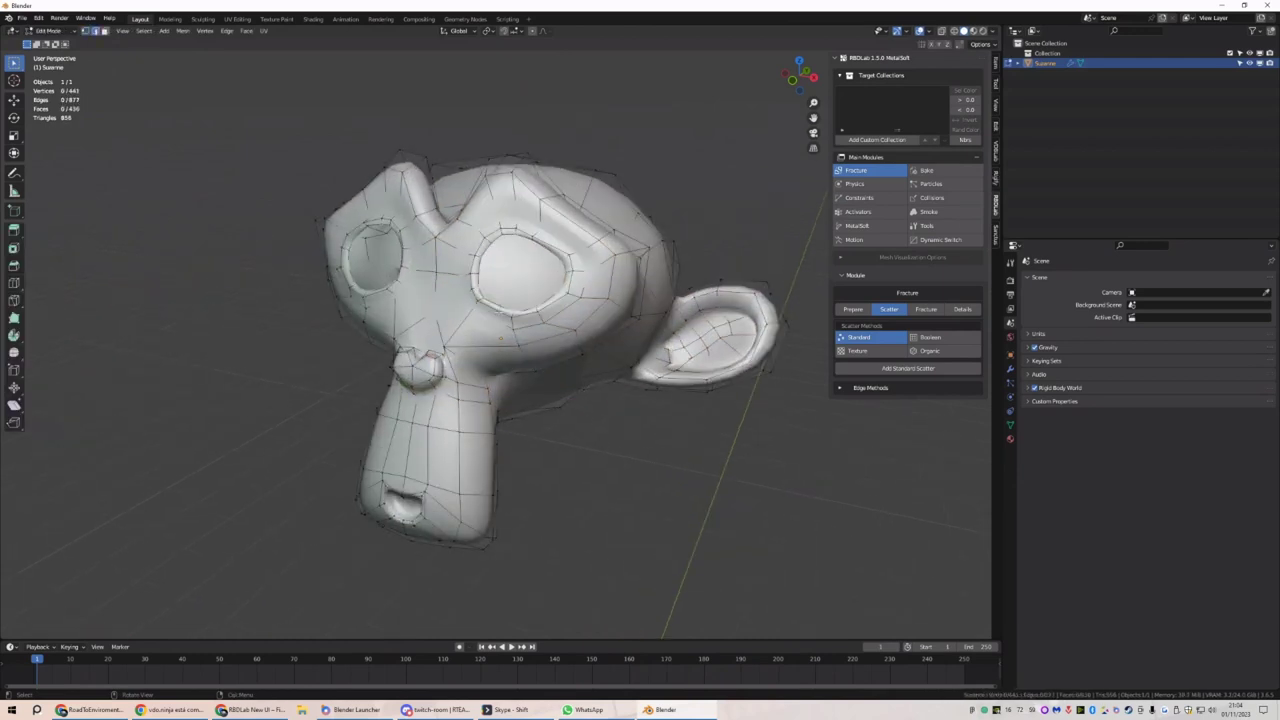
{"action": "left_click", "coordinate": [499, 310], "text": "alt"}
{"action": "middle_click_drag", "start_coordinate": [499, 310], "coordinate": [402, 349]}
{"action": "left_click", "coordinate": [402, 349], "text": "alt+shift"}
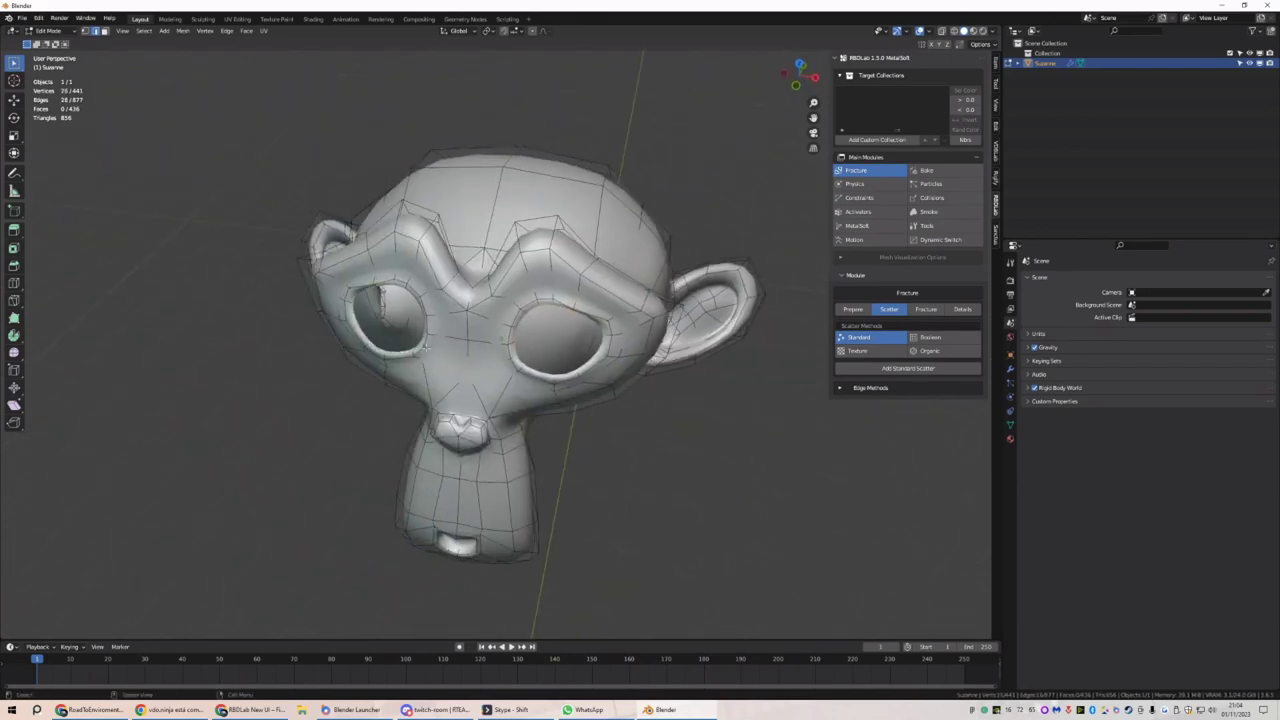
Add a Subdivision modifier in Object Mode and apply it permanently
{"action": "key", "text": "ctrl+1"}
{"action": "key", "text": "Tab"}
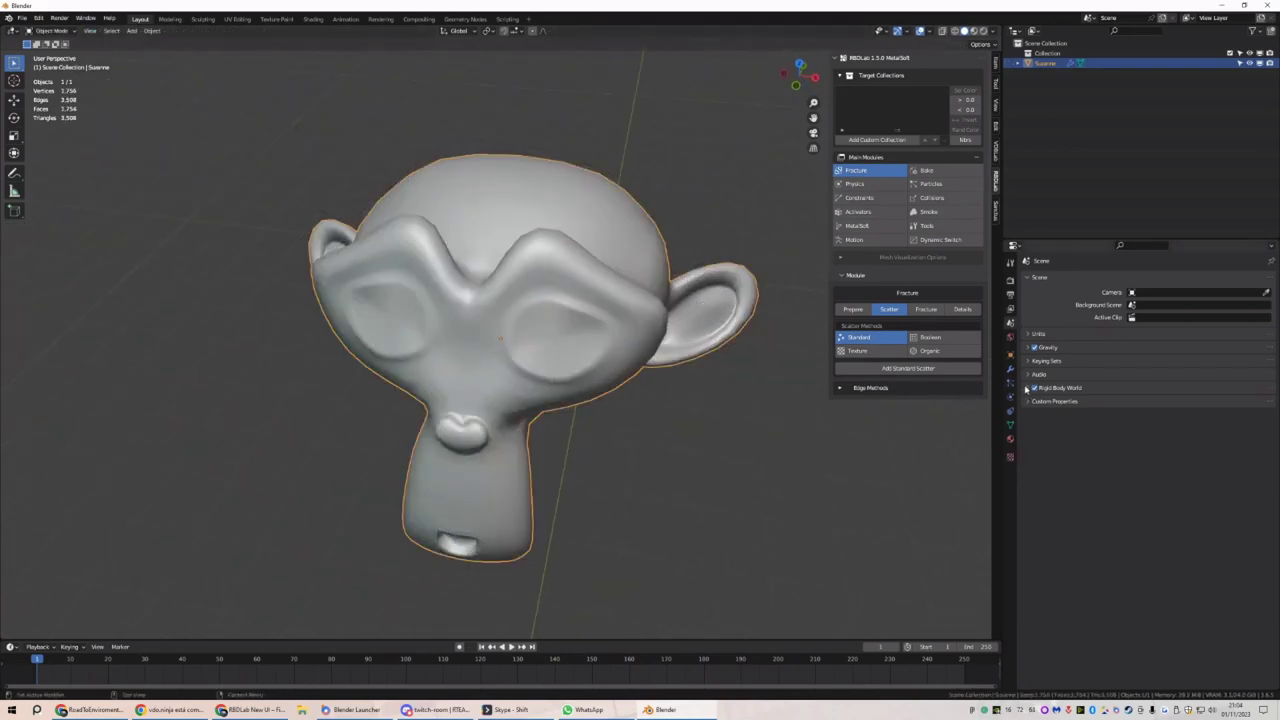
{"action": "left_click", "coordinate": [1010, 370]}
{"action": "key", "text": "ctrl+a"}
{"action": "middle_click_drag", "start_coordinate": [560, 300], "coordinate": [496, 298]}
{"action": "middle_click_drag", "start_coordinate": [592, 314], "coordinate": [530, 295]}
{"action": "scroll", "coordinate": [540, 290], "scroll_direction": "down", "scroll_amount": 5}
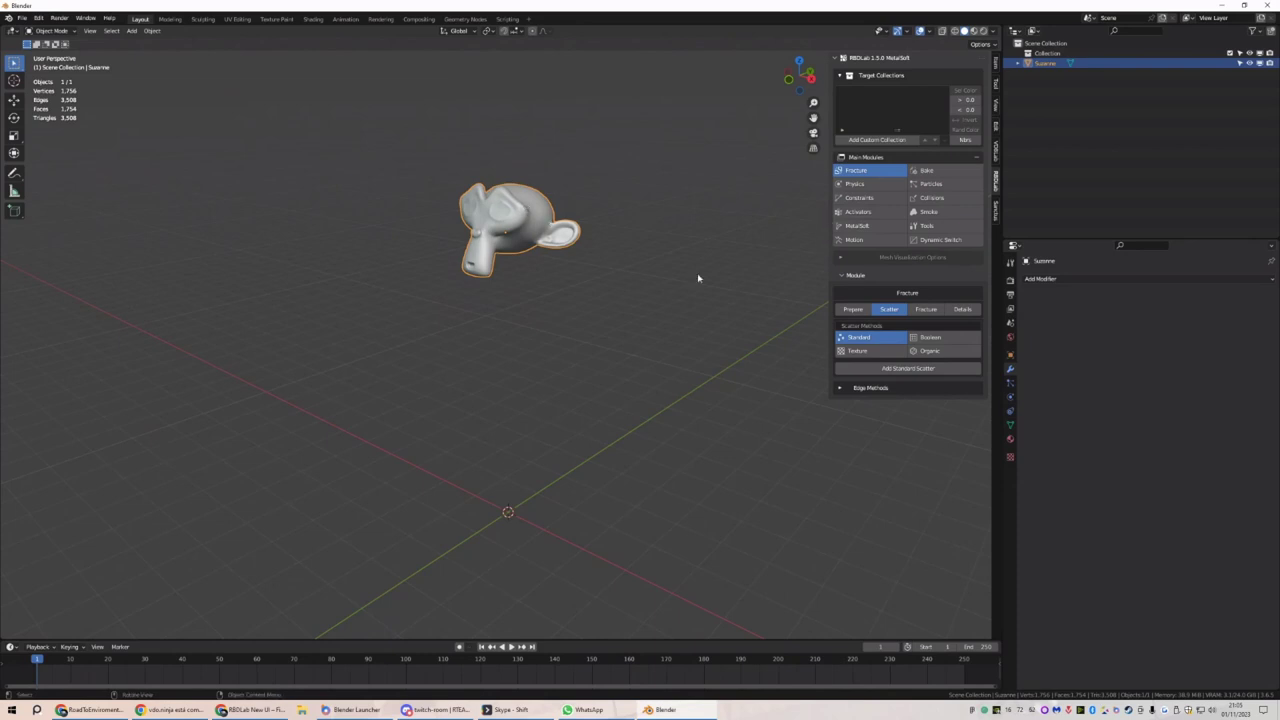
In wireframe view, scatter points through Suzanne, fracture her, and select some cells
{"action": "left_click", "coordinate": [954, 31]}
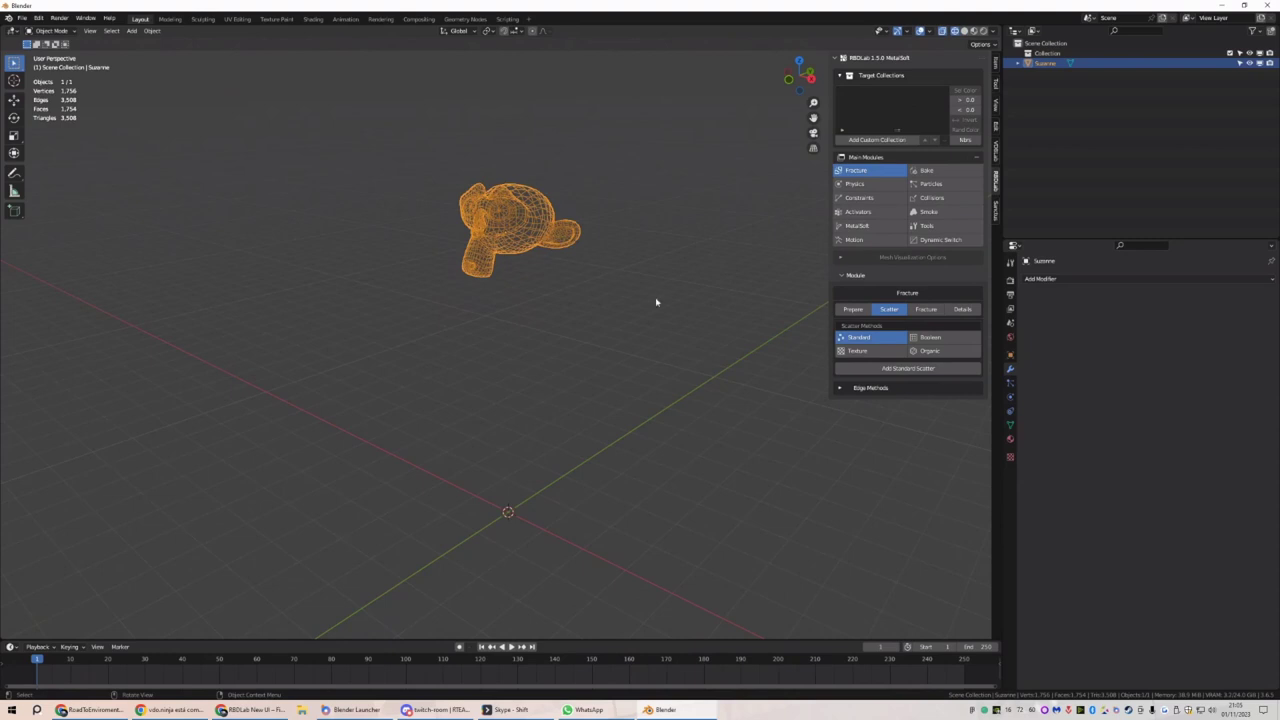
{"action": "left_click", "coordinate": [880, 368]}
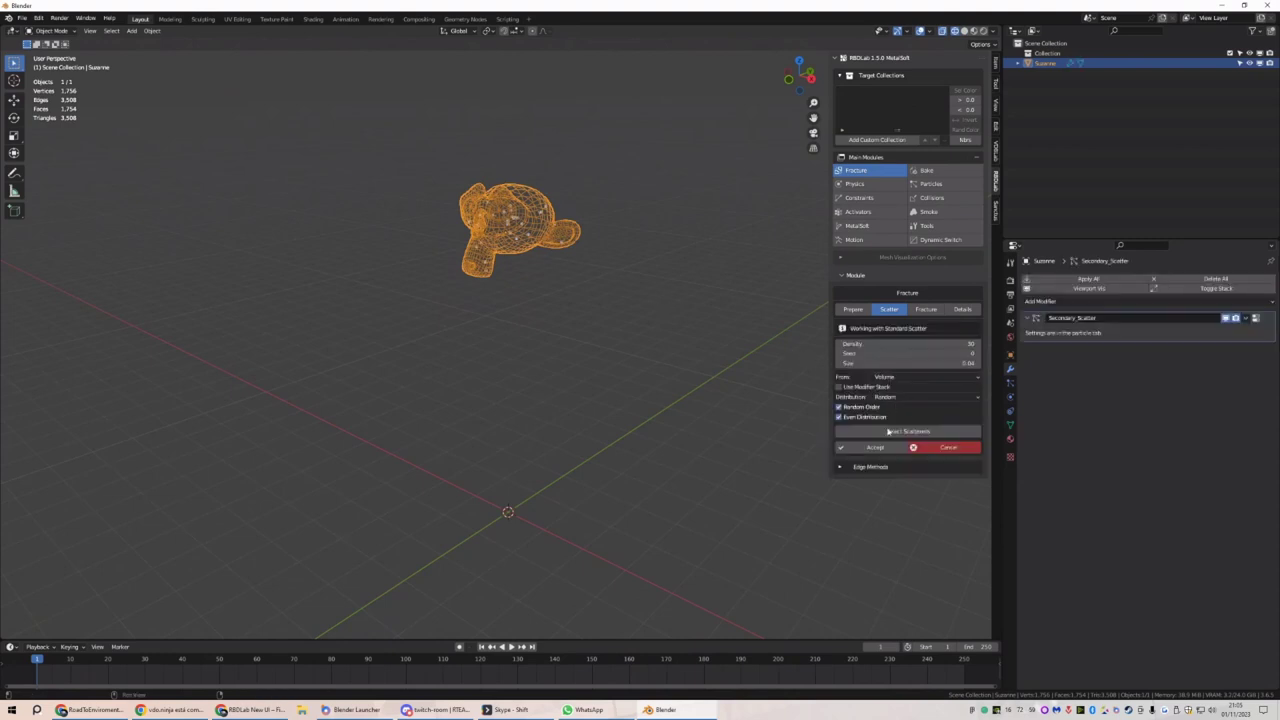
{"action": "left_click", "coordinate": [874, 447]}
{"action": "left_click", "coordinate": [909, 496]}
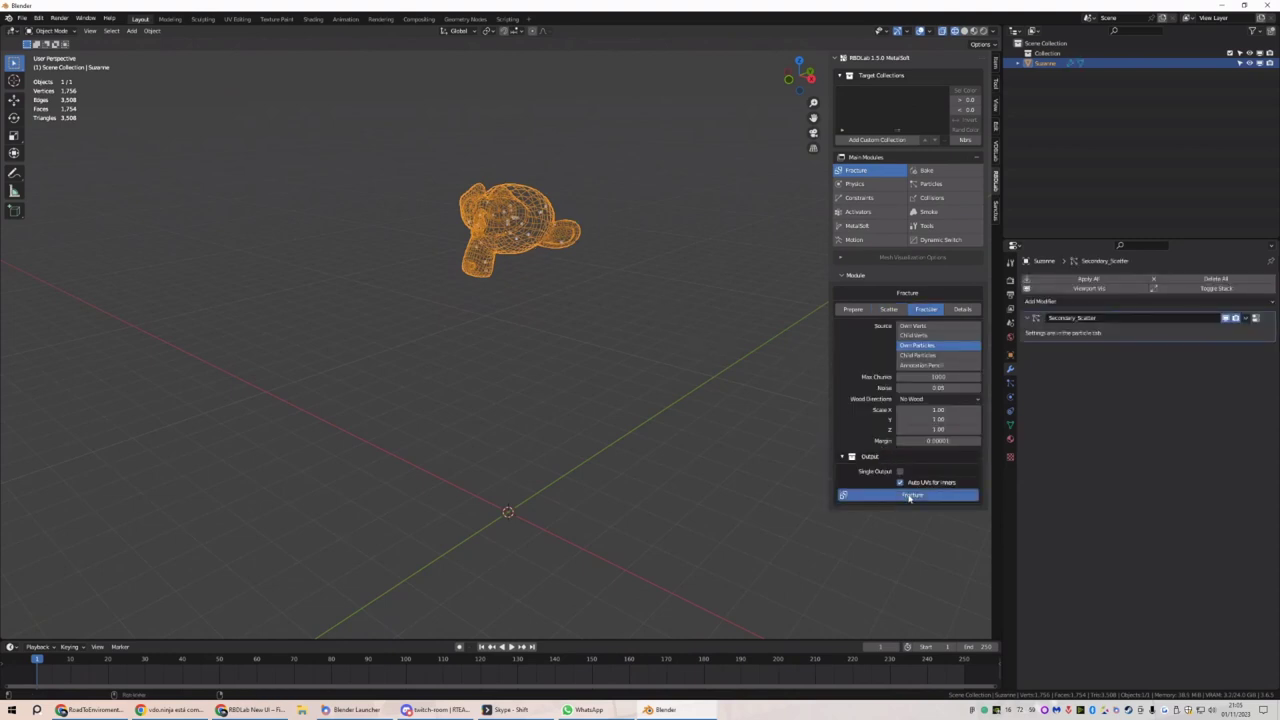
{"action": "left_click", "coordinate": [558, 211]}
{"action": "middle_click_drag", "start_coordinate": [574, 200], "coordinate": [527, 228]}
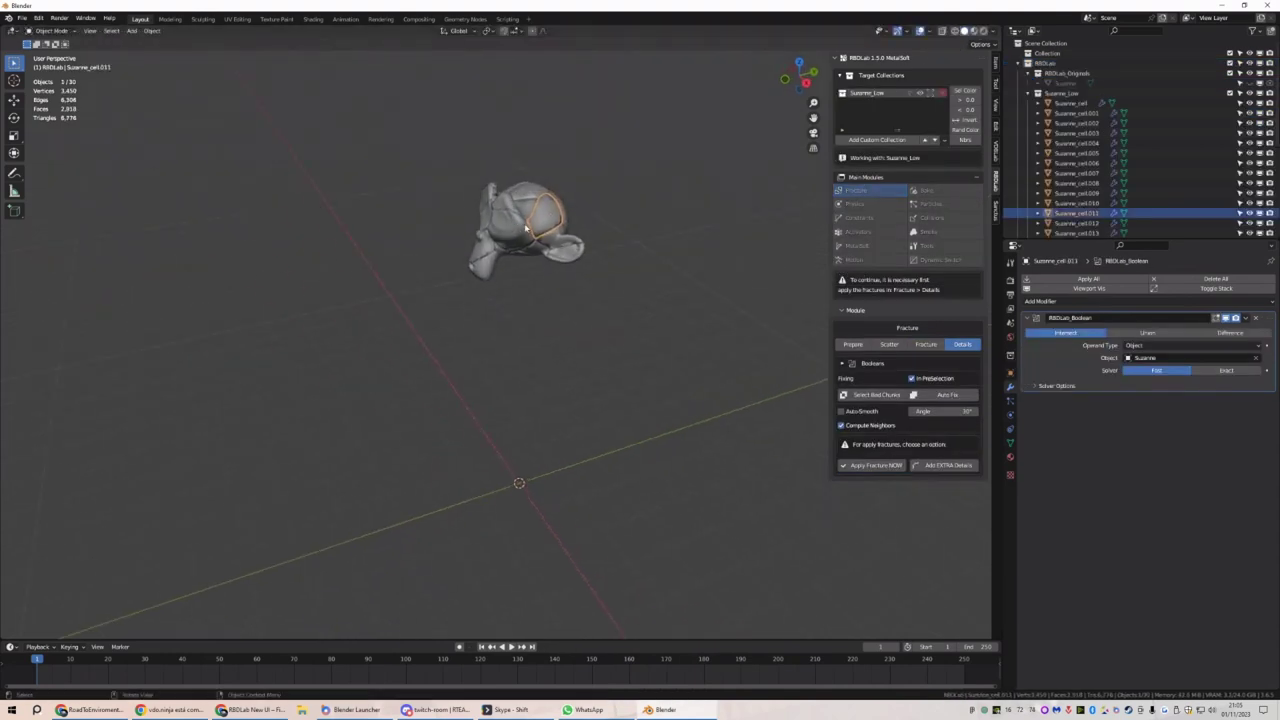
{"action": "left_click_drag", "start_coordinate": [603, 202], "coordinate": [497, 285]}
Undo the fracture and scatter back to plain Suzanne, then show the Prepare options
{"action": "key", "text": "ctrl+z"}
{"action": "key", "text": "ctrl+z"}
{"action": "key", "text": "ctrl+z"}
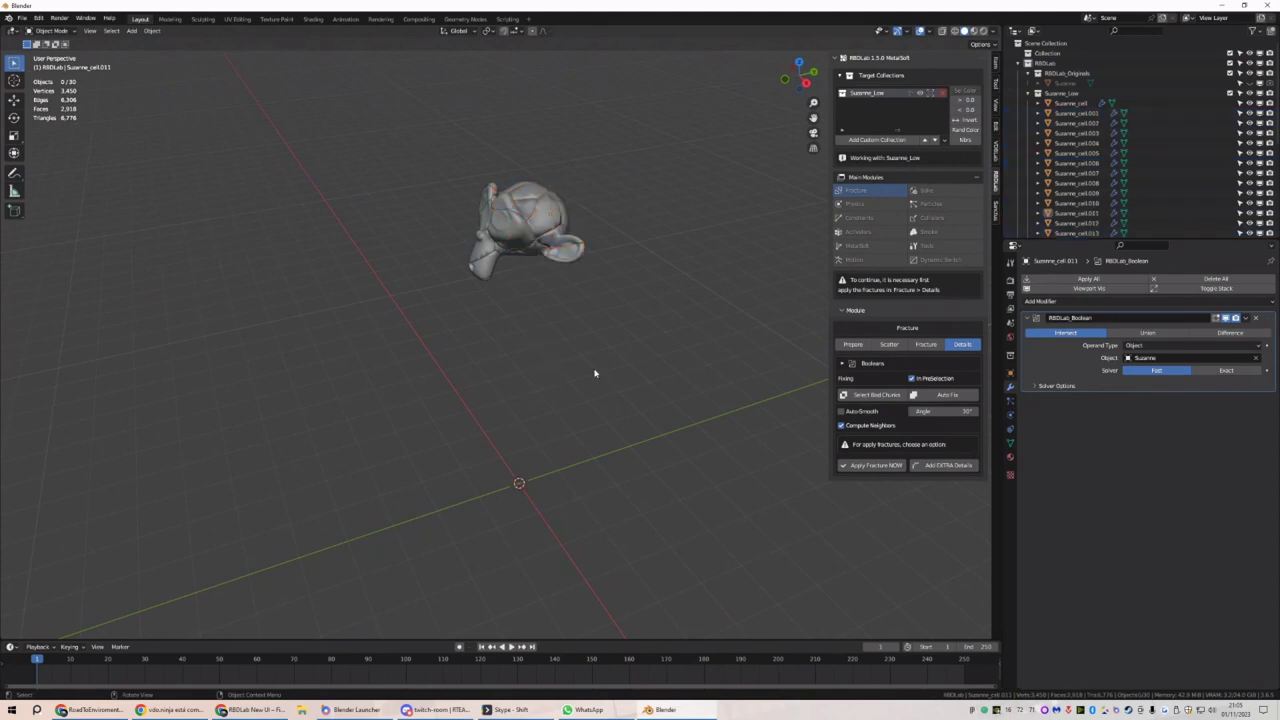
{"action": "key", "text": "ctrl+z"}
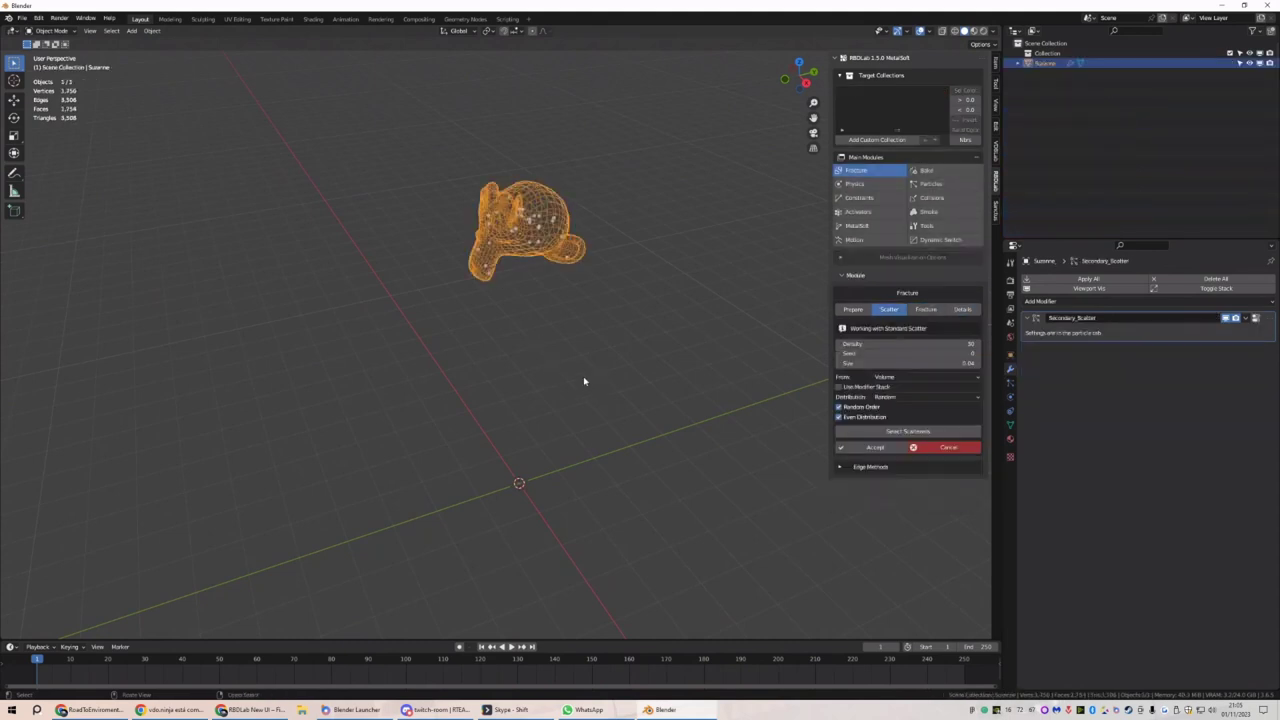
{"action": "key", "text": "ctrl+z"}
{"action": "middle_click_drag", "start_coordinate": [584, 381], "coordinate": [612, 360]}
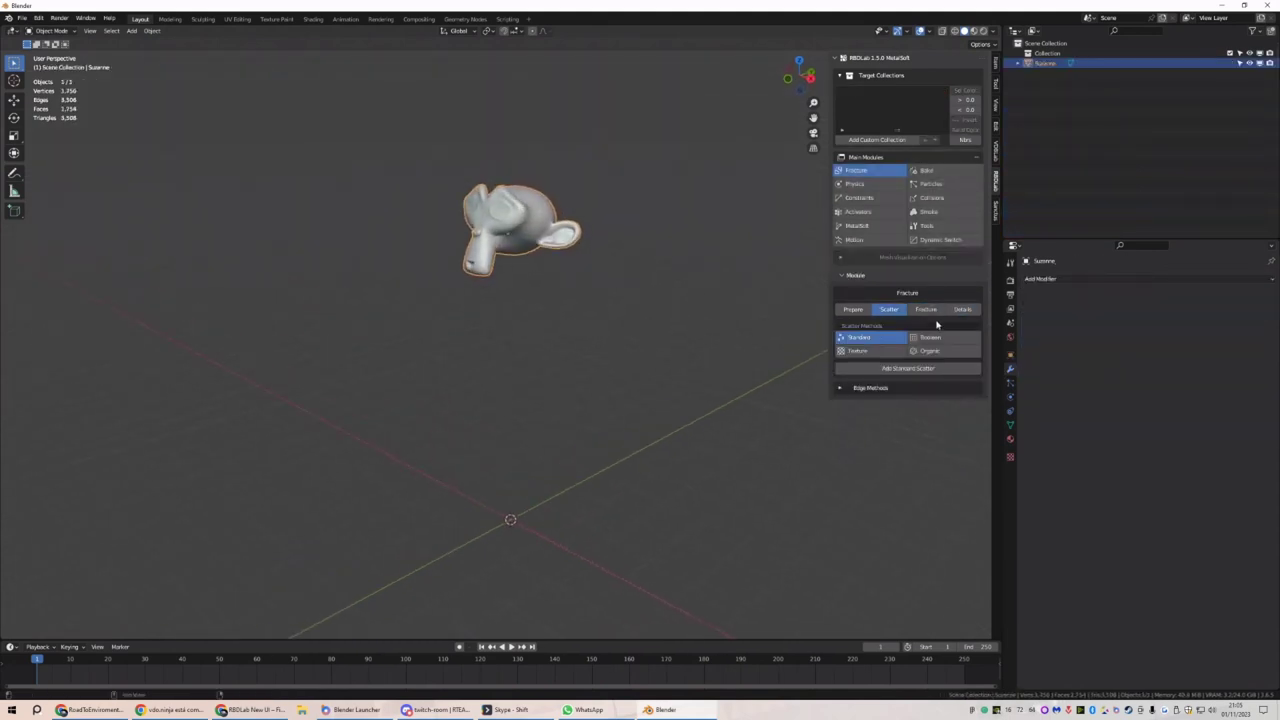
{"action": "left_click", "coordinate": [853, 309]}
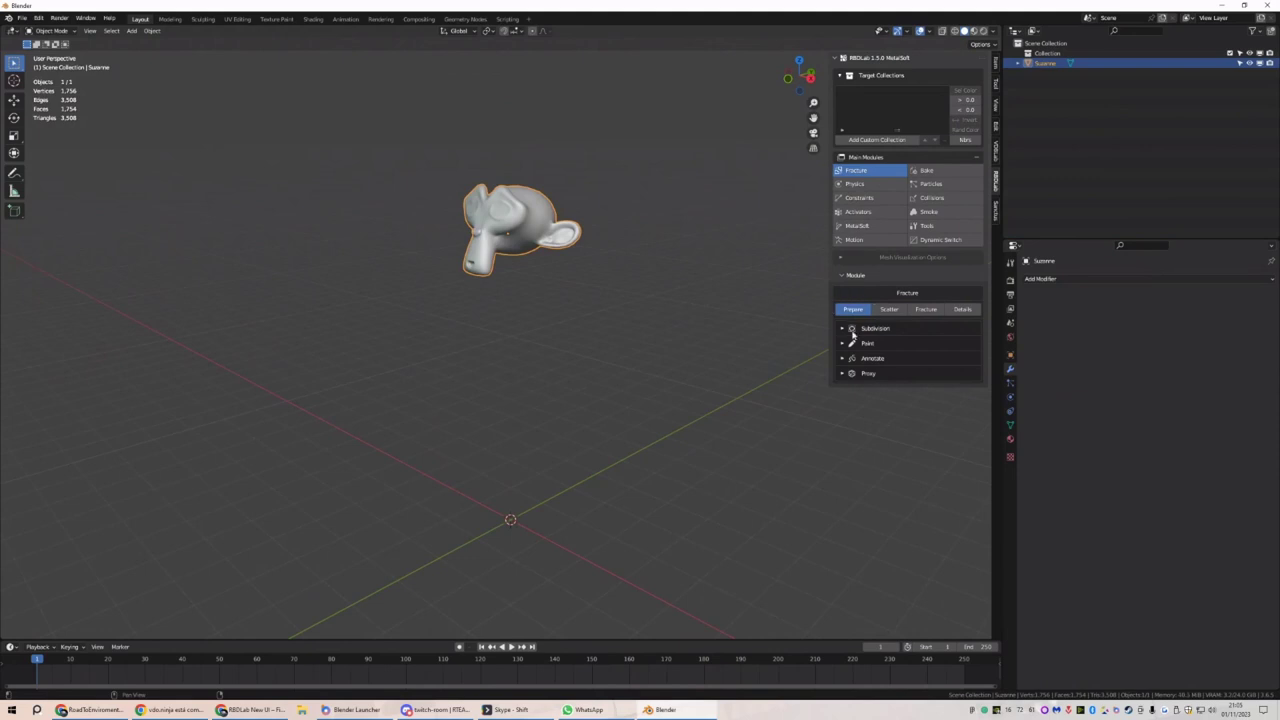
Create a solidified Suzanne proxy with 0.017 m thickness and accept it
{"action": "left_click", "coordinate": [870, 374]}
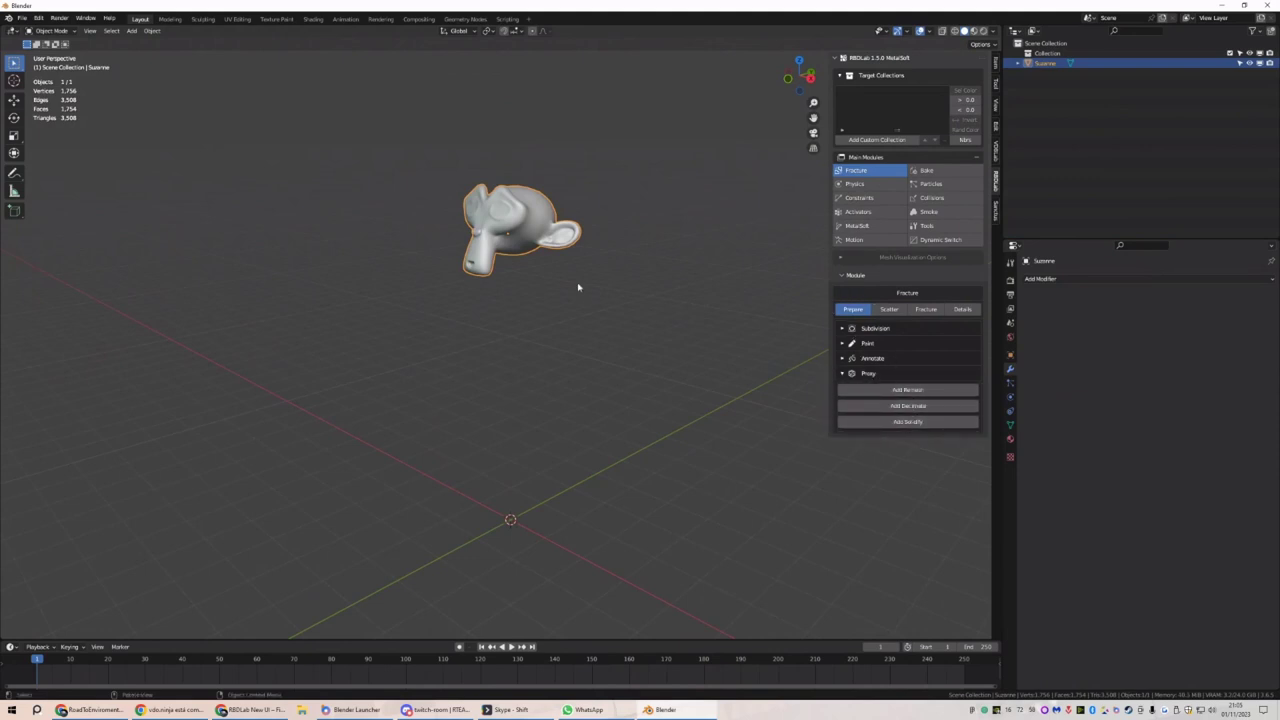
{"action": "left_click", "coordinate": [910, 423]}
{"action": "left_click", "coordinate": [955, 31]}
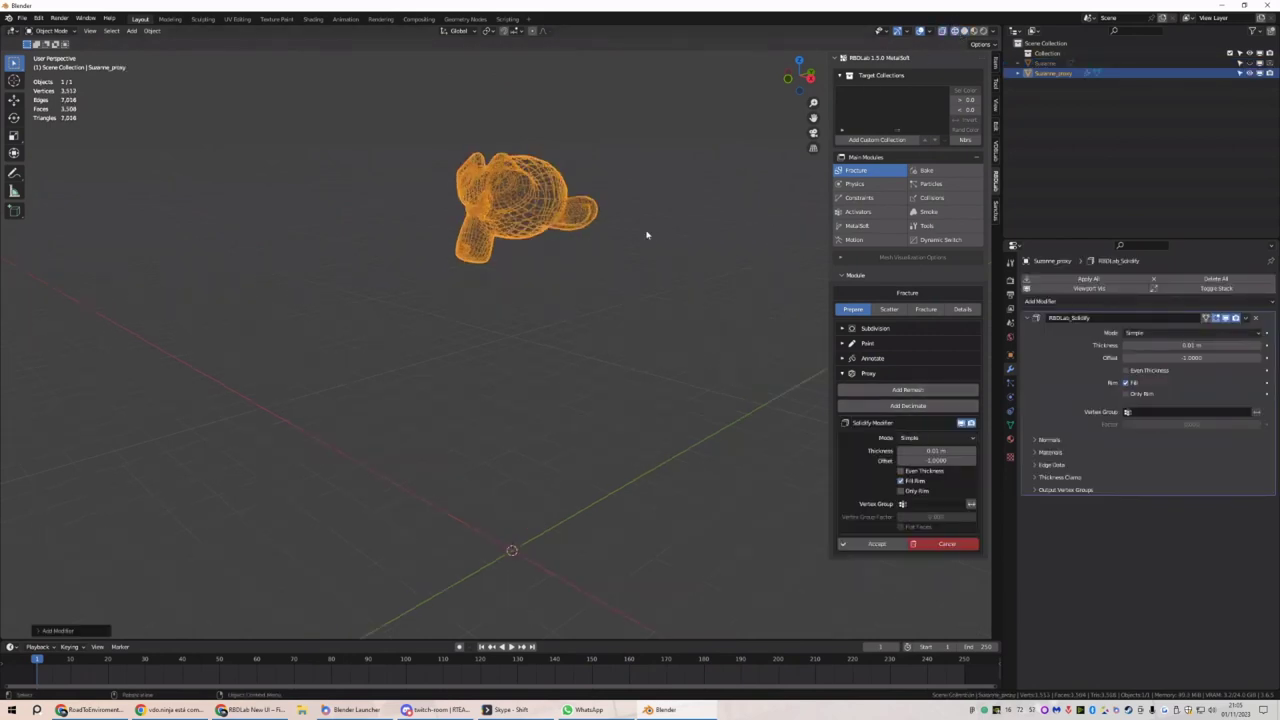
{"action": "key", "text": "KP_Decimal"}
{"action": "left_click_drag", "start_coordinate": [933, 450], "coordinate": [945, 450]}
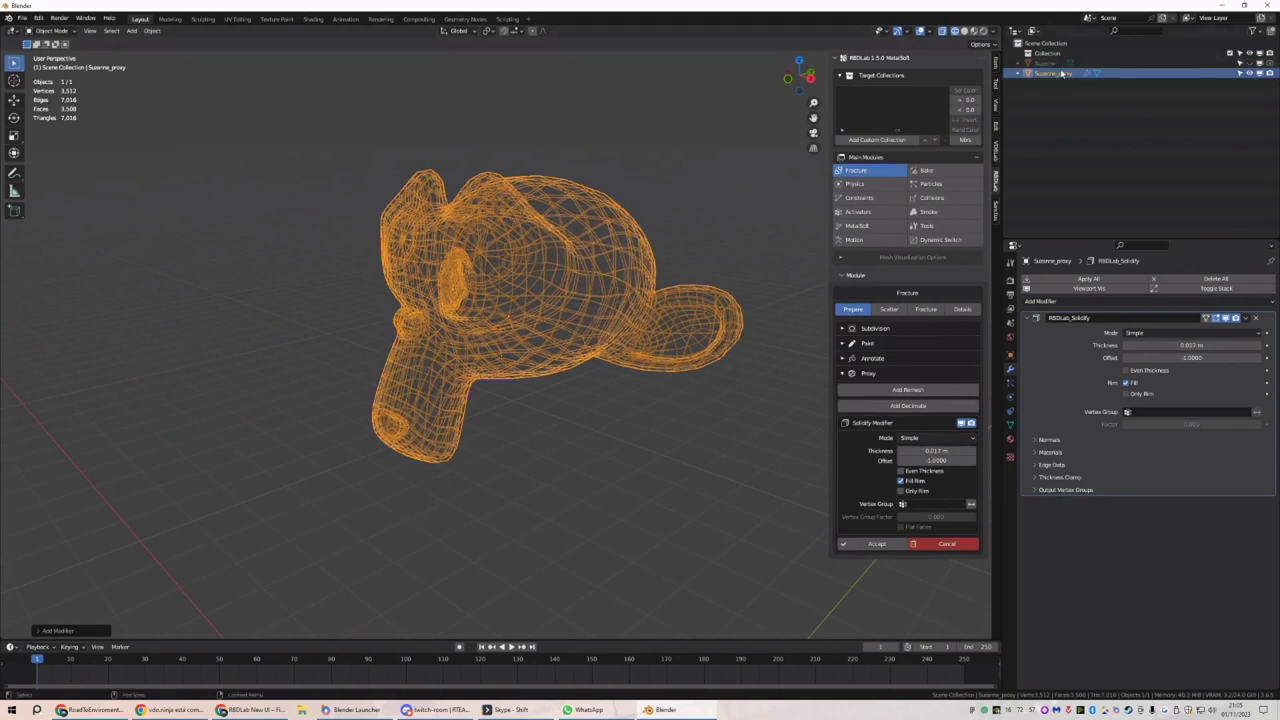
{"action": "left_click", "coordinate": [876, 543]}
{"action": "scroll", "coordinate": [570, 203], "scroll_direction": "down", "scroll_amount": 2}
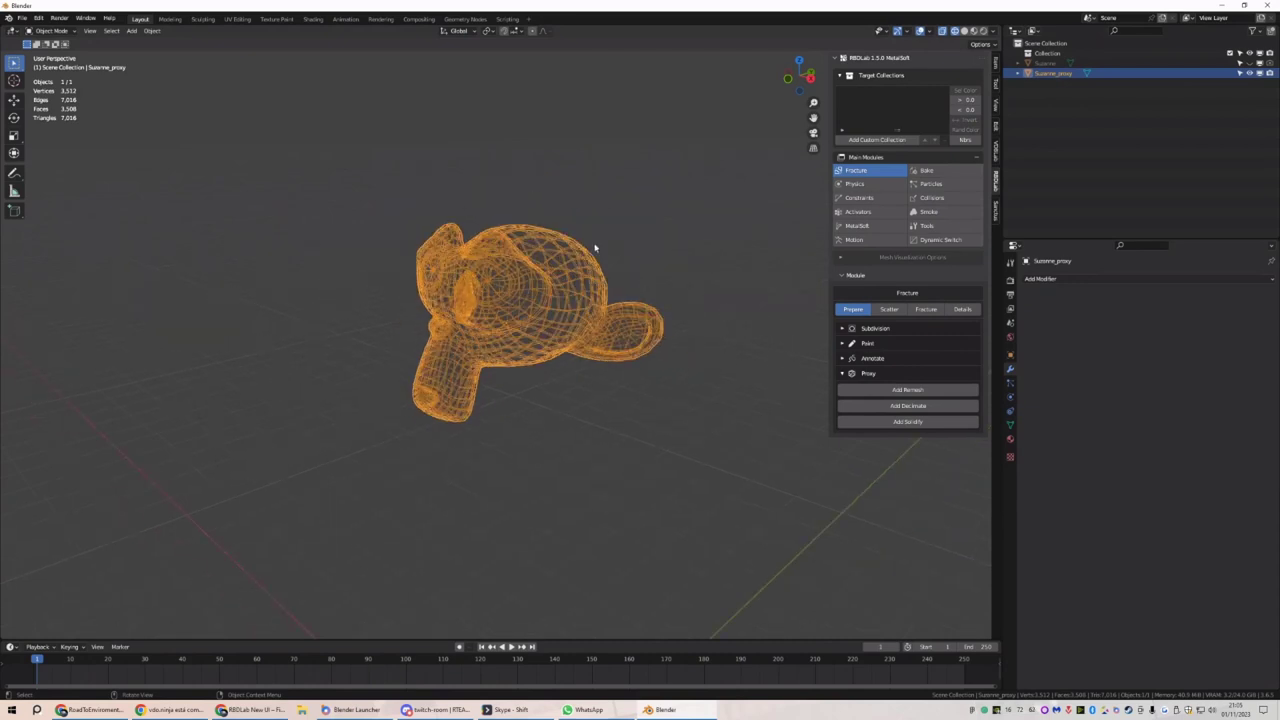
Scatter points at density 92 through the proxy, fracture with Auto Smooth, and apply the fracture
{"action": "left_click", "coordinate": [889, 309]}
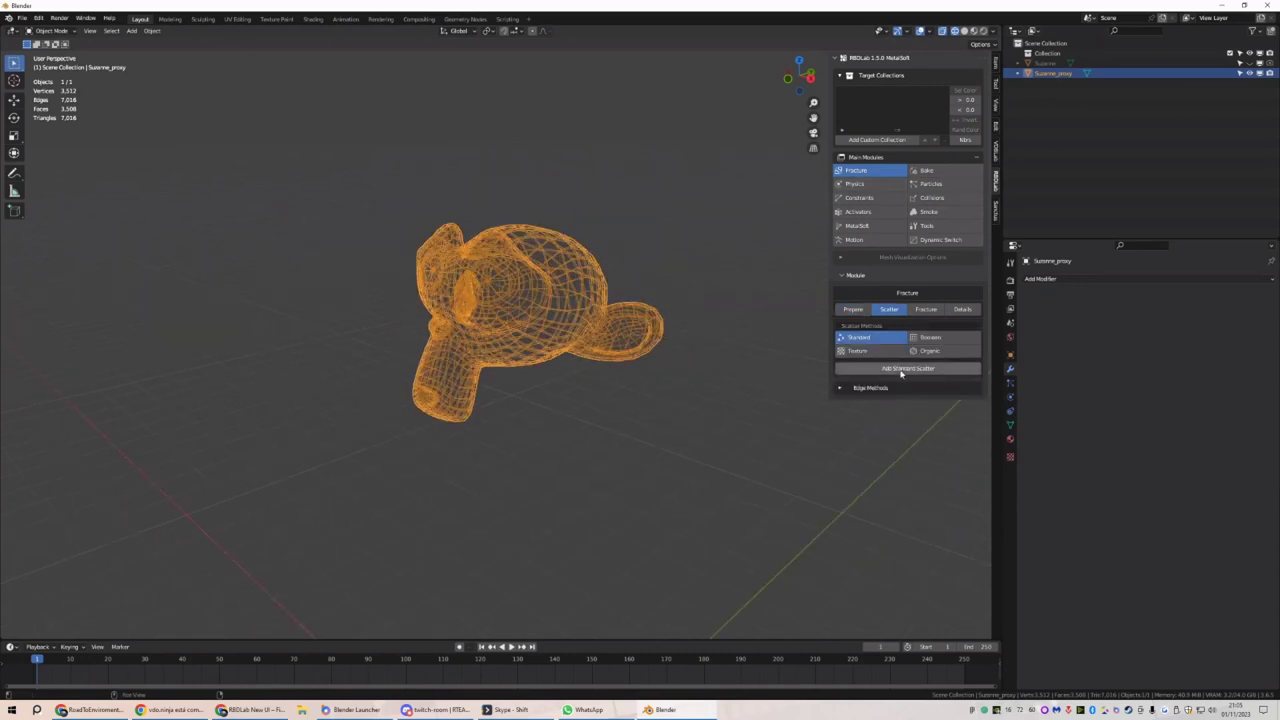
{"action": "left_click", "coordinate": [901, 369]}
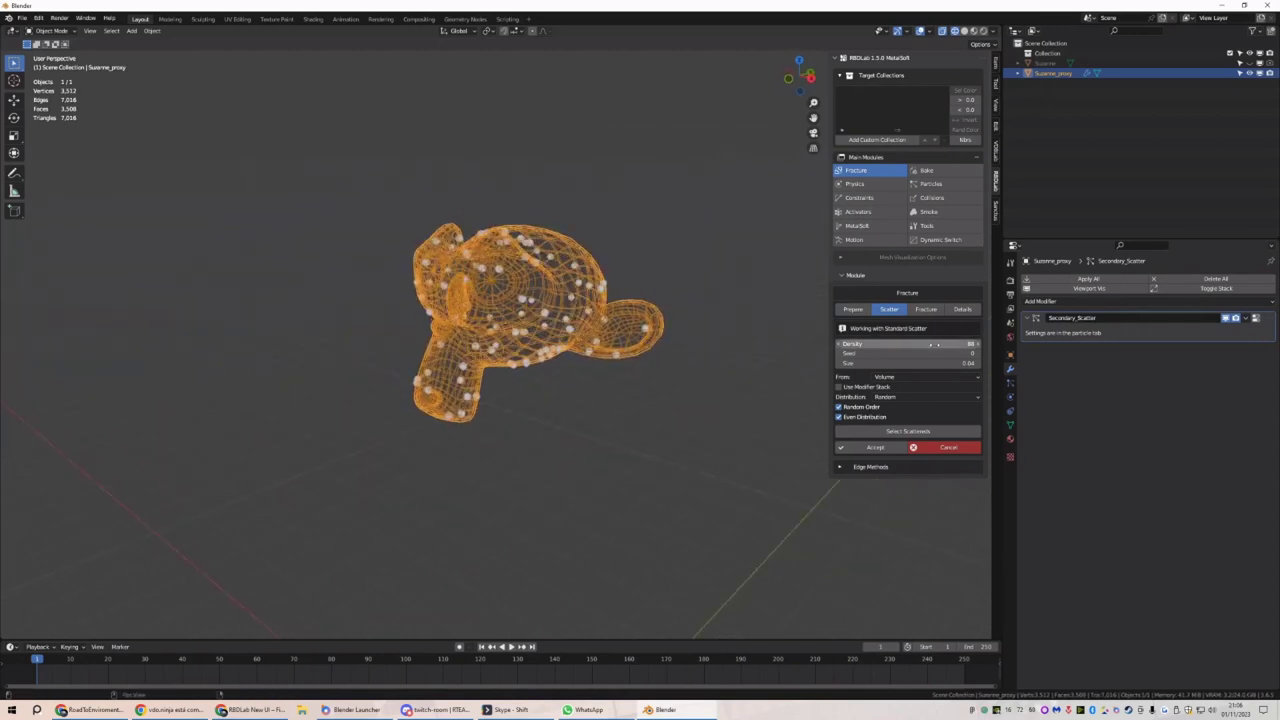
{"action": "left_click_drag", "start_coordinate": [935, 344], "coordinate": [950, 344]}
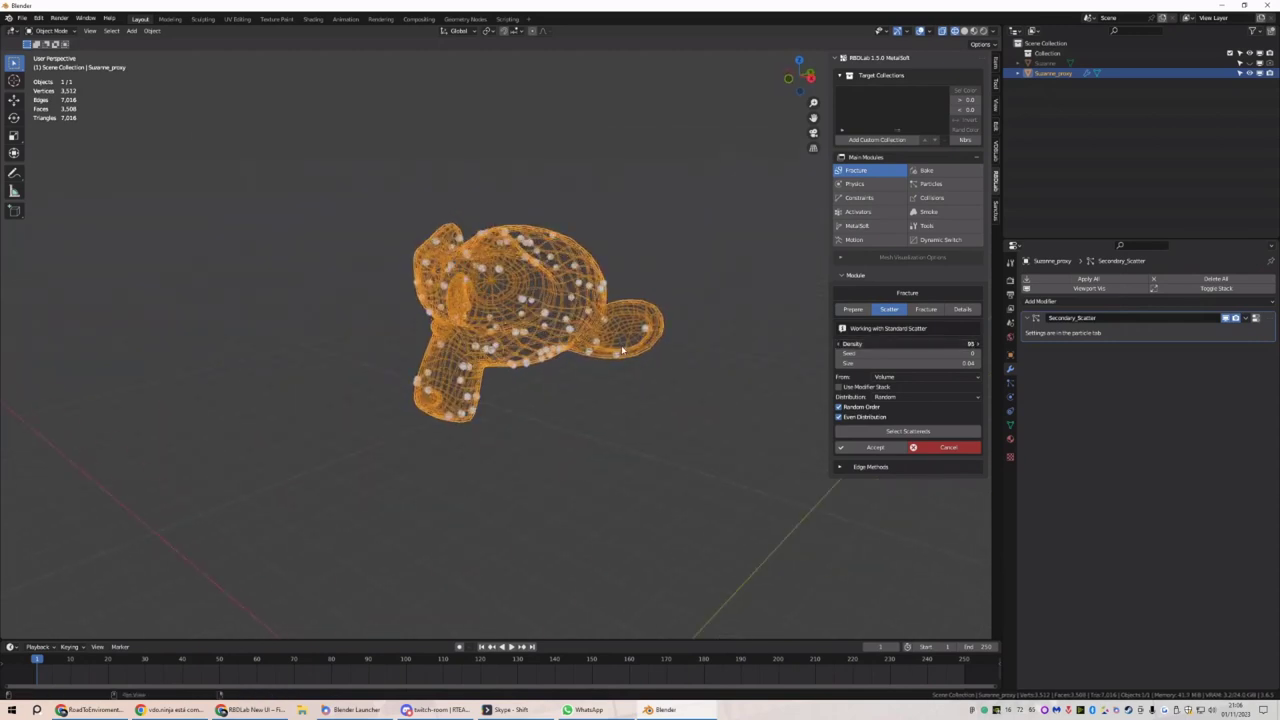
{"action": "left_click", "coordinate": [875, 448]}
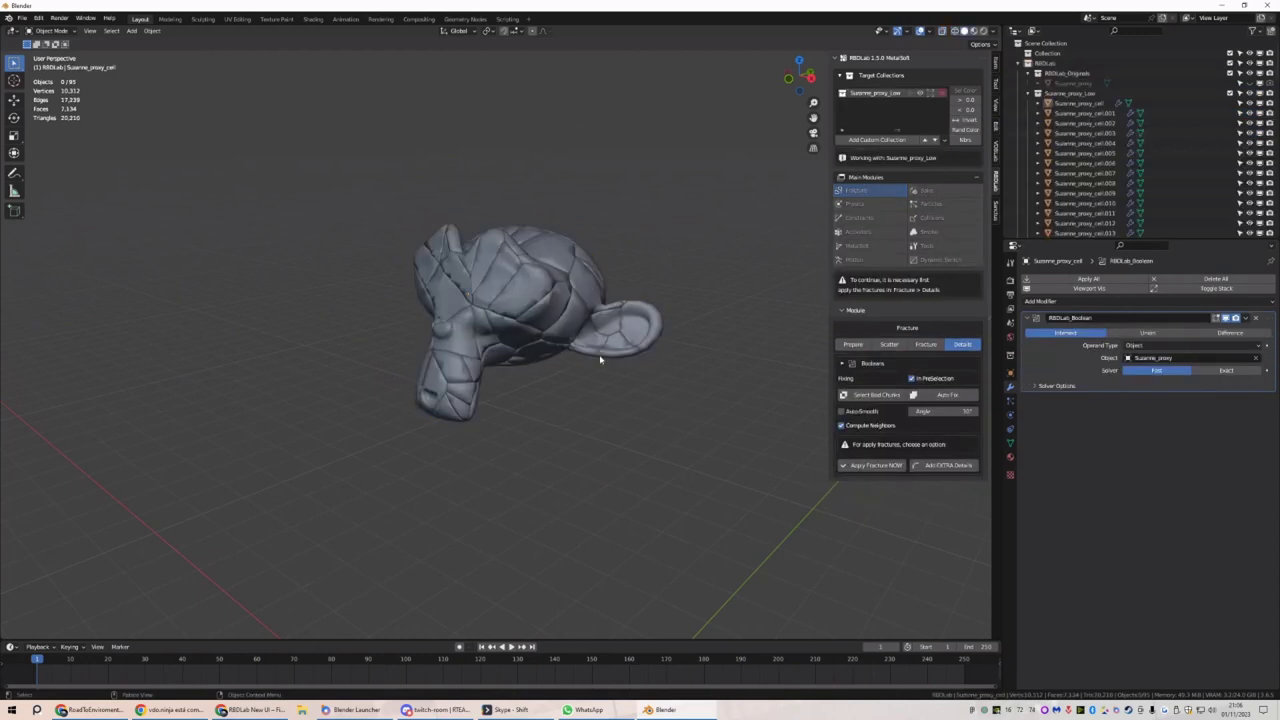
{"action": "left_click", "coordinate": [841, 411]}
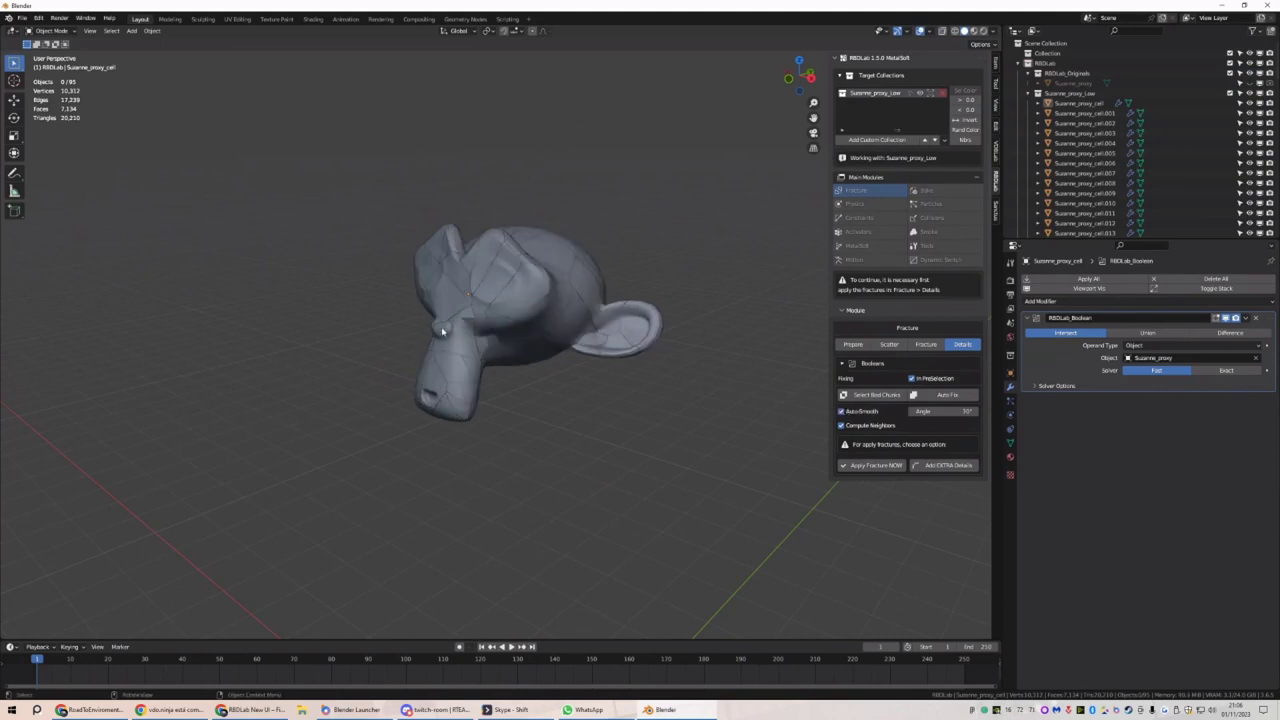
{"action": "middle_click_drag", "start_coordinate": [444, 333], "coordinate": [697, 371]}
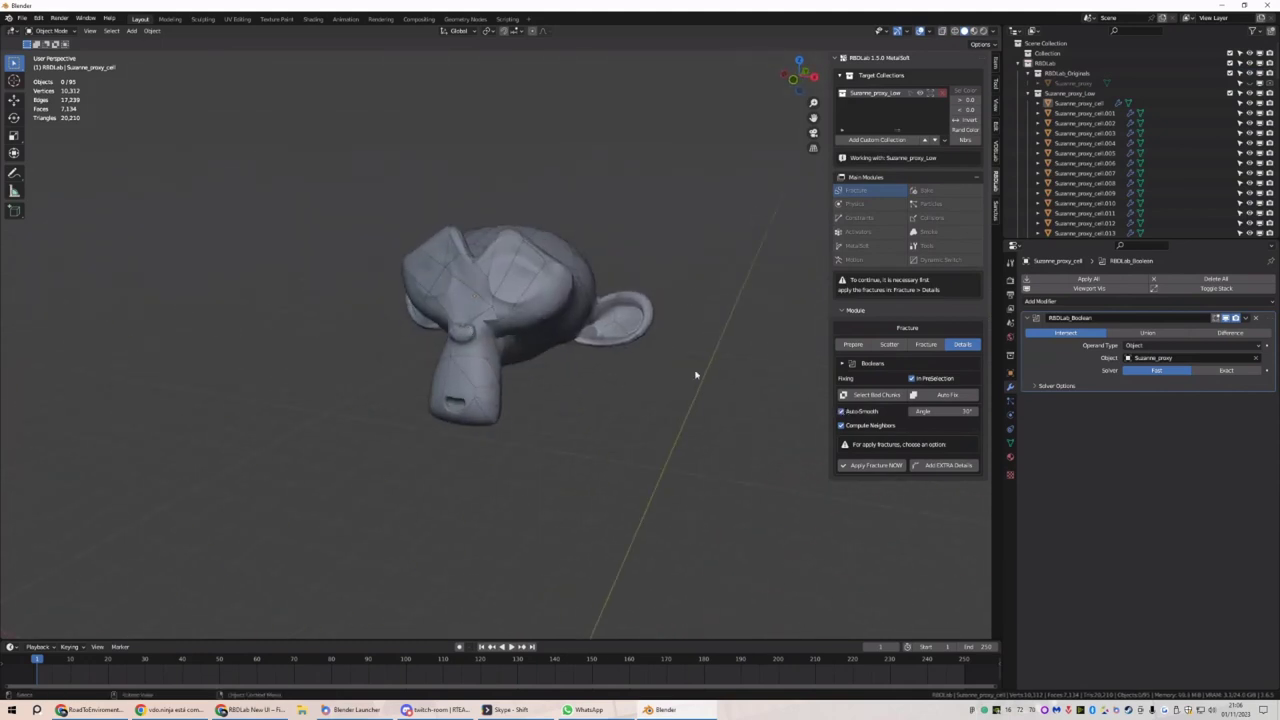
{"action": "left_click", "coordinate": [848, 464]}
{"action": "scroll", "coordinate": [602, 443], "scroll_direction": "down", "scroll_amount": 3}
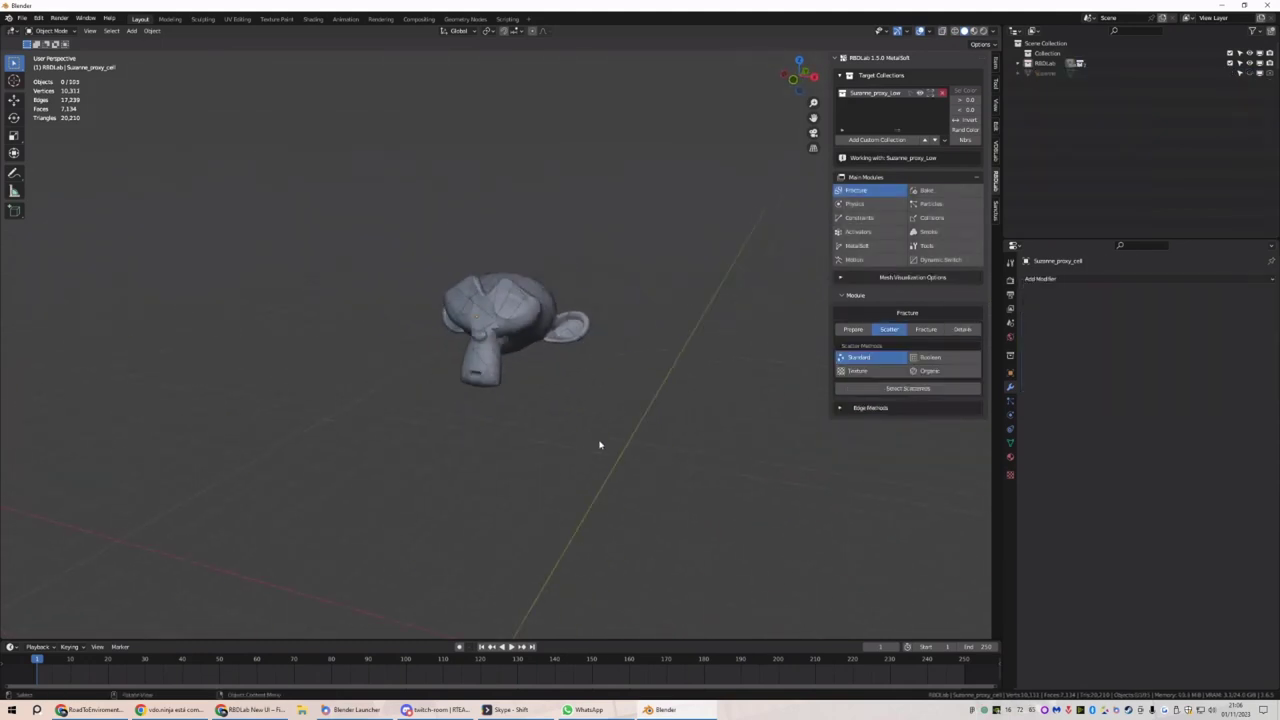
{"action": "middle_click_drag", "start_coordinate": [600, 443], "coordinate": [604, 302]}
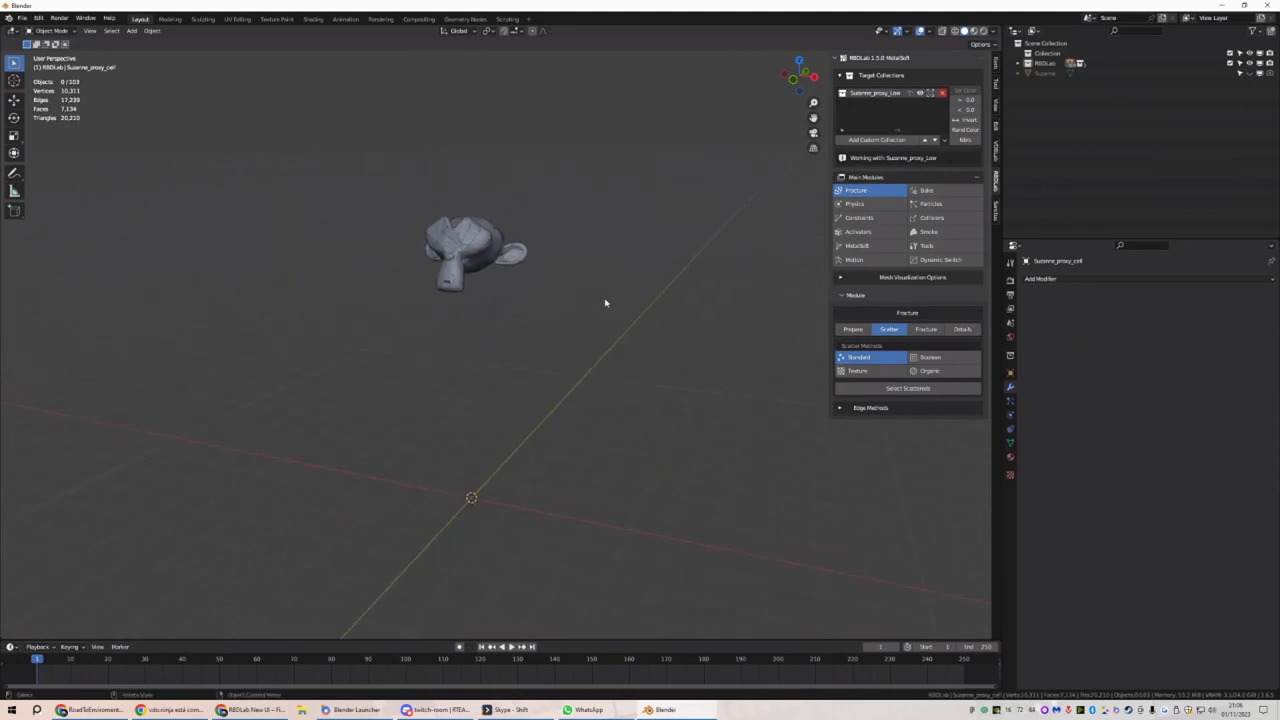
Check the ground and rigid body settings, then create a constraint group for the proxy pieces
{"action": "left_click", "coordinate": [855, 203]}
{"action": "left_click", "coordinate": [852, 329]}
{"action": "left_click", "coordinate": [861, 362]}
{"action": "left_click", "coordinate": [884, 330]}
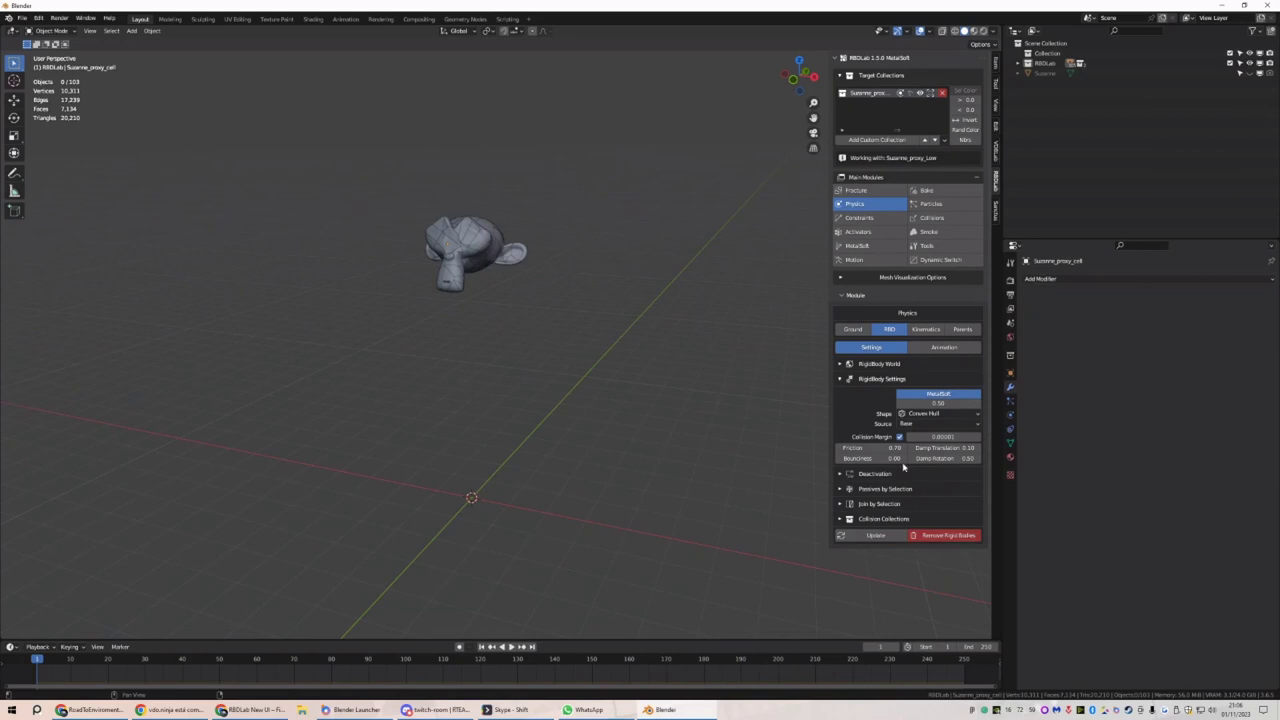
{"action": "left_click", "coordinate": [858, 217]}
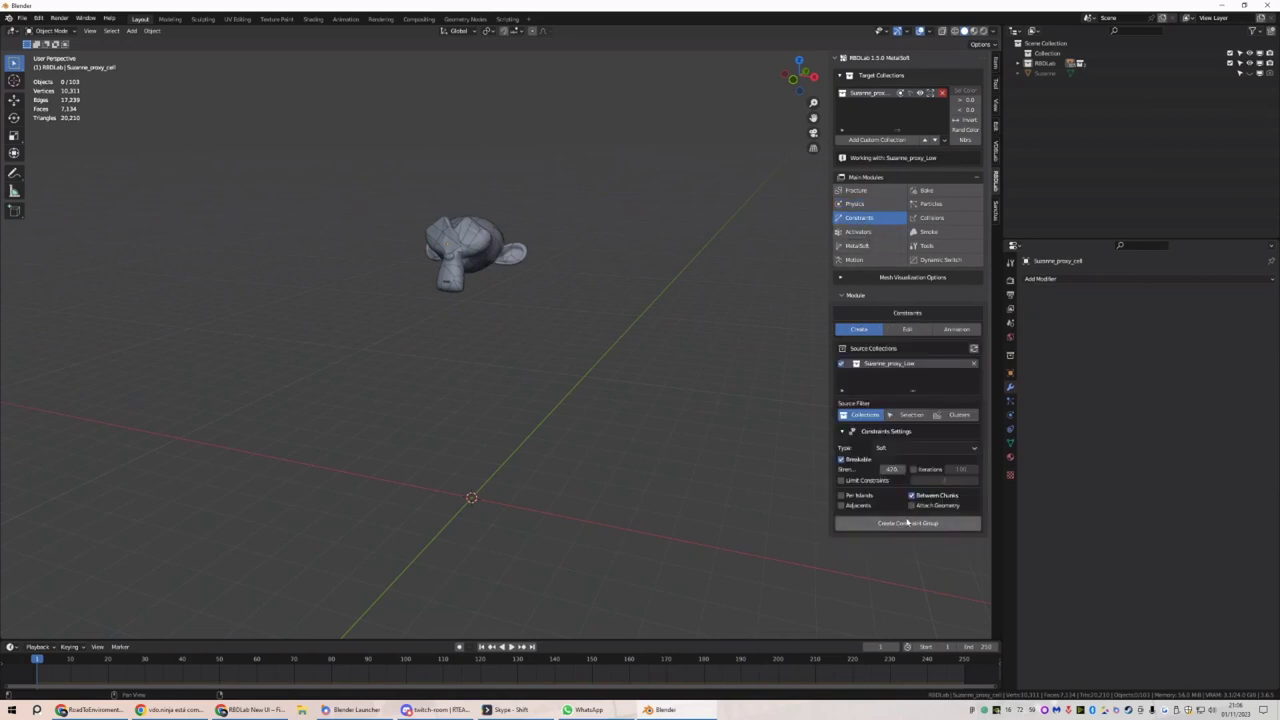
{"action": "left_click", "coordinate": [903, 525]}
{"action": "scroll", "coordinate": [893, 530], "scroll_direction": "down", "scroll_amount": 1}
Set spring angular stiffness 50, angular damping 0.5, linear stiffness 100, linear damping 0.99, and update
{"action": "left_click", "coordinate": [935, 503]}
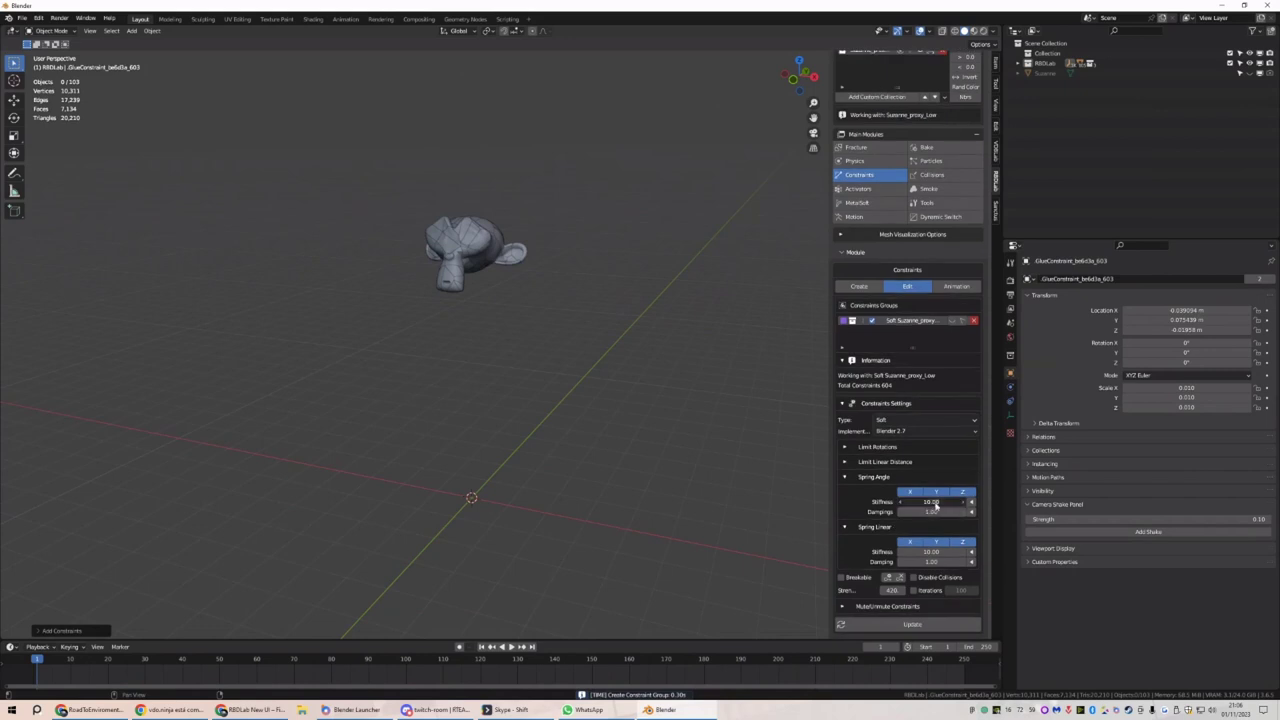
{"action": "type", "text": "50"}
{"action": "key", "text": "Tab"}
{"action": "key", "text": "BackSpace"}
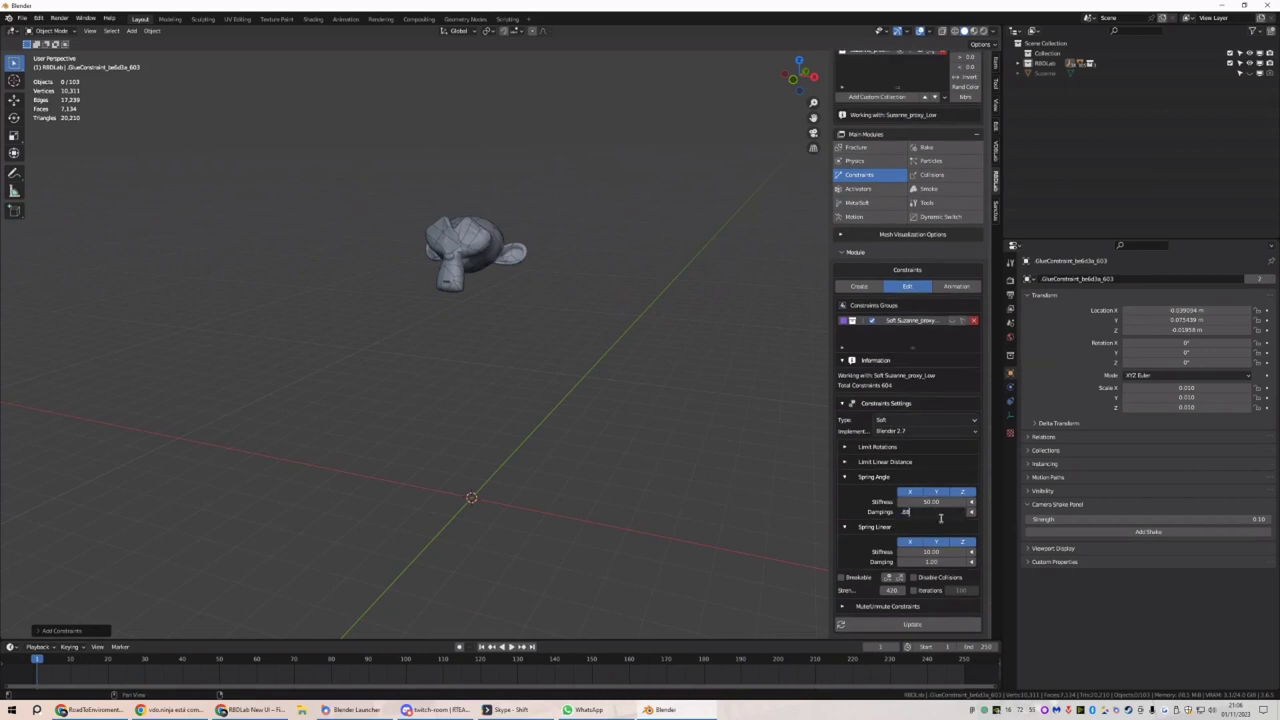
{"action": "type", "text": ".5"}
{"action": "key", "text": "Tab"}
{"action": "type", "text": "100"}
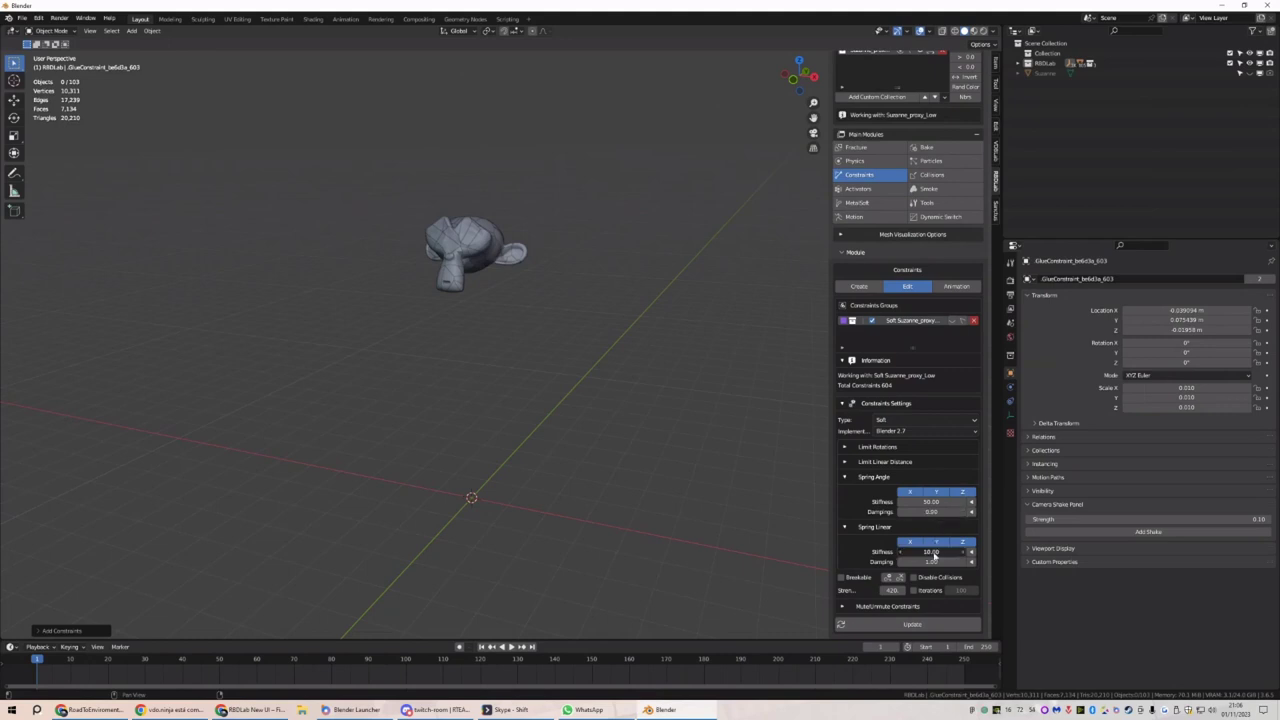
{"action": "key", "text": "Tab"}
{"action": "key", "text": "BackSpace"}
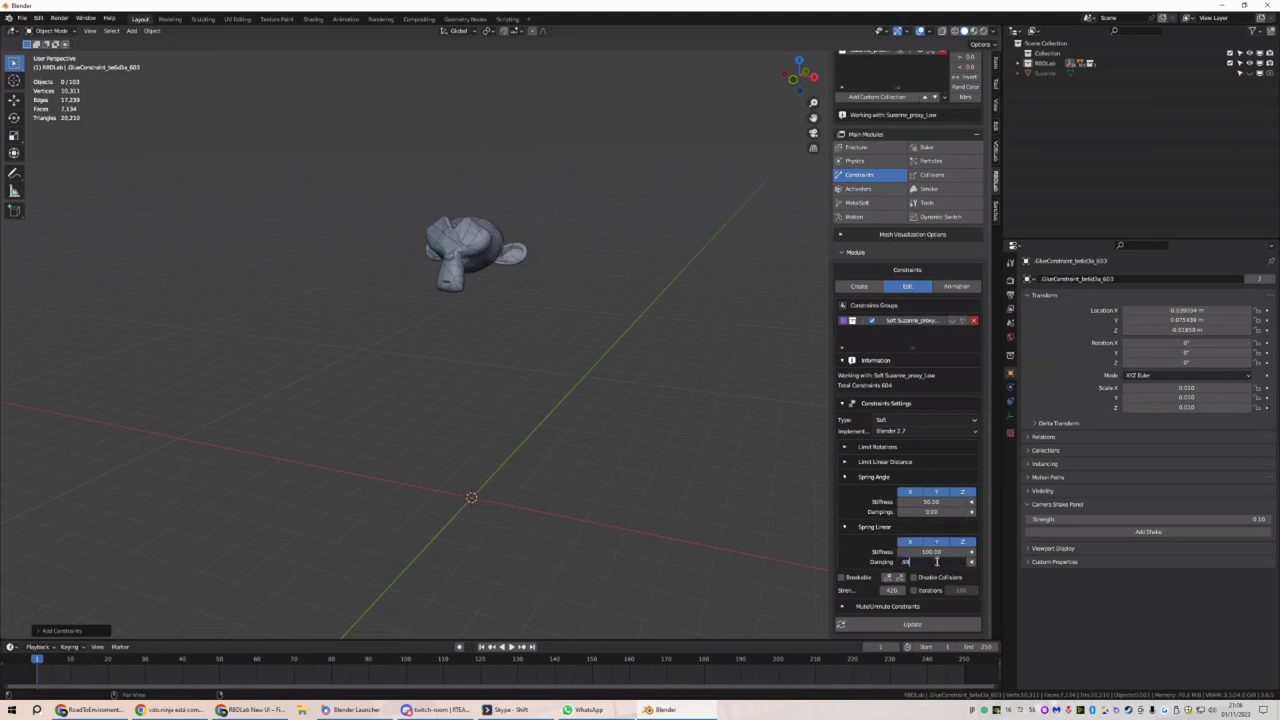
{"action": "type", "text": ".99"}
{"action": "key", "text": "Return"}
{"action": "left_click", "coordinate": [912, 624]}
Play the simulation to preview the monkey falling, then return to frame 1
{"action": "middle_click_drag", "start_coordinate": [640, 560], "coordinate": [600, 476]}
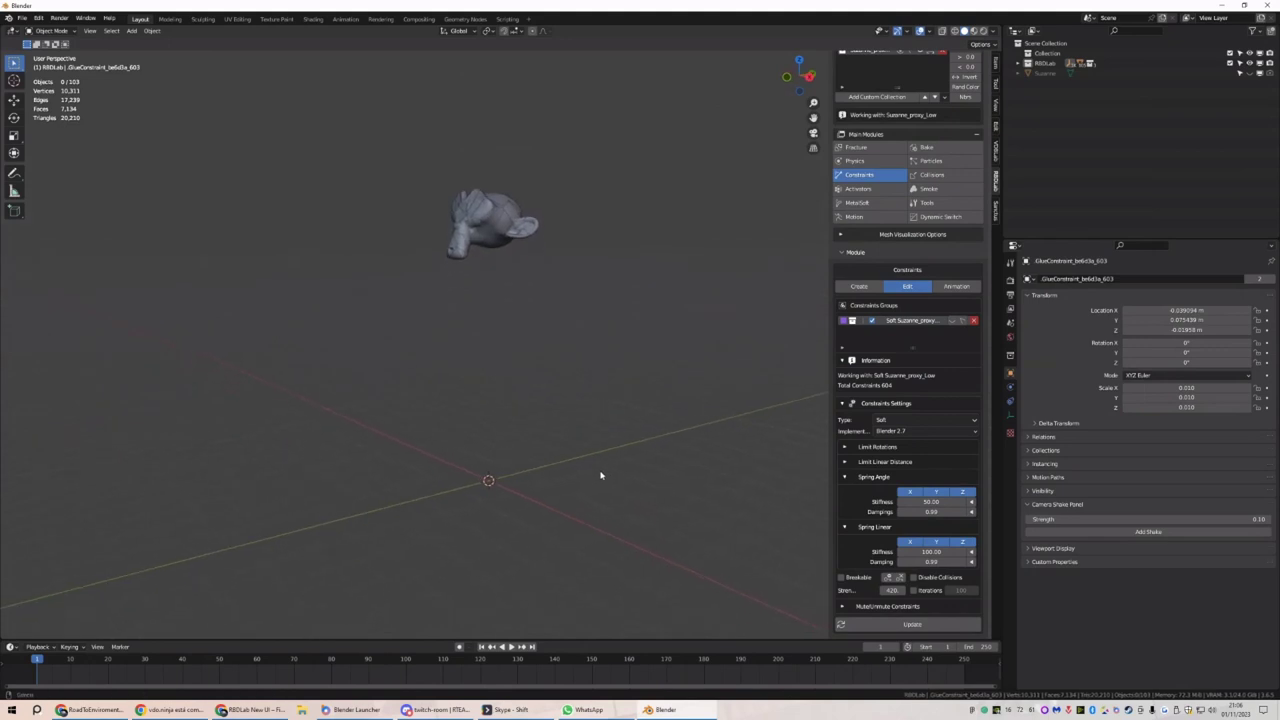
{"action": "key", "text": "space"}
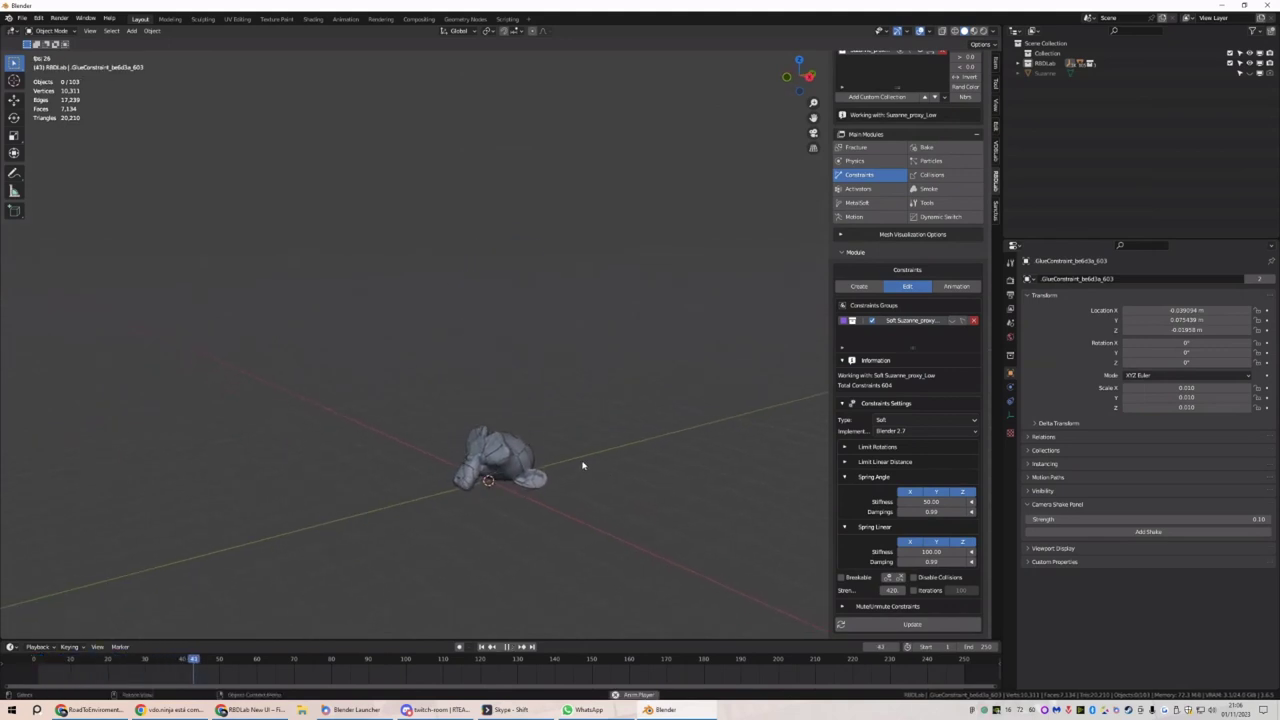
{"action": "key", "text": "space"}
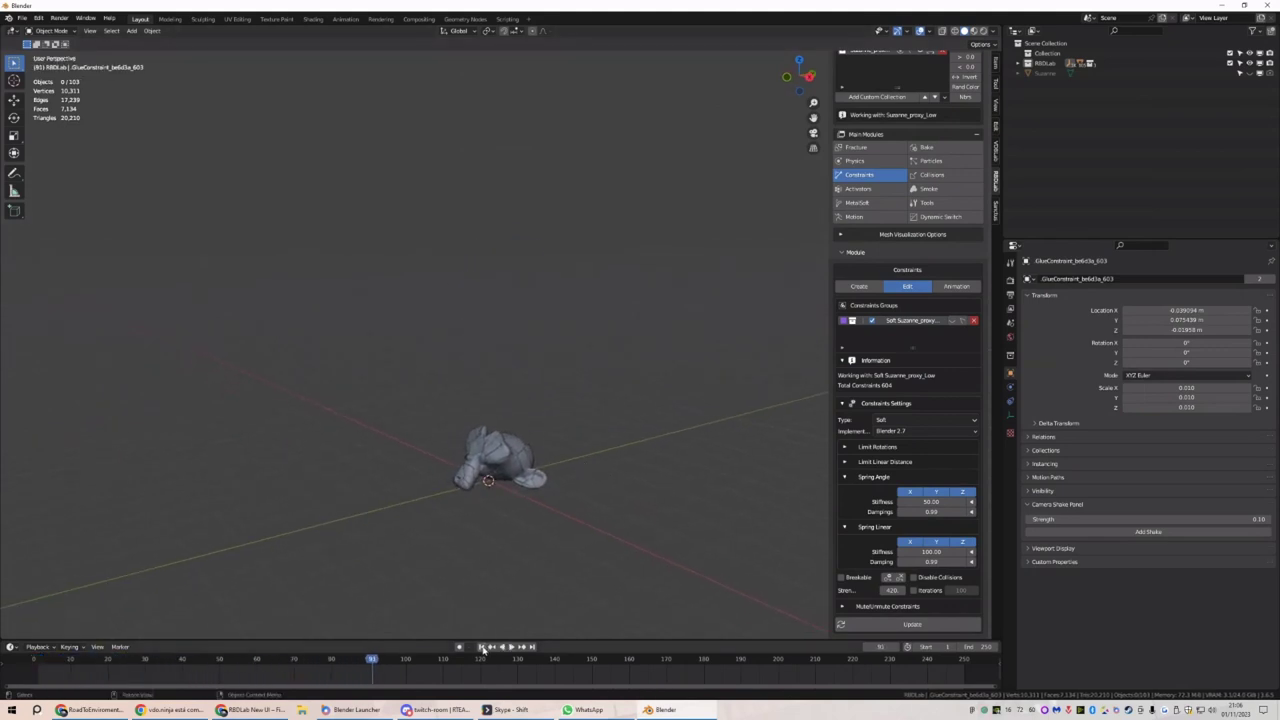
{"action": "left_click", "coordinate": [481, 647]}
In MetalSoft, move the Suzanne object into another collection in the outliner
{"action": "left_click", "coordinate": [857, 202]}
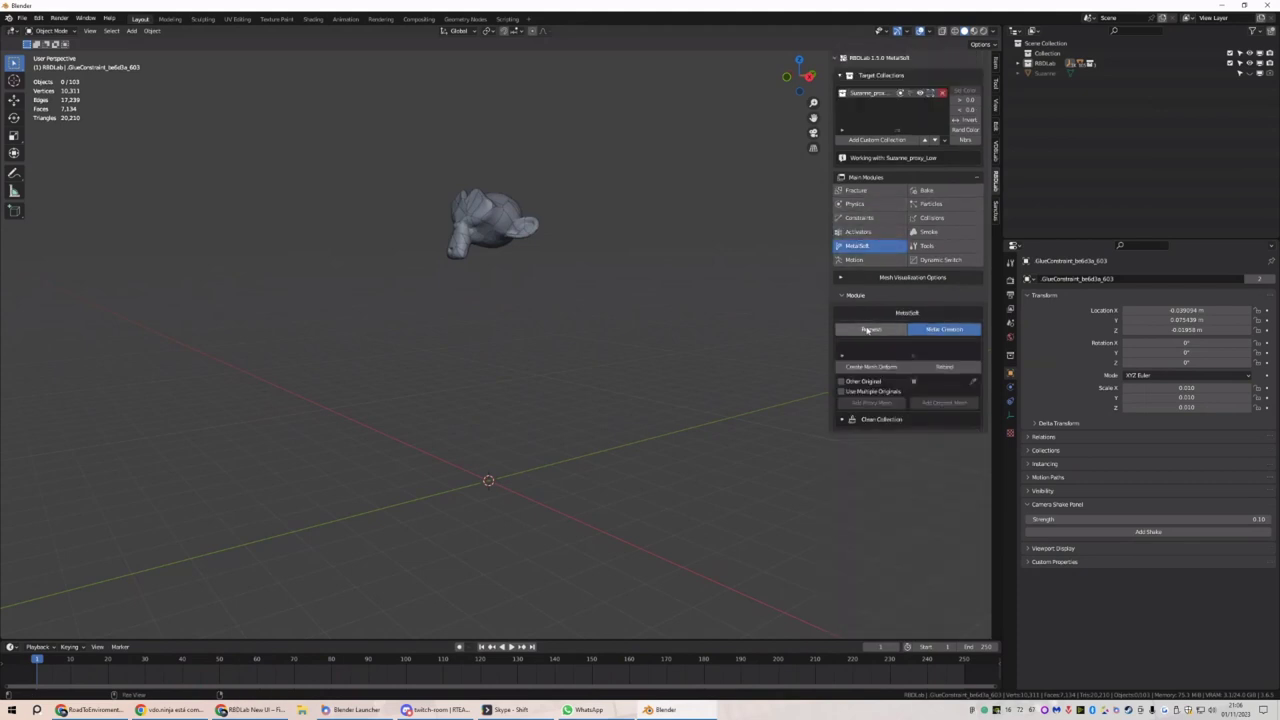
{"action": "left_click", "coordinate": [1019, 63]}
{"action": "left_click", "coordinate": [1027, 93]}
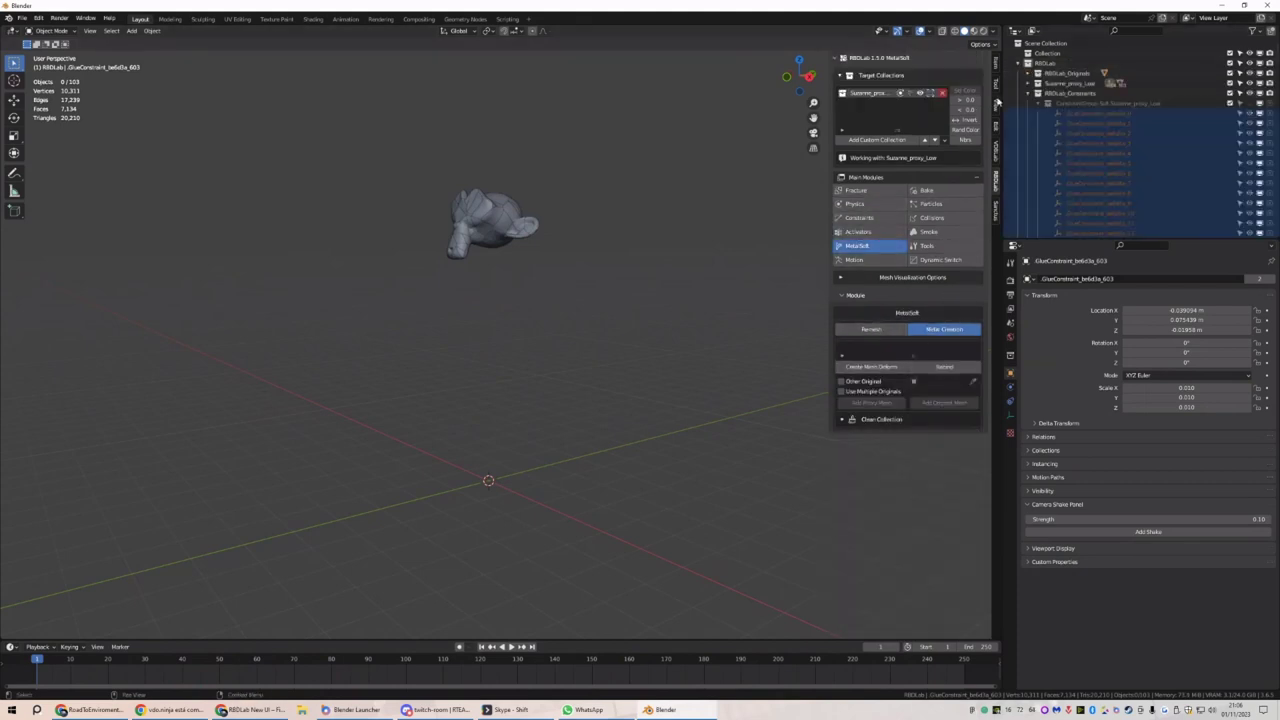
{"action": "left_click", "coordinate": [1027, 94]}
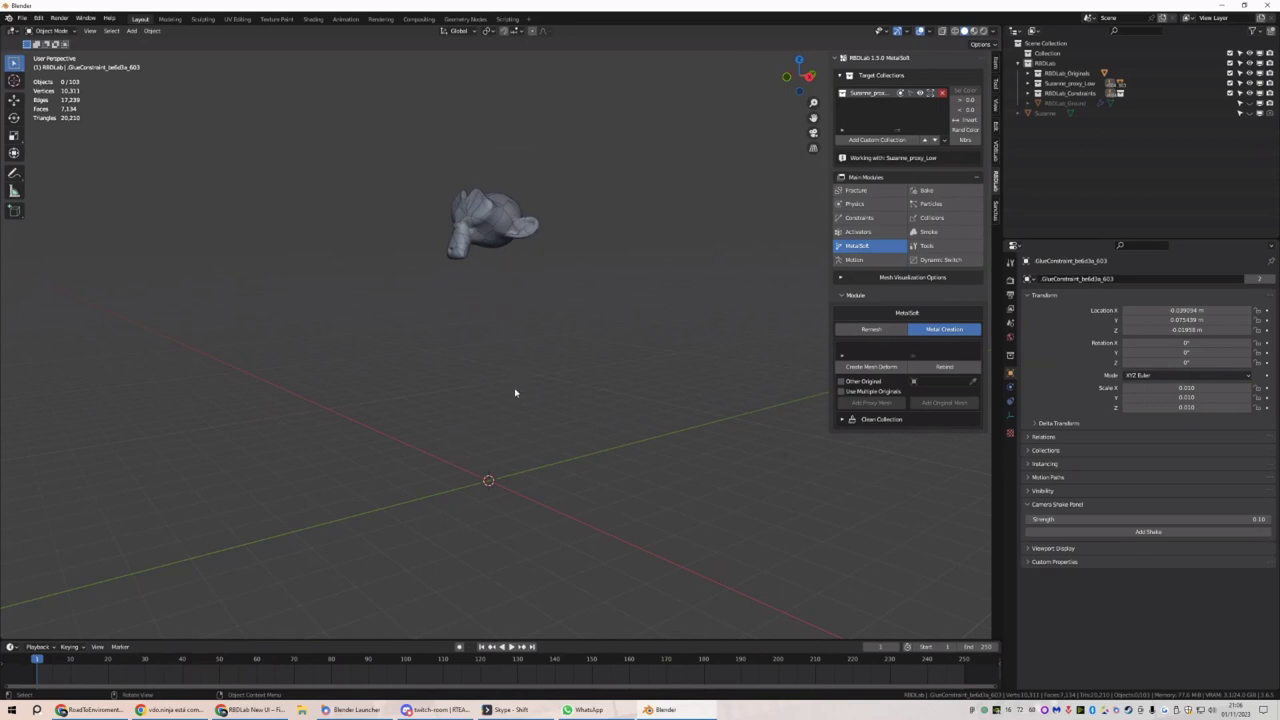
{"action": "left_click_drag", "start_coordinate": [1045, 113], "coordinate": [1092, 72]}
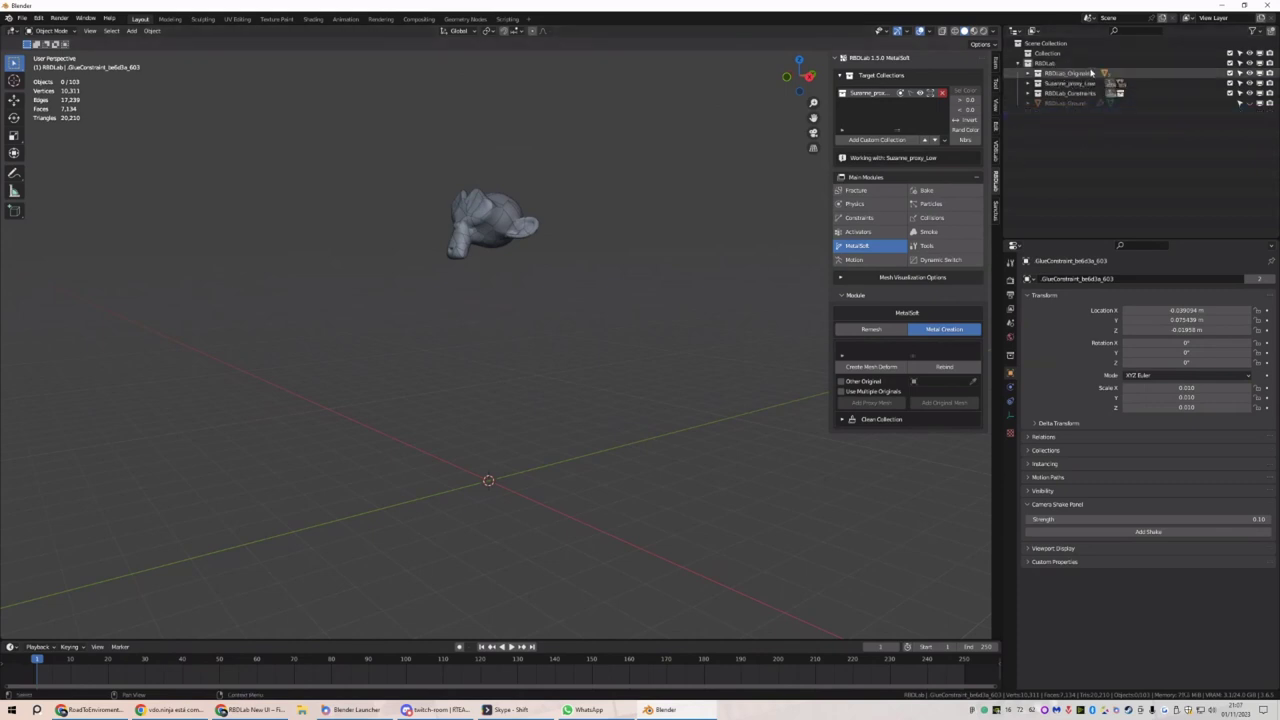
Enable Other Original, choose Suzanne, and create the mesh deform onto the proxy
{"action": "left_click", "coordinate": [855, 383]}
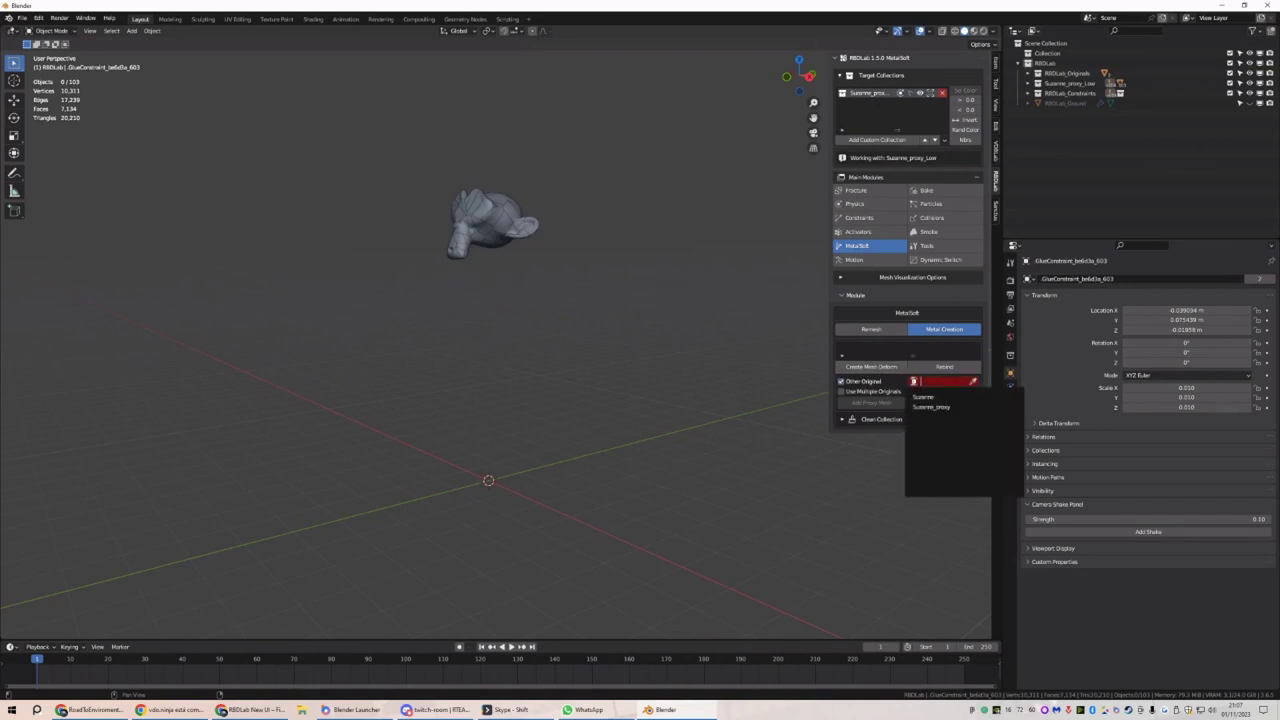
{"action": "left_click", "coordinate": [920, 380]}
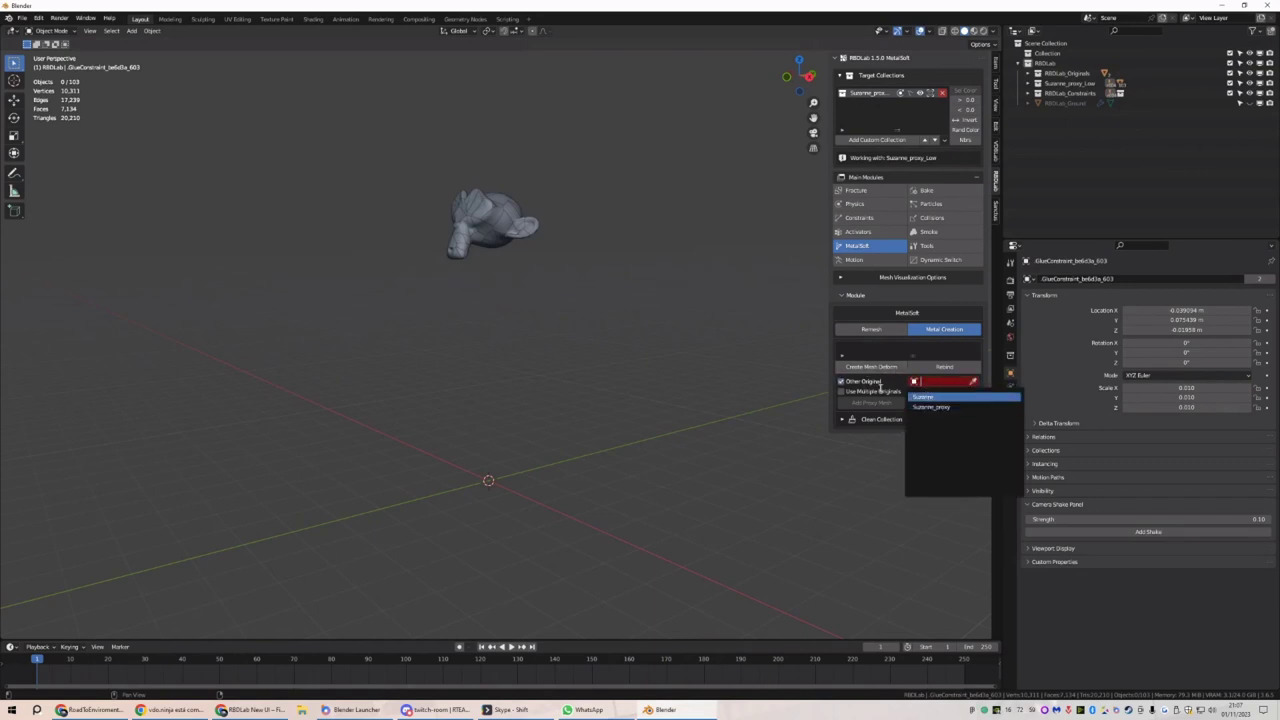
{"action": "left_click", "coordinate": [922, 397]}
{"action": "left_click", "coordinate": [889, 368]}
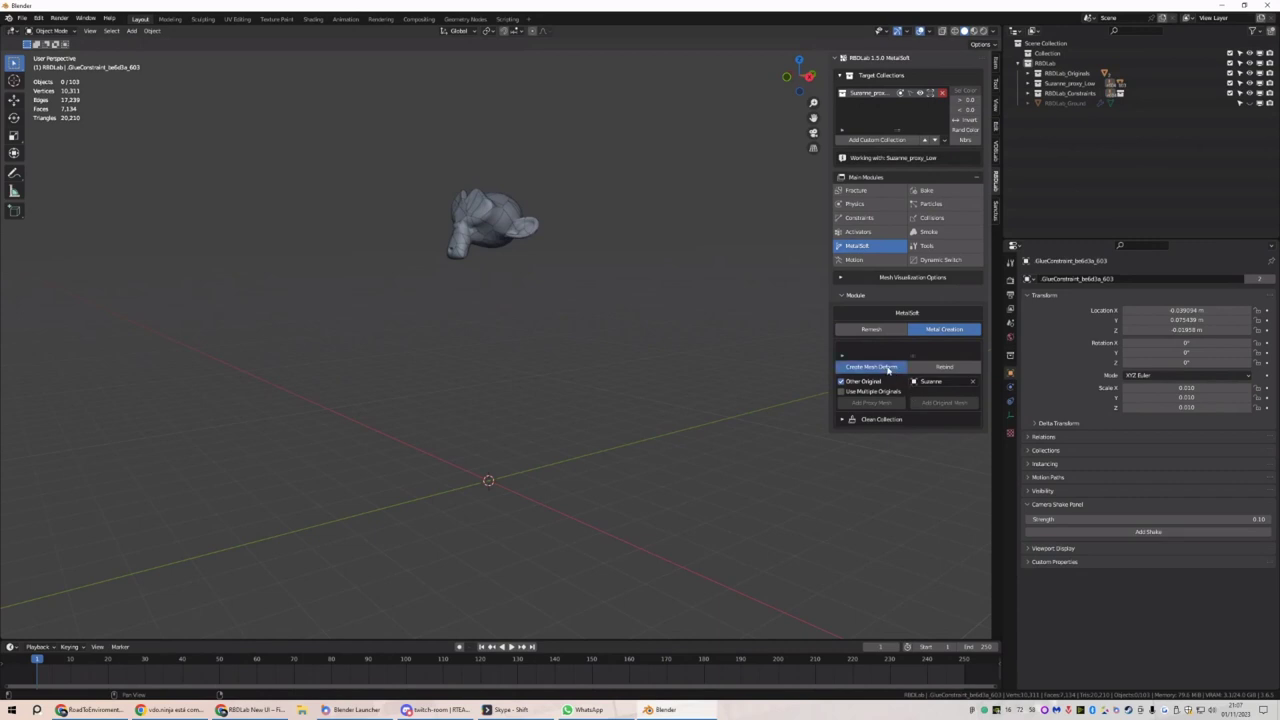
Play the deformed Suzanne simulation, compare proxy displays, and leave it on smooth display
{"action": "key", "text": "space"}
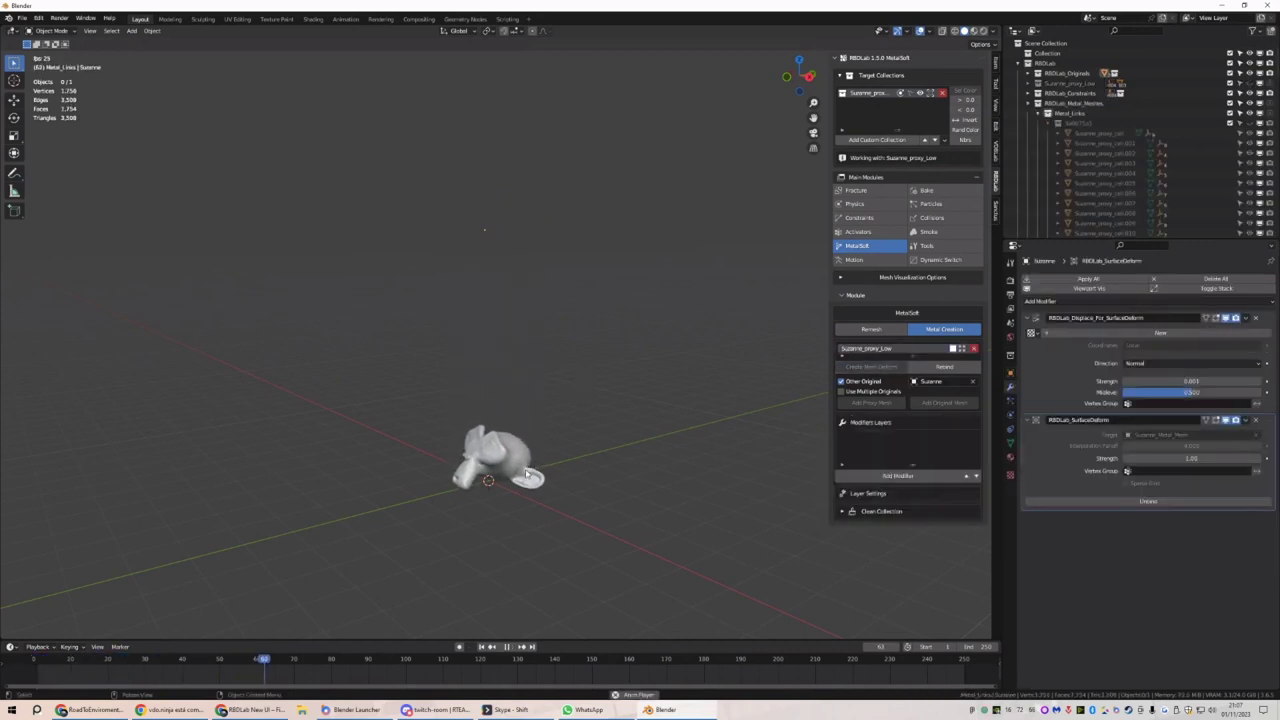
{"action": "key", "text": "space"}
{"action": "middle_click_drag", "start_coordinate": [503, 459], "coordinate": [518, 462]}
{"action": "key", "text": "shift+Left"}
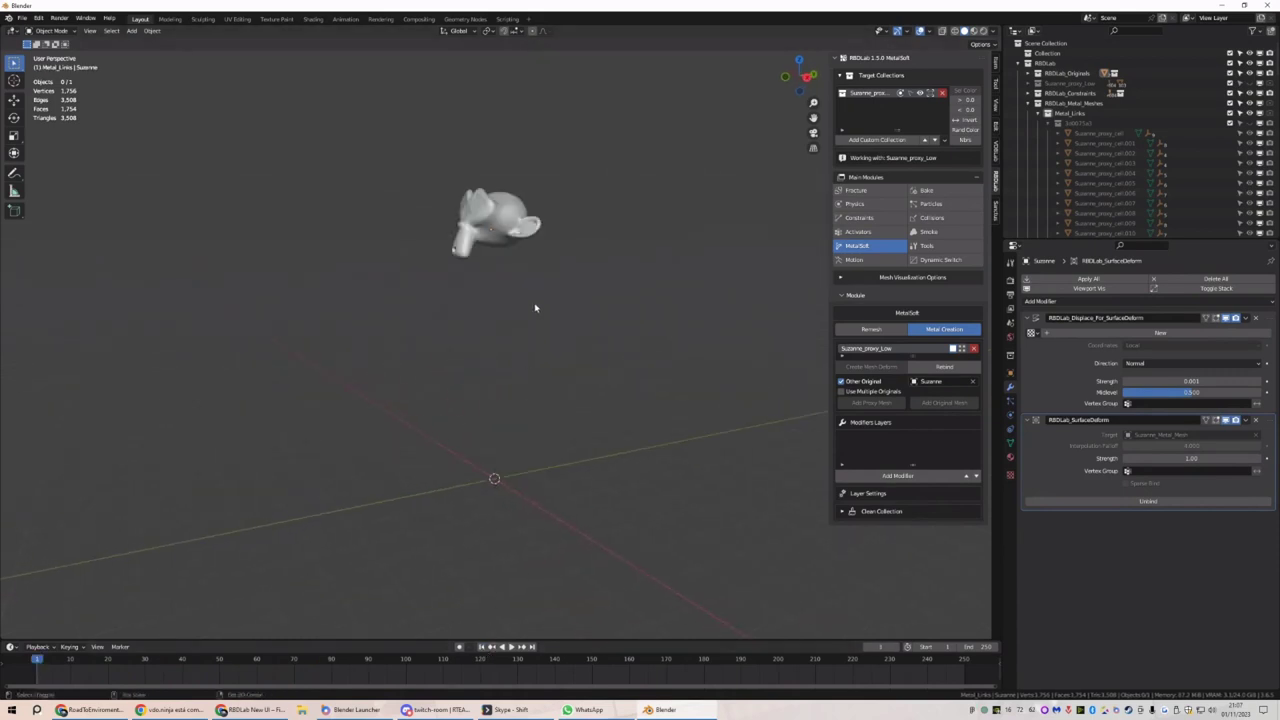
{"action": "middle_click_drag", "start_coordinate": [534, 306], "coordinate": [653, 332]}
{"action": "left_click", "coordinate": [959, 348]}
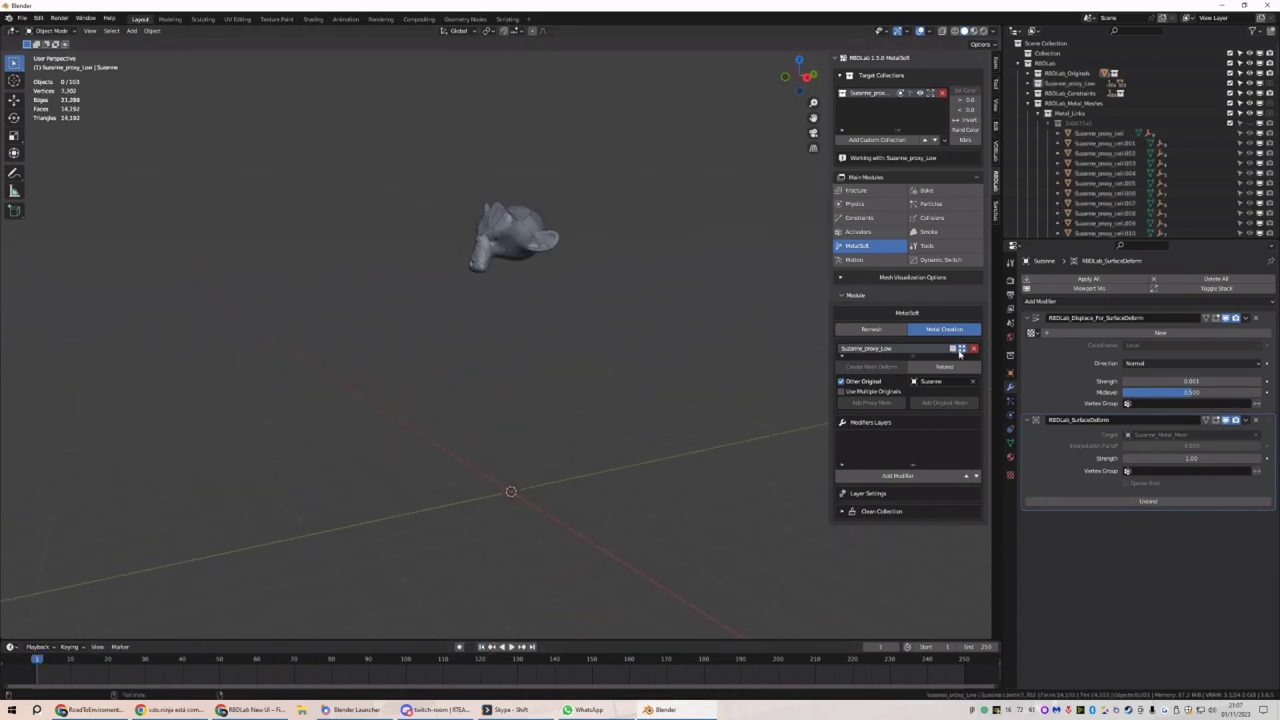
{"action": "left_click", "coordinate": [959, 348]}
{"action": "left_click", "coordinate": [958, 349]}
{"action": "key", "text": "space"}
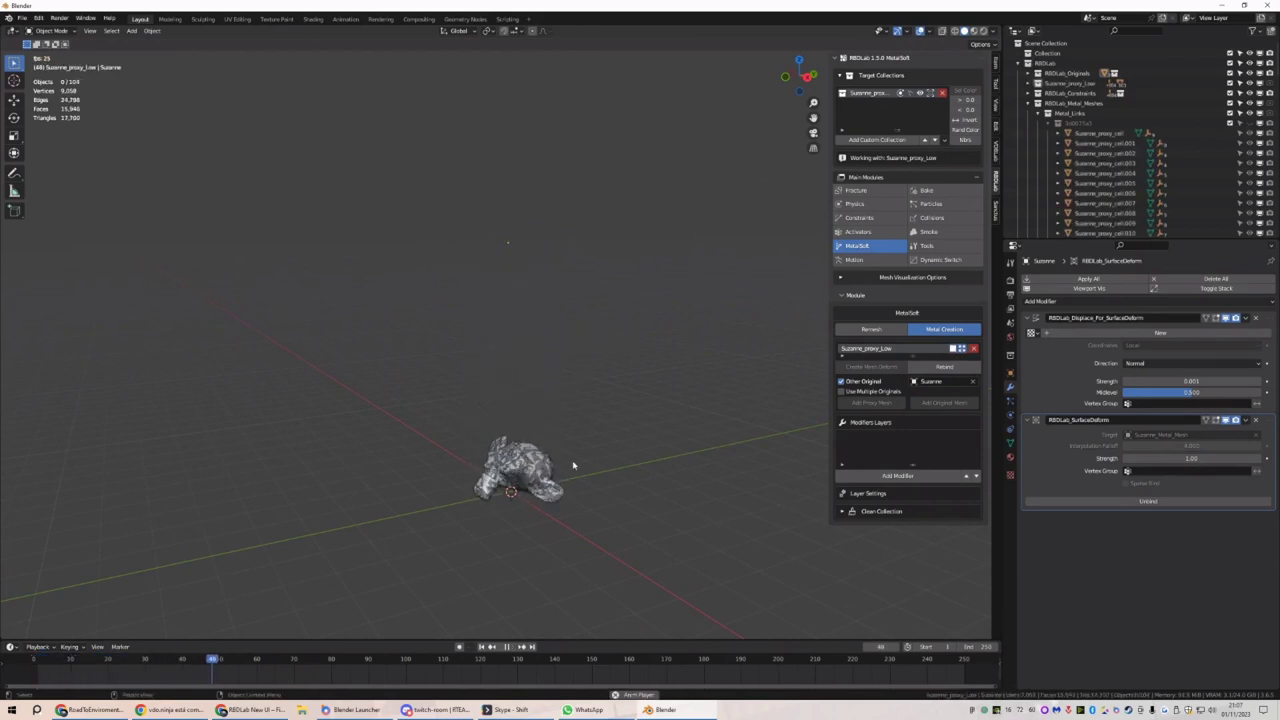
{"action": "key", "text": "space"}
{"action": "left_click", "coordinate": [958, 349]}
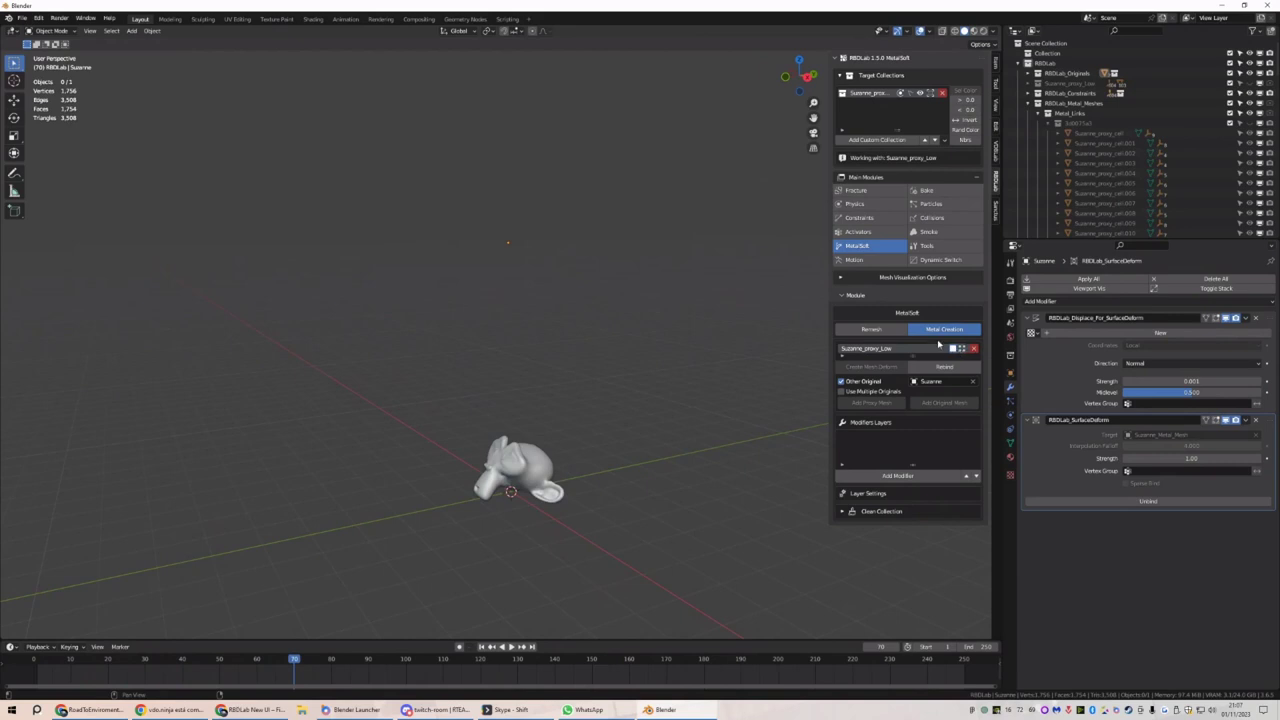
Add a Catmull-Clark Subsurf layer to the deformed Suzanne metal mesh
{"action": "left_click", "coordinate": [900, 476]}
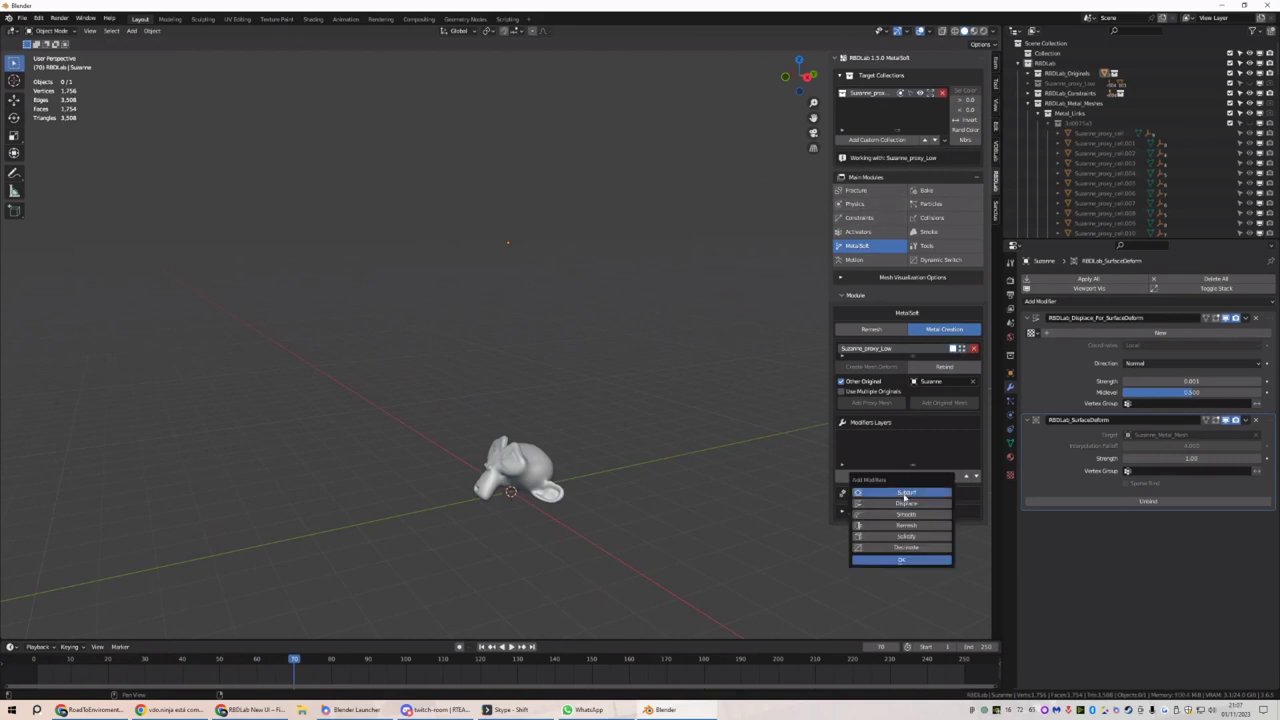
{"action": "left_click", "coordinate": [901, 560]}
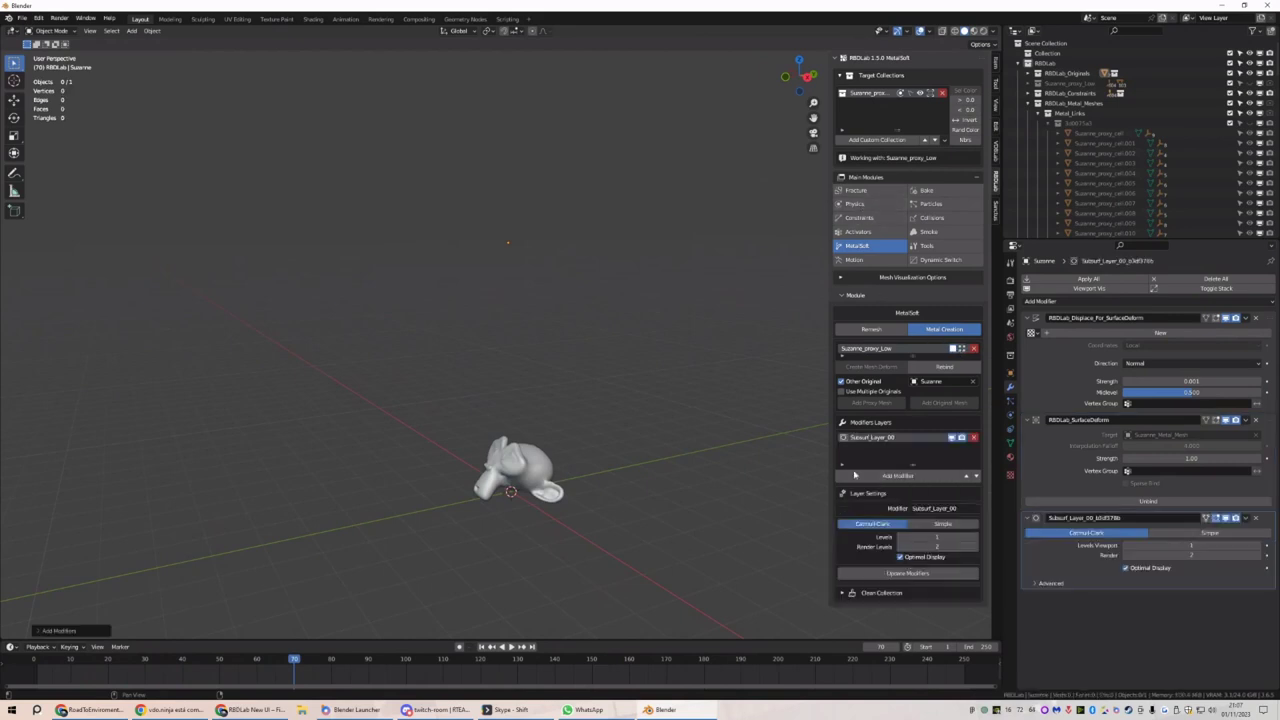
{"action": "left_click", "coordinate": [869, 222]}
{"action": "scroll", "coordinate": [896, 517], "scroll_direction": "down", "scroll_amount": 1}
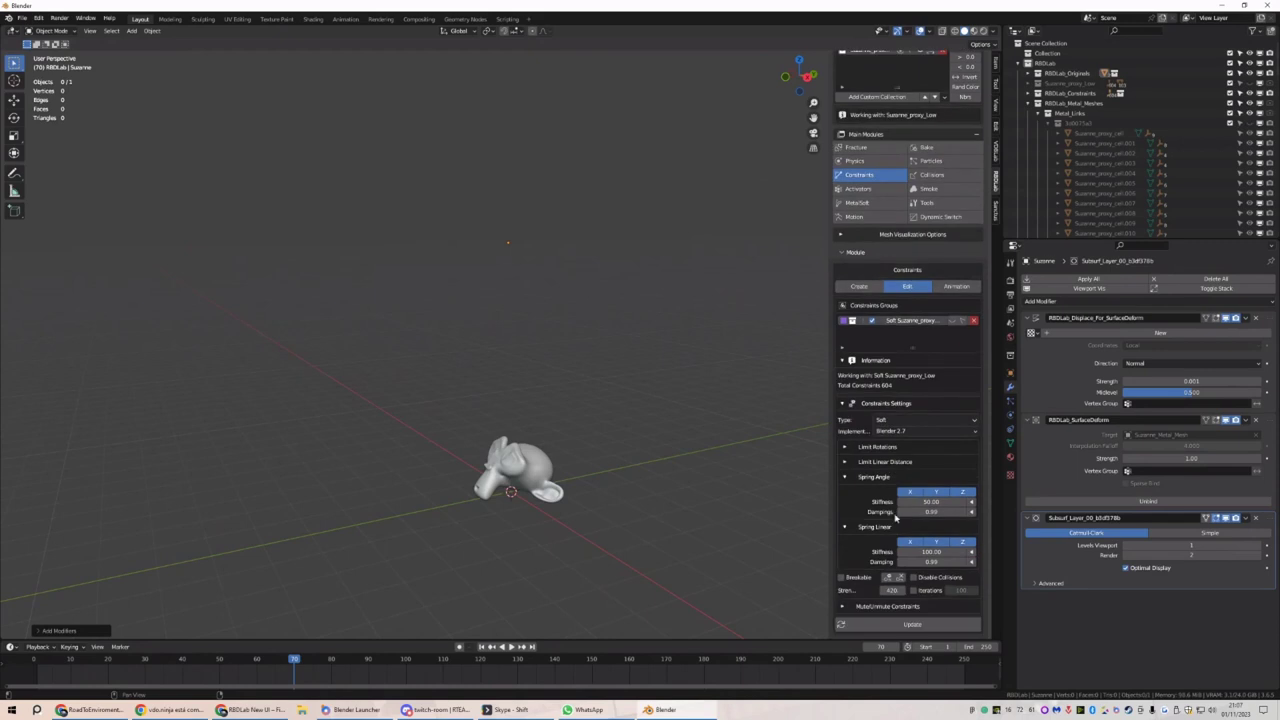
Limit the constraints' linear distance to 0.05 m and set angular spring stiffness to 10
{"action": "left_click", "coordinate": [876, 462]}
{"action": "double_click", "coordinate": [942, 487]}
{"action": "key", "text": "BackSpace"}
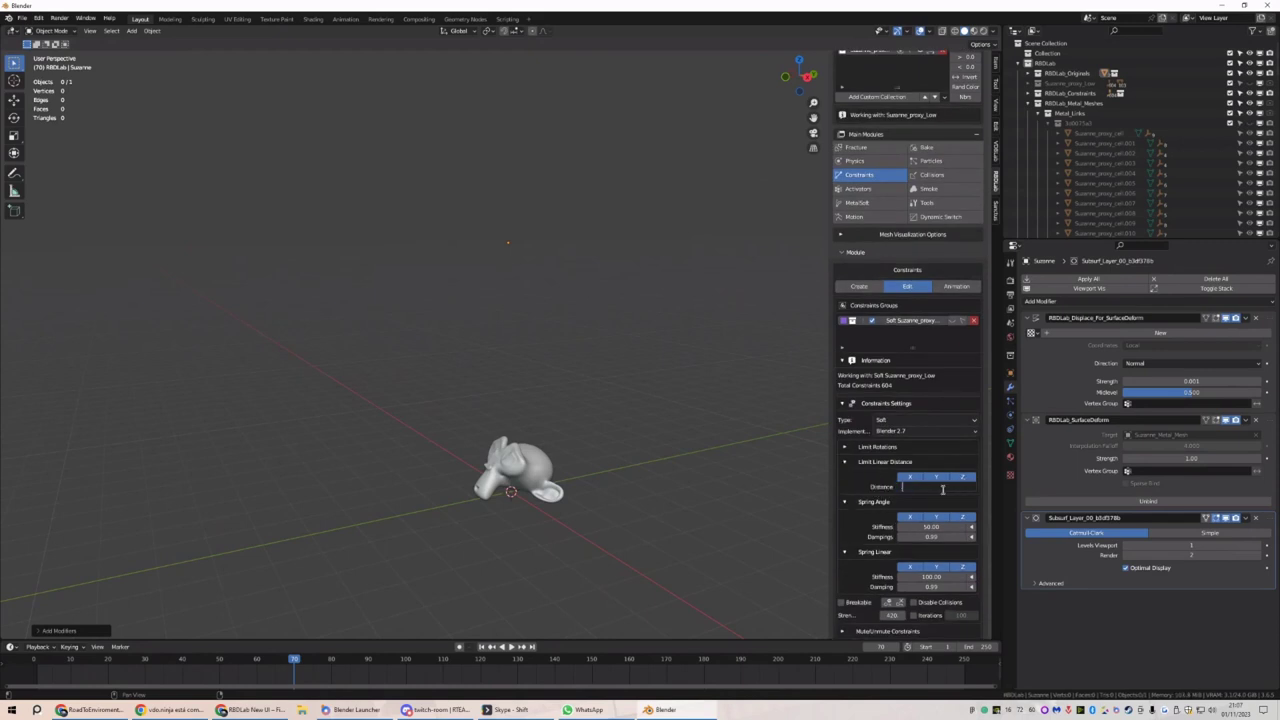
{"action": "type", "text": "0.05"}
{"action": "key", "text": "Return"}
{"action": "scroll", "coordinate": [942, 489], "scroll_direction": "down", "scroll_amount": 1}
{"action": "double_click", "coordinate": [930, 502]}
{"action": "type", "text": "10"}
{"action": "key", "text": "Return"}
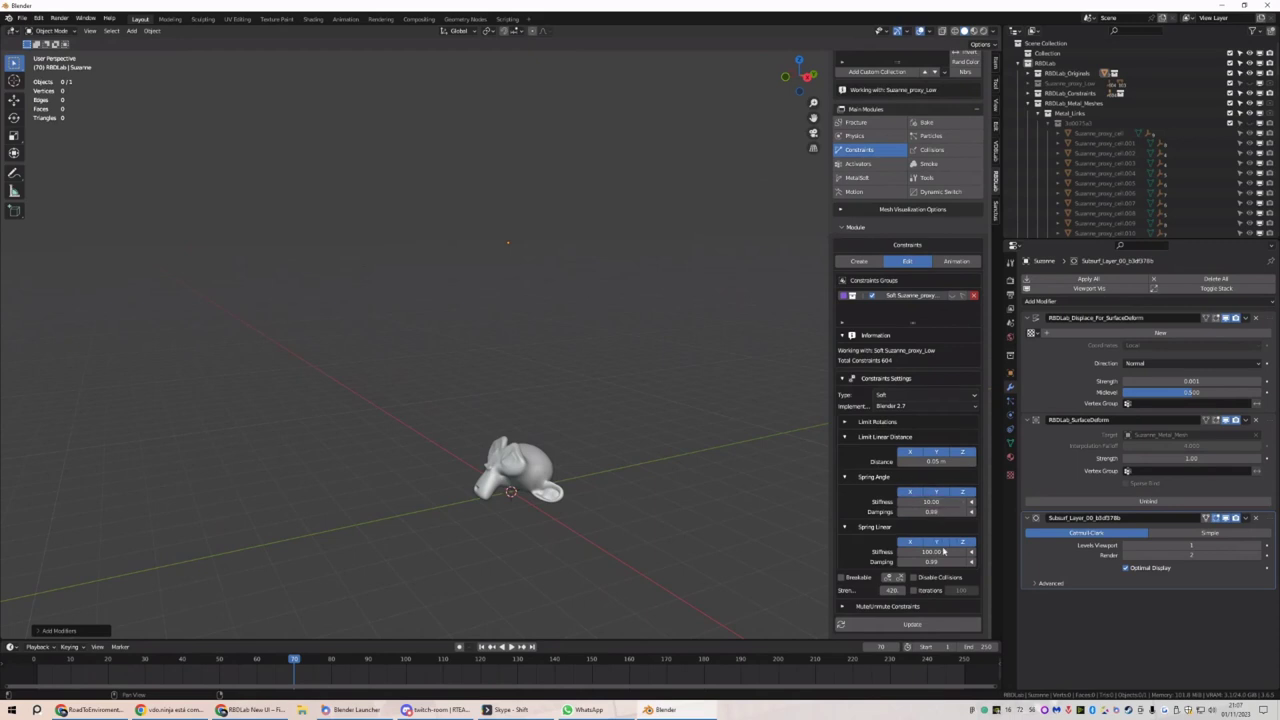
Update the constraints and play the simulation, then stop at frame 1
{"action": "left_click", "coordinate": [912, 624]}
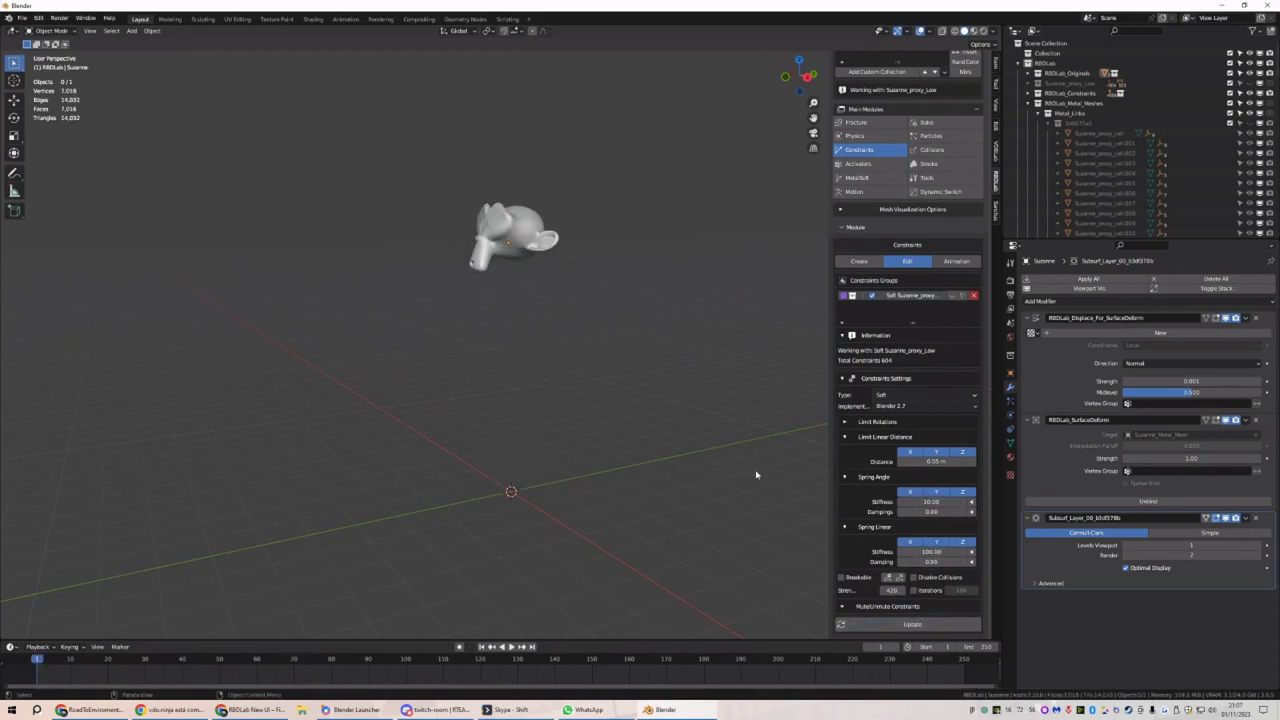
{"action": "key", "text": "space"}
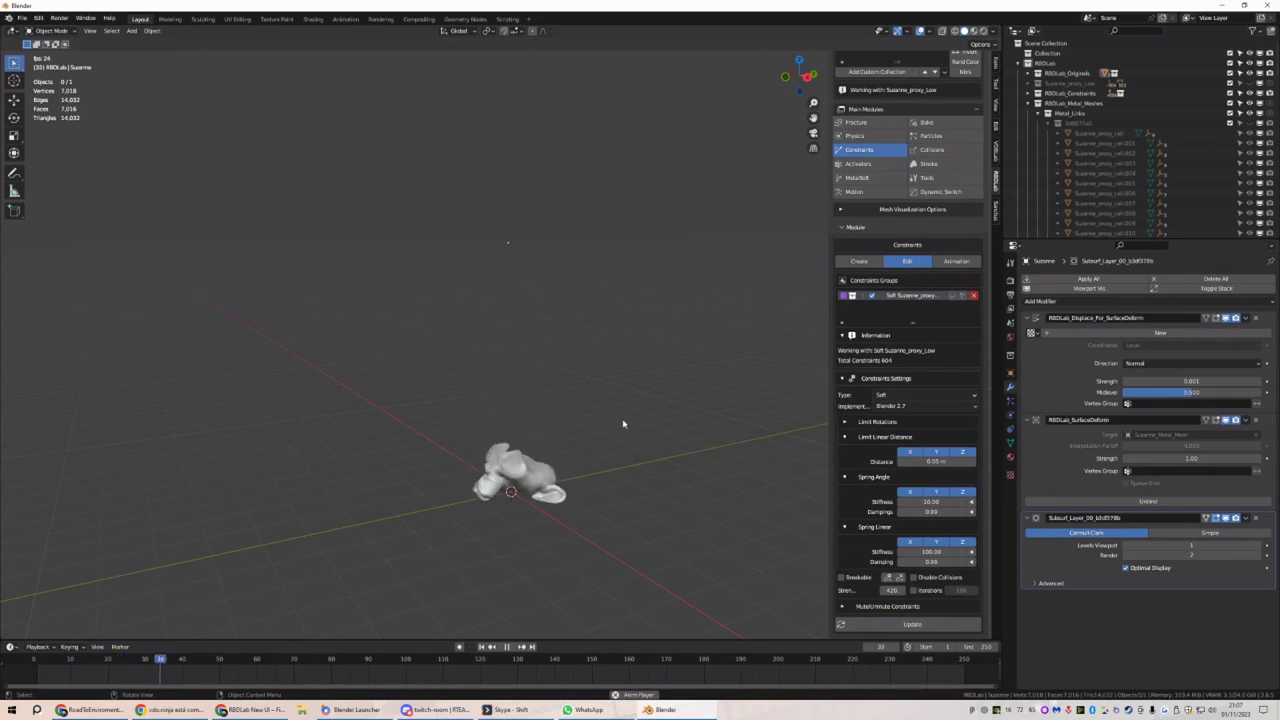
{"action": "middle_click_drag", "start_coordinate": [614, 449], "coordinate": [535, 600]}
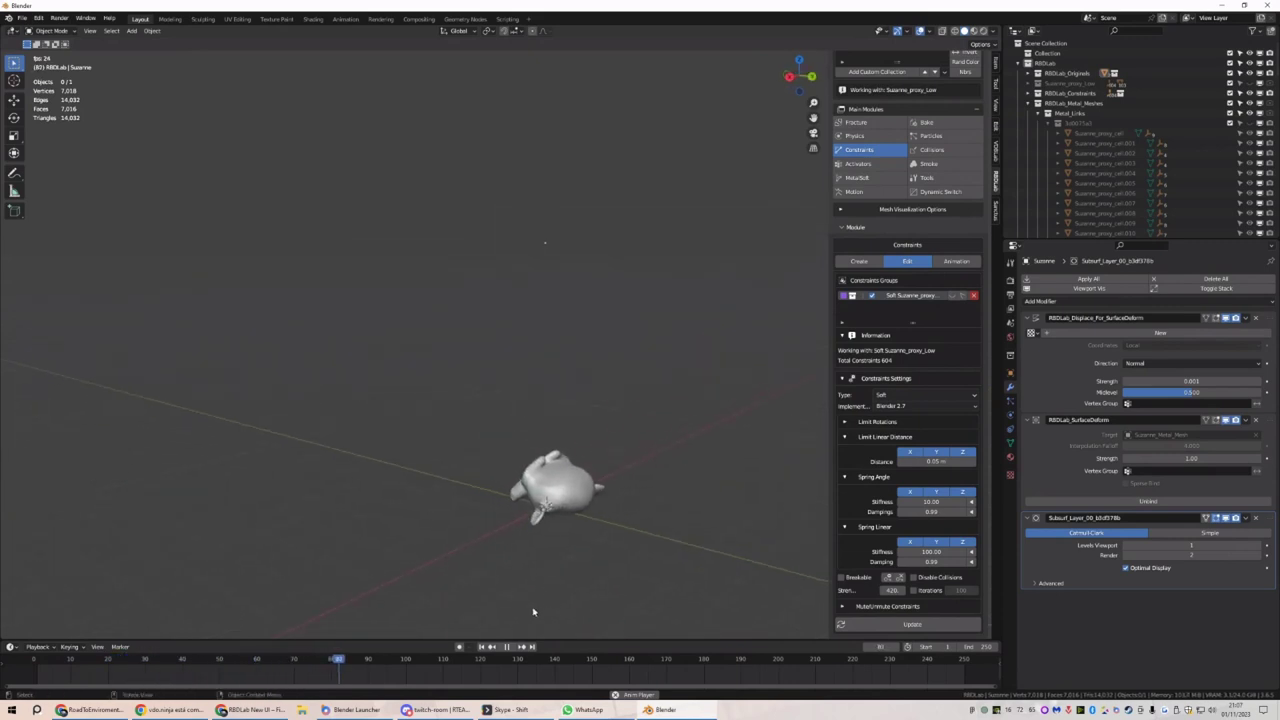
{"action": "key", "text": "Escape"}
Try new linear spring stiffness and 0.50 linear damping, then replay the simulation
{"action": "left_click", "coordinate": [925, 551]}
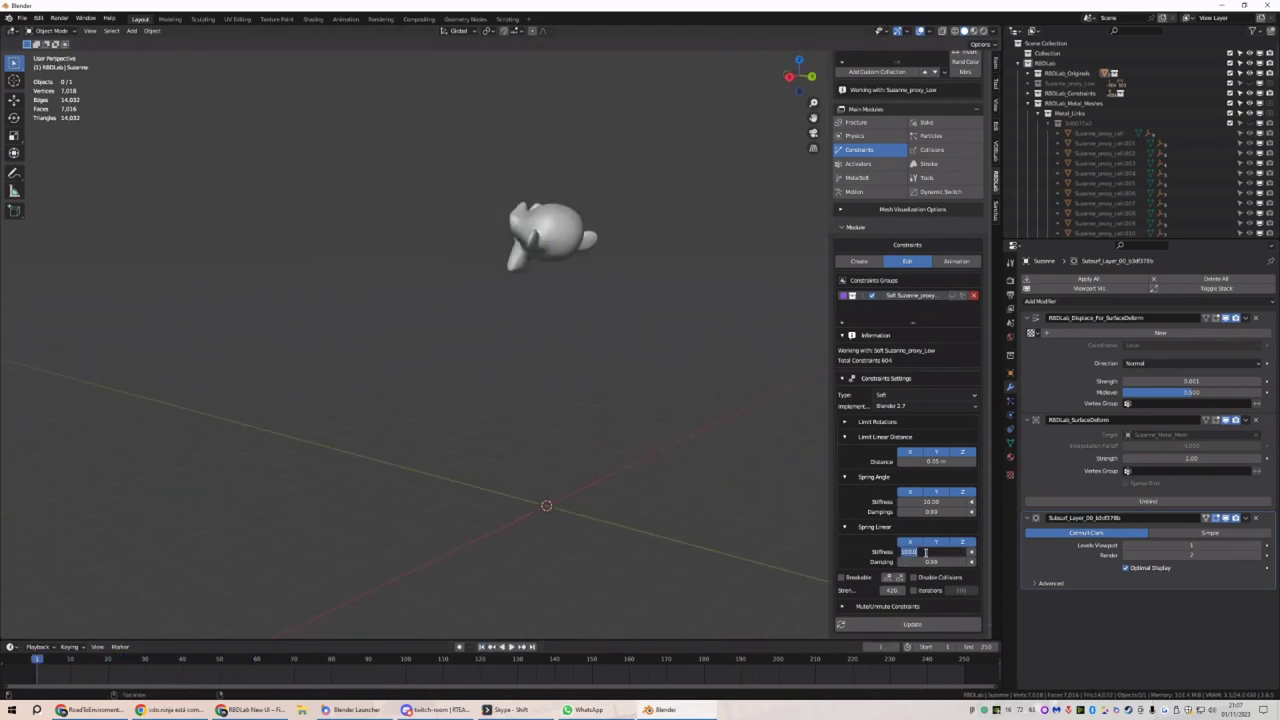
{"action": "type", "text": "10.0"}
{"action": "key", "text": "ctrl+a"}
{"action": "type", "text": "50"}
{"action": "key", "text": "Tab"}
{"action": "key", "text": "Return"}
{"action": "key", "text": "space"}
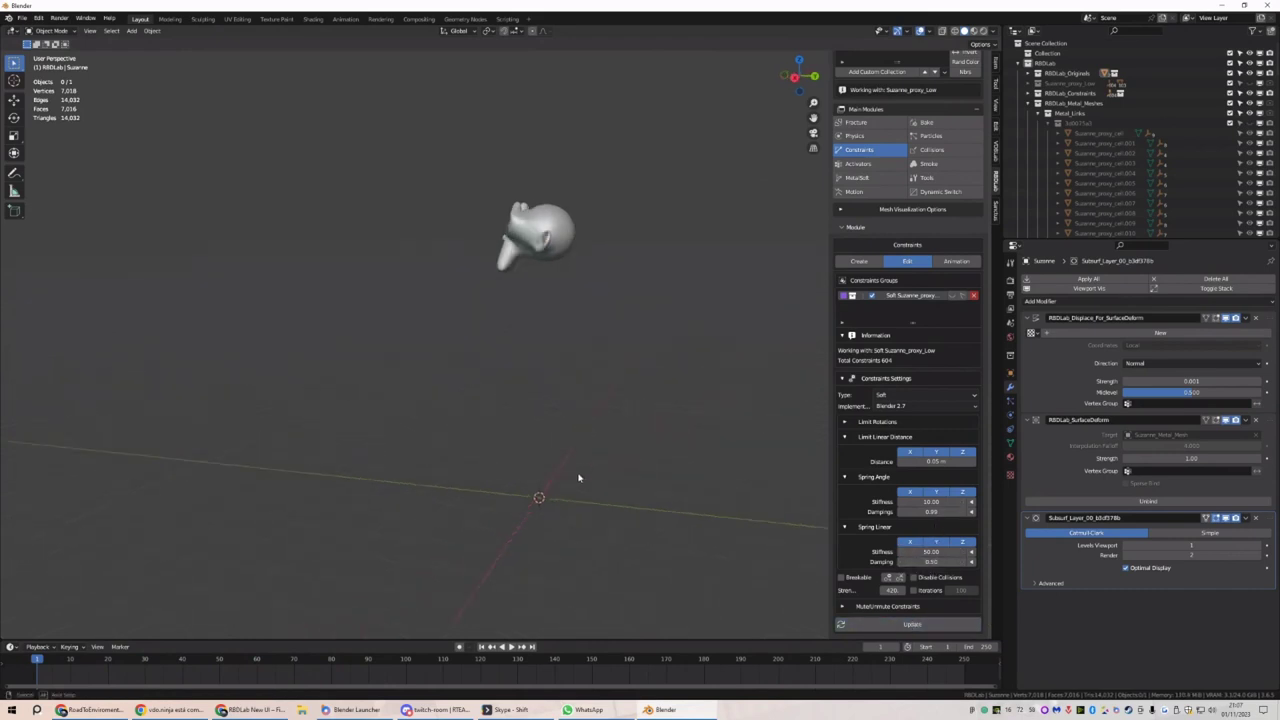
{"action": "middle_click_drag", "start_coordinate": [583, 394], "coordinate": [615, 406]}
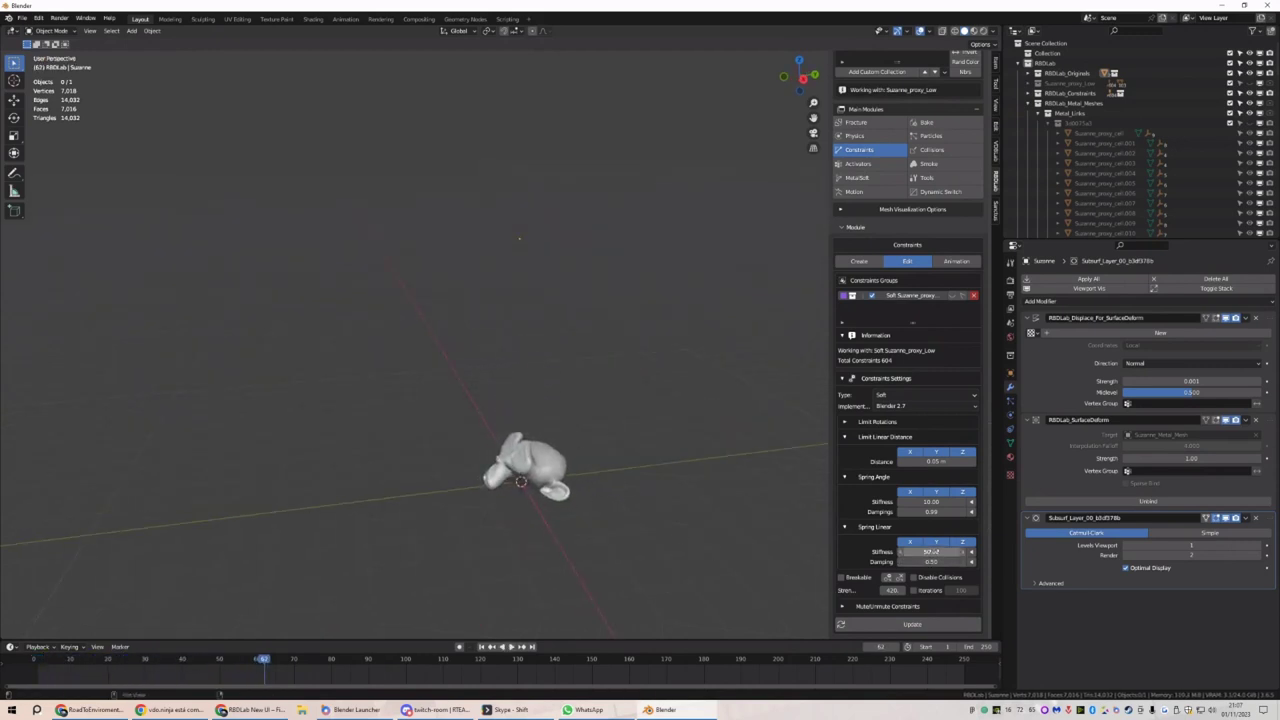
Set angular damping 0.80, linear damping 0.30, linear stiffness 20, update, and replay
{"action": "left_click", "coordinate": [933, 512]}
{"action": "type", "text": ".8"}
{"action": "key", "text": "Return"}
{"action": "left_click", "coordinate": [931, 562]}
{"action": "type", "text": ".3"}
{"action": "key", "text": "Return"}
{"action": "left_click", "coordinate": [931, 551]}
{"action": "type", "text": "20"}
{"action": "key", "text": "Return"}
{"action": "left_click", "coordinate": [912, 624]}
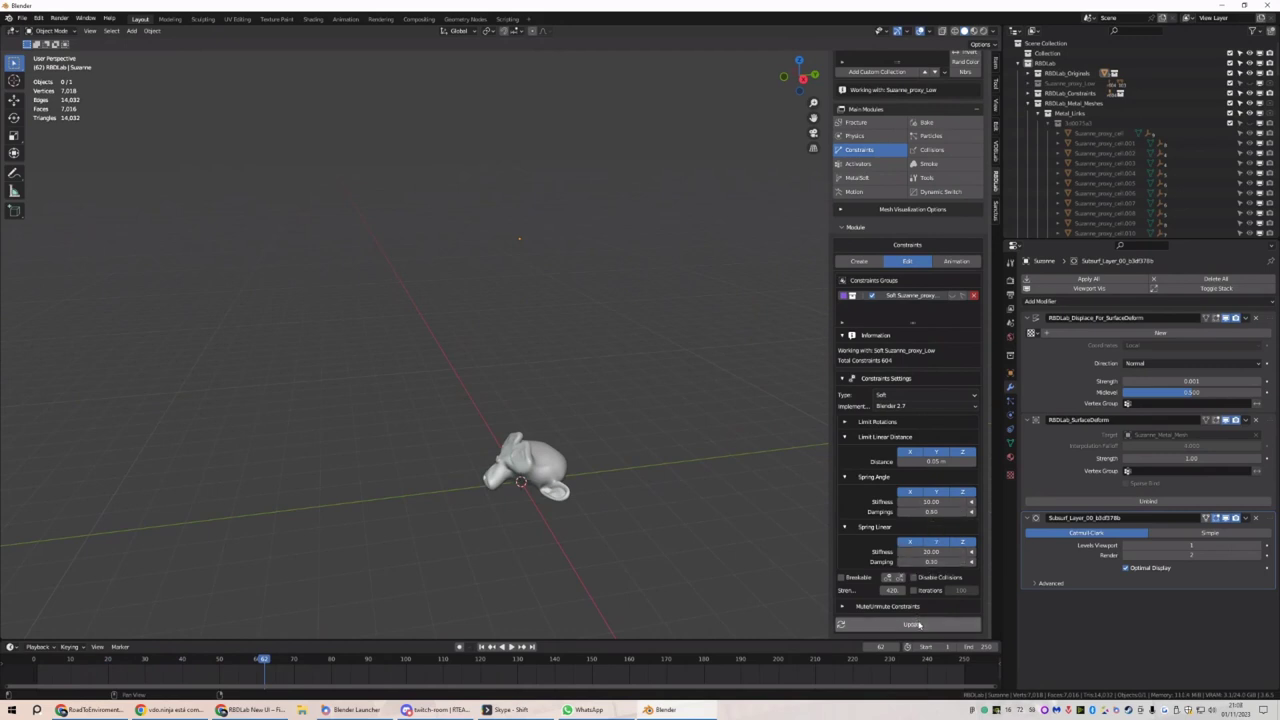
{"action": "key", "text": "space"}
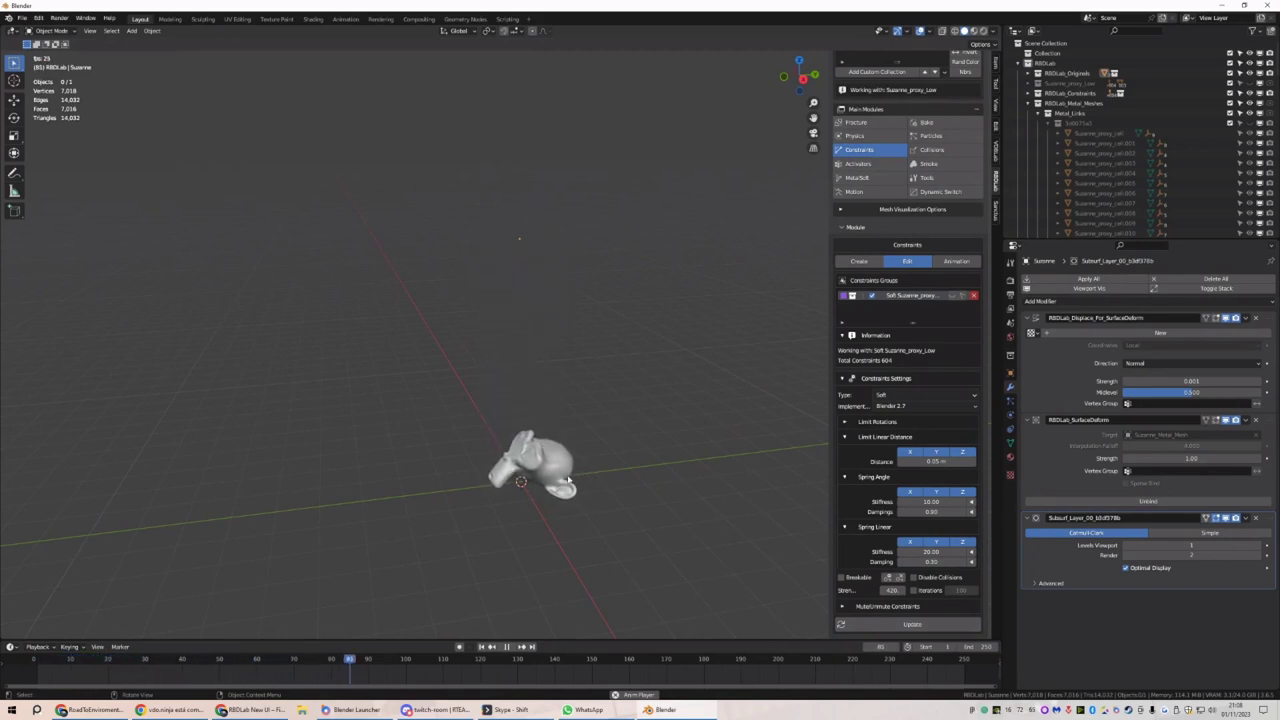
Set the Soft group's Spring Angle Damping to 0.30 and update the constraints
{"action": "key", "text": "space"}
{"action": "middle_click_drag", "start_coordinate": [579, 503], "coordinate": [566, 461]}
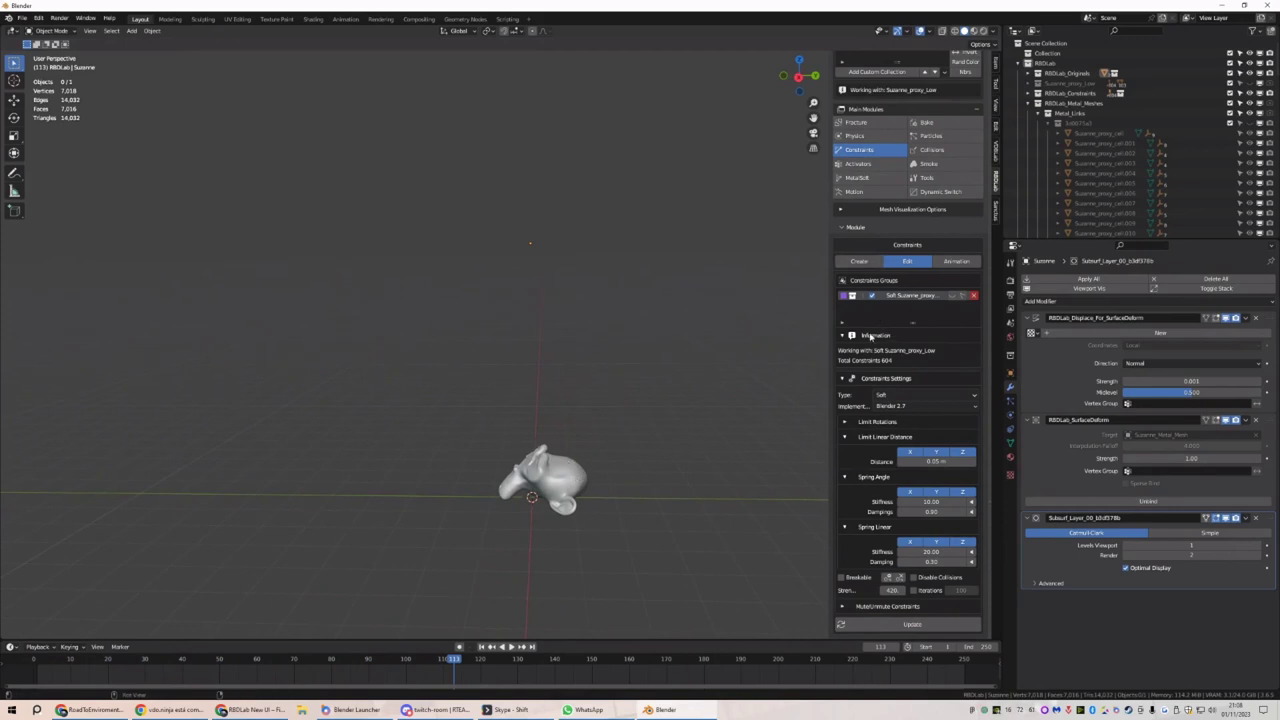
{"action": "left_click", "coordinate": [939, 511]}
{"action": "type", "text": ".3"}
{"action": "key", "text": "Return"}
{"action": "left_click", "coordinate": [912, 624]}
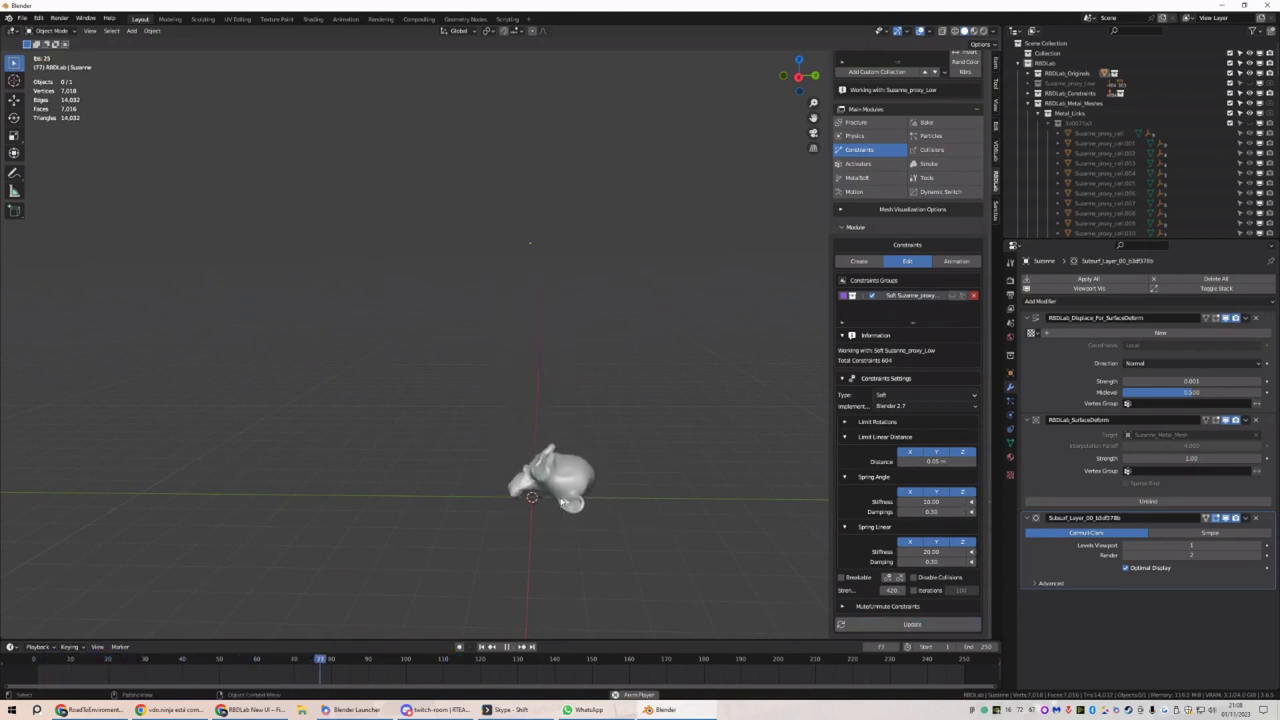
Replay the simulation from the first frame, stopping at frame 110
{"action": "middle_click_drag", "start_coordinate": [551, 523], "coordinate": [563, 549]}
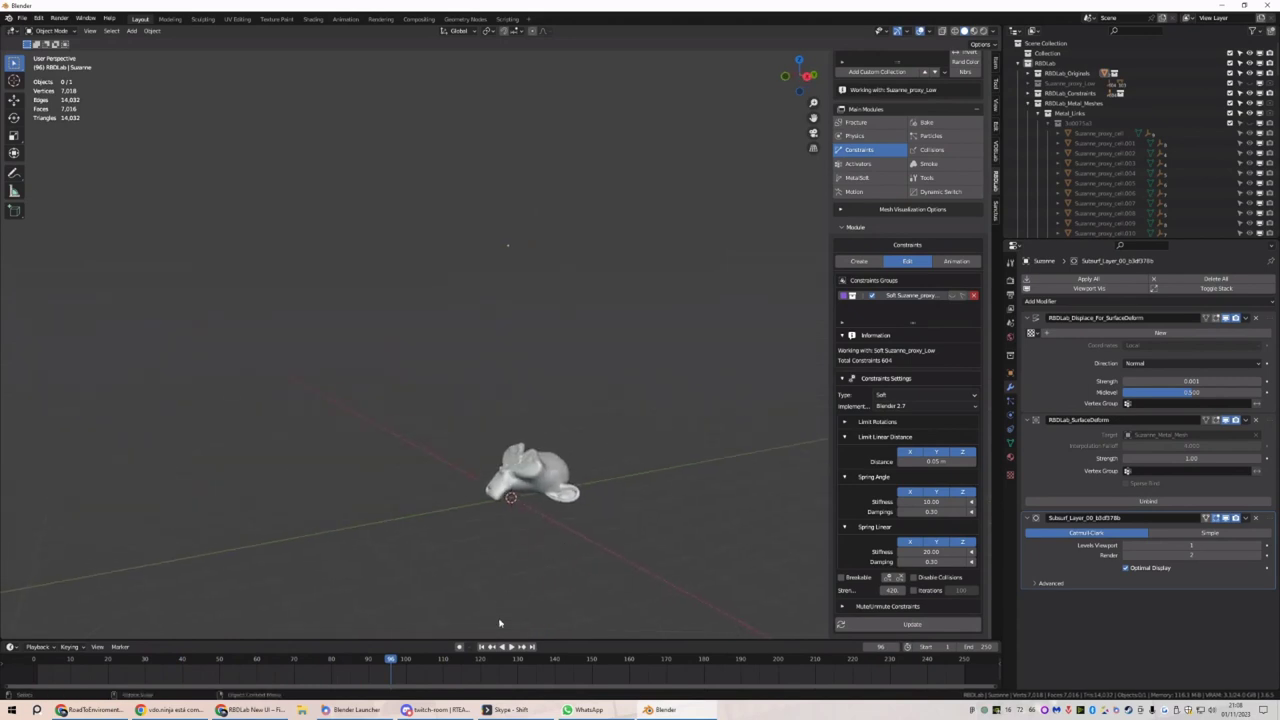
{"action": "left_click", "coordinate": [484, 647]}
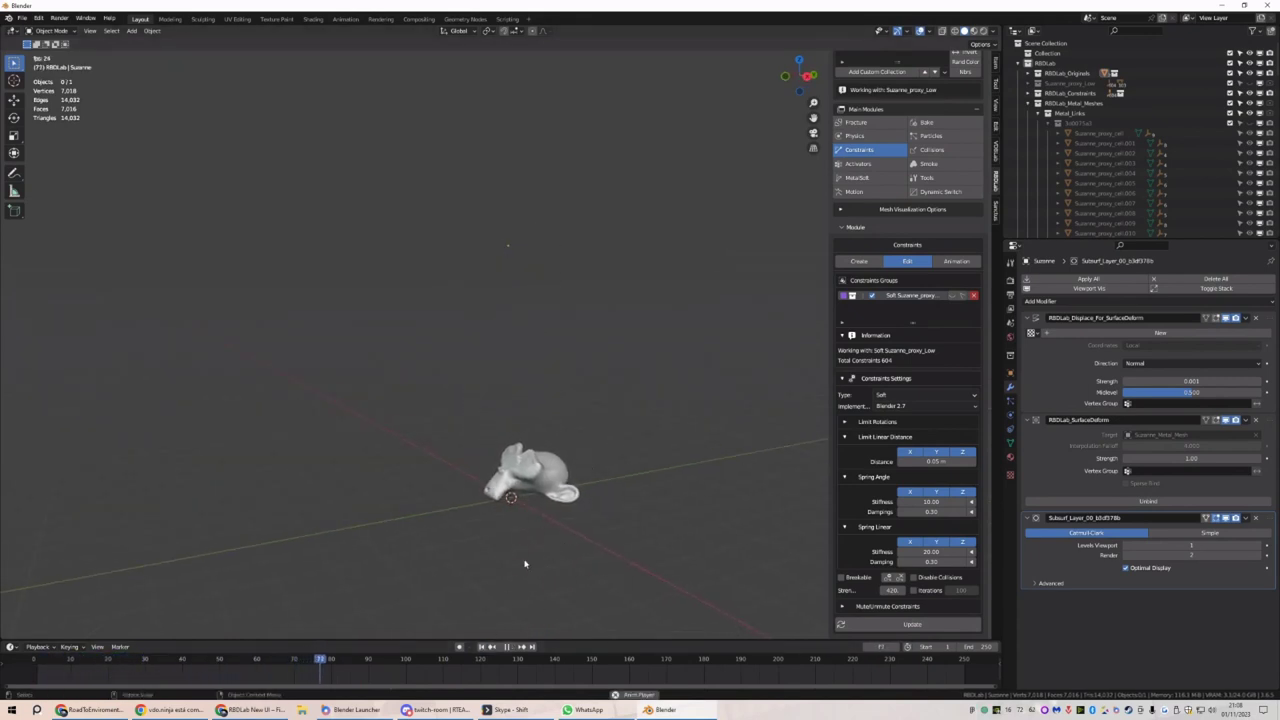
{"action": "key", "text": "space"}
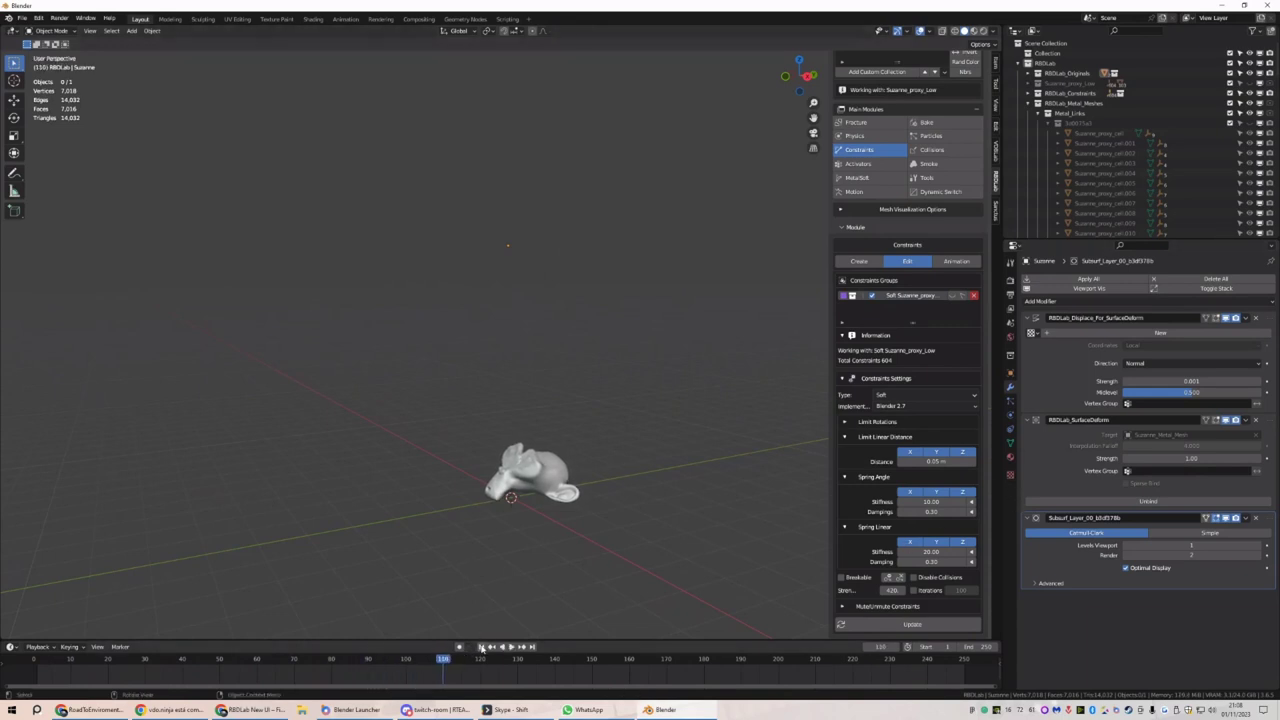
Create a second constraint group from the proxy collection and rename it Inflado
{"action": "left_click", "coordinate": [860, 262]}
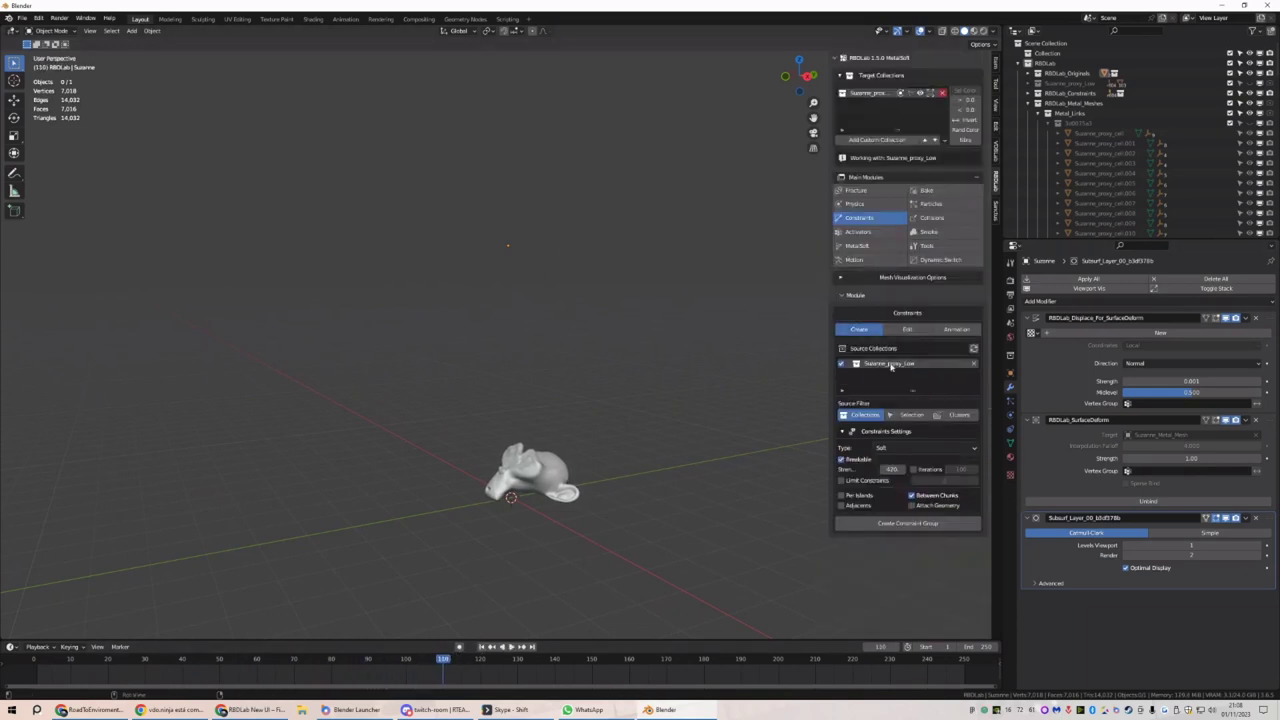
{"action": "left_click", "coordinate": [907, 524]}
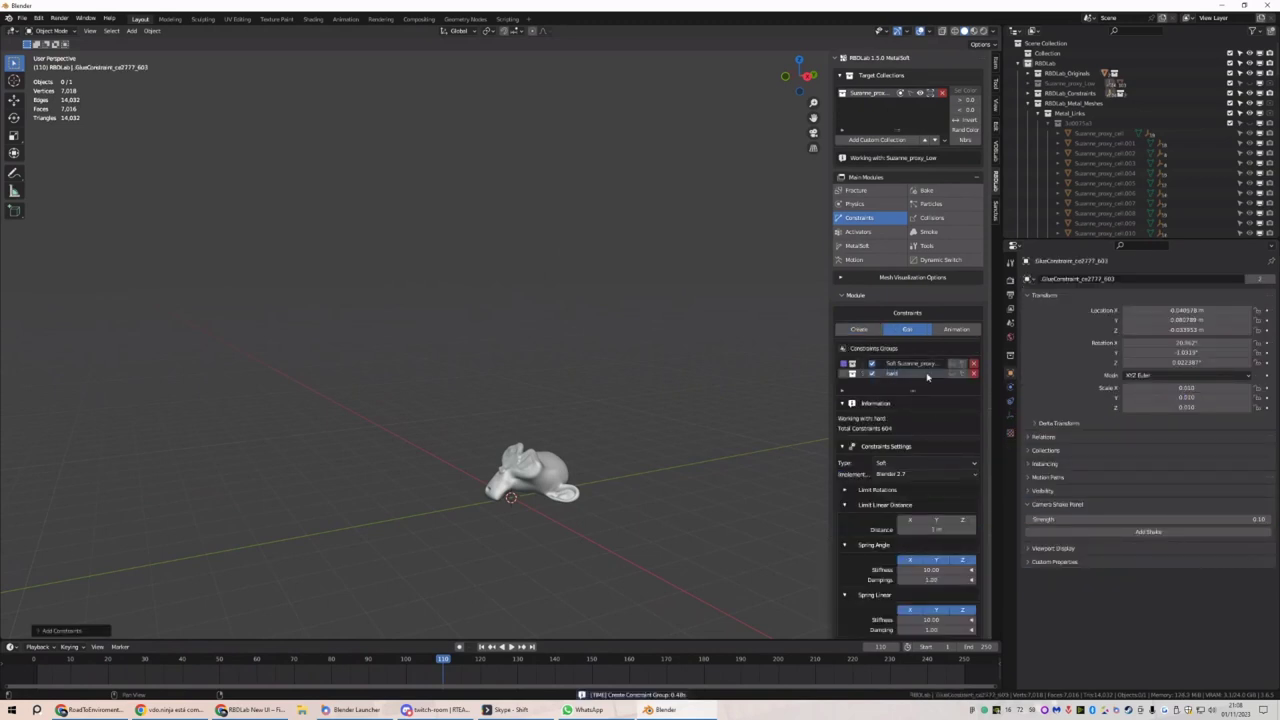
{"action": "double_click", "coordinate": [893, 374]}
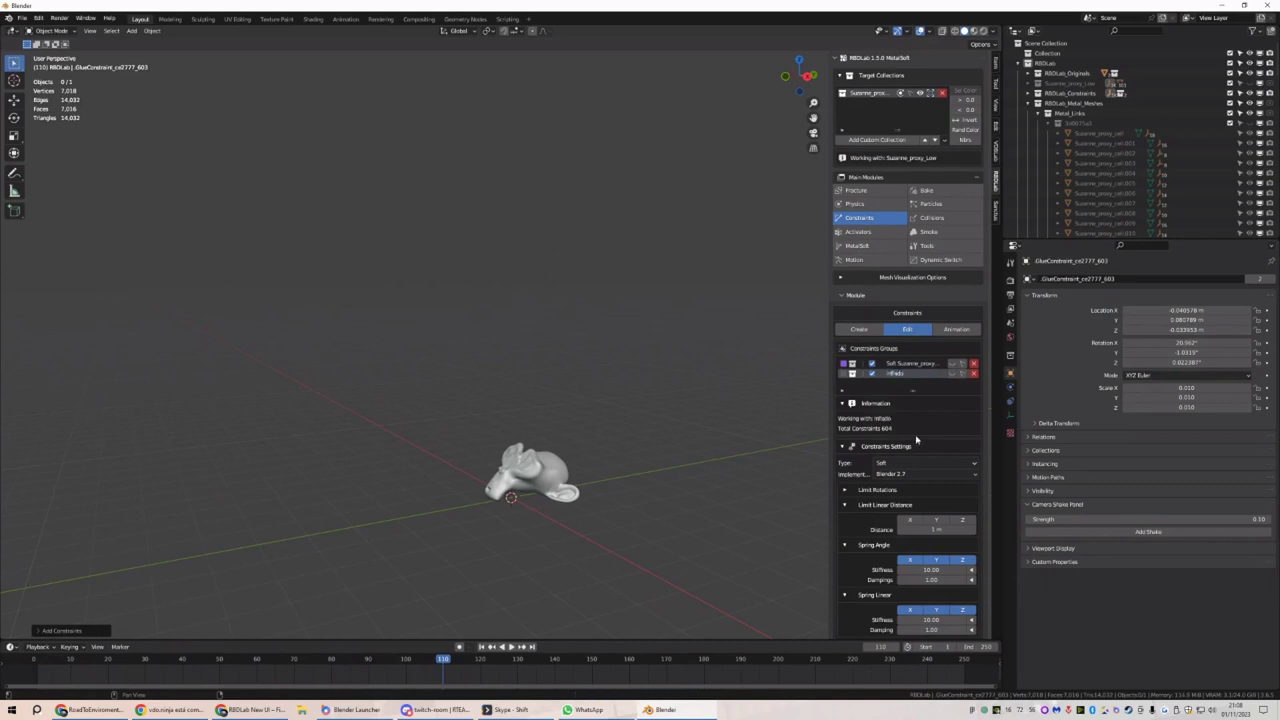
Give Inflado spring angle stiffness 100 and linear stiffness 200, then update
{"action": "scroll", "coordinate": [900, 425], "scroll_direction": "down", "scroll_amount": 3}
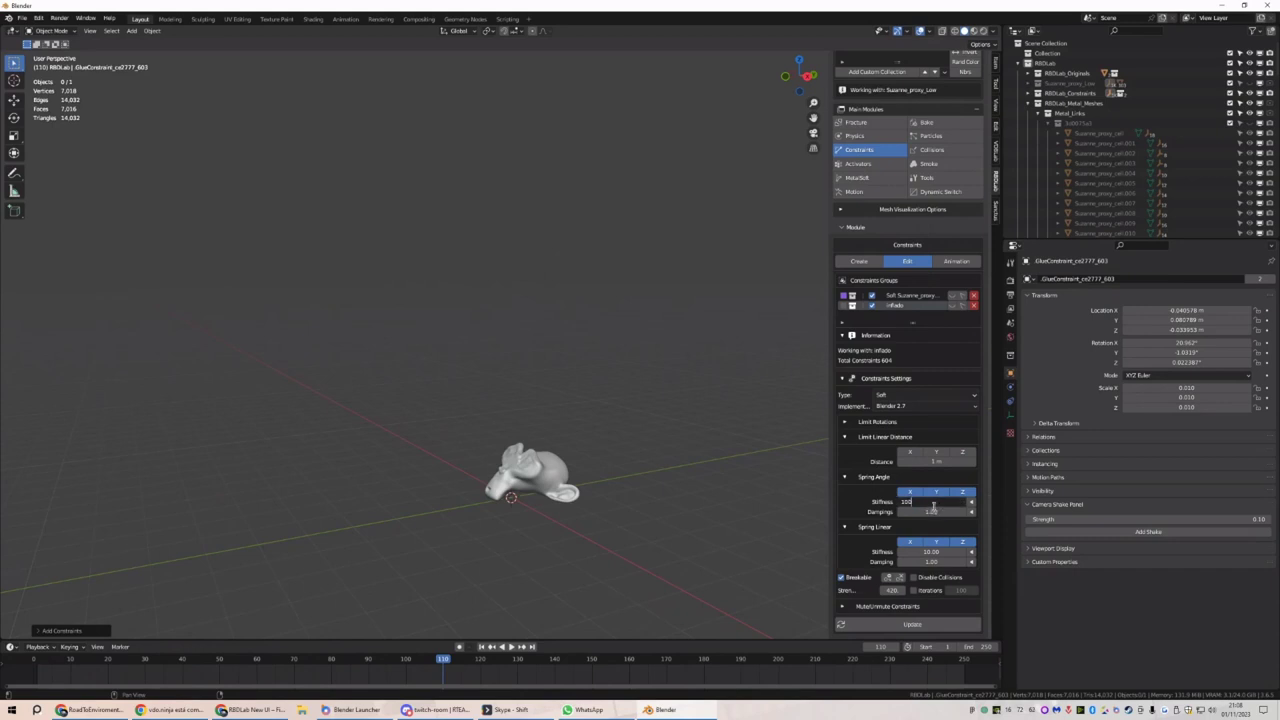
{"action": "key", "text": "Return"}
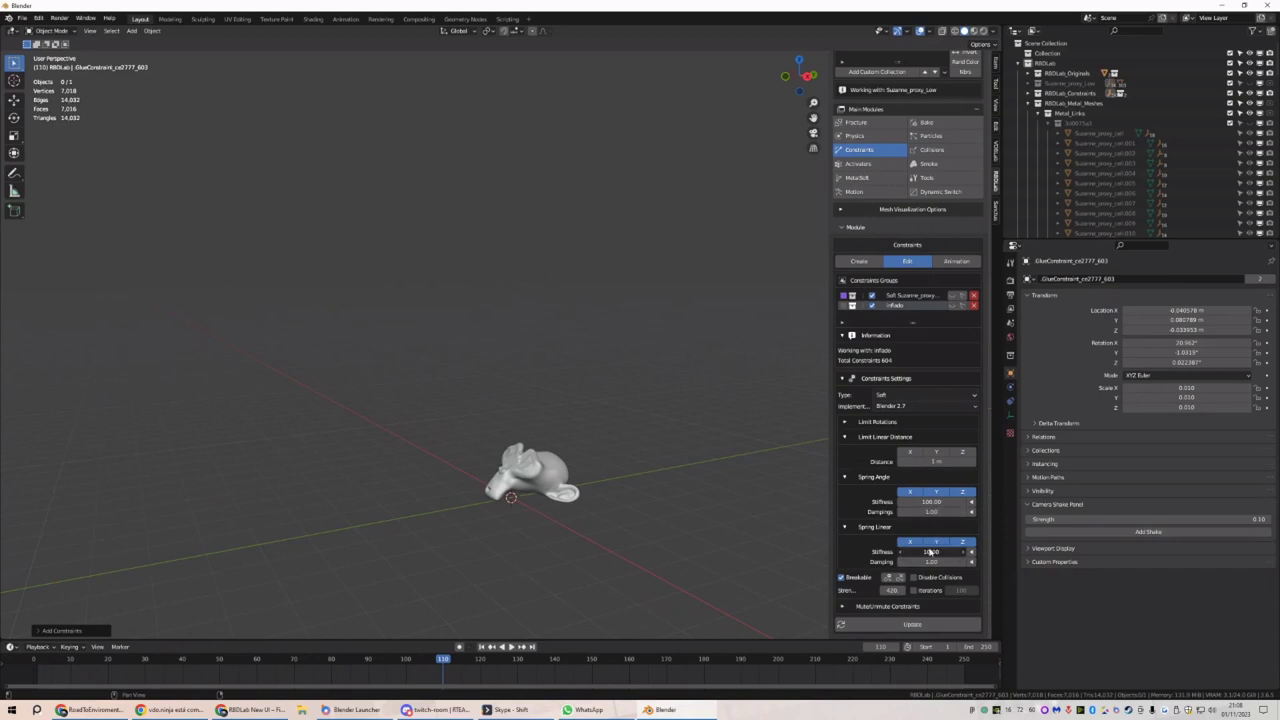
{"action": "left_click", "coordinate": [932, 548]}
{"action": "type", "text": "200"}
{"action": "key", "text": "Return"}
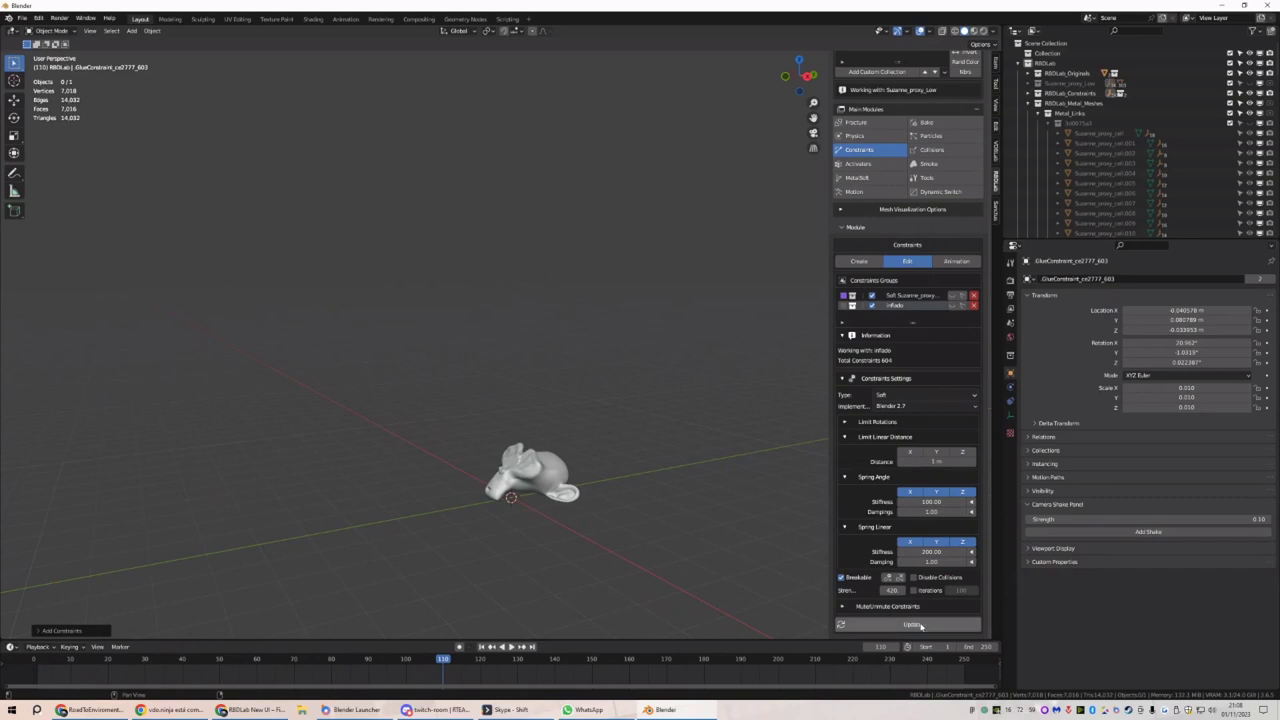
{"action": "left_click", "coordinate": [912, 624]}
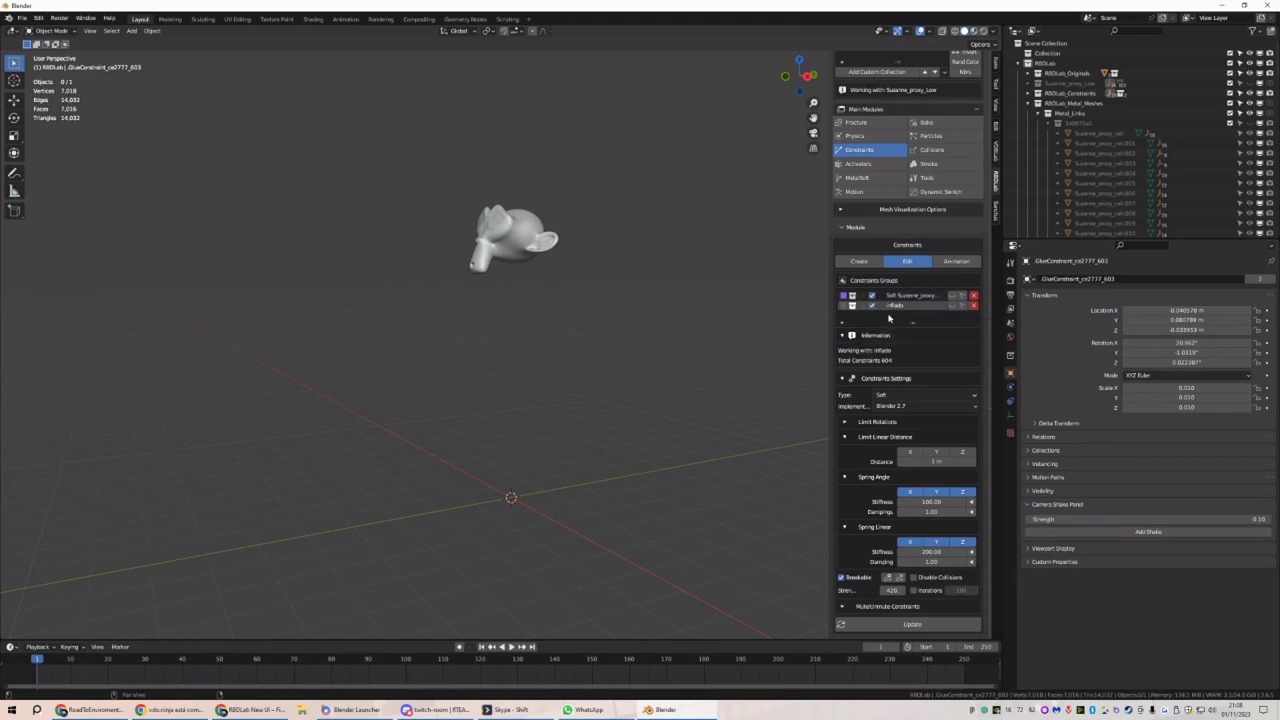
At frame 80, add a constraint switch from the Soft group to the Inflado group
{"action": "key", "text": "space"}
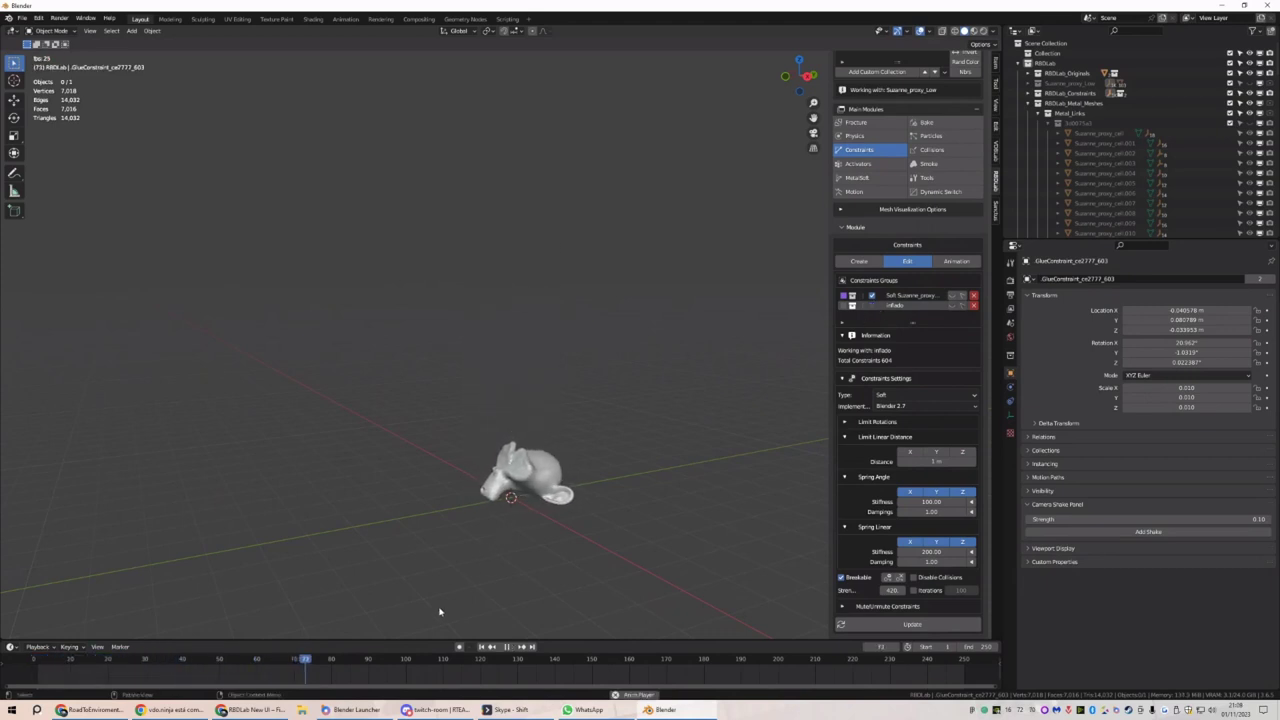
{"action": "key", "text": "space"}
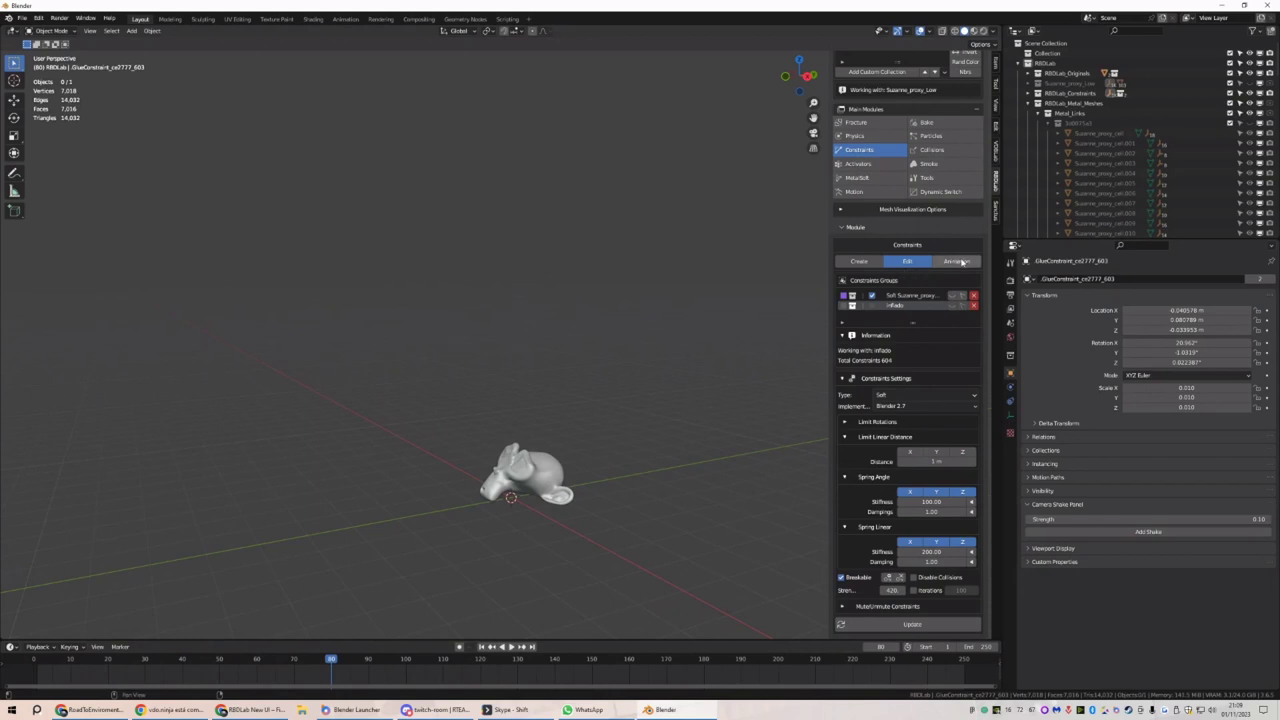
{"action": "left_click", "coordinate": [961, 261]}
{"action": "left_click", "coordinate": [929, 457]}
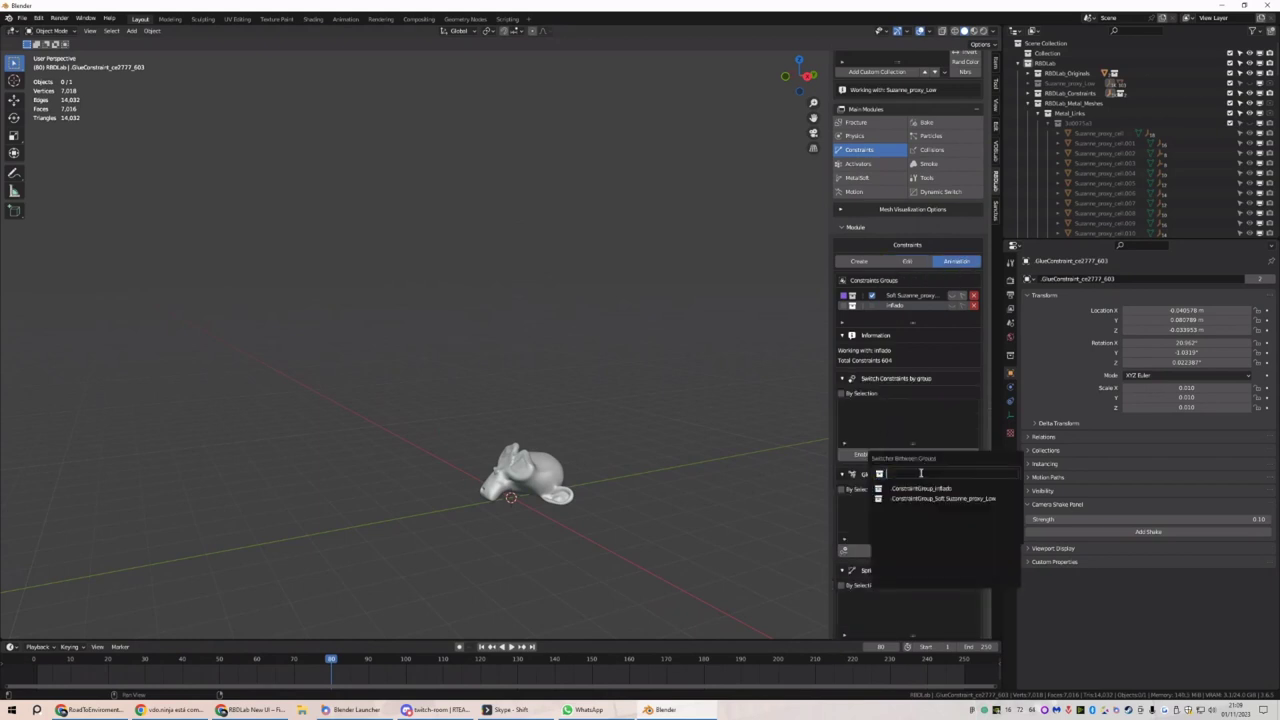
{"action": "left_click", "coordinate": [940, 498]}
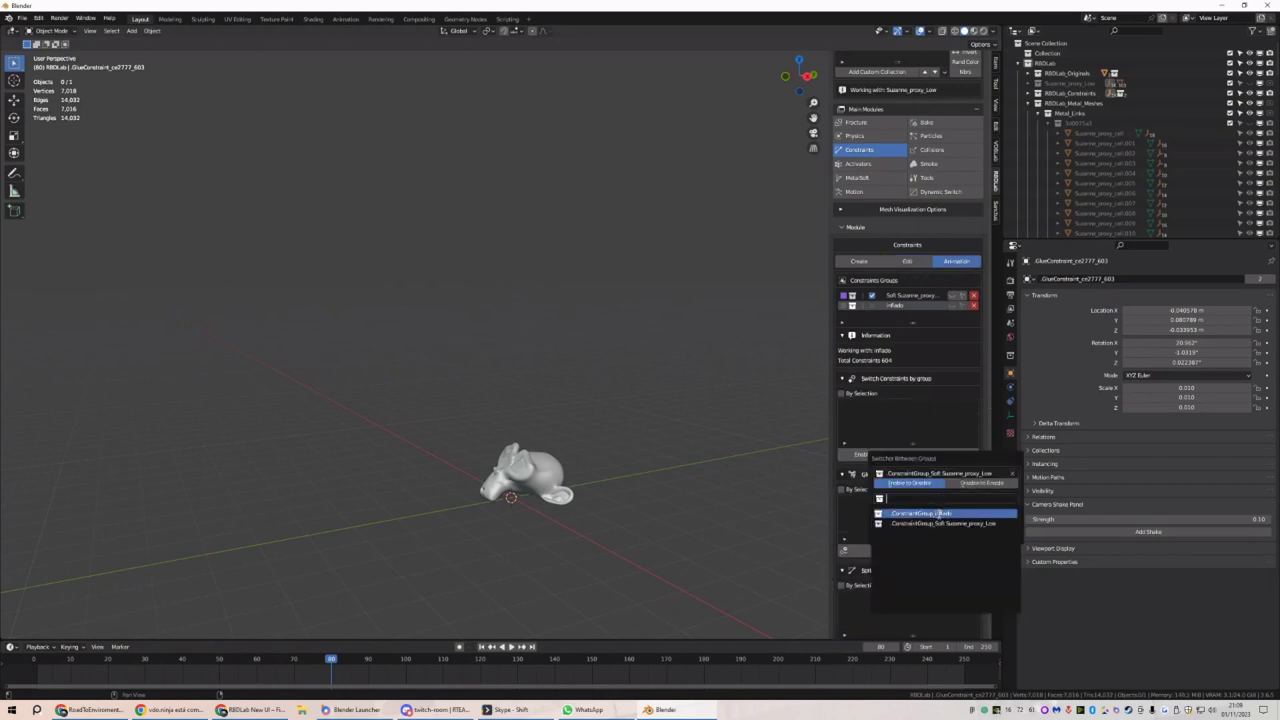
{"action": "left_click", "coordinate": [938, 512]}
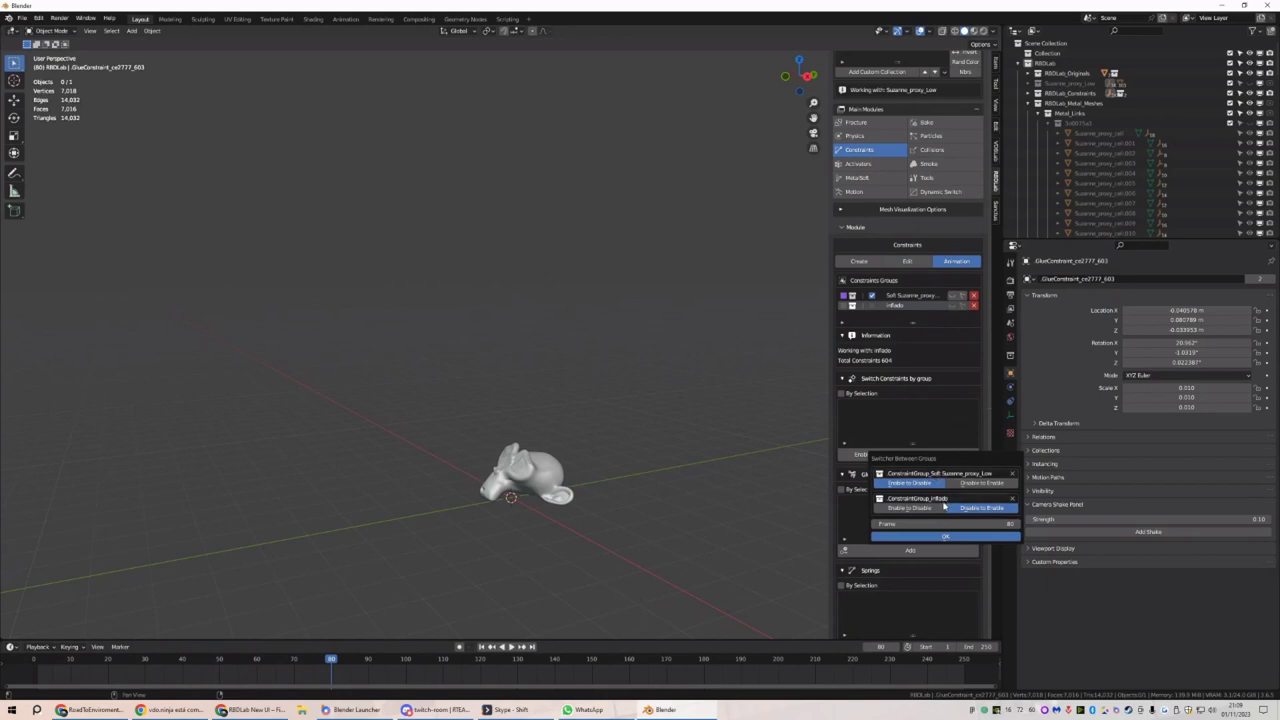
{"action": "left_click", "coordinate": [924, 536]}
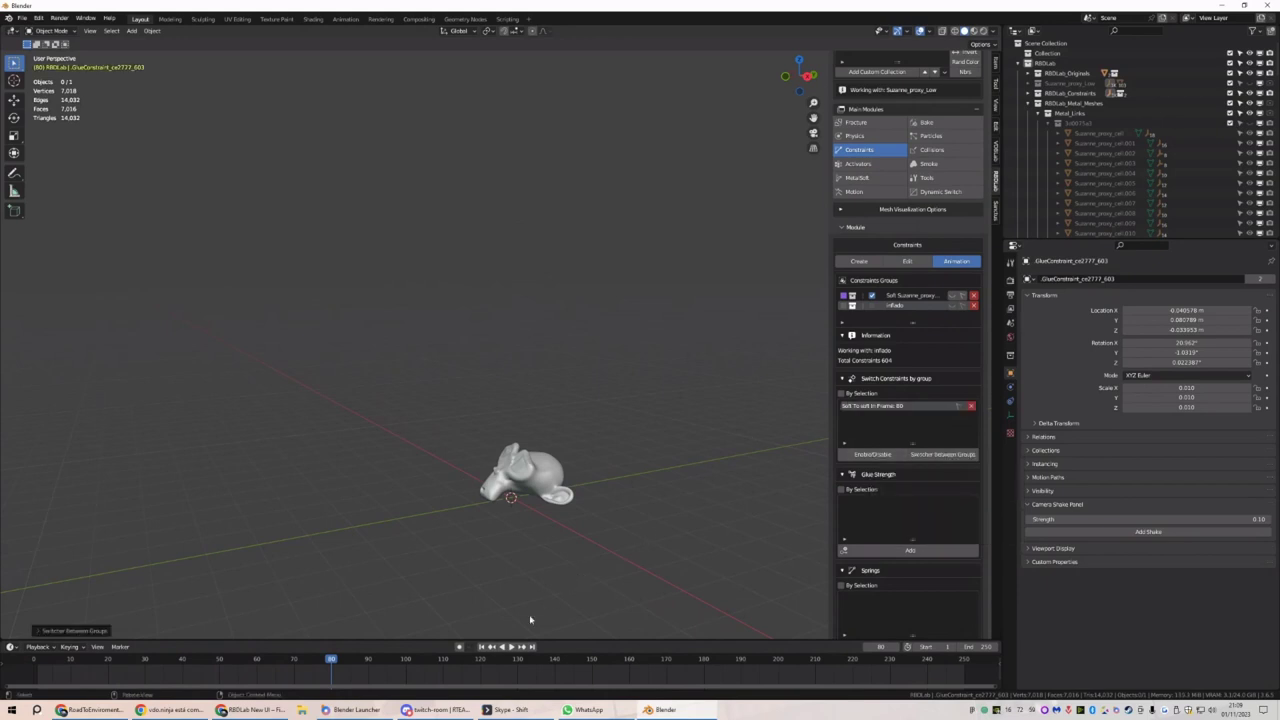
Replay the simulation, then update the Inflado group and play it again
{"action": "left_click", "coordinate": [481, 648]}
{"action": "key", "text": "space"}
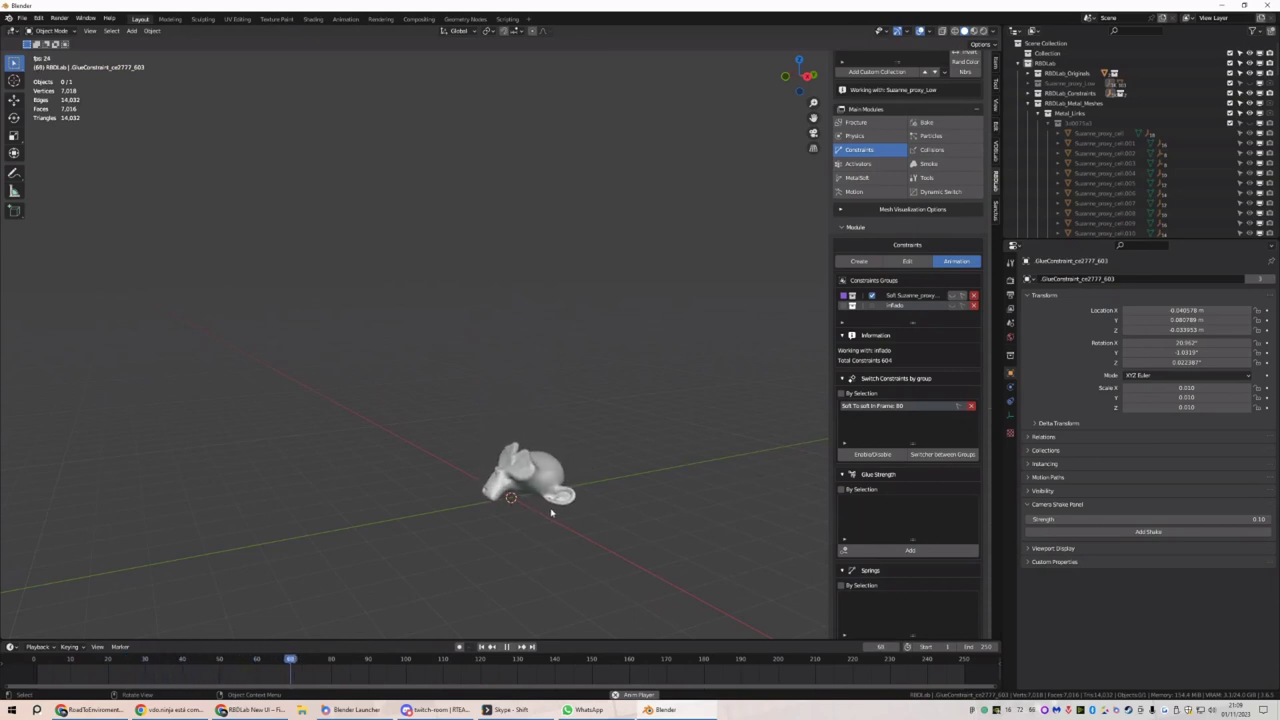
{"action": "key", "text": "space"}
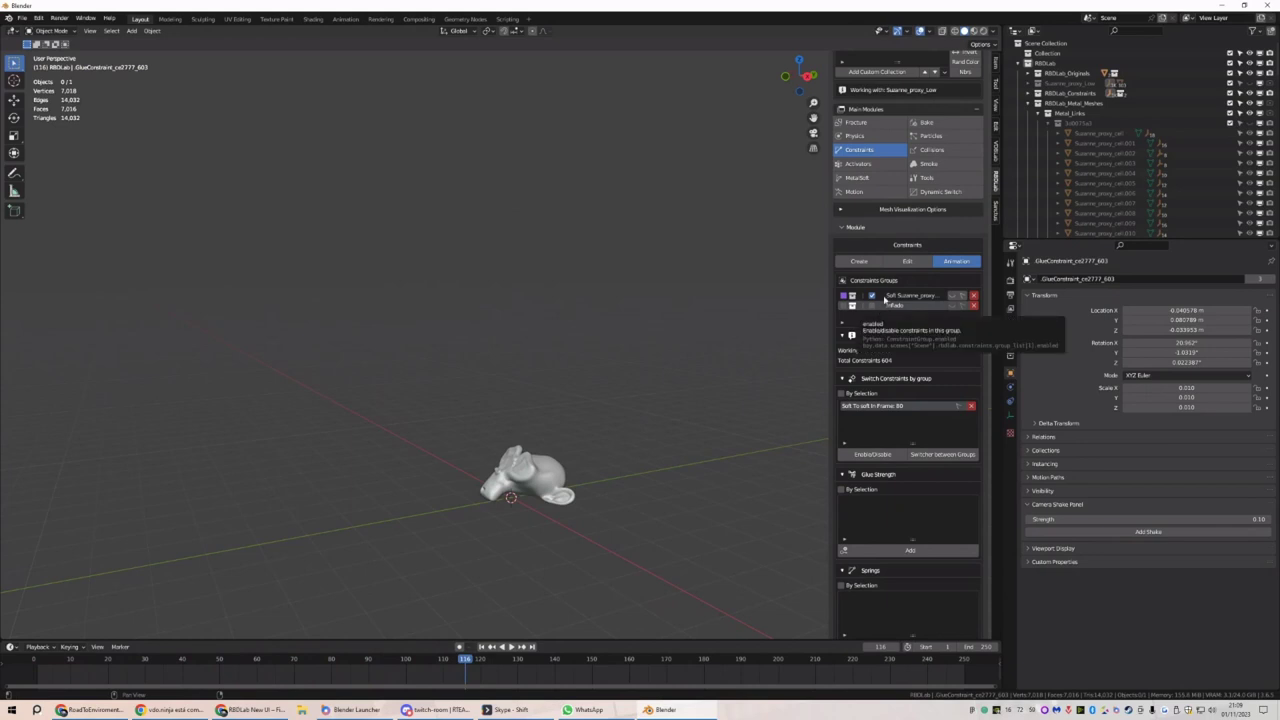
{"action": "left_click", "coordinate": [907, 261]}
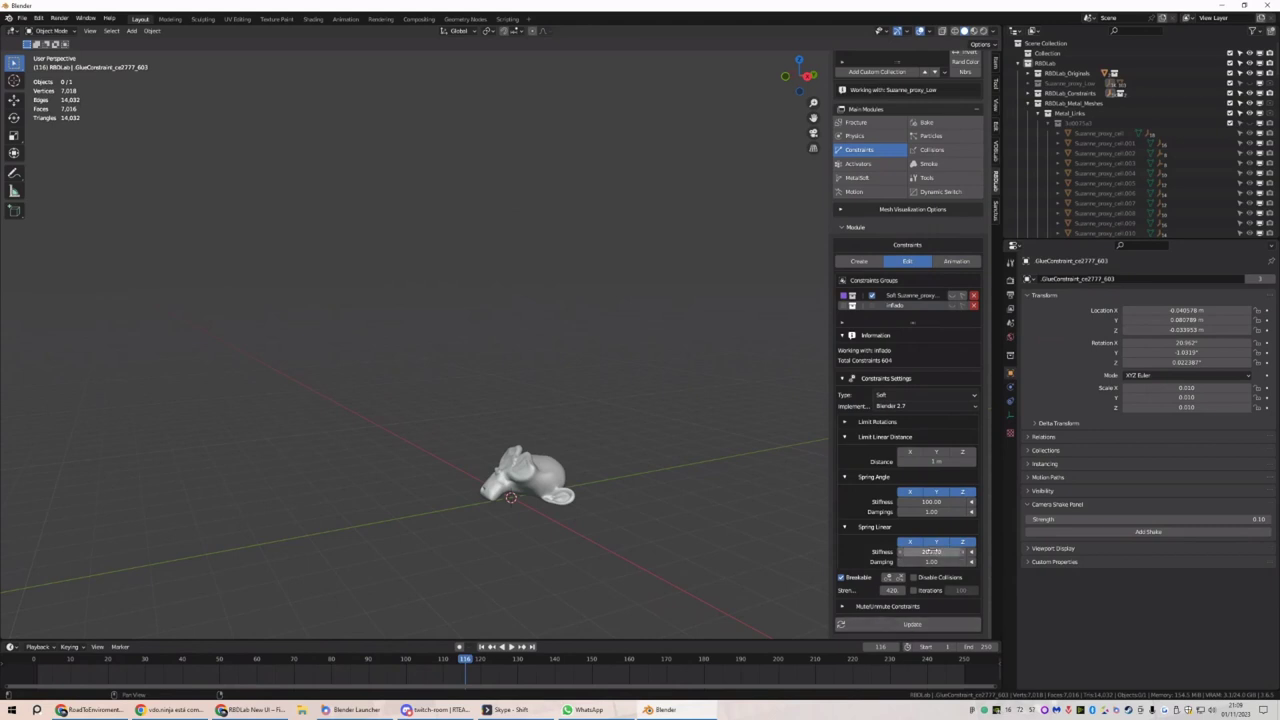
{"action": "left_click", "coordinate": [917, 625]}
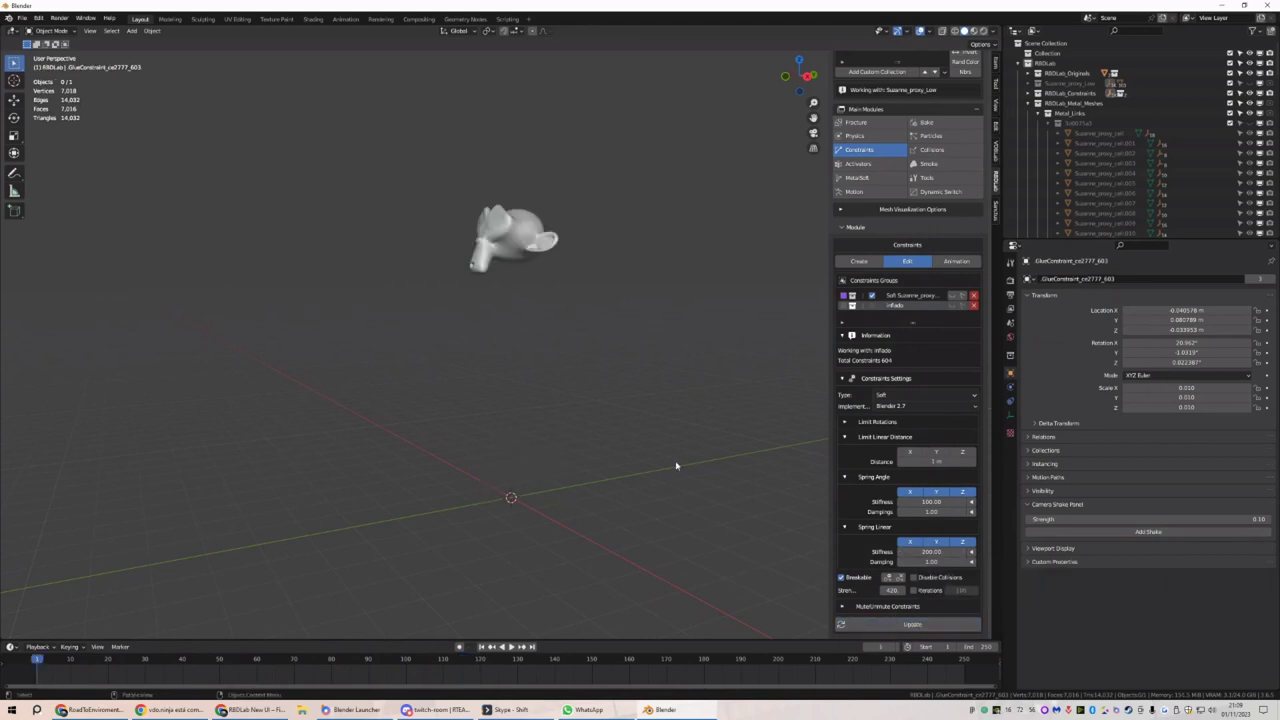
{"action": "key", "text": "space"}
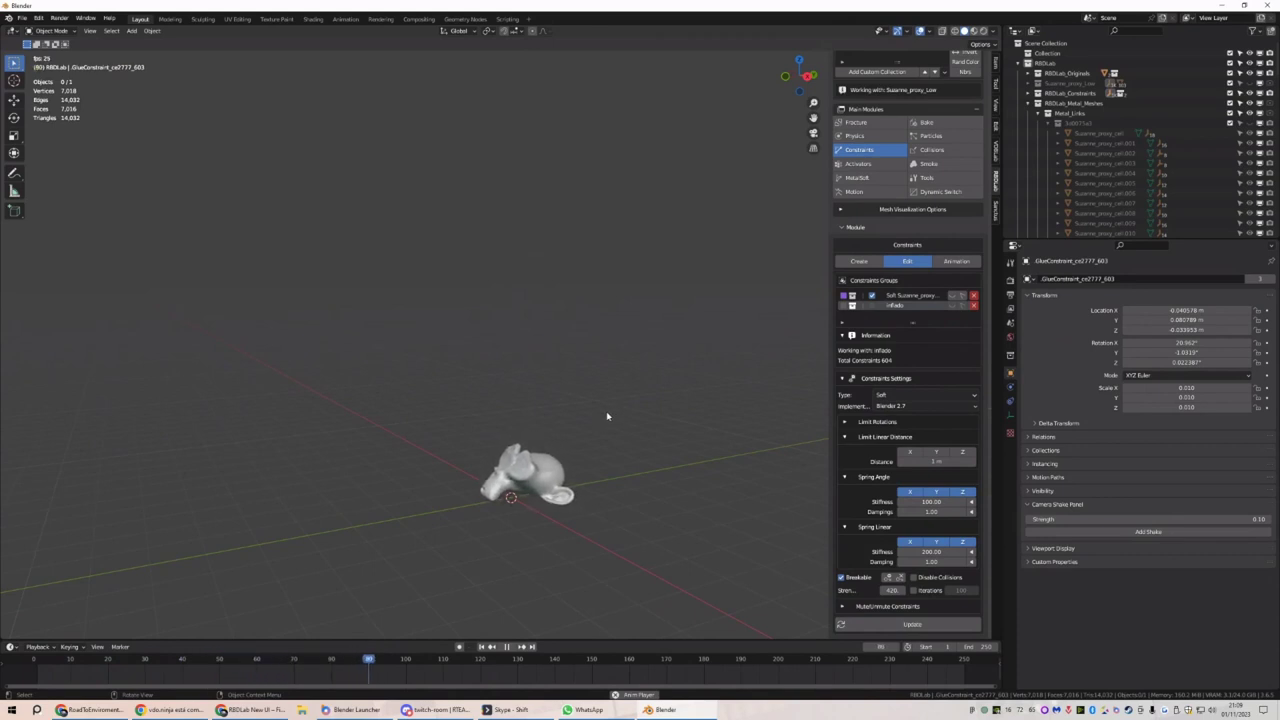
Expand RBDLab_Constraints in the outliner and inspect an Inflado glue constraint's springs
{"action": "key", "text": "space"}
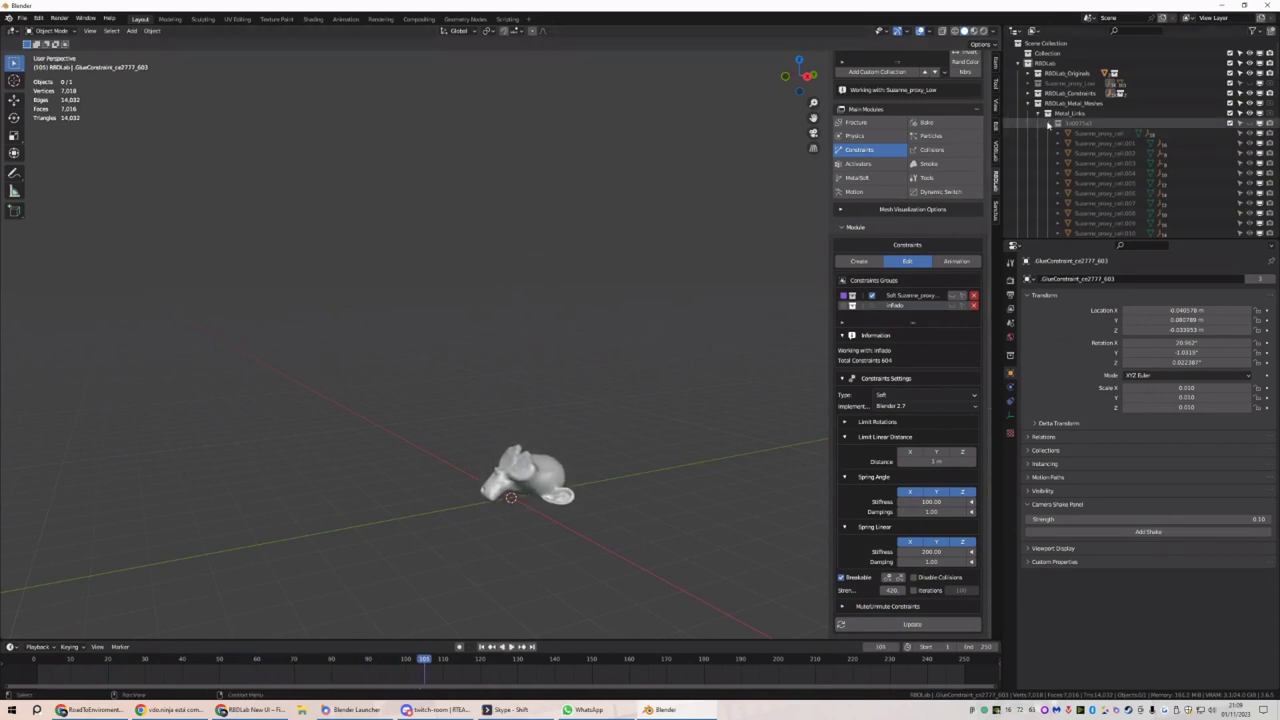
{"action": "left_click", "coordinate": [1038, 103]}
{"action": "left_click", "coordinate": [1038, 93]}
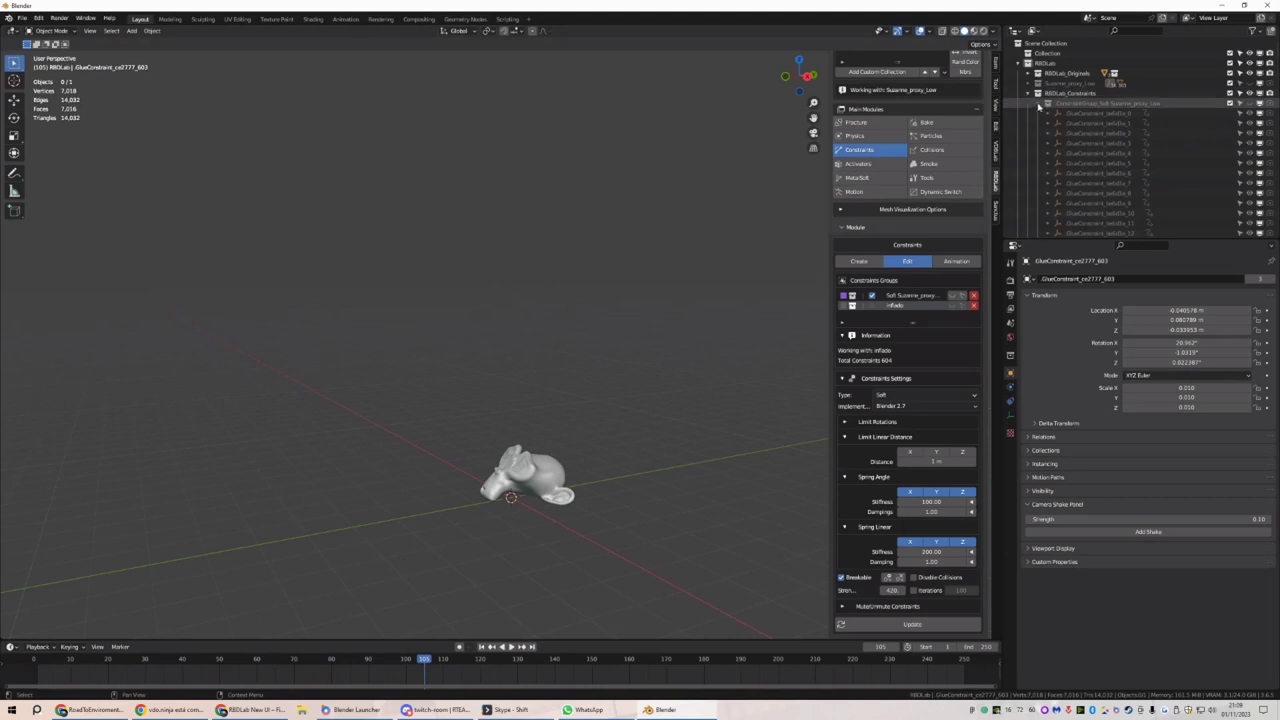
{"action": "left_click", "coordinate": [1039, 103]}
{"action": "left_click", "coordinate": [1094, 143]}
{"action": "left_click", "coordinate": [1012, 399]}
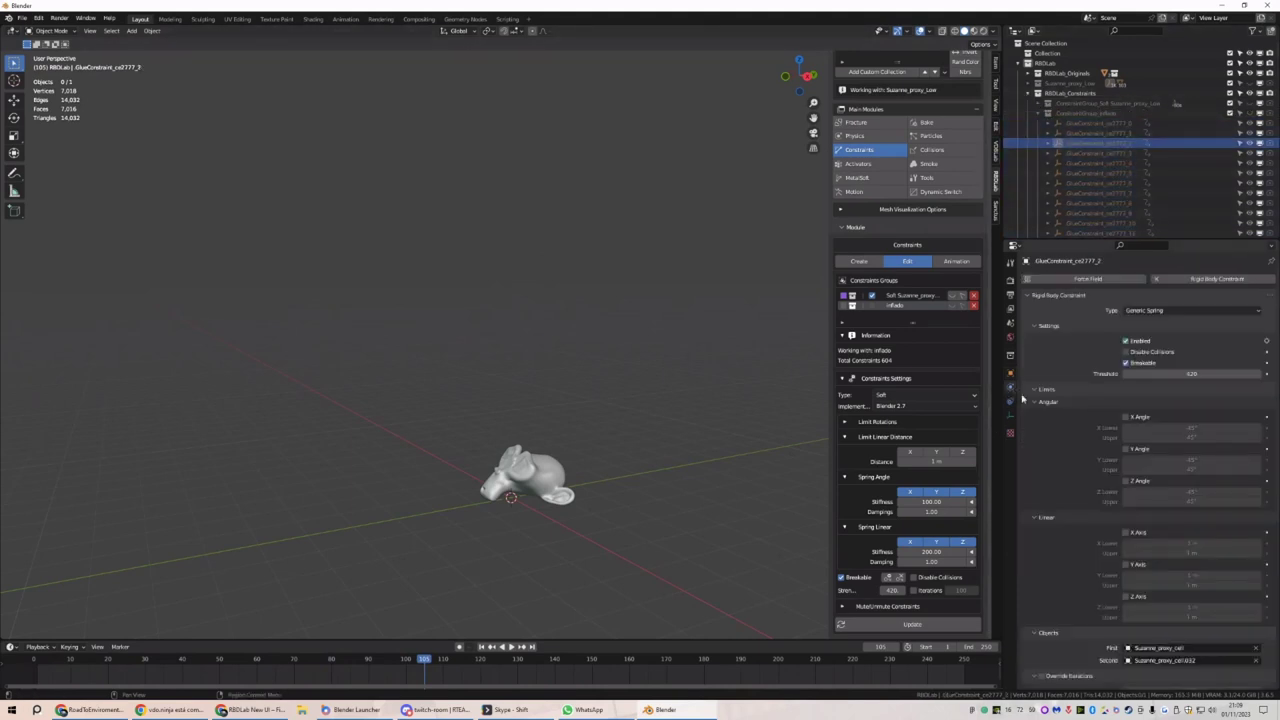
{"action": "scroll", "coordinate": [1072, 470], "scroll_direction": "down", "scroll_amount": 3}
{"action": "scroll", "coordinate": [1072, 472], "scroll_direction": "up", "scroll_amount": 3}
{"action": "scroll", "coordinate": [1090, 573], "scroll_direction": "down", "scroll_amount": 7}
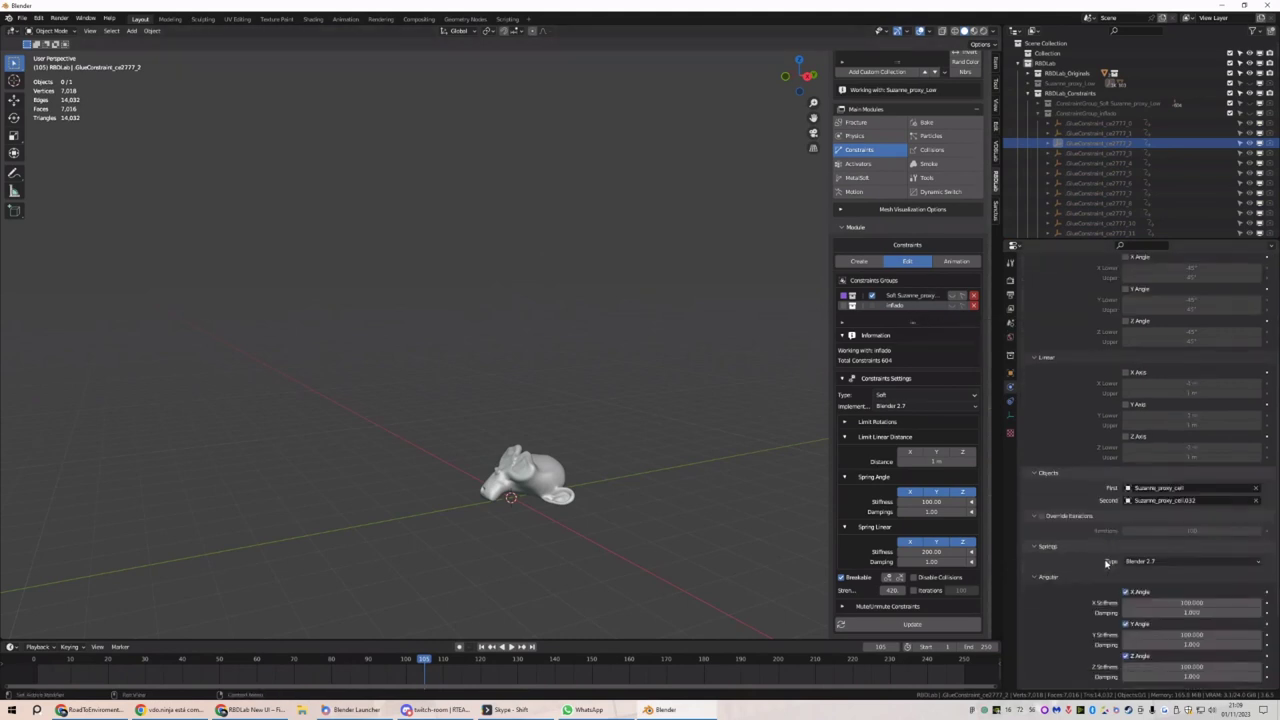
Set Inflado springs to angle stiffness 500, linear 1500, dampings 0.99 and 0.999, and update
{"action": "left_click_drag", "start_coordinate": [935, 501], "coordinate": [955, 501]}
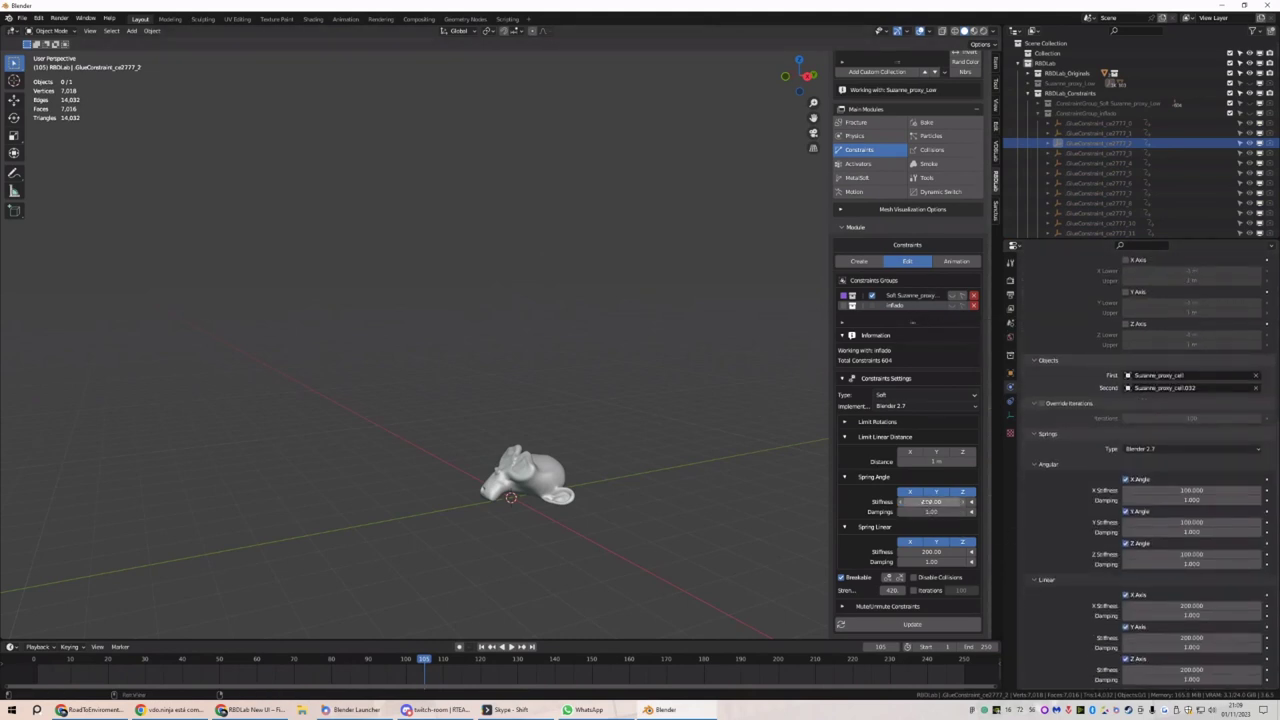
{"action": "key", "text": "Return"}
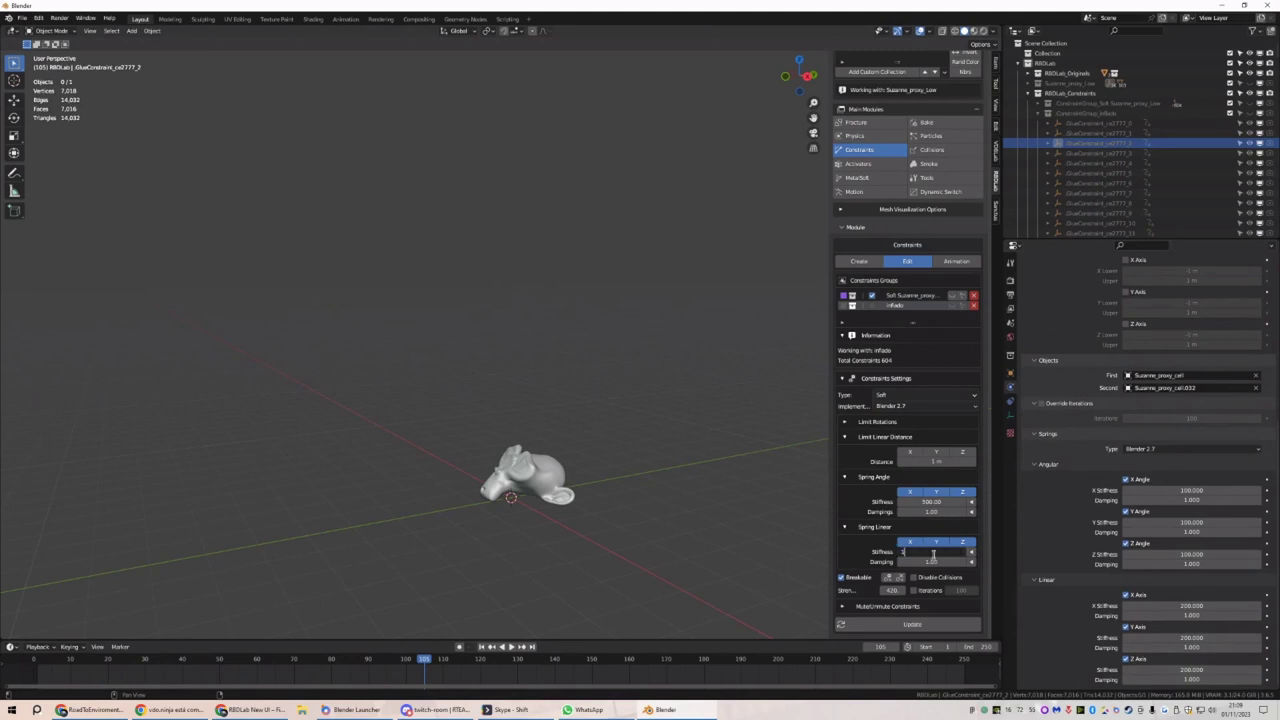
{"action": "left_click", "coordinate": [933, 553]}
{"action": "type", "text": "1500"}
{"action": "key", "text": "Return"}
{"action": "left_click", "coordinate": [936, 511]}
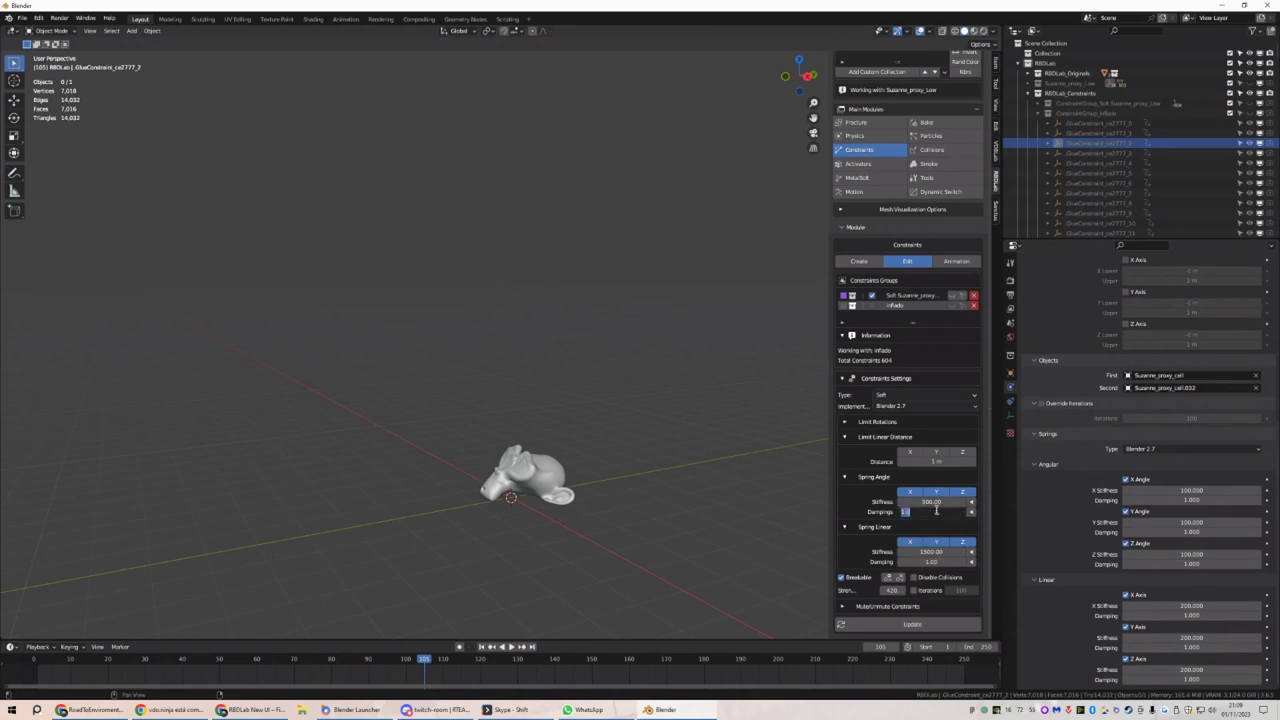
{"action": "left_click", "coordinate": [935, 561]}
{"action": "key", "text": "BackSpace"}
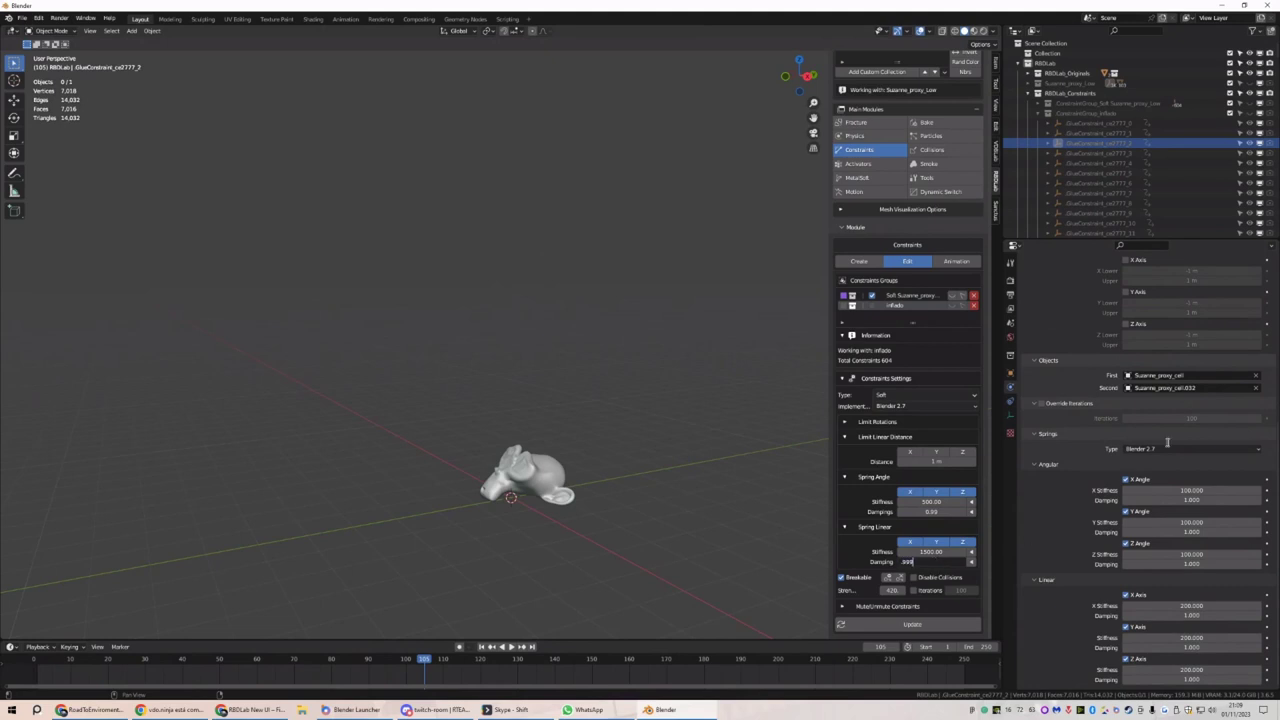
{"action": "type", "text": ".999"}
{"action": "key", "text": "Return"}
{"action": "left_click", "coordinate": [912, 624]}
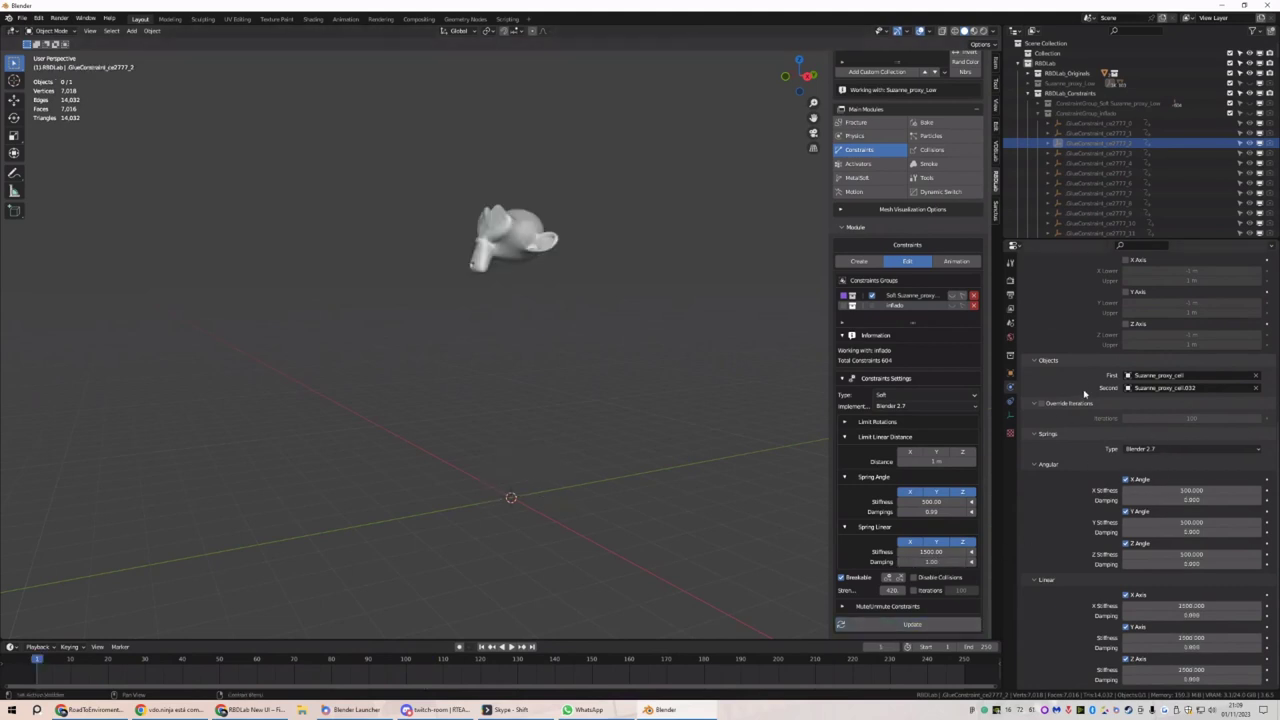
Play the simulation and rewind to the first frame
{"action": "key", "text": "space"}
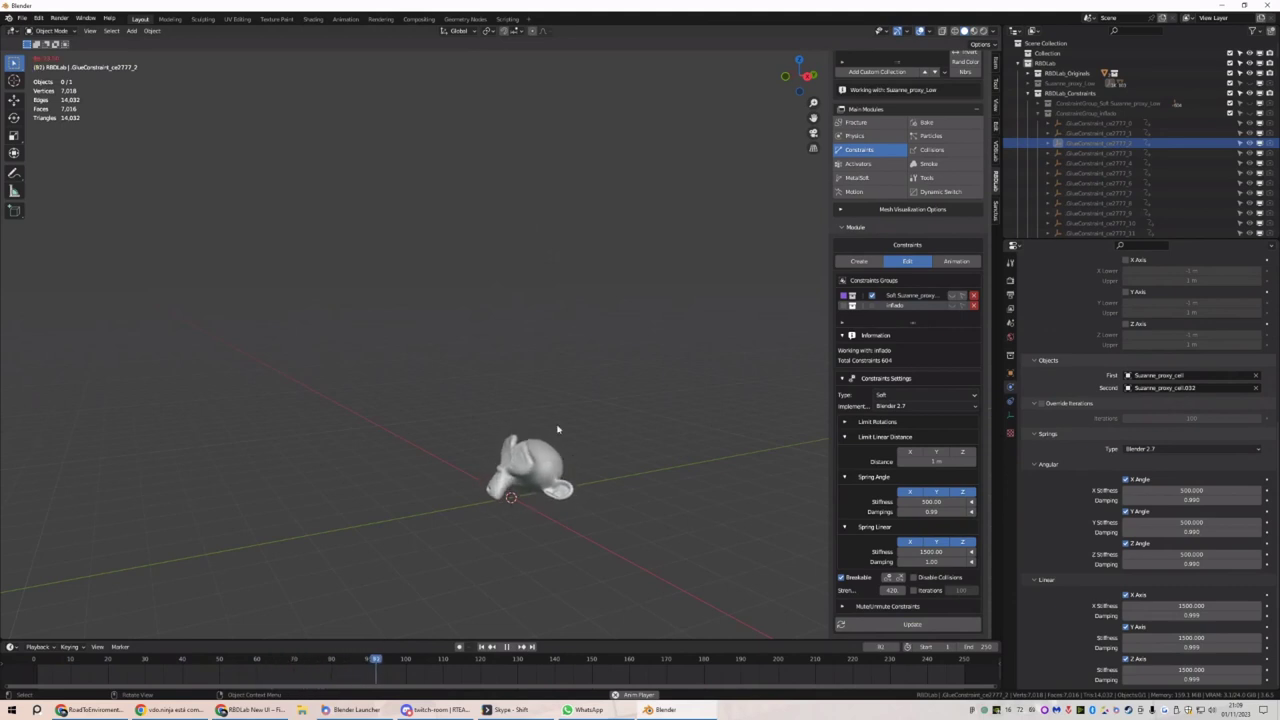
{"action": "key", "text": "space"}
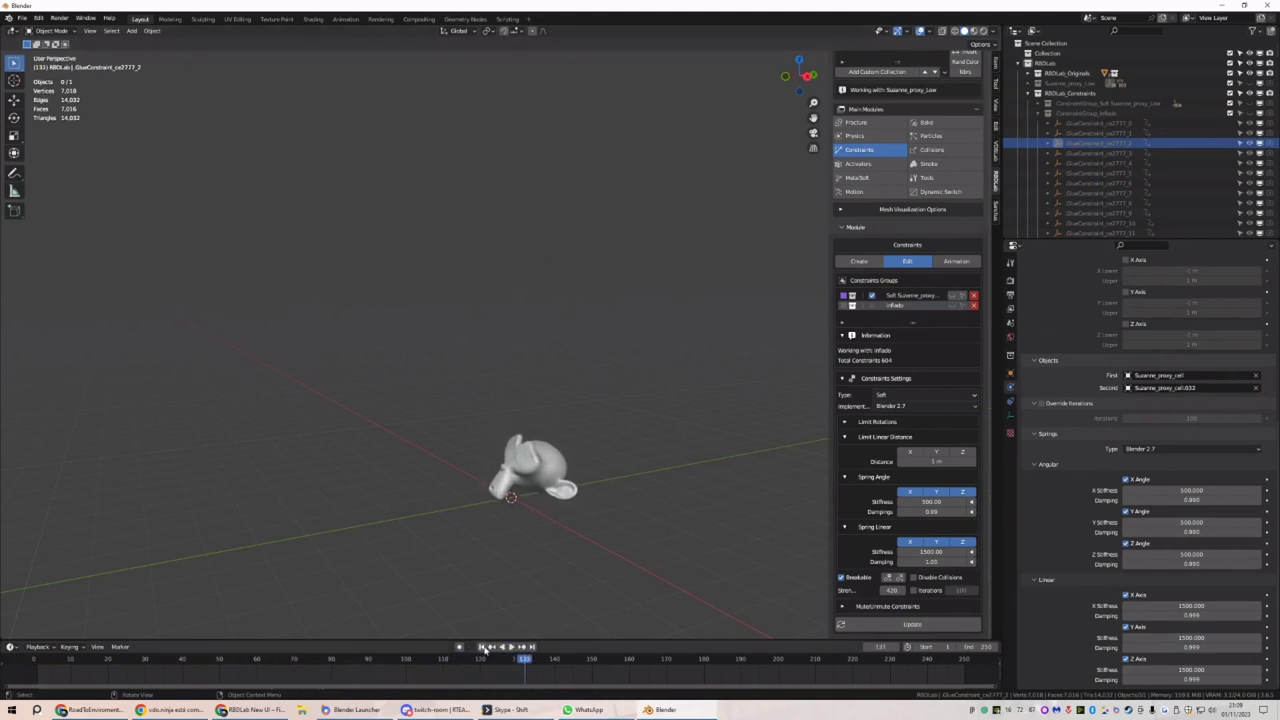
{"action": "left_click", "coordinate": [482, 647]}
Set the Soft group's springs to angle stiffness 1, linear stiffness 5, dampings 0.1, and update
{"action": "left_click", "coordinate": [909, 296]}
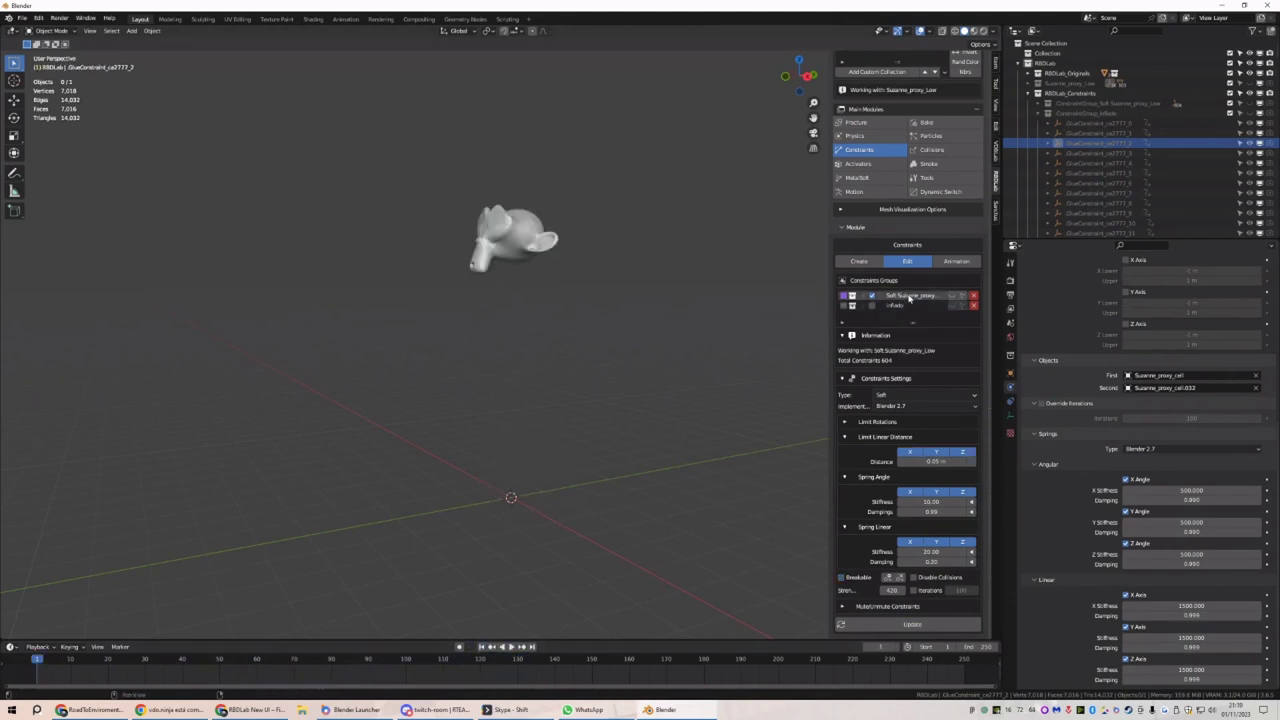
{"action": "left_click", "coordinate": [936, 500]}
{"action": "type", "text": "1"}
{"action": "key", "text": "Return"}
{"action": "type", "text": "5"}
{"action": "key", "text": "Tab"}
{"action": "type", "text": "0.1"}
{"action": "key", "text": "shift+Tab"}
{"action": "key", "text": "shift+Tab"}
{"action": "type", "text": "1"}
{"action": "key", "text": "Return"}
{"action": "left_click", "coordinate": [912, 624]}
Replay the softened fall and place the current frame at about 130
{"action": "key", "text": "space"}
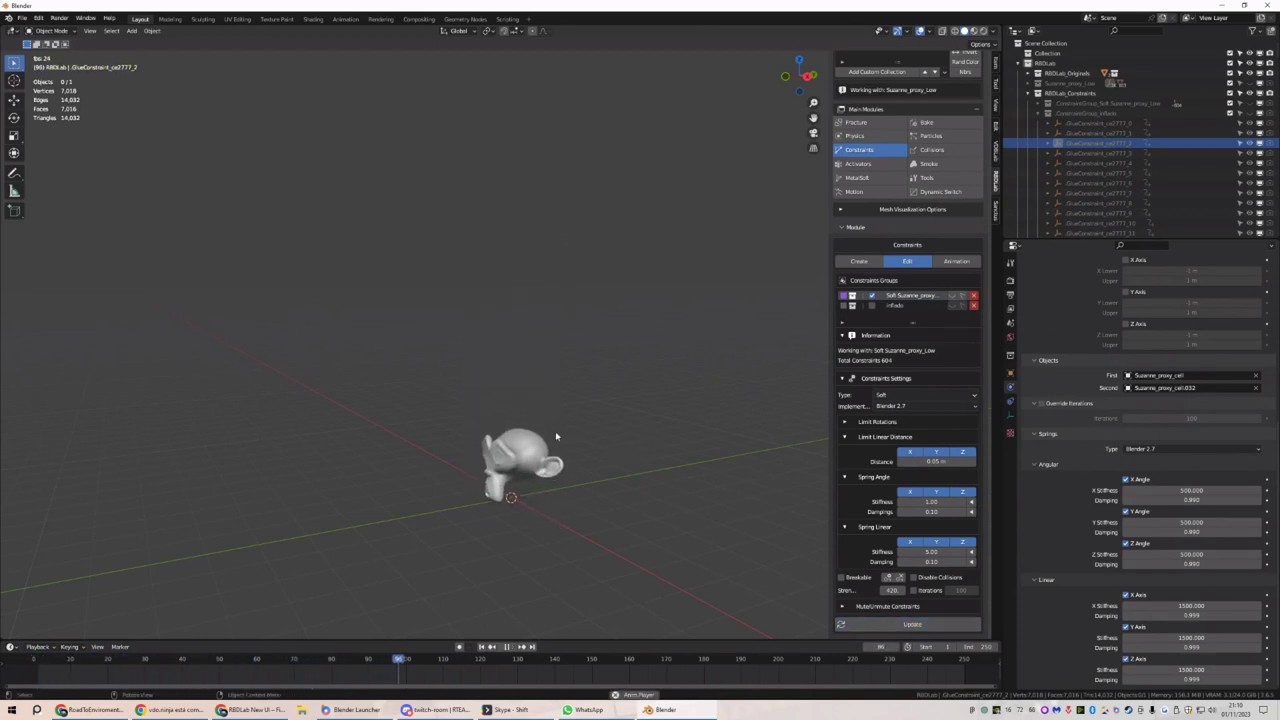
{"action": "middle_click_drag", "start_coordinate": [581, 489], "coordinate": [591, 546]}
{"action": "left_click", "coordinate": [480, 647]}
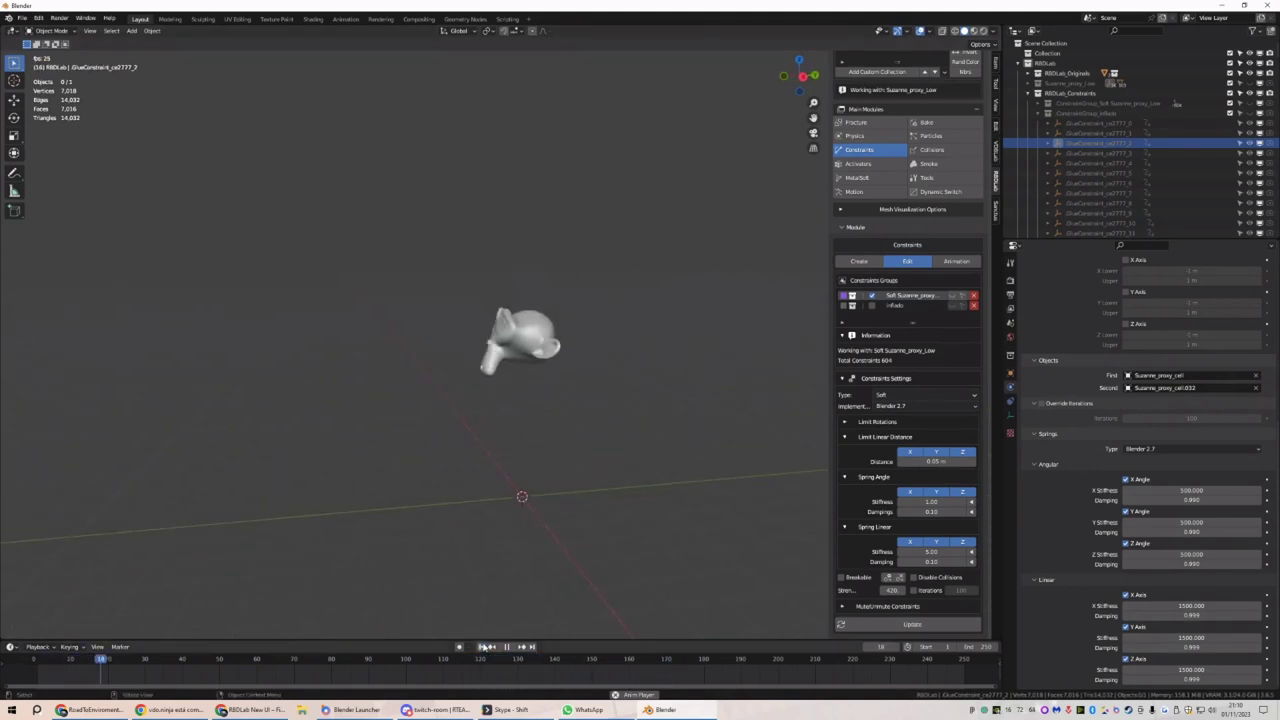
{"action": "left_click_drag", "start_coordinate": [464, 665], "coordinate": [518, 663]}
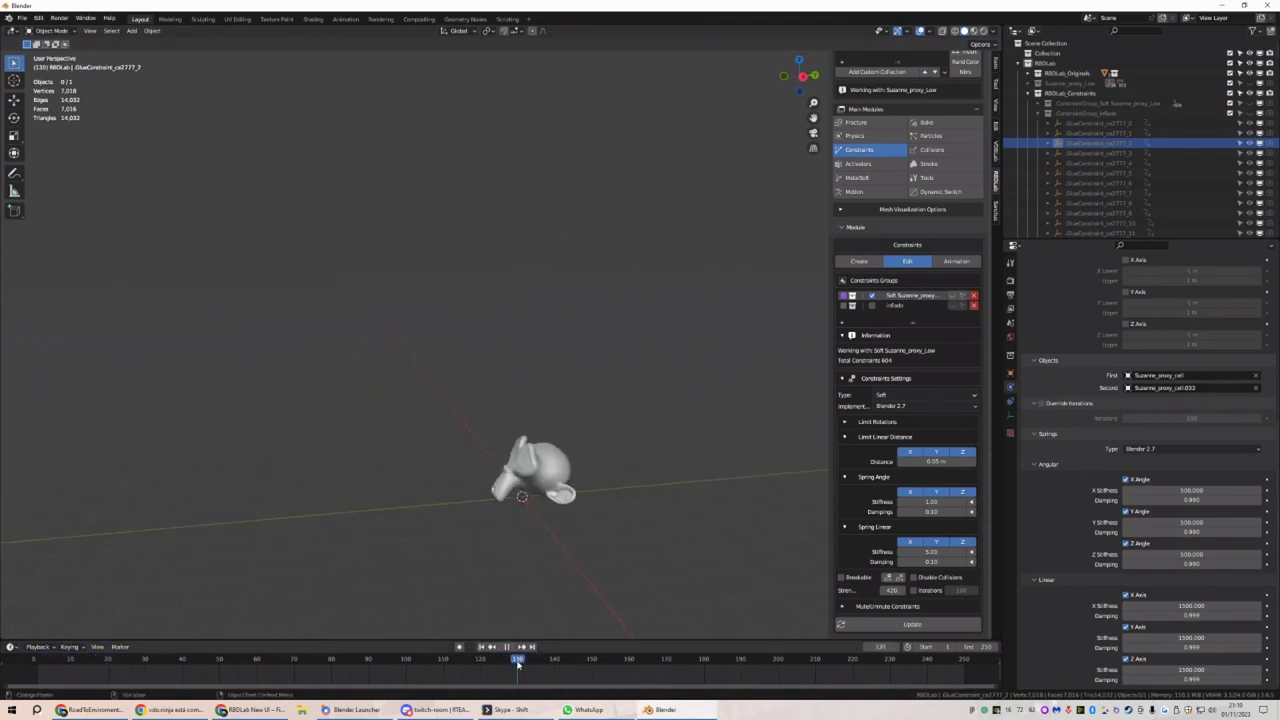
{"action": "left_click", "coordinate": [957, 261]}
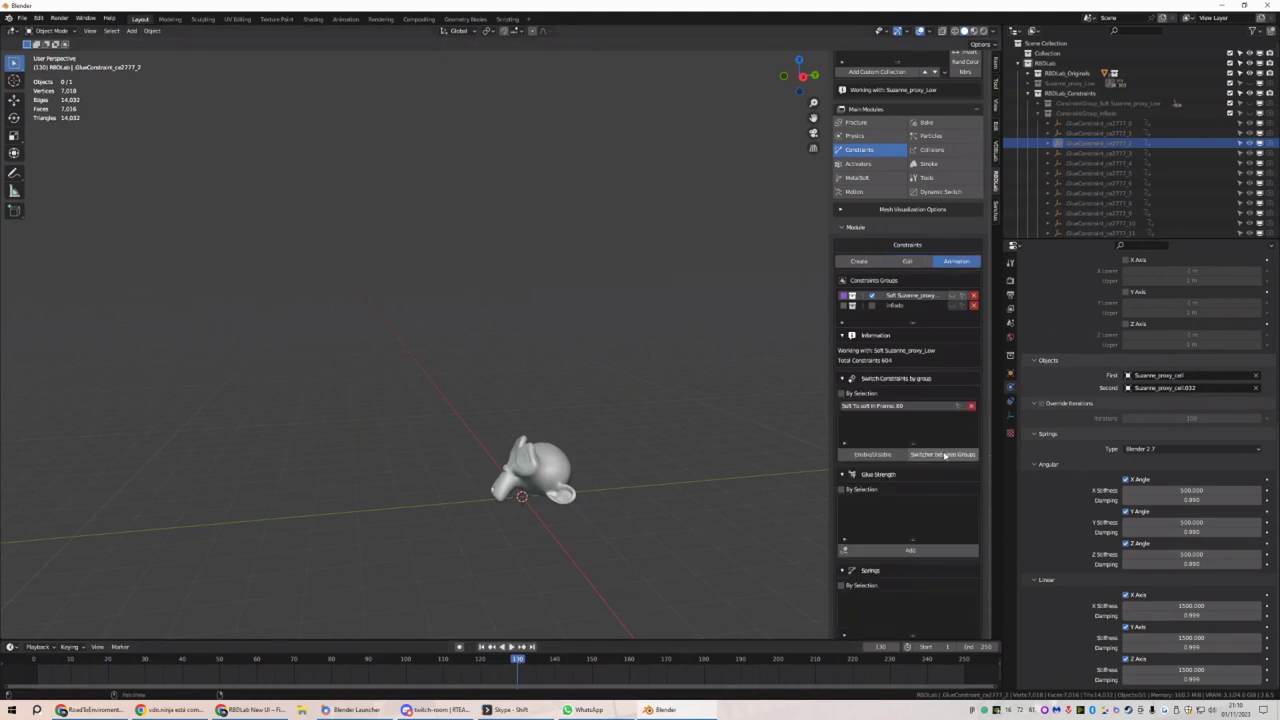
At frame 130, add a group switch from Inflado back to Soft
{"action": "left_click", "coordinate": [936, 453]}
{"action": "left_click", "coordinate": [918, 487]}
{"action": "left_click", "coordinate": [940, 497]}
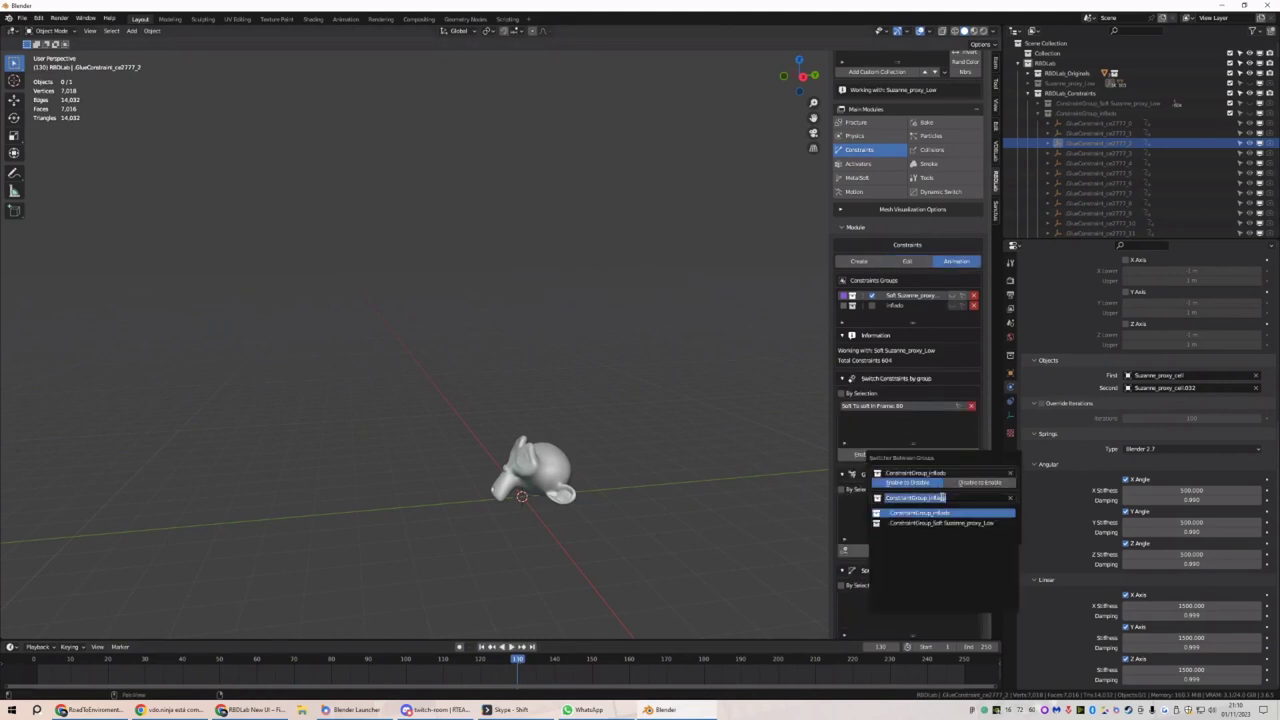
{"action": "left_click", "coordinate": [944, 523]}
{"action": "left_click", "coordinate": [924, 538]}
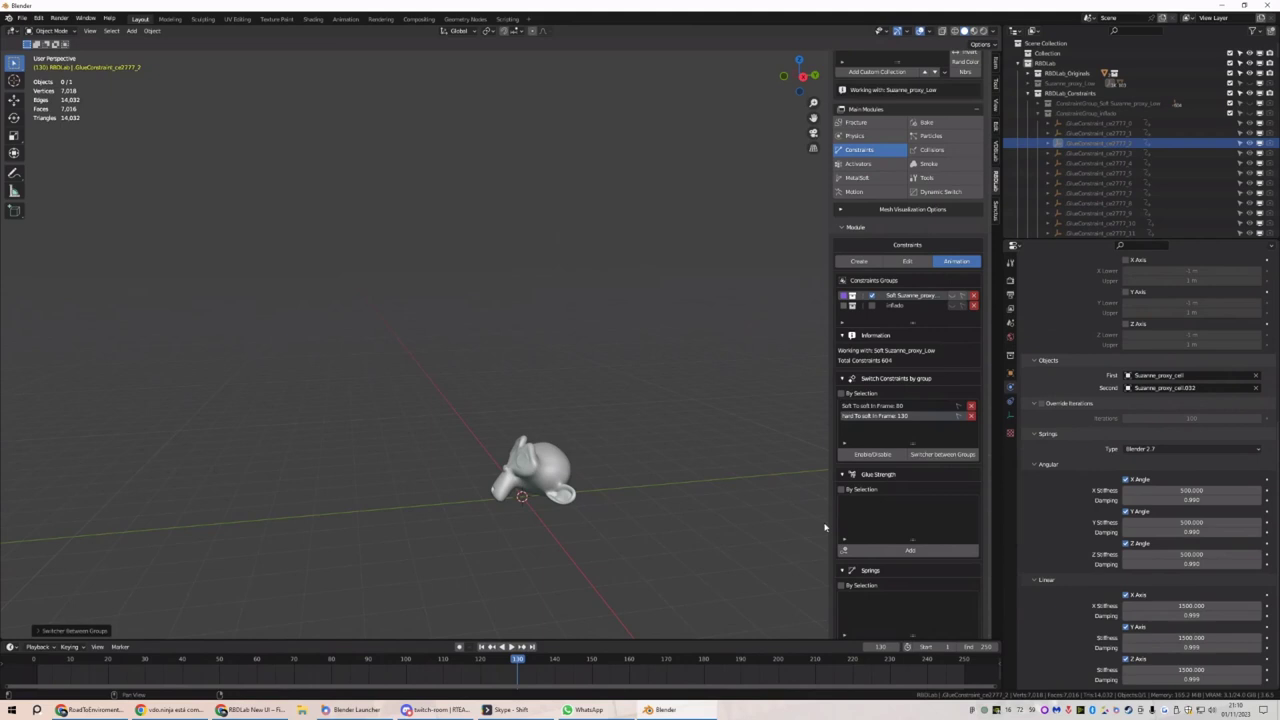
Play the simulation from frame 1, then rewind to frame 1
{"action": "left_click", "coordinate": [480, 647]}
{"action": "key", "text": "space"}
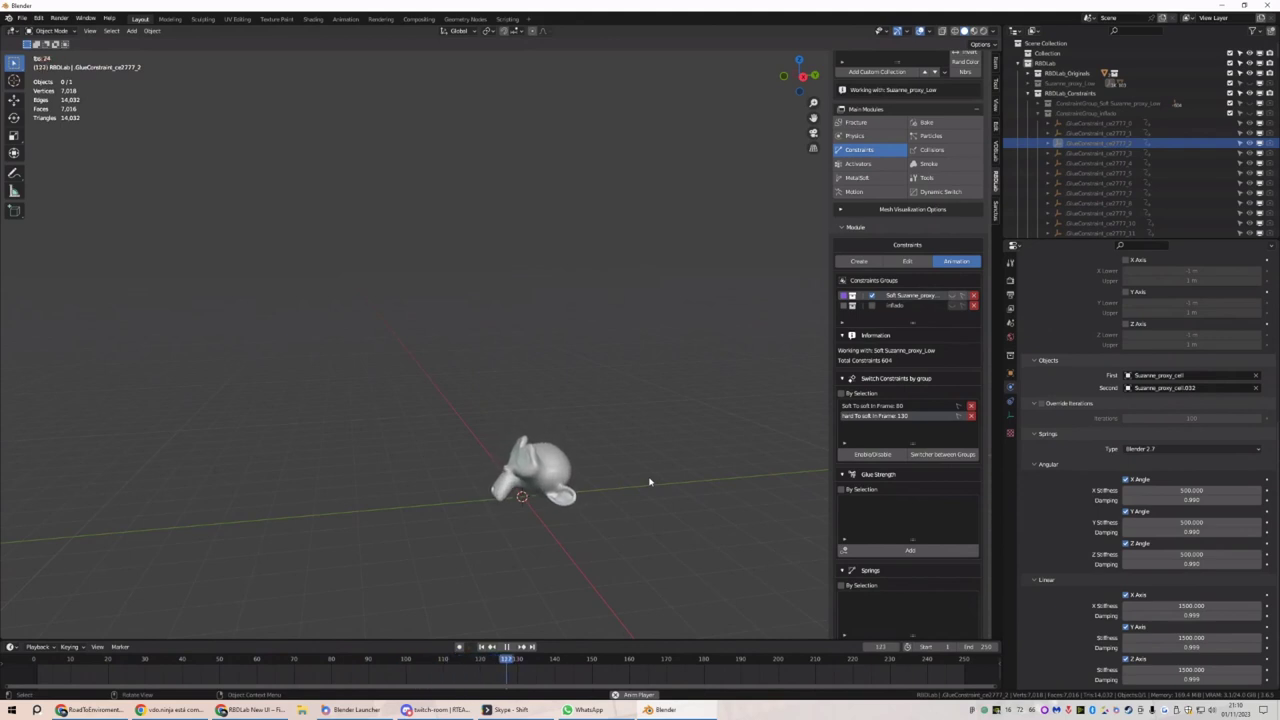
{"action": "middle_click_drag", "start_coordinate": [591, 523], "coordinate": [443, 508]}
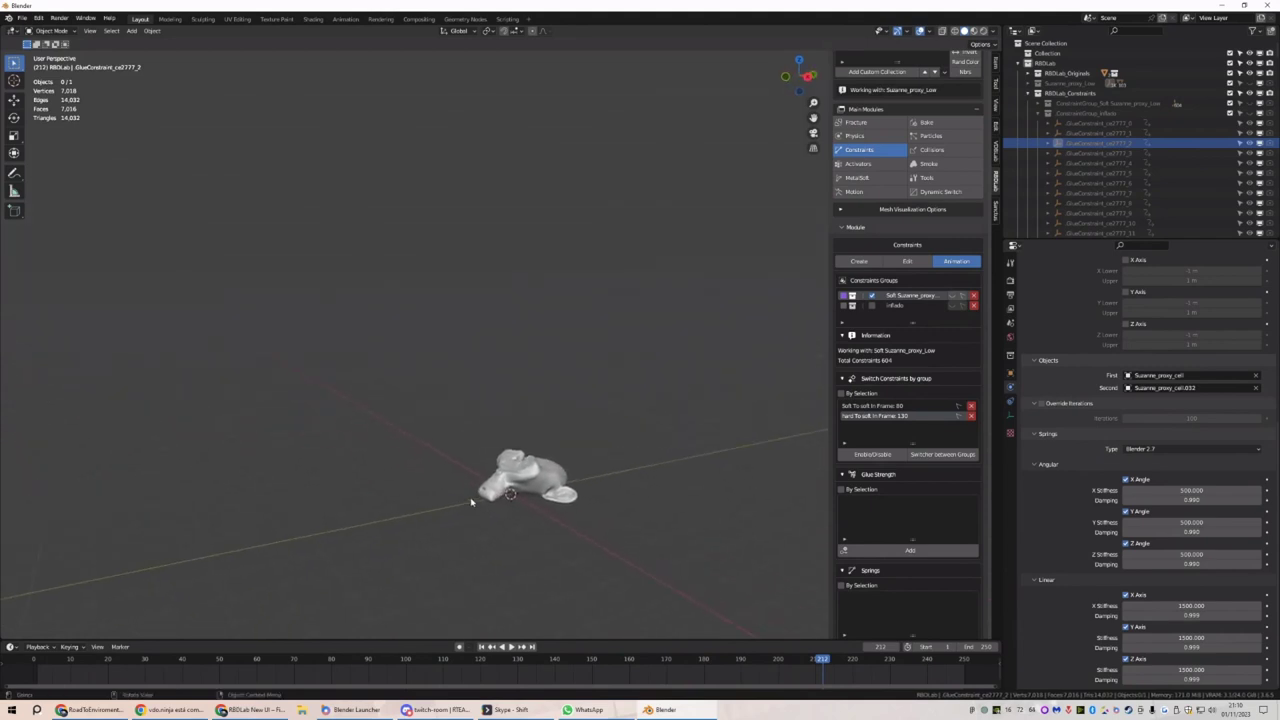
{"action": "left_click", "coordinate": [482, 647]}
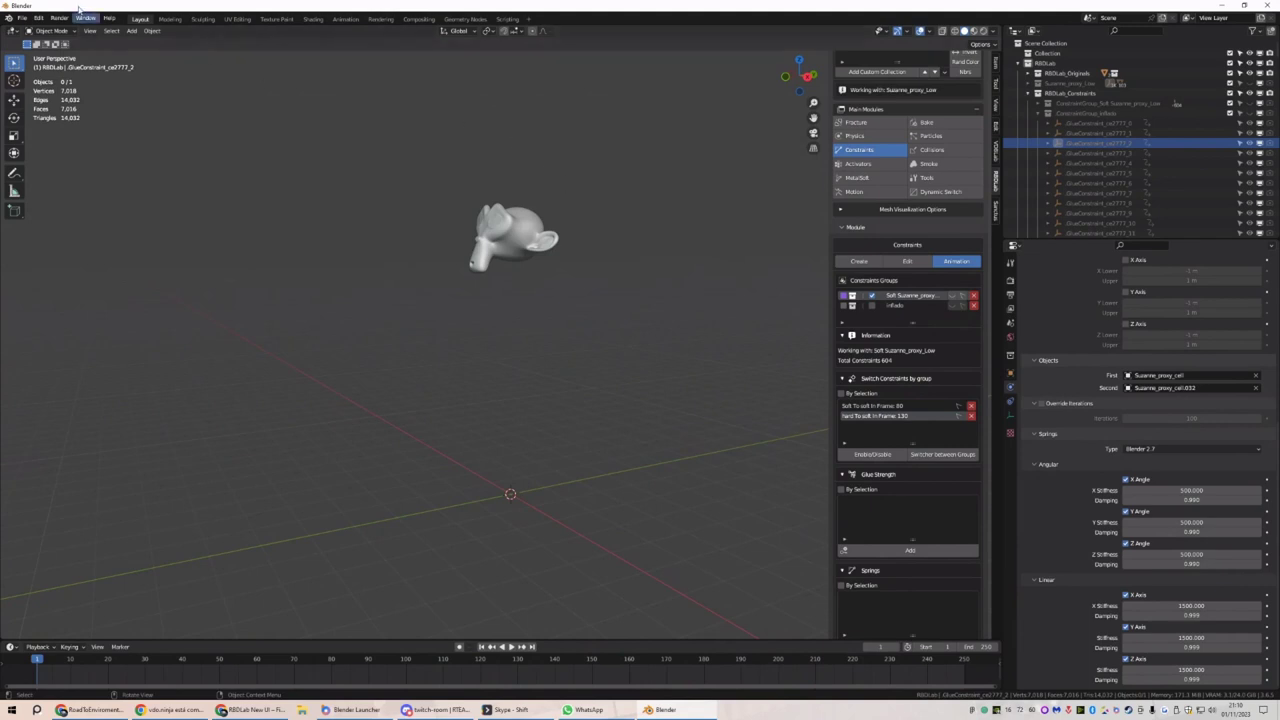
Start a new General scene, replacing the default cube with a Suzanne monkey
{"action": "left_click", "coordinate": [22, 18]}
{"action": "mouse_move", "coordinate": [40, 29]}
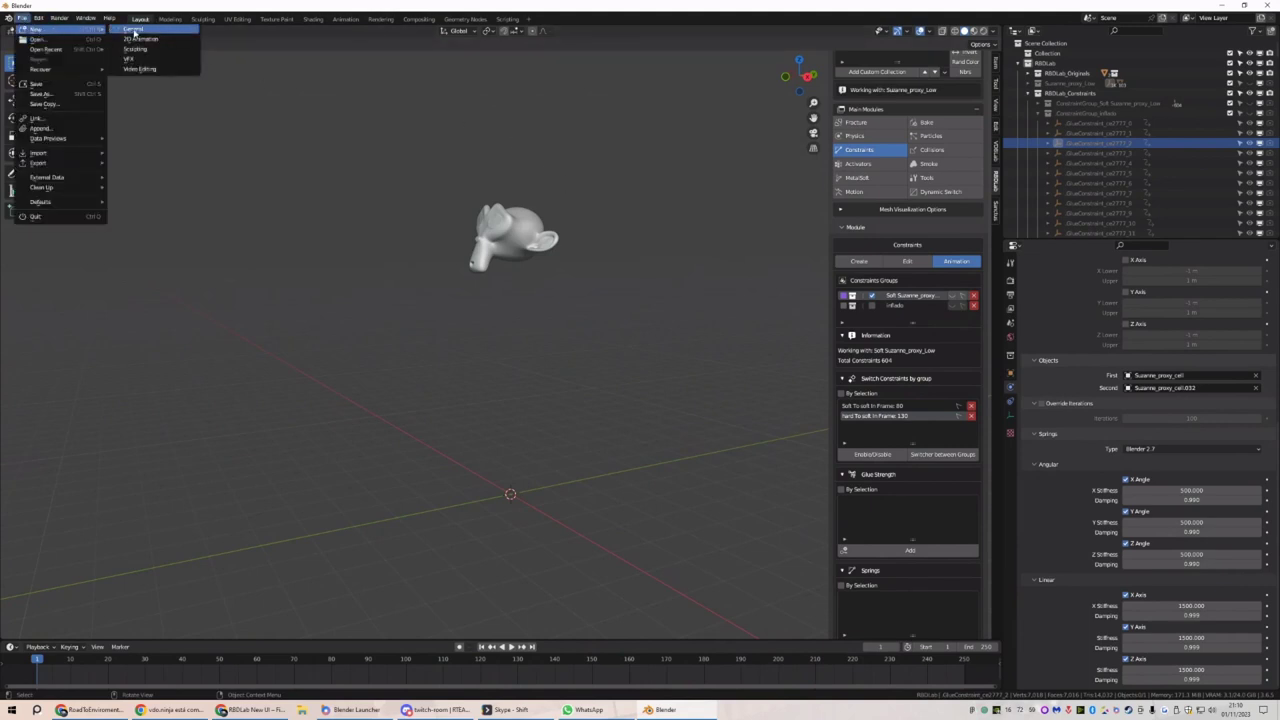
{"action": "left_click", "coordinate": [133, 30]}
{"action": "left_click", "coordinate": [660, 376]}
{"action": "key", "text": "Delete"}
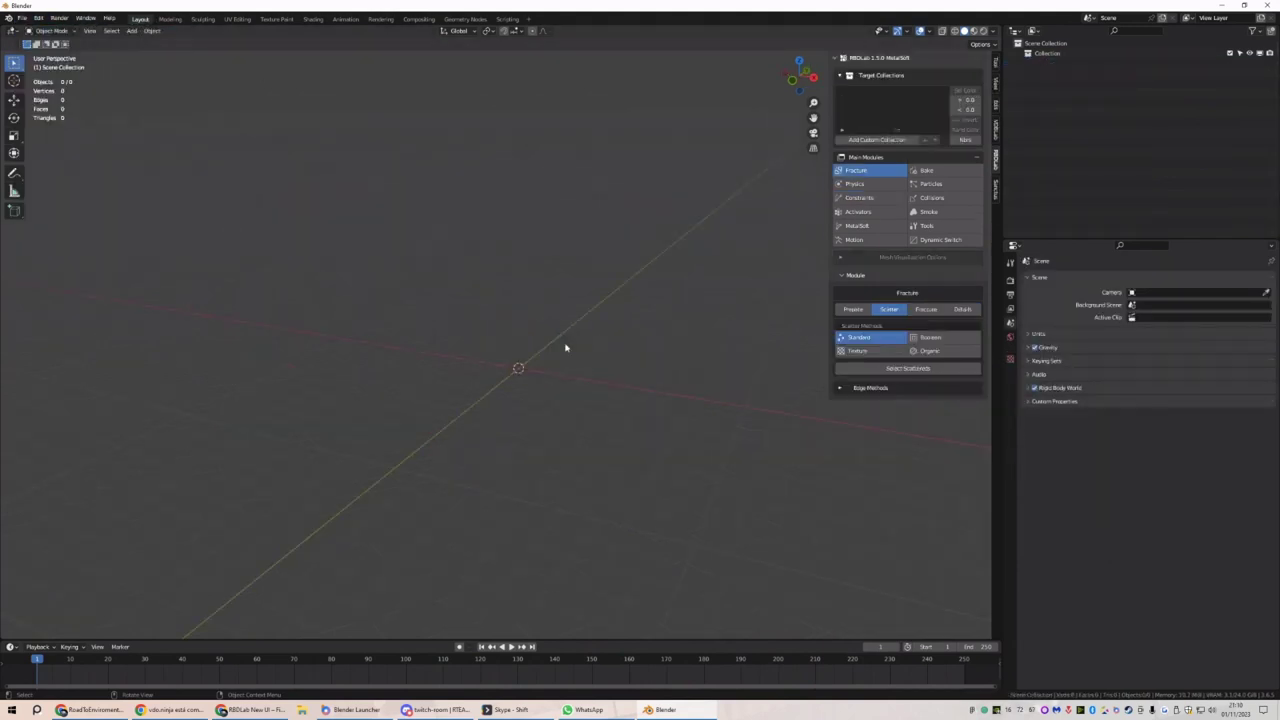
{"action": "key", "text": "shift+a"}
{"action": "mouse_move", "coordinate": [565, 346]}
{"action": "left_click", "coordinate": [626, 438]}
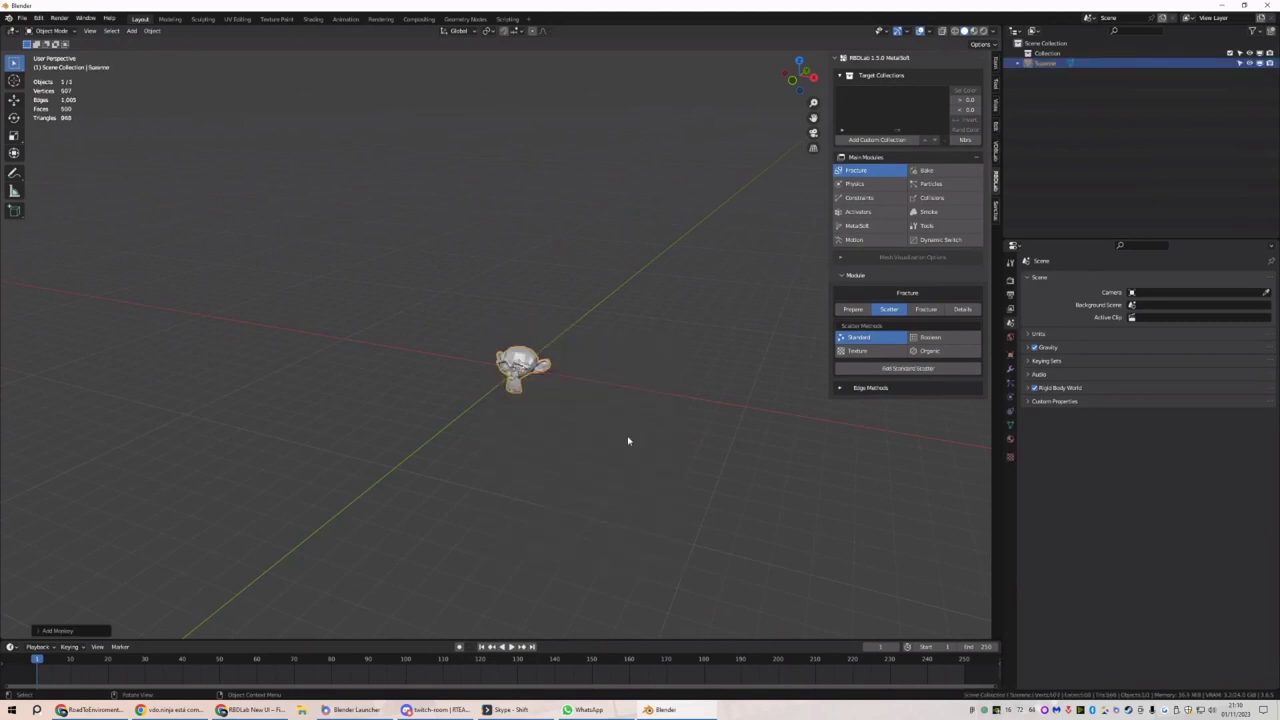
{"action": "scroll", "coordinate": [628, 440], "scroll_direction": "up", "scroll_amount": 10}
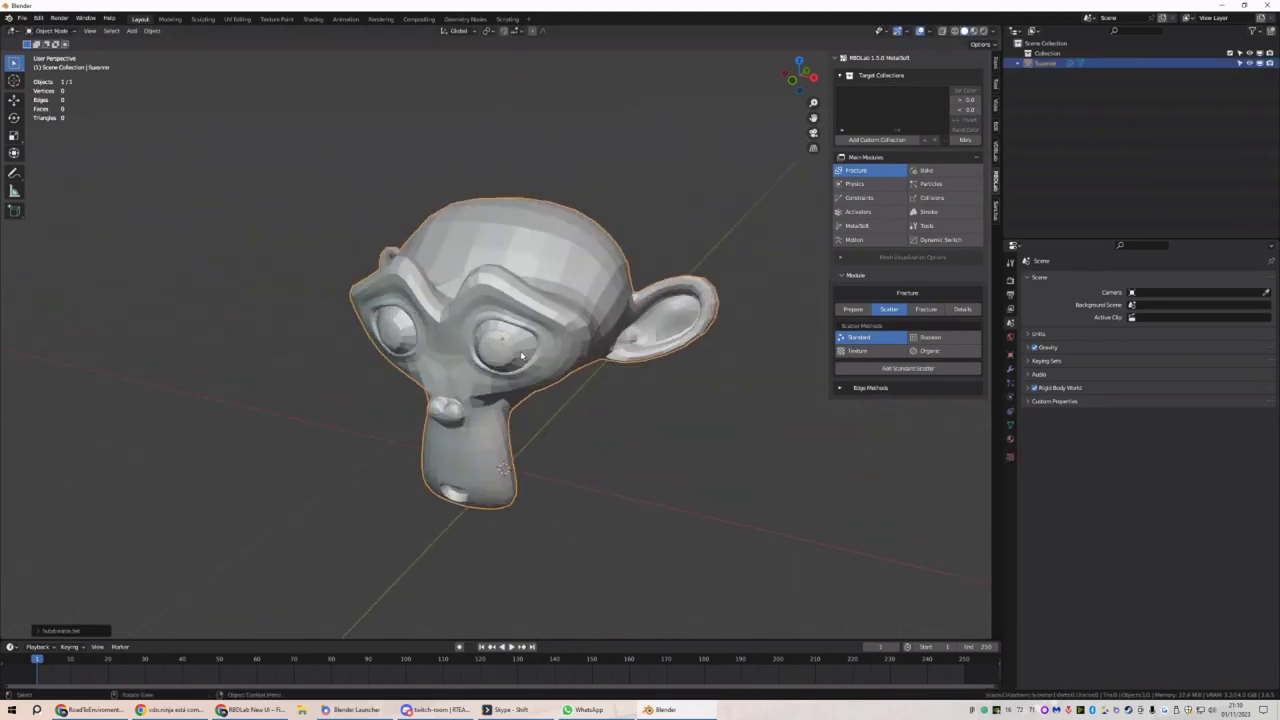
Delete Suzanne's eyes in Edit Mode and fill both eye holes with faces
{"action": "key", "text": "Tab"}
{"action": "left_click", "coordinate": [502, 338]}
{"action": "key", "text": "l"}
{"action": "key", "text": "l"}
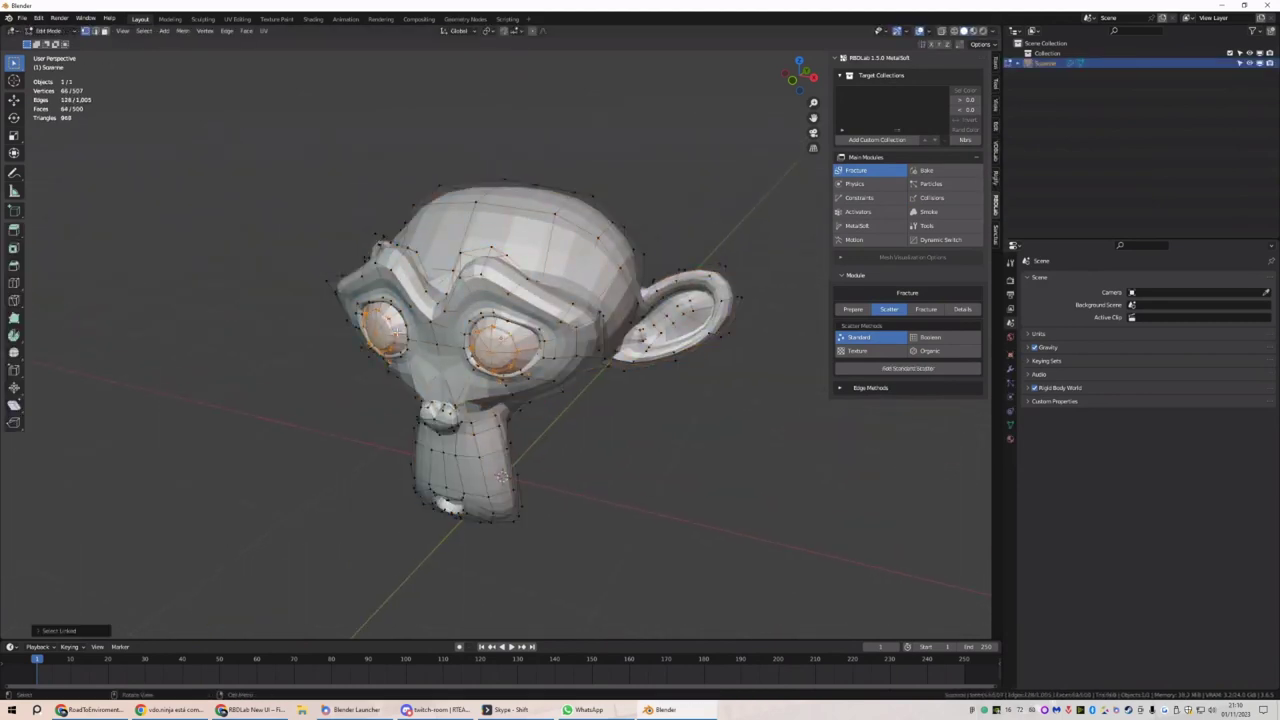
{"action": "key", "text": "x"}
{"action": "left_click", "coordinate": [365, 331]}
{"action": "left_click", "coordinate": [474, 340], "text": "alt"}
{"action": "key", "text": "f"}
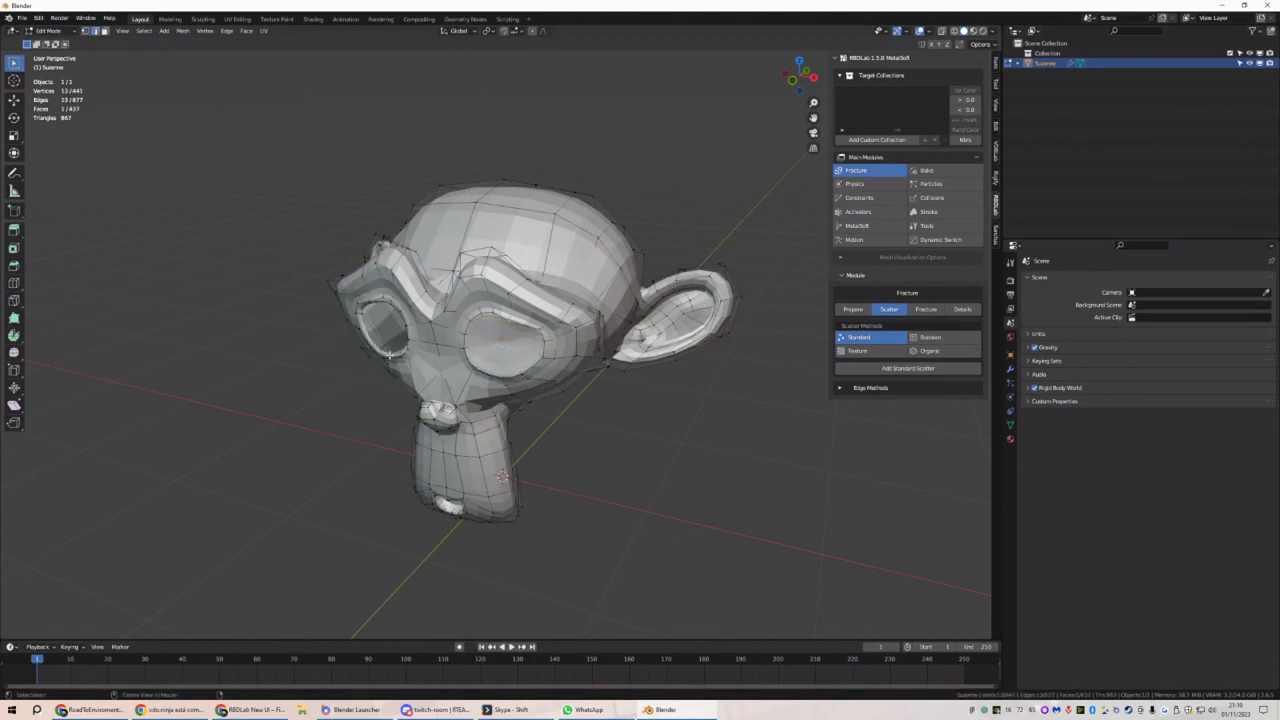
{"action": "left_click", "coordinate": [390, 340], "text": "alt"}
{"action": "key", "text": "f"}
{"action": "key", "text": "Tab"}
Shade Suzanne smooth, then add and cancel a standard scatter
{"action": "left_click", "coordinate": [1010, 368]}
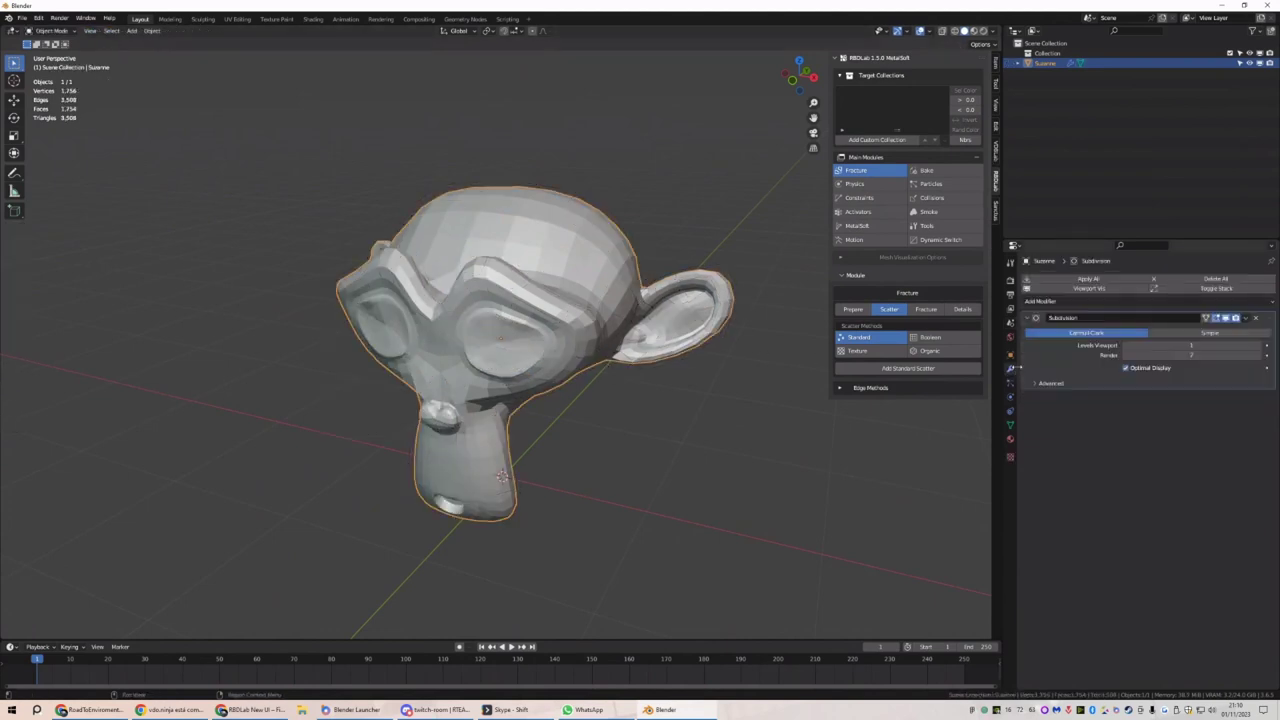
{"action": "right_click", "coordinate": [572, 298]}
{"action": "left_click", "coordinate": [572, 301]}
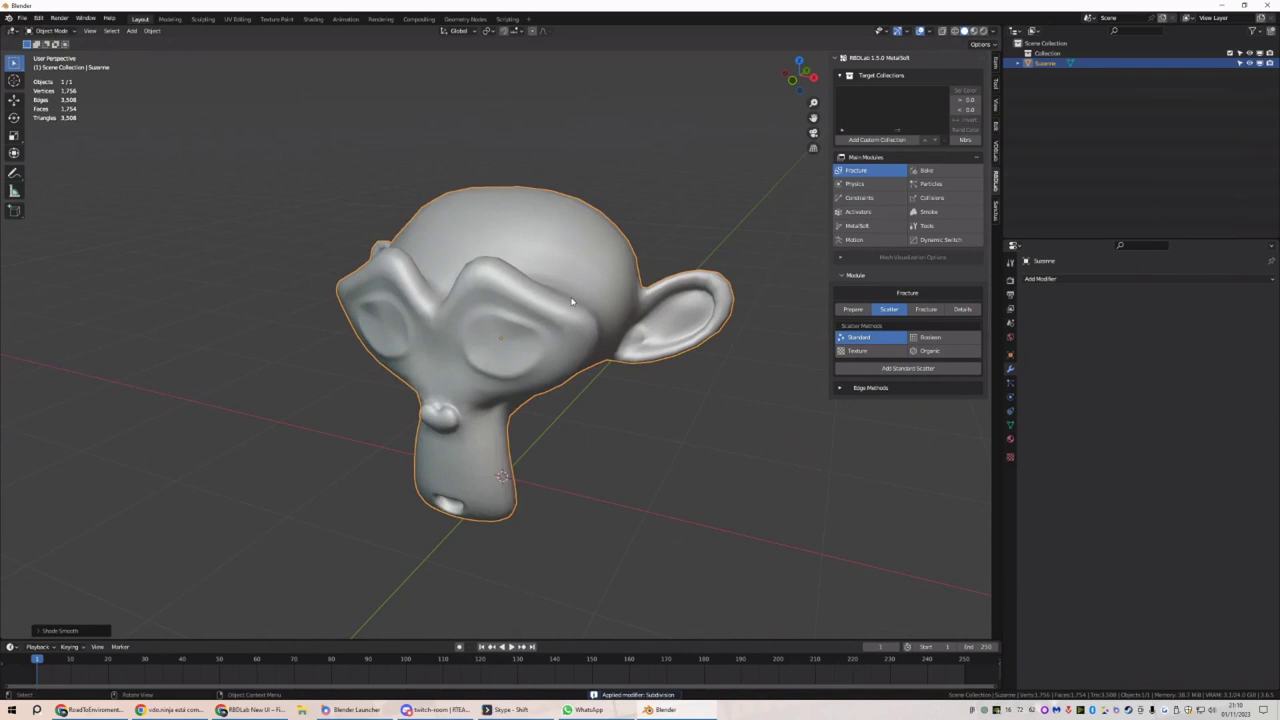
{"action": "left_click", "coordinate": [907, 368]}
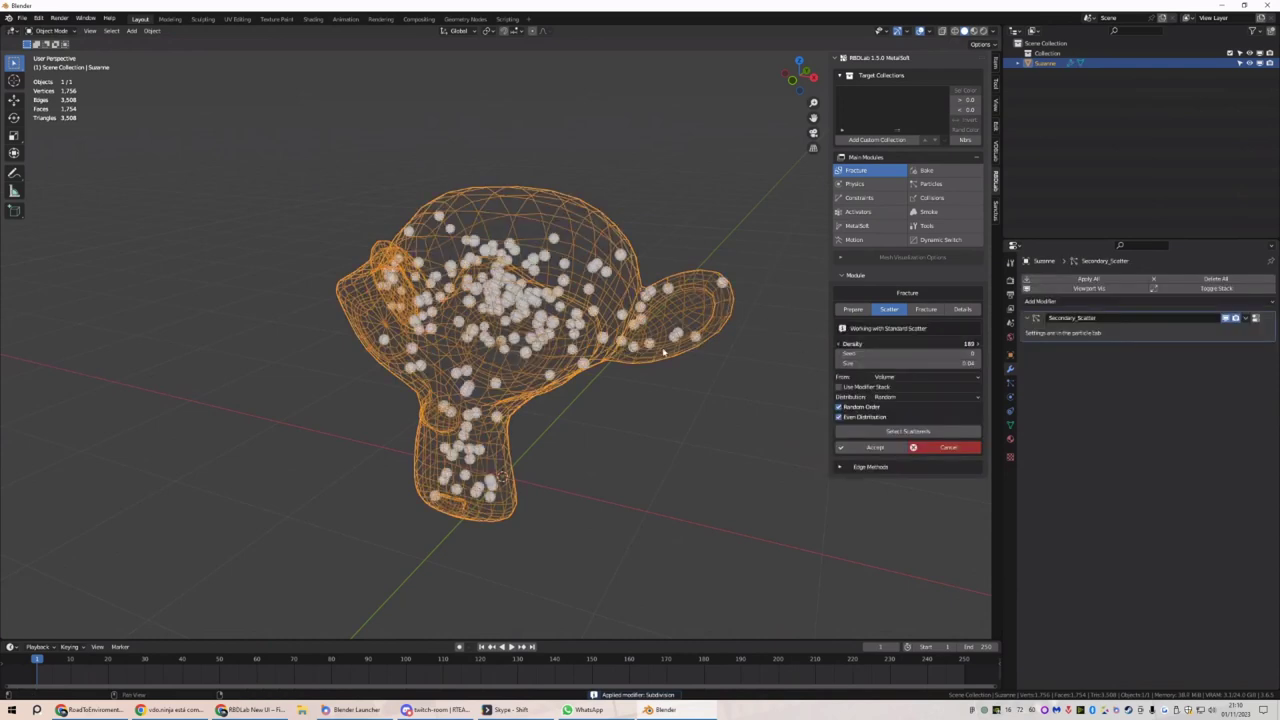
{"action": "left_click", "coordinate": [947, 447]}
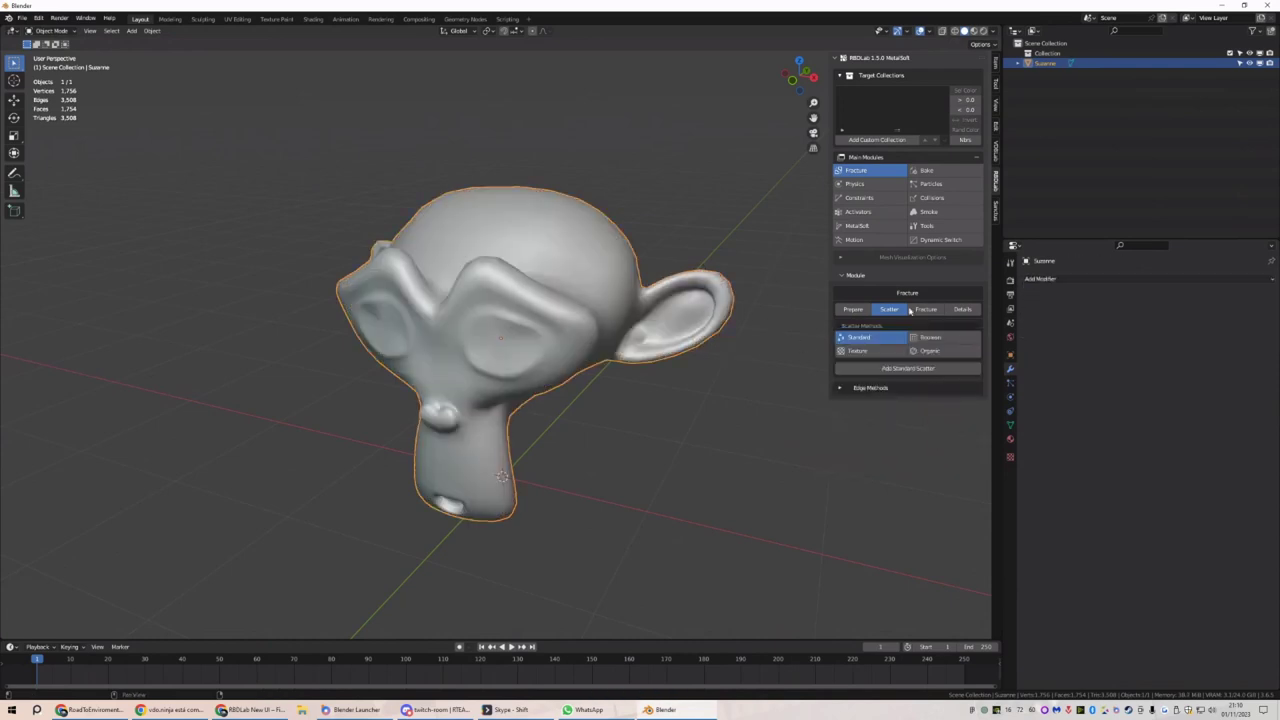
{"action": "left_click", "coordinate": [852, 310]}
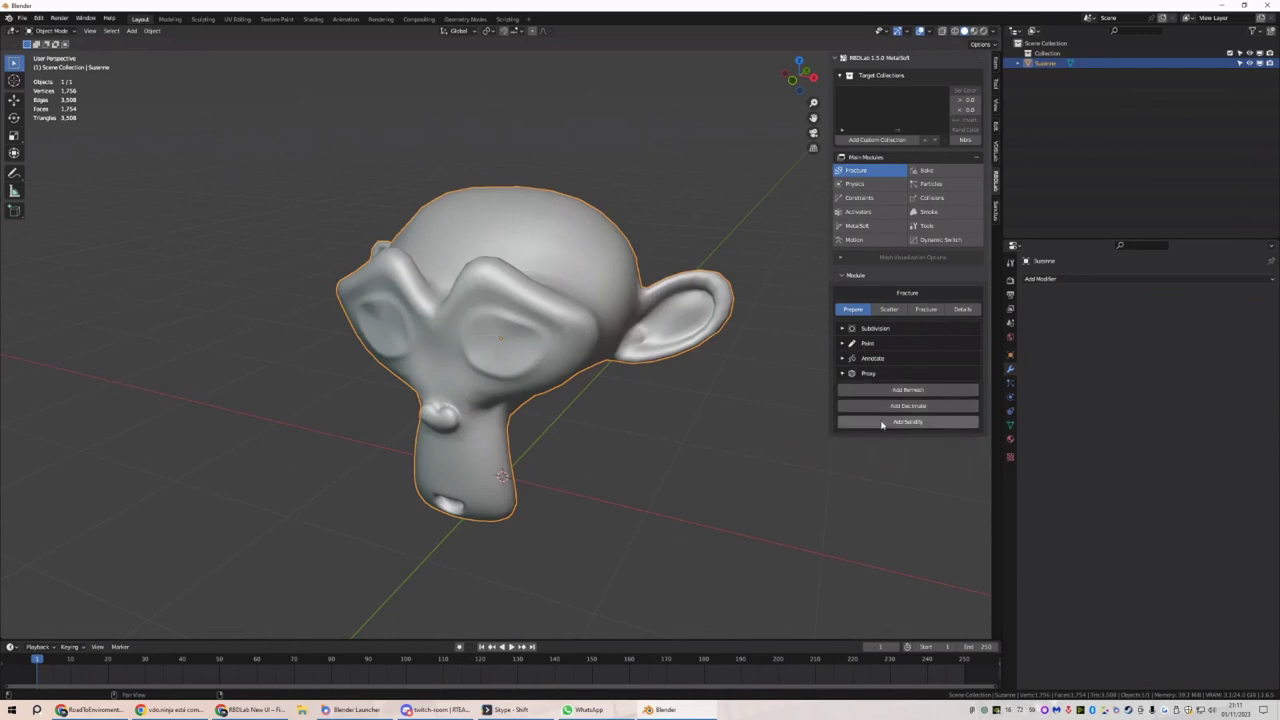
Add a Suzanne_proxy with a 0.03 m solidify and accept it
{"action": "left_click", "coordinate": [882, 422]}
{"action": "left_click", "coordinate": [954, 31]}
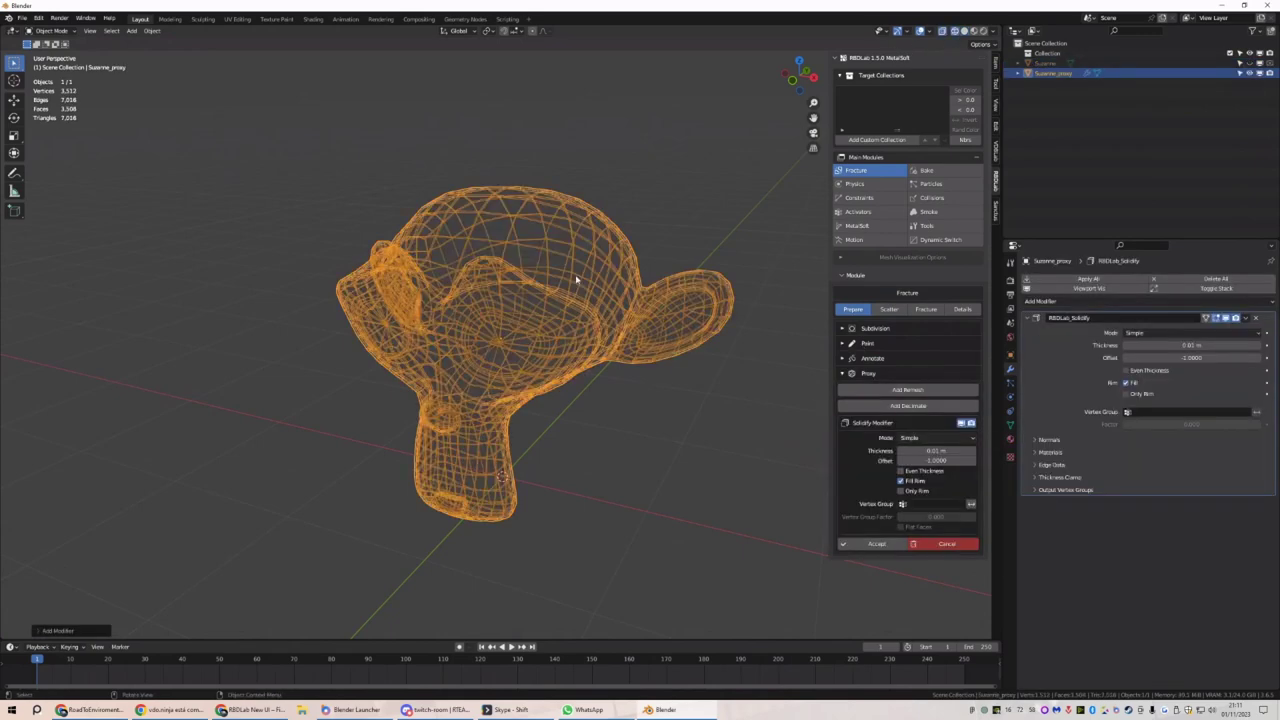
{"action": "middle_click_drag", "start_coordinate": [600, 300], "coordinate": [650, 290]}
{"action": "scroll", "coordinate": [935, 451], "scroll_direction": "up", "scroll_amount": 2, "text": "ctrl"}
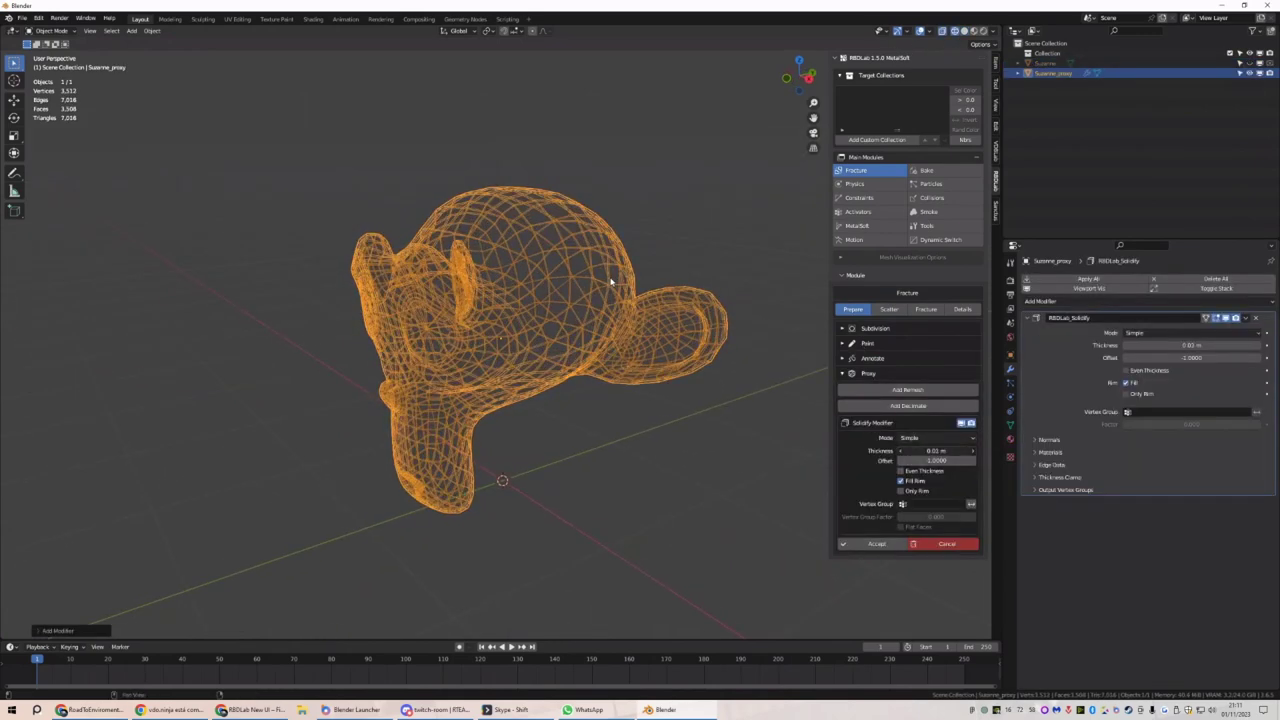
{"action": "left_click", "coordinate": [885, 543]}
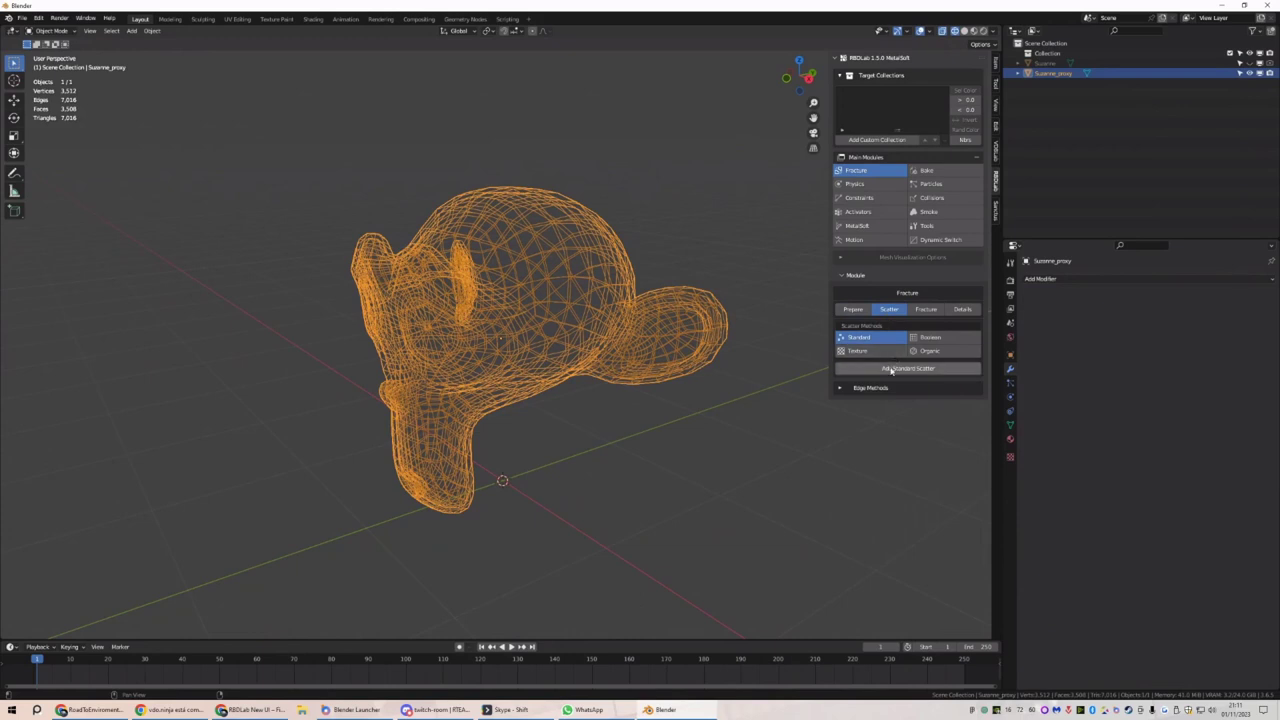
Add a standard scatter of about 451 points to the proxy and accept it
{"action": "left_click", "coordinate": [888, 368]}
{"action": "scroll", "coordinate": [600, 343], "scroll_direction": "up", "scroll_amount": 3}
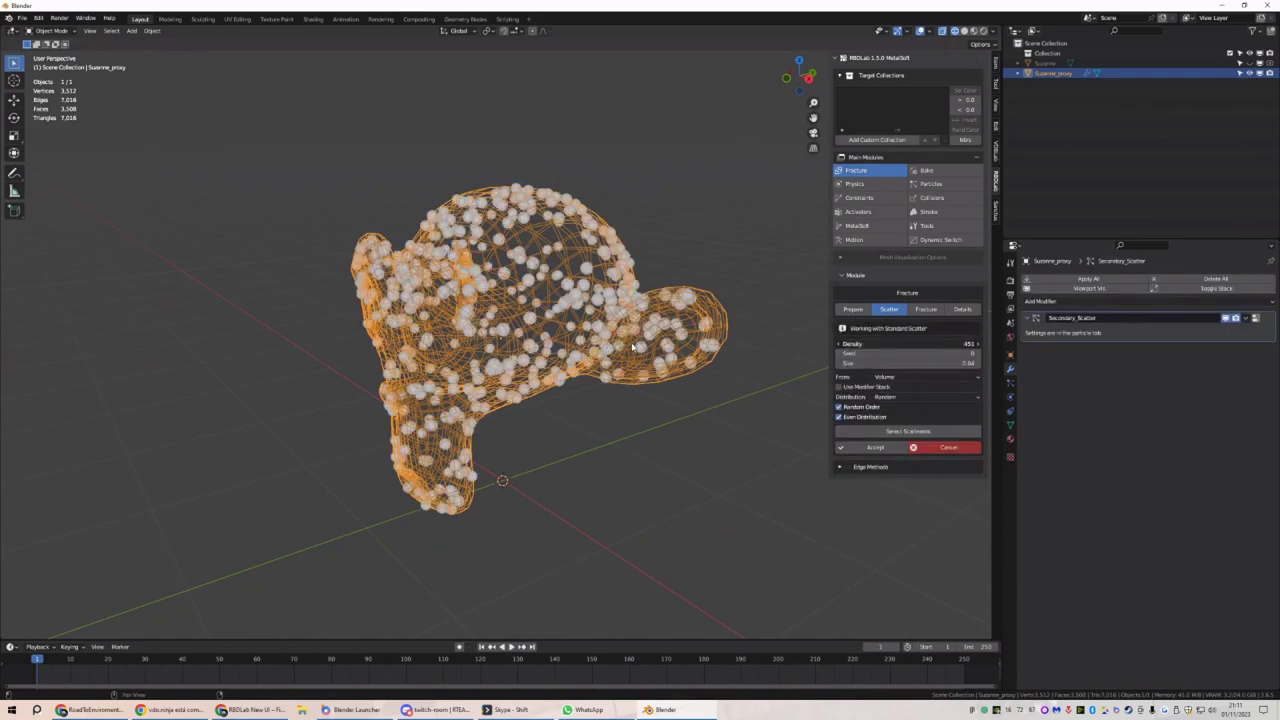
{"action": "left_click", "coordinate": [875, 447]}
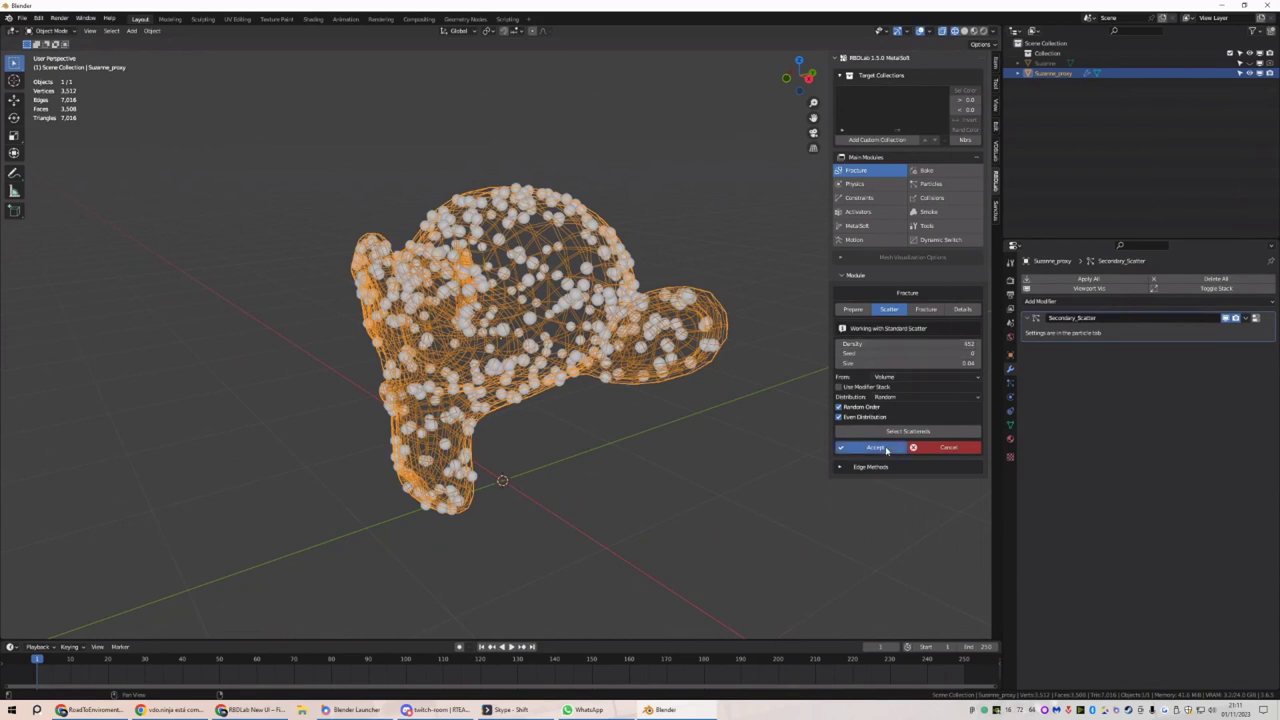
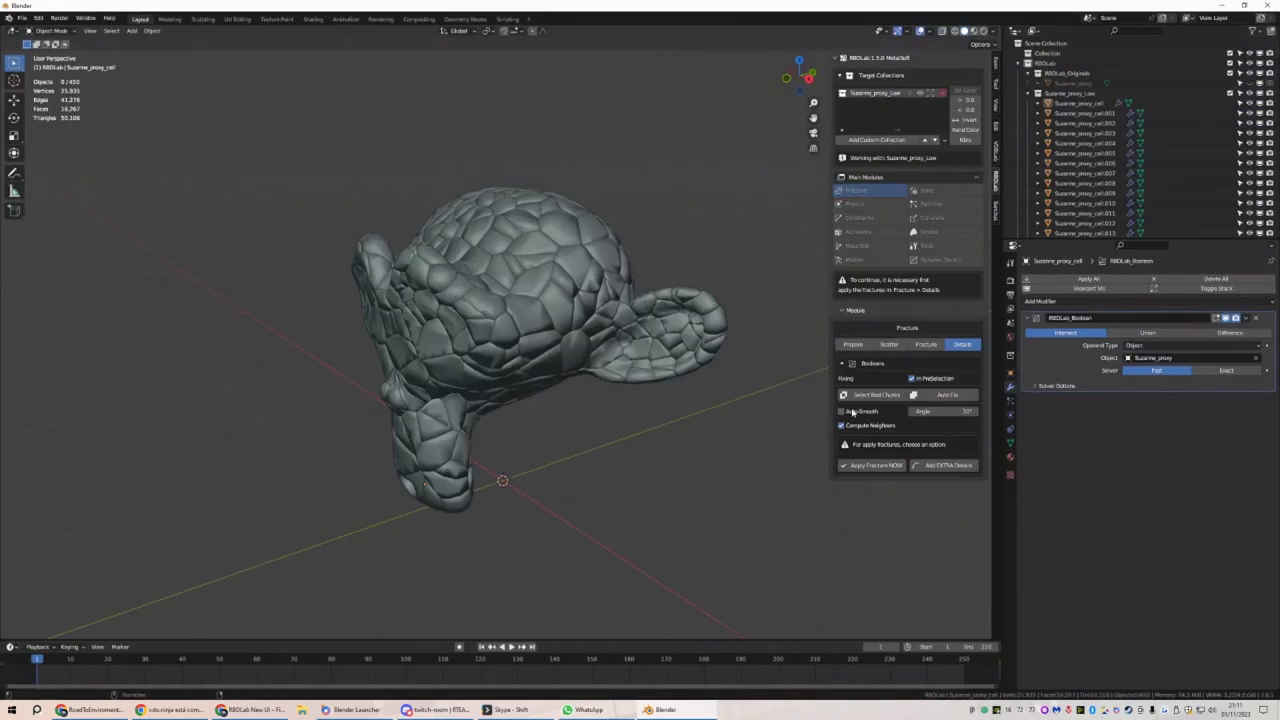
Enable Auto Smooth and apply the fracture to the Suzanne chunks
{"action": "left_click", "coordinate": [852, 412]}
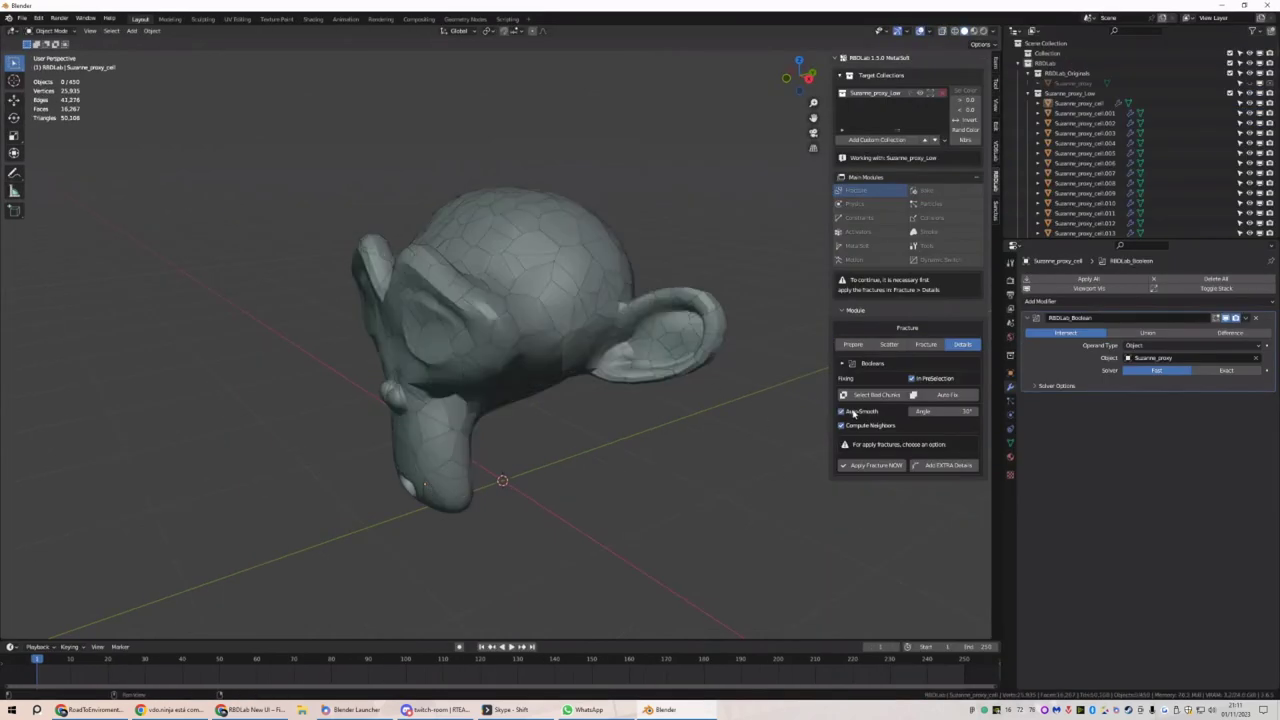
{"action": "middle_click_drag", "start_coordinate": [509, 371], "coordinate": [583, 352]}
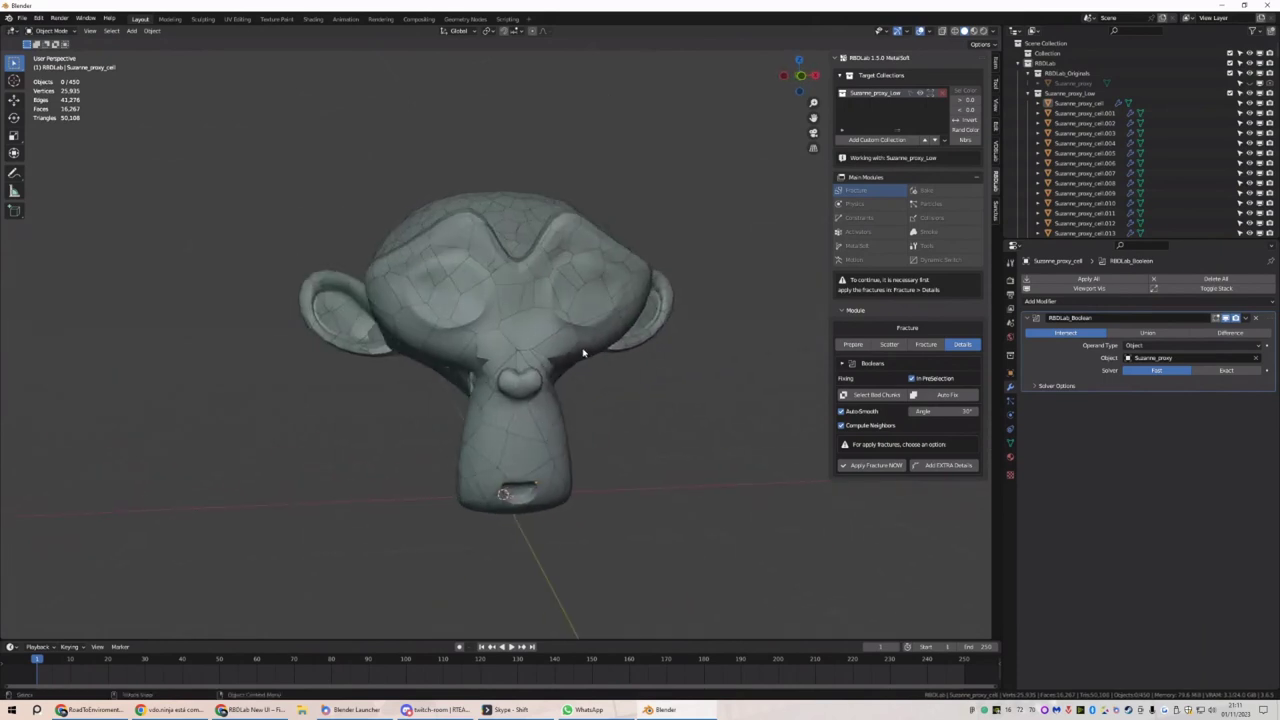
{"action": "middle_click_drag", "start_coordinate": [280, 497], "coordinate": [543, 401]}
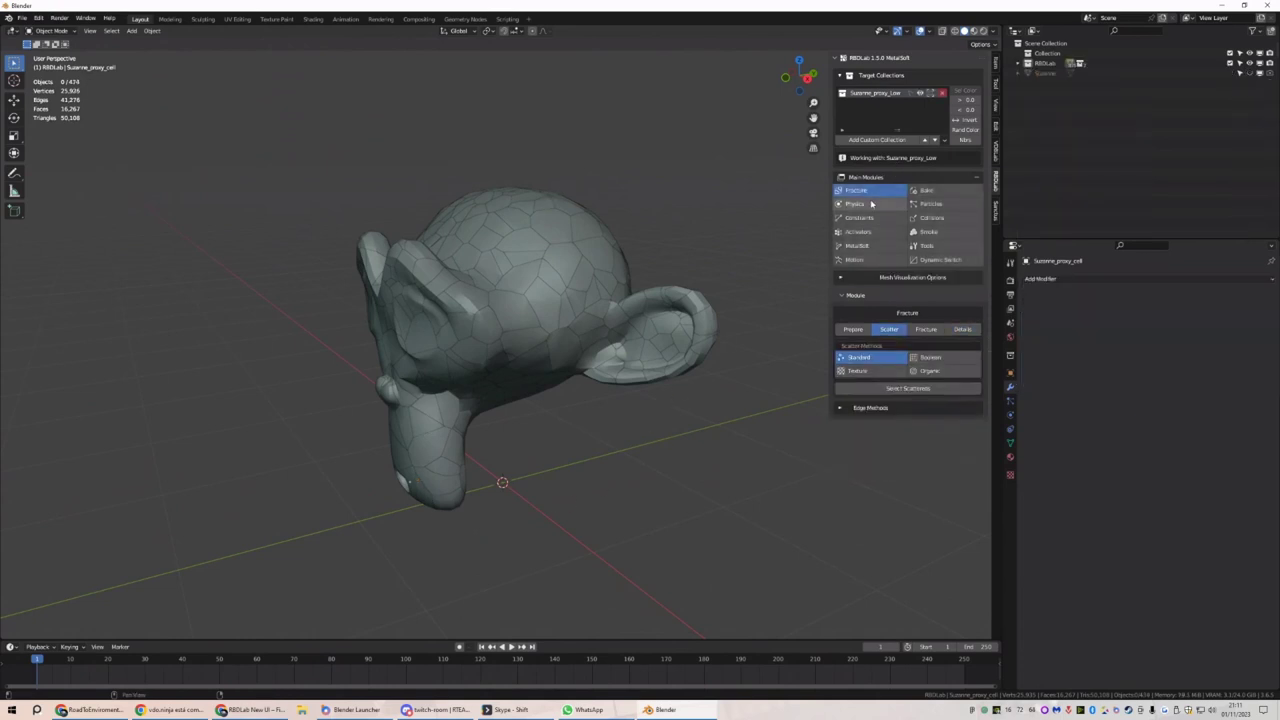
{"action": "left_click", "coordinate": [855, 203]}
Add a ground object and rigid bodies to all fragments
{"action": "left_click", "coordinate": [907, 347]}
{"action": "left_click", "coordinate": [889, 329]}
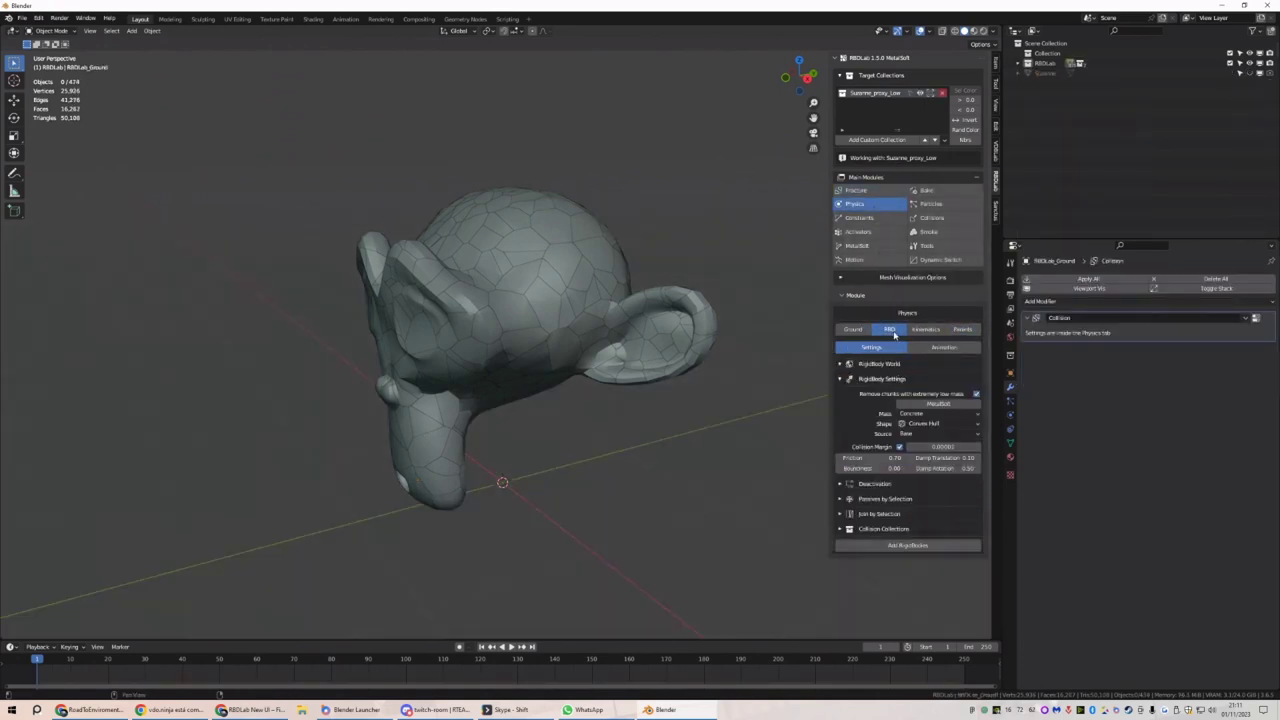
{"action": "left_click", "coordinate": [907, 545]}
Create an unbreakable soft constraint group with springs at stiffness 1 and damping 0.1
{"action": "left_click", "coordinate": [858, 217]}
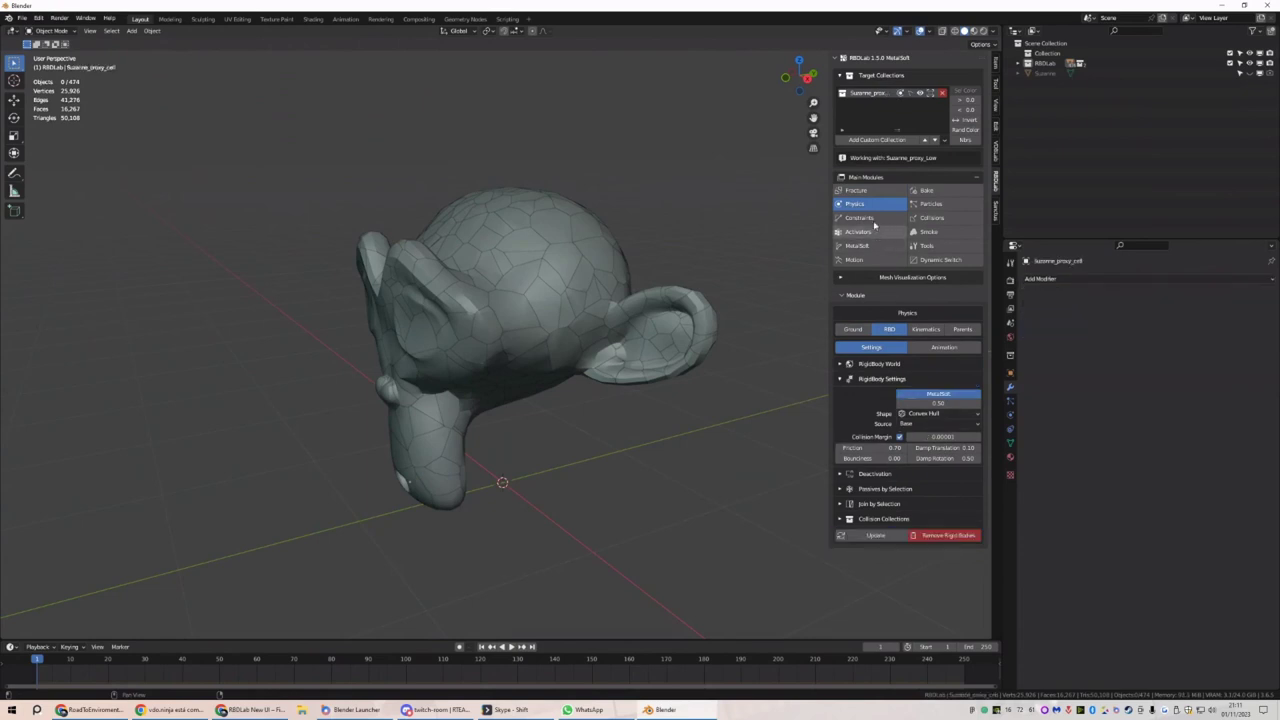
{"action": "left_click", "coordinate": [841, 459]}
{"action": "left_click", "coordinate": [896, 523]}
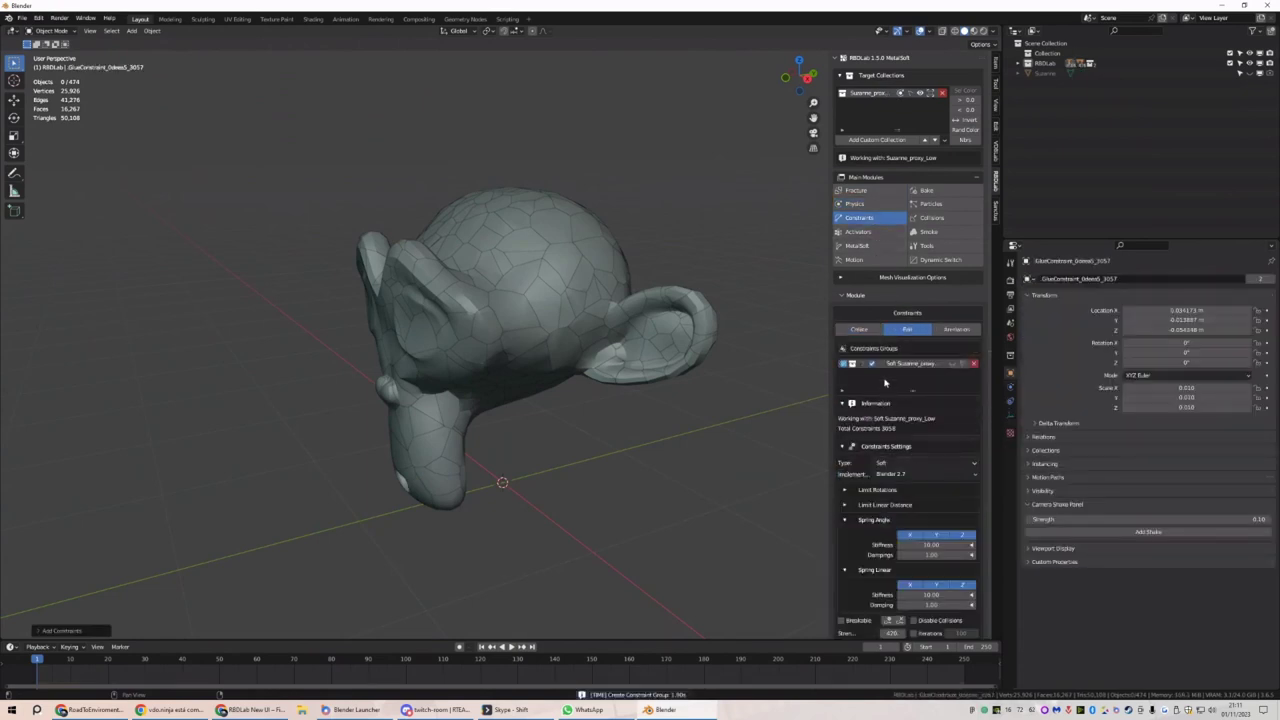
{"action": "left_click", "coordinate": [940, 542]}
{"action": "left_click", "coordinate": [936, 555]}
{"action": "type", "text": "0.1"}
{"action": "left_click", "coordinate": [937, 595]}
{"action": "type", "text": "1"}
{"action": "left_click", "coordinate": [938, 606]}
{"action": "type", "text": "0.1"}
{"action": "key", "text": "Return"}
Select all 474 Suzanne fragments
{"action": "scroll", "coordinate": [938, 606], "scroll_direction": "down", "scroll_amount": 1}
{"action": "scroll", "coordinate": [701, 322], "scroll_direction": "down", "scroll_amount": 2}
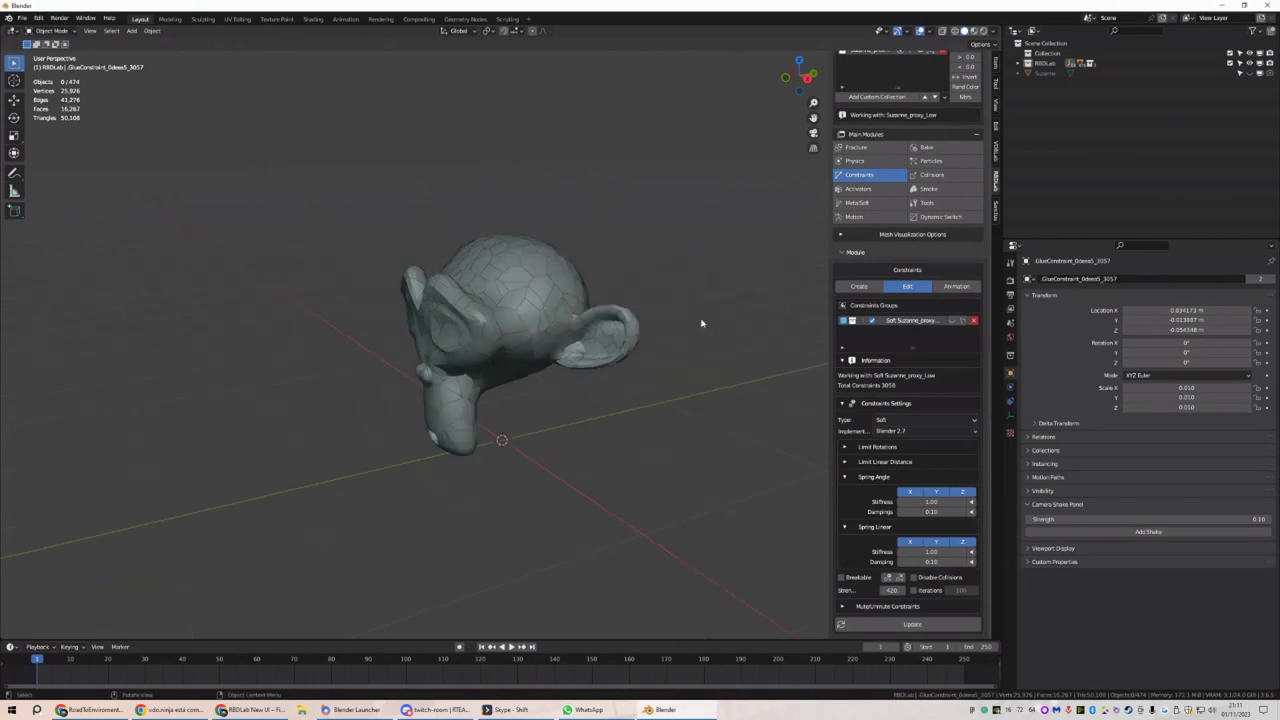
{"action": "left_click_drag", "start_coordinate": [717, 169], "coordinate": [380, 470]}
Add an activator layer, then flatten the activator box along Z and place it above Suzanne's head
{"action": "left_click", "coordinate": [858, 188]}
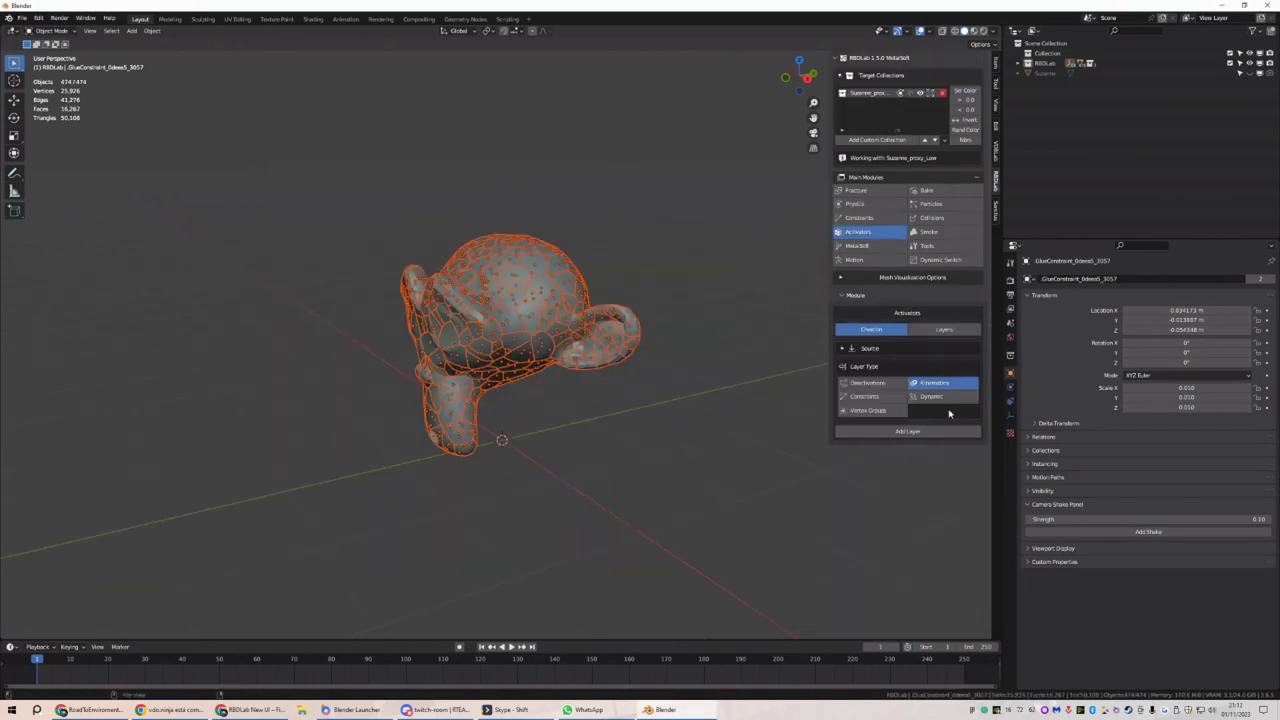
{"action": "left_click", "coordinate": [906, 432]}
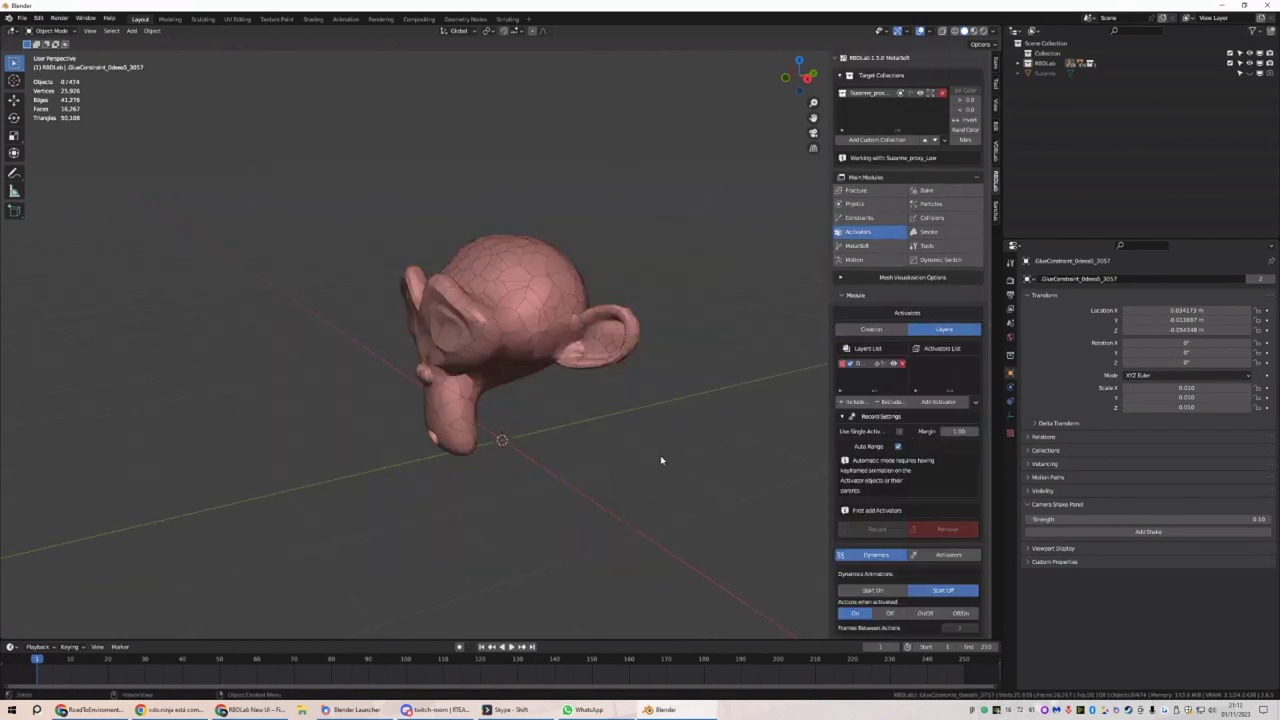
{"action": "key", "text": "space"}
{"action": "key", "text": "Escape"}
{"action": "key", "text": "s"}
{"action": "key", "text": "z"}
{"action": "left_click", "coordinate": [525, 456]}
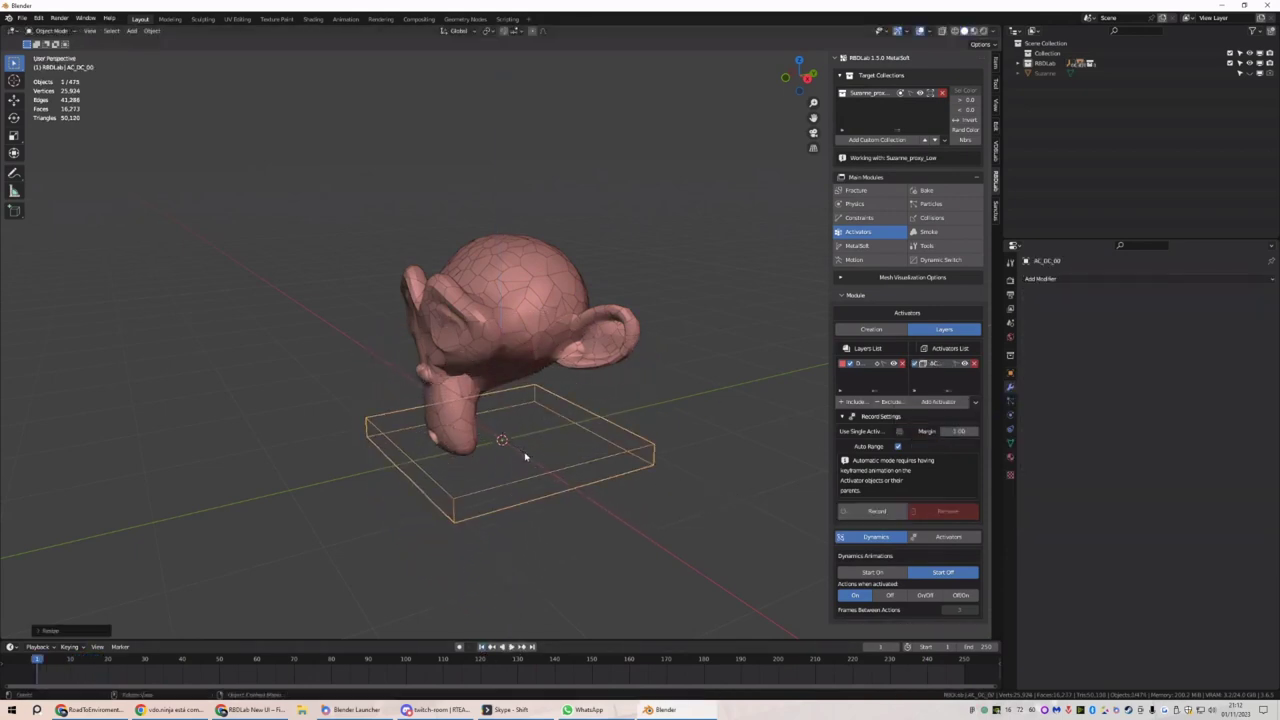
{"action": "key", "text": "g"}
{"action": "key", "text": "z"}
{"action": "left_click", "coordinate": [520, 220]}
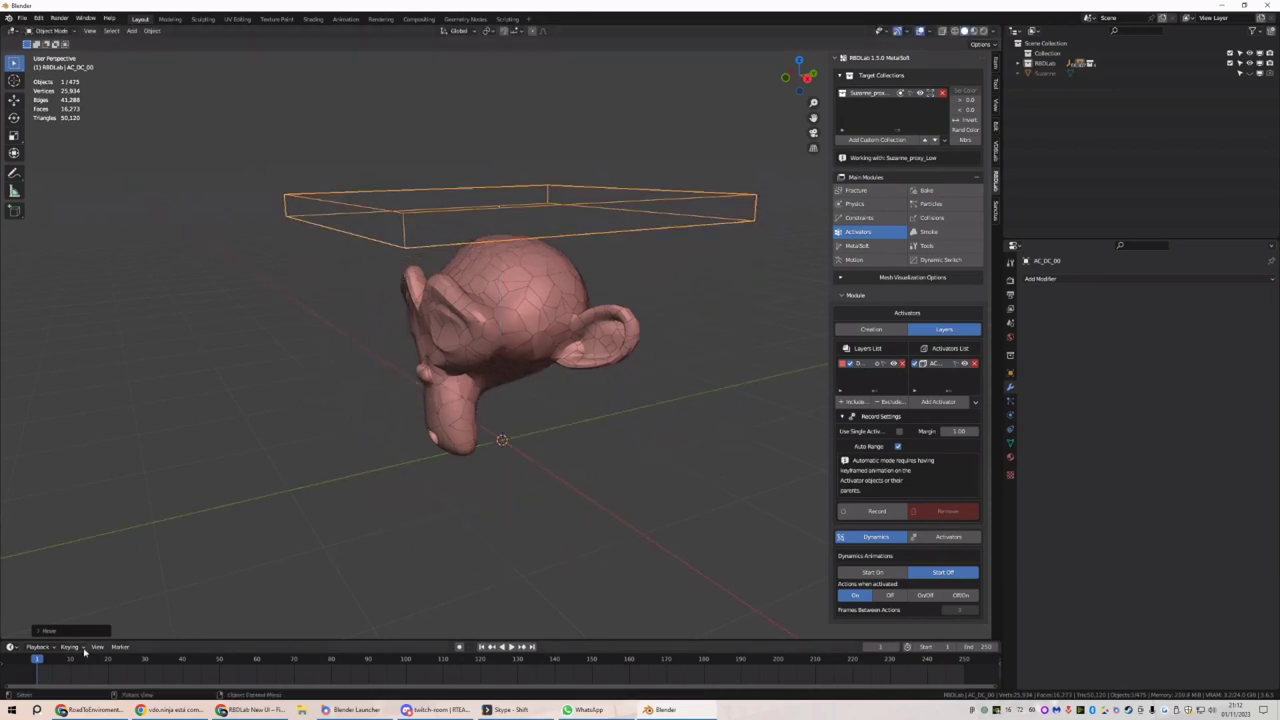
Keyframe the activator box's position at frame 10 in front view
{"action": "left_click", "coordinate": [71, 661]}
{"action": "key", "text": "KP_1"}
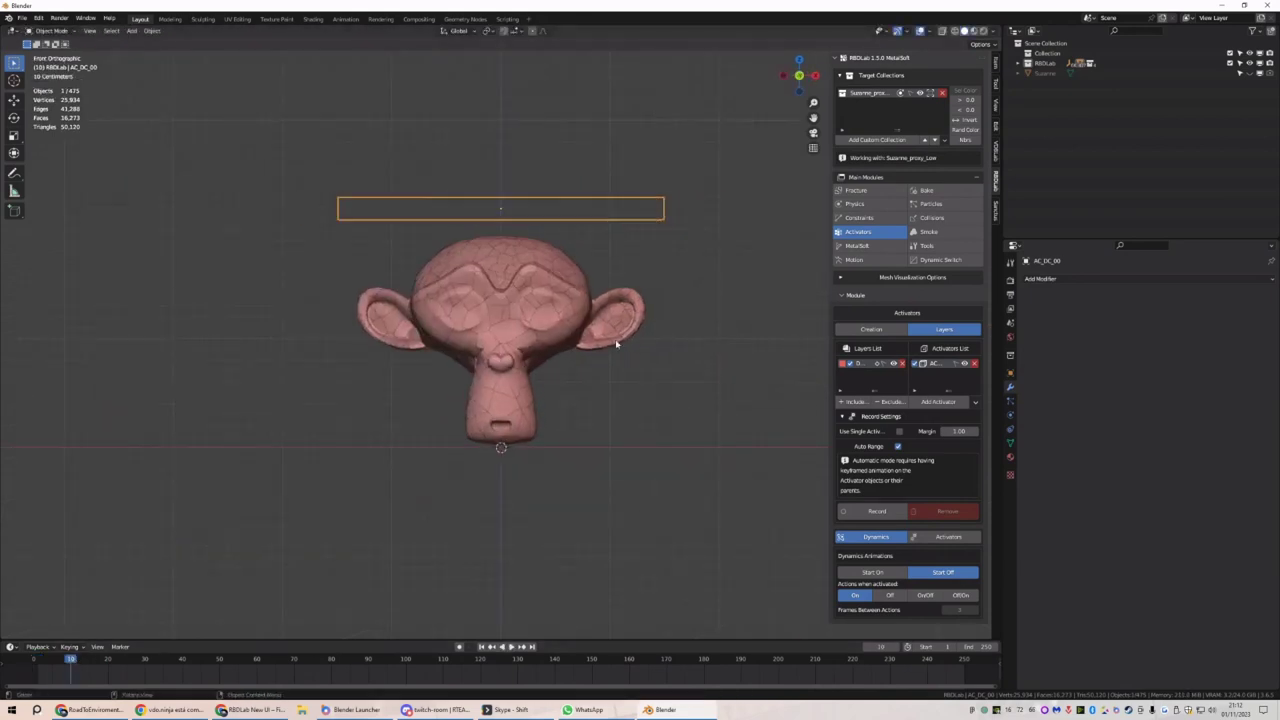
{"action": "key", "text": "i"}
{"action": "left_click", "coordinate": [686, 216]}
Move the box below the head at frame 100, keyframe it, and record the activation
{"action": "left_click", "coordinate": [407, 660]}
{"action": "key", "text": "g"}
{"action": "key", "text": "z"}
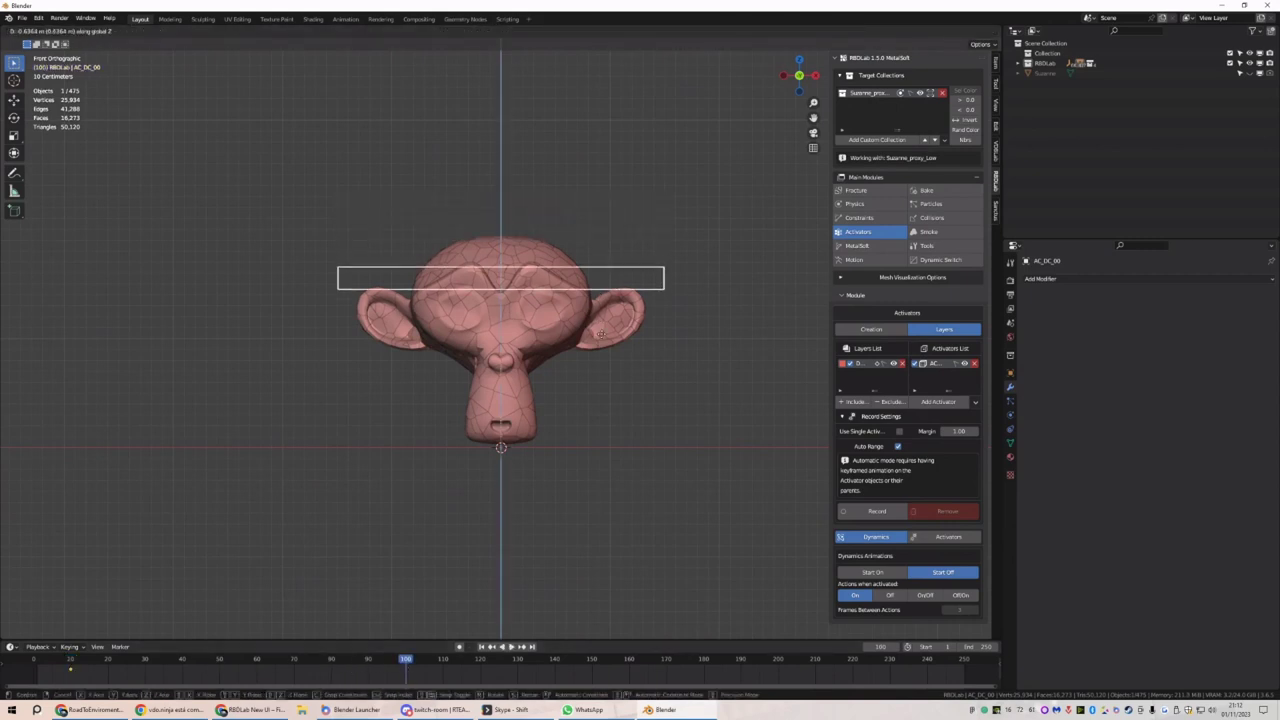
{"action": "left_click", "coordinate": [591, 518]}
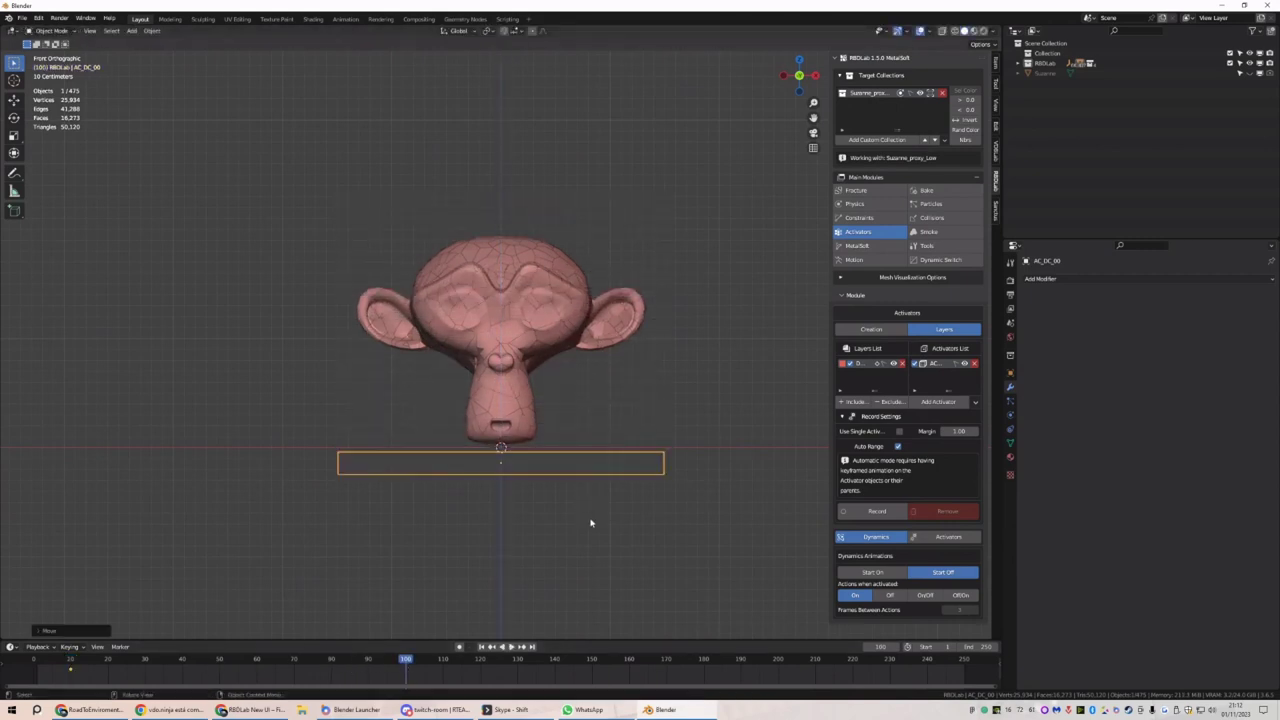
{"action": "key", "text": "i"}
{"action": "left_click", "coordinate": [589, 517]}
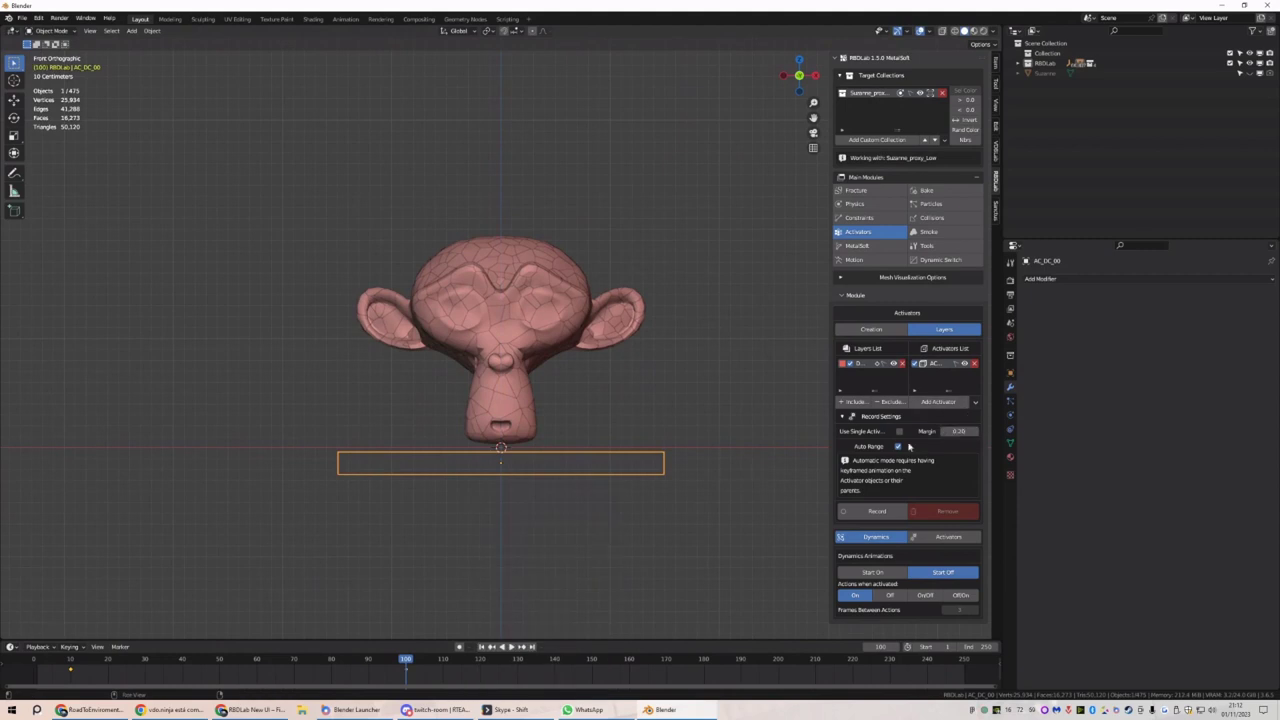
{"action": "left_click", "coordinate": [886, 510]}
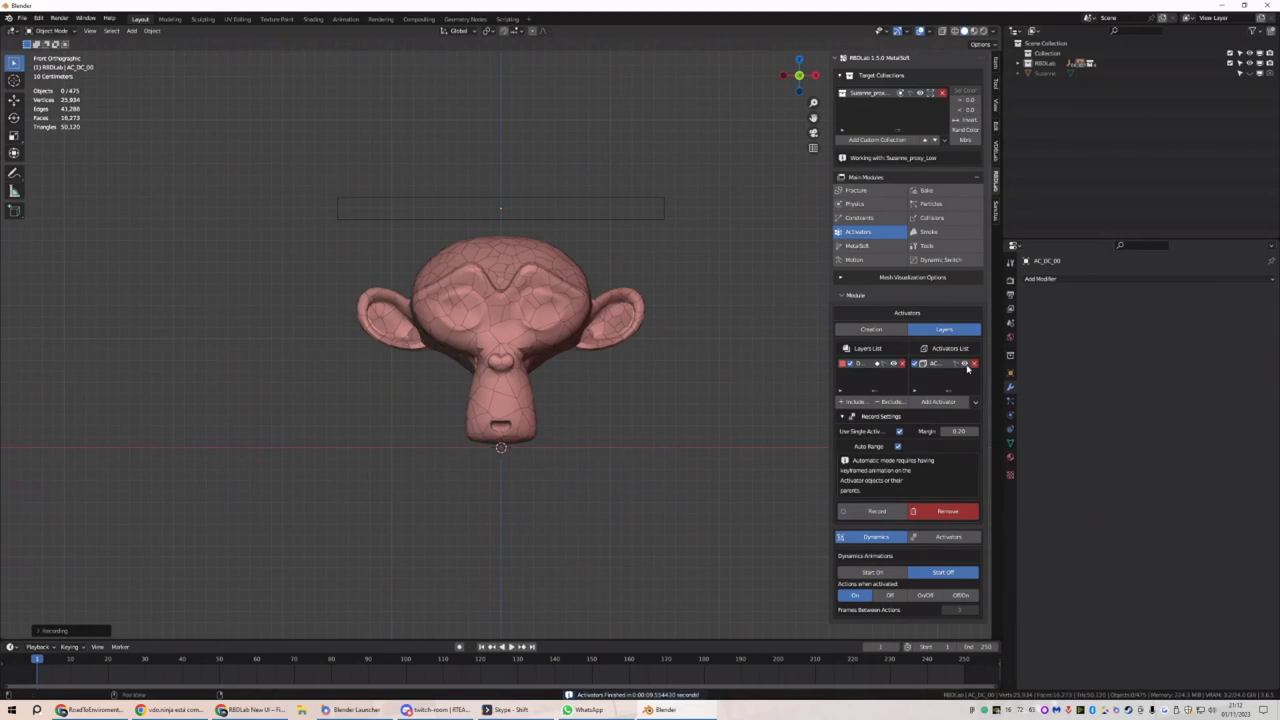
{"action": "middle_click_drag", "start_coordinate": [720, 337], "coordinate": [700, 343]}
Create the MetaSoft mesh deform with a level-2 Subdivision modifier and preview the playback
{"action": "left_click", "coordinate": [857, 245]}
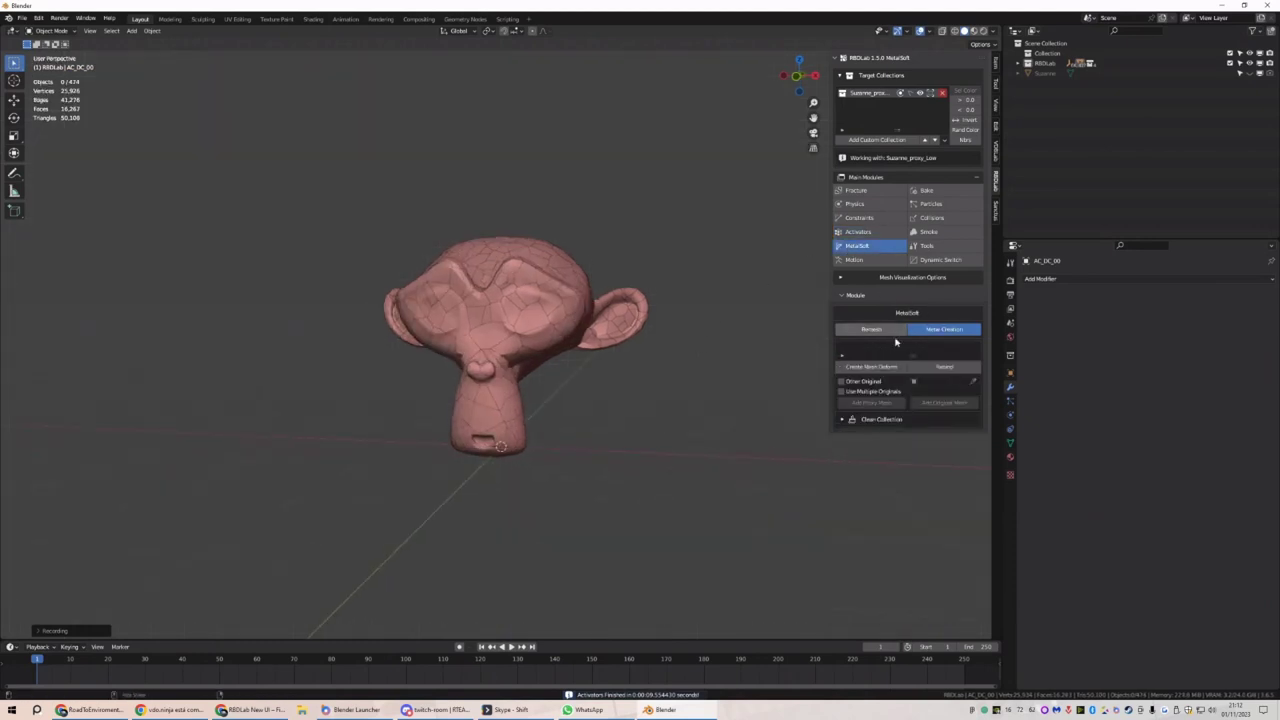
{"action": "left_click", "coordinate": [893, 371]}
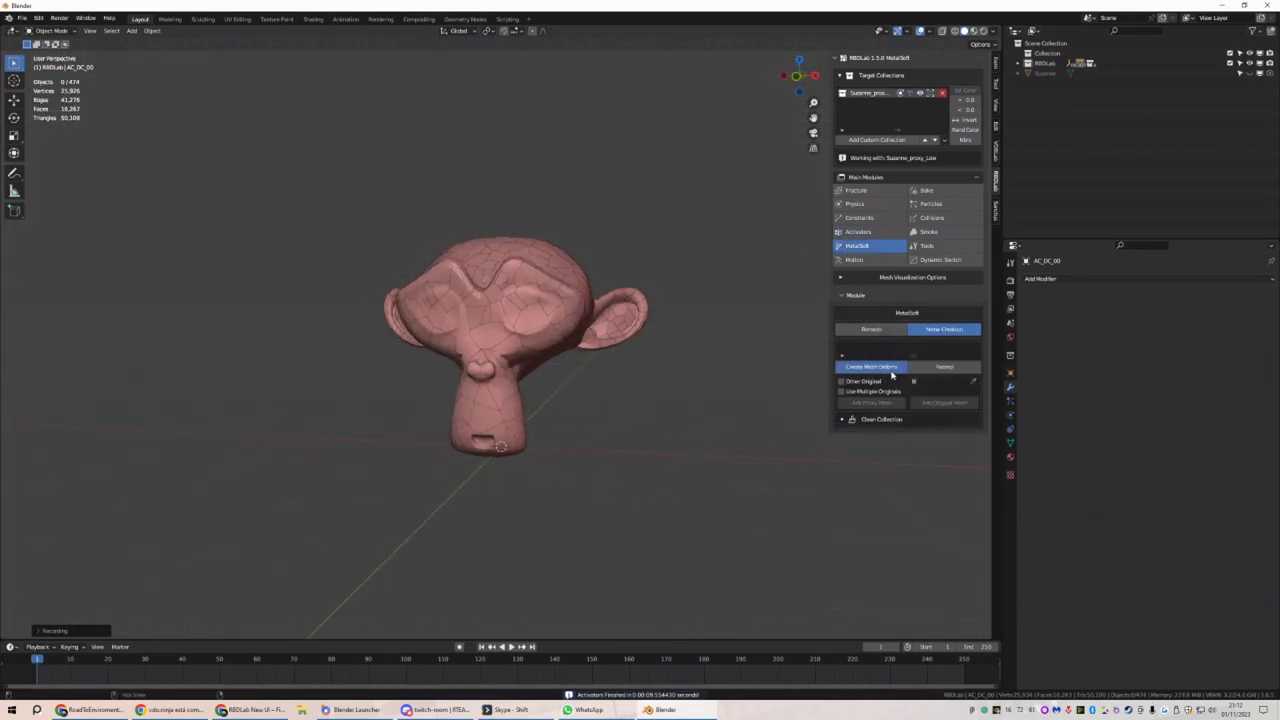
{"action": "left_click", "coordinate": [909, 476]}
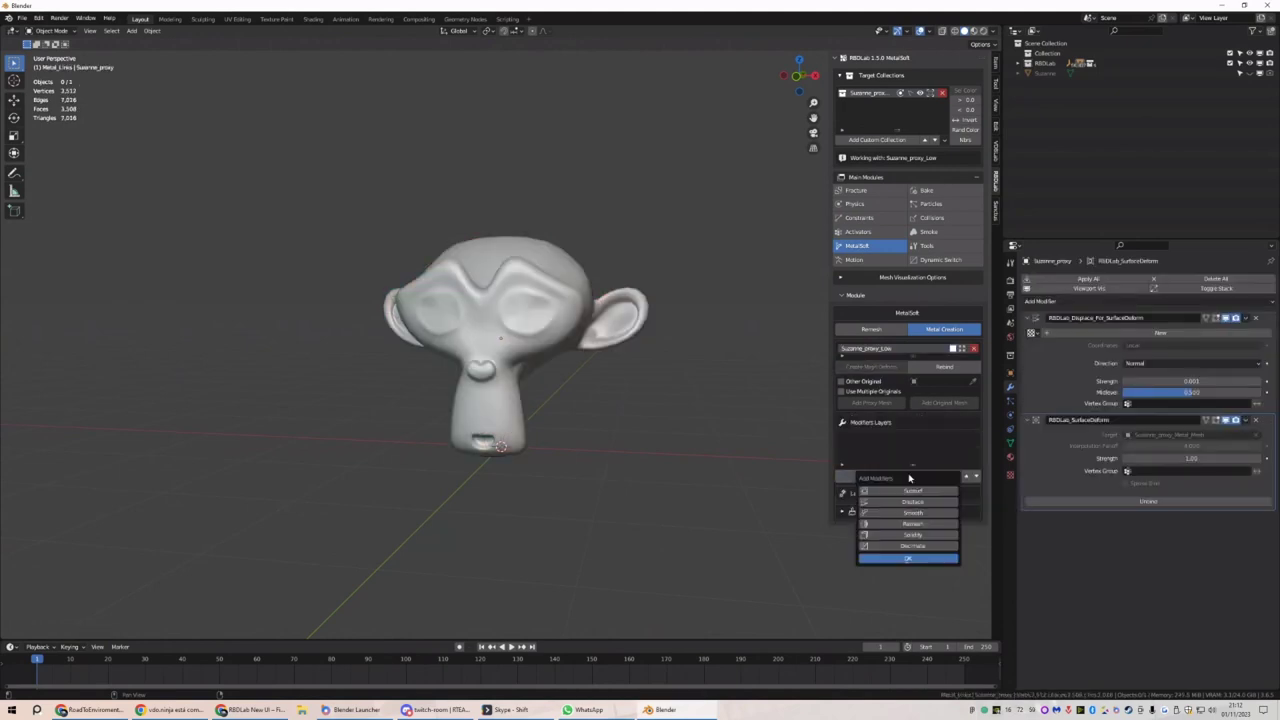
{"action": "left_click", "coordinate": [909, 561]}
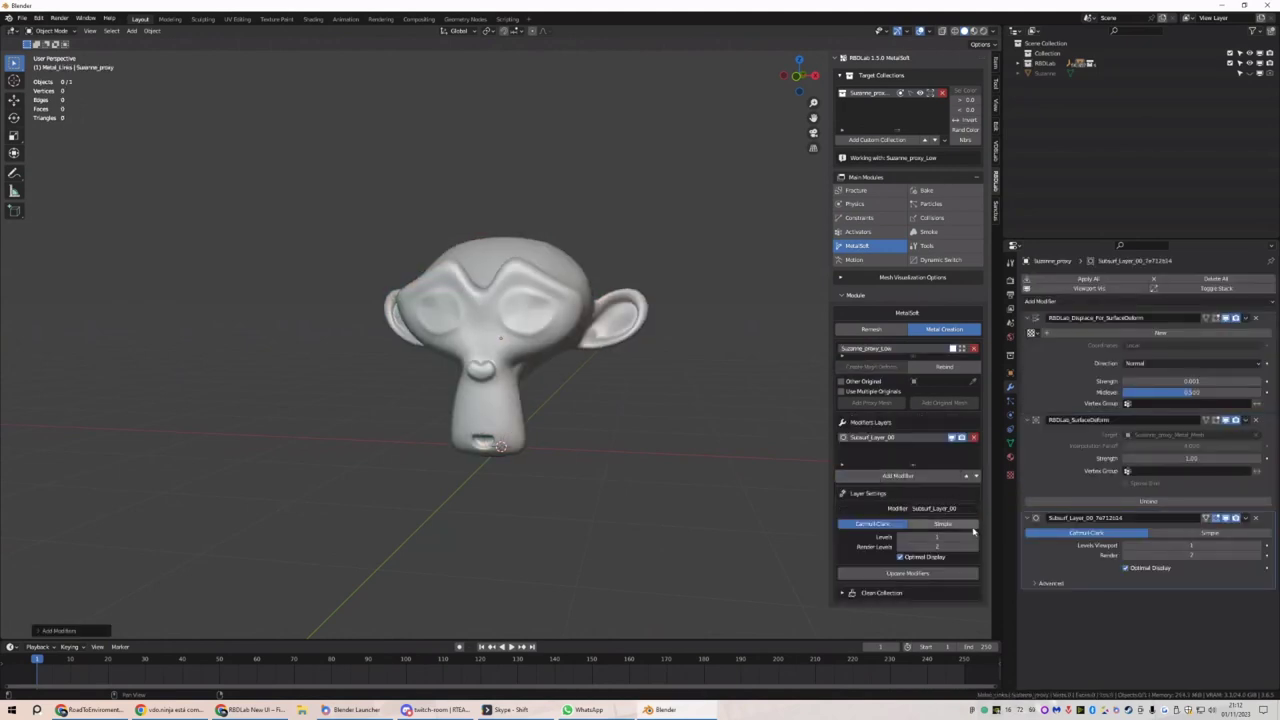
{"action": "left_click", "coordinate": [975, 537]}
{"action": "middle_click_drag", "start_coordinate": [660, 450], "coordinate": [686, 441]}
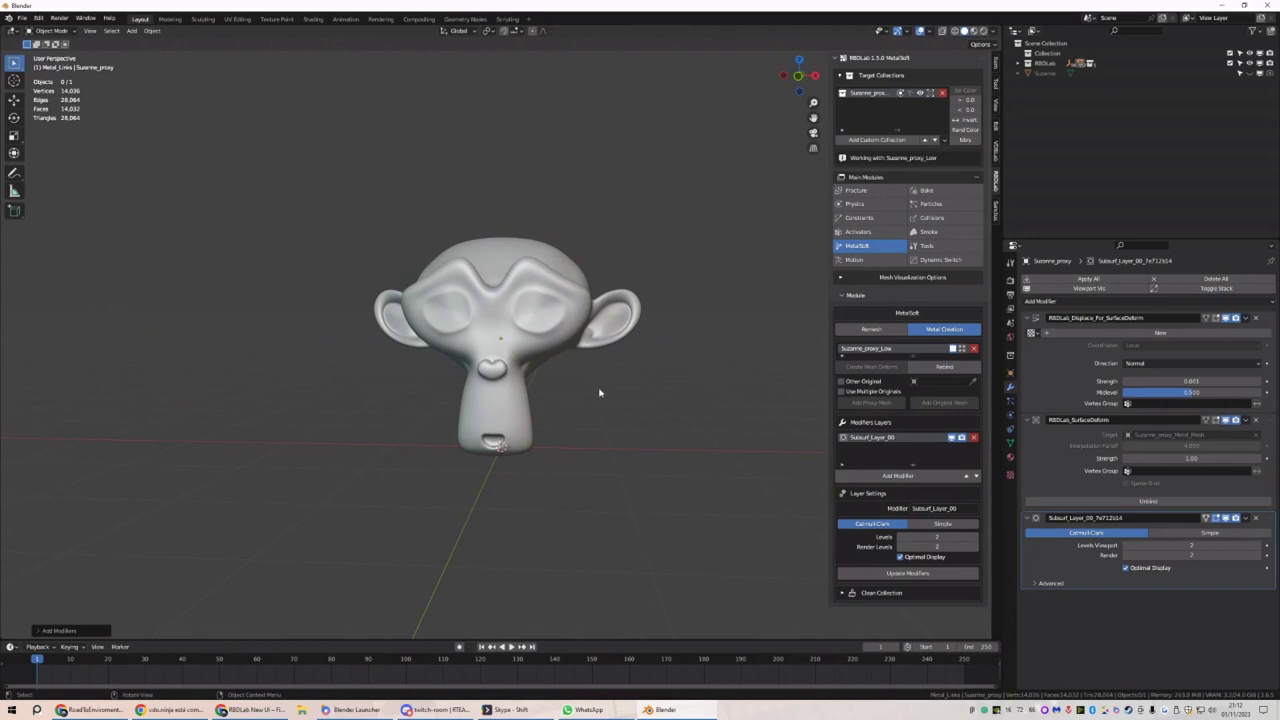
{"action": "key", "text": "space"}
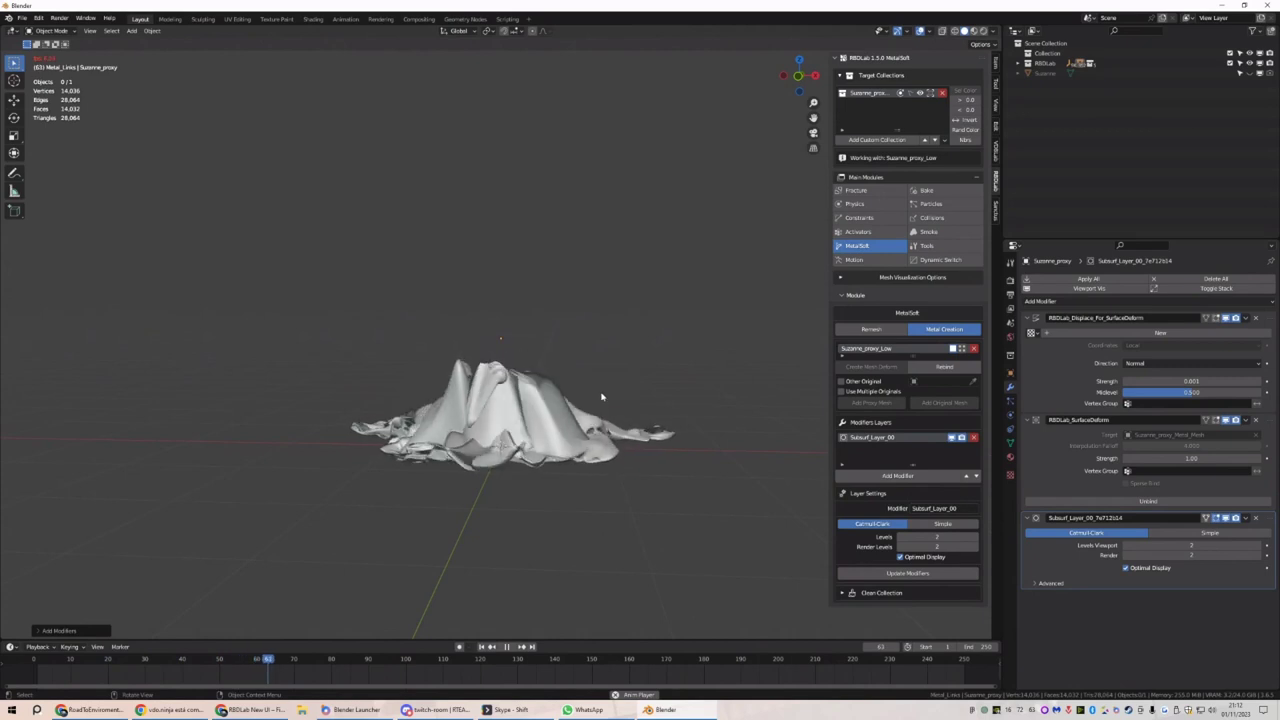
{"action": "middle_click_drag", "start_coordinate": [601, 397], "coordinate": [700, 410]}
{"action": "key", "text": "space"}
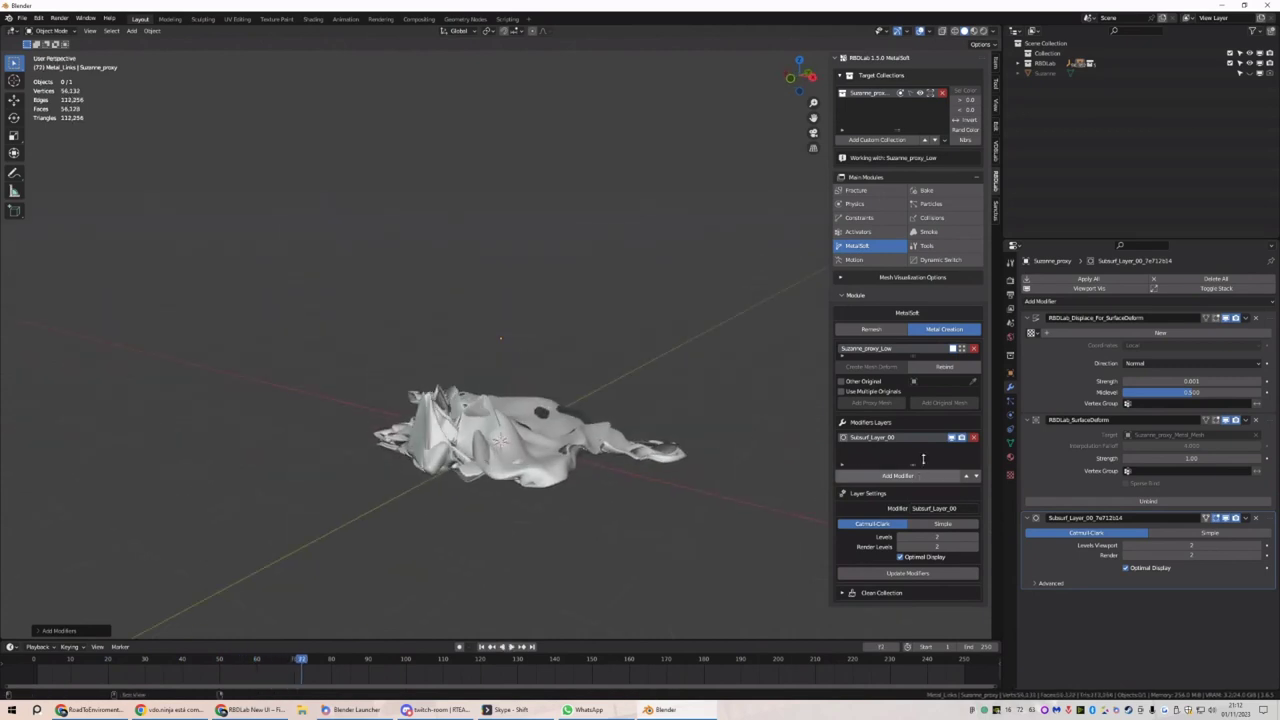
Limit the constraints' linear distance to 0.05 m, update, and watch the mesh deform
{"action": "left_click", "coordinate": [875, 223]}
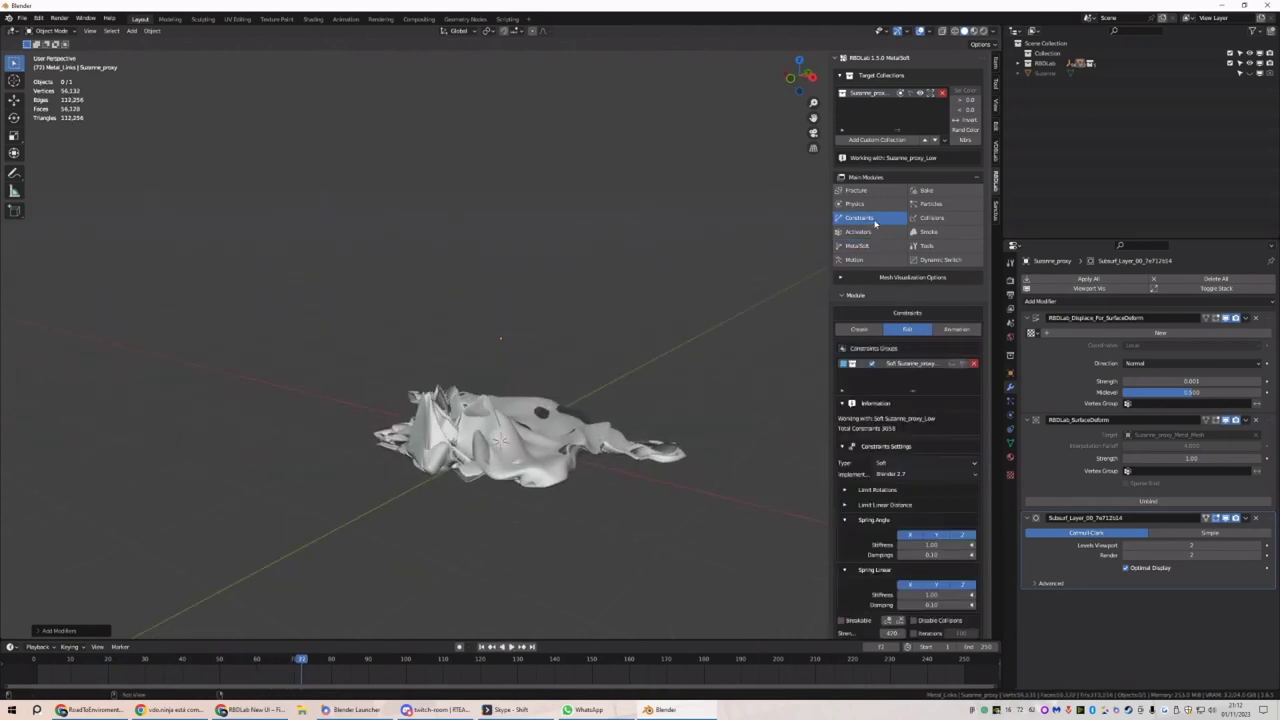
{"action": "left_click", "coordinate": [899, 506]}
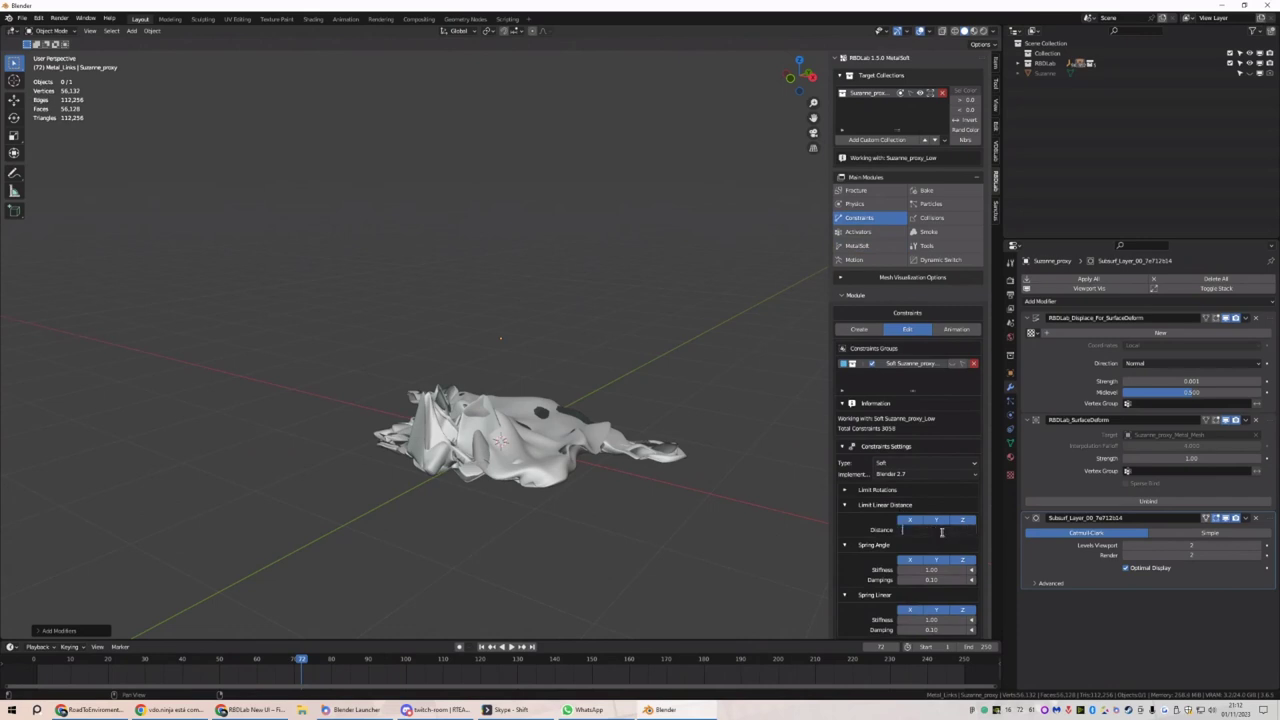
{"action": "key", "text": "Return"}
{"action": "scroll", "coordinate": [940, 537], "scroll_direction": "down", "scroll_amount": 3}
{"action": "left_click", "coordinate": [895, 624]}
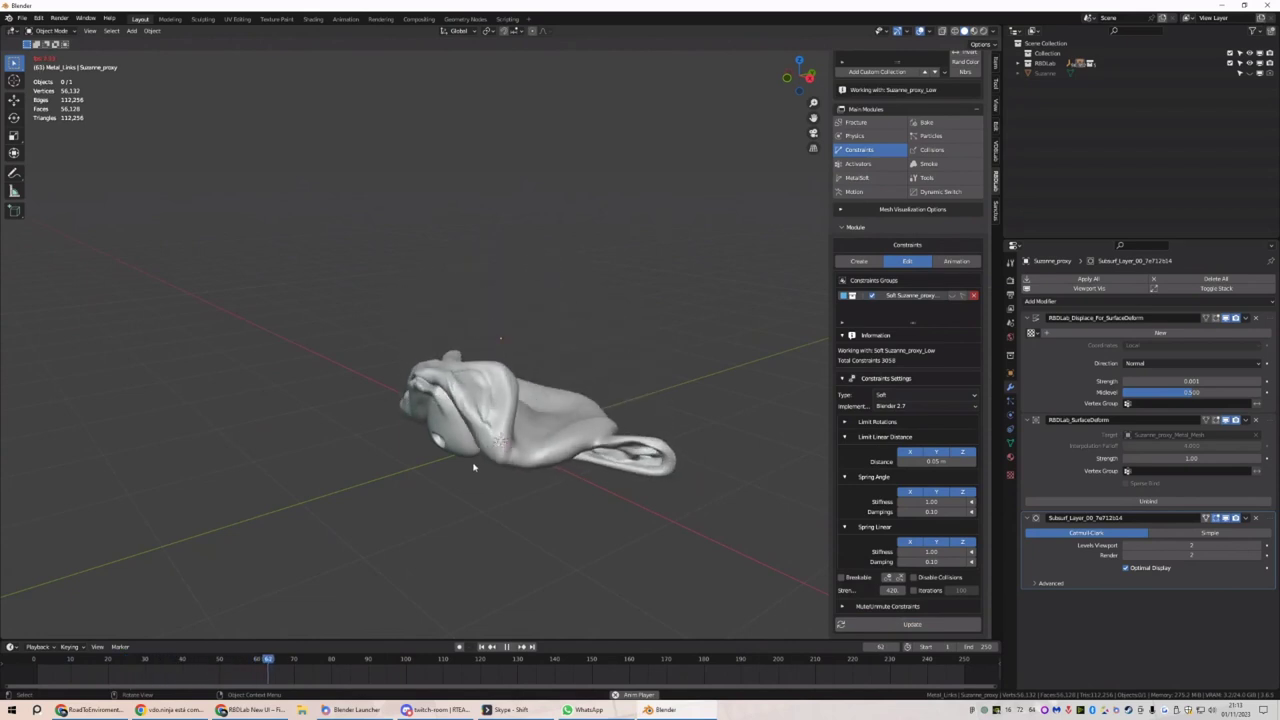
{"action": "middle_click_drag", "start_coordinate": [480, 462], "coordinate": [506, 474]}
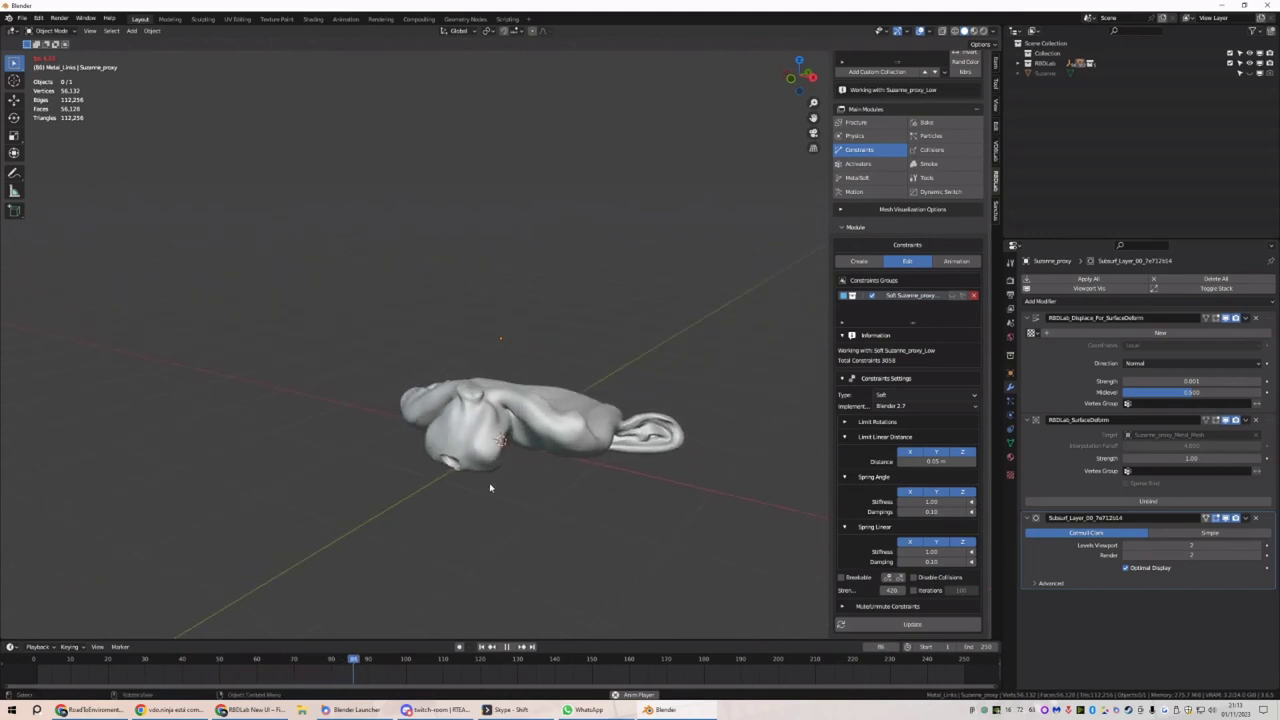
{"action": "key", "text": "space"}
{"action": "middle_click_drag", "start_coordinate": [514, 491], "coordinate": [440, 490]}
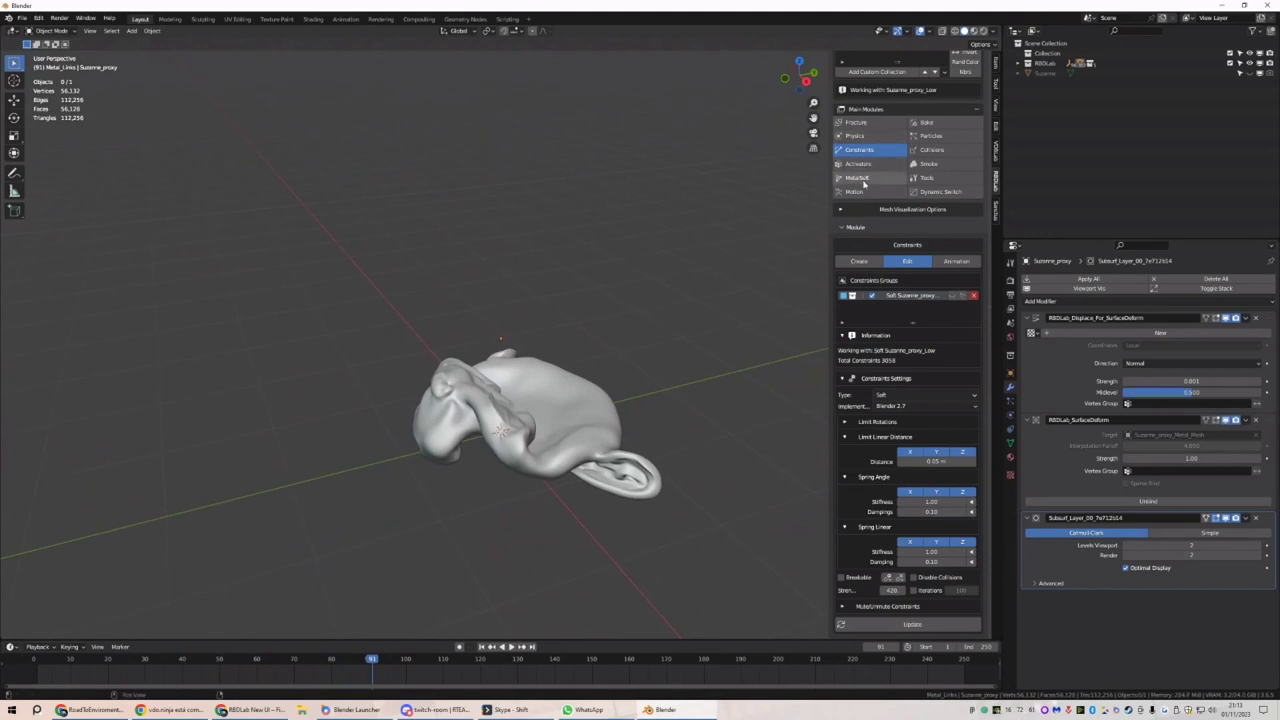
{"action": "left_click", "coordinate": [857, 177]}
{"action": "left_click", "coordinate": [962, 348]}
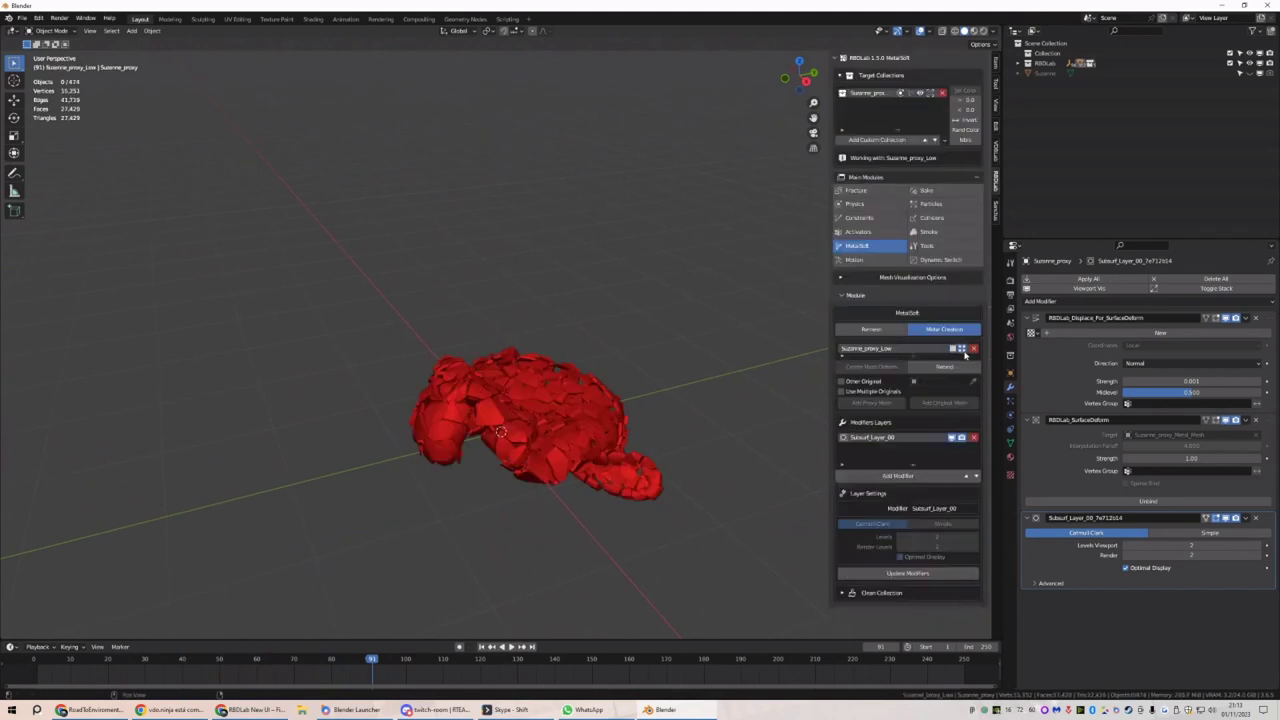
Play the simulation from frame 1, inspect a few fragments, then rewind
{"action": "left_click", "coordinate": [480, 650]}
{"action": "key", "text": "space"}
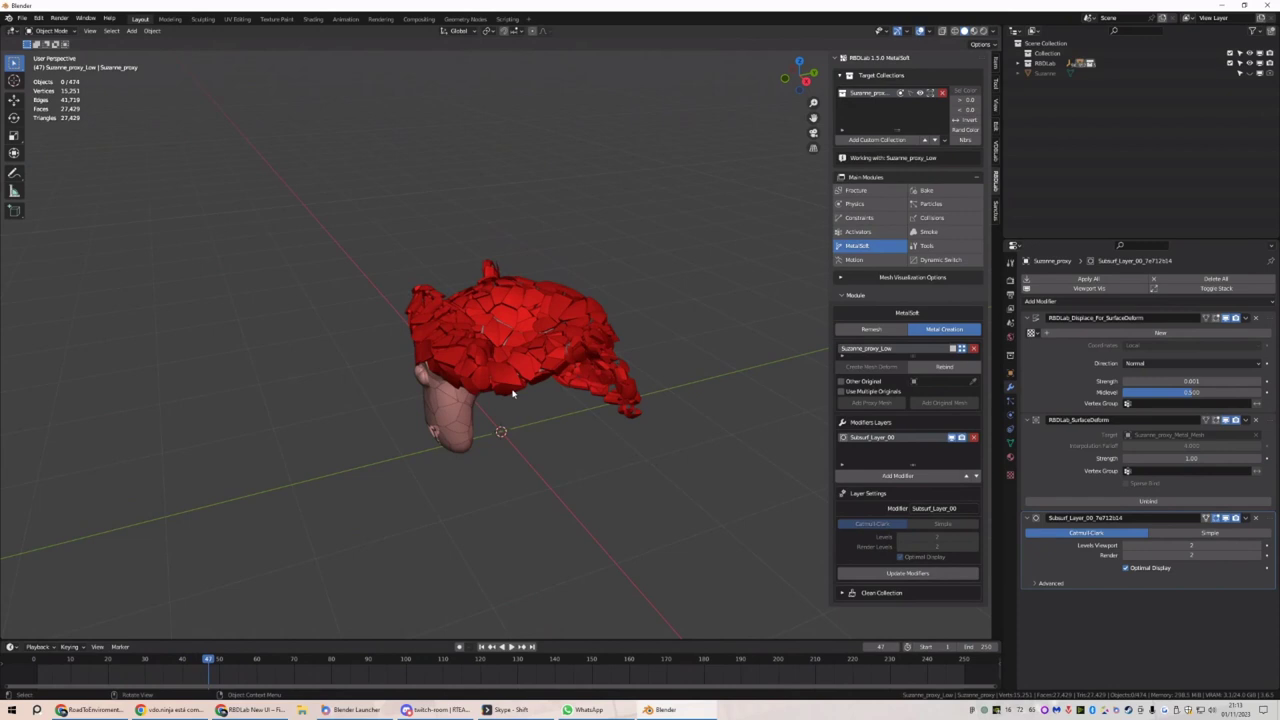
{"action": "middle_click_drag", "start_coordinate": [513, 394], "coordinate": [404, 403]}
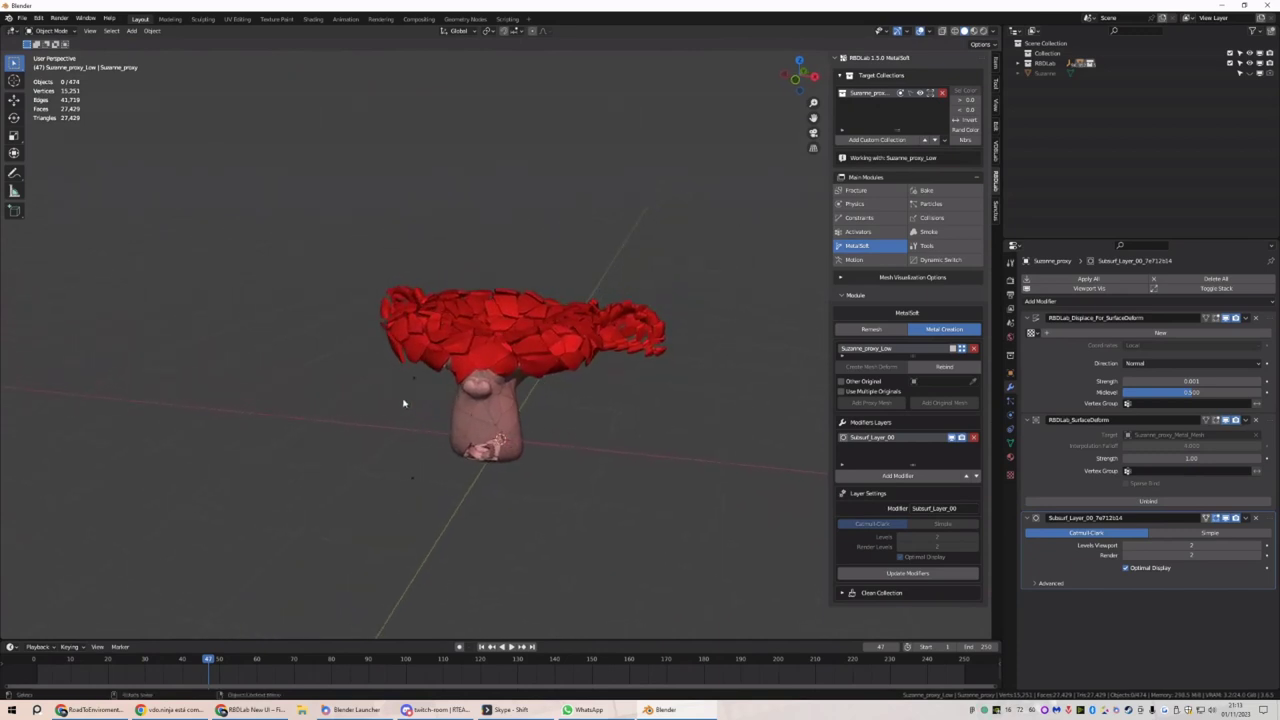
{"action": "left_click_drag", "start_coordinate": [422, 380], "coordinate": [421, 476]}
{"action": "left_click", "coordinate": [481, 646]}
{"action": "middle_click_drag", "start_coordinate": [591, 378], "coordinate": [444, 379]}
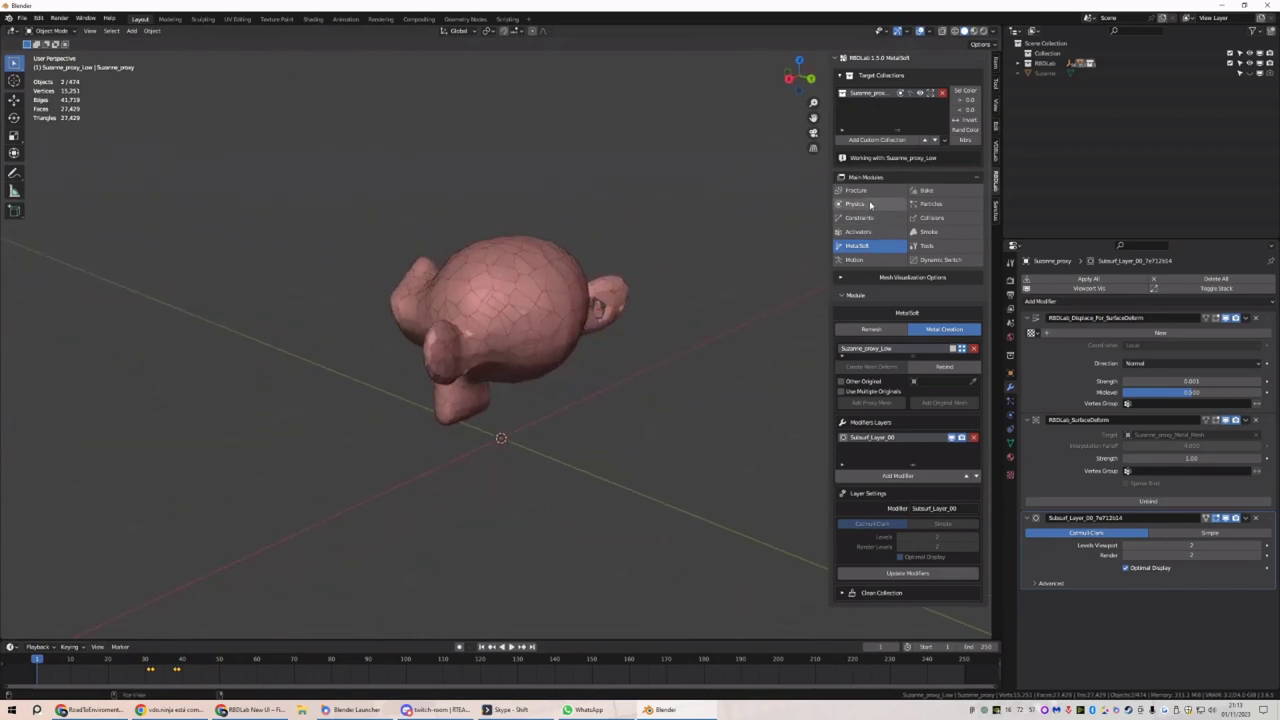
Preview the box activator fracturing the head, then select the box at frame 1
{"action": "left_click", "coordinate": [862, 231]}
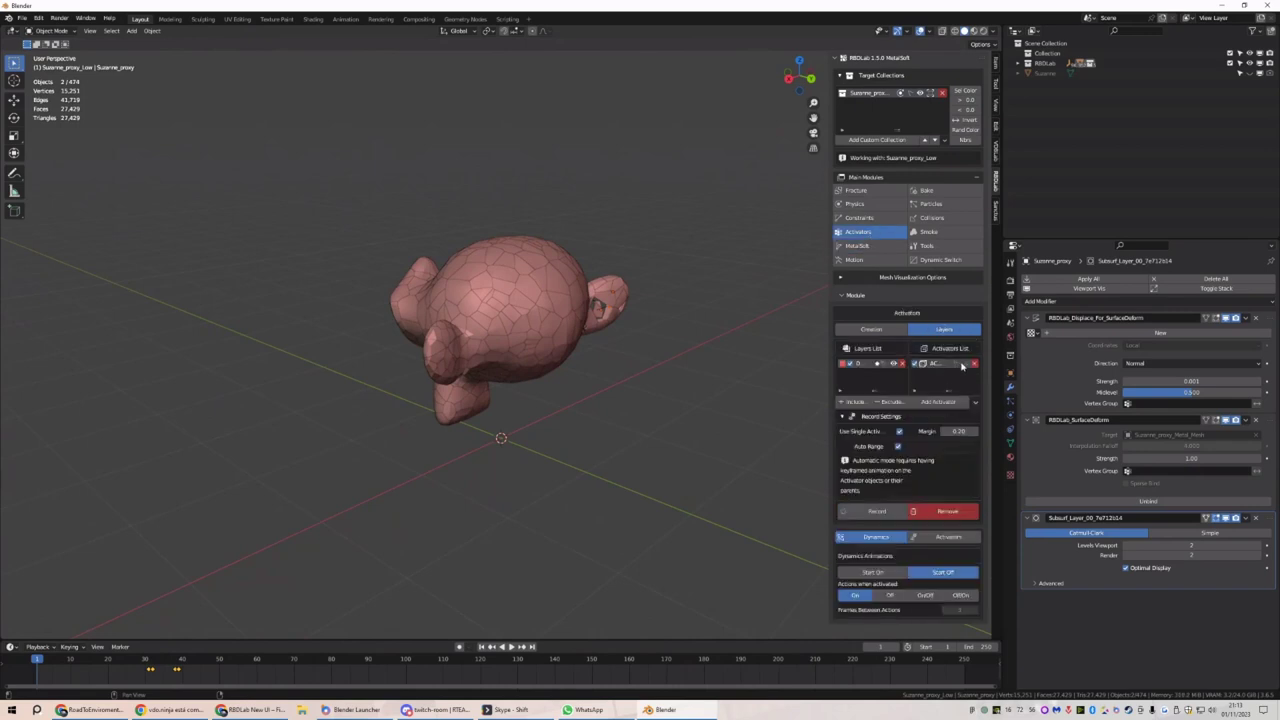
{"action": "middle_click_drag", "start_coordinate": [518, 238], "coordinate": [547, 241]}
{"action": "key", "text": "space"}
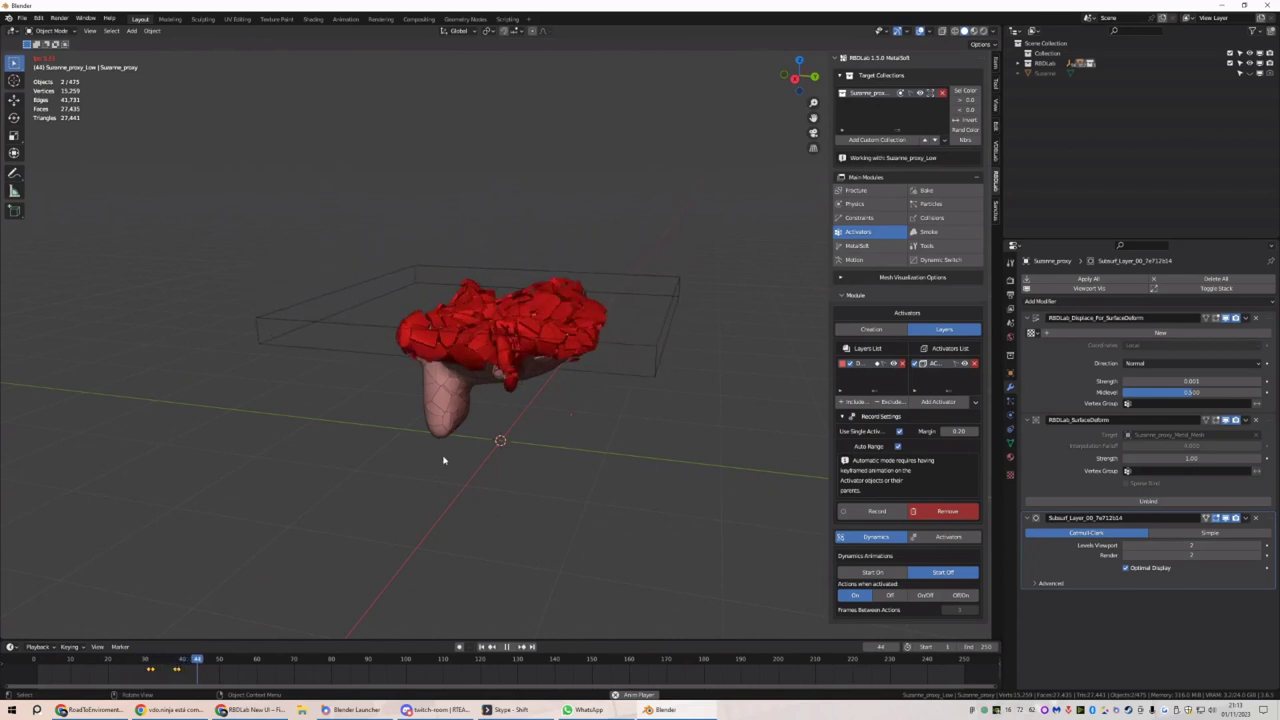
{"action": "middle_click_drag", "start_coordinate": [567, 401], "coordinate": [519, 420]}
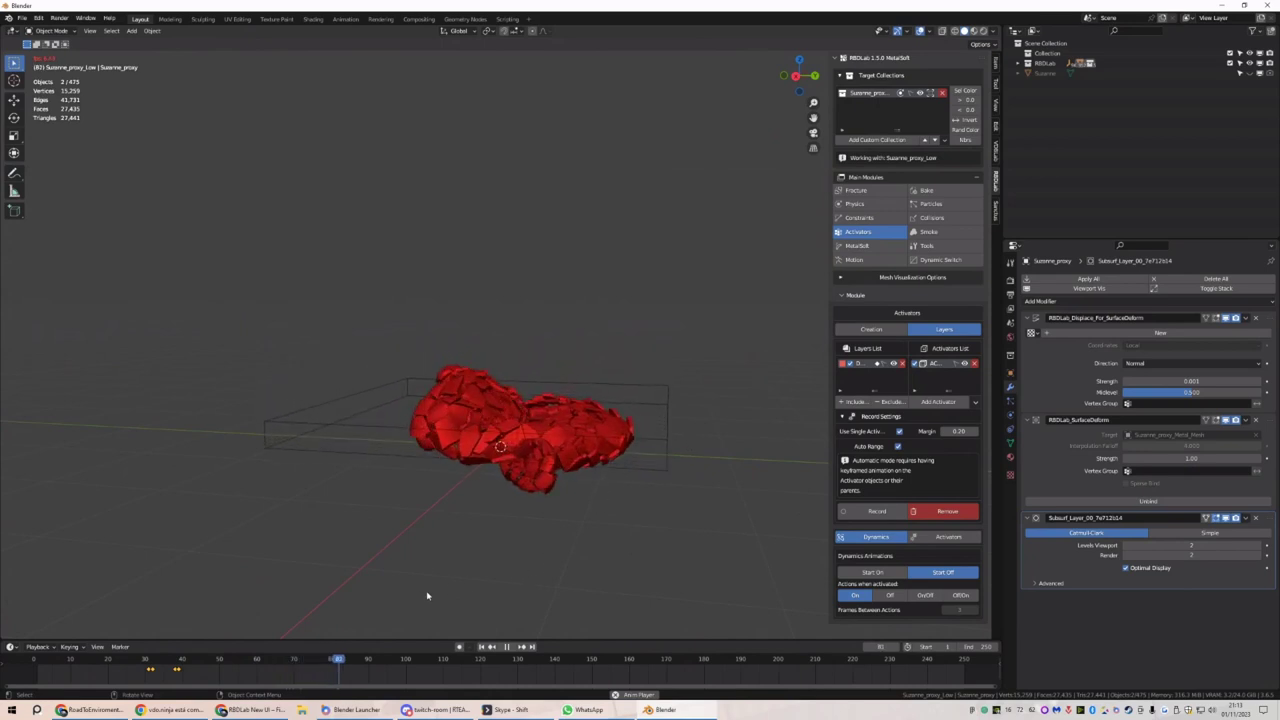
{"action": "left_click_drag", "start_coordinate": [346, 660], "coordinate": [189, 660]}
{"action": "left_click", "coordinate": [481, 647]}
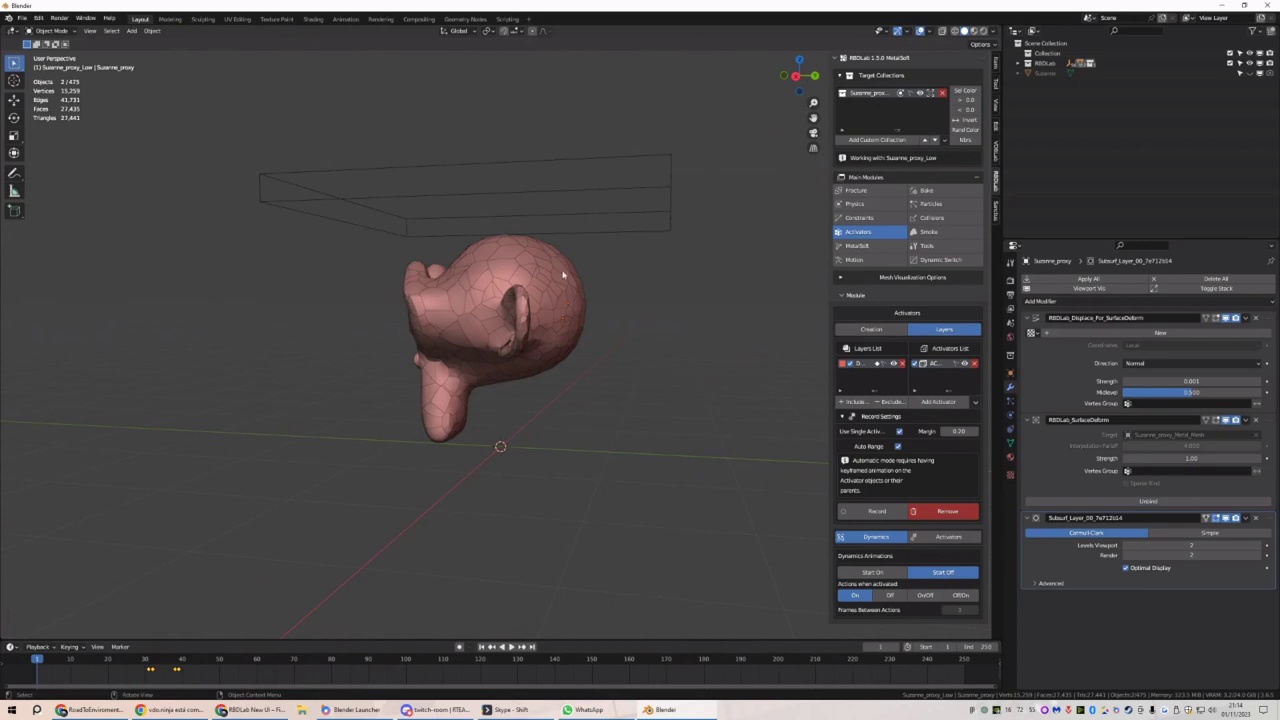
{"action": "middle_click_drag", "start_coordinate": [563, 274], "coordinate": [743, 306]}
{"action": "left_click", "coordinate": [673, 206]}
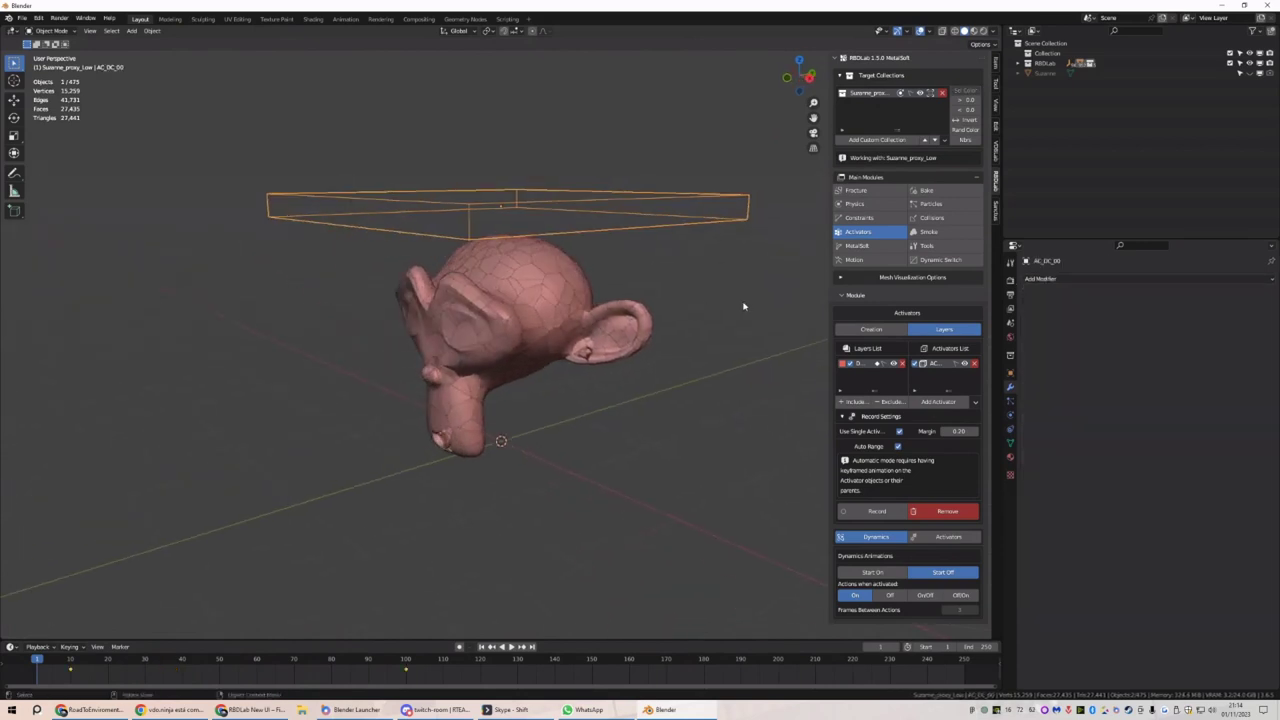
Remove the box activator and add a sphere activator lifted above the head
{"action": "left_click", "coordinate": [976, 364]}
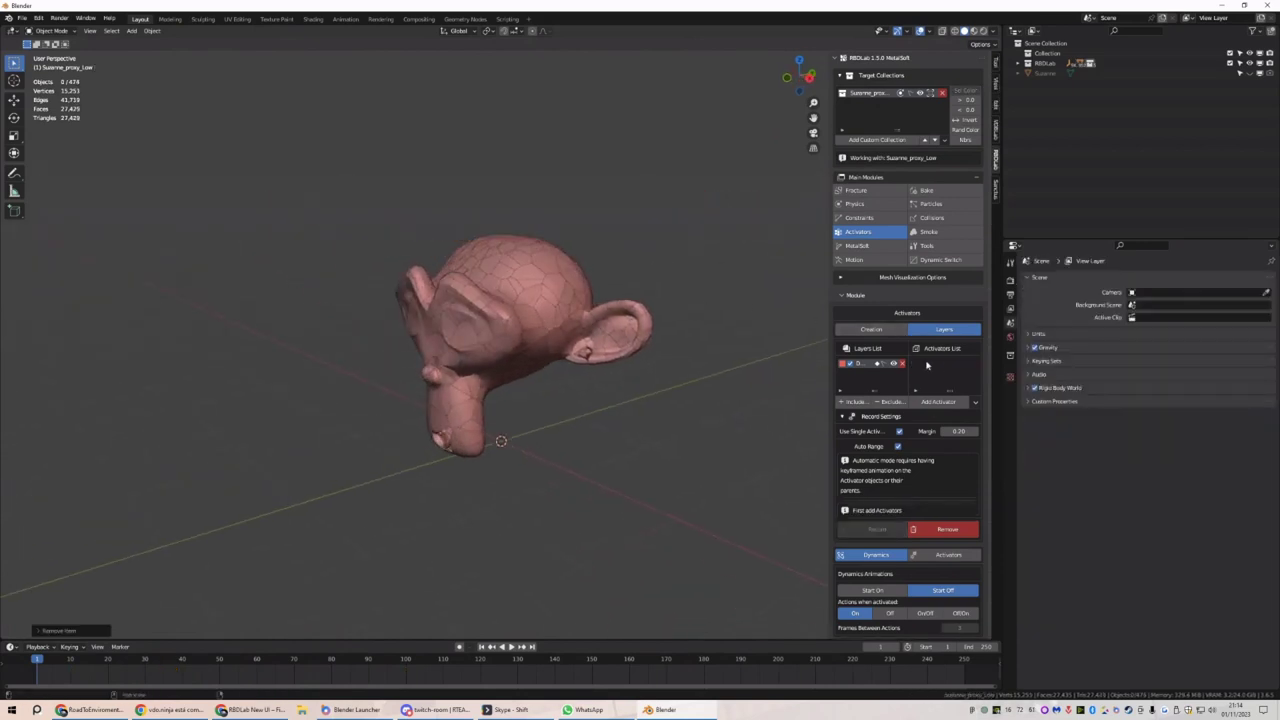
{"action": "left_click", "coordinate": [932, 531]}
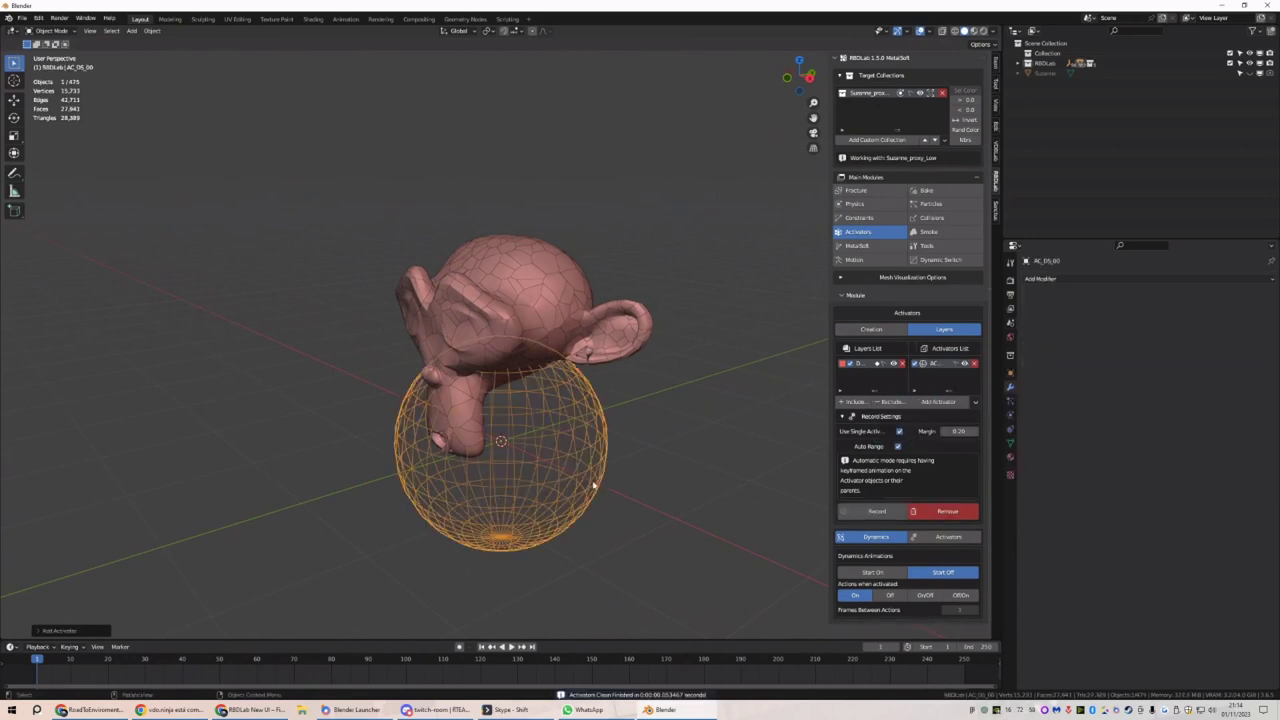
{"action": "key", "text": "g"}
{"action": "key", "text": "z"}
{"action": "left_click", "coordinate": [590, 153]}
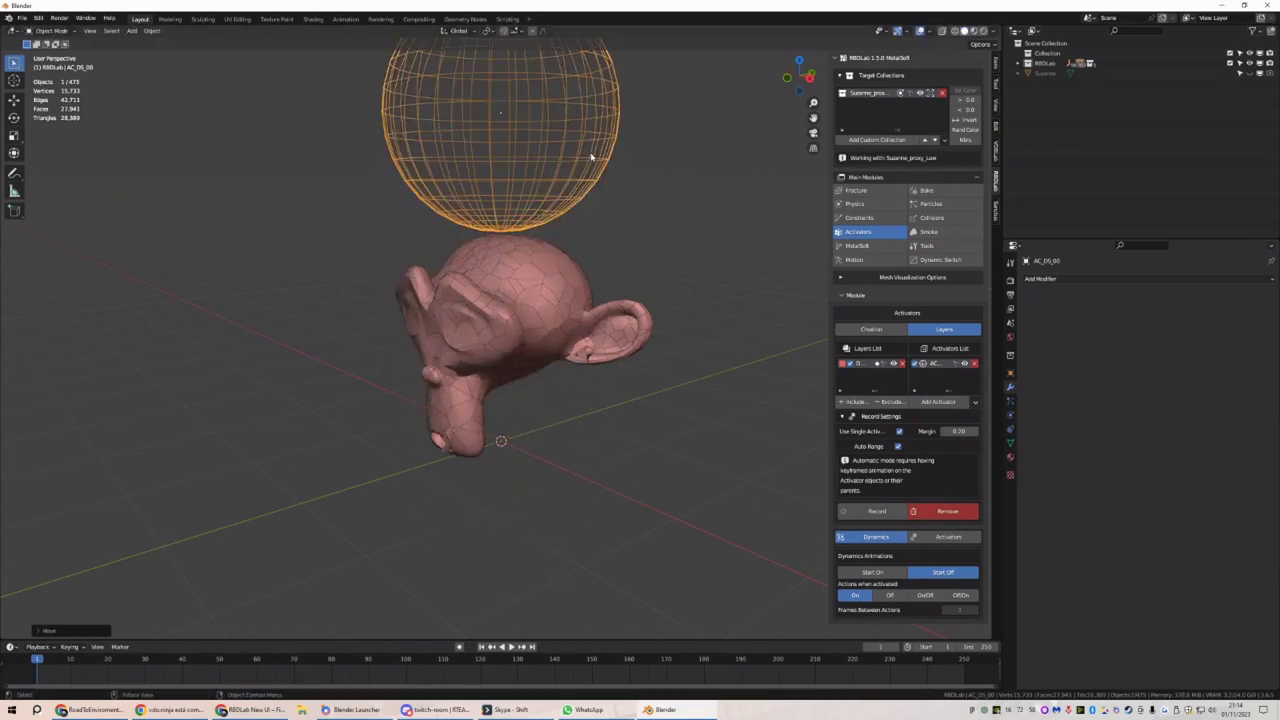
Shrink the sphere and place it beside the monkey's head in front view
{"action": "key", "text": "KP_1"}
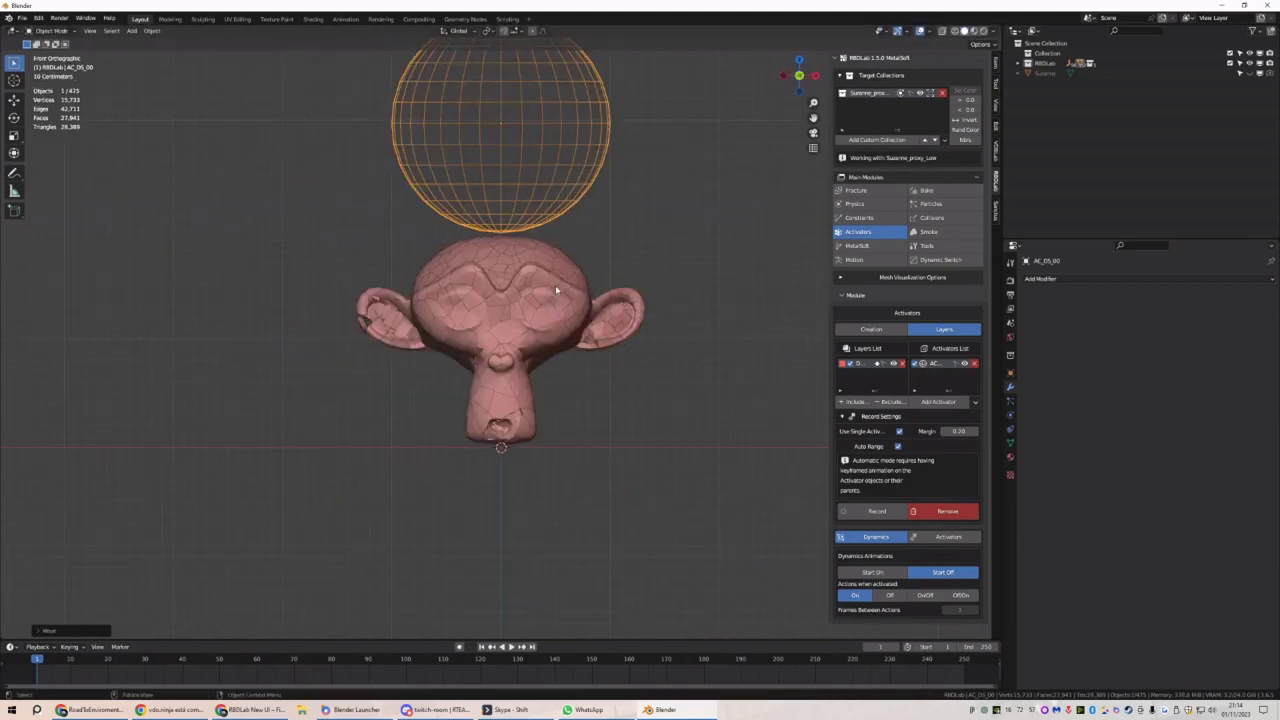
{"action": "key", "text": "s"}
{"action": "left_click", "coordinate": [564, 180]}
{"action": "key", "text": "g"}
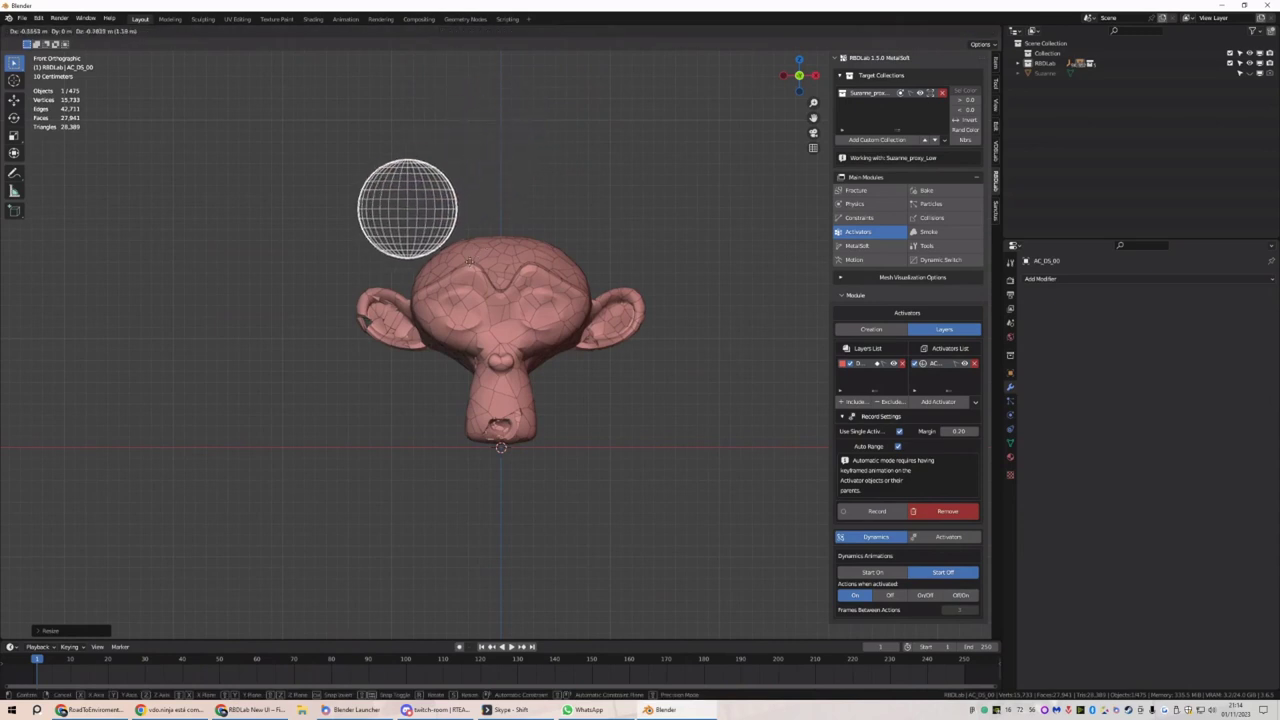
{"action": "left_click", "coordinate": [457, 280]}
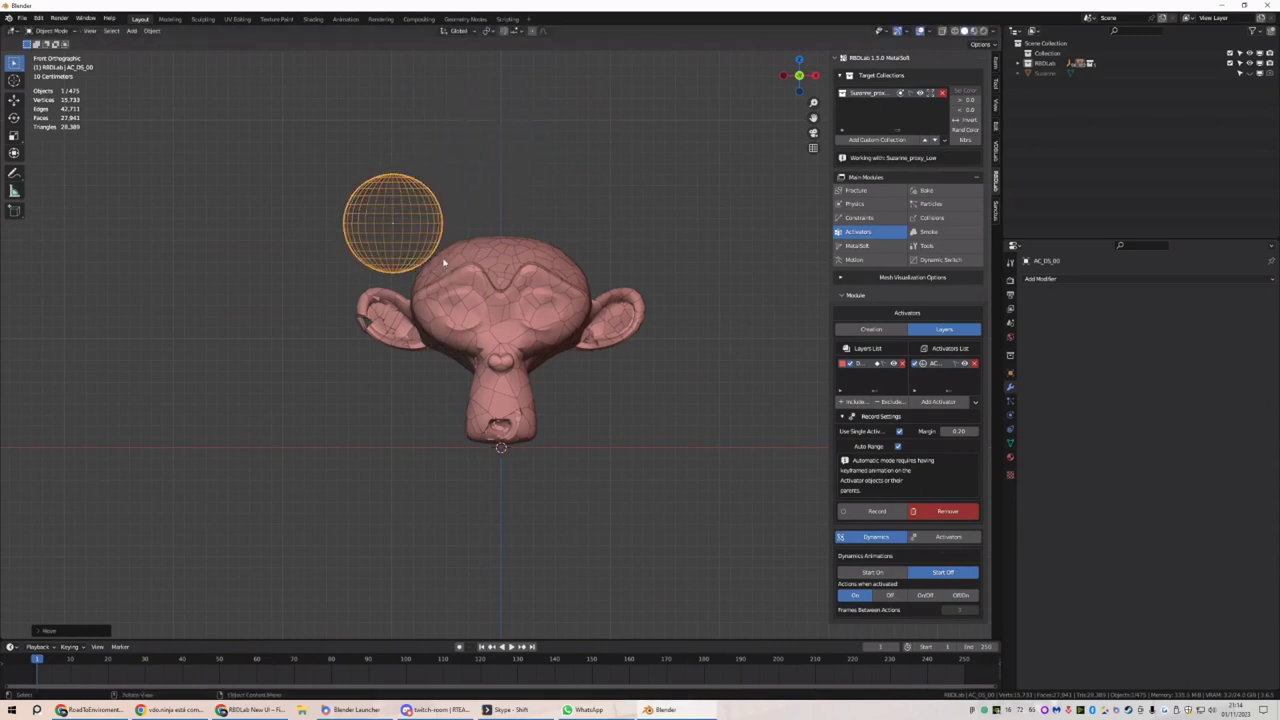
{"action": "key", "text": "g"}
{"action": "left_click", "coordinate": [436, 267]}
At frame 10, nudge the sphere up-left and check it from an angle
{"action": "left_click", "coordinate": [70, 660]}
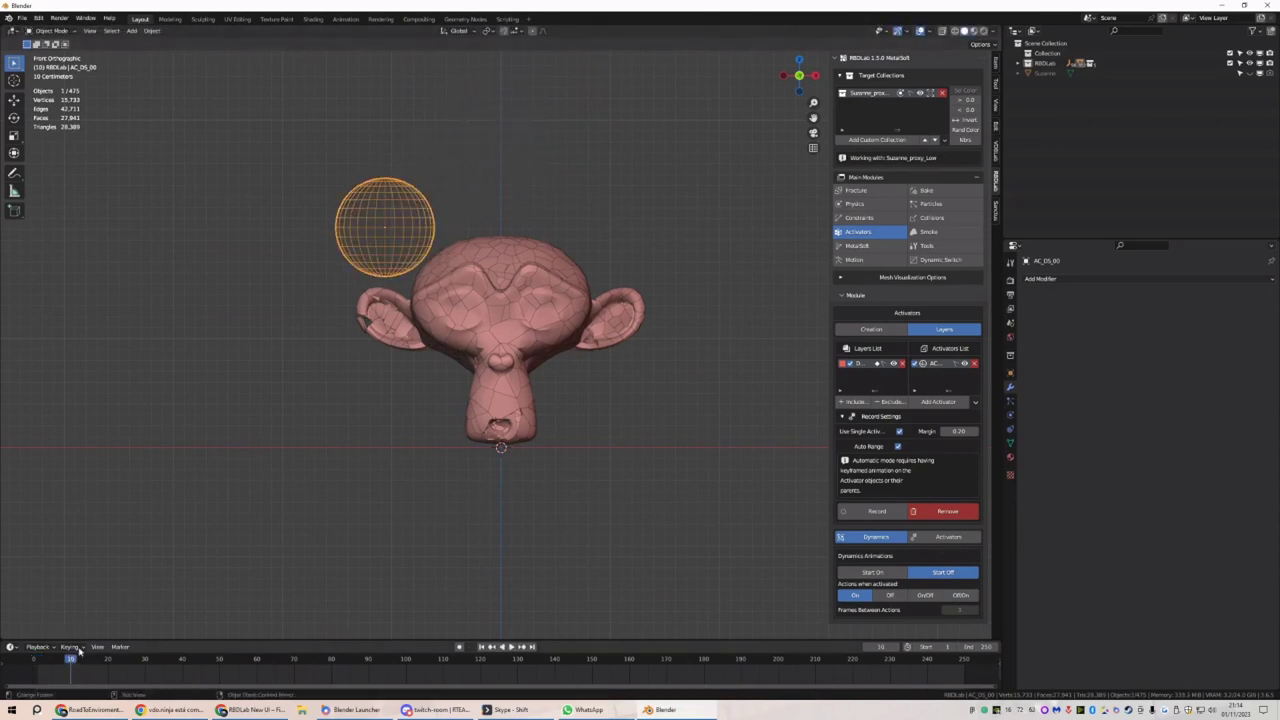
{"action": "key", "text": "g"}
{"action": "left_click", "coordinate": [440, 295]}
{"action": "scroll", "coordinate": [388, 310], "scroll_direction": "up", "scroll_amount": 3}
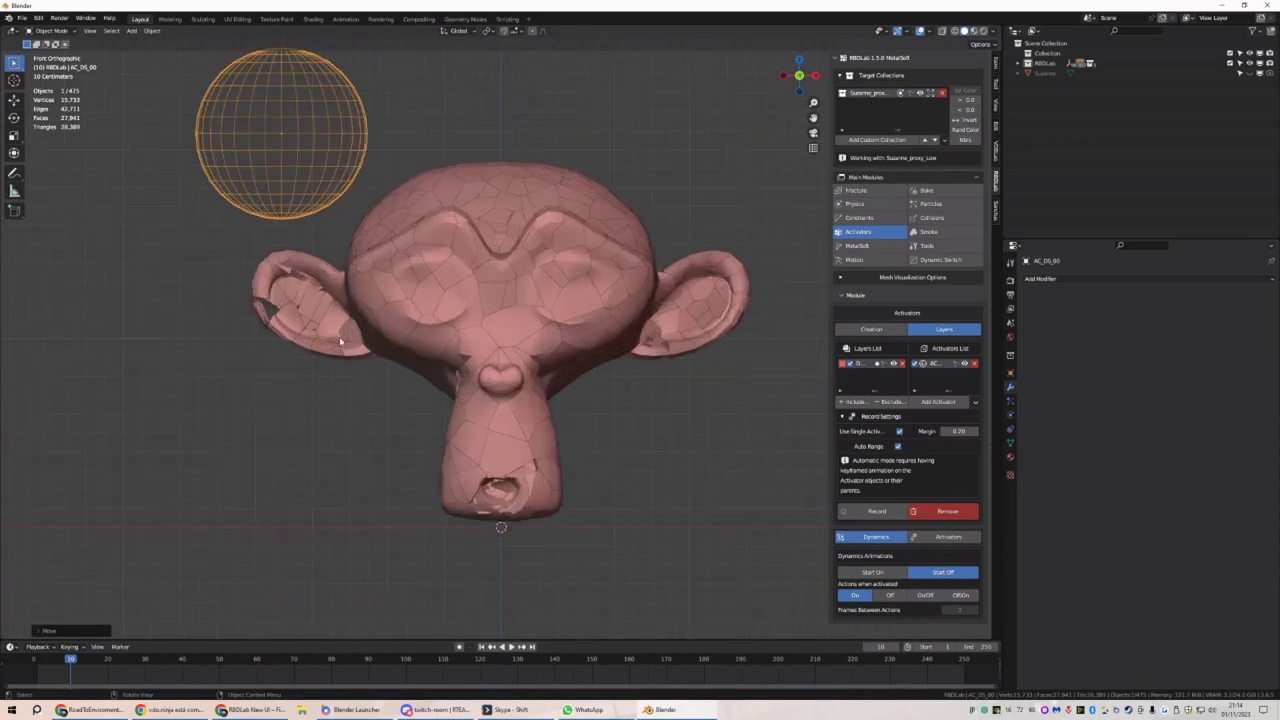
{"action": "middle_click_drag", "start_coordinate": [388, 310], "coordinate": [318, 283]}
{"action": "middle_click_drag", "start_coordinate": [346, 326], "coordinate": [557, 418]}
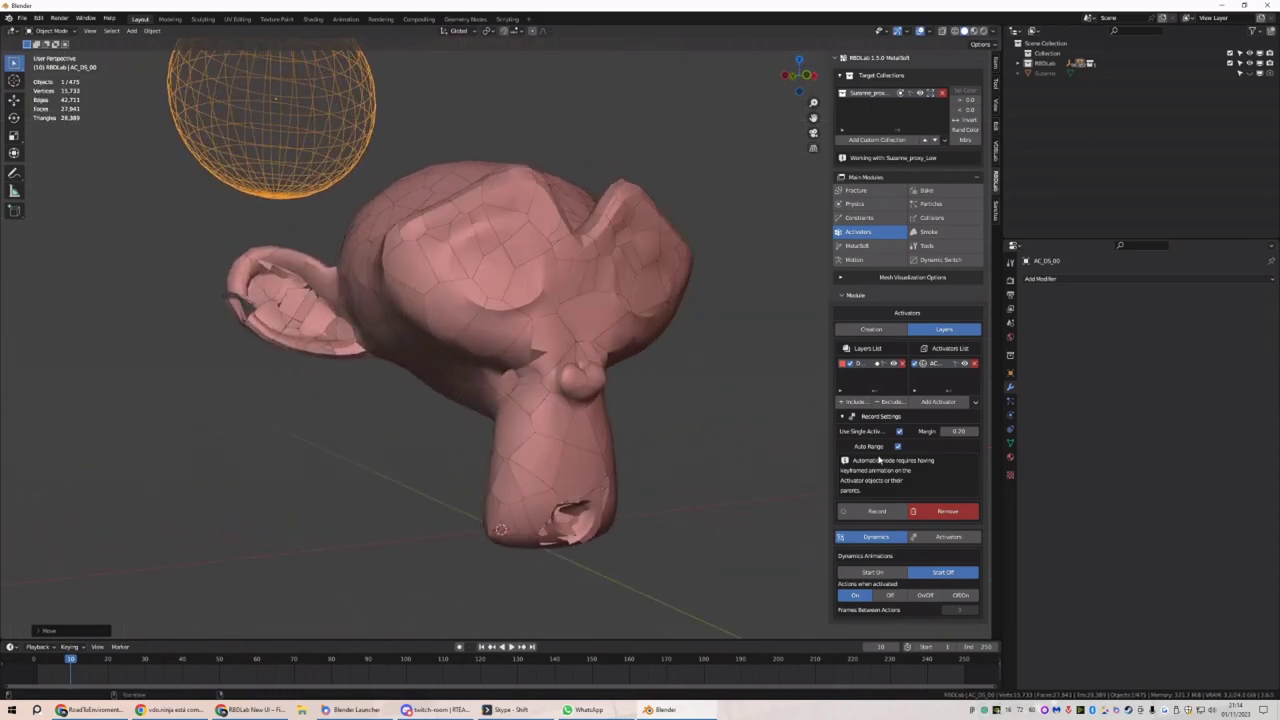
Bring up the MetaSoft settings with the Clean Collection options expanded
{"action": "left_click", "coordinate": [857, 245]}
{"action": "left_click", "coordinate": [869, 593]}
{"action": "scroll", "coordinate": [868, 591], "scroll_direction": "down", "scroll_amount": 1}
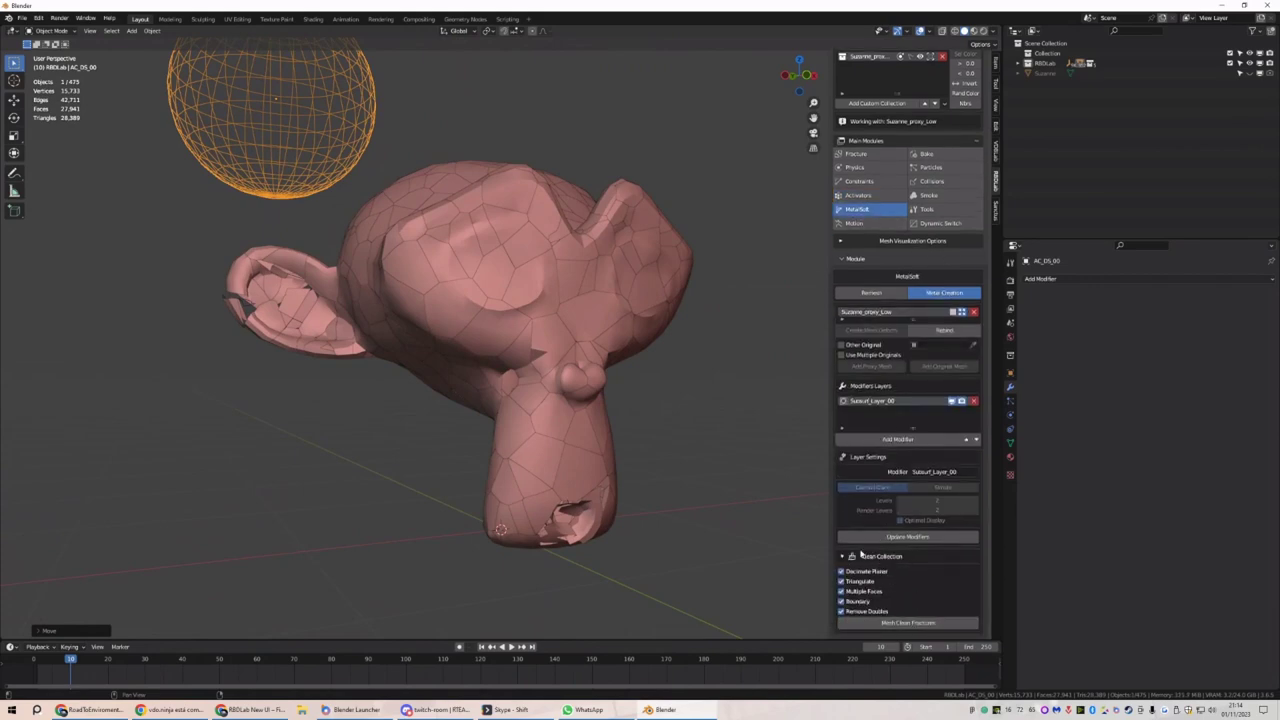
{"action": "middle_click_drag", "start_coordinate": [663, 531], "coordinate": [517, 466]}
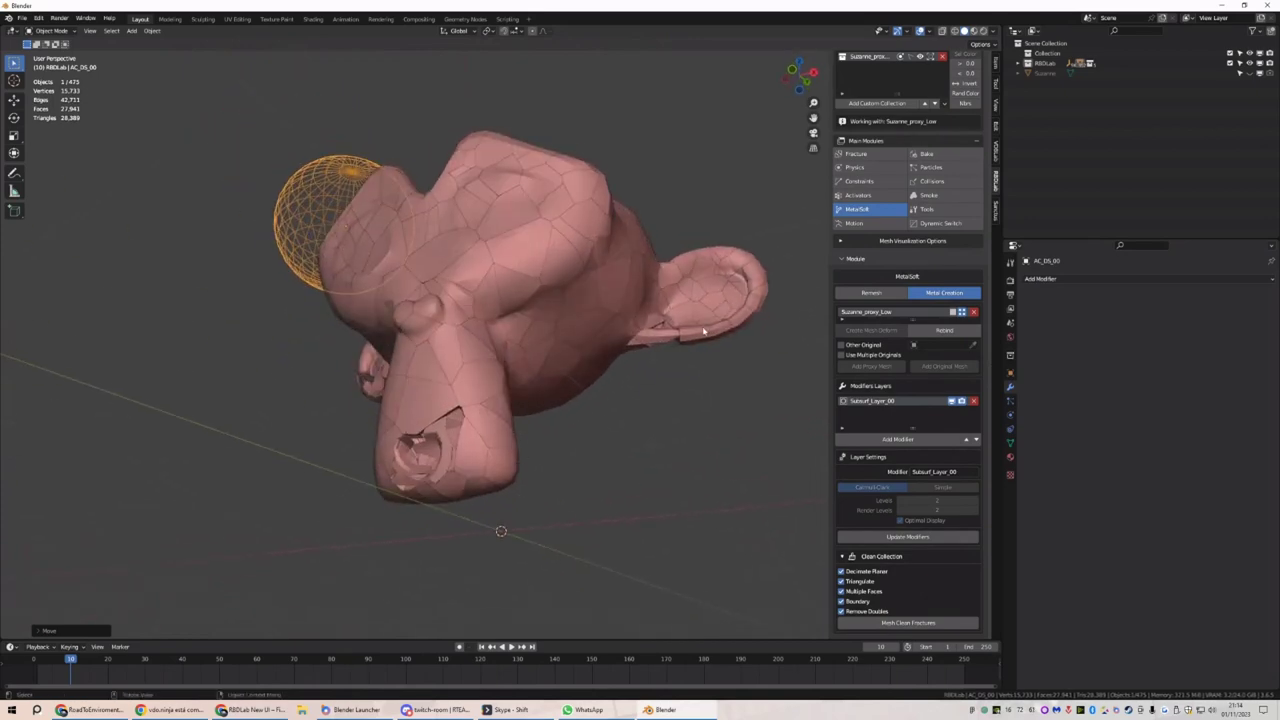
{"action": "middle_click_drag", "start_coordinate": [491, 415], "coordinate": [526, 429]}
{"action": "left_click", "coordinate": [952, 312]}
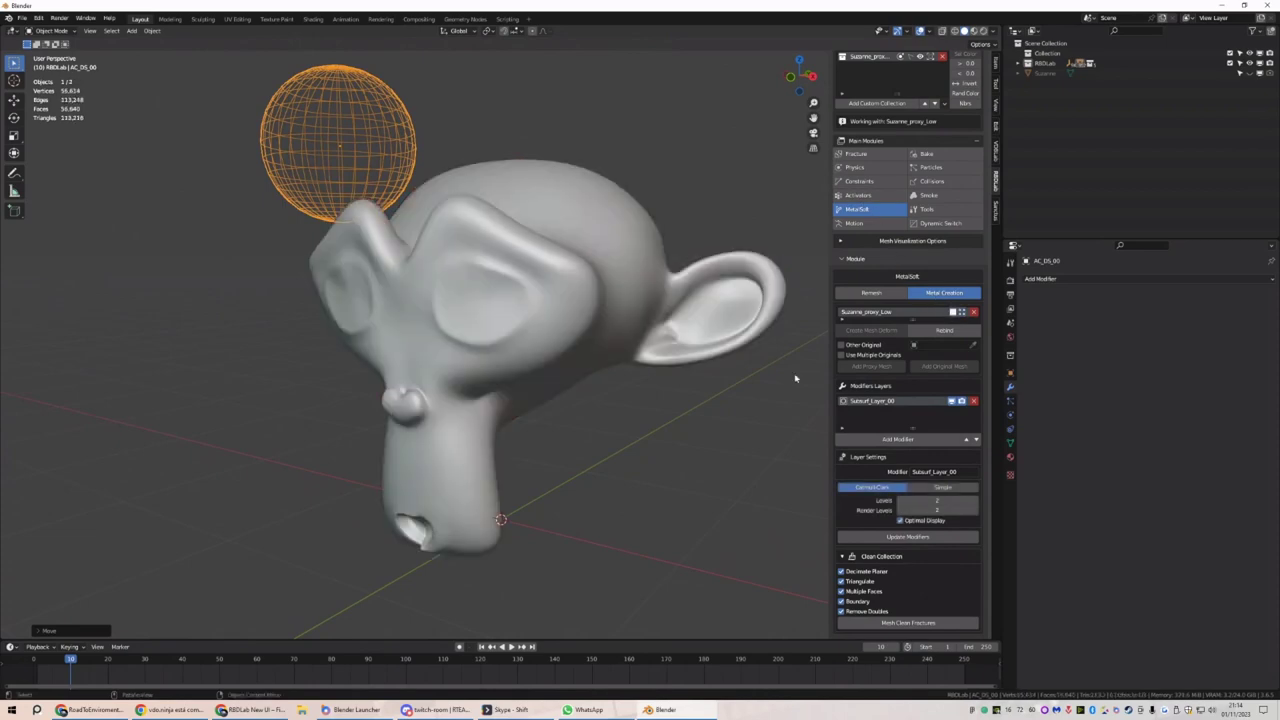
{"action": "middle_click_drag", "start_coordinate": [640, 450], "coordinate": [452, 638]}
{"action": "left_click", "coordinate": [481, 647]}
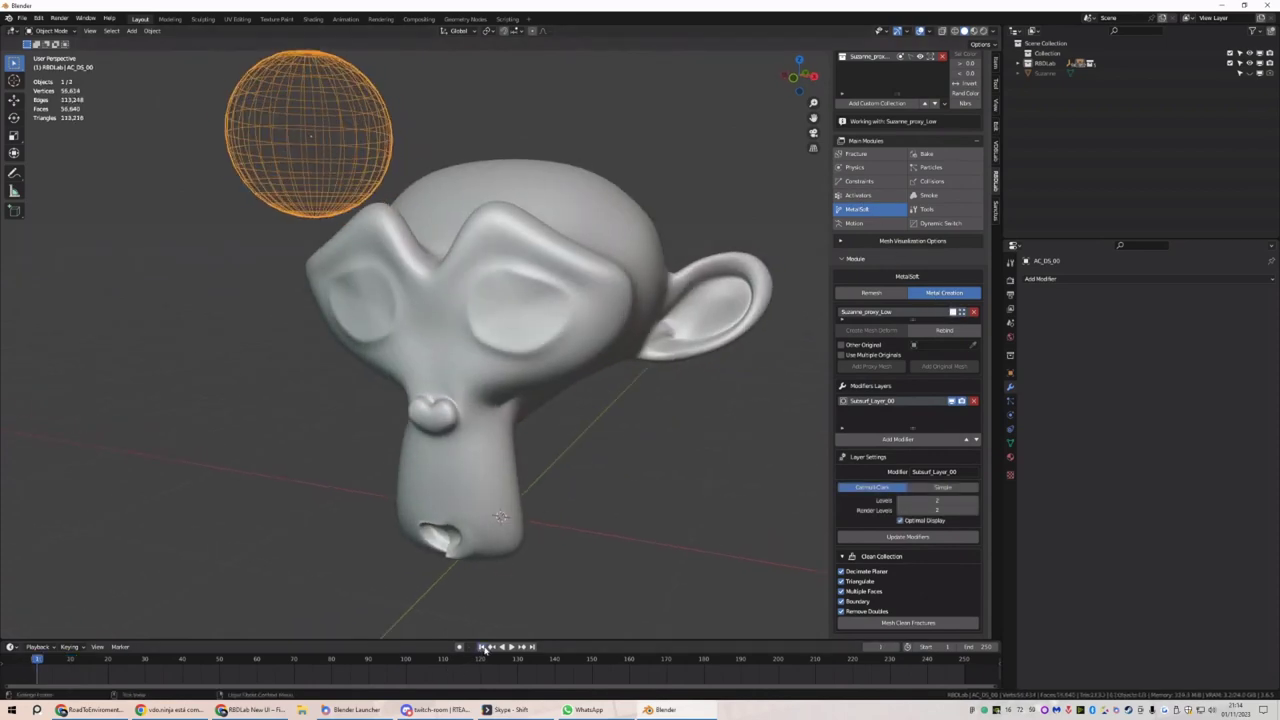
{"action": "middle_click_drag", "start_coordinate": [560, 430], "coordinate": [760, 320]}
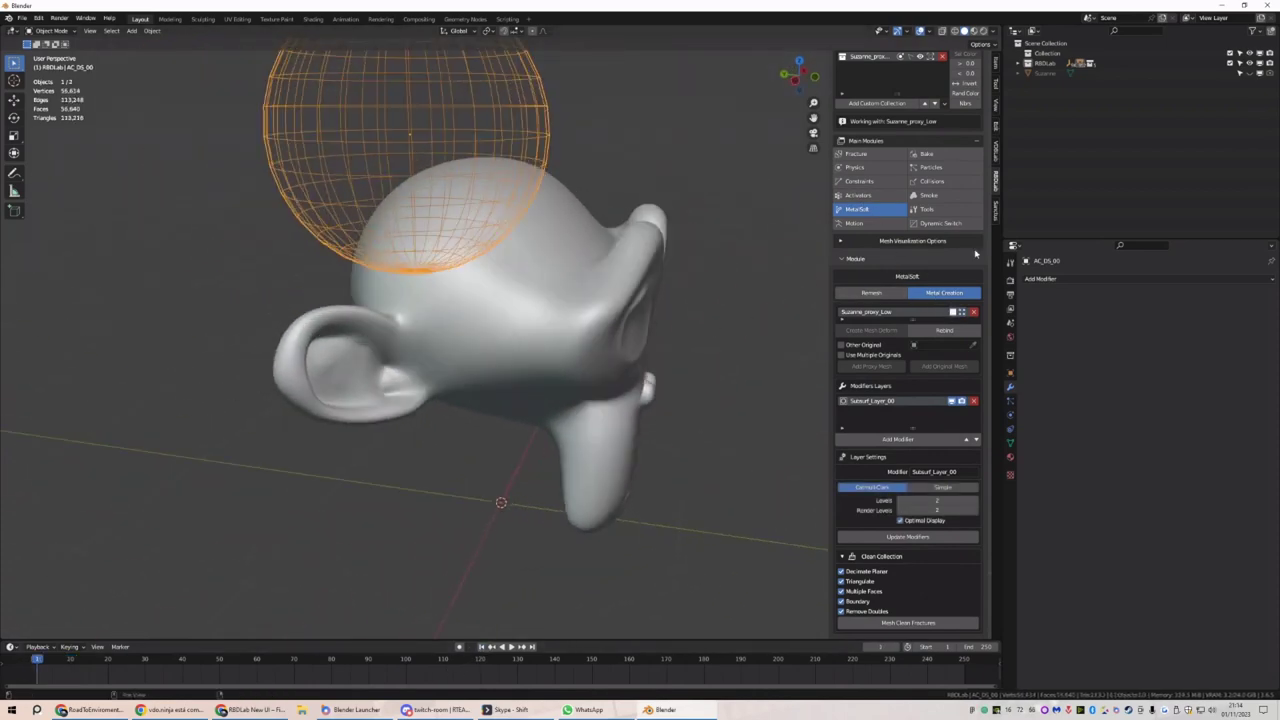
{"action": "left_click", "coordinate": [962, 312]}
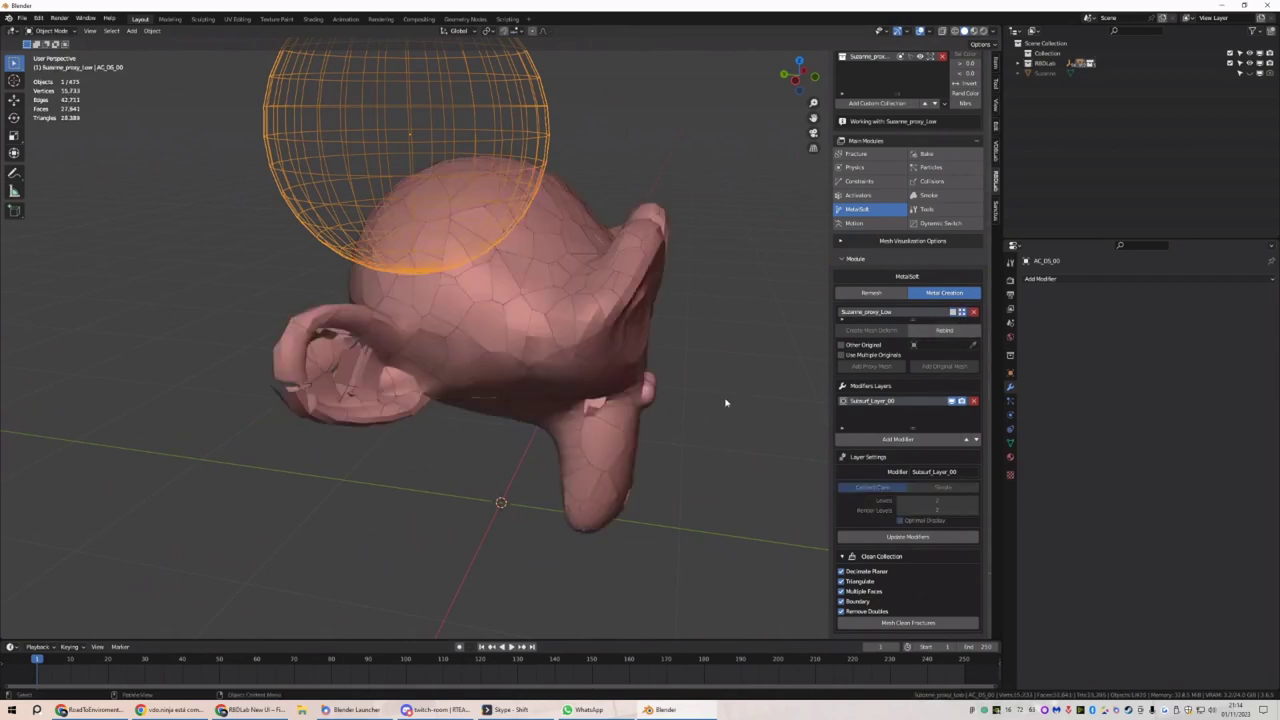
{"action": "middle_click_drag", "start_coordinate": [650, 420], "coordinate": [565, 343]}
{"action": "scroll", "coordinate": [589, 478], "scroll_direction": "up", "scroll_amount": 3}
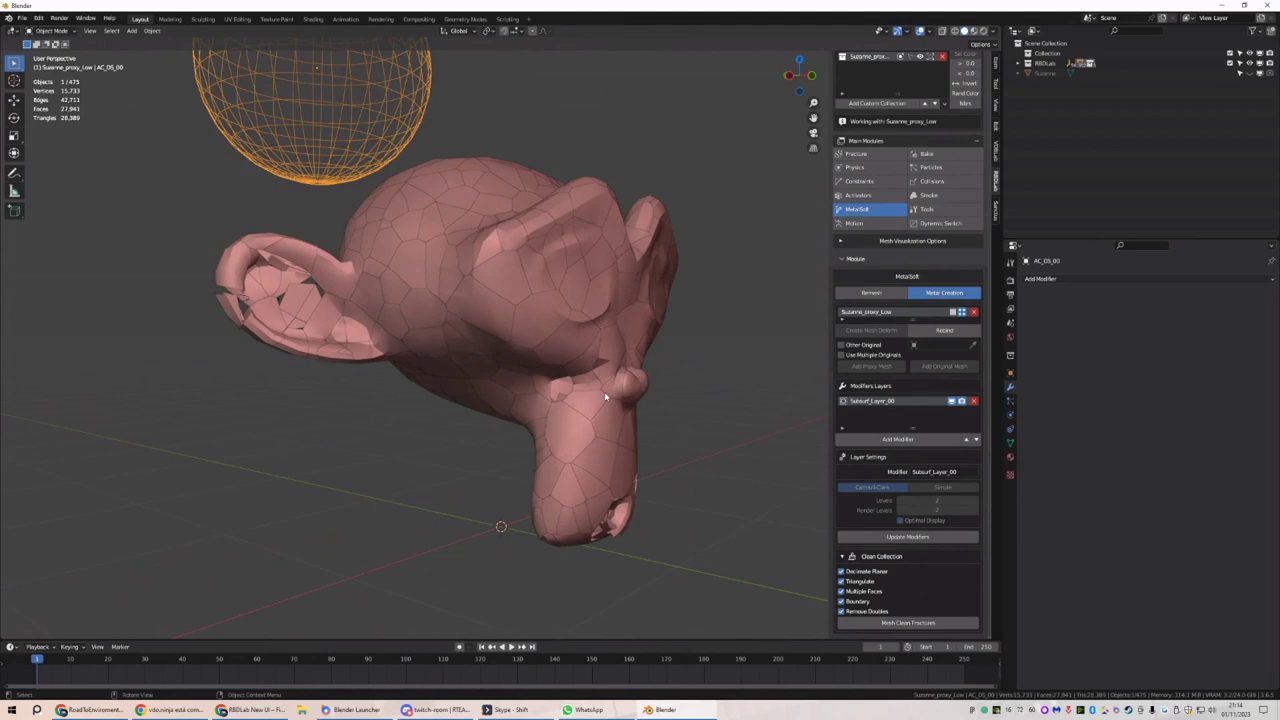
{"action": "middle_click_drag", "start_coordinate": [540, 388], "coordinate": [337, 248]}
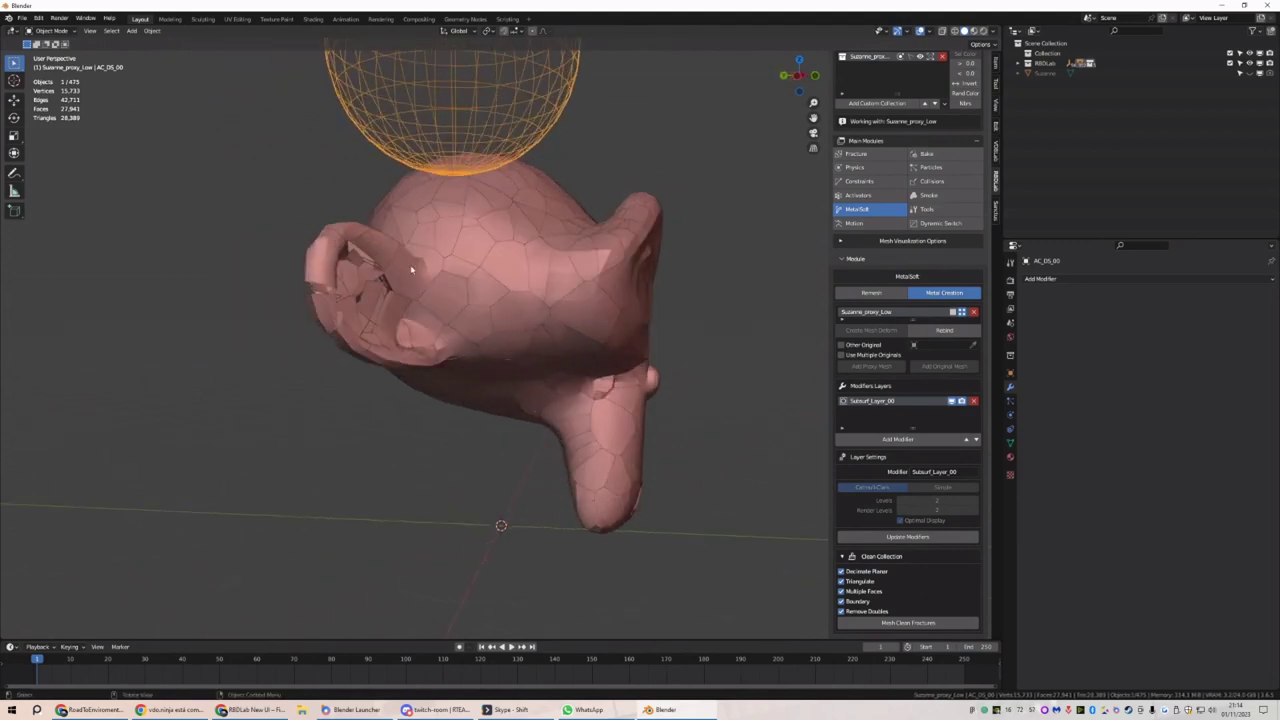
{"action": "middle_click_drag", "start_coordinate": [471, 357], "coordinate": [448, 384]}
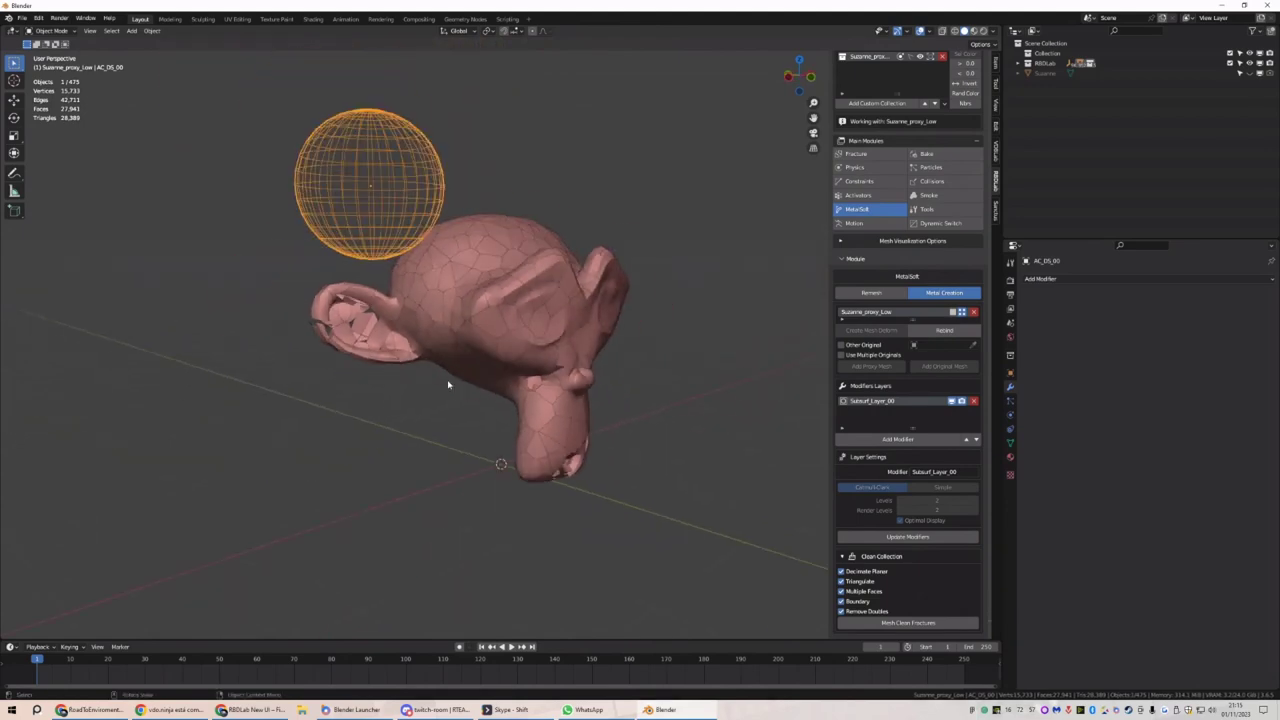
{"action": "middle_click_drag", "start_coordinate": [646, 440], "coordinate": [651, 391]}
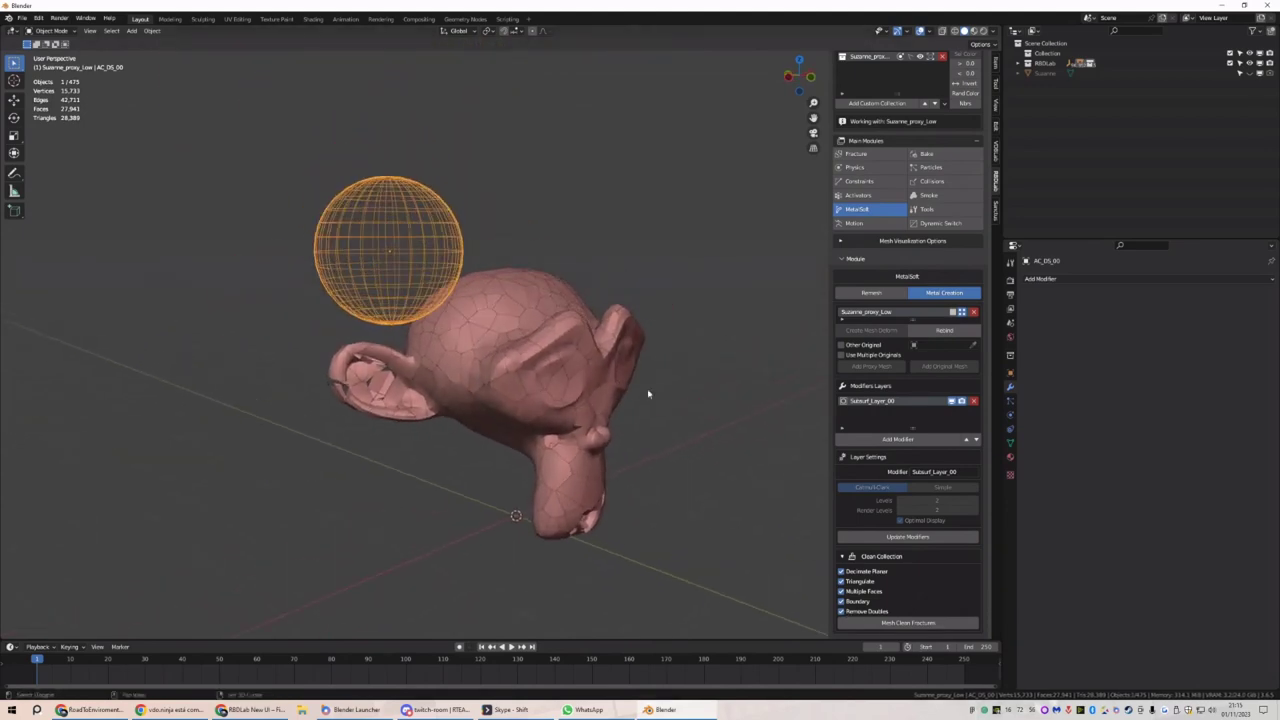
{"action": "key", "text": "KP_1"}
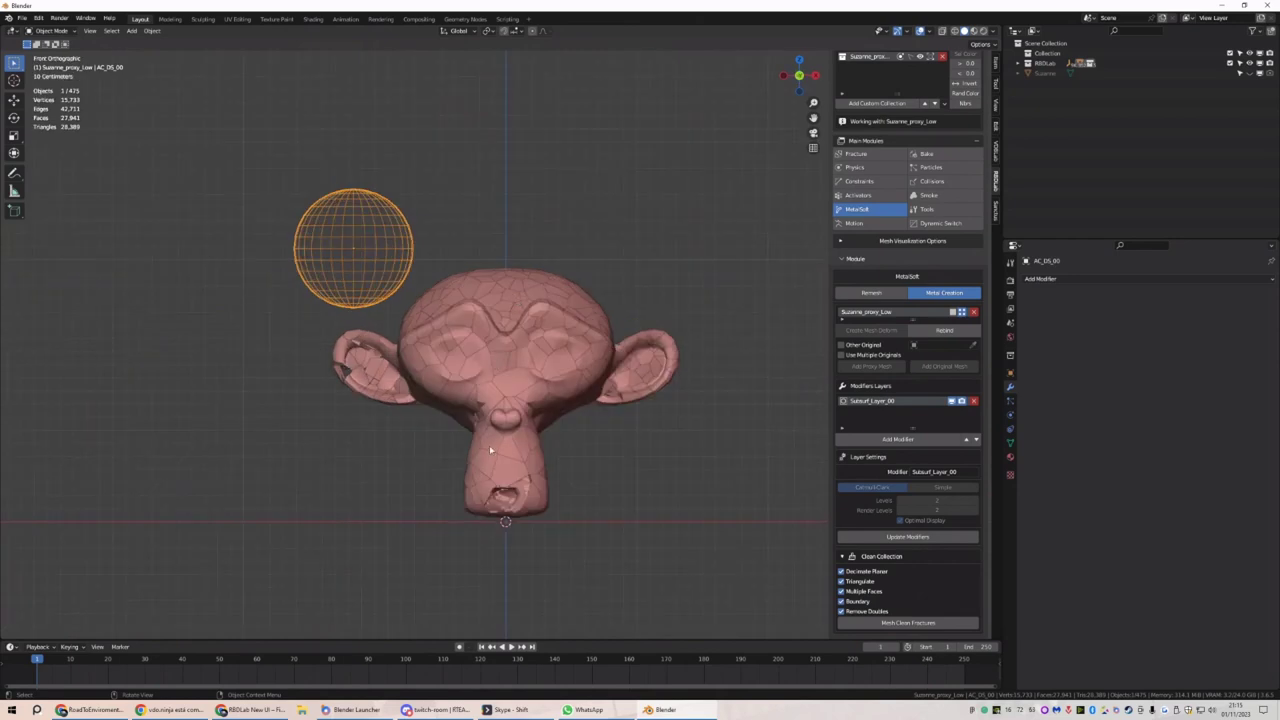
Nudge the sphere right and down and keyframe it at frame 10
{"action": "key", "text": "g"}
{"action": "left_click", "coordinate": [447, 308]}
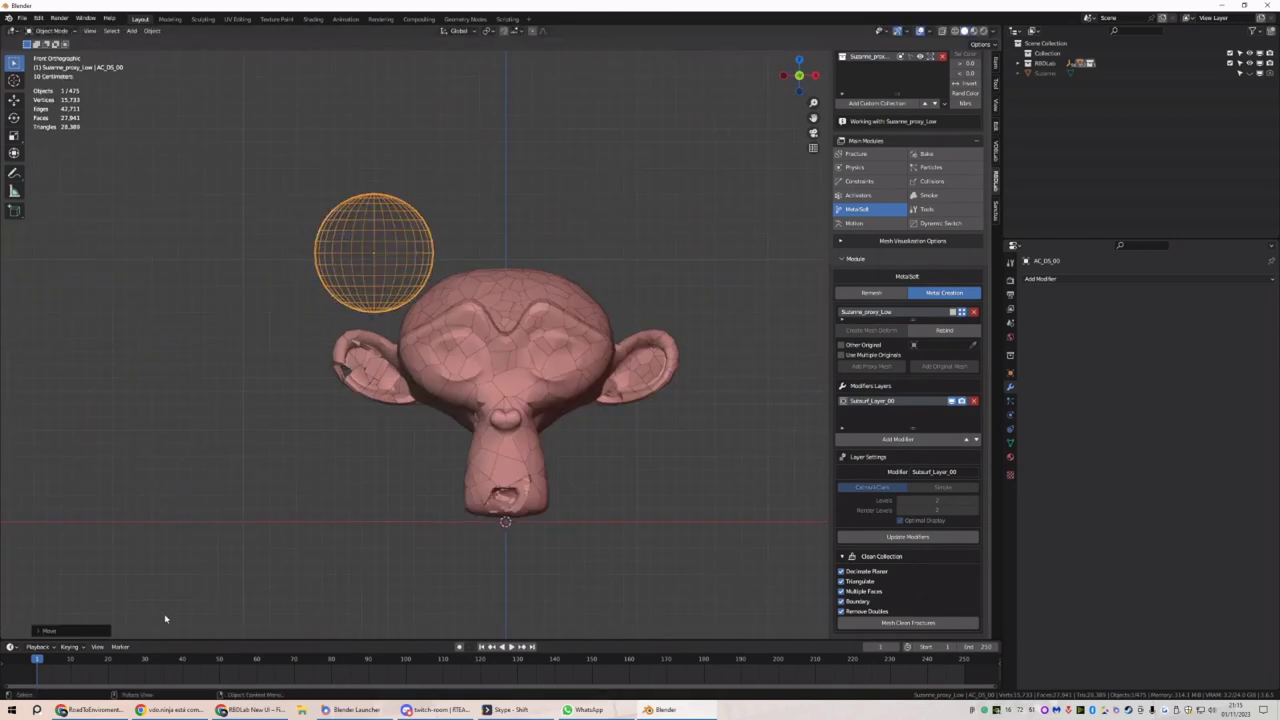
{"action": "left_click", "coordinate": [73, 659]}
{"action": "key", "text": "i"}
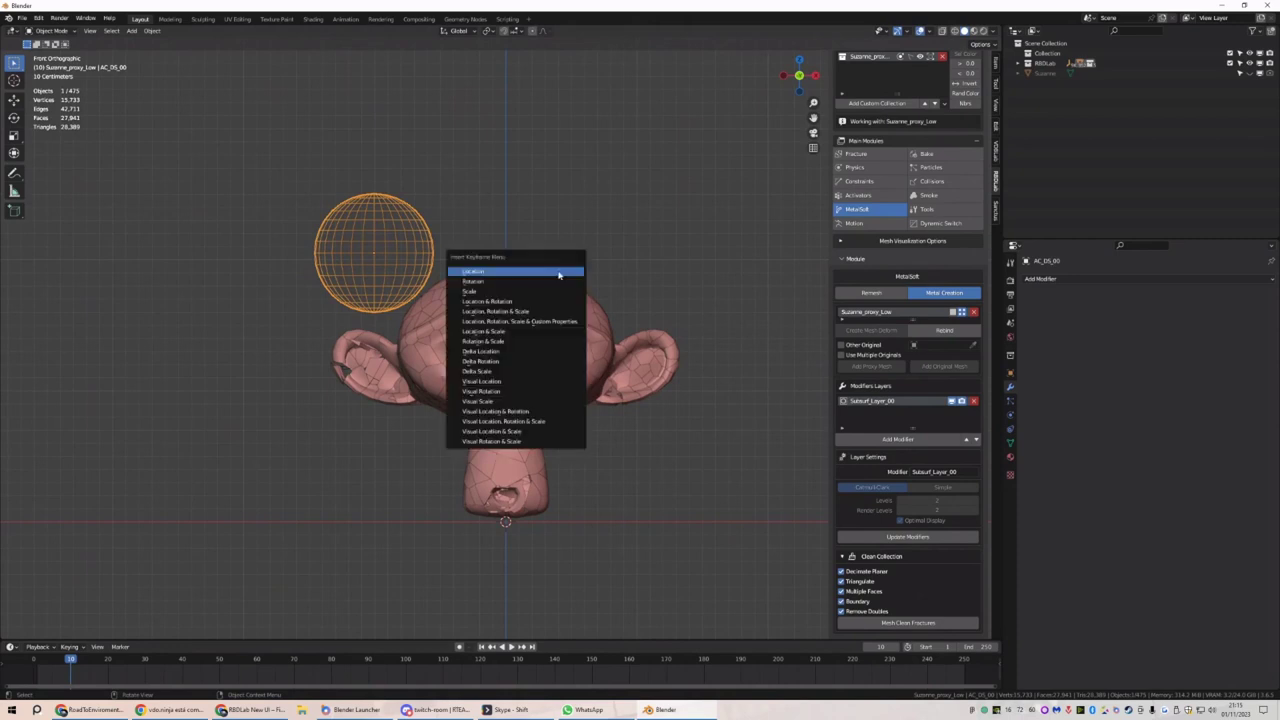
At frame 40, scale the sphere about 1.64 times over the upper head and keyframe it
{"action": "left_click", "coordinate": [941, 154]}
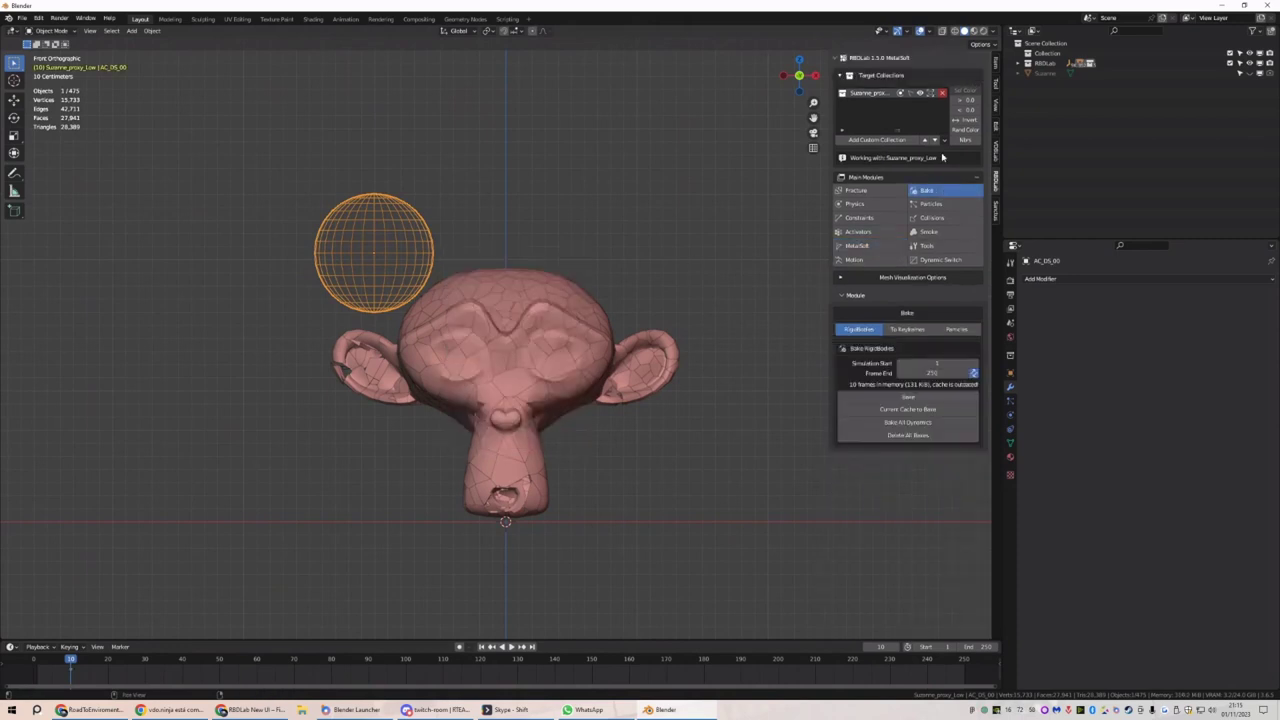
{"action": "left_click", "coordinate": [182, 660]}
{"action": "key", "text": "s"}
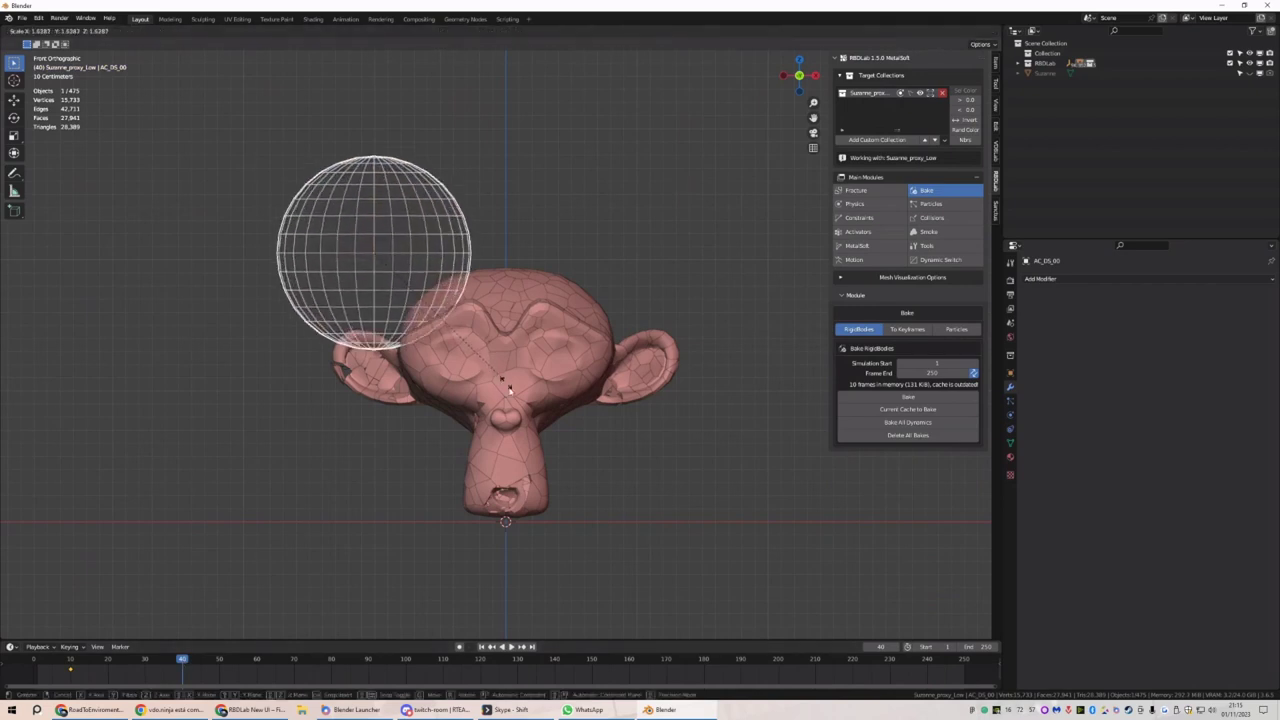
{"action": "left_click", "coordinate": [583, 384]}
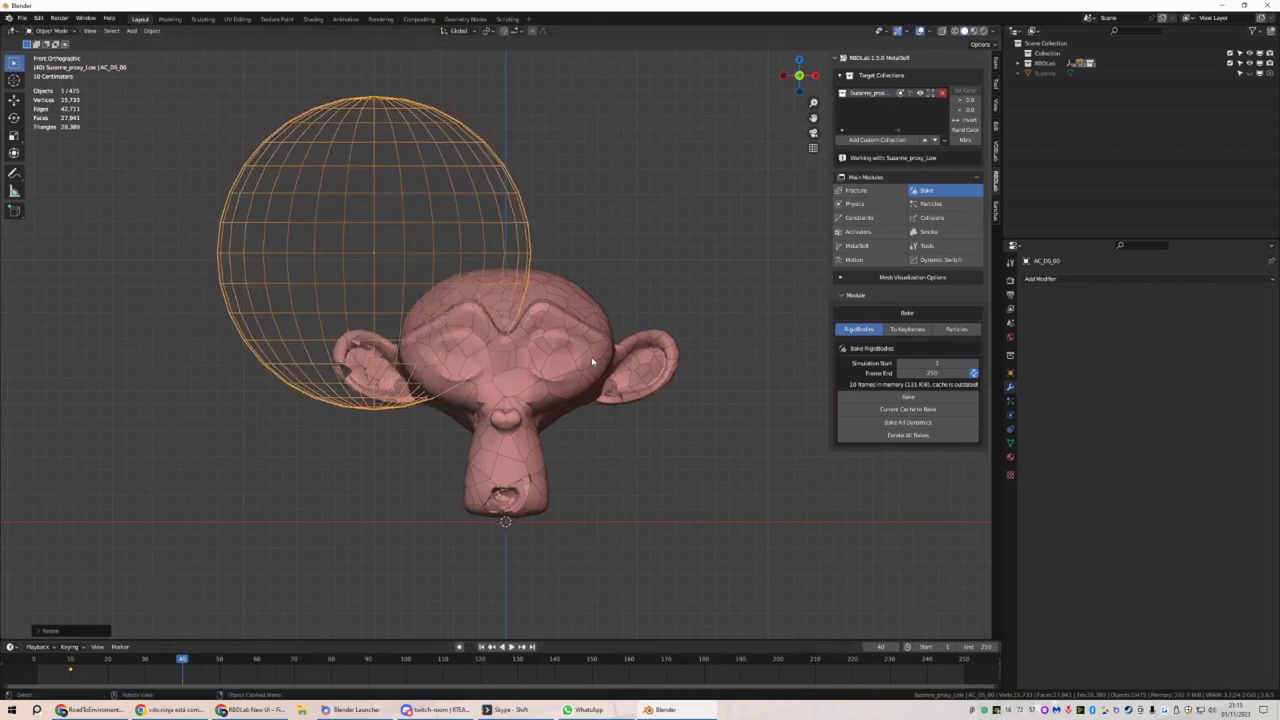
{"action": "key", "text": "i"}
{"action": "left_click", "coordinate": [594, 357]}
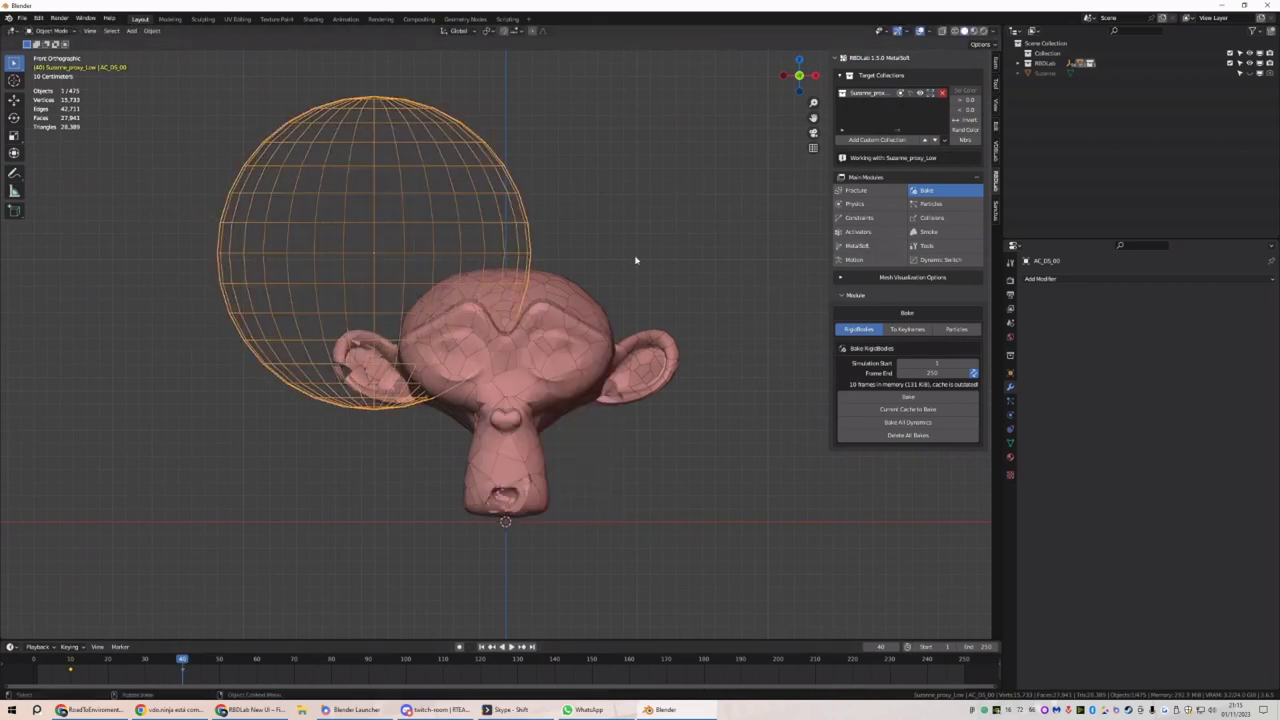
{"action": "left_click", "coordinate": [860, 233]}
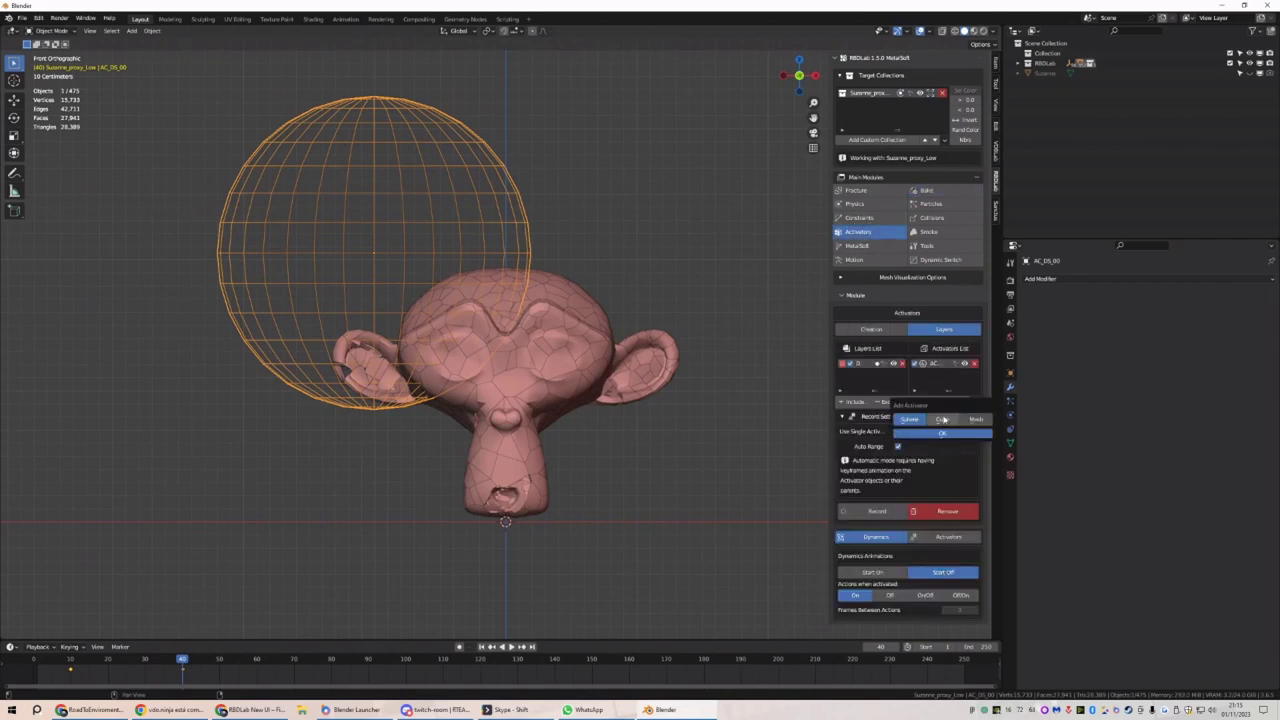
Add a second, smaller sphere activator beside the head and key its scale at frame 60
{"action": "left_click", "coordinate": [940, 401]}
{"action": "key", "text": "g"}
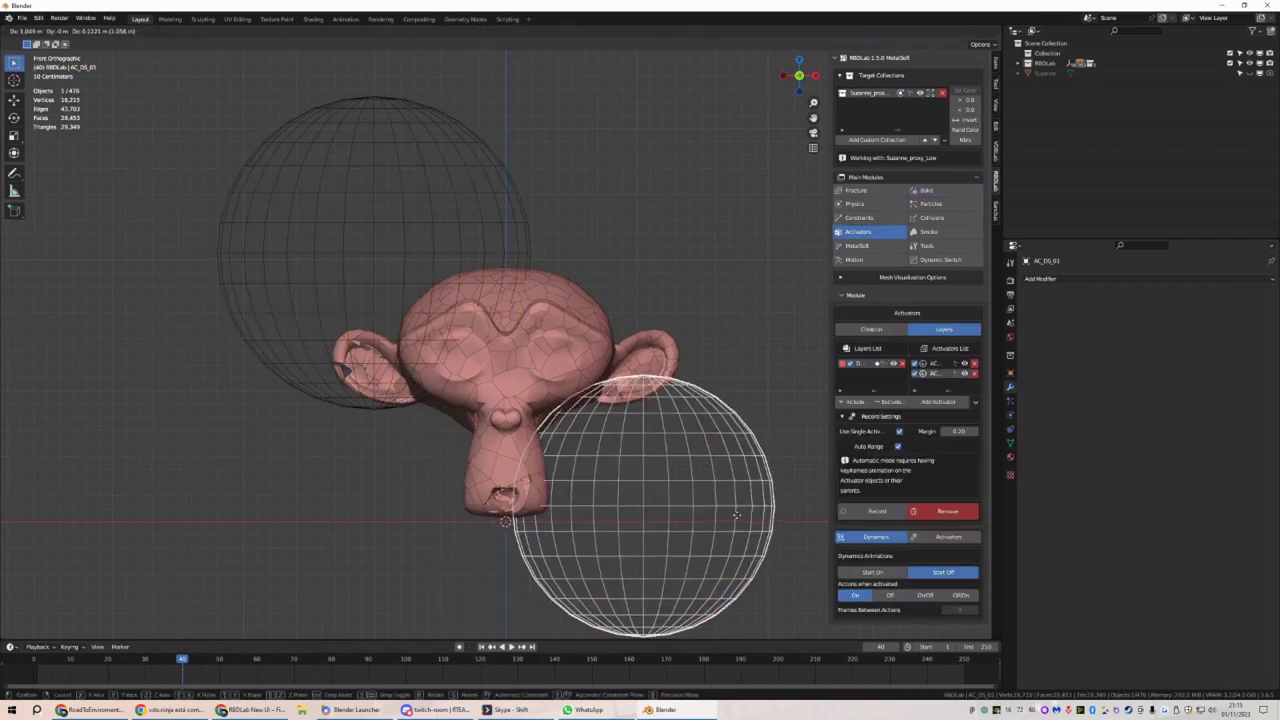
{"action": "key", "text": "s"}
{"action": "key", "text": "g"}
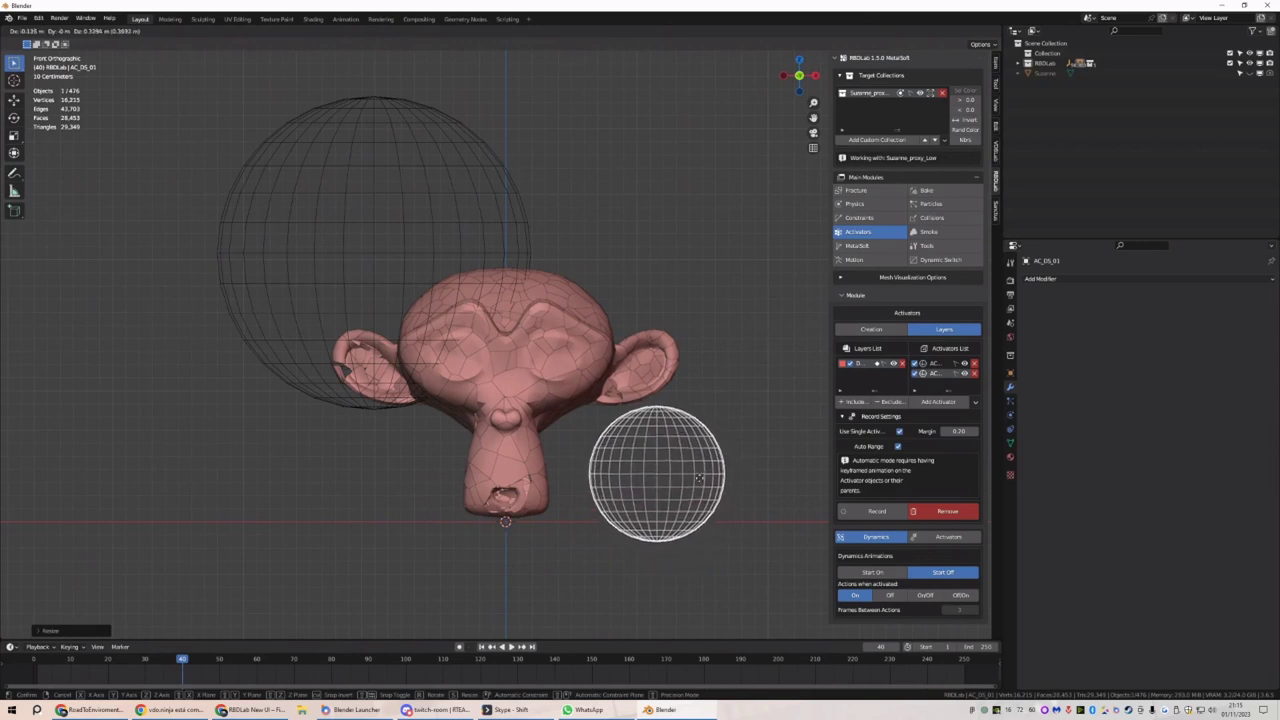
{"action": "left_click", "coordinate": [700, 474]}
{"action": "left_click", "coordinate": [257, 664]}
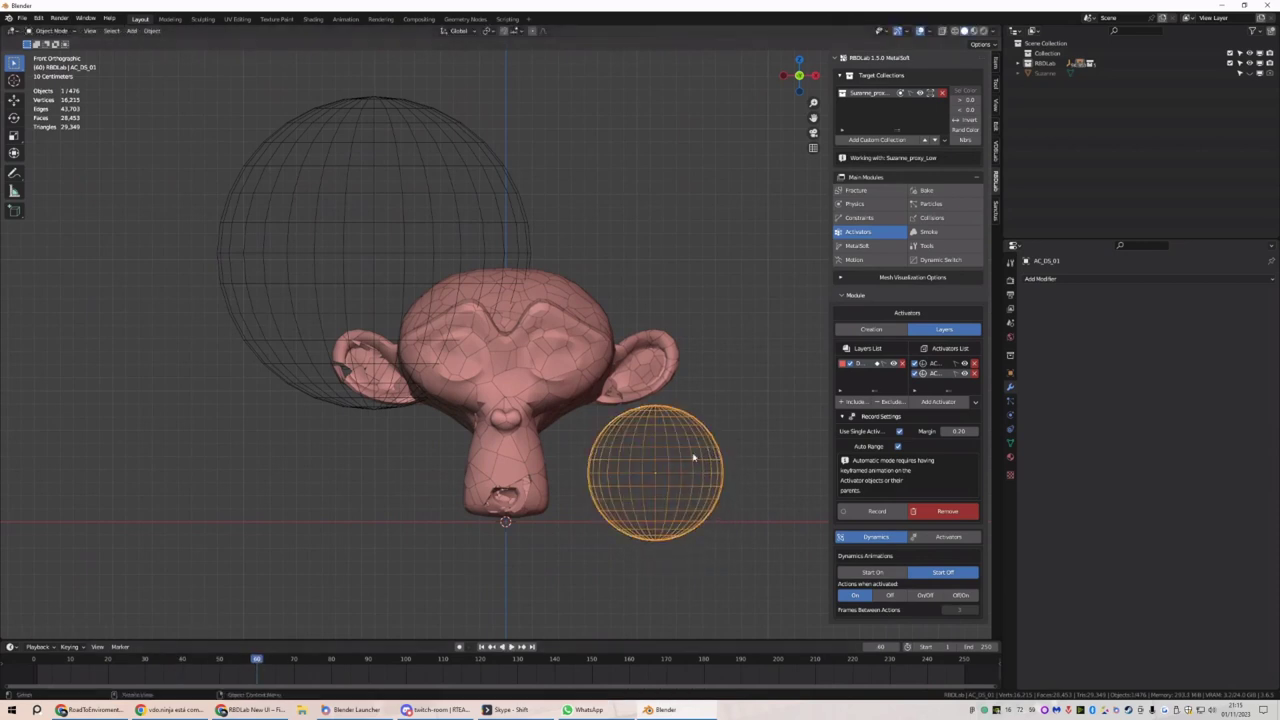
{"action": "key", "text": "i"}
{"action": "key", "text": "Return"}
Enlarge the sphere greatly at frame 100, key its scale, and record from frame 1
{"action": "left_click", "coordinate": [407, 664]}
{"action": "key", "text": "s"}
{"action": "left_click", "coordinate": [758, 567]}
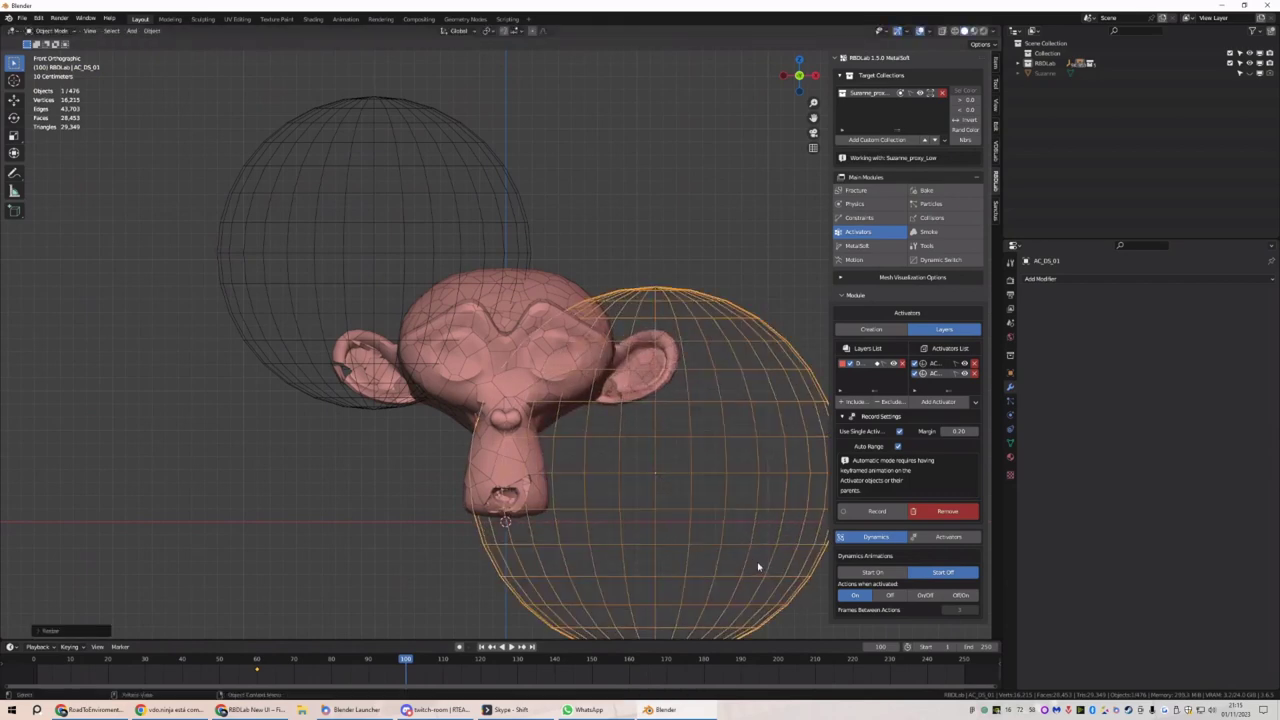
{"action": "key", "text": "s"}
{"action": "left_click", "coordinate": [865, 630]}
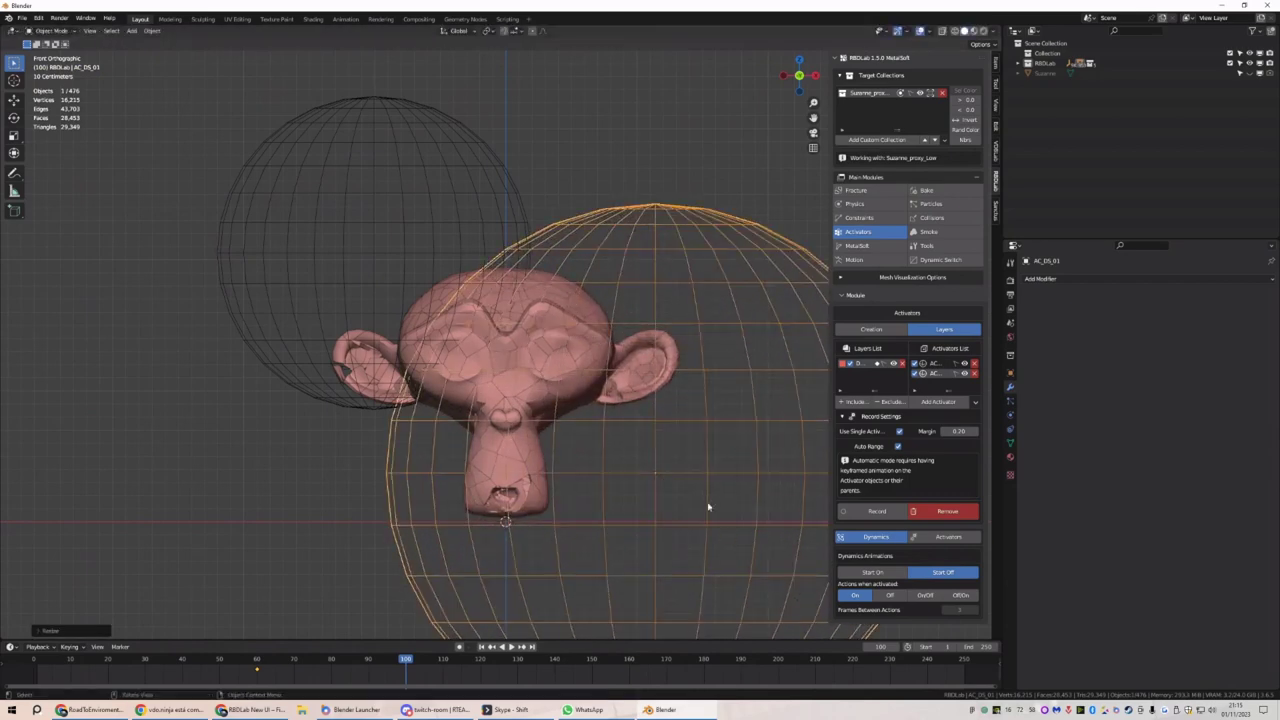
{"action": "key", "text": "i"}
{"action": "key", "text": "Return"}
{"action": "key", "text": "shift+Left"}
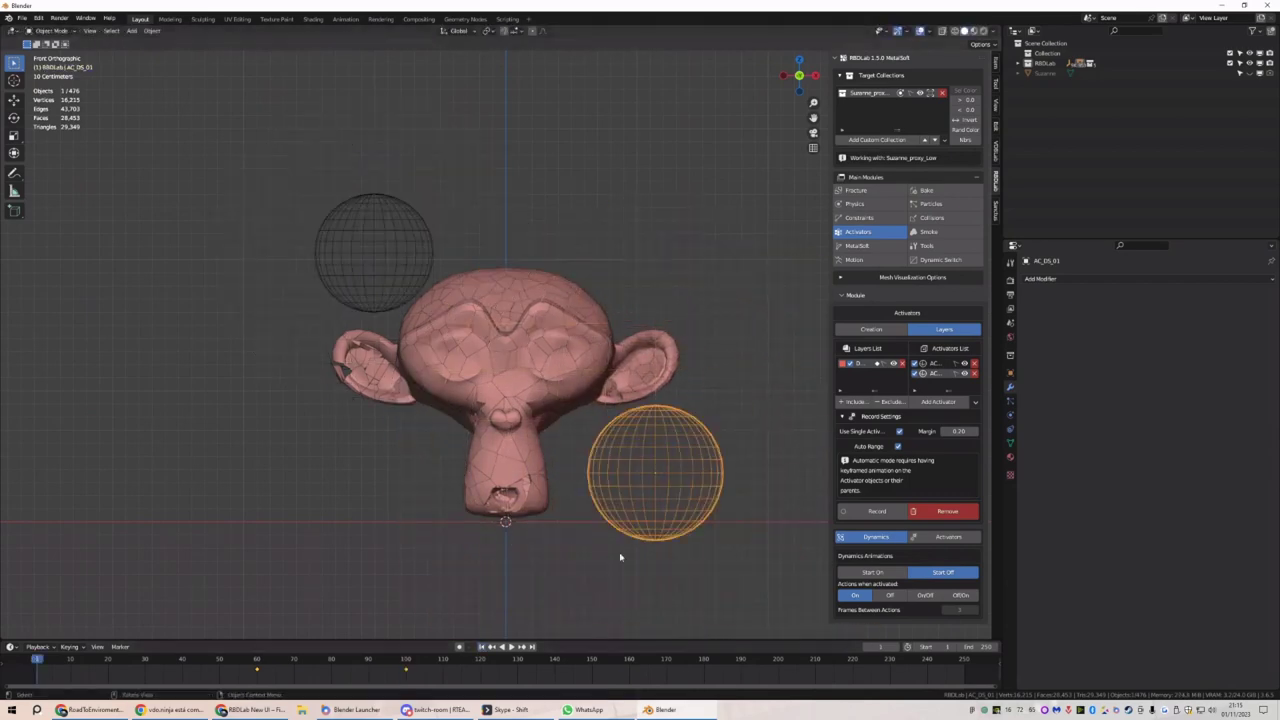
{"action": "left_click", "coordinate": [898, 513]}
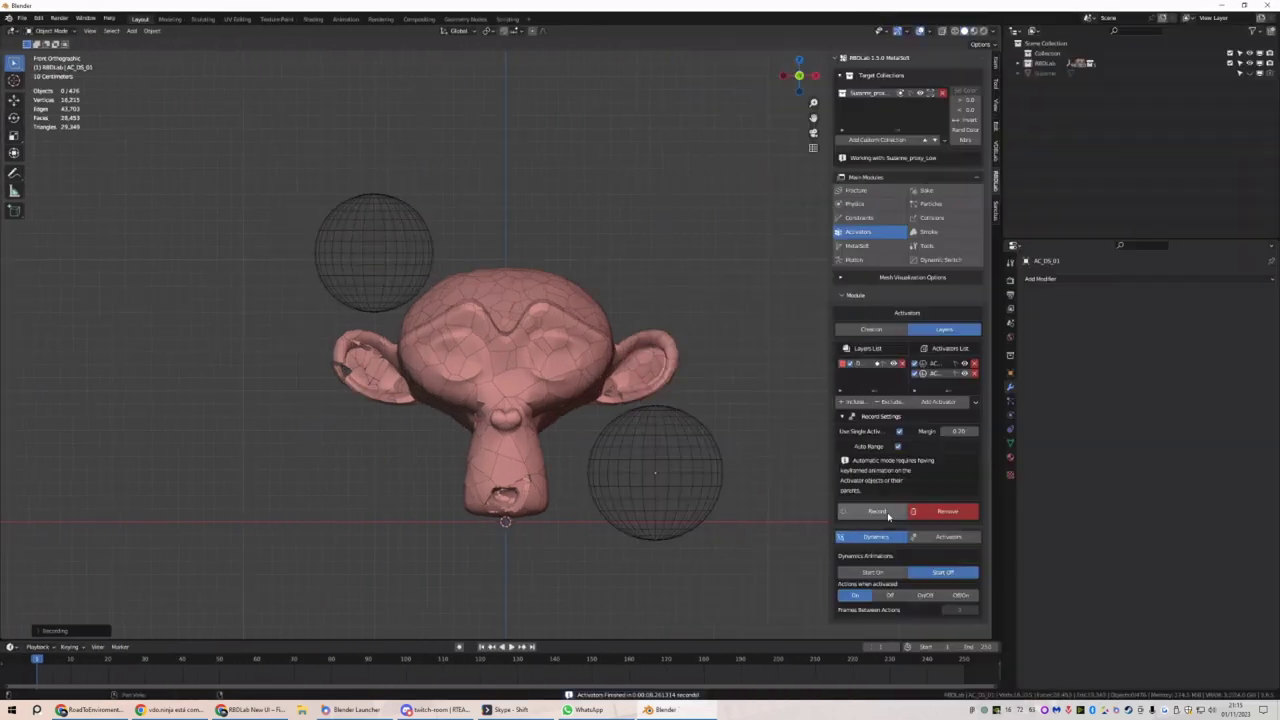
Hide the activator spheres and play the MetaSoft simulation, watching Suzanne crumple
{"action": "left_click", "coordinate": [964, 366]}
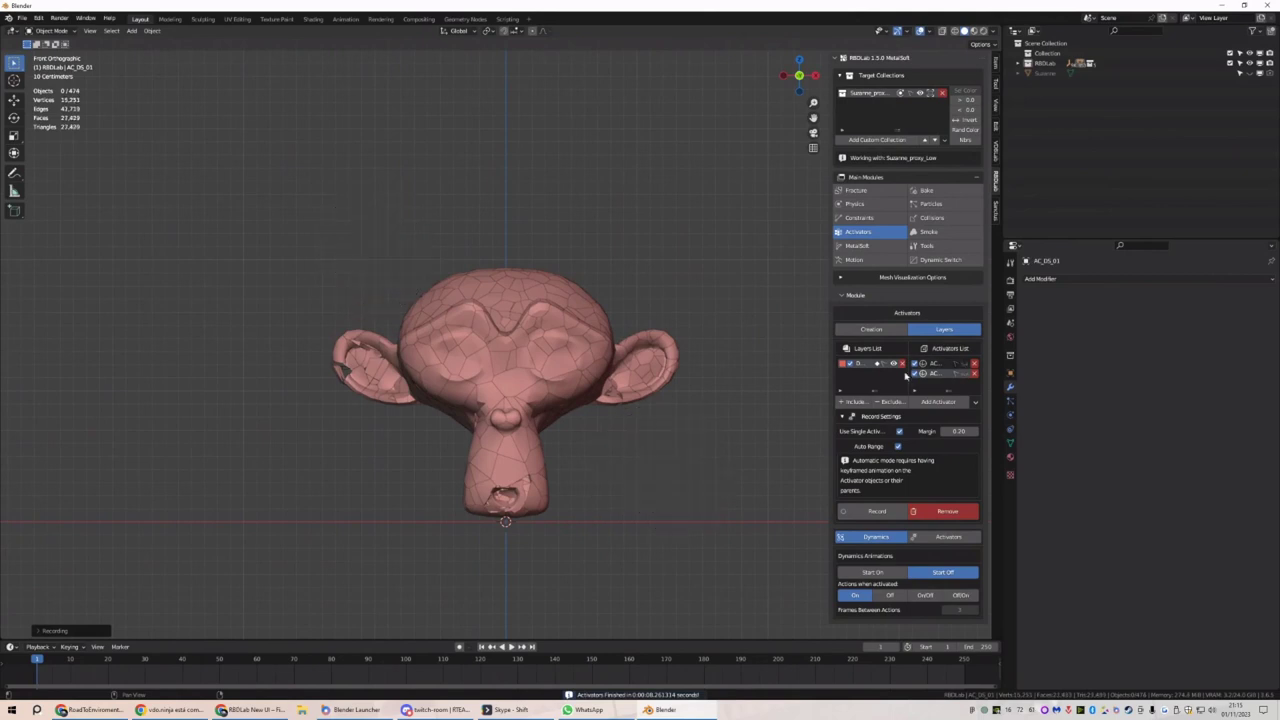
{"action": "left_click", "coordinate": [864, 247]}
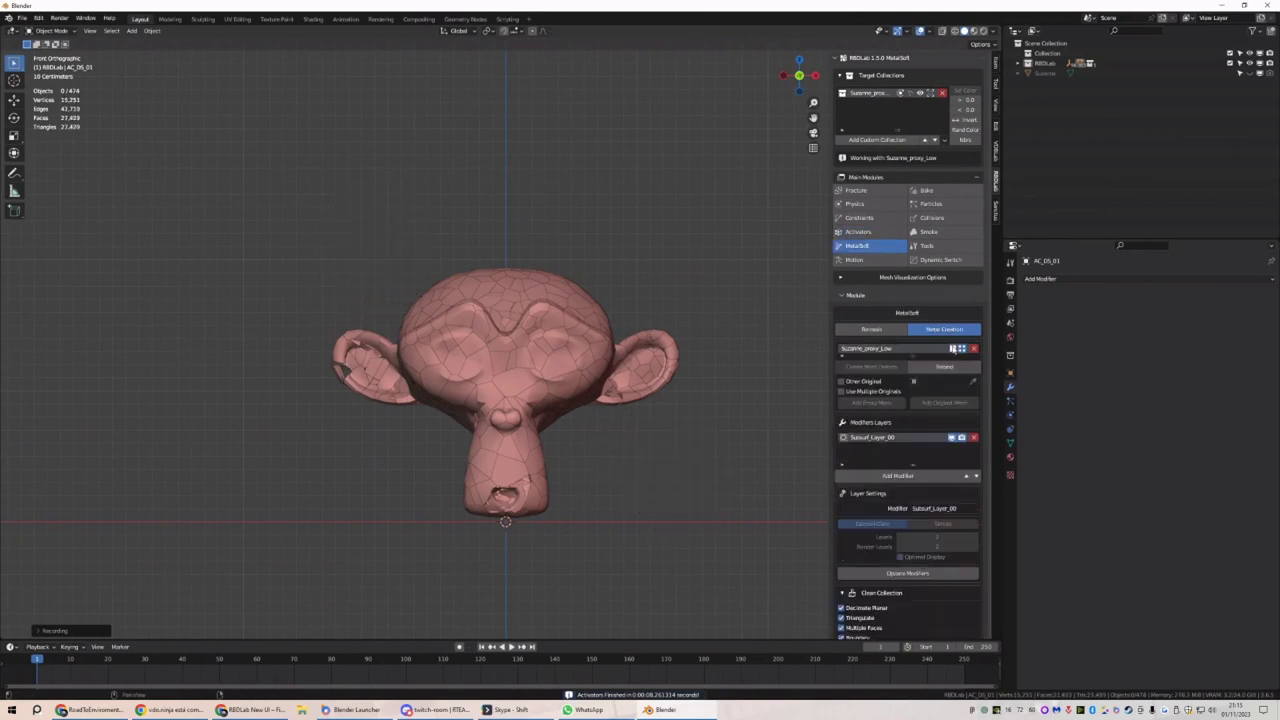
{"action": "key", "text": "space"}
{"action": "middle_click_drag", "start_coordinate": [643, 391], "coordinate": [581, 421]}
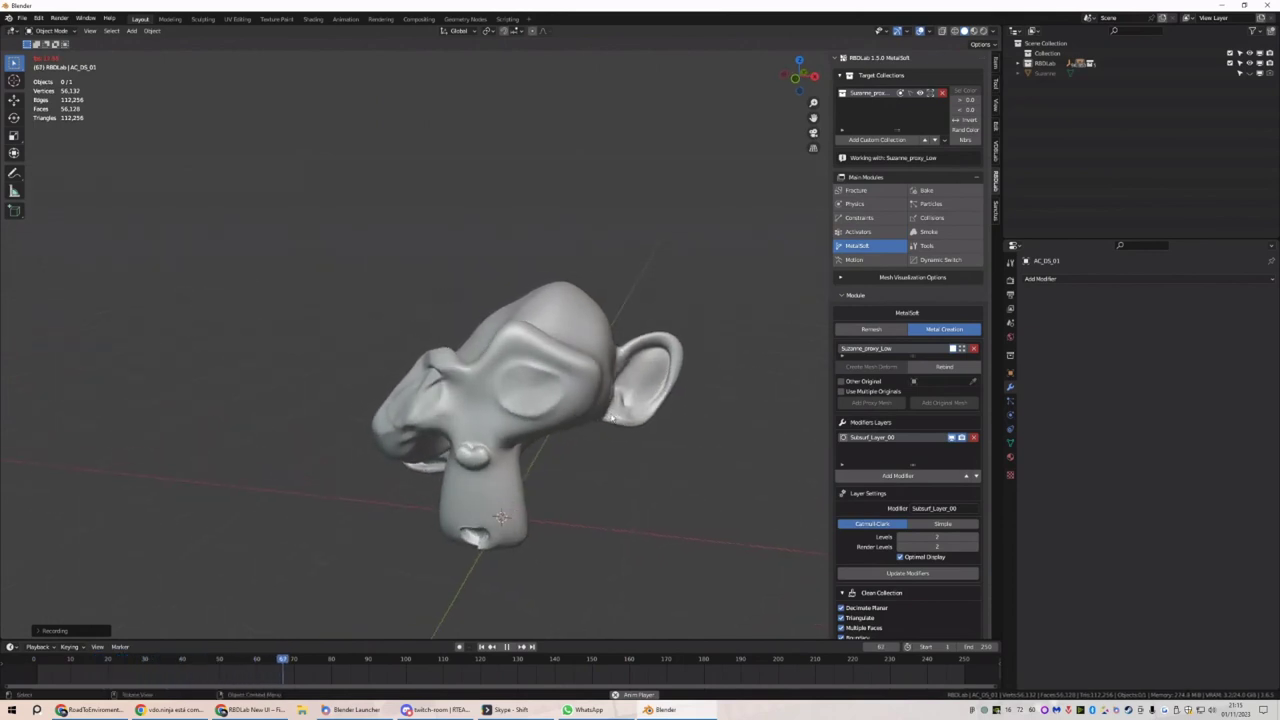
{"action": "middle_click_drag", "start_coordinate": [541, 466], "coordinate": [586, 486]}
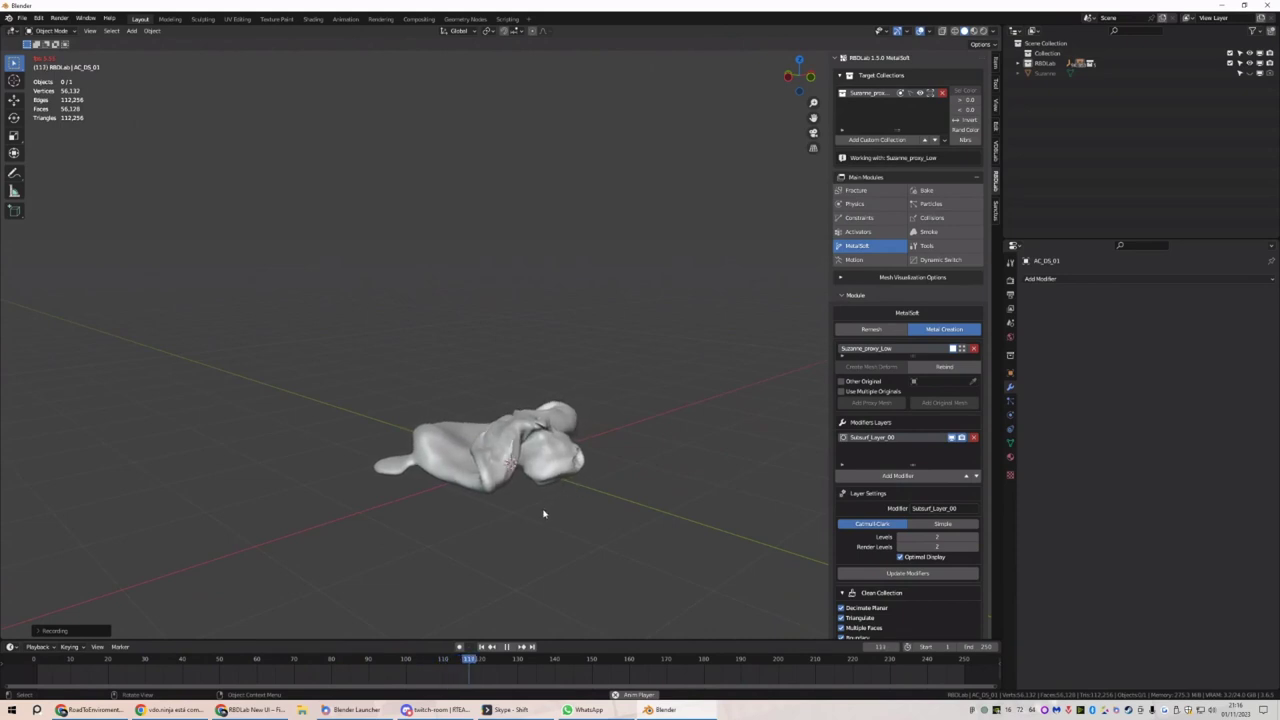
{"action": "middle_click_drag", "start_coordinate": [474, 503], "coordinate": [560, 503]}
Replay the simulation from the start and inspect the crumpled metal heap
{"action": "left_click", "coordinate": [507, 646]}
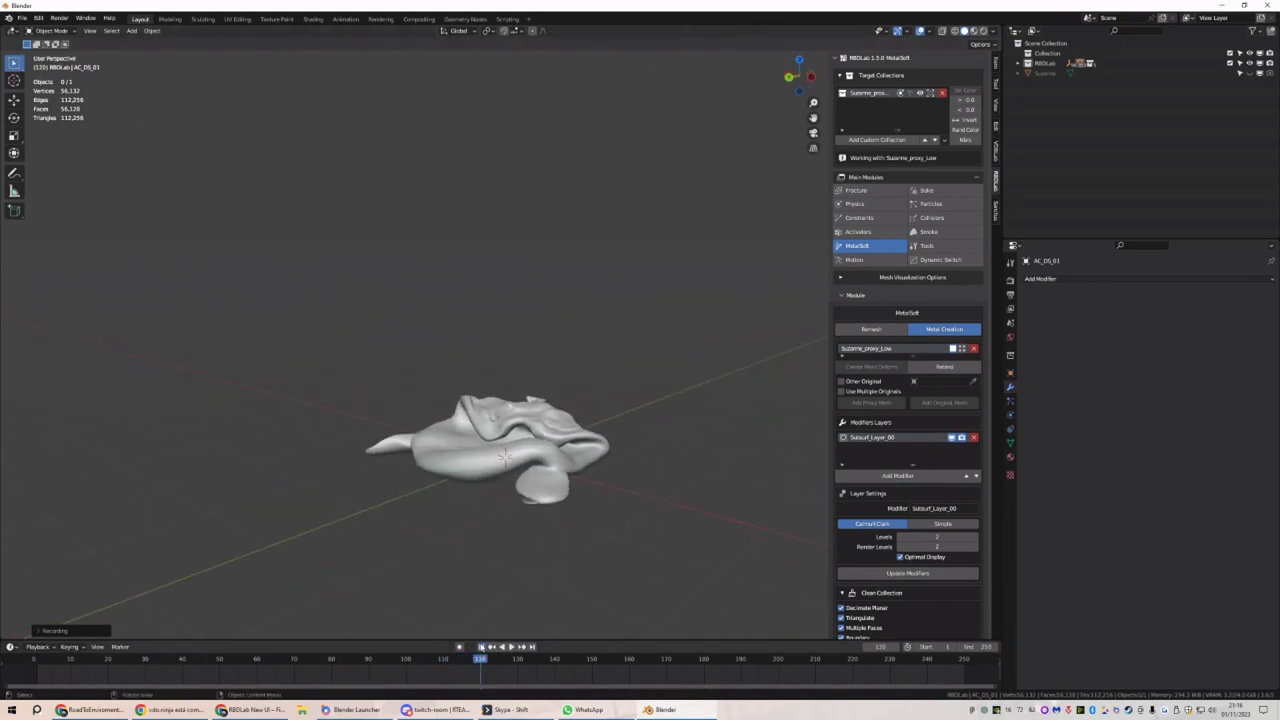
{"action": "left_click", "coordinate": [481, 646]}
{"action": "left_click", "coordinate": [511, 646]}
{"action": "middle_click_drag", "start_coordinate": [474, 491], "coordinate": [263, 500]}
{"action": "key", "text": "space"}
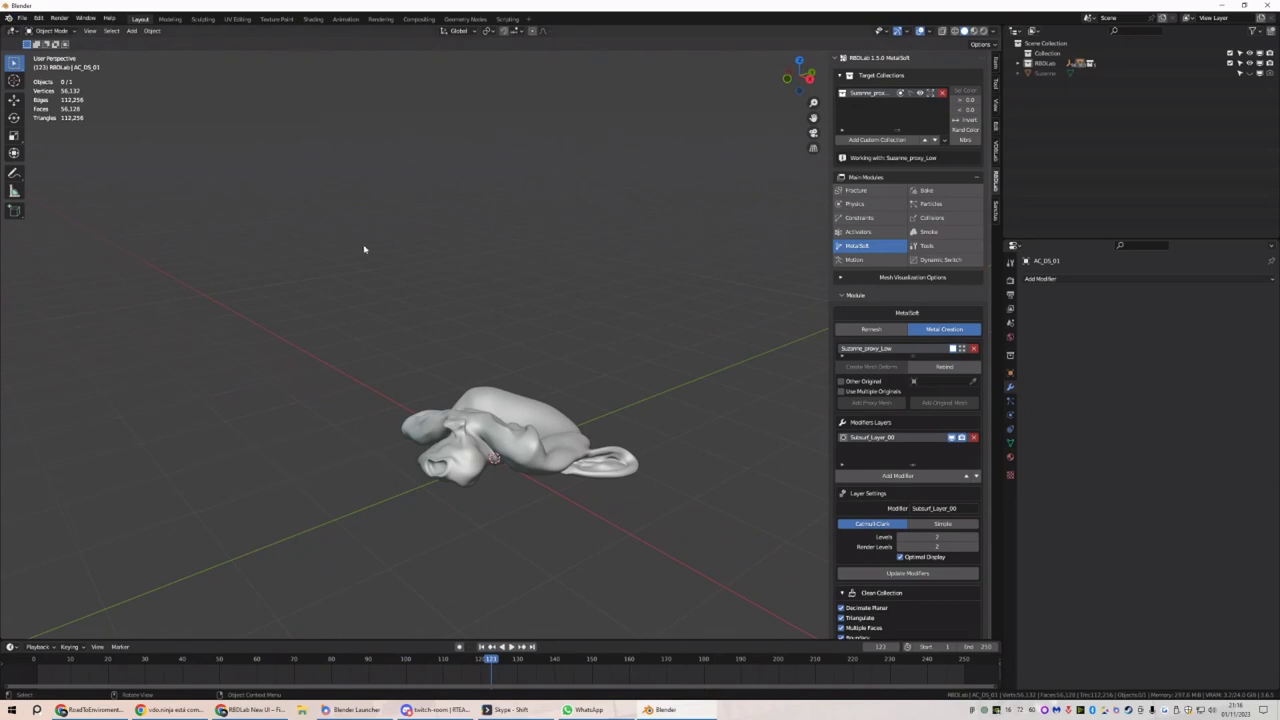
{"action": "middle_click_drag", "start_coordinate": [364, 249], "coordinate": [255, 250]}
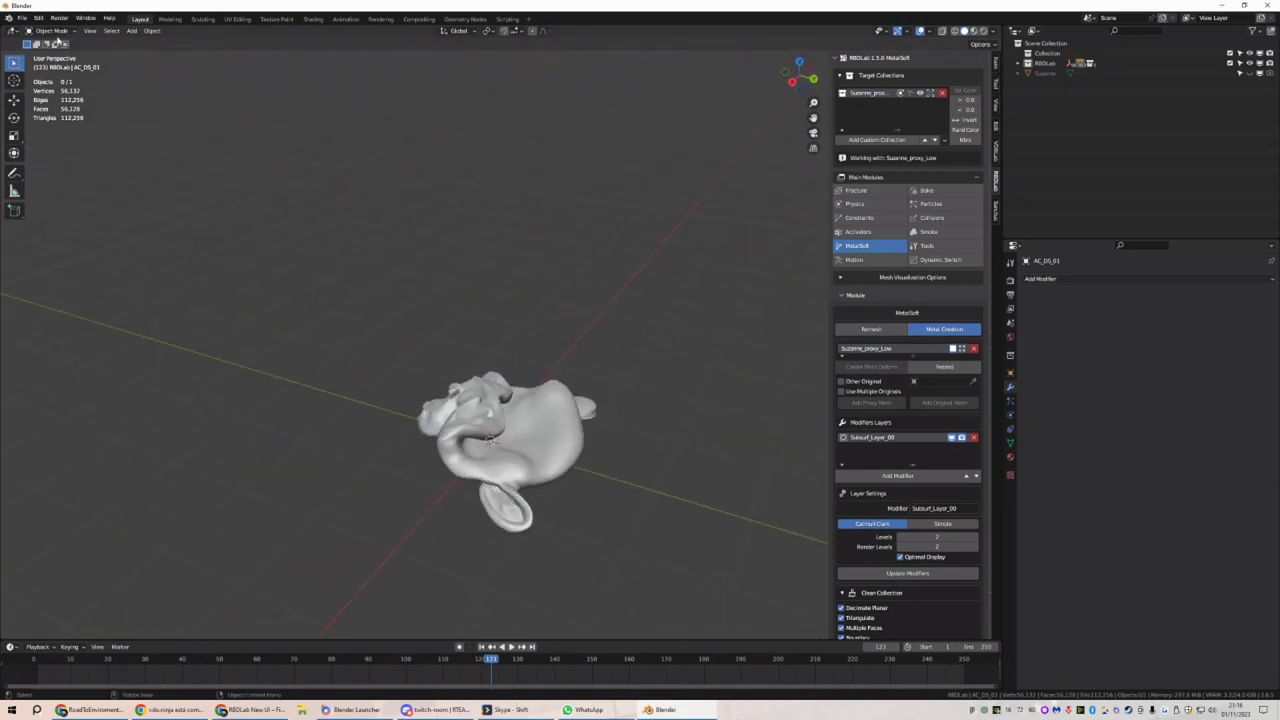
Start a new General scene, discarding the unsaved changes
{"action": "left_click", "coordinate": [29, 19]}
{"action": "mouse_move", "coordinate": [25, 30]}
{"action": "left_click", "coordinate": [146, 29]}
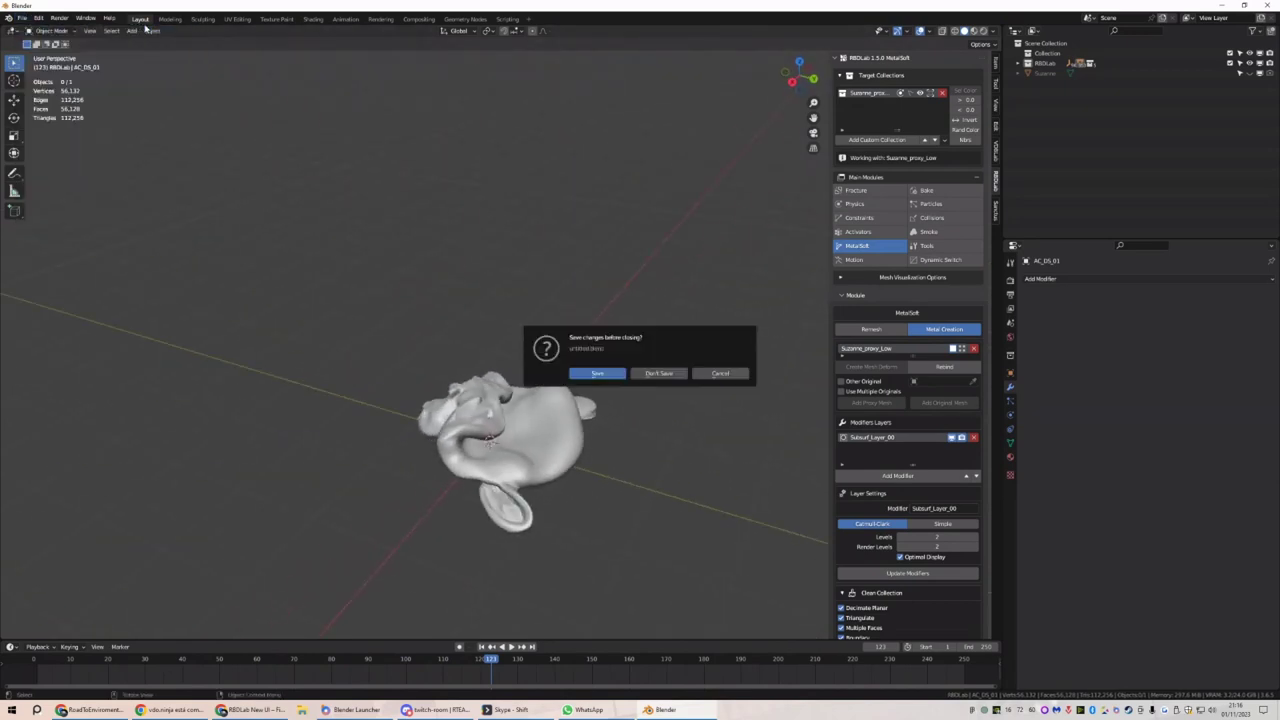
{"action": "left_click", "coordinate": [659, 373]}
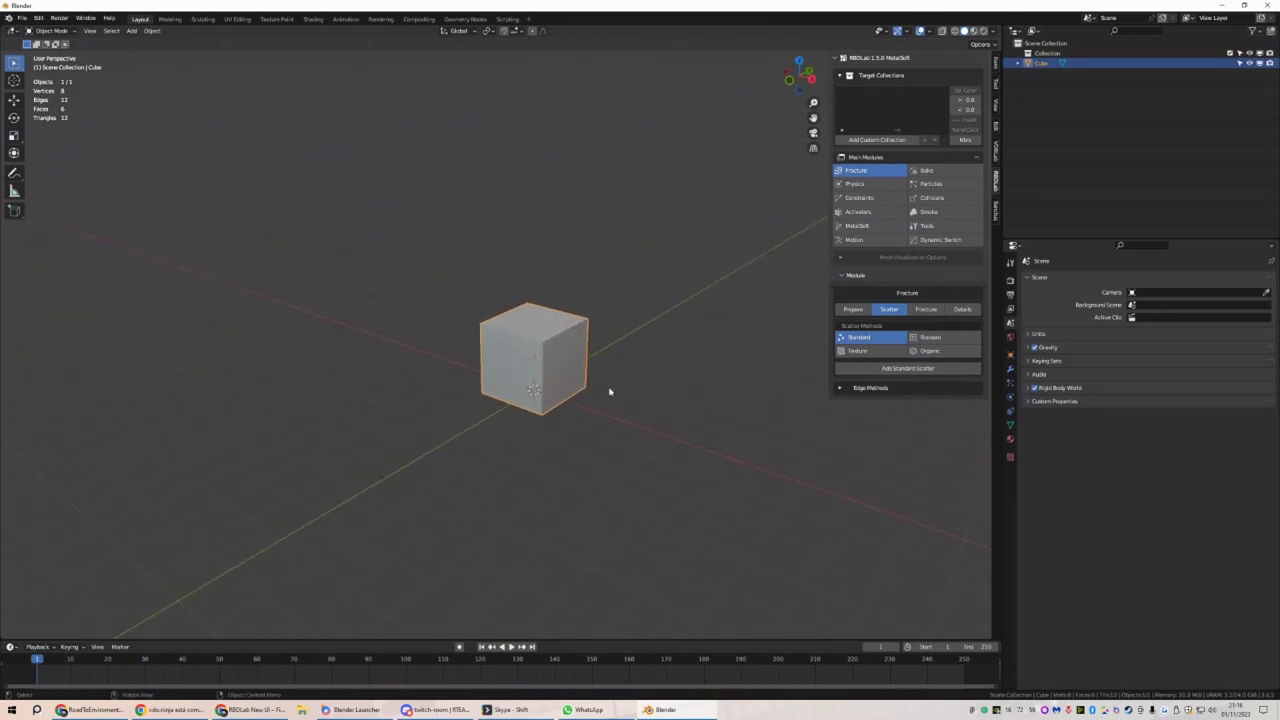
Scale the default cube thin along Y, wider along X and taller along Z into a wall
{"action": "key", "text": "s"}
{"action": "key", "text": "y"}
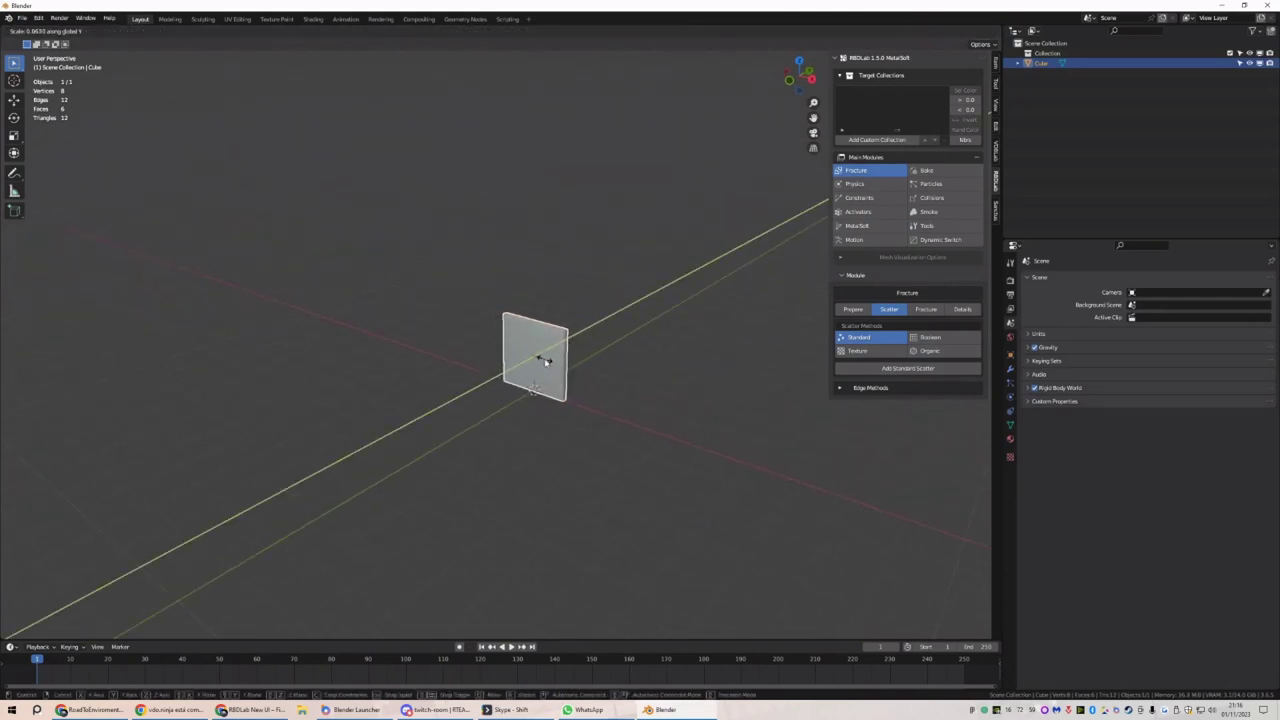
{"action": "left_click", "coordinate": [534, 360]}
{"action": "key", "text": "s"}
{"action": "key", "text": "x"}
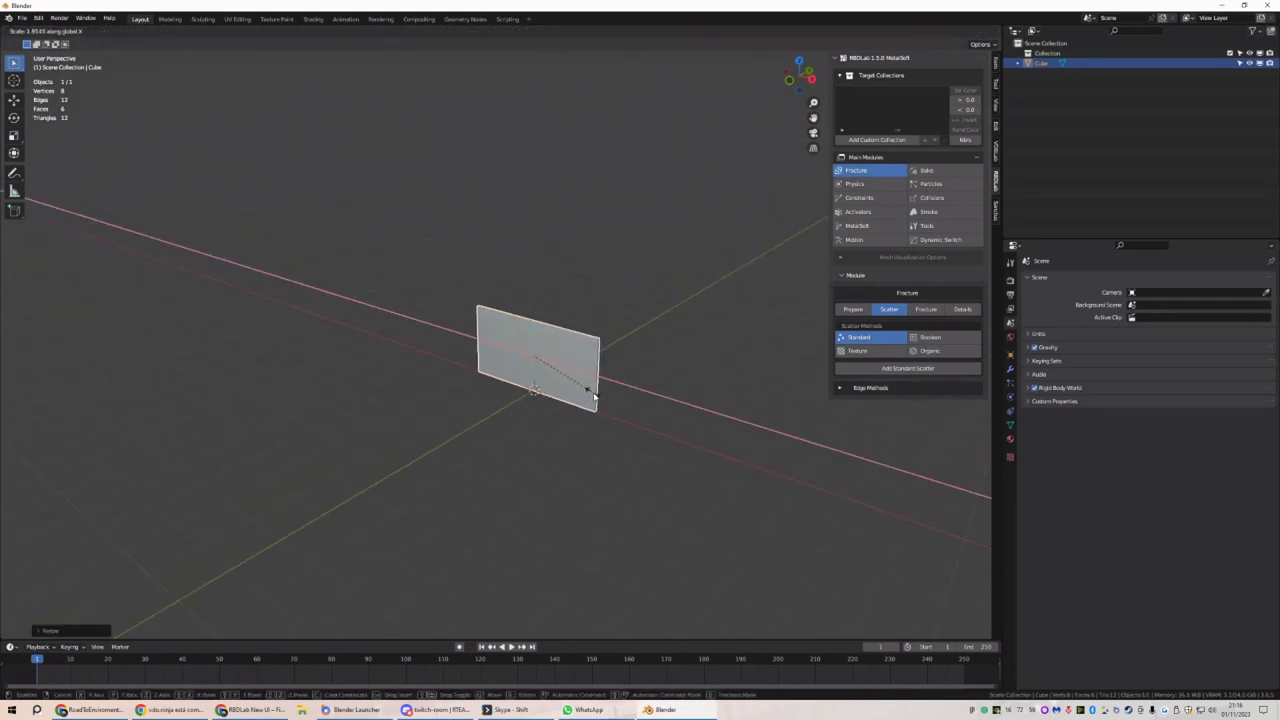
{"action": "left_click", "coordinate": [594, 397]}
{"action": "key", "text": "Tab"}
{"action": "key", "text": "Tab"}
{"action": "key", "text": "s"}
{"action": "key", "text": "z"}
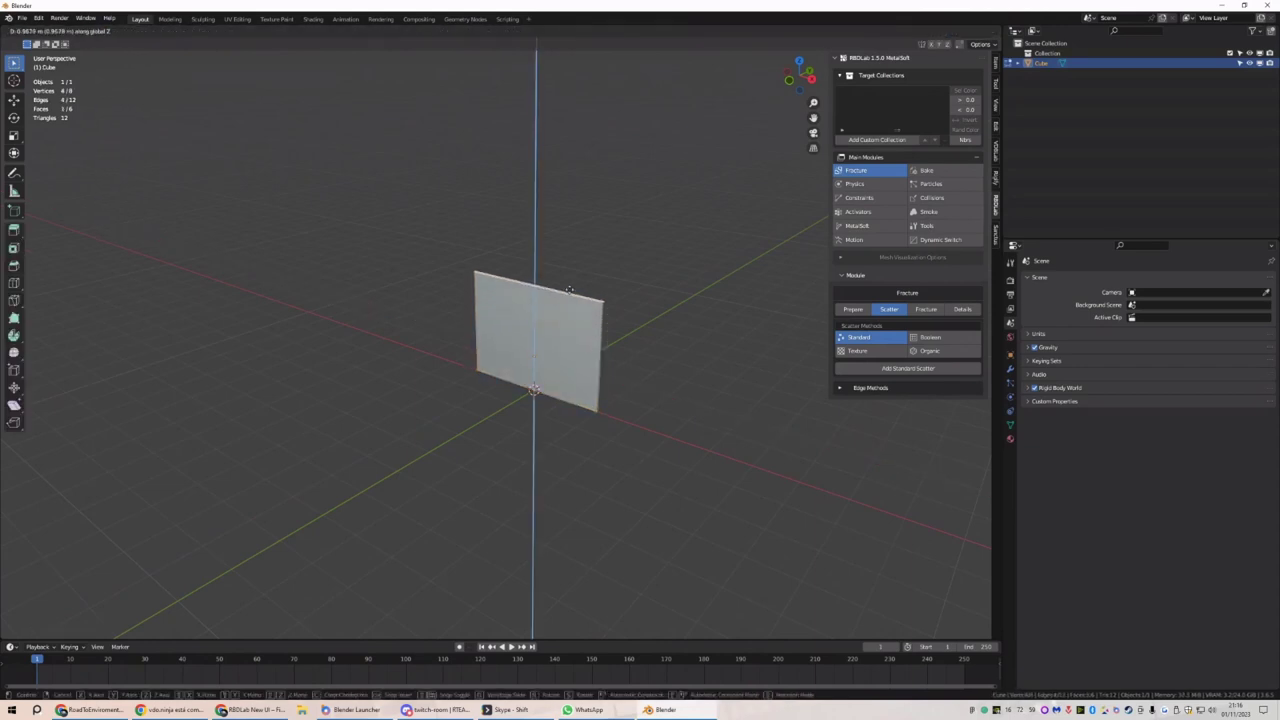
{"action": "left_click", "coordinate": [572, 268]}
Set the wall's origin to its geometry and apply its scale
{"action": "key", "text": "q"}
{"action": "left_click", "coordinate": [572, 268]}
{"action": "key", "text": "ctrl+a"}
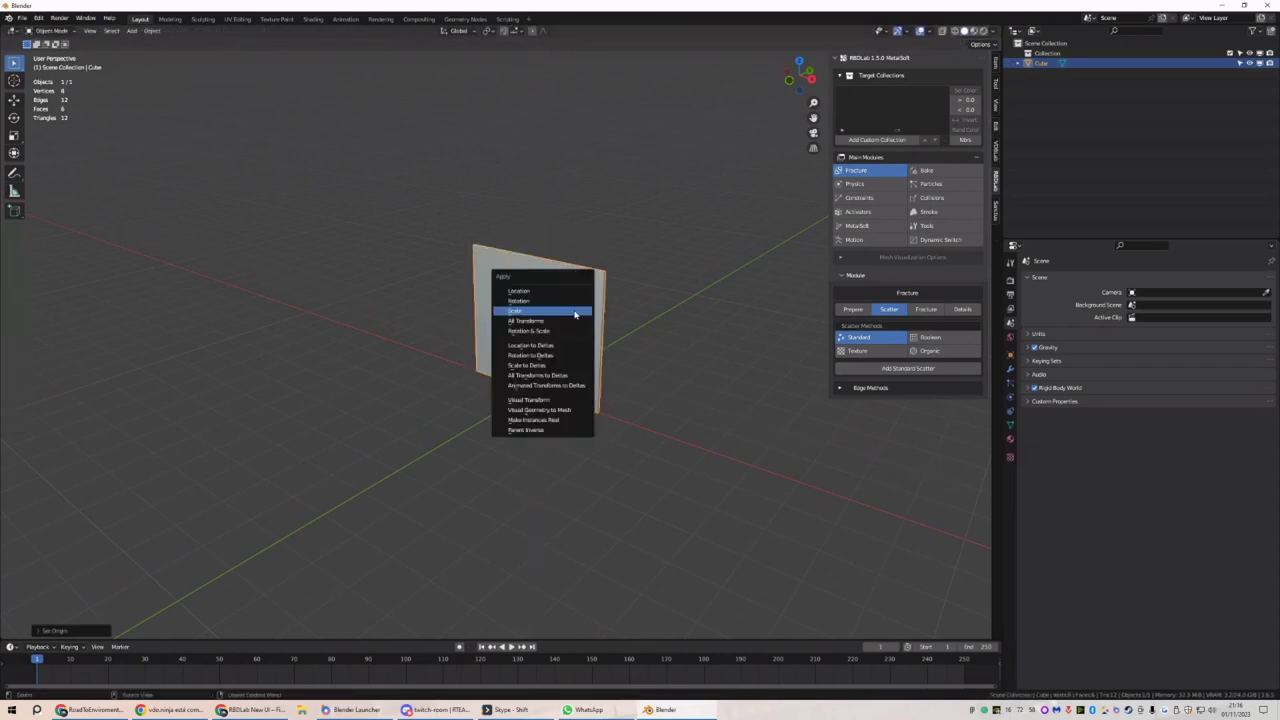
{"action": "left_click", "coordinate": [575, 315]}
{"action": "key", "text": "KP_1"}
{"action": "scroll", "coordinate": [574, 312], "scroll_direction": "up", "scroll_amount": 3}
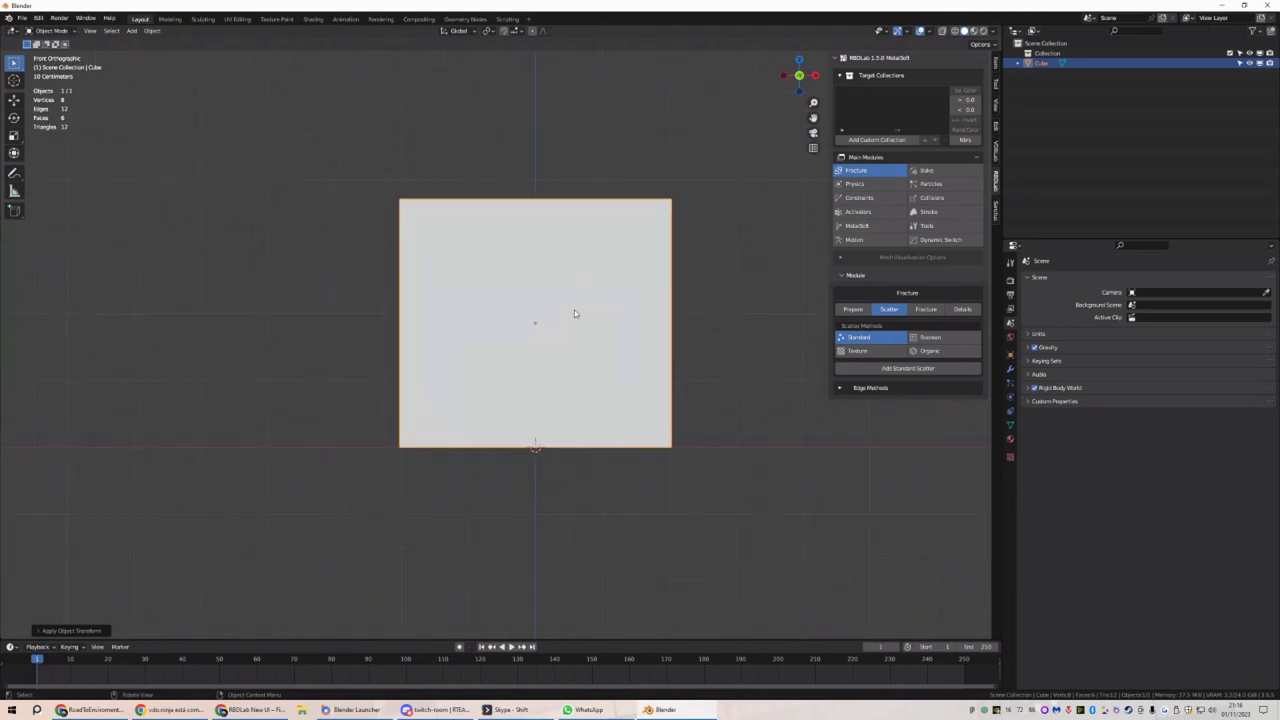
{"action": "middle_click_drag", "start_coordinate": [574, 312], "coordinate": [577, 337], "text": "shift"}
{"action": "middle_click_drag", "start_coordinate": [686, 366], "coordinate": [628, 430]}
{"action": "right_click", "coordinate": [646, 457]}
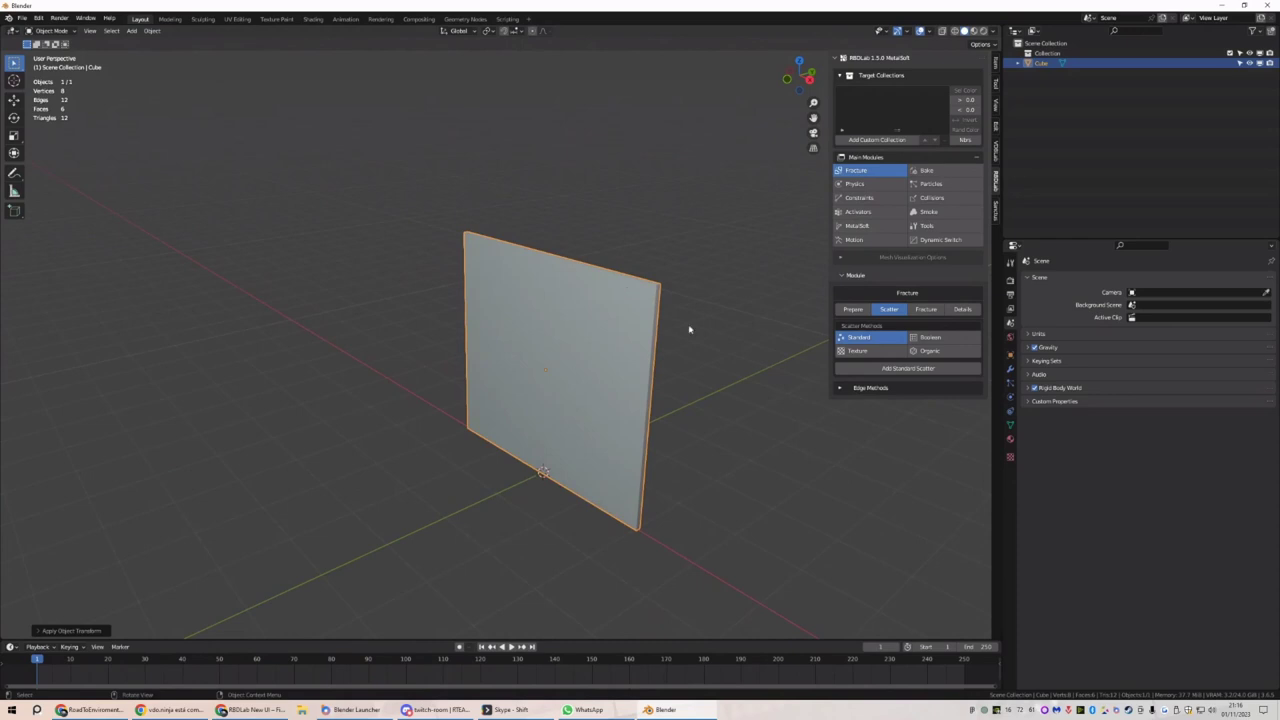
Create a Boxnom fracture on the wall with Grid distribution and its points displayed
{"action": "left_click", "coordinate": [952, 337]}
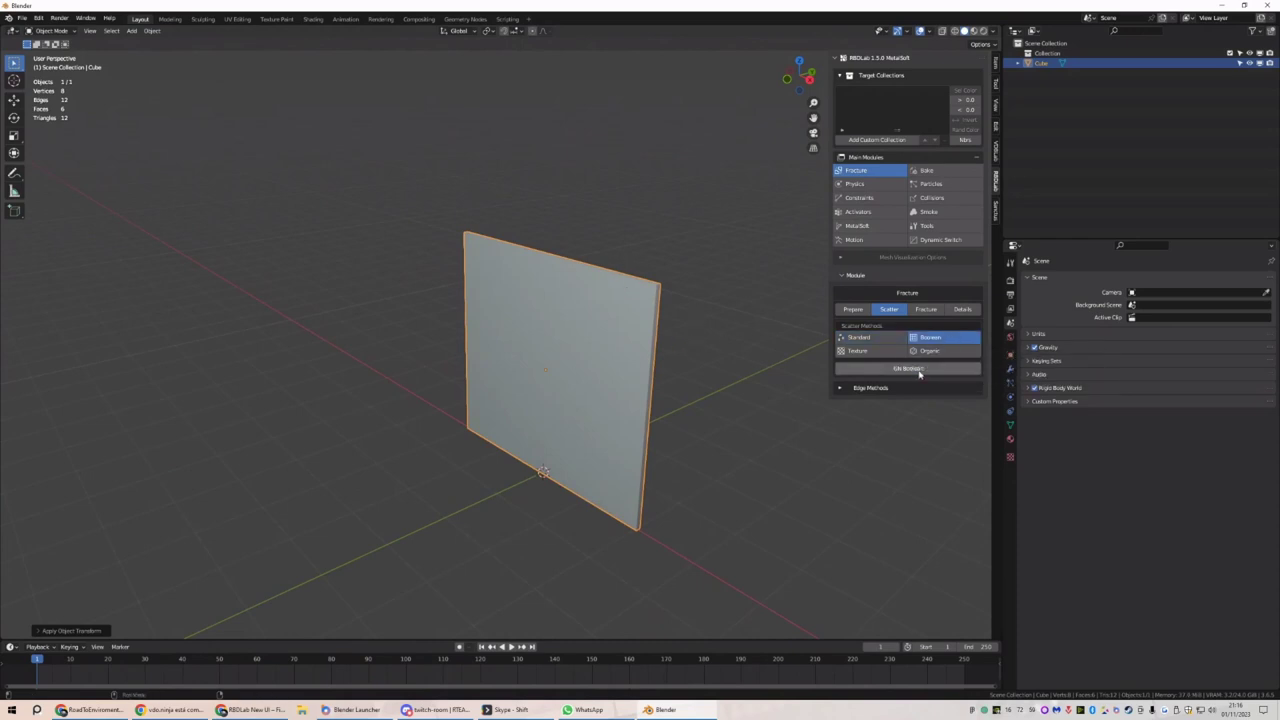
{"action": "left_click", "coordinate": [875, 369]}
{"action": "left_click", "coordinate": [895, 402]}
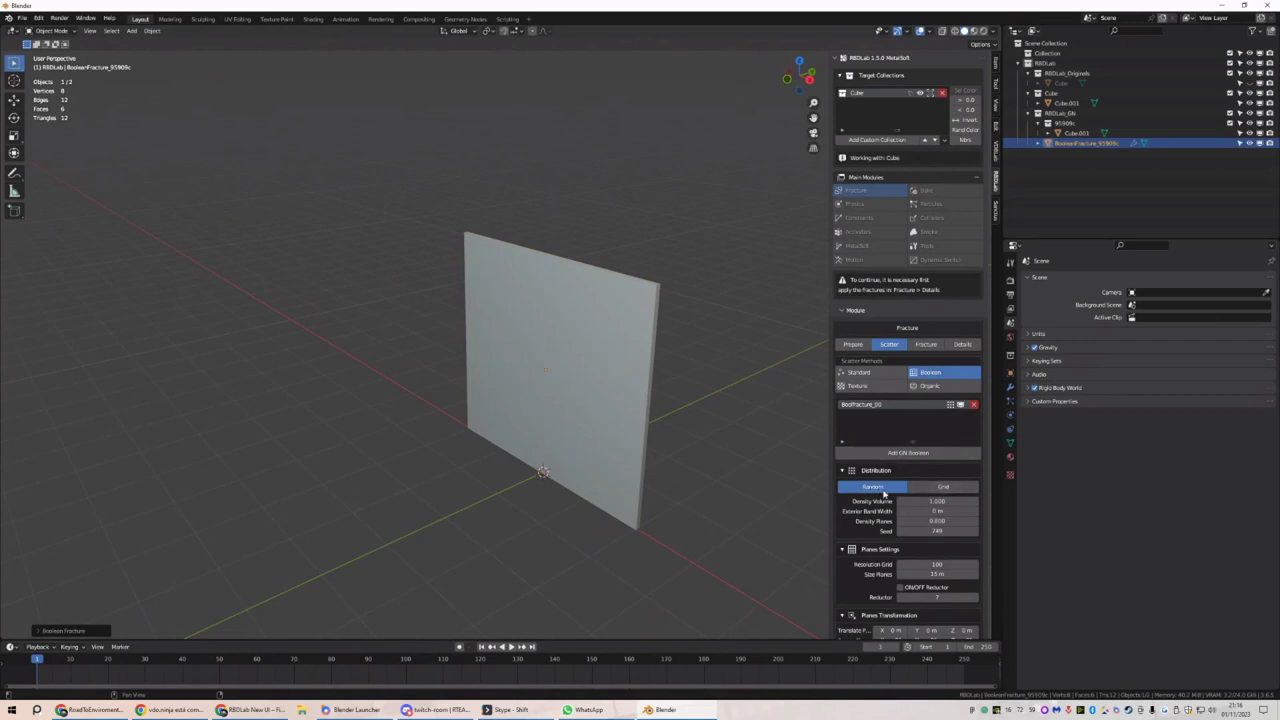
{"action": "left_click", "coordinate": [943, 487]}
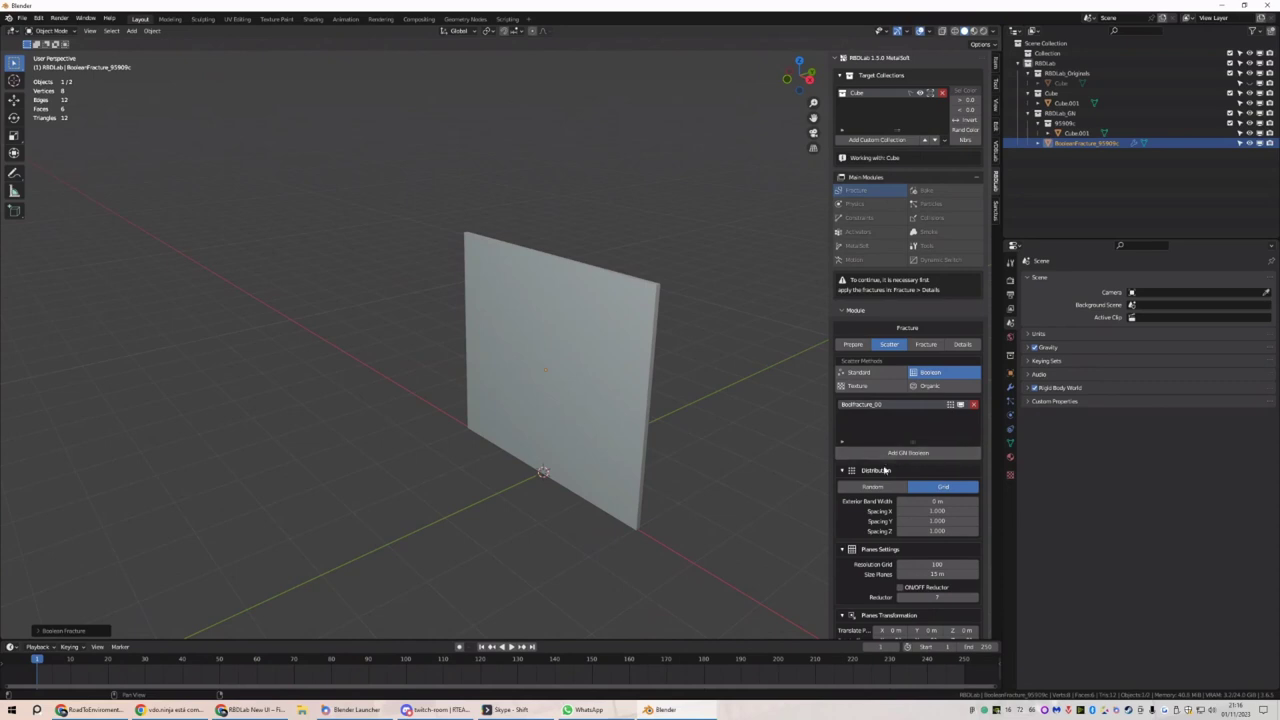
{"action": "scroll", "coordinate": [920, 478], "scroll_direction": "down", "scroll_amount": 1}
{"action": "left_click_drag", "start_coordinate": [920, 480], "coordinate": [926, 480]}
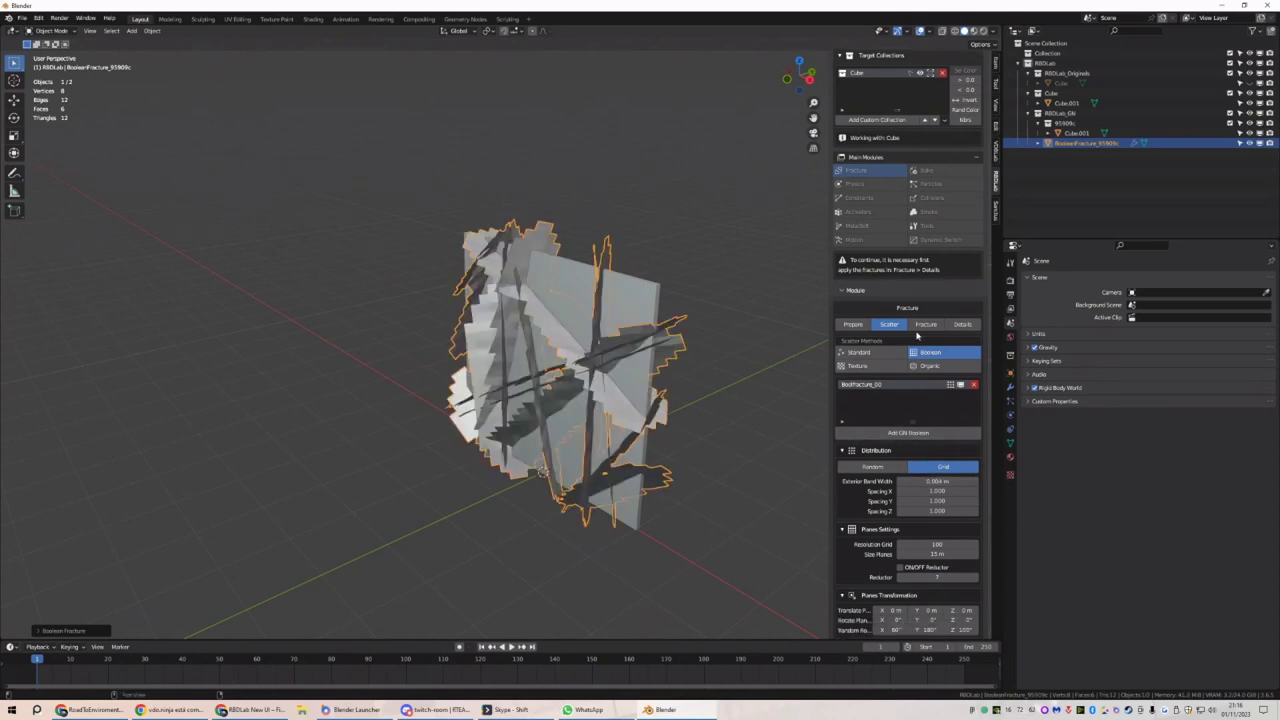
{"action": "left_click", "coordinate": [955, 384]}
{"action": "middle_click_drag", "start_coordinate": [653, 349], "coordinate": [621, 389]}
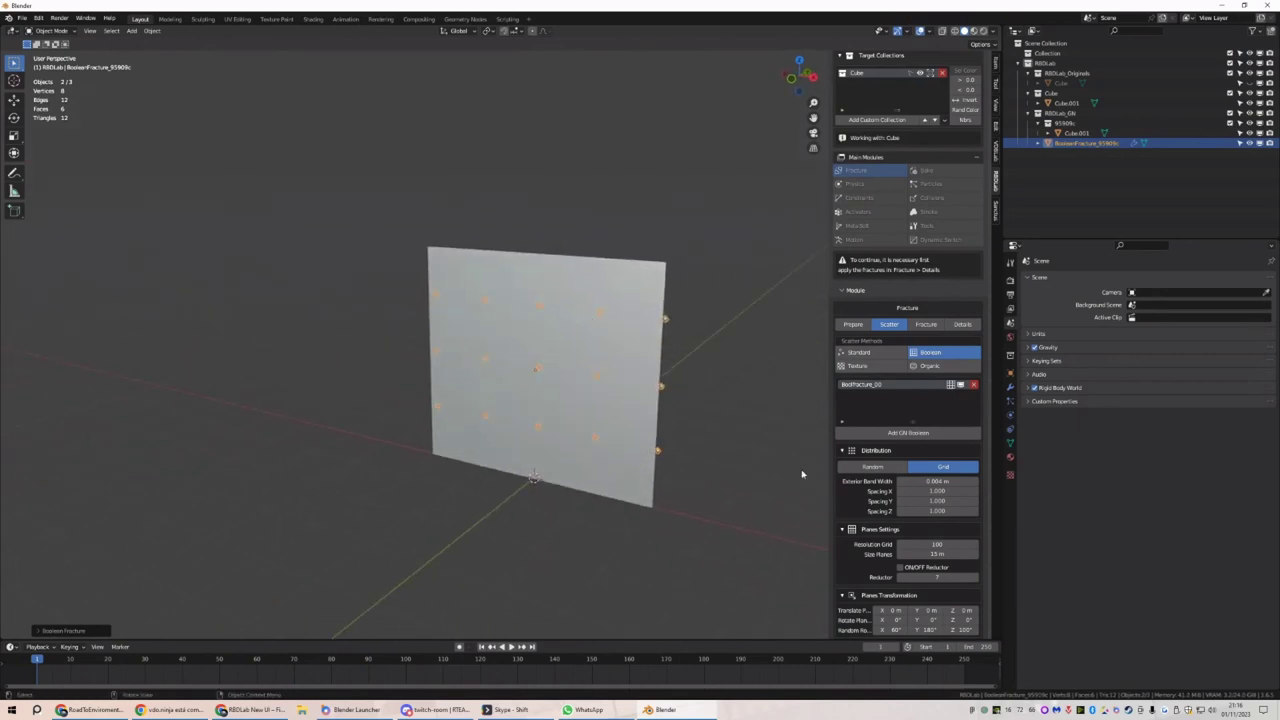
Set Spacing X to 1.000, tune Spacing Y (around 0.093), and set Random Rotation Y to 500°
{"action": "left_click_drag", "start_coordinate": [935, 491], "coordinate": [905, 491]}
{"action": "left_click", "coordinate": [953, 384]}
{"action": "scroll", "coordinate": [901, 441], "scroll_direction": "down", "scroll_amount": 3}
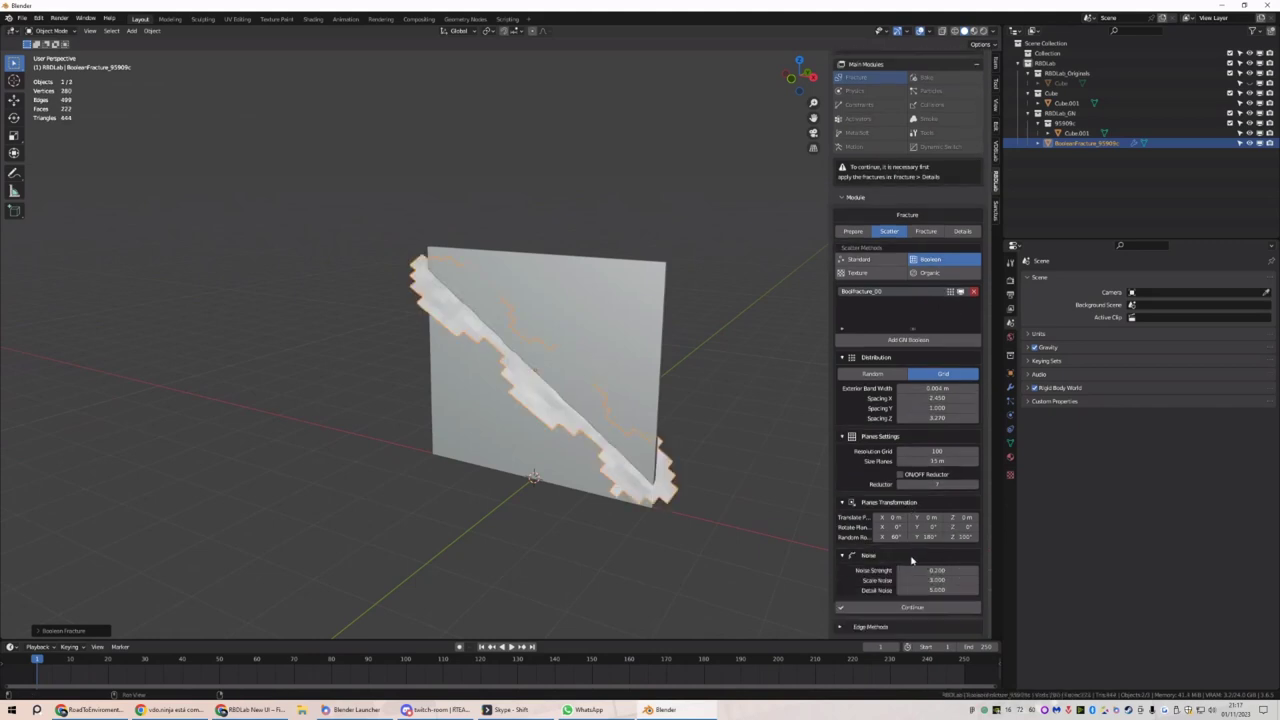
{"action": "mouse_move", "coordinate": [897, 537]}
{"action": "left_mouse_down"}
{"action": "mouse_move", "coordinate": [925, 538]}
{"action": "mouse_move", "coordinate": [898, 537]}
{"action": "left_mouse_up"}
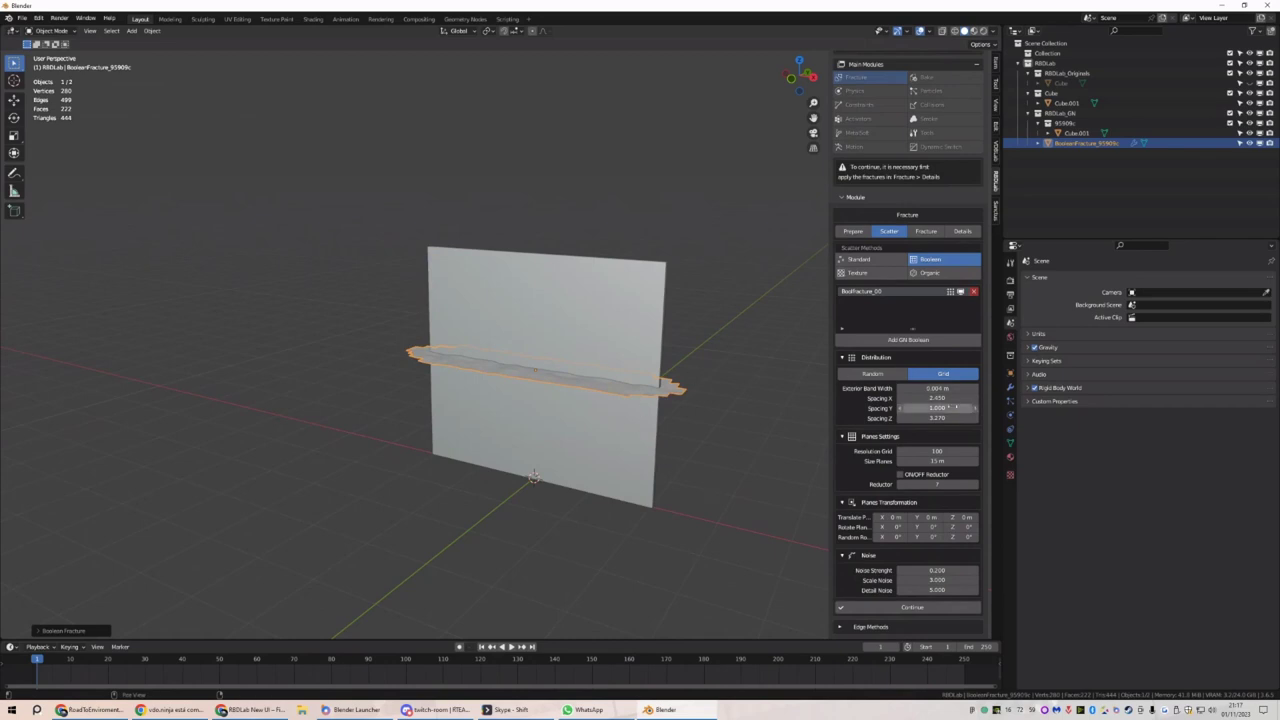
{"action": "left_click_drag", "start_coordinate": [940, 408], "coordinate": [621, 413]}
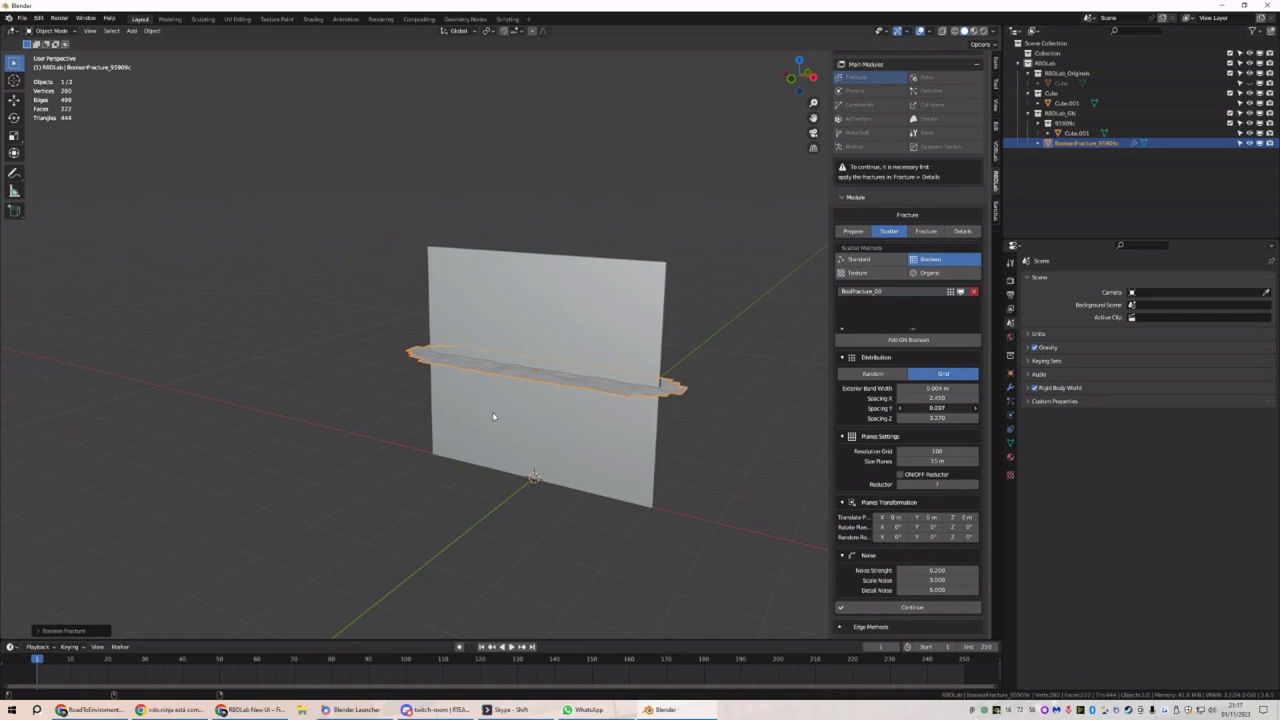
{"action": "left_click_drag", "start_coordinate": [493, 417], "coordinate": [460, 418]}
{"action": "left_click", "coordinate": [922, 538]}
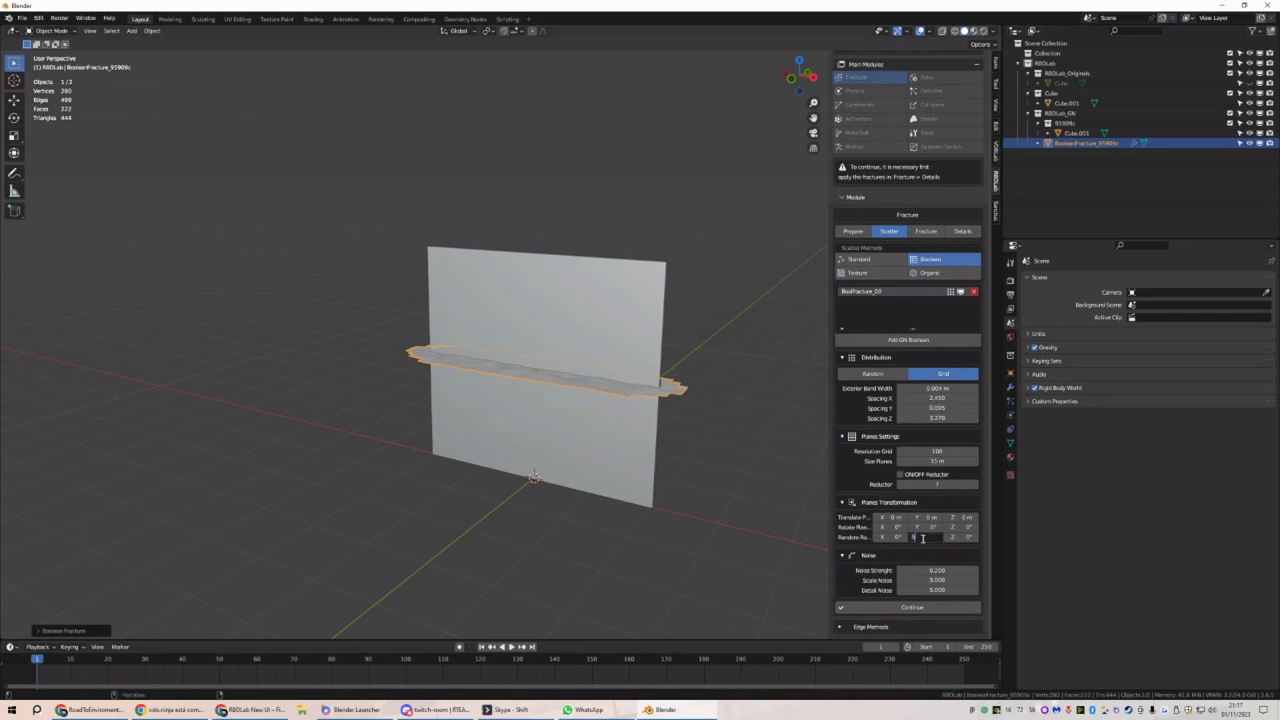
{"action": "key", "text": "Return"}
{"action": "left_click_drag", "start_coordinate": [936, 408], "coordinate": [606, 371]}
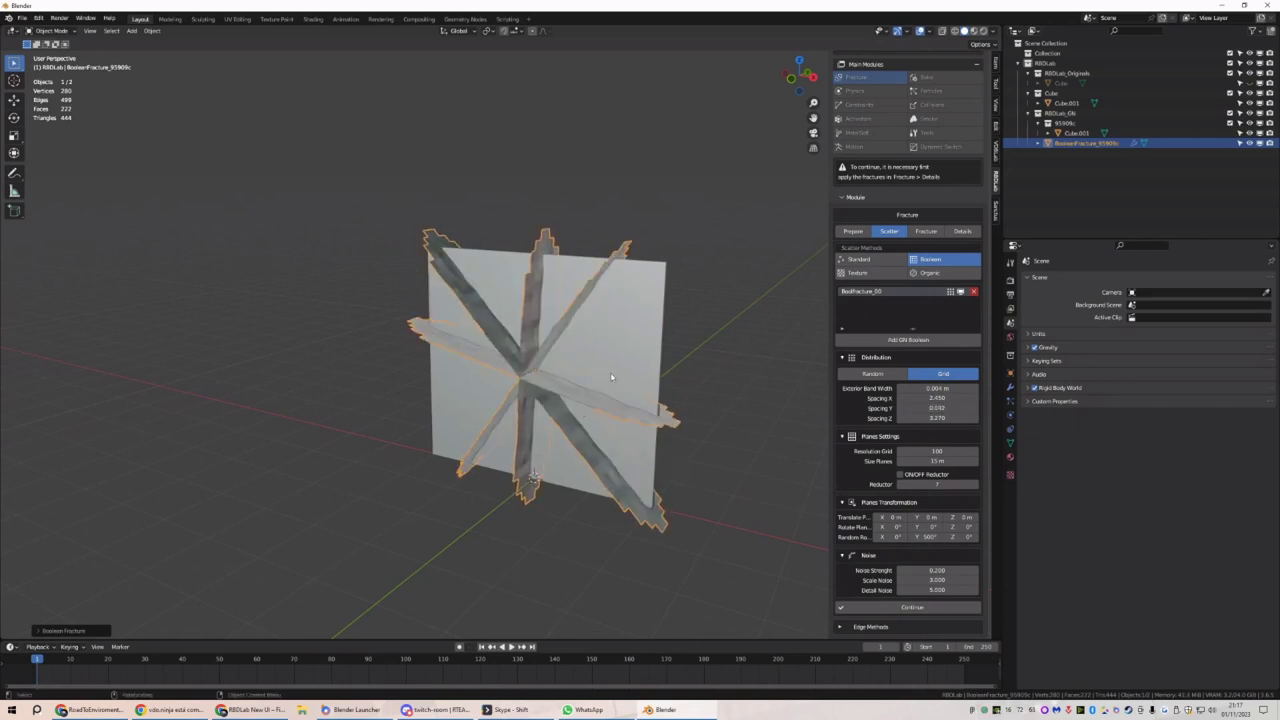
{"action": "mouse_move", "coordinate": [606, 371]}
{"action": "middle_mouse_down"}
{"action": "mouse_move", "coordinate": [651, 357]}
{"action": "mouse_move", "coordinate": [579, 368]}
{"action": "mouse_move", "coordinate": [612, 380]}
{"action": "middle_mouse_up"}
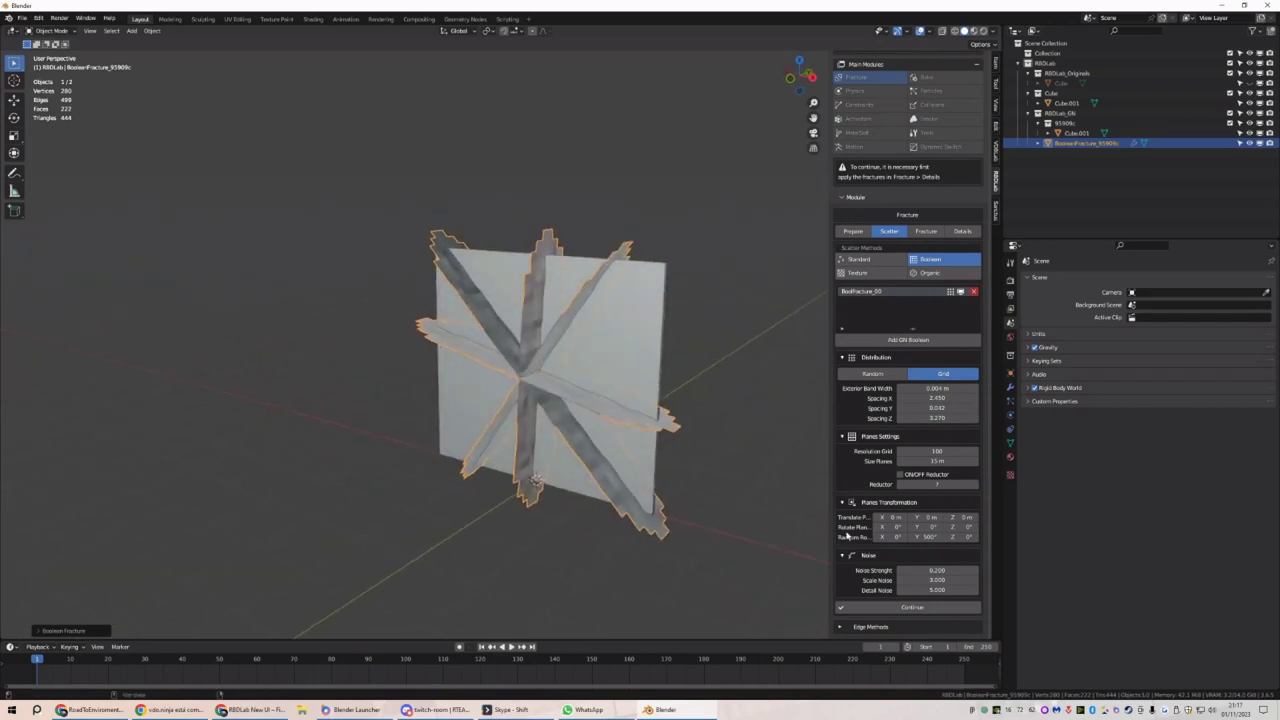
Set noise strength to 0.05 and apply the boolean fracture cuts
{"action": "left_click", "coordinate": [938, 572]}
{"action": "type", "text": "0.05"}
{"action": "key", "text": "Return"}
{"action": "middle_click_drag", "start_coordinate": [593, 284], "coordinate": [562, 418]}
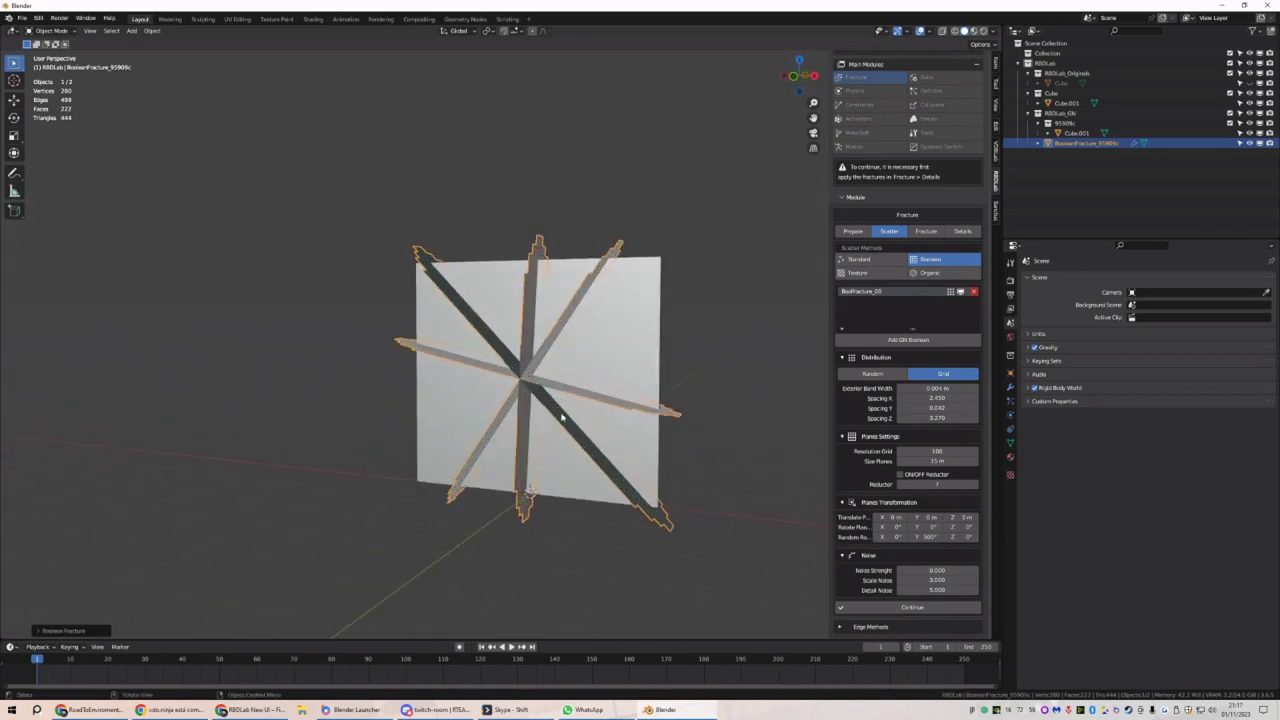
{"action": "left_click", "coordinate": [905, 607]}
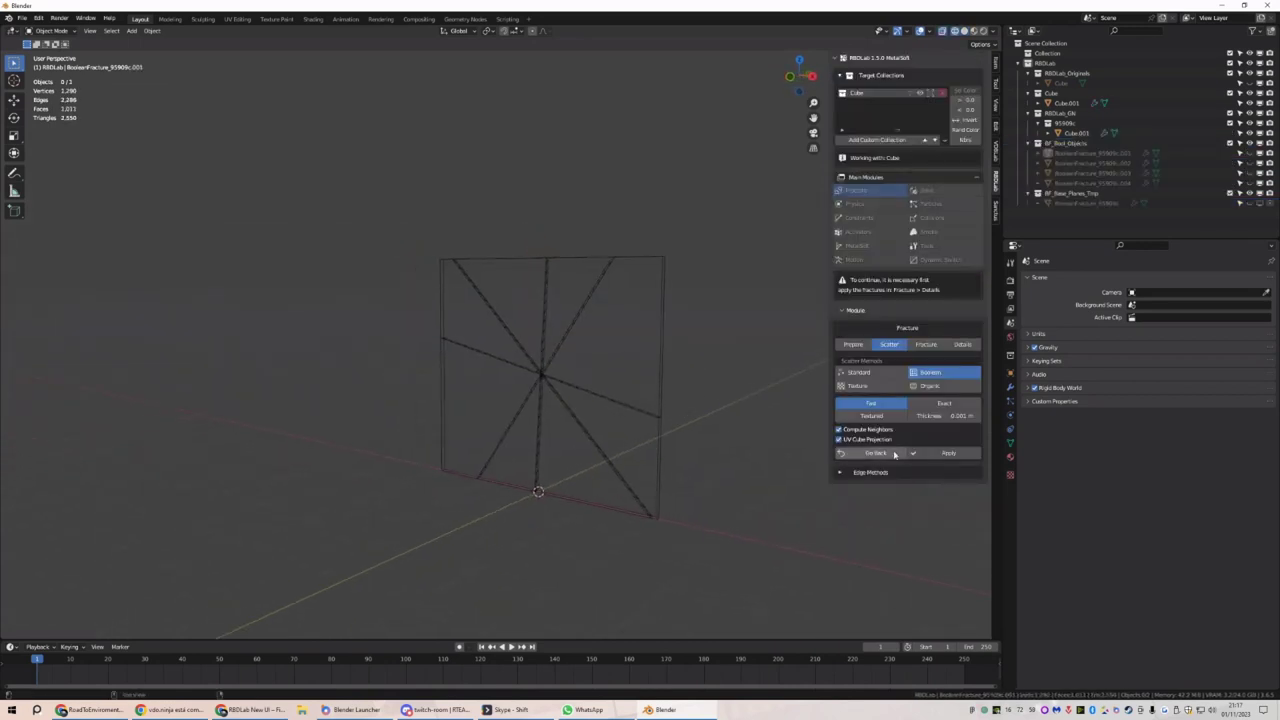
Separate the pieces, select all eight, and accept a Standard scatter at density 10
{"action": "left_click", "coordinate": [944, 456]}
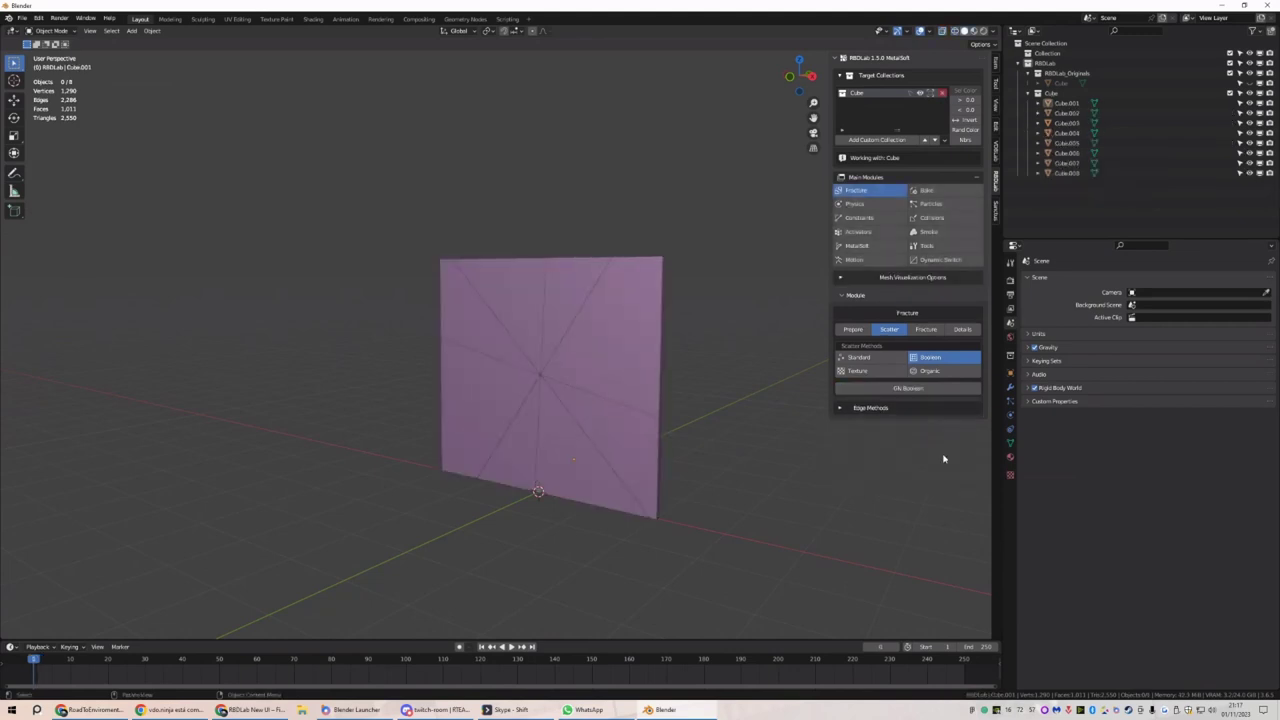
{"action": "middle_click_drag", "start_coordinate": [666, 421], "coordinate": [626, 377]}
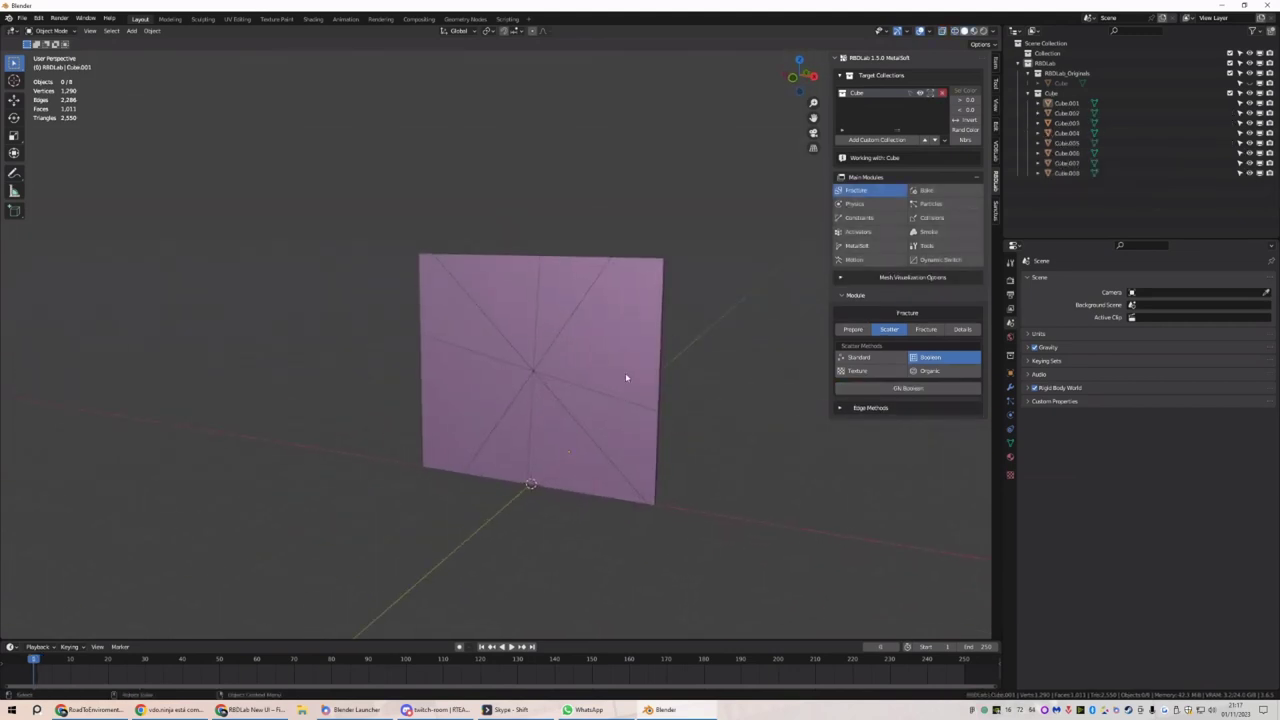
{"action": "left_click_drag", "start_coordinate": [660, 281], "coordinate": [424, 492]}
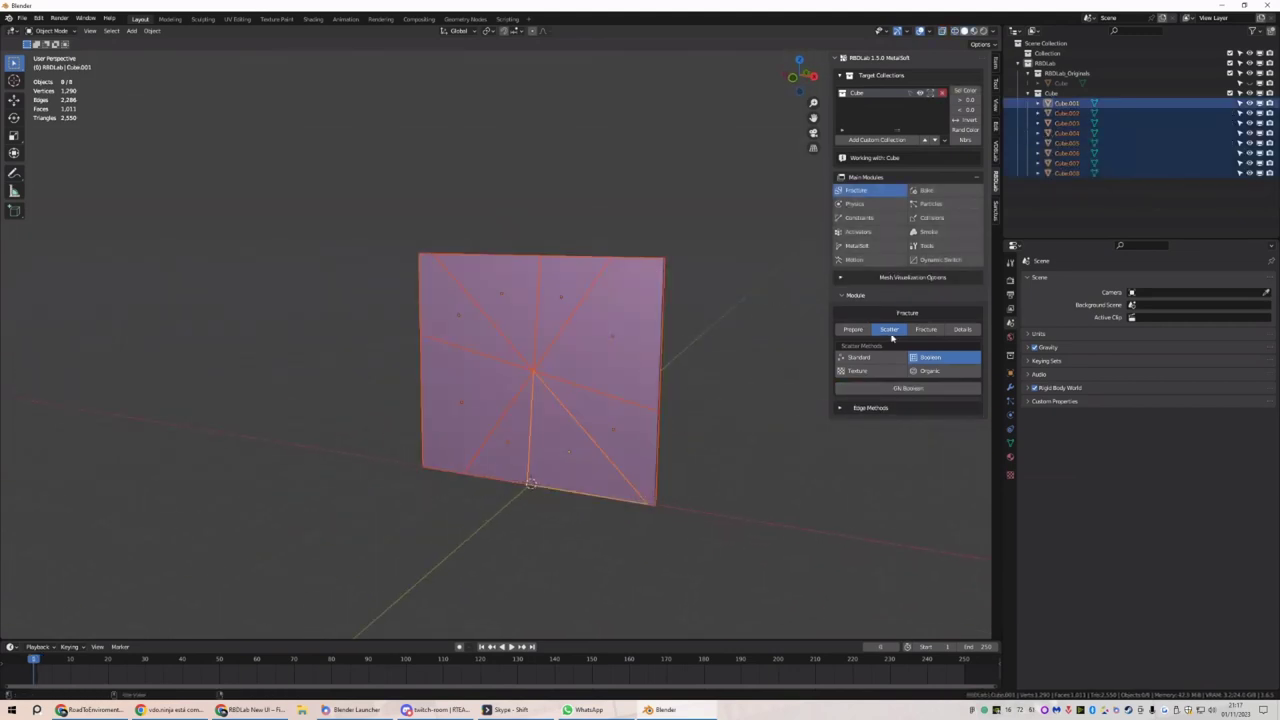
{"action": "left_click", "coordinate": [883, 357]}
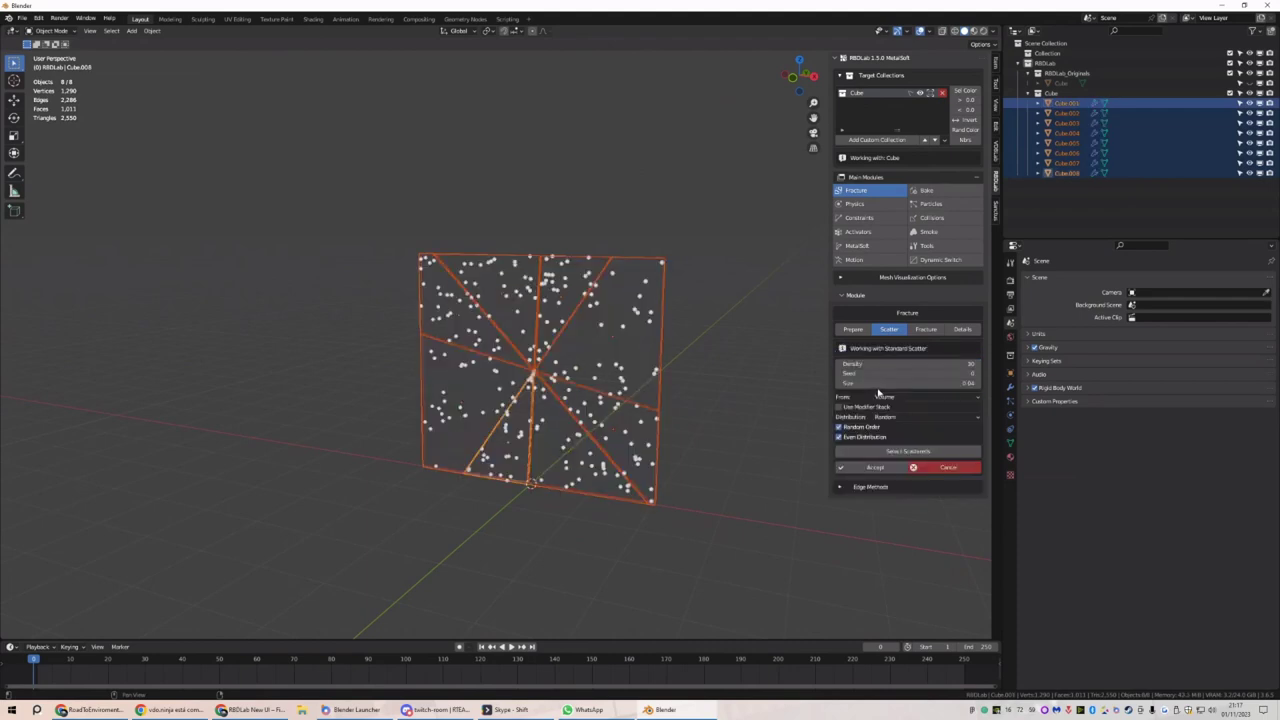
{"action": "left_click", "coordinate": [887, 390]}
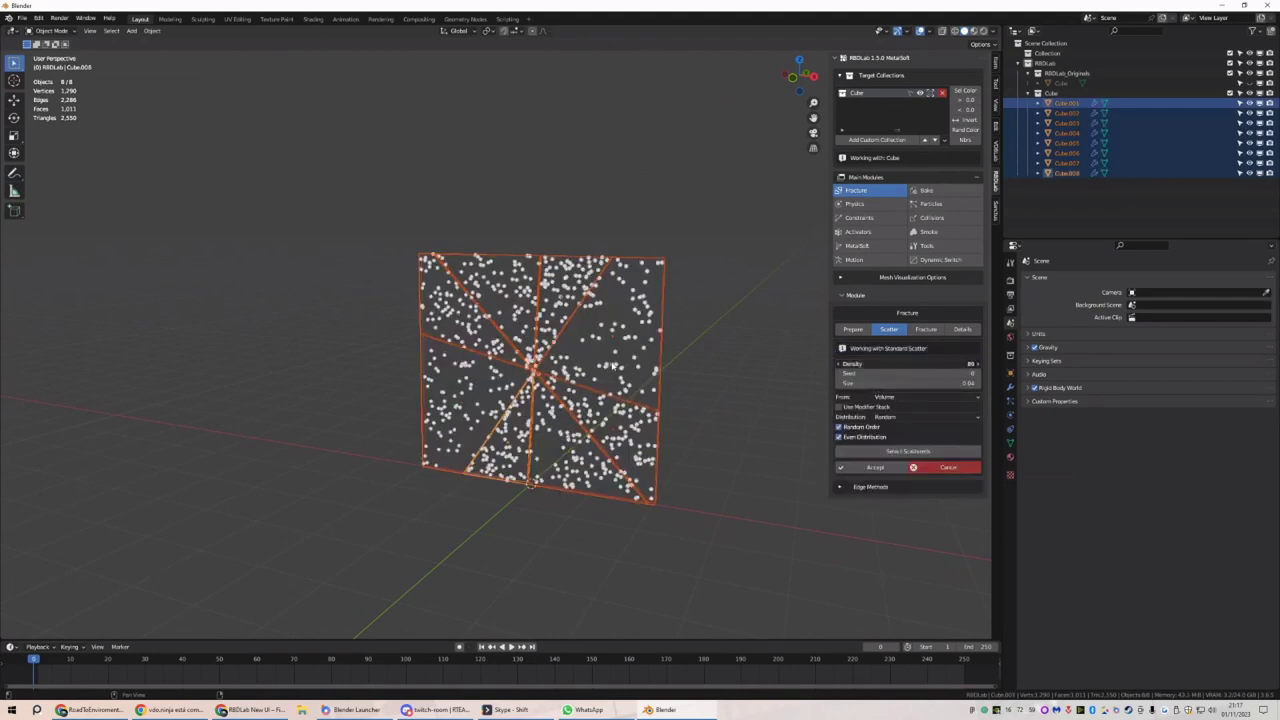
{"action": "double_click", "coordinate": [899, 362]}
{"action": "type", "text": "100"}
{"action": "key", "text": "Return"}
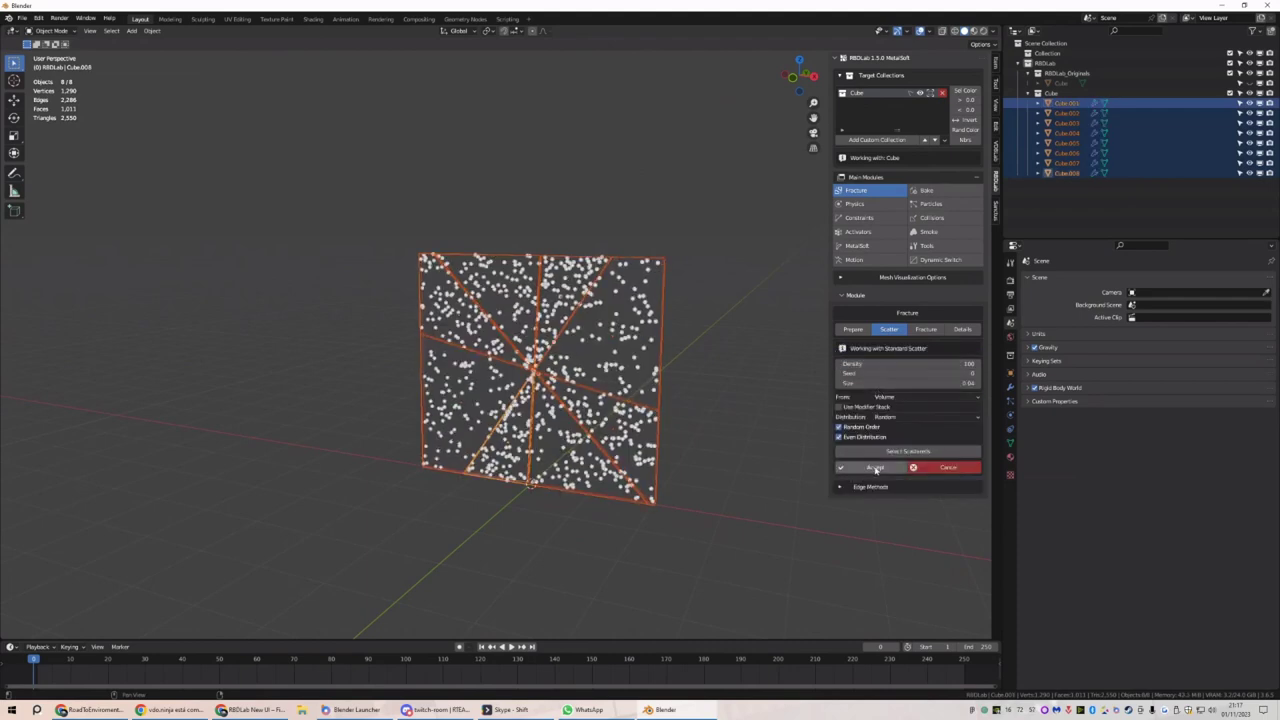
{"action": "left_click", "coordinate": [875, 467]}
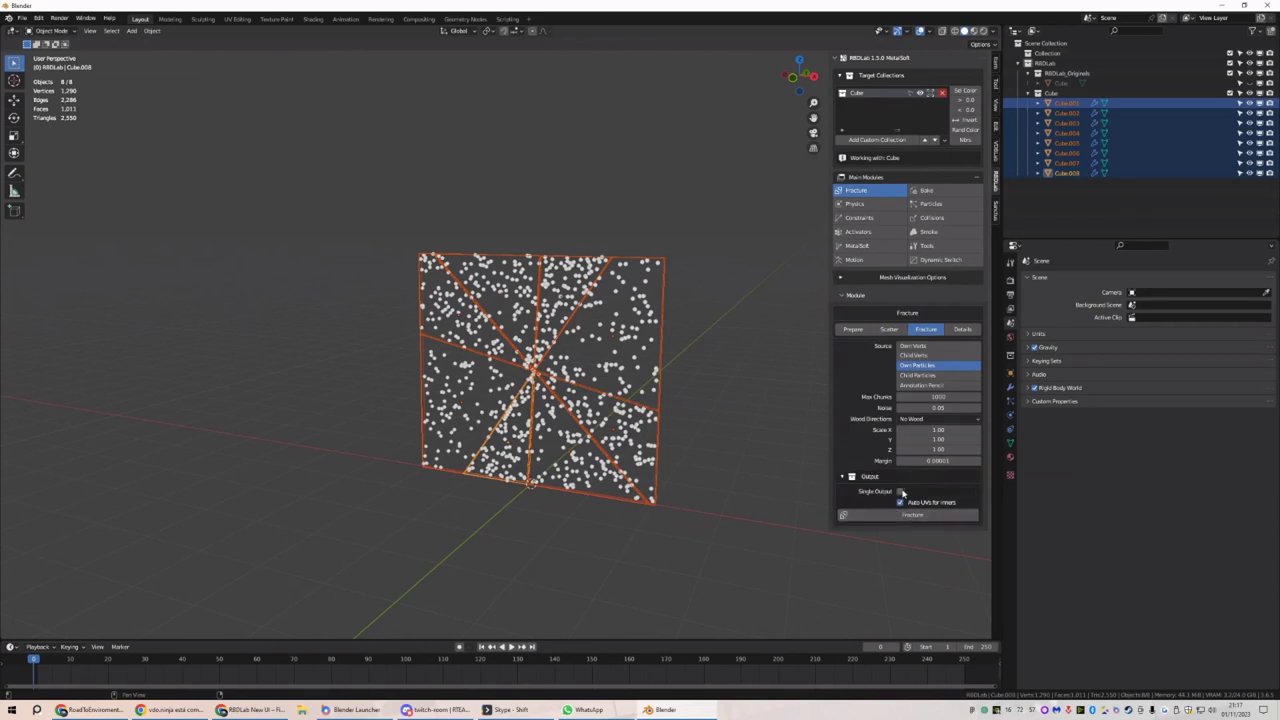
Enable Single Output named plates and run the fracture
{"action": "left_click", "coordinate": [900, 492]}
{"action": "left_click", "coordinate": [918, 492]}
{"action": "left_click", "coordinate": [912, 515]}
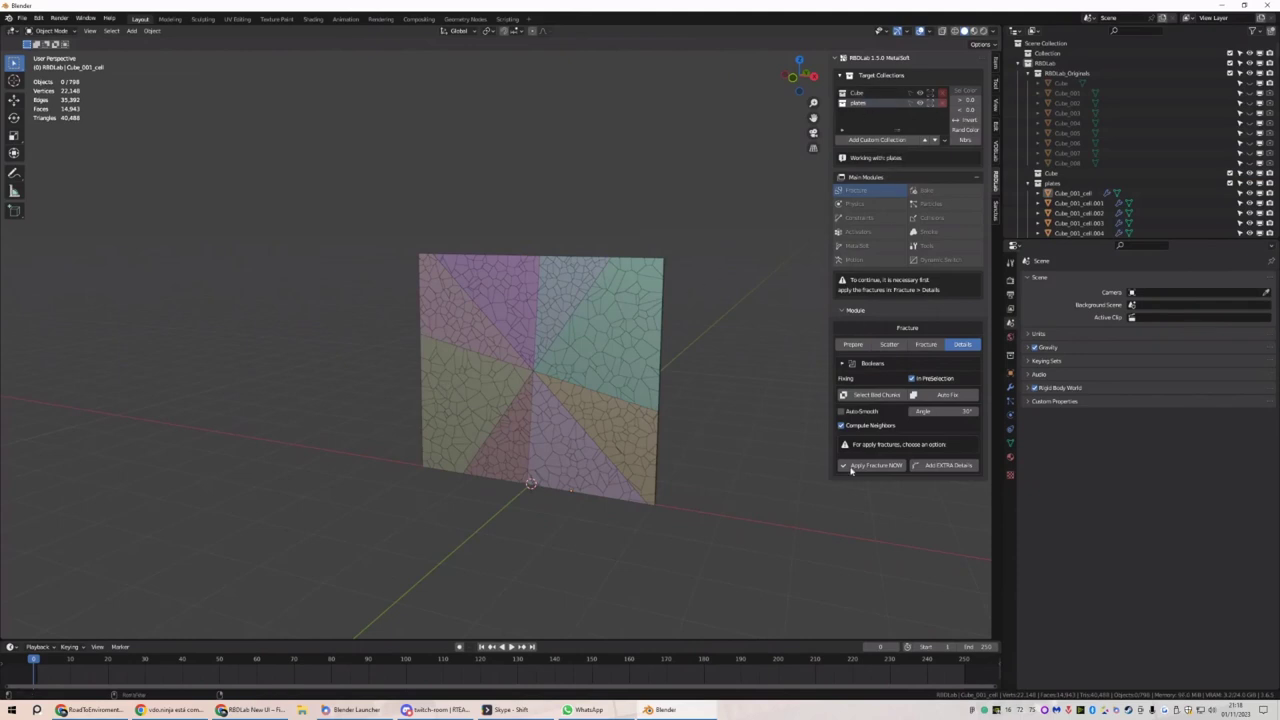
{"action": "middle_click_drag", "start_coordinate": [720, 464], "coordinate": [683, 460]}
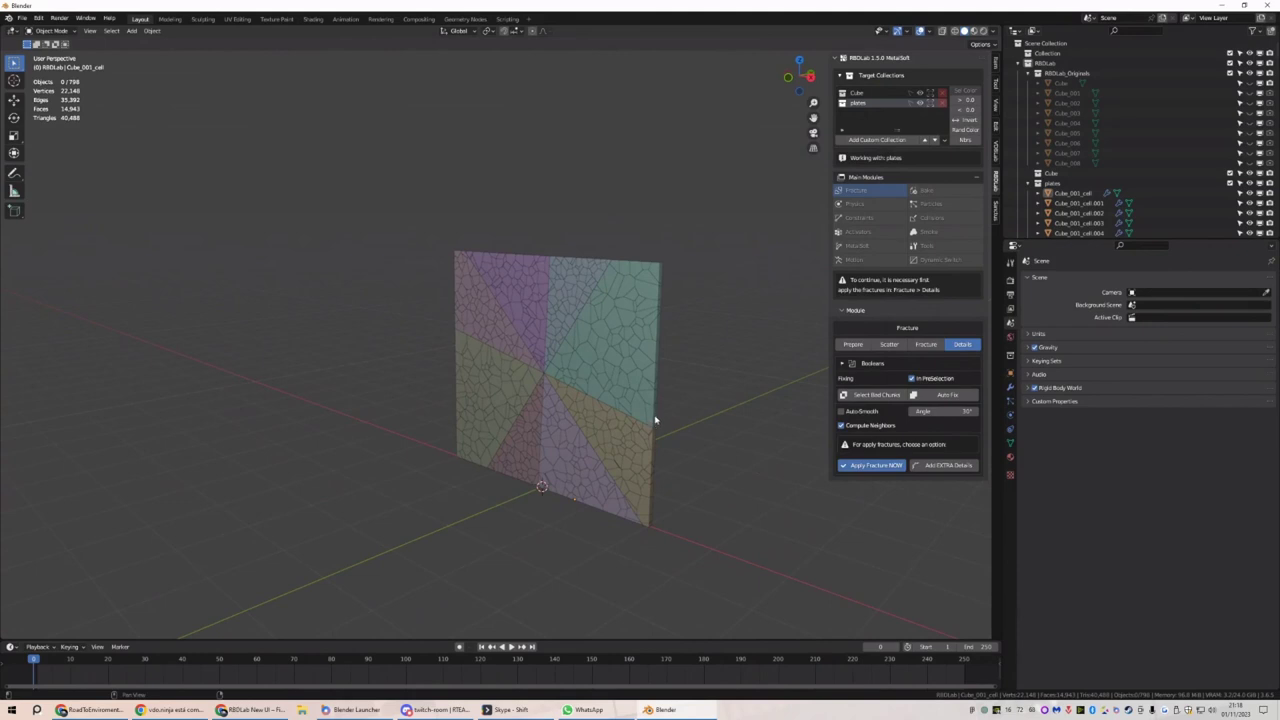
Remove Cube from the Target Collections so only plates is left
{"action": "left_click", "coordinate": [942, 92]}
{"action": "middle_click_drag", "start_coordinate": [617, 240], "coordinate": [649, 231]}
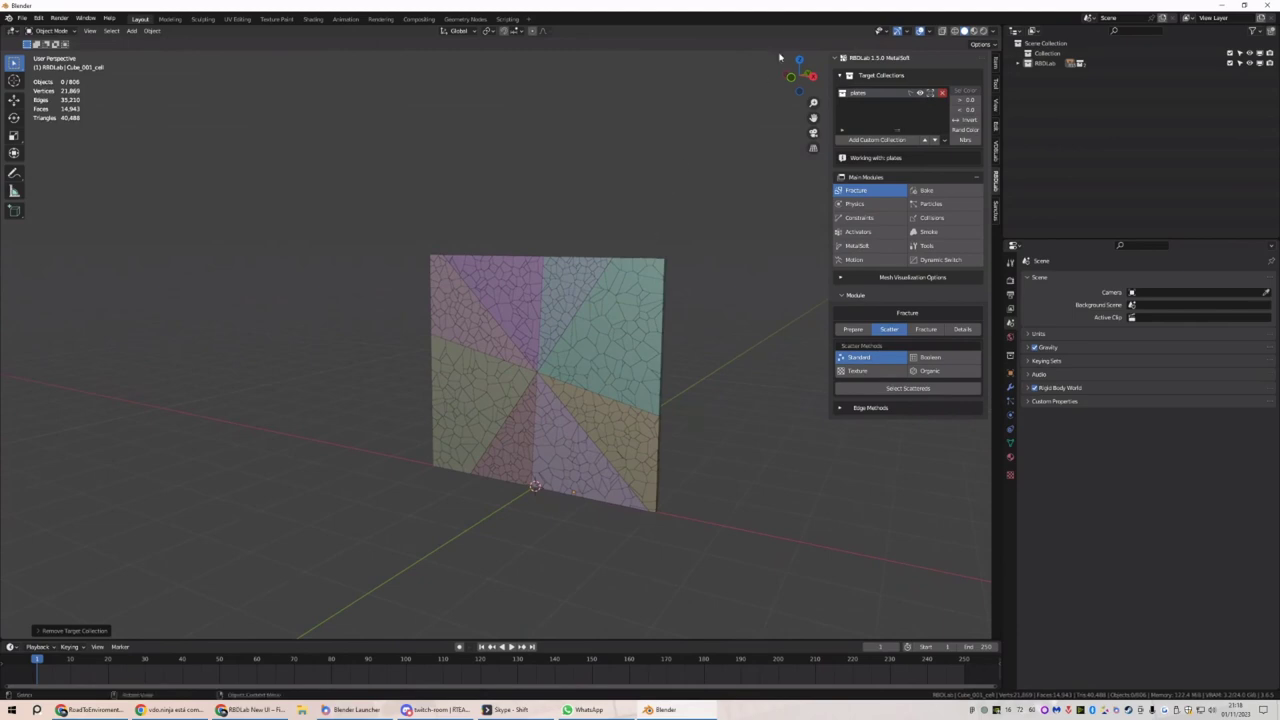
{"action": "double_click", "coordinate": [786, 9]}
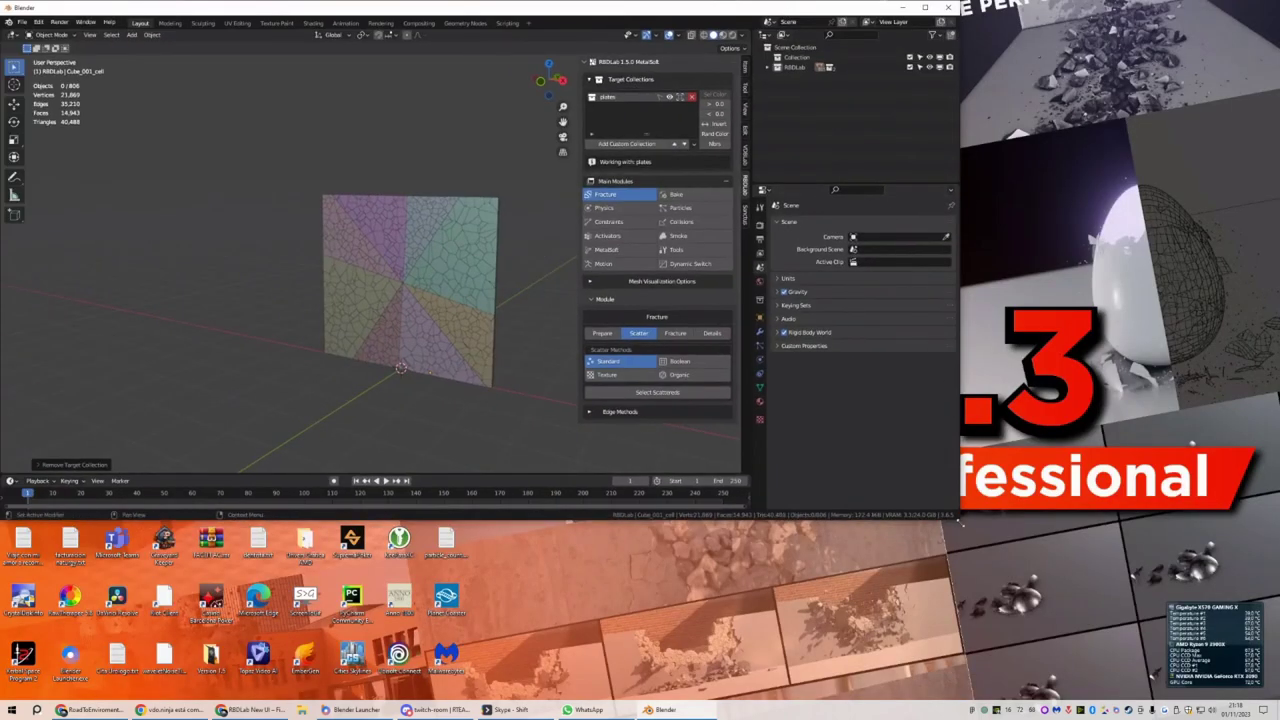
{"action": "left_click_drag", "start_coordinate": [958, 520], "coordinate": [1279, 706]}
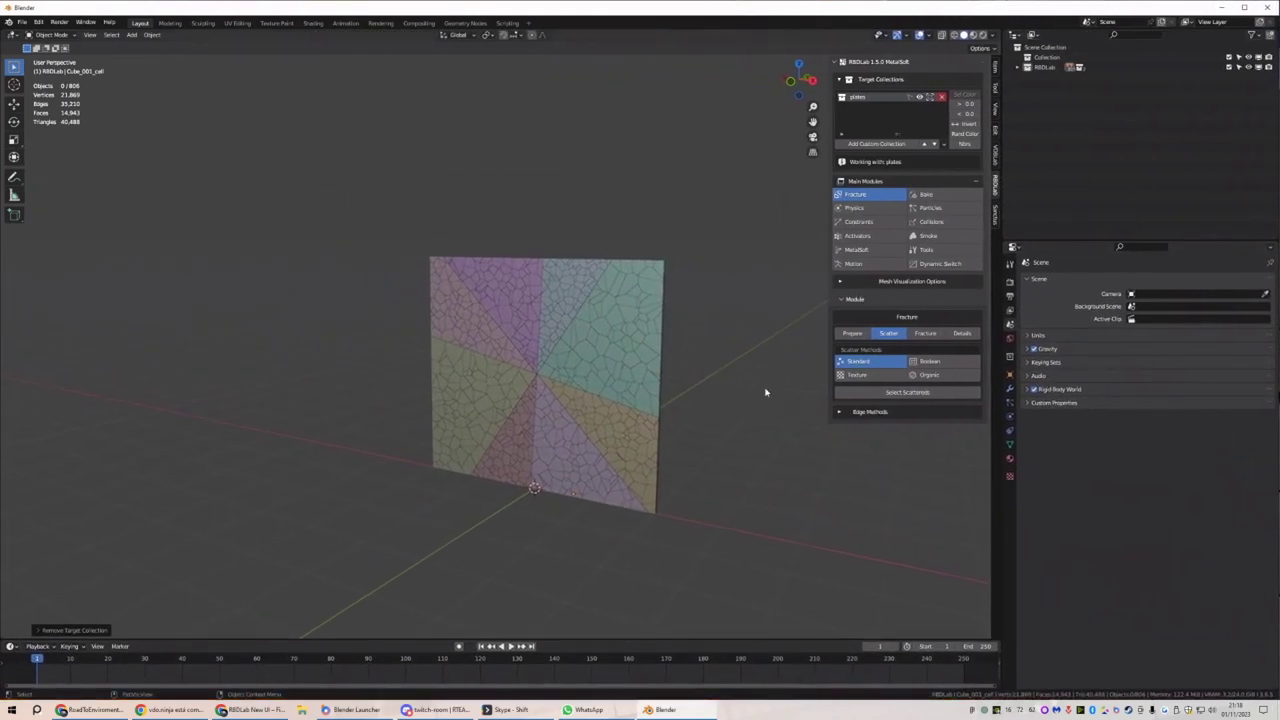
{"action": "middle_click_drag", "start_coordinate": [691, 390], "coordinate": [698, 407]}
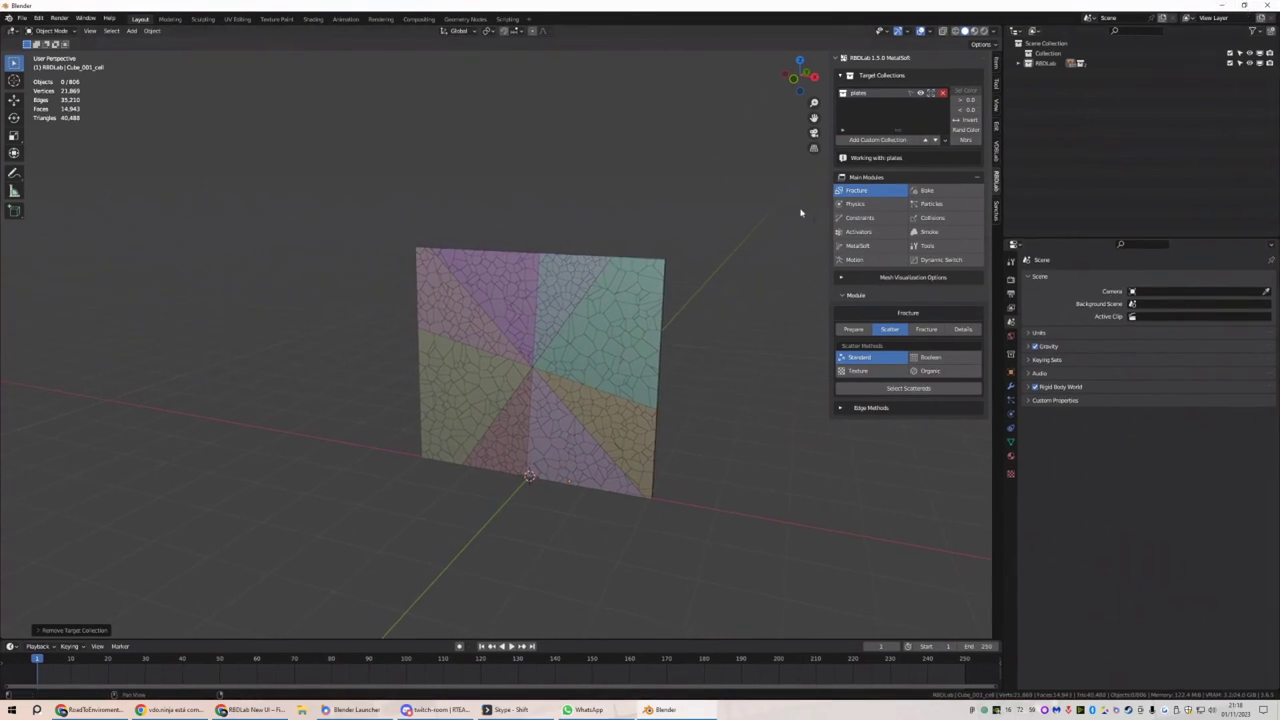
{"action": "middle_click_drag", "start_coordinate": [714, 303], "coordinate": [700, 310]}
Add a ground and turn the plate cells into rigid bodies with the MetalSoft mass preset
{"action": "left_click", "coordinate": [855, 203]}
{"action": "left_click", "coordinate": [889, 347]}
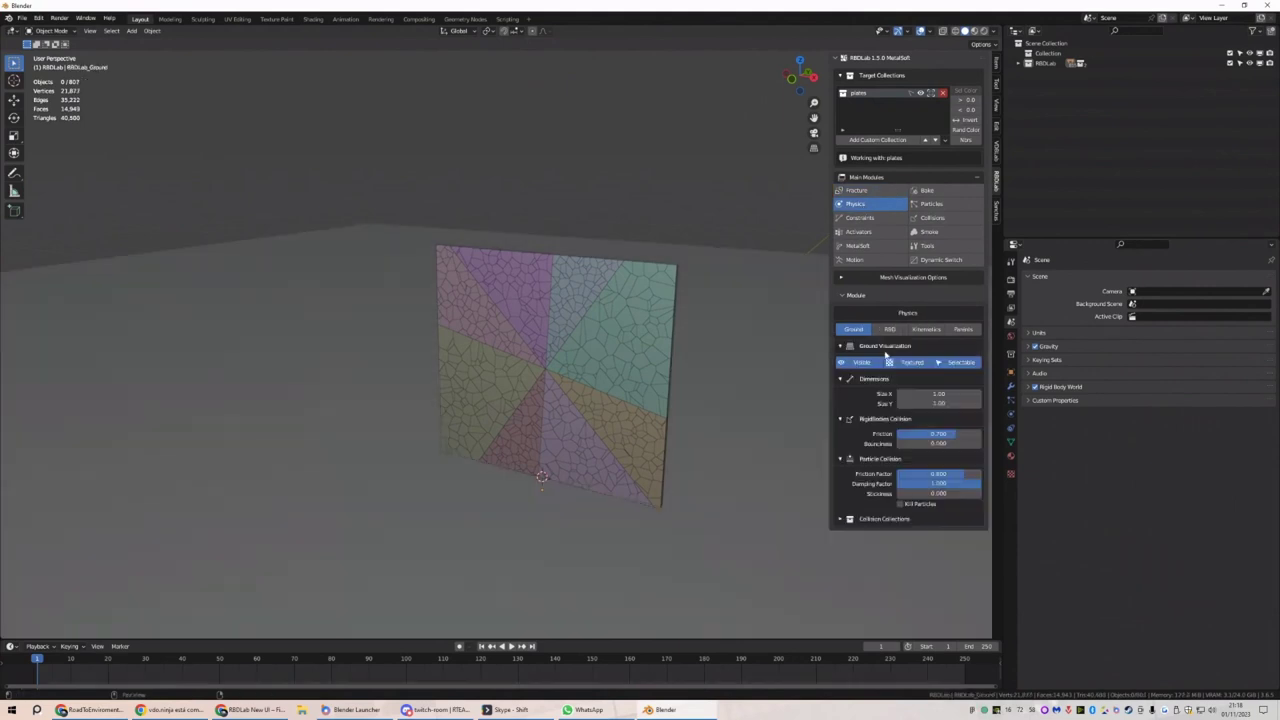
{"action": "left_click", "coordinate": [889, 330]}
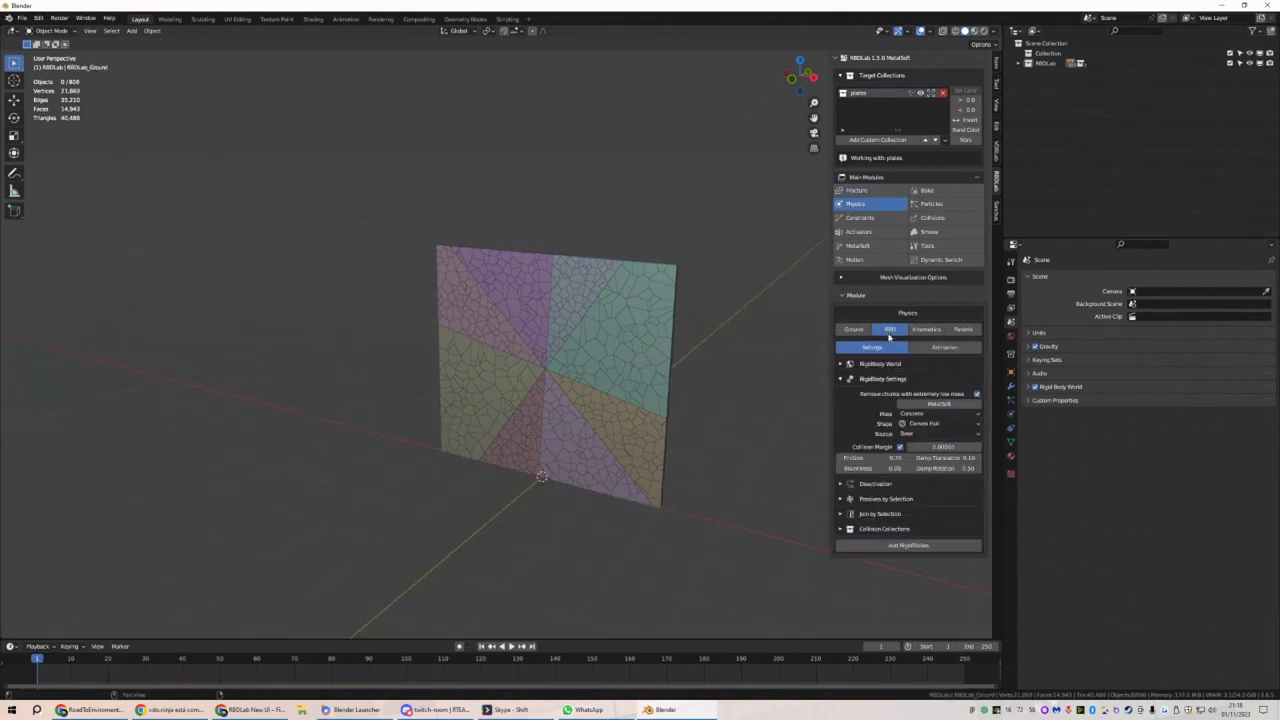
{"action": "left_click", "coordinate": [938, 404]}
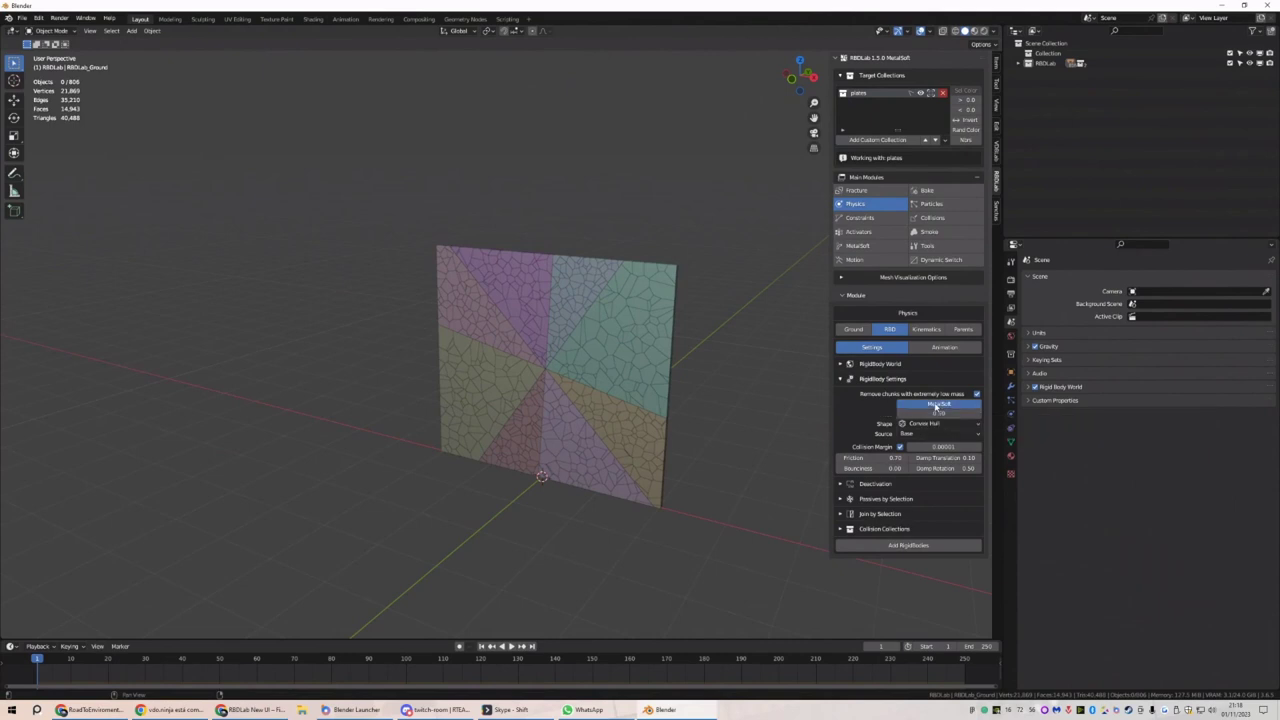
{"action": "left_click", "coordinate": [908, 546]}
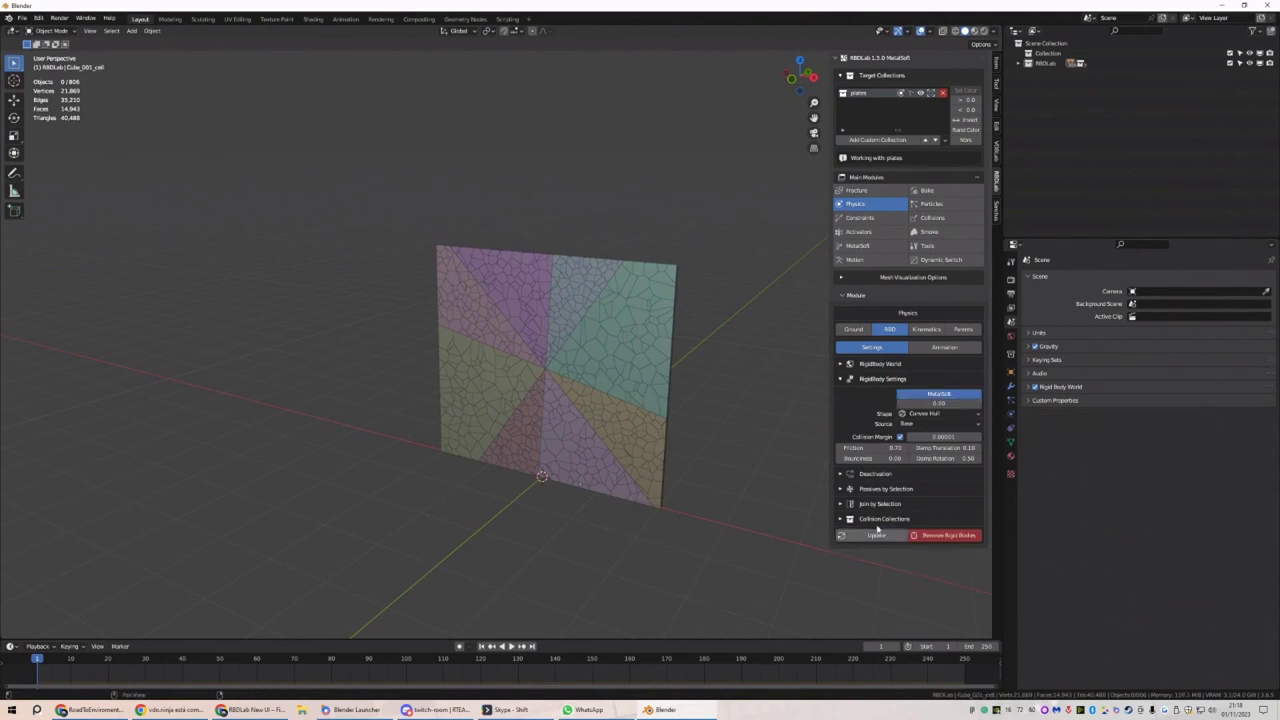
Test-play the simulation, stop back at frame 1, and bring up the Constraints module
{"action": "middle_click_drag", "start_coordinate": [663, 406], "coordinate": [574, 409]}
{"action": "key", "text": "space"}
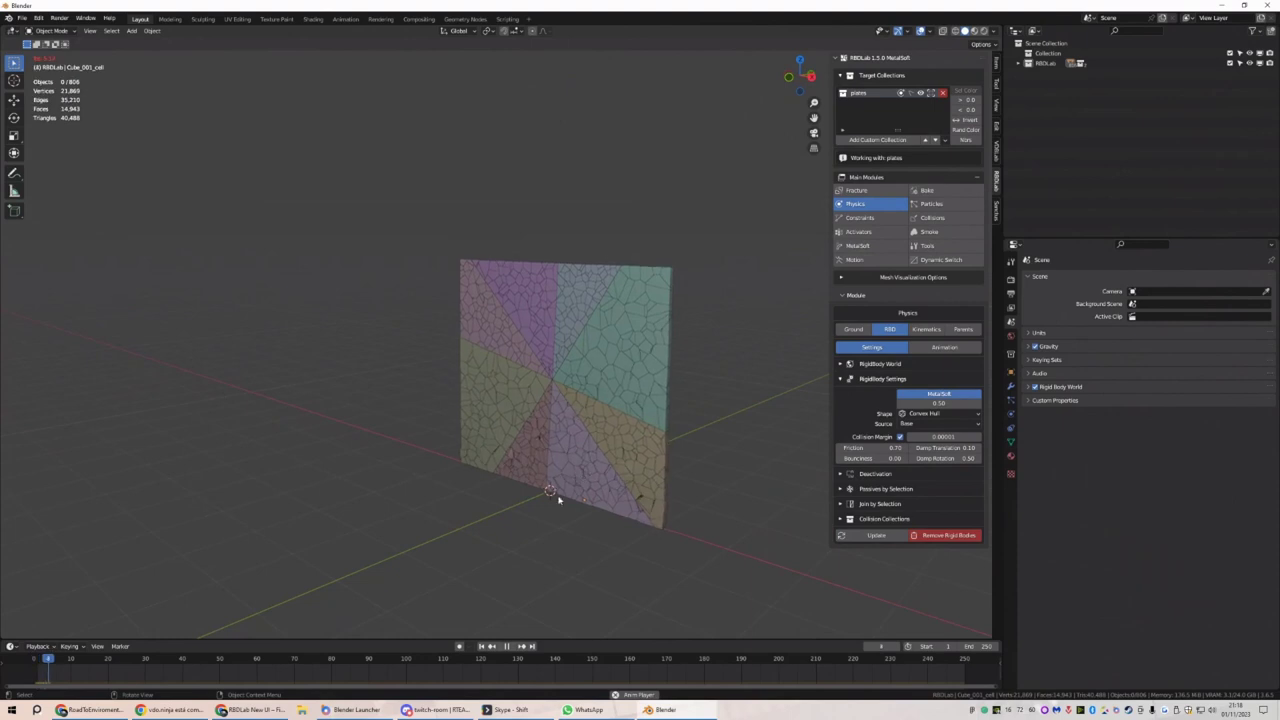
{"action": "key", "text": "Escape"}
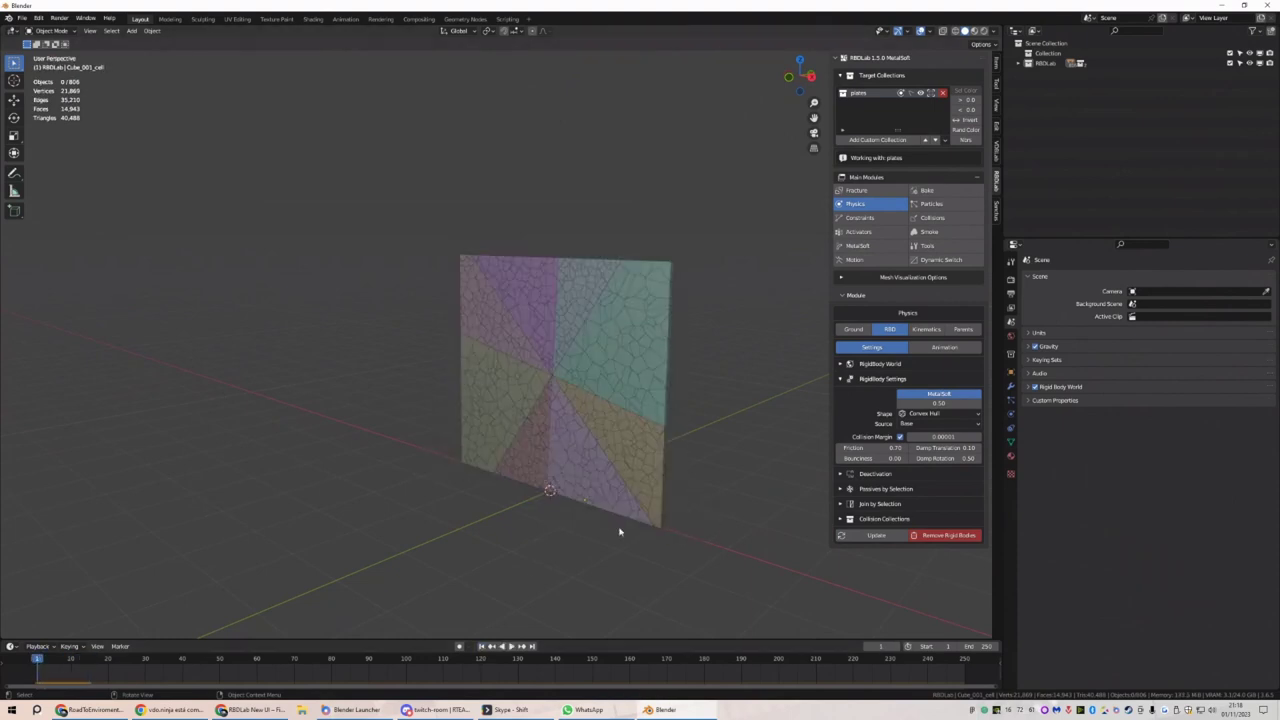
{"action": "left_click", "coordinate": [860, 217]}
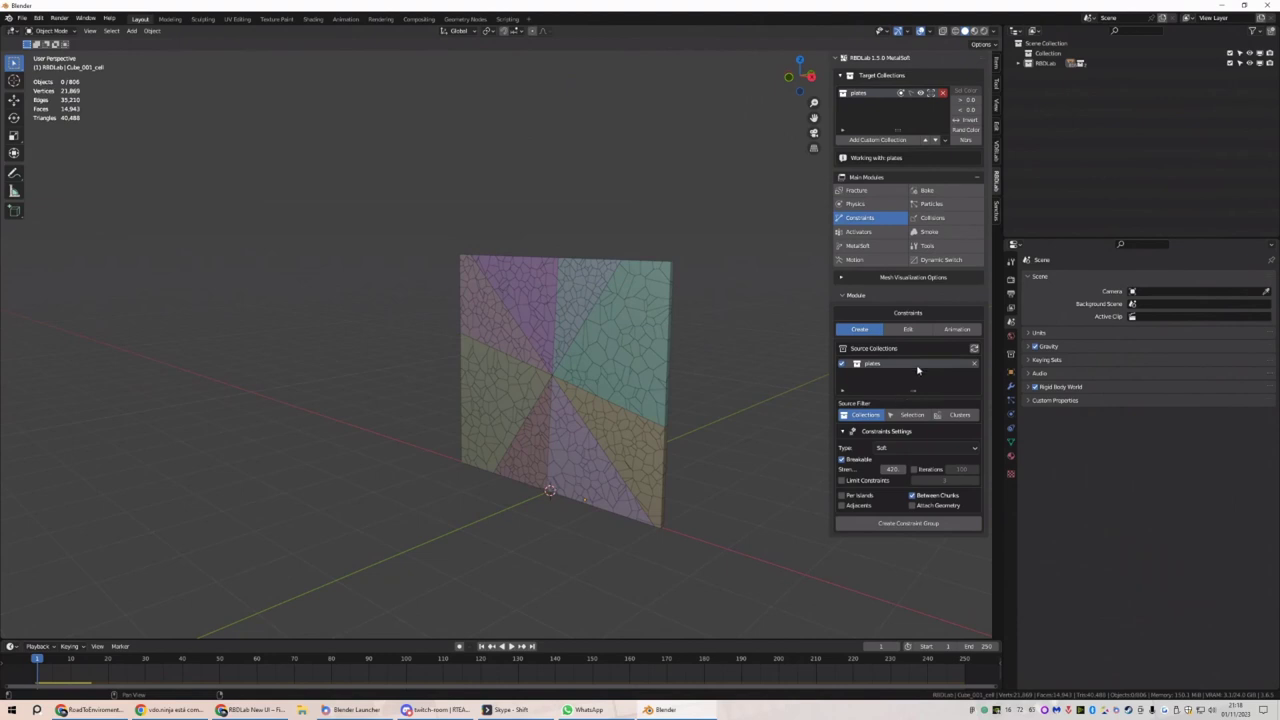
Create a constraint group for the plates, then remove the Soft plates group and return to Create
{"action": "left_click", "coordinate": [903, 524]}
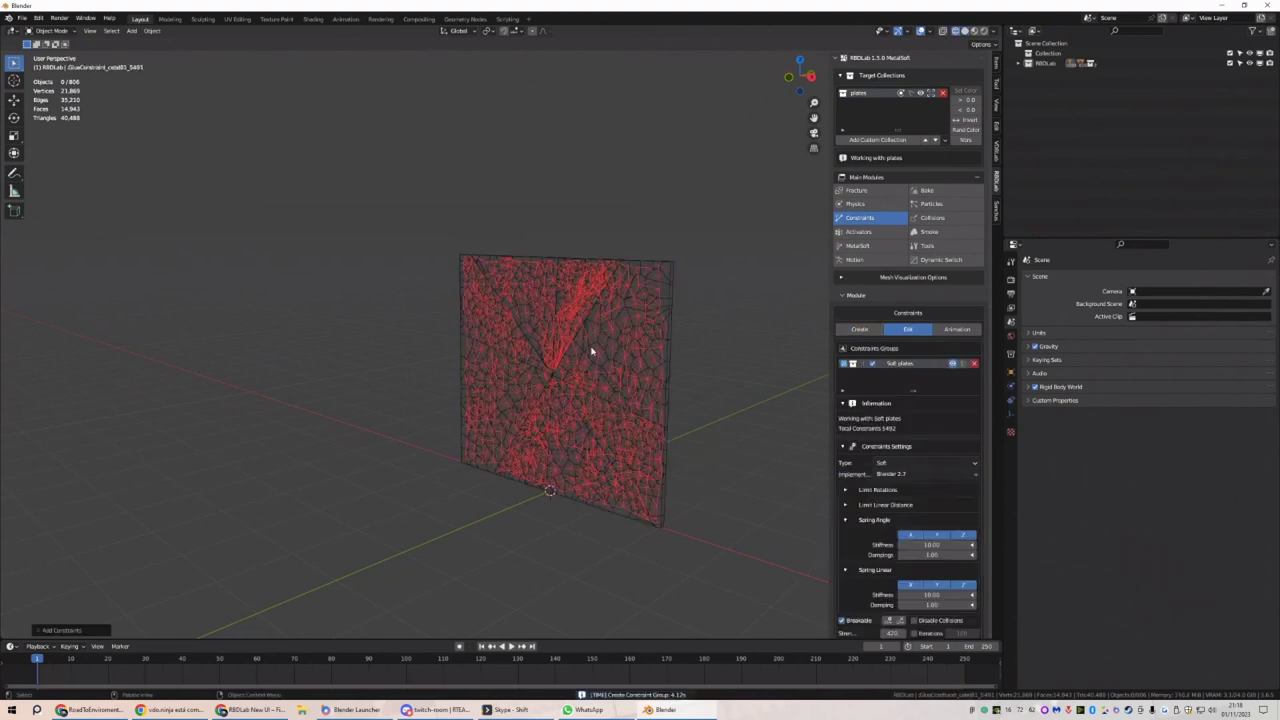
{"action": "middle_click_drag", "start_coordinate": [591, 349], "coordinate": [634, 346]}
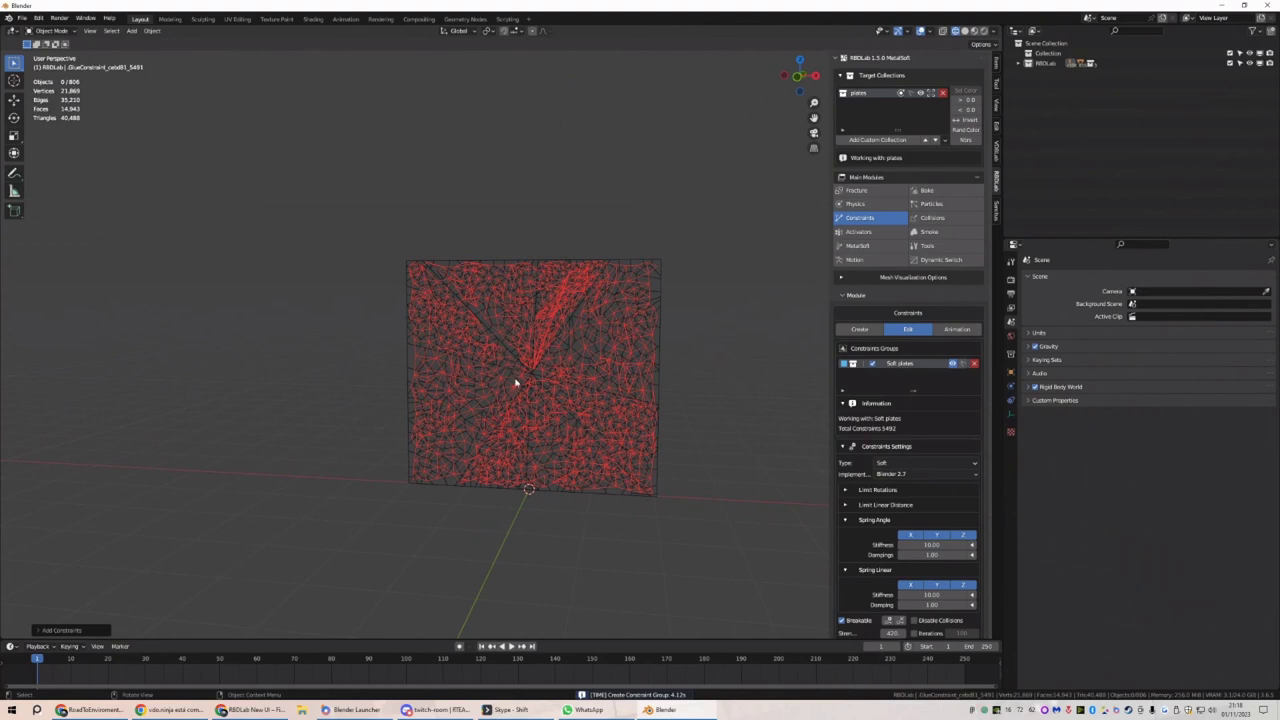
{"action": "left_click", "coordinate": [974, 363]}
{"action": "left_click", "coordinate": [871, 333]}
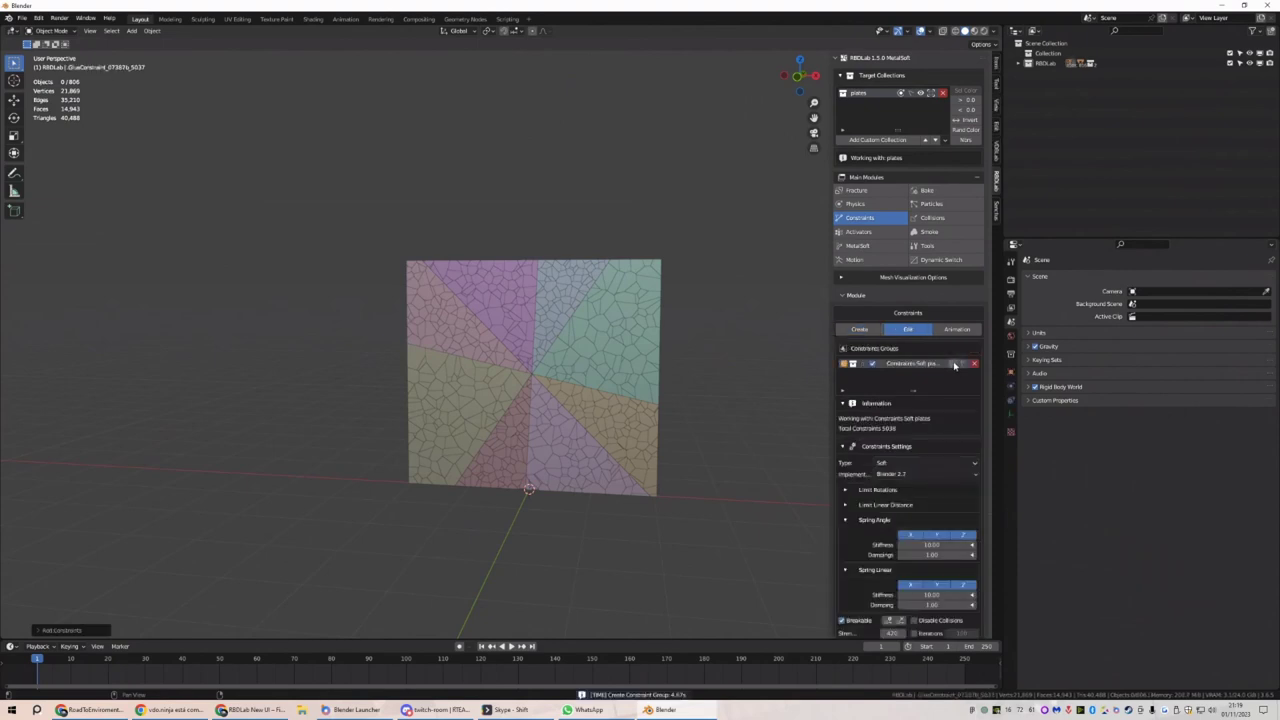
Toggle the constraint display on the plate and inspect it from front, tilted and side views
{"action": "left_click", "coordinate": [953, 365]}
{"action": "middle_click_drag", "start_coordinate": [523, 409], "coordinate": [576, 418]}
{"action": "key", "text": "KP_1"}
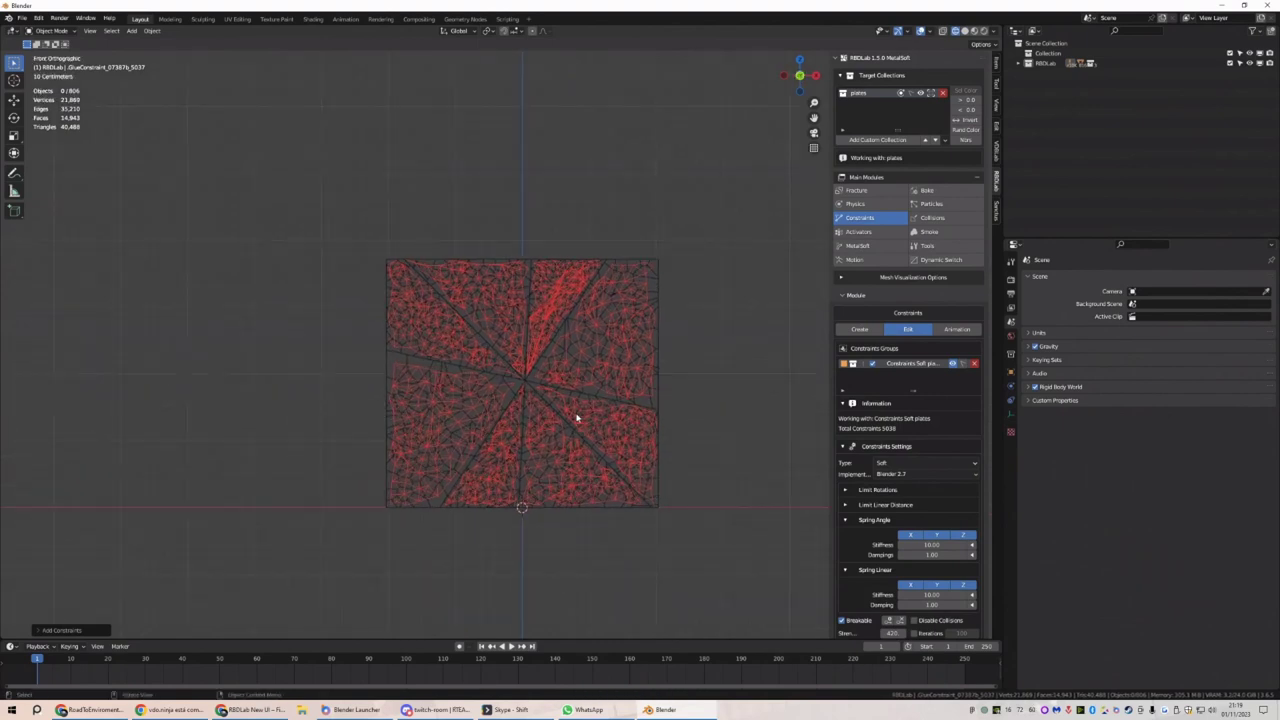
{"action": "left_click", "coordinate": [953, 364]}
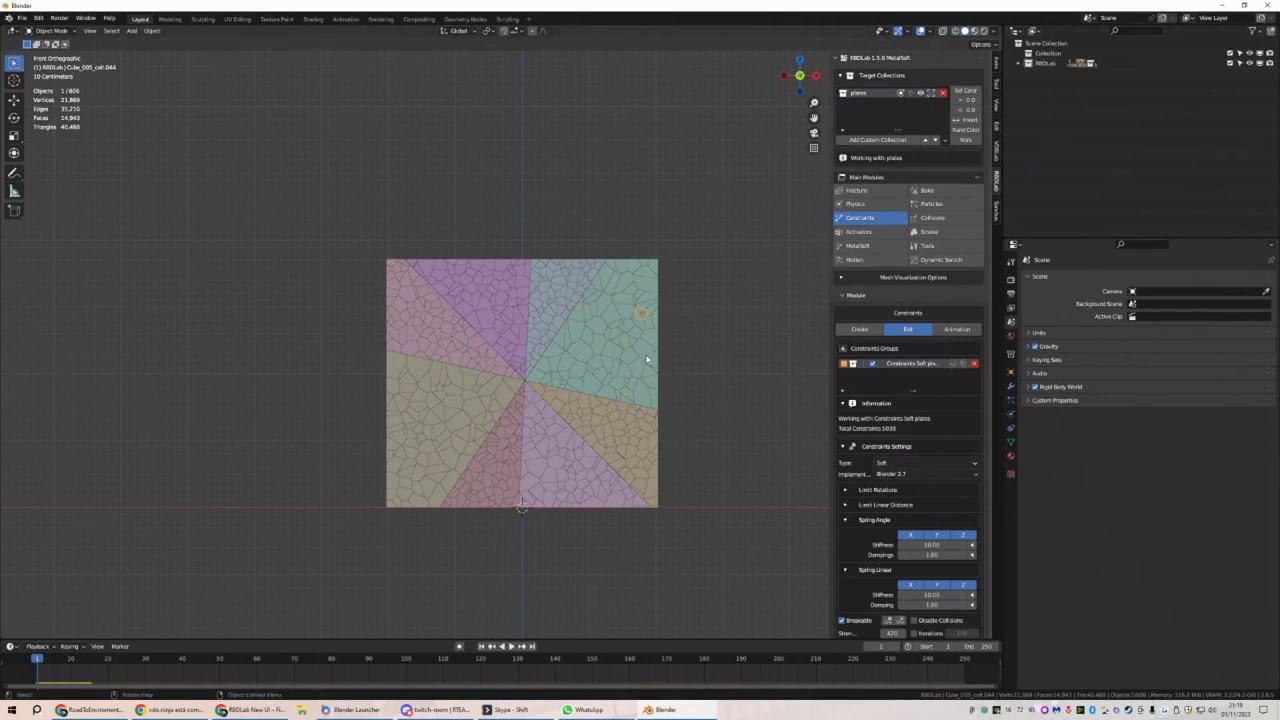
{"action": "middle_click_drag", "start_coordinate": [718, 376], "coordinate": [665, 381]}
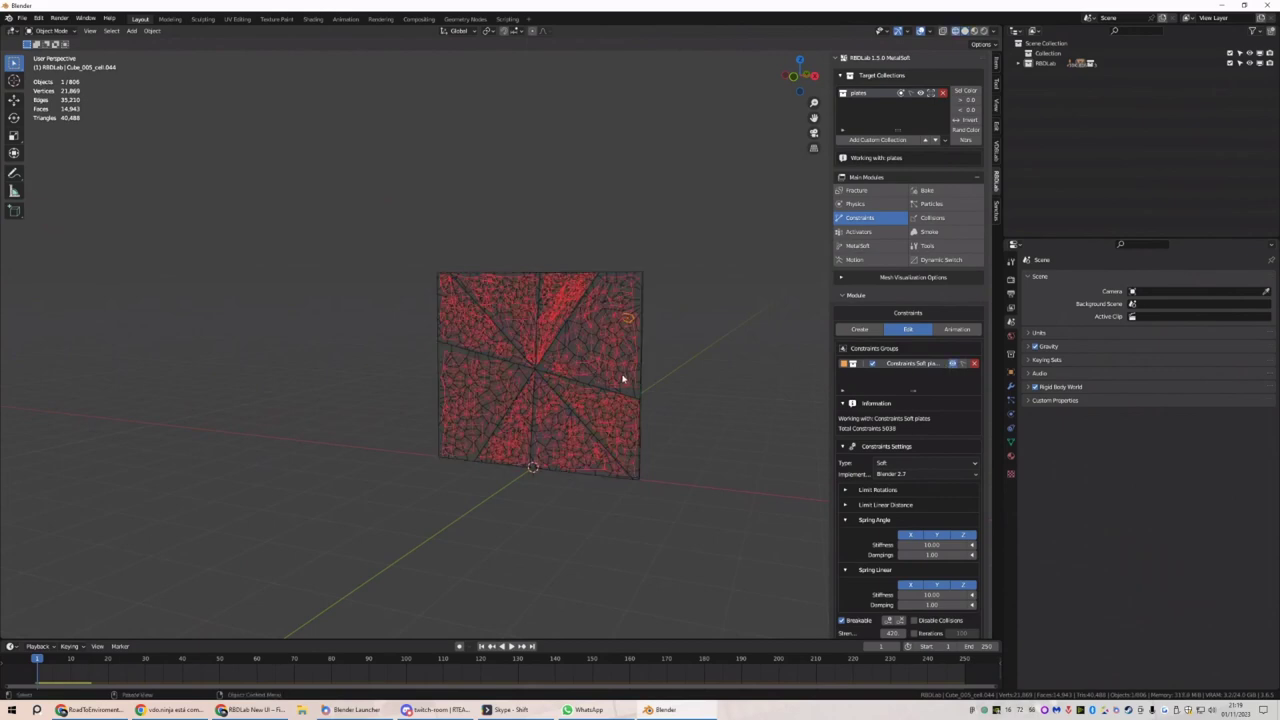
{"action": "scroll", "coordinate": [628, 387], "scroll_direction": "up", "scroll_amount": 6}
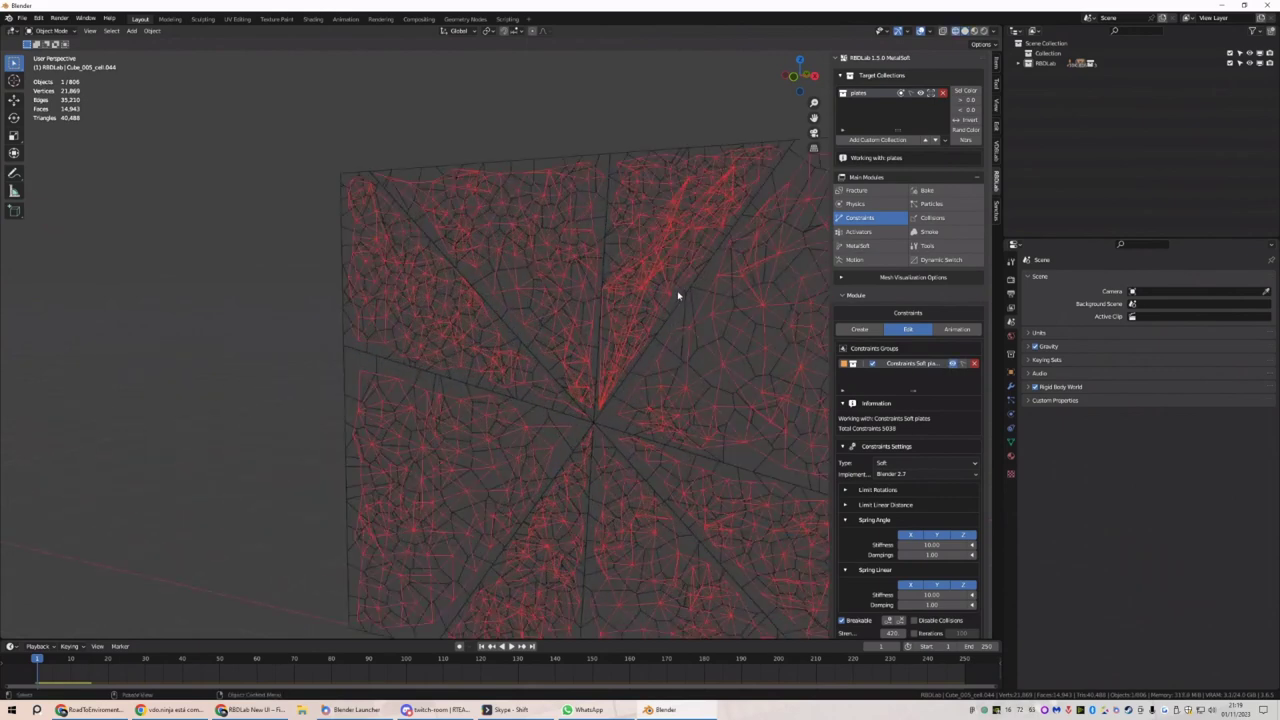
{"action": "middle_click_drag", "start_coordinate": [698, 165], "coordinate": [298, 161]}
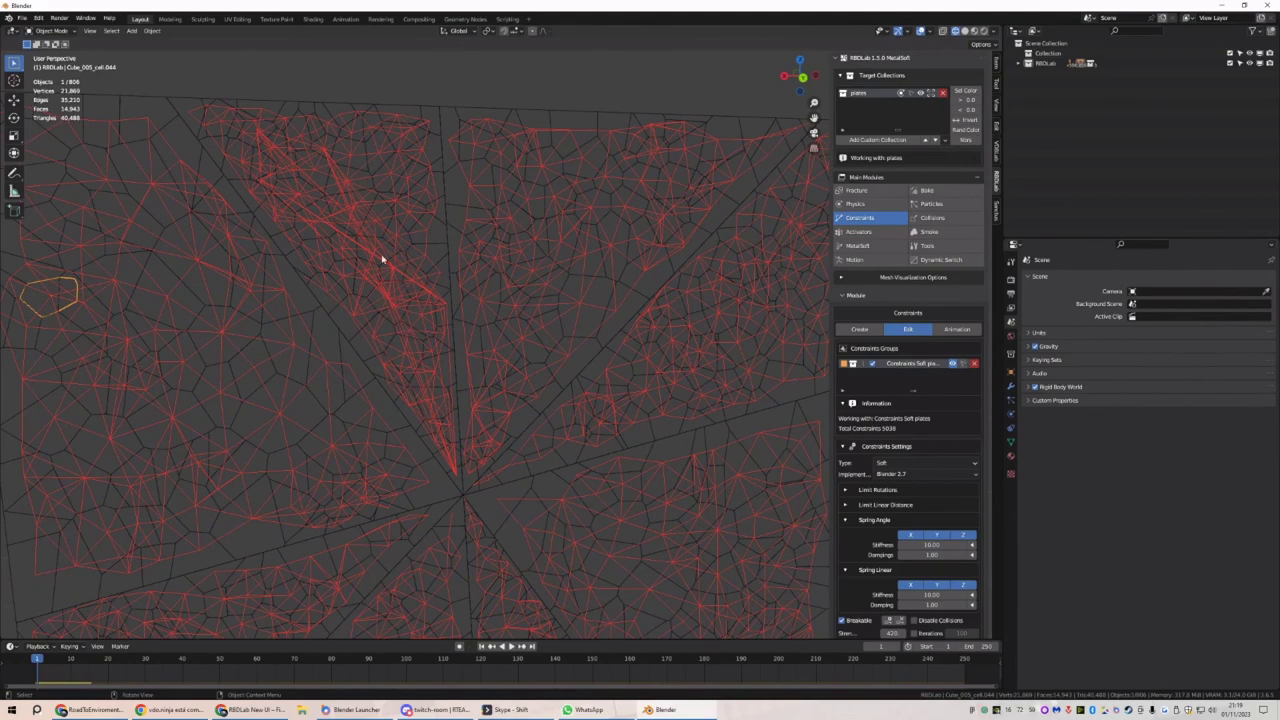
{"action": "middle_click_drag", "start_coordinate": [343, 233], "coordinate": [651, 206]}
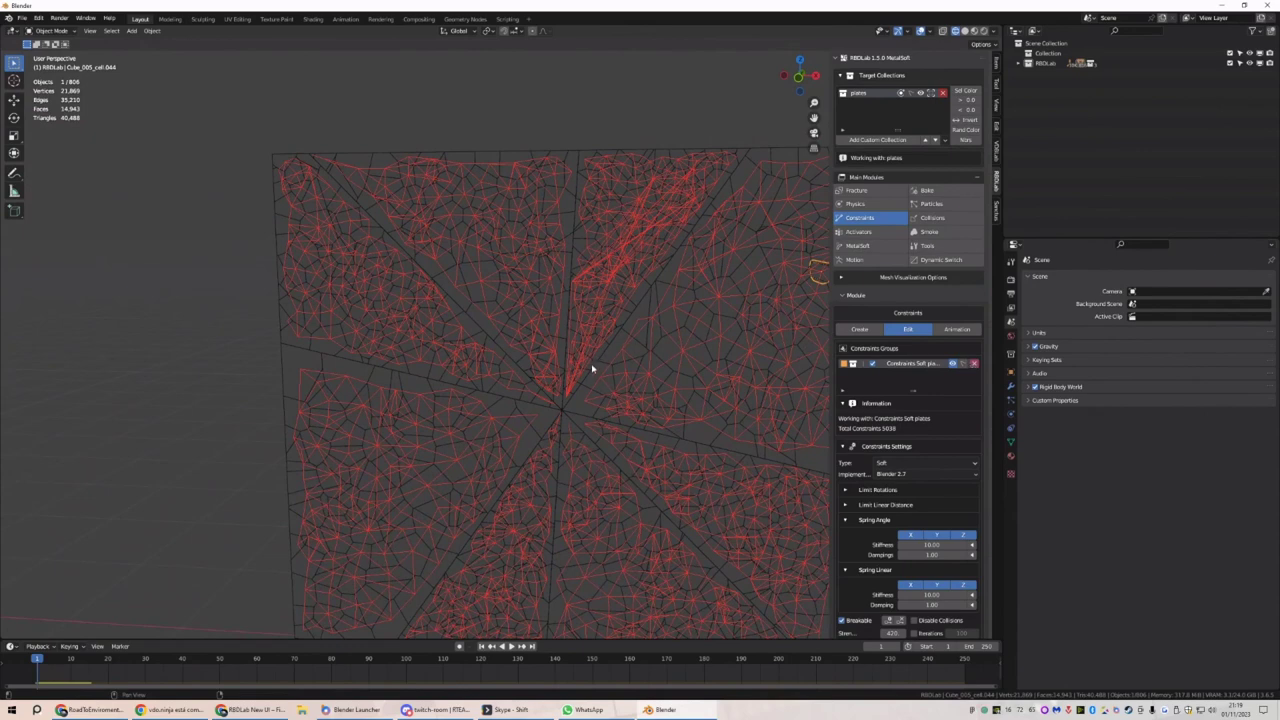
Remove the Soft plates constraint group, then undo back to the unscattered eight-piece wall
{"action": "left_click", "coordinate": [974, 364]}
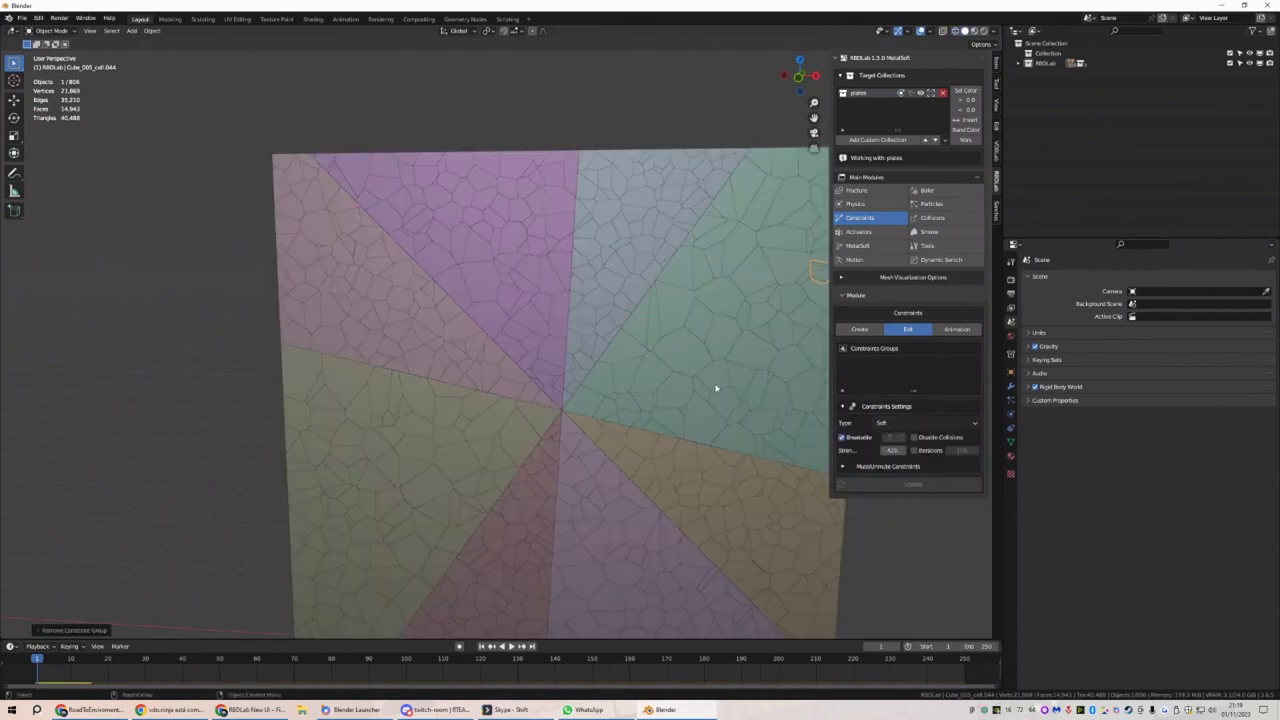
{"action": "scroll", "coordinate": [647, 392], "scroll_direction": "down", "scroll_amount": 5}
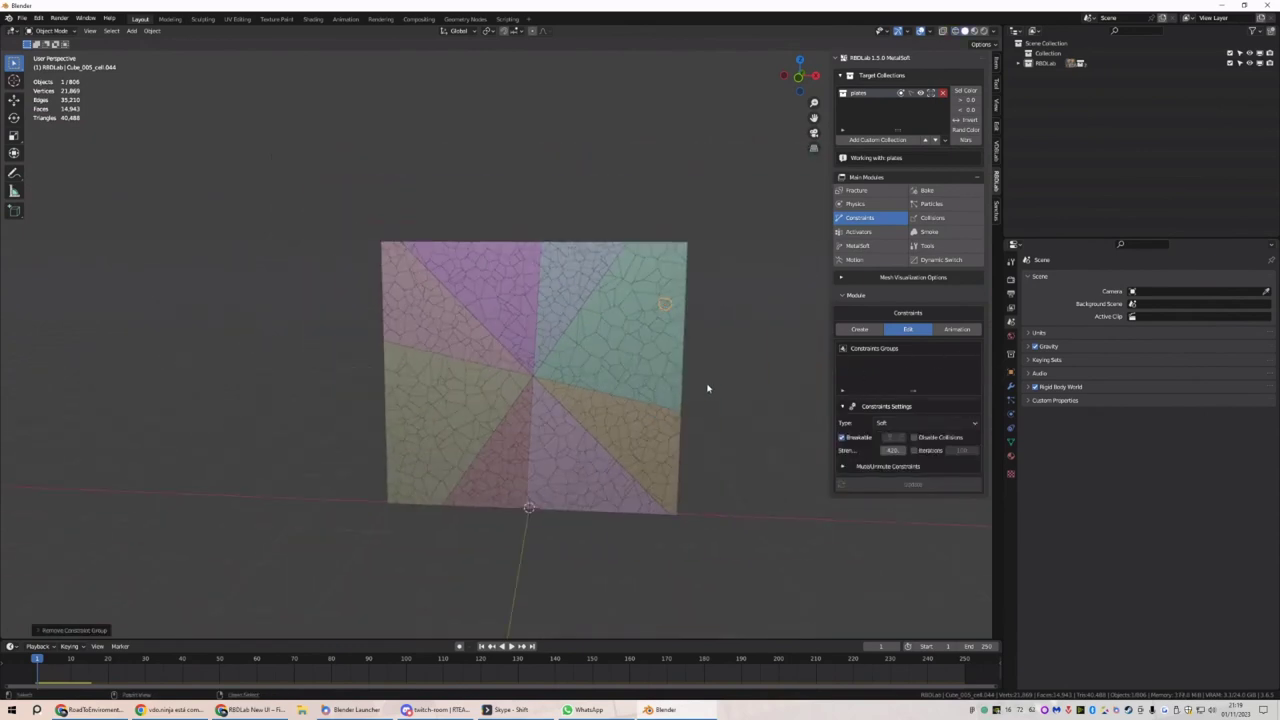
{"action": "key", "text": "ctrl+z"}
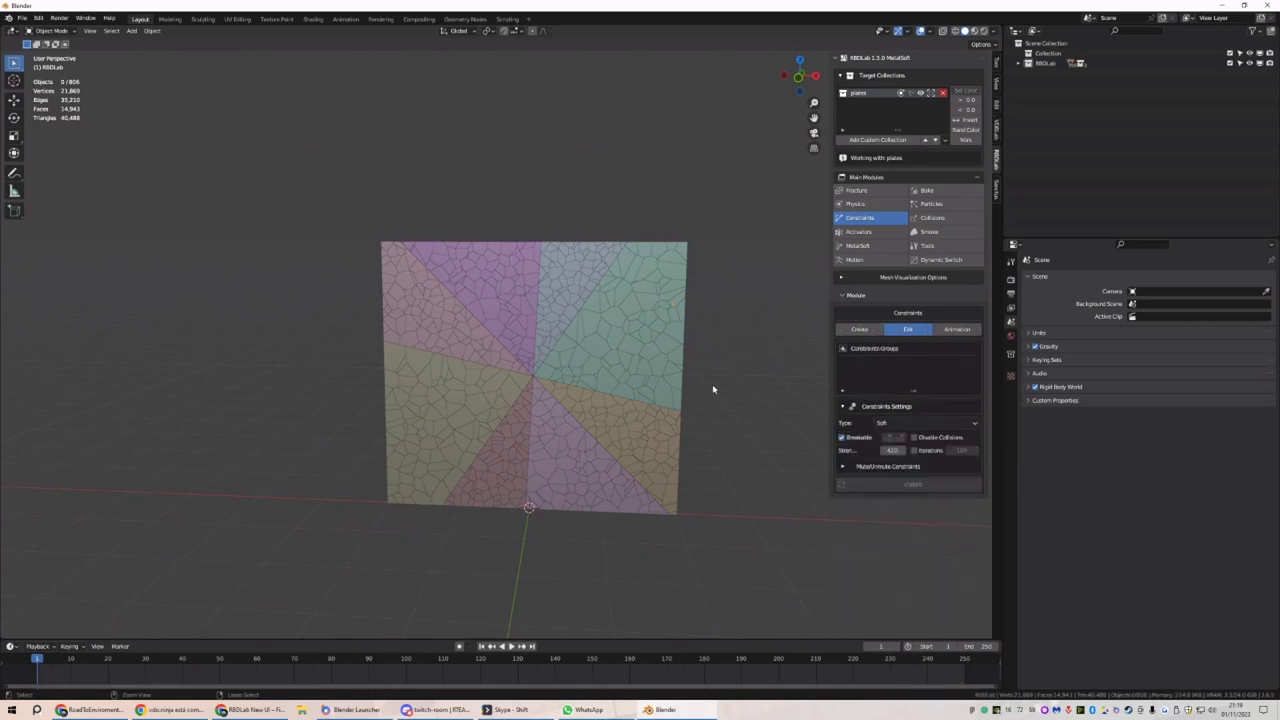
{"action": "key", "text": "ctrl+z"}
{"action": "key", "text": "ctrl+z"}
{"action": "key", "text": "ctrl+z"}
{"action": "key", "text": "ctrl+z"}
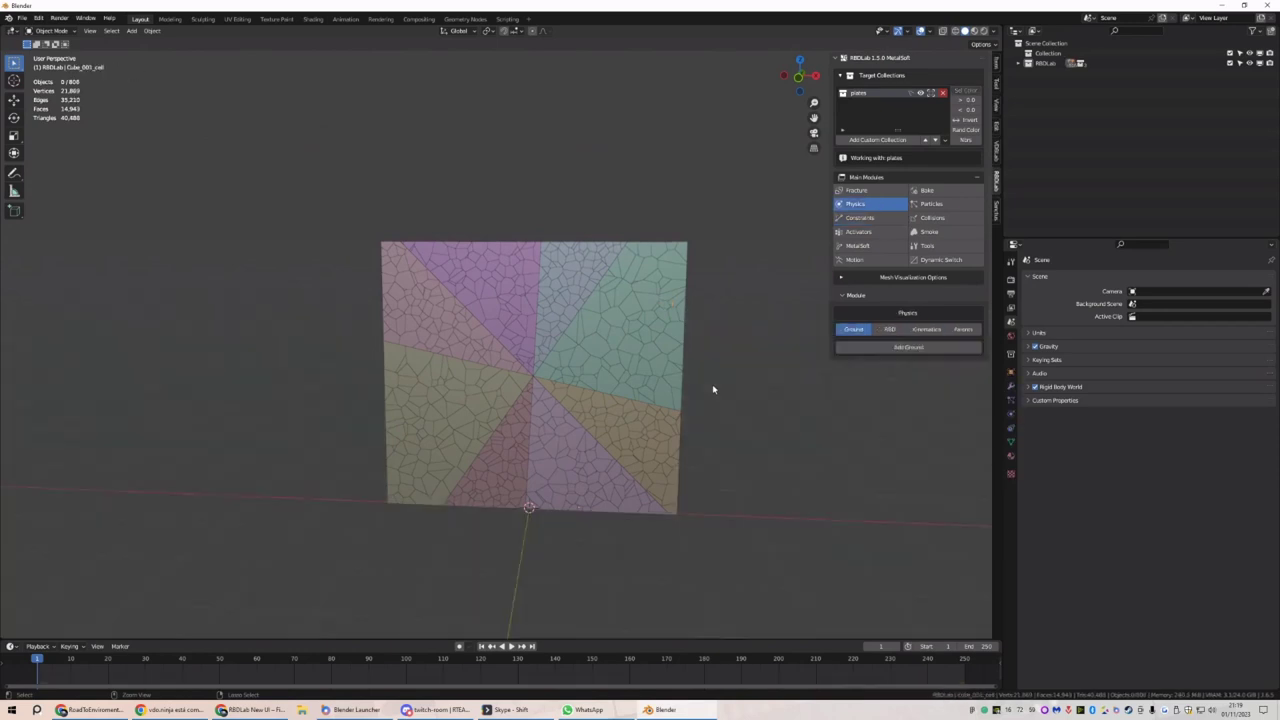
{"action": "key", "text": "ctrl+z"}
{"action": "key", "text": "ctrl+z"}
{"action": "key", "text": "ctrl+z"}
{"action": "key", "text": "ctrl+z"}
{"action": "key", "text": "ctrl+z"}
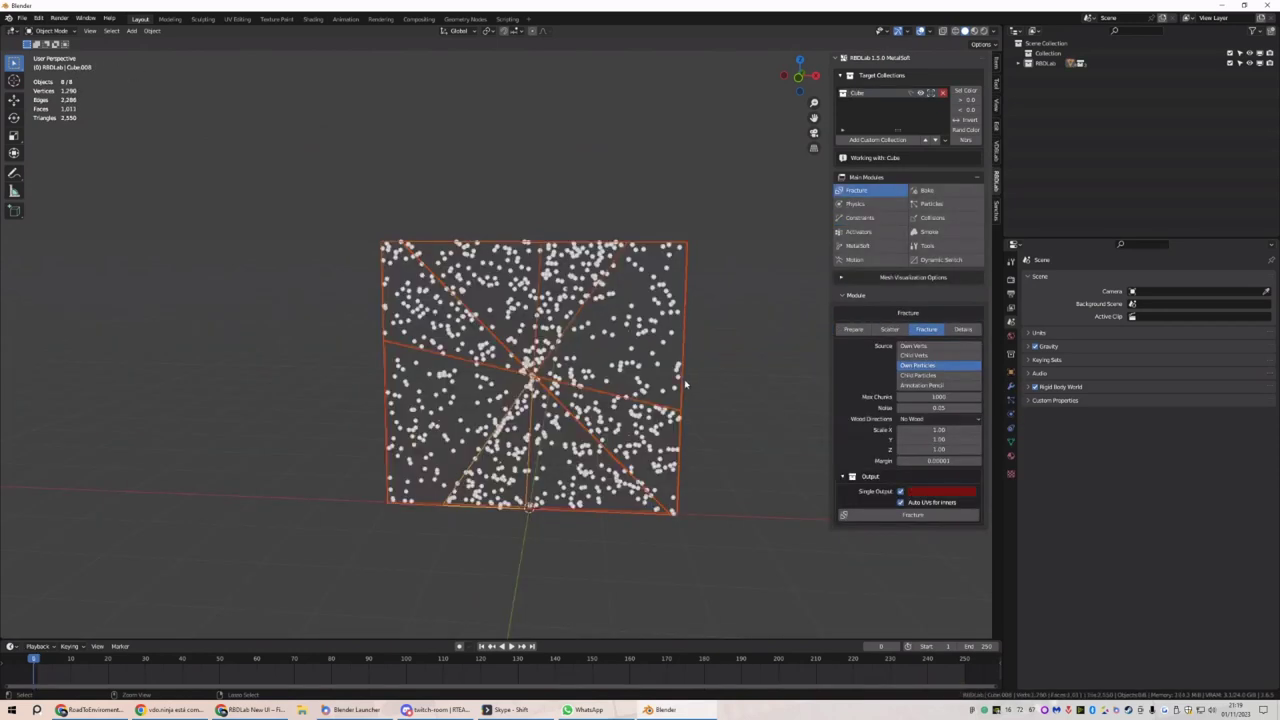
{"action": "key", "text": "ctrl+z"}
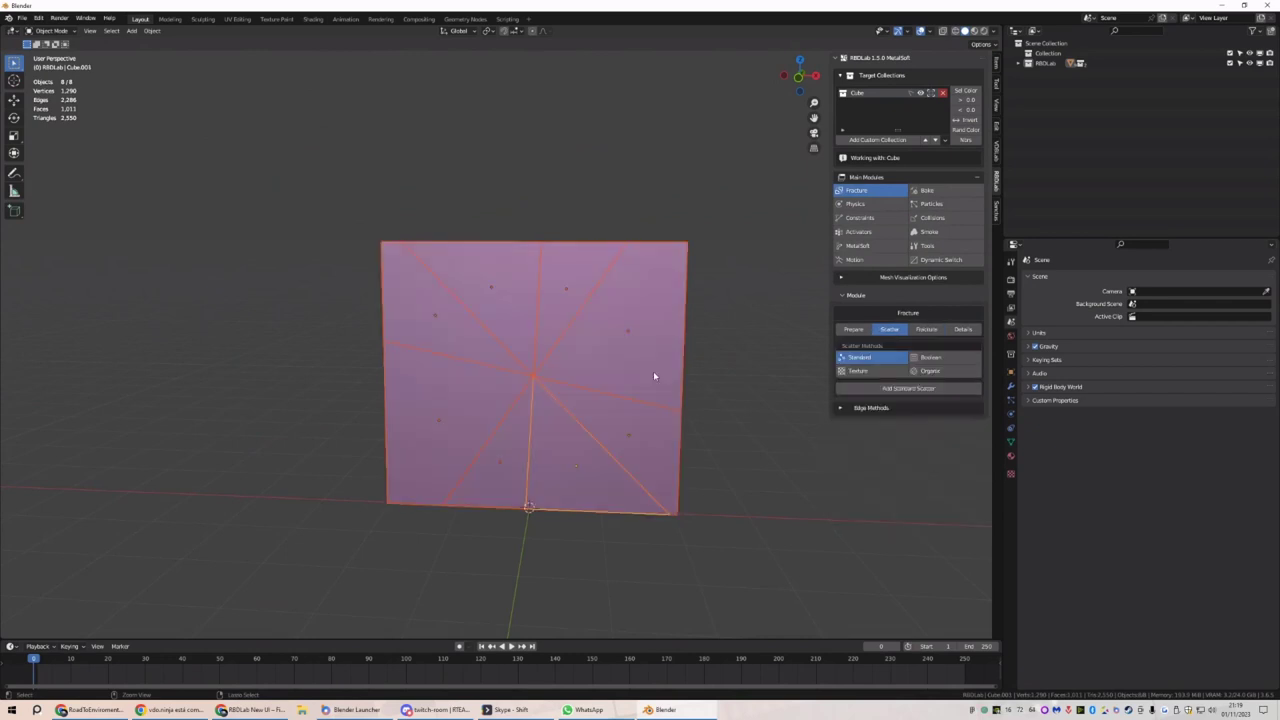
Box-select all eight wall pieces and merge their vertices by distance in Edit Mode
{"action": "left_click", "coordinate": [609, 340]}
{"action": "left_click_drag", "start_coordinate": [614, 304], "coordinate": [477, 432]}
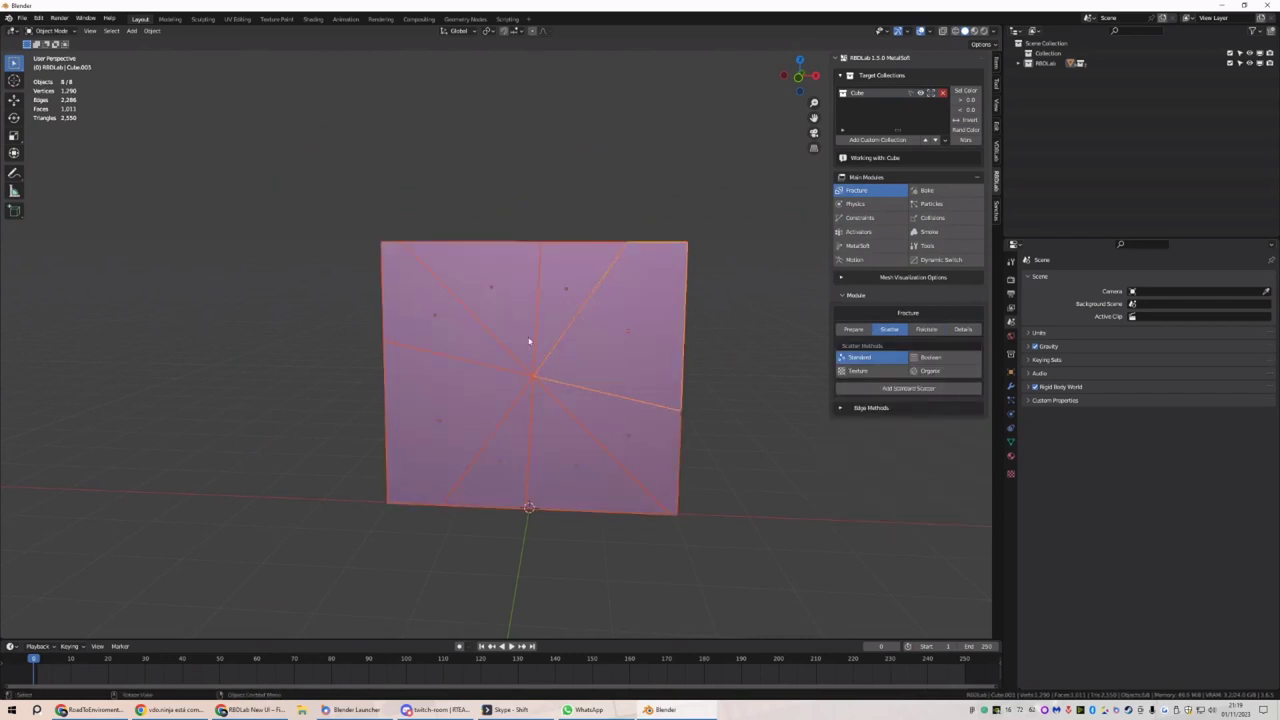
{"action": "key", "text": "Tab"}
{"action": "key", "text": "m"}
{"action": "left_click", "coordinate": [574, 354]}
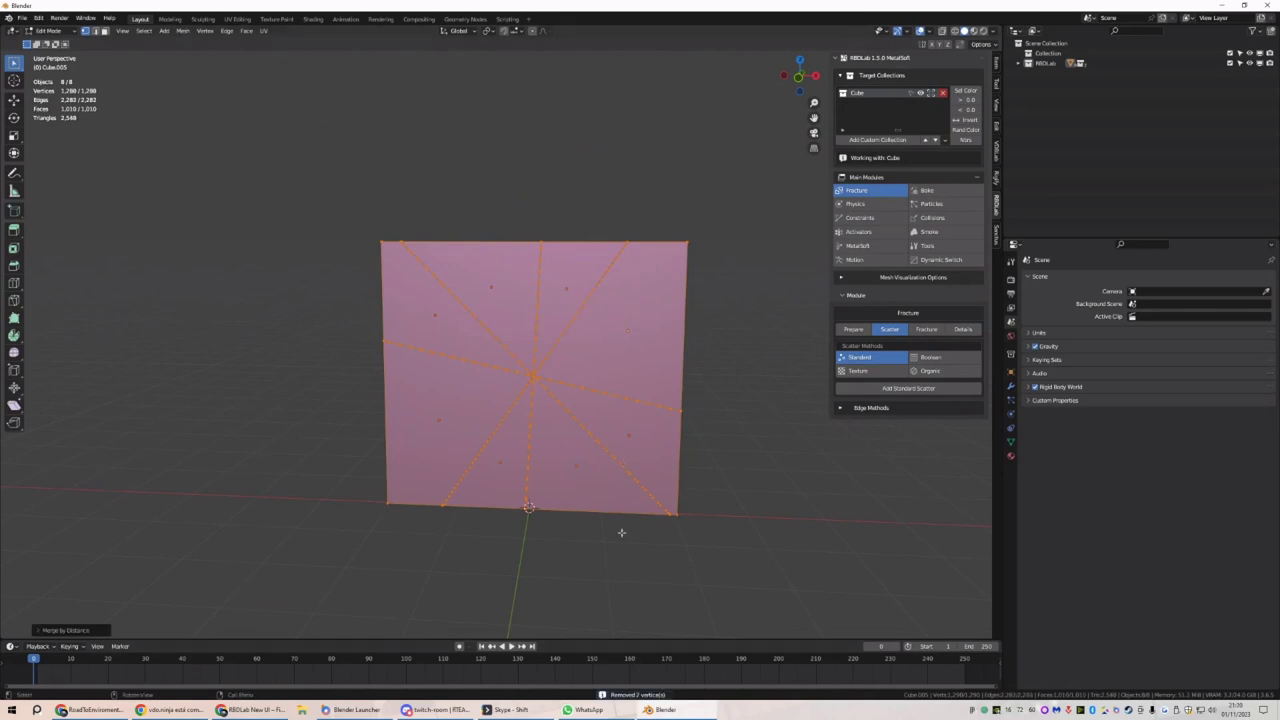
{"action": "key", "text": "Tab"}
{"action": "middle_click_drag", "start_coordinate": [623, 531], "coordinate": [706, 486]}
{"action": "left_click", "coordinate": [795, 343]}
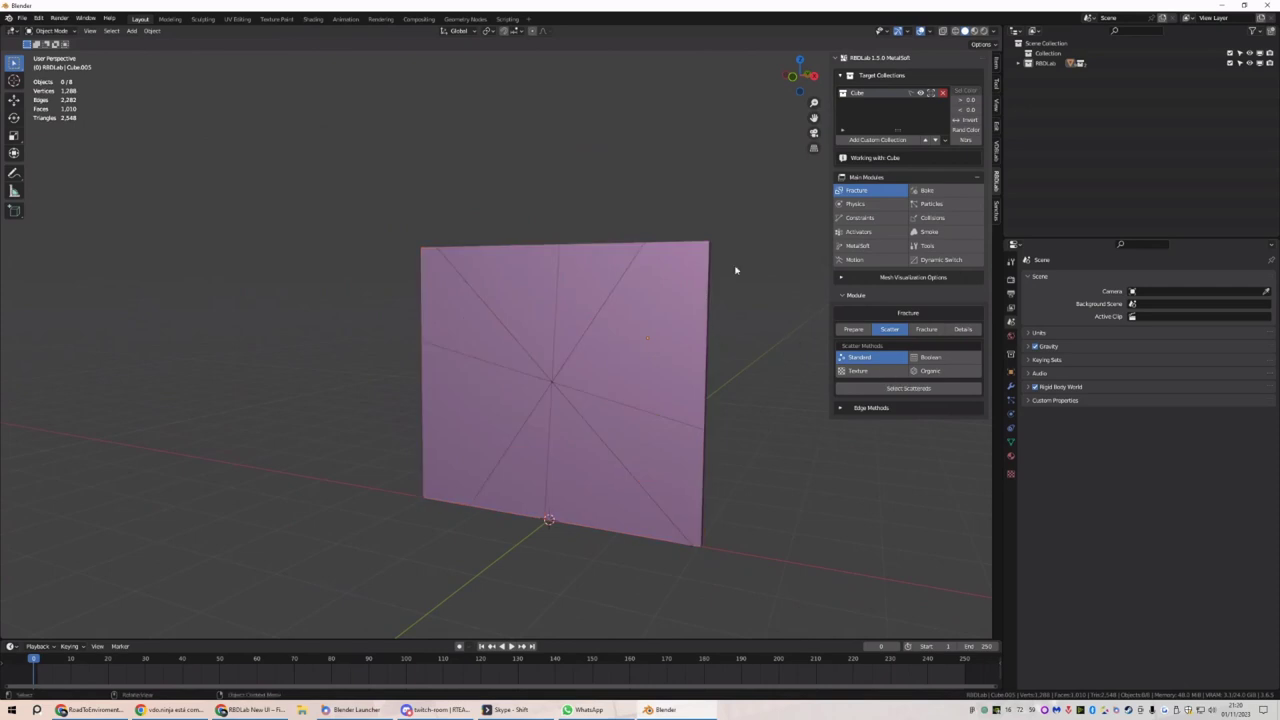
Select all wall pieces and accept a Standard scatter at density 100
{"action": "key", "text": "a"}
{"action": "left_click", "coordinate": [900, 389]}
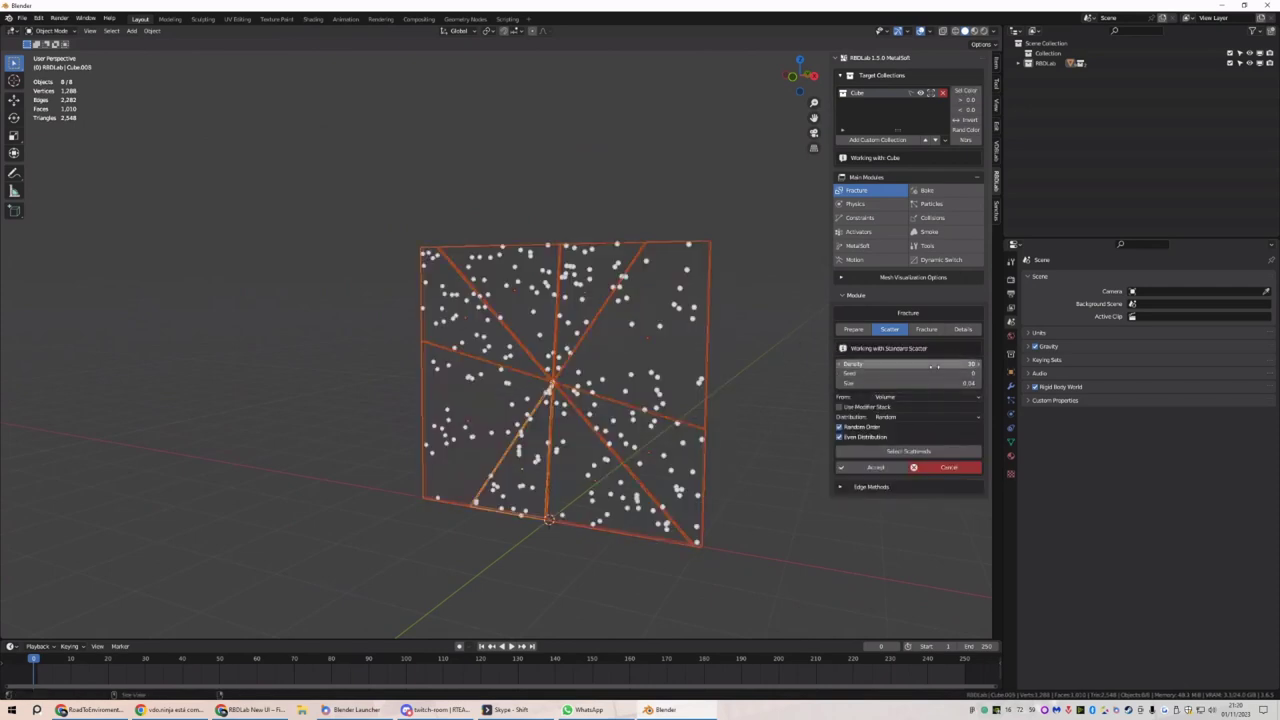
{"action": "left_click", "coordinate": [953, 365]}
{"action": "type", "text": "100"}
{"action": "key", "text": "Return"}
{"action": "left_click", "coordinate": [873, 468]}
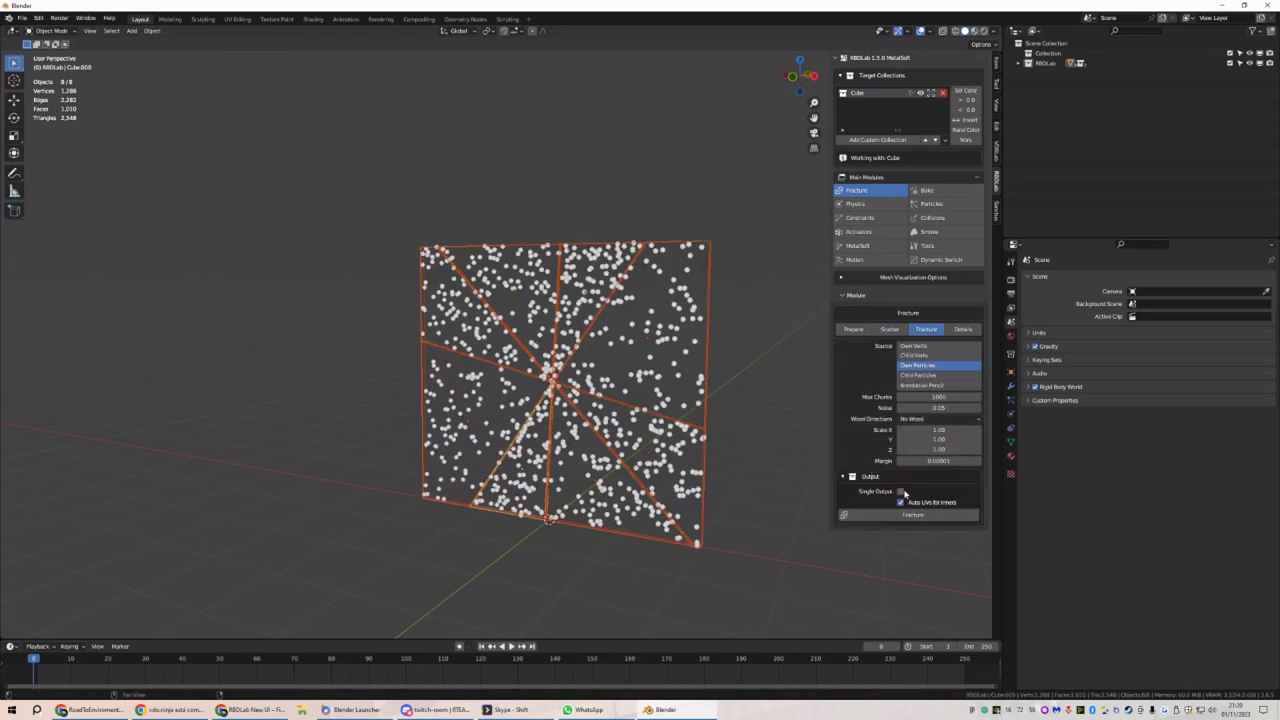
Fracture the wall into a single output collection named plastes
{"action": "left_click", "coordinate": [900, 491]}
{"action": "type", "text": "plastes"}
{"action": "key", "text": "Return"}
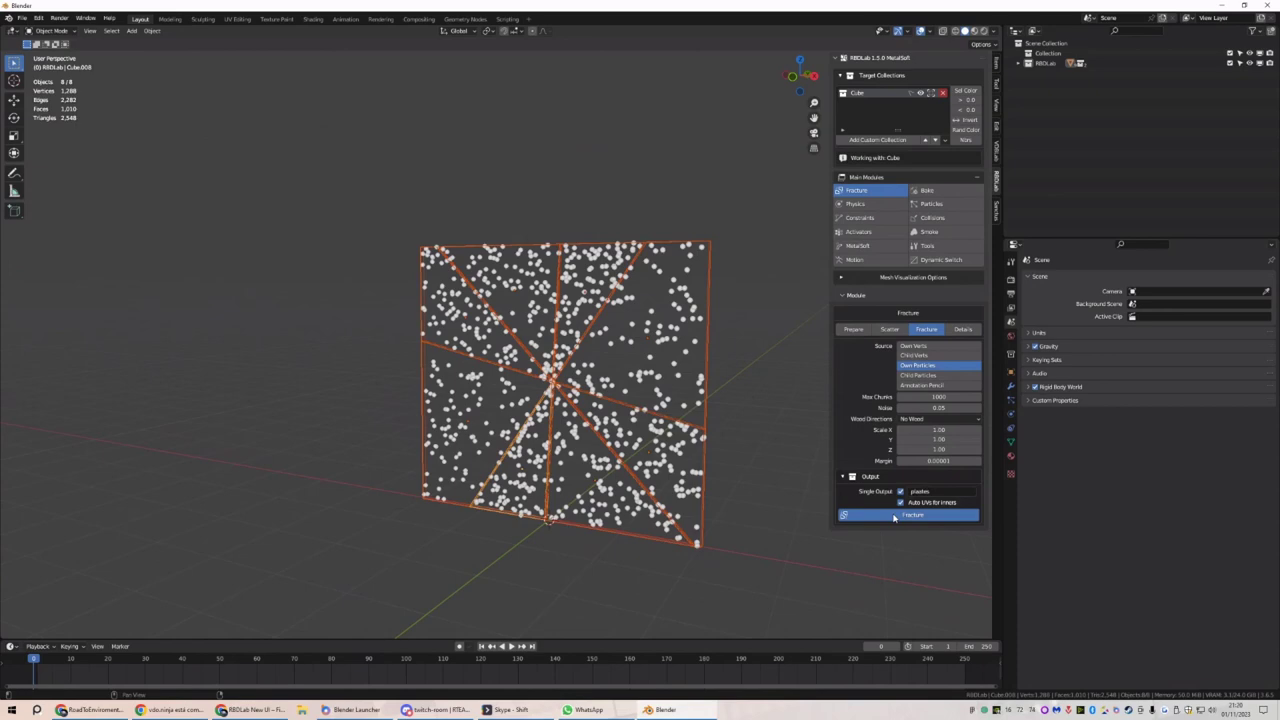
{"action": "left_click", "coordinate": [894, 516]}
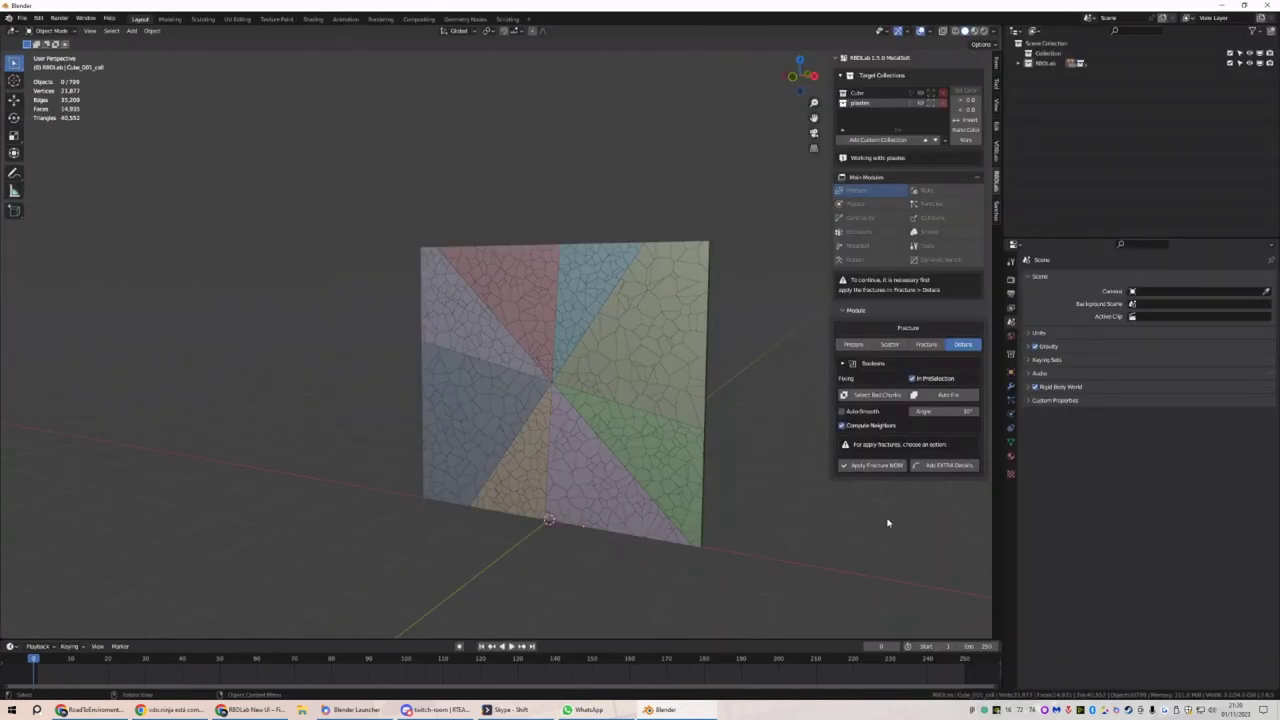
Apply the fracture, remove the Cube target, and add rigid bodies to all the chunks
{"action": "left_click", "coordinate": [880, 466]}
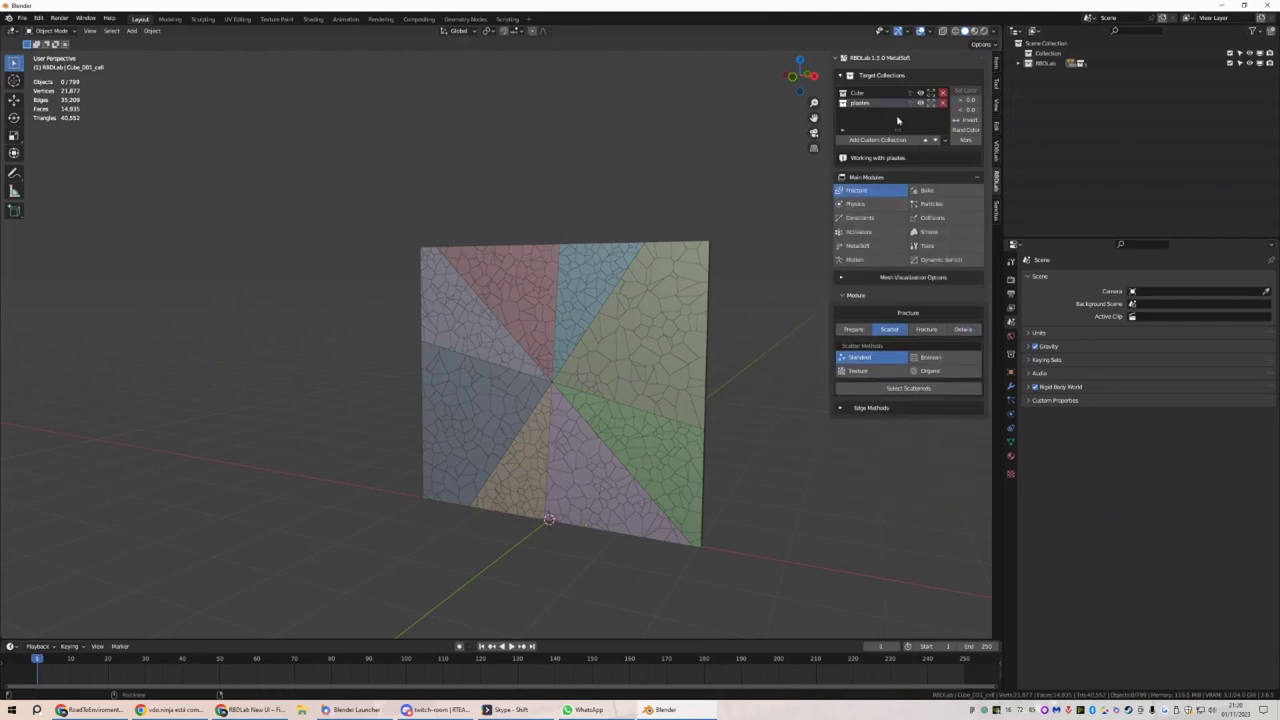
{"action": "left_click", "coordinate": [944, 92]}
{"action": "left_click", "coordinate": [856, 204]}
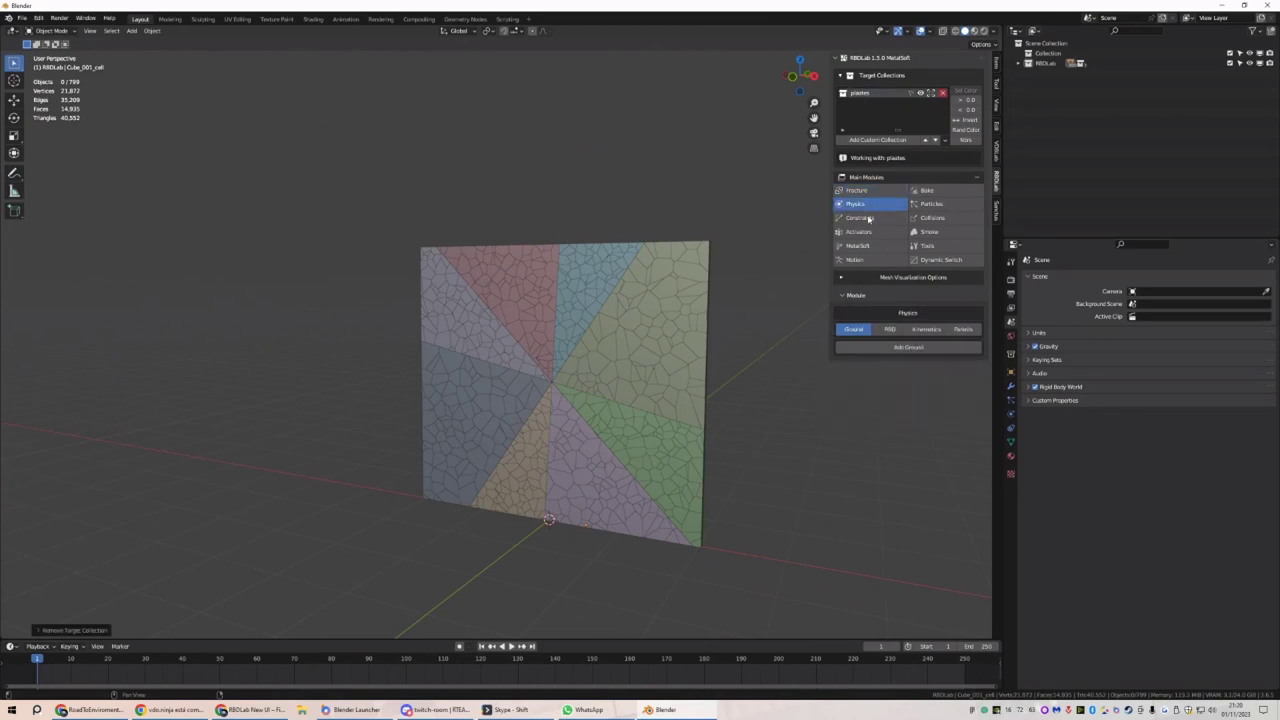
{"action": "left_click", "coordinate": [870, 362]}
{"action": "left_click", "coordinate": [872, 362]}
{"action": "left_click", "coordinate": [890, 329]}
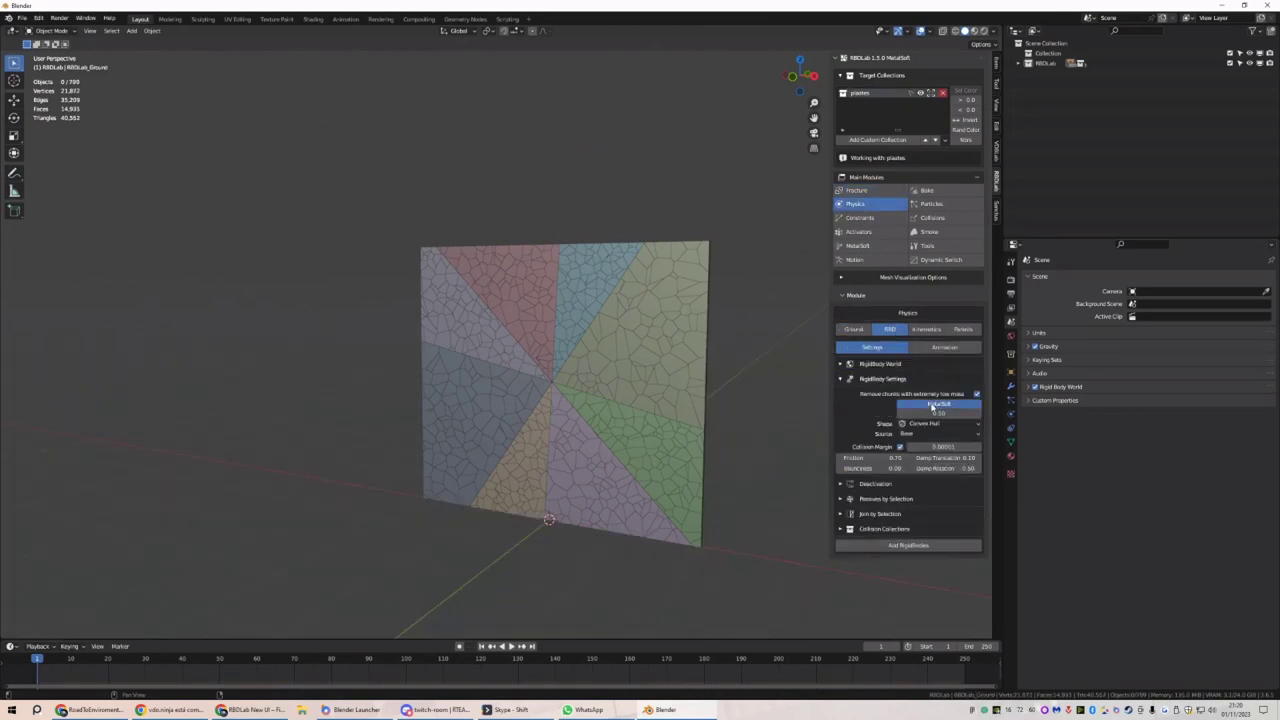
{"action": "left_click", "coordinate": [903, 545]}
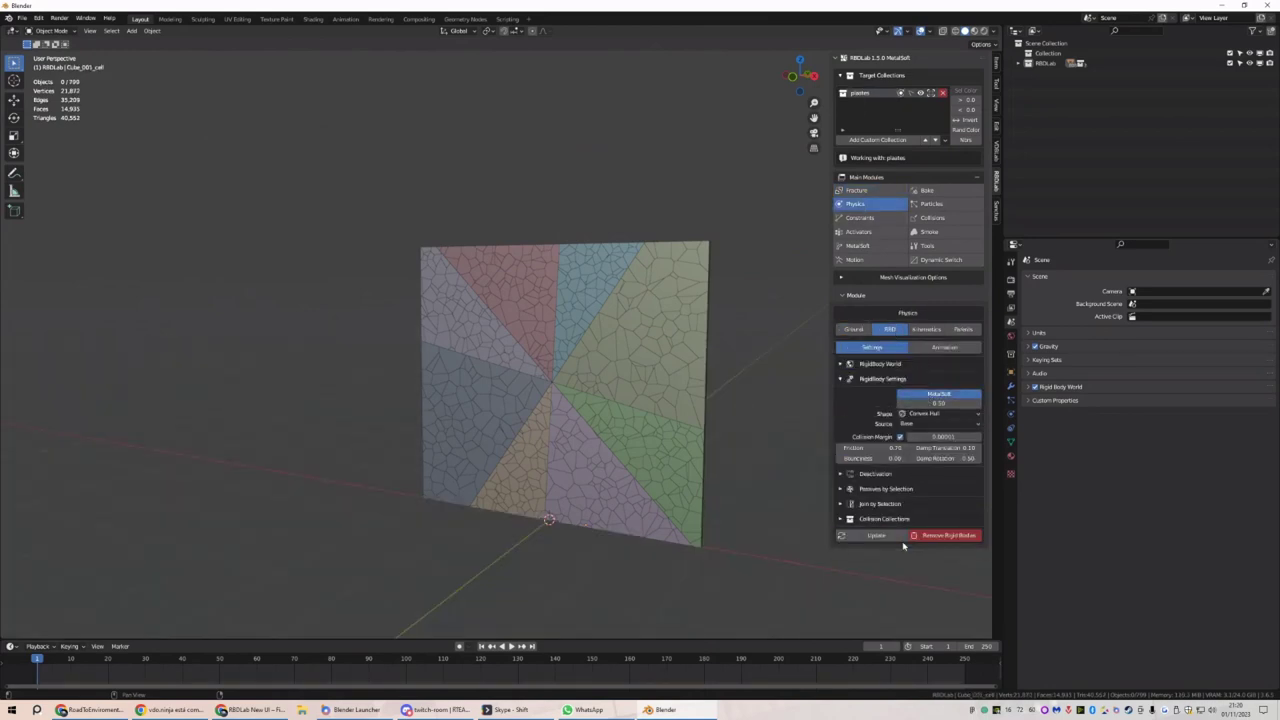
{"action": "left_click", "coordinate": [878, 217]}
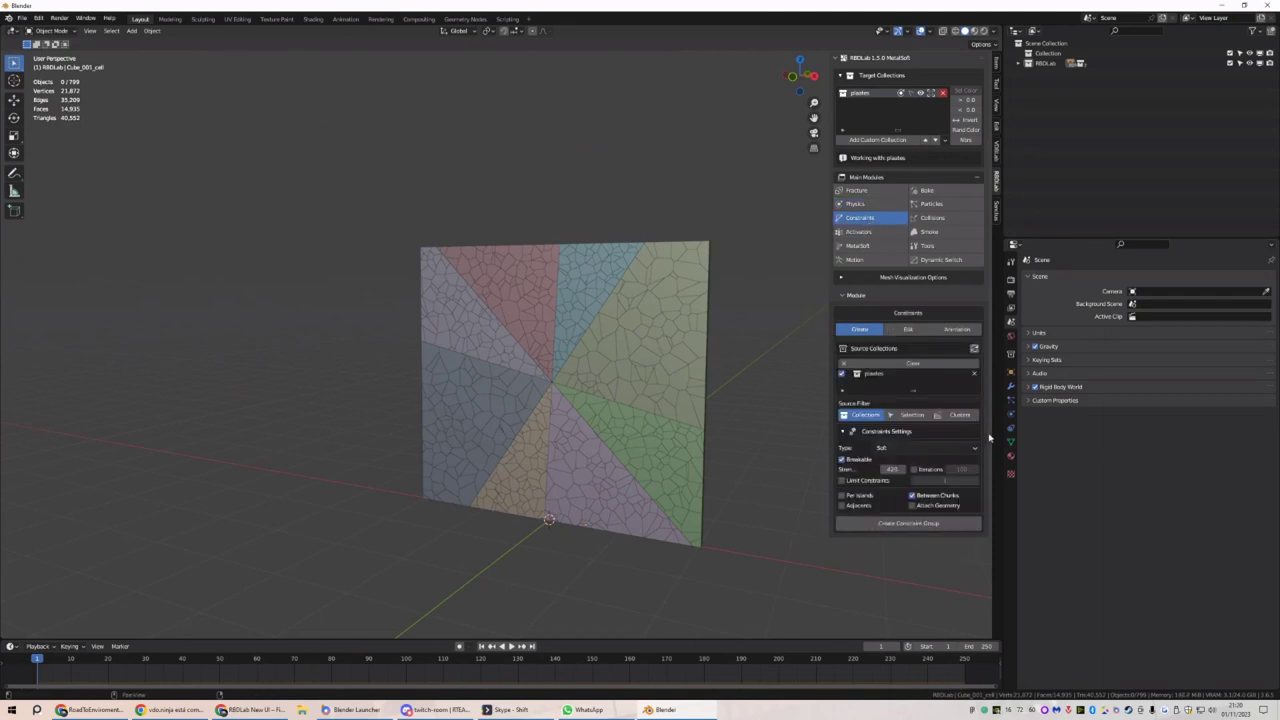
Create a per-island soft constraint group for the plate chunks, briefly checking its constraint lines
{"action": "left_click", "coordinate": [860, 496]}
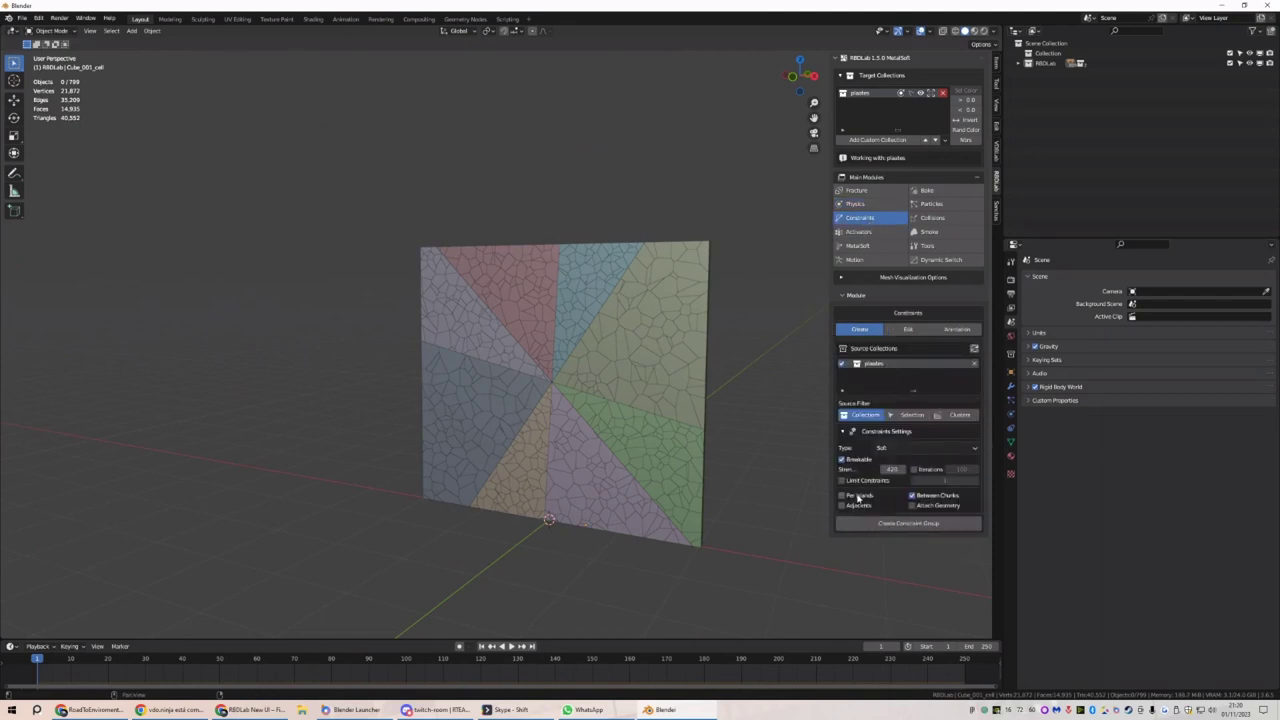
{"action": "left_click", "coordinate": [902, 527]}
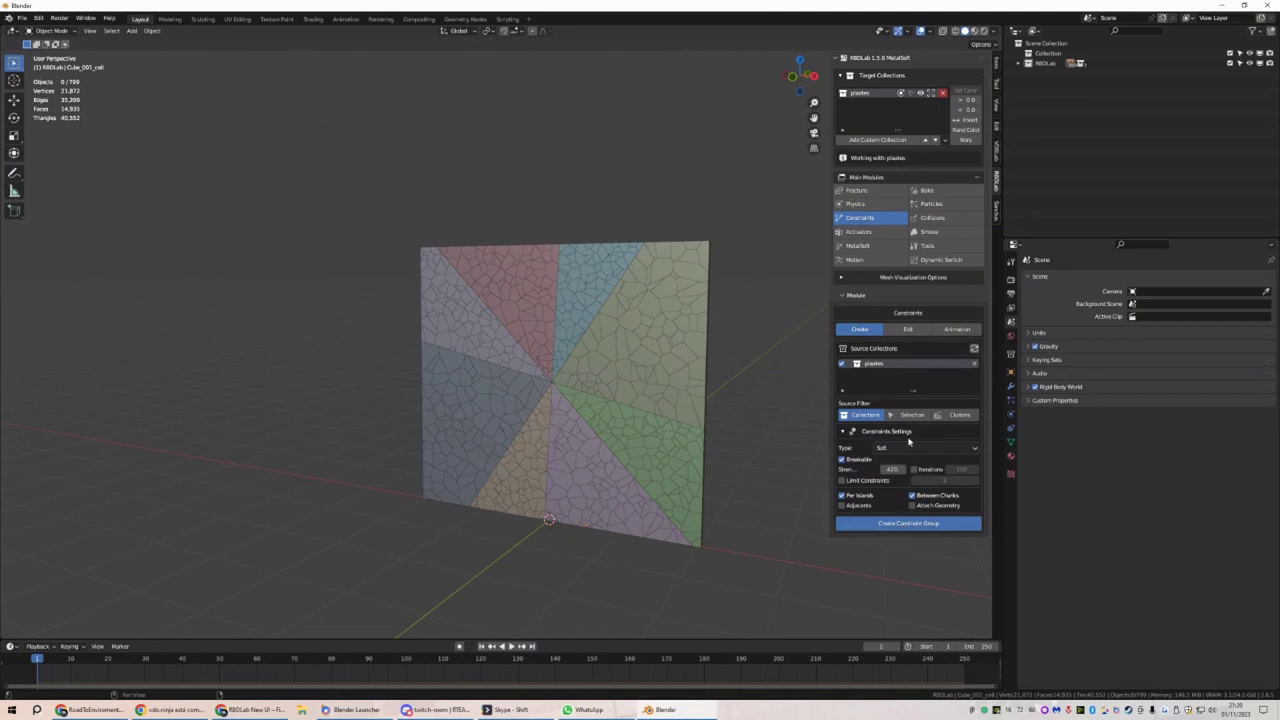
{"action": "left_click", "coordinate": [952, 364]}
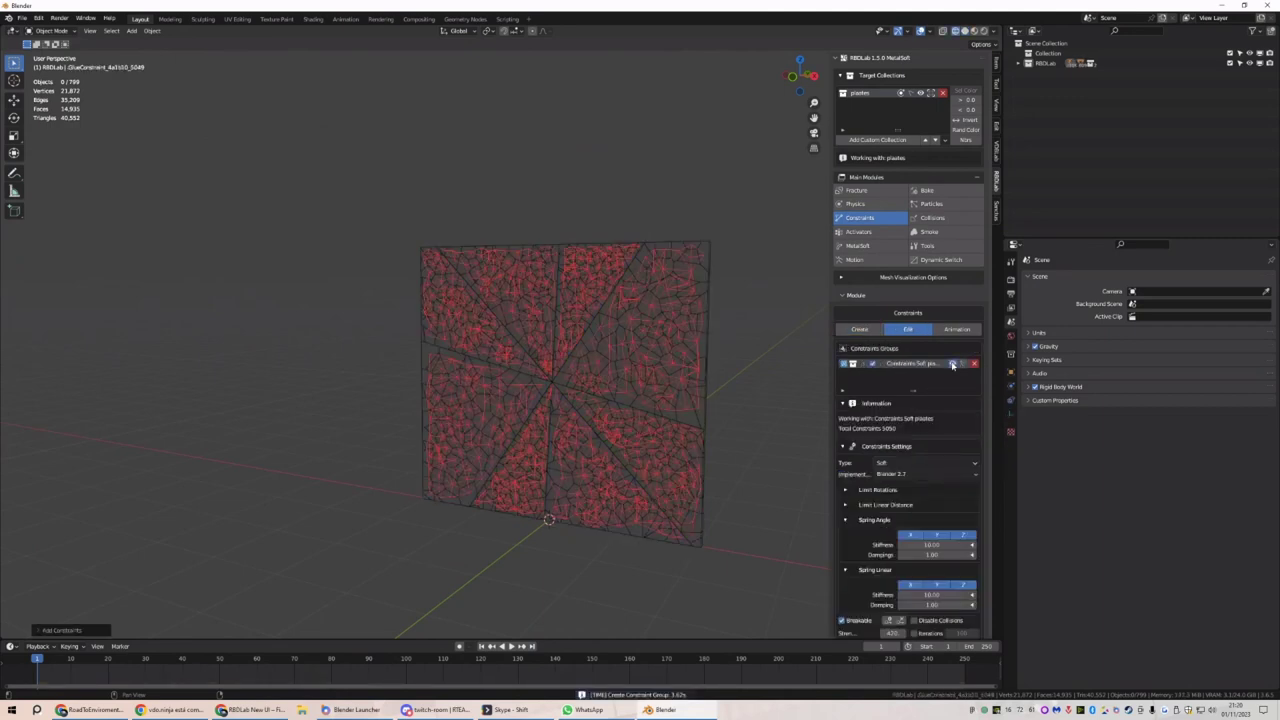
{"action": "middle_click_drag", "start_coordinate": [555, 365], "coordinate": [500, 318]}
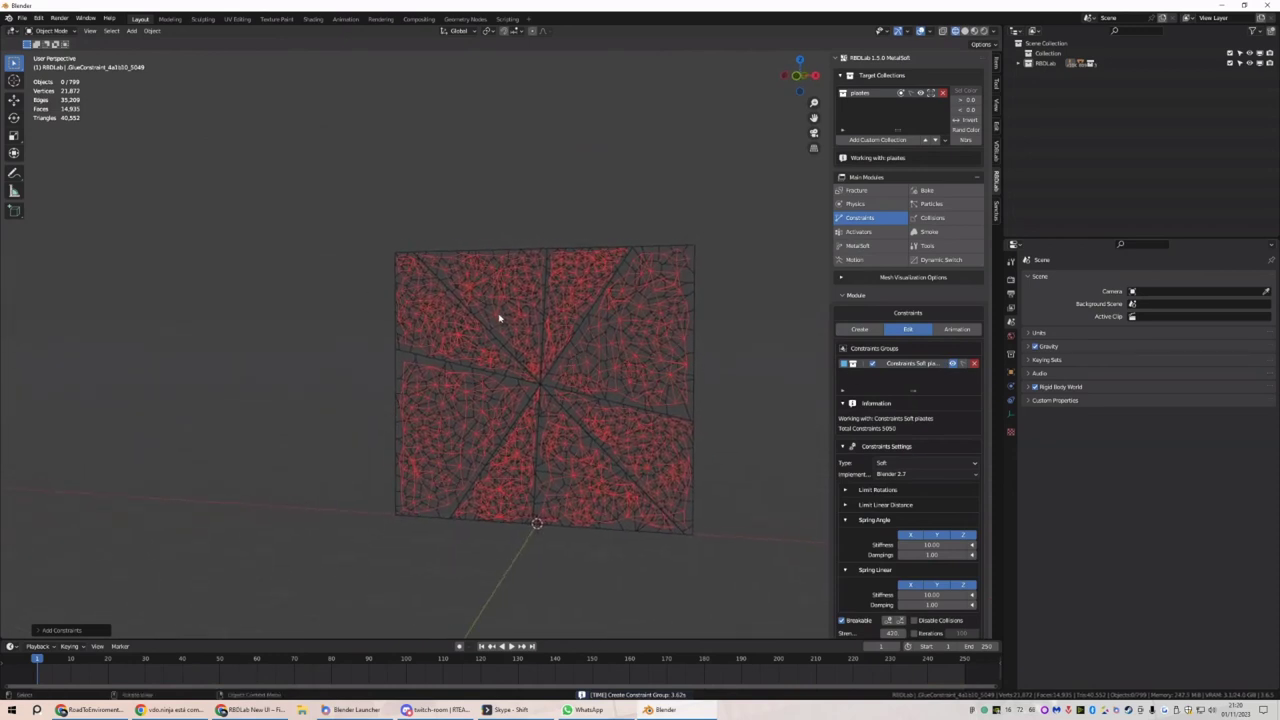
{"action": "left_click", "coordinate": [952, 364]}
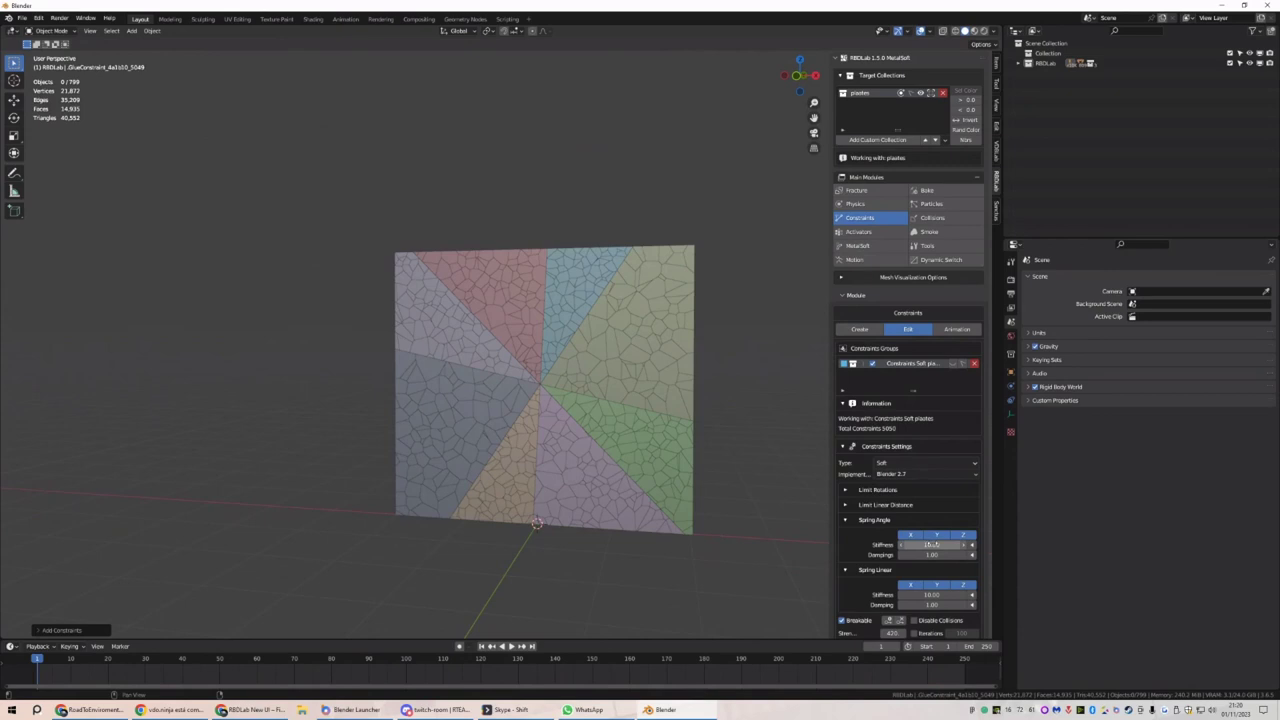
Turn off the X, Y and Z angular springs and set linear spring stiffness to 2500
{"action": "left_click_drag", "start_coordinate": [910, 536], "coordinate": [938, 536]}
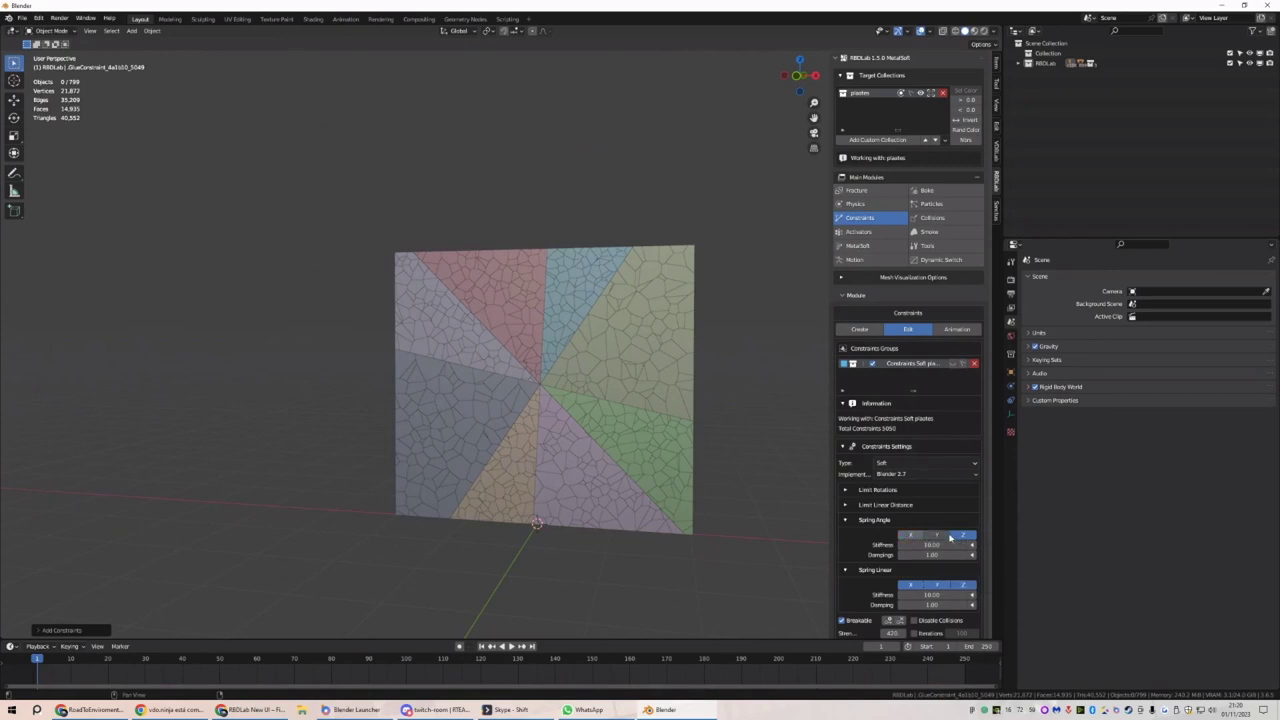
{"action": "left_click", "coordinate": [950, 538]}
{"action": "left_click", "coordinate": [932, 594]}
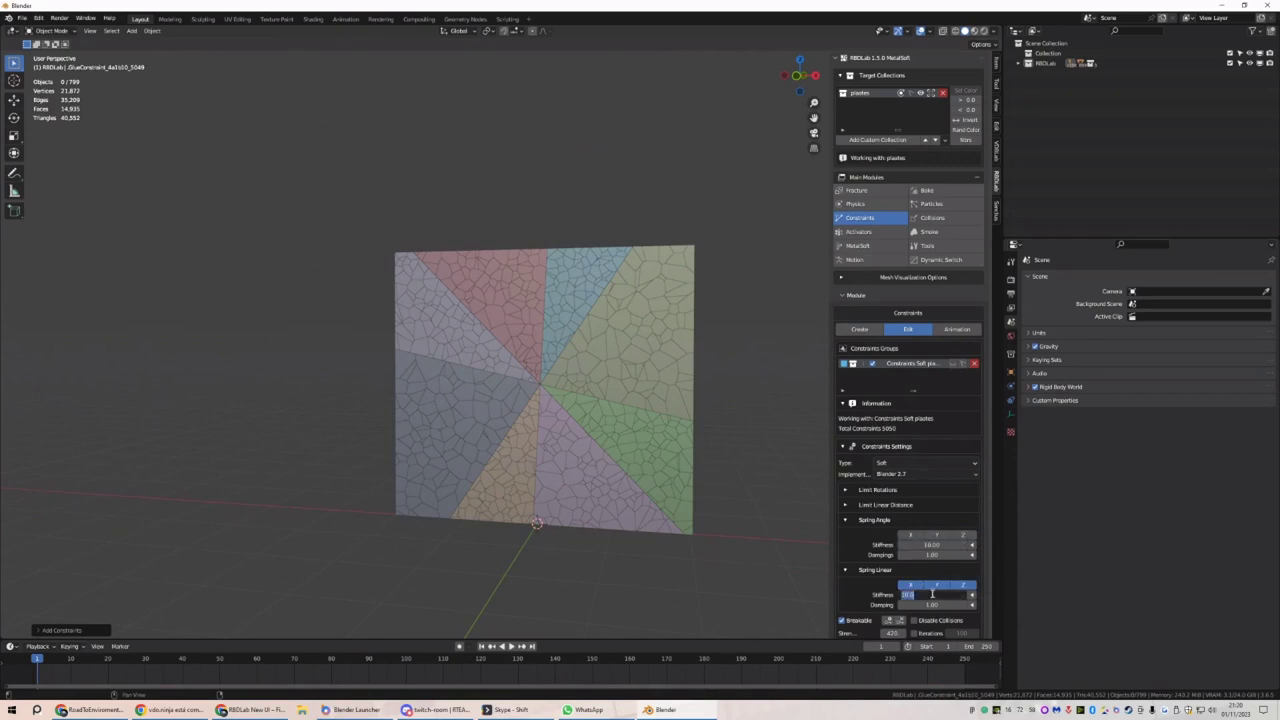
{"action": "type", "text": "2500"}
{"action": "key", "text": "Return"}
{"action": "scroll", "coordinate": [866, 160], "scroll_direction": "down", "scroll_amount": 2}
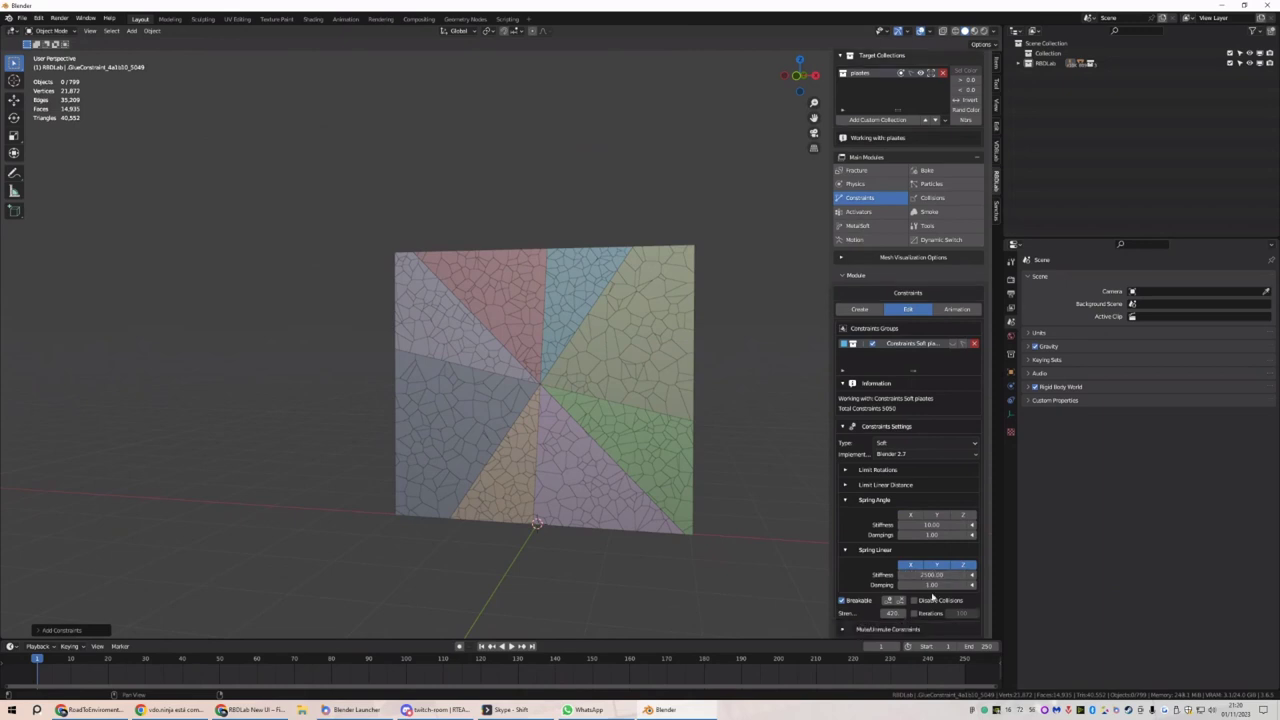
Add a Dynamic activator layer for all 799 wall fragments
{"action": "left_click", "coordinate": [858, 188]}
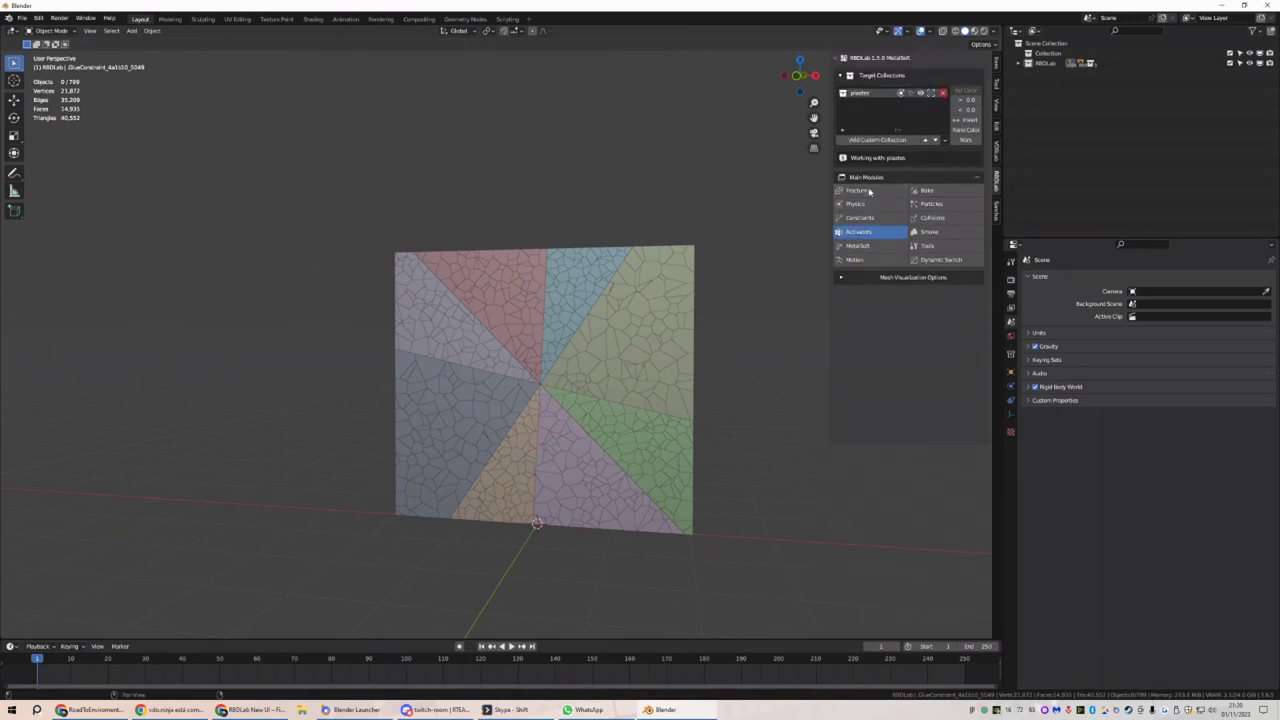
{"action": "left_click_drag", "start_coordinate": [732, 206], "coordinate": [318, 606]}
{"action": "left_click", "coordinate": [971, 402]}
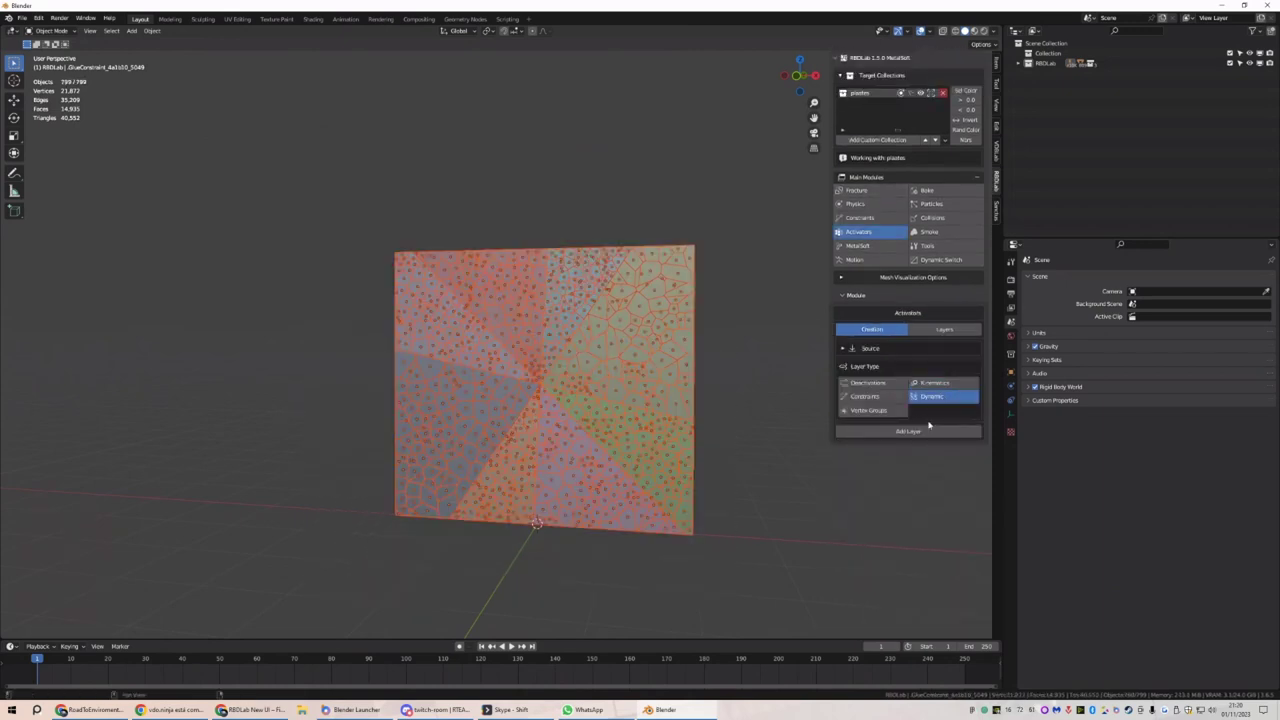
{"action": "left_click", "coordinate": [920, 430]}
{"action": "scroll", "coordinate": [693, 408], "scroll_direction": "down", "scroll_amount": 3}
{"action": "middle_click_drag", "start_coordinate": [693, 408], "coordinate": [557, 437]}
Add a UV sphere, raise it along Z and shrink it to a small ball
{"action": "key", "text": "shift+a"}
{"action": "mouse_move", "coordinate": [545, 420]}
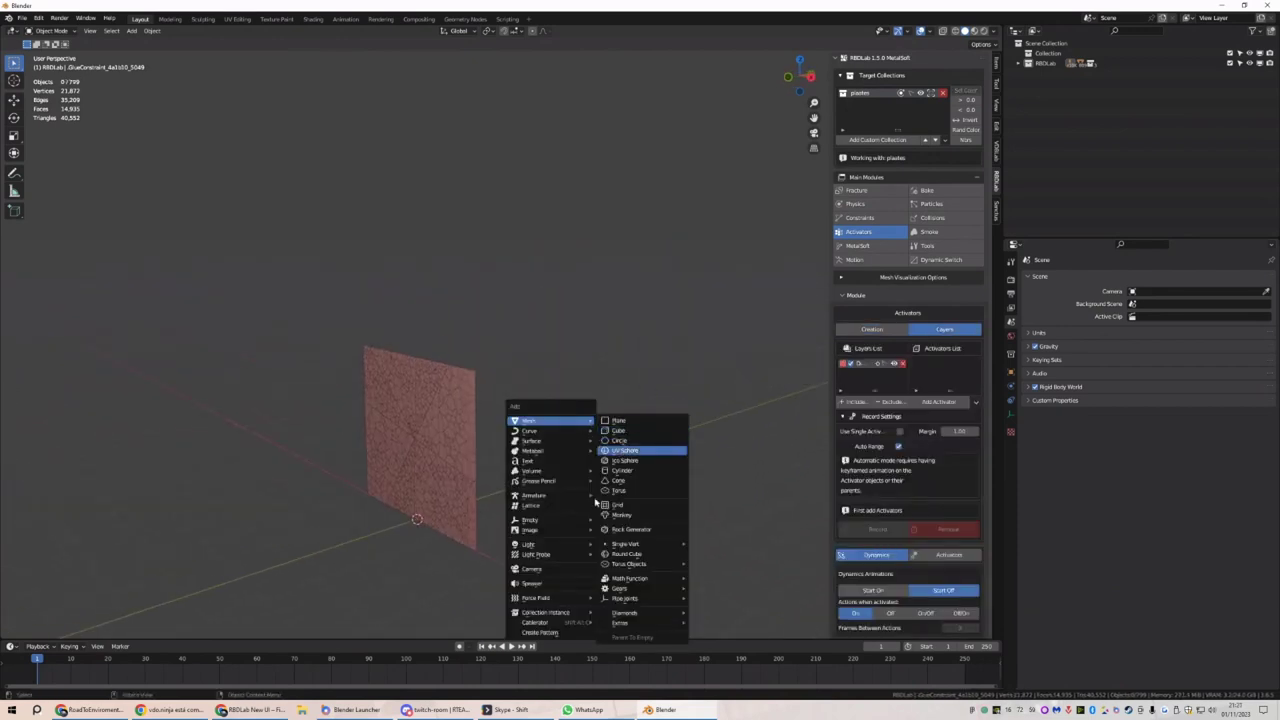
{"action": "left_click", "coordinate": [620, 450]}
{"action": "key", "text": "g"}
{"action": "key", "text": "z"}
{"action": "left_click", "coordinate": [575, 515]}
{"action": "key", "text": "s"}
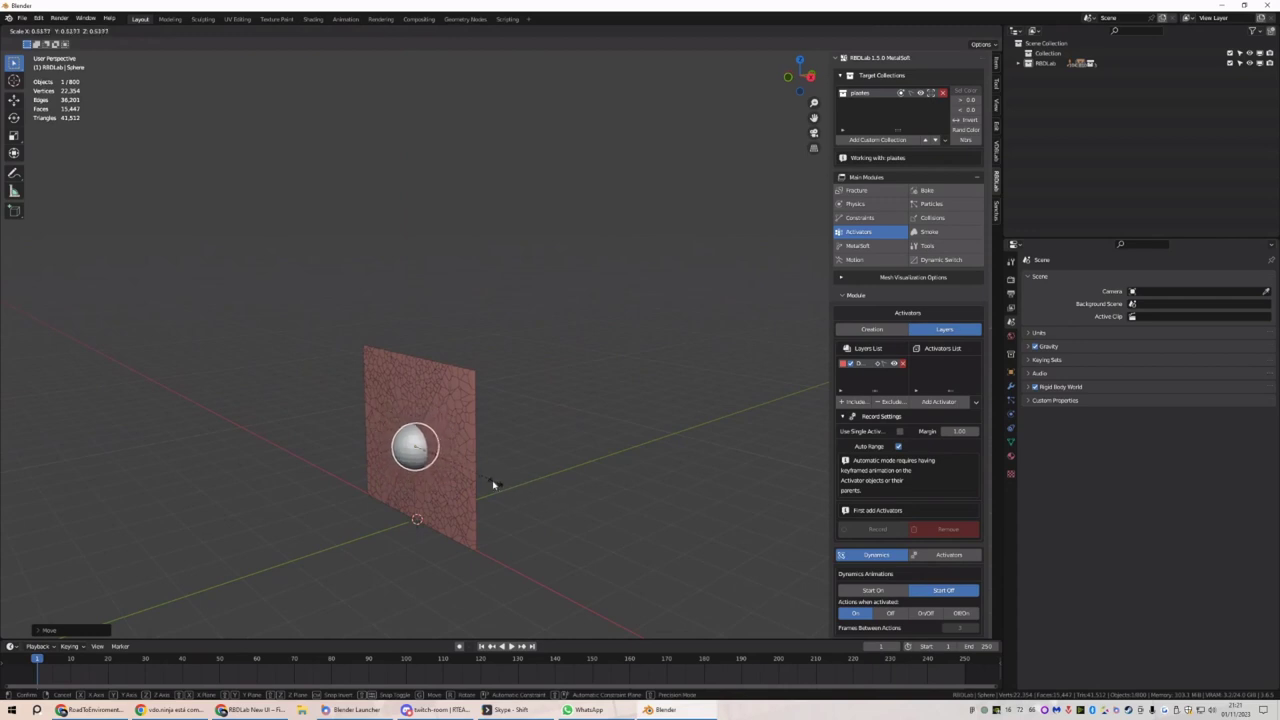
{"action": "left_click", "coordinate": [494, 482]}
Raise the sphere slightly and reposition it along the Y axis
{"action": "key", "text": "g"}
{"action": "key", "text": "z"}
{"action": "left_click", "coordinate": [466, 470]}
{"action": "key", "text": "g"}
{"action": "key", "text": "y"}
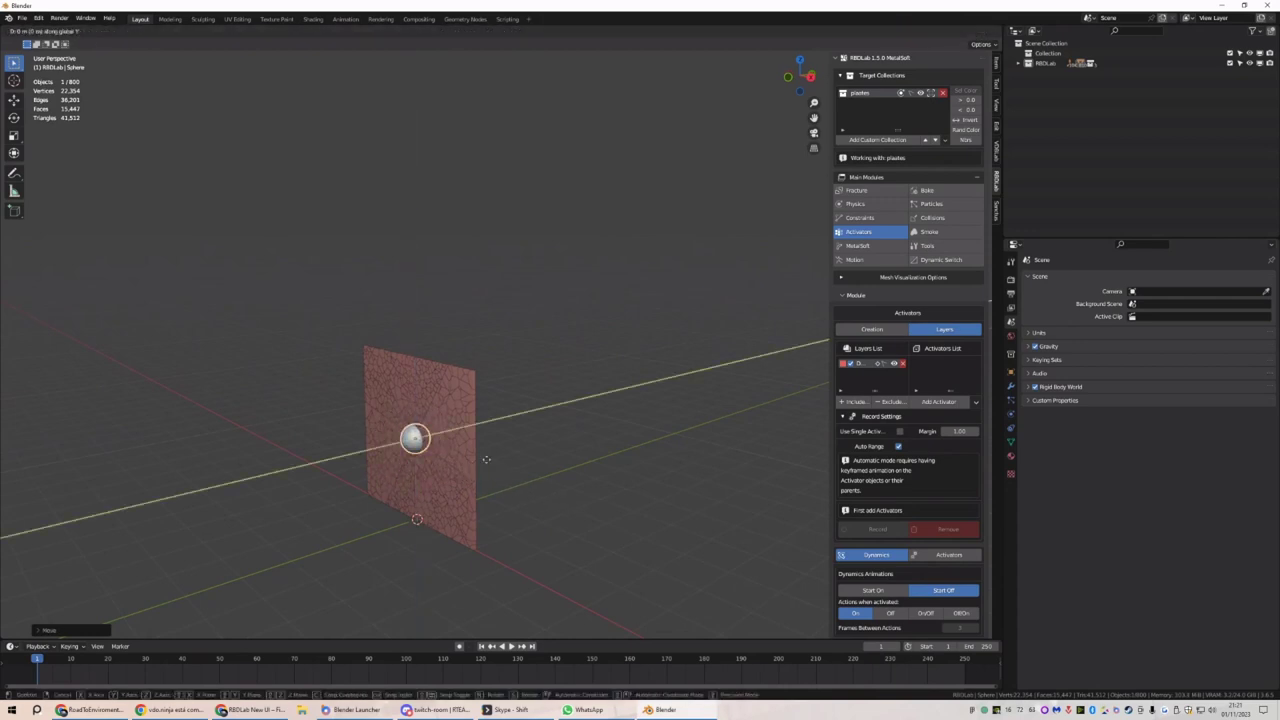
{"action": "left_click", "coordinate": [620, 400]}
Shade the sphere smooth and apply its transform with Ctrl+A
{"action": "right_click", "coordinate": [620, 403]}
{"action": "left_click", "coordinate": [625, 404]}
{"action": "middle_click_drag", "start_coordinate": [625, 404], "coordinate": [730, 400]}
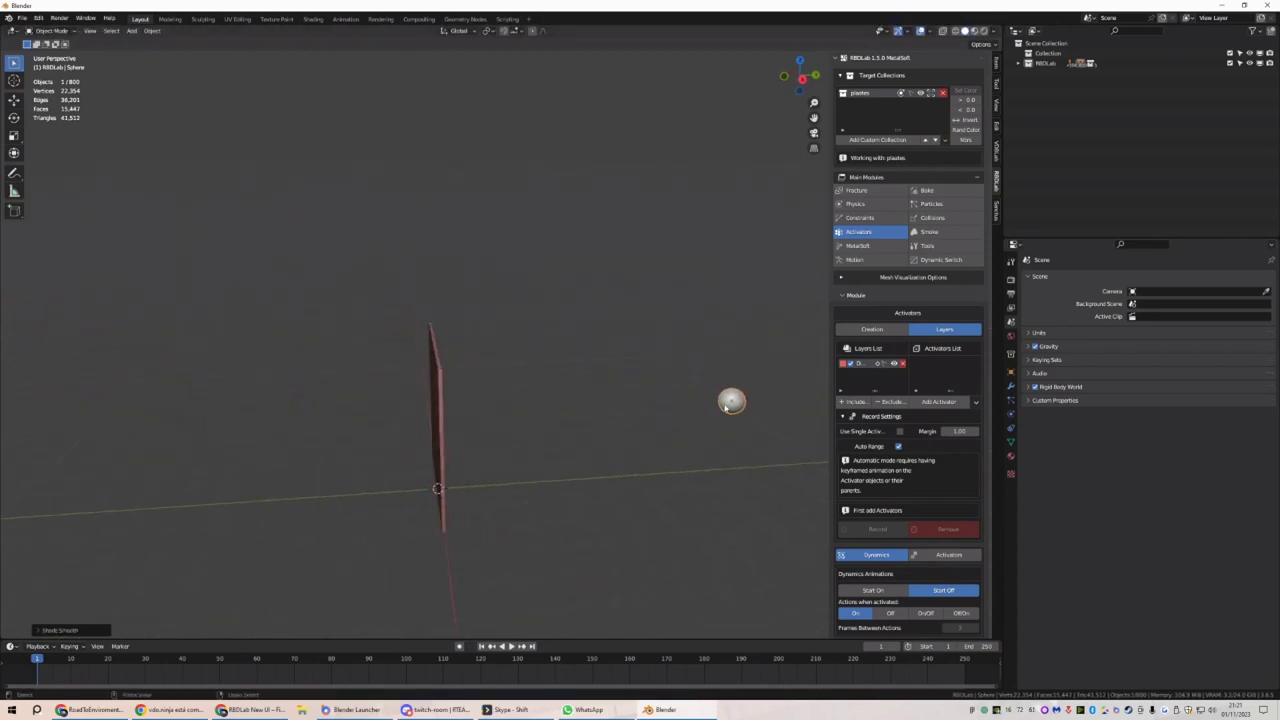
{"action": "key", "text": "ctrl+a"}
{"action": "left_click", "coordinate": [725, 406]}
Keyframe the sphere's location at frame 1, then move it along Y into the wall and keyframe it at frame 8
{"action": "key", "text": "i"}
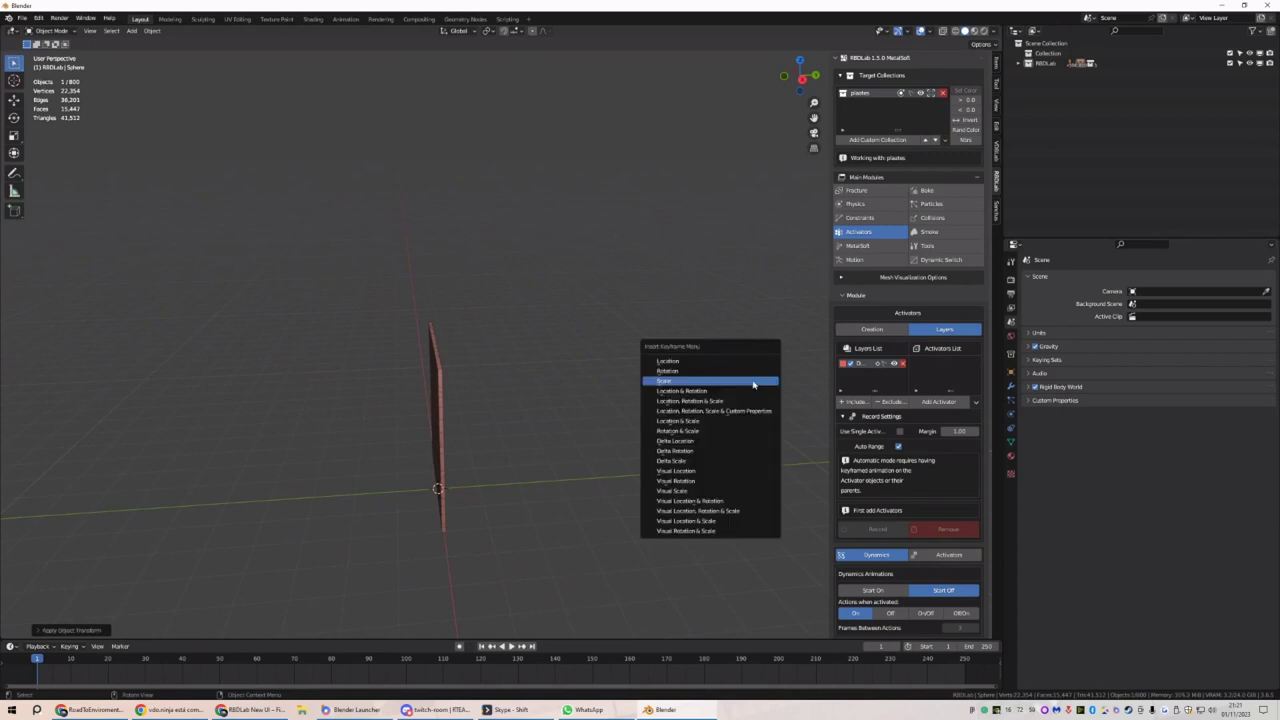
{"action": "left_click", "coordinate": [757, 361]}
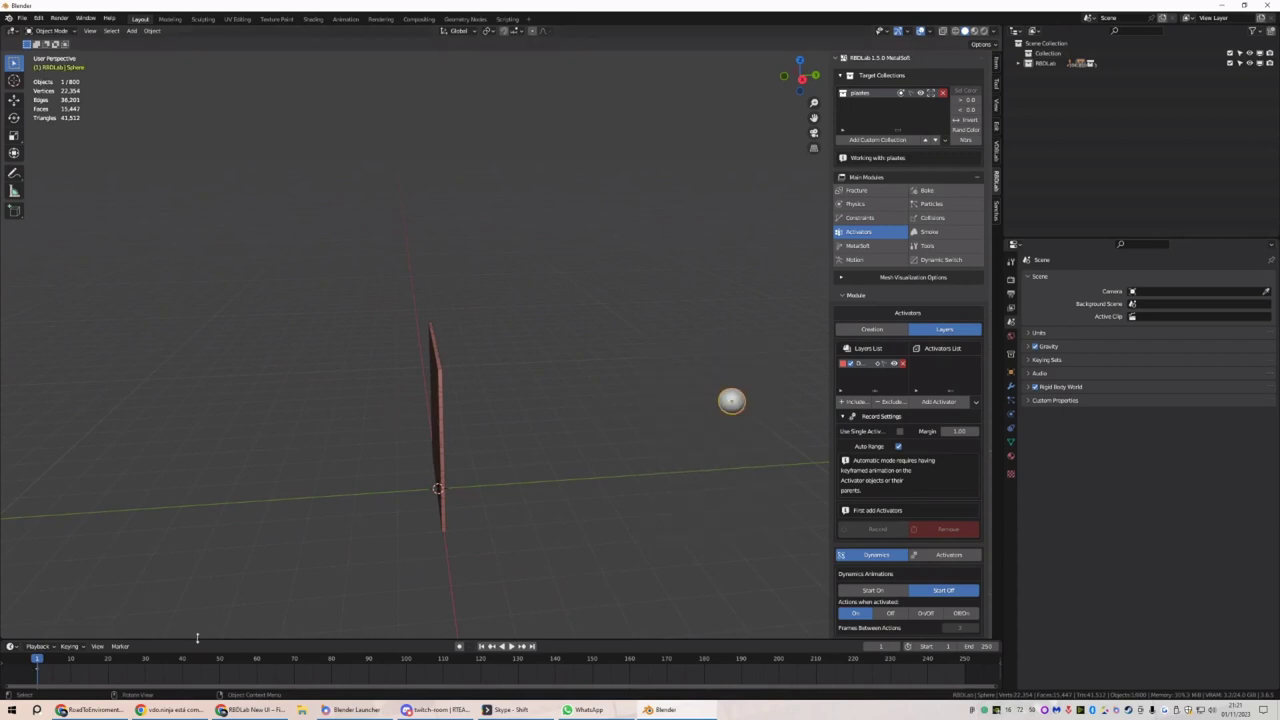
{"action": "left_click", "coordinate": [60, 660]}
{"action": "key", "text": "g"}
{"action": "key", "text": "y"}
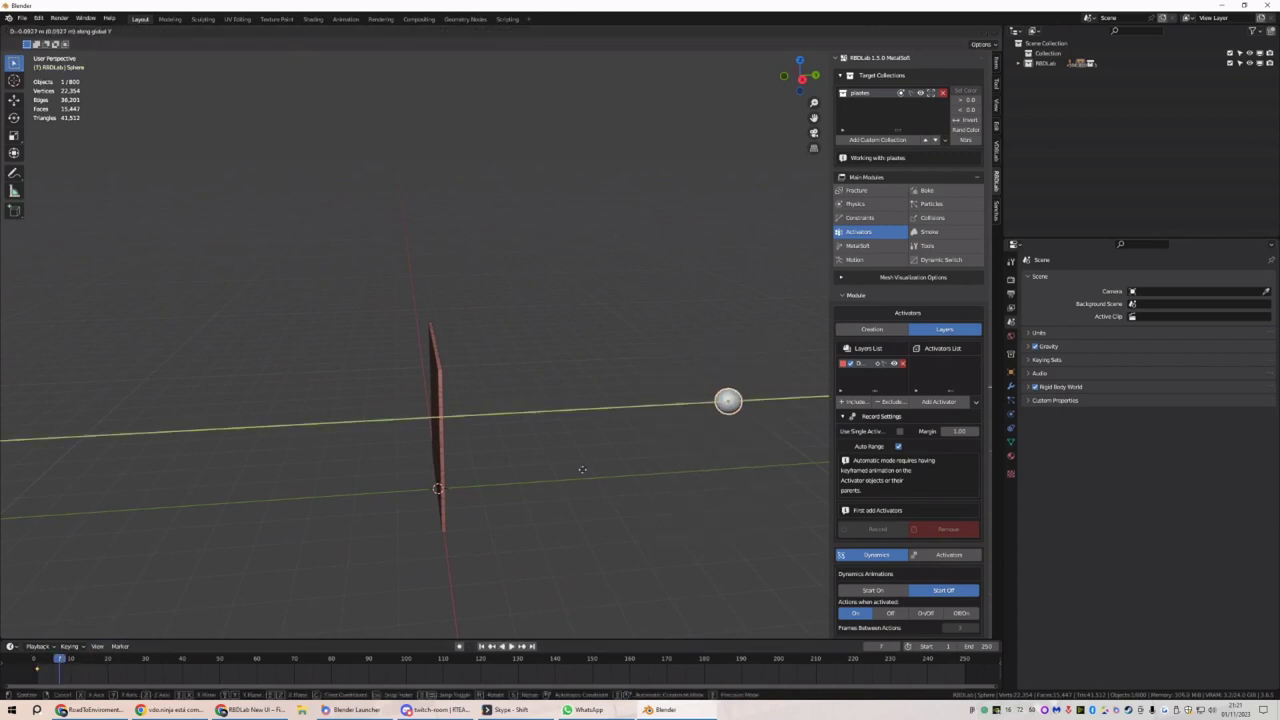
{"action": "left_click", "coordinate": [382, 497]}
{"action": "key", "text": "i"}
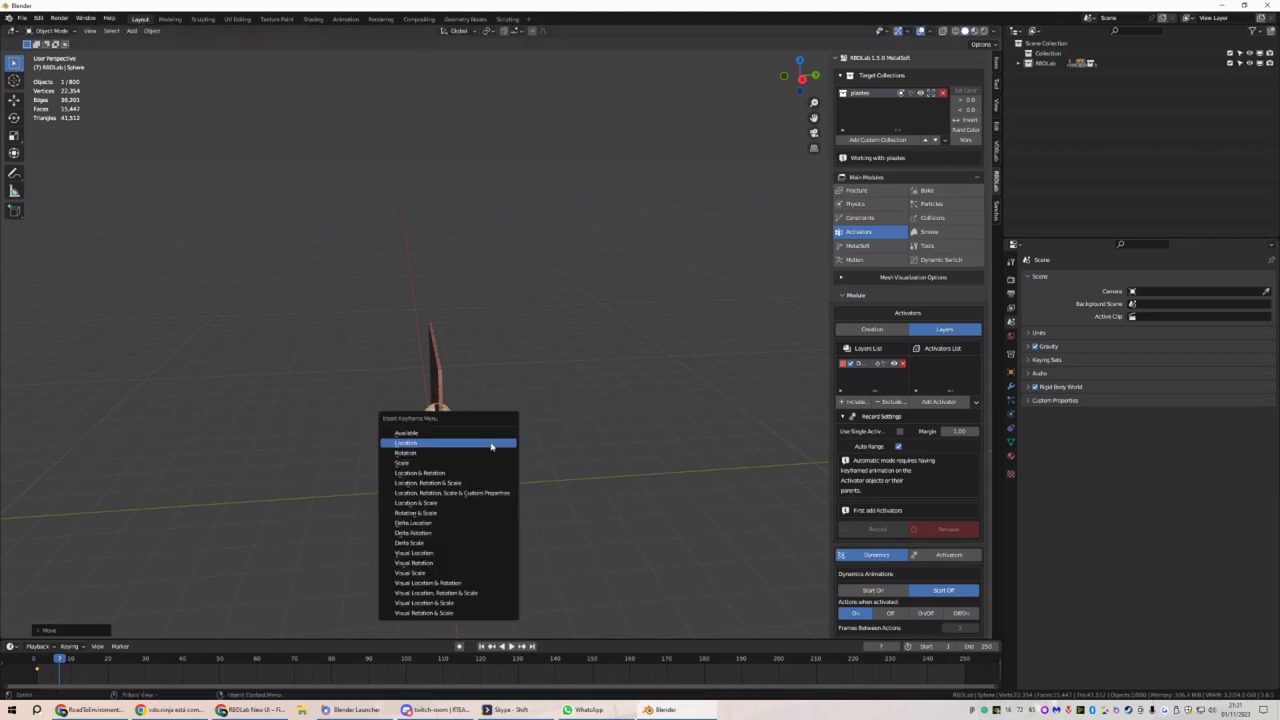
{"action": "left_click", "coordinate": [491, 446]}
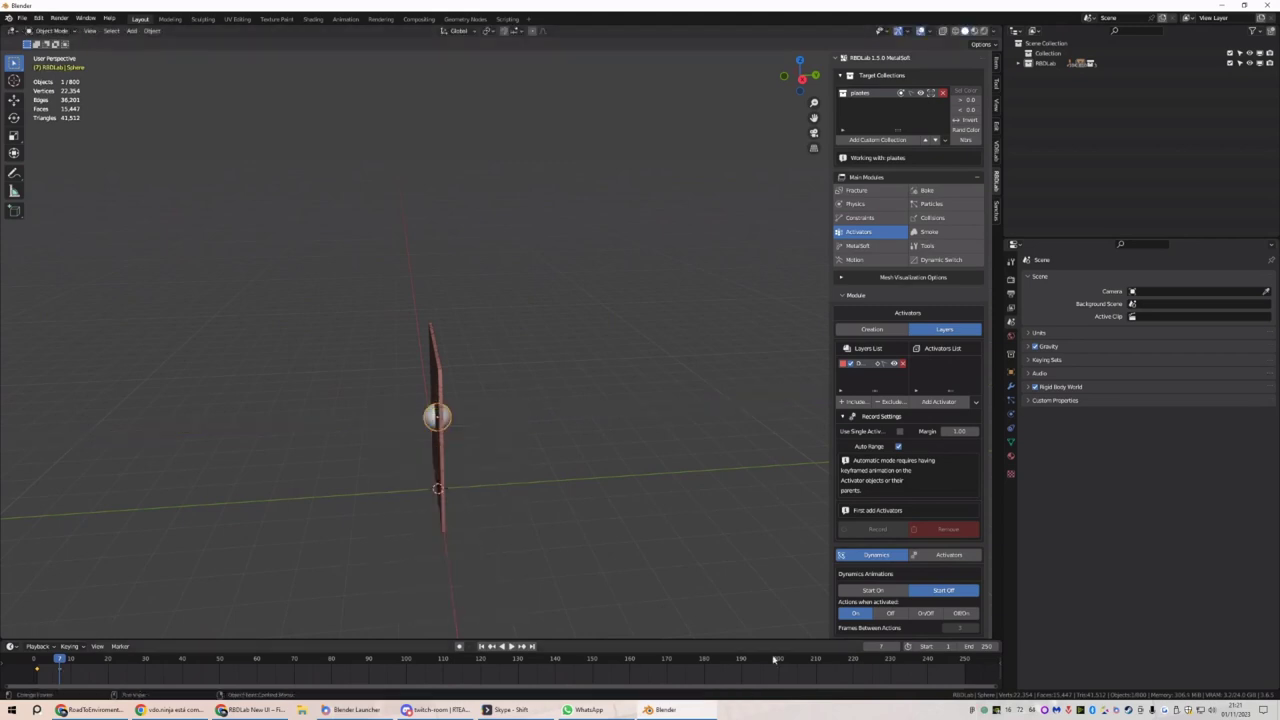
Check the sphere's motion against the wall edge-on and widen the RBDLab side panel
{"action": "left_click", "coordinate": [866, 647]}
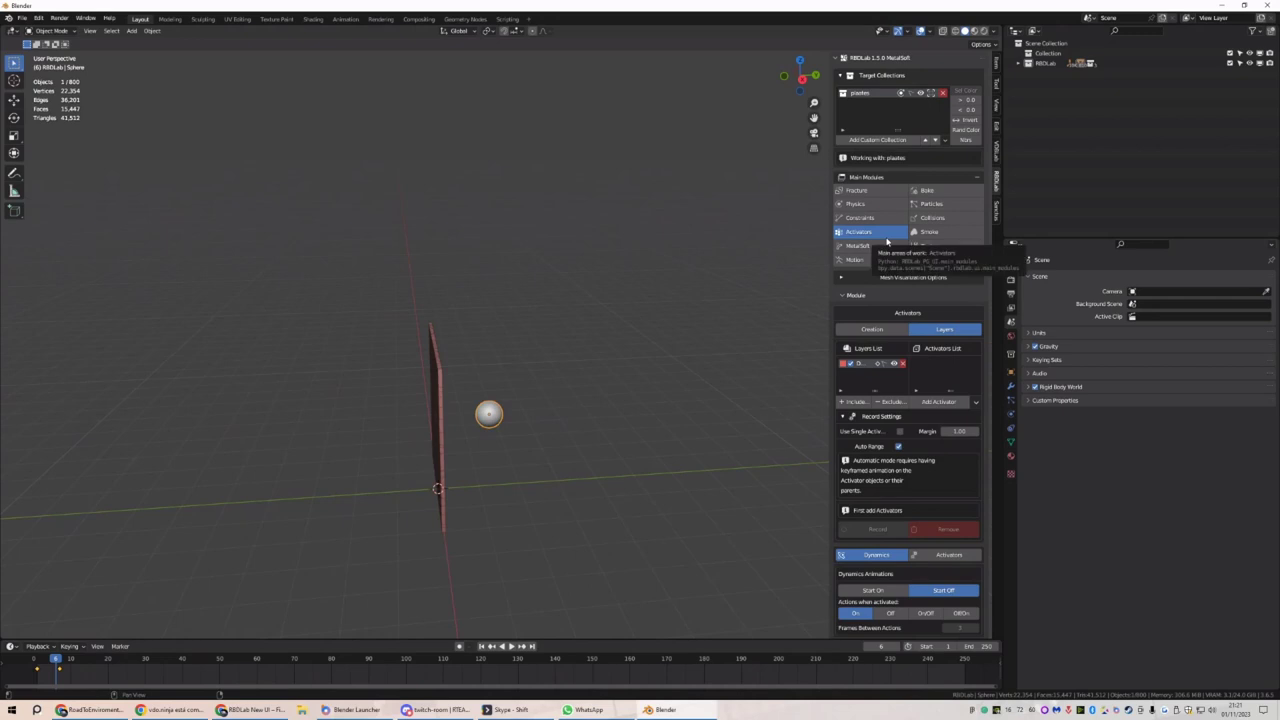
{"action": "middle_click_drag", "start_coordinate": [700, 340], "coordinate": [583, 346]}
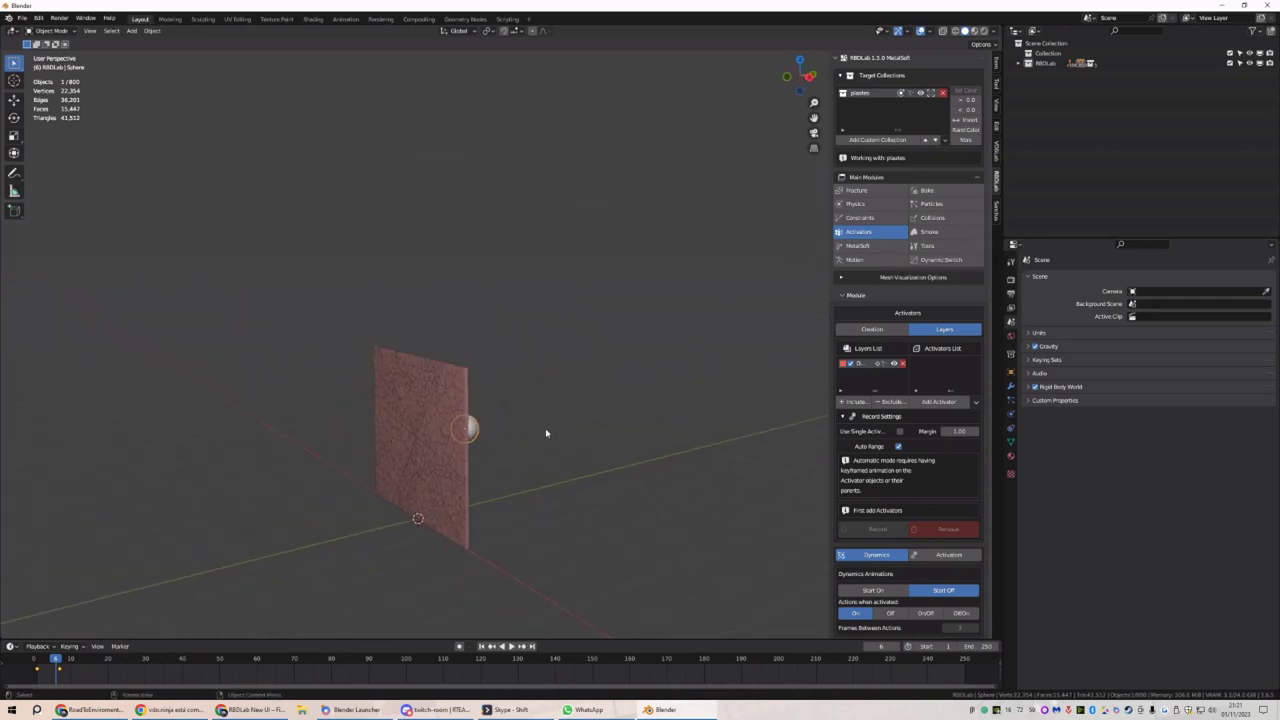
{"action": "middle_click_drag", "start_coordinate": [546, 433], "coordinate": [519, 434]}
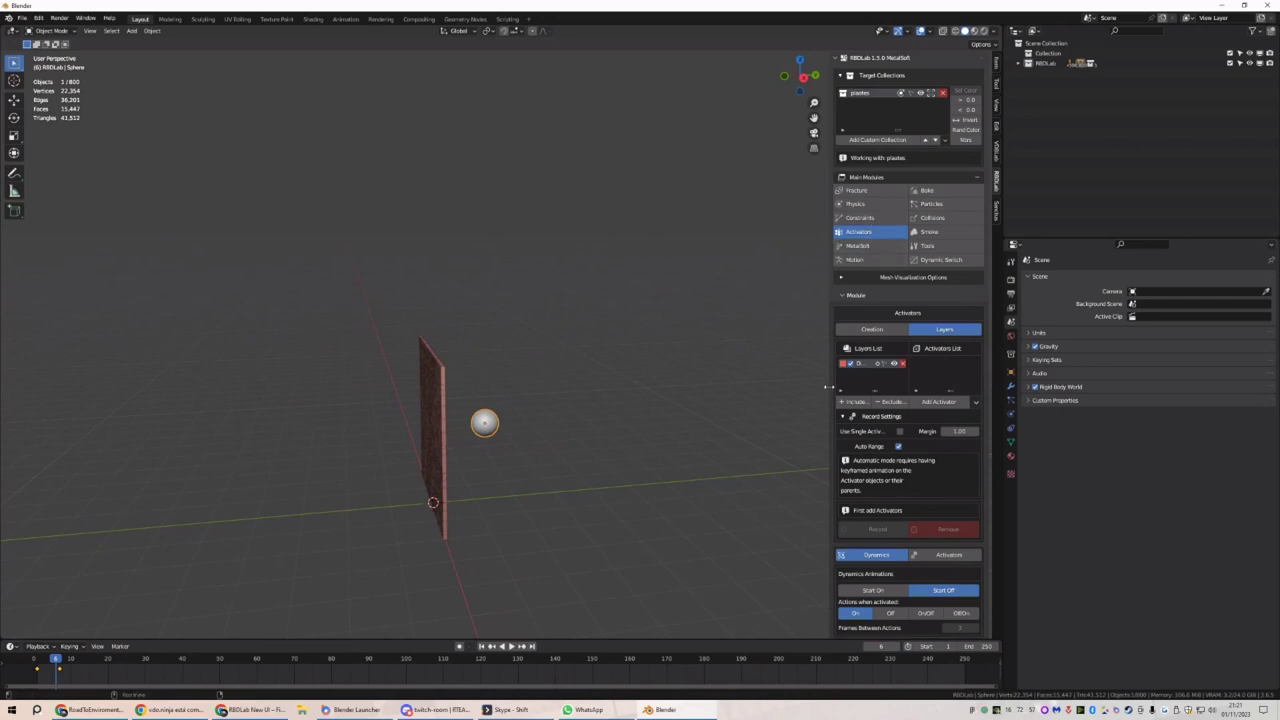
{"action": "left_click_drag", "start_coordinate": [828, 387], "coordinate": [783, 387]}
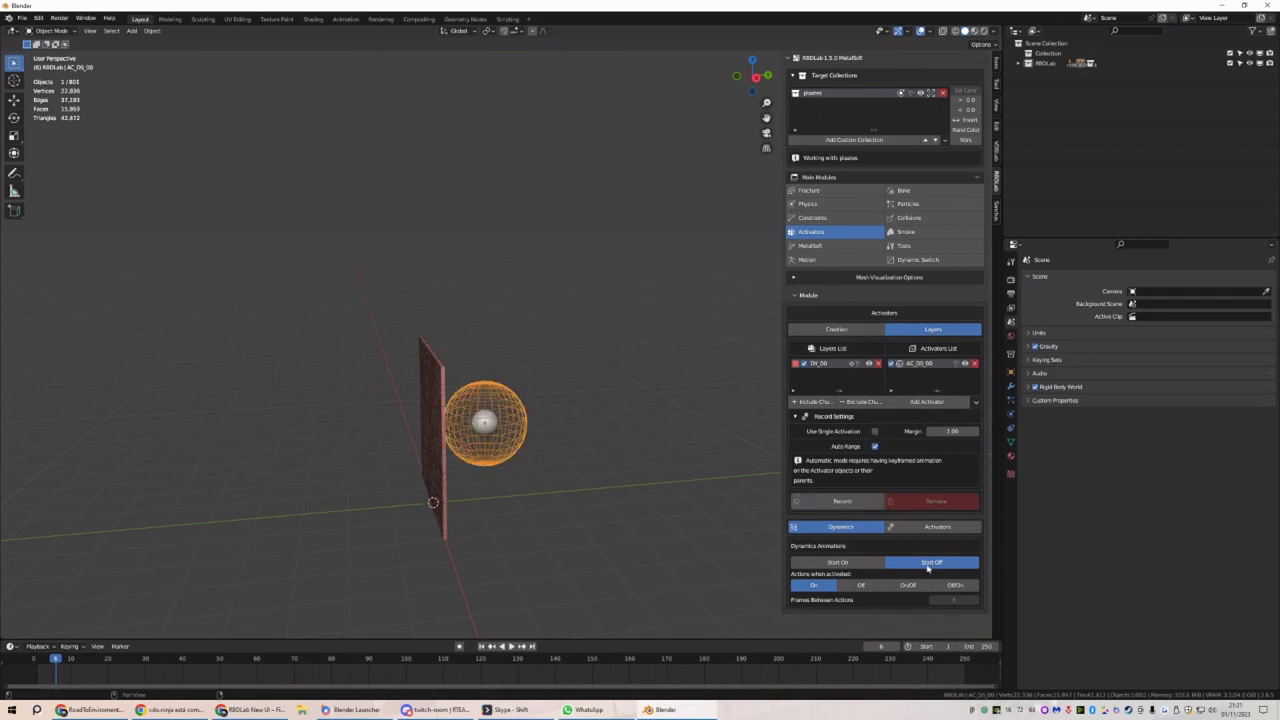
Try an activation margin of 0.5, then undo it back to 1.00
{"action": "left_click", "coordinate": [930, 526]}
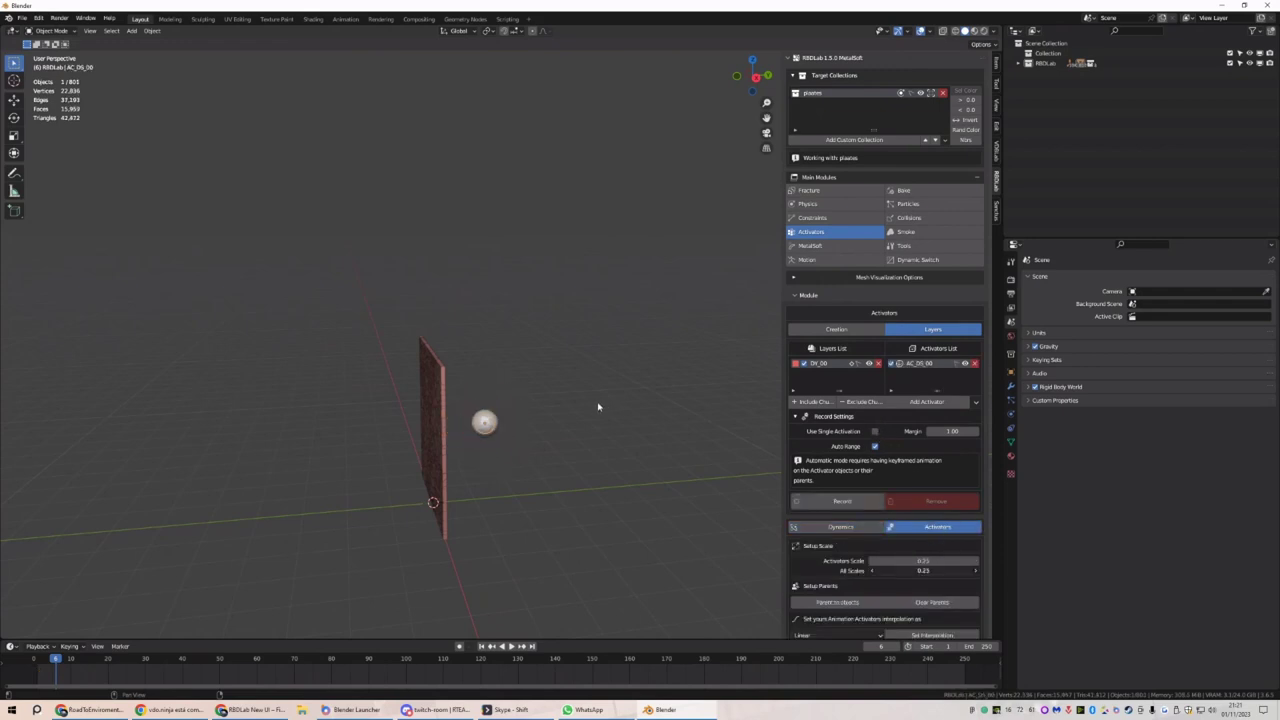
{"action": "left_click", "coordinate": [950, 432]}
{"action": "type", "text": "0.5"}
{"action": "key", "text": "Return"}
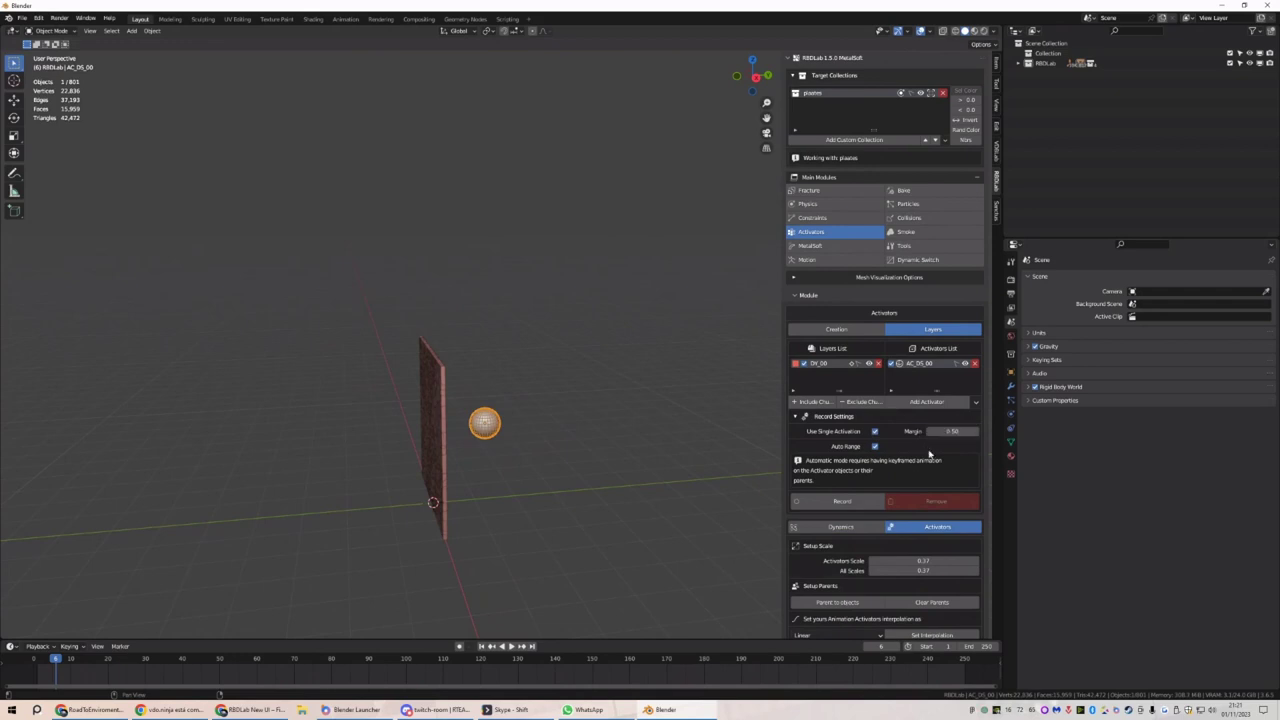
{"action": "key", "text": "ctrl+z"}
Record the activator animation as a test, then remove the recorded activators
{"action": "left_click", "coordinate": [845, 505]}
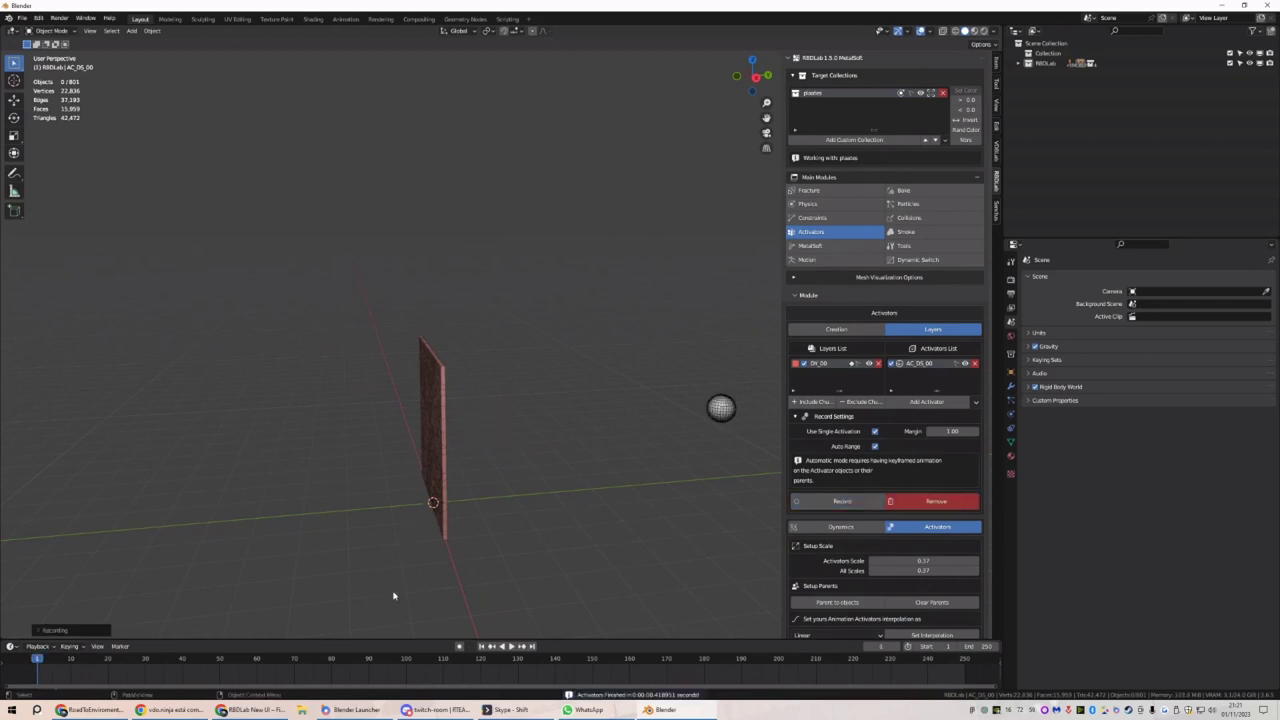
{"action": "left_click", "coordinate": [481, 646]}
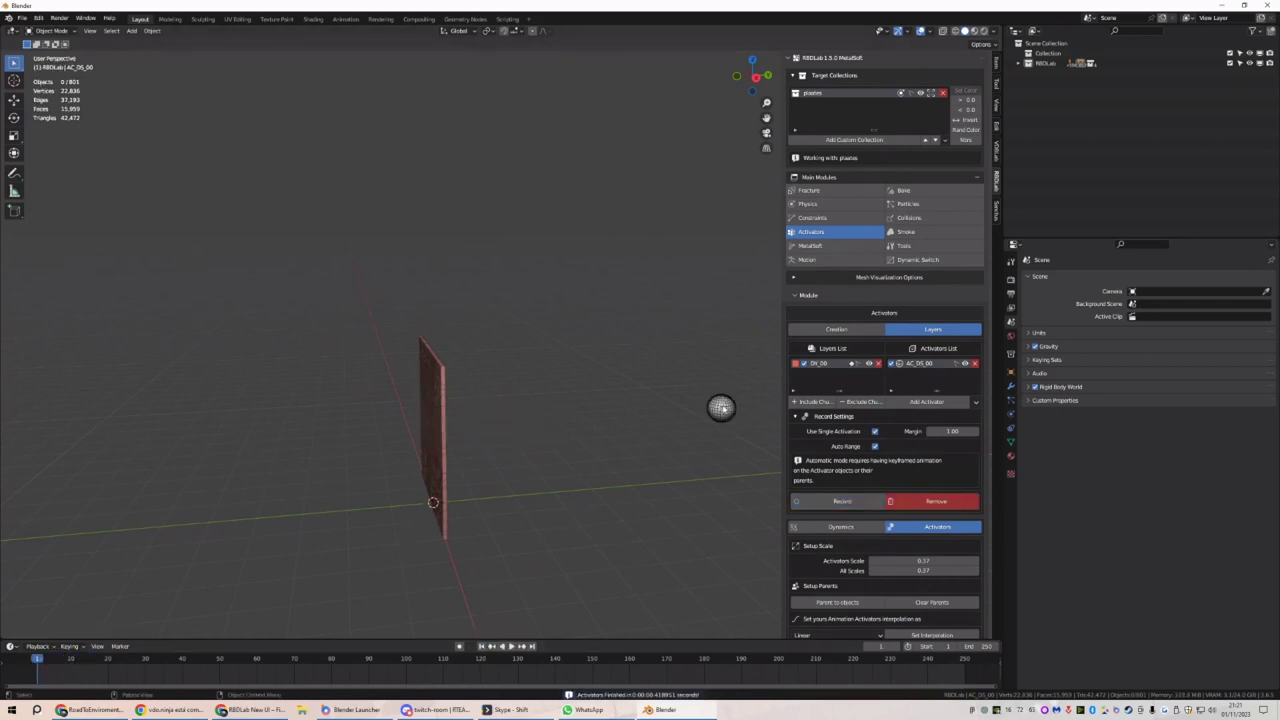
{"action": "left_click", "coordinate": [935, 501]}
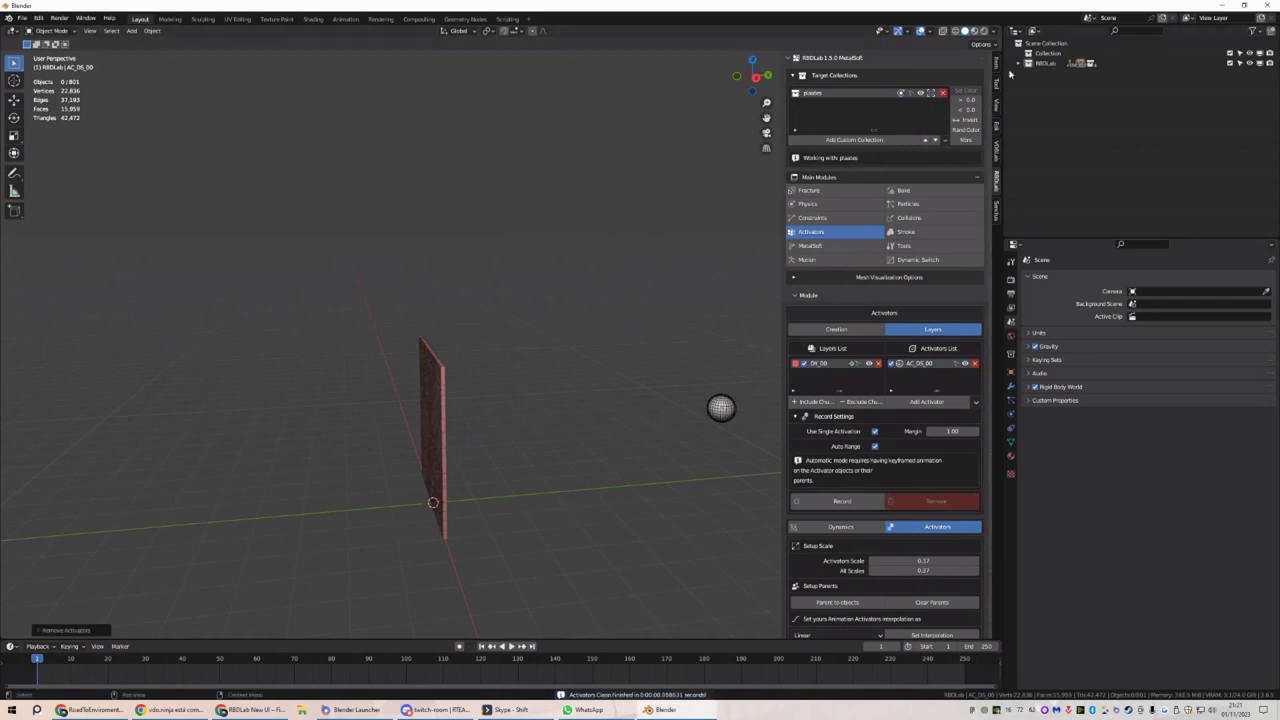
Select the Sphere and make it a kinematic rigid body with 25 kg mass
{"action": "left_click", "coordinate": [1022, 63]}
{"action": "left_click", "coordinate": [1031, 73]}
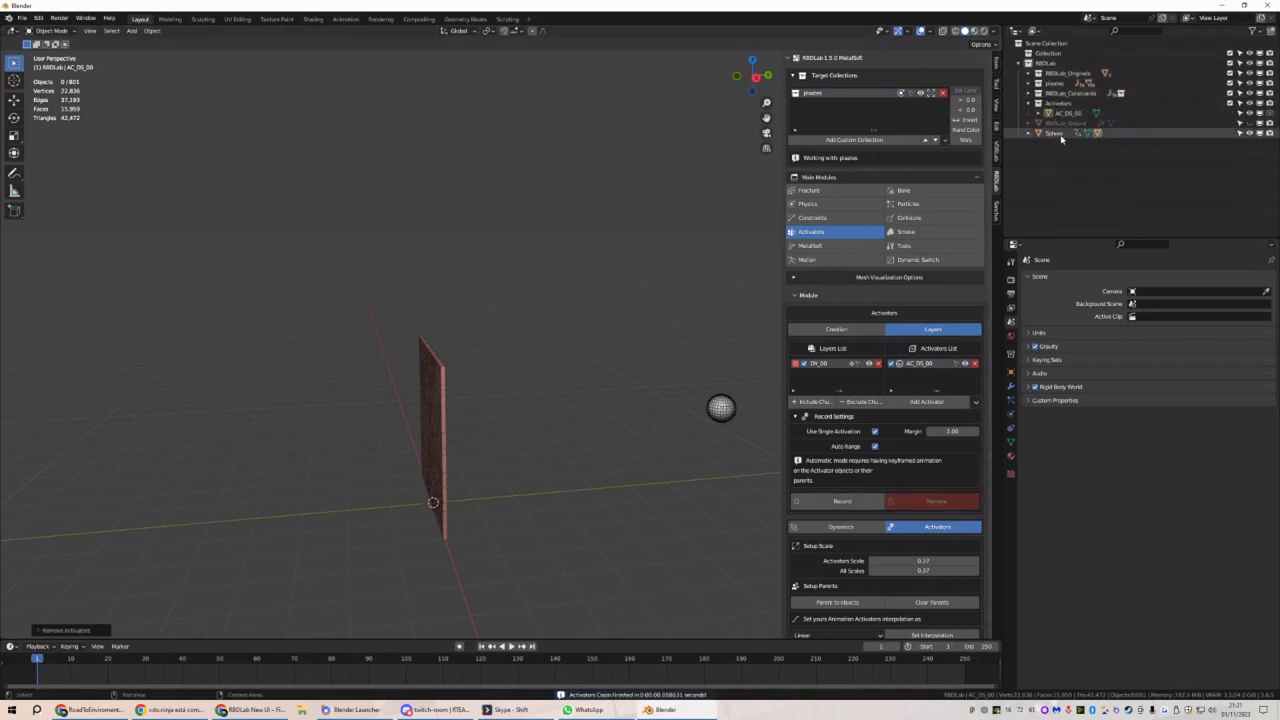
{"action": "left_click", "coordinate": [1055, 132]}
{"action": "left_click", "coordinate": [57, 662]}
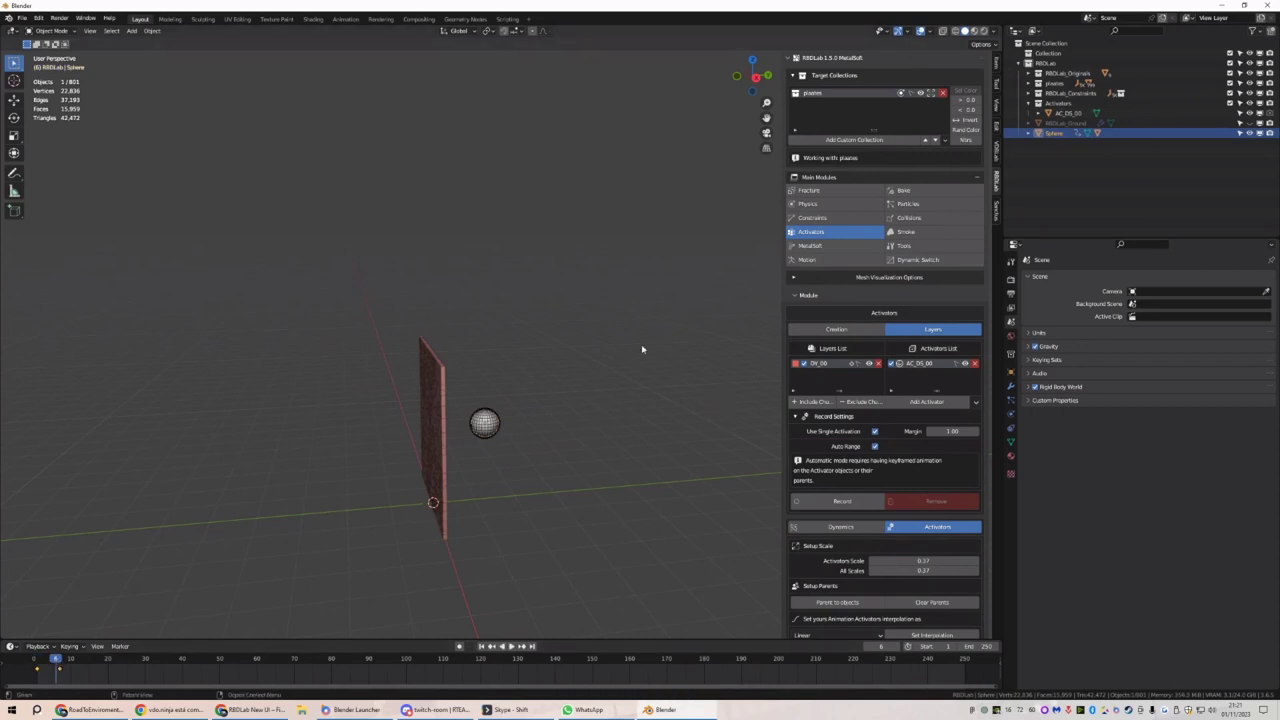
{"action": "left_click", "coordinate": [830, 260]}
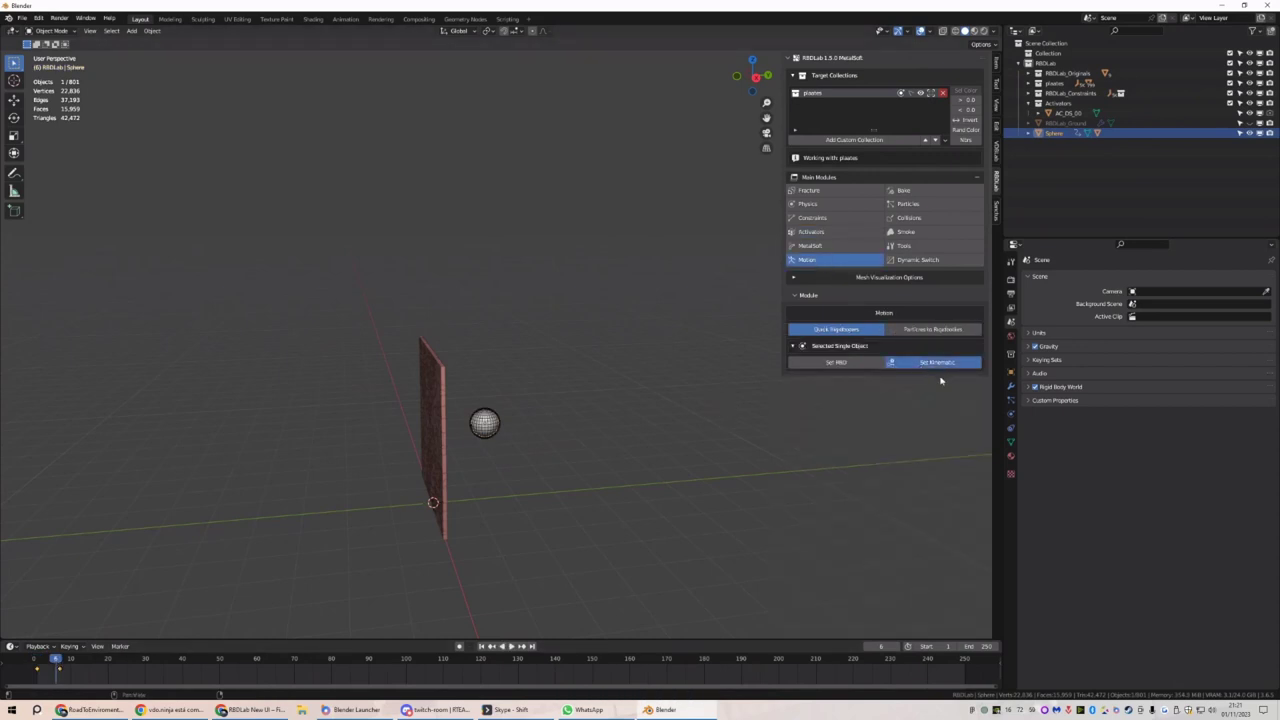
{"action": "left_click", "coordinate": [936, 363]}
{"action": "left_click", "coordinate": [918, 394]}
{"action": "type", "text": "25"}
{"action": "key", "text": "Return"}
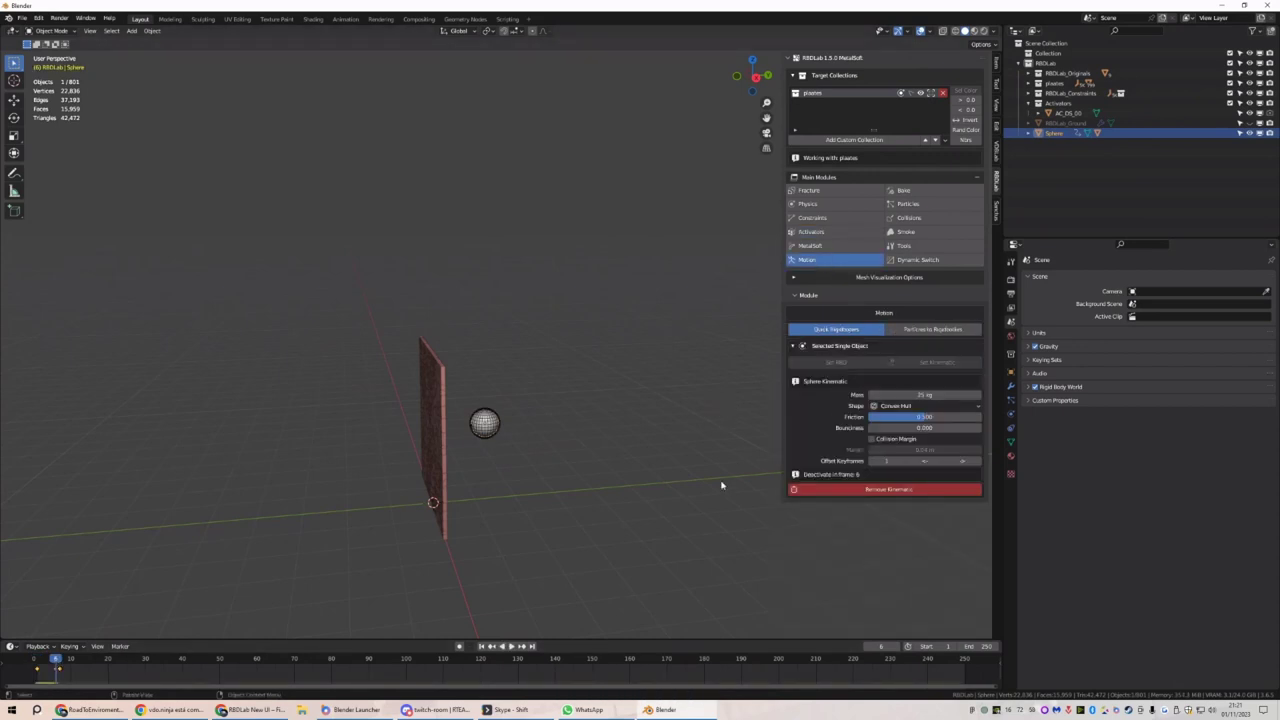
Play the animation from frame 1 to test, then return to the Activators module
{"action": "left_click", "coordinate": [481, 646]}
{"action": "key", "text": "space"}
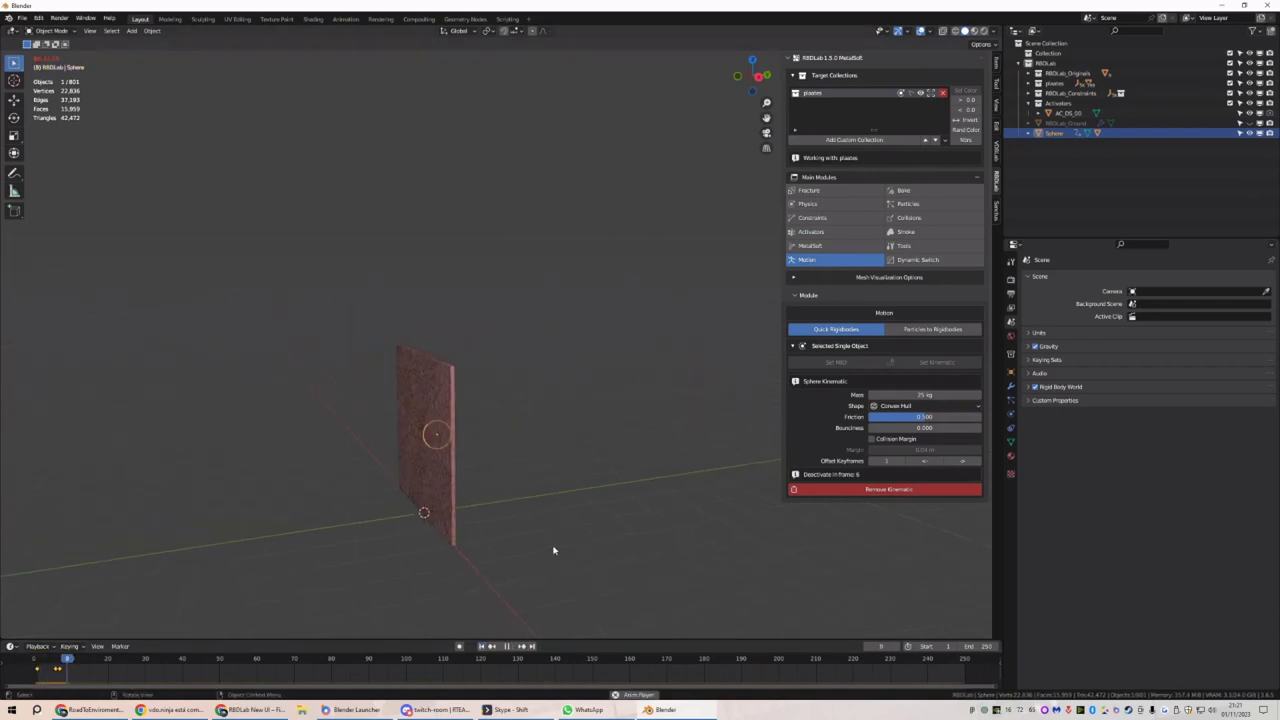
{"action": "key", "text": "Escape"}
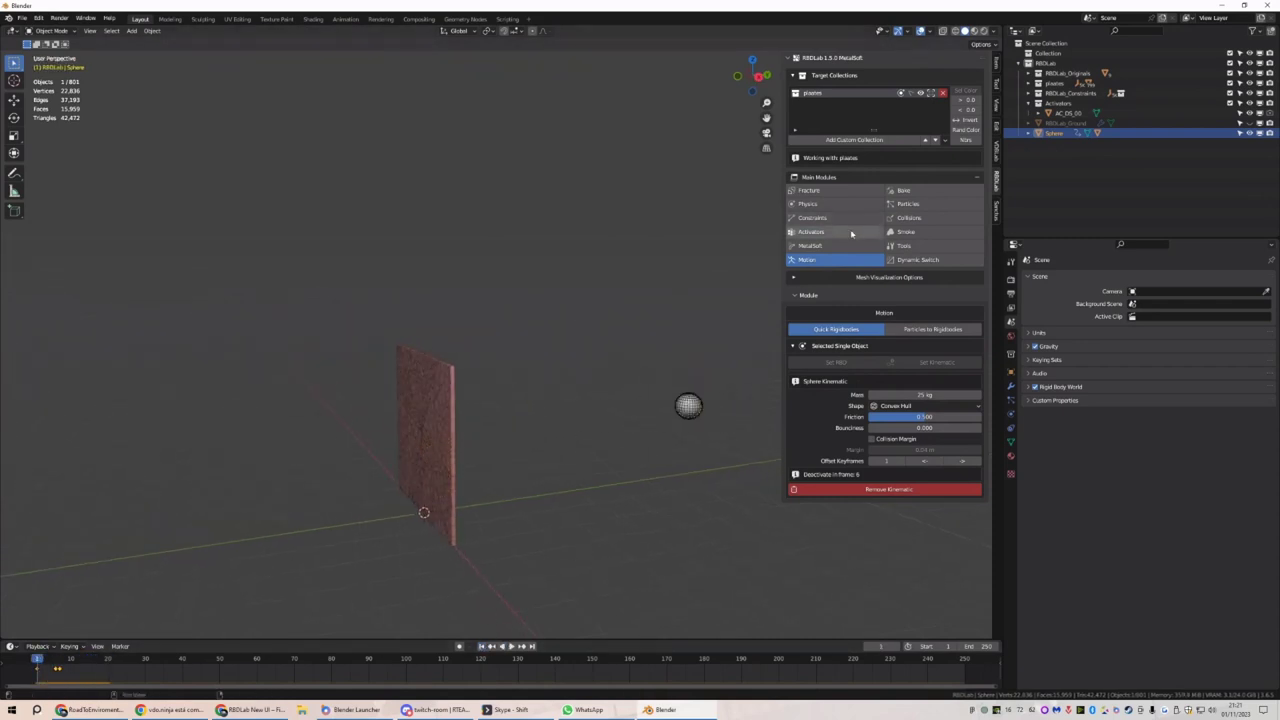
{"action": "left_click", "coordinate": [811, 231]}
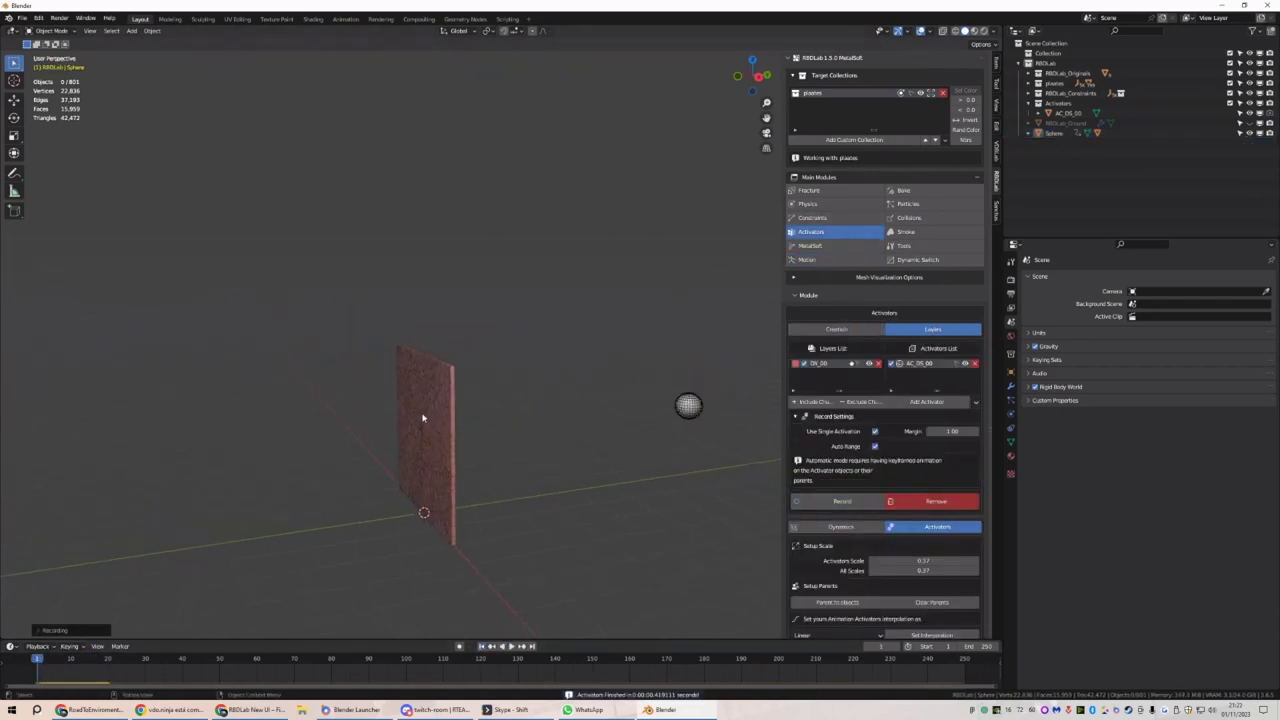
Play back and scrub through the recorded impact to inspect the fractured wall
{"action": "key", "text": "space"}
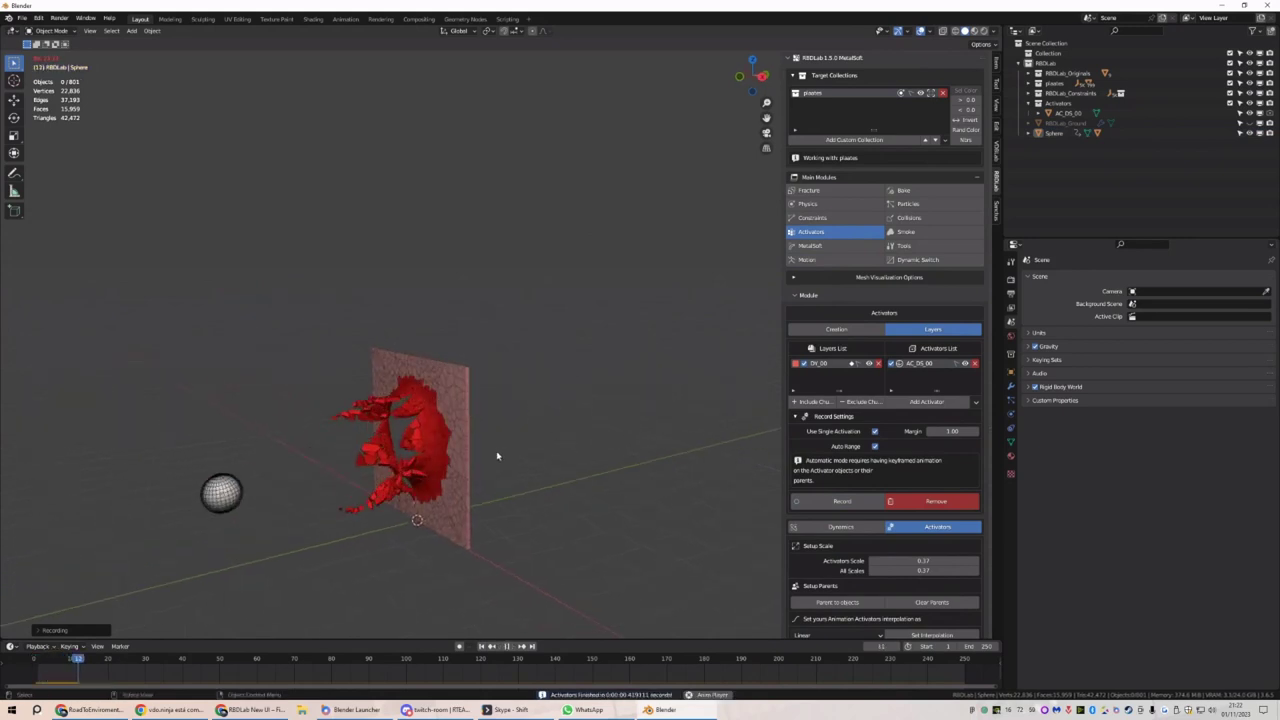
{"action": "key", "text": "space"}
{"action": "middle_click_drag", "start_coordinate": [443, 500], "coordinate": [521, 450], "text": "shift"}
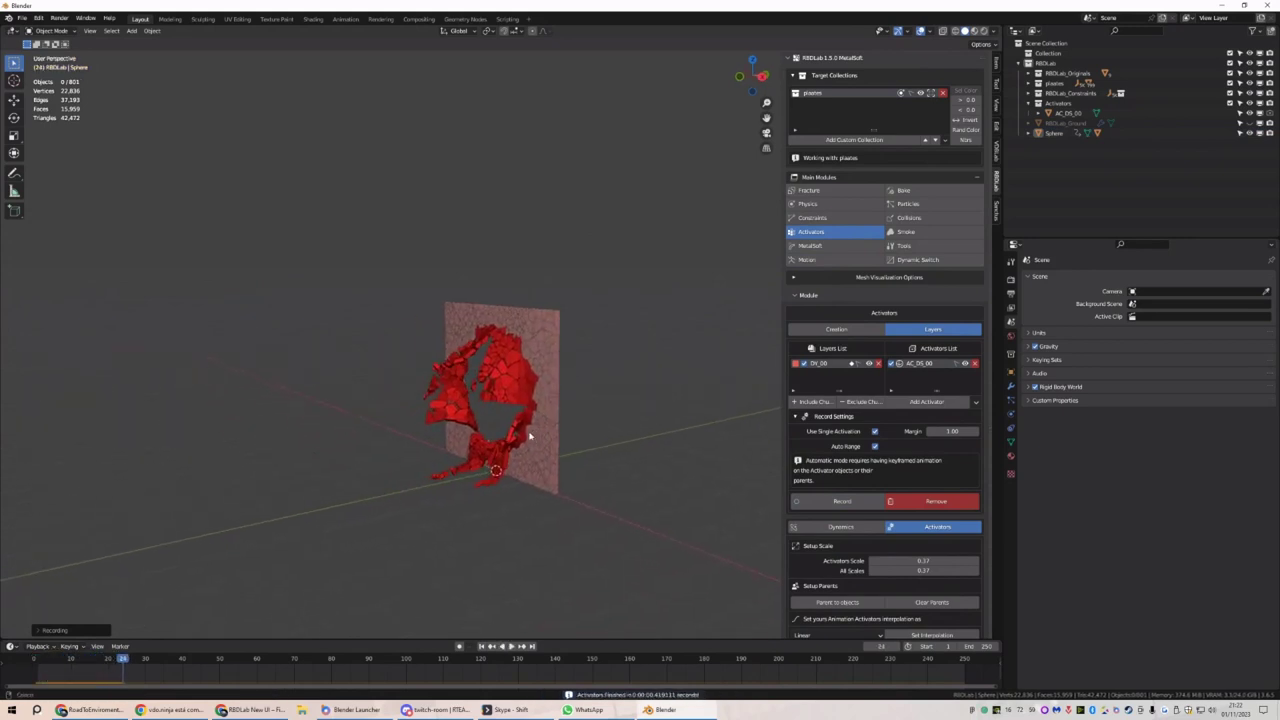
{"action": "key", "text": "shift+Left"}
{"action": "key", "text": "space"}
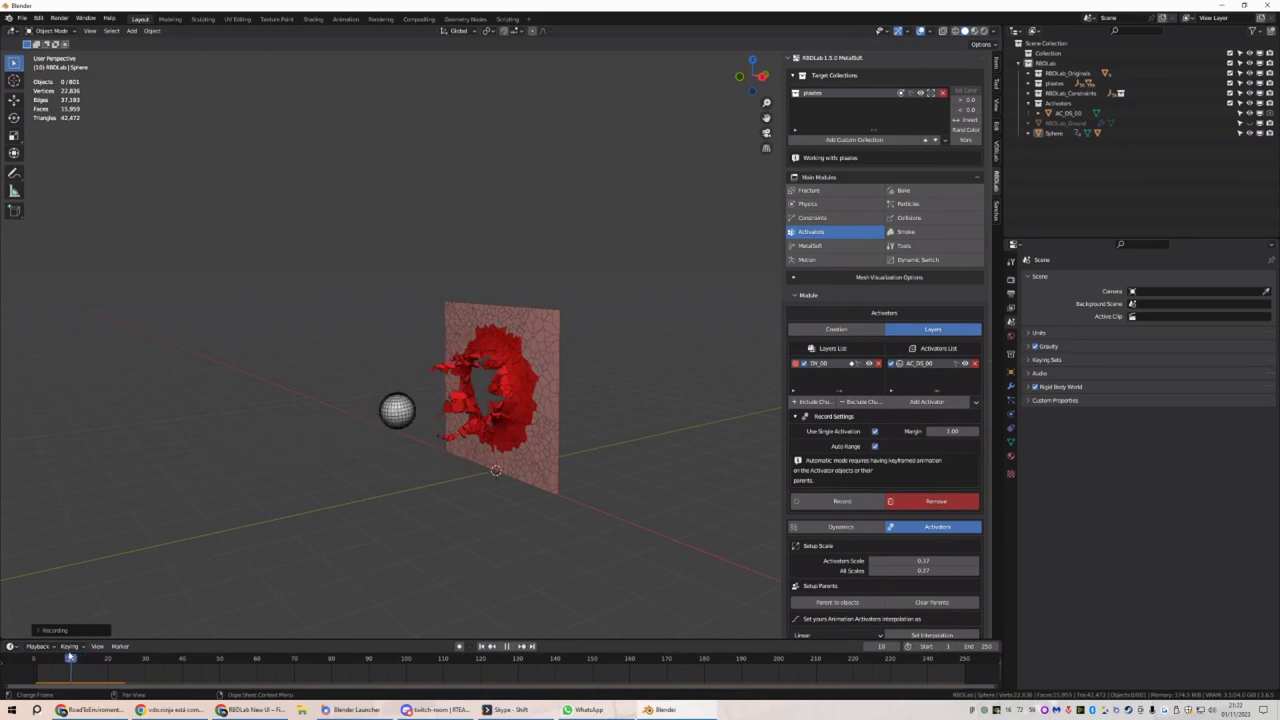
{"action": "key", "text": "space"}
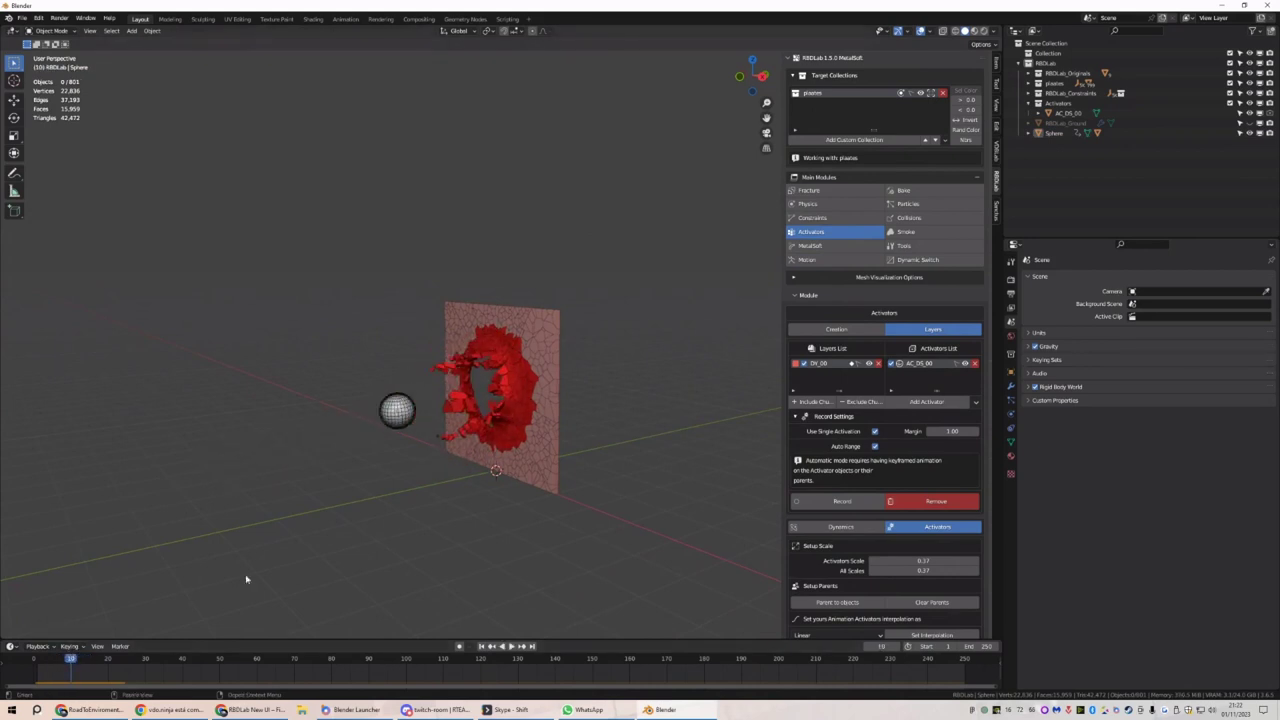
{"action": "middle_click_drag", "start_coordinate": [246, 580], "coordinate": [416, 415]}
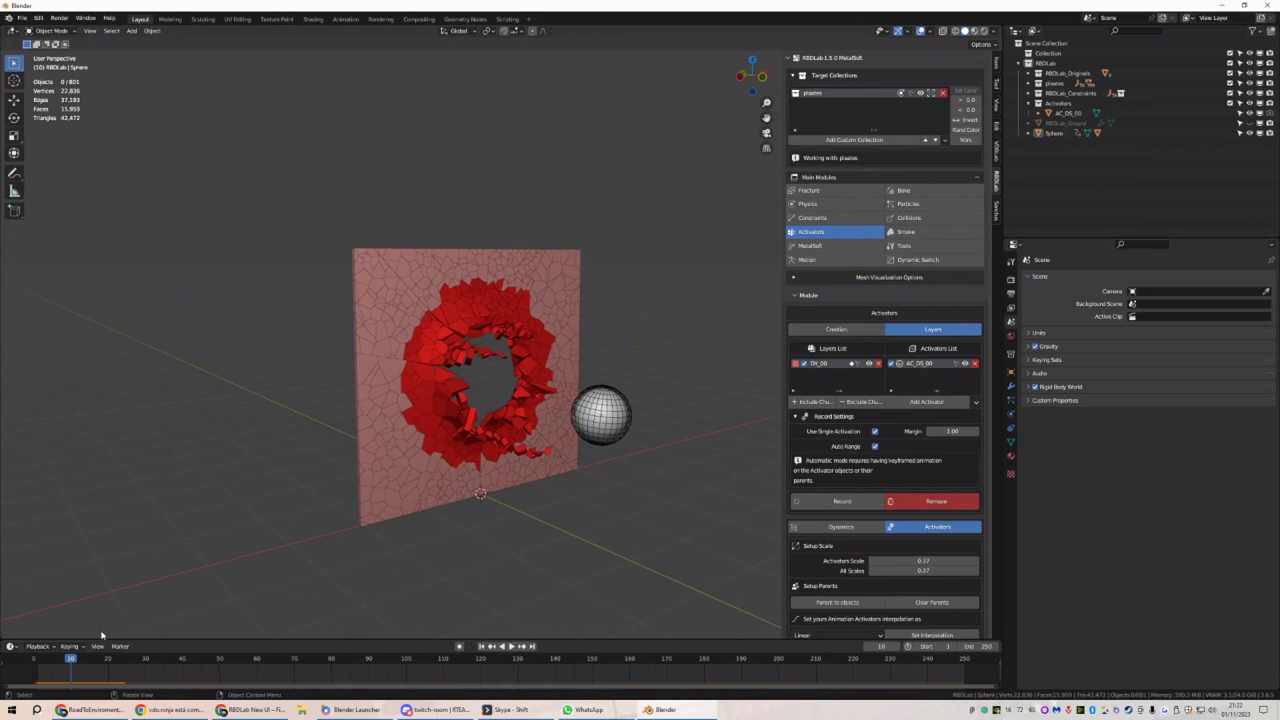
{"action": "mouse_move", "coordinate": [71, 660]}
{"action": "left_mouse_down"}
{"action": "mouse_move", "coordinate": [55, 661]}
{"action": "mouse_move", "coordinate": [71, 661]}
{"action": "left_mouse_up"}
{"action": "scroll", "coordinate": [894, 495], "scroll_direction": "down", "scroll_amount": 1}
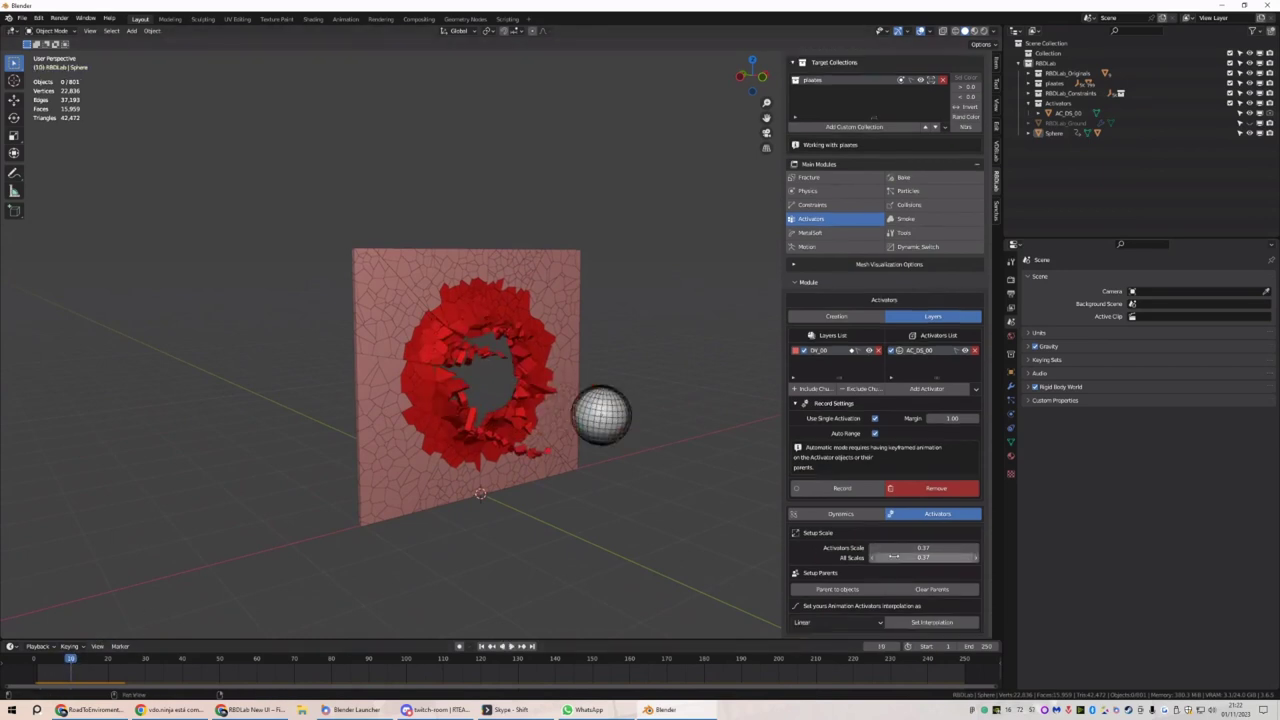
Remove the recording, set activated actions to OnOff, and record the activators again
{"action": "left_click", "coordinate": [911, 493]}
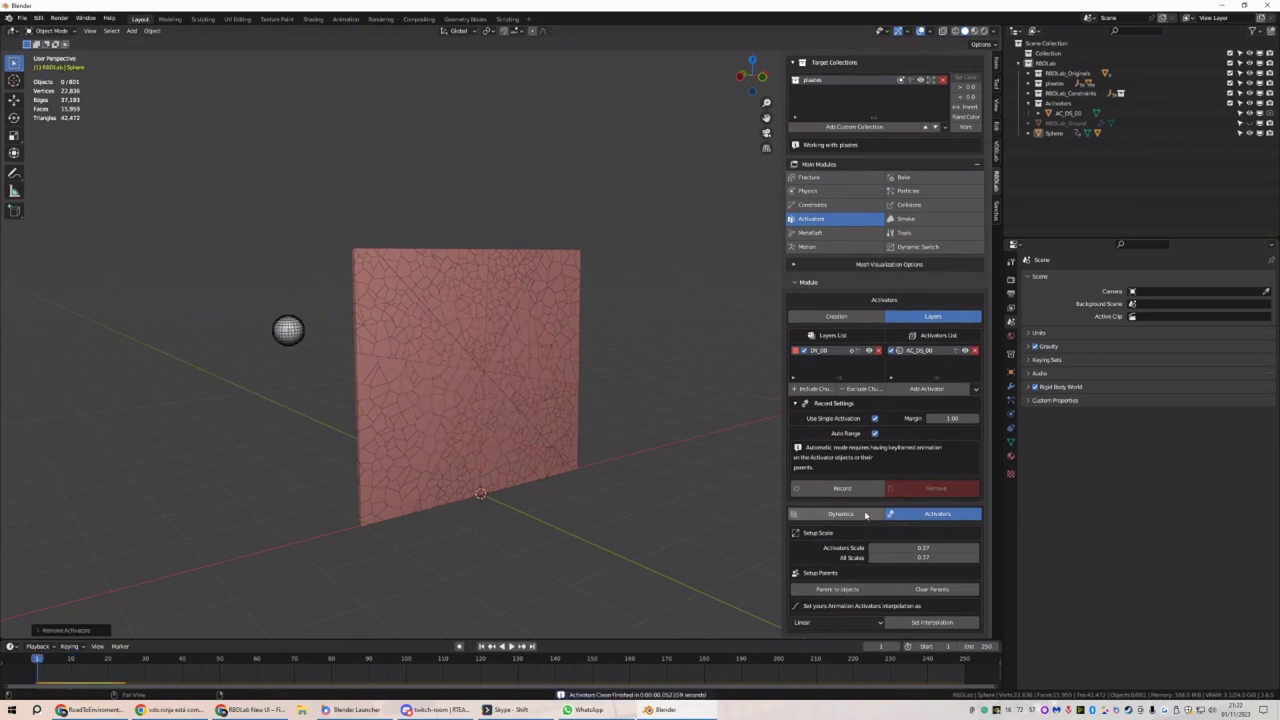
{"action": "left_click", "coordinate": [840, 514]}
{"action": "left_click", "coordinate": [907, 585]}
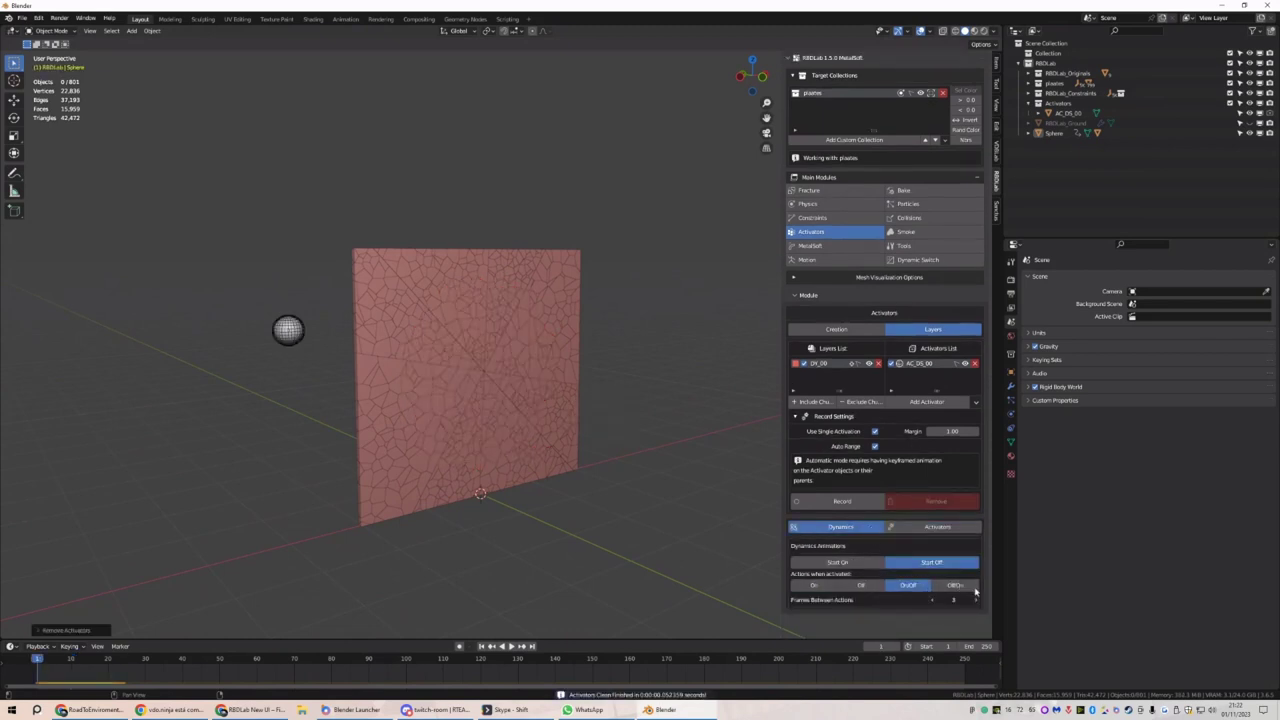
{"action": "left_click", "coordinate": [859, 502]}
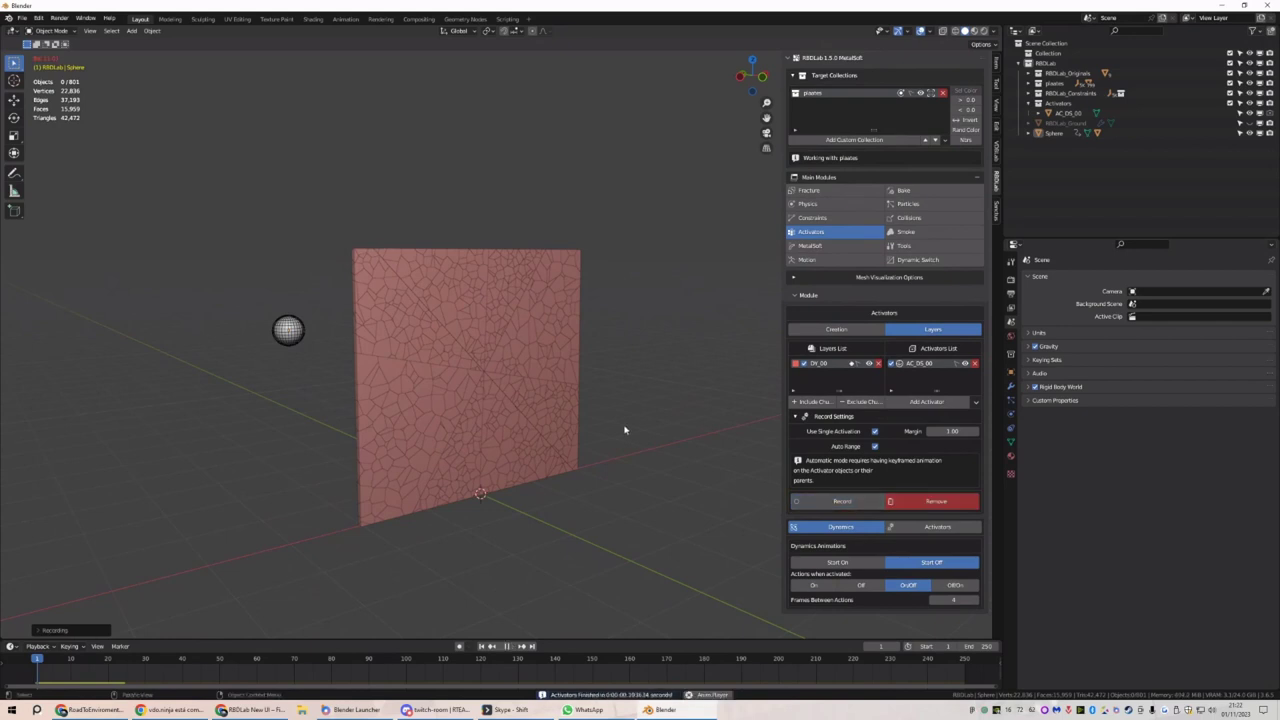
{"action": "middle_click_drag", "start_coordinate": [626, 431], "coordinate": [486, 551]}
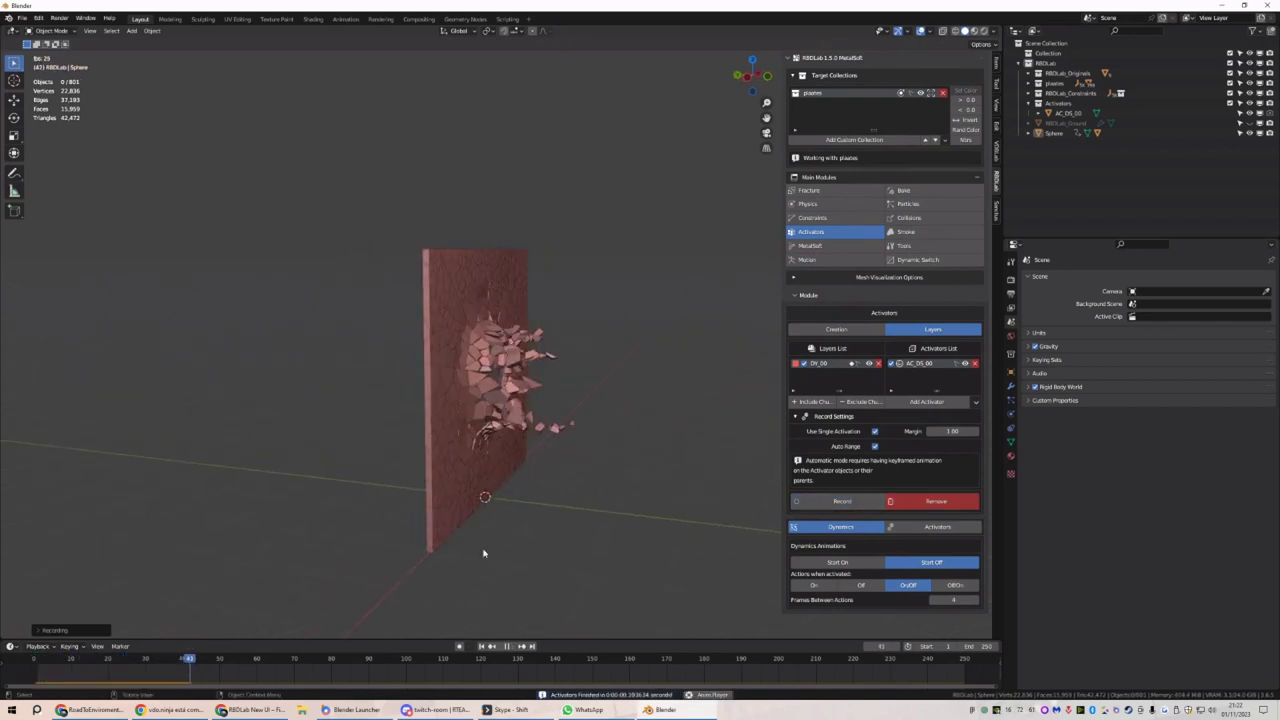
Build a MetalSoft Mesh Deform over the plastes chunks, then rewind to frame 1
{"action": "left_click", "coordinate": [810, 245]}
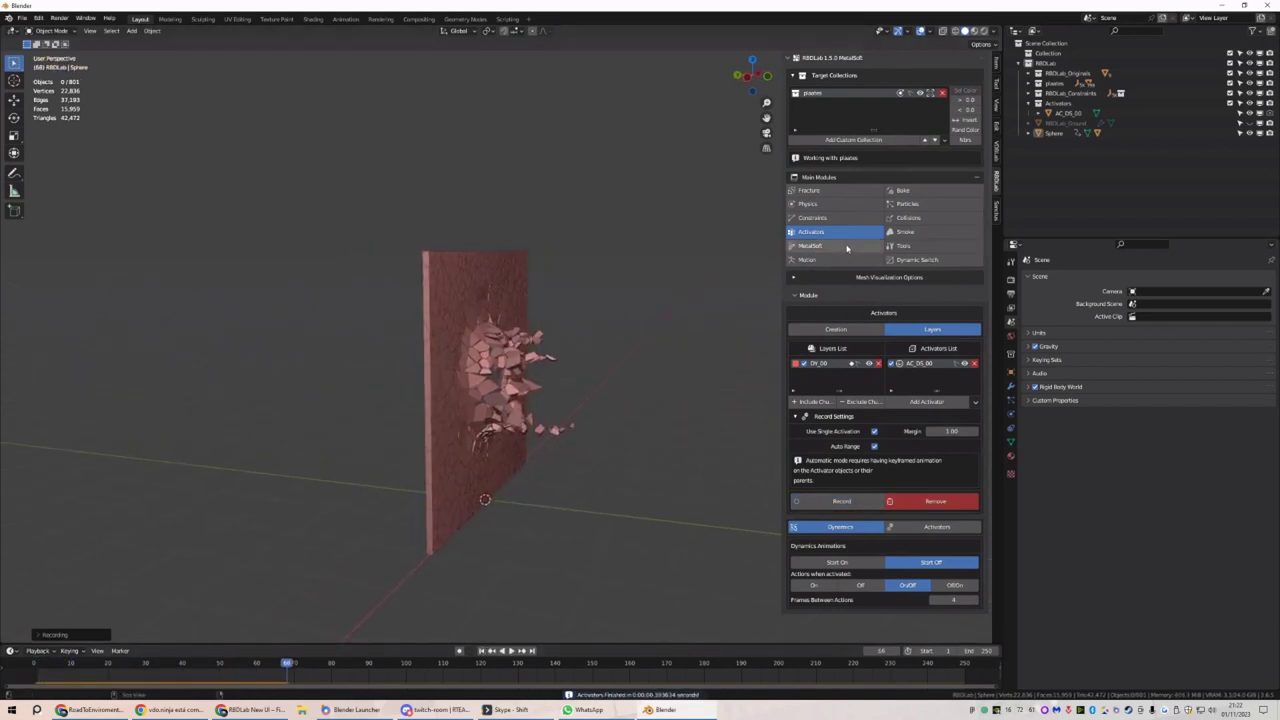
{"action": "middle_click_drag", "start_coordinate": [626, 377], "coordinate": [576, 383]}
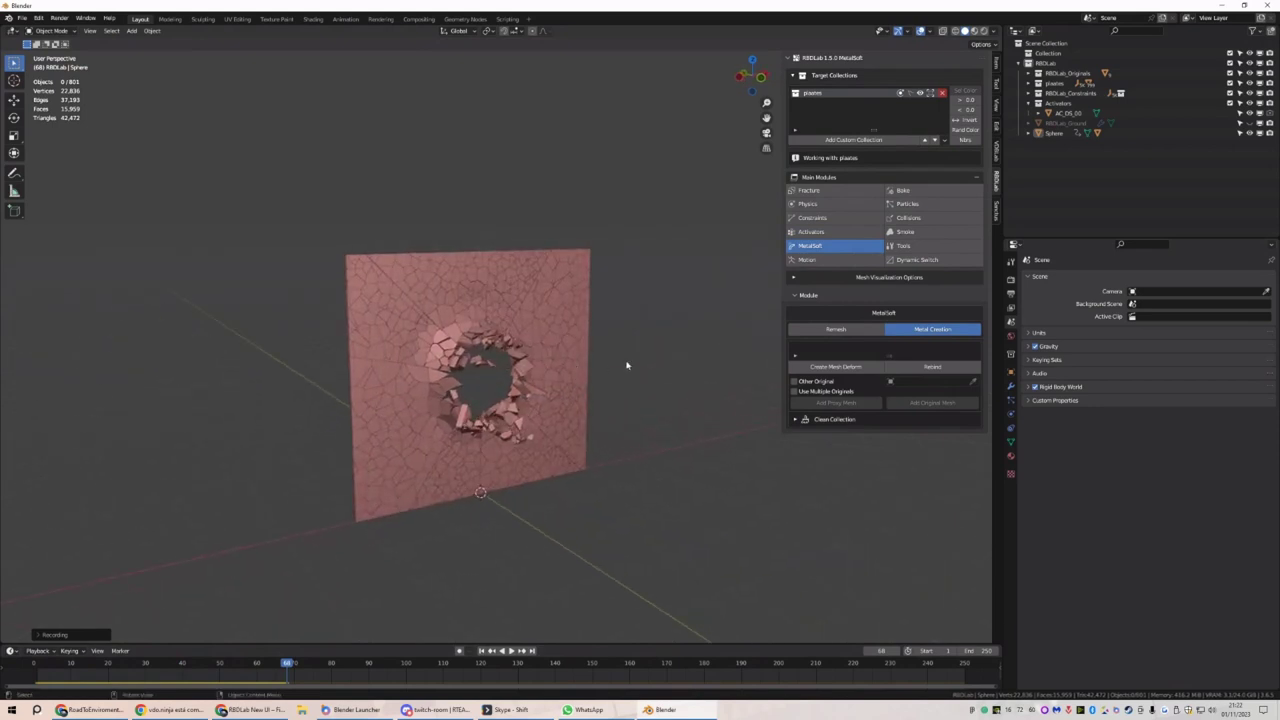
{"action": "left_click", "coordinate": [856, 368]}
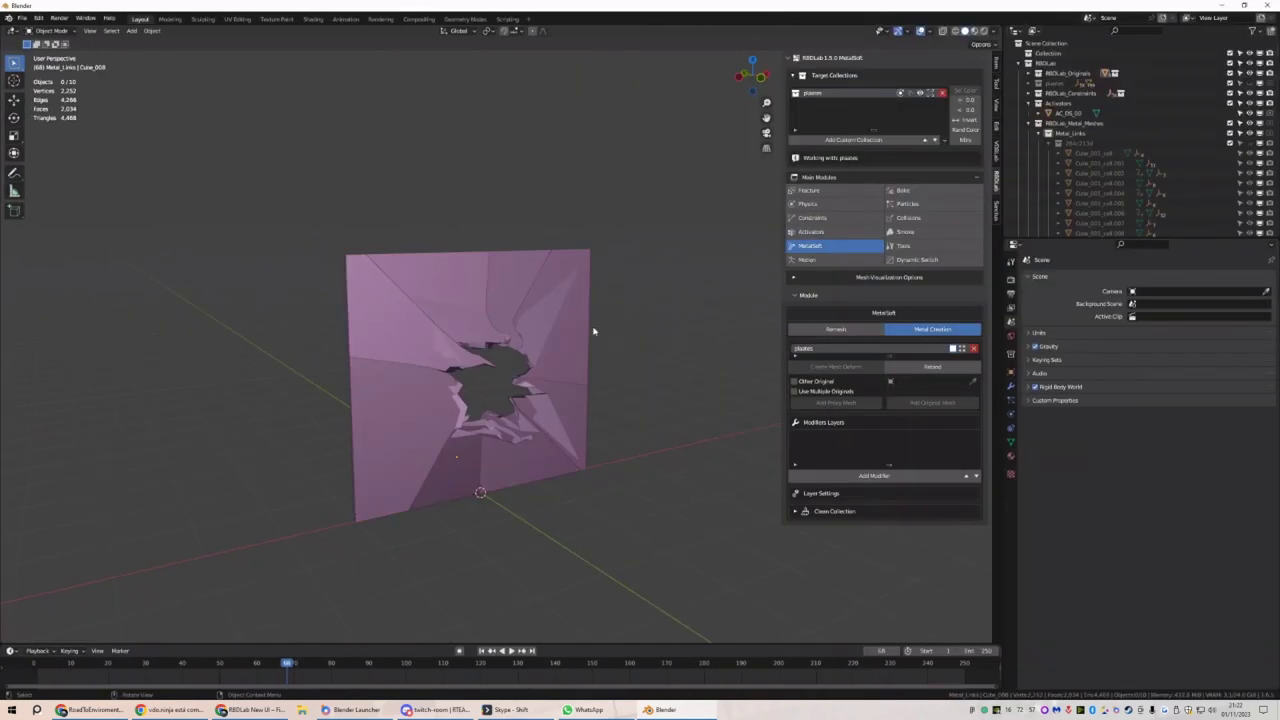
{"action": "left_click", "coordinate": [528, 308]}
{"action": "middle_click_drag", "start_coordinate": [528, 308], "coordinate": [496, 538]}
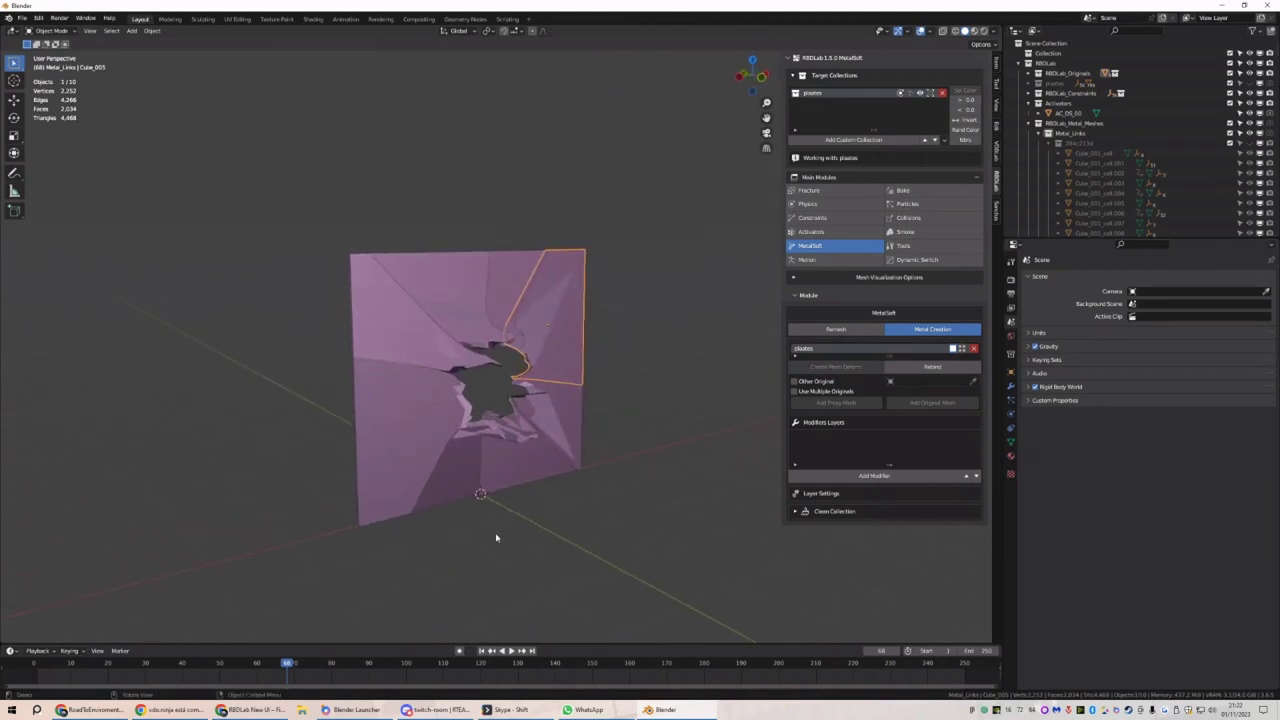
{"action": "left_click", "coordinate": [484, 651]}
Add a Sharp remesh at octree depth 5 to all plate pieces, show wireframe, and apply it
{"action": "left_click", "coordinate": [836, 329]}
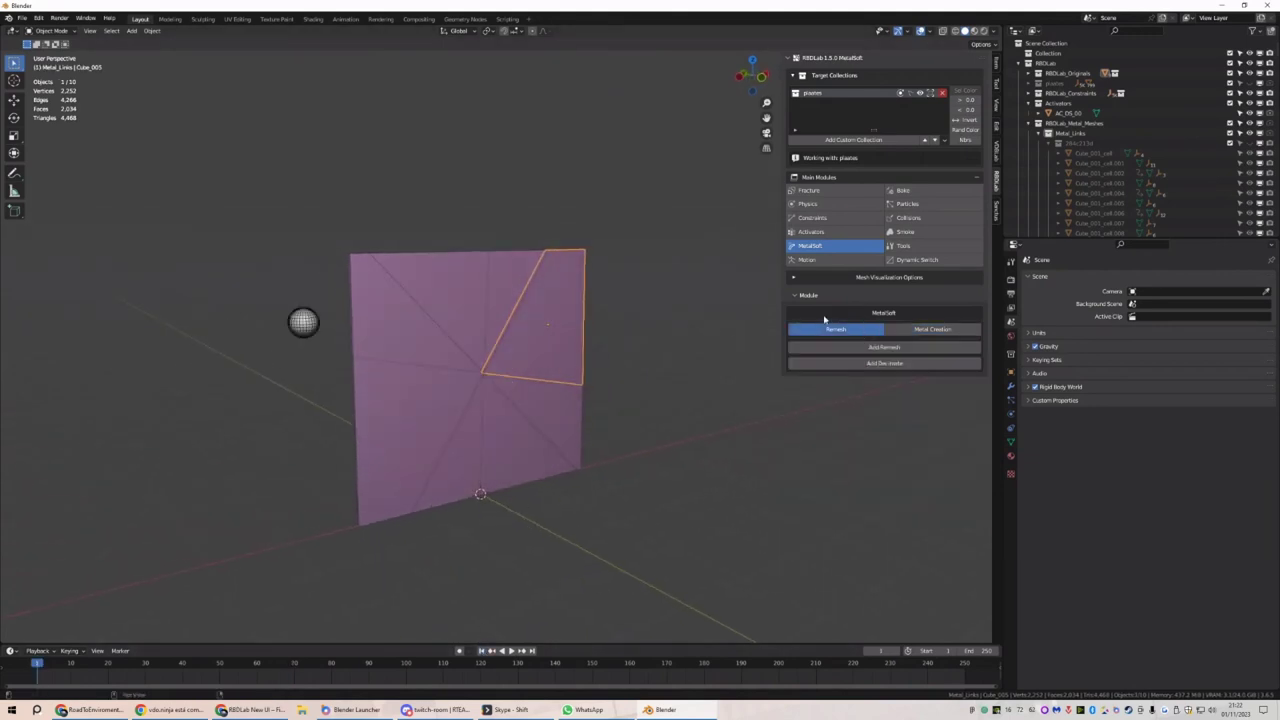
{"action": "left_click_drag", "start_coordinate": [660, 230], "coordinate": [390, 504]}
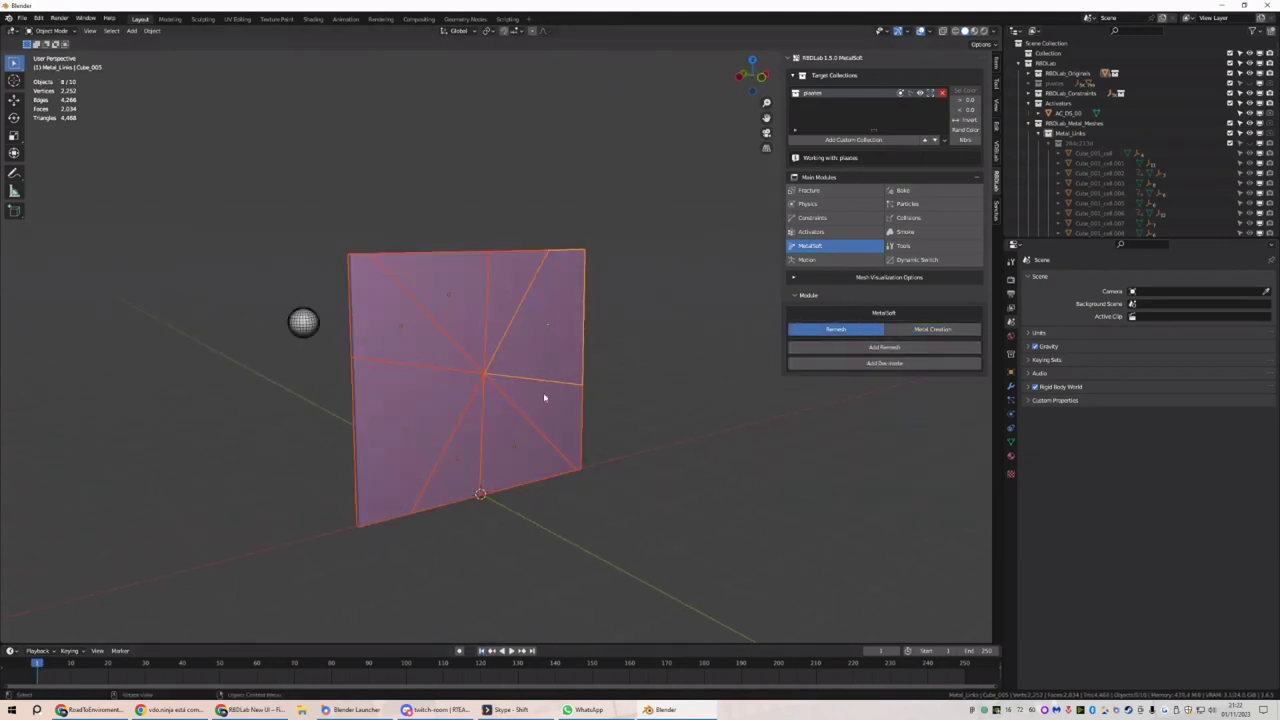
{"action": "left_click", "coordinate": [884, 348]}
{"action": "left_click", "coordinate": [907, 398]}
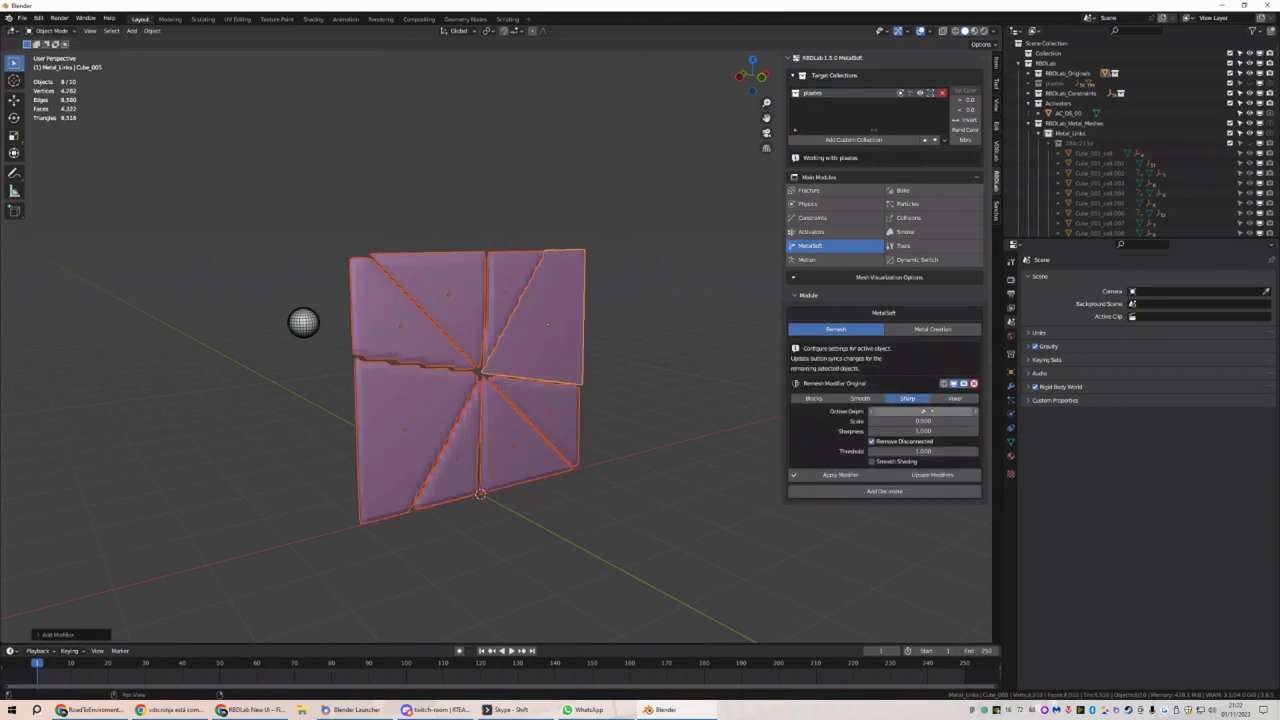
{"action": "left_click", "coordinate": [976, 414]}
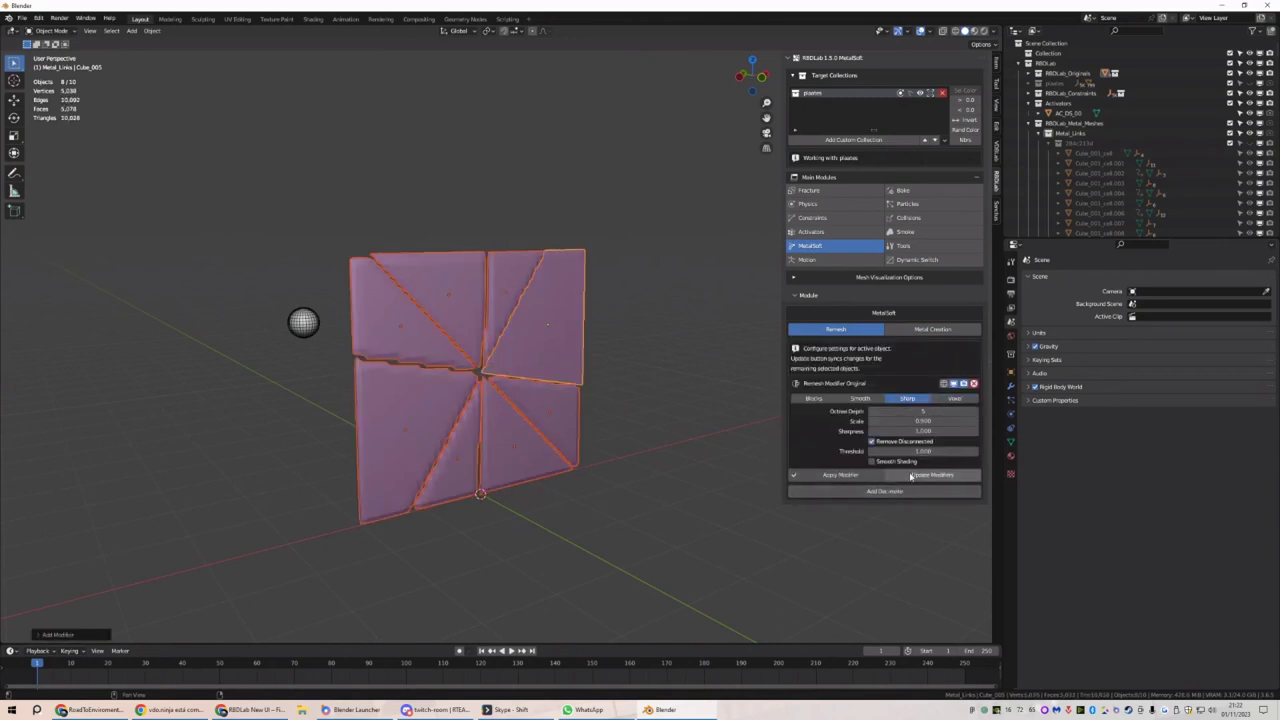
{"action": "left_click", "coordinate": [915, 476]}
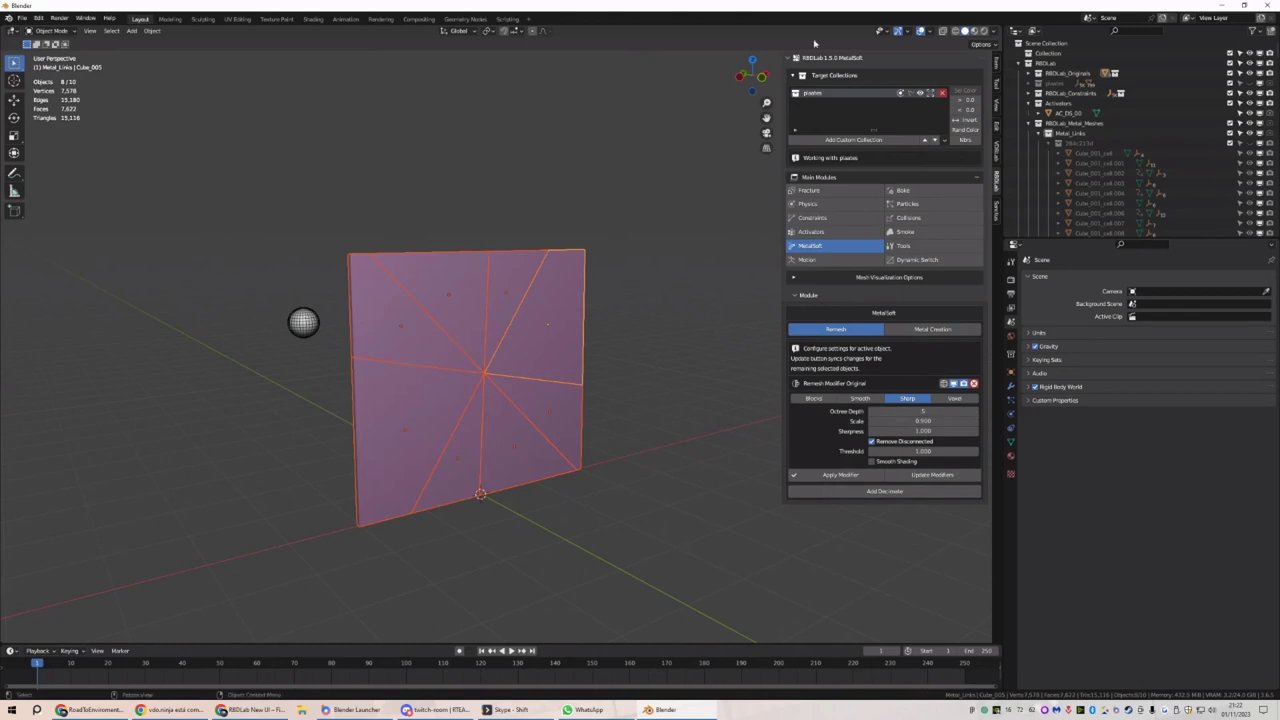
{"action": "left_click", "coordinate": [928, 33]}
{"action": "left_click", "coordinate": [866, 200]}
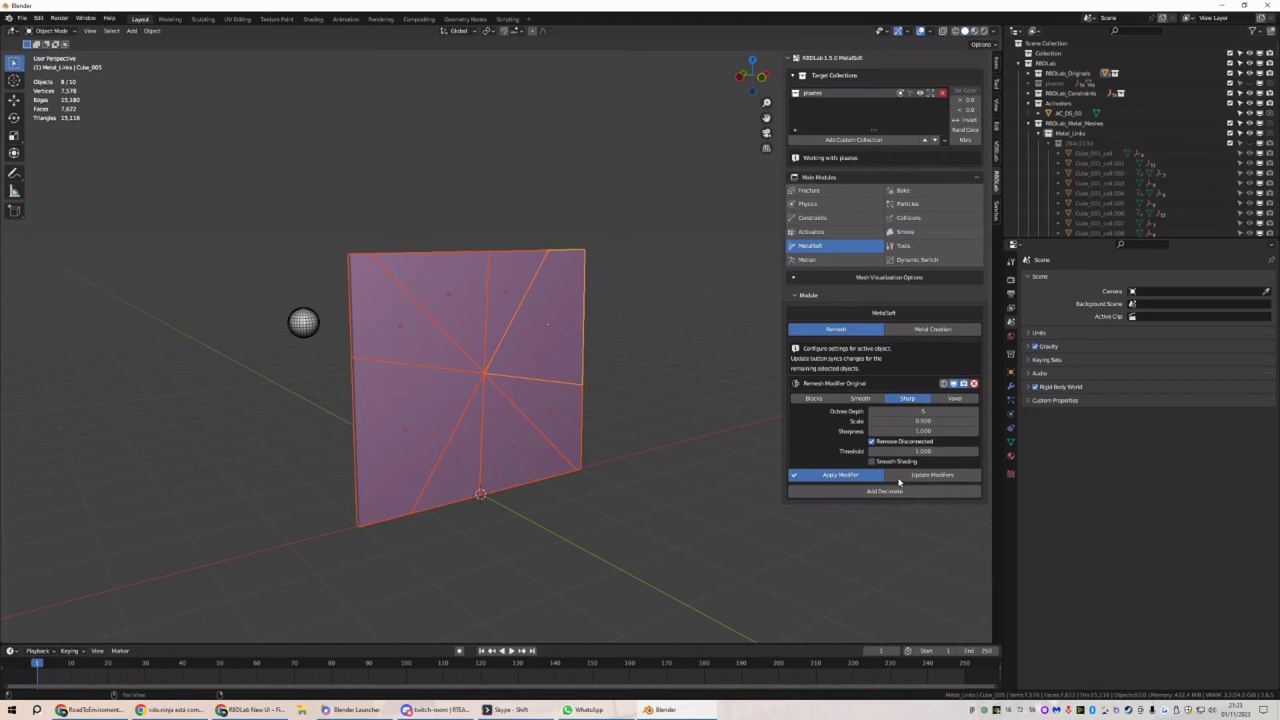
{"action": "left_click", "coordinate": [828, 477]}
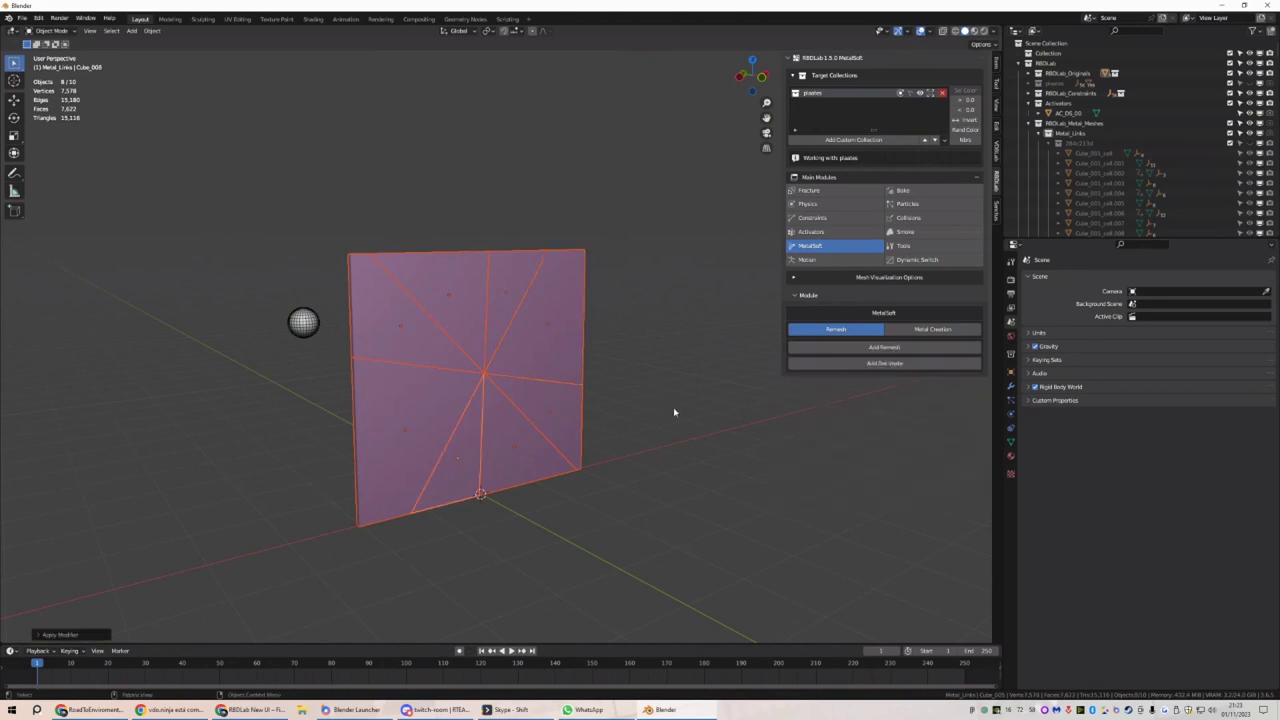
Play the impact from frame 1 to watch the ball tear a hole through the plate
{"action": "left_click", "coordinate": [932, 329]}
{"action": "left_click", "coordinate": [925, 367]}
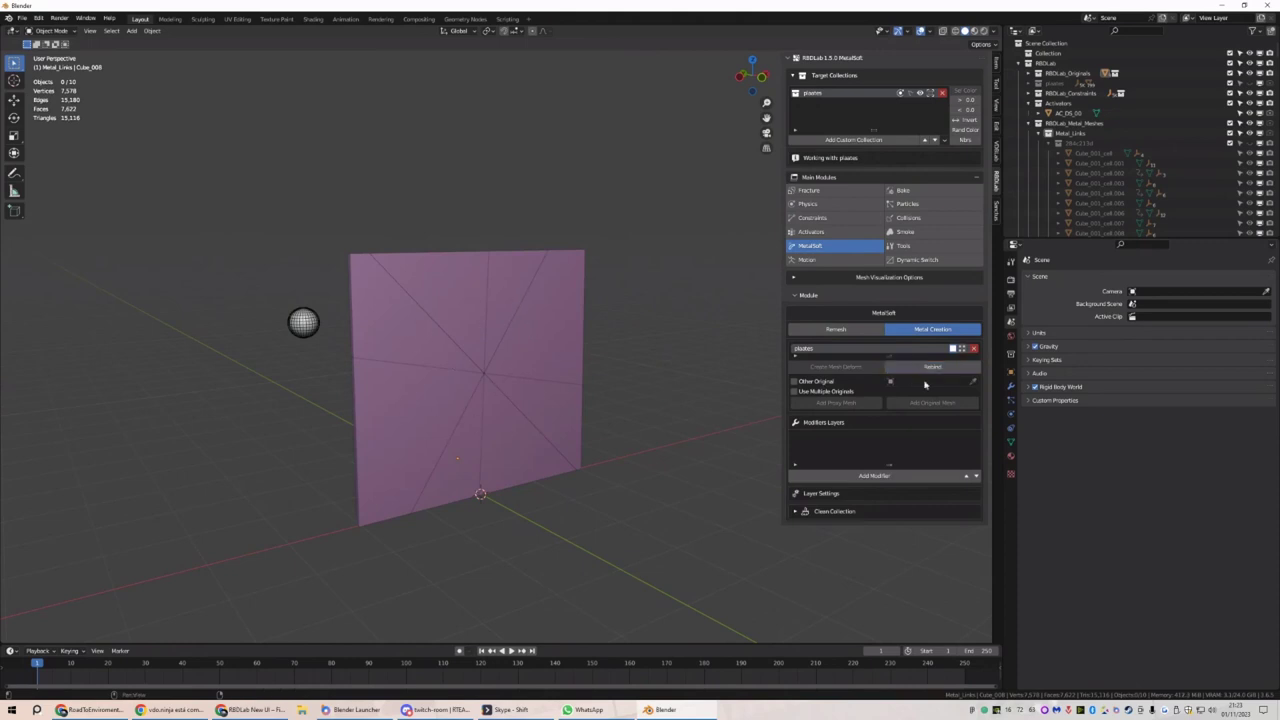
{"action": "scroll", "coordinate": [614, 386], "scroll_direction": "down", "scroll_amount": 3}
{"action": "key", "text": "space"}
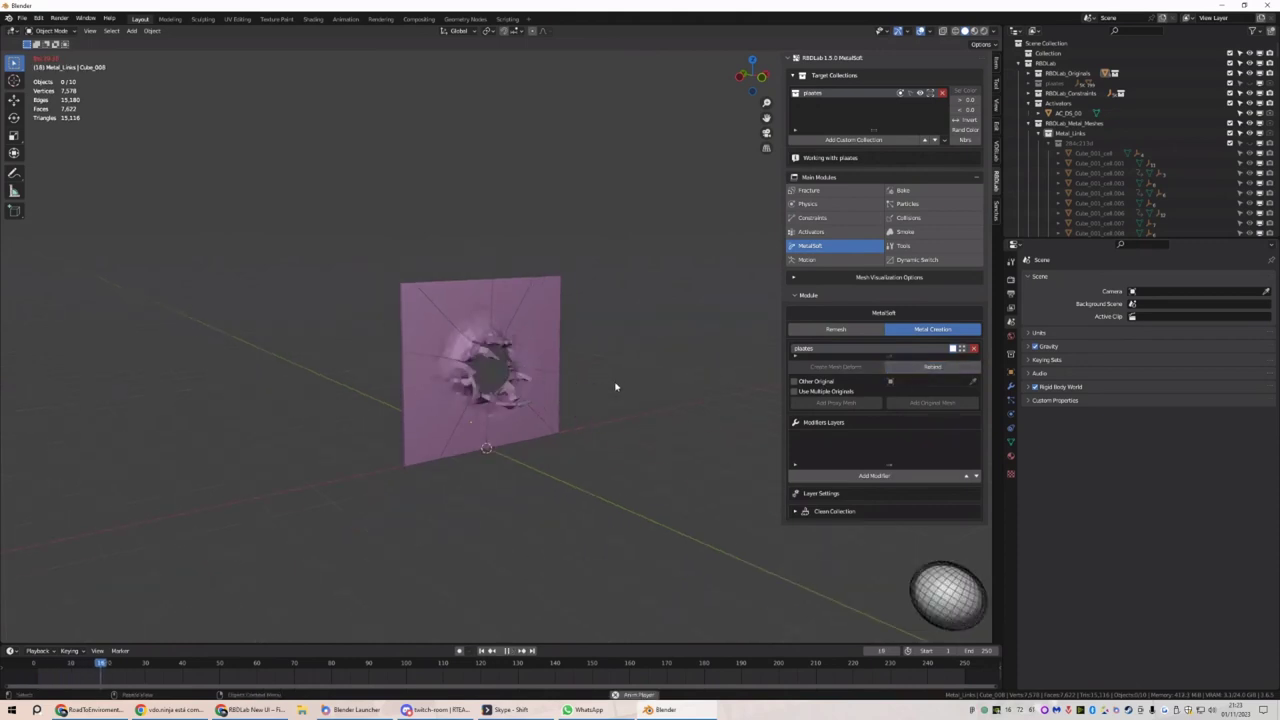
{"action": "middle_click_drag", "start_coordinate": [580, 408], "coordinate": [491, 400]}
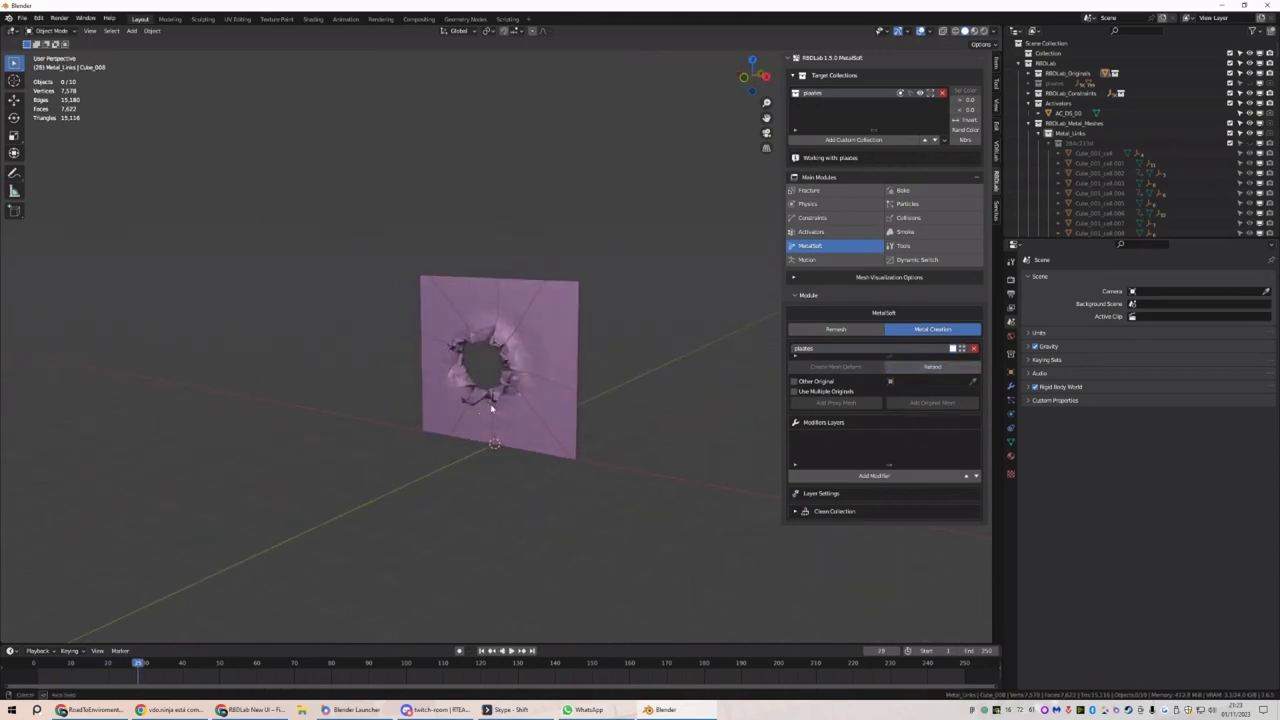
{"action": "left_click", "coordinate": [482, 651]}
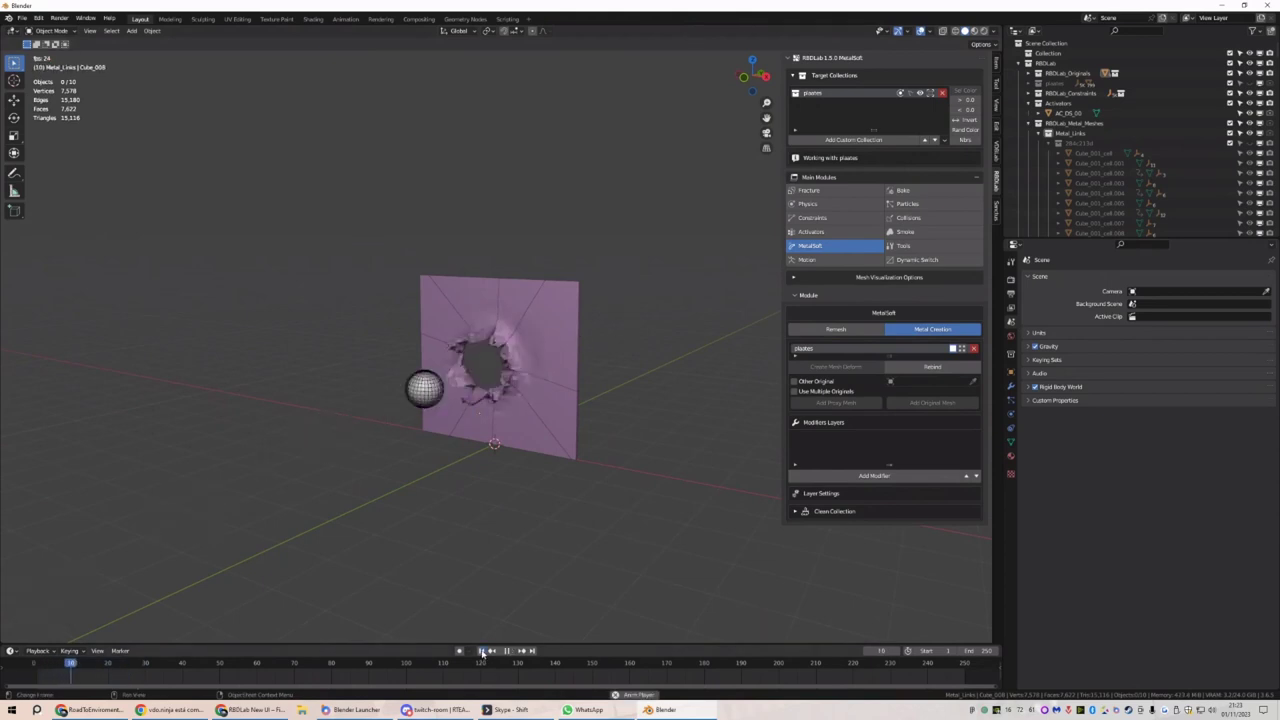
{"action": "scroll", "coordinate": [519, 401], "scroll_direction": "up", "scroll_amount": 5}
{"action": "scroll", "coordinate": [510, 381], "scroll_direction": "down", "scroll_amount": 3}
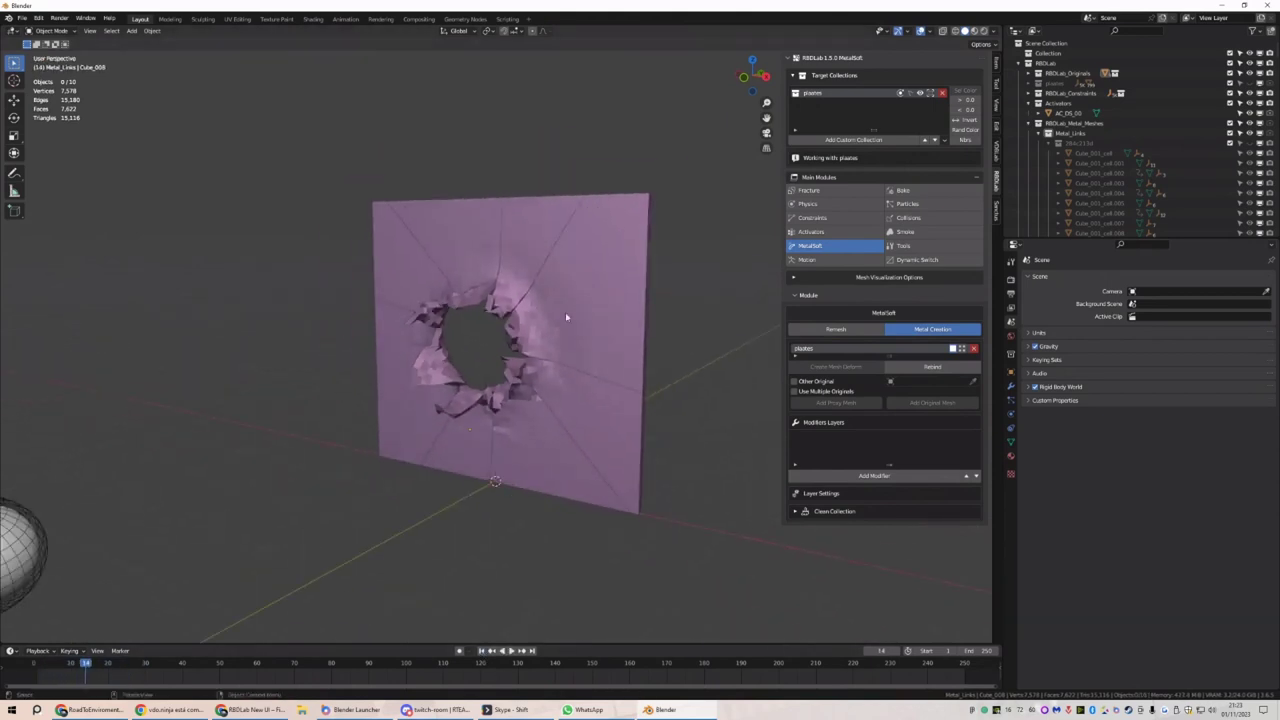
{"action": "middle_click_drag", "start_coordinate": [566, 314], "coordinate": [620, 320]}
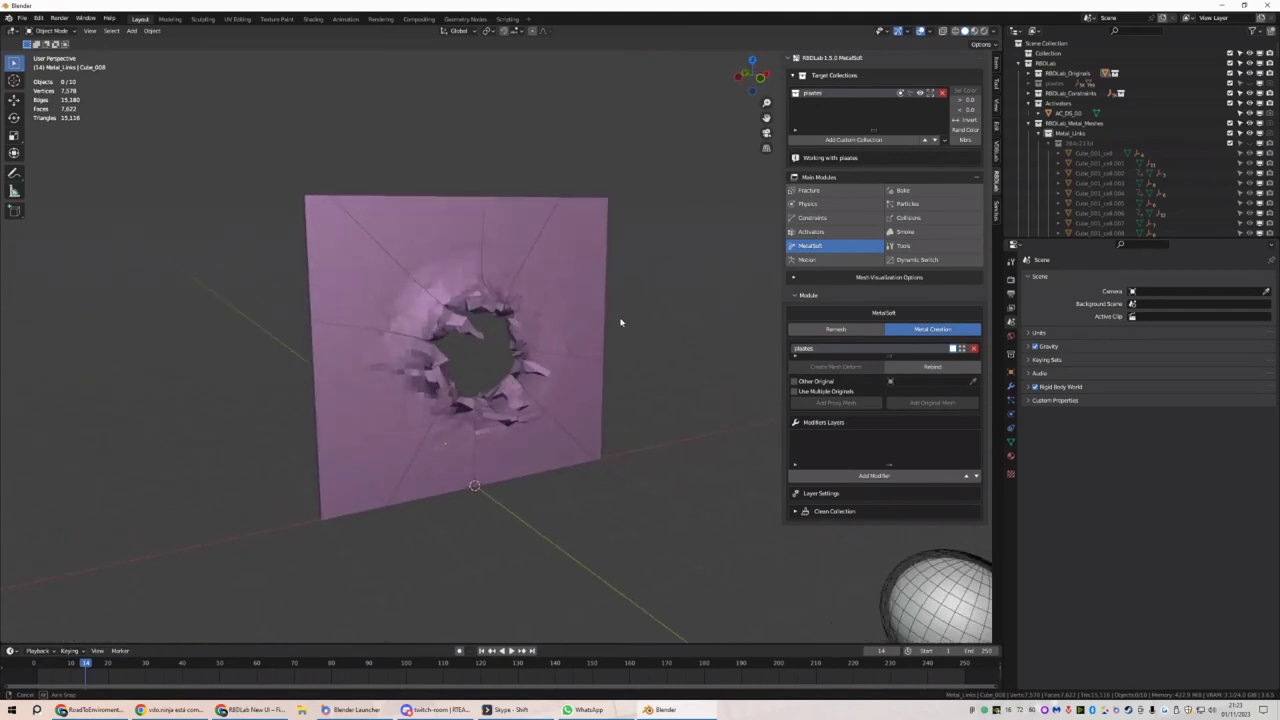
Shade all the plate pieces smooth, then deselect everything
{"action": "left_click_drag", "start_coordinate": [589, 266], "coordinate": [440, 416]}
{"action": "right_click", "coordinate": [503, 268]}
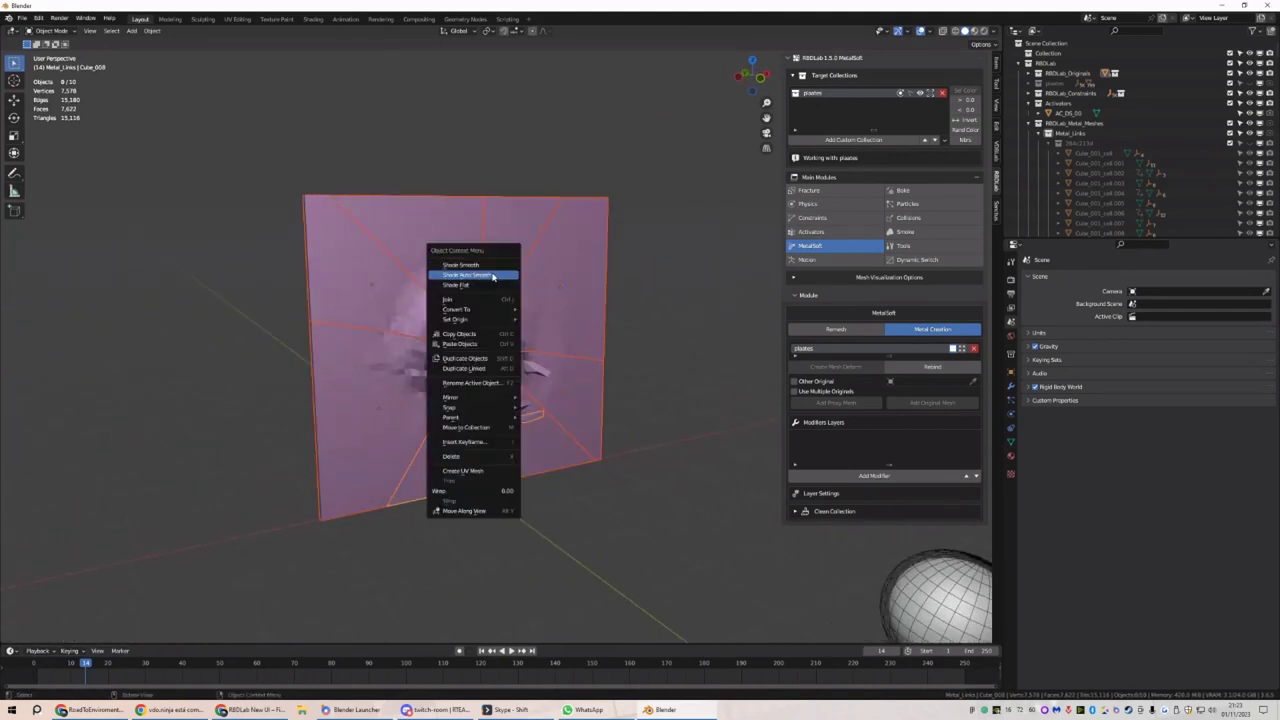
{"action": "left_click", "coordinate": [503, 266]}
{"action": "key", "text": "alt+a"}
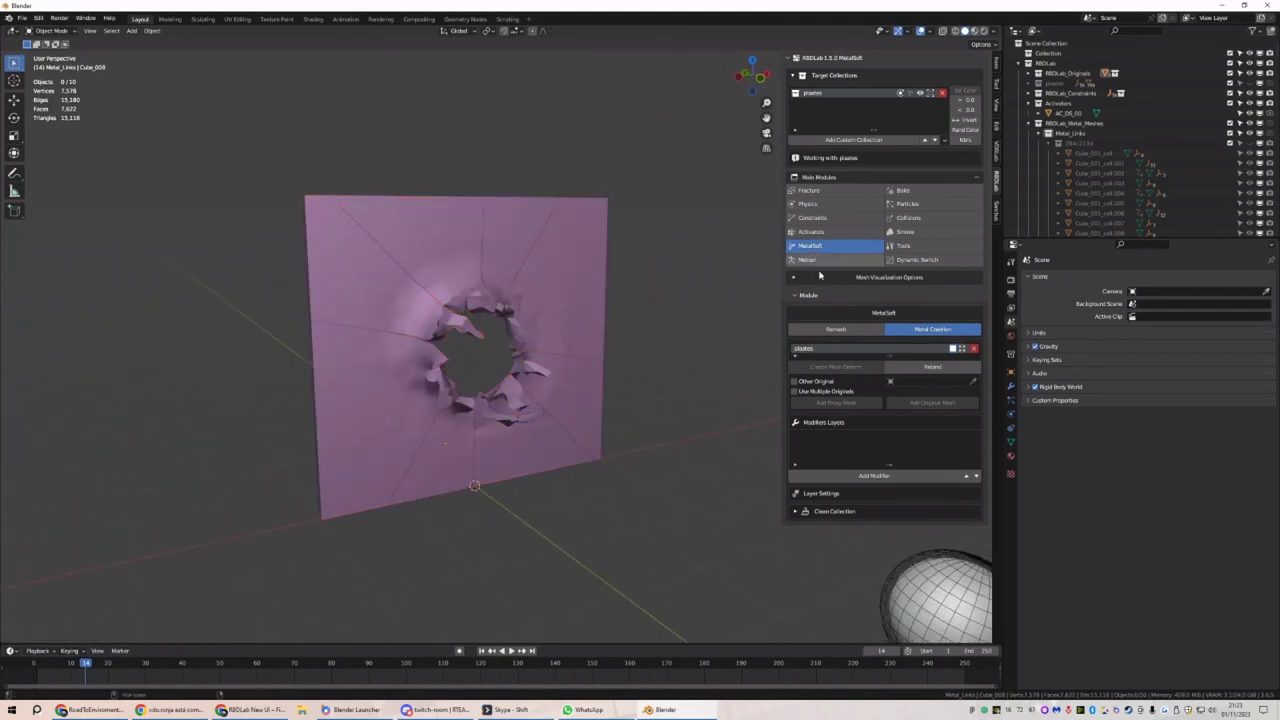
Turn Pretty Shading on in Mesh Visualization Options, replay the simulation, then turn it off
{"action": "left_click", "coordinate": [840, 277]}
{"action": "left_click", "coordinate": [818, 466]}
{"action": "middle_click_drag", "start_coordinate": [600, 420], "coordinate": [551, 420]}
{"action": "scroll", "coordinate": [519, 397], "scroll_direction": "down", "scroll_amount": 2}
{"action": "left_click", "coordinate": [481, 651]}
{"action": "left_click", "coordinate": [939, 479]}
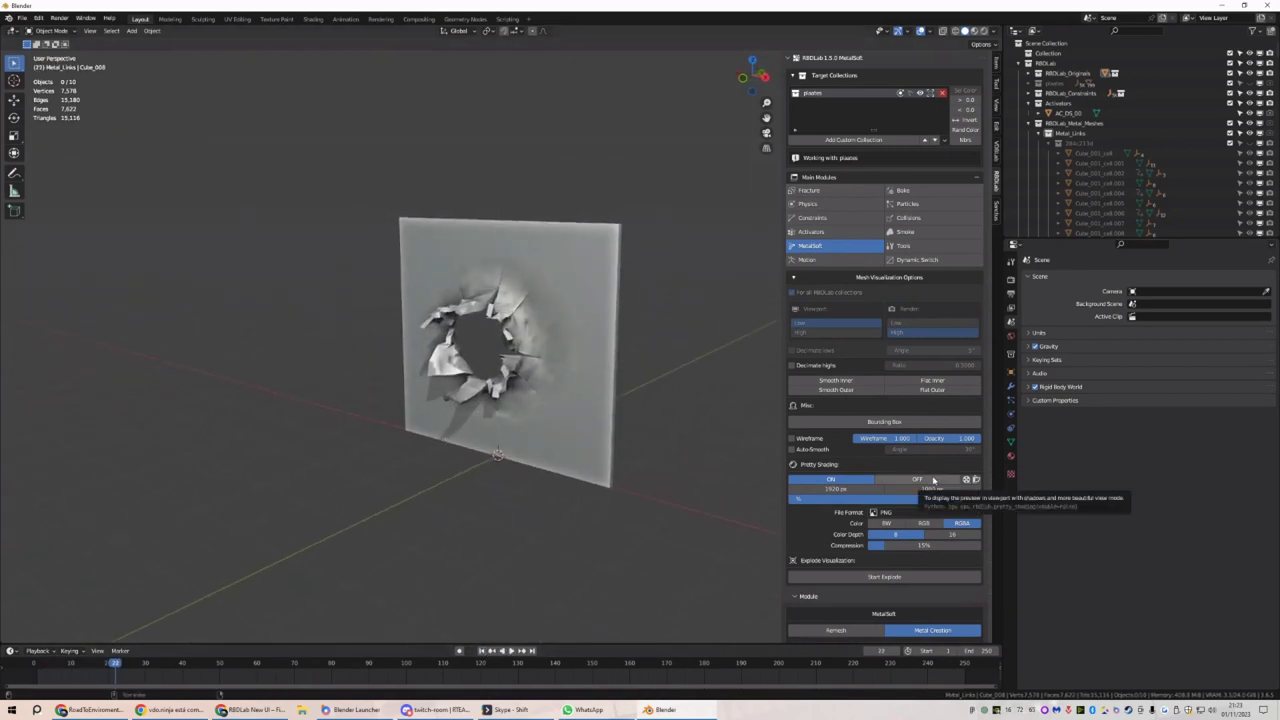
{"action": "middle_click_drag", "start_coordinate": [502, 337], "coordinate": [540, 318]}
Select the upper-right plate fragment and toggle Outline in Viewport Shading to inspect the hole
{"action": "left_click", "coordinate": [540, 318]}
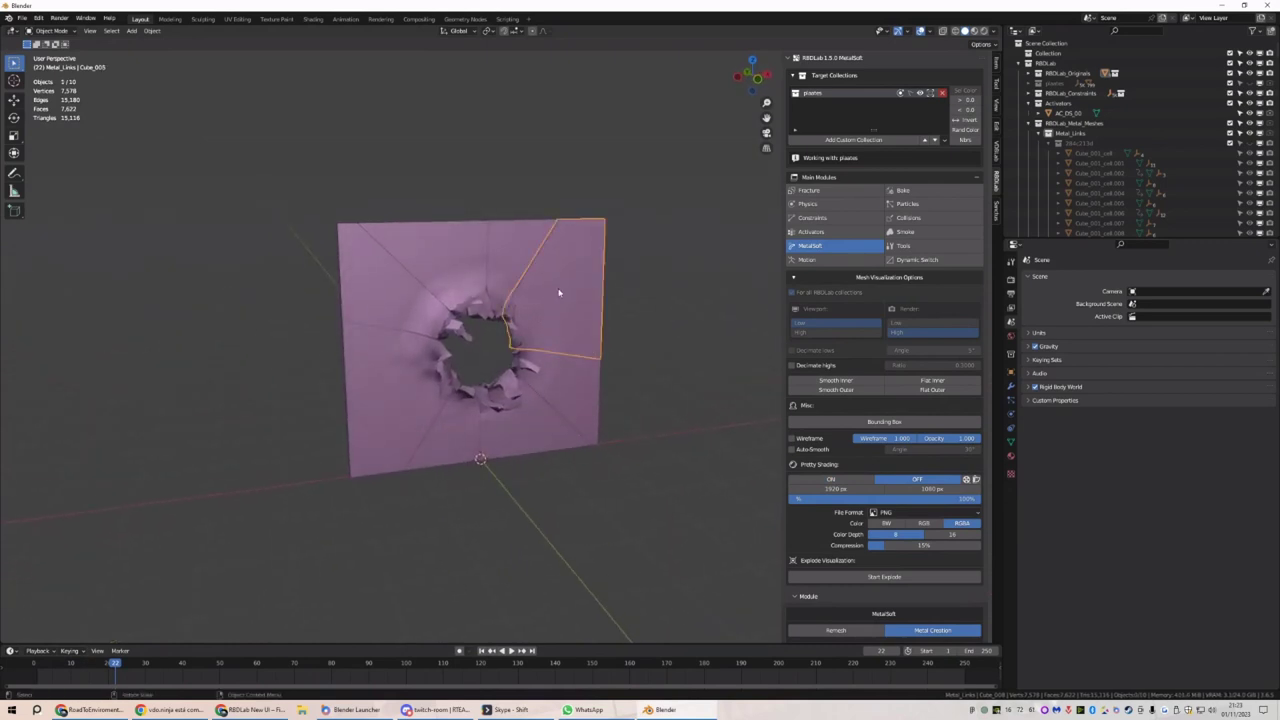
{"action": "middle_click_drag", "start_coordinate": [484, 293], "coordinate": [459, 340]}
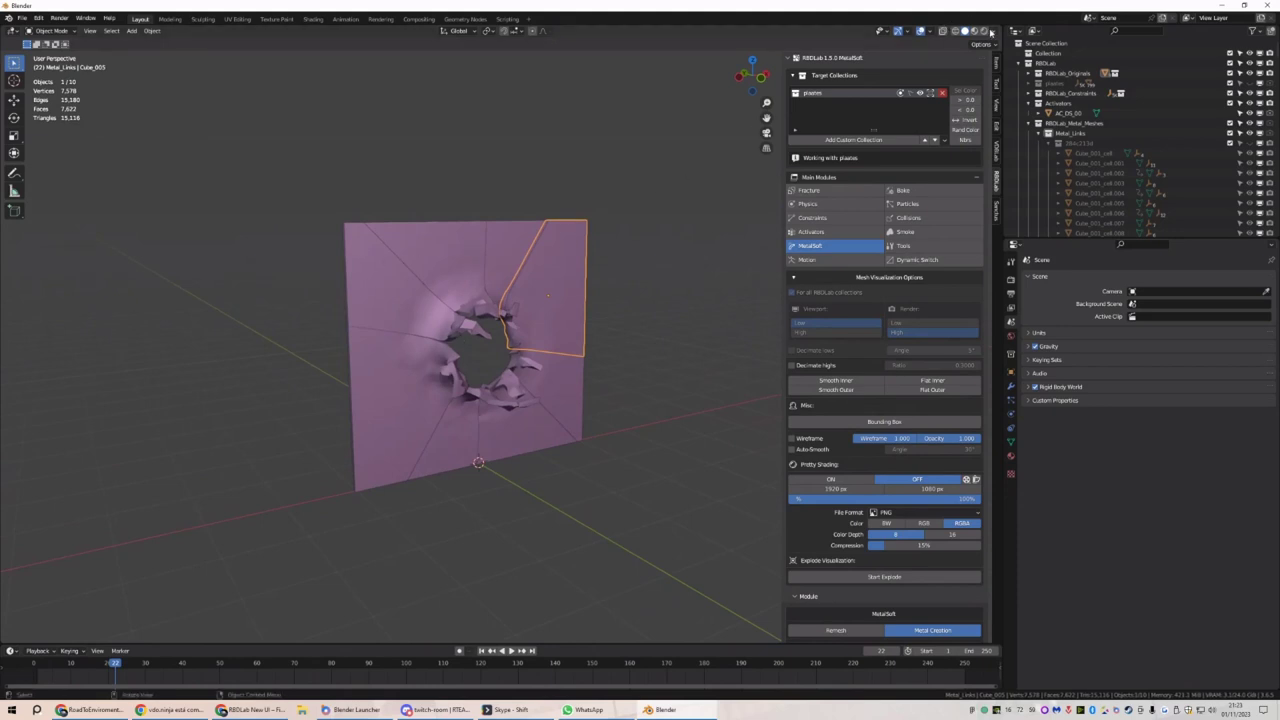
{"action": "left_click", "coordinate": [991, 32]}
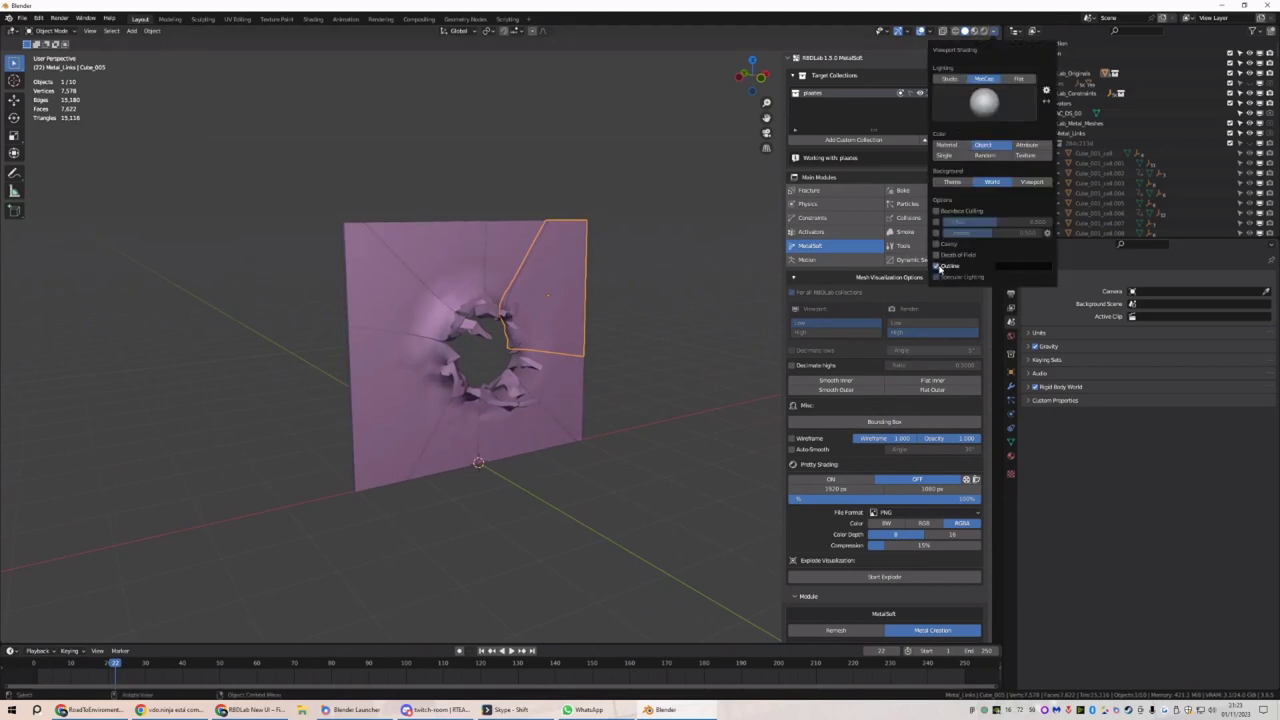
{"action": "left_click", "coordinate": [940, 267]}
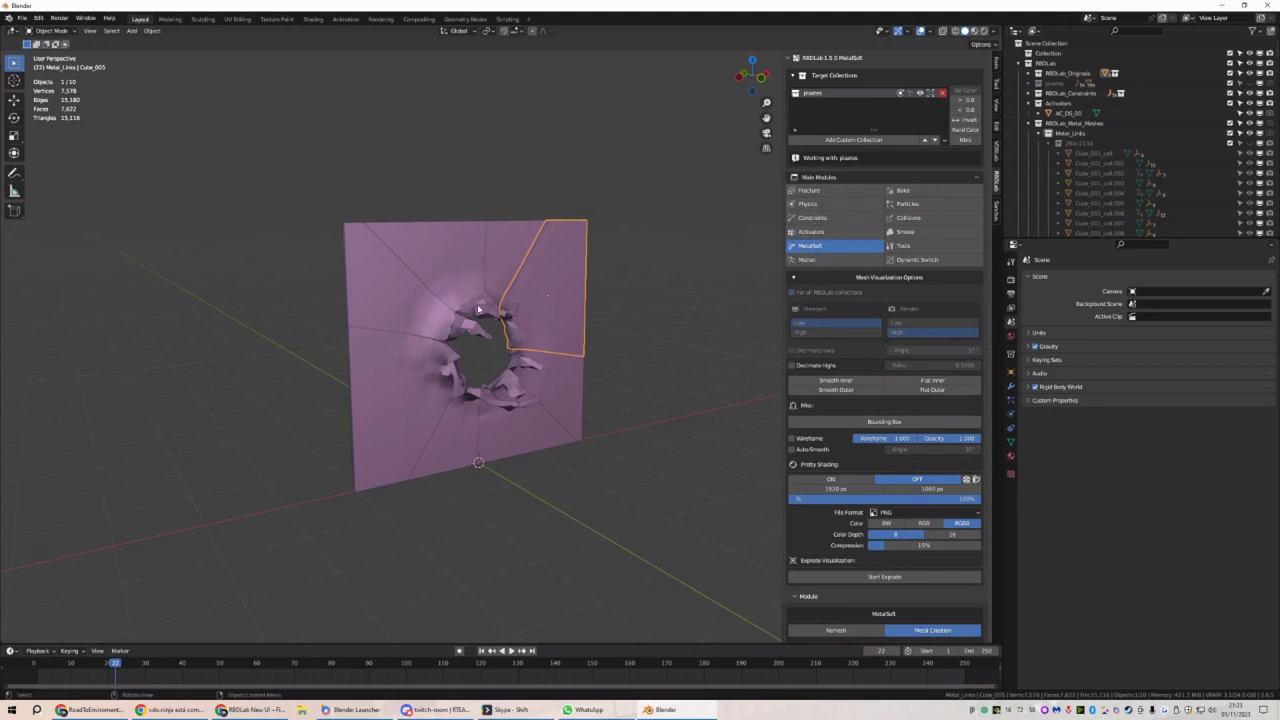
{"action": "middle_click_drag", "start_coordinate": [474, 335], "coordinate": [463, 373]}
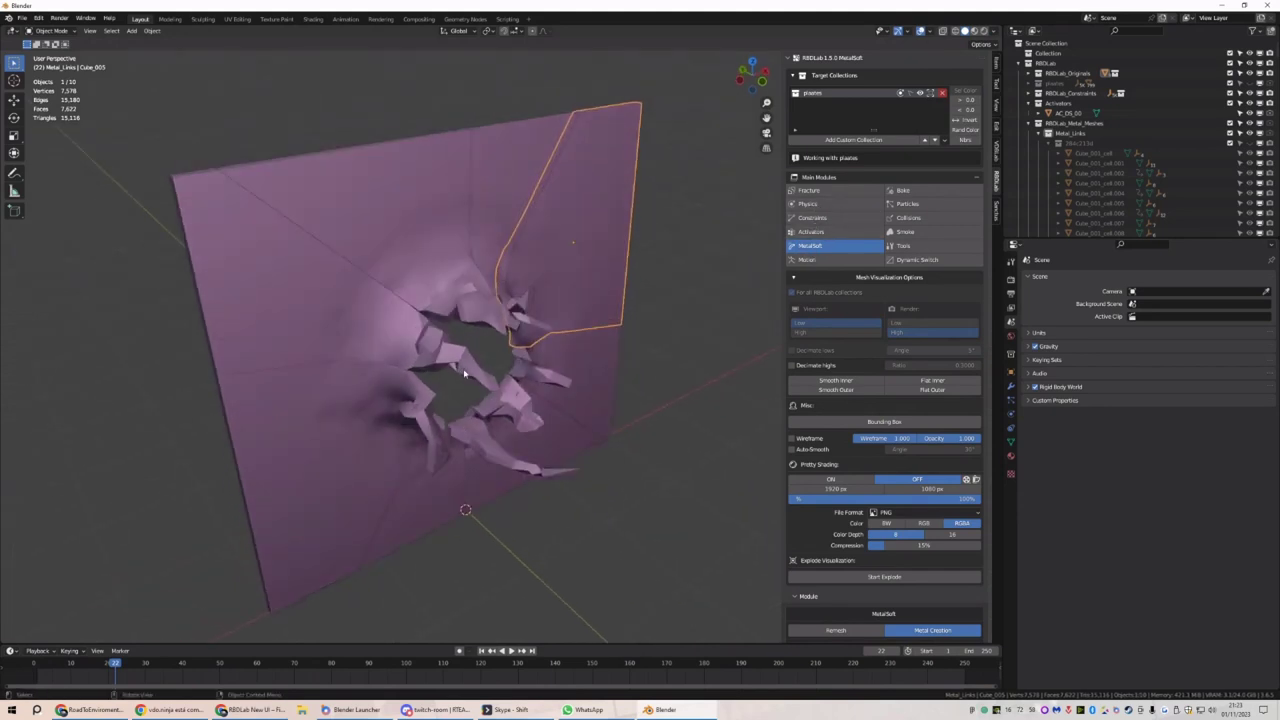
{"action": "middle_click_drag", "start_coordinate": [527, 474], "coordinate": [560, 470]}
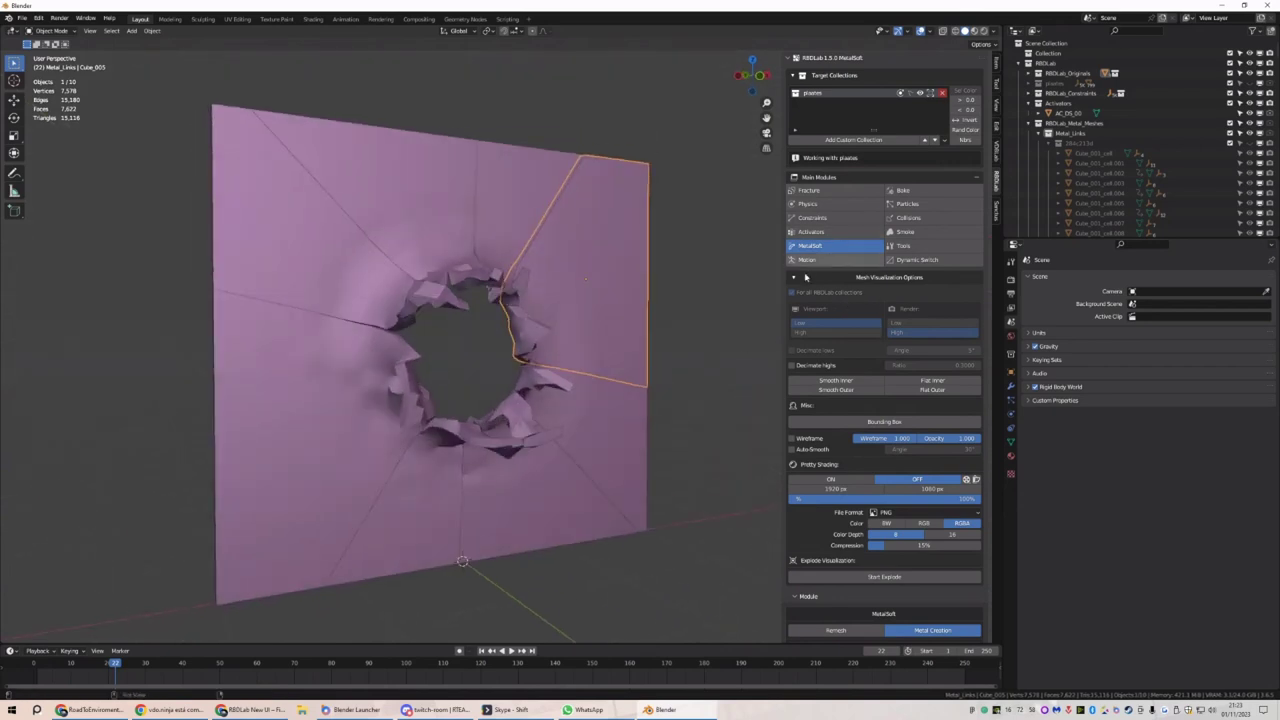
Add a Smooth modifier layer with Repeat 5 and update the plate's modifiers
{"action": "left_click", "coordinate": [860, 277]}
{"action": "left_click", "coordinate": [868, 476]}
{"action": "left_click", "coordinate": [875, 516]}
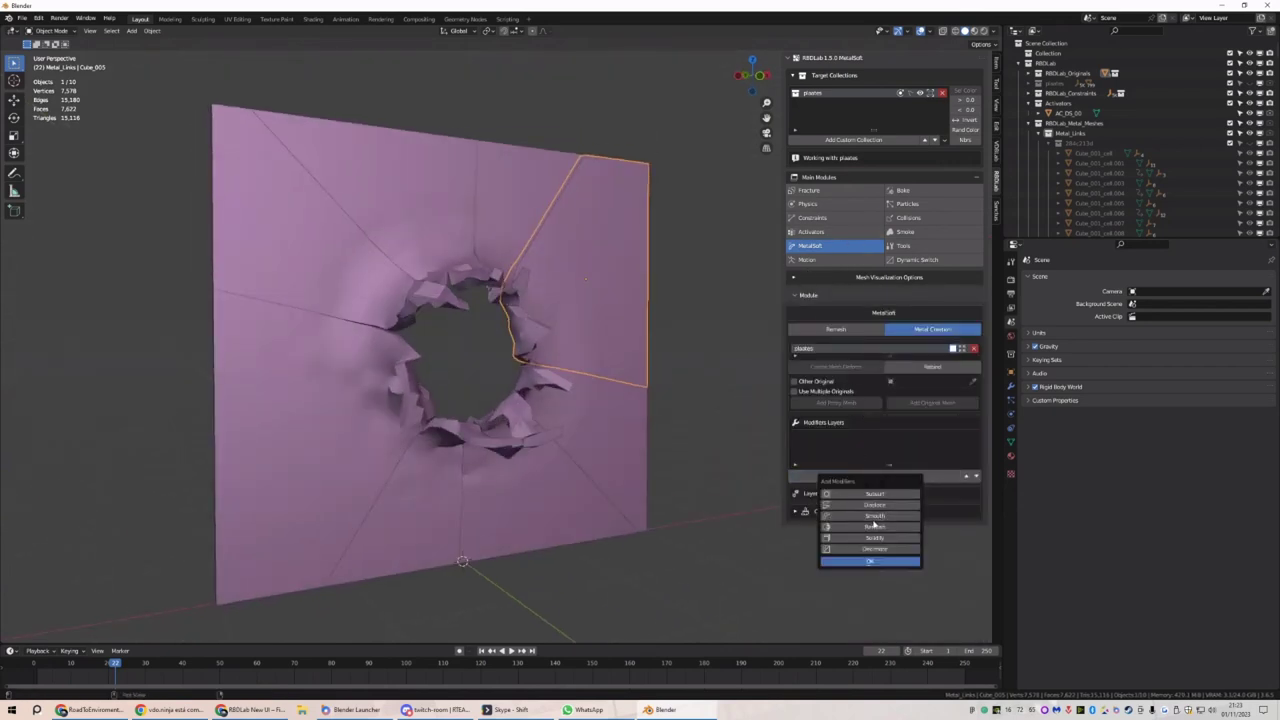
{"action": "left_click", "coordinate": [879, 564]}
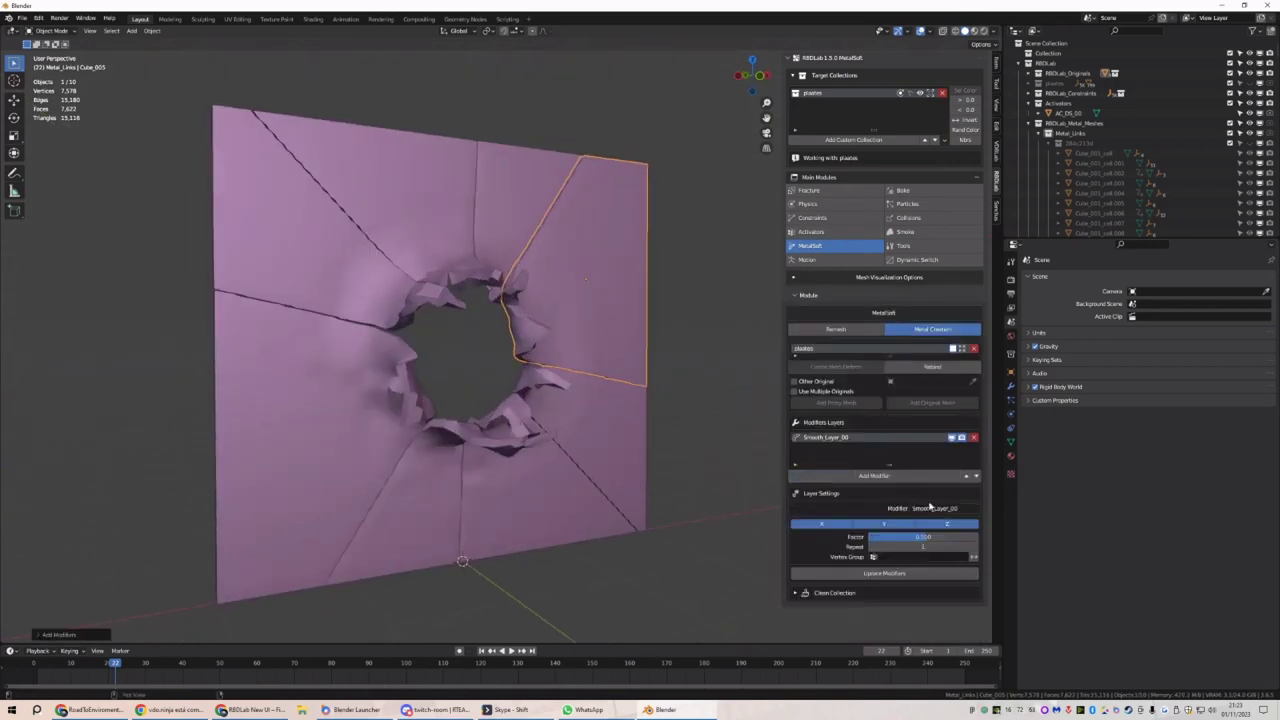
{"action": "left_click_drag", "start_coordinate": [905, 545], "coordinate": [915, 545]}
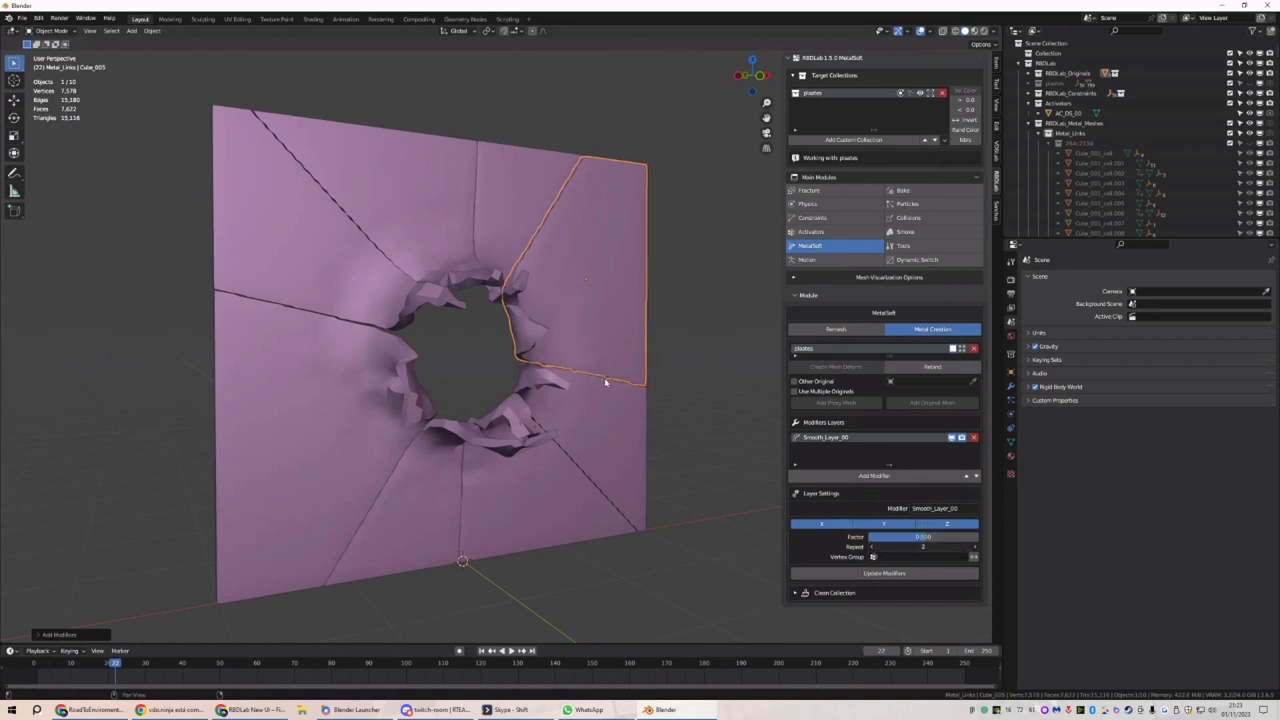
{"action": "left_click", "coordinate": [918, 547]}
{"action": "type", "text": "5"}
{"action": "key", "text": "Return"}
{"action": "left_click", "coordinate": [884, 573]}
Select 8 of the panel's pieces and rewind the animation to frame 1
{"action": "middle_click_drag", "start_coordinate": [600, 400], "coordinate": [530, 374]}
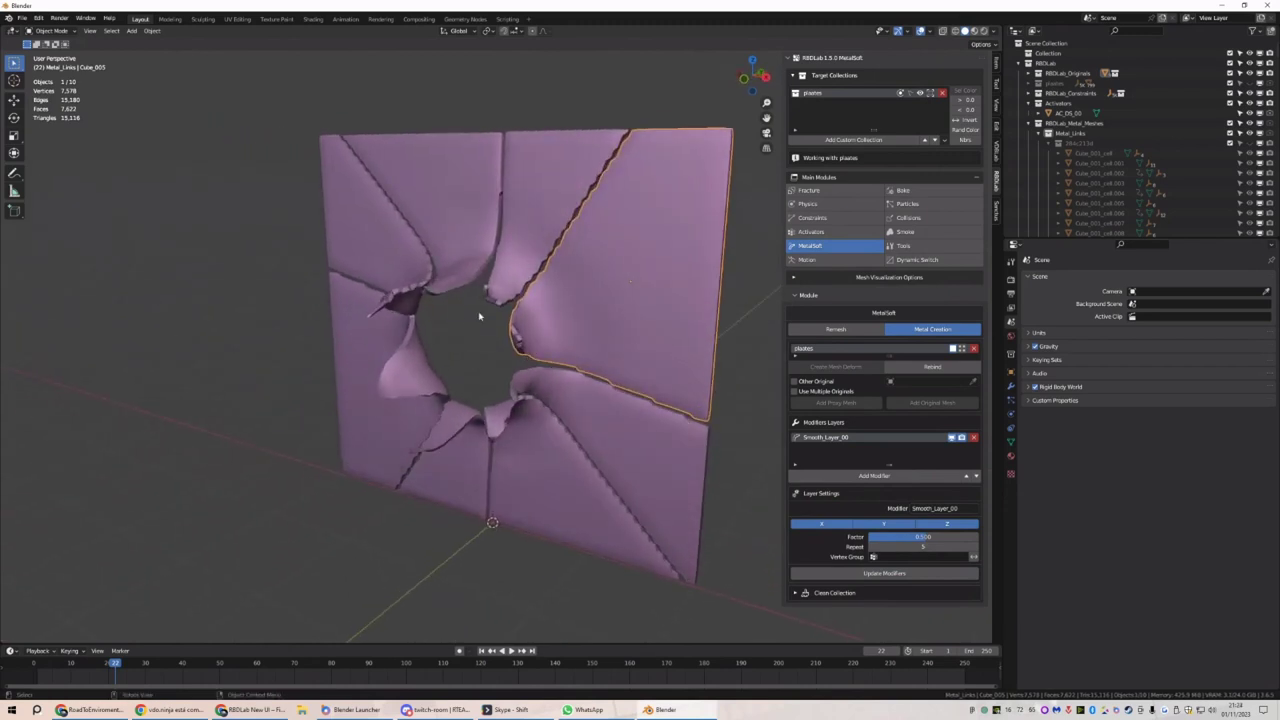
{"action": "middle_click_drag", "start_coordinate": [479, 316], "coordinate": [560, 247]}
{"action": "middle_click_drag", "start_coordinate": [511, 298], "coordinate": [596, 232]}
{"action": "left_click_drag", "start_coordinate": [596, 232], "coordinate": [379, 466]}
{"action": "left_click", "coordinate": [481, 650]}
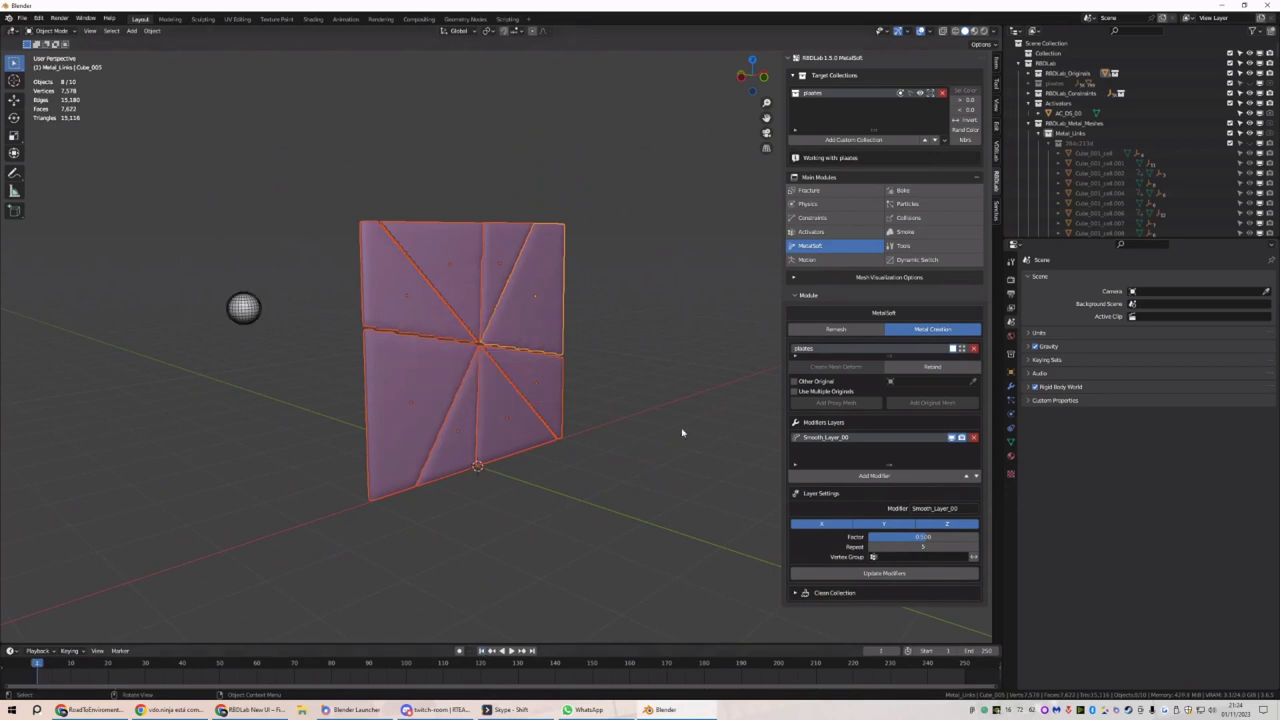
Create a new vertex-group activator layer in the Activators module
{"action": "left_click", "coordinate": [811, 231]}
{"action": "left_click", "coordinate": [836, 329]}
{"action": "left_click", "coordinate": [822, 410]}
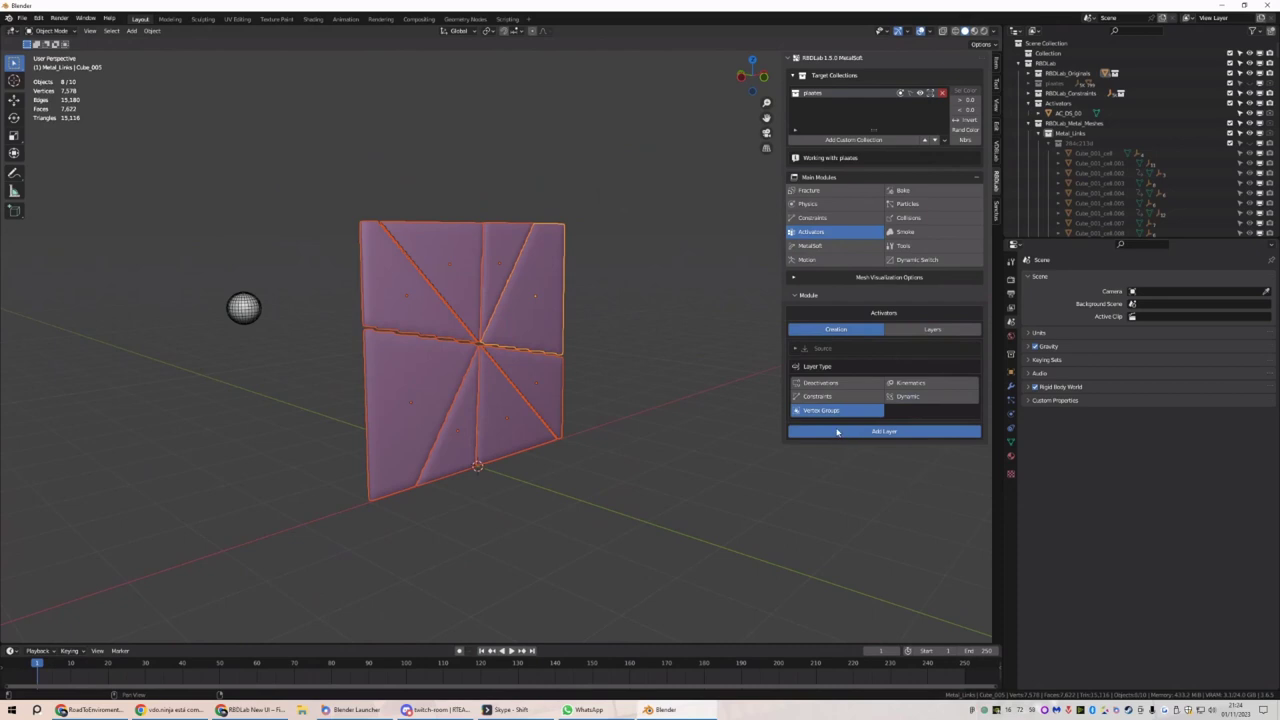
{"action": "left_click", "coordinate": [884, 431]}
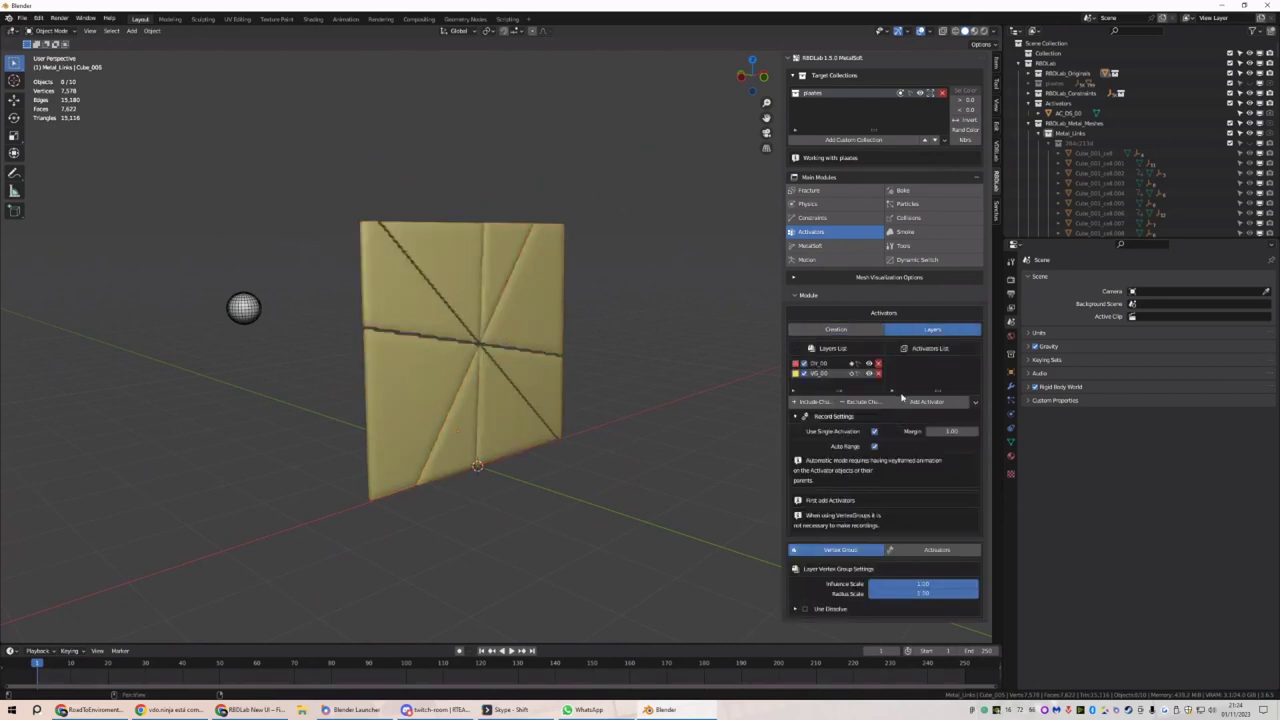
Add a sphere activator on the Sphere and shrink it to 0.46 scale
{"action": "left_click", "coordinate": [244, 308]}
{"action": "left_click", "coordinate": [306, 320]}
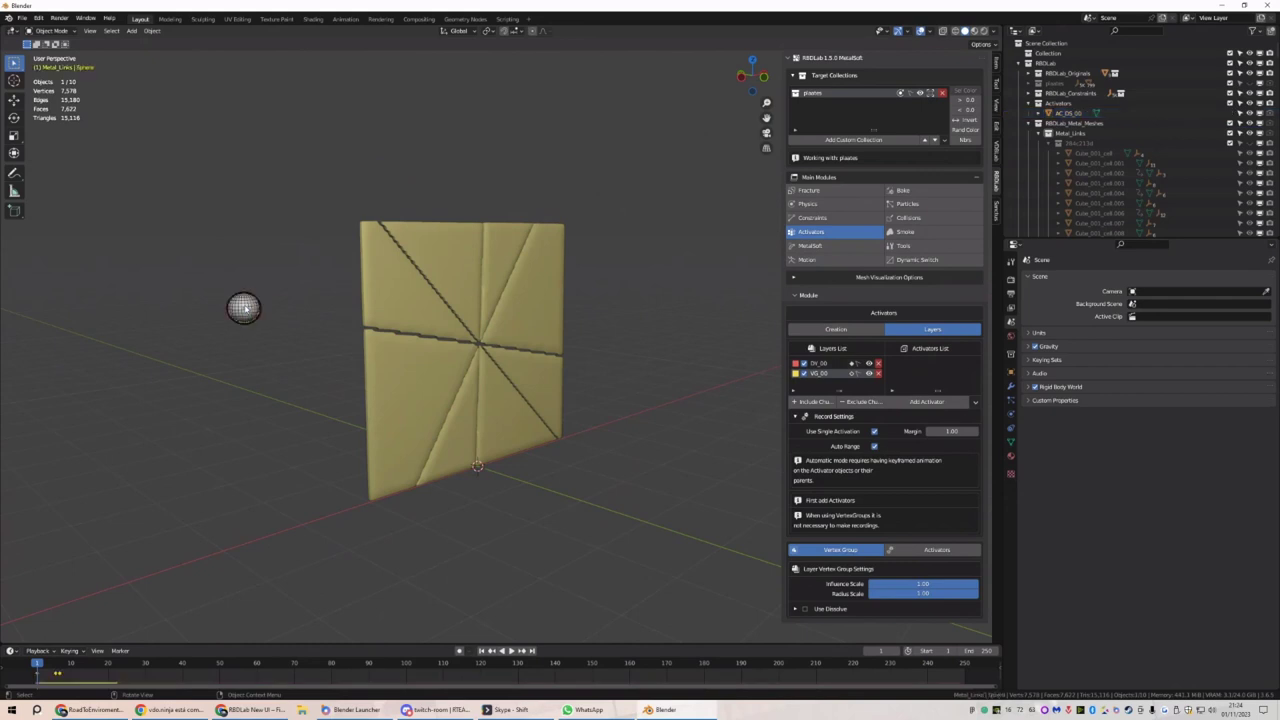
{"action": "left_click", "coordinate": [1036, 136]}
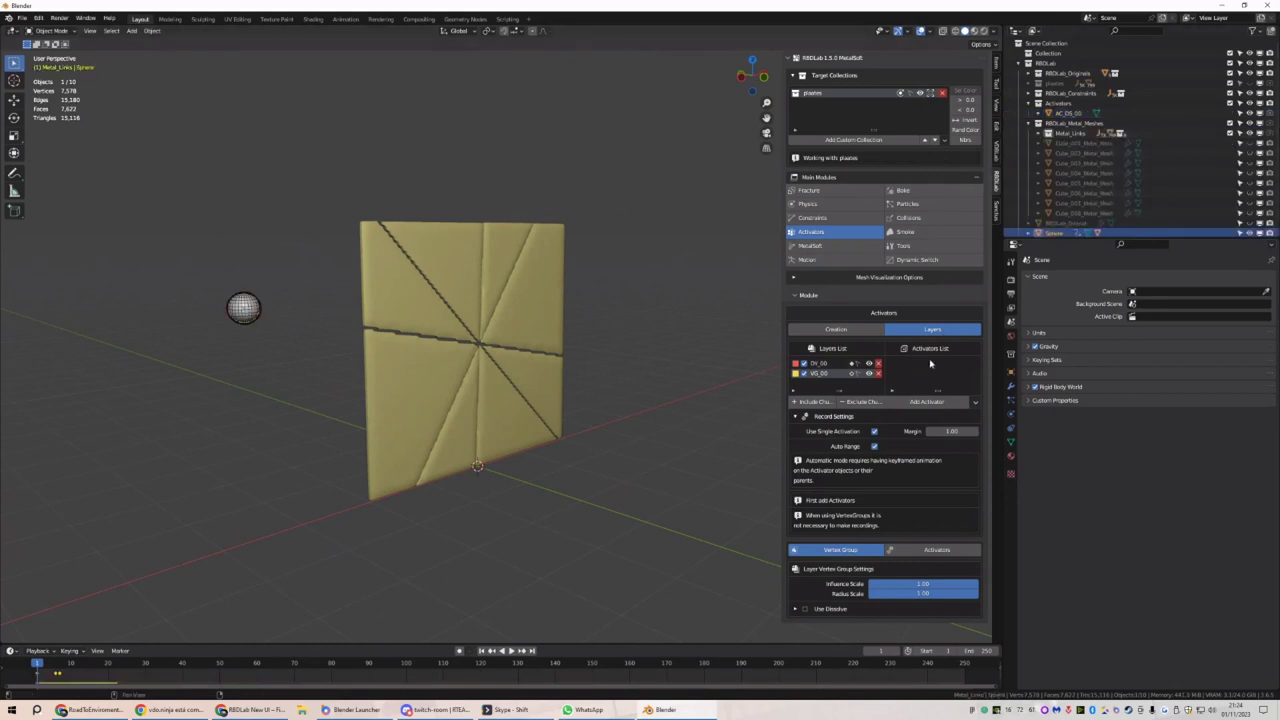
{"action": "left_click", "coordinate": [918, 401]}
{"action": "left_click", "coordinate": [912, 436]}
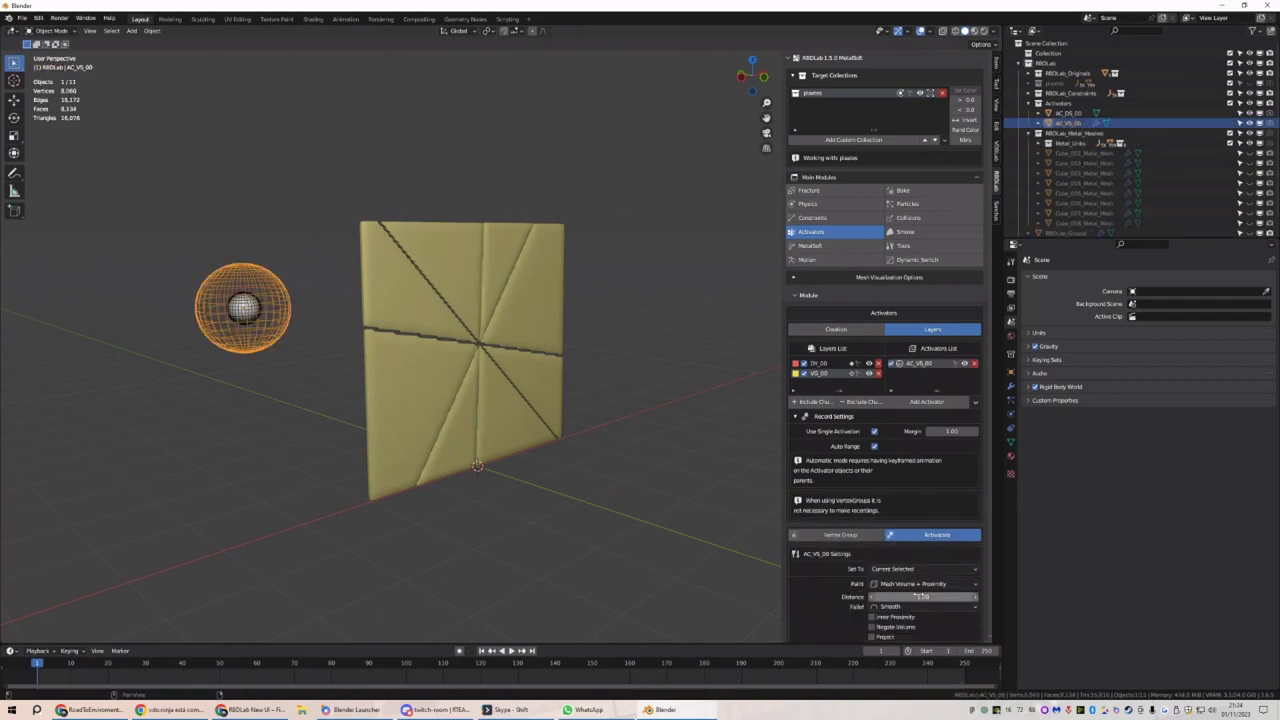
{"action": "scroll", "coordinate": [935, 600], "scroll_direction": "down", "scroll_amount": 2}
{"action": "left_click_drag", "start_coordinate": [935, 603], "coordinate": [600, 437]}
Restrict the MetalSoft Smooth layer to the rbdlab_dg_weight vertex group
{"action": "left_click", "coordinate": [829, 166]}
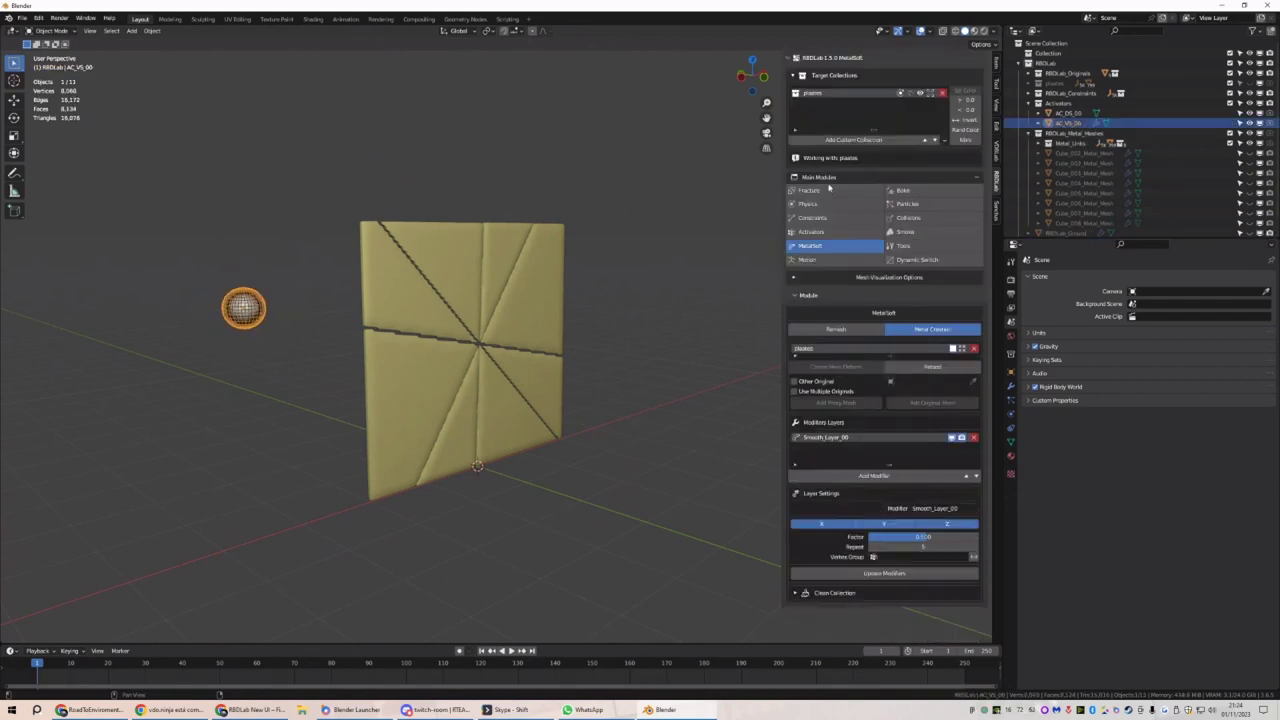
{"action": "left_click", "coordinate": [875, 557]}
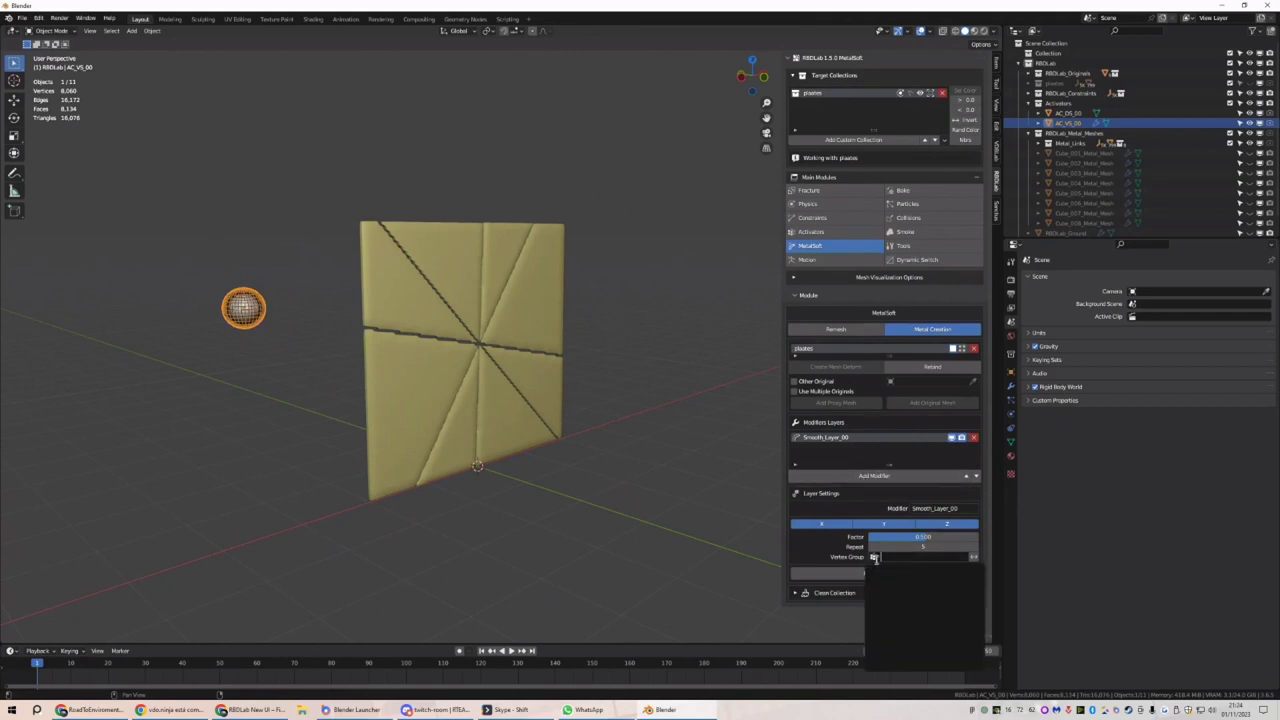
{"action": "left_click", "coordinate": [485, 370]}
{"action": "left_click", "coordinate": [877, 557]}
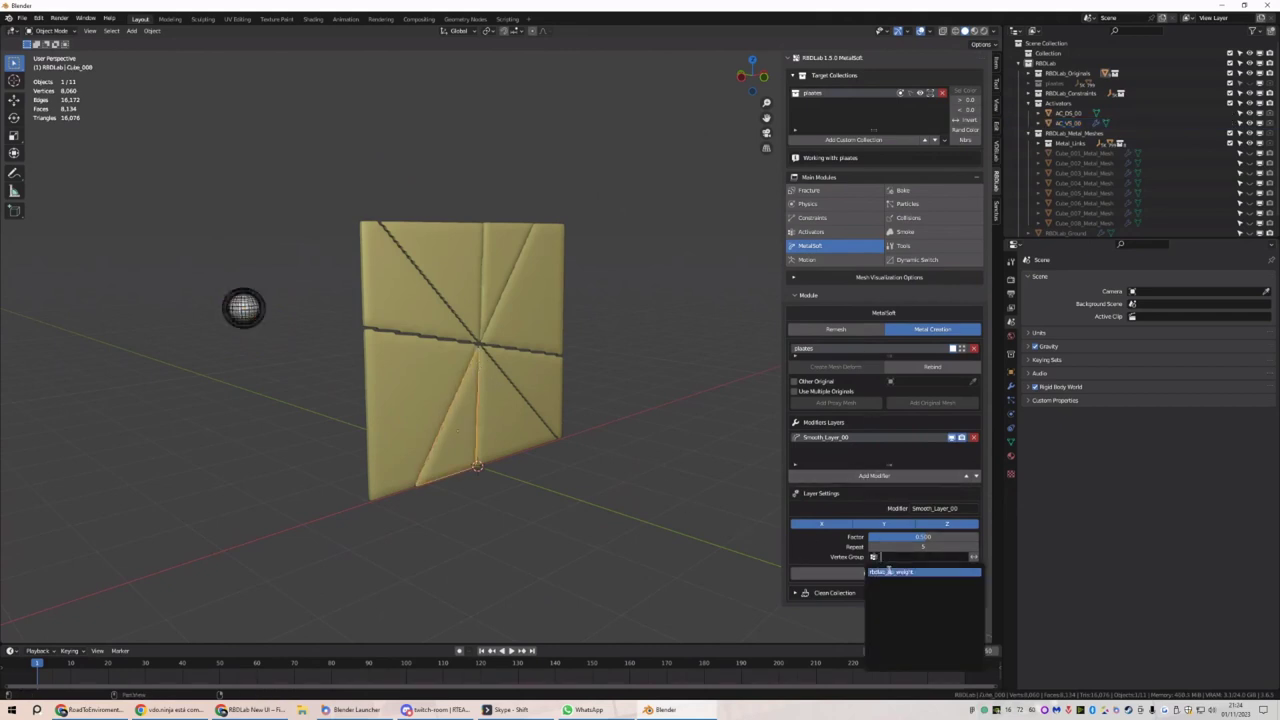
{"action": "left_click", "coordinate": [888, 571]}
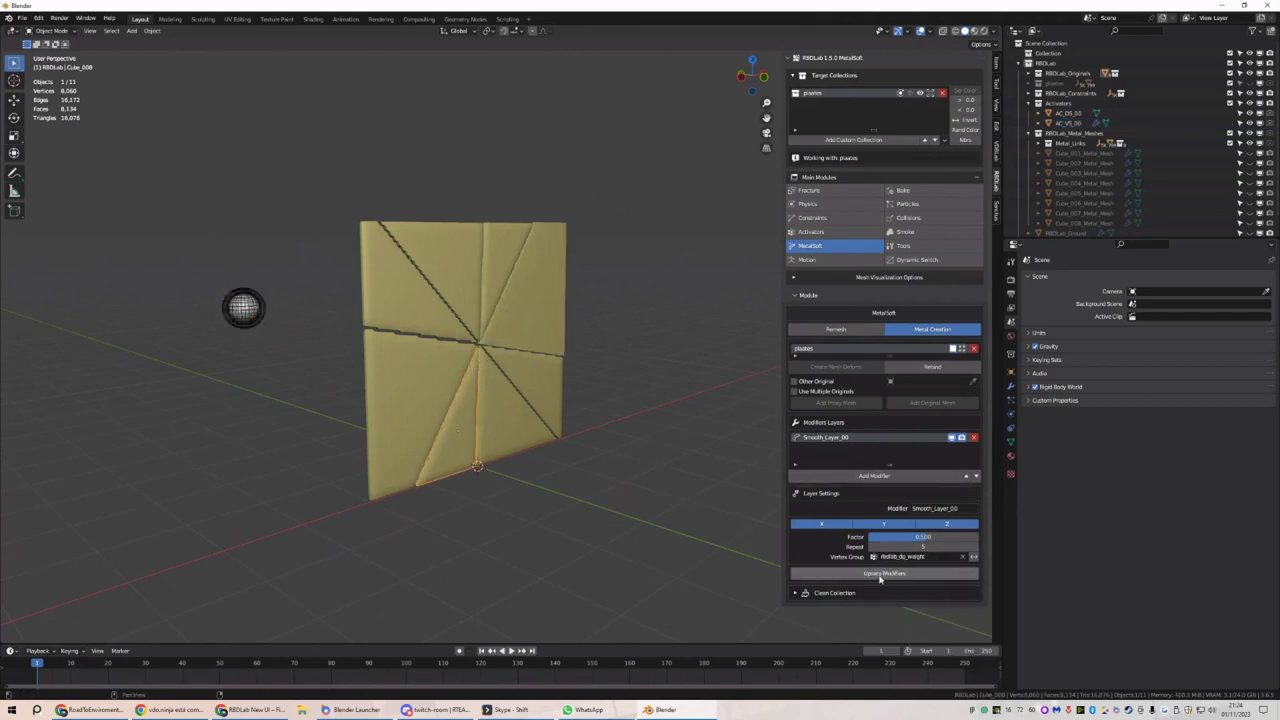
Play the simulation and orbit around the torn plate to preview it
{"action": "left_click", "coordinate": [609, 457]}
{"action": "key", "text": "space"}
{"action": "middle_click_drag", "start_coordinate": [518, 362], "coordinate": [420, 330]}
{"action": "middle_click_drag", "start_coordinate": [538, 355], "coordinate": [594, 373]}
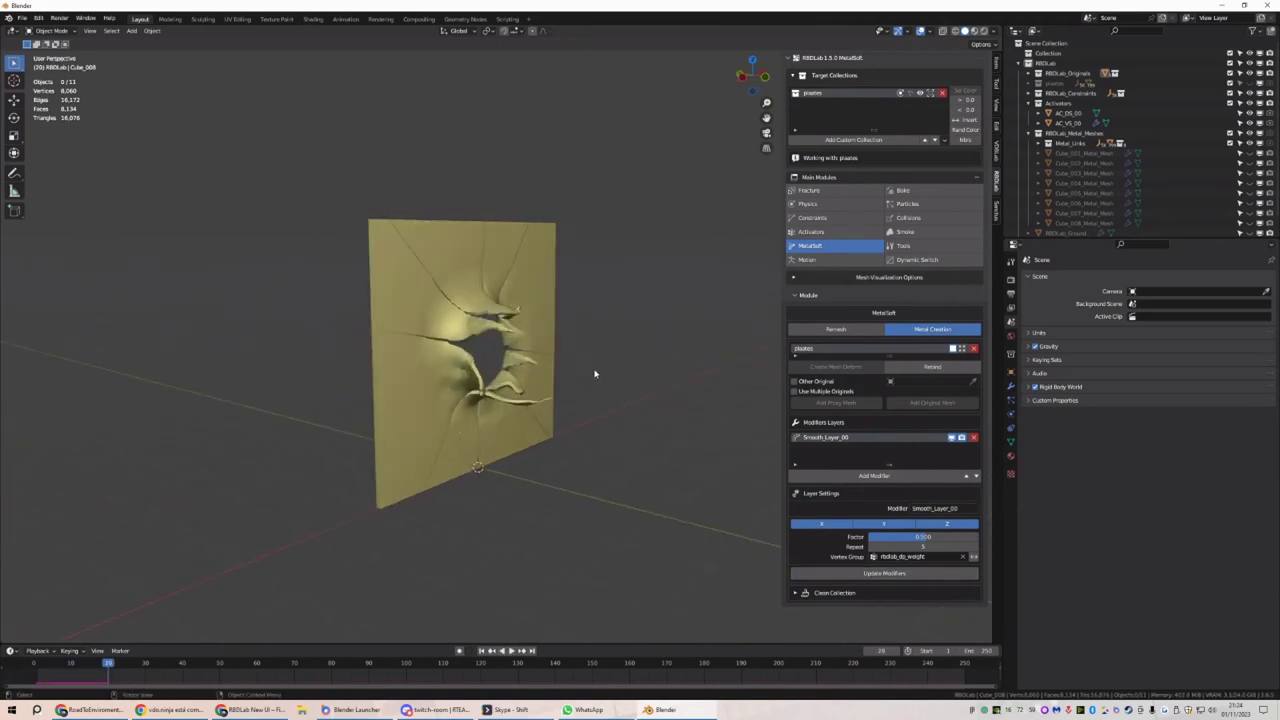
{"action": "left_click", "coordinate": [482, 651]}
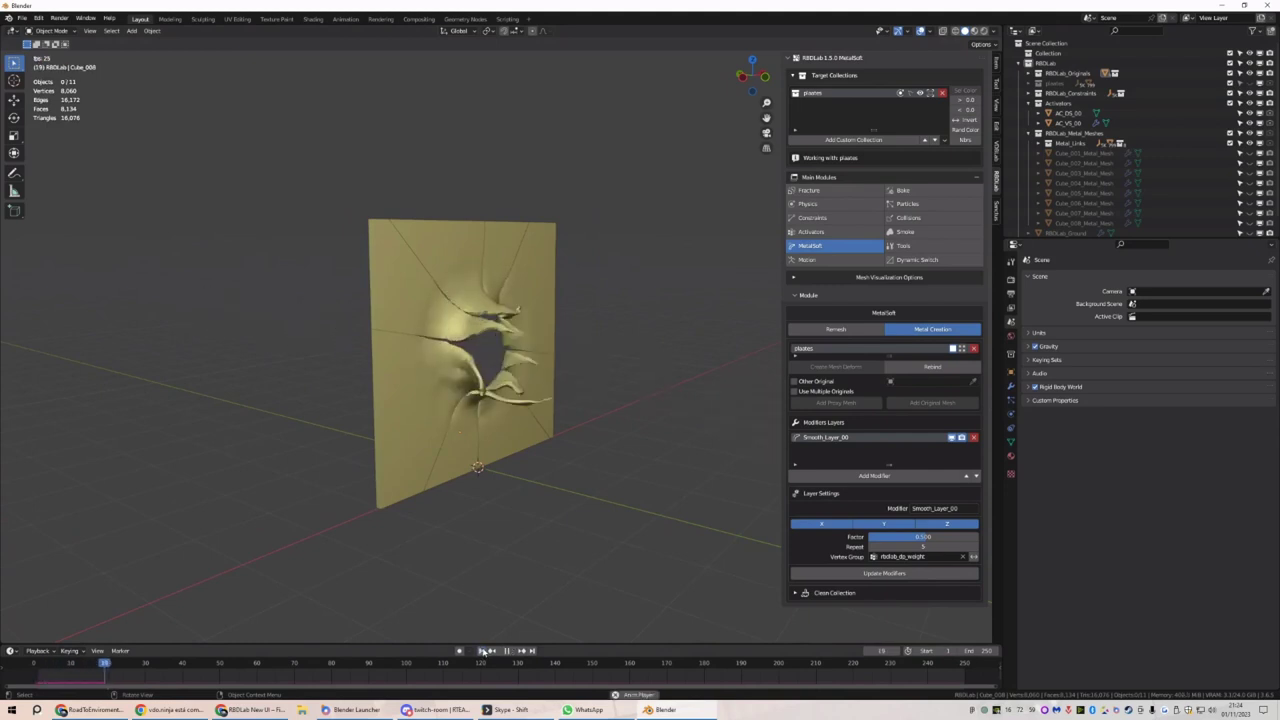
Enable Pretty Shading, replay the tearing, and return to frame 1
{"action": "left_click", "coordinate": [825, 278]}
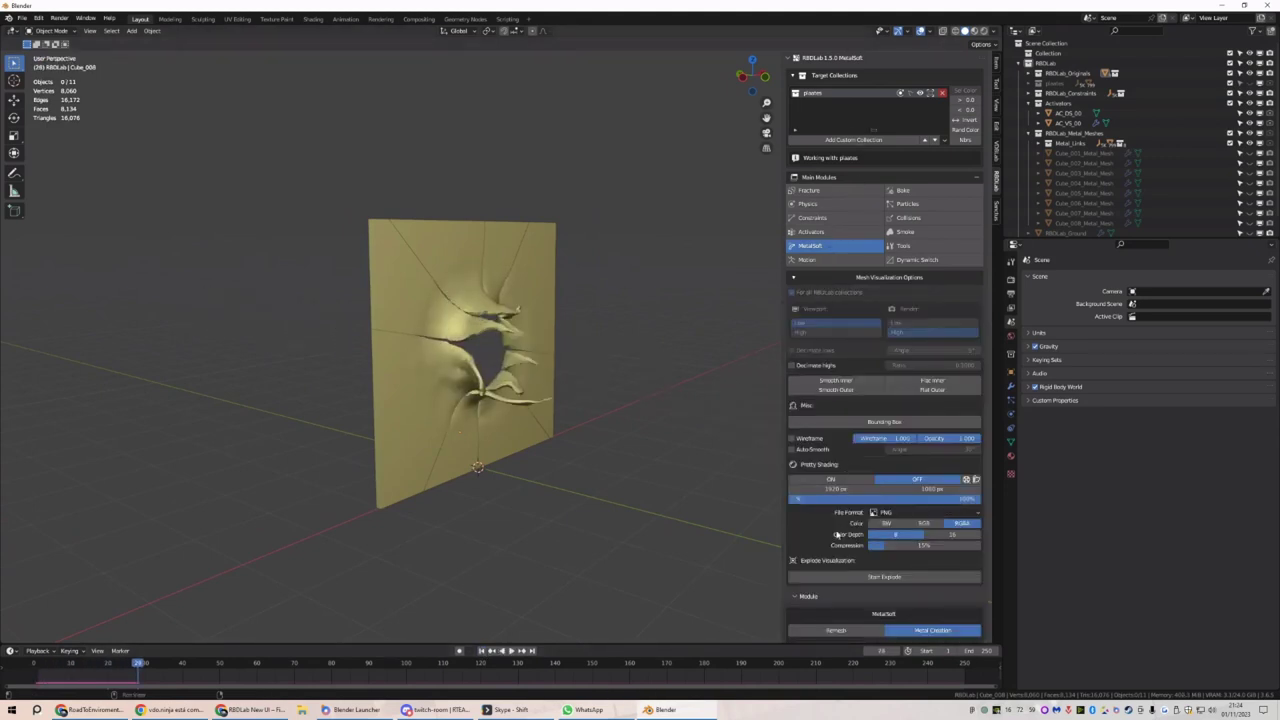
{"action": "left_click", "coordinate": [830, 479]}
{"action": "mouse_move", "coordinate": [600, 429]}
{"action": "middle_mouse_down"}
{"action": "mouse_move", "coordinate": [543, 449]}
{"action": "mouse_move", "coordinate": [511, 441]}
{"action": "middle_mouse_up"}
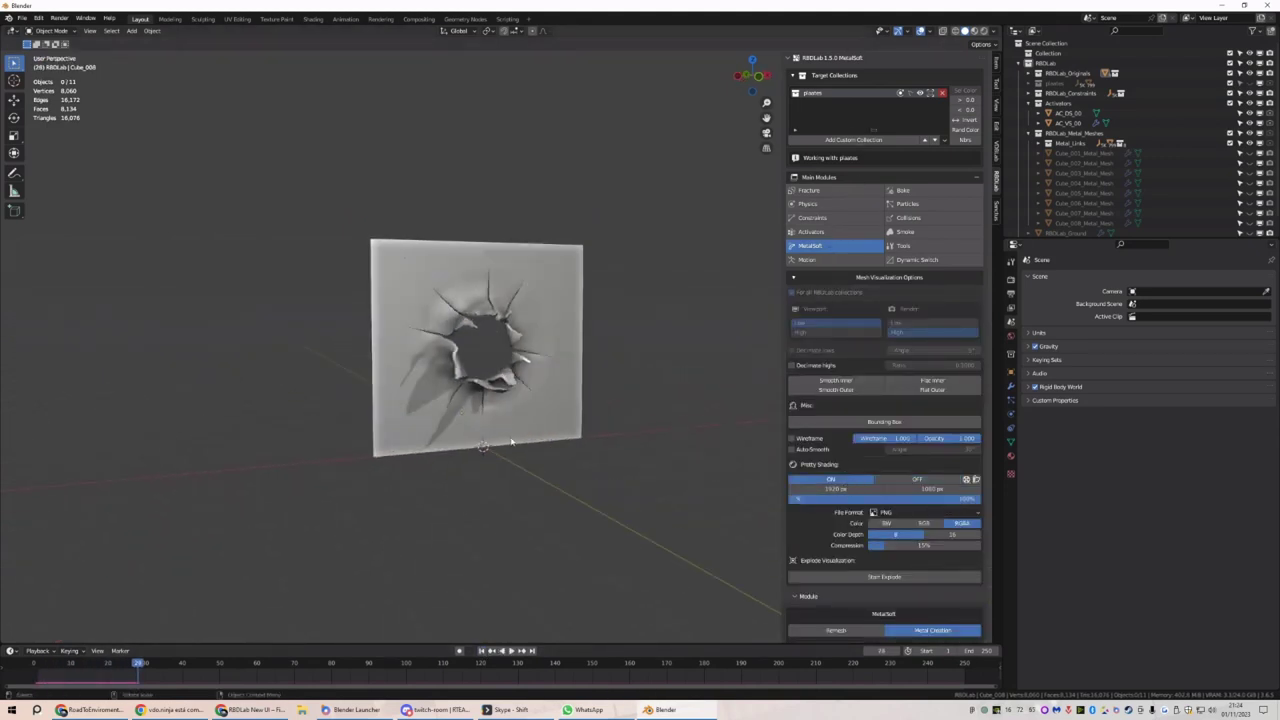
{"action": "left_click", "coordinate": [480, 651]}
{"action": "middle_click_drag", "start_coordinate": [490, 636], "coordinate": [505, 514]}
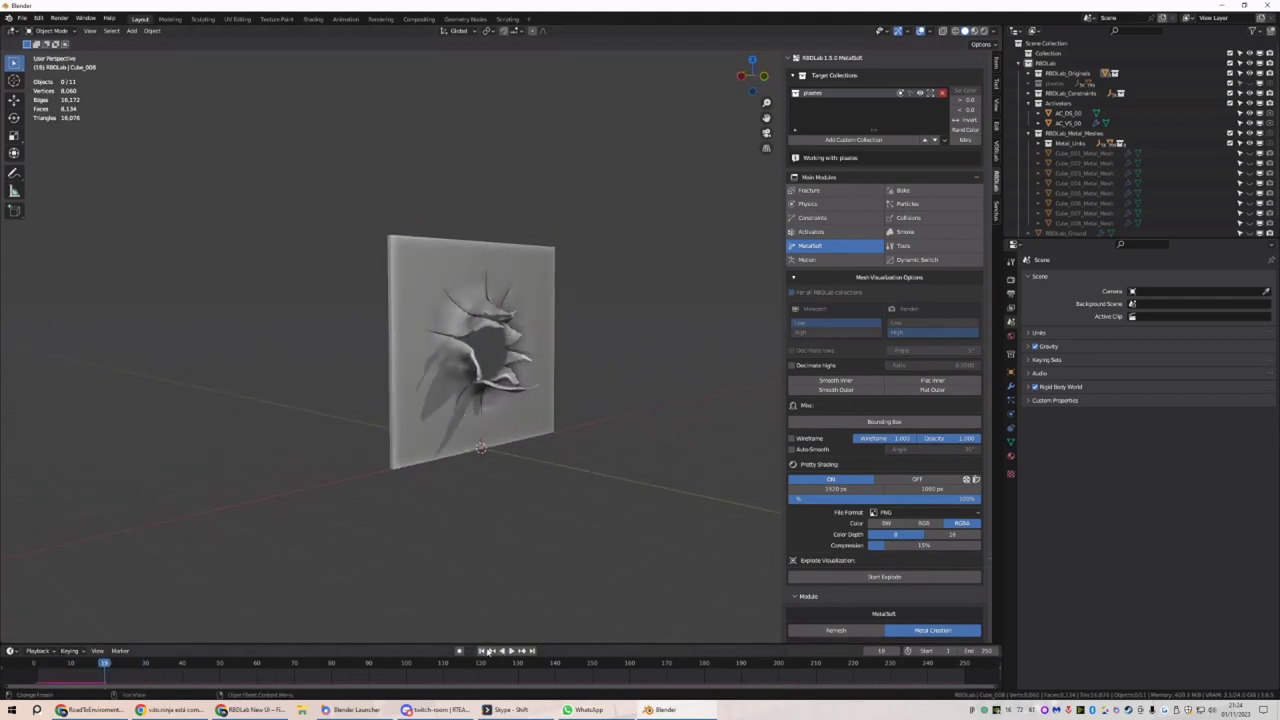
{"action": "left_click", "coordinate": [482, 651]}
{"action": "left_click", "coordinate": [832, 204]}
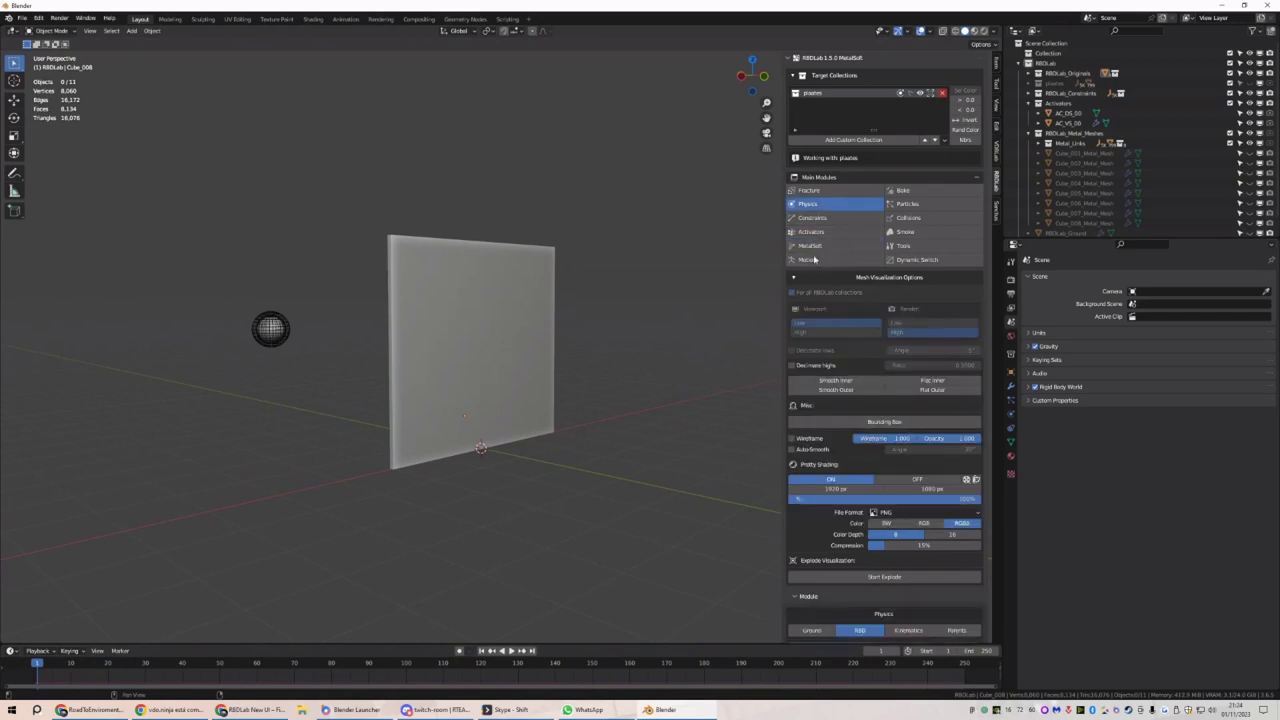
Remove the recorded animation from activator layer DY_00, then record the activators again
{"action": "left_click", "coordinate": [825, 231]}
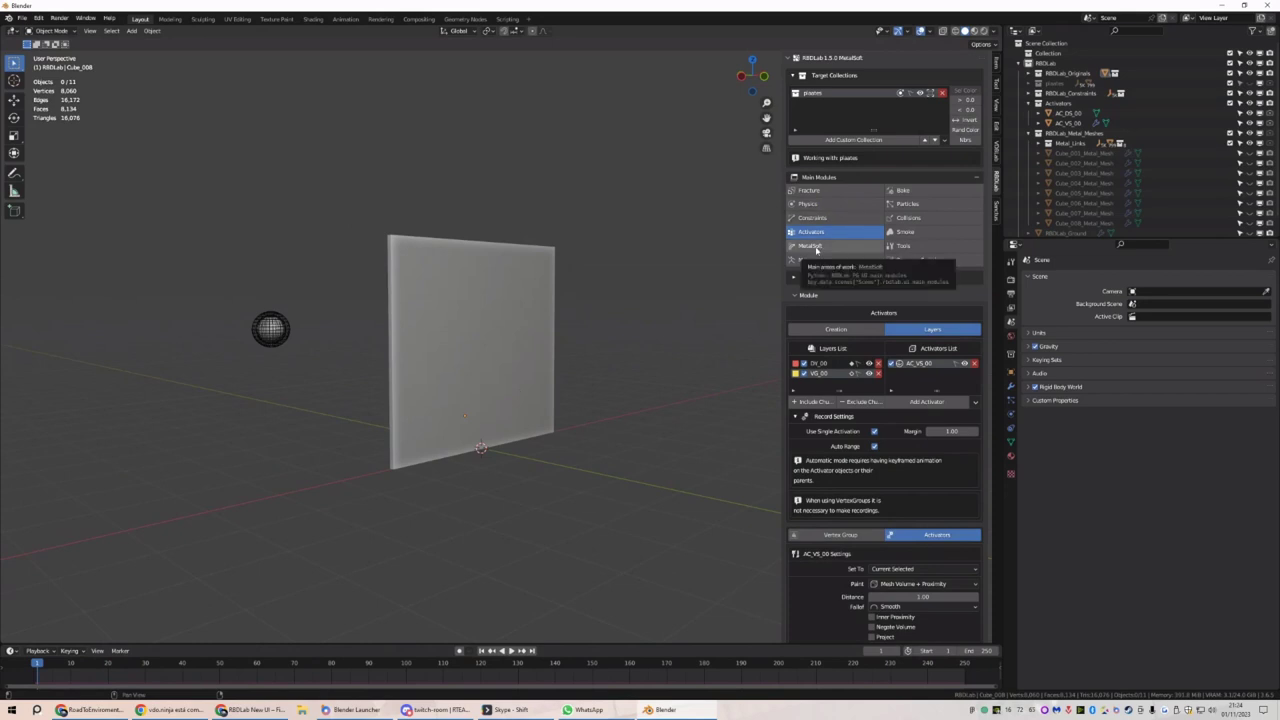
{"action": "left_click", "coordinate": [836, 329]}
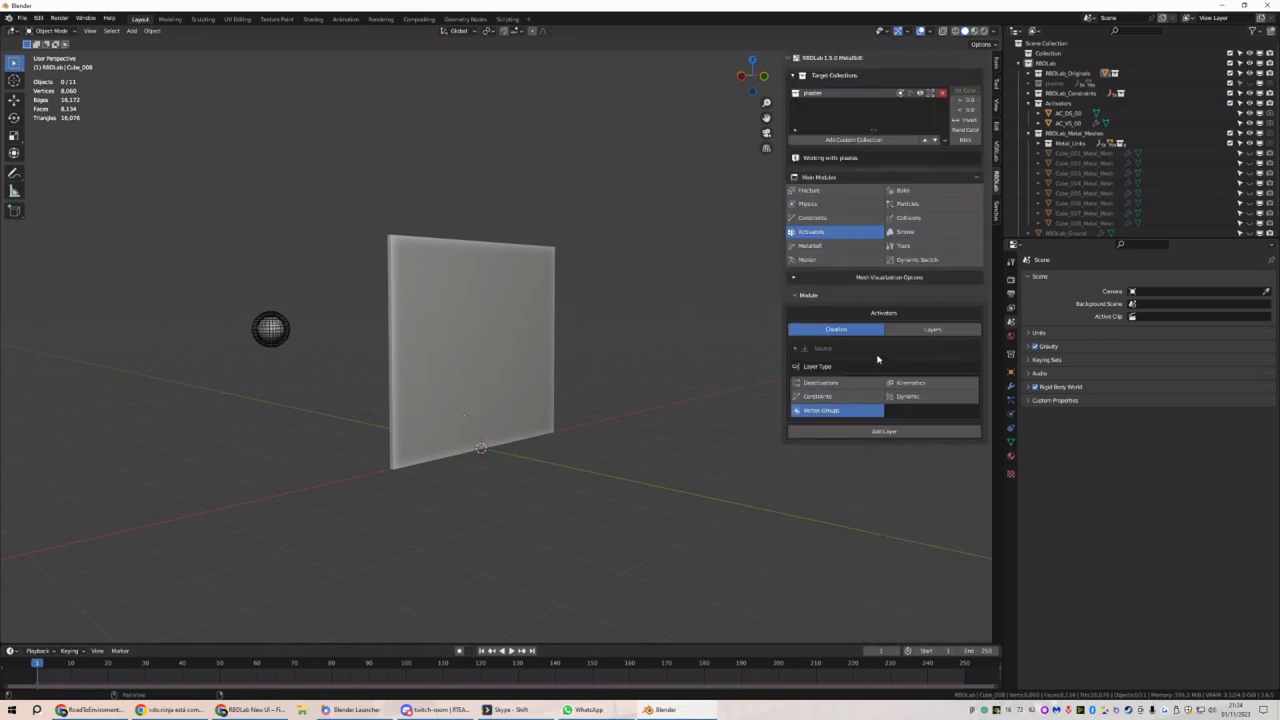
{"action": "left_click", "coordinate": [930, 329]}
{"action": "left_click", "coordinate": [840, 363]}
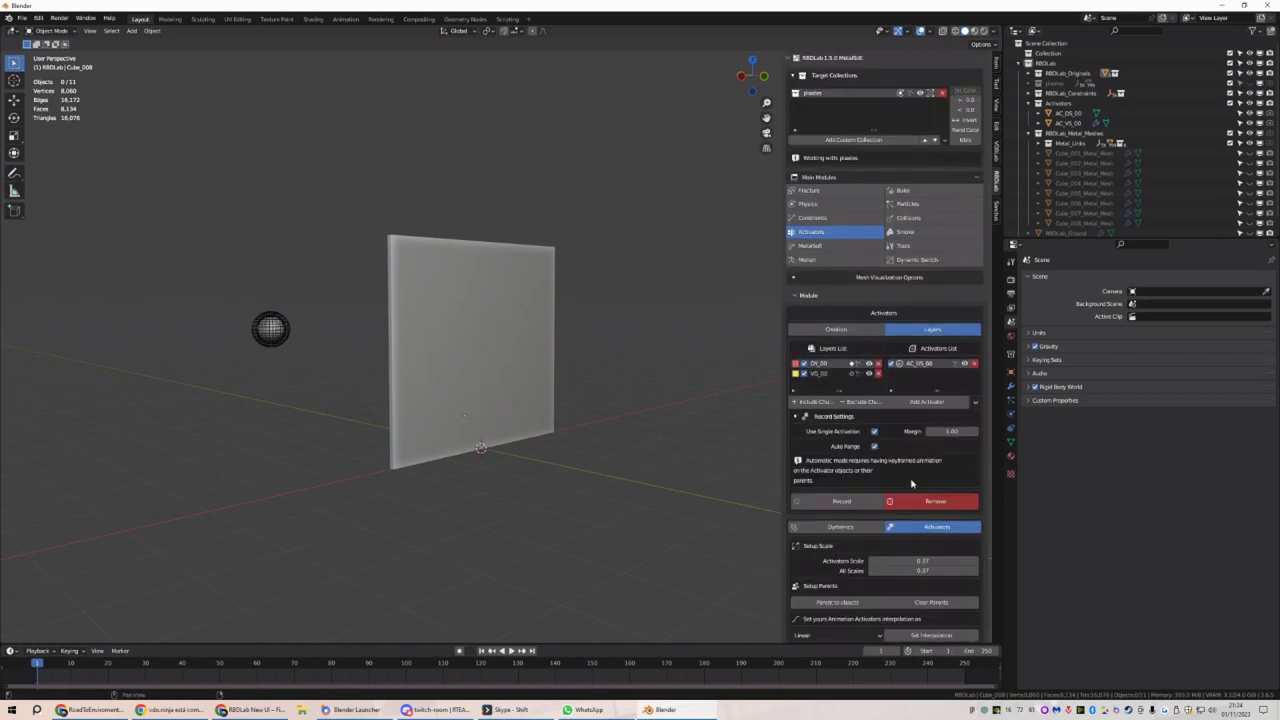
{"action": "scroll", "coordinate": [911, 484], "scroll_direction": "down", "scroll_amount": 1}
{"action": "left_click", "coordinate": [890, 494]}
{"action": "left_click", "coordinate": [840, 518]}
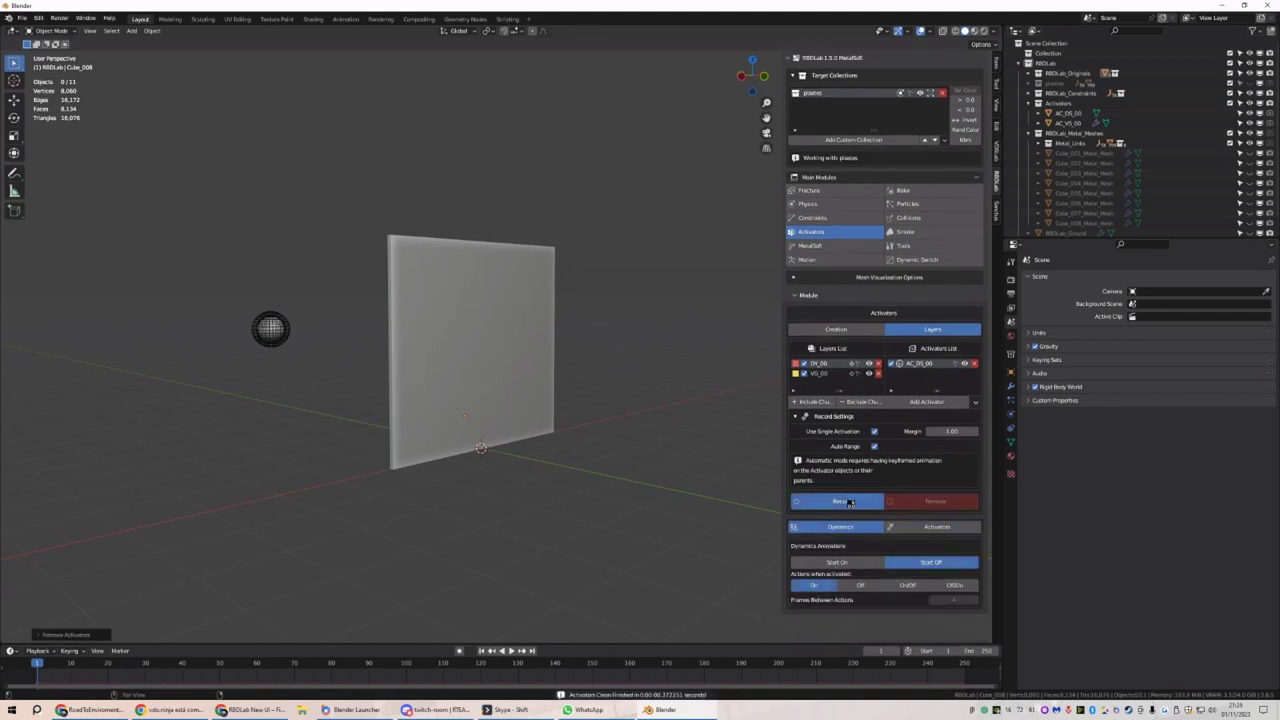
{"action": "left_click", "coordinate": [851, 505]}
Set the constraints' spring linear stiffness to 1 and damping to 0.1
{"action": "left_click", "coordinate": [812, 217]}
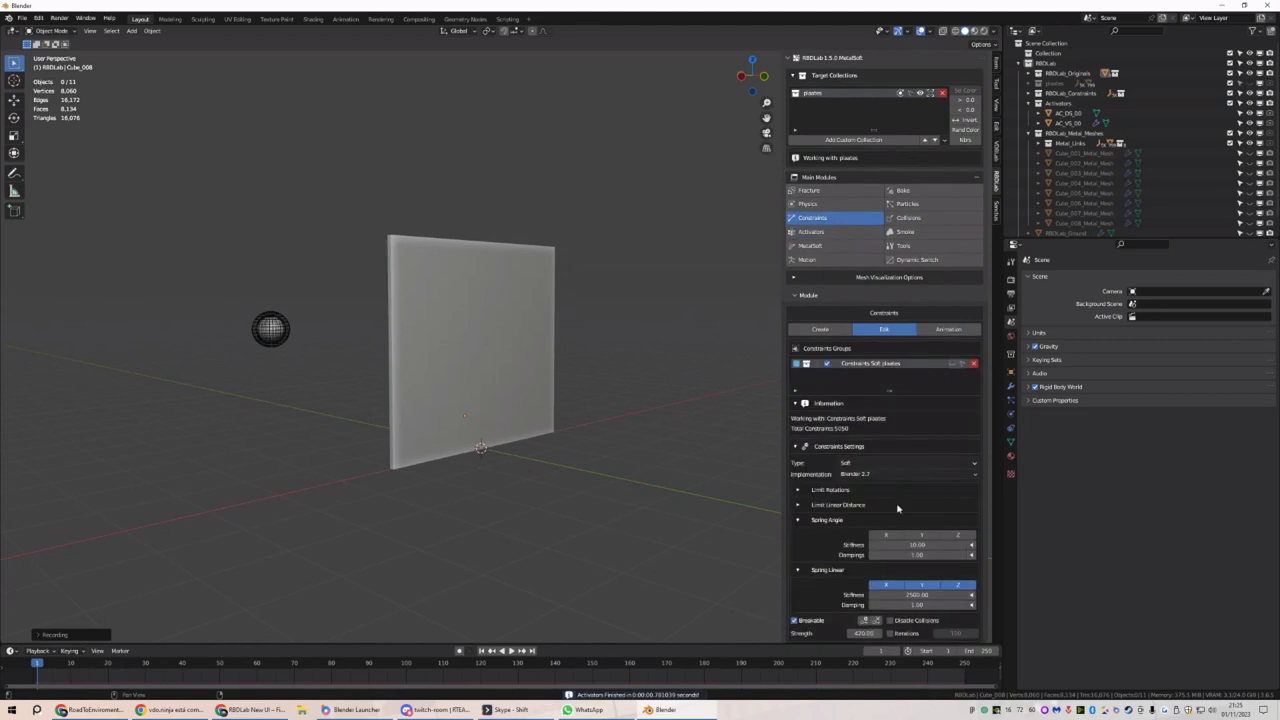
{"action": "scroll", "coordinate": [897, 509], "scroll_direction": "down", "scroll_amount": 2}
{"action": "left_click", "coordinate": [921, 557]}
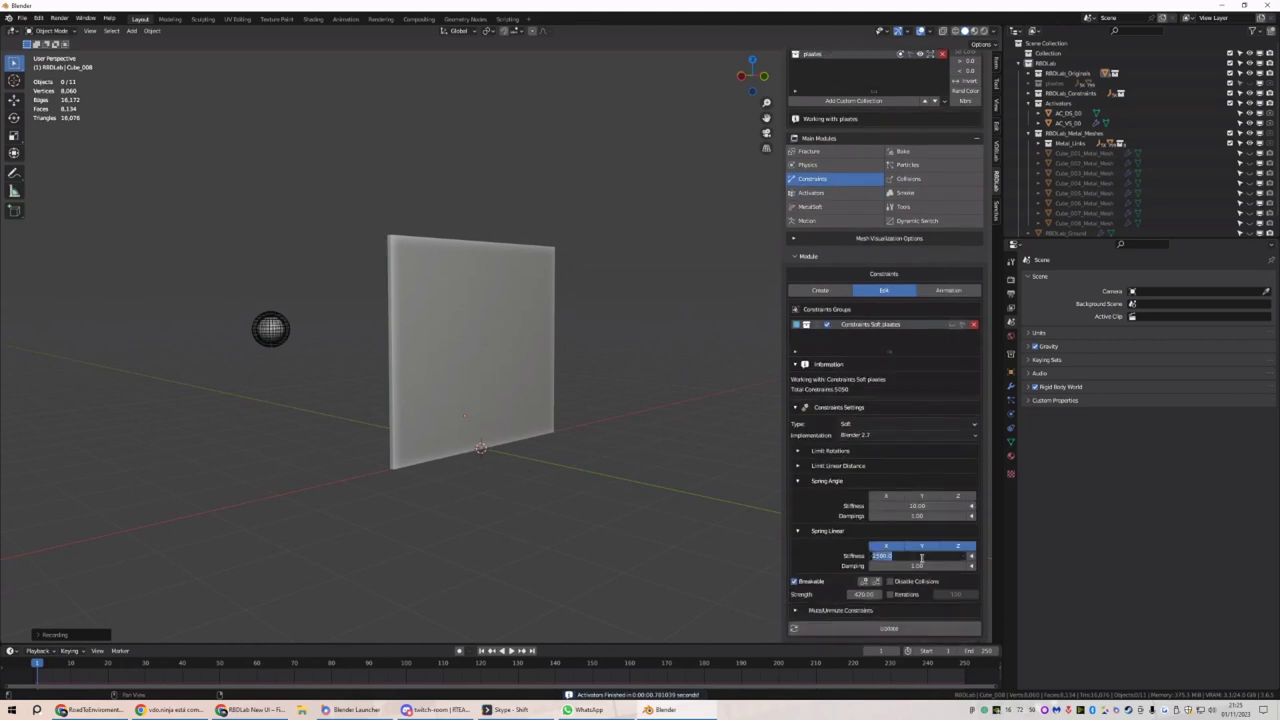
{"action": "type", "text": "1"}
{"action": "key", "text": "Tab"}
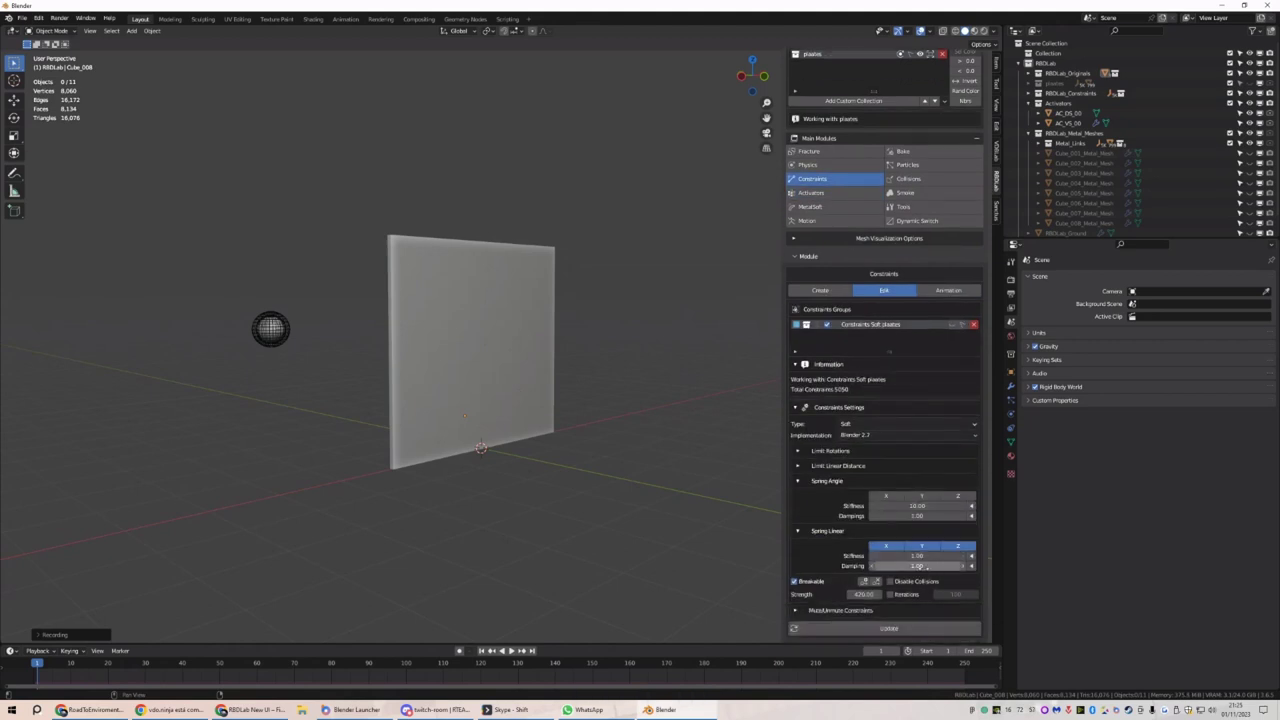
{"action": "type", "text": "0.1"}
{"action": "key", "text": "Return"}
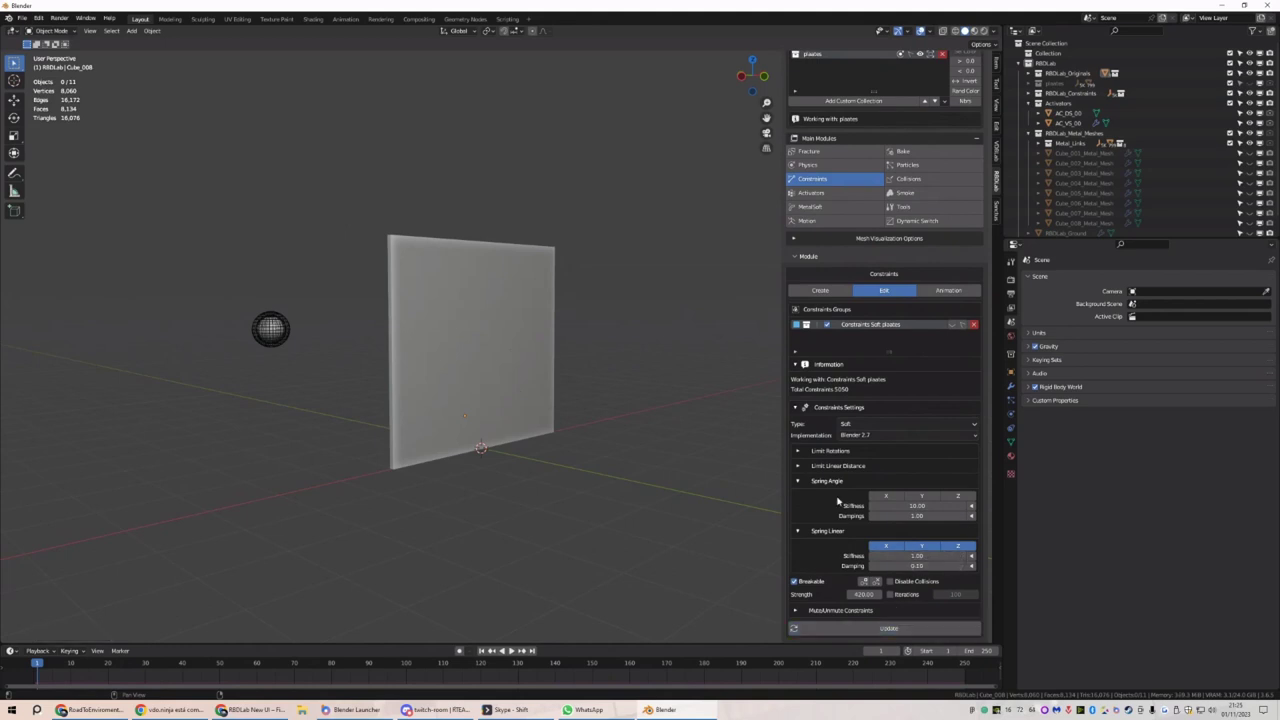
Limit linear distance on X, Y and Z to 0.1 m and play the simulation
{"action": "left_click", "coordinate": [848, 467]}
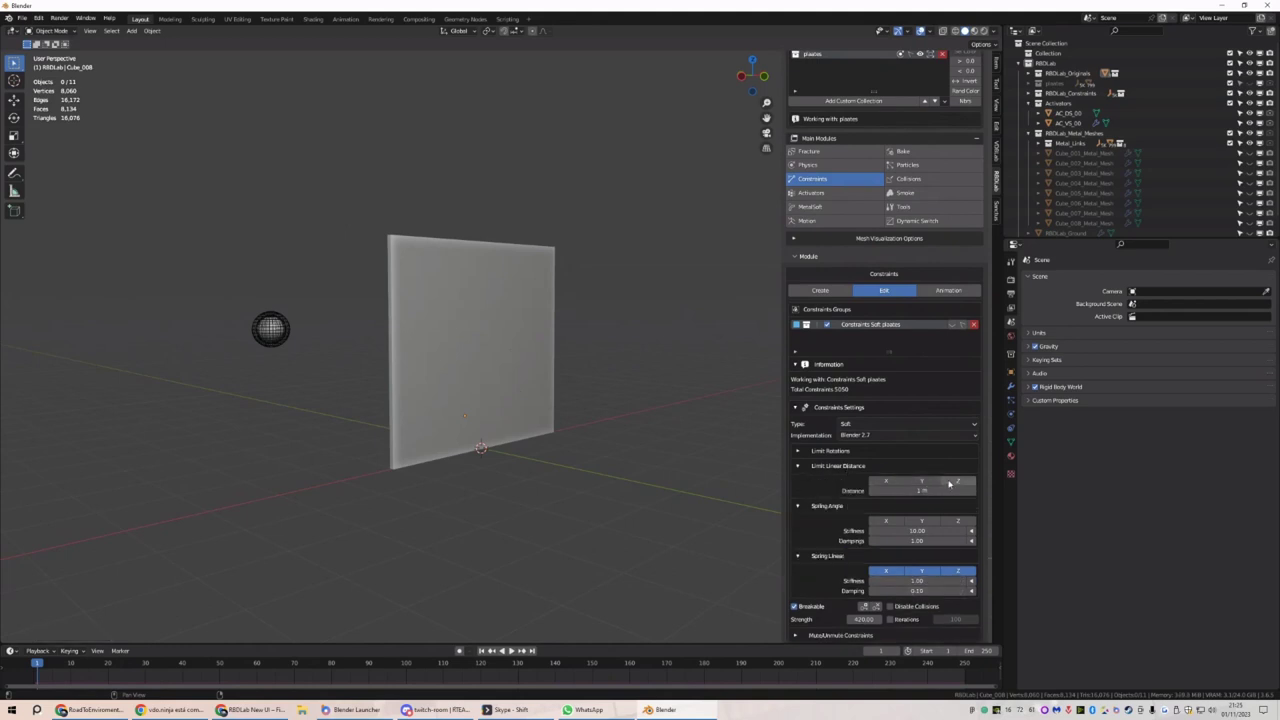
{"action": "left_click_drag", "start_coordinate": [949, 483], "coordinate": [880, 483]}
{"action": "left_click", "coordinate": [908, 491]}
{"action": "type", "text": ".1"}
{"action": "key", "text": "Return"}
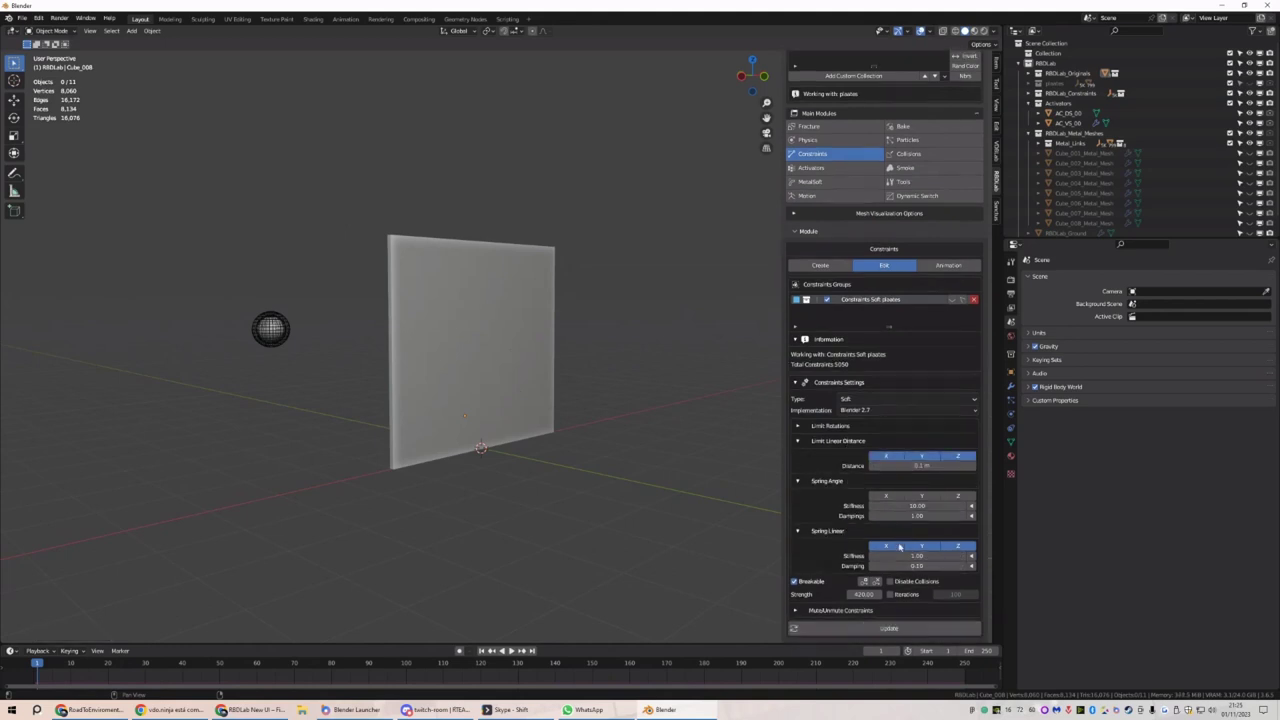
{"action": "scroll", "coordinate": [908, 491], "scroll_direction": "down", "scroll_amount": 1}
{"action": "key", "text": "space"}
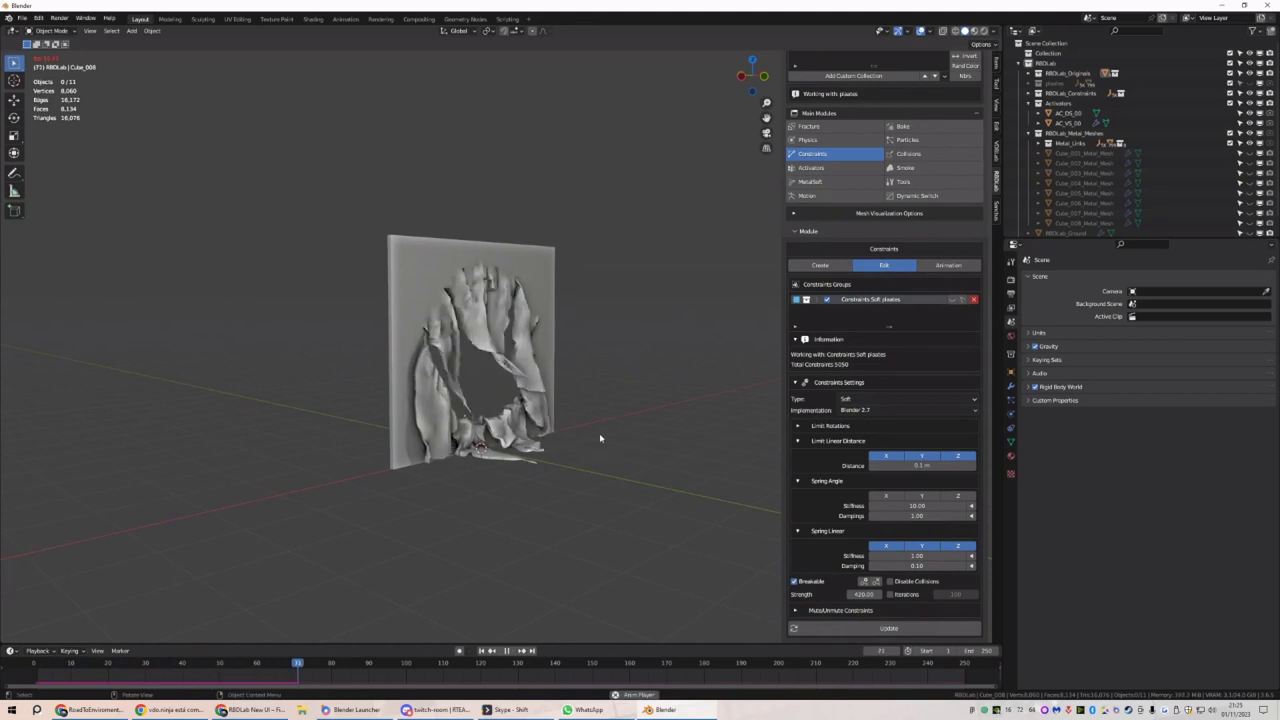
Try a 0.5 m linear distance limit and replay the tear from frame 1
{"action": "middle_click_drag", "start_coordinate": [600, 438], "coordinate": [395, 376]}
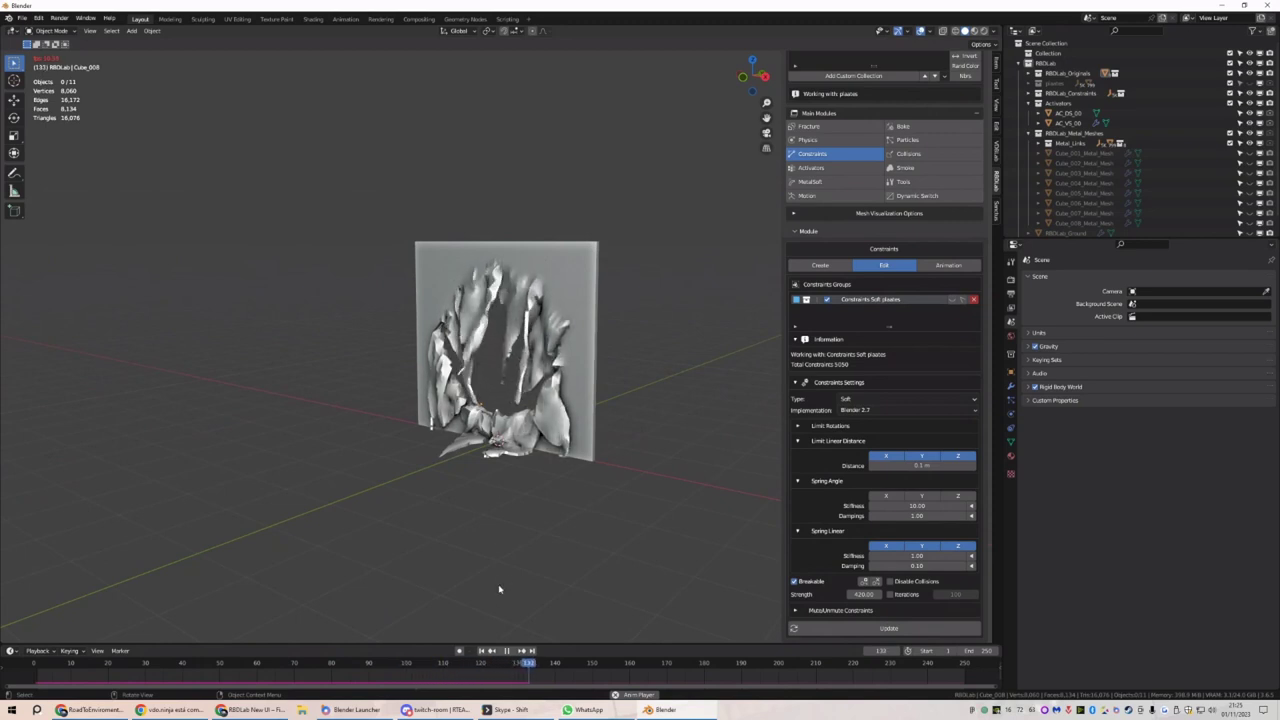
{"action": "left_click", "coordinate": [481, 651]}
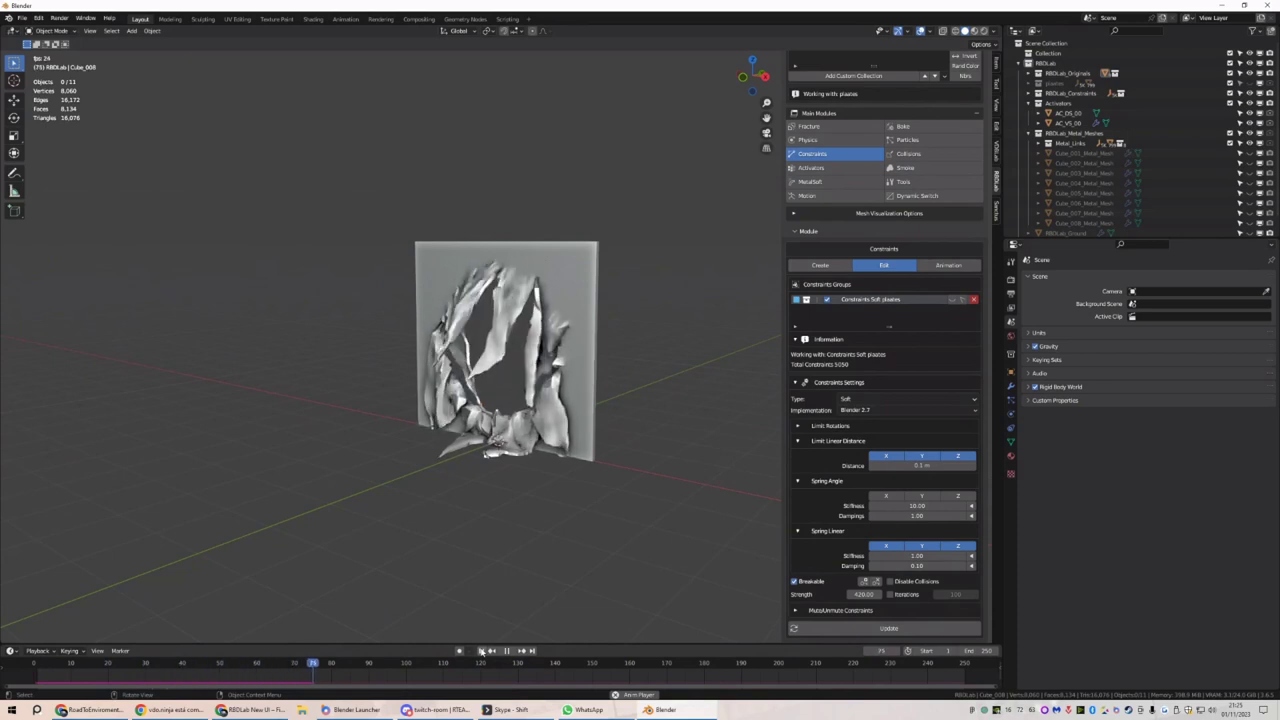
{"action": "key", "text": "space"}
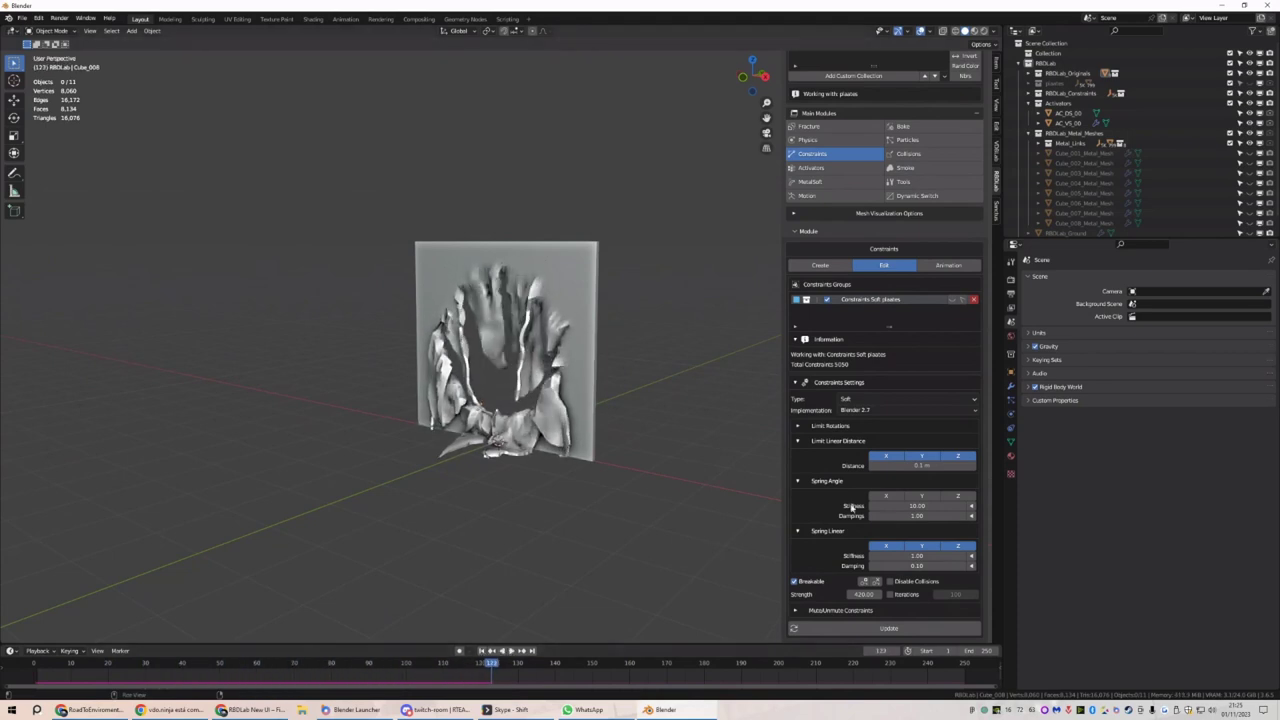
{"action": "left_click", "coordinate": [918, 466]}
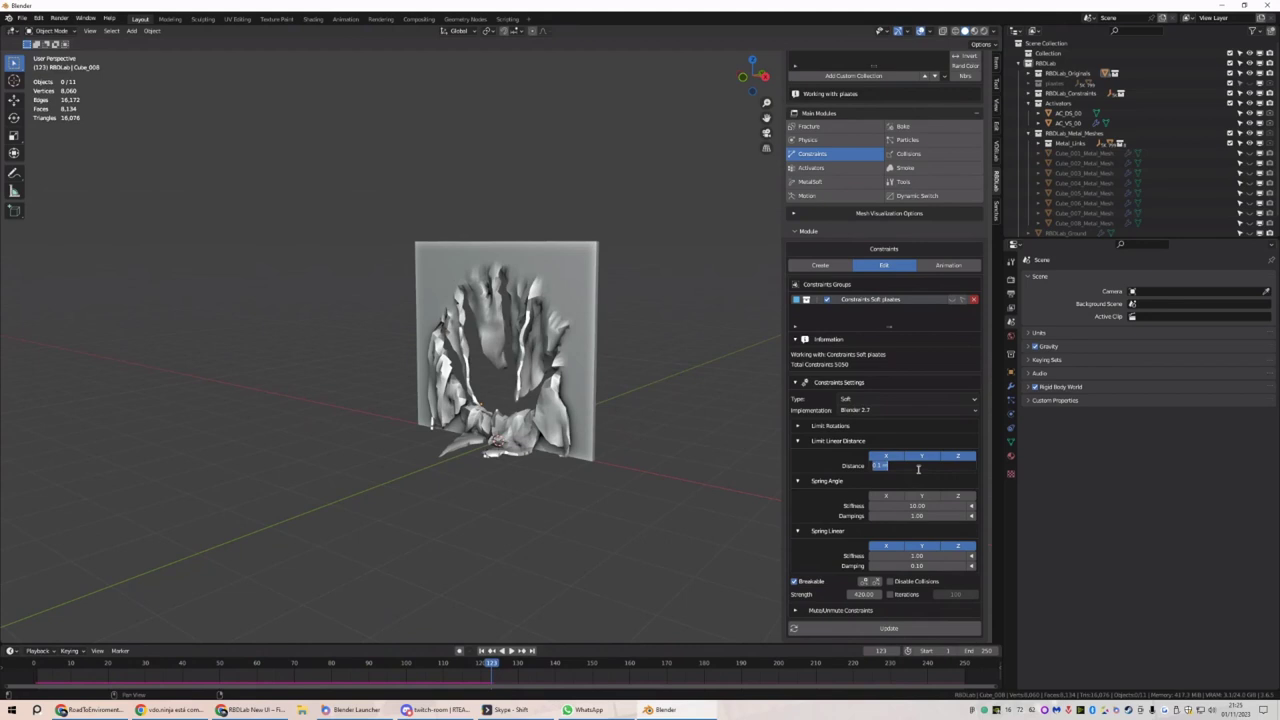
{"action": "type", "text": ".5"}
{"action": "left_click", "coordinate": [889, 628]}
{"action": "key", "text": "shift+Left"}
{"action": "key", "text": "space"}
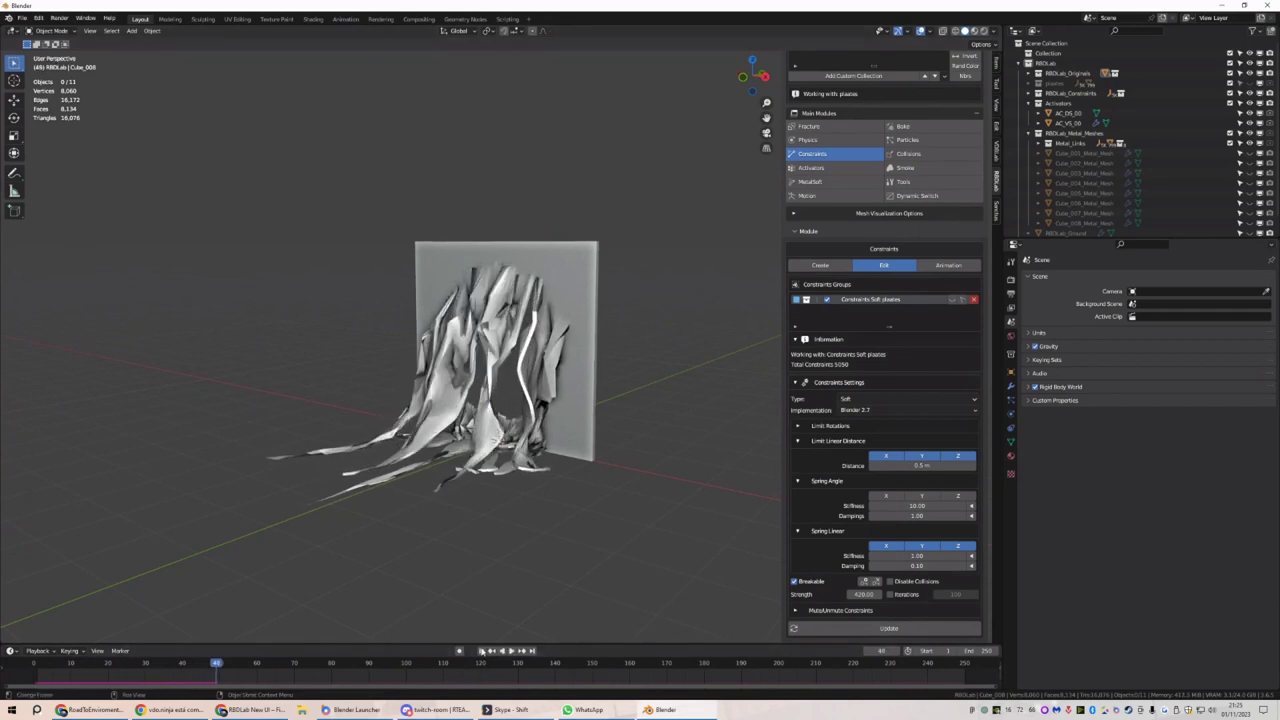
{"action": "key", "text": "Escape"}
Tighten the linear distance limit to 0.05 m, replay it, and rewind to frame 1
{"action": "left_click", "coordinate": [925, 466]}
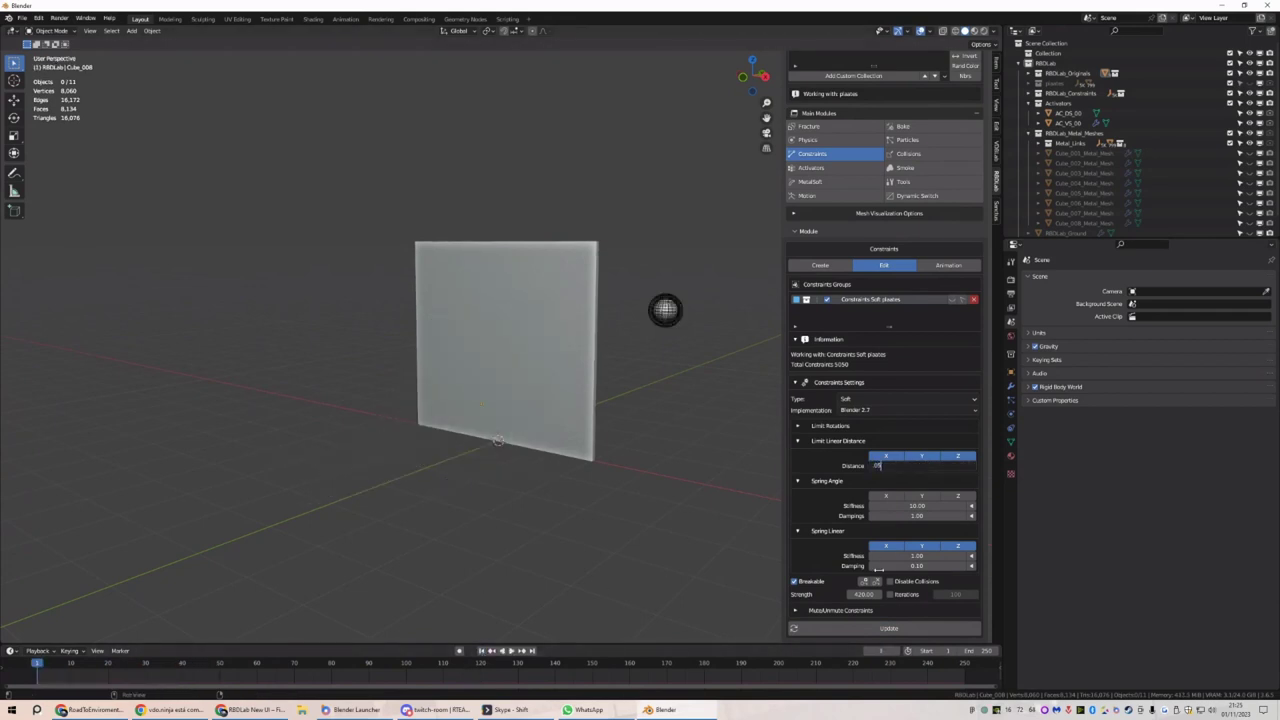
{"action": "type", "text": ".05"}
{"action": "left_click", "coordinate": [884, 628]}
{"action": "key", "text": "space"}
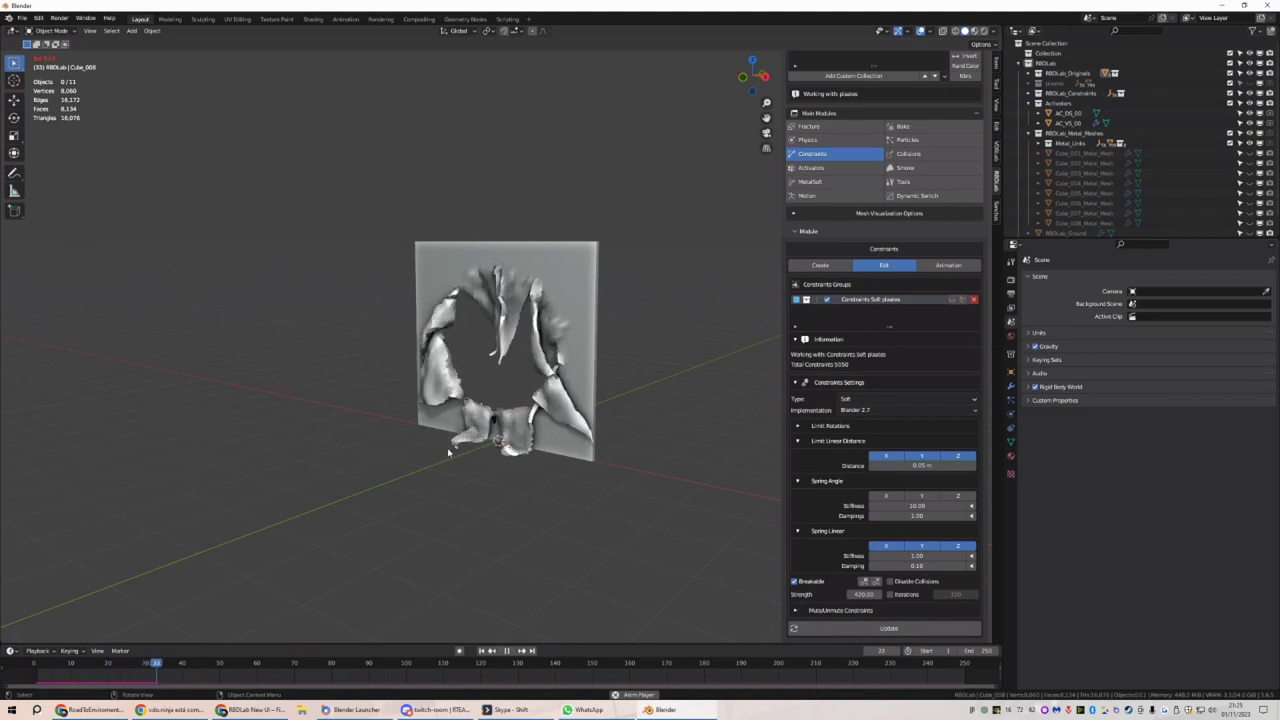
{"action": "middle_click_drag", "start_coordinate": [449, 452], "coordinate": [537, 449]}
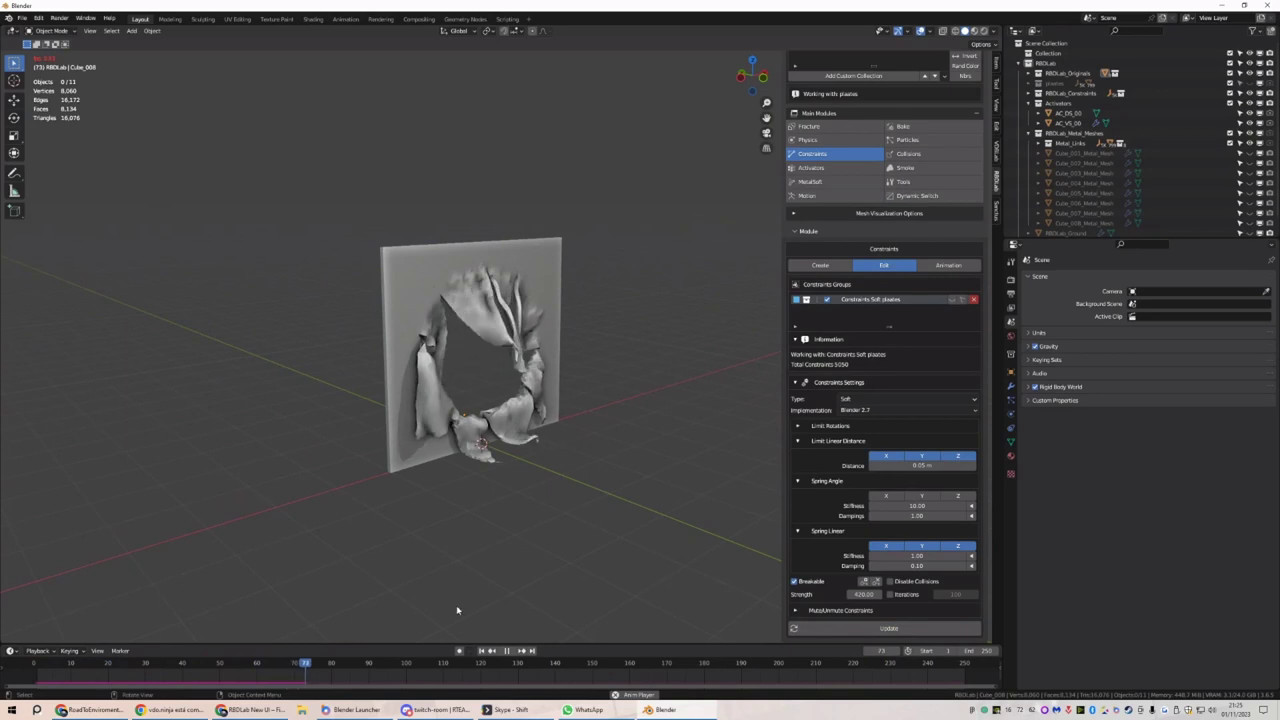
{"action": "key", "text": "space"}
{"action": "left_click", "coordinate": [484, 651]}
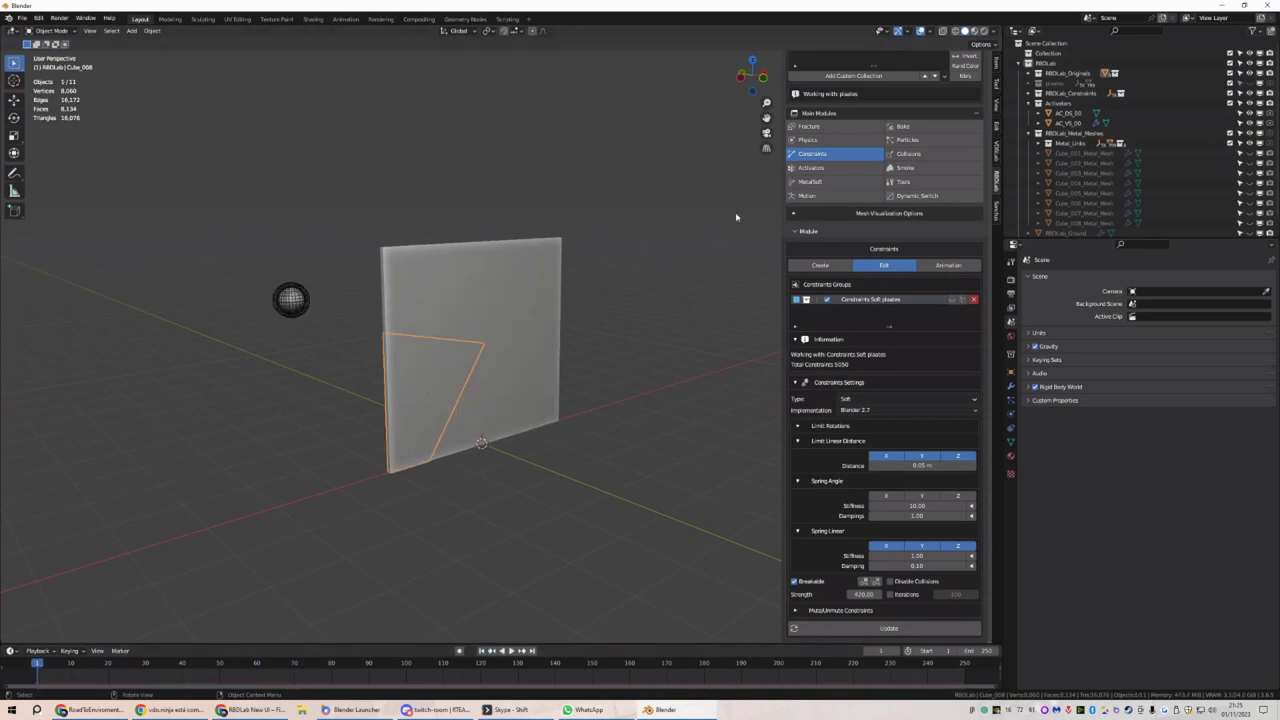
Add a MetalSoft Displace layer with a new texture at strength 0.5
{"action": "left_click", "coordinate": [811, 167]}
{"action": "left_click", "coordinate": [810, 245]}
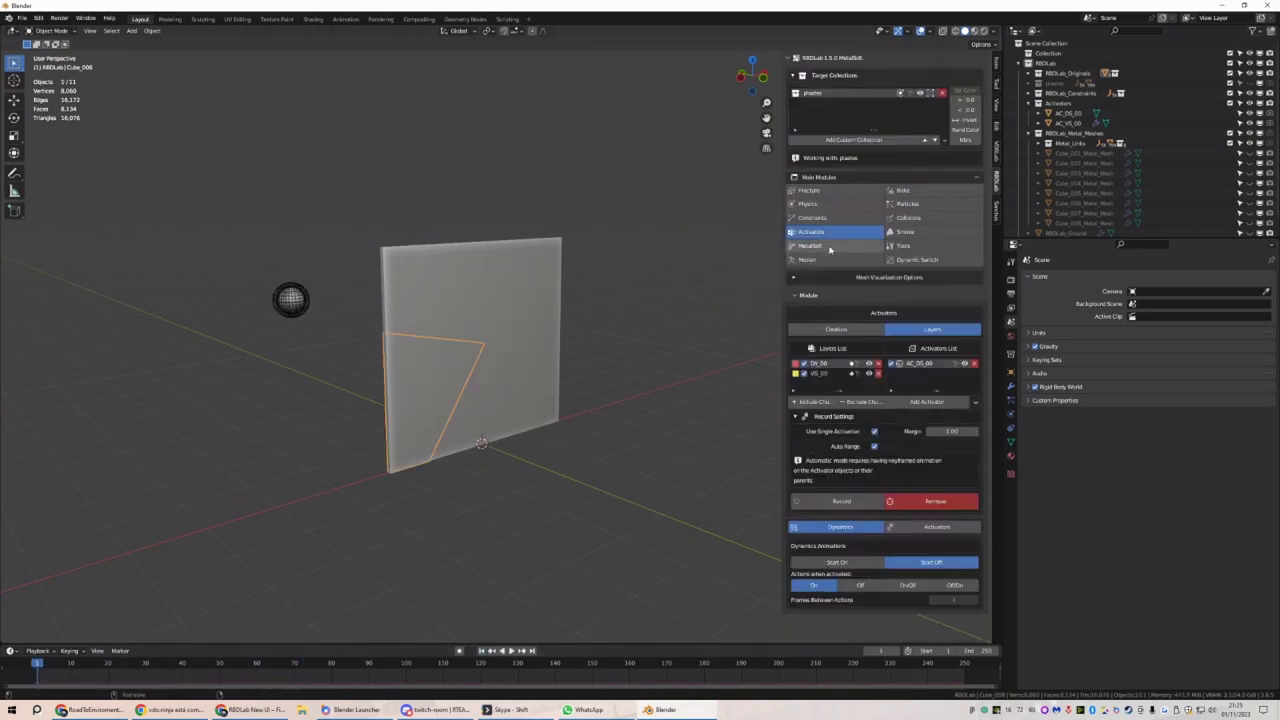
{"action": "left_click", "coordinate": [876, 476]}
{"action": "left_click", "coordinate": [886, 507]}
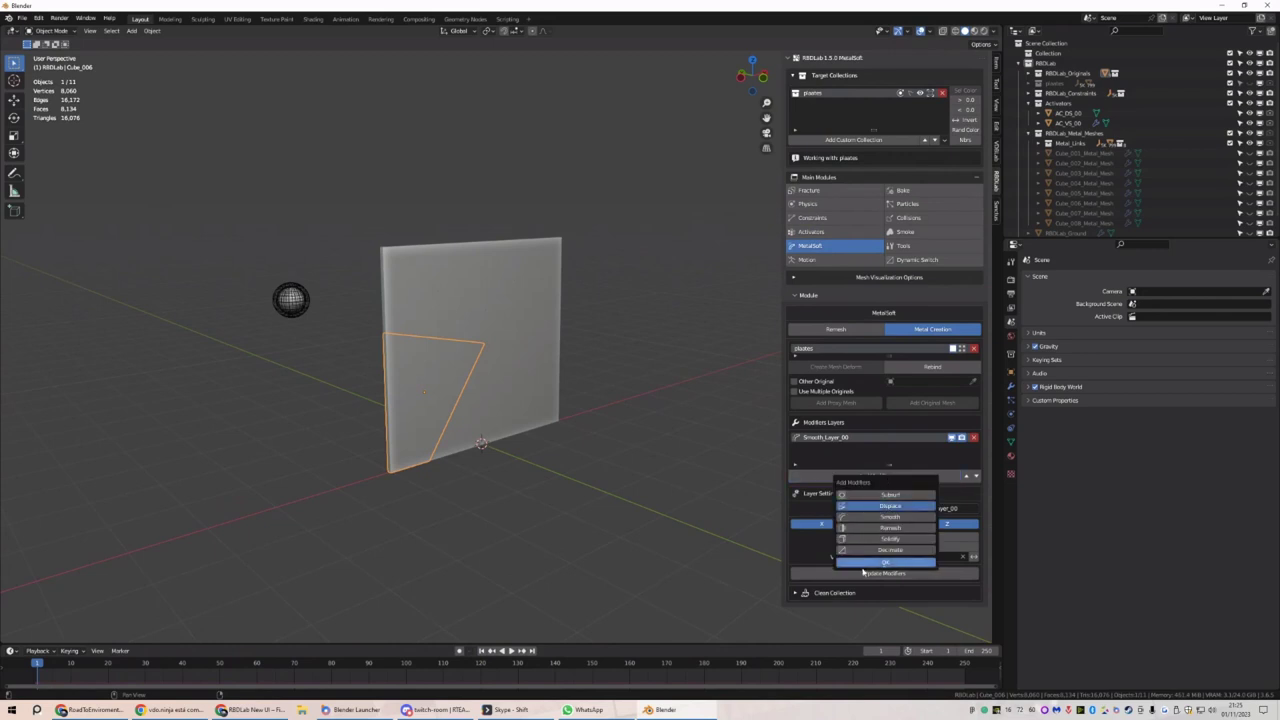
{"action": "left_click", "coordinate": [885, 563]}
{"action": "left_click", "coordinate": [915, 525]}
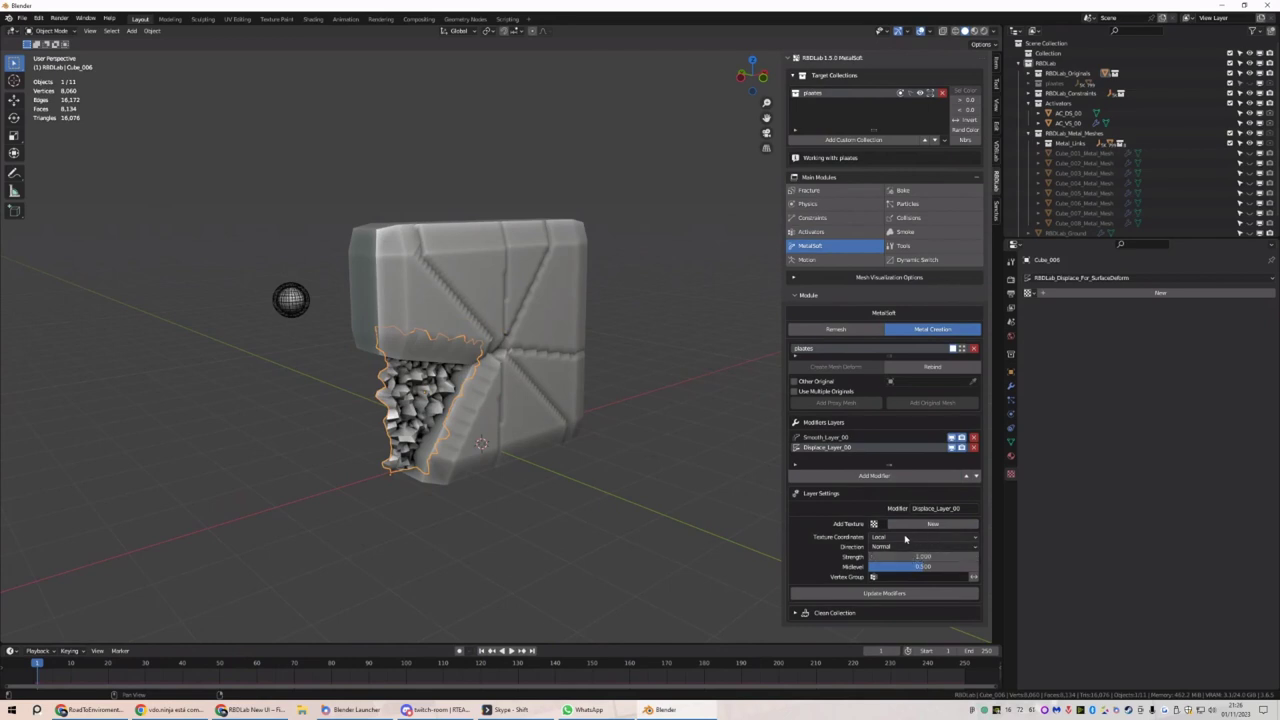
{"action": "left_click_drag", "start_coordinate": [916, 555], "coordinate": [880, 556]}
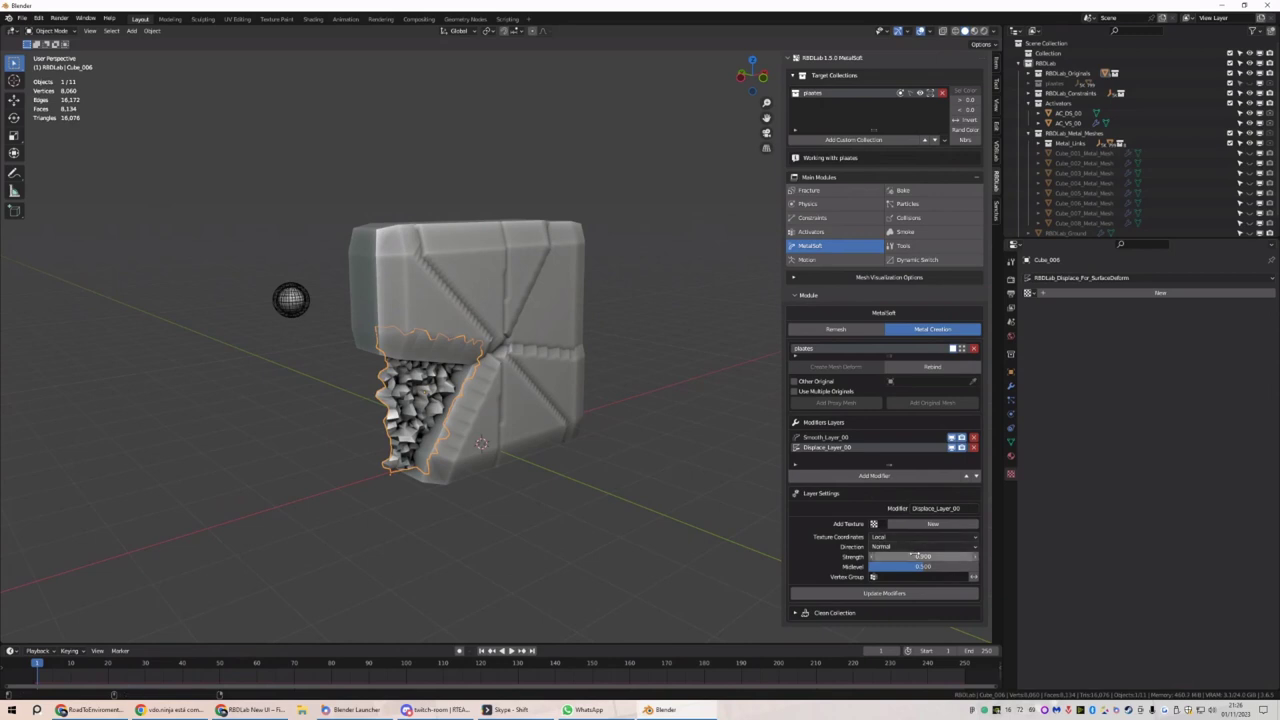
{"action": "left_click", "coordinate": [876, 594]}
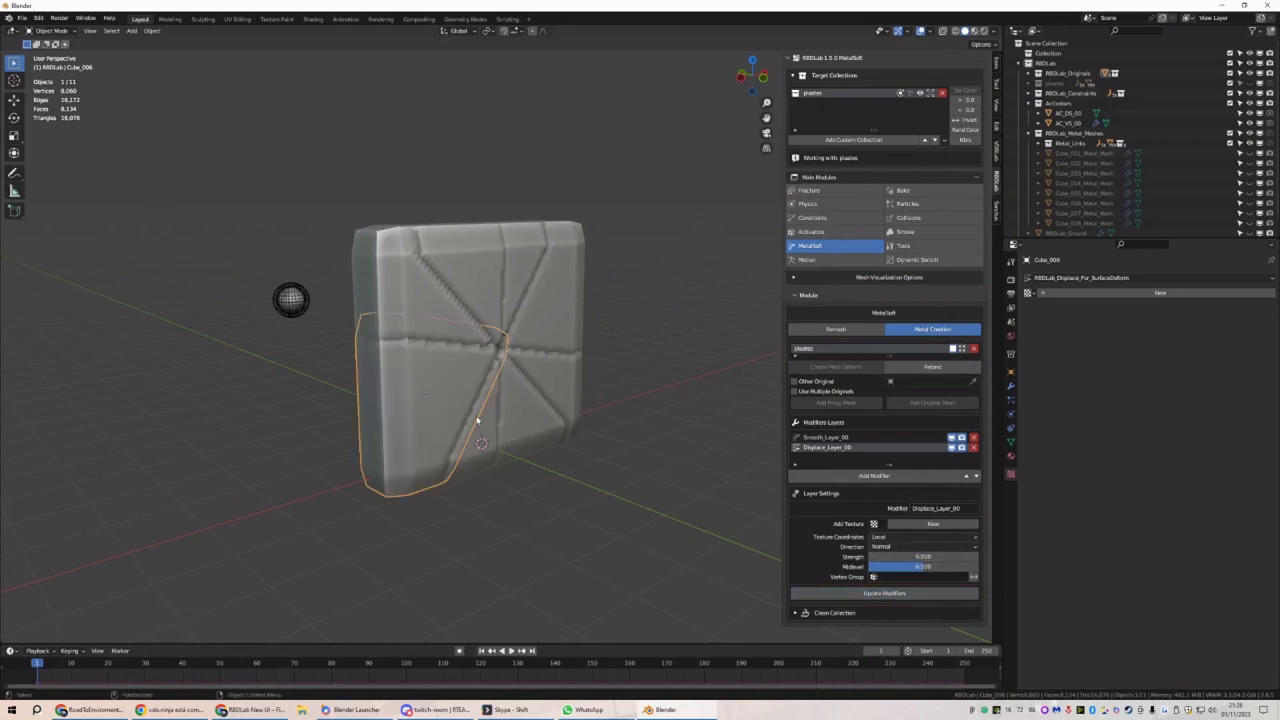
Switch the displacement texture to Clouds and adjust its noise size
{"action": "left_click", "coordinate": [876, 525]}
{"action": "left_click", "coordinate": [892, 540]}
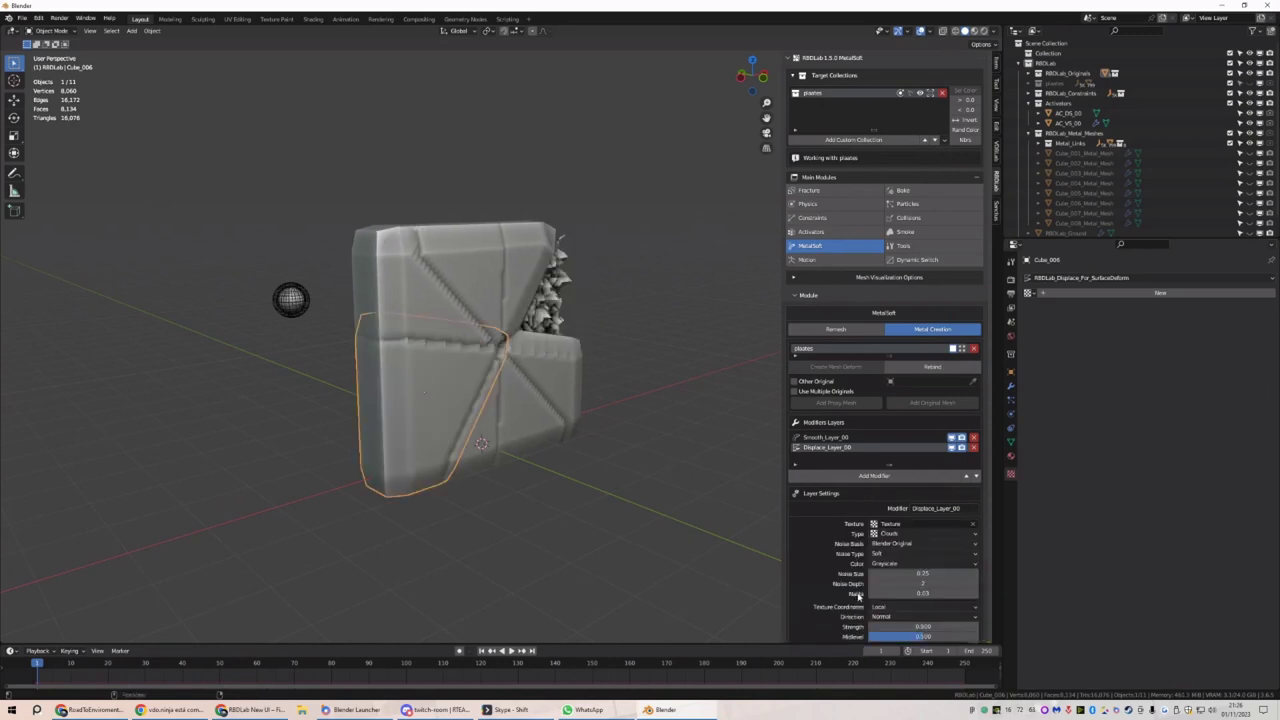
{"action": "scroll", "coordinate": [880, 590], "scroll_direction": "down", "scroll_amount": 2}
{"action": "left_click", "coordinate": [884, 609]}
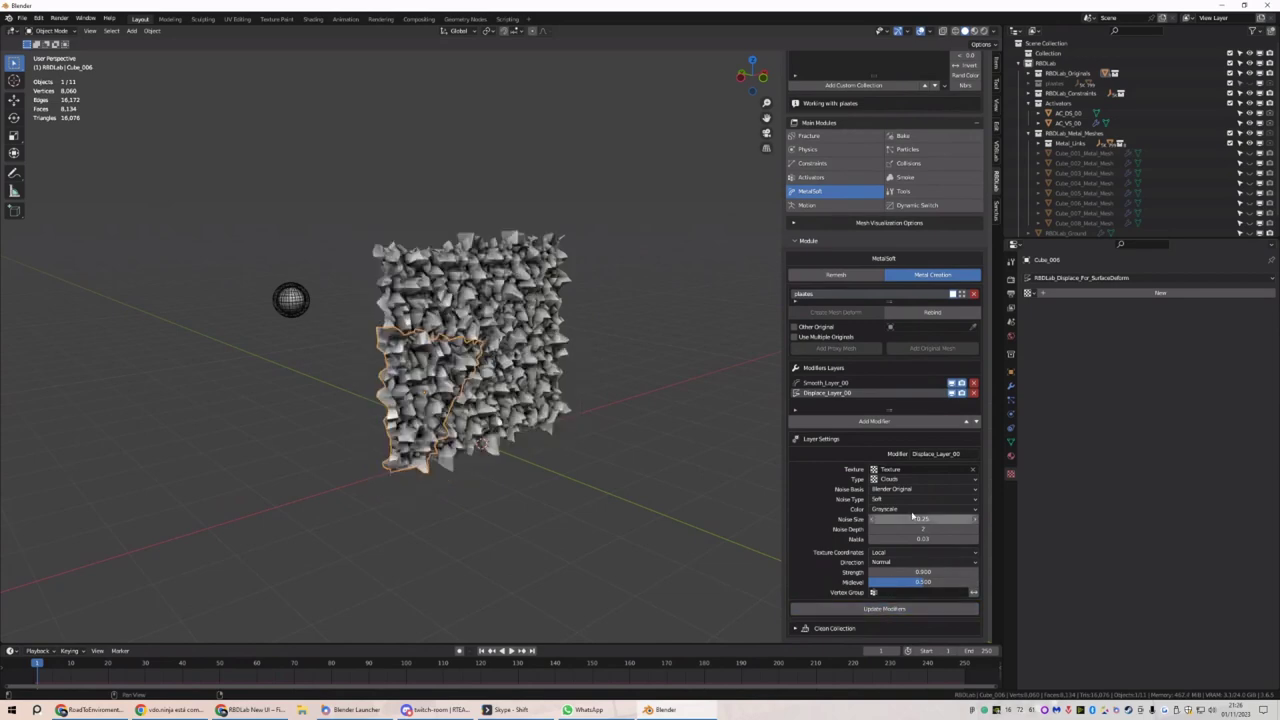
{"action": "left_click_drag", "start_coordinate": [910, 519], "coordinate": [940, 519]}
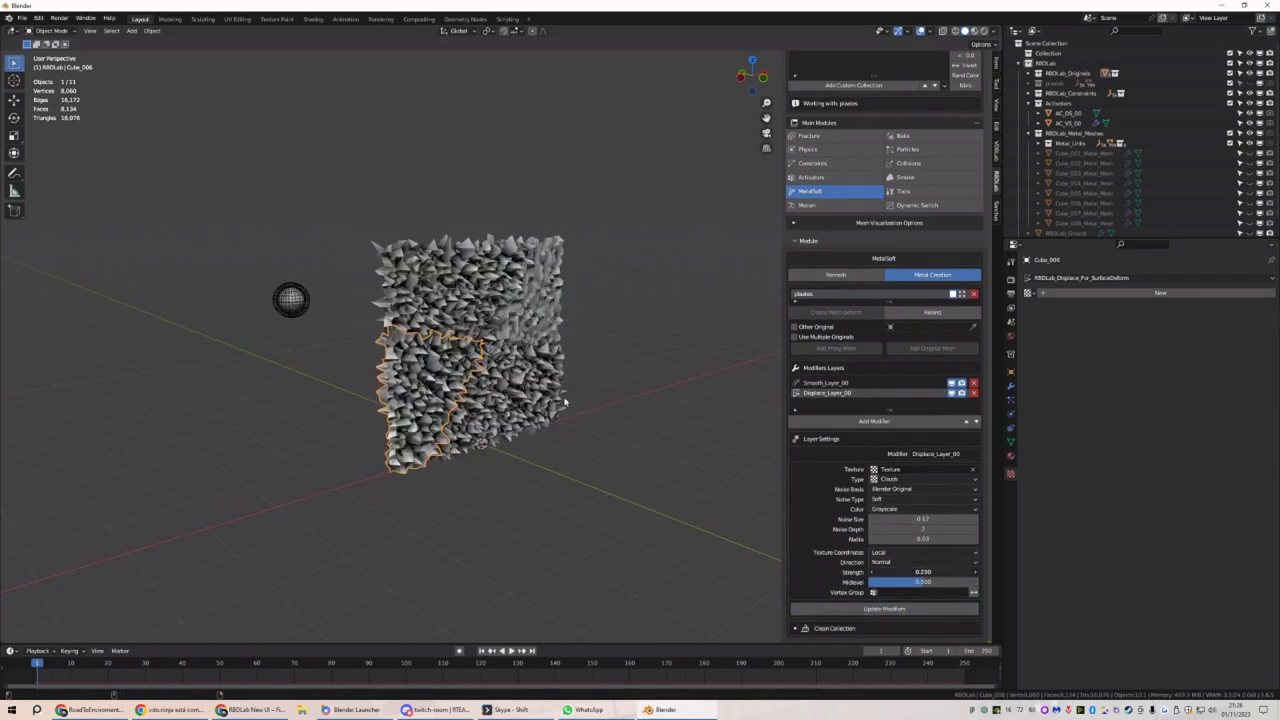
{"action": "middle_click_drag", "start_coordinate": [566, 400], "coordinate": [773, 436]}
{"action": "left_click", "coordinate": [871, 609]}
Limit displacement to the rbdlab_ds_weight group, play the tear, then rewind to frame 1
{"action": "left_click", "coordinate": [880, 592]}
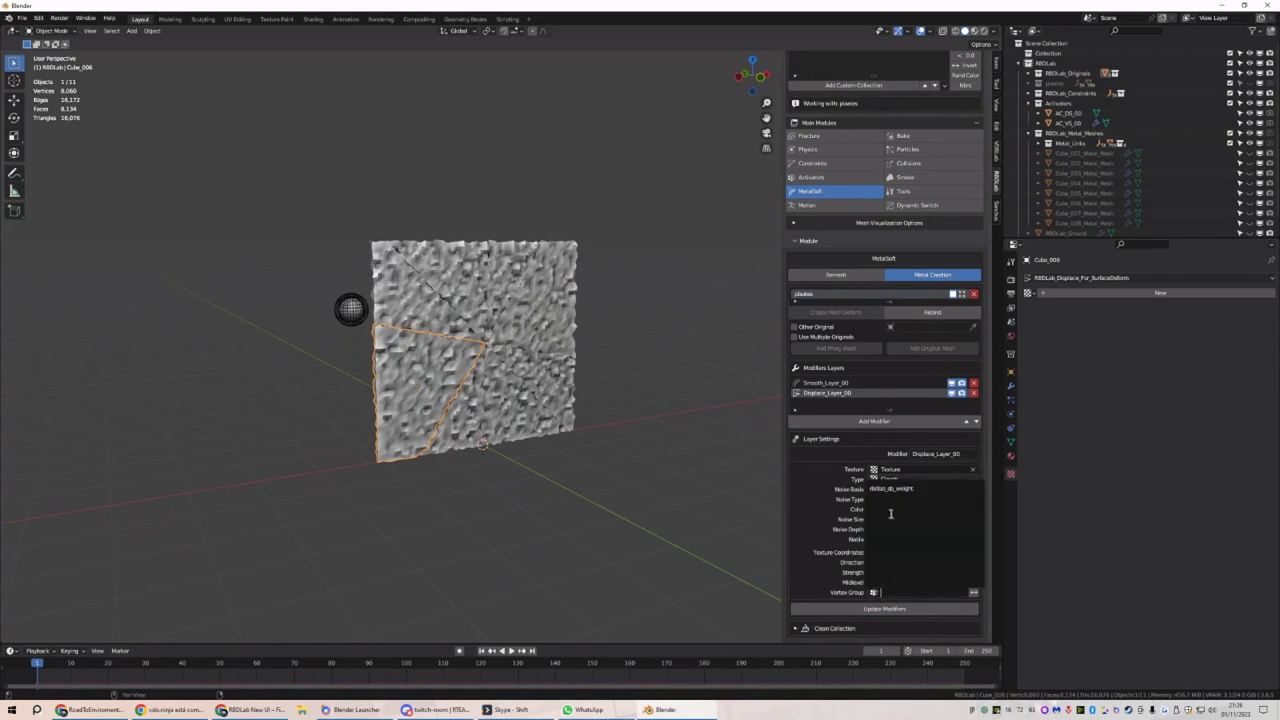
{"action": "left_click", "coordinate": [920, 490]}
{"action": "left_click", "coordinate": [880, 608]}
{"action": "key", "text": "space"}
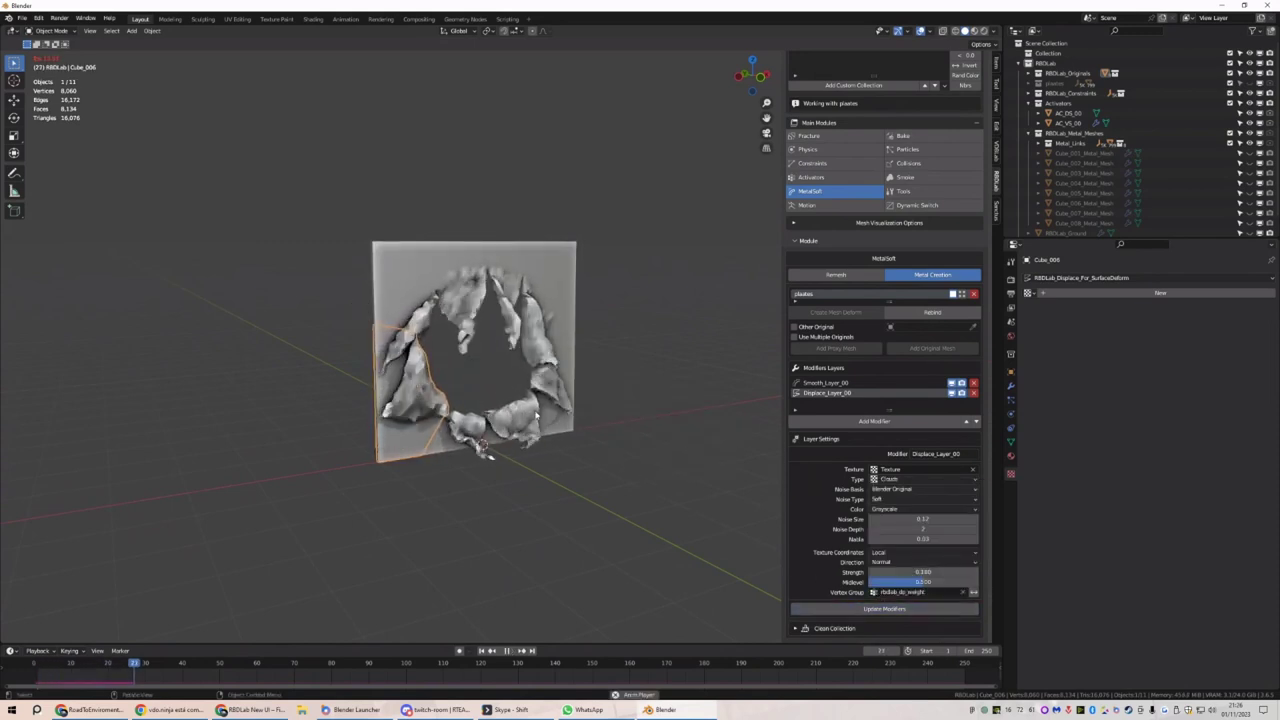
{"action": "scroll", "coordinate": [530, 355], "scroll_direction": "up", "scroll_amount": 3}
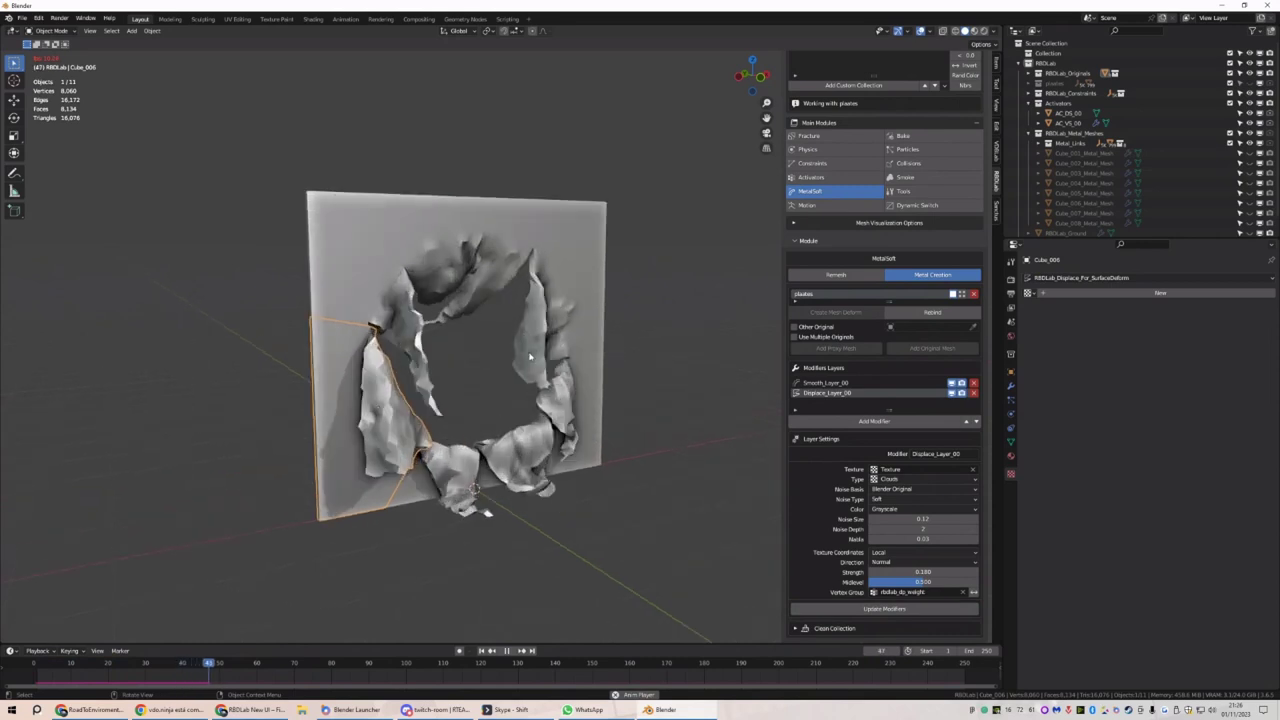
{"action": "key", "text": "space"}
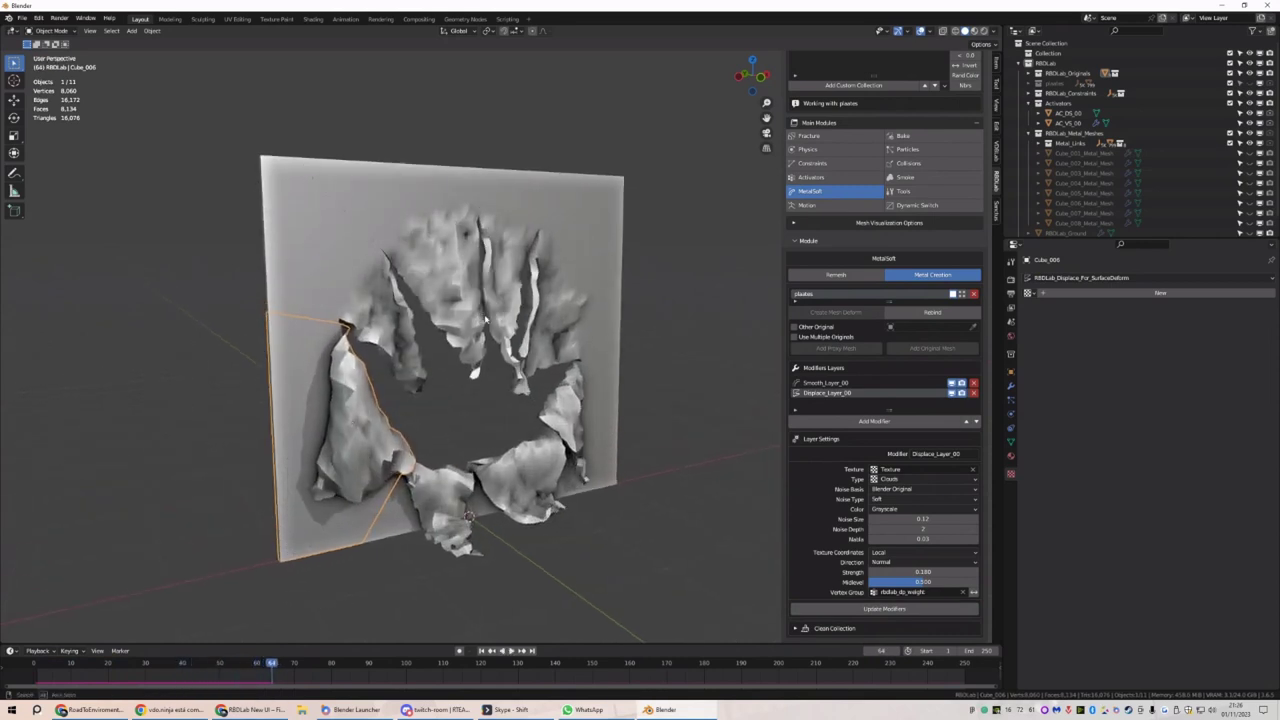
{"action": "middle_click_drag", "start_coordinate": [548, 360], "coordinate": [453, 303]}
{"action": "left_click", "coordinate": [439, 257]}
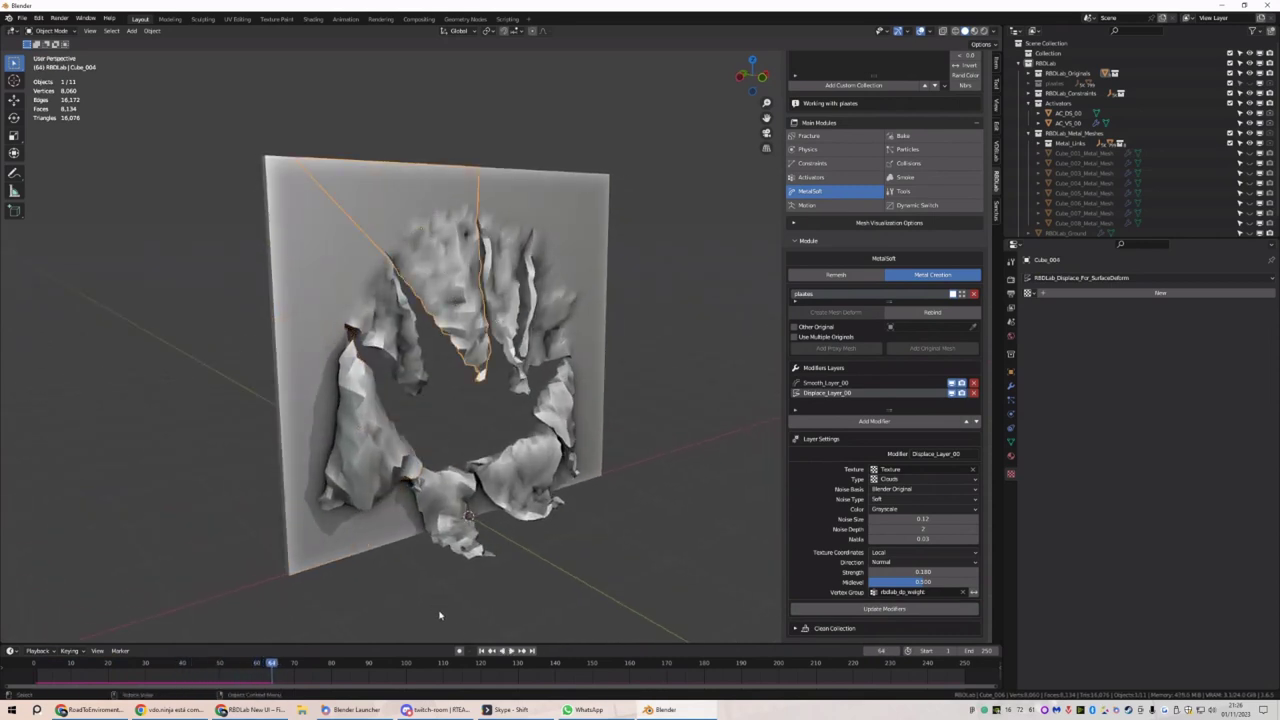
{"action": "left_click", "coordinate": [482, 651]}
Add a Simple Subsurf layer with viewport and render levels of 3
{"action": "left_click", "coordinate": [873, 422]}
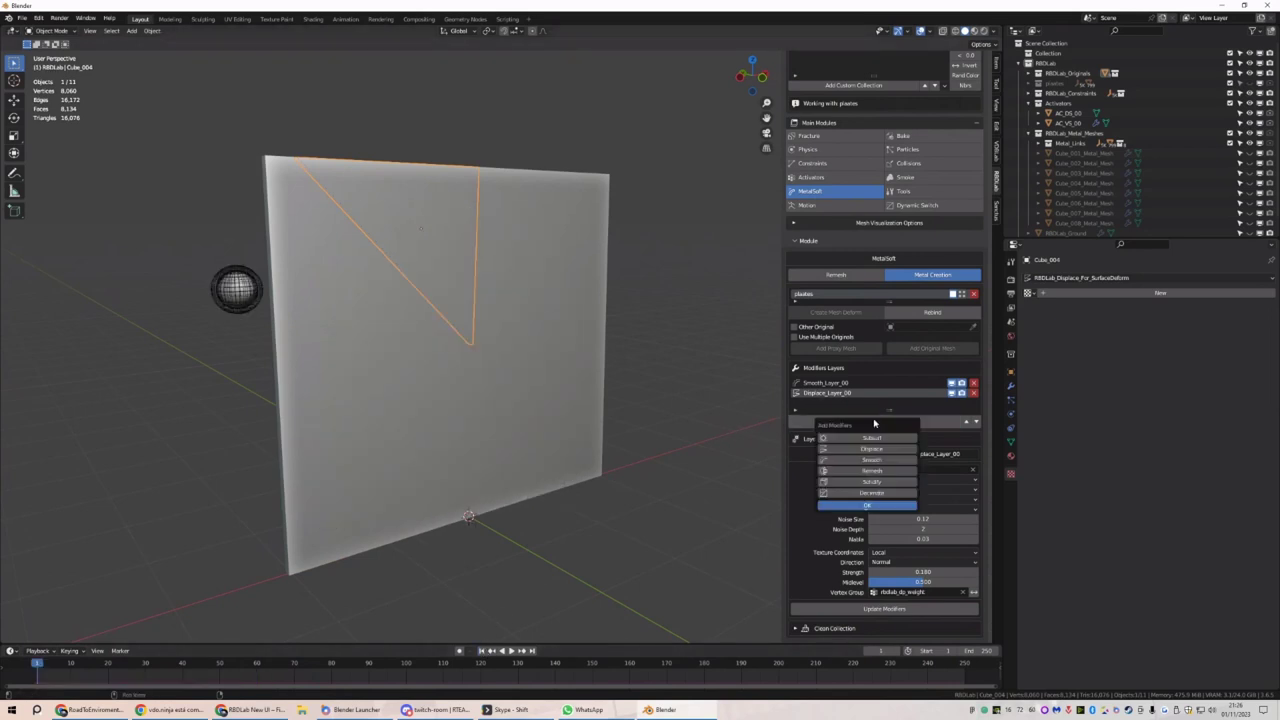
{"action": "left_click", "coordinate": [872, 438]}
{"action": "left_click", "coordinate": [866, 505]}
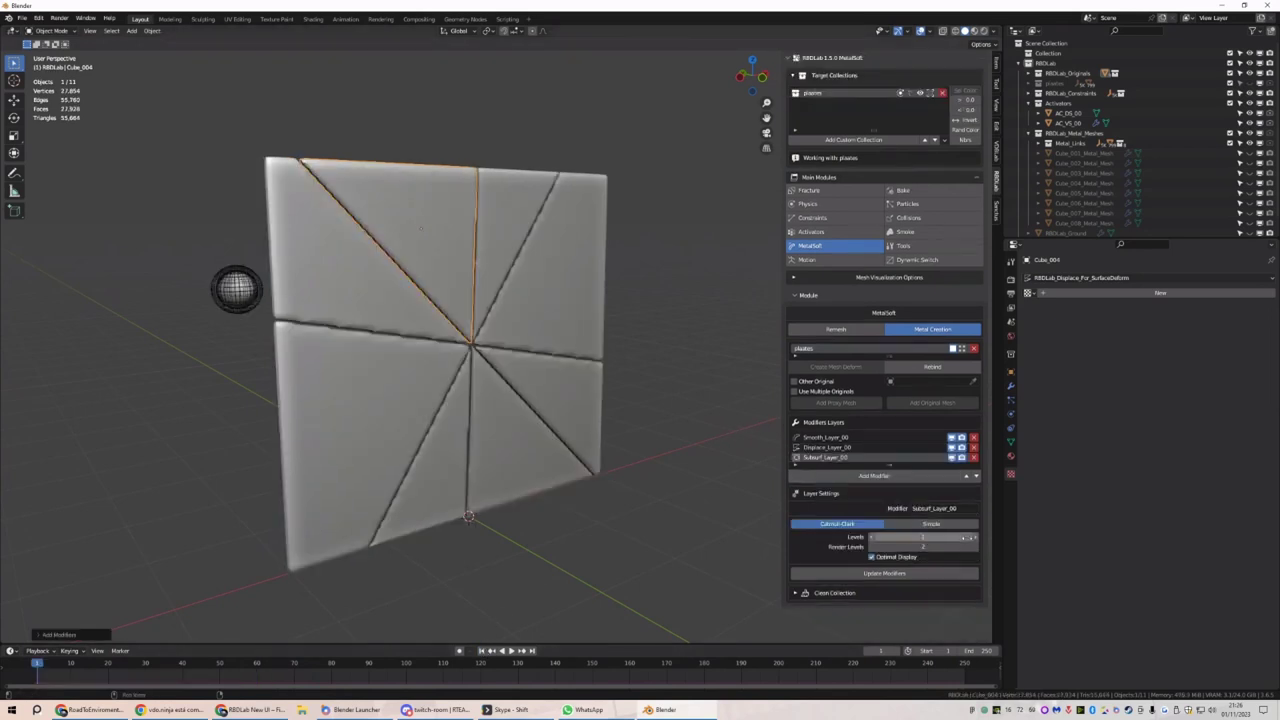
{"action": "left_click", "coordinate": [965, 537]}
{"action": "left_click", "coordinate": [931, 523]}
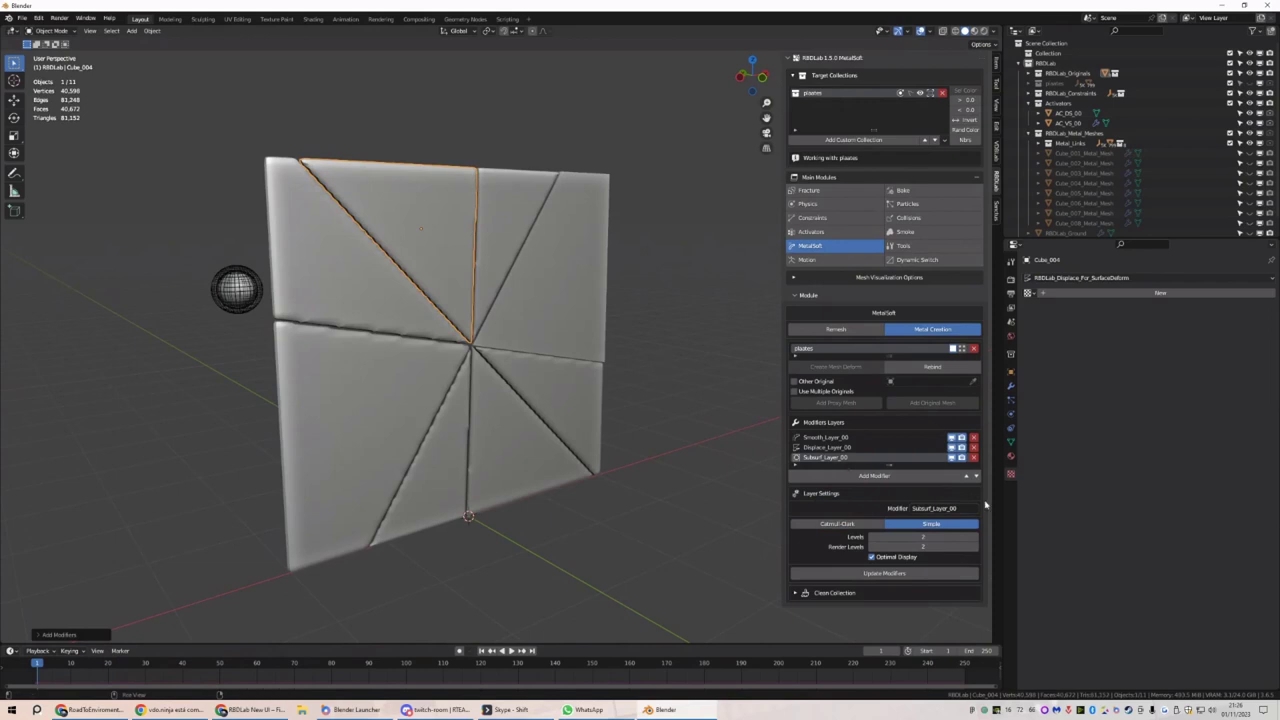
{"action": "left_click", "coordinate": [975, 537]}
{"action": "left_click", "coordinate": [975, 546]}
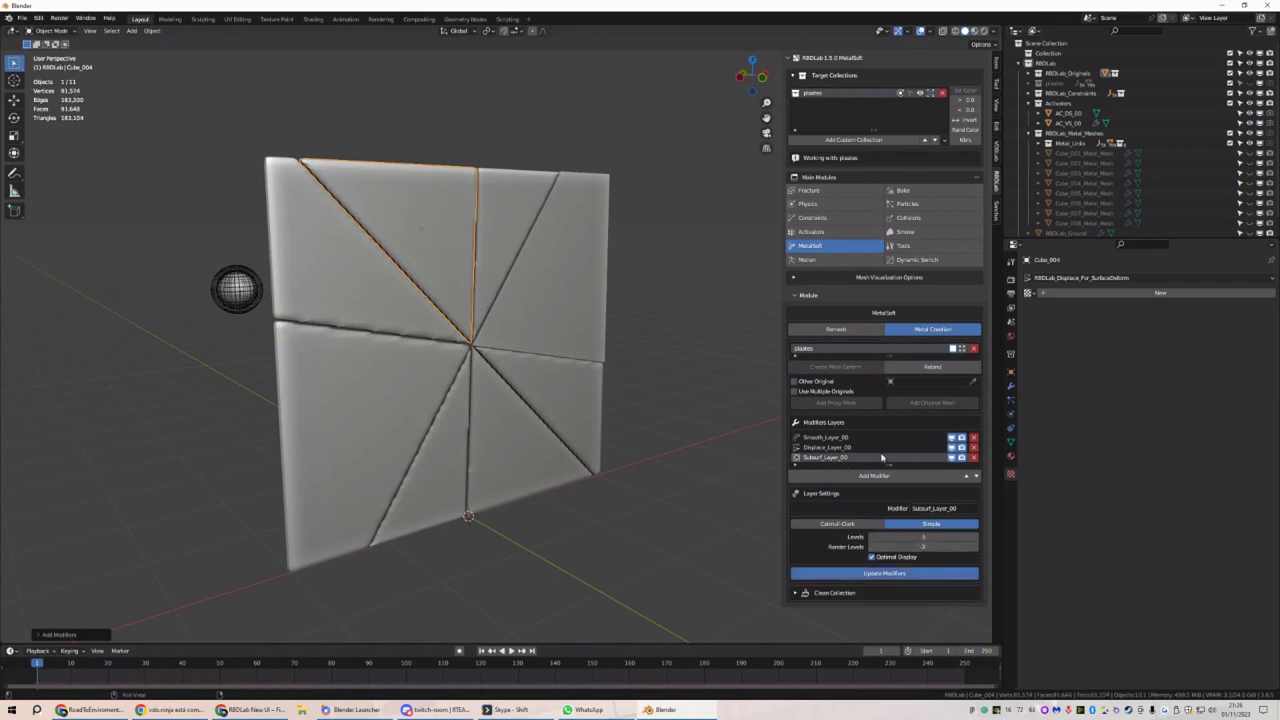
Move the Subsurf layer above the Displace layer and play the simulation
{"action": "left_click", "coordinate": [967, 477]}
{"action": "scroll", "coordinate": [589, 447], "scroll_direction": "down", "scroll_amount": 3}
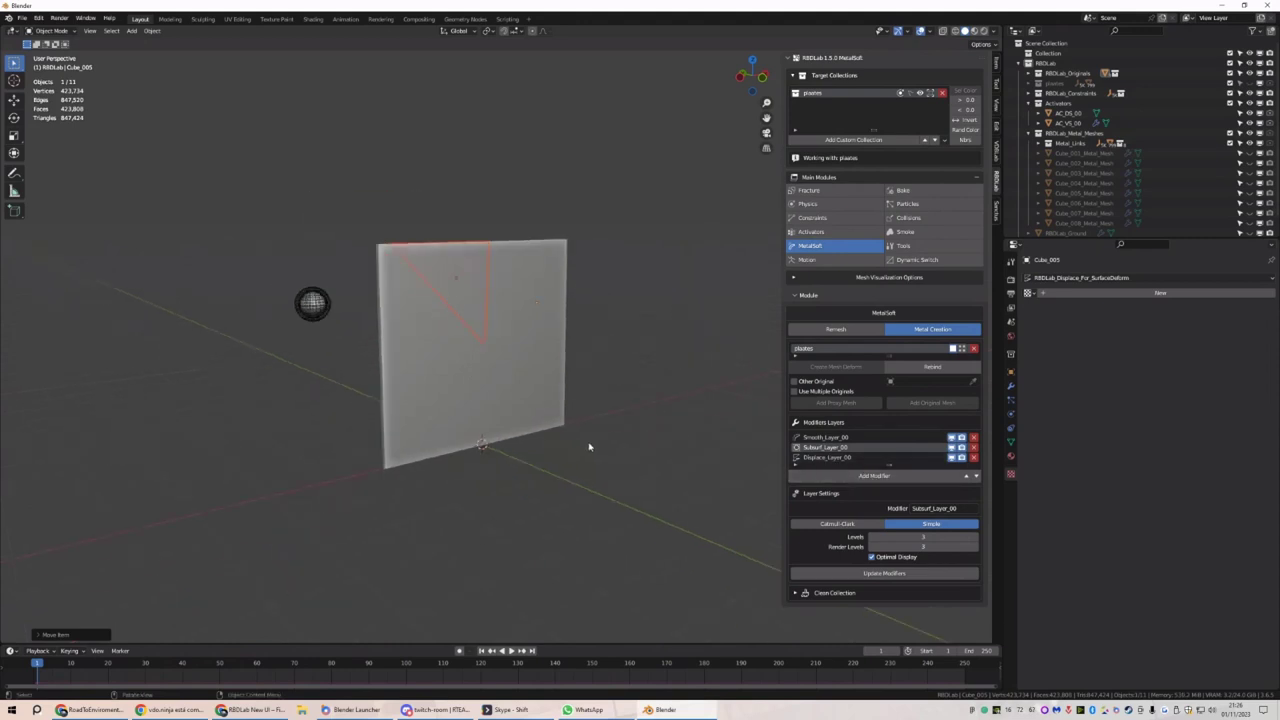
{"action": "left_click", "coordinate": [589, 447]}
{"action": "key", "text": "space"}
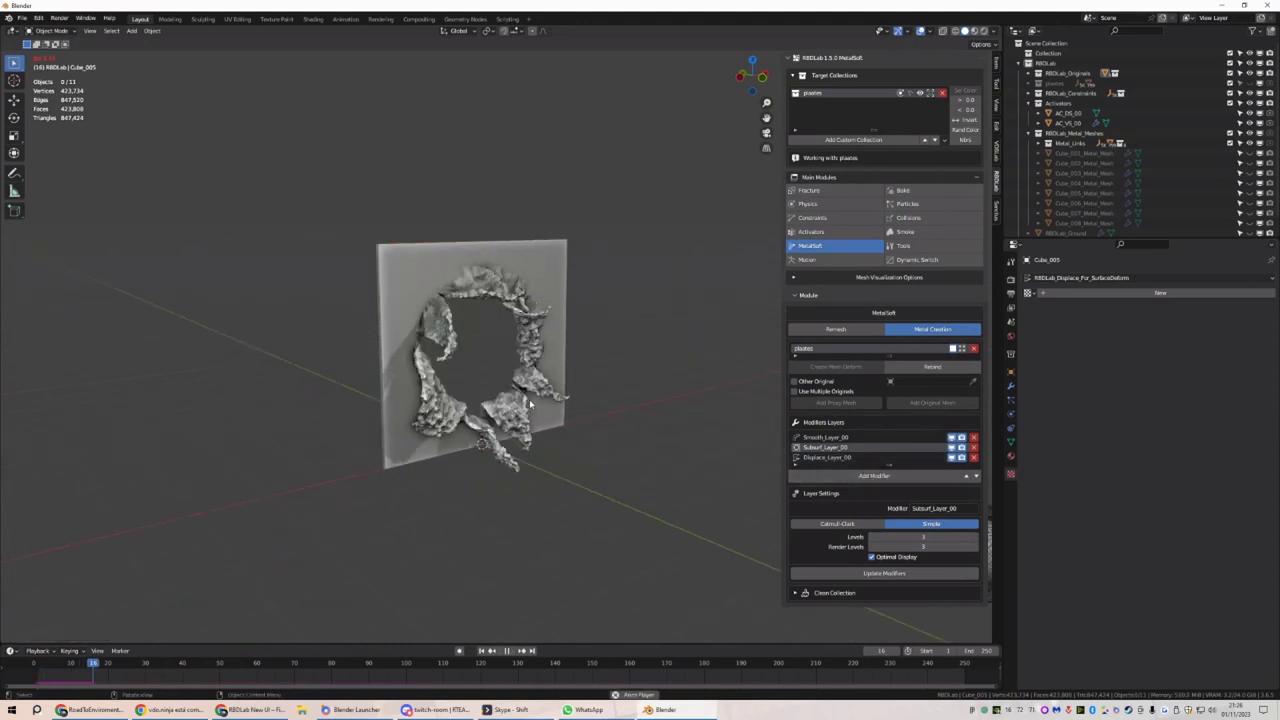
{"action": "scroll", "coordinate": [535, 402], "scroll_direction": "up", "scroll_amount": 1}
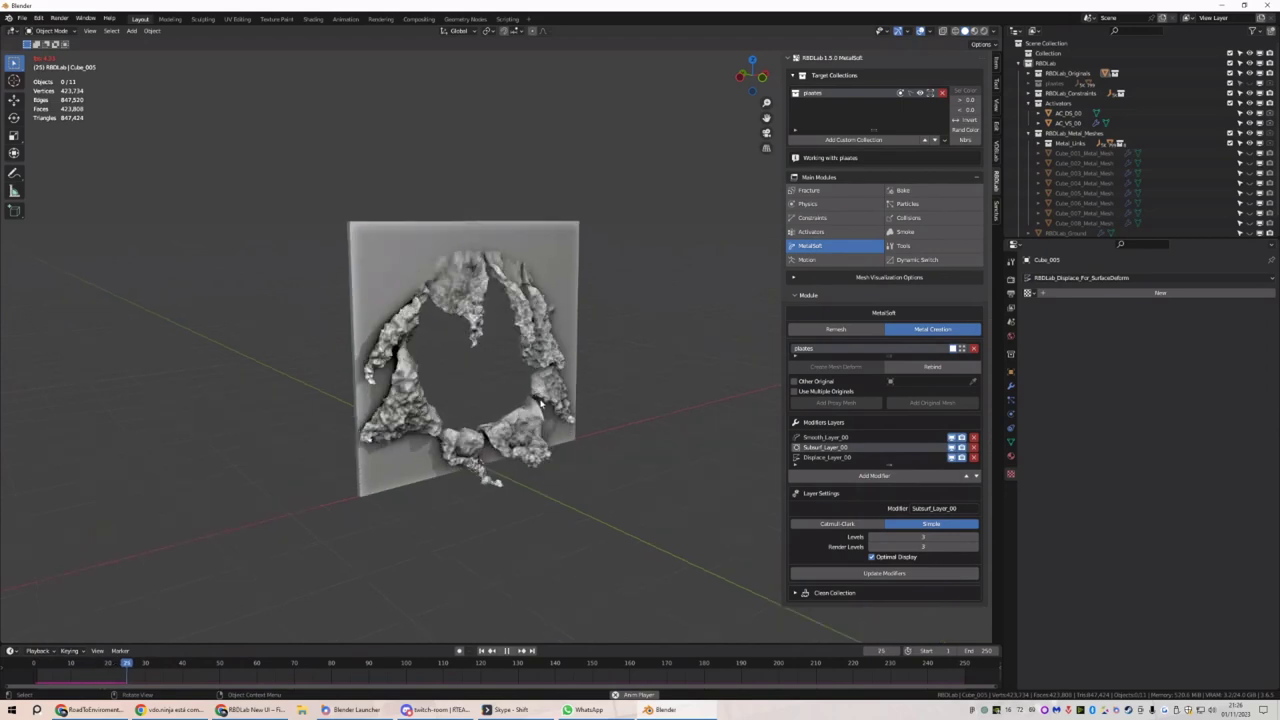
{"action": "scroll", "coordinate": [540, 402], "scroll_direction": "up", "scroll_amount": 2}
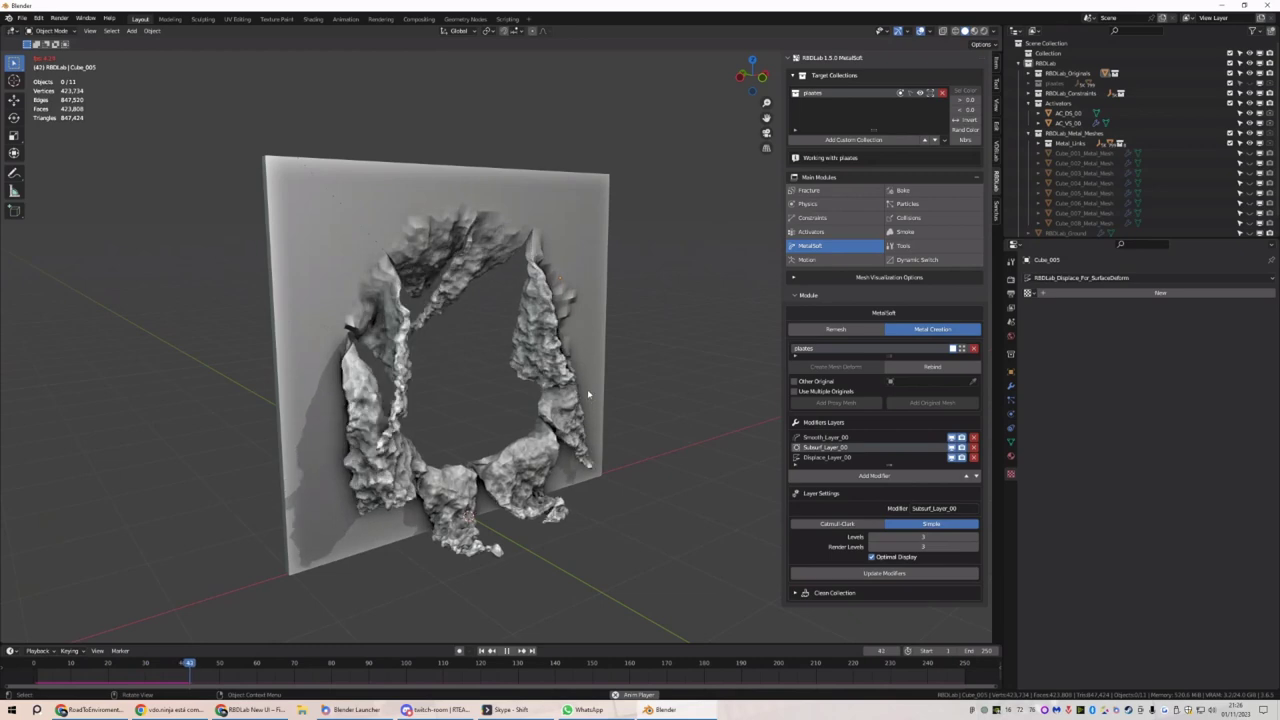
{"action": "key", "text": "space"}
{"action": "middle_click_drag", "start_coordinate": [588, 395], "coordinate": [485, 397]}
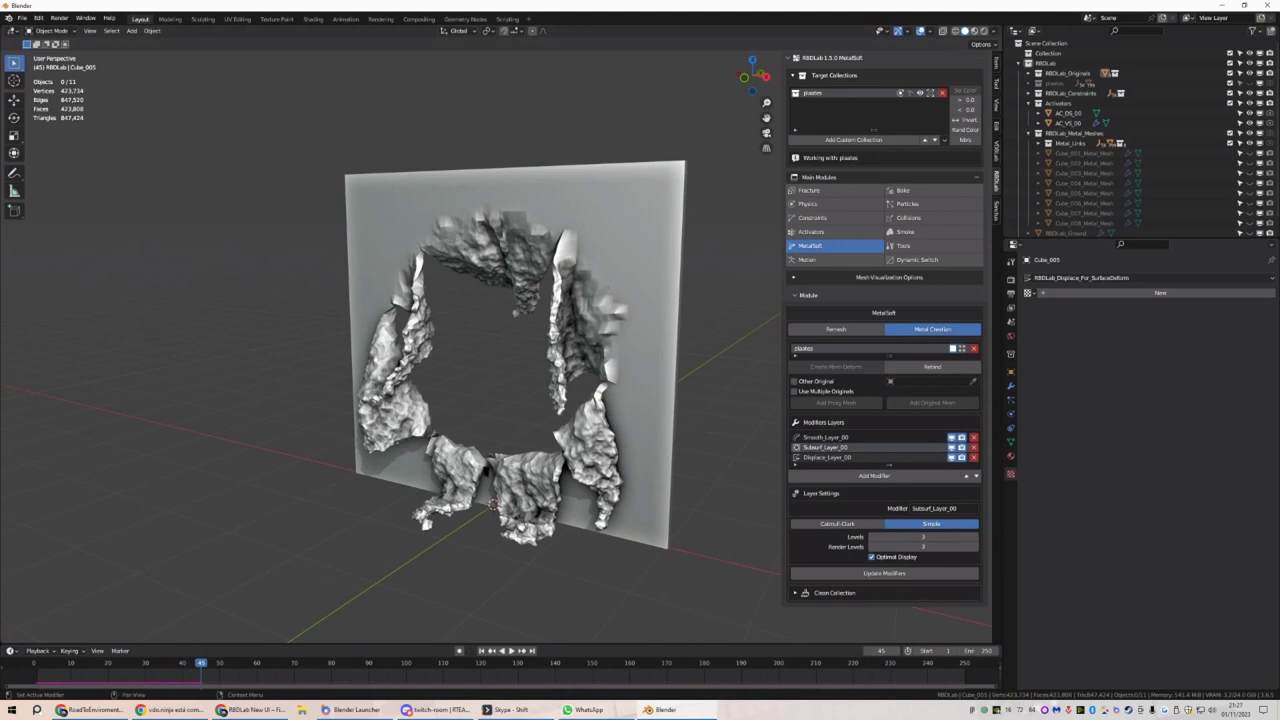
{"action": "scroll", "coordinate": [621, 279], "scroll_direction": "down", "scroll_amount": 5}
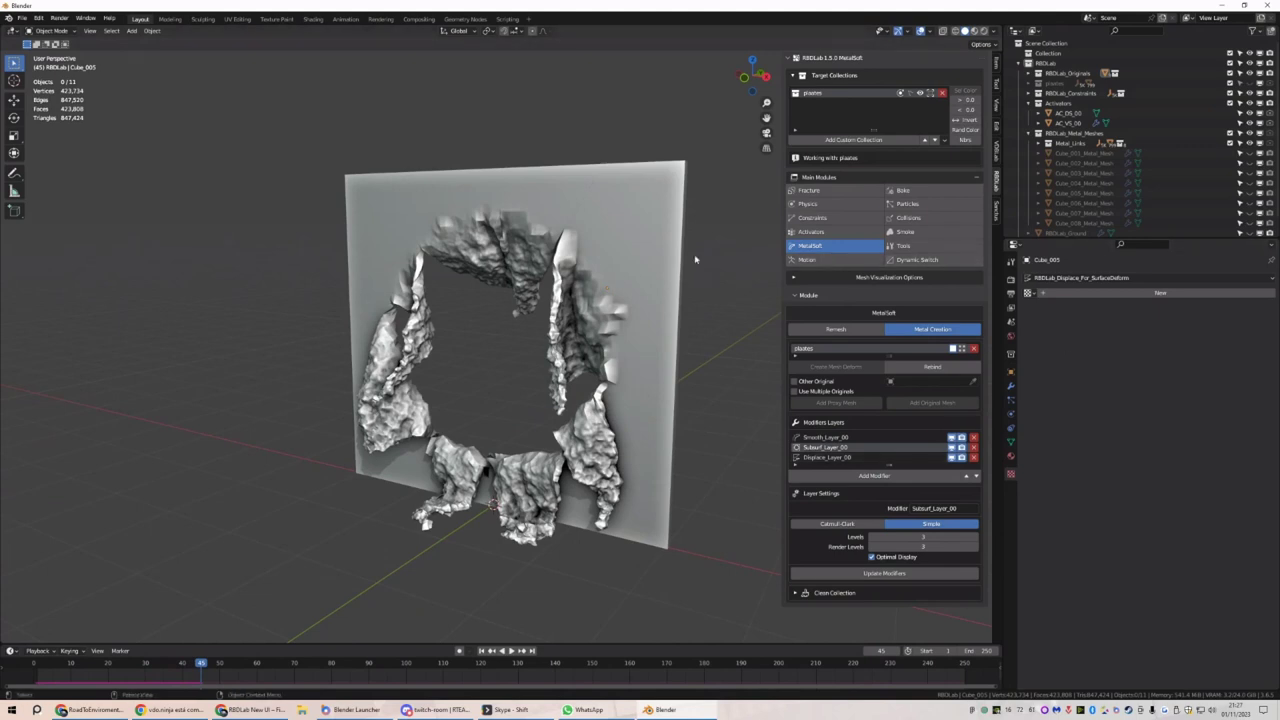
{"action": "middle_click_drag", "start_coordinate": [621, 279], "coordinate": [675, 358]}
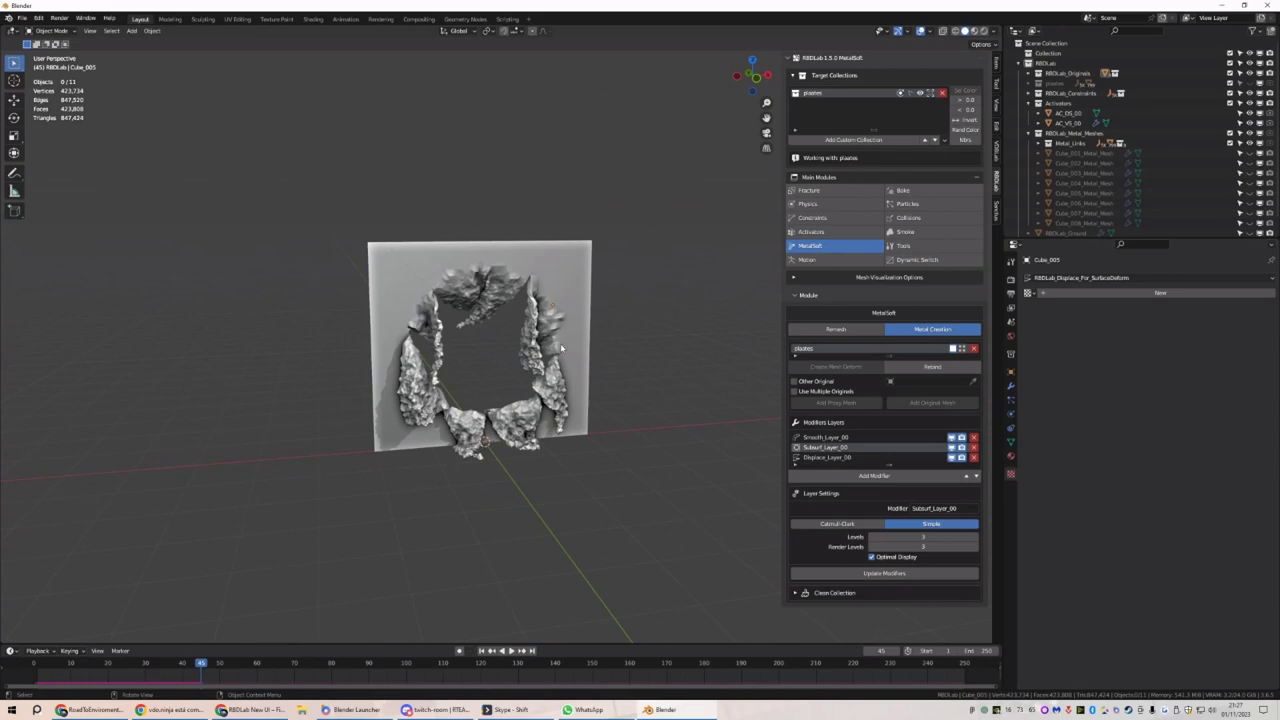
{"action": "left_click", "coordinate": [302, 709]}
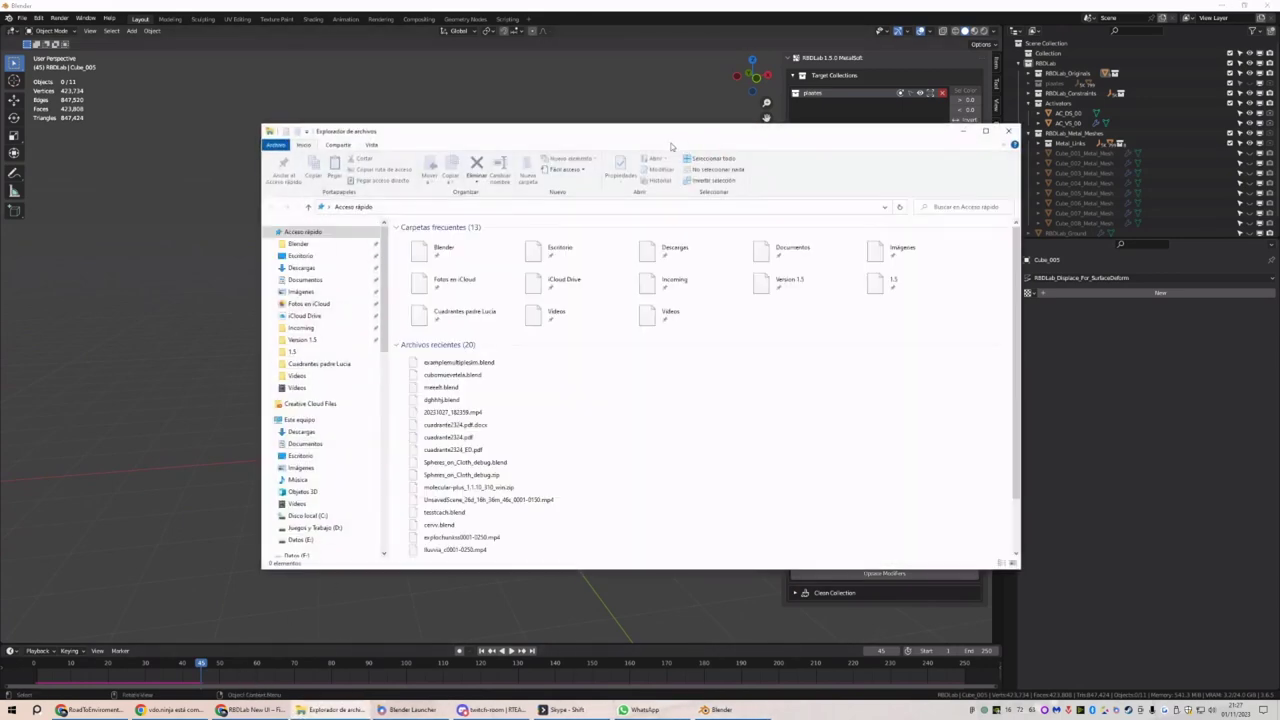
{"action": "left_click_drag", "start_coordinate": [660, 131], "coordinate": [694, 131]}
{"action": "left_click", "coordinate": [991, 127]}
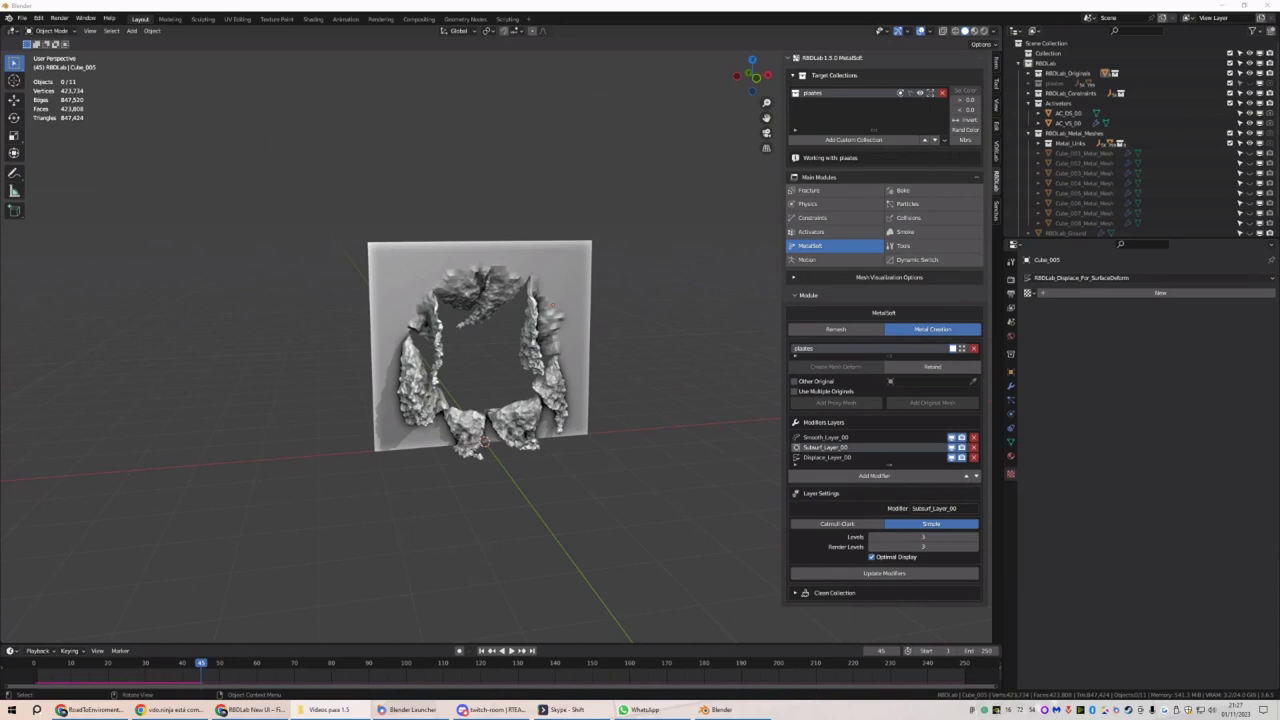
Open the Rope folder under Videos para 1.5 and play the cuerdadel_Spheres rope clip in VLC
{"action": "left_click", "coordinate": [329, 709]}
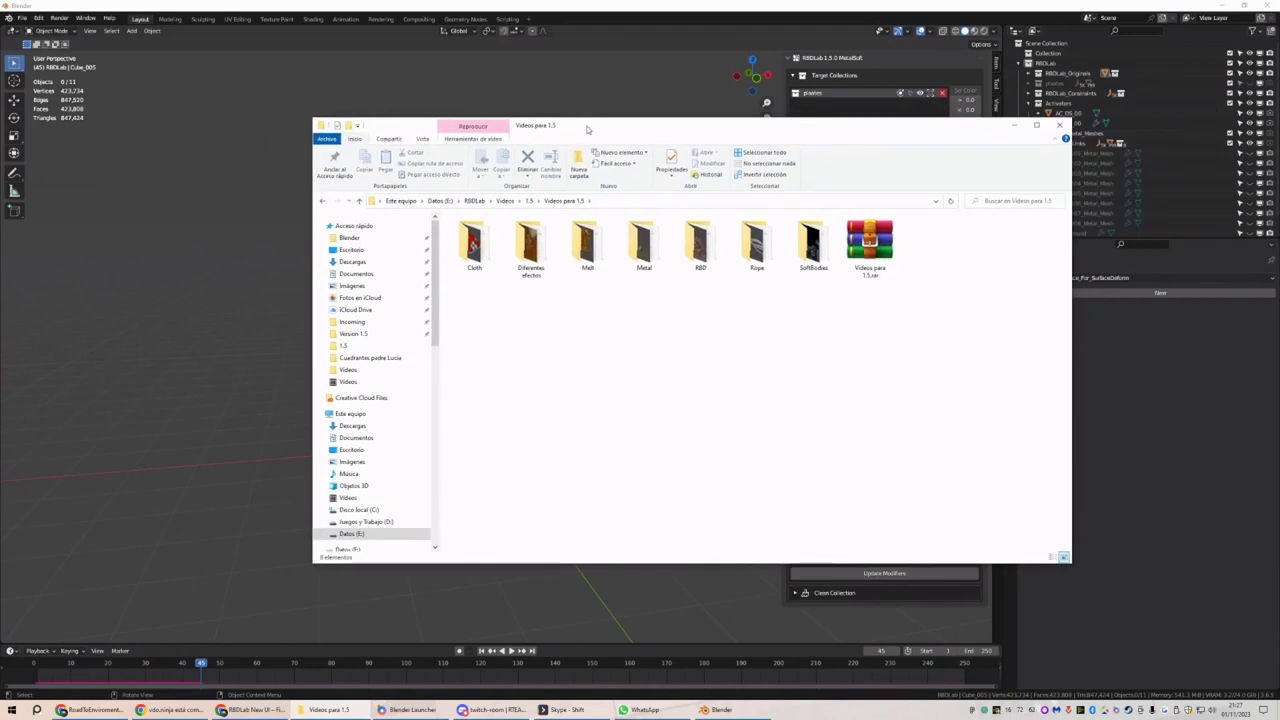
{"action": "left_click_drag", "start_coordinate": [588, 129], "coordinate": [541, 149]}
{"action": "double_click", "coordinate": [710, 258]}
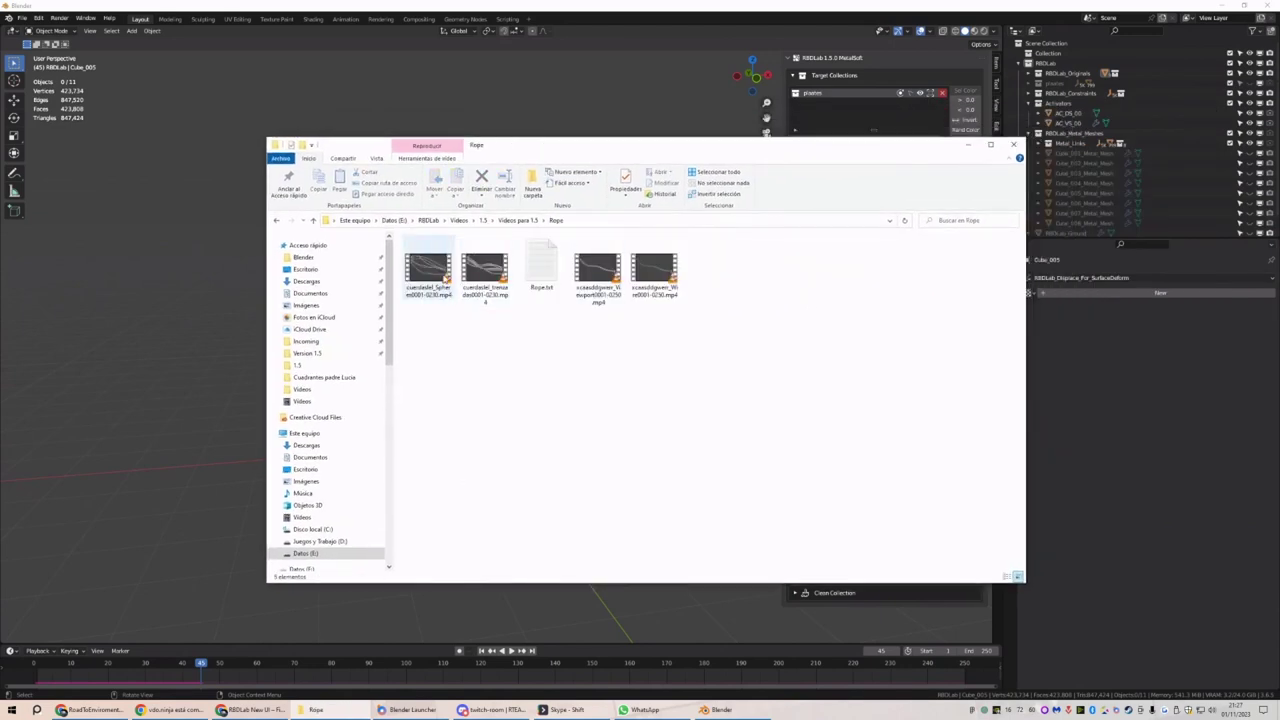
{"action": "left_click", "coordinate": [427, 272]}
{"action": "double_click", "coordinate": [429, 271]}
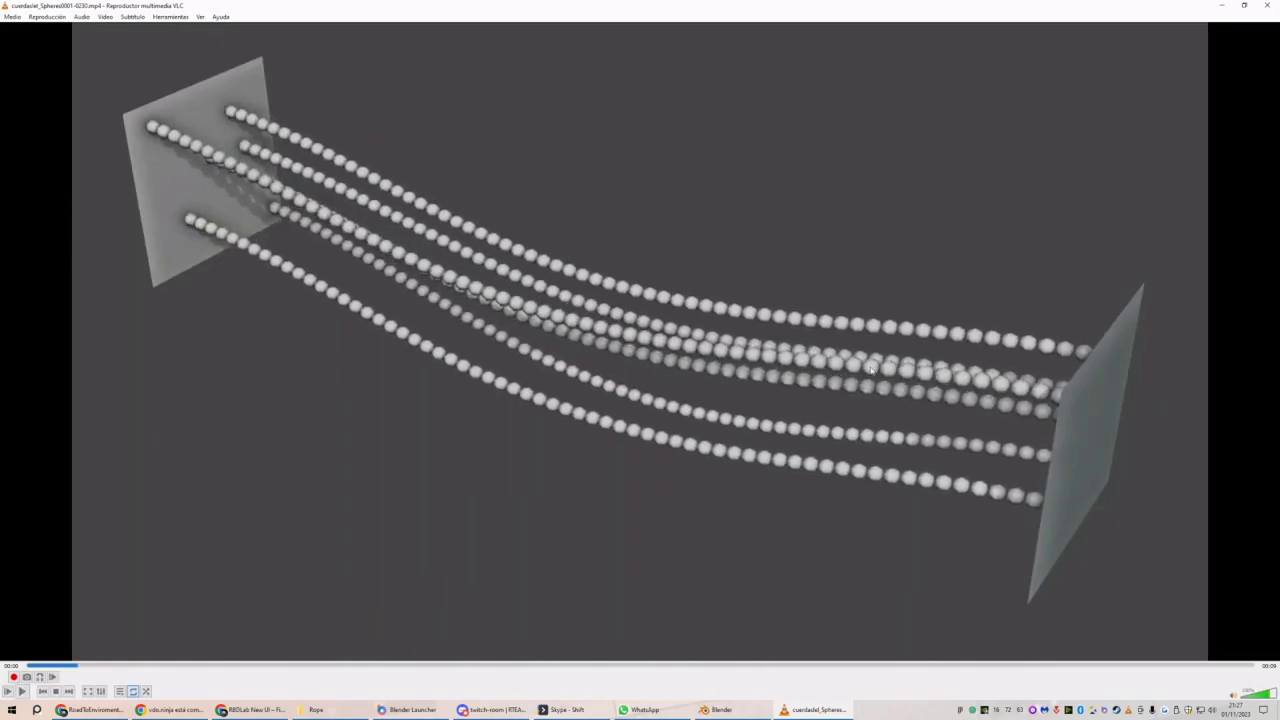
Pause, resume and restart the sphere-chain rope clip, then close VLC
{"action": "key", "text": "space"}
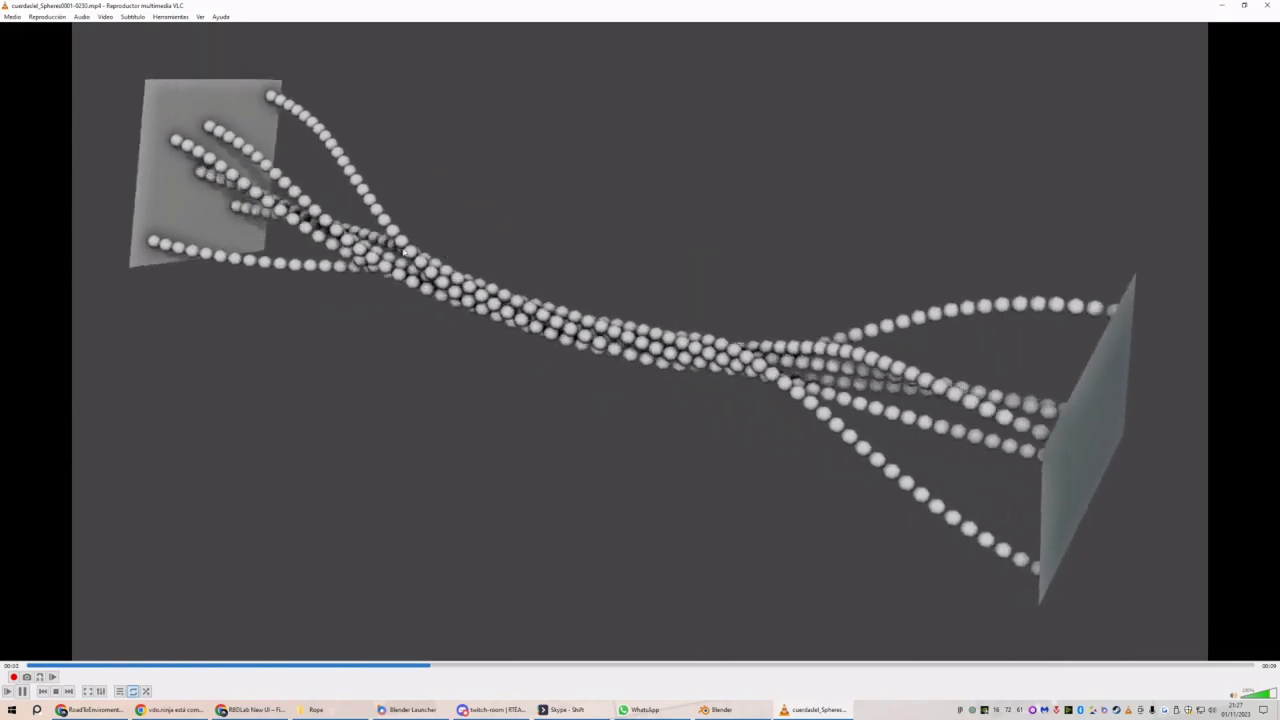
{"action": "key", "text": "space"}
{"action": "key", "text": "space"}
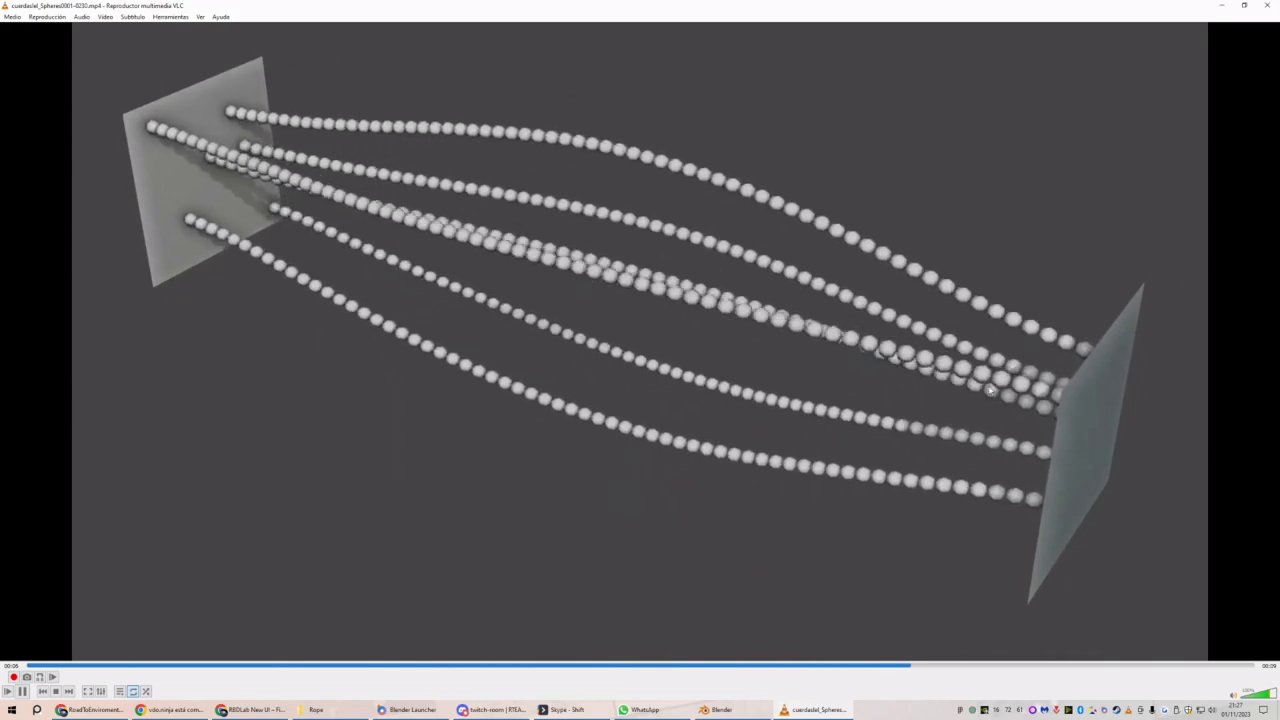
{"action": "key", "text": "space"}
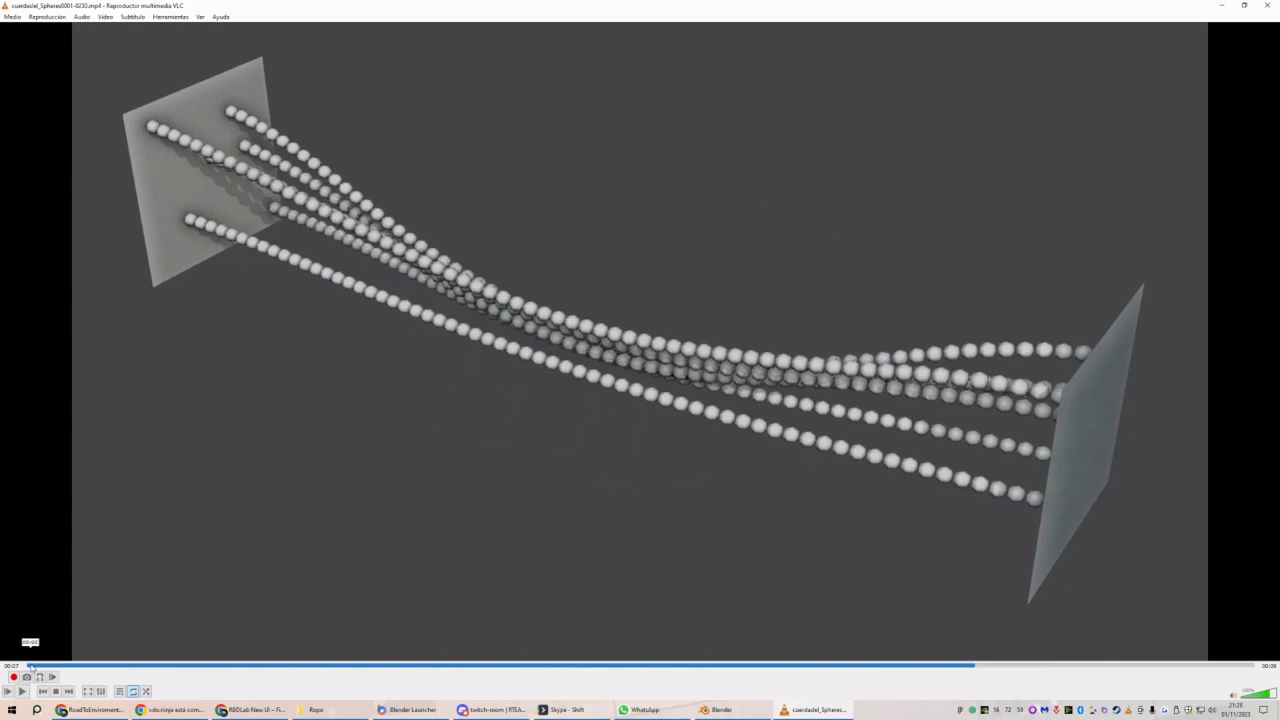
{"action": "left_click", "coordinate": [30, 667]}
{"action": "key", "text": "space"}
{"action": "key", "text": "space"}
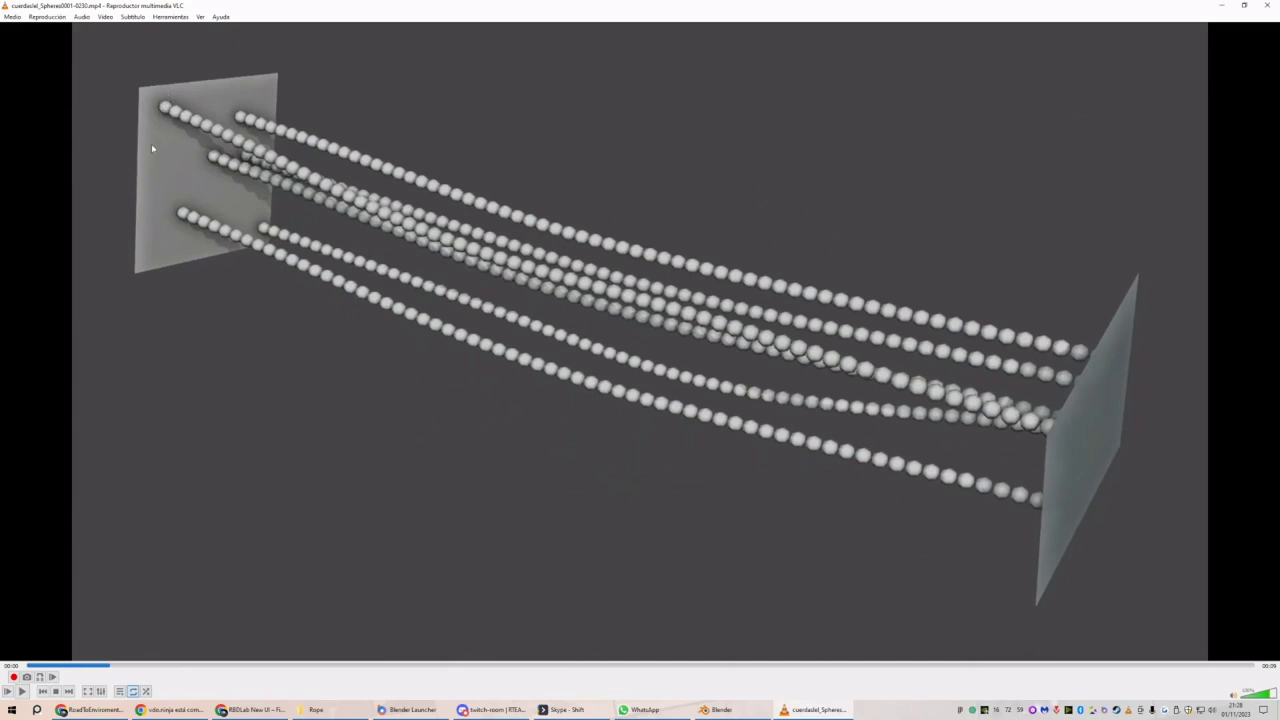
{"action": "key", "text": "space"}
{"action": "key", "text": "space"}
{"action": "key", "text": "space"}
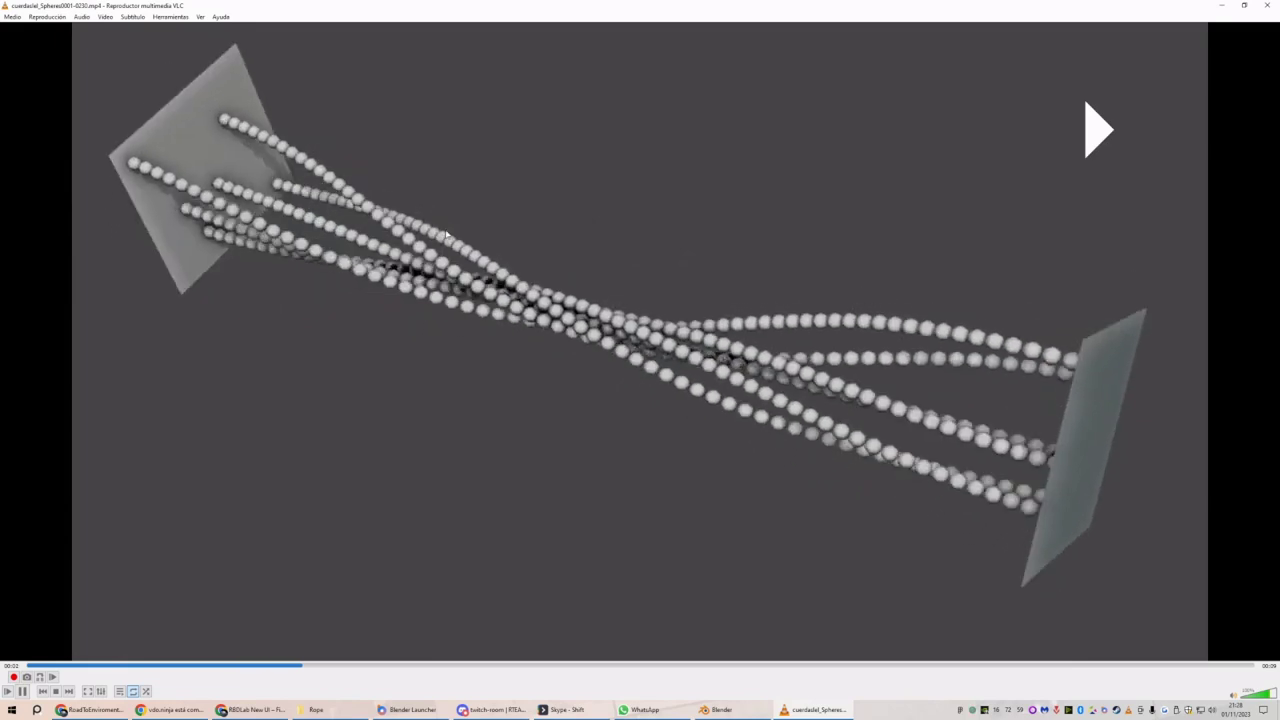
{"action": "key", "text": "space"}
{"action": "left_click", "coordinate": [1268, 5]}
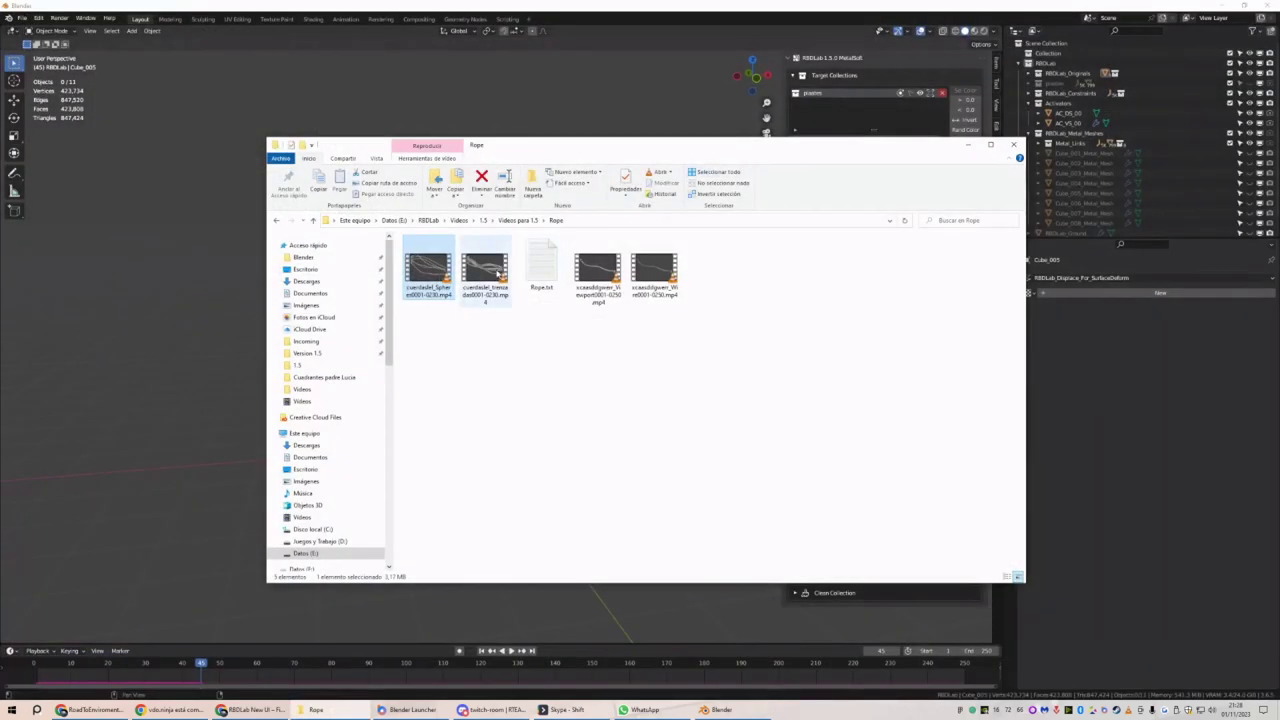
Play the braided rope clip cuerdaslel_trenzadas0001-0230.mp4, then close VLC
{"action": "left_click", "coordinate": [497, 273]}
{"action": "double_click", "coordinate": [497, 273]}
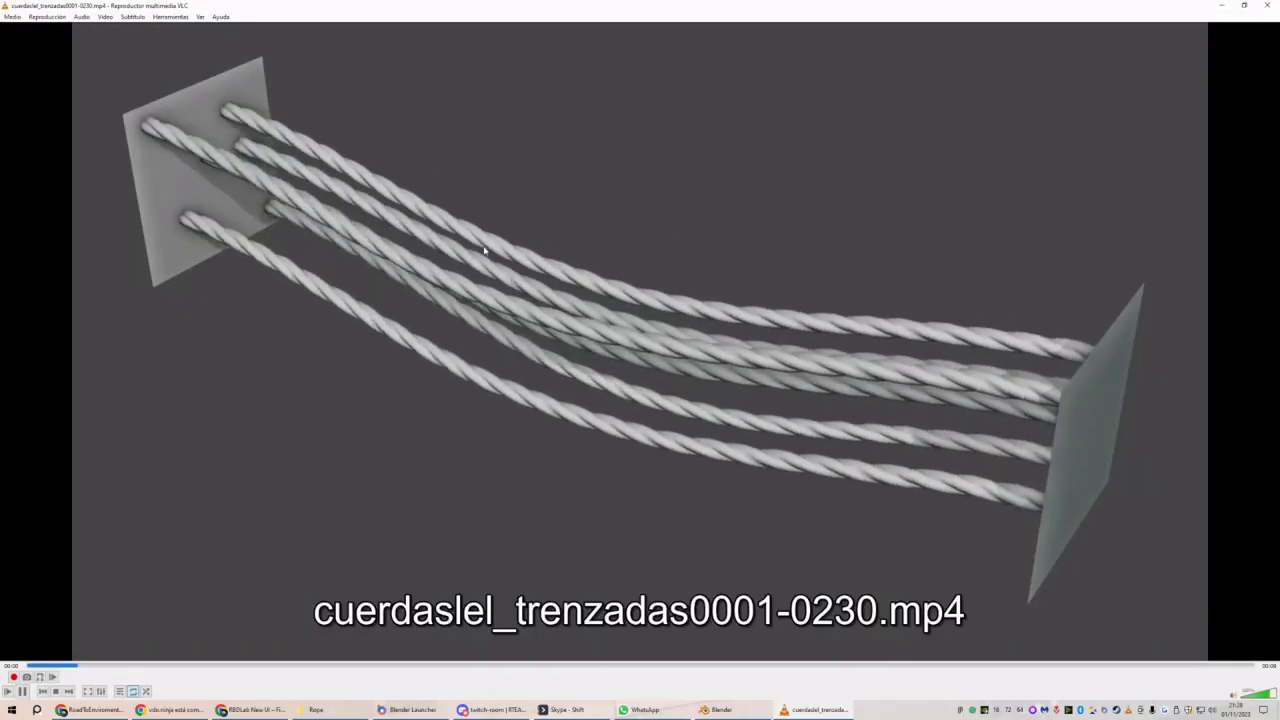
{"action": "key", "text": "space"}
{"action": "key", "text": "space"}
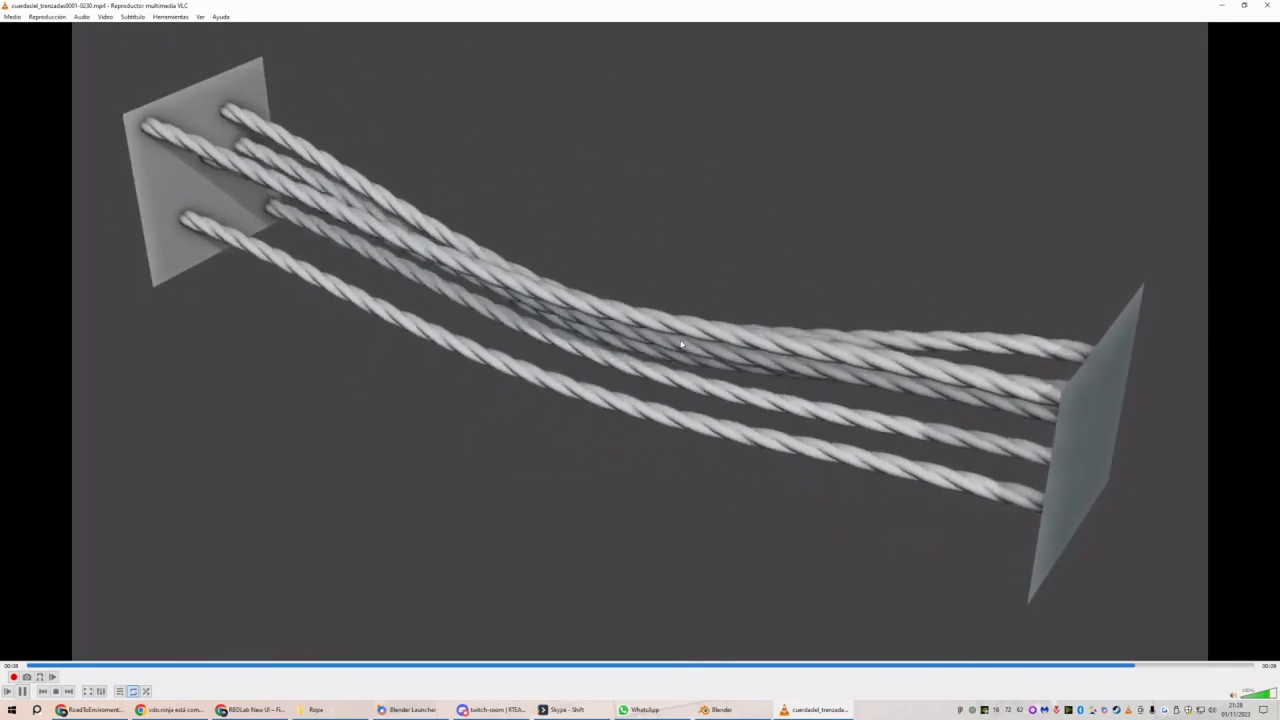
{"action": "key", "text": "space"}
{"action": "left_click", "coordinate": [1266, 5]}
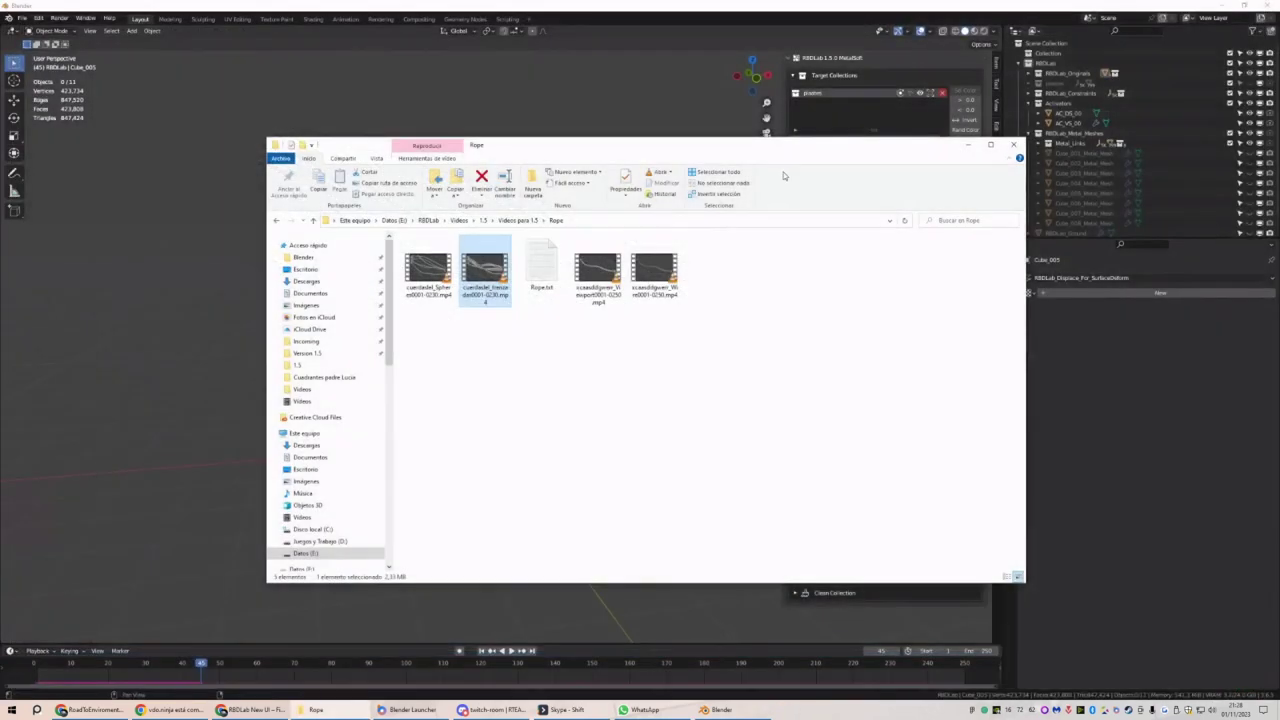
Navigate to the 1.5 videos folder and enlarge the Explorer window
{"action": "left_click", "coordinate": [519, 221]}
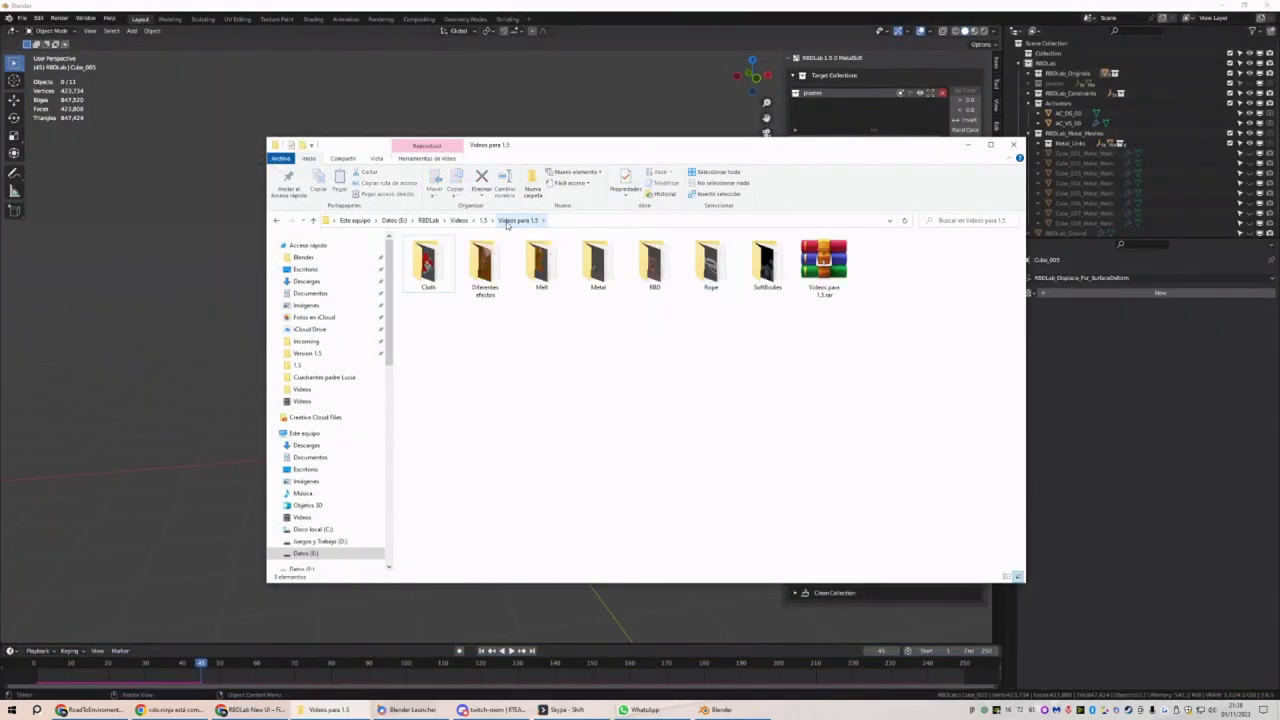
{"action": "left_click", "coordinate": [476, 220]}
{"action": "left_click", "coordinate": [505, 238]}
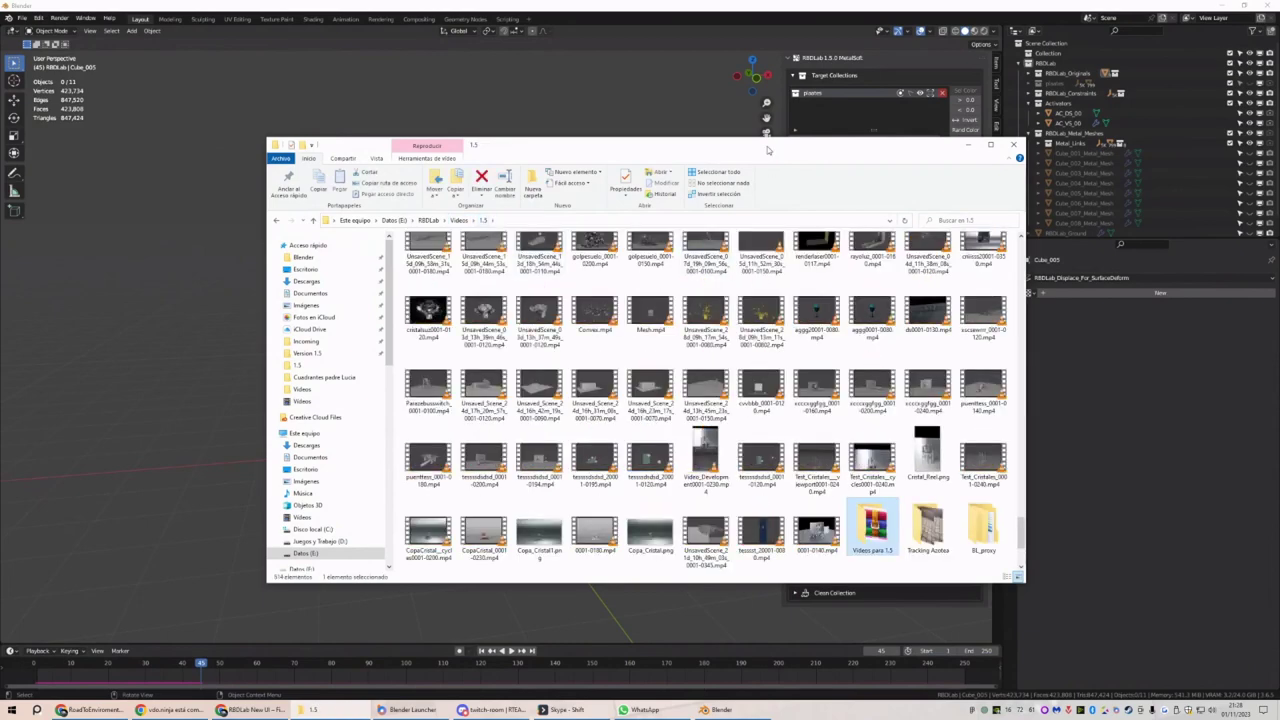
{"action": "left_click_drag", "start_coordinate": [766, 139], "coordinate": [766, 44]}
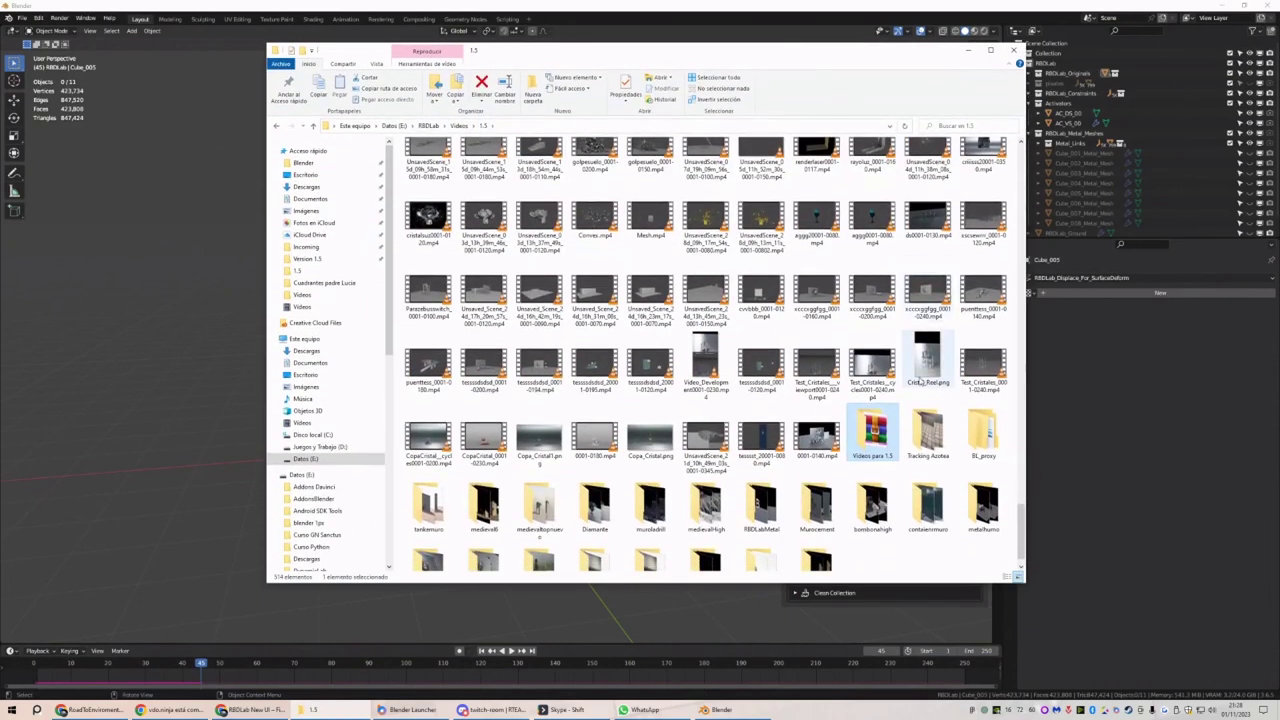
{"action": "scroll", "coordinate": [940, 420], "scroll_direction": "up", "scroll_amount": 5}
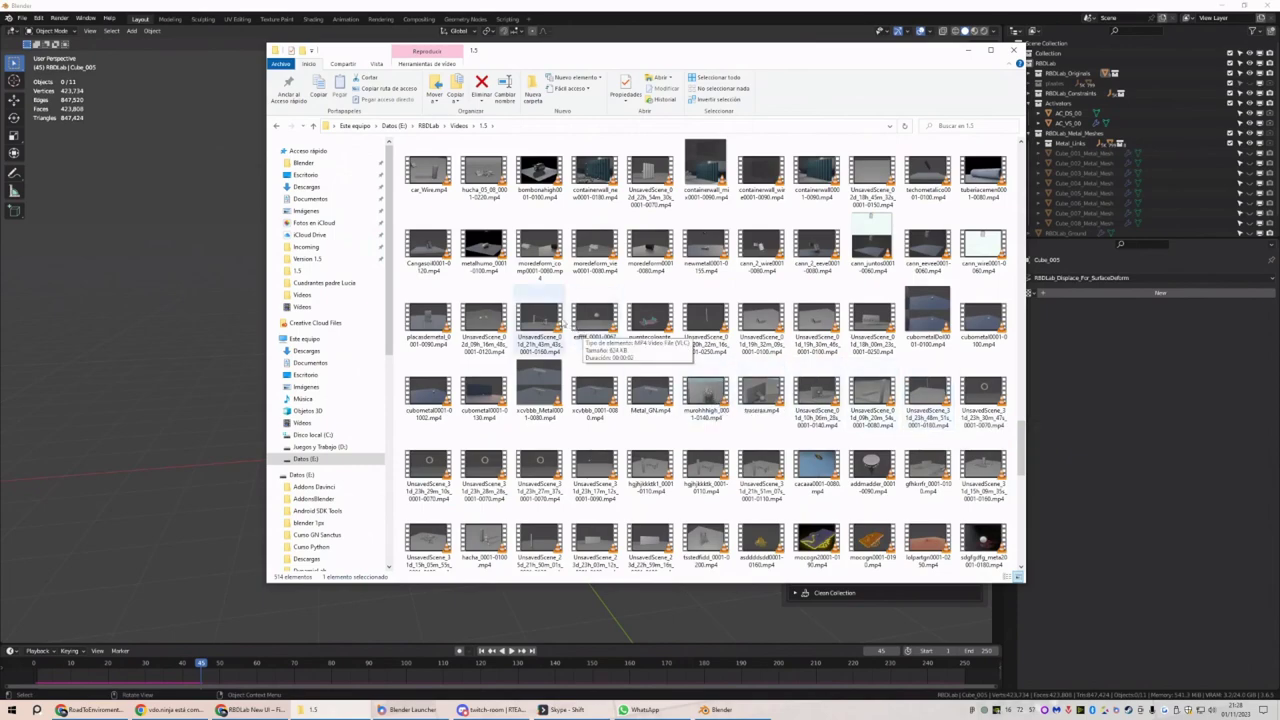
Preview the UnsavedScene pillar-and-rope clip, then select Vigadoblandose0001-0270.mp4
{"action": "left_click", "coordinate": [557, 316]}
{"action": "double_click", "coordinate": [556, 317]}
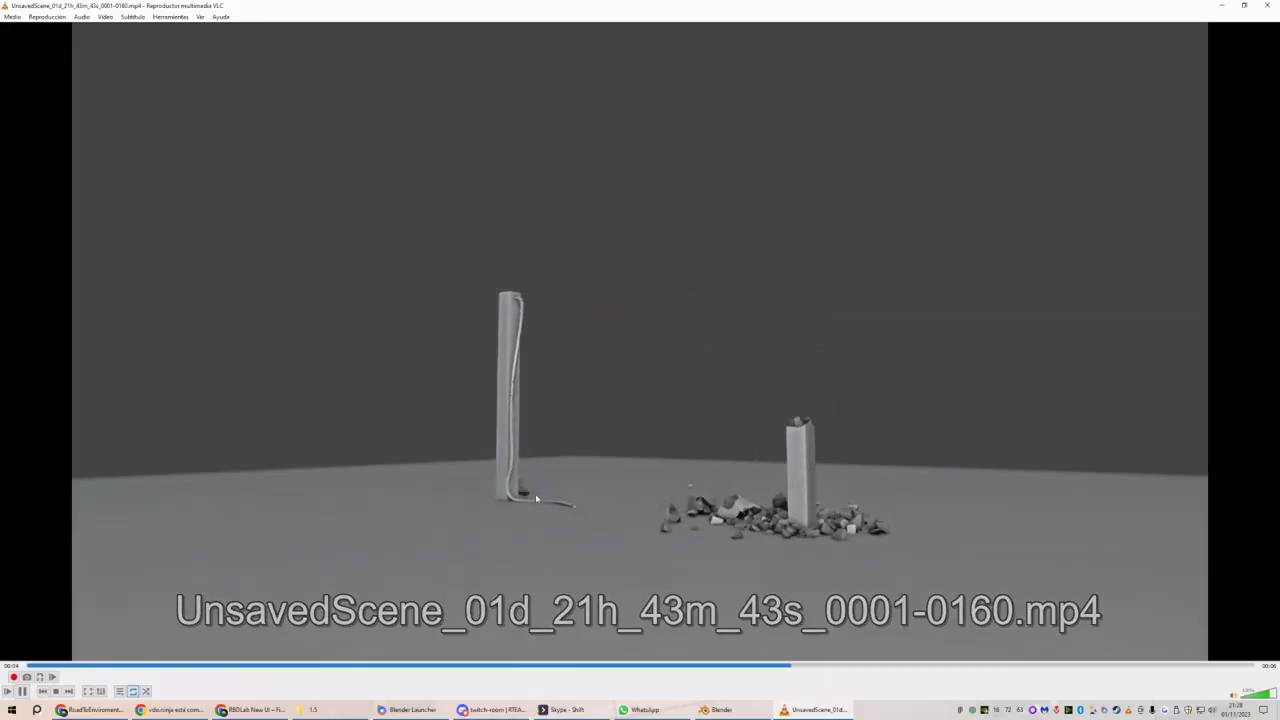
{"action": "left_click", "coordinate": [1267, 5]}
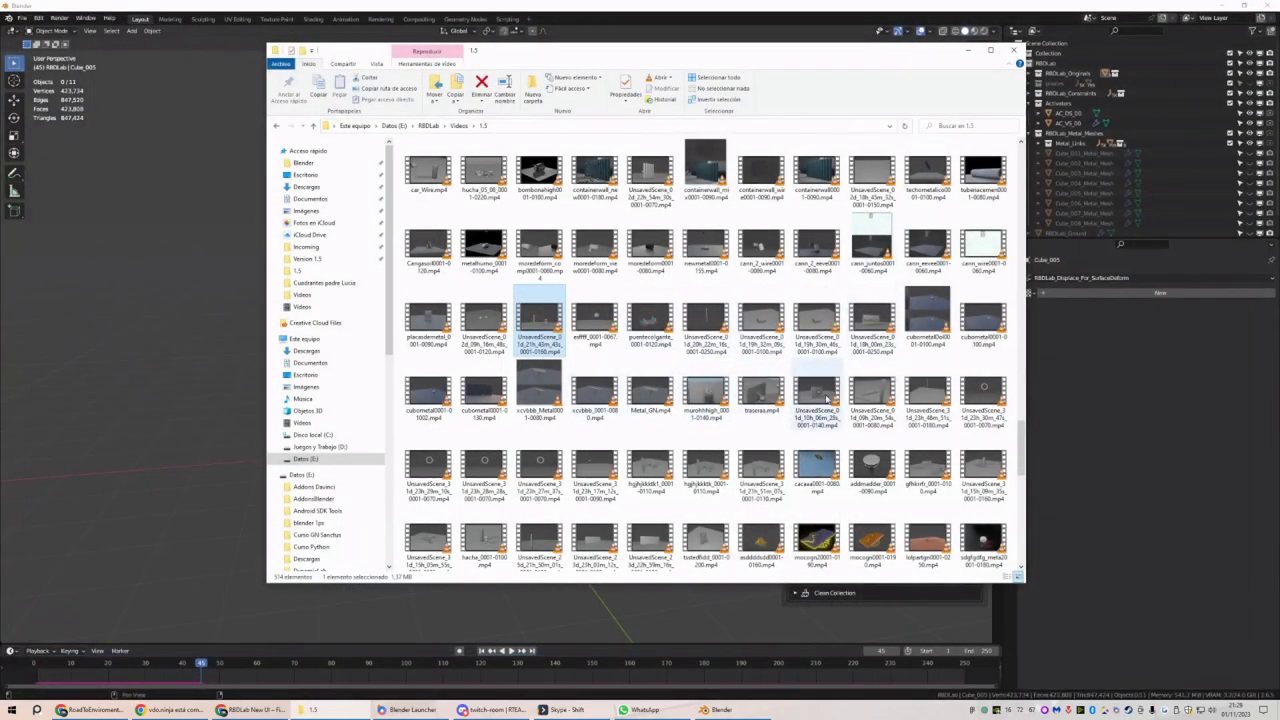
{"action": "scroll", "coordinate": [797, 424], "scroll_direction": "up", "scroll_amount": 3}
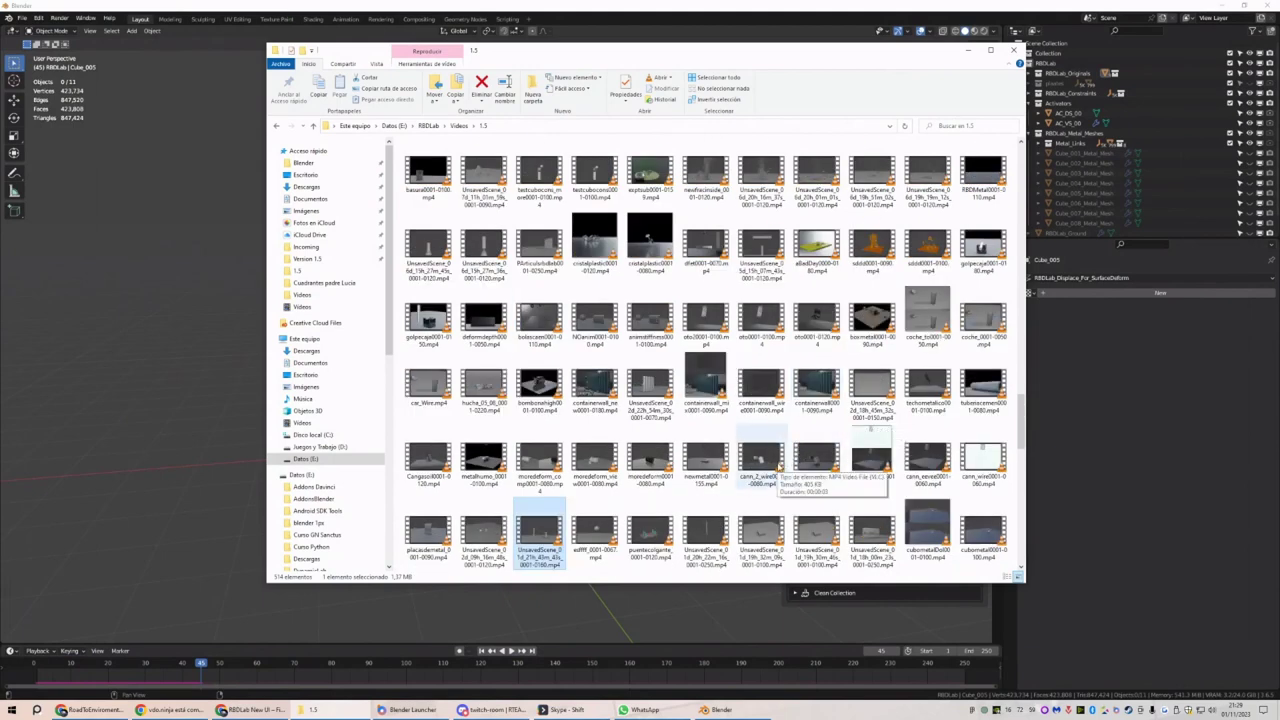
{"action": "scroll", "coordinate": [780, 468], "scroll_direction": "up", "scroll_amount": 3}
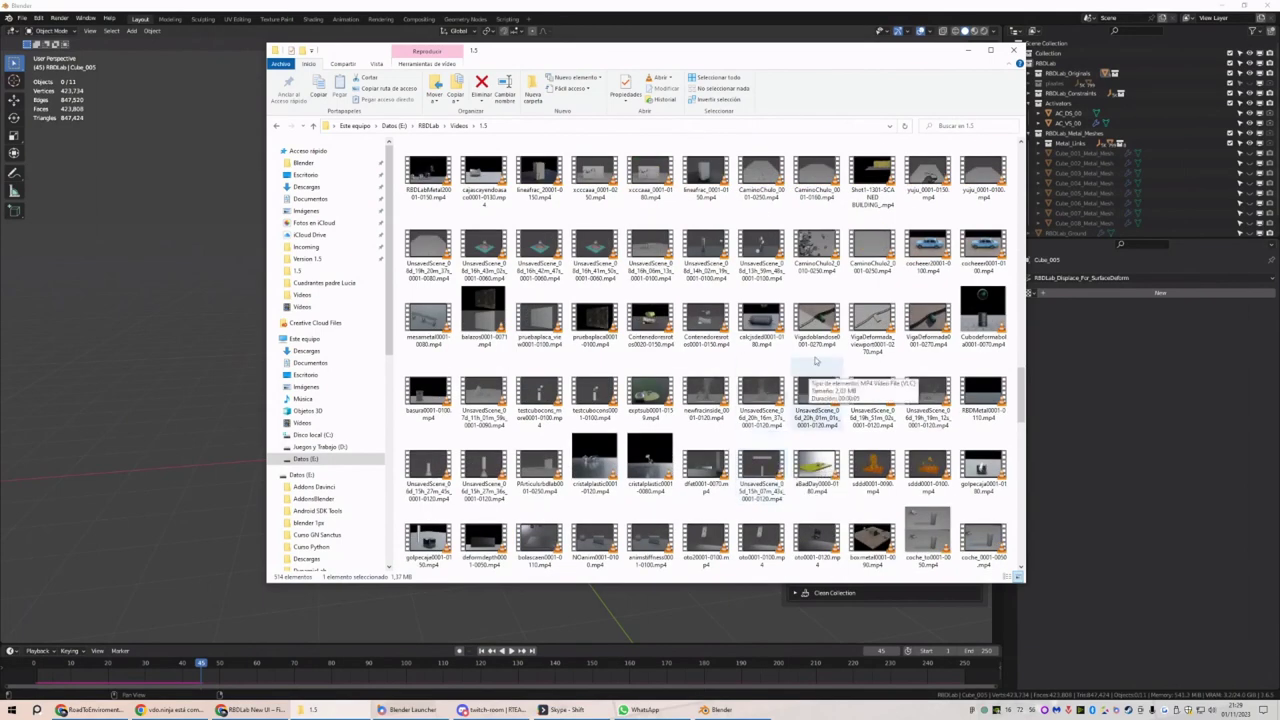
{"action": "left_click", "coordinate": [818, 316]}
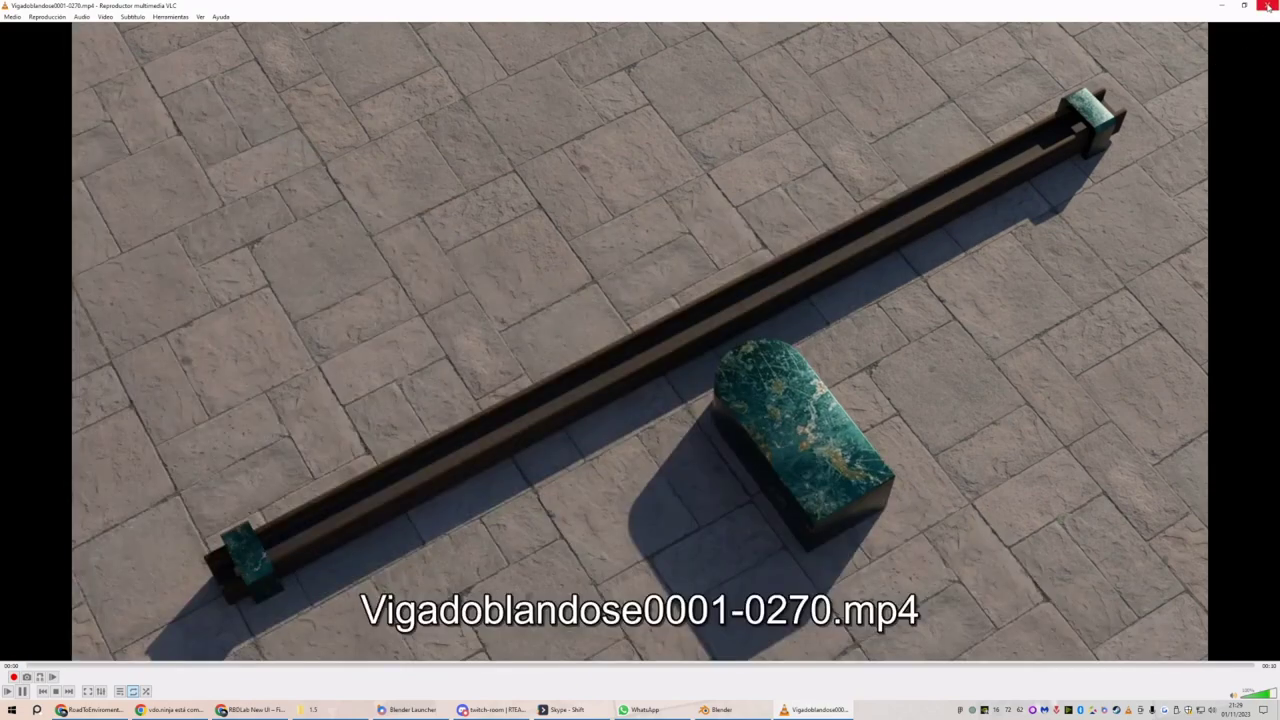
Close the plank render and play cocheeer20001-0100.mp4, the car pelted by spheres
{"action": "left_click", "coordinate": [1267, 5]}
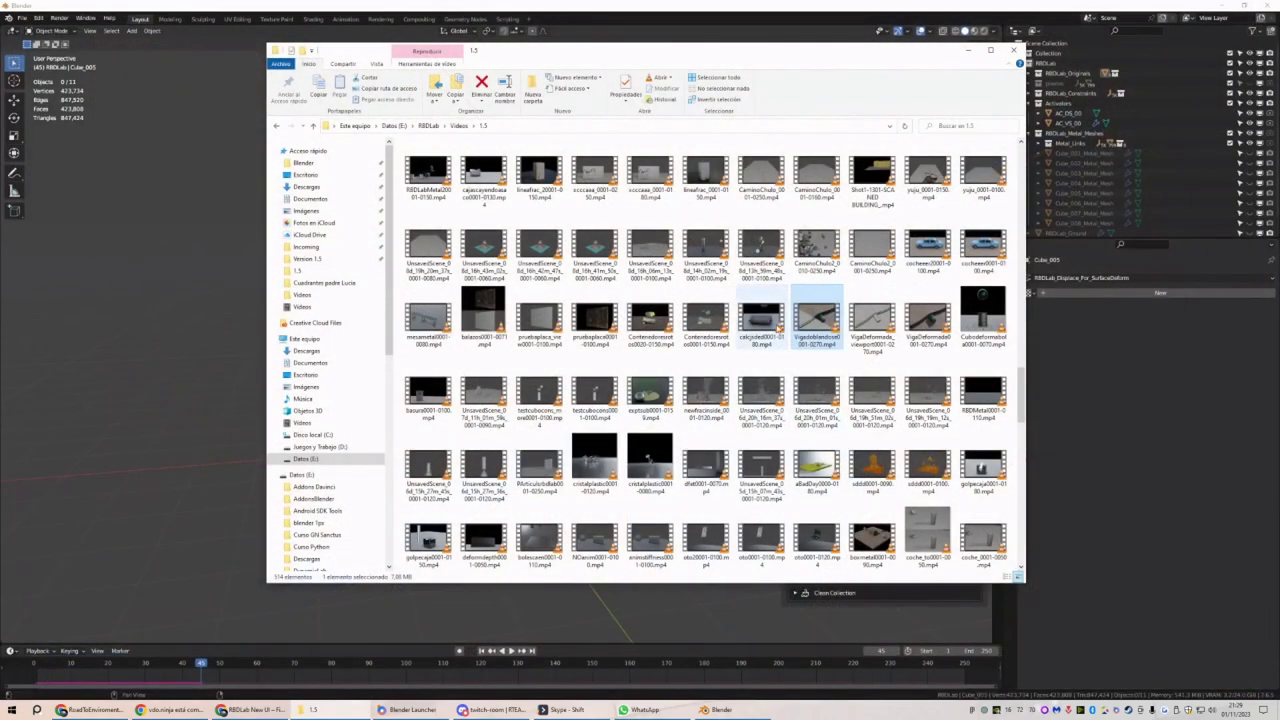
{"action": "scroll", "coordinate": [601, 364], "scroll_direction": "up", "scroll_amount": 3}
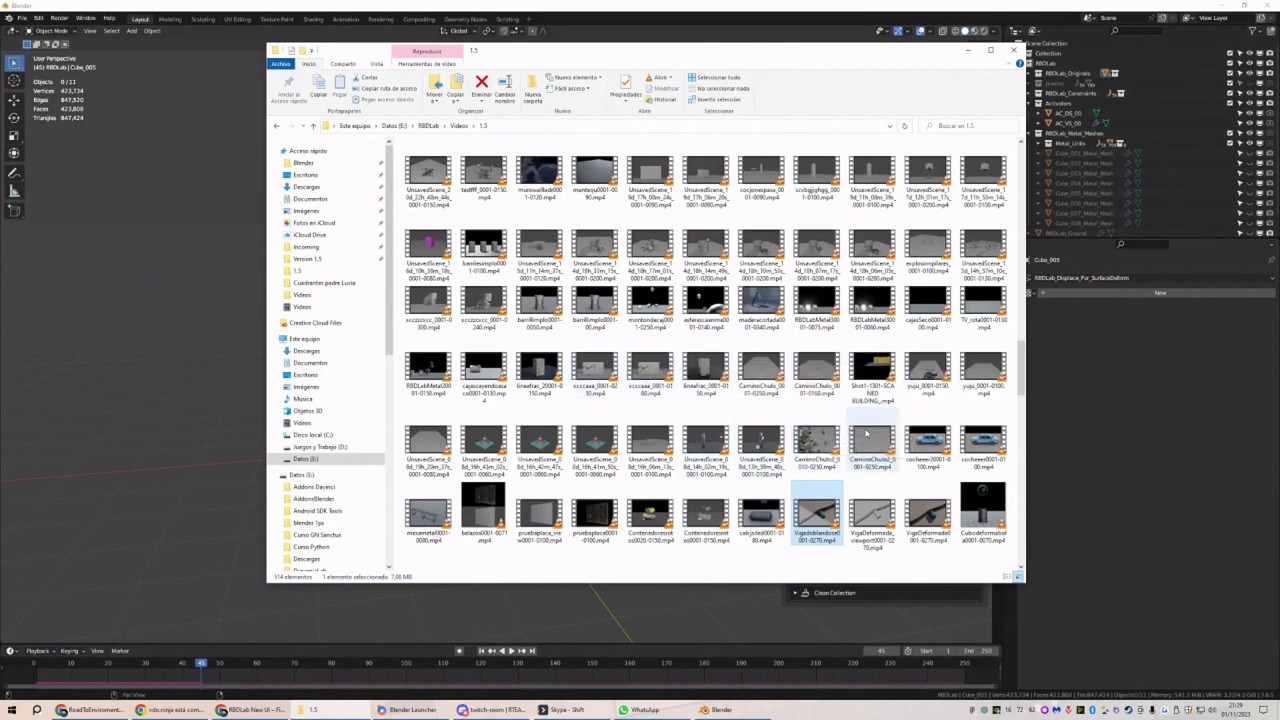
{"action": "left_click", "coordinate": [928, 438]}
{"action": "double_click", "coordinate": [928, 440]}
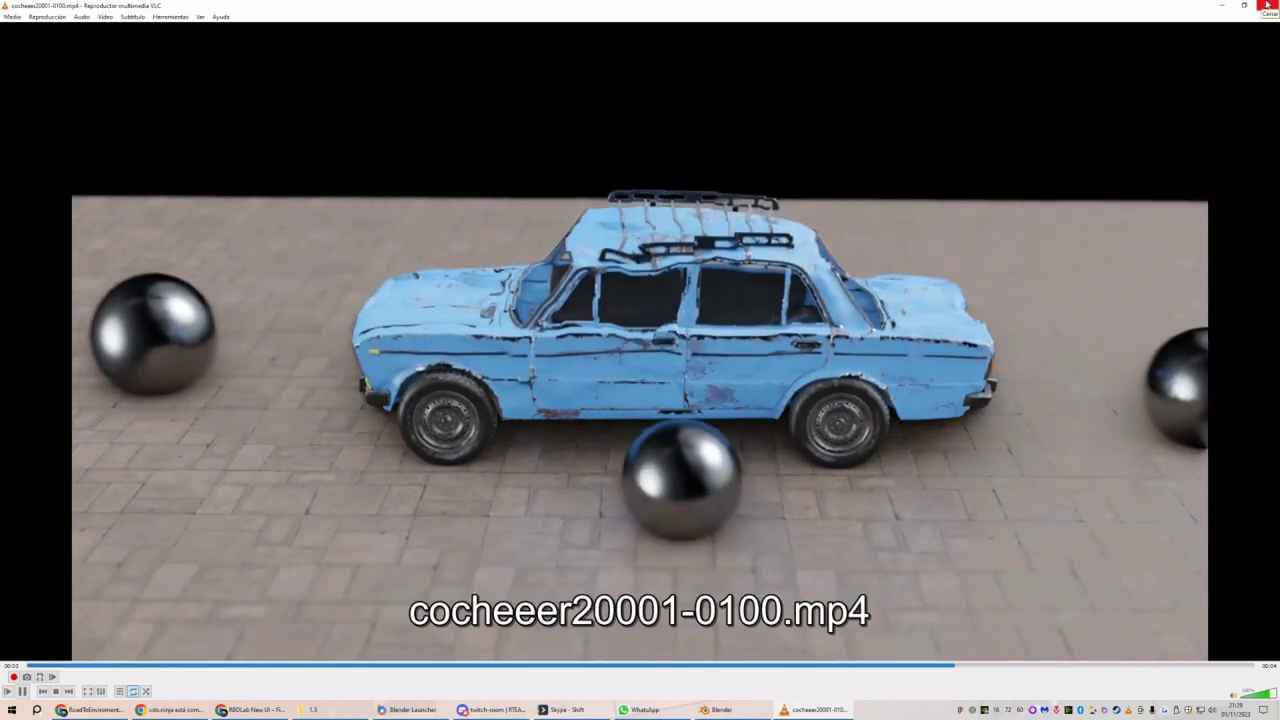
{"action": "left_click", "coordinate": [1266, 5]}
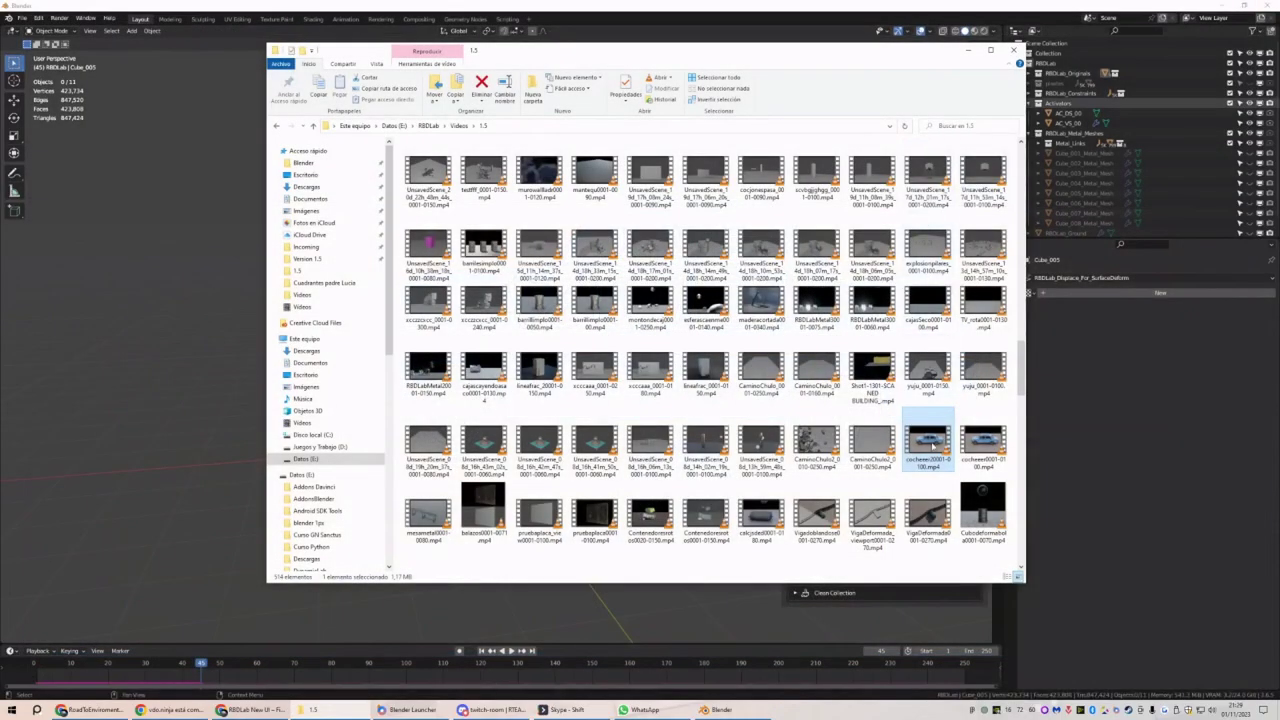
Replay the car clip, pausing and resuming it, then close VLC
{"action": "double_click", "coordinate": [930, 442]}
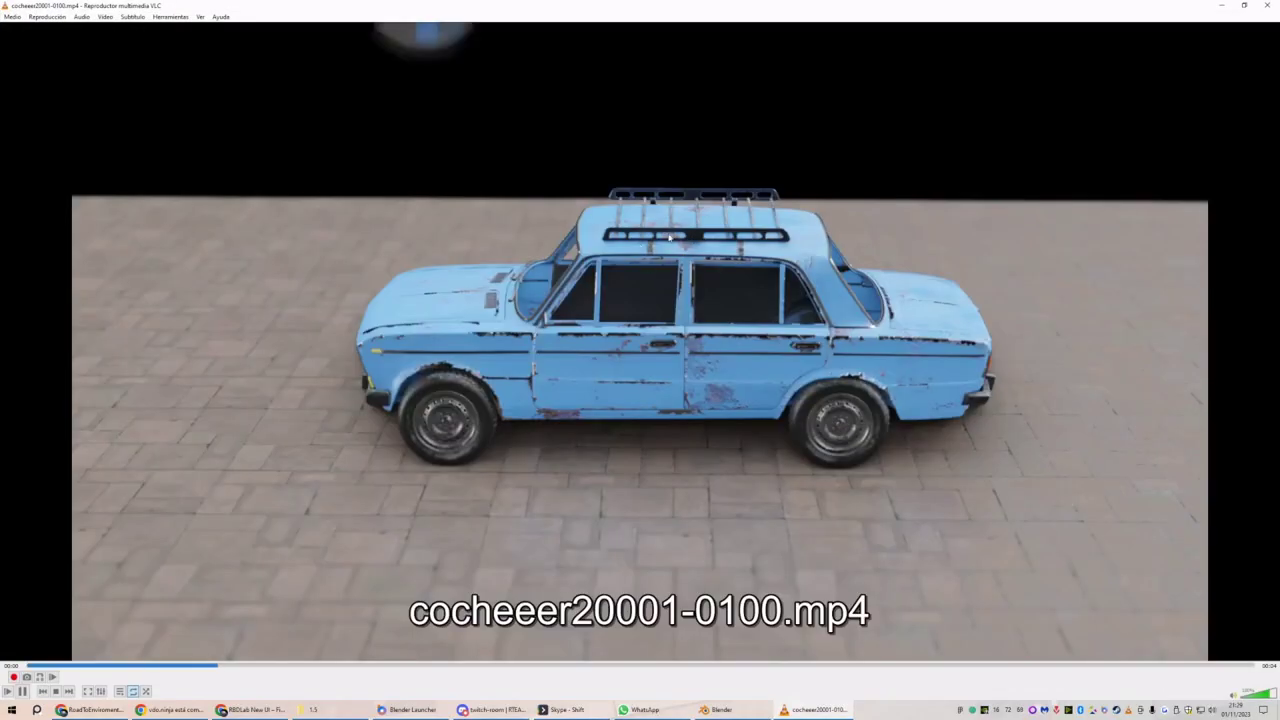
{"action": "key", "text": "space"}
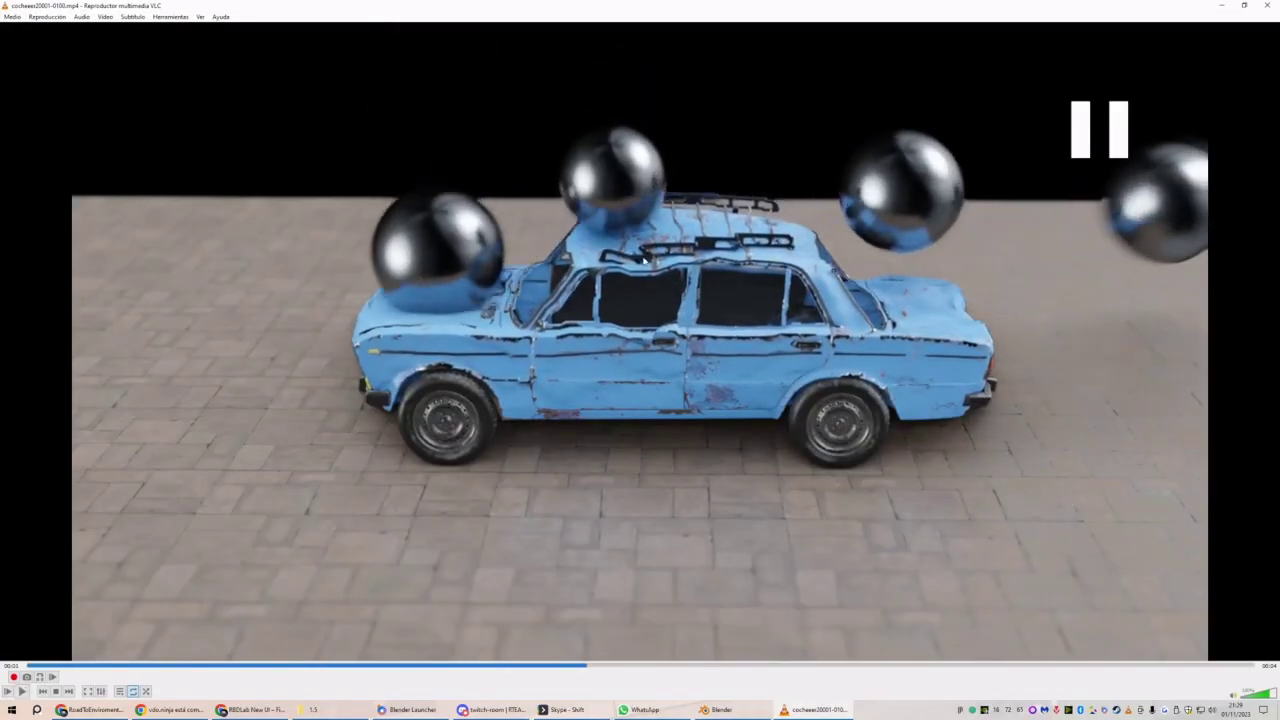
{"action": "key", "text": "space"}
{"action": "key", "text": "space"}
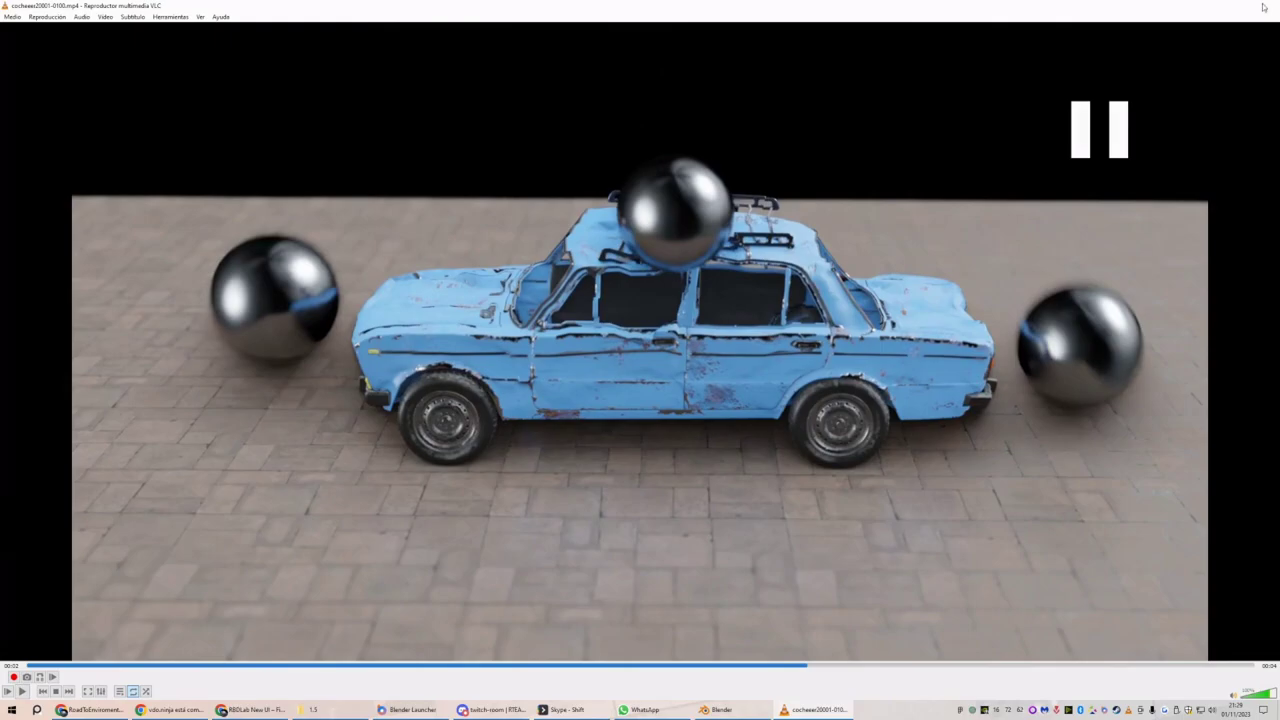
{"action": "left_click", "coordinate": [1262, 7]}
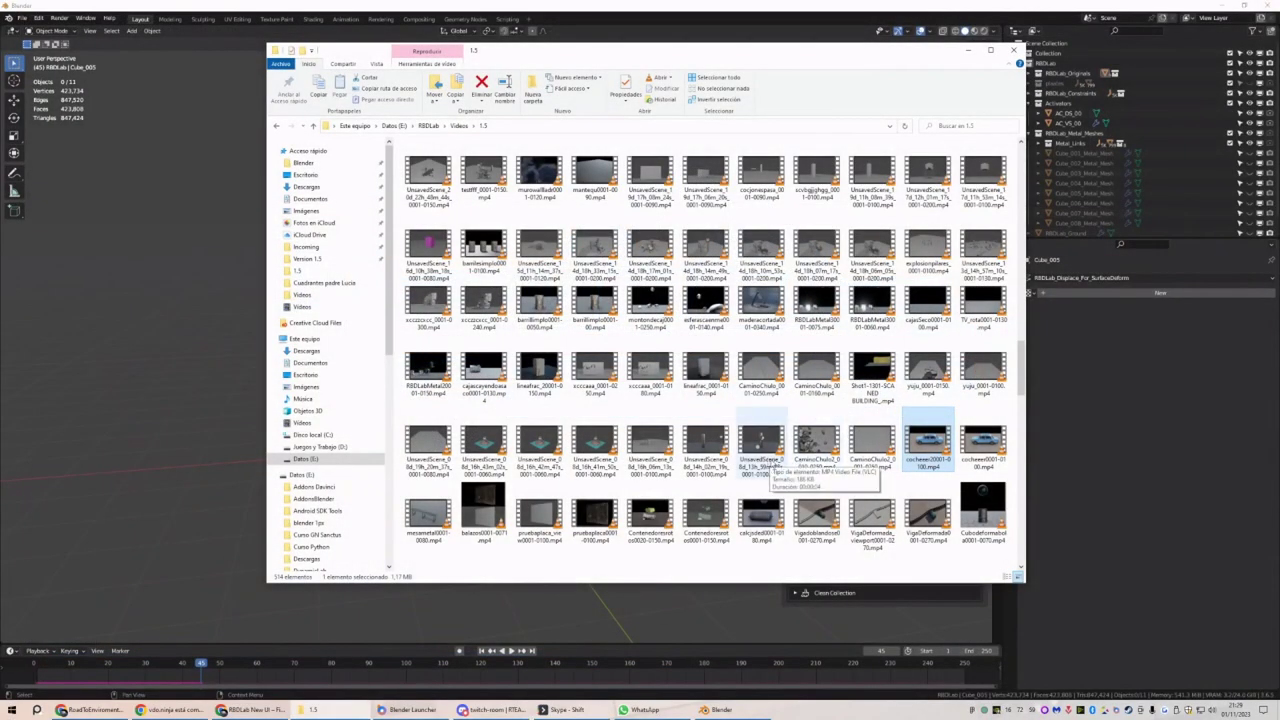
Preview subway_cc0001-0110.mp4 and subway_joder0001-0110.mp4, then select subway_cc0001-0110.mp4
{"action": "scroll", "coordinate": [950, 310], "scroll_direction": "up", "scroll_amount": 3}
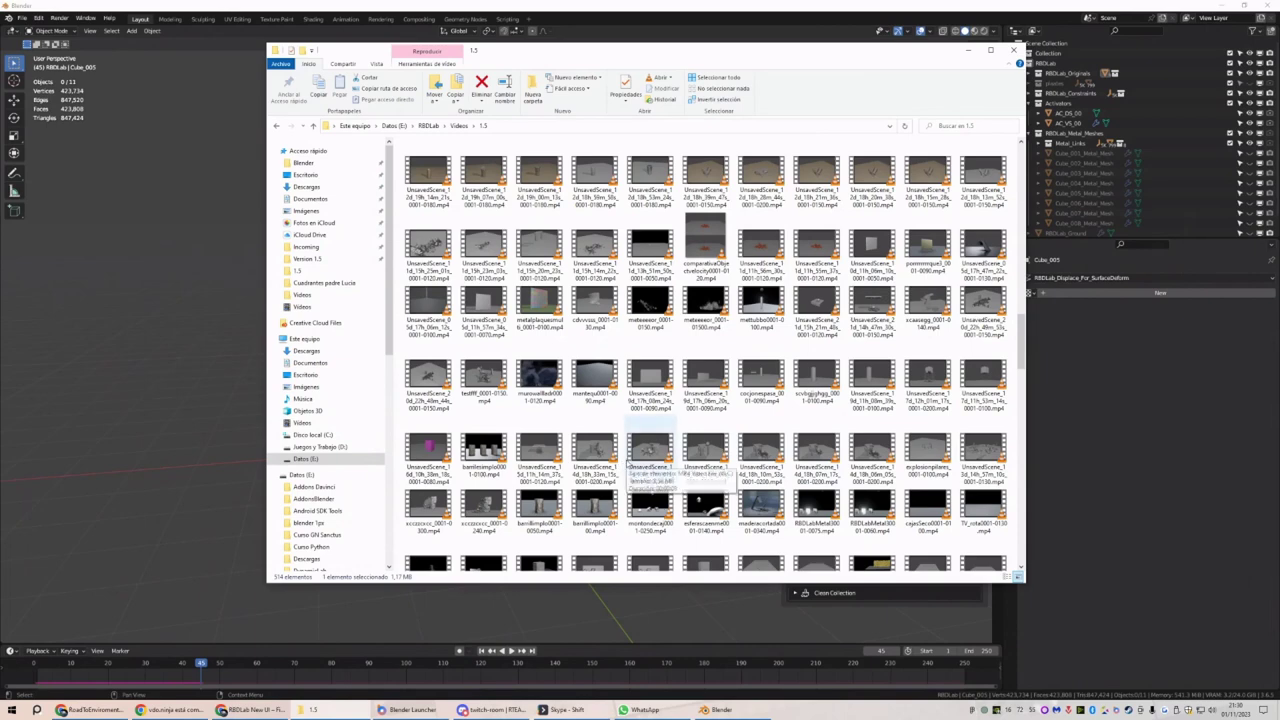
{"action": "scroll", "coordinate": [628, 463], "scroll_direction": "up", "scroll_amount": 3}
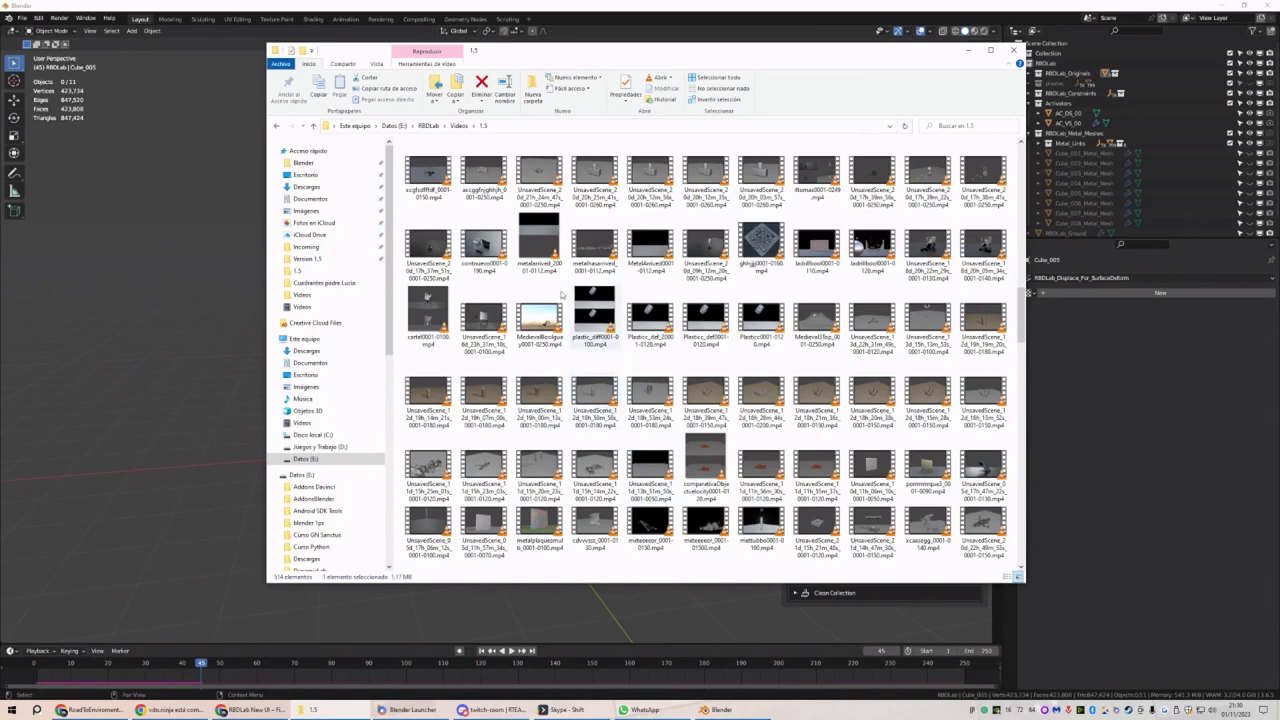
{"action": "scroll", "coordinate": [650, 300], "scroll_direction": "up", "scroll_amount": 3}
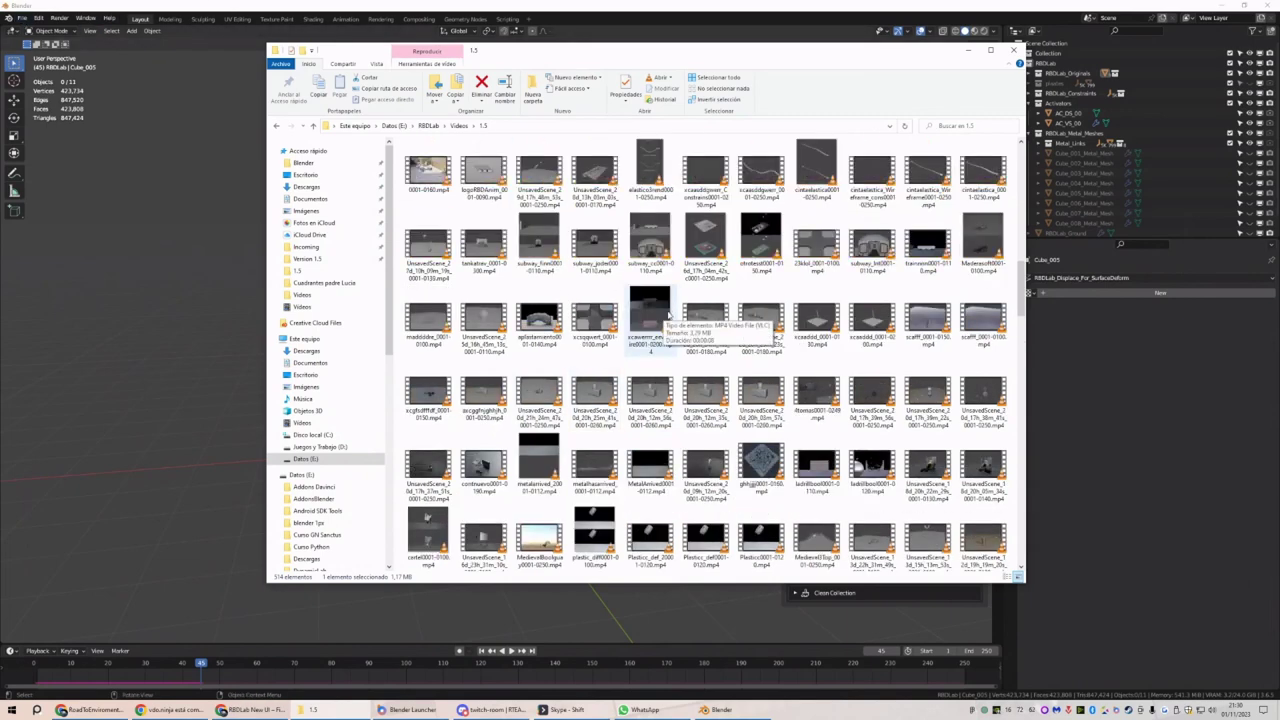
{"action": "double_click", "coordinate": [652, 246]}
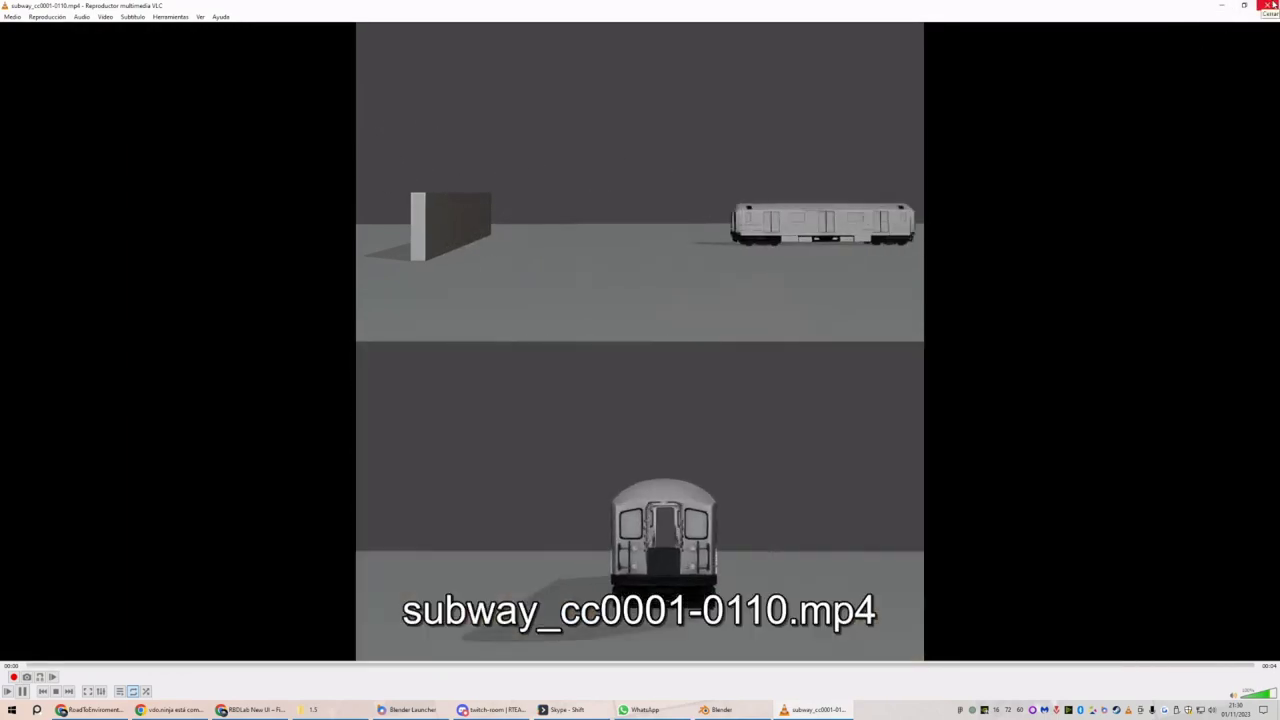
{"action": "left_click", "coordinate": [1271, 6]}
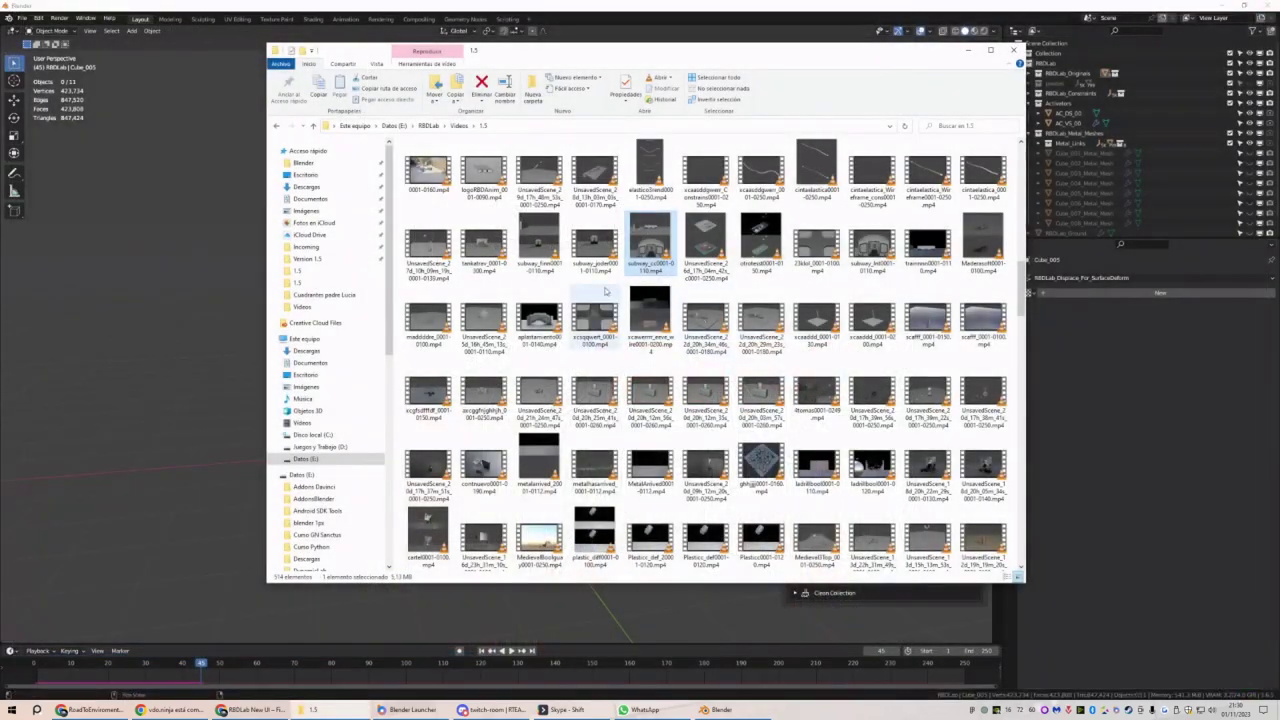
{"action": "double_click", "coordinate": [590, 246]}
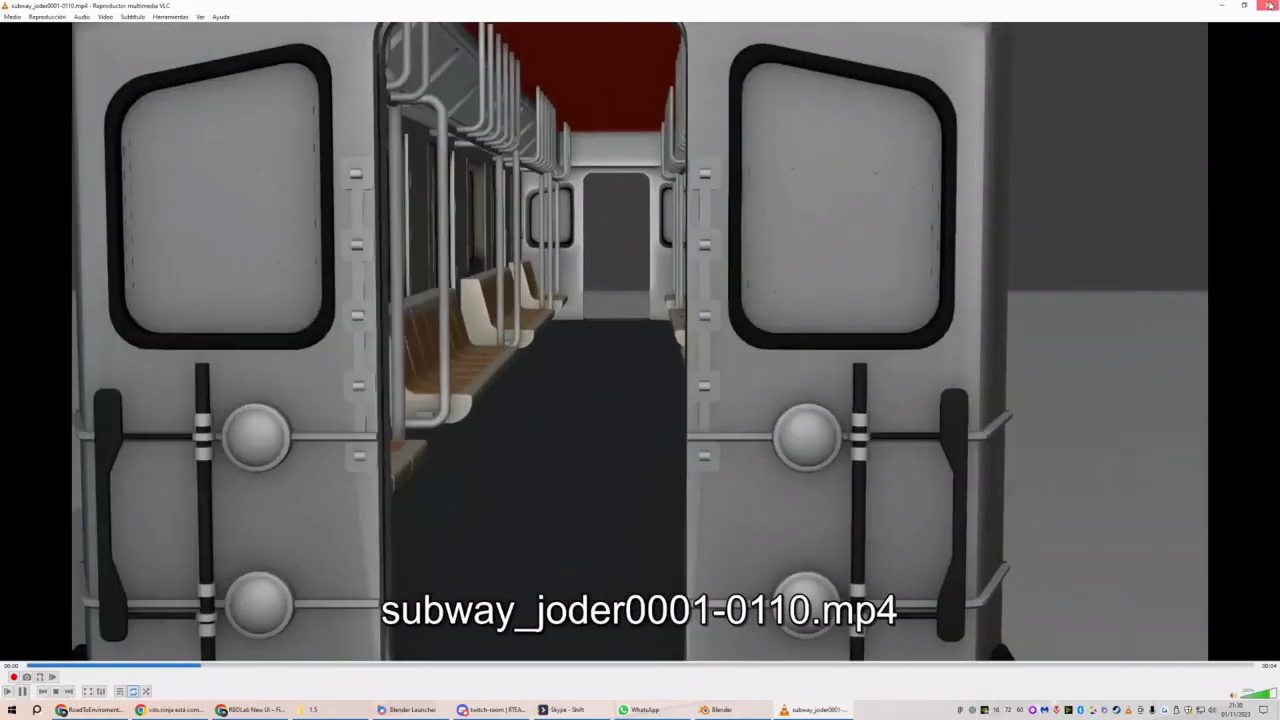
{"action": "left_click", "coordinate": [1271, 6]}
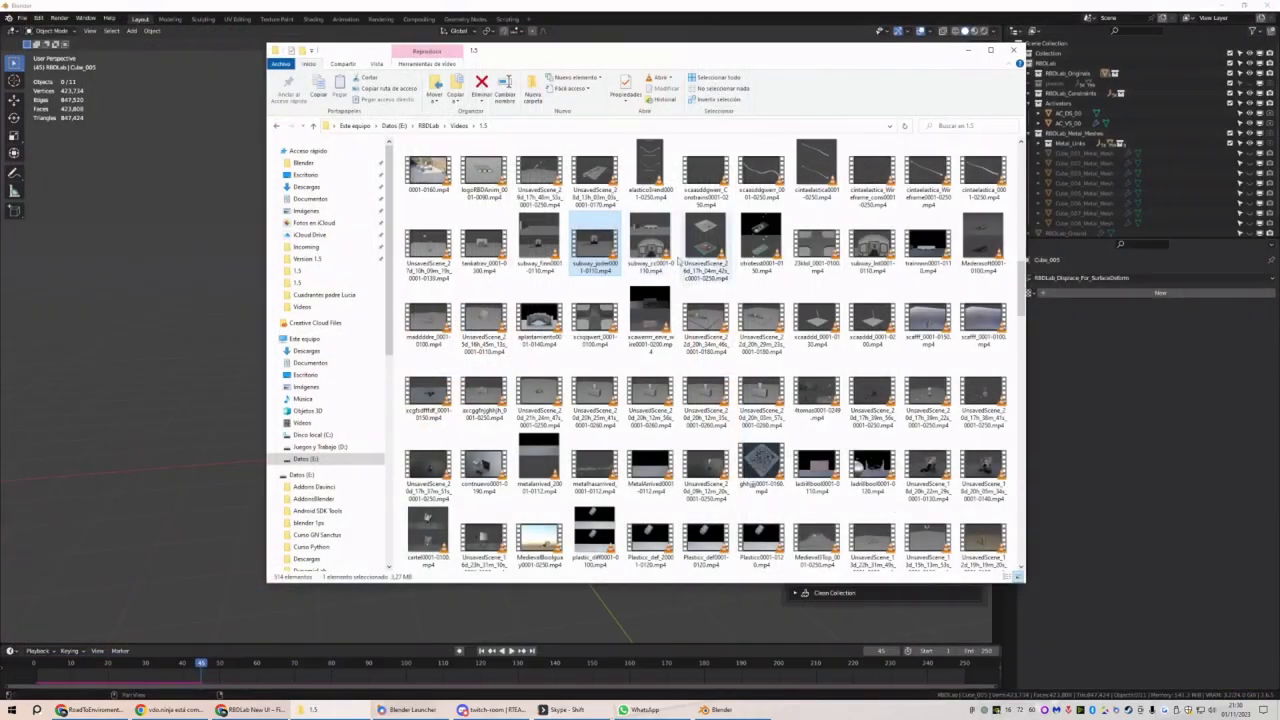
{"action": "left_click", "coordinate": [652, 238]}
Play subway_cc0001-0110.mp4, rewind to the start and pause on the moment of impact
{"action": "double_click", "coordinate": [652, 238]}
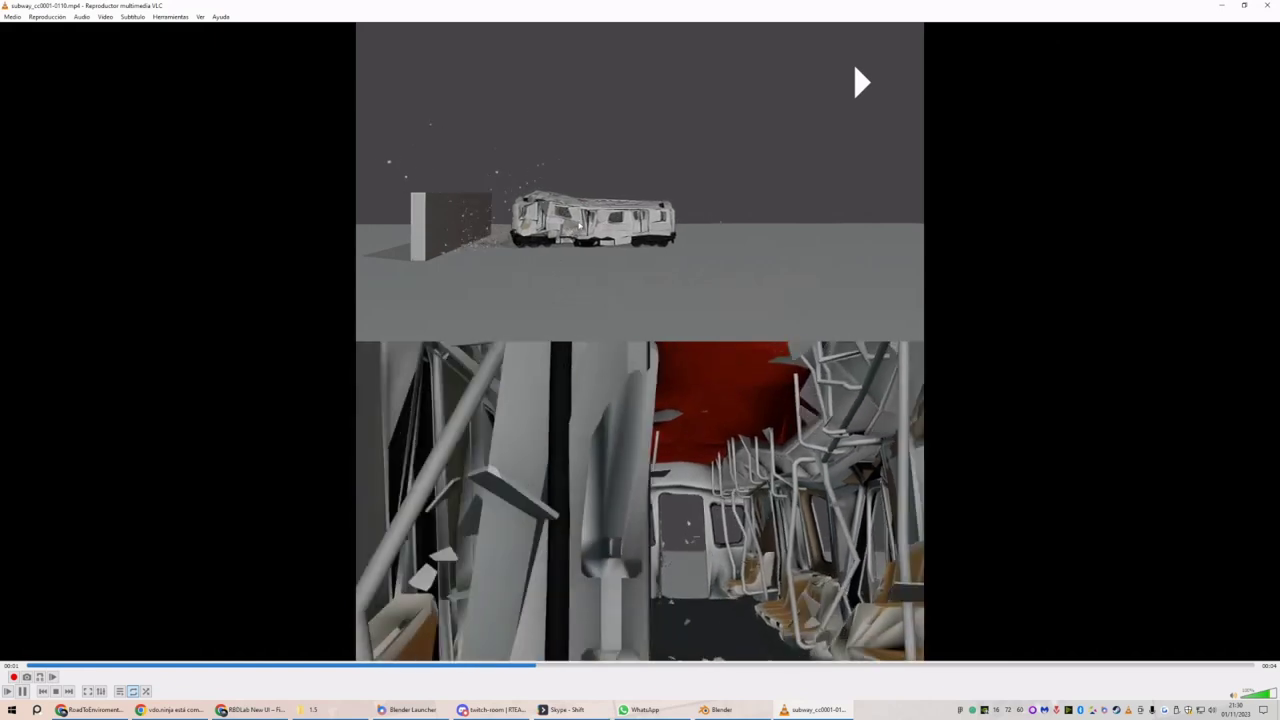
{"action": "key", "text": "space"}
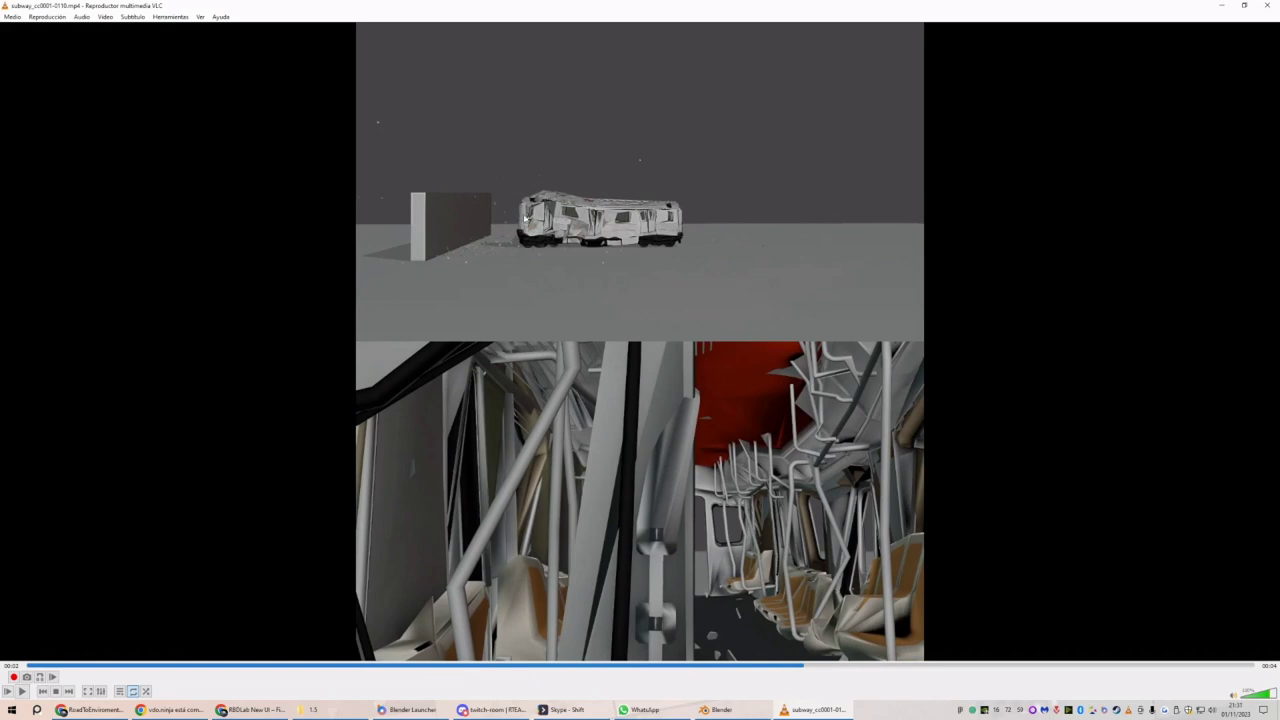
{"action": "left_click", "coordinate": [335, 665]}
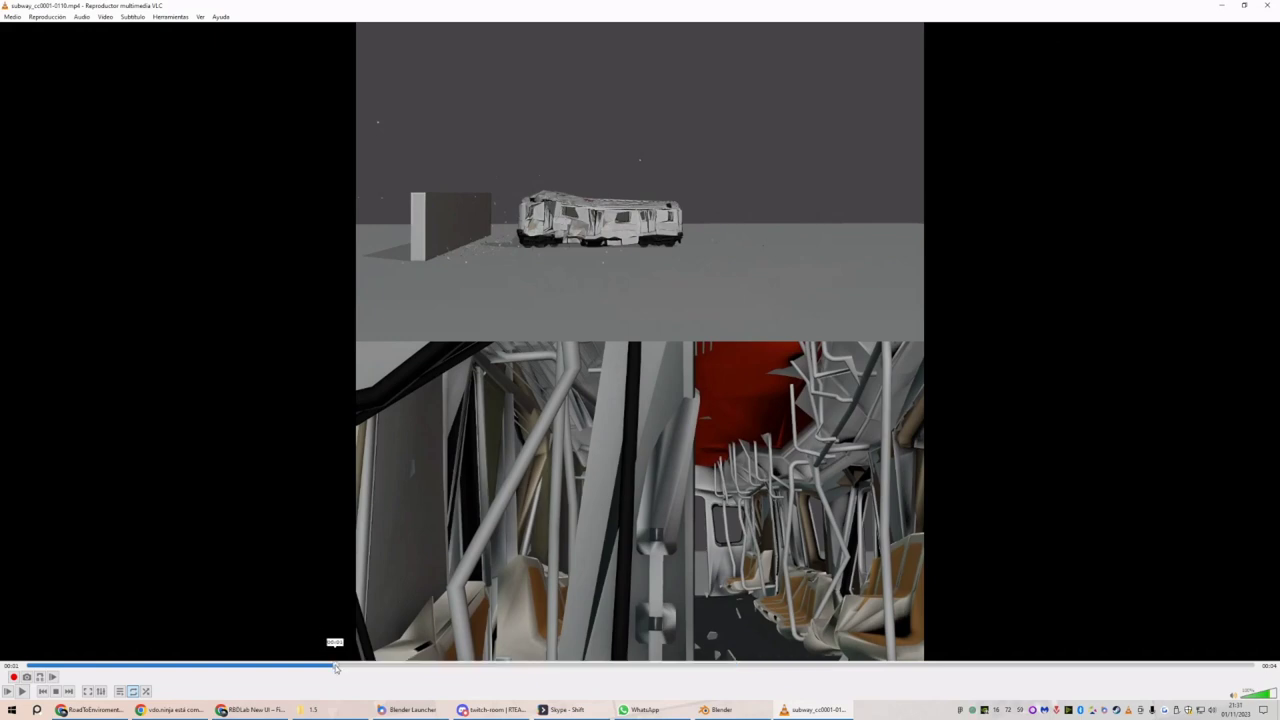
{"action": "left_click", "coordinate": [275, 665]}
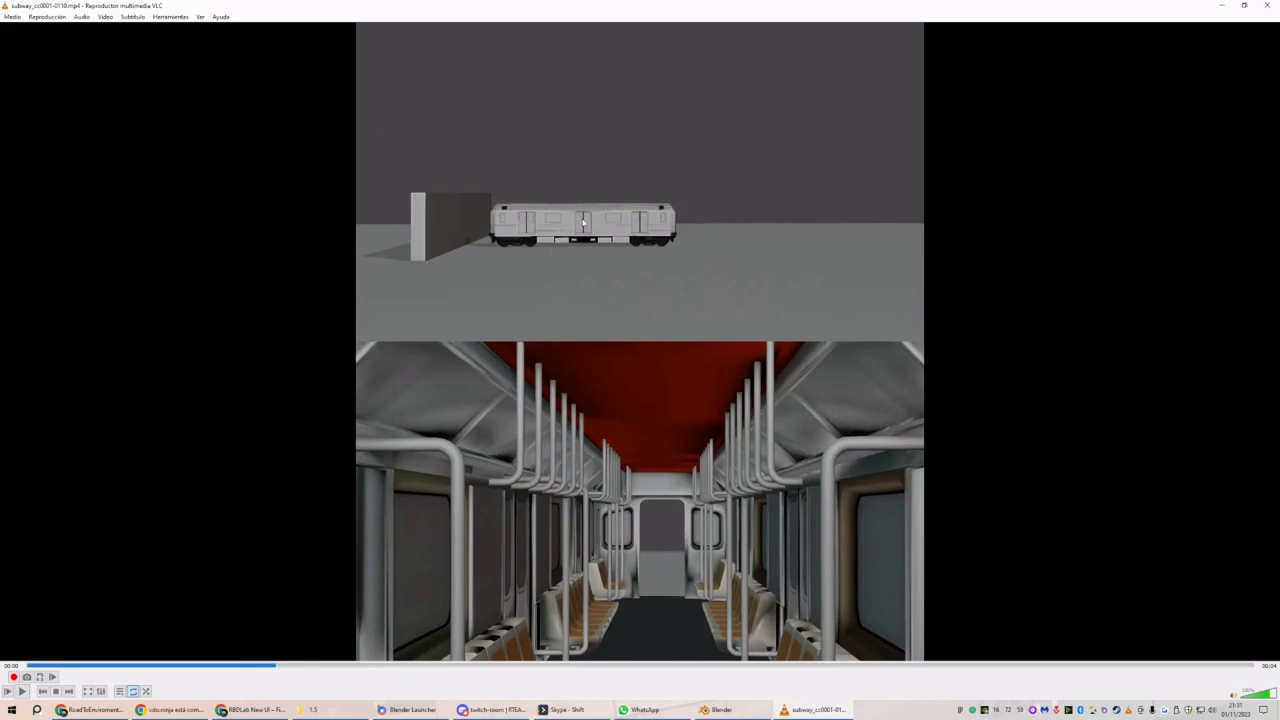
{"action": "left_click", "coordinate": [642, 236]}
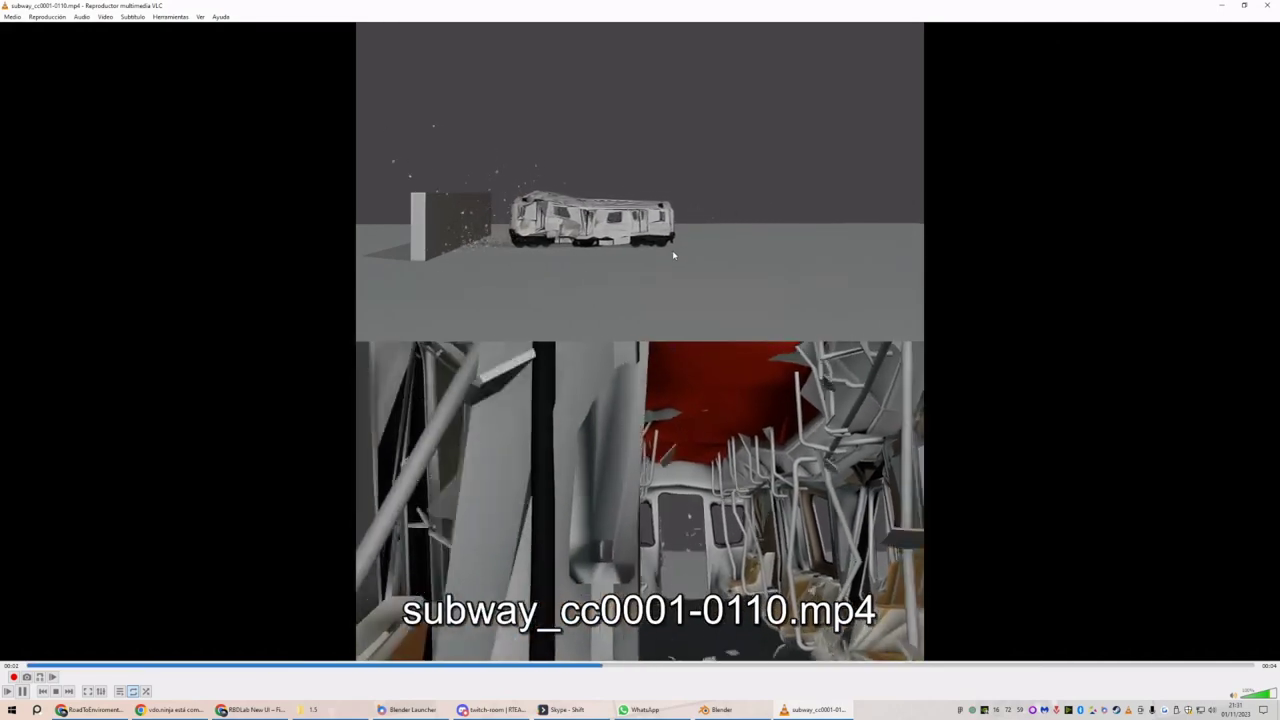
{"action": "left_click", "coordinate": [672, 250]}
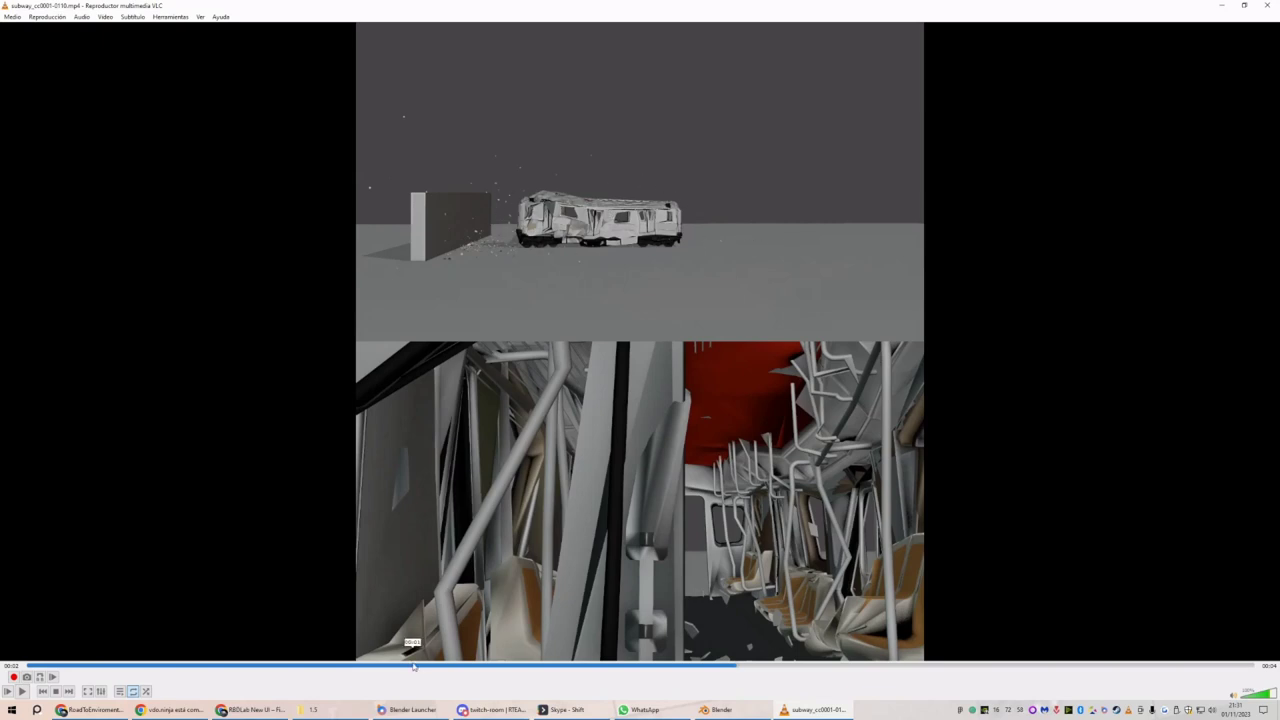
Rewind before the impact and replay, then reopen the clip to show the crushed interior
{"action": "left_click_drag", "start_coordinate": [413, 665], "coordinate": [203, 665]}
{"action": "key", "text": "space"}
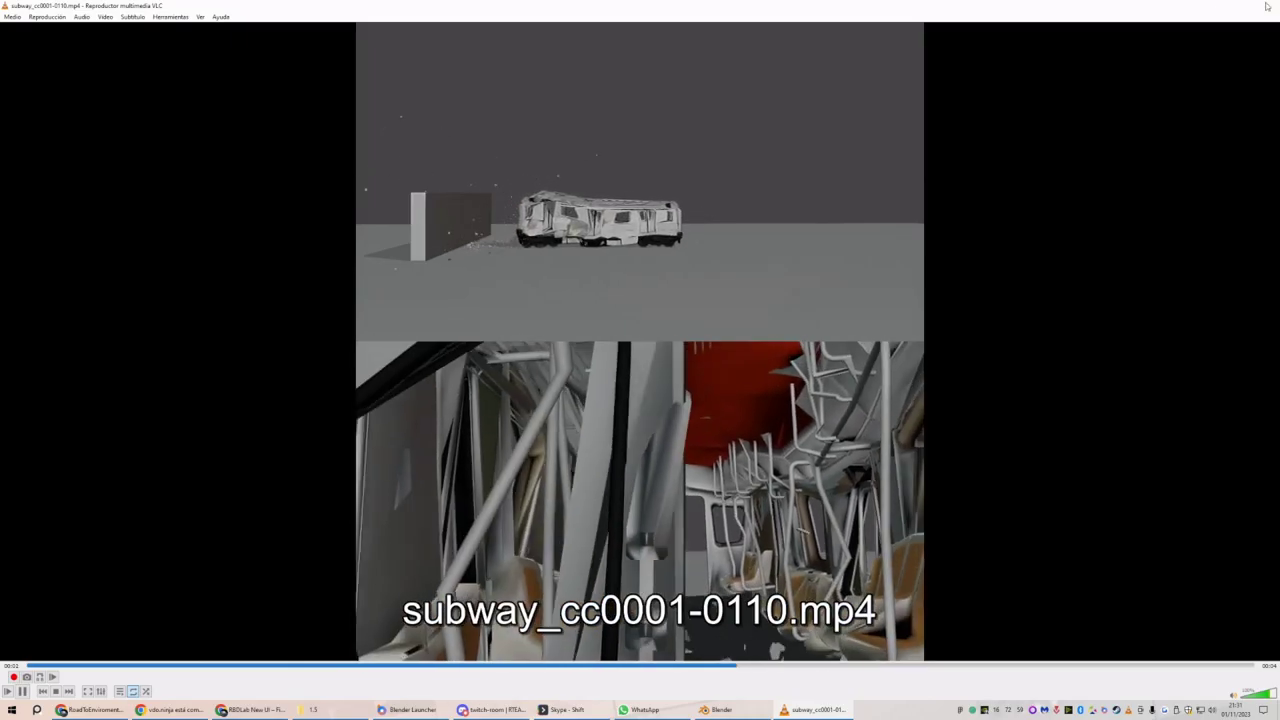
{"action": "left_click", "coordinate": [1266, 6]}
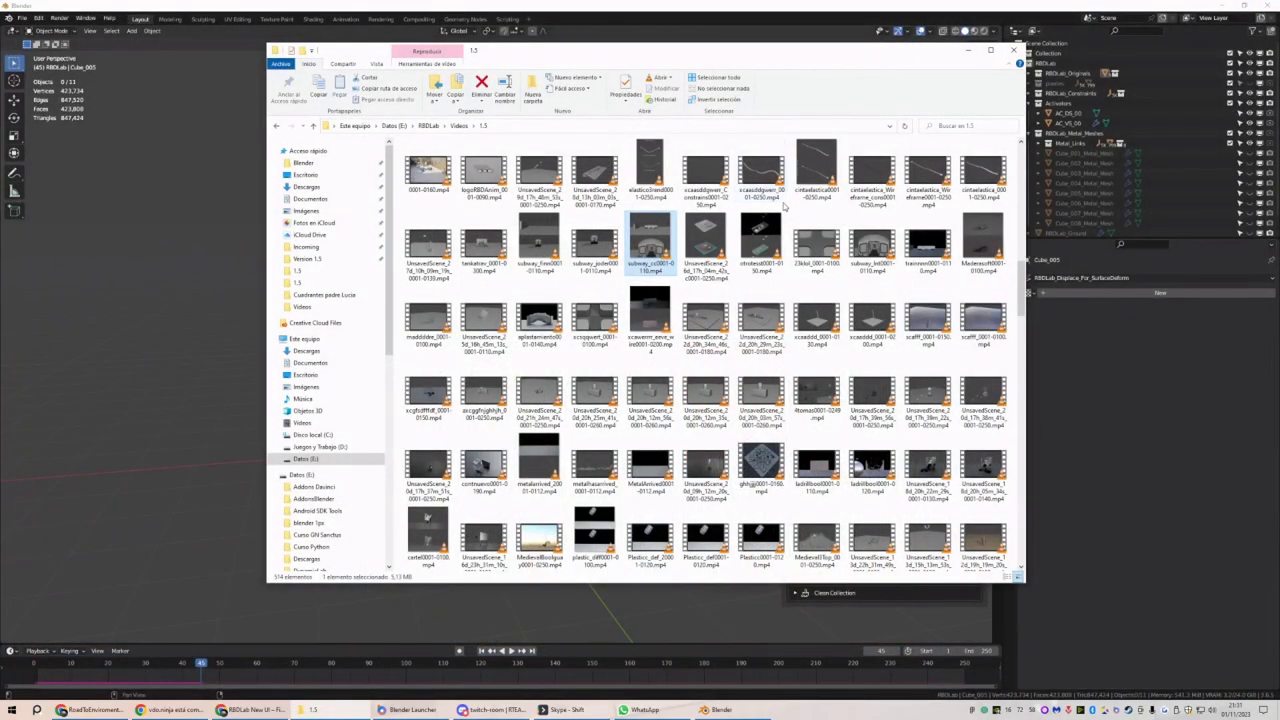
{"action": "scroll", "coordinate": [788, 268], "scroll_direction": "up", "scroll_amount": 3}
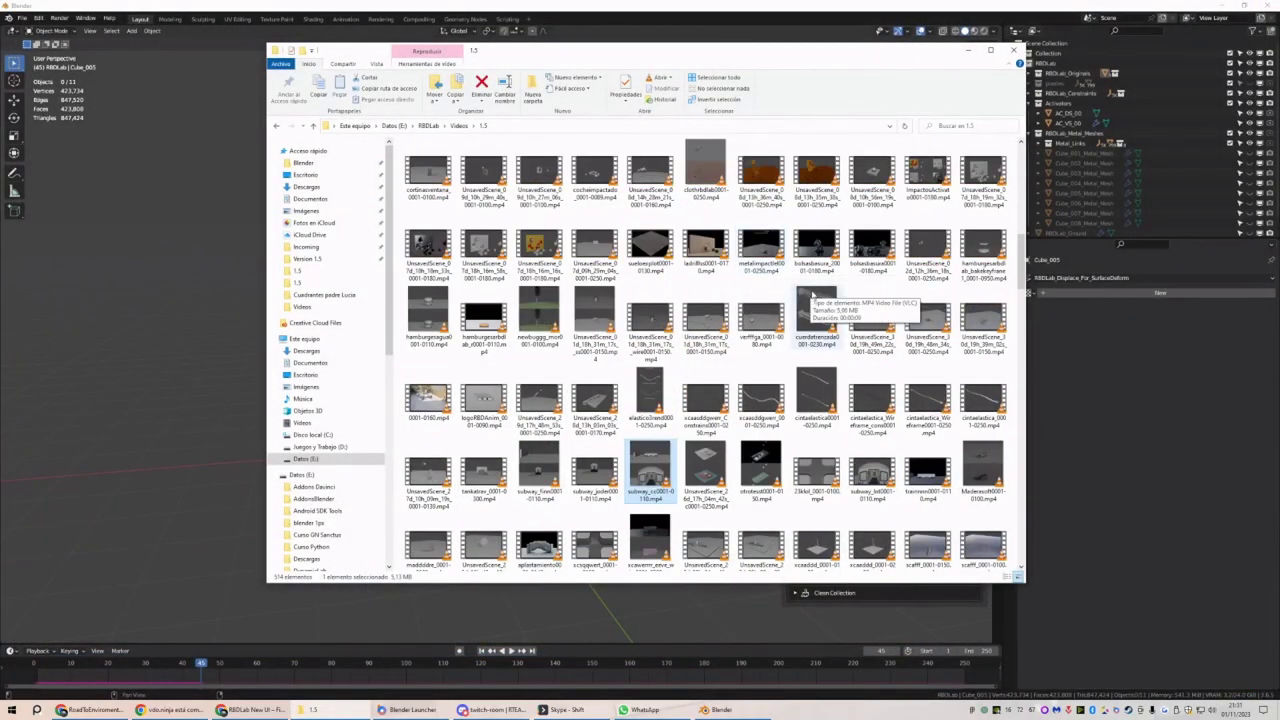
{"action": "double_click", "coordinate": [651, 460]}
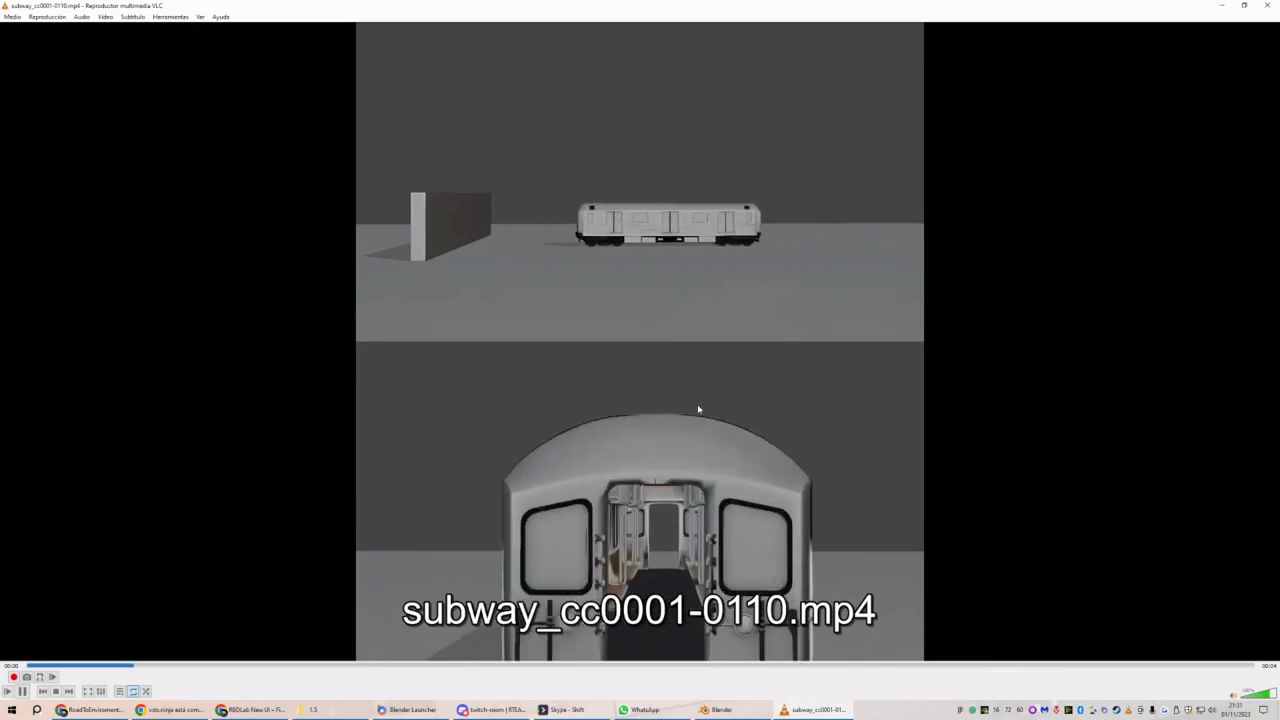
{"action": "key", "text": "space"}
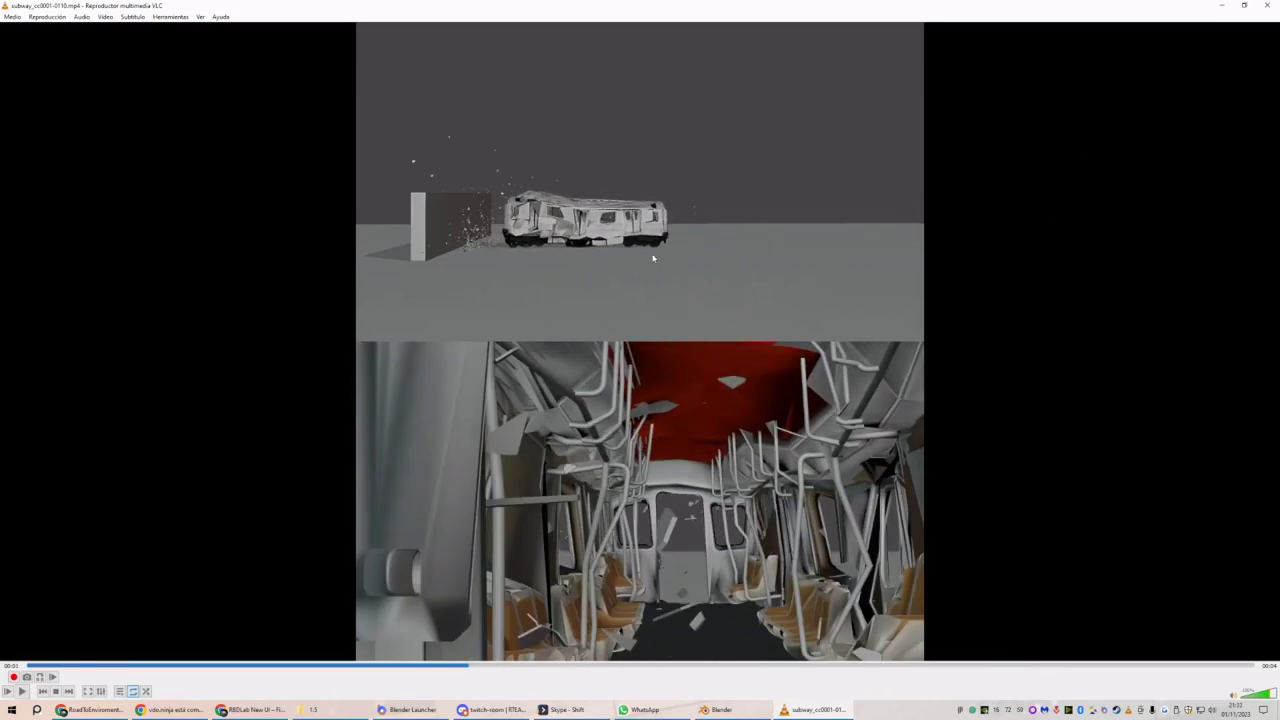
{"action": "key", "text": "space"}
{"action": "key", "text": "space"}
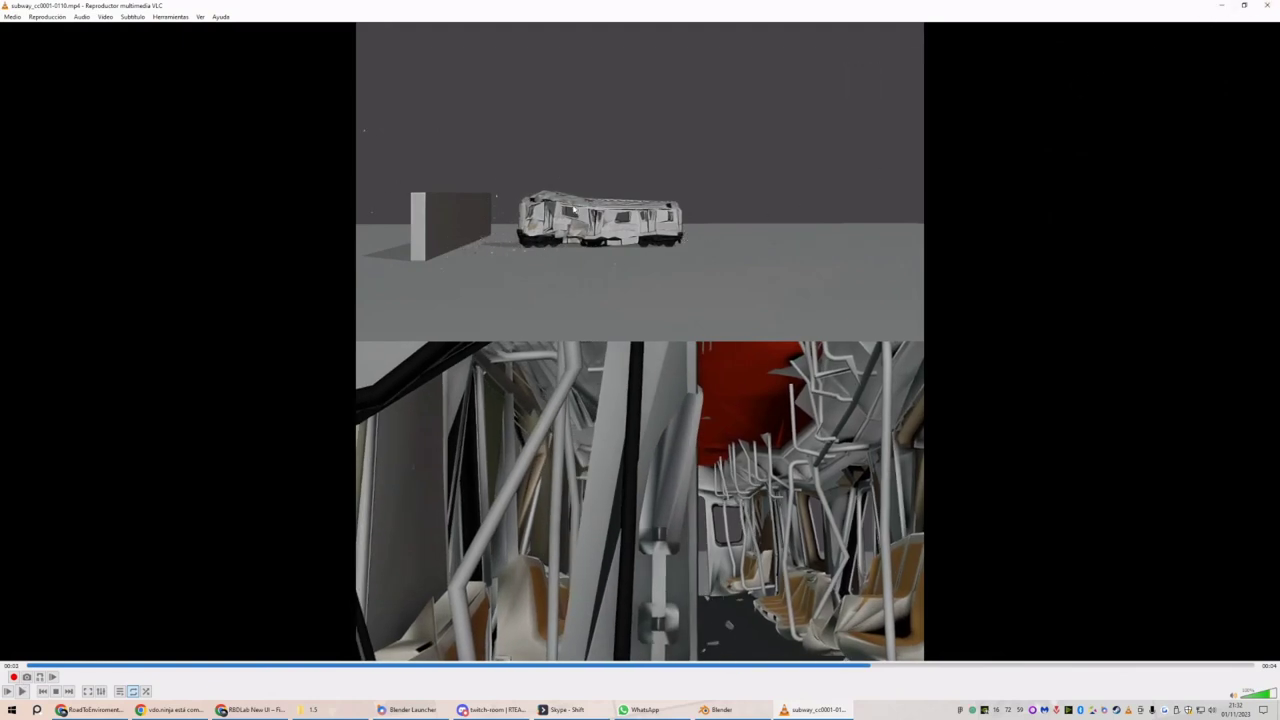
{"action": "left_click", "coordinate": [1270, 5]}
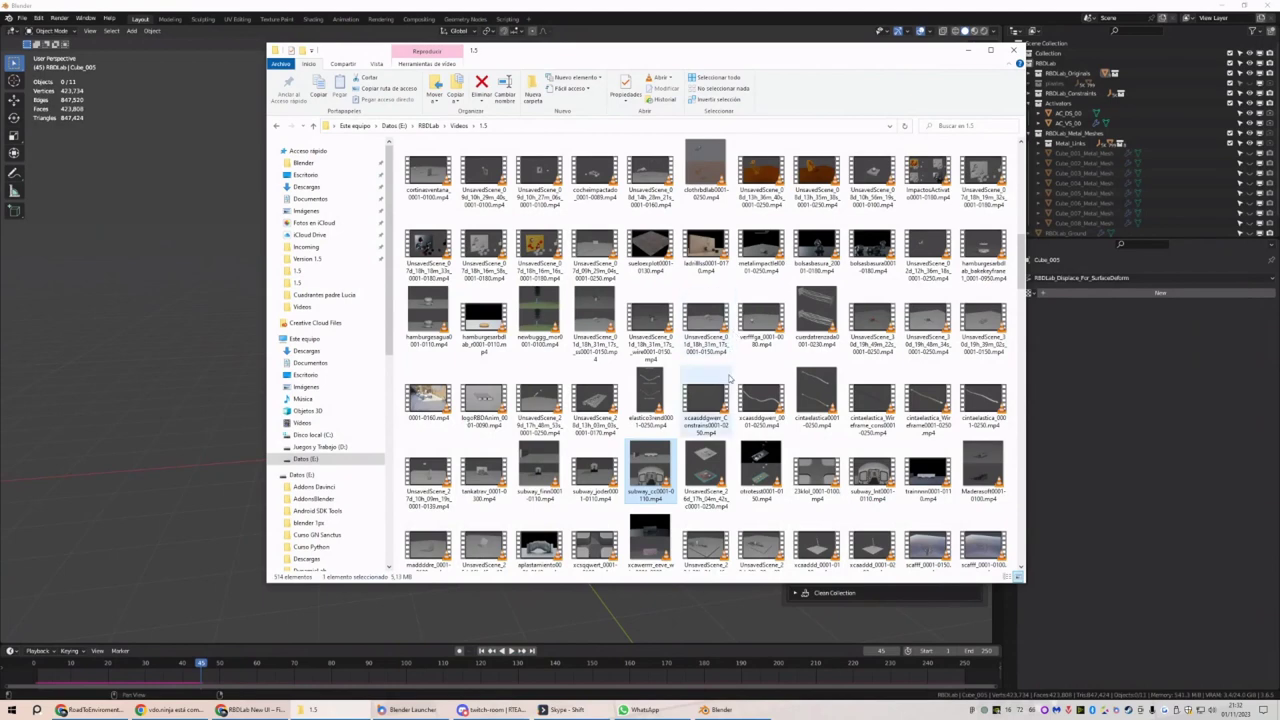
Browse the 1.5 folder thumbnails and play tanque2_0001-0150.mp4, the tank breaking apart
{"action": "scroll", "coordinate": [750, 400], "scroll_direction": "up", "scroll_amount": 3}
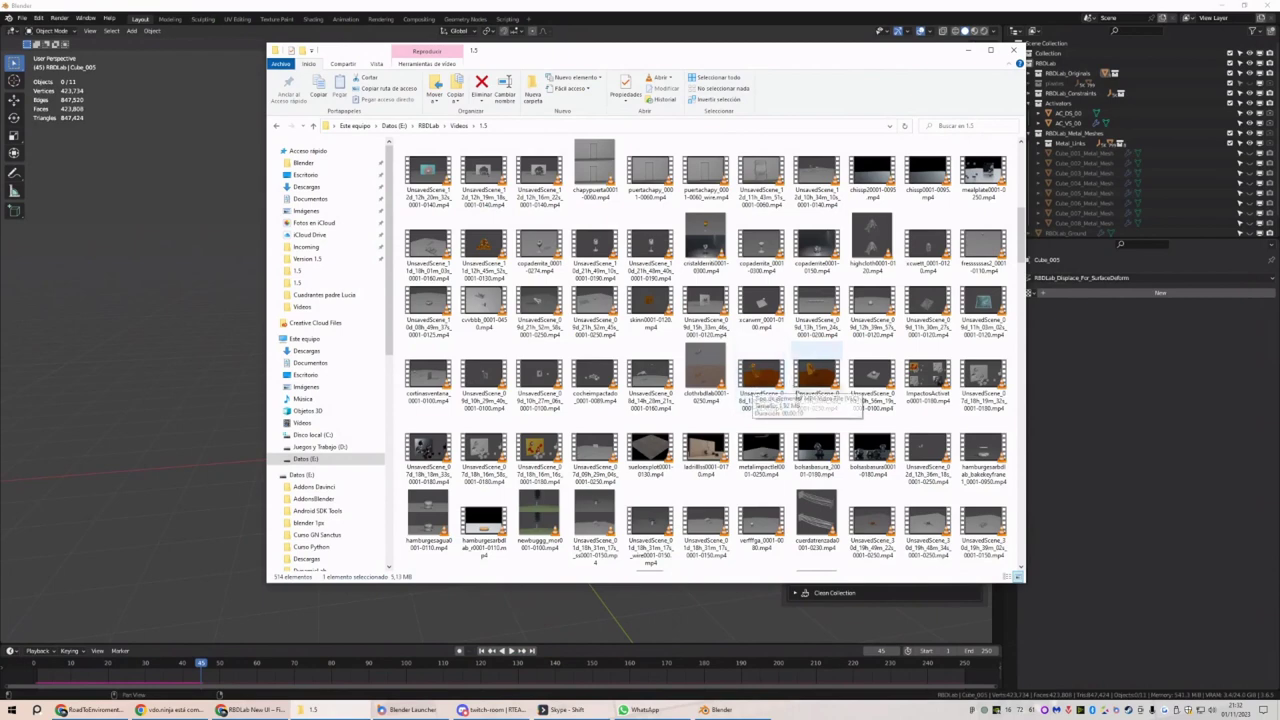
{"action": "scroll", "coordinate": [799, 398], "scroll_direction": "up", "scroll_amount": 3}
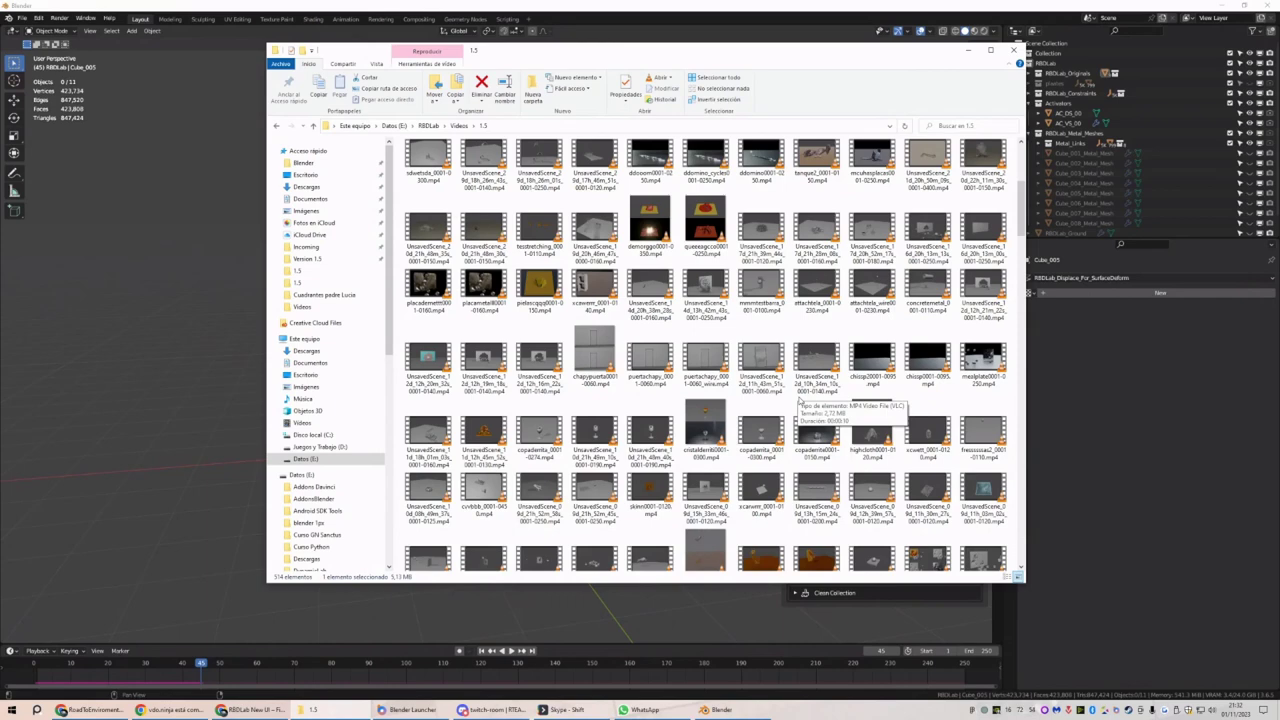
{"action": "scroll", "coordinate": [799, 398], "scroll_direction": "up", "scroll_amount": 3}
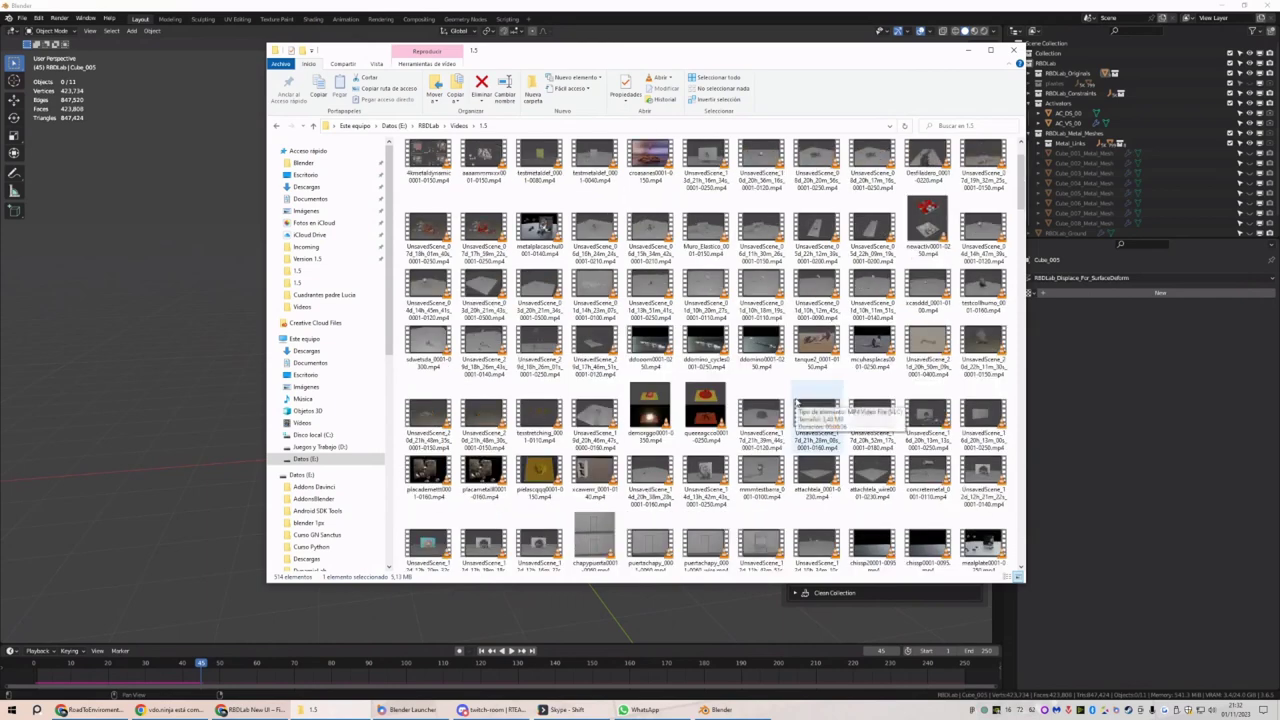
{"action": "scroll", "coordinate": [797, 403], "scroll_direction": "up", "scroll_amount": 1}
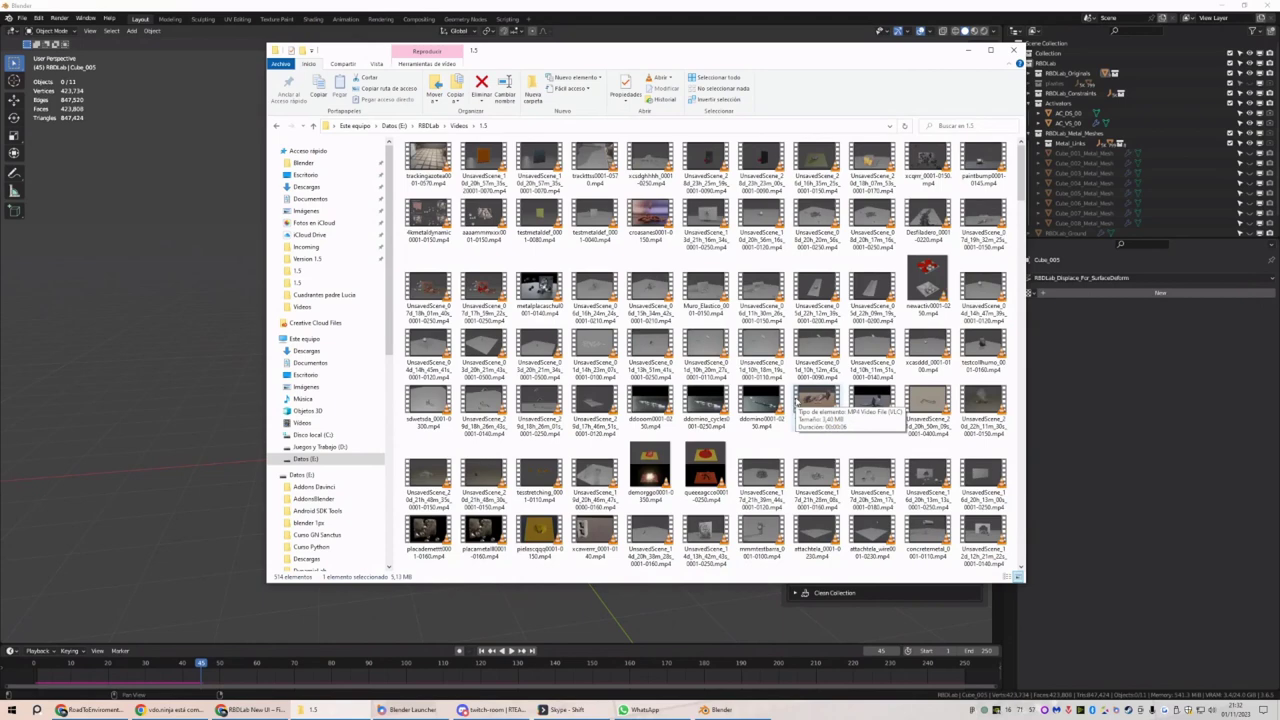
{"action": "scroll", "coordinate": [799, 398], "scroll_direction": "down", "scroll_amount": 10}
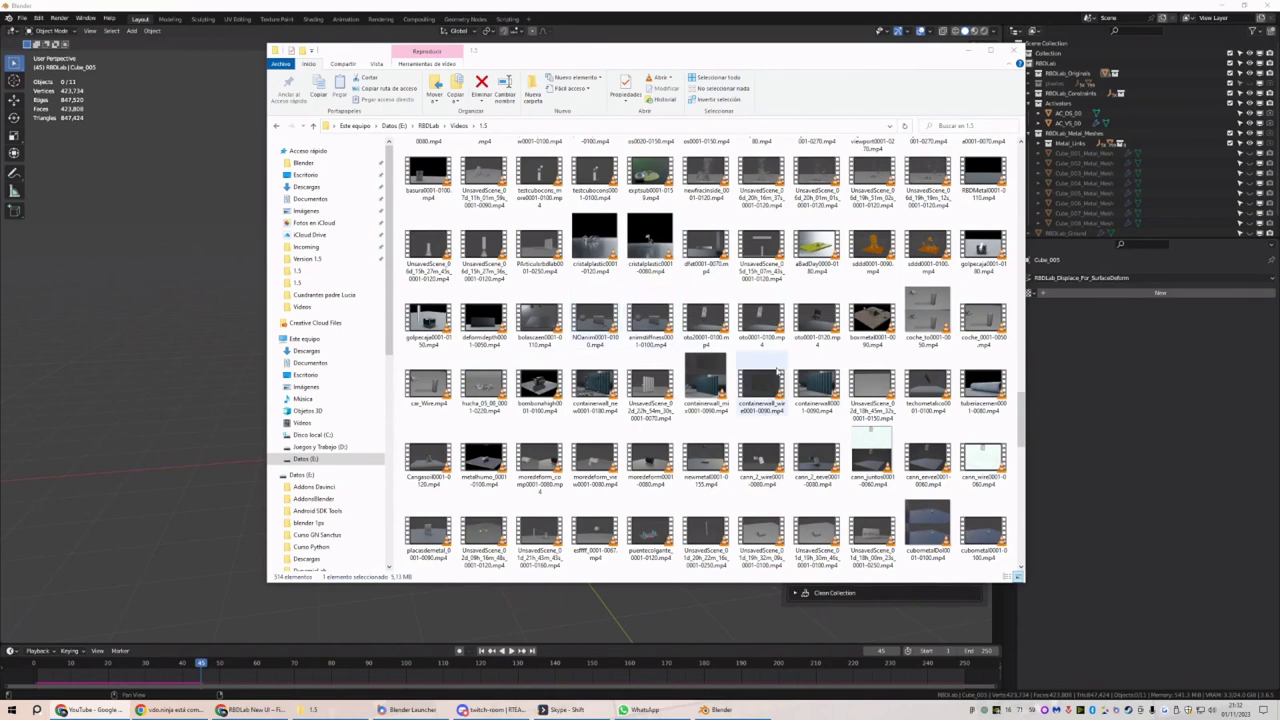
{"action": "scroll", "coordinate": [790, 385], "scroll_direction": "up", "scroll_amount": 10}
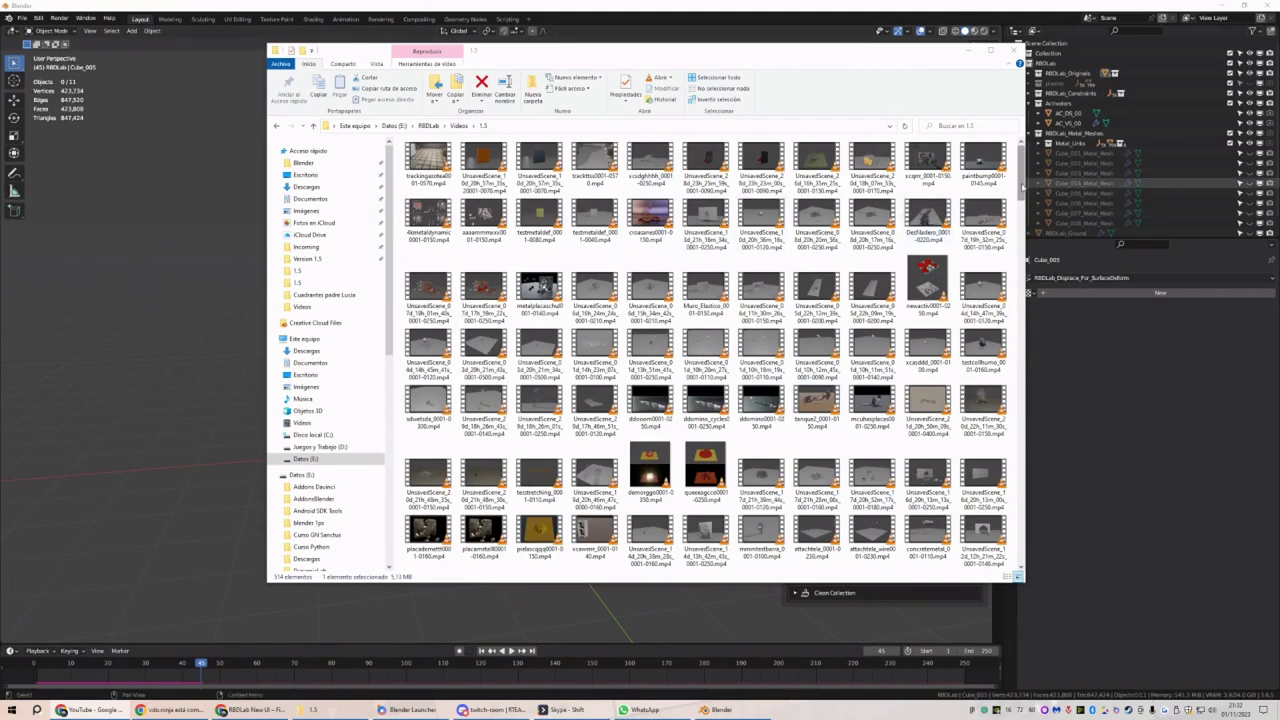
{"action": "left_click_drag", "start_coordinate": [1022, 186], "coordinate": [1028, 211]}
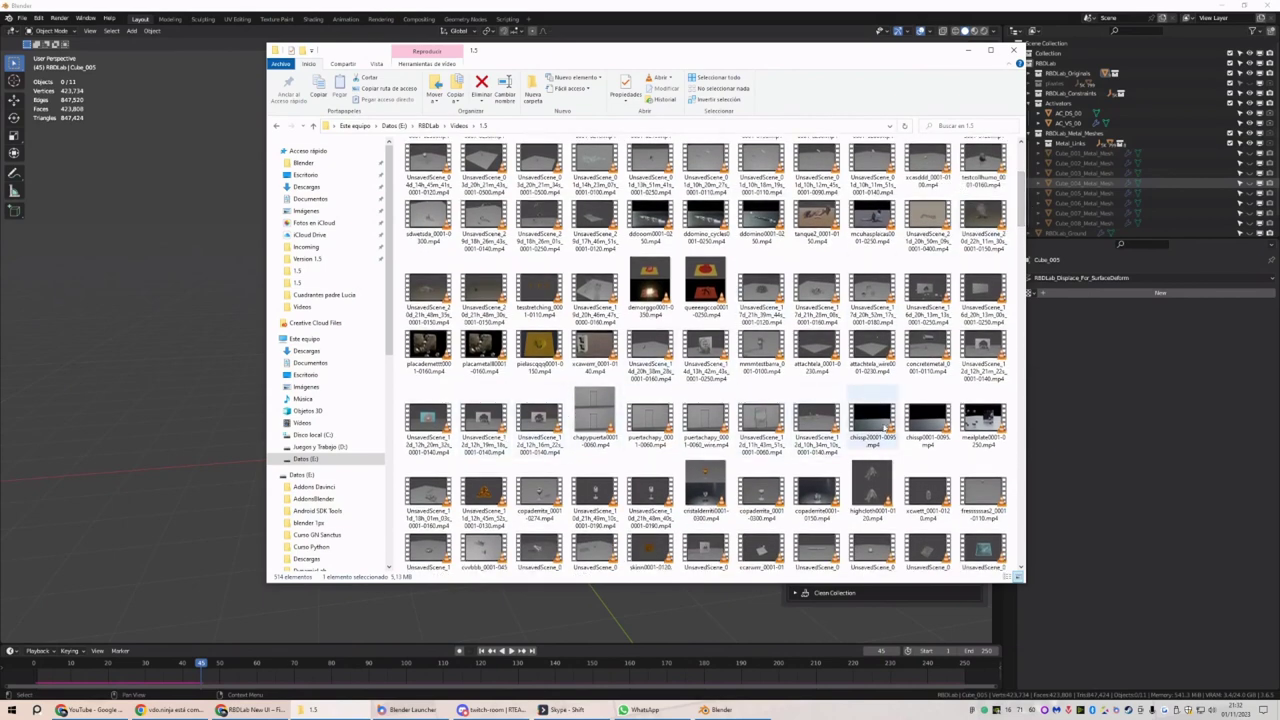
{"action": "scroll", "coordinate": [580, 418], "scroll_direction": "down", "scroll_amount": 2}
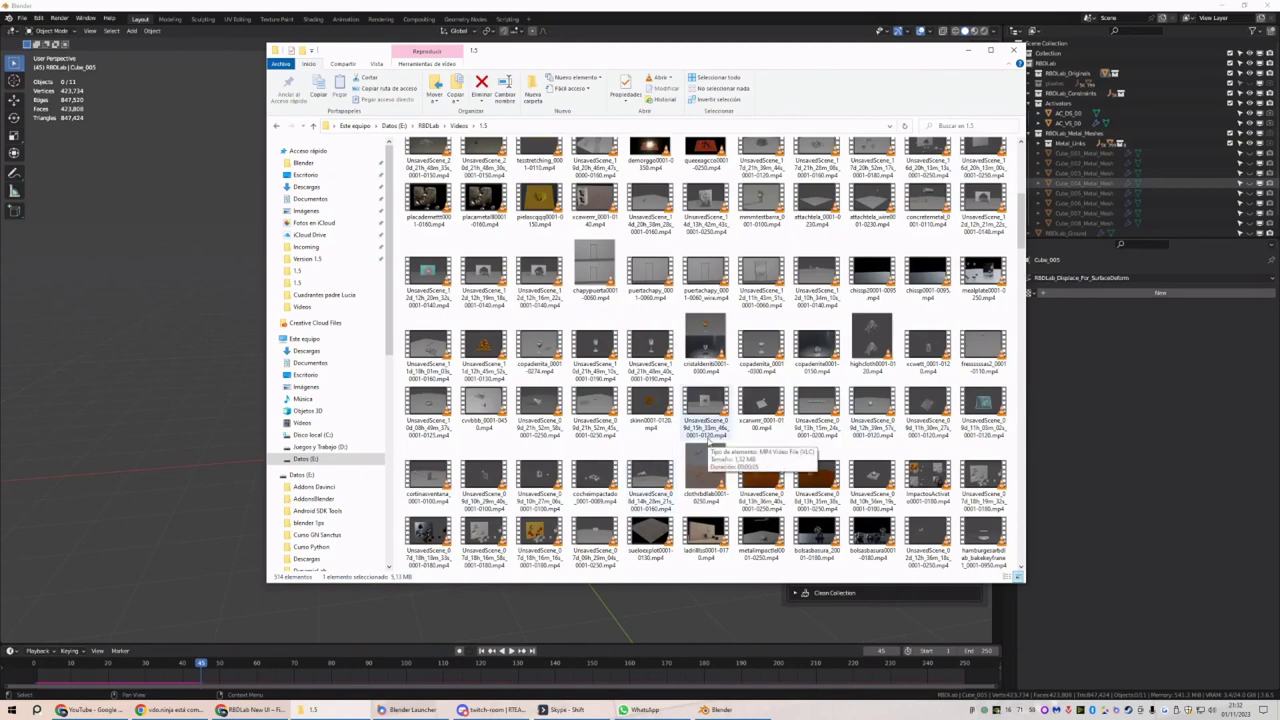
{"action": "scroll", "coordinate": [712, 442], "scroll_direction": "up", "scroll_amount": 5}
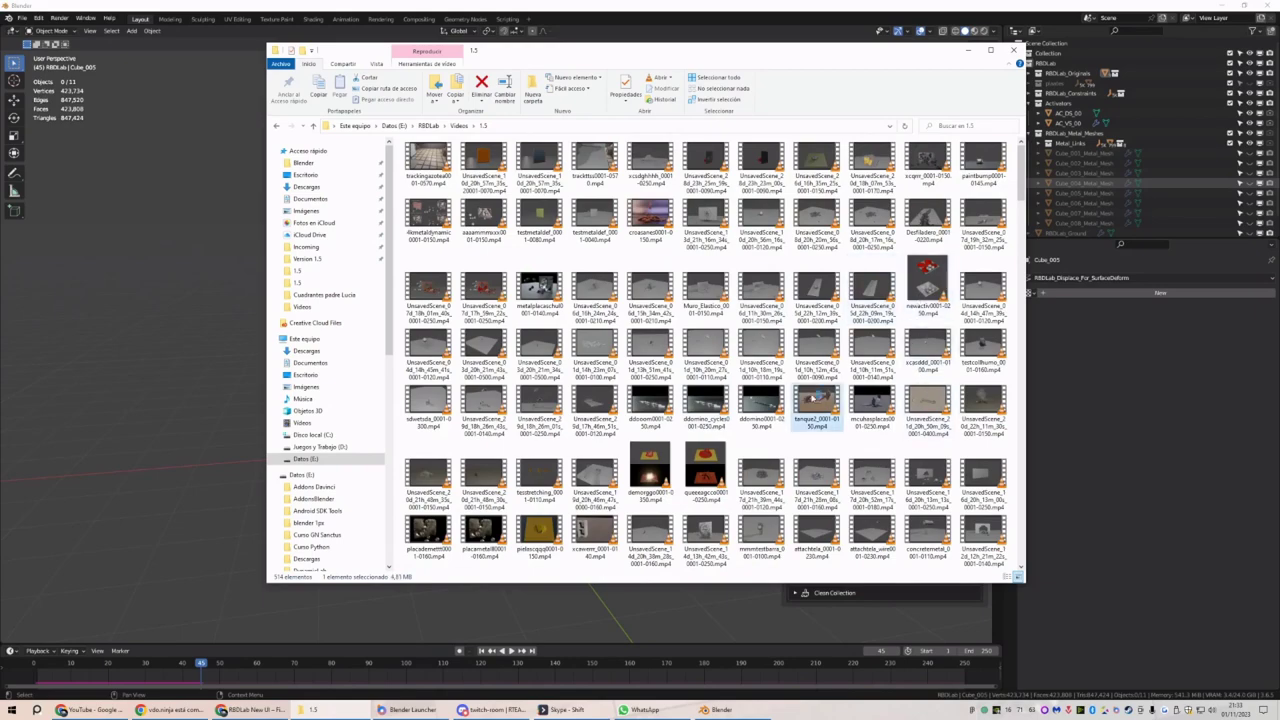
{"action": "double_click", "coordinate": [812, 396]}
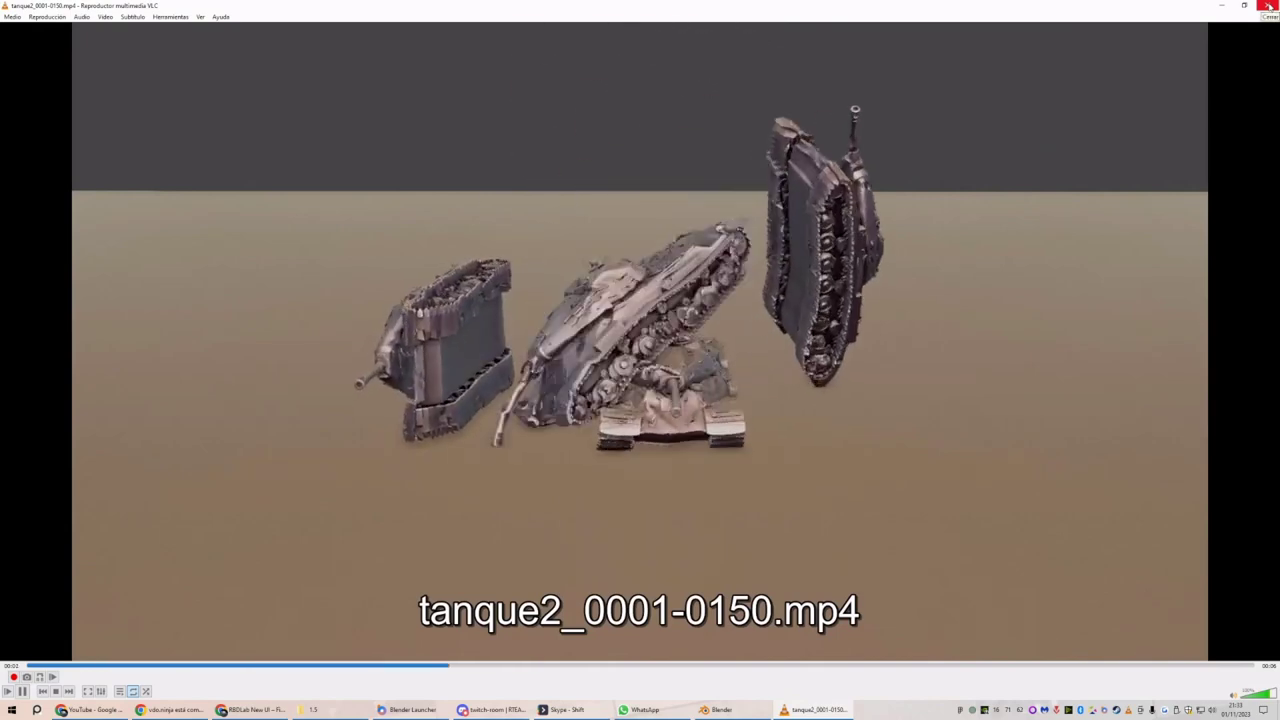
Close the tank clip and play stranger_0001-0250.mp4 from the Diferentes efectos folder
{"action": "left_click", "coordinate": [1268, 6]}
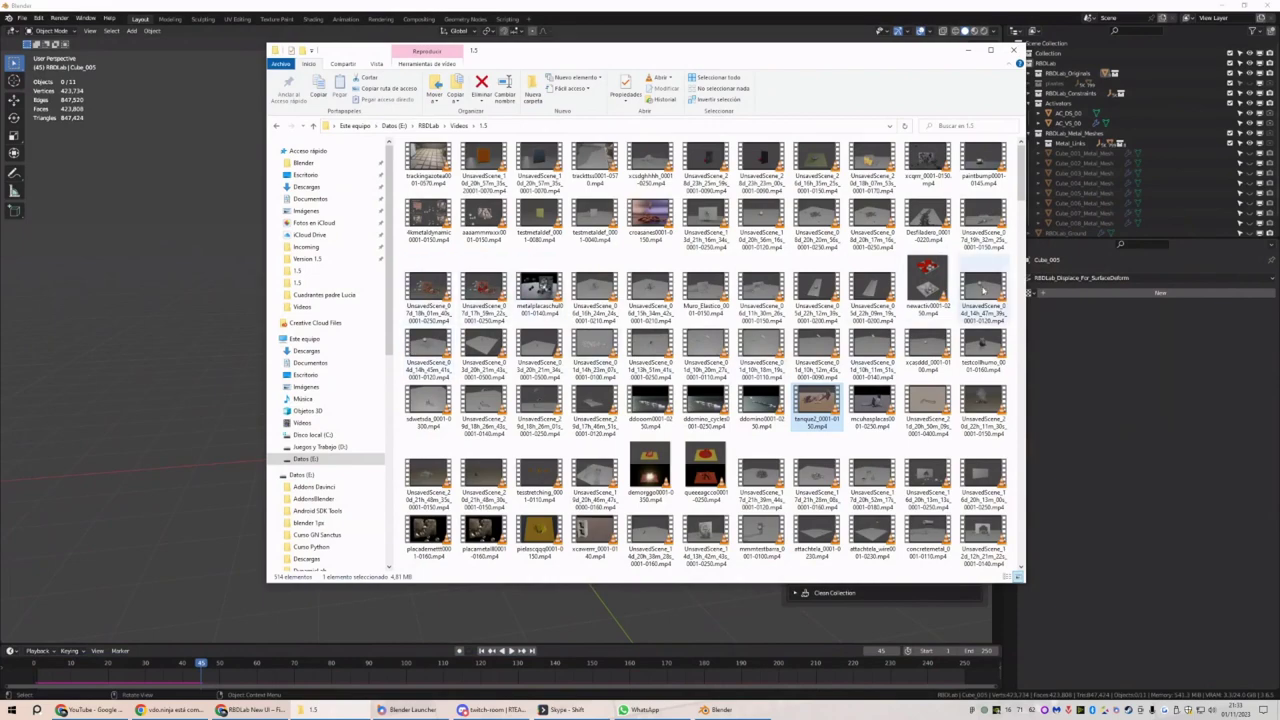
{"action": "left_click_drag", "start_coordinate": [1017, 196], "coordinate": [1018, 560]}
{"action": "double_click", "coordinate": [858, 422]}
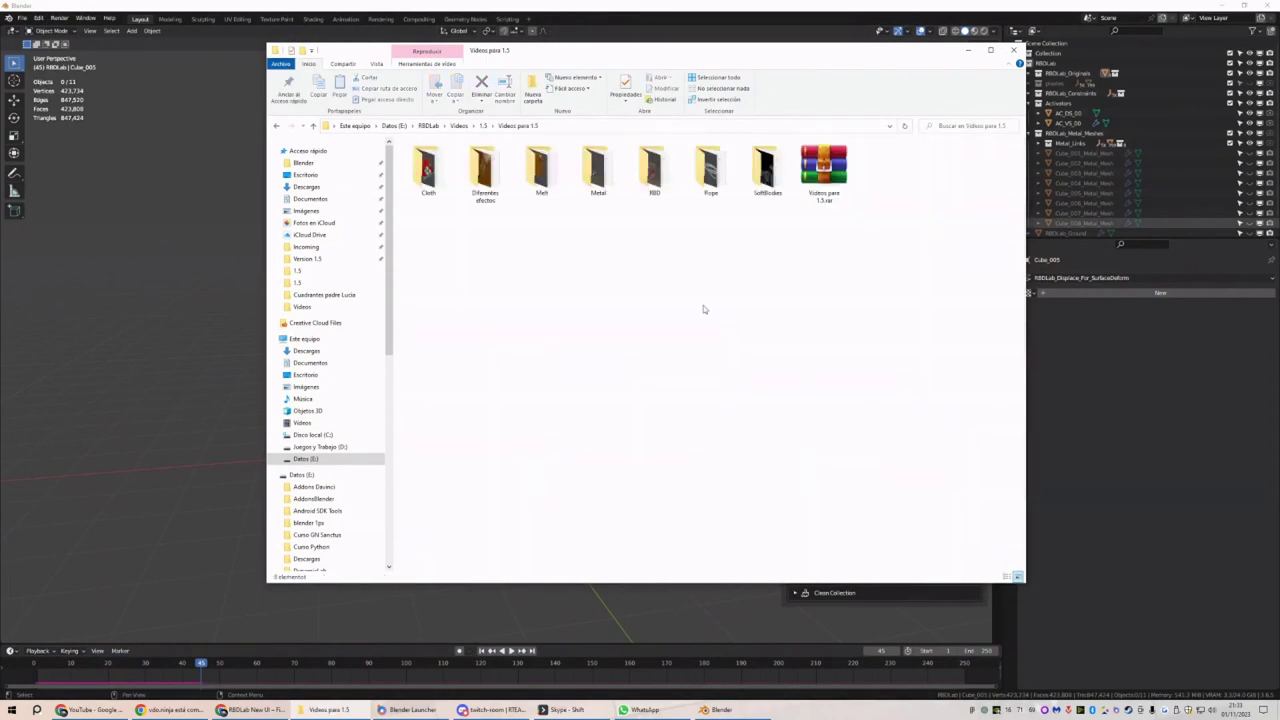
{"action": "double_click", "coordinate": [488, 193]}
{"action": "left_click", "coordinate": [716, 178]}
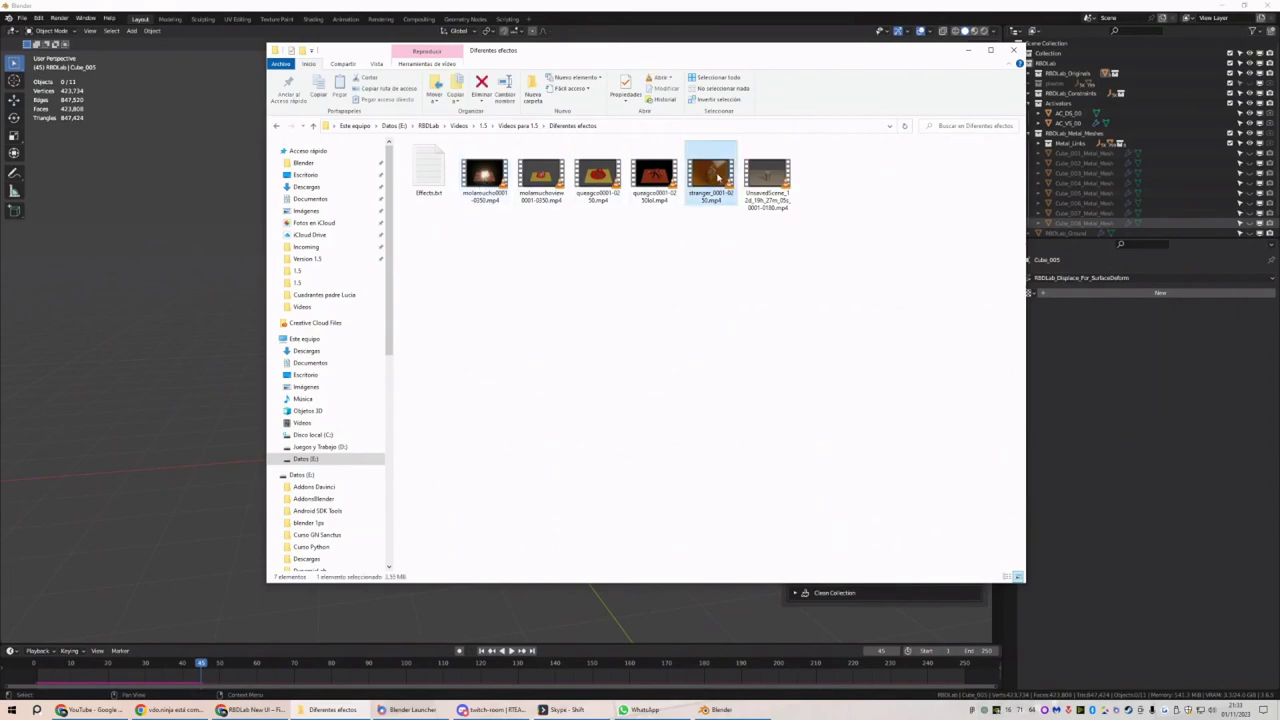
{"action": "double_click", "coordinate": [712, 185]}
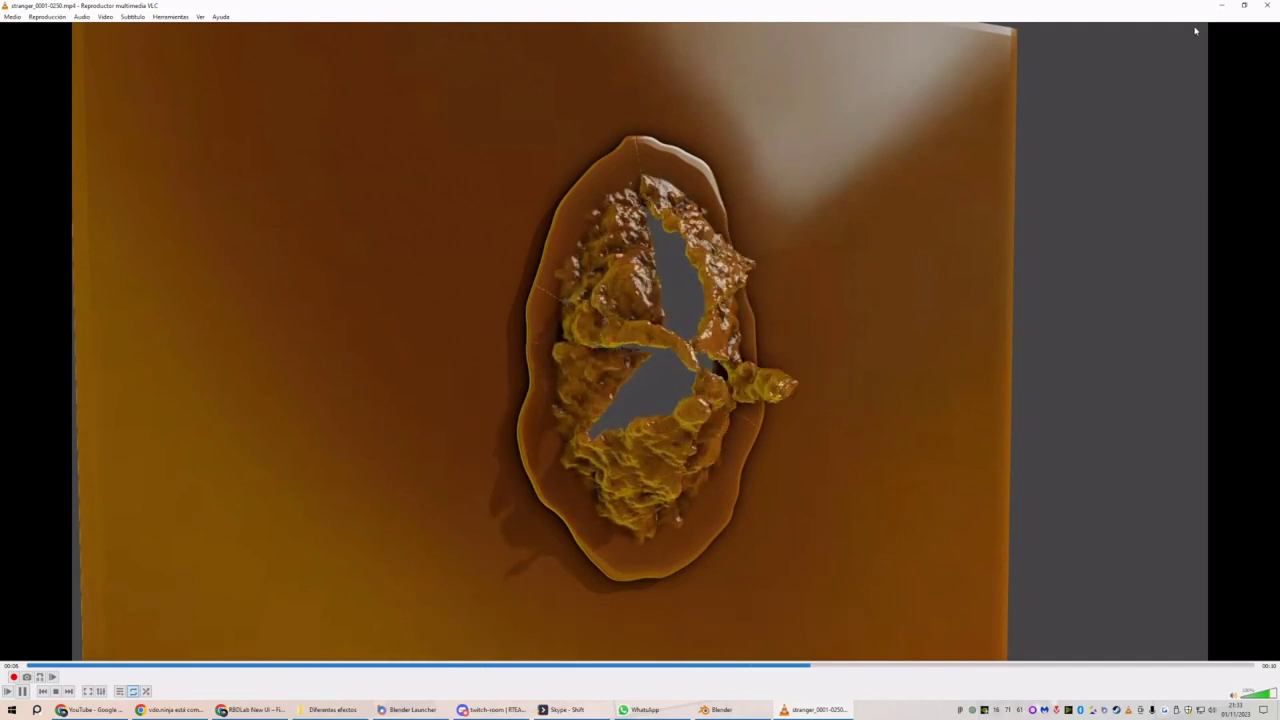
{"action": "left_click", "coordinate": [1271, 6]}
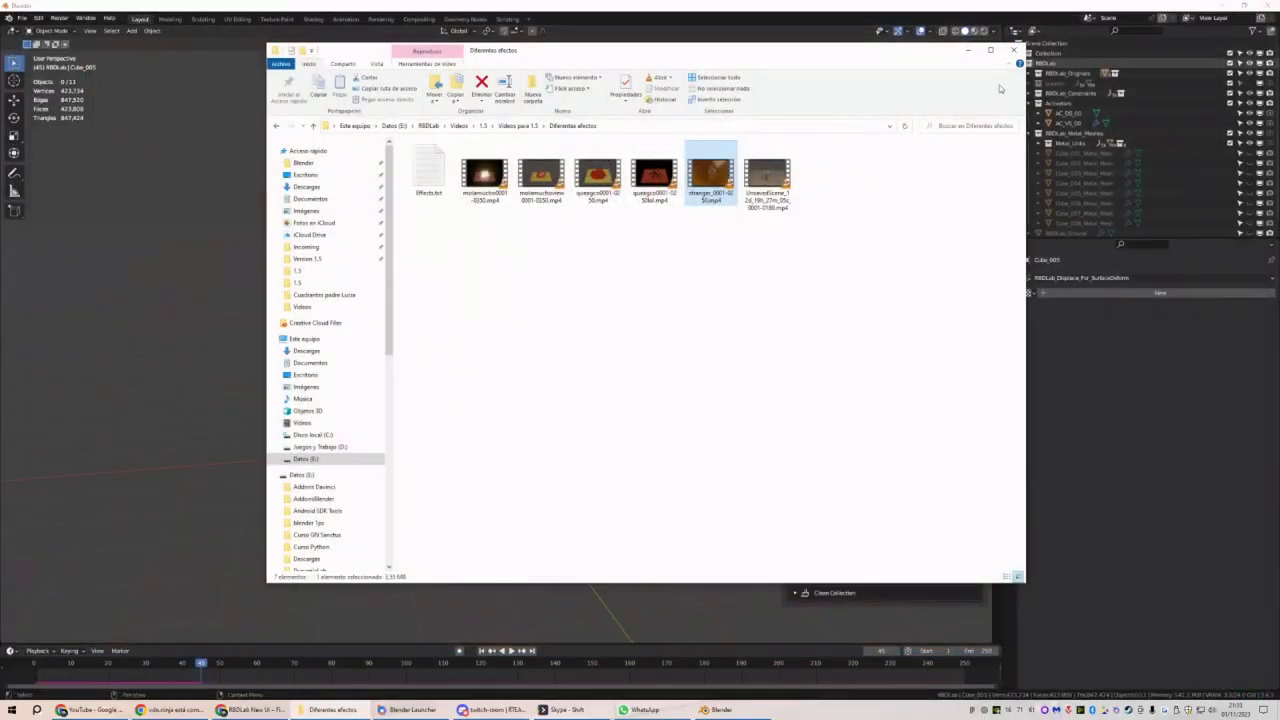
Watch molamucho0001-0350.mp4 and molamuchoview0001-0350.mp4, then go up to Videos para 1.5
{"action": "left_click", "coordinate": [484, 176]}
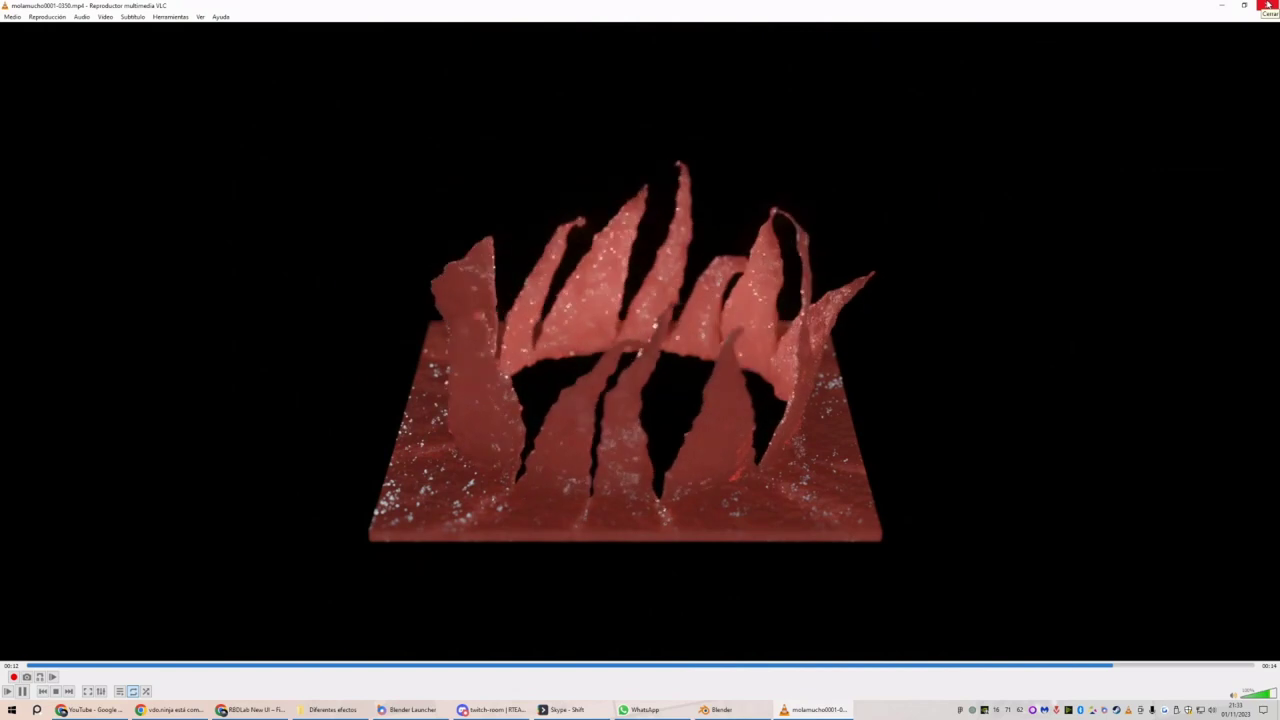
{"action": "left_click", "coordinate": [1267, 5]}
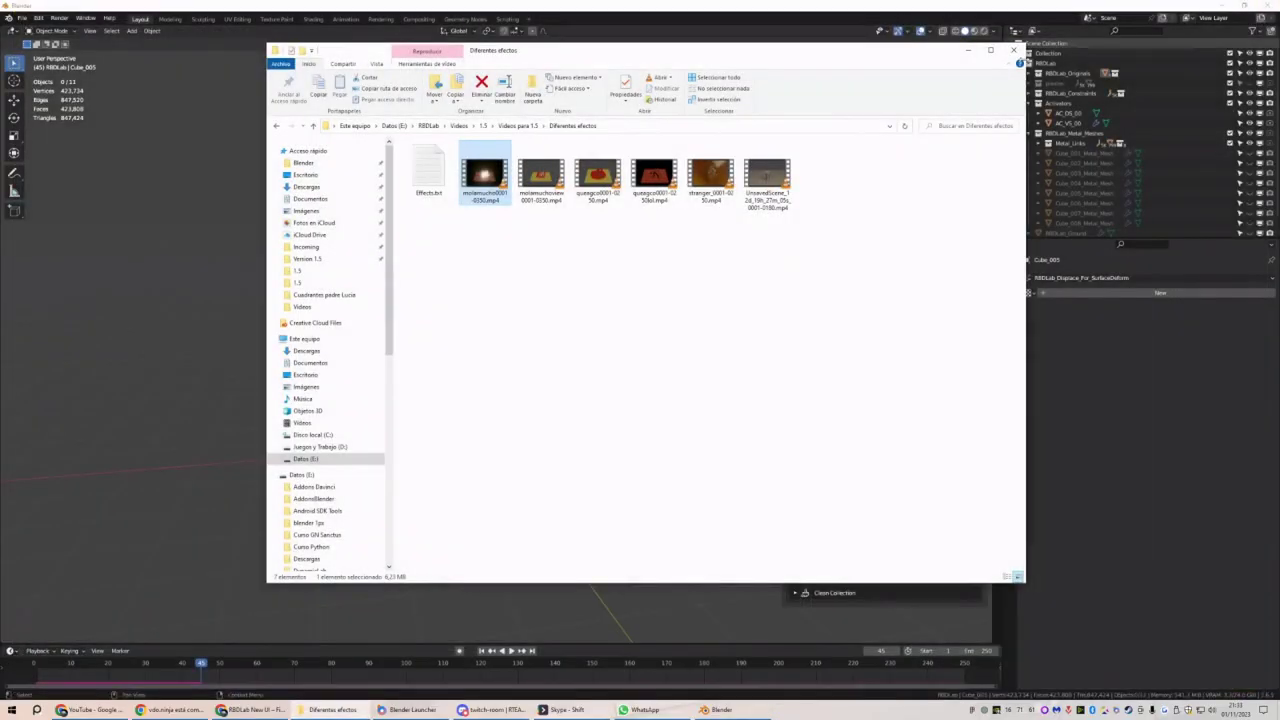
{"action": "left_click", "coordinate": [548, 176]}
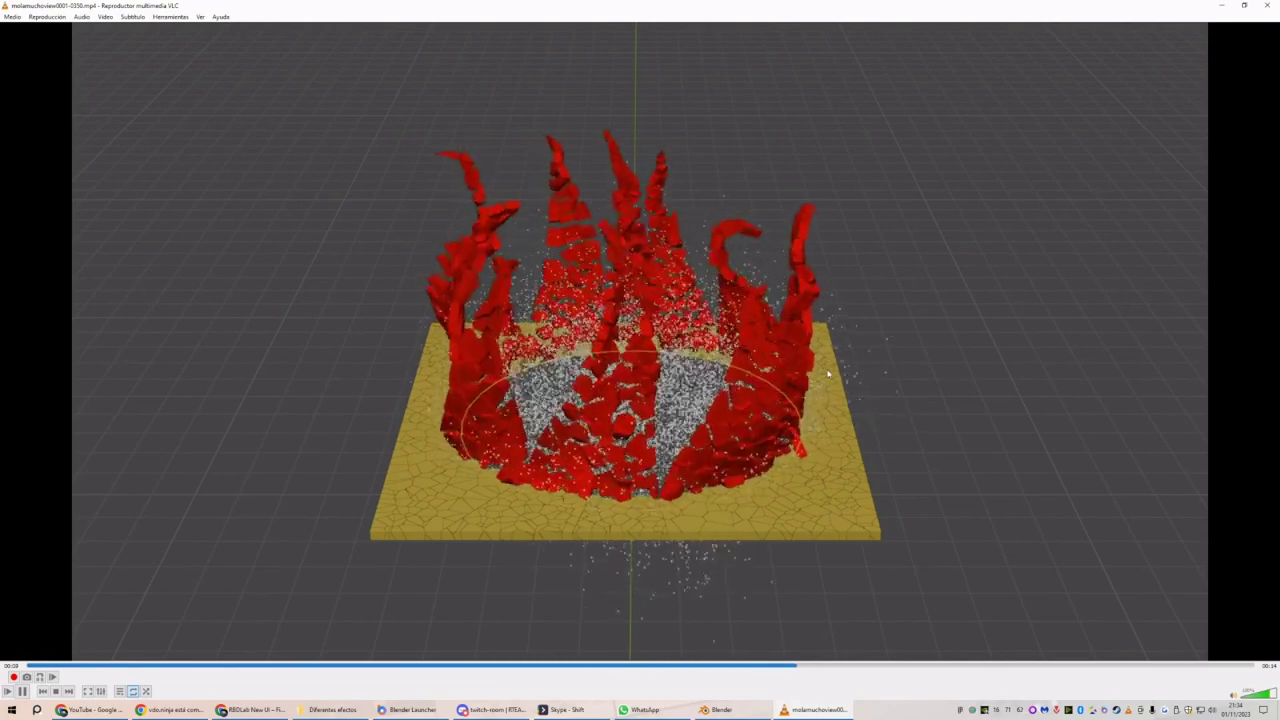
{"action": "left_click", "coordinate": [1264, 6]}
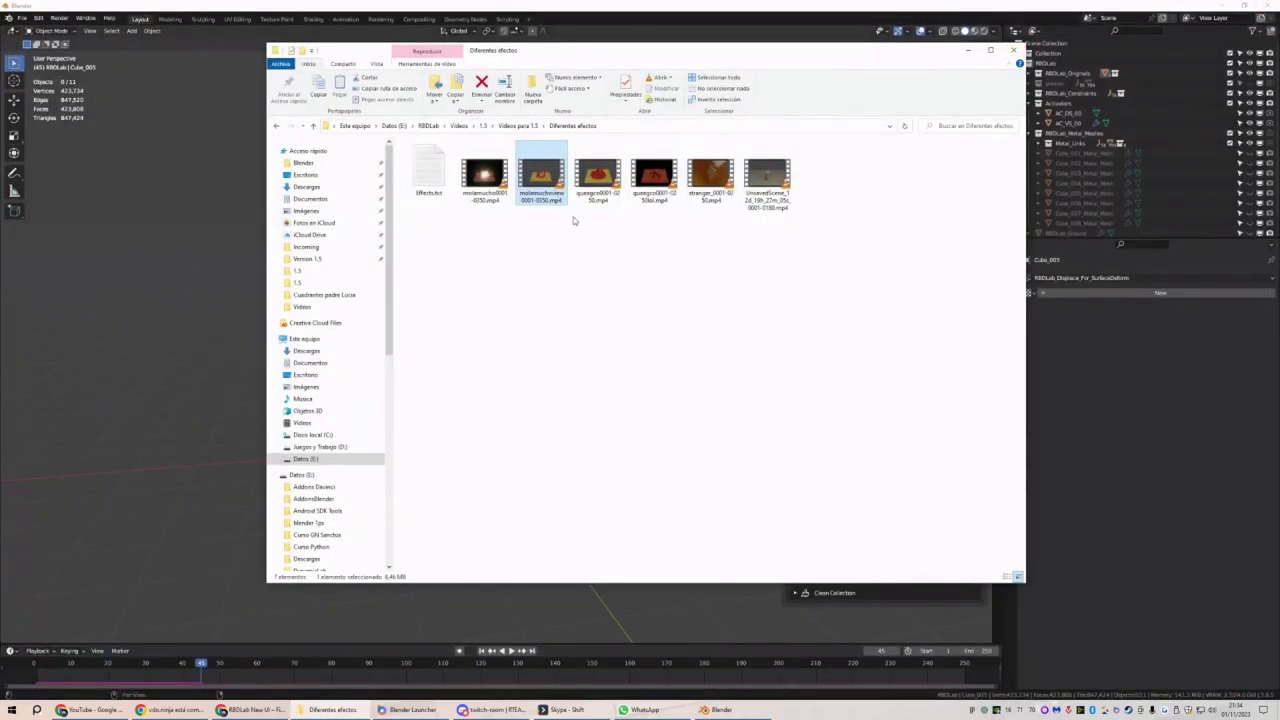
{"action": "key", "text": "BackSpace"}
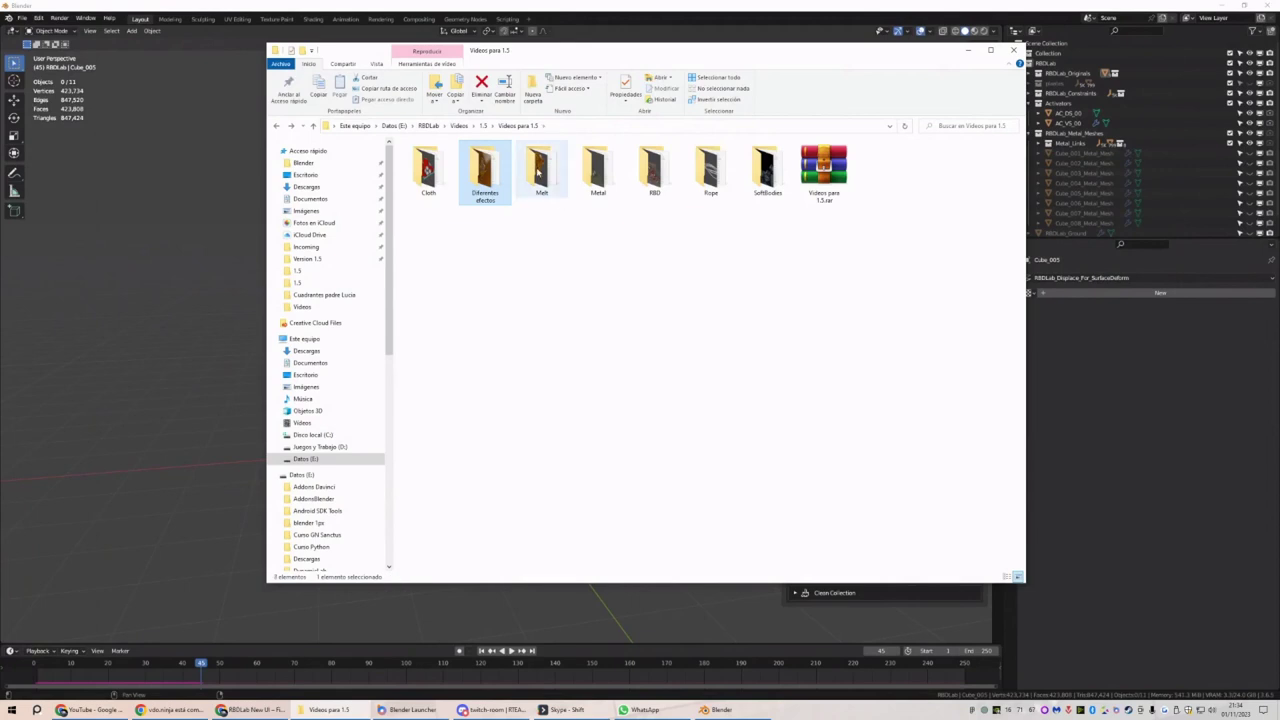
Open the RBD folder, play maddddre_Pretty0001-0100.mp4, then switch back to Blender
{"action": "double_click", "coordinate": [592, 175]}
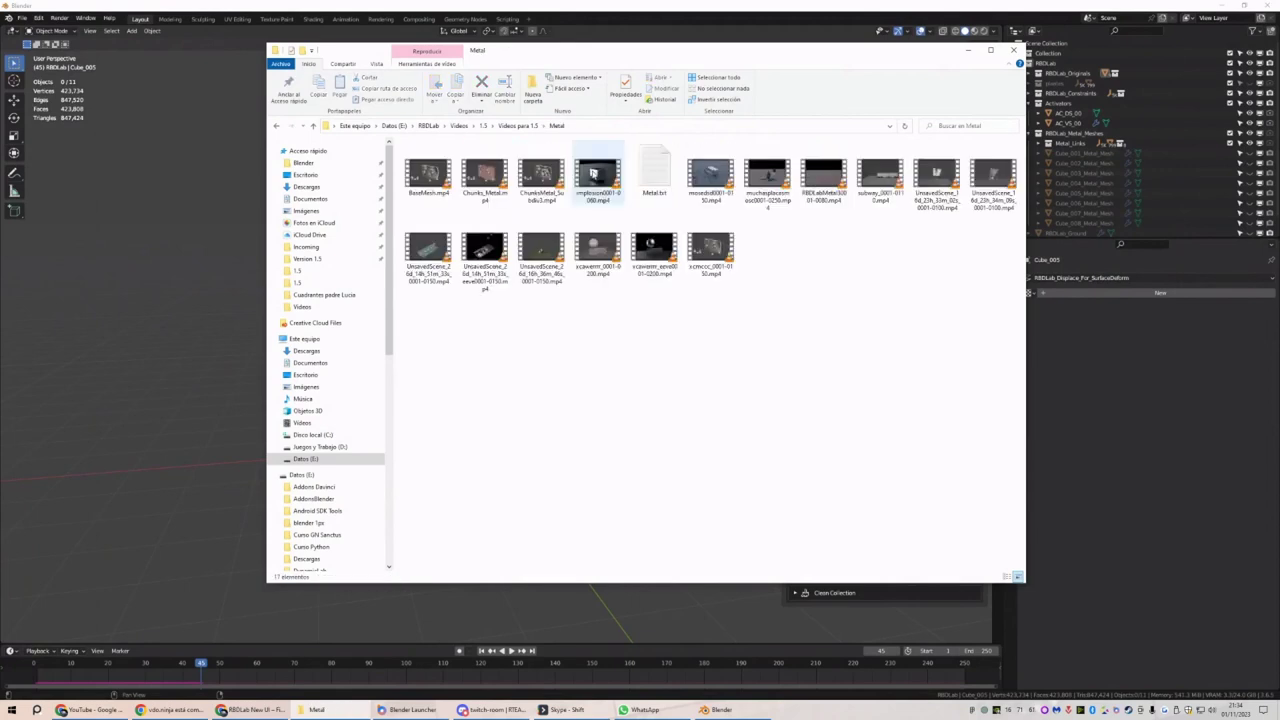
{"action": "key", "text": "BackSpace"}
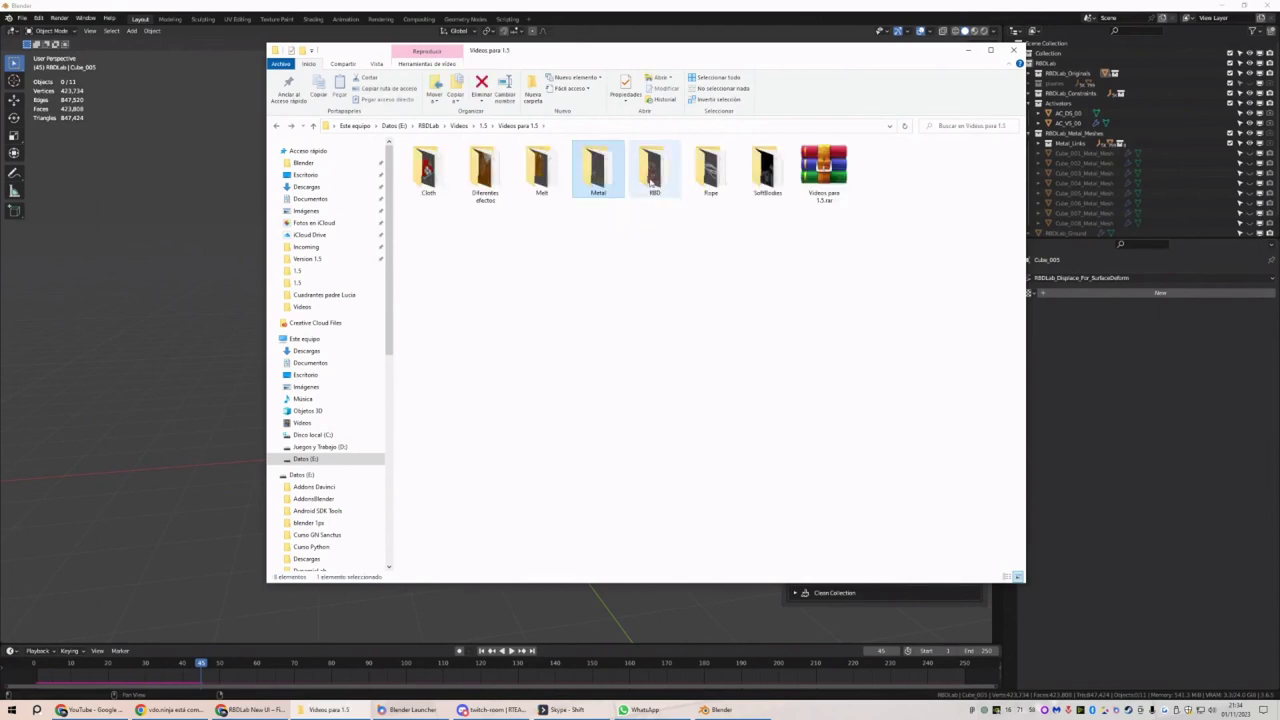
{"action": "double_click", "coordinate": [651, 180]}
{"action": "left_click", "coordinate": [651, 182]}
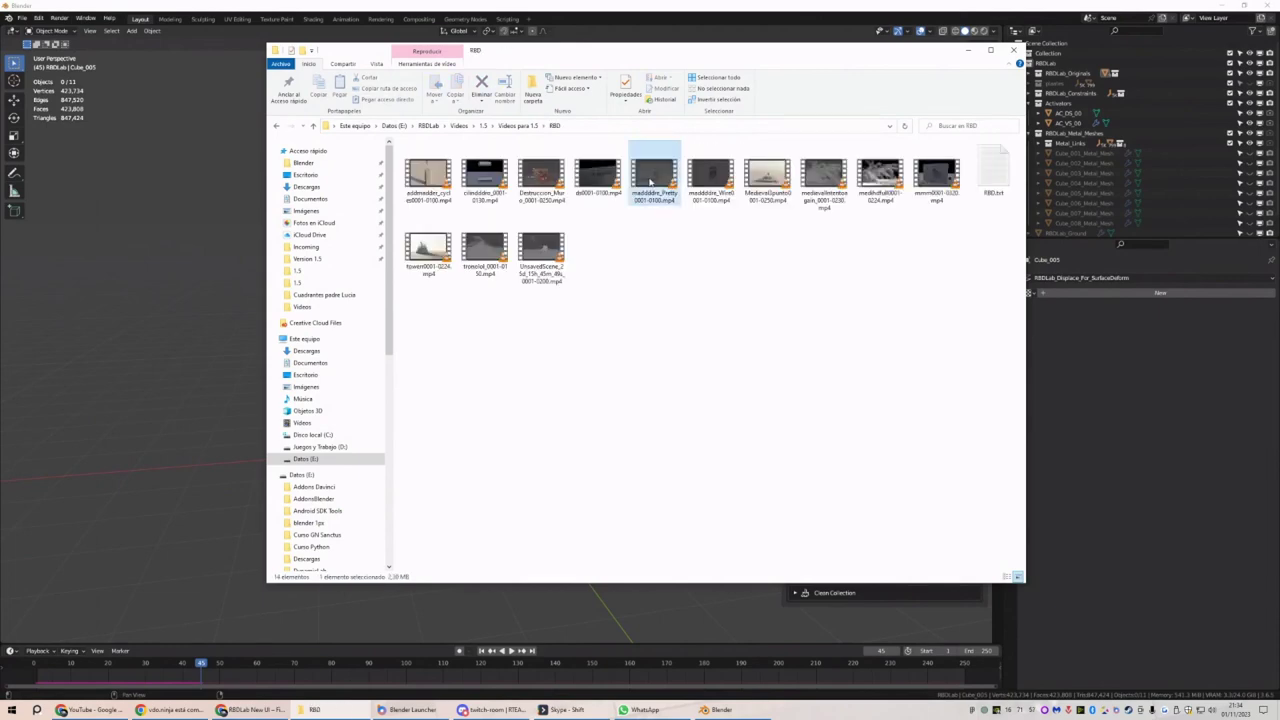
{"action": "double_click", "coordinate": [654, 188]}
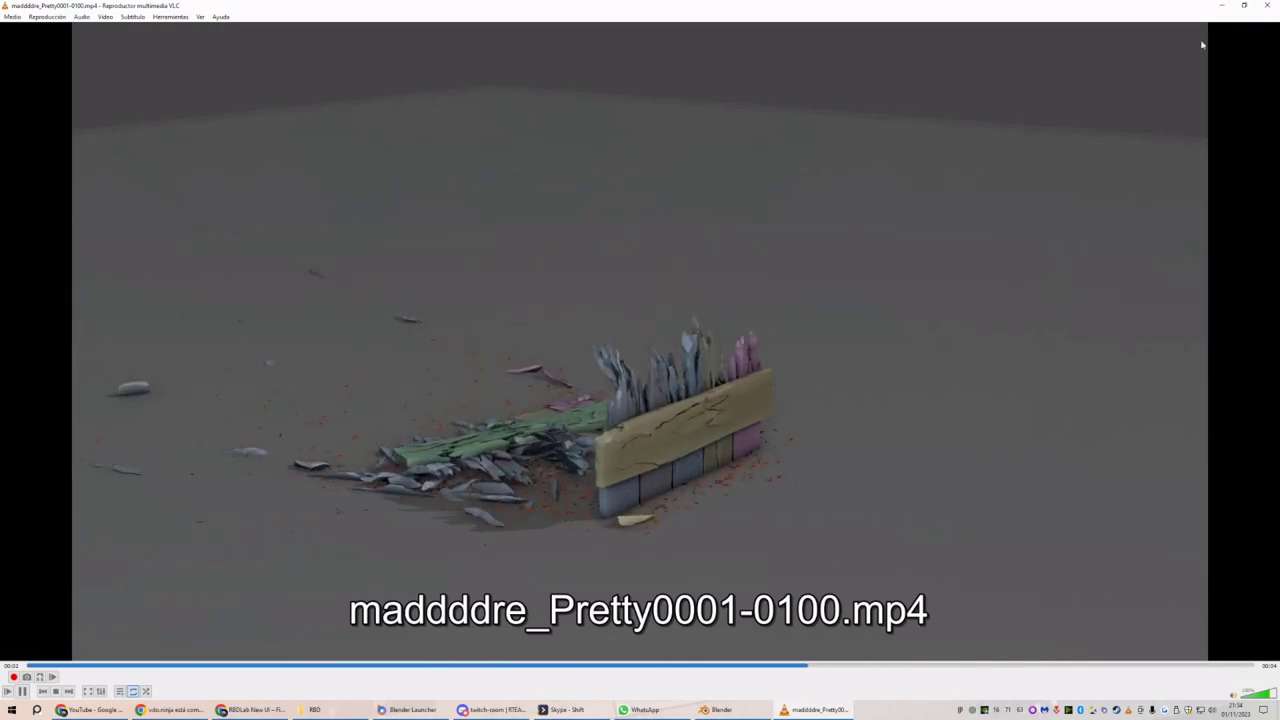
{"action": "left_click", "coordinate": [1267, 7]}
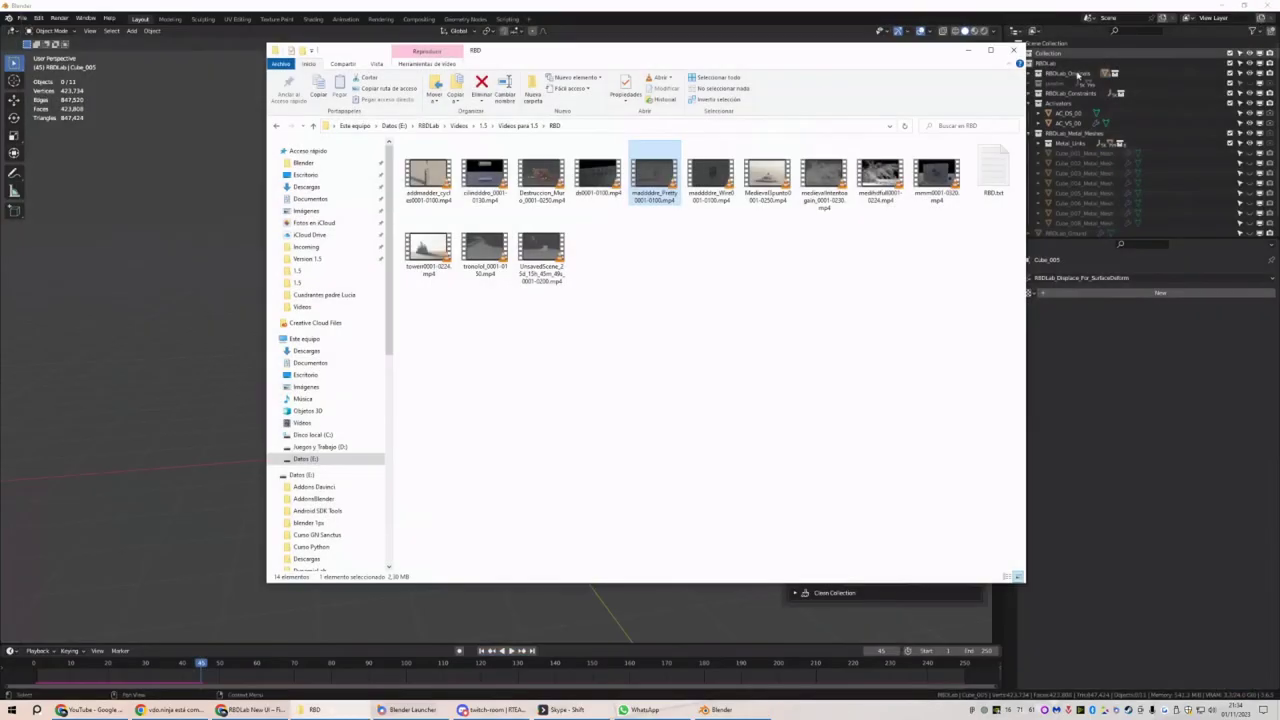
{"action": "left_click", "coordinate": [453, 17]}
{"action": "left_click", "coordinate": [21, 18]}
Start a new General scene without saving the old one
{"action": "mouse_move", "coordinate": [40, 29]}
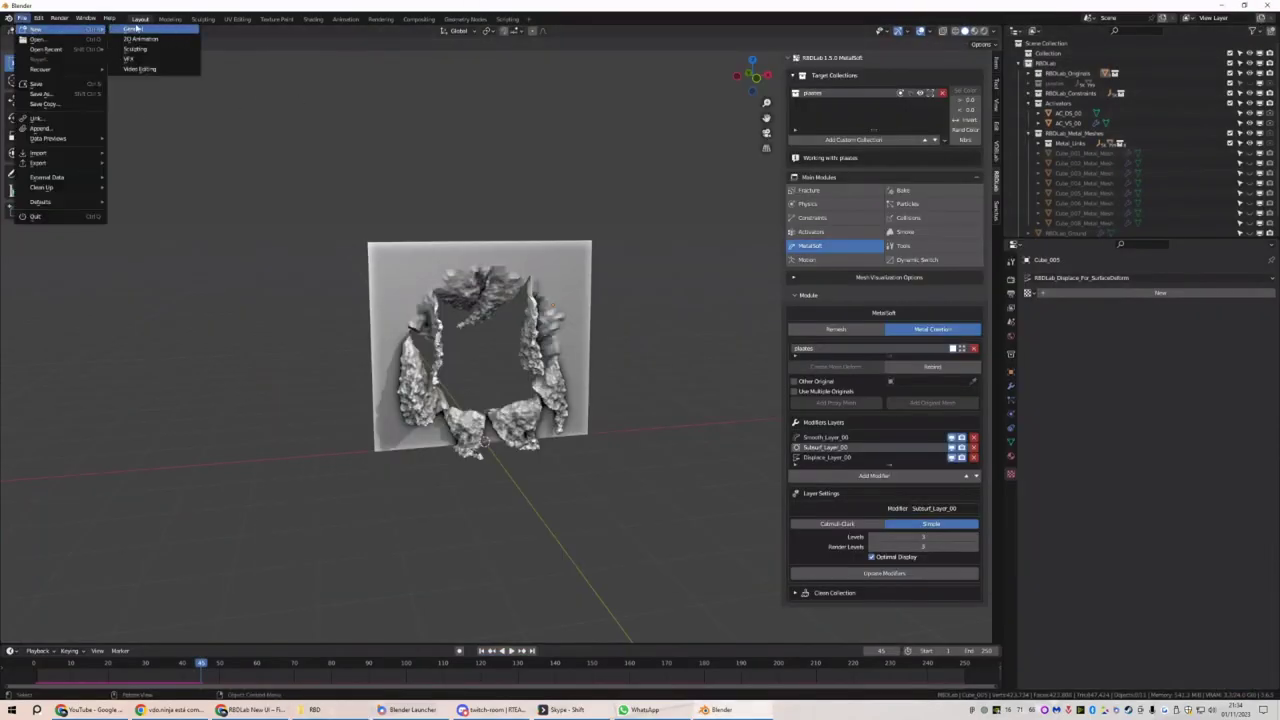
{"action": "left_click", "coordinate": [137, 28]}
{"action": "left_click", "coordinate": [678, 373]}
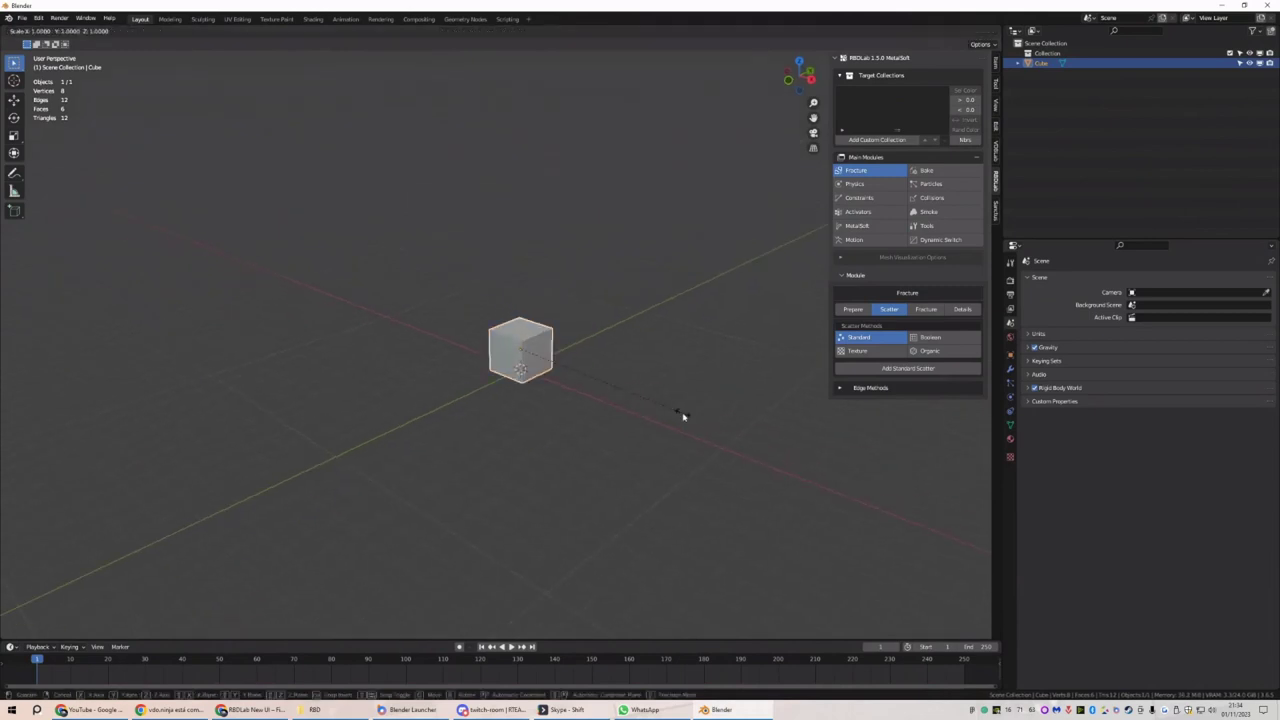
Scale the default cube along X and Y into a thin panel
{"action": "key", "text": "x"}
{"action": "left_click", "coordinate": [577, 409]}
{"action": "key", "text": "s"}
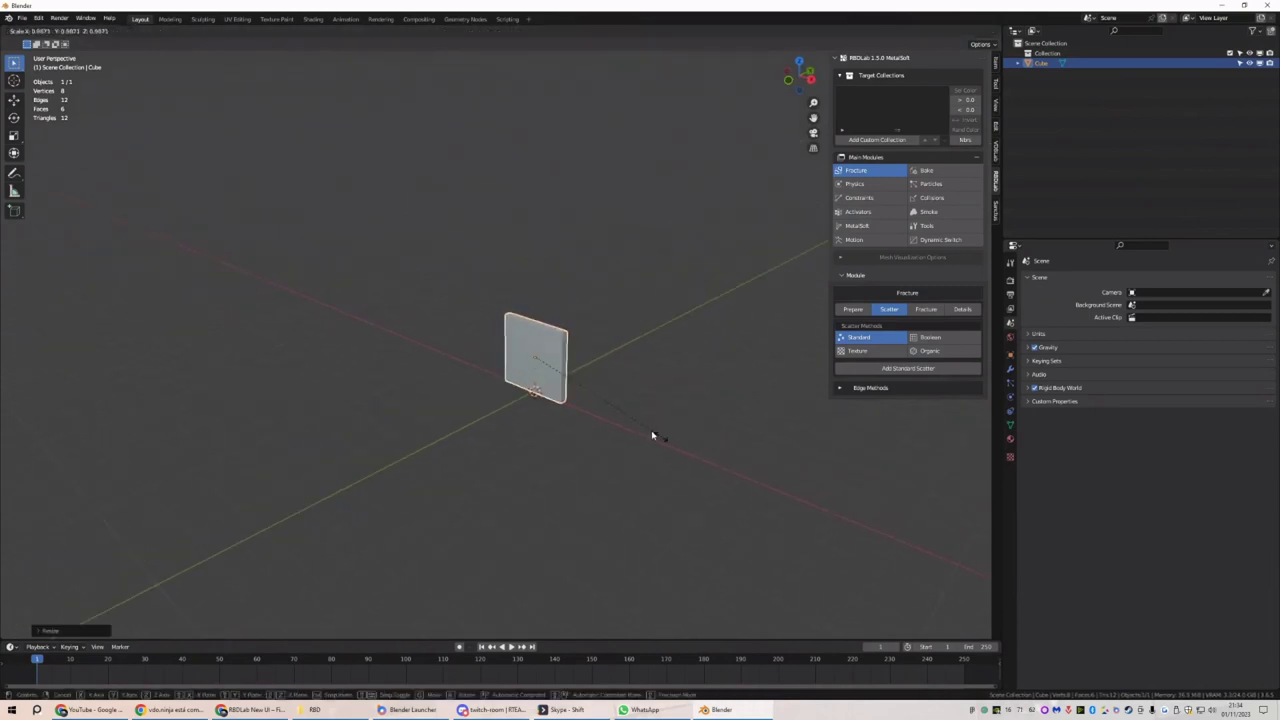
{"action": "key", "text": "x"}
{"action": "left_click", "coordinate": [590, 395]}
{"action": "key", "text": "s"}
{"action": "key", "text": "y"}
{"action": "left_click", "coordinate": [567, 372]}
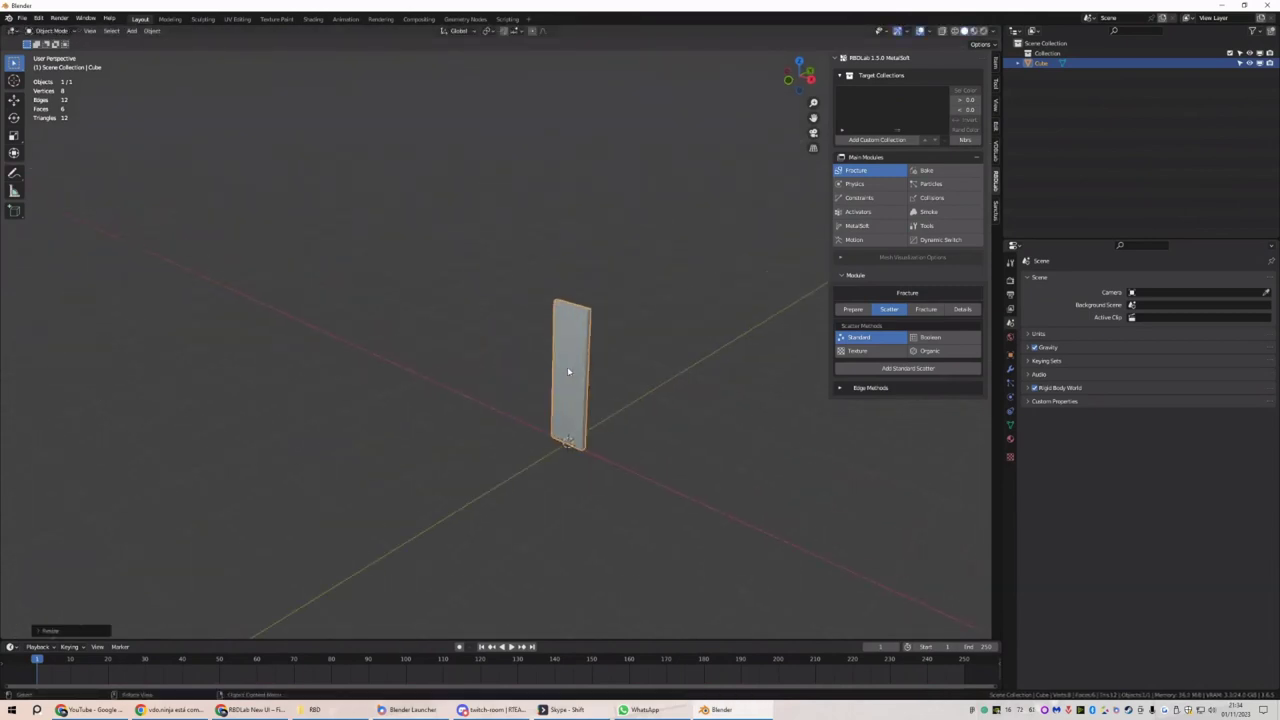
Stretch the panel taller along Z in Edit Mode, set its origin, and apply scale
{"action": "key", "text": "Tab"}
{"action": "key", "text": "s"}
{"action": "key", "text": "z"}
{"action": "left_click", "coordinate": [578, 282]}
{"action": "key", "text": "Tab"}
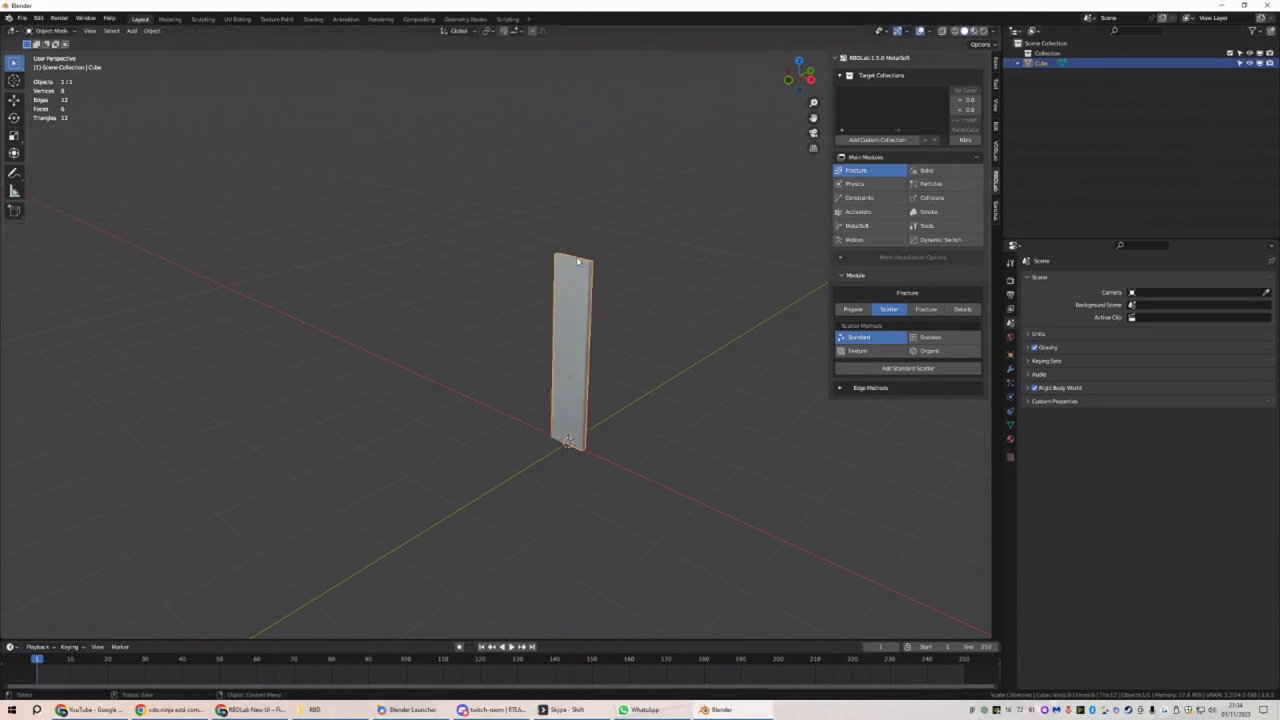
{"action": "key", "text": "ctrl+shift+alt+c"}
{"action": "left_click", "coordinate": [560, 250]}
{"action": "key", "text": "ctrl+a"}
{"action": "left_click", "coordinate": [615, 316]}
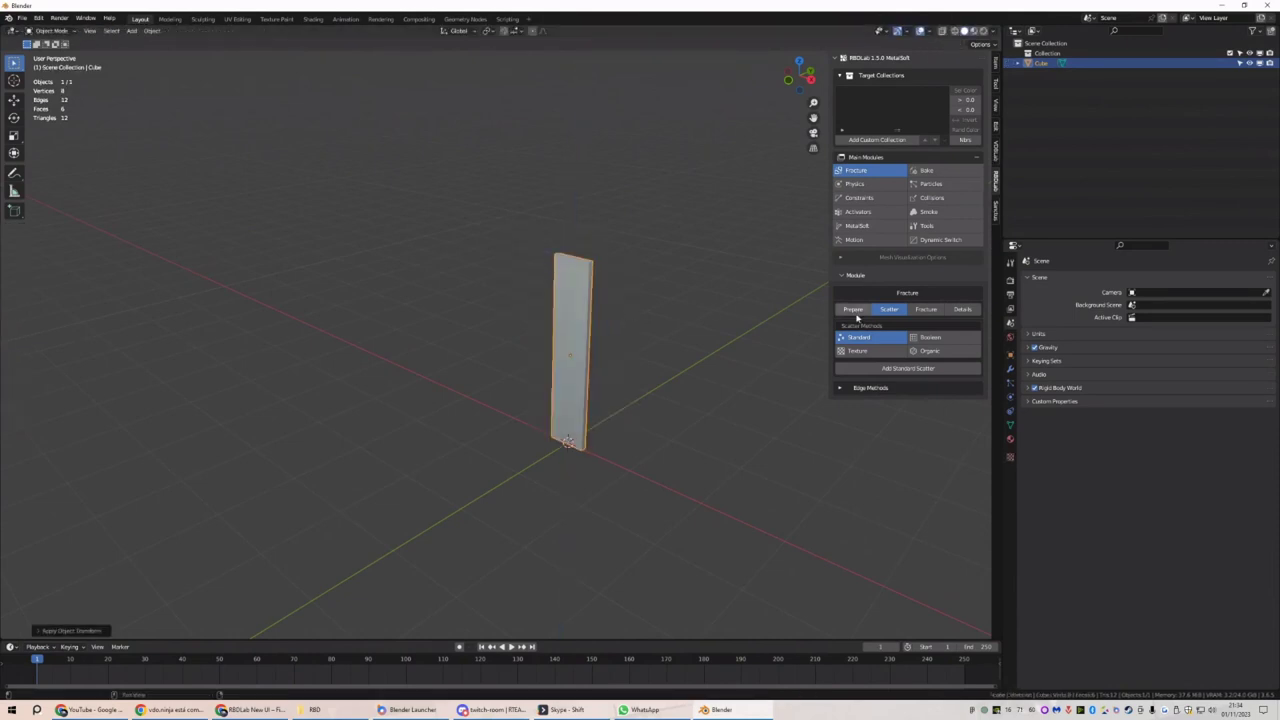
Add RBDLab standard scatter points with density raised from 117 to 140
{"action": "left_click", "coordinate": [897, 369]}
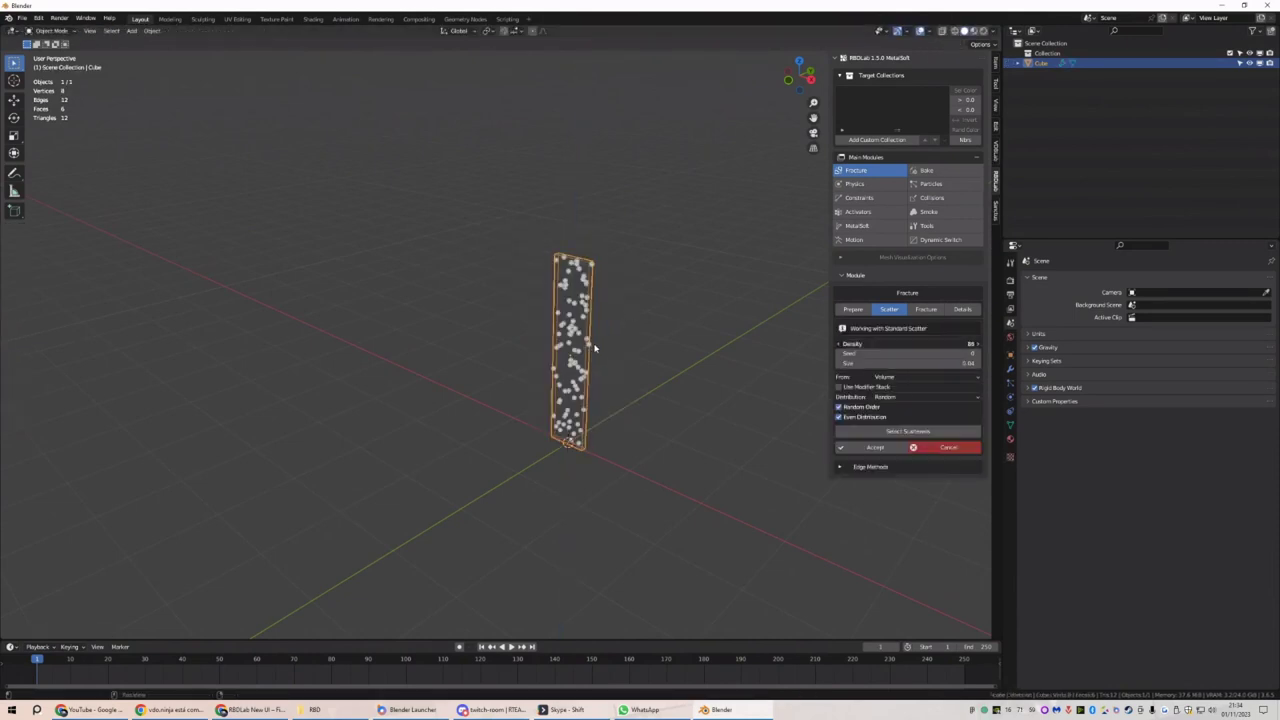
{"action": "left_click_drag", "start_coordinate": [900, 344], "coordinate": [930, 344]}
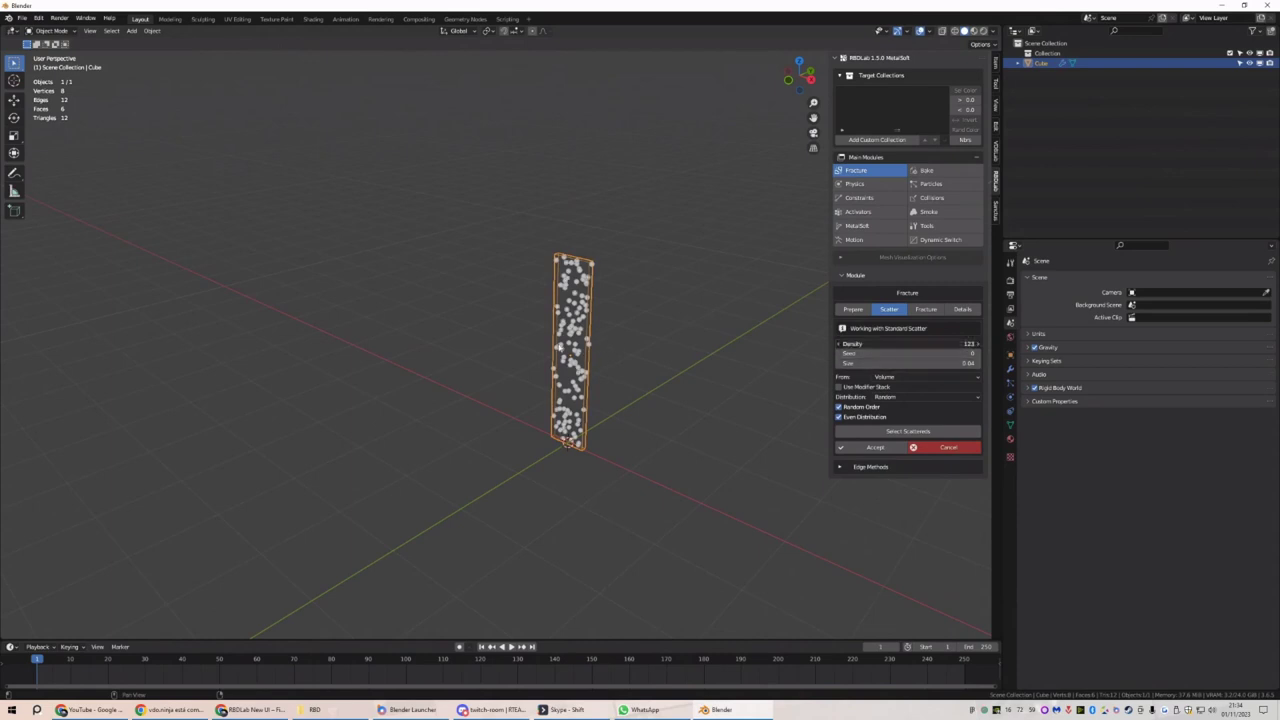
{"action": "left_click", "coordinate": [875, 448]}
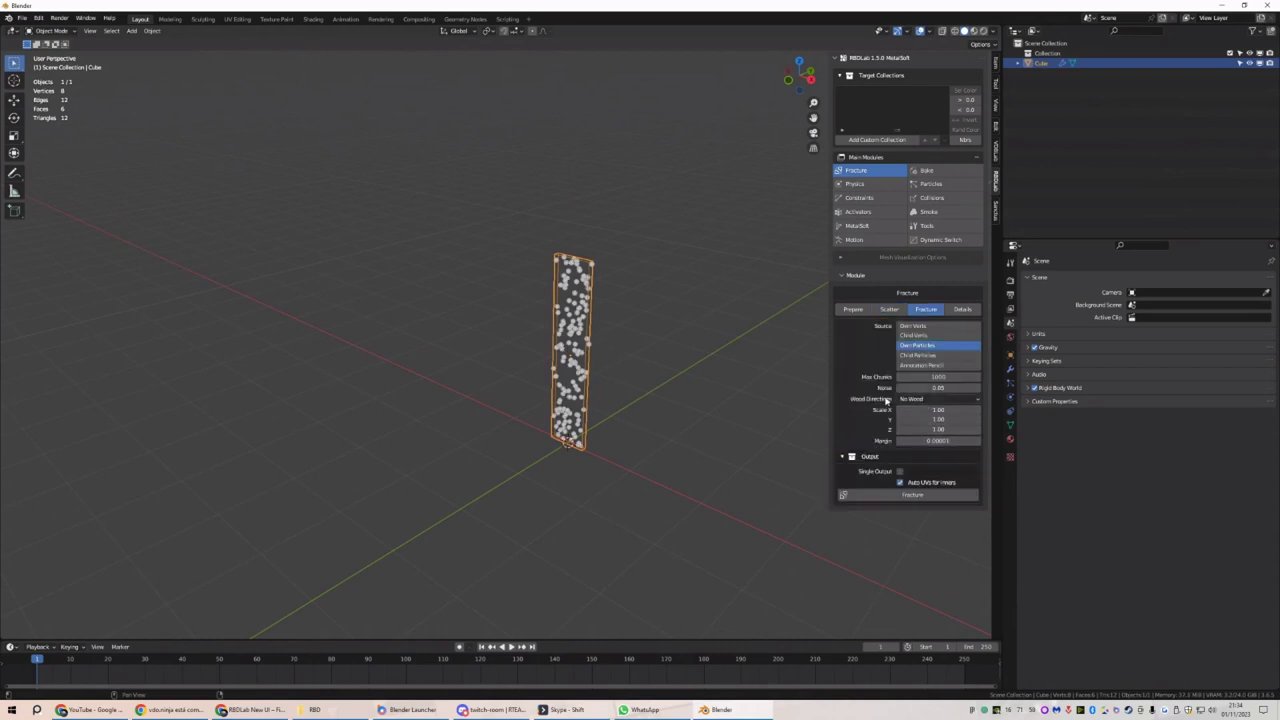
Set wood direction to Z and fracture the plank into 137 Cube_cell chunks
{"action": "left_click", "coordinate": [910, 399]}
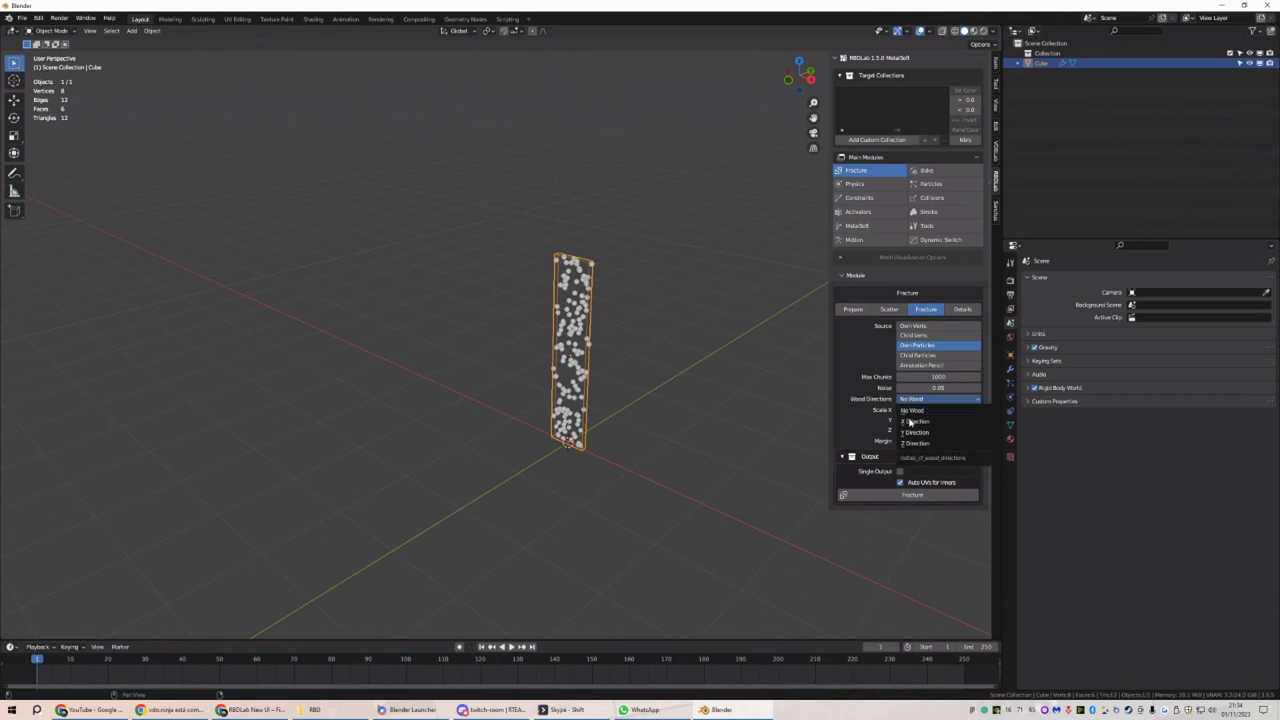
{"action": "left_click", "coordinate": [917, 444]}
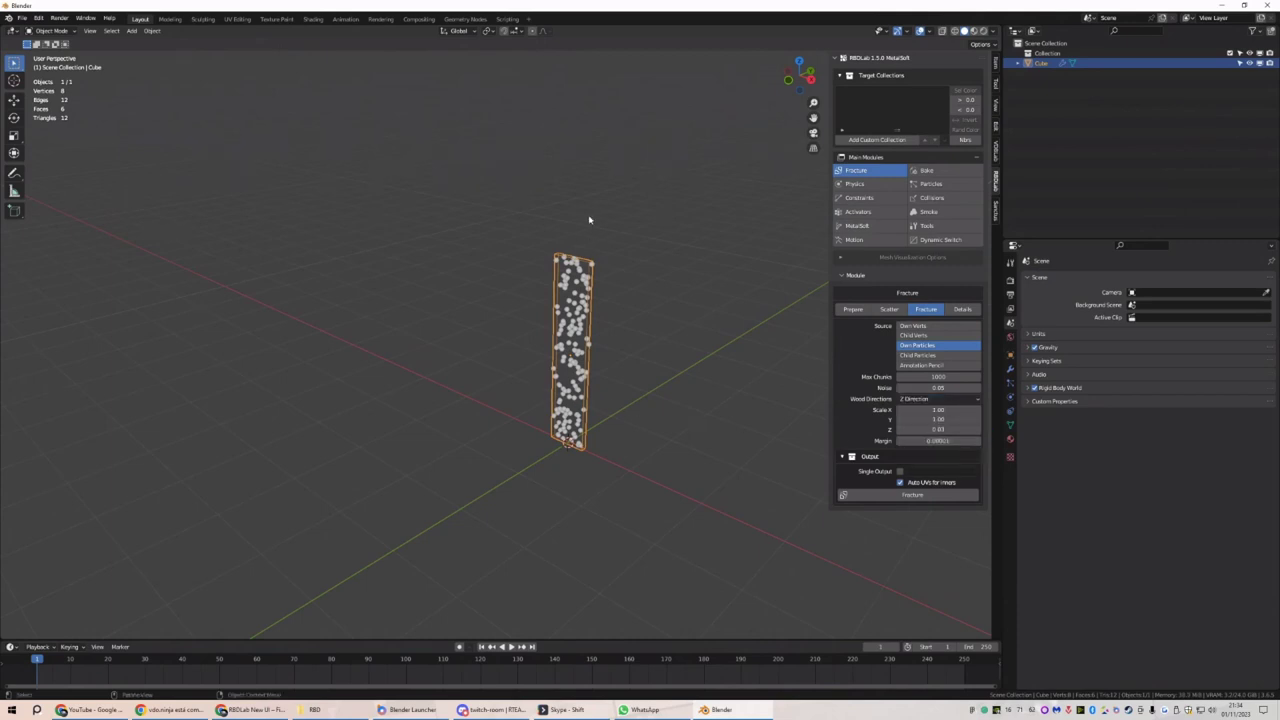
{"action": "left_click", "coordinate": [920, 496]}
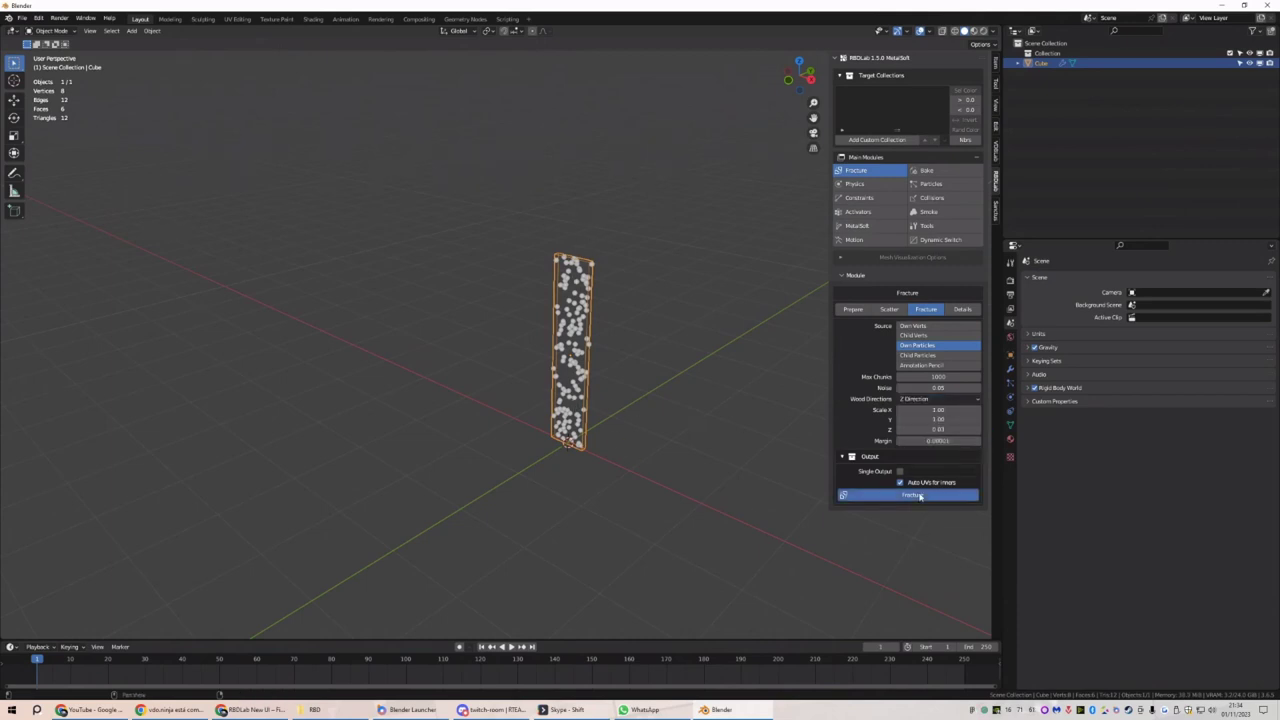
{"action": "scroll", "coordinate": [657, 371], "scroll_direction": "up", "scroll_amount": 3}
Add high-detail geometry with a higher subdivision level to the plank's chunks and inspect them
{"action": "middle_click_drag", "start_coordinate": [654, 351], "coordinate": [569, 252]}
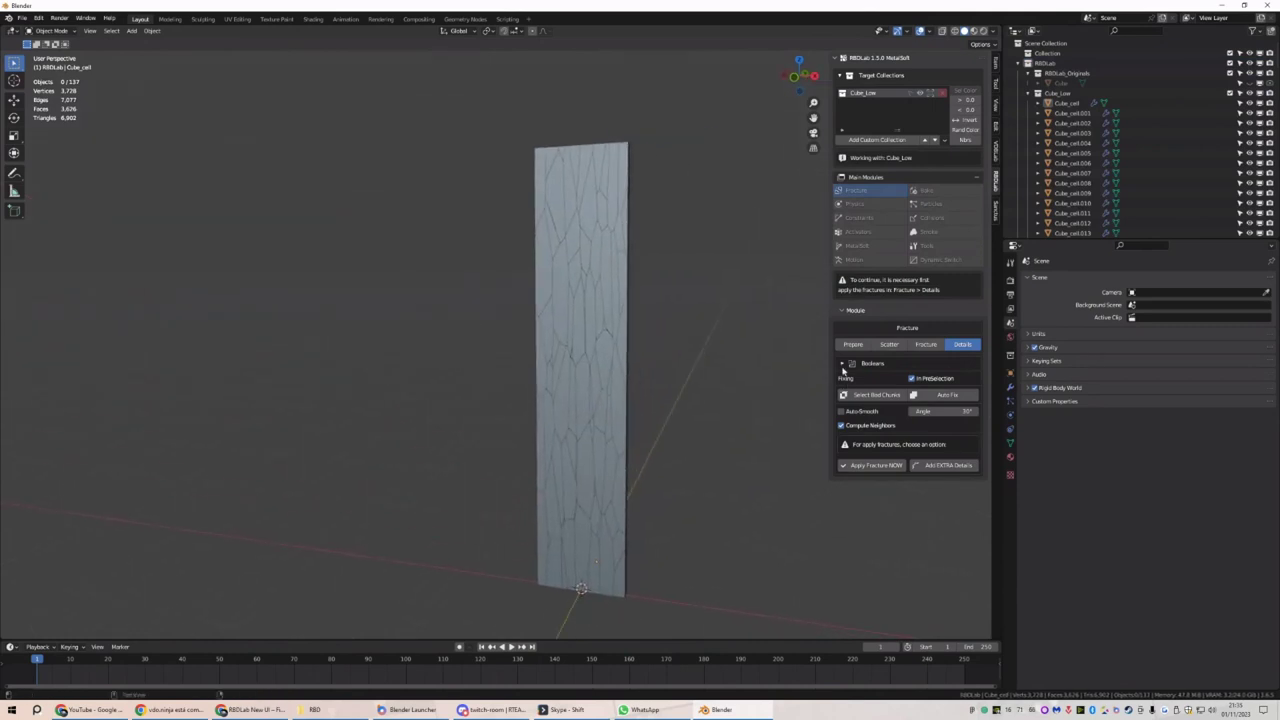
{"action": "left_click", "coordinate": [945, 465]}
{"action": "scroll", "coordinate": [905, 497], "scroll_direction": "down", "scroll_amount": 2}
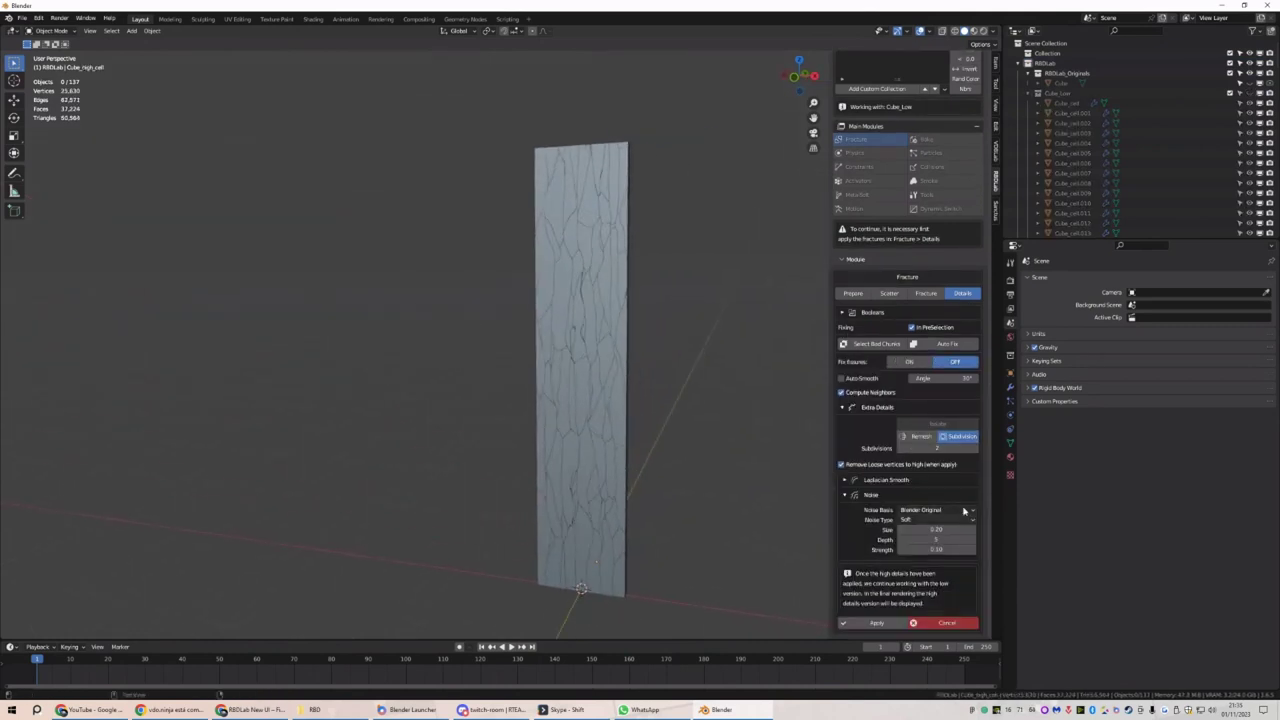
{"action": "left_click", "coordinate": [972, 447]}
{"action": "middle_click_drag", "start_coordinate": [694, 409], "coordinate": [608, 481]}
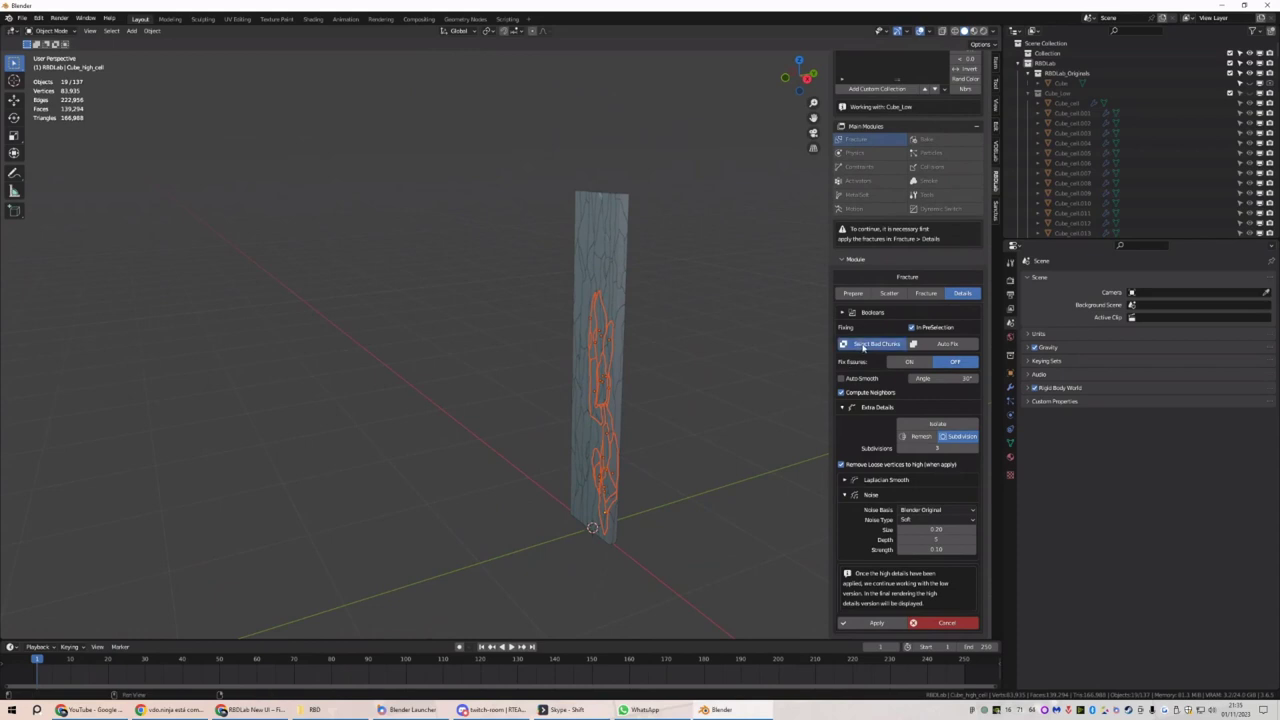
{"action": "left_click", "coordinate": [872, 344]}
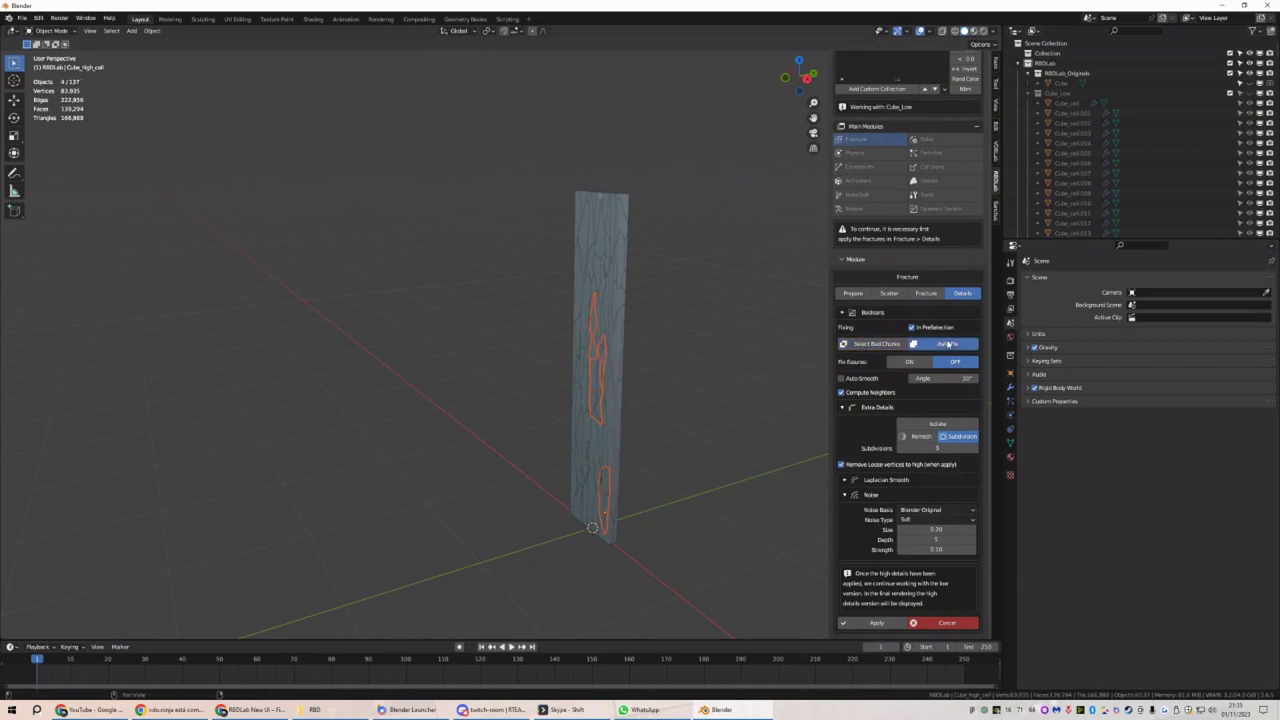
{"action": "left_click", "coordinate": [679, 401]}
{"action": "middle_click_drag", "start_coordinate": [679, 401], "coordinate": [666, 417]}
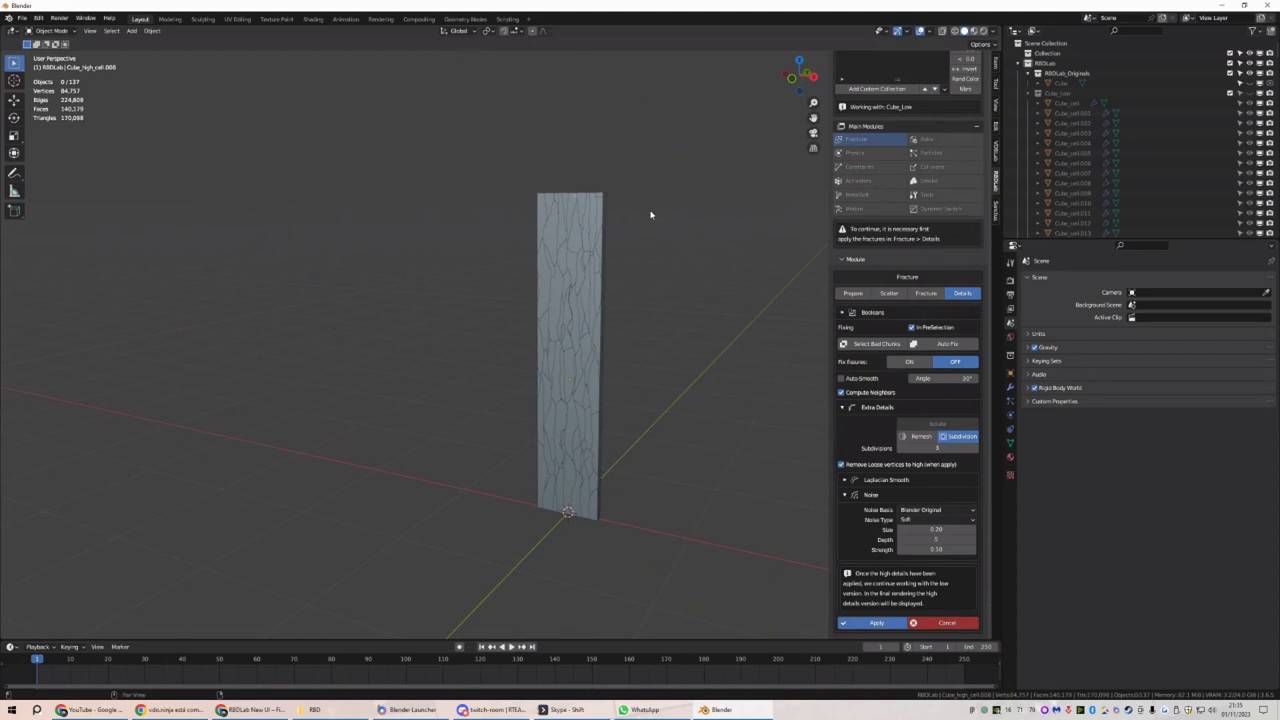
{"action": "scroll", "coordinate": [590, 297], "scroll_direction": "down", "scroll_amount": 2}
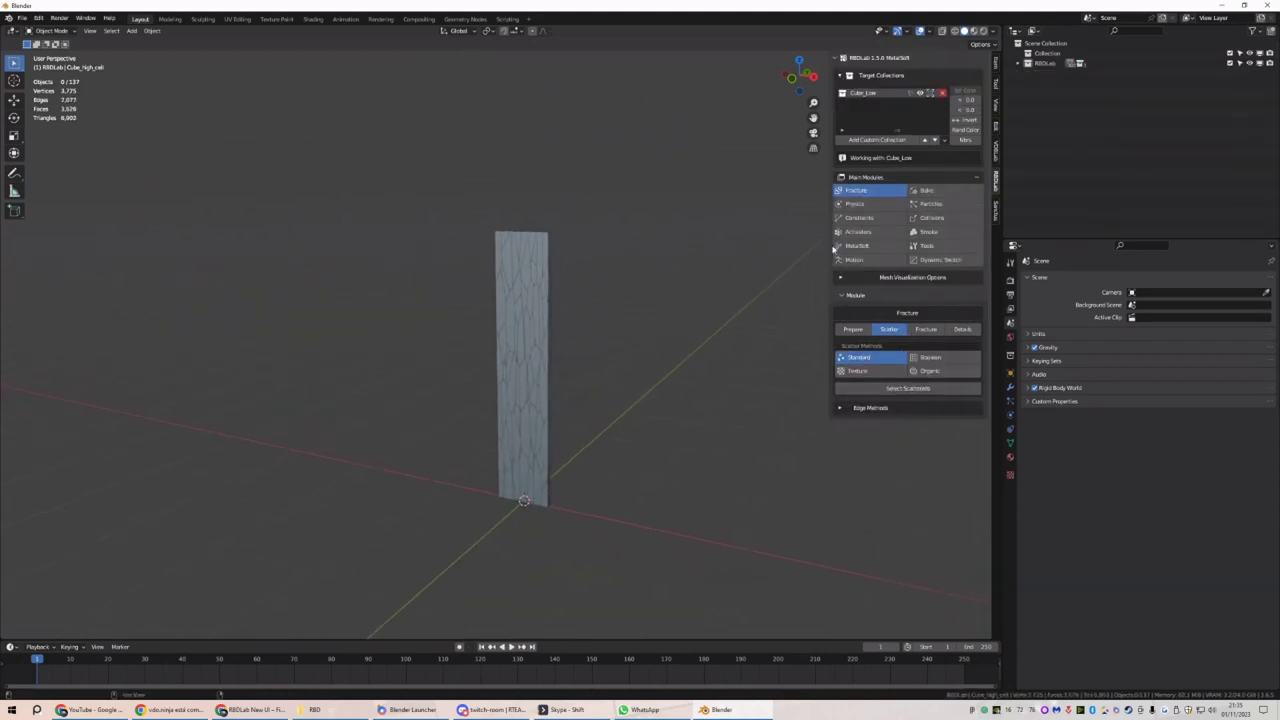
Add a ground object and rigid bodies to the chunks, with mass set to Timber
{"action": "left_click", "coordinate": [864, 205]}
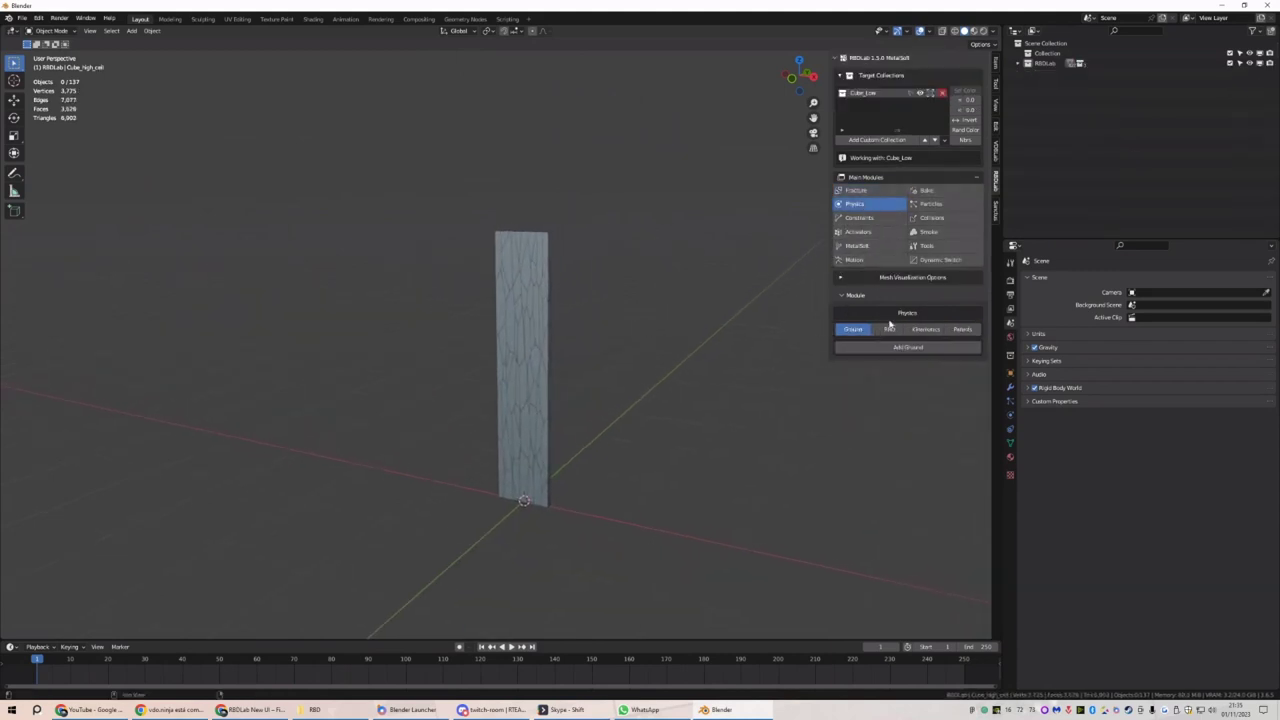
{"action": "left_click", "coordinate": [890, 347]}
{"action": "left_click", "coordinate": [876, 365]}
{"action": "left_click", "coordinate": [889, 329]}
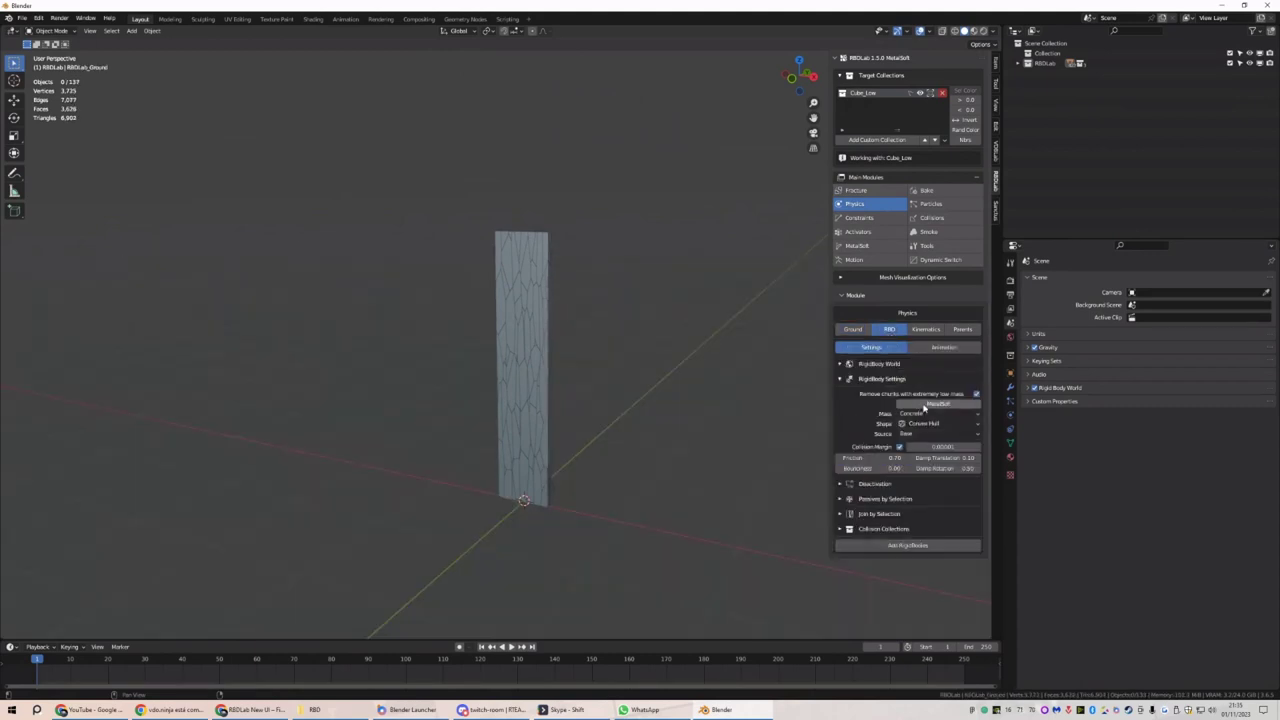
{"action": "left_click", "coordinate": [907, 545]}
{"action": "left_click", "coordinate": [920, 404]}
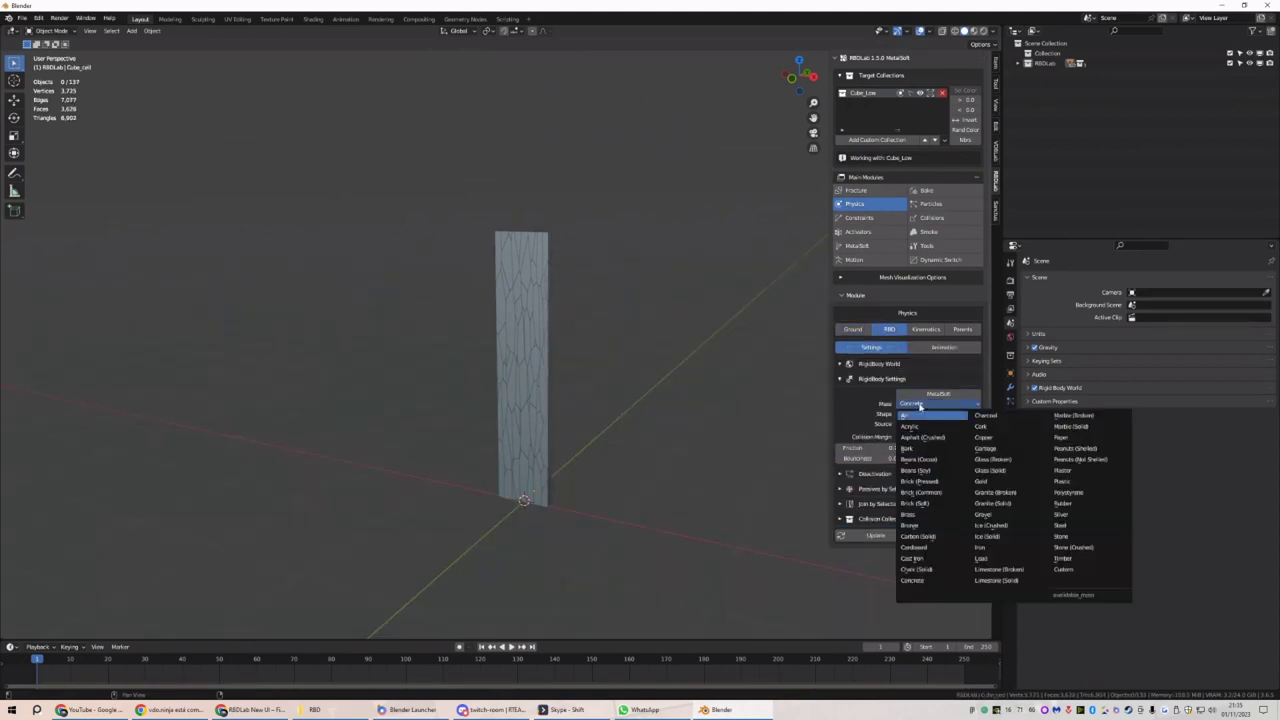
{"action": "left_click", "coordinate": [918, 404]}
{"action": "left_click", "coordinate": [911, 405]}
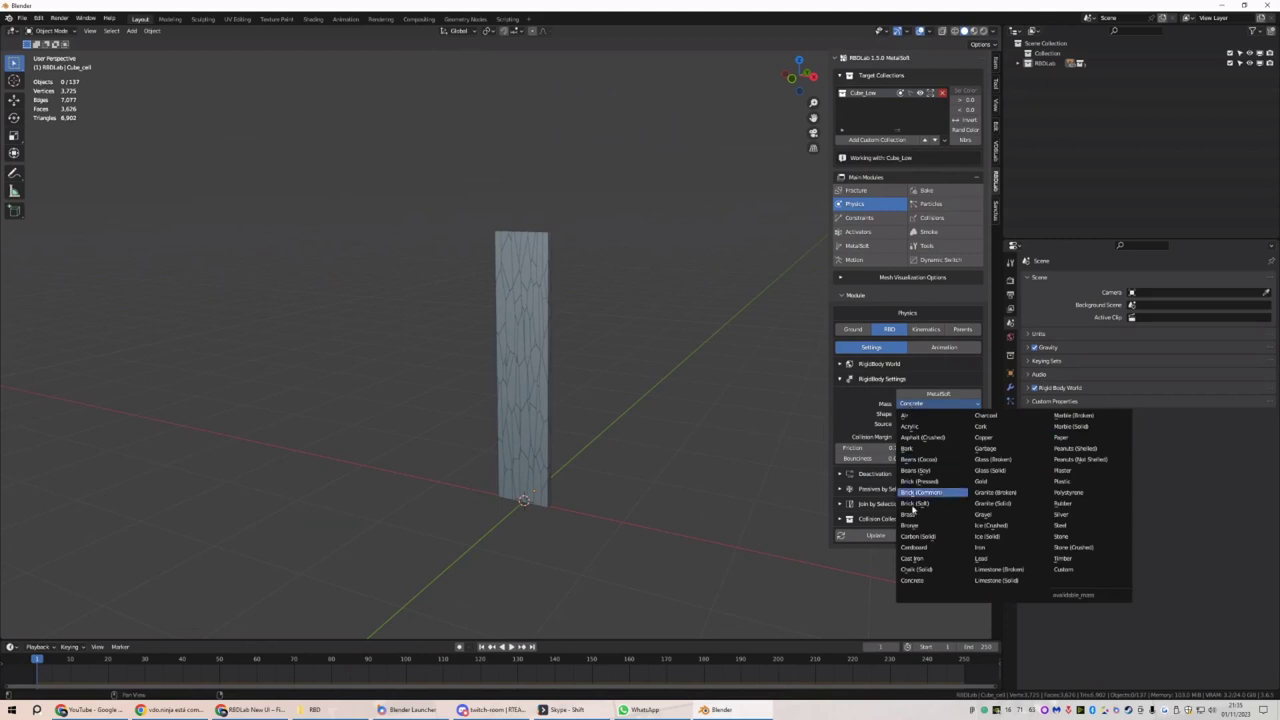
{"action": "left_click", "coordinate": [1060, 559]}
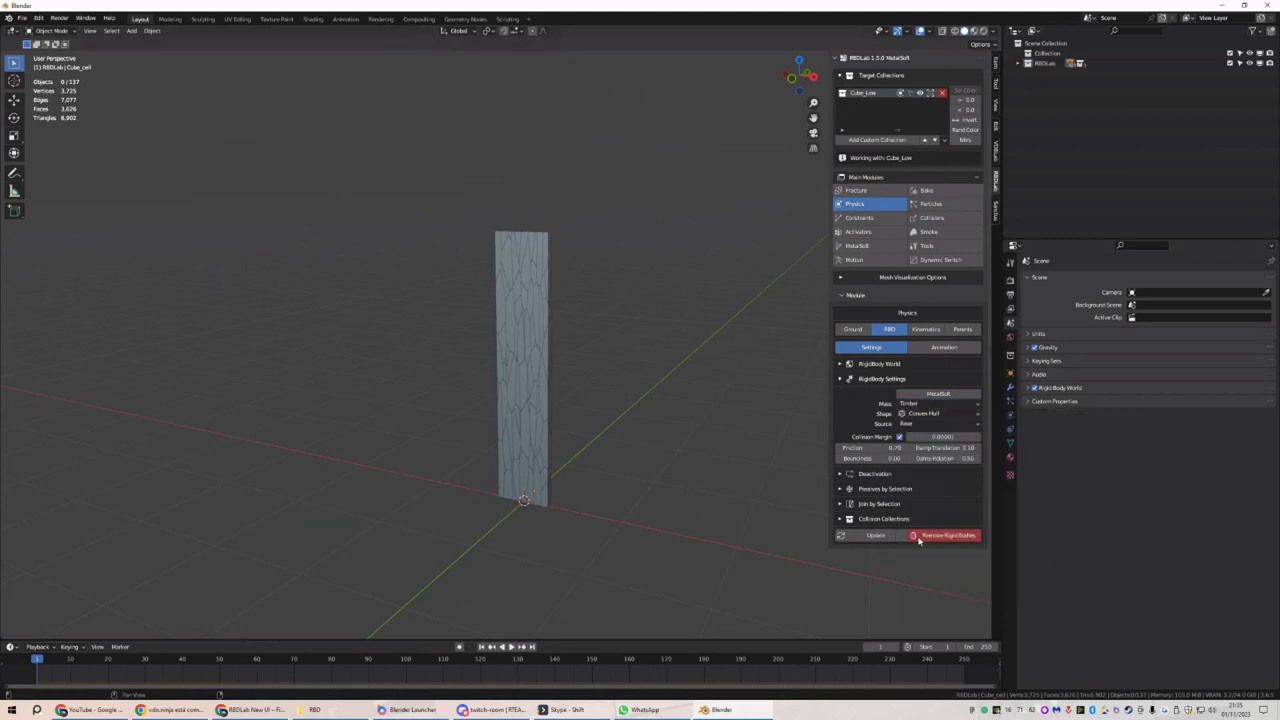
Check one fragment's rigid body settings, then preview and stop the pillar's collapse
{"action": "left_click", "coordinate": [1010, 387]}
{"action": "left_click", "coordinate": [1012, 416]}
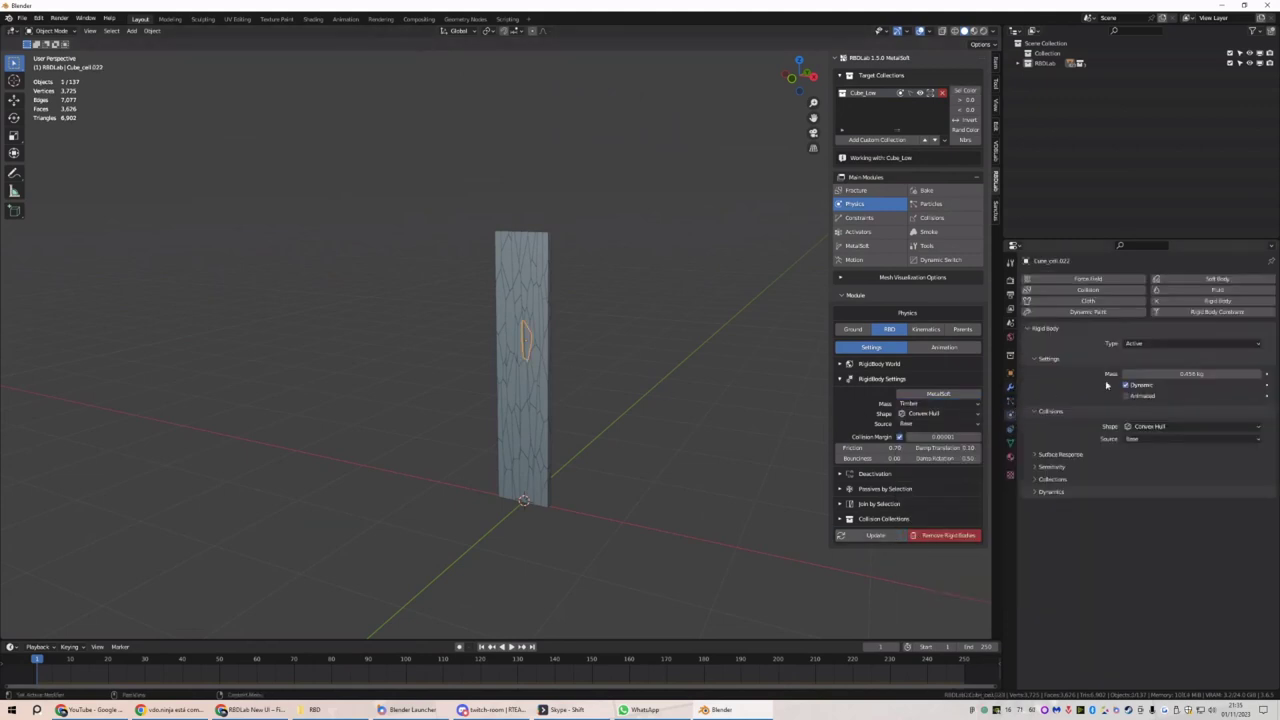
{"action": "left_click", "coordinate": [672, 388]}
{"action": "key", "text": "space"}
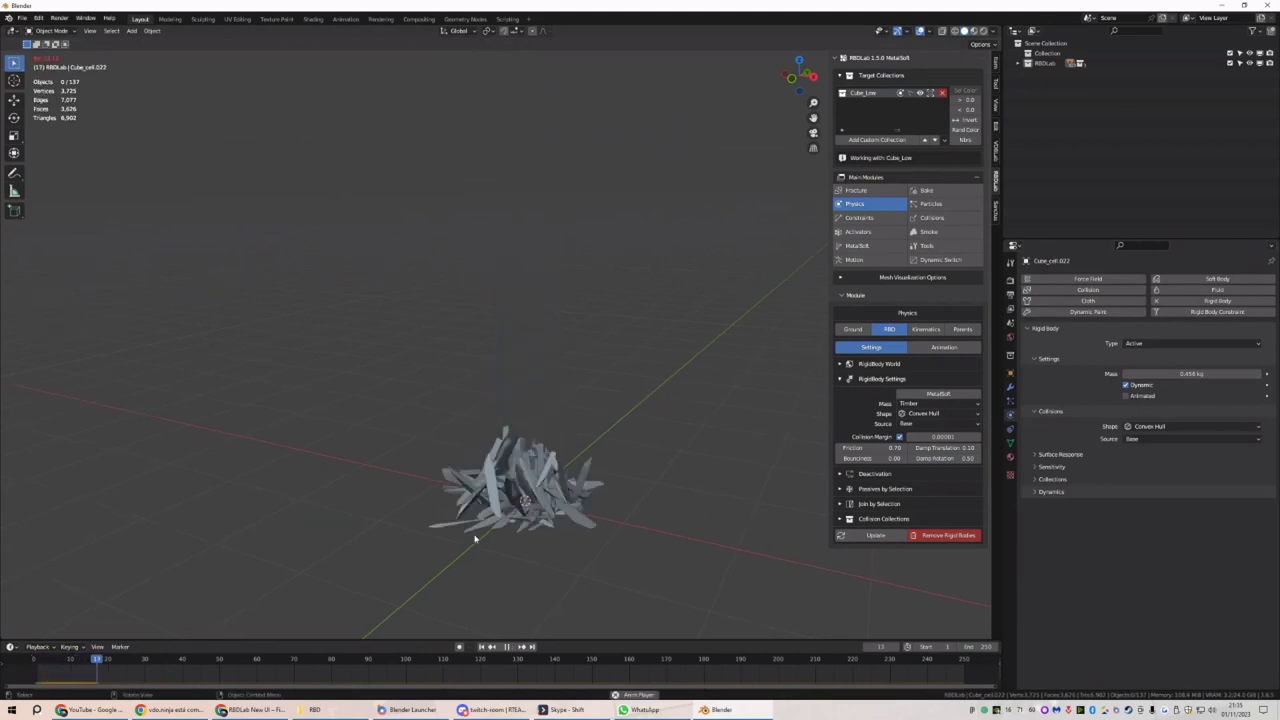
{"action": "key", "text": "Escape"}
{"action": "left_click", "coordinate": [859, 217]}
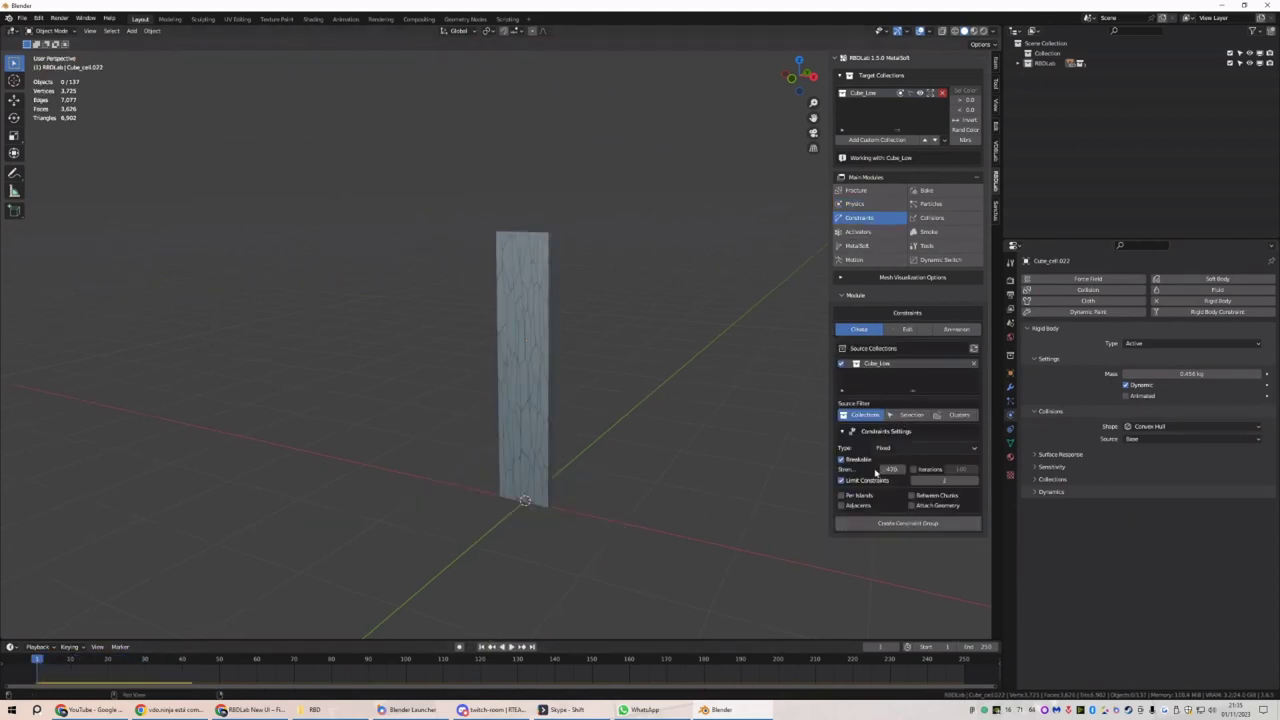
Create a Fixed constraint group on Cube_Low with Limit Constraints turned off
{"action": "left_click", "coordinate": [890, 447]}
{"action": "left_click", "coordinate": [899, 459]}
{"action": "left_click", "coordinate": [886, 447]}
{"action": "left_click", "coordinate": [889, 448]}
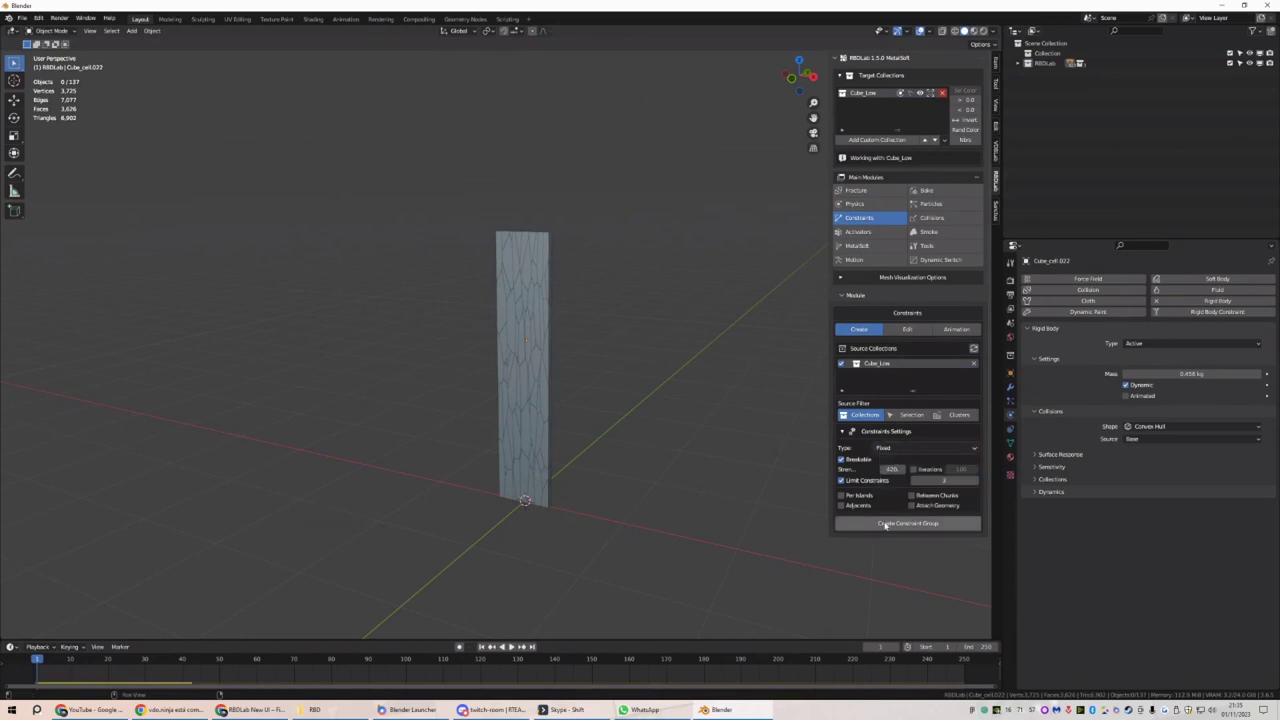
{"action": "left_click", "coordinate": [865, 481]}
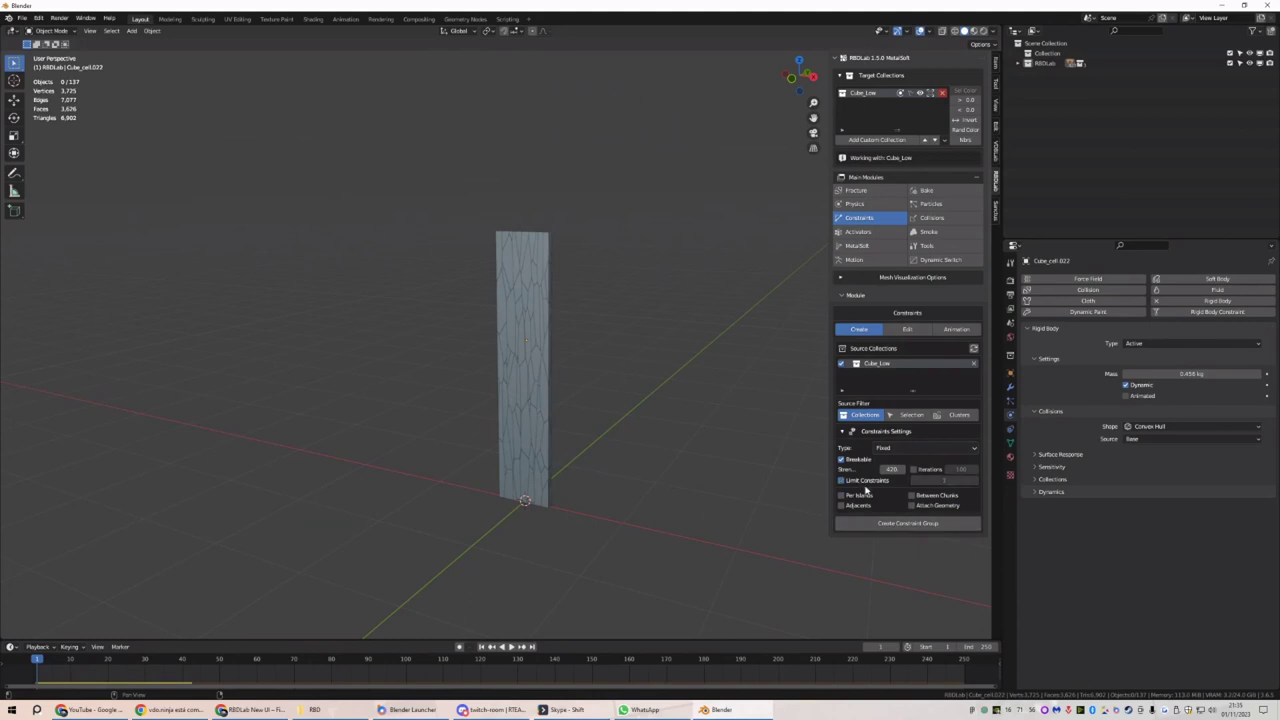
{"action": "left_click", "coordinate": [889, 523]}
{"action": "middle_click_drag", "start_coordinate": [740, 420], "coordinate": [601, 357]}
{"action": "key", "text": "shift+a"}
Add a UV sphere, scale it down, move it up-left and shade it auto smooth
{"action": "left_click", "coordinate": [645, 389]}
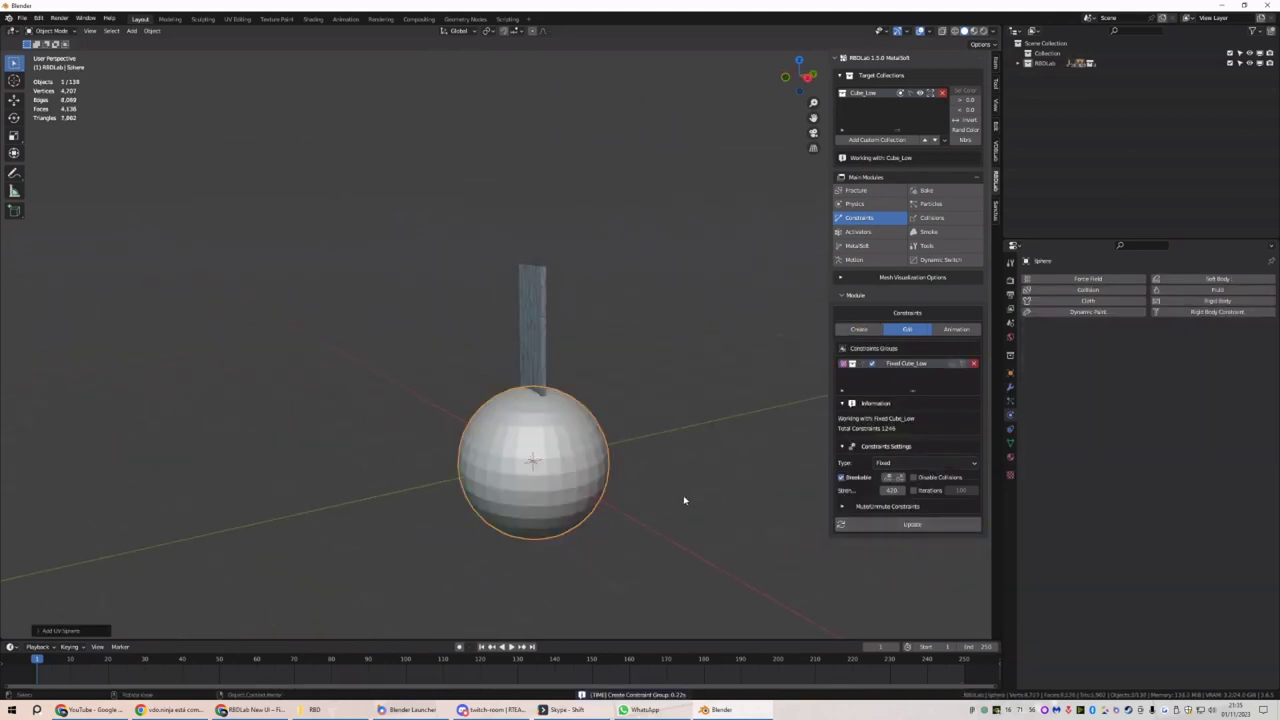
{"action": "key", "text": "s"}
{"action": "left_click", "coordinate": [610, 486]}
{"action": "key", "text": "g"}
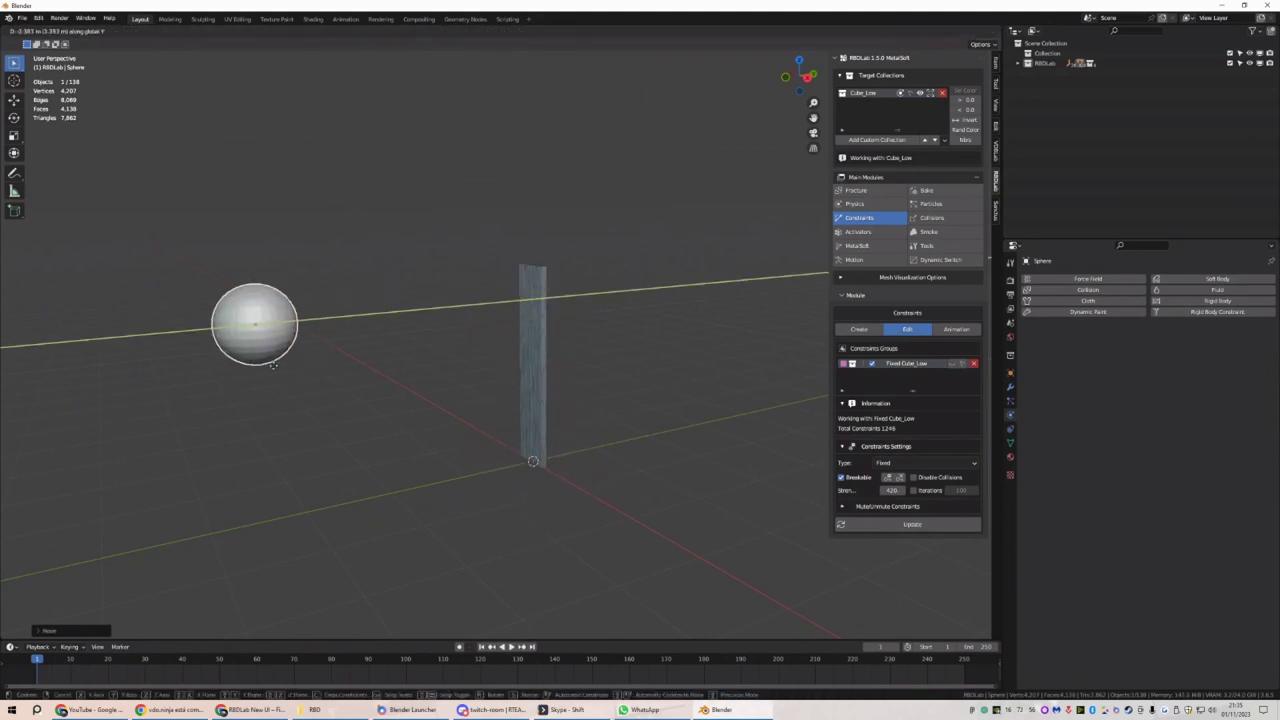
{"action": "left_click", "coordinate": [157, 330]}
{"action": "right_click", "coordinate": [157, 330]}
{"action": "left_click", "coordinate": [155, 326]}
Place the sphere at its starting position along Y and keyframe its location at frame 1
{"action": "key", "text": "g"}
{"action": "key", "text": "y"}
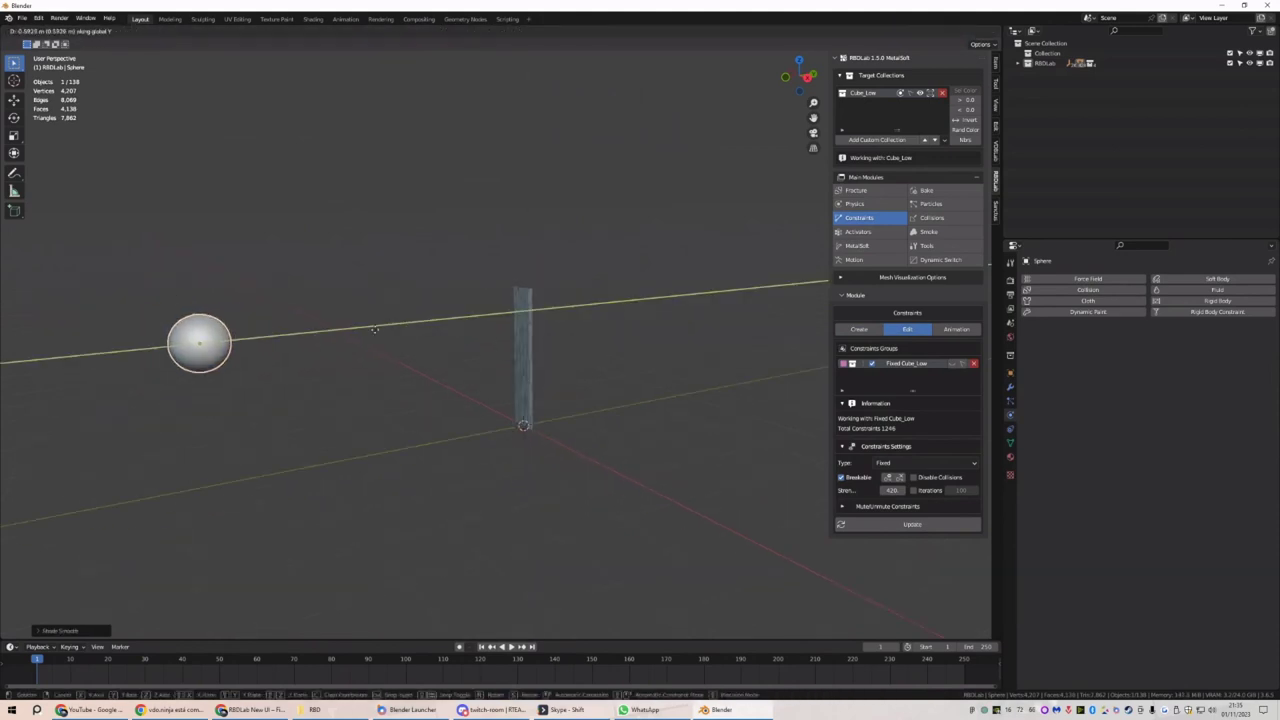
{"action": "left_click", "coordinate": [349, 343]}
{"action": "key", "text": "i"}
{"action": "left_click", "coordinate": [348, 341]}
Move the sphere to the pillar at frame 8, keyframe it, and play the impact
{"action": "key", "text": "Right"}
{"action": "key", "text": "Right"}
{"action": "key", "text": "Right"}
{"action": "key", "text": "Right"}
{"action": "key", "text": "Right"}
{"action": "key", "text": "Right"}
{"action": "key", "text": "Right"}
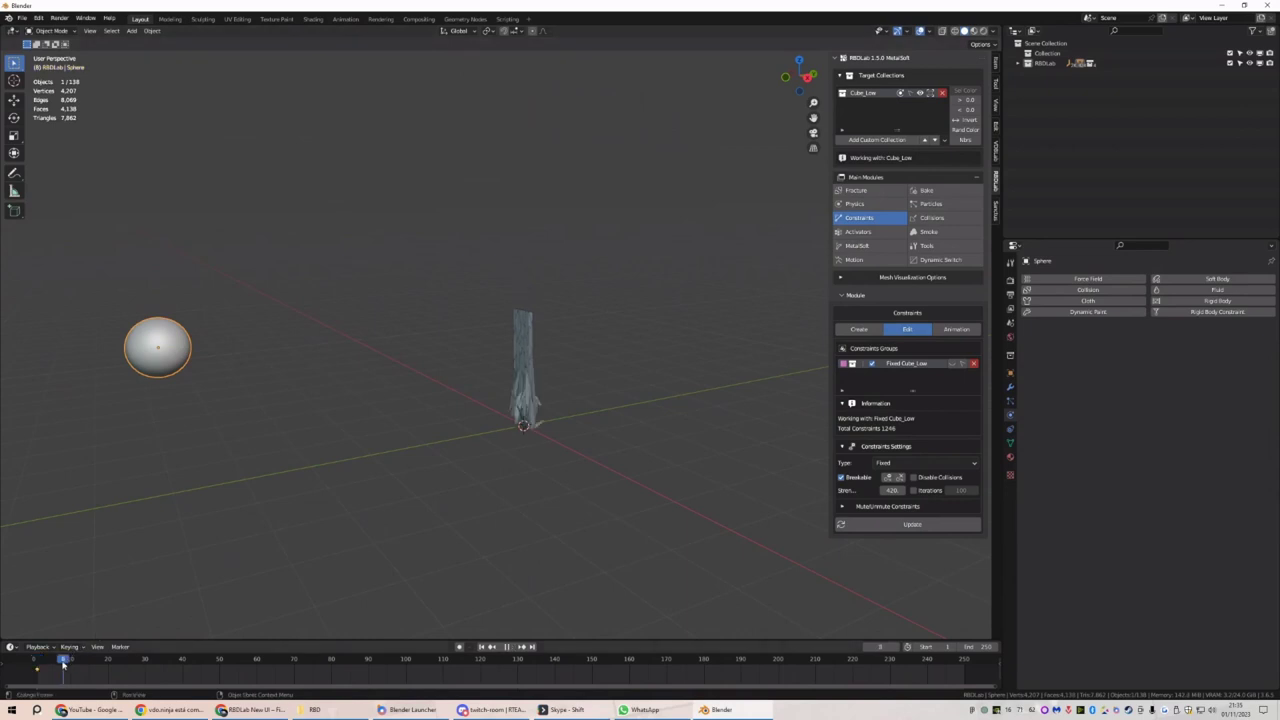
{"action": "key", "text": "g"}
{"action": "key", "text": "y"}
{"action": "left_click", "coordinate": [522, 420]}
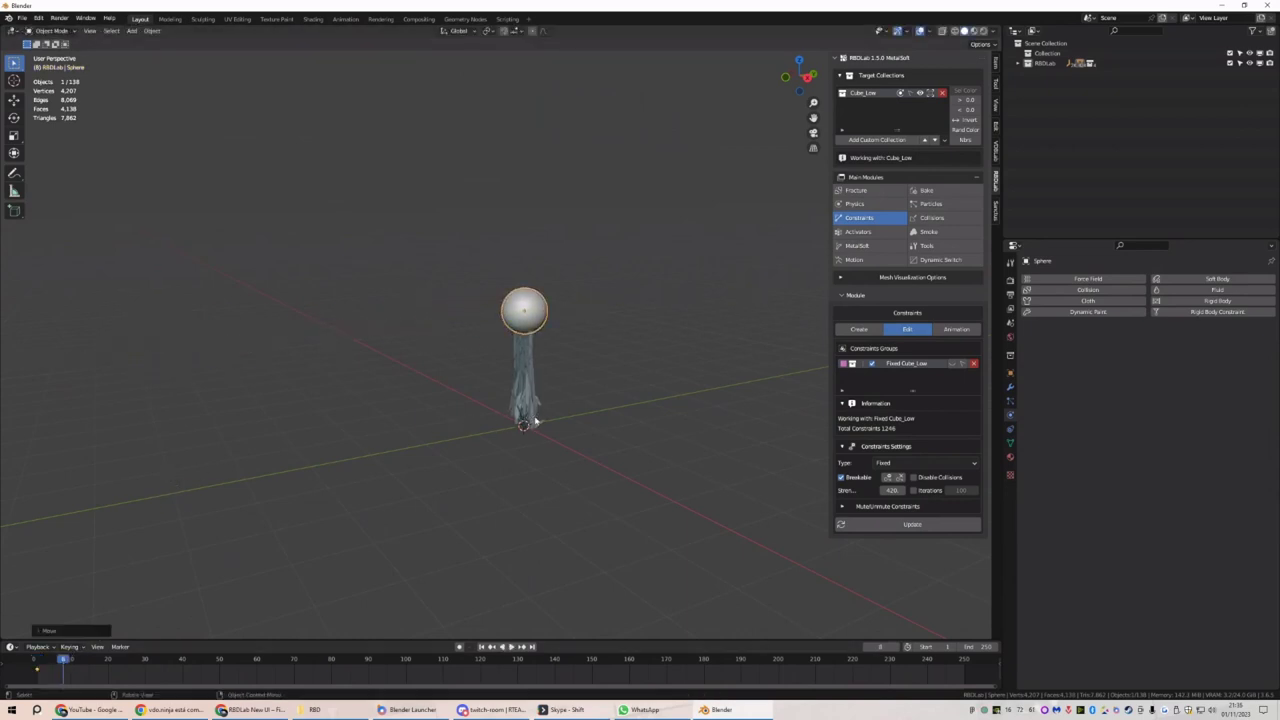
{"action": "key", "text": "i"}
{"action": "left_click", "coordinate": [500, 417]}
{"action": "left_click", "coordinate": [482, 647]}
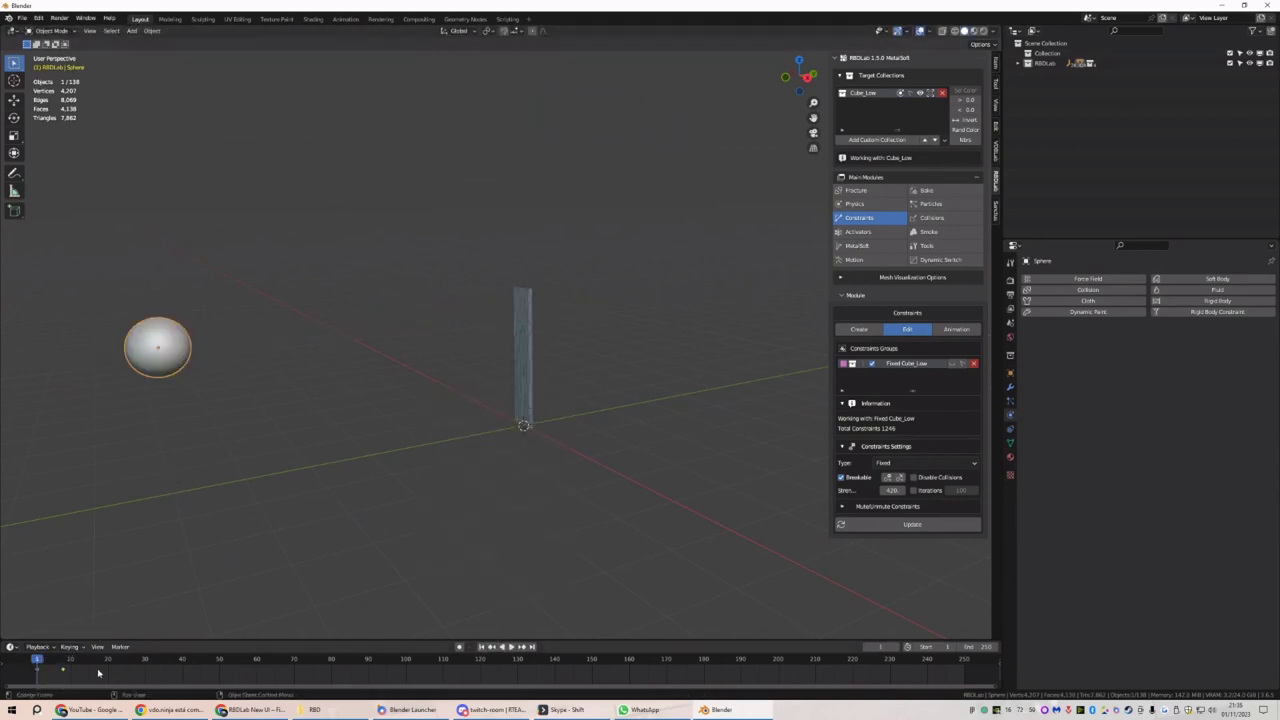
{"action": "key", "text": "space"}
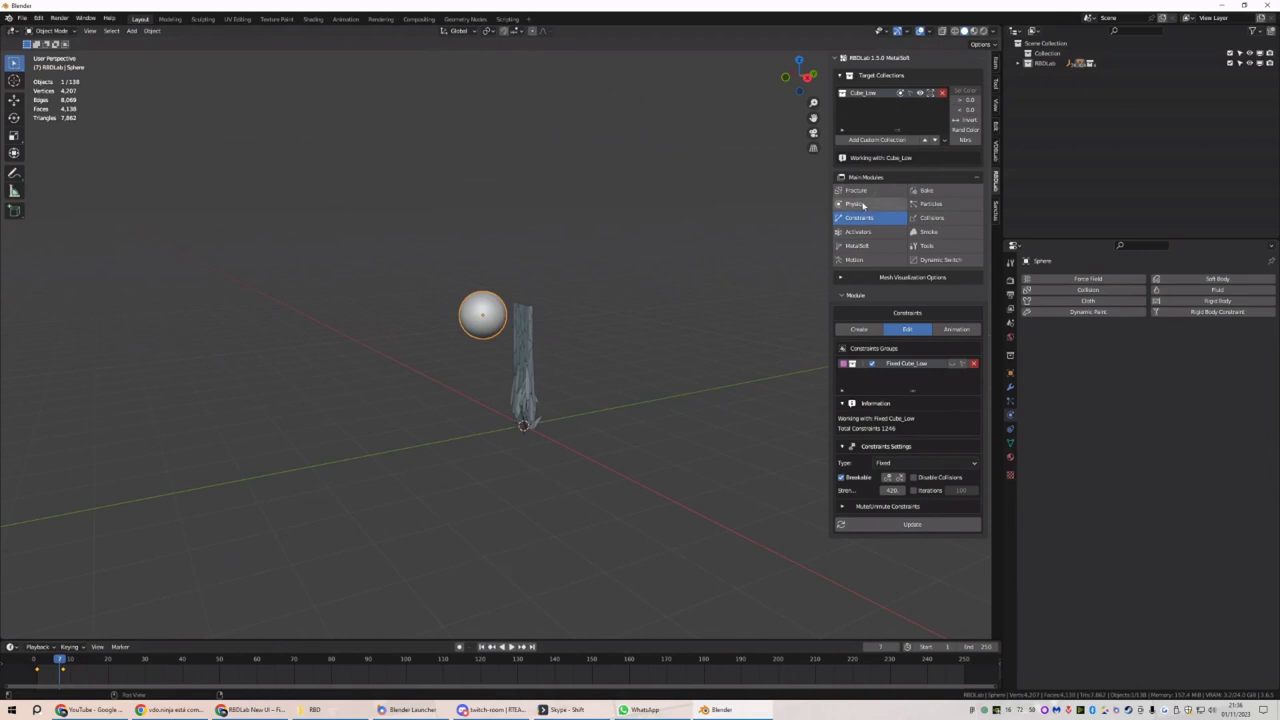
Make the sphere a kinematic body with a mass of 100 kg in the Motion module
{"action": "left_click", "coordinate": [854, 259]}
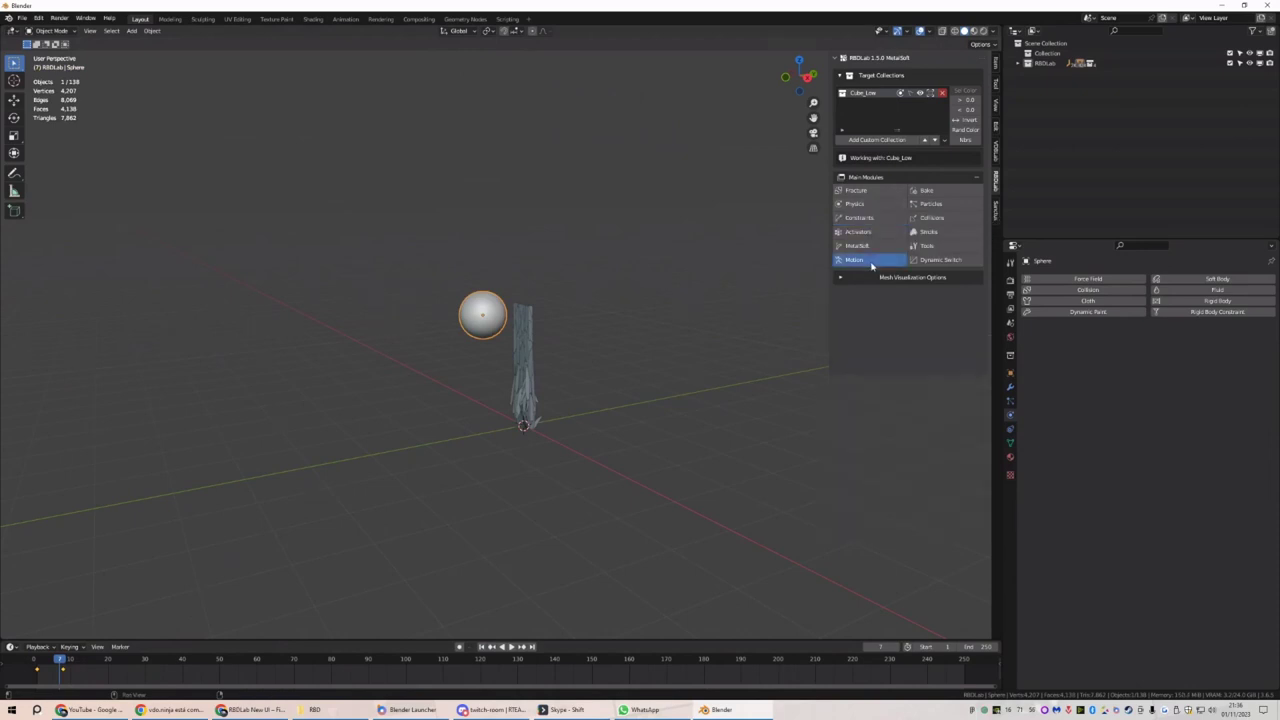
{"action": "left_click", "coordinate": [940, 362]}
{"action": "left_click", "coordinate": [934, 395]}
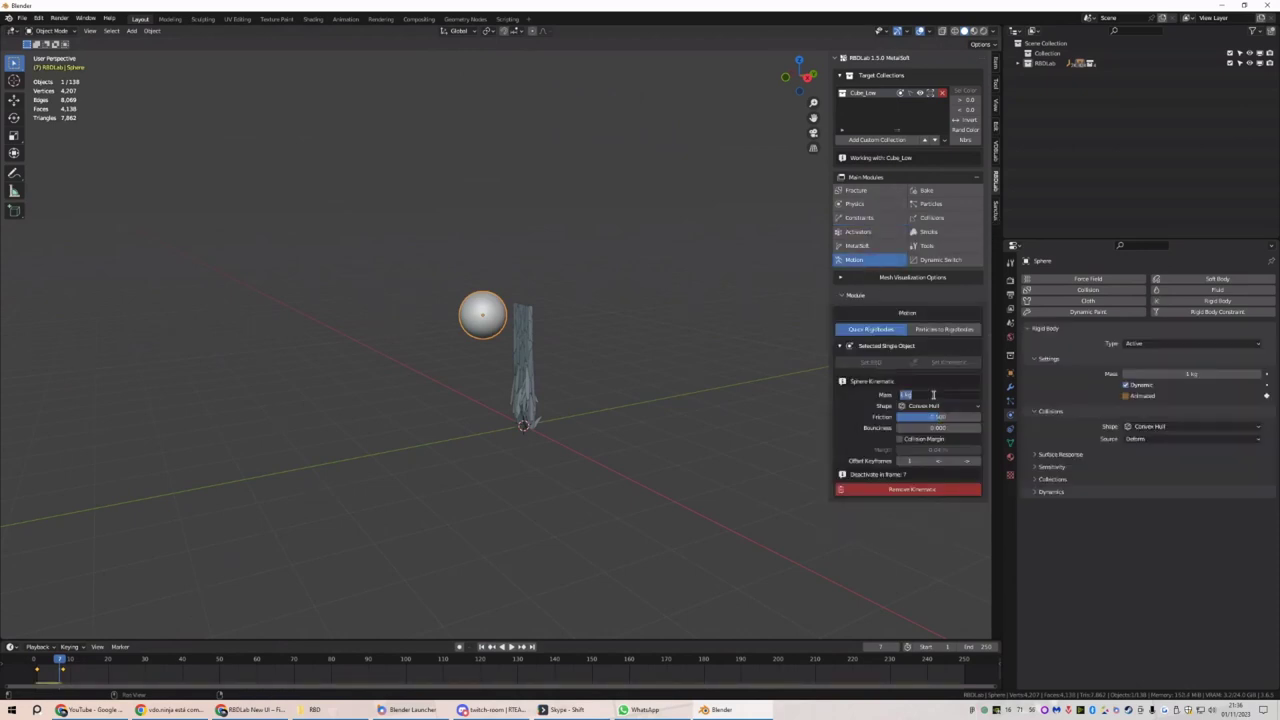
{"action": "key", "text": "Return"}
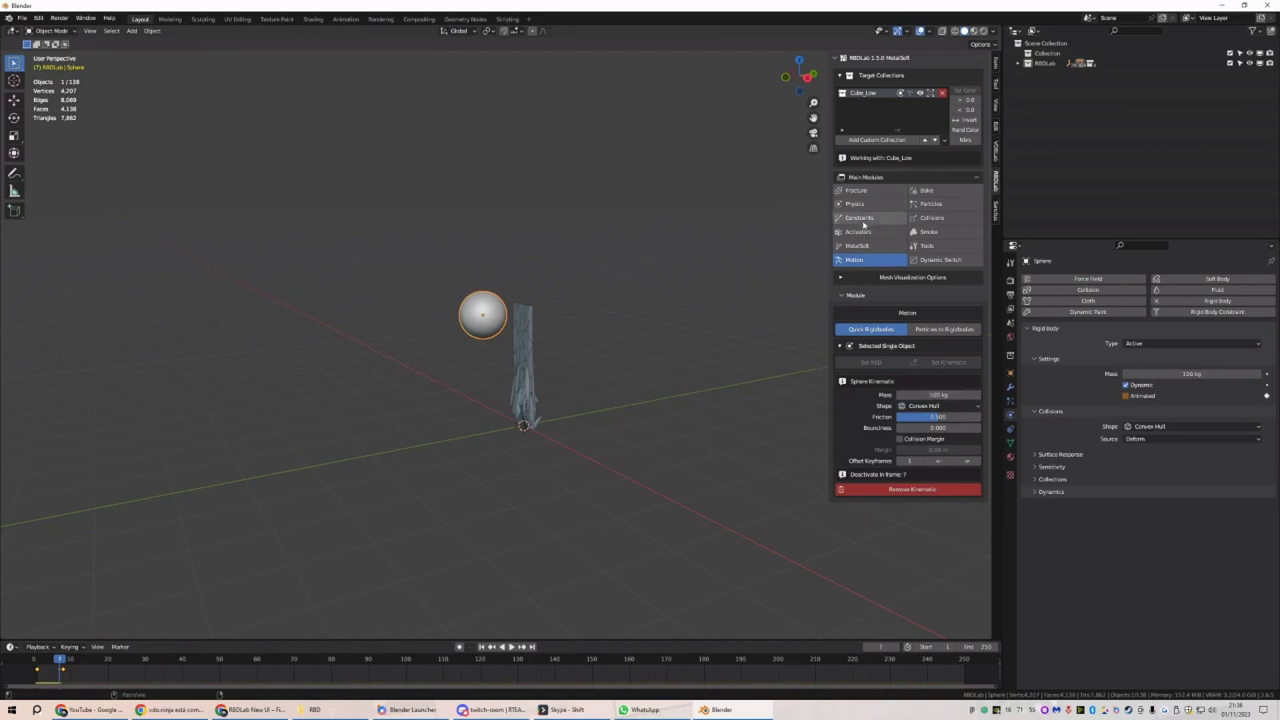
{"action": "left_click", "coordinate": [483, 647]}
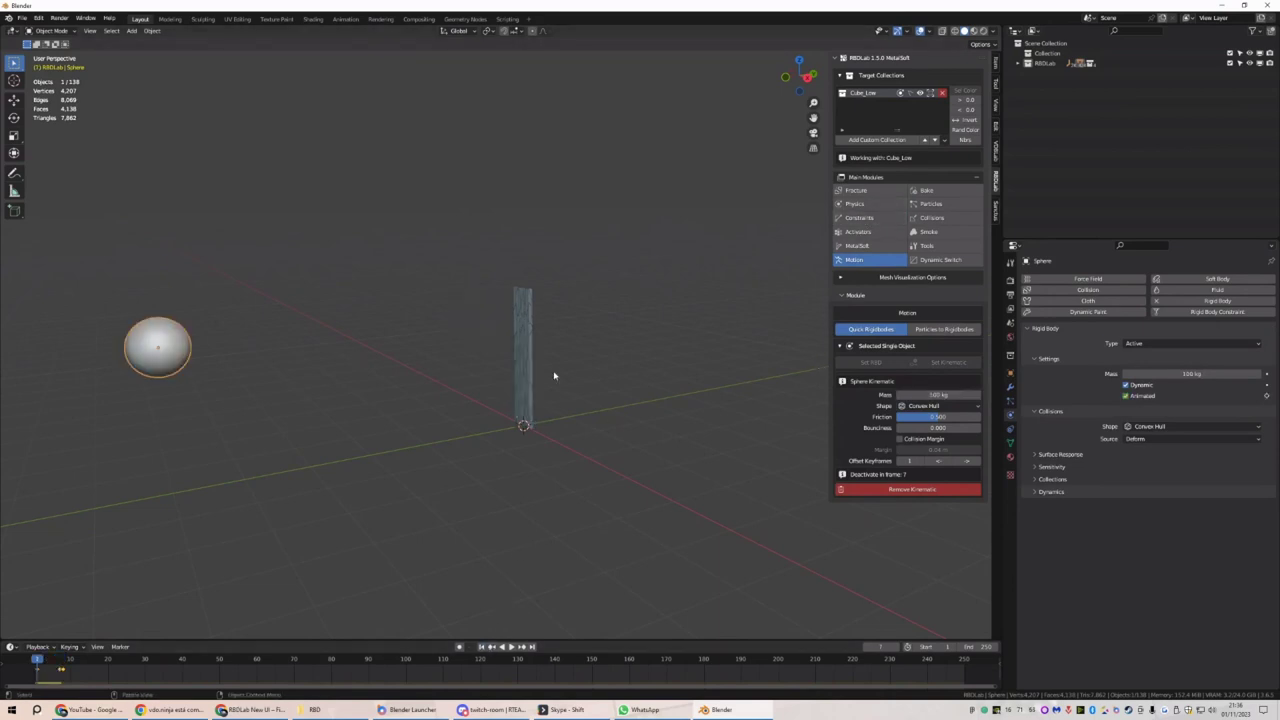
{"action": "left_click", "coordinate": [855, 204]}
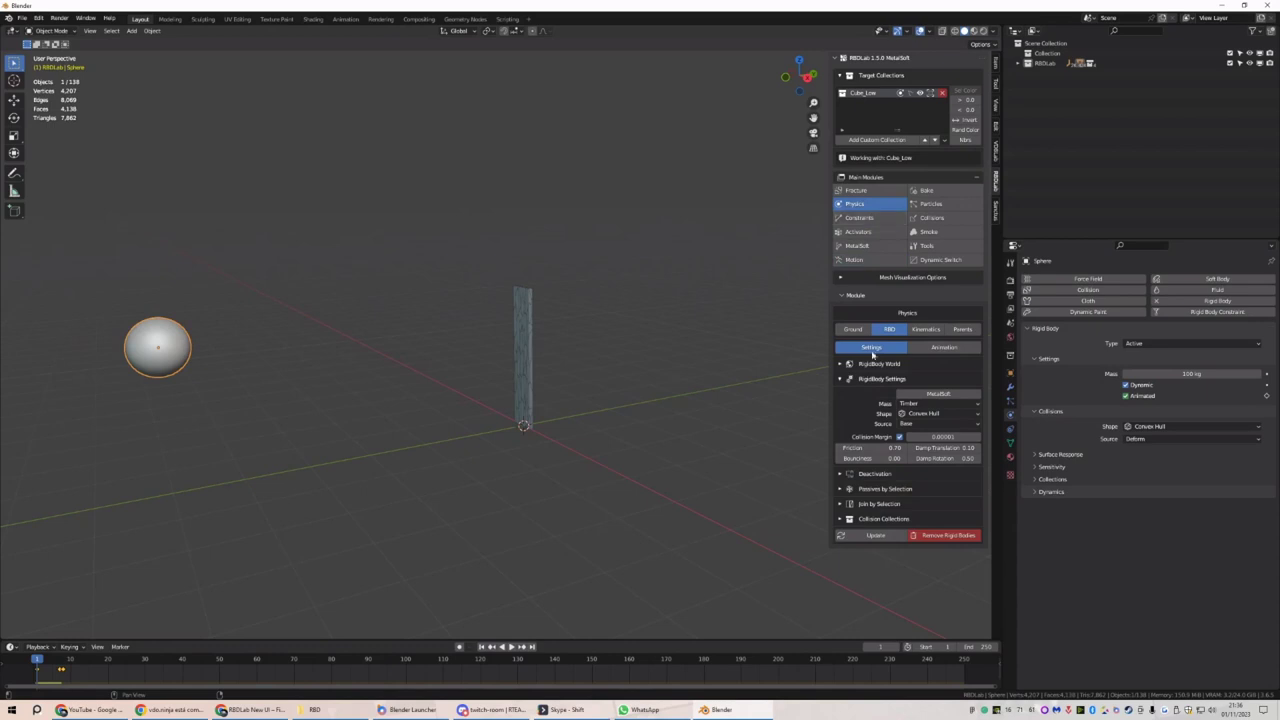
Expand the Deactivation settings, update the rigid bodies, and test the playback
{"action": "left_click", "coordinate": [876, 474]}
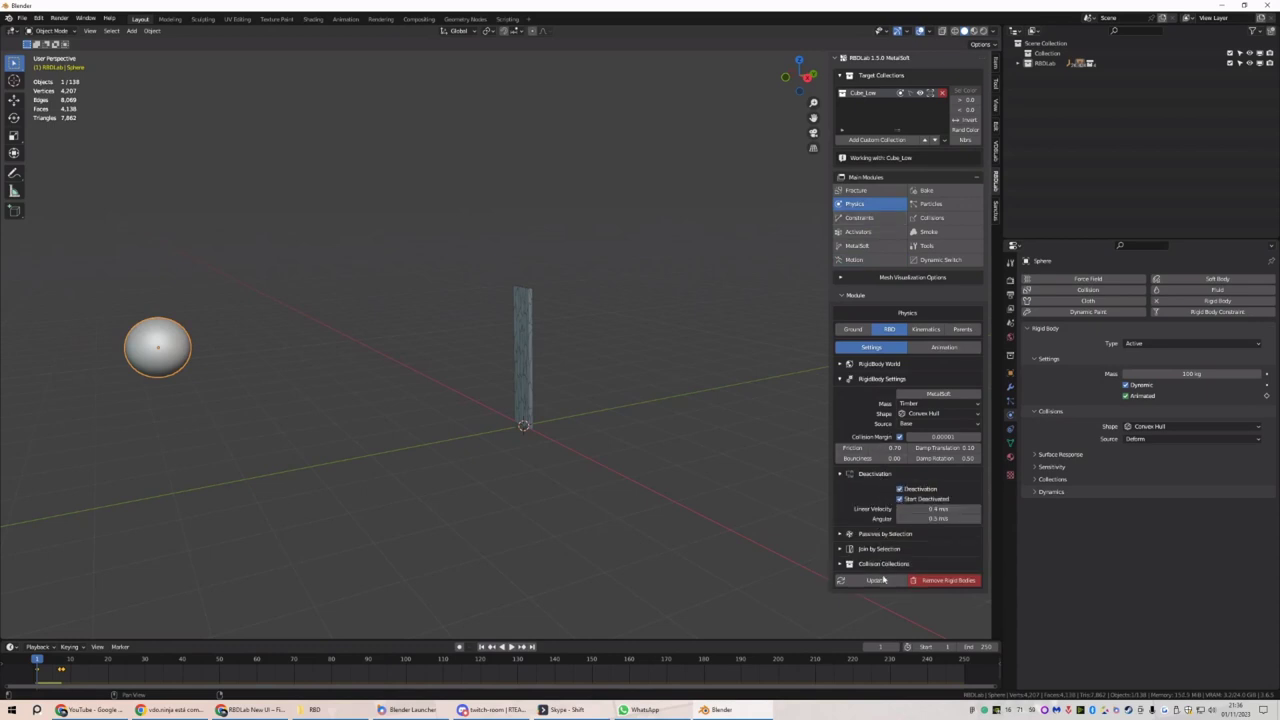
{"action": "left_click", "coordinate": [877, 580]}
{"action": "key", "text": "space"}
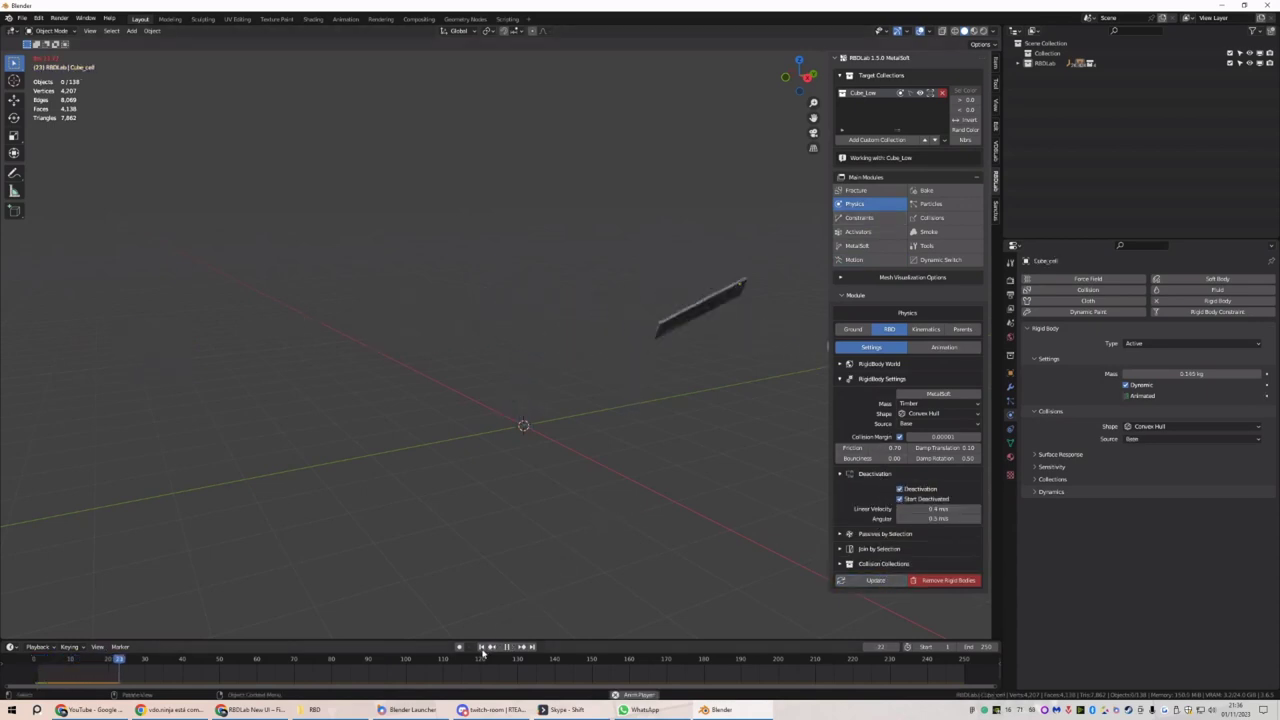
{"action": "left_click", "coordinate": [481, 647]}
Box-select the cells at the pillar's base and set them passive
{"action": "middle_click_drag", "start_coordinate": [556, 418], "coordinate": [569, 440]}
{"action": "left_click_drag", "start_coordinate": [550, 460], "coordinate": [490, 420]}
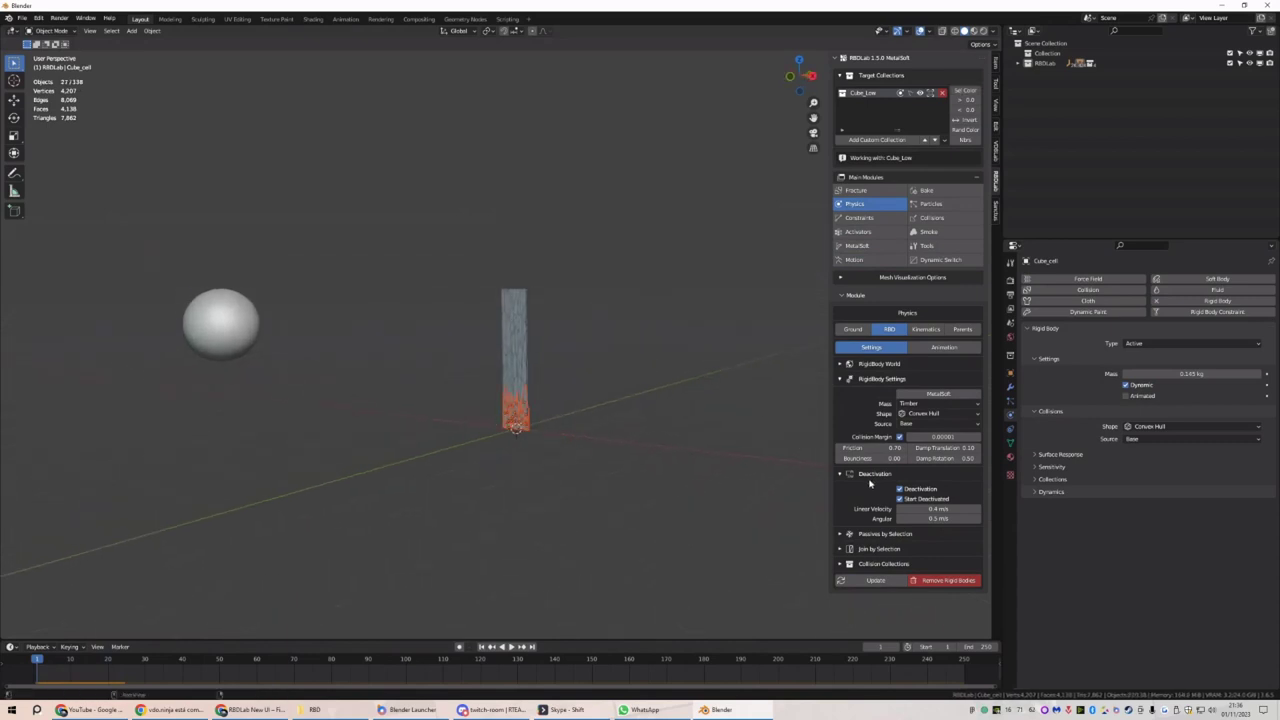
{"action": "left_click", "coordinate": [871, 535]}
{"action": "left_click", "coordinate": [889, 550]}
Replay the simulation to confirm the pillar stays anchored, then reset to frame 1
{"action": "key", "text": "space"}
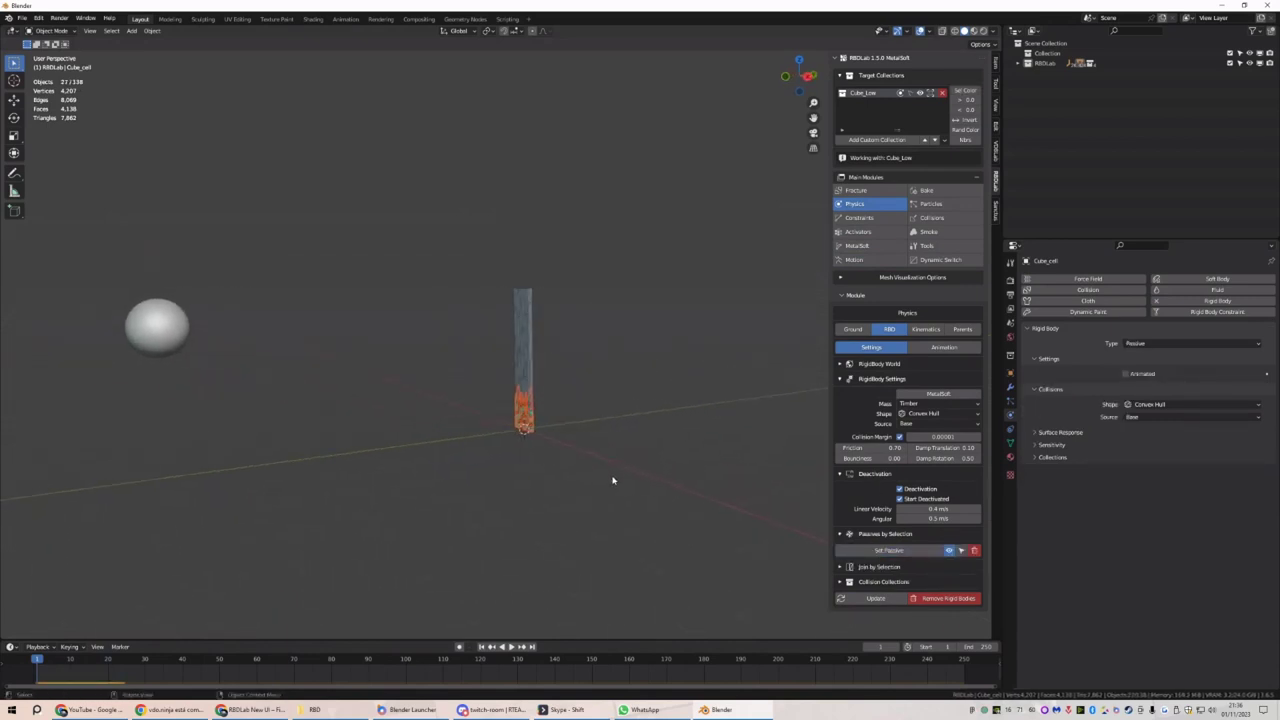
{"action": "left_click", "coordinate": [546, 443]}
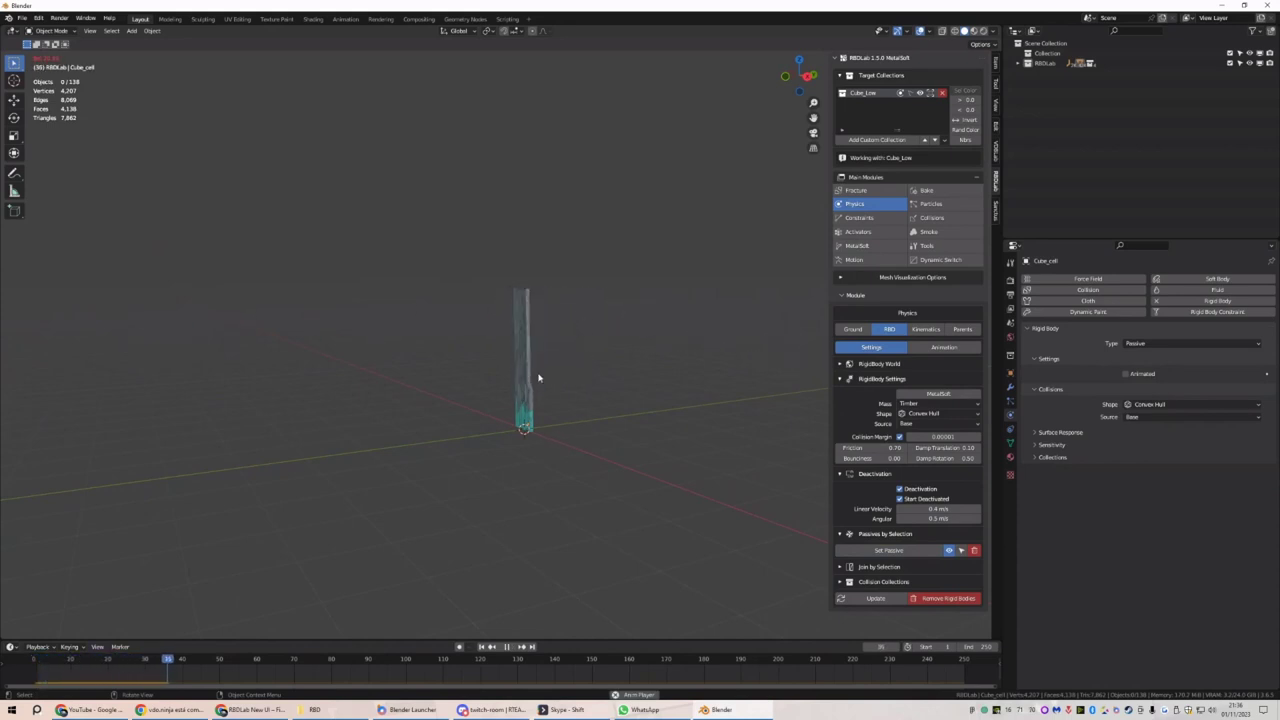
{"action": "middle_click_drag", "start_coordinate": [569, 406], "coordinate": [536, 449]}
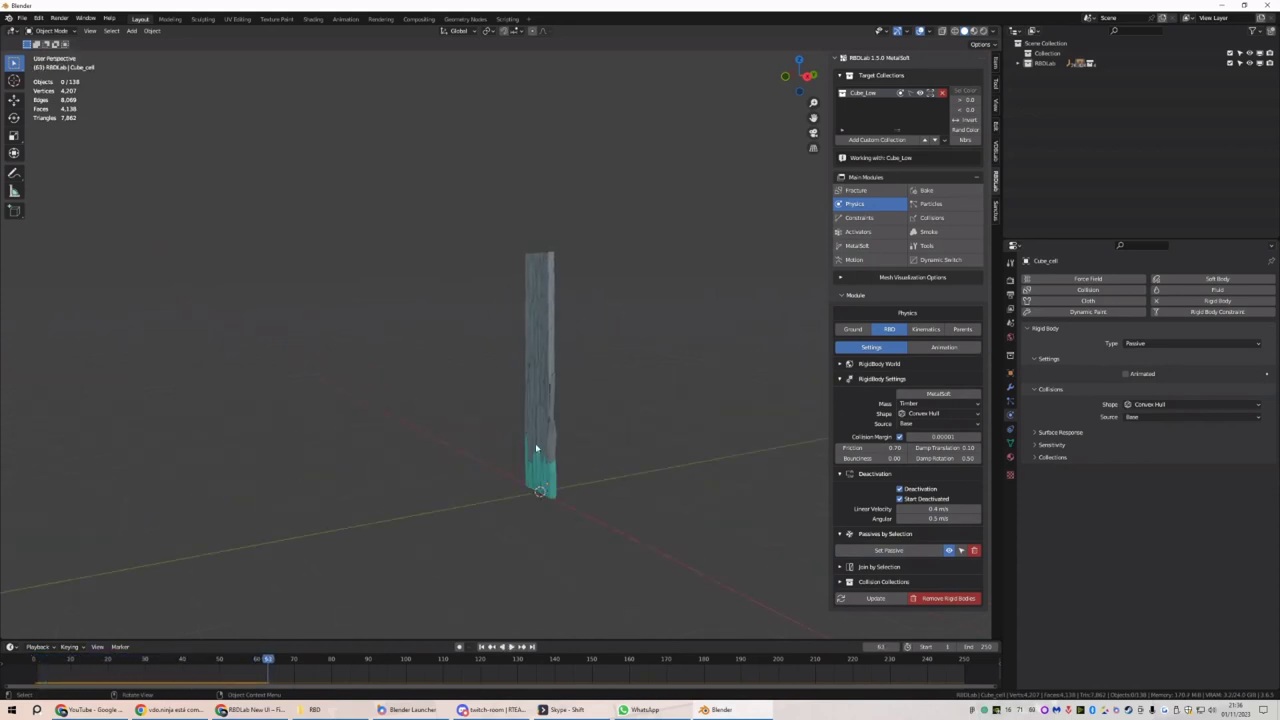
{"action": "left_click", "coordinate": [482, 647]}
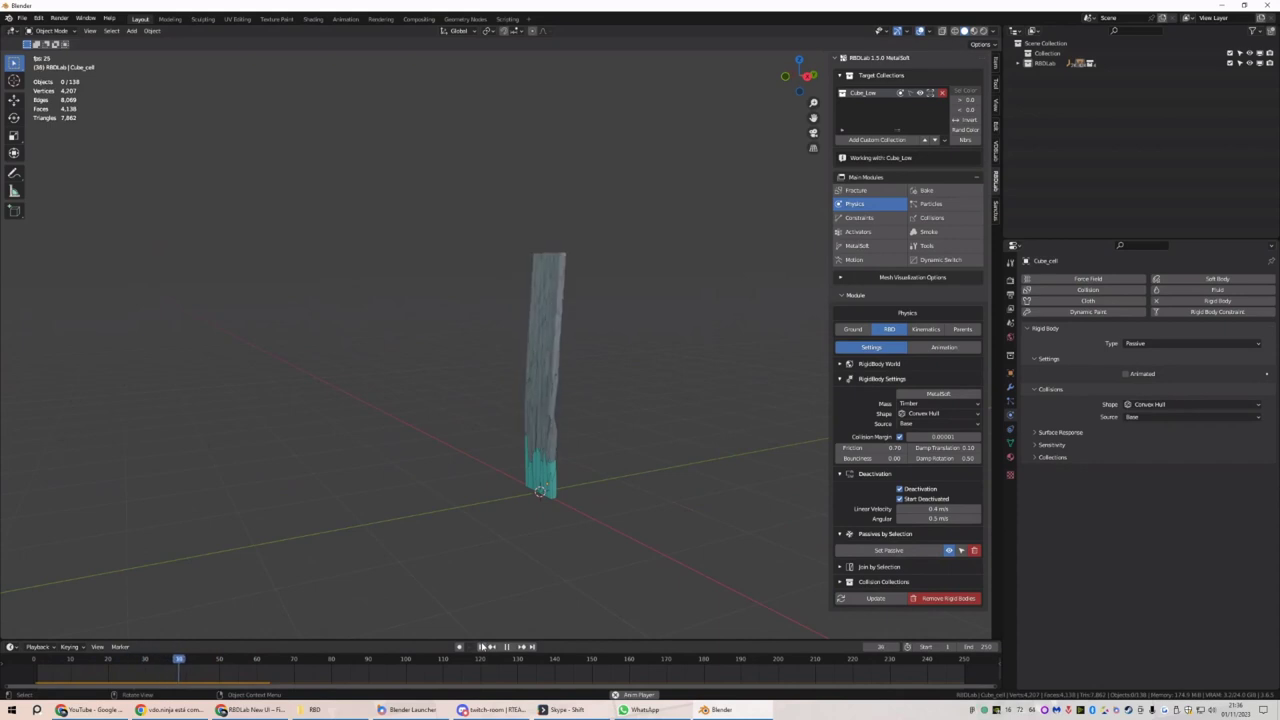
{"action": "key", "text": "Escape"}
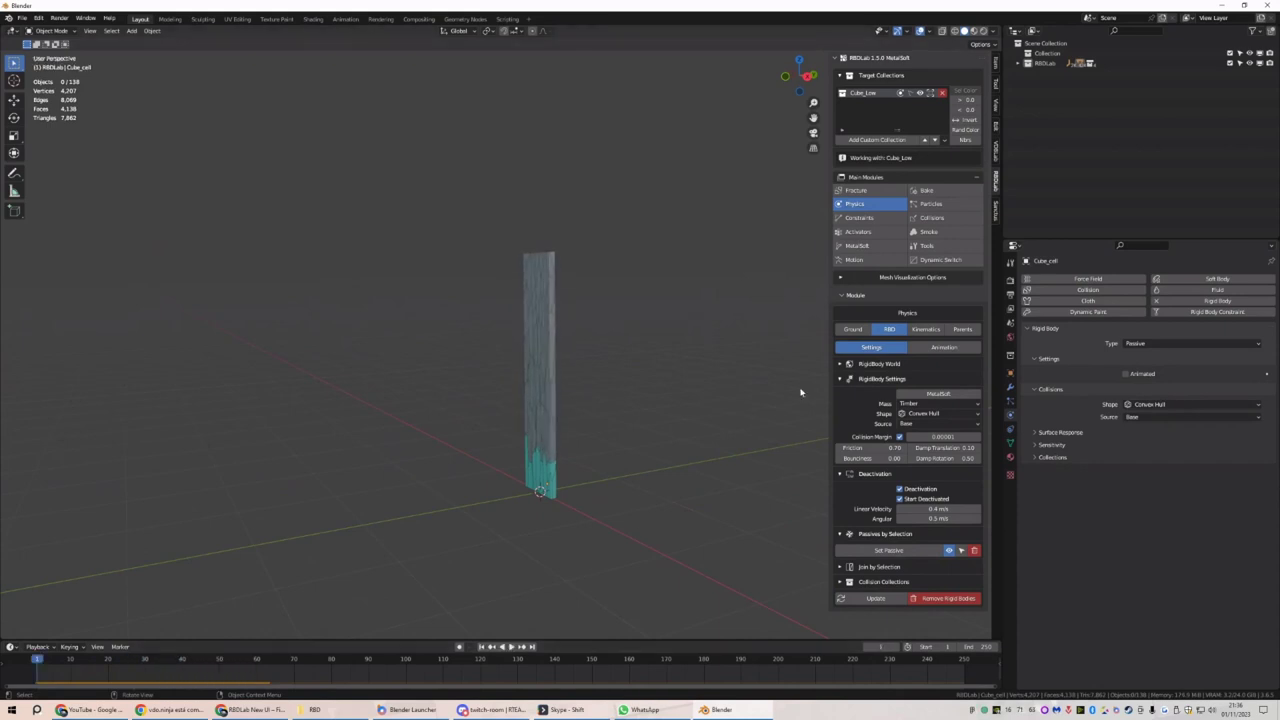
{"action": "left_click", "coordinate": [860, 218]}
{"action": "left_click", "coordinate": [893, 464]}
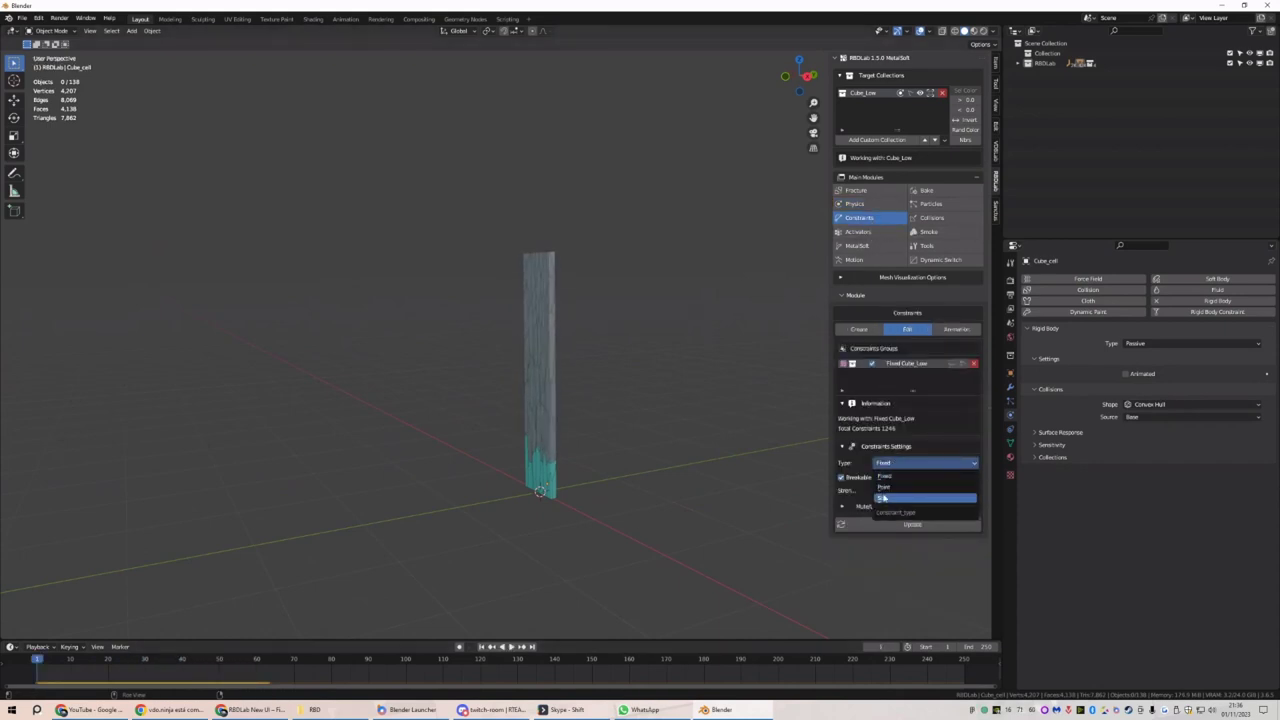
Switch the constraints to Soft with Spring Angle 100 and Spring Linear 500, and update them
{"action": "left_click", "coordinate": [900, 488]}
{"action": "scroll", "coordinate": [912, 480], "scroll_direction": "down", "scroll_amount": 1}
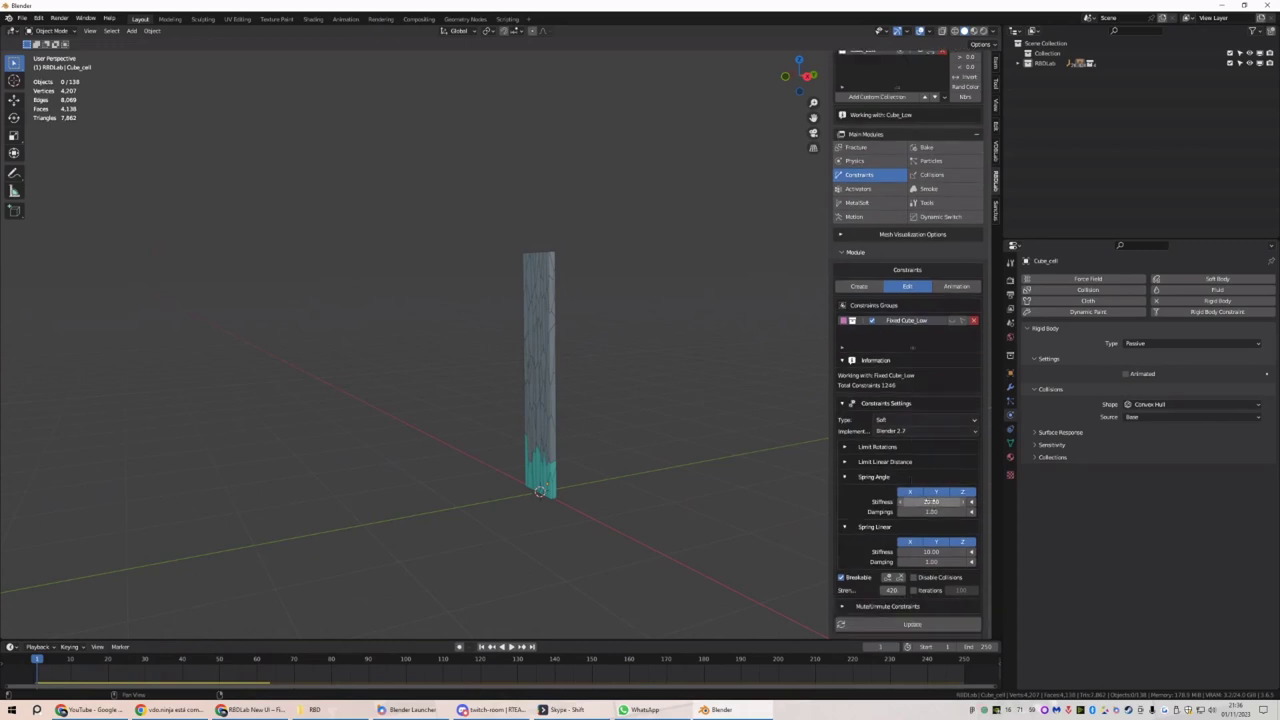
{"action": "left_click", "coordinate": [930, 501]}
{"action": "key", "text": "Return"}
{"action": "left_click", "coordinate": [922, 549]}
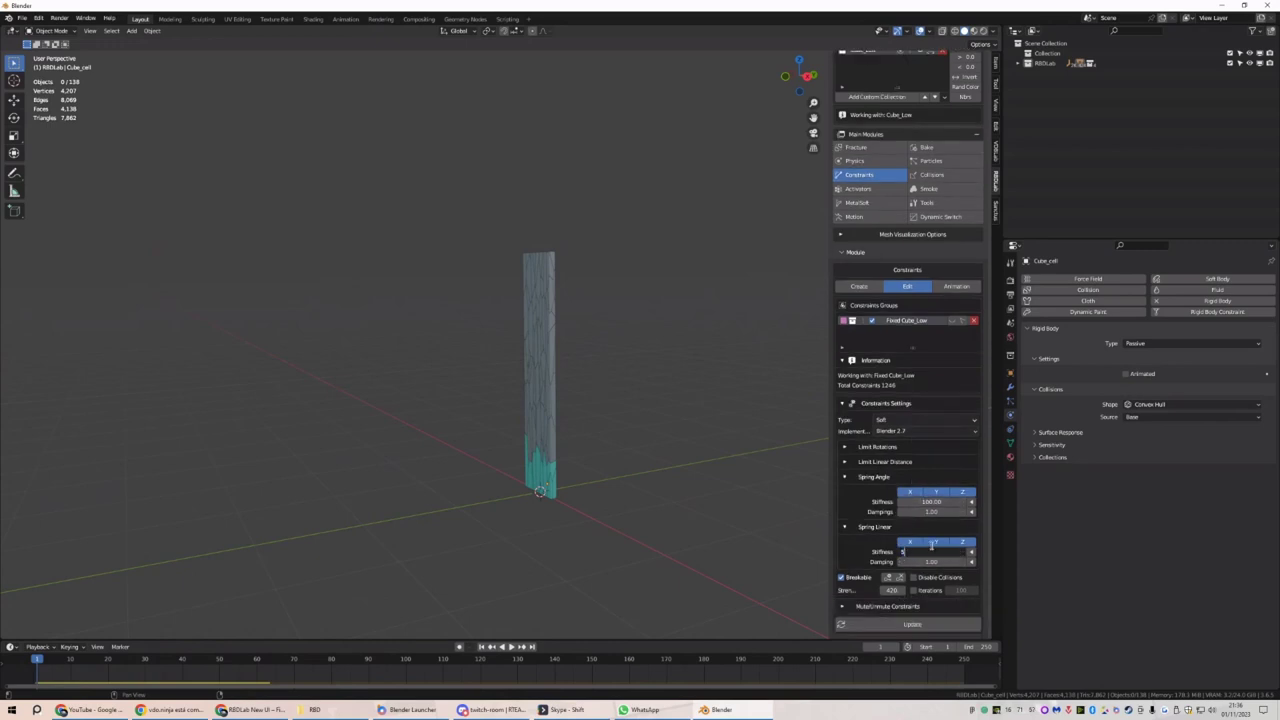
{"action": "type", "text": "500"}
{"action": "key", "text": "Return"}
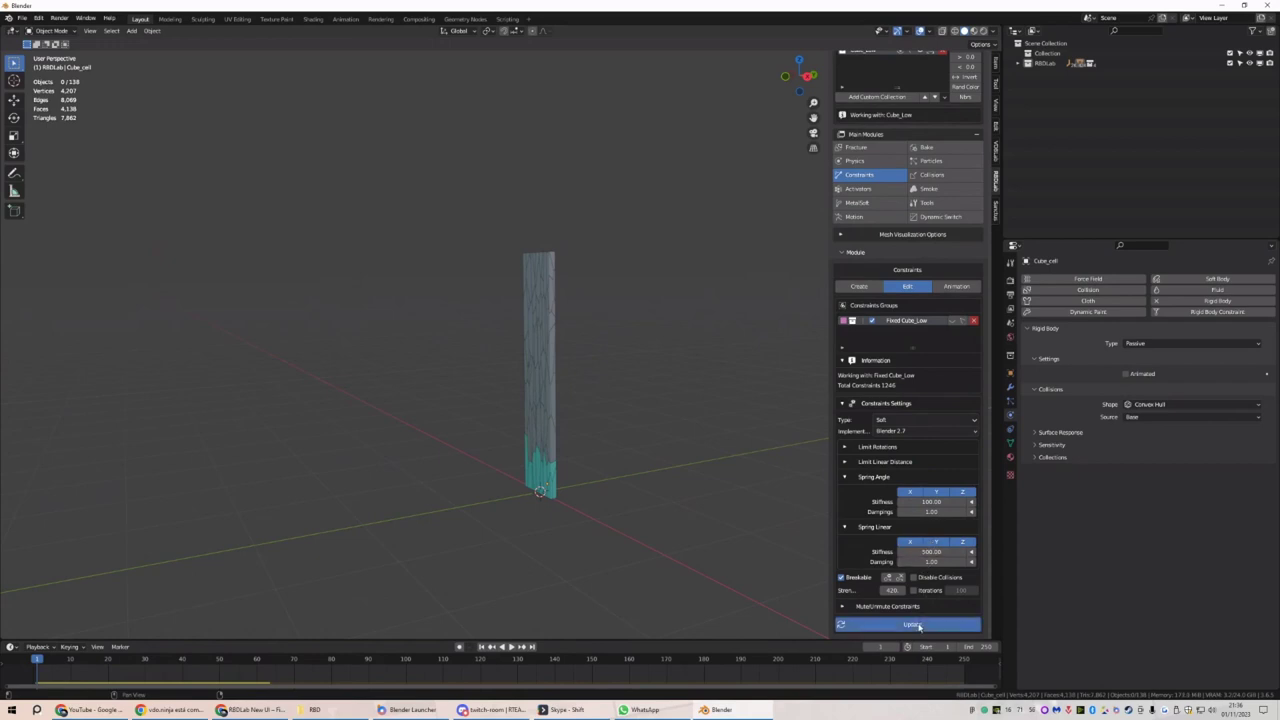
{"action": "left_click", "coordinate": [918, 625]}
Play the soft-constraint simulation, then widen the RBDLab side panel
{"action": "key", "text": "space"}
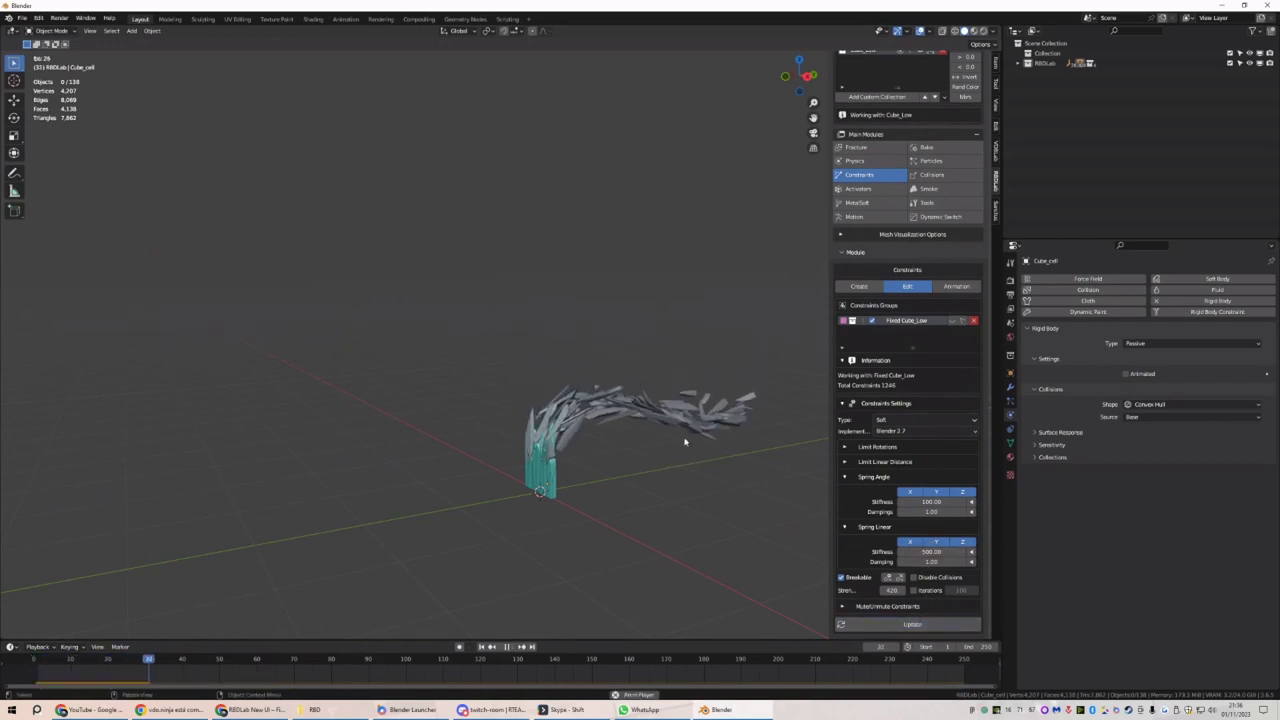
{"action": "key", "text": "space"}
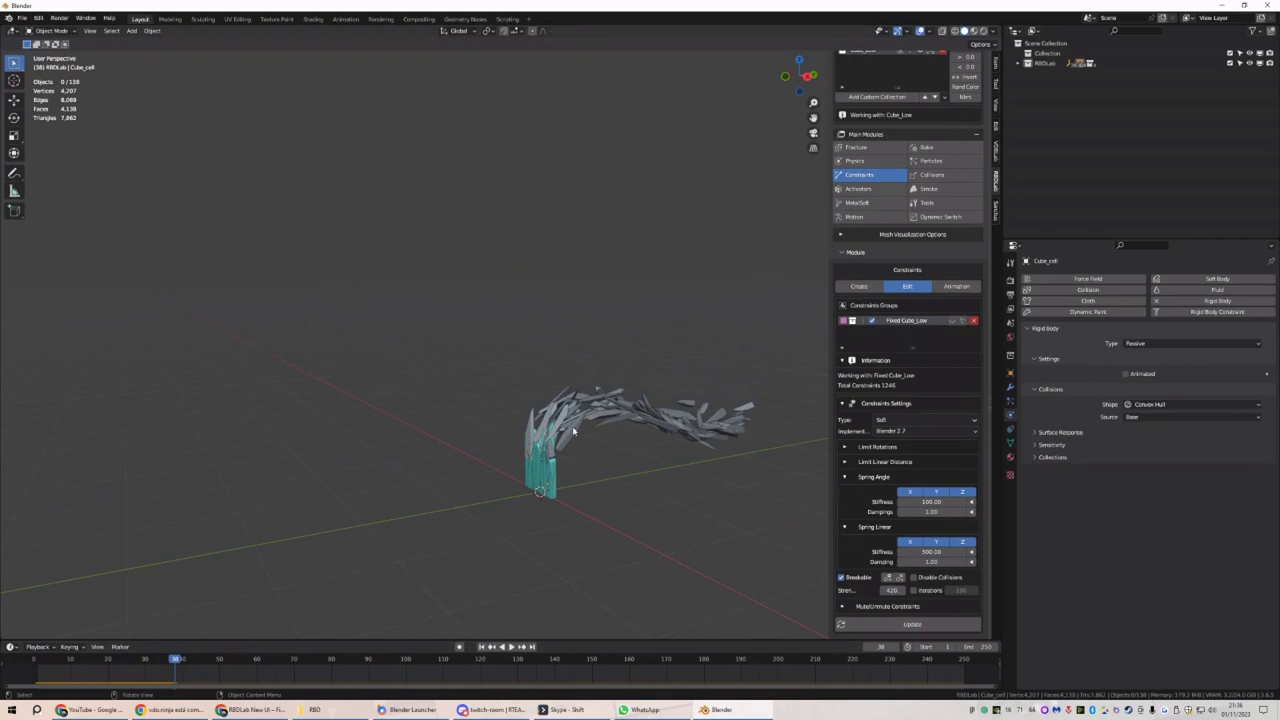
{"action": "left_click_drag", "start_coordinate": [830, 576], "coordinate": [807, 588]}
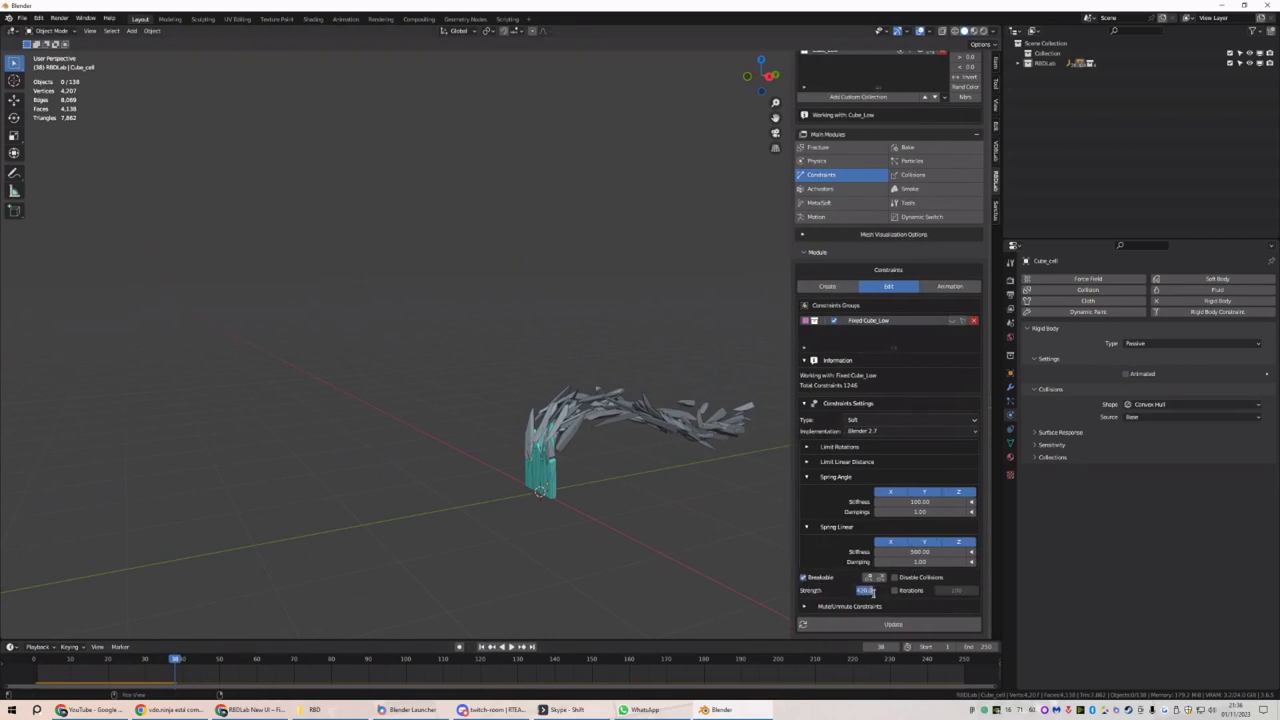
Test constraint breaking strengths of 10.00 and 1.00 with a replay of the sphere strike
{"action": "key", "text": "Return"}
{"action": "left_click", "coordinate": [893, 624]}
{"action": "key", "text": "space"}
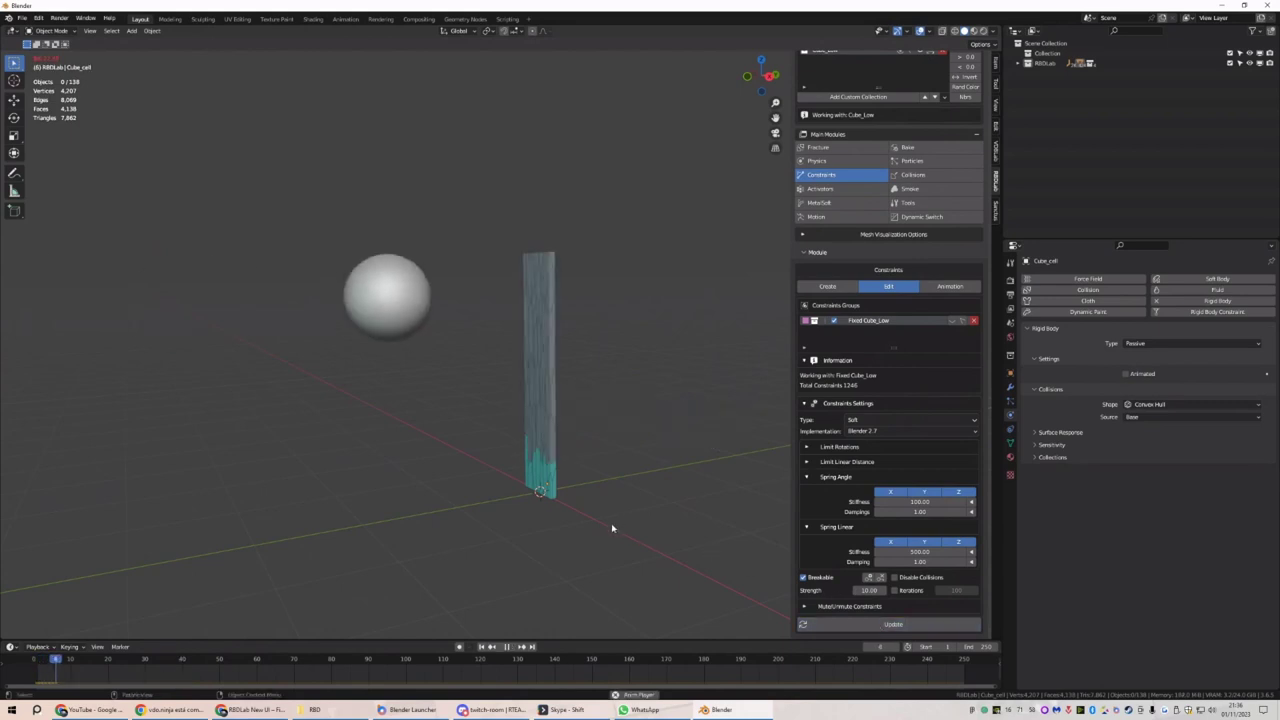
{"action": "key", "text": "space"}
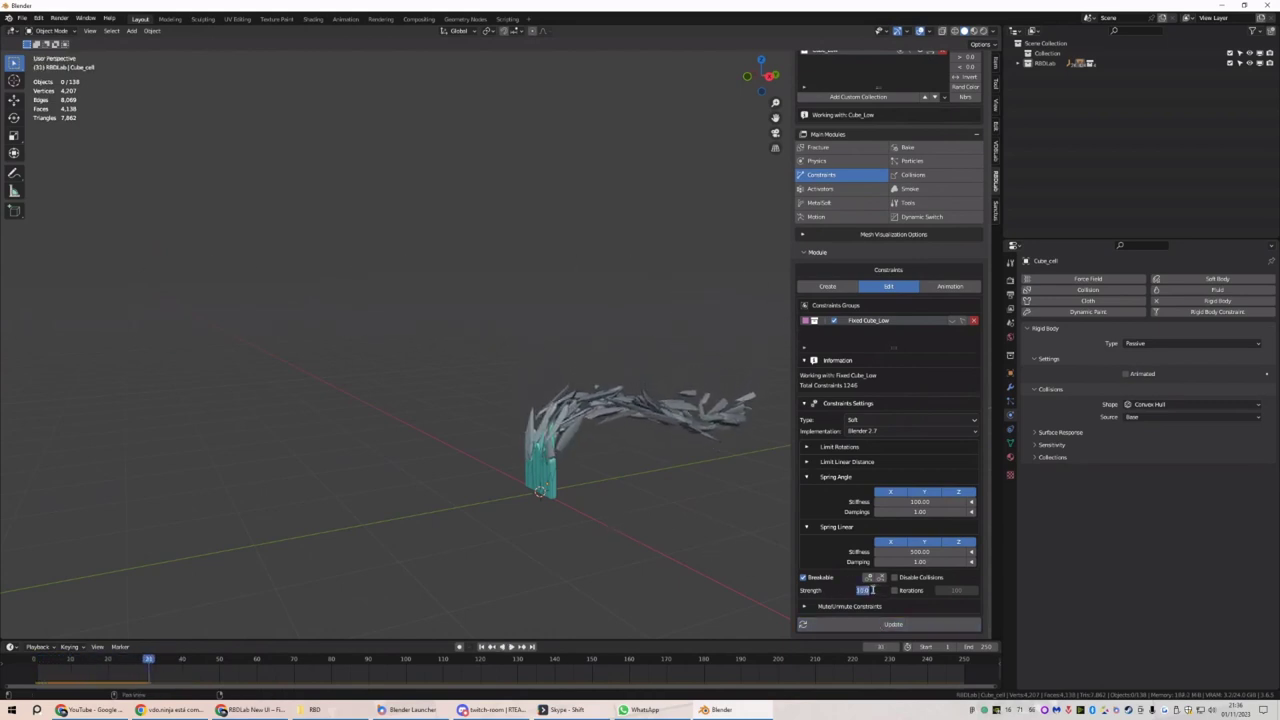
{"action": "key", "text": "Return"}
{"action": "left_click", "coordinate": [875, 622]}
{"action": "key", "text": "space"}
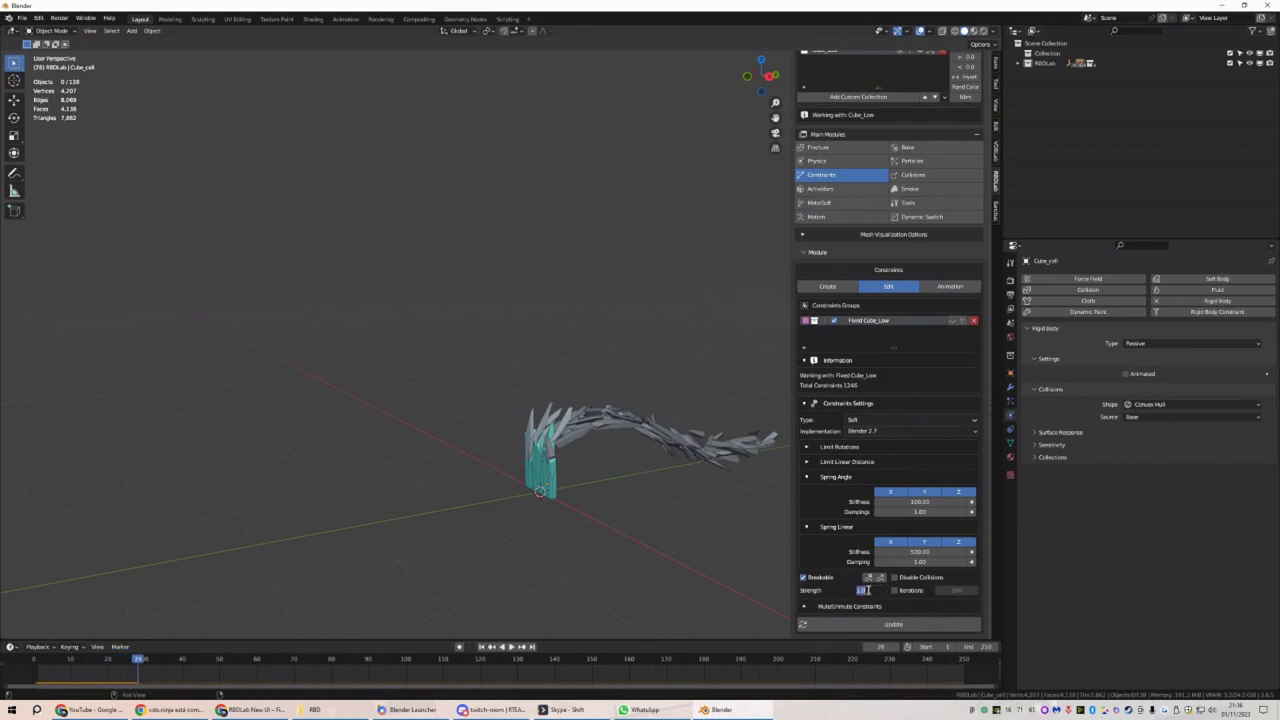
Try breaking strengths of 0.02 and 0.03, replaying the strike after each
{"action": "type", "text": "2"}
{"action": "key", "text": "Return"}
{"action": "left_click", "coordinate": [893, 624]}
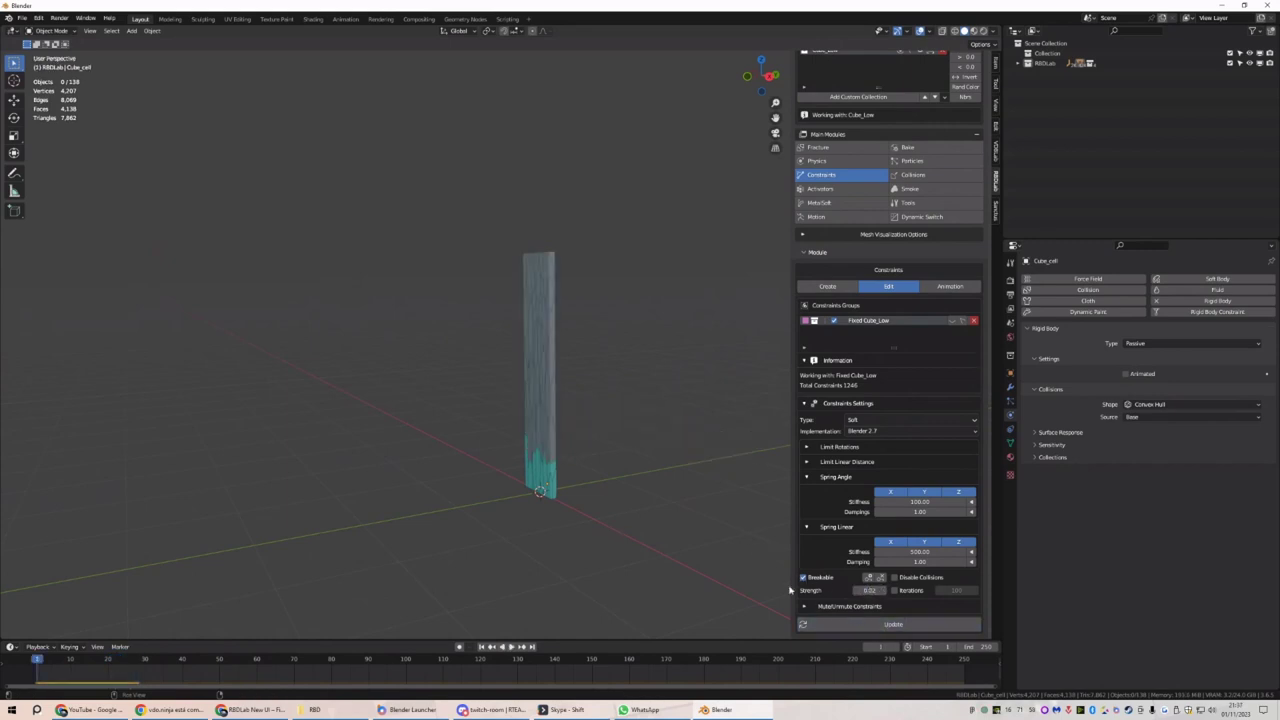
{"action": "key", "text": "space"}
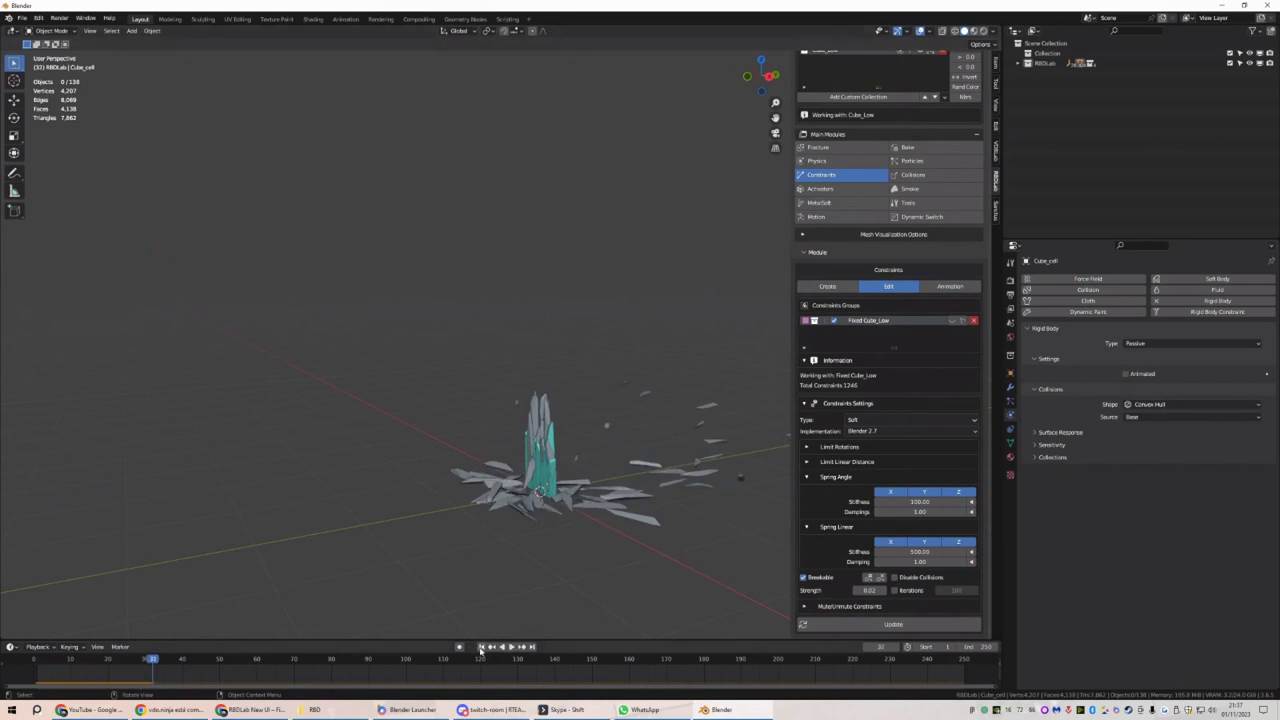
{"action": "key", "text": "Escape"}
{"action": "type", "text": "0.03"}
{"action": "key", "text": "Return"}
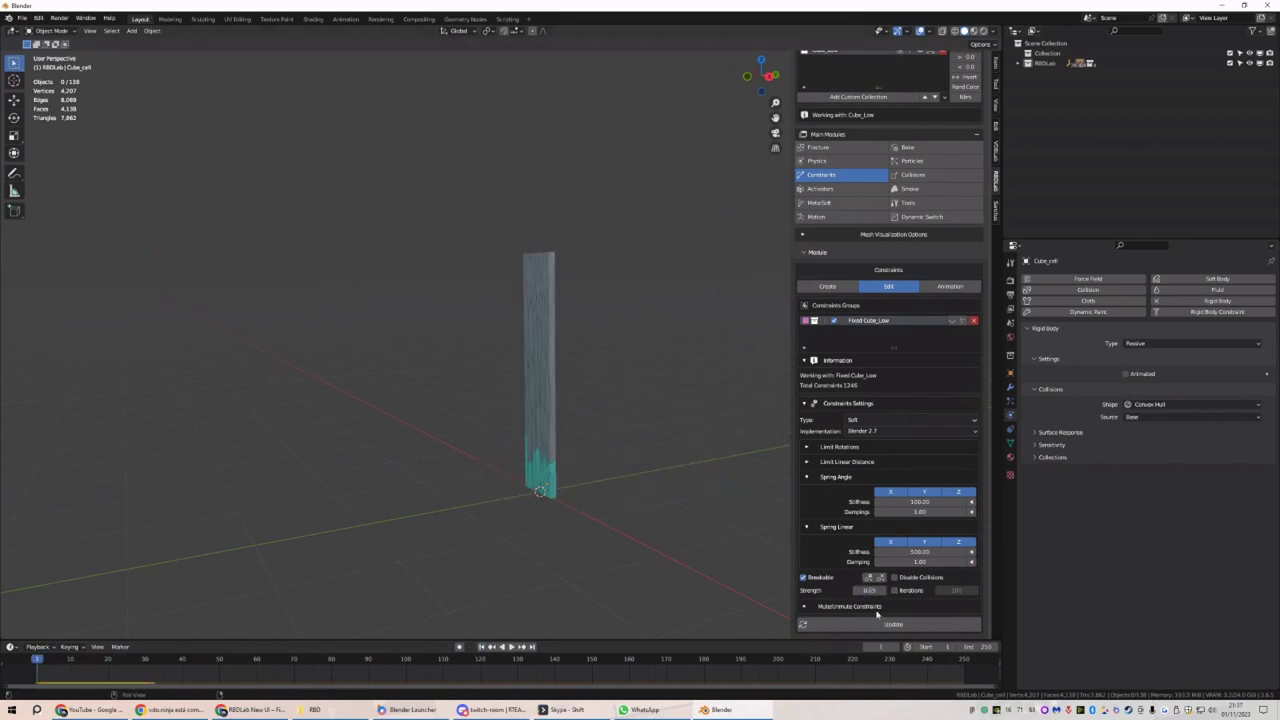
{"action": "left_click", "coordinate": [893, 624]}
{"action": "key", "text": "space"}
{"action": "key", "text": "space"}
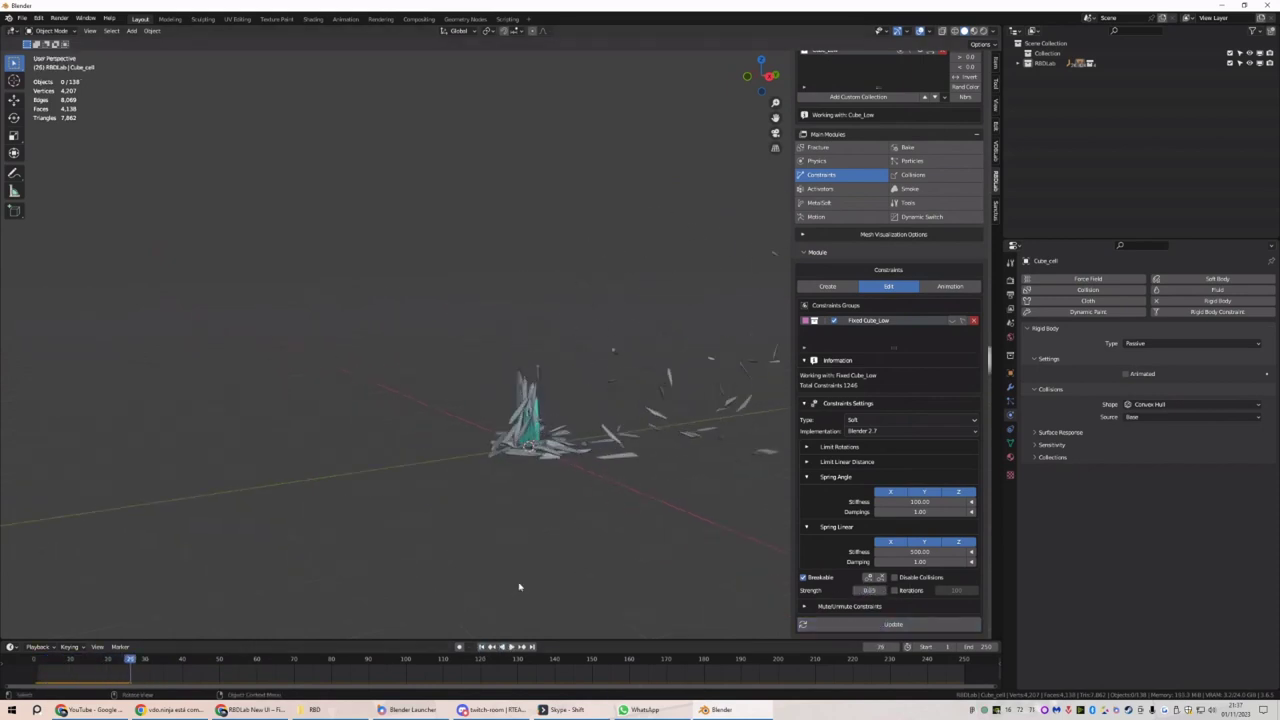
{"action": "left_click", "coordinate": [481, 647]}
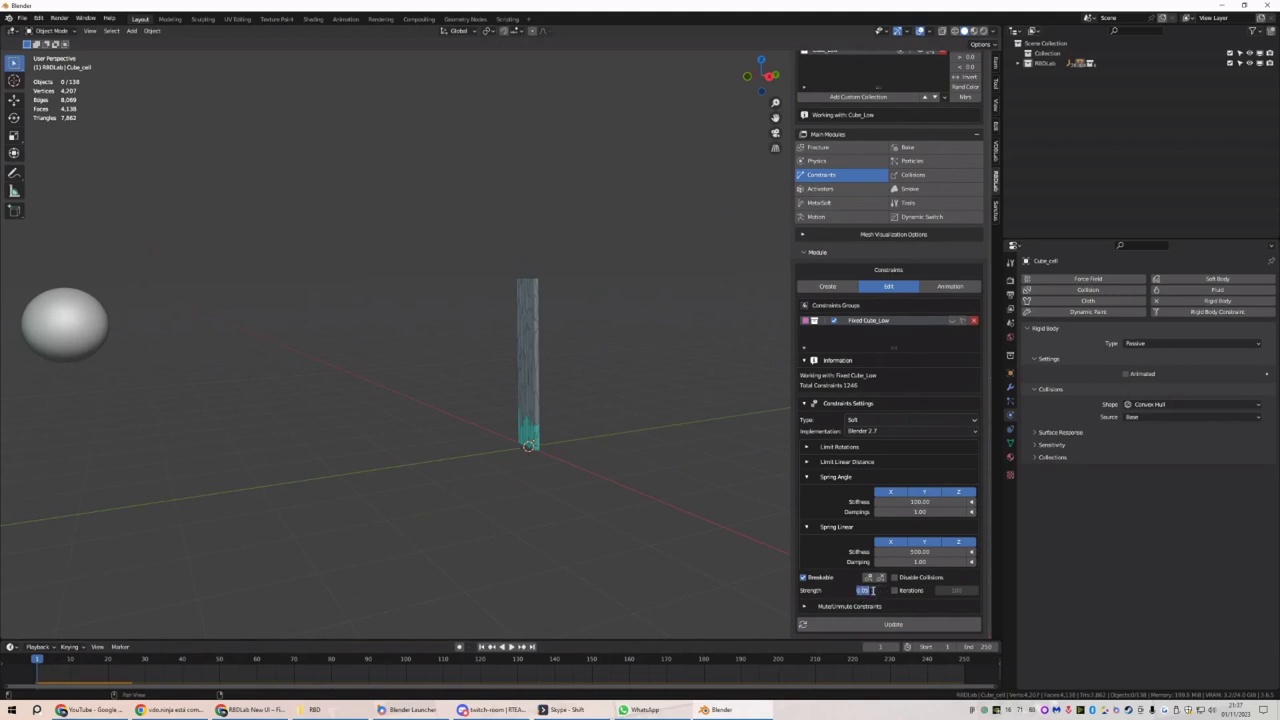
Rebuild the constraints with two further trial strength values and replay each
{"action": "key", "text": "Return"}
{"action": "left_click", "coordinate": [893, 624]}
{"action": "key", "text": "space"}
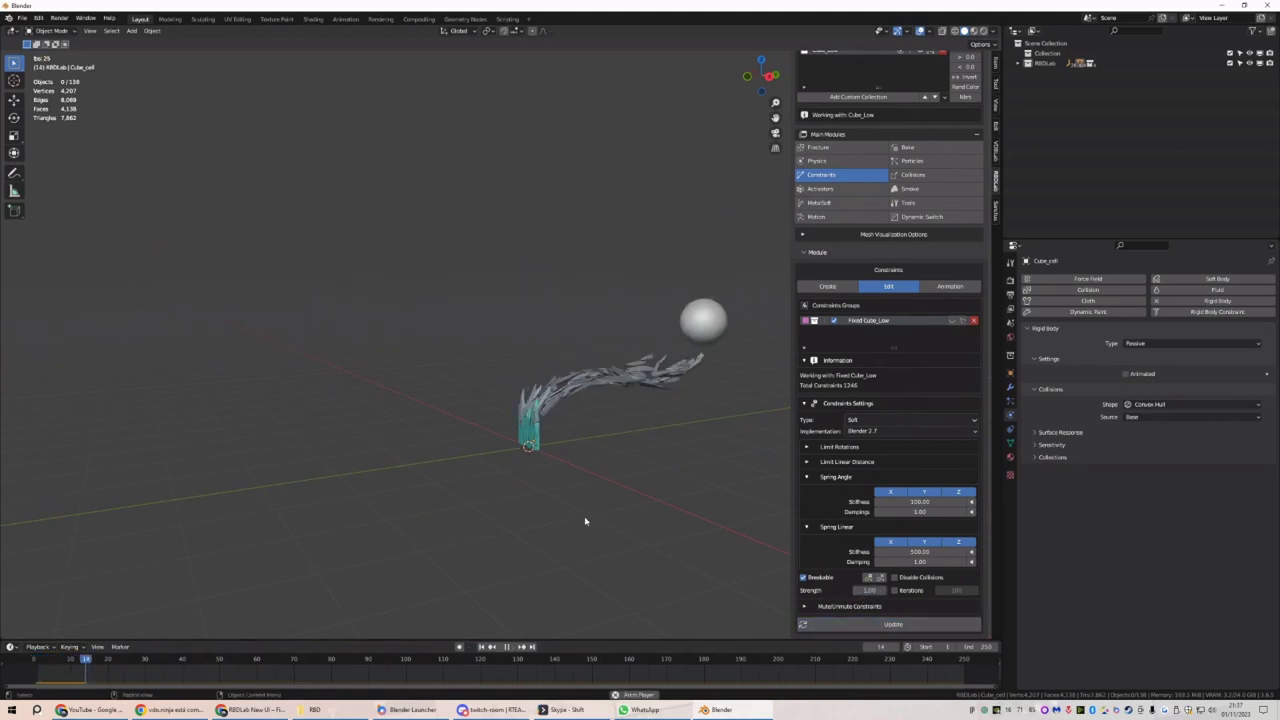
{"action": "left_click", "coordinate": [481, 647]}
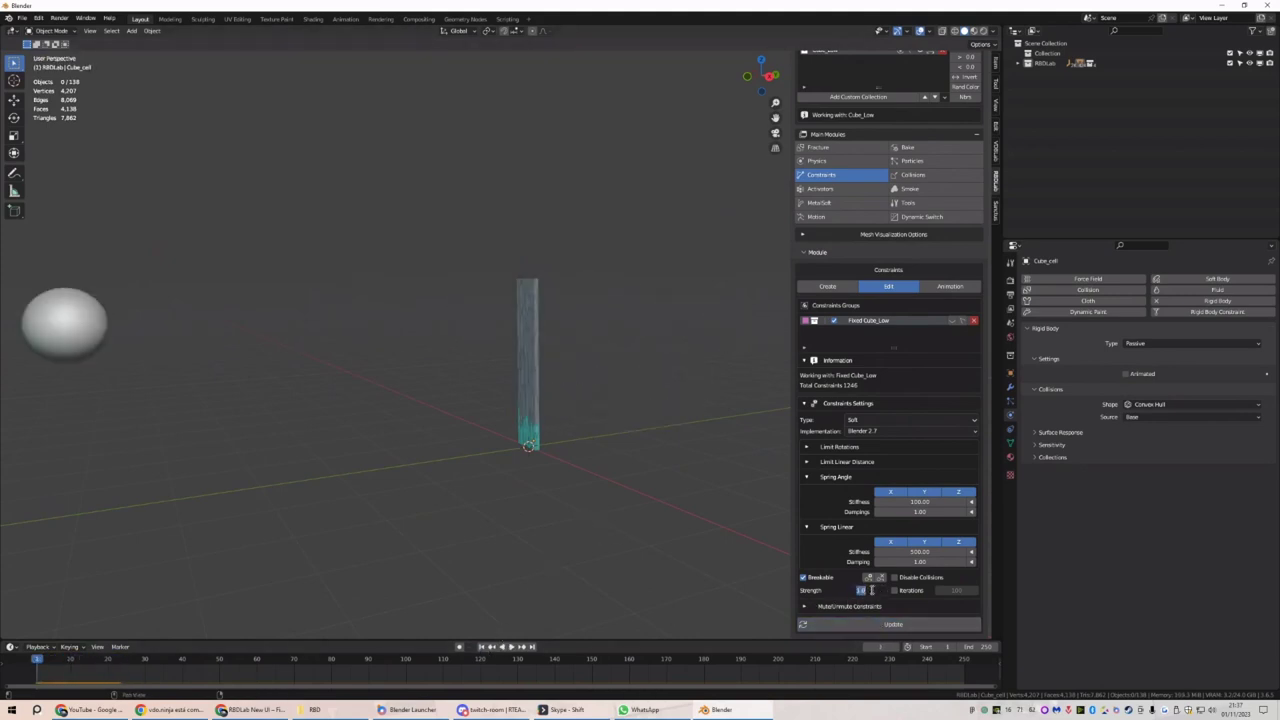
{"action": "key", "text": "Return"}
{"action": "left_click", "coordinate": [888, 623]}
{"action": "key", "text": "space"}
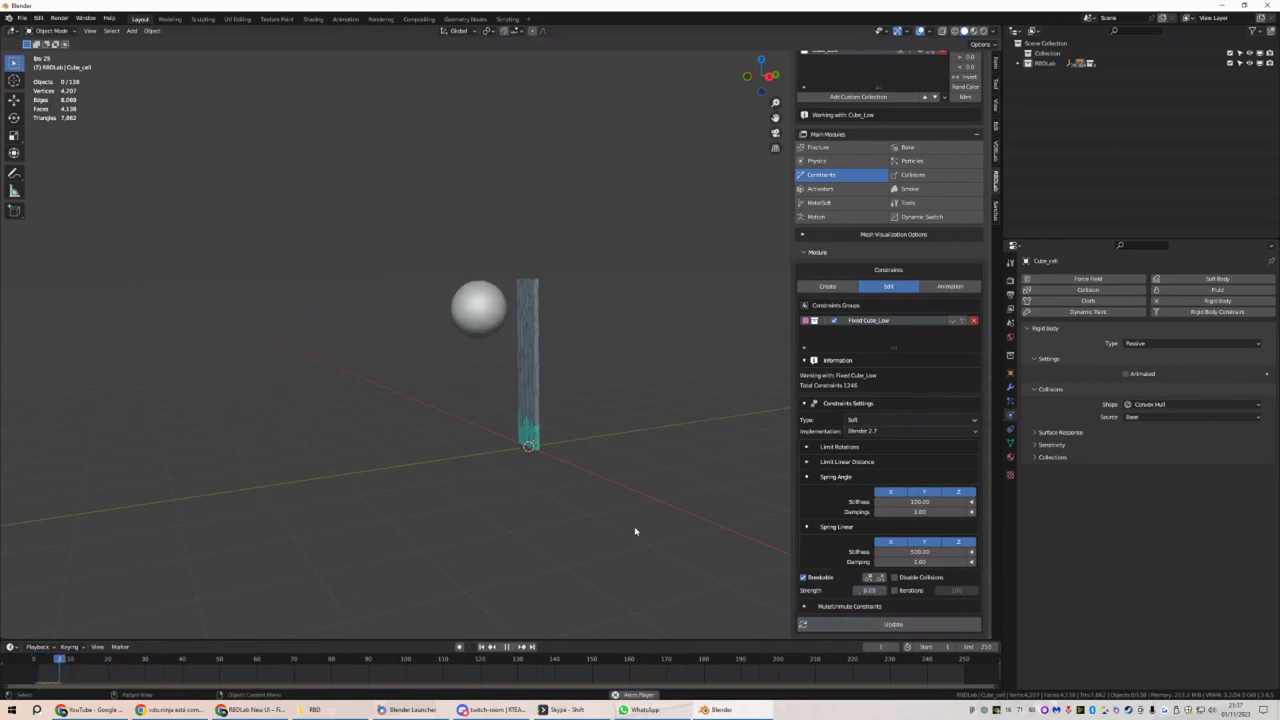
{"action": "key", "text": "Escape"}
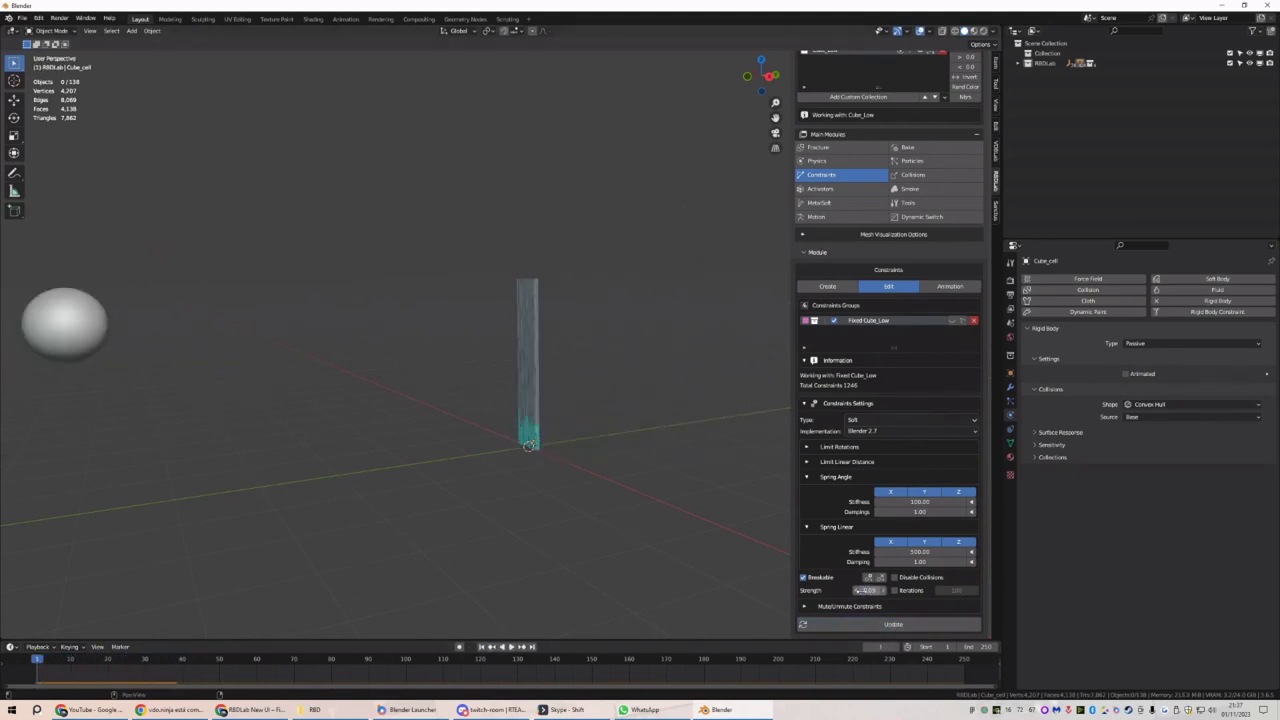
Apply a strength of 0.08 and watch the column shatter from several angles
{"action": "key", "text": "Return"}
{"action": "left_click", "coordinate": [888, 623]}
{"action": "key", "text": "space"}
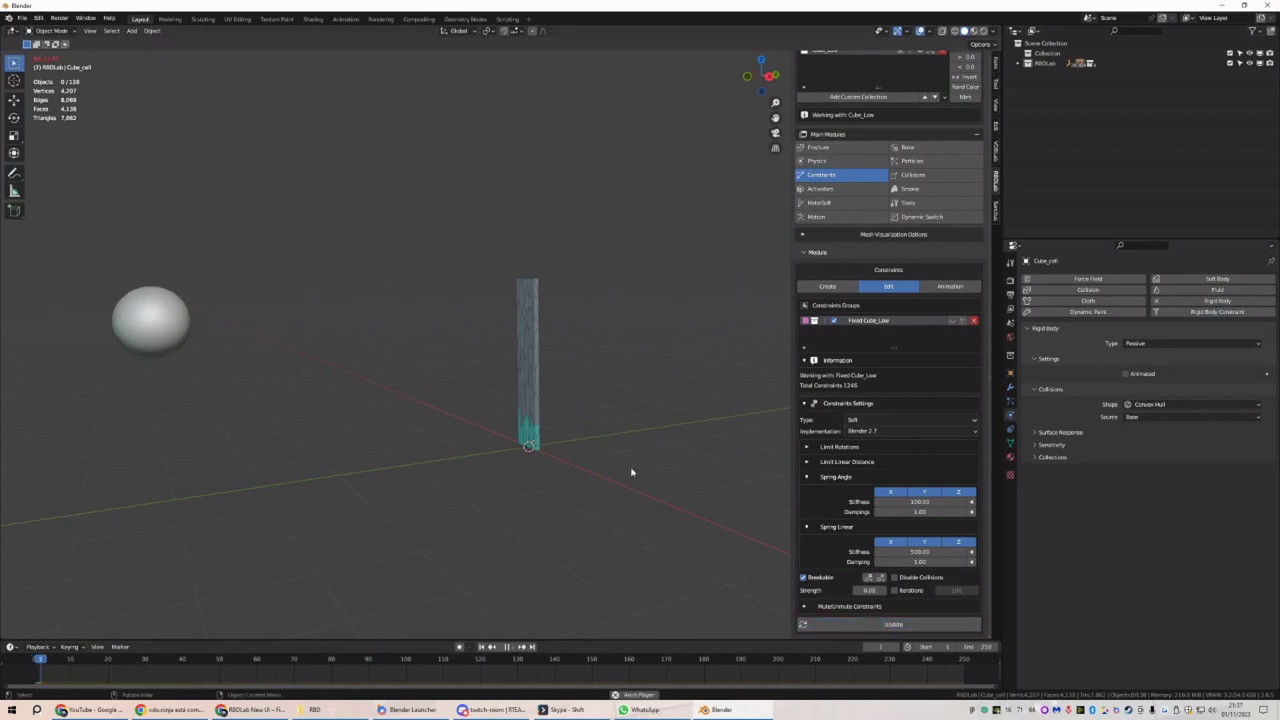
{"action": "middle_click_drag", "start_coordinate": [567, 446], "coordinate": [548, 404]}
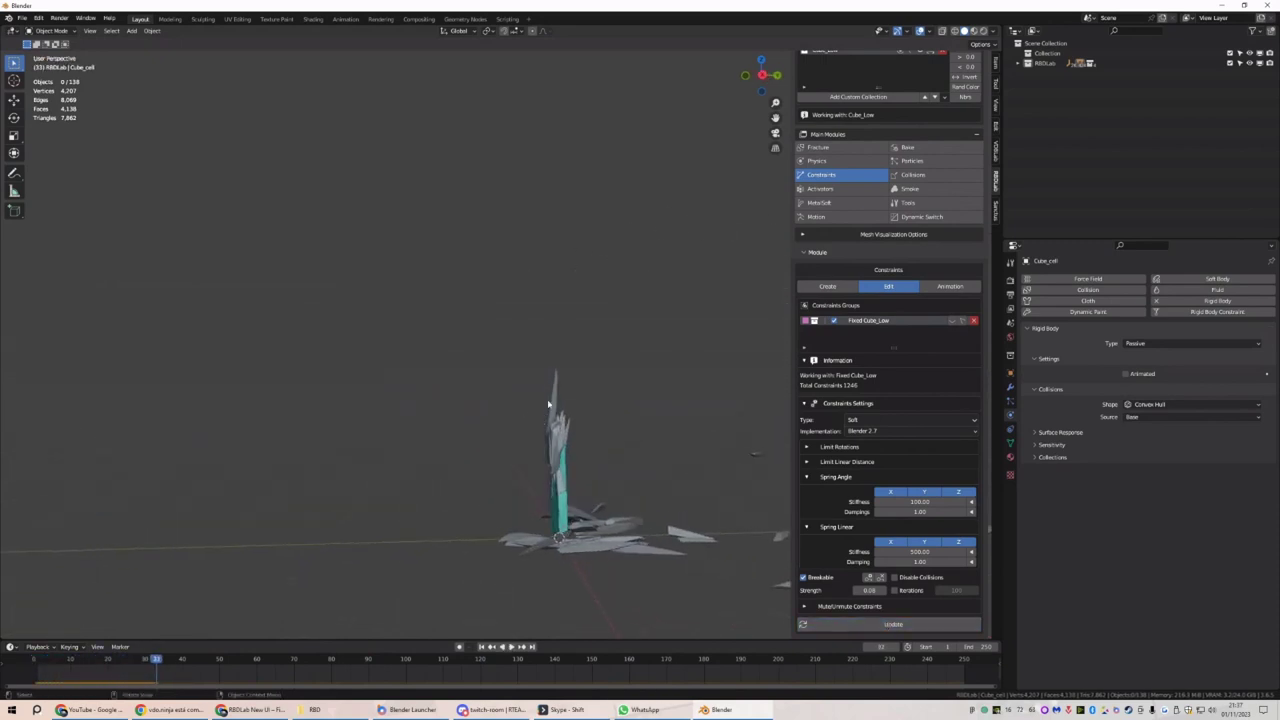
{"action": "middle_click_drag", "start_coordinate": [570, 446], "coordinate": [525, 463]}
{"action": "left_click", "coordinate": [481, 647]}
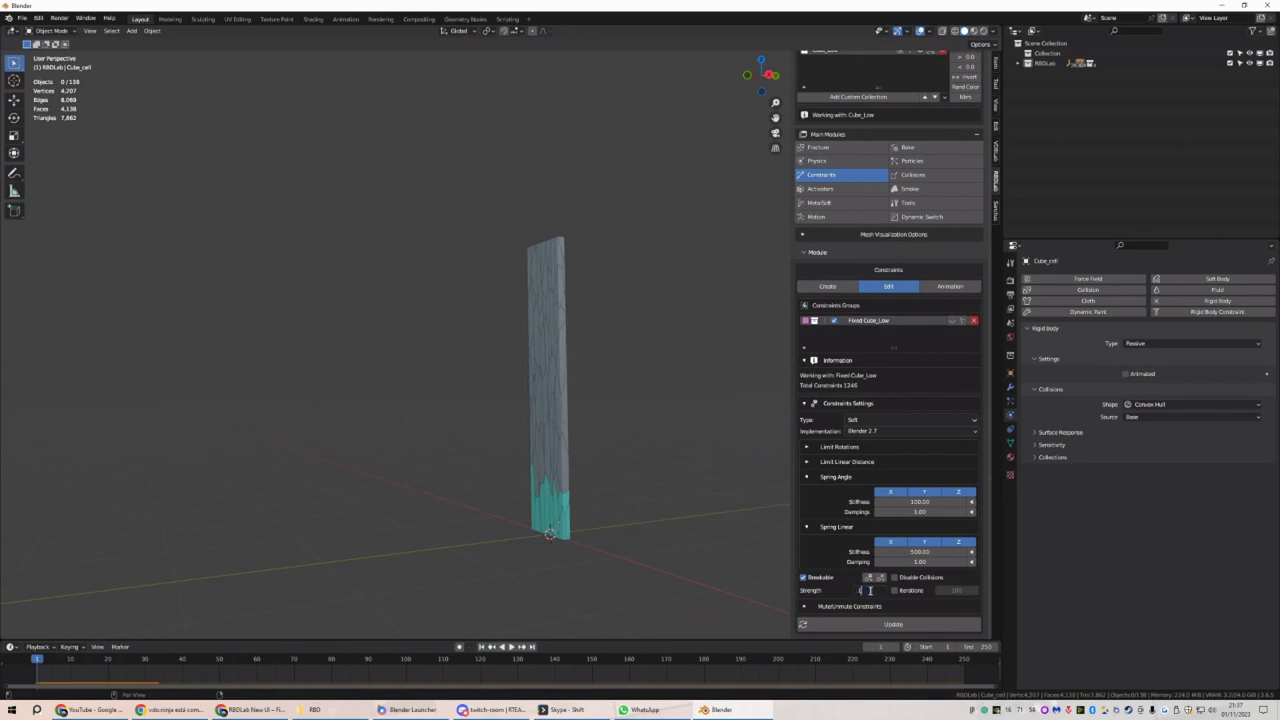
Apply the final 0.10 breaking strength and replay the strike, stopping at frame 41
{"action": "key", "text": "Return"}
{"action": "left_click", "coordinate": [893, 624]}
{"action": "key", "text": "space"}
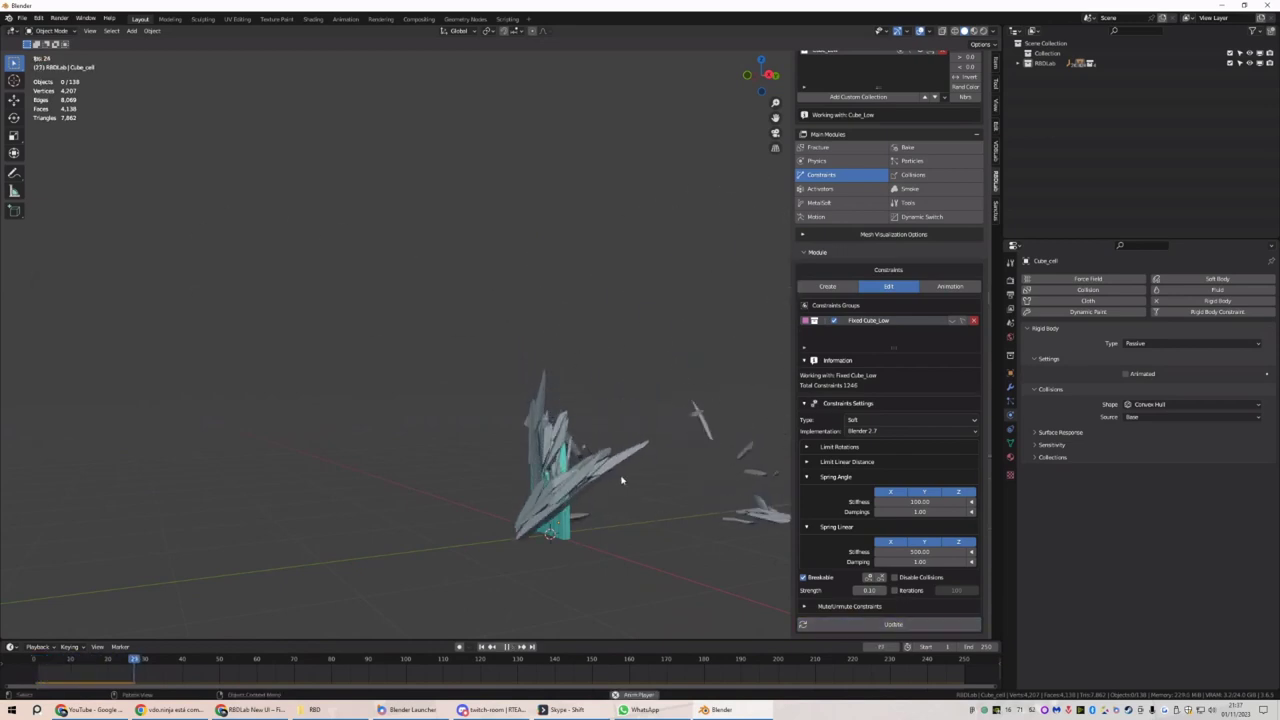
{"action": "middle_click_drag", "start_coordinate": [624, 482], "coordinate": [693, 382]}
{"action": "key", "text": "space"}
{"action": "left_click", "coordinate": [482, 646]}
{"action": "middle_click_drag", "start_coordinate": [500, 590], "coordinate": [508, 537]}
{"action": "key", "text": "space"}
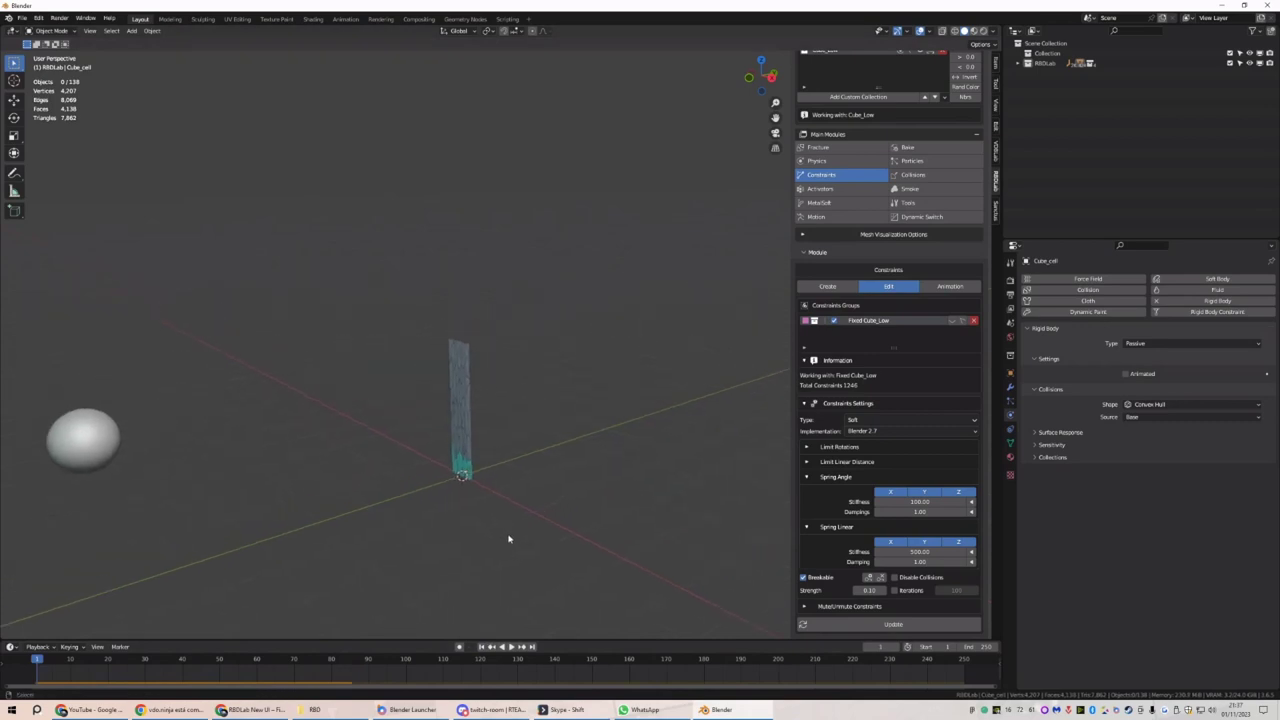
{"action": "key", "text": "space"}
{"action": "middle_click_drag", "start_coordinate": [496, 466], "coordinate": [476, 438]}
{"action": "key", "text": "space"}
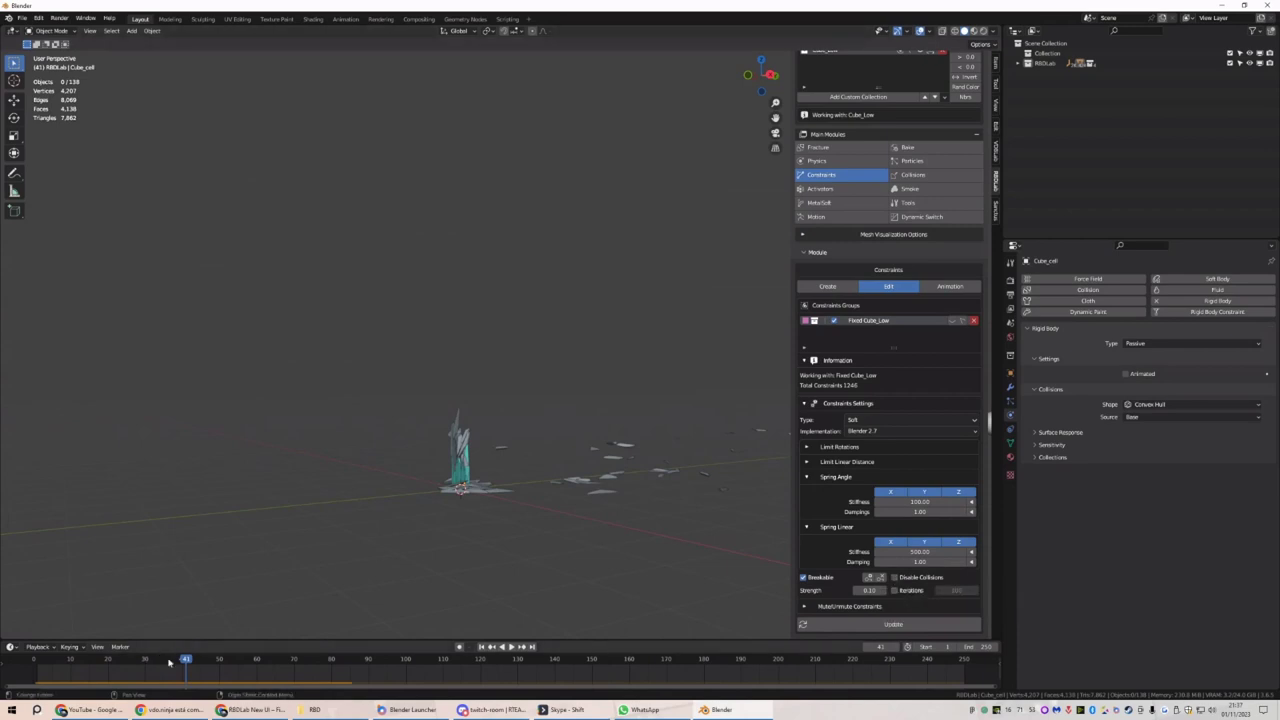
Play the maddddre_Wire0001-0100.mp4 render, scrubbing back to the intact wooden wall
{"action": "left_click", "coordinate": [314, 709]}
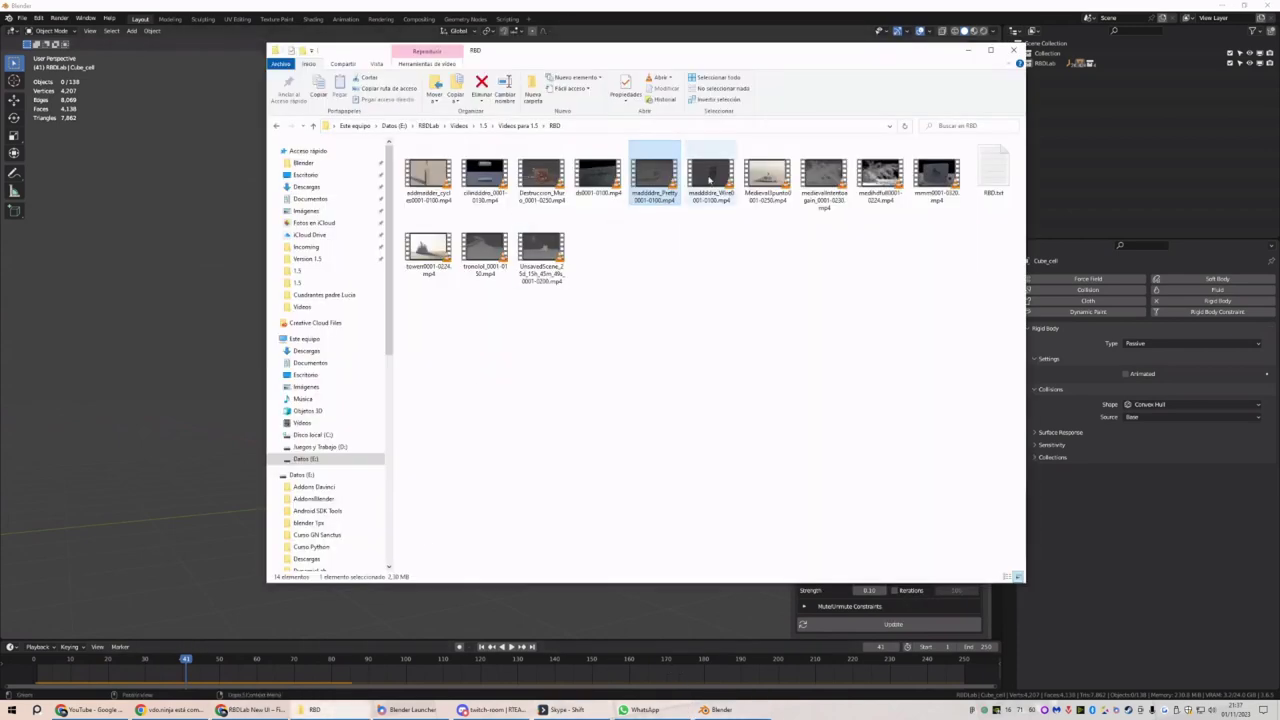
{"action": "left_click", "coordinate": [705, 178]}
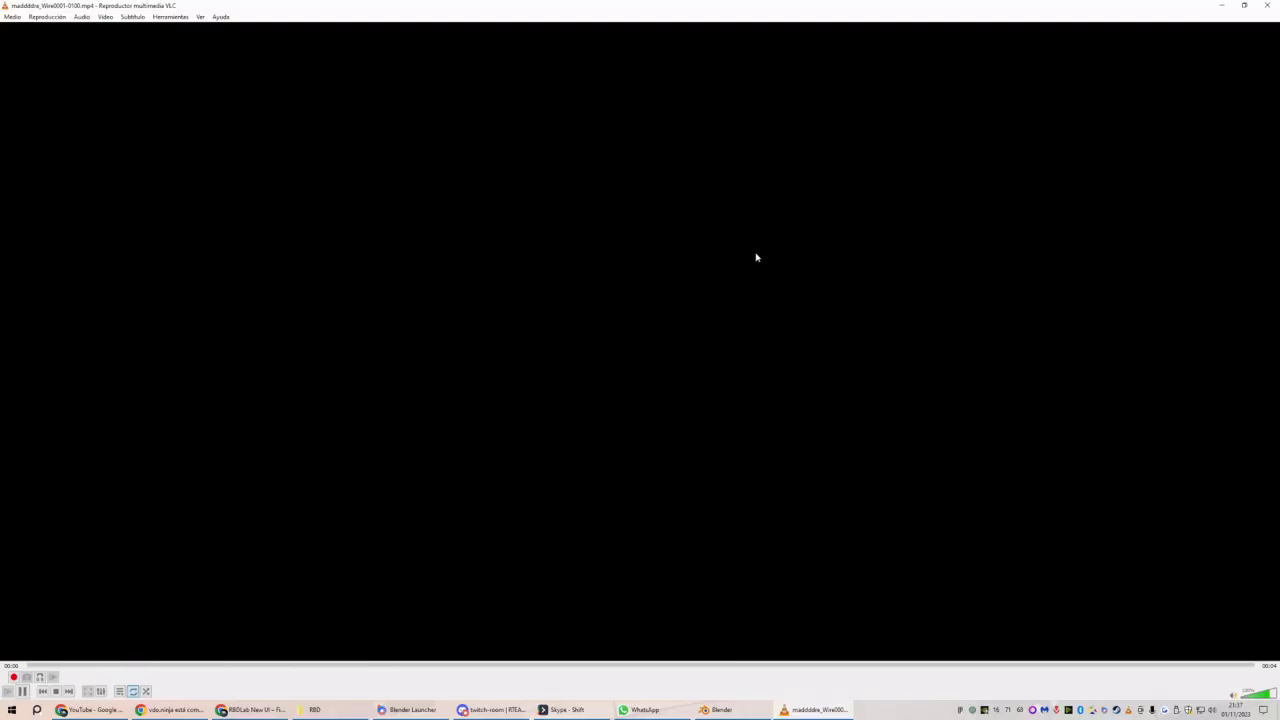
{"action": "key", "text": "space"}
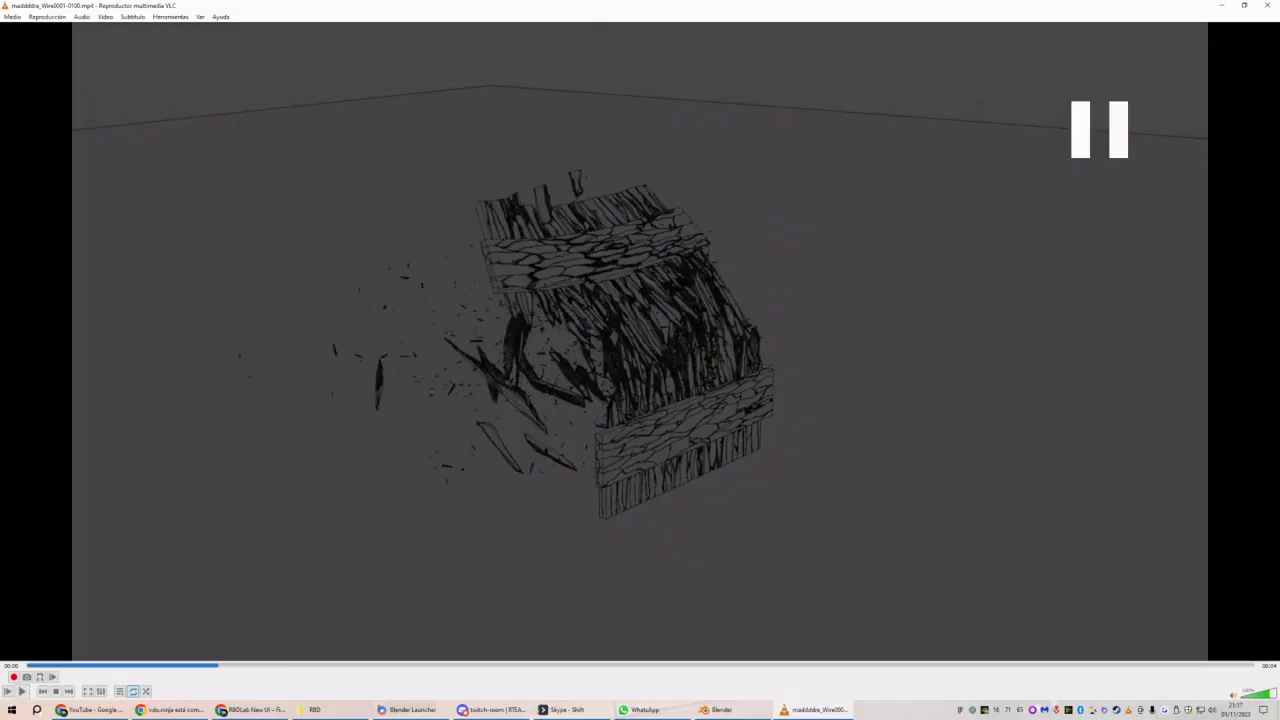
{"action": "left_click_drag", "start_coordinate": [222, 668], "coordinate": [196, 666]}
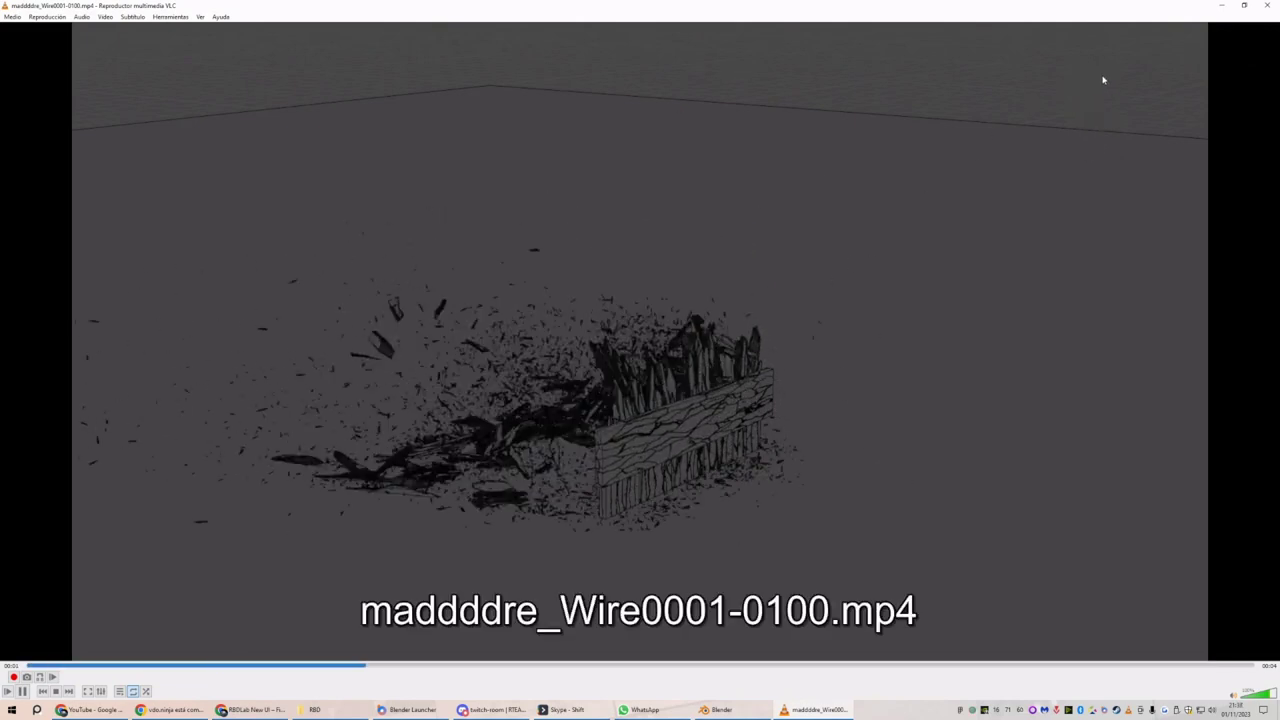
{"action": "key", "text": "space"}
{"action": "left_click", "coordinate": [1267, 5]}
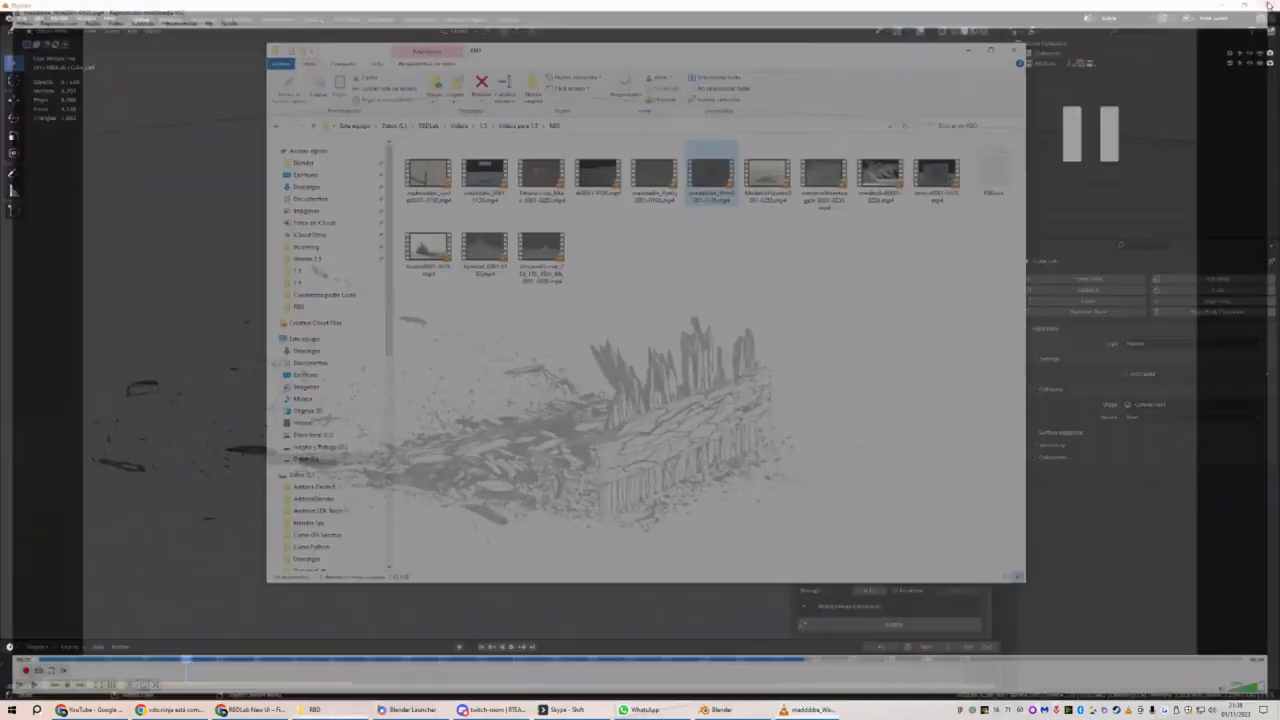
Play Medieval3punto0001-0250.mp4, then maximize the browser showing the Blender Cinematic channel
{"action": "double_click", "coordinate": [767, 175]}
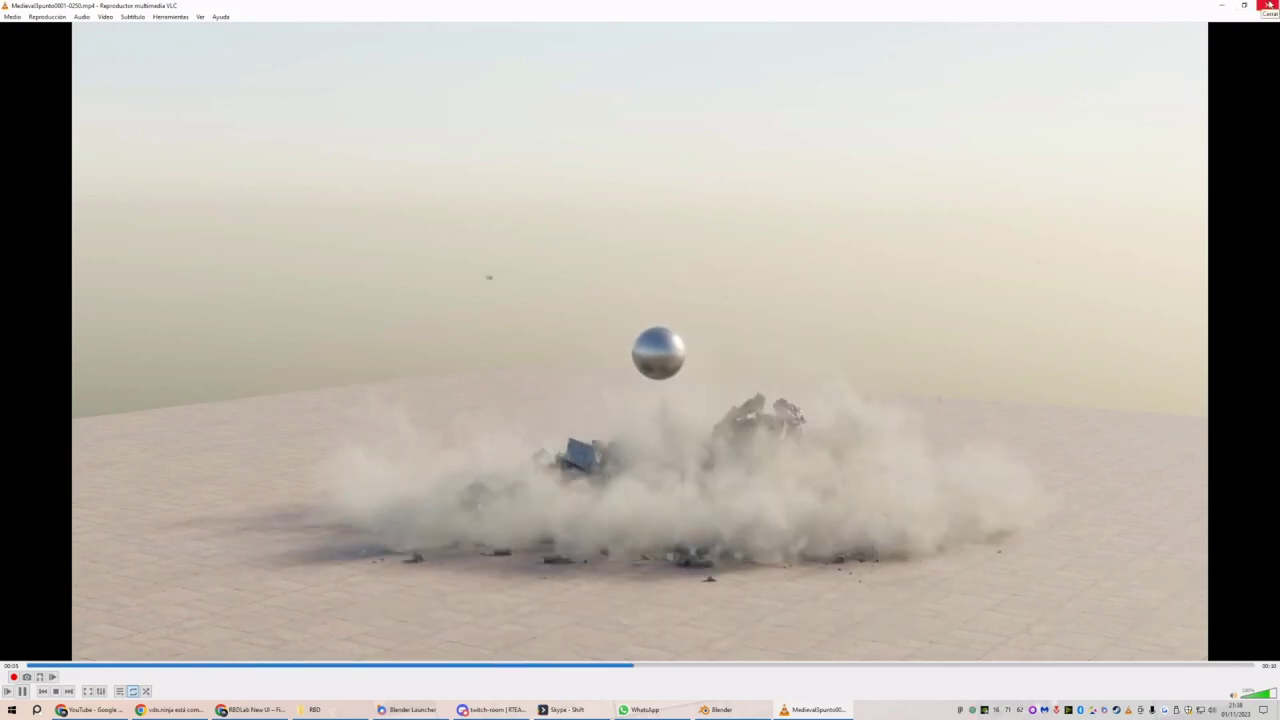
{"action": "left_click", "coordinate": [1267, 5]}
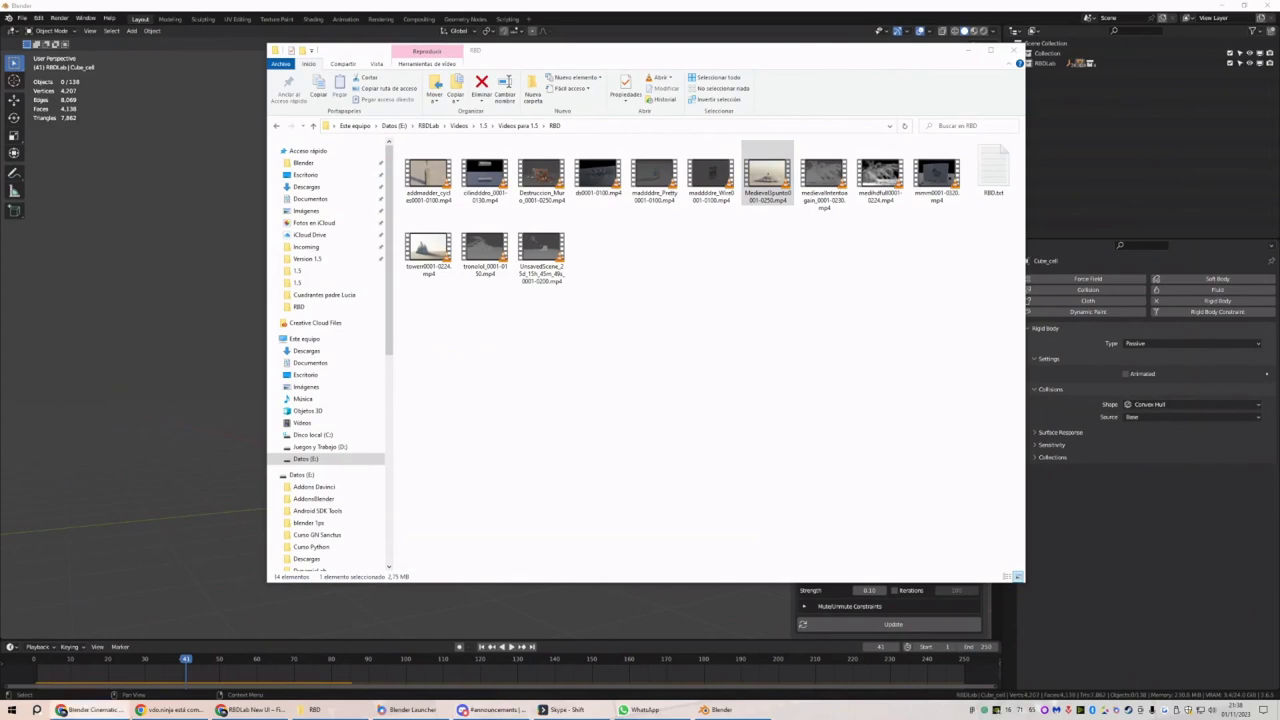
{"action": "left_click", "coordinate": [95, 710]}
{"action": "double_click", "coordinate": [827, 163]}
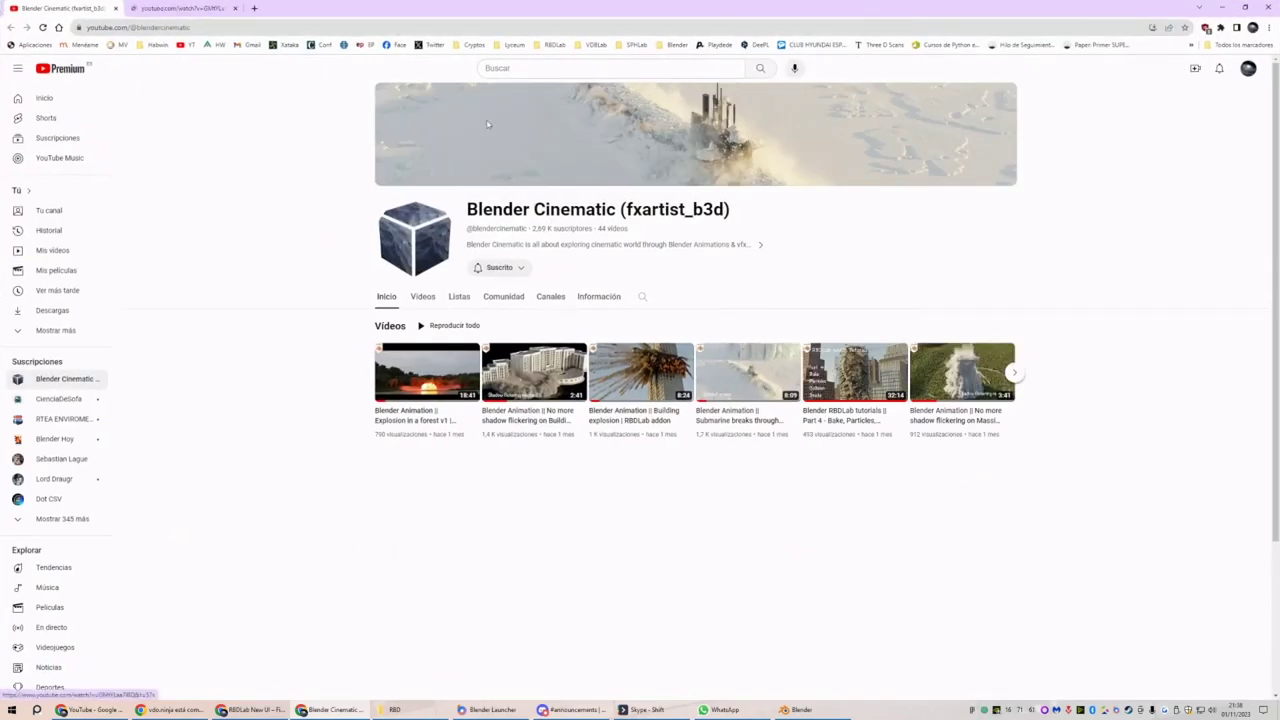
Close the cooling tower and building collapse video tabs, returning to the channel page
{"action": "key", "text": "ctrl+Tab"}
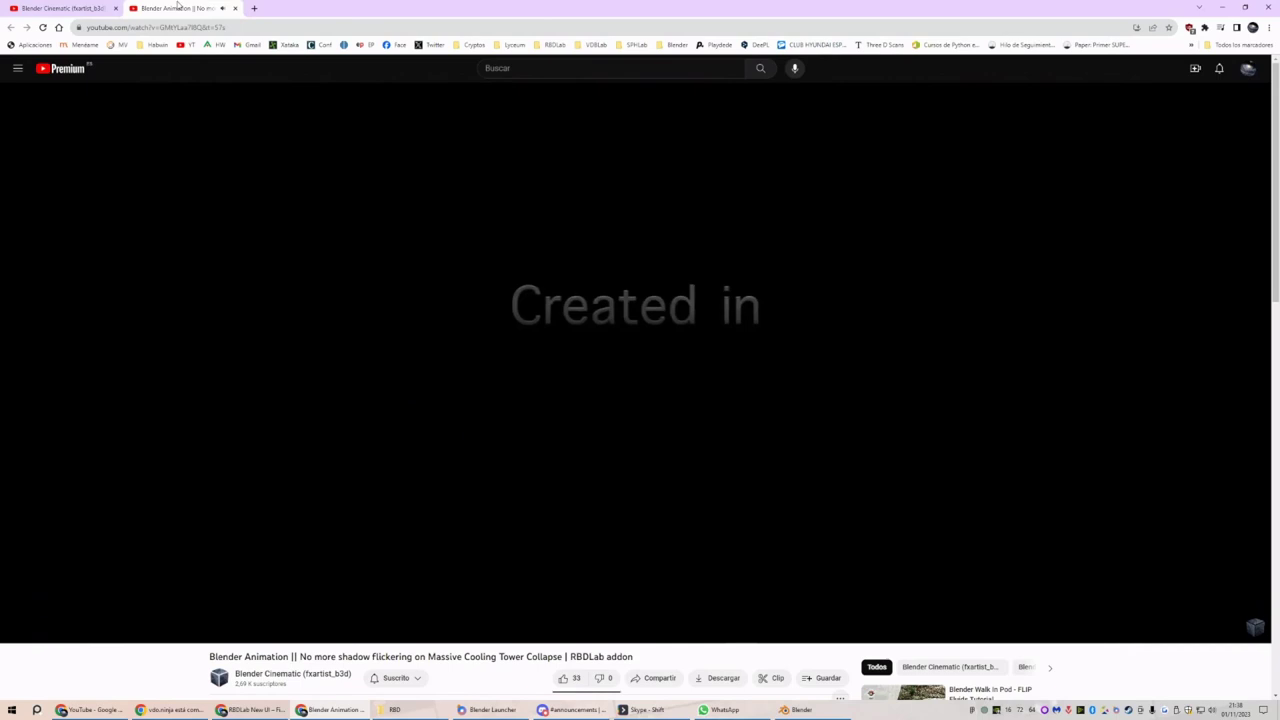
{"action": "middle_click", "coordinate": [178, 7]}
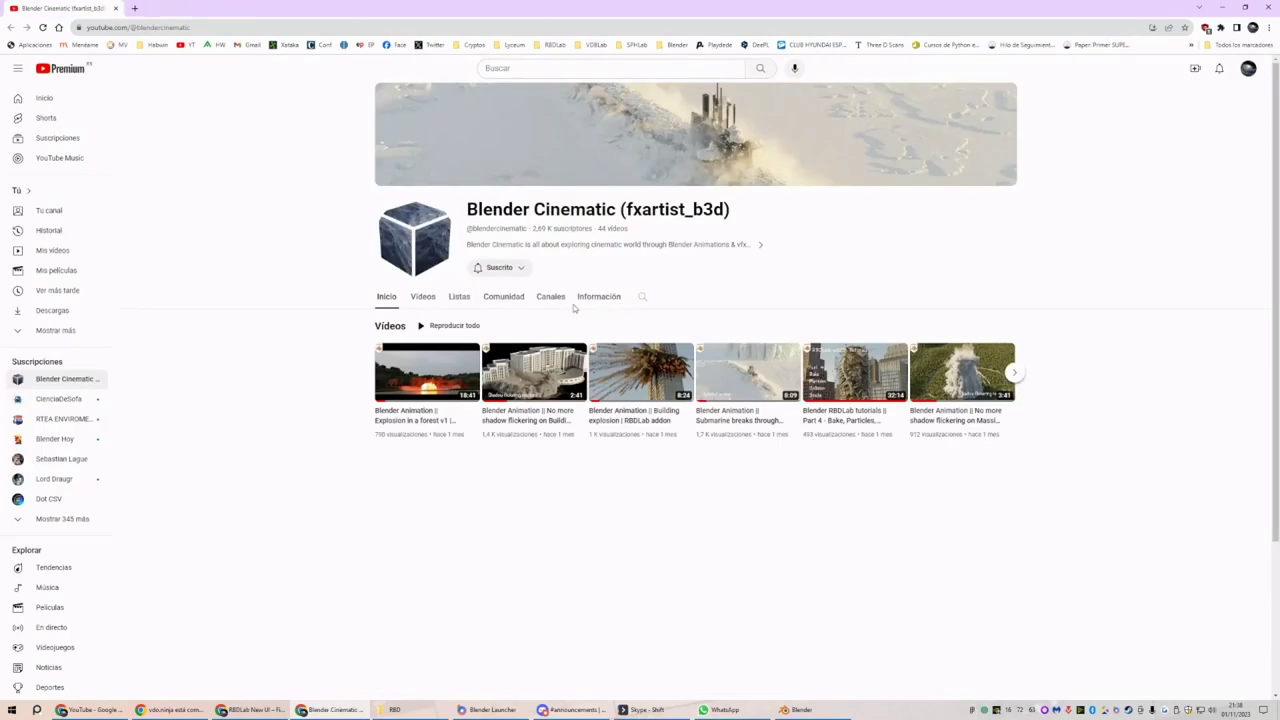
{"action": "key", "text": "ctrl+Tab"}
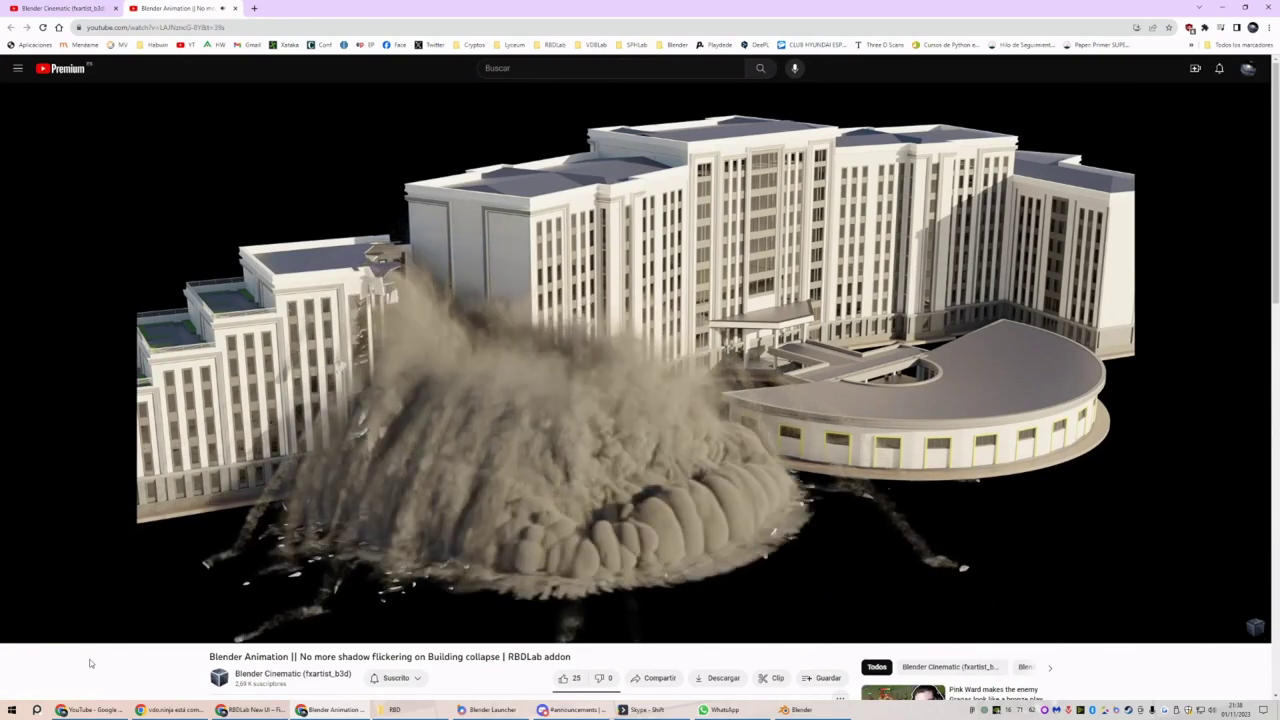
{"action": "mouse_move", "coordinate": [661, 477]}
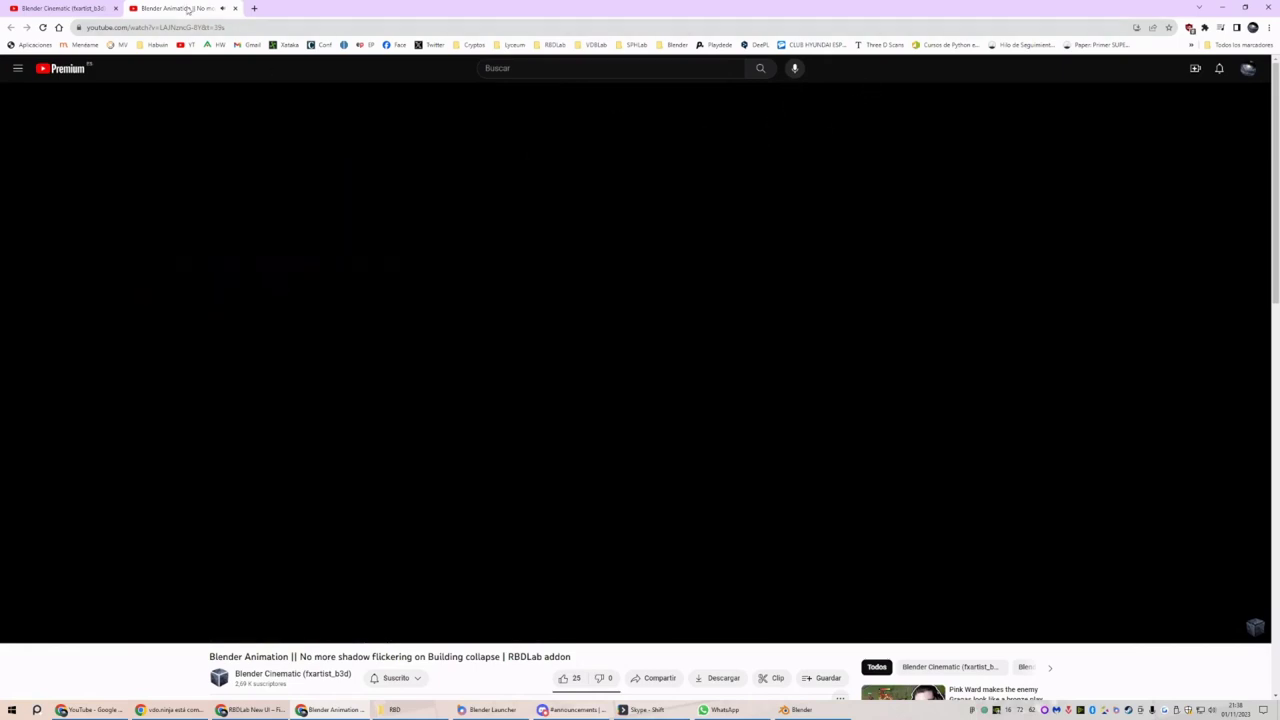
{"action": "middle_click", "coordinate": [190, 9]}
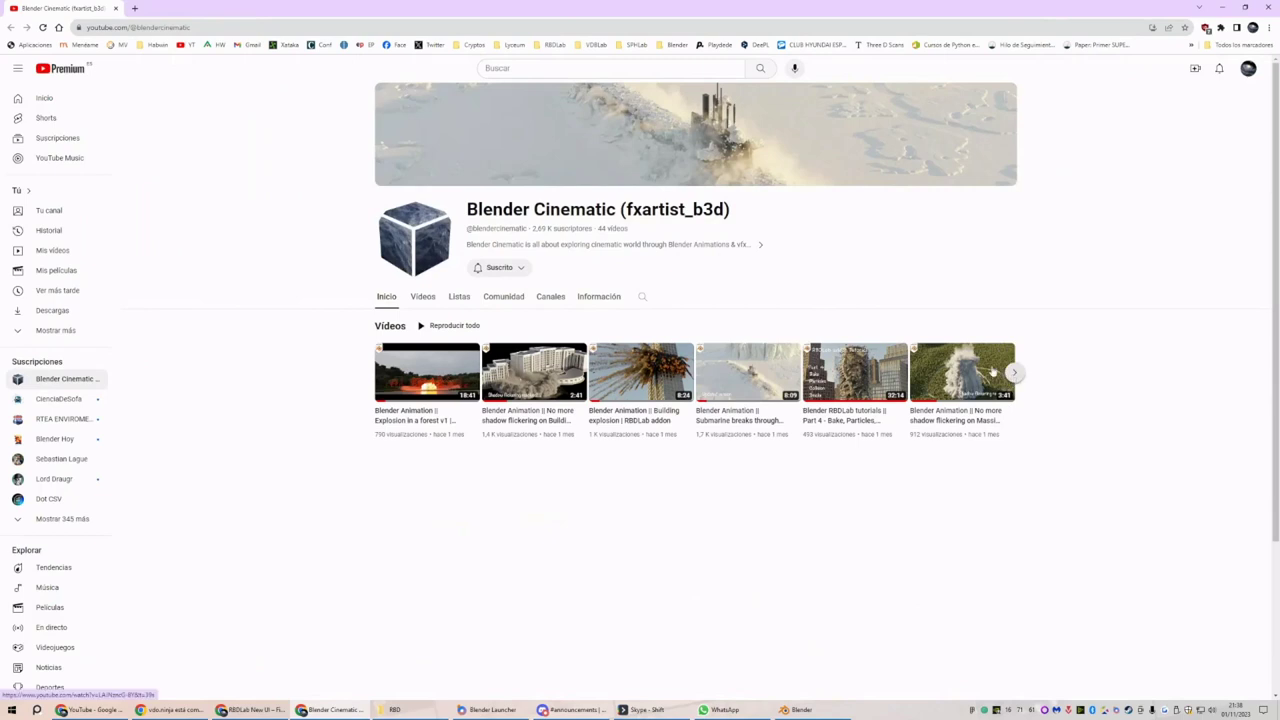
Play the Submarine breaks through ice video, skipping ahead to its Blender setup, then open a new tab
{"action": "left_click", "coordinate": [421, 297]}
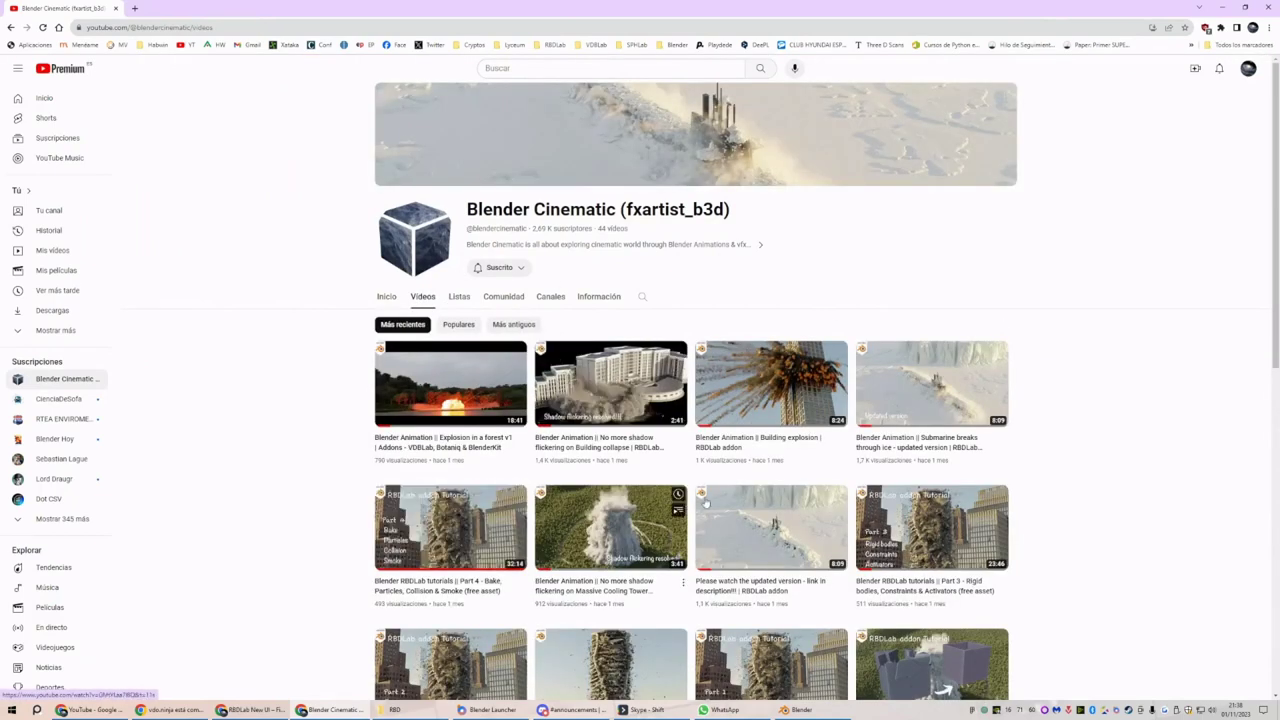
{"action": "scroll", "coordinate": [801, 496], "scroll_direction": "down", "scroll_amount": 1}
{"action": "left_click", "coordinate": [913, 281]}
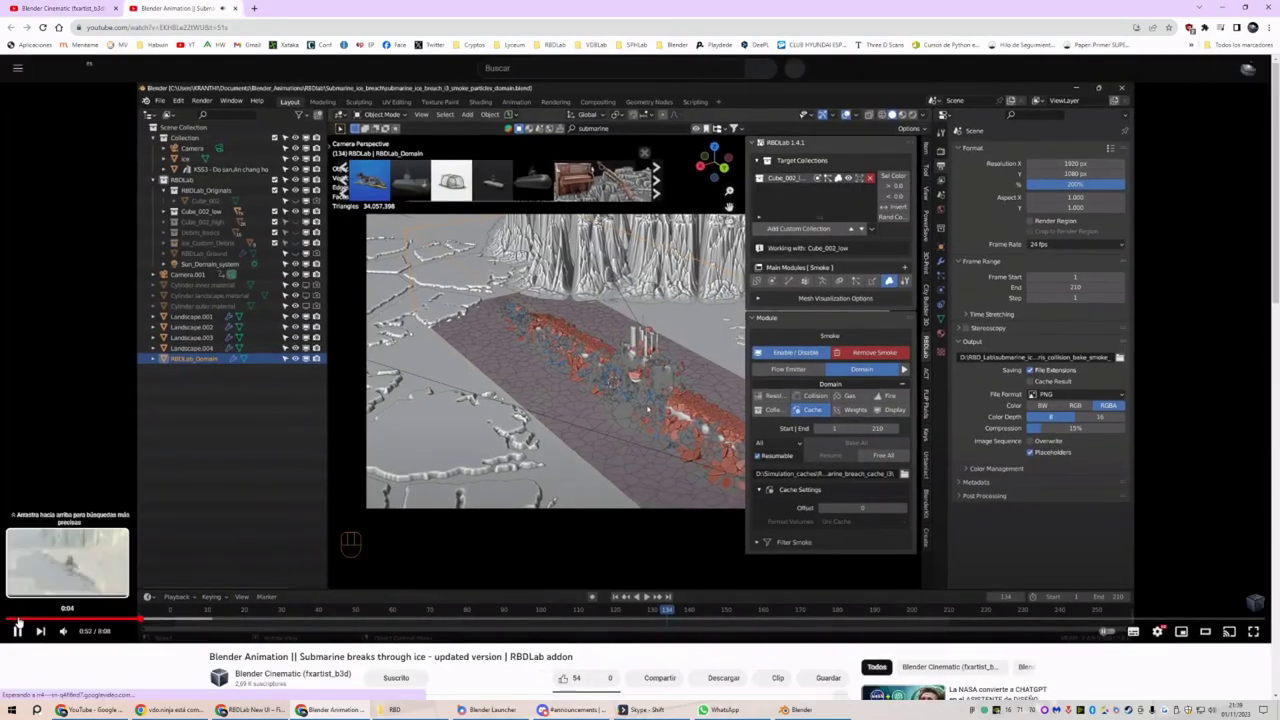
{"action": "left_click", "coordinate": [20, 617]}
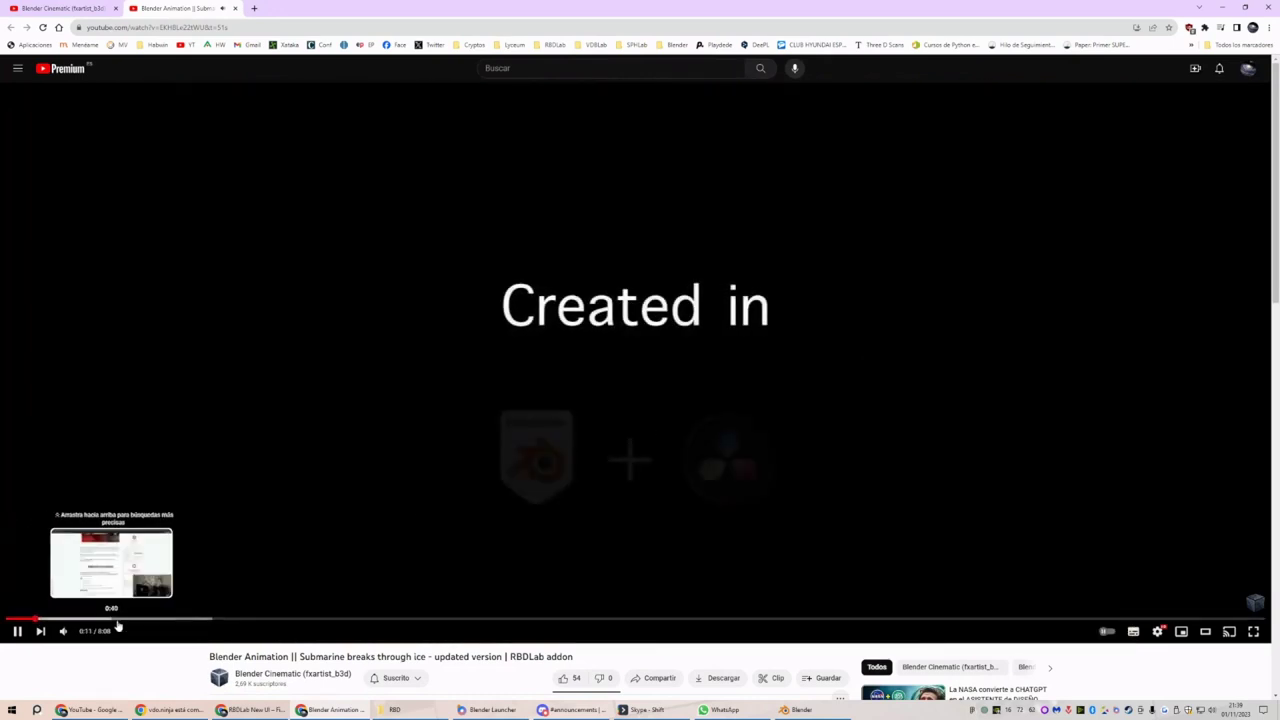
{"action": "left_click", "coordinate": [152, 621]}
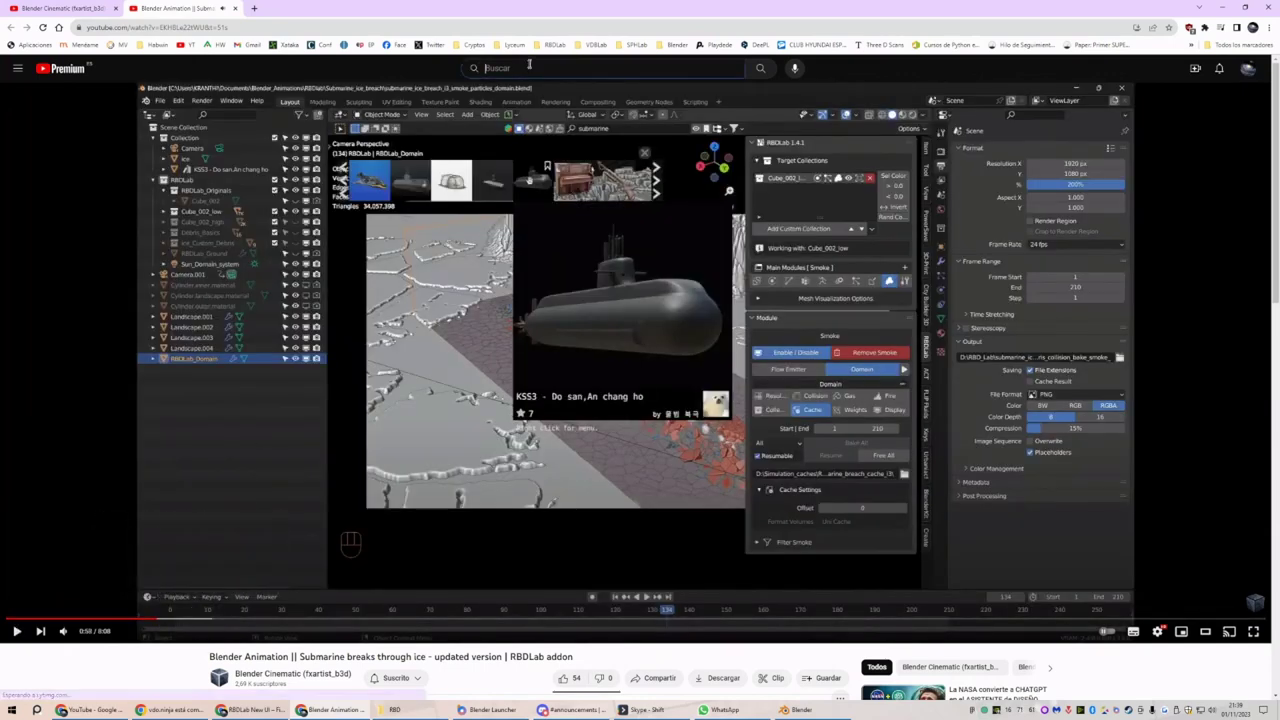
{"action": "left_click", "coordinate": [529, 66]}
{"action": "left_click", "coordinate": [254, 7]}
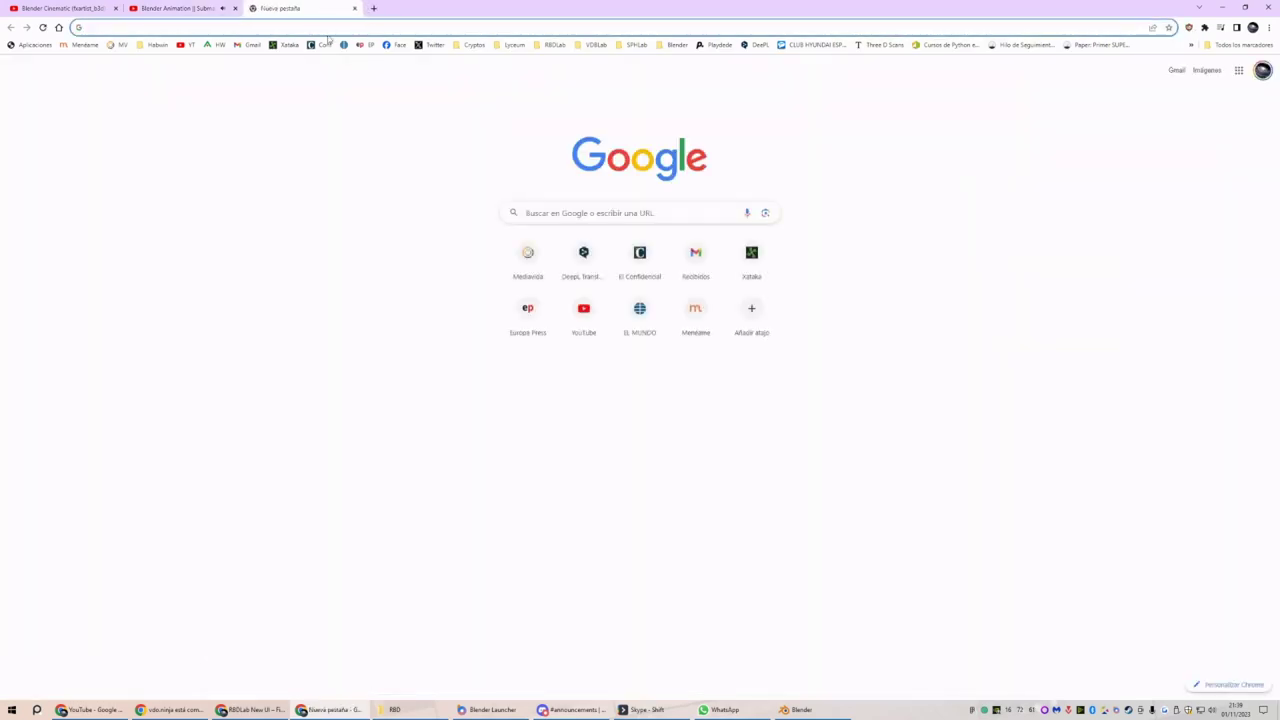
Search YouTube for 'rbdlab' and open the RBDLab Studio channel
{"action": "left_click", "coordinate": [186, 44]}
{"action": "left_click", "coordinate": [505, 68]}
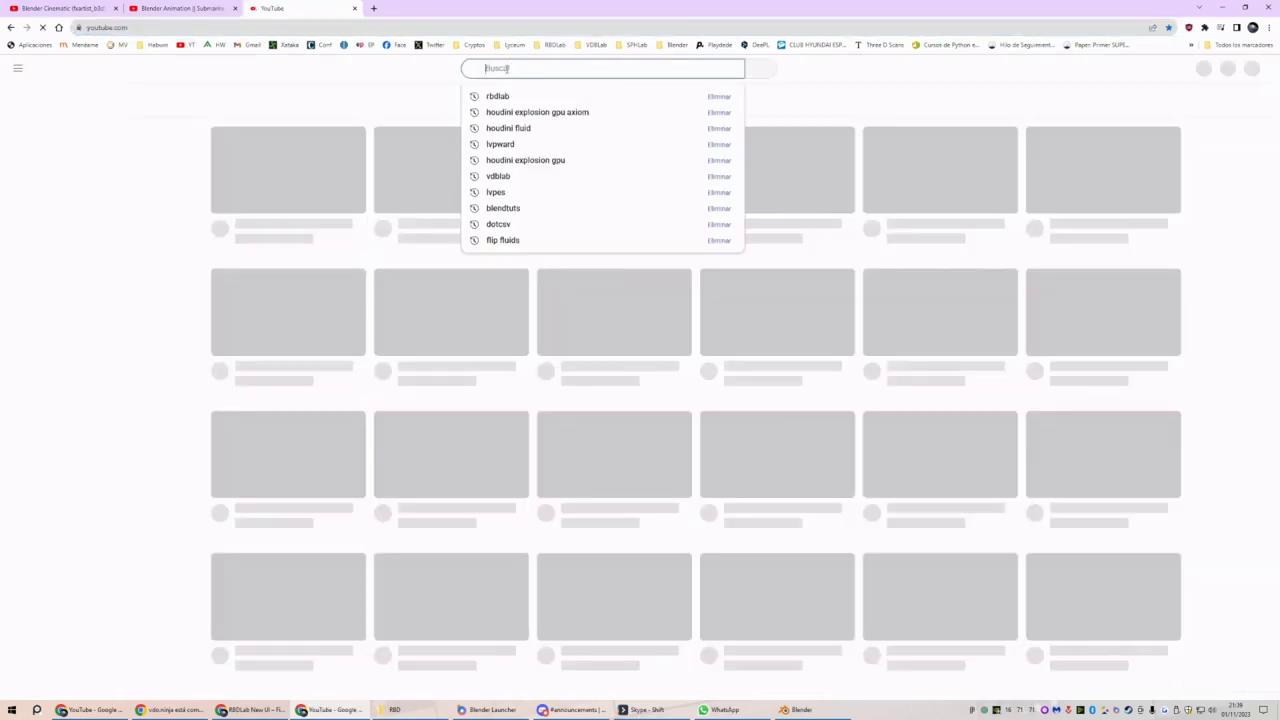
{"action": "type", "text": "rbdlab"}
{"action": "key", "text": "Return"}
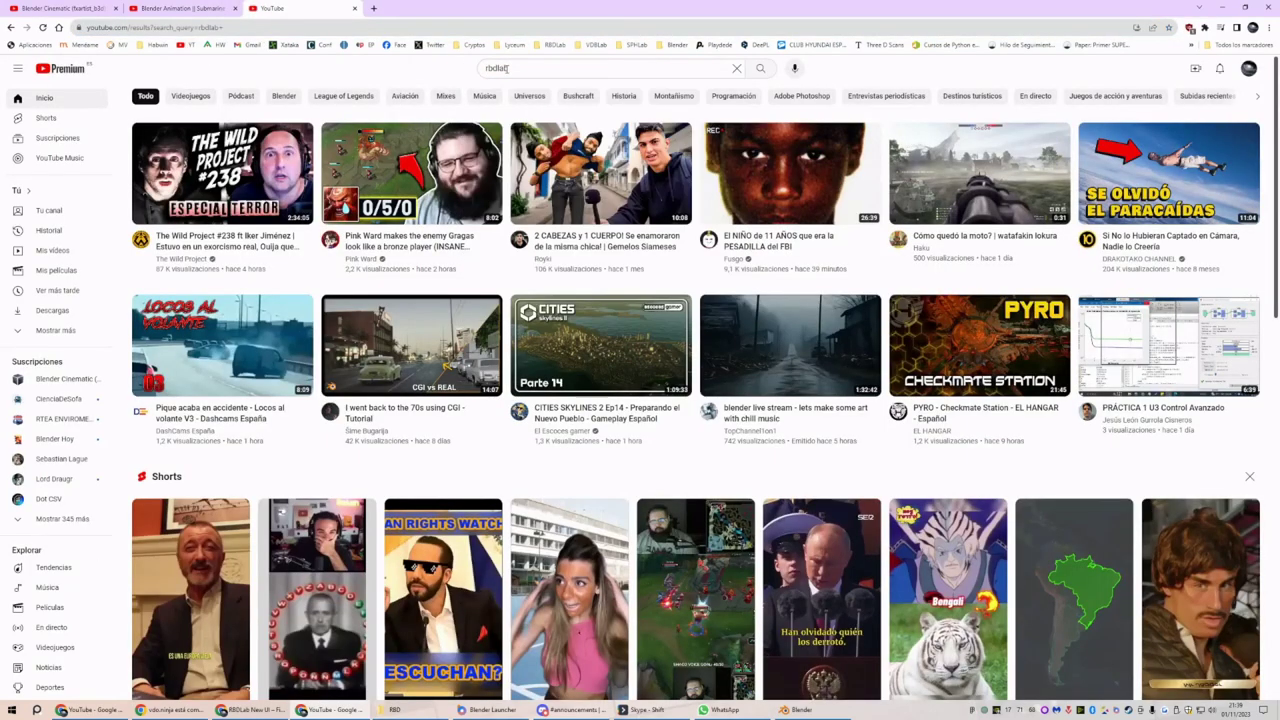
{"action": "left_click", "coordinate": [481, 116]}
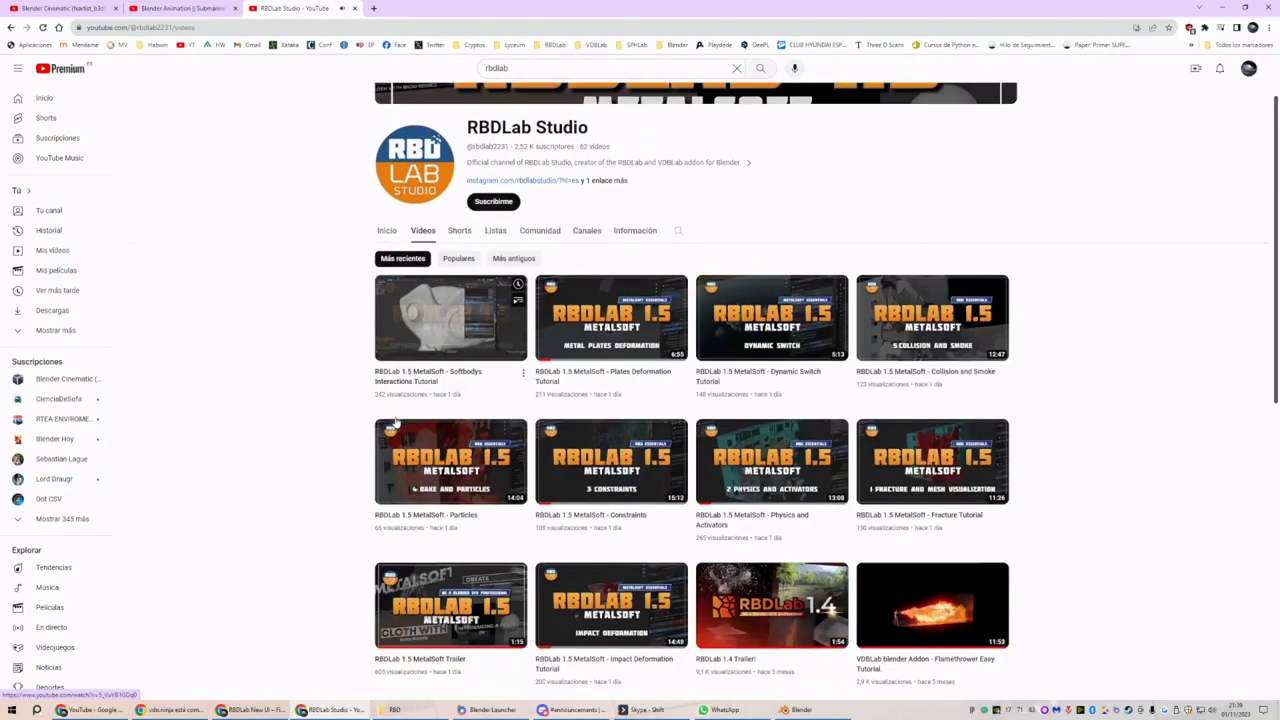
Watch the Imperial Ship destruction video, then close its tab
{"action": "scroll", "coordinate": [395, 420], "scroll_direction": "down", "scroll_amount": 5}
{"action": "scroll", "coordinate": [395, 420], "scroll_direction": "down", "scroll_amount": 2}
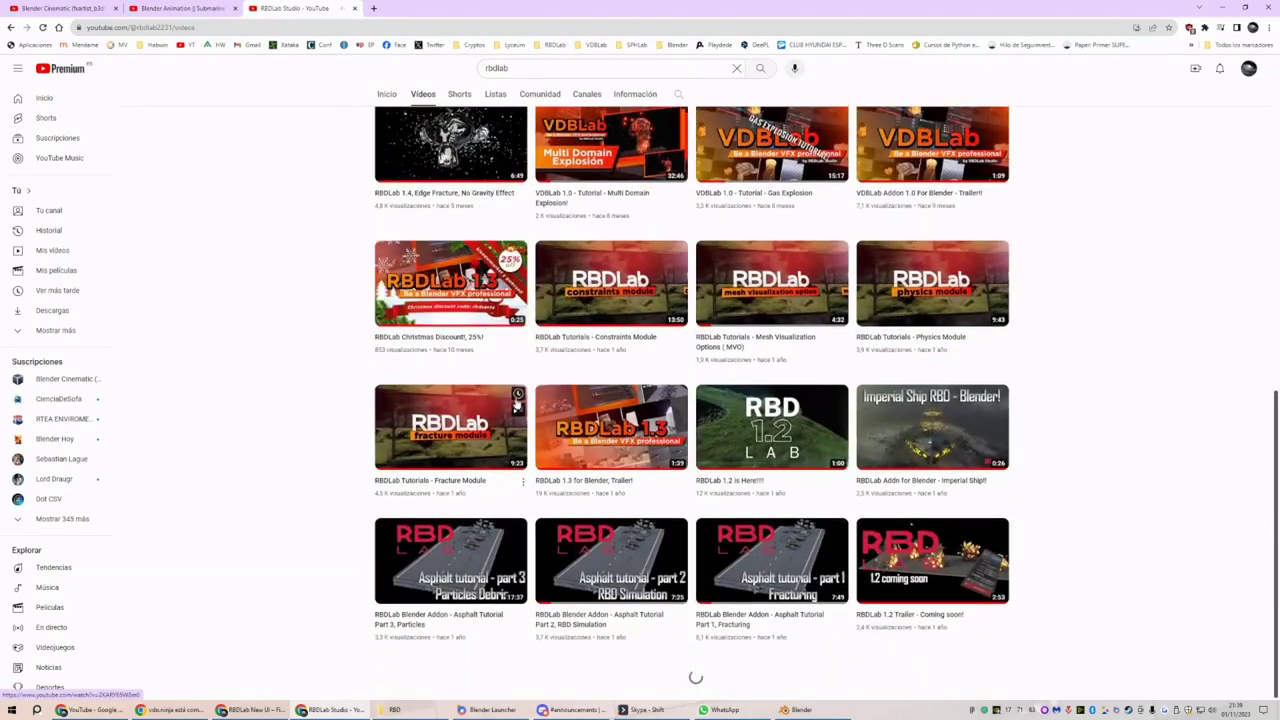
{"action": "left_click", "coordinate": [453, 15]}
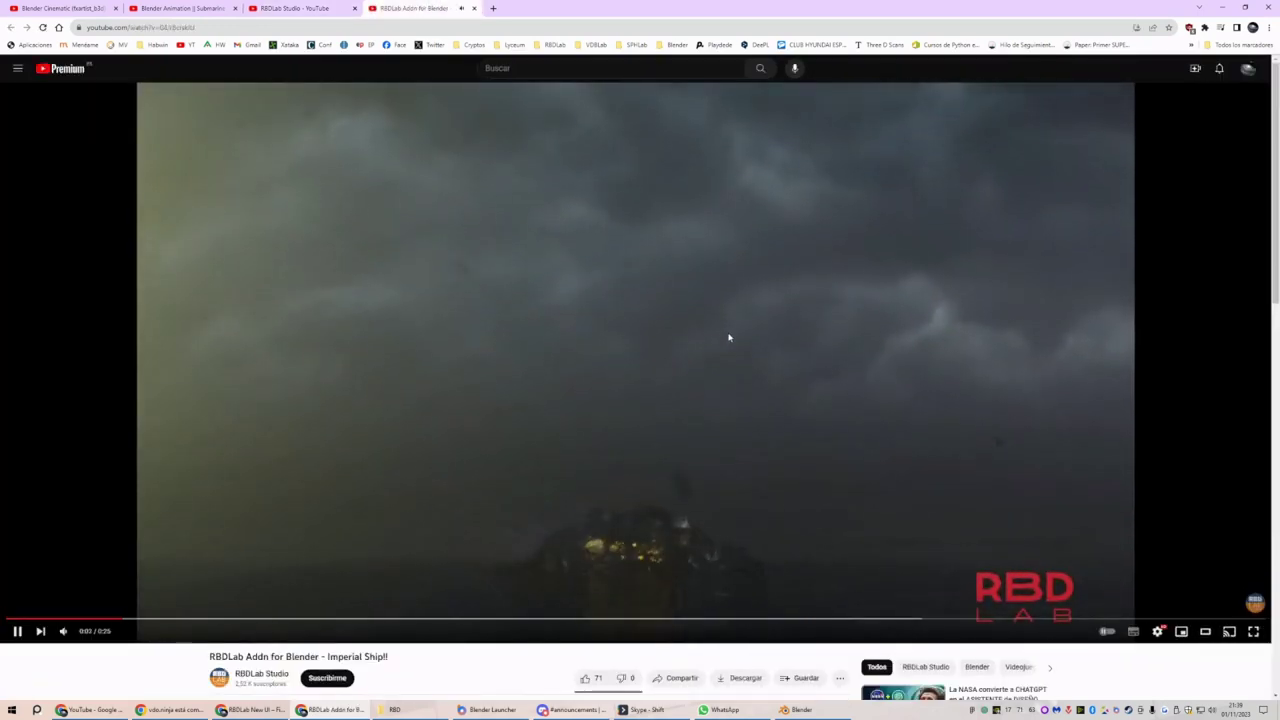
{"action": "mouse_move", "coordinate": [82, 636]}
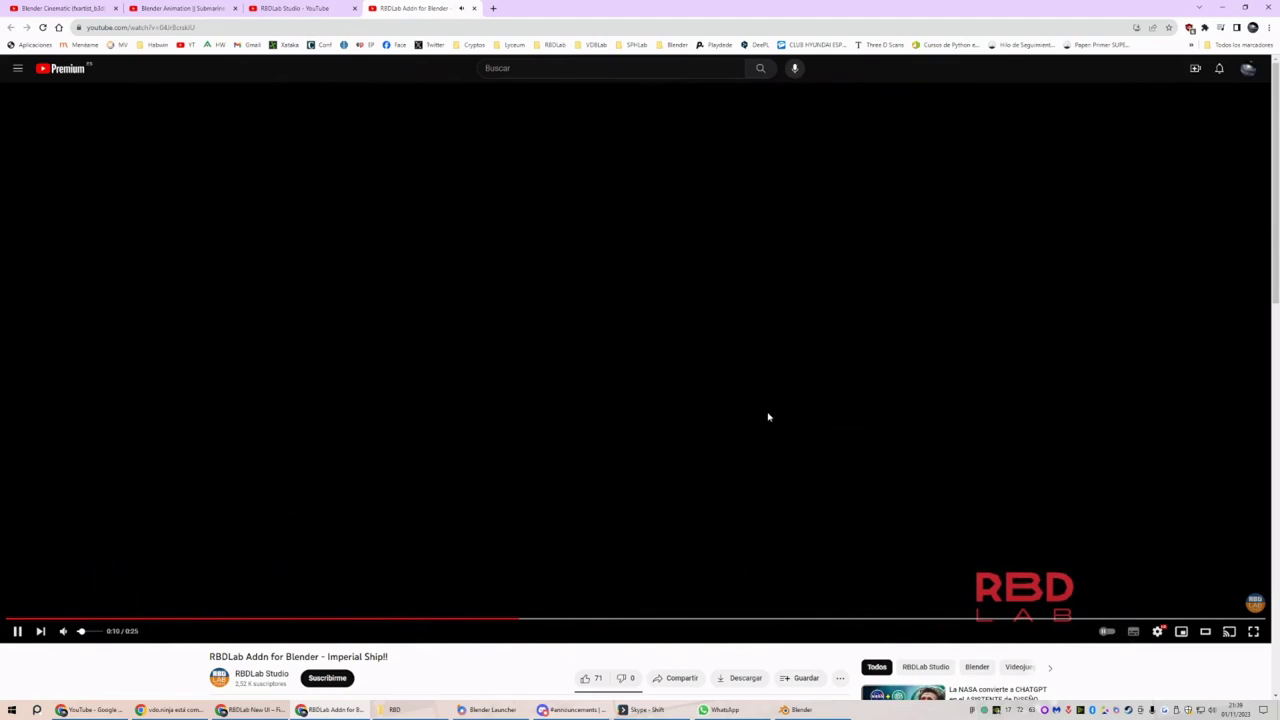
{"action": "scroll", "coordinate": [356, 648], "scroll_direction": "down", "scroll_amount": 1}
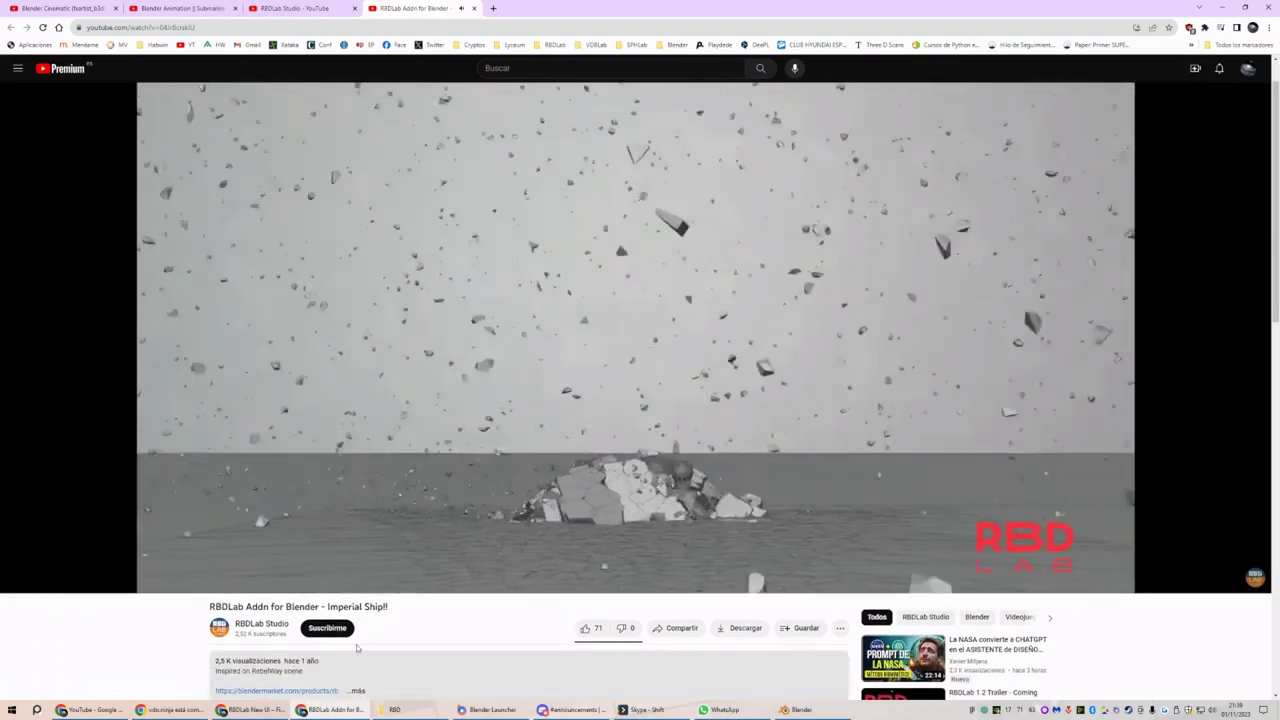
{"action": "scroll", "coordinate": [356, 648], "scroll_direction": "up", "scroll_amount": 1}
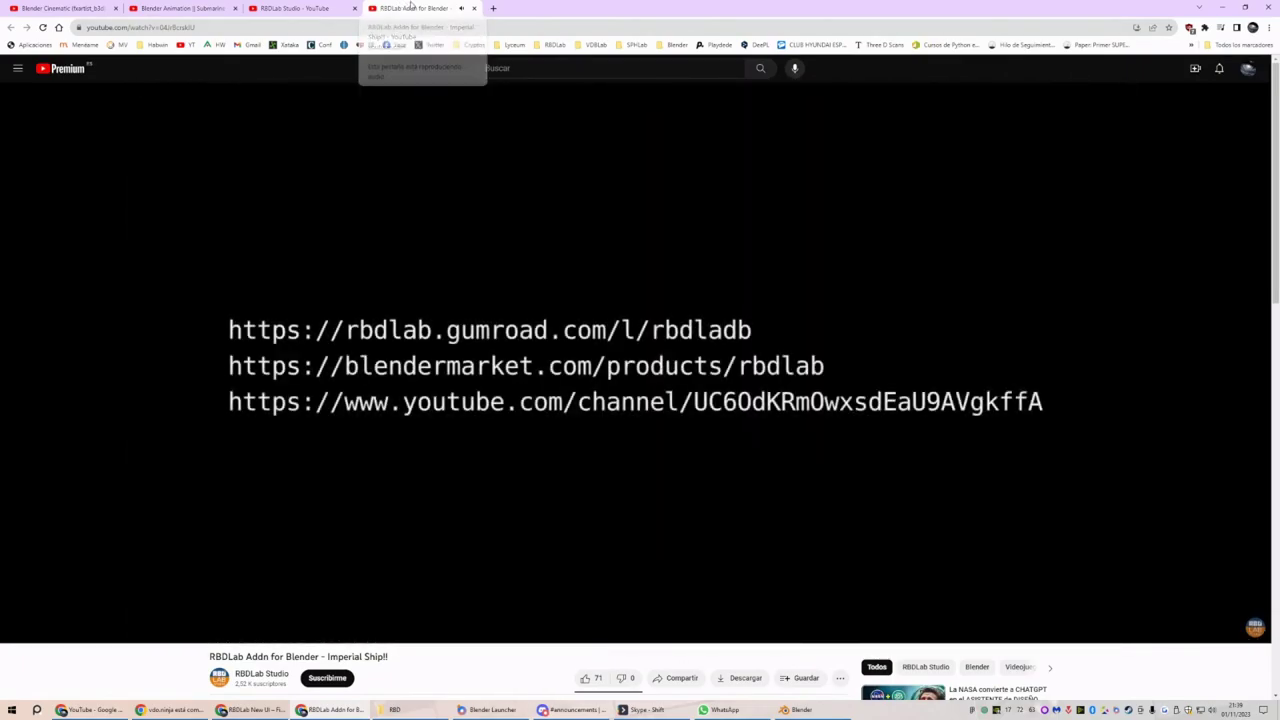
{"action": "middle_click", "coordinate": [410, 5]}
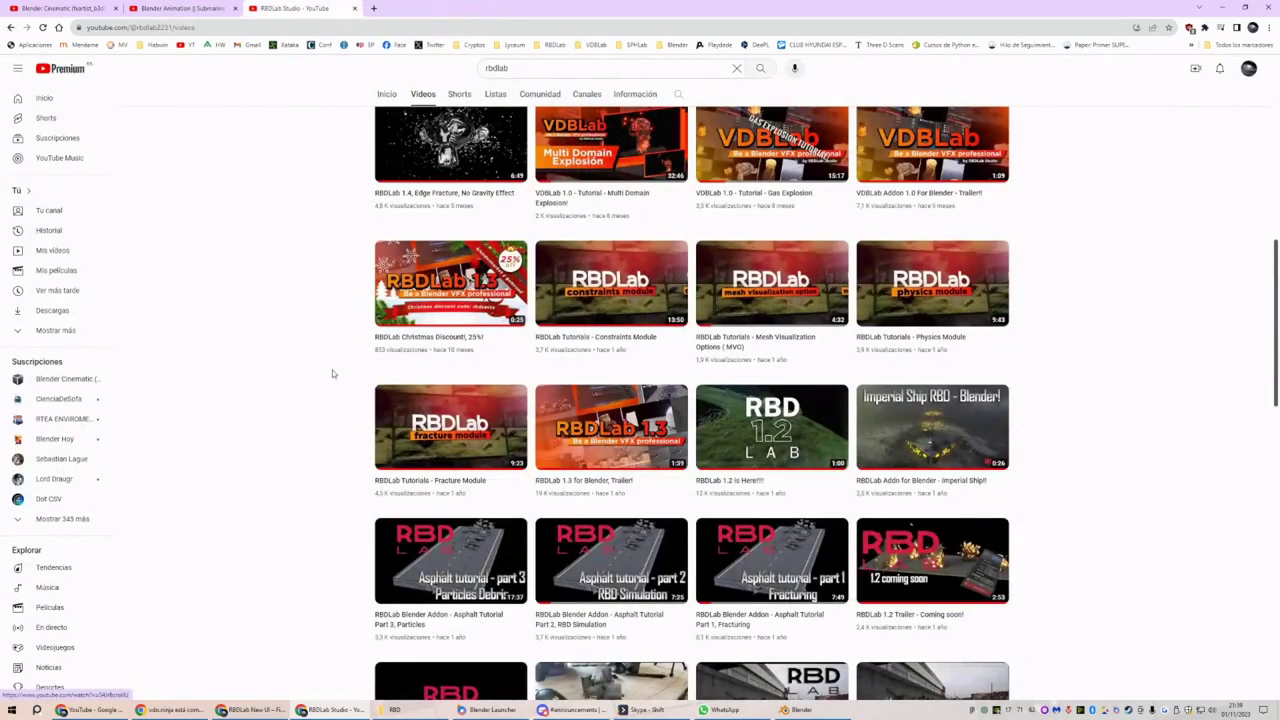
{"action": "scroll", "coordinate": [332, 374], "scroll_direction": "up", "scroll_amount": 10}
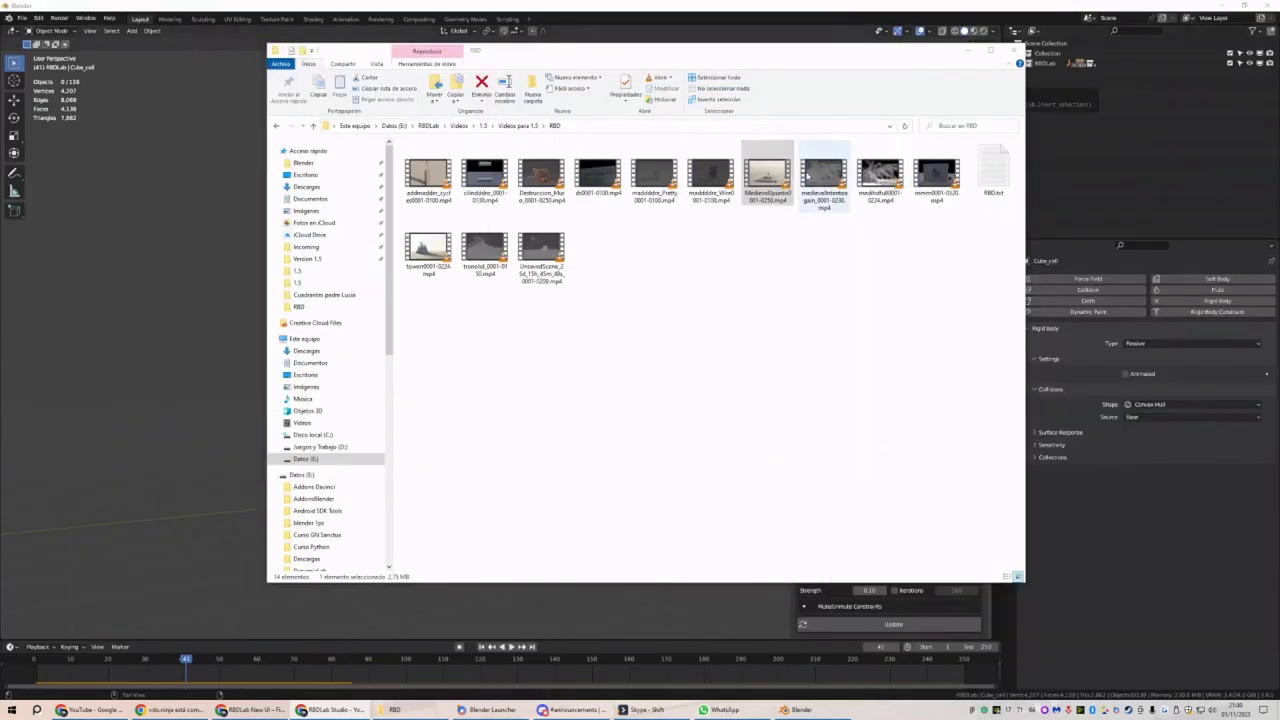
Play the tower, stone wall and ds0001-0100.mp4 glass panel renders in VLC, then close VLC
{"action": "left_click", "coordinate": [876, 179]}
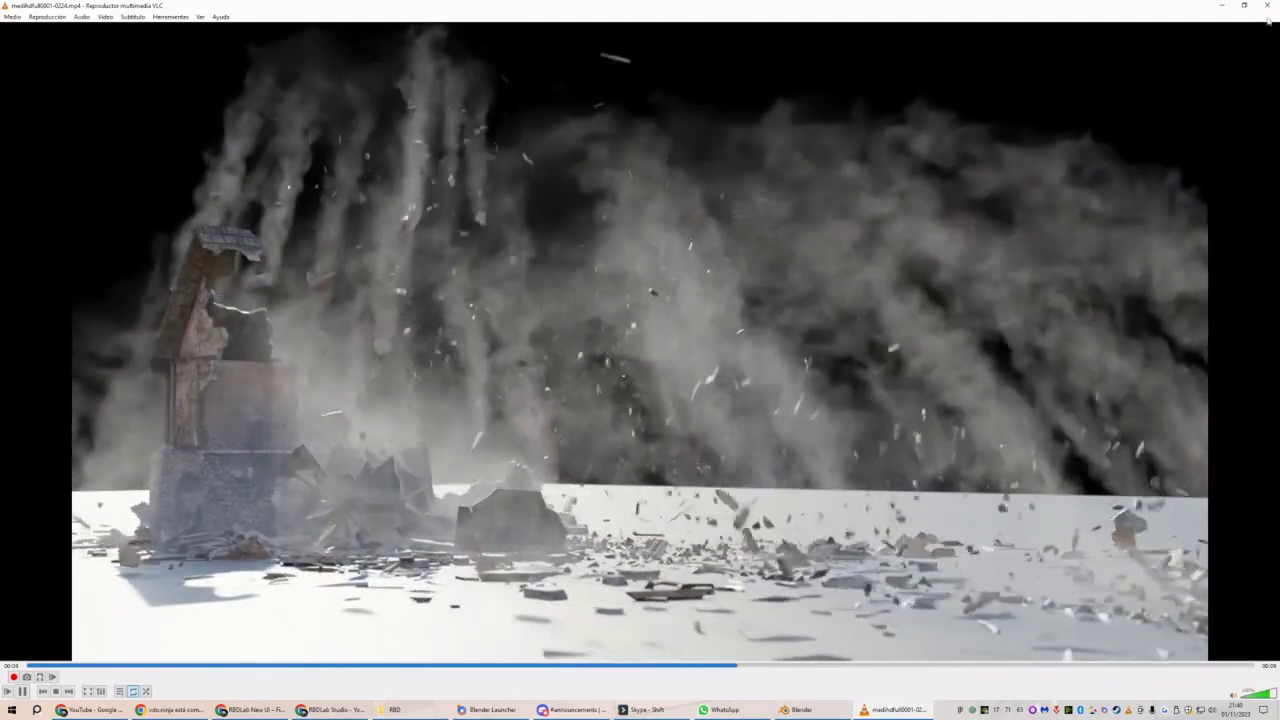
{"action": "key", "text": "alt+F4"}
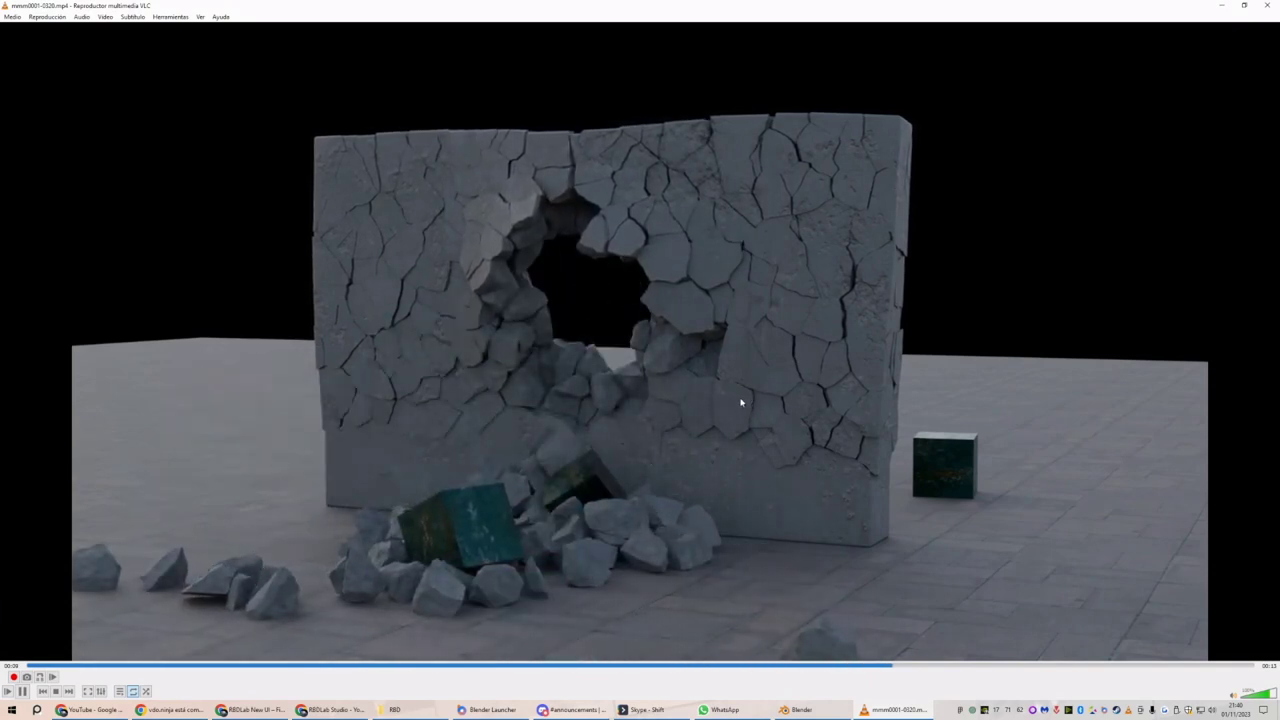
{"action": "left_click", "coordinate": [1266, 7]}
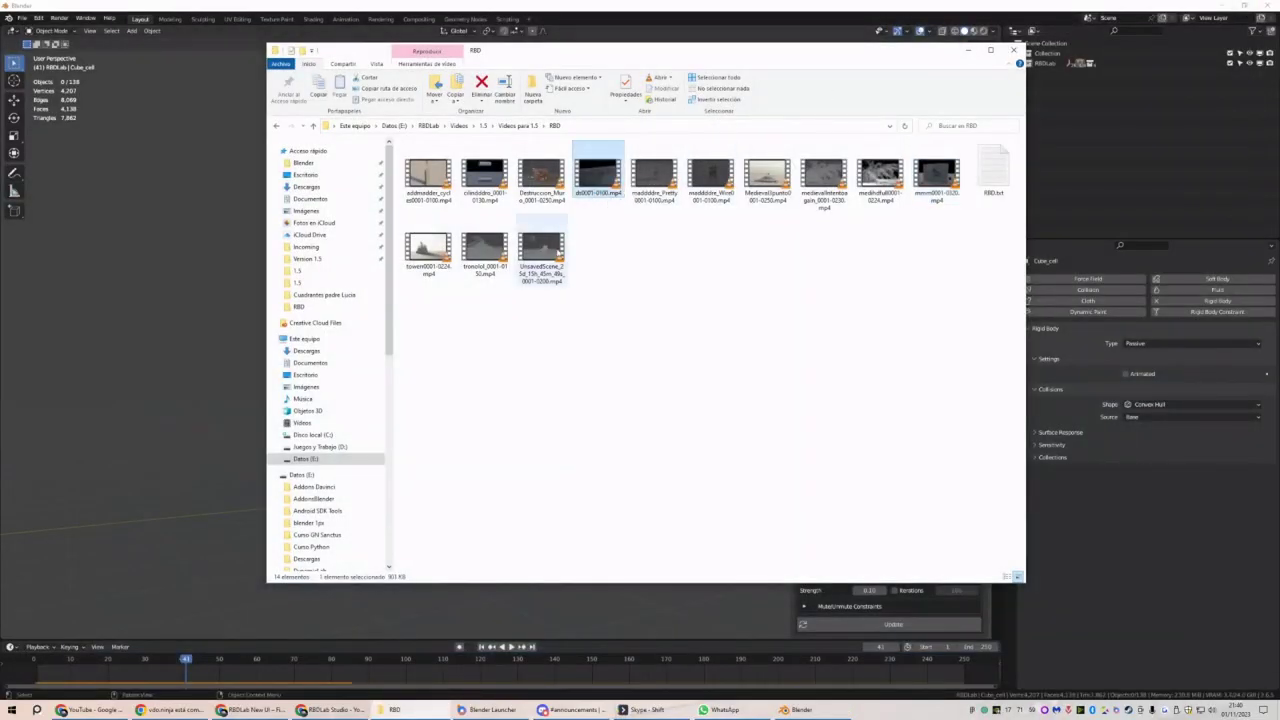
{"action": "key", "text": "Return"}
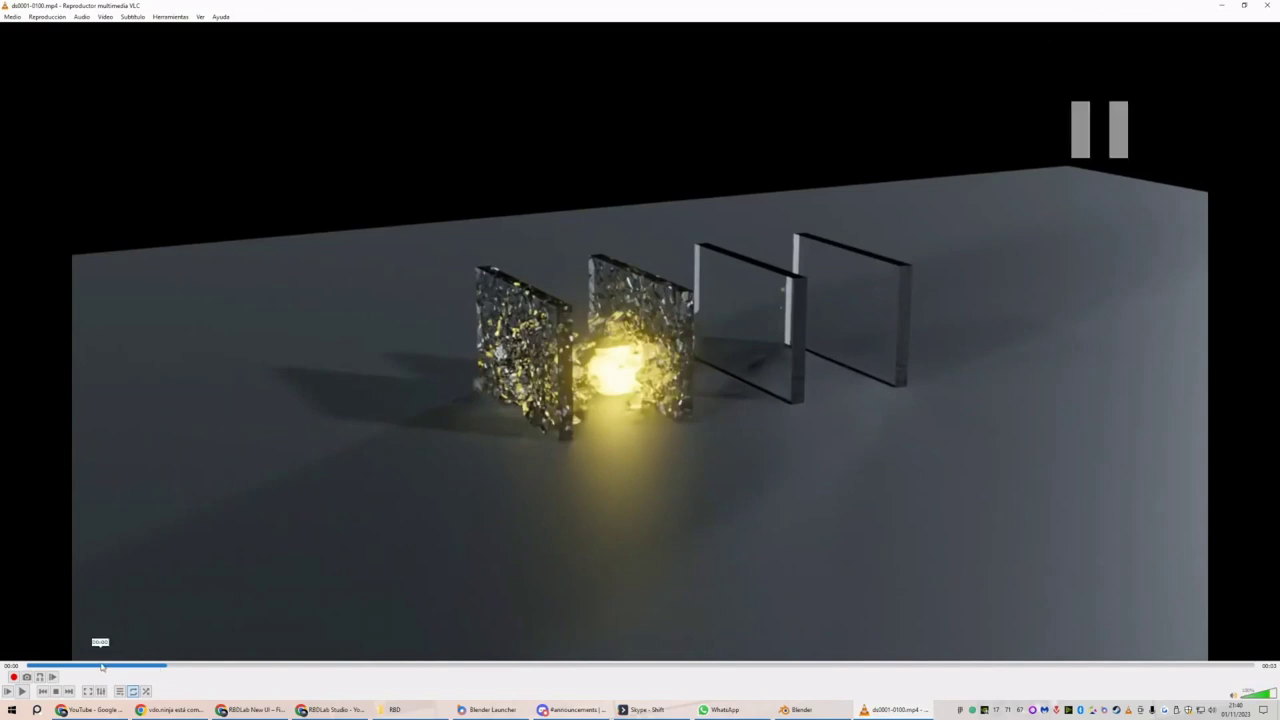
{"action": "left_click", "coordinate": [99, 666]}
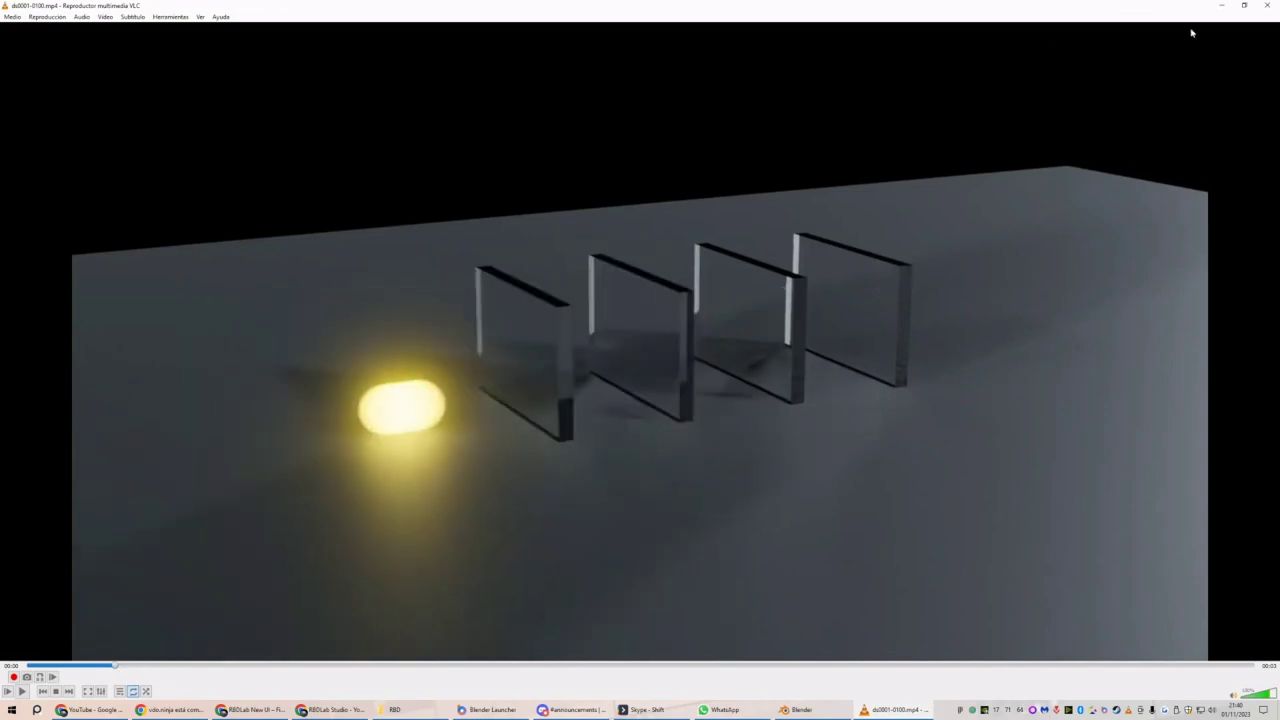
{"action": "left_click", "coordinate": [1258, 10]}
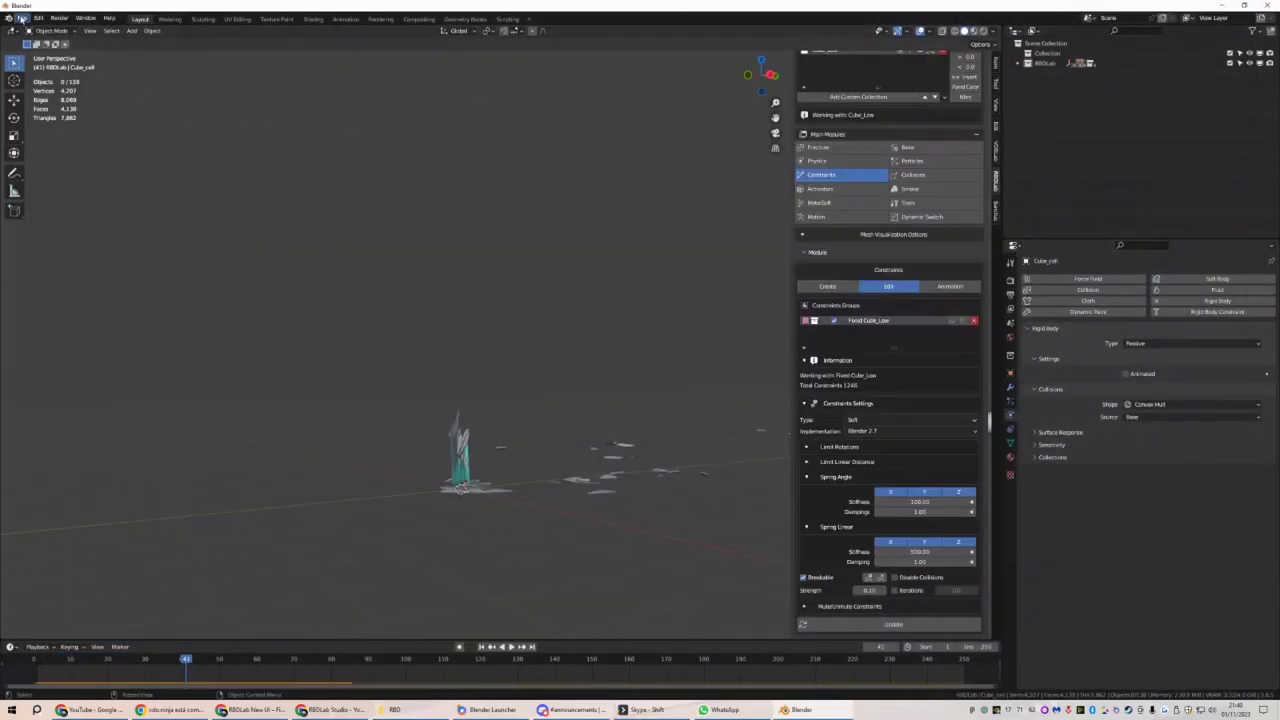
Start a new General scene without saving the old one
{"action": "left_click", "coordinate": [22, 18]}
{"action": "mouse_move", "coordinate": [41, 31]}
{"action": "left_click", "coordinate": [140, 32]}
{"action": "left_click", "coordinate": [659, 373]}
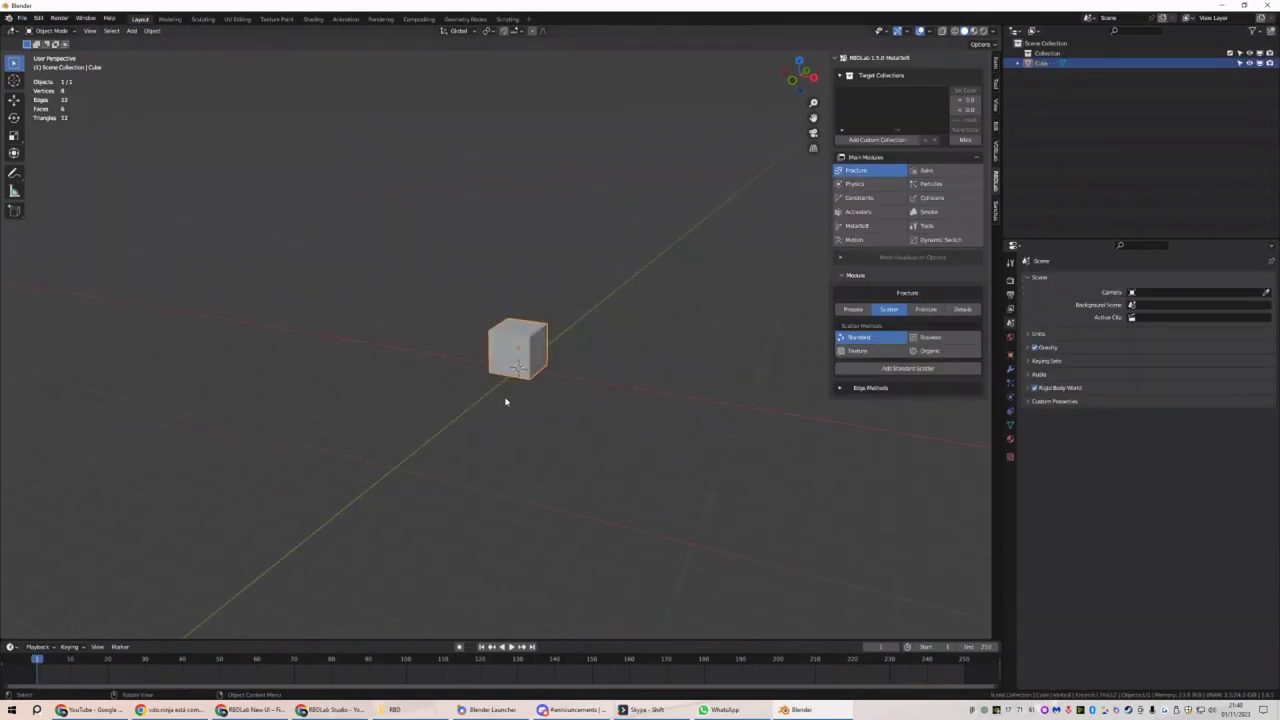
Raise the cube along Z and rotate it
{"action": "key", "text": "g"}
{"action": "key", "text": "z"}
{"action": "left_click", "coordinate": [570, 240]}
{"action": "key", "text": "r"}
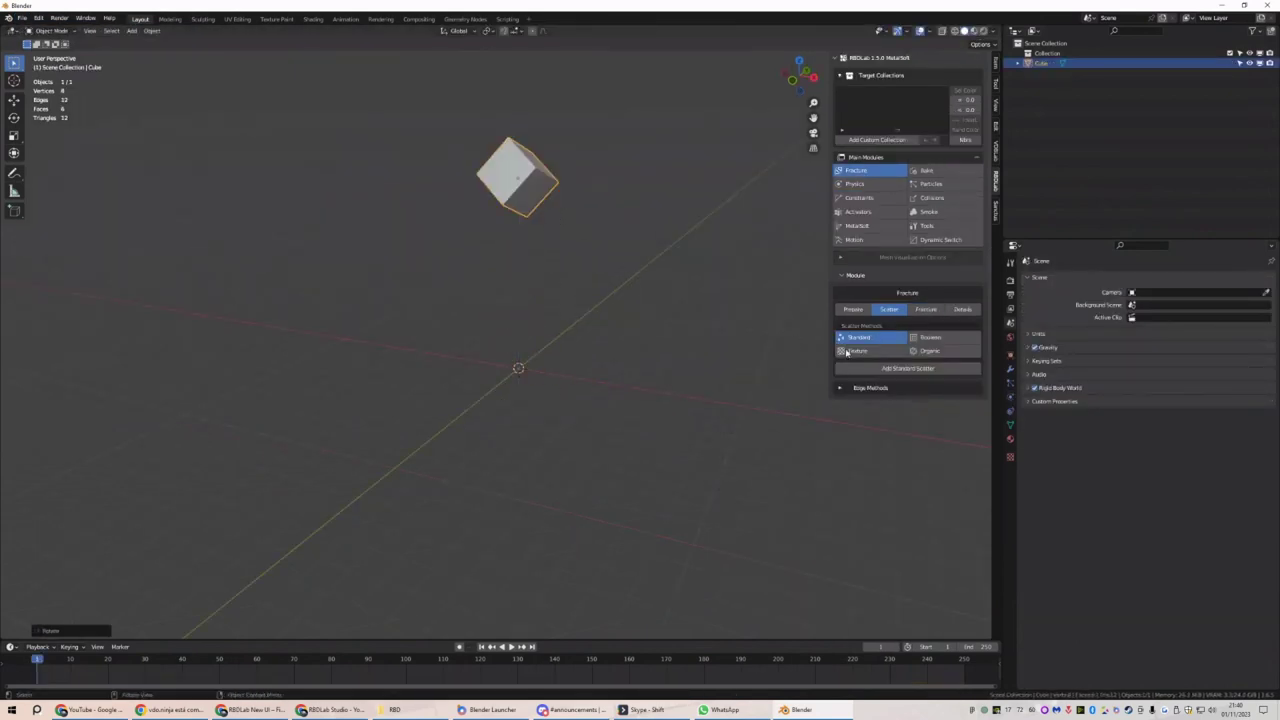
Scatter points in the cube, fracture it into cells and apply the fracture
{"action": "left_click", "coordinate": [901, 369]}
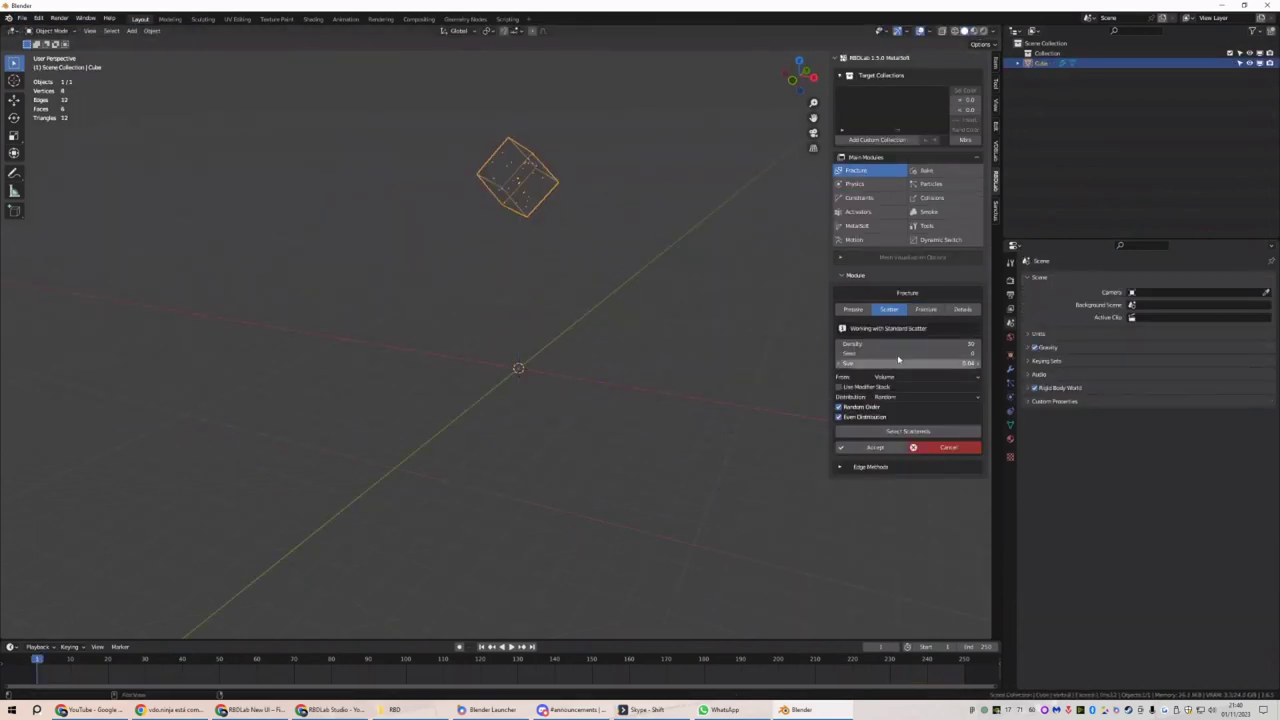
{"action": "left_click", "coordinate": [876, 447]}
{"action": "left_click", "coordinate": [879, 496]}
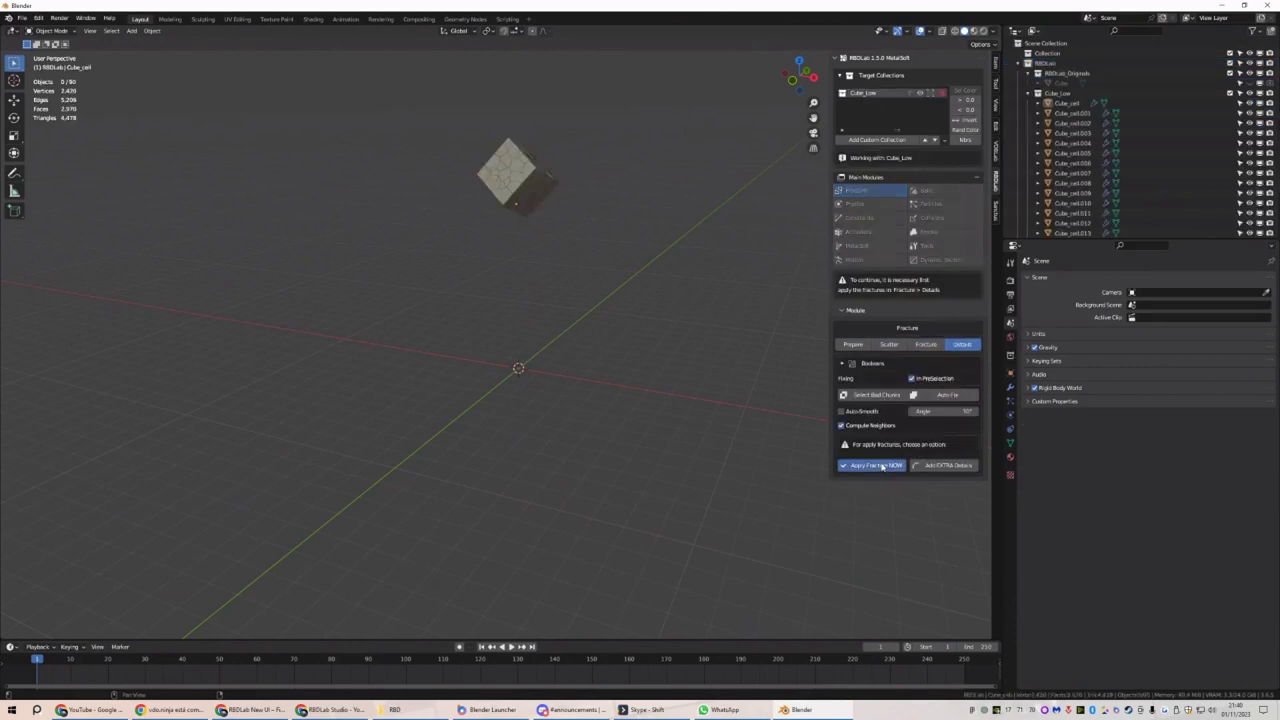
{"action": "left_click", "coordinate": [882, 466]}
Add a ground and rigid-body physics to the cube pieces
{"action": "left_click", "coordinate": [845, 204]}
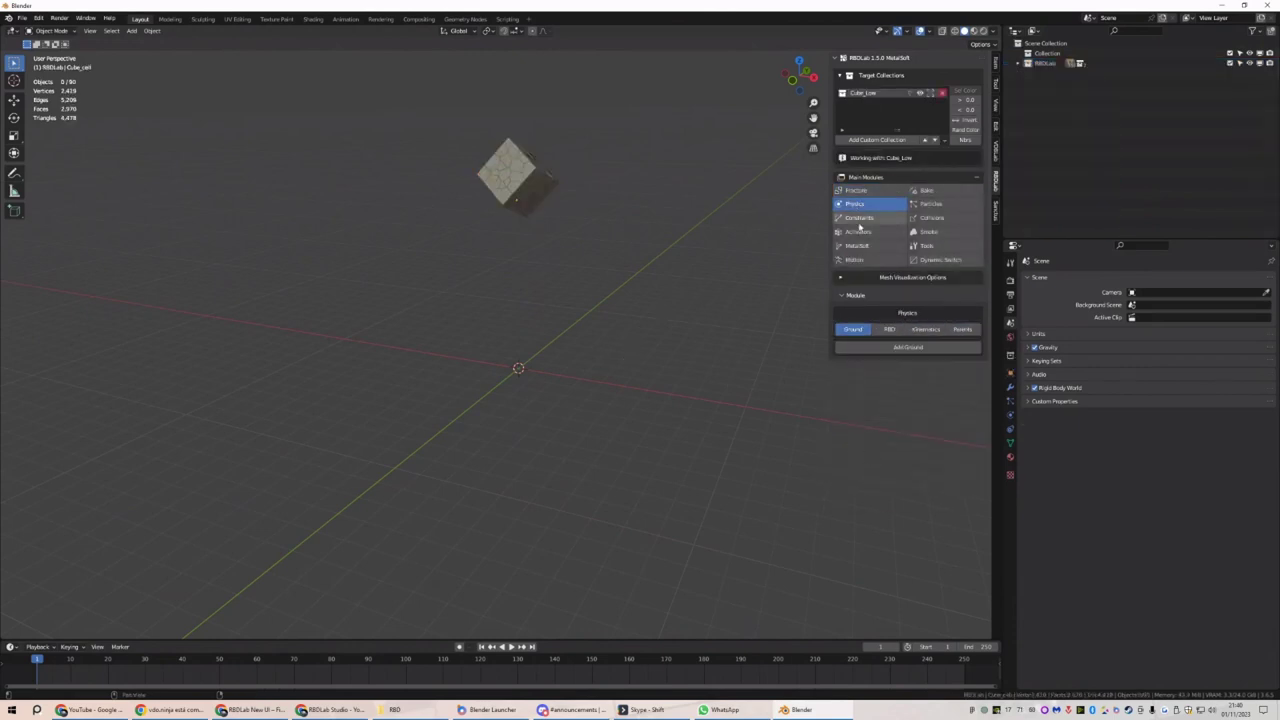
{"action": "left_click", "coordinate": [890, 348]}
{"action": "left_click", "coordinate": [889, 330]}
{"action": "left_click", "coordinate": [884, 545]}
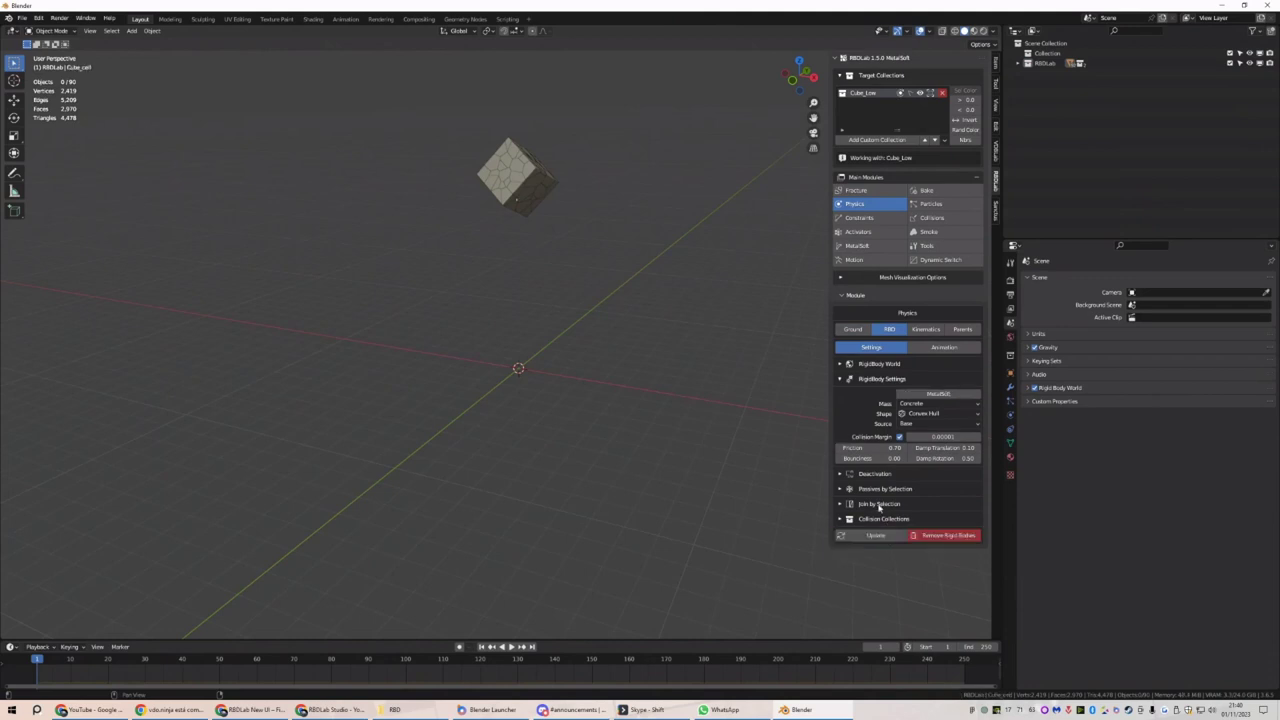
{"action": "left_click", "coordinate": [857, 246]}
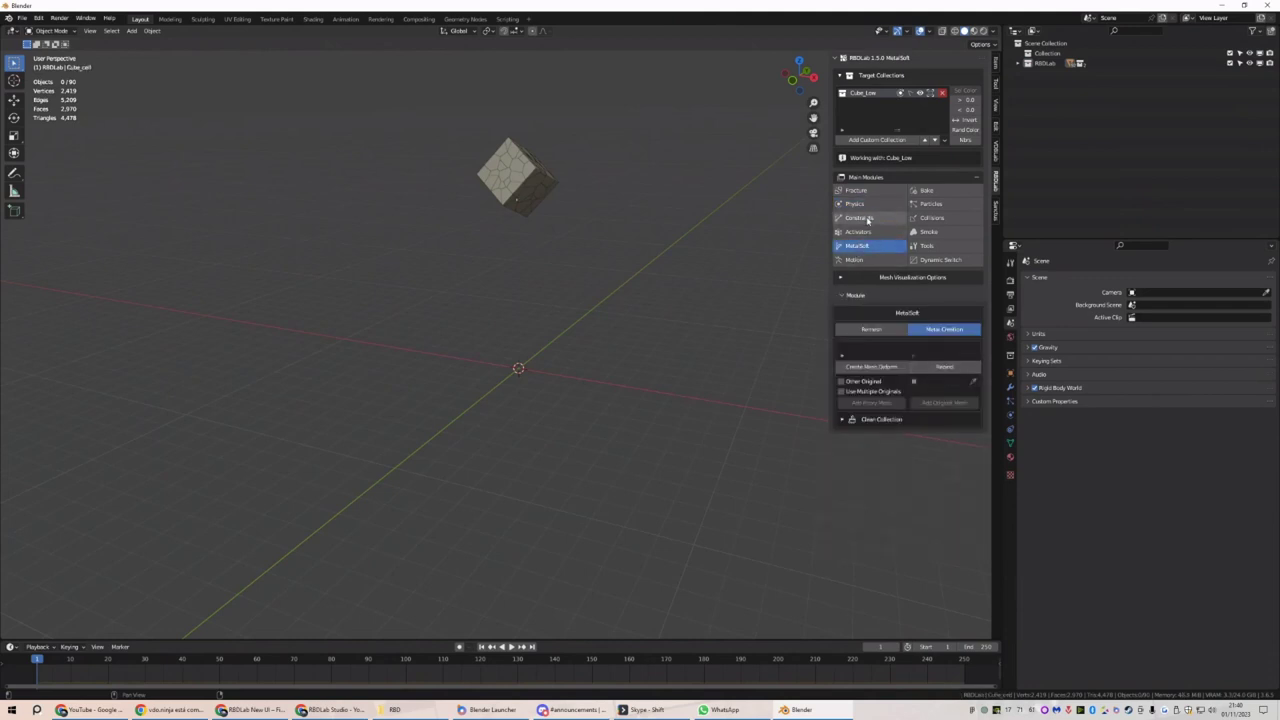
Create a Fixed constraint group from Clusters for the pieces and show the chunk material settings
{"action": "left_click", "coordinate": [867, 220]}
{"action": "left_click", "coordinate": [953, 418]}
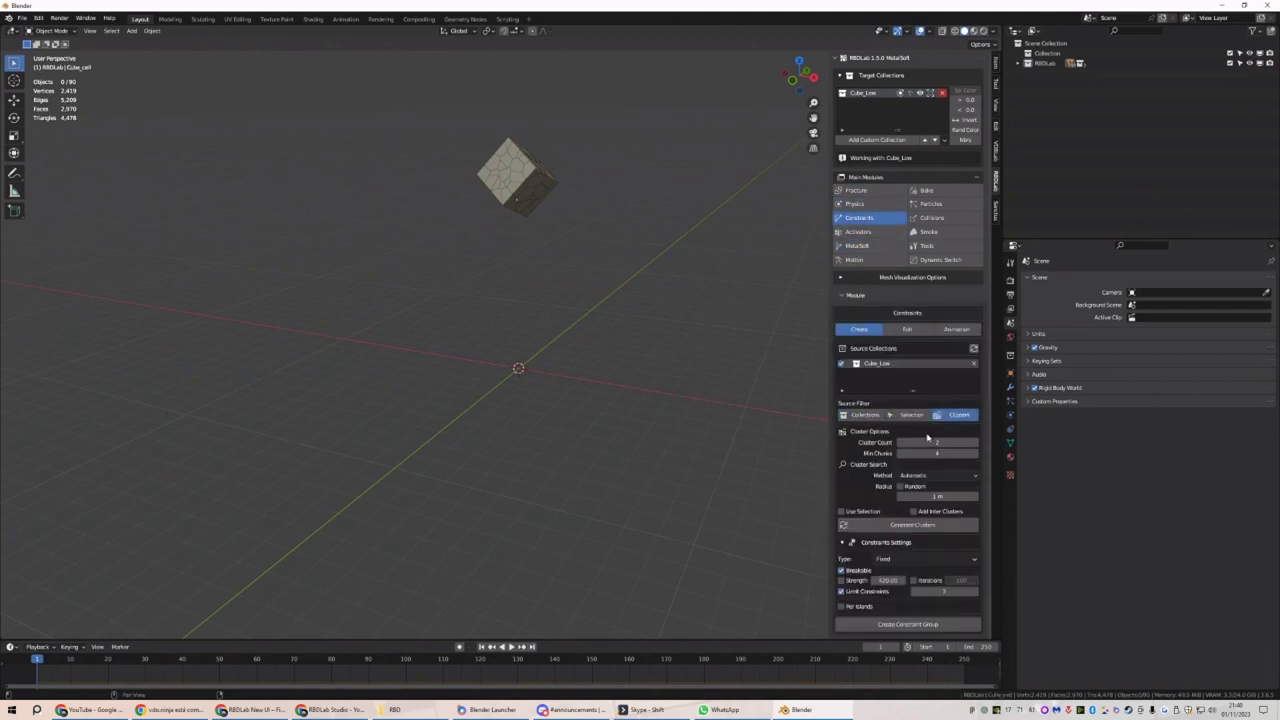
{"action": "left_click", "coordinate": [880, 622]}
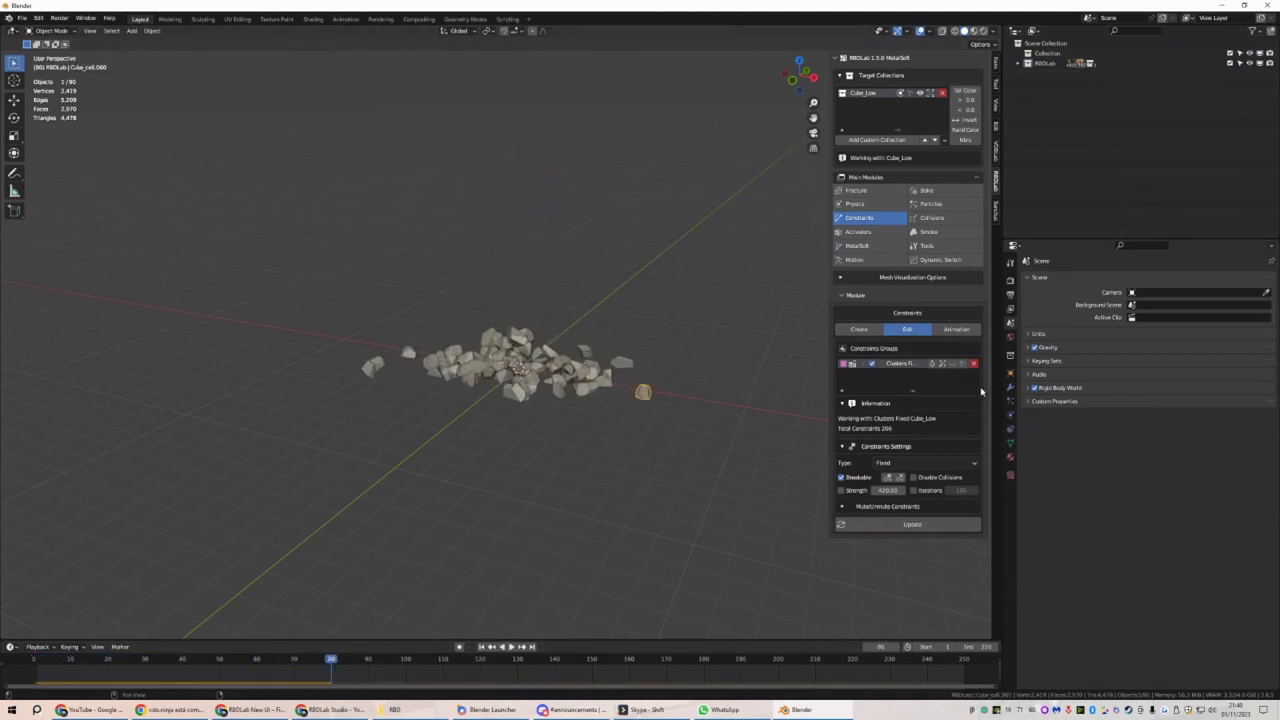
{"action": "left_click", "coordinate": [1010, 457]}
{"action": "scroll", "coordinate": [1166, 574], "scroll_direction": "down", "scroll_amount": 5}
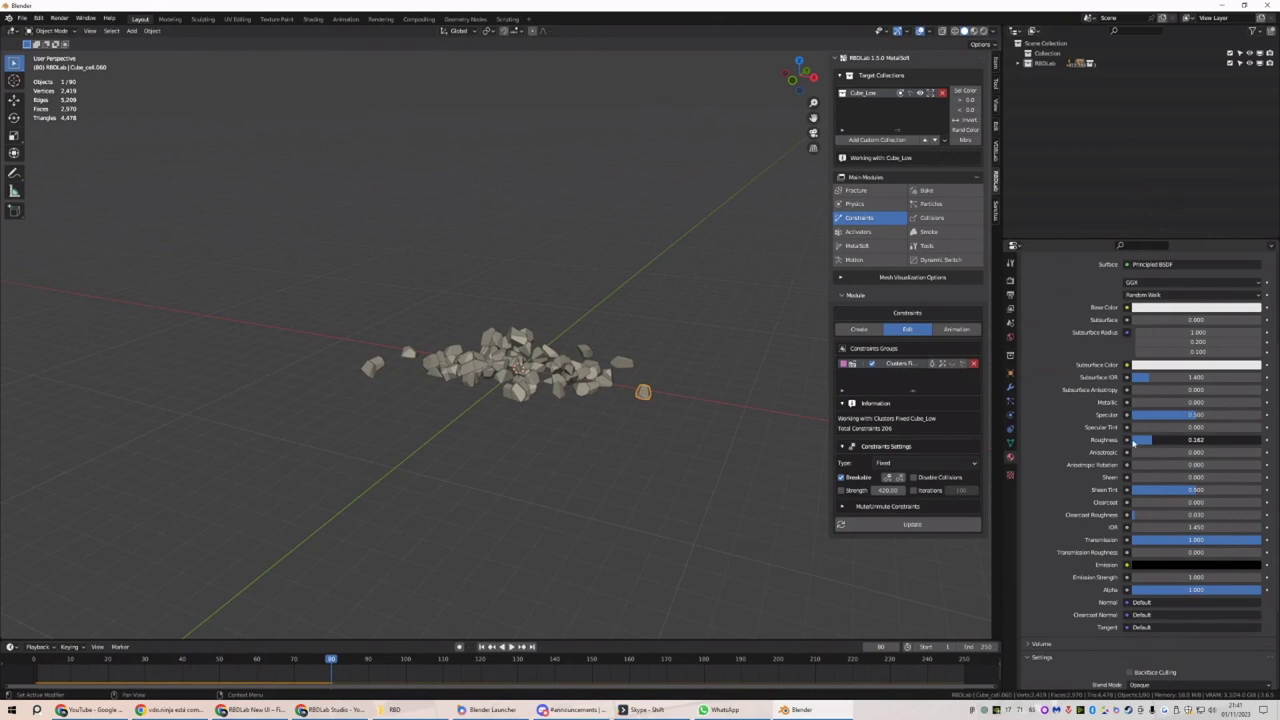
Set the slot to Cube_Outer_mat and link that material to all 90 fragments
{"action": "scroll", "coordinate": [1060, 300], "scroll_direction": "up", "scroll_amount": 5}
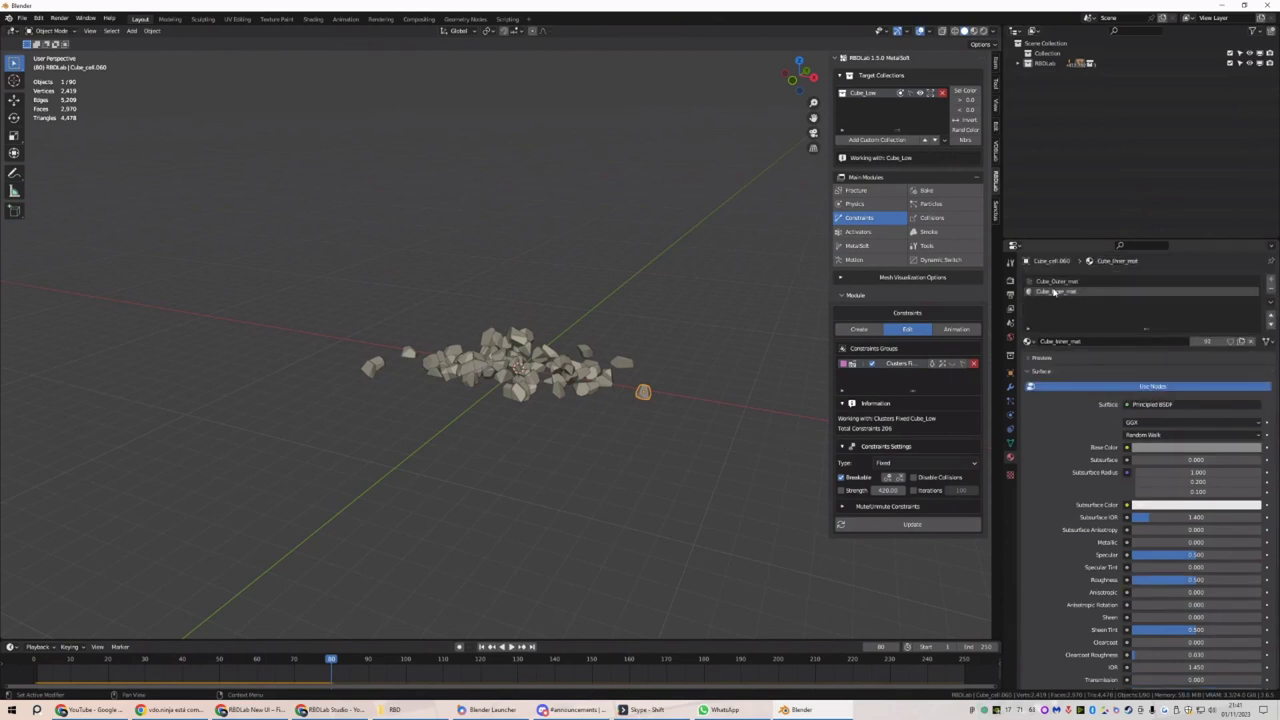
{"action": "left_click", "coordinate": [1028, 341]}
{"action": "left_click", "coordinate": [1060, 362]}
{"action": "left_click_drag", "start_coordinate": [724, 278], "coordinate": [292, 490]}
{"action": "key", "text": "ctrl+l"}
{"action": "left_click", "coordinate": [467, 413]}
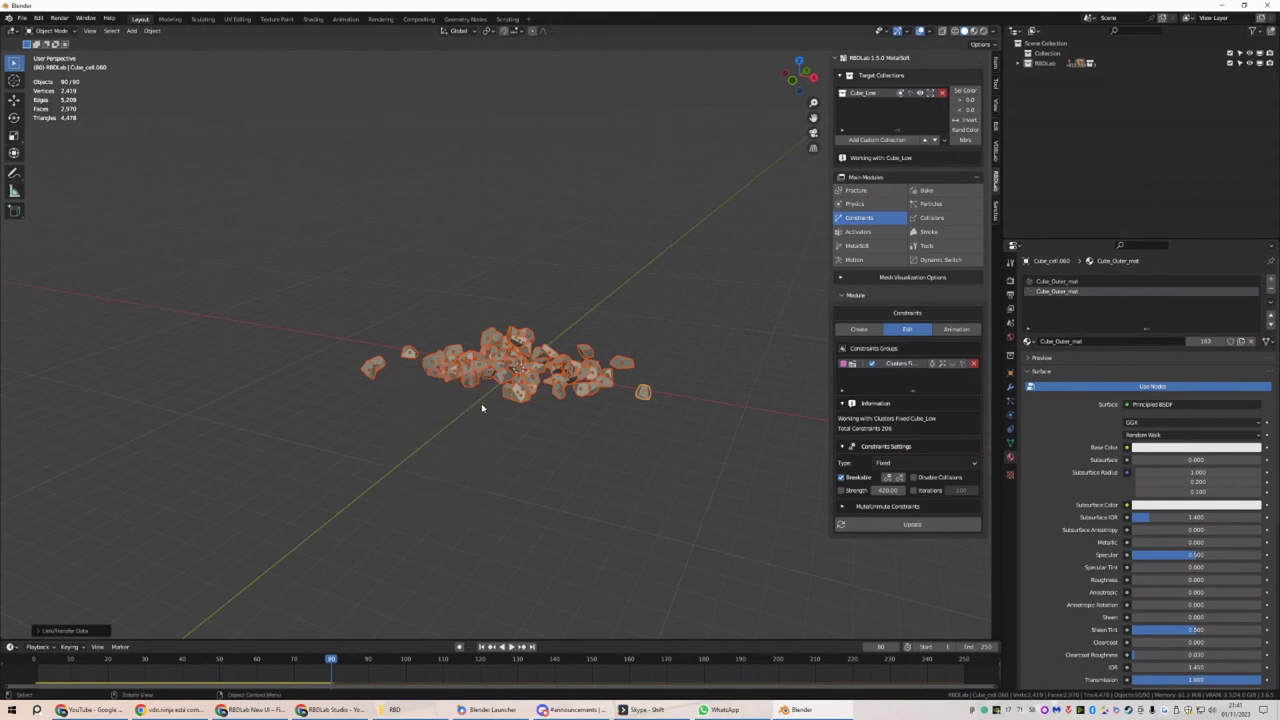
Switch the render engine to Cycles using GPU Compute
{"action": "left_click", "coordinate": [1009, 284]}
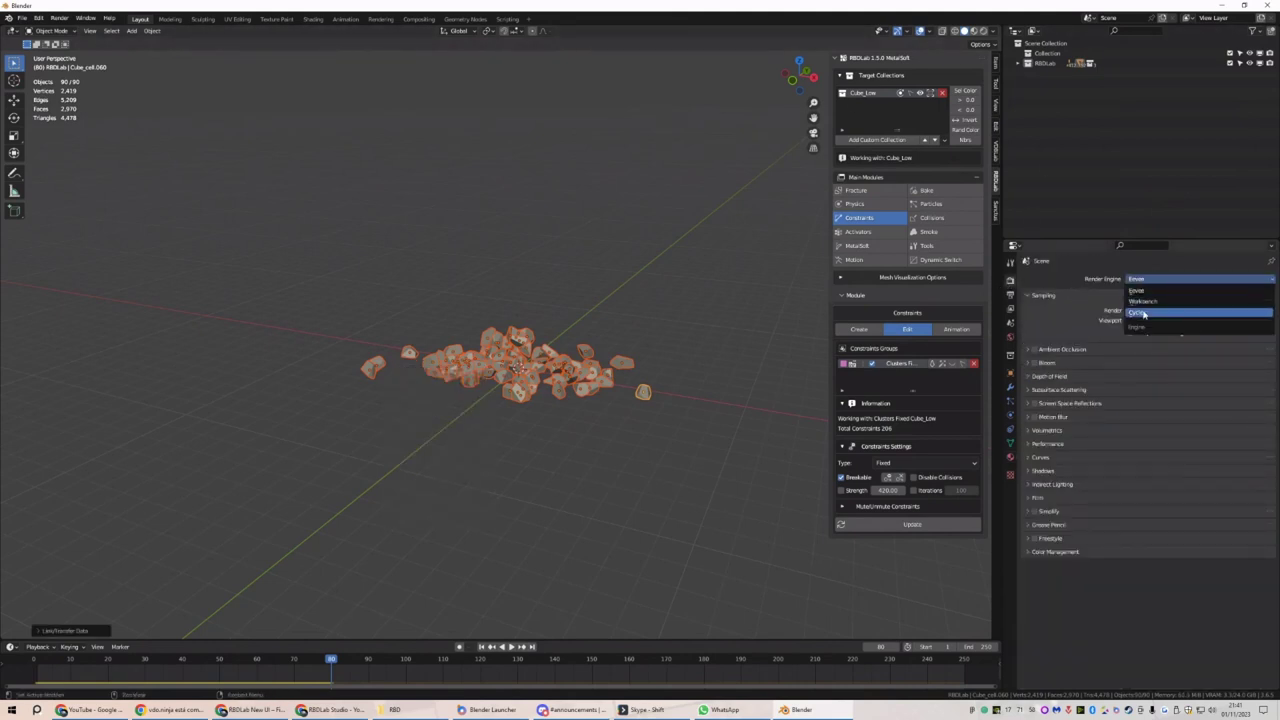
{"action": "left_click", "coordinate": [1137, 312]}
{"action": "left_click", "coordinate": [1150, 303]}
{"action": "left_click", "coordinate": [1145, 329]}
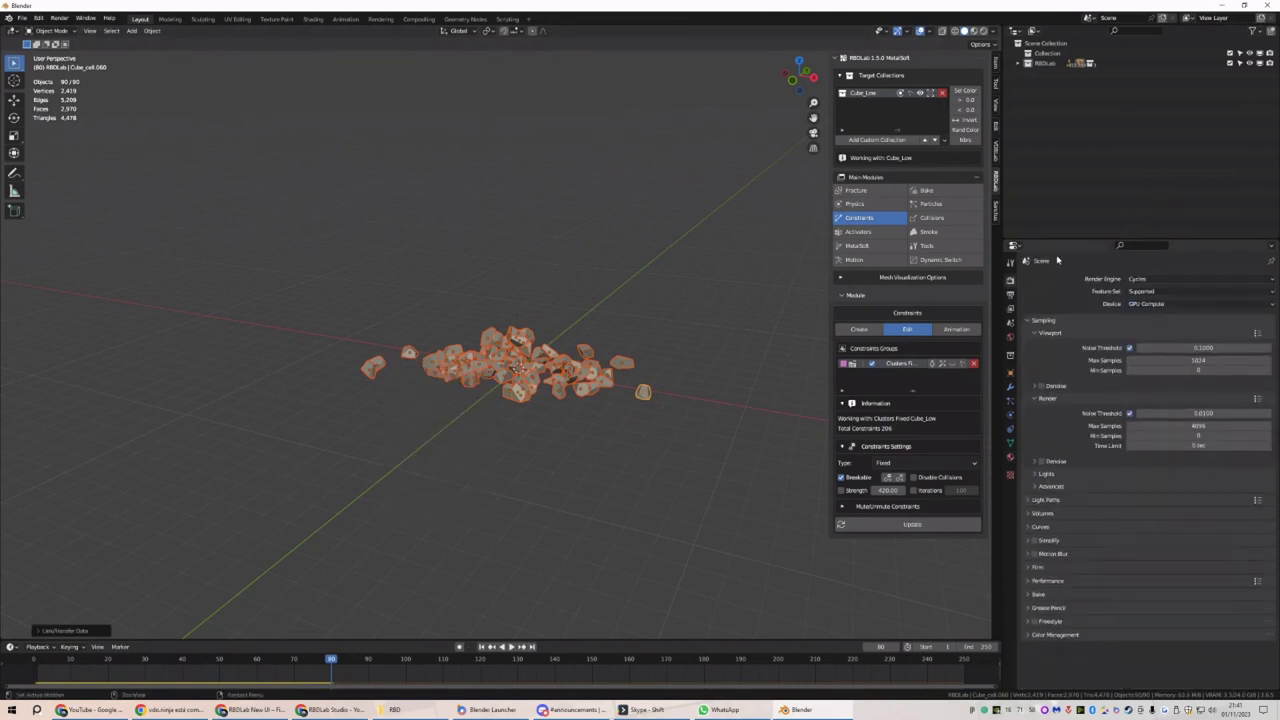
Add a VDBLab world lit by the studio_small_03_8k.hdr HDRI
{"action": "left_click", "coordinate": [996, 146]}
{"action": "left_click", "coordinate": [948, 219]}
{"action": "left_click", "coordinate": [956, 288]}
{"action": "left_click", "coordinate": [946, 321]}
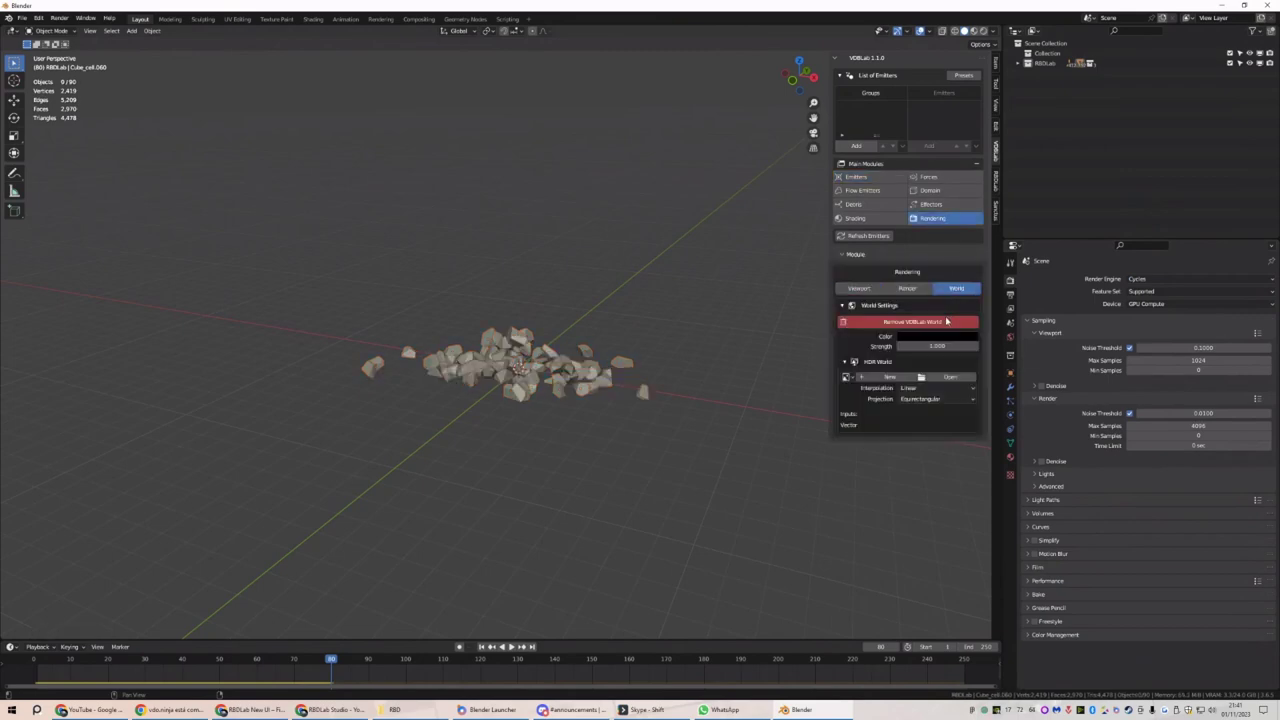
{"action": "left_click", "coordinate": [947, 376]}
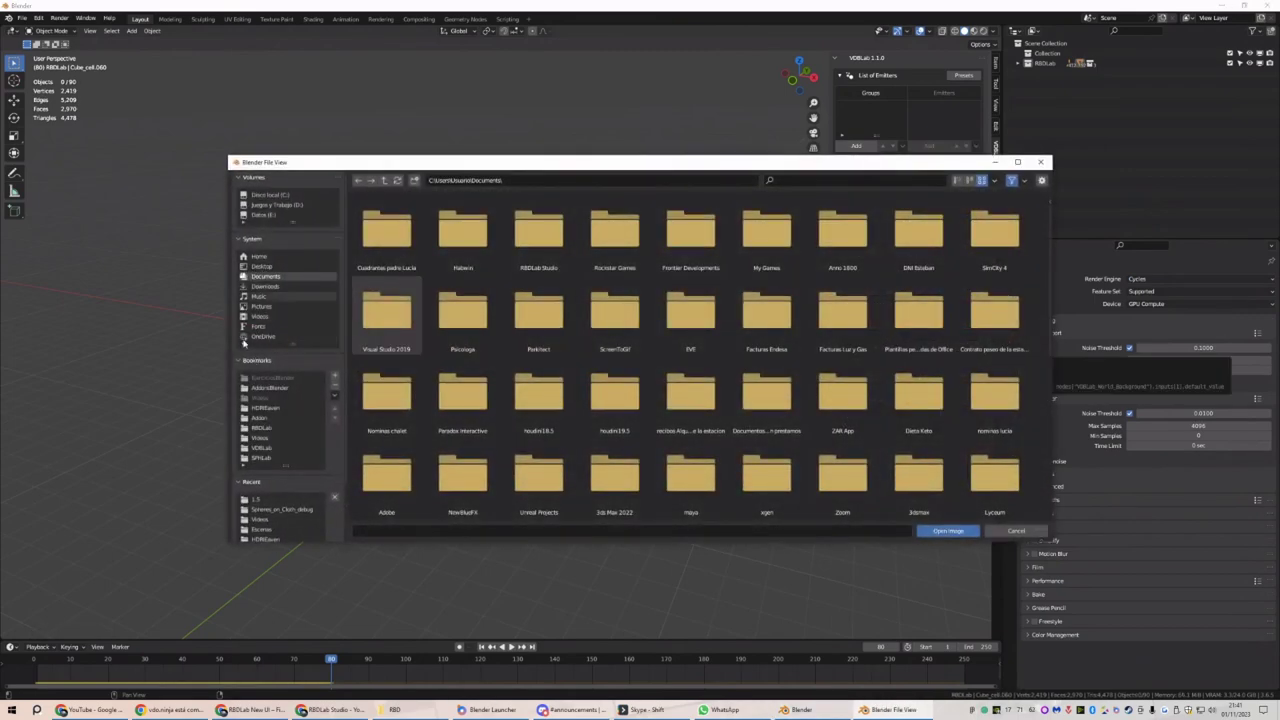
{"action": "left_click", "coordinate": [266, 414]}
{"action": "double_click", "coordinate": [765, 395]}
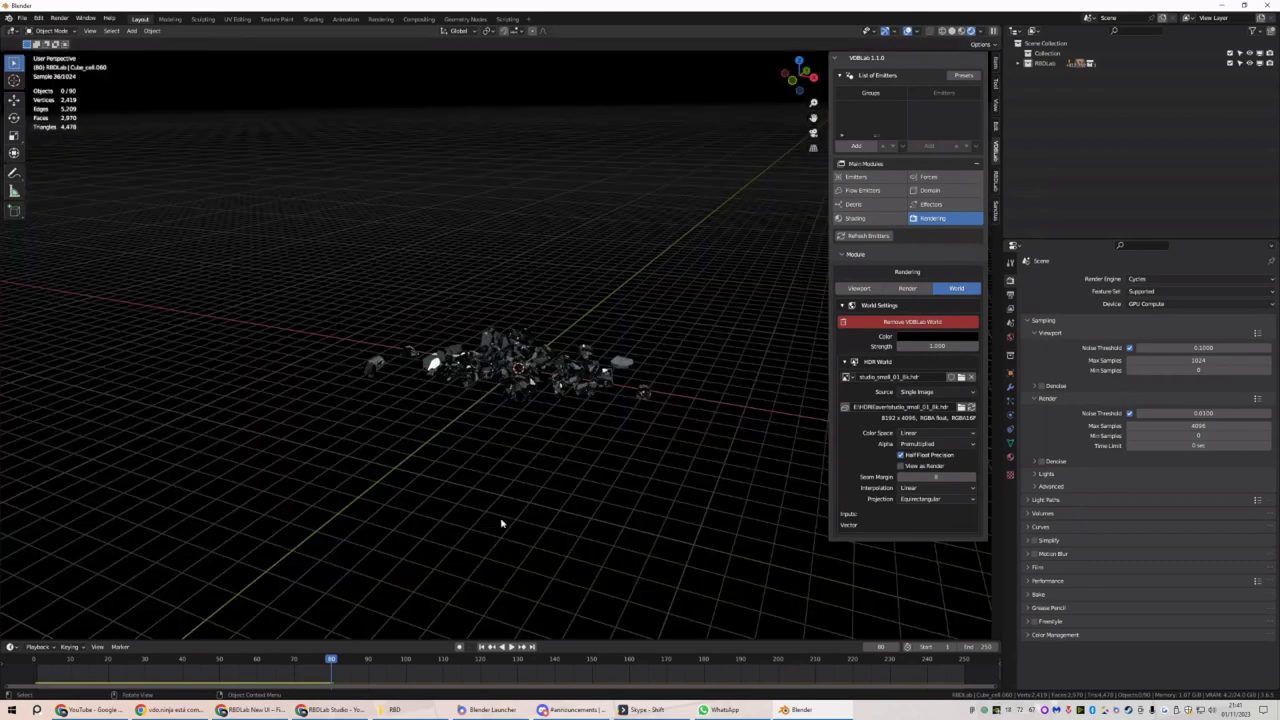
Return to frame 1 and orbit around the reassembled cube in solid shading
{"action": "left_click", "coordinate": [481, 647]}
{"action": "middle_click_drag", "start_coordinate": [523, 257], "coordinate": [585, 143]}
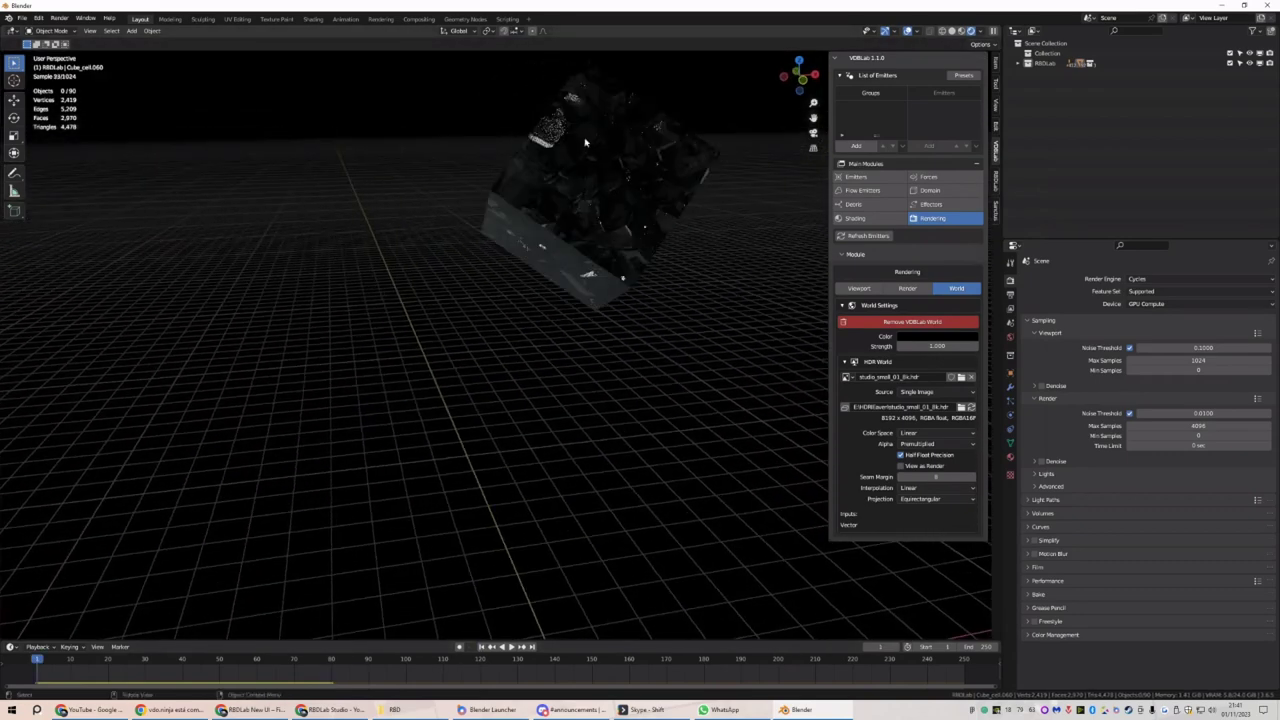
{"action": "middle_click_drag", "start_coordinate": [614, 204], "coordinate": [600, 140]}
{"action": "left_click", "coordinate": [951, 35]}
{"action": "mouse_move", "coordinate": [760, 200]}
{"action": "middle_mouse_down"}
{"action": "mouse_move", "coordinate": [750, 250]}
{"action": "mouse_move", "coordinate": [766, 292]}
{"action": "middle_mouse_up"}
Delete the fragments' constraint group and remove their rigid bodies
{"action": "left_click", "coordinate": [998, 178]}
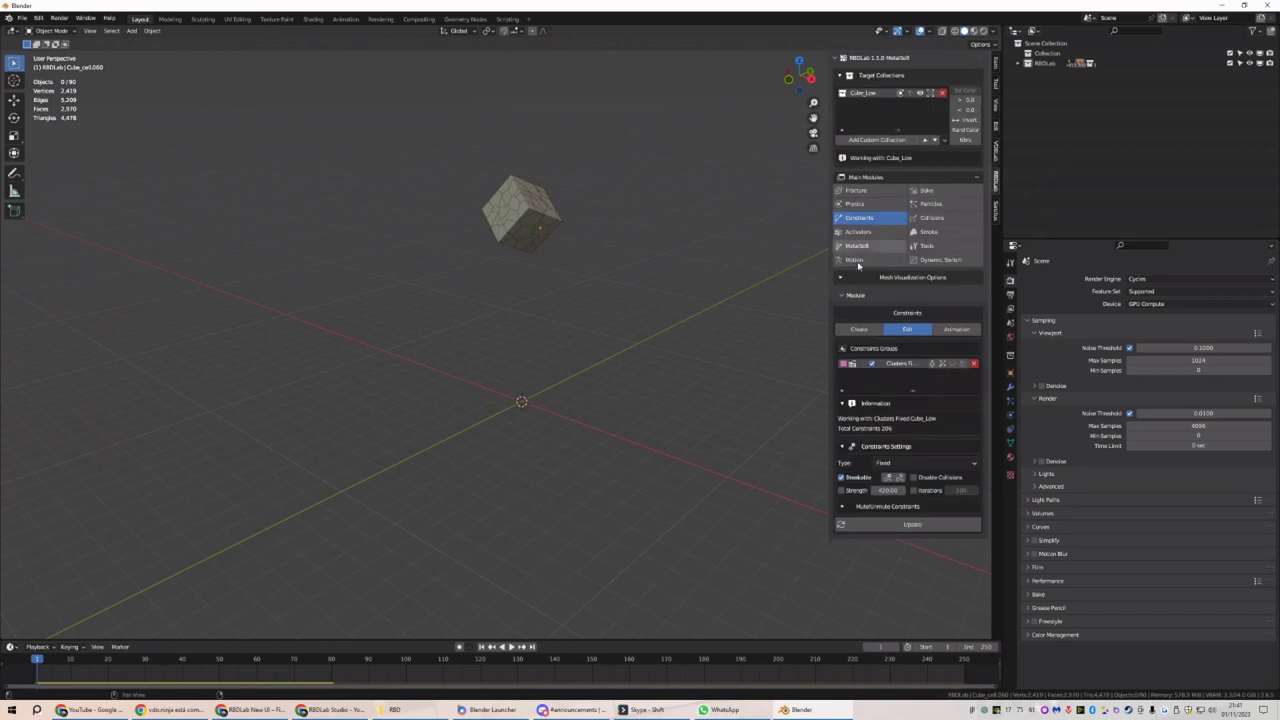
{"action": "left_click", "coordinate": [975, 364]}
{"action": "left_click", "coordinate": [870, 204]}
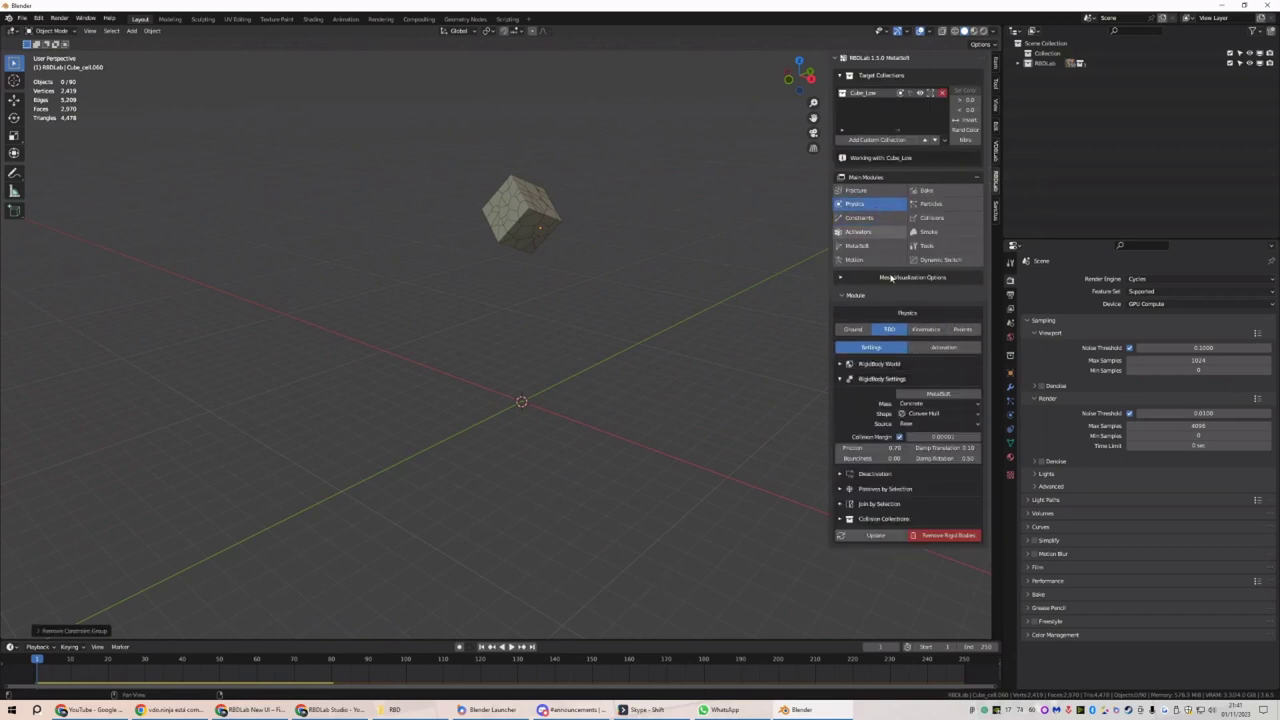
{"action": "left_click", "coordinate": [946, 535]}
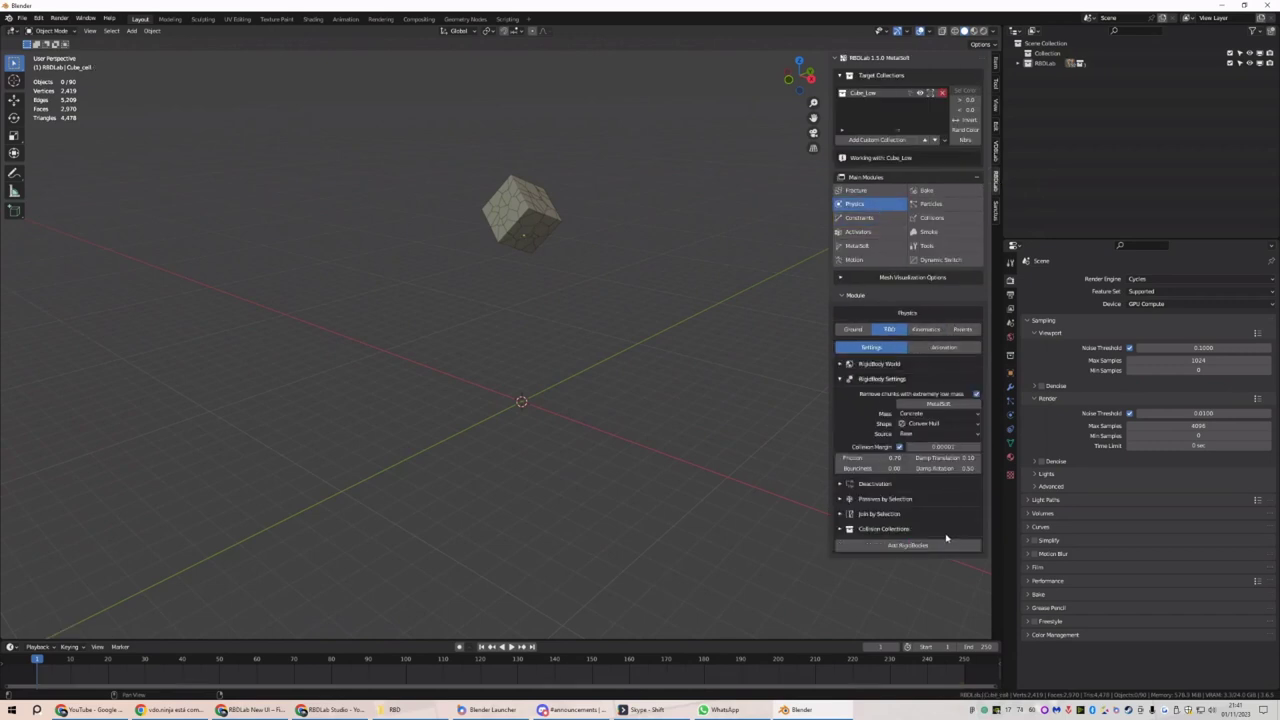
Unhide the original Cube in RBDLab_Originals and make it a falling active rigid body
{"action": "left_click", "coordinate": [1018, 63]}
{"action": "left_click", "coordinate": [1030, 74]}
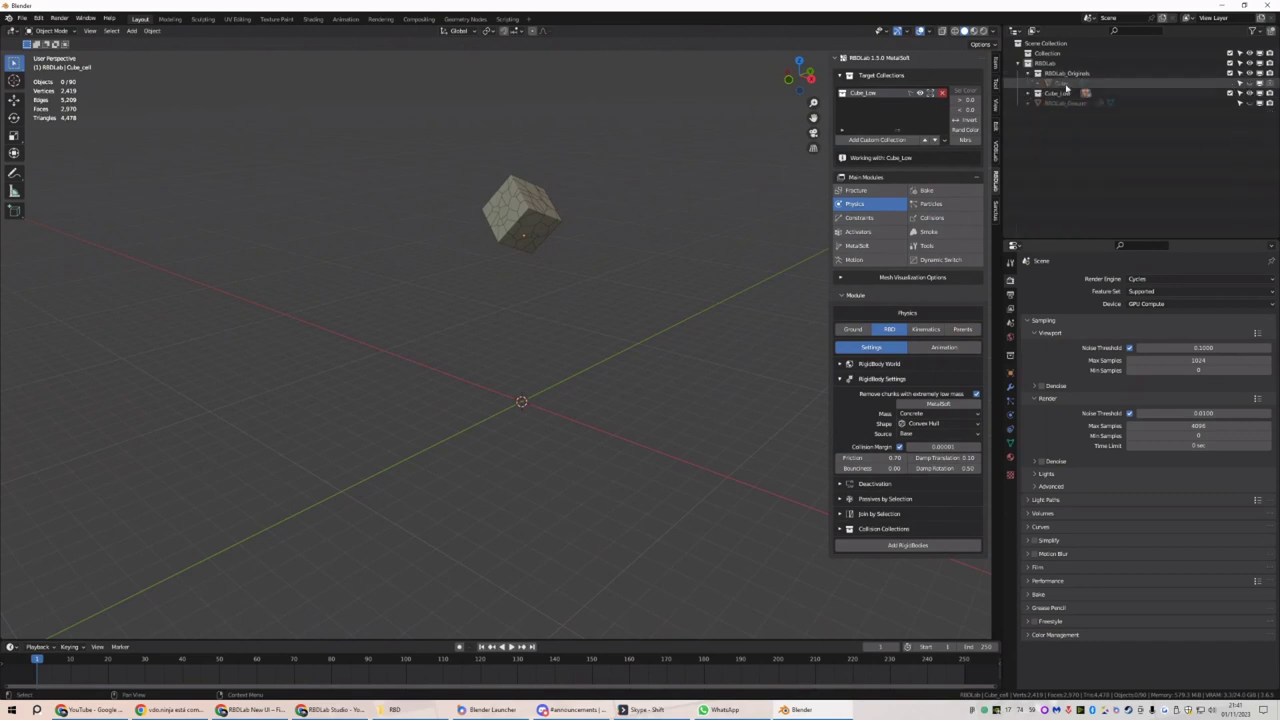
{"action": "left_click", "coordinate": [1250, 84]}
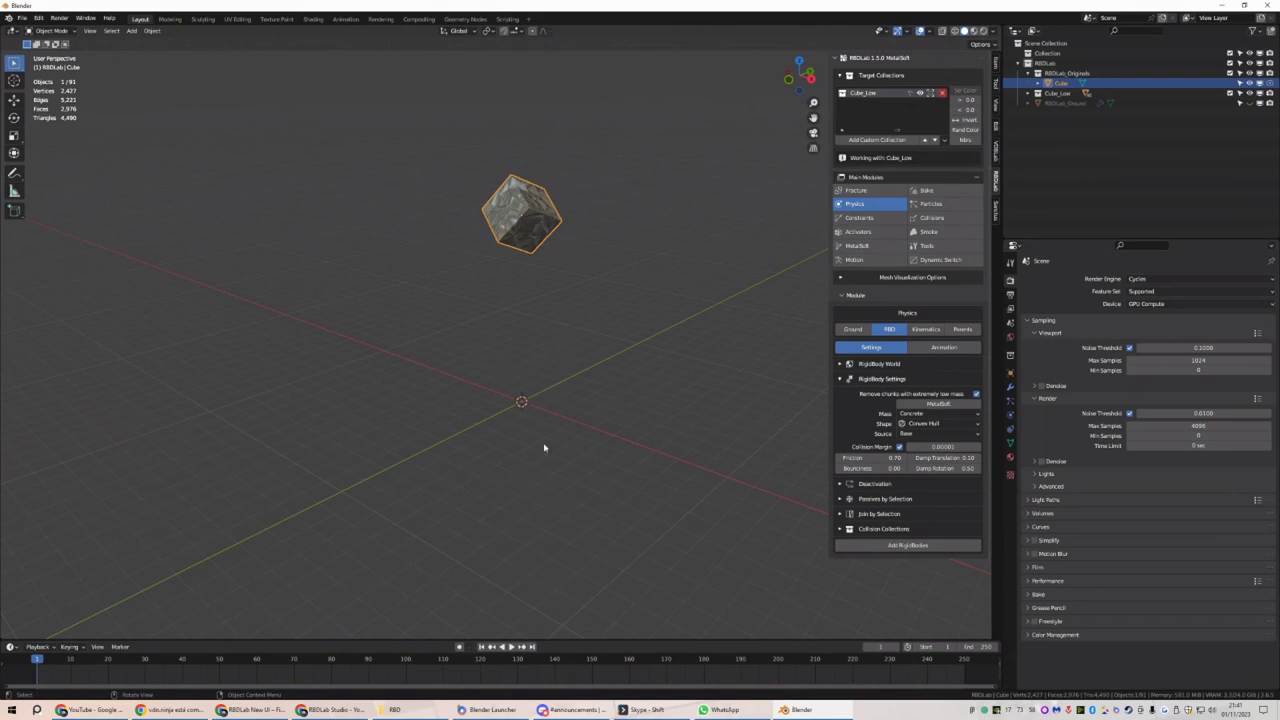
{"action": "left_click", "coordinate": [854, 259]}
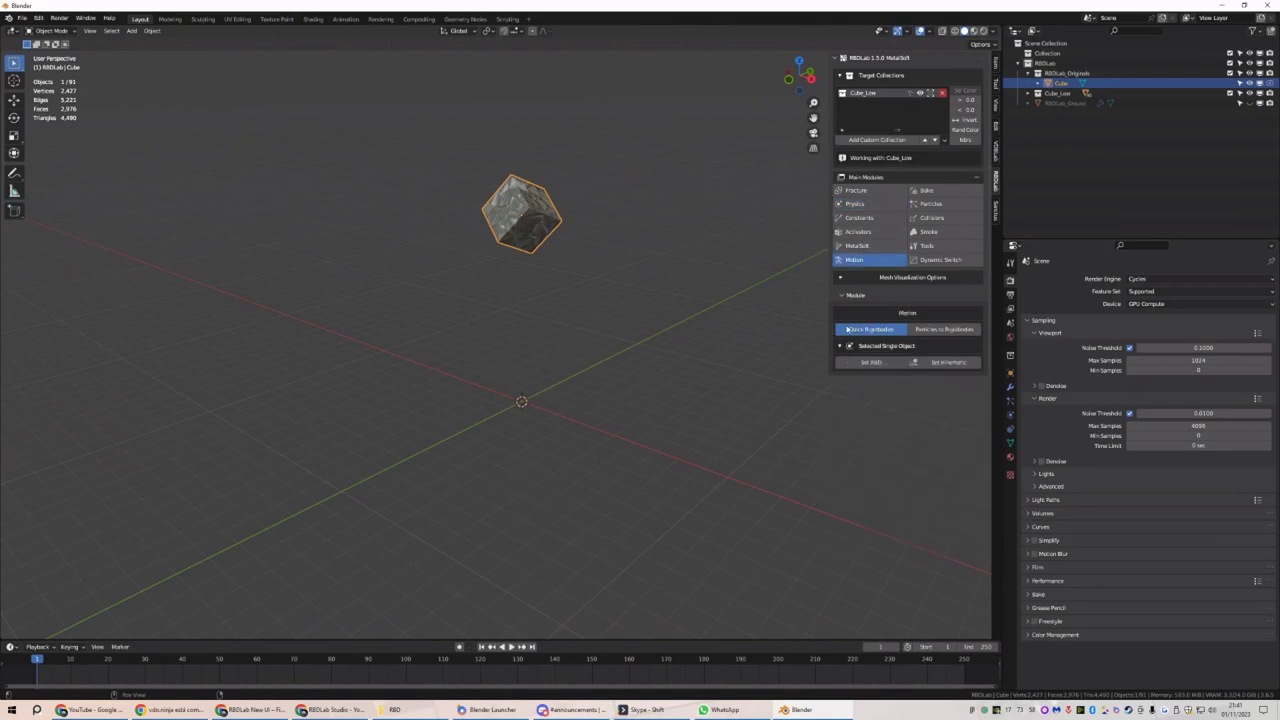
{"action": "left_click", "coordinate": [864, 364]}
{"action": "key", "text": "space"}
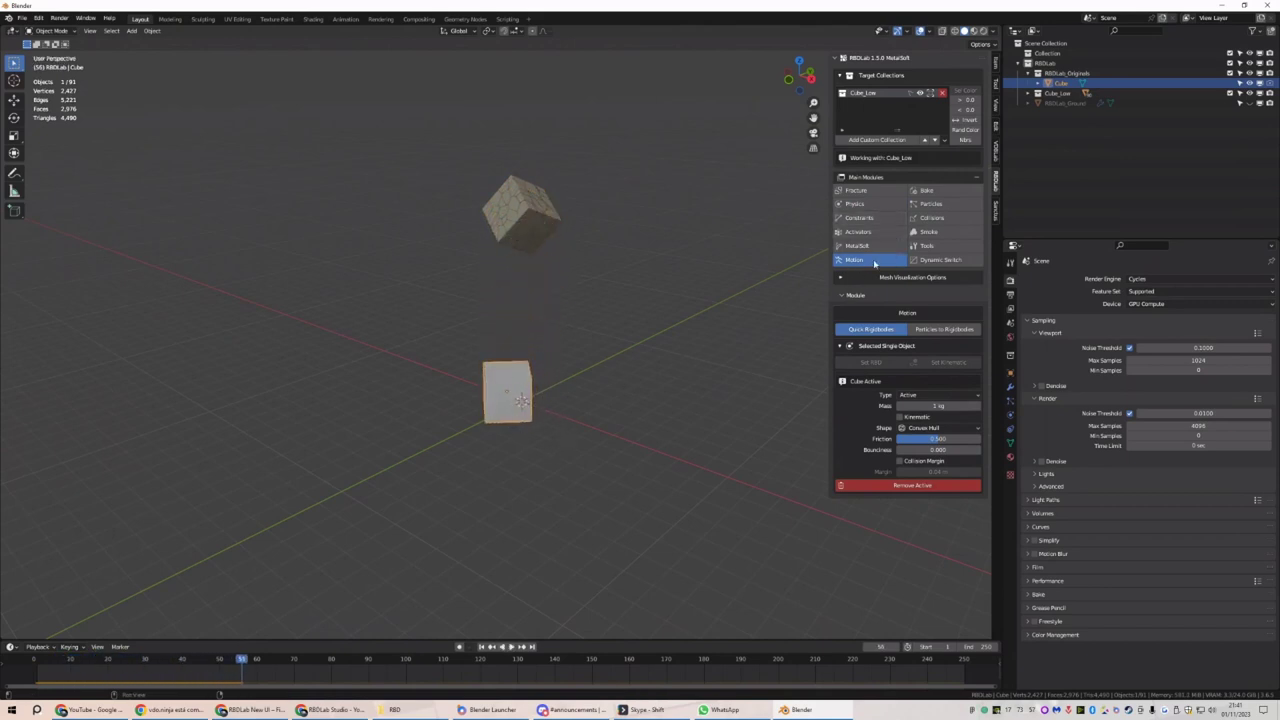
At frame 30, set Cube as the Dynamic Switch original and bake its motion to keyframes
{"action": "left_click", "coordinate": [928, 260]}
{"action": "left_click_drag", "start_coordinate": [241, 662], "coordinate": [145, 657]}
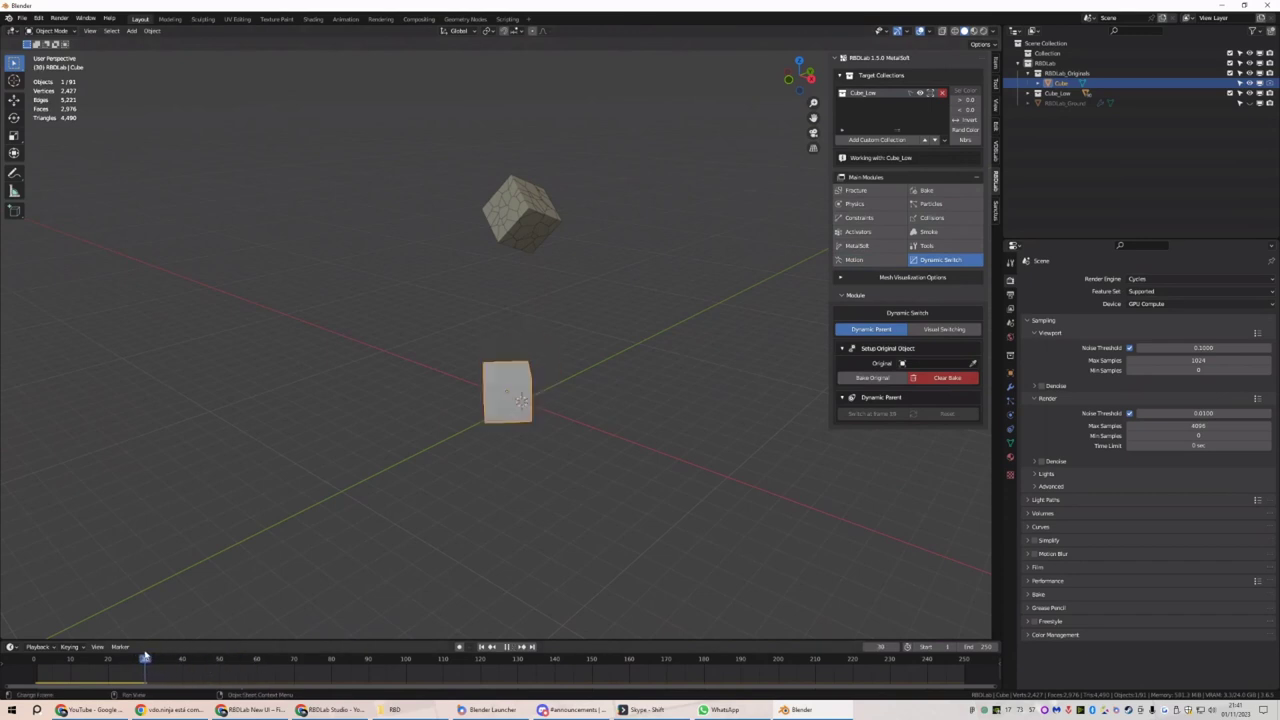
{"action": "left_click", "coordinate": [481, 647]}
{"action": "key", "text": "space"}
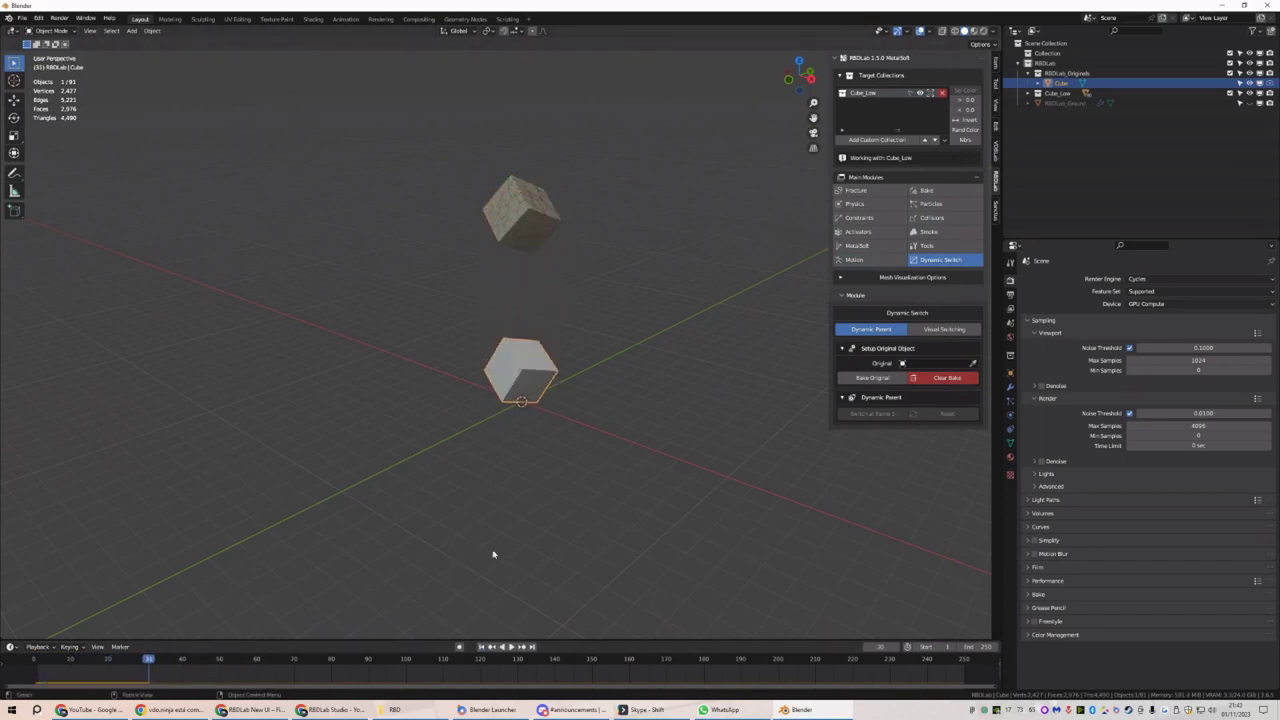
{"action": "left_click", "coordinate": [869, 647]}
{"action": "left_click", "coordinate": [869, 647]}
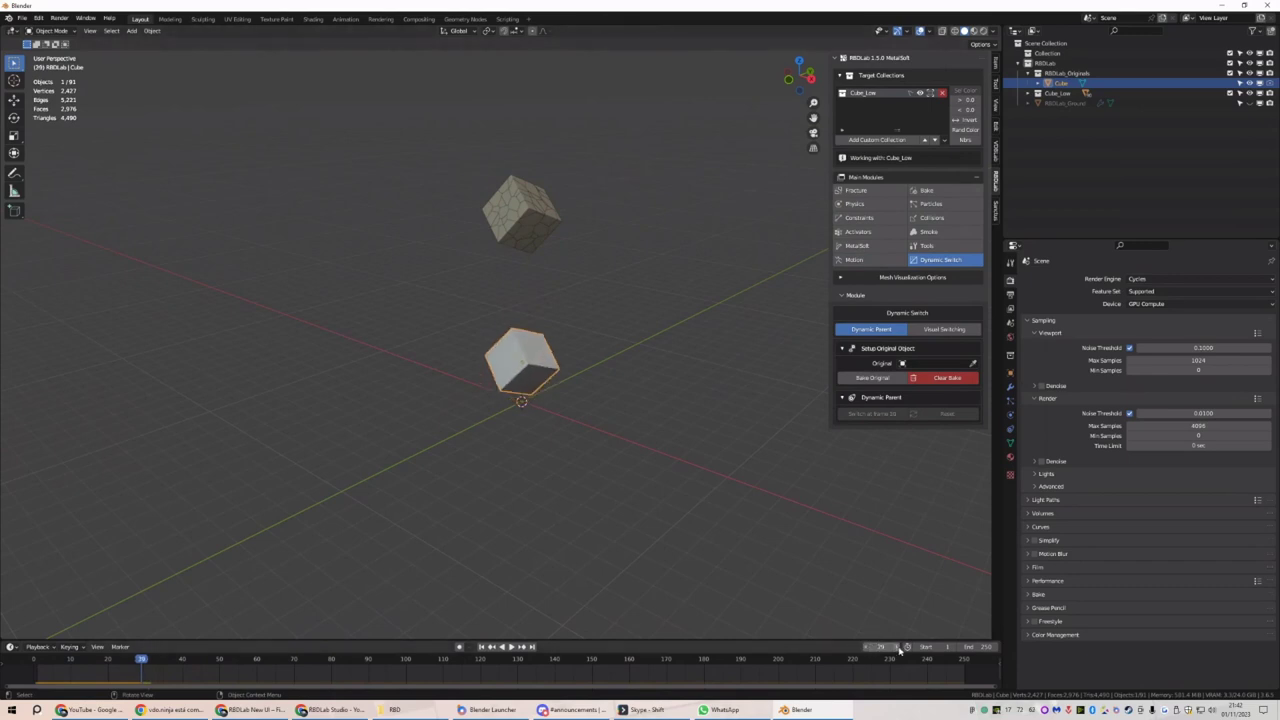
{"action": "left_click", "coordinate": [897, 647]}
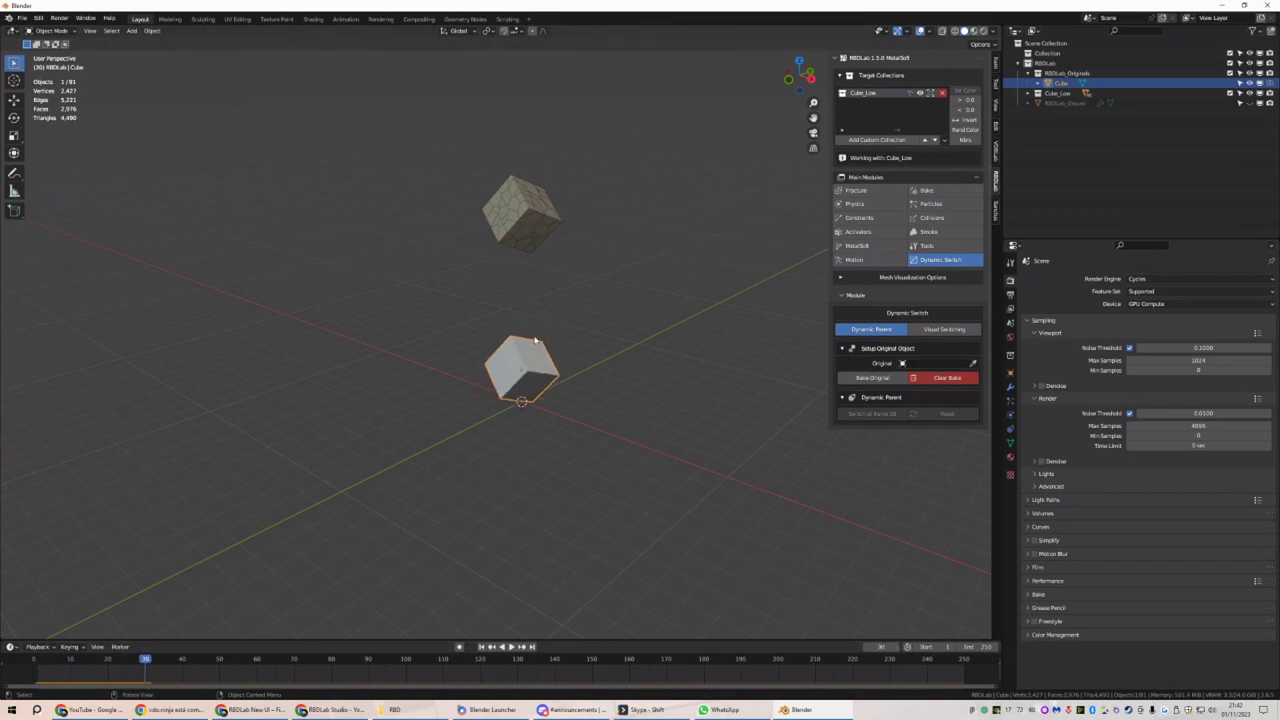
{"action": "left_click", "coordinate": [904, 362]}
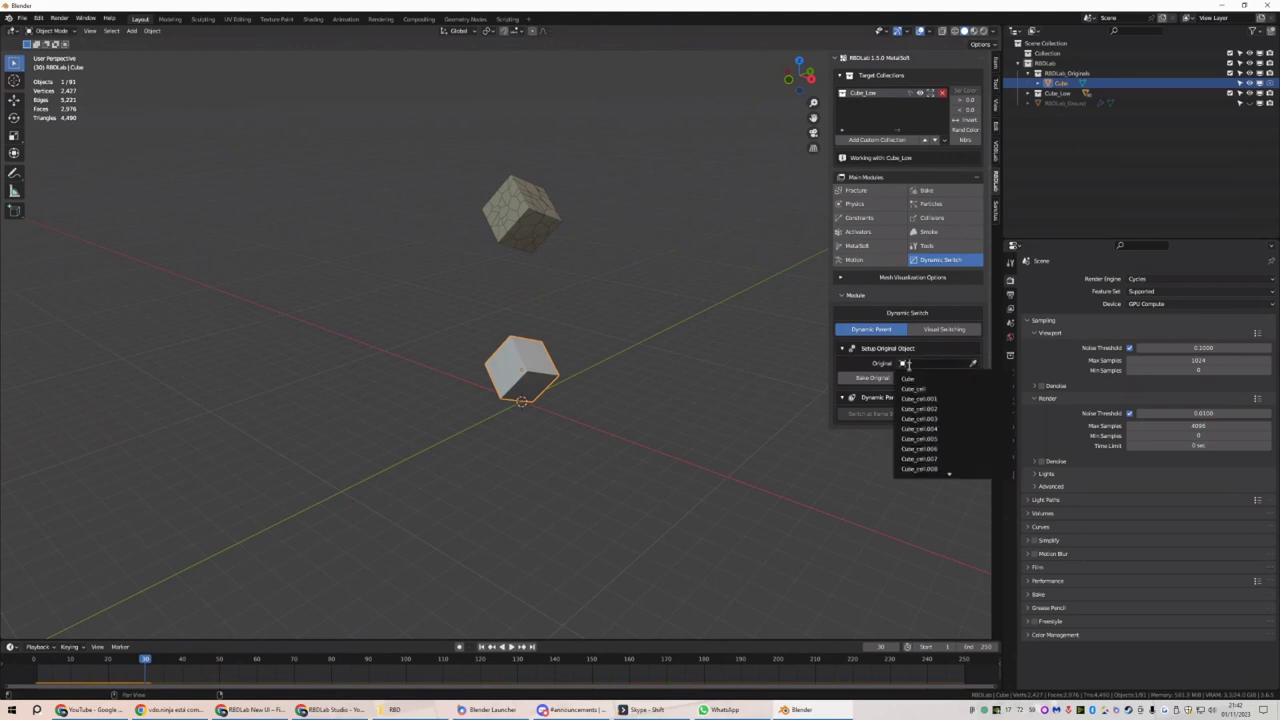
{"action": "left_click", "coordinate": [912, 378]}
{"action": "left_click", "coordinate": [878, 378]}
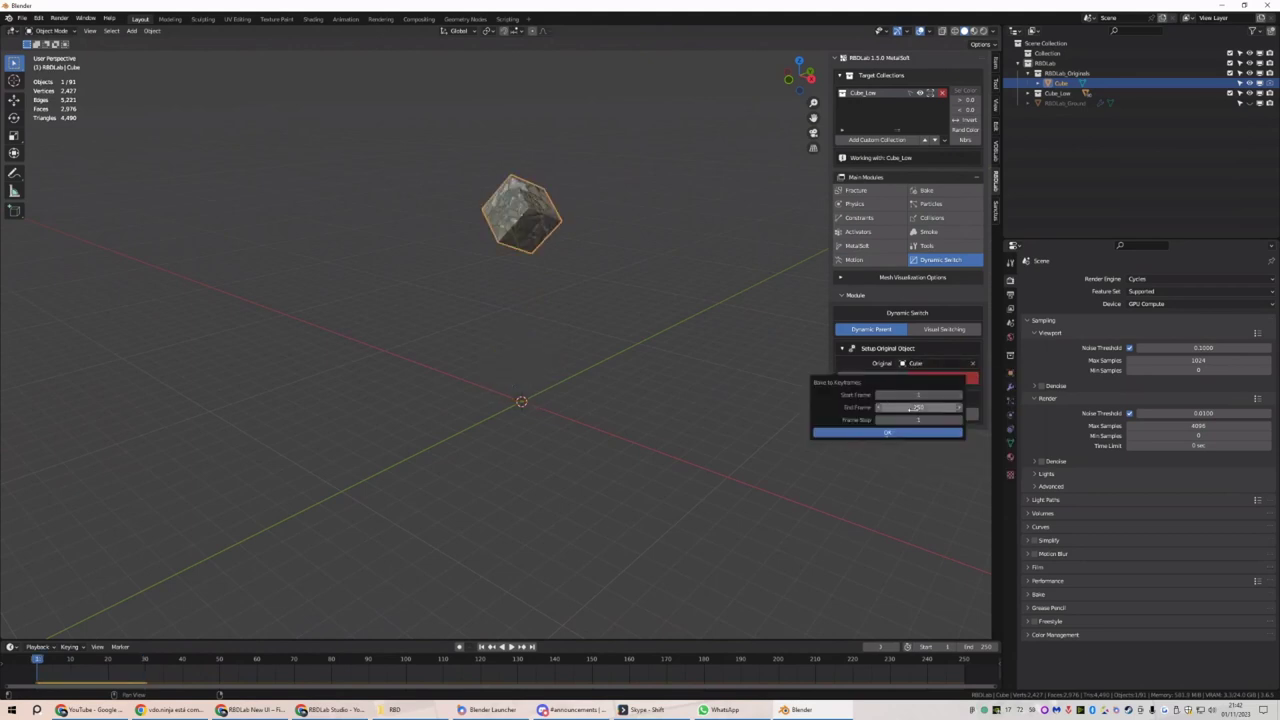
Confirm the keyframe bake and swap in the fractured cube at frame 30
{"action": "left_click", "coordinate": [900, 432]}
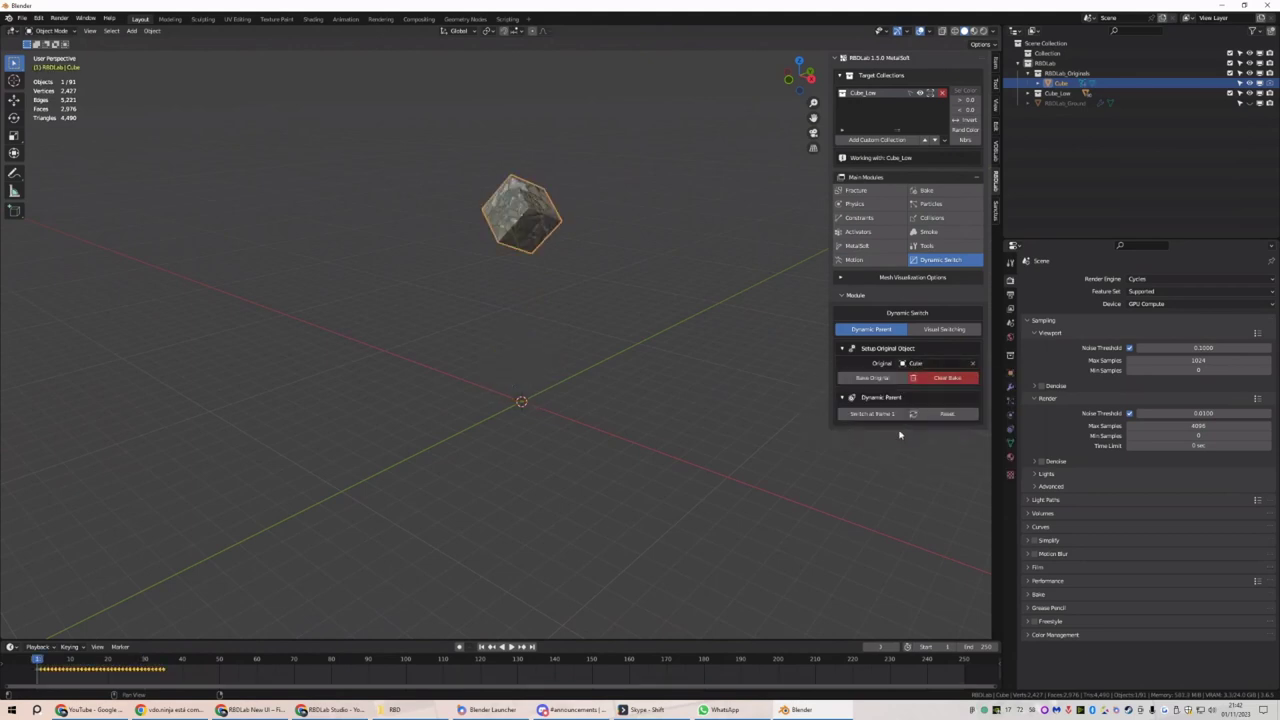
{"action": "key", "text": "space"}
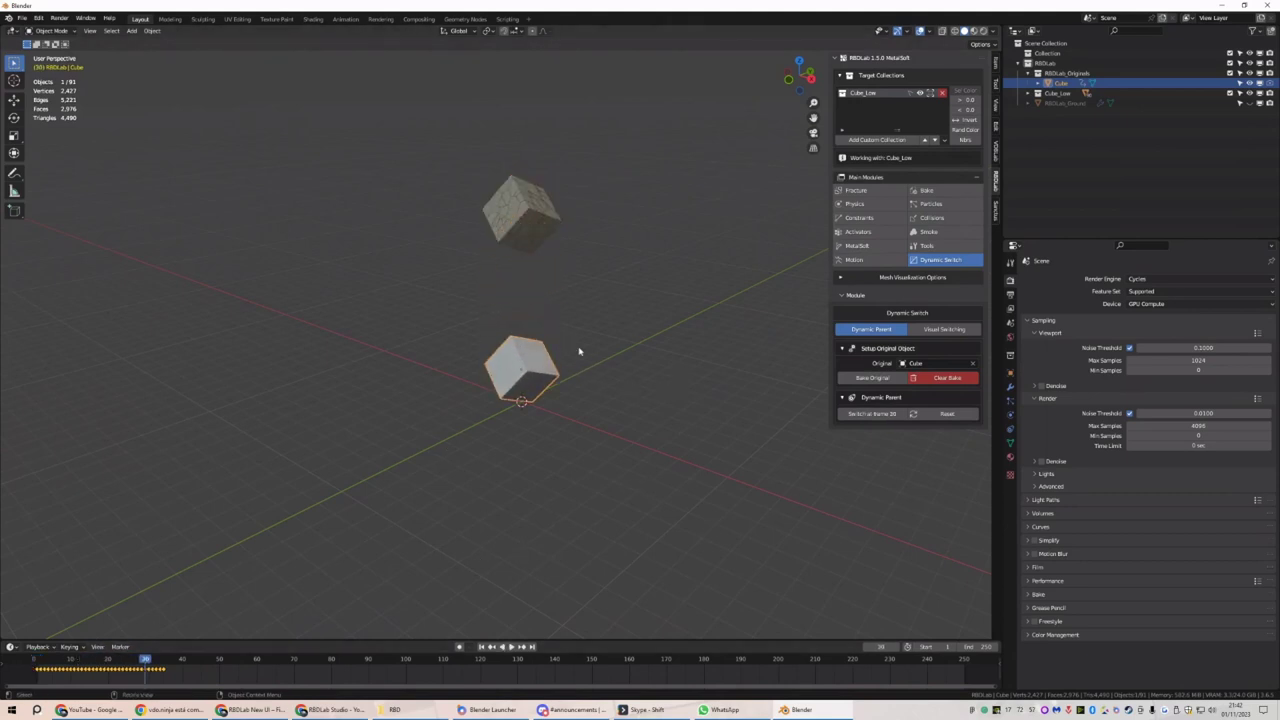
{"action": "left_click", "coordinate": [872, 413]}
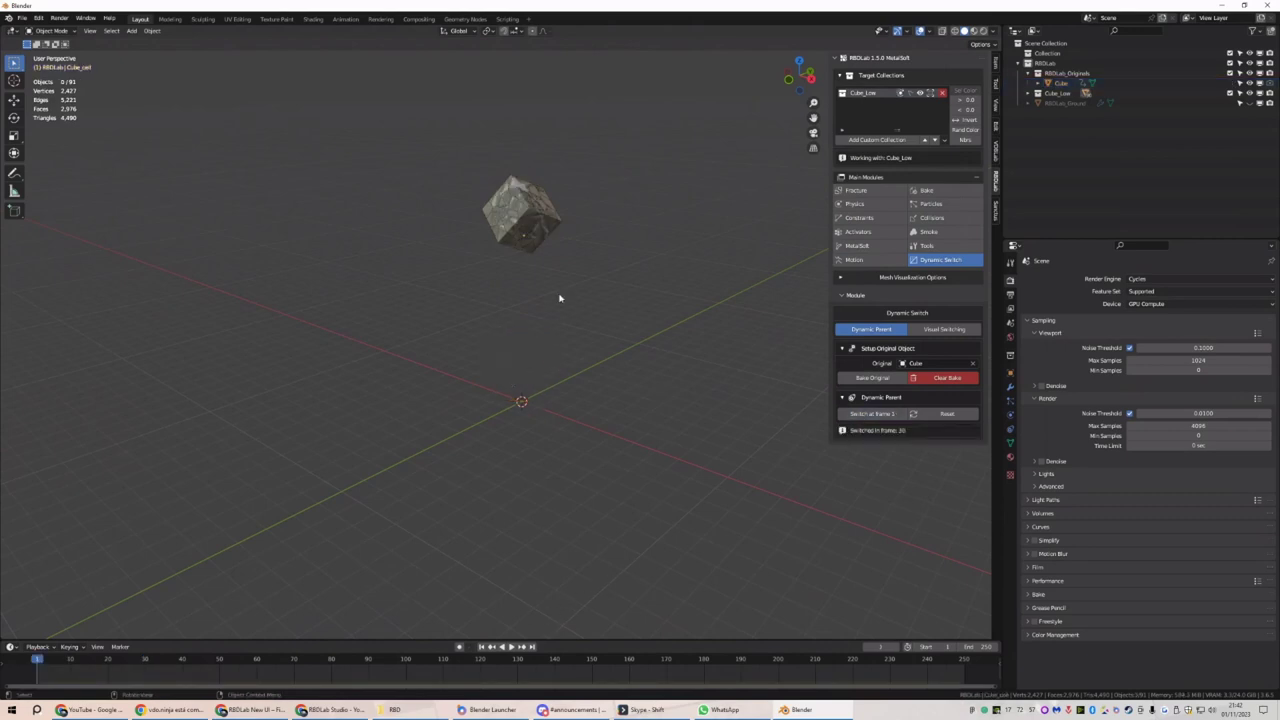
{"action": "key", "text": "space"}
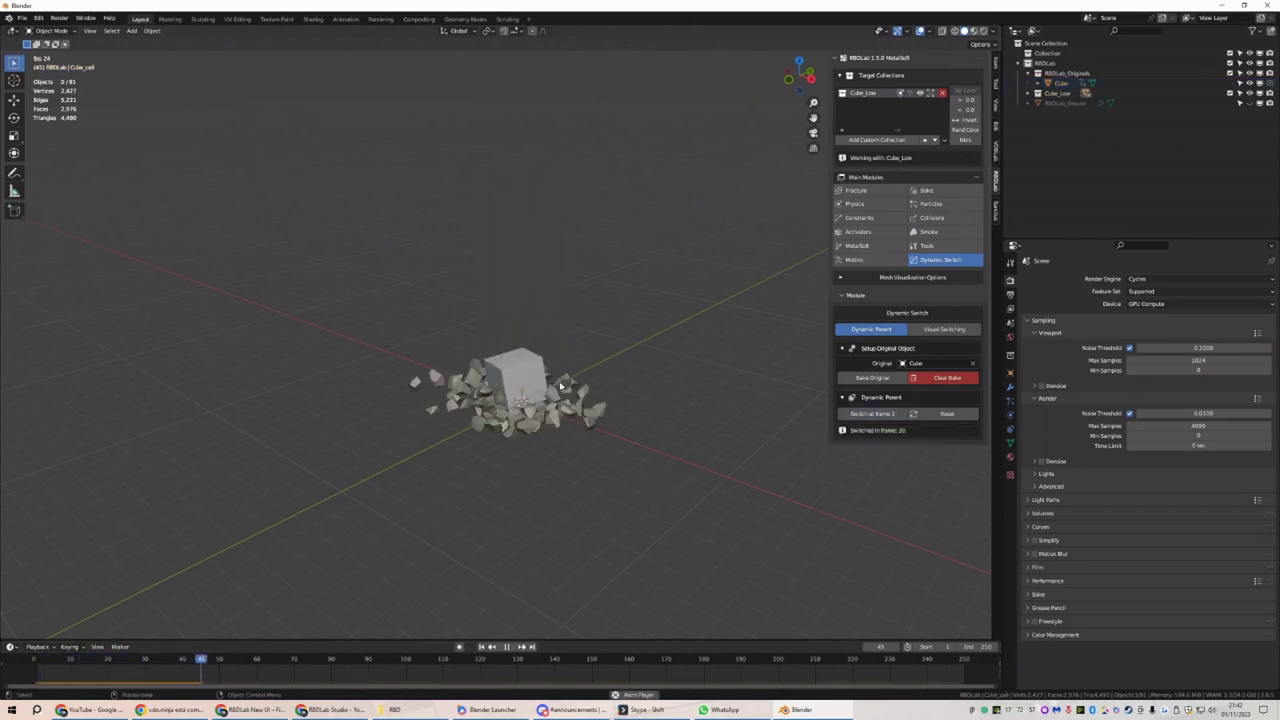
{"action": "key", "text": "space"}
Replay from frame 1, then at frame 30 switch visibility from fractured to intact cube
{"action": "left_click", "coordinate": [480, 647]}
{"action": "key", "text": "space"}
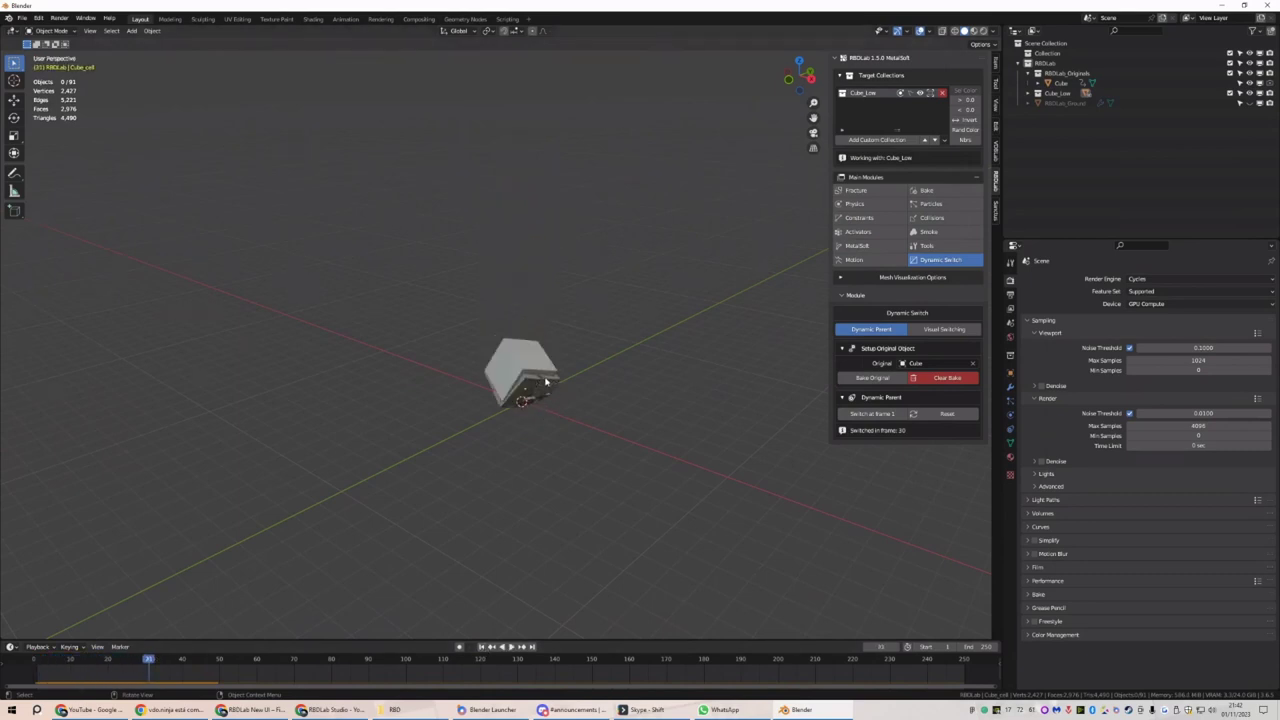
{"action": "key", "text": "space"}
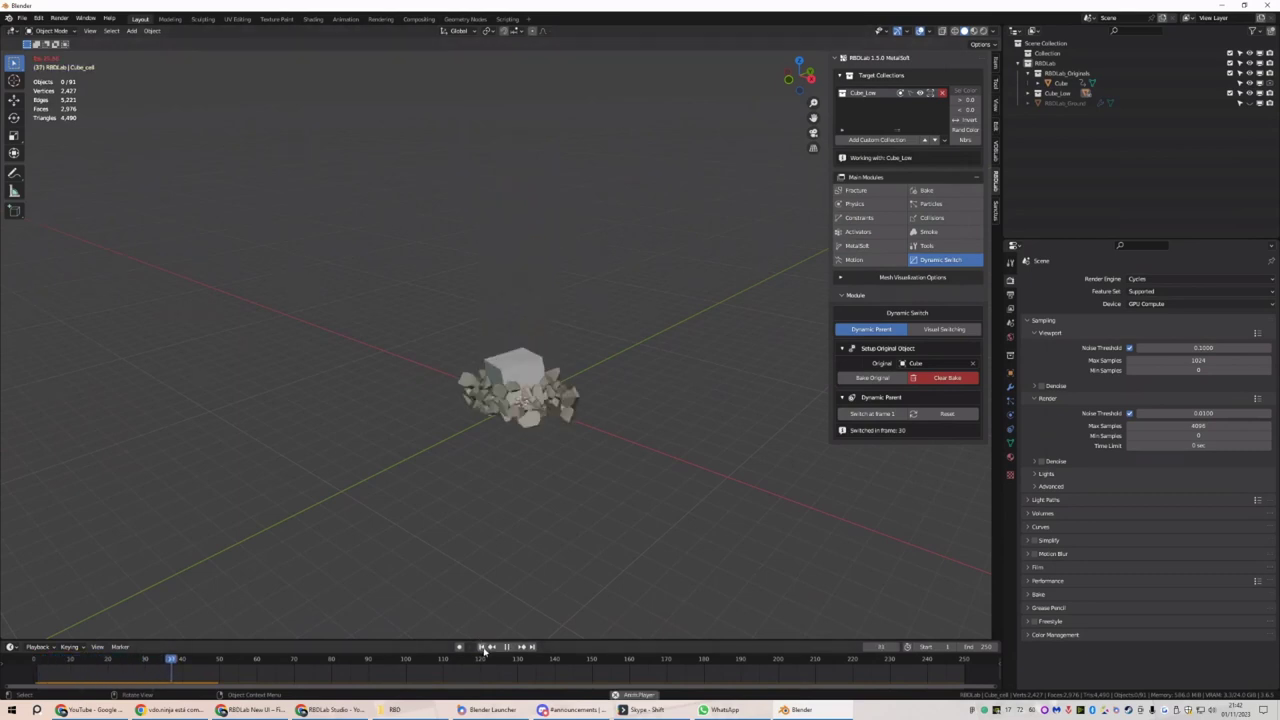
{"action": "left_click", "coordinate": [483, 648]}
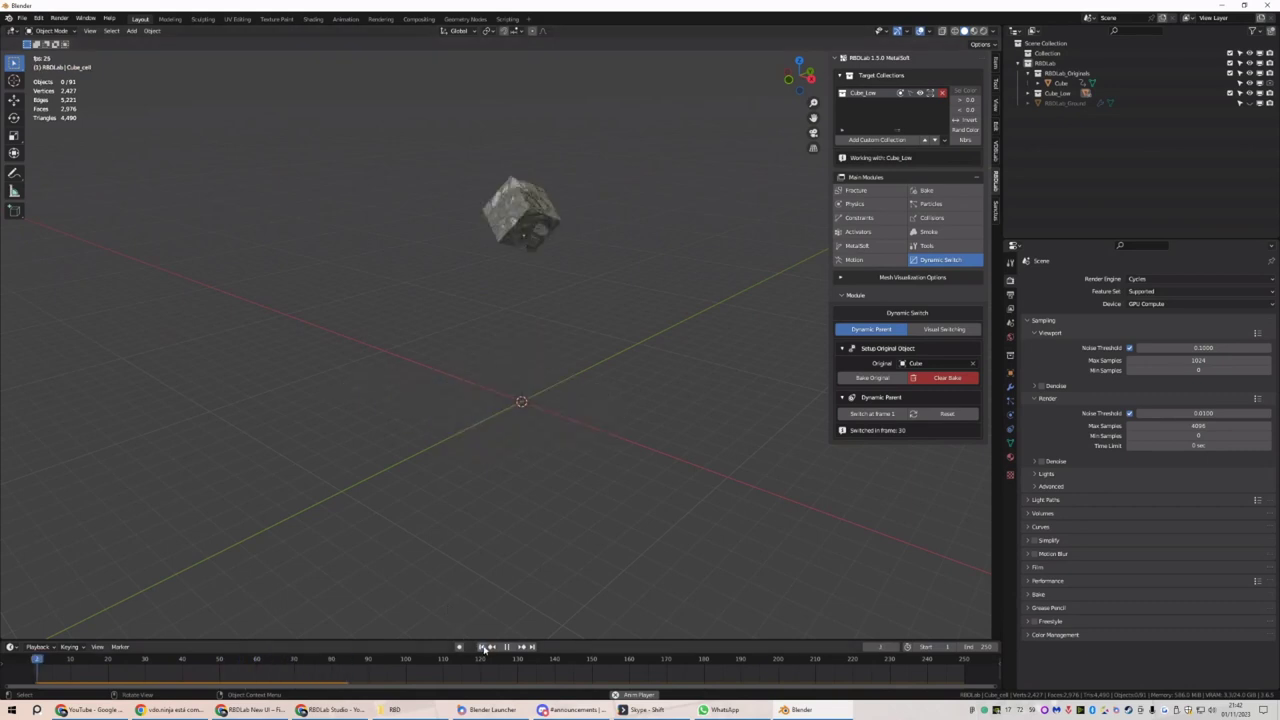
{"action": "left_click", "coordinate": [145, 660]}
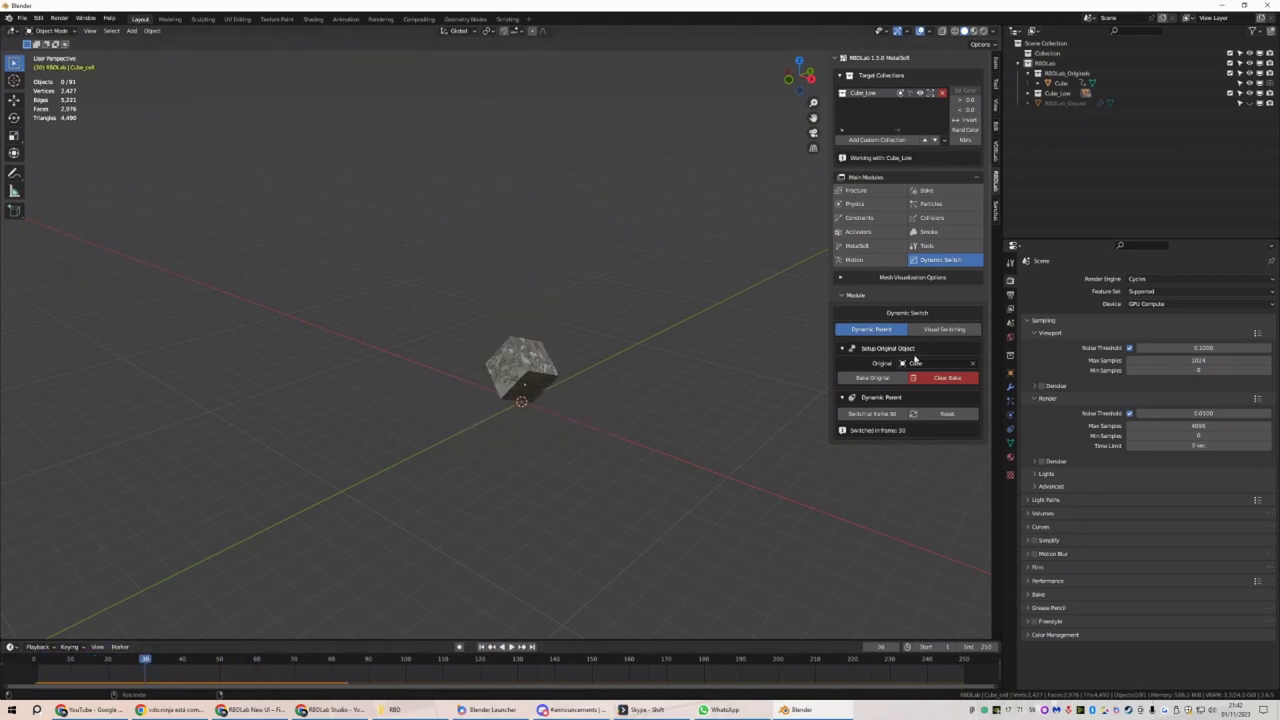
{"action": "left_click", "coordinate": [943, 329]}
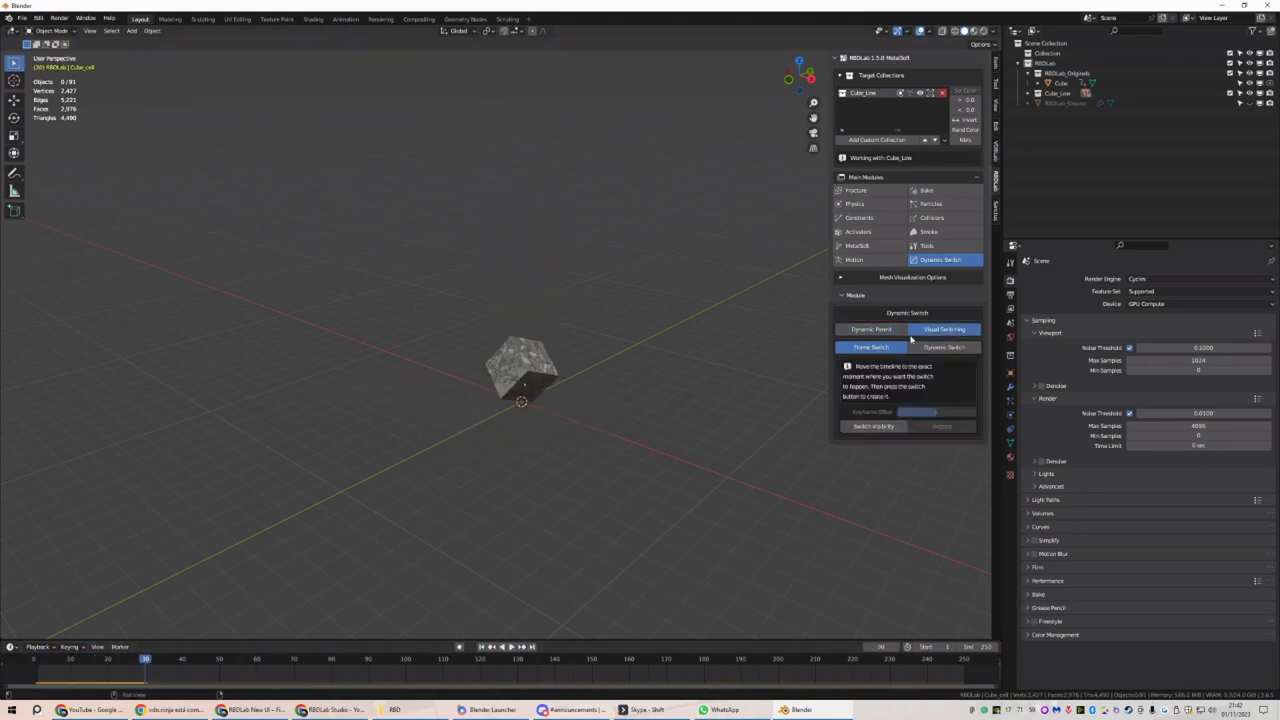
{"action": "left_click", "coordinate": [880, 428]}
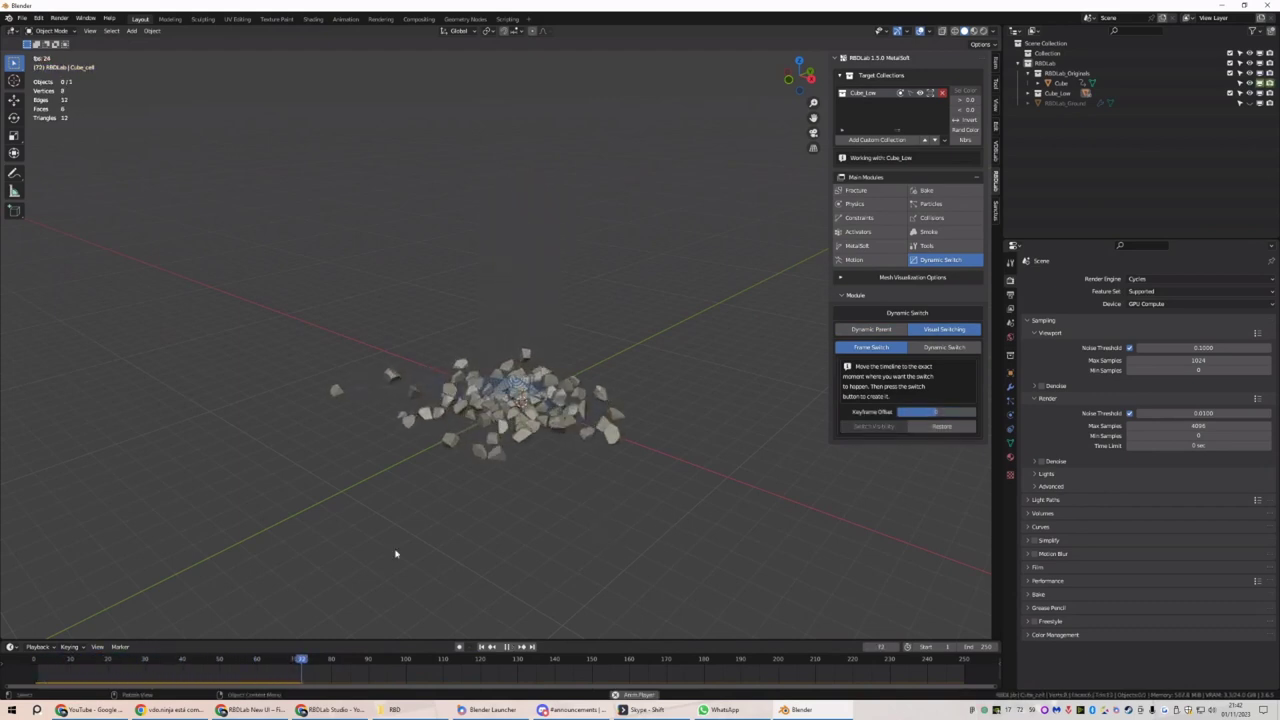
From frame 22, preview in rendered shading and play until the cube shatters
{"action": "left_click", "coordinate": [118, 660]}
{"action": "left_click_drag", "start_coordinate": [118, 660], "coordinate": [114, 660]}
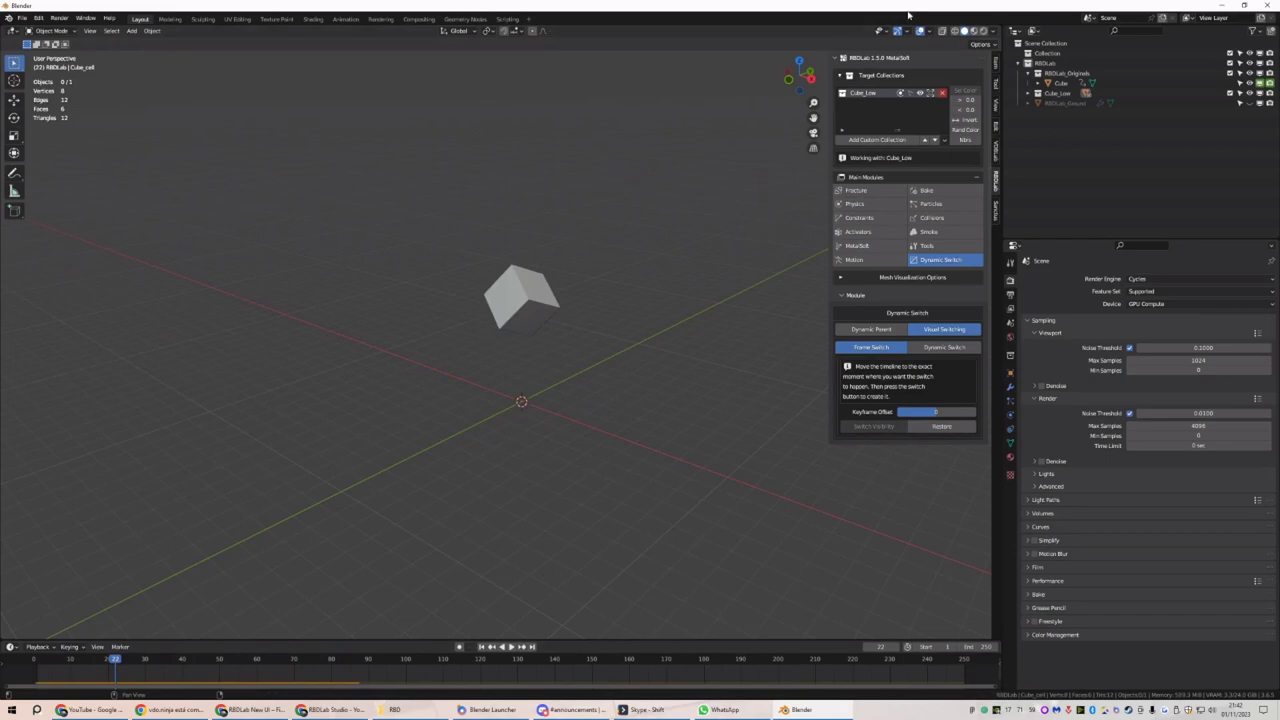
{"action": "left_click", "coordinate": [984, 31]}
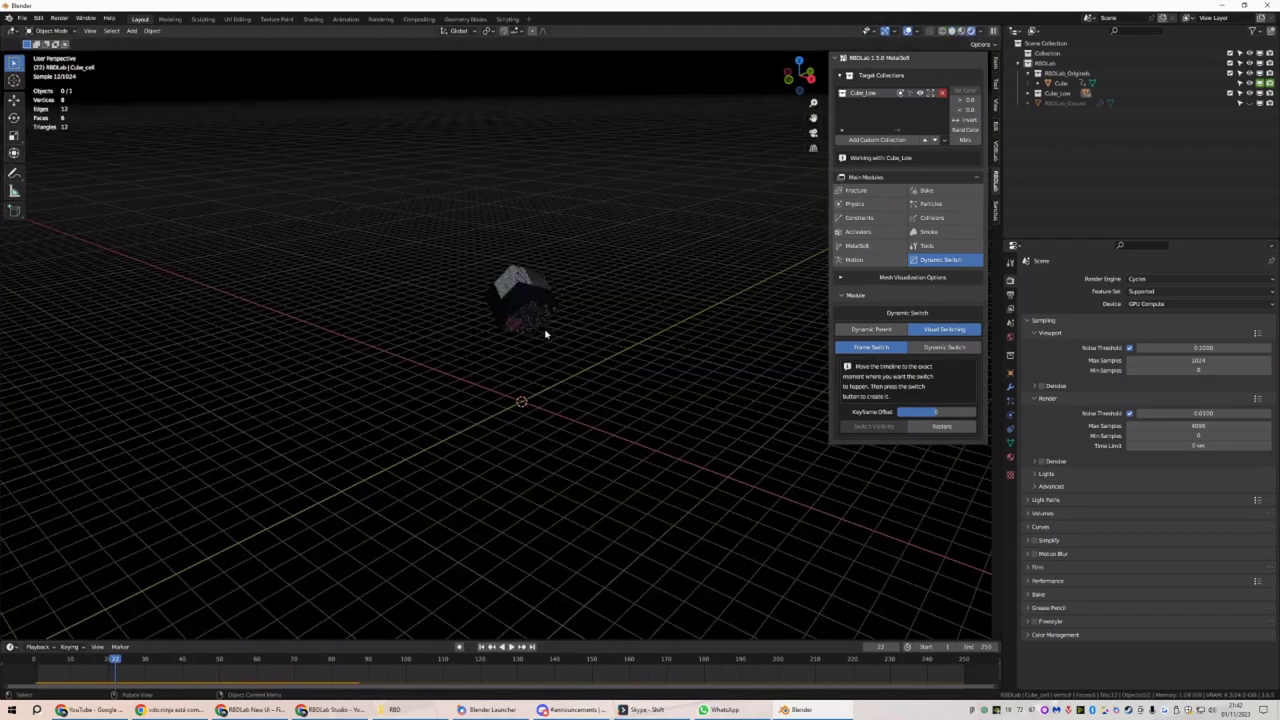
{"action": "middle_click_drag", "start_coordinate": [543, 334], "coordinate": [629, 331]}
{"action": "key", "text": "space"}
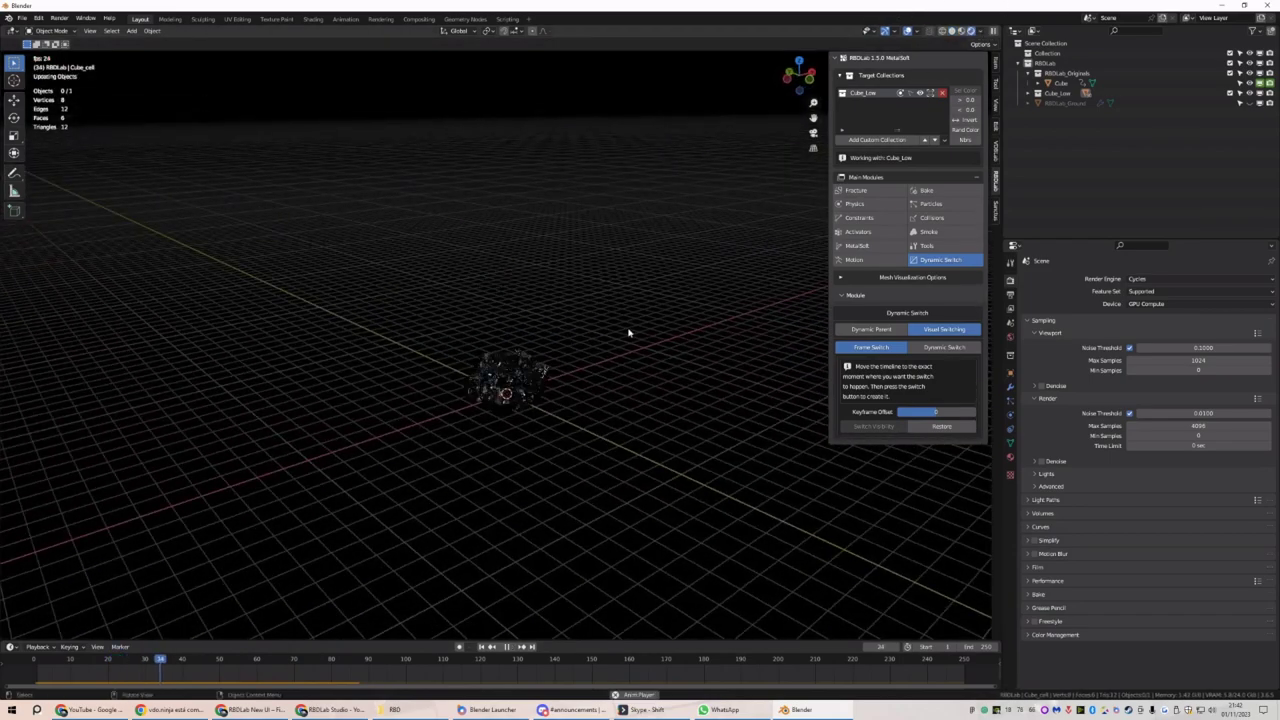
{"action": "key", "text": "space"}
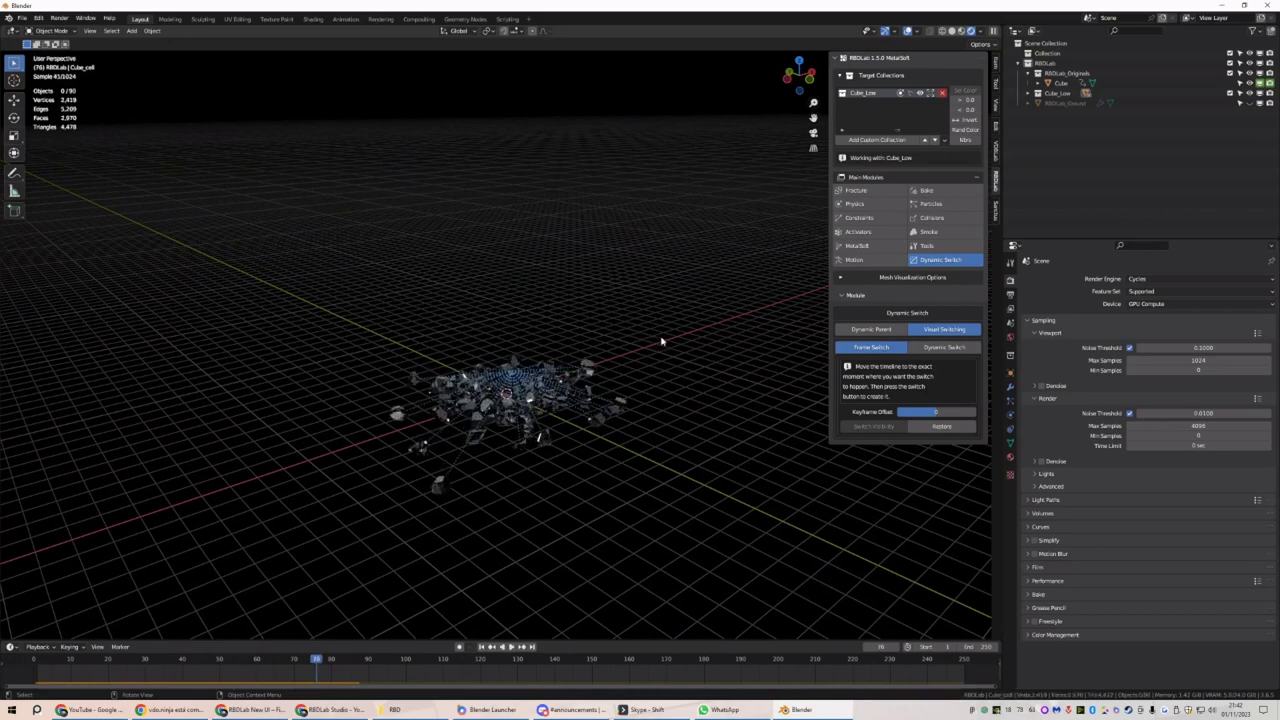
Open the SoftBodies folder inside Videos para 1.5
{"action": "left_click", "coordinate": [425, 710]}
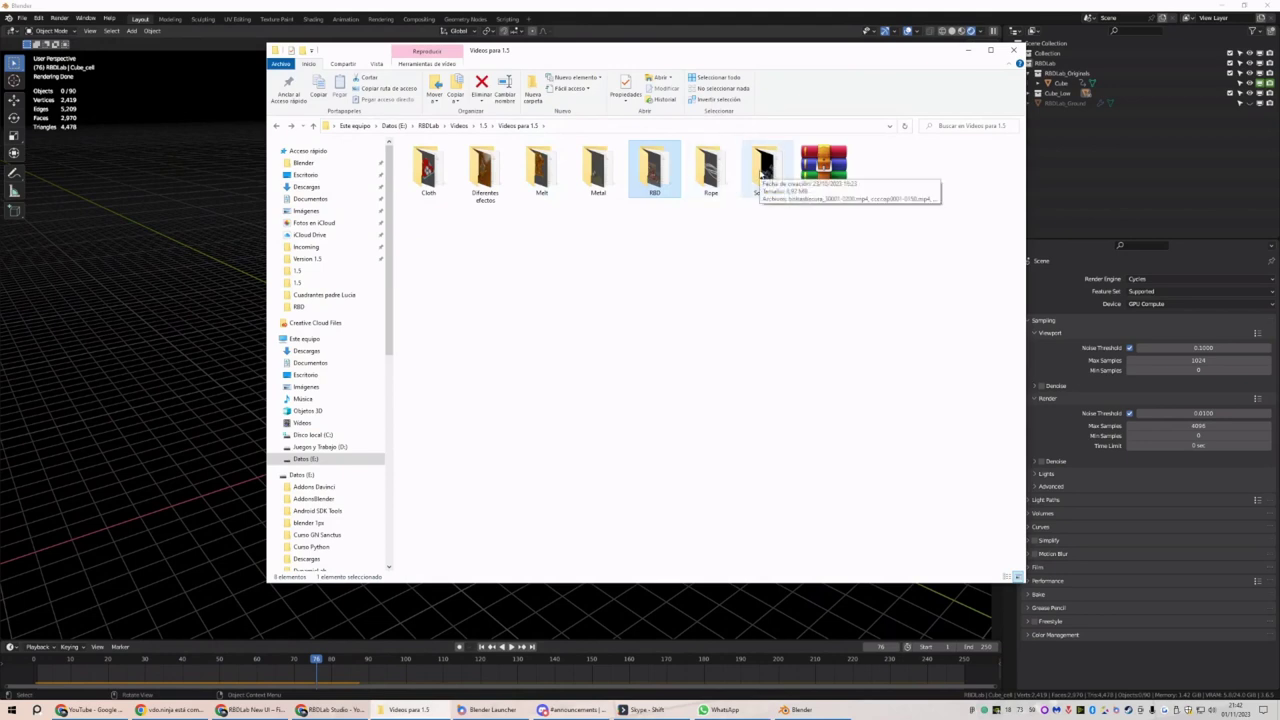
{"action": "double_click", "coordinate": [645, 176]}
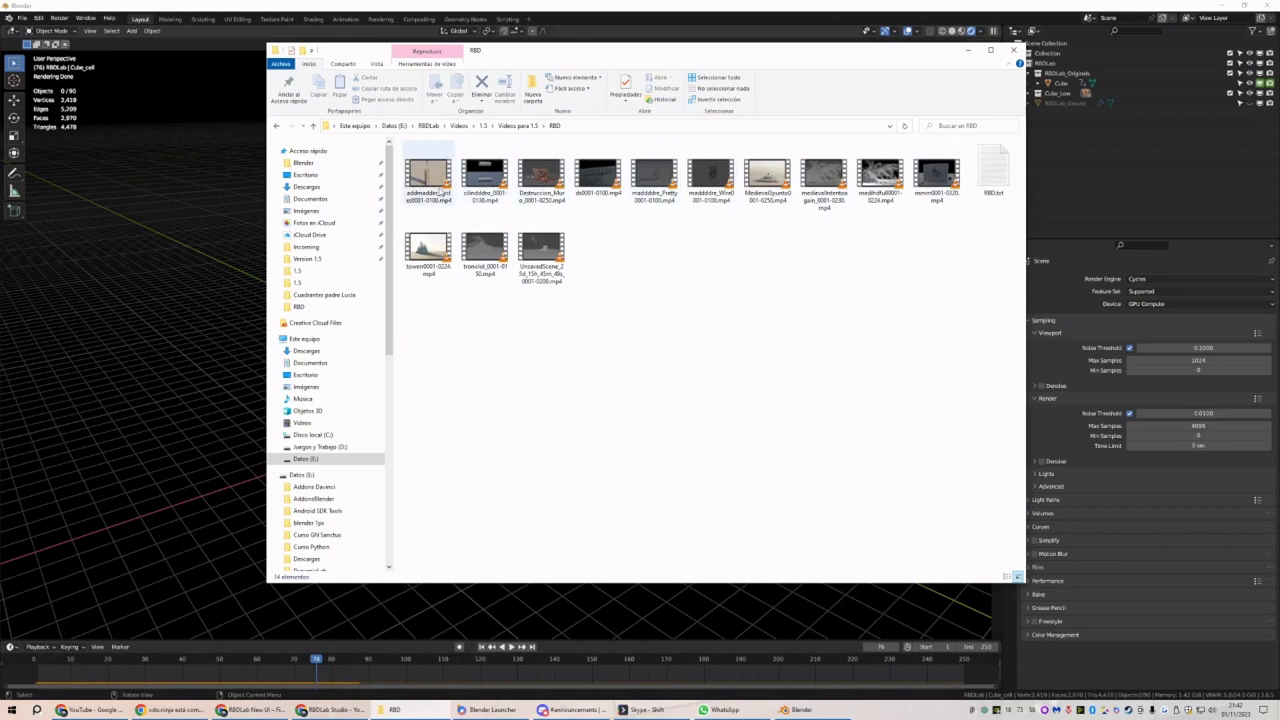
{"action": "key", "text": "alt+Left"}
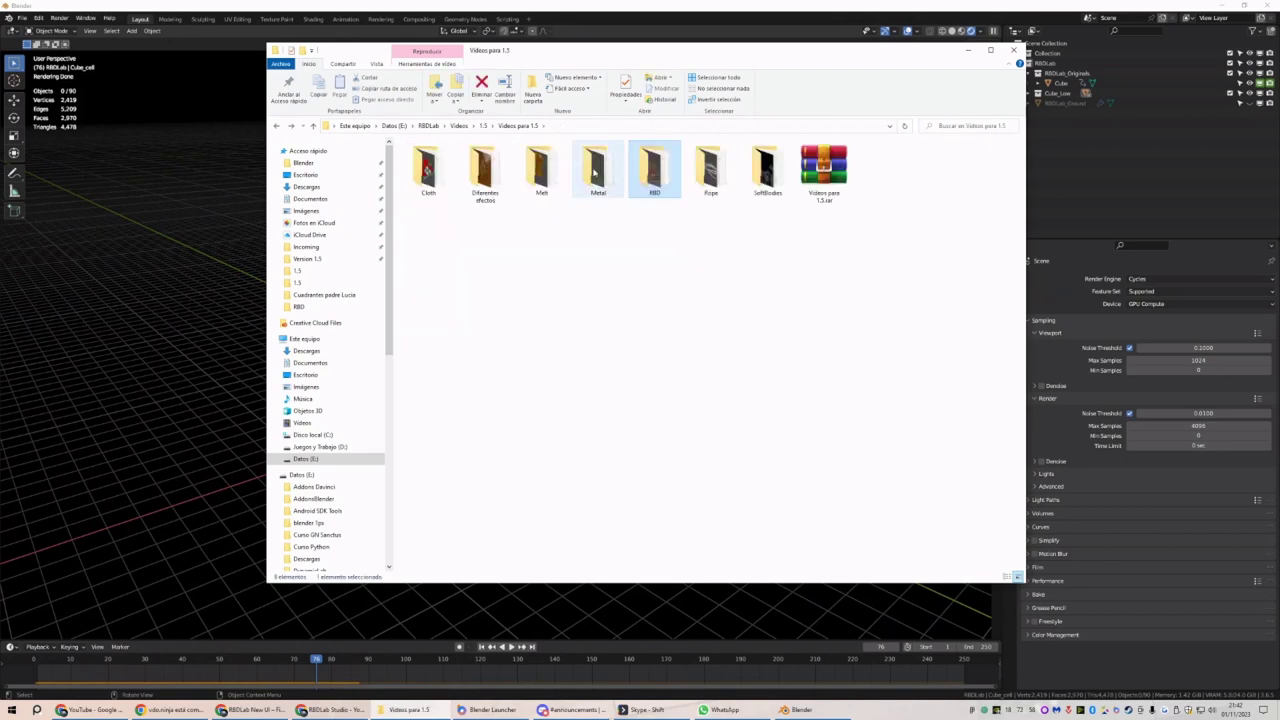
{"action": "double_click", "coordinate": [767, 170]}
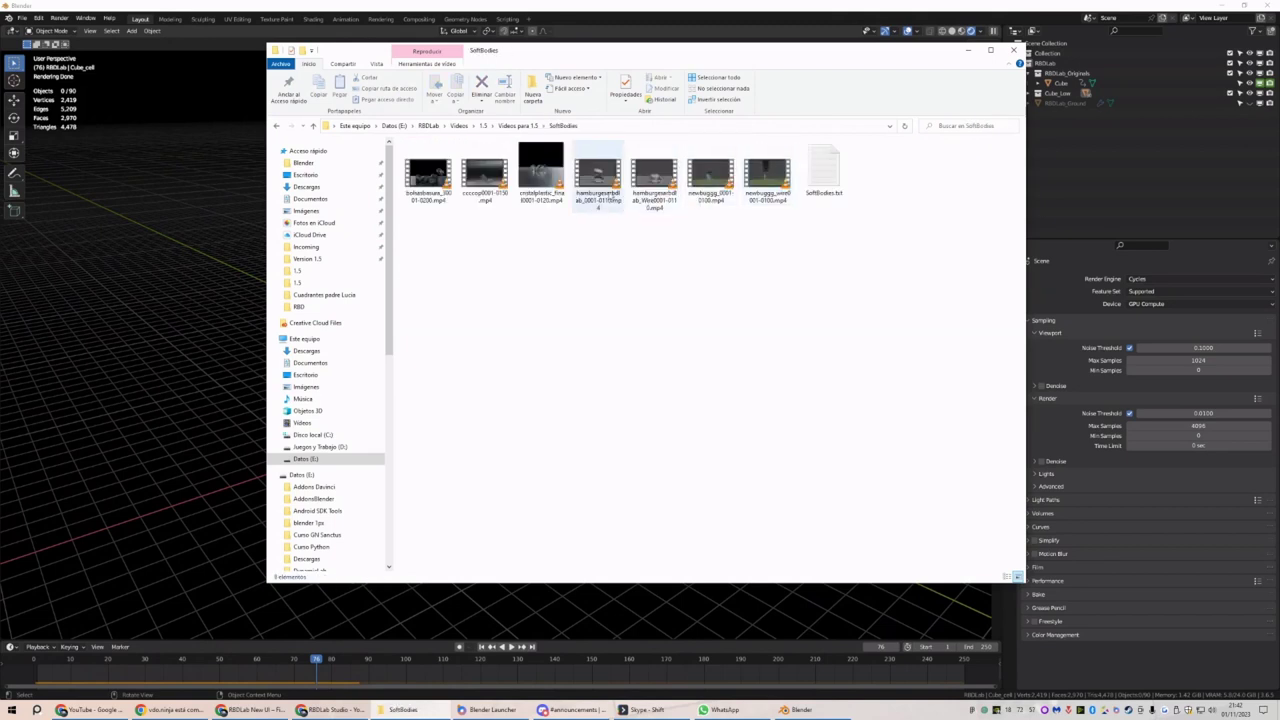
Watch the ccccop0001-0150.mp4 and tipping glass videos in VLC
{"action": "left_click", "coordinate": [485, 178]}
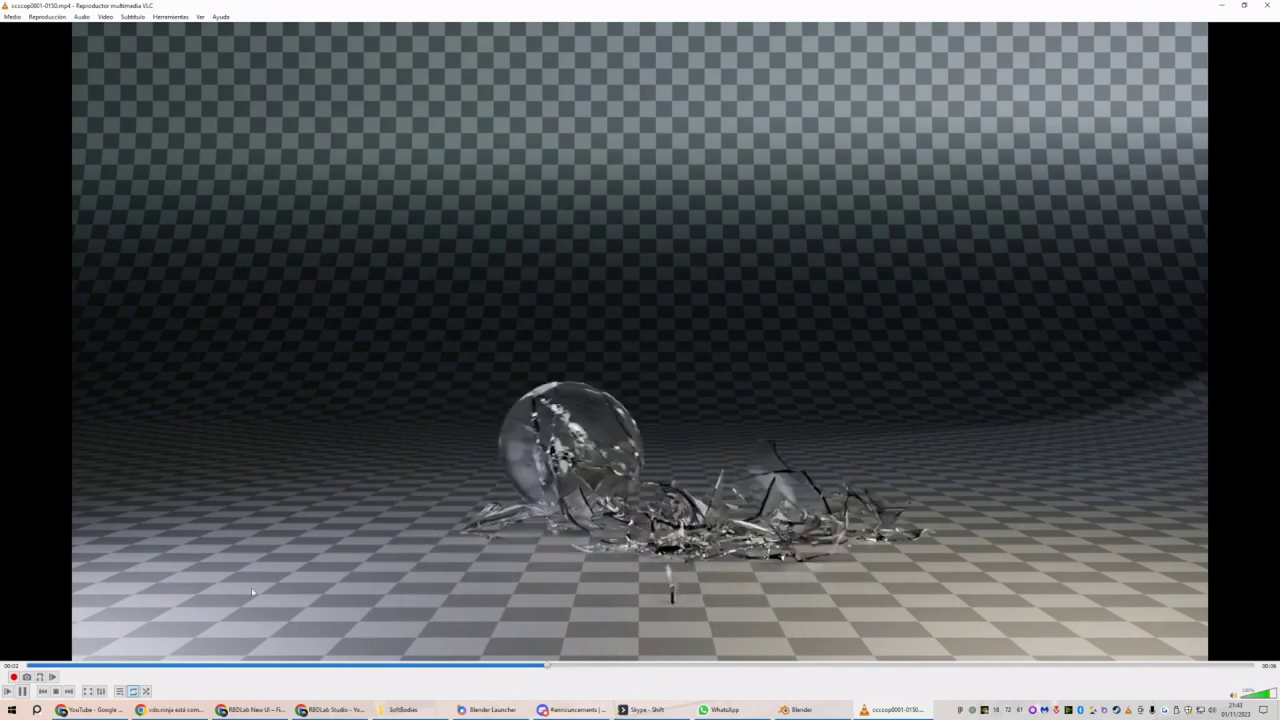
{"action": "left_click", "coordinate": [1268, 6]}
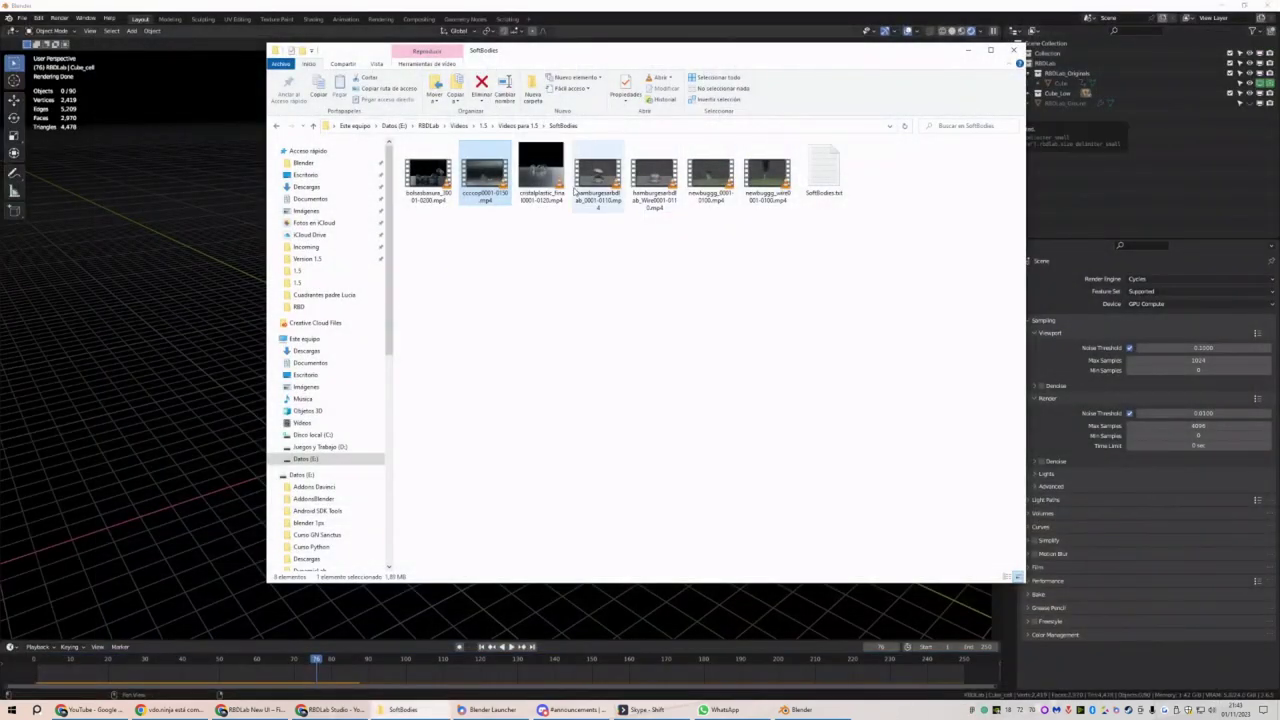
{"action": "left_click", "coordinate": [553, 178]}
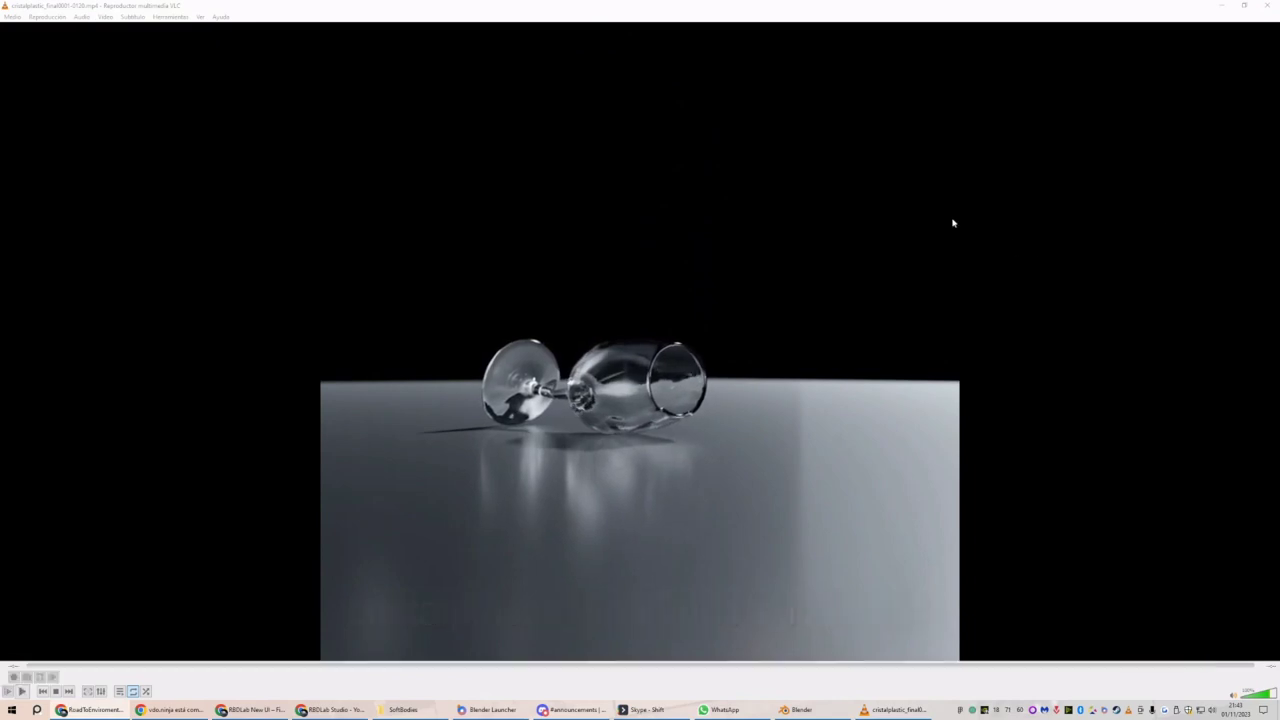
{"action": "left_click", "coordinate": [1266, 5]}
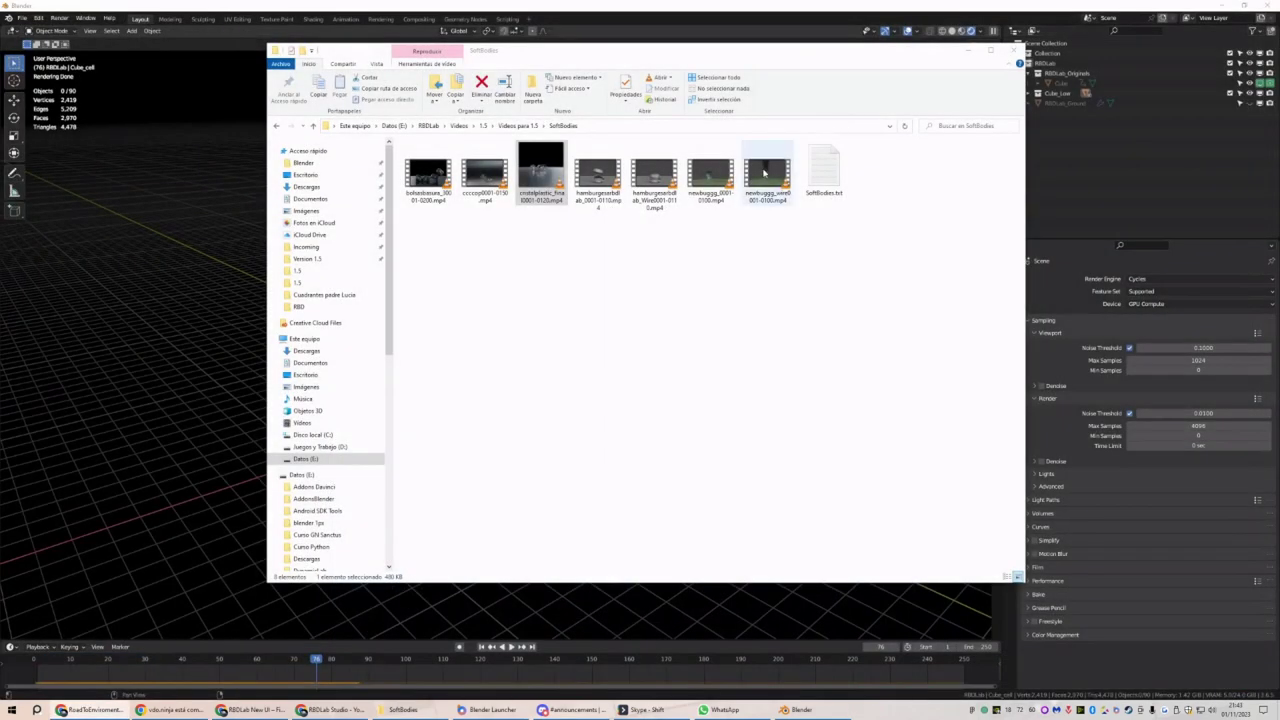
Watch the wireframe hamburger and hamburgesarbdlab_0001-0110.mp4 videos, then close VLC
{"action": "left_click", "coordinate": [652, 172]}
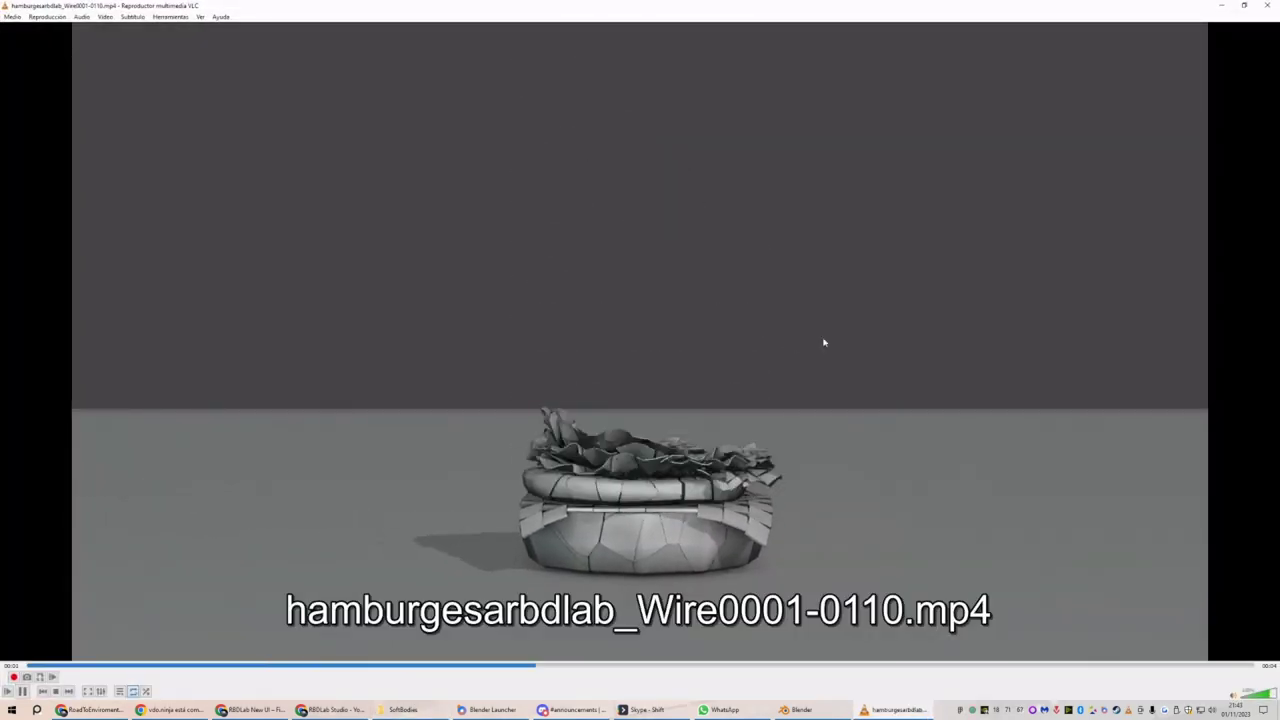
{"action": "left_click", "coordinate": [1267, 5]}
{"action": "left_click", "coordinate": [587, 192]}
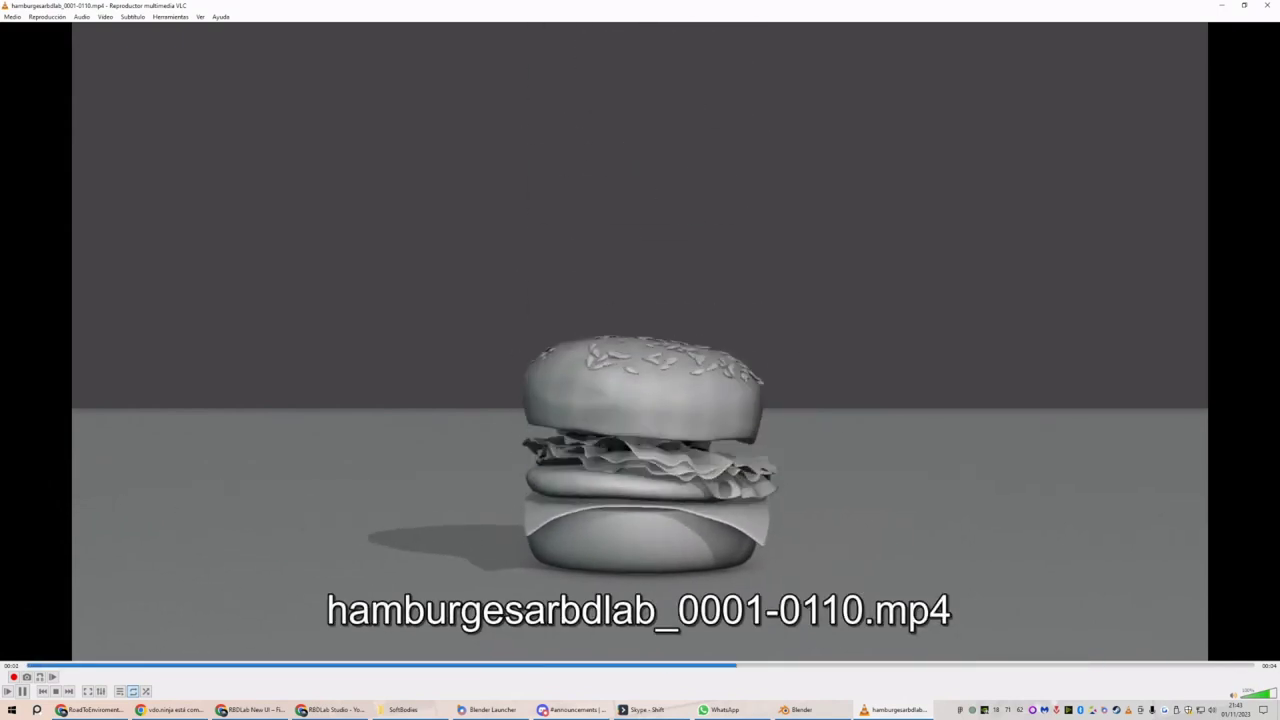
{"action": "key", "text": "space"}
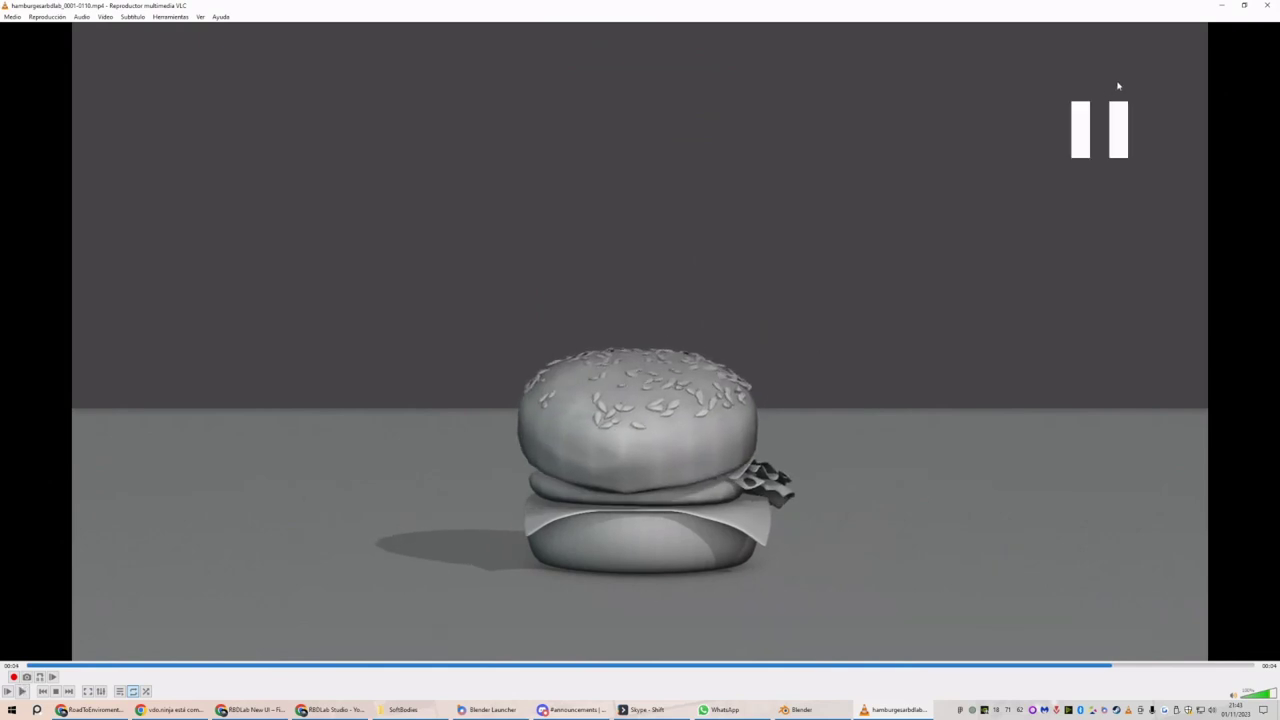
{"action": "left_click", "coordinate": [1272, 5]}
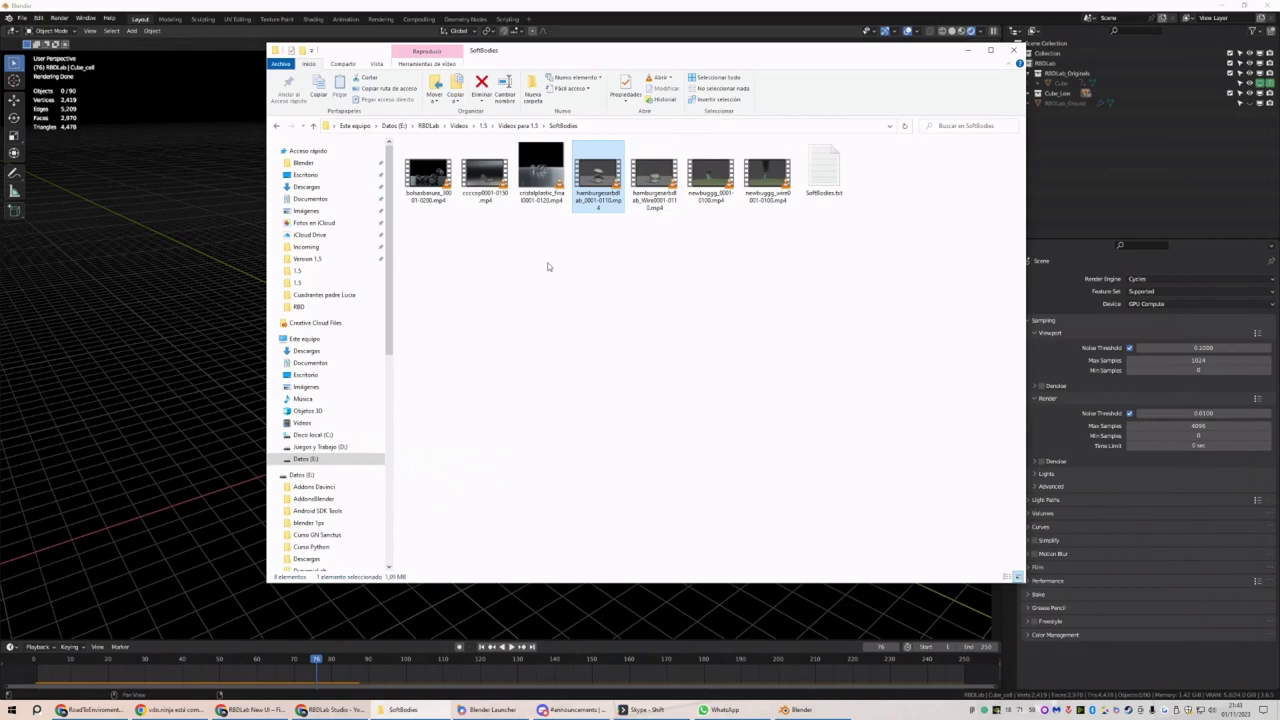
Go up to the 1.5 folder, scroll through its 514 render videos, then return to Blender
{"action": "key", "text": "alt+Up"}
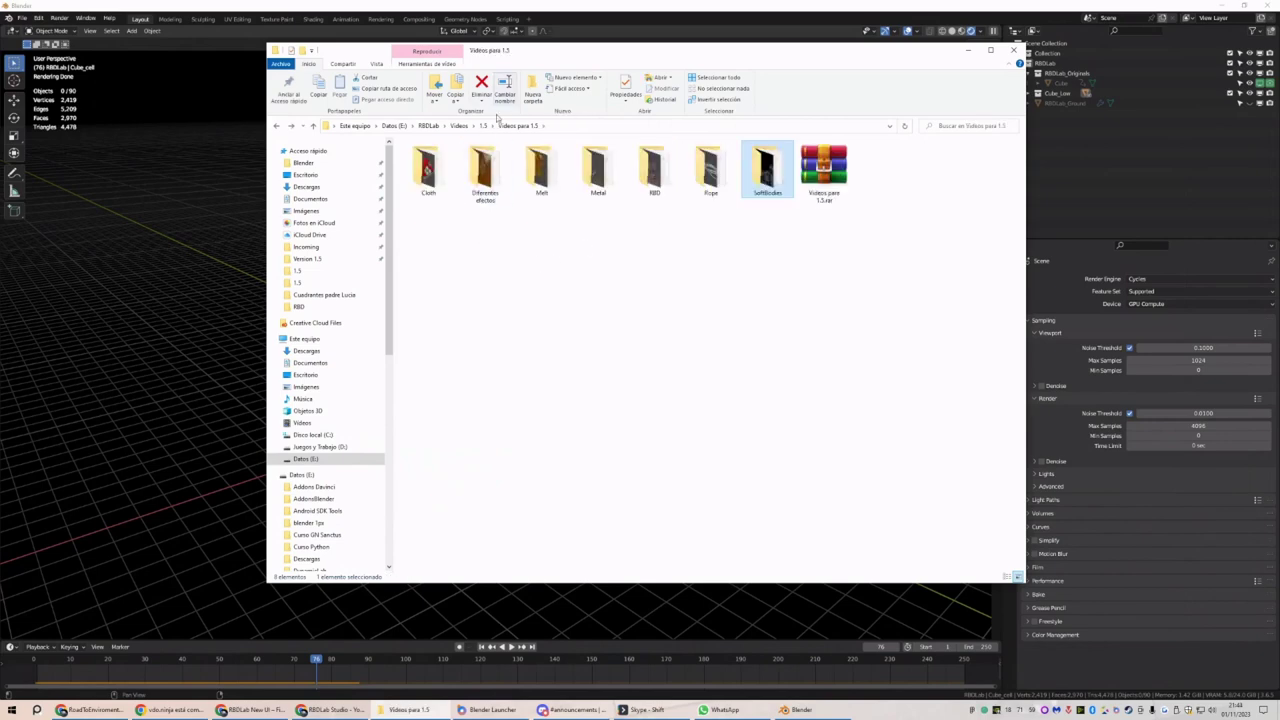
{"action": "left_click", "coordinate": [484, 125]}
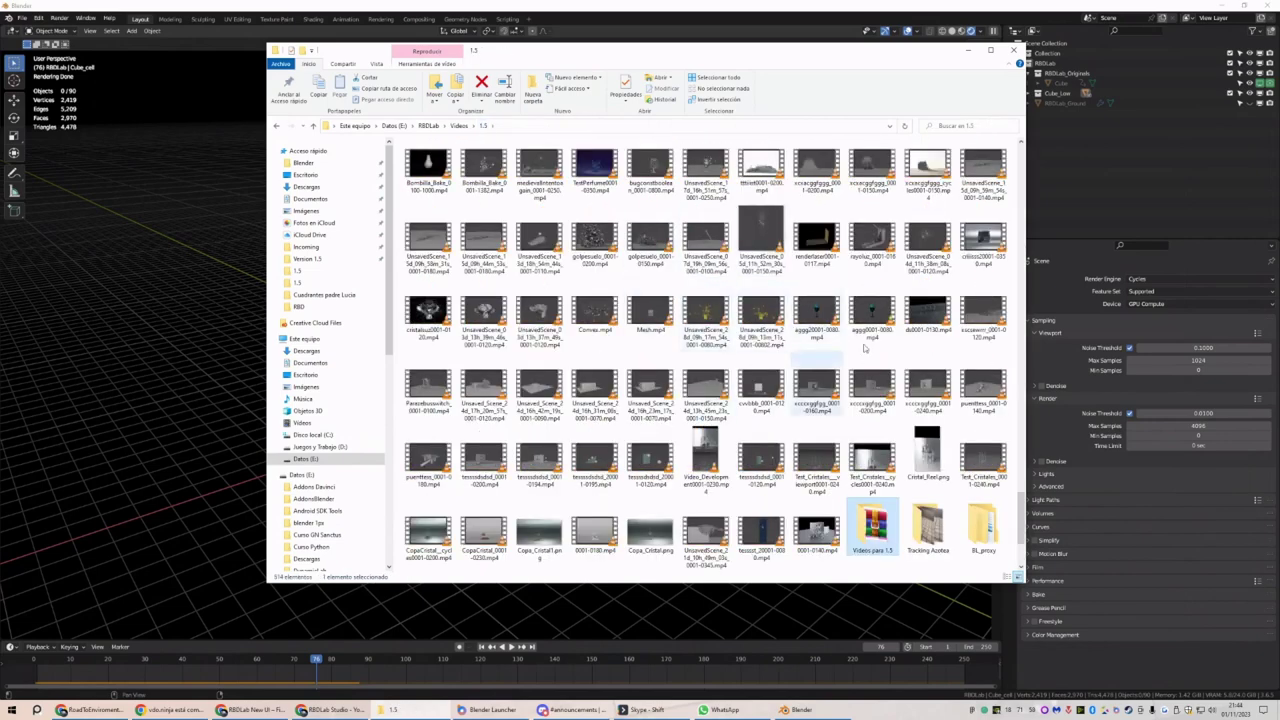
{"action": "scroll", "coordinate": [840, 382], "scroll_direction": "up", "scroll_amount": 5}
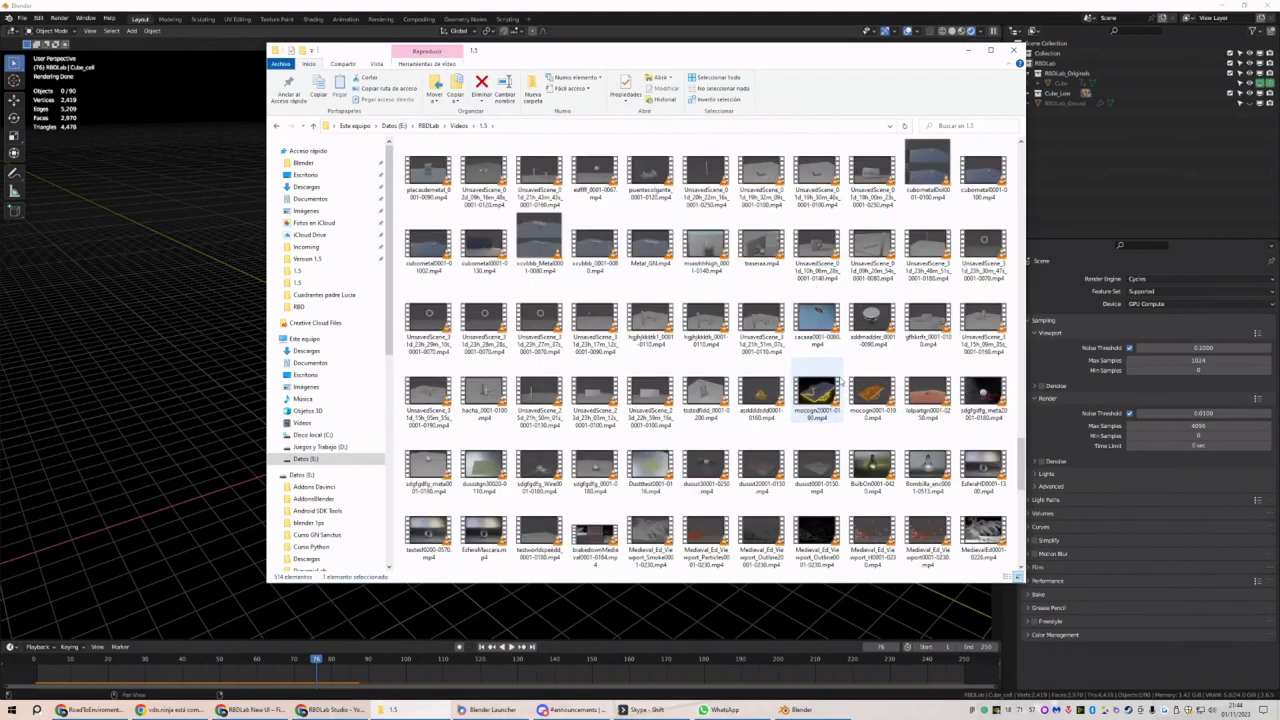
{"action": "scroll", "coordinate": [840, 382], "scroll_direction": "up", "scroll_amount": 5}
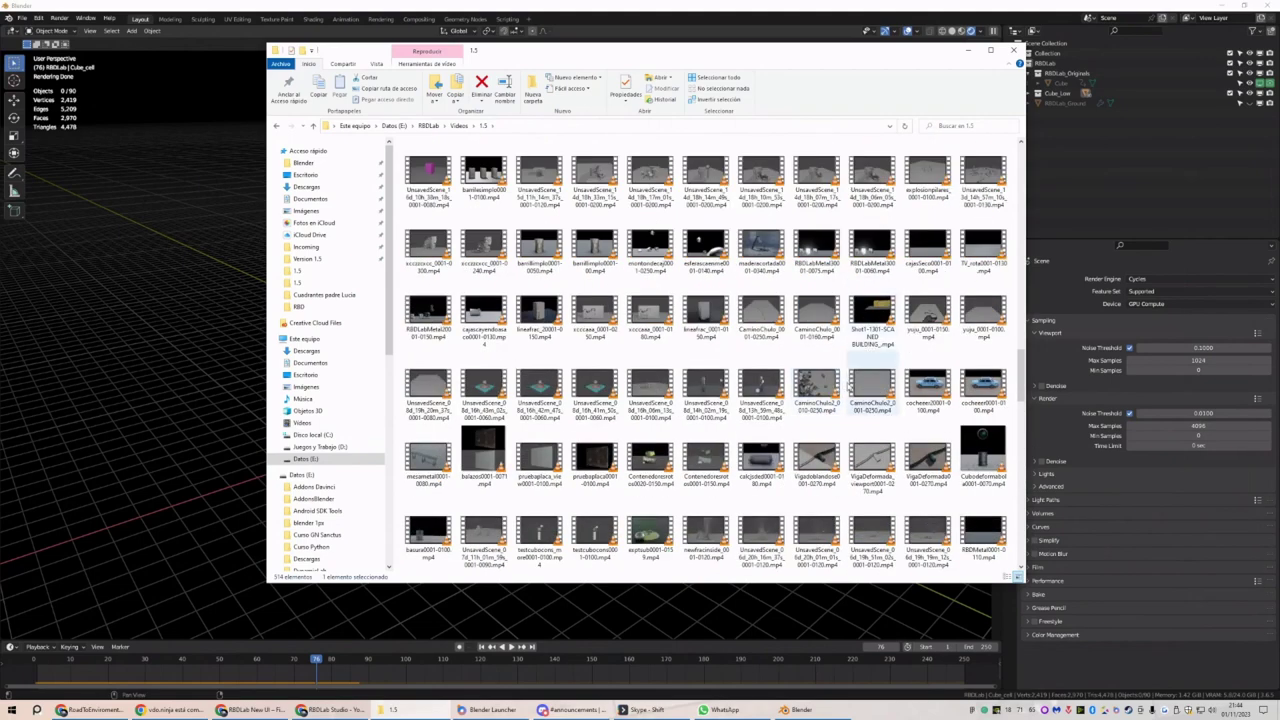
{"action": "scroll", "coordinate": [886, 408], "scroll_direction": "up", "scroll_amount": 3}
{"action": "scroll", "coordinate": [886, 408], "scroll_direction": "up", "scroll_amount": 5}
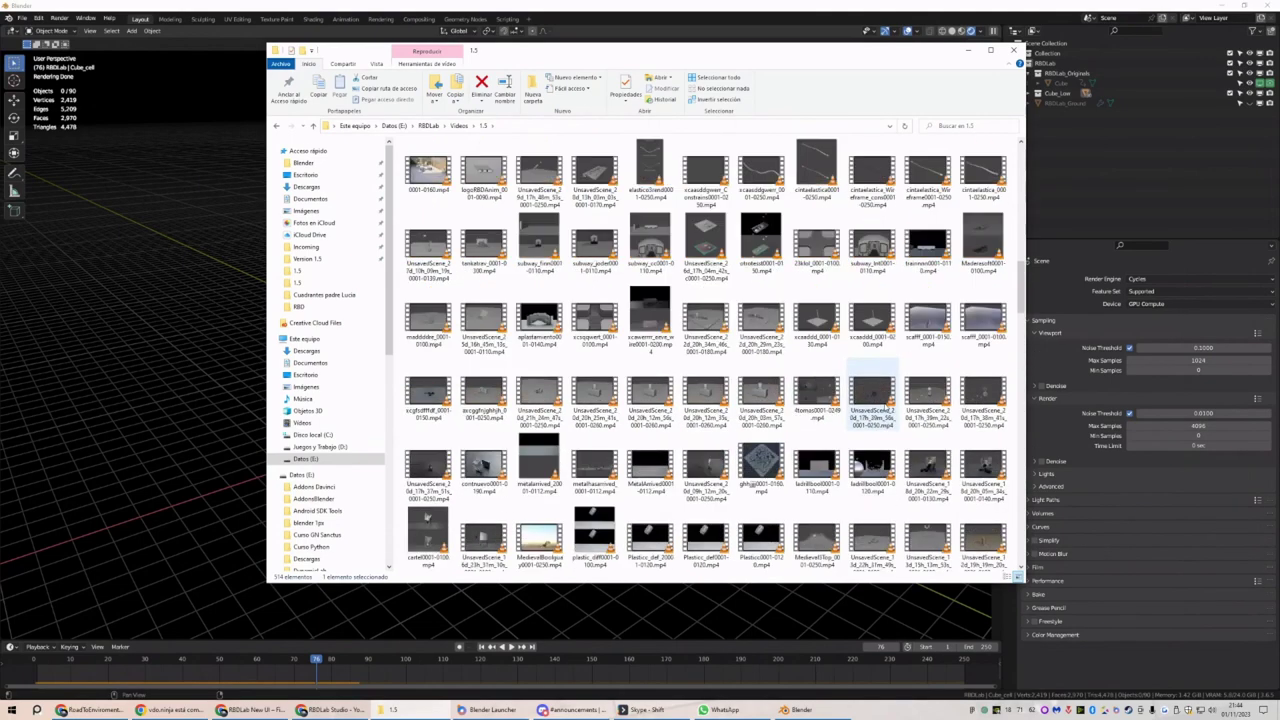
{"action": "scroll", "coordinate": [886, 408], "scroll_direction": "up", "scroll_amount": 5}
{"action": "scroll", "coordinate": [885, 407], "scroll_direction": "up", "scroll_amount": 3}
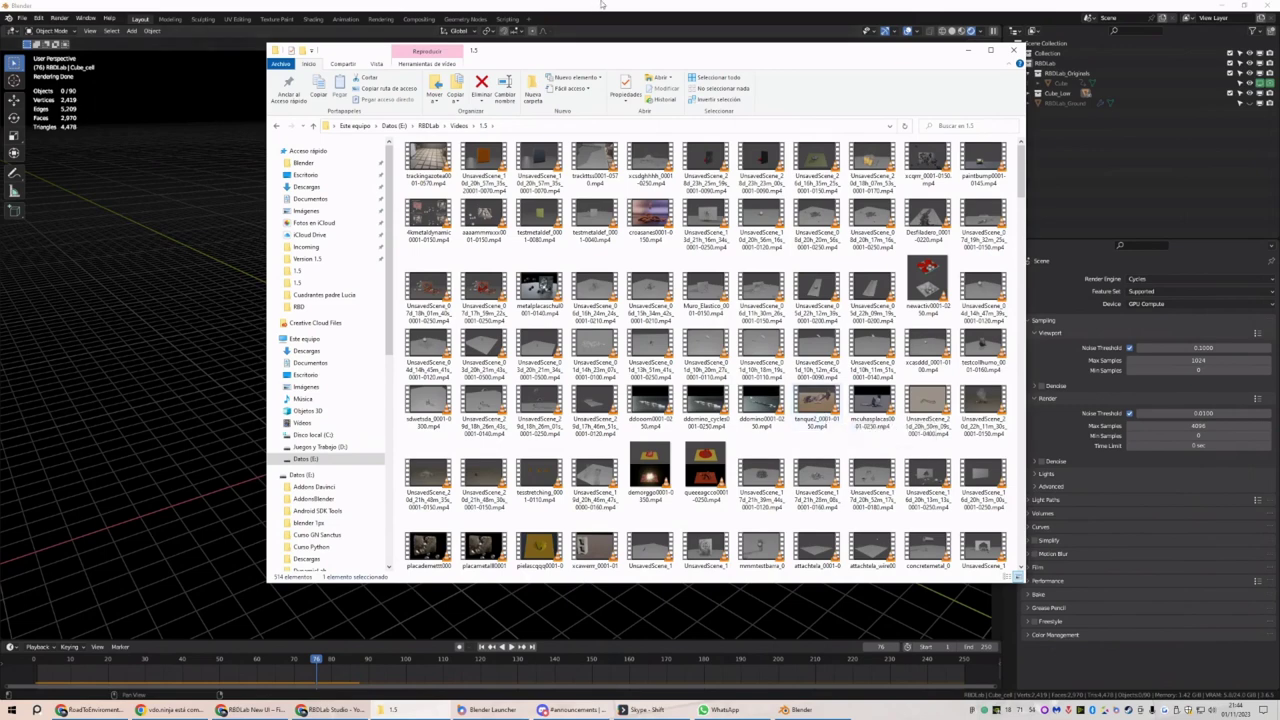
{"action": "left_click", "coordinate": [800, 709]}
Start a new General scene and discard the old scene's unsaved changes
{"action": "left_click", "coordinate": [21, 18]}
{"action": "mouse_move", "coordinate": [81, 27]}
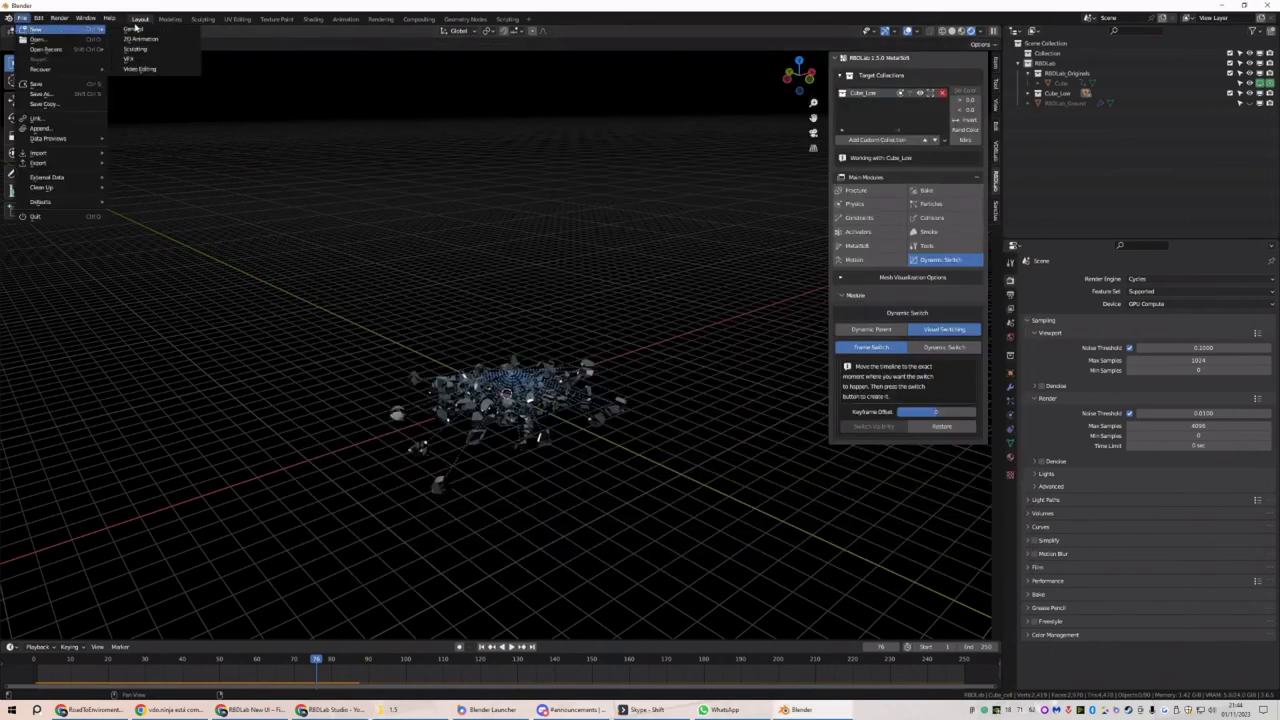
{"action": "left_click", "coordinate": [134, 28]}
{"action": "left_click", "coordinate": [636, 376]}
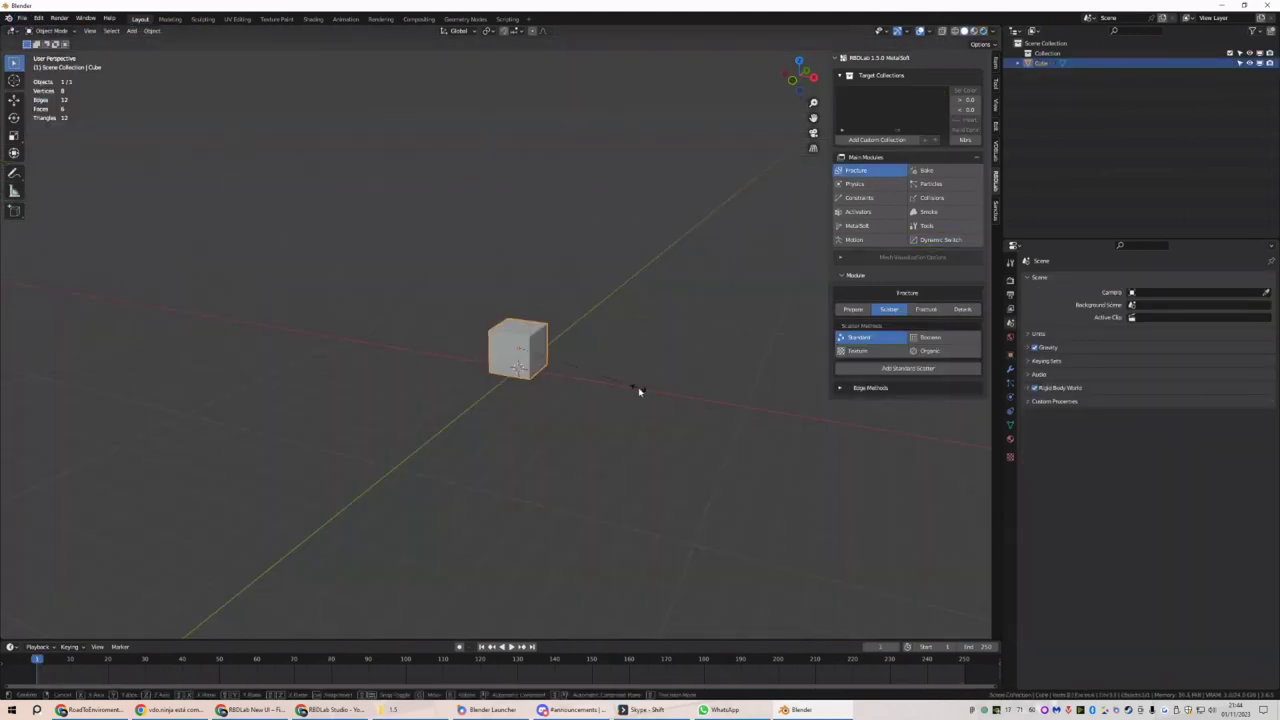
Flatten the cube on Z, stretch it along X, tilt it on X, then apply rotation and scale
{"action": "key", "text": "s"}
{"action": "key", "text": "z"}
{"action": "left_click", "coordinate": [533, 361]}
{"action": "key", "text": "s"}
{"action": "key", "text": "x"}
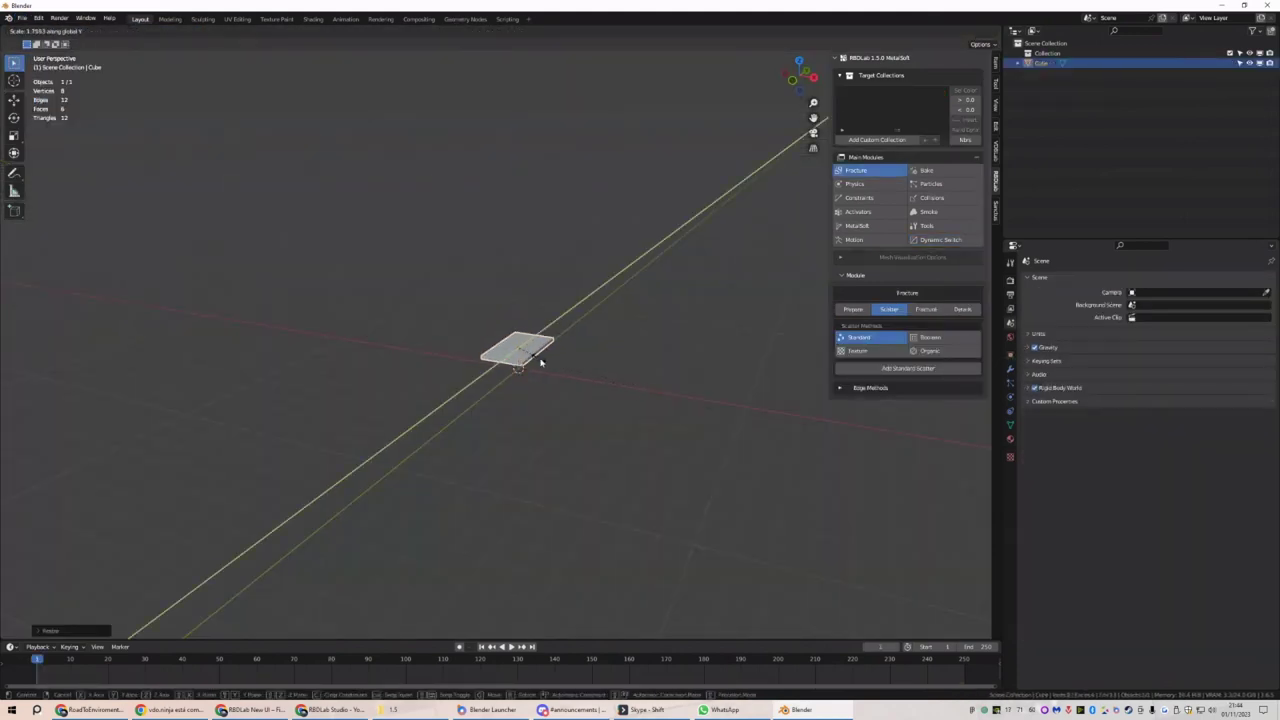
{"action": "left_click", "coordinate": [574, 266]}
{"action": "key", "text": "r"}
{"action": "key", "text": "x"}
{"action": "left_click", "coordinate": [640, 248]}
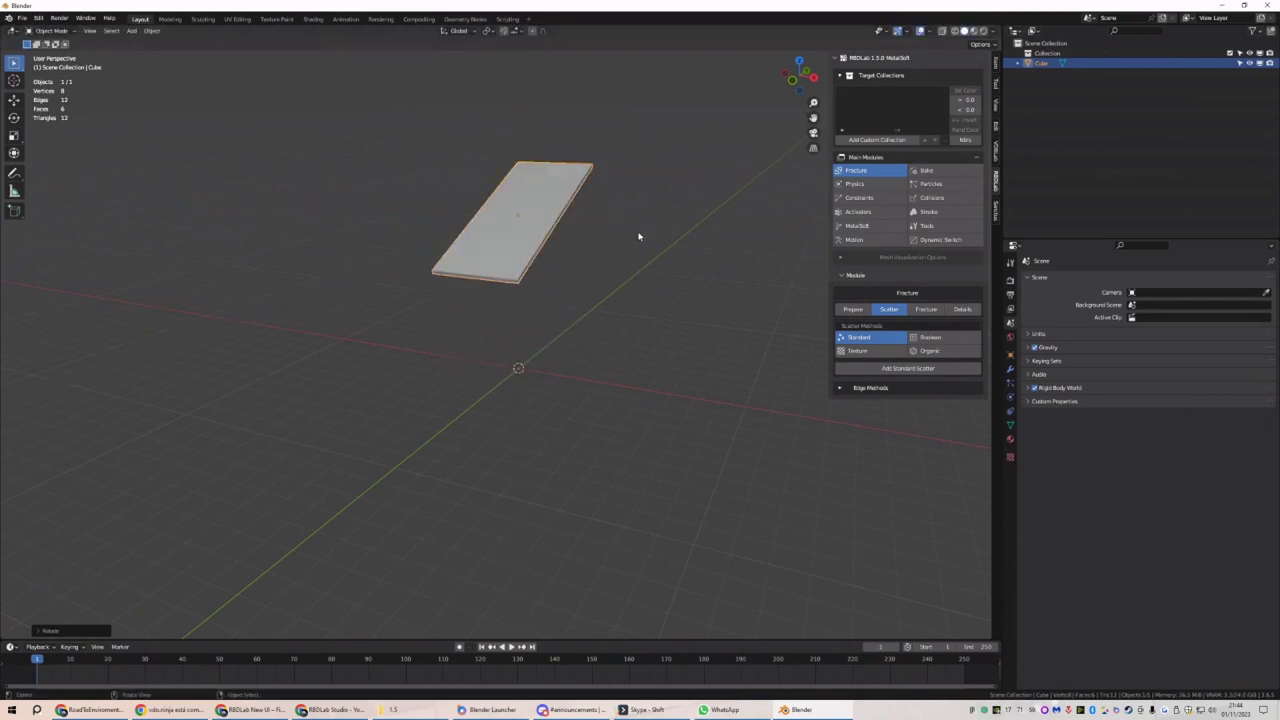
{"action": "key", "text": "ctrl+a"}
{"action": "left_click", "coordinate": [640, 238]}
Scatter a Grid distribution of points across the plank and fracture it
{"action": "middle_click_drag", "start_coordinate": [654, 206], "coordinate": [586, 337]}
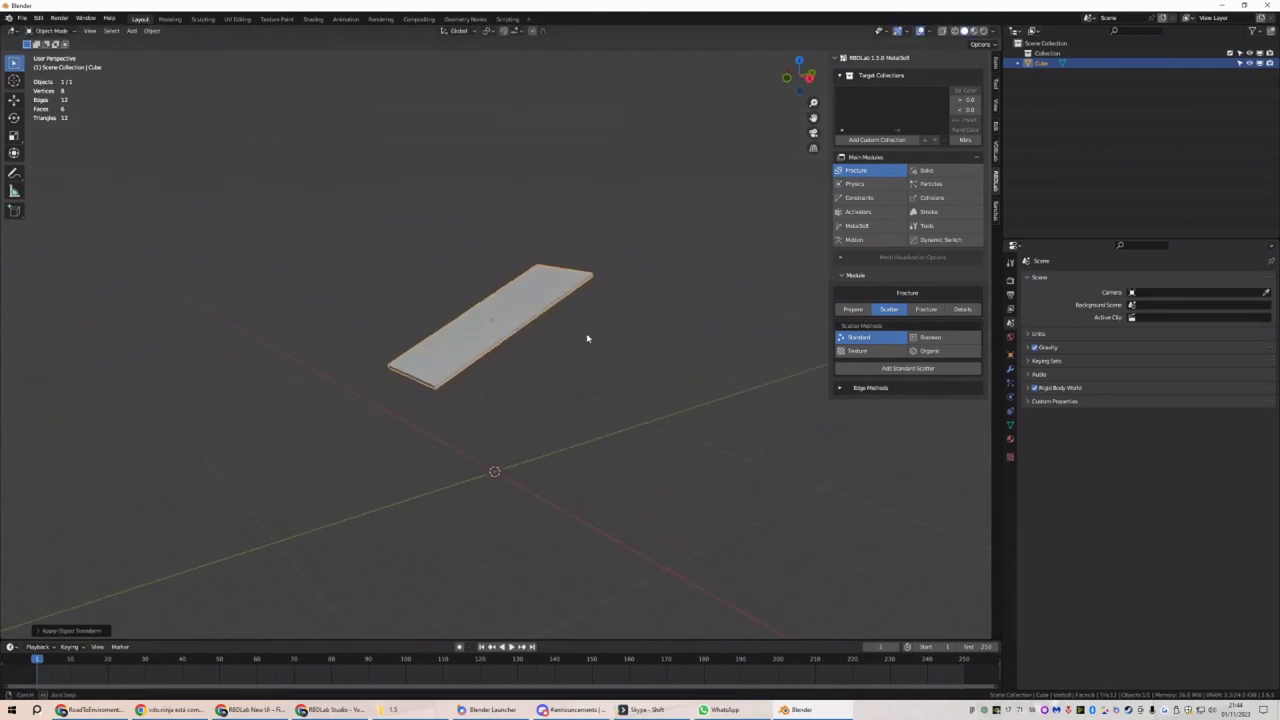
{"action": "left_click", "coordinate": [886, 368]}
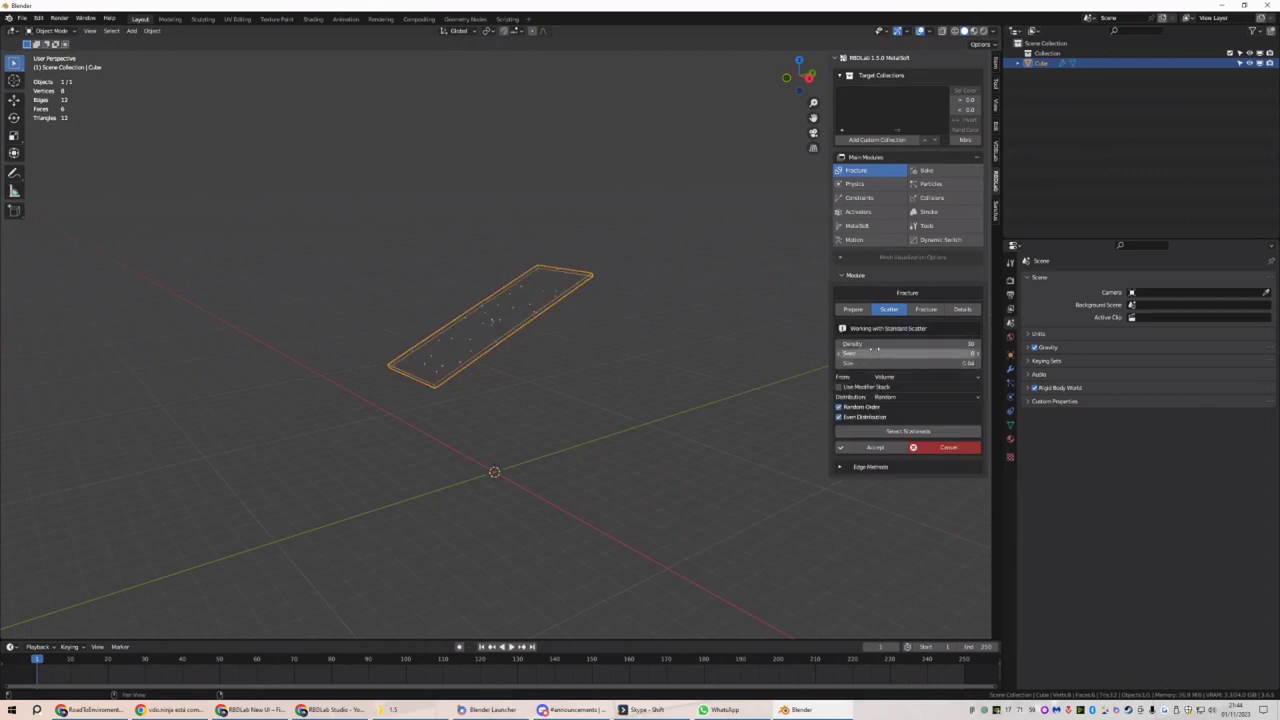
{"action": "left_click", "coordinate": [925, 397]}
{"action": "left_click", "coordinate": [920, 431]}
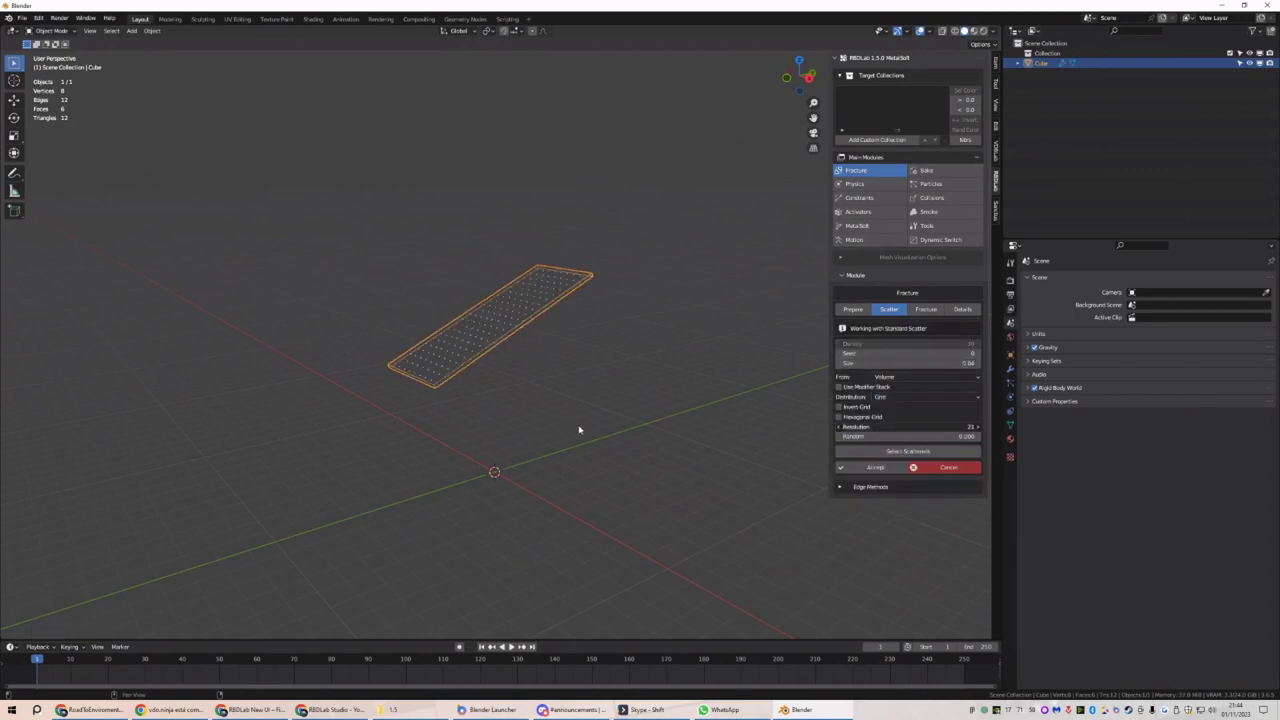
{"action": "left_click", "coordinate": [875, 467]}
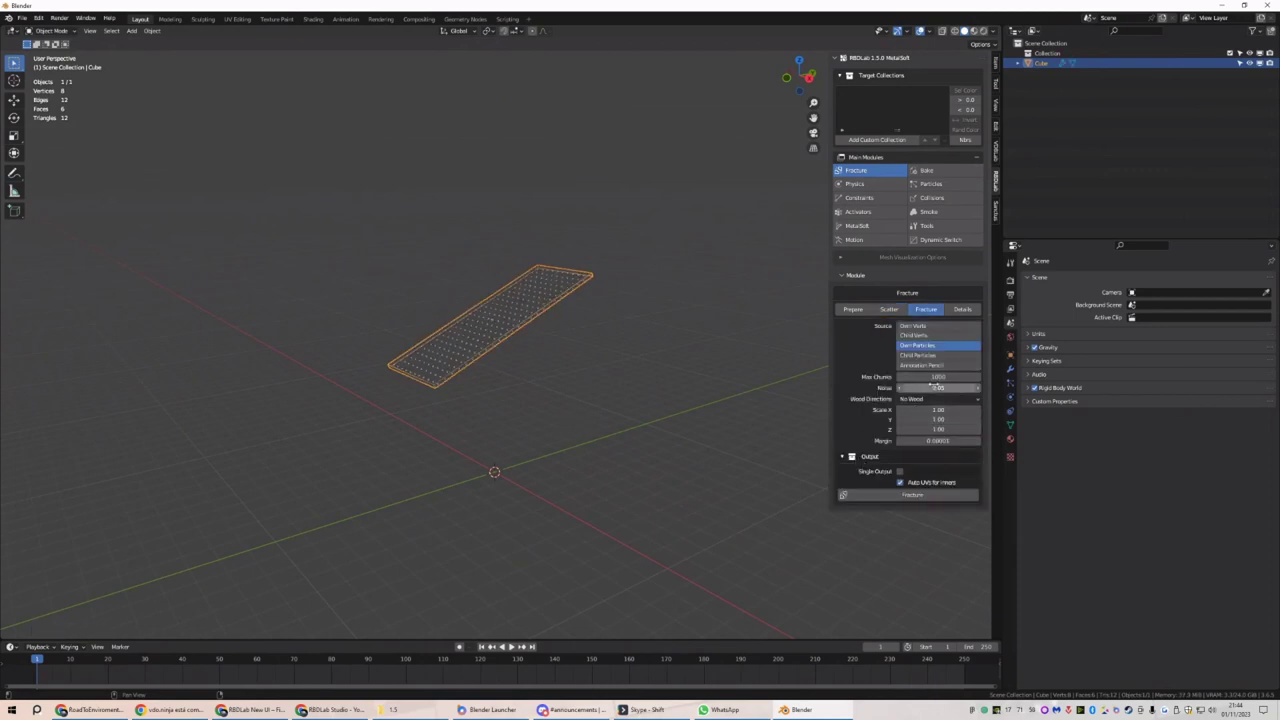
{"action": "left_click", "coordinate": [916, 496]}
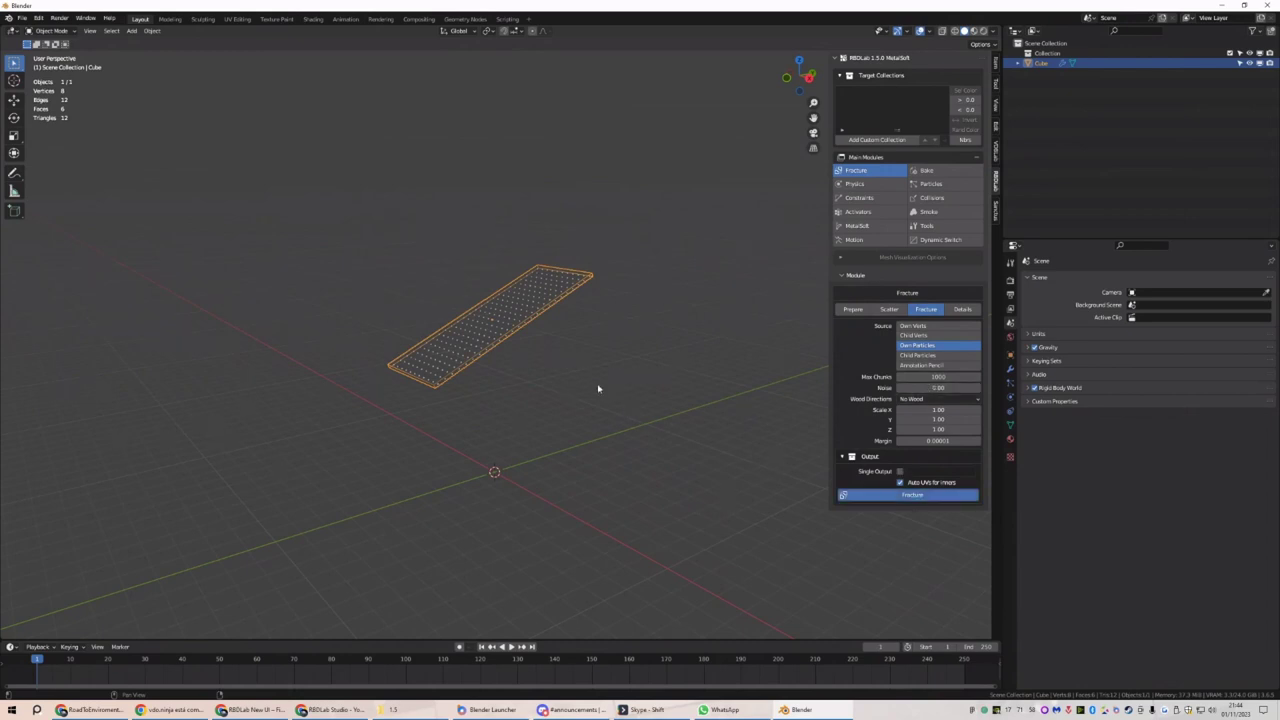
Add a ground plane under the plank and make the plank chunks rigid bodies
{"action": "left_click", "coordinate": [858, 203]}
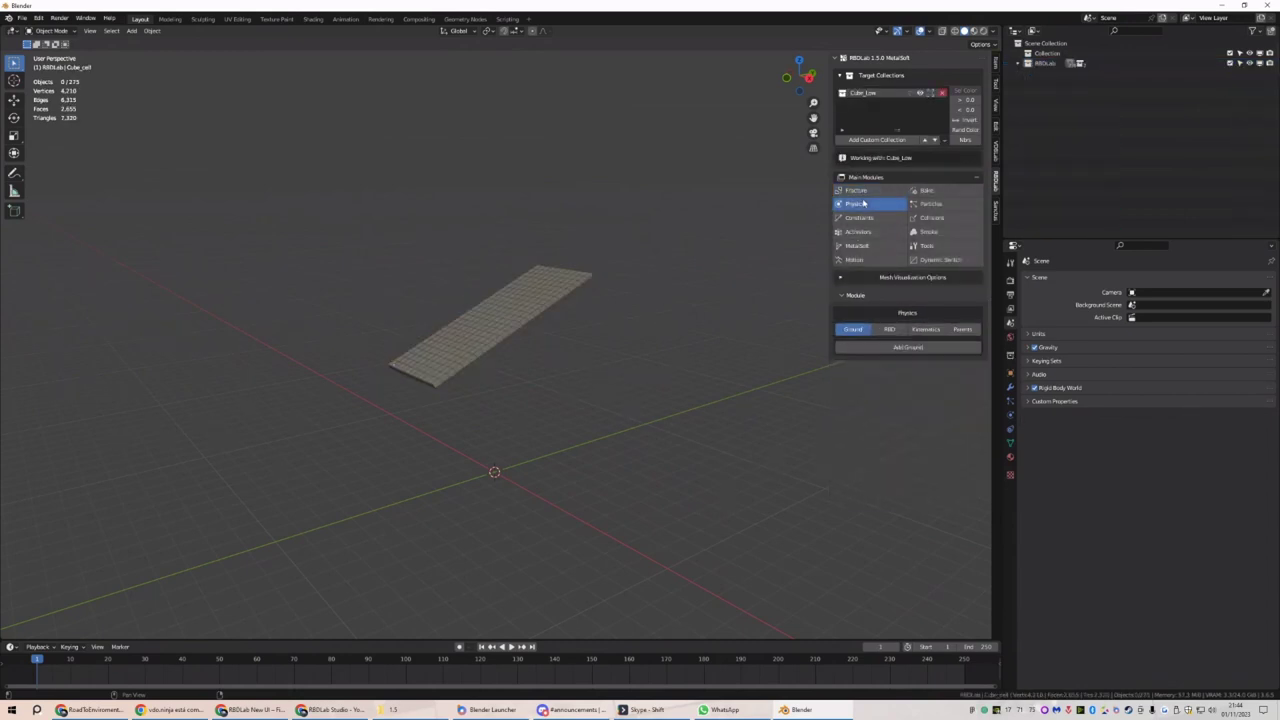
{"action": "left_click", "coordinate": [908, 347]}
{"action": "left_click", "coordinate": [889, 329]}
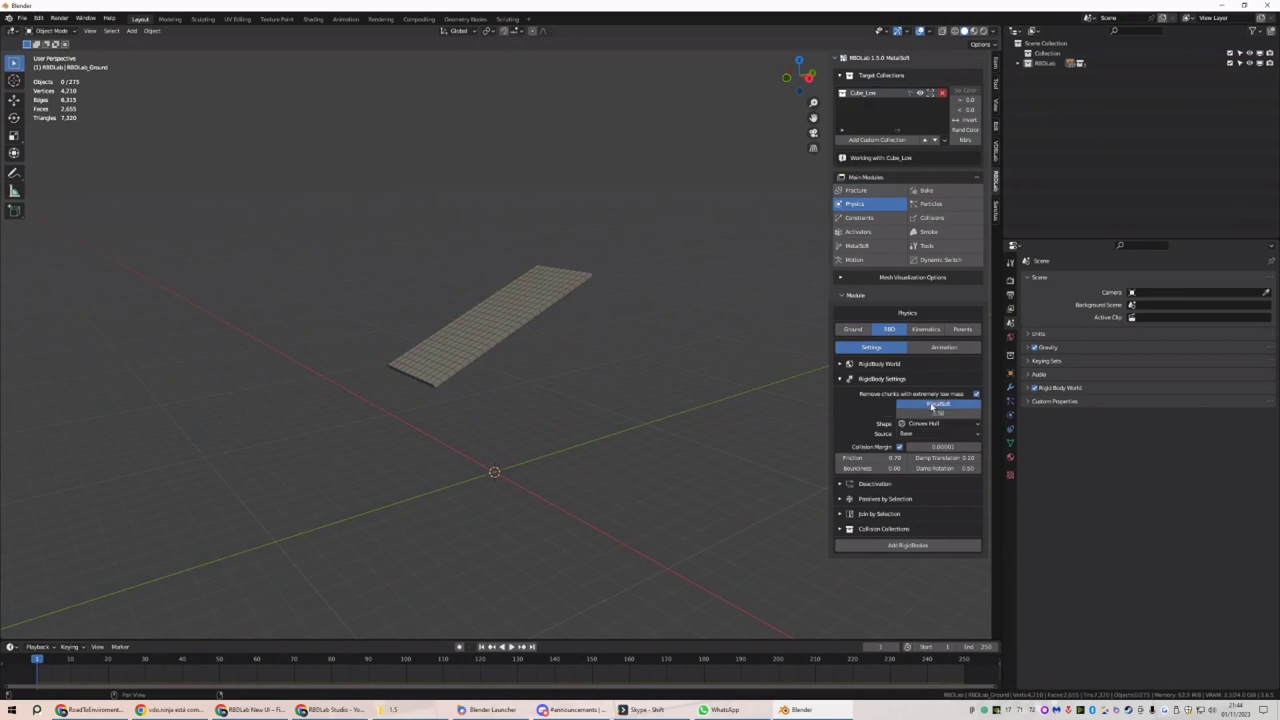
{"action": "left_click", "coordinate": [900, 544]}
Create the soft constraint group for Cube_Low with spring angle and linear damping 0.10
{"action": "left_click", "coordinate": [858, 217]}
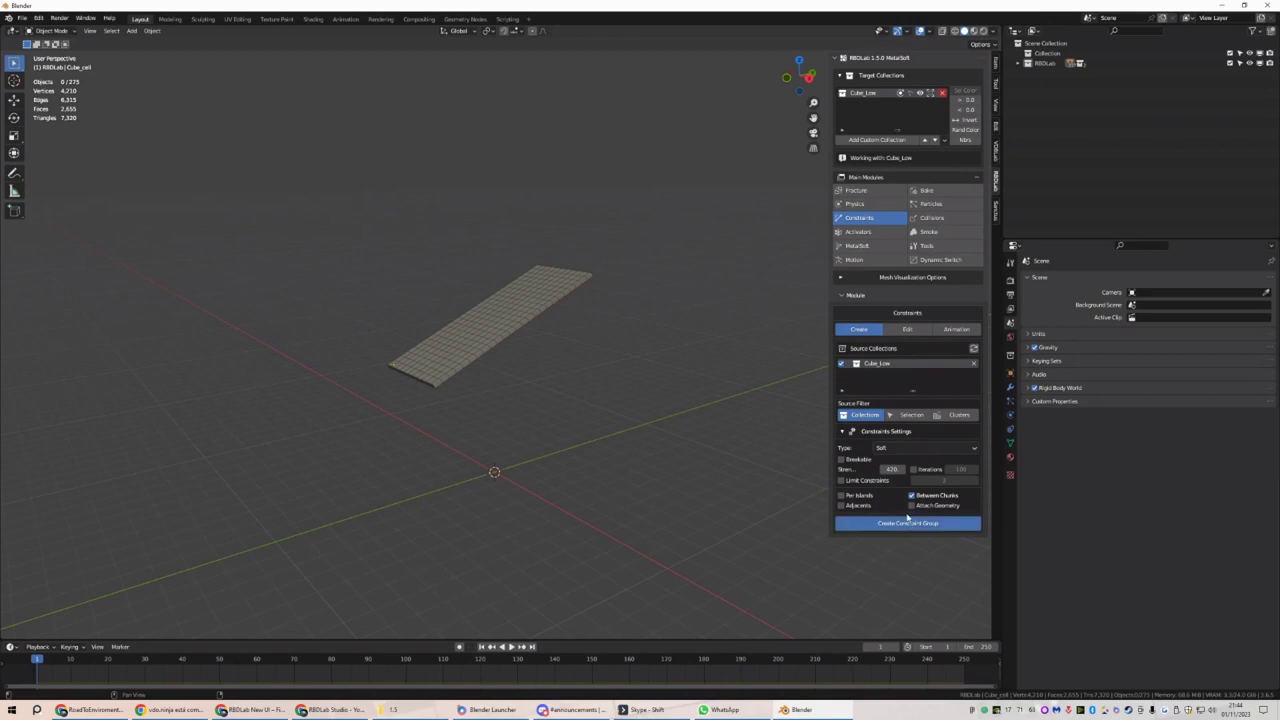
{"action": "left_click", "coordinate": [907, 521]}
{"action": "scroll", "coordinate": [906, 521], "scroll_direction": "down", "scroll_amount": 2}
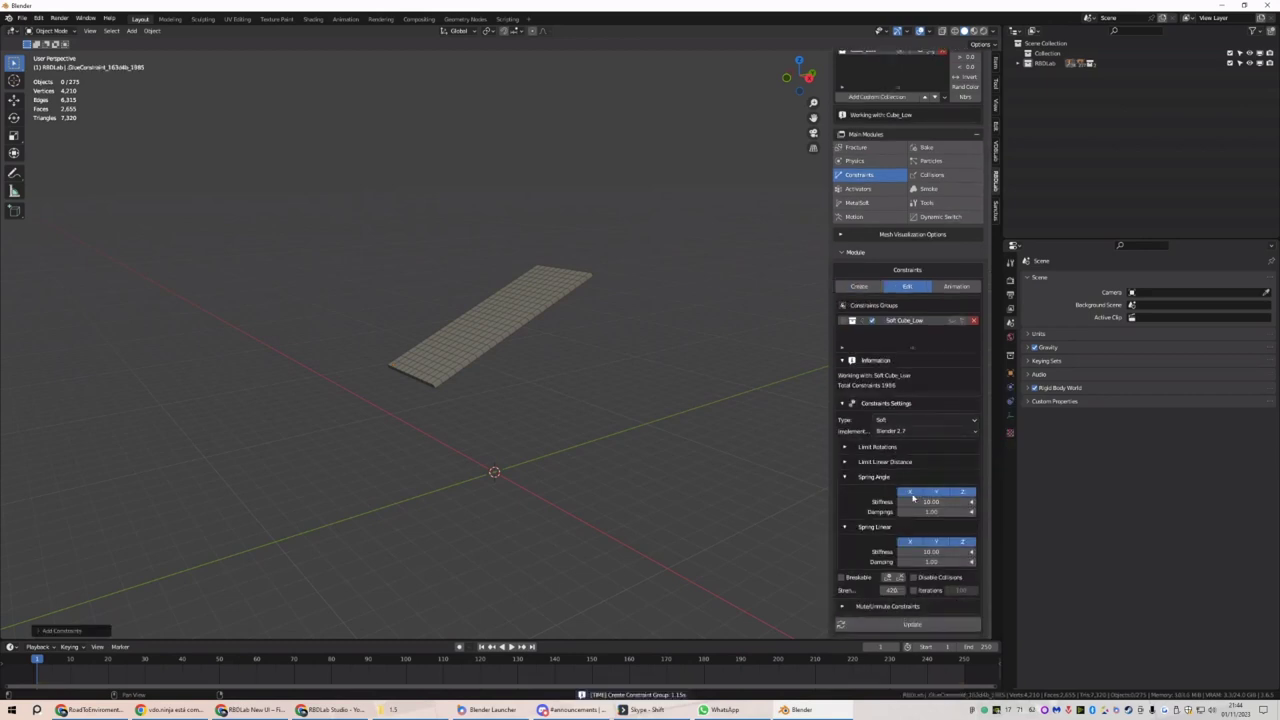
{"action": "left_click", "coordinate": [928, 512]}
{"action": "type", "text": ".1"}
{"action": "key", "text": "Return"}
{"action": "key", "text": "ctrl+v"}
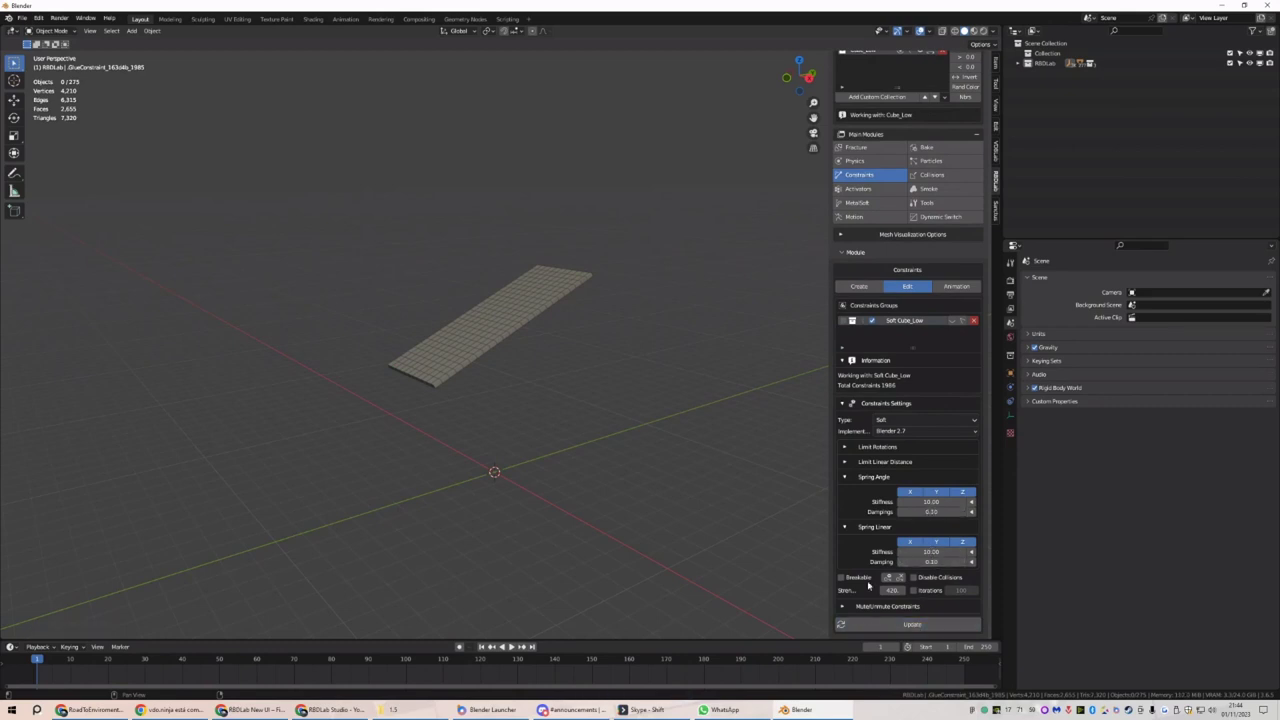
Expand the Physics module's Deactivation and ground settings
{"action": "left_click", "coordinate": [855, 160]}
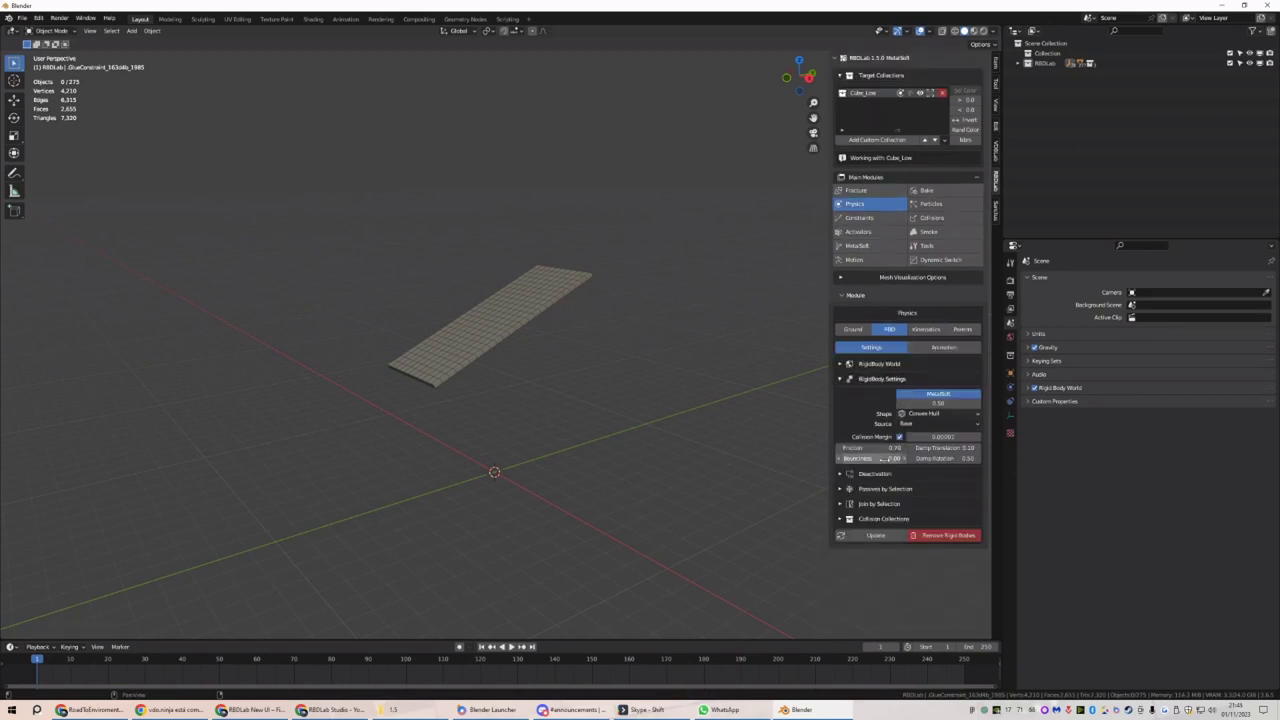
{"action": "left_click", "coordinate": [878, 476]}
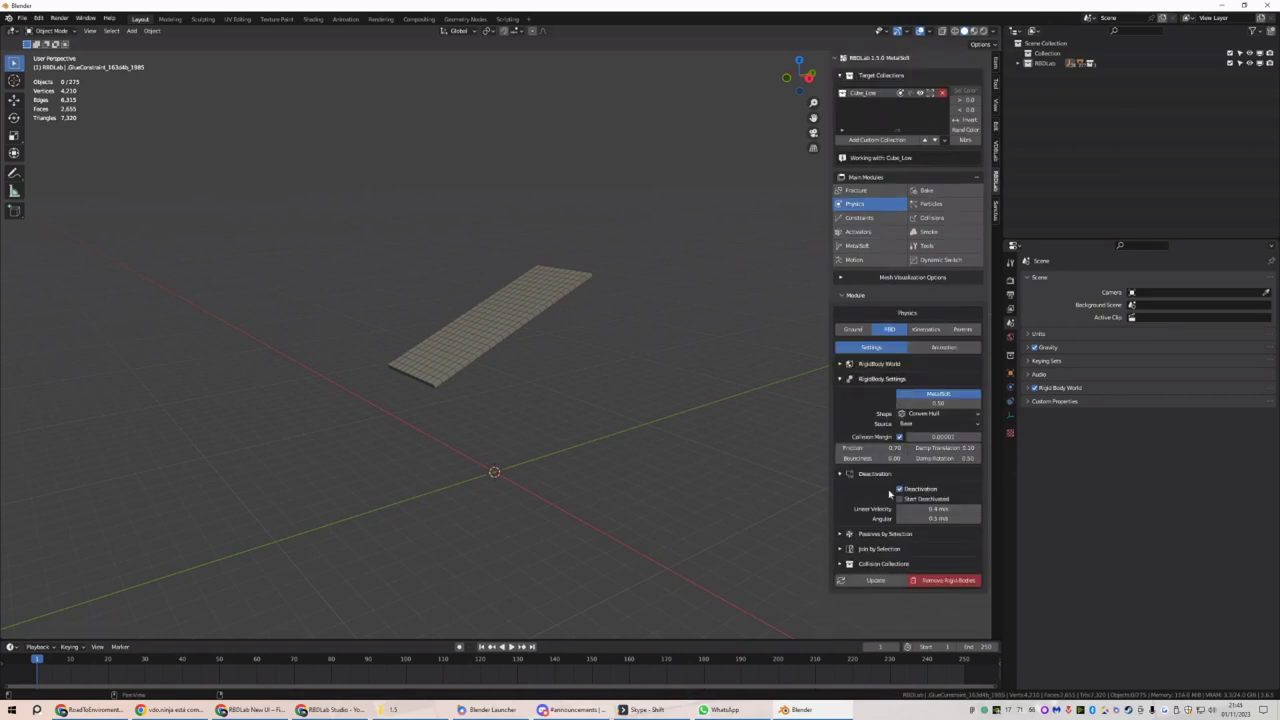
{"action": "left_click", "coordinate": [852, 329]}
Add a UV sphere, raise it above the plank along Z, and shade it smooth
{"action": "key", "text": "shift+a"}
{"action": "mouse_move", "coordinate": [703, 286]}
{"action": "left_click", "coordinate": [745, 315]}
{"action": "key", "text": "g"}
{"action": "key", "text": "z"}
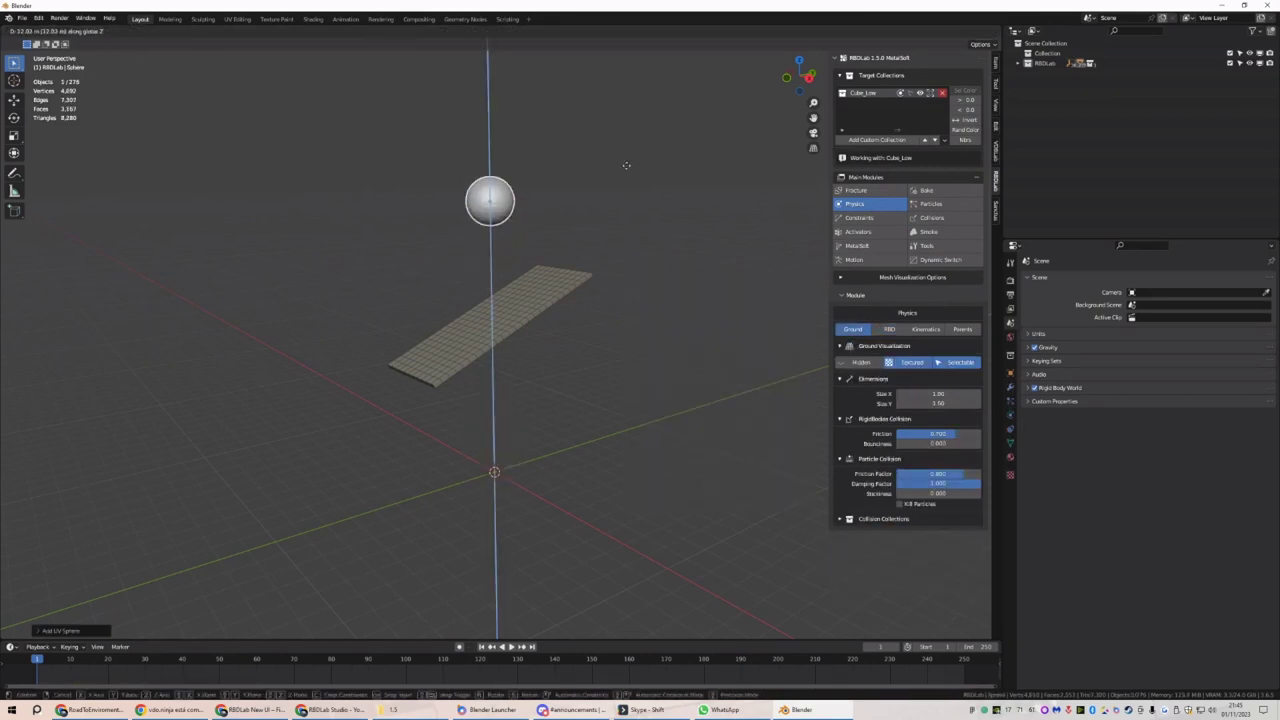
{"action": "left_click", "coordinate": [575, 102]}
{"action": "right_click", "coordinate": [575, 102]}
{"action": "left_click", "coordinate": [570, 108]}
Shift the sphere along Y, apply its scale, and make it slightly smaller
{"action": "middle_click_drag", "start_coordinate": [614, 137], "coordinate": [646, 206]}
{"action": "key", "text": "g"}
{"action": "key", "text": "y"}
{"action": "left_click", "coordinate": [628, 170]}
{"action": "key", "text": "ctrl+a"}
{"action": "left_click", "coordinate": [632, 171]}
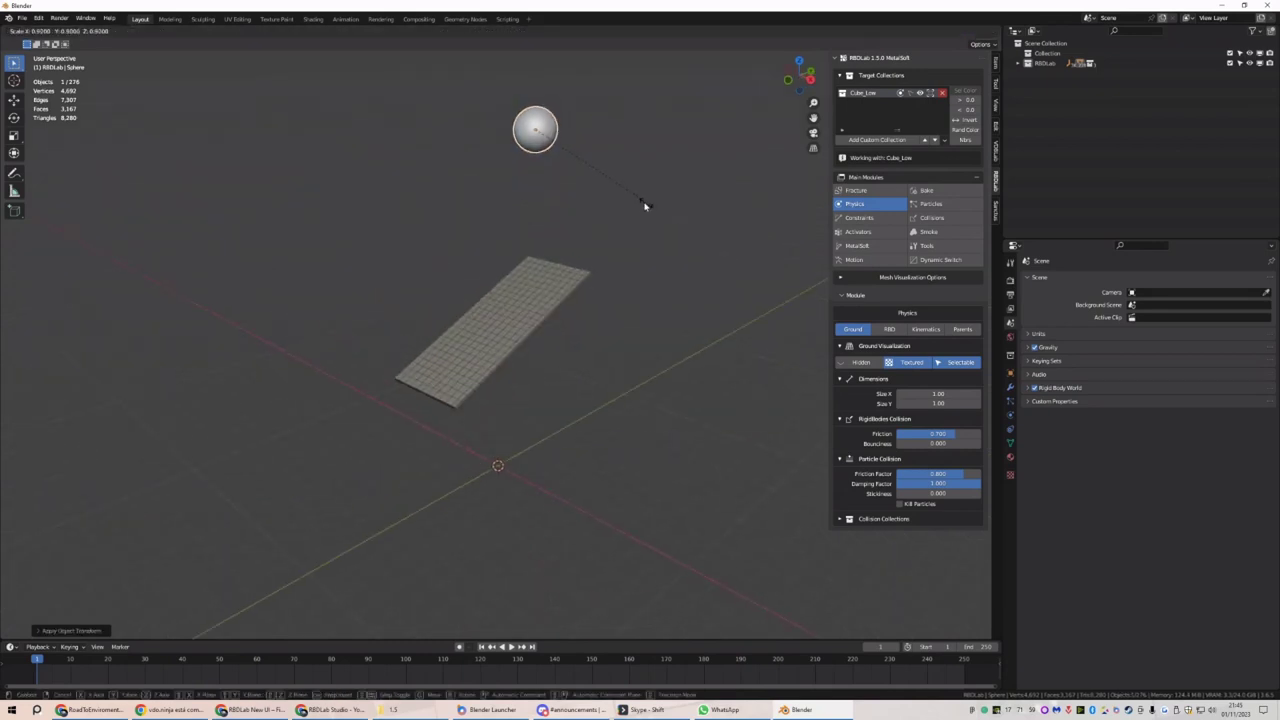
{"action": "key", "text": "ctrl+a"}
{"action": "left_click", "coordinate": [626, 196]}
Make the sphere an active rigid body with a mass of 1.5 kg
{"action": "left_click", "coordinate": [856, 260]}
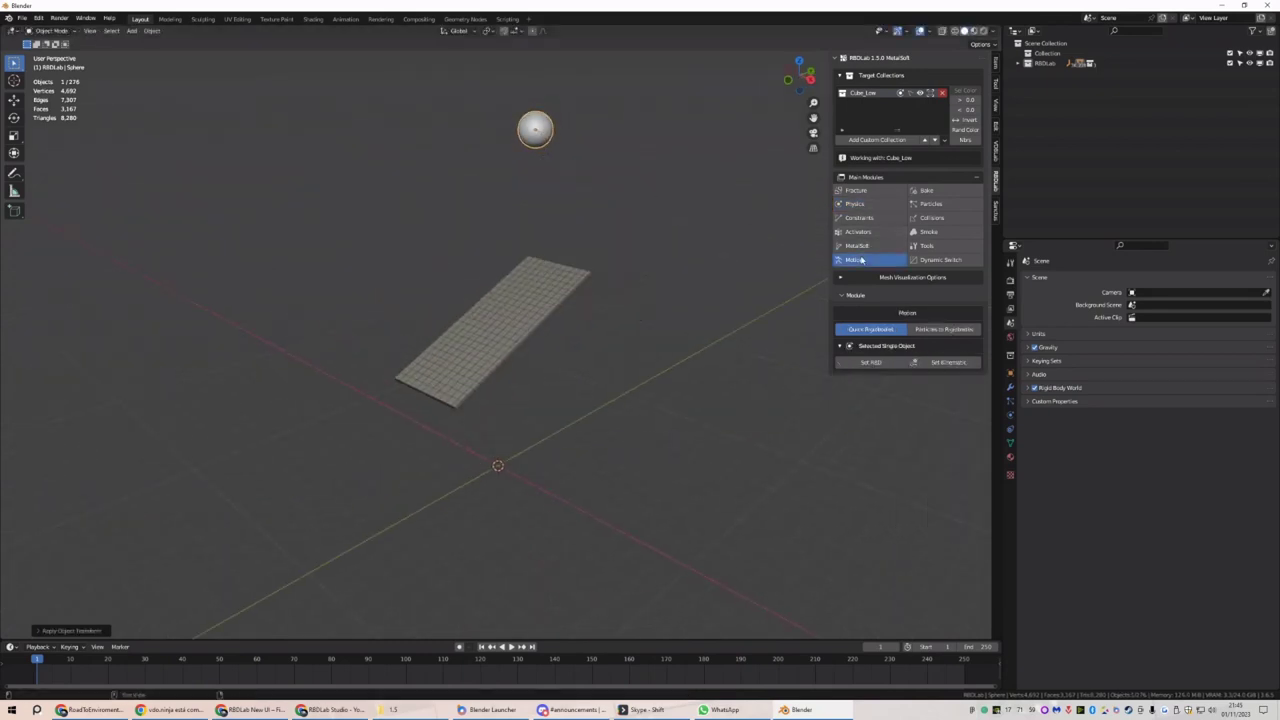
{"action": "left_click", "coordinate": [930, 364]}
{"action": "left_click", "coordinate": [884, 490]}
{"action": "left_click", "coordinate": [876, 363]}
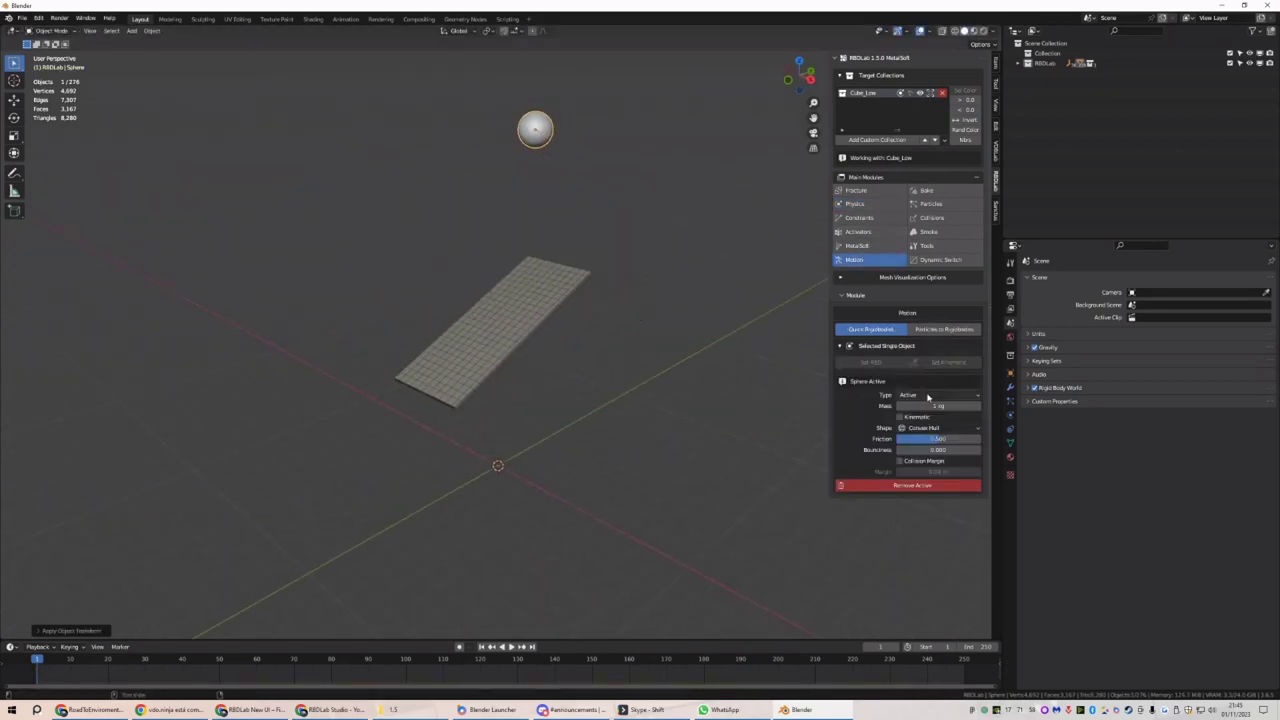
{"action": "left_click", "coordinate": [933, 405]}
{"action": "type", "text": "1"}
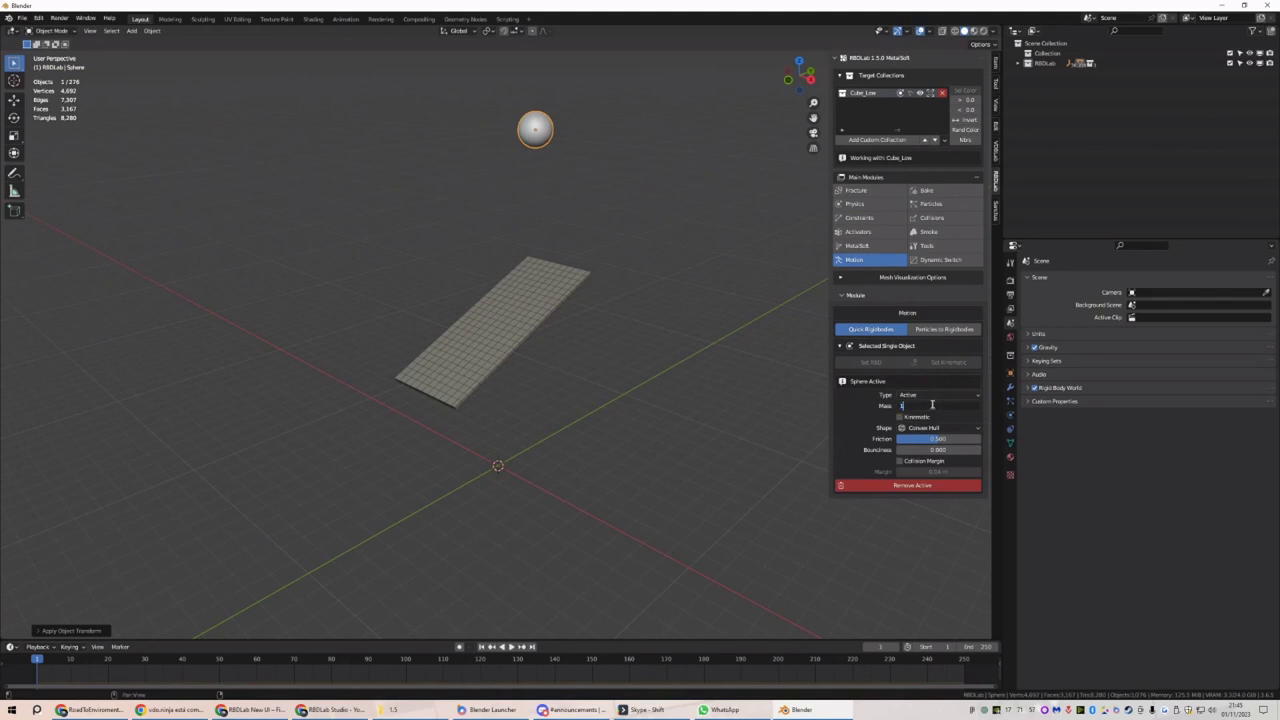
{"action": "type", "text": ".5"}
{"action": "key", "text": "Return"}
Play the simulation to preview it, then rewind to the first frame
{"action": "middle_click_drag", "start_coordinate": [720, 371], "coordinate": [600, 343]}
{"action": "key", "text": "space"}
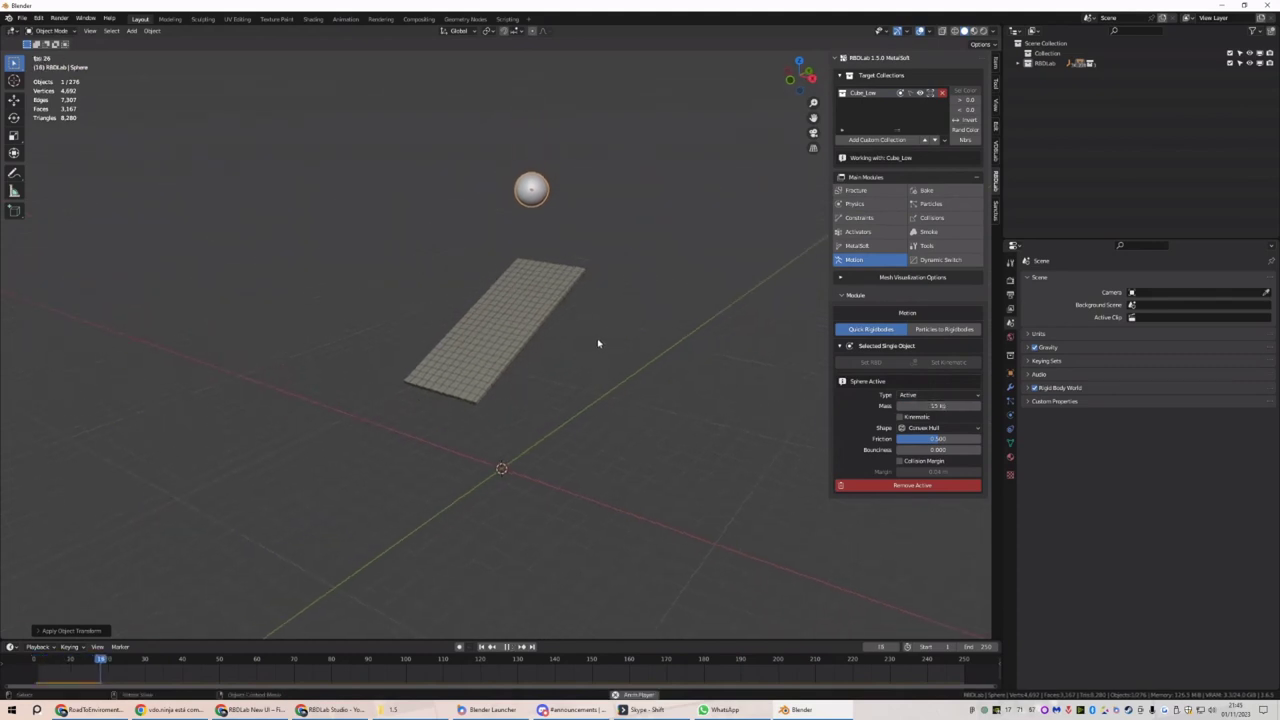
{"action": "left_click", "coordinate": [481, 647]}
From top view, make the plank's two long edge strips passive and replay the simulation
{"action": "key", "text": "KP_7"}
{"action": "left_click_drag", "start_coordinate": [618, 224], "coordinate": [552, 474]}
{"action": "left_click_drag", "start_coordinate": [388, 211], "coordinate": [480, 485]}
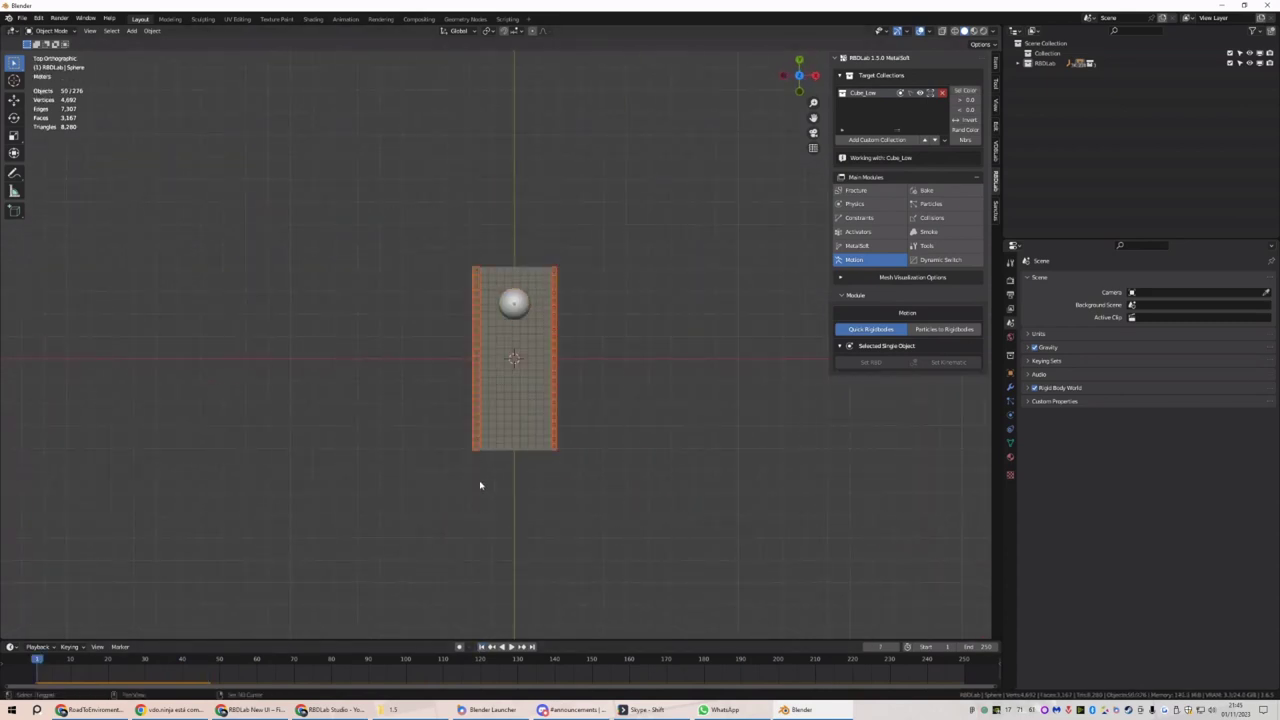
{"action": "left_click", "coordinate": [866, 205]}
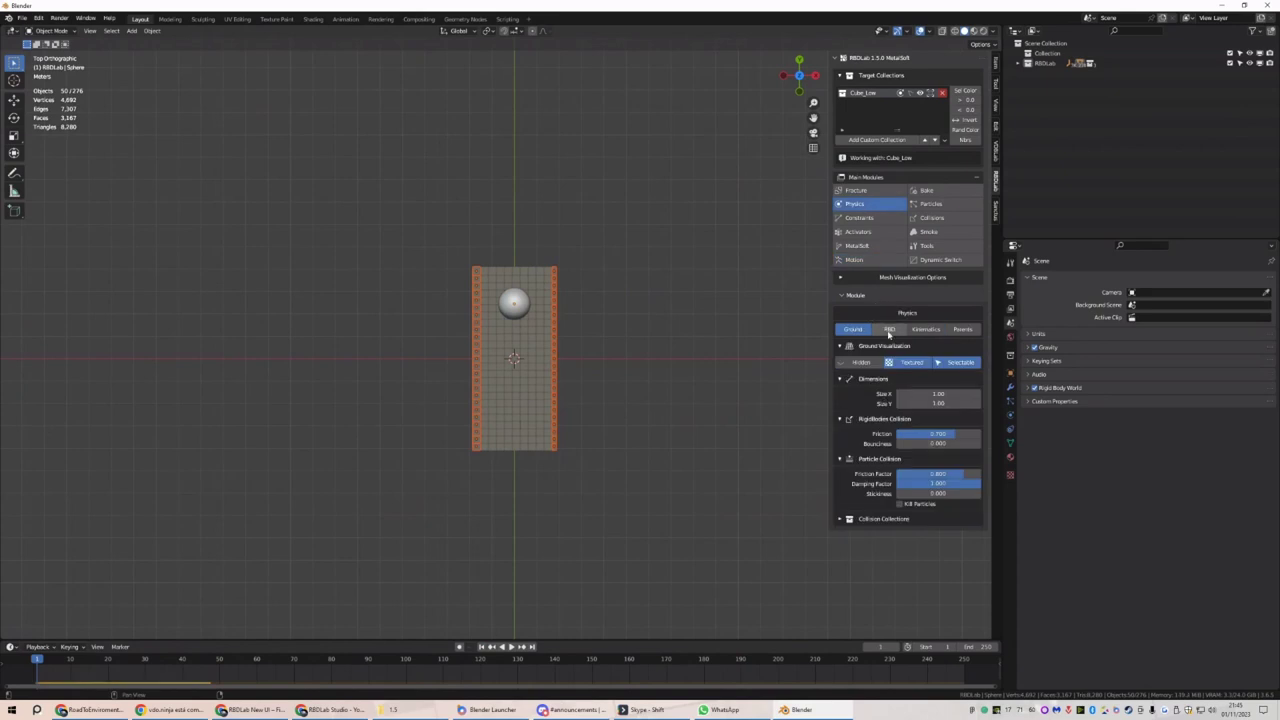
{"action": "left_click", "coordinate": [889, 331]}
{"action": "middle_click_drag", "start_coordinate": [783, 523], "coordinate": [563, 377]}
{"action": "left_click", "coordinate": [563, 377]}
{"action": "key", "text": "space"}
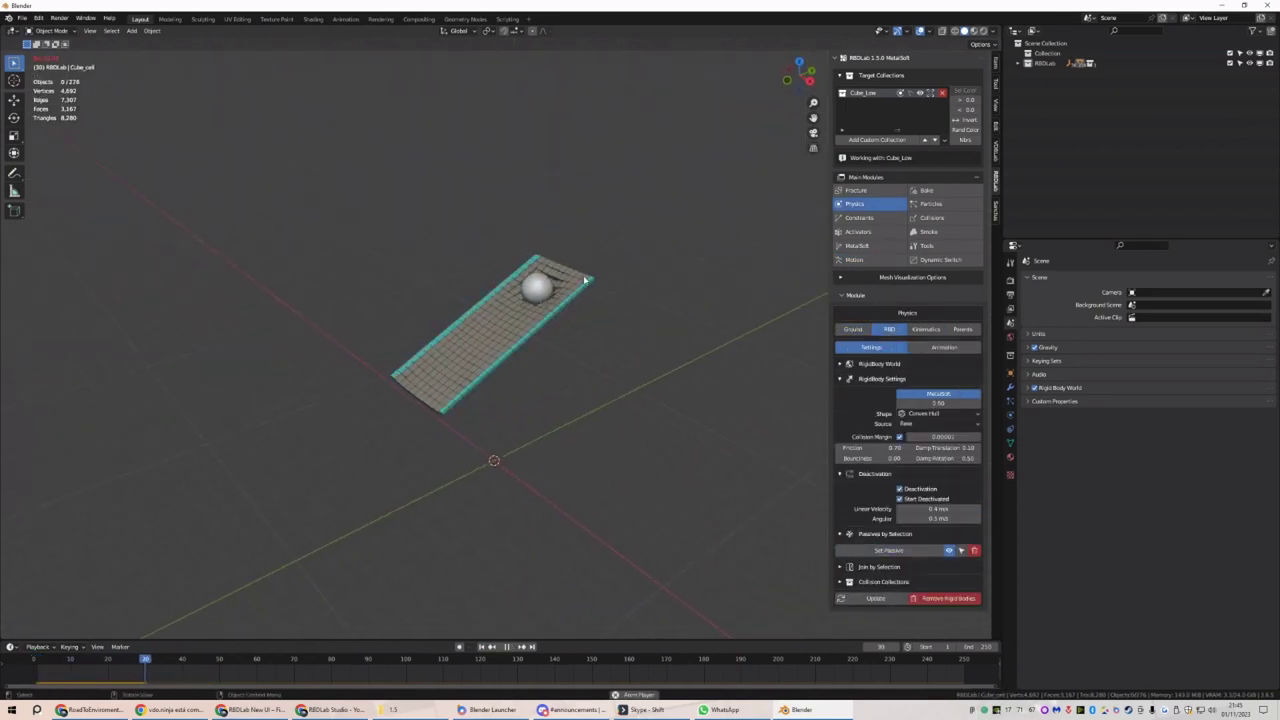
Set Limit Linear Distance to 0.02 m, update the constraints, and rewind to frame 1
{"action": "left_click", "coordinate": [858, 217]}
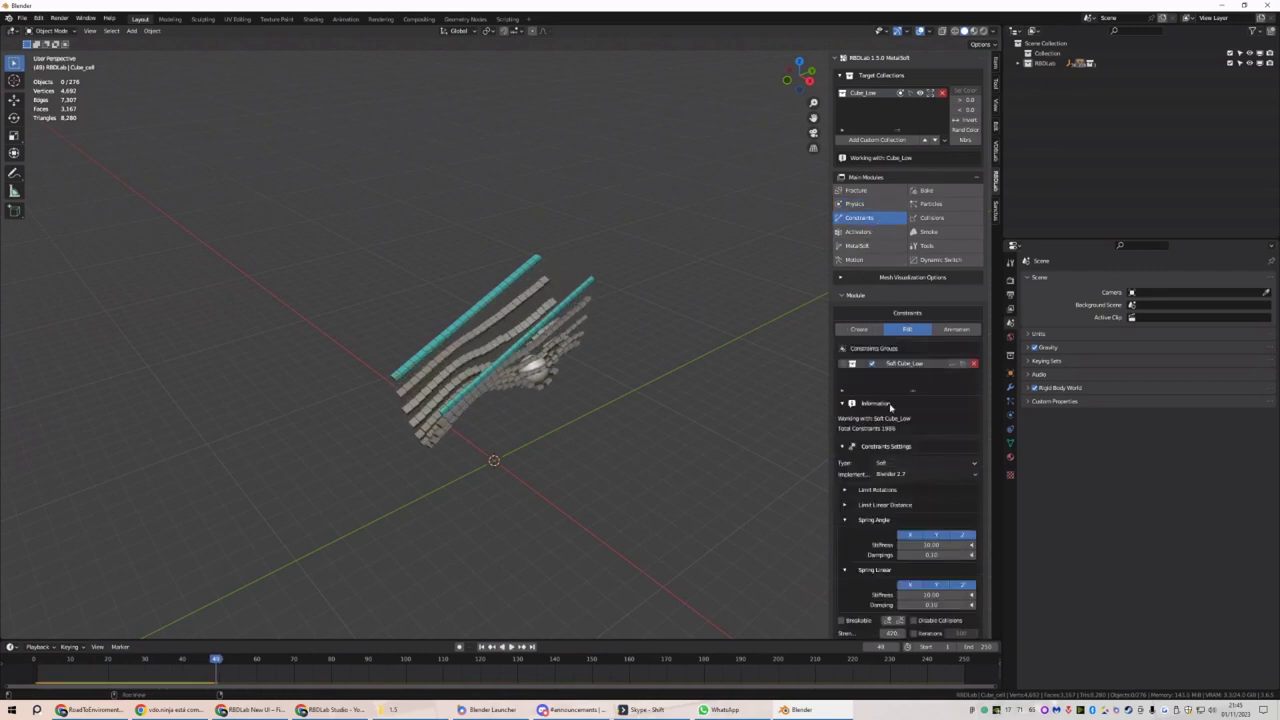
{"action": "scroll", "coordinate": [890, 410], "scroll_direction": "down", "scroll_amount": 1}
{"action": "left_click", "coordinate": [912, 464]}
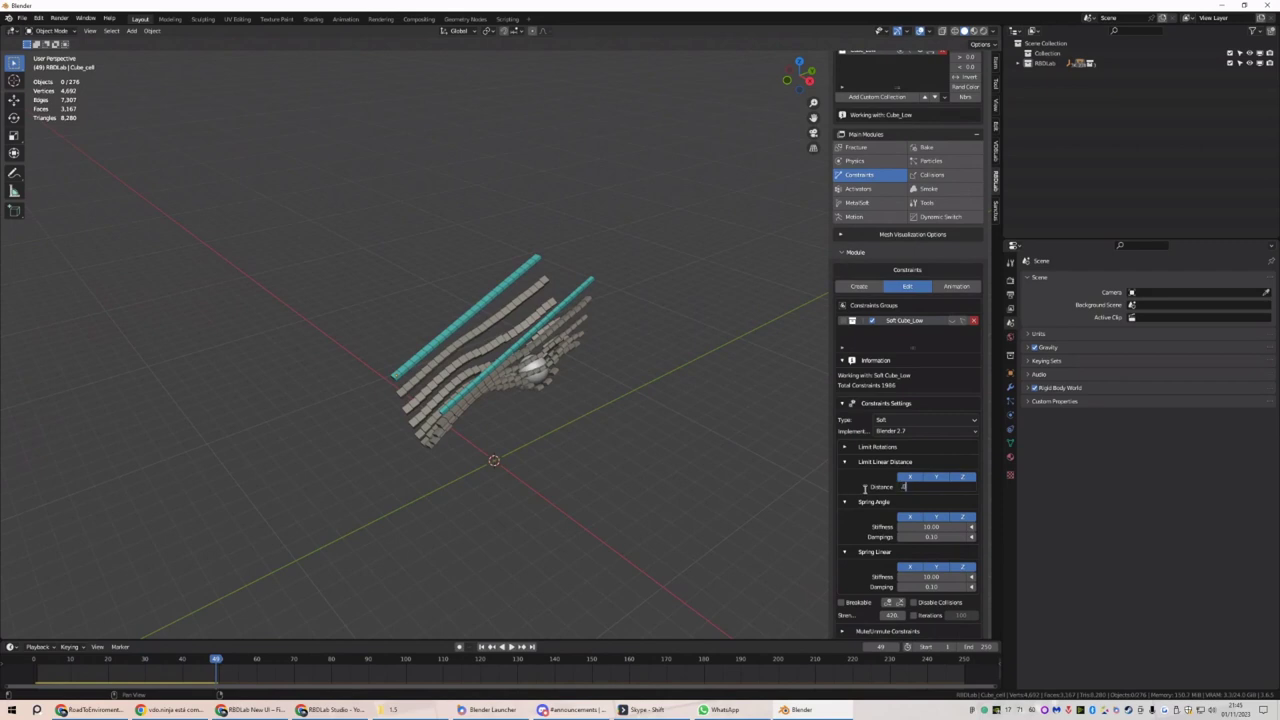
{"action": "key", "text": "Return"}
{"action": "scroll", "coordinate": [866, 488], "scroll_direction": "down", "scroll_amount": 1}
{"action": "left_click", "coordinate": [900, 624]}
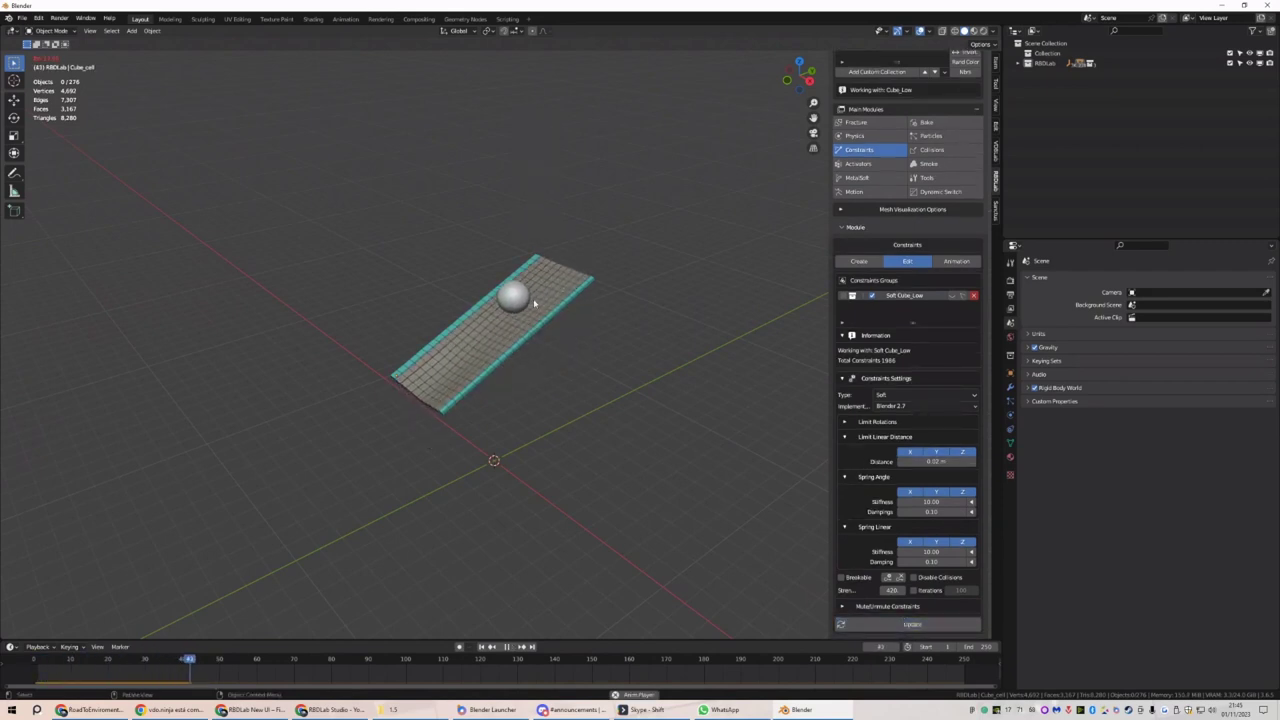
{"action": "left_click", "coordinate": [482, 646]}
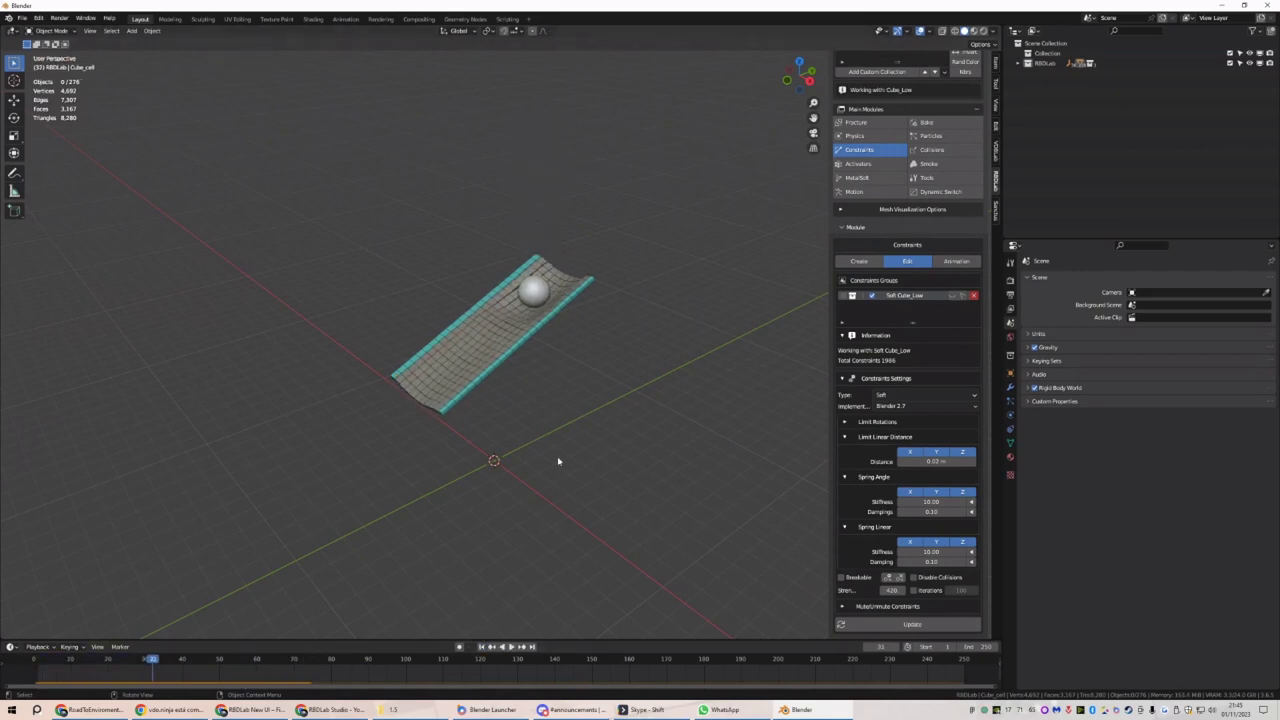
{"action": "left_click", "coordinate": [482, 646]}
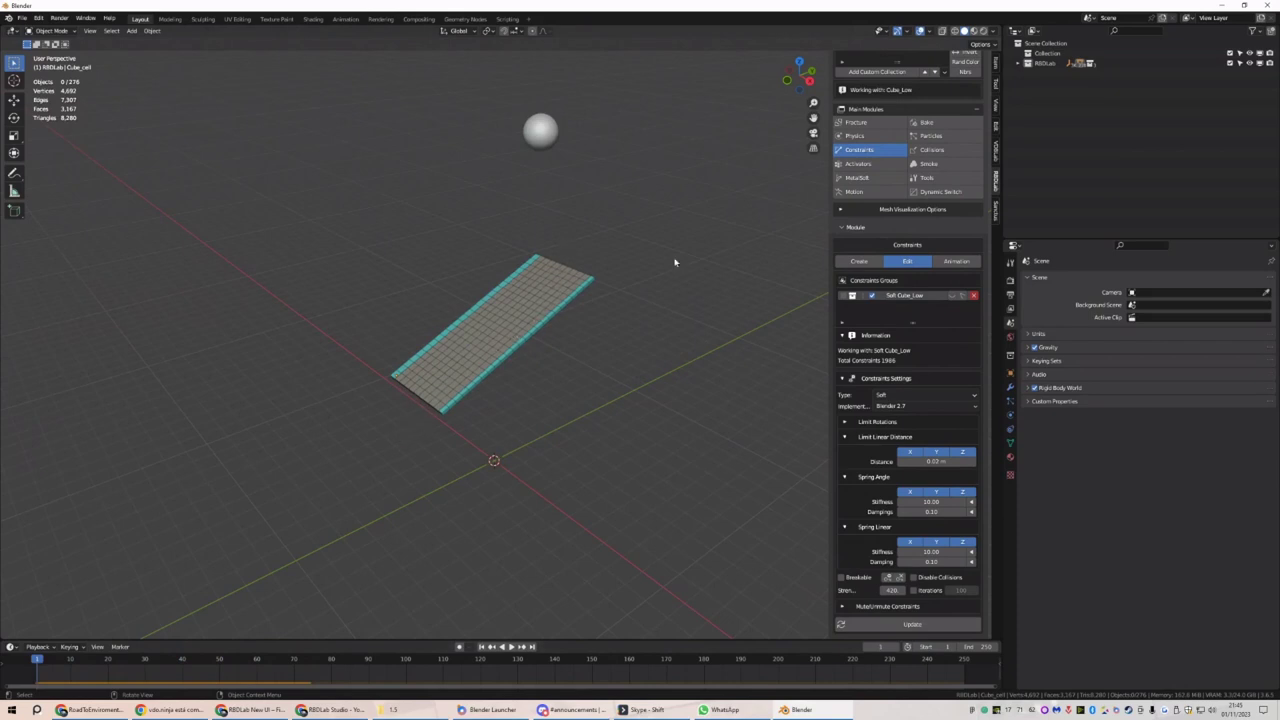
Select all the plank's cells and add the sphere as an activator
{"action": "left_click", "coordinate": [855, 135]}
{"action": "left_click_drag", "start_coordinate": [674, 196], "coordinate": [296, 494]}
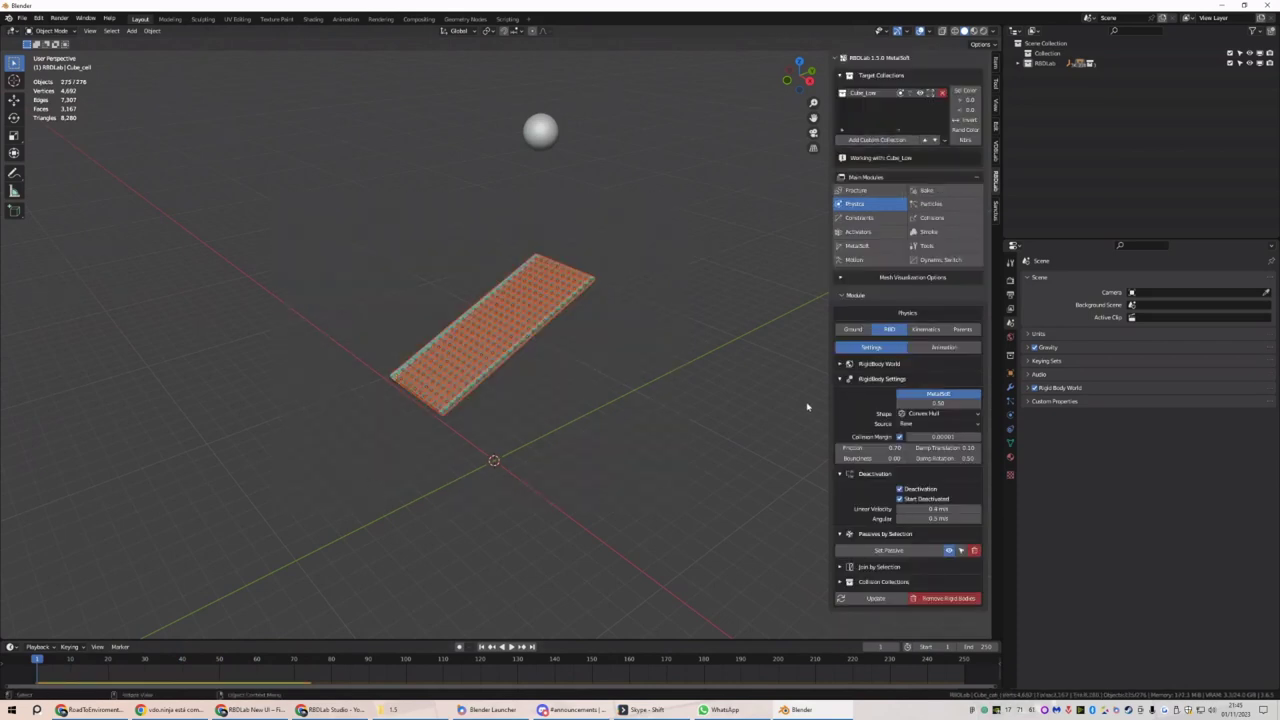
{"action": "left_click", "coordinate": [858, 231]}
{"action": "left_click", "coordinate": [916, 432]}
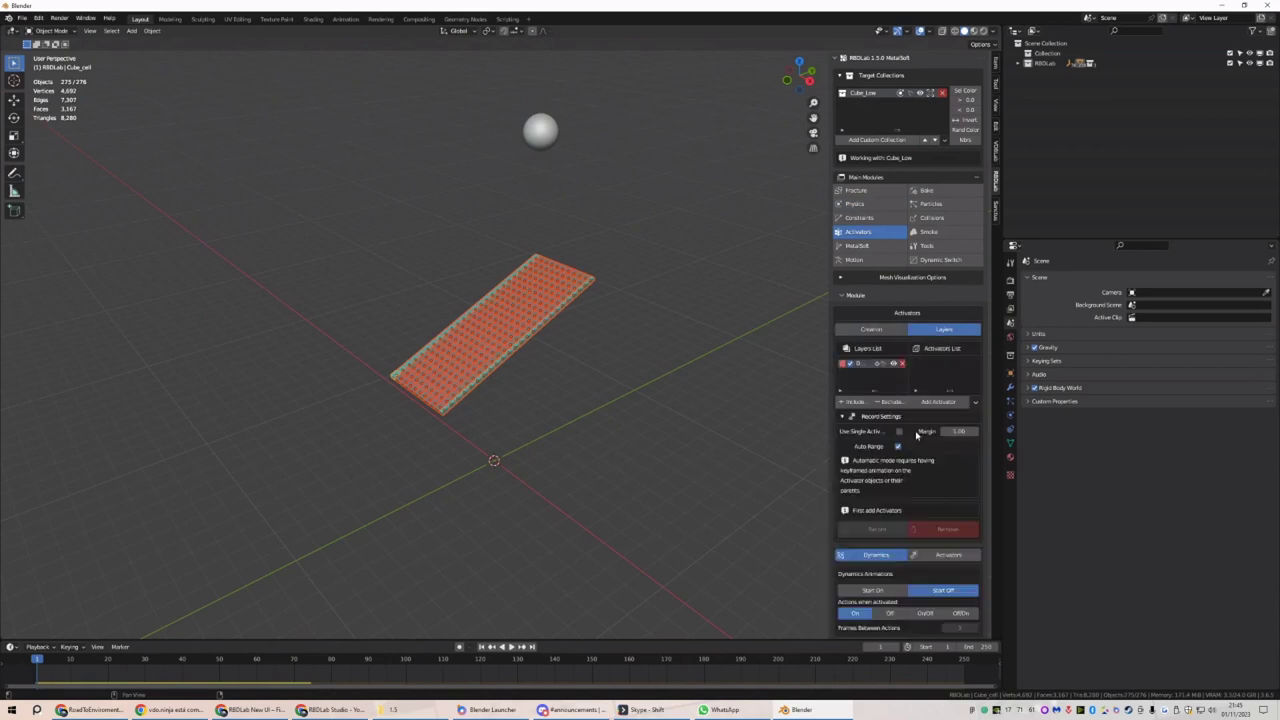
{"action": "left_click", "coordinate": [556, 247]}
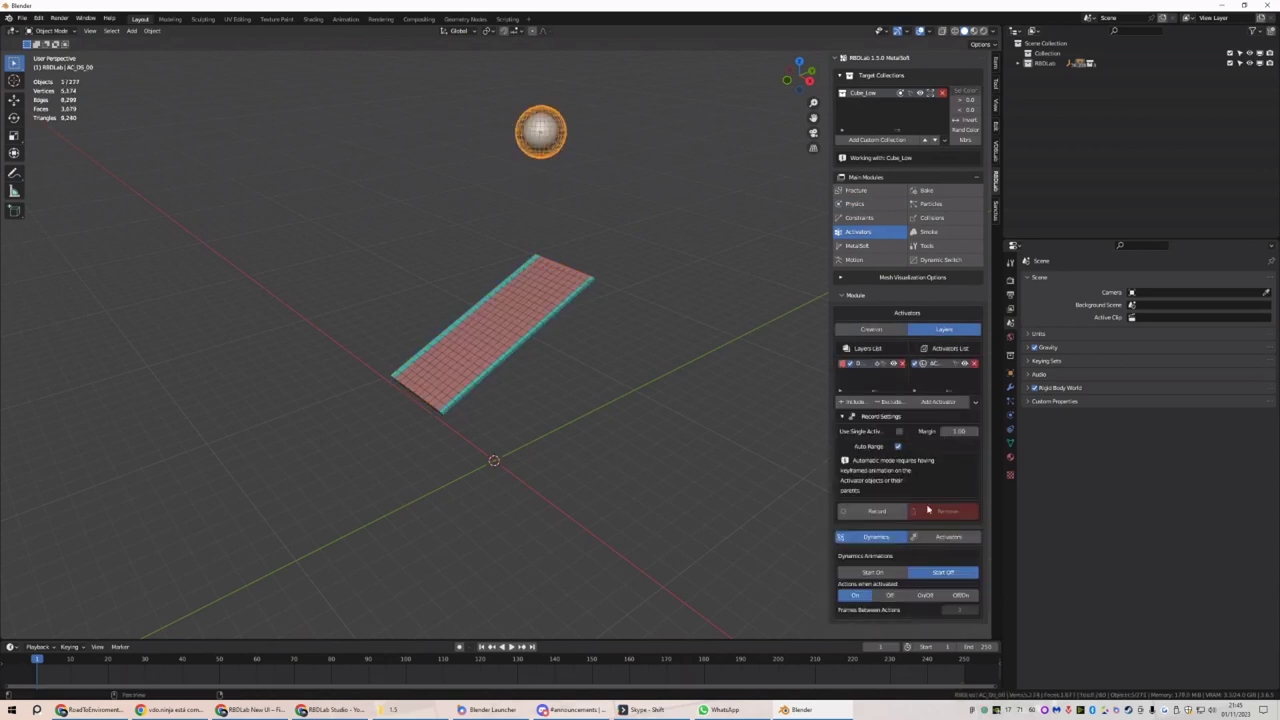
Enable Use Single Activator with margin 0.50 and 4 substeps, then record the activation
{"action": "left_click", "coordinate": [945, 539]}
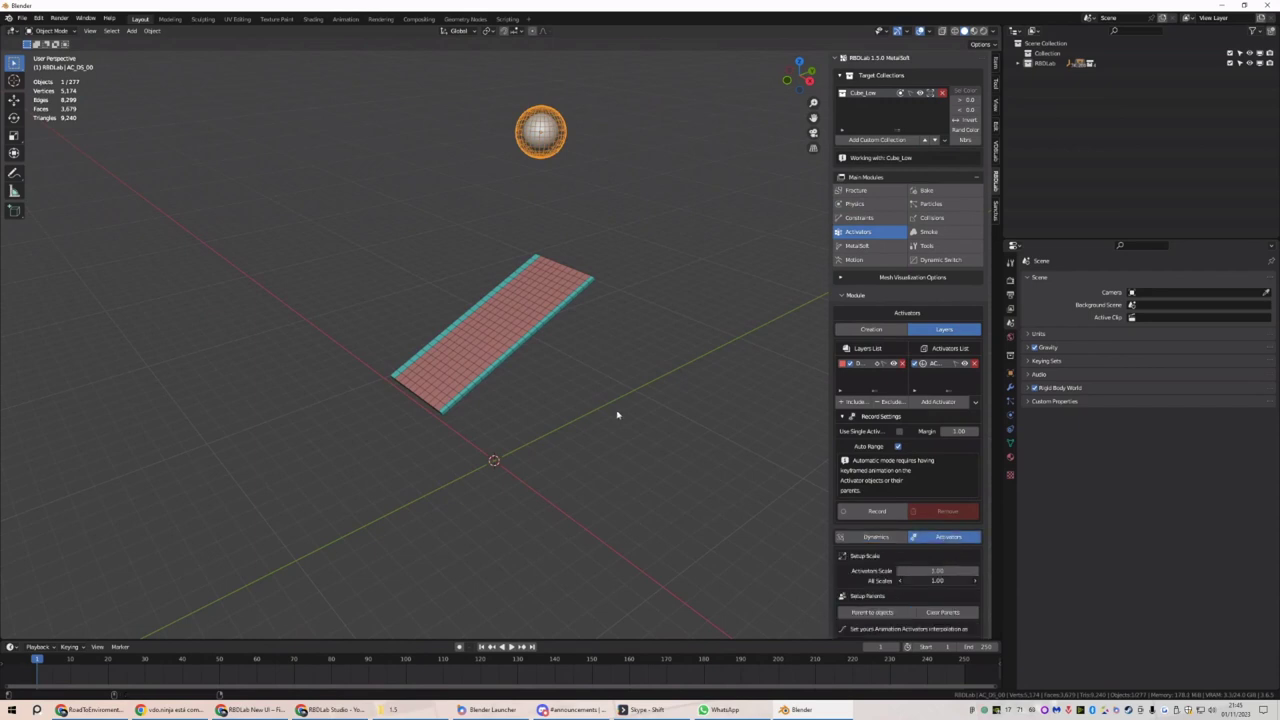
{"action": "left_click", "coordinate": [899, 432]}
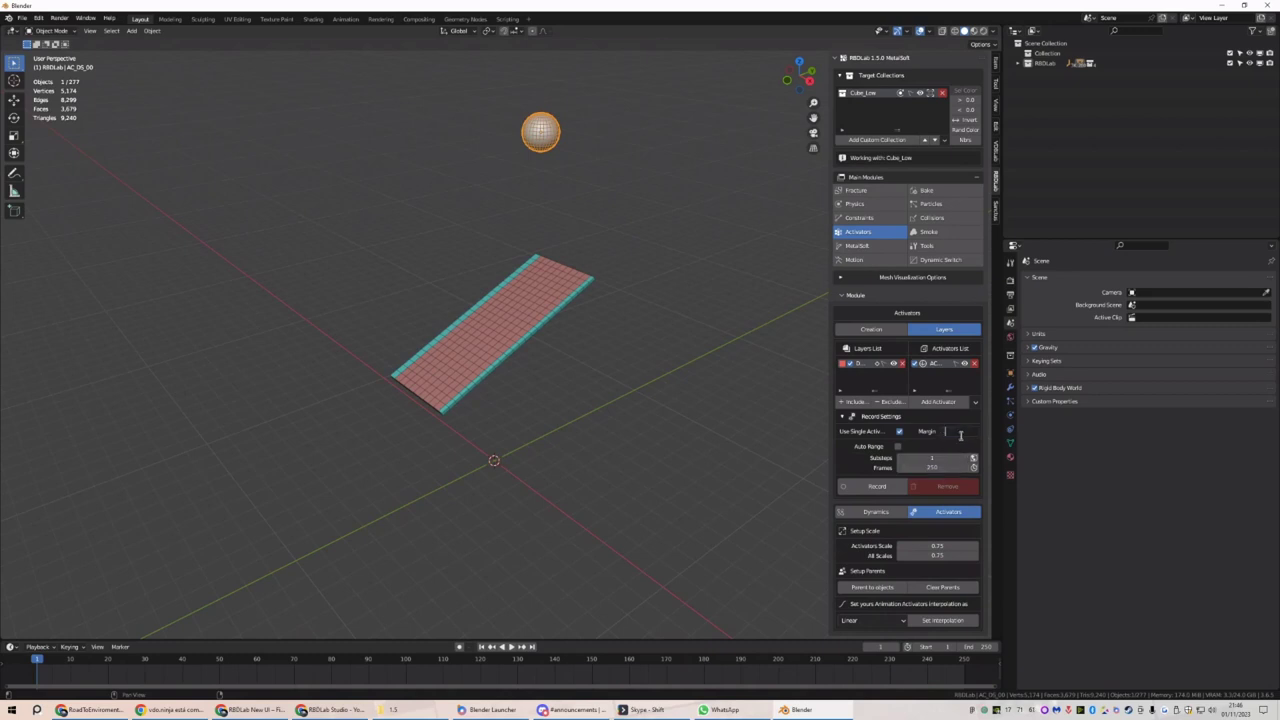
{"action": "left_click", "coordinate": [931, 457]}
{"action": "type", "text": "4"}
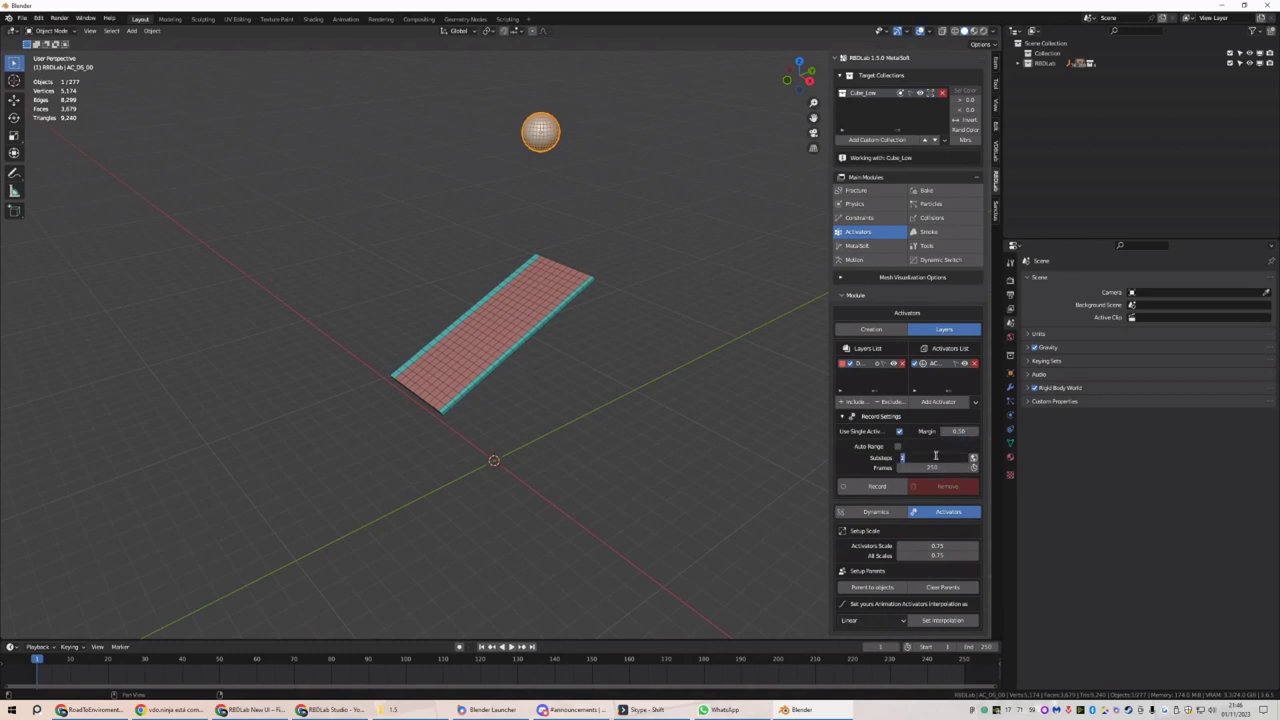
{"action": "key", "text": "Return"}
{"action": "left_click", "coordinate": [885, 487]}
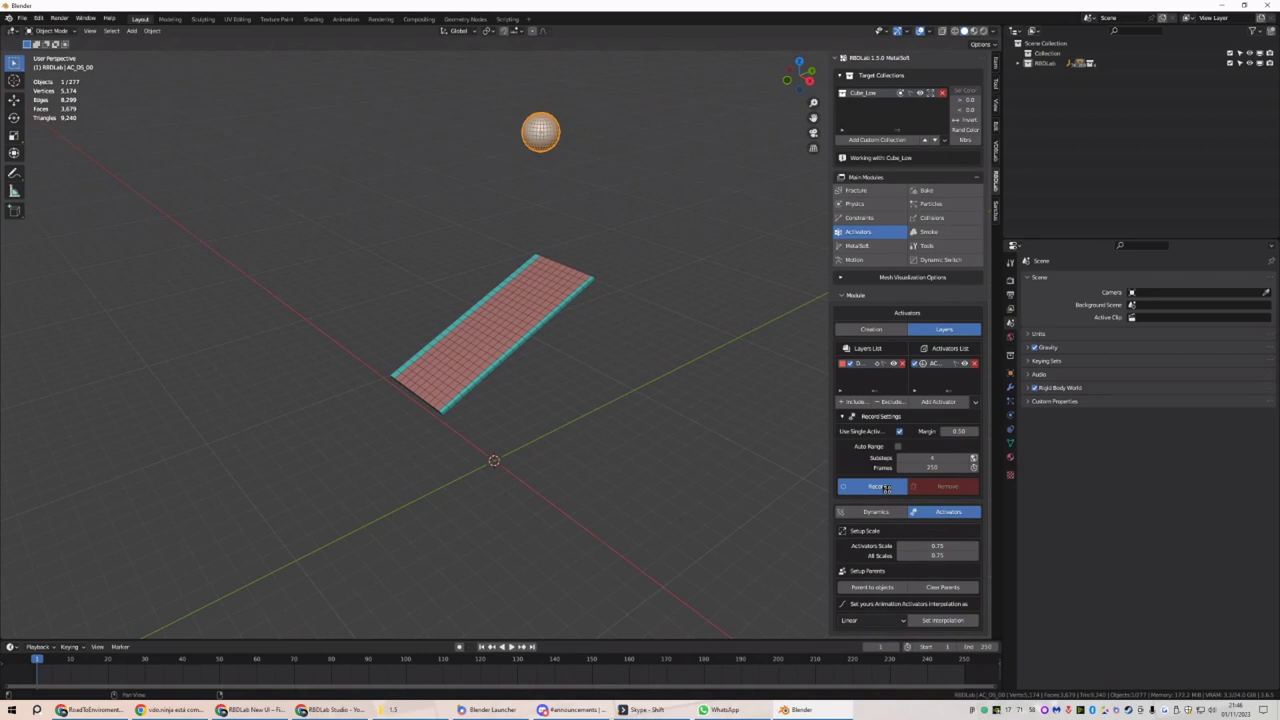
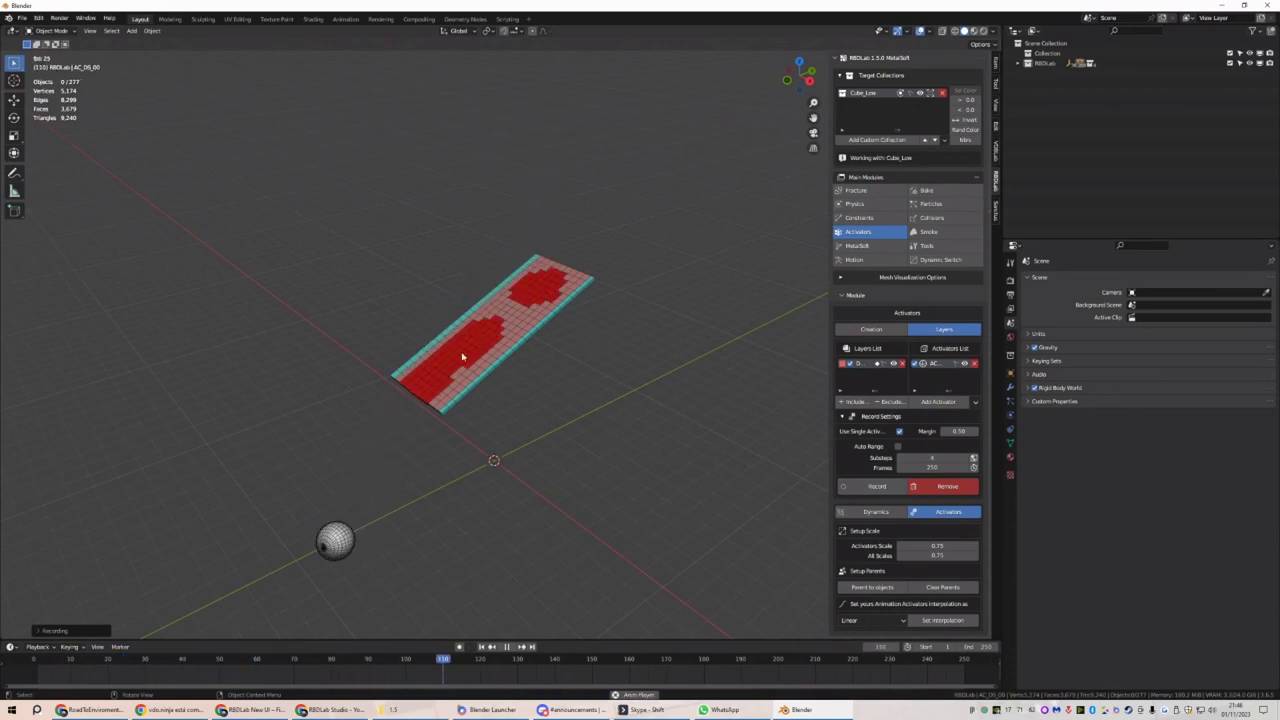
Rewind to frame 1 and clear the recorded activators from the plane
{"action": "left_click", "coordinate": [482, 646]}
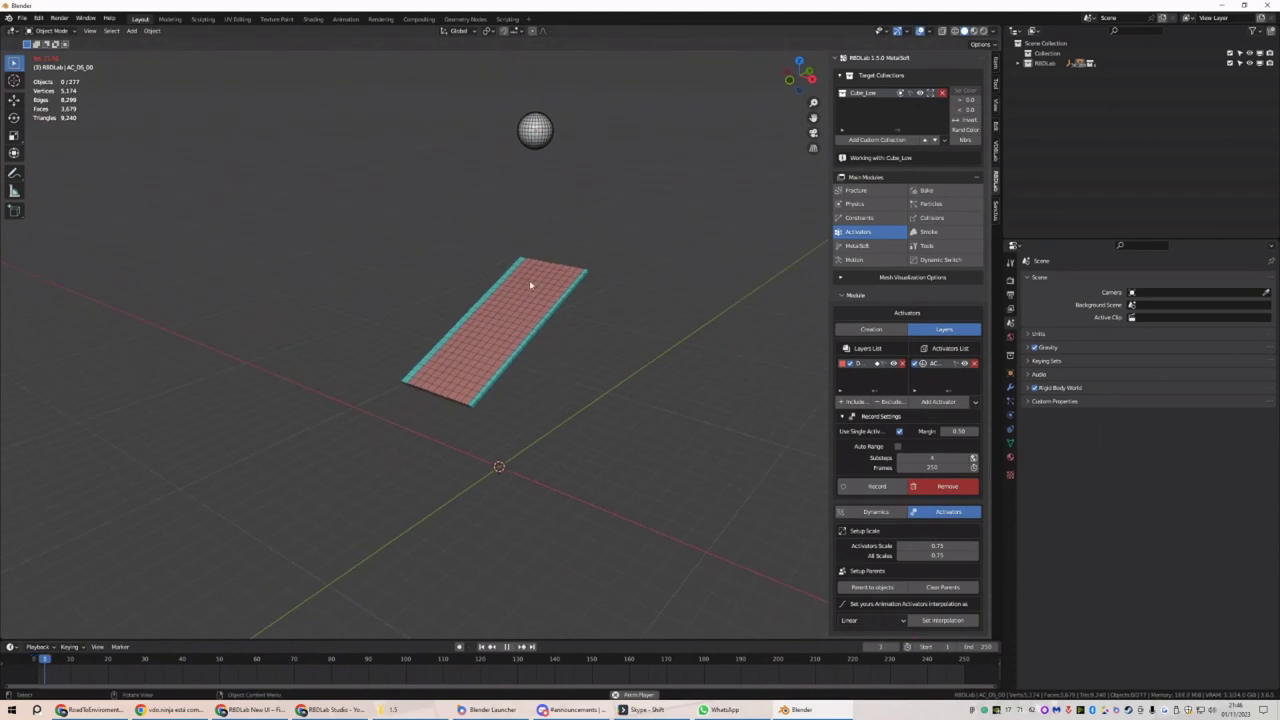
{"action": "left_click", "coordinate": [945, 486]}
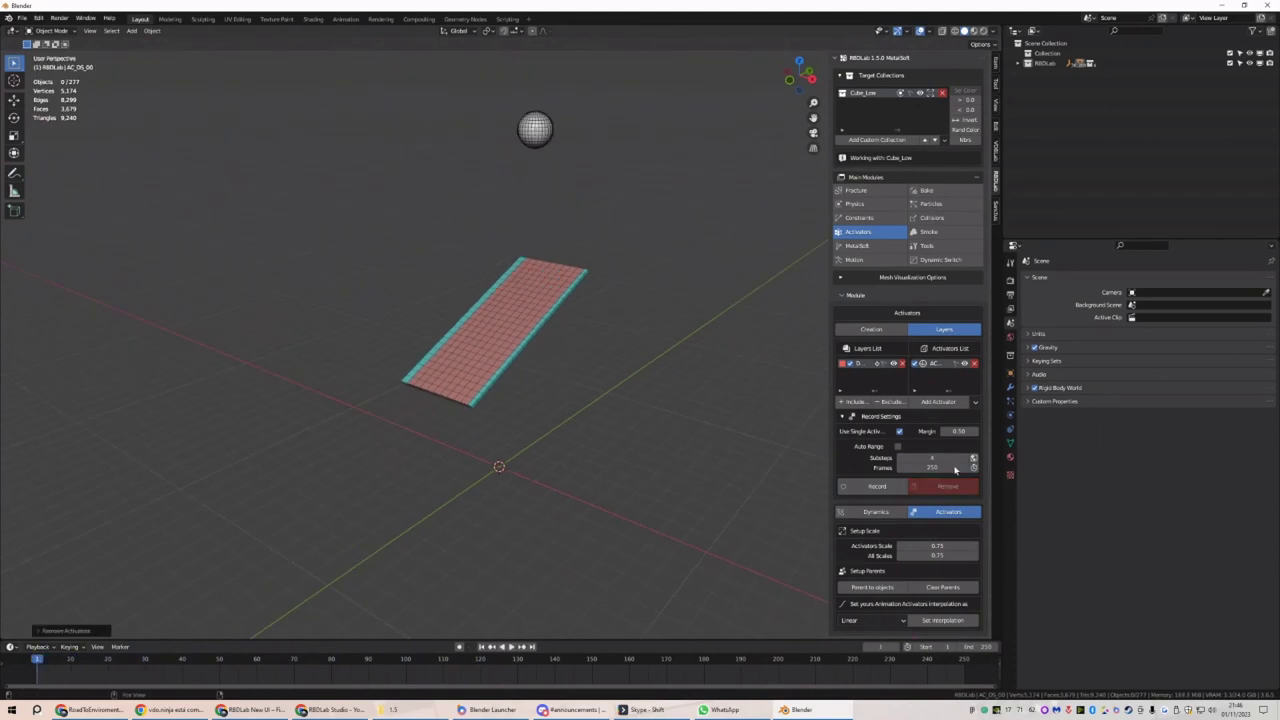
{"action": "left_click", "coordinate": [870, 204]}
Set the constraints to 0.1 m distance and 2.00 spring stiffness, update them and replay the drop
{"action": "left_click", "coordinate": [857, 218]}
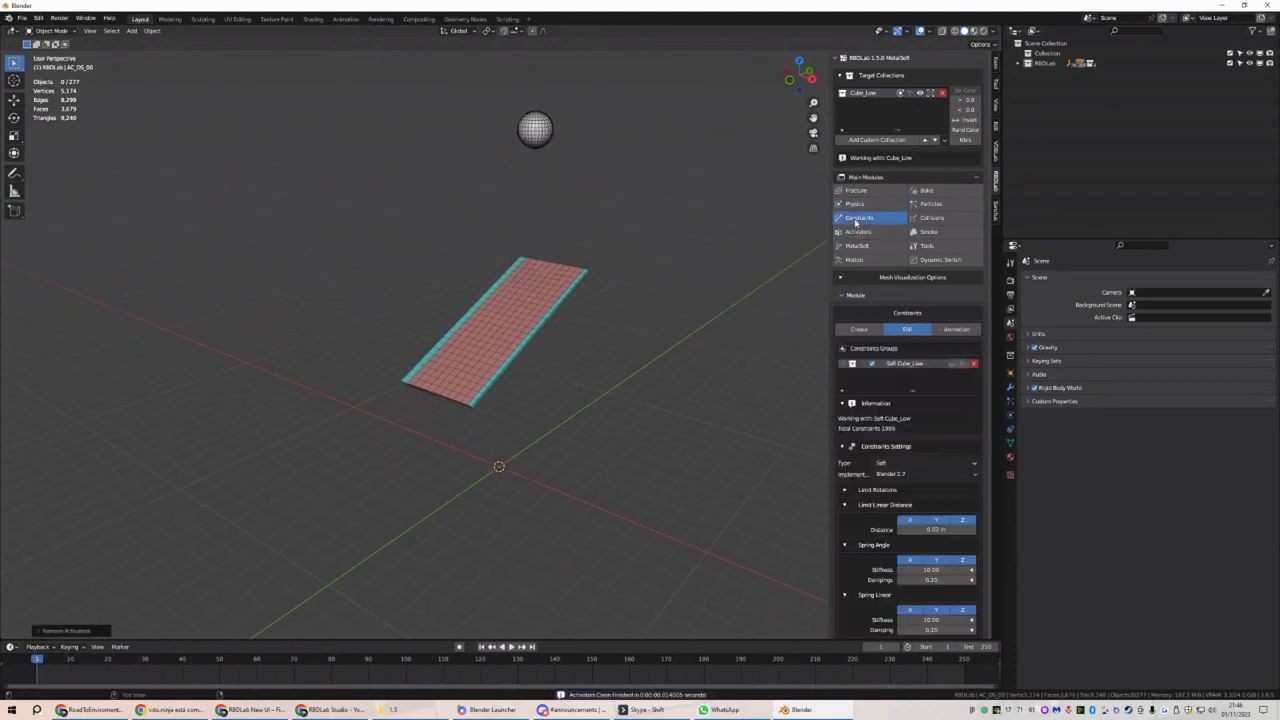
{"action": "scroll", "coordinate": [934, 468], "scroll_direction": "down", "scroll_amount": 3}
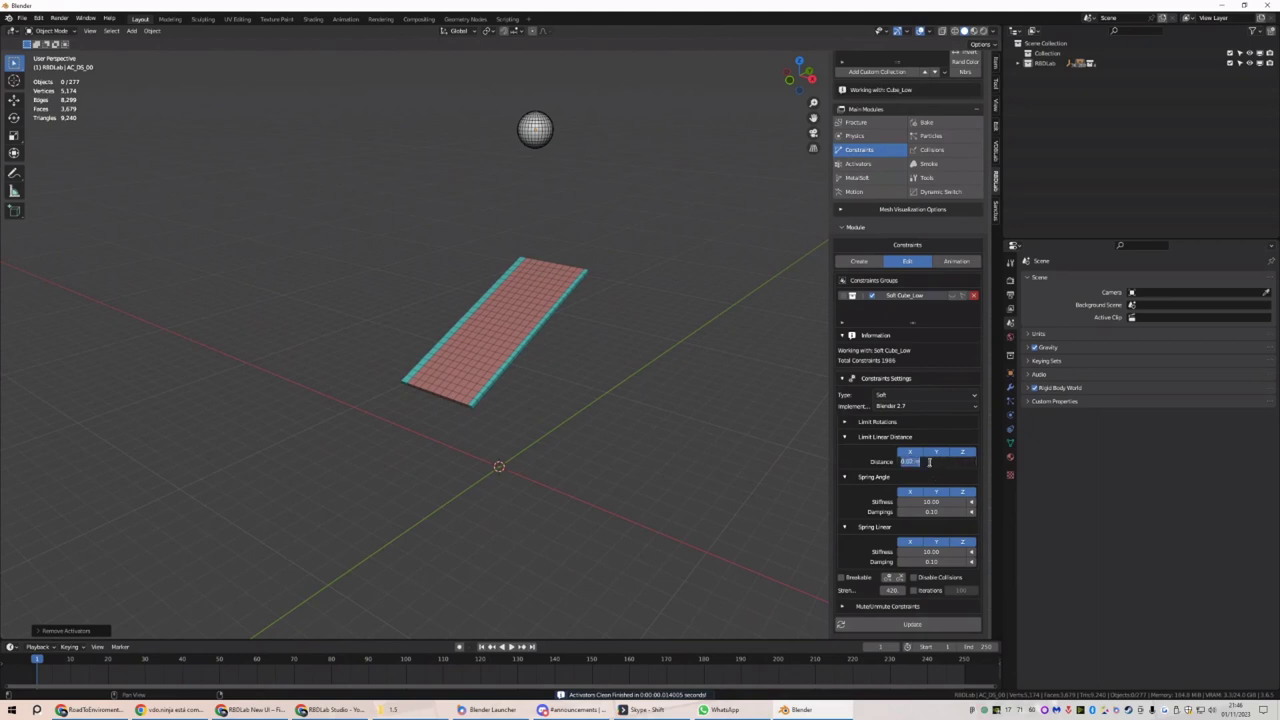
{"action": "left_click", "coordinate": [934, 500]}
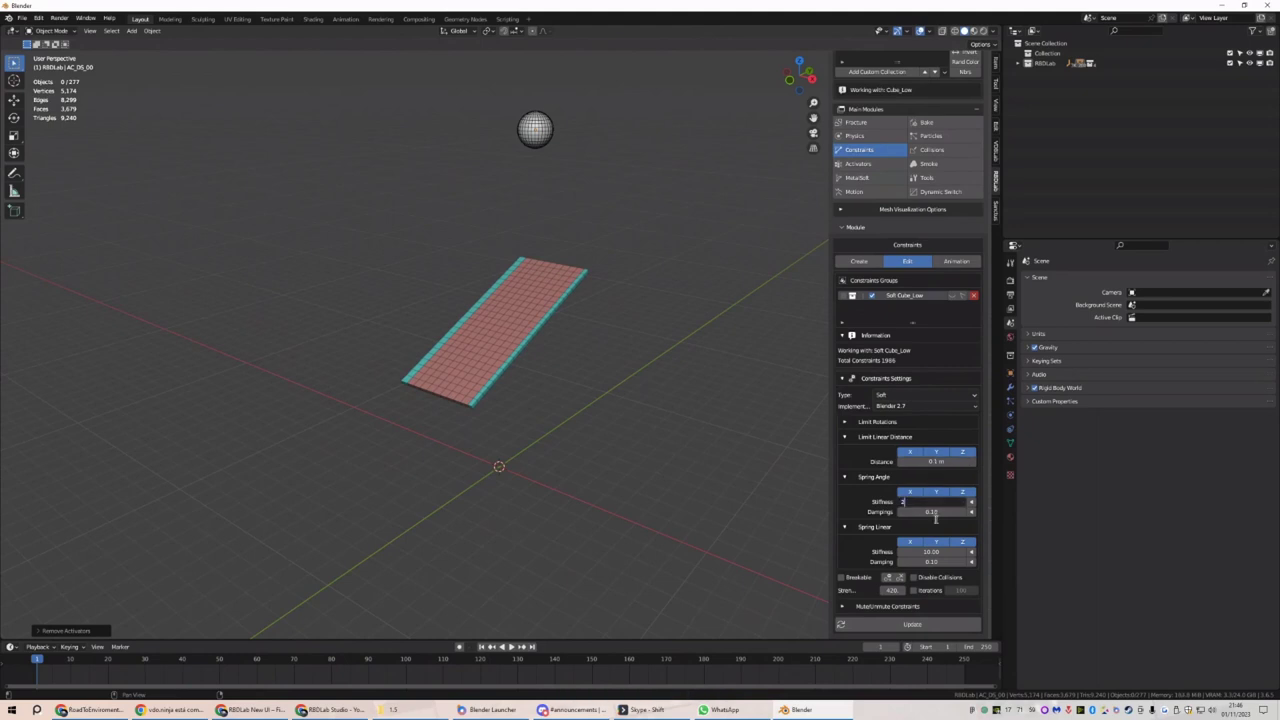
{"action": "type", "text": "2"}
{"action": "key", "text": "Return"}
{"action": "left_click", "coordinate": [912, 624]}
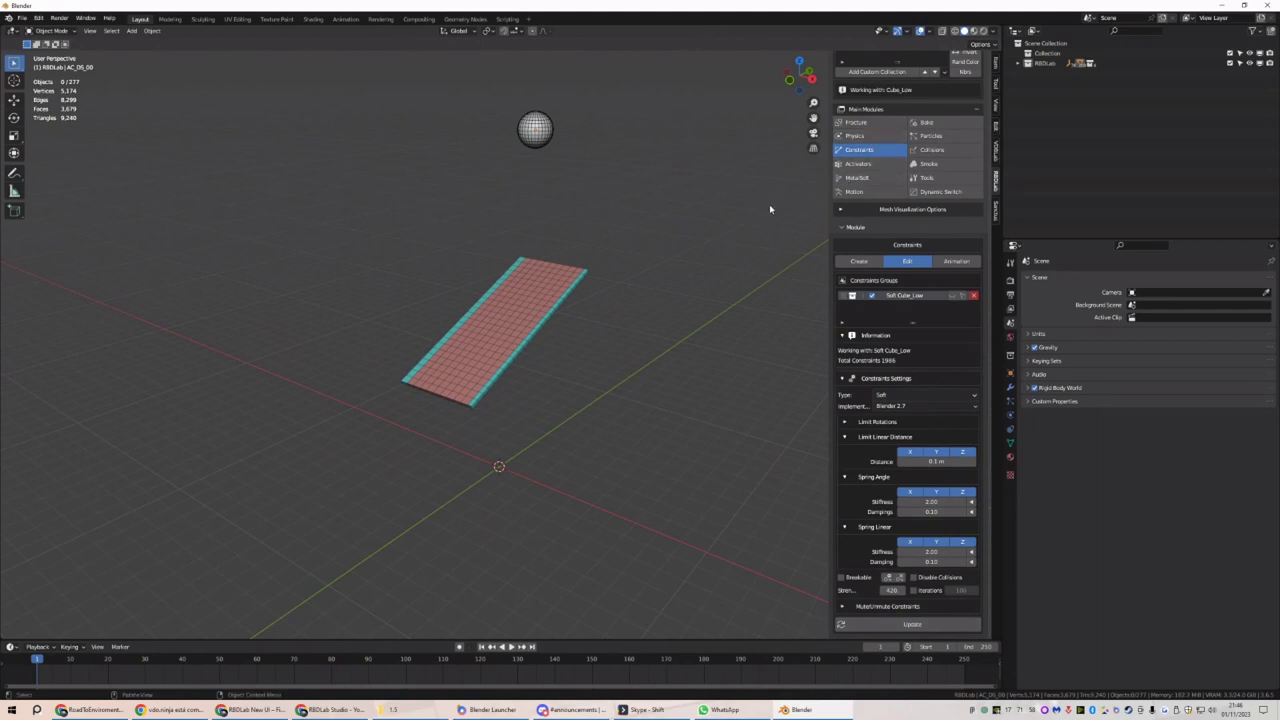
{"action": "key", "text": "space"}
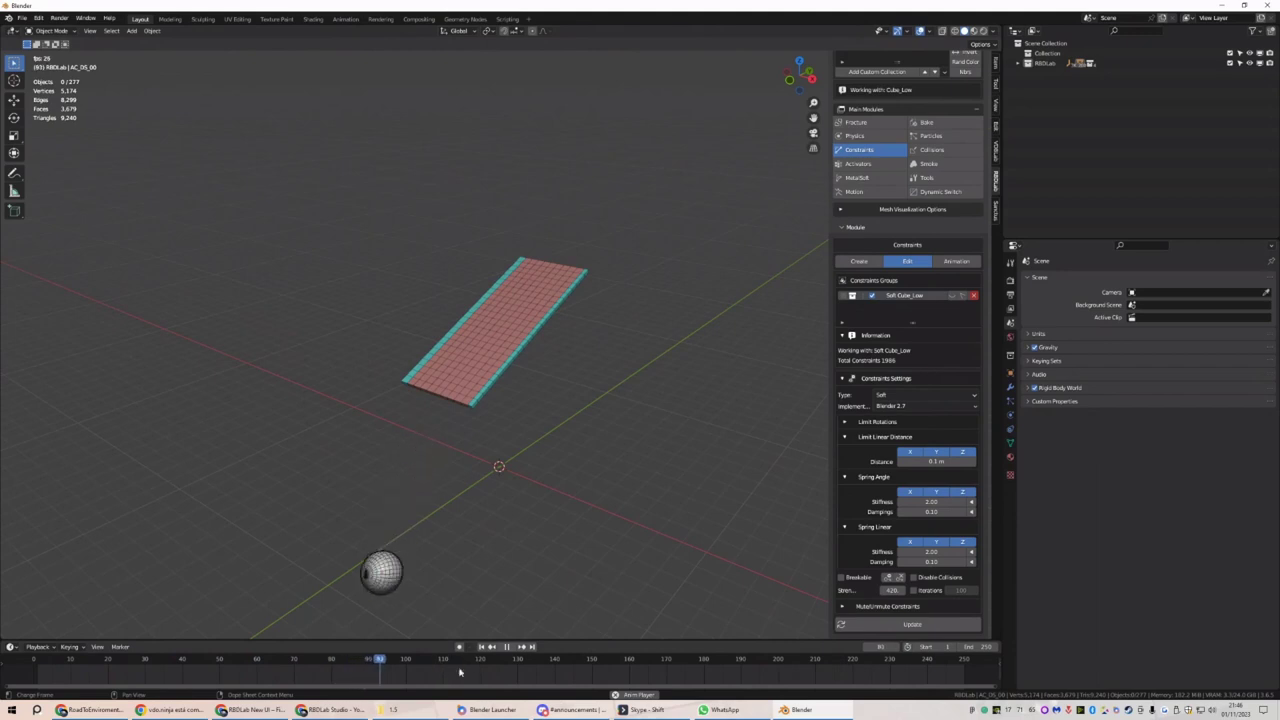
Stop playback and set the Activators recording length to 140 frames
{"action": "key", "text": "space"}
{"action": "left_click", "coordinate": [870, 163]}
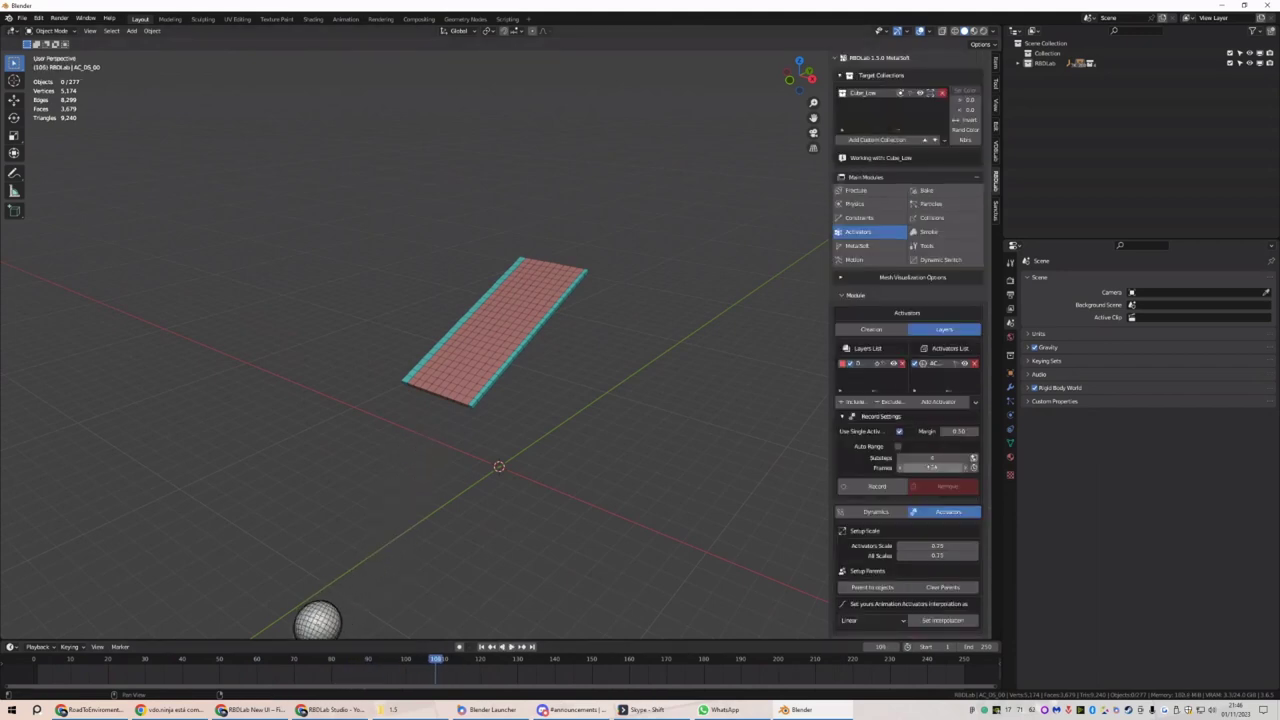
{"action": "left_click", "coordinate": [924, 468]}
{"action": "type", "text": "140"}
{"action": "key", "text": "Return"}
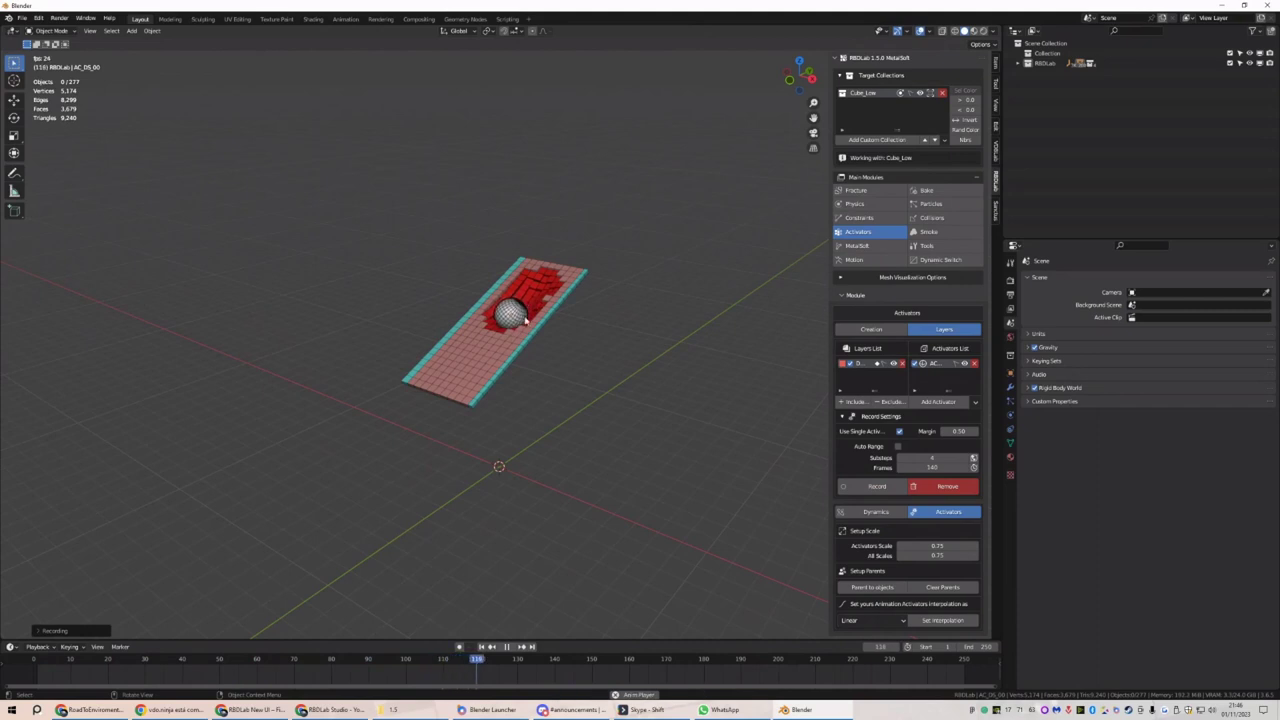
Clear the old activators and record new ones from the sphere's impact on the plane
{"action": "middle_click_drag", "start_coordinate": [600, 349], "coordinate": [585, 280]}
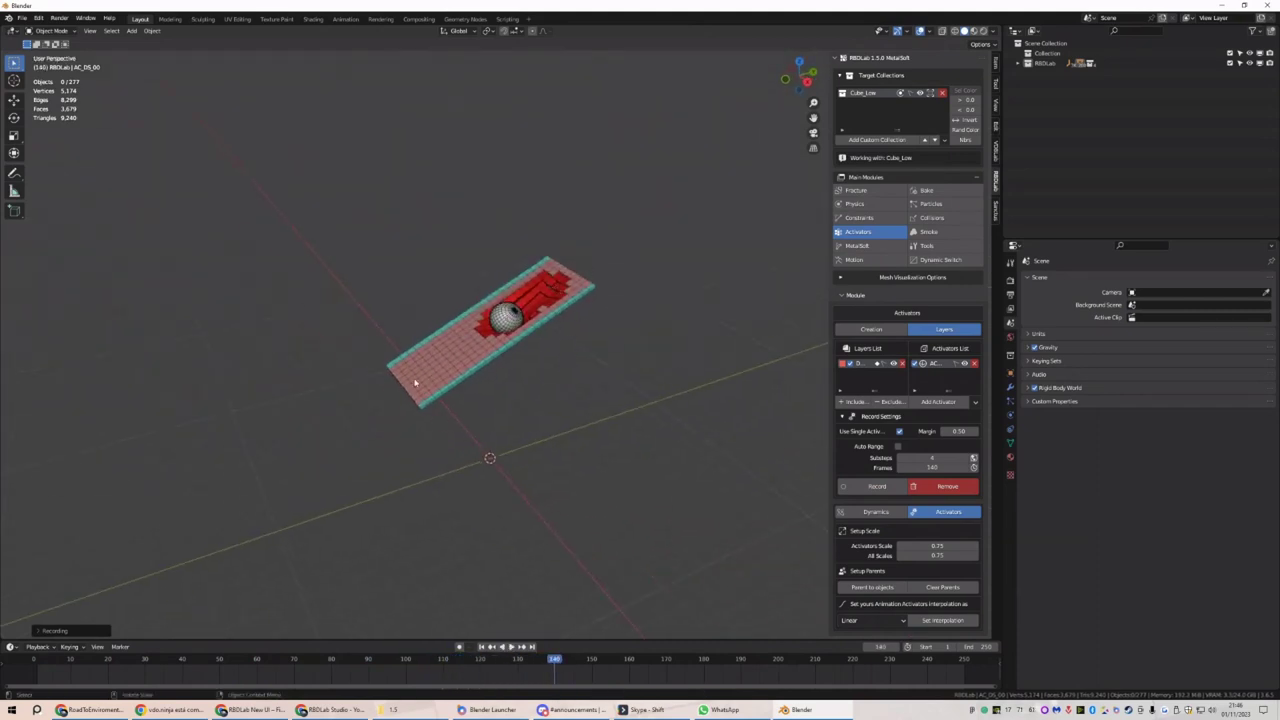
{"action": "middle_click_drag", "start_coordinate": [573, 330], "coordinate": [601, 319]}
{"action": "left_click", "coordinate": [947, 486]}
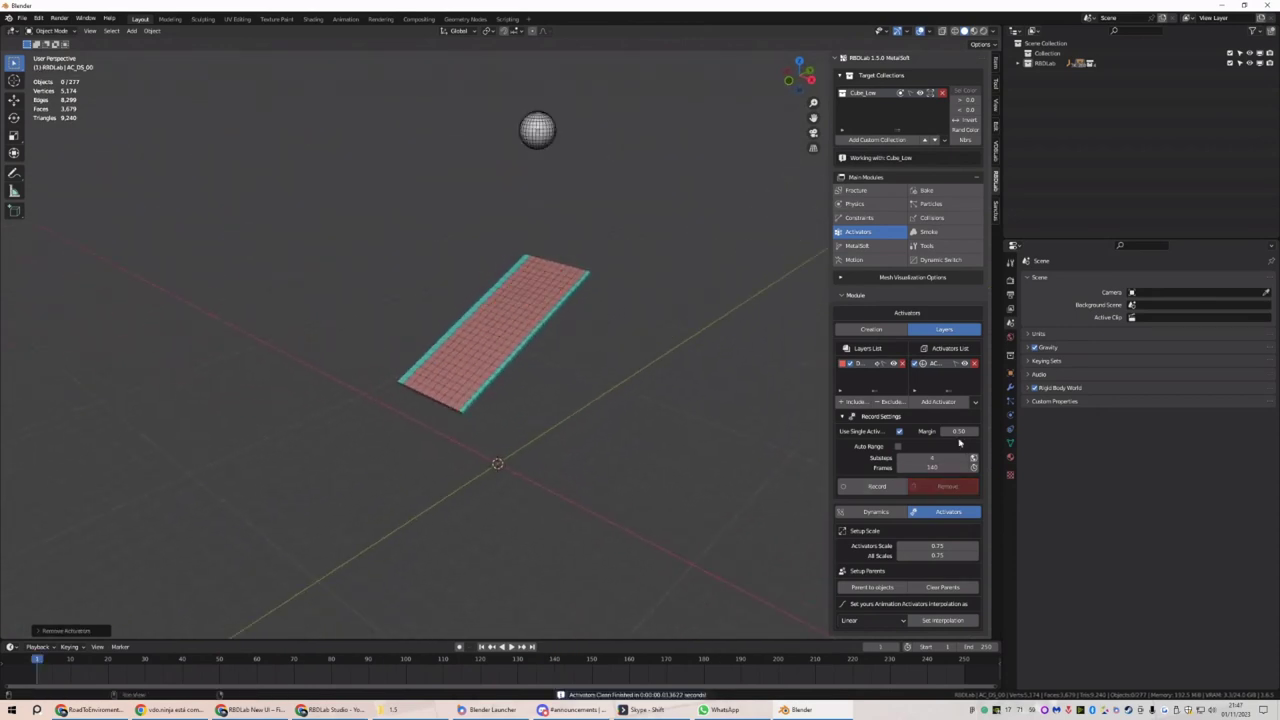
{"action": "left_click", "coordinate": [885, 485]}
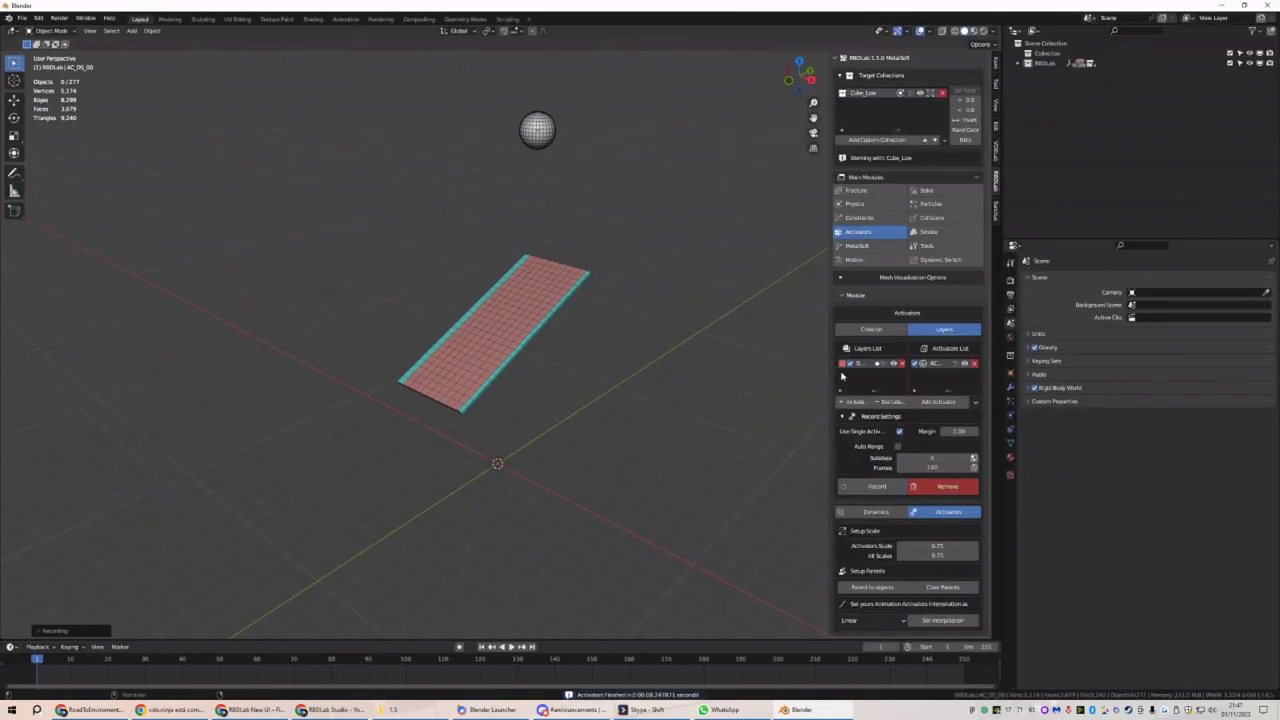
Play the fracture simulation until the sphere rolls off, then stop it
{"action": "left_click_drag", "start_coordinate": [828, 381], "coordinate": [791, 392]}
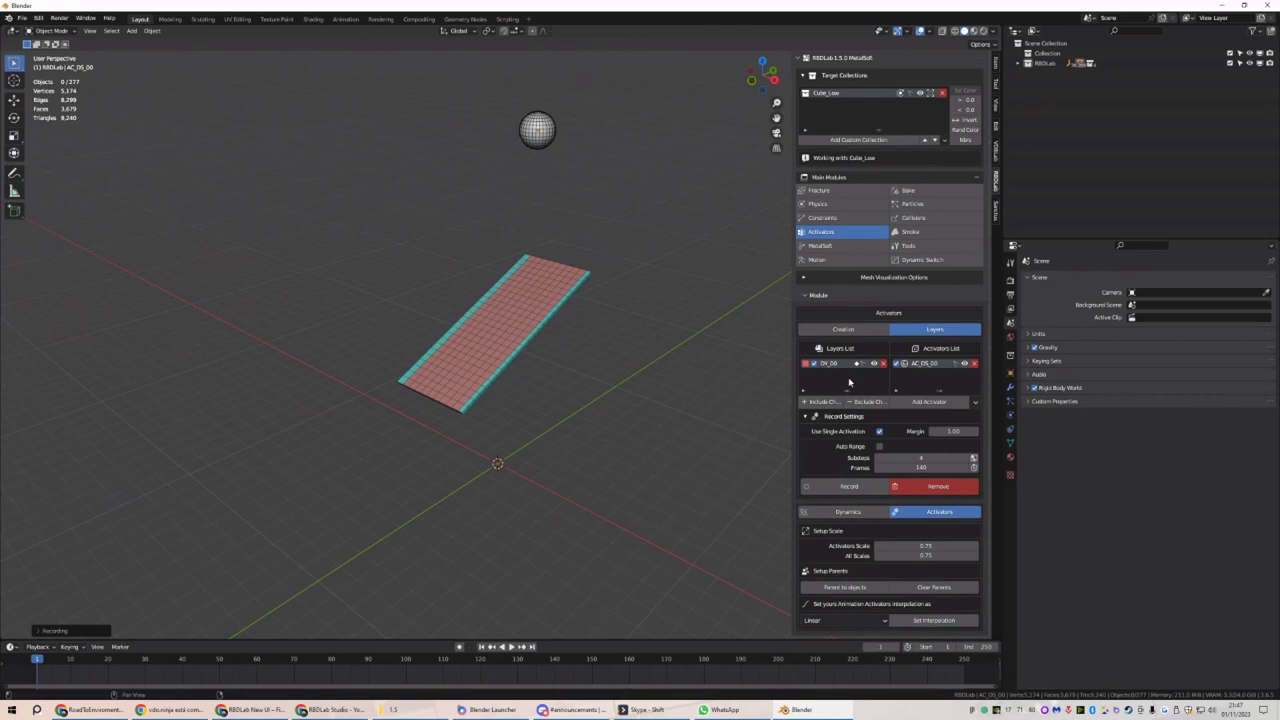
{"action": "key", "text": "space"}
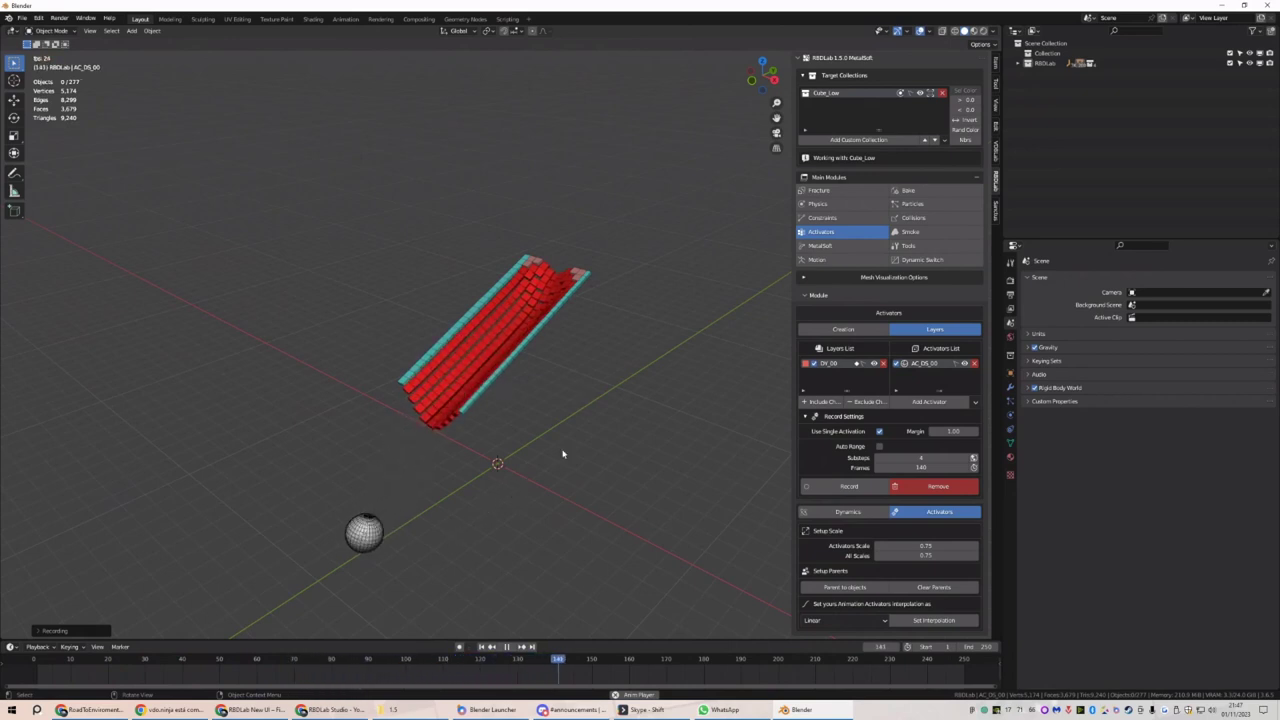
{"action": "key", "text": "space"}
Rewind to frame 1, choose MetalSoft and add 23 evenly spaced loop cuts to the plane
{"action": "left_click", "coordinate": [481, 647]}
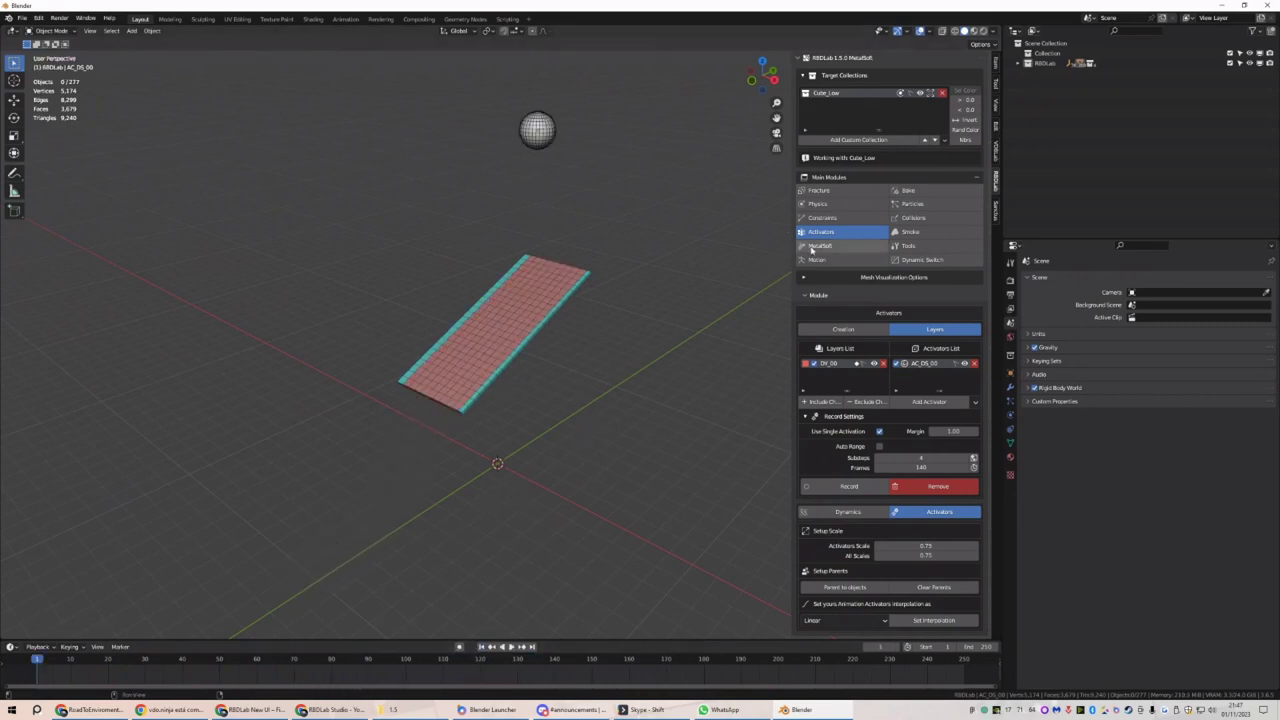
{"action": "left_click", "coordinate": [820, 245]}
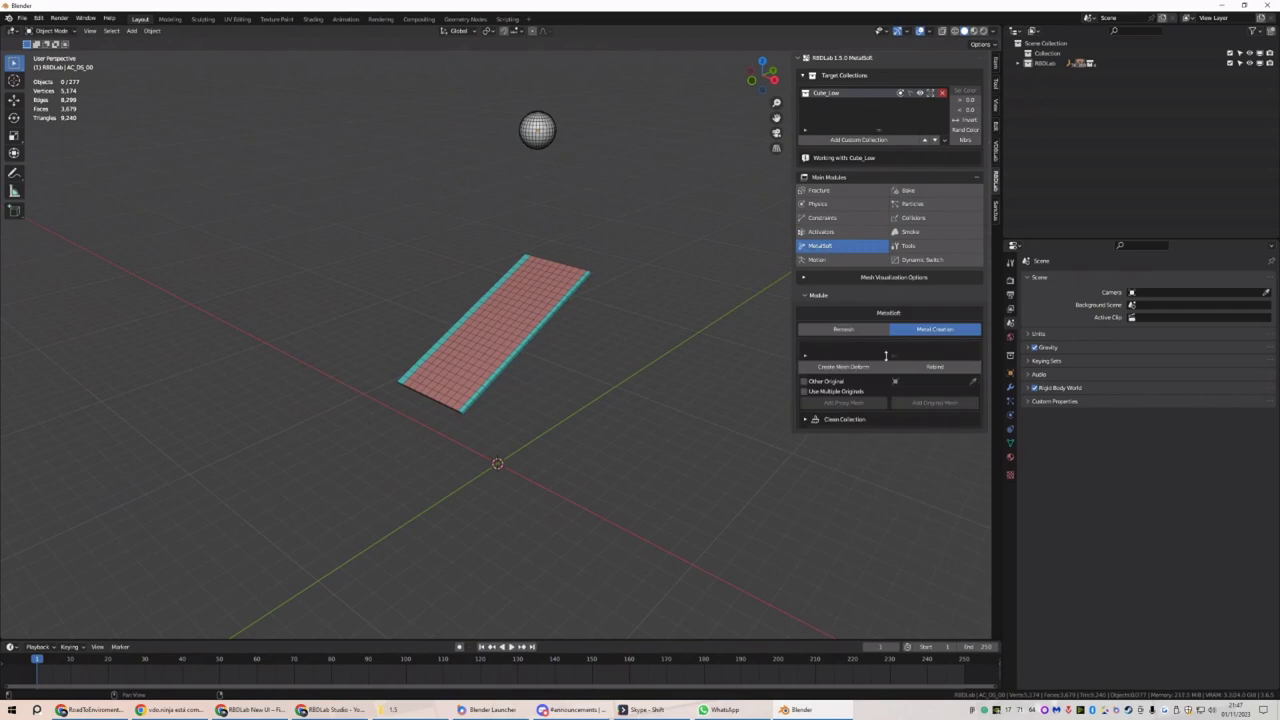
{"action": "scroll", "coordinate": [548, 320], "scroll_direction": "up", "scroll_amount": 10}
{"action": "left_click", "coordinate": [548, 320]}
{"action": "right_click", "coordinate": [548, 320]}
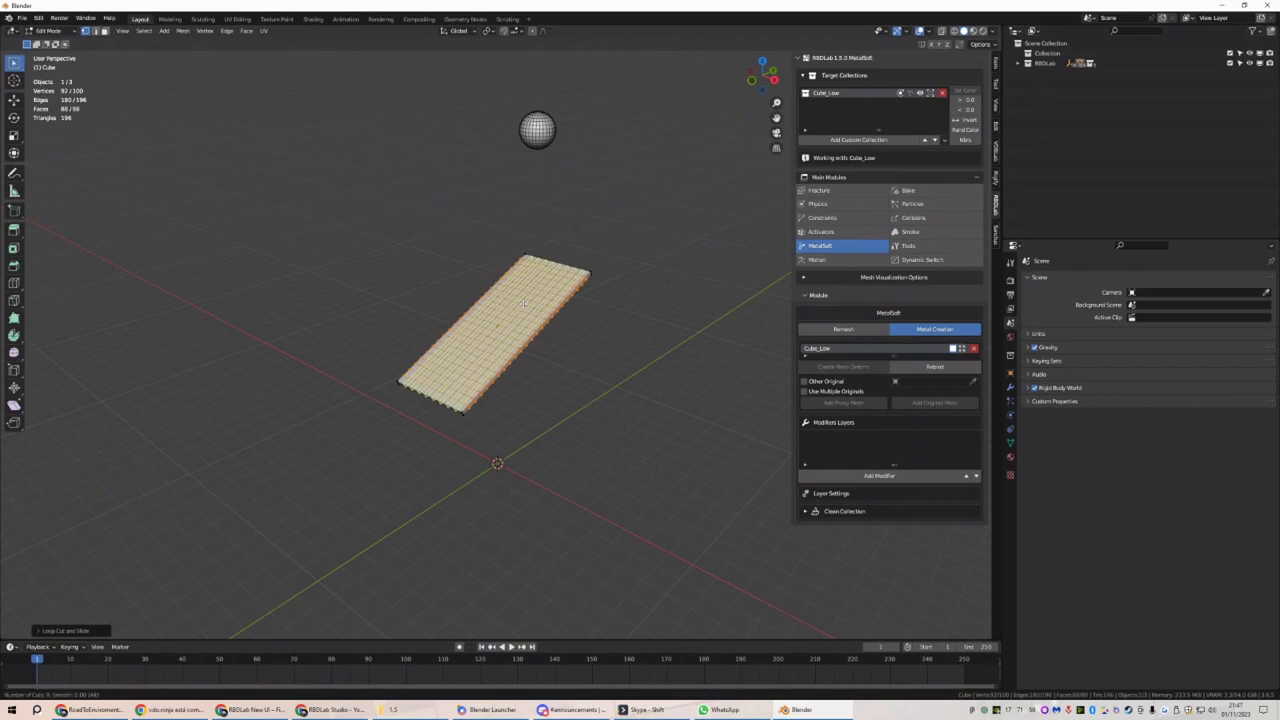
{"action": "key", "text": "Tab"}
Add a Subsurf layer to the metal and play the sphere denting it
{"action": "left_click", "coordinate": [893, 475]}
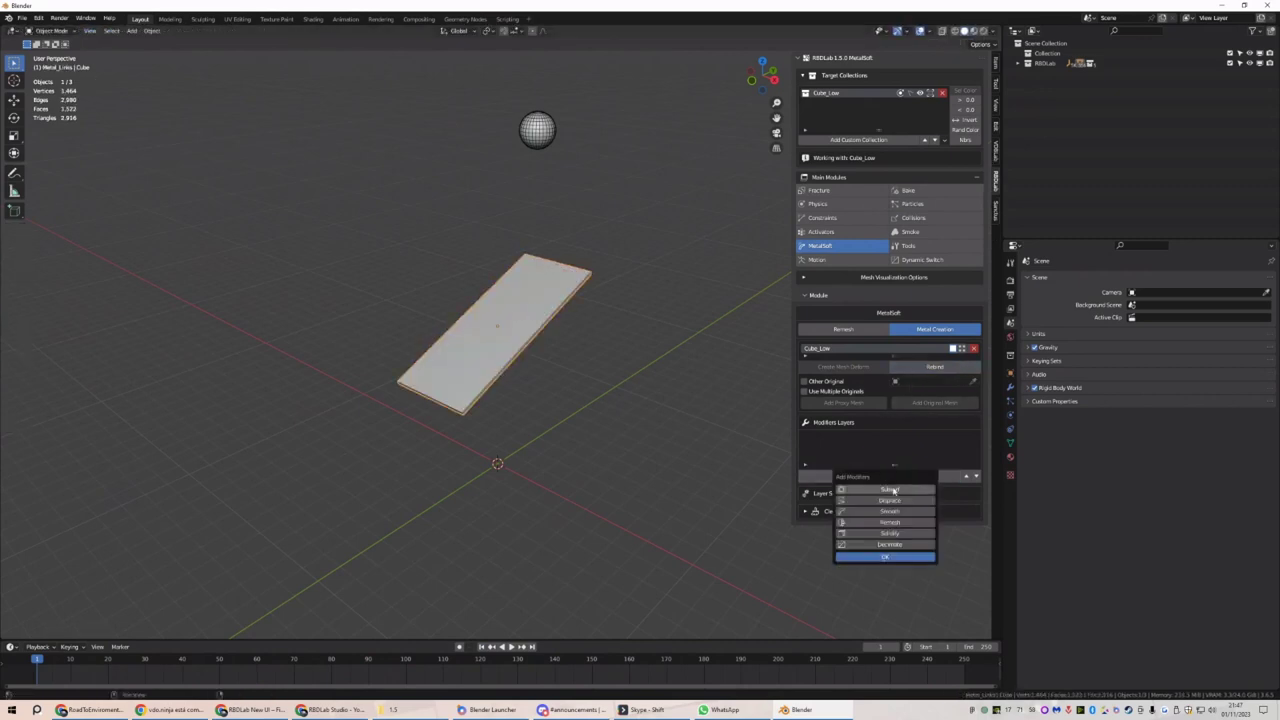
{"action": "left_click", "coordinate": [885, 556]}
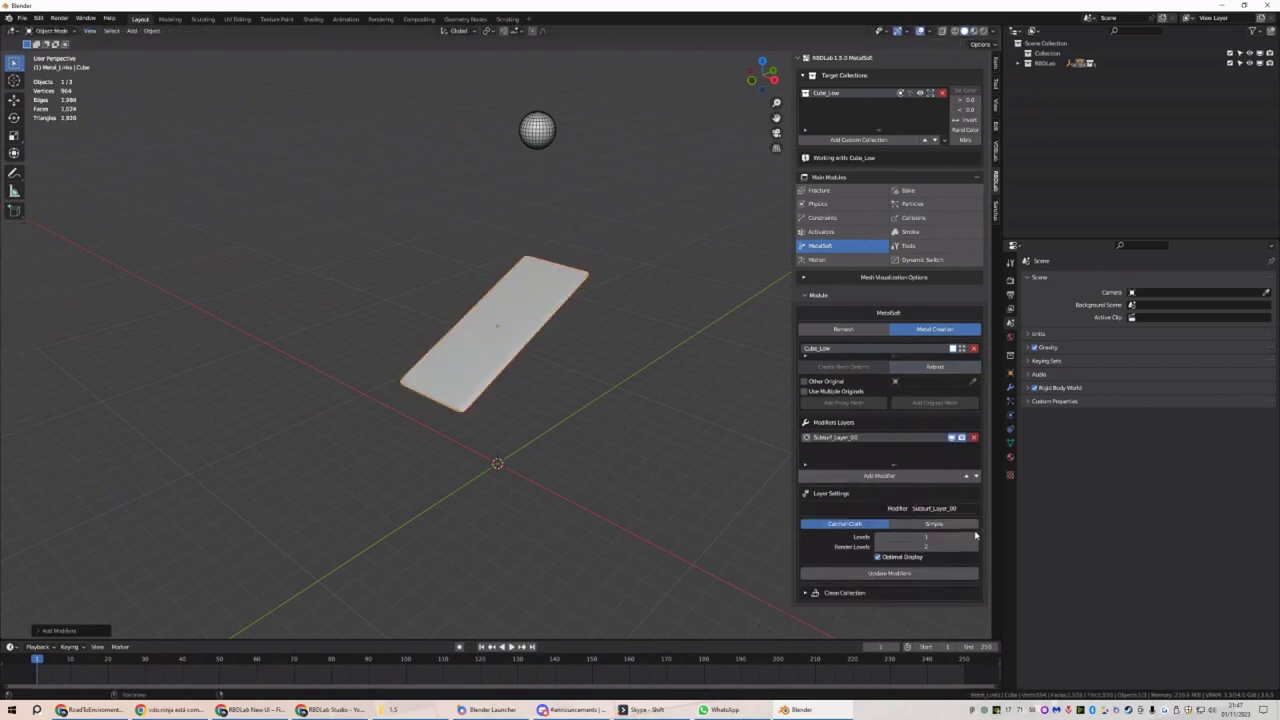
{"action": "key", "text": "space"}
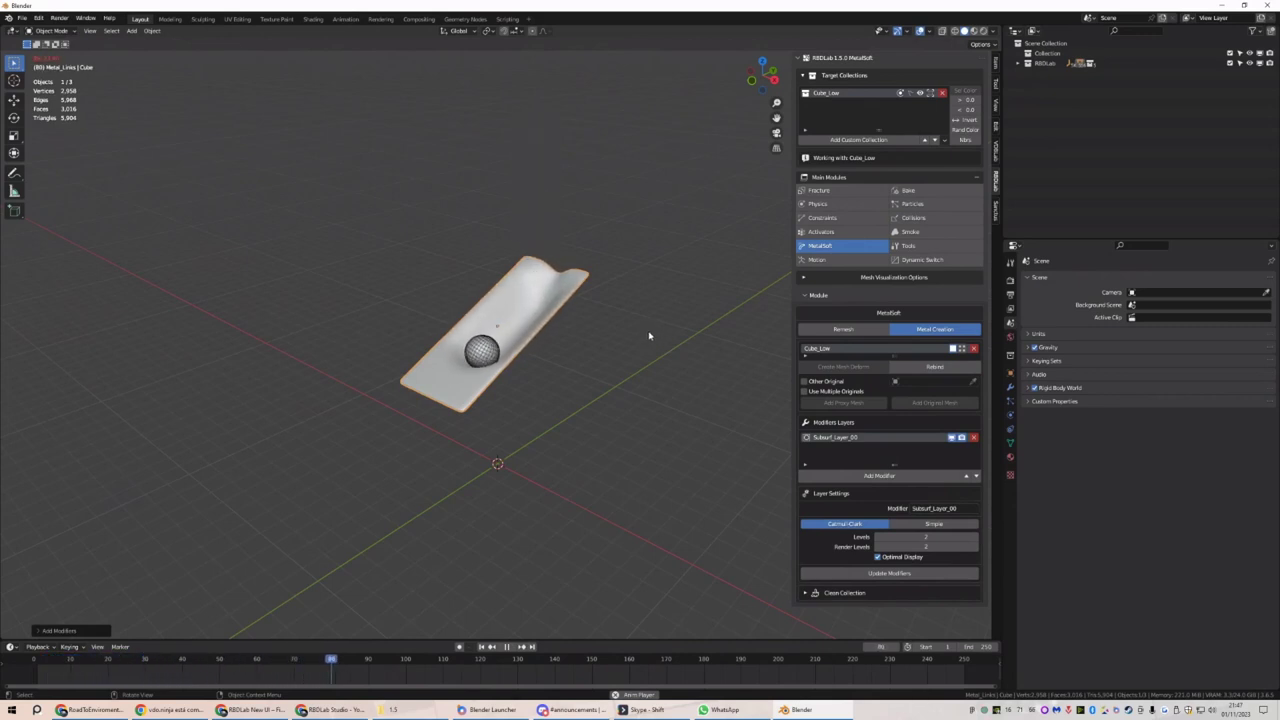
{"action": "middle_click_drag", "start_coordinate": [469, 451], "coordinate": [560, 449]}
{"action": "key", "text": "space"}
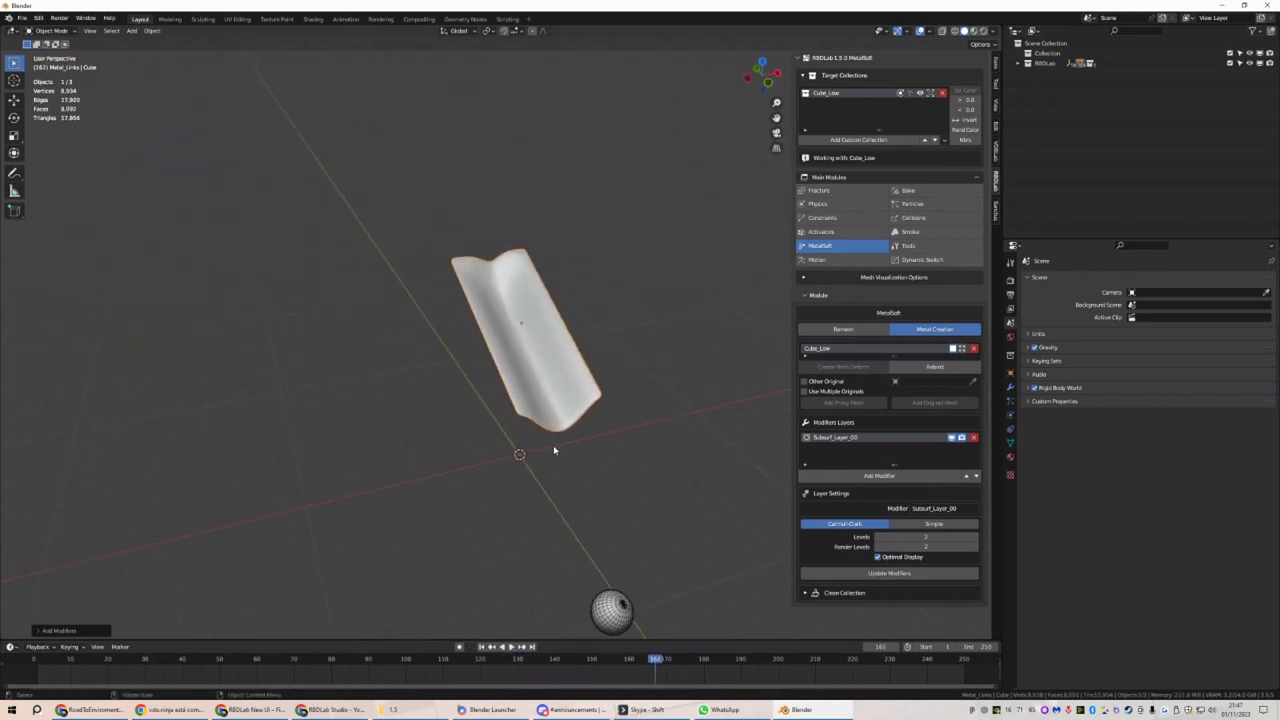
Shade the metal plate smooth and scrub the animation back to around frame 122
{"action": "right_click", "coordinate": [532, 322]}
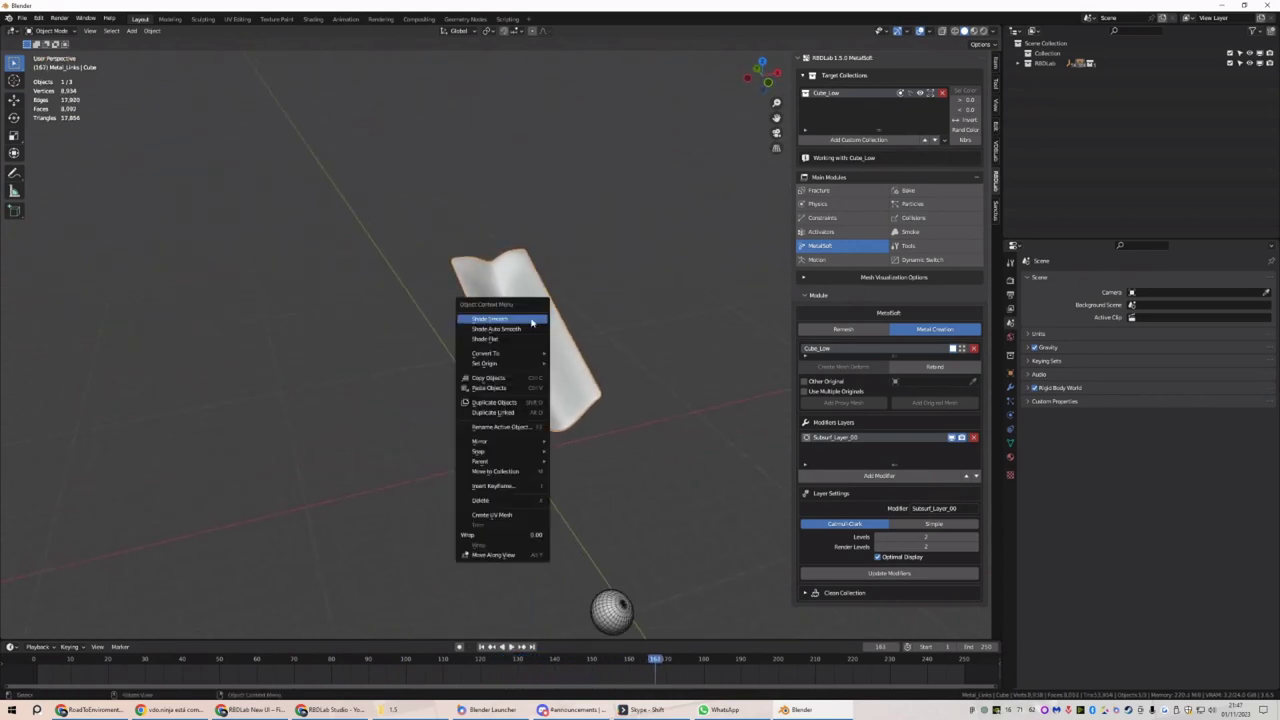
{"action": "left_click", "coordinate": [532, 322]}
{"action": "middle_click_drag", "start_coordinate": [640, 360], "coordinate": [566, 351]}
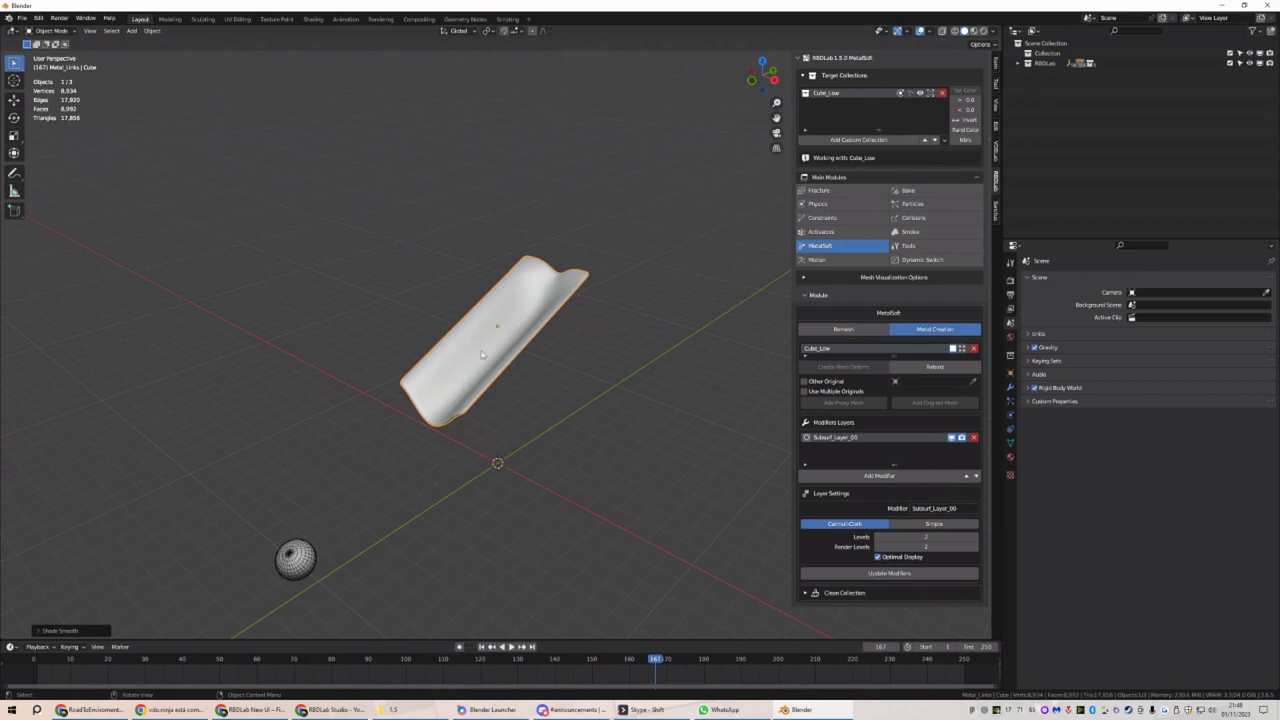
{"action": "left_click_drag", "start_coordinate": [655, 665], "coordinate": [554, 670]}
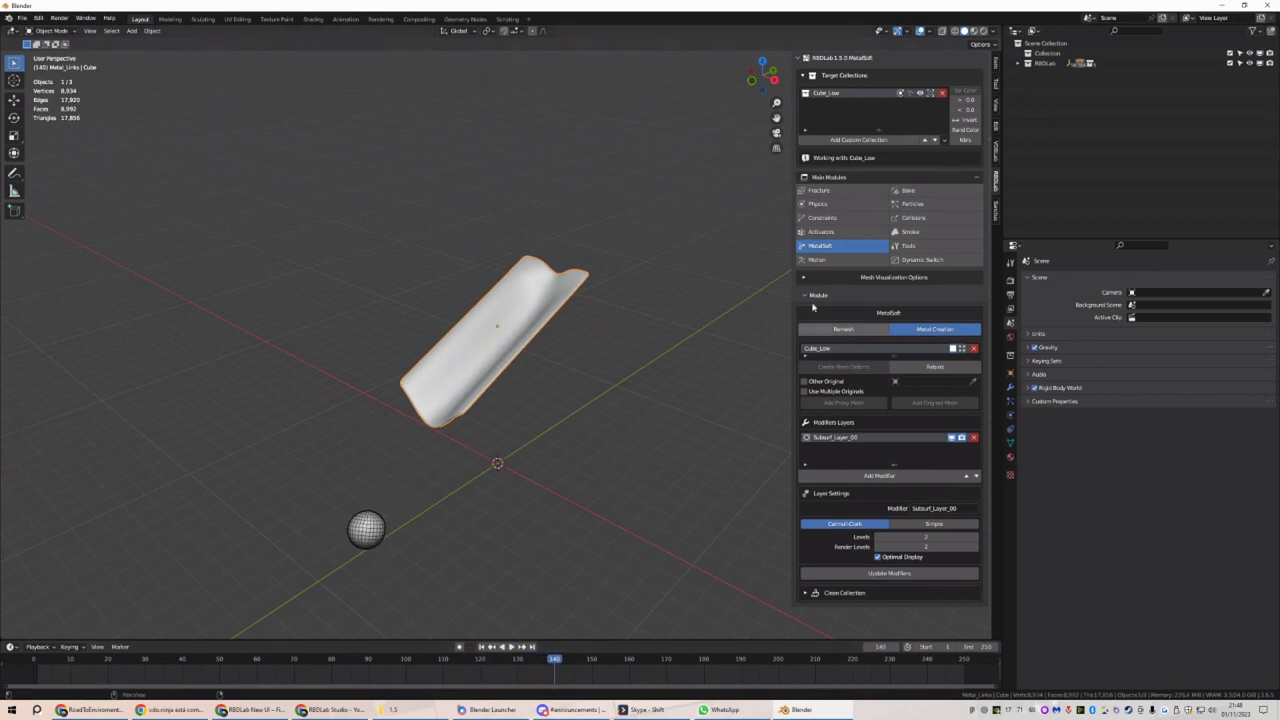
Step through Physics and Constraints to the Activators module and pick Constraints as layer type
{"action": "left_click", "coordinate": [818, 203]}
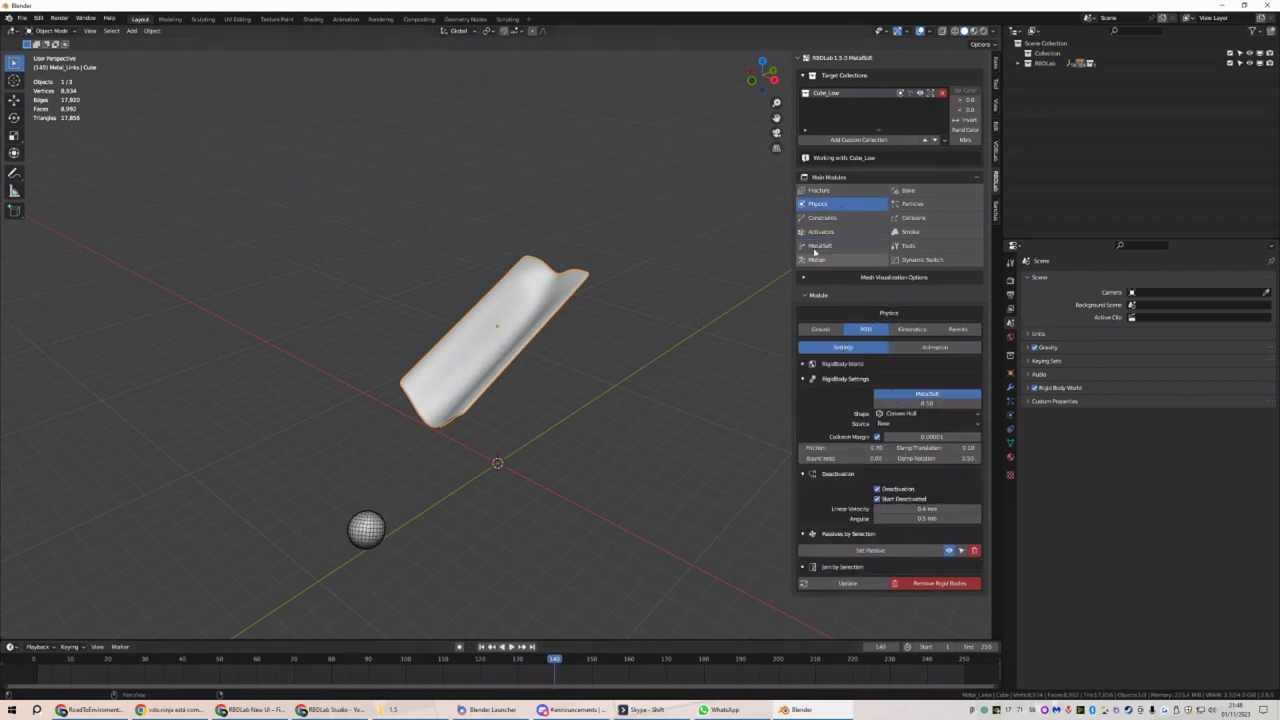
{"action": "left_click", "coordinate": [822, 218]}
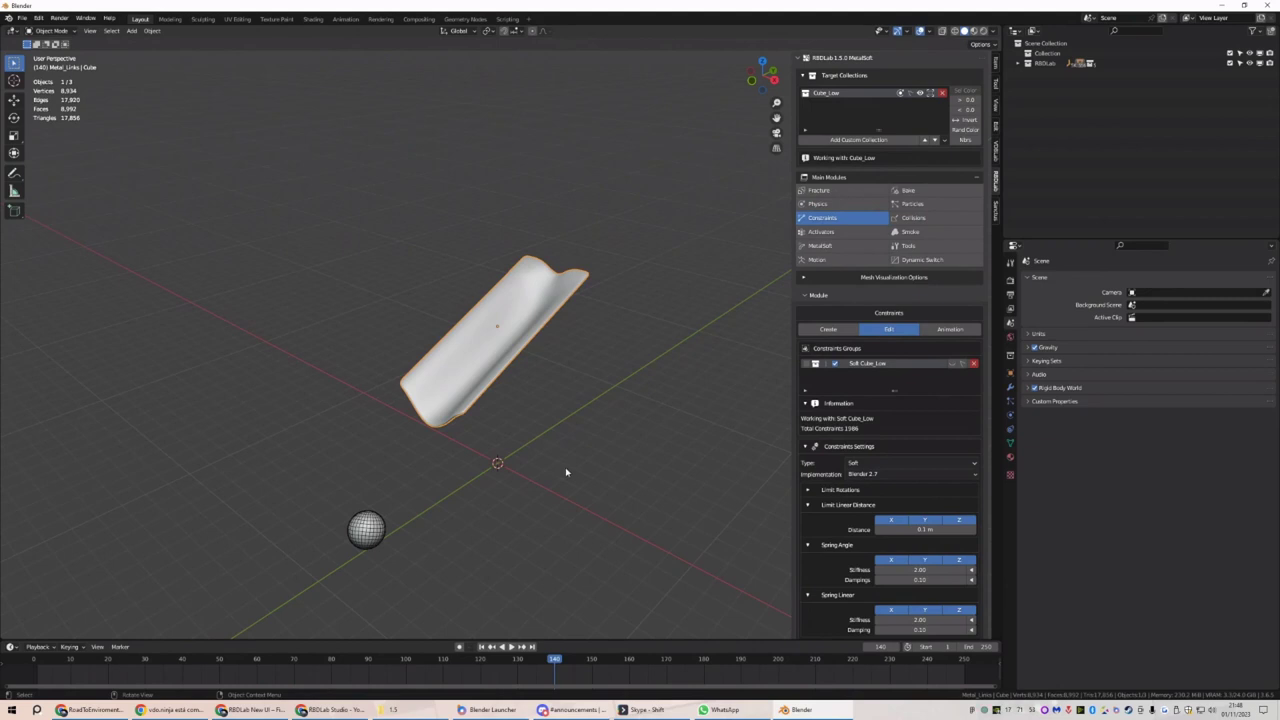
{"action": "left_click", "coordinate": [821, 231]}
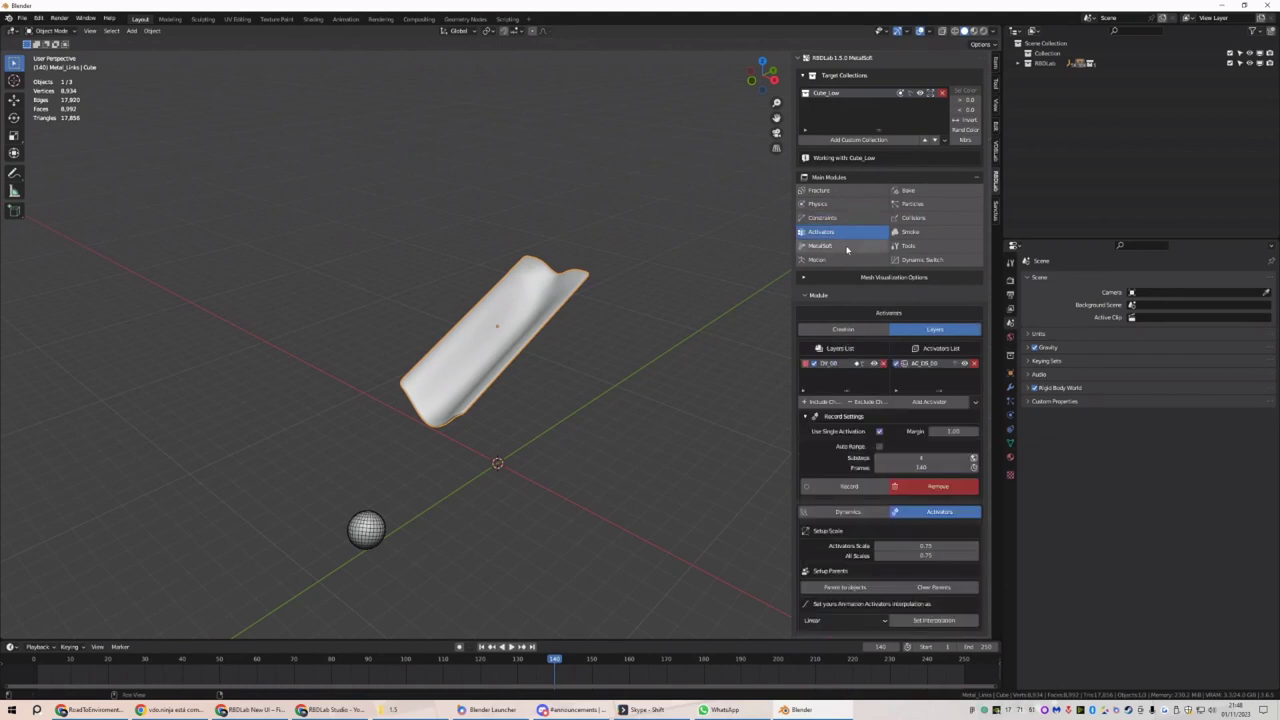
{"action": "left_click_drag", "start_coordinate": [793, 375], "coordinate": [783, 374]}
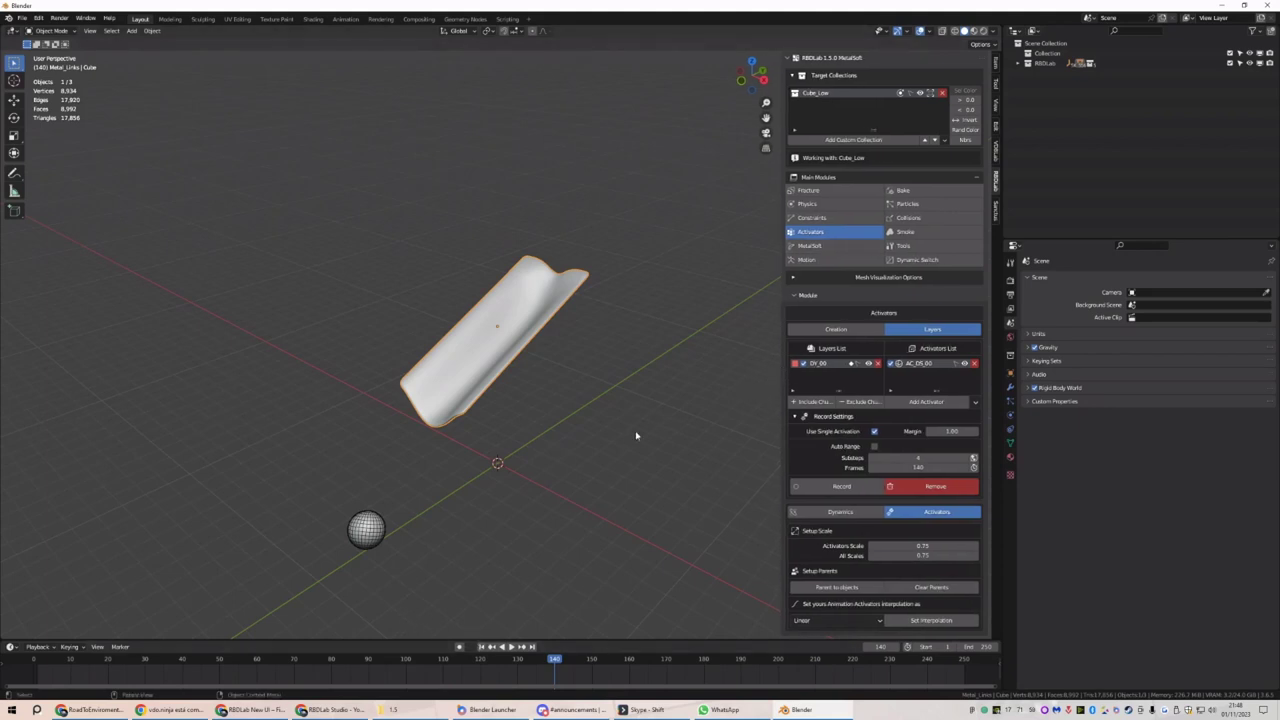
{"action": "left_click", "coordinate": [836, 331]}
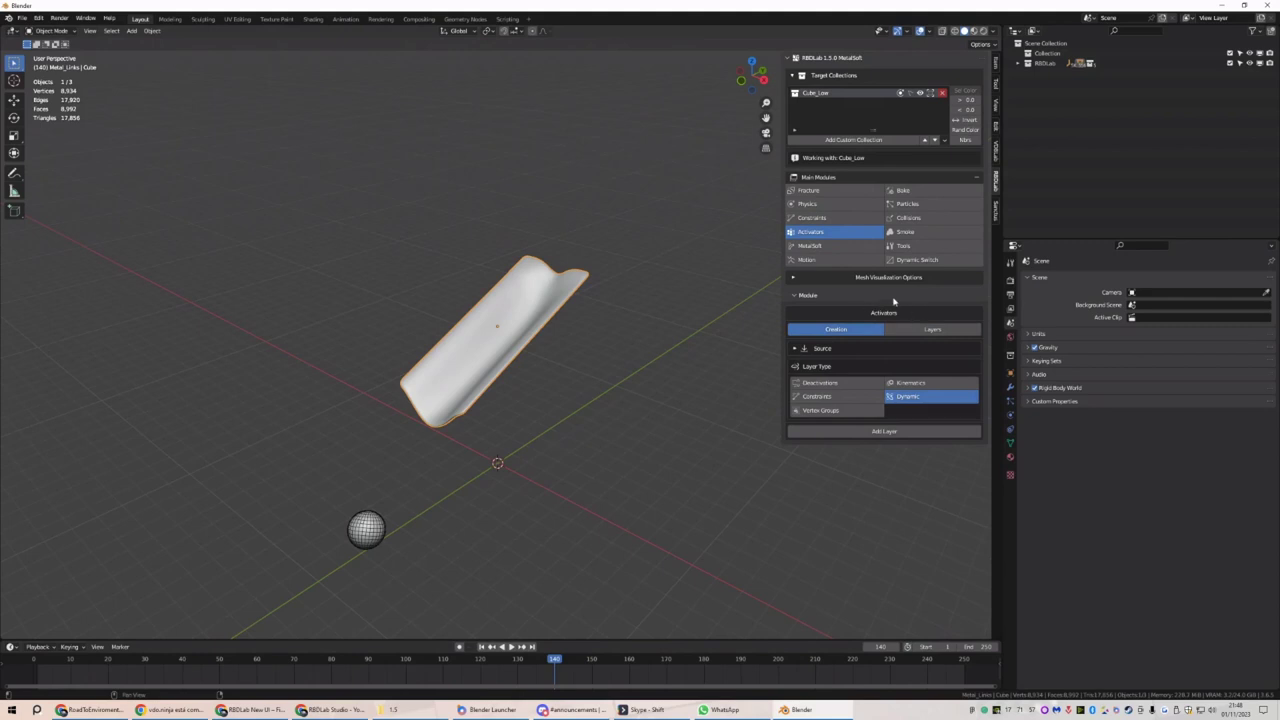
{"action": "left_click", "coordinate": [840, 398]}
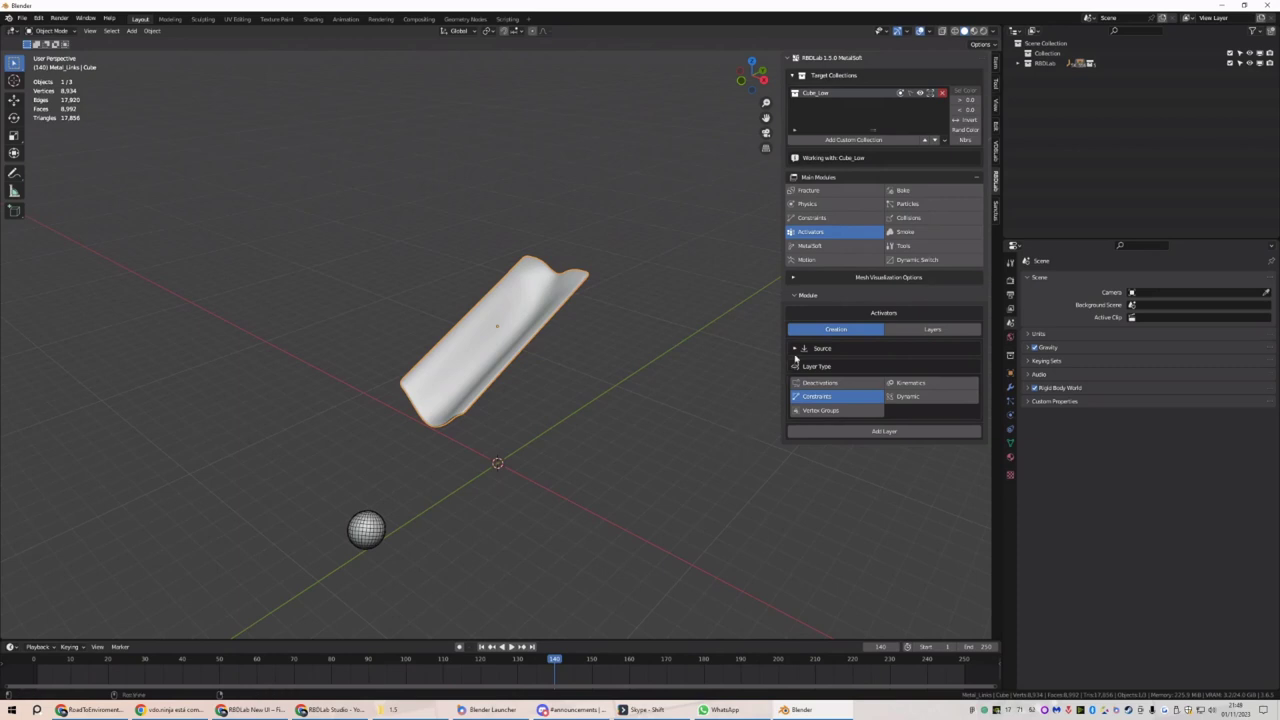
Review the existing activator layers, then switch the creation layer type to Vertex Groups
{"action": "left_click", "coordinate": [927, 331]}
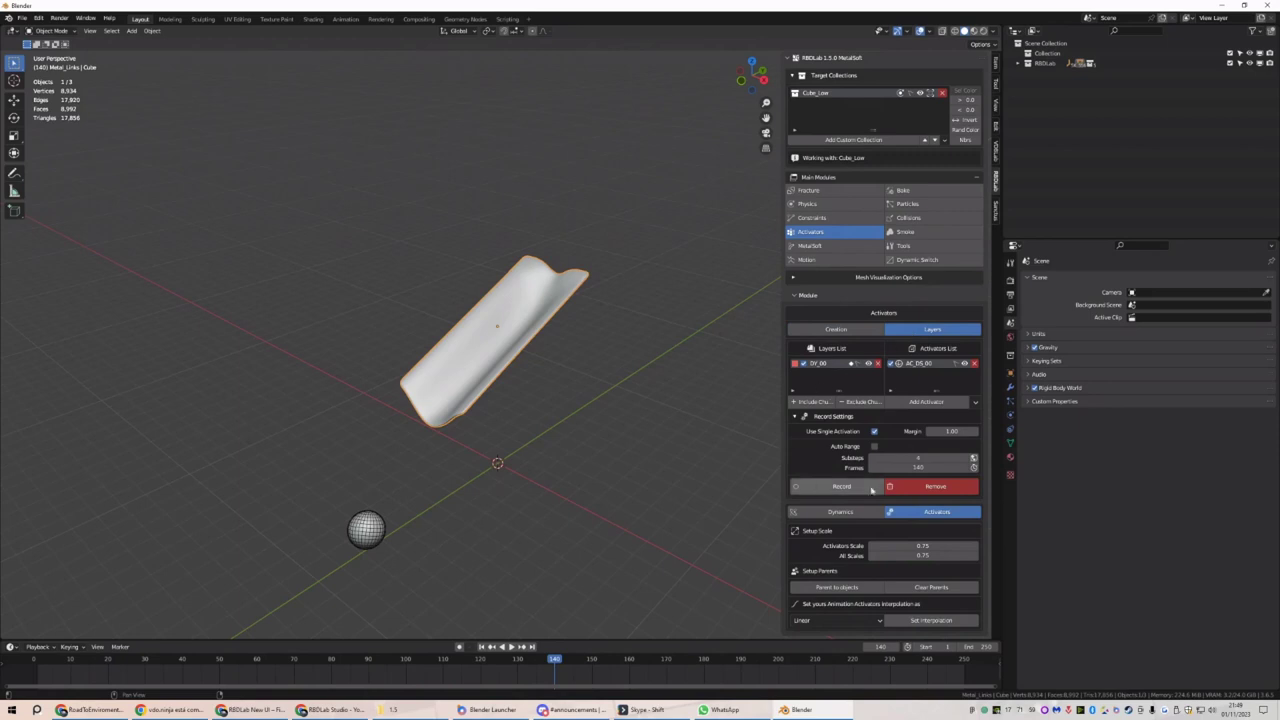
{"action": "left_click", "coordinate": [836, 329]}
{"action": "left_click", "coordinate": [823, 411]}
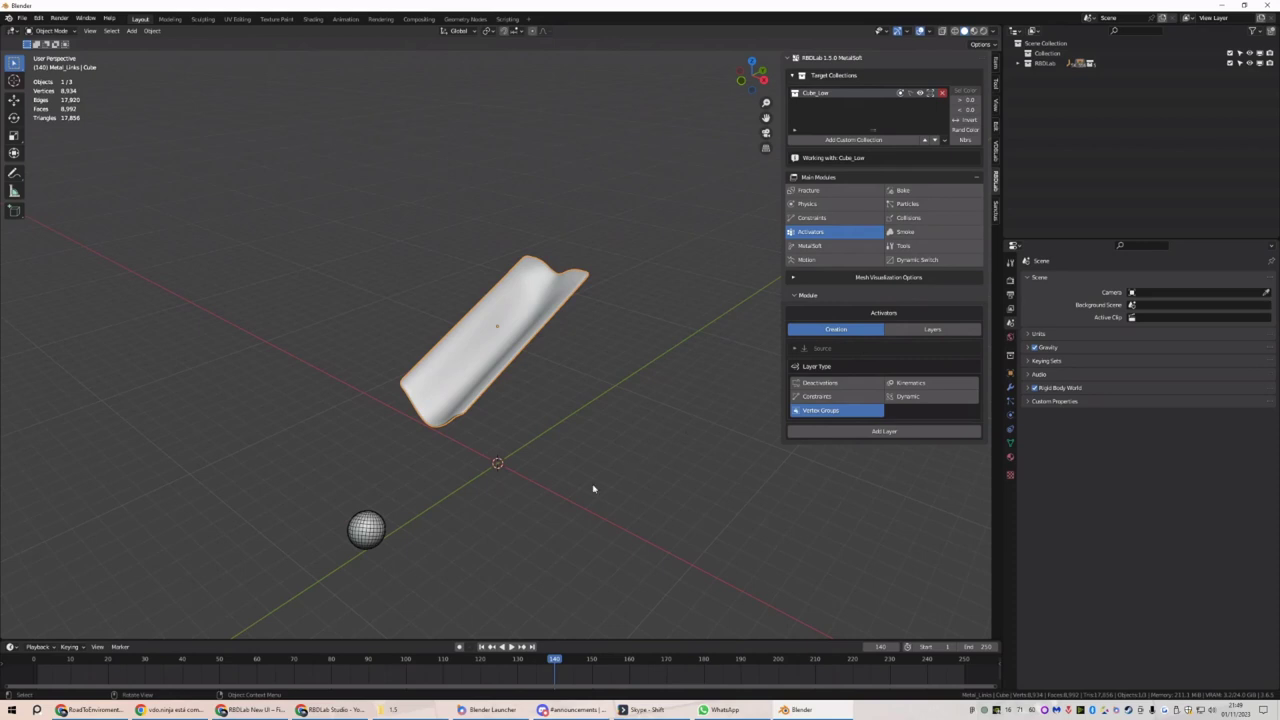
Rewind the cloth to frame 1 and bring up the new-file options
{"action": "middle_click_drag", "start_coordinate": [636, 453], "coordinate": [540, 543]}
{"action": "left_click", "coordinate": [482, 647]}
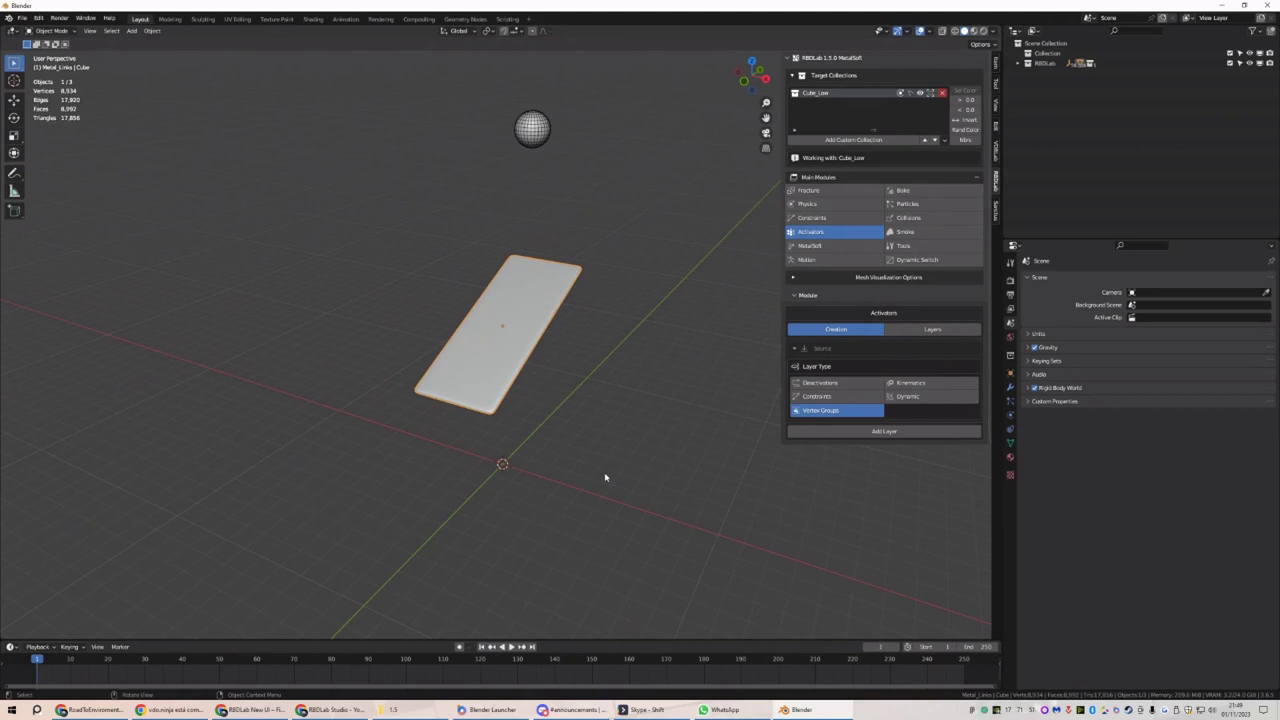
{"action": "left_click", "coordinate": [21, 18]}
{"action": "mouse_move", "coordinate": [40, 29]}
{"action": "left_click", "coordinate": [21, 18]}
Start a new General scene without saving the current one
{"action": "mouse_move", "coordinate": [40, 29]}
{"action": "left_click", "coordinate": [130, 29]}
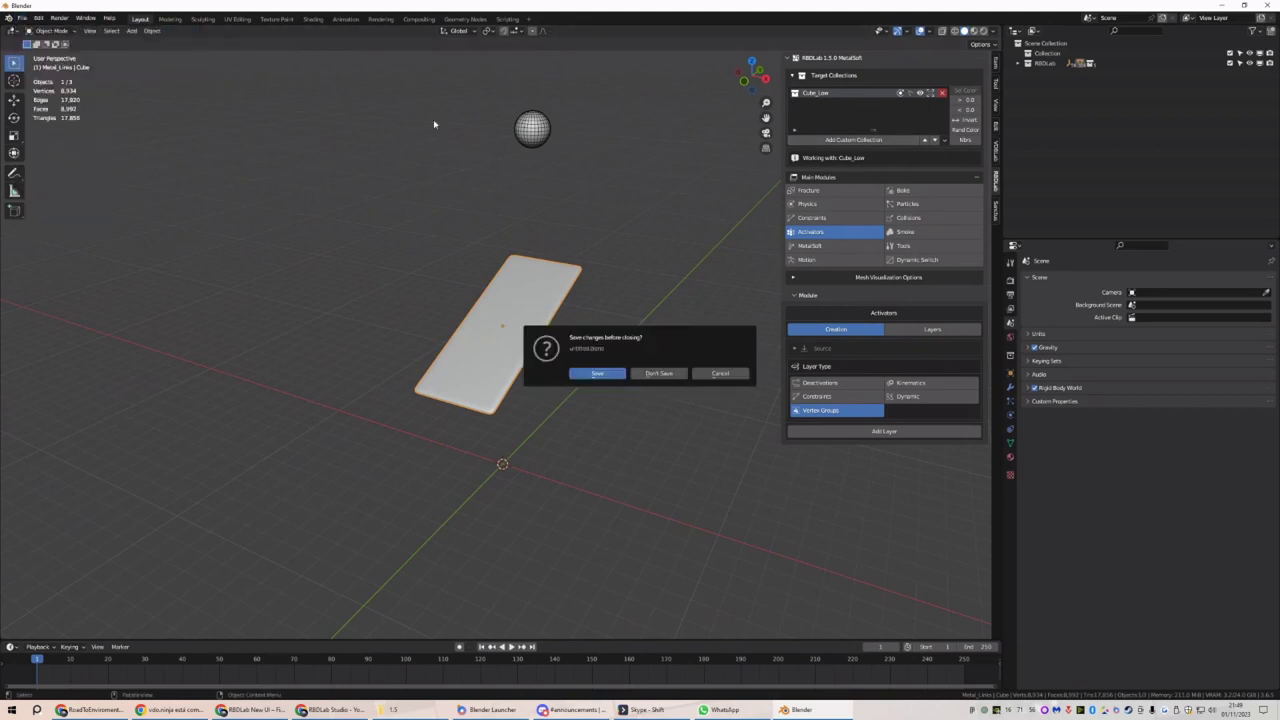
{"action": "left_click", "coordinate": [660, 374]}
Duplicate the cube three times and raise all four cubes along Z
{"action": "key", "text": "shift+d"}
{"action": "left_click", "coordinate": [520, 310]}
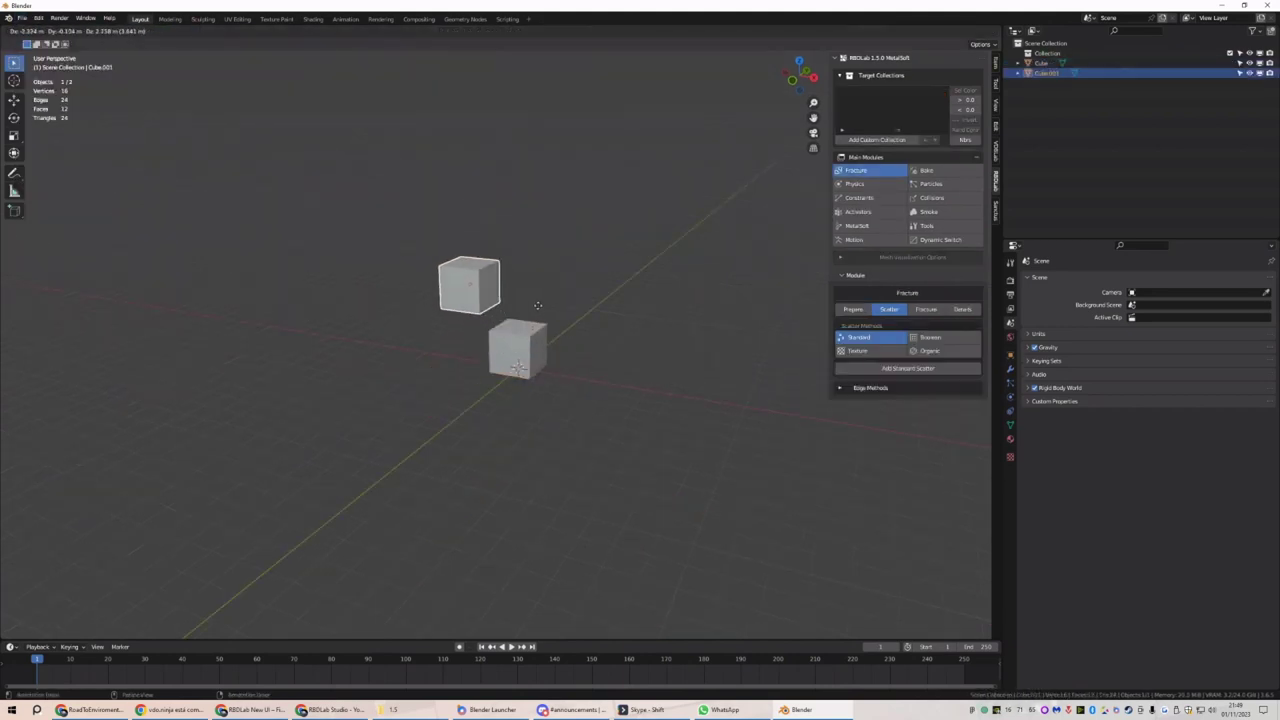
{"action": "key", "text": "shift+d"}
{"action": "left_click", "coordinate": [652, 248]}
{"action": "key", "text": "shift+d"}
{"action": "left_click", "coordinate": [518, 176]}
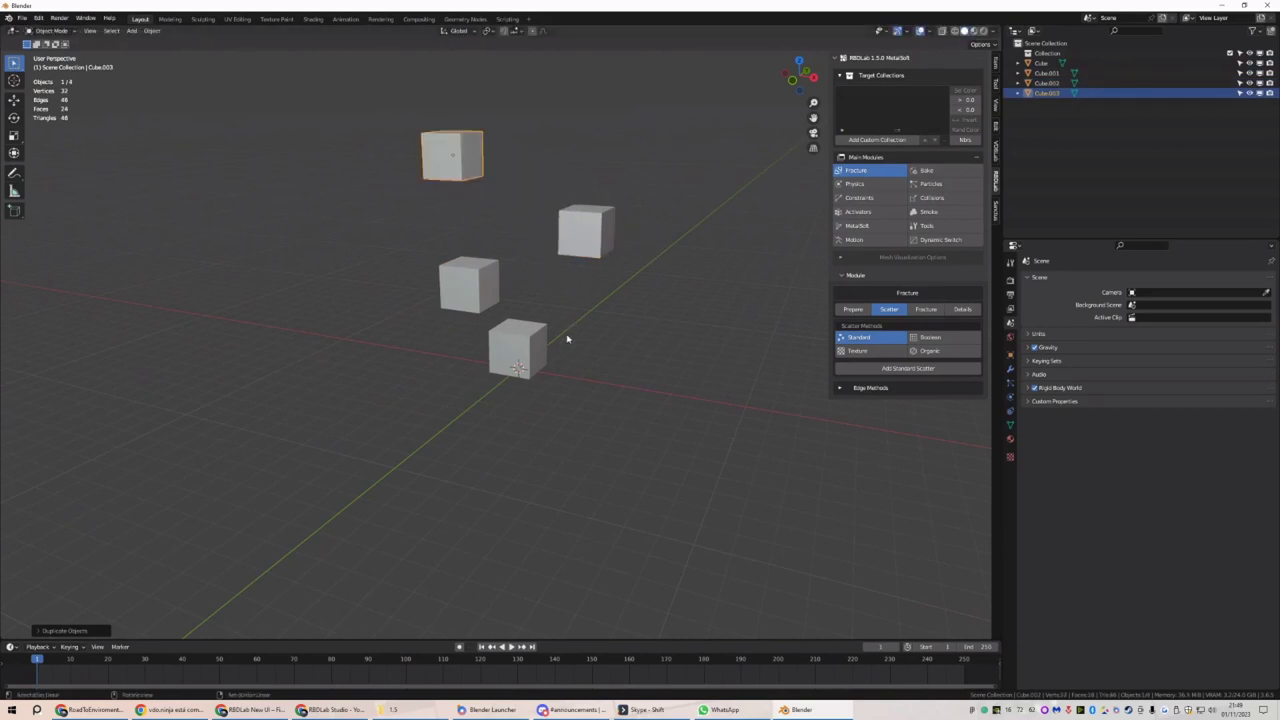
{"action": "key", "text": "a"}
{"action": "key", "text": "g"}
{"action": "key", "text": "z"}
{"action": "left_click", "coordinate": [566, 256]}
Fill the cubes with a standard scatter of points and fracture them
{"action": "left_click", "coordinate": [880, 368]}
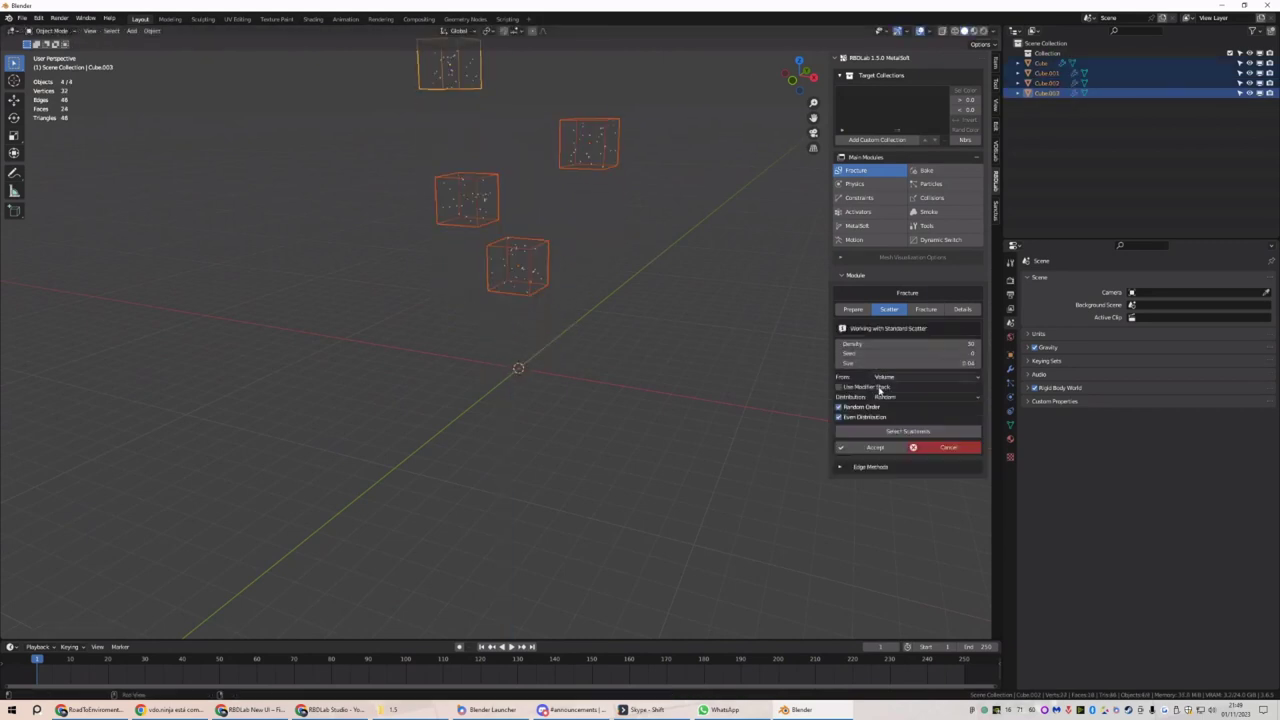
{"action": "left_click", "coordinate": [884, 448]}
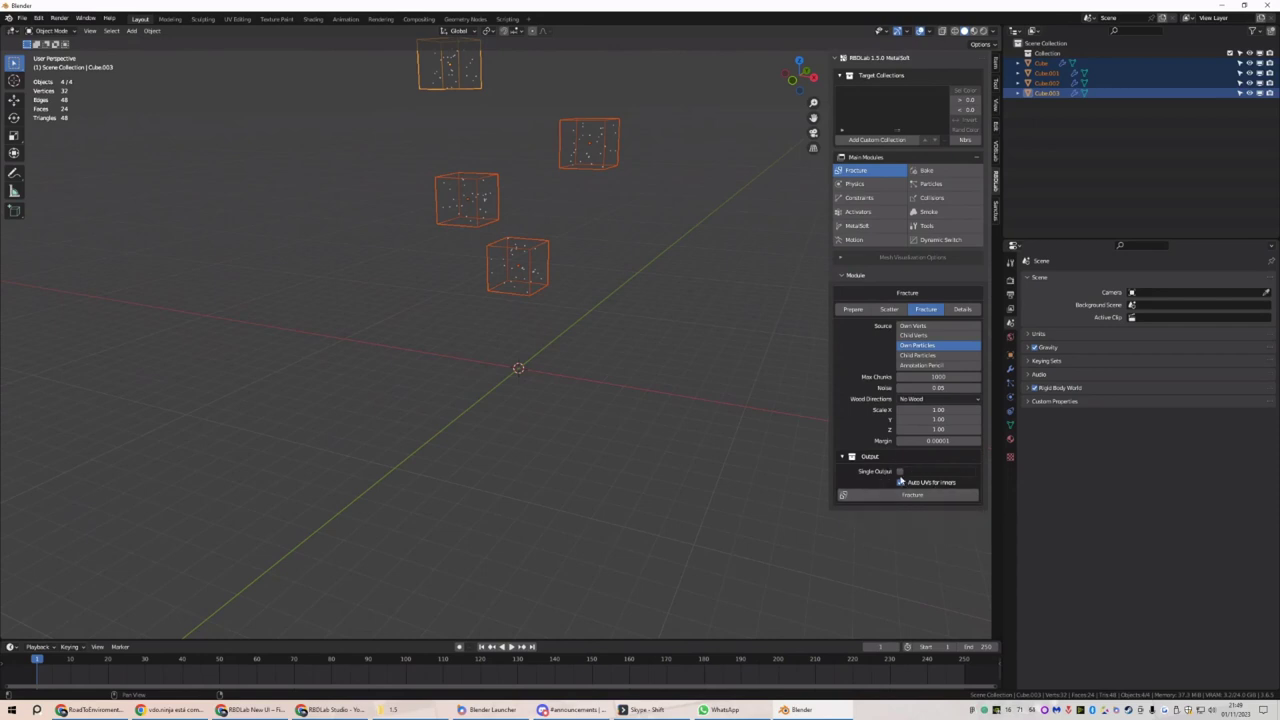
{"action": "left_click", "coordinate": [893, 496]}
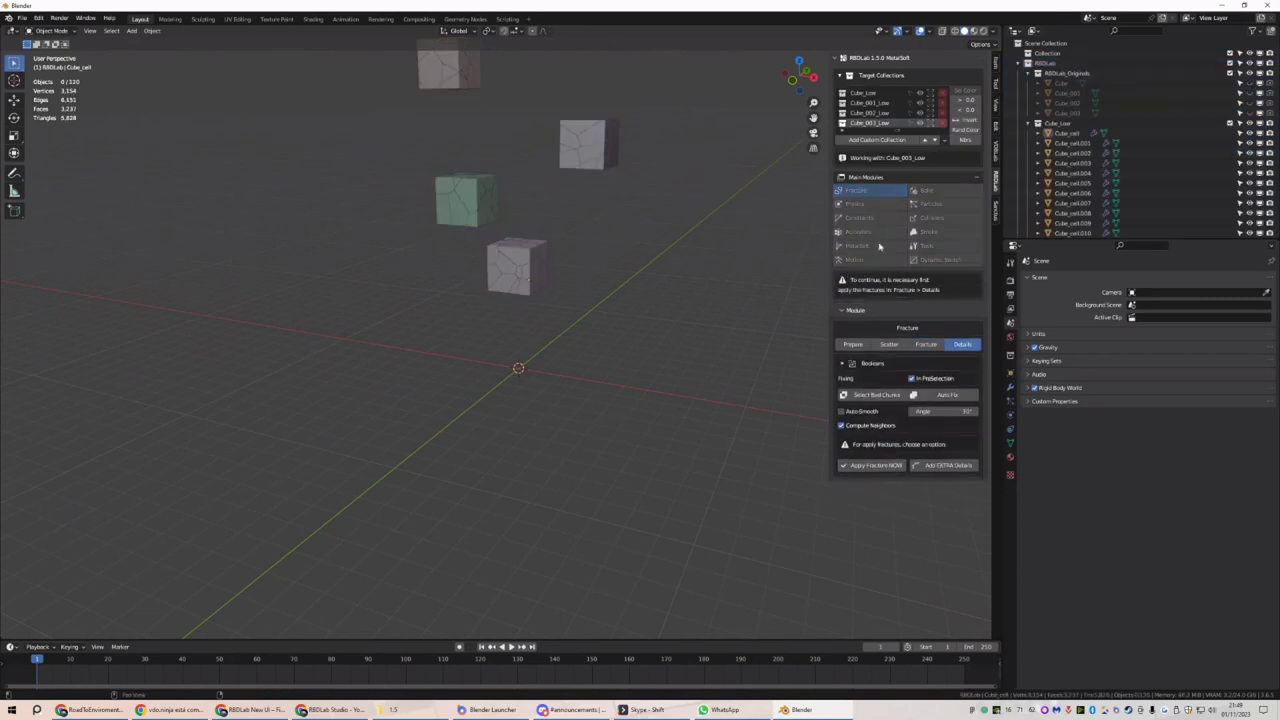
Apply the fracture to the four cubes and bring up the Physics rigid body settings
{"action": "middle_click_drag", "start_coordinate": [657, 266], "coordinate": [668, 386], "text": "shift"}
{"action": "left_click", "coordinate": [878, 466]}
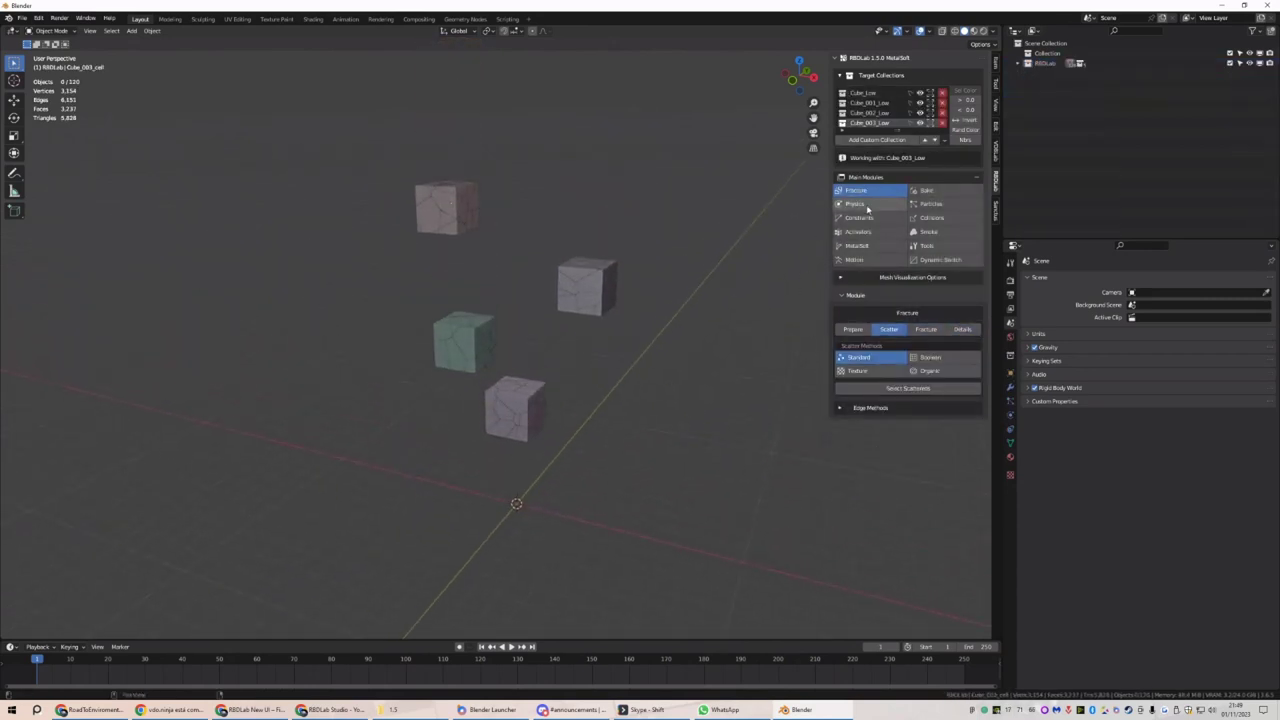
{"action": "left_click", "coordinate": [869, 206]}
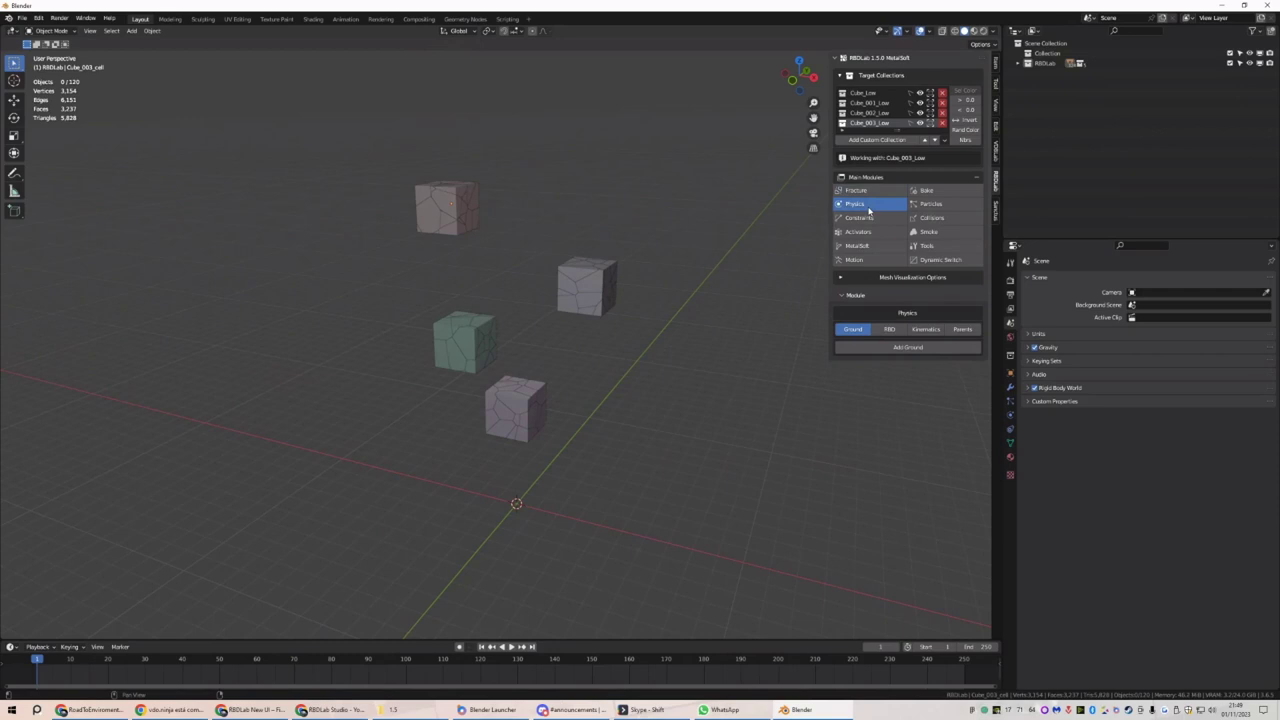
{"action": "left_click", "coordinate": [887, 331]}
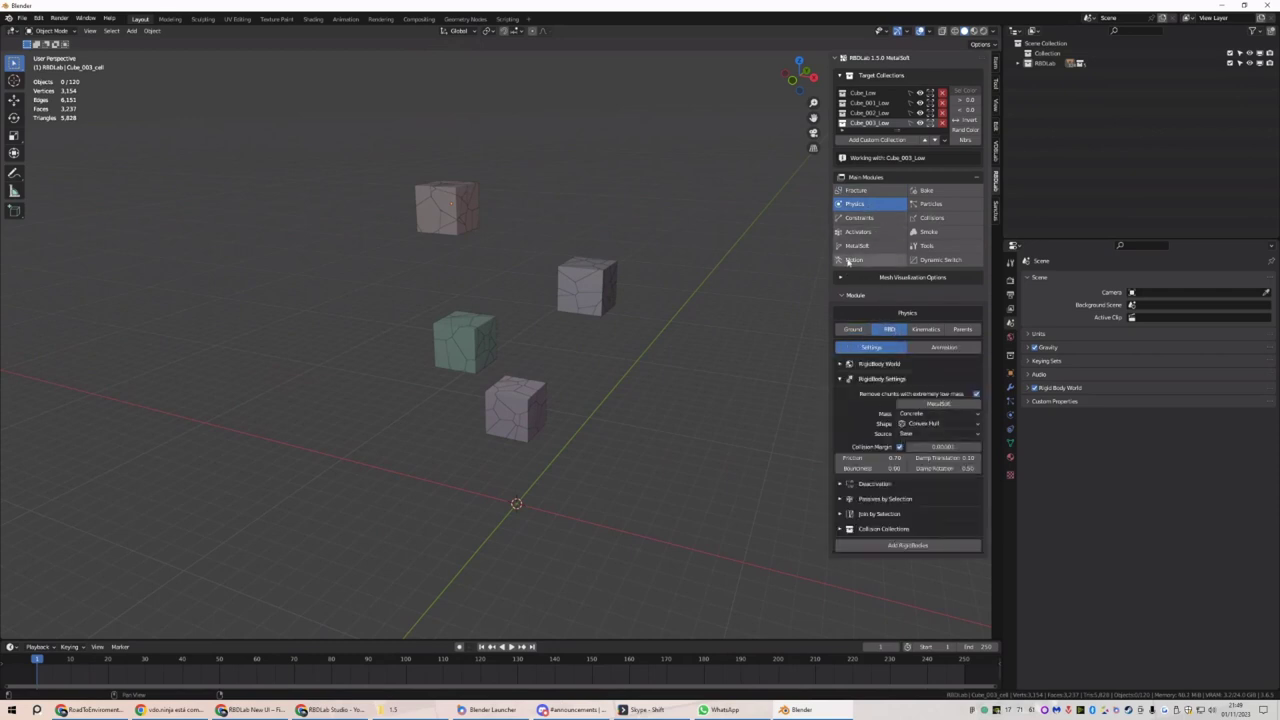
Merge the Cube_001, Cube_002 and Cube_003 collections into Cube_Low
{"action": "left_click", "coordinate": [875, 93]}
{"action": "left_click", "coordinate": [944, 140]}
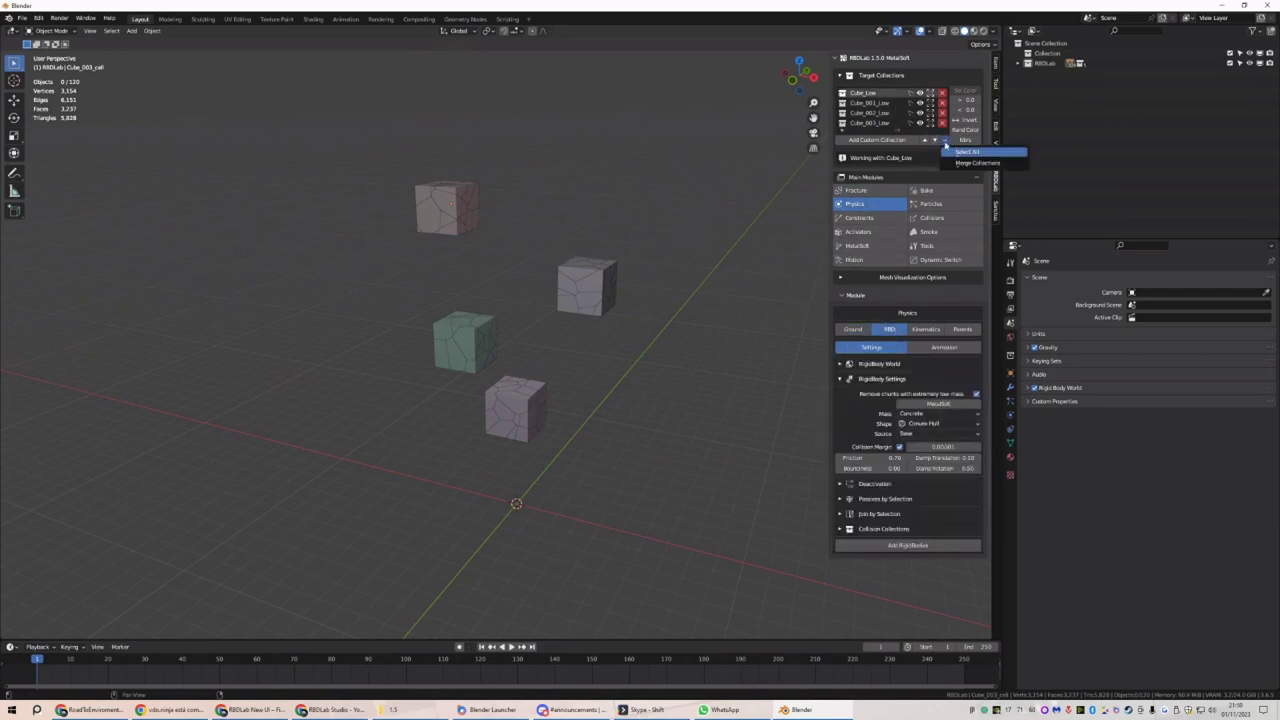
{"action": "left_click", "coordinate": [963, 163]}
{"action": "left_click_drag", "start_coordinate": [868, 191], "coordinate": [870, 215]}
{"action": "left_click", "coordinate": [890, 251]}
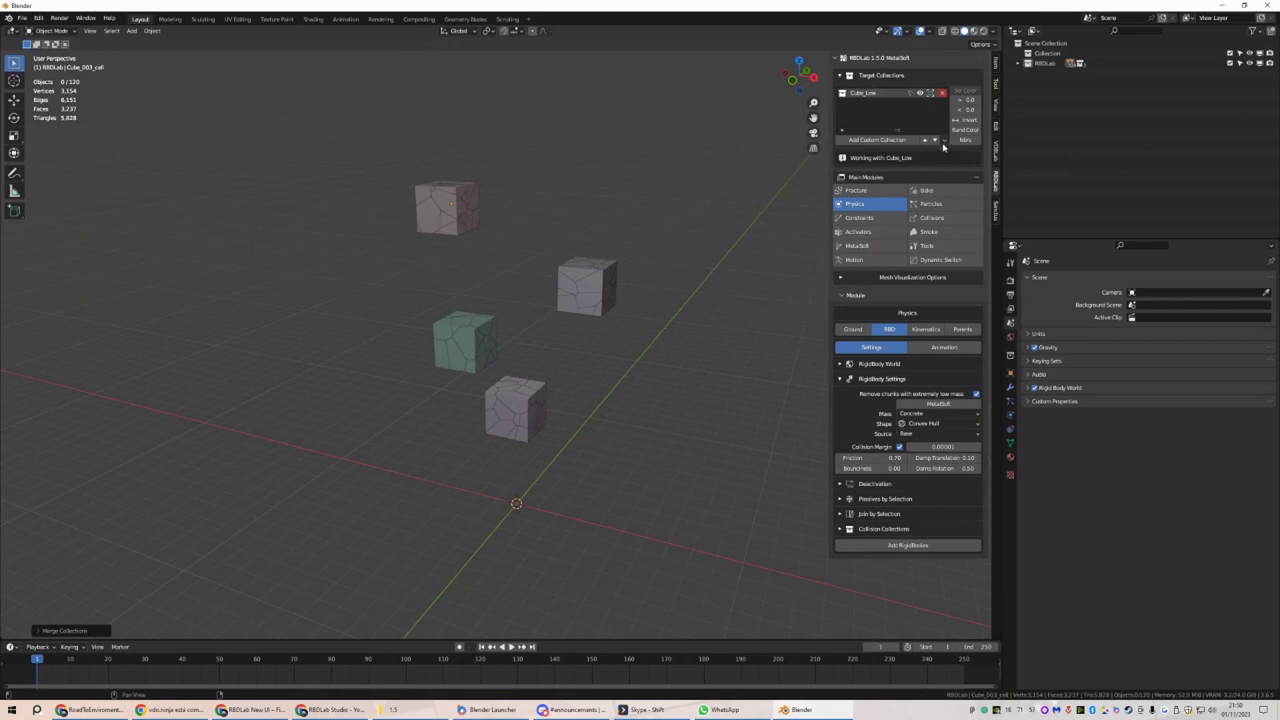
{"action": "middle_click_drag", "start_coordinate": [636, 459], "coordinate": [620, 460]}
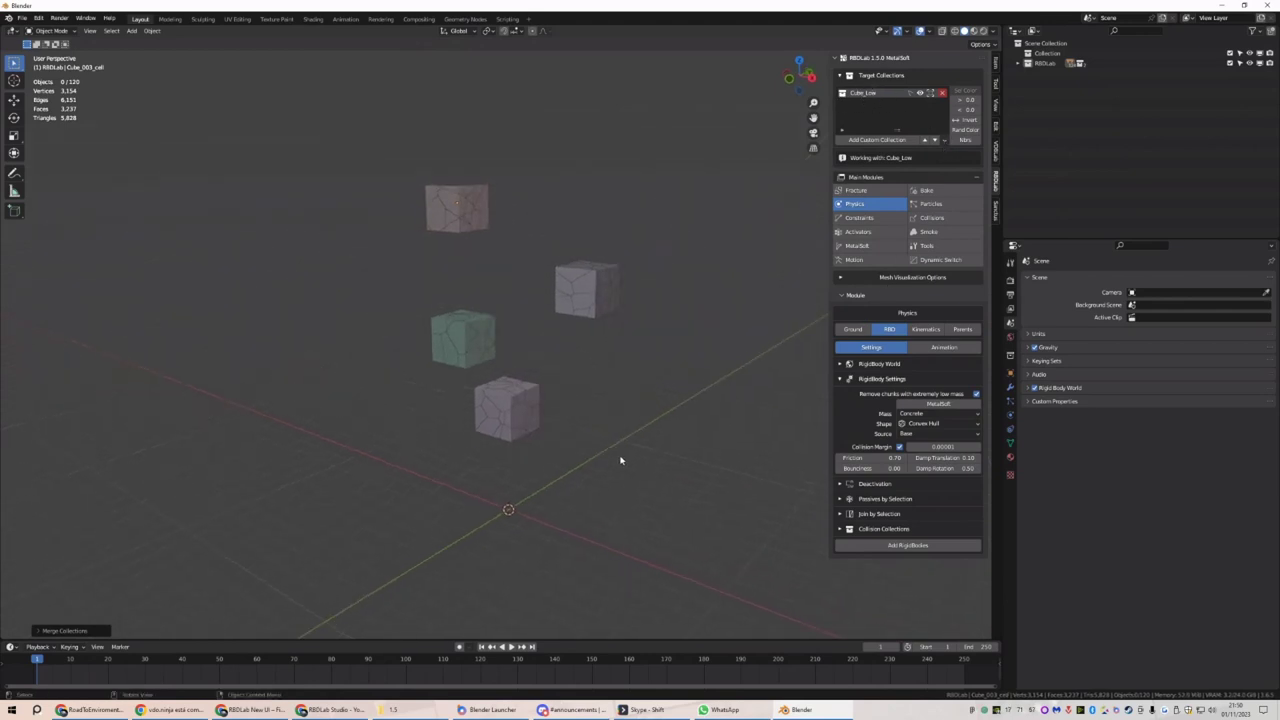
Browse the Constraints, Activators, MetalSoft, Motion and Dynamic Switch modules
{"action": "left_click", "coordinate": [866, 219]}
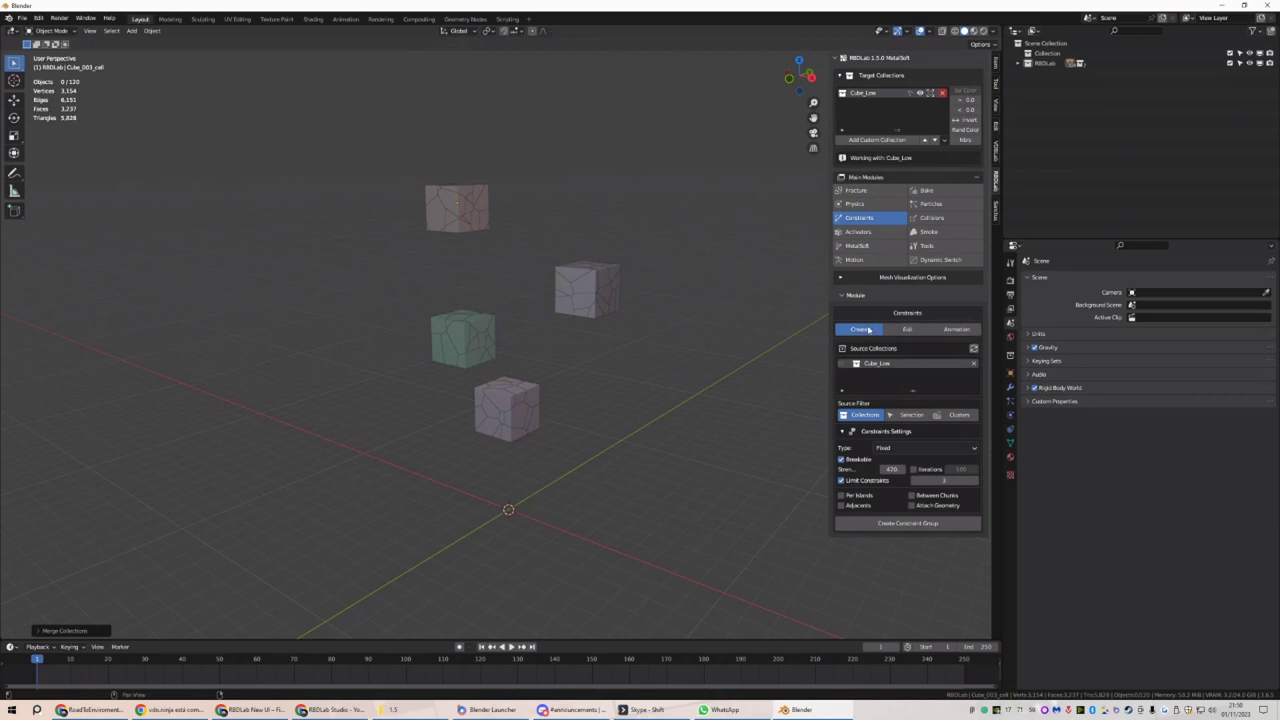
{"action": "left_click", "coordinate": [866, 231]}
{"action": "left_click", "coordinate": [866, 246]}
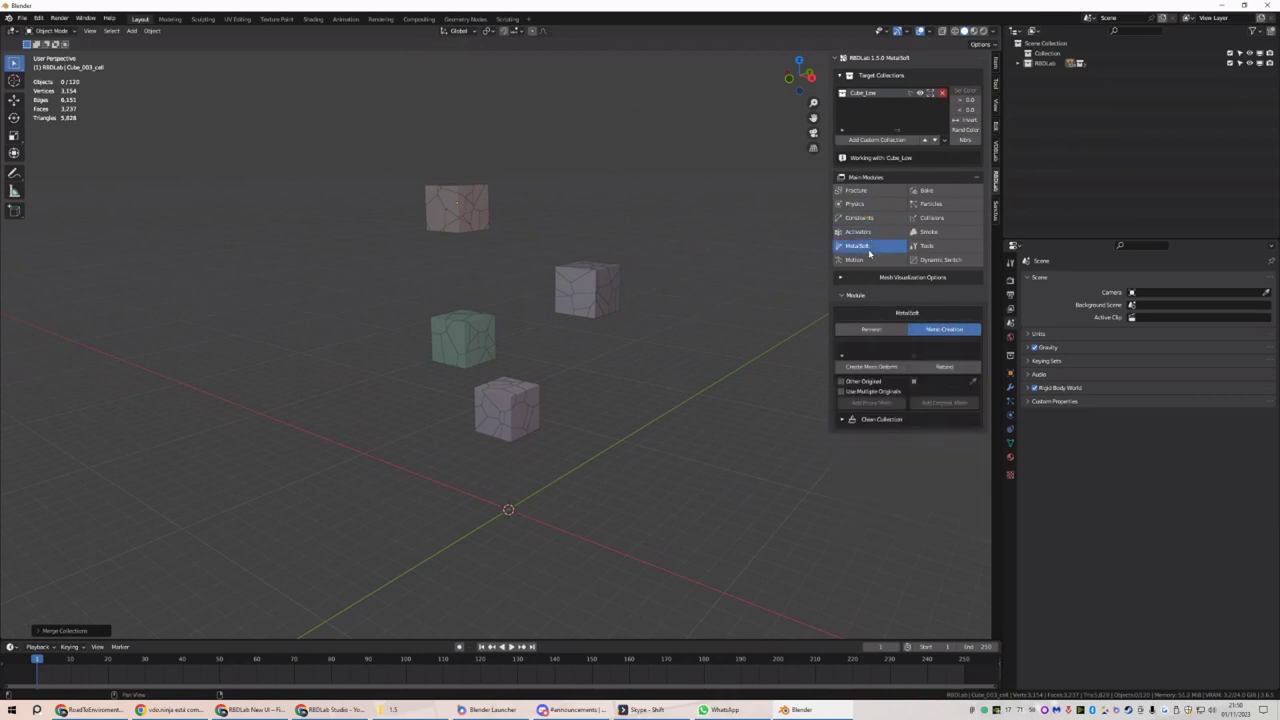
{"action": "left_click", "coordinate": [864, 261]}
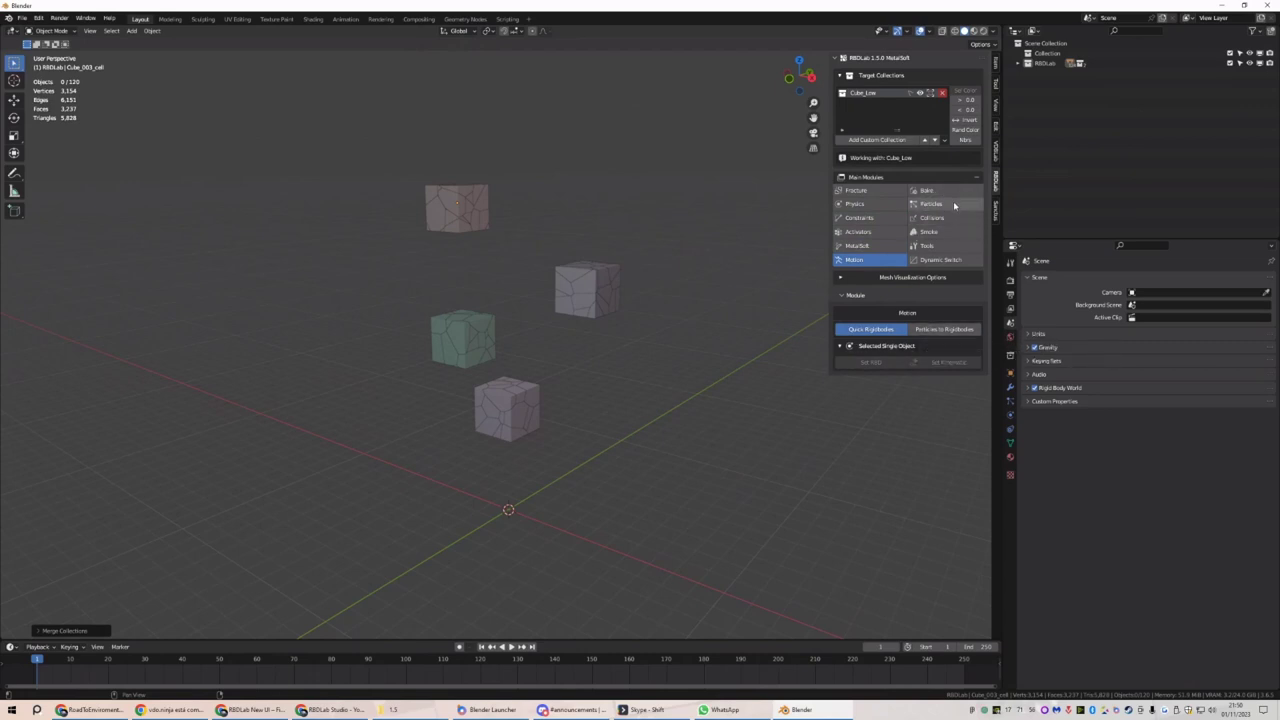
{"action": "left_click", "coordinate": [945, 260]}
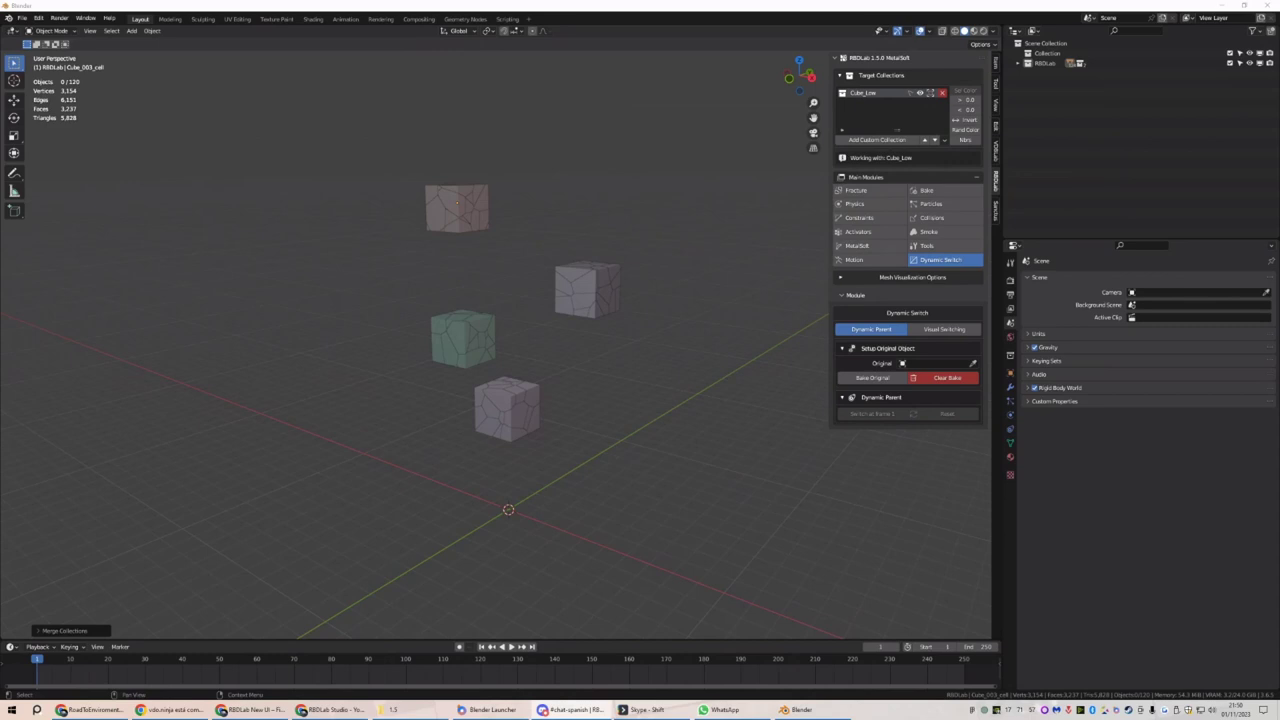
Box-select the four fractured cubes and show the Bake module options
{"action": "left_click_drag", "start_coordinate": [829, 292], "coordinate": [815, 292]}
{"action": "left_click_drag", "start_coordinate": [664, 120], "coordinate": [300, 508]}
{"action": "left_click", "coordinate": [623, 400]}
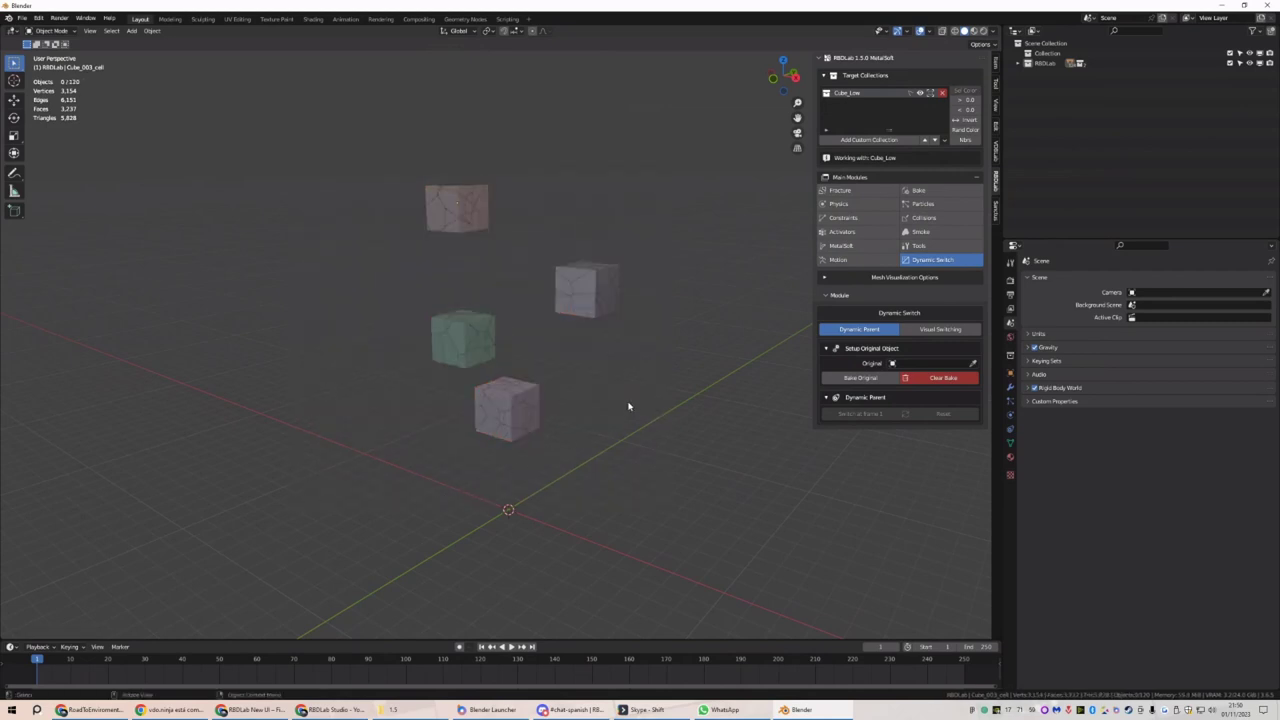
{"action": "middle_click_drag", "start_coordinate": [628, 402], "coordinate": [632, 396]}
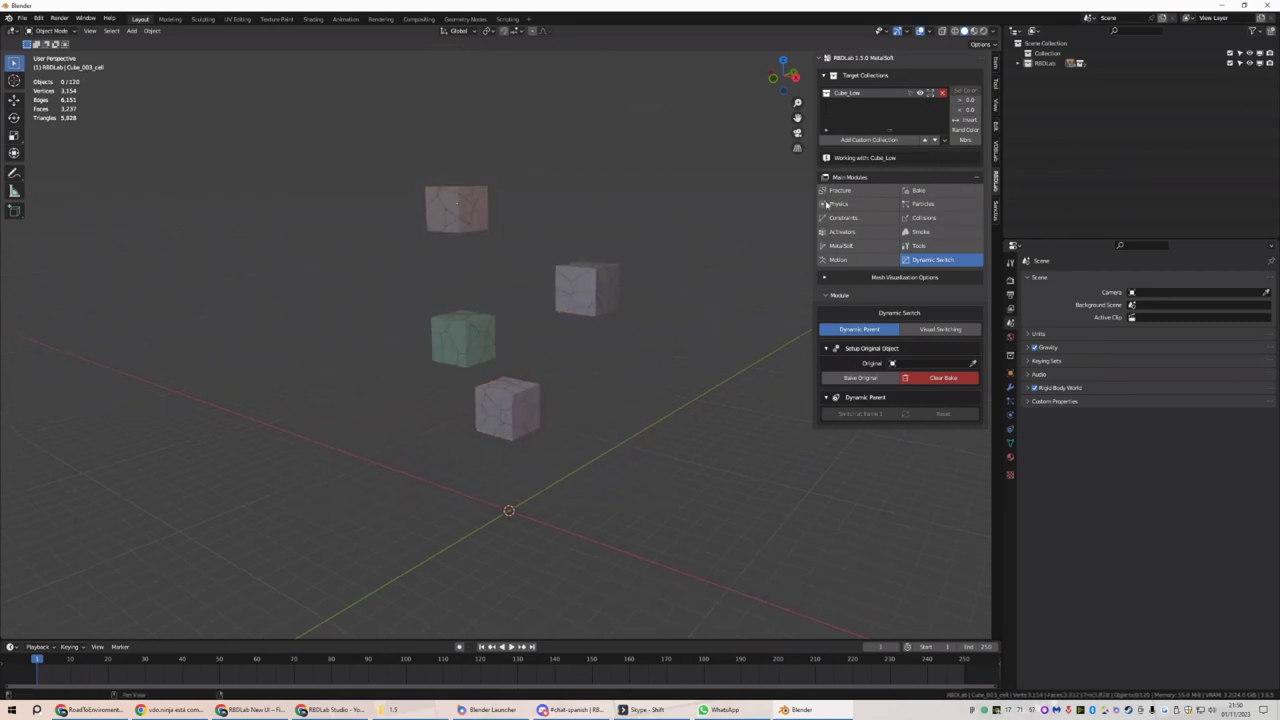
{"action": "left_click", "coordinate": [935, 190]}
{"action": "left_click_drag", "start_coordinate": [688, 125], "coordinate": [320, 510]}
Add a ground plane under the cubes and bake the rigid-body simulation
{"action": "left_click", "coordinate": [838, 203]}
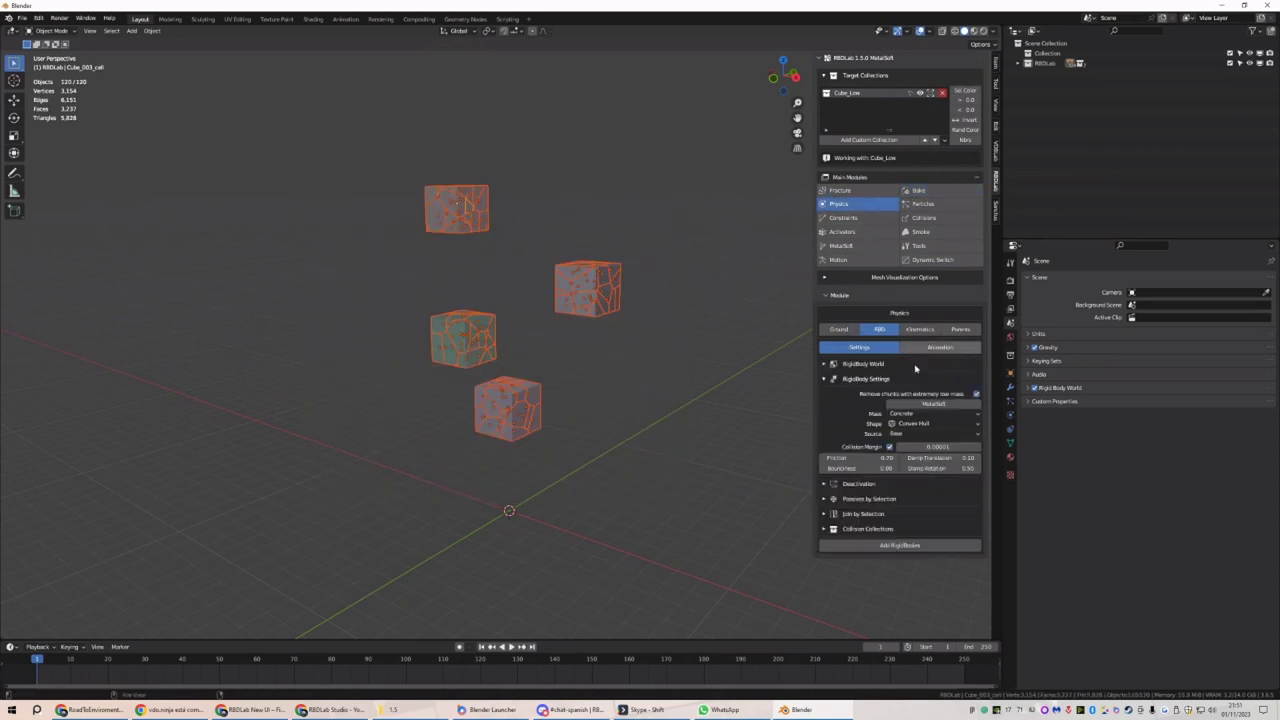
{"action": "left_click", "coordinate": [872, 331]}
{"action": "left_click", "coordinate": [838, 329]}
{"action": "left_click", "coordinate": [888, 348]}
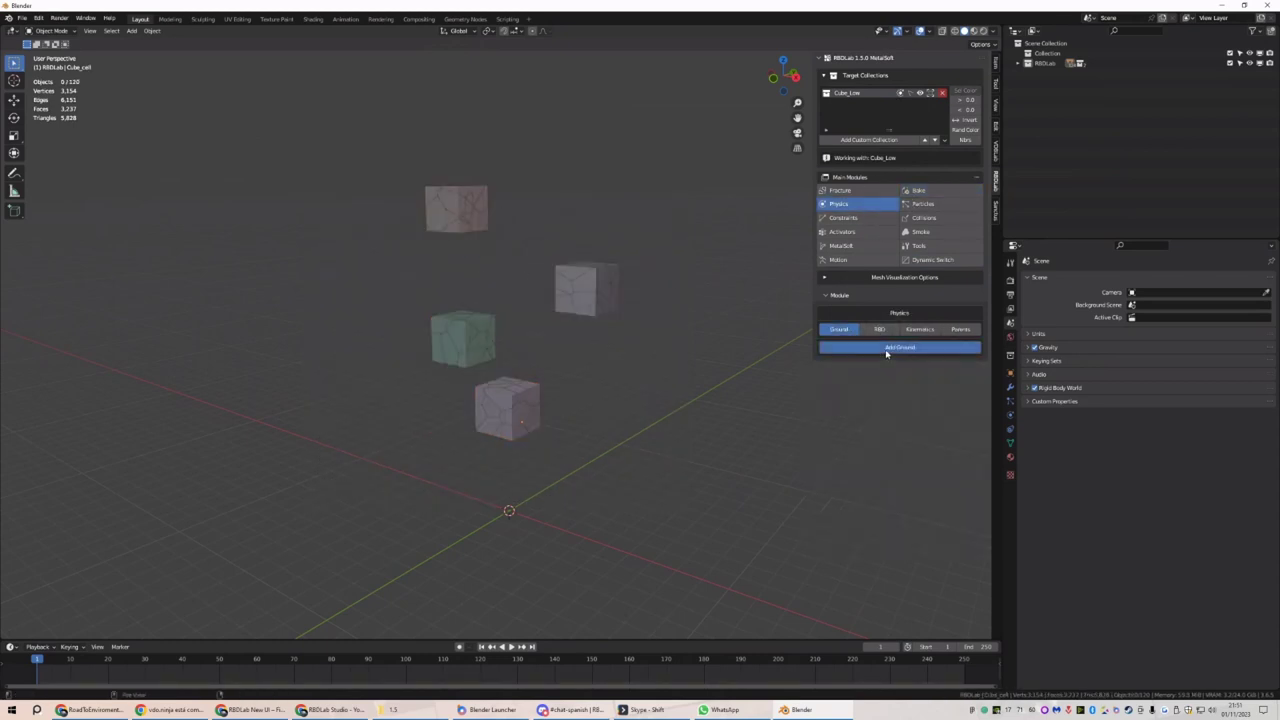
{"action": "left_click", "coordinate": [918, 190]}
{"action": "left_click", "coordinate": [908, 397]}
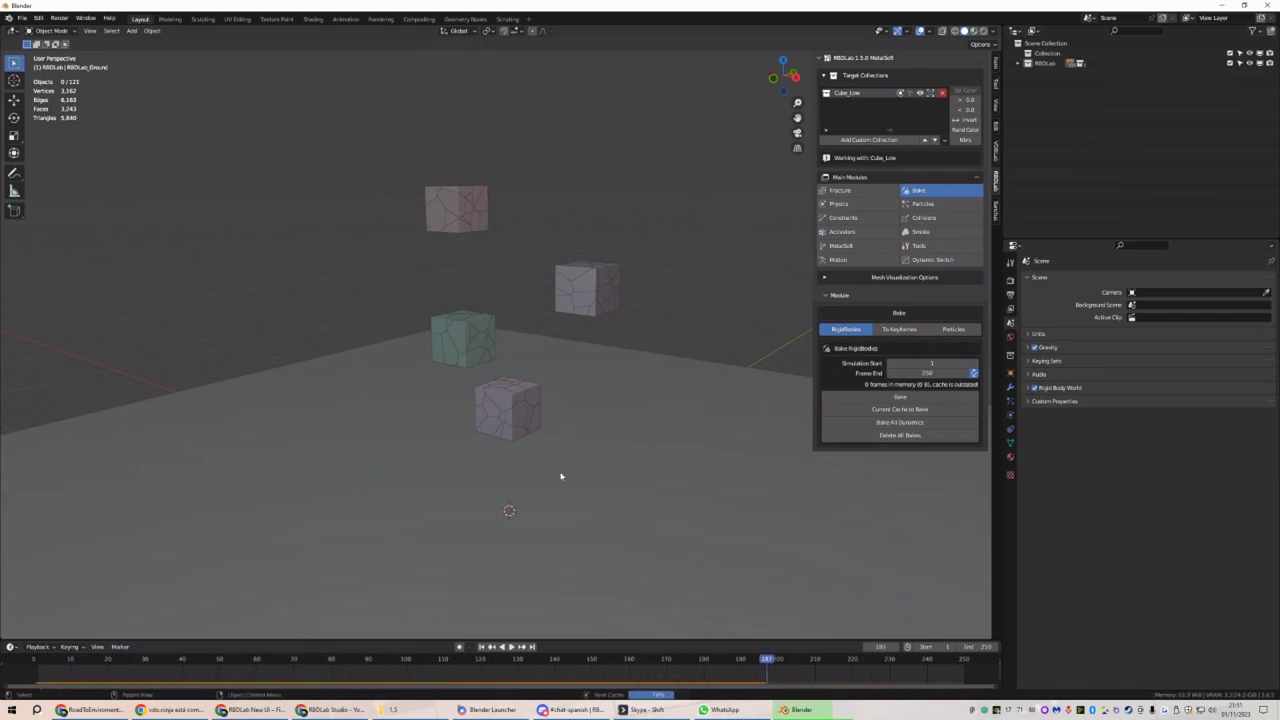
Play back the bake, then hide the ground and select all cube fragments
{"action": "key", "text": "space"}
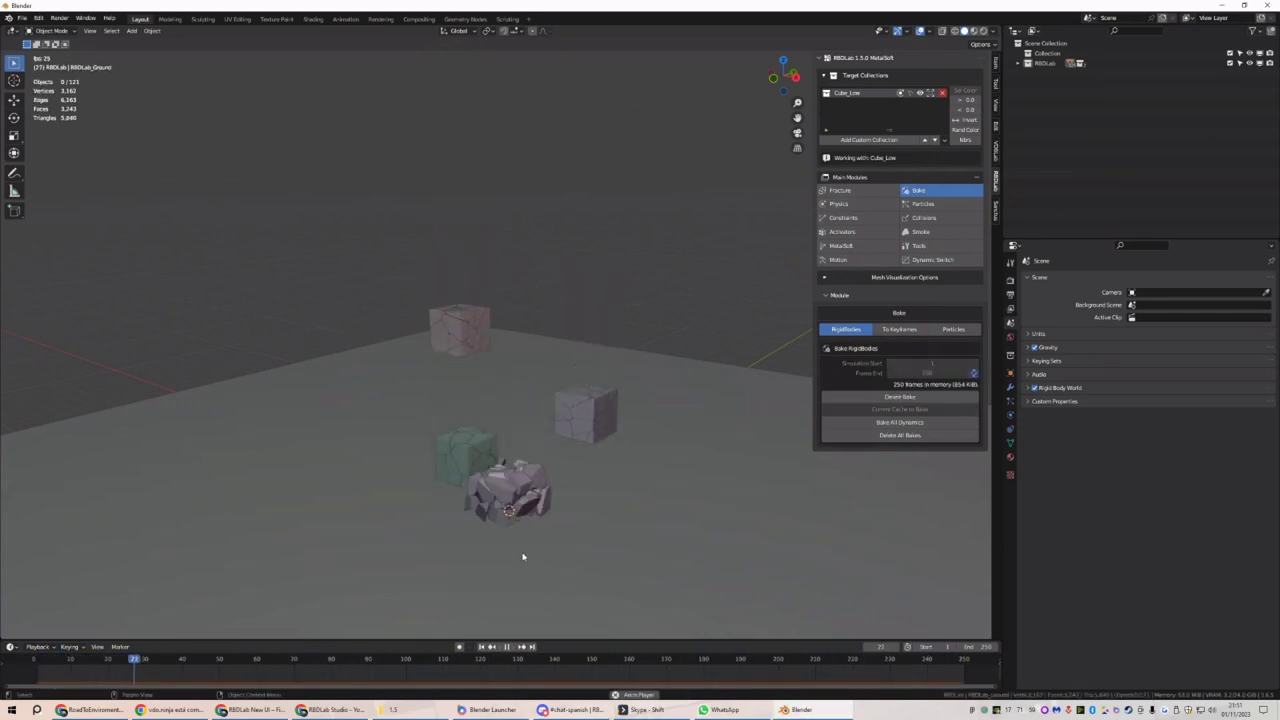
{"action": "key", "text": "Escape"}
{"action": "middle_click_drag", "start_coordinate": [560, 457], "coordinate": [597, 386]}
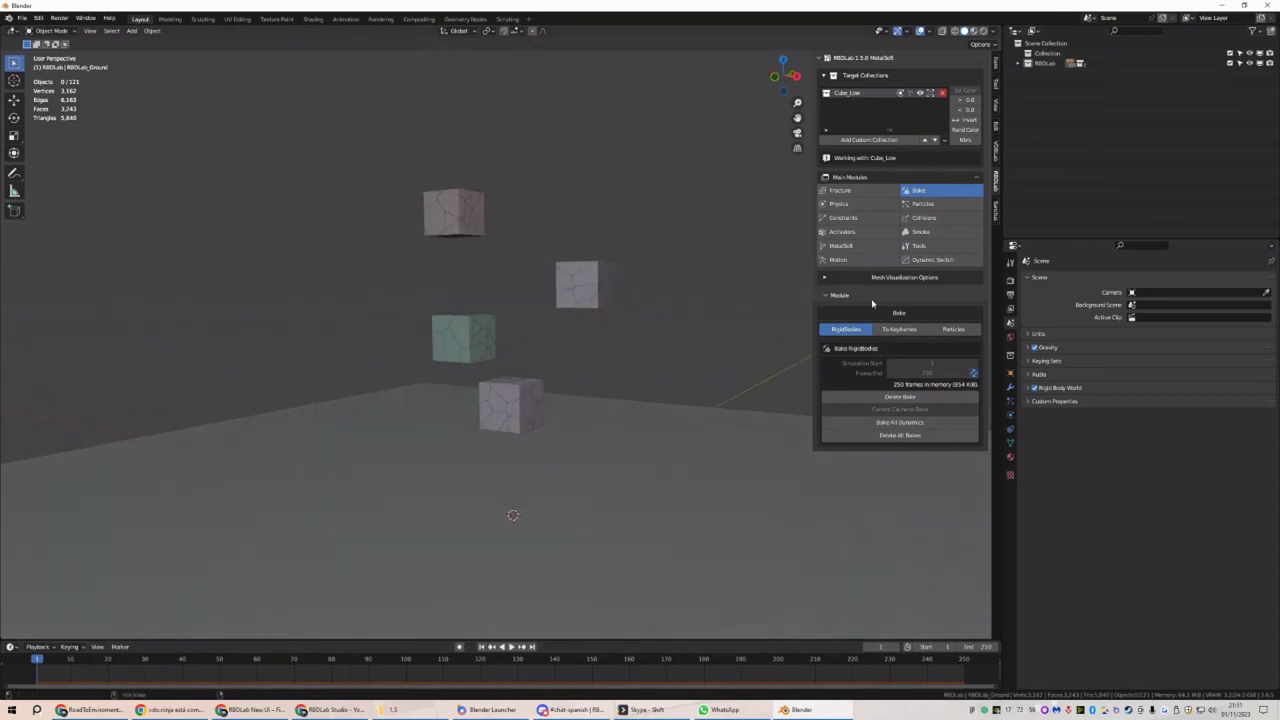
{"action": "left_click", "coordinate": [868, 205]}
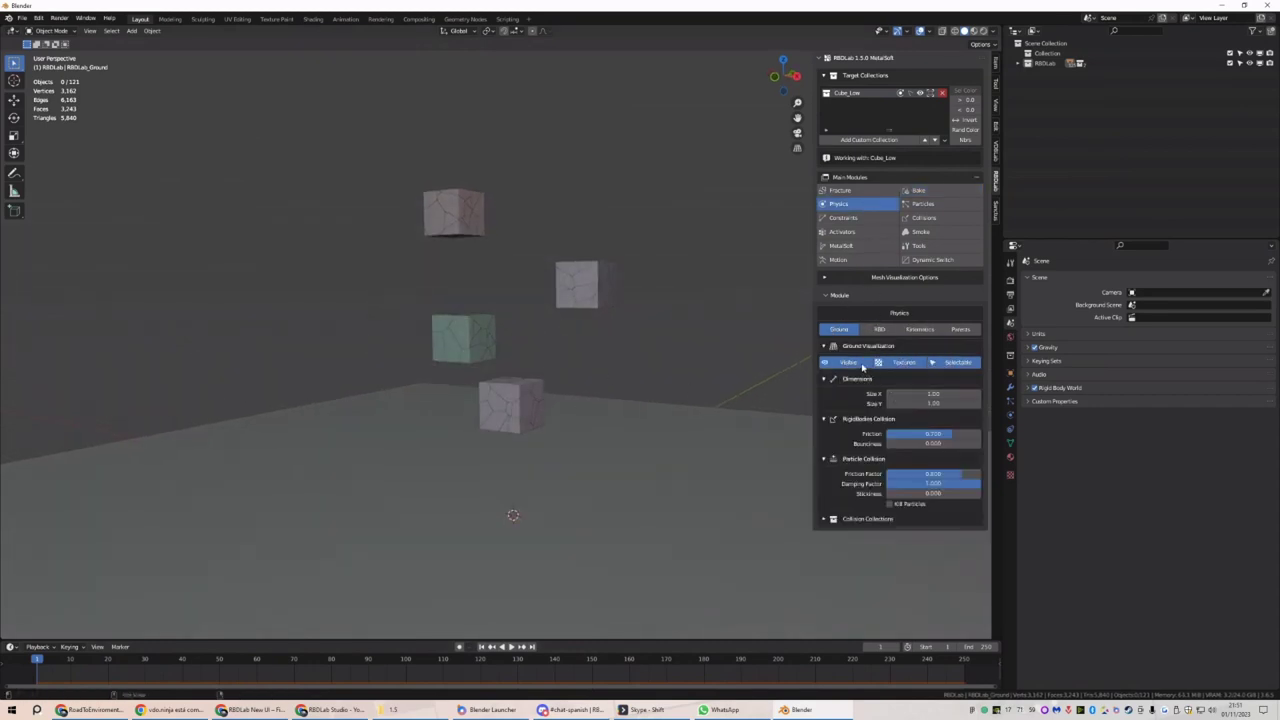
{"action": "left_click", "coordinate": [849, 362]}
{"action": "key", "text": "a"}
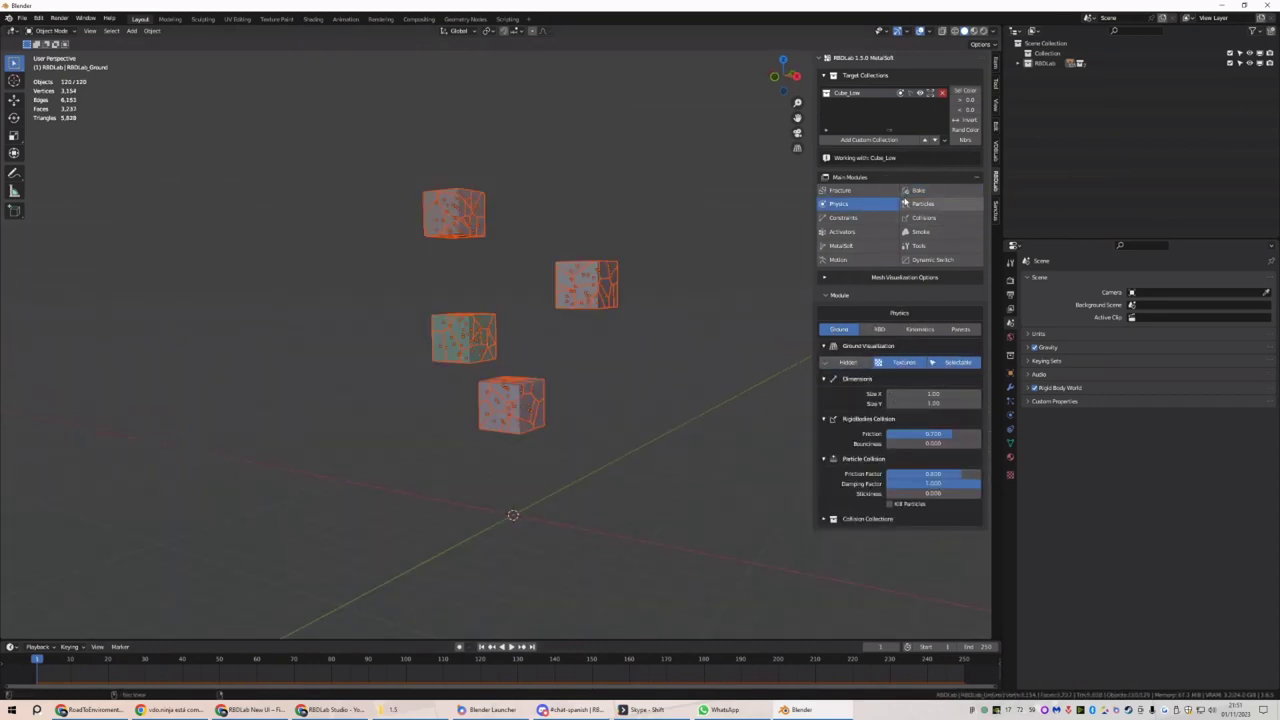
Bake the simulation to keyframes, confirming the loss of rigid body options
{"action": "left_click", "coordinate": [918, 190]}
{"action": "middle_click_drag", "start_coordinate": [645, 421], "coordinate": [629, 429]}
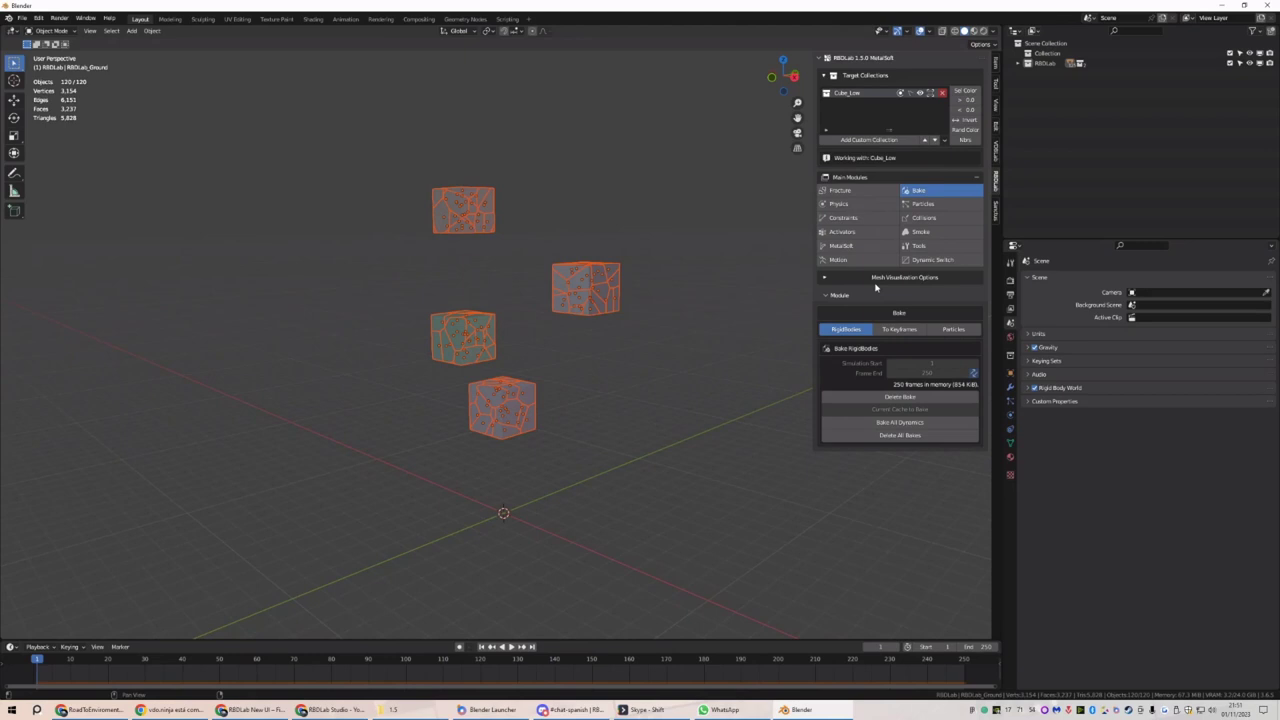
{"action": "left_click", "coordinate": [899, 329]}
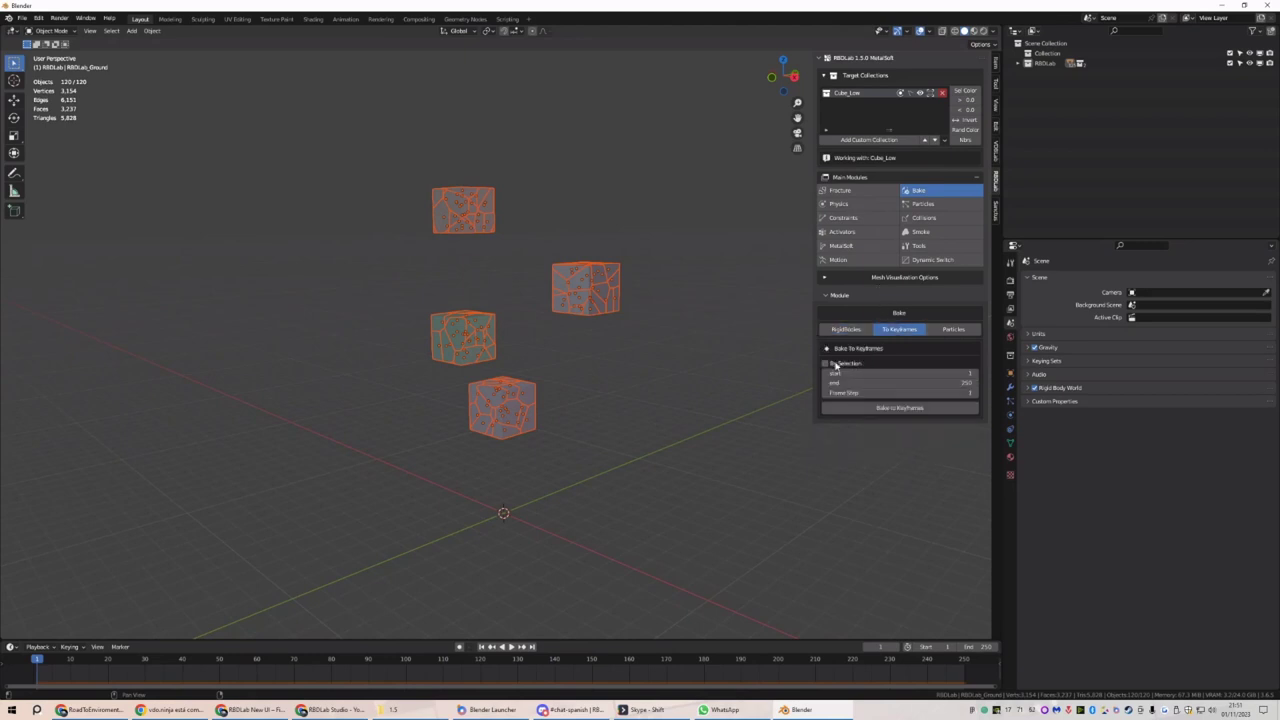
{"action": "left_click", "coordinate": [880, 408]}
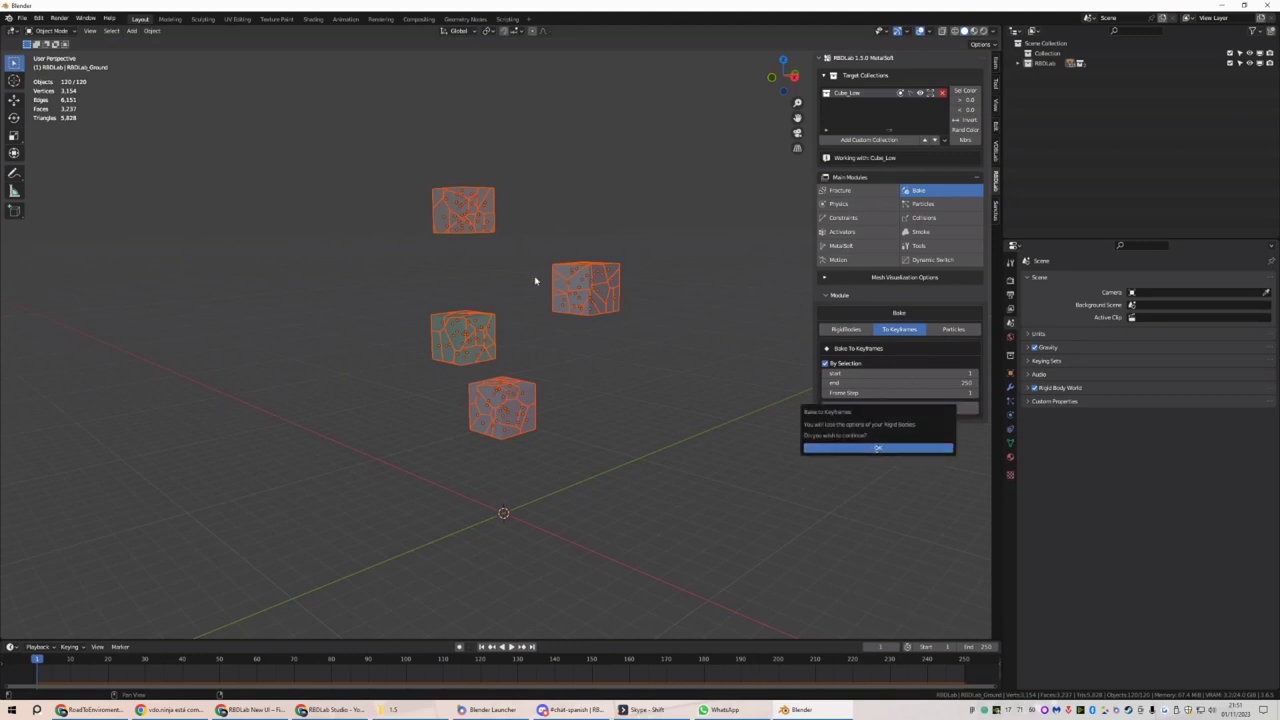
{"action": "key", "text": "Return"}
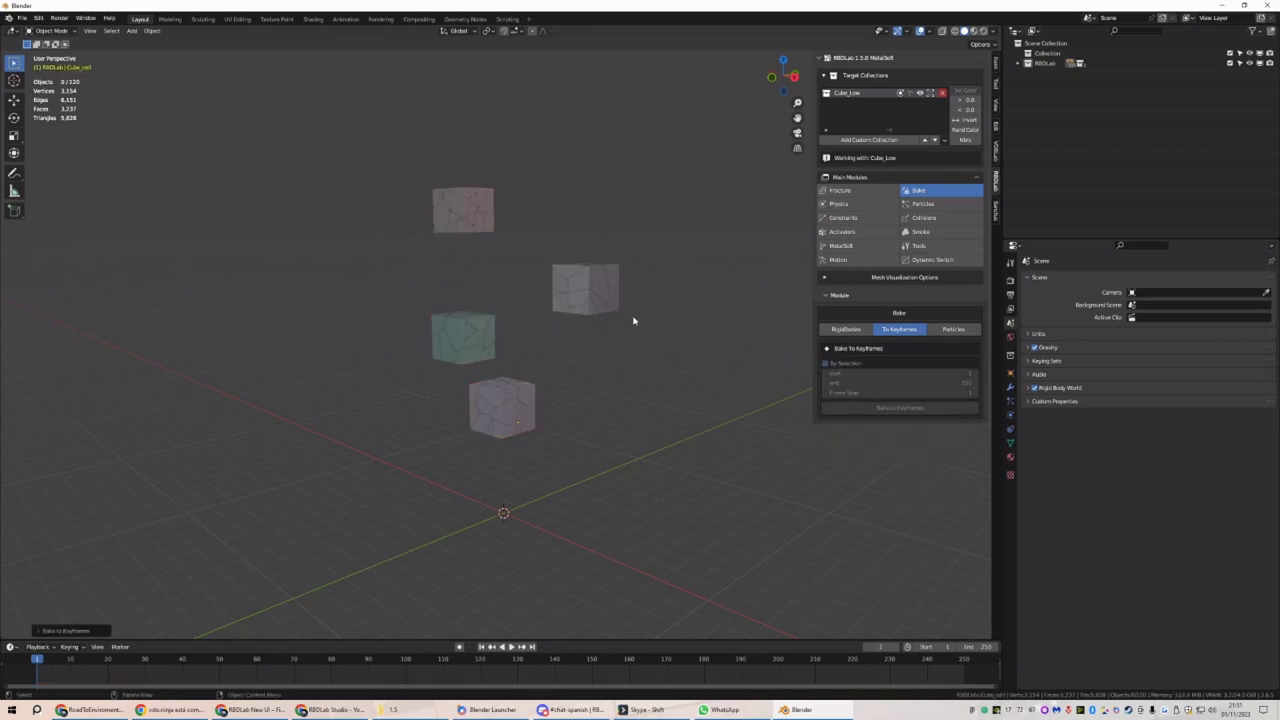
Check the cubes' keyframes, play the shattering from frame 1, then open the Particles module
{"action": "left_click", "coordinate": [604, 291]}
{"action": "left_click", "coordinate": [491, 405]}
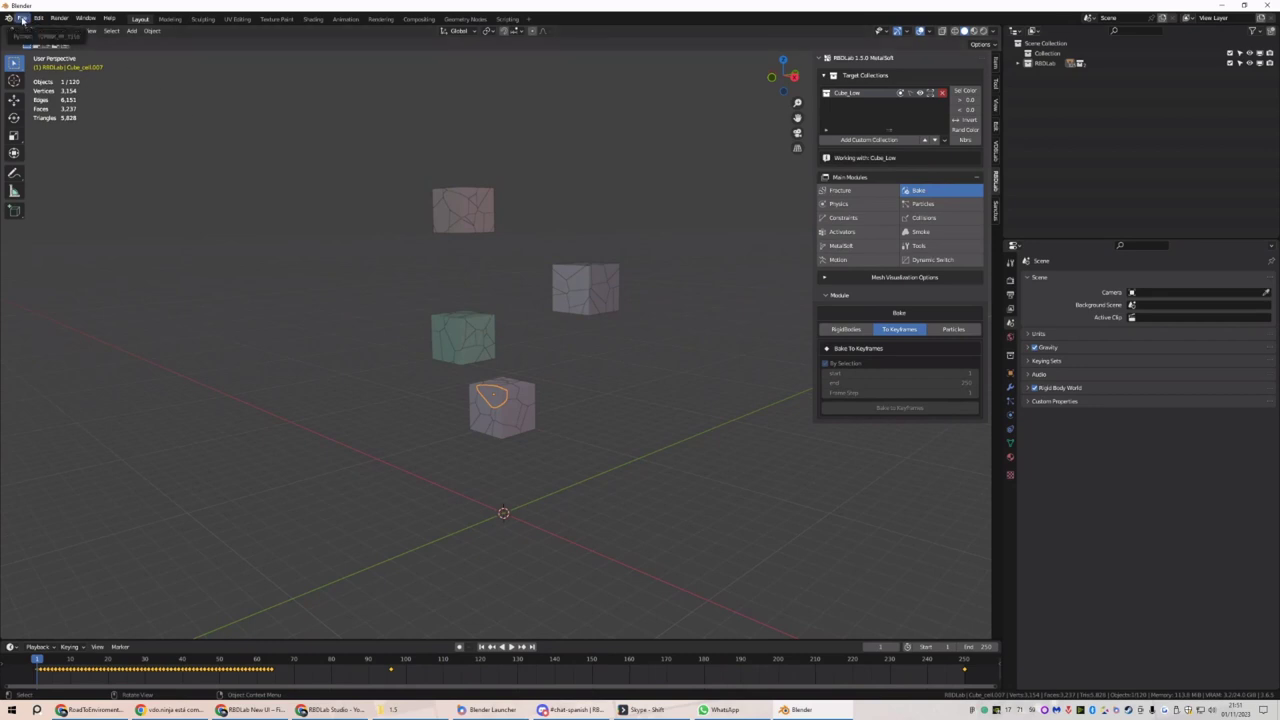
{"action": "left_click_drag", "start_coordinate": [145, 664], "coordinate": [672, 664]}
{"action": "key", "text": "space"}
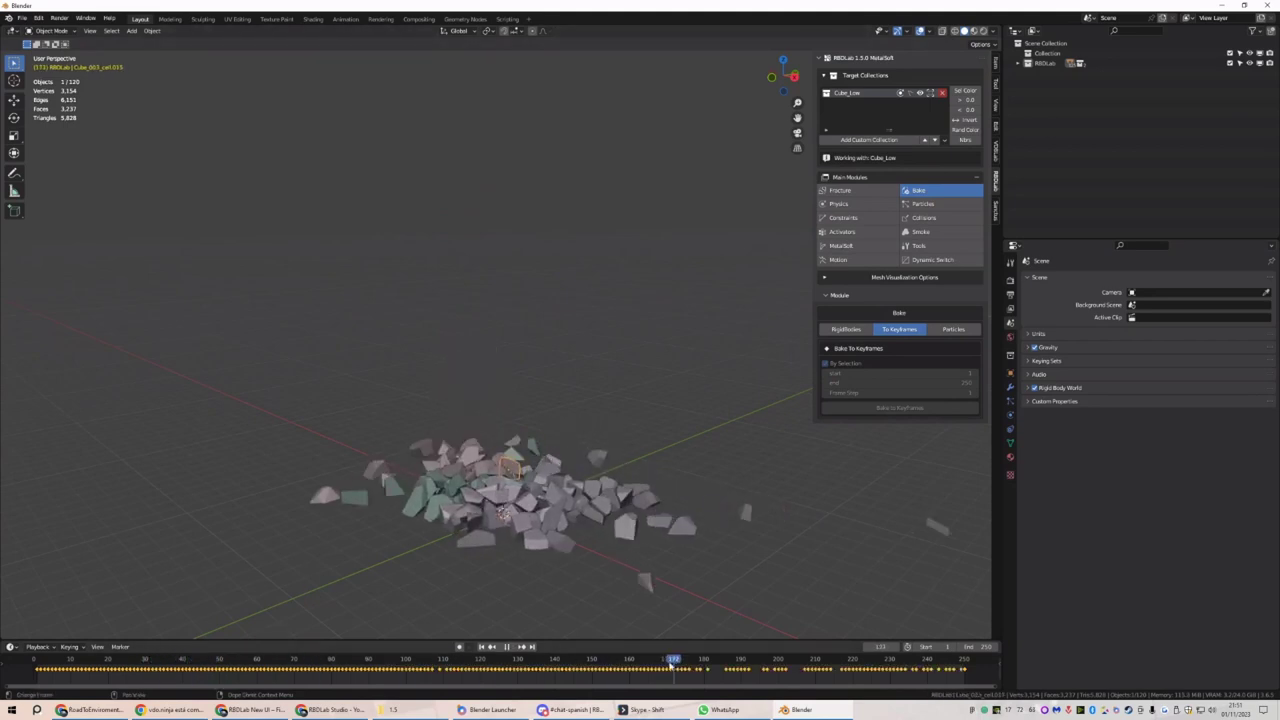
{"action": "left_click", "coordinate": [481, 646]}
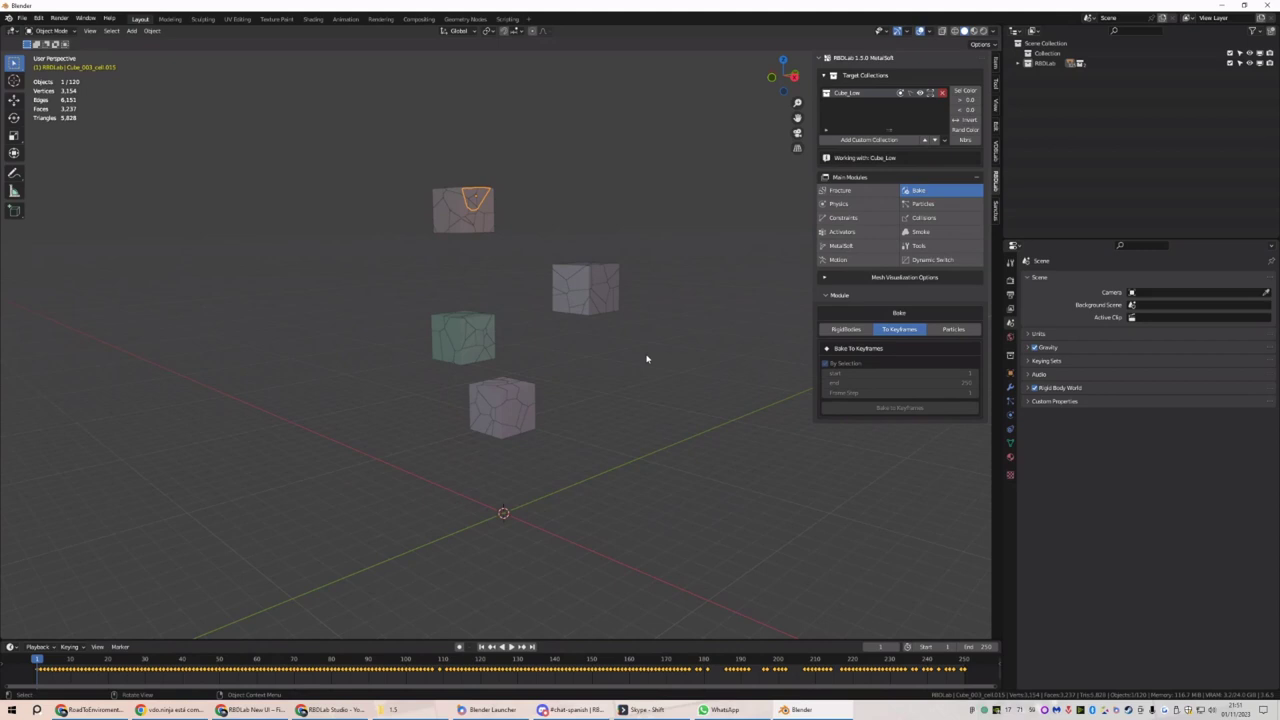
{"action": "left_click", "coordinate": [912, 204]}
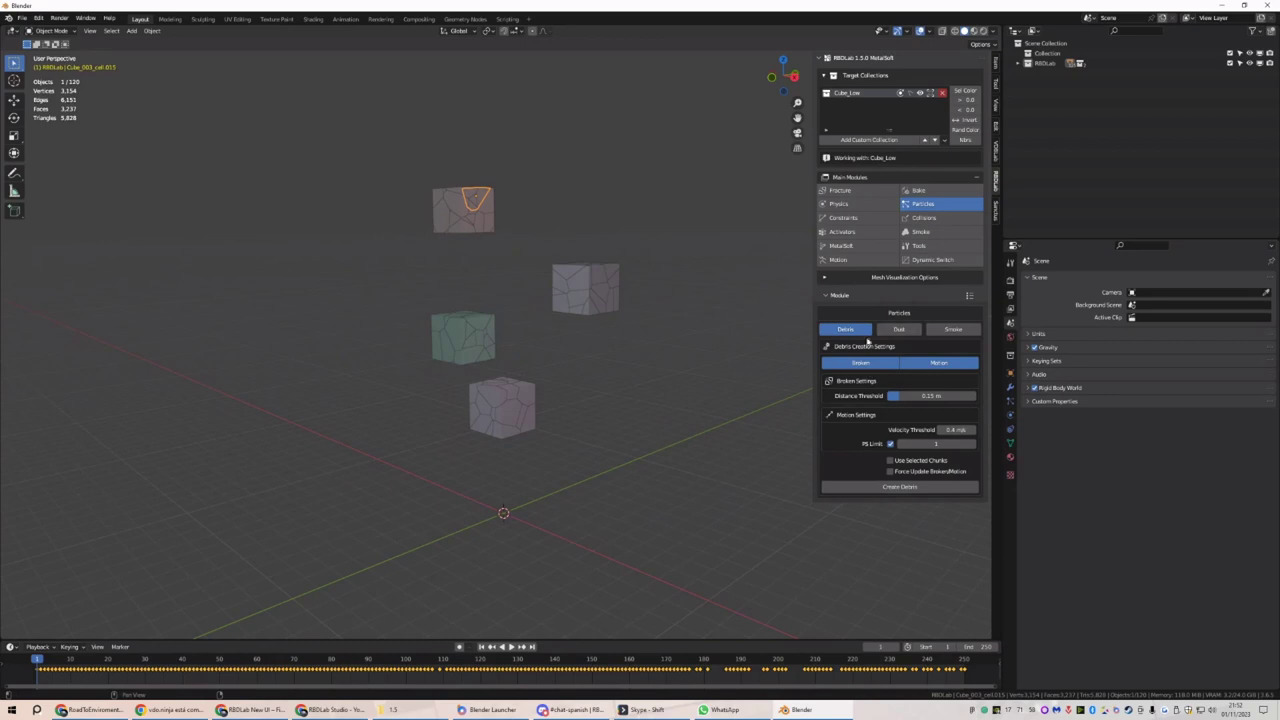
Create debris particles from the cubes' breakup, inspect an emitter, and reset to frame 1
{"action": "left_click", "coordinate": [899, 488]}
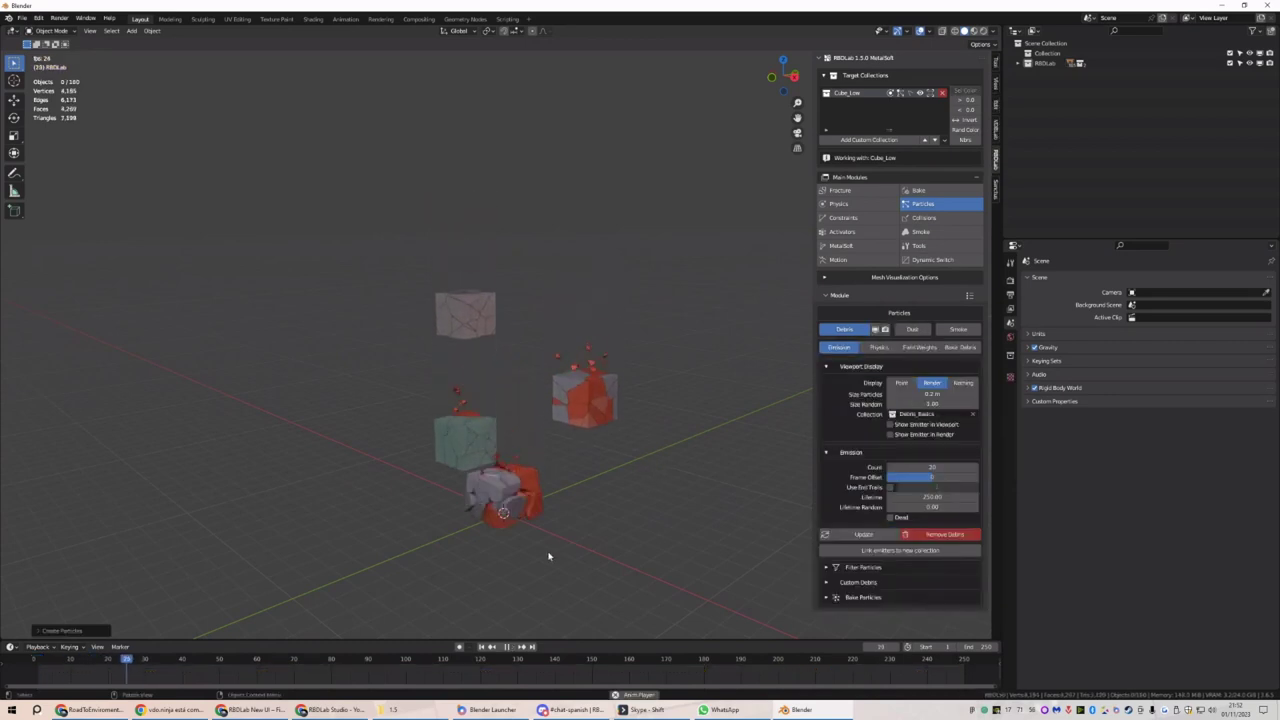
{"action": "key", "text": "space"}
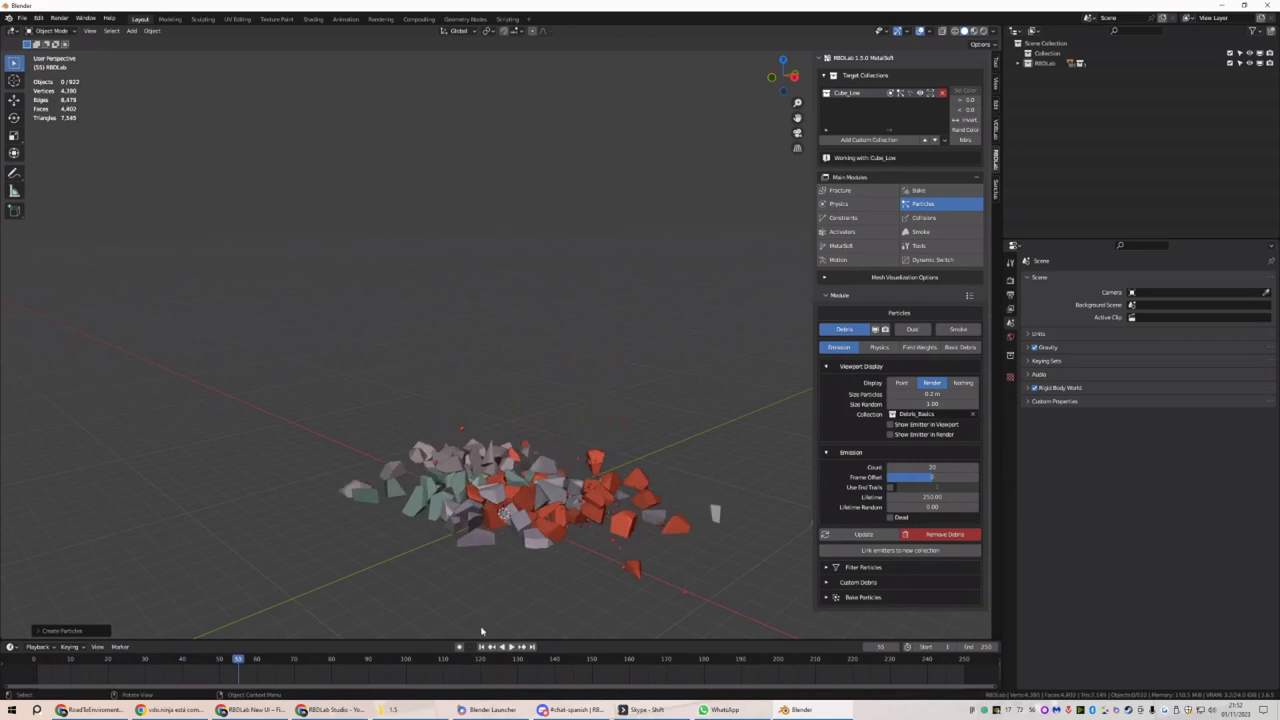
{"action": "left_click", "coordinate": [614, 546]}
{"action": "left_click", "coordinate": [1010, 399]}
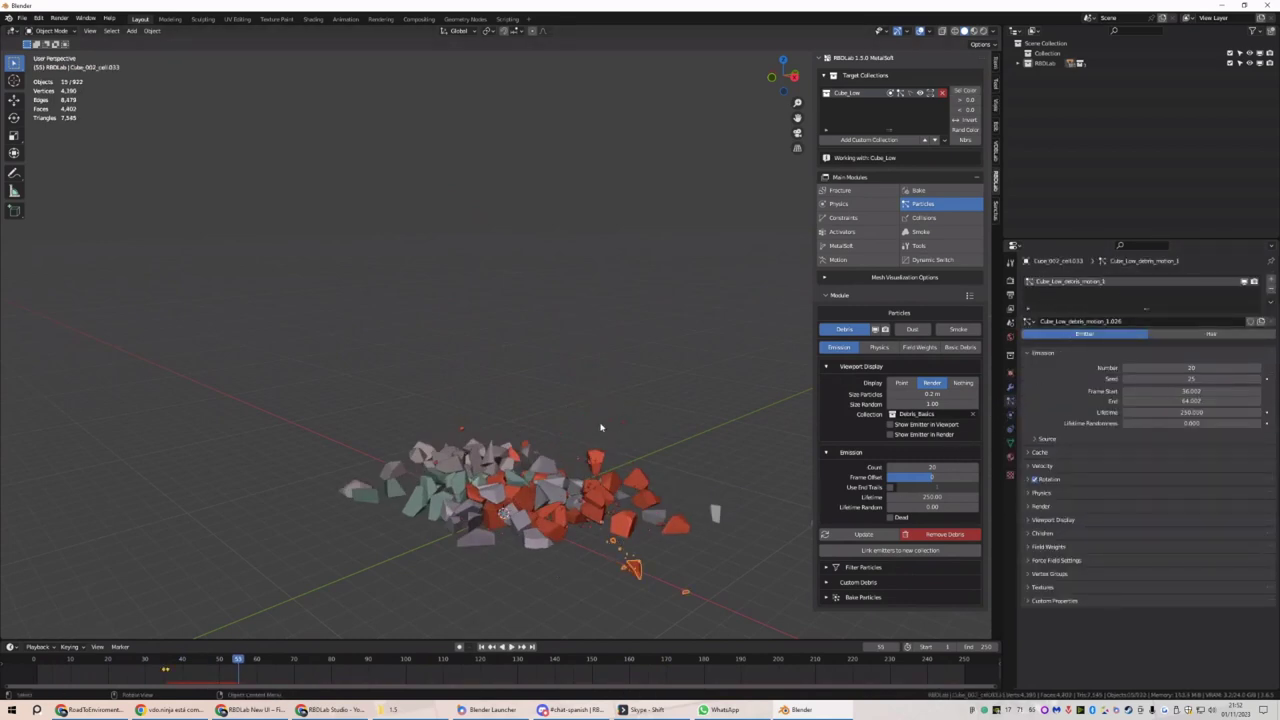
{"action": "middle_click_drag", "start_coordinate": [600, 428], "coordinate": [623, 443]}
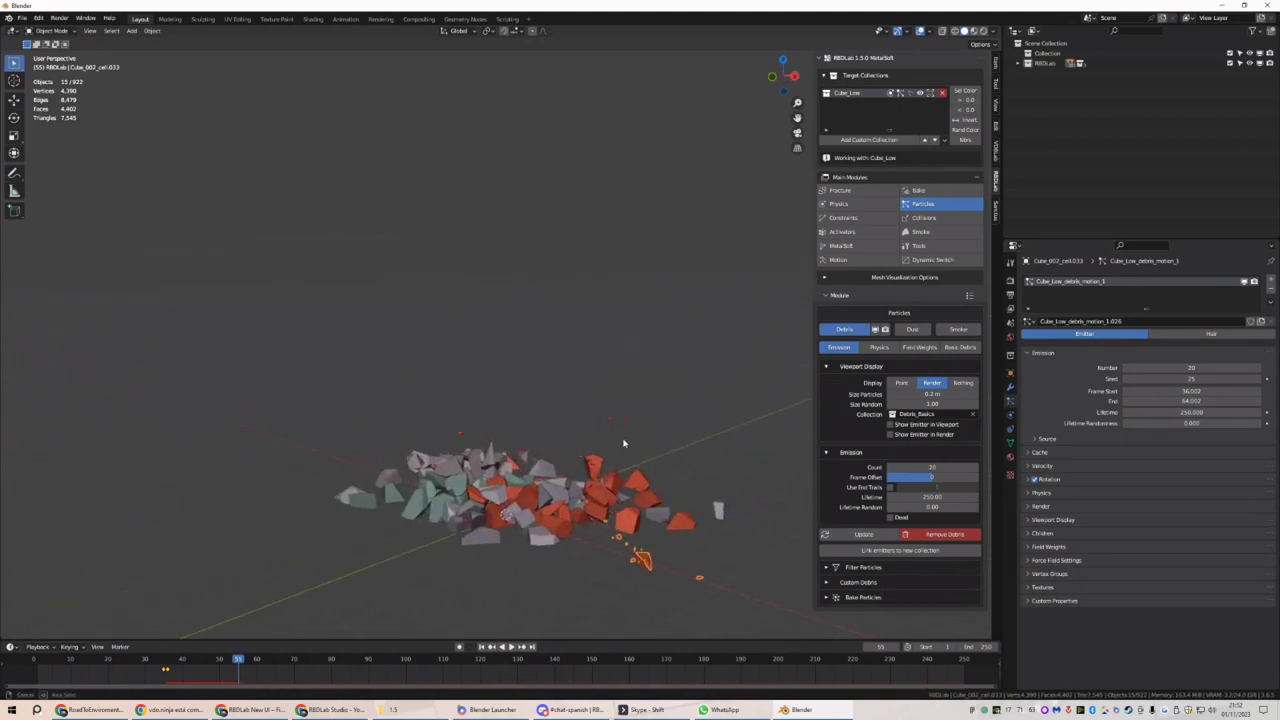
{"action": "left_click", "coordinate": [486, 646]}
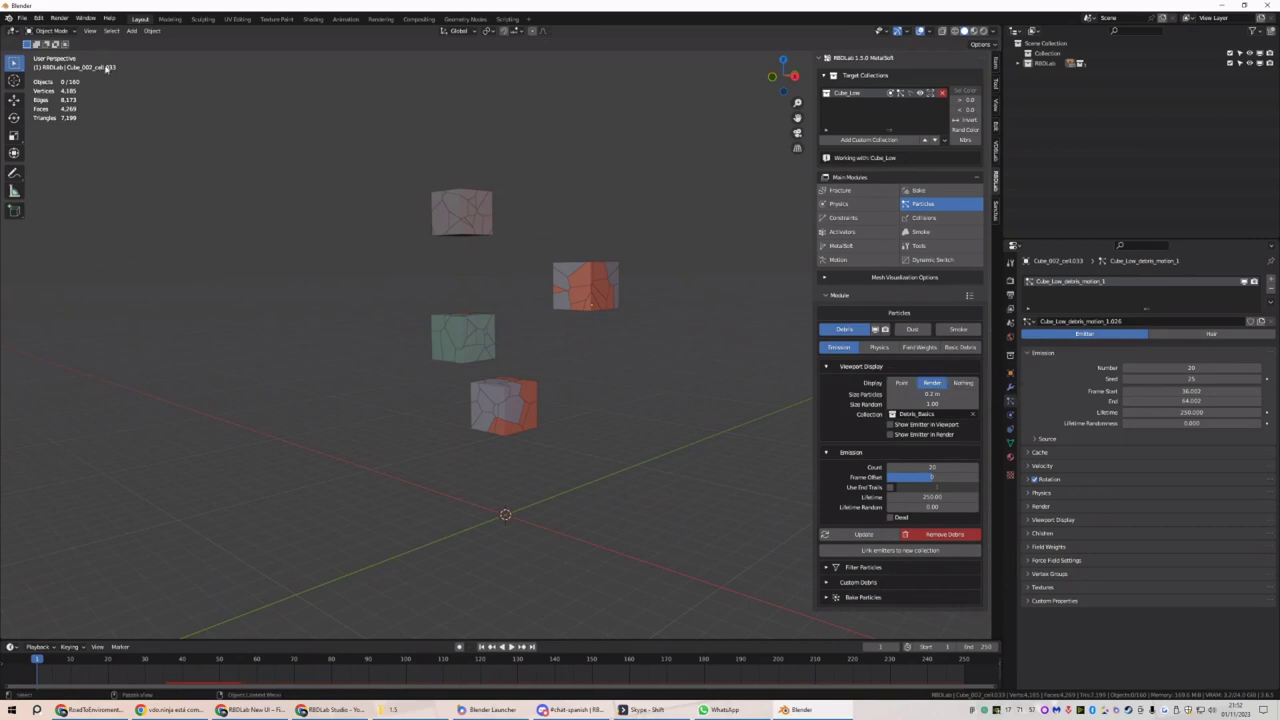
Switch from Blender to the browser showing the RBDLab Studio YouTube channel
{"action": "left_click", "coordinate": [19, 20]}
{"action": "middle_click_drag", "start_coordinate": [543, 363], "coordinate": [557, 371]}
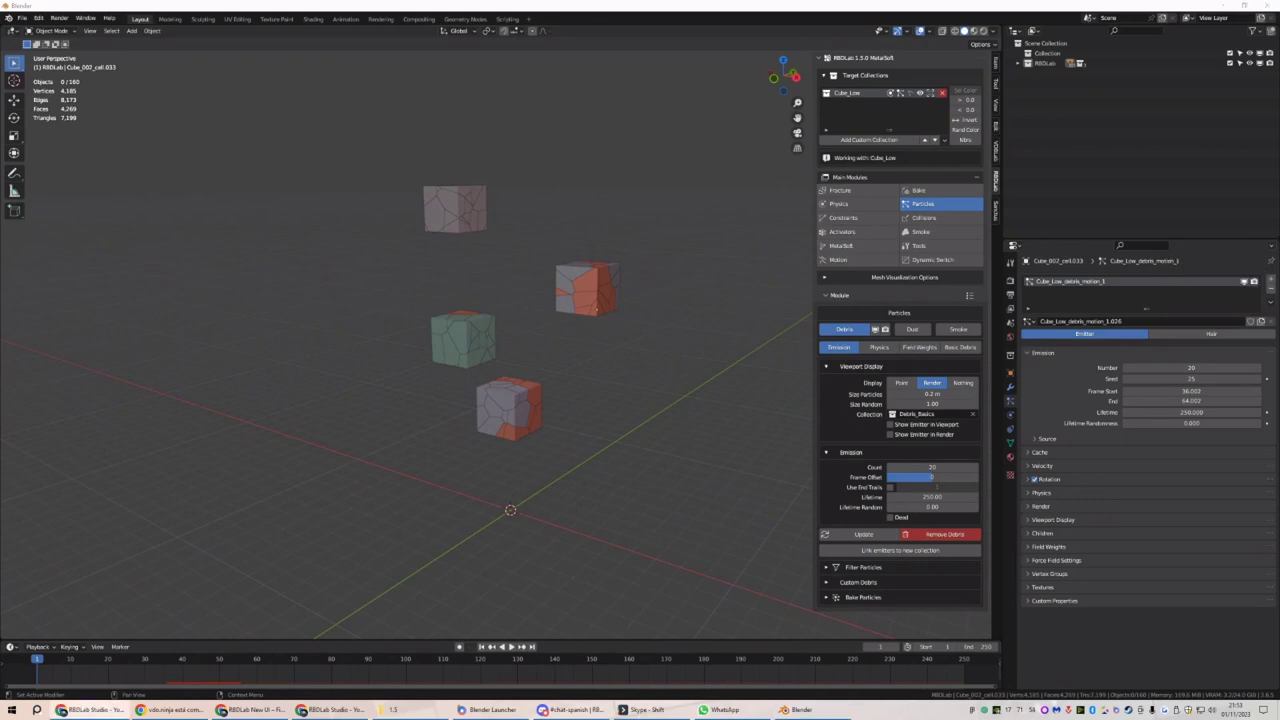
{"action": "key", "text": "super+shift+Left"}
Show RBDLab Studio's Videos tab maximized and scroll through the RBDLab 1.5 MetalSoft tutorials
{"action": "left_click", "coordinate": [326, 421]}
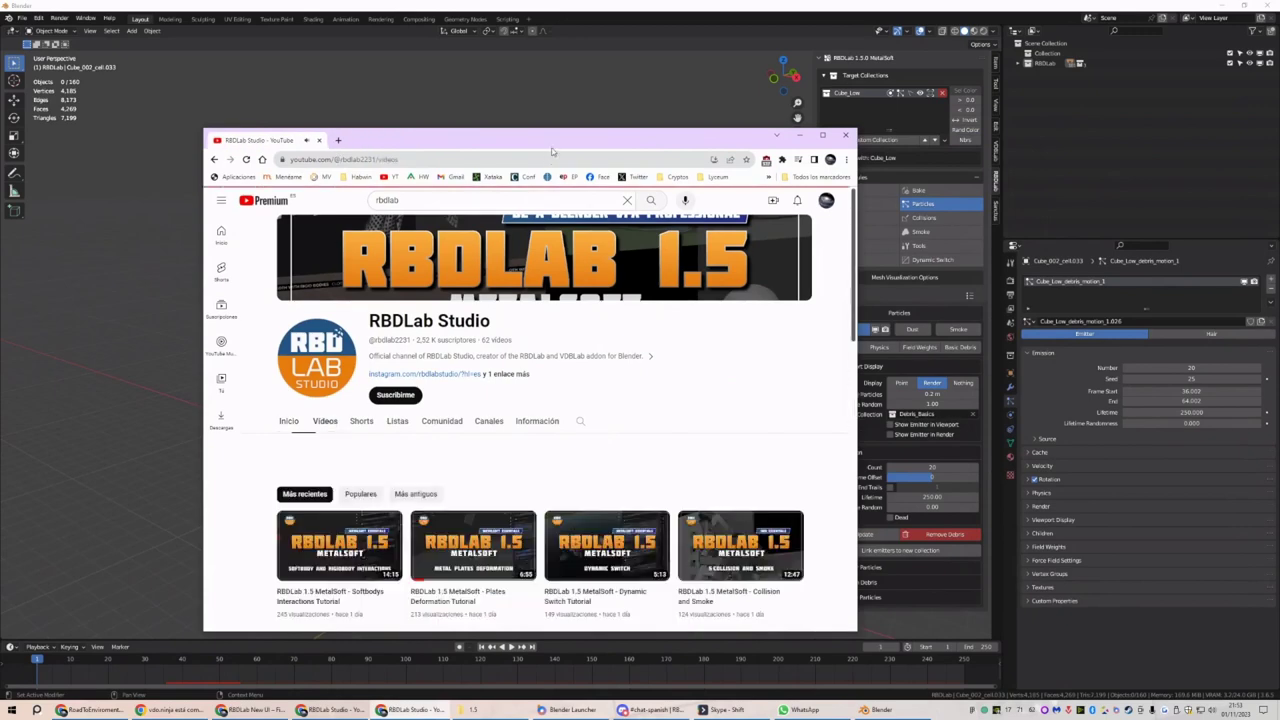
{"action": "key", "text": "super+Up"}
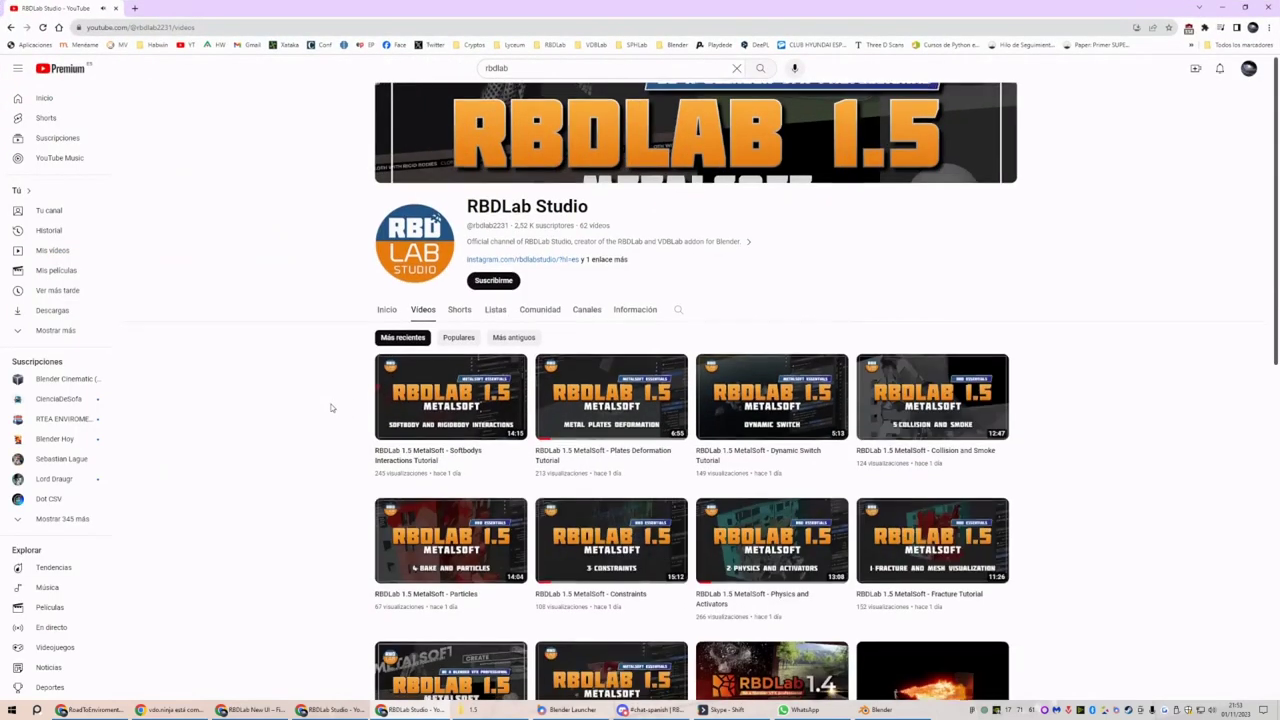
{"action": "scroll", "coordinate": [319, 404], "scroll_direction": "down", "scroll_amount": 2}
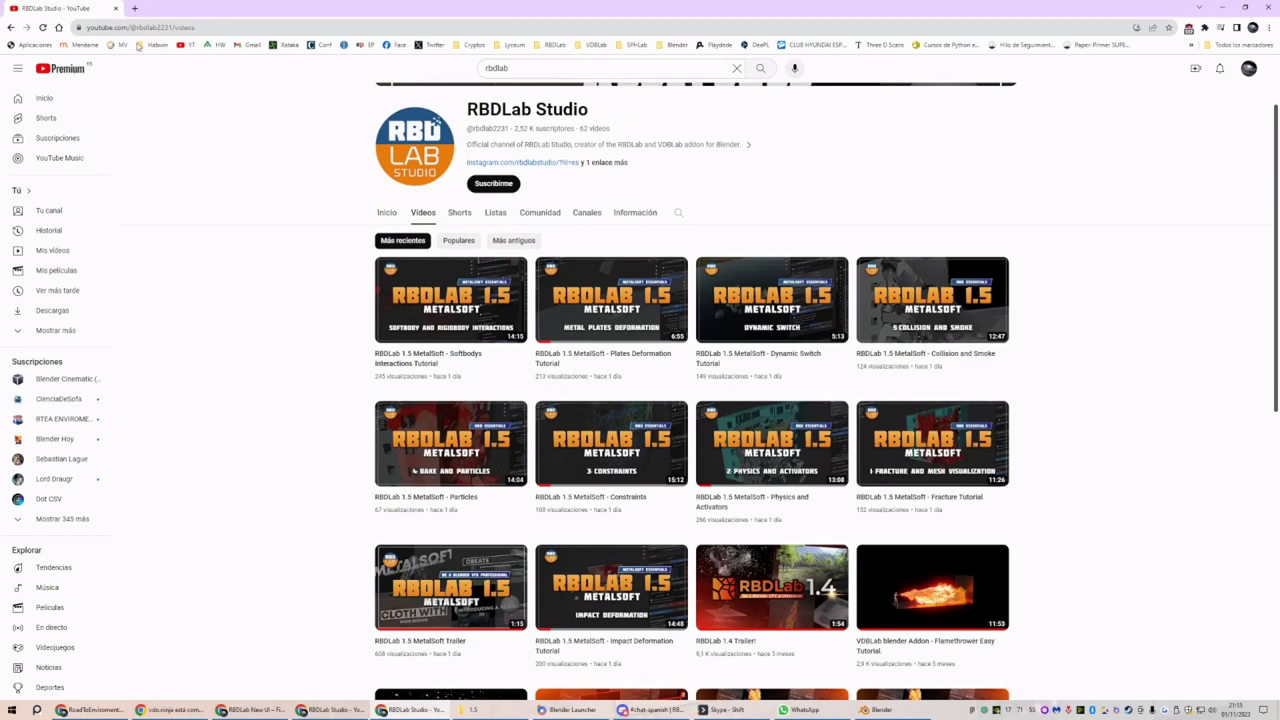
Open YouTube in a new tab, search 'raffovfx' and open the Raffo VFX channel
{"action": "middle_click", "coordinate": [186, 45]}
{"action": "left_click", "coordinate": [176, 12]}
{"action": "left_click", "coordinate": [512, 68]}
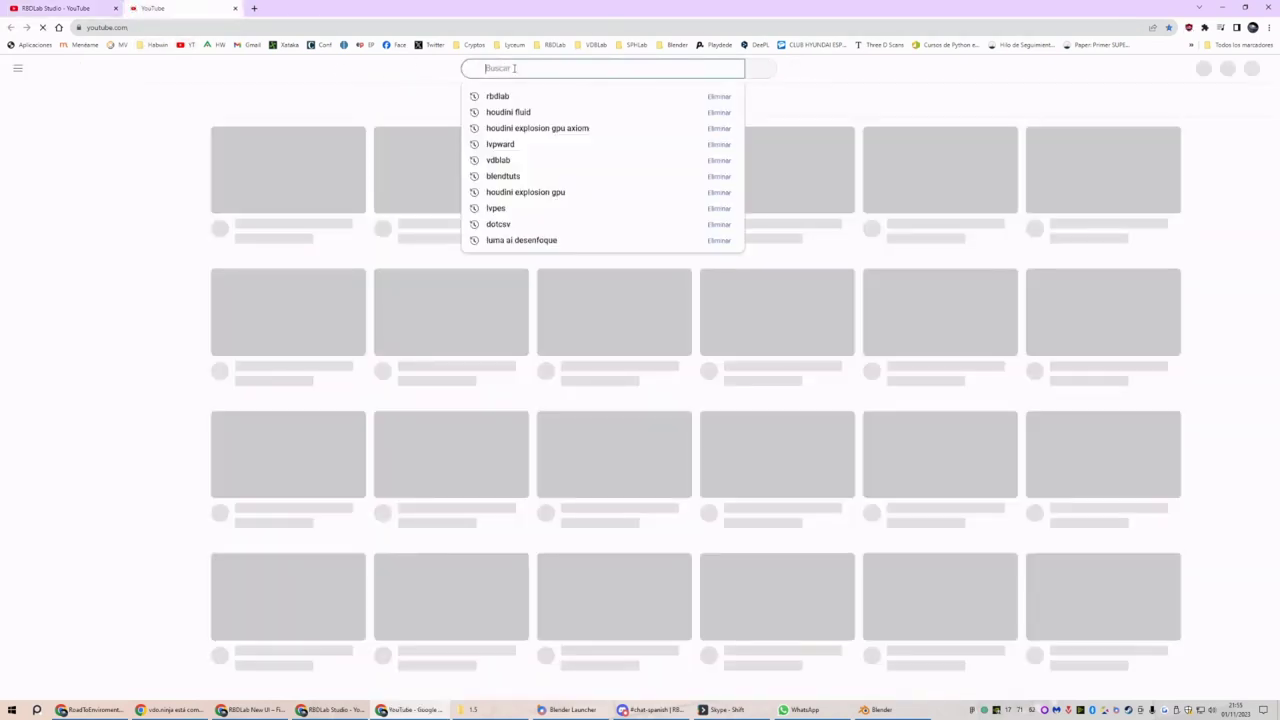
{"action": "type", "text": "raffovfx"}
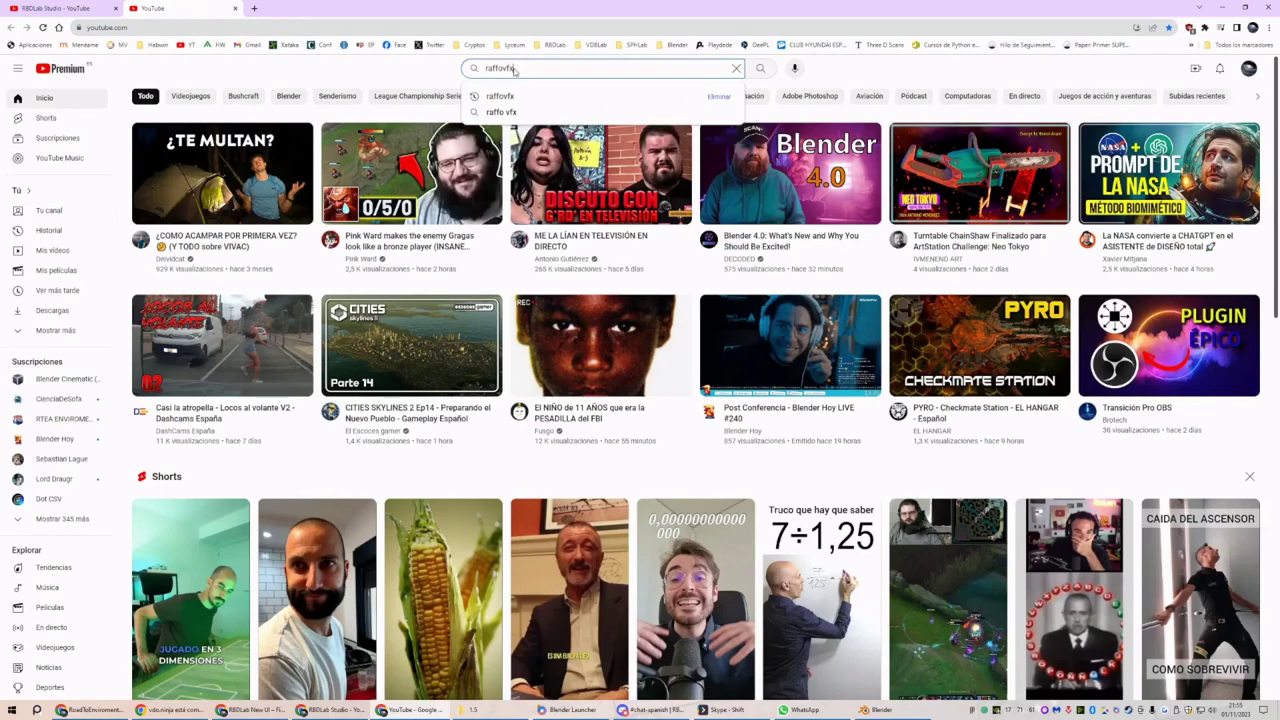
{"action": "key", "text": "Return"}
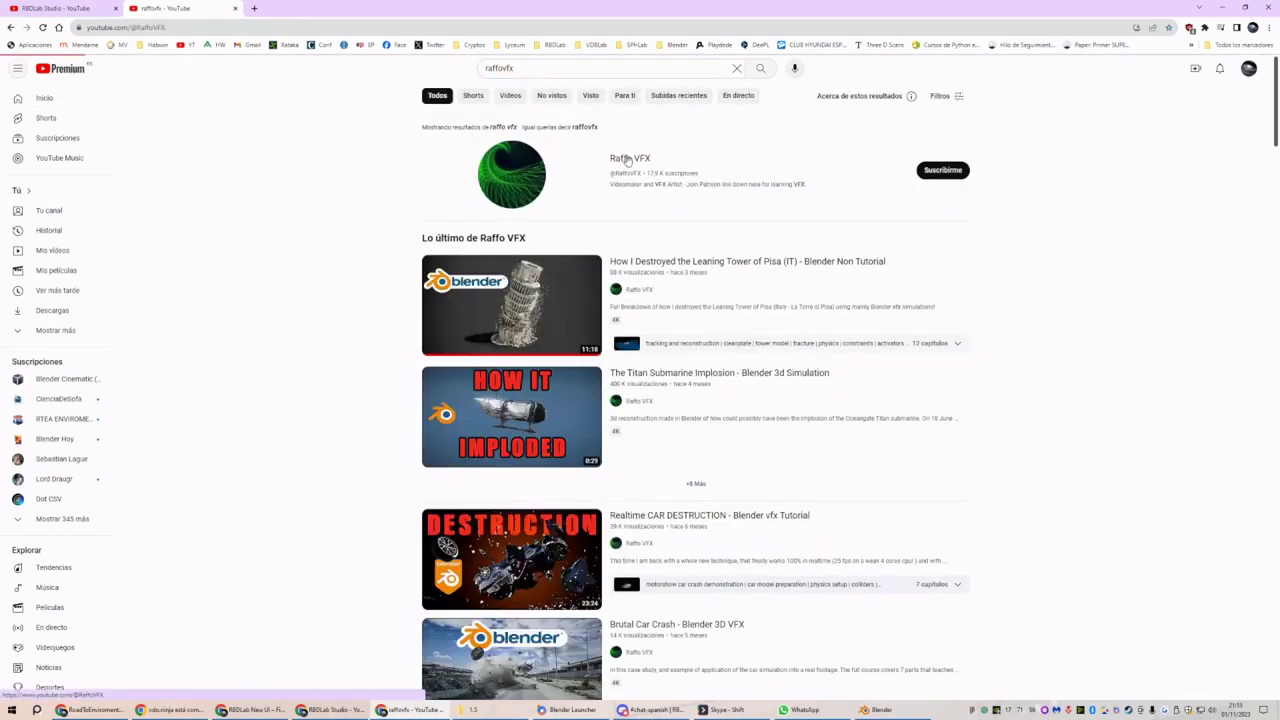
{"action": "left_click", "coordinate": [550, 172]}
Open the giant octopus destruction breakdown in a new tab and skip ahead to the Blender scene
{"action": "left_click", "coordinate": [424, 212]}
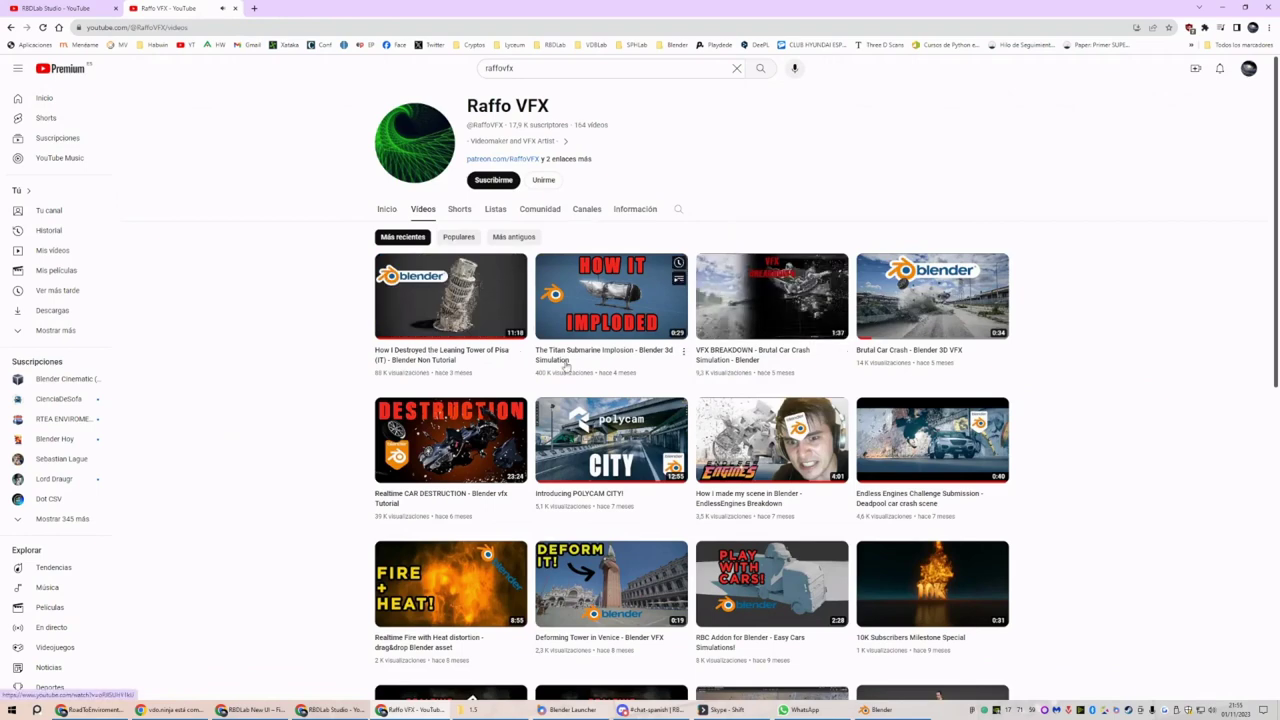
{"action": "key", "text": "alt+Left"}
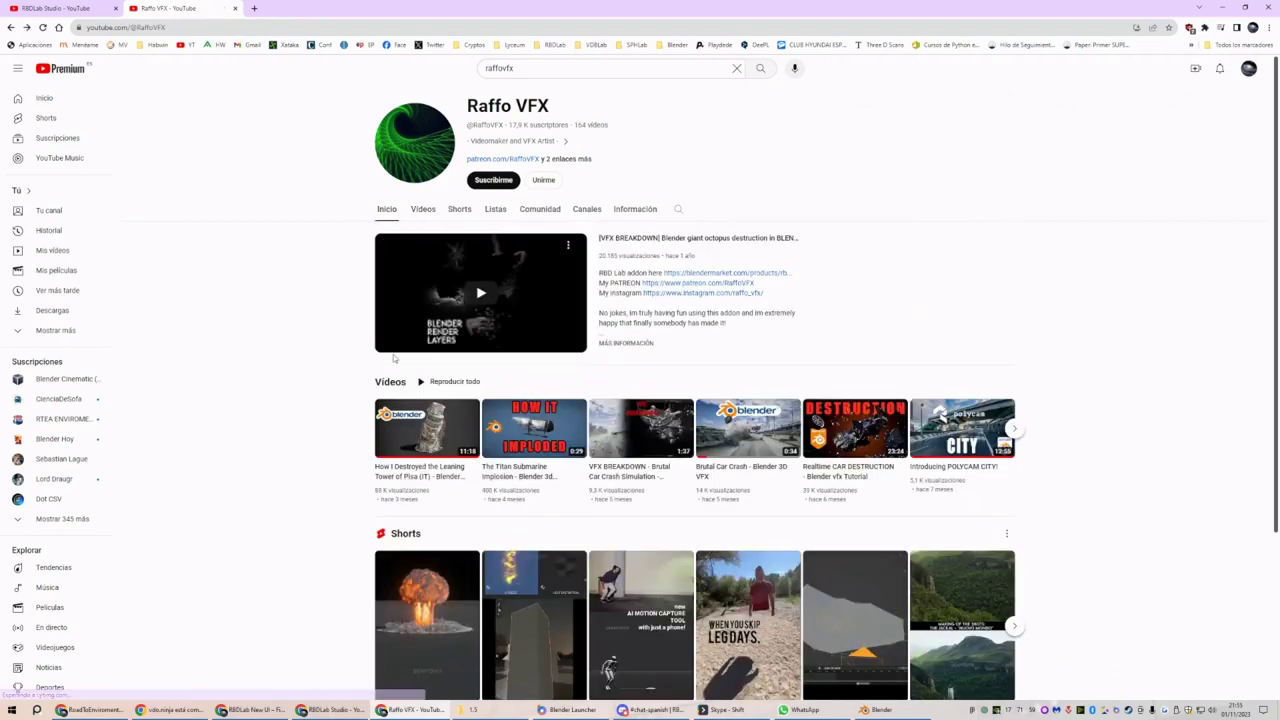
{"action": "middle_click", "coordinate": [626, 243]}
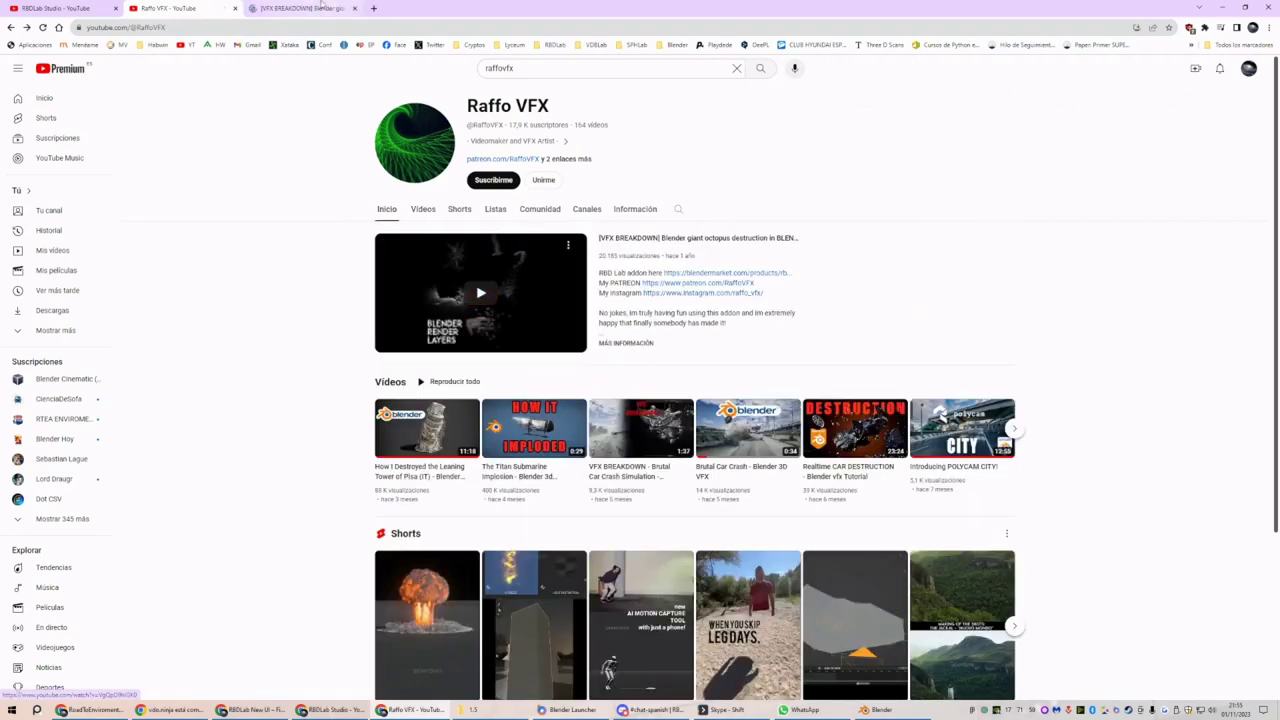
{"action": "key", "text": "ctrl+Tab"}
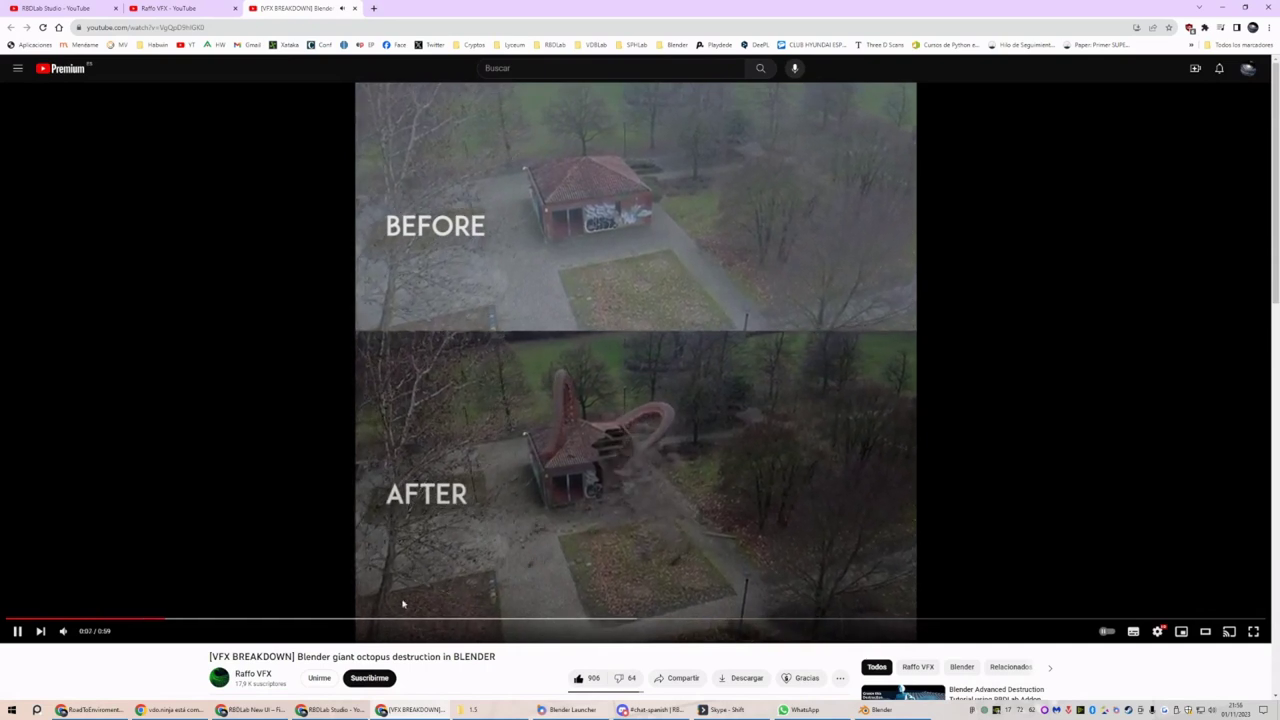
{"action": "left_click", "coordinate": [424, 625]}
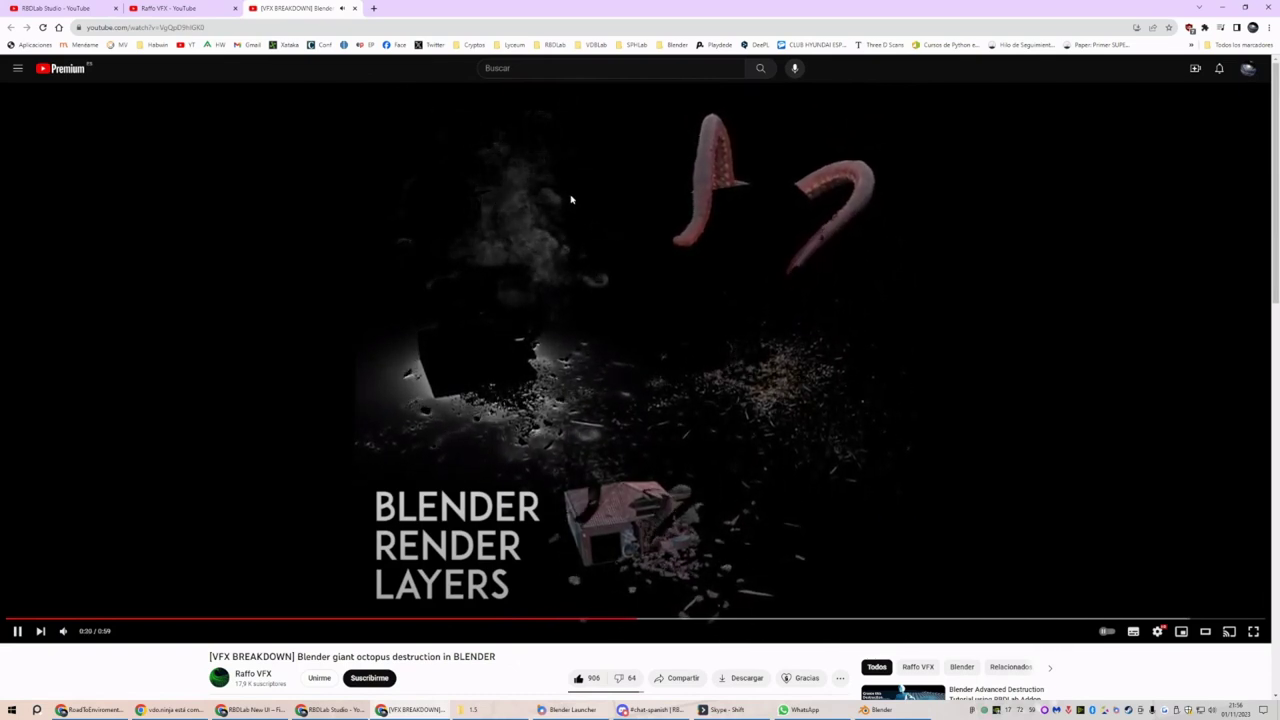
Close the octopus video and watch Raffo VFX's Brutal Car Crash clip from the Videos list
{"action": "left_click", "coordinate": [354, 8]}
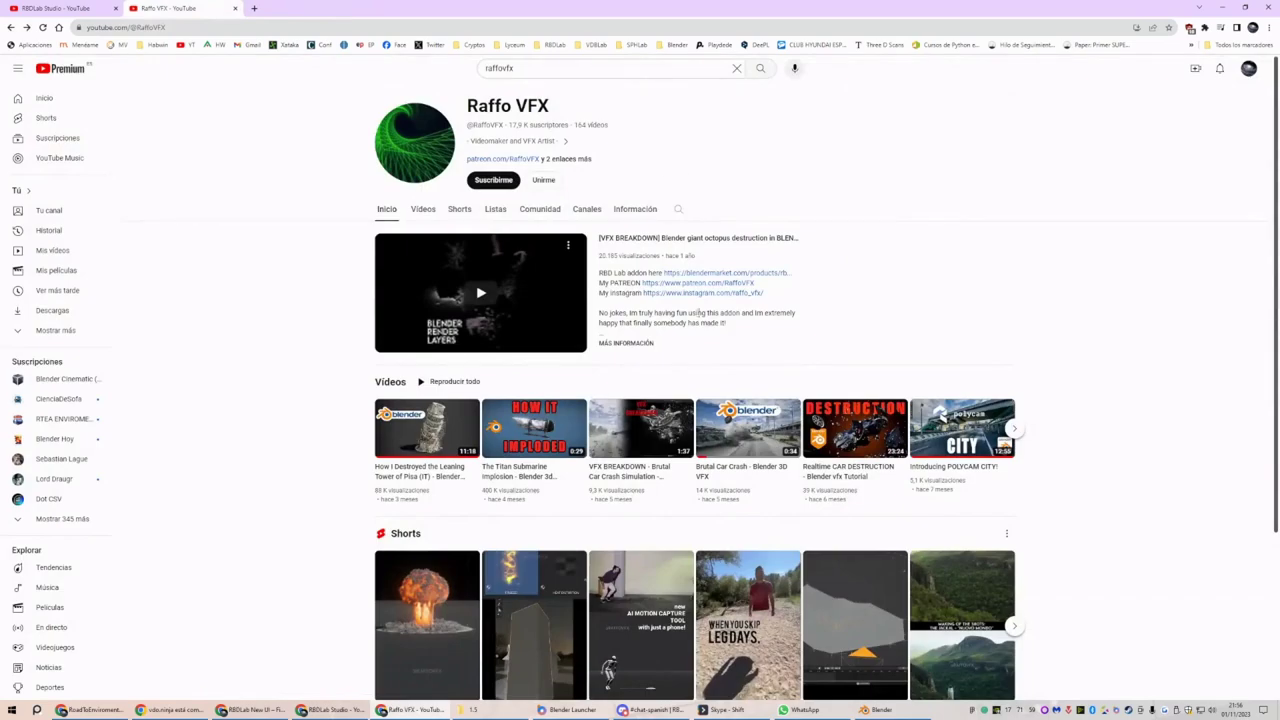
{"action": "left_click", "coordinate": [424, 209]}
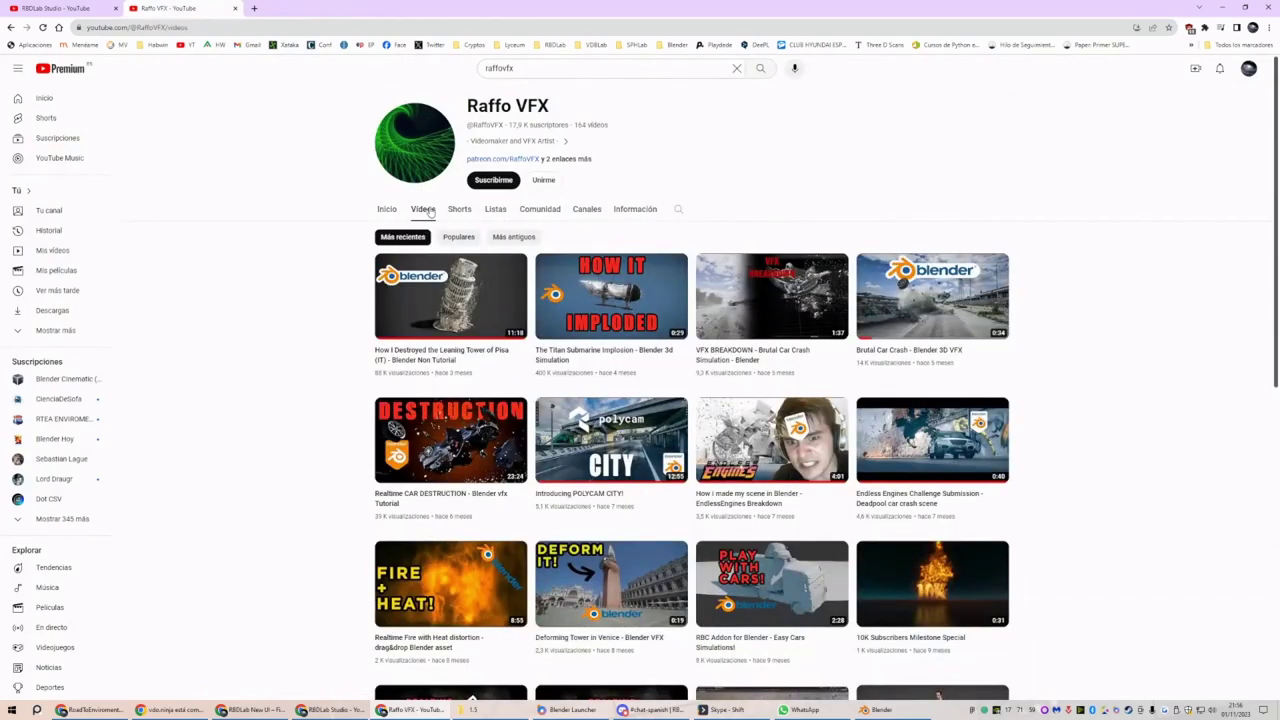
{"action": "middle_click", "coordinate": [950, 300]}
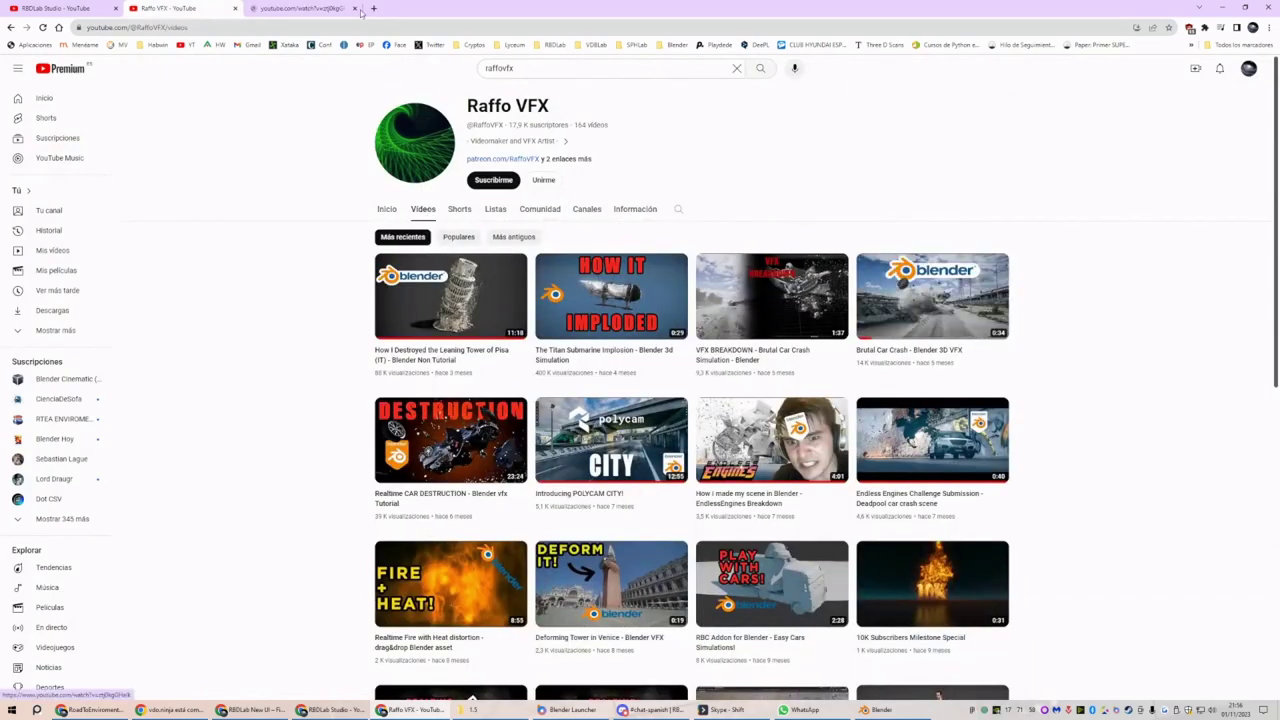
{"action": "left_click", "coordinate": [300, 8]}
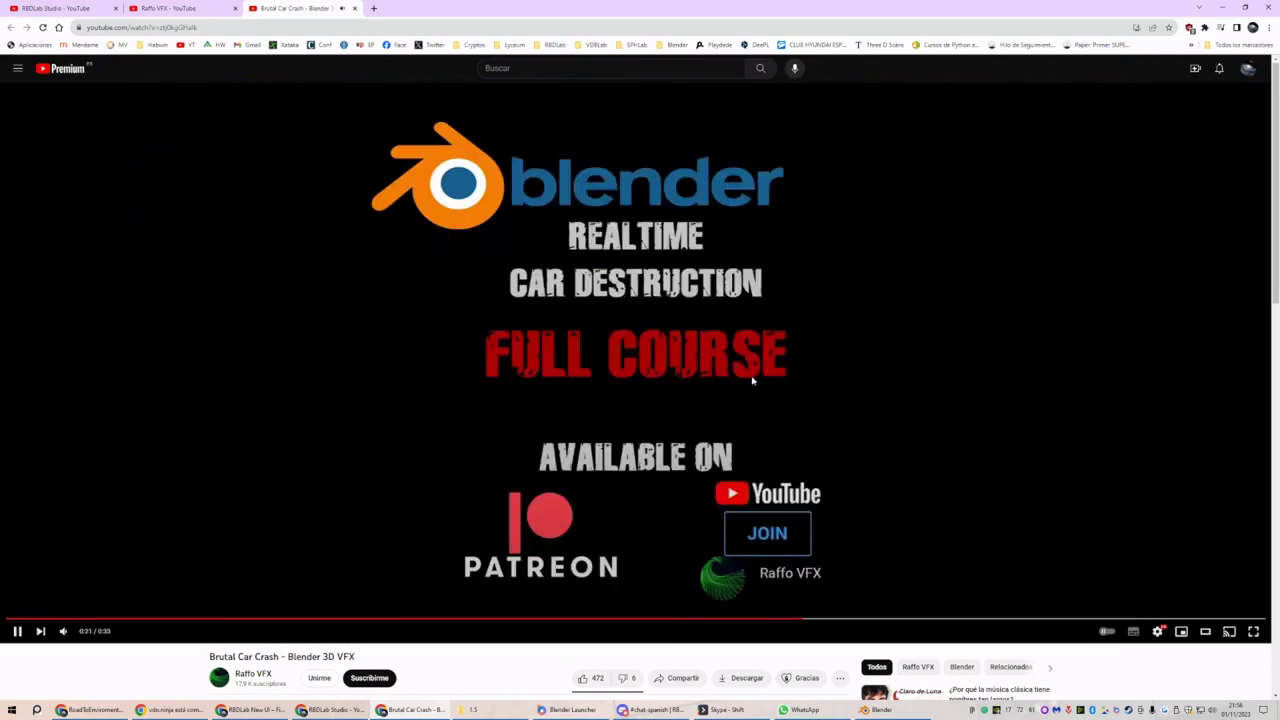
{"action": "key", "text": "ctrl+w"}
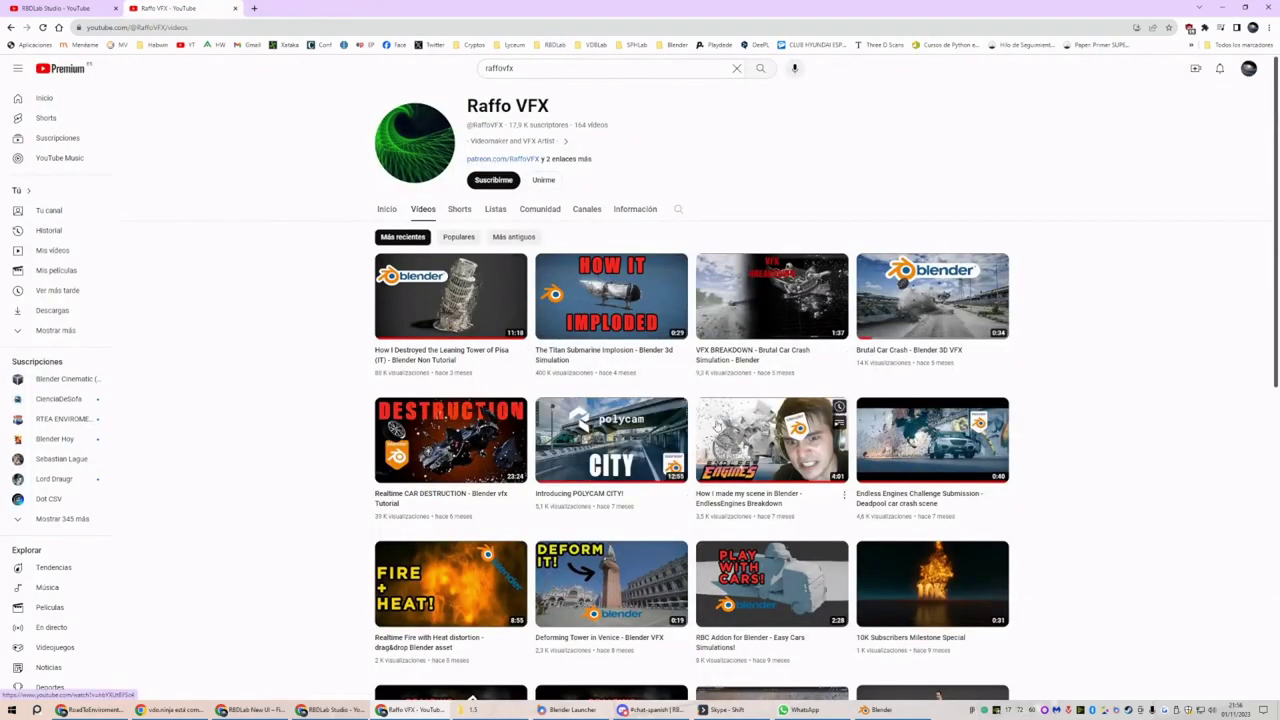
Scroll down Raffo VFX's video grid, then bring up the RBDLab bookmarks folder
{"action": "mouse_move", "coordinate": [749, 478]}
{"action": "scroll", "coordinate": [268, 388], "scroll_direction": "down", "scroll_amount": 1}
{"action": "scroll", "coordinate": [268, 388], "scroll_direction": "down", "scroll_amount": 3}
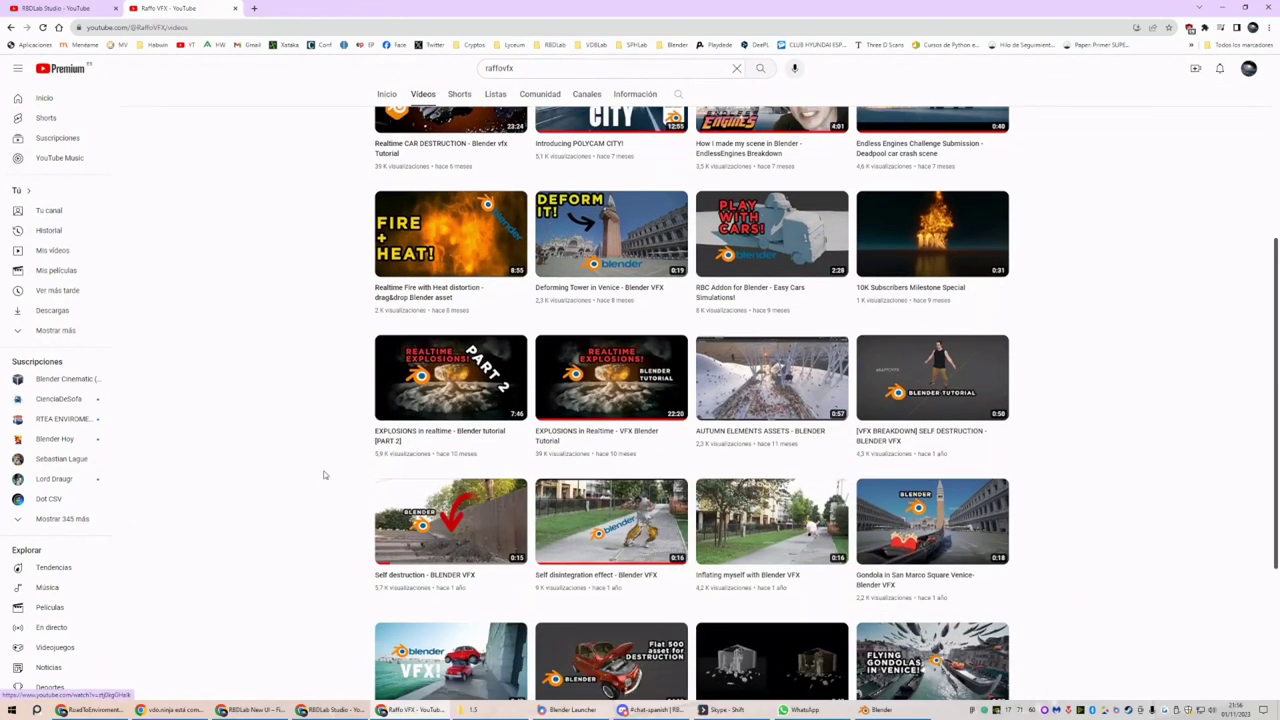
{"action": "mouse_move", "coordinate": [424, 538]}
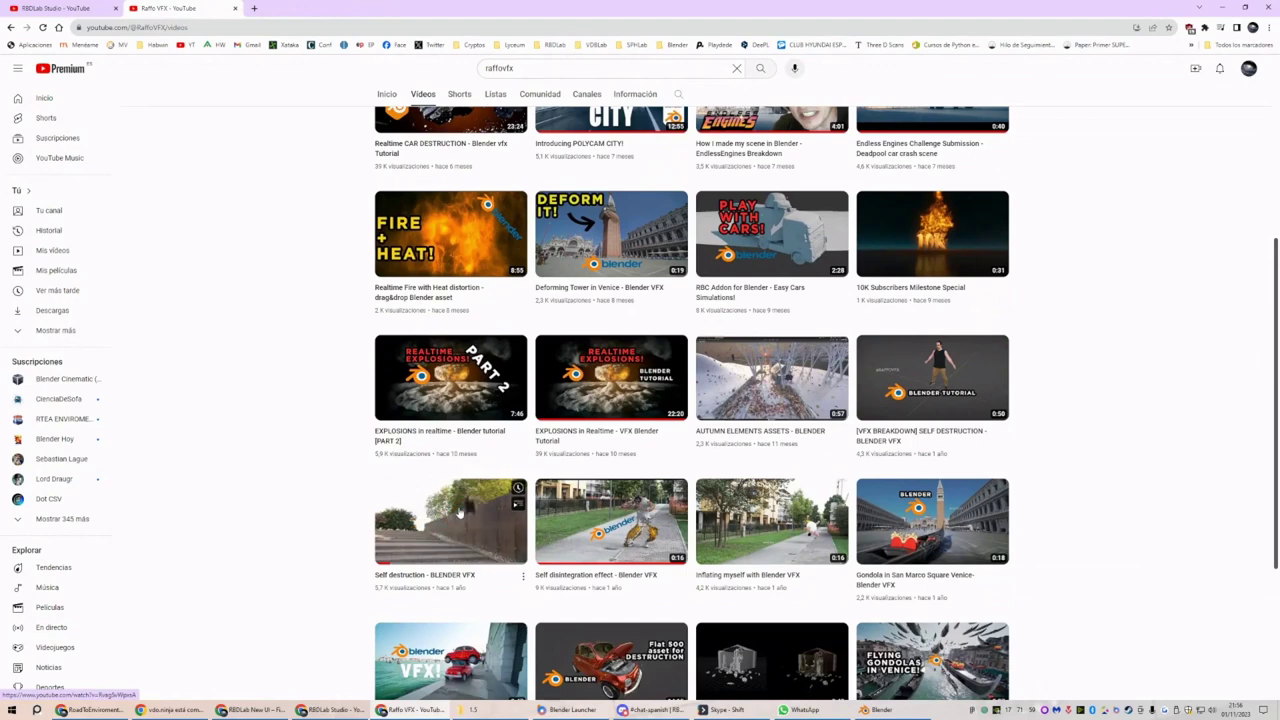
{"action": "scroll", "coordinate": [458, 513], "scroll_direction": "down", "scroll_amount": 1}
{"action": "scroll", "coordinate": [400, 490], "scroll_direction": "down", "scroll_amount": 1}
{"action": "scroll", "coordinate": [320, 445], "scroll_direction": "down", "scroll_amount": 1}
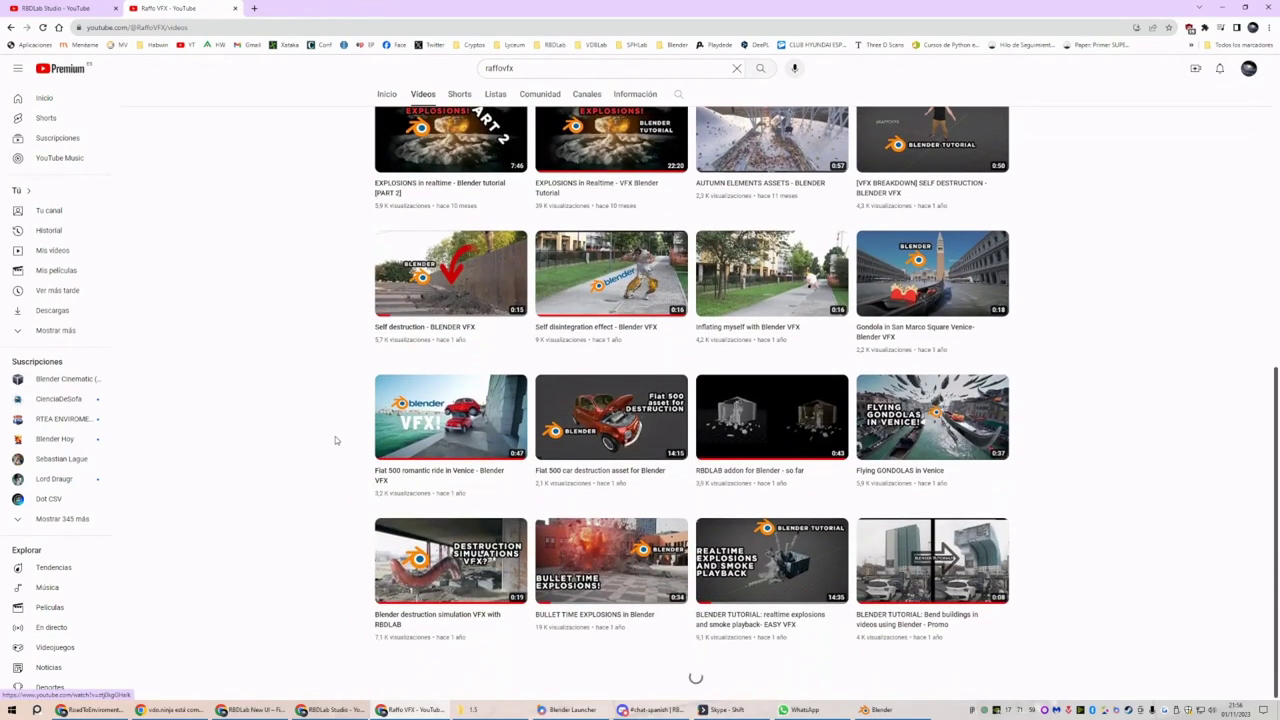
{"action": "mouse_move", "coordinate": [617, 563]}
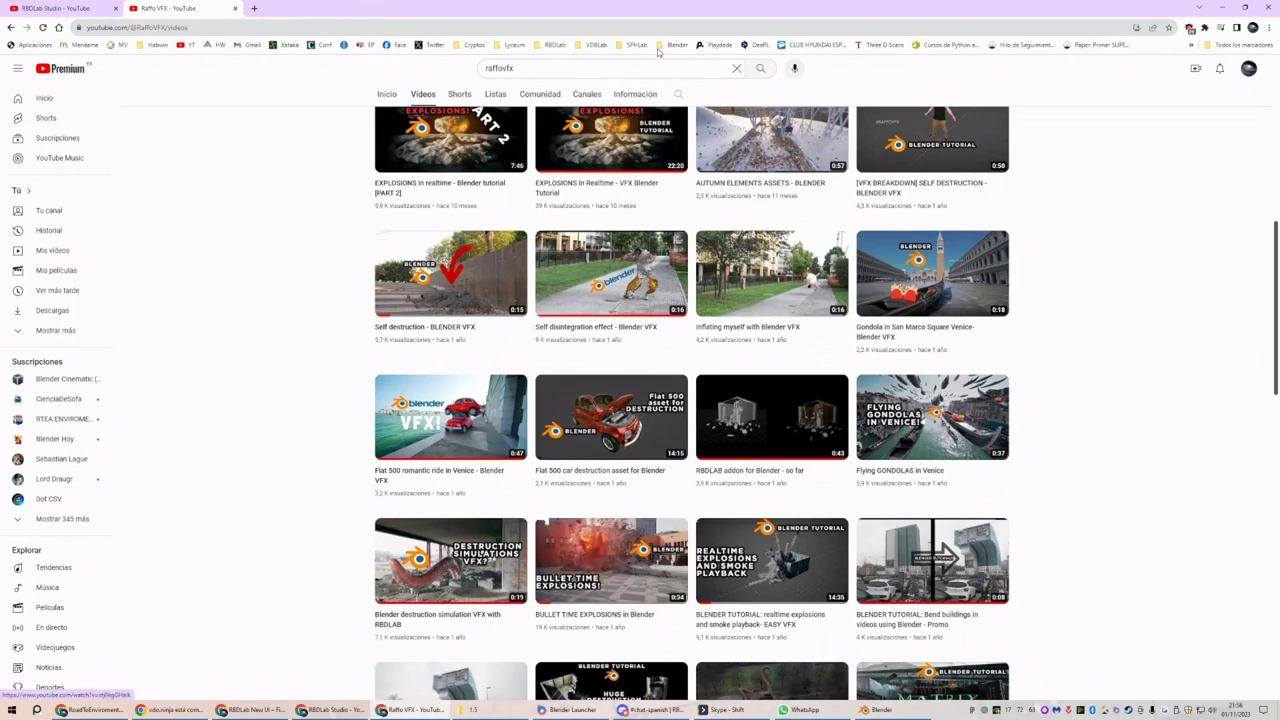
{"action": "left_click", "coordinate": [555, 45]}
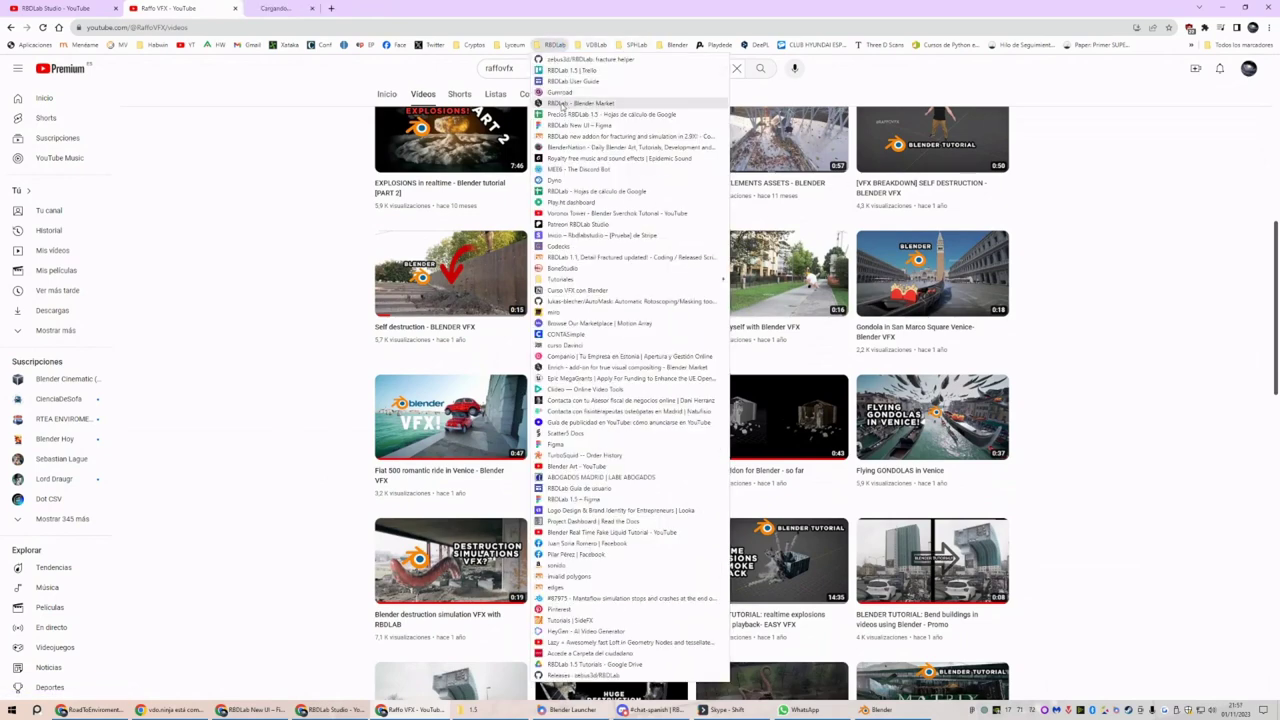
Read the RBDLab Blender Market page's Documentation section, then open the RBDLab User Guide in a new tab
{"action": "middle_click", "coordinate": [600, 104]}
{"action": "left_click", "coordinate": [332, 7]}
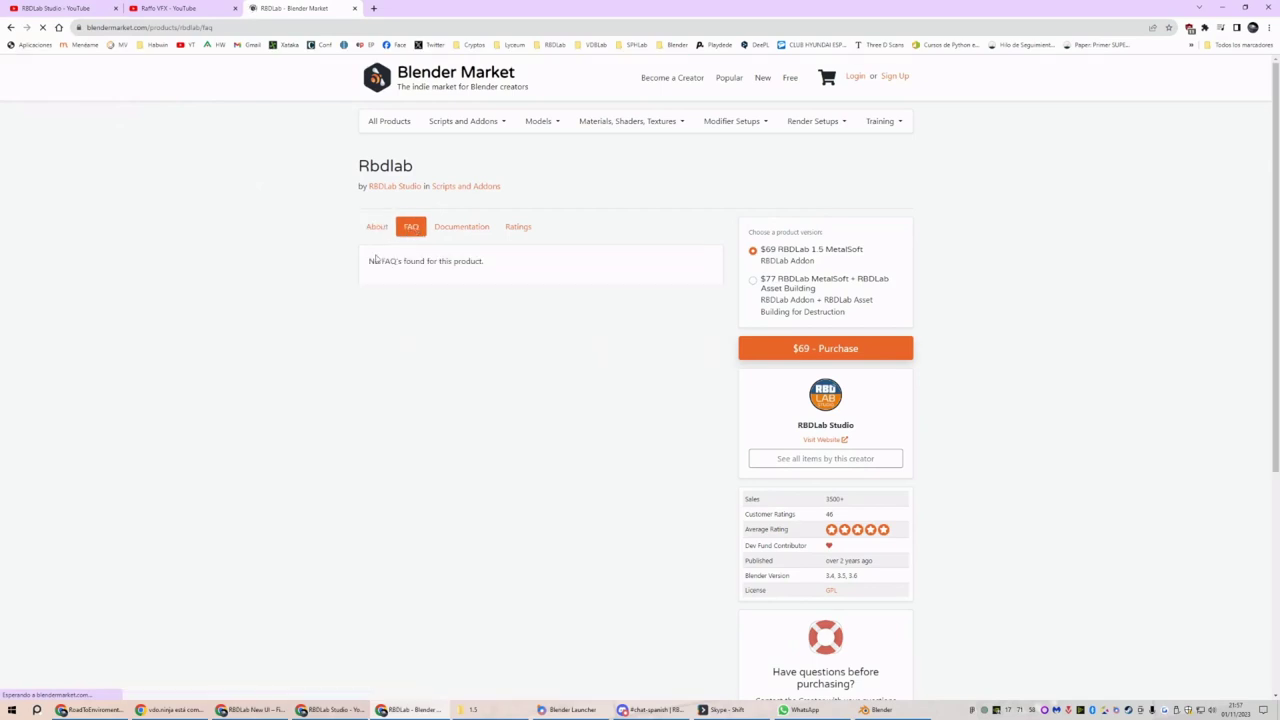
{"action": "left_click", "coordinate": [449, 229]}
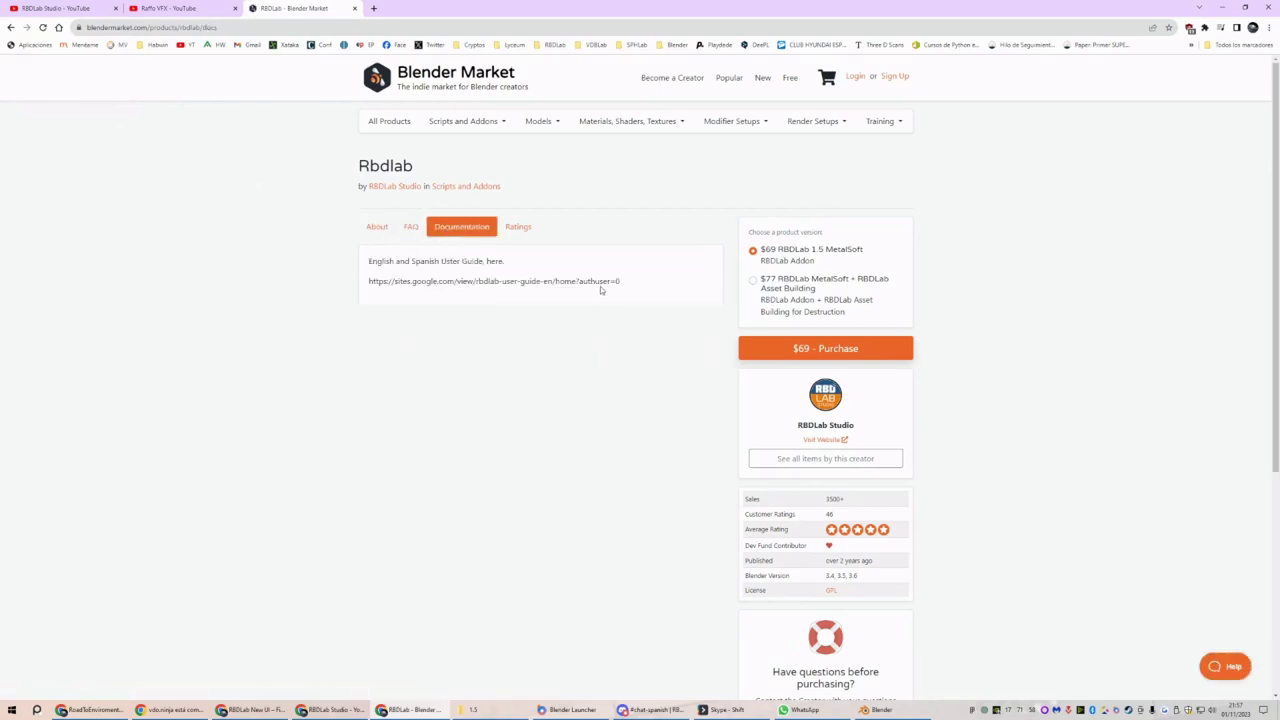
{"action": "left_click", "coordinate": [560, 45]}
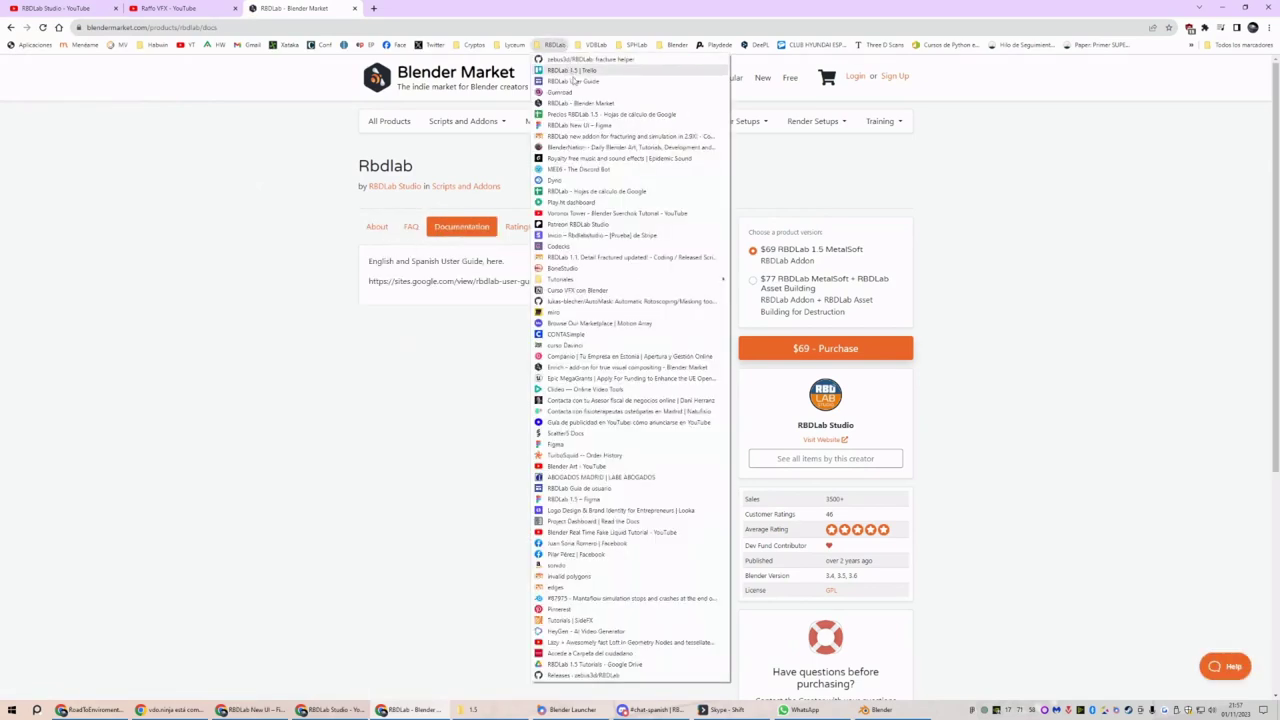
{"action": "middle_click", "coordinate": [572, 81]}
In the RBDLab User Guide, go to User Interface > Main Modules > Physics
{"action": "left_click", "coordinate": [415, 8]}
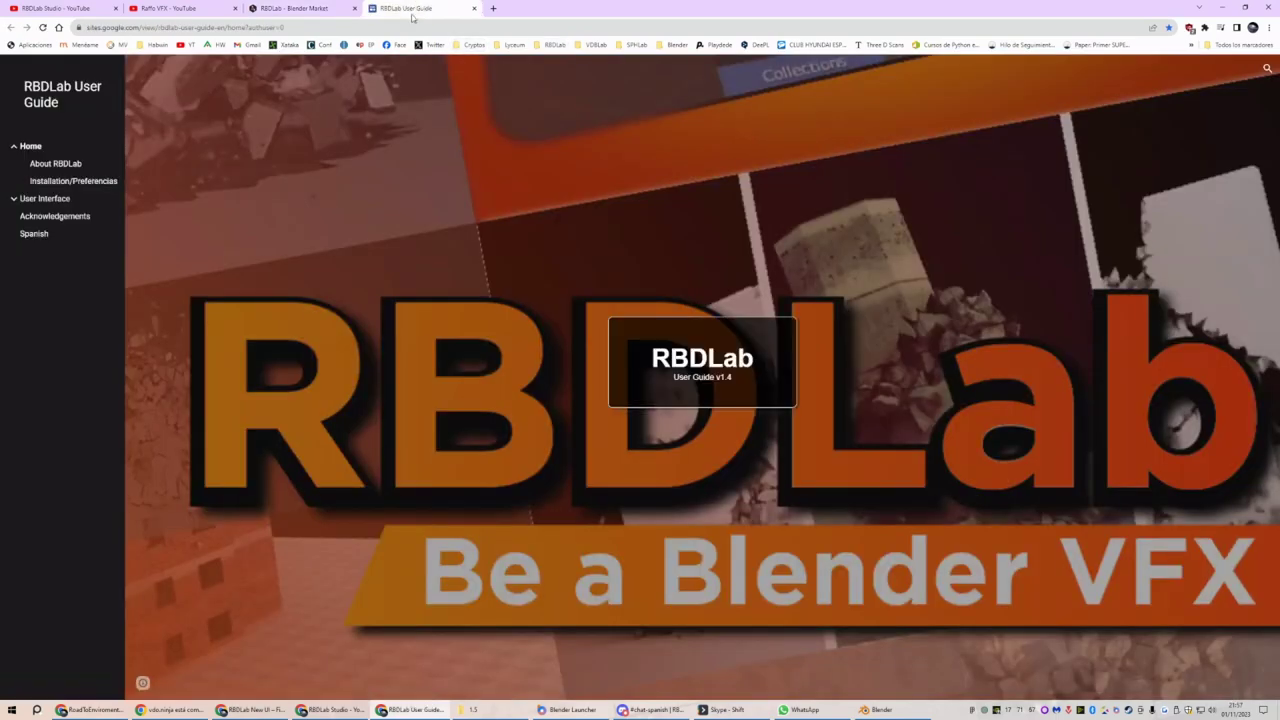
{"action": "left_click", "coordinate": [50, 200]}
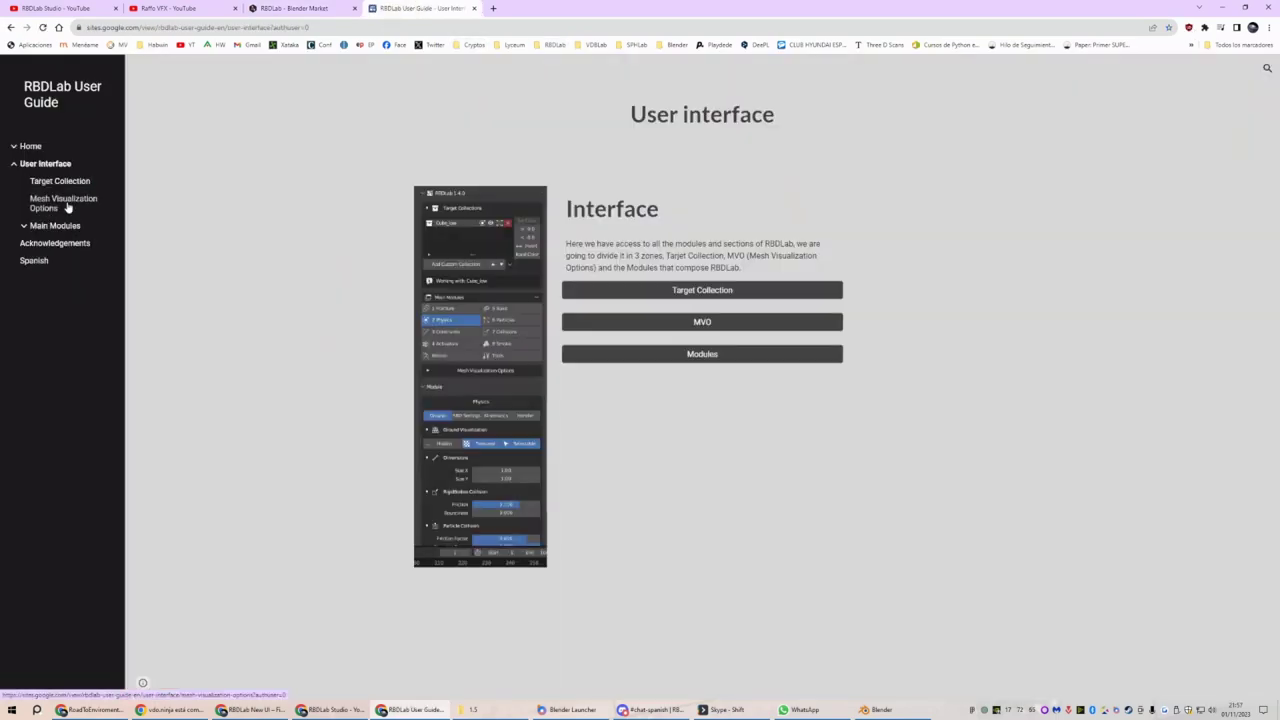
{"action": "left_click", "coordinate": [60, 226]}
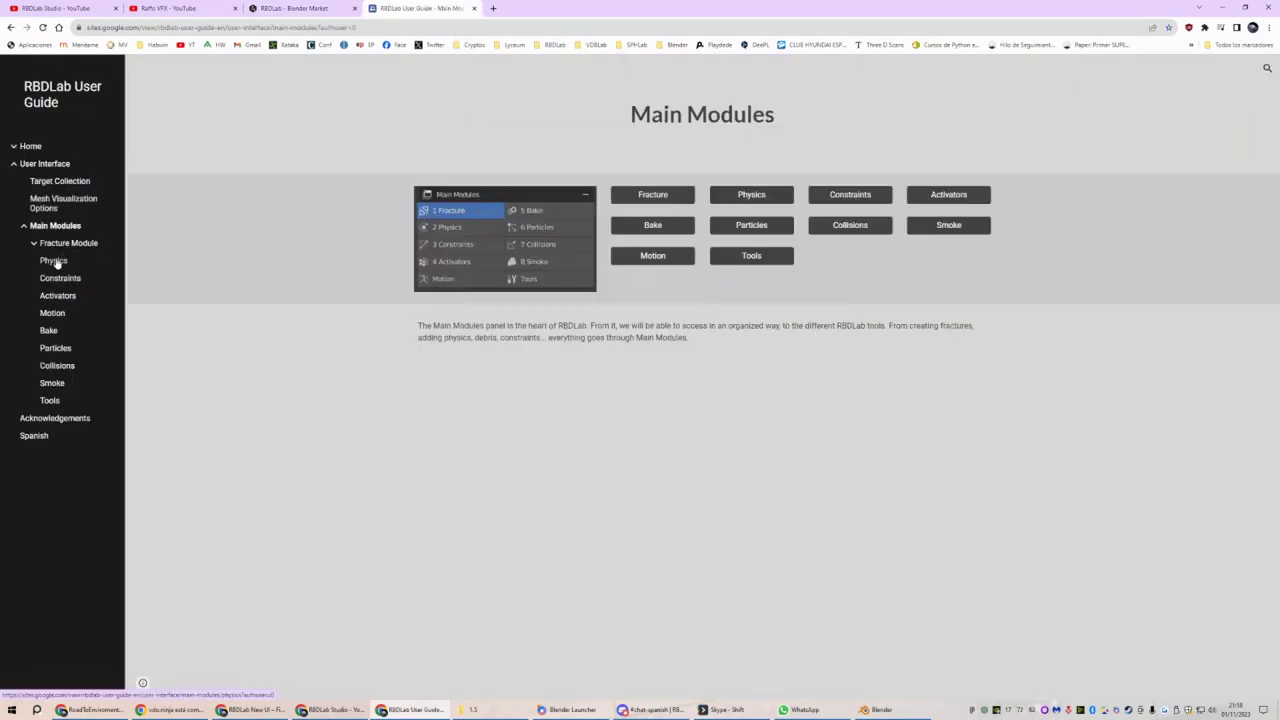
{"action": "left_click", "coordinate": [86, 259]}
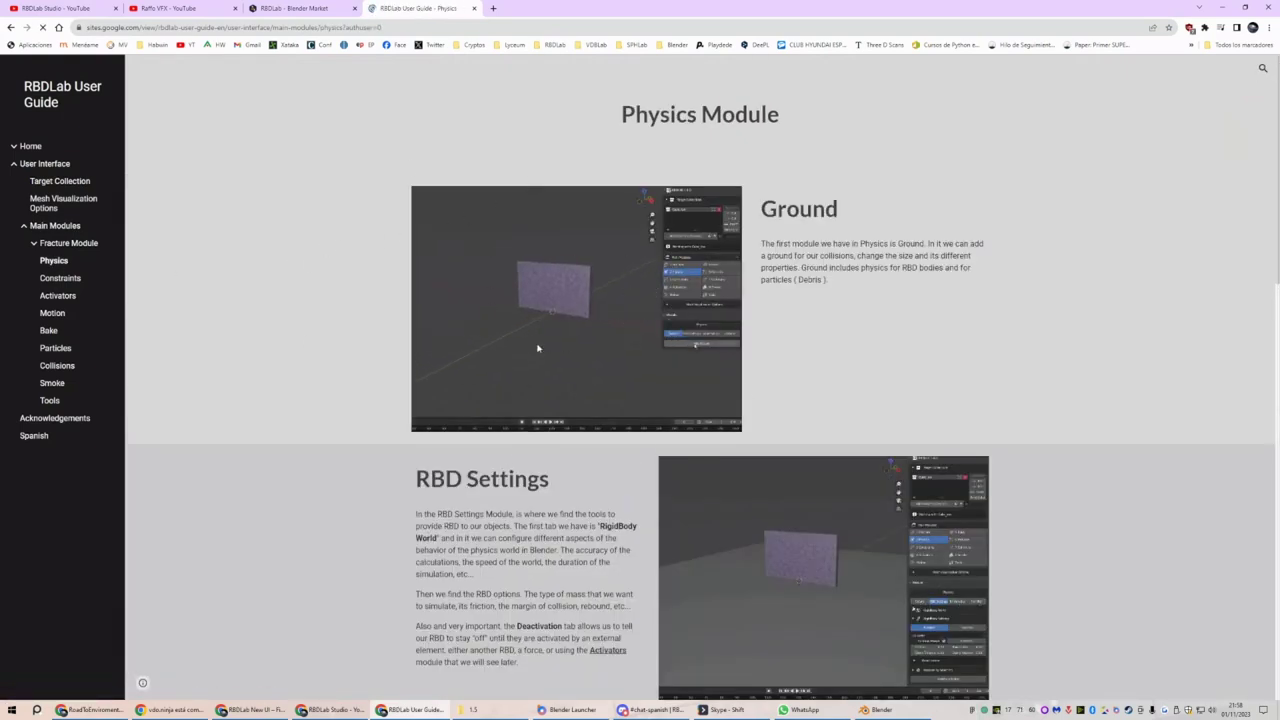
Scroll the Physics page to the RBD Settings and Parent Edge Compound sections
{"action": "scroll", "coordinate": [629, 330], "scroll_direction": "down", "scroll_amount": 2}
{"action": "scroll", "coordinate": [633, 267], "scroll_direction": "up", "scroll_amount": 2}
{"action": "scroll", "coordinate": [633, 267], "scroll_direction": "down", "scroll_amount": 6}
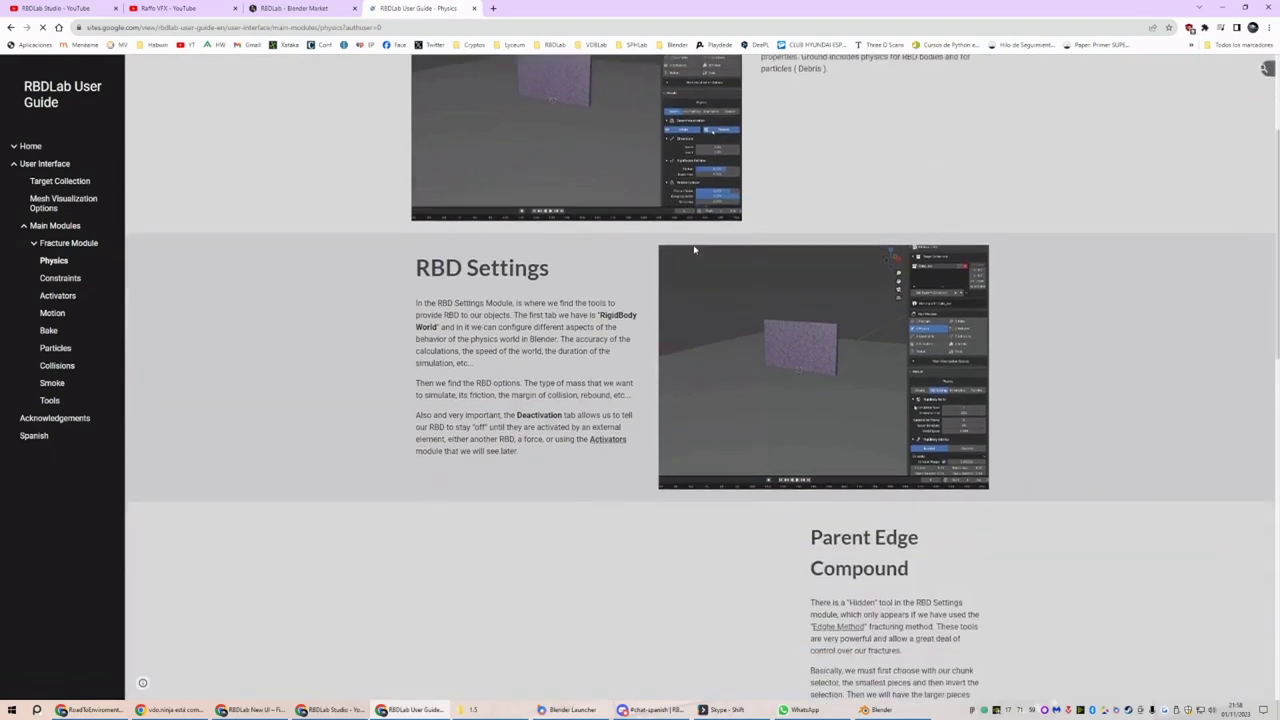
{"action": "scroll", "coordinate": [590, 240], "scroll_direction": "up", "scroll_amount": 1}
{"action": "scroll", "coordinate": [583, 243], "scroll_direction": "down", "scroll_amount": 3}
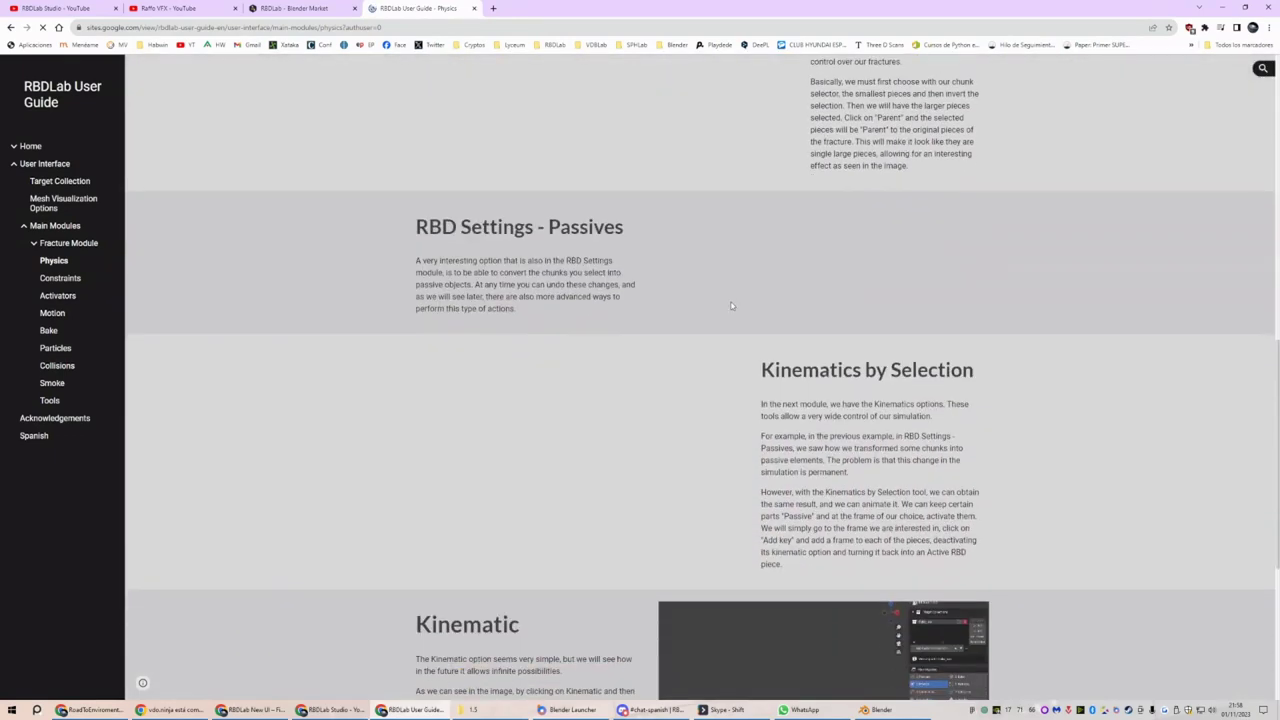
{"action": "scroll", "coordinate": [729, 251], "scroll_direction": "up", "scroll_amount": 4}
{"action": "scroll", "coordinate": [731, 322], "scroll_direction": "up", "scroll_amount": 3}
{"action": "scroll", "coordinate": [731, 322], "scroll_direction": "down", "scroll_amount": 3}
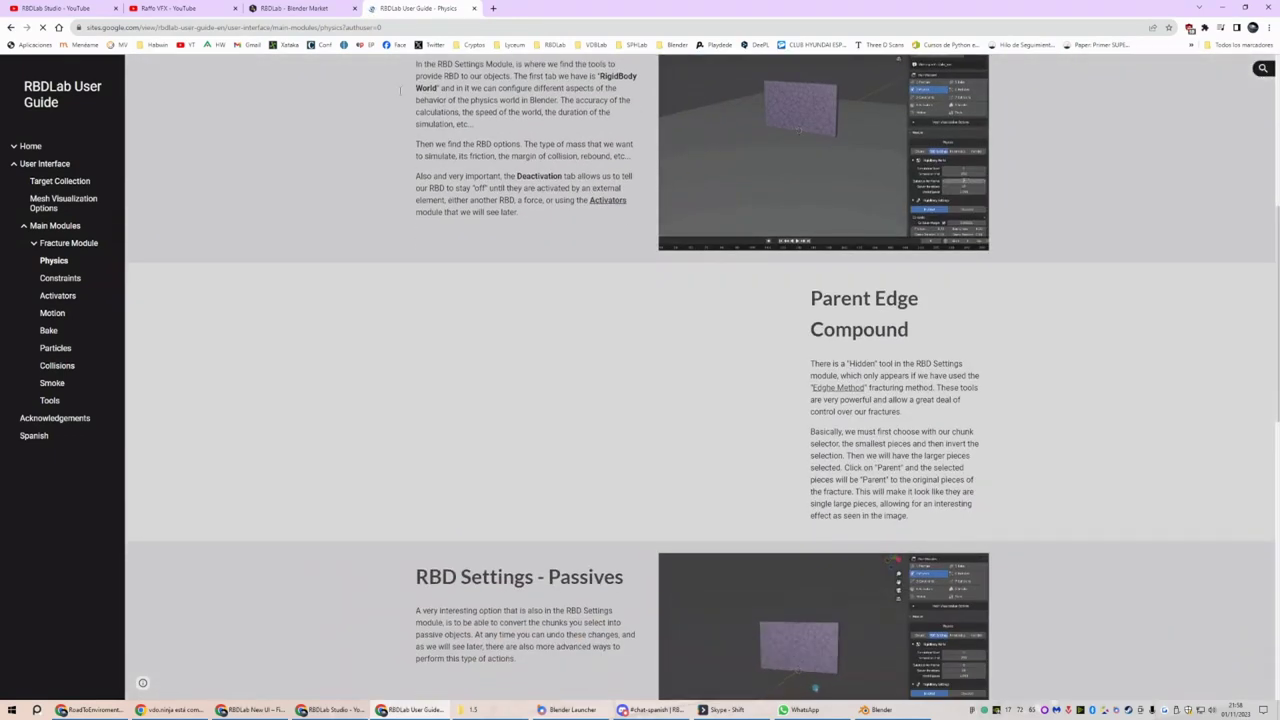
{"action": "left_click", "coordinate": [160, 8]}
Browse RBDLab Studio's Videos grid with the 1.5 MetalSoft tutorials and RBDLab 1.4 Trailer
{"action": "left_click", "coordinate": [55, 7]}
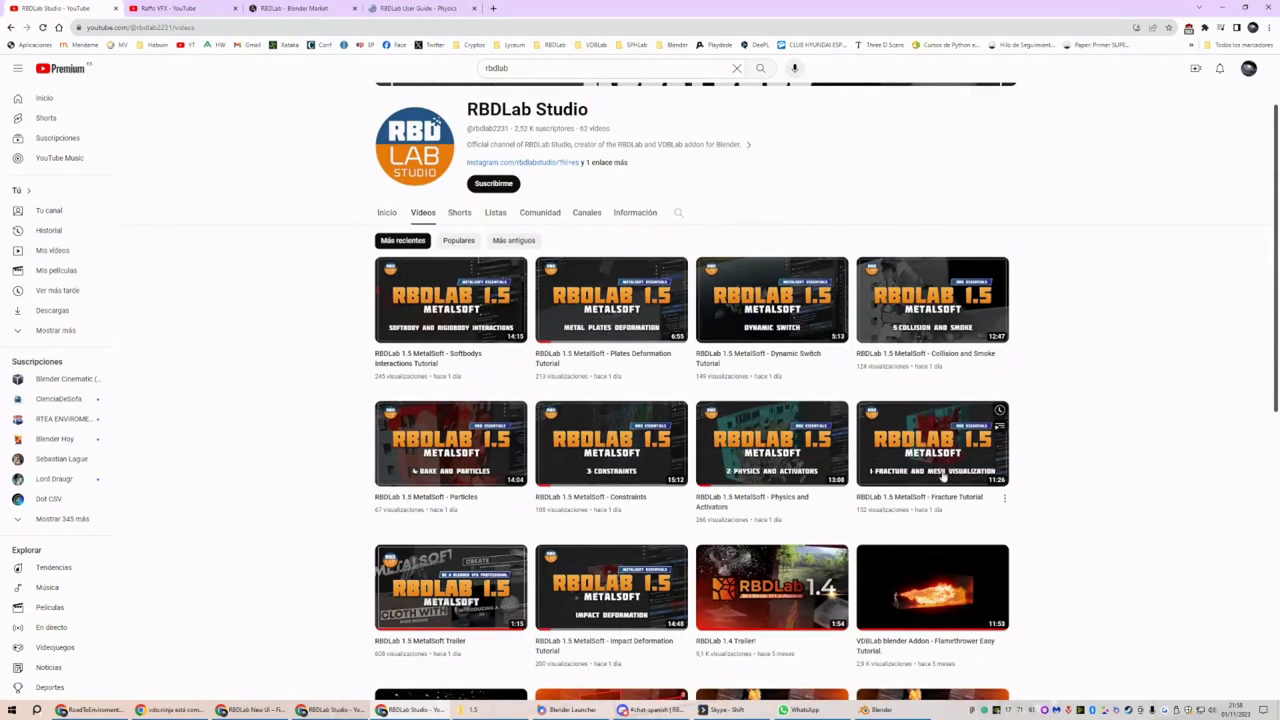
{"action": "scroll", "coordinate": [980, 420], "scroll_direction": "down", "scroll_amount": 1}
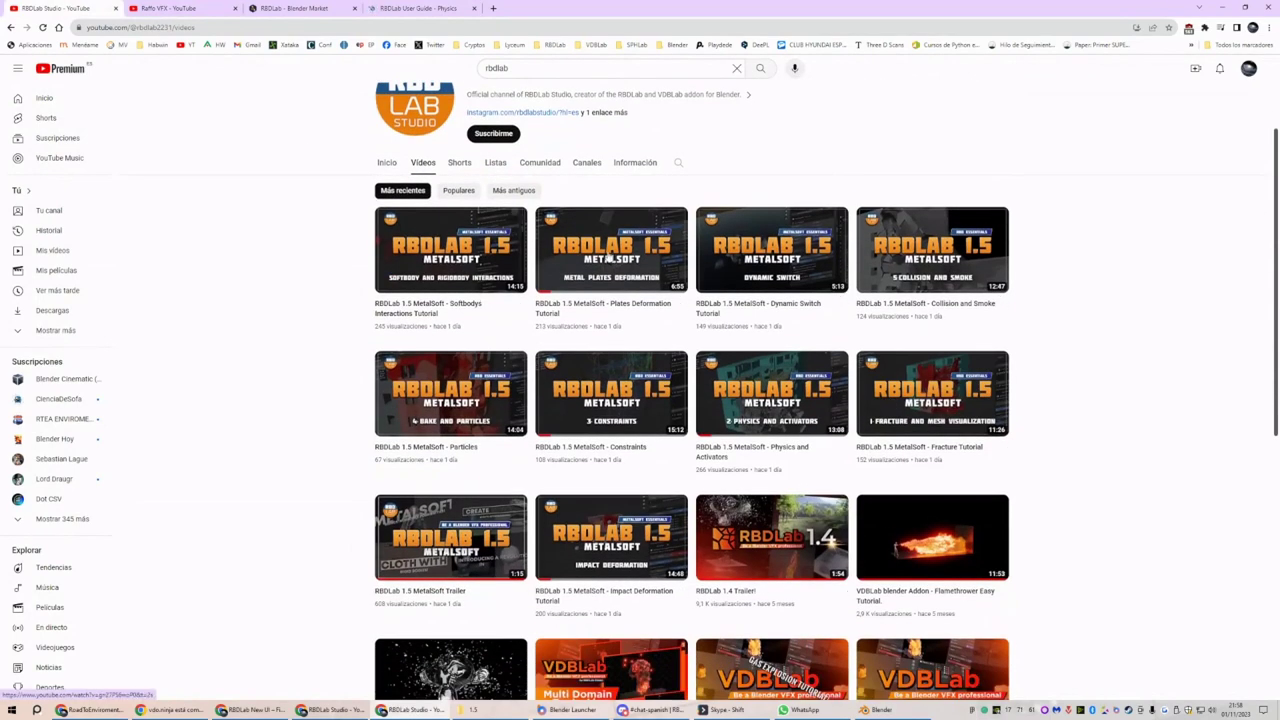
{"action": "mouse_move", "coordinate": [512, 360]}
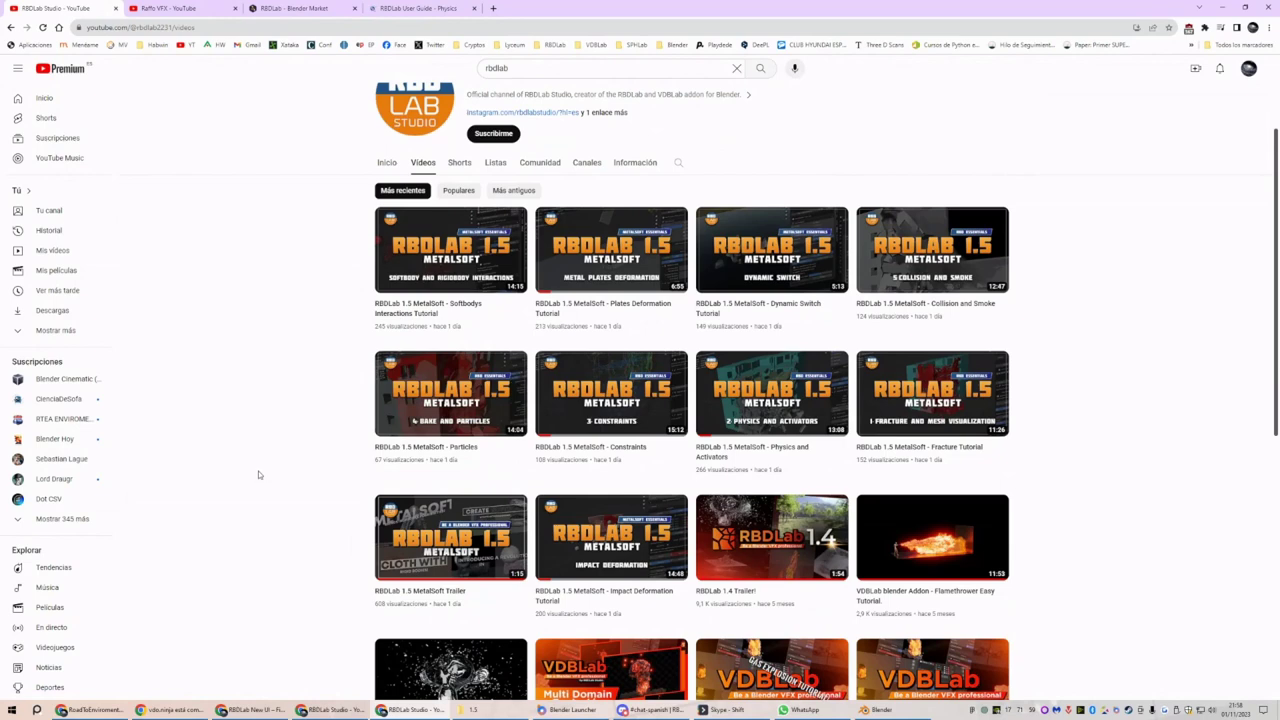
{"action": "scroll", "coordinate": [258, 475], "scroll_direction": "up", "scroll_amount": 2}
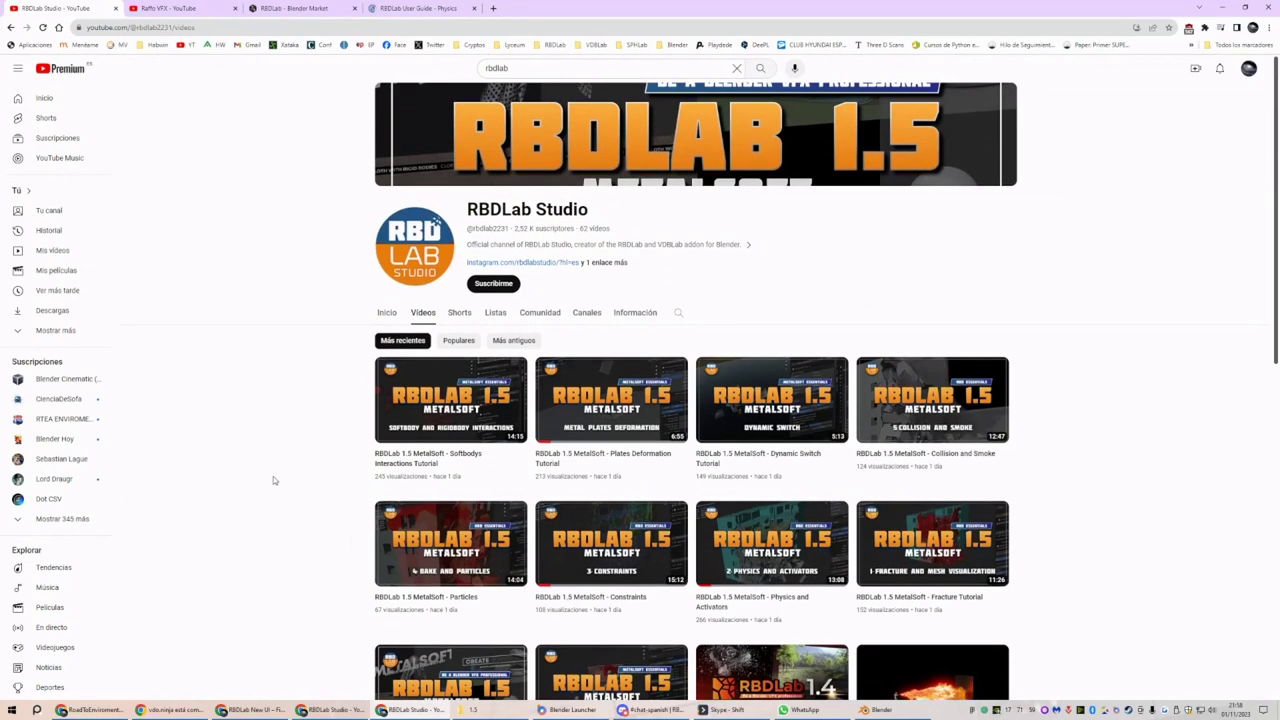
{"action": "scroll", "coordinate": [278, 478], "scroll_direction": "down", "scroll_amount": 1}
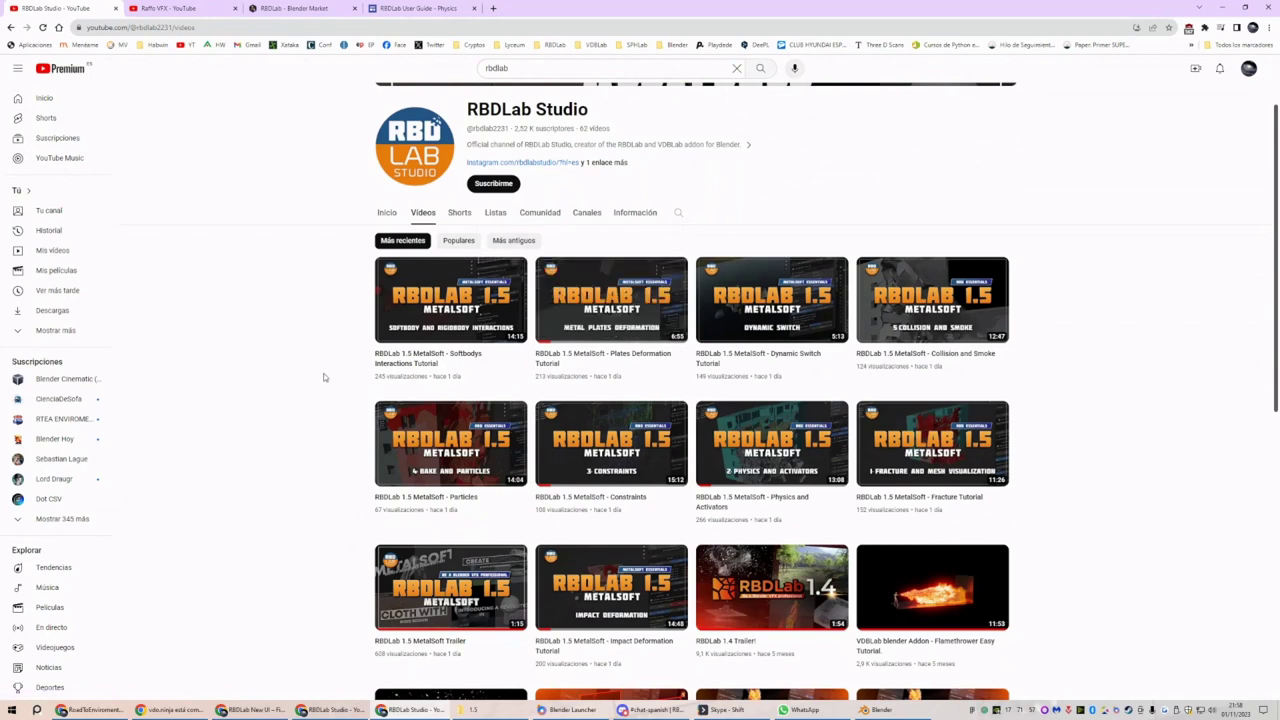
Minimize Chrome to view the enlarged Discord render, then bring the 1.5 videos folder forward
{"action": "left_click", "coordinate": [1199, 7]}
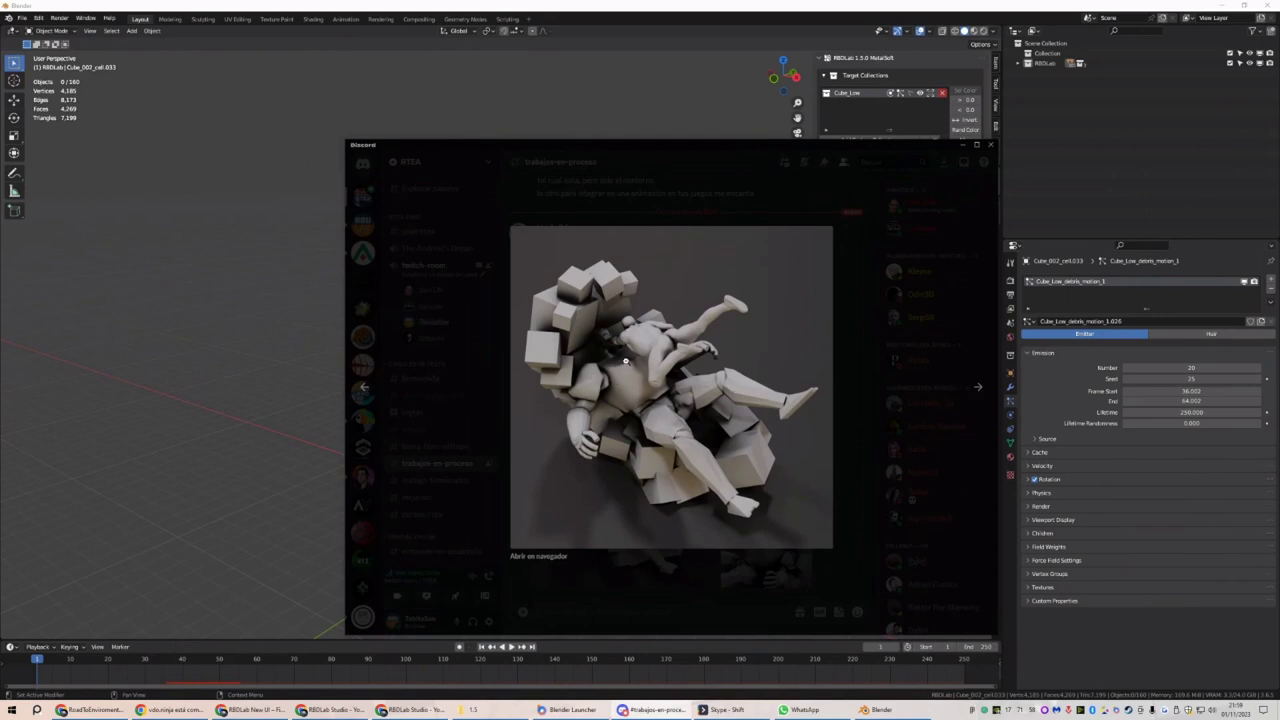
{"action": "left_click", "coordinate": [472, 709]}
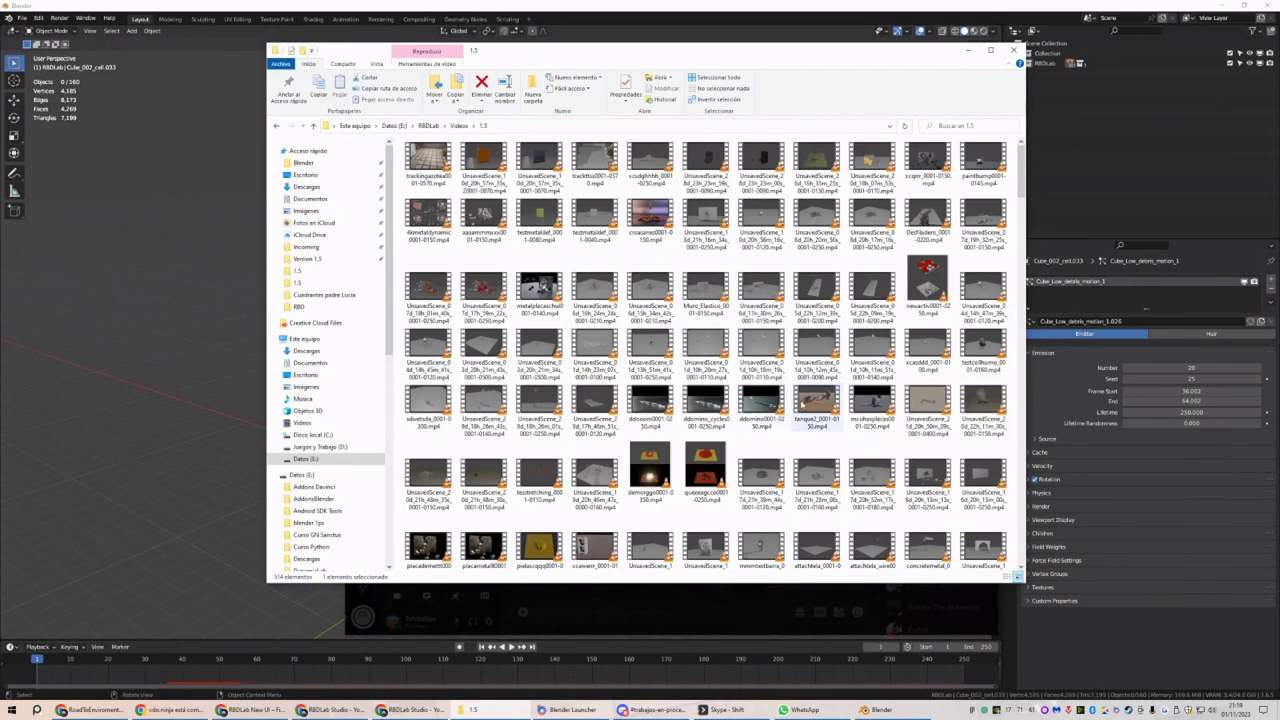
Scroll through the mp4 test renders in the RBDLab Videos 1.5 folder, then minimize File Explorer
{"action": "scroll", "coordinate": [753, 527], "scroll_direction": "down", "scroll_amount": 3}
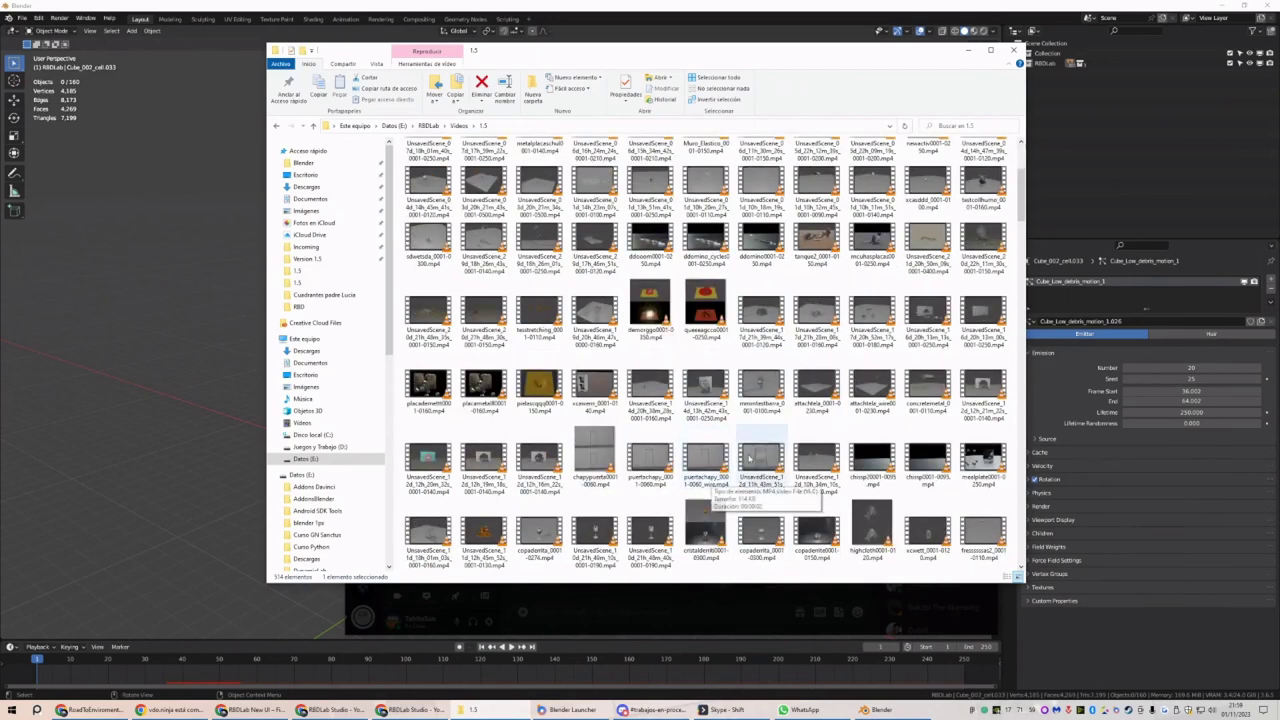
{"action": "scroll", "coordinate": [724, 462], "scroll_direction": "down", "scroll_amount": 3}
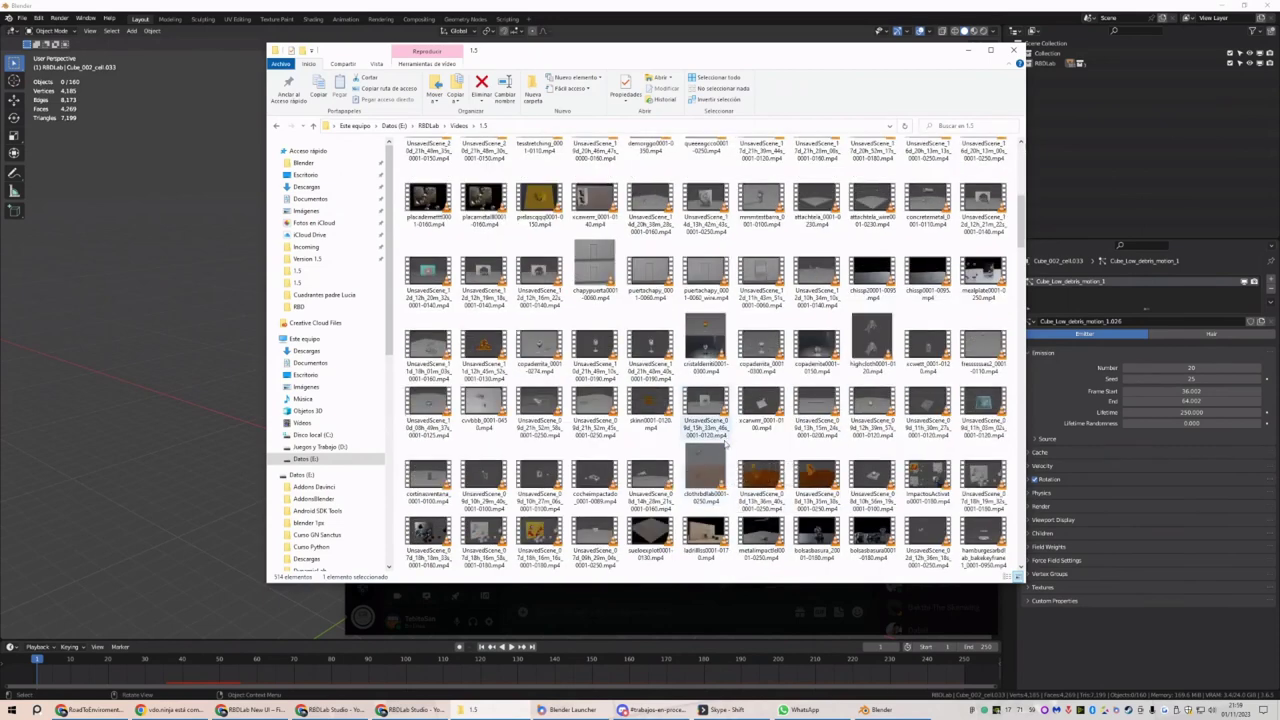
{"action": "scroll", "coordinate": [640, 480], "scroll_direction": "down", "scroll_amount": 3}
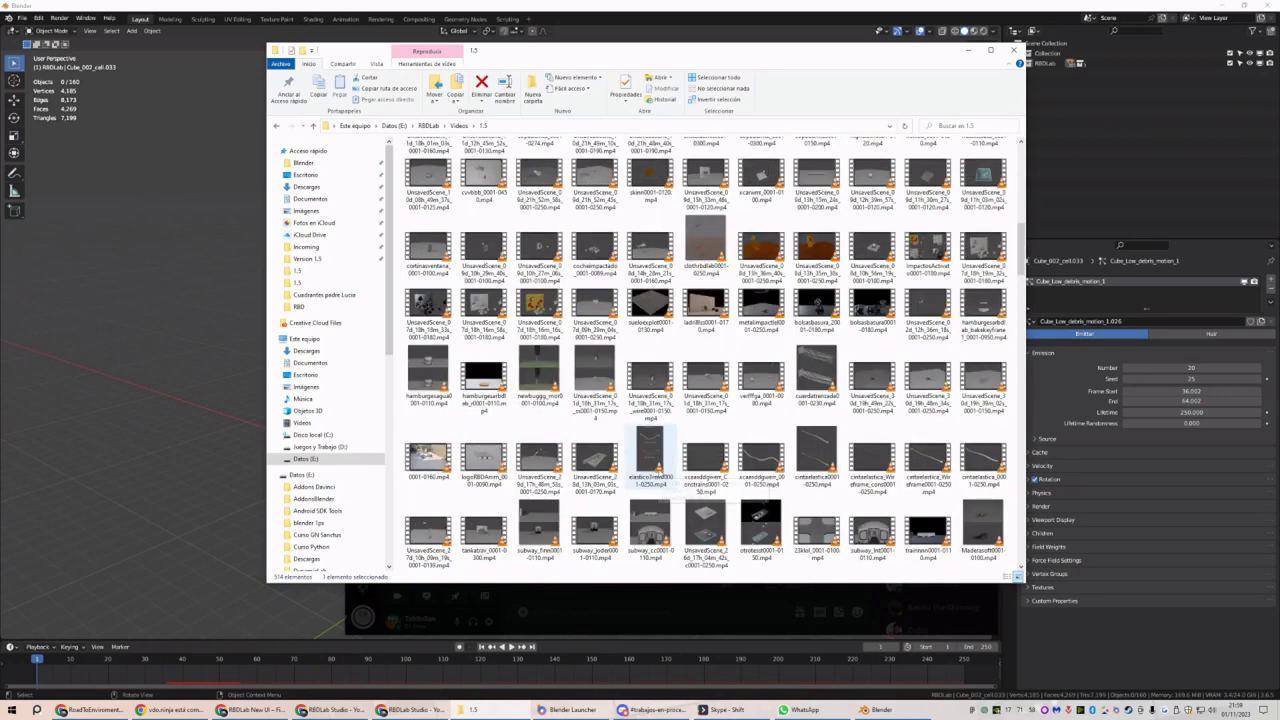
{"action": "scroll", "coordinate": [700, 500], "scroll_direction": "down", "scroll_amount": 3}
{"action": "scroll", "coordinate": [776, 490], "scroll_direction": "down", "scroll_amount": 3}
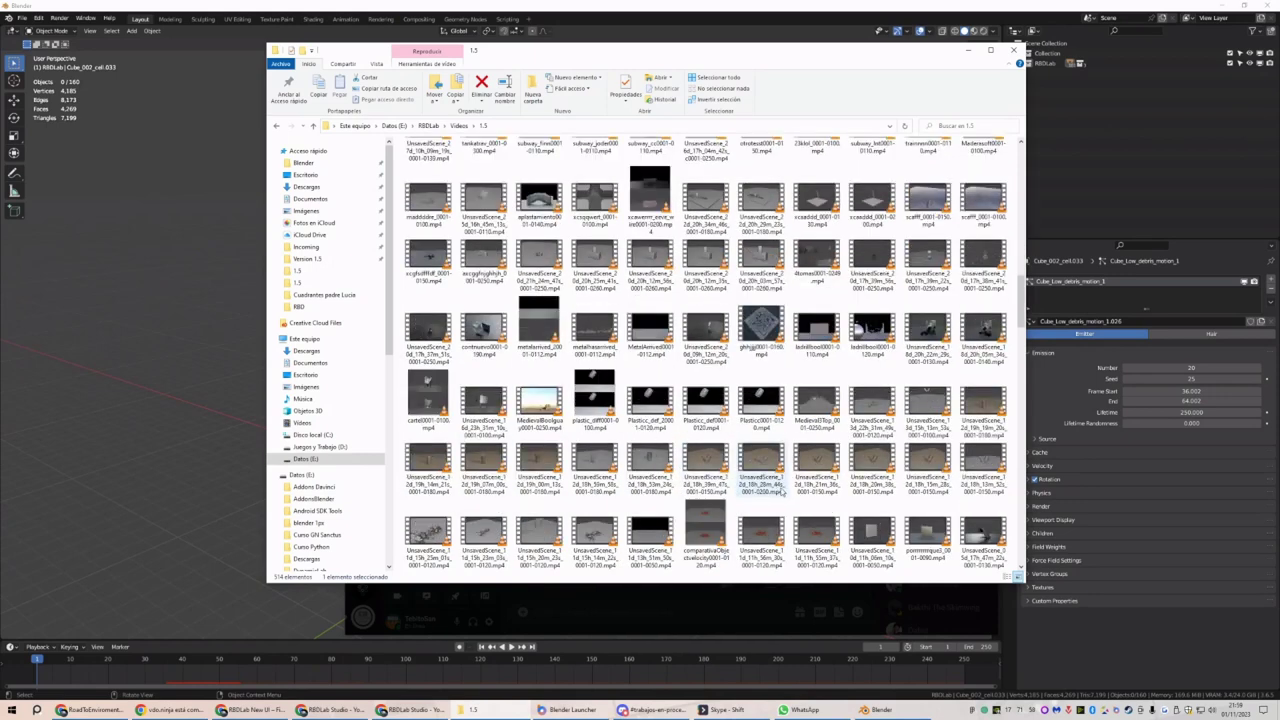
{"action": "scroll", "coordinate": [793, 494], "scroll_direction": "down", "scroll_amount": 3}
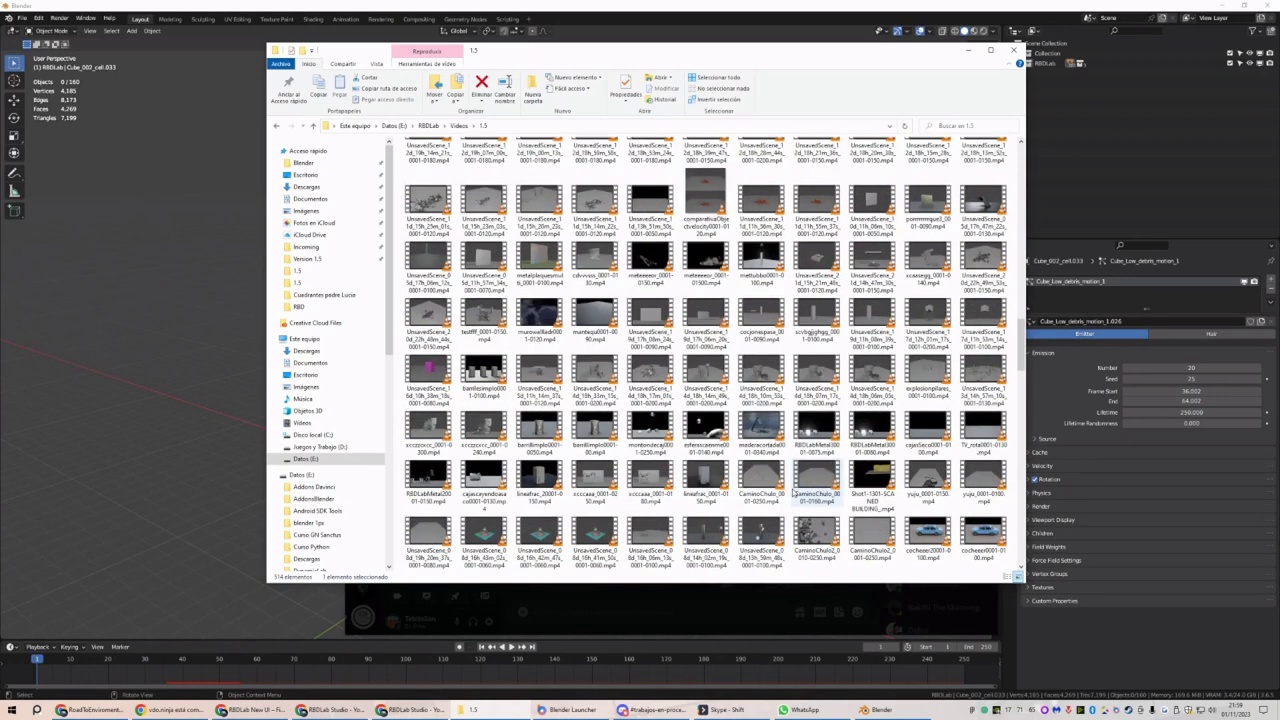
{"action": "scroll", "coordinate": [724, 459], "scroll_direction": "down", "scroll_amount": 6}
{"action": "scroll", "coordinate": [710, 450], "scroll_direction": "down", "scroll_amount": 5}
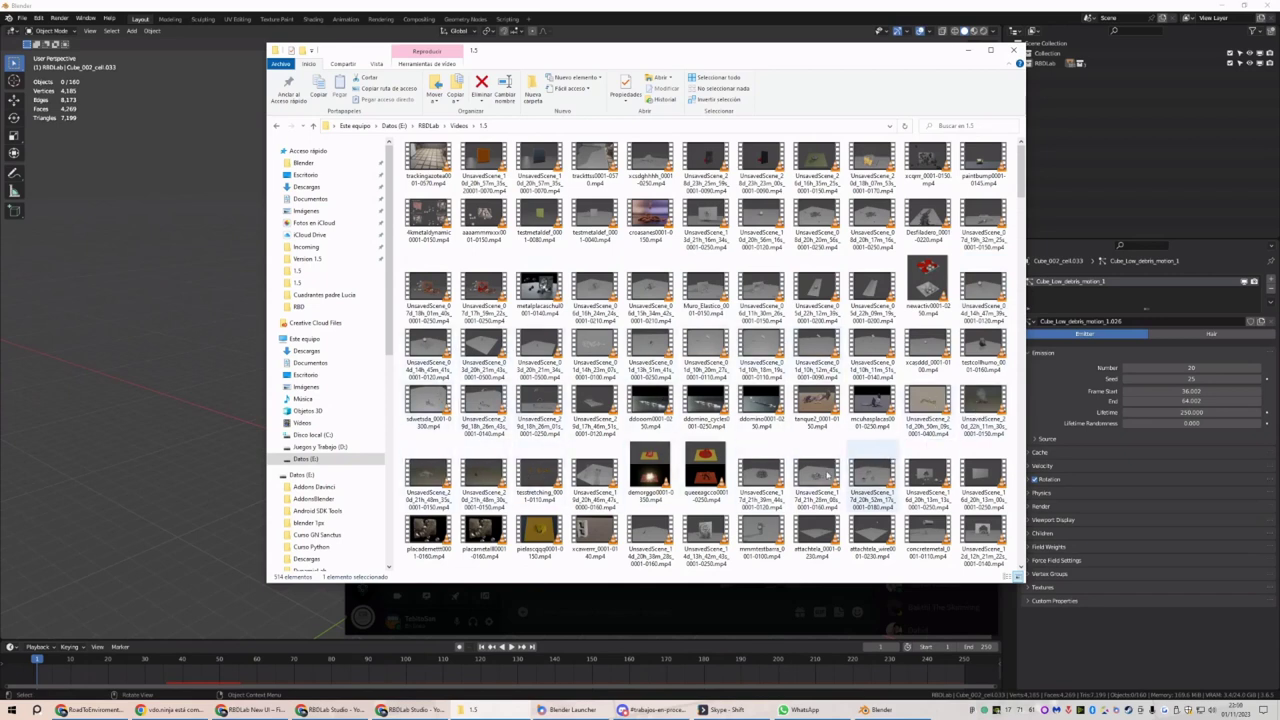
{"action": "scroll", "coordinate": [706, 476], "scroll_direction": "down", "scroll_amount": 3}
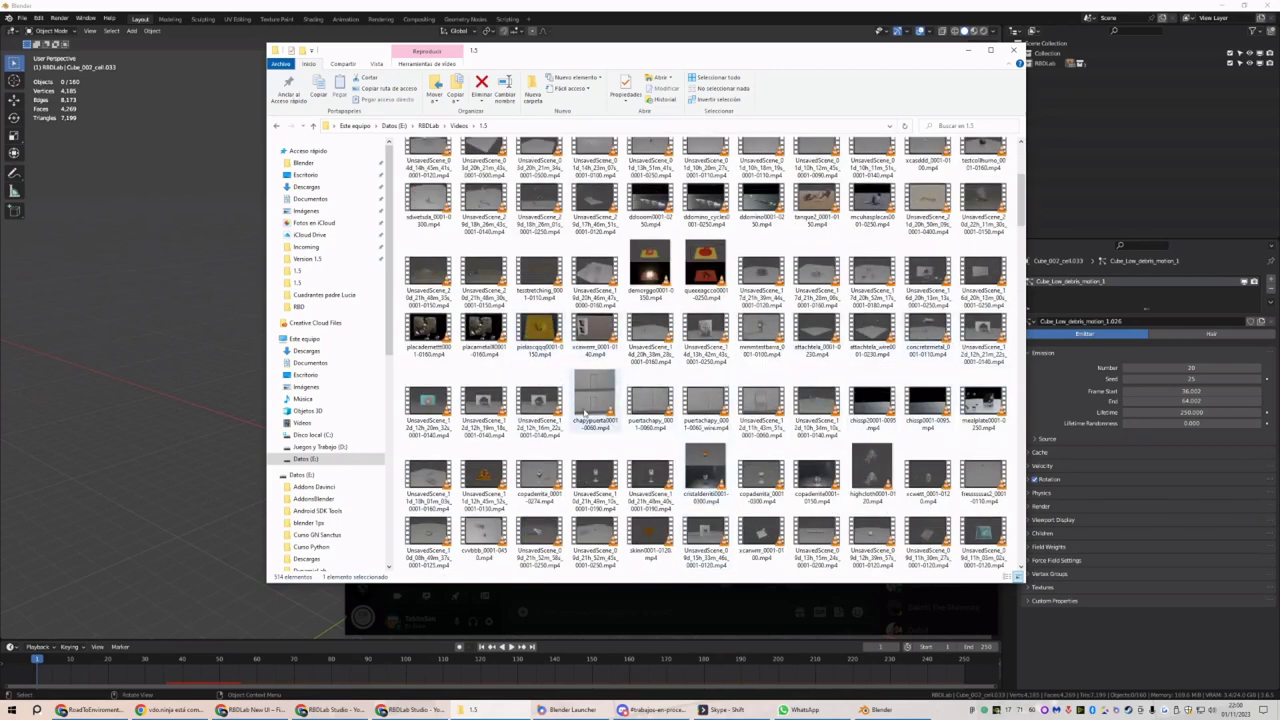
{"action": "scroll", "coordinate": [786, 458], "scroll_direction": "down", "scroll_amount": 3}
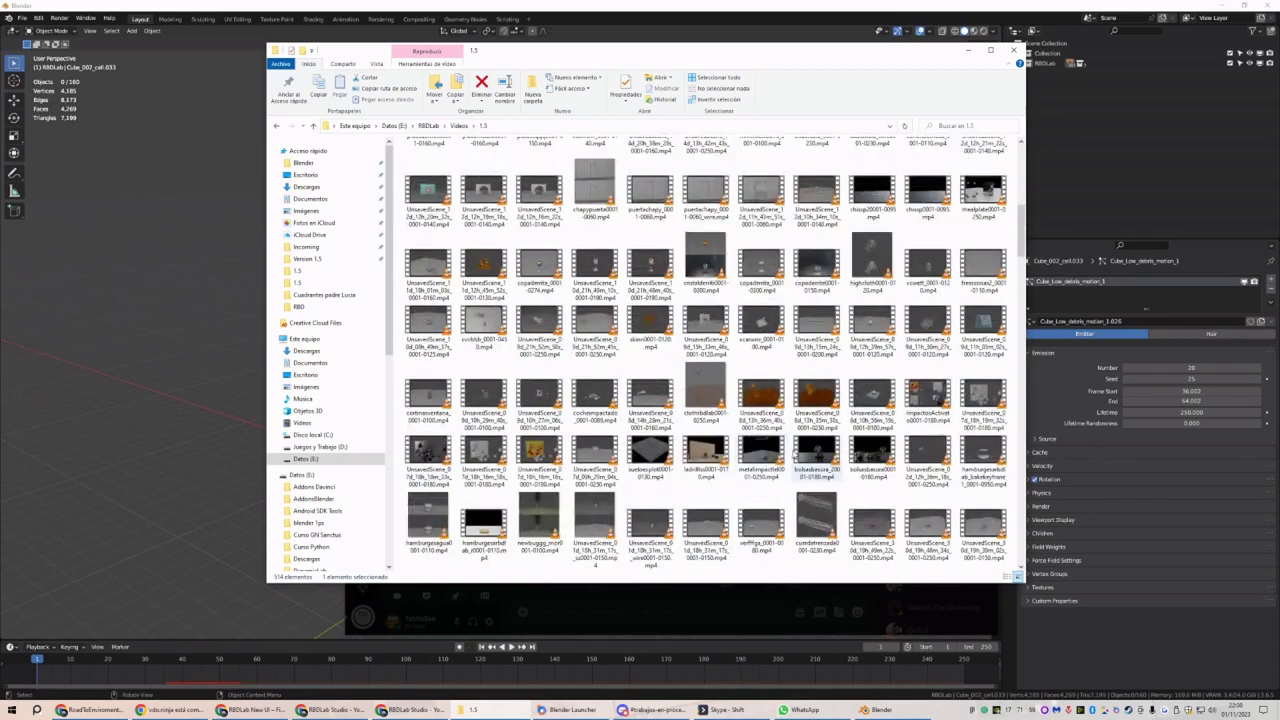
{"action": "left_click", "coordinate": [966, 50]}
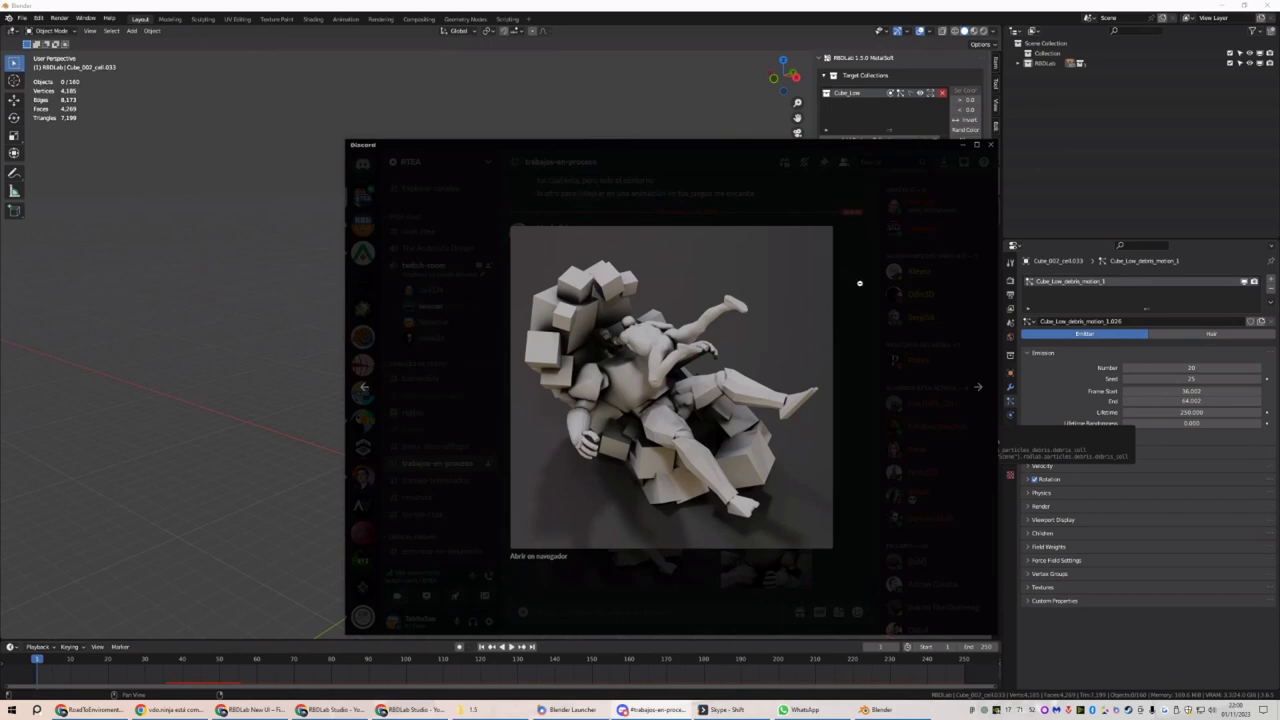
Close the enlarged image to show the trabajos-en-proceso post's full grid of mannequin-and-cube renders
{"action": "left_click", "coordinate": [884, 296]}
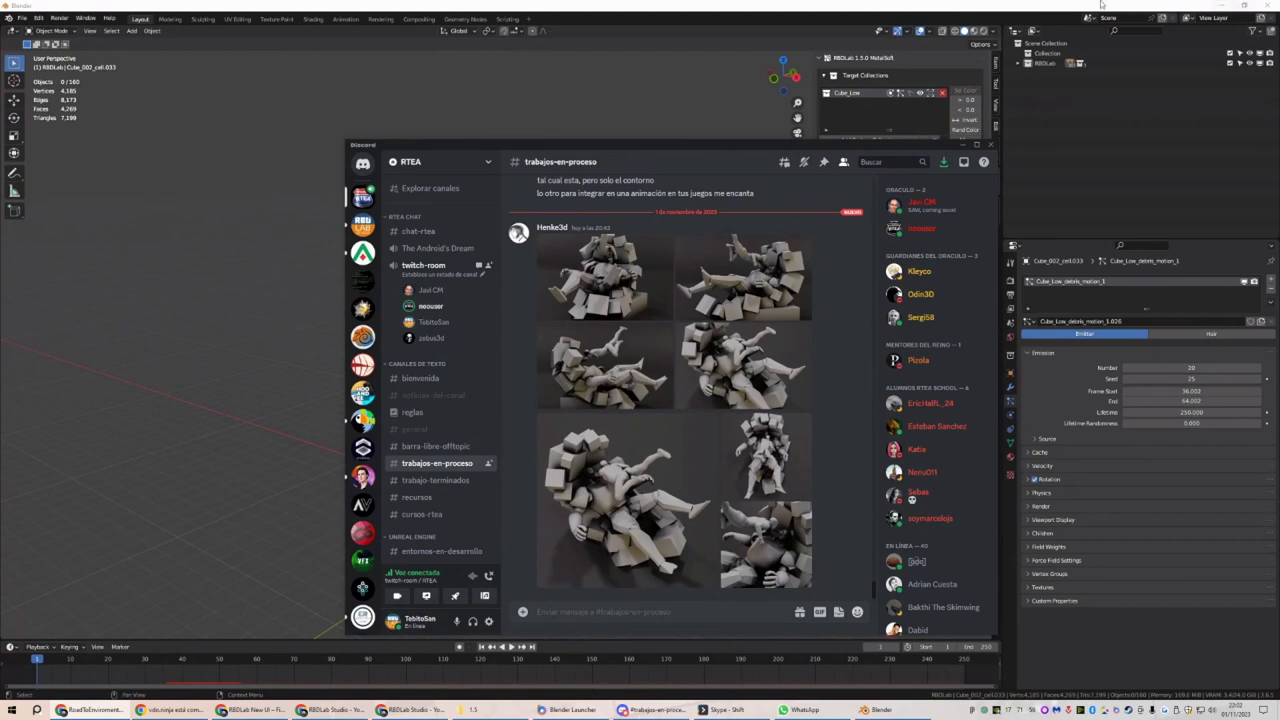
Drag Discord off to the right to reveal the four fractured cubes and RBDLab debris settings
{"action": "left_click_drag", "start_coordinate": [521, 146], "coordinate": [1279, 120]}
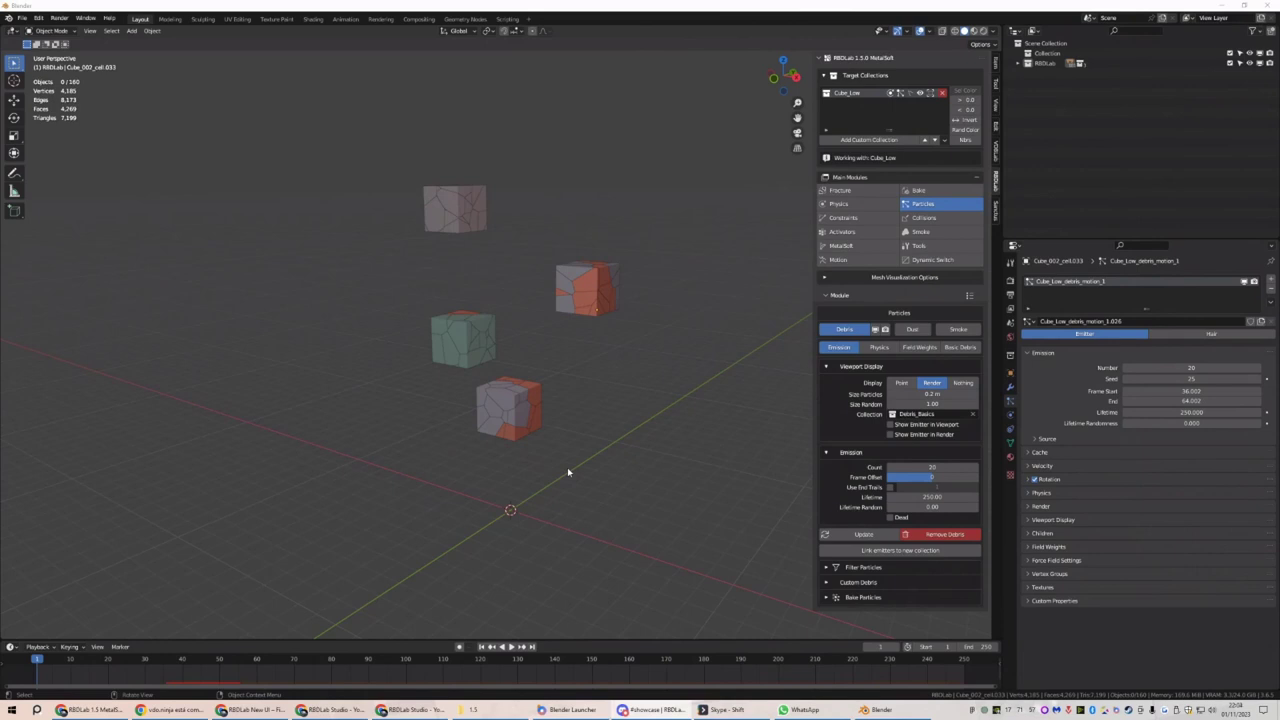
{"action": "key", "text": "shift"}
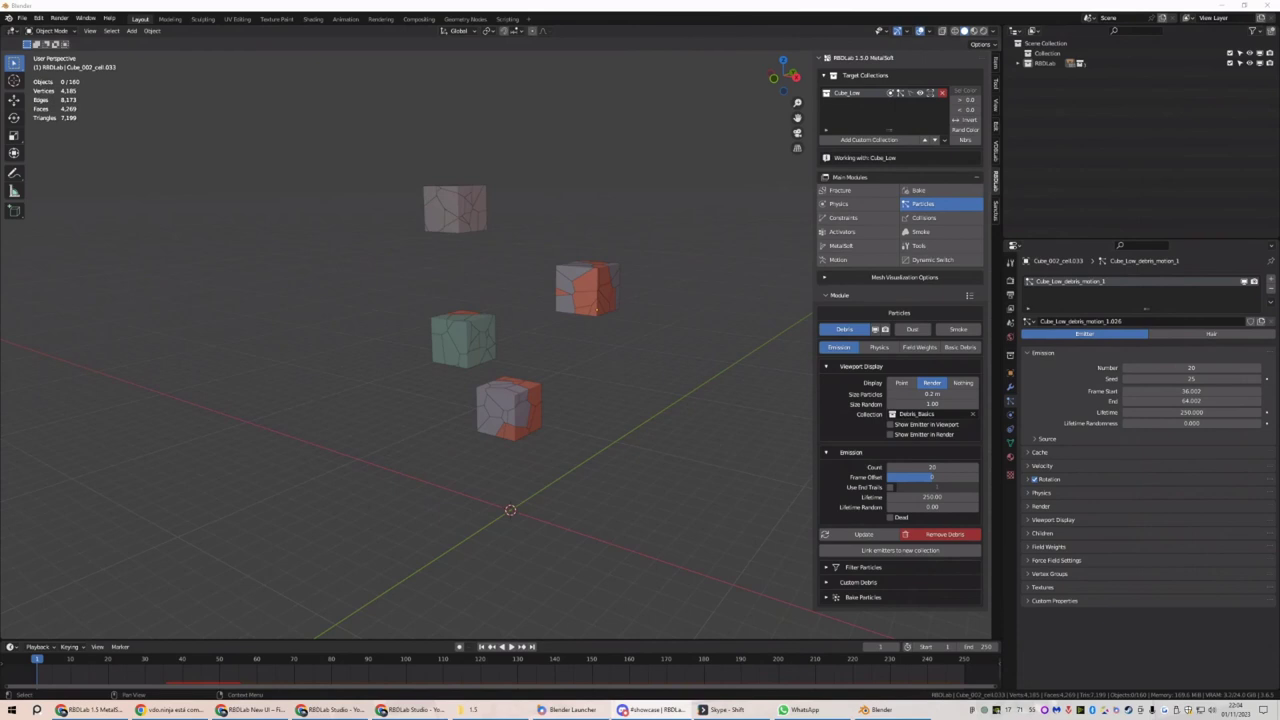